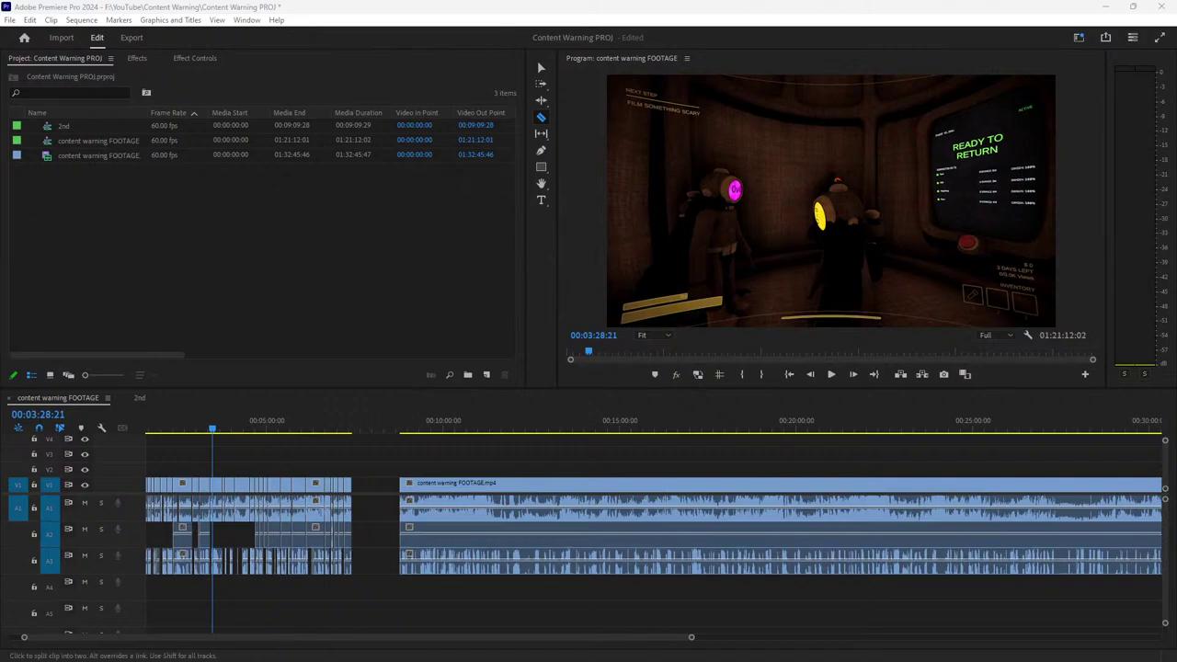
Examine the edited clips on the timeline up to the start of the long uncut clip after the gap.
click(425, 419)
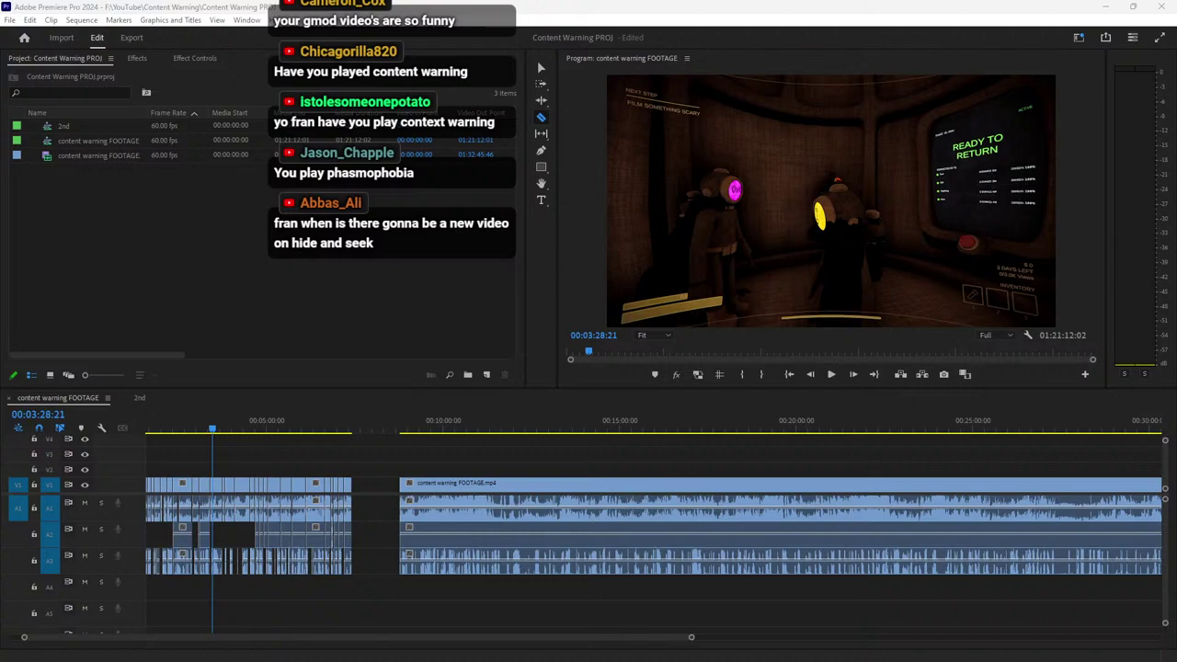
click(284, 416)
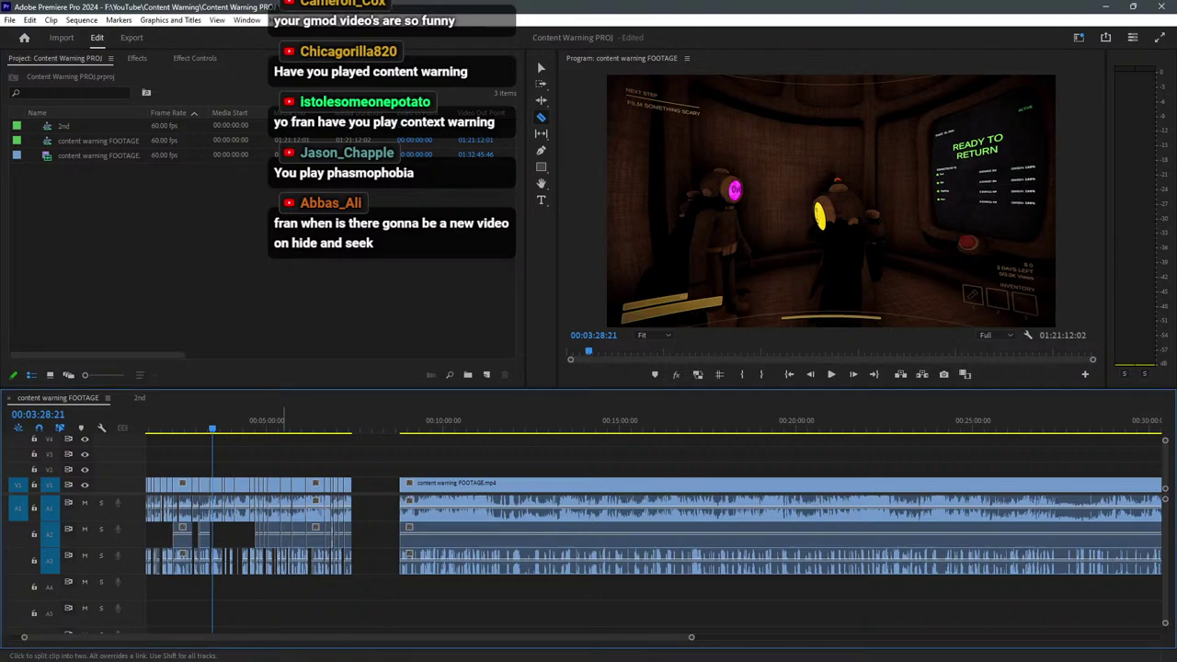
key(minus)
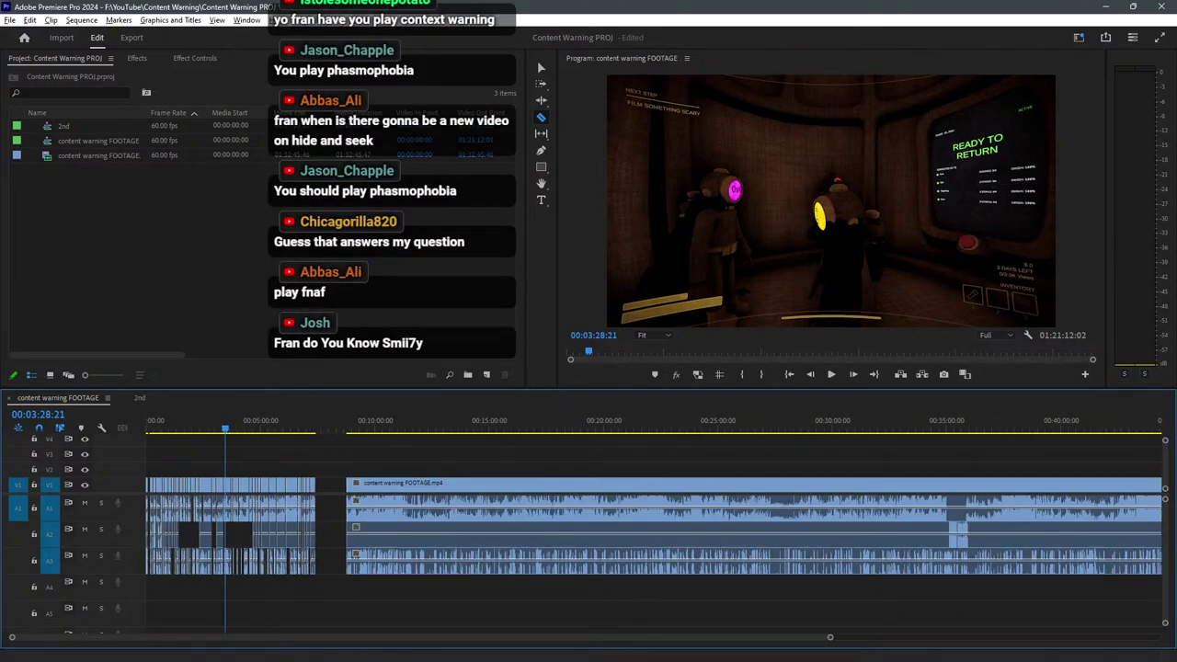
drag(225, 425, 312, 425)
scroll(334, 515, up, 10)
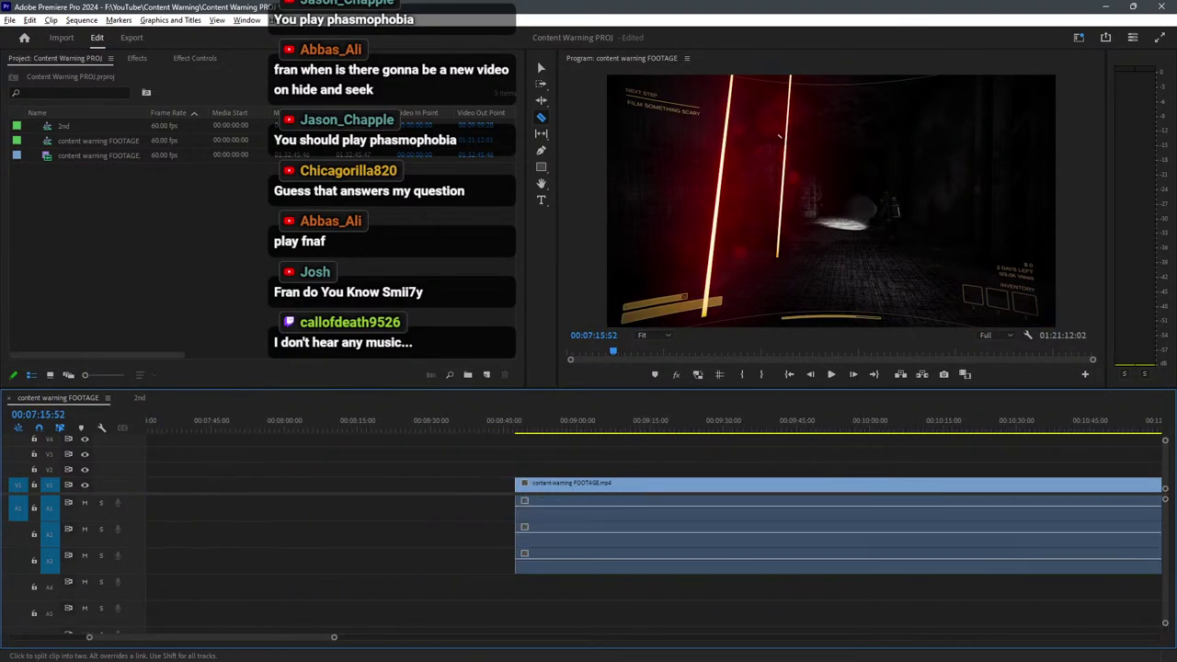
key(Down)
key(Down)
key(minus)
key(minus)
key(minus)
key(minus)
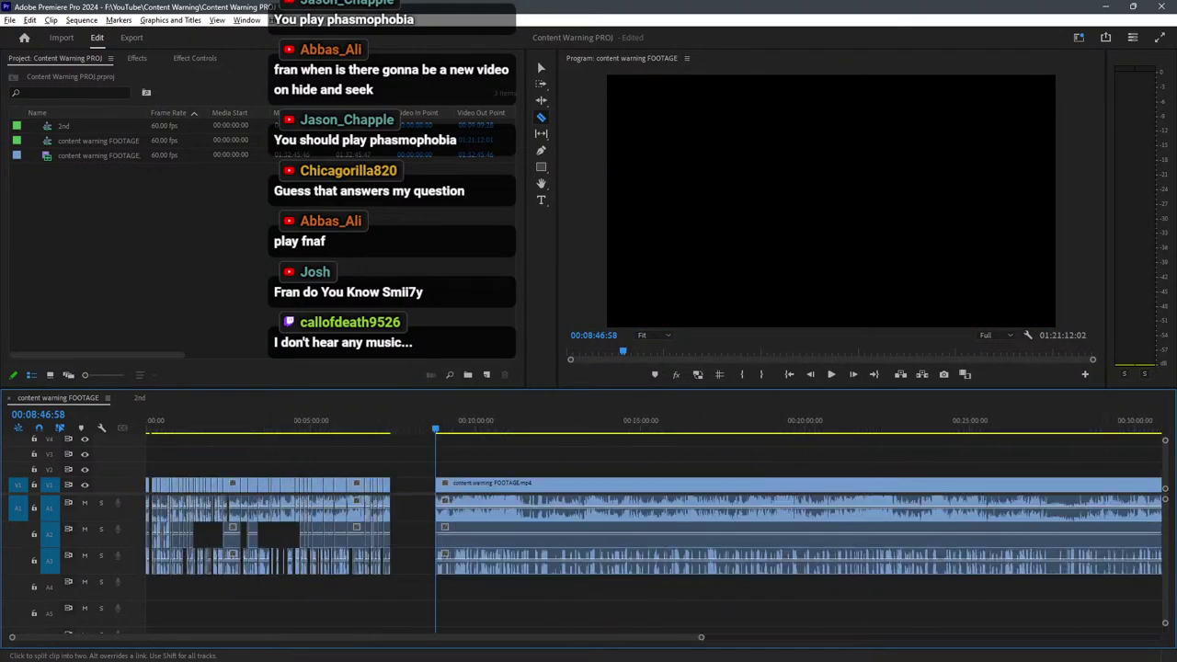
Return the playhead to the start of the sequence and briefly preview the opening clip.
drag(266, 425, 146, 425)
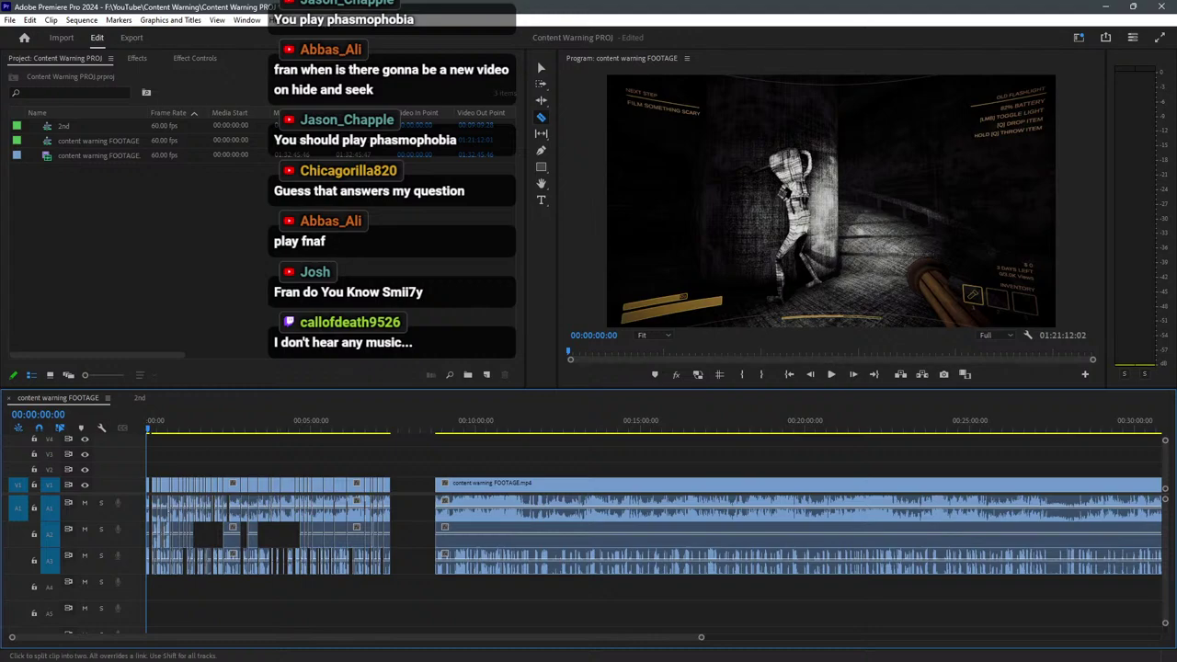
key(equal)
key(equal)
key(equal)
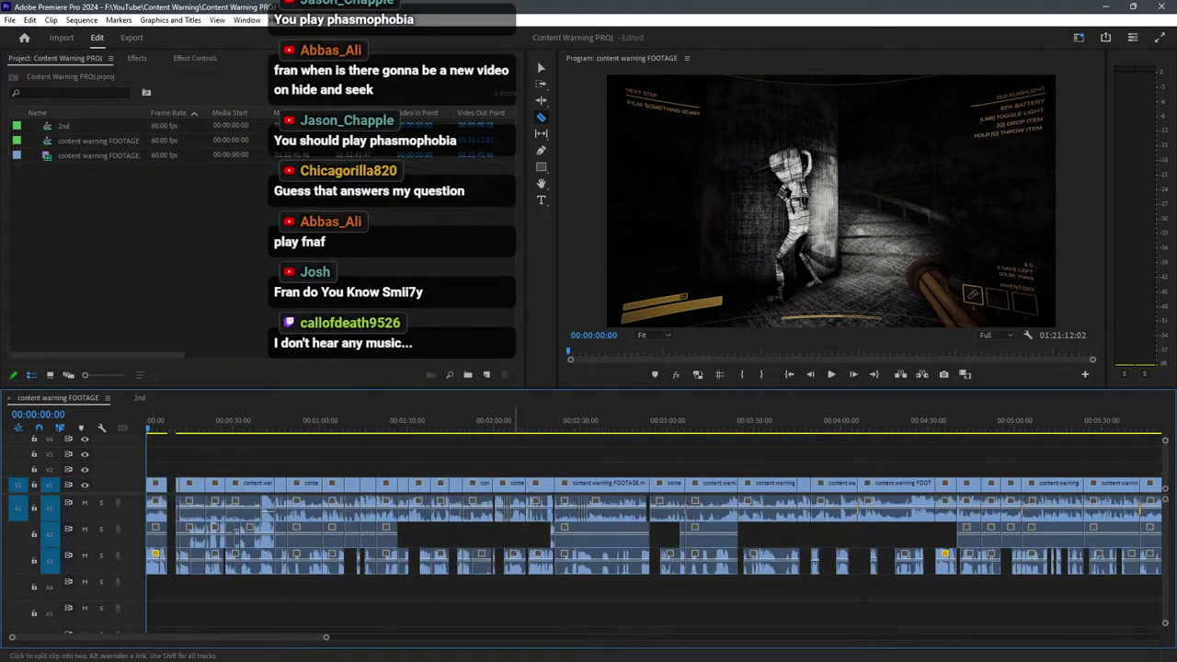
key(-)
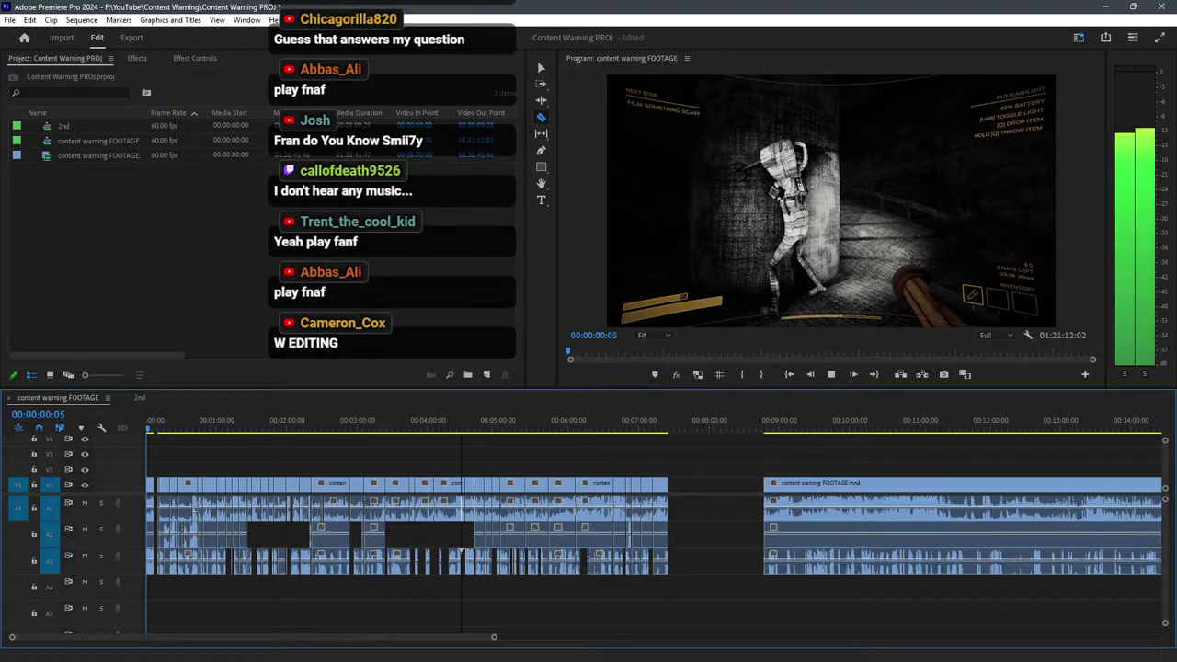
key(space)
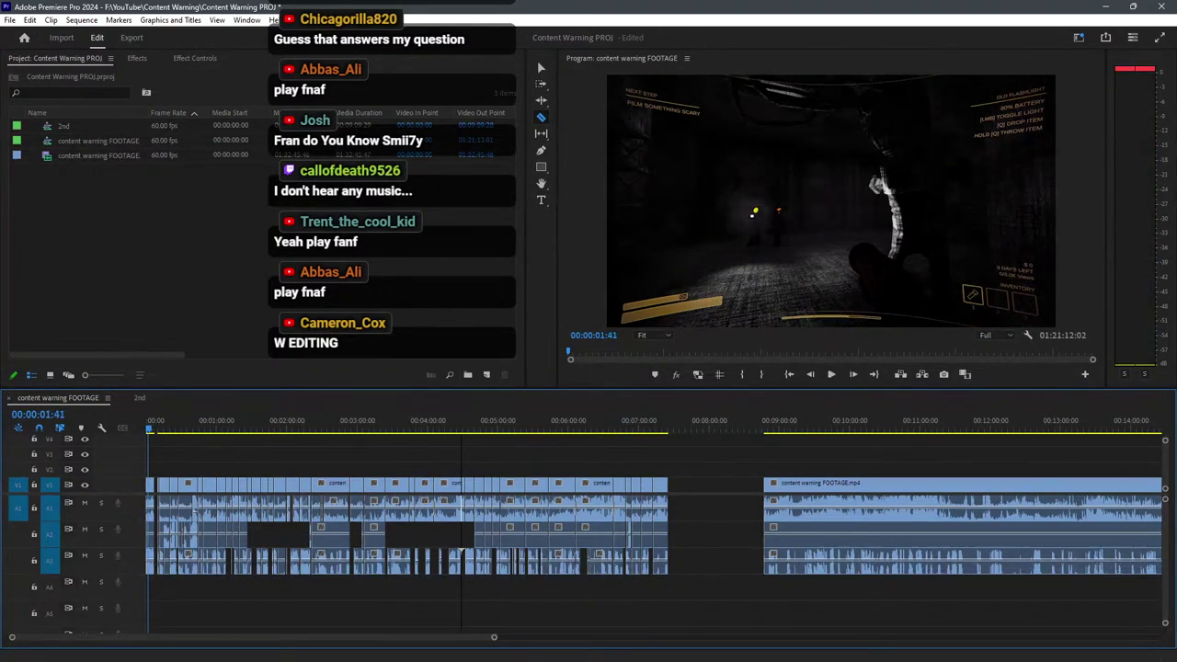
key(Home)
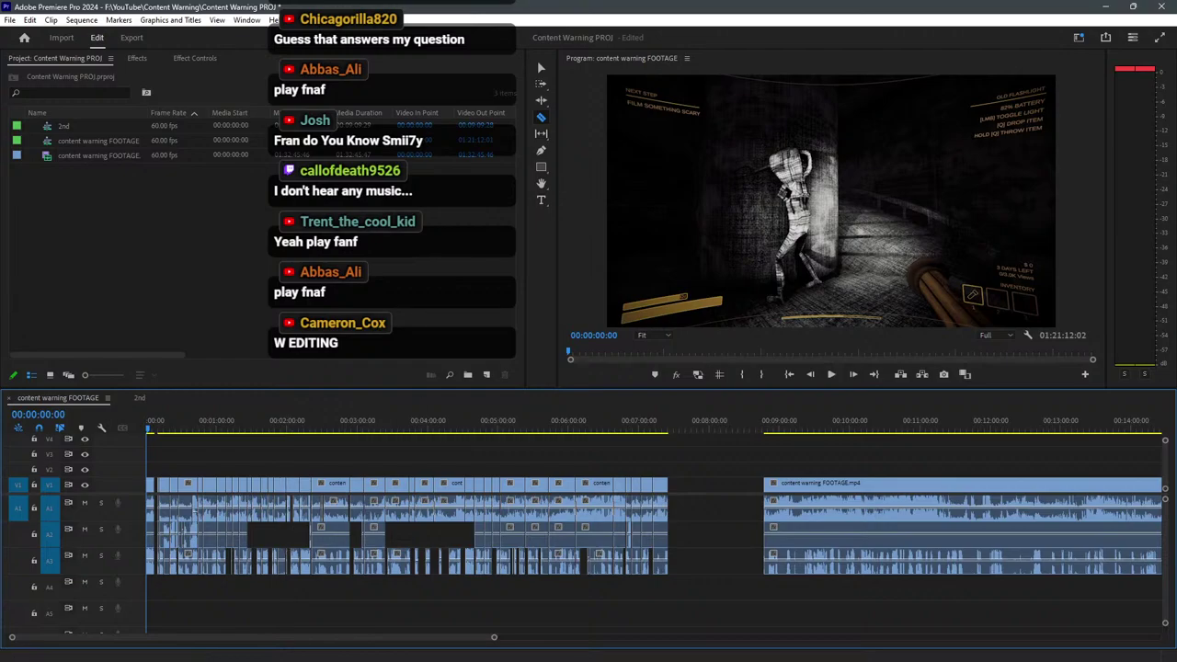
Play the content warning FOOTAGE sequence from the beginning with the program view in full screen.
key(space)
key(grave)
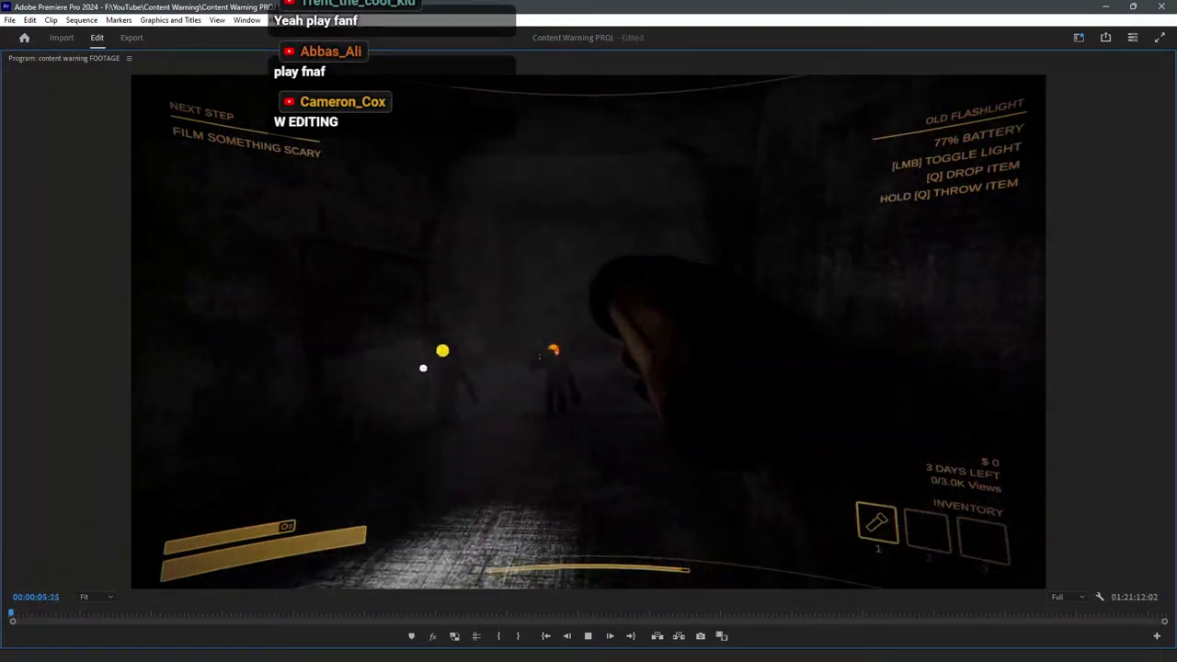
key(ctrl+grave)
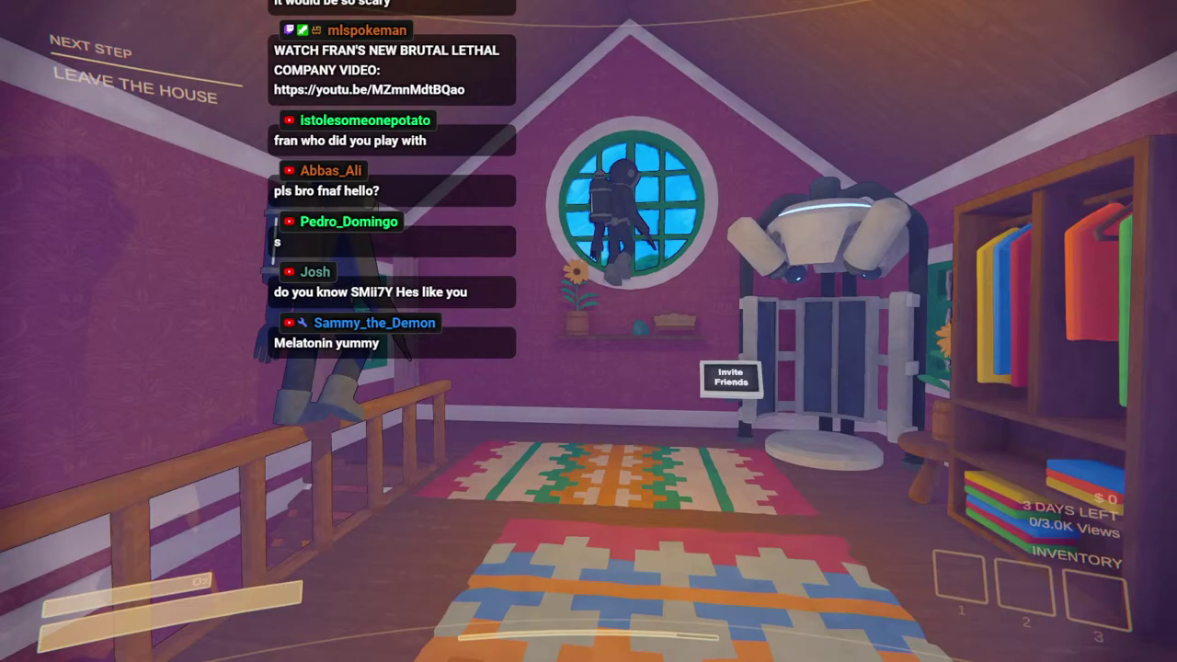
key(s)
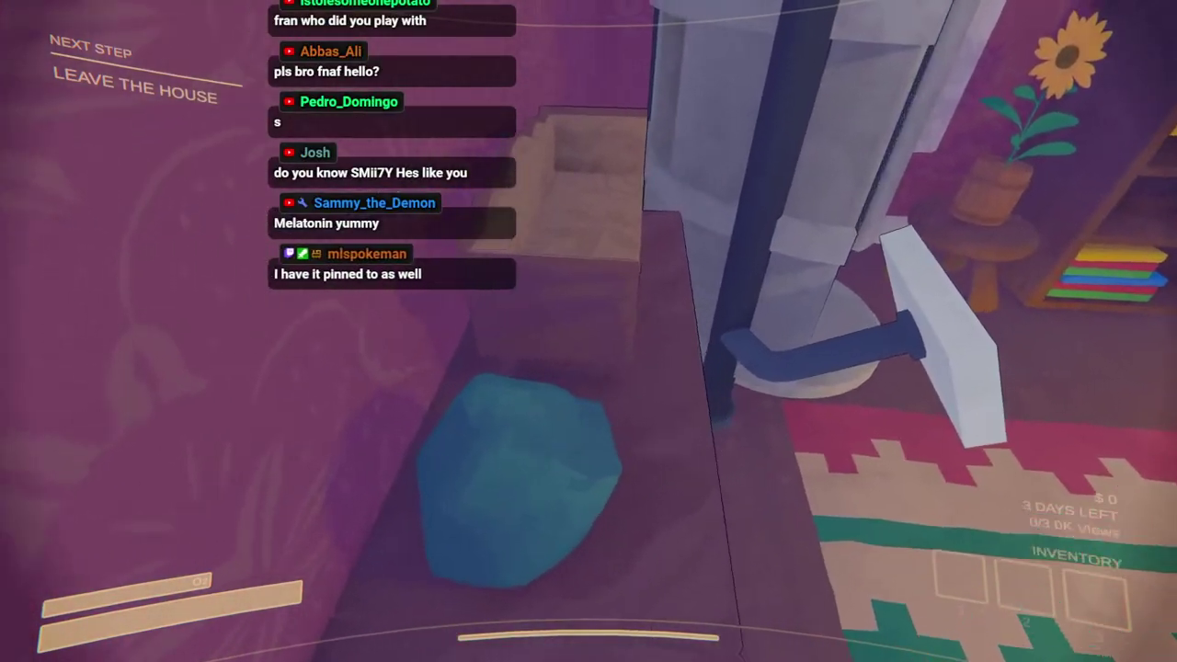
key(w)
key(space)
key(space)
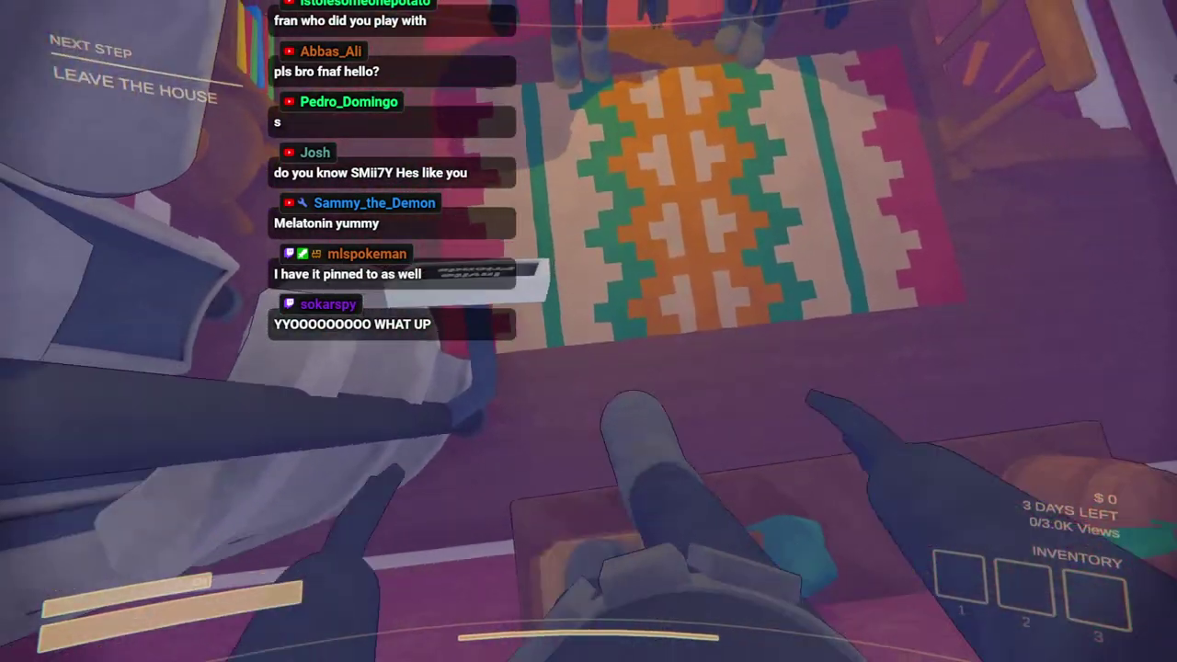
mouse_move(588, 331)
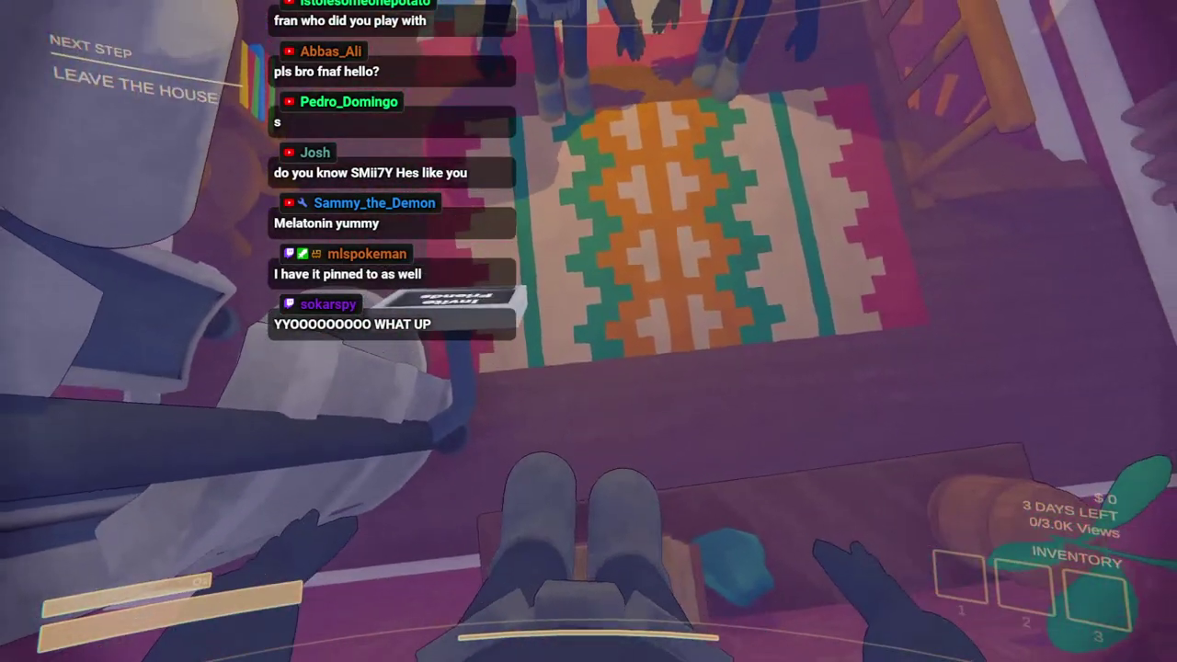
key(s)
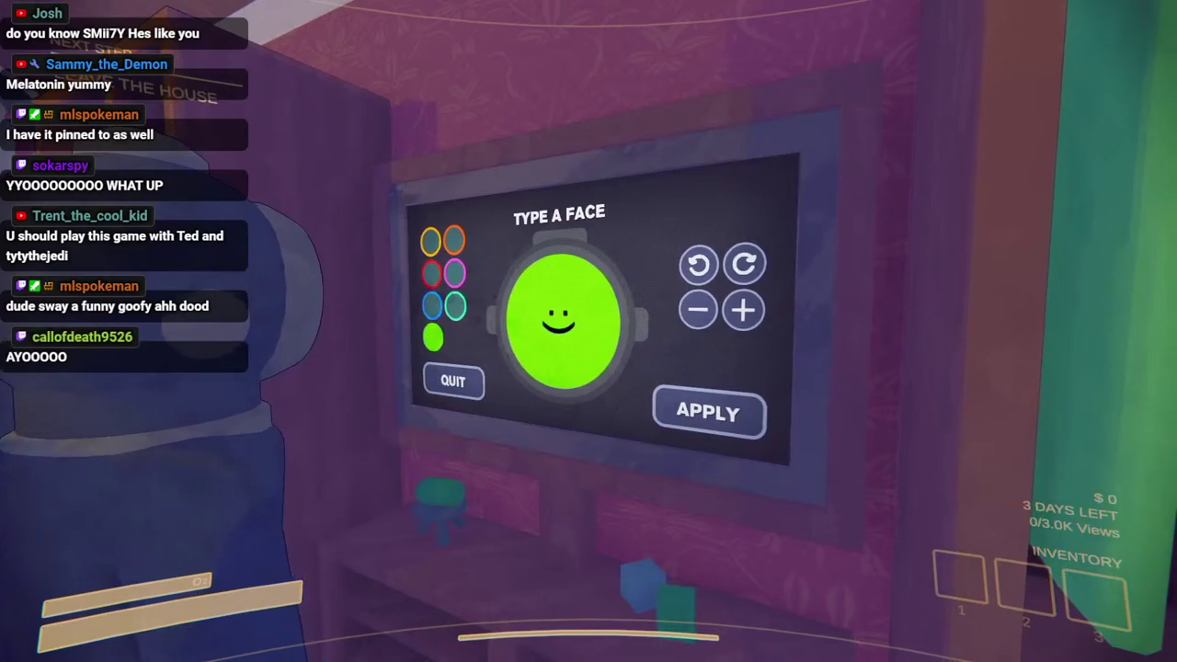
key(w)
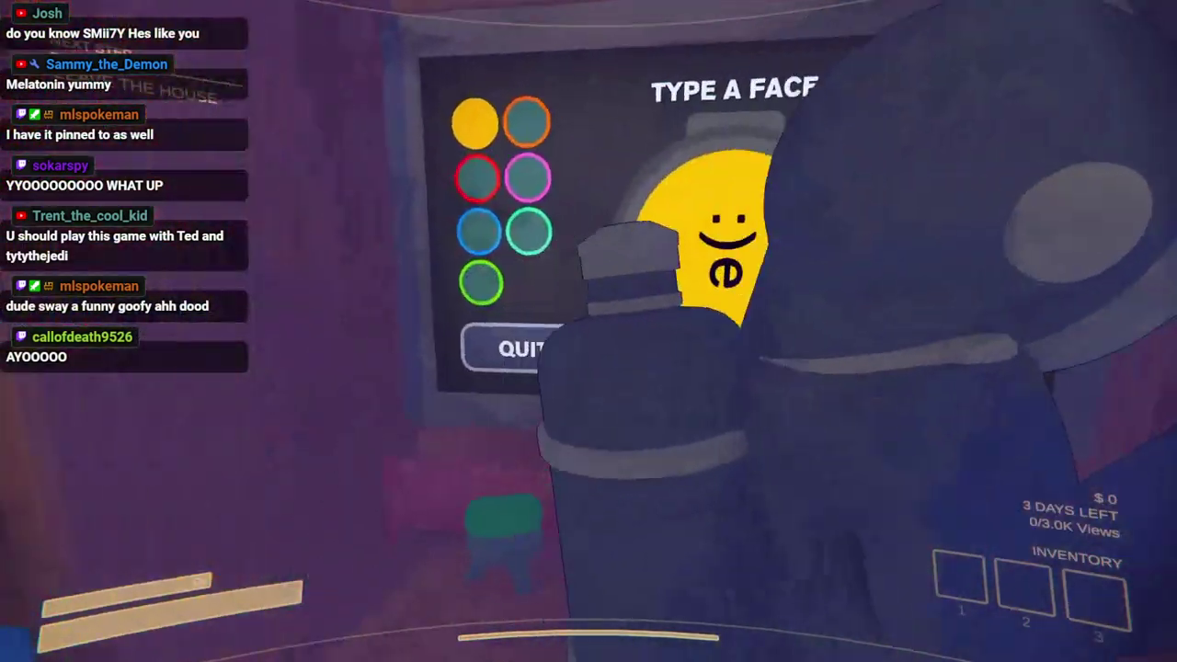
key(w)
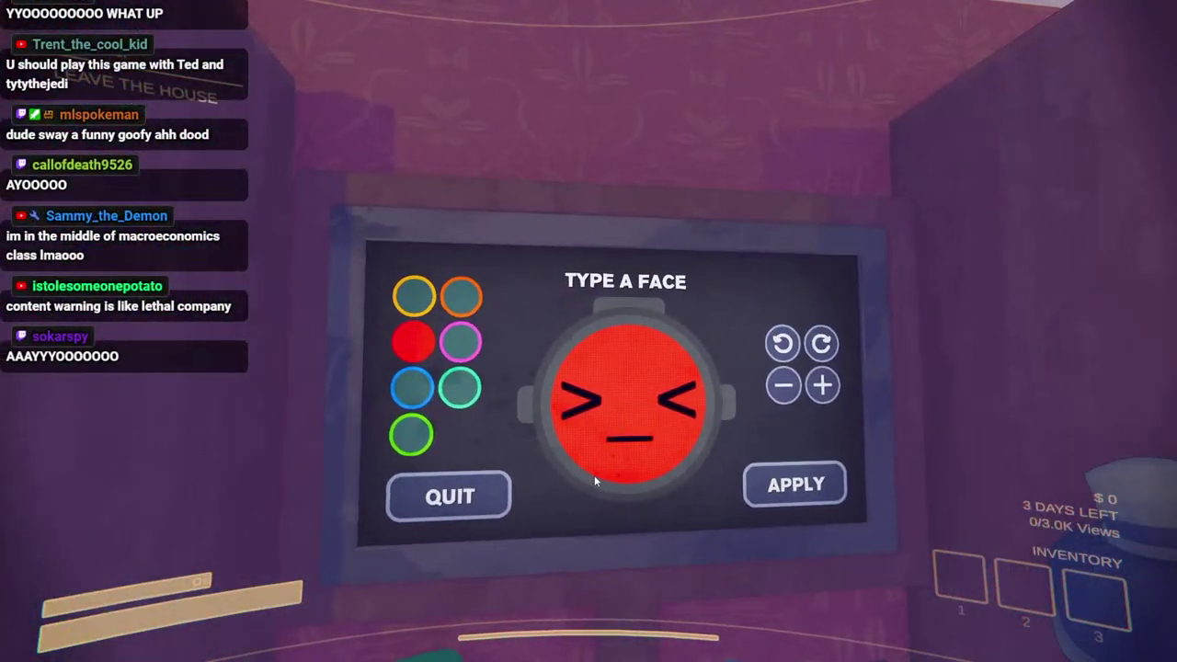
click(838, 341)
click(838, 341)
click(838, 341)
click(838, 341)
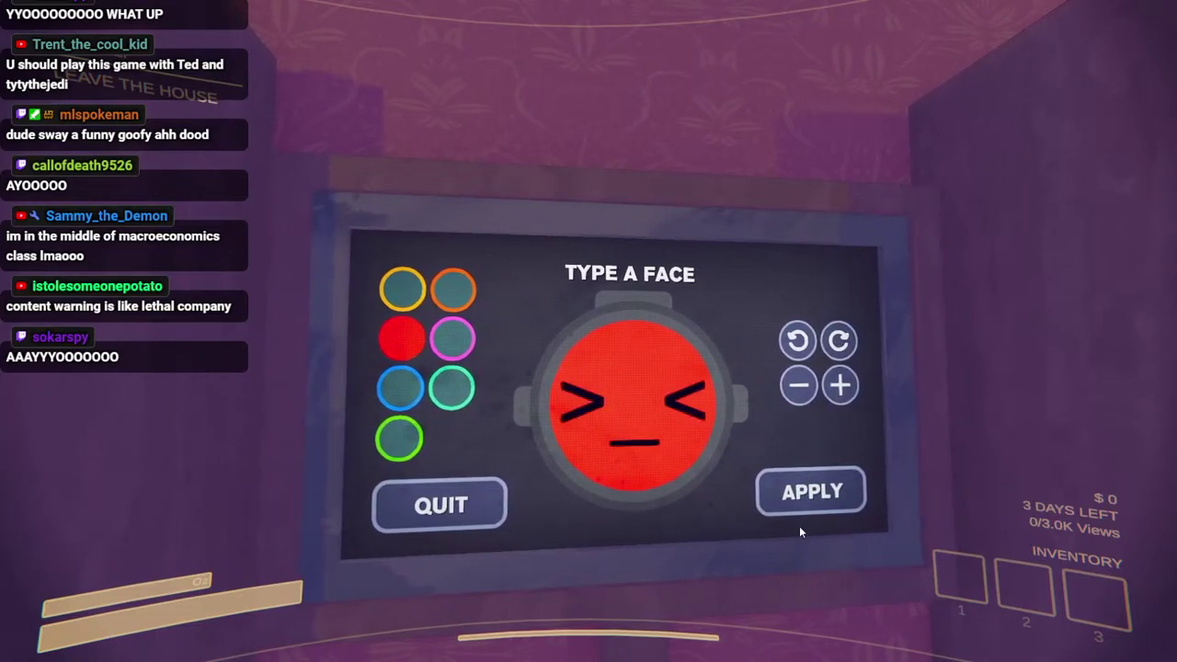
click(811, 498)
key(w)
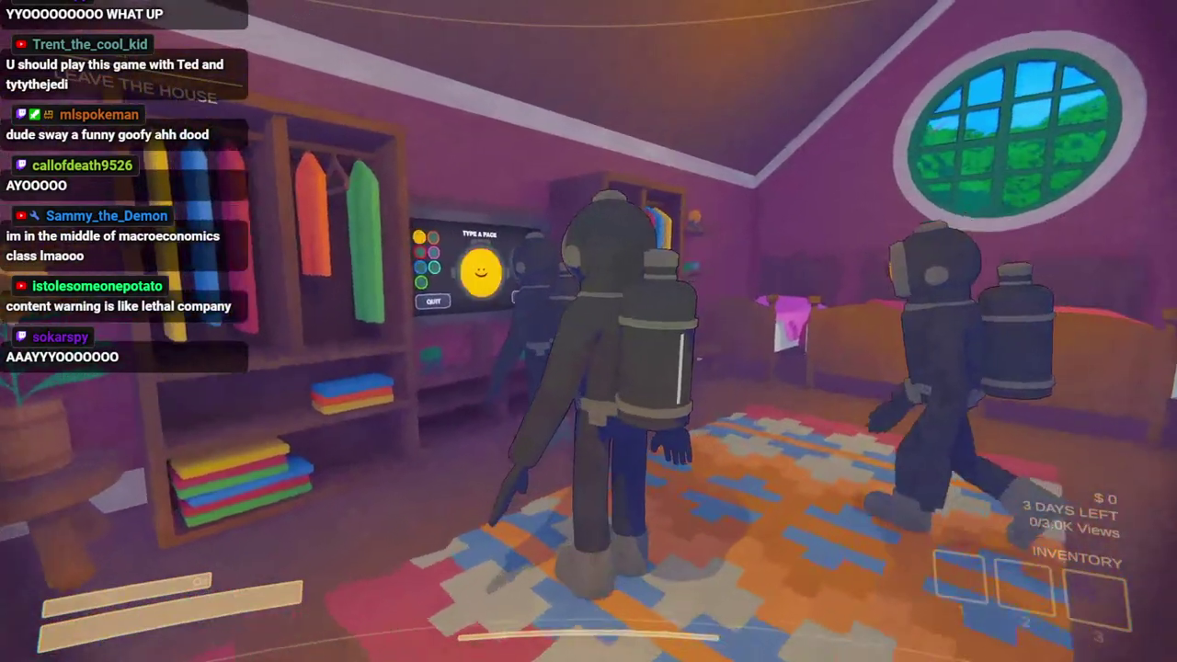
key(e)
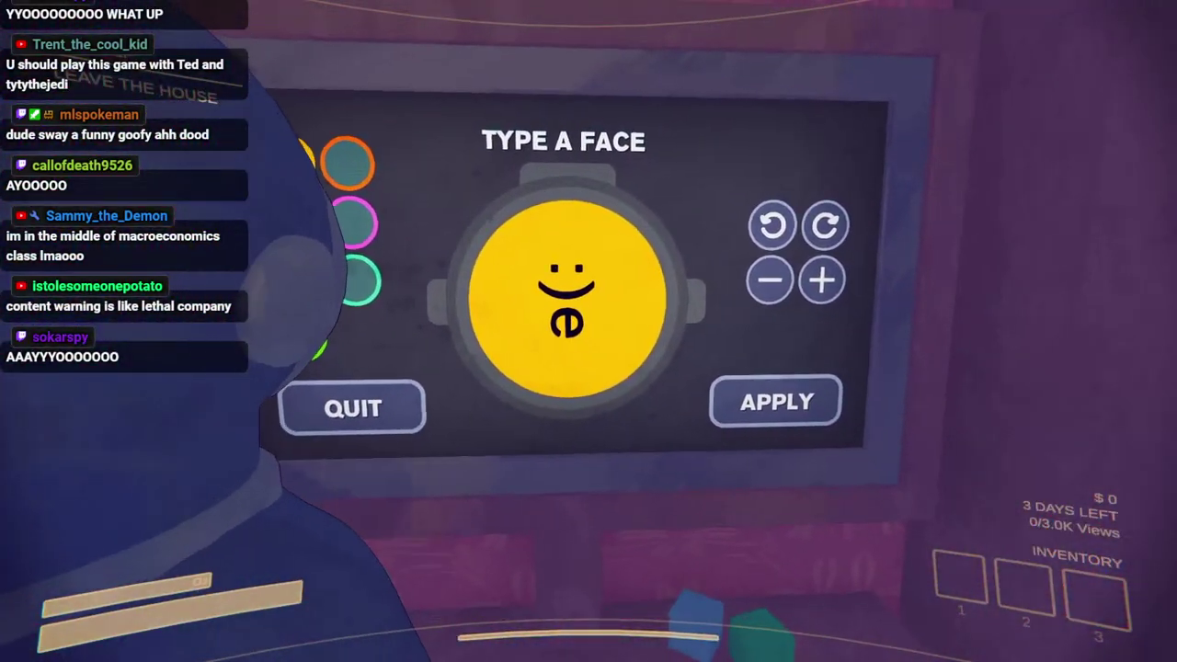
key(s)
key(d)
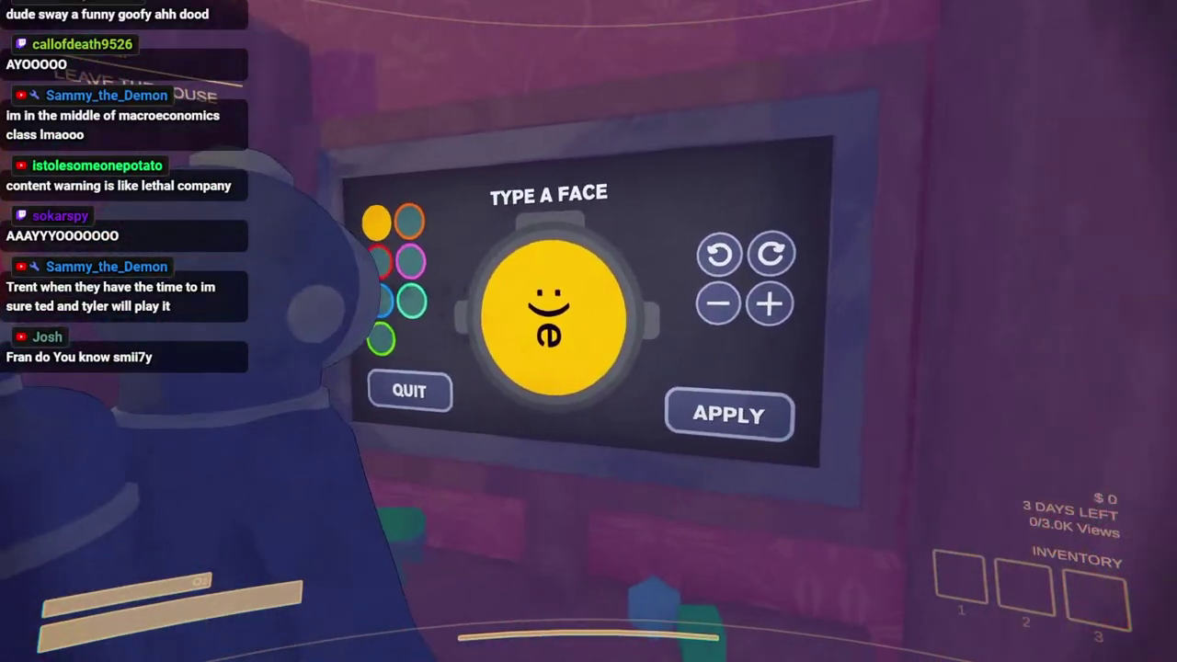
key(Escape)
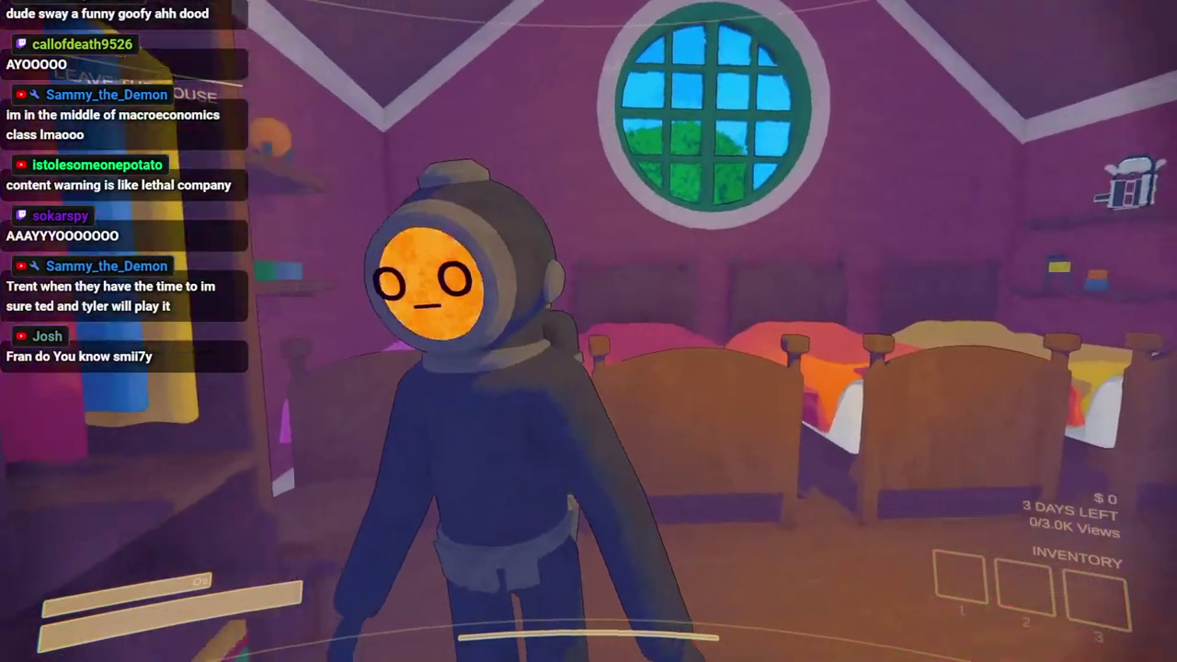
key(w)
key(s)
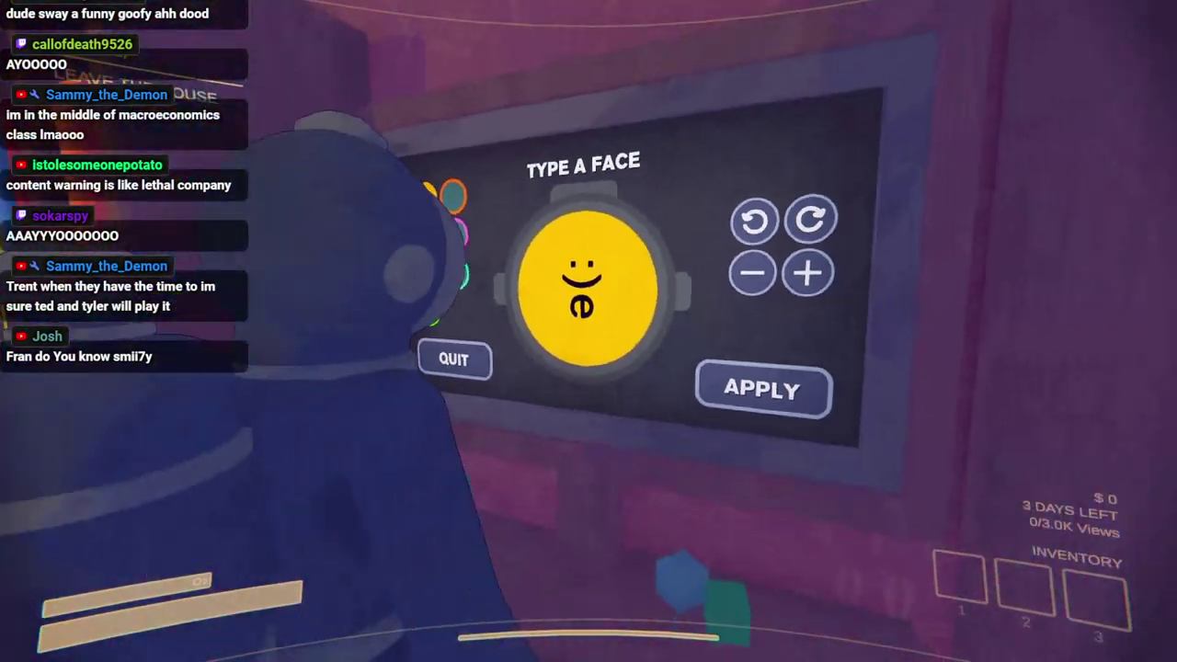
key(s)
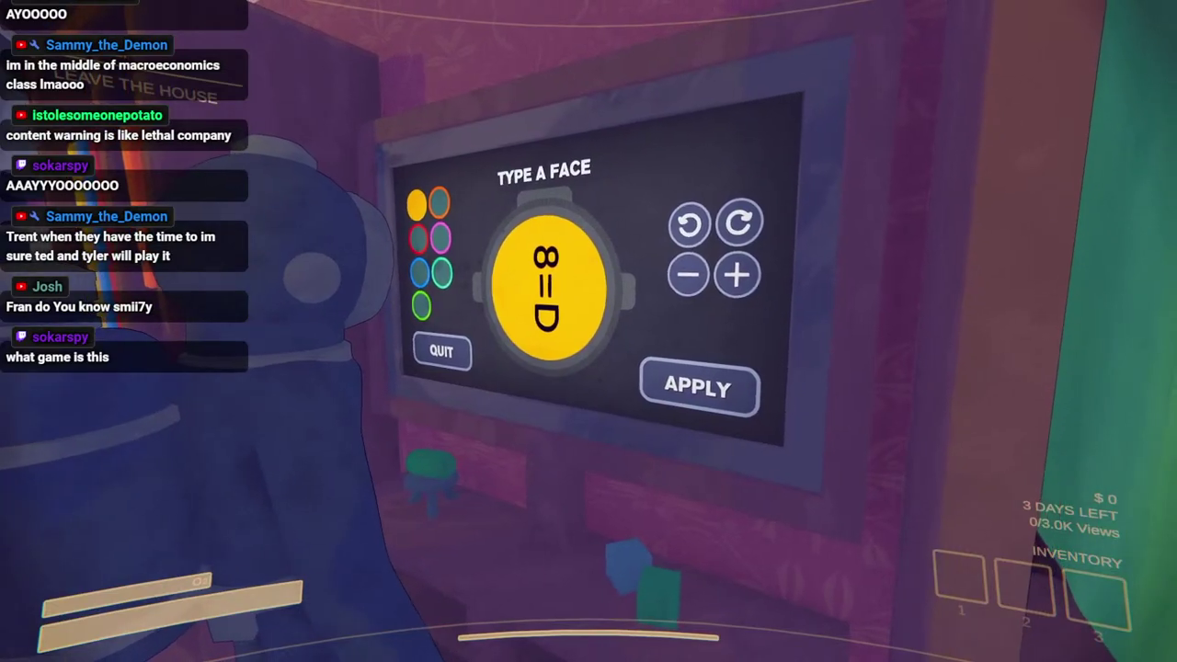
key(s)
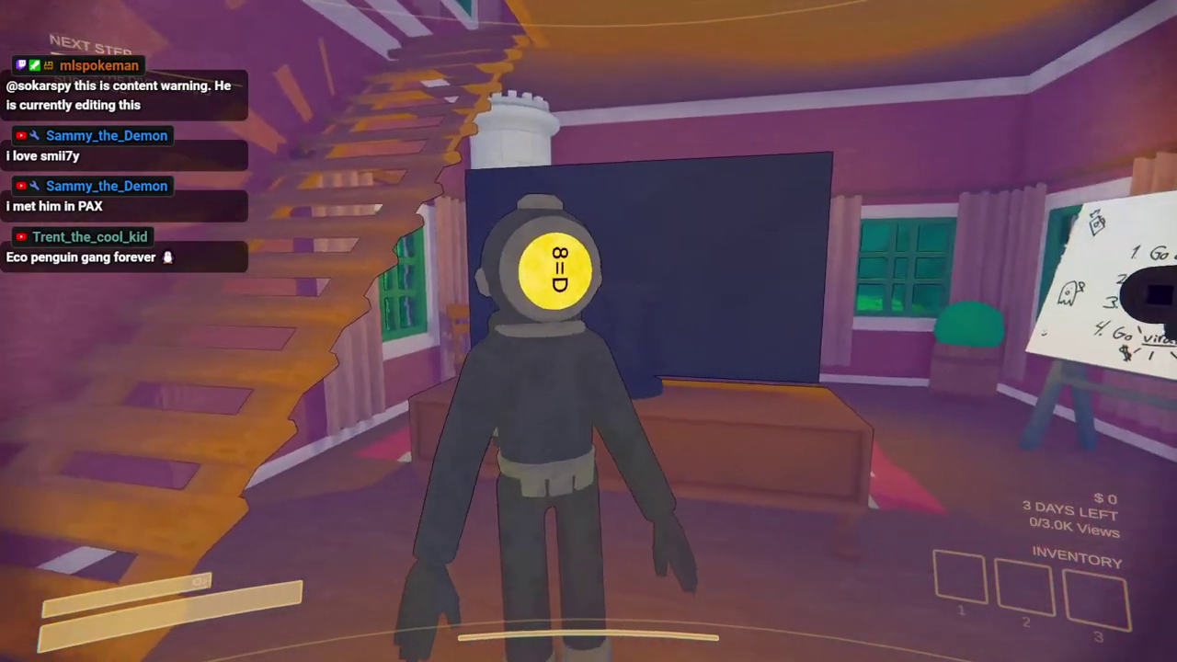
key(w)
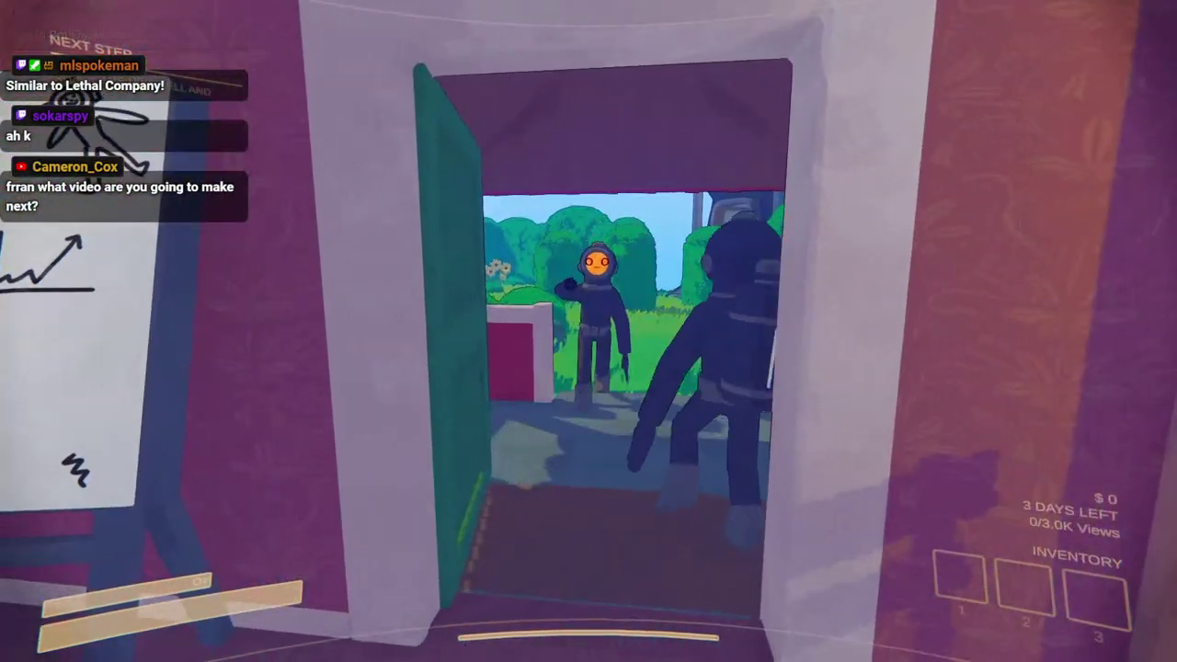
key(w)
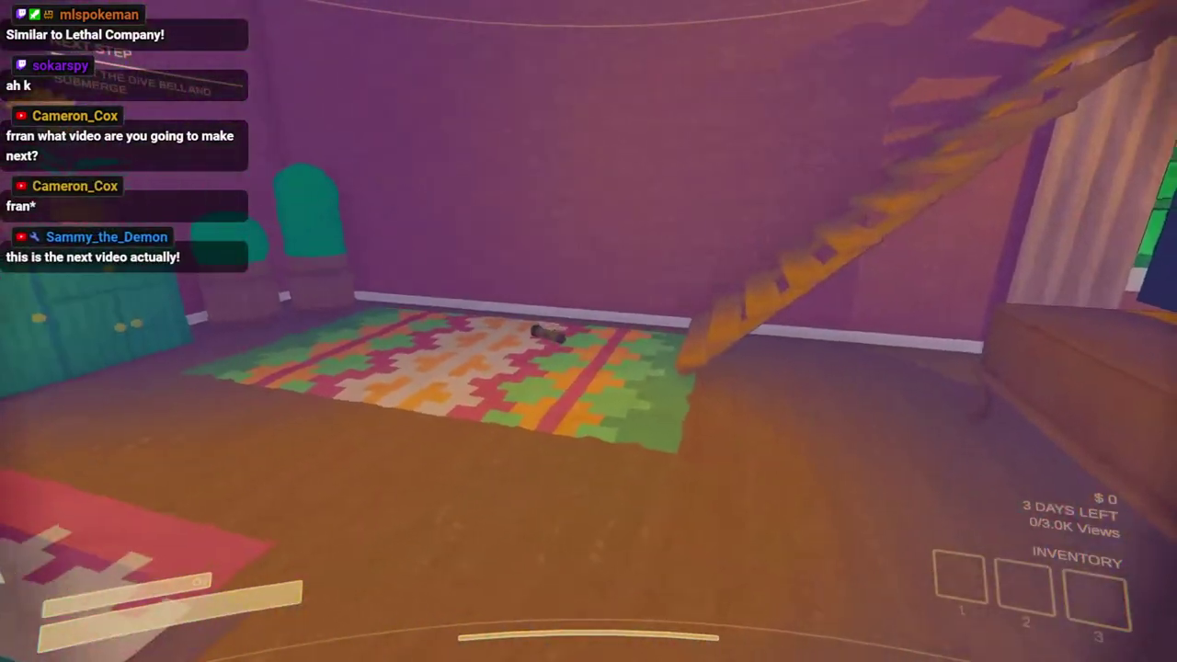
key(e)
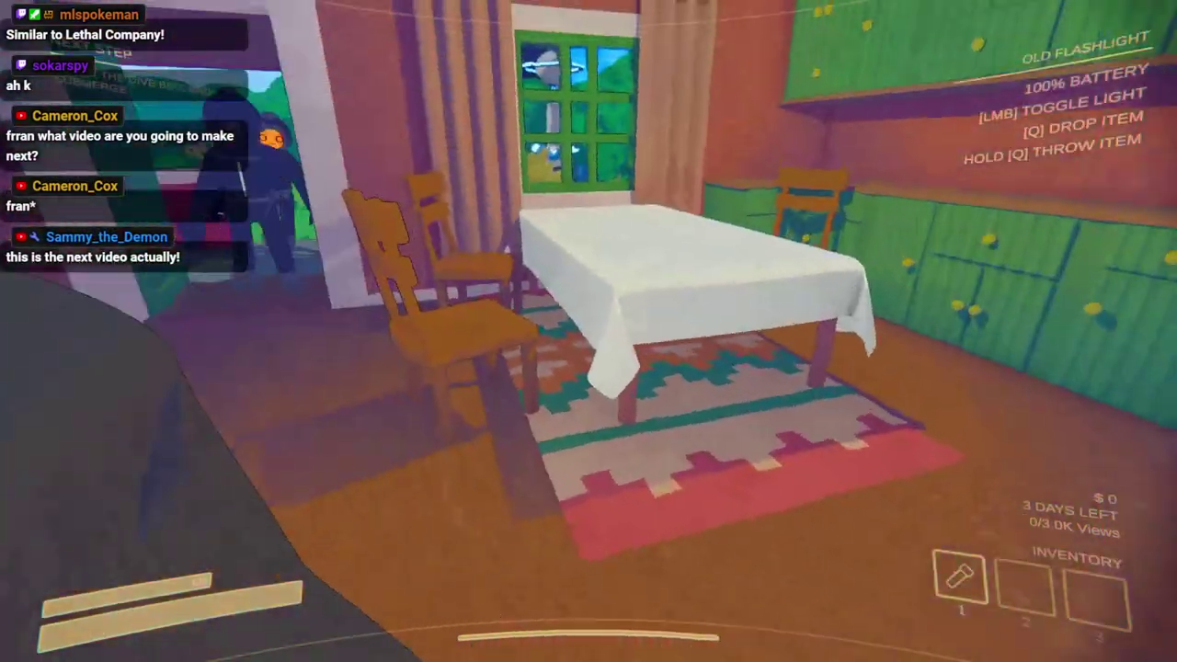
key(w)
key(w)
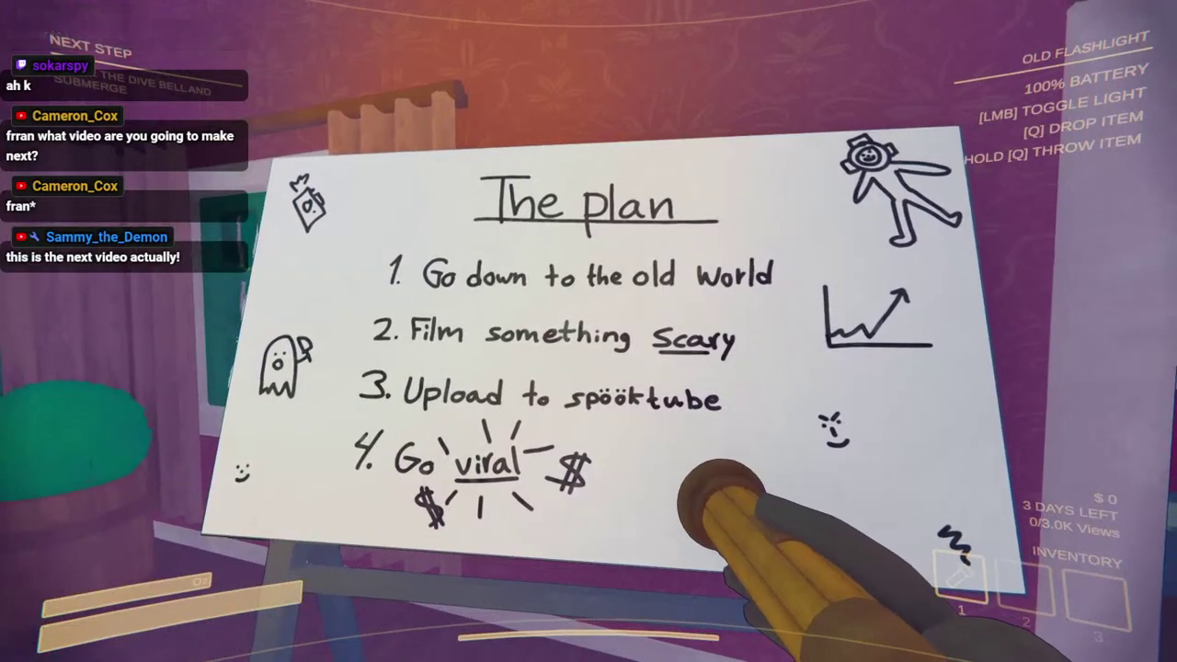
key(w)
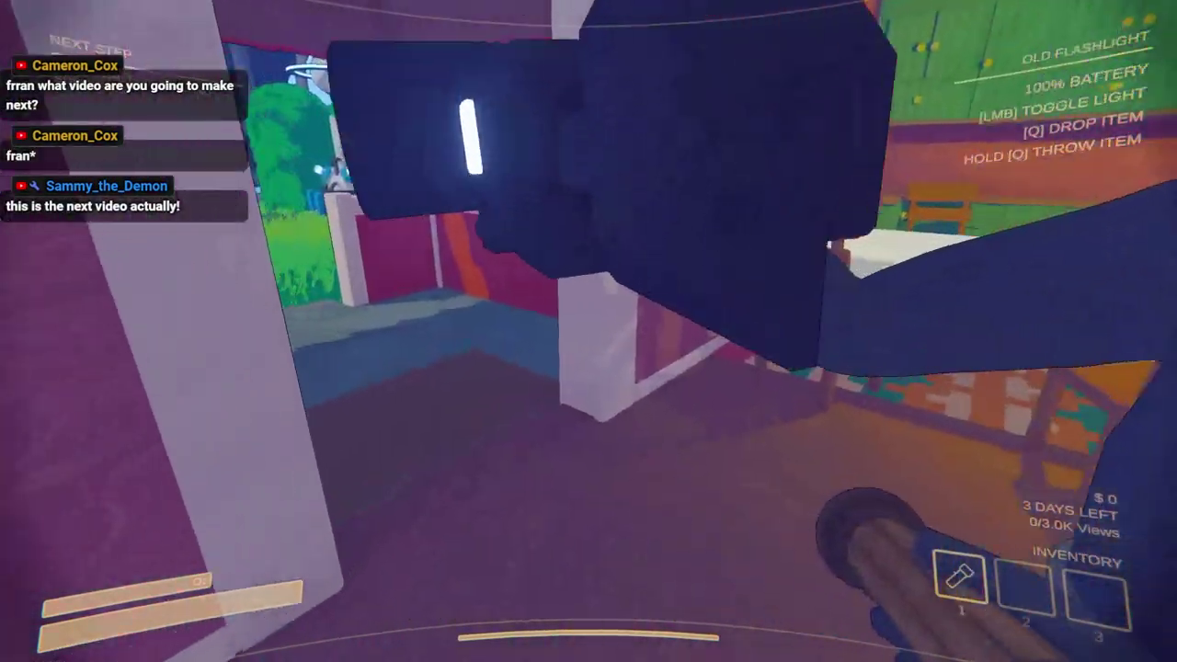
key(w)
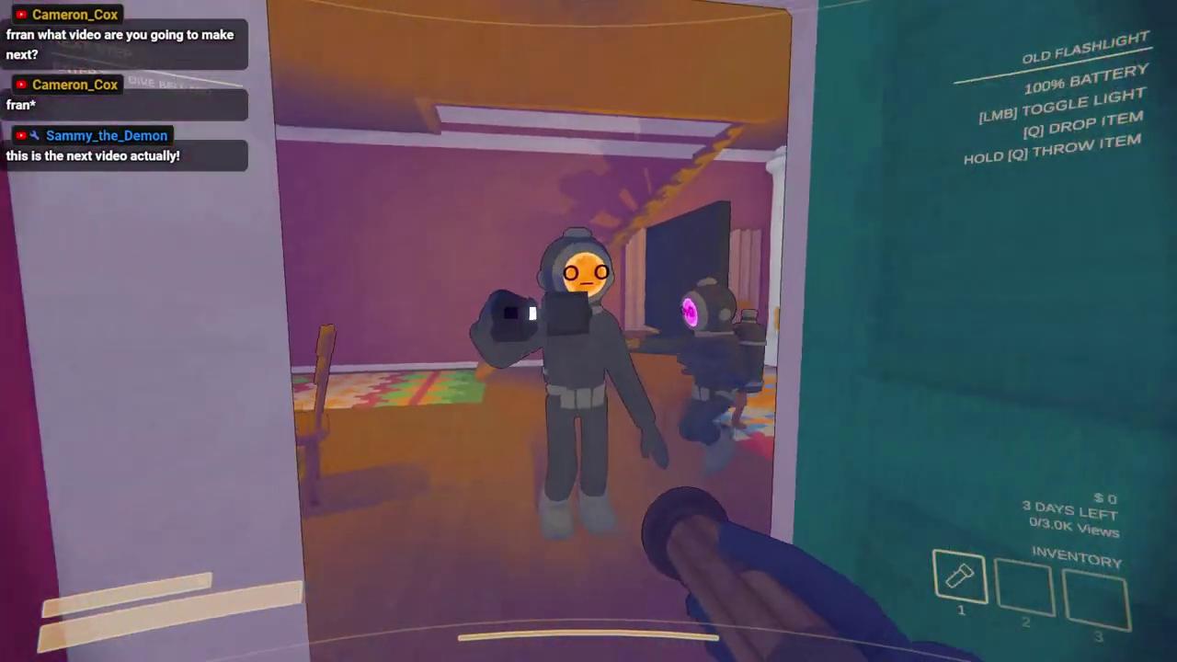
key(s)
key(s)
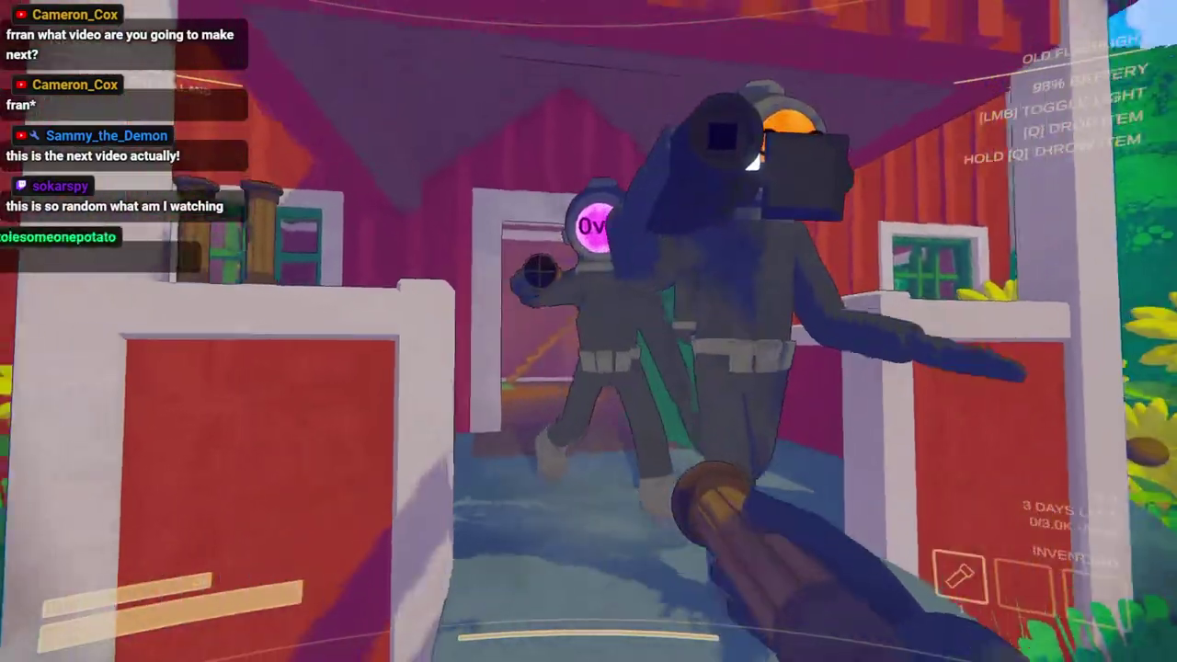
key(w)
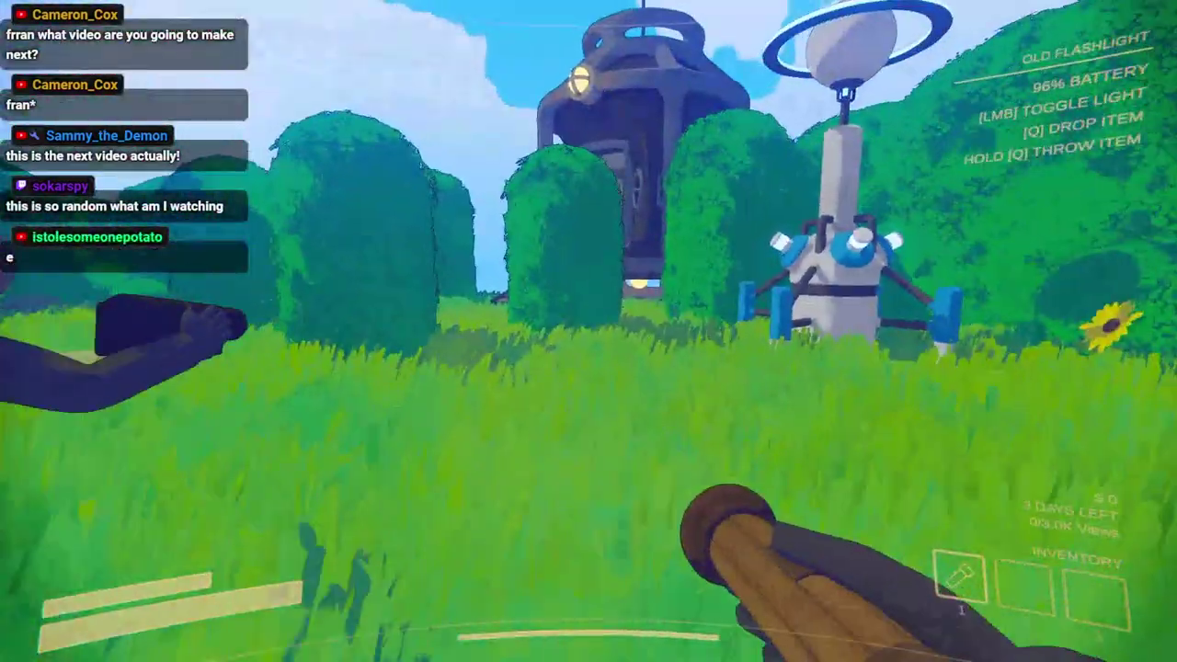
key(w)
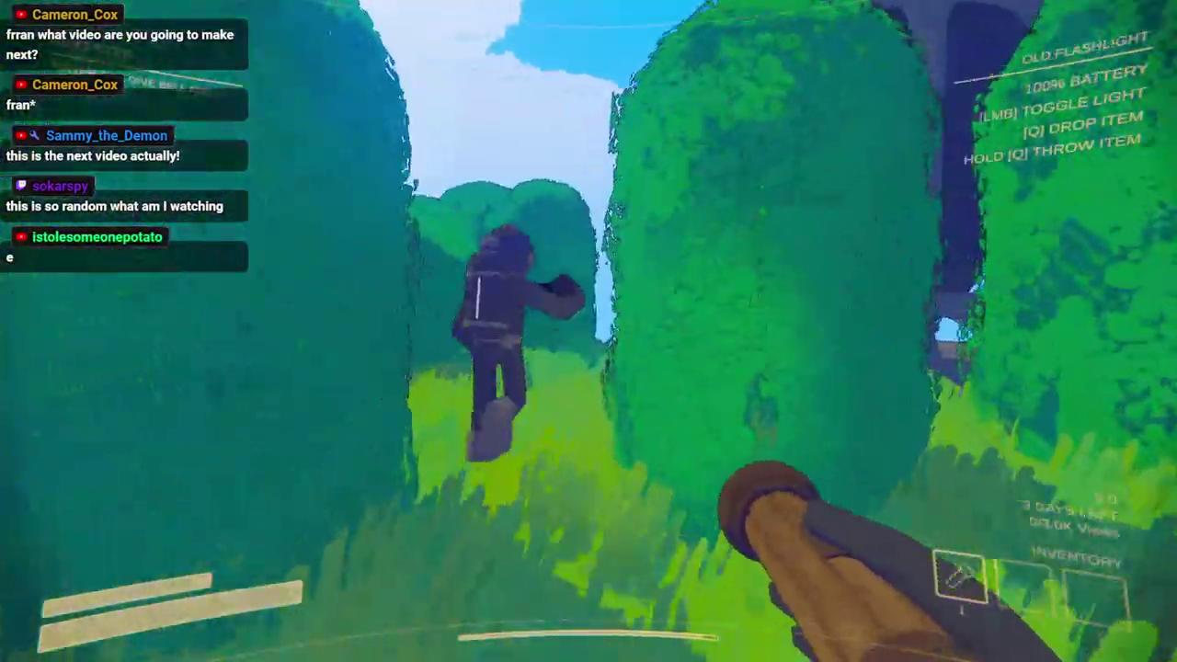
key(w)
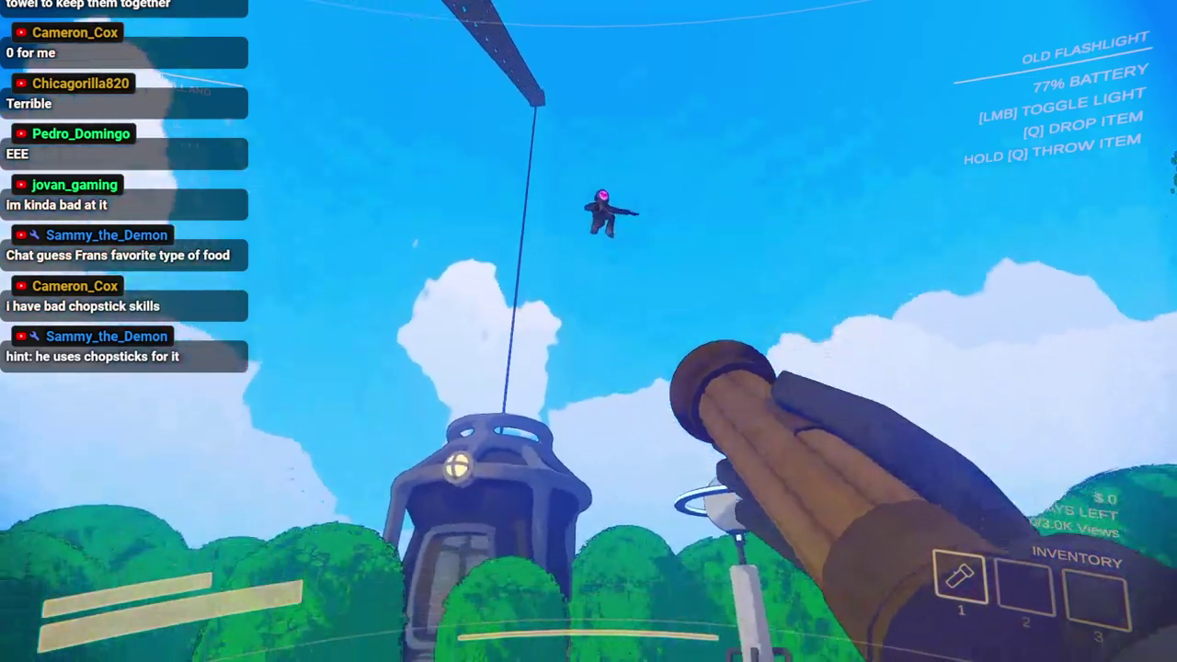
key(w)
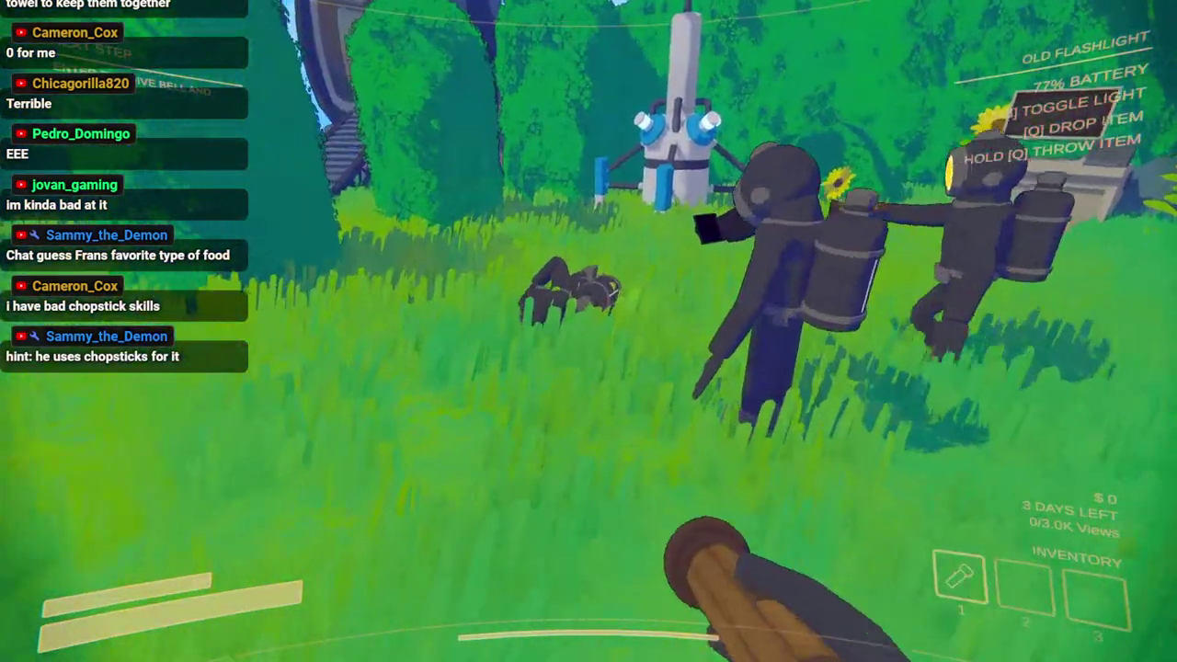
key(w)
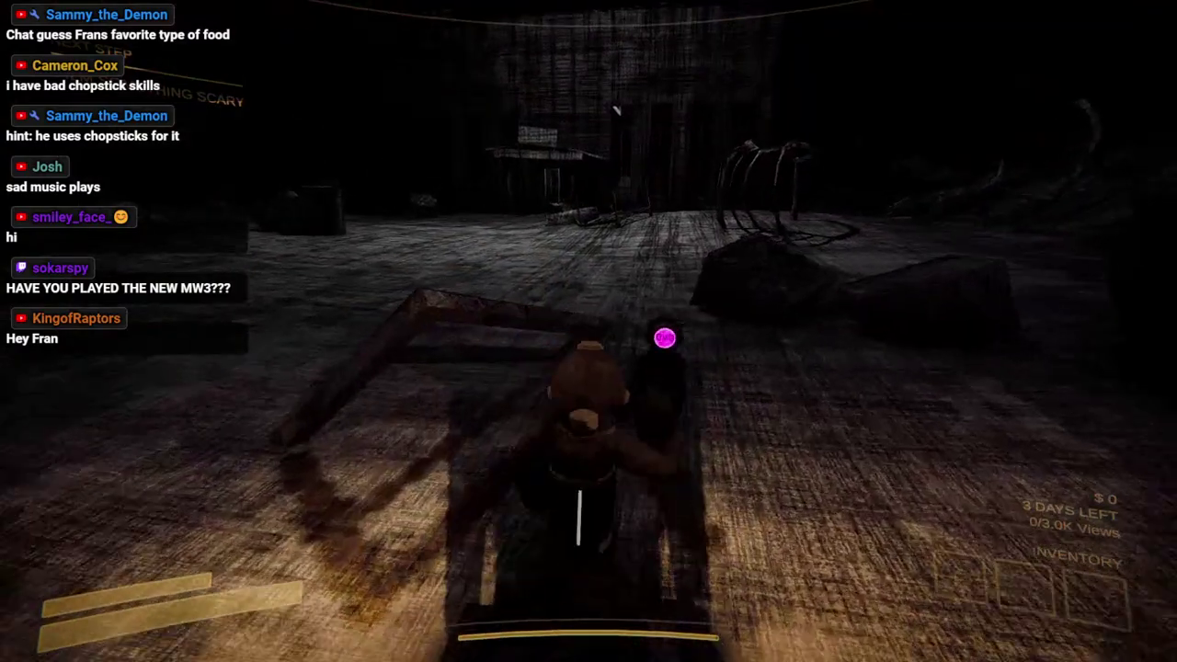
key(w)
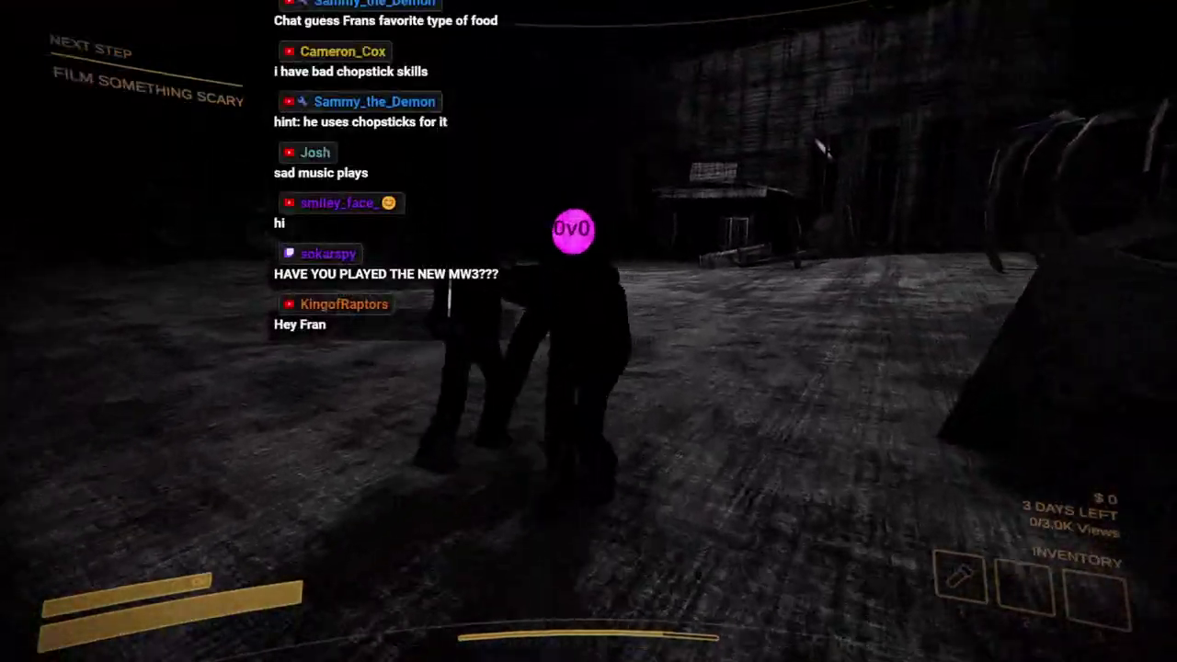
key(w)
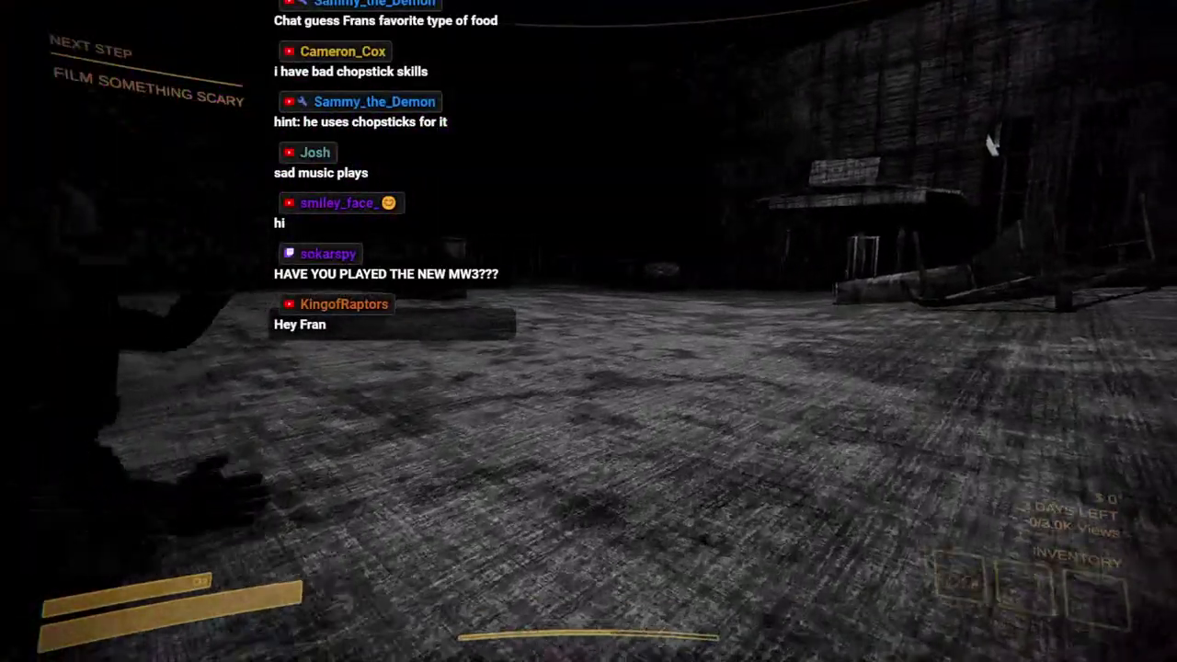
key(w)
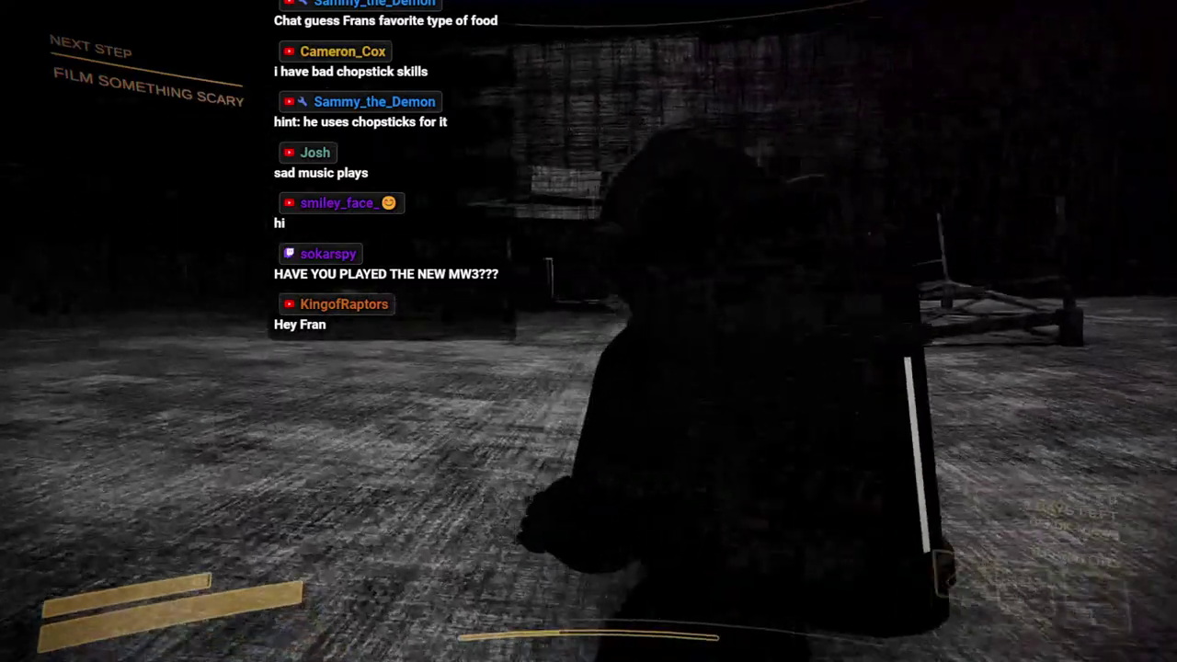
key(w)
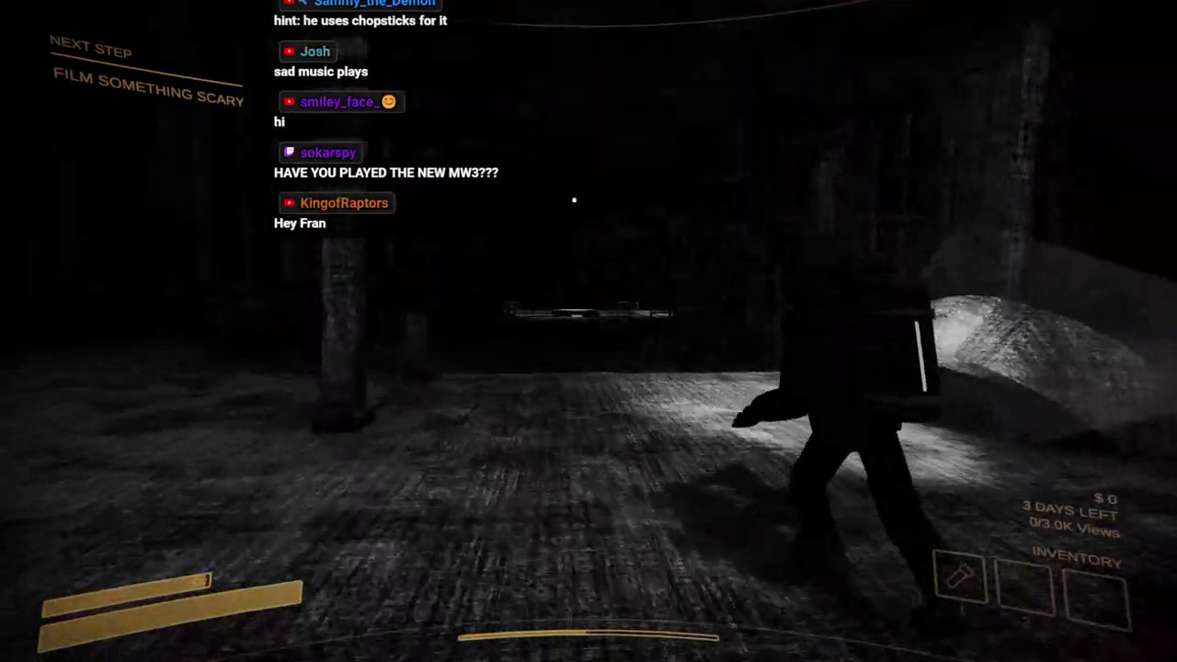
key(w)
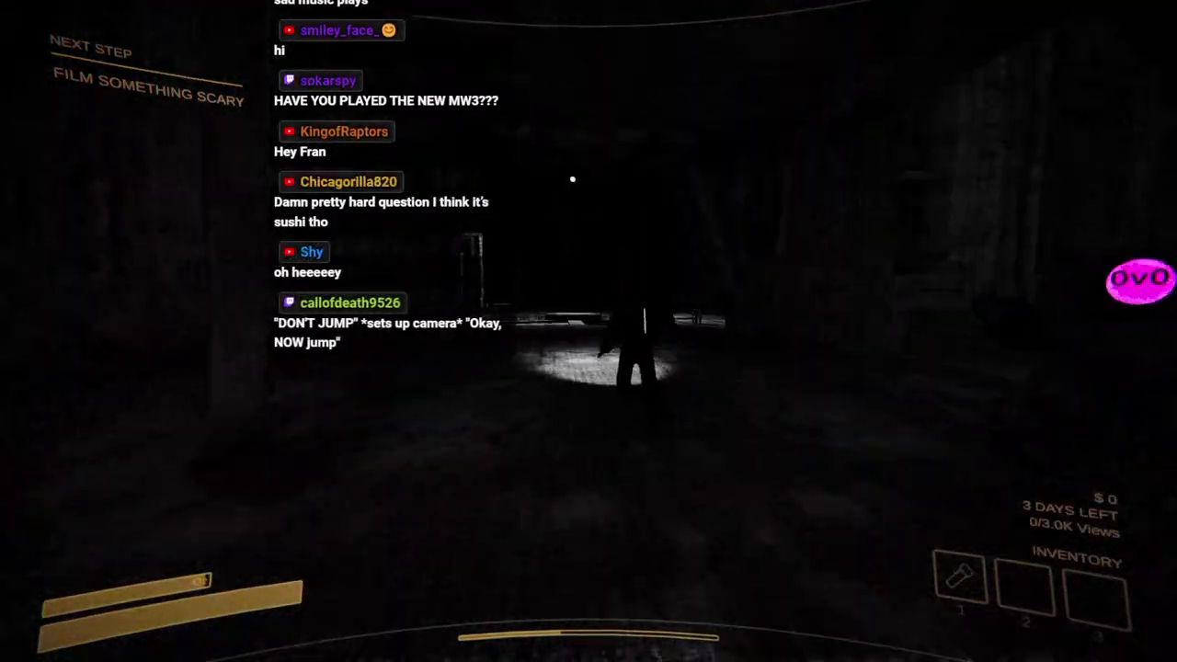
key(w)
key(w)
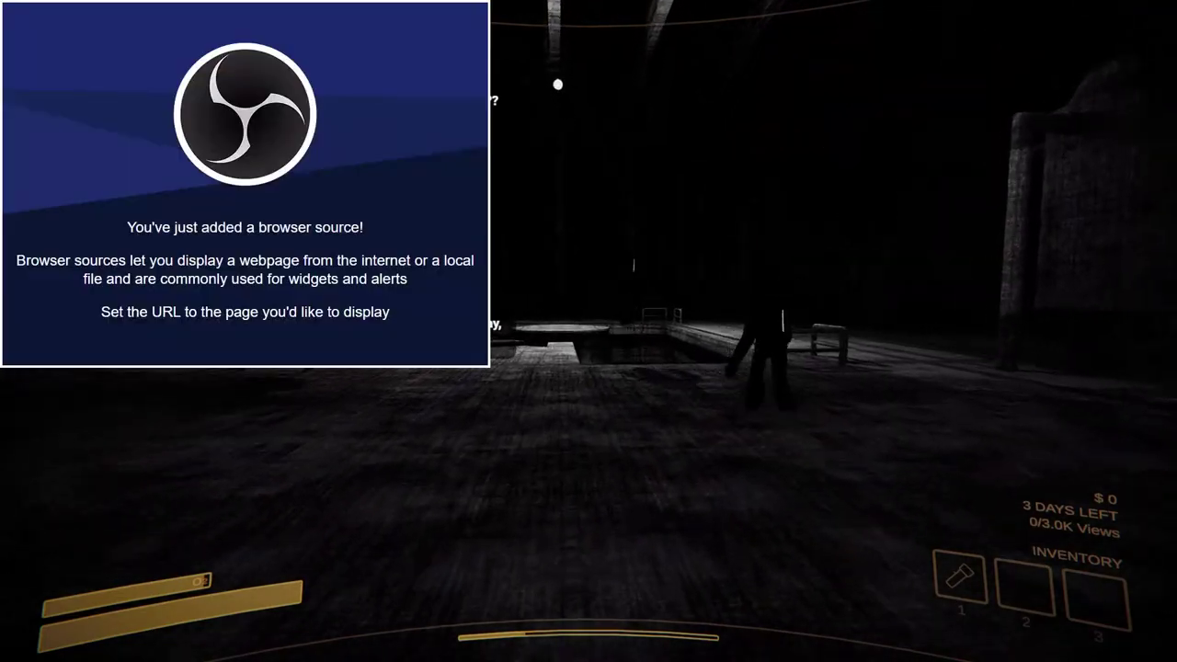
key(w)
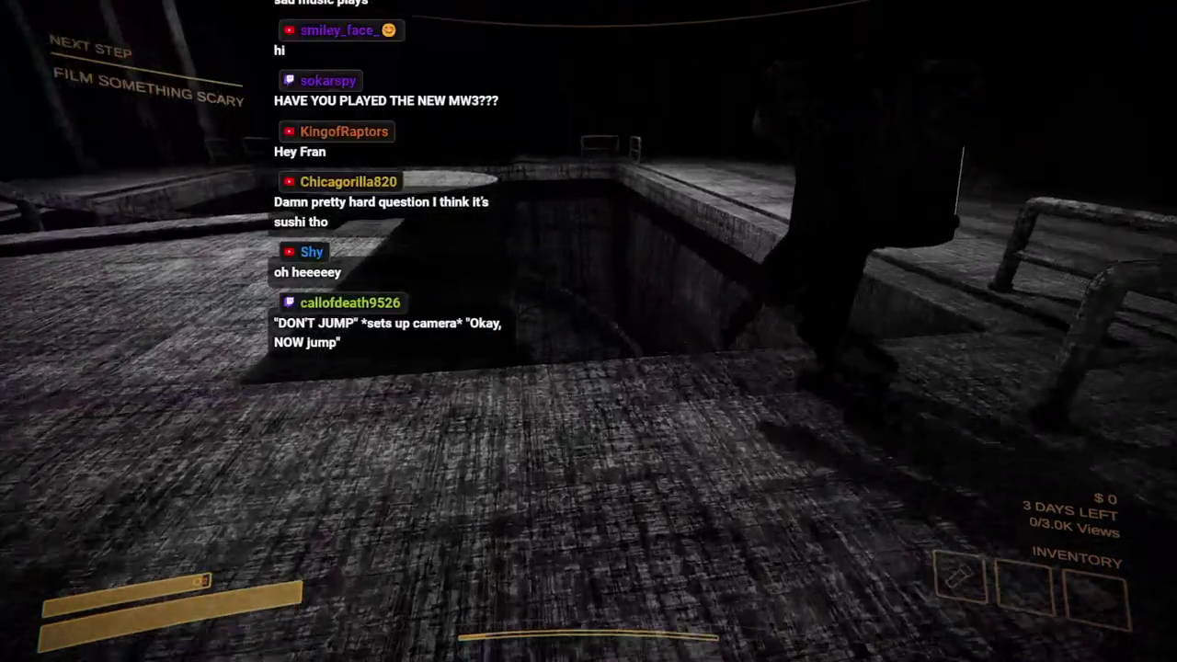
key(w)
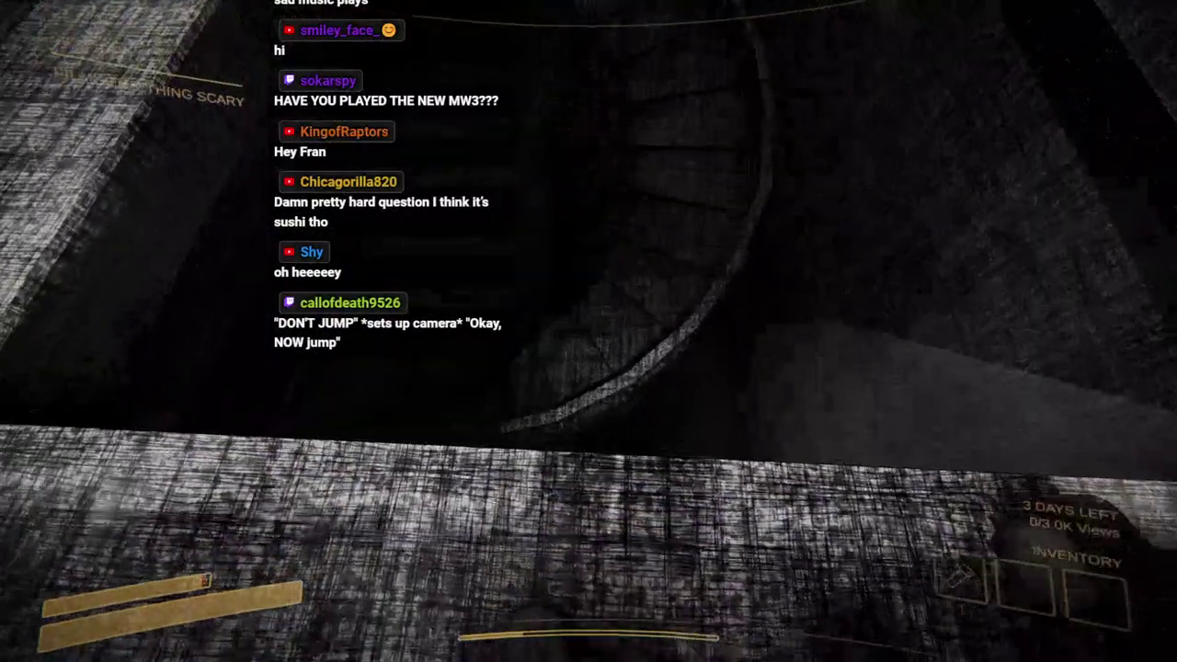
key(shift+w)
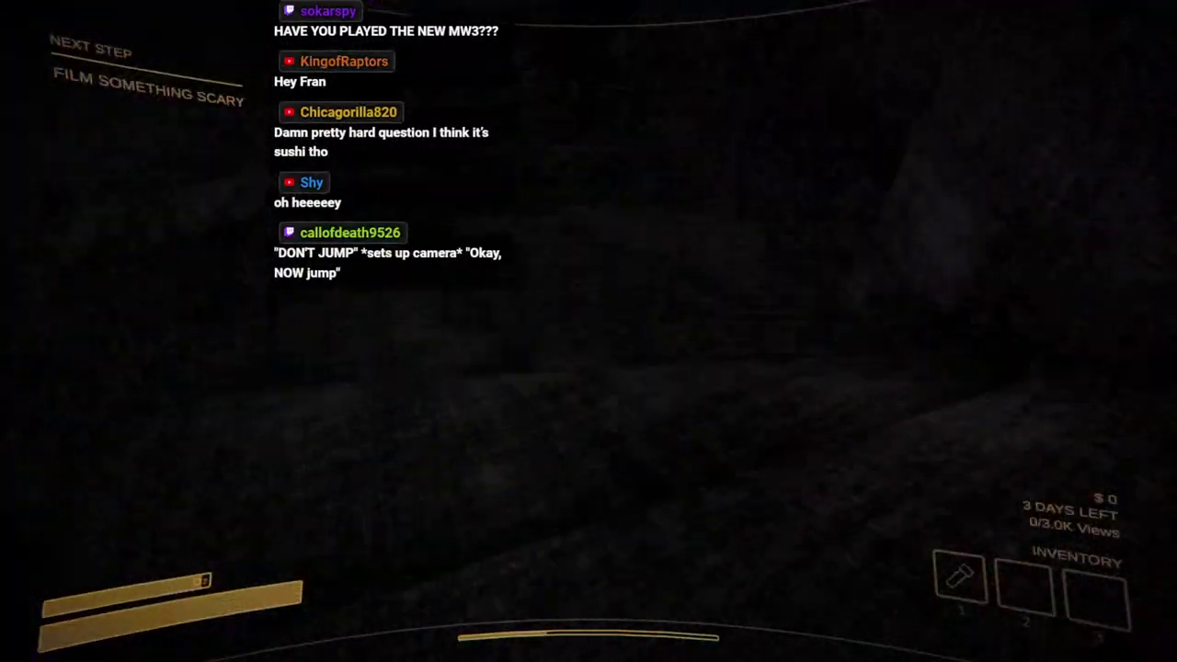
key(shift+w)
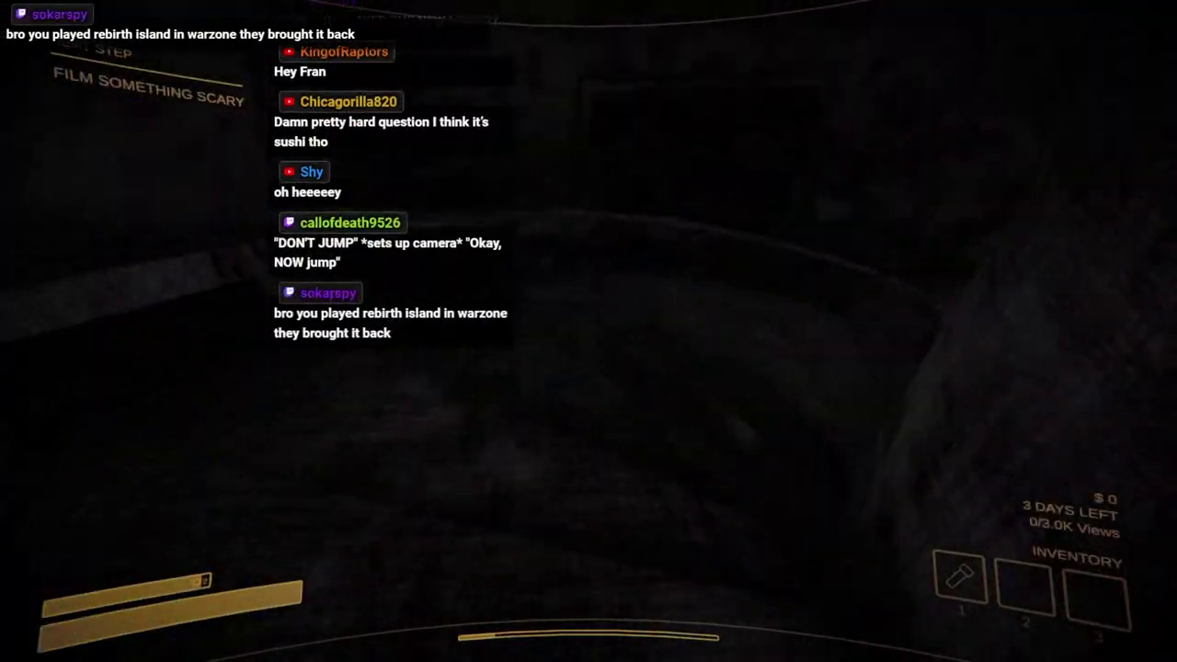
key(w)
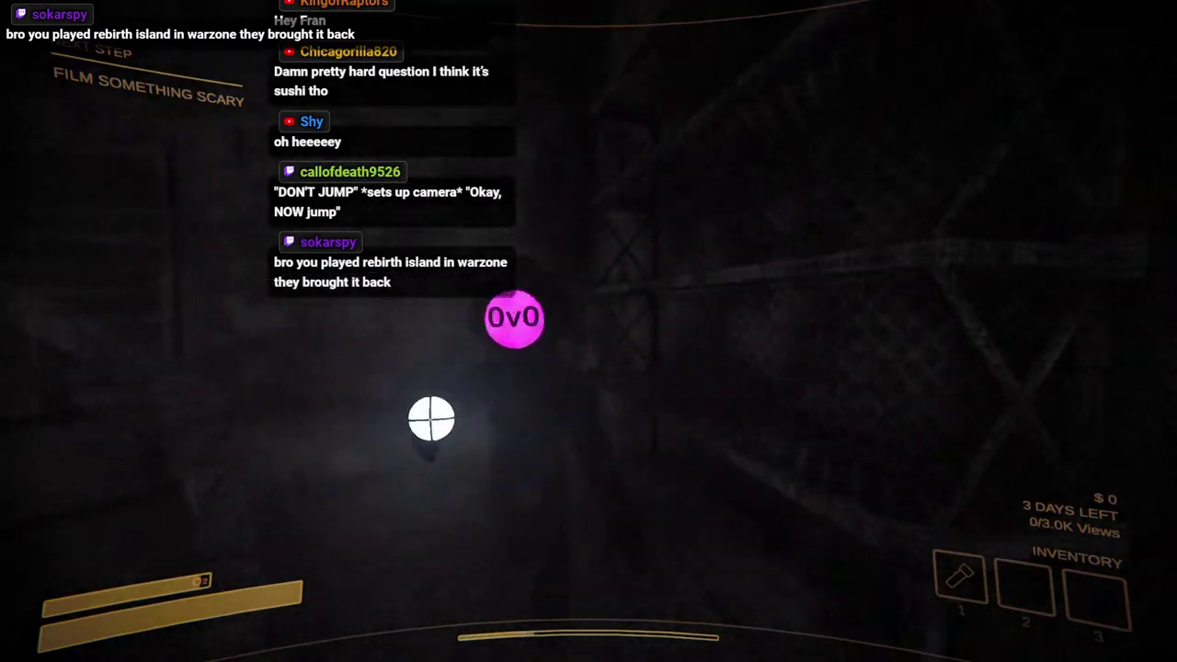
key(w)
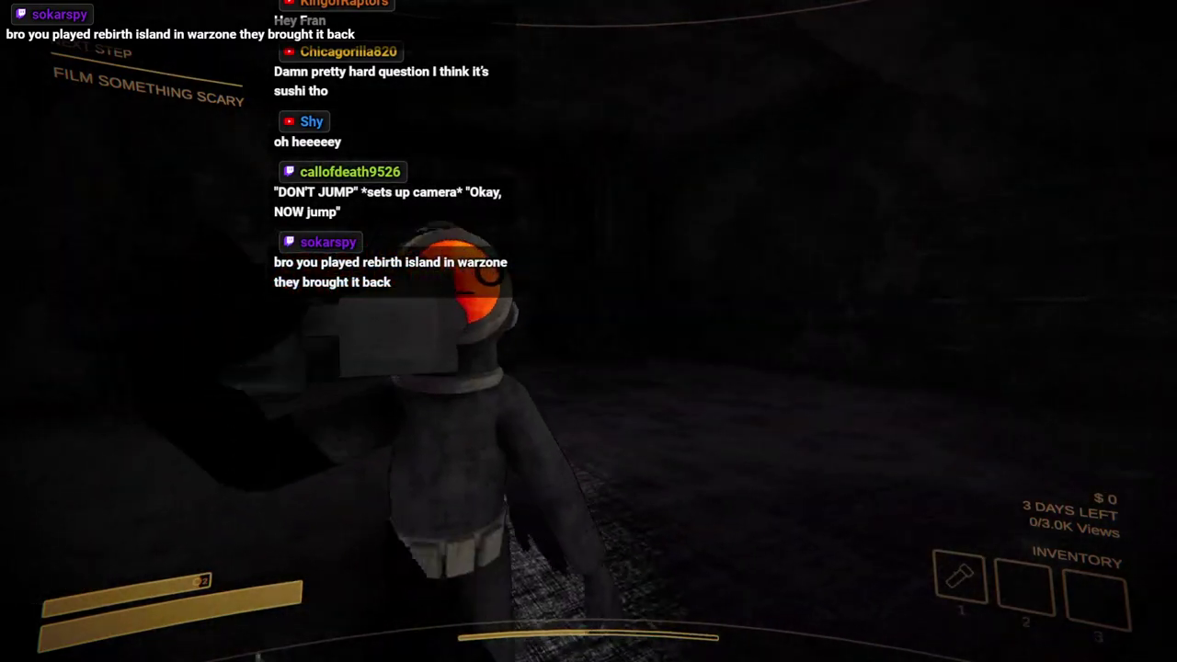
key(w)
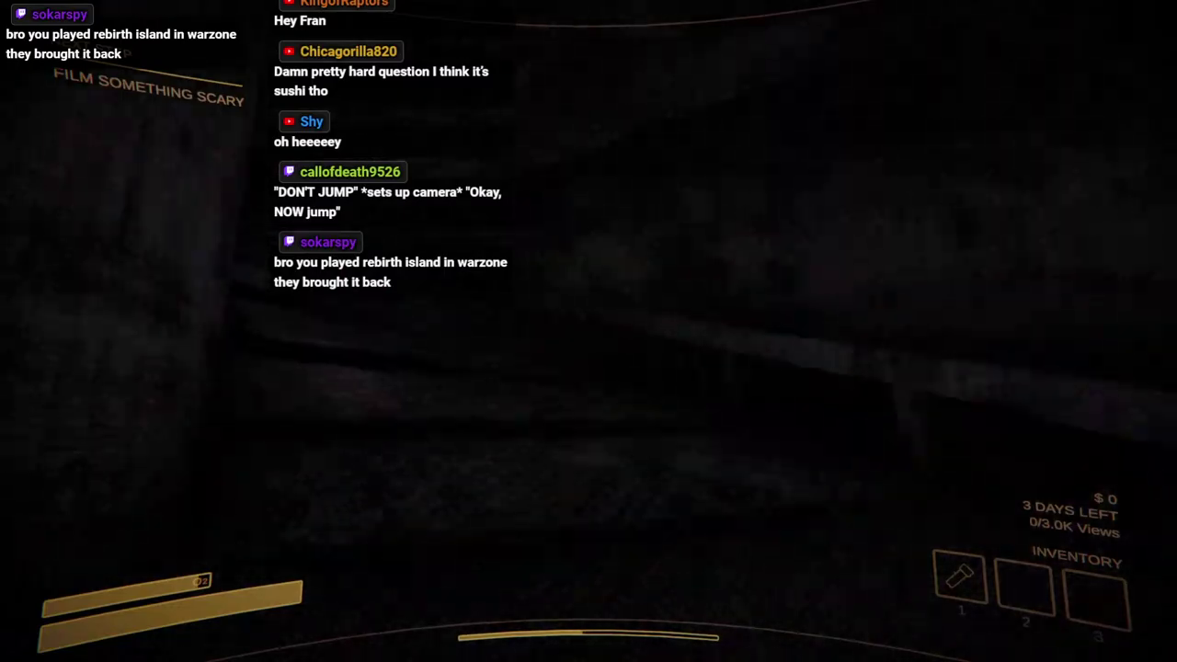
click(589, 331)
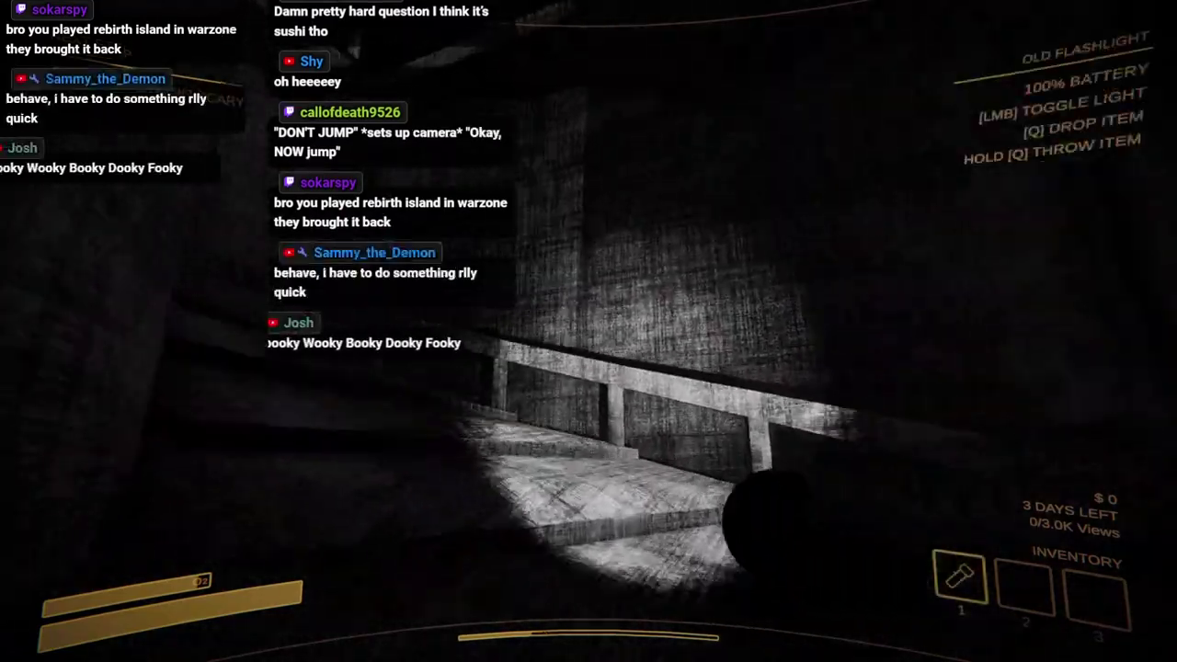
key(w)
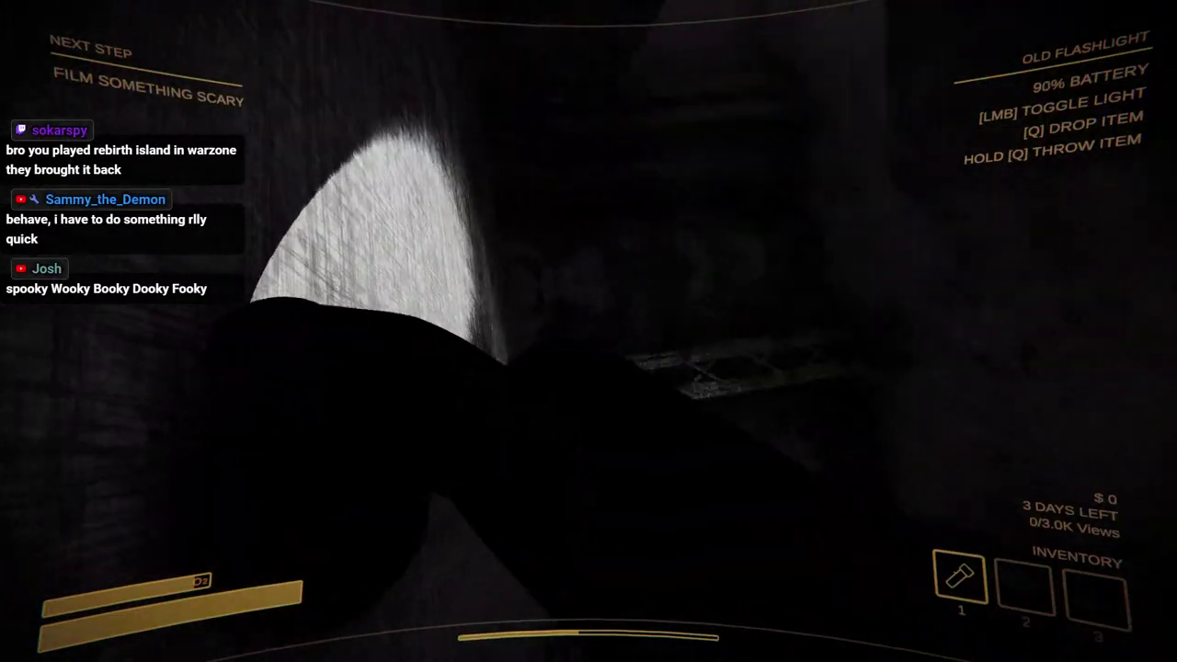
Interrupt the full-screen review and replay the sequence in full screen from the clip starting at about 00:04:06.
key(space)
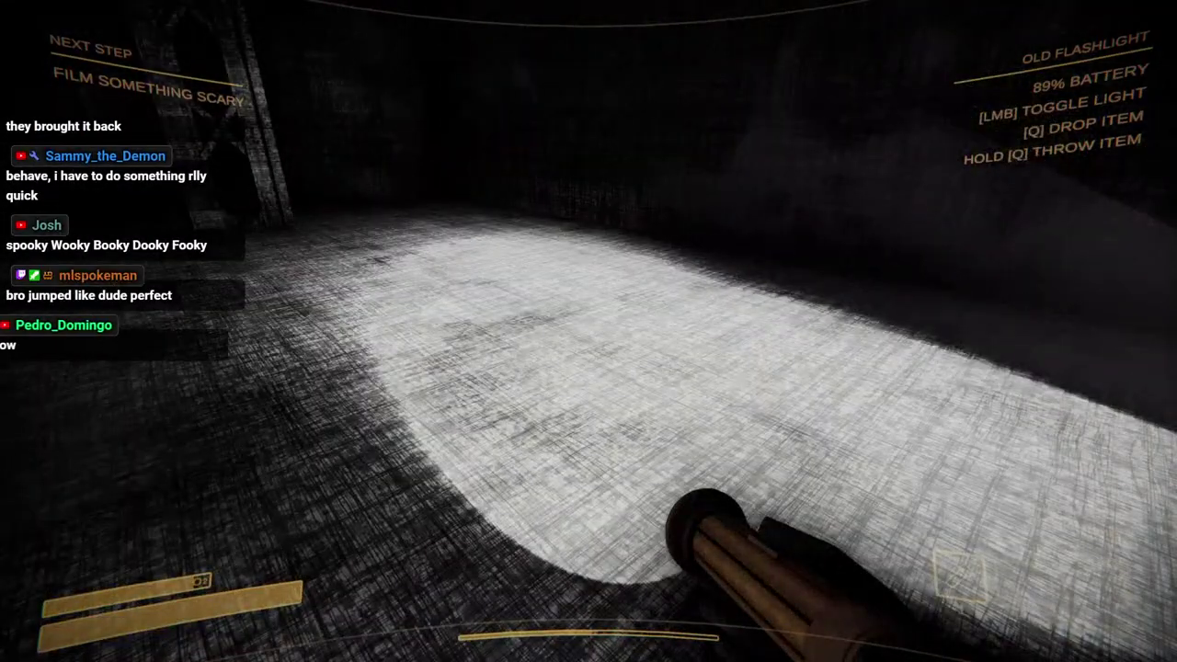
key(Escape)
key(grave)
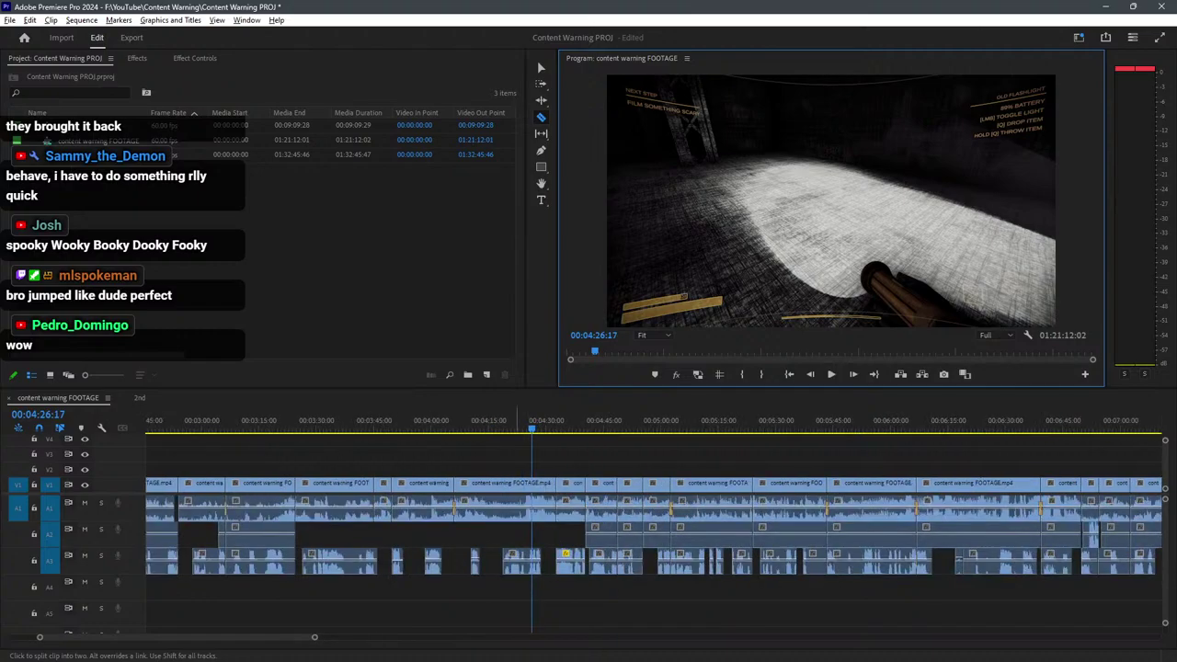
key(space)
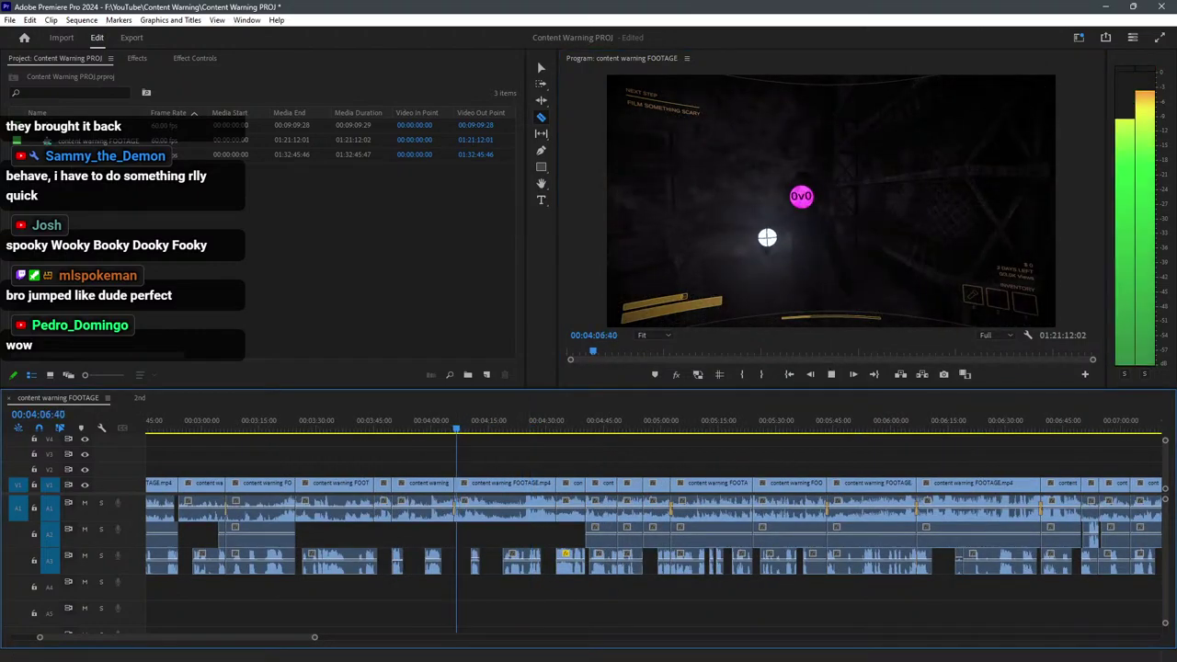
key(grave)
key(ctrl+grave)
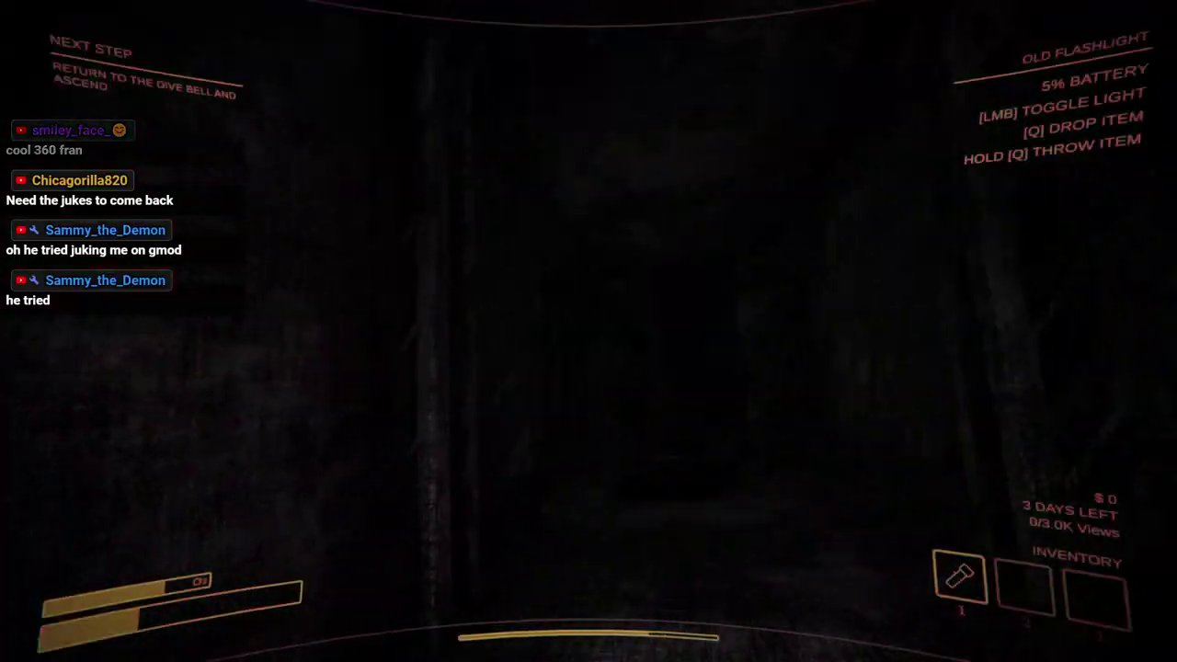
key(q)
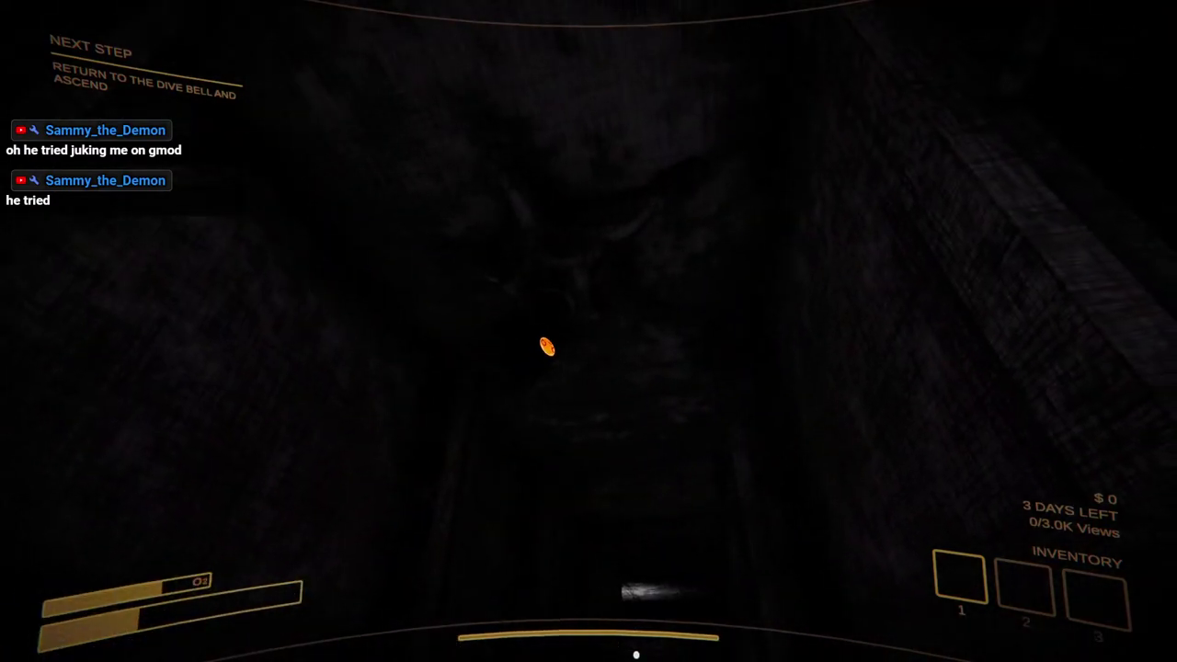
key(e)
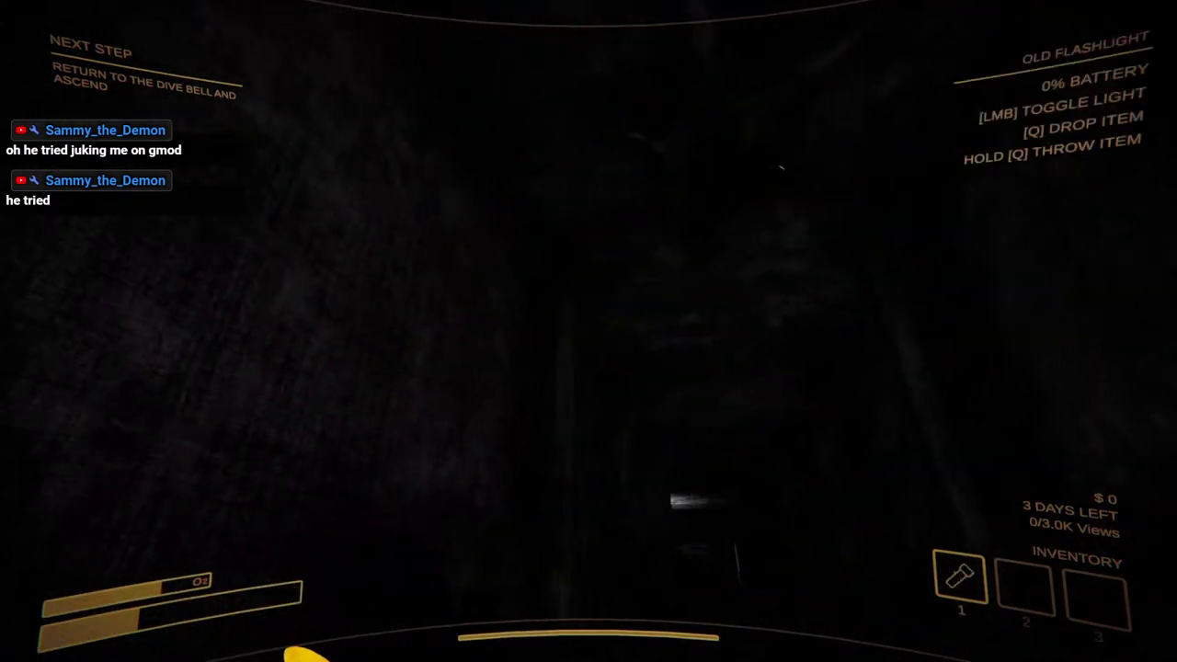
key(q)
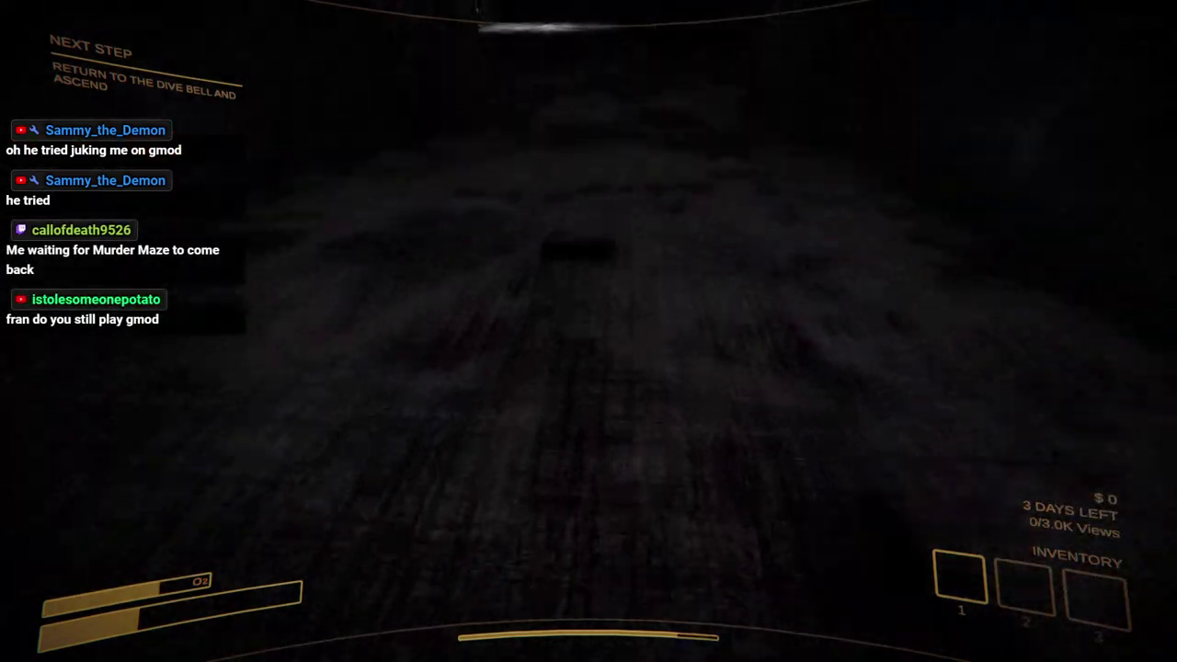
key(e)
key(1)
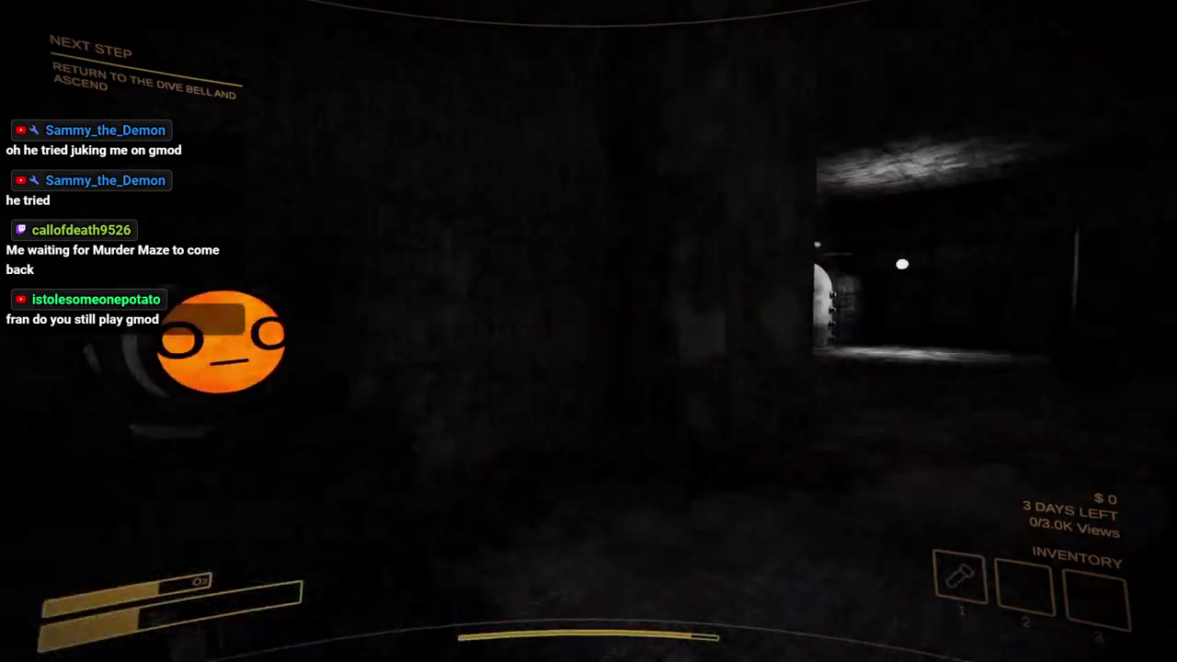
key(d)
key(1)
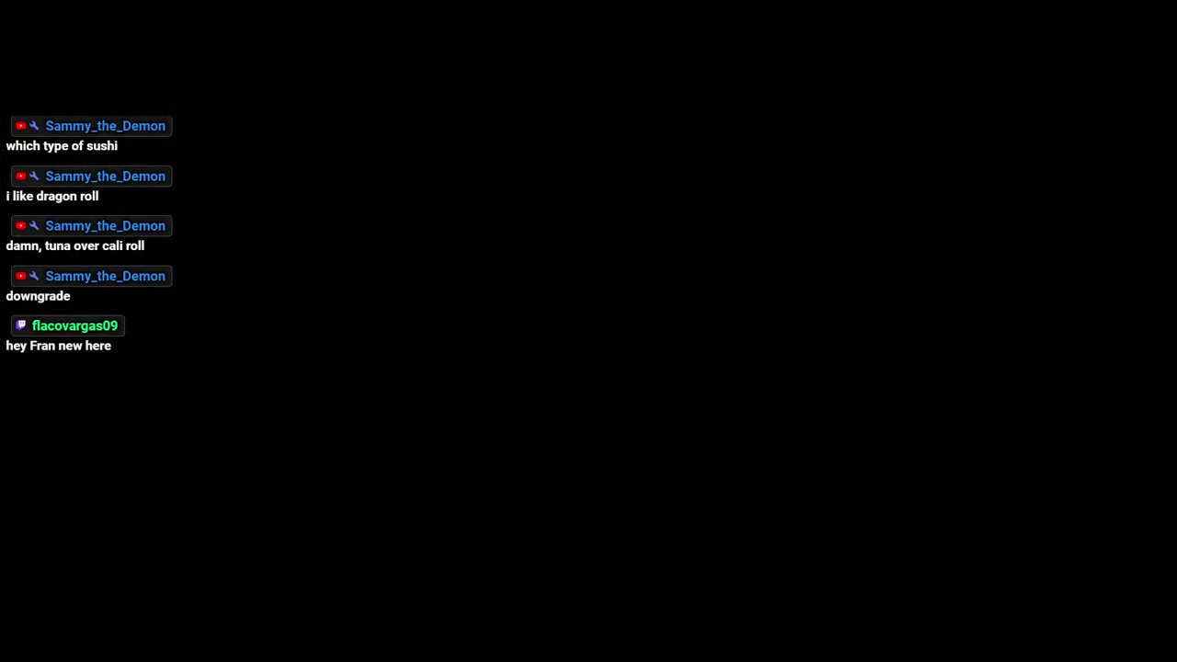
key(w)
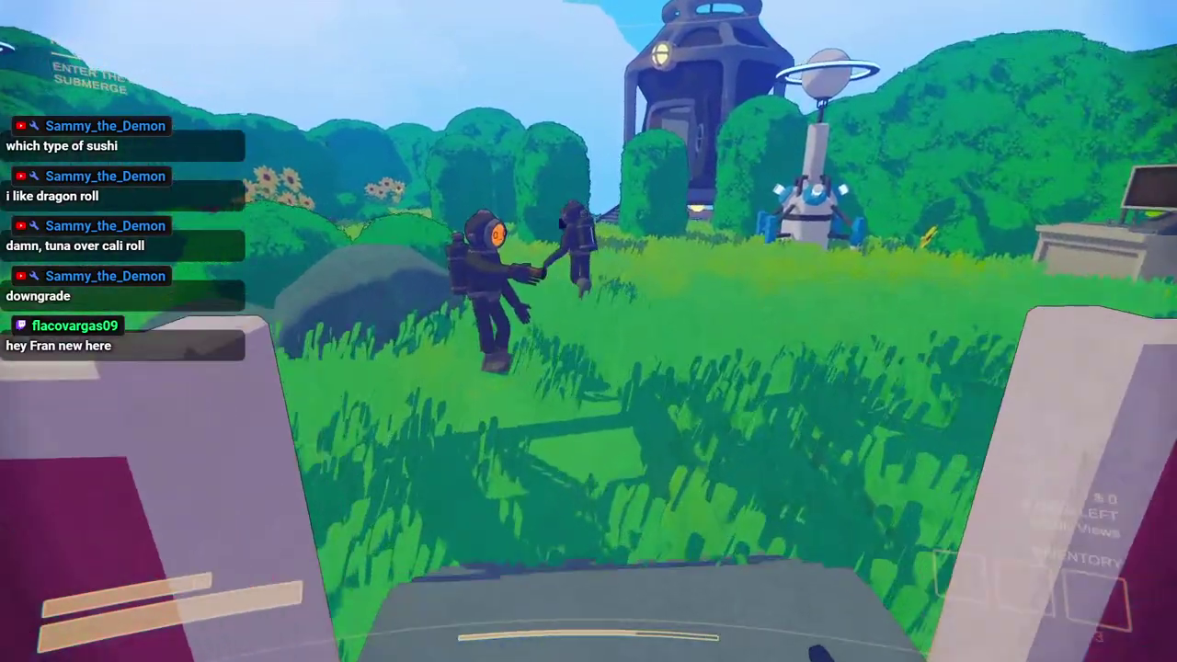
key(shift+w)
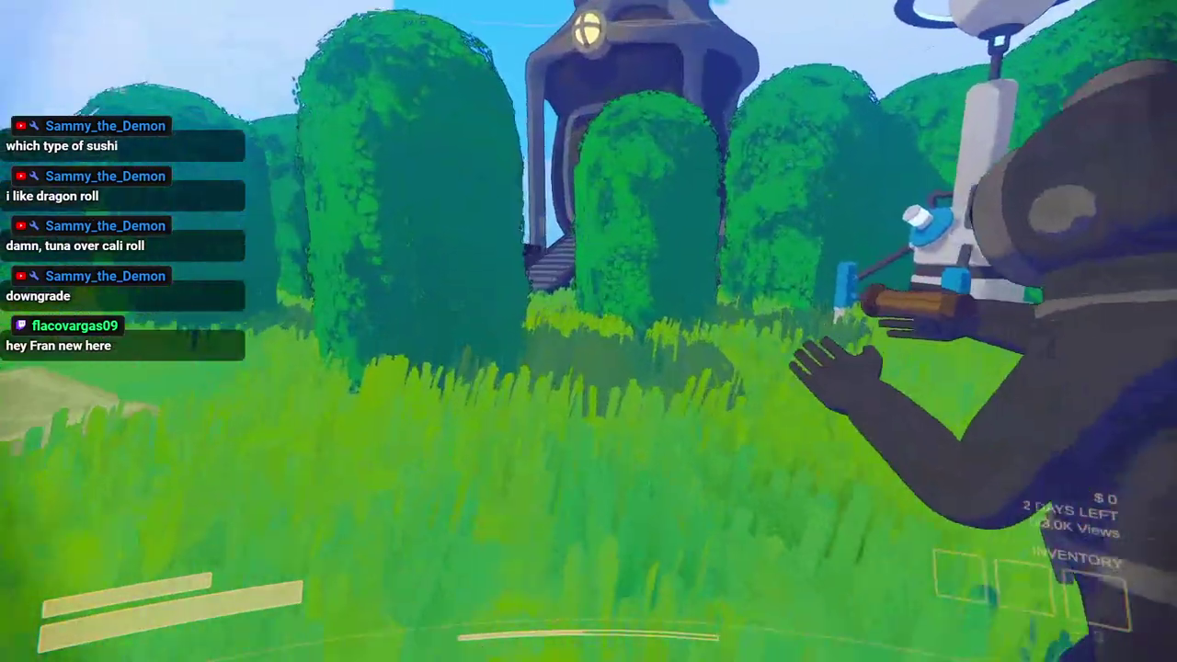
key(w)
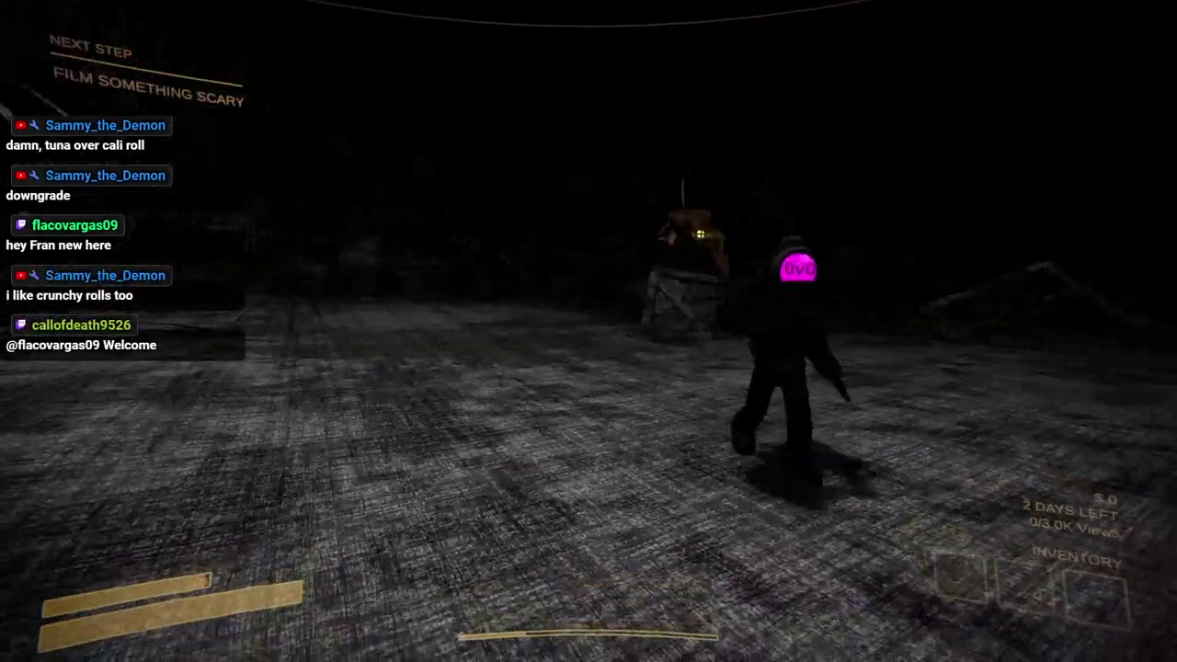
key(w)
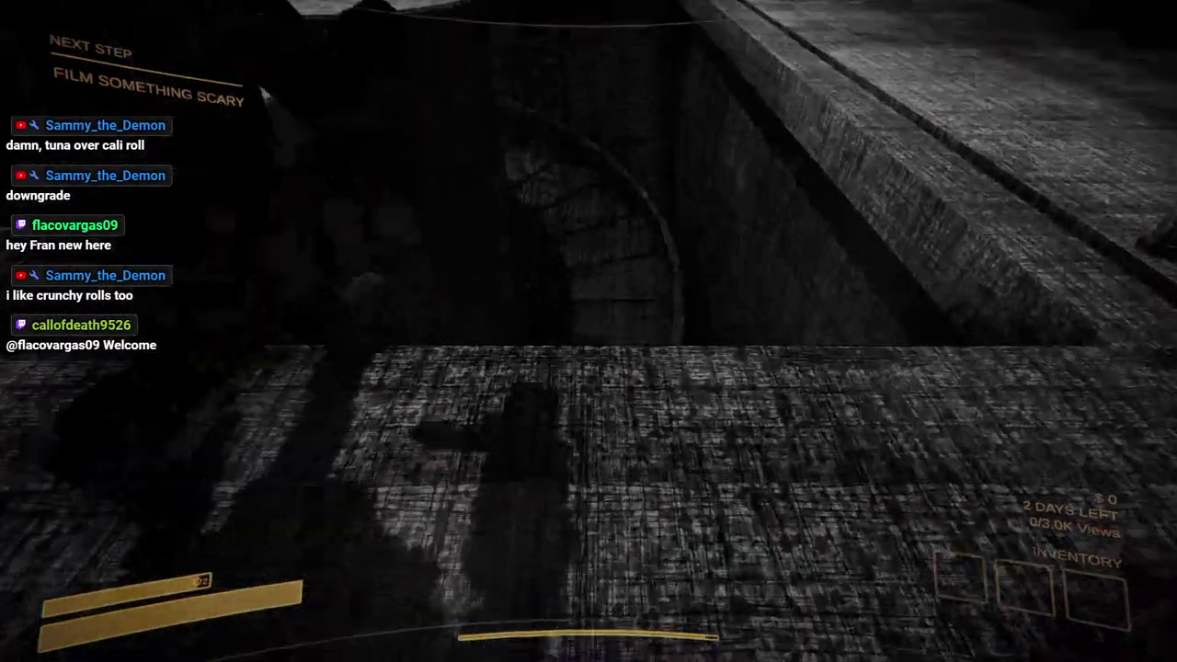
key(w)
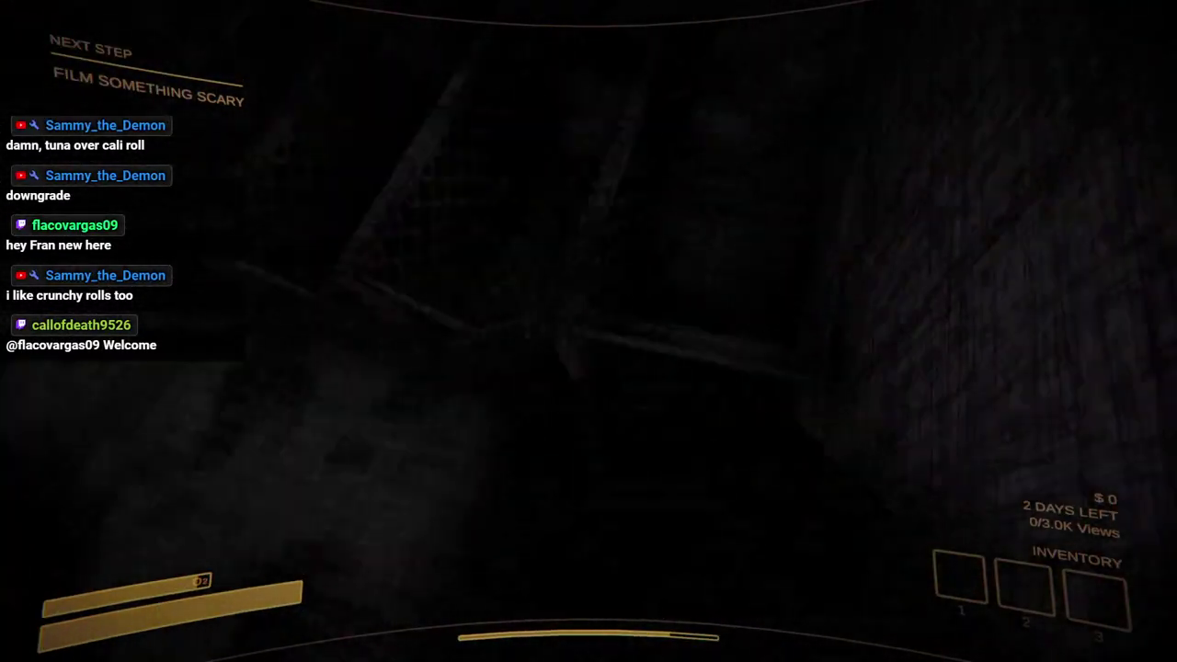
key(w)
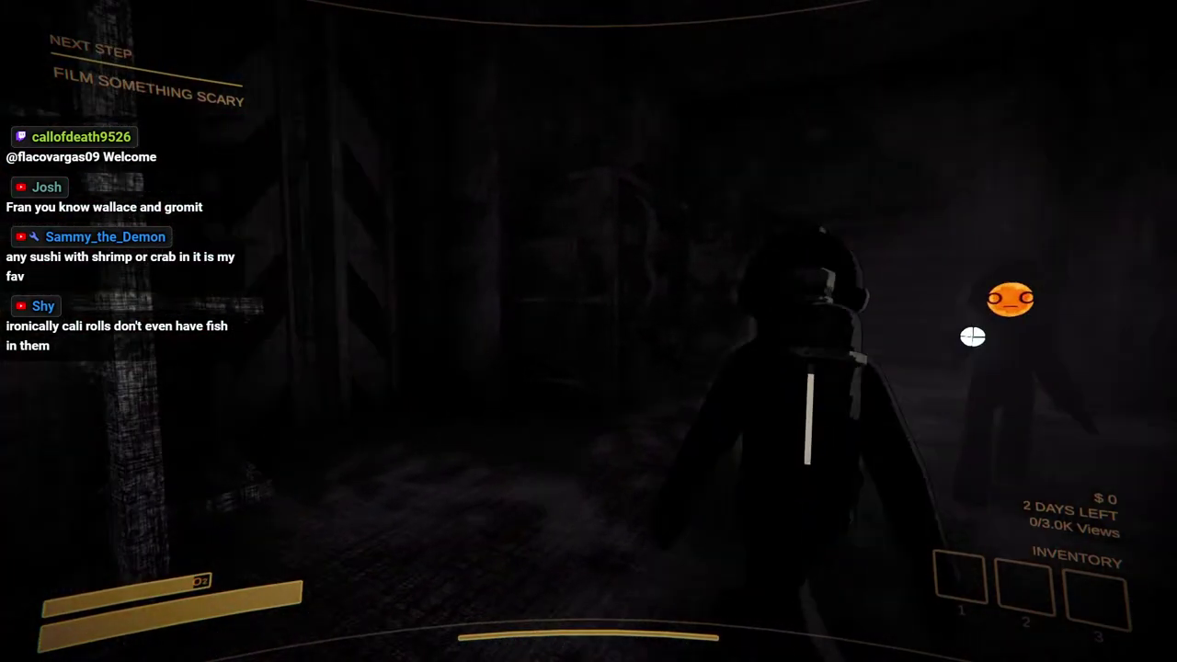
Exit the full-screen review at 00:07:20:19 and examine where the edited clips end before the long uncut clip.
key(ctrl+grave)
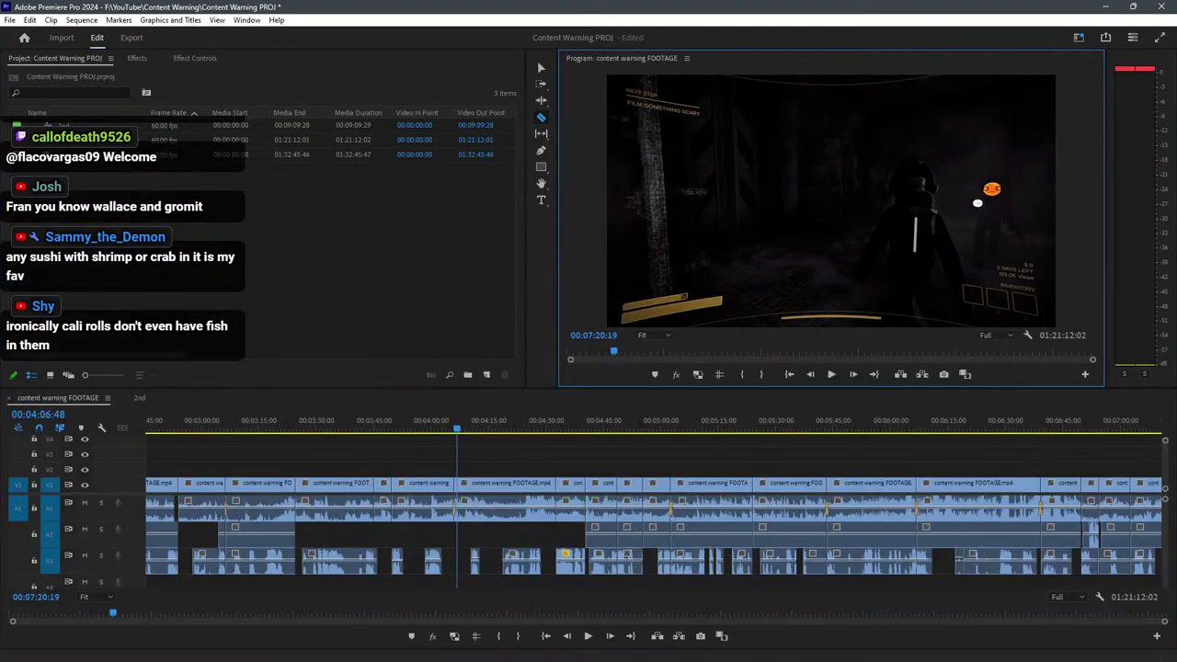
scroll(392, 524, down, 10)
scroll(267, 526, up, 7)
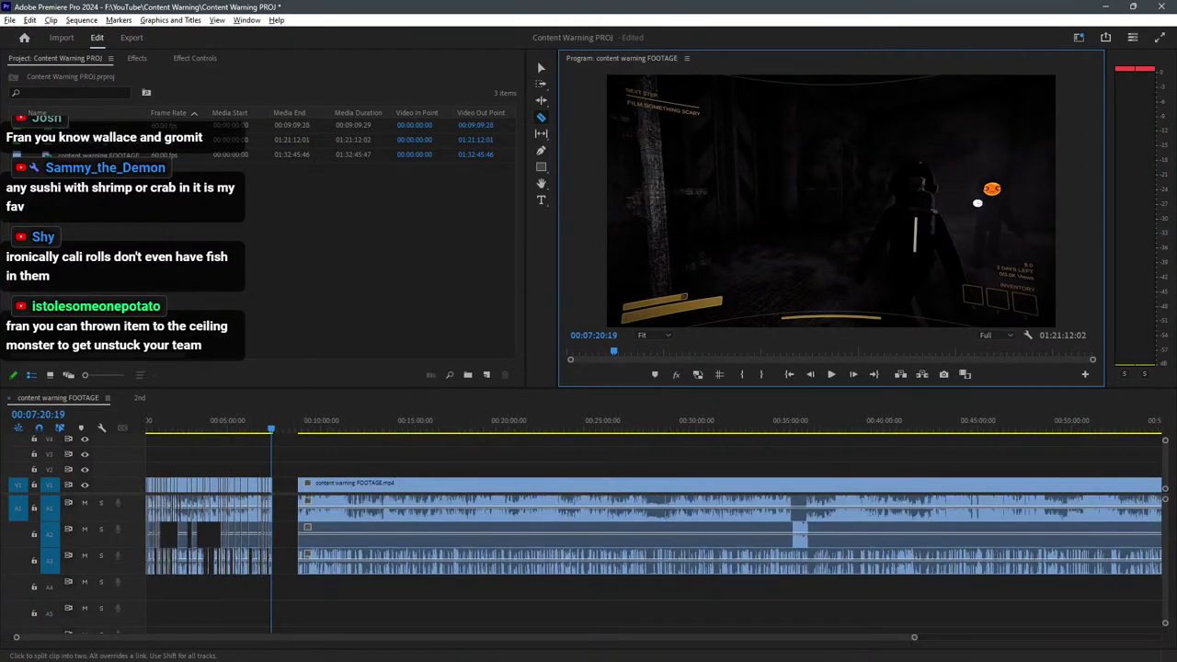
Move the playhead to 00:08:56:18, near the start of the long uncut clip, and save the project.
scroll(422, 526, up, 3)
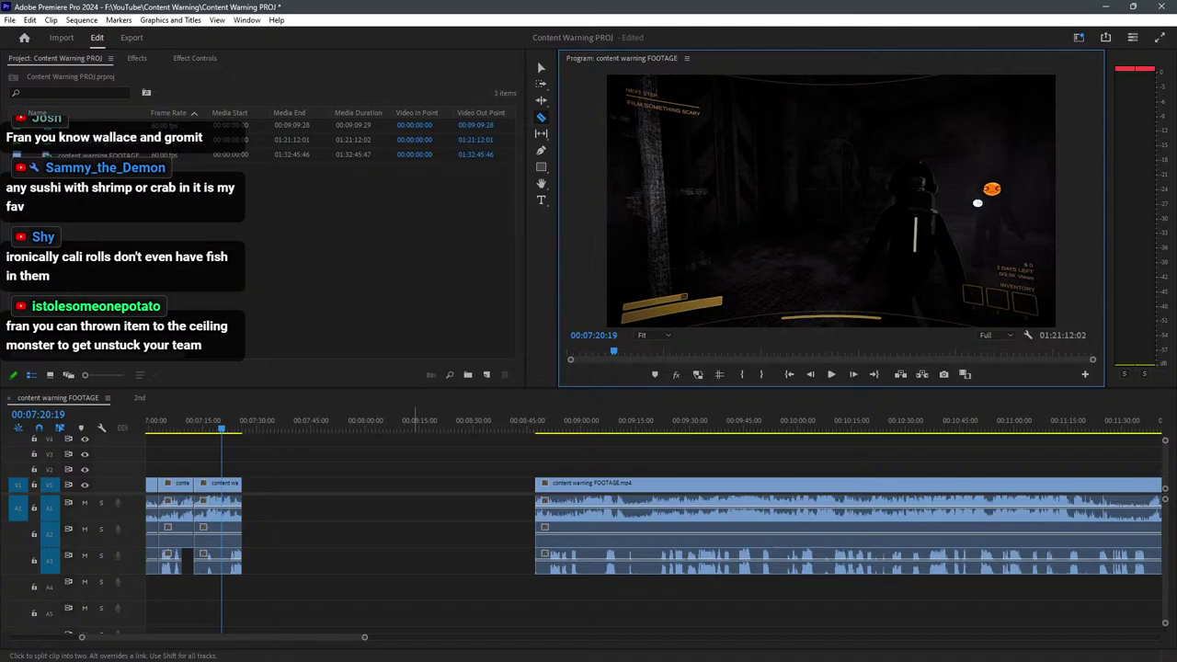
key(shift+3)
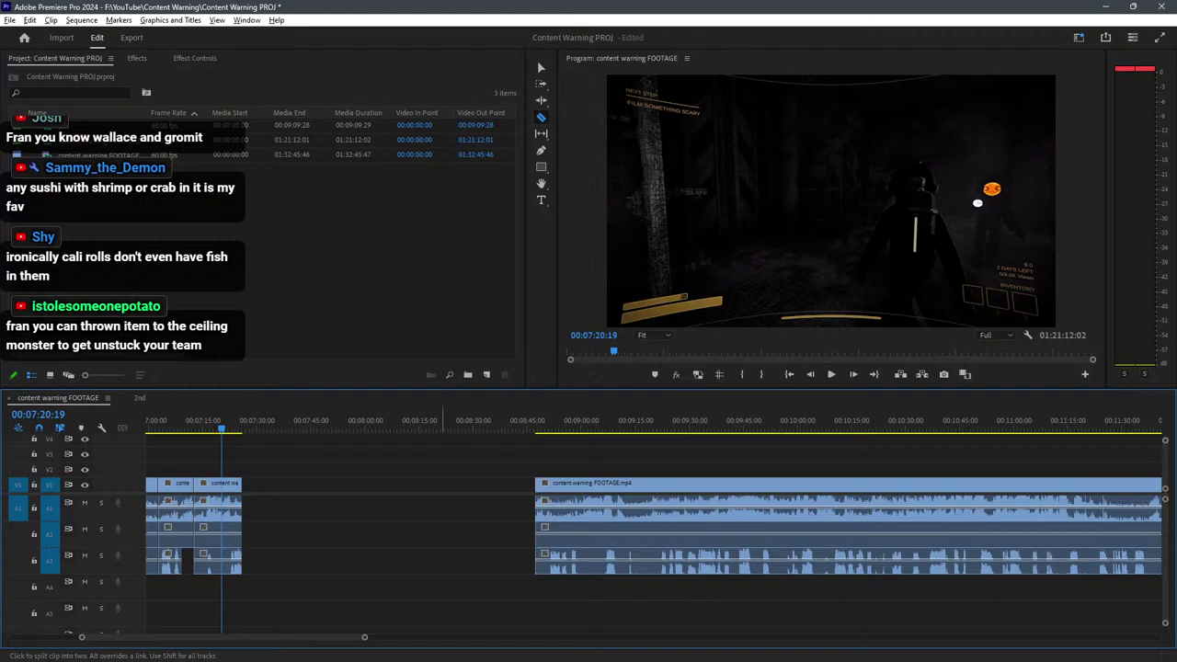
alt+scroll(446, 515, down, 6)
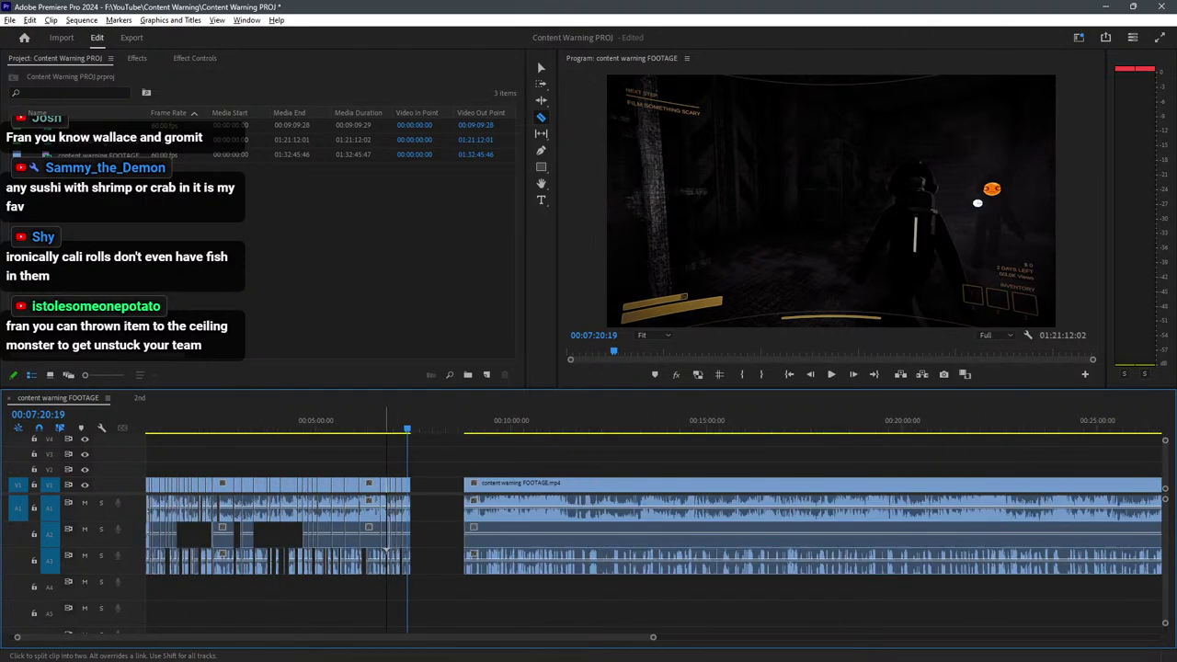
click(365, 422)
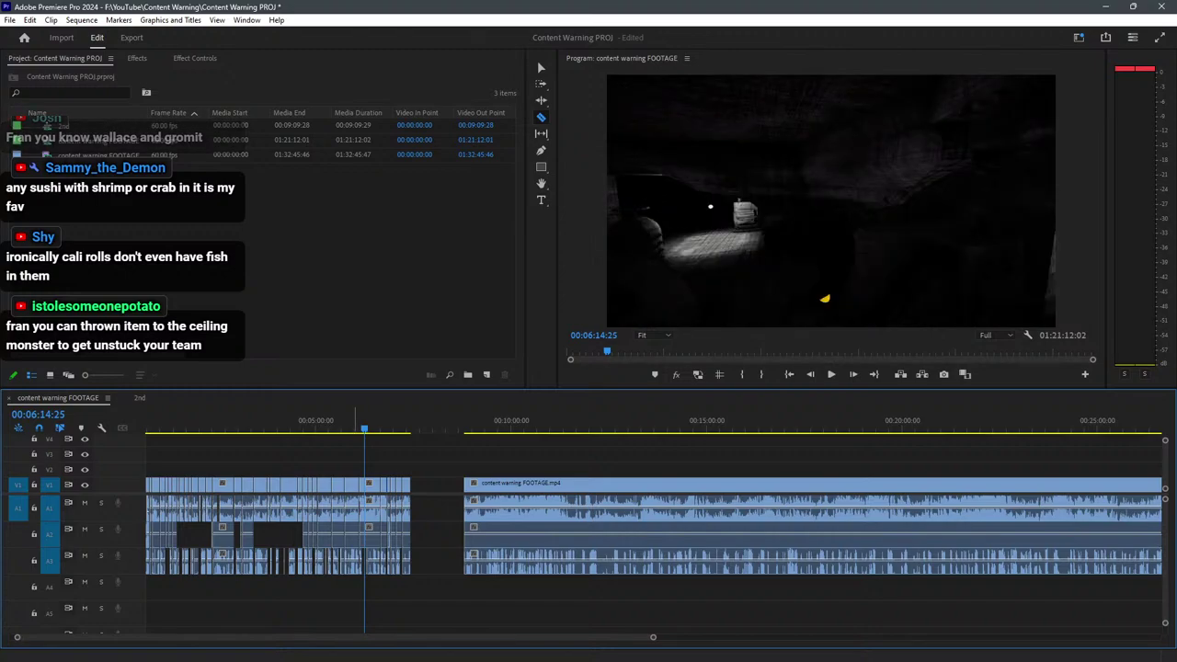
click(334, 421)
drag(334, 422, 467, 429)
key(backslash)
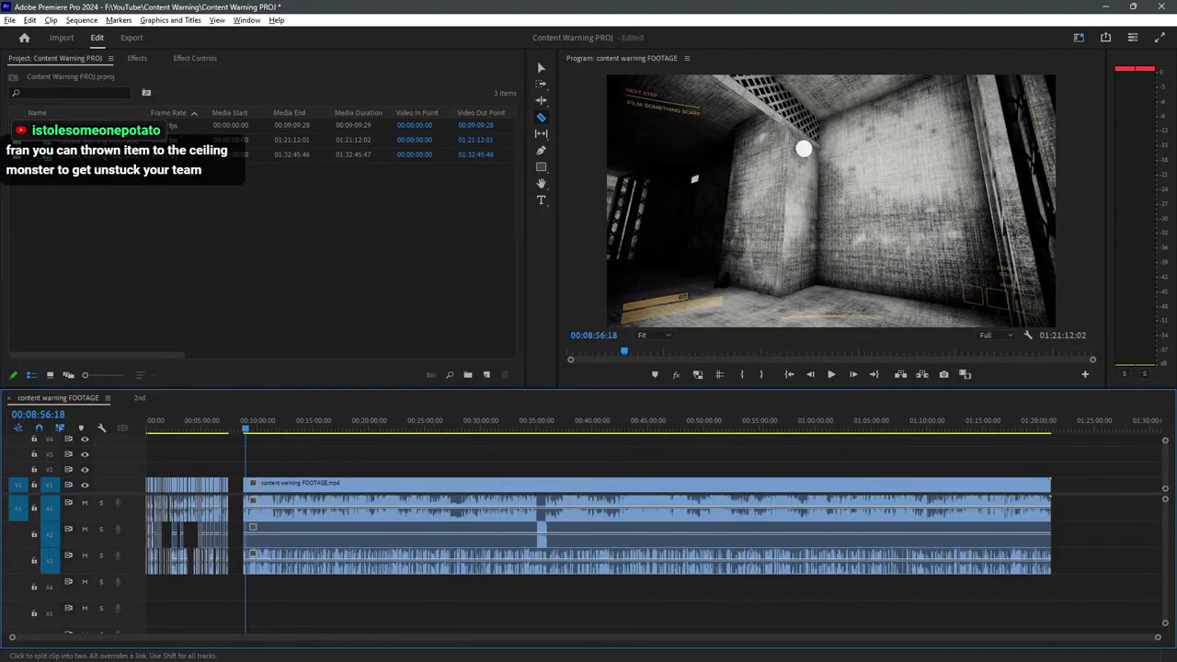
key(equal)
key(equal)
key(equal)
key(equal)
key(equal)
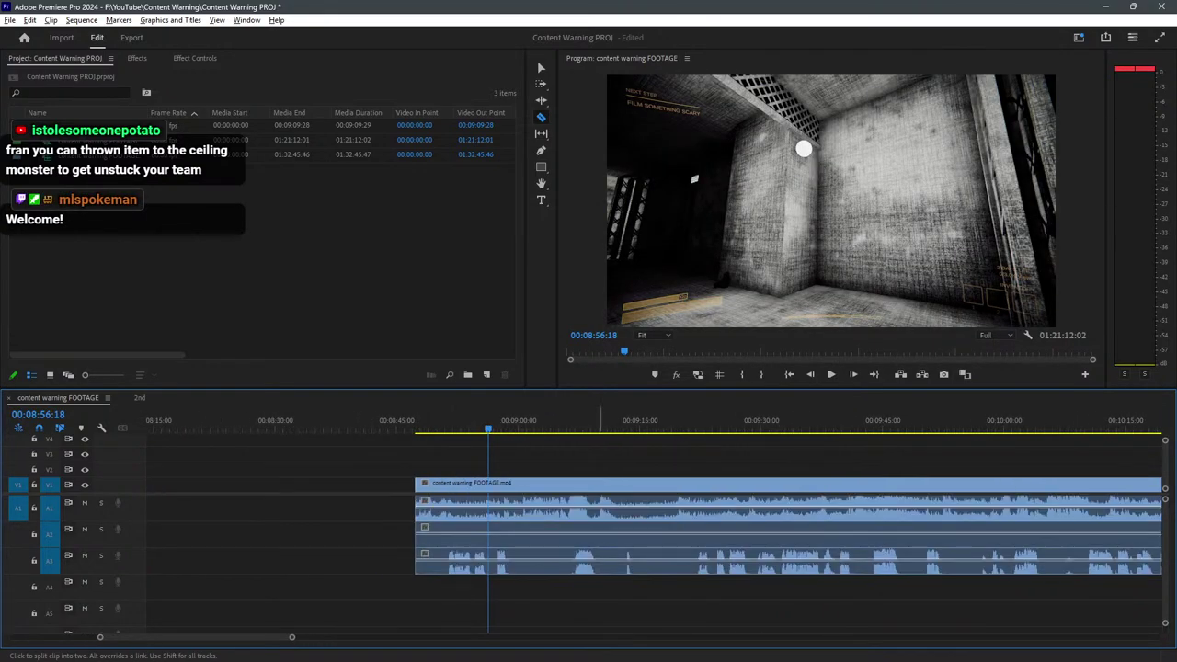
key(ctrl+s)
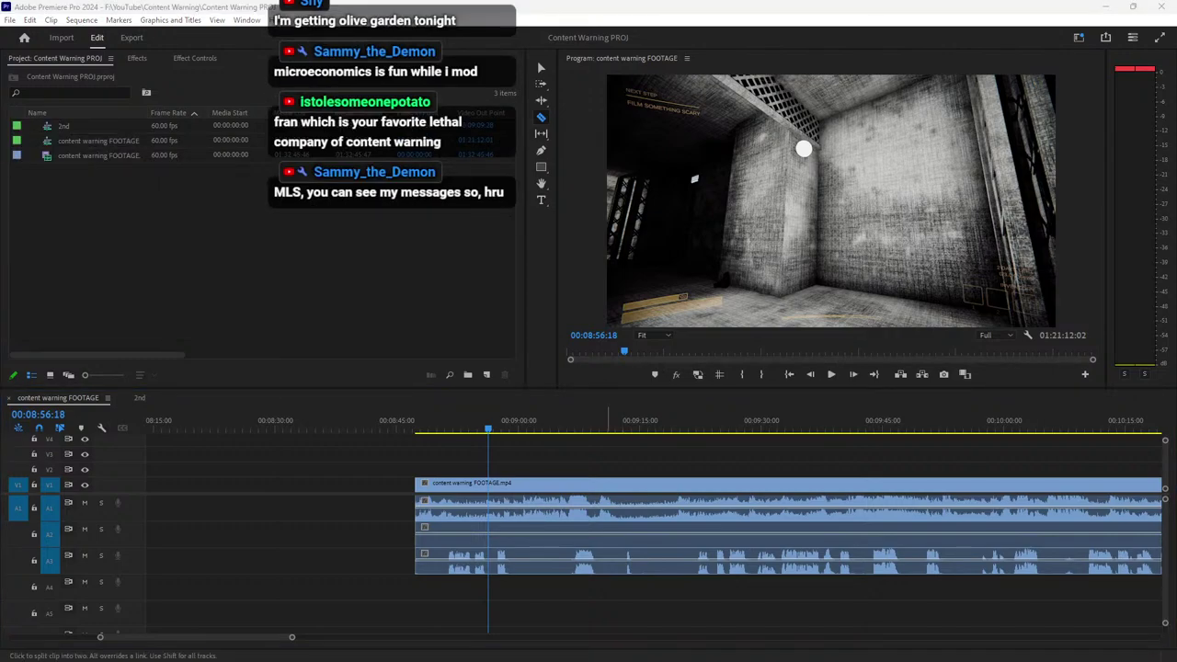
Place the playhead at the start of the long uncut clip at 00:08:47:21 and examine its audio waveforms.
click(414, 422)
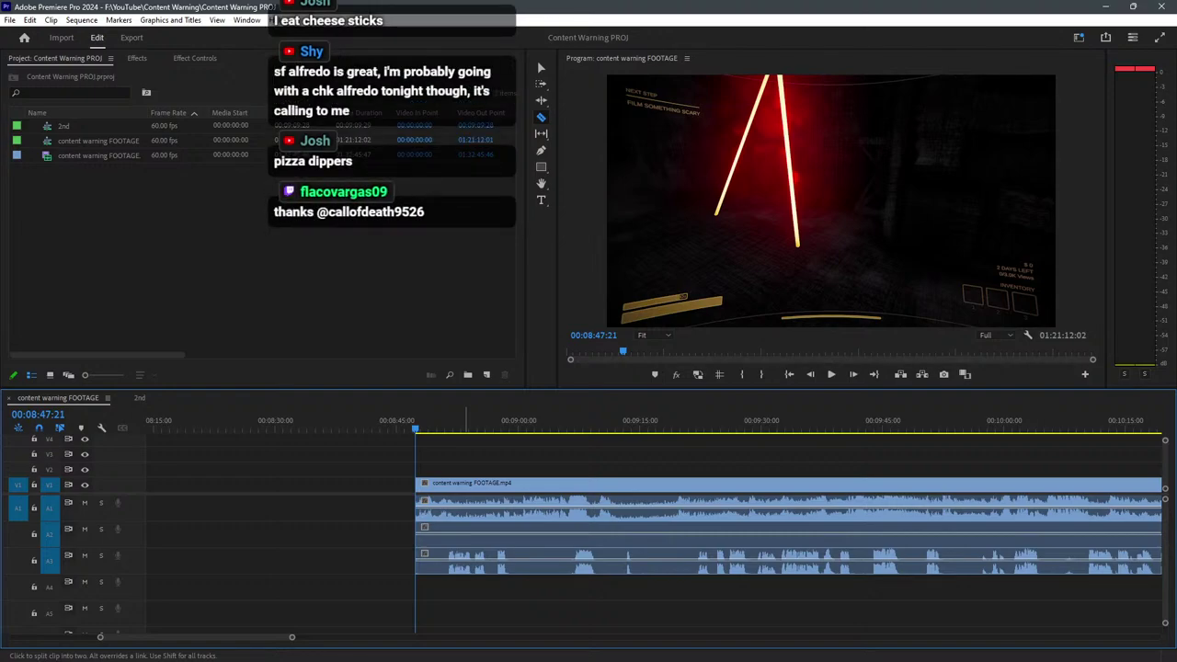
key(minus)
key(equal)
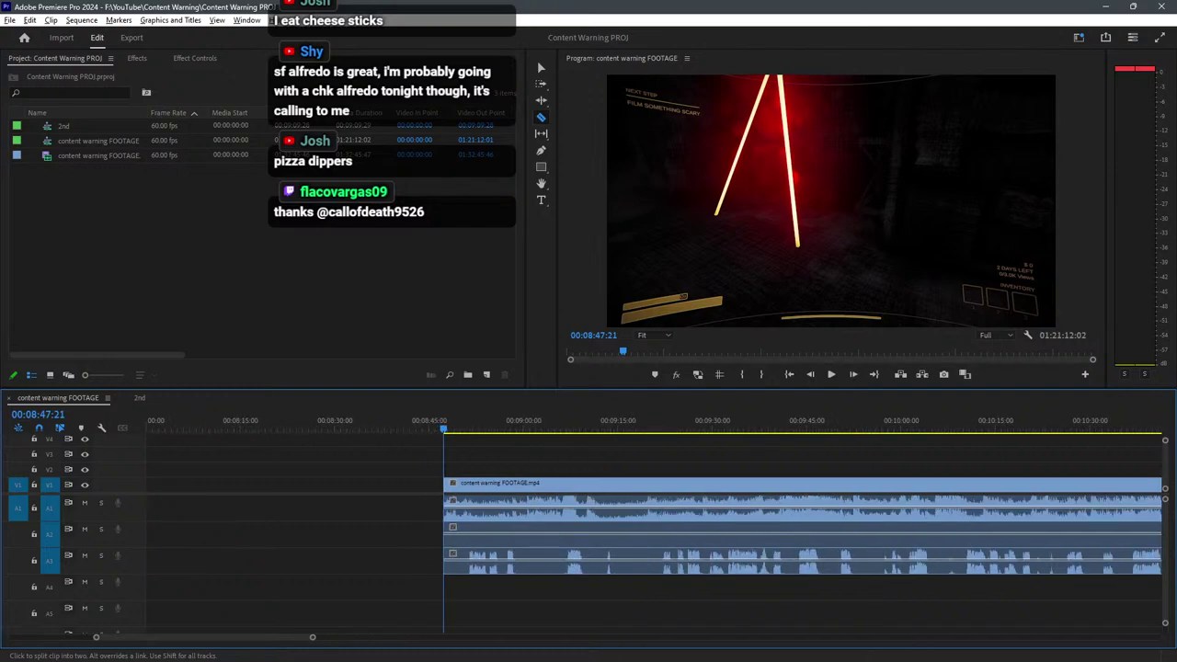
key(equal)
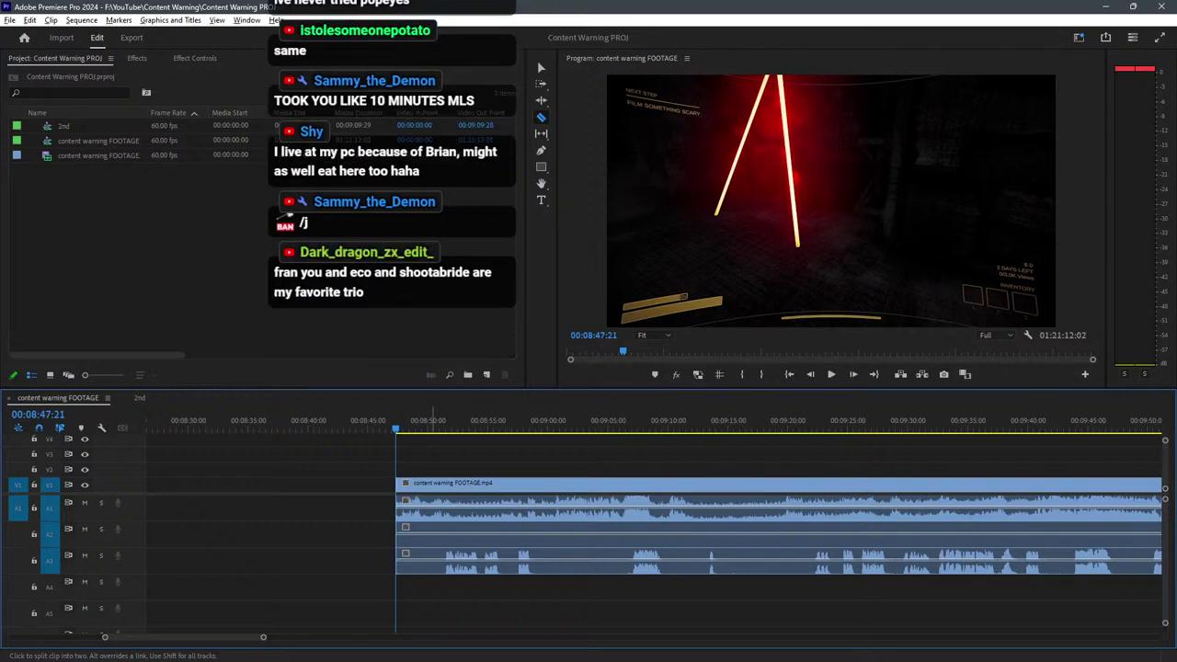
key(backslash)
scroll(423, 529, up, 3)
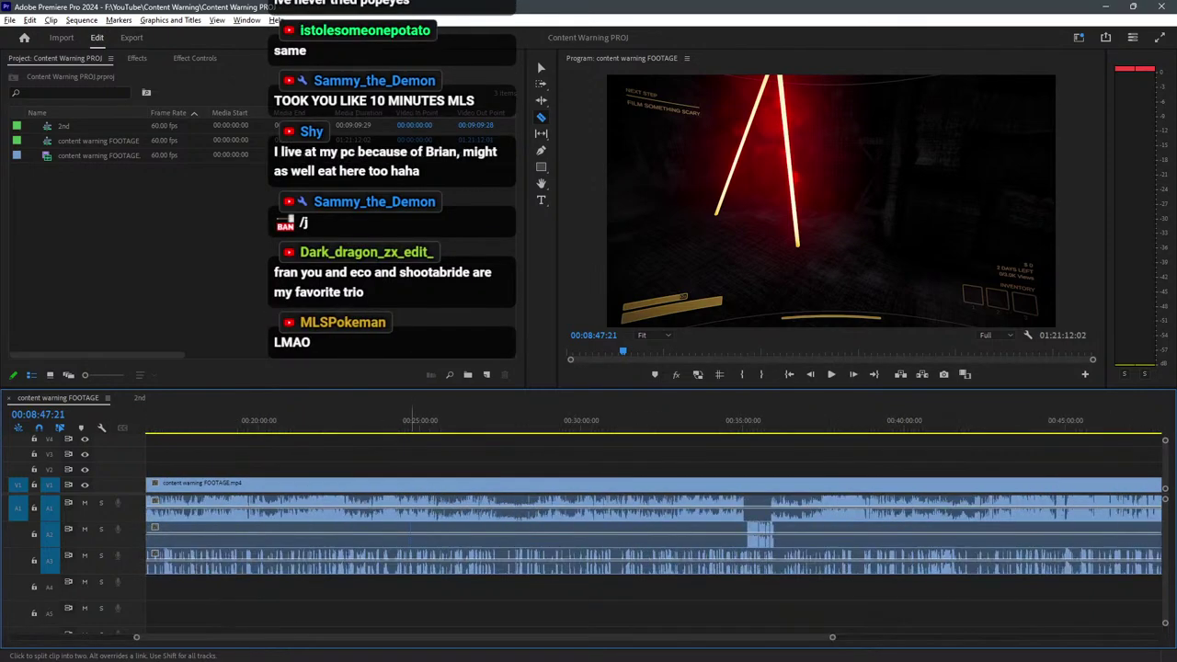
scroll(258, 529, up, 4)
scroll(801, 529, up, 1)
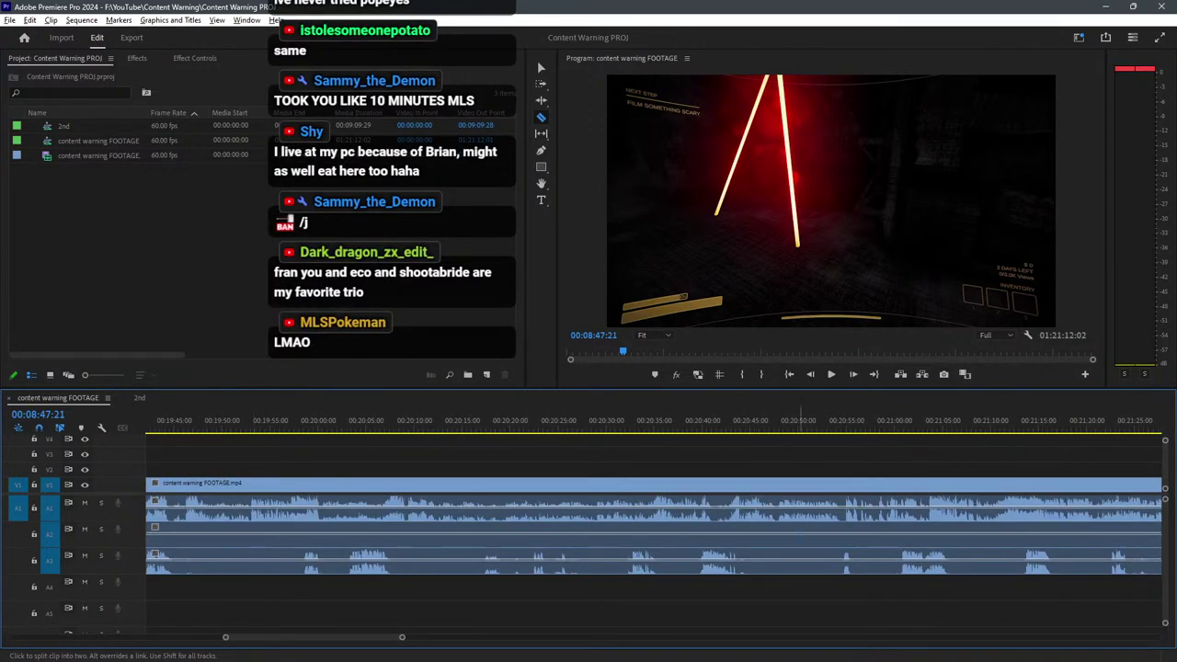
scroll(675, 529, down, 5)
scroll(653, 534, up, 3)
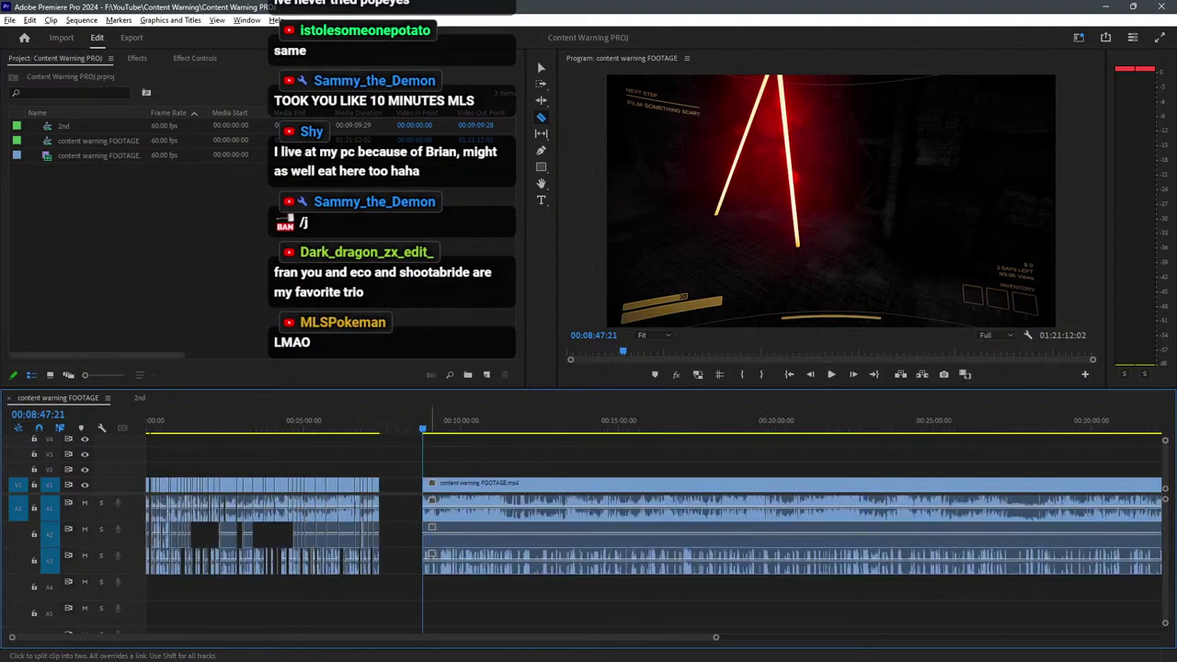
scroll(410, 414, up, 5)
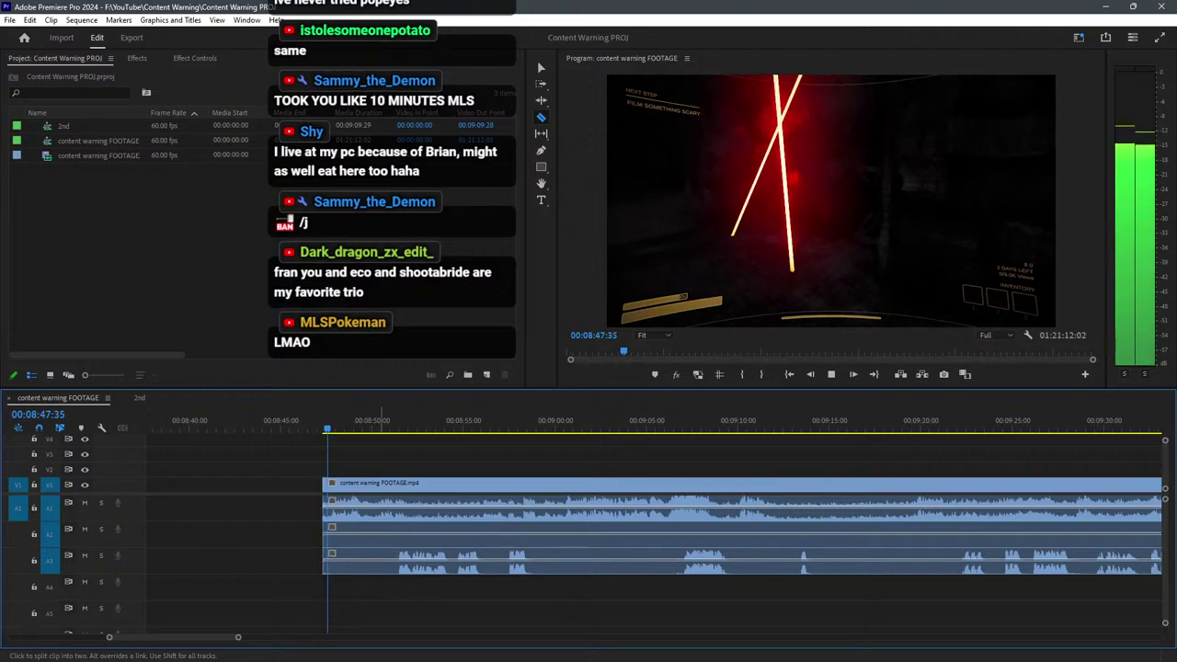
Play the opening of the long uncut clip, then replay it from the clip's start through about 00:09:10.
key(space)
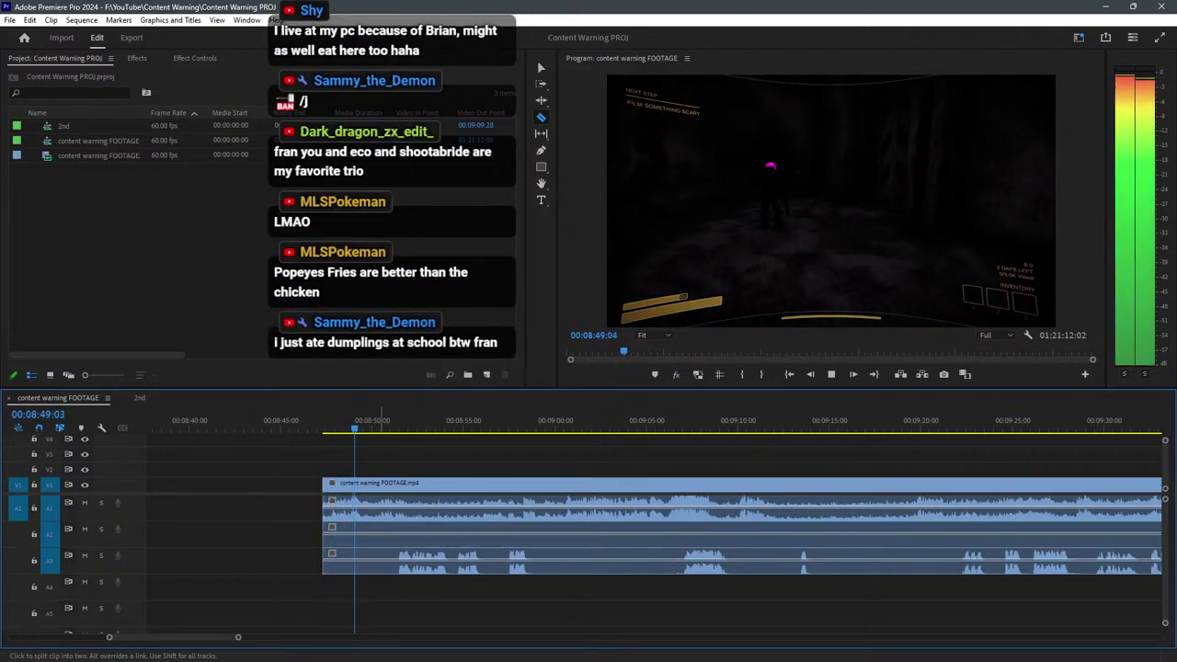
key(space)
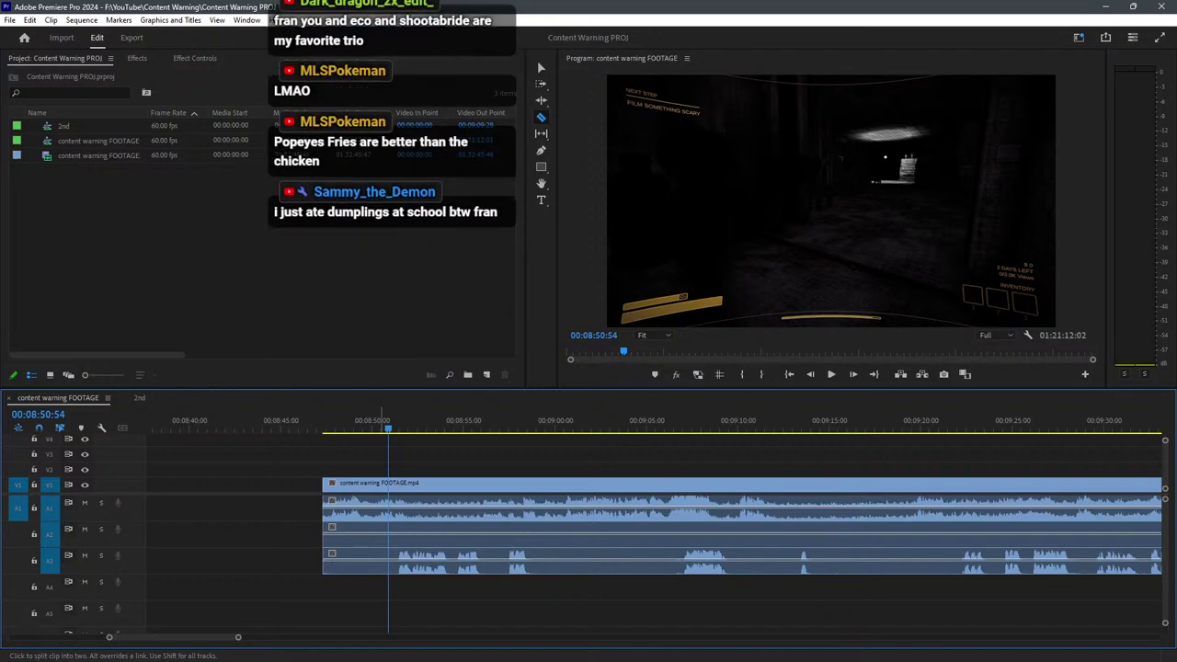
key(space)
key(space)
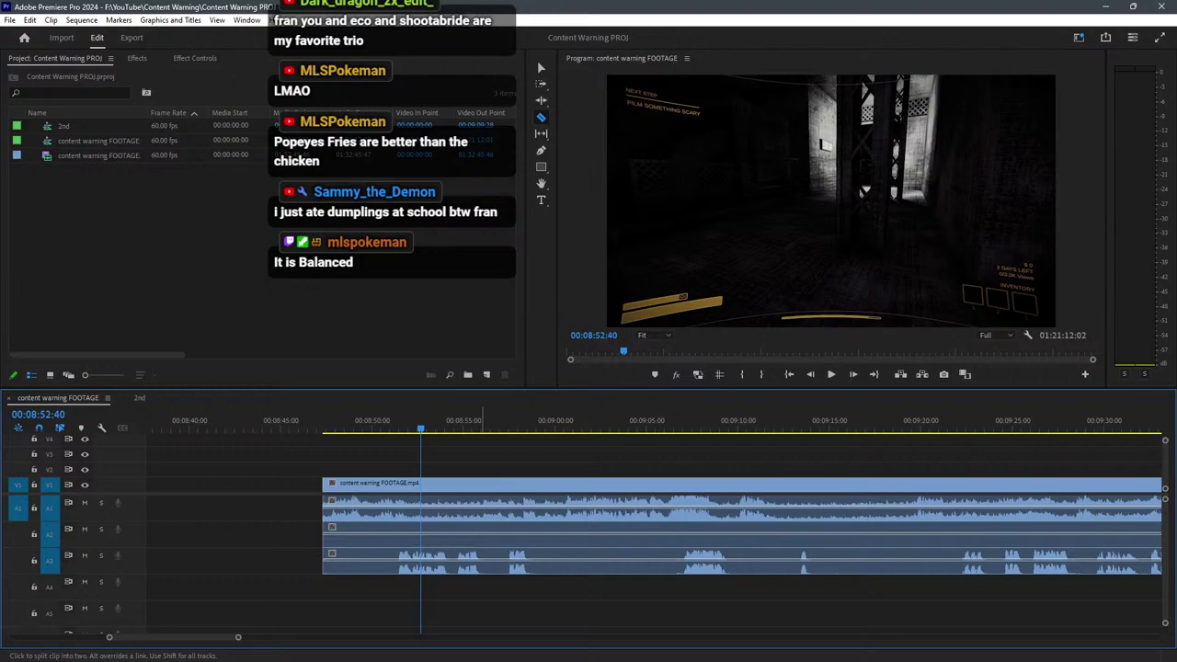
key(space)
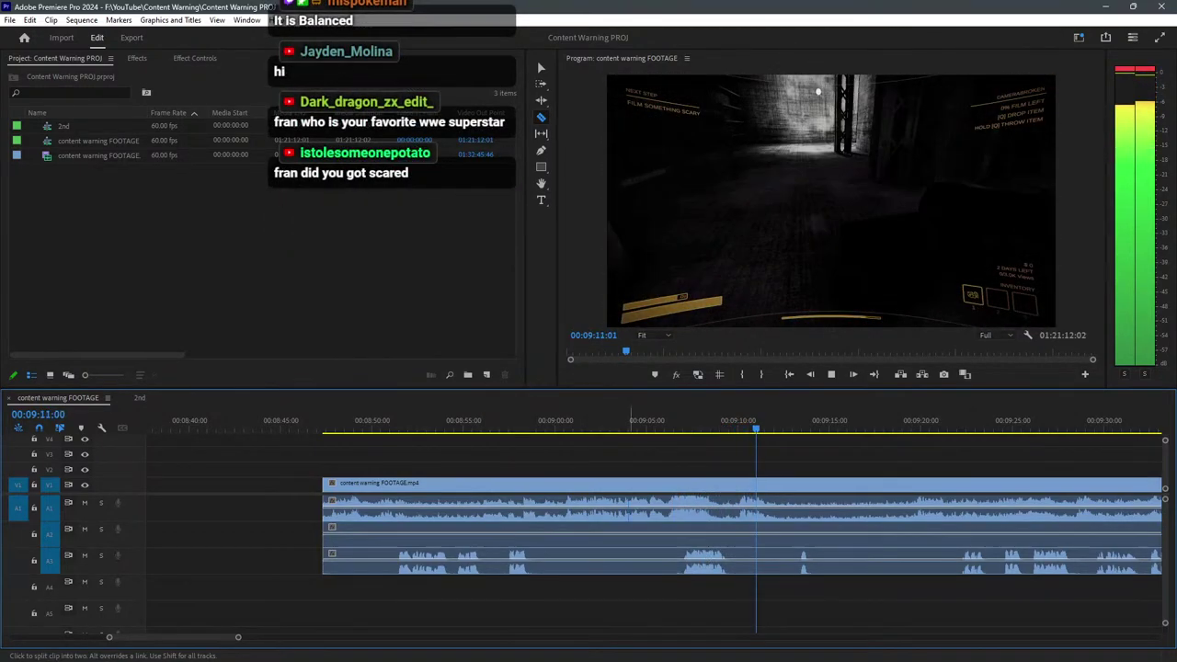
key(Up)
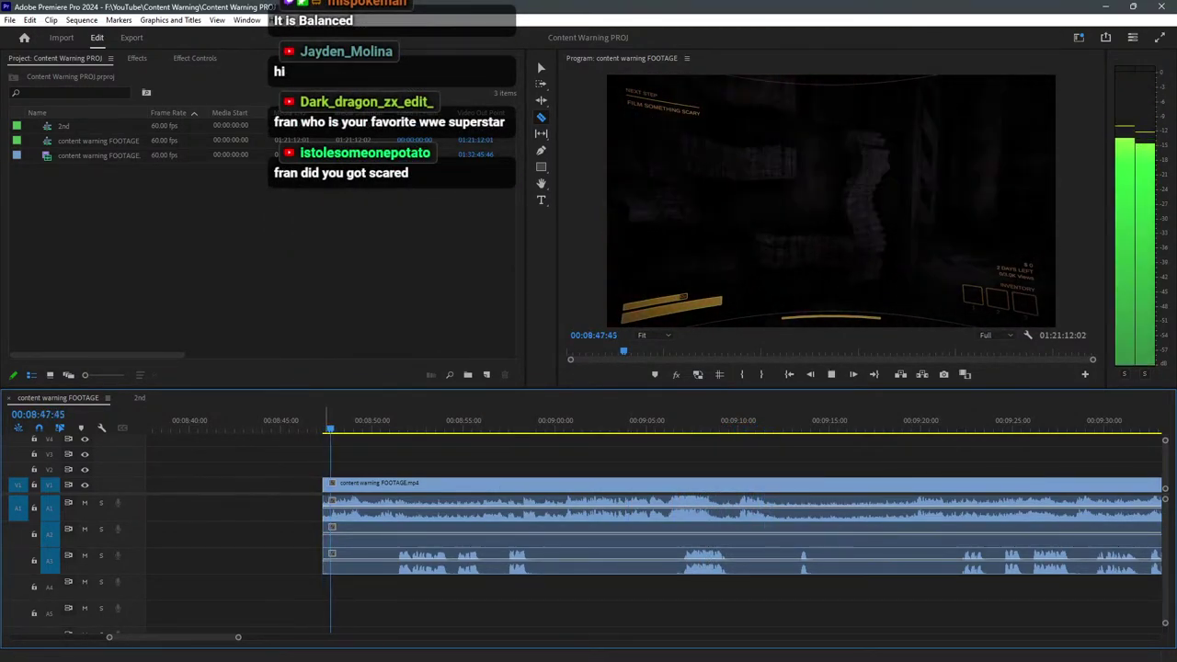
key(space)
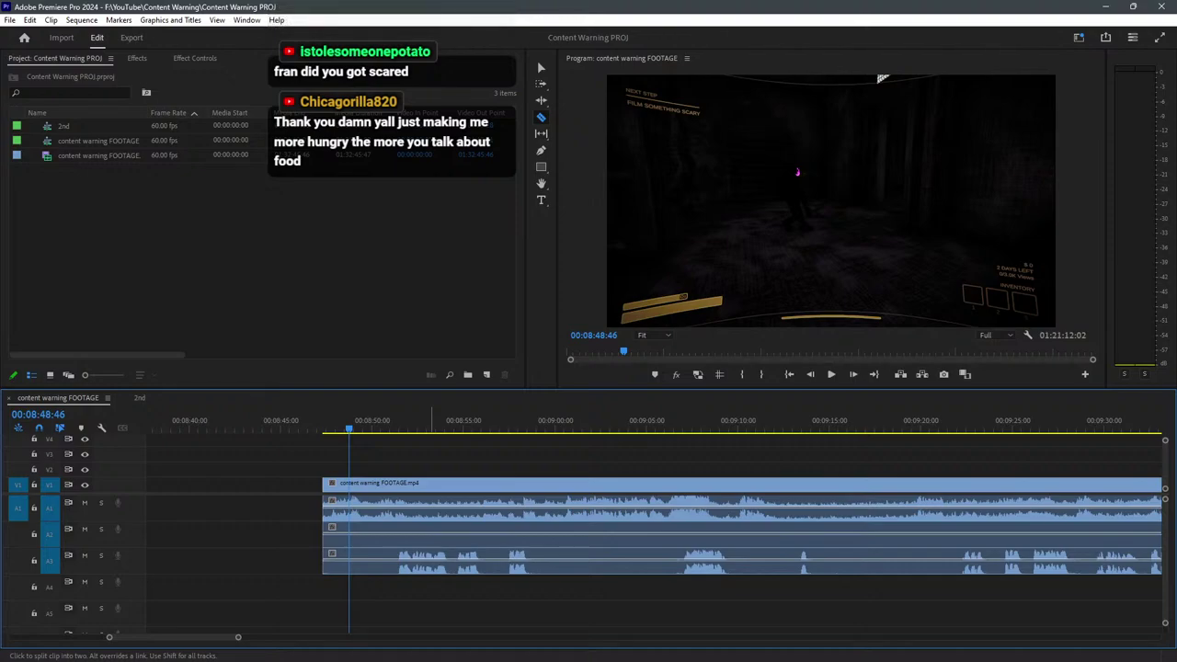
key(space)
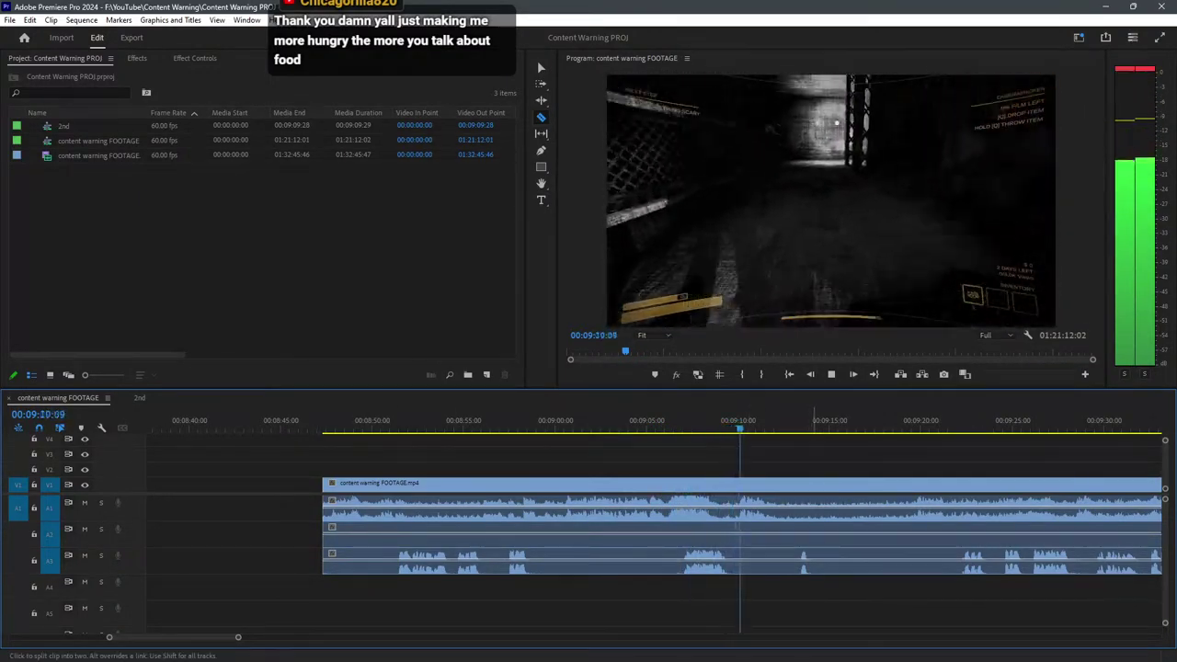
Split the long clip at about 00:09:12 with the Razor tool and return to the Selection tool.
key(=)
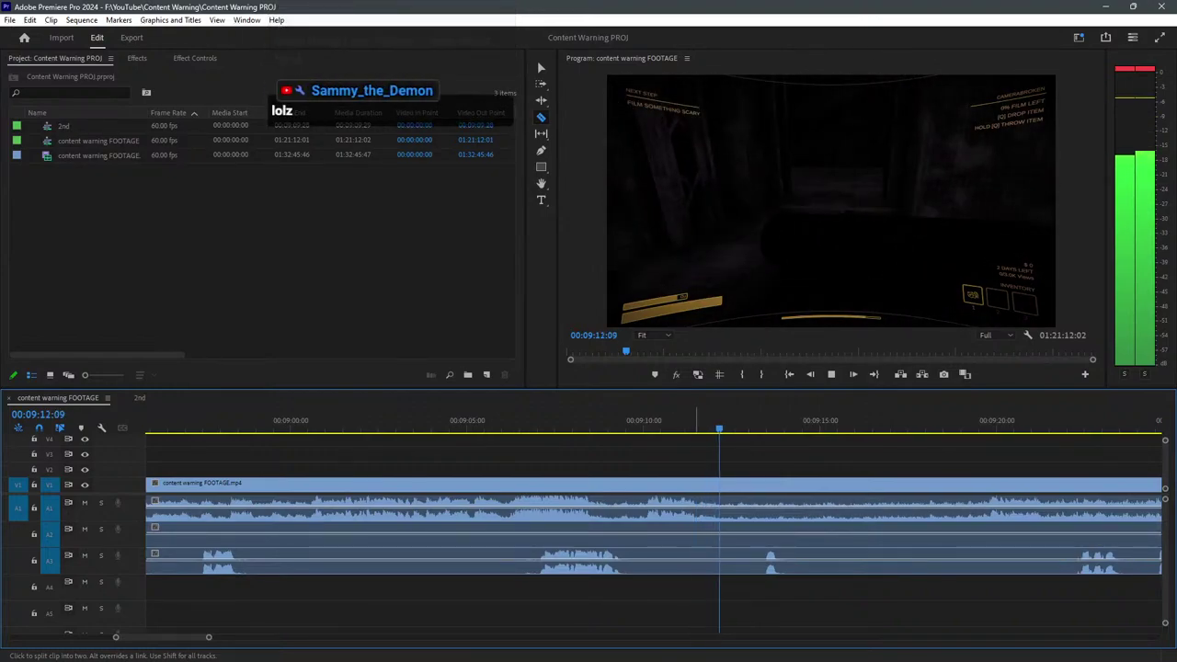
click(709, 506)
key(v)
Review the footage from 00:09:19:20 to 00:09:30:40, pausing at intervals.
click(974, 421)
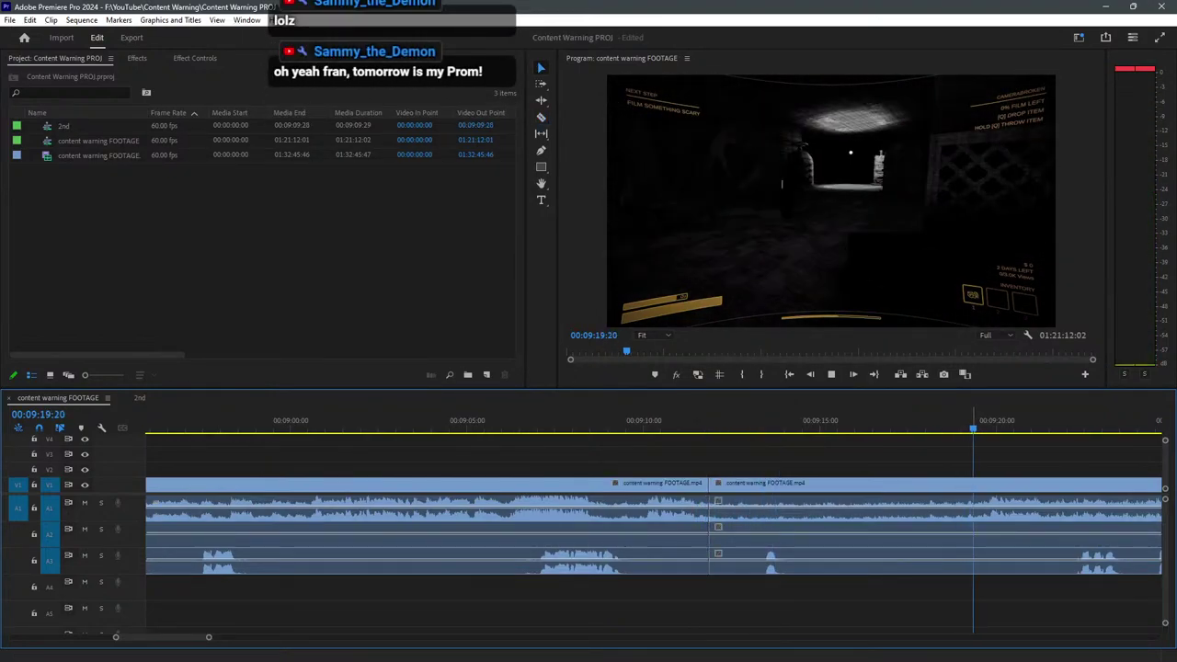
key(minus)
key(space)
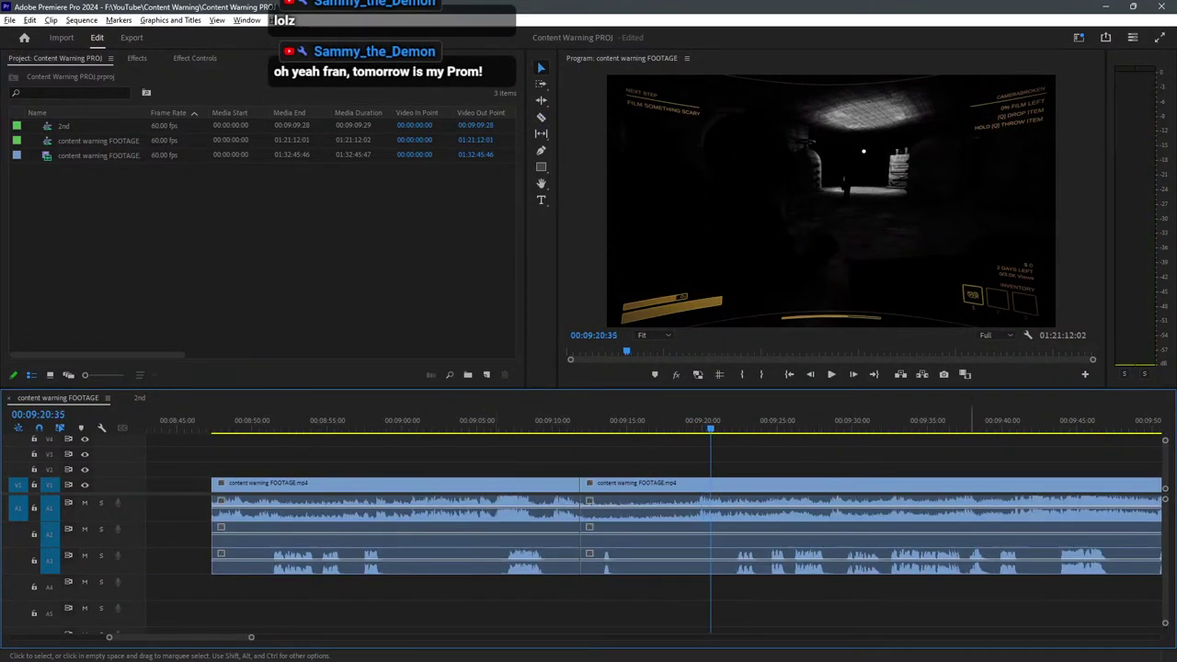
key(=)
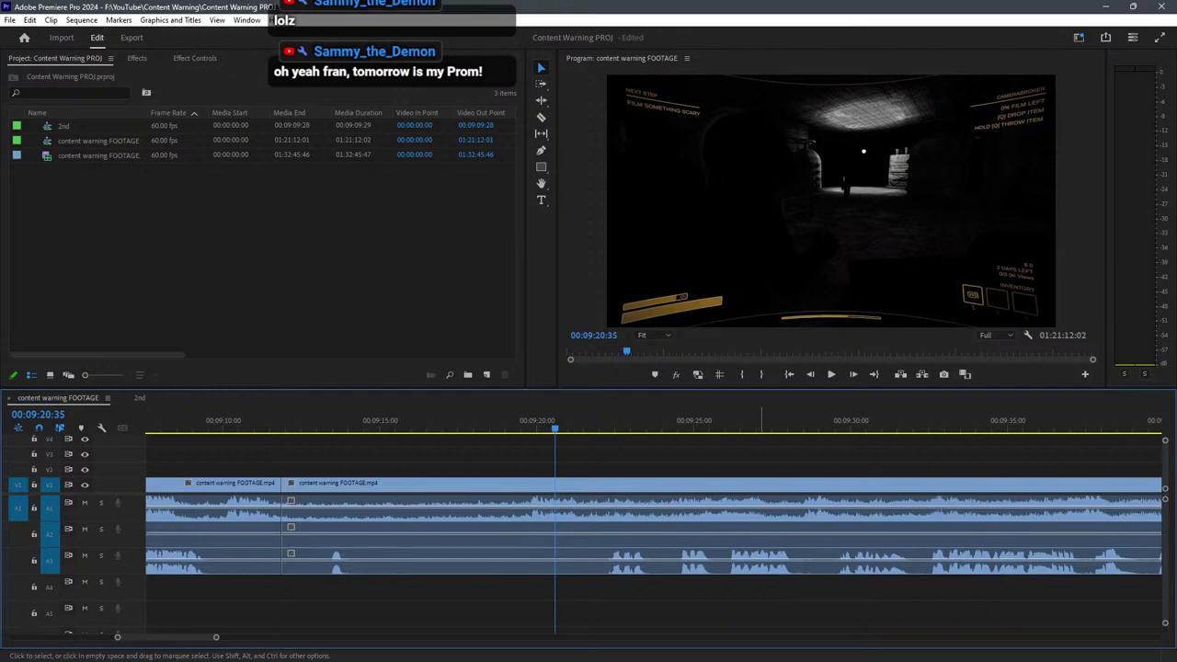
key(space)
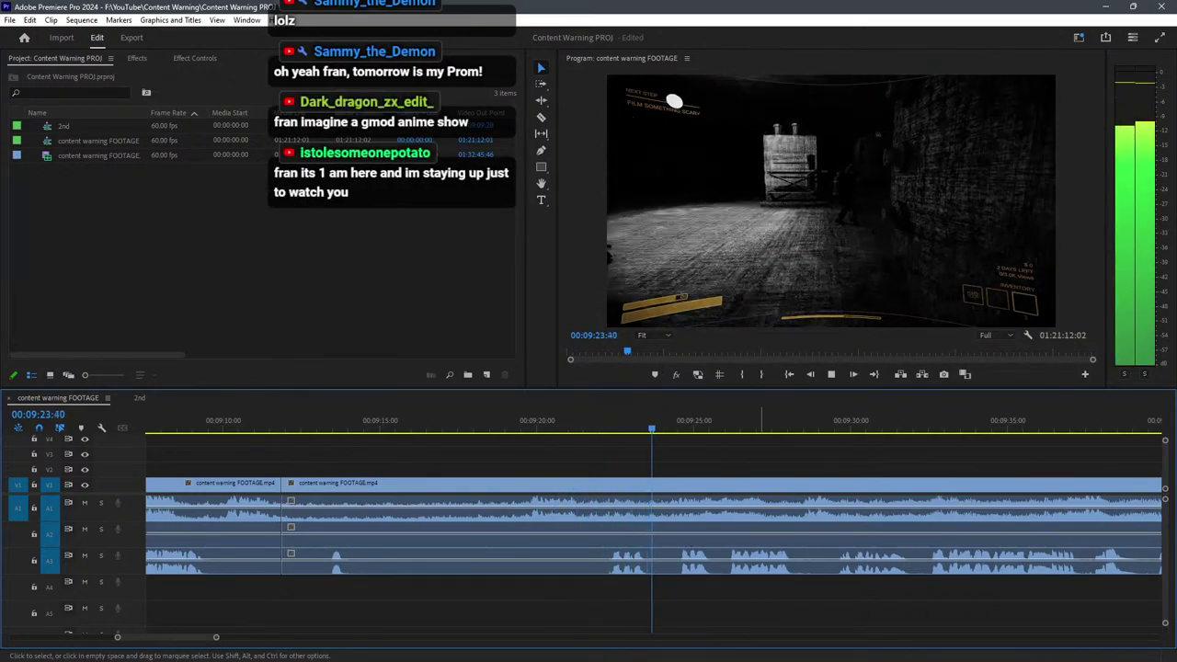
key(space)
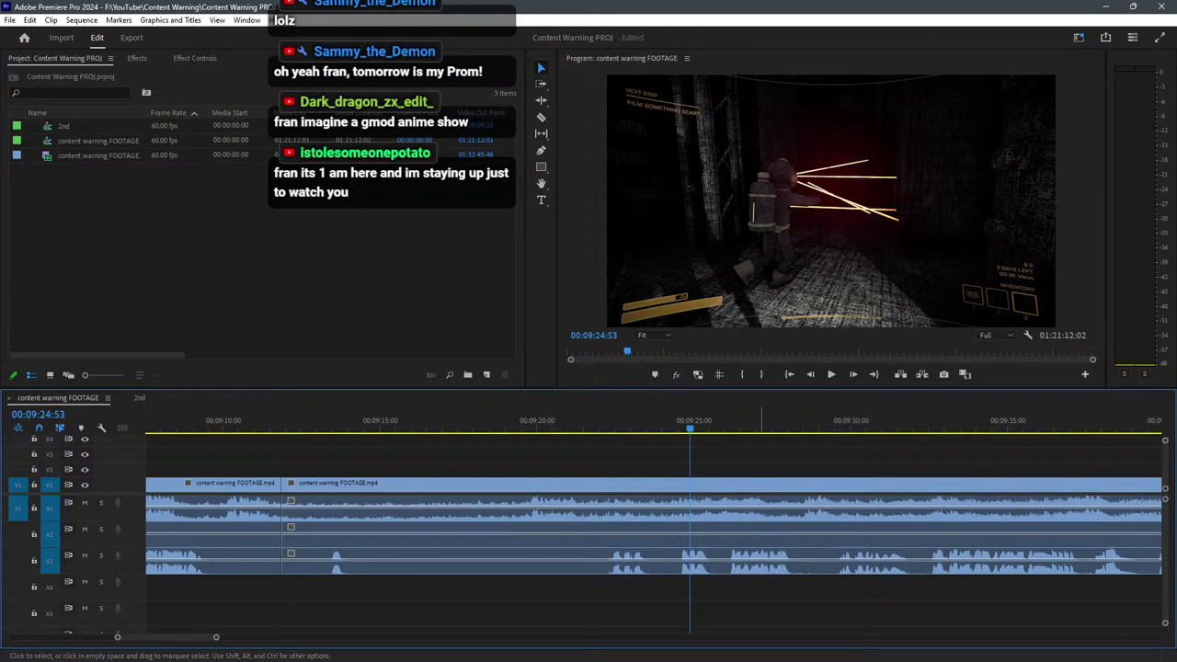
key(space)
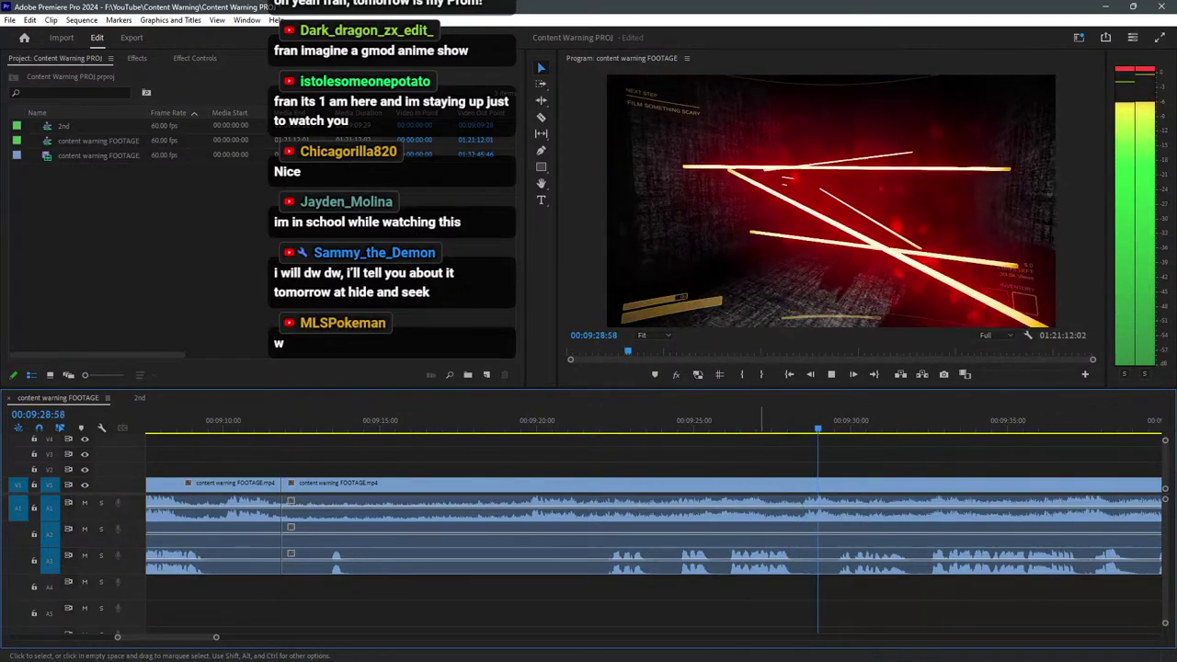
key(space)
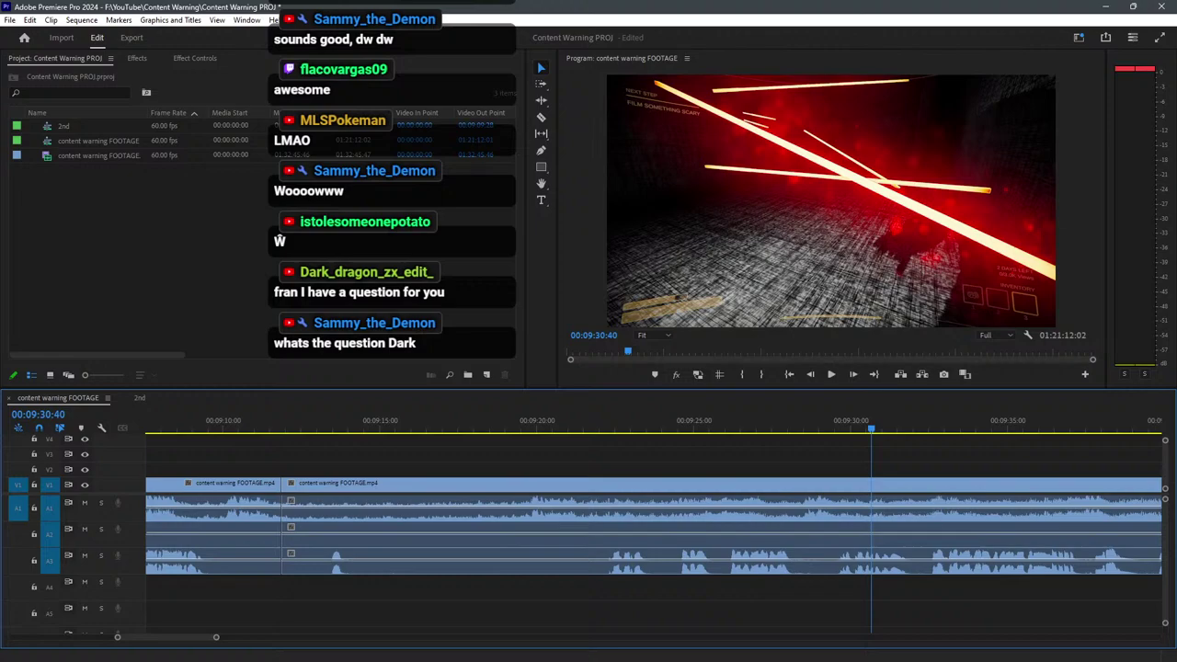
Replay the footage from about 00:09:14 to past 00:09:28, and once more from 00:09:19:39 to find the cut point.
key(shift+1)
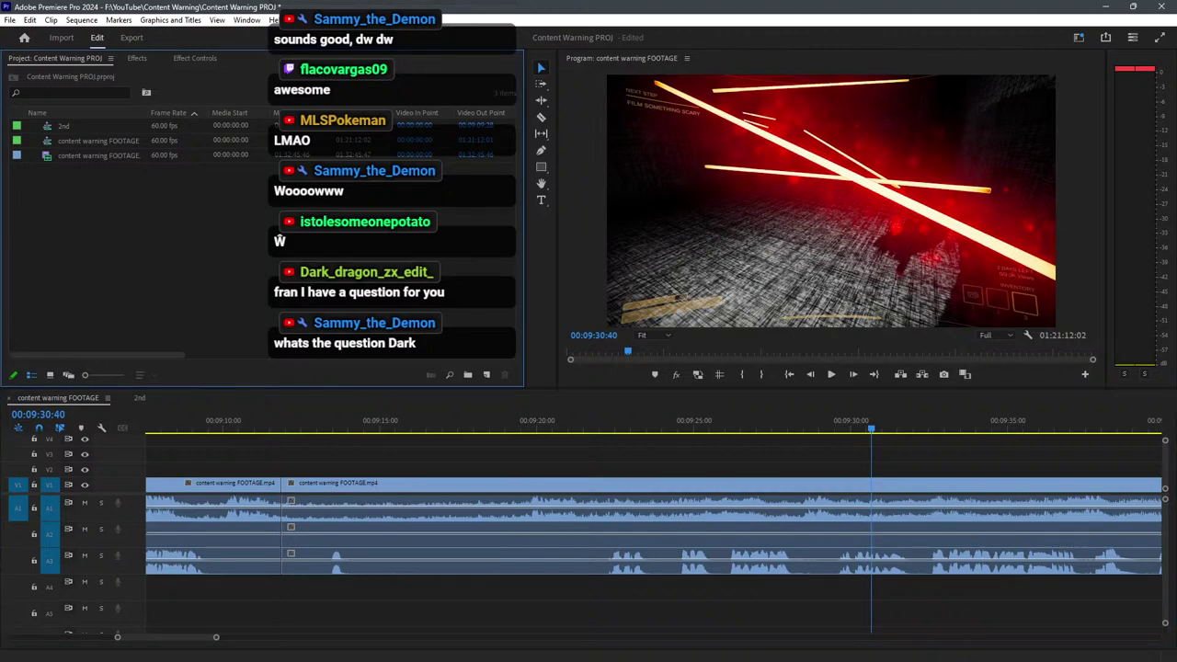
key(shift+3)
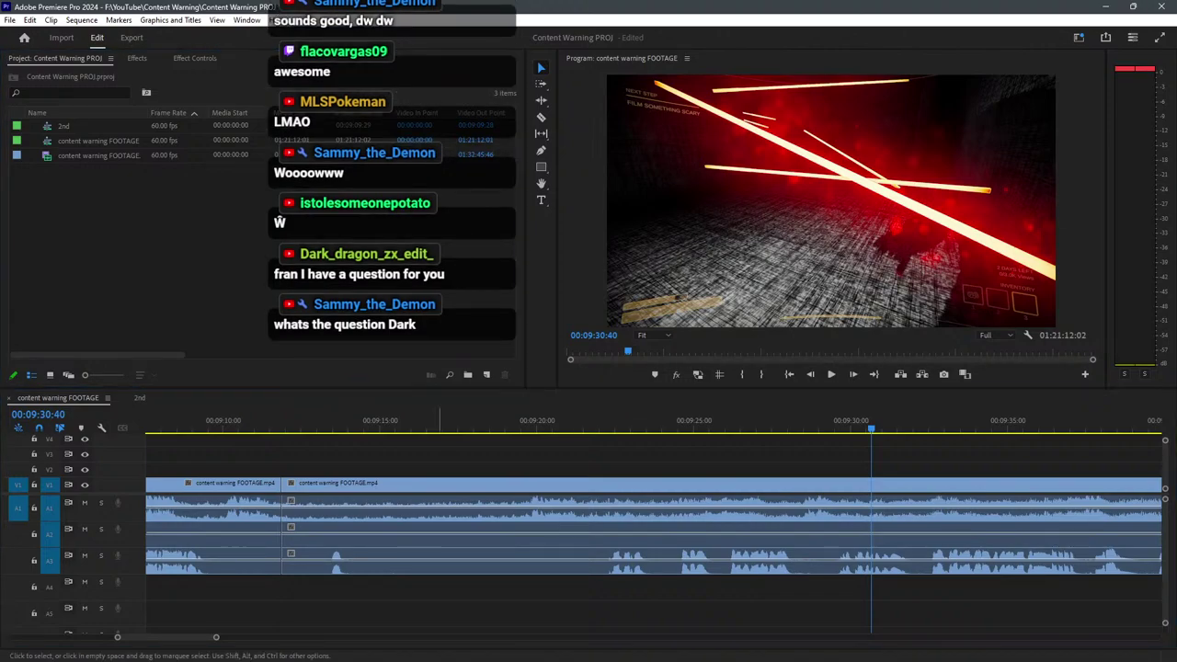
drag(319, 420, 364, 421)
key(space)
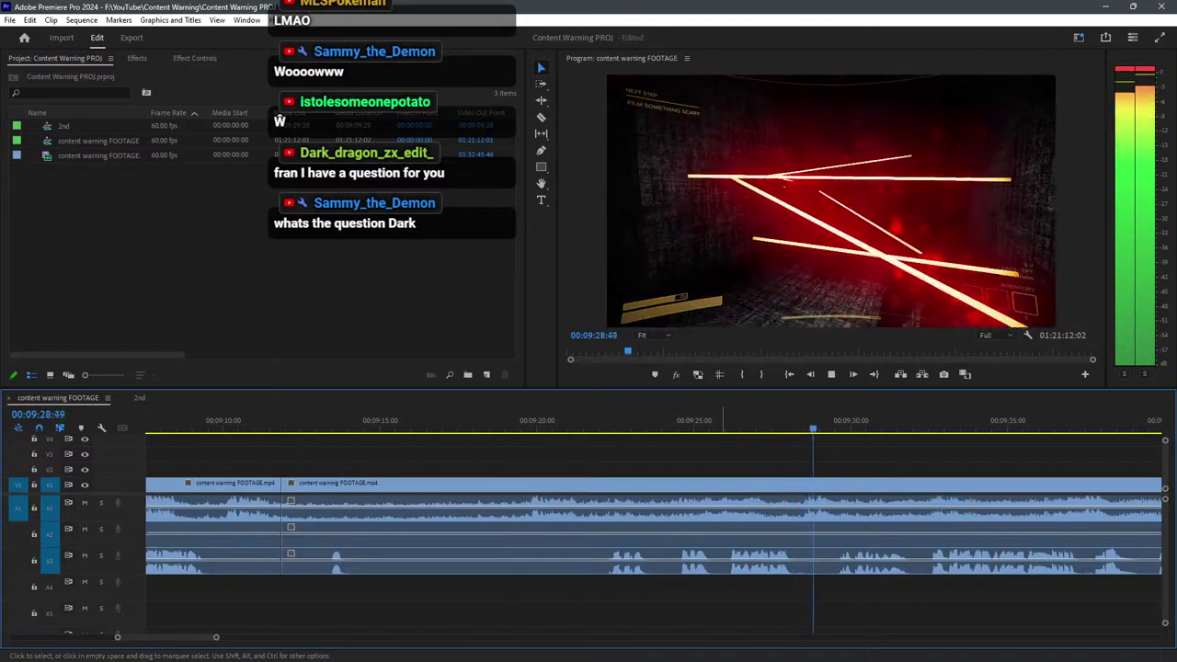
key(space)
click(526, 420)
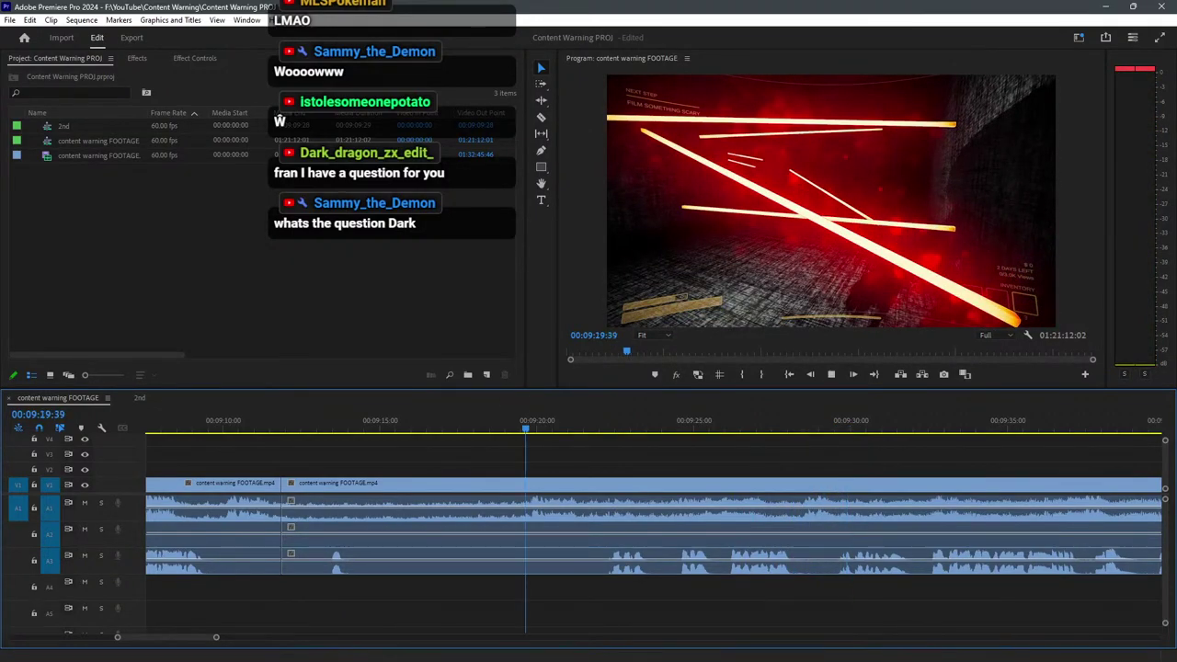
key(space)
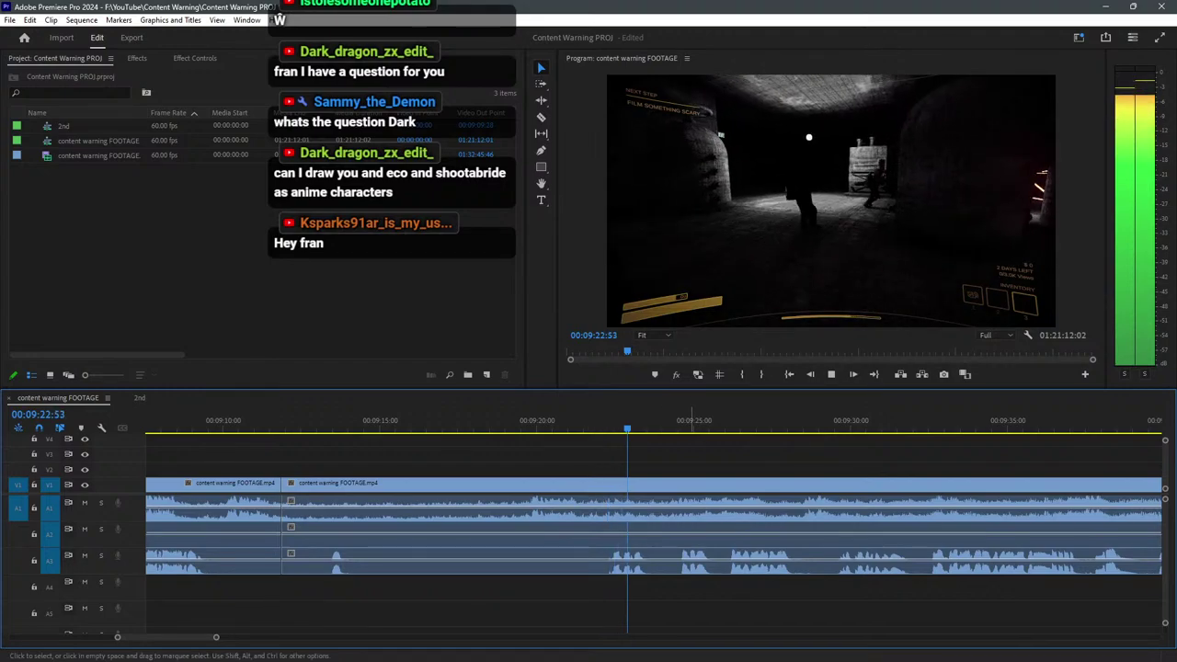
Split all tracks of the long clip at about 00:09:19:33 with the Razor tool, return to the Selection tool and play from the cut.
click(524, 420)
key(c)
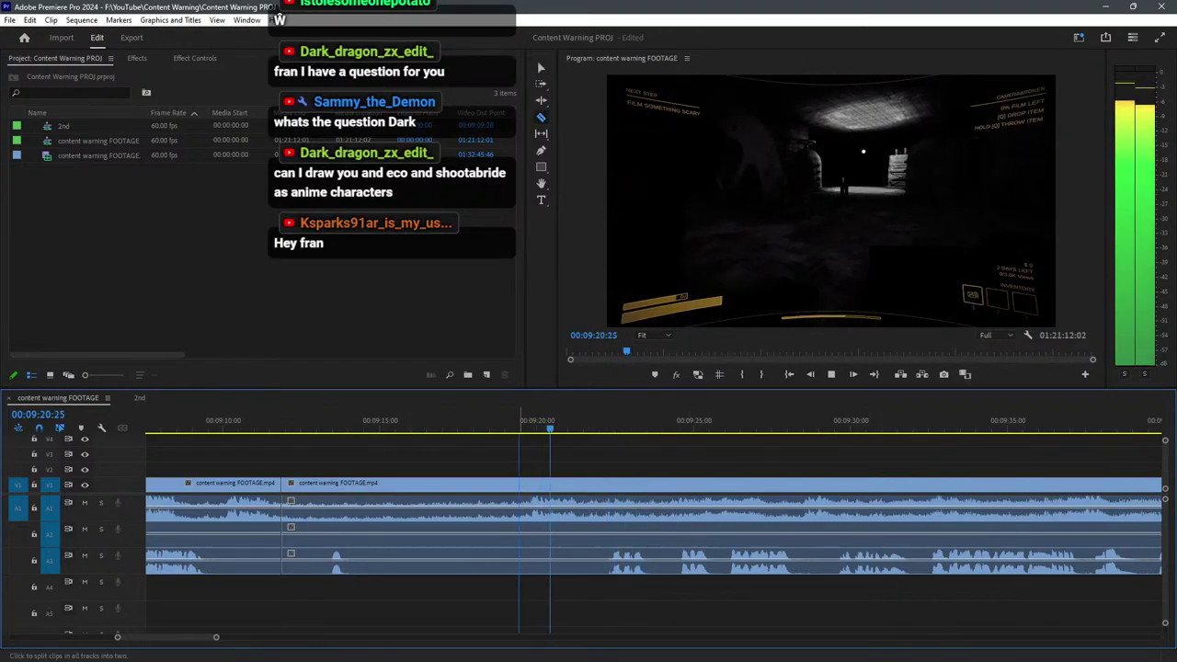
shift+click(523, 501)
key(v)
key(space)
click(524, 421)
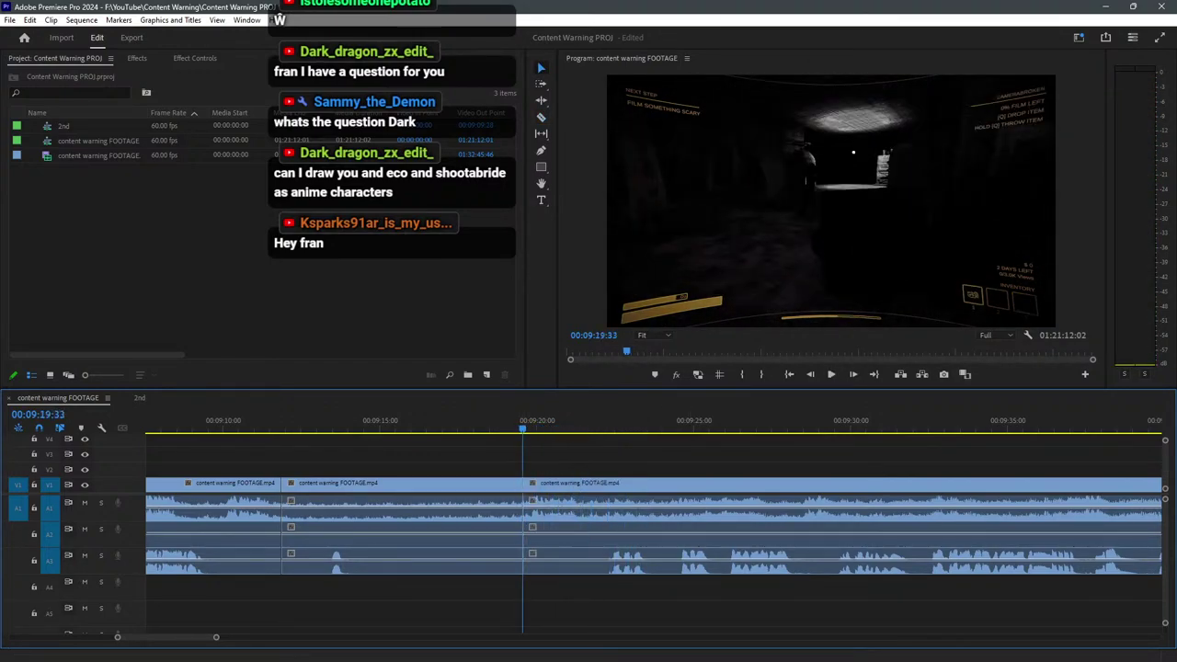
key(space)
Delete the piece between about 00:09:12 and 00:09:19:33, and move the preceding clip along the timeline to close the gap.
key(minus)
click(620, 515)
key(Delete)
drag(570, 593, 401, 490)
drag(401, 485, 431, 488)
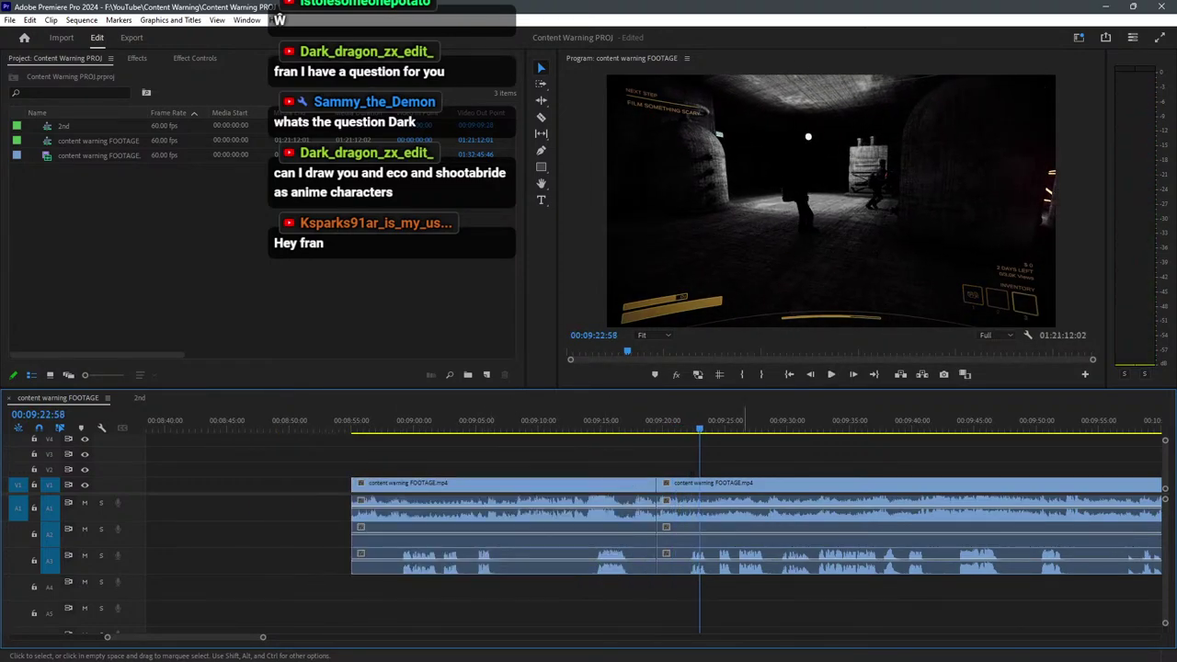
Add an audio transition on the first audio track at the cut near 00:09:19:33.
key(equal)
key(equal)
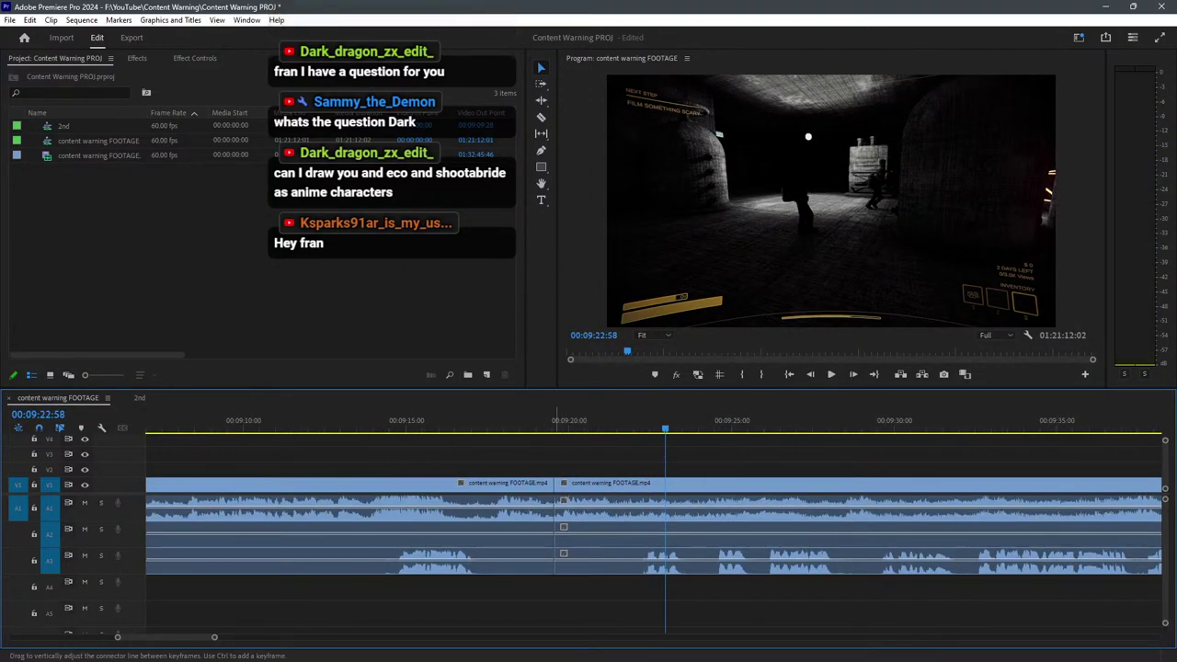
right_click(559, 504)
click(617, 599)
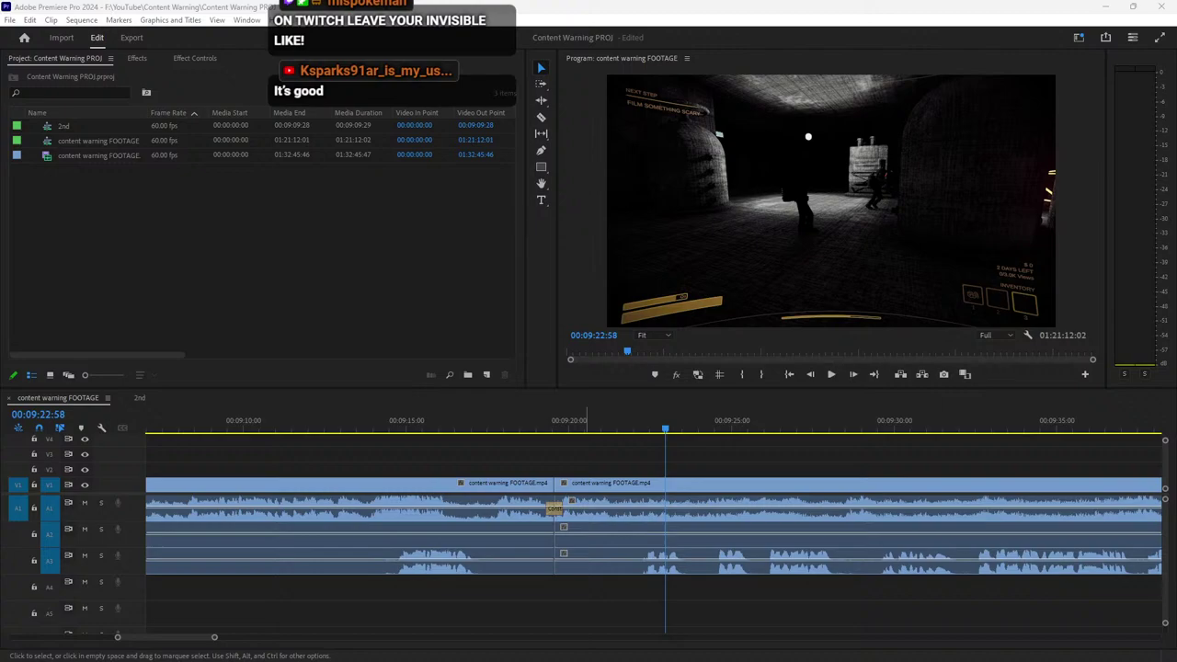
click(817, 598)
scroll(477, 533, down, 1)
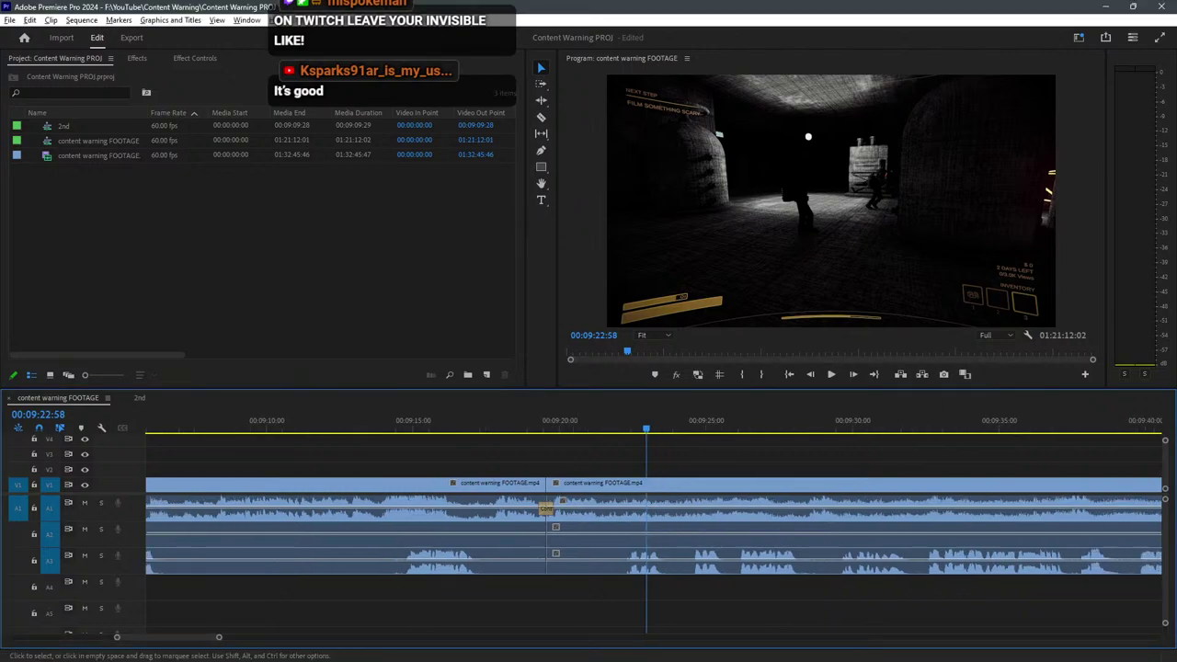
scroll(470, 589, down, 2)
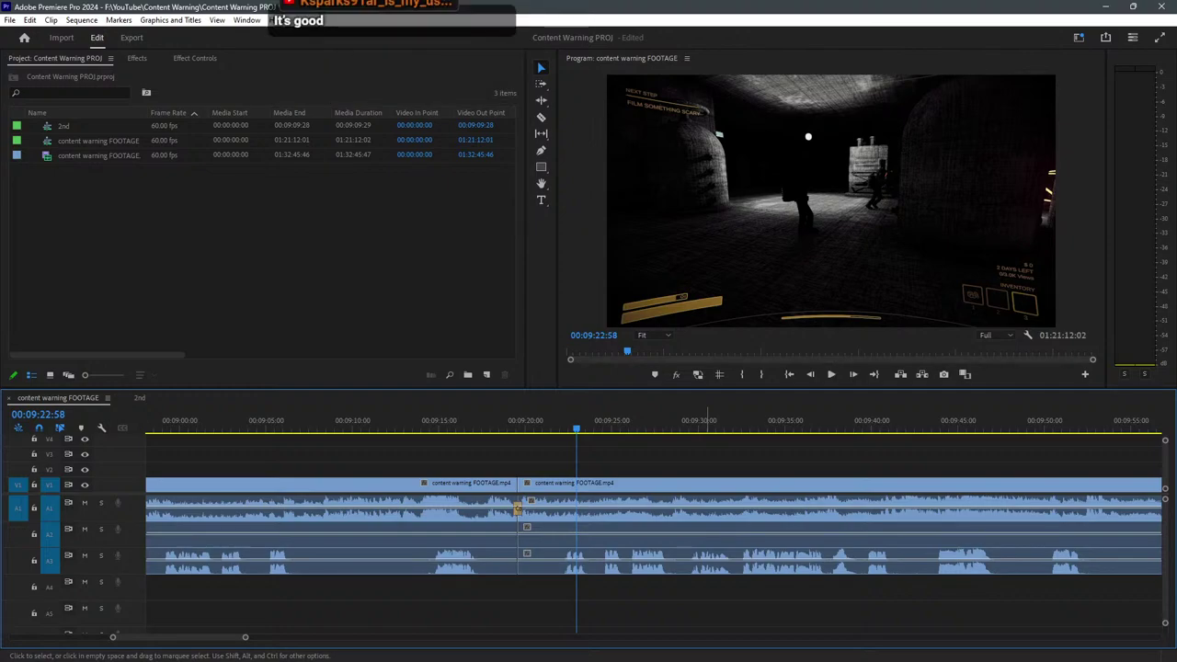
Switch to the browser, view the Akame Ga Kill image results and Rotten Tomatoes page, and return to Premiere Pro.
click(494, 653)
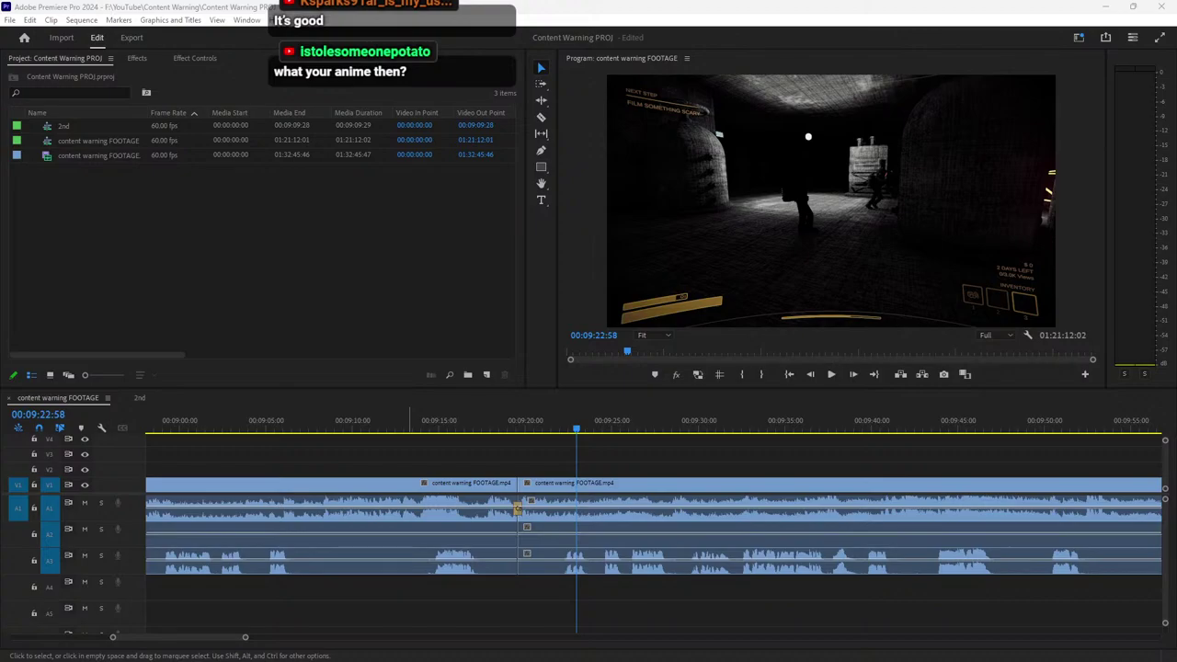
key(alt+Tab)
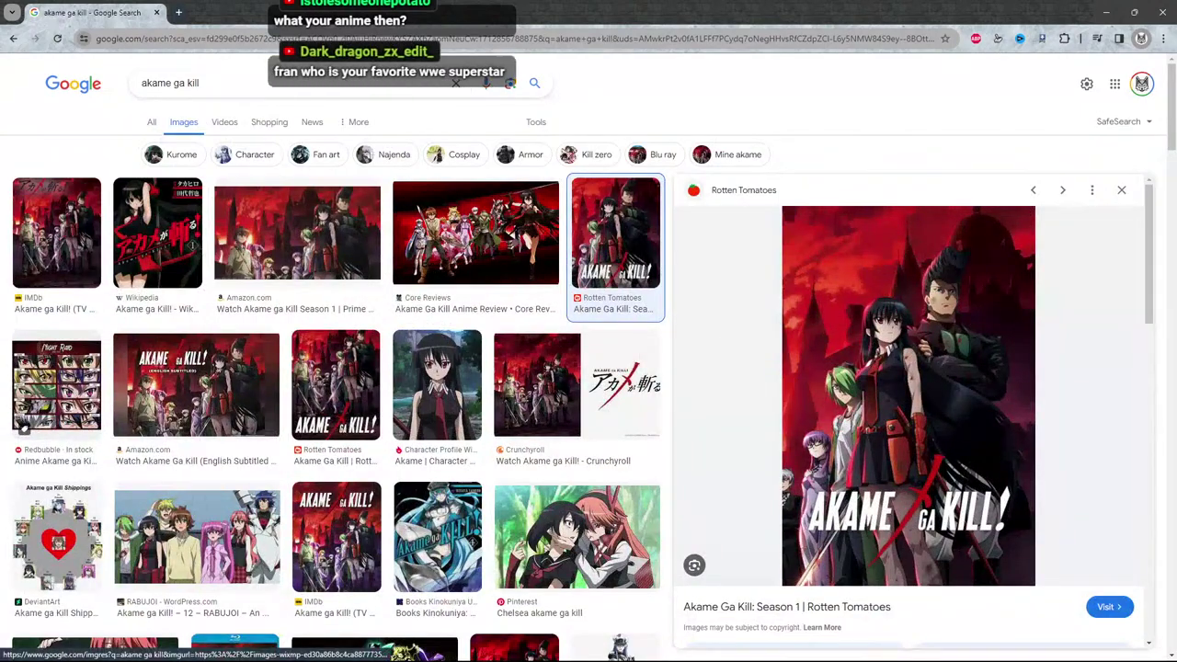
click(57, 538)
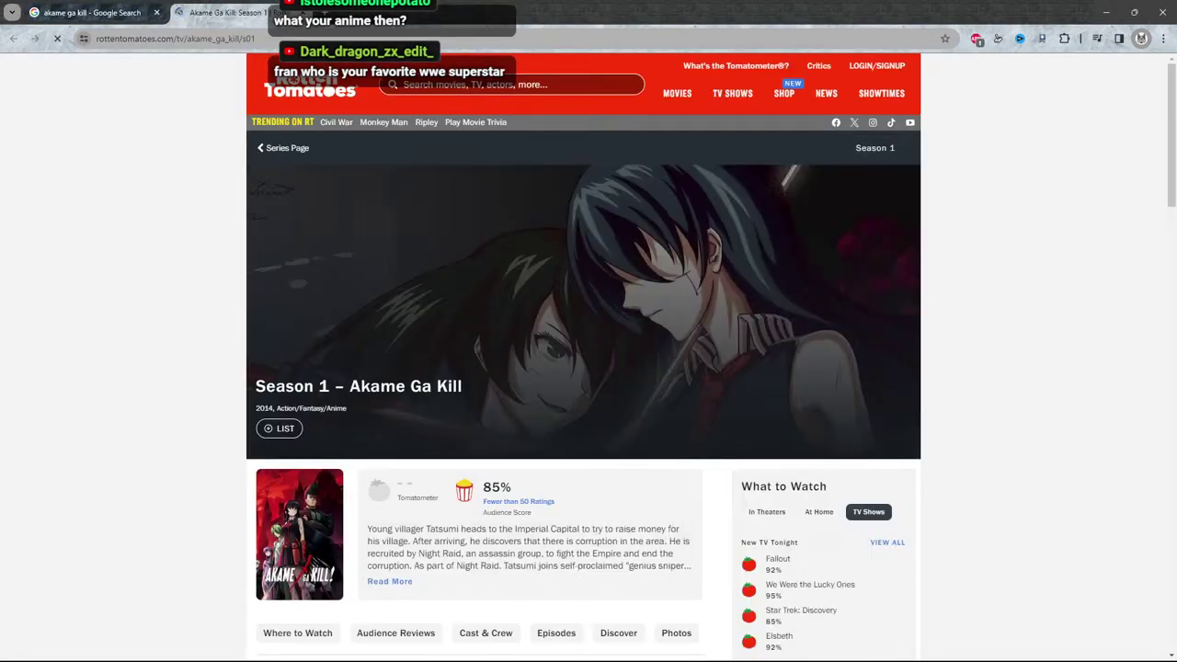
scroll(721, 94, down, 3)
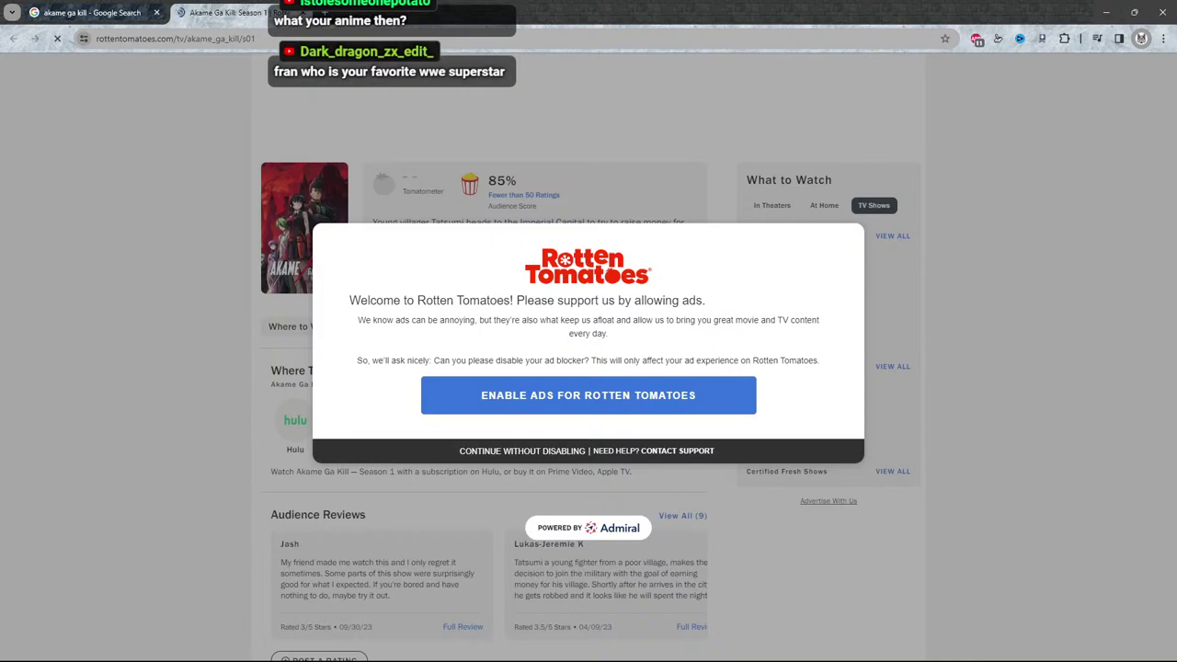
key(ctrl+w)
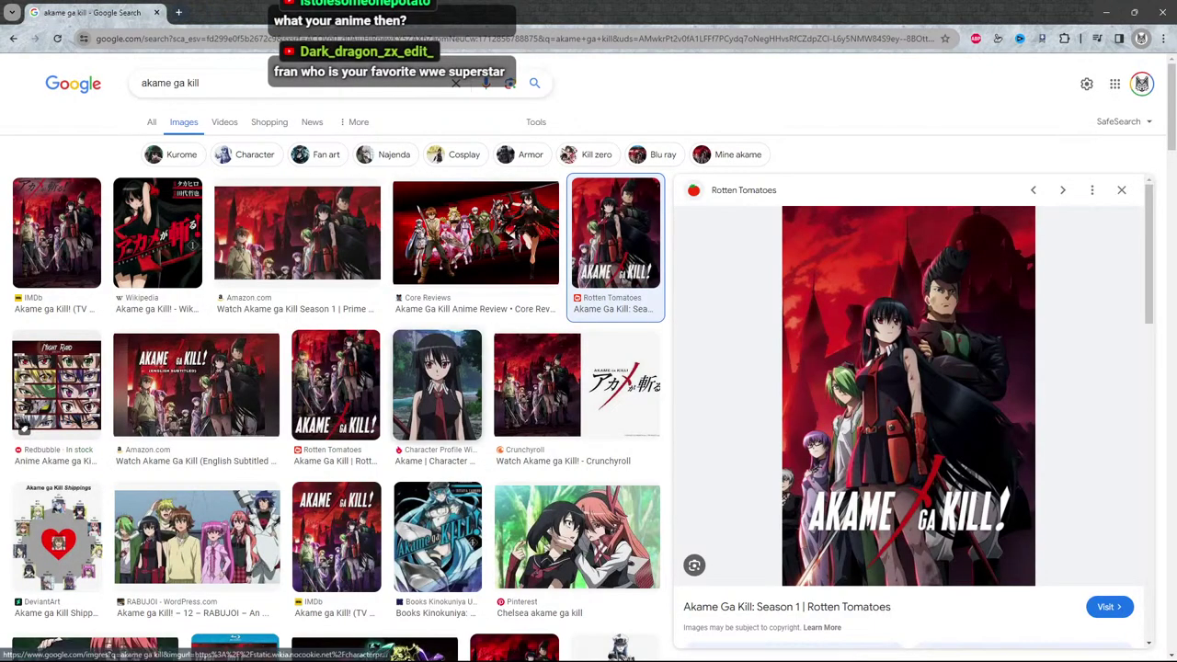
click(437, 385)
click(336, 385)
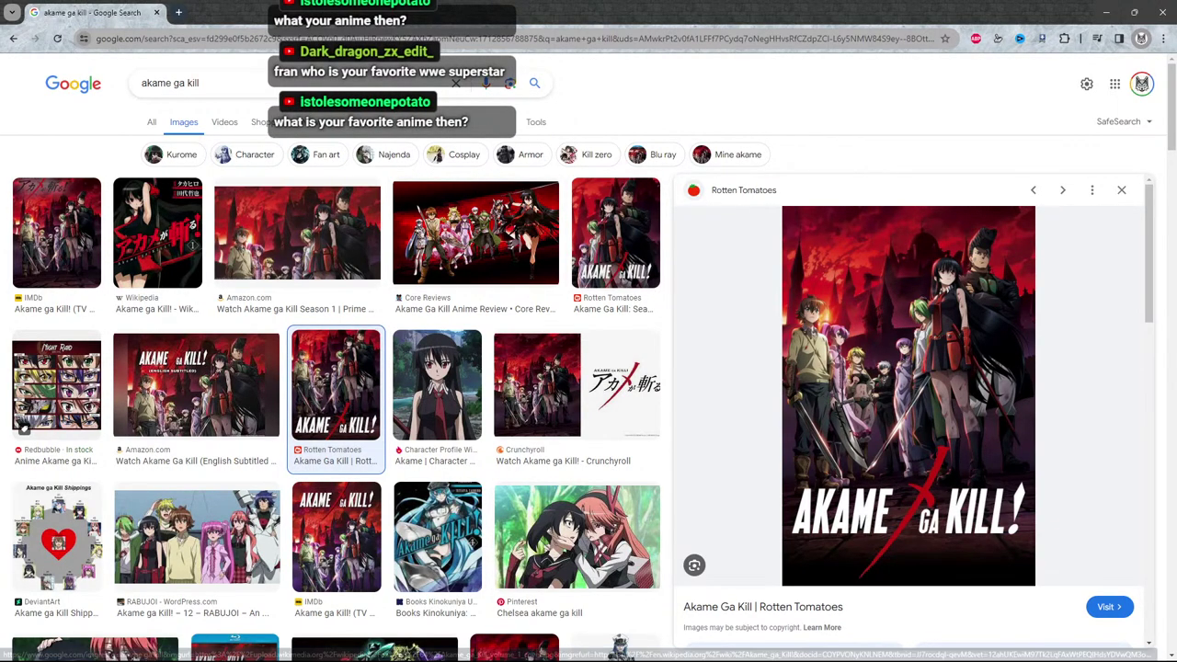
key(alt+Tab)
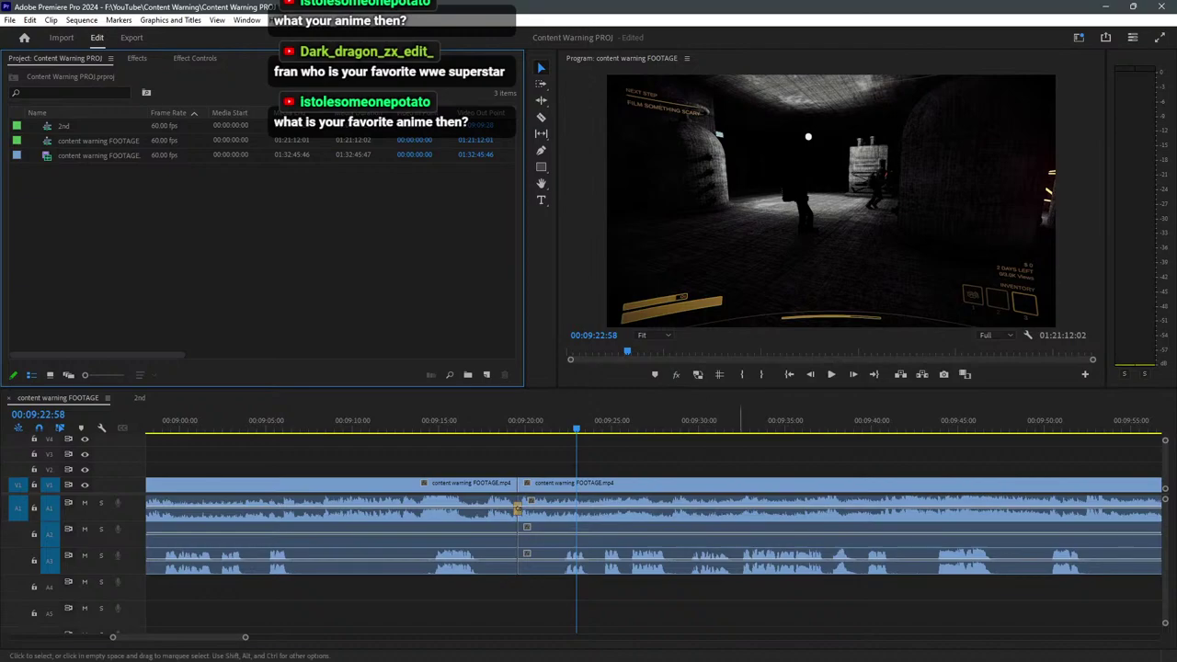
Place the playhead at 00:09:20:58, just after the new cut, and save the project.
click(742, 455)
click(541, 420)
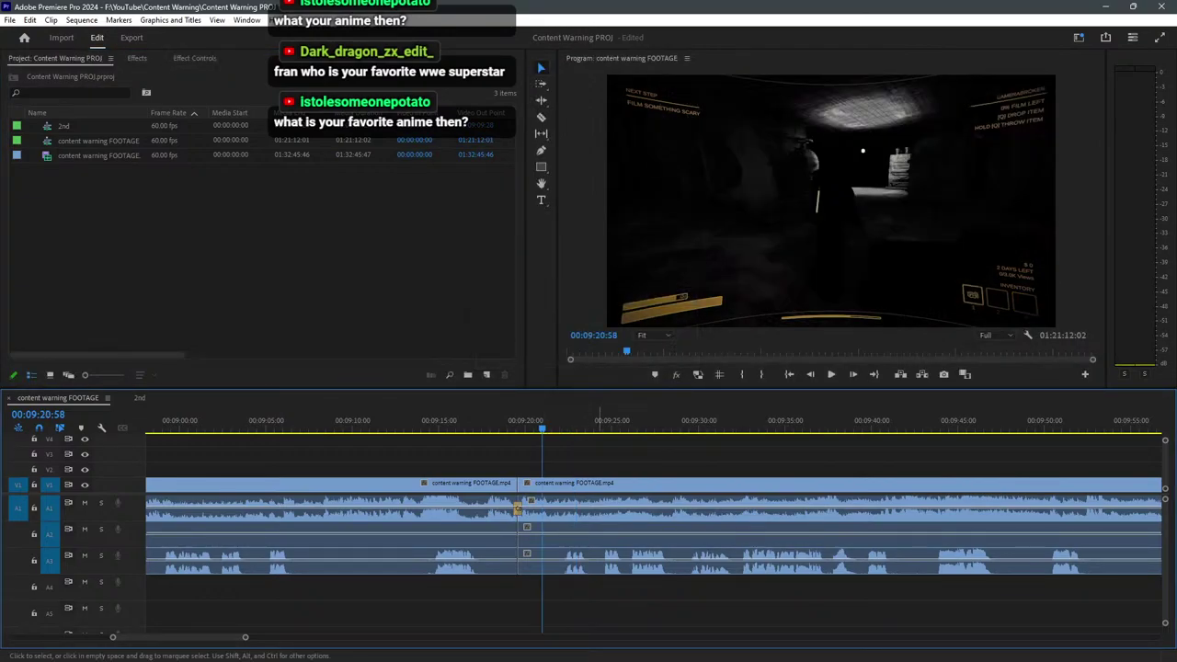
key(ctrl+s)
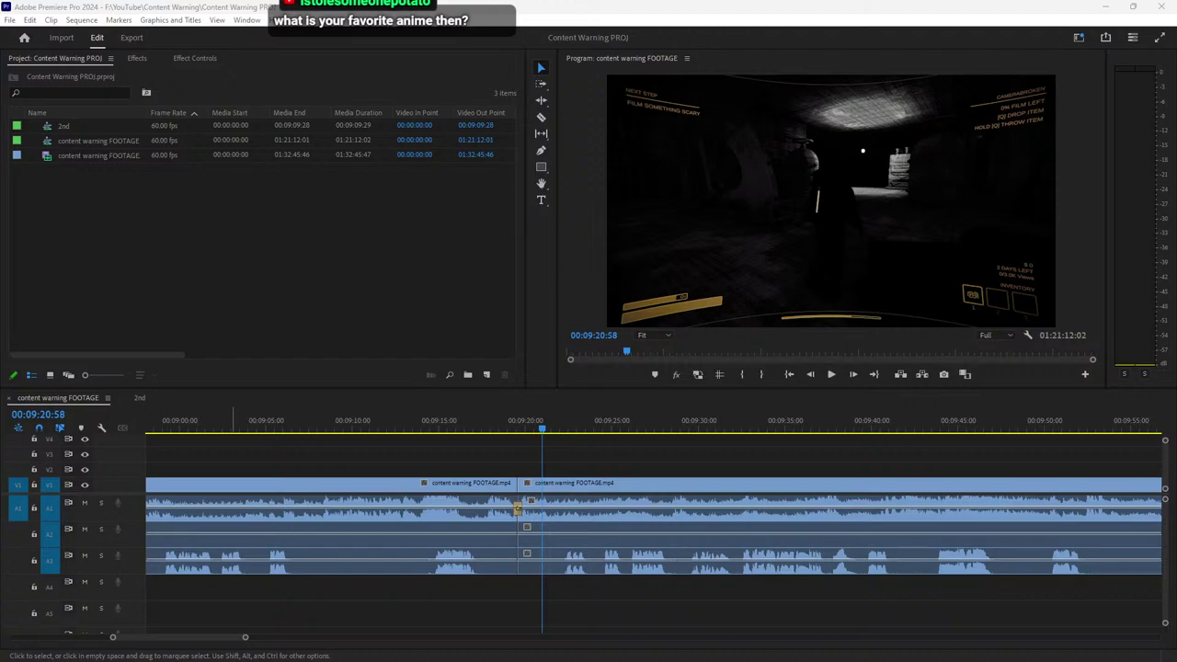
Bring up Google in the browser, search for "the goblin" and view the image results.
key(super+shift+Right)
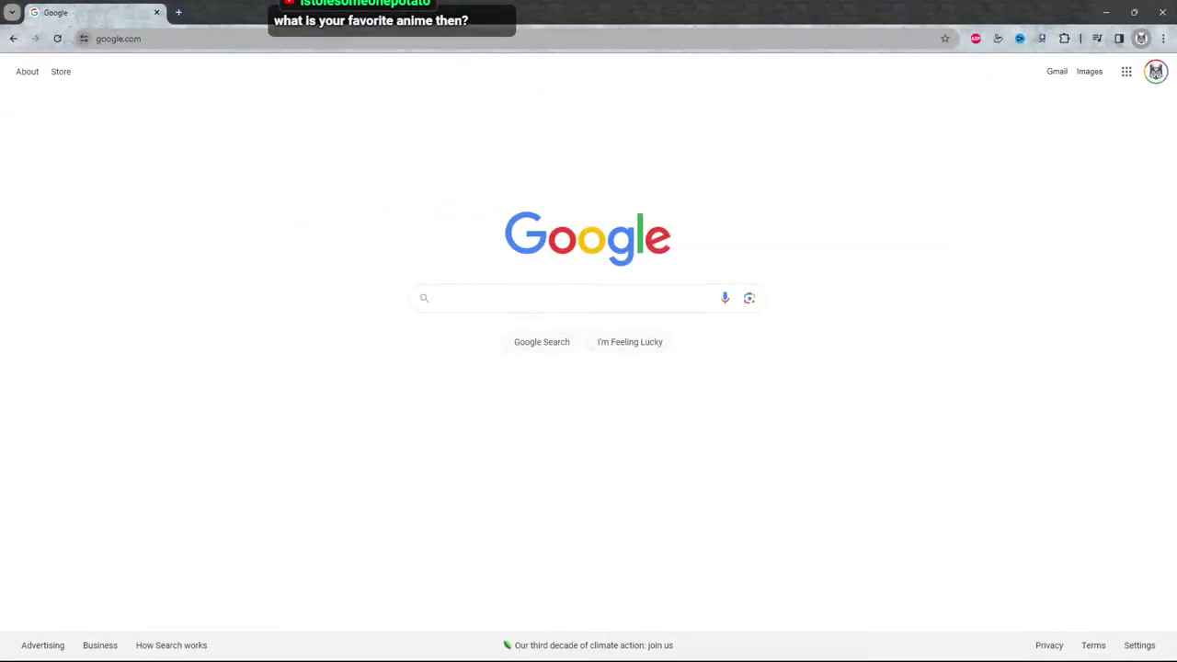
text(the gol)
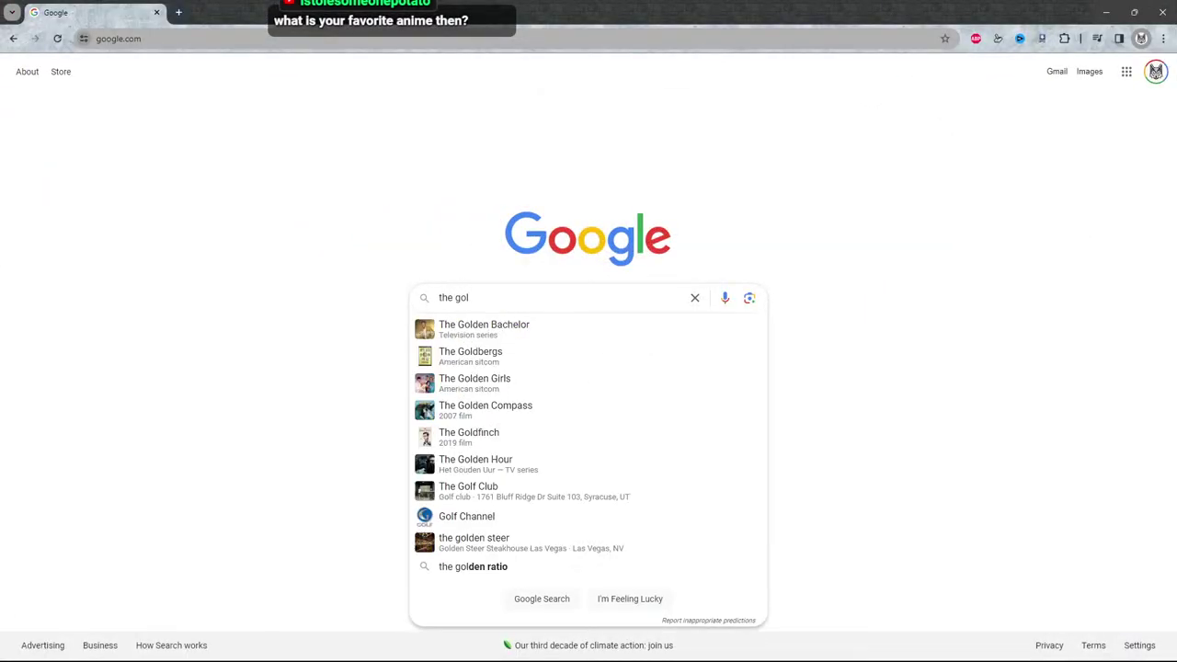
key(BackSpace)
text(blin)
key(Return)
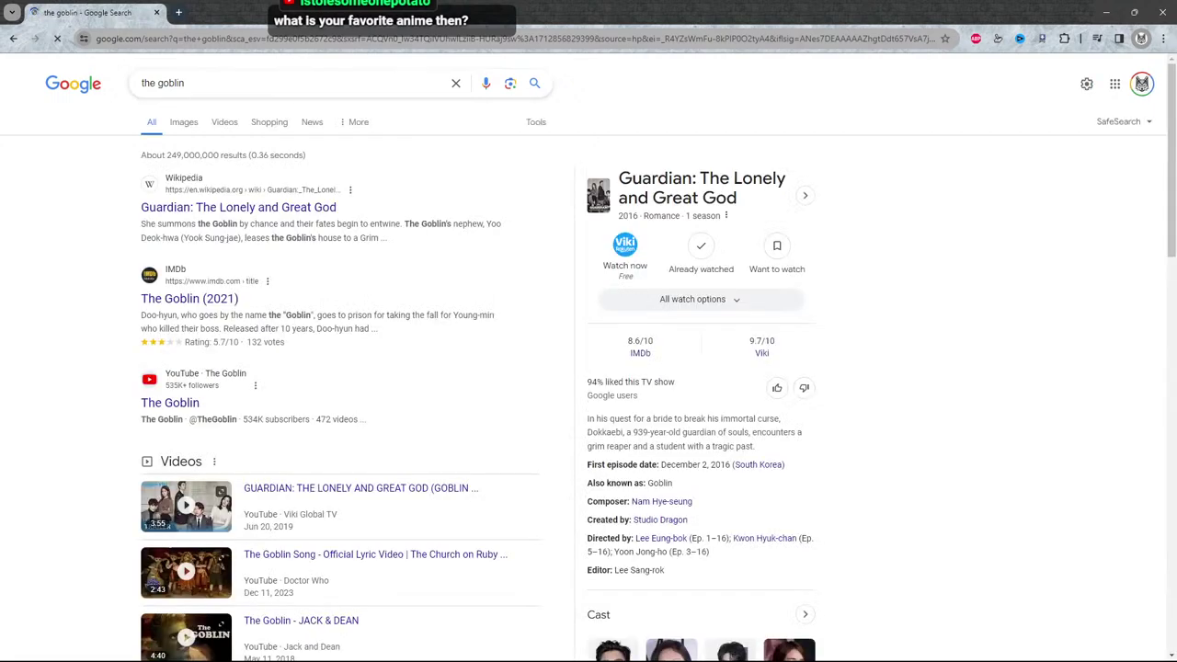
click(183, 121)
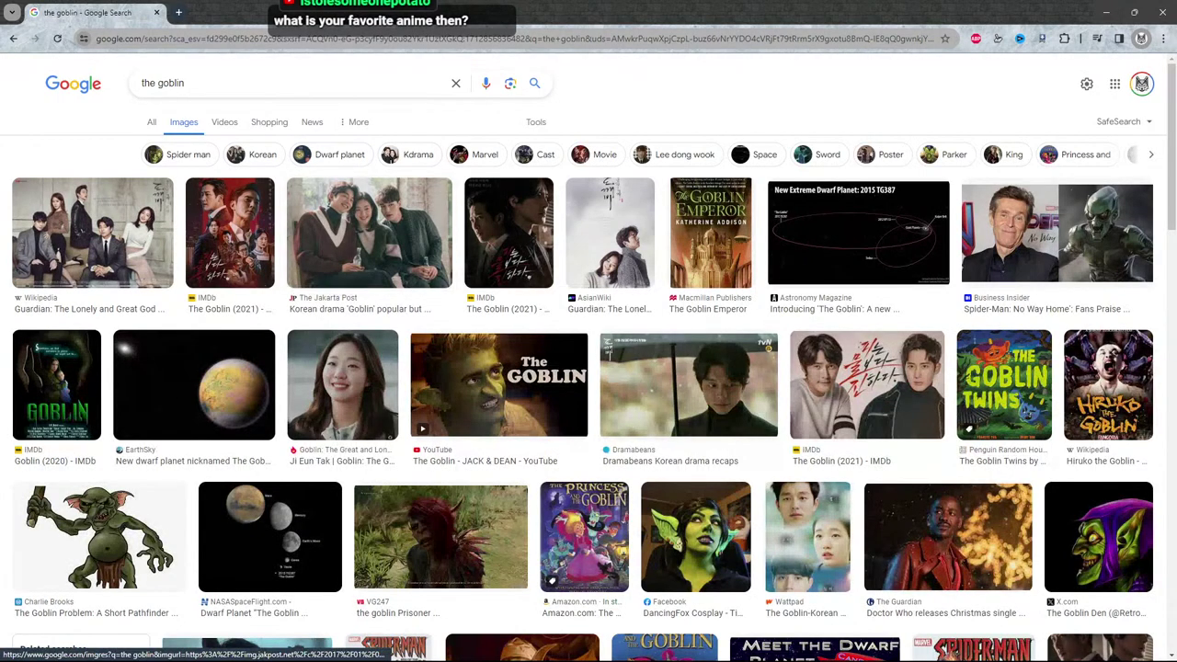
Search Google Images for "goblin slayer", view the Goblin Slayer Wiki picture and close the browser.
click(185, 83)
key(ctrl+a)
text(go)
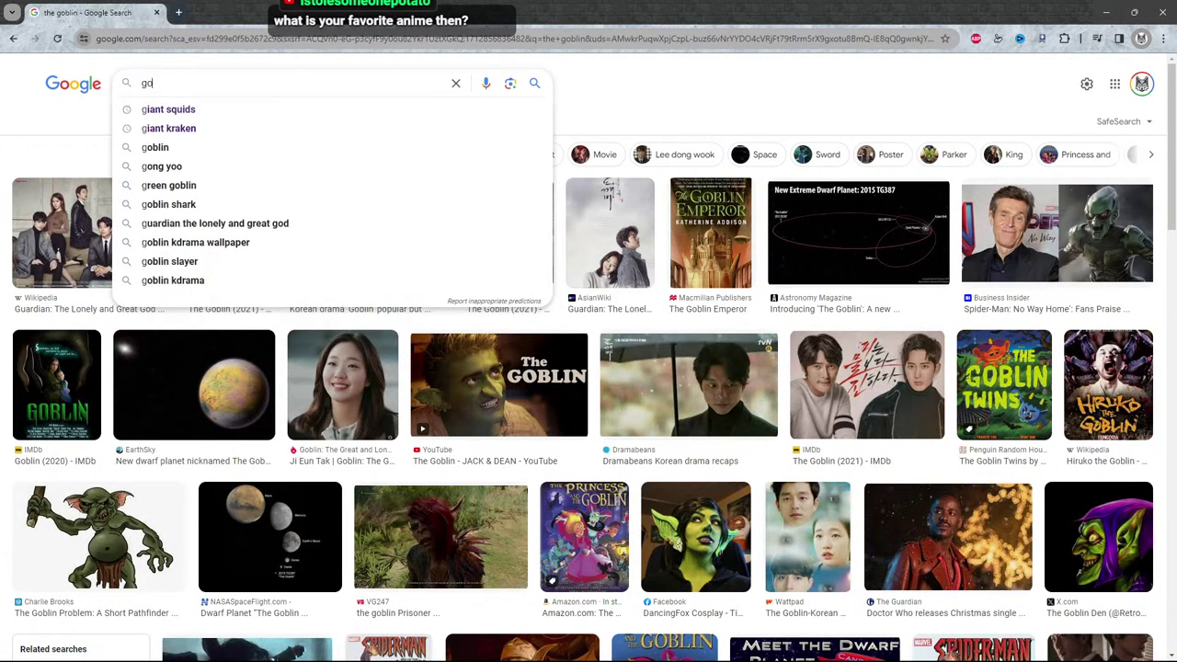
text(blin slayer)
key(Return)
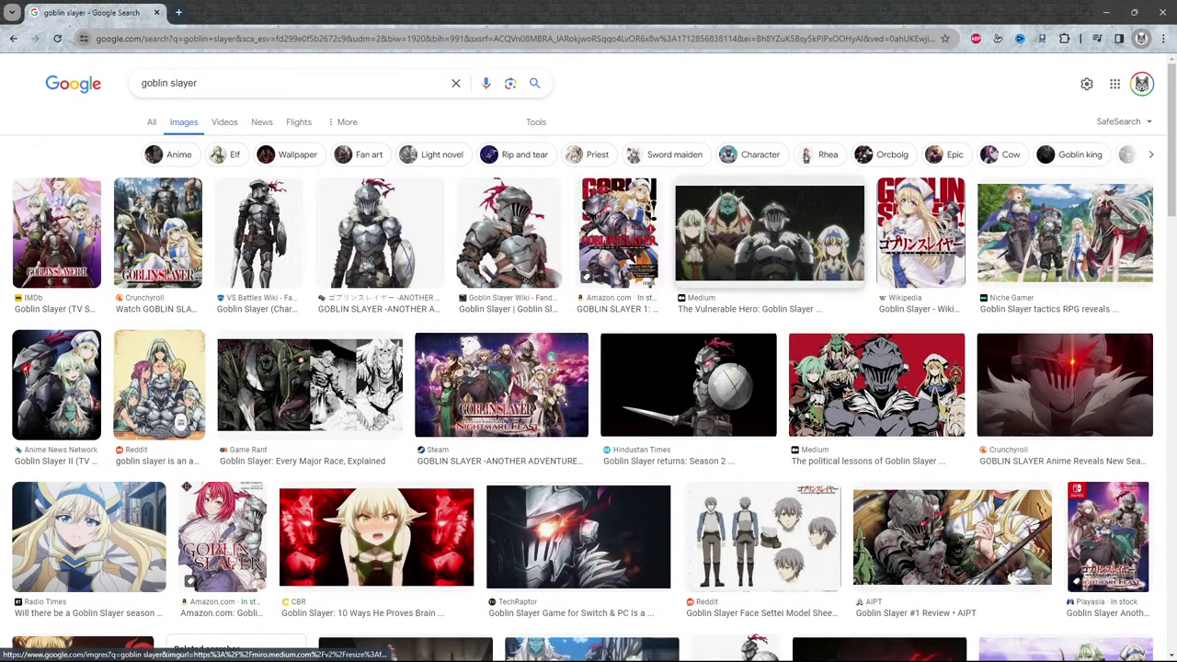
click(508, 234)
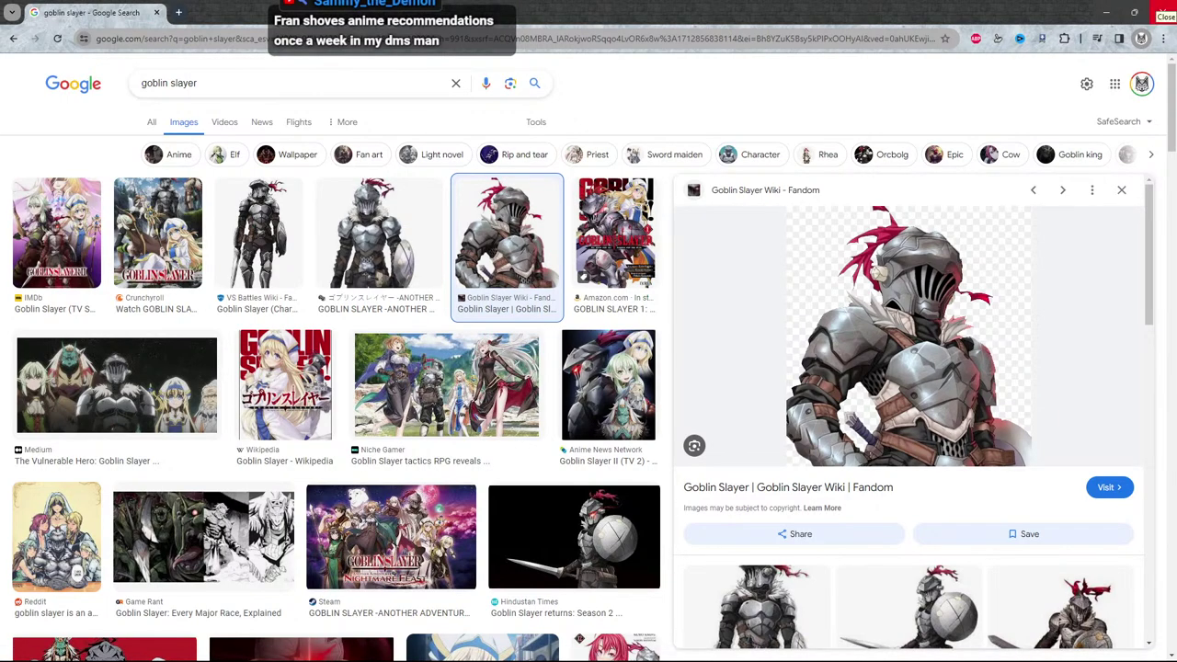
click(1162, 11)
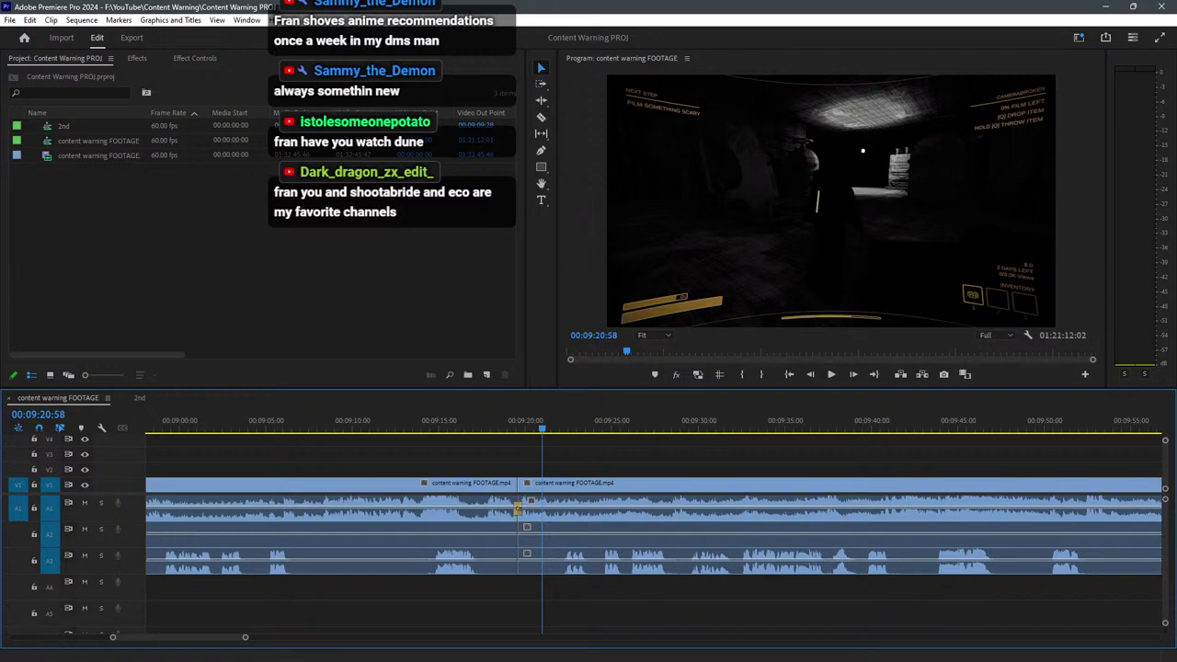
Play across the new audio transition from about 00:09:17 to 00:09:31:19 to check the edit.
drag(490, 420, 474, 420)
key(space)
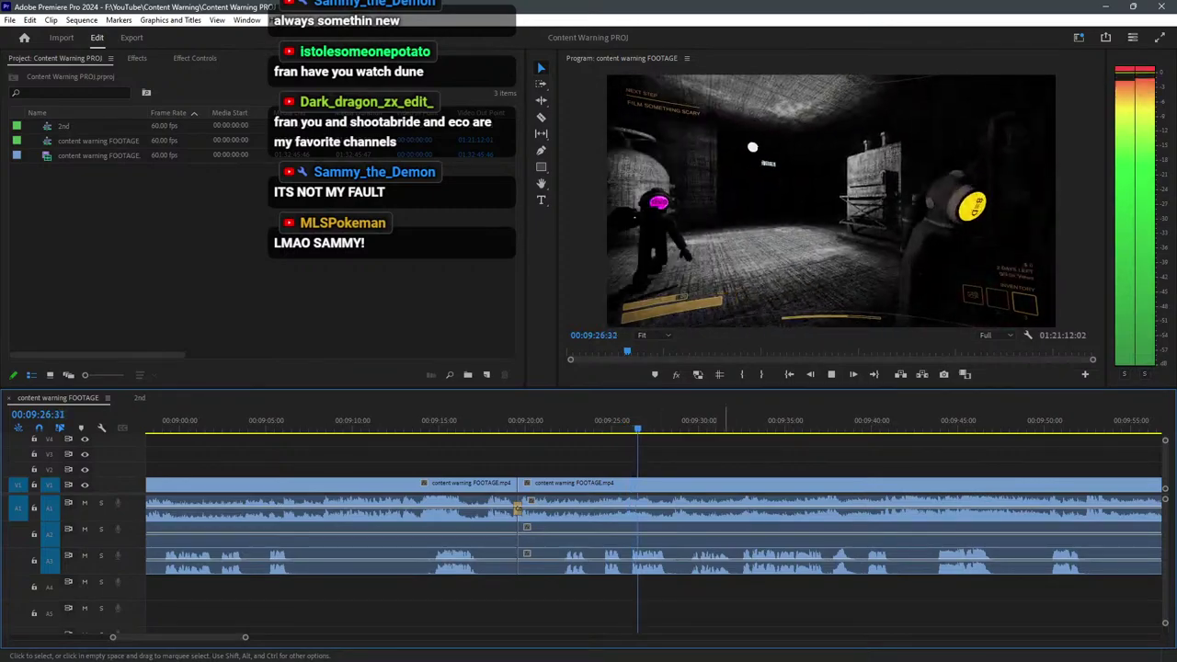
key(equal)
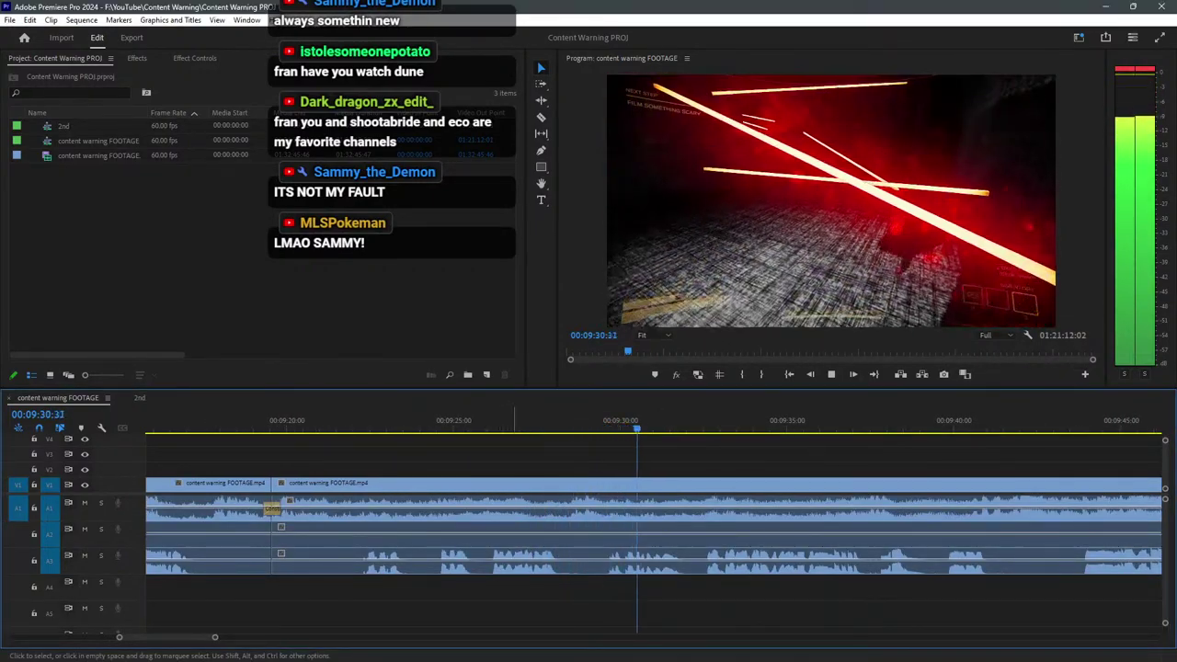
key(space)
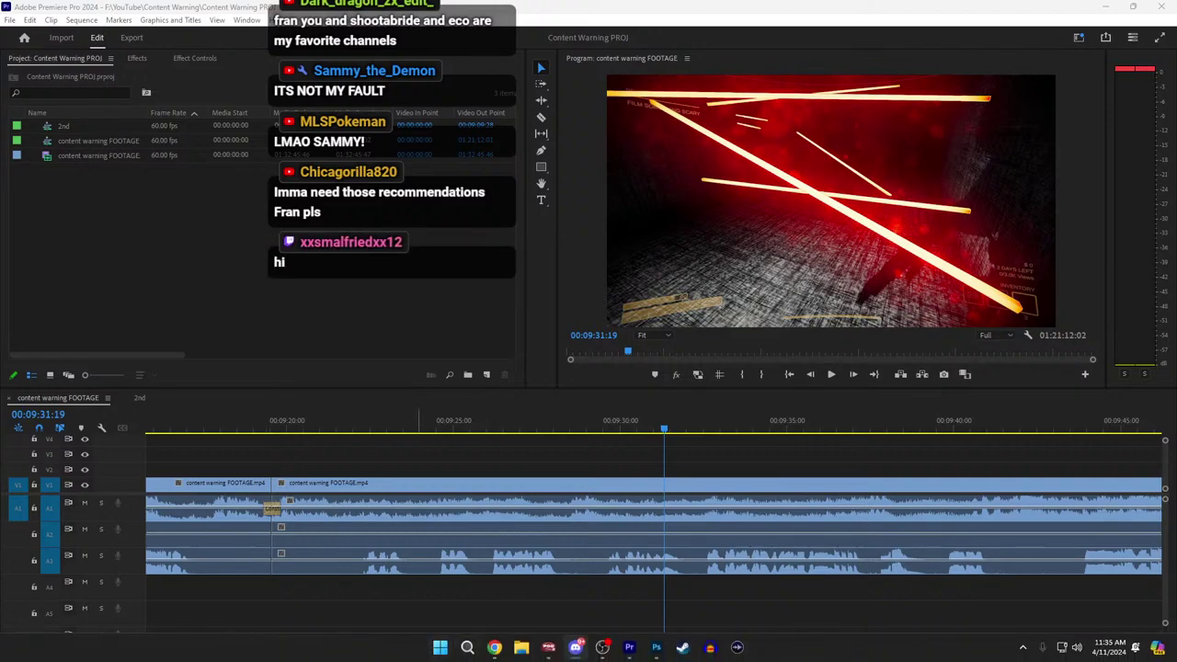
Switch to the Chrome browser, search Google Images for "akame ga kill" and view the Rotten Tomatoes poster.
click(495, 652)
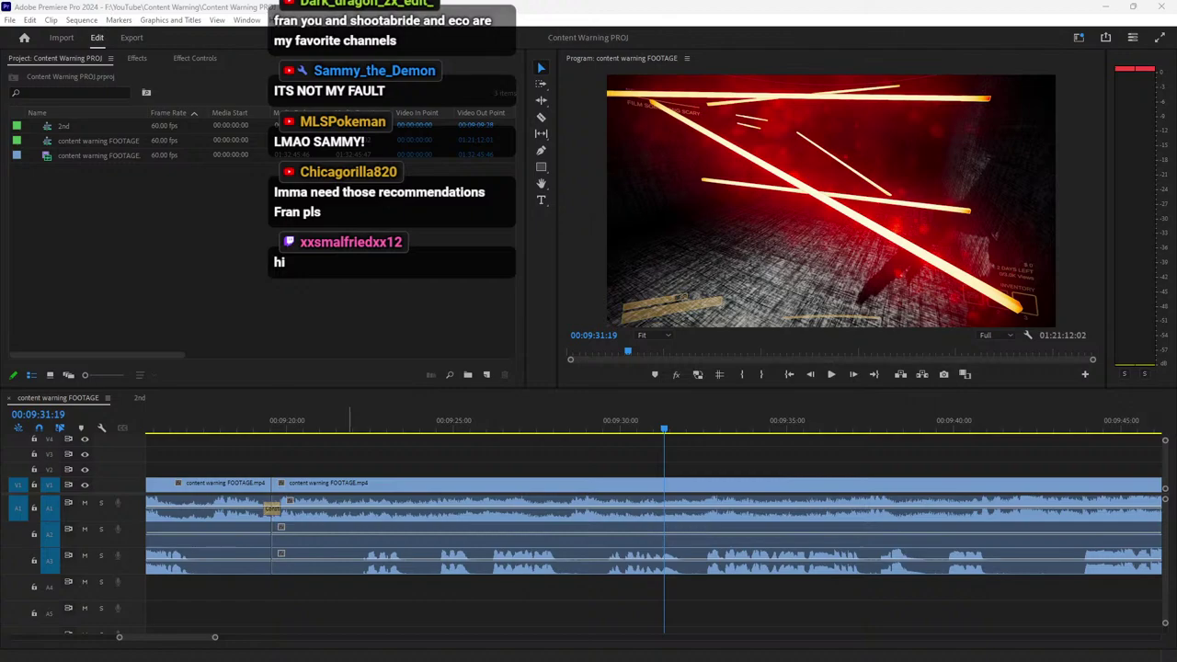
text(google.com)
key(Return)
text(a)
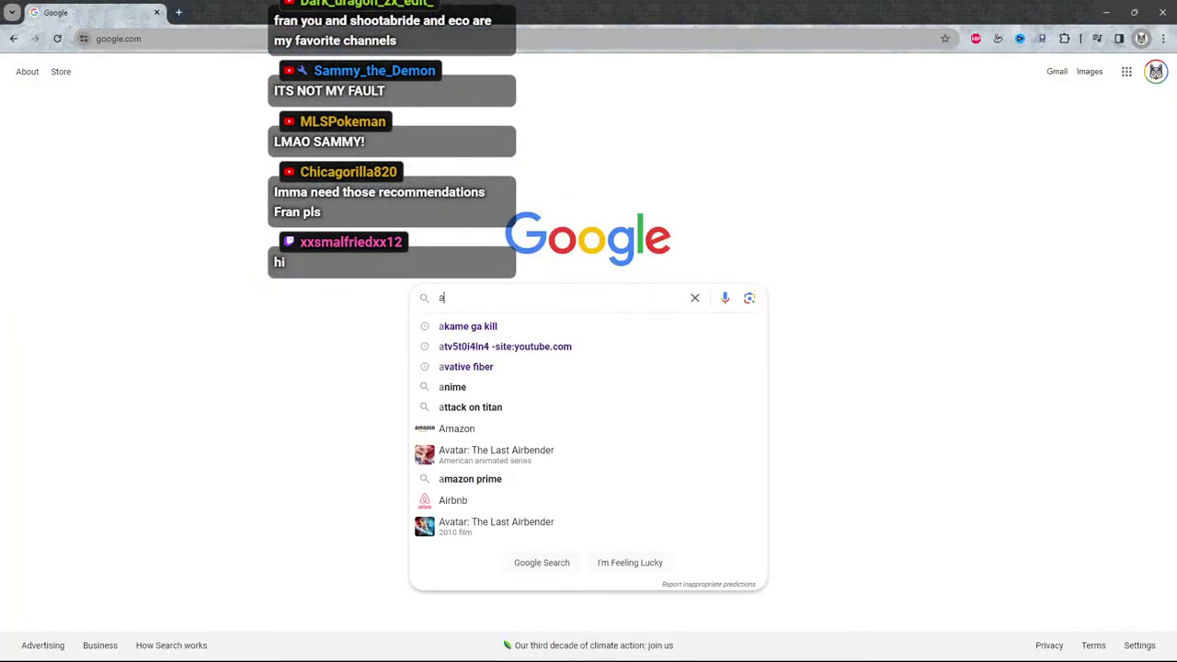
text(kame ga kill)
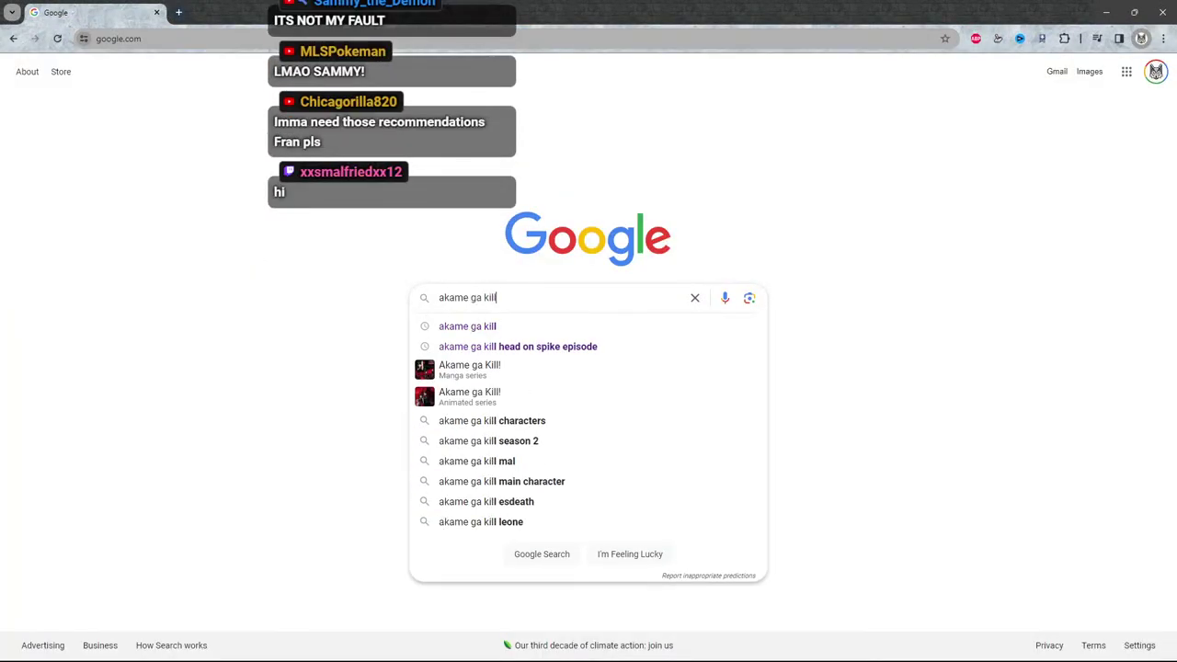
key(Return)
click(183, 122)
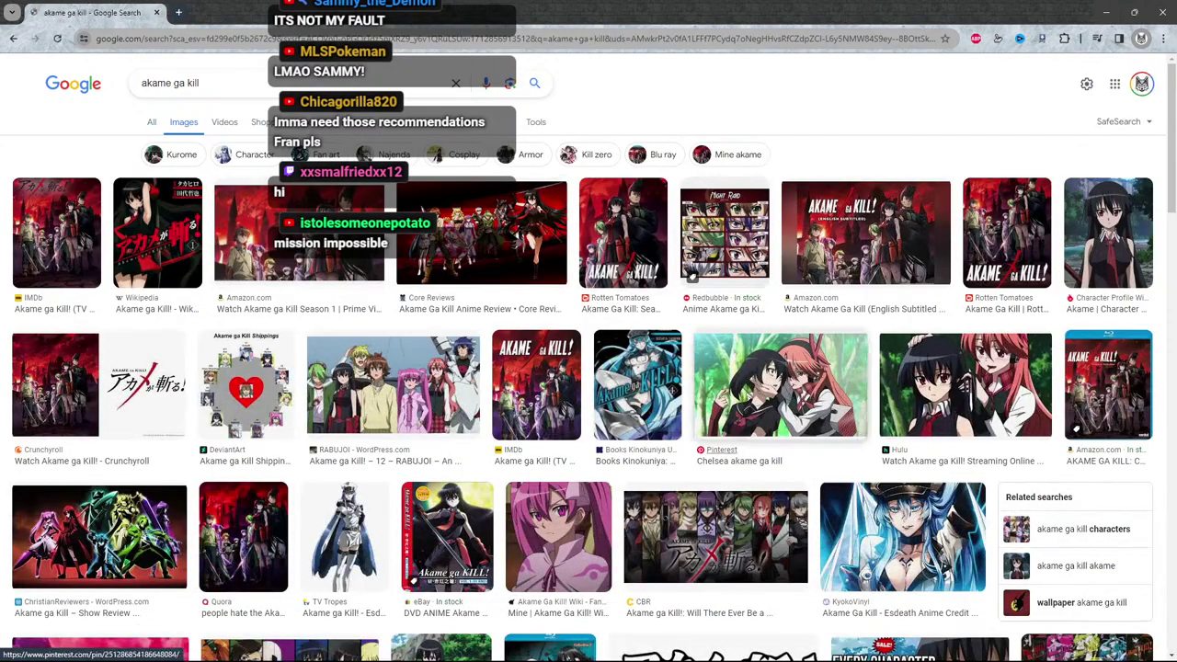
click(1007, 233)
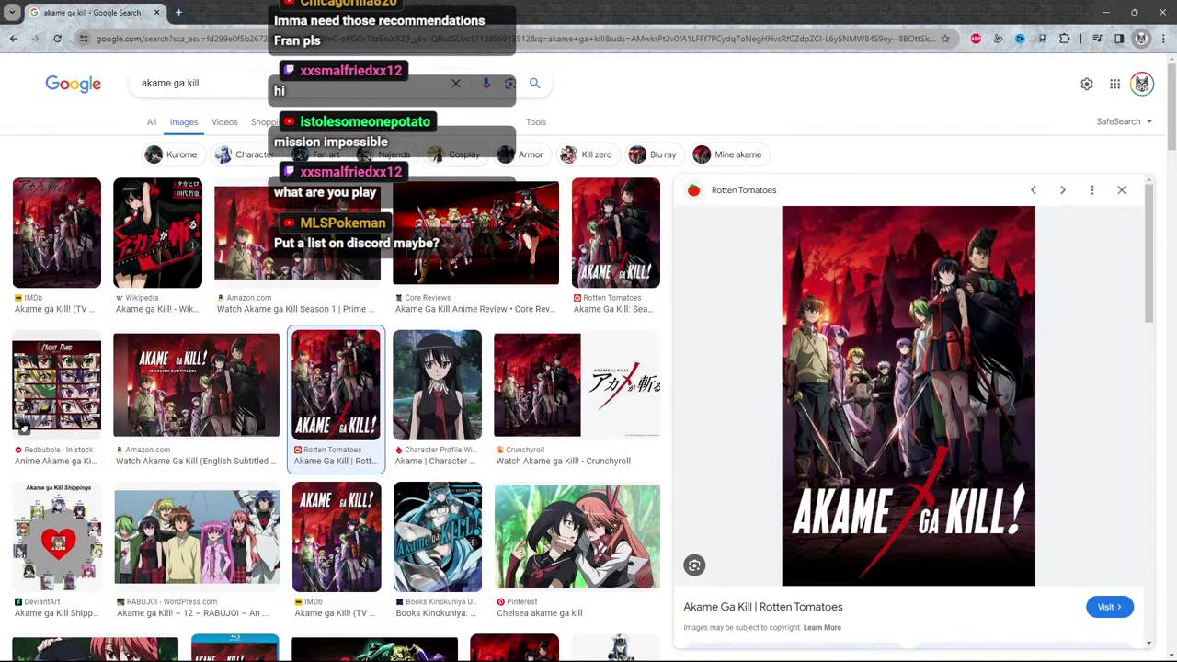
Replace the image search with "kabeneri of the iron fortress" and run it.
triple_click(191, 82)
key(Escape)
click(456, 83)
key(Escape)
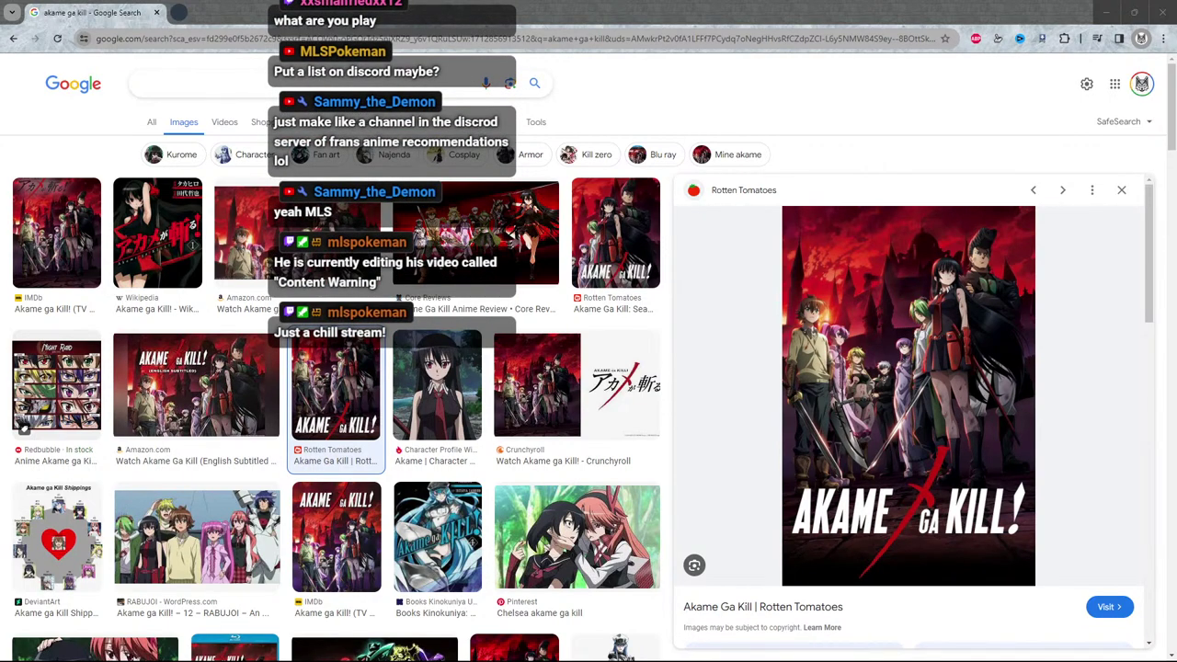
click(141, 82)
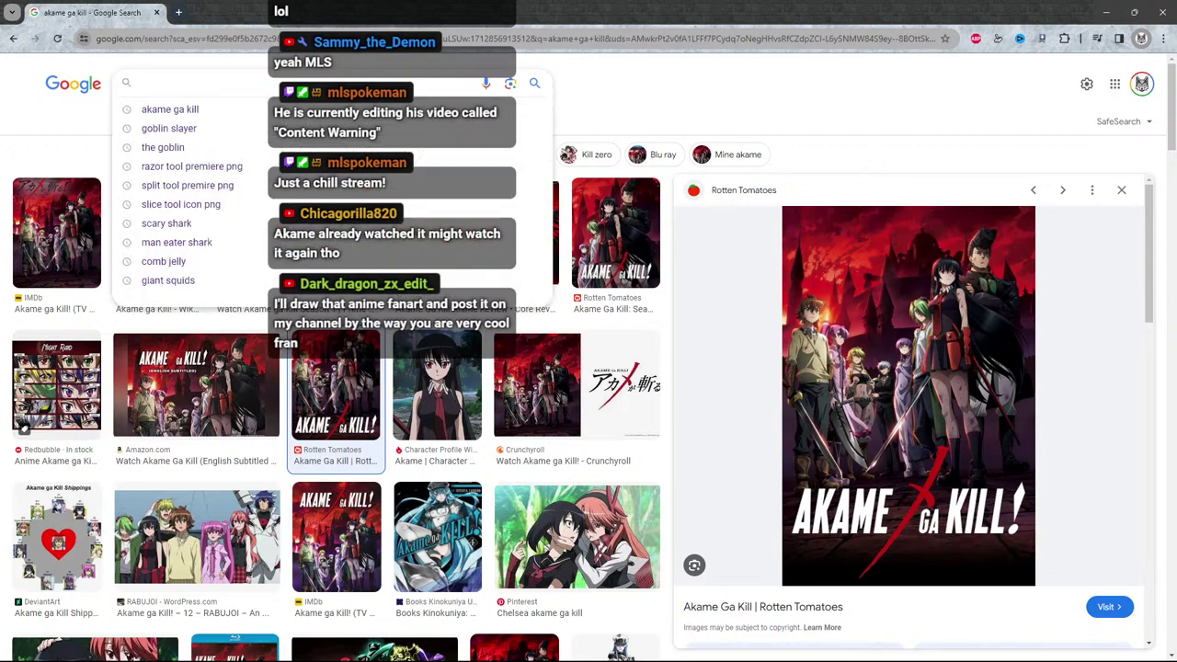
text(kab)
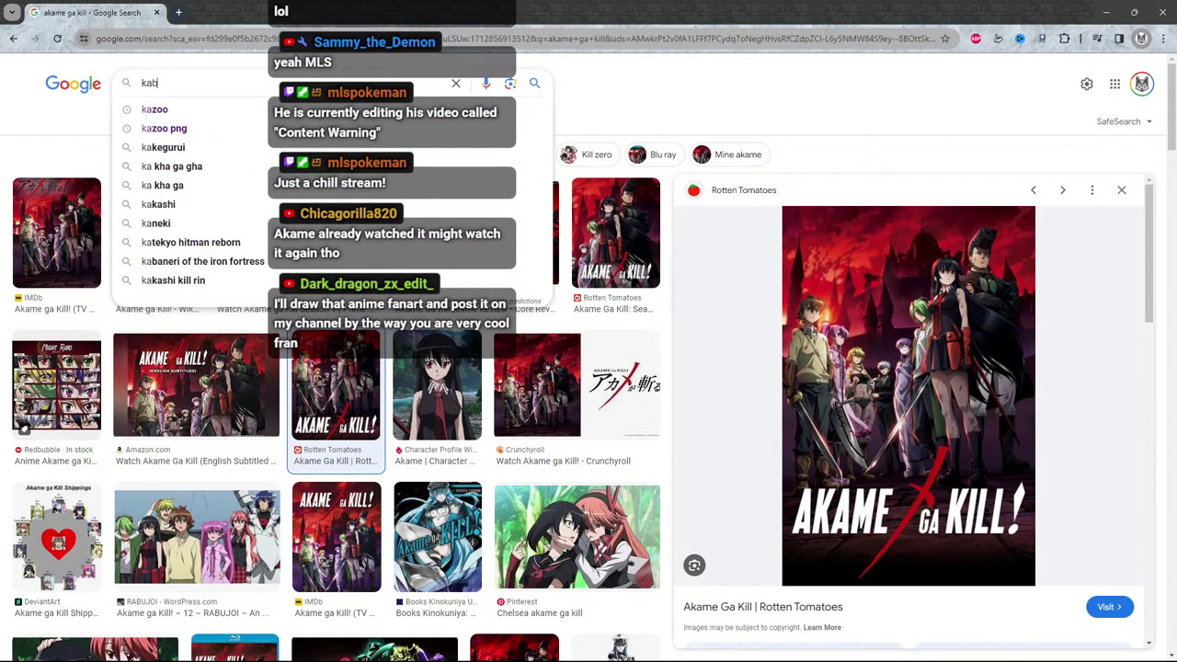
text(eri)
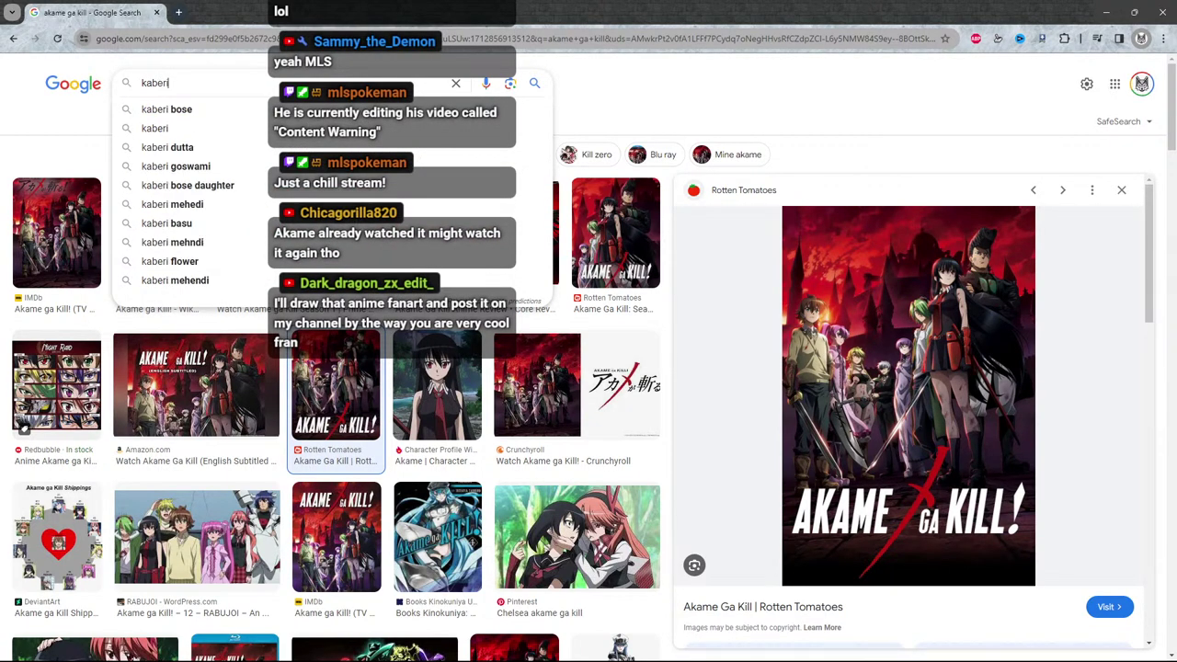
key(BackSpace)
key(BackSpace)
key(BackSpace)
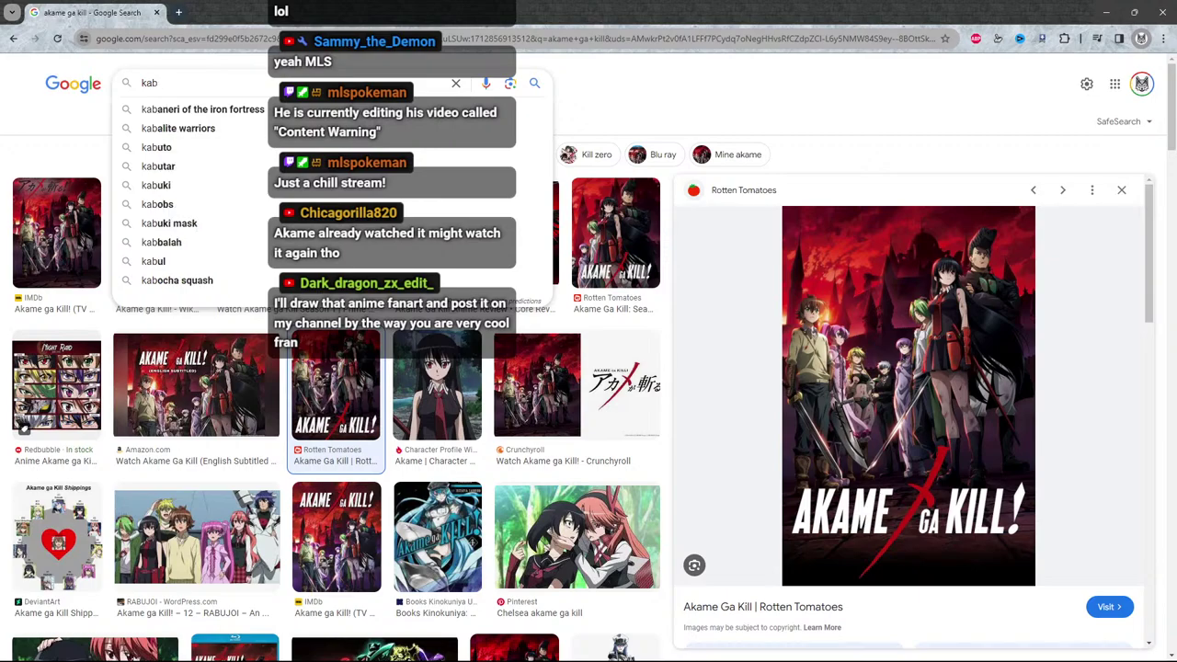
text(eneri)
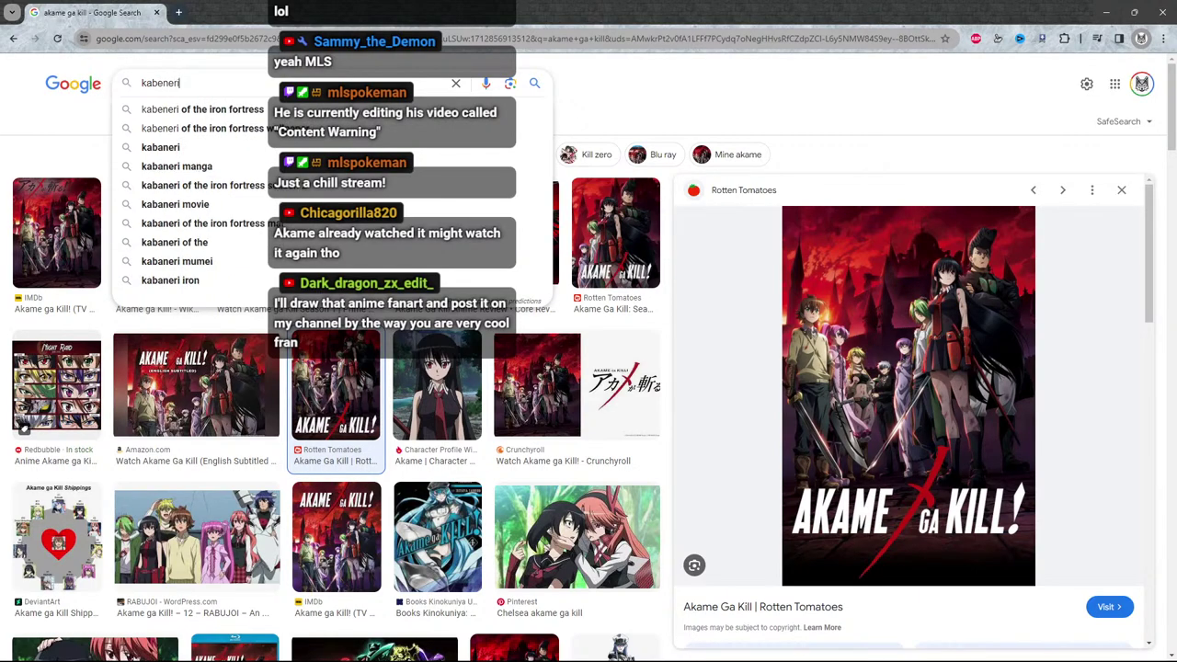
text( of the iron fortress)
key(Return)
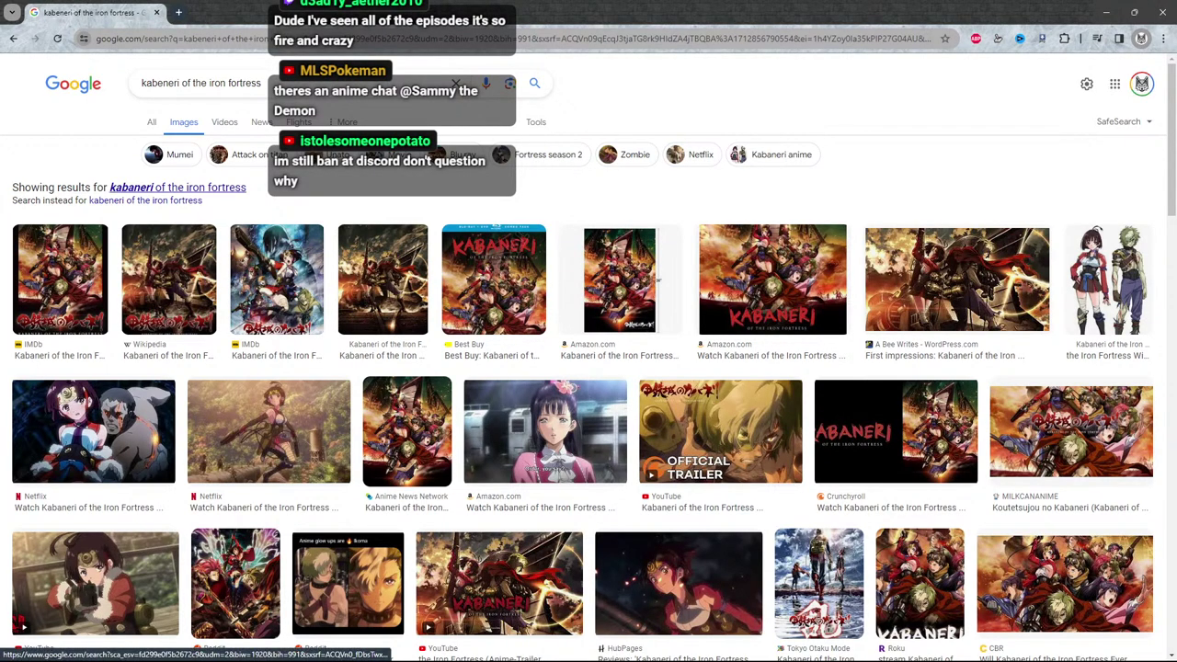
Browse the Kabaneri image results and open the Netflix picture of The Battle of Unato.
scroll(347, 354, down, 3)
scroll(348, 354, up, 2)
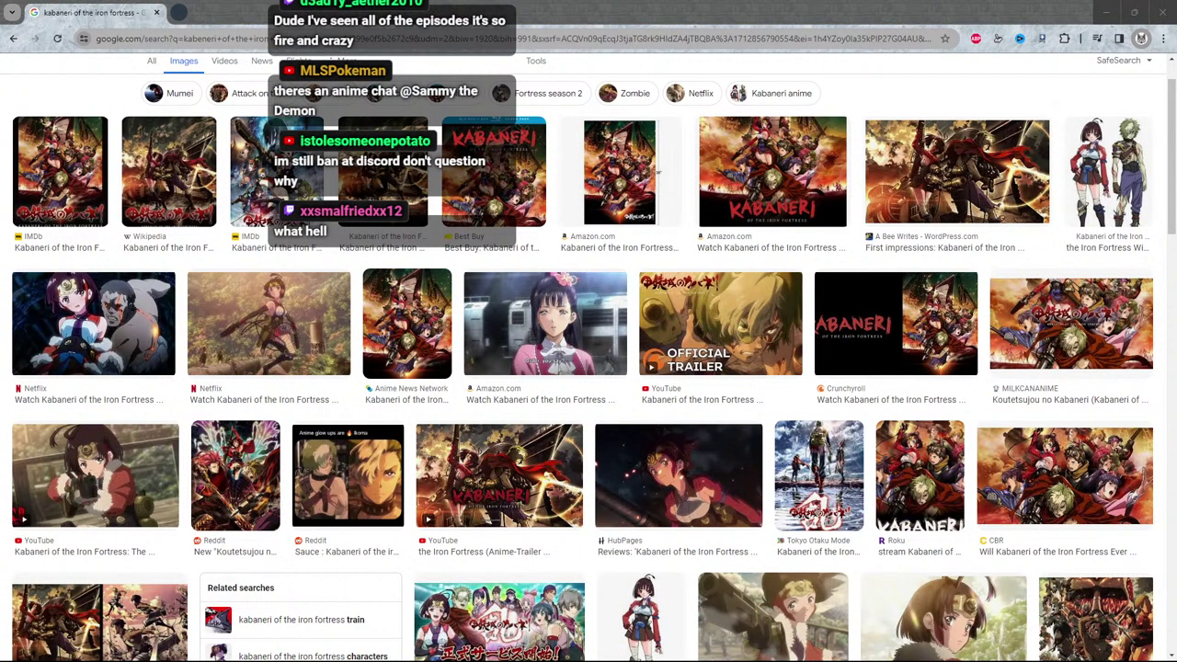
click(268, 323)
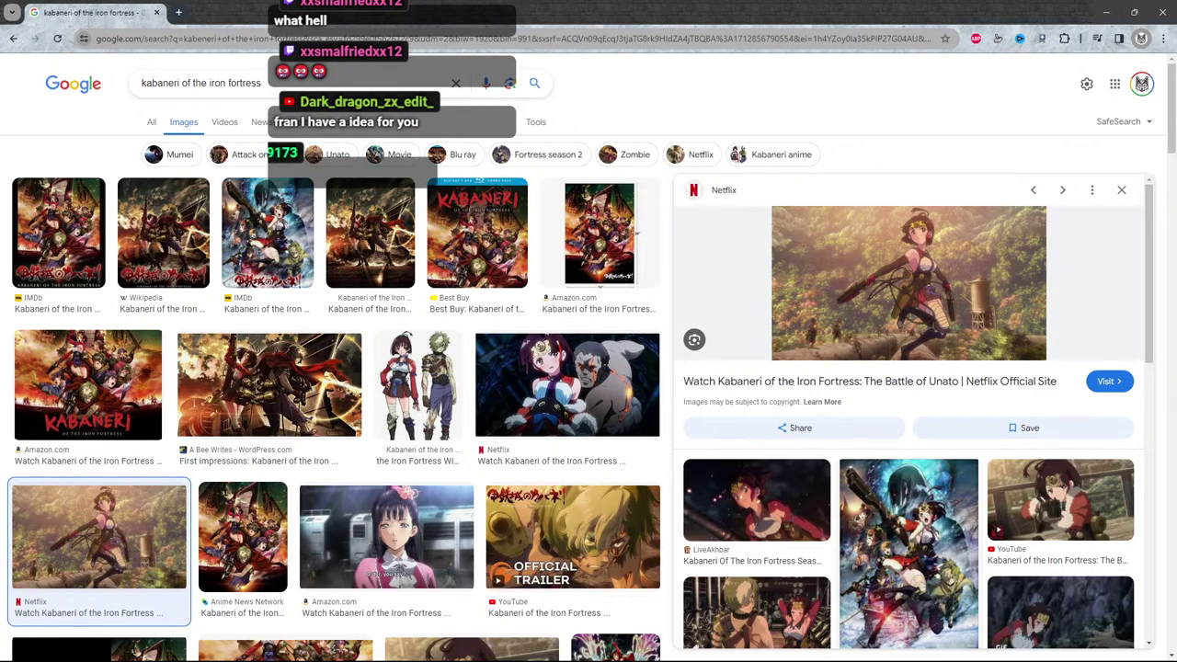
Return to the "akame ga kill" image results and switch back to Premiere Pro.
key(Escape)
key(alt+Left)
key(alt+Left)
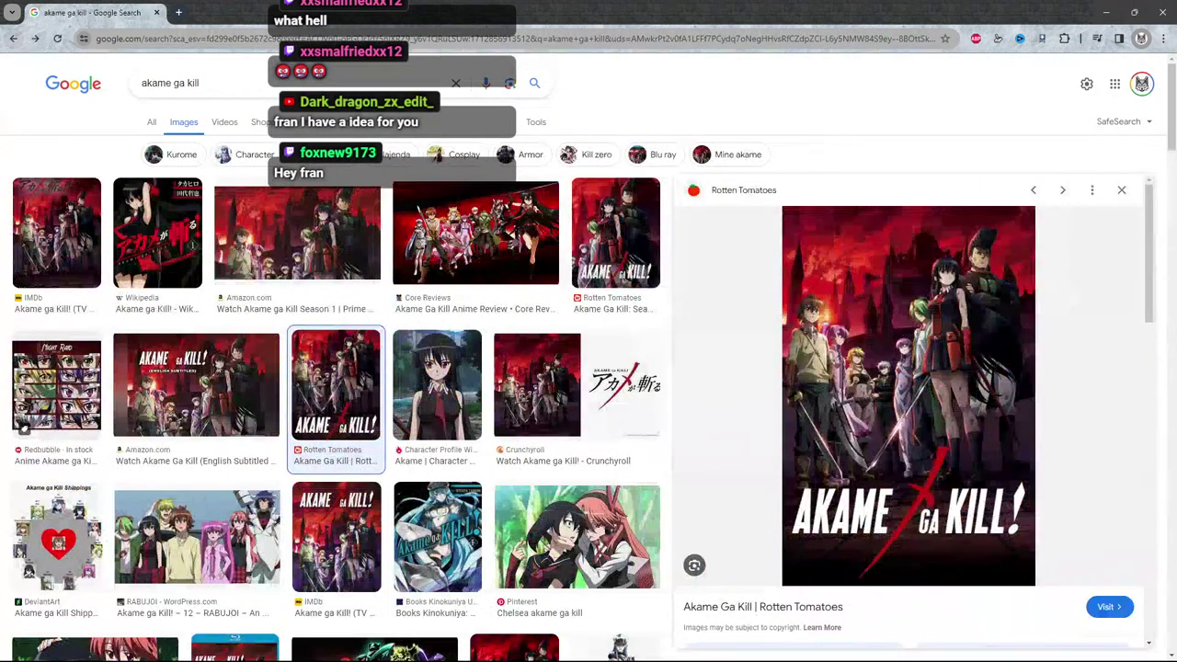
key(alt+Tab)
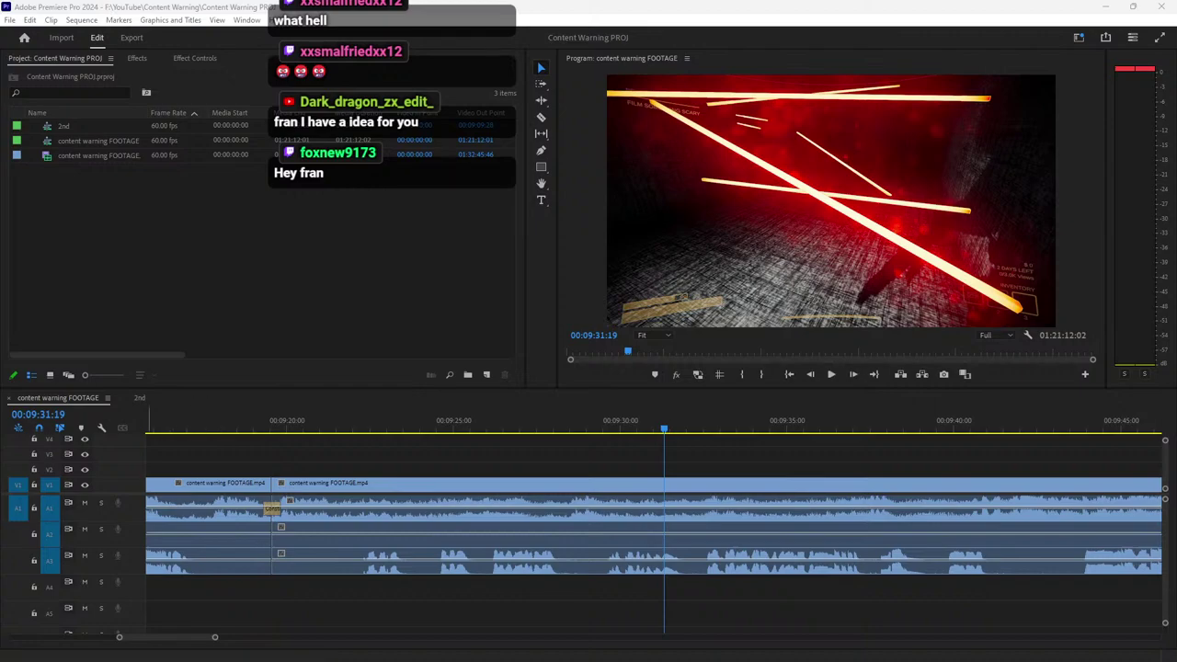
Replay the footage between about 00:09:19 and 00:09:34 to locate the next unwanted part.
click(343, 460)
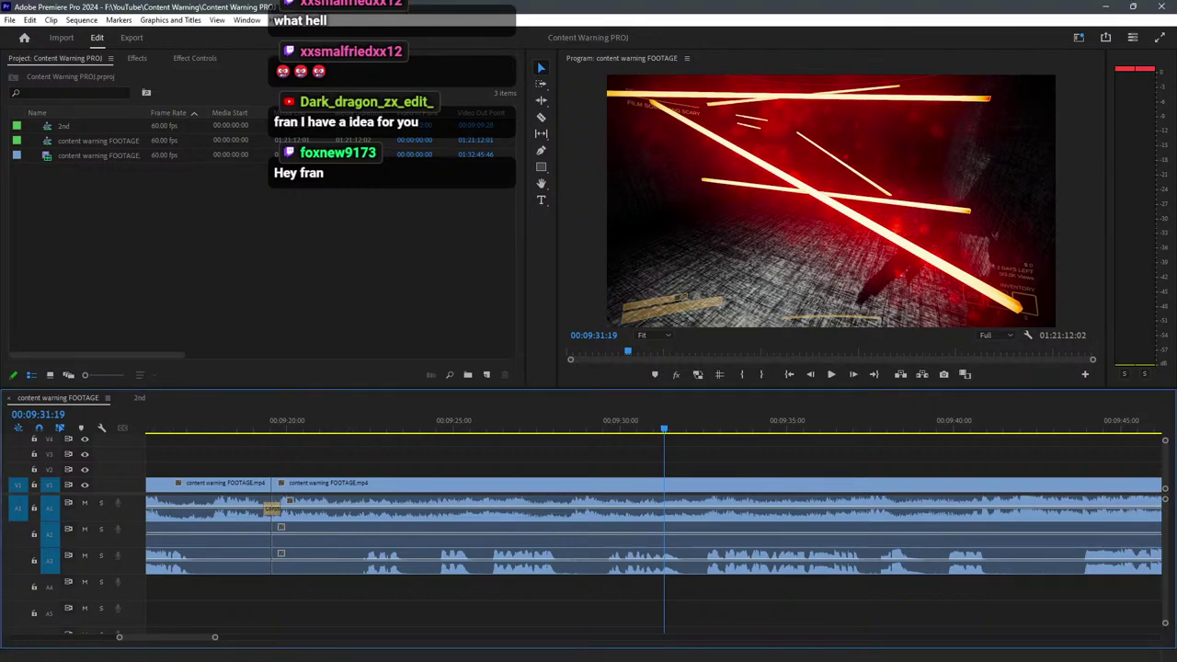
drag(263, 421, 253, 420)
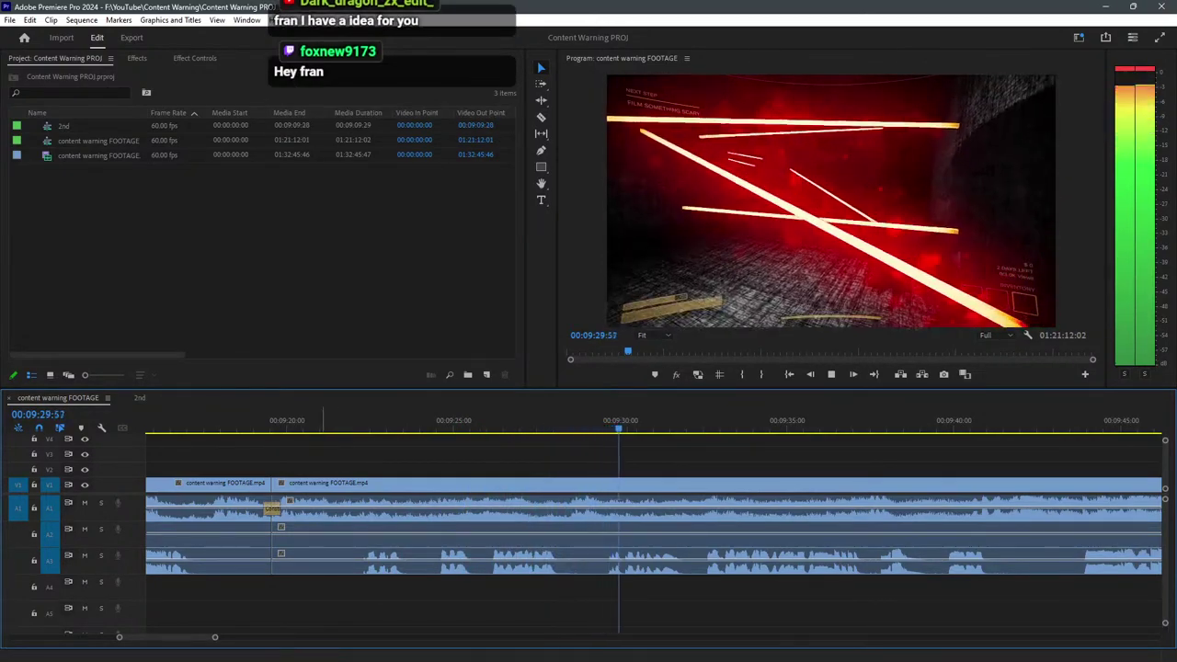
key(space)
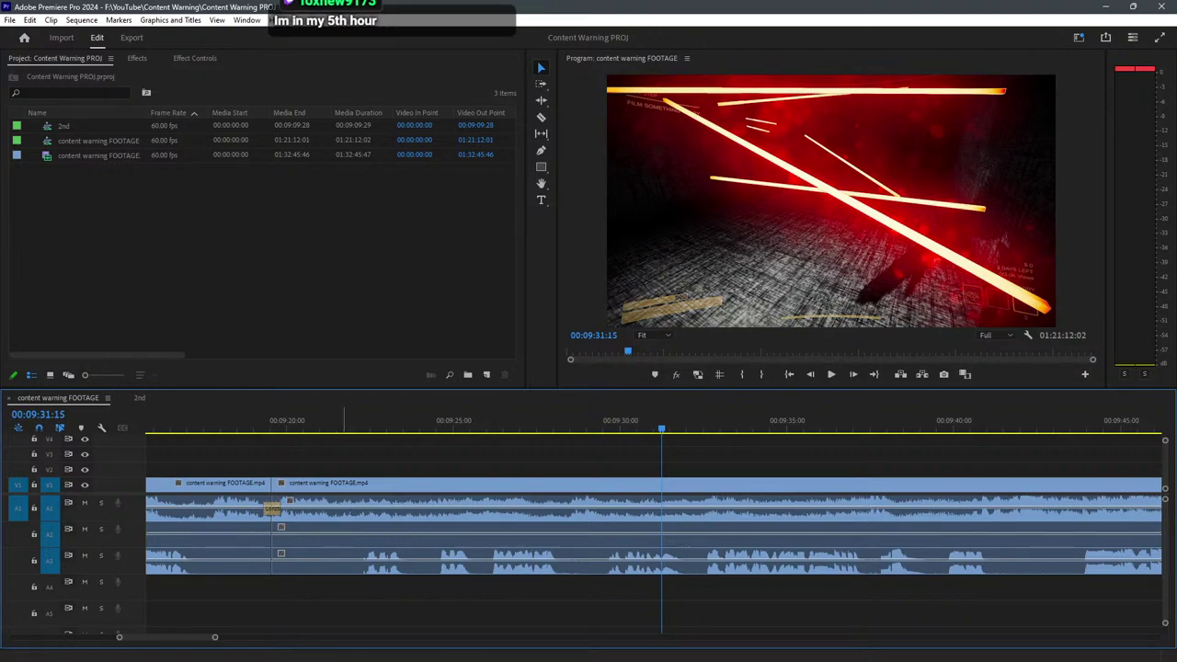
click(356, 419)
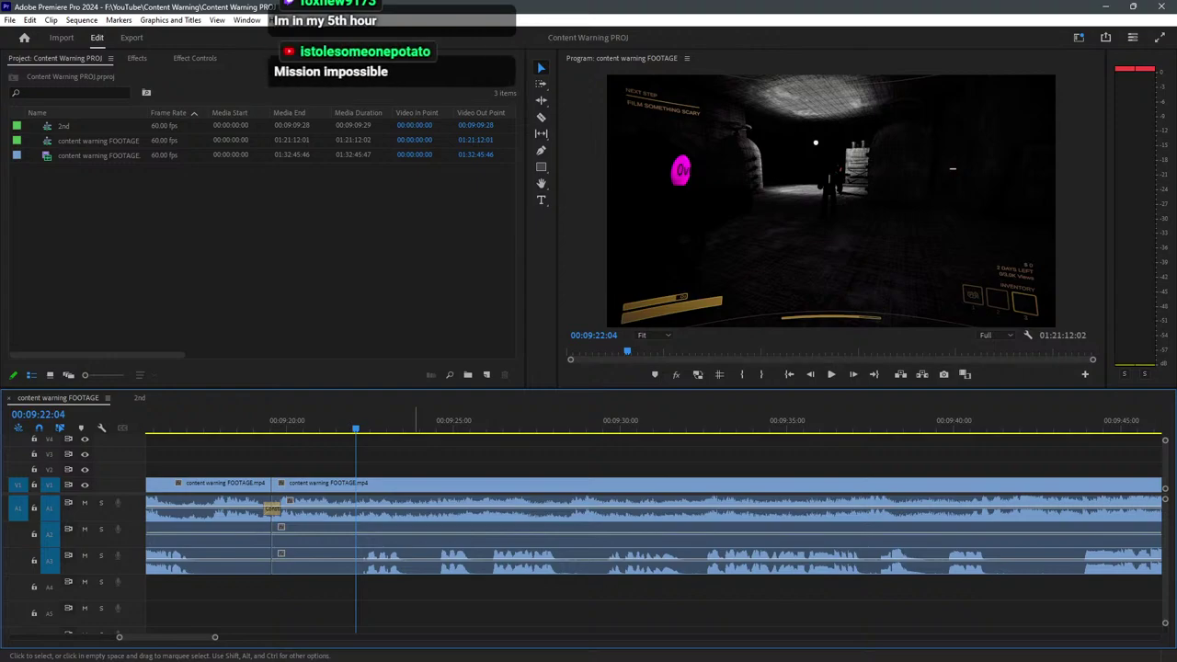
key(space)
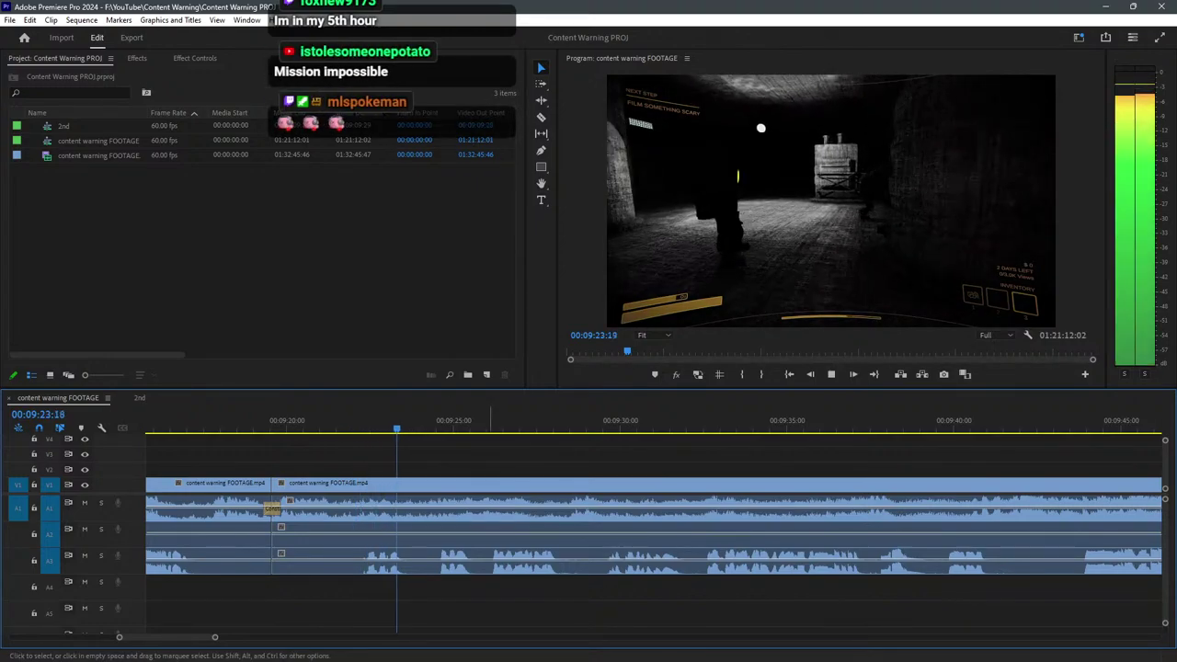
key(space)
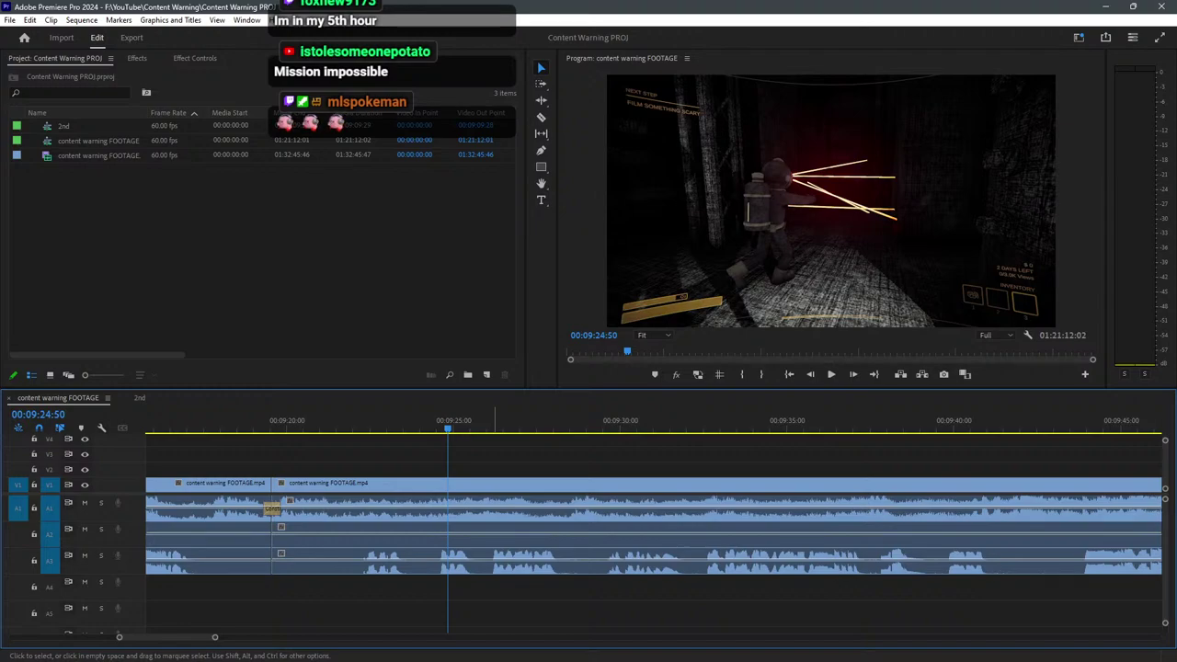
key(space)
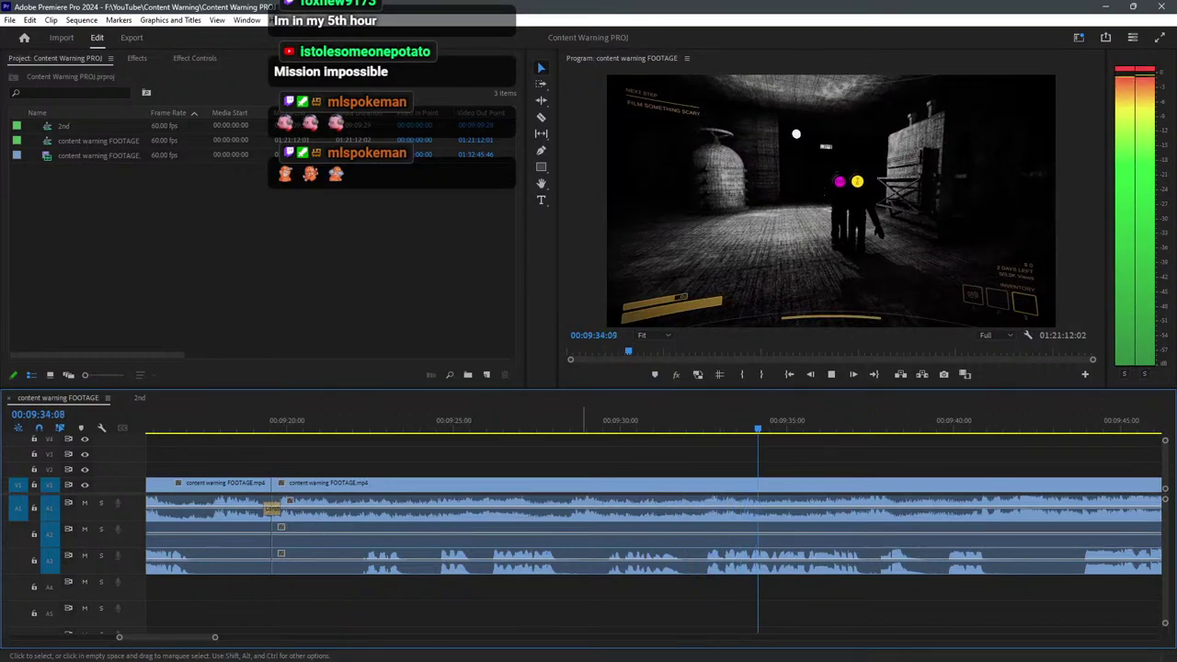
key(space)
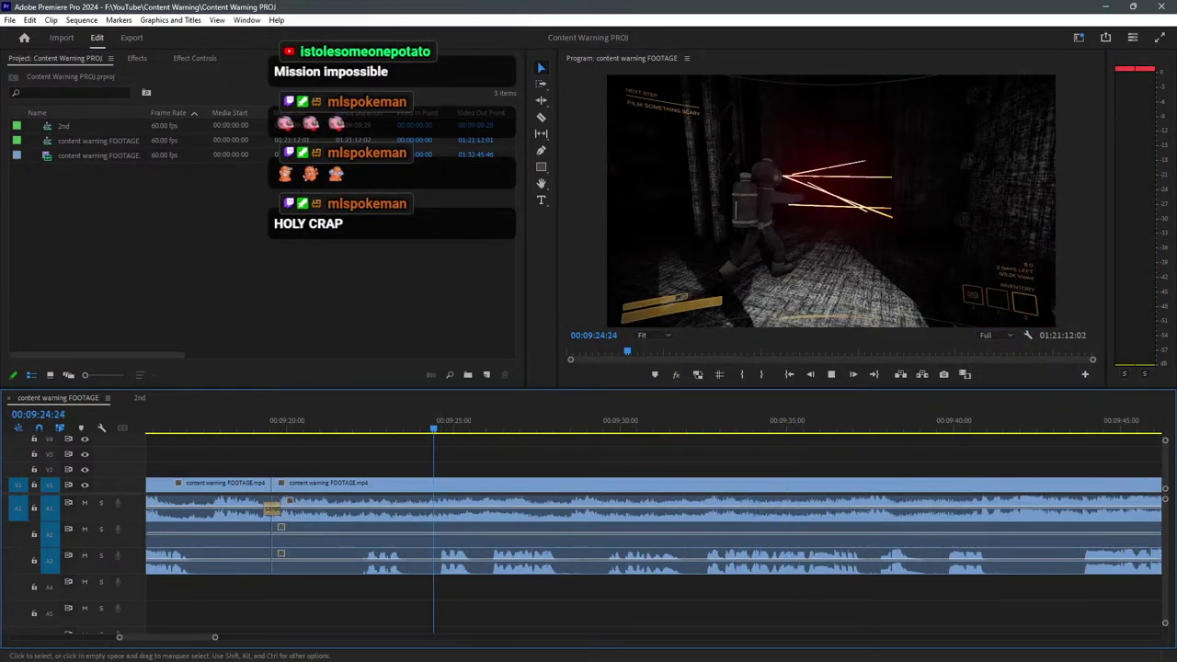
key(space)
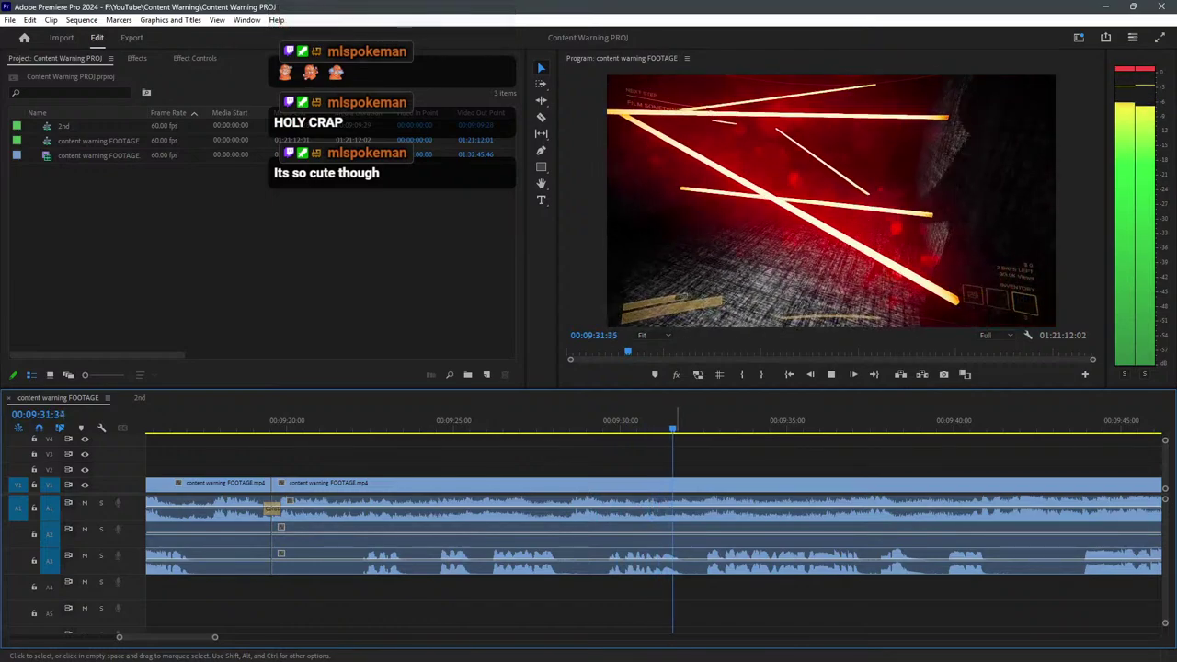
Cut all tracks at about 00:09:31:52 and 00:09:32:36, delete the section between and close the gap.
key(c)
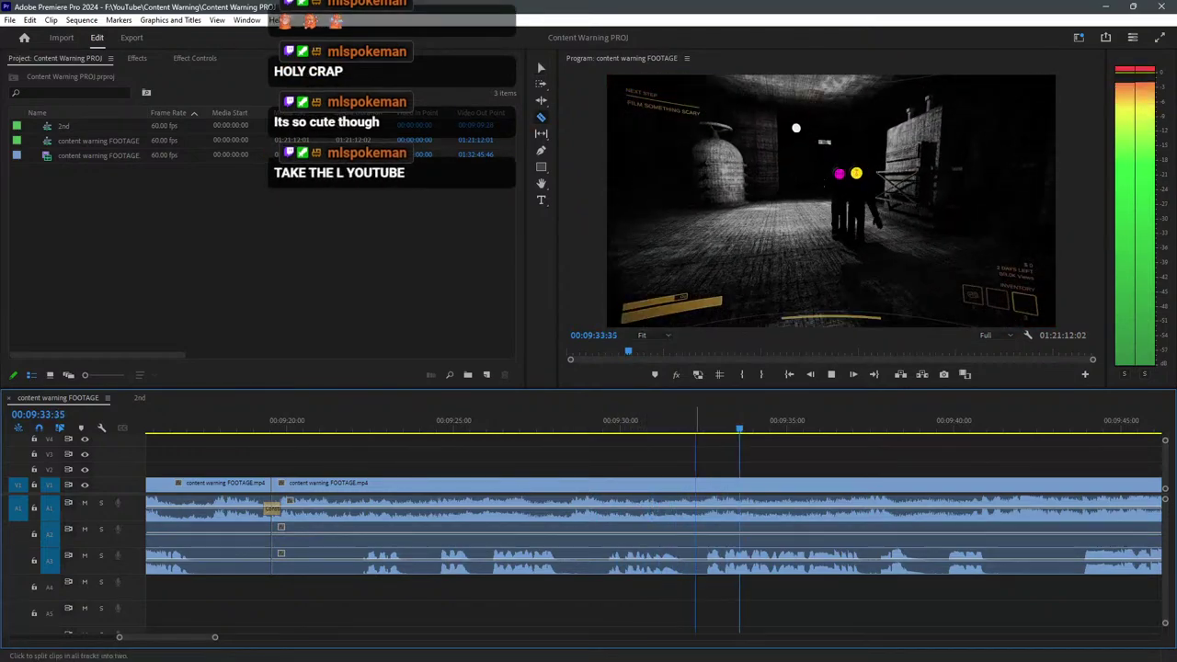
shift+click(683, 485)
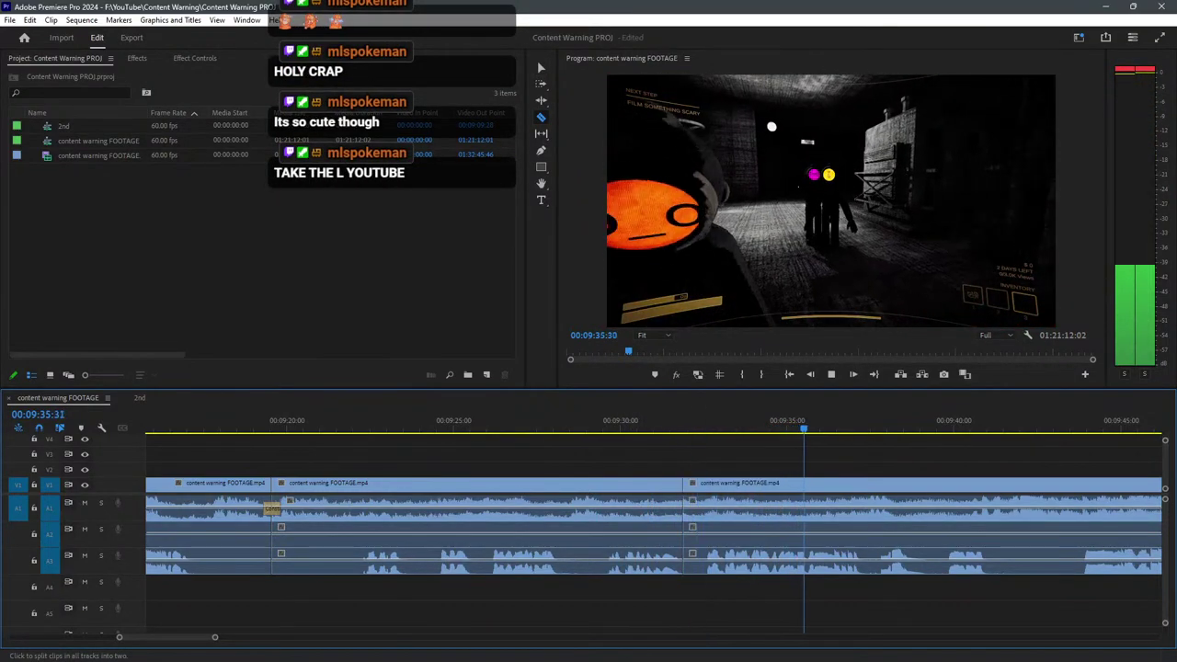
shift+click(707, 552)
key(v)
drag(705, 599, 705, 467)
key(Delete)
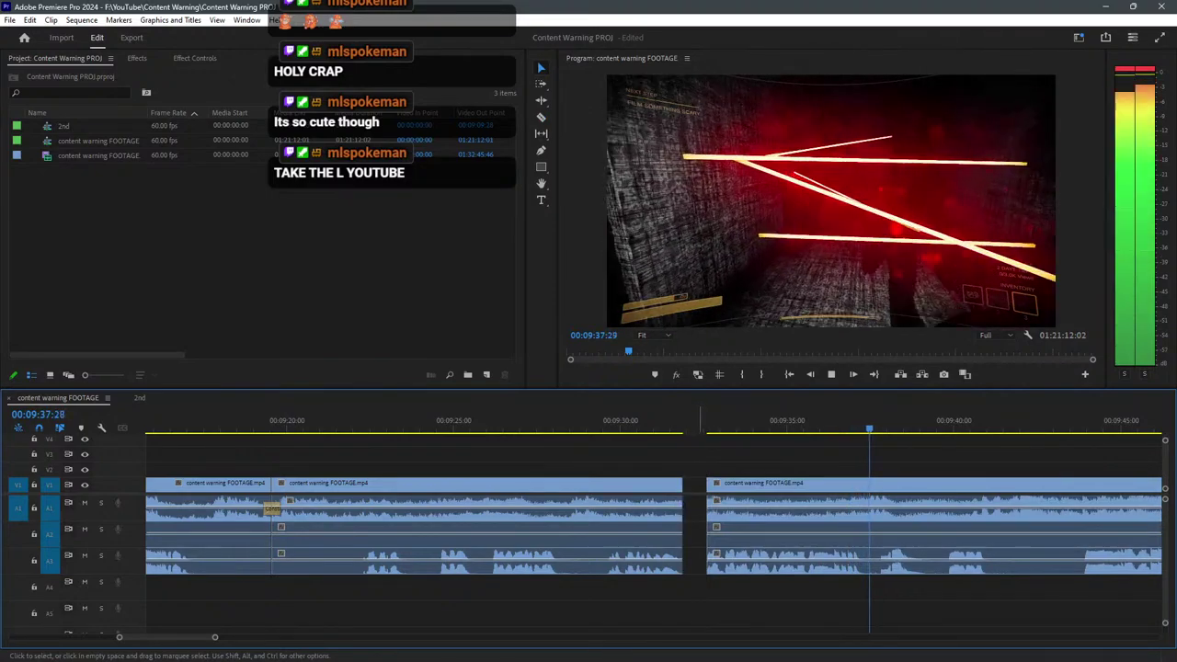
key(space)
click(694, 484)
key(Delete)
Lower the A1 audio after the new cut near 00:09:32 to about -2.8 dB and apply the default audio transition there.
click(657, 420)
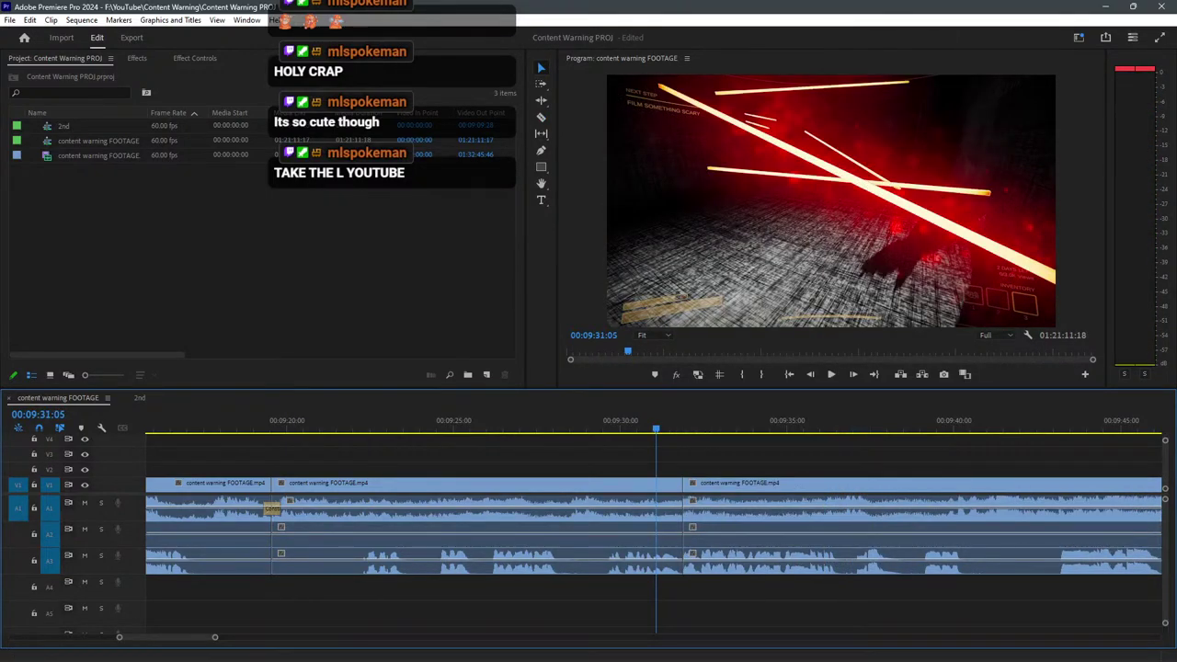
click(495, 649)
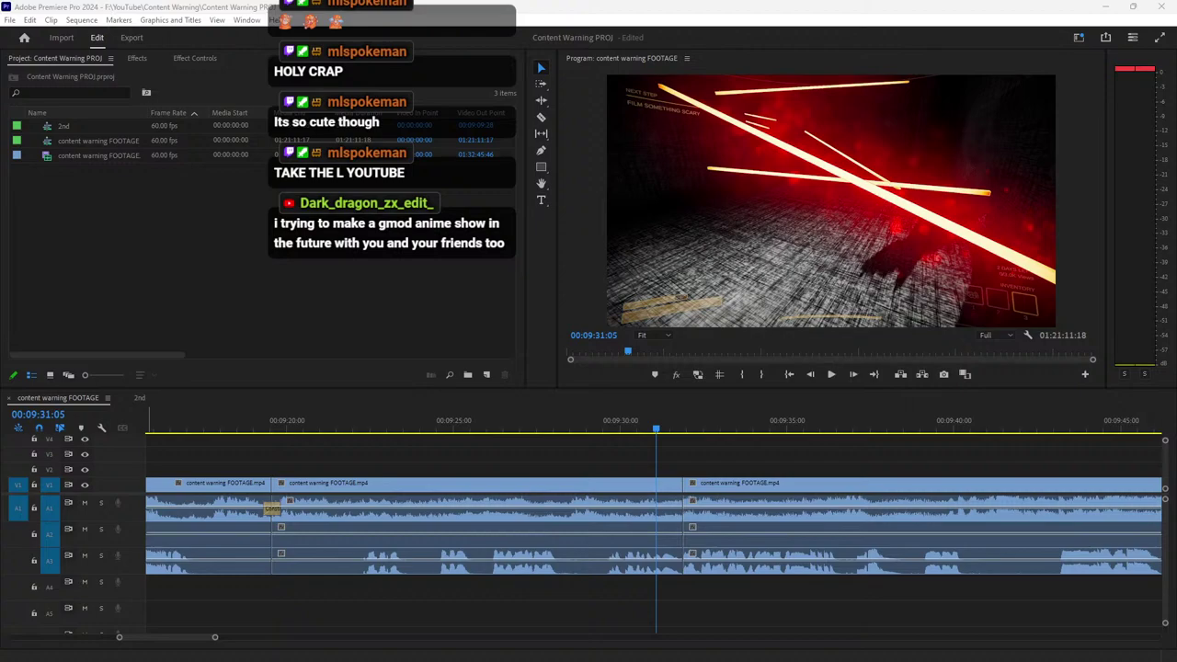
key(alt+Tab)
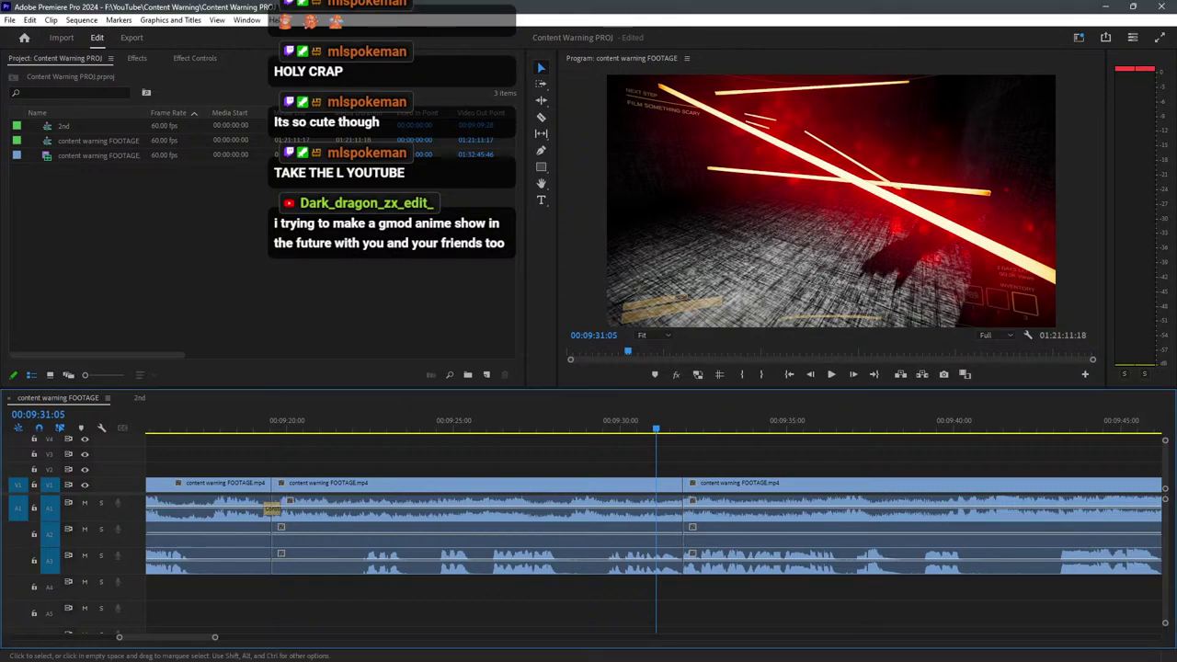
click(693, 526)
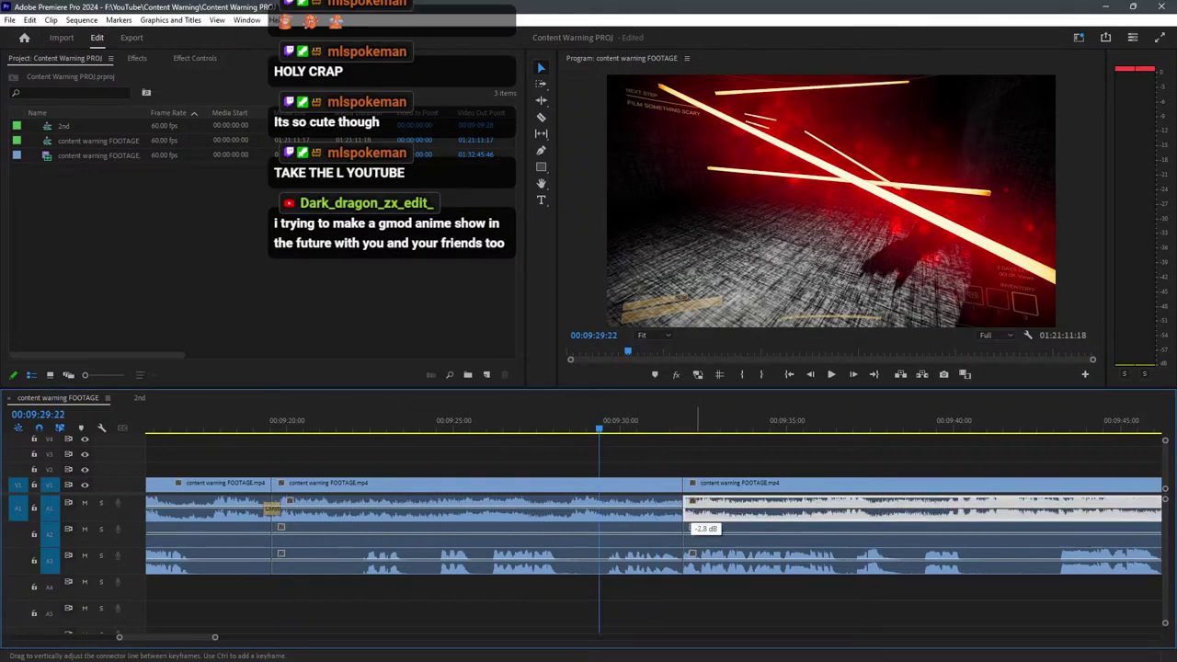
drag(716, 509, 740, 512)
right_click(685, 501)
click(772, 585)
Play across the new audio transition, then replay from about 00:09:34 and 00:09:39 to review the following footage.
key(space)
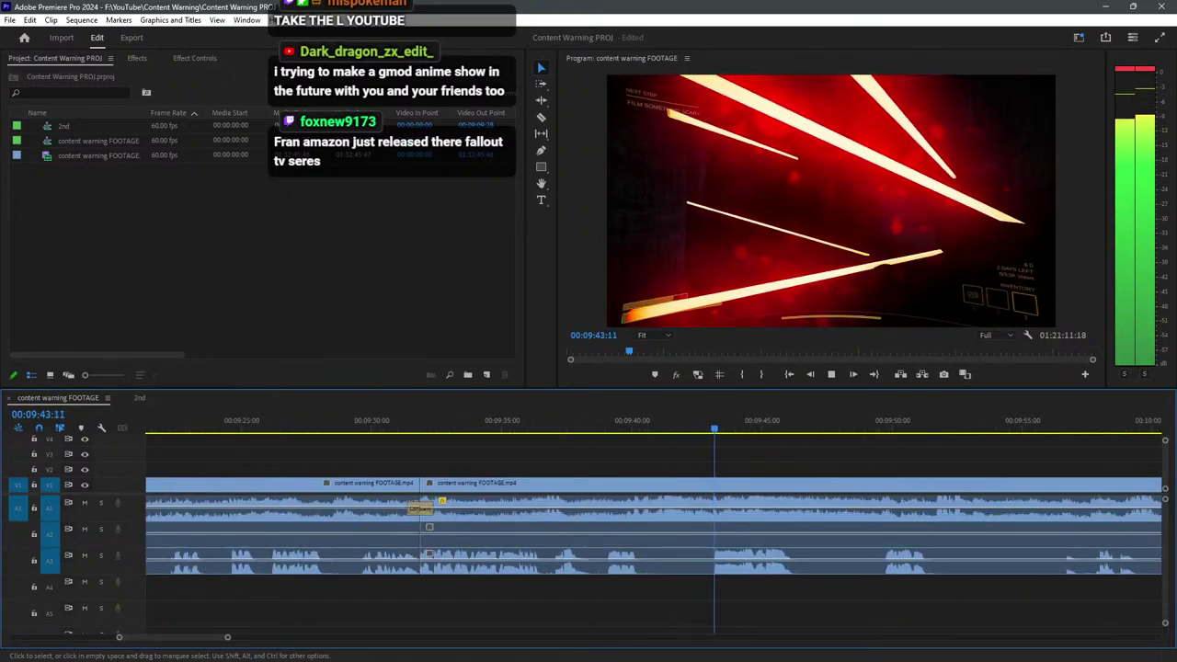
click(488, 420)
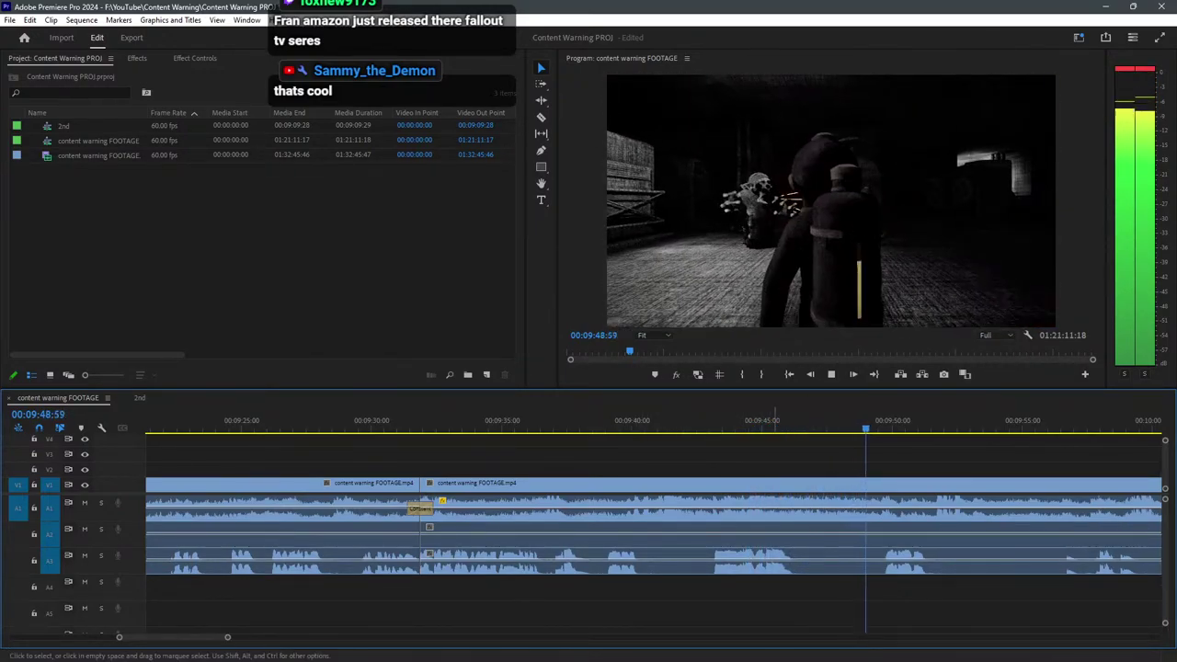
click(608, 421)
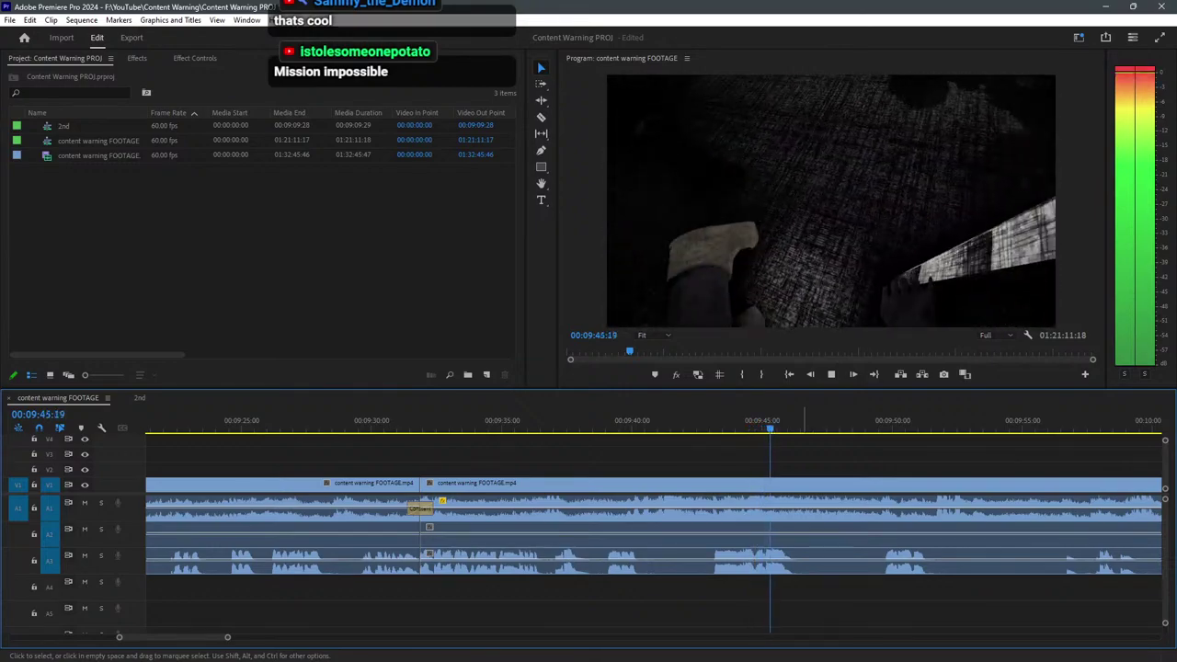
Cut all tracks at about 00:09:47:52 and 00:09:51:40.
key(=)
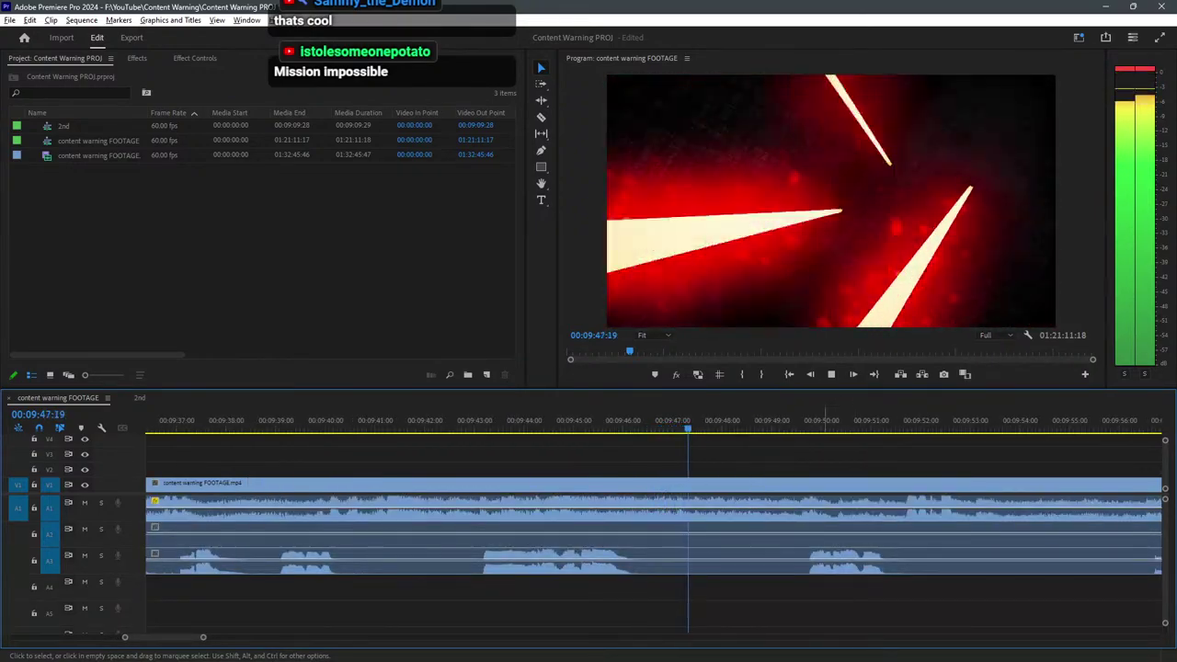
key(c)
shift+click(716, 506)
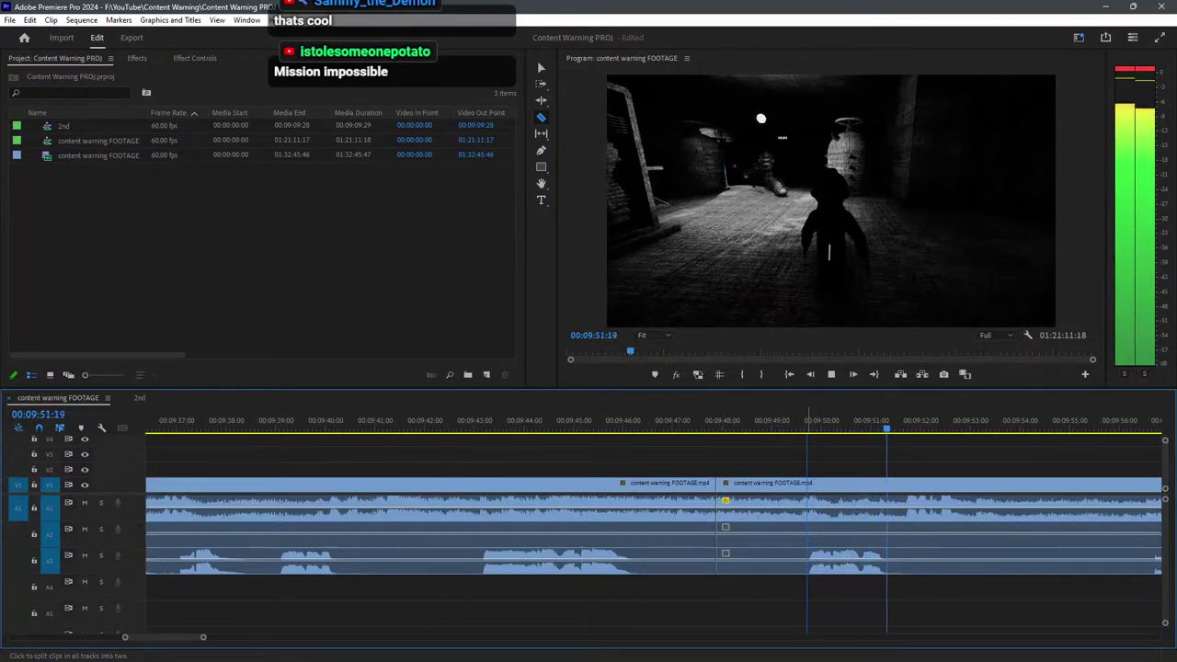
key(minus)
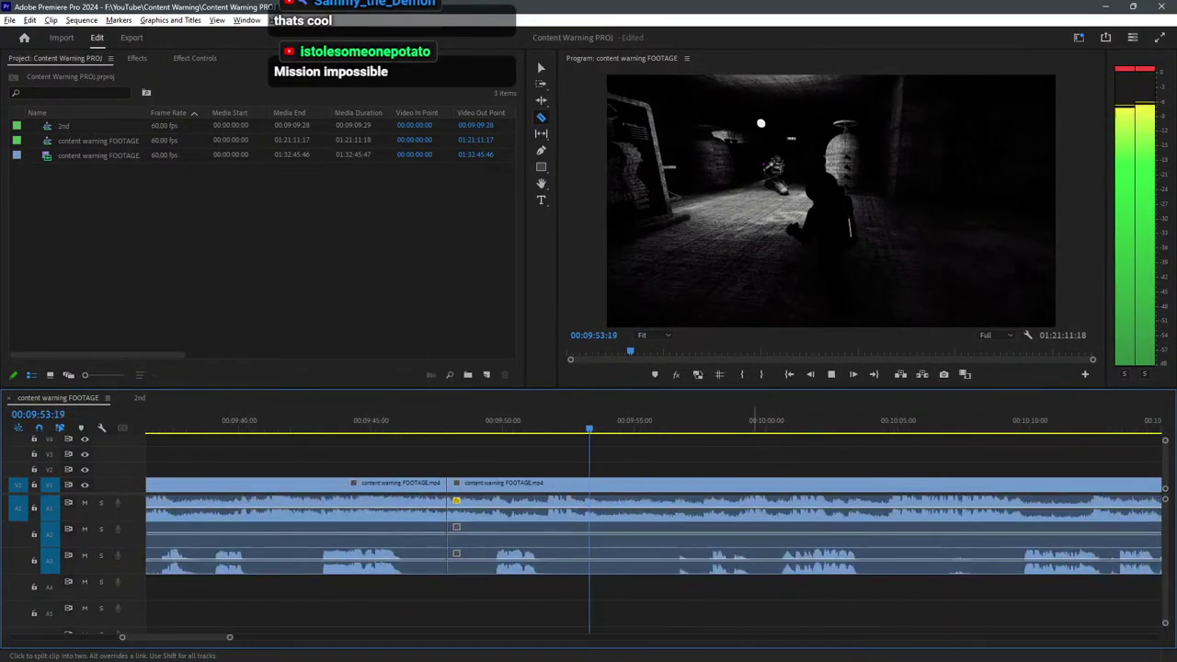
key(equal)
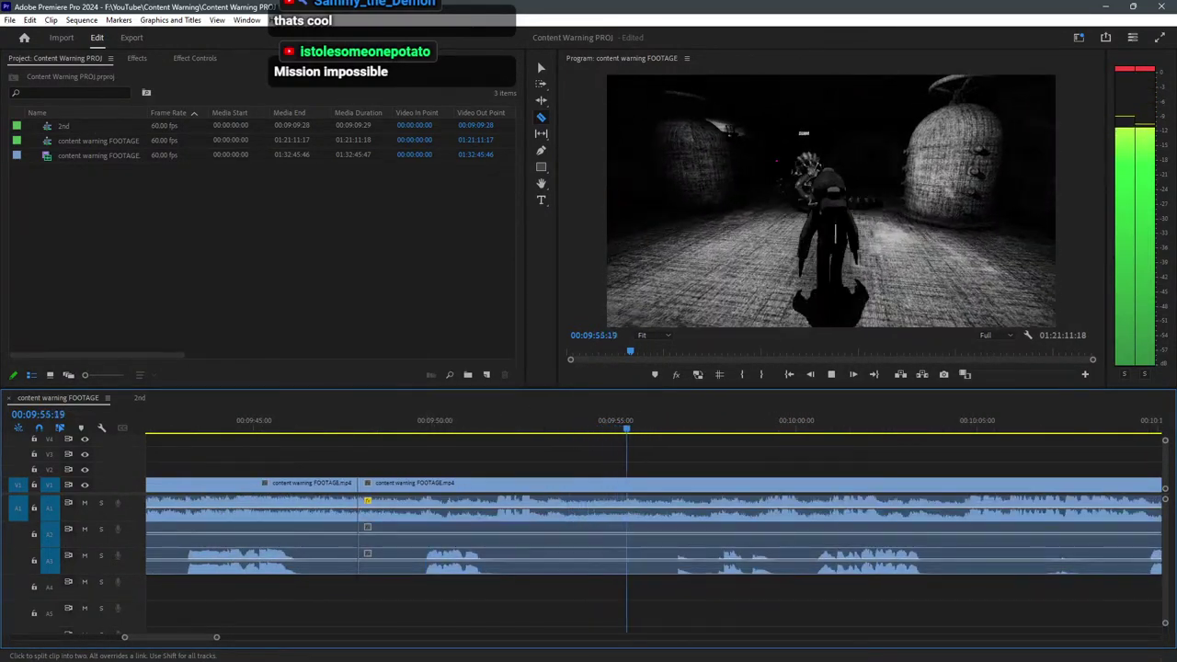
click(495, 488)
key(v)
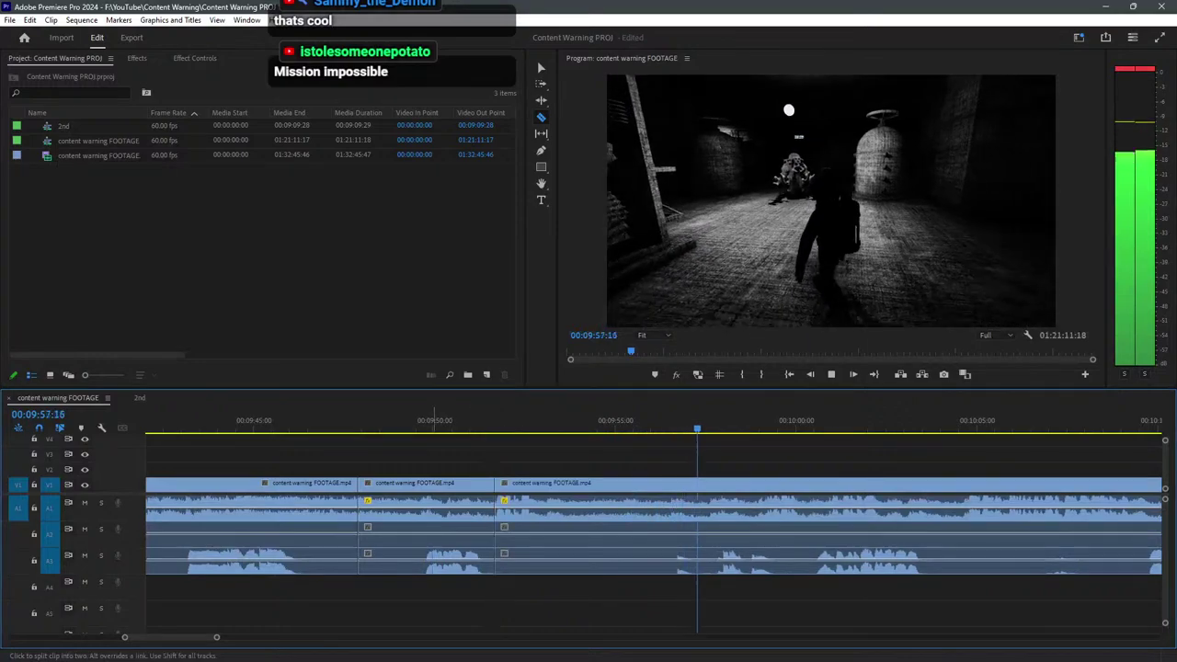
Move the A3 voice section near 00:09:50 past the second cut, delete the remaining section between the cuts and close the gap.
drag(441, 557, 564, 557)
drag(483, 598, 388, 488)
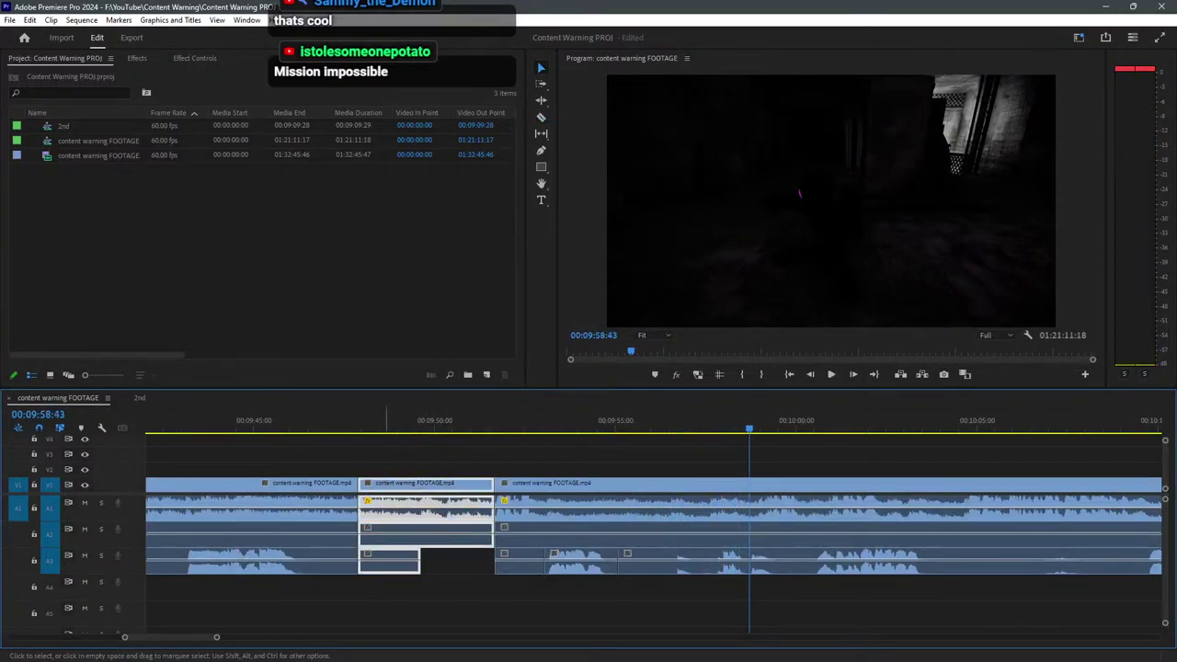
key(Delete)
click(387, 485)
key(Delete)
Apply the default audio transition to the A1 cut near 00:09:48, play across it and replay from about 00:09:50.
click(331, 428)
right_click(357, 512)
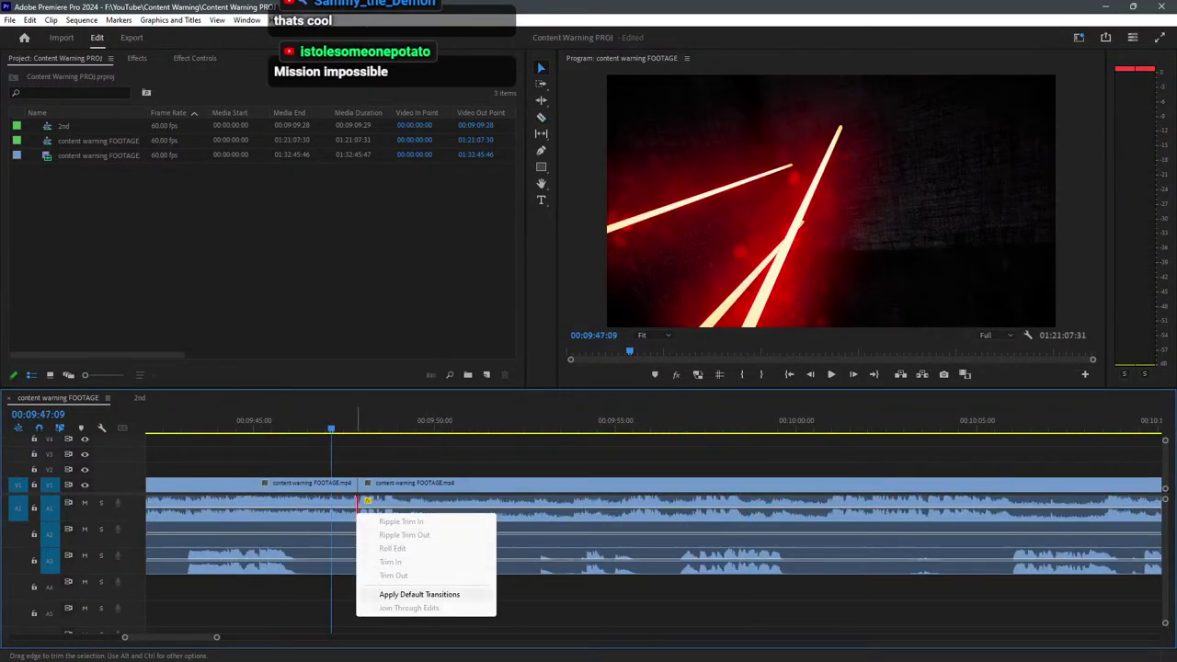
click(419, 594)
key(space)
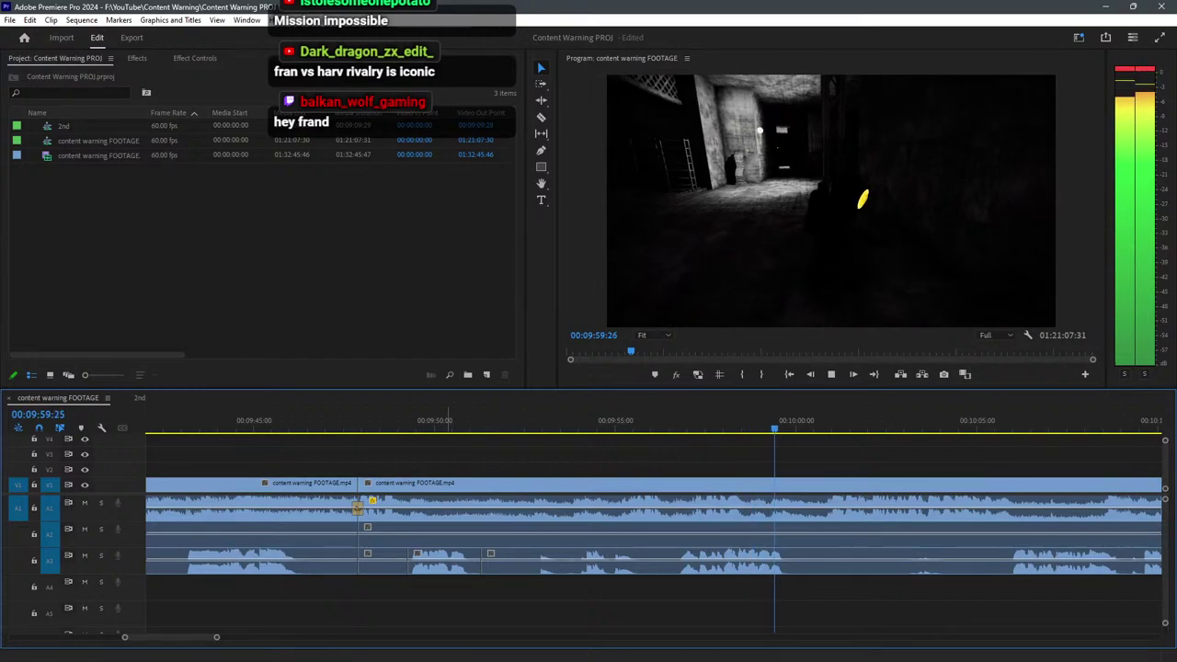
click(439, 421)
key(space)
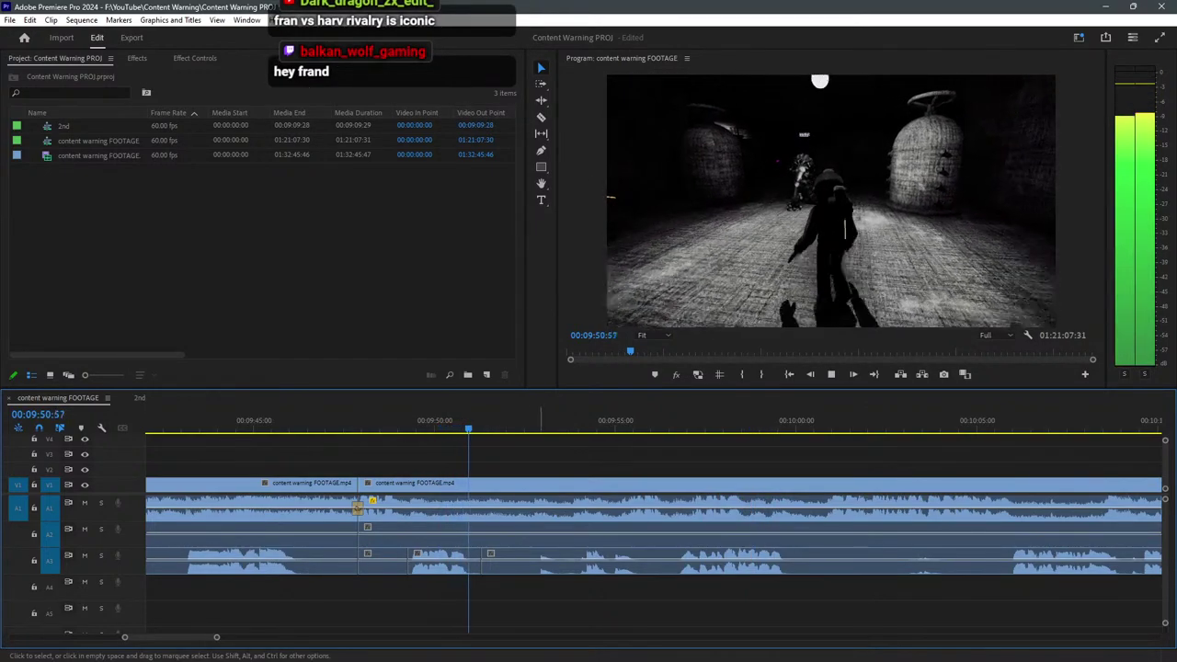
Cut all tracks at about 00:09:51:16 and 00:10:00:48 and delete the section between, leaving the gap open.
key(c)
click(481, 506)
key(v)
click(564, 420)
key(space)
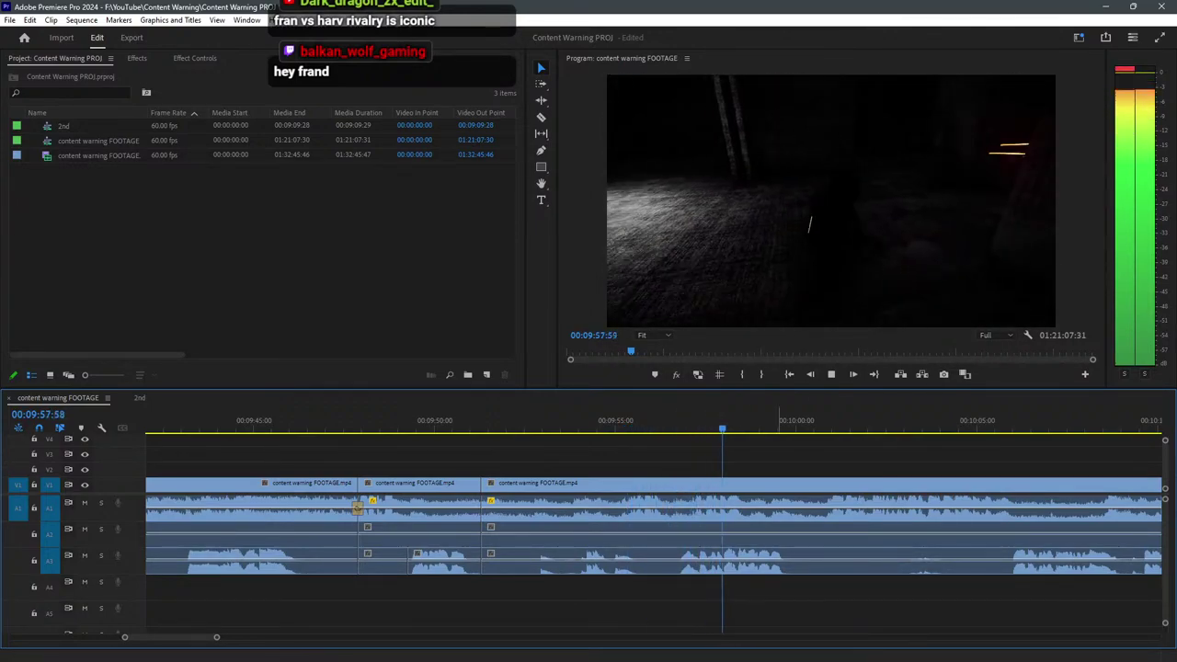
key(c)
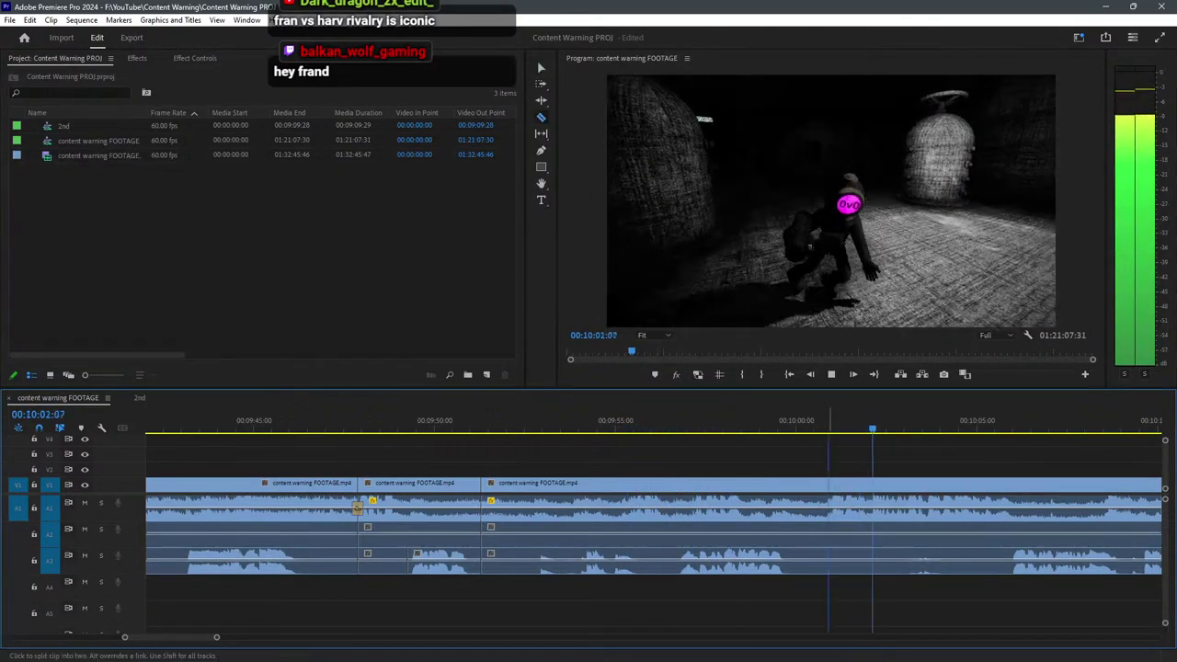
click(825, 552)
key(v)
drag(782, 610, 559, 469)
key(Delete)
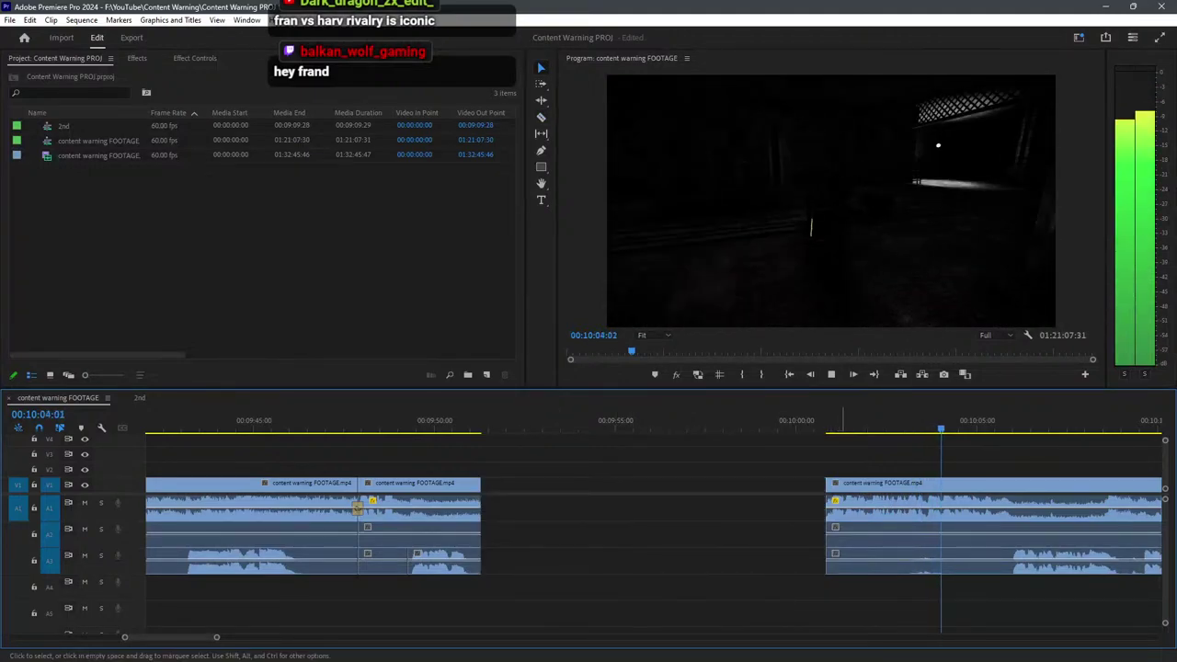
Trim the start of the A3 audio clip following the gap to 00:10:05:20.
drag(830, 560, 987, 561)
key(minus)
scroll(578, 534, down, 3)
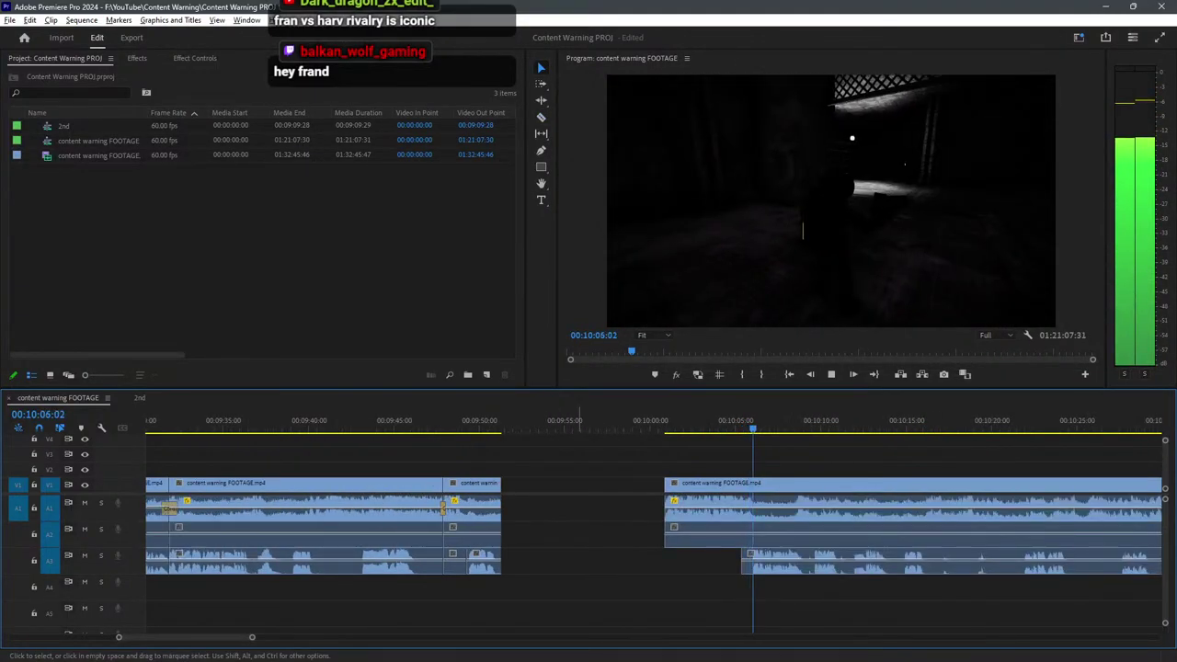
scroll(736, 534, up, 5)
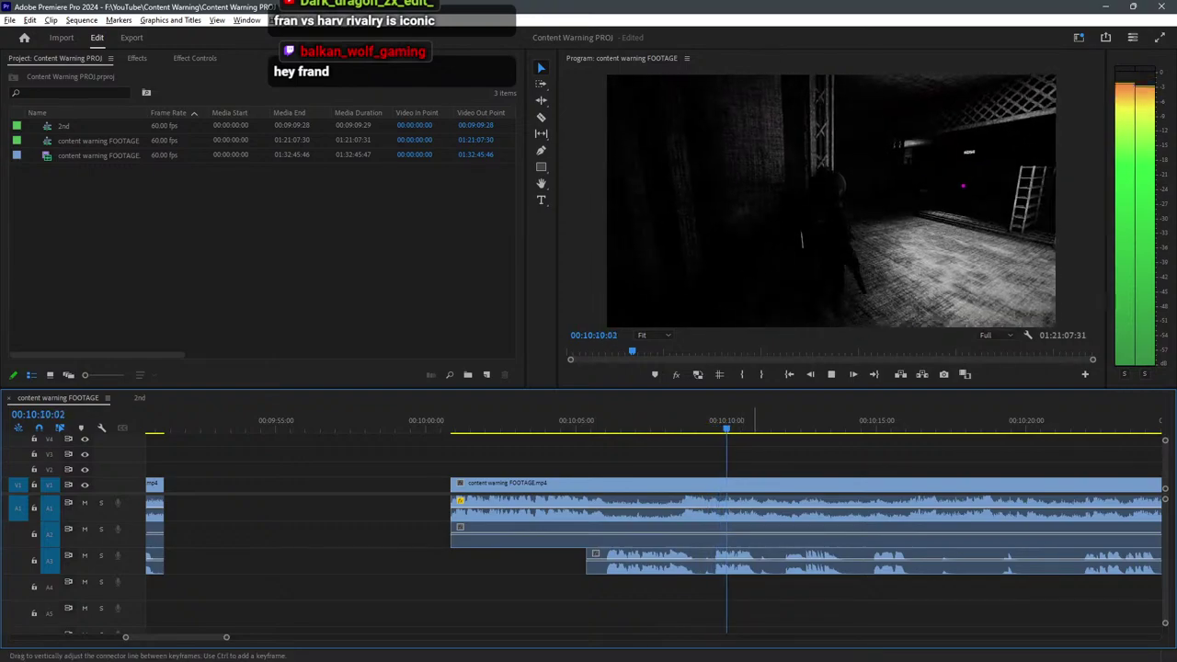
Replay the footage from about 00:10:11 to 00:10:17:31 to look for the next unwanted part.
key(space)
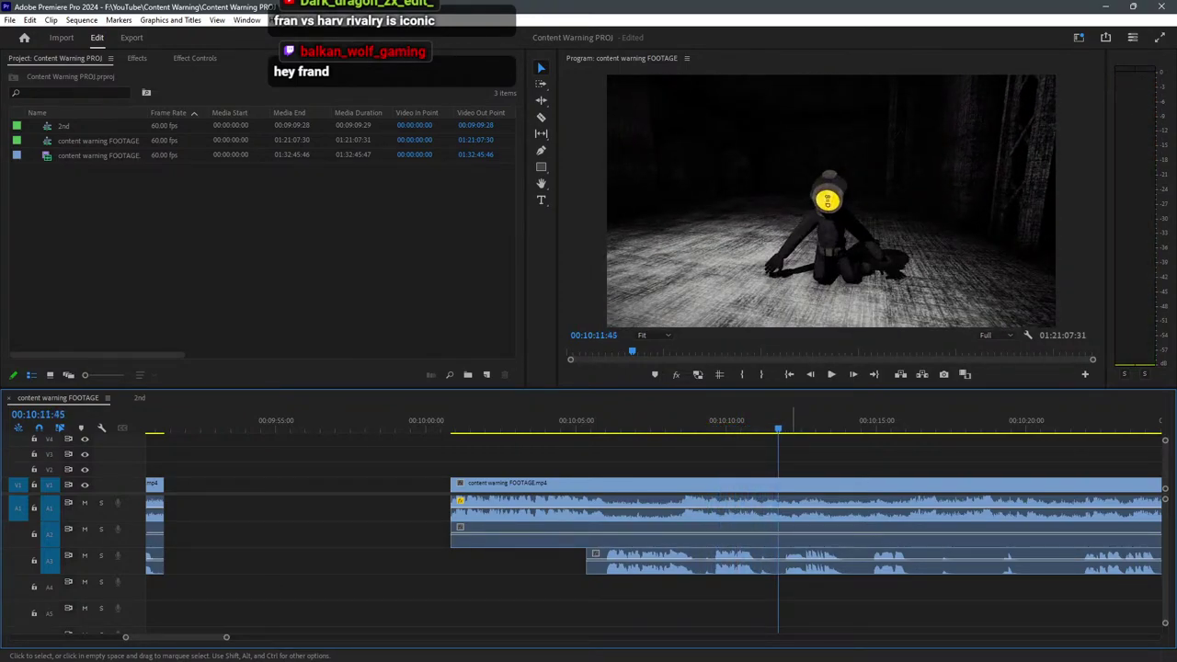
drag(772, 420, 757, 420)
key(space)
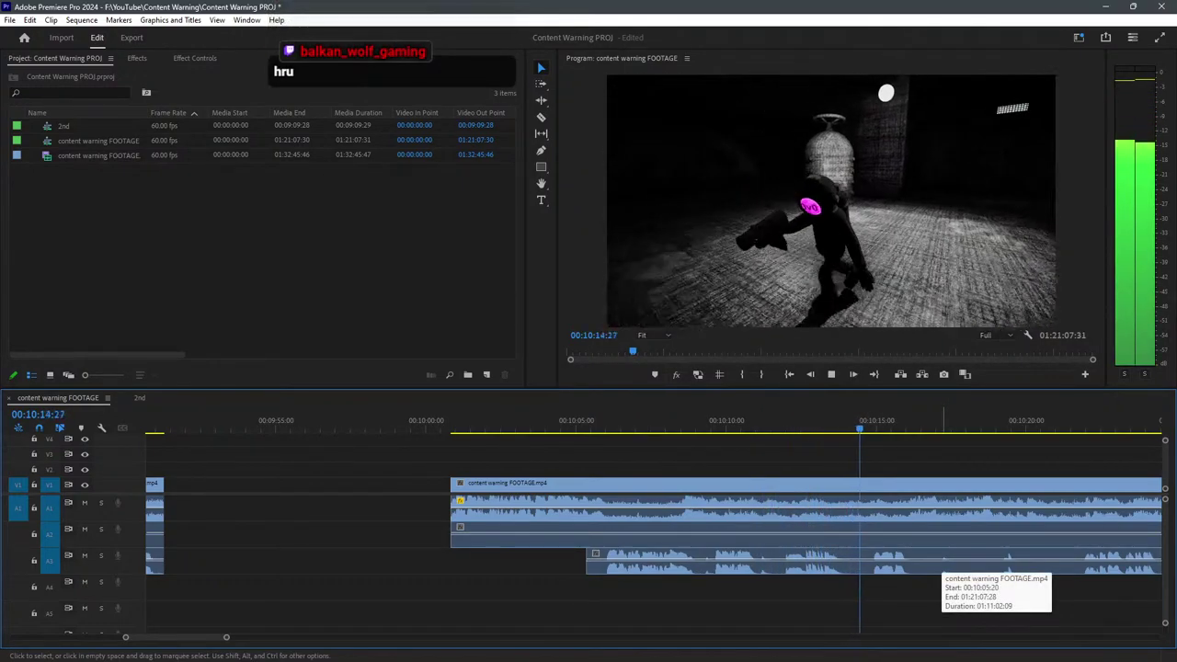
key(space)
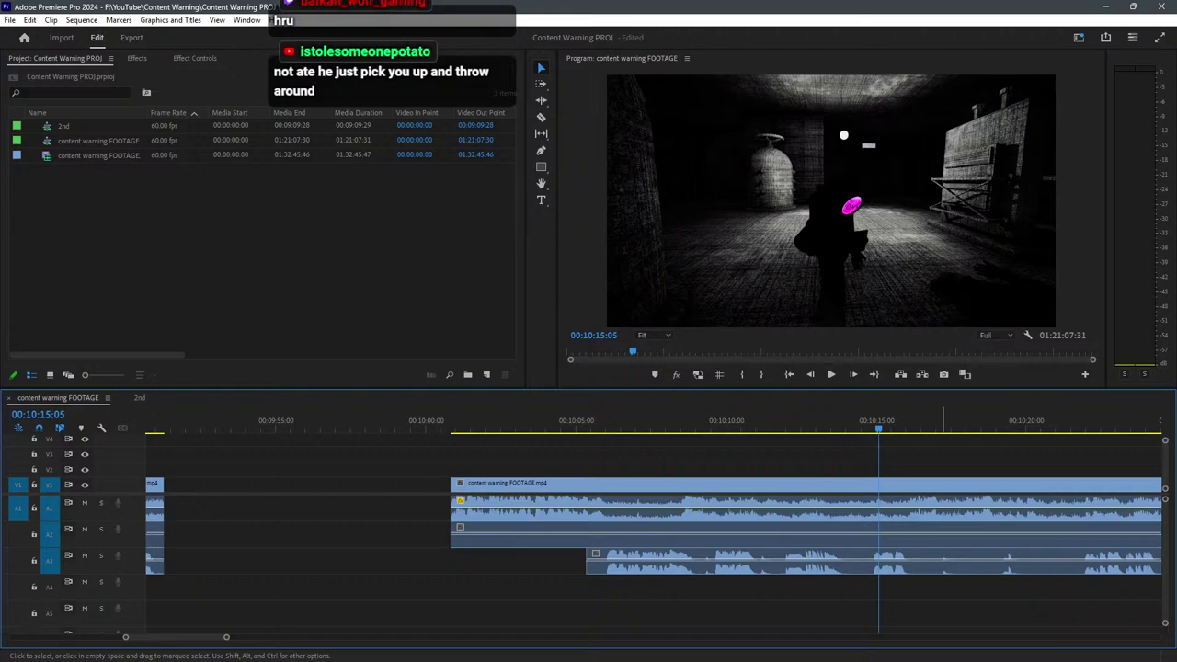
key(space)
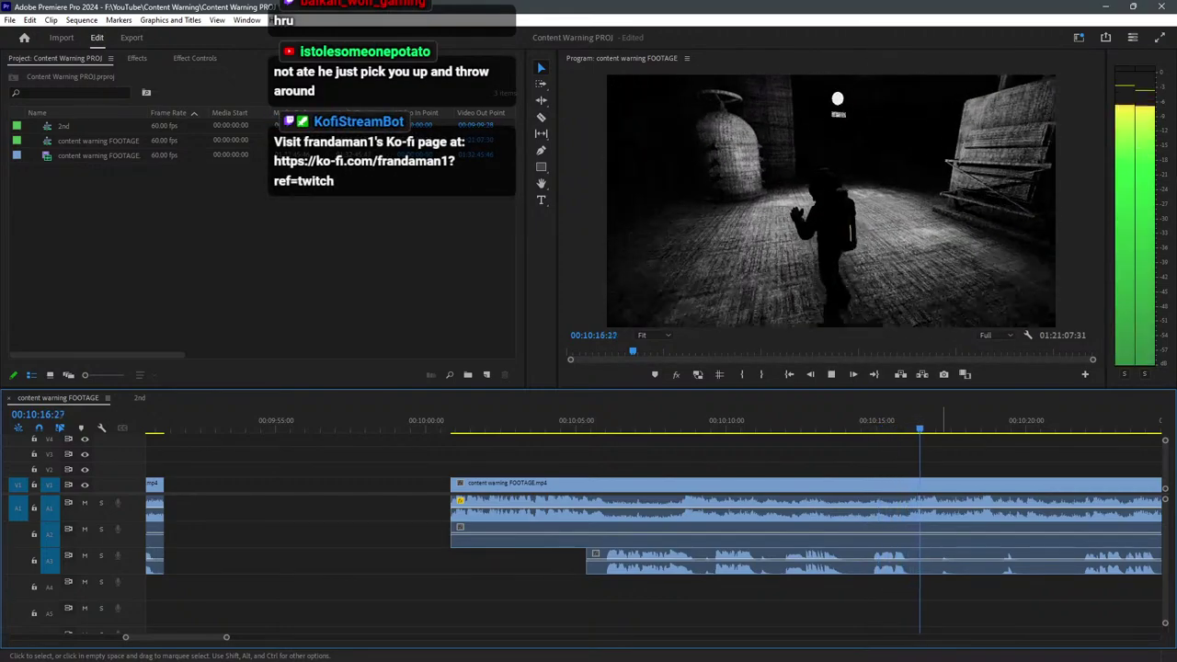
key(space)
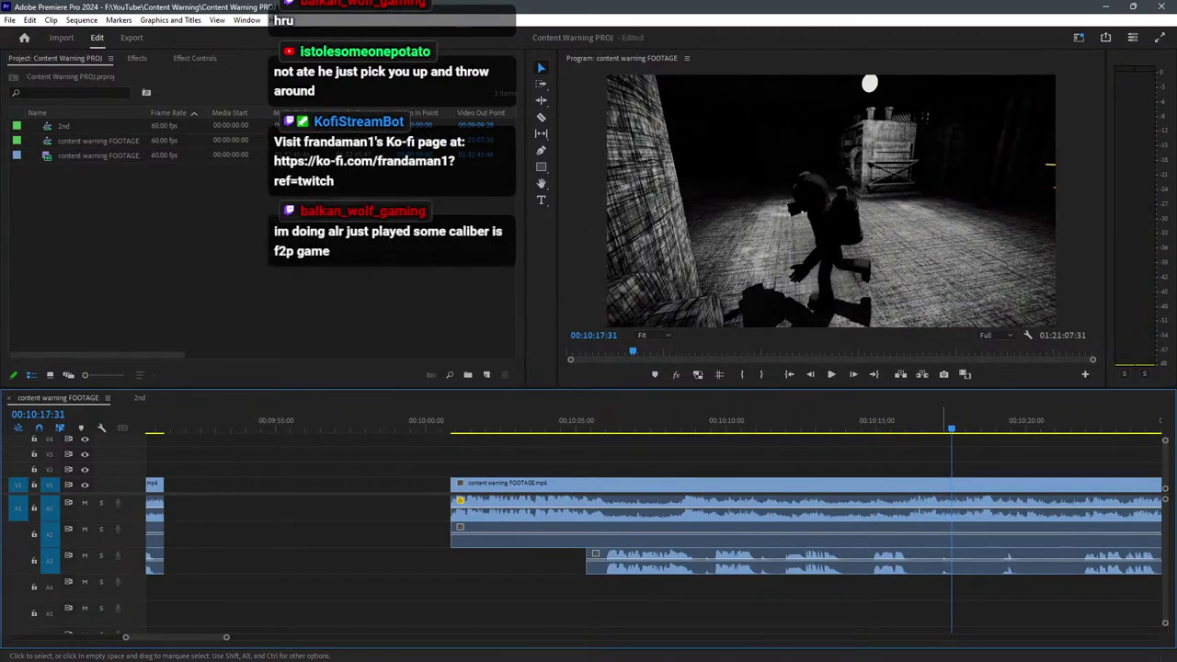
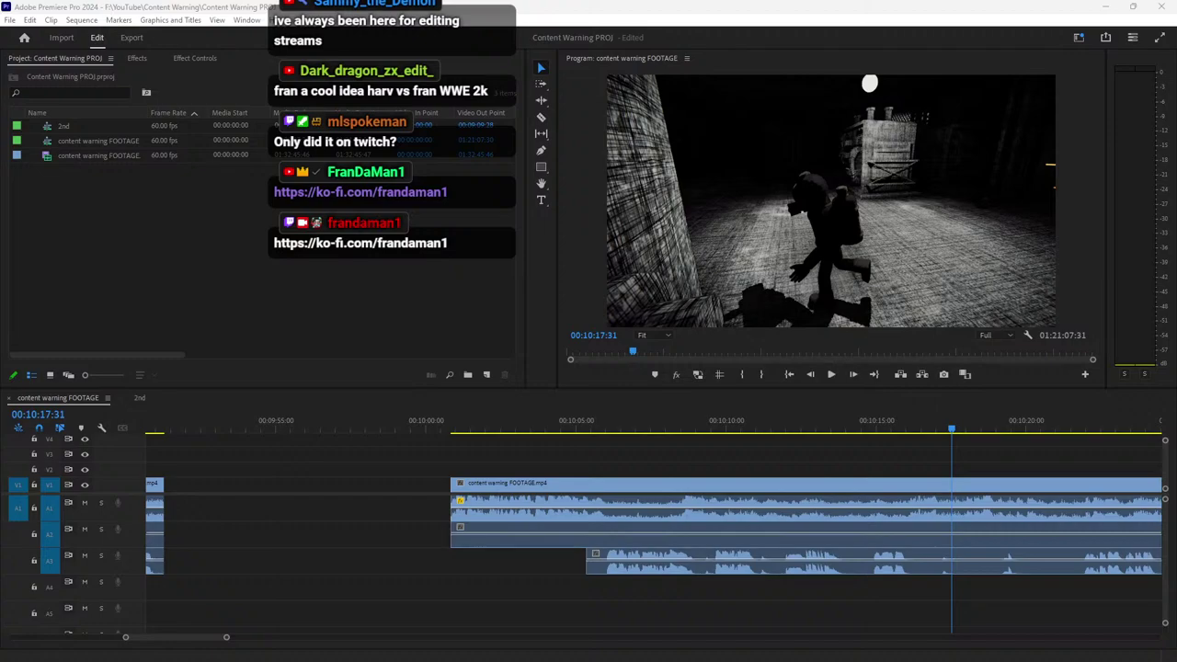
click(545, 561)
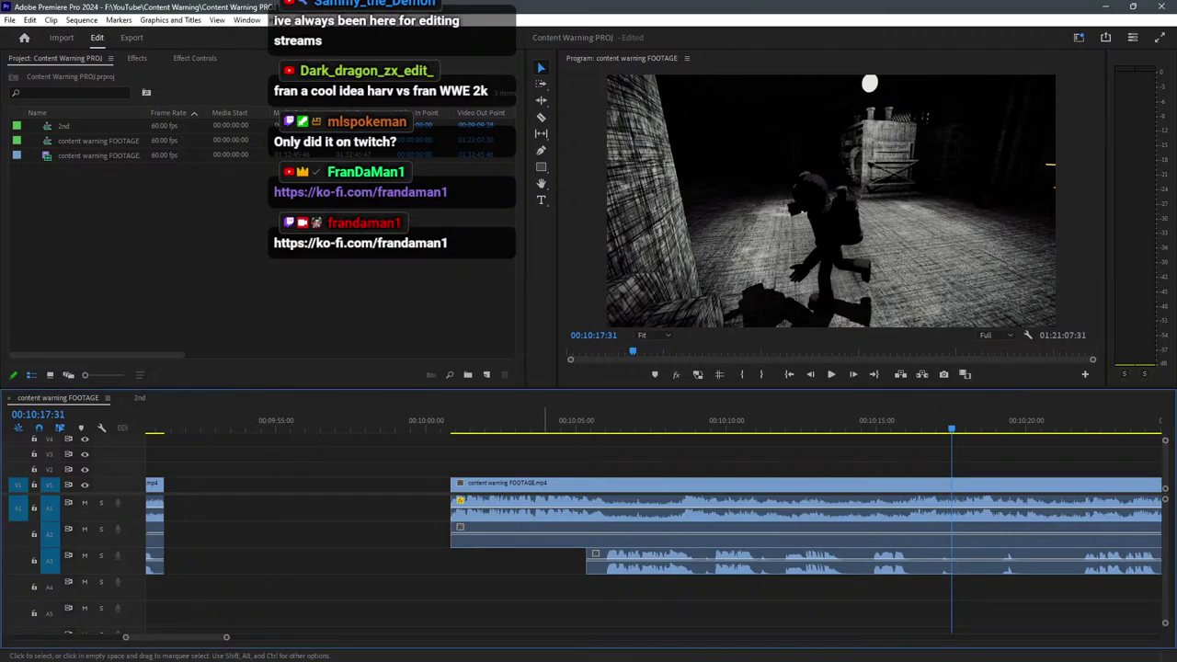
scroll(403, 552, down, 4)
scroll(402, 418, down, 3)
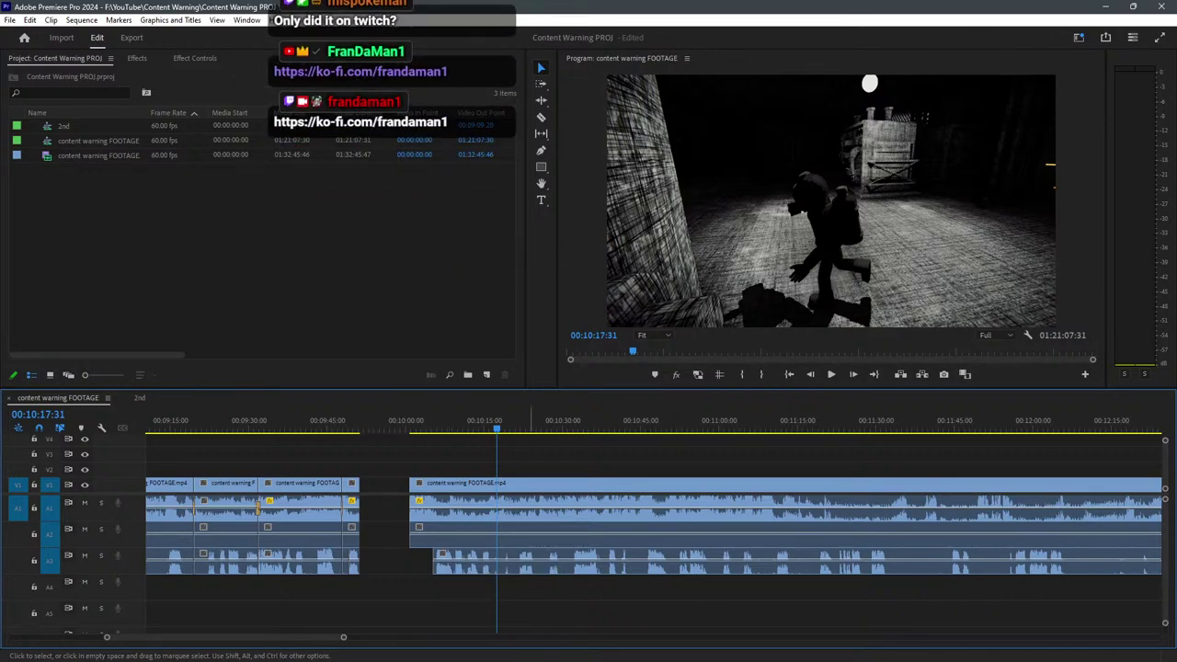
scroll(516, 418, up, 4)
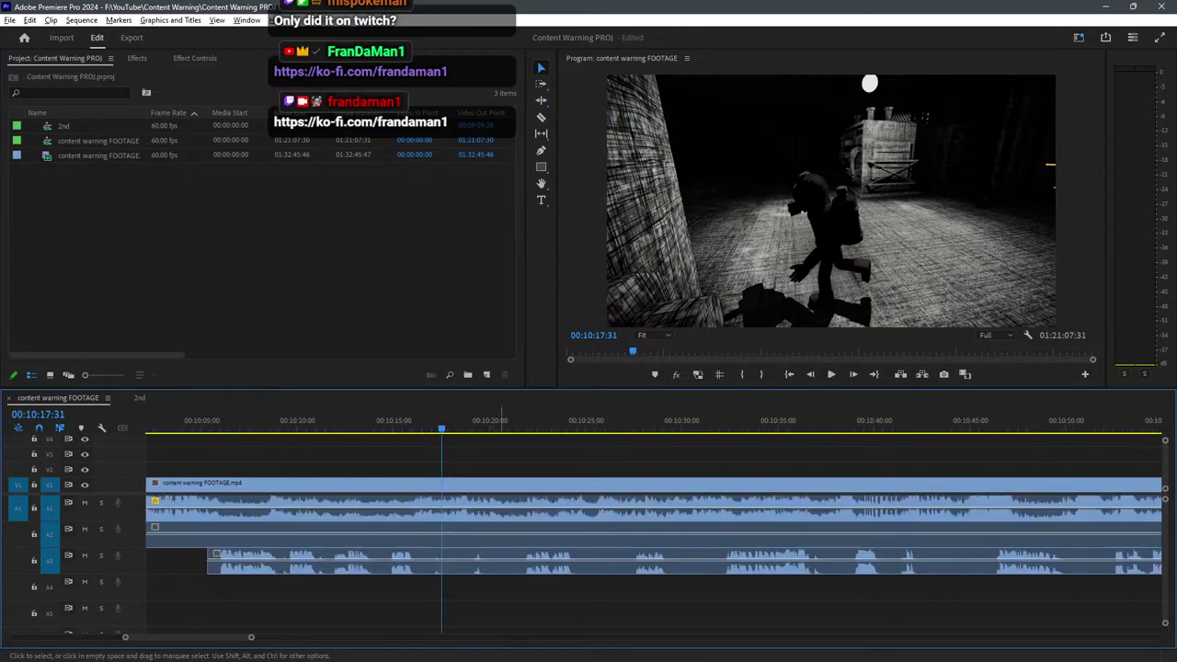
scroll(502, 418, down, 3)
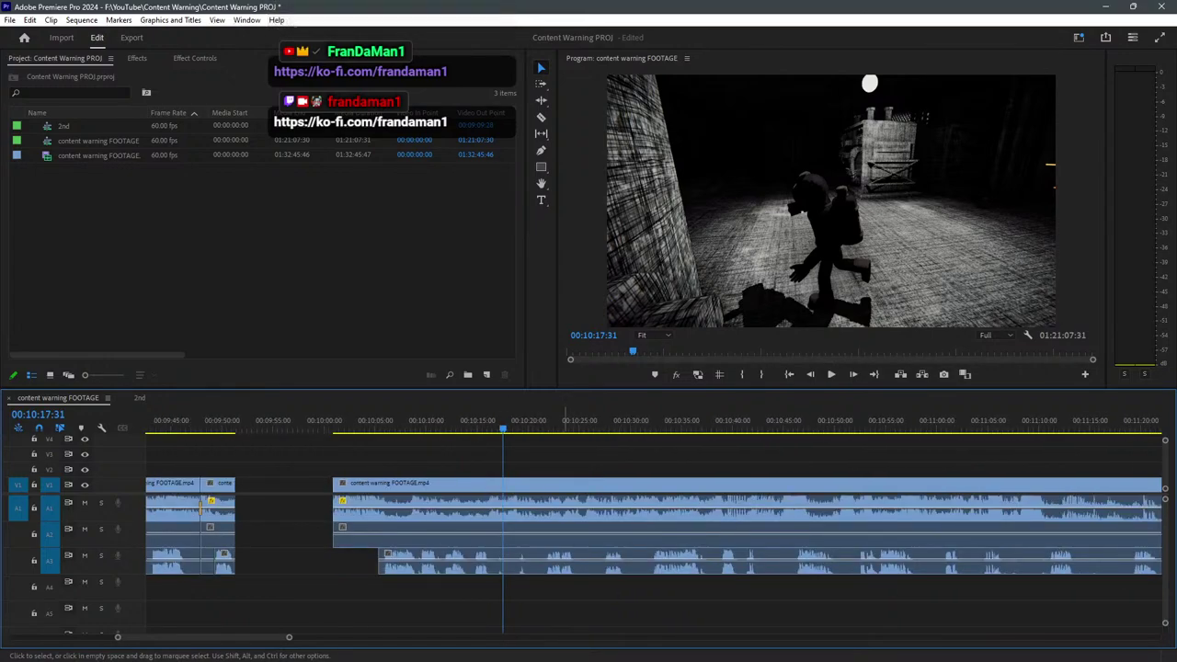
scroll(502, 419, up, 2)
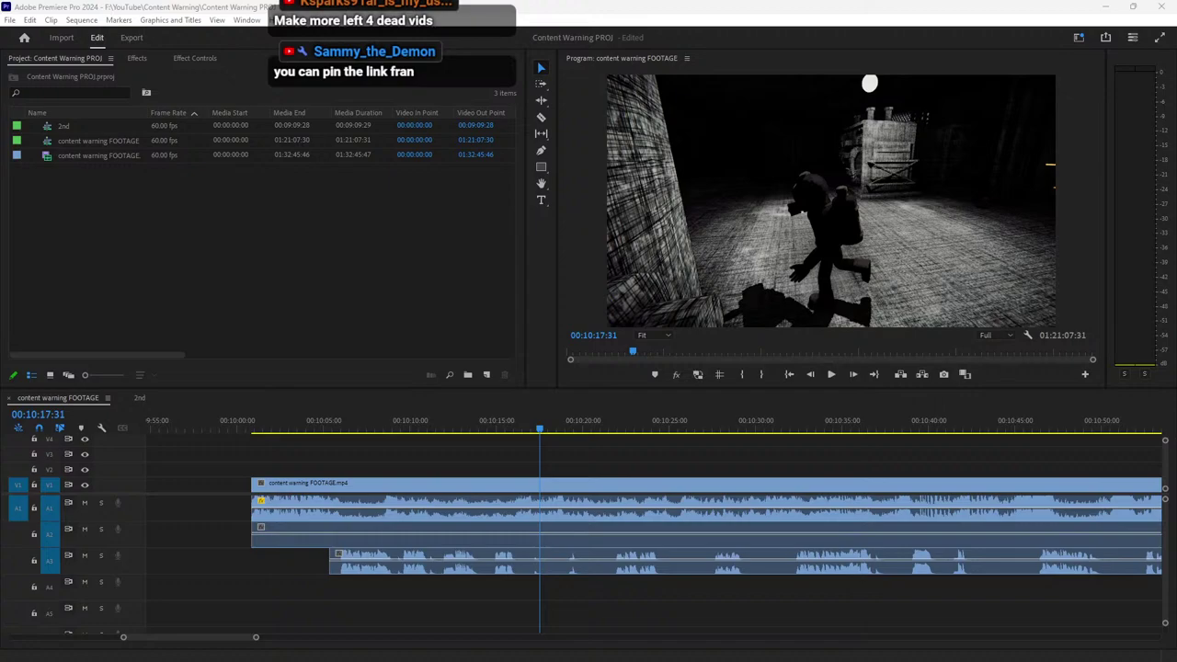
click(715, 419)
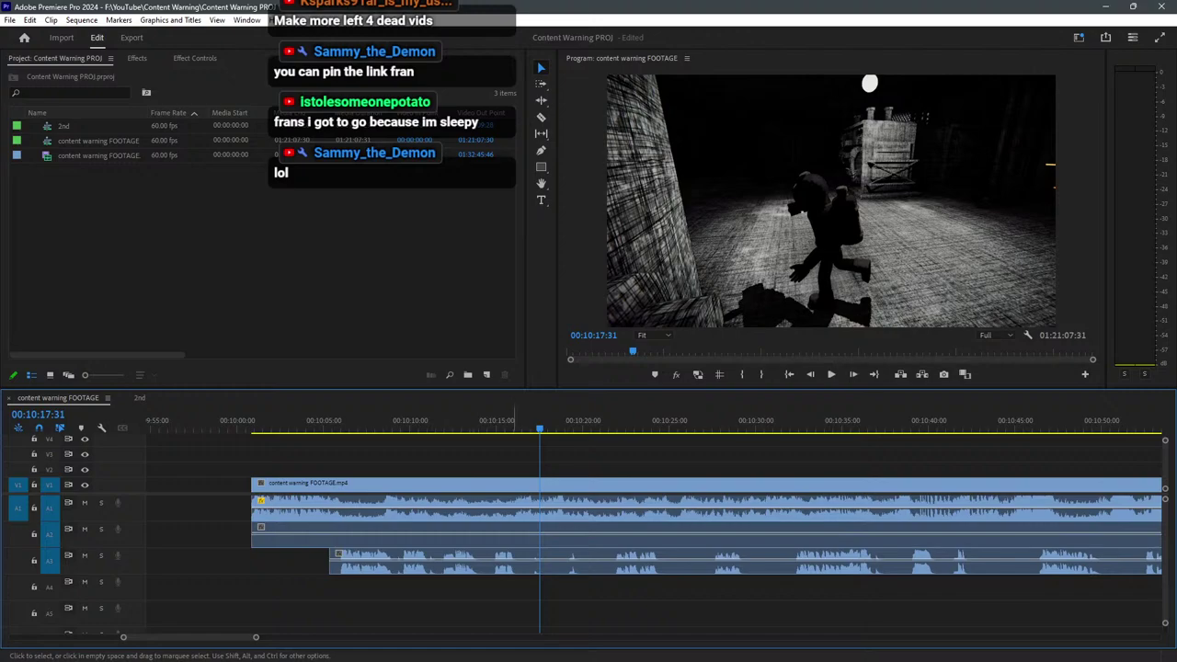
mouse_move(576, 655)
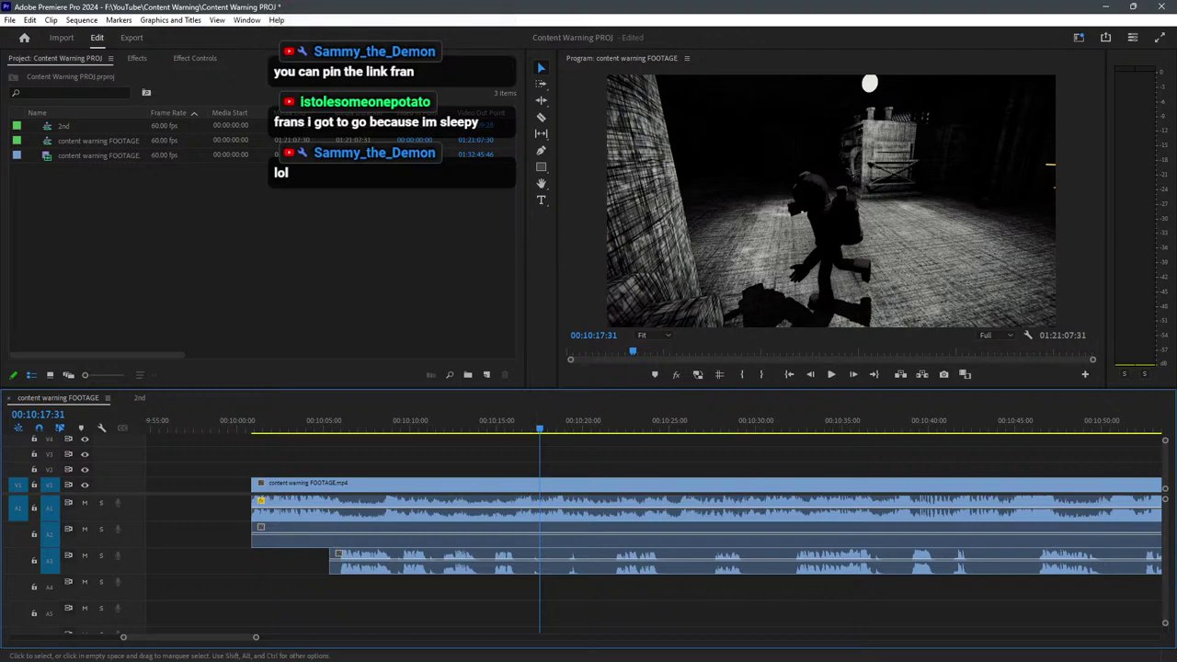
Replay the footage from about 00:10:04 and cut all tracks at about 00:10:20:42.
click(514, 420)
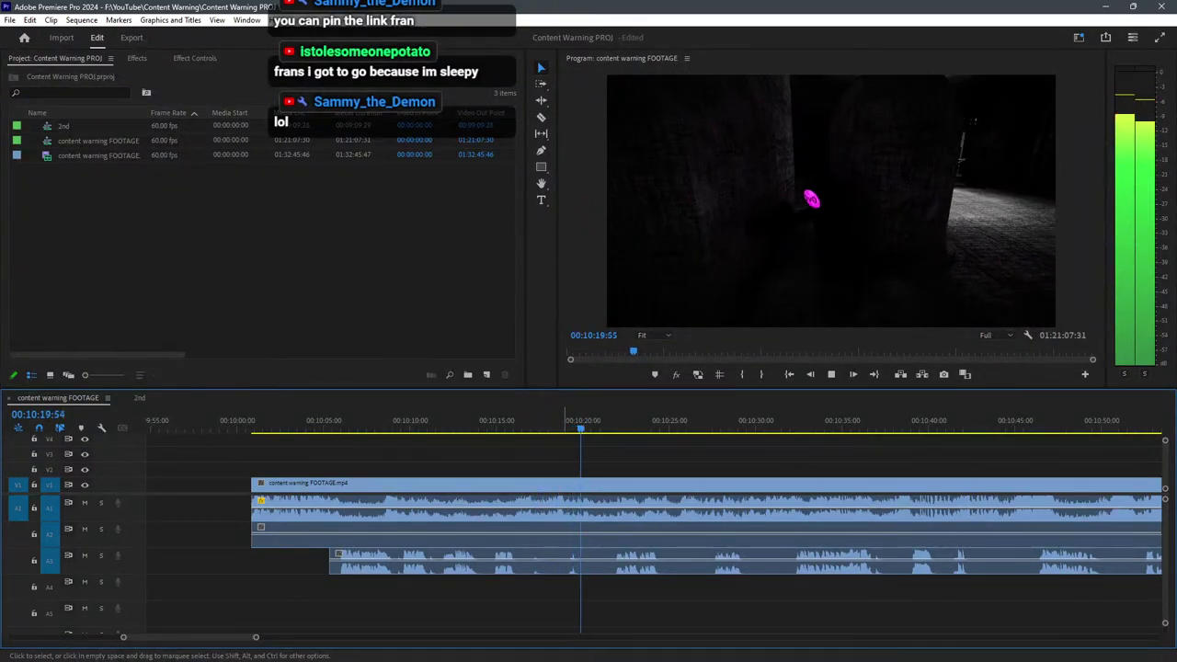
click(309, 420)
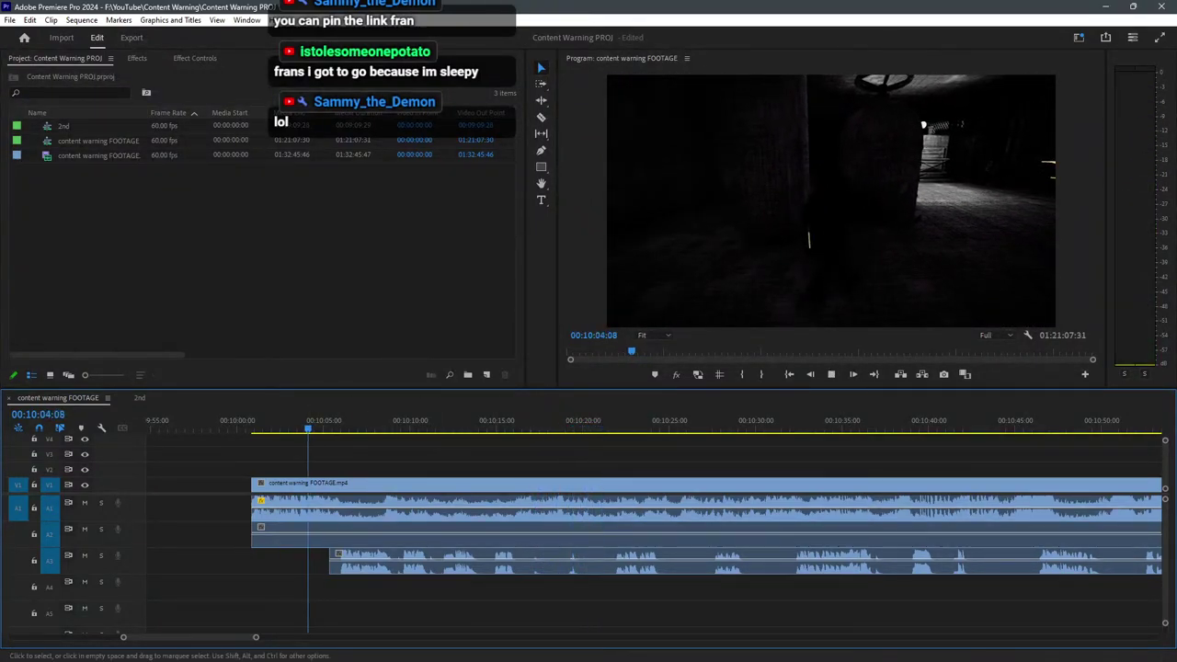
key(space)
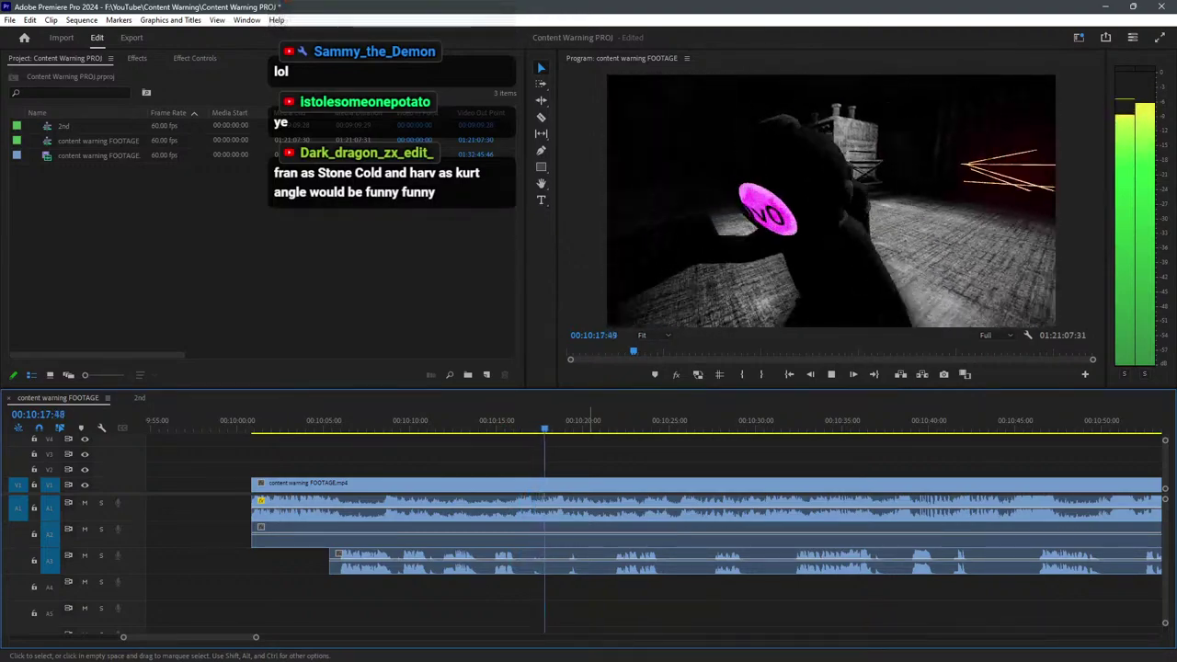
key(=)
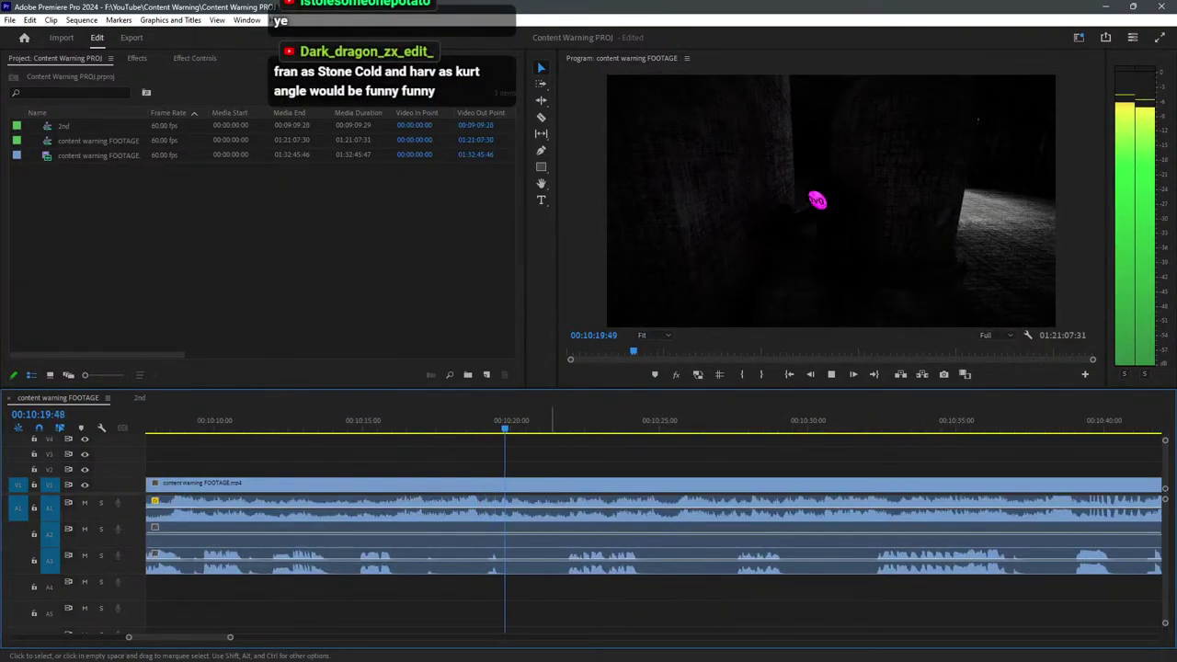
key(c)
shift+click(536, 501)
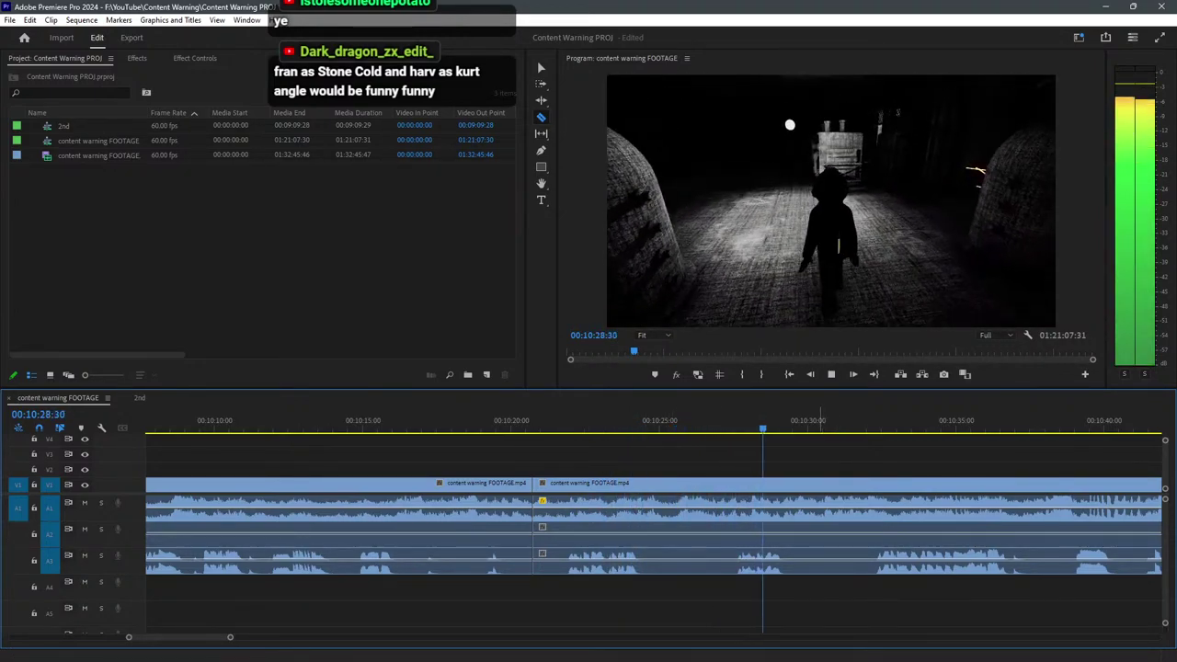
Cut all tracks at about 00:10:27:36 and delete the section back to the 00:10:20:42 cut, leaving the gap open.
scroll(1080, 515, up, 2)
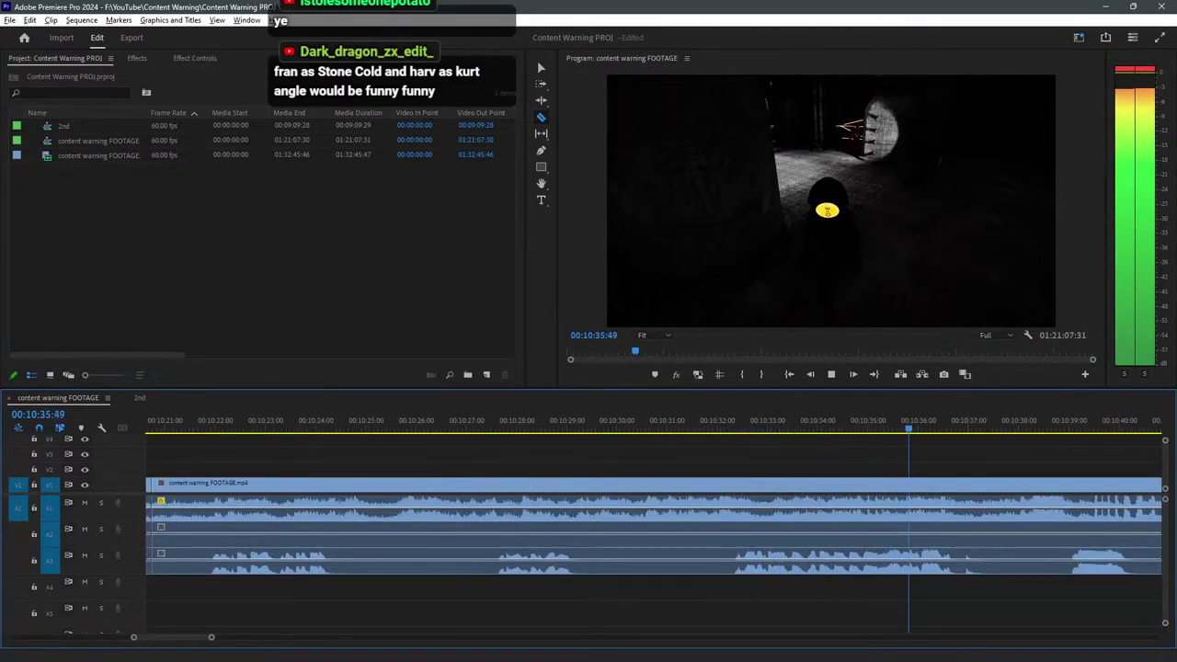
drag(773, 429, 600, 429)
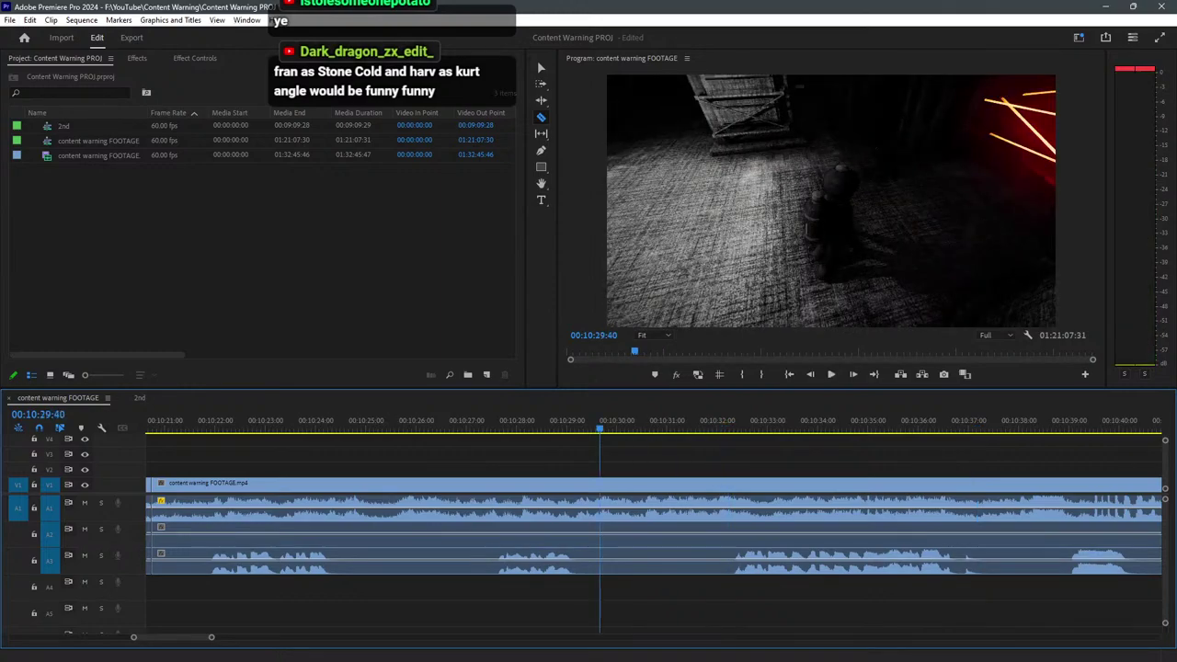
key(j)
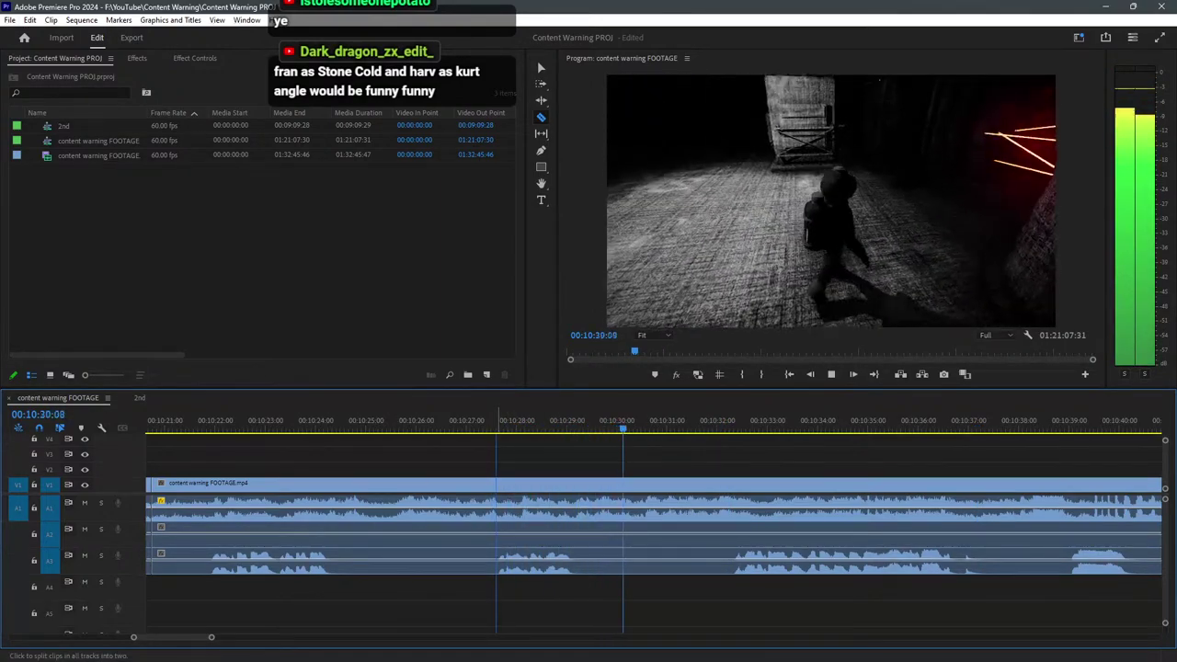
shift+click(497, 552)
key(v)
drag(494, 609, 425, 488)
key(Delete)
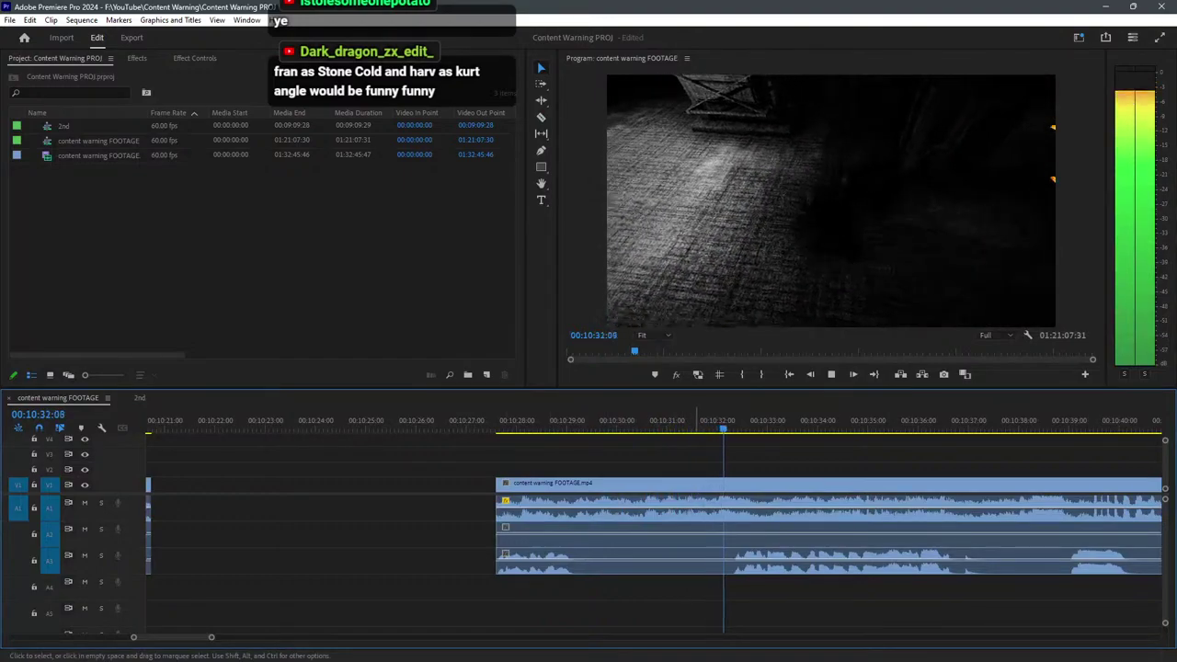
key(minus)
key(minus)
key(minus)
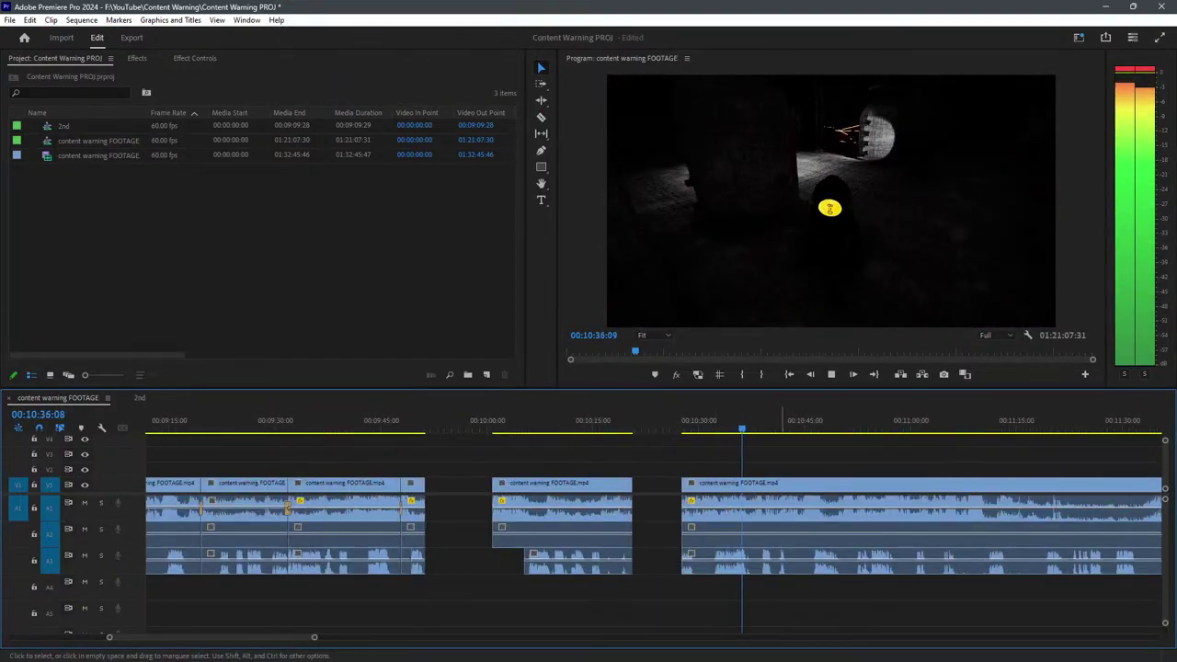
key(space)
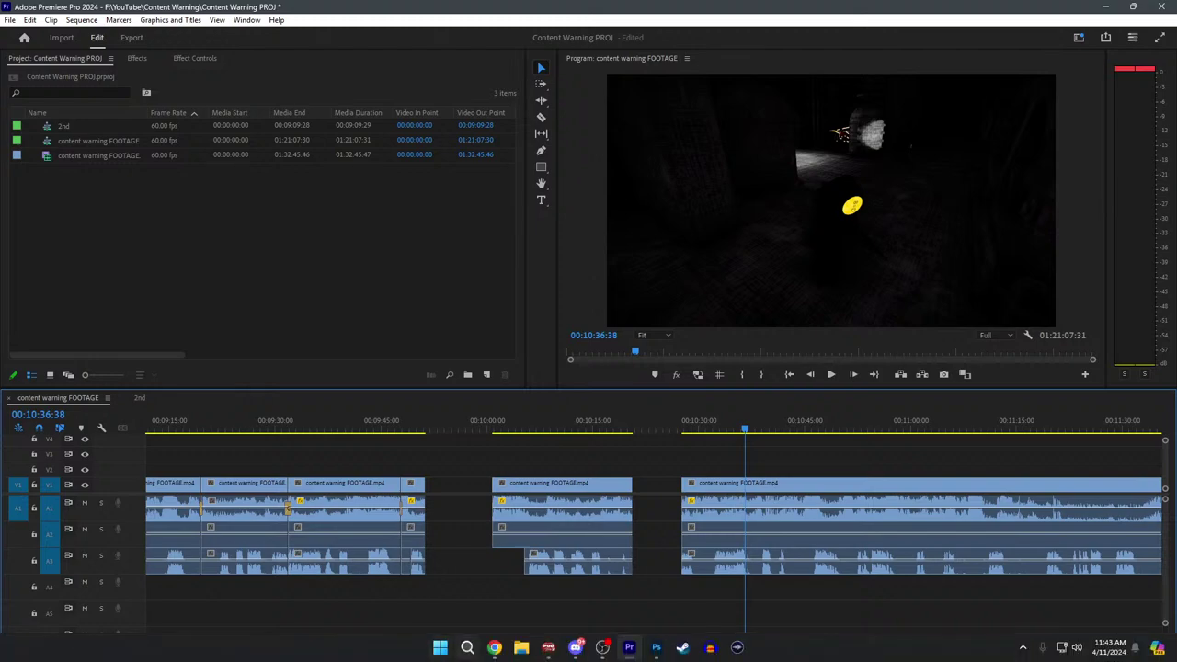
click(494, 648)
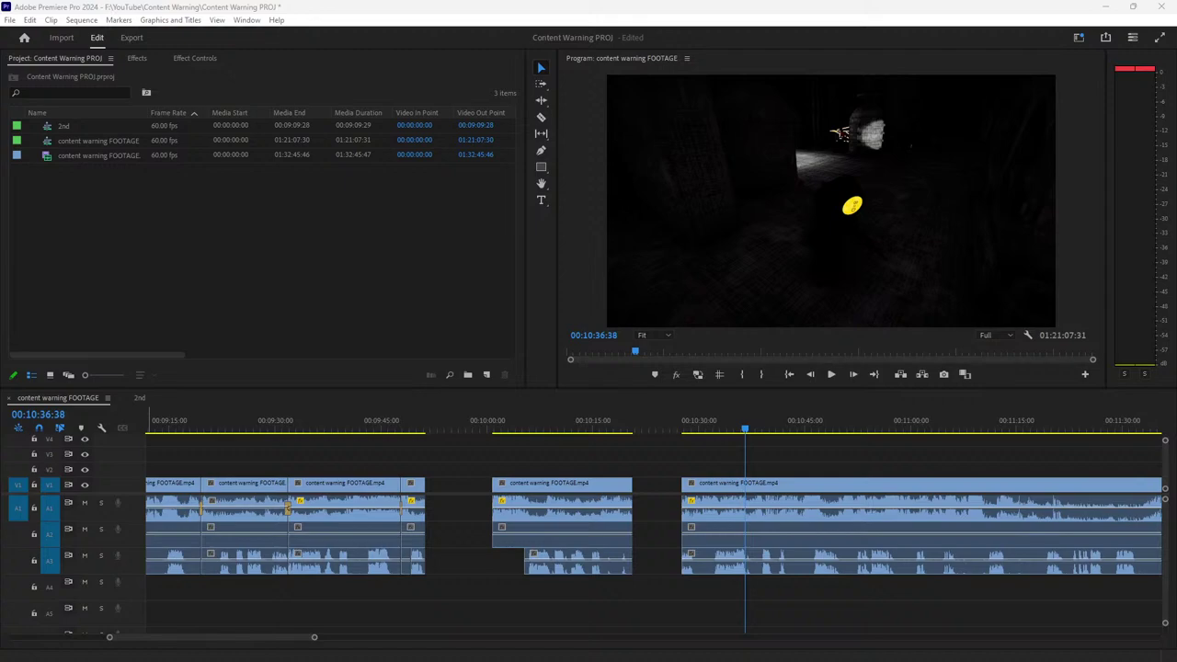
key(alt+Tab)
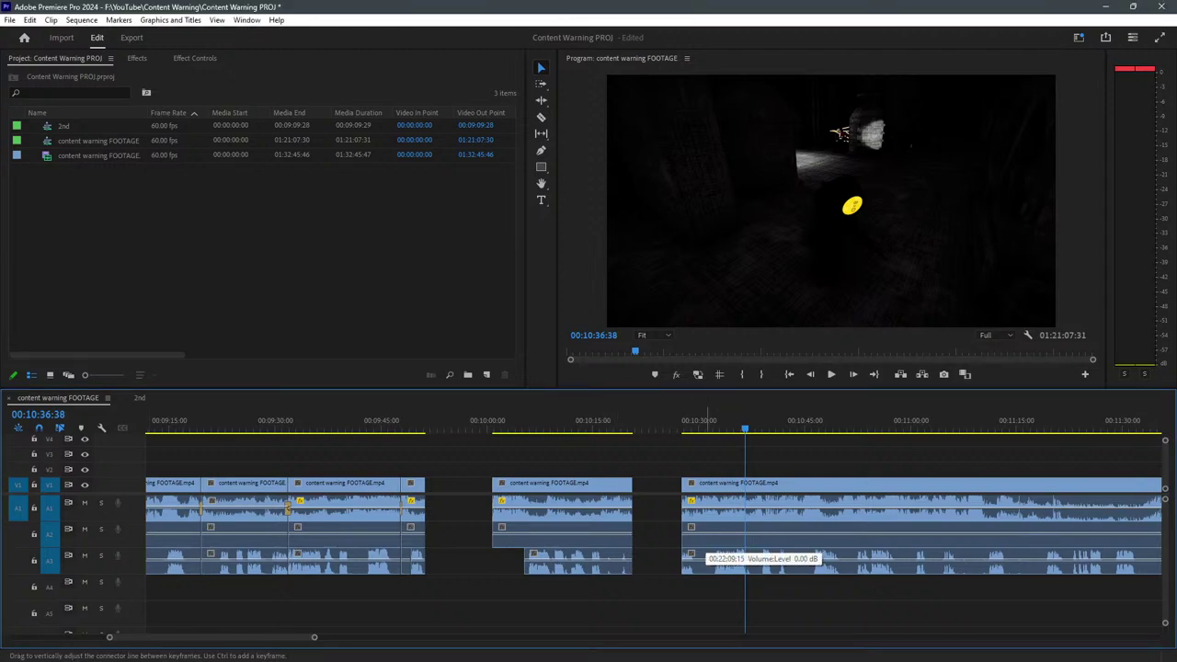
key(space)
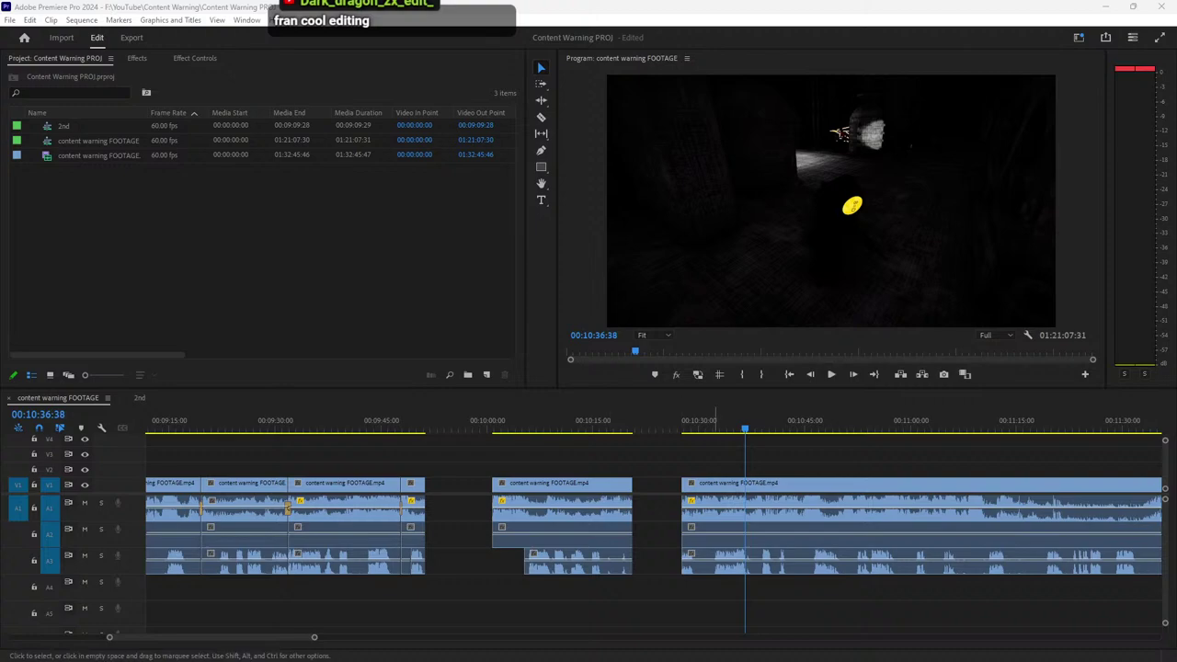
click(718, 456)
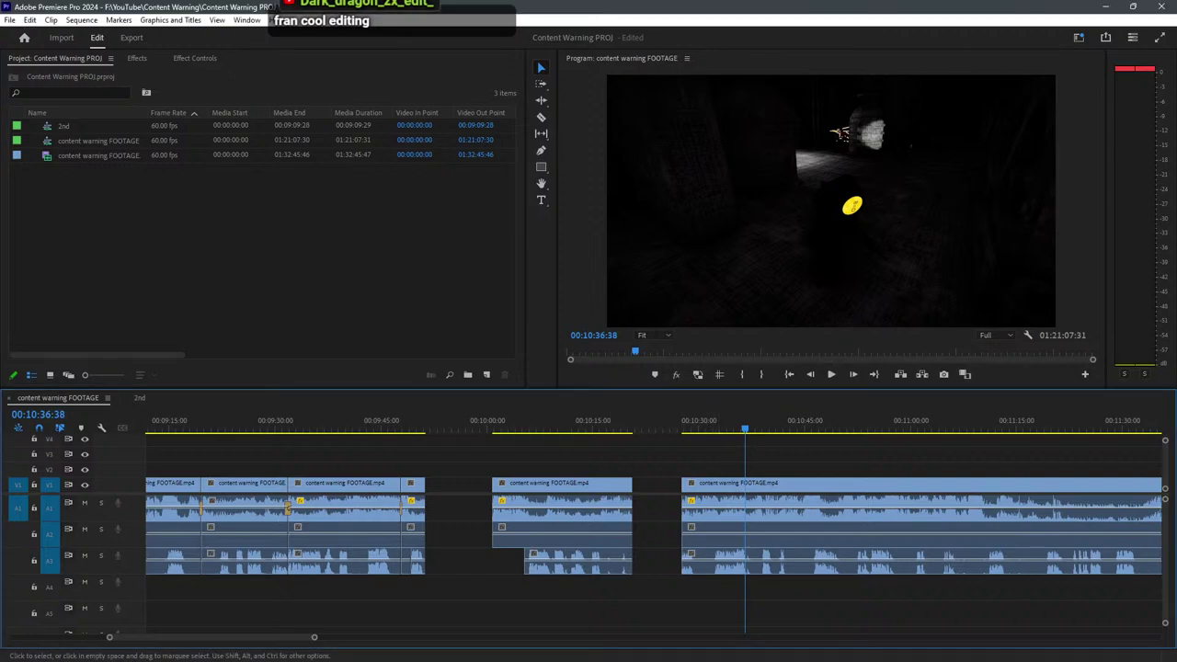
key(minus)
key(minus)
key(minus)
key(minus)
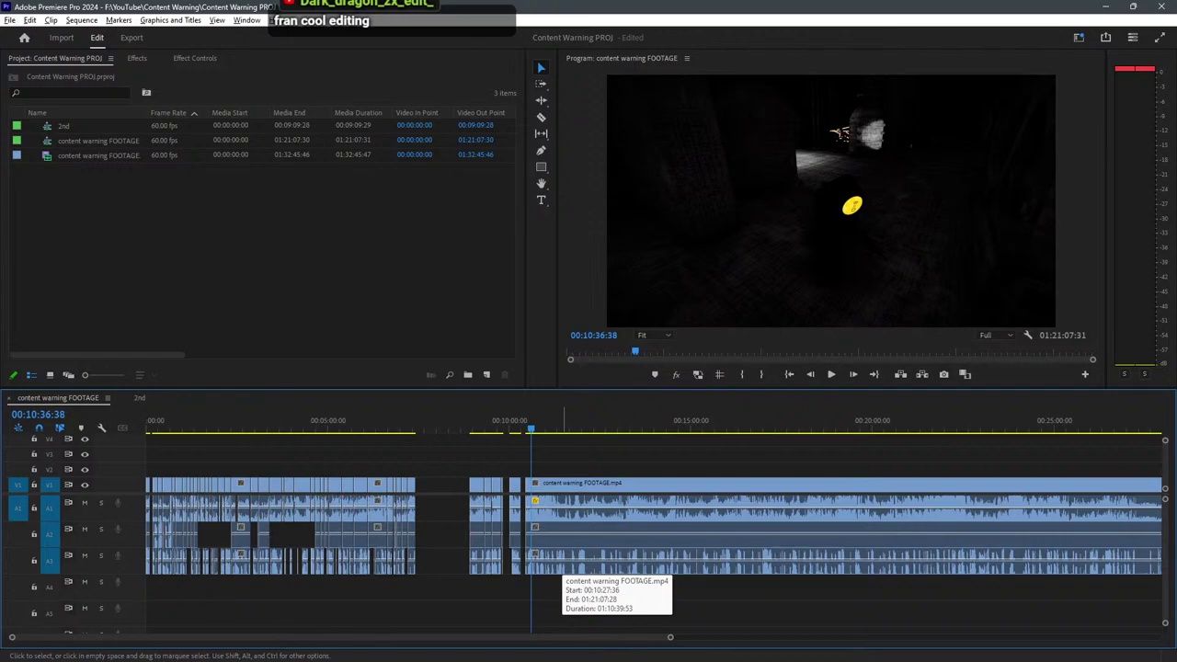
key(minus)
key(minus)
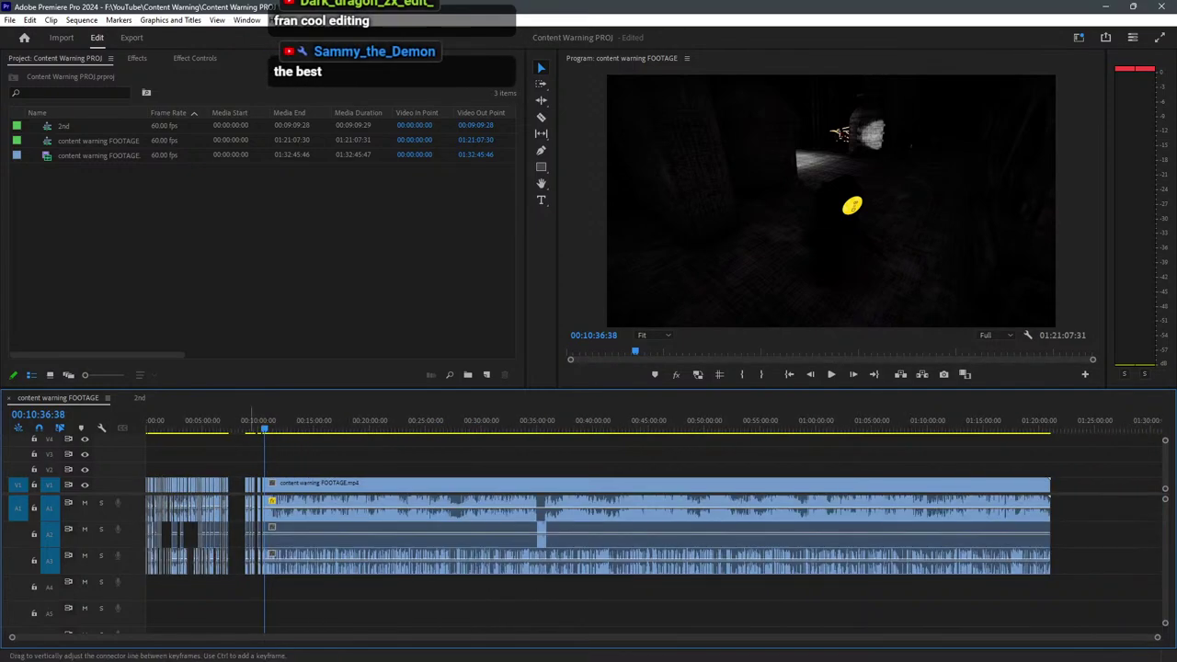
key(equal)
key(equal)
key(equal)
key(equal)
key(equal)
key(equal)
key(equal)
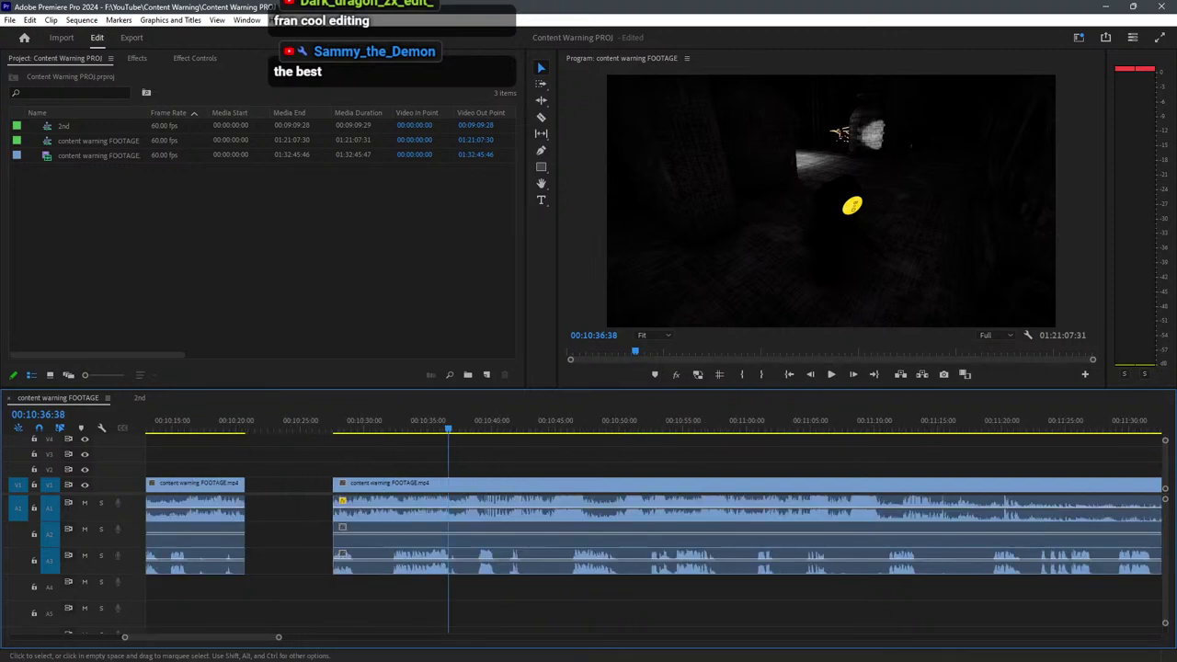
key(equal)
key(equal)
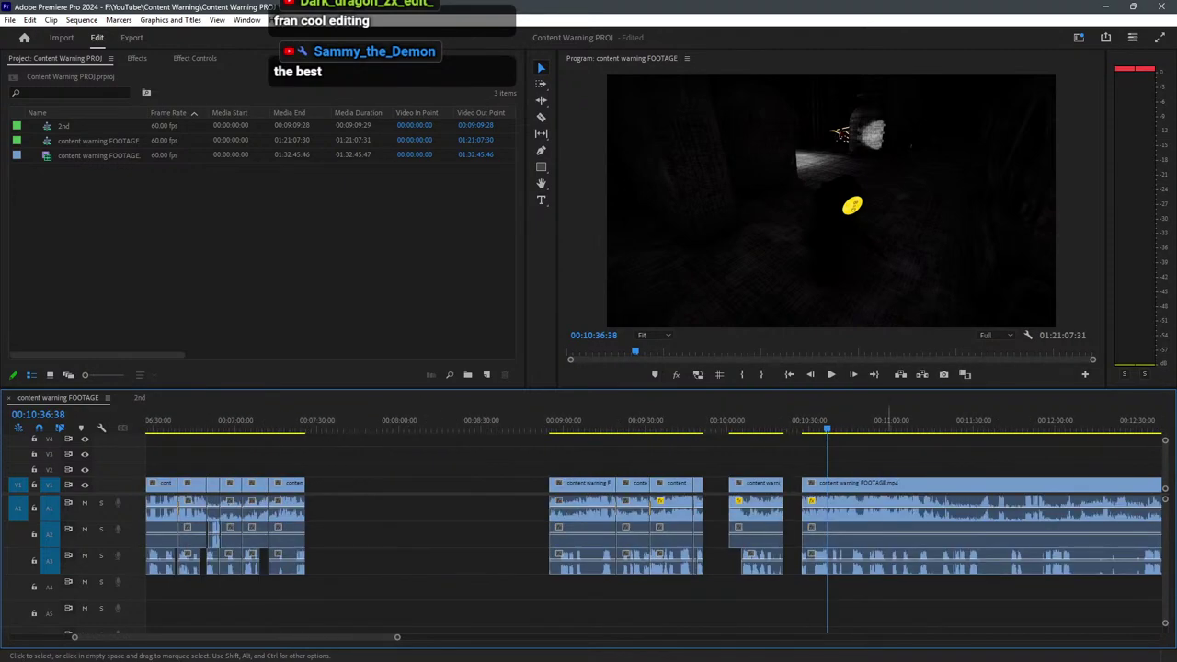
scroll(888, 418, down, 3)
scroll(790, 419, up, 5)
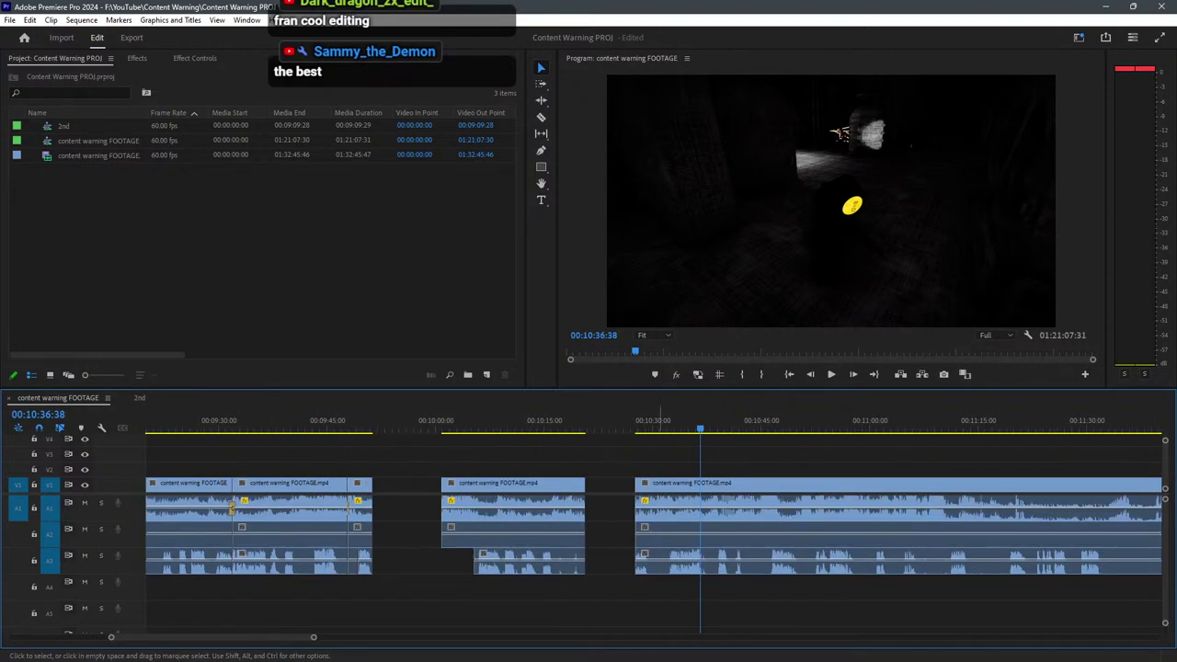
scroll(653, 525, up, 6)
Replay the footage from about 00:10:27:42 and save the project.
drag(668, 420, 367, 419)
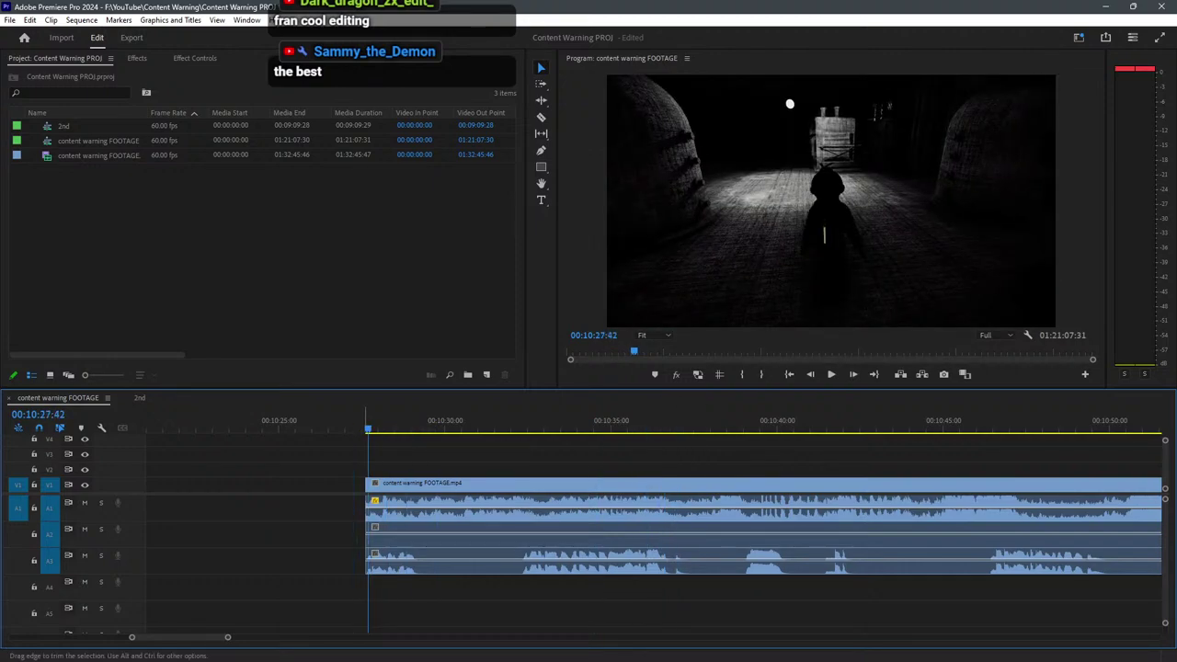
right_click(366, 504)
click(424, 464)
key(ctrl+s)
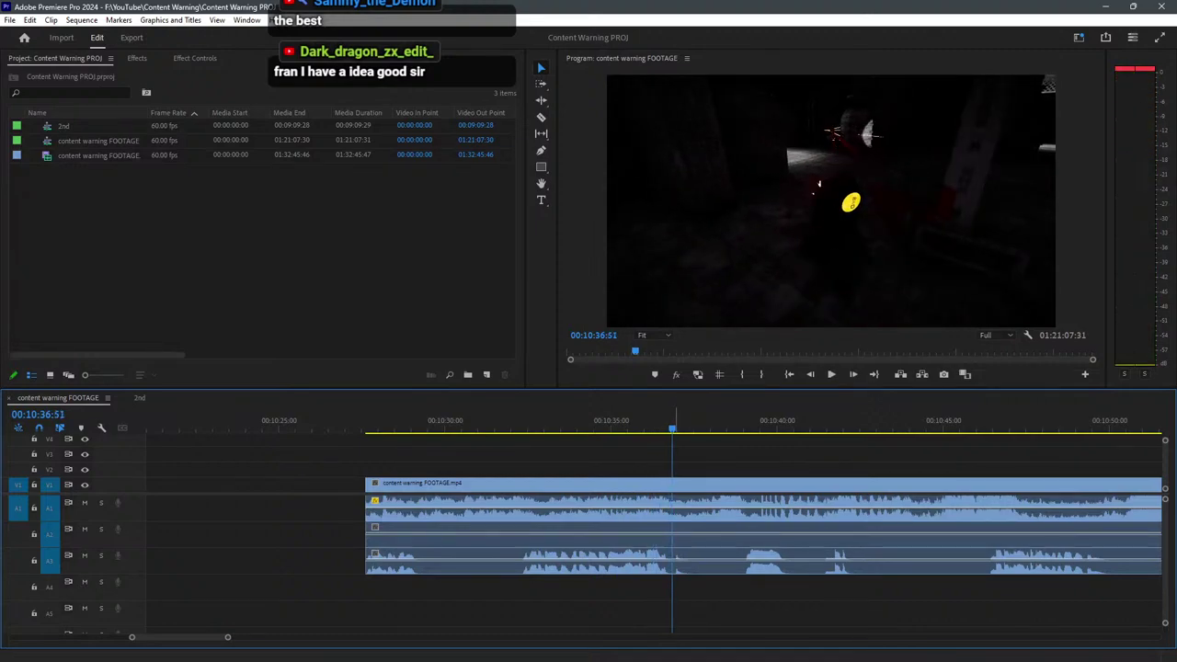
Cut all tracks at about 00:10:36:42 and 00:10:37:59 and ripple delete the section between.
key(c)
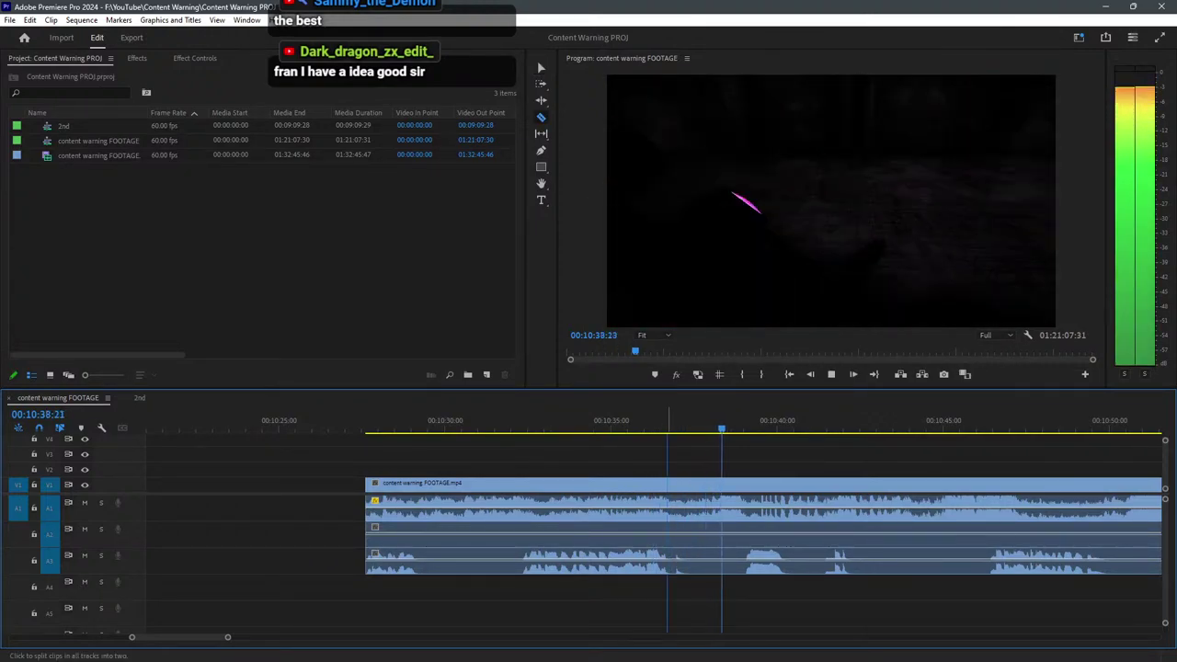
shift+click(668, 542)
key(v)
click(627, 421)
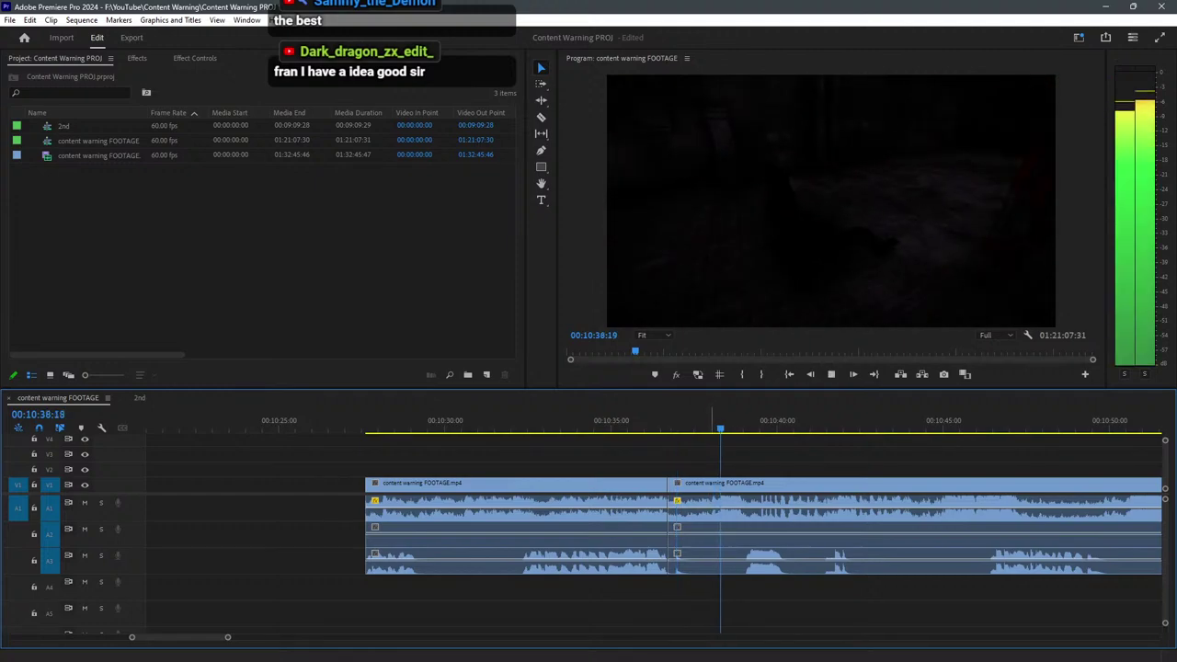
key(c)
shift+click(712, 543)
key(v)
click(688, 543)
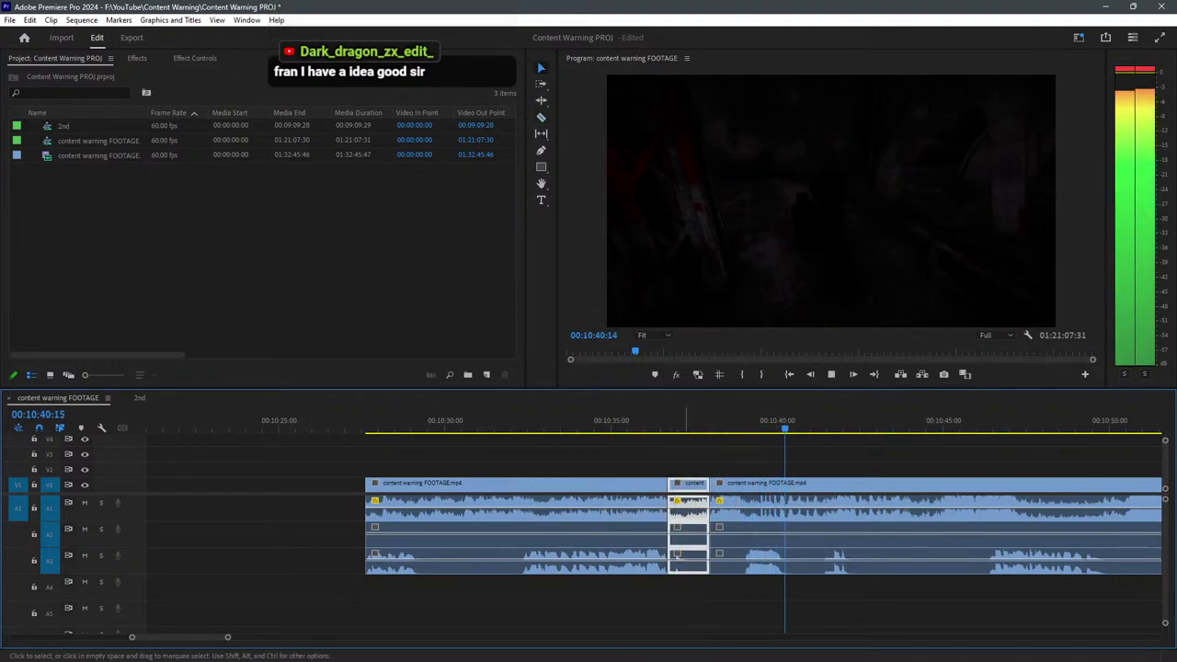
key(shift+Delete)
Apply the default audio transition to the A1 cut at about 00:10:36:42, shorten it and replay the cut.
click(631, 420)
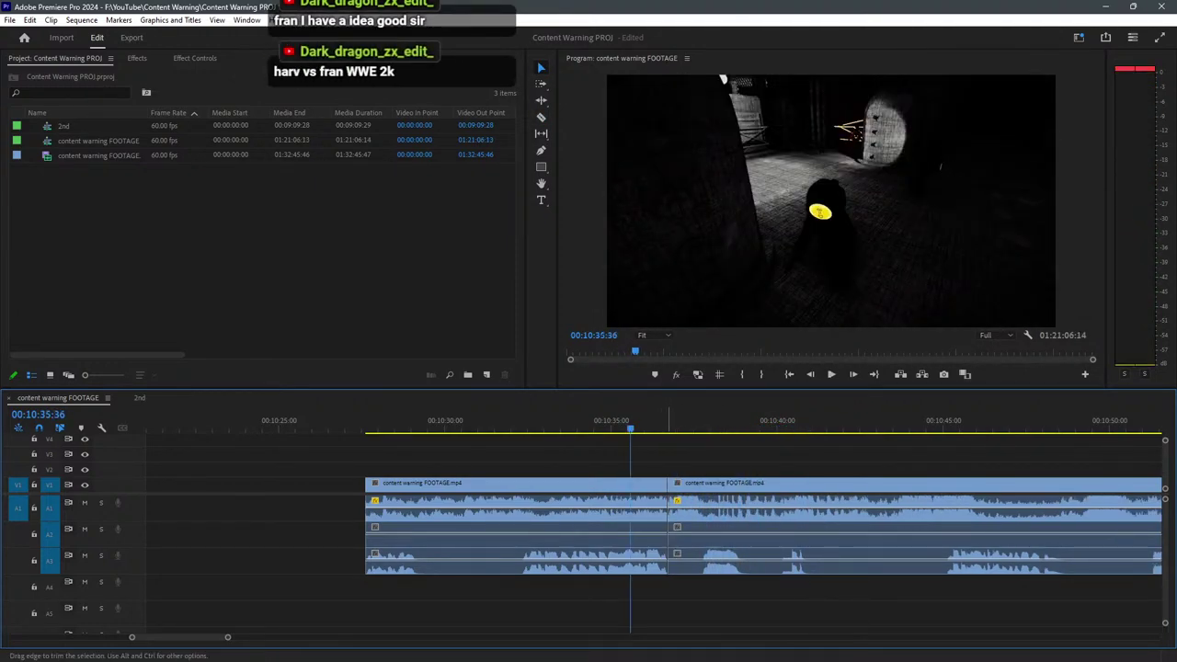
right_click(669, 505)
click(727, 592)
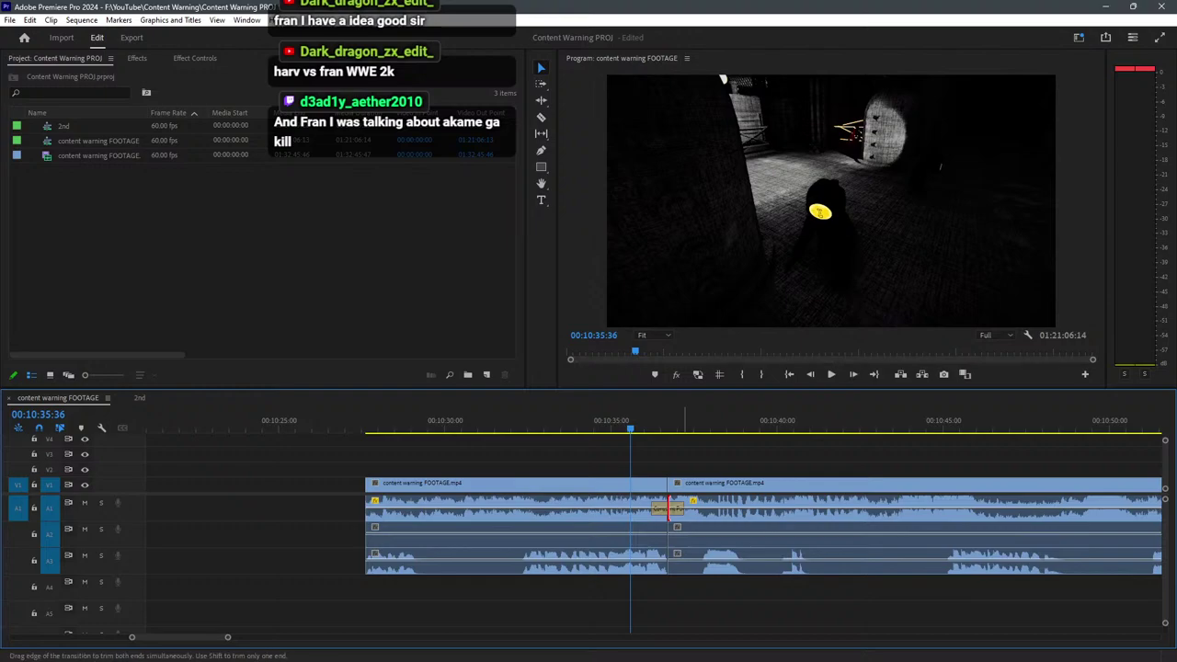
drag(668, 509, 673, 509)
key(space)
key(space)
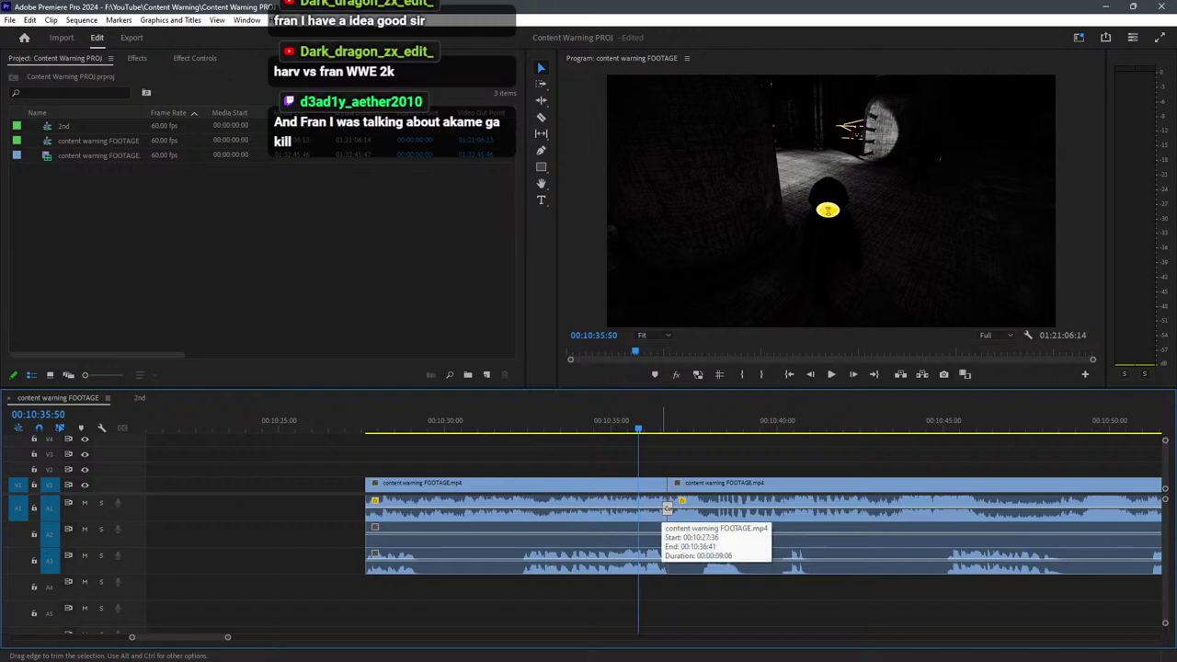
key(space)
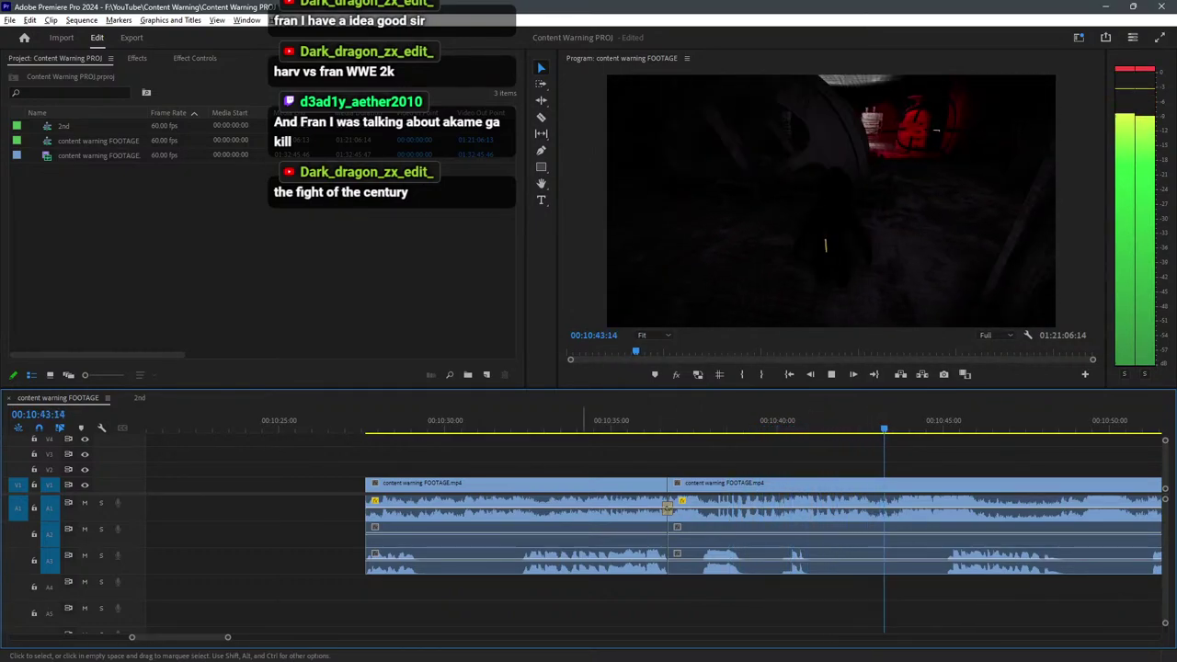
Cut all tracks at about 00:10:42:48 and 00:10:43:36 and delete the section between, leaving a gap.
scroll(509, 508, down, 2)
key(=)
click(565, 418)
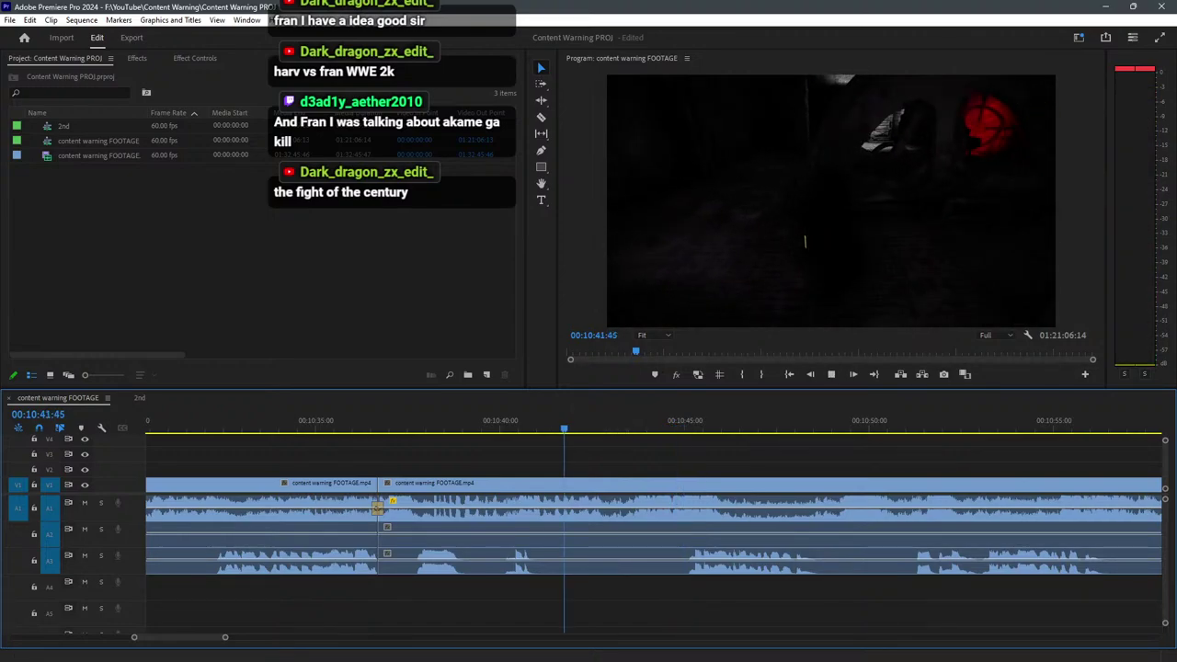
key(c)
shift+click(607, 501)
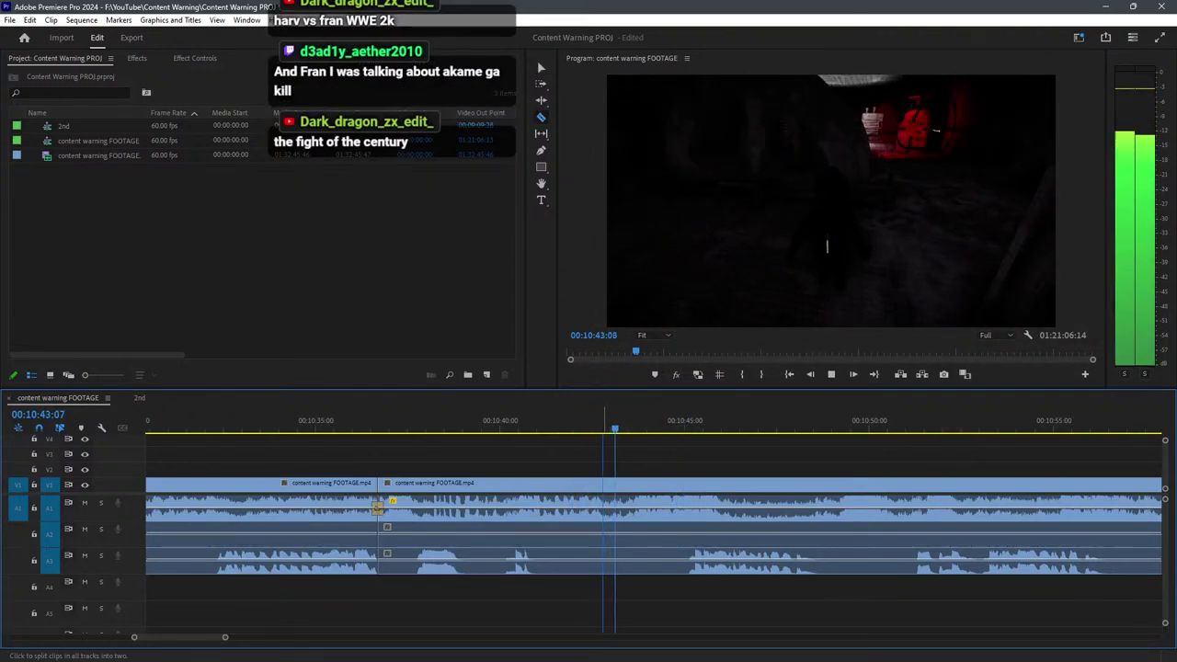
shift+click(634, 501)
key(v)
click(621, 502)
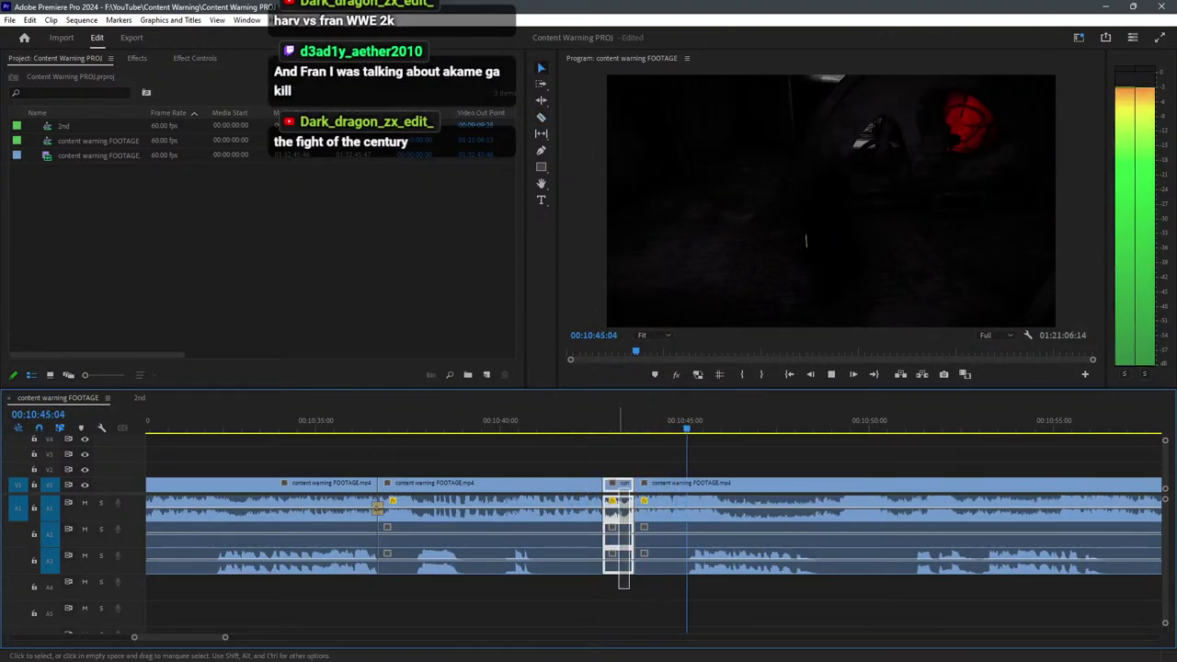
key(Delete)
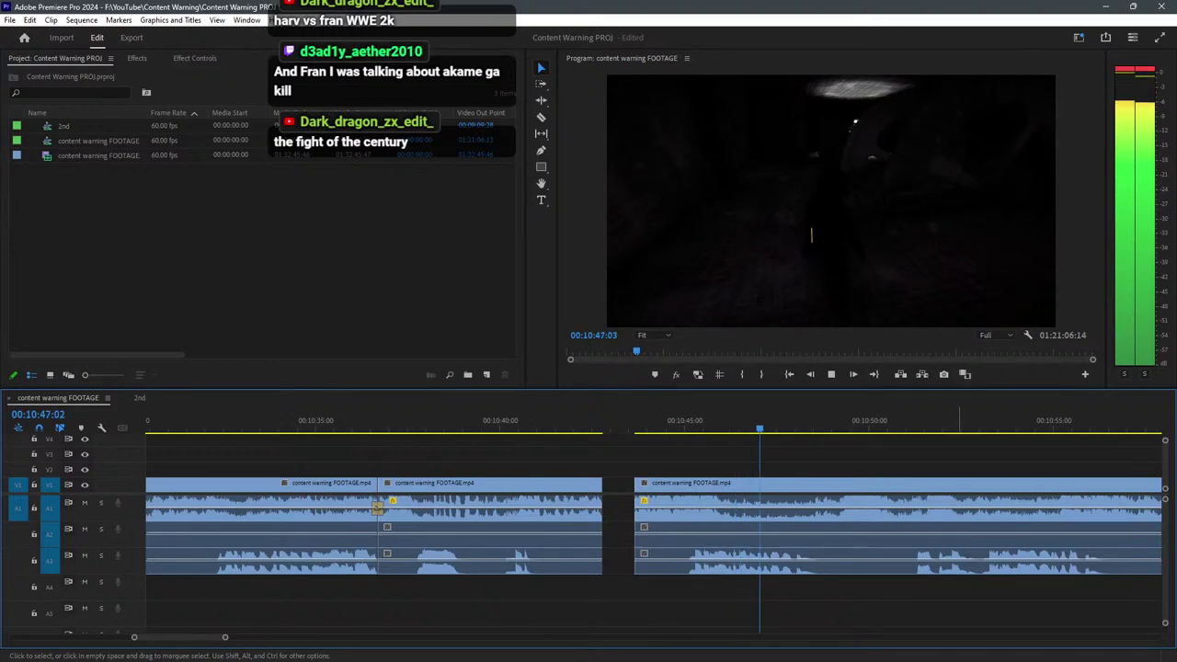
Cut all tracks at about 00:10:48:00 and move the section before it back against the preceding clip to close the earlier gap.
key(=)
key(c)
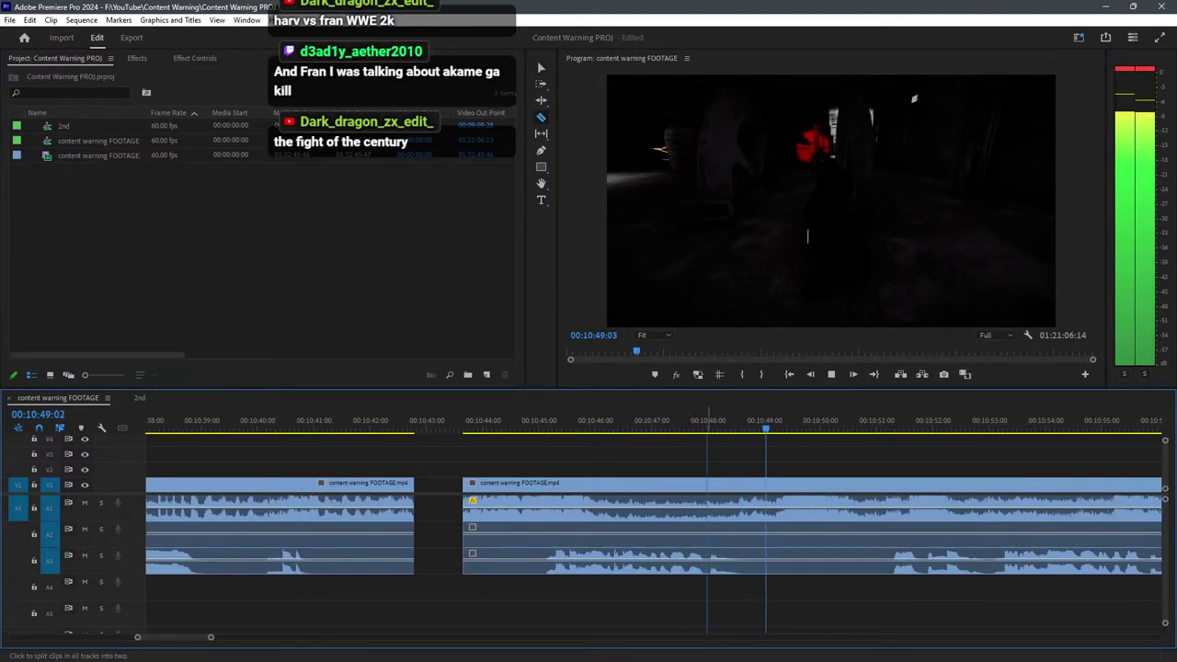
shift+click(707, 501)
key(v)
drag(665, 619, 442, 485)
scroll(622, 552, down, 2)
click(757, 607)
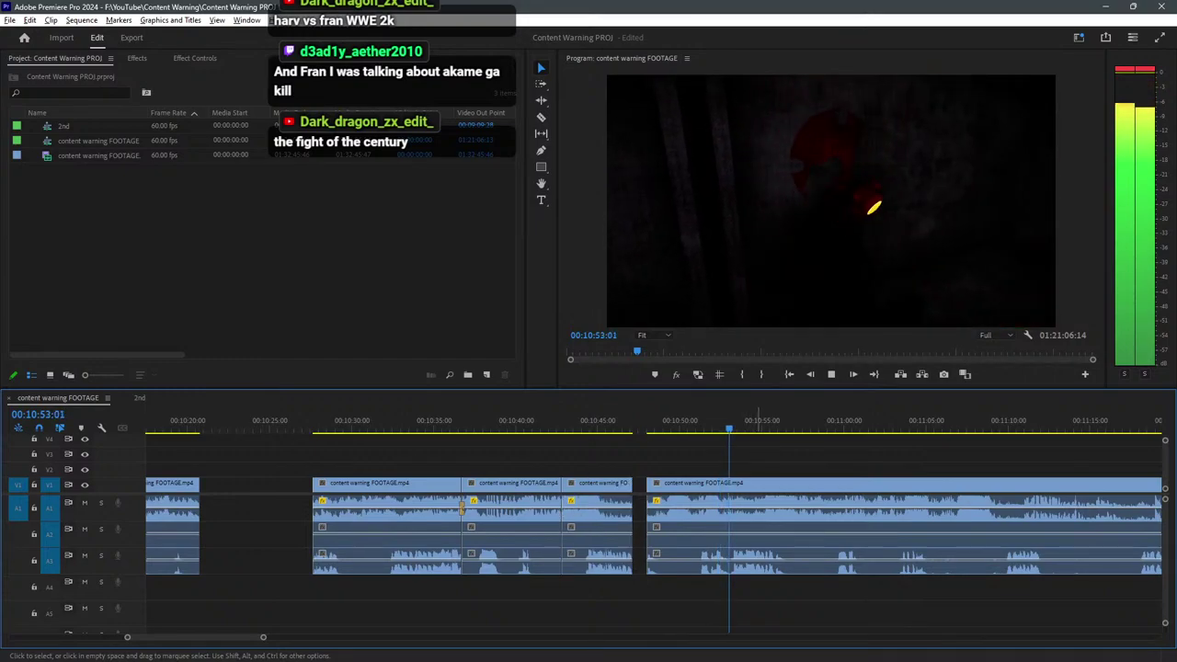
Cut all tracks at about 00:10:49:09 and delete the short section between the gap and that cut.
scroll(754, 552, up, 1)
click(581, 422)
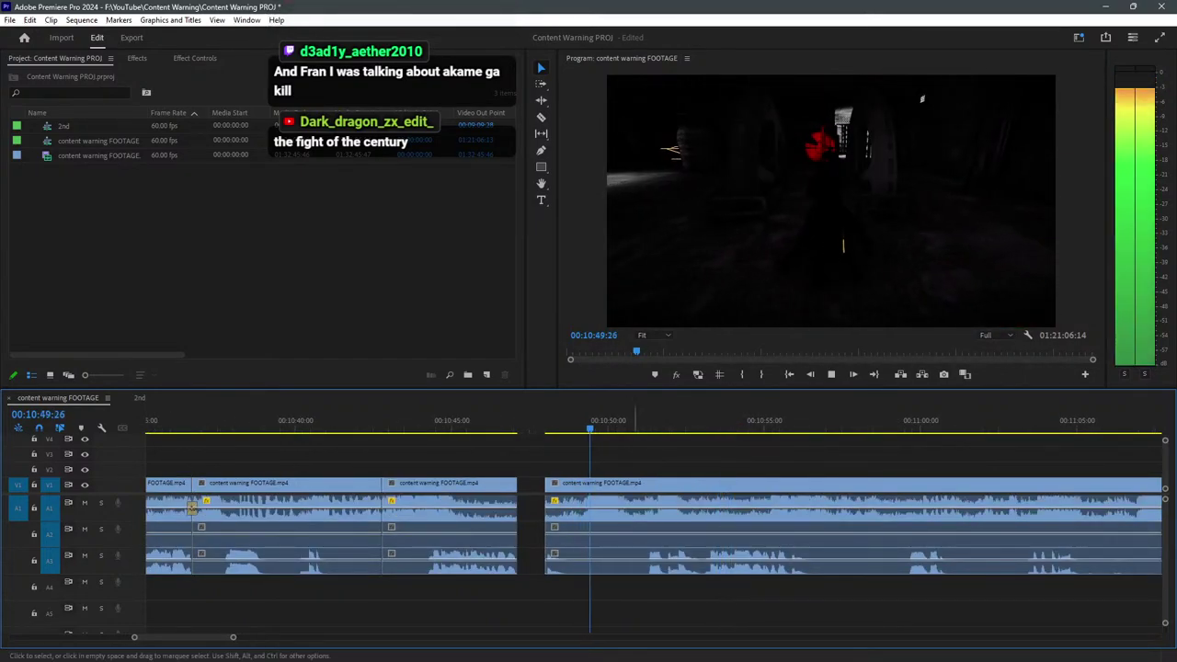
key(c)
shift+click(582, 501)
key(v)
drag(574, 596, 551, 486)
key(Delete)
Trim the start of the A3 audio clip following the gap to about 00:10:50:18.
drag(583, 560, 617, 560)
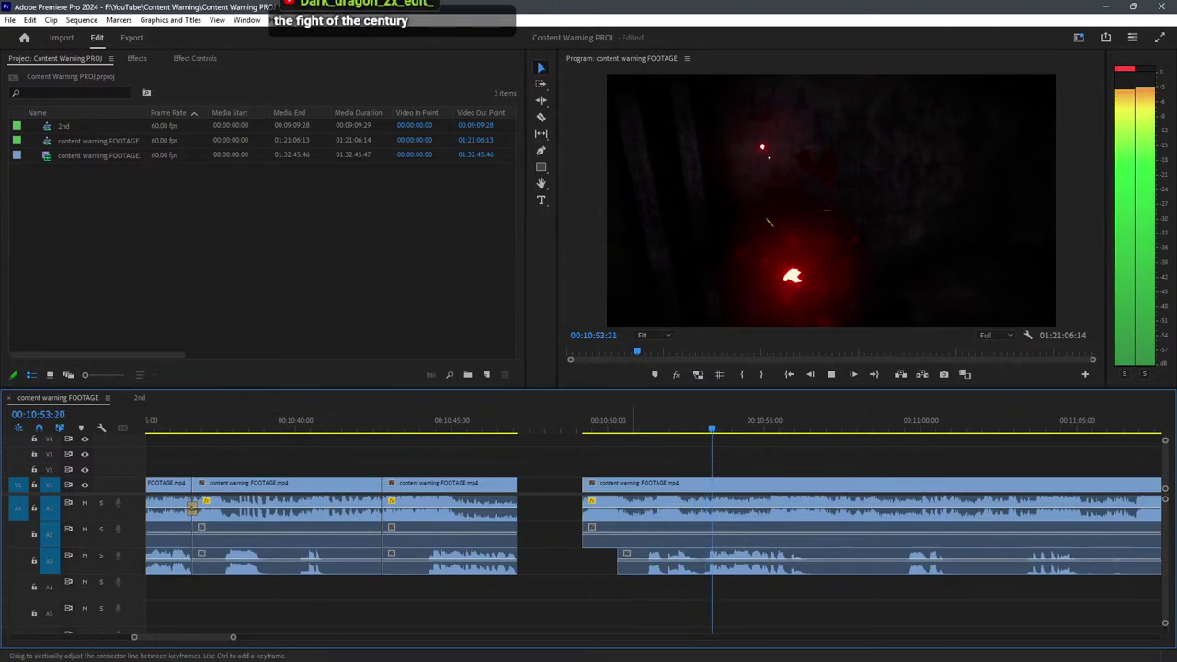
drag(618, 509, 627, 510)
click(571, 508)
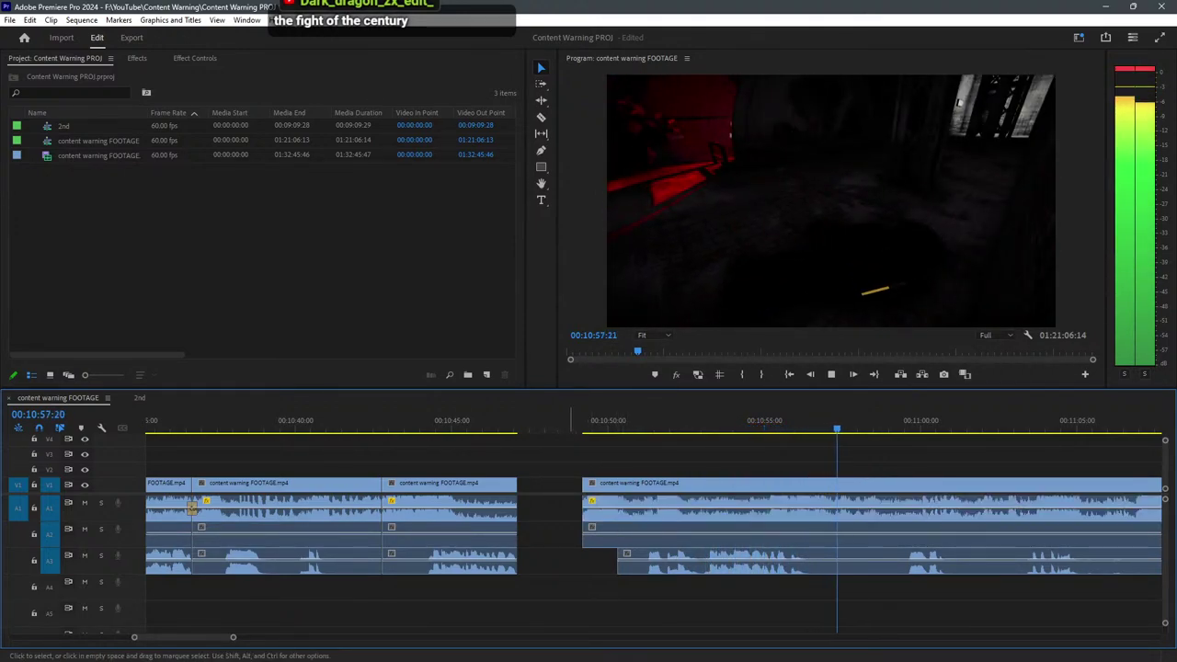
Cut all tracks at about 00:10:57:15 and move the section before it back against the preceding clip to close the gap.
scroll(426, 508, down, 2)
key(equal)
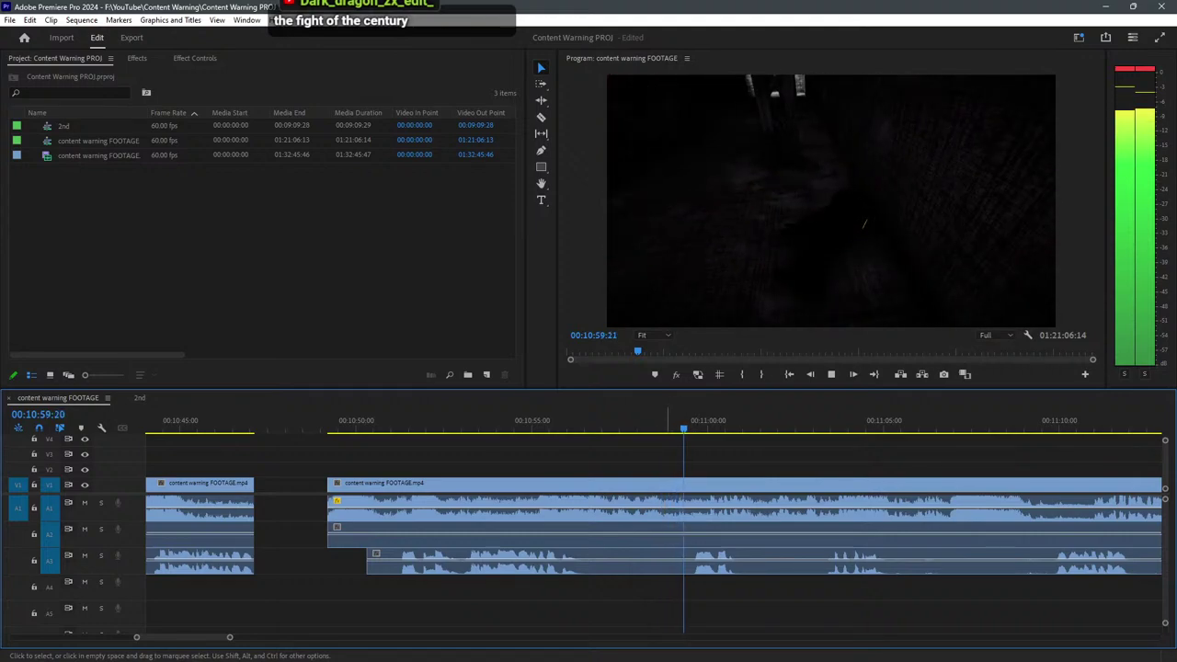
key(c)
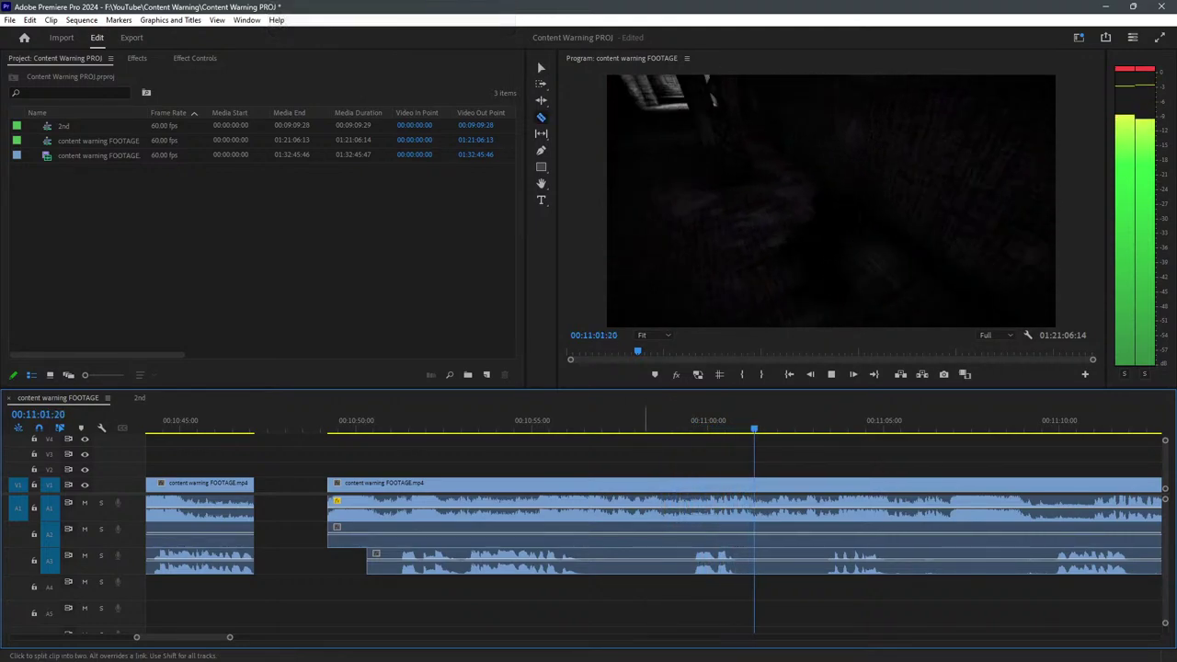
key(space)
click(566, 417)
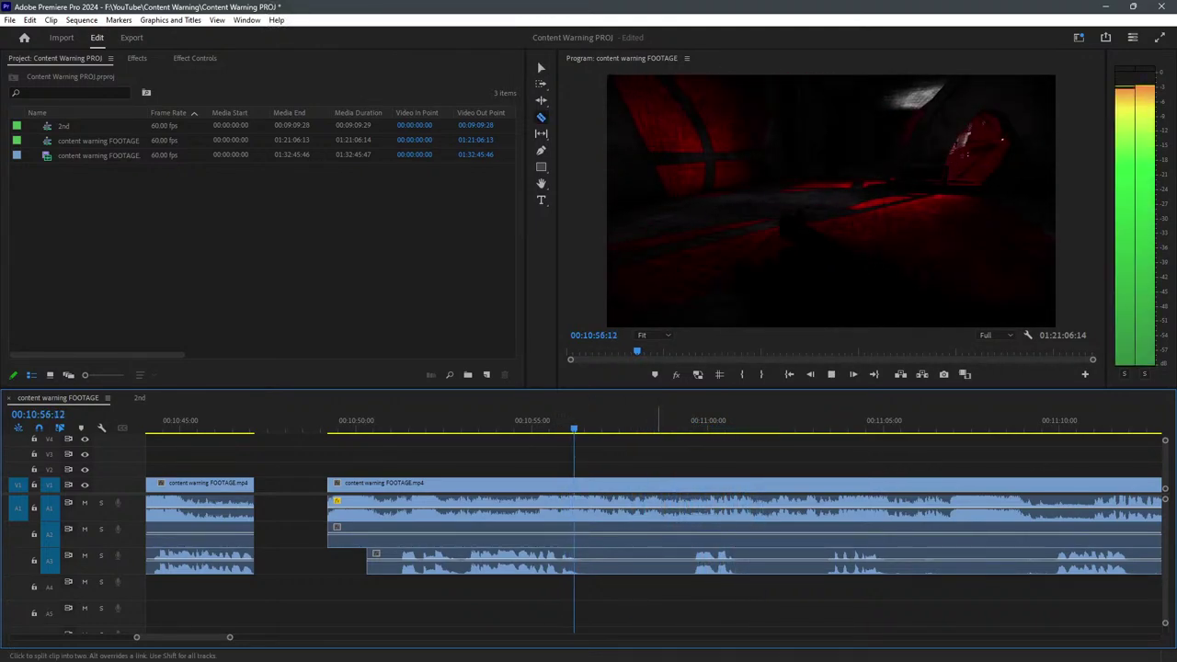
click(610, 506)
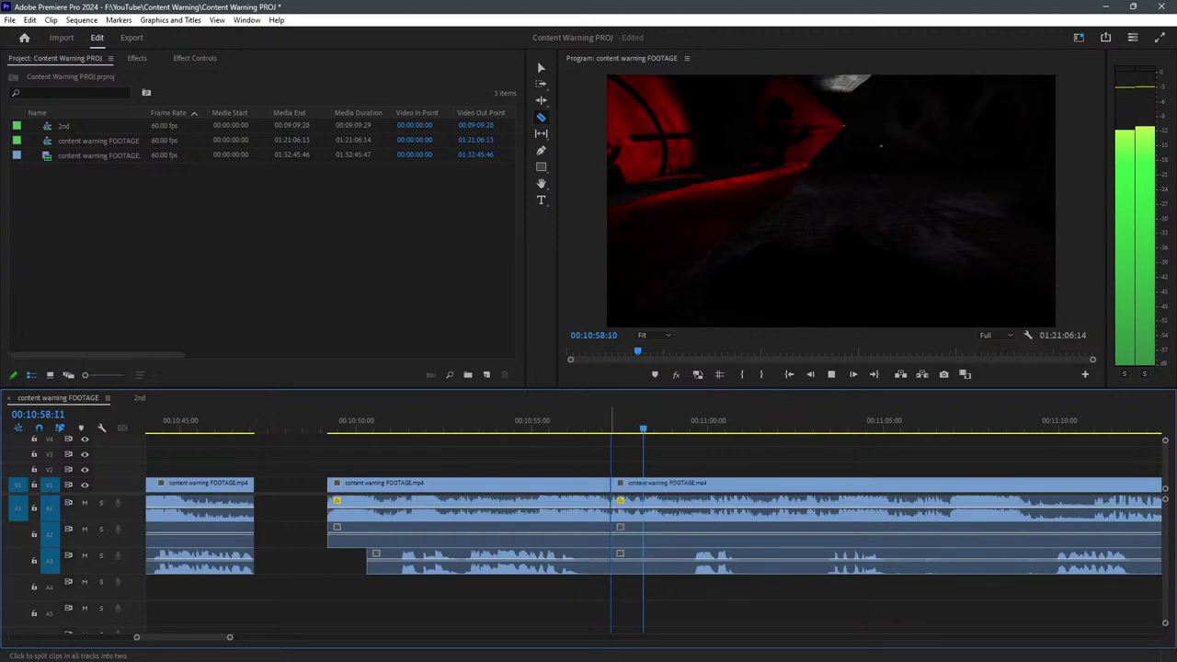
key(v)
drag(579, 610, 337, 470)
key(space)
drag(368, 484, 293, 484)
Ripple delete the empty gaps between the earlier groups of clips so the following footage moves back.
scroll(833, 506, down, 3)
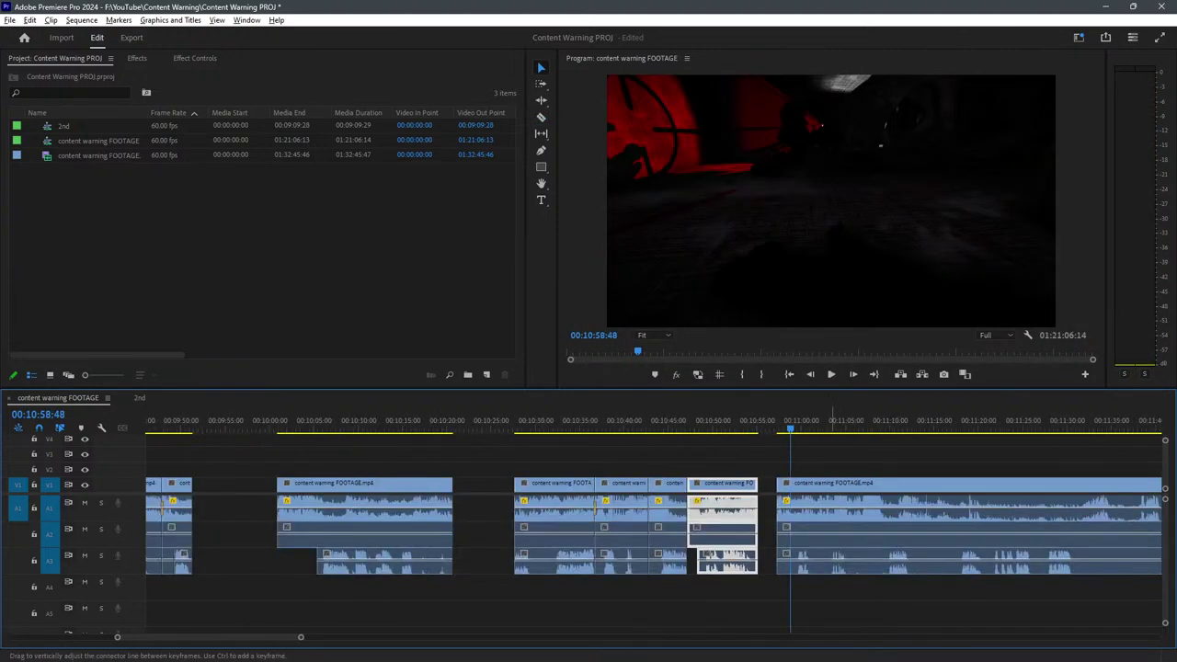
click(660, 484)
key(Delete)
click(533, 485)
key(Delete)
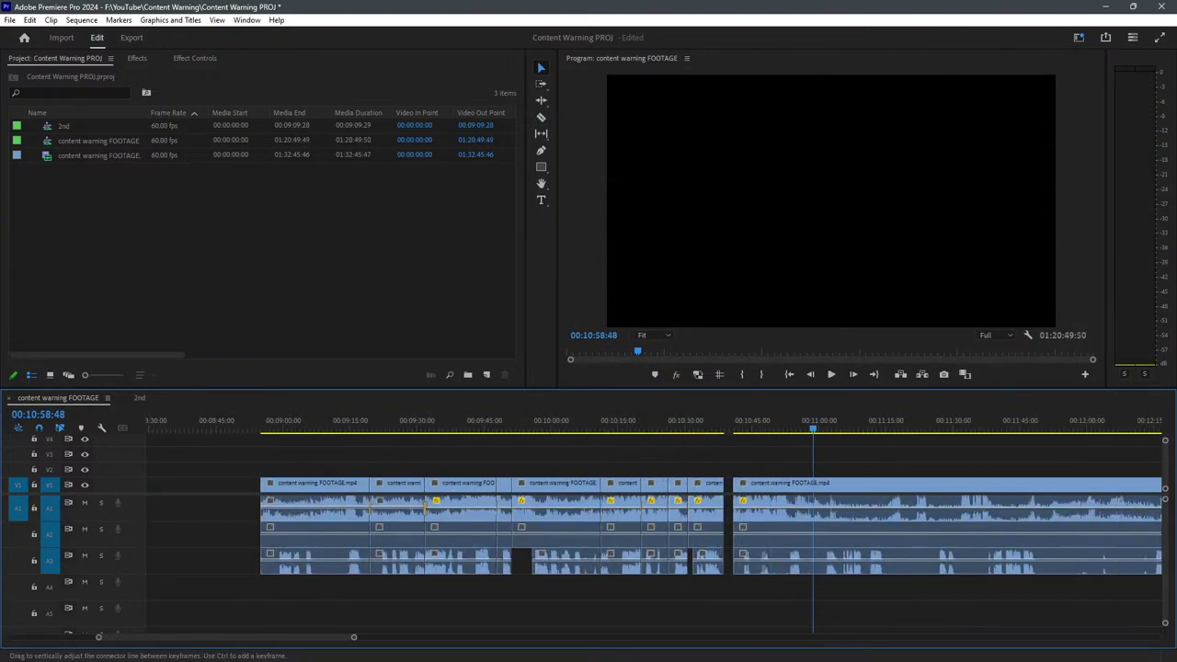
scroll(844, 506, down, 2)
click(617, 485)
key(Delete)
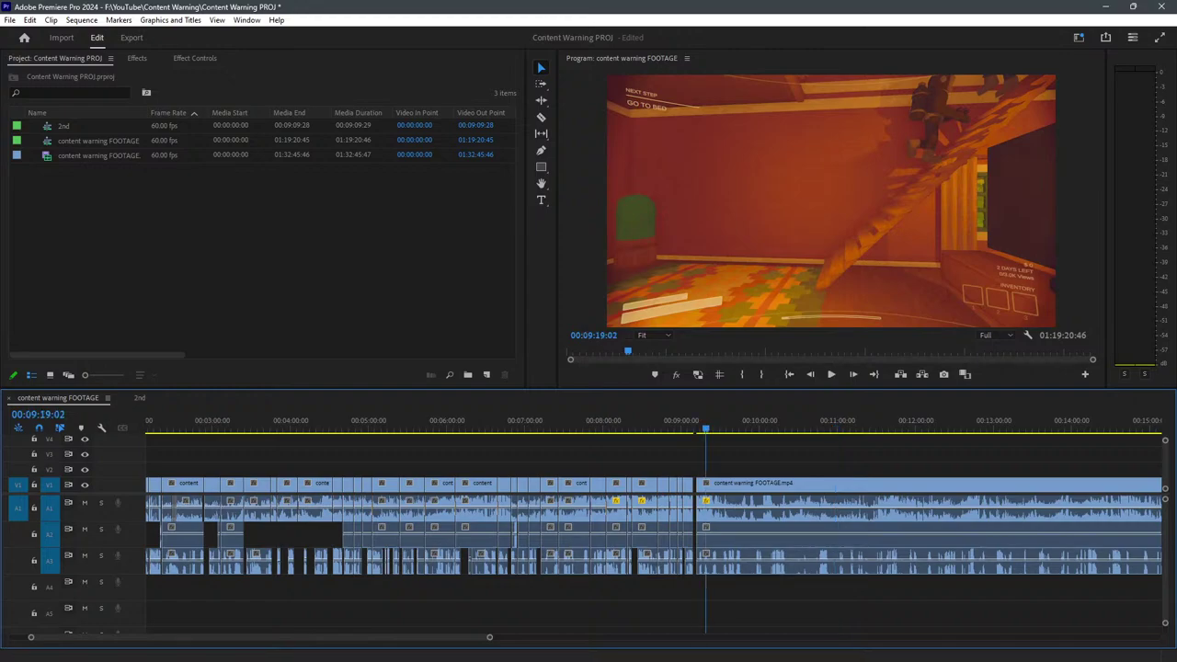
Cut all tracks of the long remaining clip at about 00:09:37:02 and delete the section before it, leaving a gap.
drag(706, 427, 726, 427)
key(minus)
key(space)
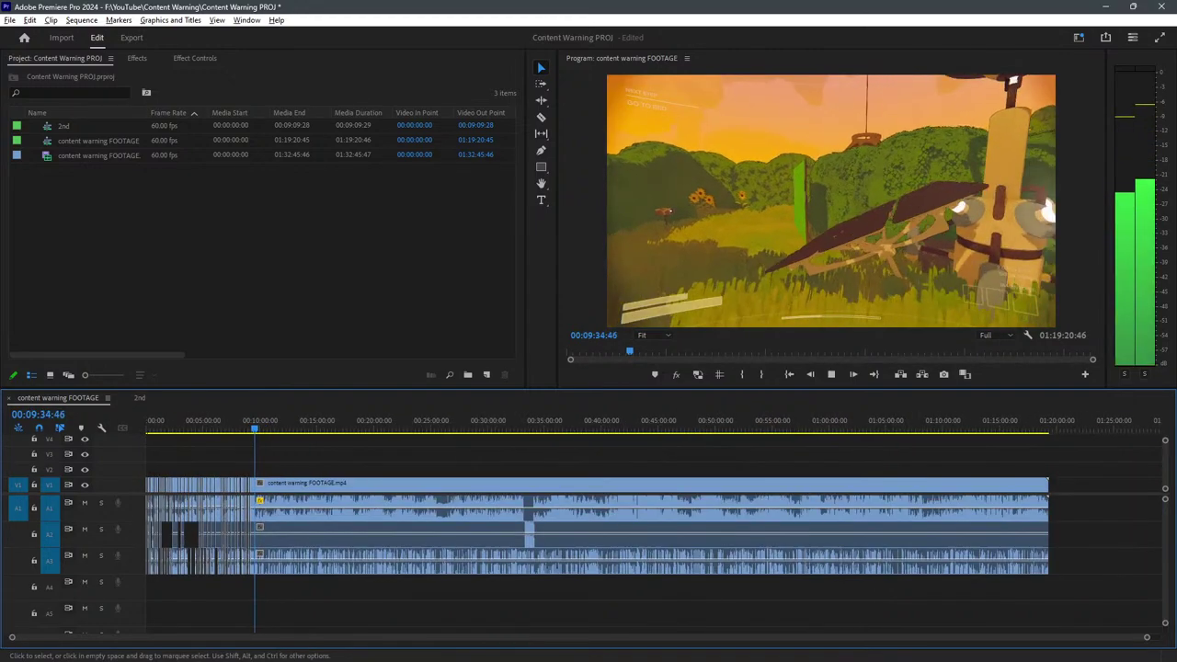
key(equal)
key(equal)
key(equal)
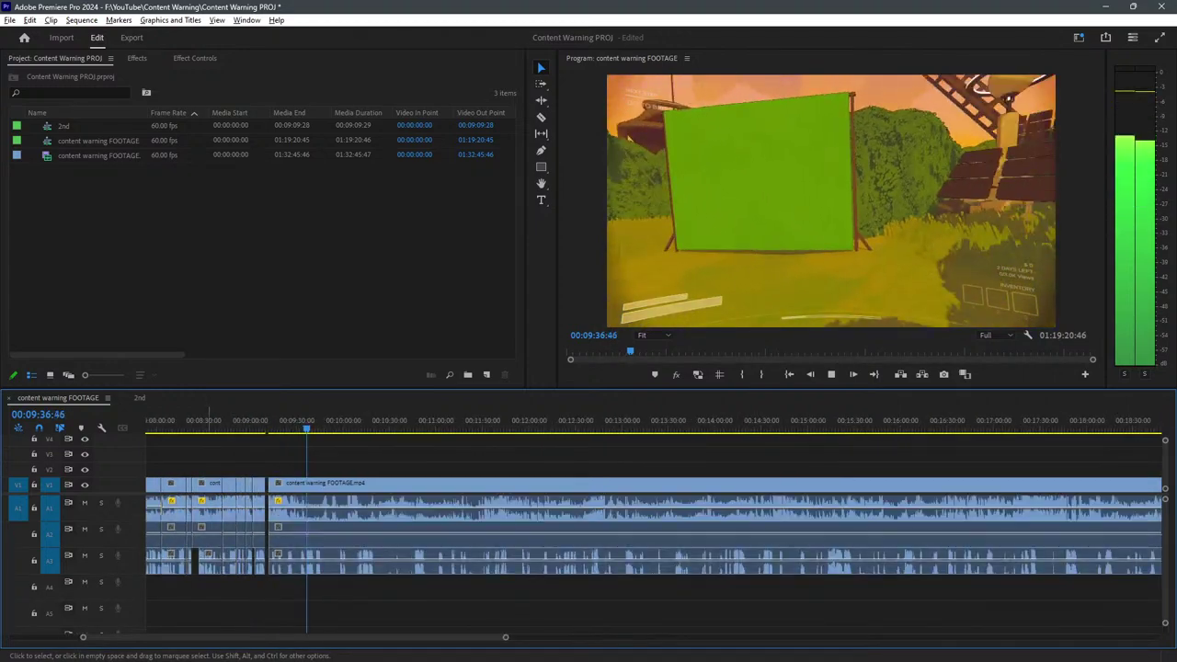
key(equal)
key(equal)
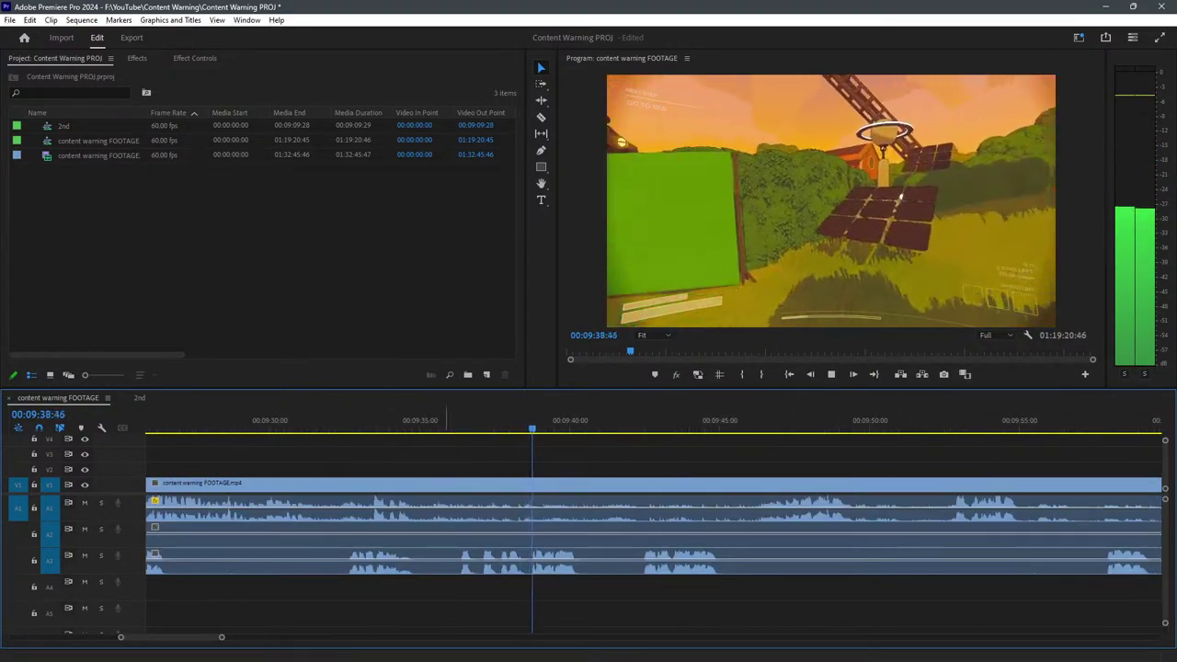
key(space)
key(c)
key(space)
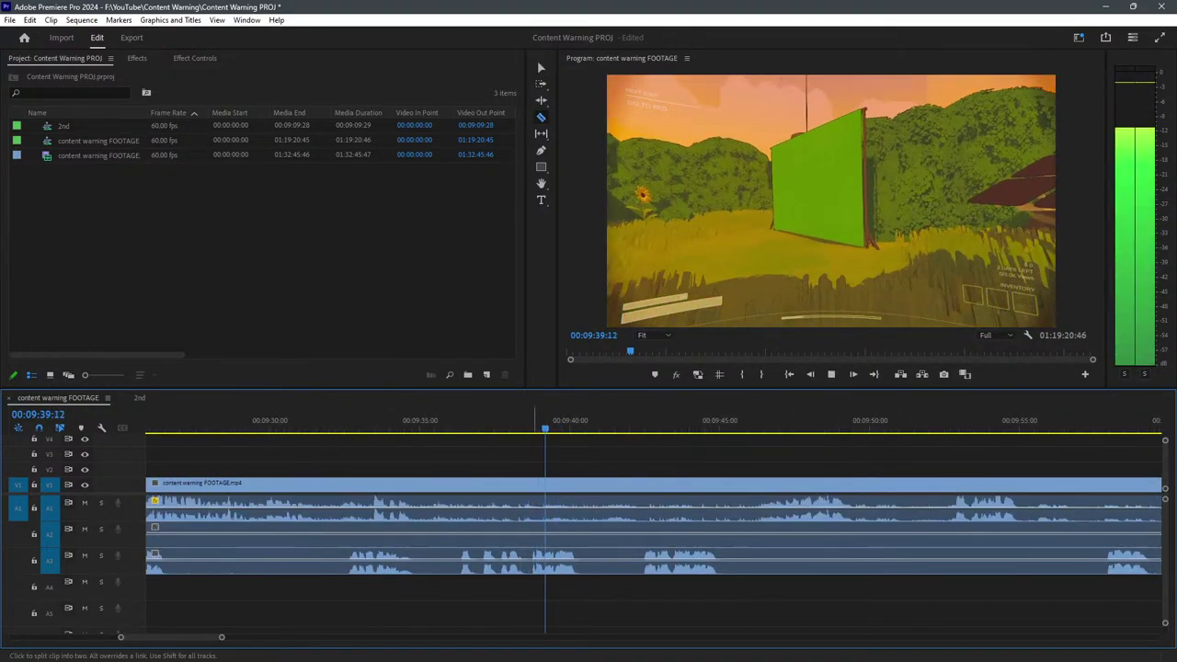
click(489, 420)
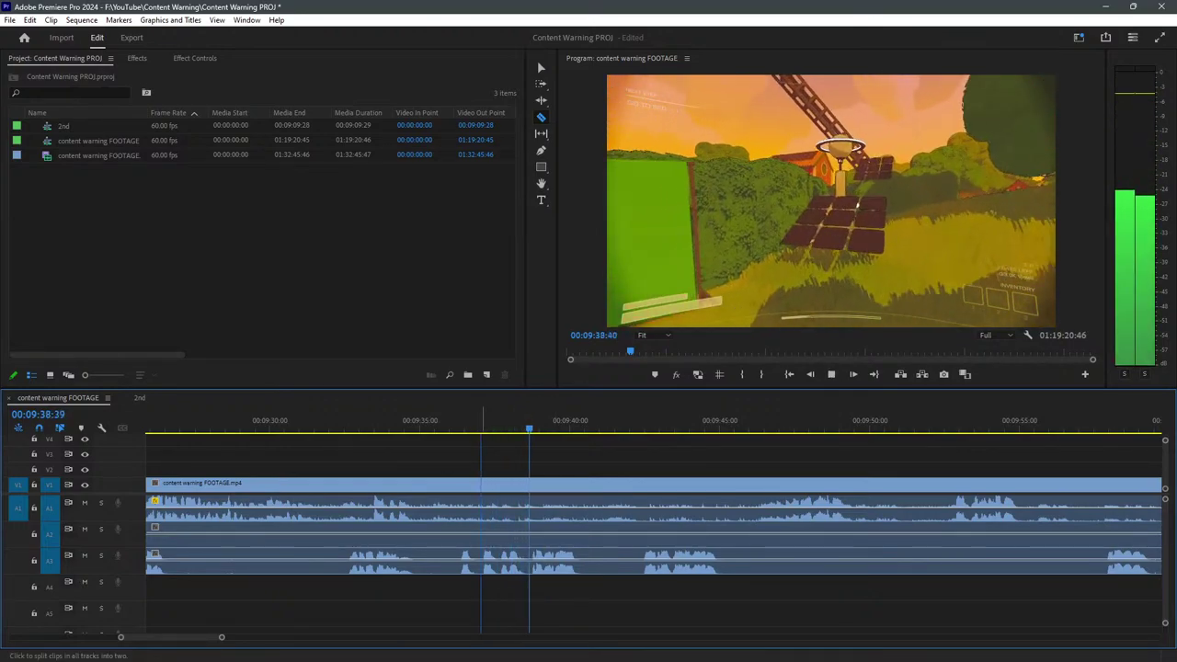
shift+click(481, 484)
key(v)
click(405, 485)
key(Delete)
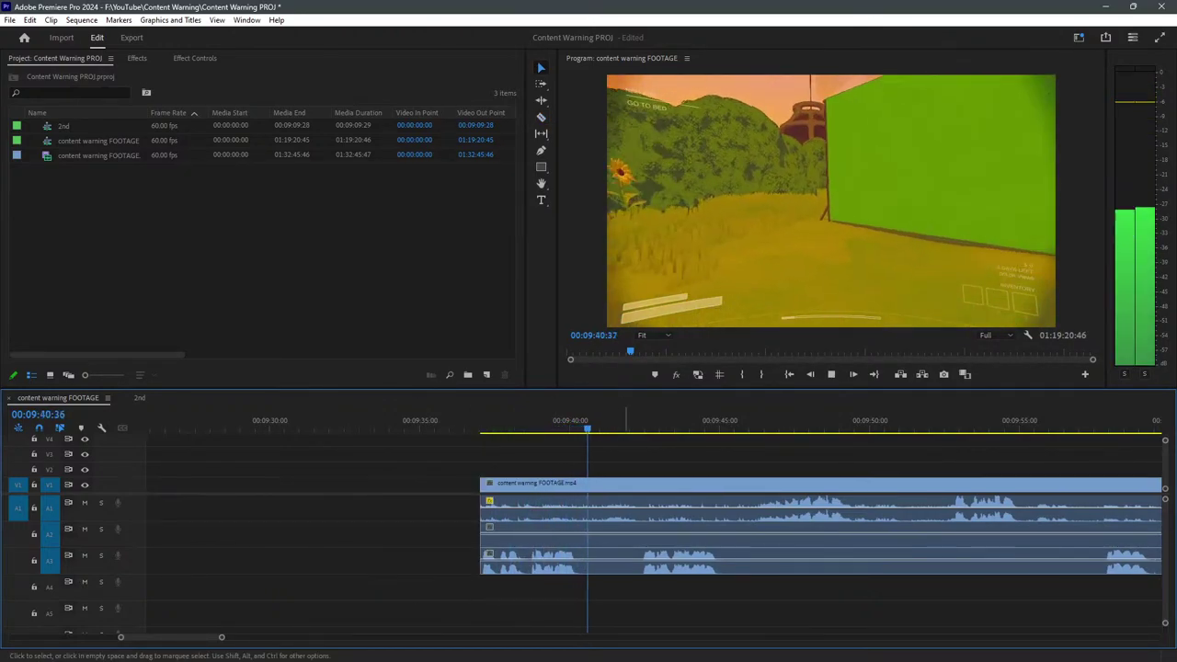
Cut all tracks at about 00:09:42:18 and play back the footage around and after the cut.
key(=)
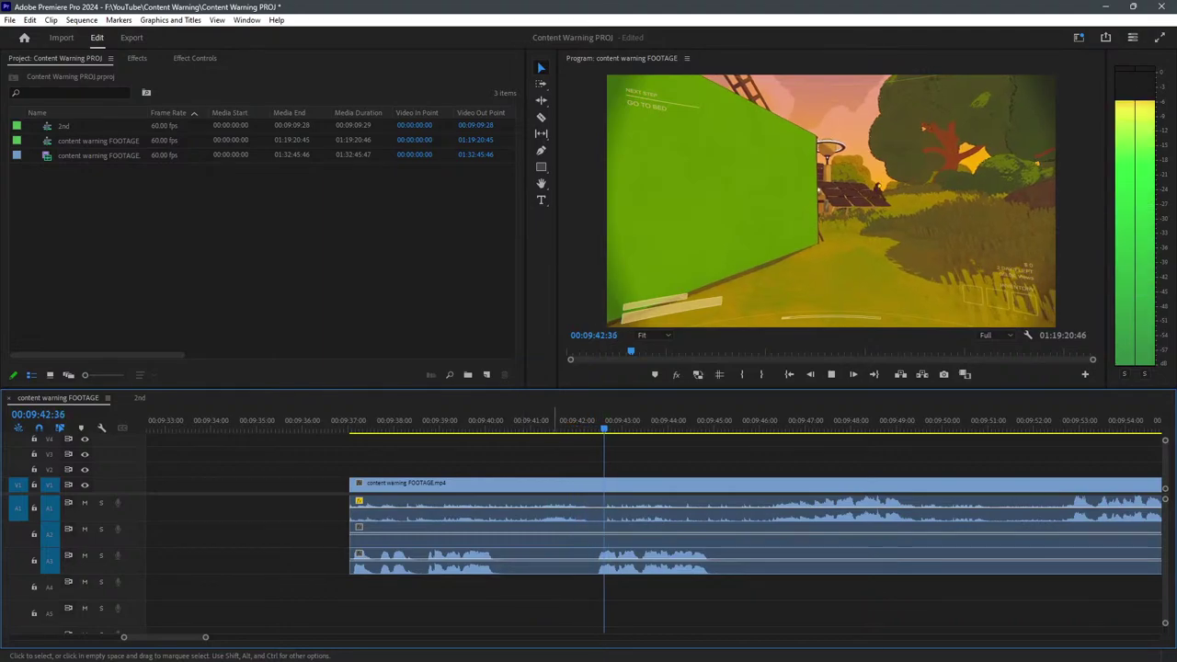
key(c)
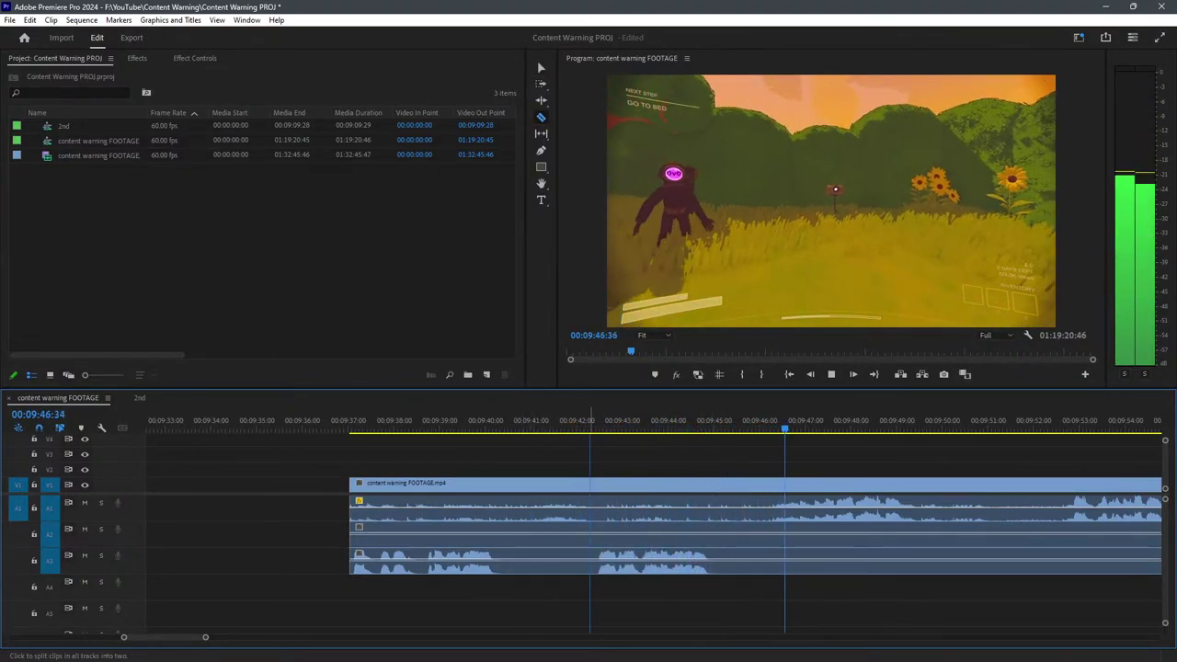
shift+click(591, 515)
key(v)
click(532, 420)
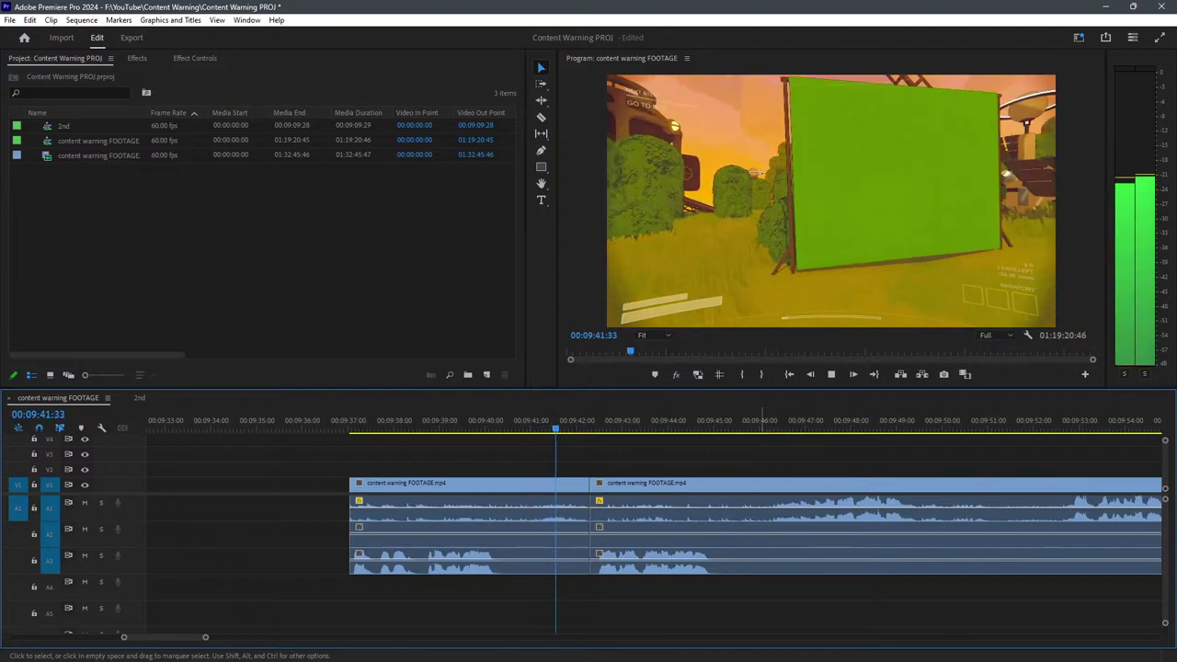
click(757, 420)
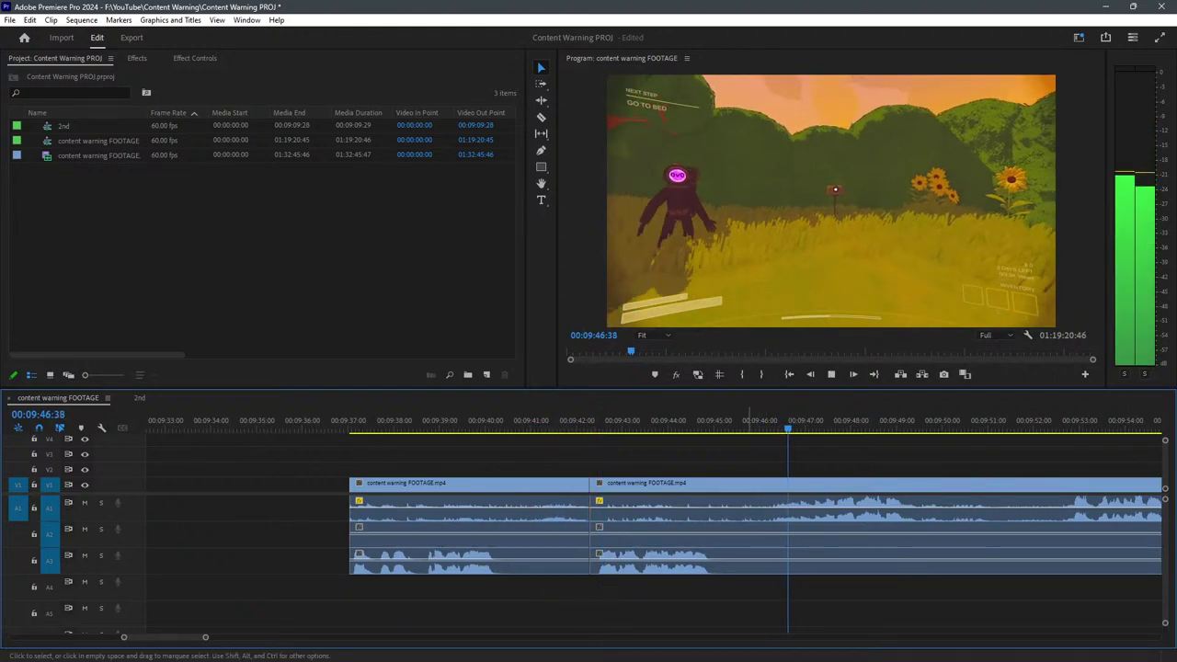
key(space)
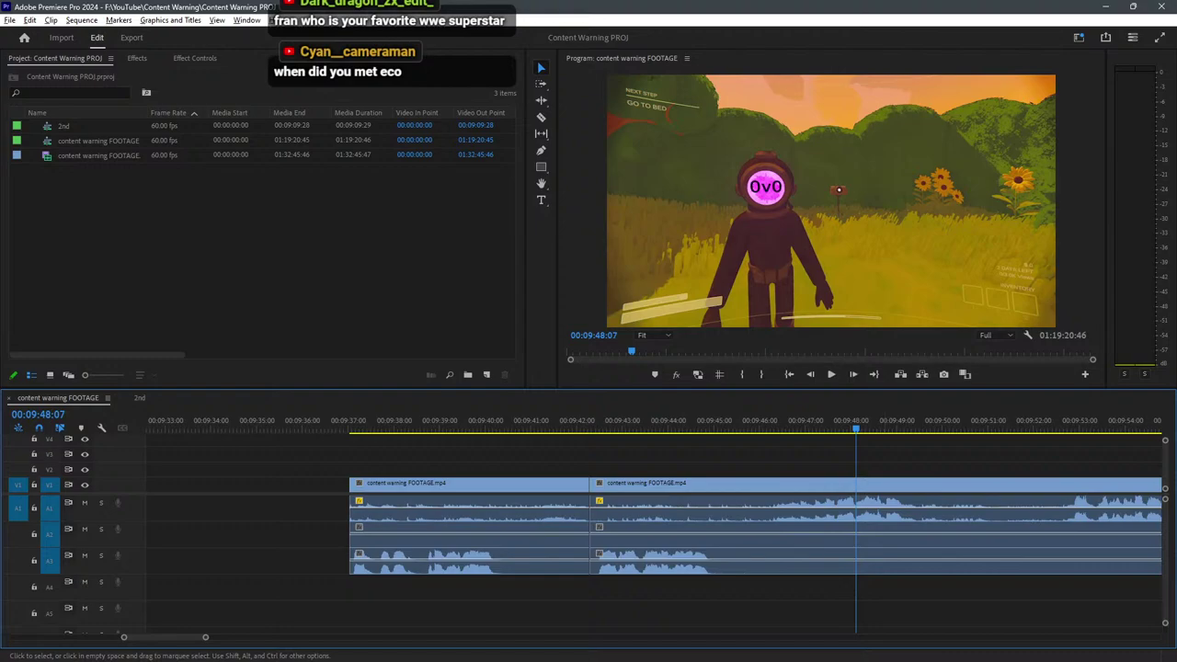
Save the project.
key(minus)
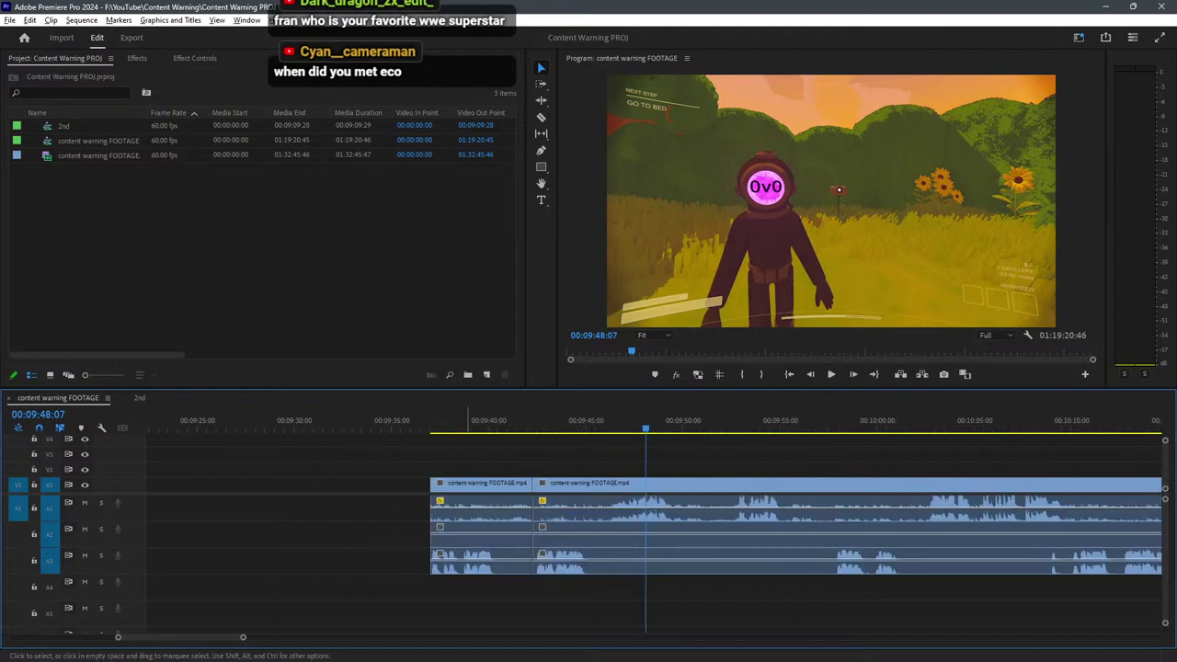
scroll(468, 529, down, 3)
scroll(468, 529, up, 3)
scroll(472, 529, down, 3)
key(ctrl+s)
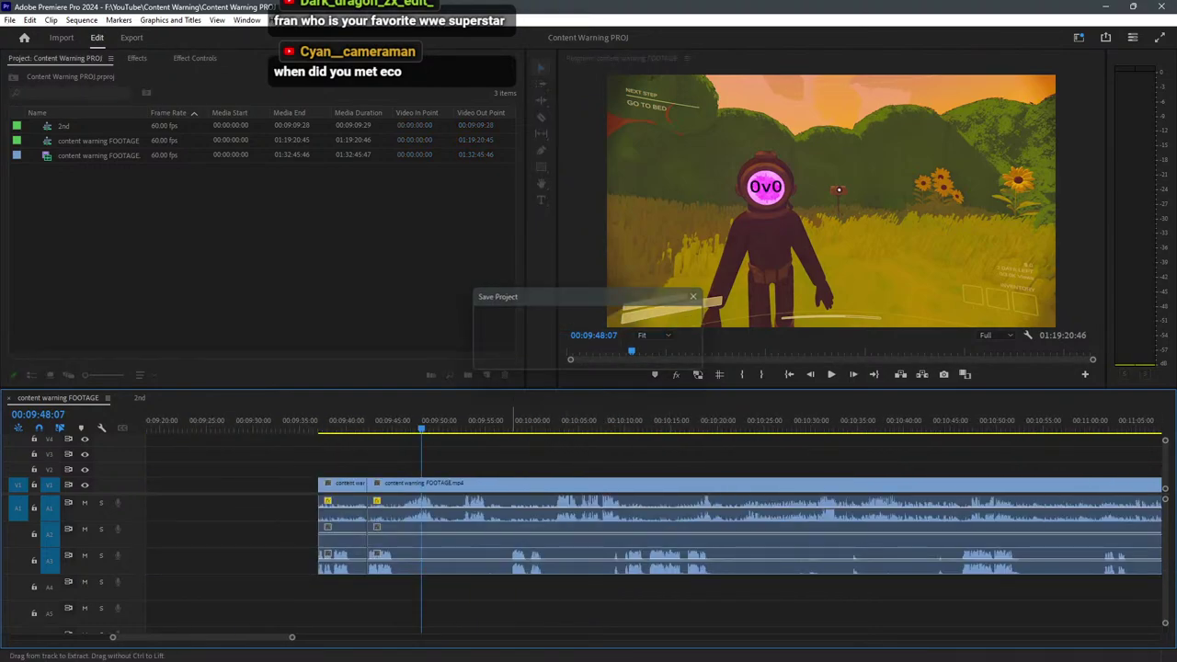
Play back the footage on both sides of the latest cut to judge which part after it should stay.
key(space)
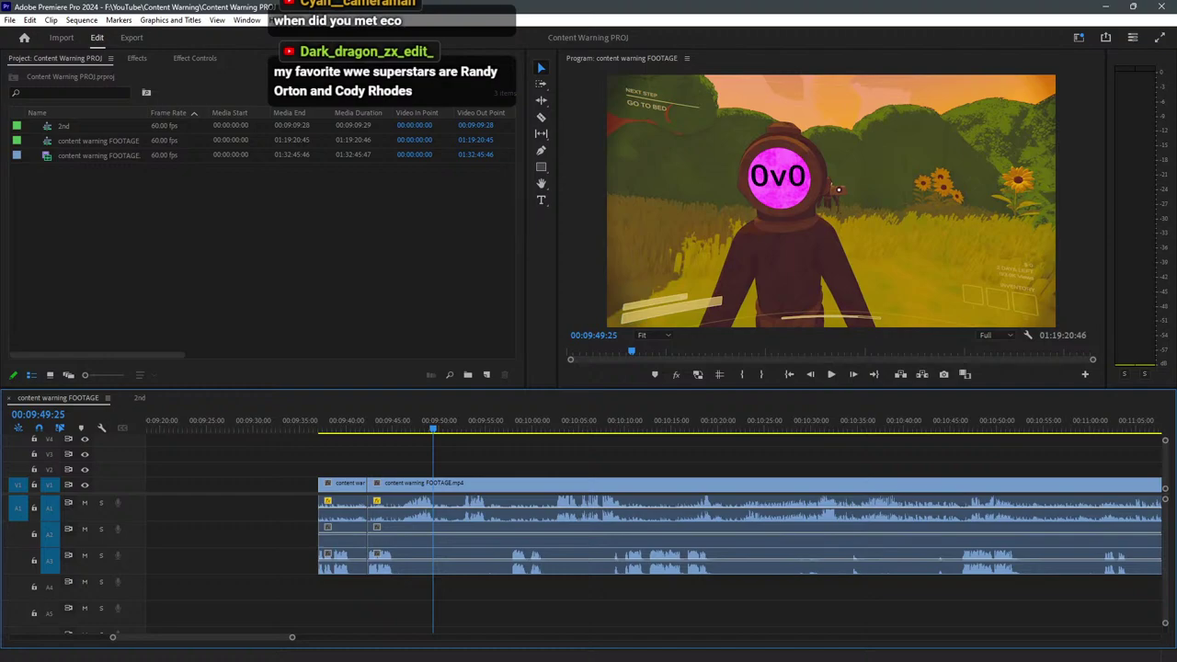
key(space)
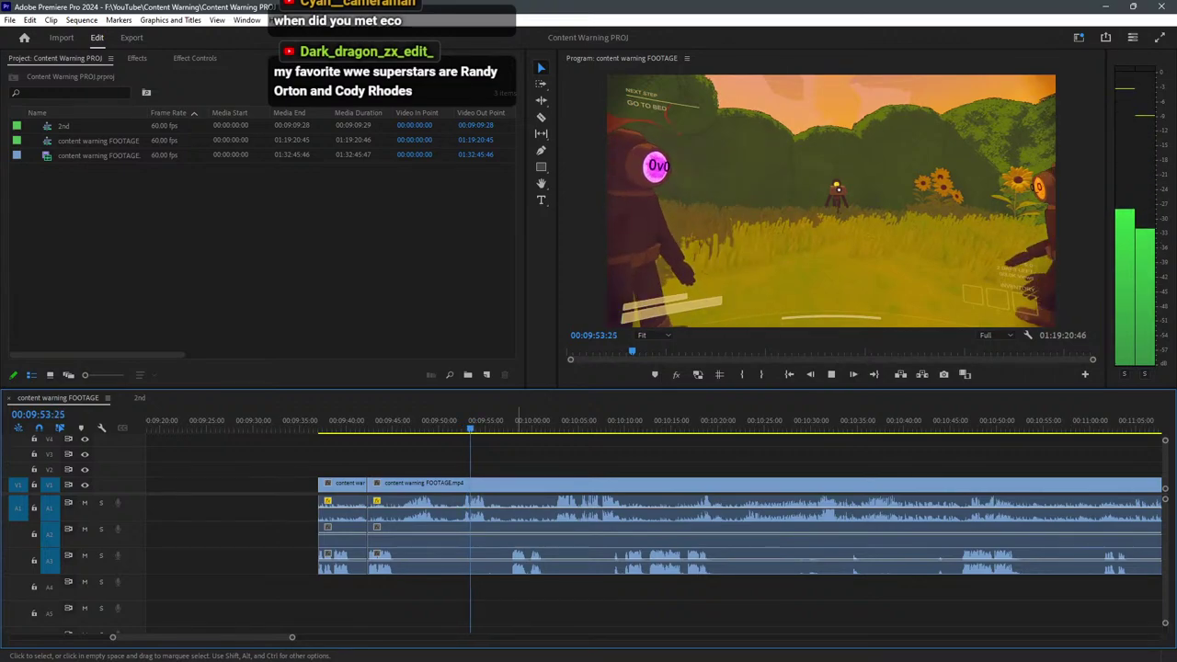
click(366, 421)
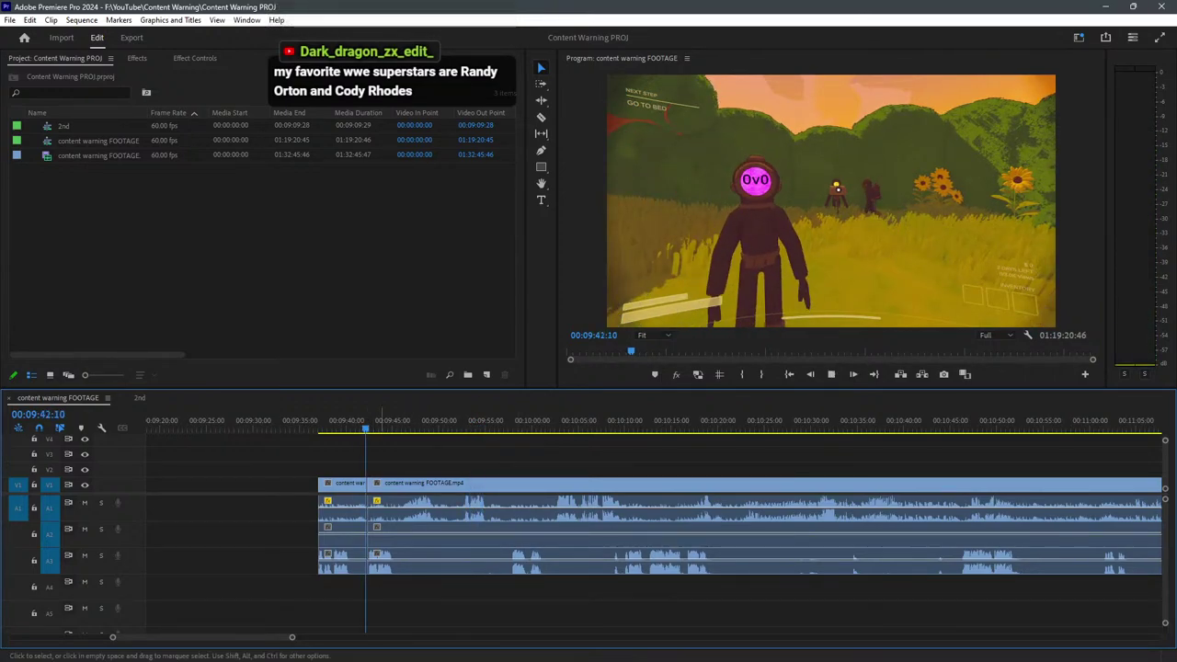
key(space)
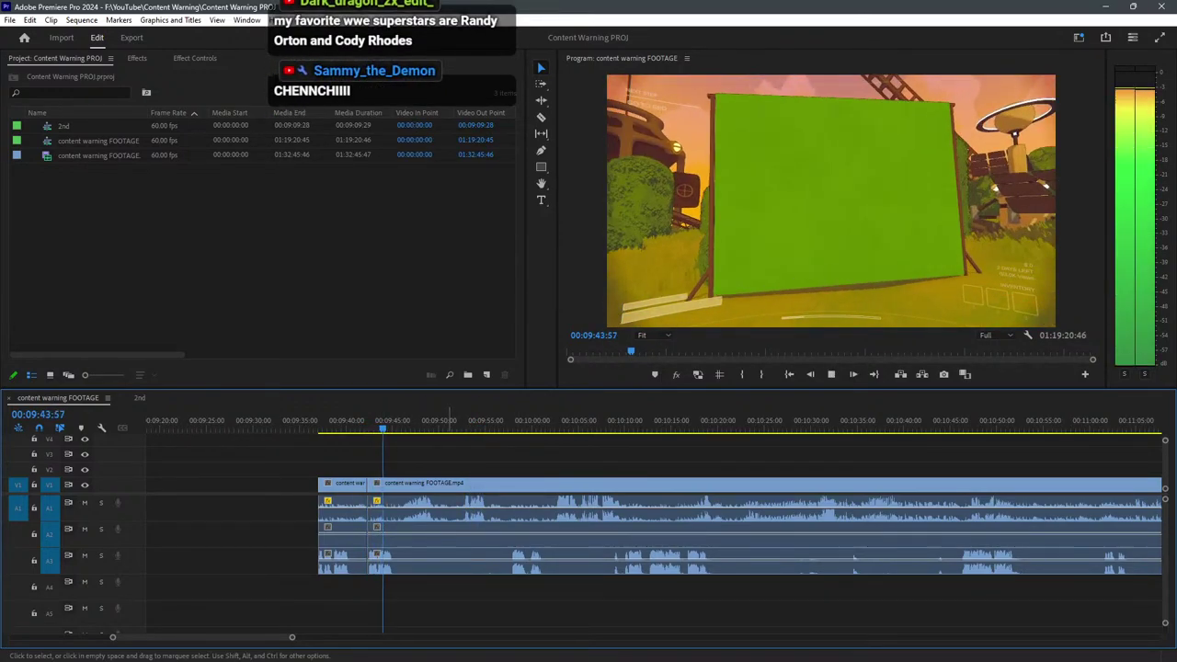
key(space)
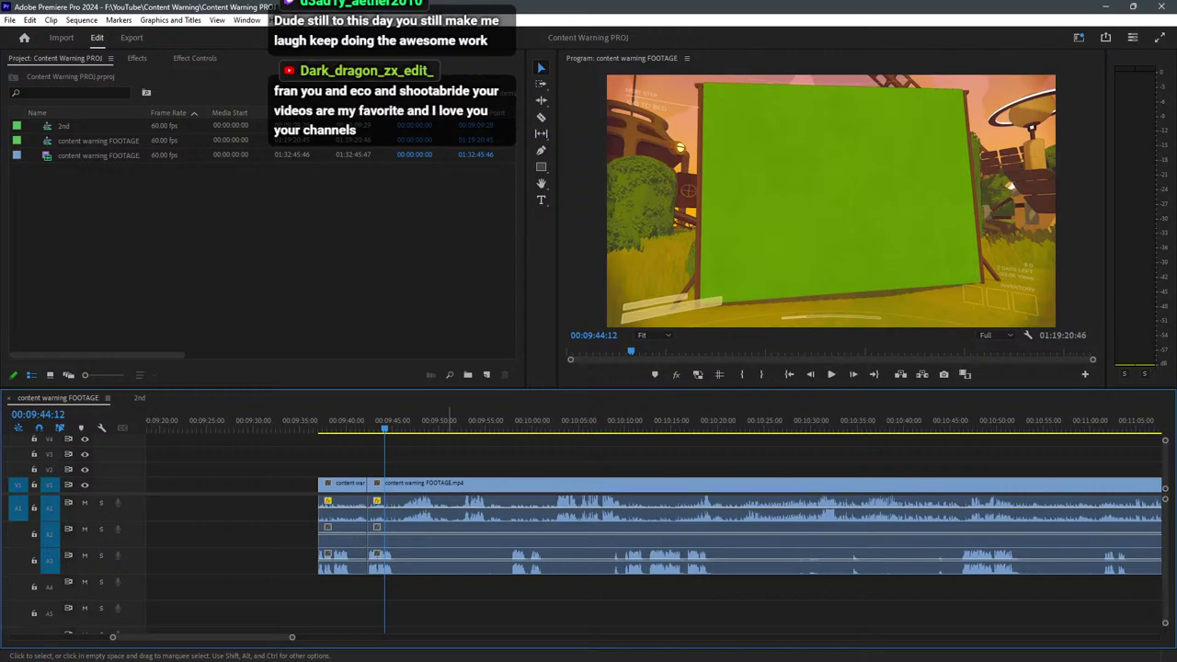
click(359, 420)
scroll(380, 515, down, 3)
key(minus)
key(minus)
key(minus)
key(minus)
key(minus)
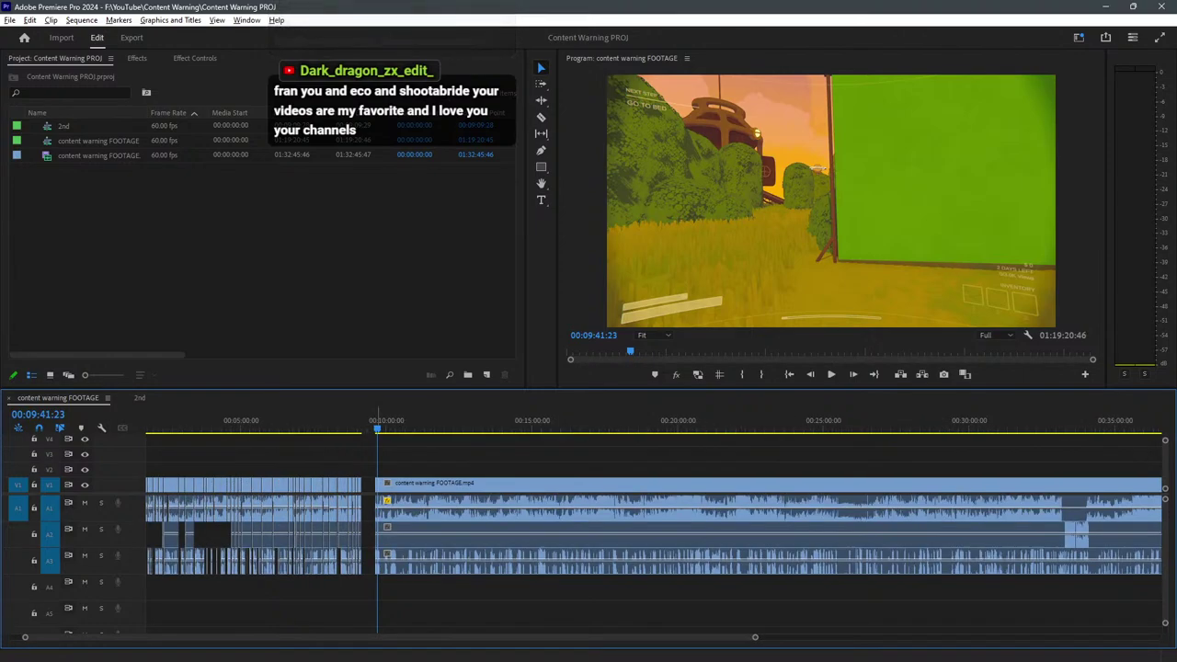
key(equal)
key(equal)
key(equal)
key(equal)
key(equal)
key(equal)
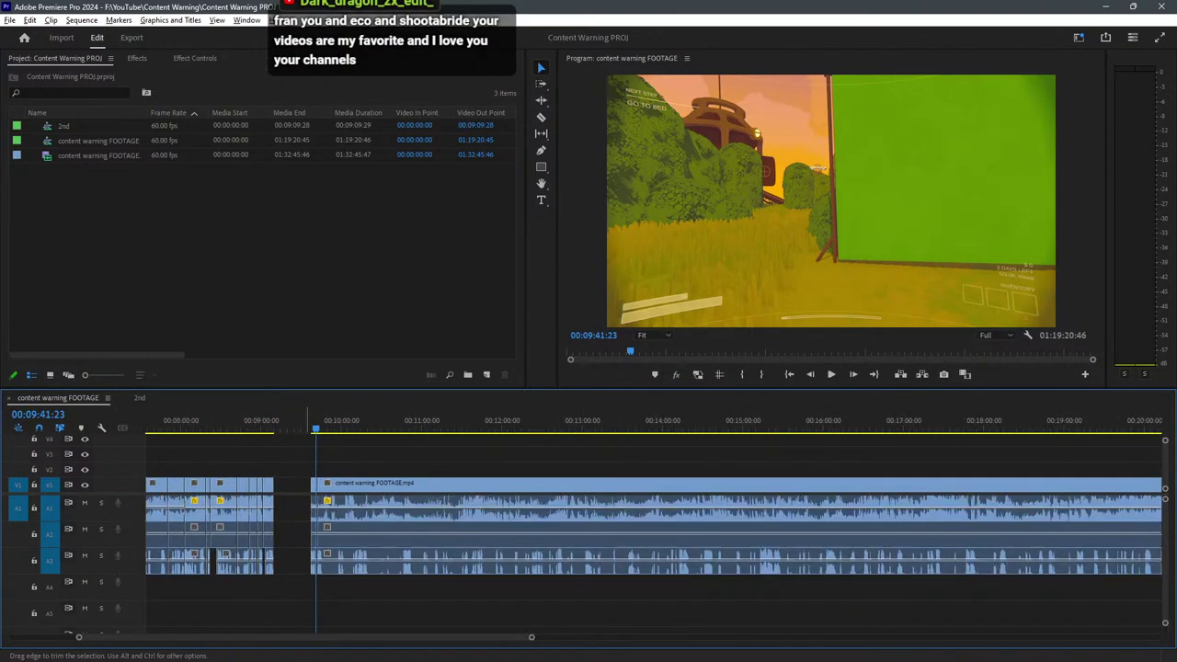
key(equal)
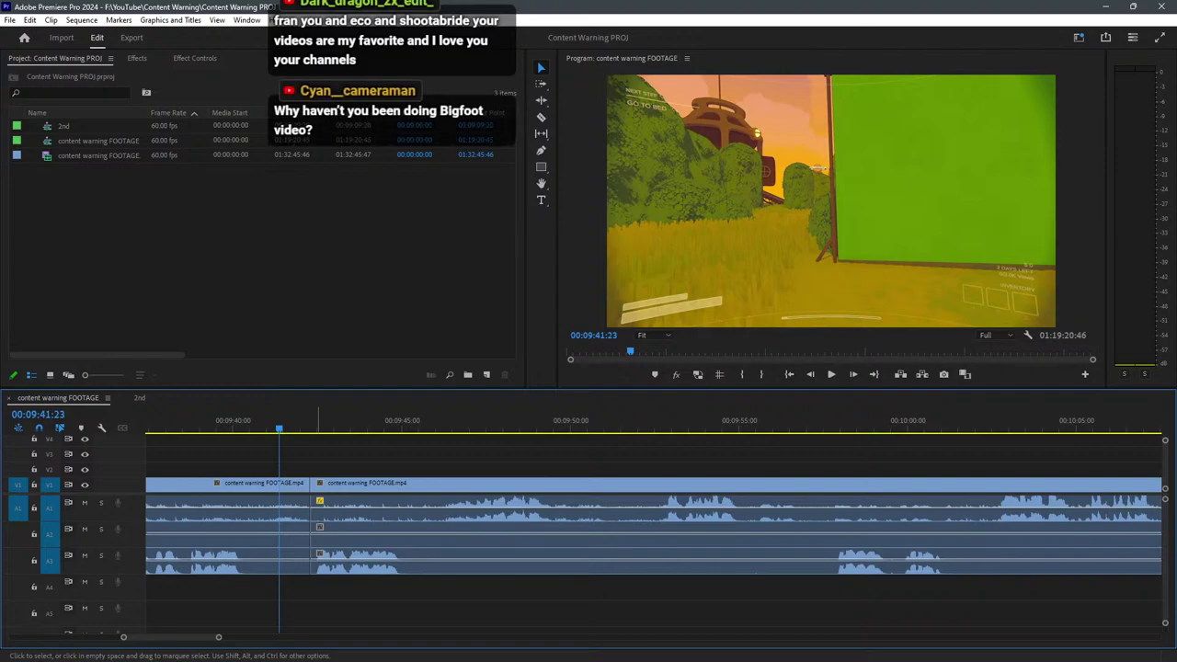
key(space)
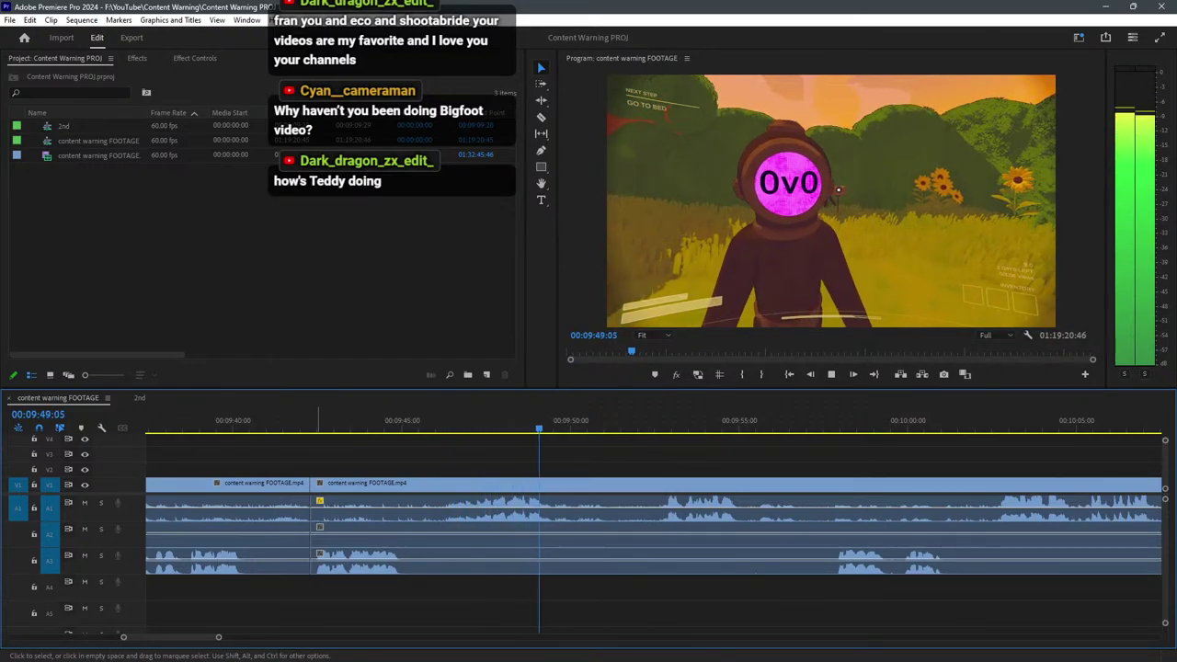
click(308, 419)
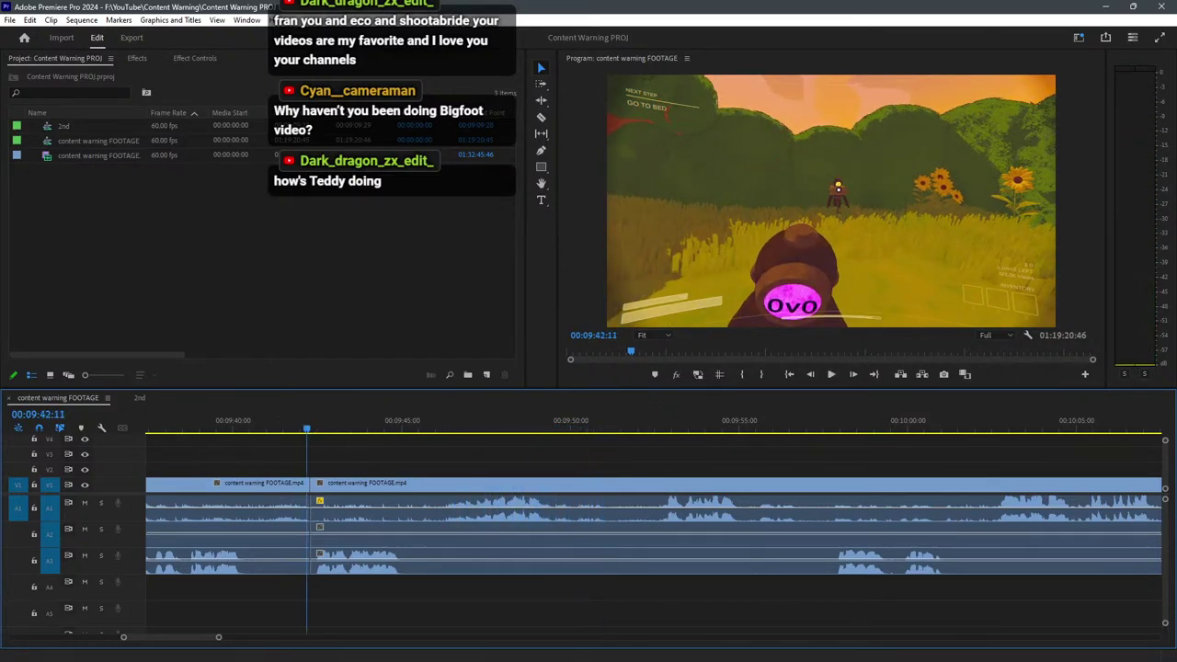
key(space)
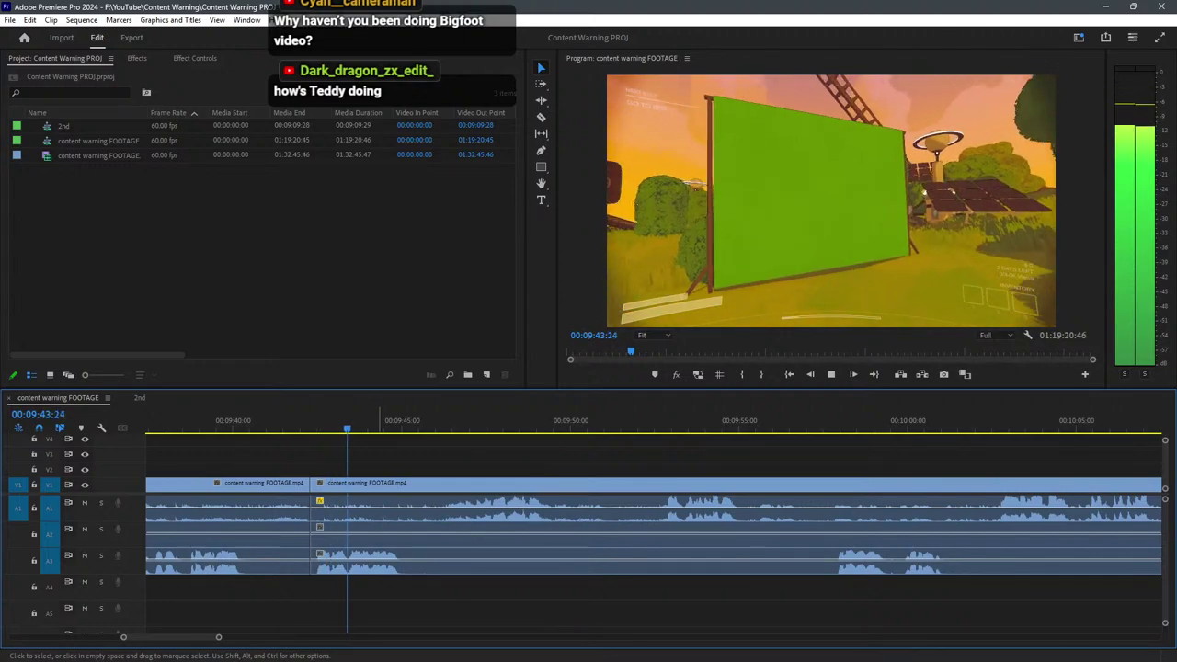
Cut all tracks at about 00:09:46:13 and delete the section between the previous cut and this one, leaving a gap.
click(444, 430)
key(c)
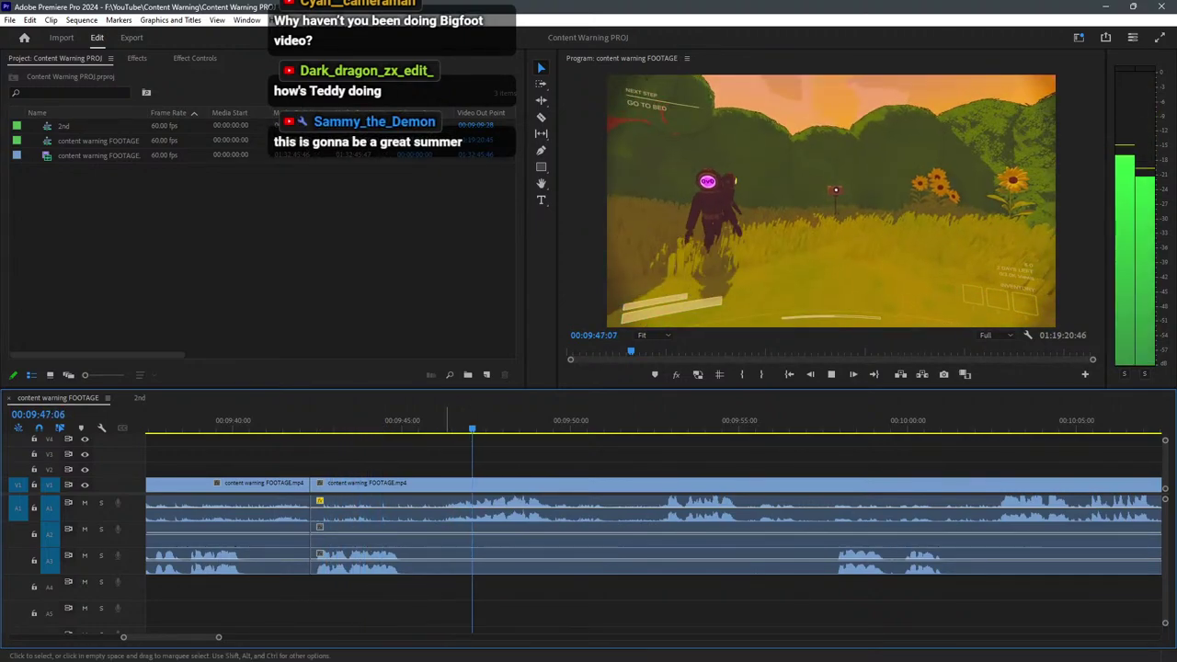
shift+click(443, 502)
key(v)
drag(420, 465, 393, 594)
key(Delete)
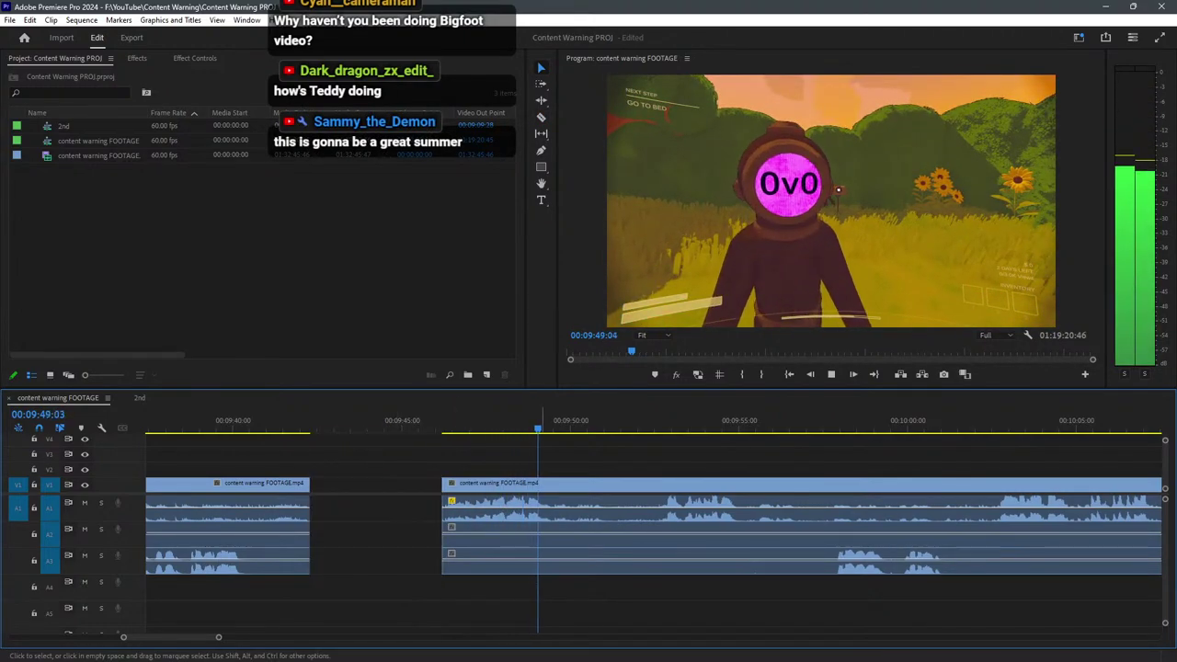
Cut all tracks at about 00:09:49:25 and move the short section before it back against the preceding clip to close the gap.
key(c)
shift+click(551, 506)
click(655, 428)
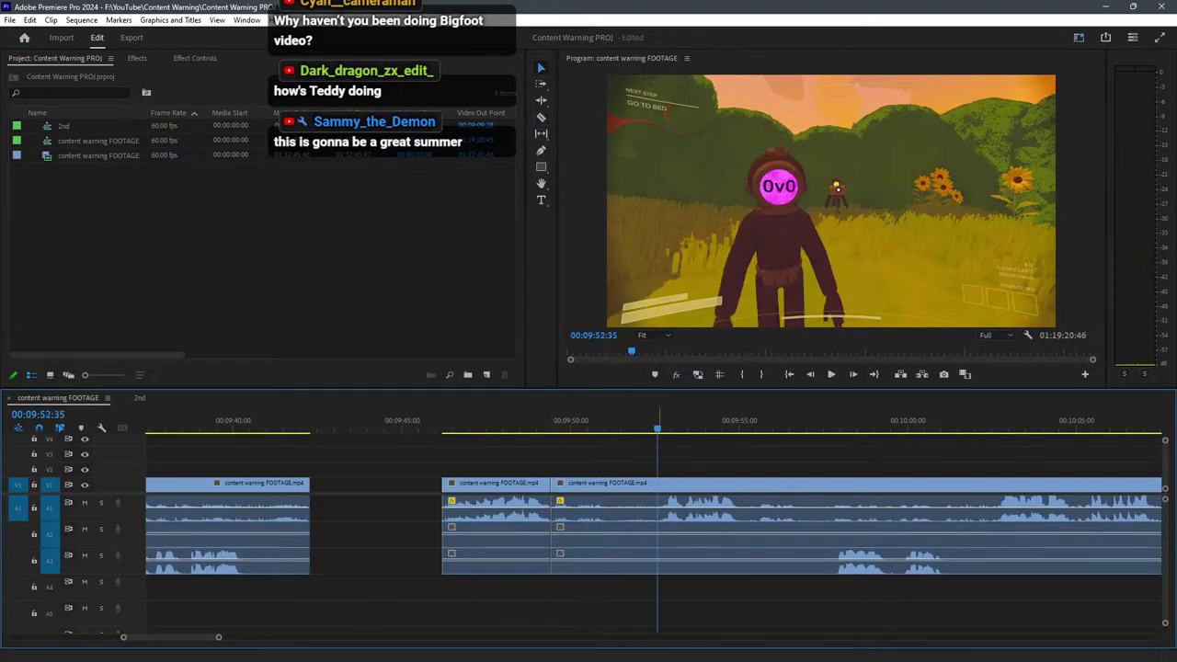
key(v)
drag(499, 626, 331, 501)
scroll(376, 502, down, 3)
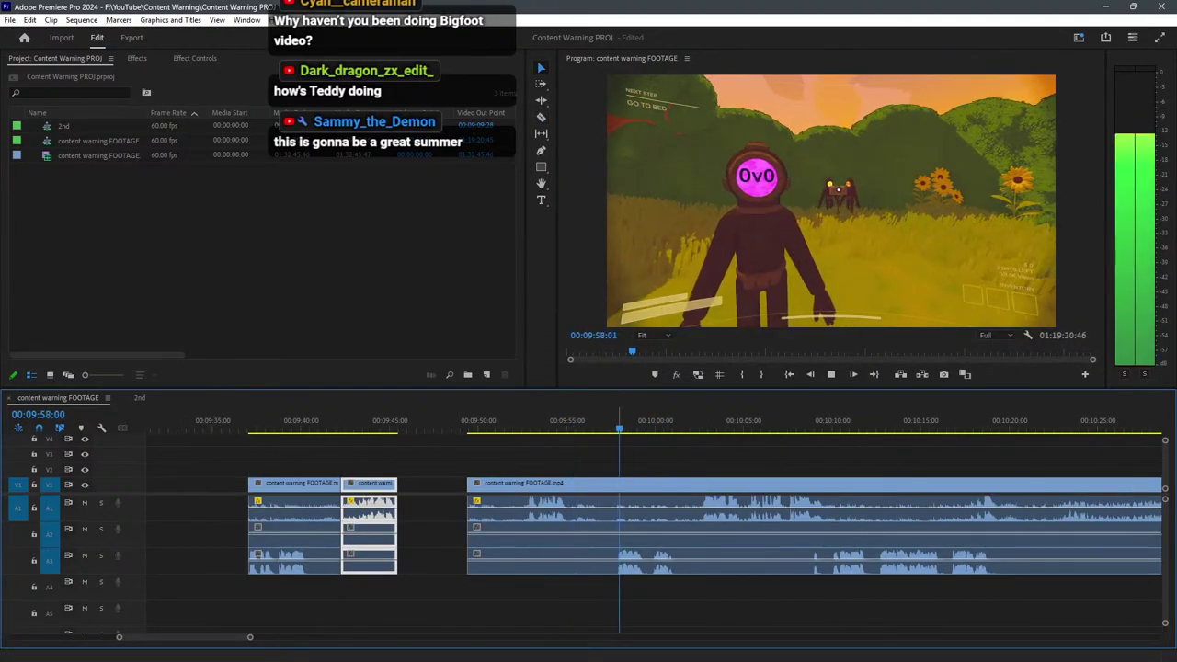
Cut all tracks at about 00:09:57:50 and 00:10:01:00, and delete the section before the first cut, leaving a gap.
key(equal)
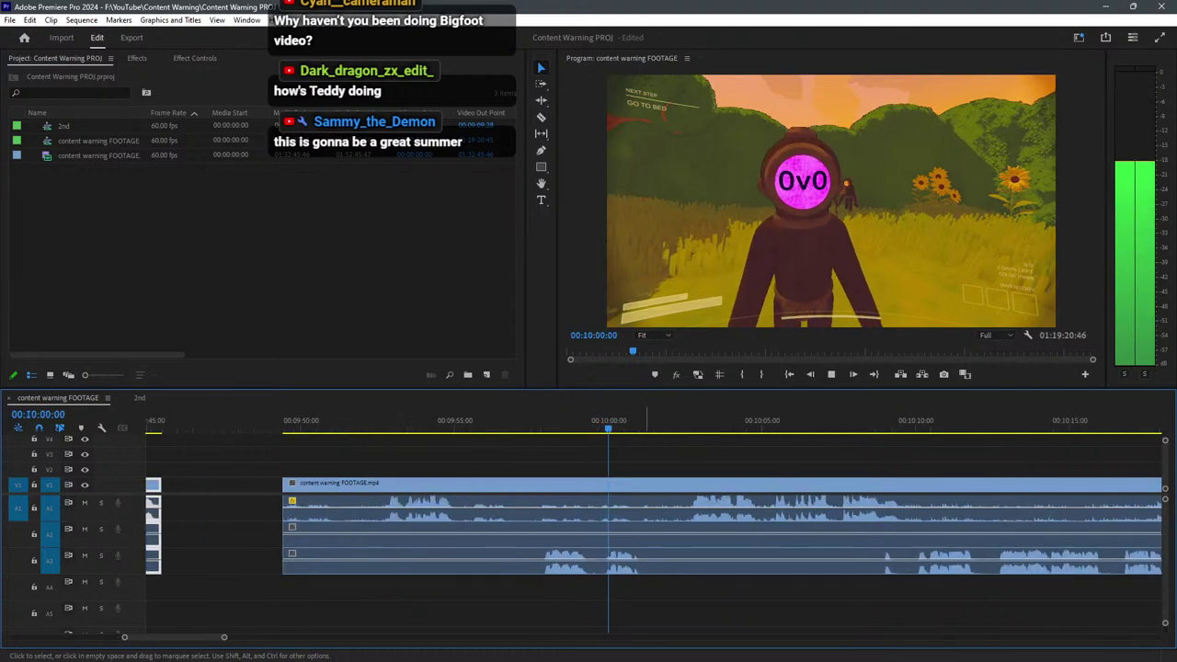
key(c)
shift+click(543, 561)
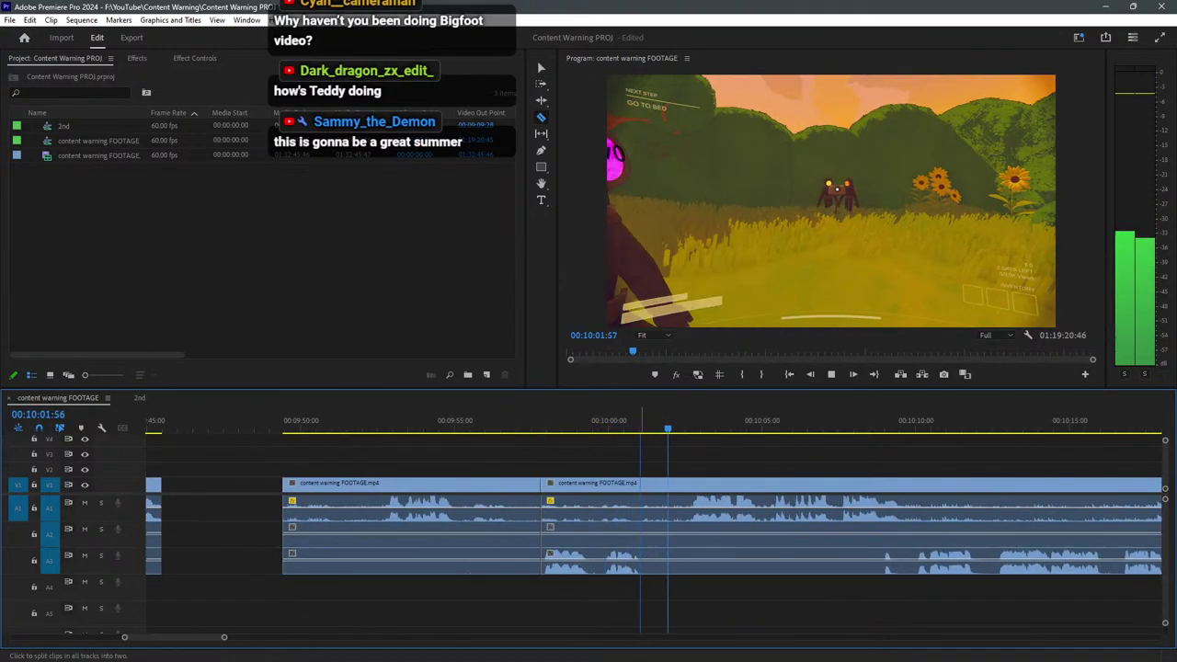
shift+click(640, 561)
key(v)
drag(497, 608, 441, 472)
key(Delete)
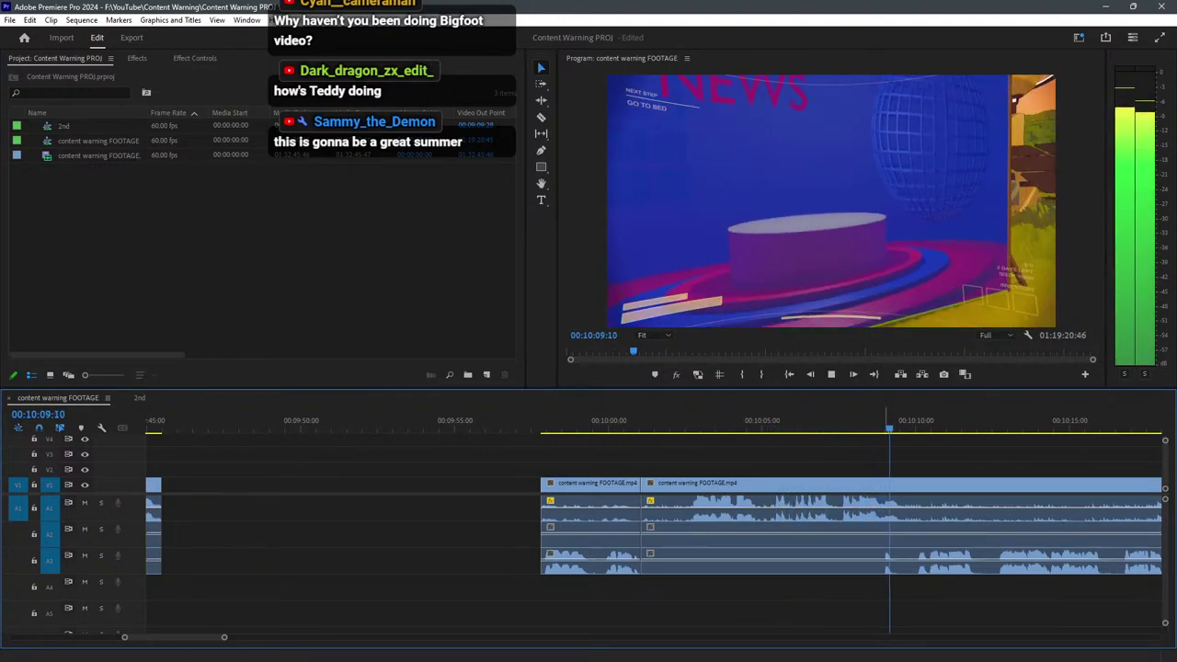
Cut all tracks at about 00:10:07:35 and delete the two sections directly before this cut, leaving a gap.
key(space)
click(835, 419)
key(space)
key(c)
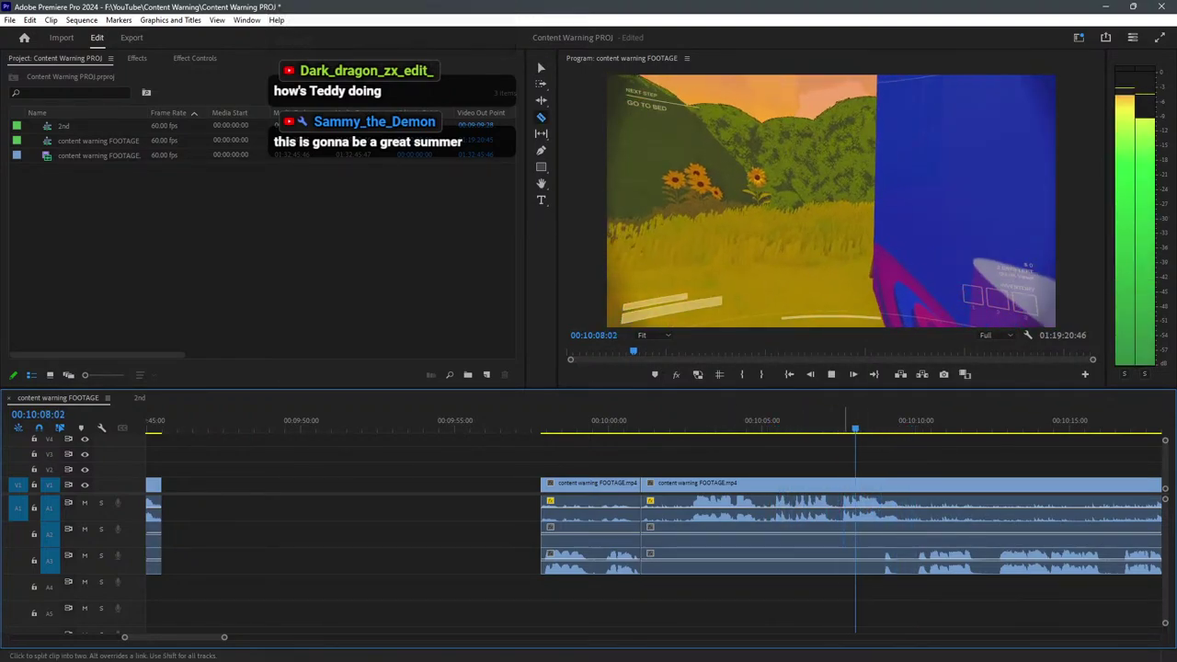
shift+click(841, 482)
key(v)
drag(765, 593, 602, 486)
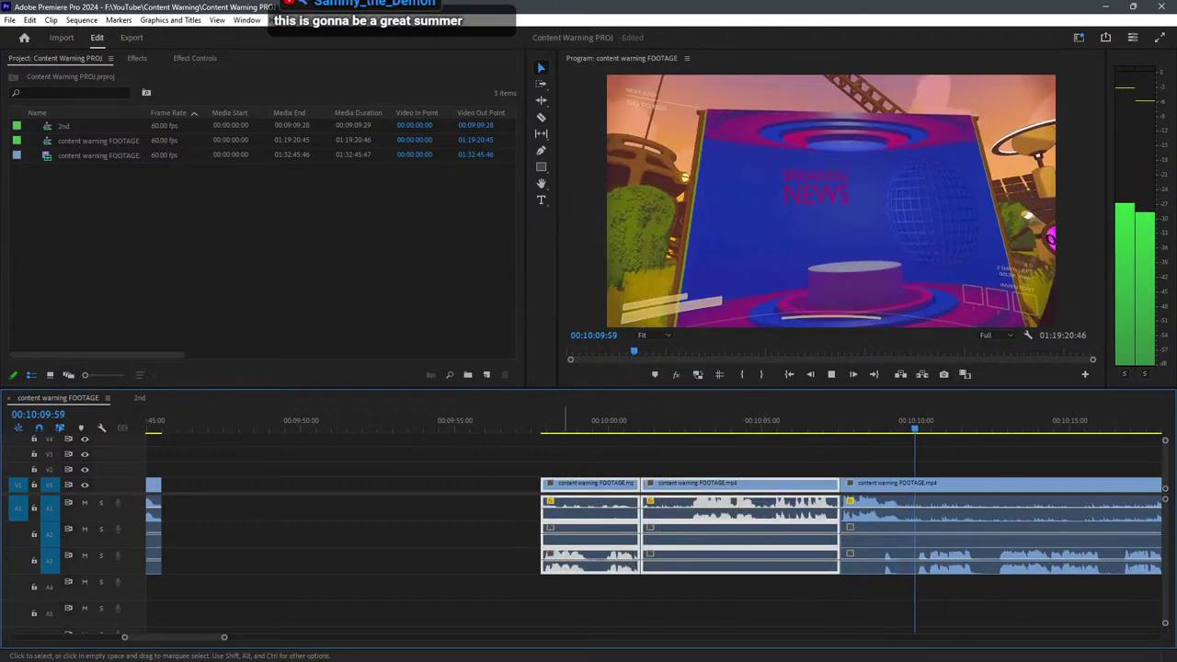
key(Delete)
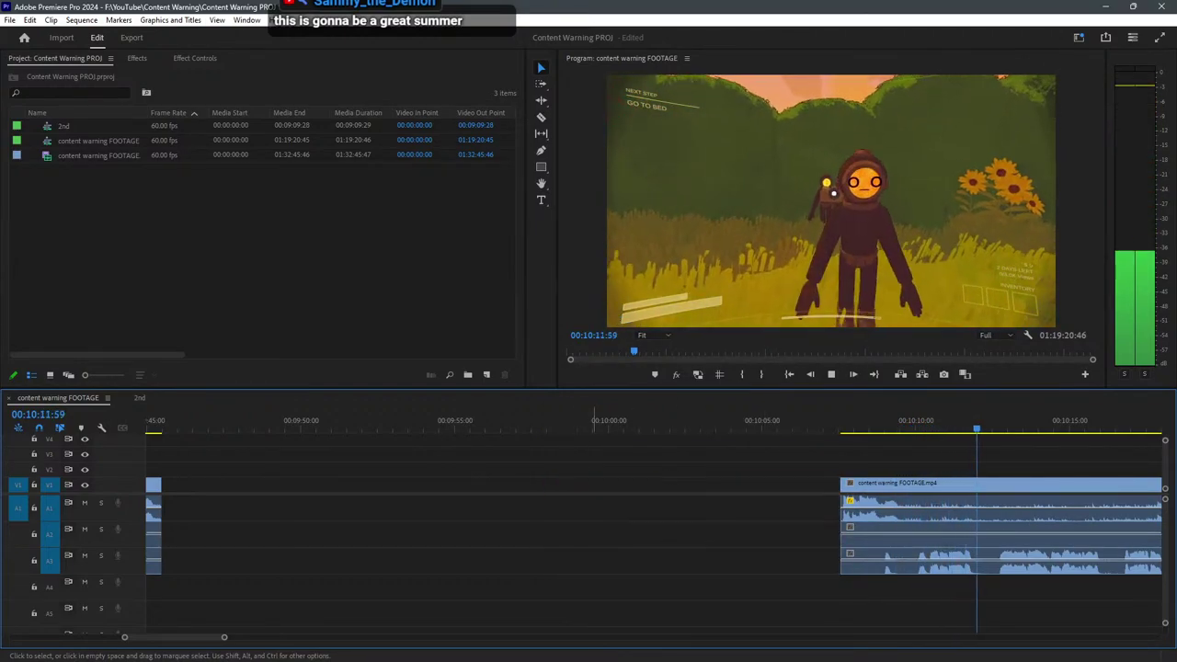
Cut all tracks at about 00:10:11:57 and 00:10:12:45, and delete the short section between the two cuts.
key(minus)
key(equal)
key(c)
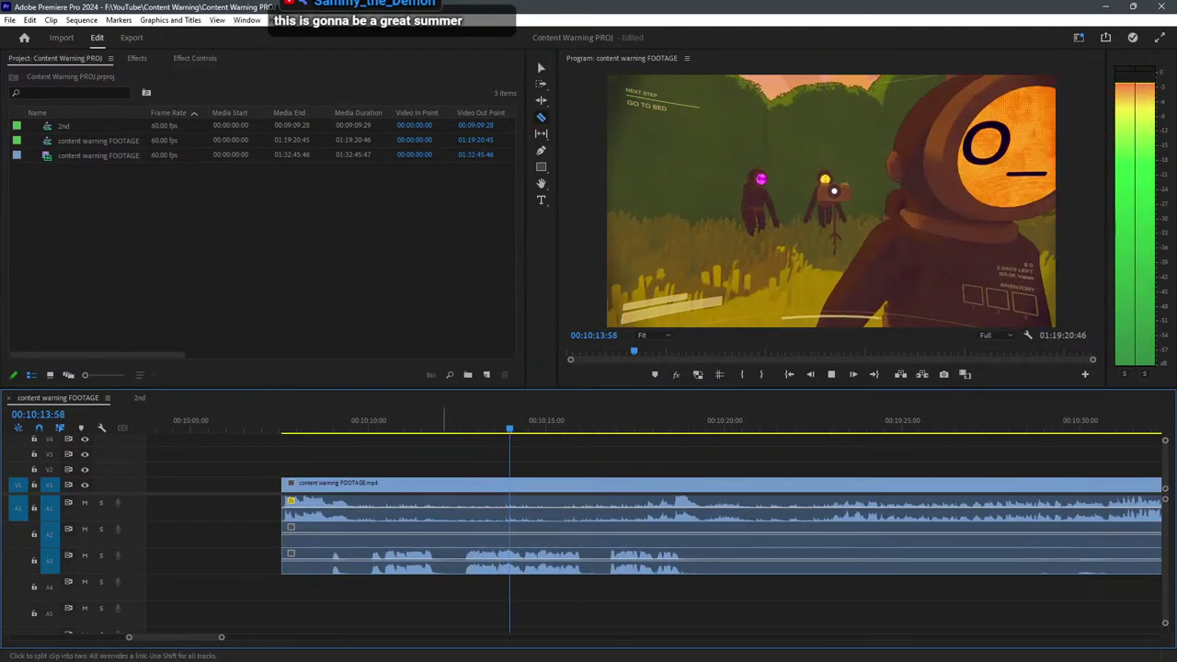
shift+click(438, 501)
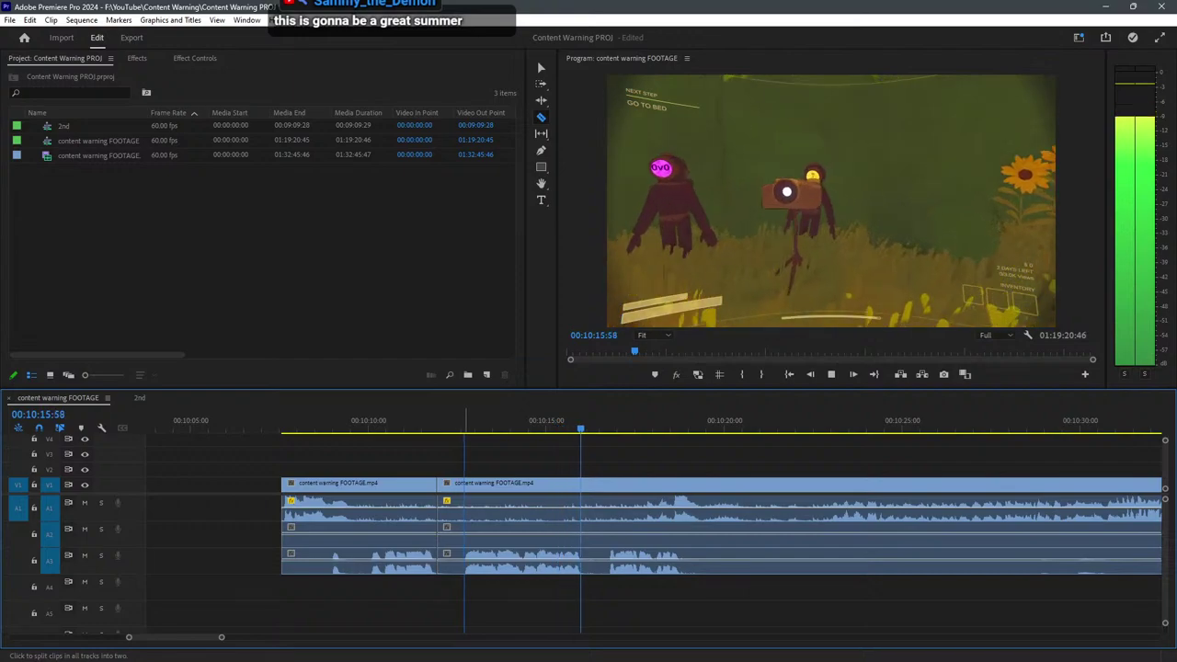
shift+click(467, 501)
key(v)
click(453, 501)
key(Delete)
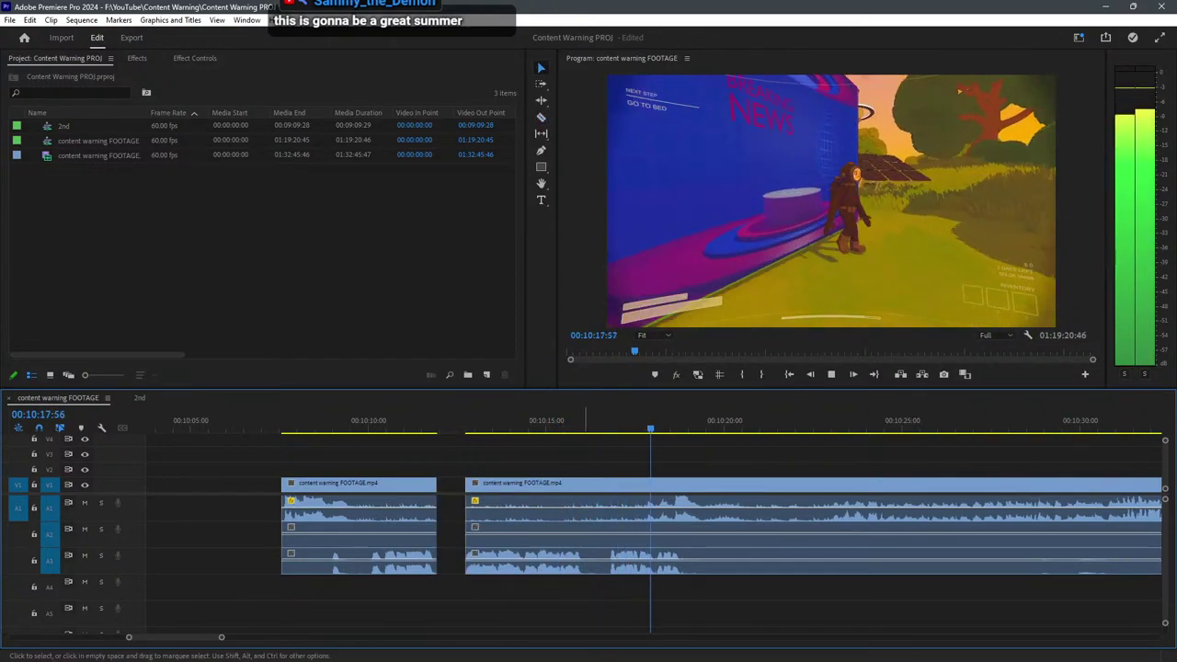
Cut all tracks at about 00:10:16:00 and move the section before it back against the preceding clip to close the short gap.
key(c)
shift+click(583, 501)
key(v)
drag(536, 588, 501, 548)
drag(505, 483, 475, 483)
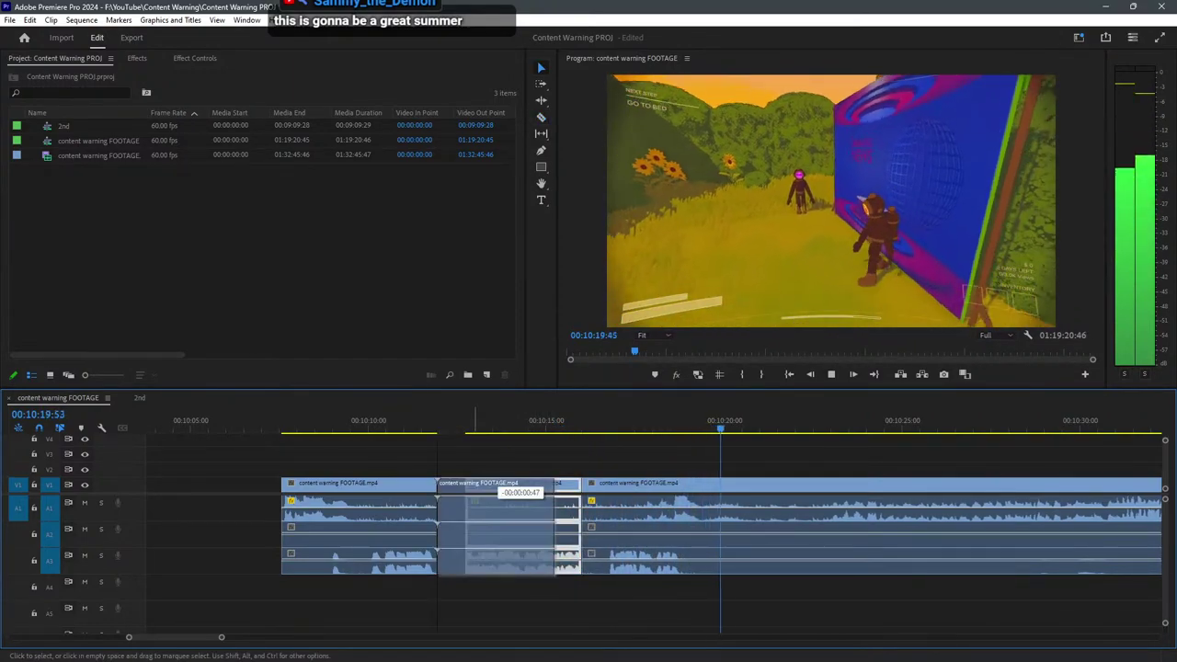
click(413, 421)
key(ctrl+shift+a)
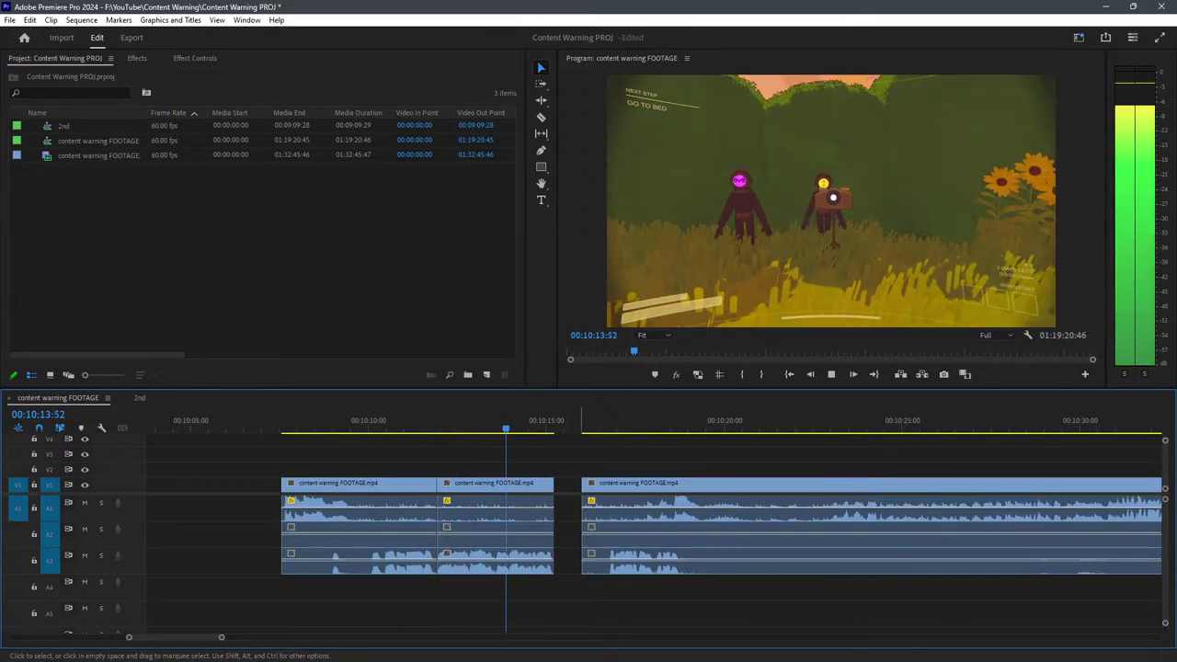
Play back parts of the long clip after 00:10:16:00, up to the voice section near 00:10:47:00, to judge what should stay.
key(space)
click(1070, 420)
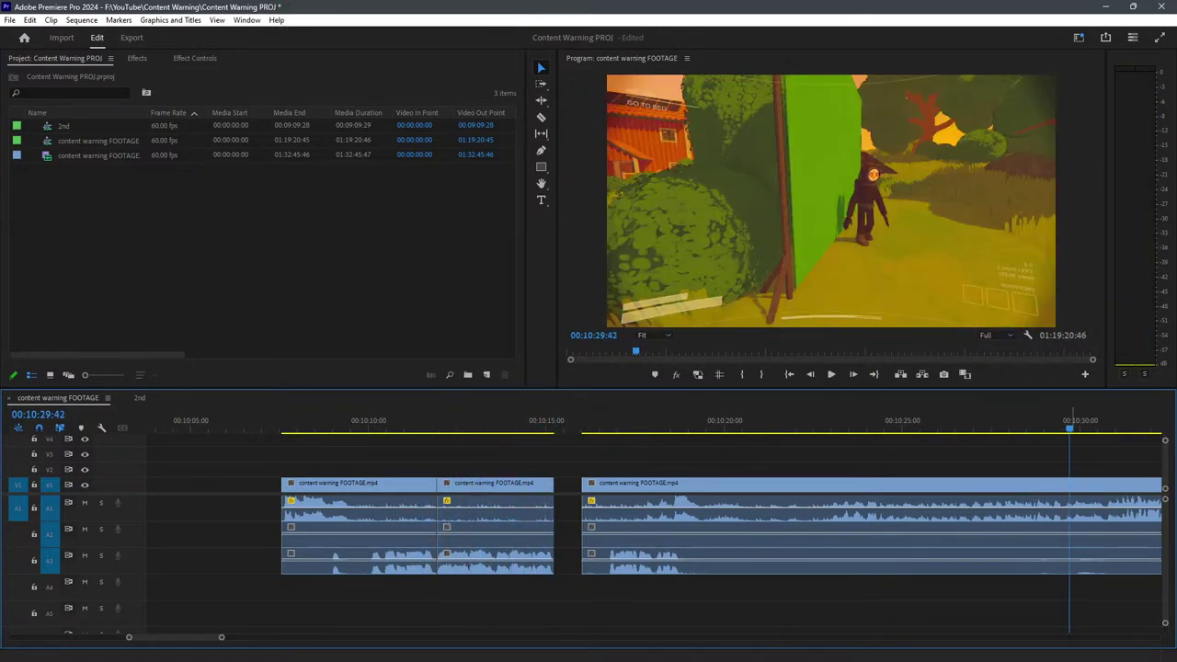
scroll(434, 515, down, 3)
key(space)
click(781, 421)
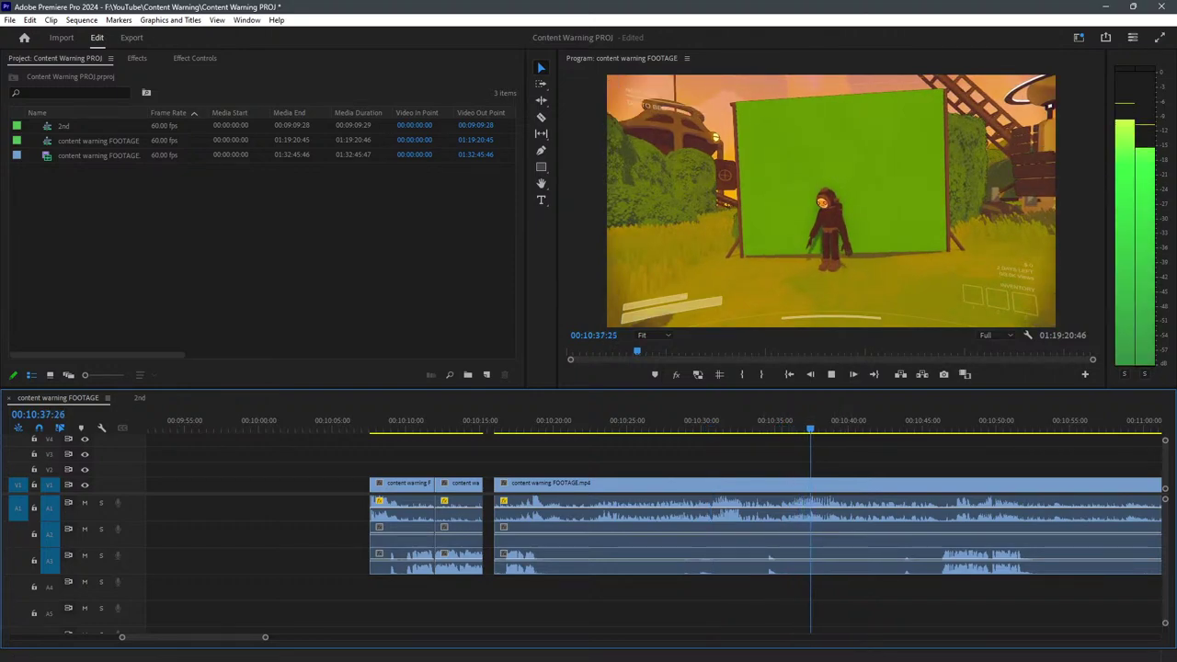
drag(897, 420, 943, 420)
key(space)
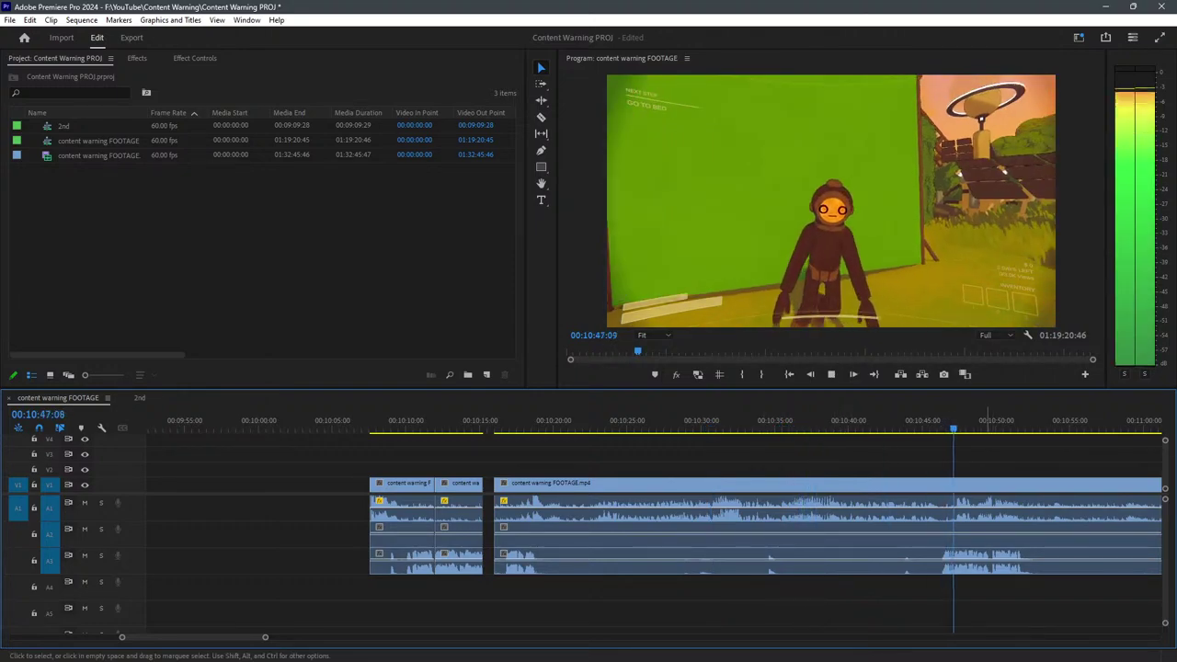
Move the two short clips starting at about 00:10:07:35 back against the clips ending near 00:09:45:00 to close the gap.
key(minus)
drag(579, 593, 520, 480)
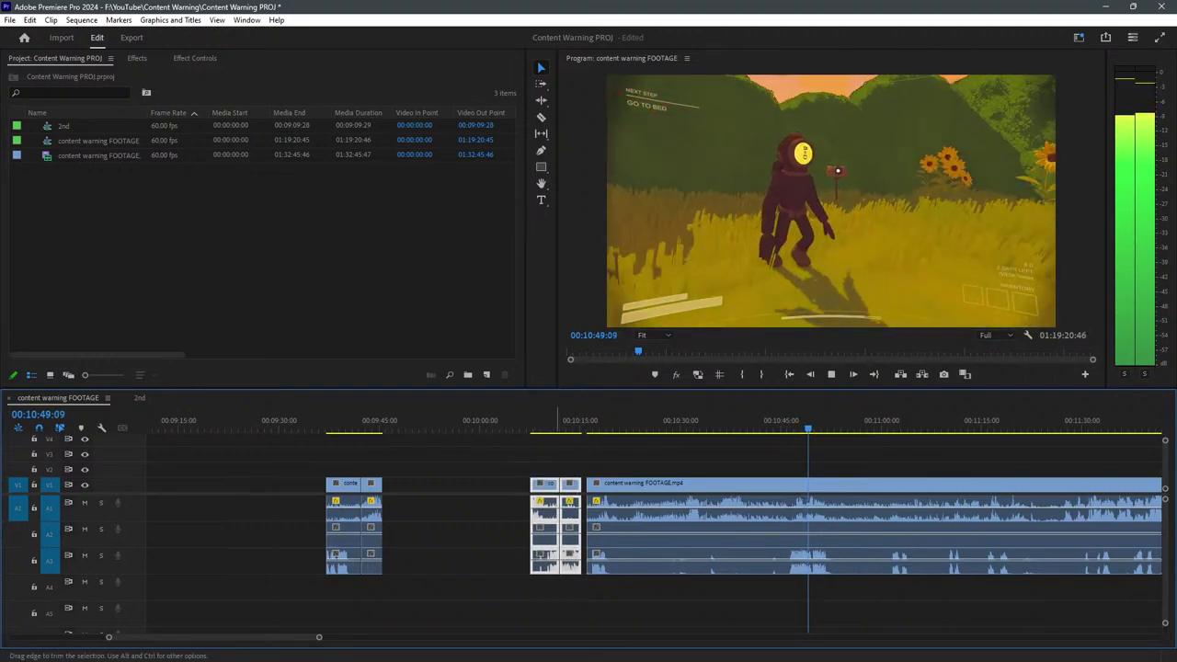
drag(548, 556, 400, 556)
click(629, 420)
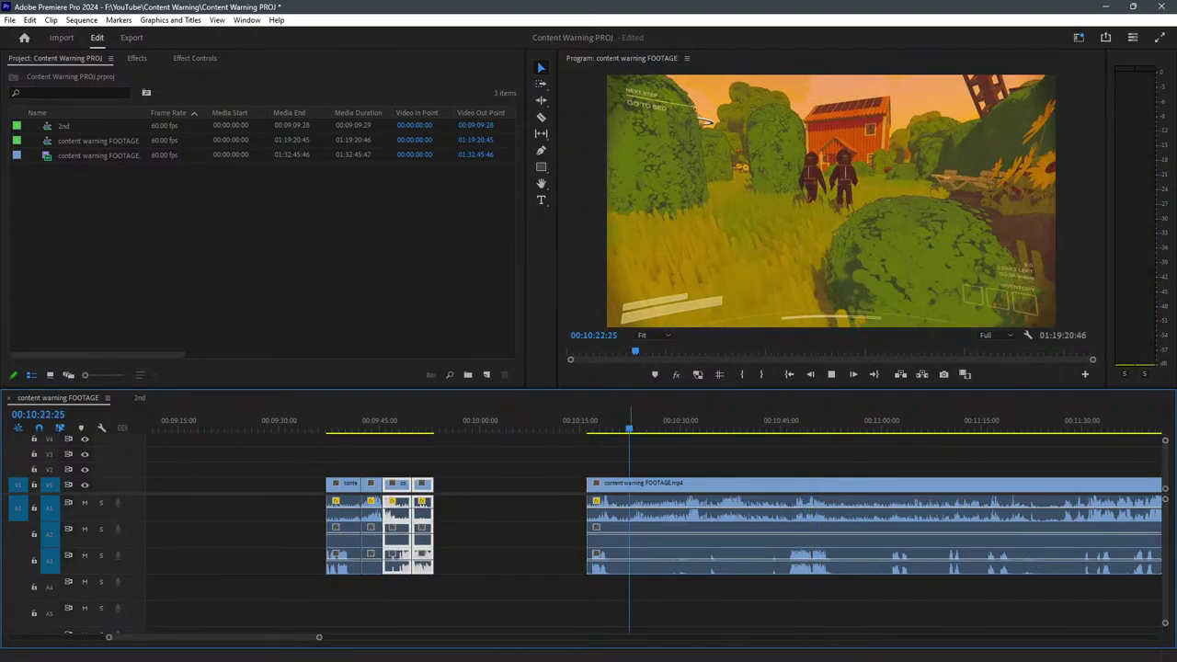
click(683, 455)
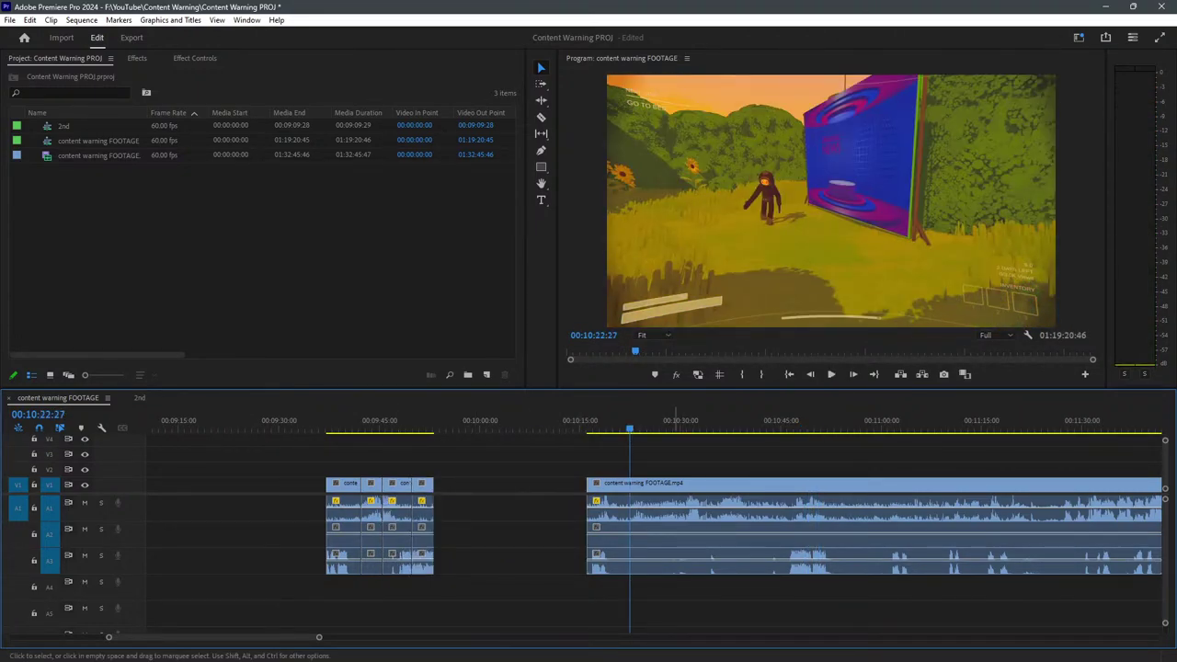
Review the footage for the start of the green-screen shot, cut all tracks at 00:10:22:49 and save the project.
key(equal)
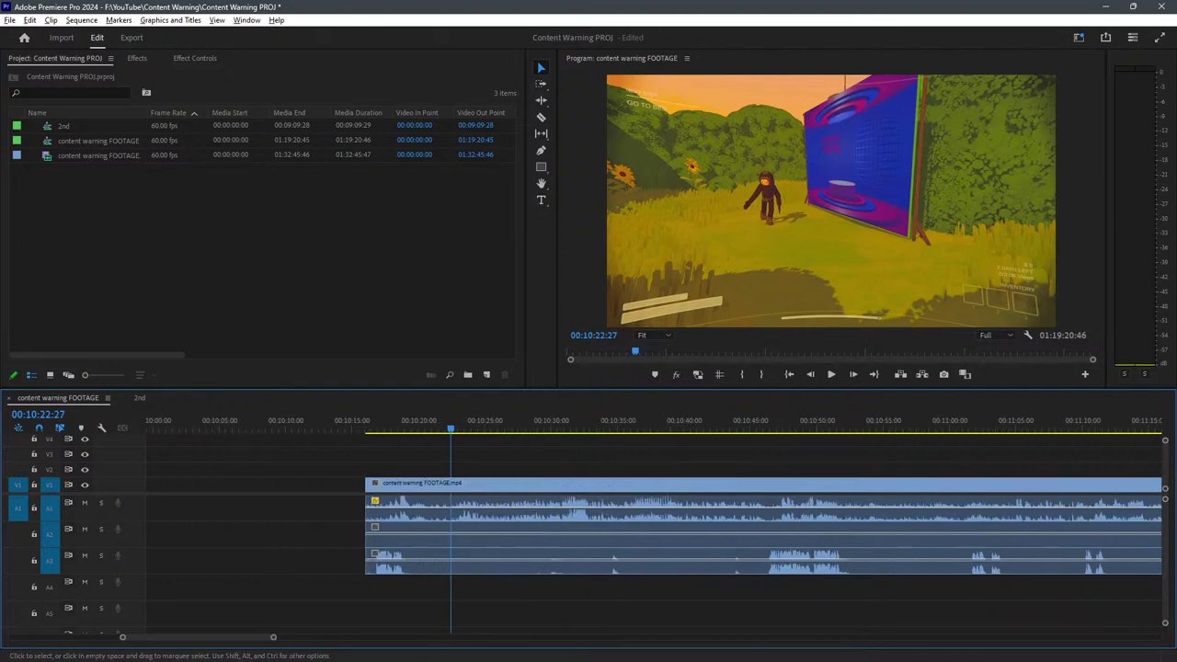
key(equal)
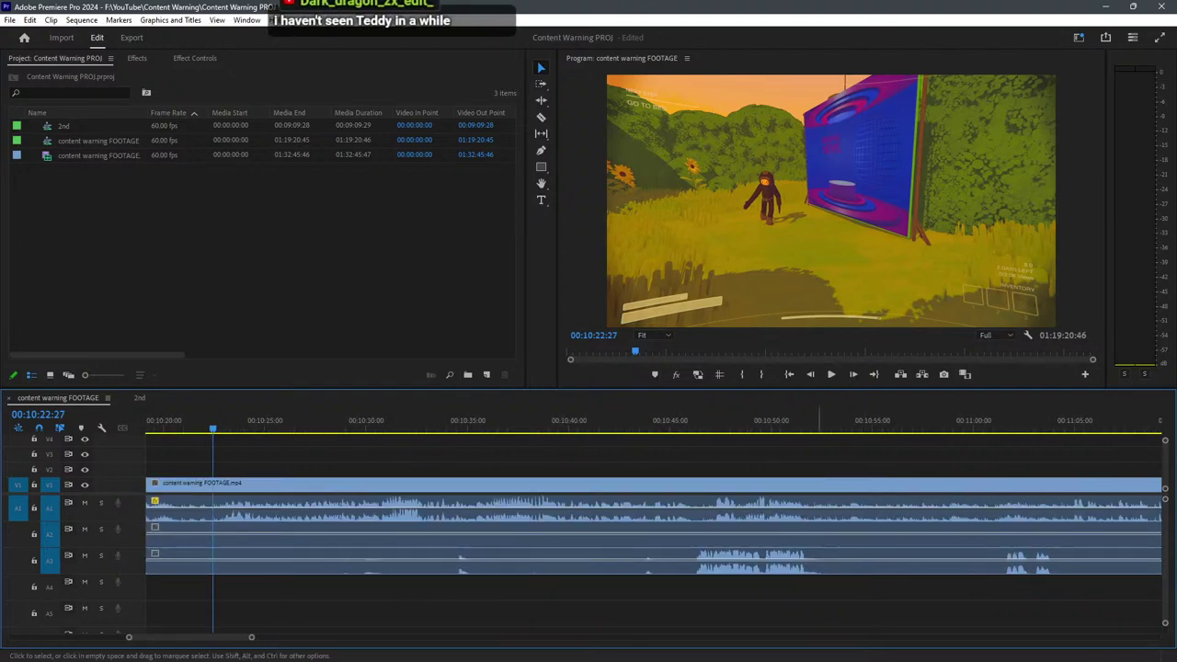
key(minus)
key(space)
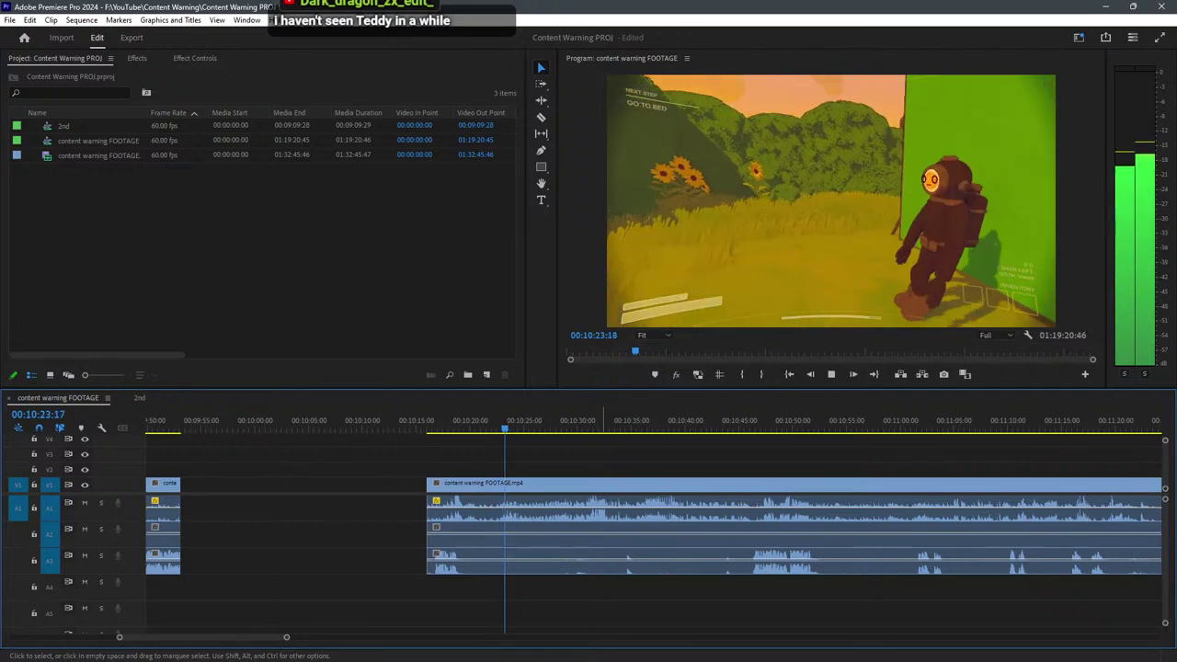
key(equal)
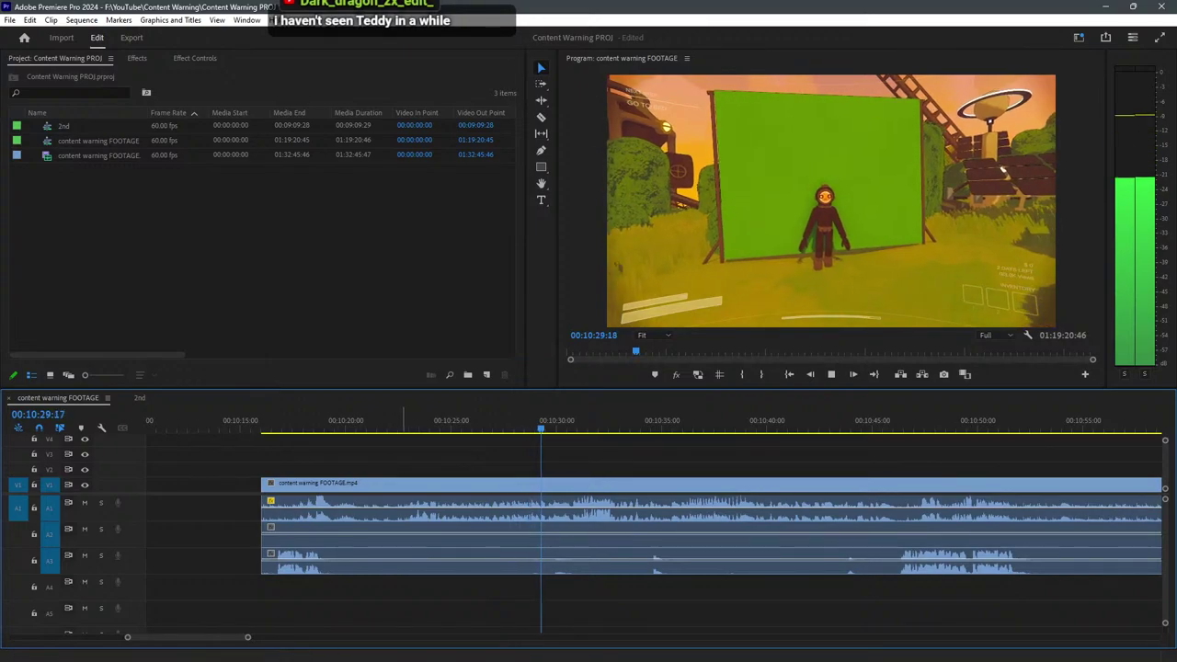
key(space)
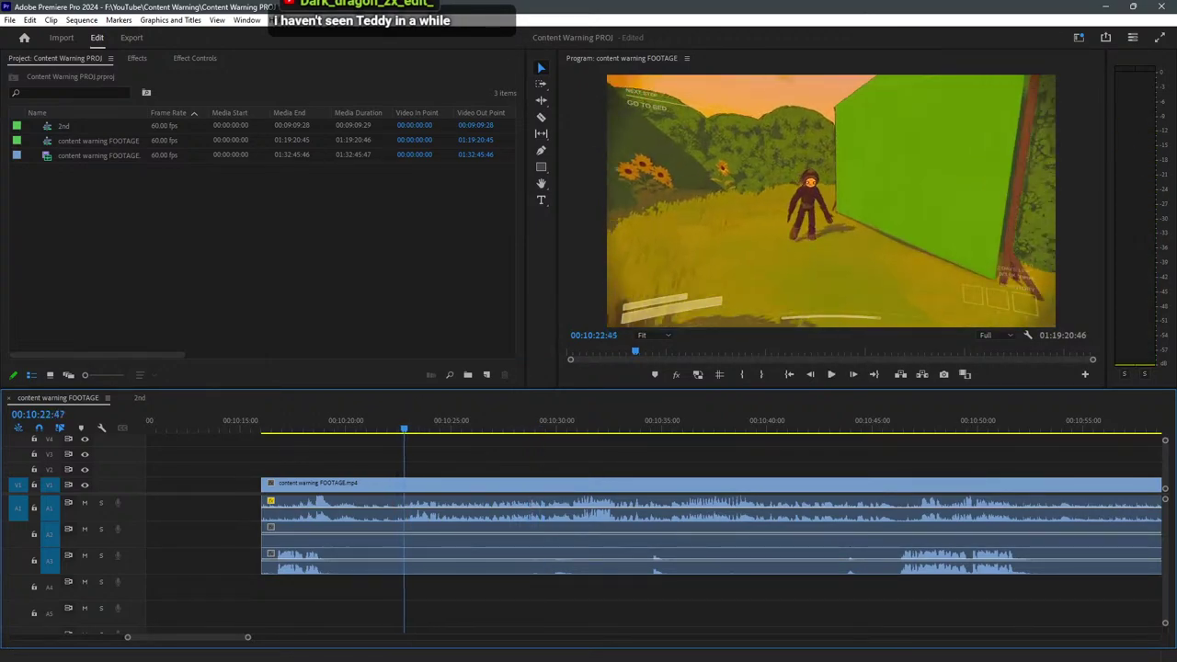
key(space)
key(c)
key(ctrl+k)
key(v)
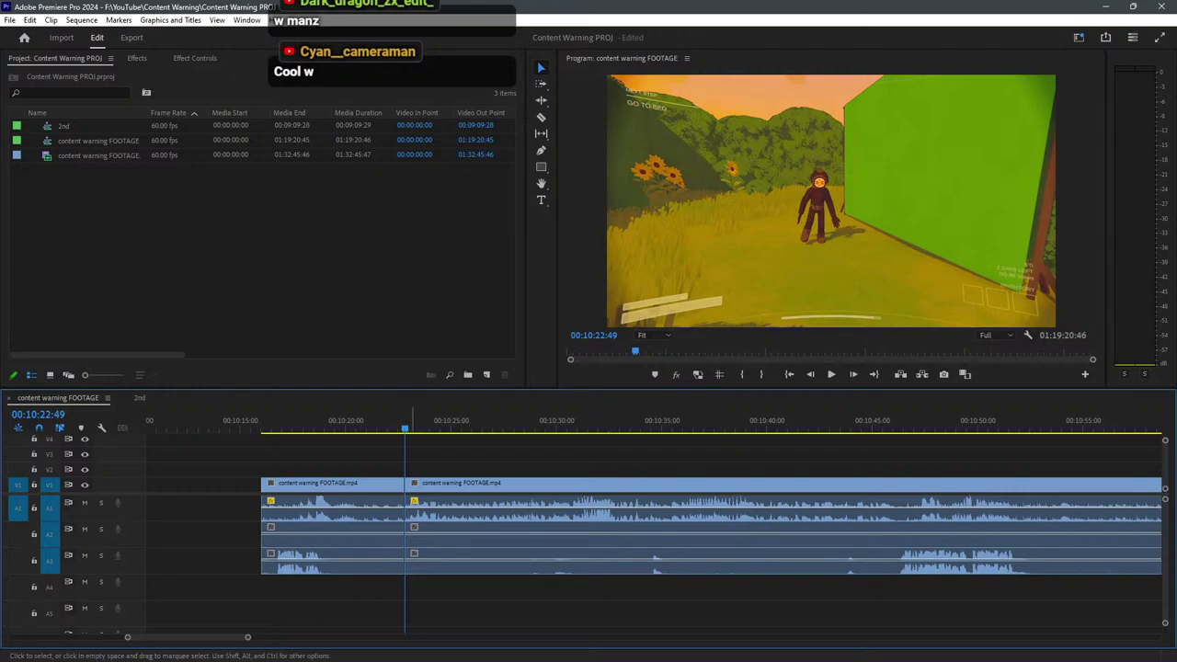
key(ctrl+s)
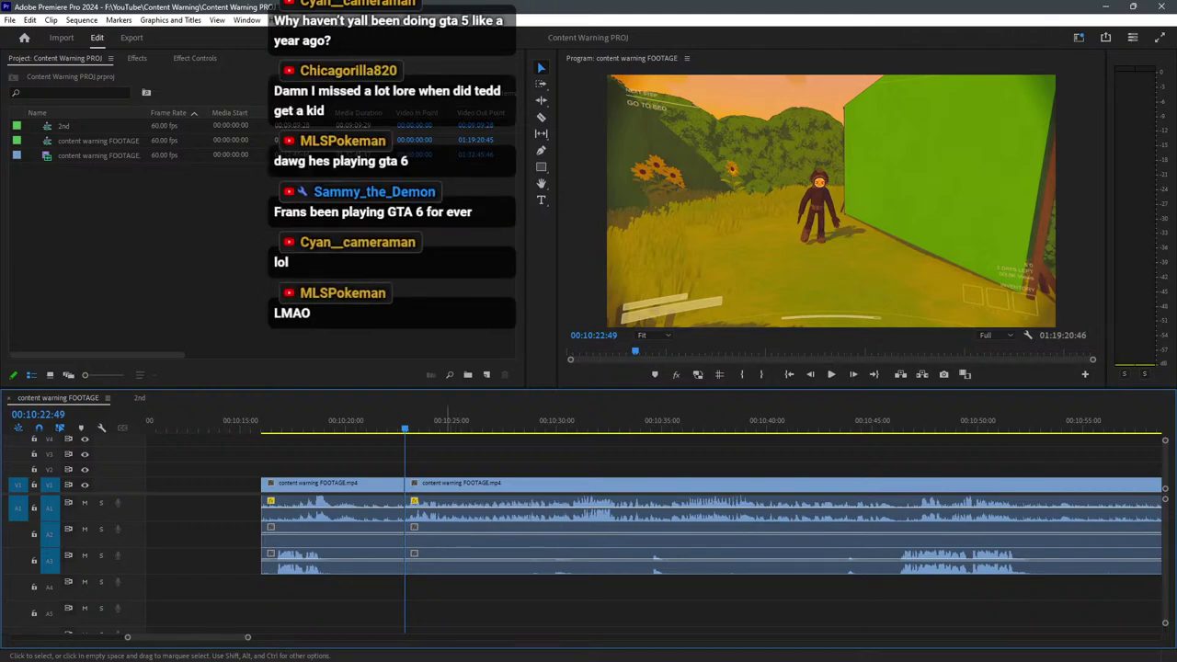
Play back the section before the 00:10:22:49 cut and delete it from all tracks.
click(358, 421)
key(space)
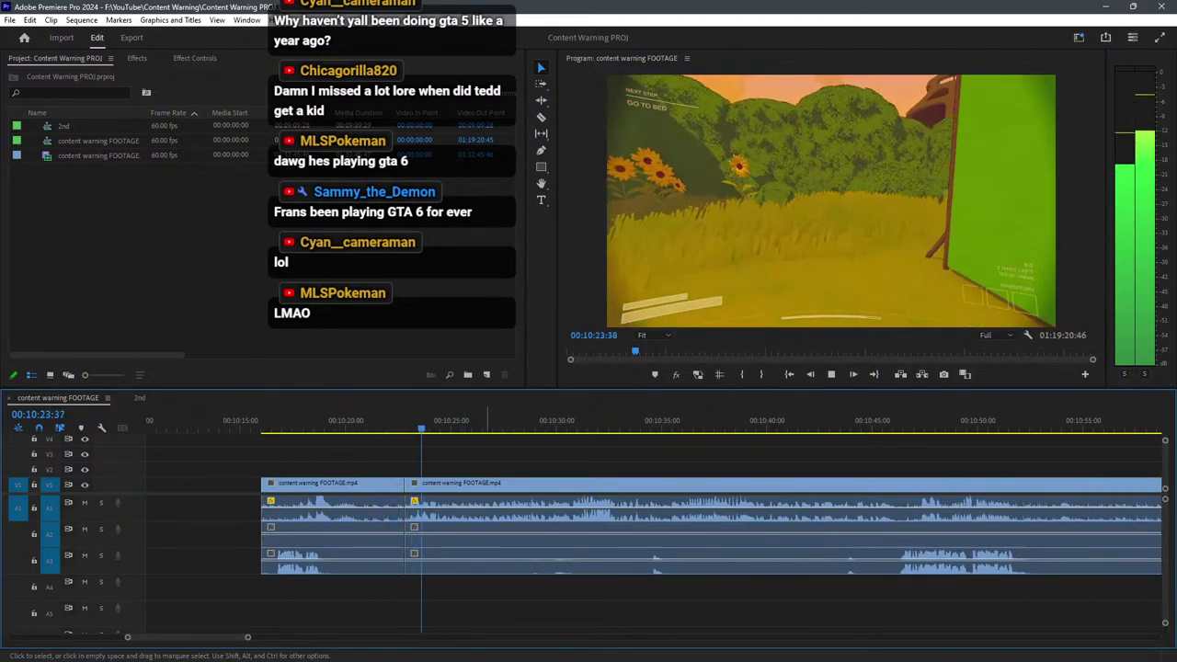
click(294, 420)
key(space)
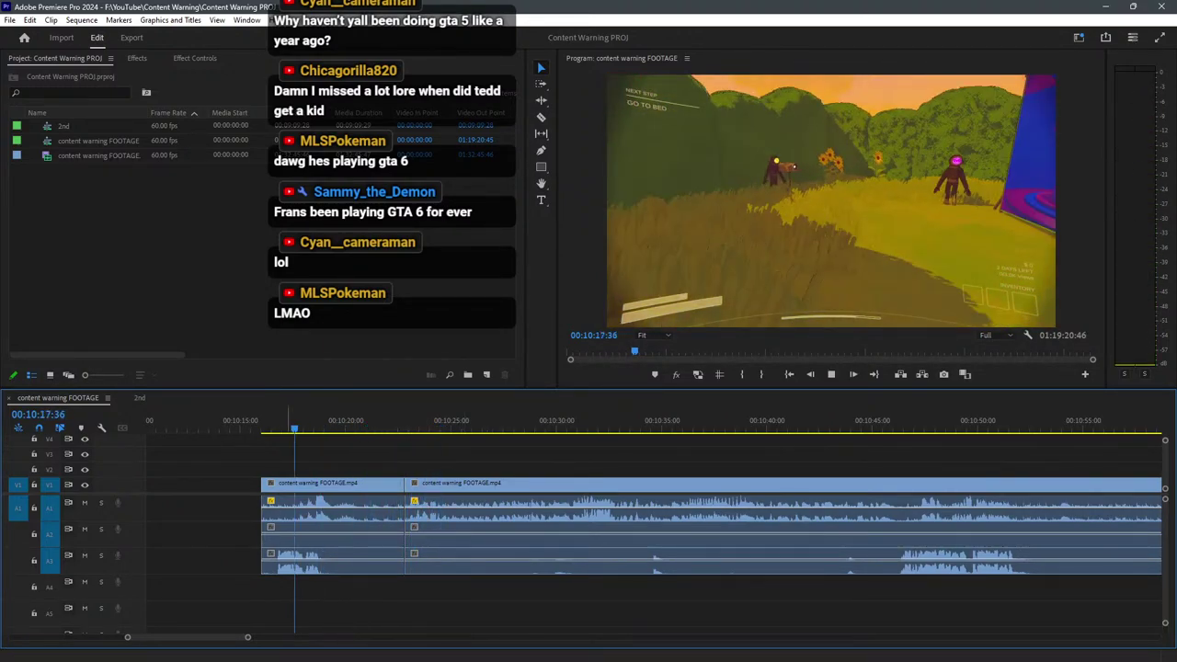
key(equal)
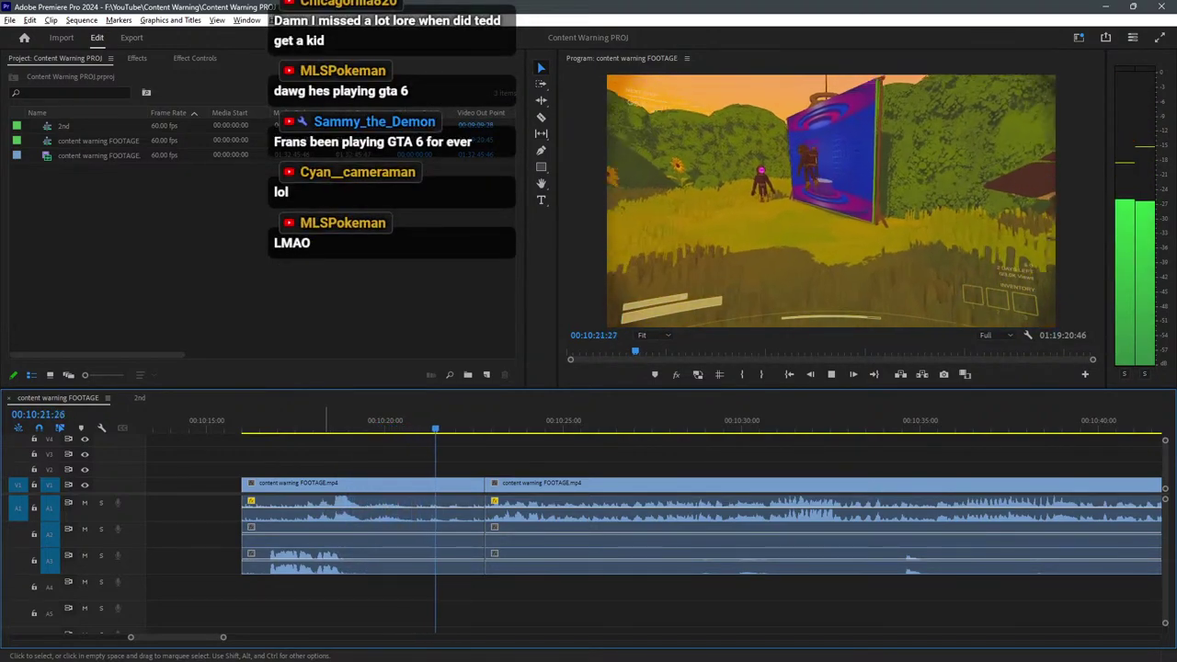
drag(378, 464, 398, 558)
key(Delete)
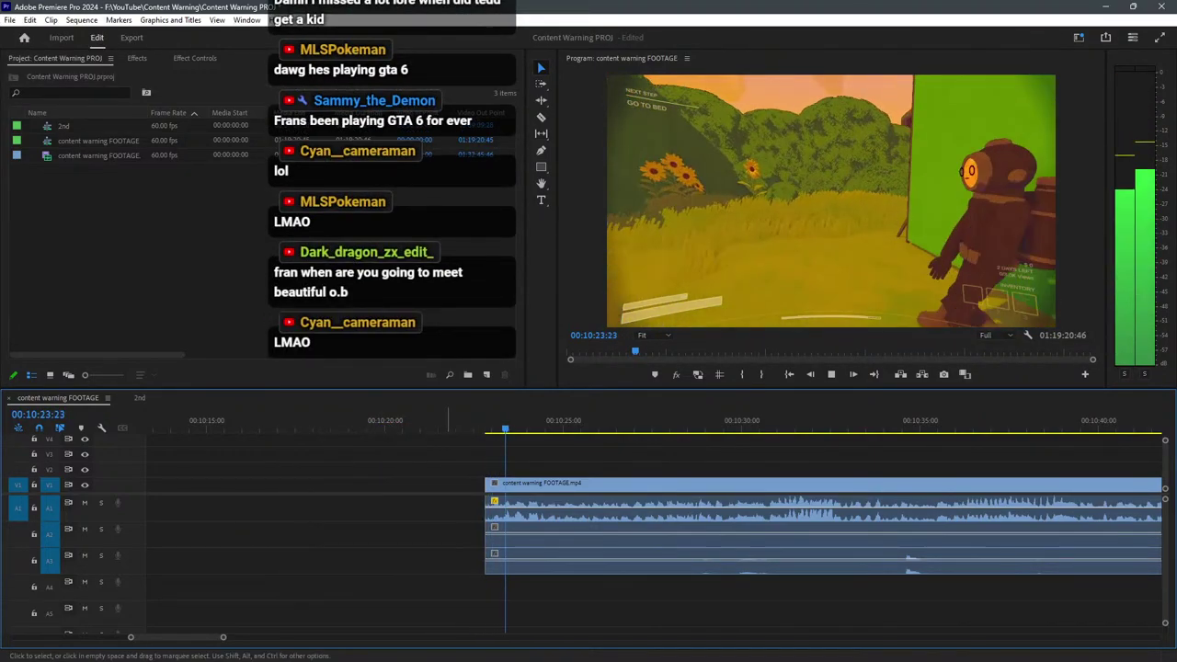
Cut all tracks at about 00:10:23:00 and delete the sliver at the start of the remaining long clip.
key(equal)
key(c)
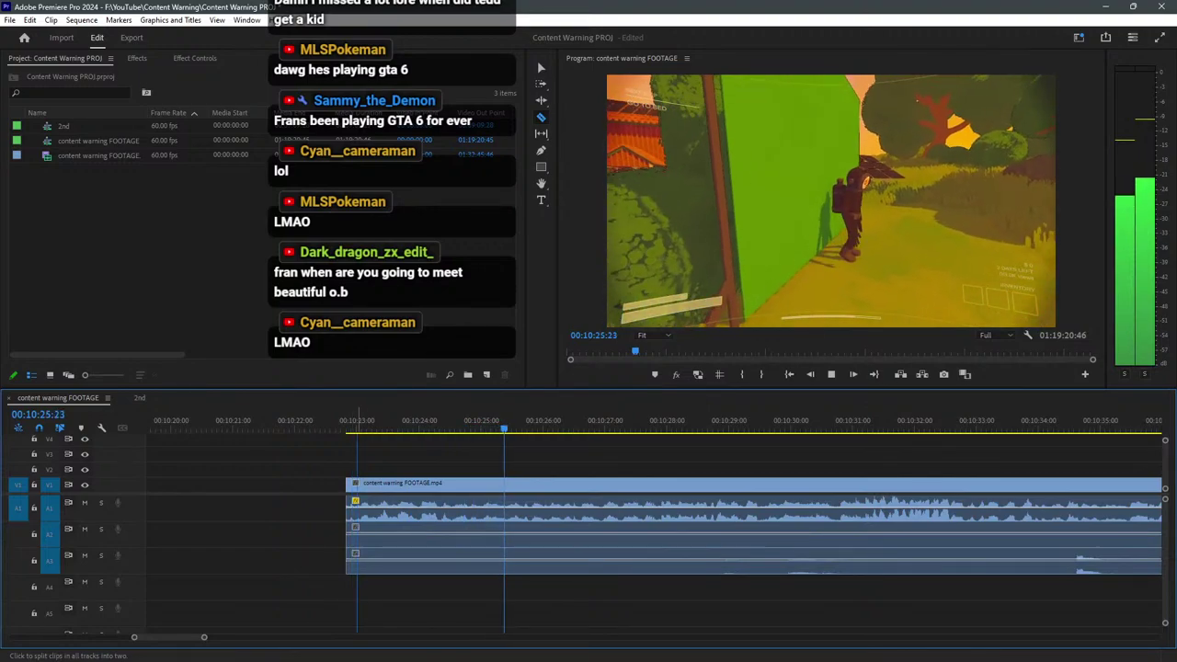
shift+click(356, 506)
key(v)
drag(353, 596, 342, 486)
key(Delete)
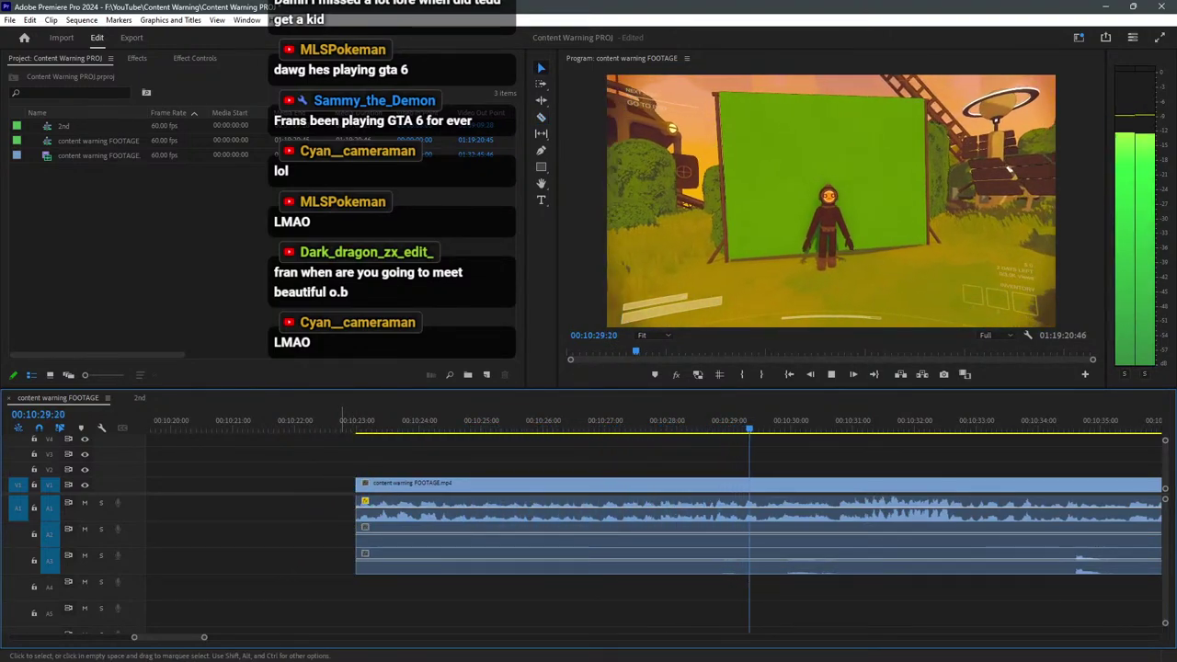
Trim the start of the long clip's voice audio on A3 to about 00:10:33:50.
key(minus)
key(minus)
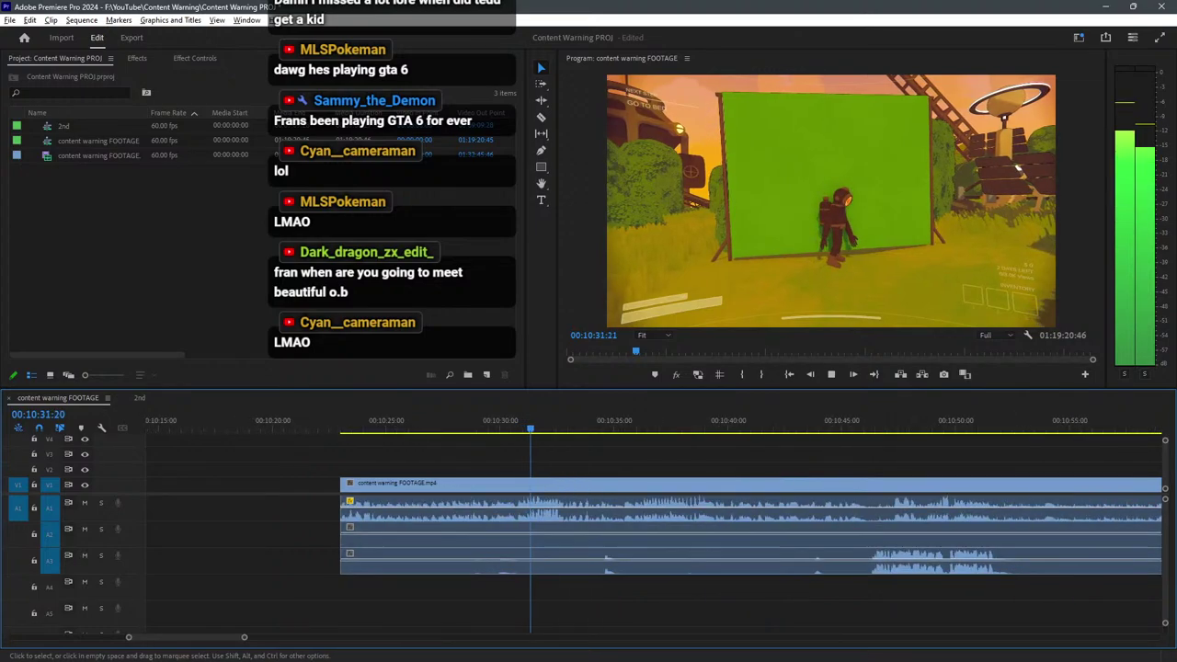
click(333, 561)
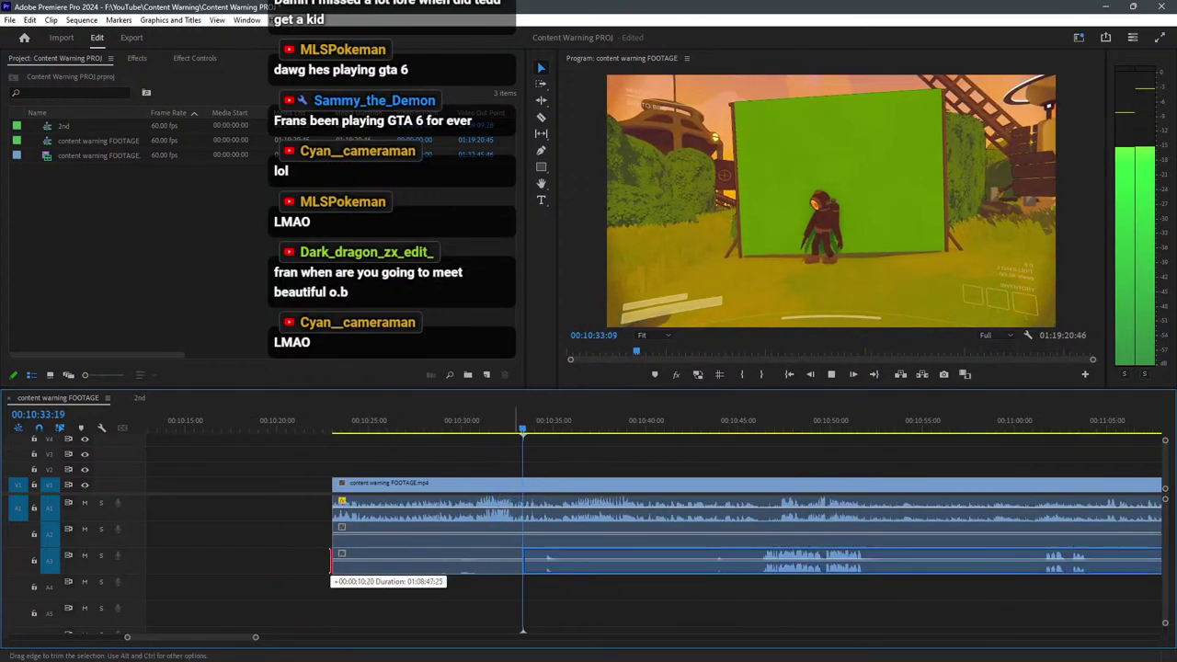
key(e)
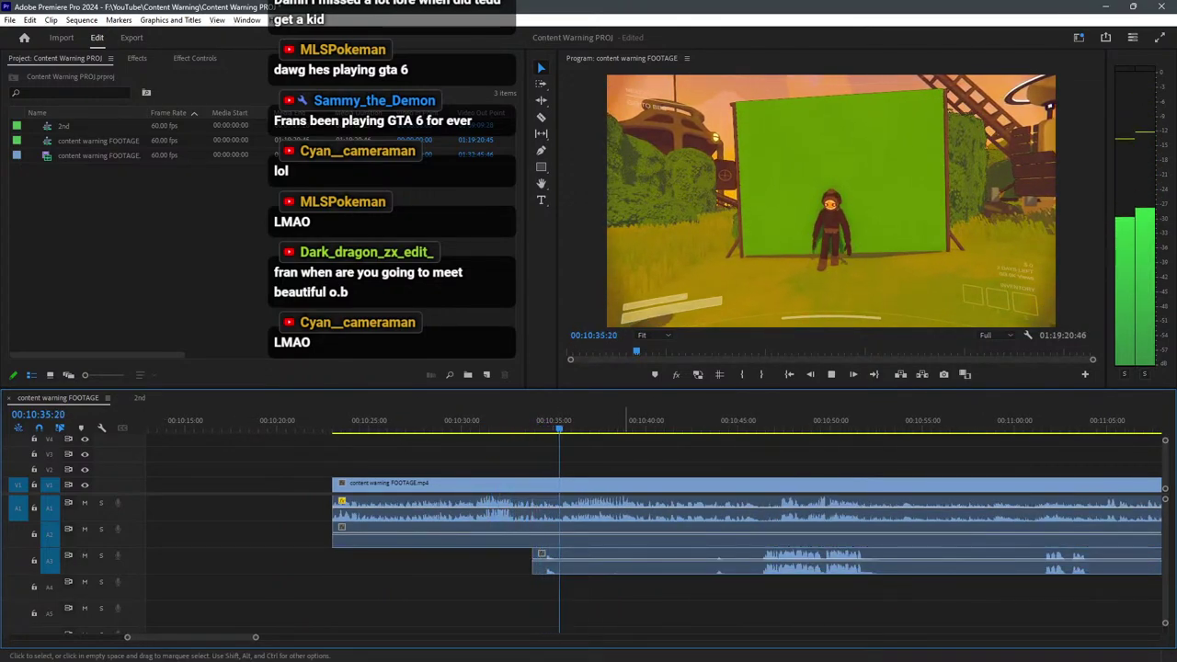
Split the A3 voice audio at about 00:10:35:25 and trim the start of the later piece to about 00:10:43:35.
key(equal)
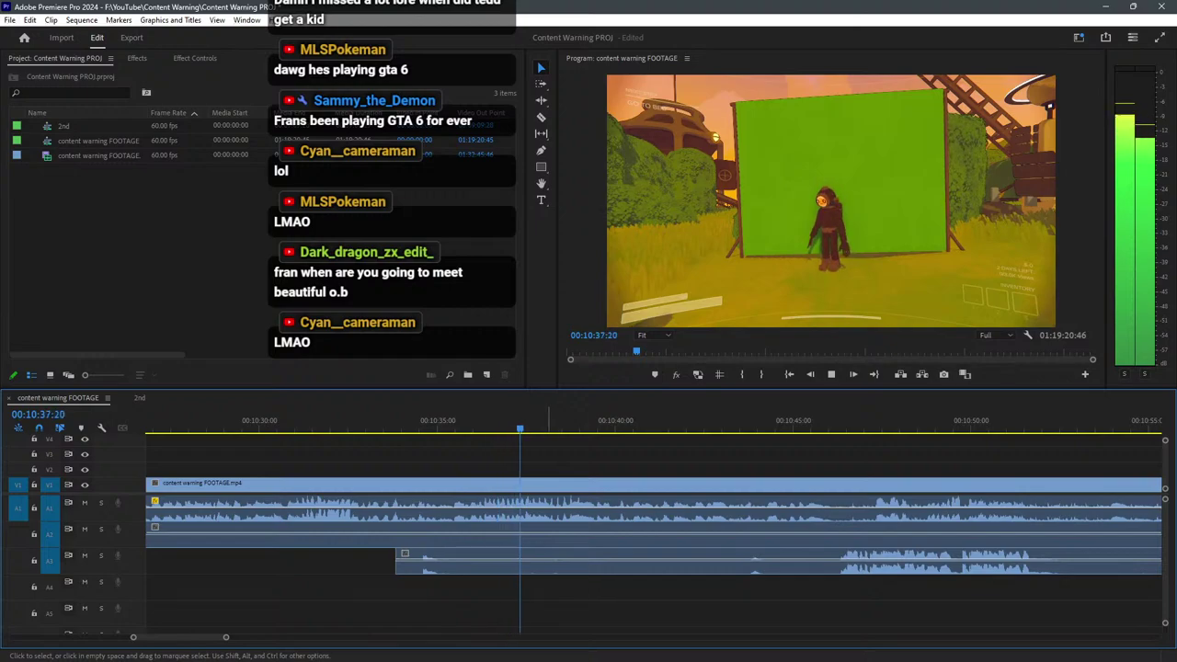
key(c)
click(454, 561)
key(v)
drag(454, 561, 742, 561)
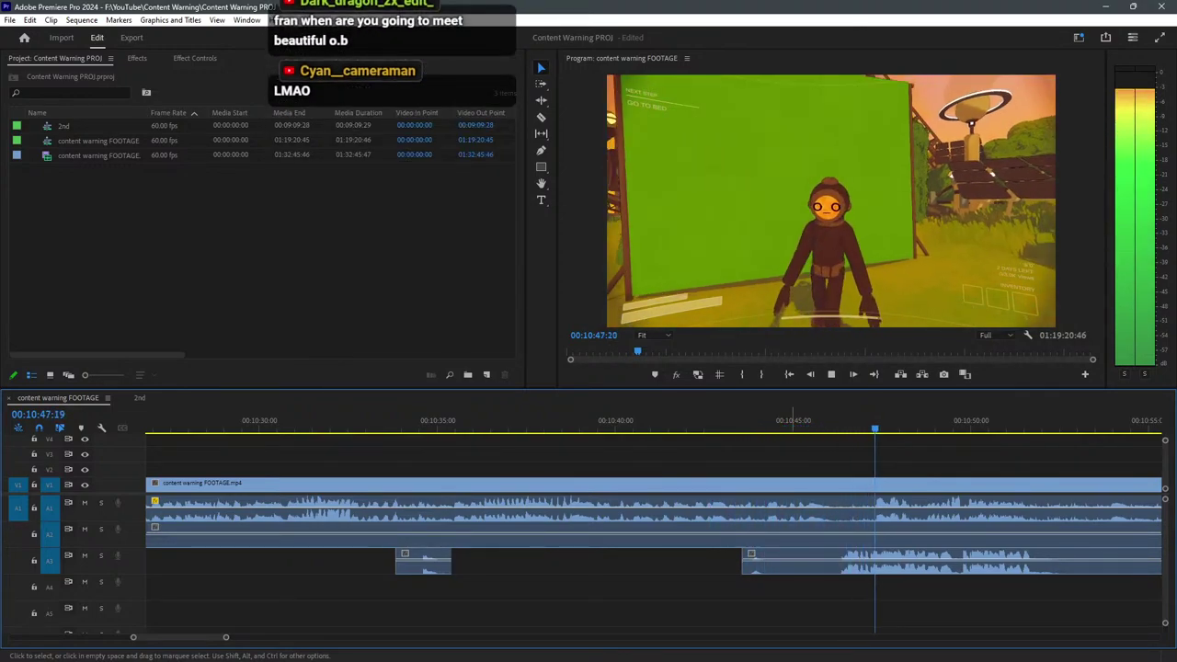
Play the long clip on to about 00:10:51:40 and cut all tracks there.
scroll(654, 534, down, 2)
scroll(917, 534, up, 3)
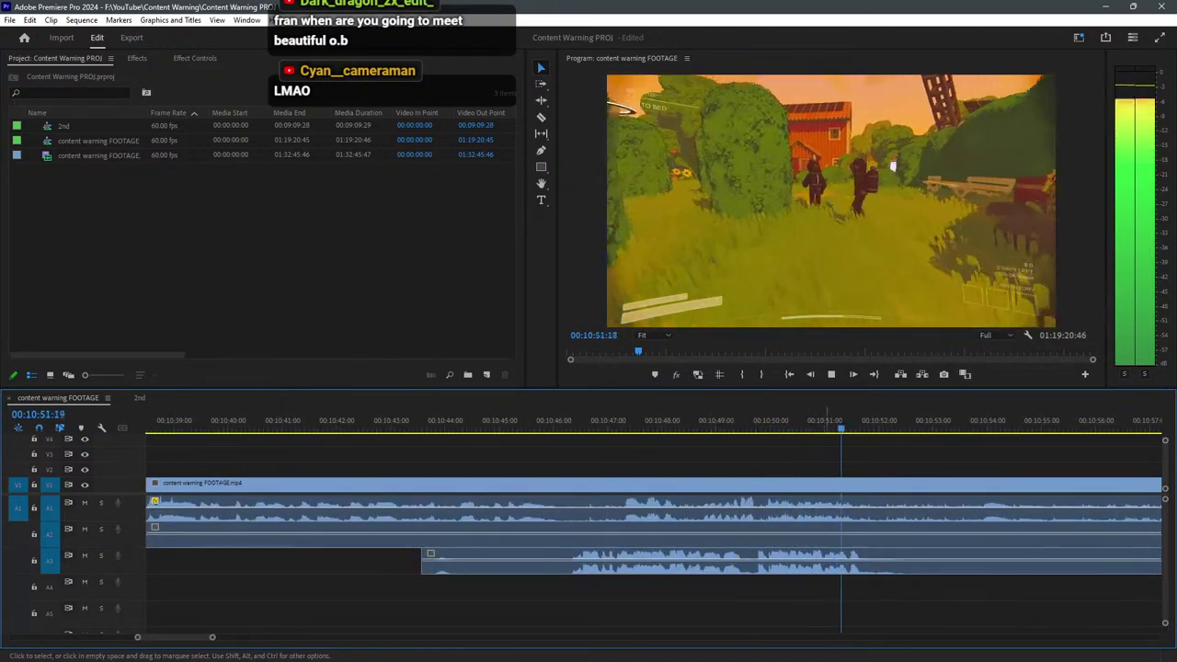
key(space)
key(c)
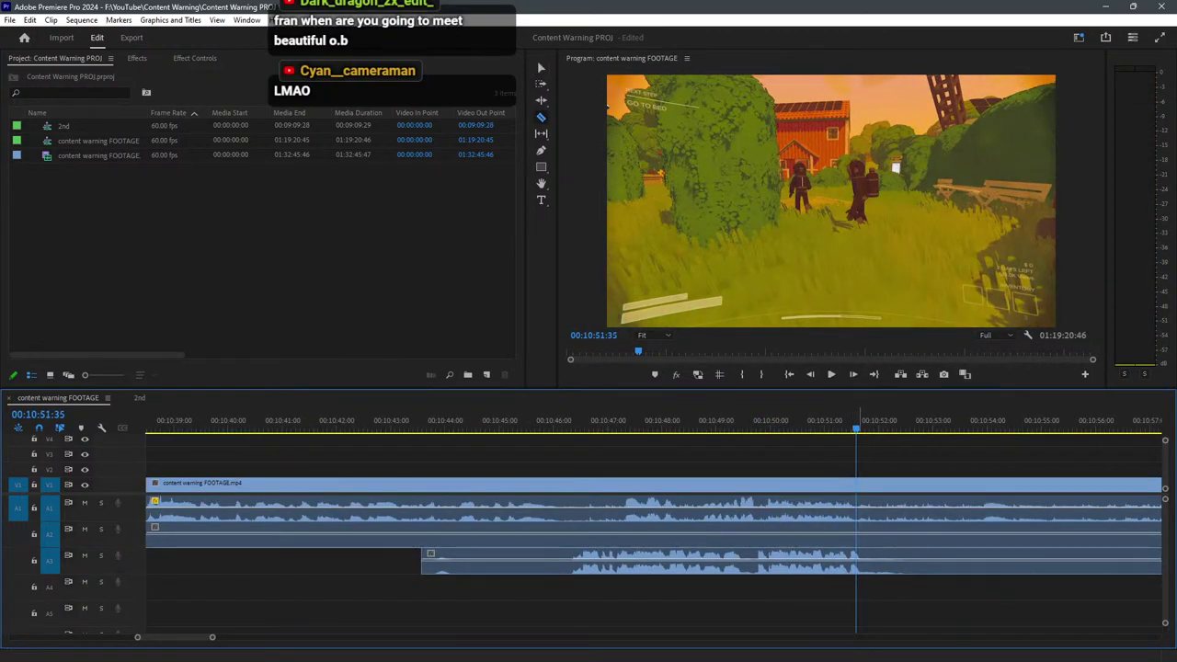
click(860, 420)
click(860, 484)
key(v)
Split the A1 game audio at about 00:10:46:37 and 00:10:47:20, and copy the quiet piece over the louder audio up to 00:10:48:37.
click(549, 424)
key(c)
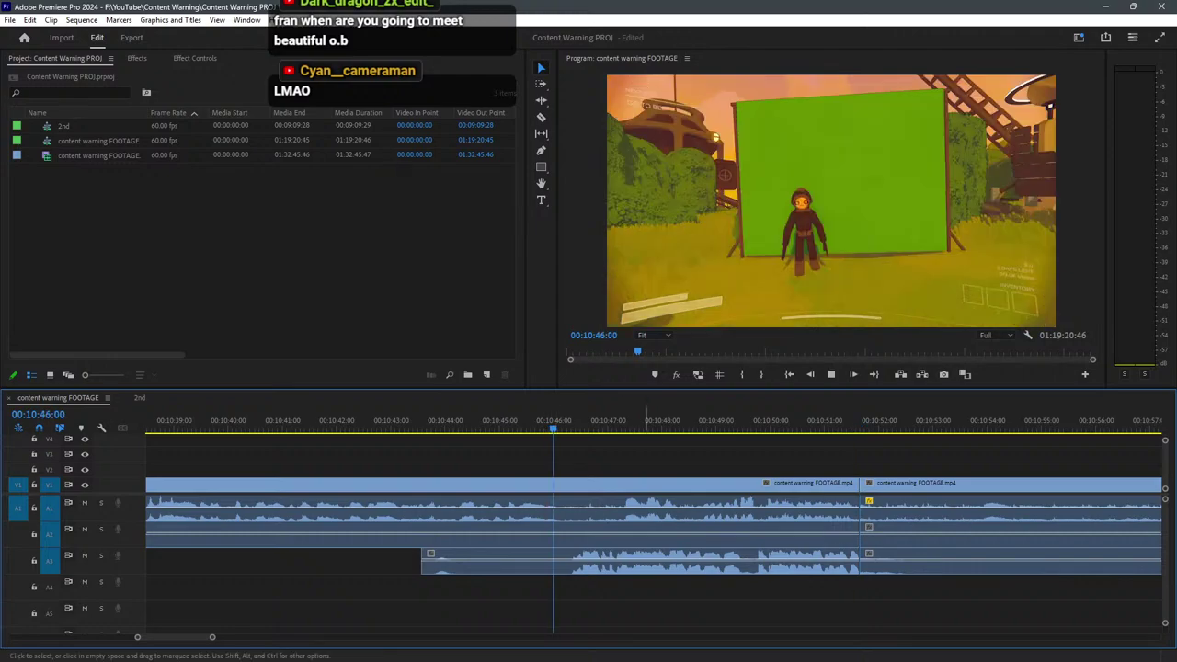
key(space)
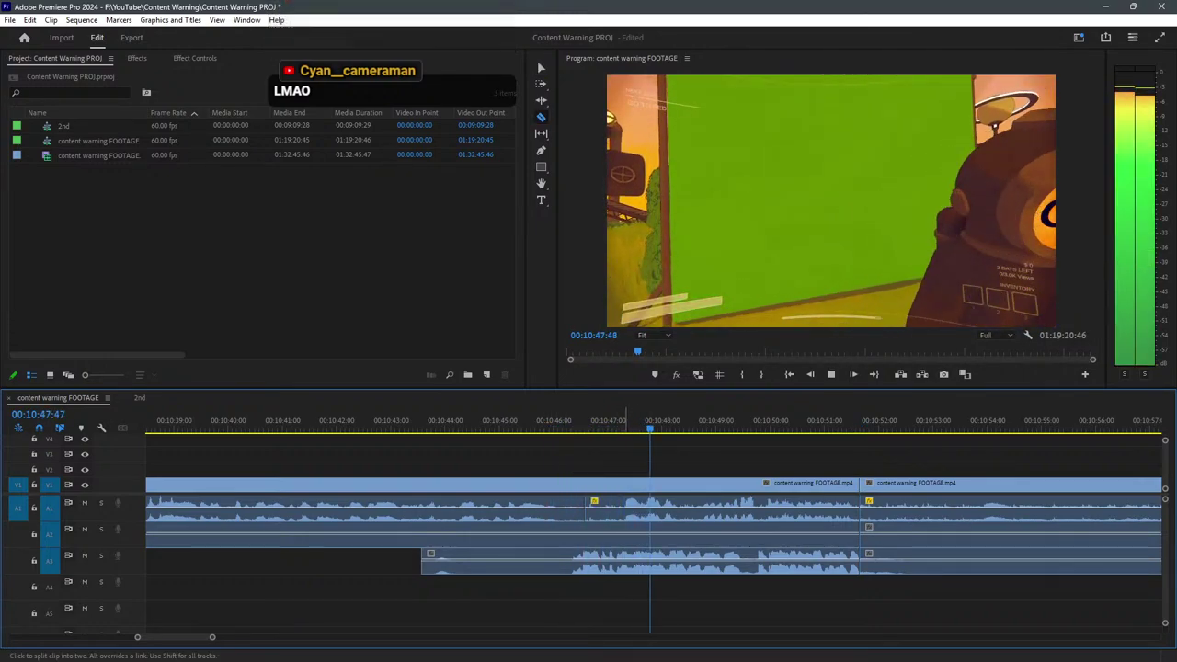
alt+click(623, 504)
key(v)
drag(608, 506, 678, 505)
click(638, 420)
click(705, 460)
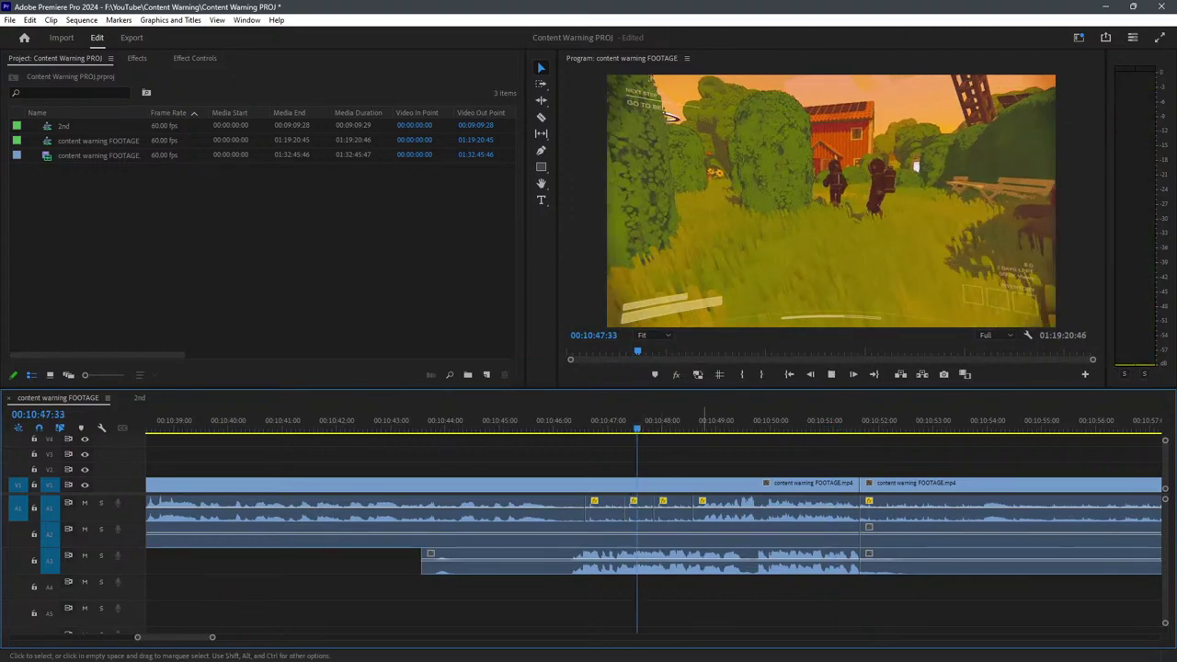
key(space)
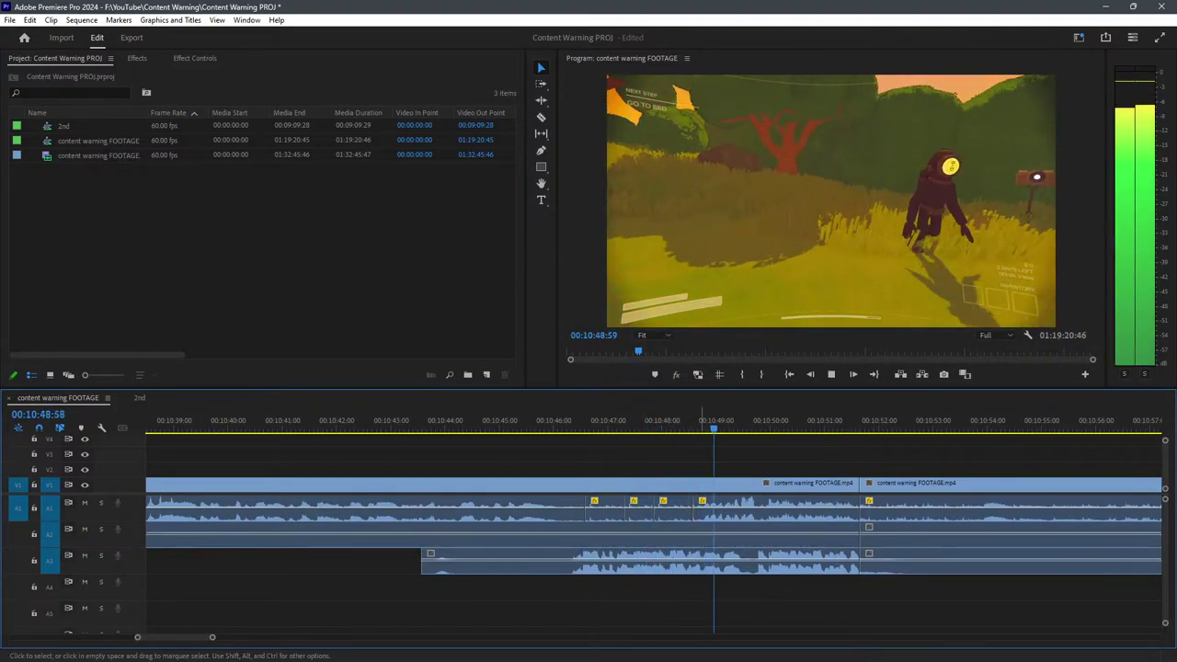
Move the clip ending at the 00:10:51:40 cut, with its audio, back against the preceding clips at about 00:09:53.
key(minus)
drag(865, 447, 313, 579)
scroll(976, 542, down, 3)
drag(831, 488, 623, 487)
Select the whole detached group of clips on all tracks and shift it earlier to about 00:09:10, closing the gap.
drag(735, 597, 339, 469)
key(space)
key(minus)
key(minus)
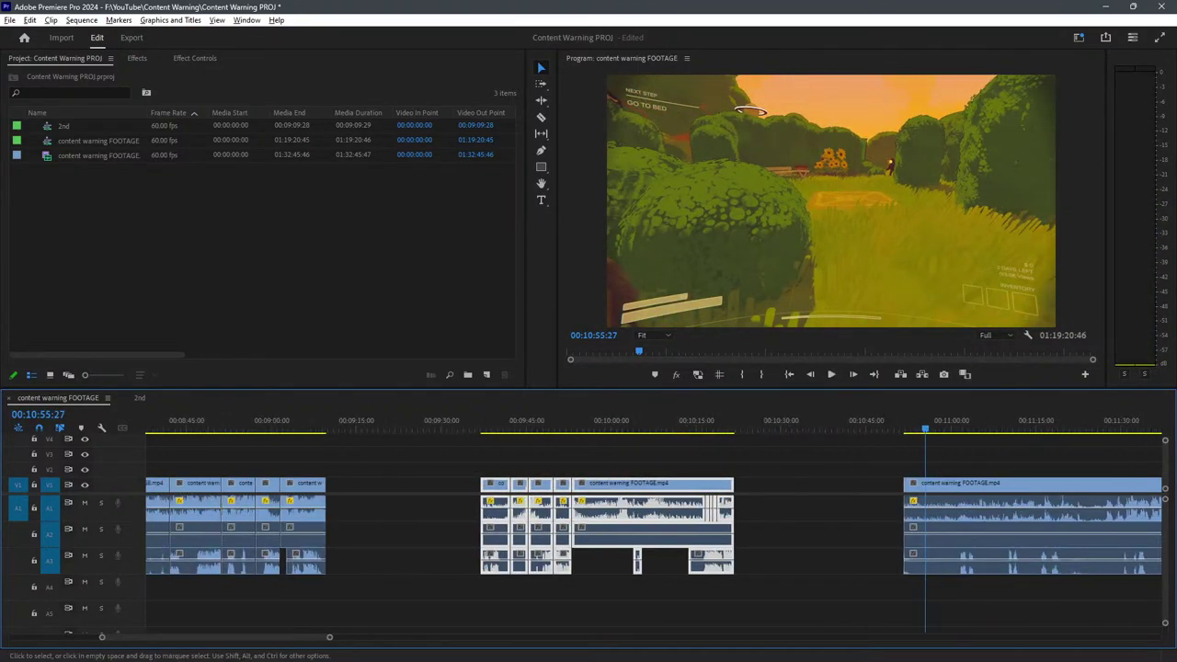
drag(652, 487, 529, 488)
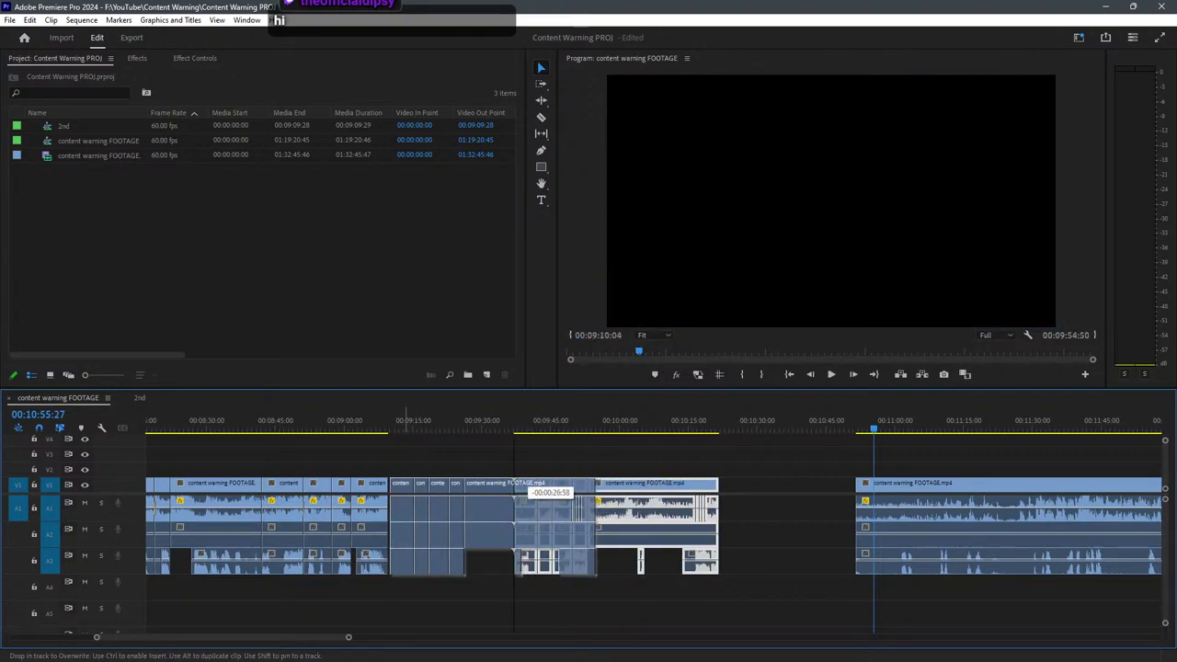
drag(529, 488, 529, 487)
scroll(608, 509, down, 3)
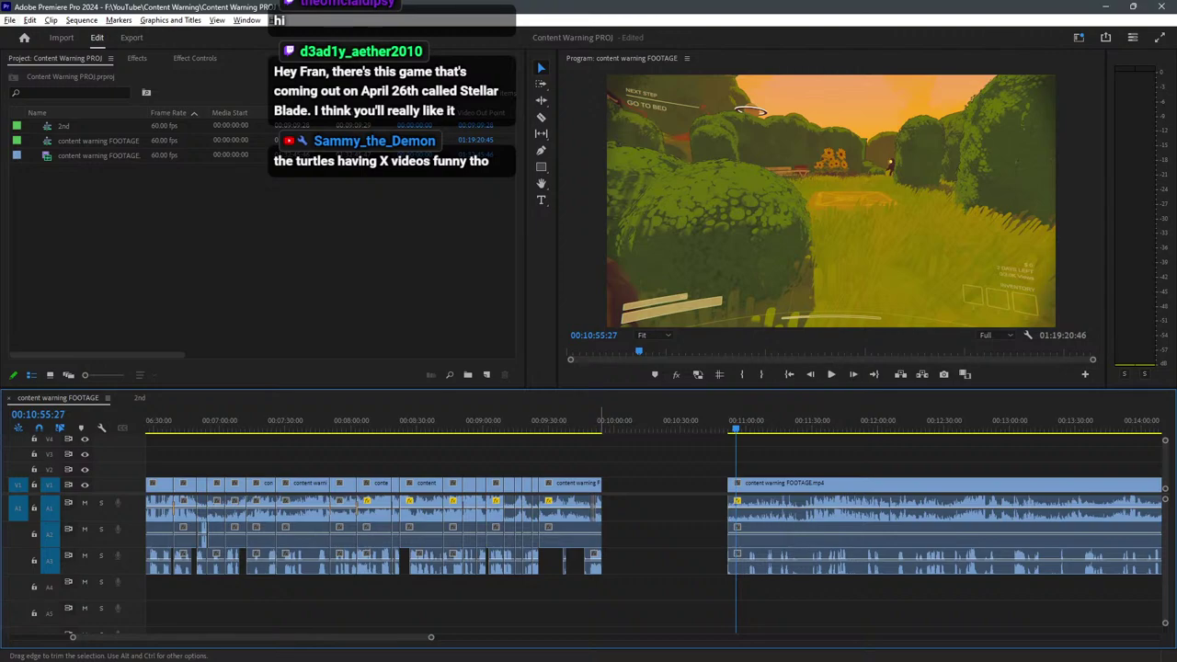
scroll(607, 506, down, 2)
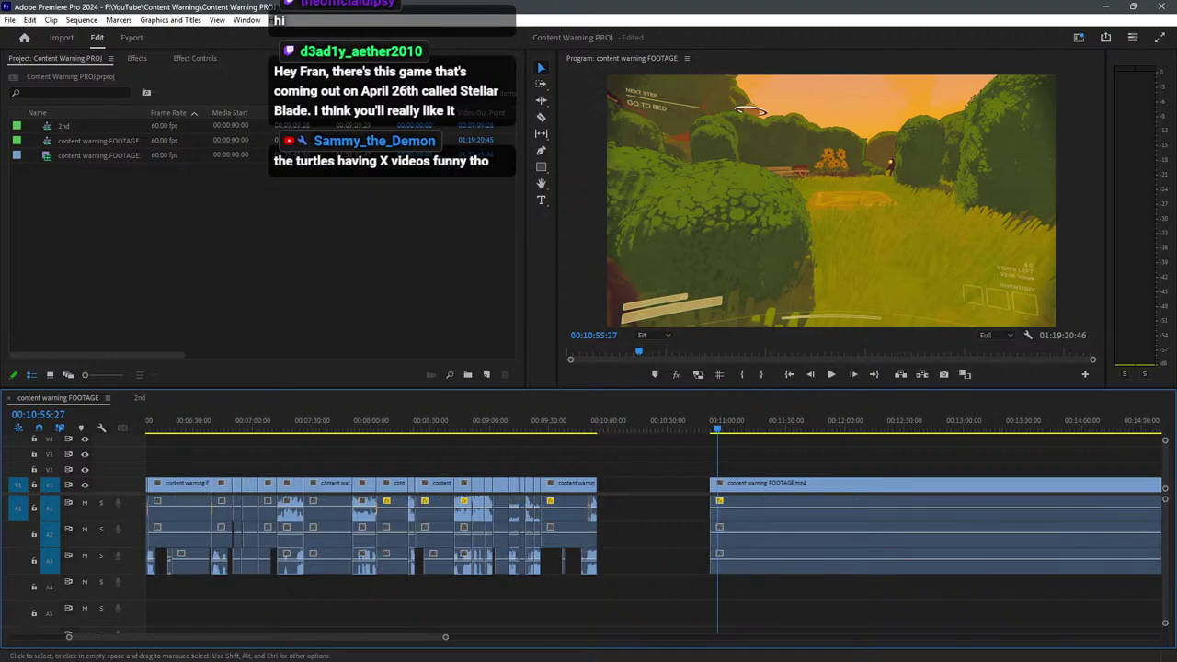
scroll(680, 506, up, 4)
scroll(653, 525, up, 1)
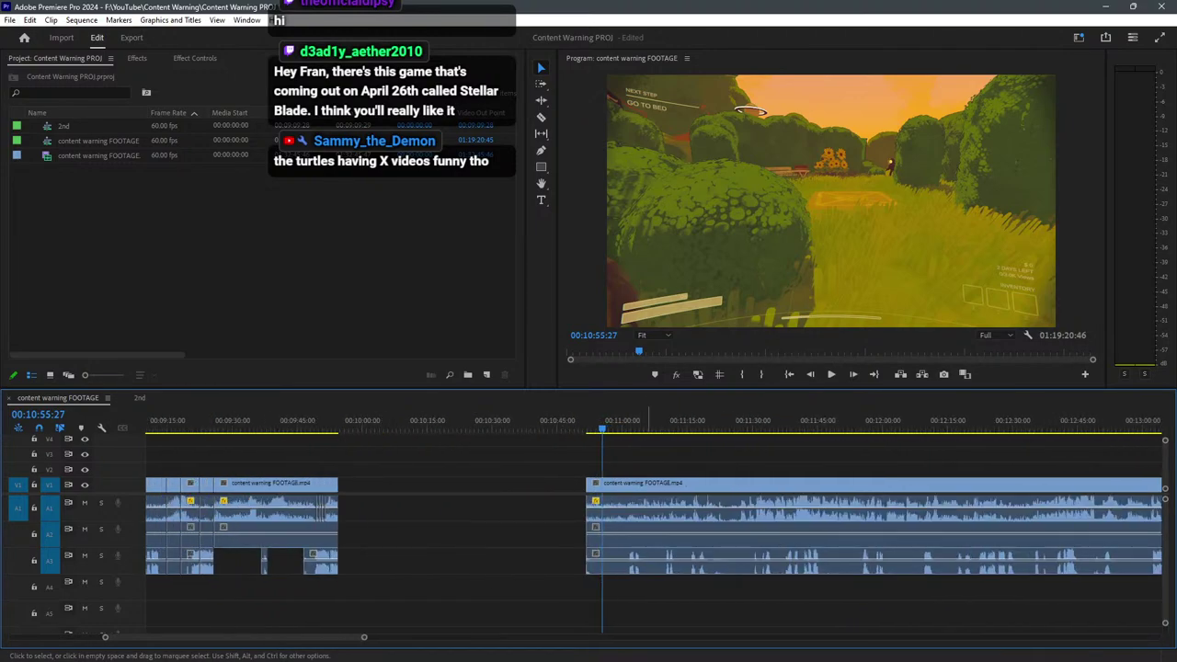
key(space)
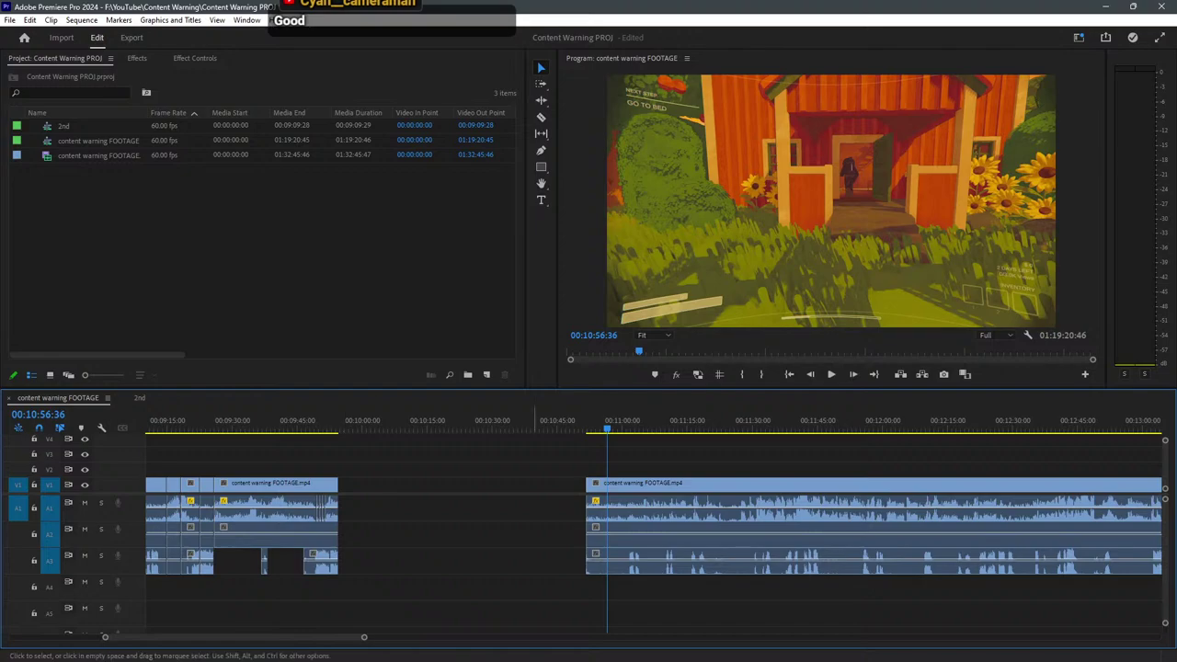
click(536, 560)
click(536, 593)
scroll(535, 561, down, 3)
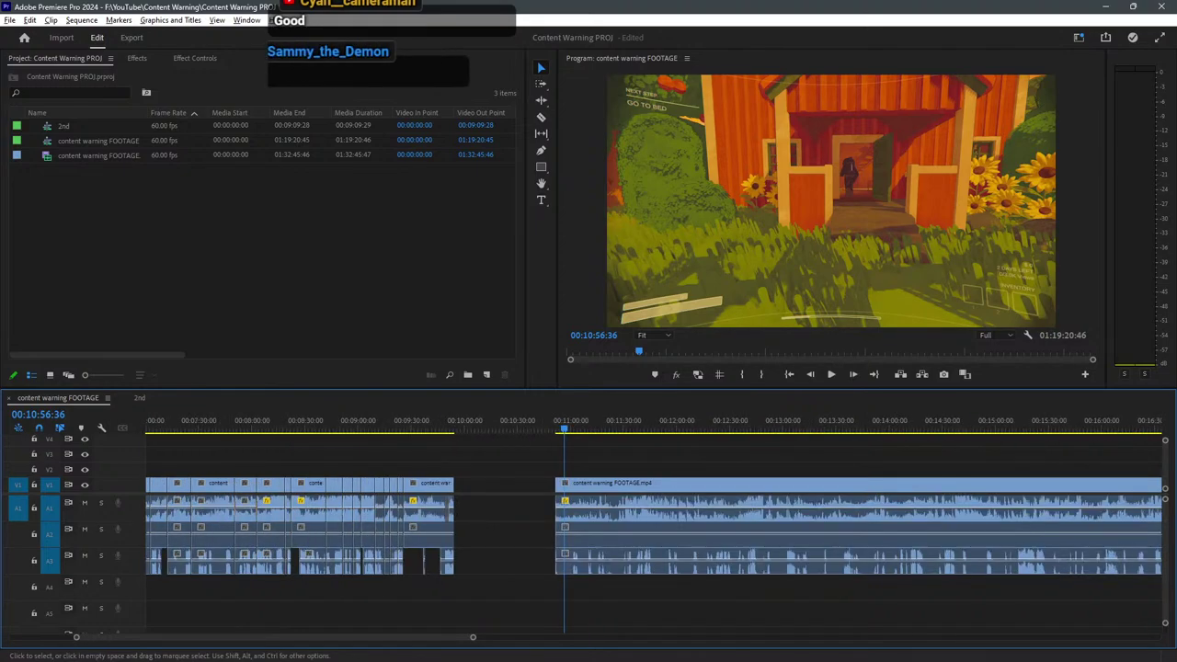
scroll(416, 529, down, 3)
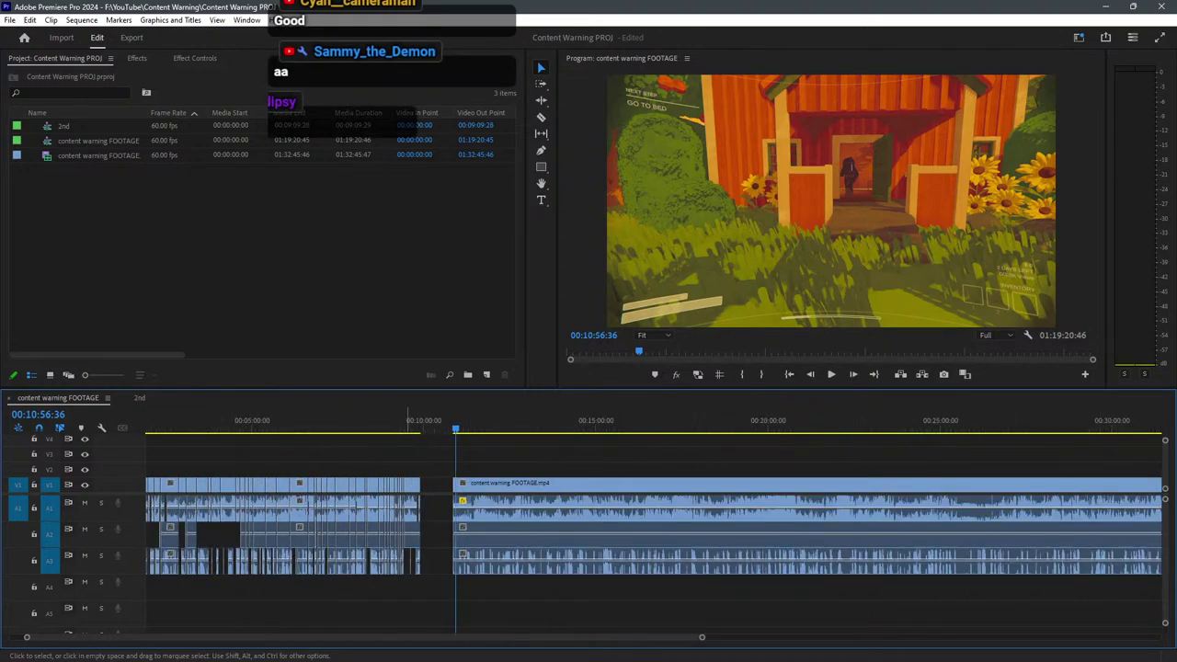
scroll(414, 529, up, 2)
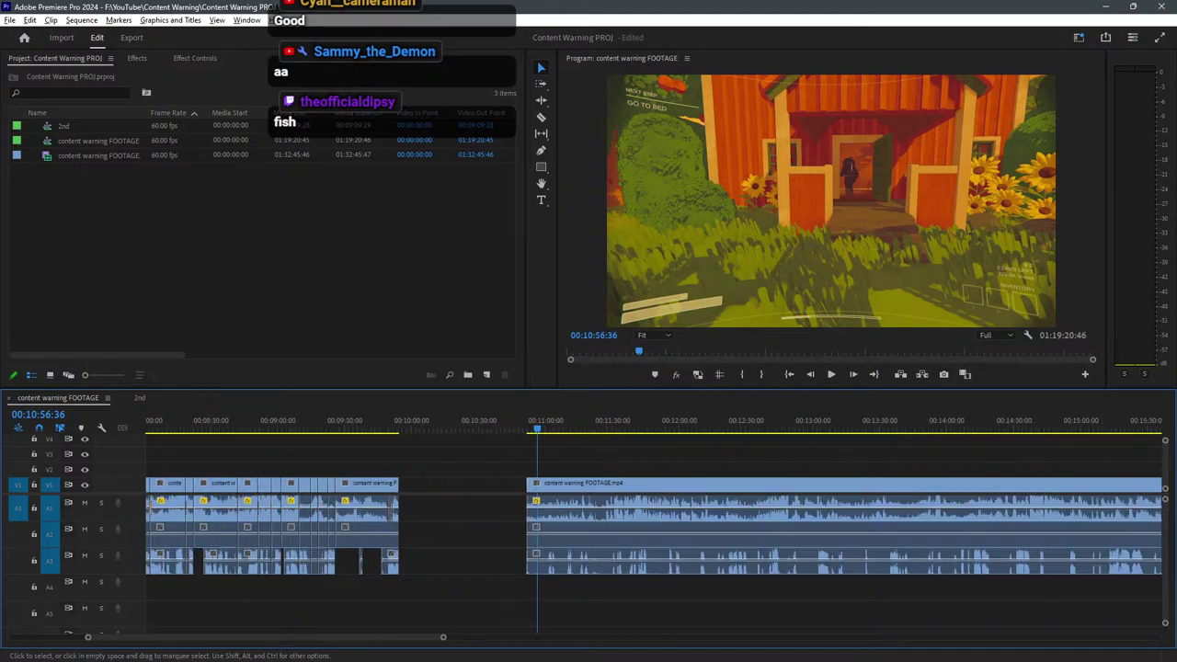
key(equal)
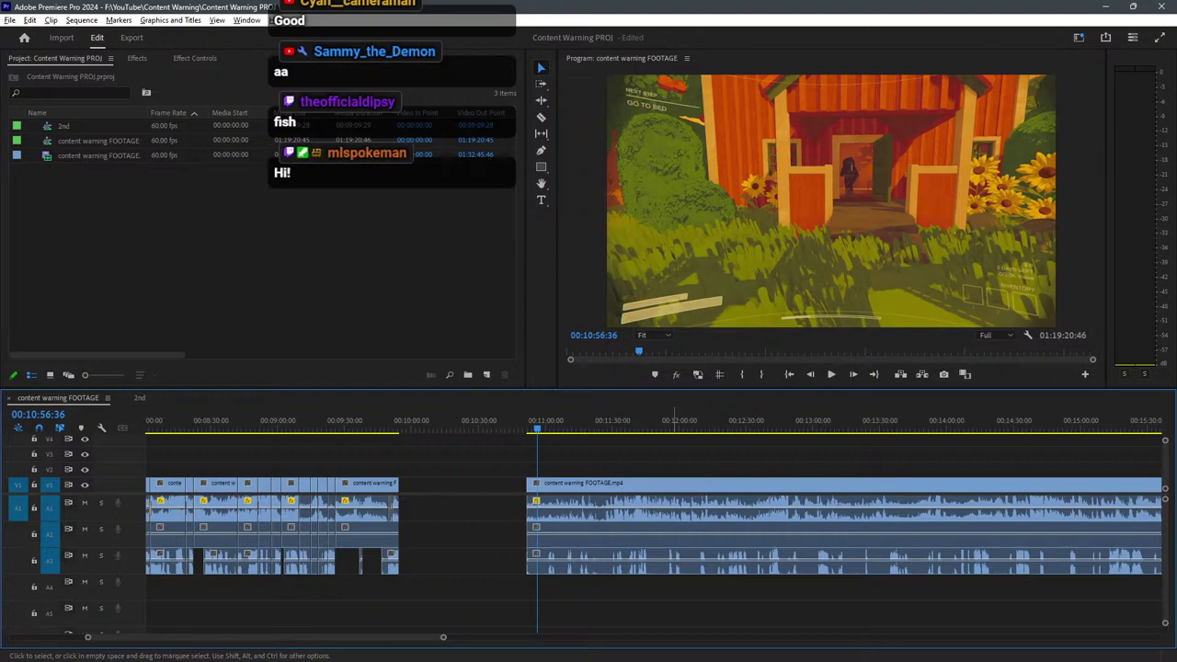
key(alt+space)
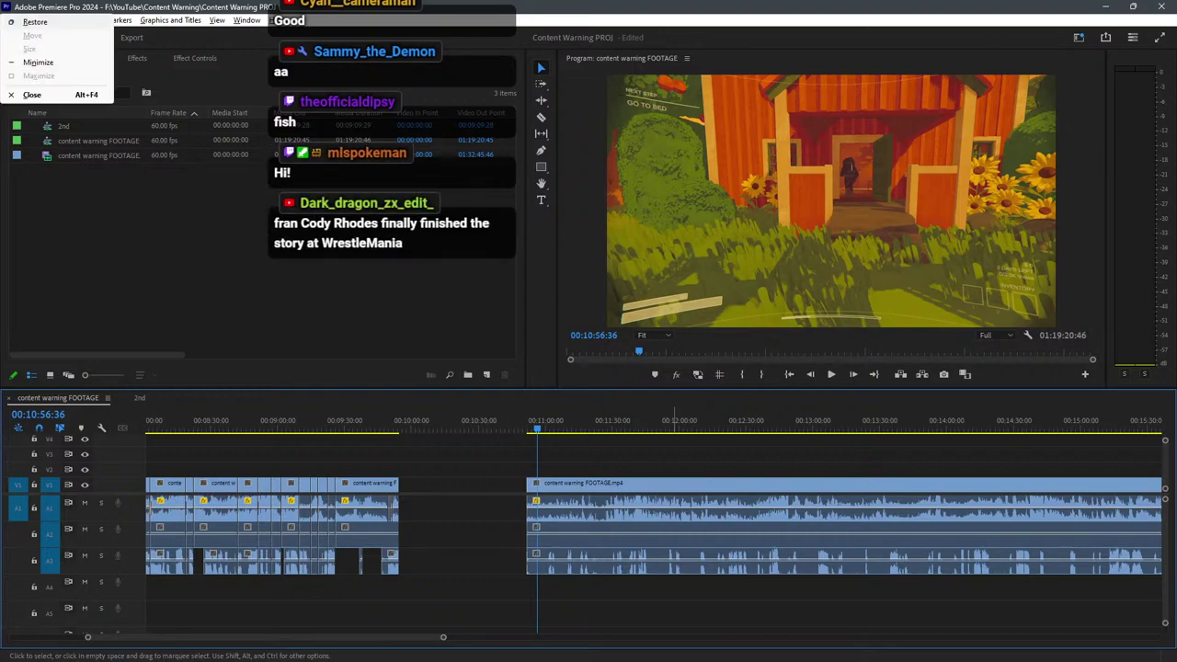
key(Escape)
Play back the remaining long clip from about 00:10:56:36 to 00:11:46, skipping ahead, to find footage worth keeping.
key(space)
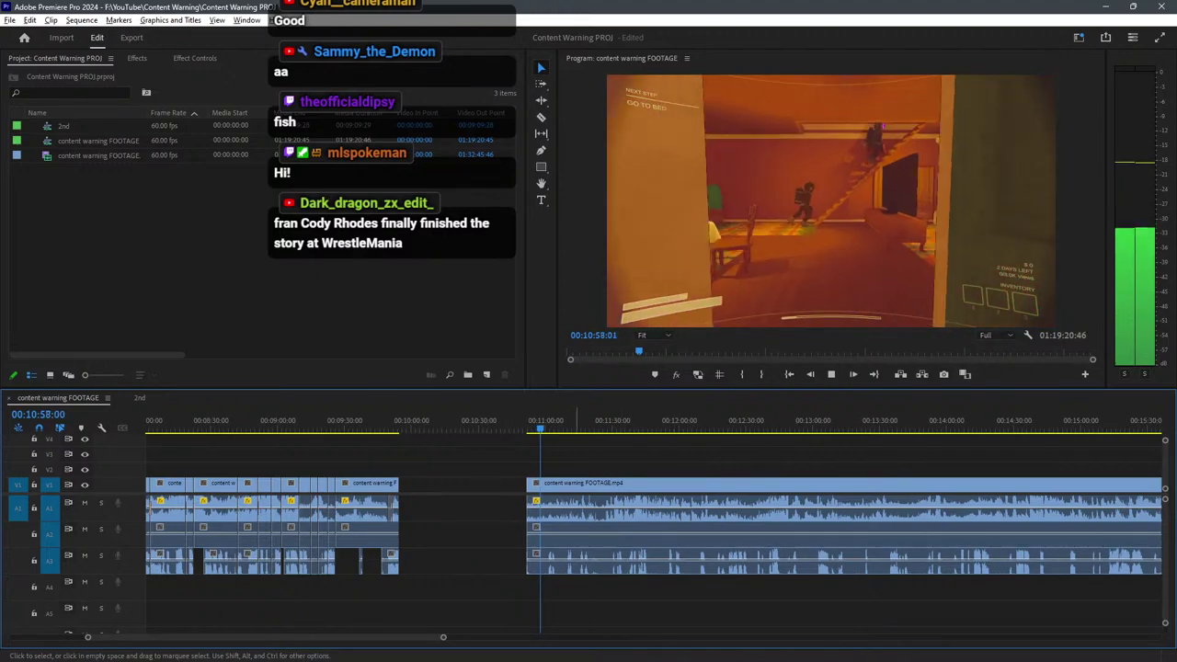
key(equal)
key(equal)
key(equal)
key(equal)
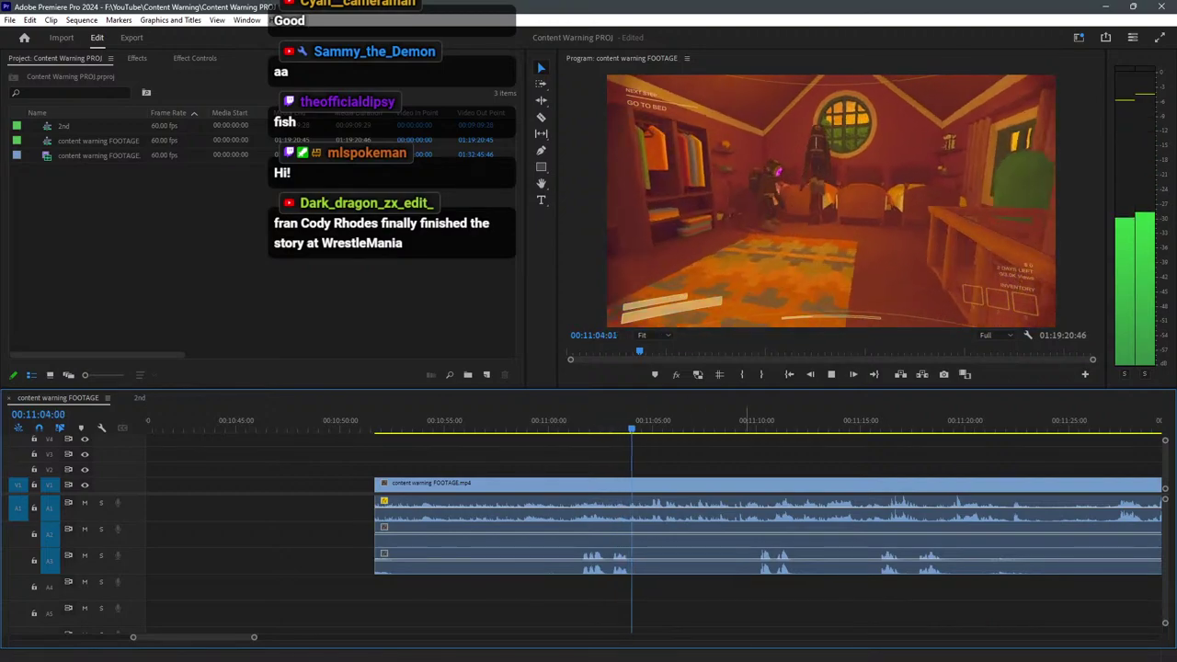
drag(643, 420, 874, 420)
key(space)
scroll(390, 533, down, 10)
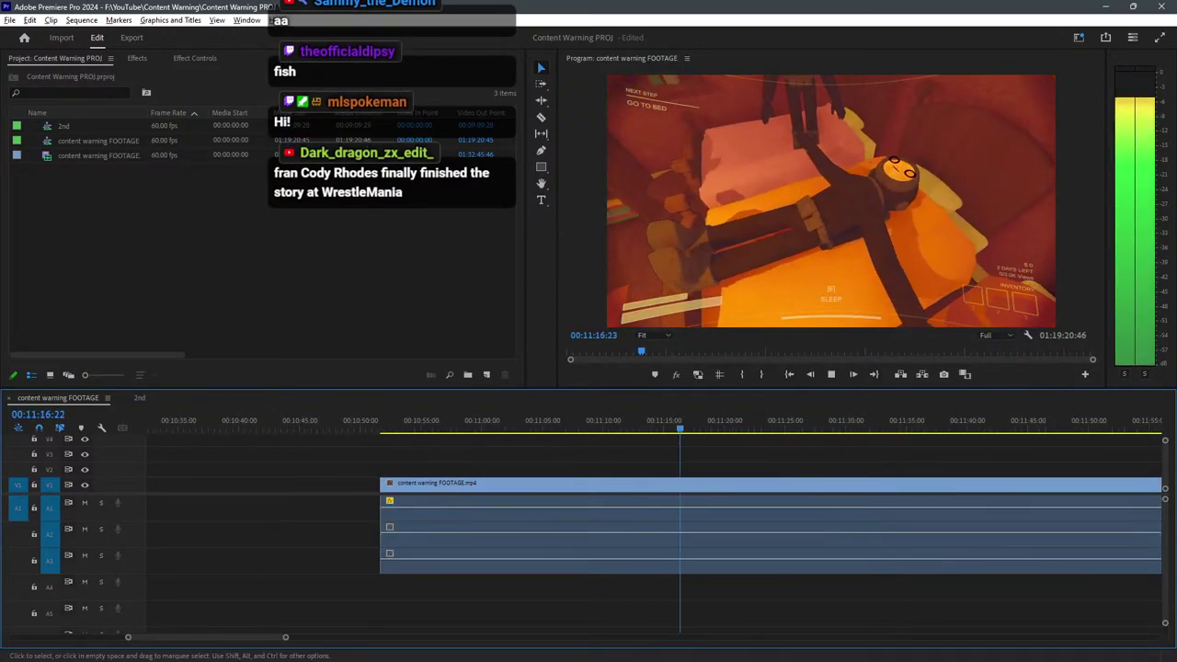
key(equal)
key(equal)
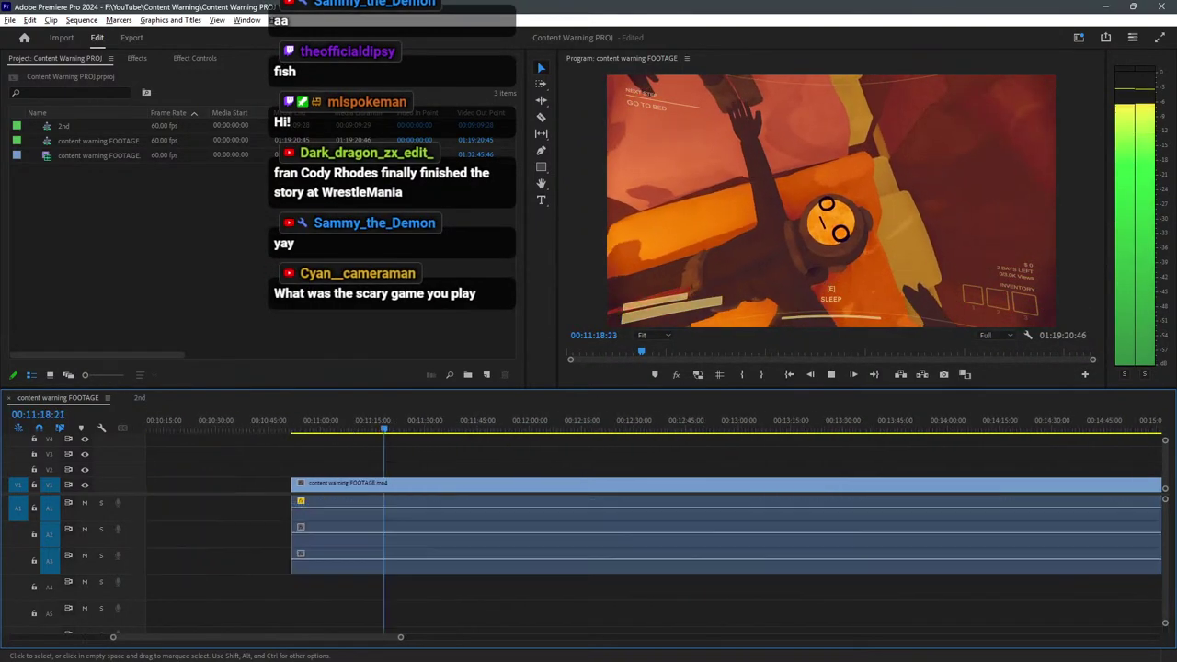
key(equal)
key(equal)
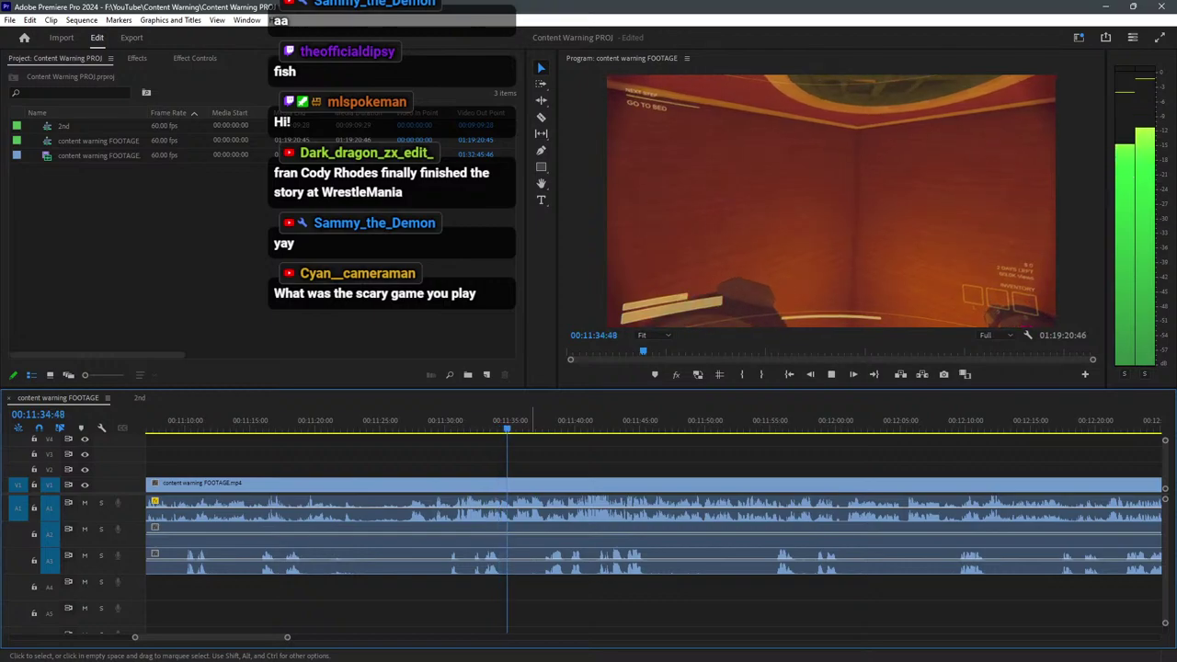
click(484, 420)
key(space)
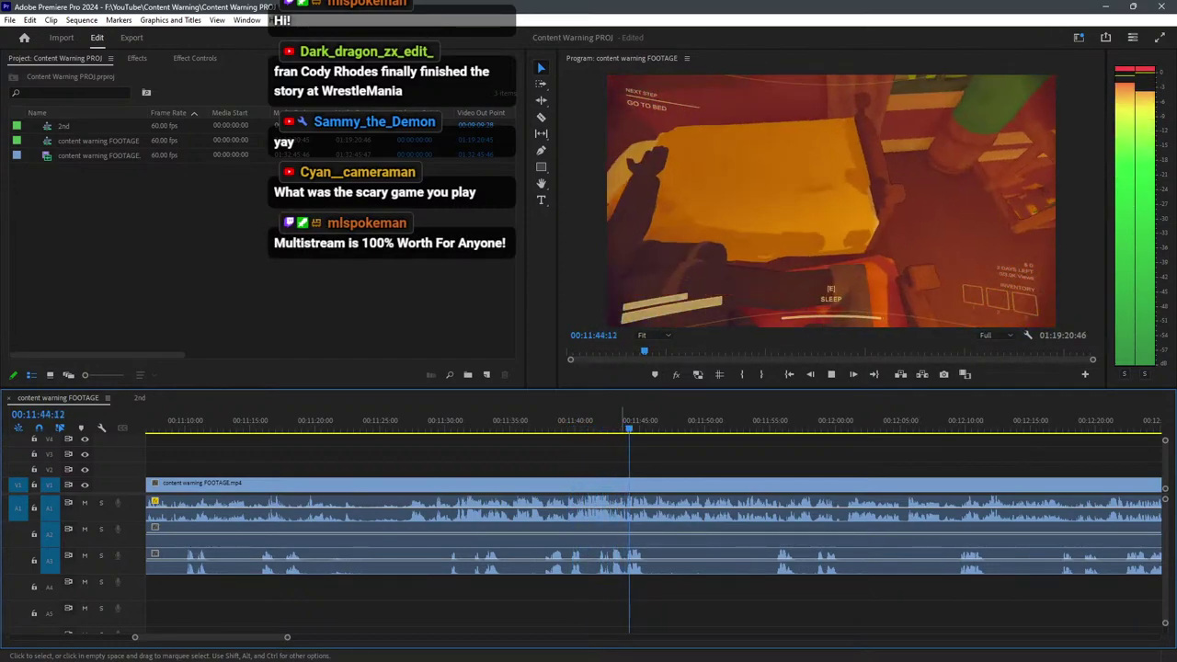
key(space)
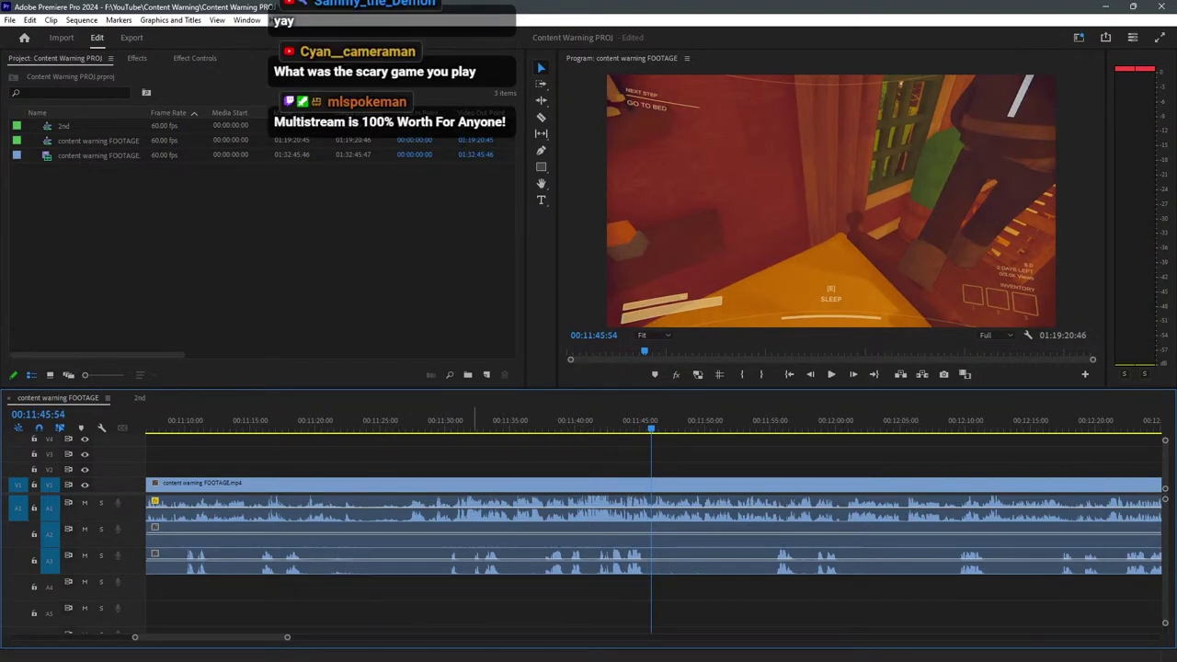
Replay the bedroom section, cut all tracks at about 00:11:26:35 and 00:11:45:45, and delete the footage before the first cut.
click(452, 421)
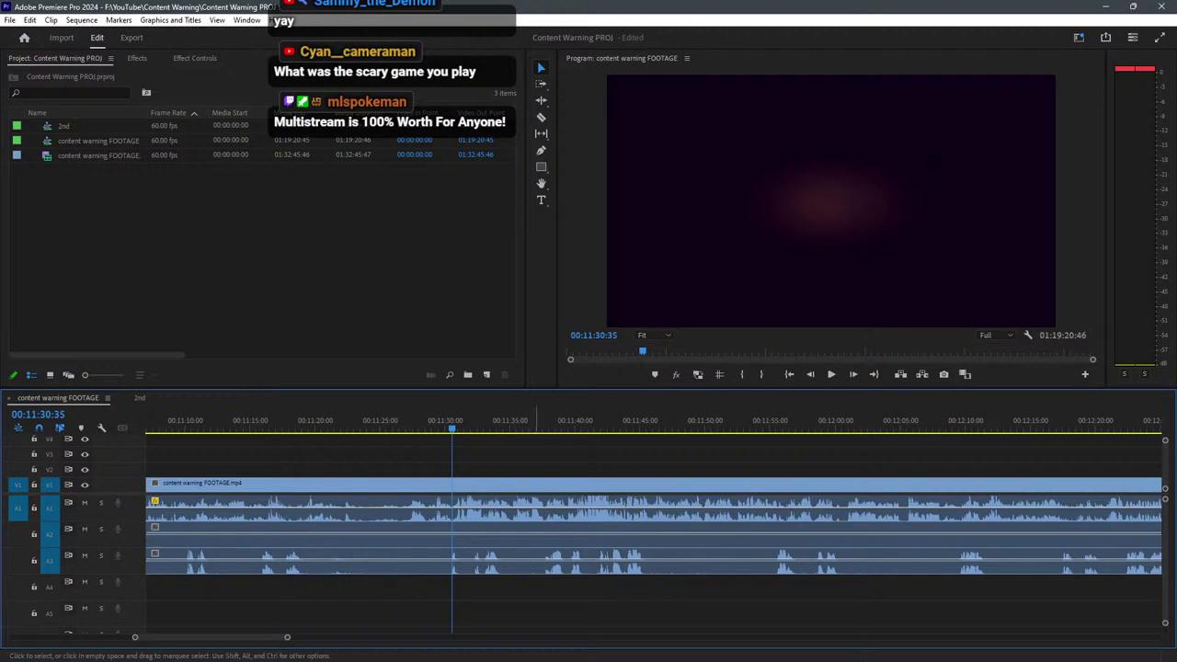
drag(452, 421, 411, 426)
key(space)
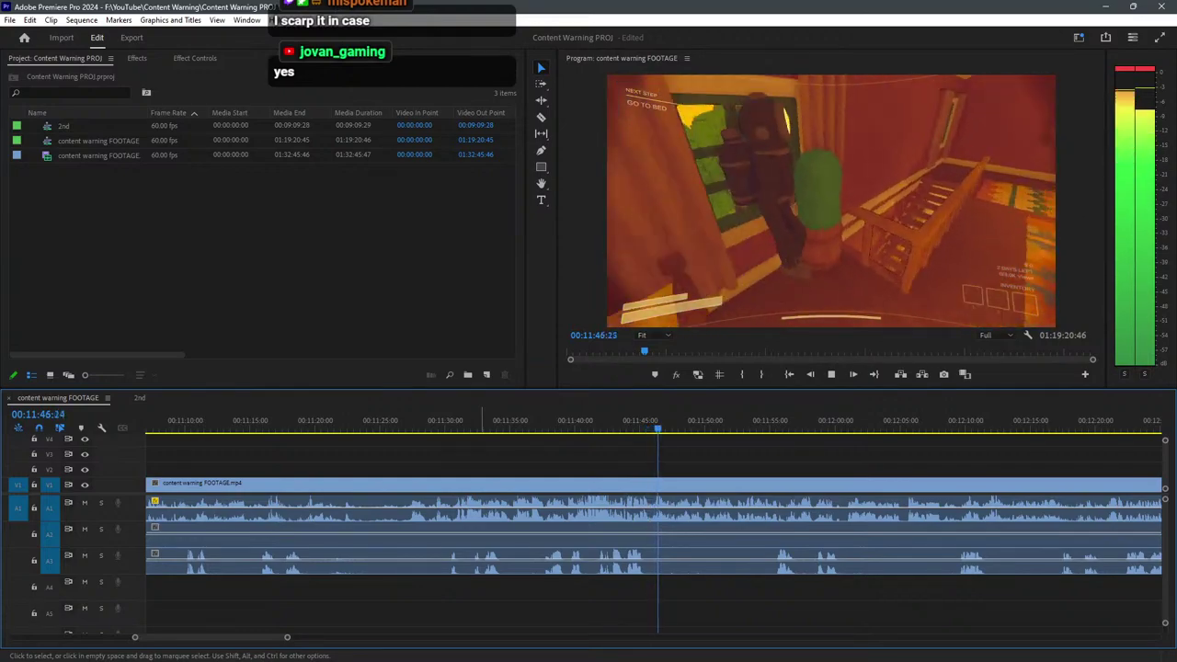
key(space)
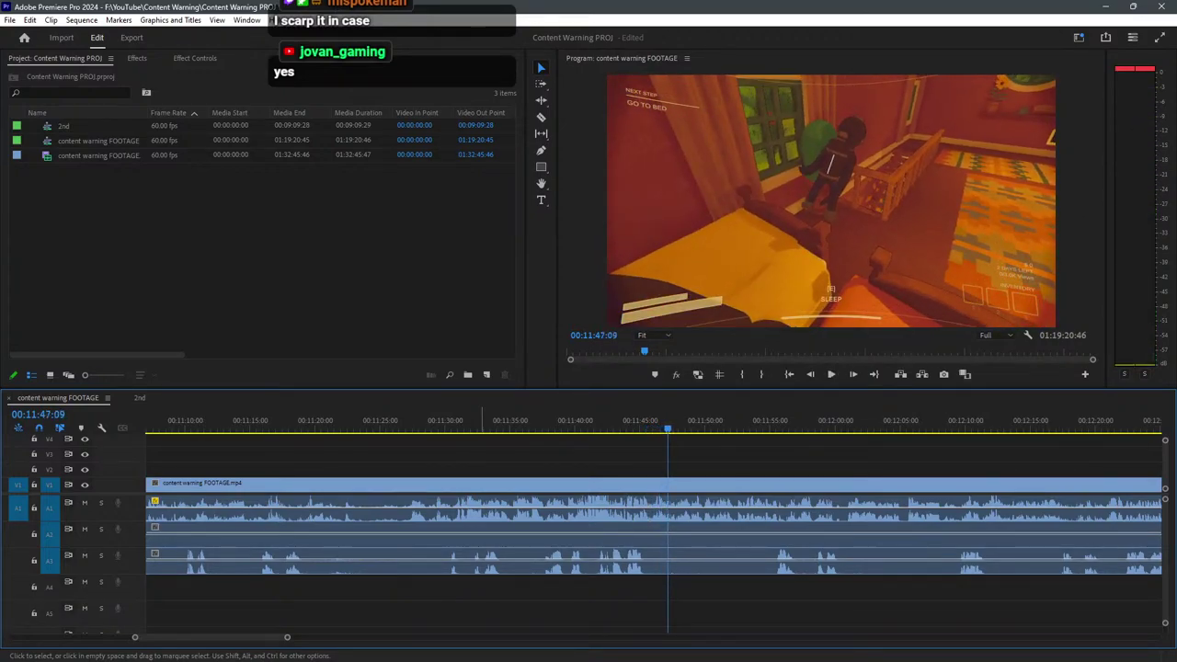
key(space)
key(space)
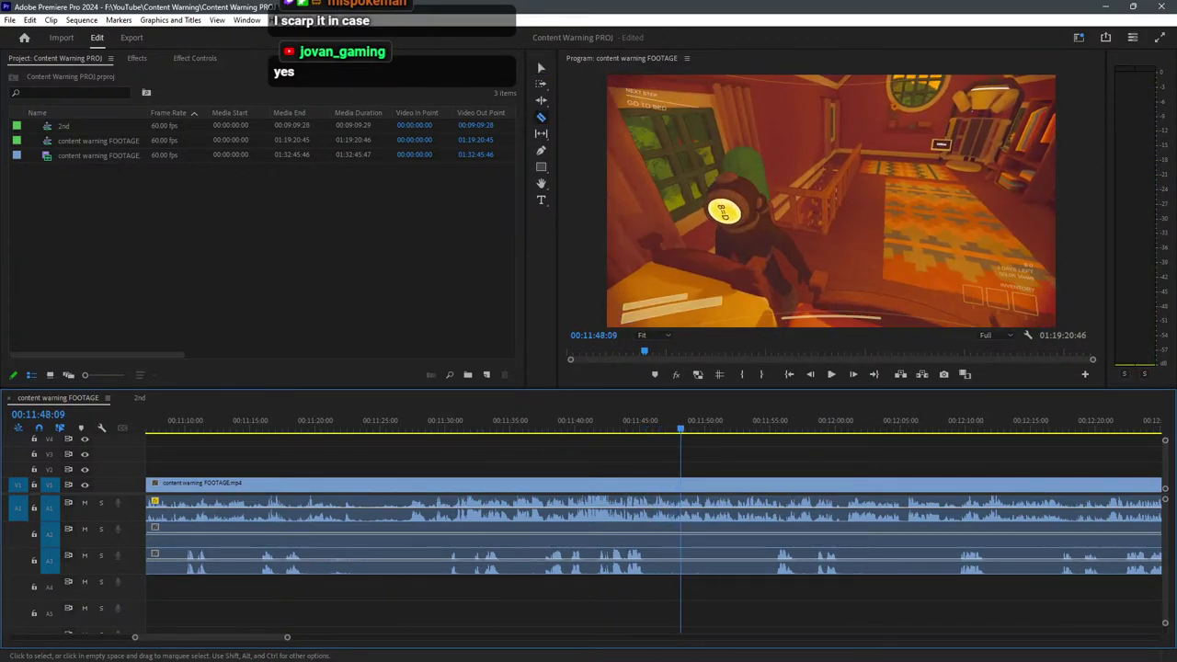
key(c)
click(401, 504)
click(650, 504)
key(v)
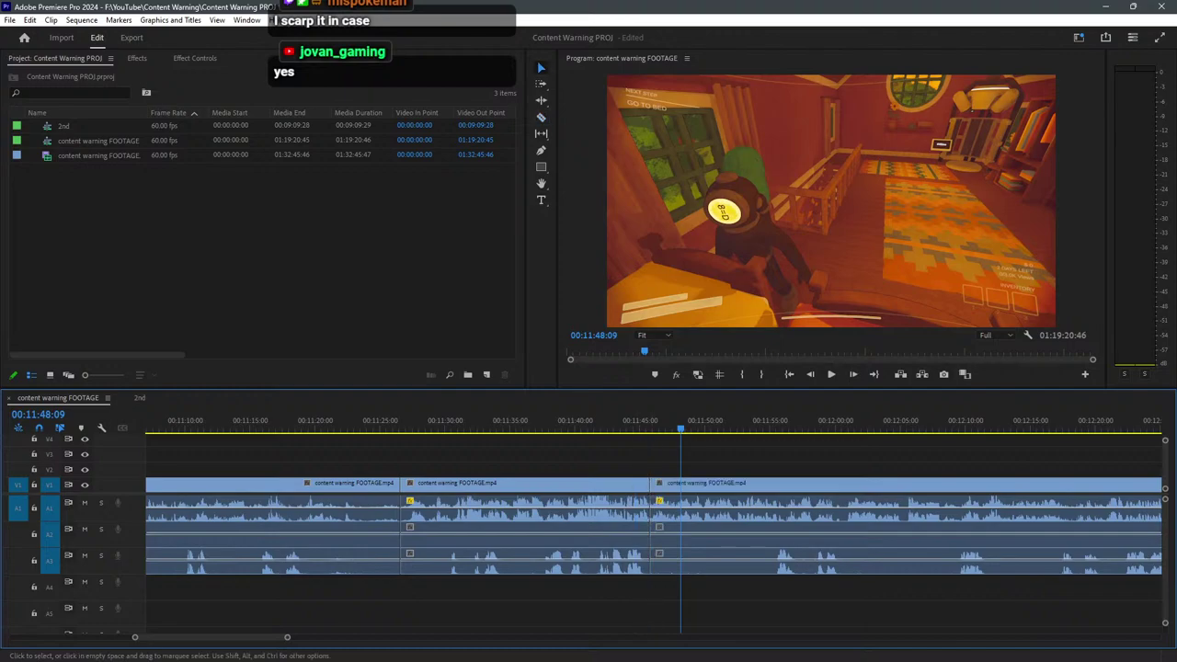
click(340, 551)
key(Delete)
Give the isolated bedroom clip and its audio the Rose label colour.
drag(446, 454, 461, 557)
right_click(456, 515)
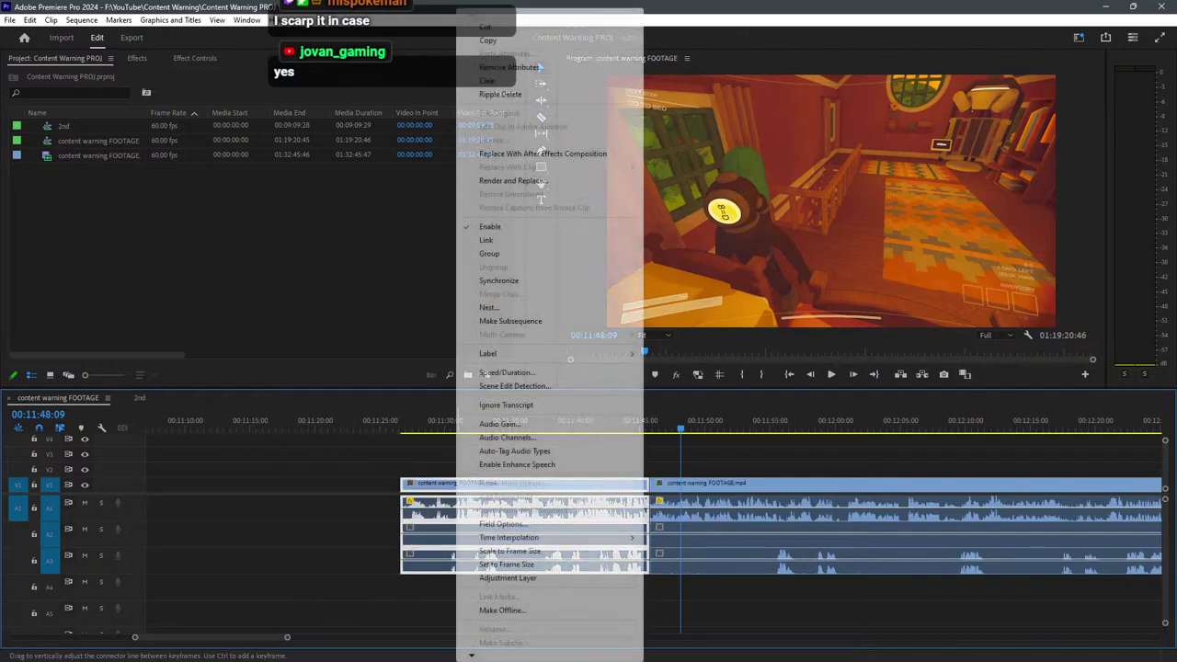
mouse_move(561, 353)
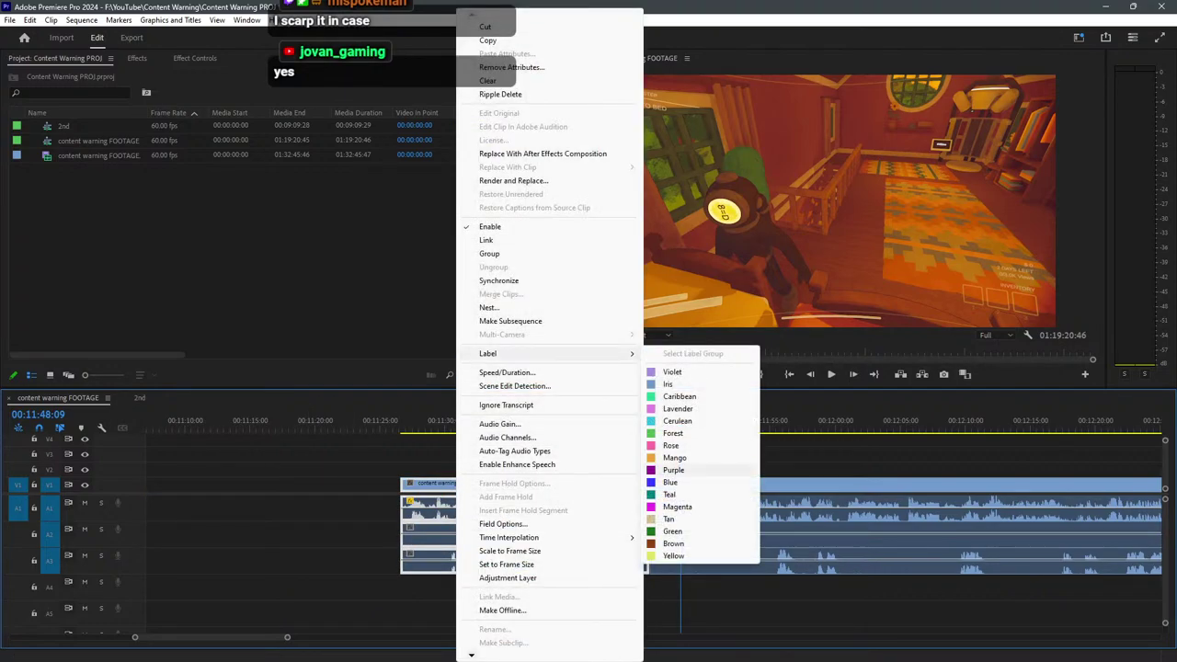
click(672, 445)
Move the Rose-labelled clip with its audio back to the end of the edited clips at about 00:09:54.
drag(555, 462, 499, 567)
scroll(808, 515, down, 3)
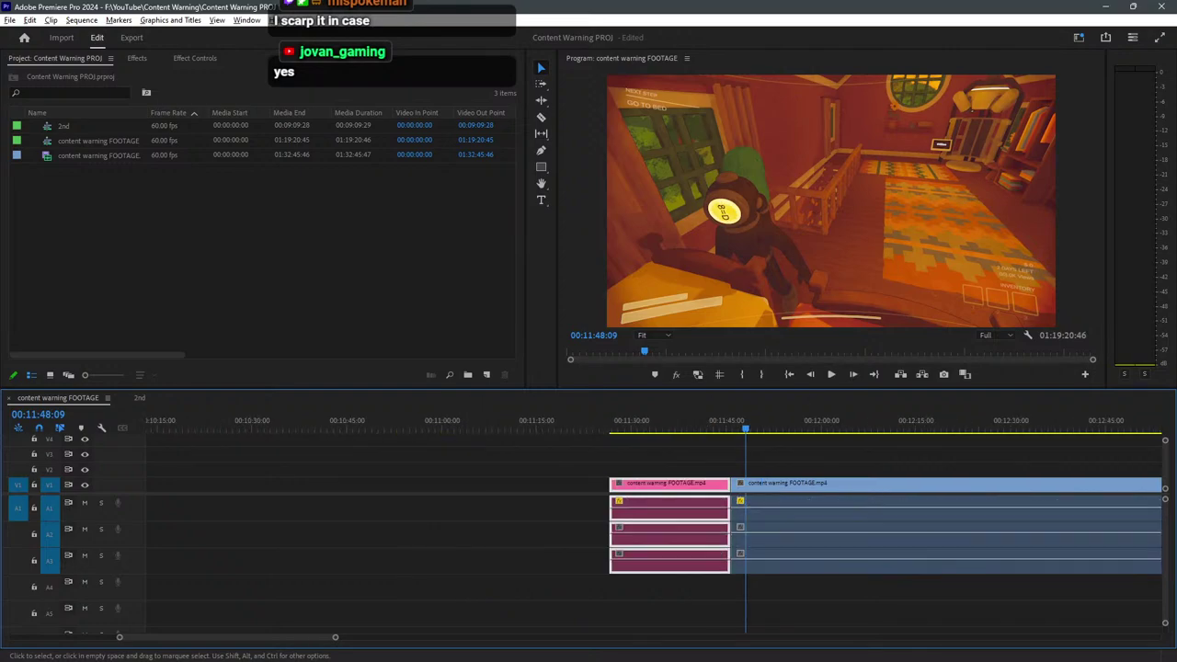
key(minus)
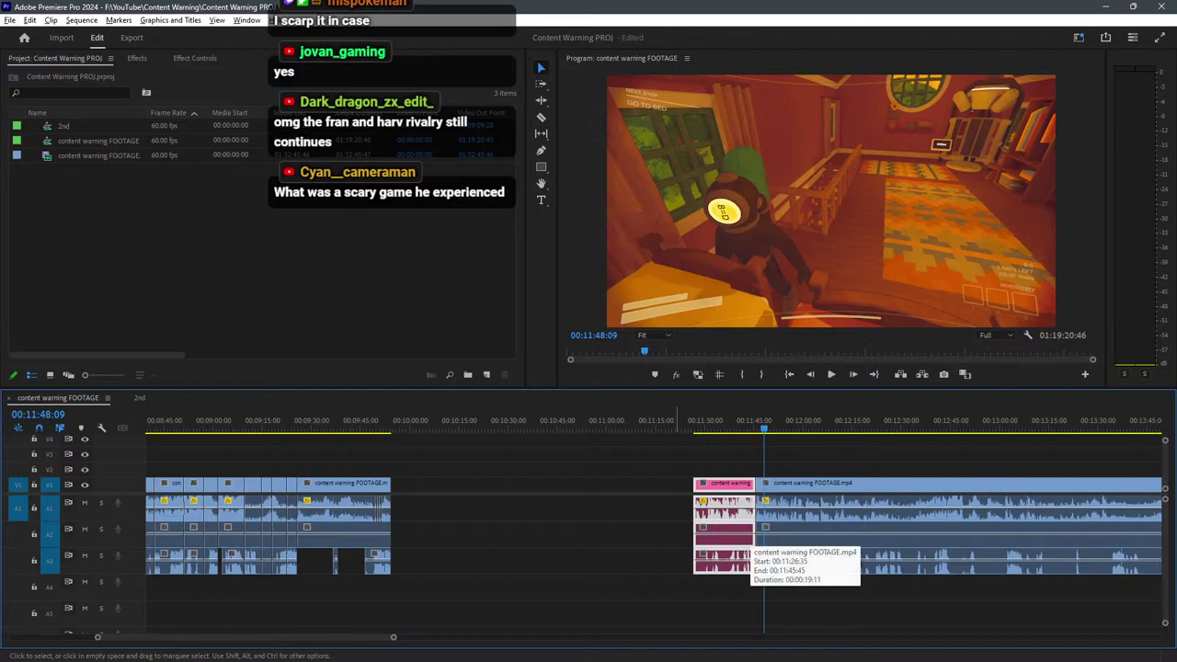
drag(724, 534, 424, 534)
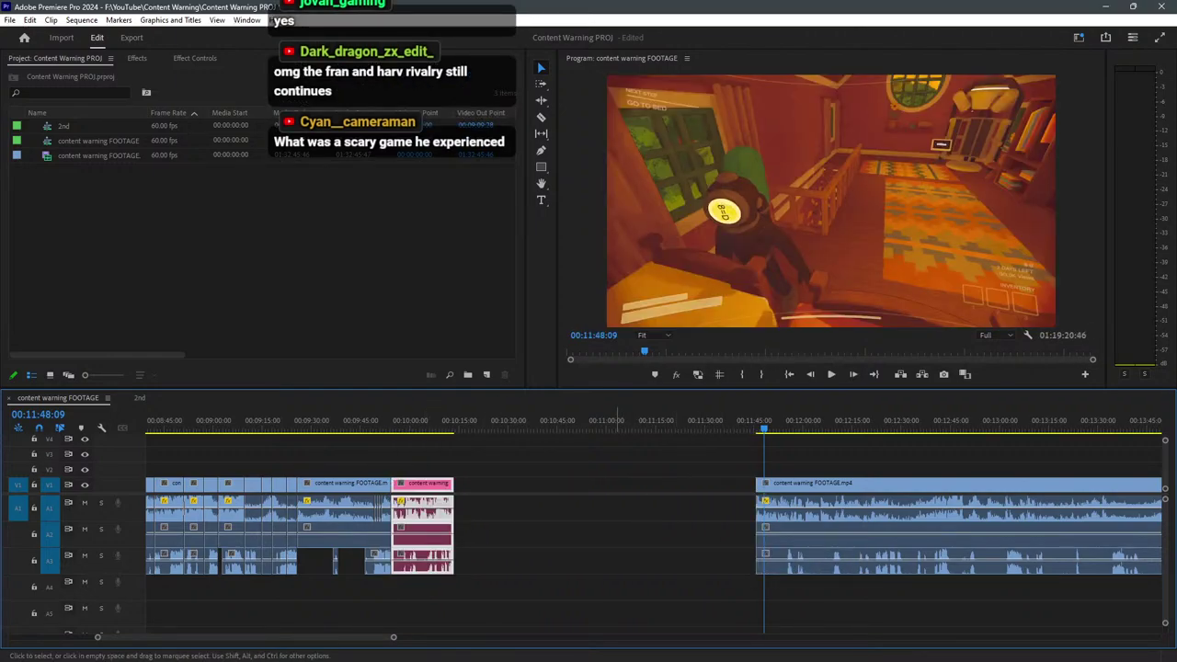
click(604, 508)
click(617, 462)
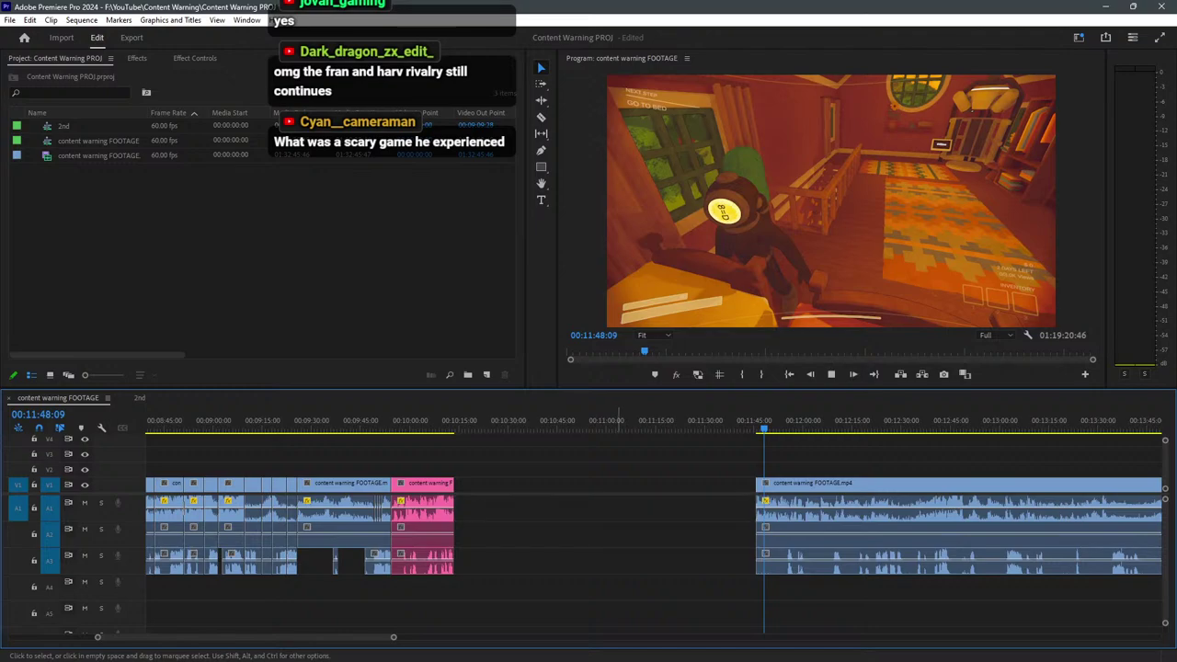
Play back the remaining long clip from about 00:11:48 to 00:12:24, skipping ahead, to find footage worth keeping.
key(space)
scroll(575, 419, down, 3)
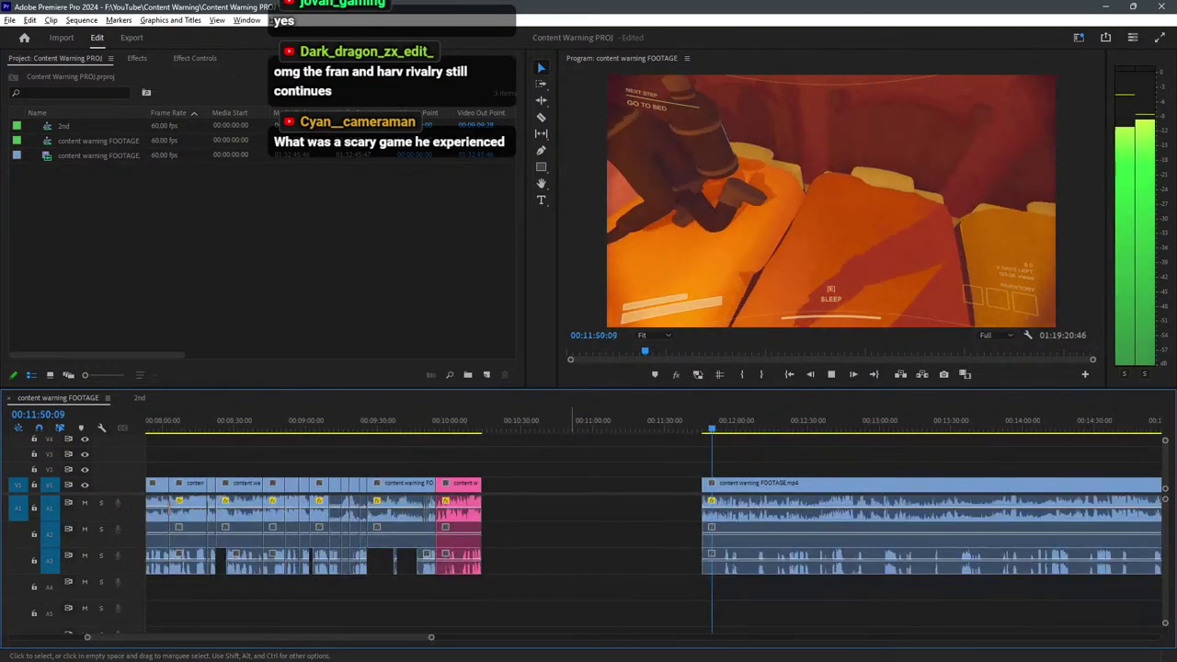
scroll(783, 418, up, 6)
key(equal)
key(equal)
key(equal)
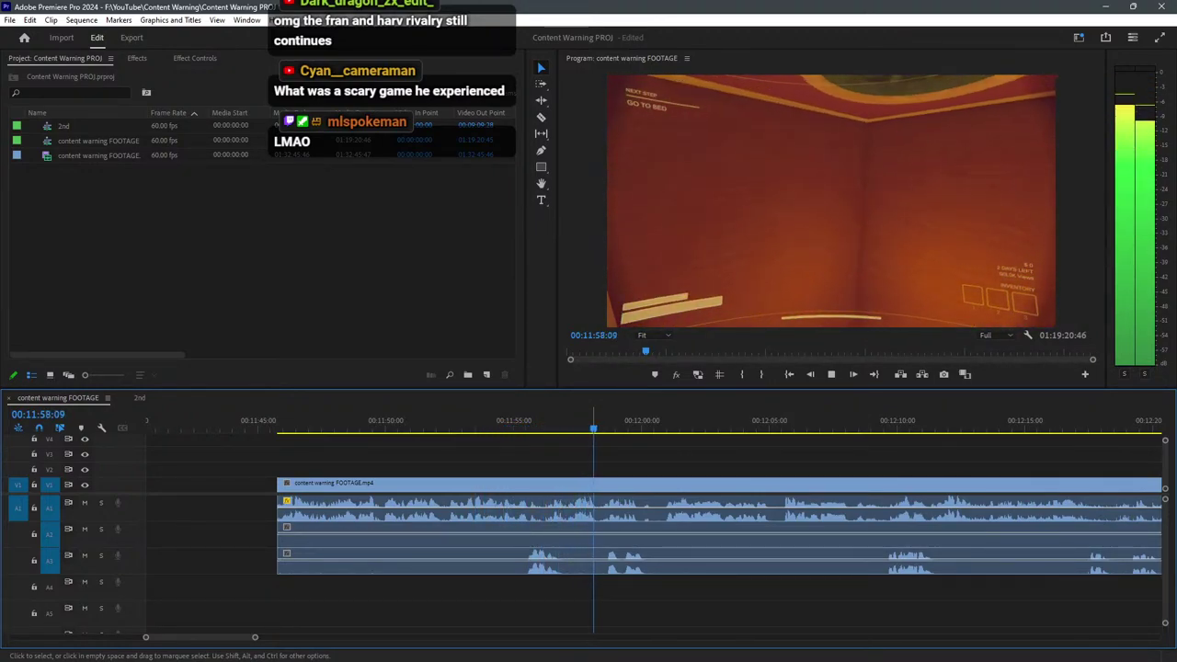
key(minus)
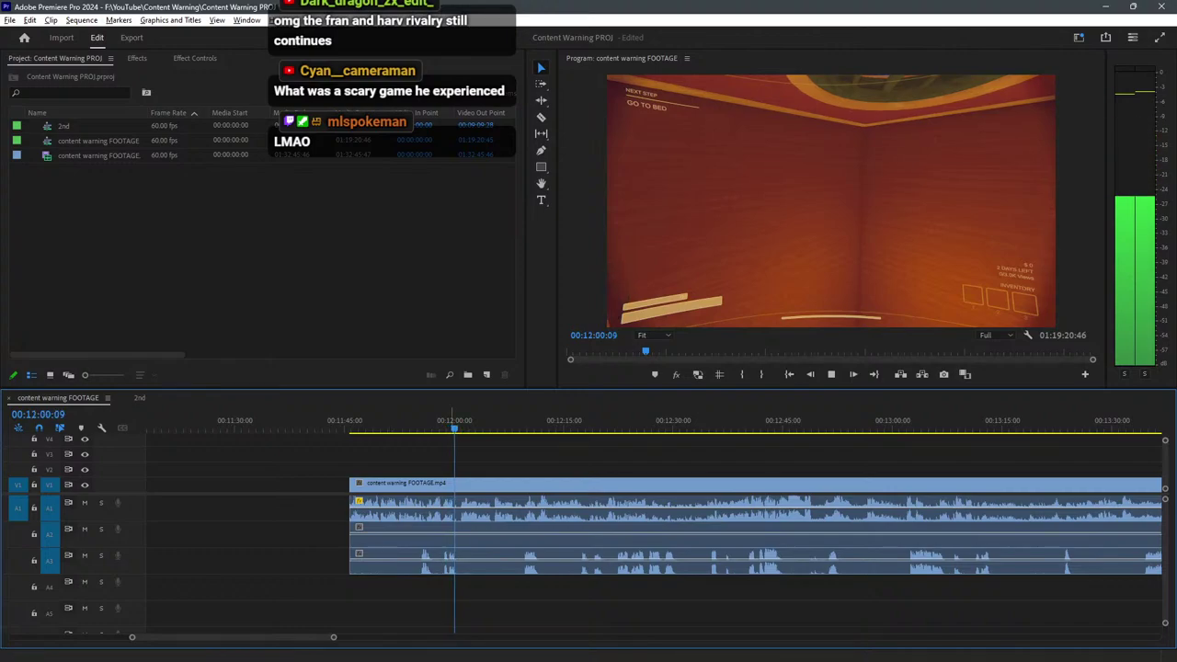
drag(505, 421, 518, 421)
key(space)
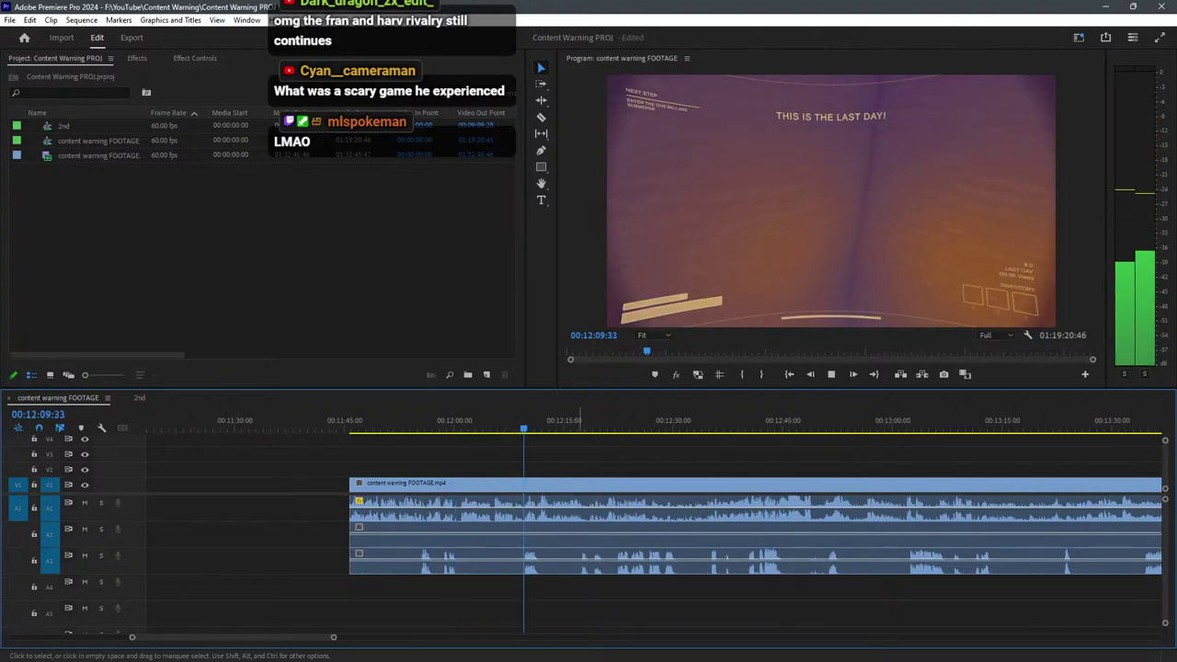
key(equal)
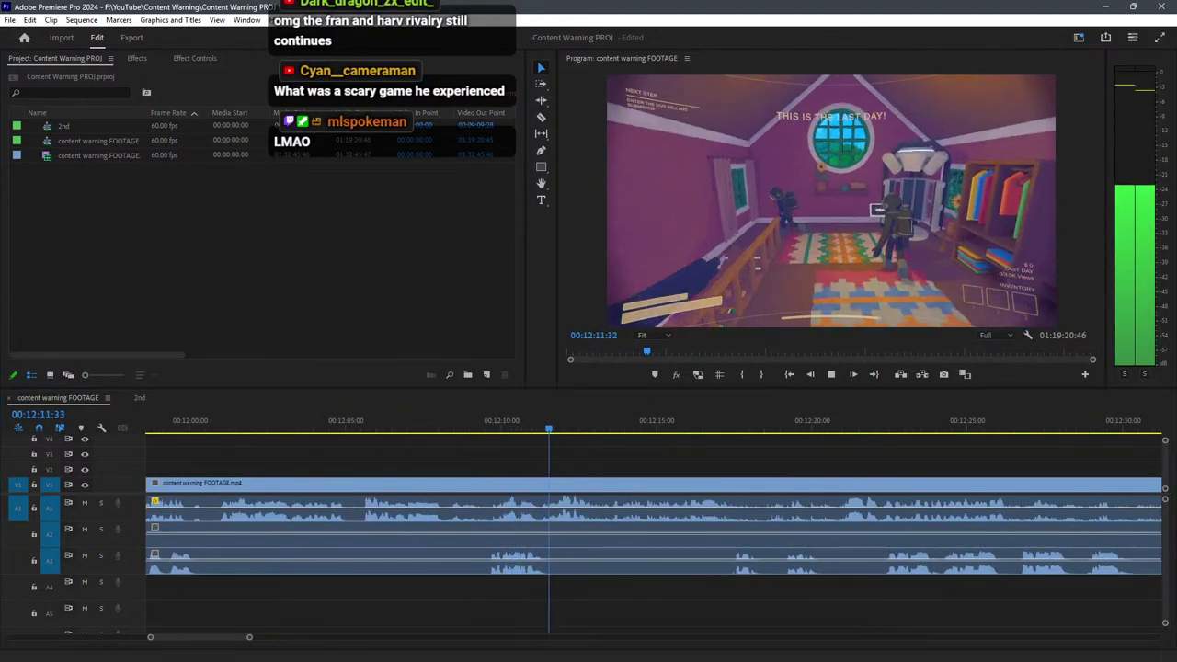
click(837, 420)
key(space)
scroll(372, 515, down, 2)
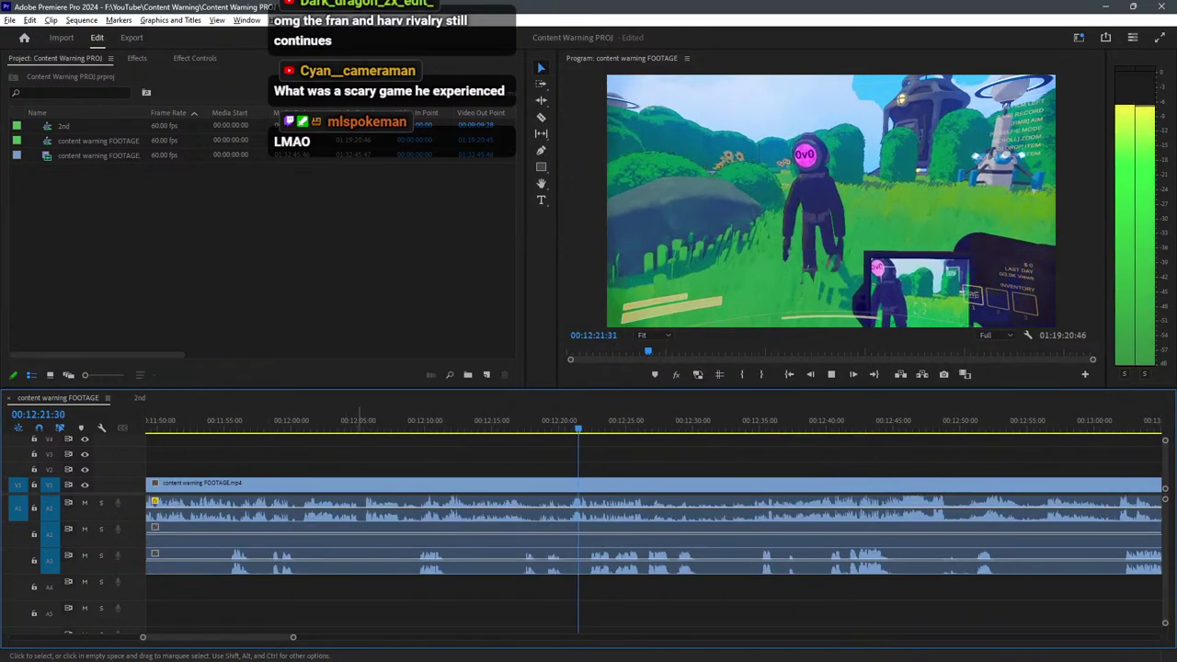
key(equal)
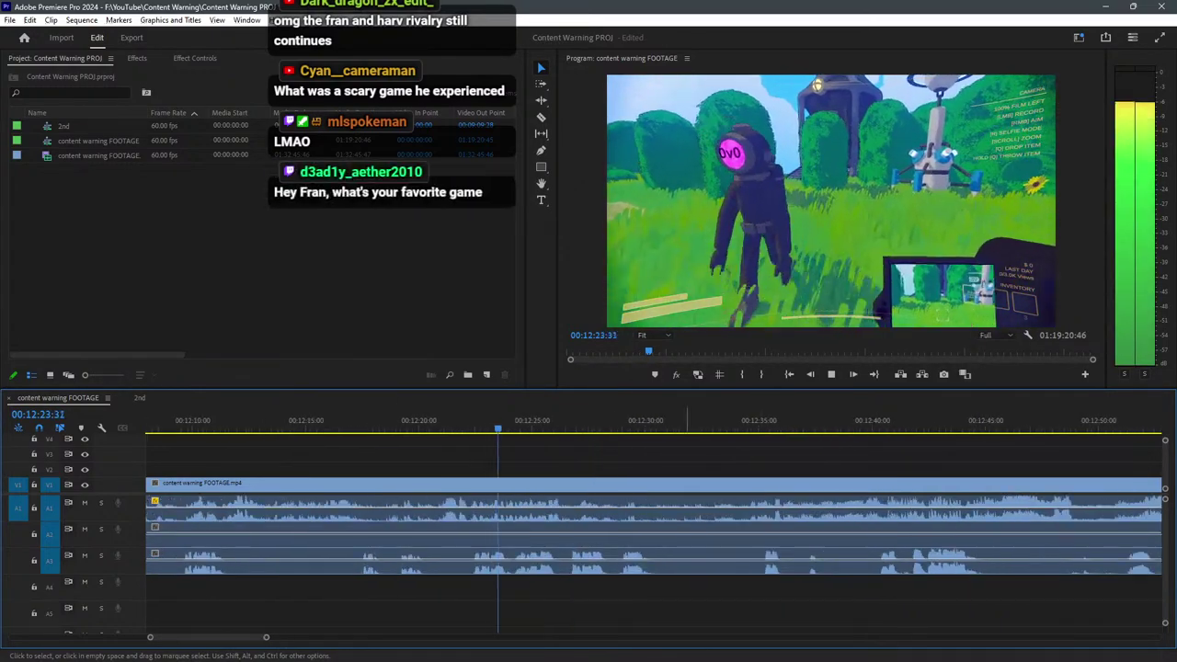
key(space)
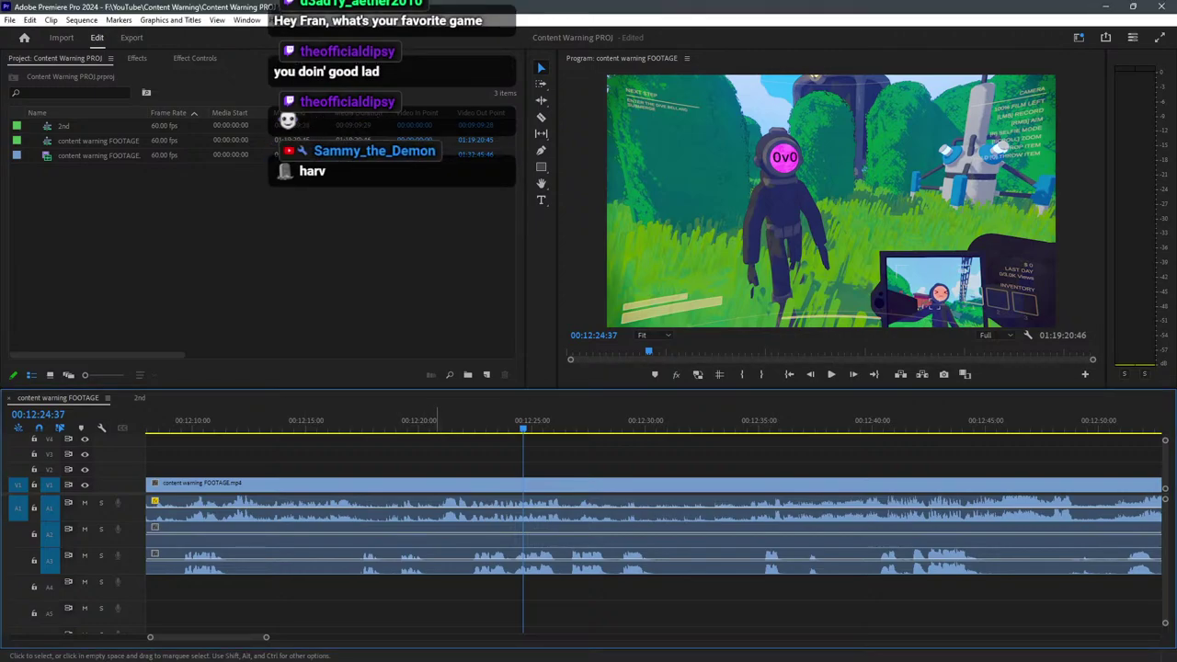
Replay the outdoor section, cut all tracks at about 00:12:22 and 00:12:28, and delete the footage before the first cut.
scroll(437, 529, down, 8)
key(space)
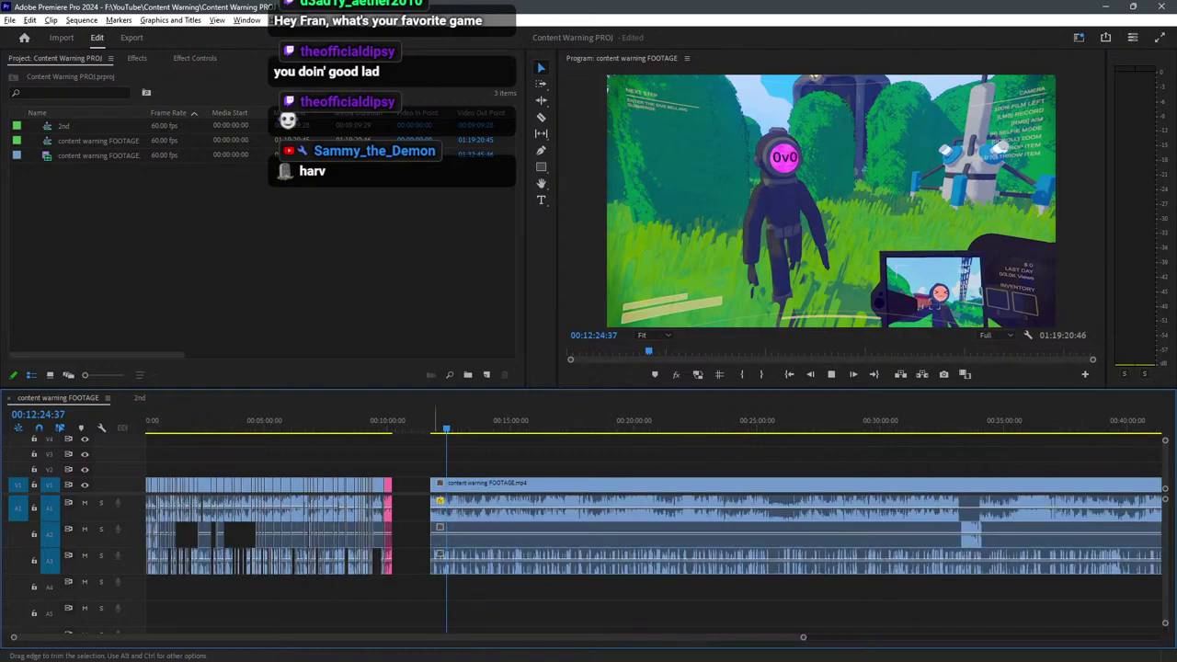
key(equal)
key(equal)
key(equal)
key(equal)
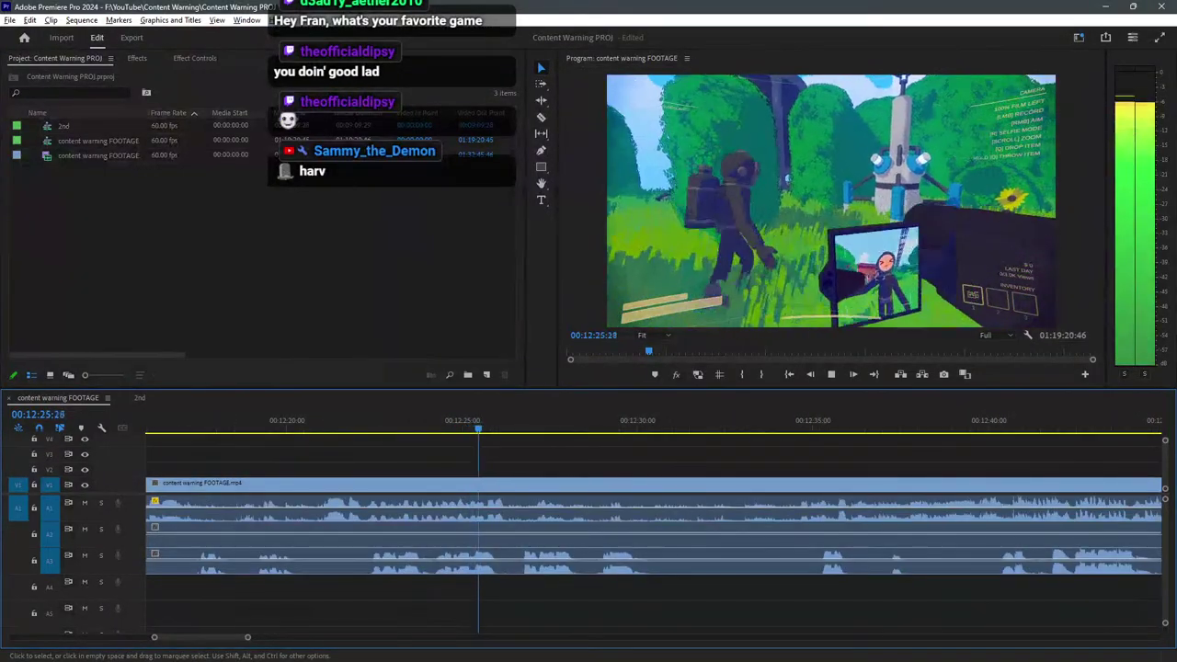
key(space)
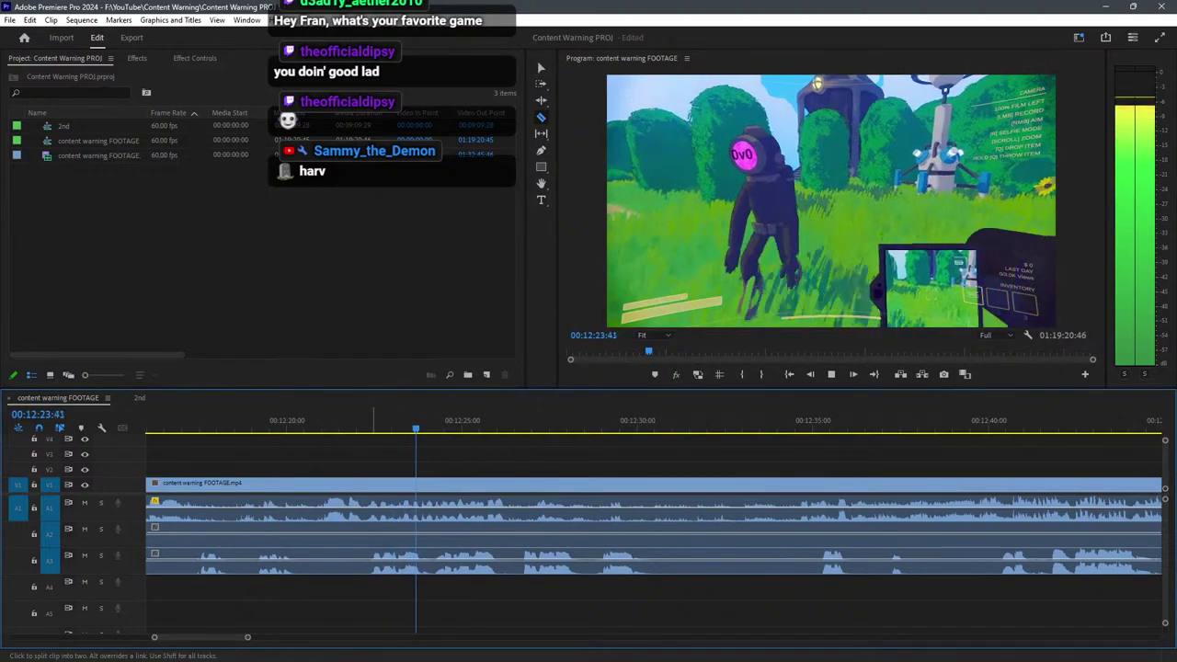
key(c)
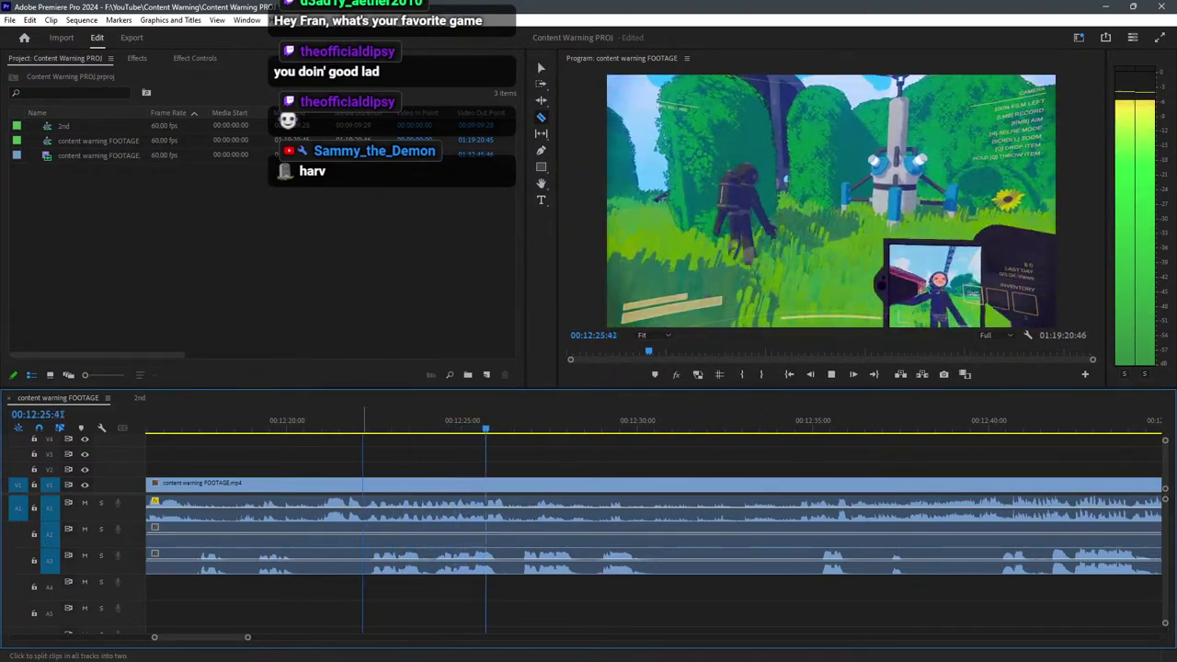
click(367, 485)
key(v)
drag(356, 595, 315, 461)
key(Delete)
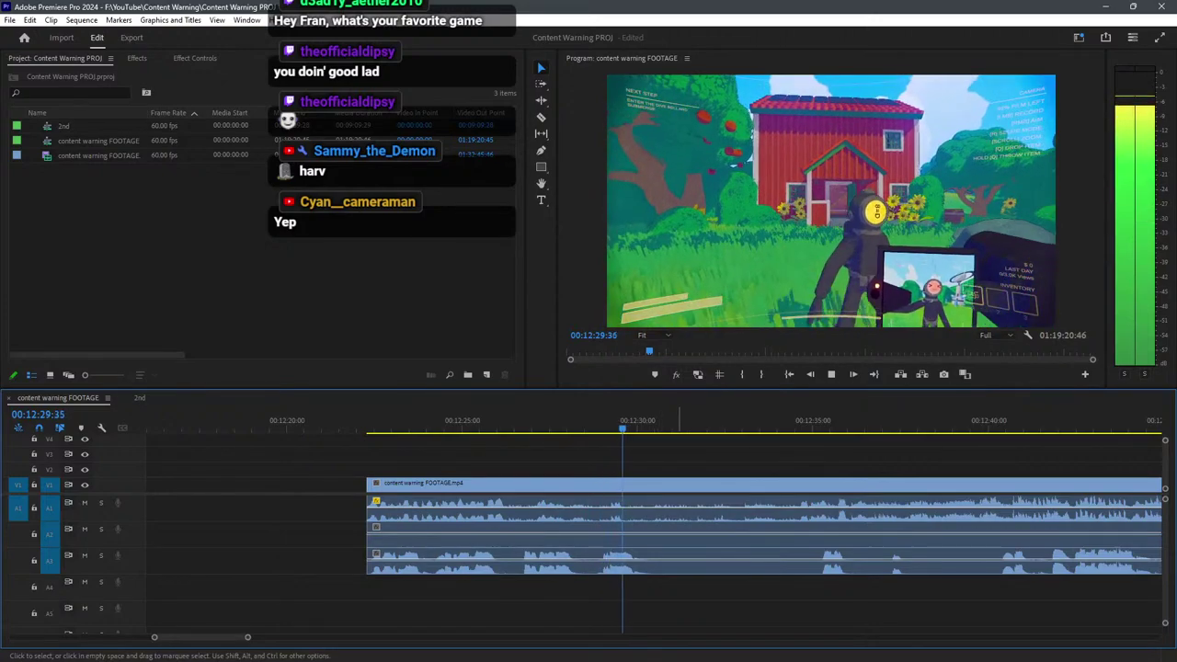
key(c)
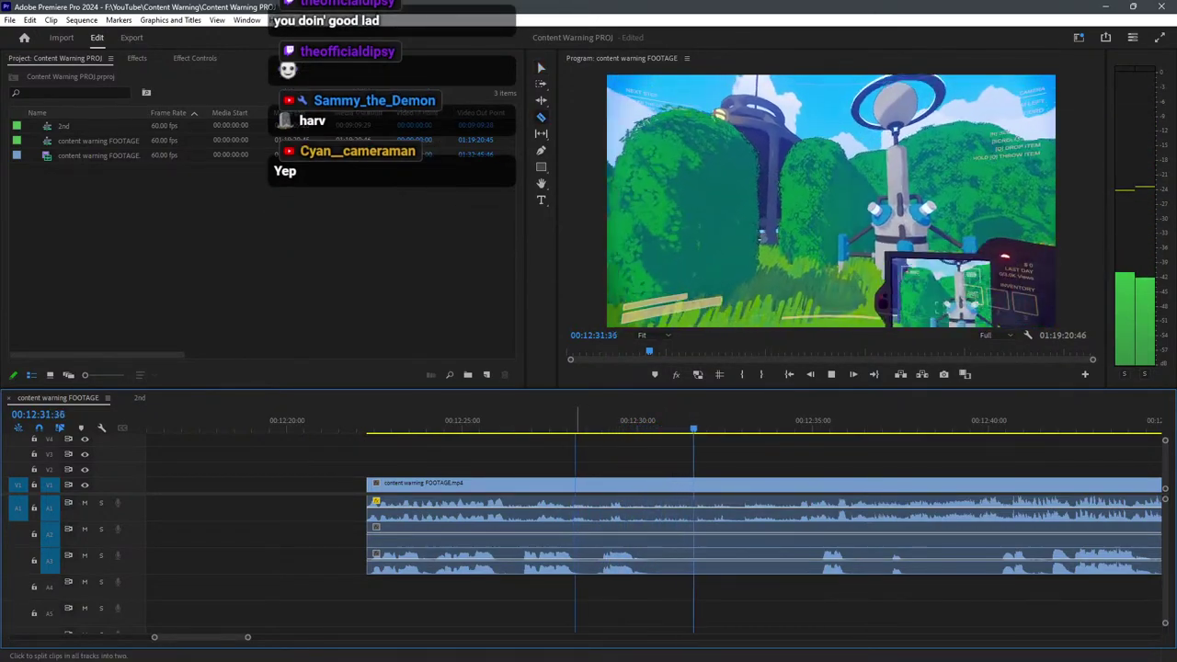
click(581, 484)
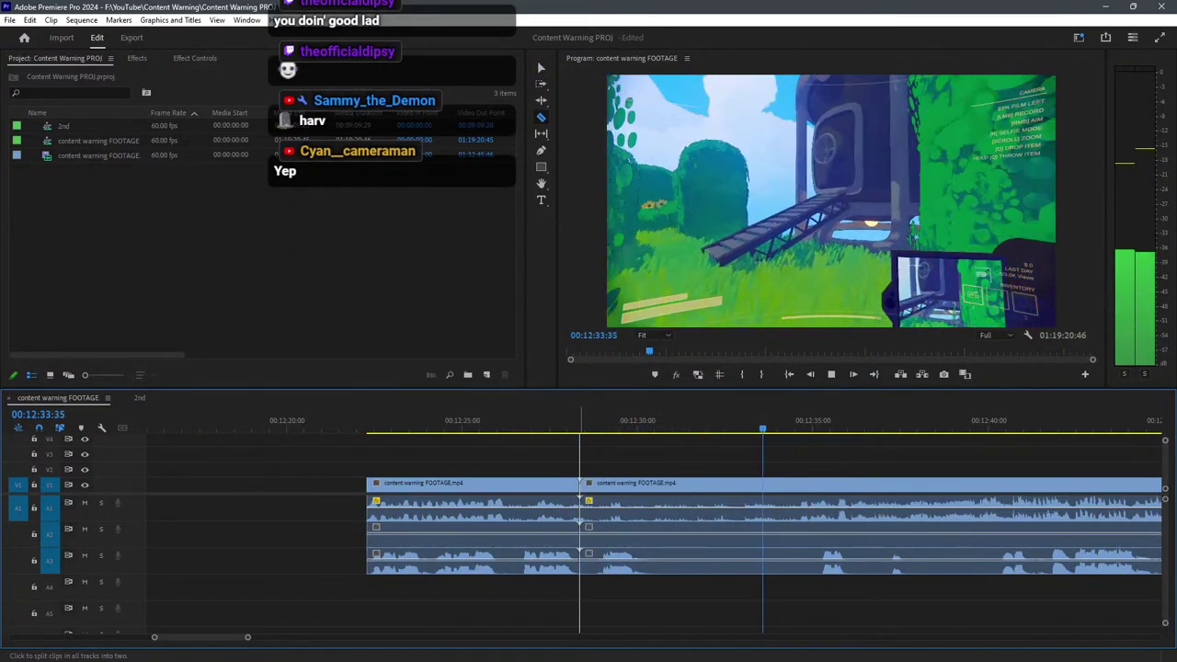
Split off the quiet A1 audio between about 00:12:30 and 00:12:33, copy it over the isolated clip's opening A1 audio, and play the start back.
alt+click(652, 507)
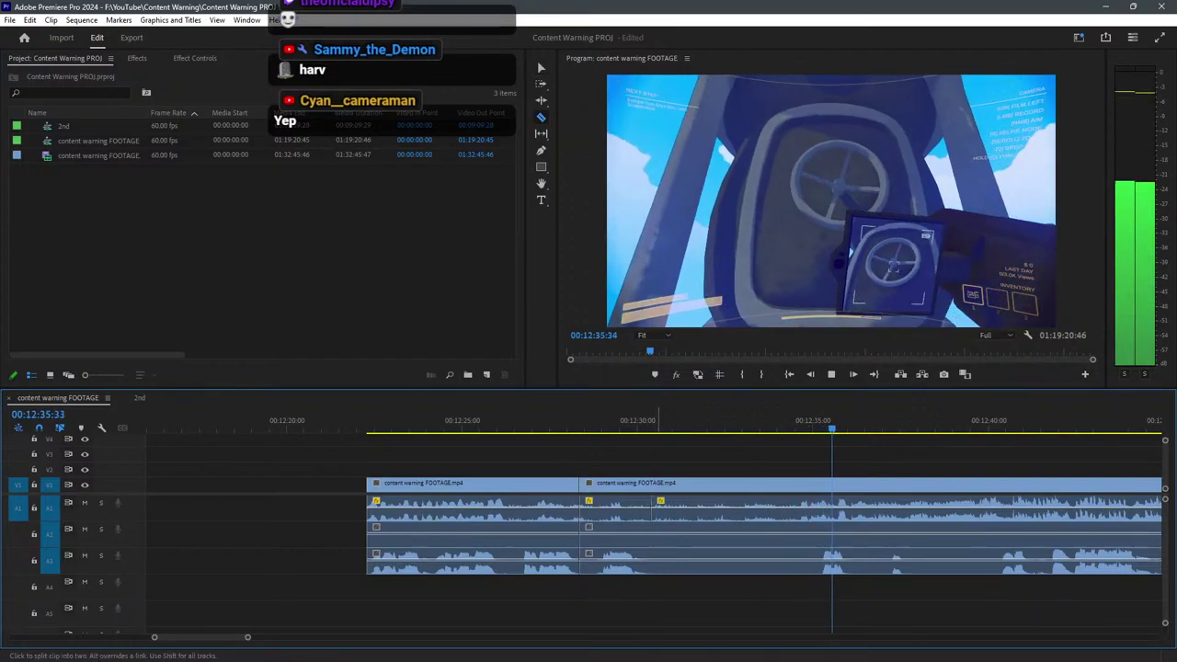
alt+click(734, 508)
key(space)
key(v)
alt+drag(713, 507, 433, 511)
click(357, 420)
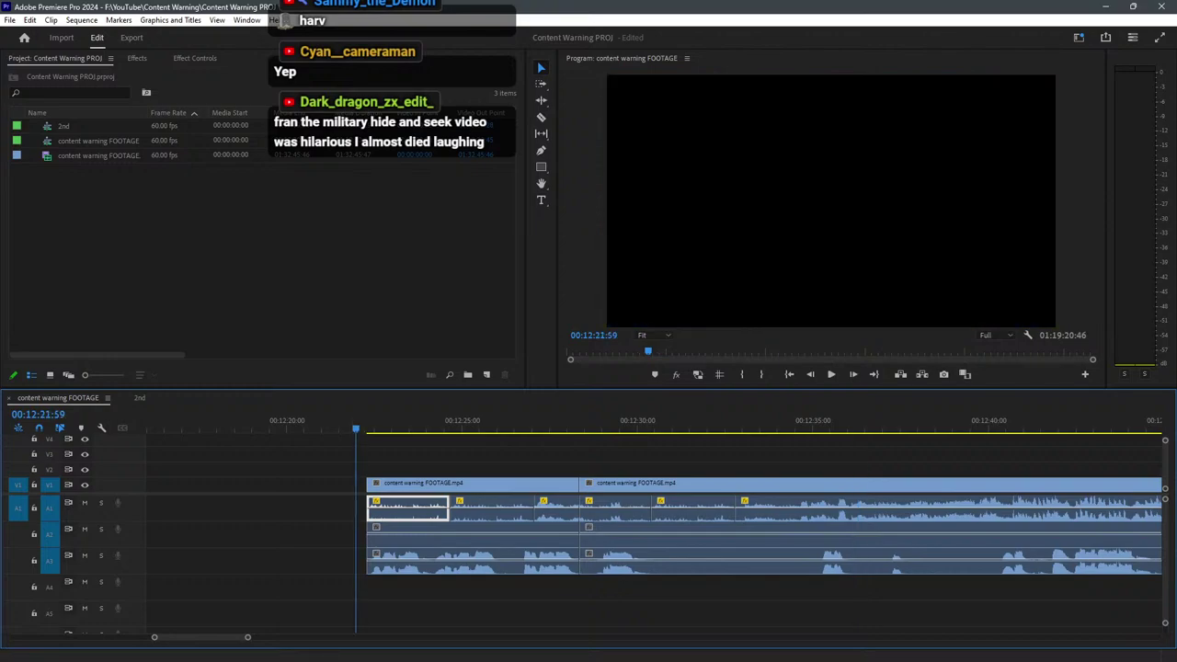
key(space)
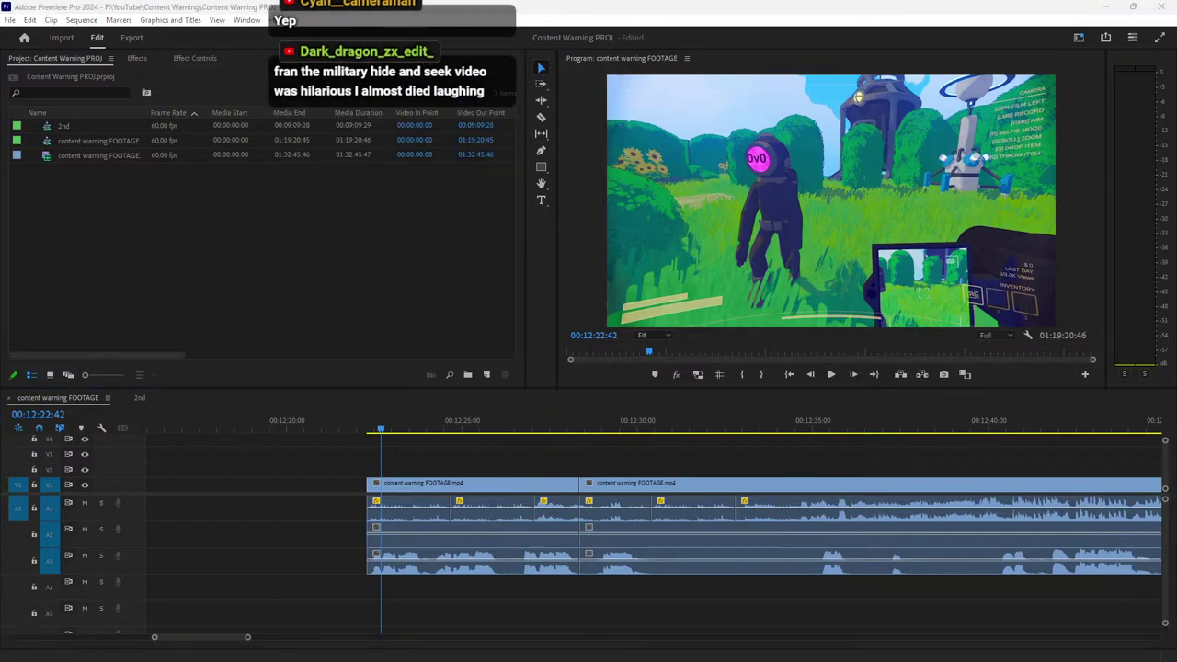
key(space)
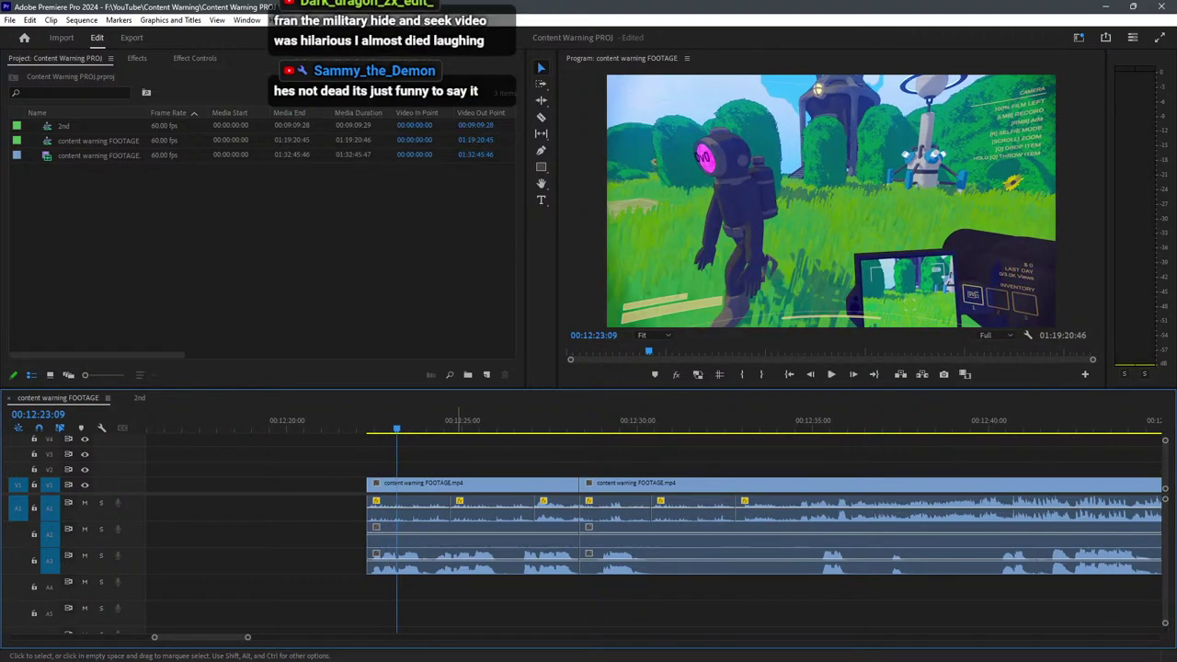
Play through the footage from 00:12:23 and delete the segment between about 00:12:28 and 00:12:34 on all tracks.
key(space)
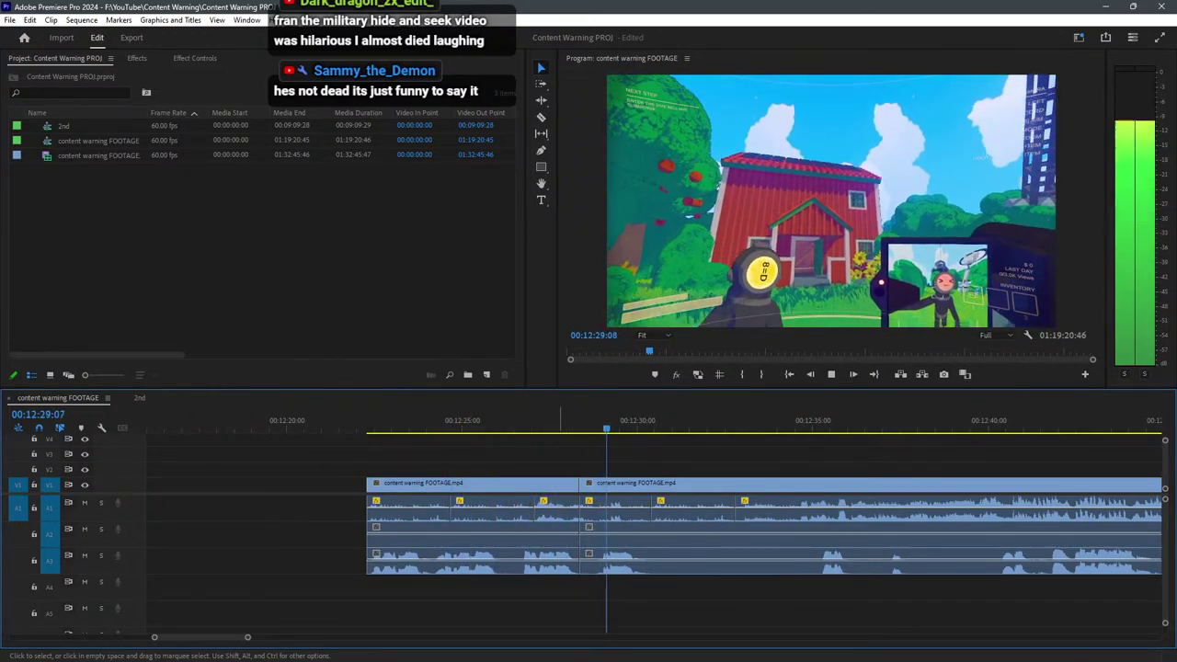
drag(635, 420, 793, 420)
scroll(654, 529, down, 3)
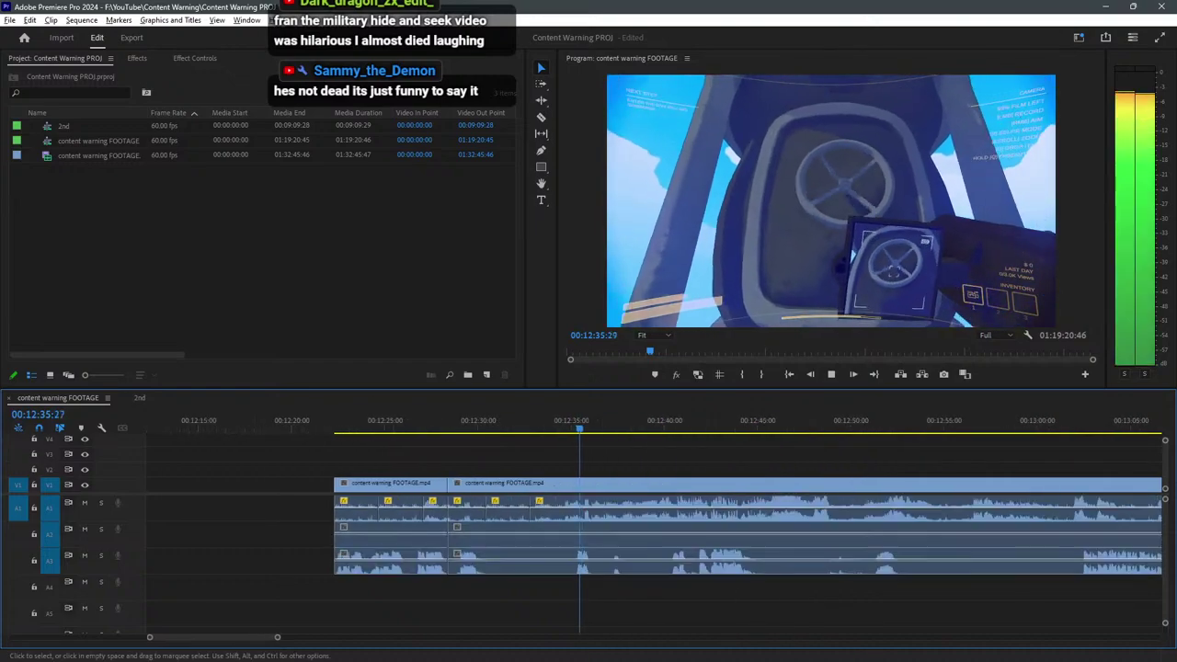
scroll(654, 528, up, 2)
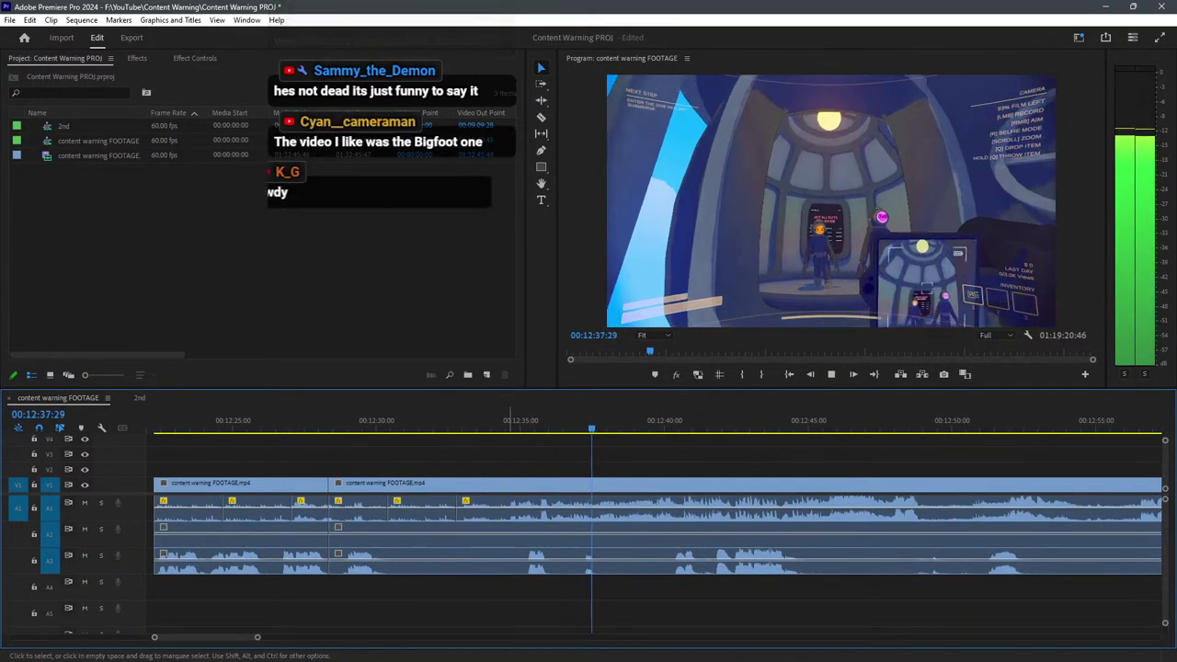
key(space)
key(v)
drag(493, 602, 353, 483)
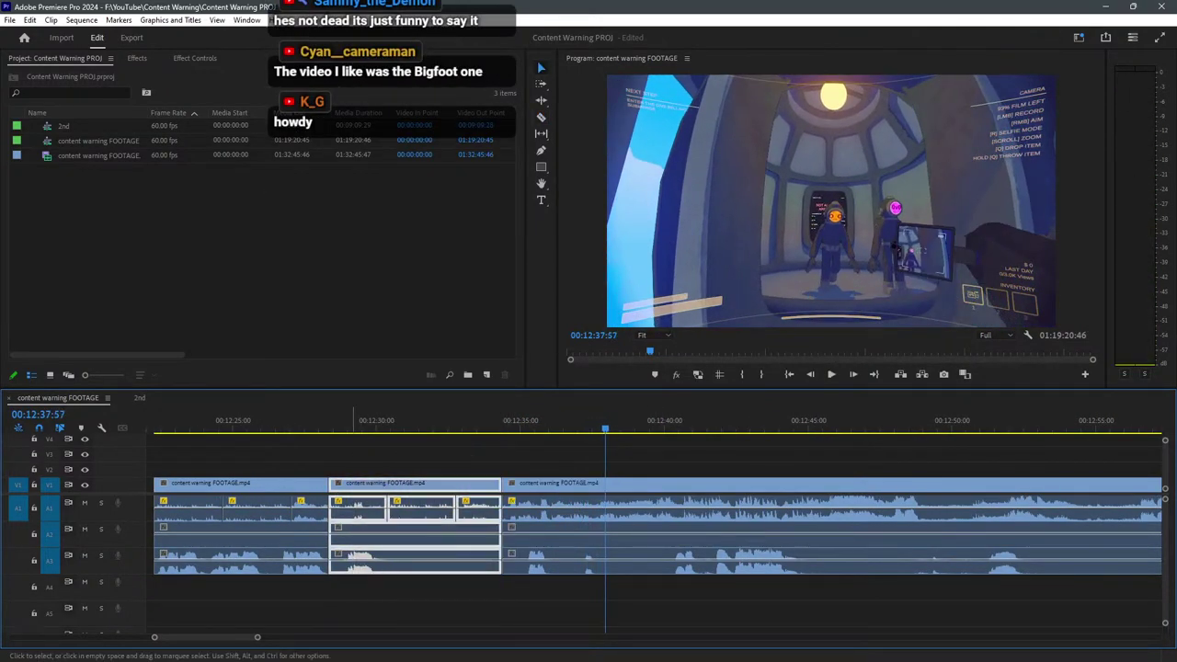
key(Delete)
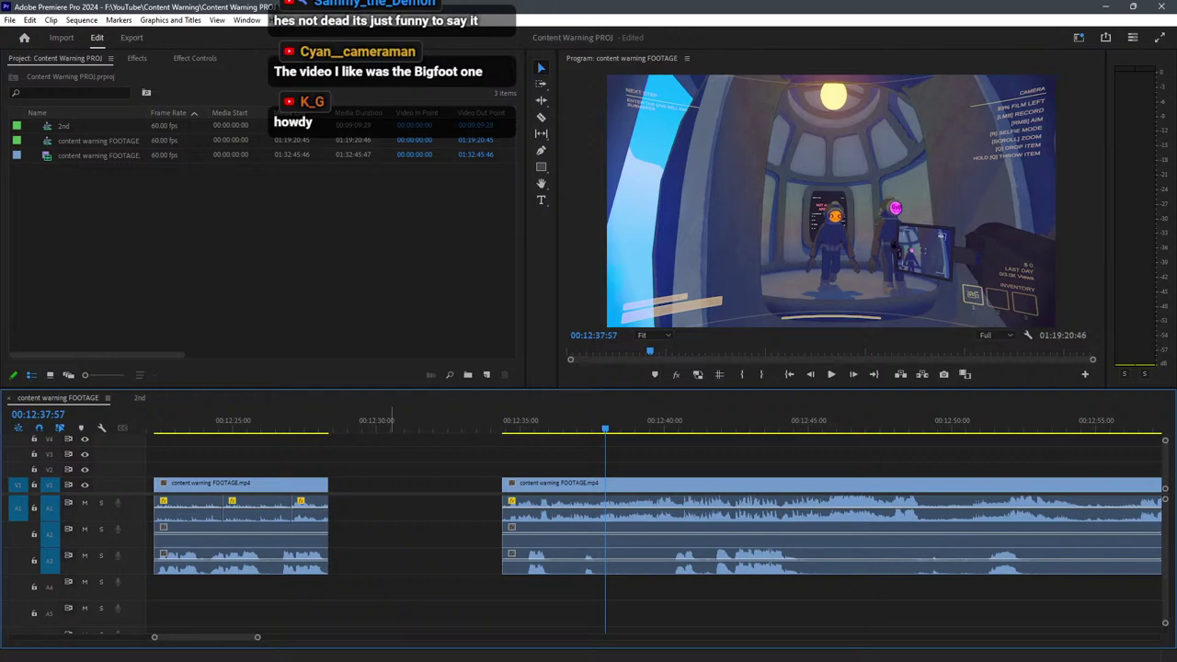
Review the remaining footage, split all tracks at about 00:12:36, and delete the short segment before the cut.
key(space)
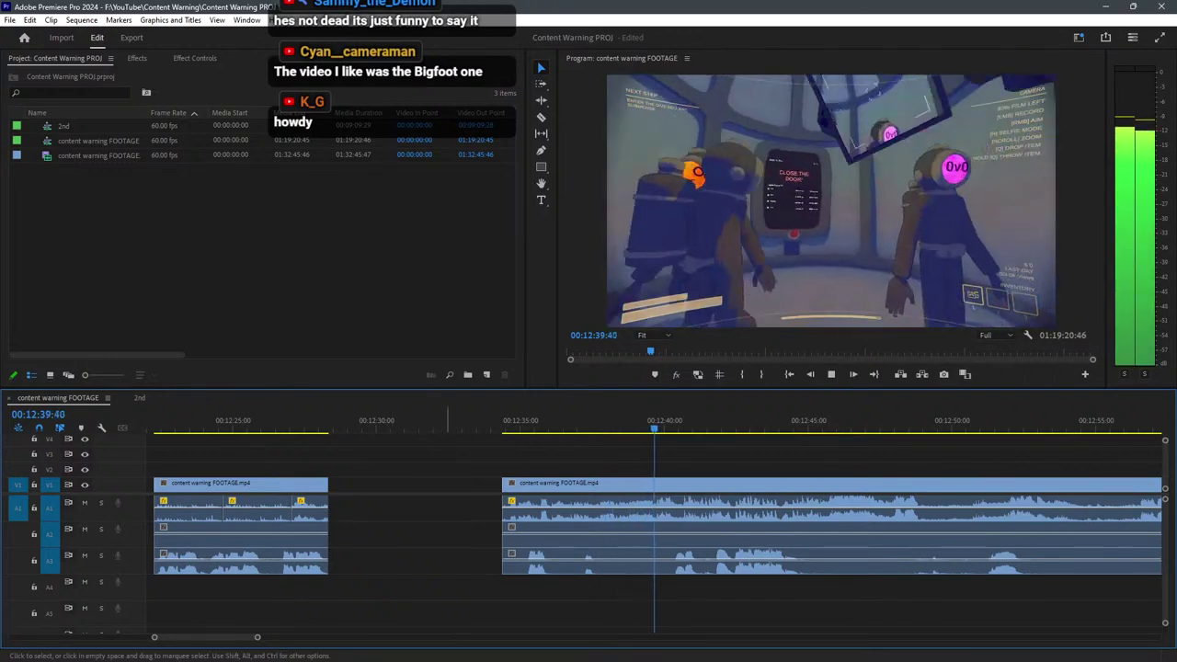
key(space)
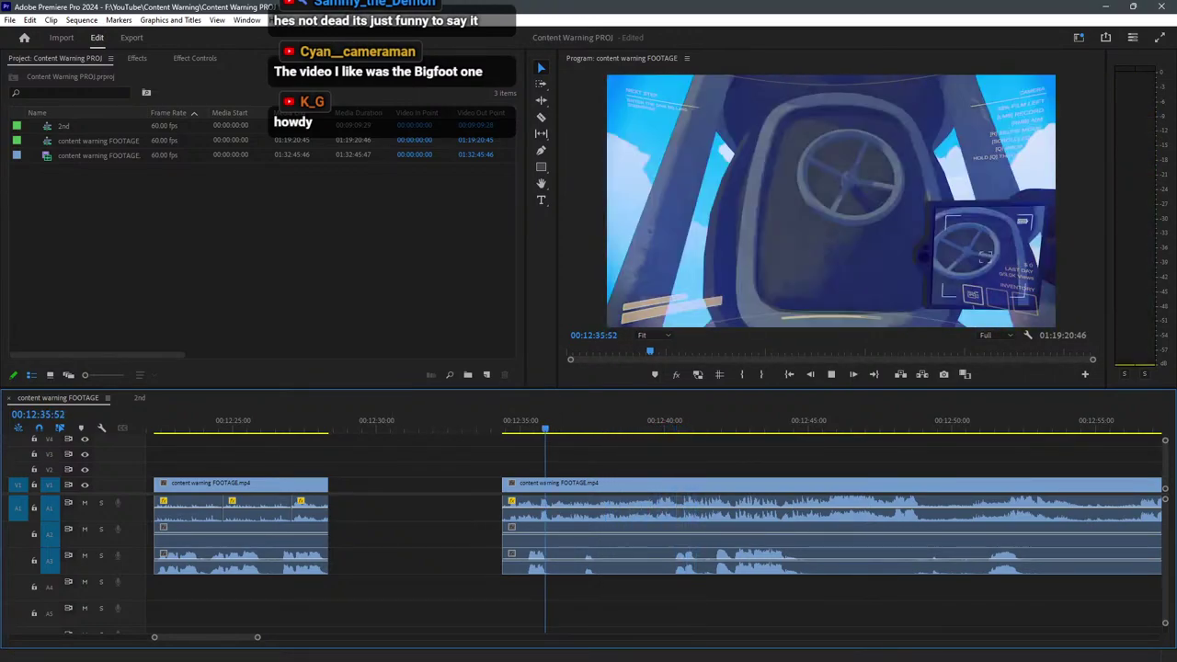
scroll(642, 515, up, 1)
key(c)
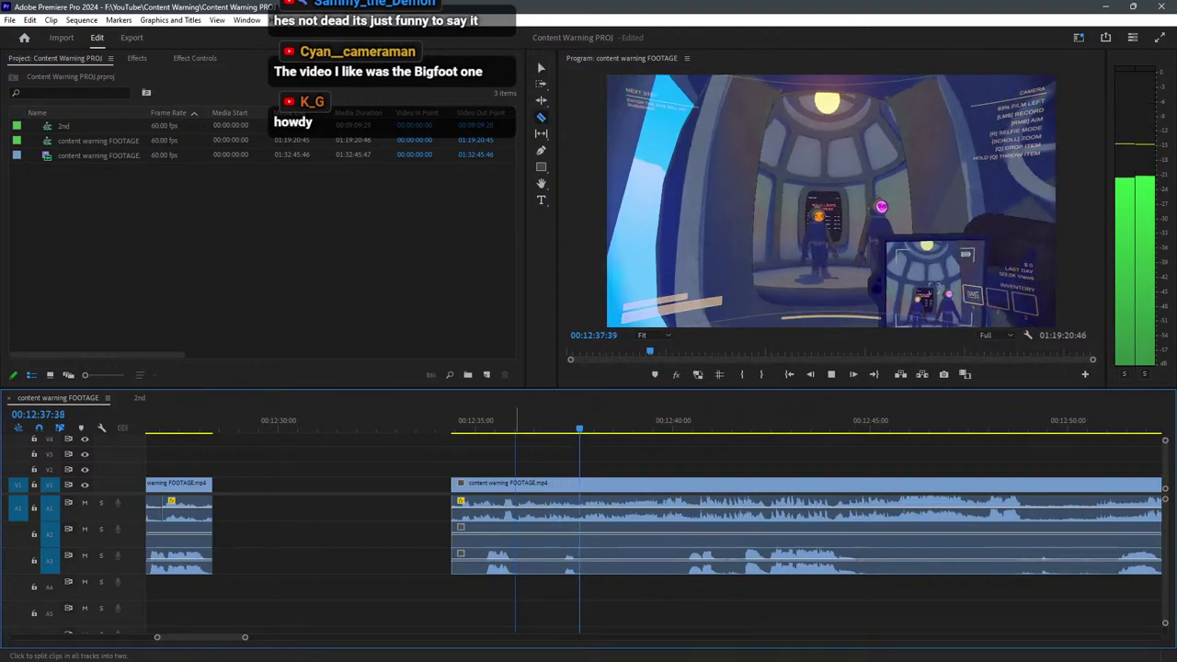
click(517, 510)
key(v)
click(489, 510)
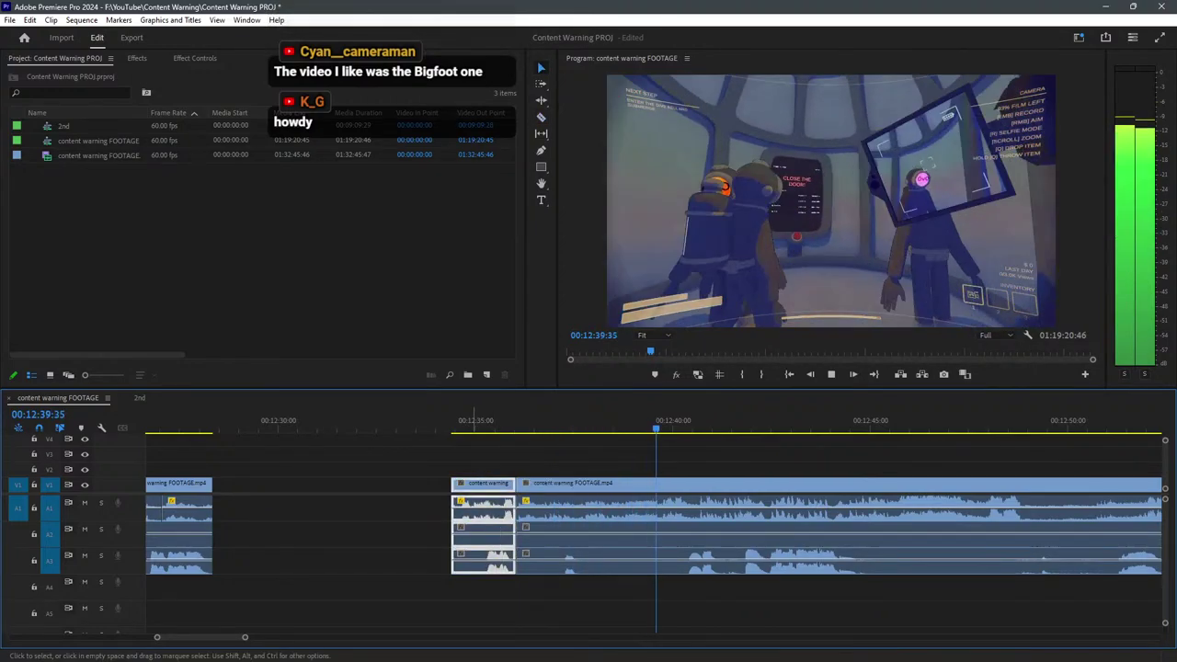
key(Delete)
Move the preceding clips forward against the clip starting at about 00:12:36 to close the gap, and play back the join.
scroll(514, 510, down, 2)
drag(442, 613, 422, 487)
drag(401, 533, 464, 533)
key(space)
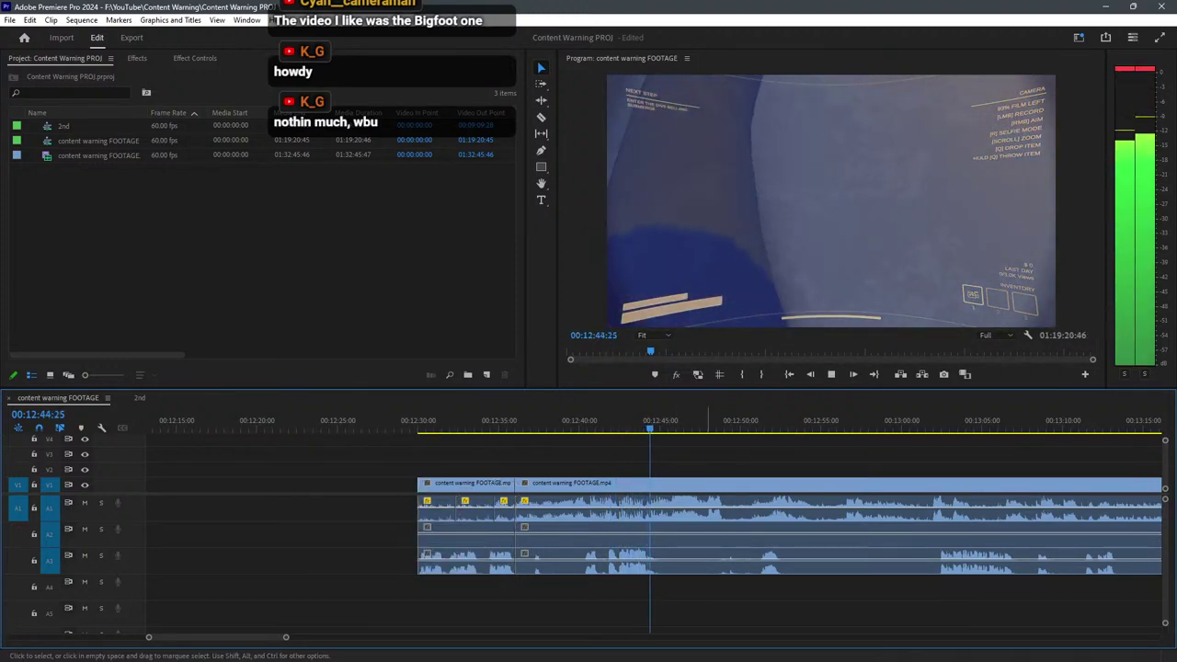
key(space)
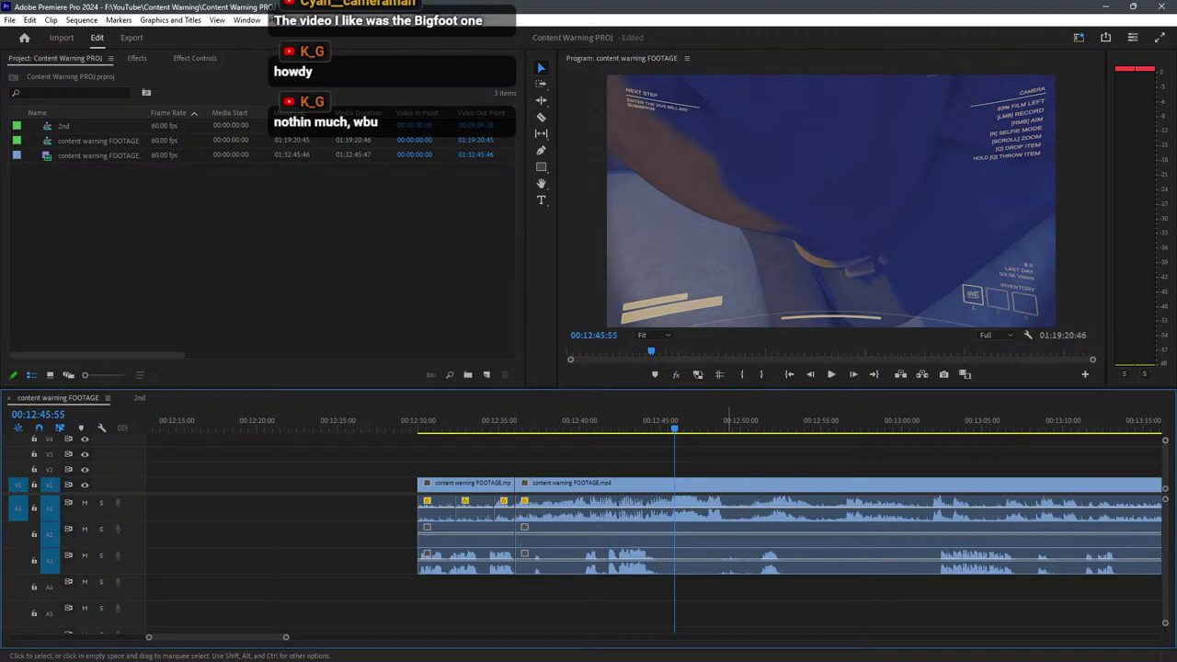
Split the A3 audio just before 00:12:42, trim away the short stretch before the cut, and save the project.
key(equal)
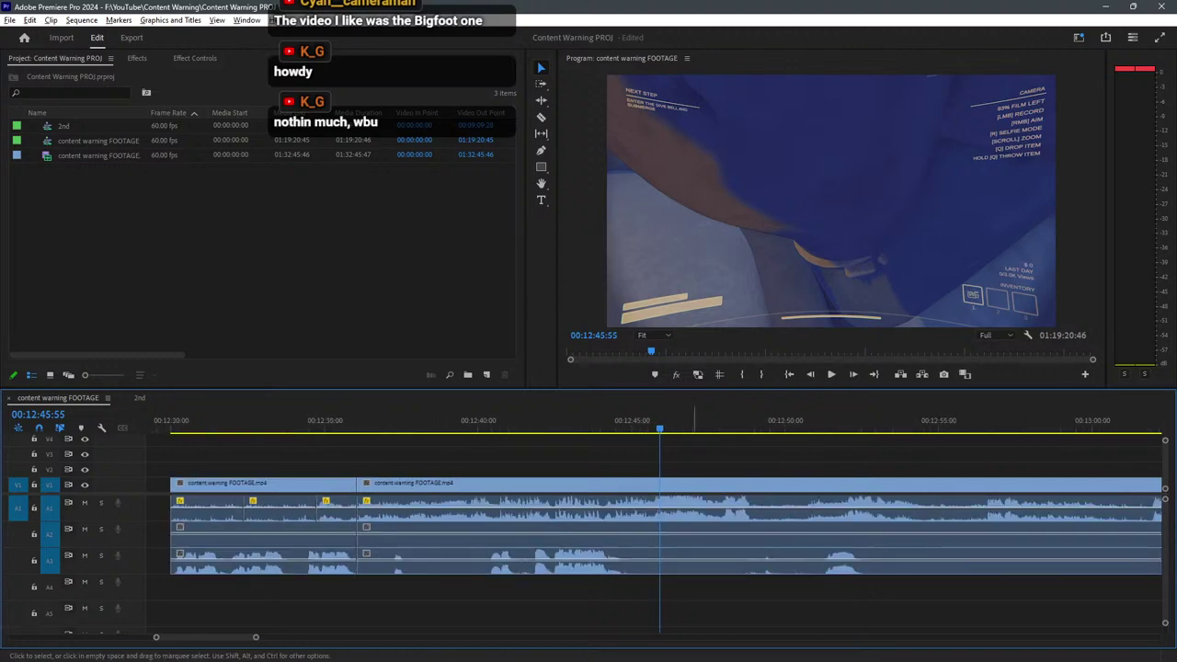
key(equal)
key(ctrl+s)
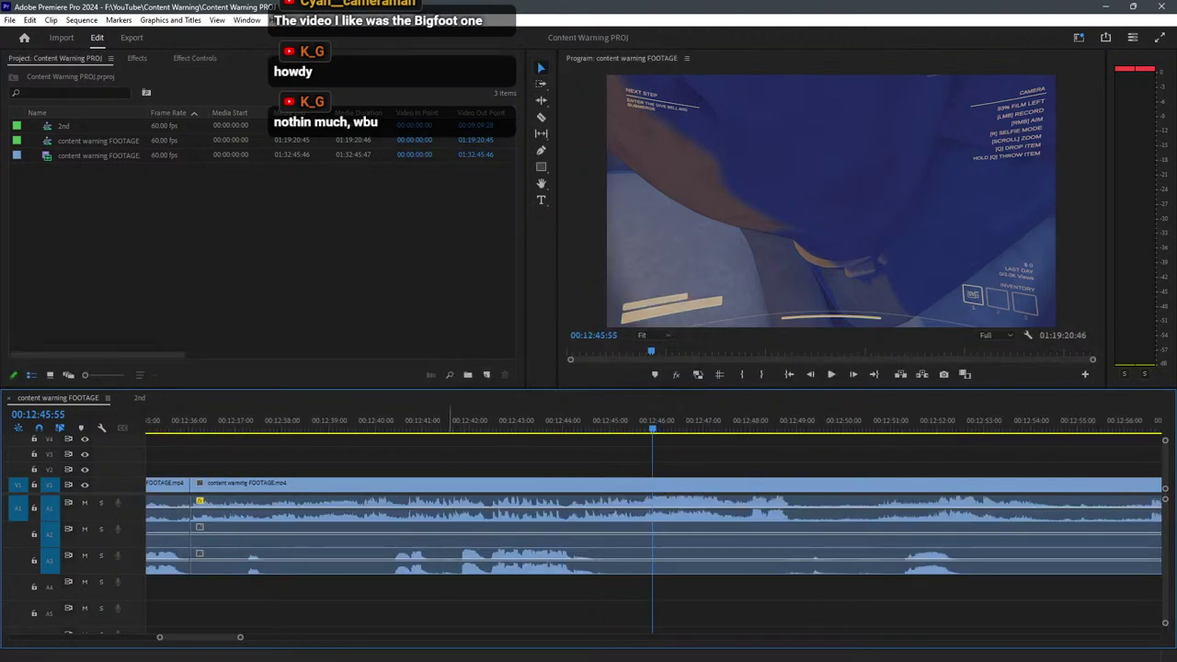
drag(450, 417, 454, 416)
click(459, 567)
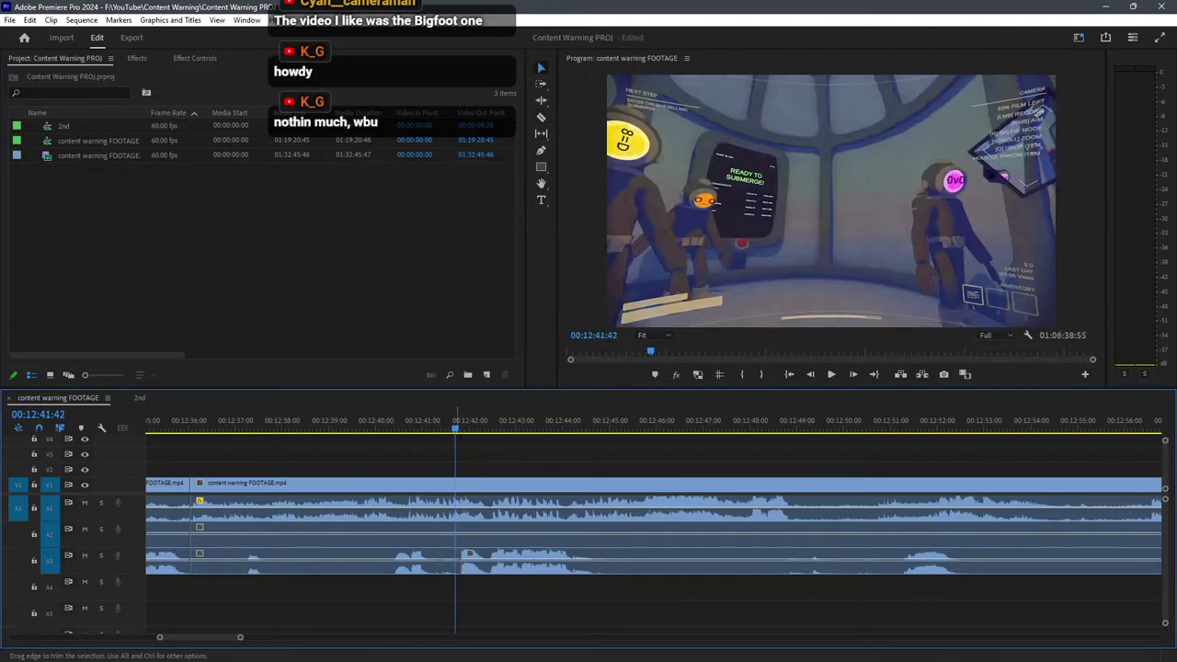
mouse_move(458, 560)
mouse_down()
mouse_move(438, 559)
mouse_move(460, 563)
mouse_up()
key(space)
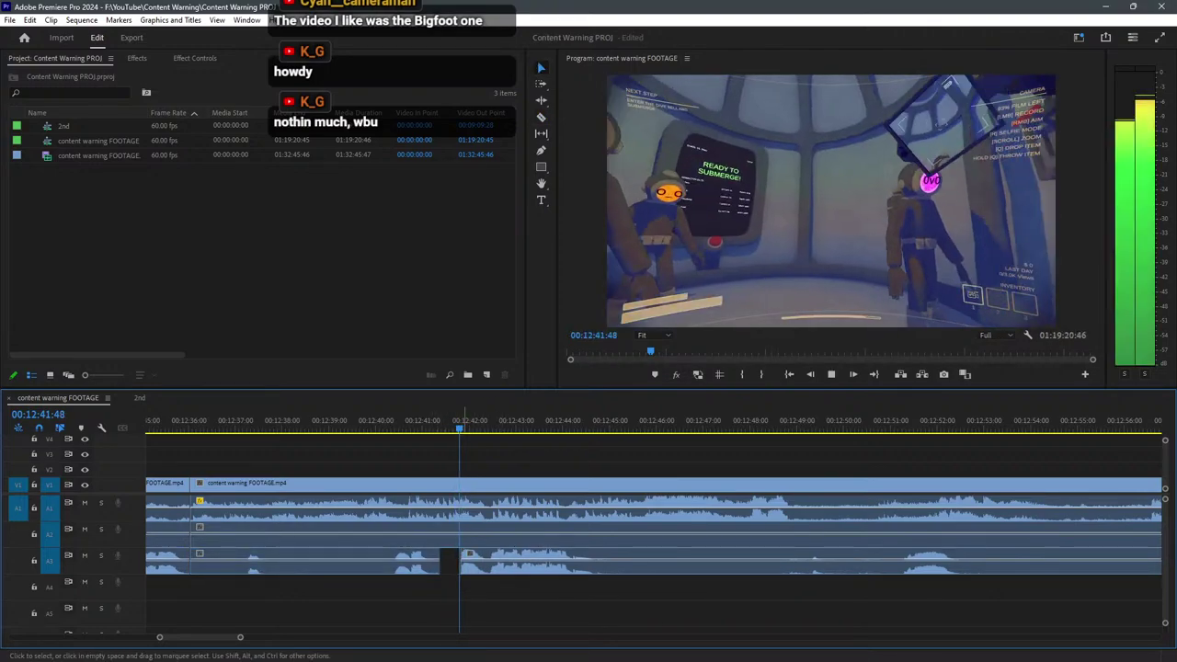
key(space)
key(ctrl+s)
Remove the silent stretch of A3 audio between about 00:12:46 and 00:12:50 and play back the edit.
key(space)
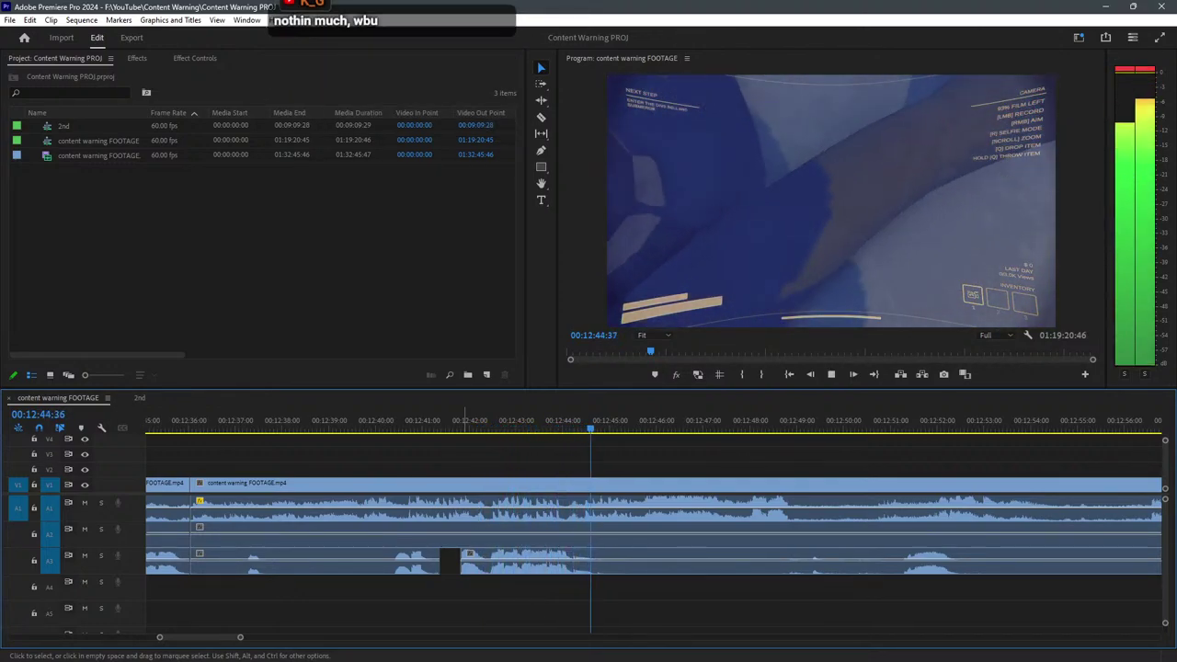
key(space)
key(minus)
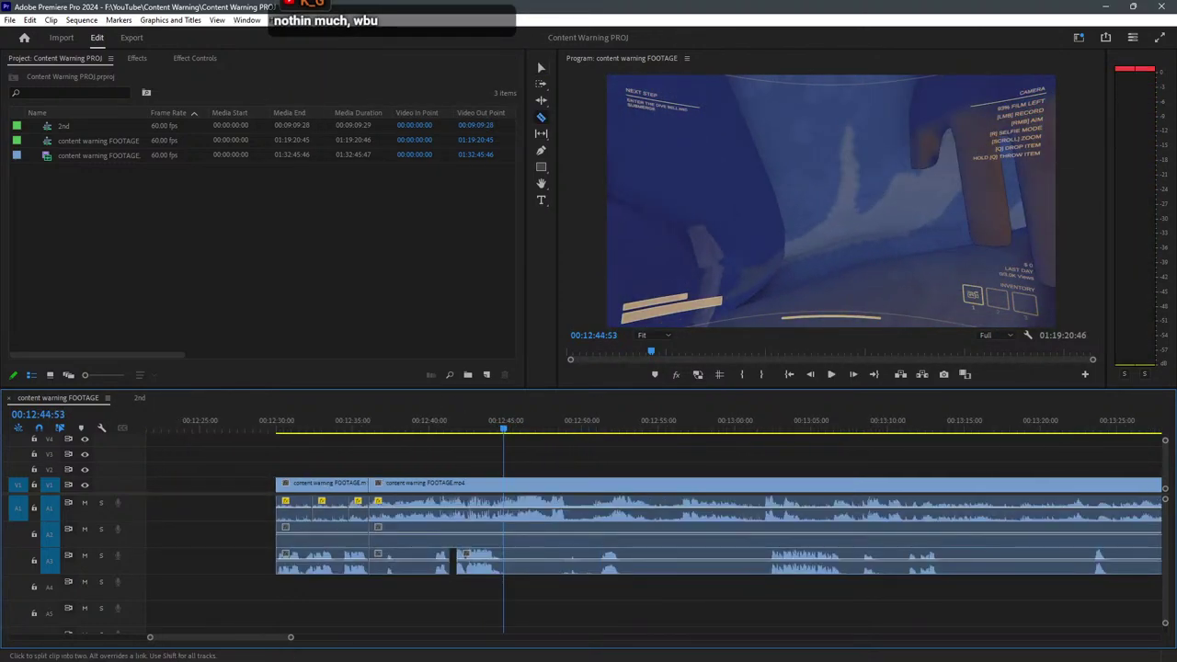
mouse_move(597, 560)
mouse_down()
mouse_move(527, 560)
mouse_move(590, 560)
mouse_up()
key(space)
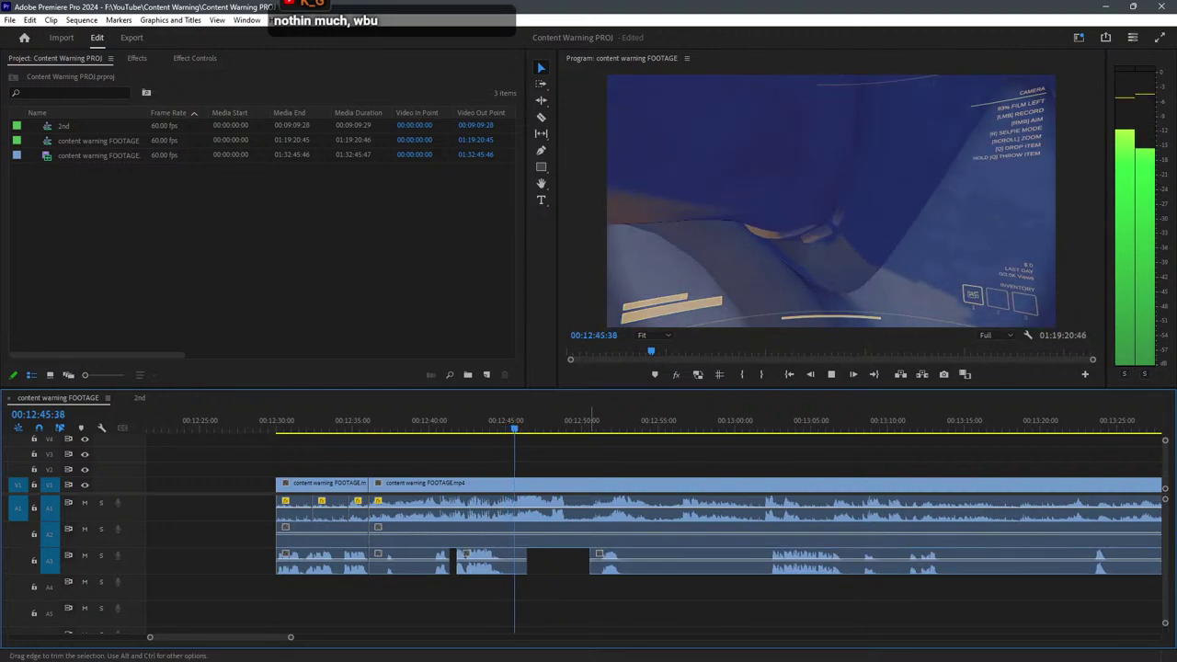
key(space)
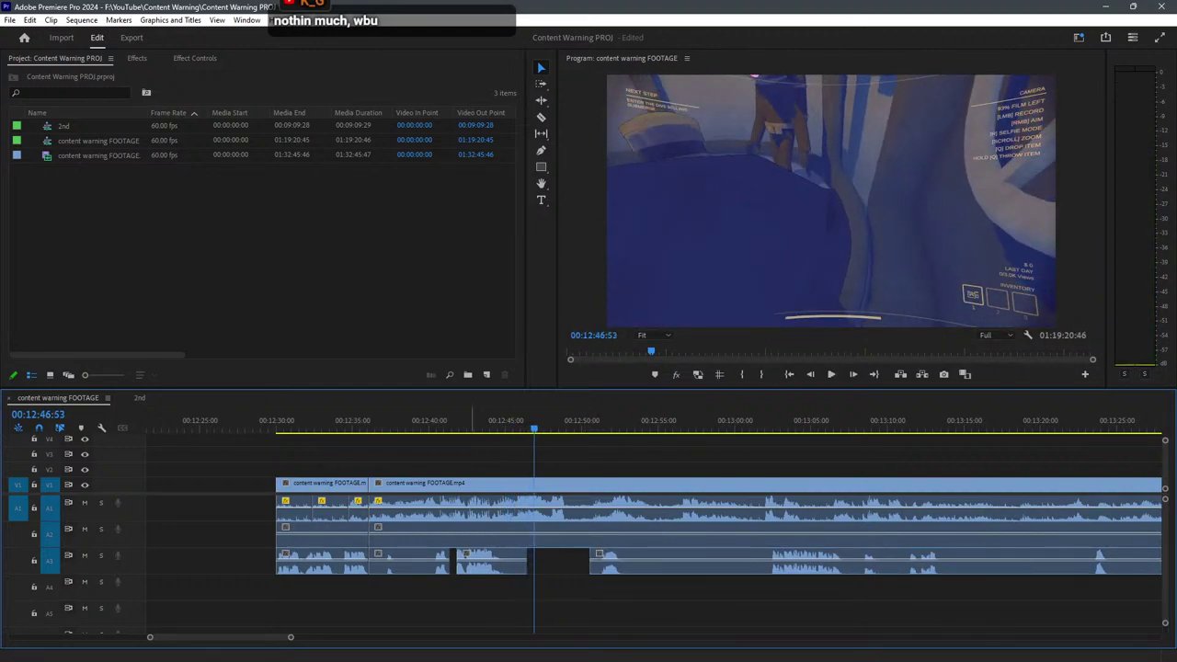
Replay the footage around the A3 audio gaps and split the video and remaining audio at 00:12:48:46.
click(471, 419)
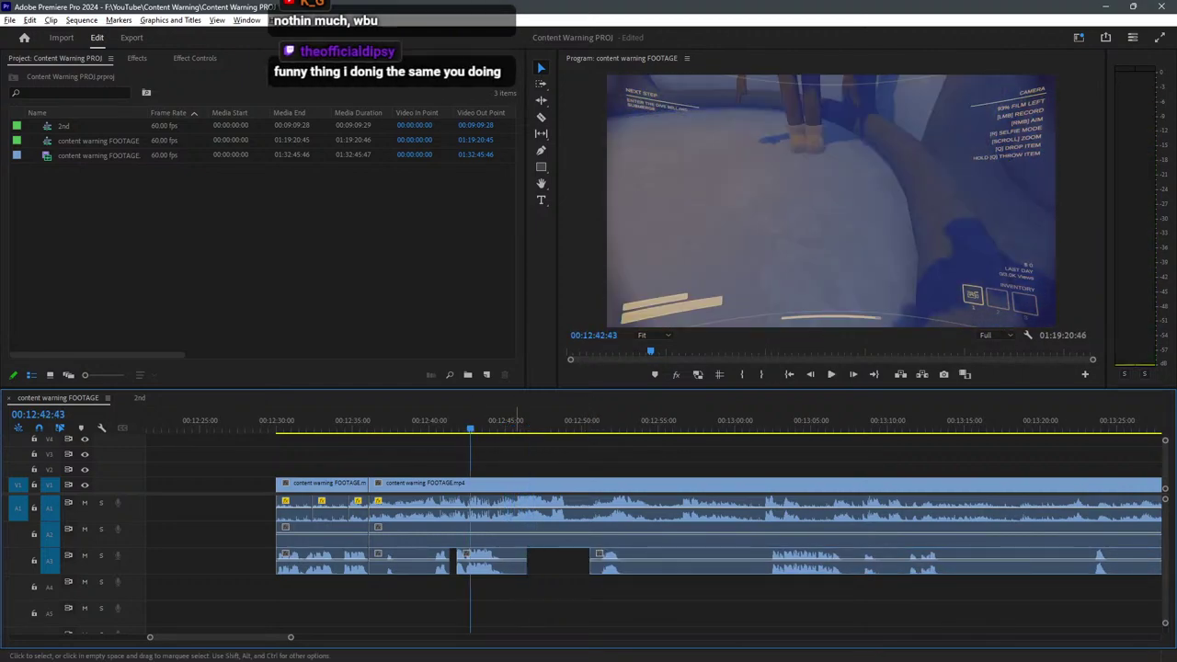
scroll(499, 418, up, 2)
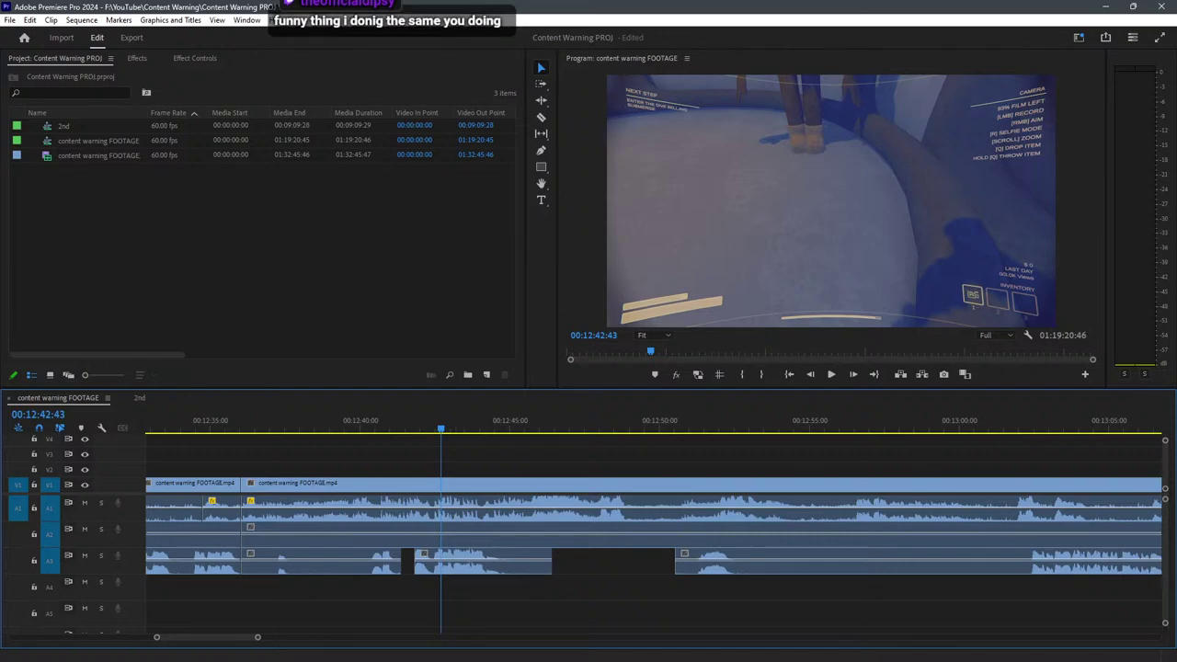
drag(429, 427, 326, 428)
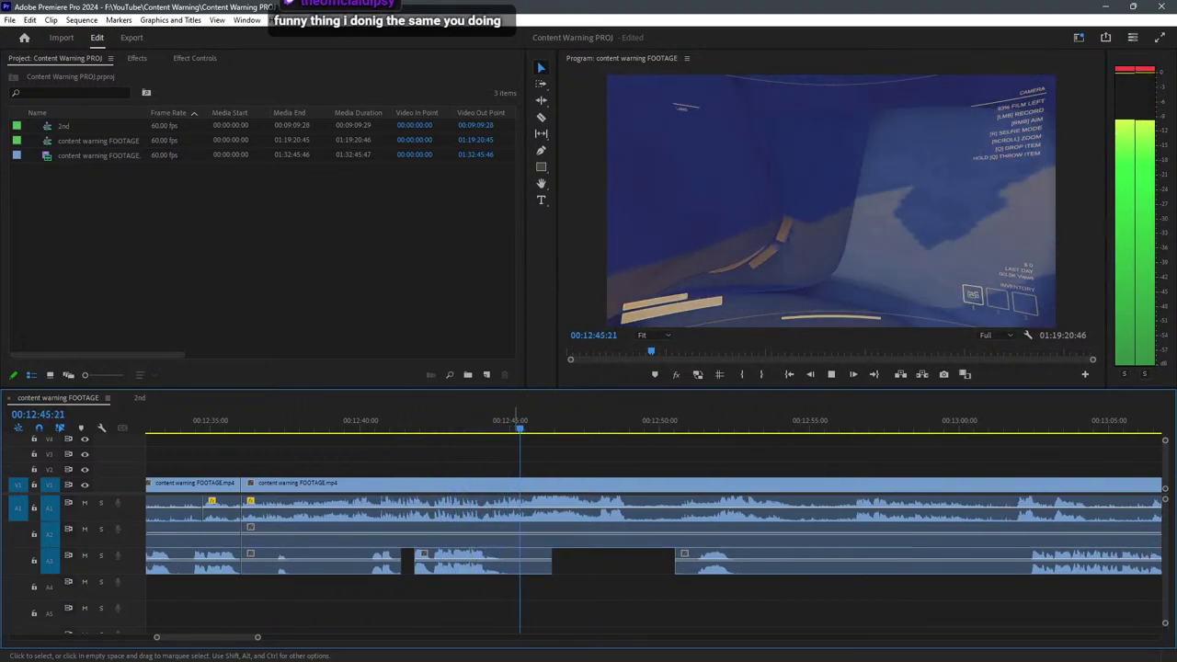
key(minus)
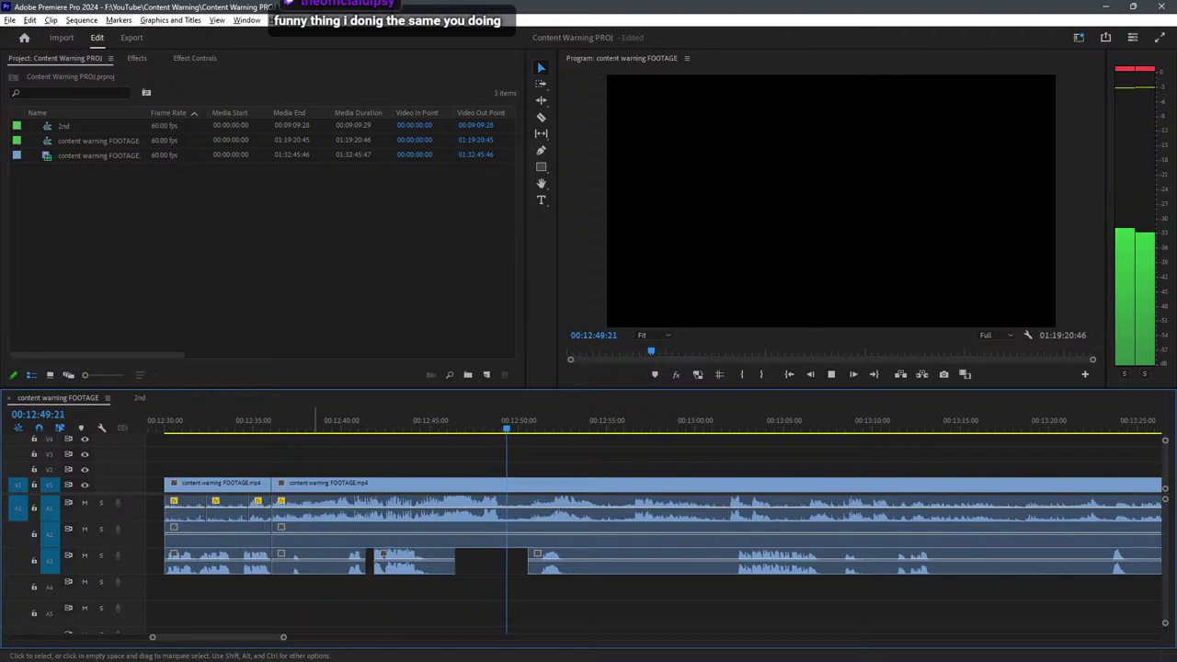
key(equal)
click(327, 421)
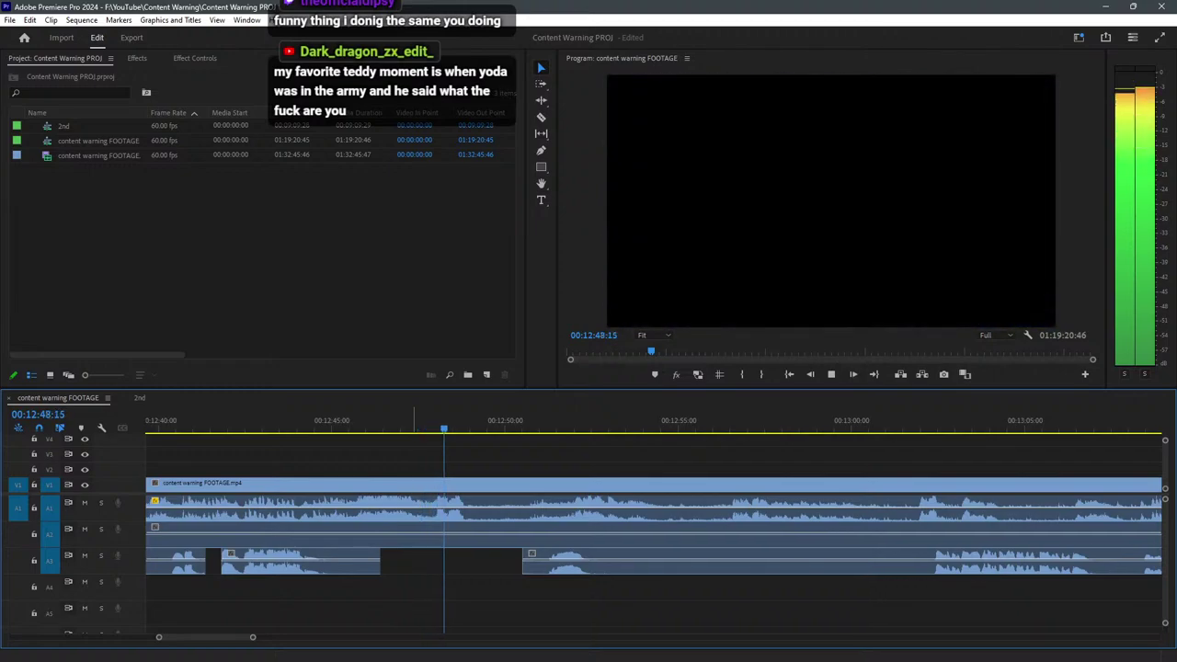
key(space)
key(c)
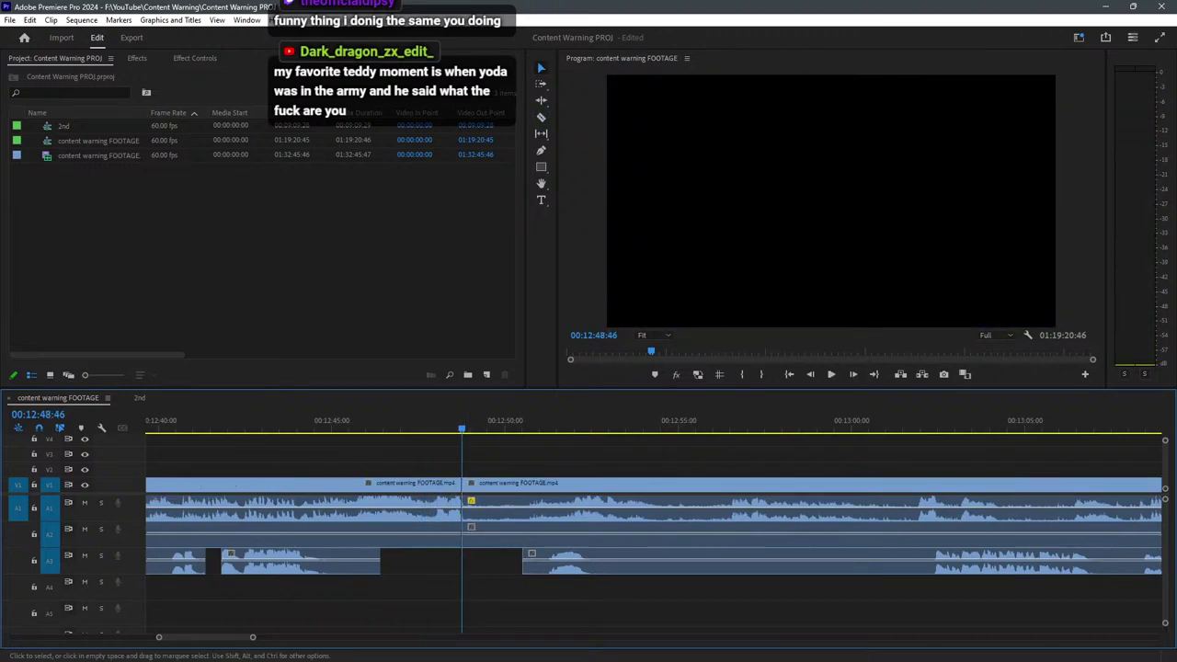
Split the video and audio again just before 00:12:48 and delete the short piece between the two cuts.
drag(461, 428, 259, 429)
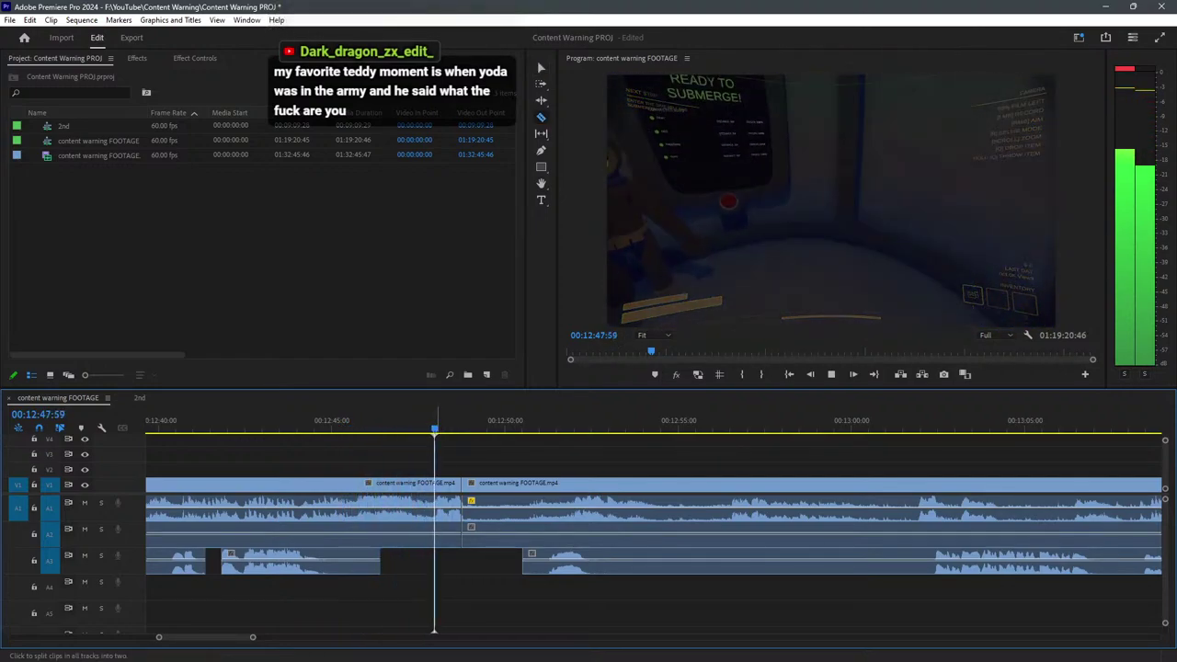
shift+click(429, 504)
key(v)
drag(440, 565, 457, 488)
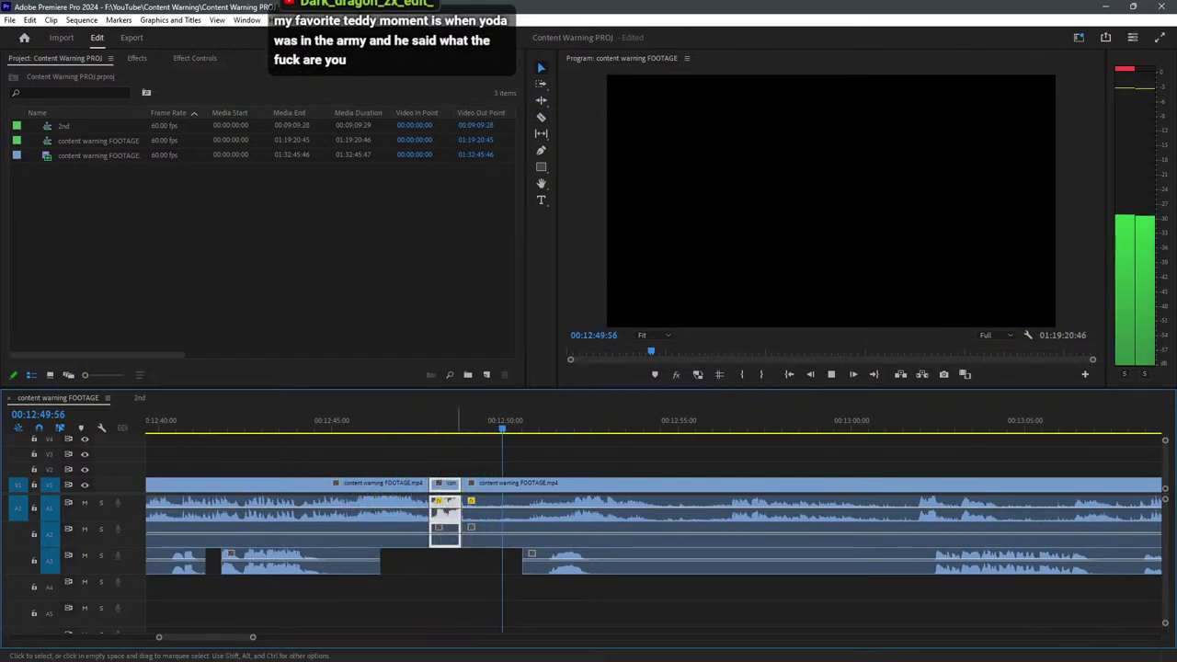
key(Delete)
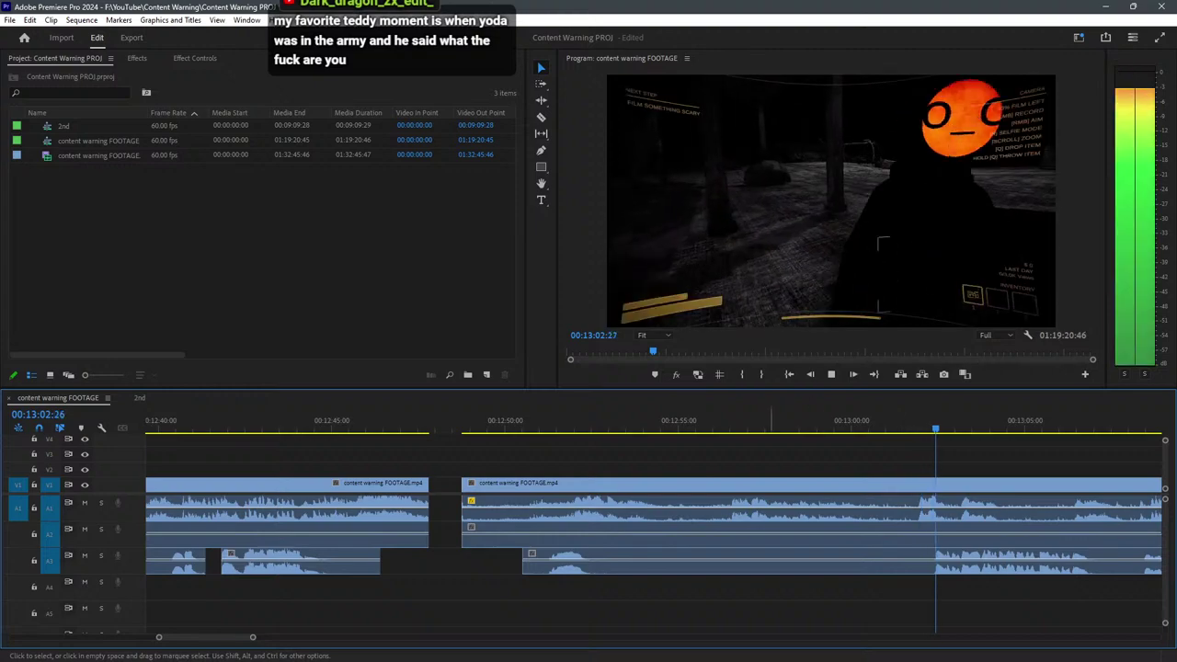
Isolate the A3 speech between about 00:13:02 and 00:13:07 with cuts and trim the silence at its end.
scroll(665, 534, down, 3)
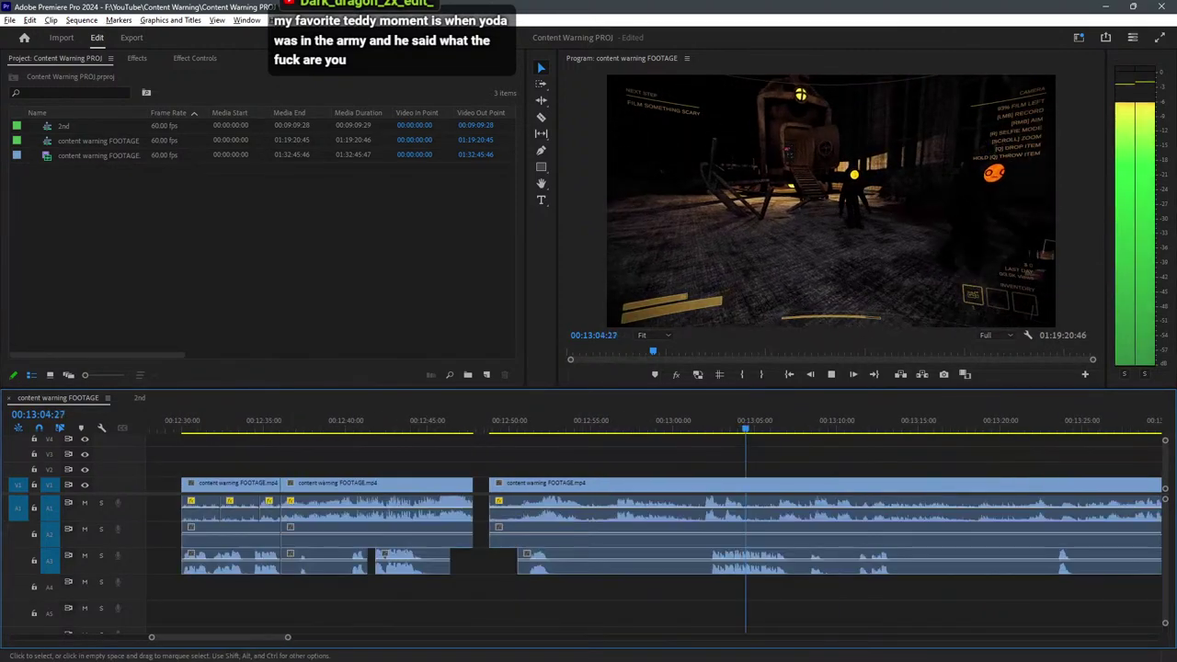
scroll(782, 534, up, 2)
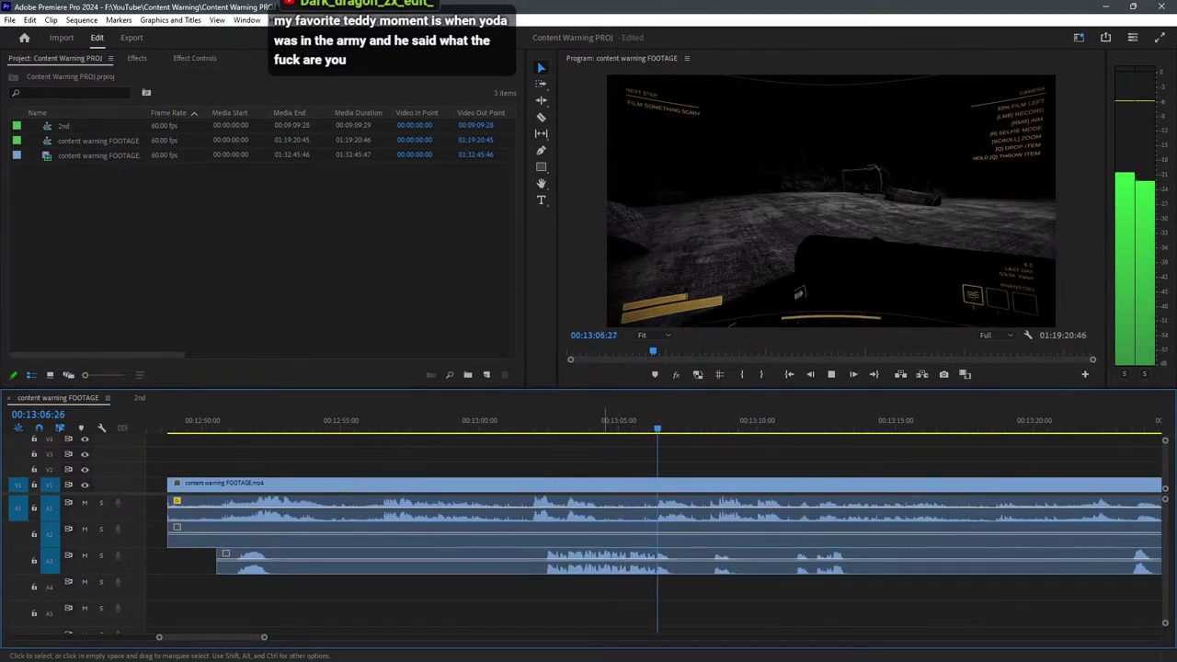
key(c)
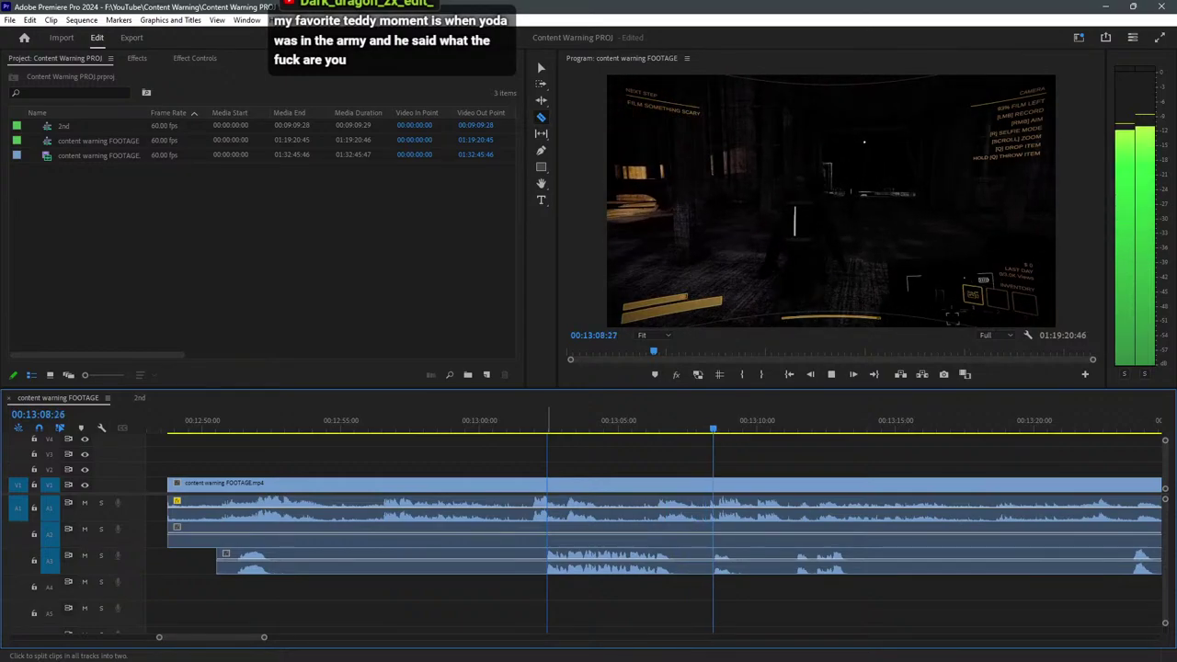
click(546, 562)
click(692, 562)
key(v)
drag(685, 562, 671, 562)
Split the video and audio at about 00:13:02, just before the speech, and delete the footage segment preceding the cut.
key(c)
click(533, 515)
key(v)
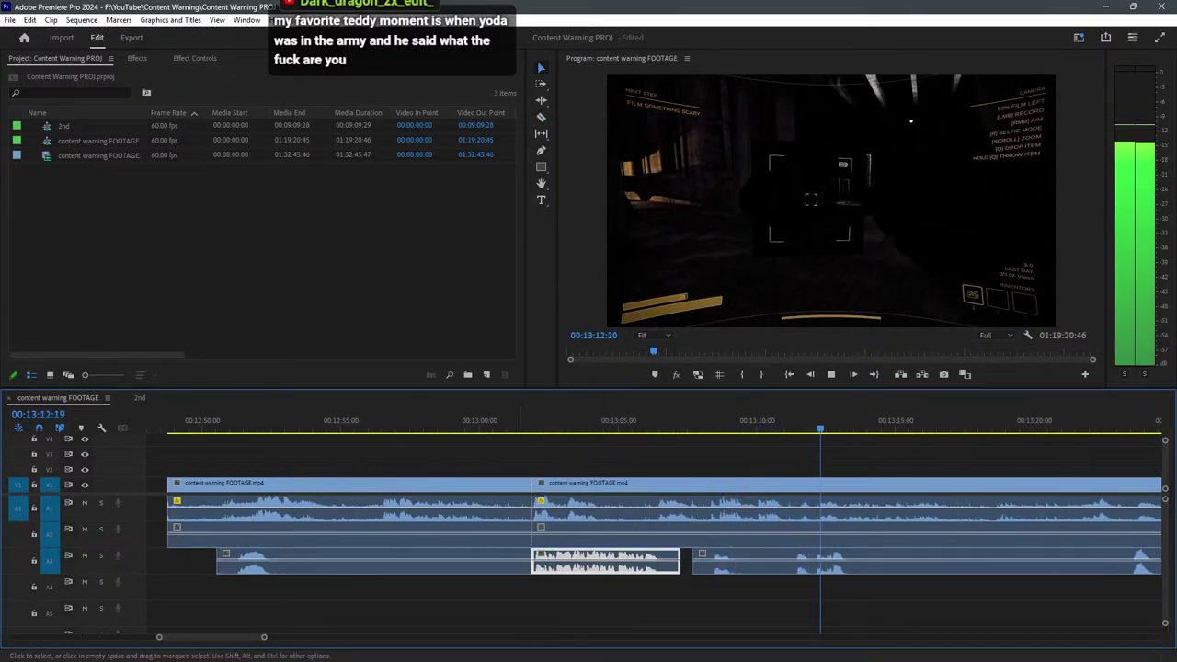
drag(522, 598, 421, 473)
key(Delete)
Split the A1 audio beneath the speech between about 00:13:03 and 00:13:06, lower the pieces' volume, and play the section back.
key(c)
click(656, 508)
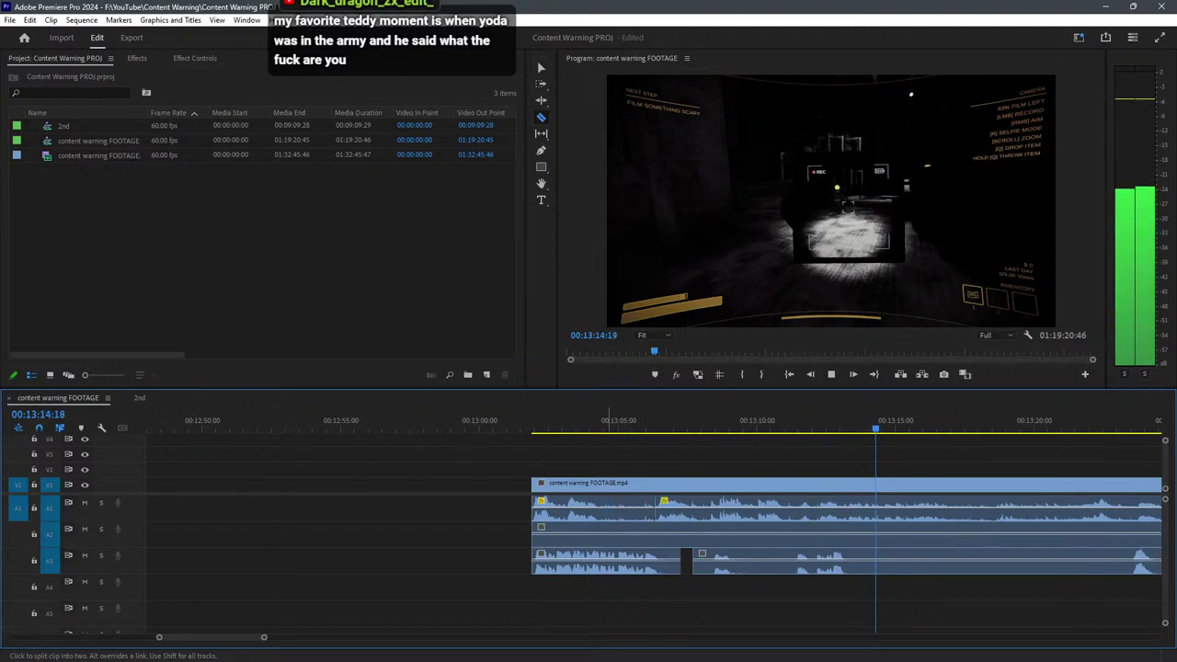
click(603, 507)
key(v)
drag(618, 507, 547, 515)
click(535, 422)
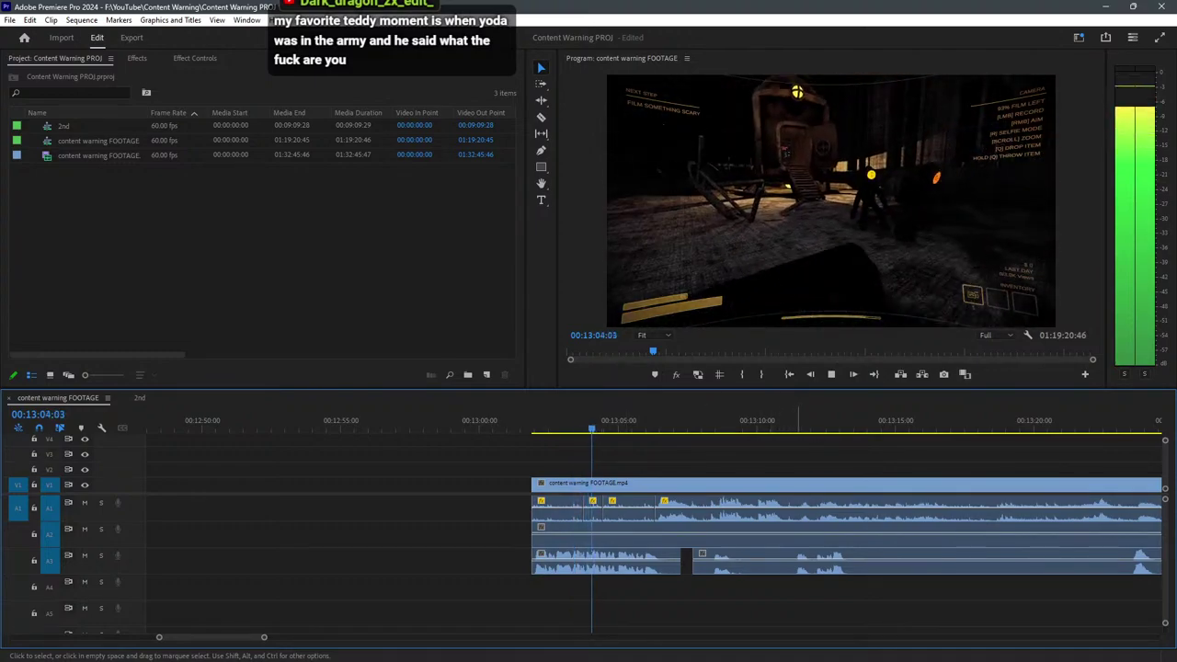
key(equal)
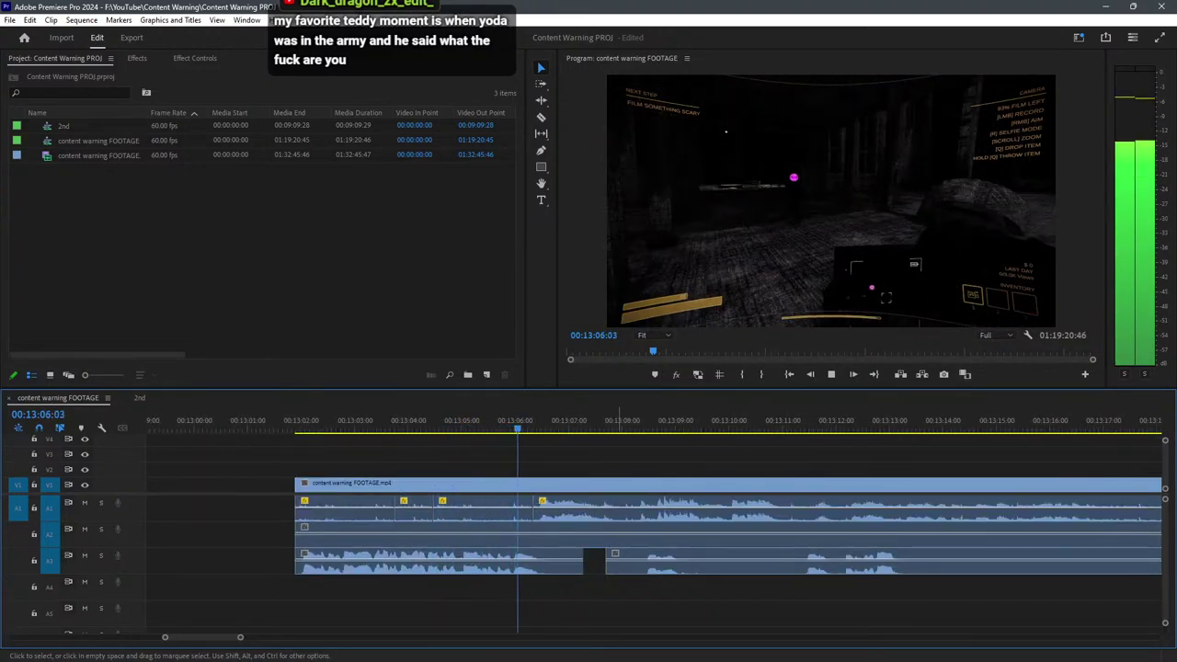
Split the video and audio at about 00:13:07:50, after the speech ends, and continue playback.
key(space)
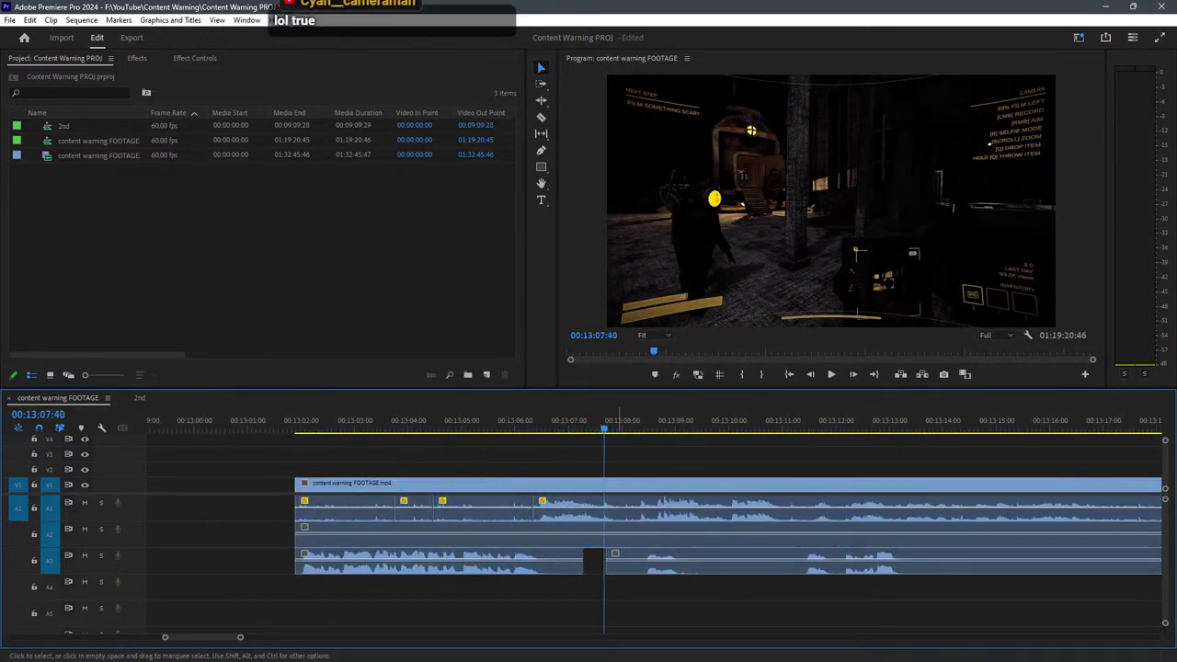
key(space)
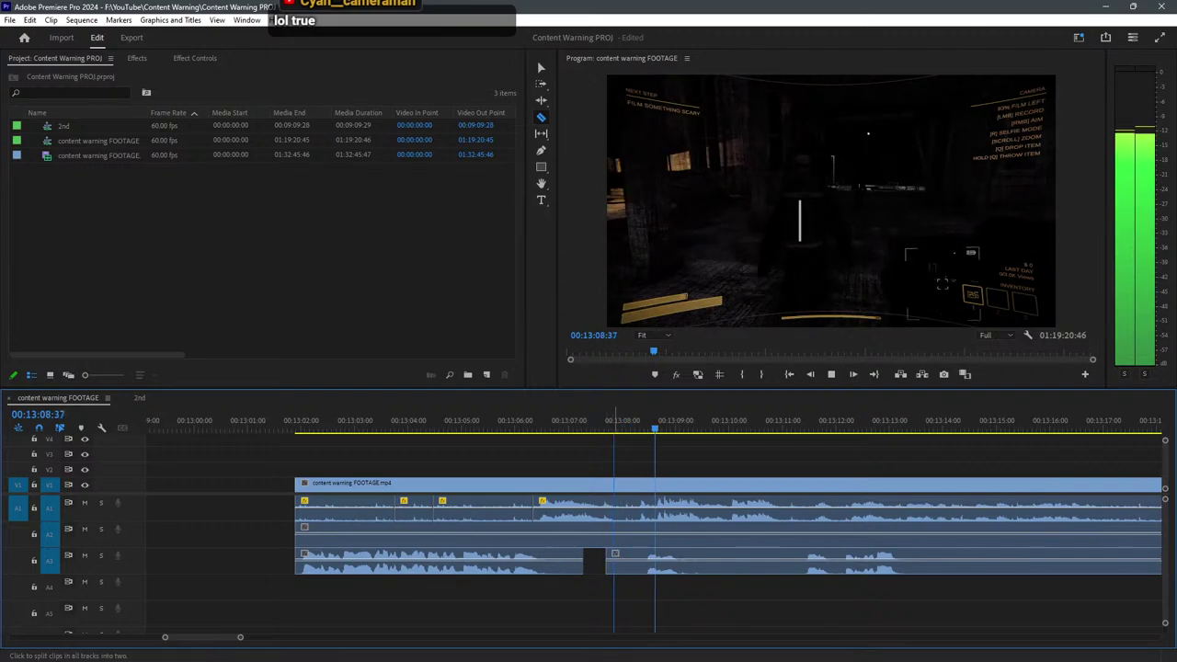
click(614, 557)
key(v)
key(space)
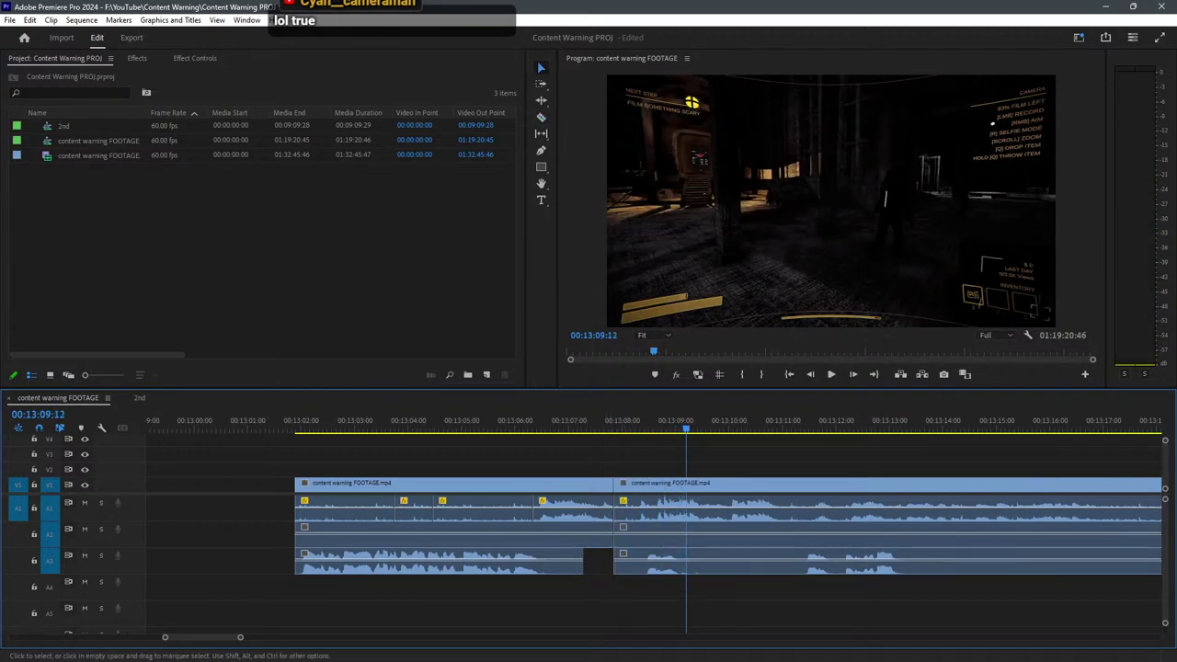
key(space)
key(minus)
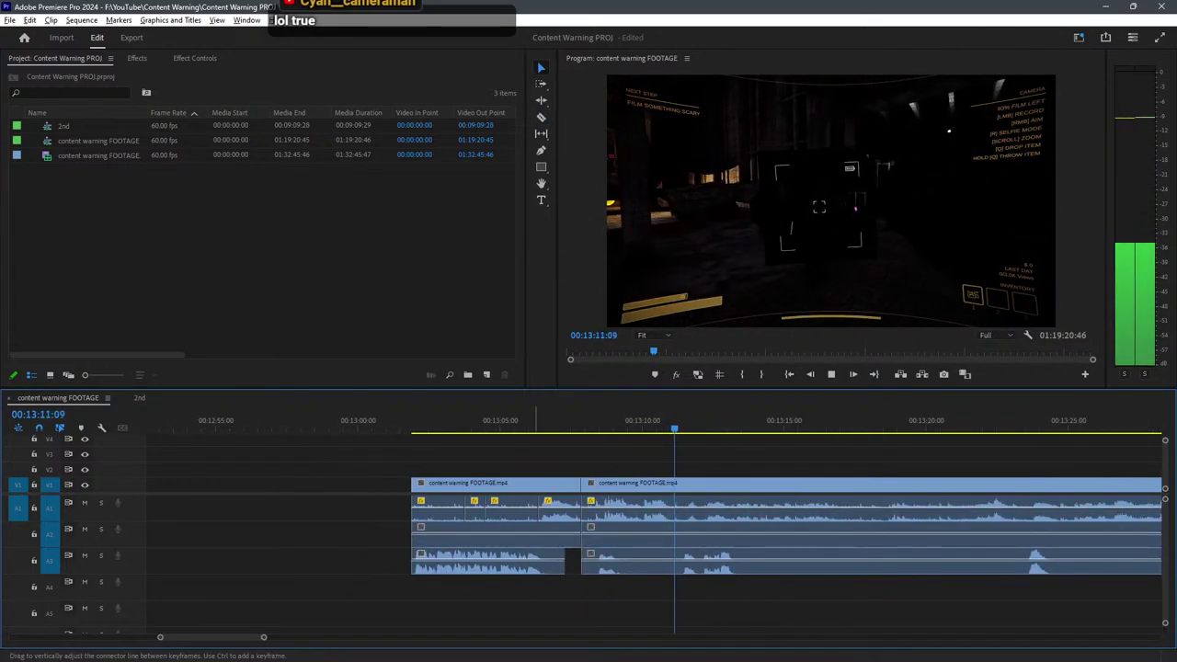
Move the clips between about 00:13:02 and 00:13:08 back against the end of the clips finishing near 00:12:47.
drag(561, 599, 441, 469)
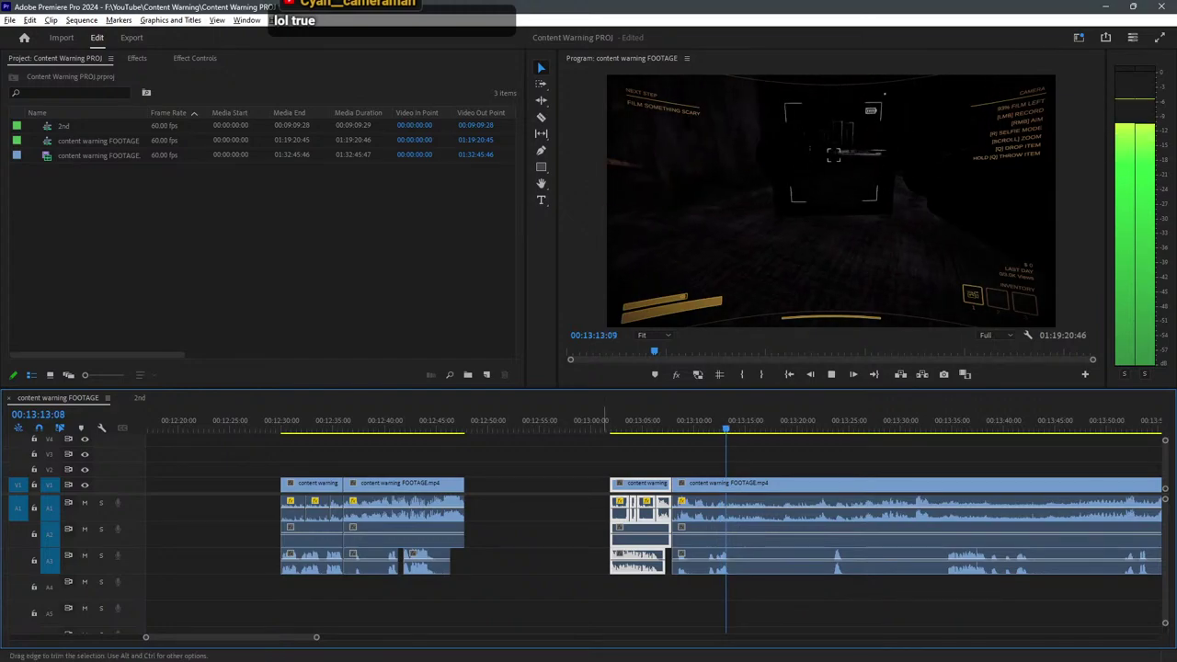
drag(635, 488, 489, 488)
scroll(672, 506, down, 3)
Move the joined group of kept clips further back along the timeline, toward the already edited section.
drag(626, 598, 526, 510)
key(minus)
key(minus)
drag(644, 487, 414, 488)
key(equal)
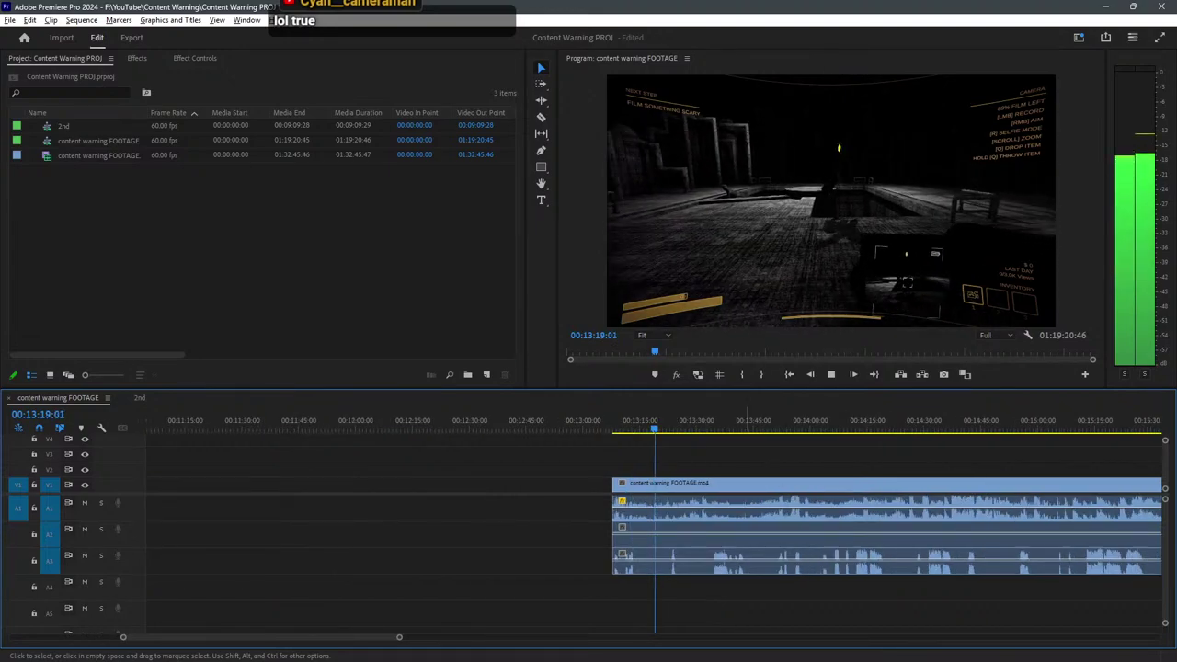
Play the remaining footage from about 00:13:19 to 00:13:35 and check the A3 waveform for the next speech section.
key(equal)
key(equal)
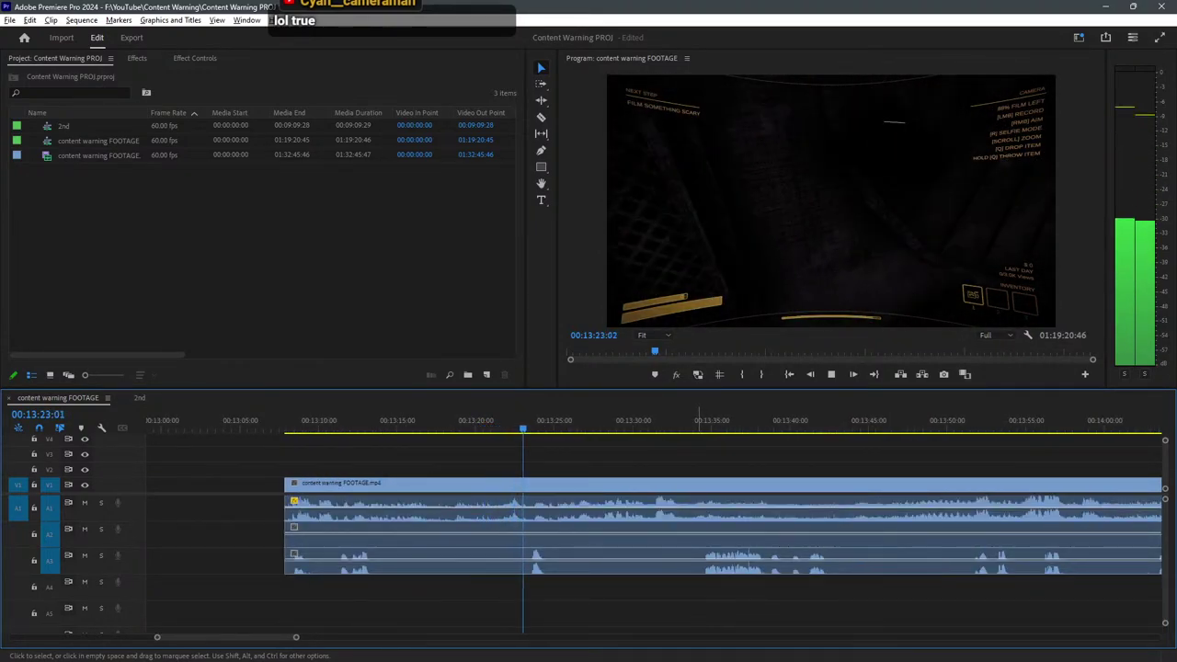
key(minus)
key(minus)
key(equal)
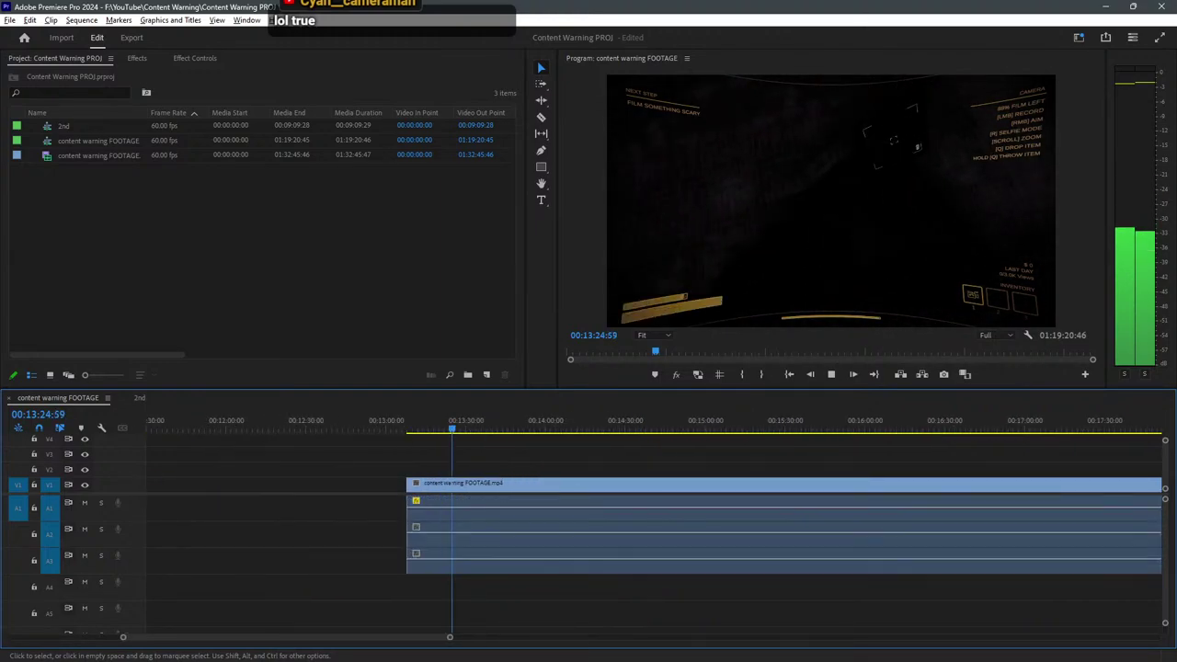
key(equal)
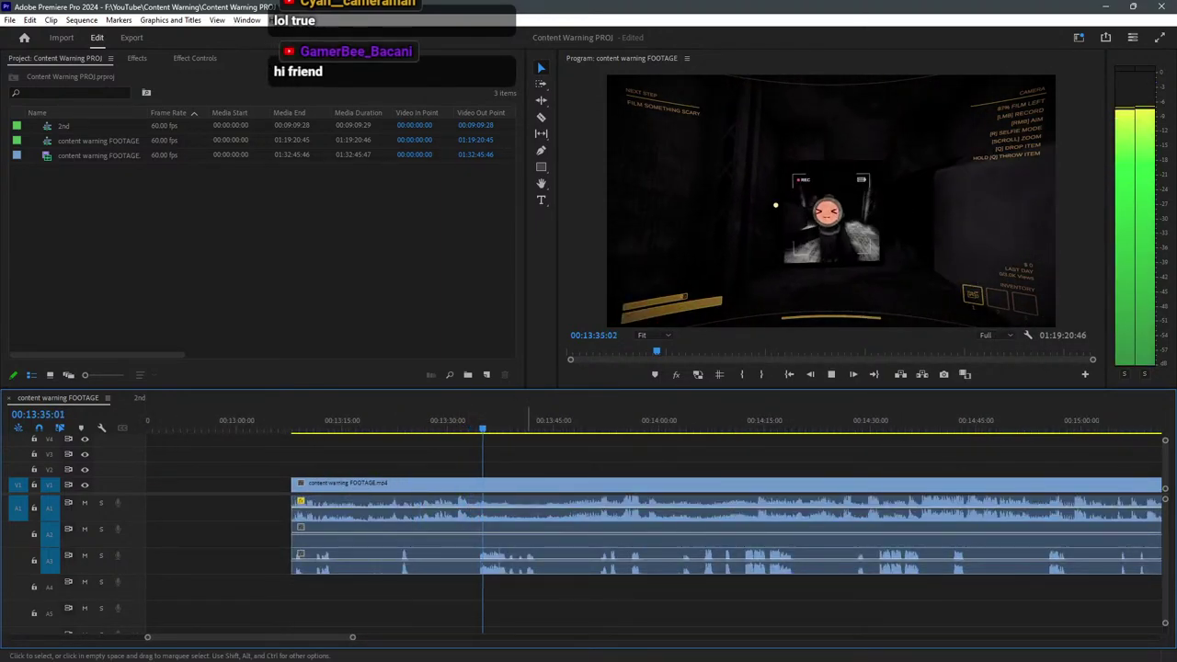
key(equal)
key(equal)
Split the video and audio at about 00:13:34, just before the speech, and delete the footage preceding the cut.
click(468, 421)
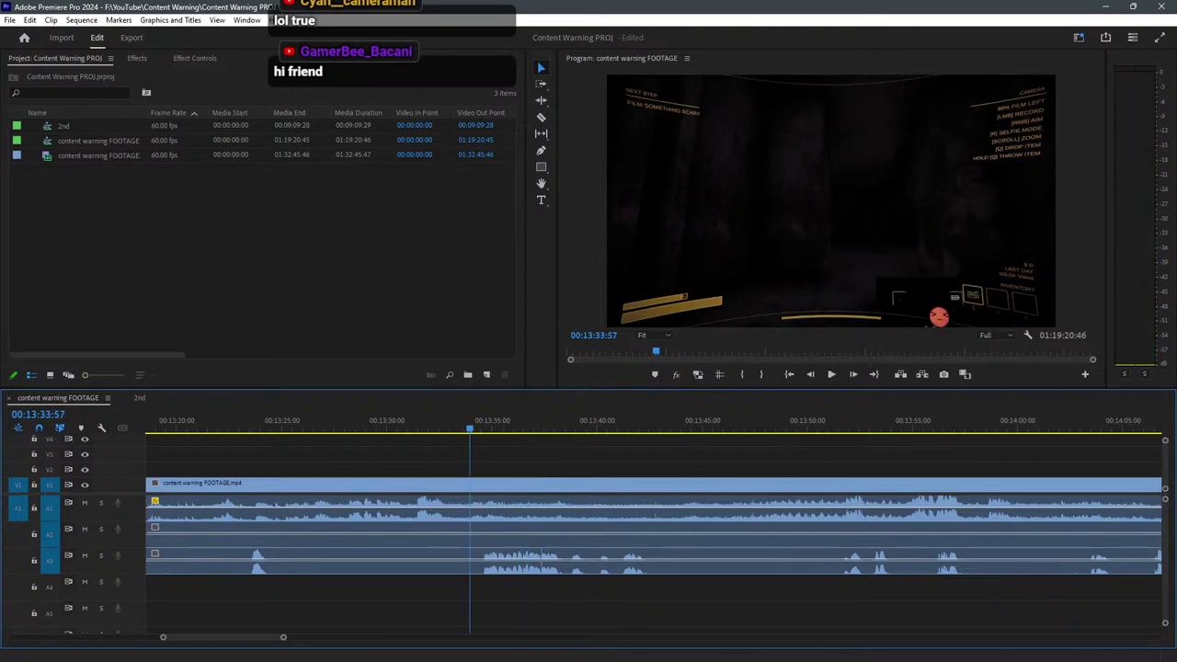
key(space)
key(c)
shift+click(468, 506)
key(v)
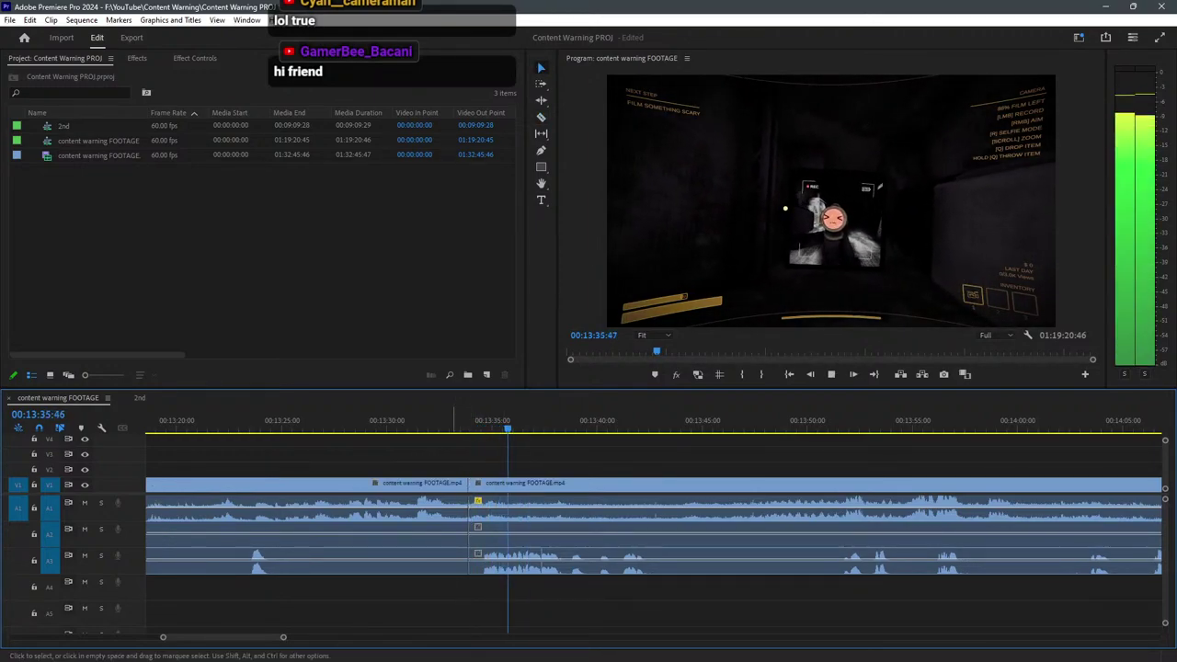
click(413, 506)
key(Delete)
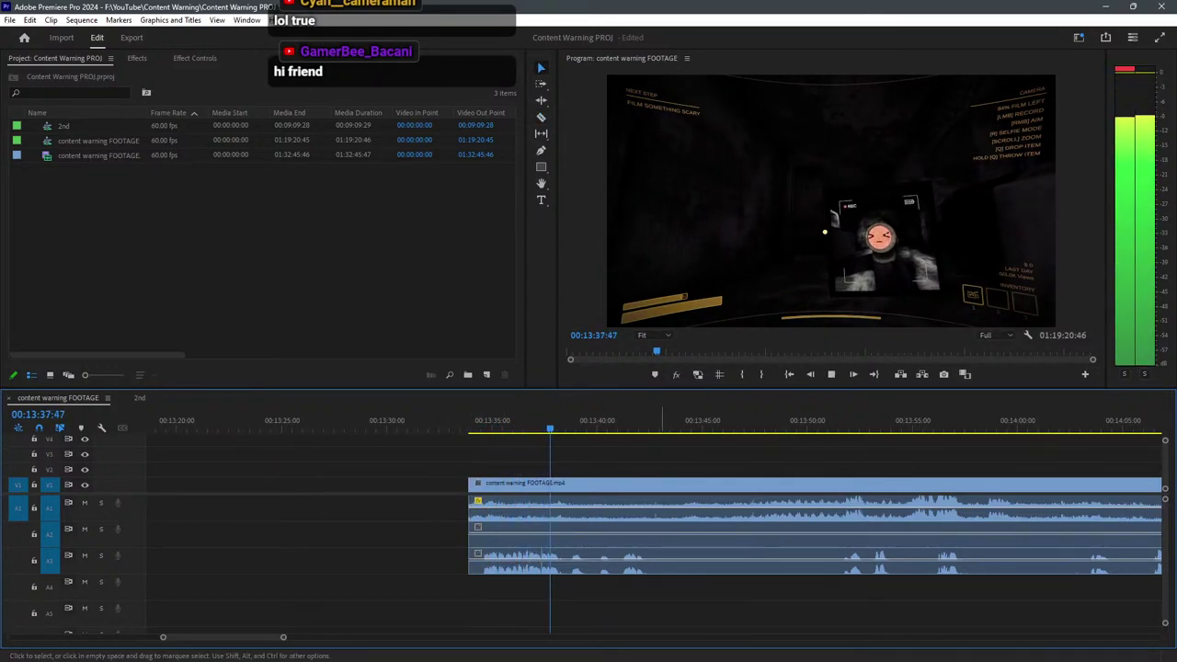
Split the video and audio at about 00:13:43, after the speech ends.
key(equal)
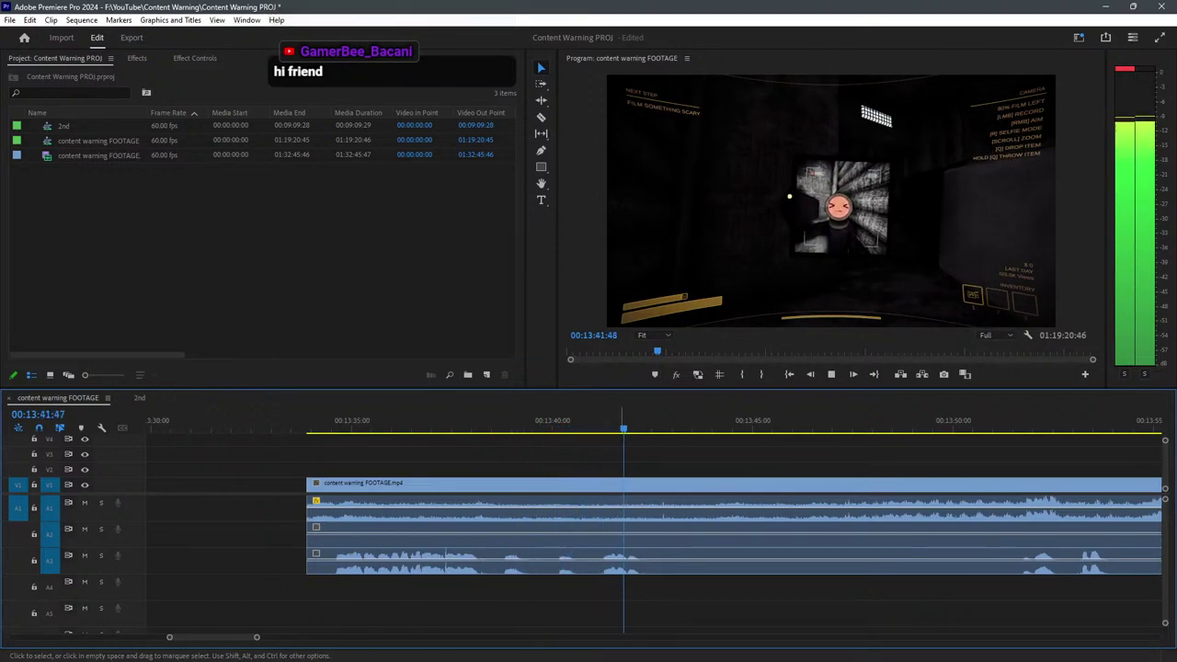
key(c)
shift+click(669, 515)
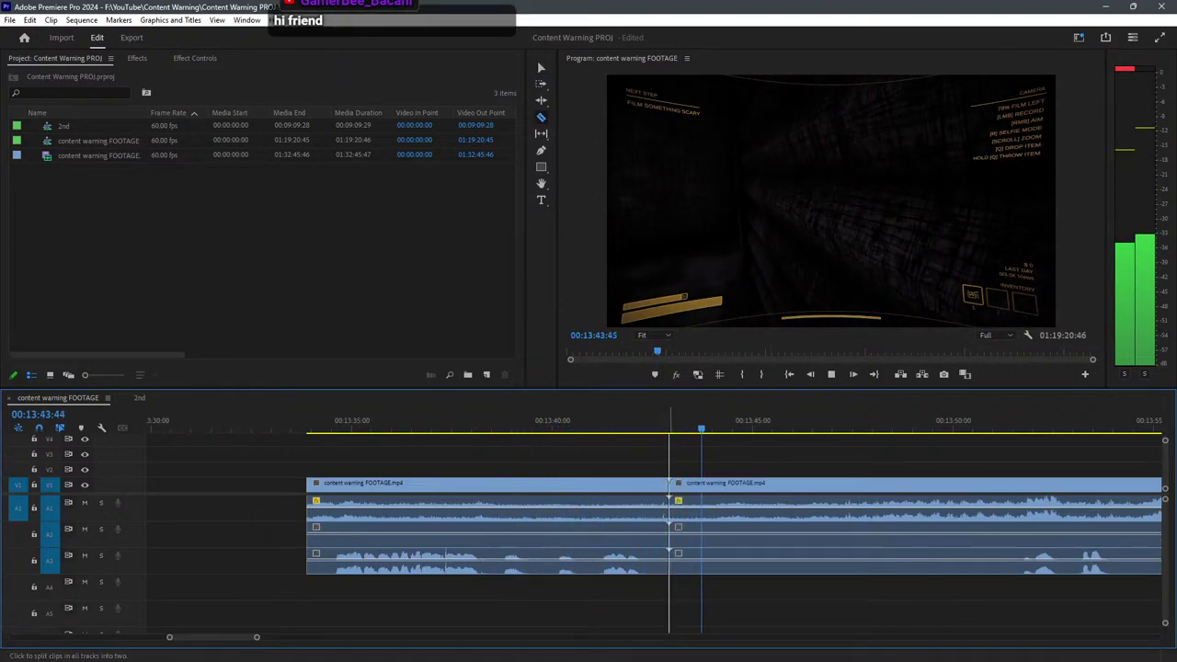
key(v)
Skim the footage from about 00:13:51 to 00:14:08 to look for the next usable moment.
scroll(449, 516, down, 5)
click(656, 420)
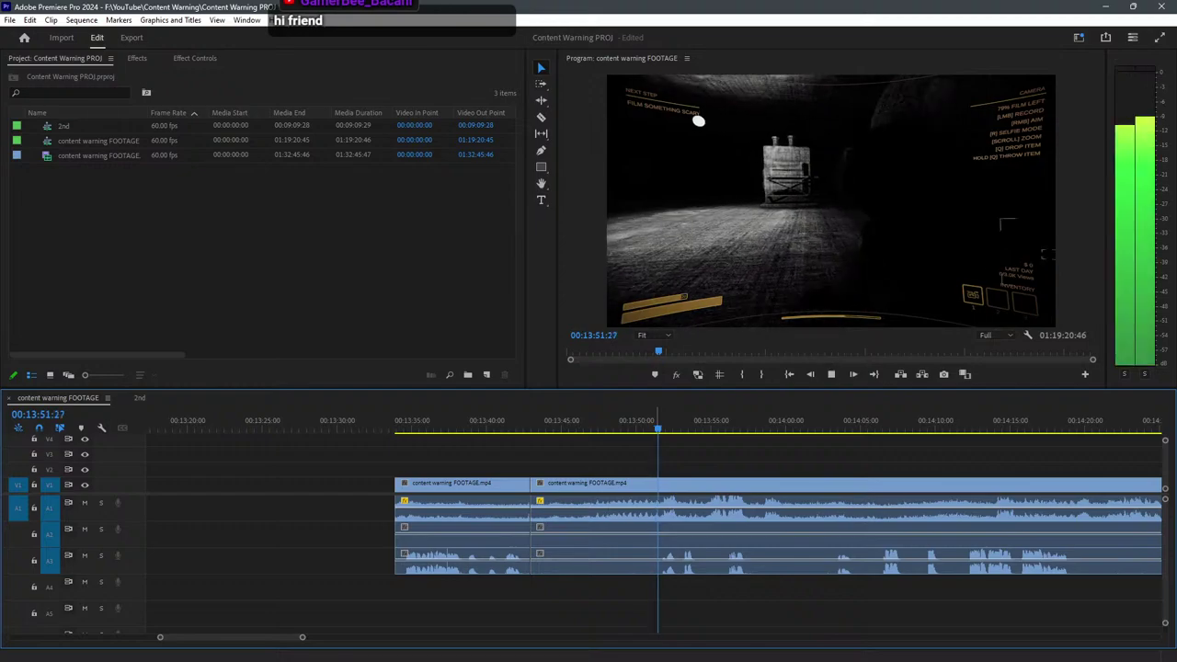
drag(747, 420, 876, 420)
key(space)
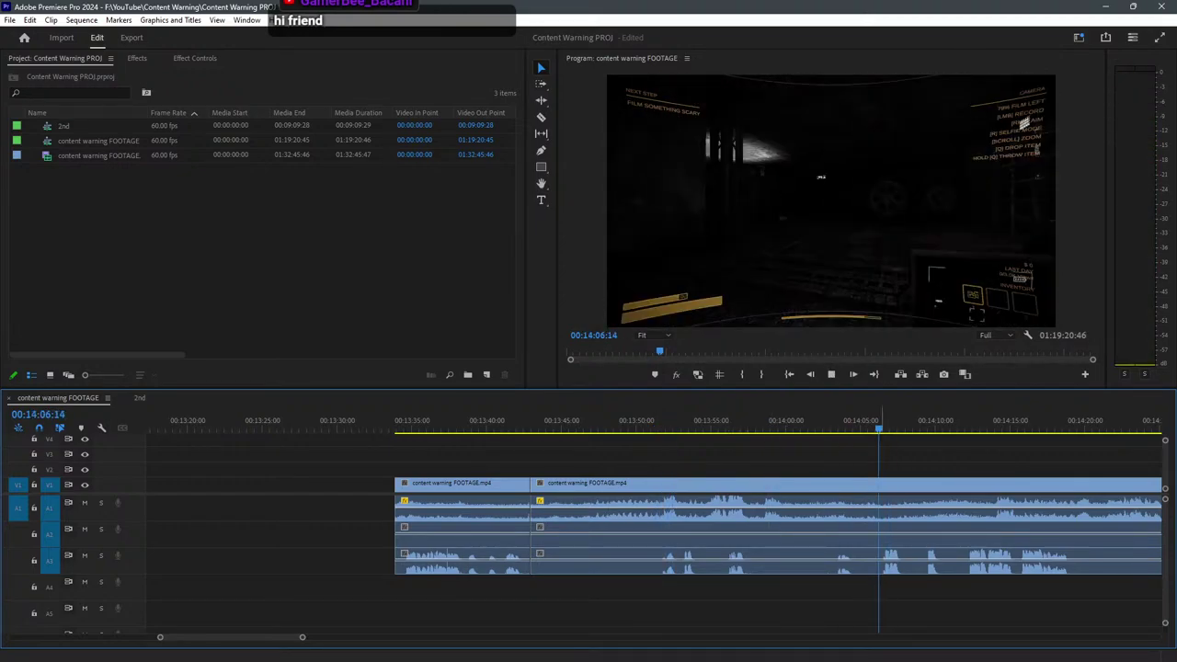
scroll(653, 516, down, 3)
scroll(765, 534, up, 2)
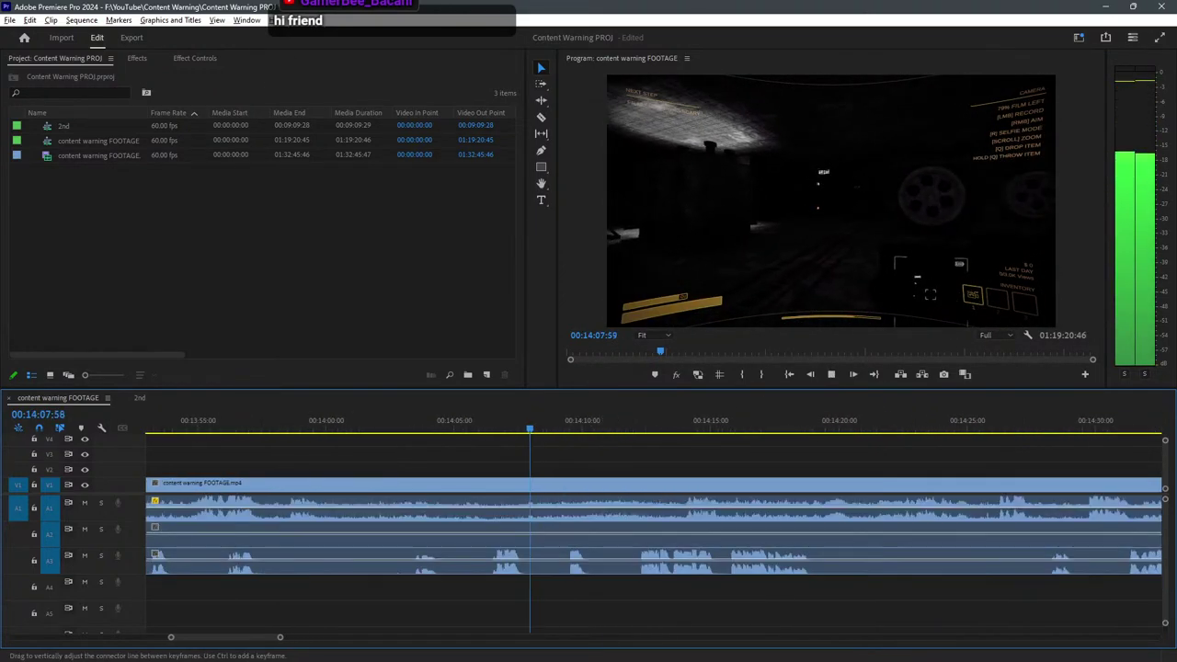
Split the video and audio at about 00:14:05 and delete the footage segment between 00:13:43 and that cut.
click(414, 421)
key(l)
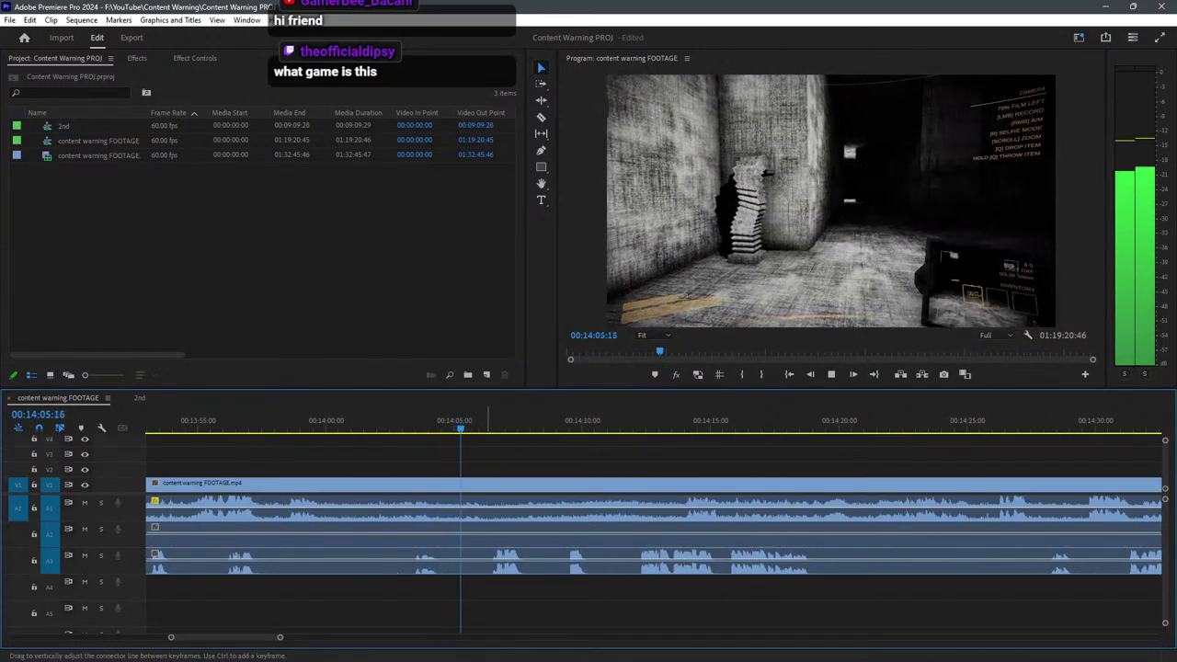
key(c)
shift+click(460, 533)
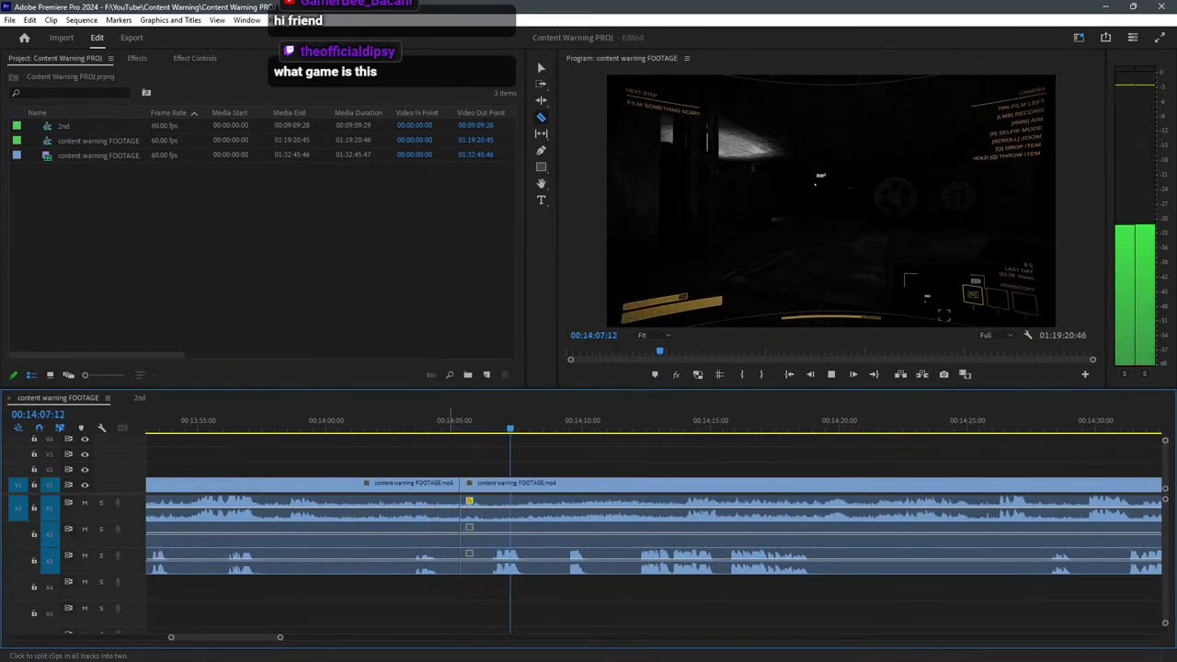
key(v)
click(369, 533)
key(Delete)
key(space)
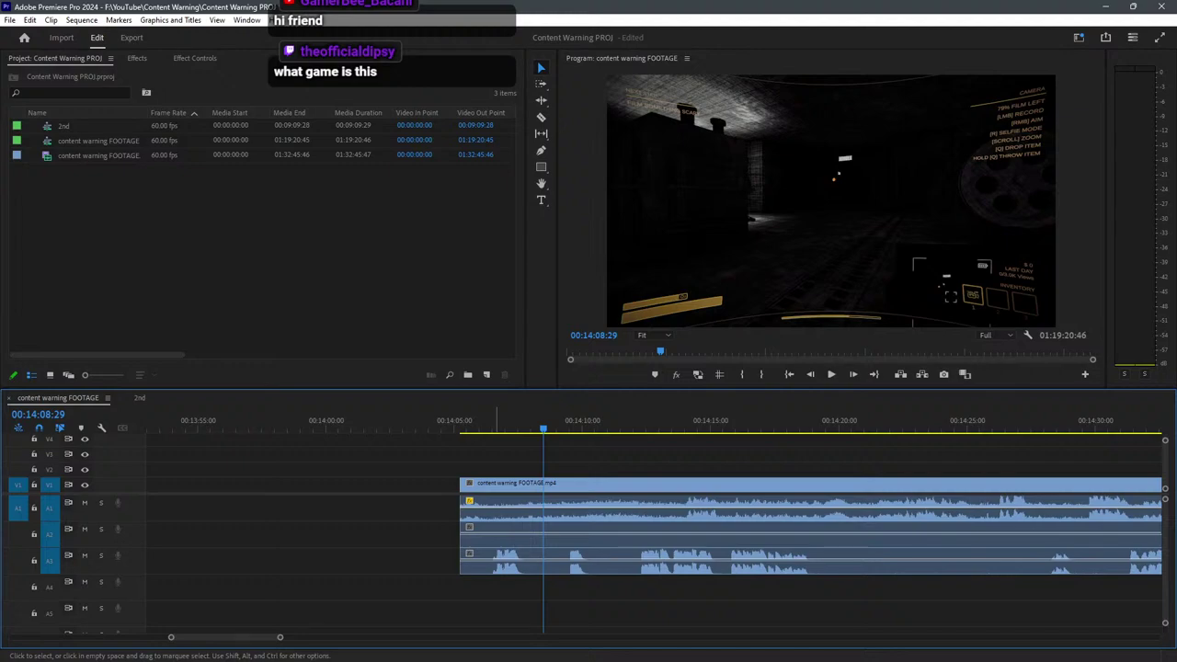
Replay the beginning of the remaining footage around 00:14:07, save the project, and return the playhead to about 00:14:05.
key(space)
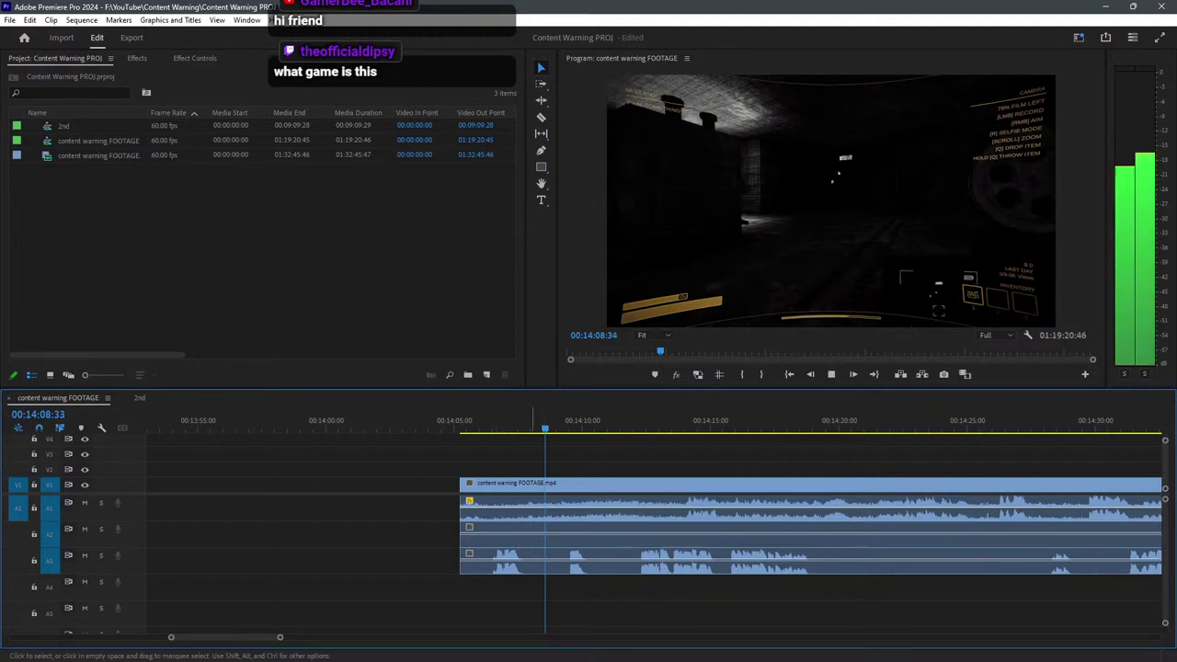
key(space)
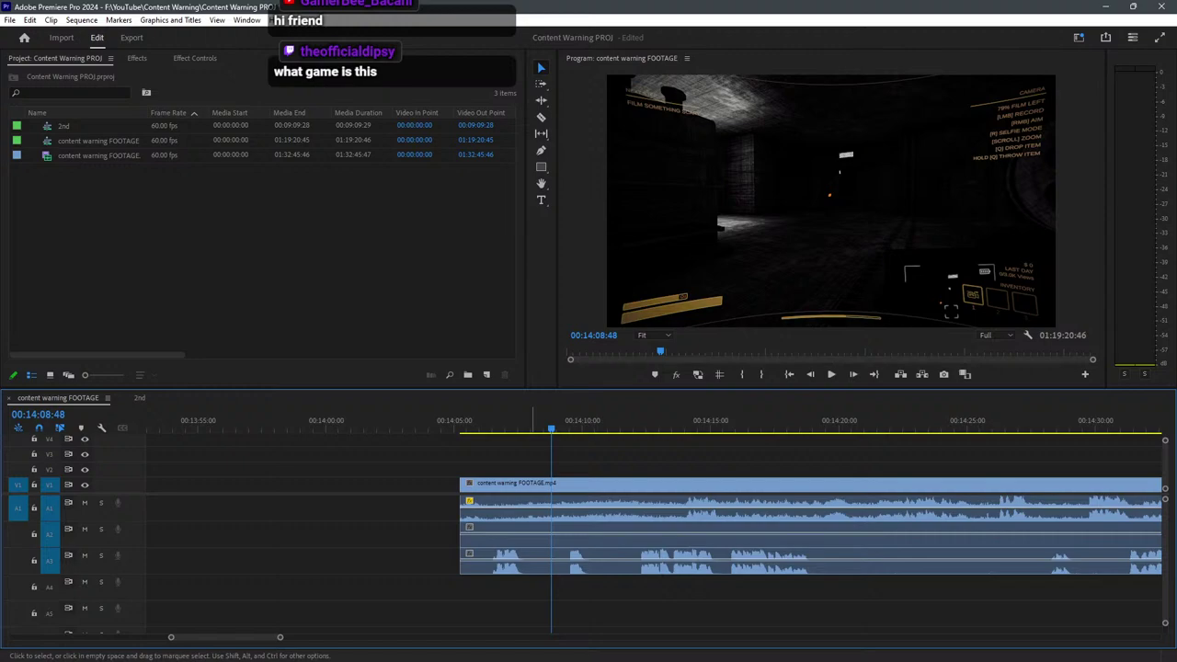
click(503, 419)
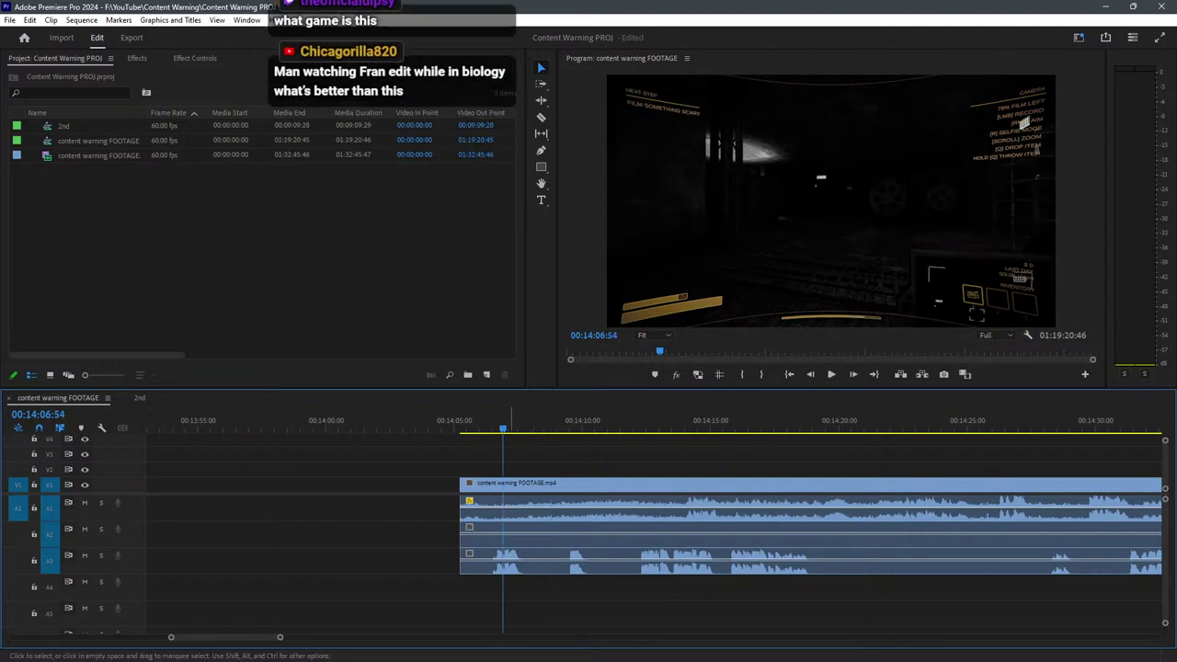
key(ctrl+s)
key(space)
key(space)
click(464, 419)
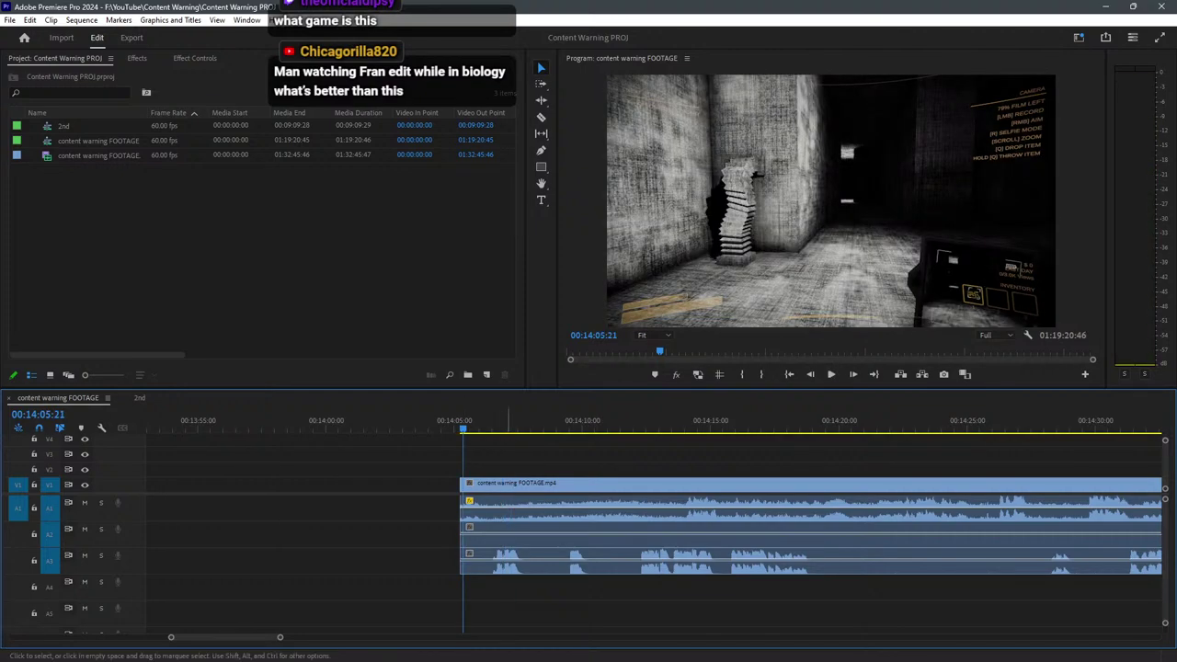
Trim the start of the A3 audio to about 00:14:06 and the start of the A2 audio to about 00:14:20.
drag(461, 560, 512, 536)
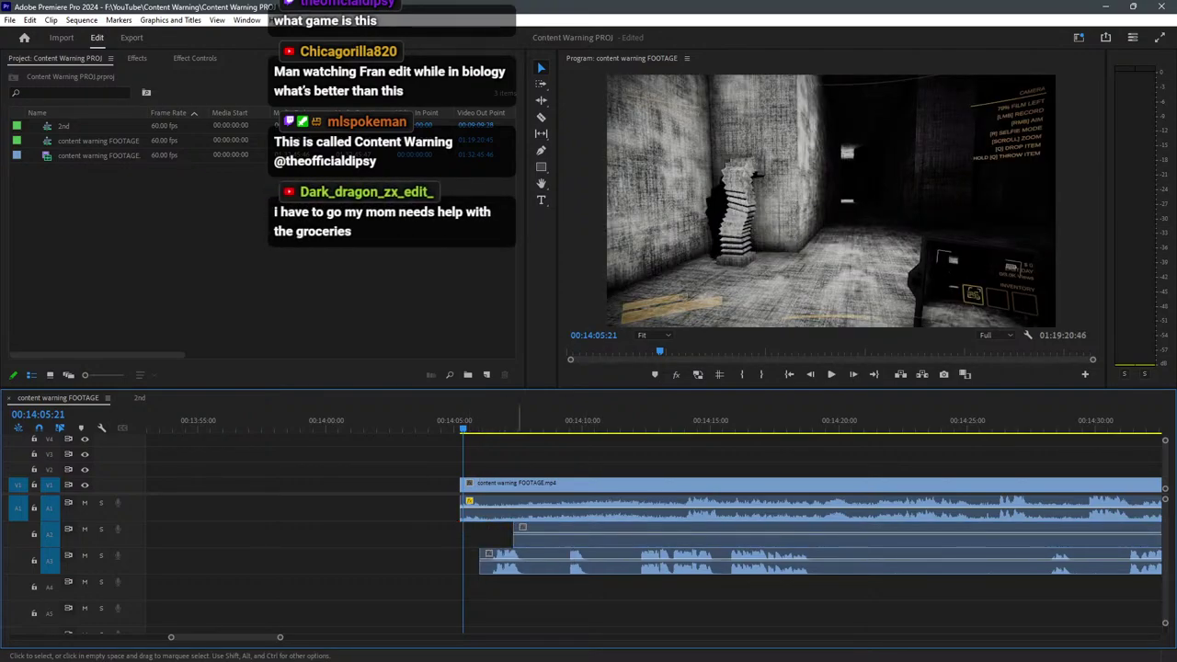
drag(513, 530, 552, 530)
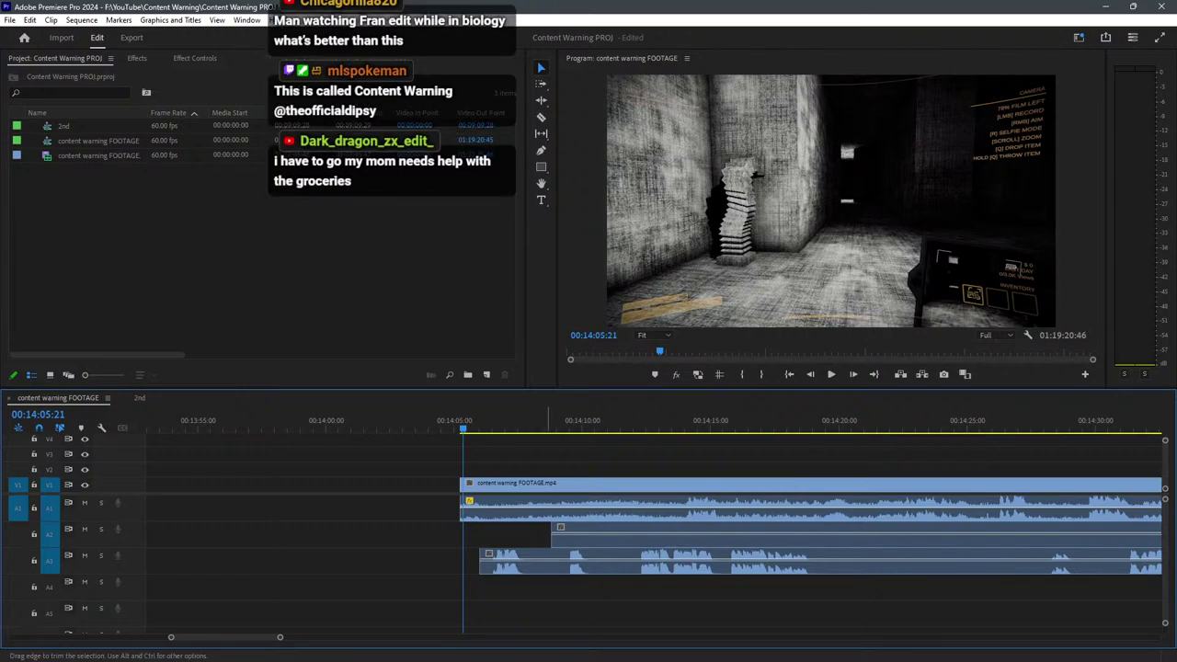
drag(552, 529, 553, 531)
drag(726, 536, 842, 531)
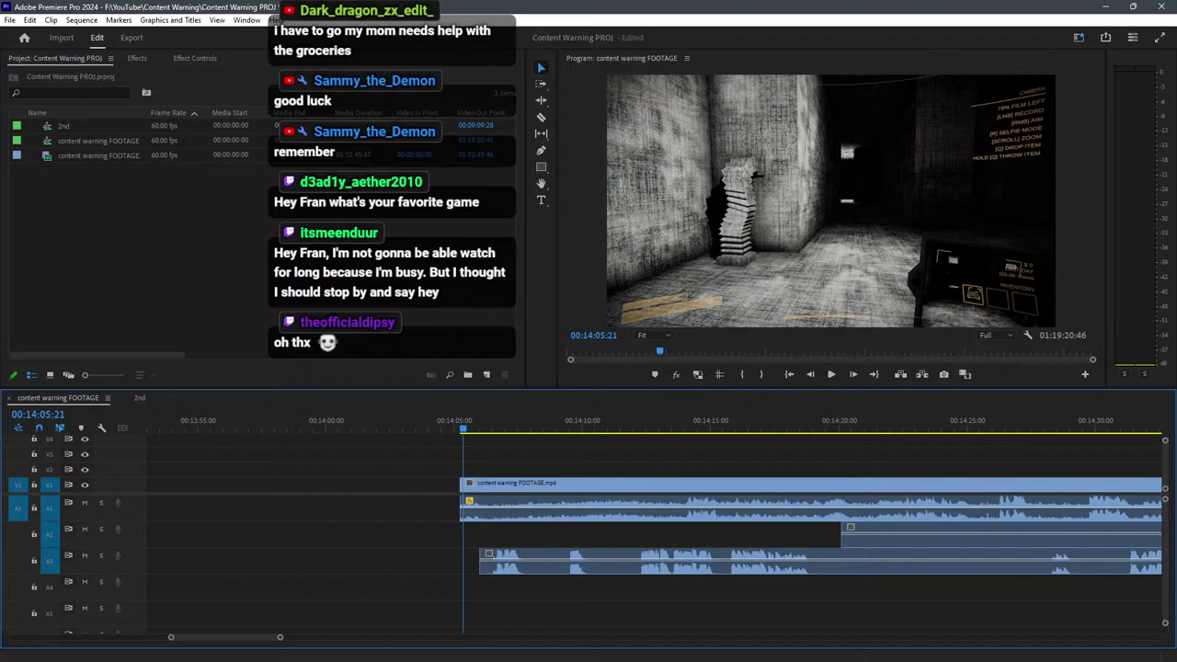
key(shift+1)
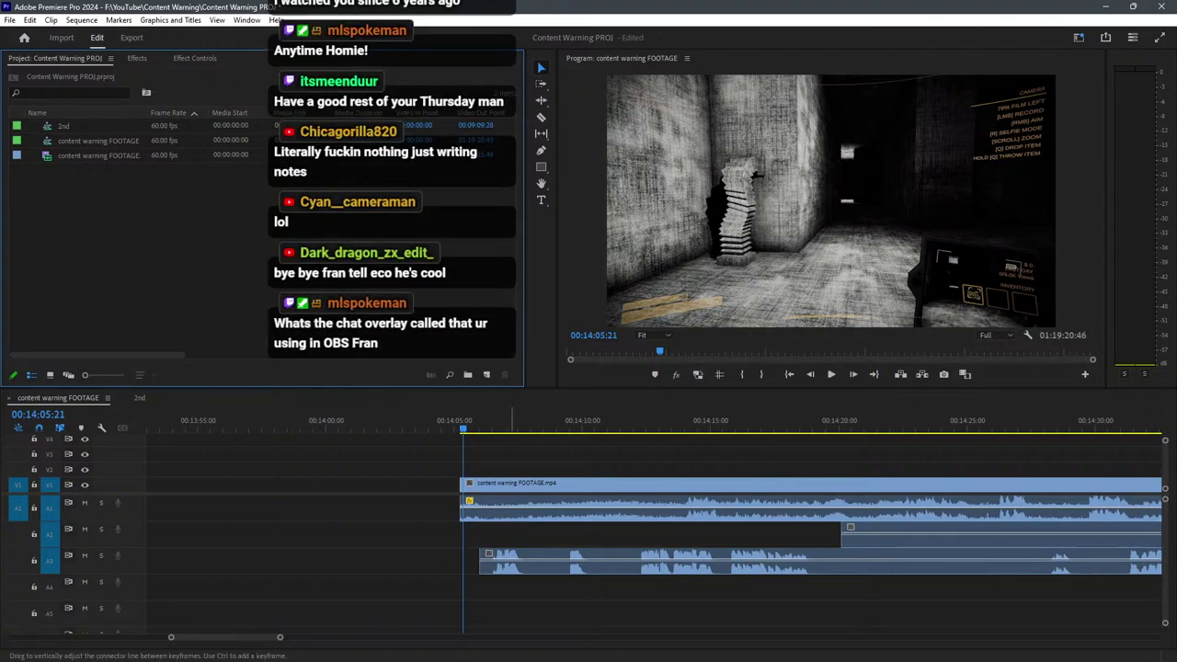
click(507, 562)
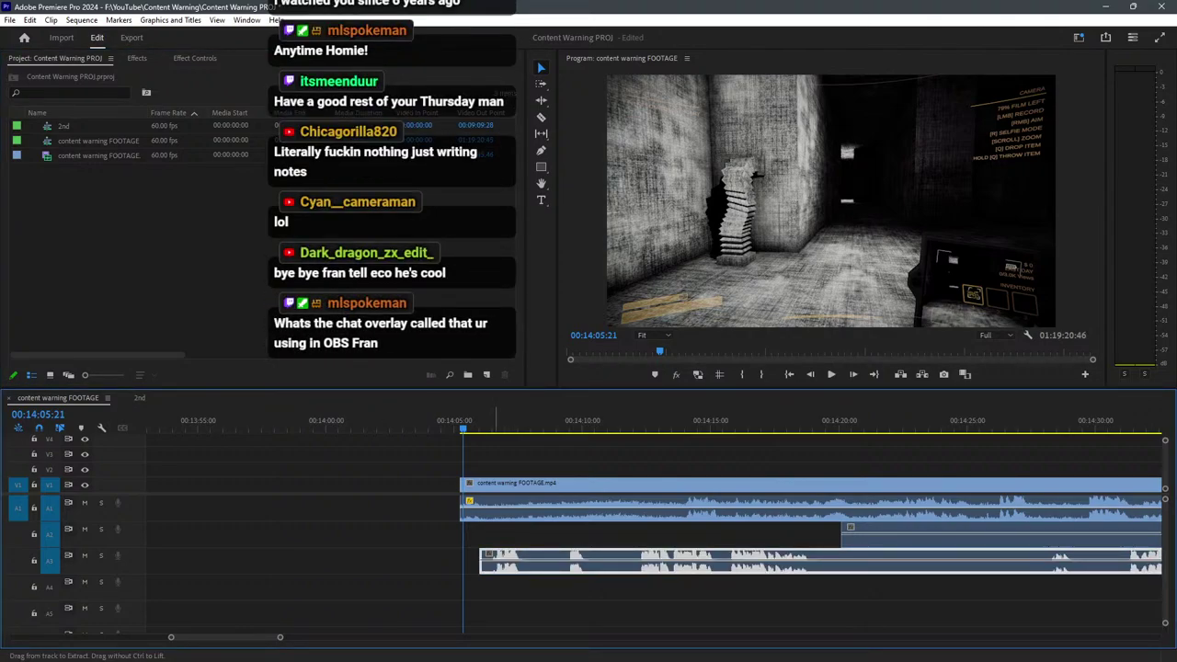
click(489, 535)
key(Delete)
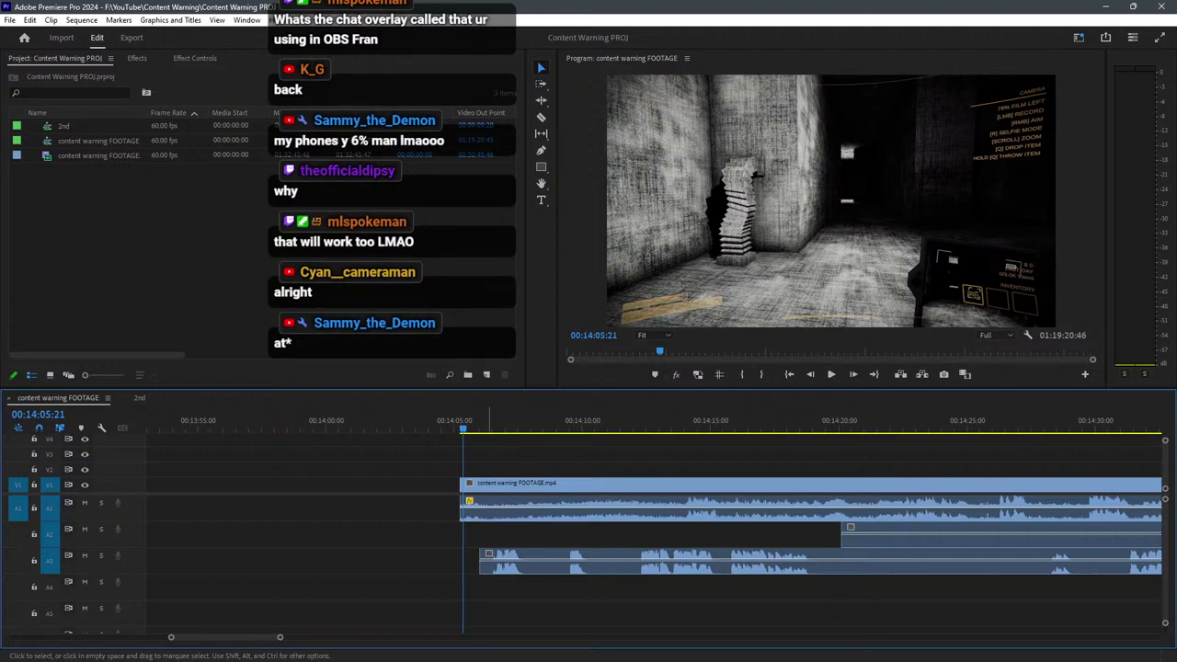
Split the long remaining footage clip with its audio at about 00:41:50.
scroll(489, 534, down, 10)
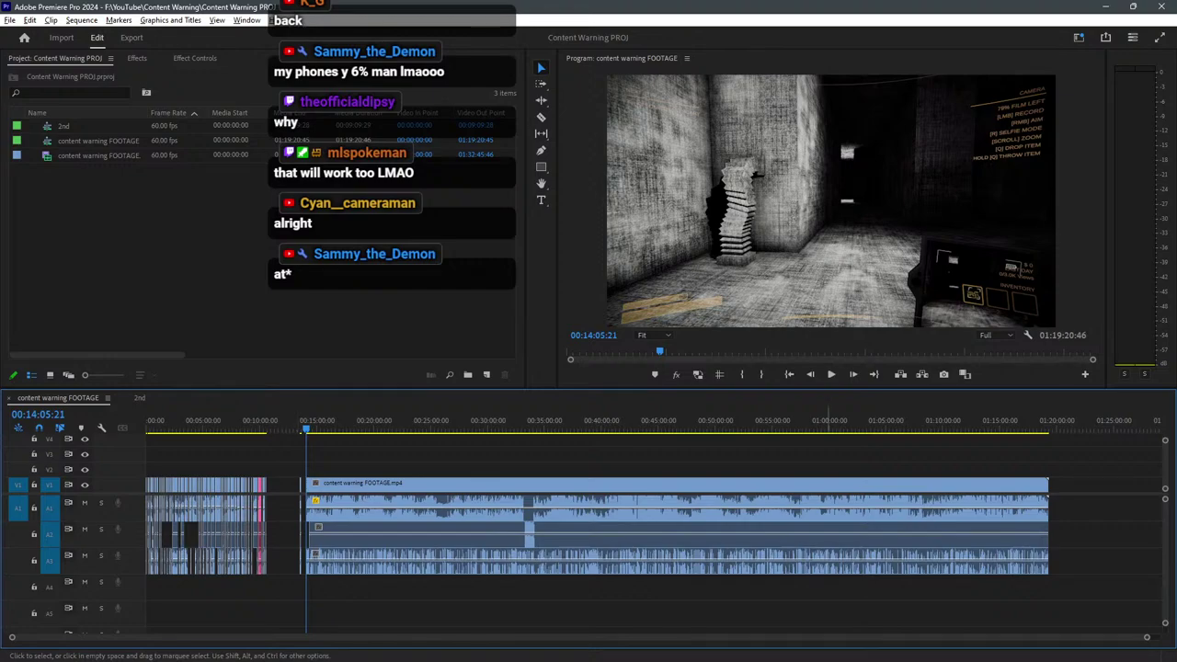
key(c)
scroll(778, 524, up, 4)
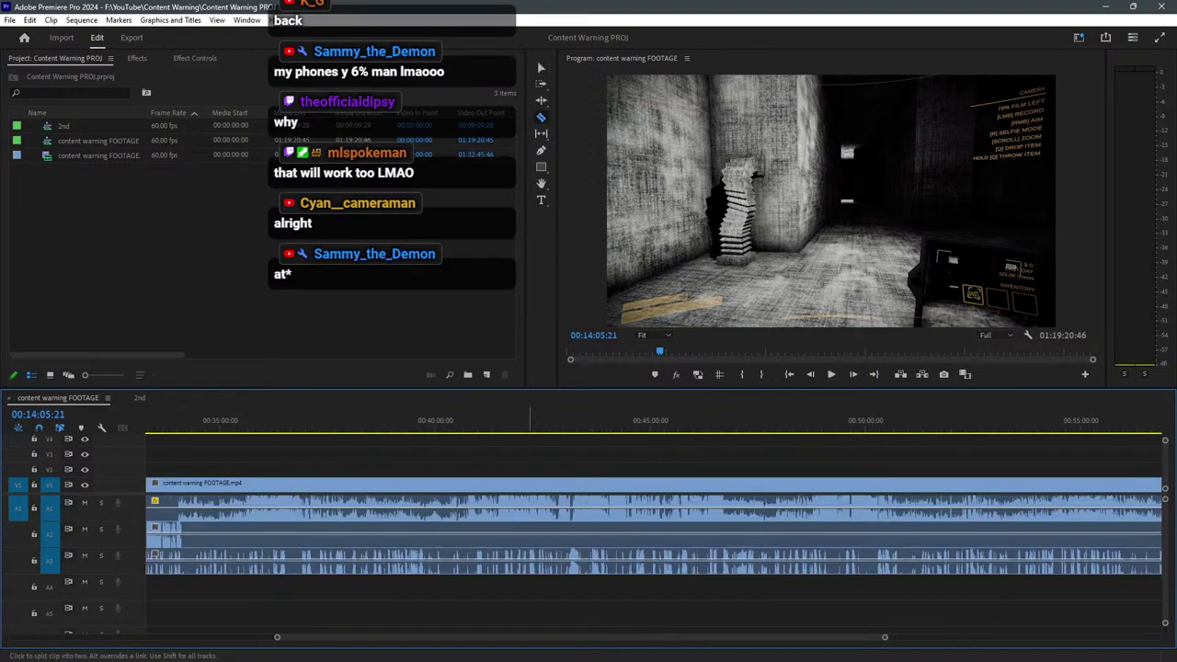
click(514, 484)
scroll(495, 484, up, 3)
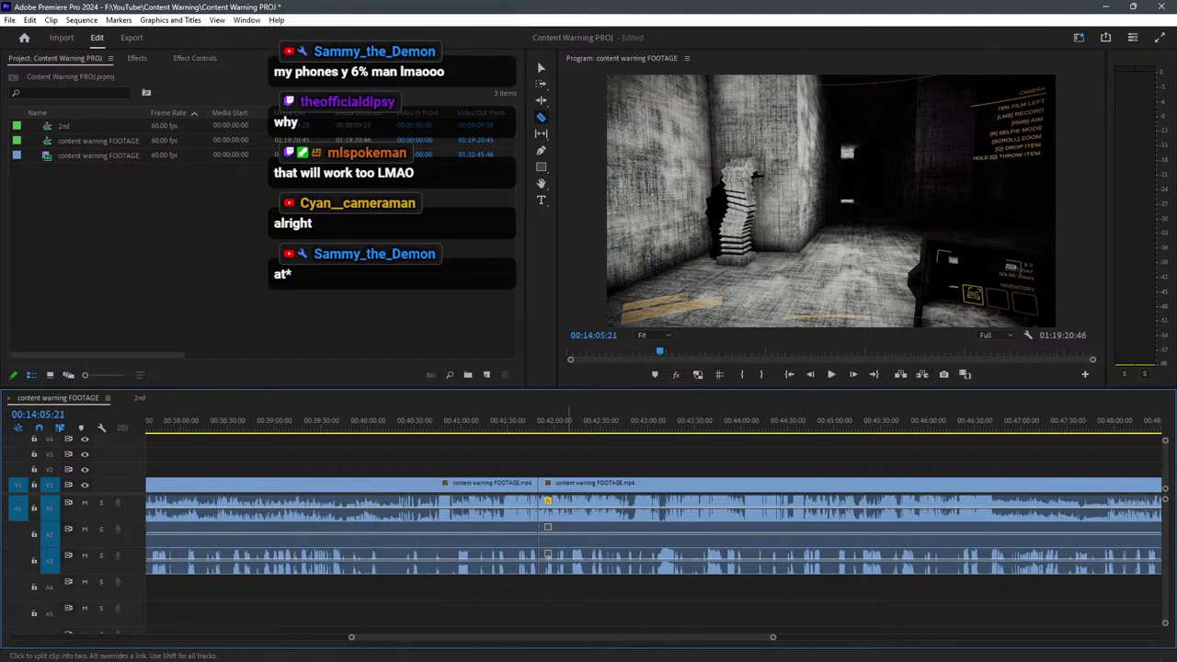
Play the footage from the start of the remaining clip at about 00:14:05.
scroll(571, 527, up, 10)
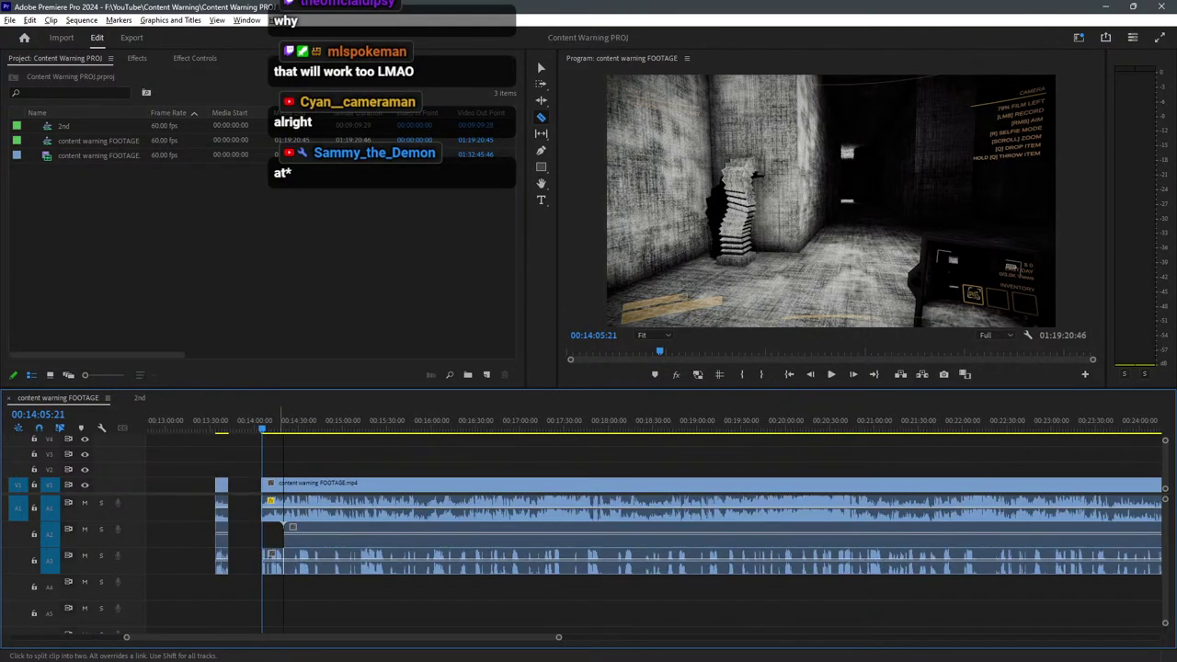
scroll(292, 527, up, 5)
key(v)
key(space)
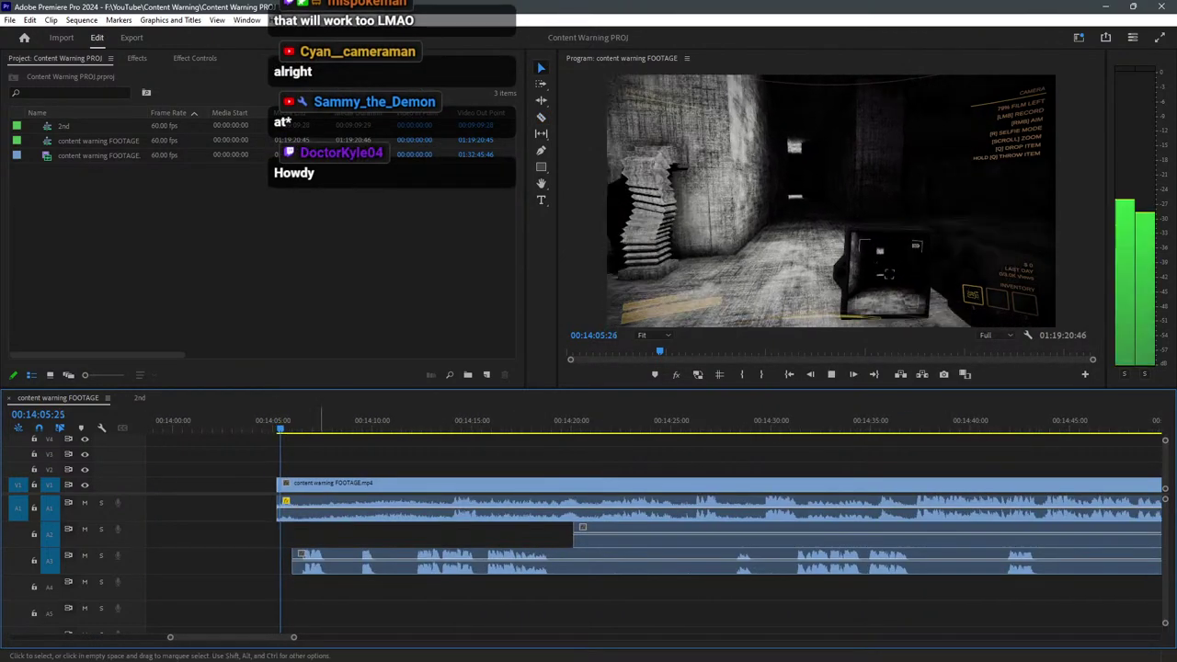
Play the remaining footage in short stretches from about 00:14:05 to 00:14:10 and save the project.
key(space)
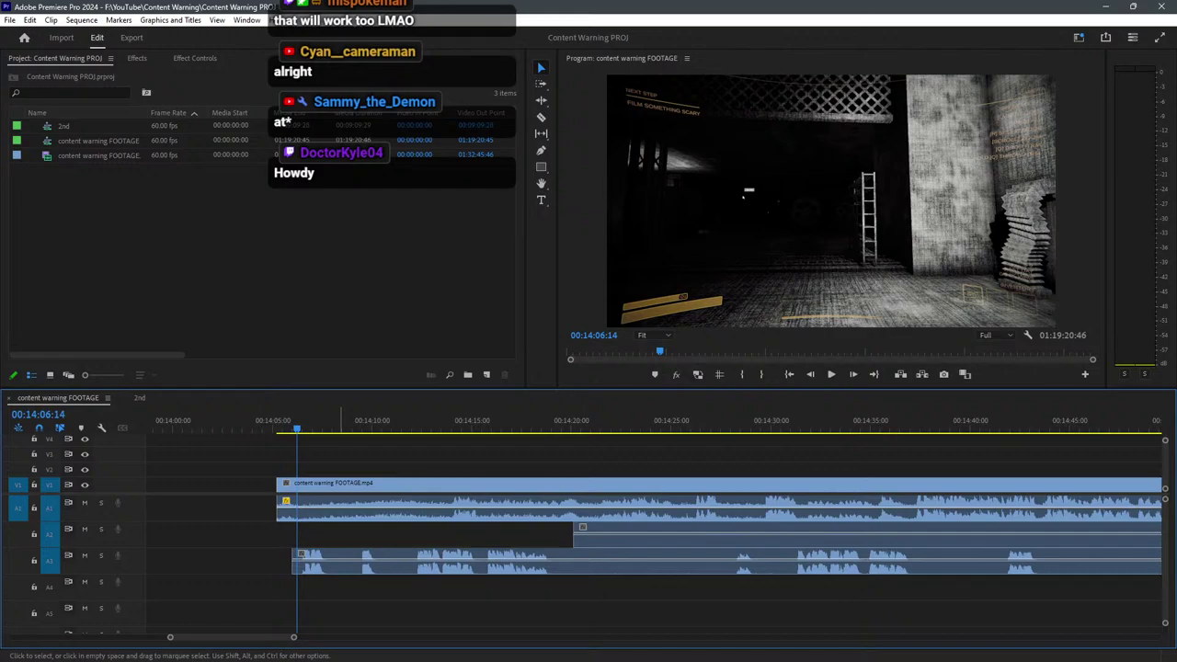
key(space)
key(space)
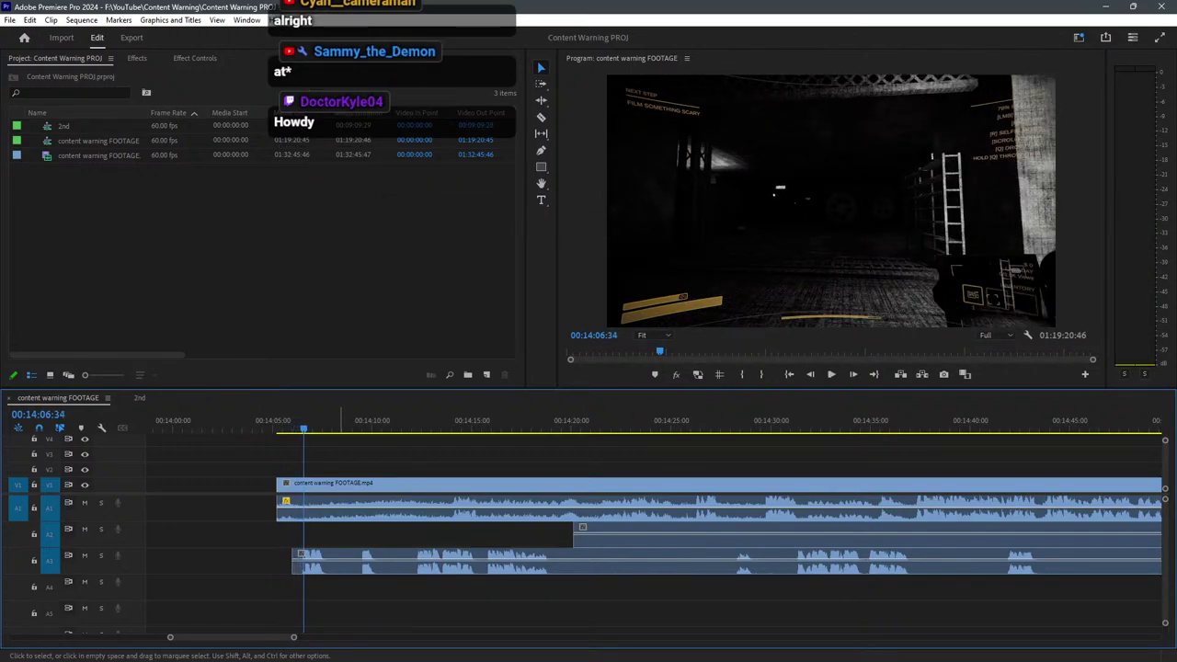
key(space)
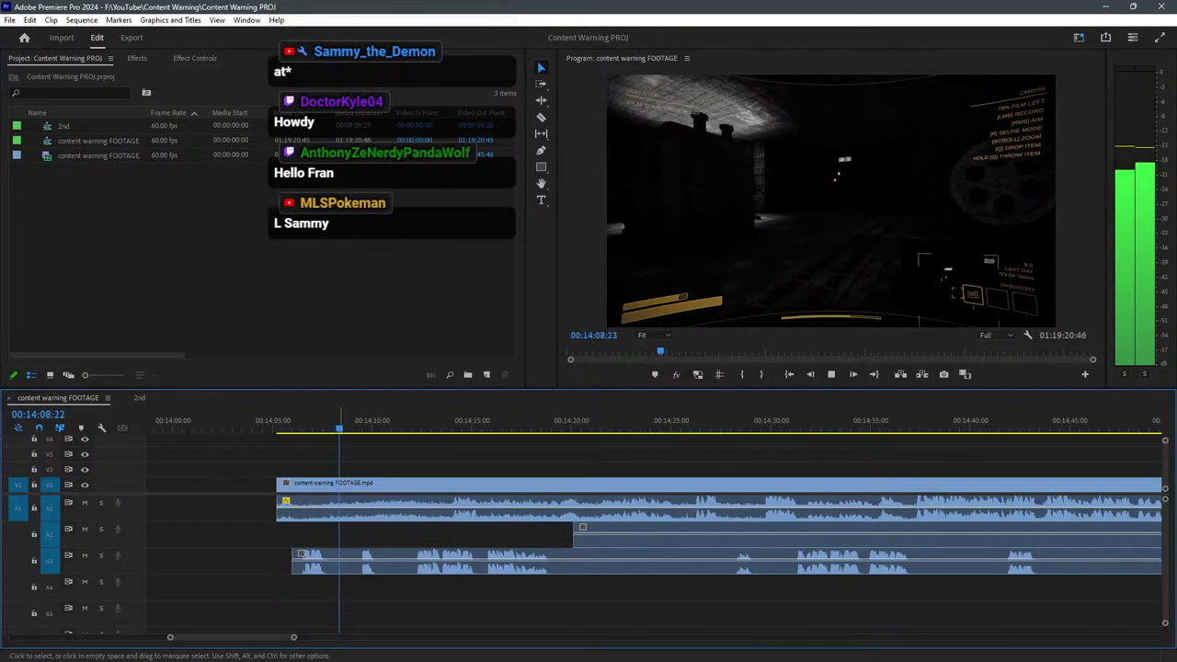
key(space)
key(space)
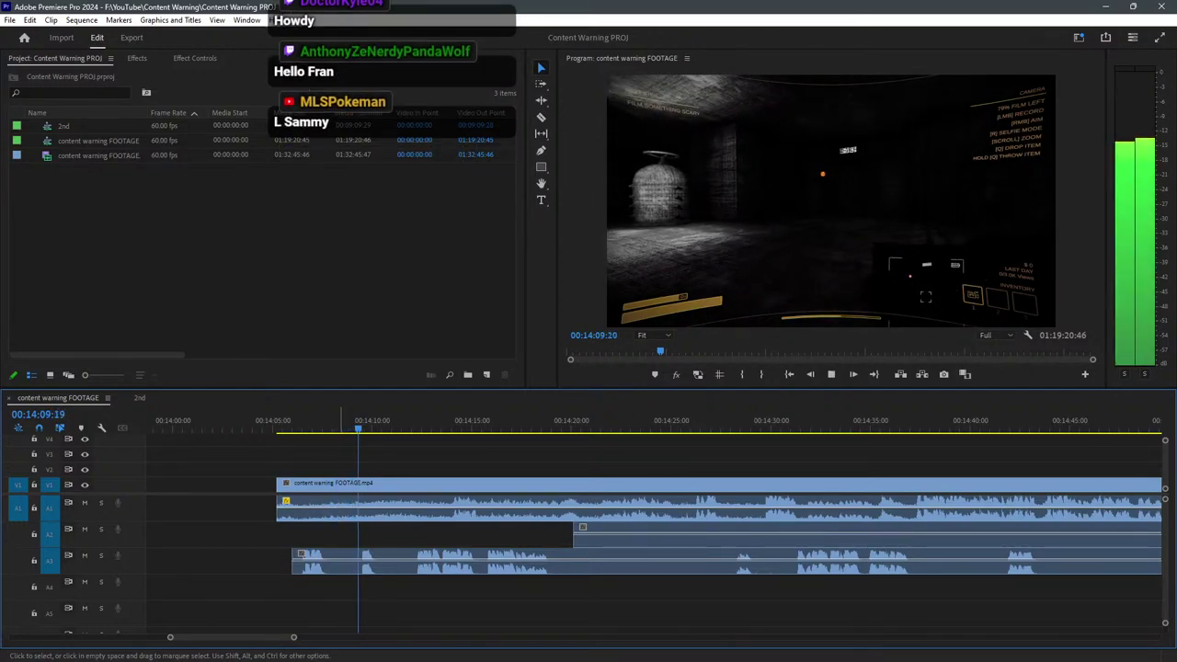
key(space)
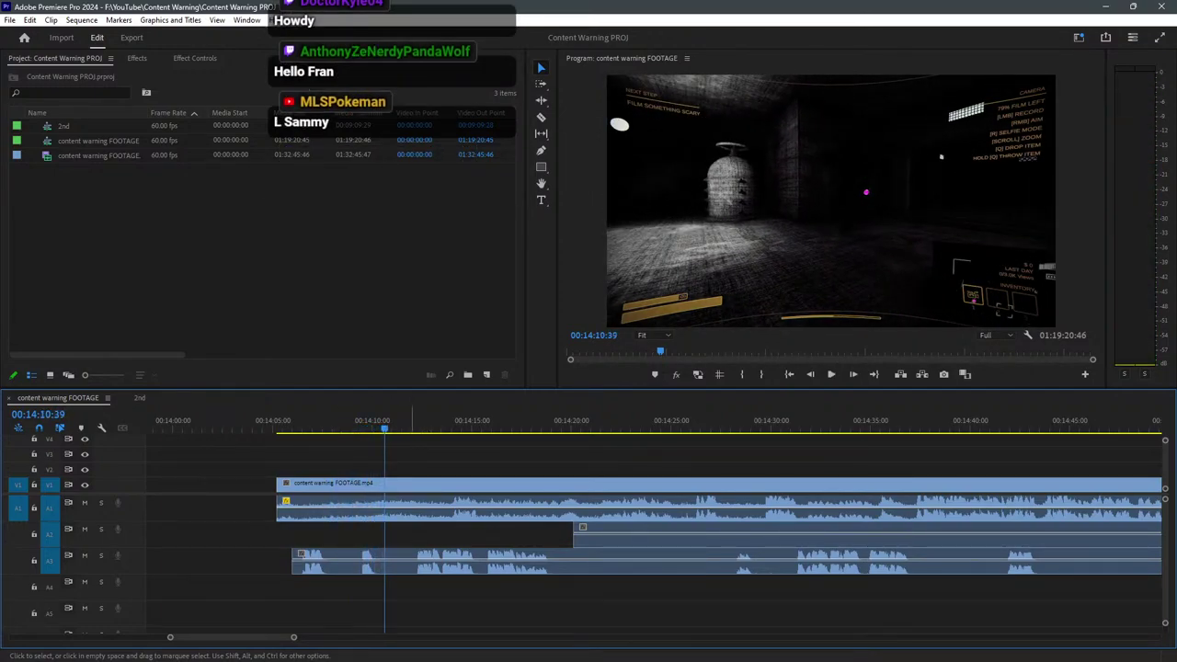
key(ctrl+s)
key(ctrl+s)
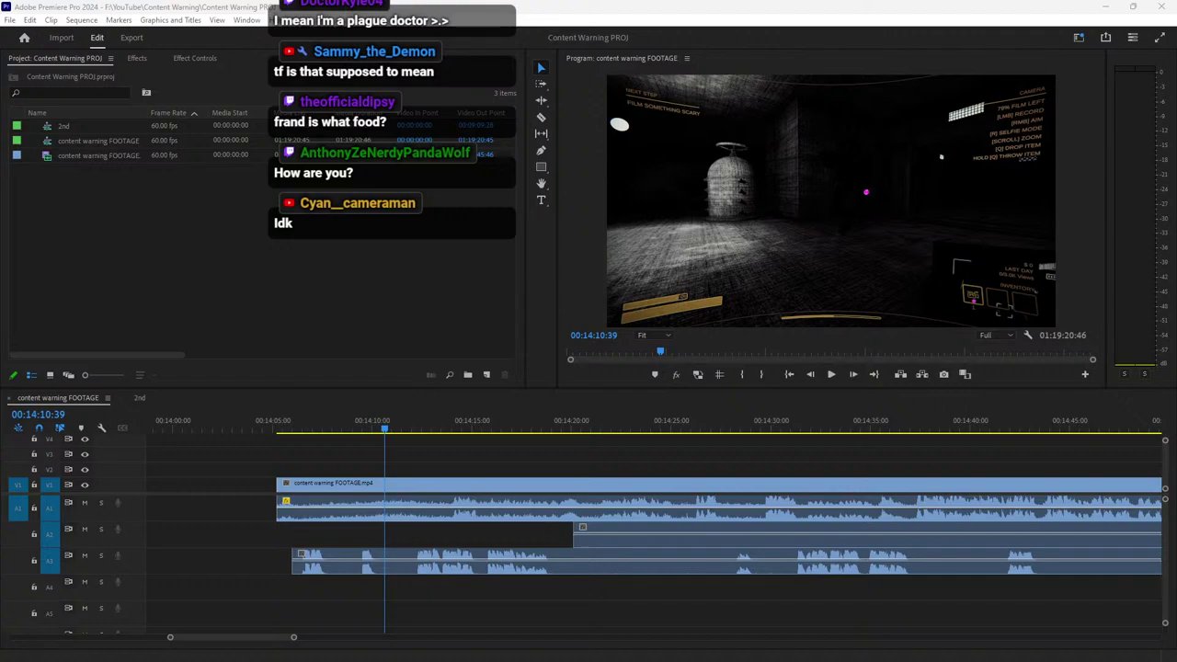
Play on from about 00:14:10 to 00:14:22, replaying the clip's opening and the passage around 00:14:14.
key(space)
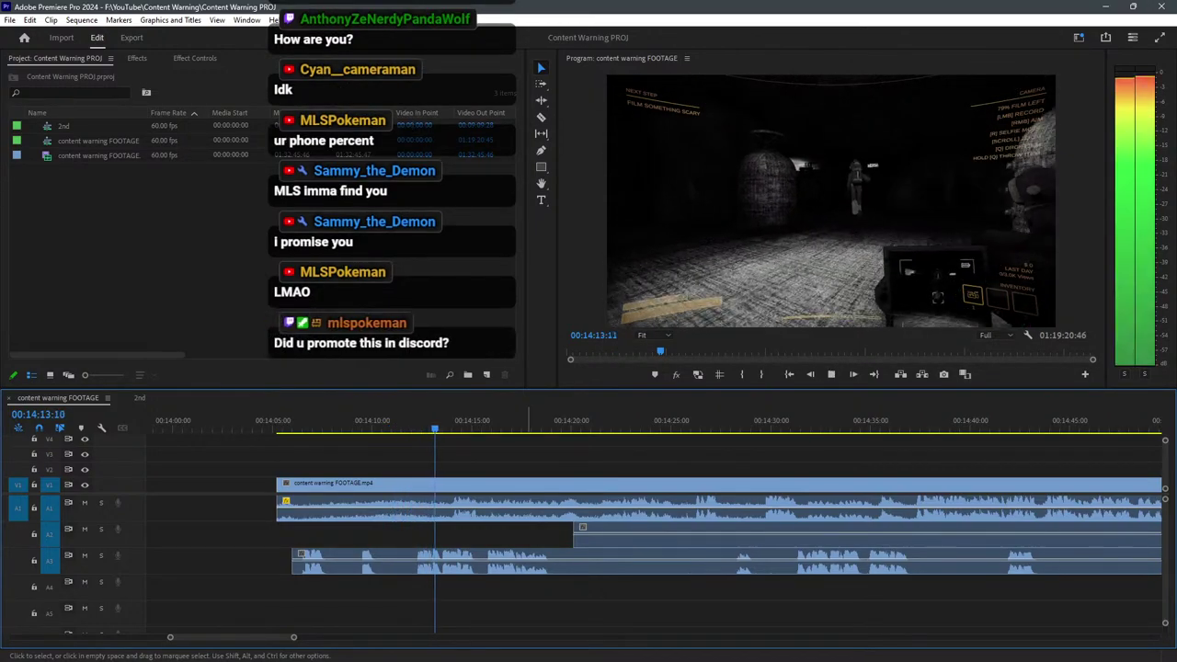
key(space)
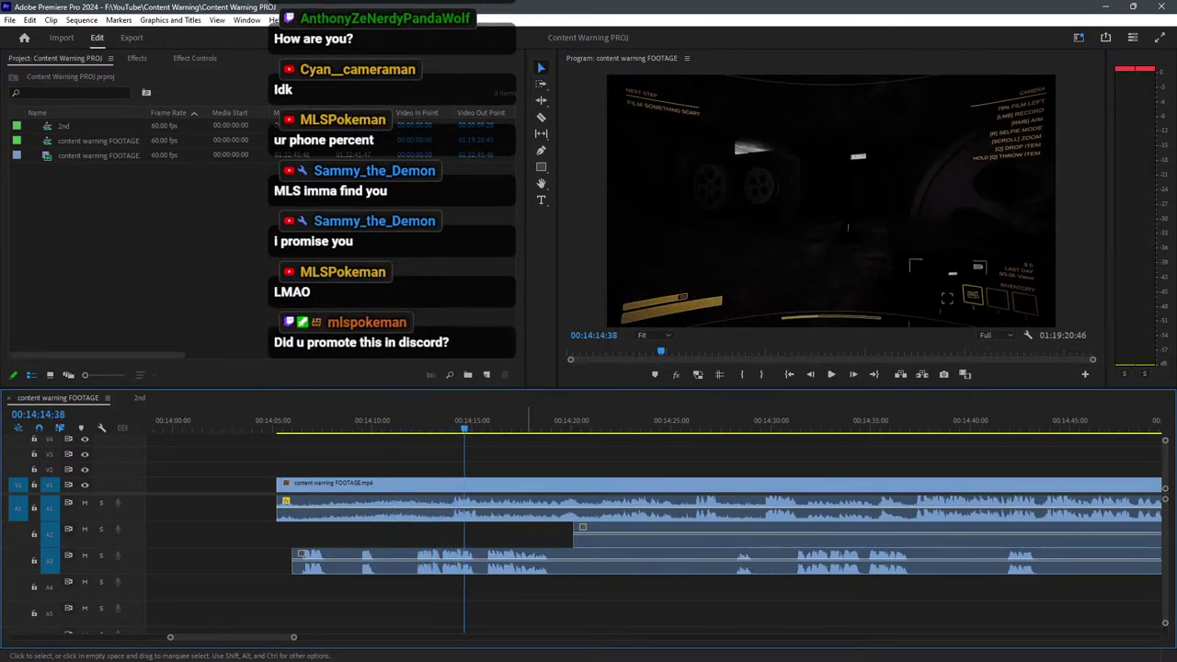
key(space)
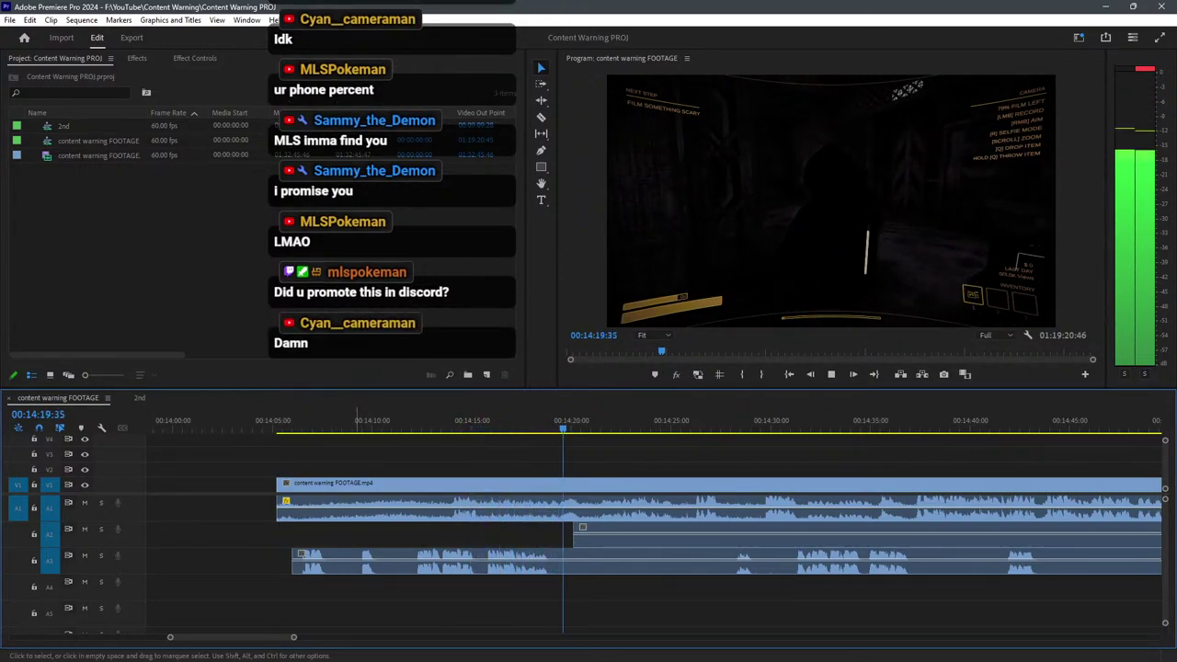
click(291, 420)
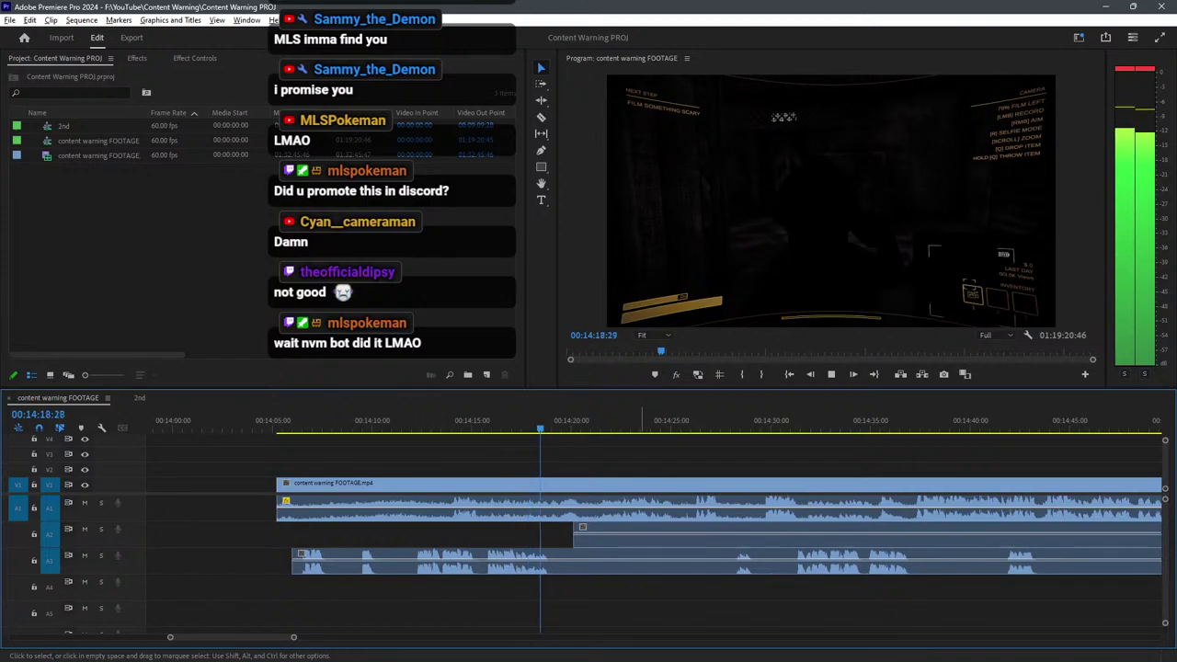
key(=)
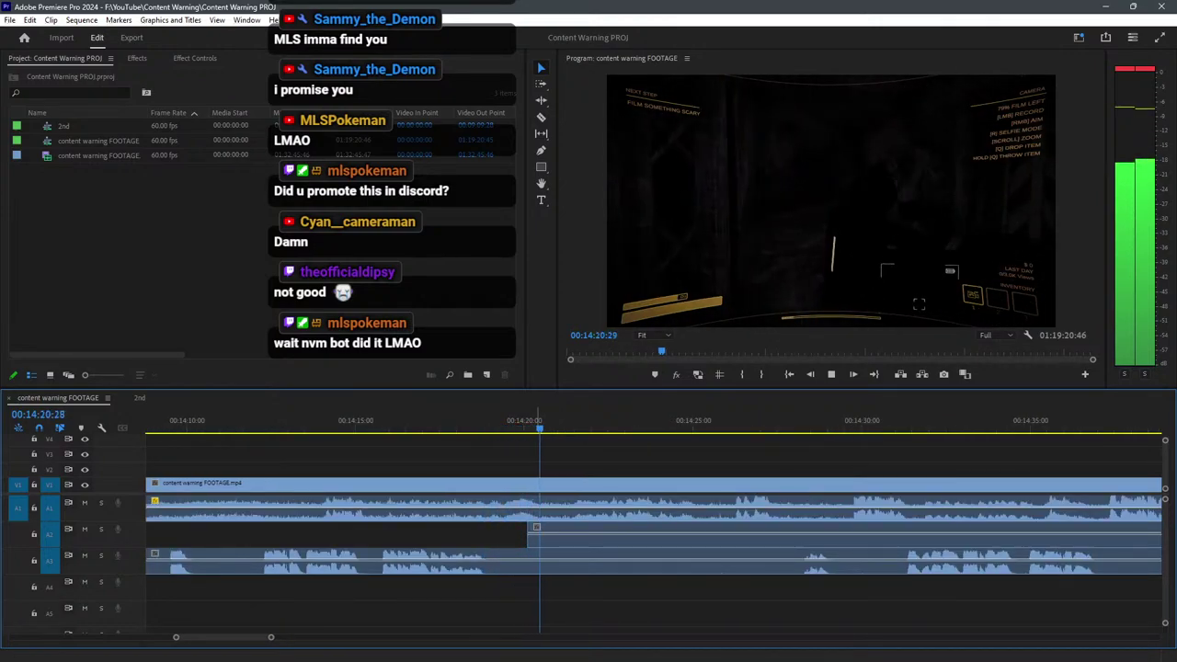
key(c)
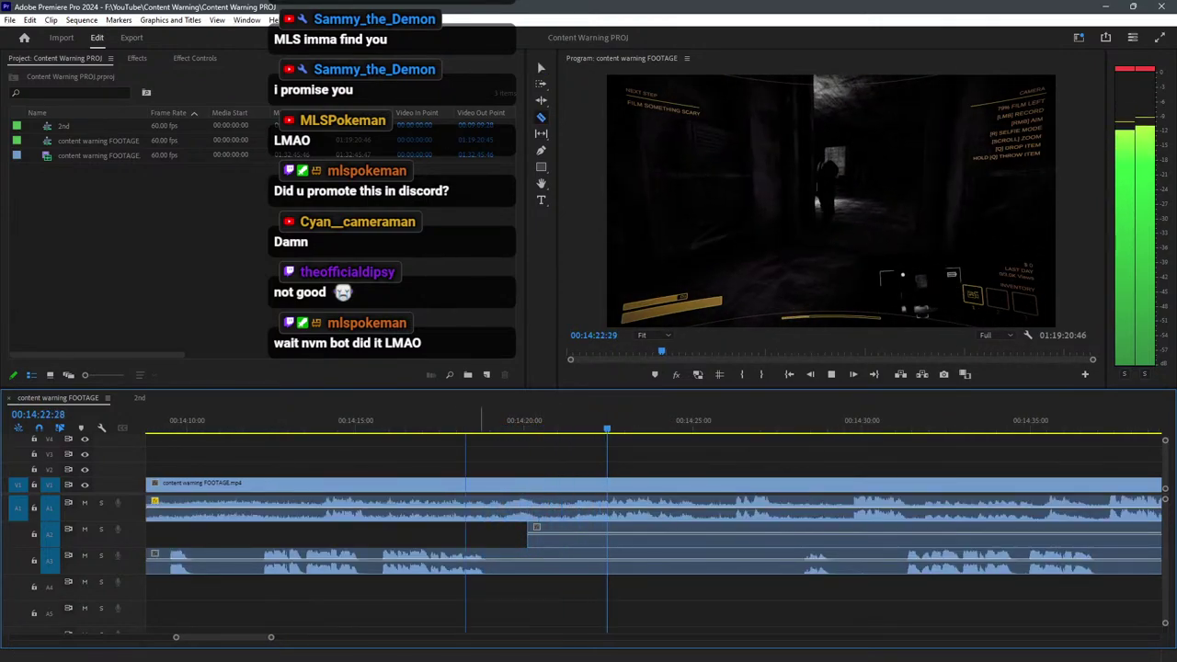
drag(466, 421, 330, 421)
key(l)
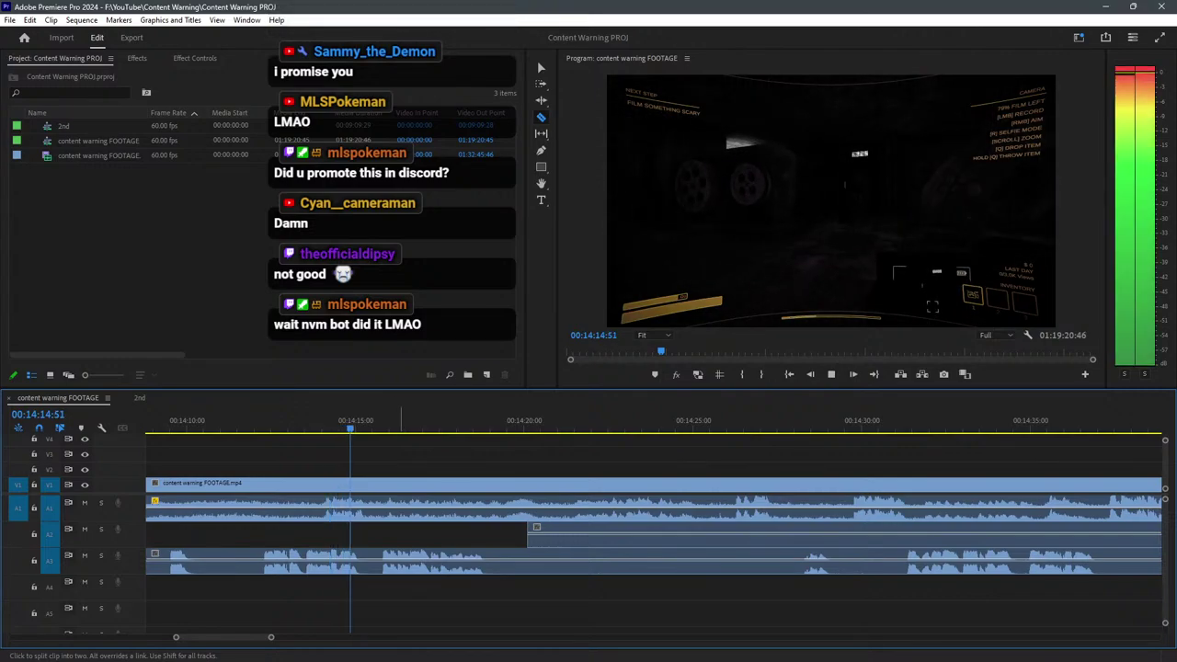
key(k)
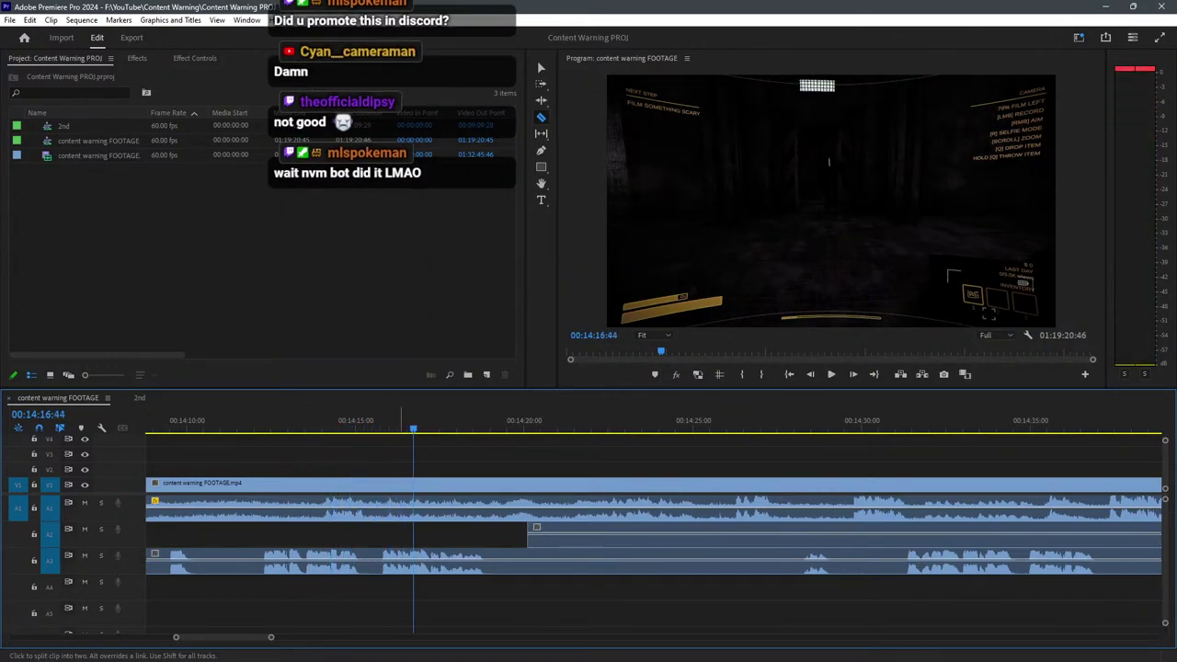
Replay the speech passage starting at about 00:14:12.
click(262, 421)
key(space)
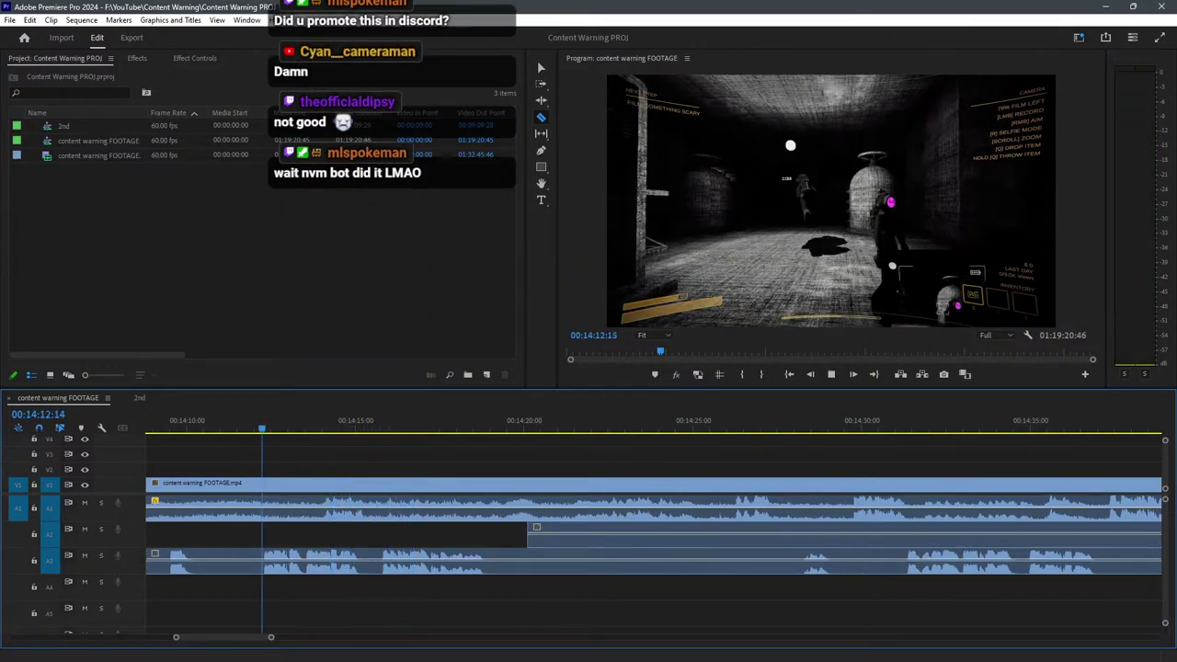
scroll(560, 485, down, 2)
key(minus)
key(v)
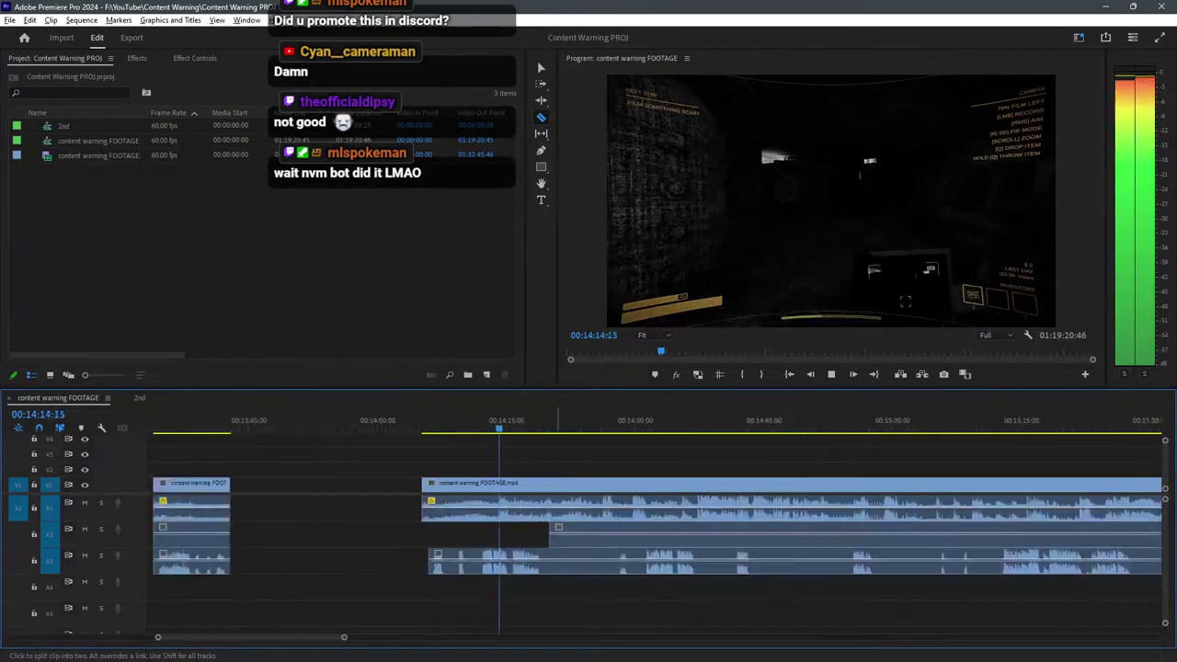
key(space)
Try to extend the end of the preceding short clip to the start of the remaining footage and check the recovered section.
click(212, 560)
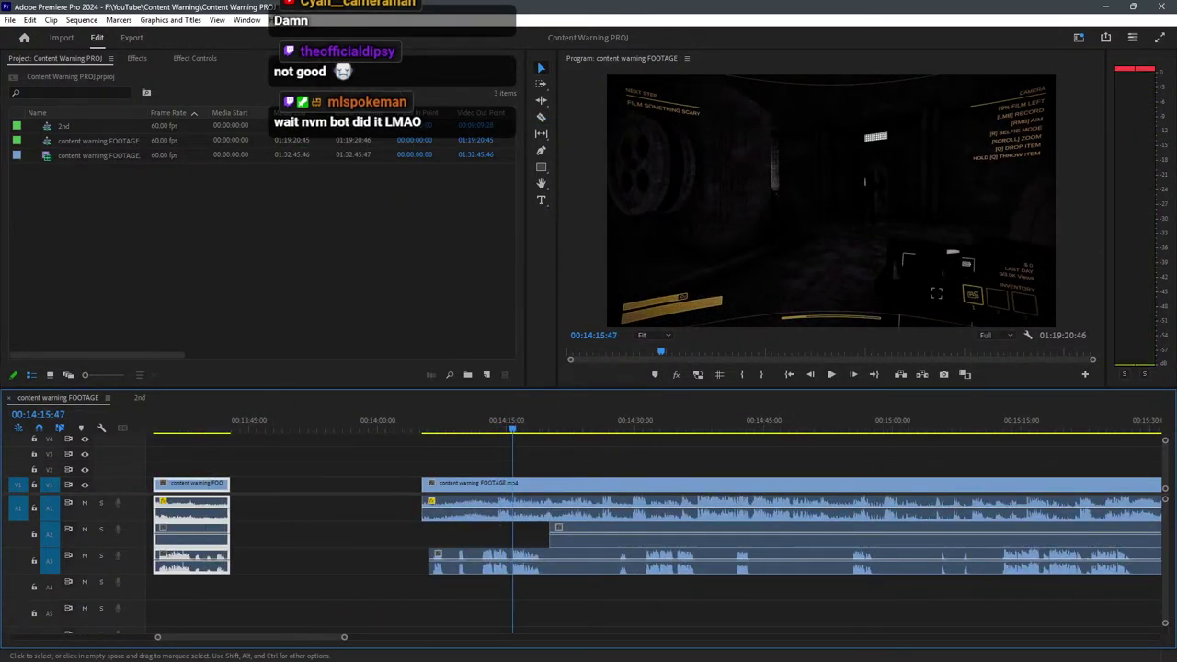
click(174, 422)
key(space)
scroll(281, 420, up, 4)
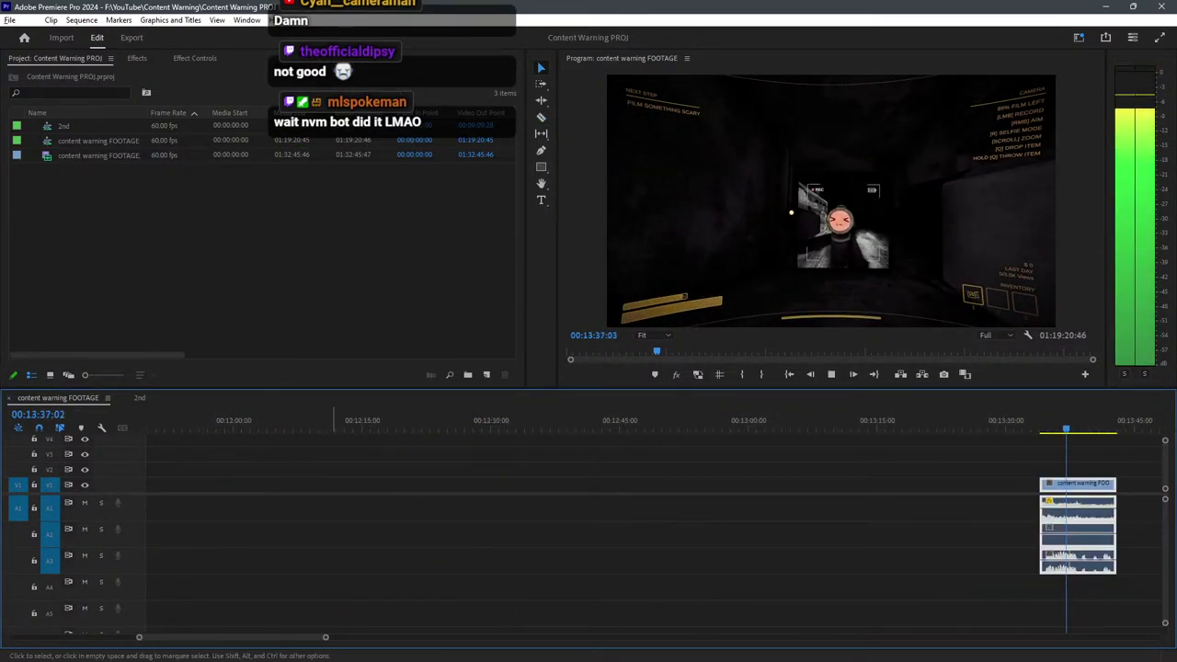
scroll(326, 421, down, 2)
drag(648, 485, 726, 484)
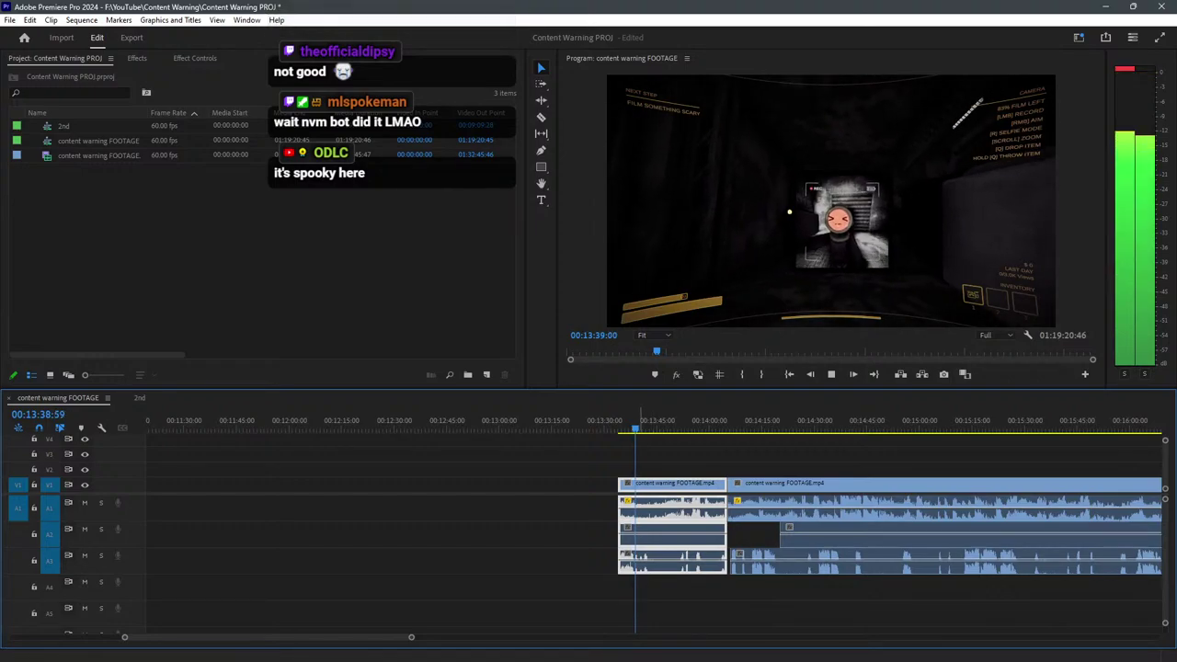
click(663, 422)
drag(663, 422, 694, 423)
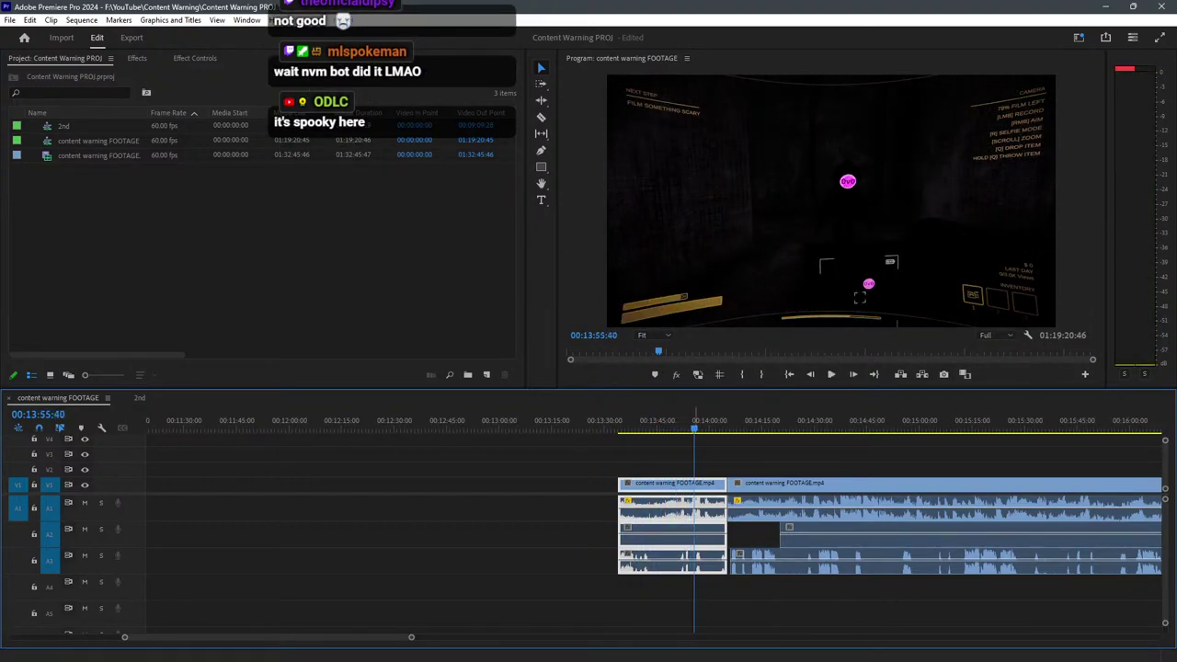
key(ctrl+z)
Play the remaining footage again from its start at about 00:14:05 up to about 00:14:22.
click(729, 422)
key(l)
key(equal)
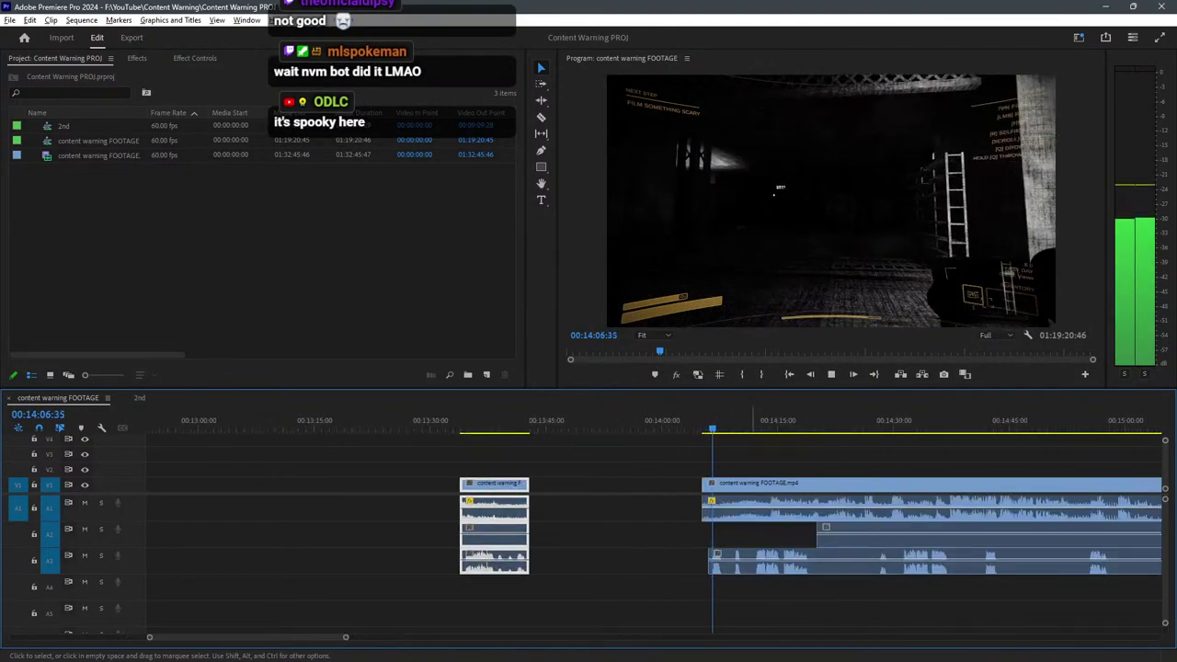
key(equal)
key(equal)
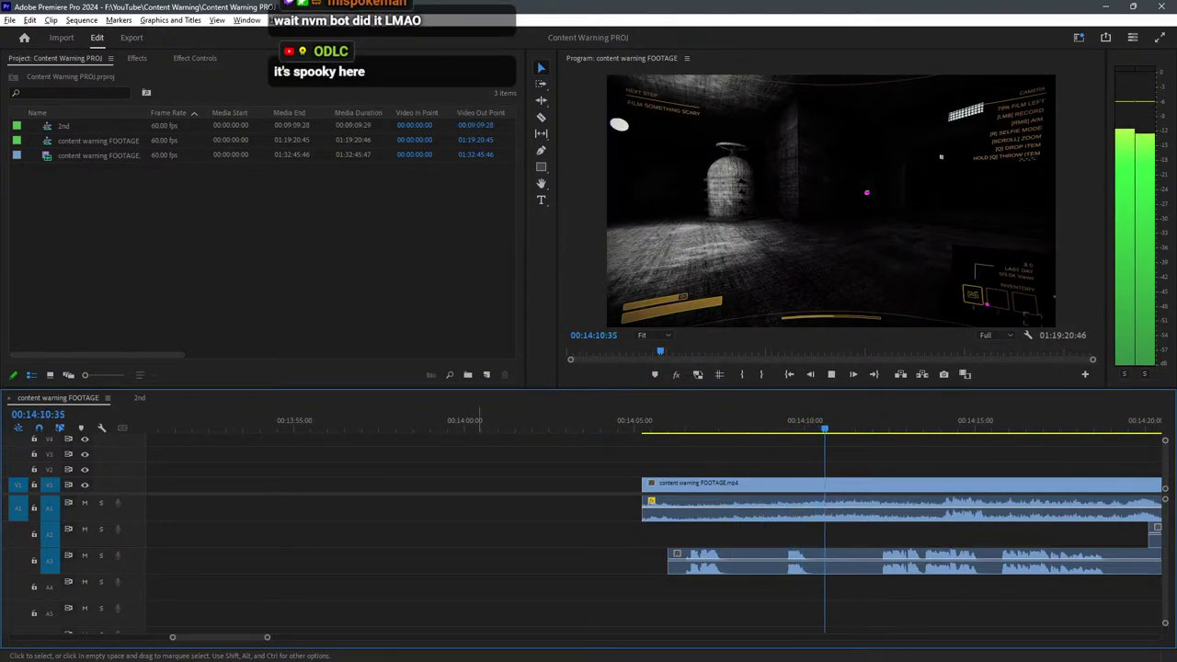
key(minus)
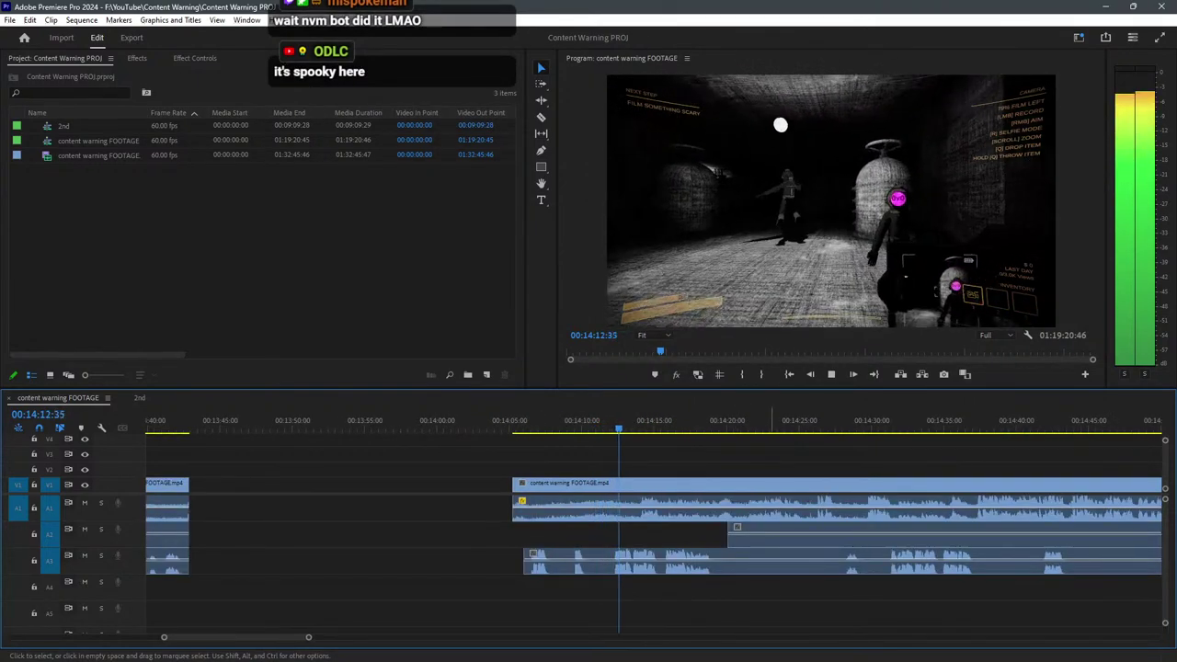
key(equal)
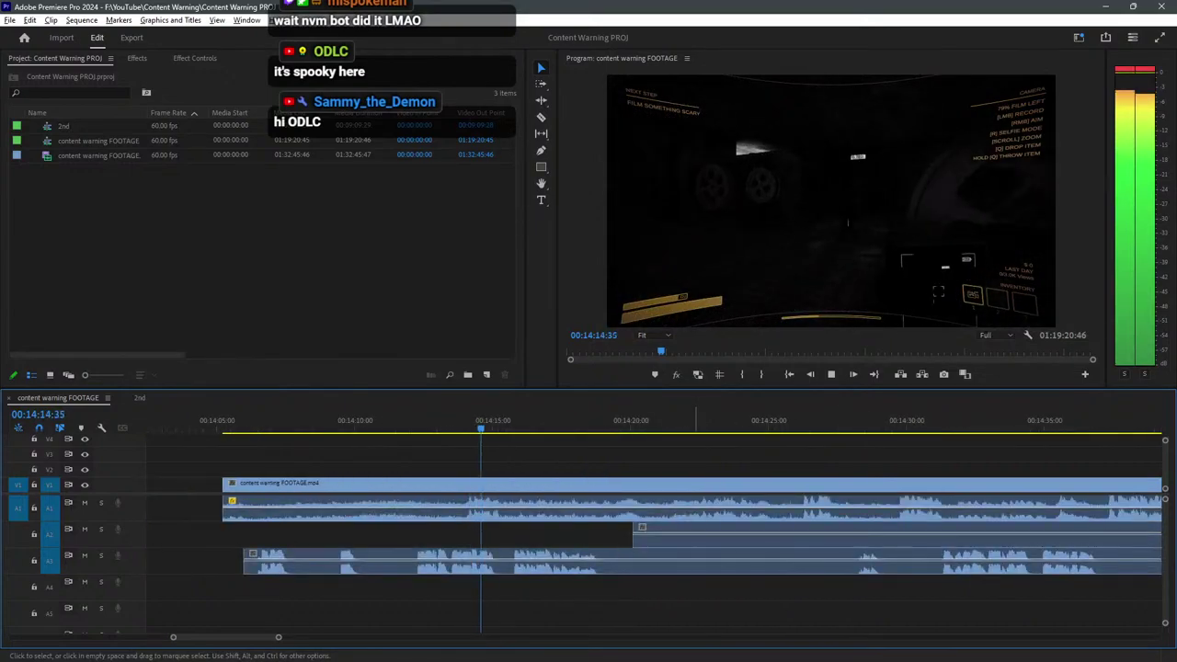
key(alt+space)
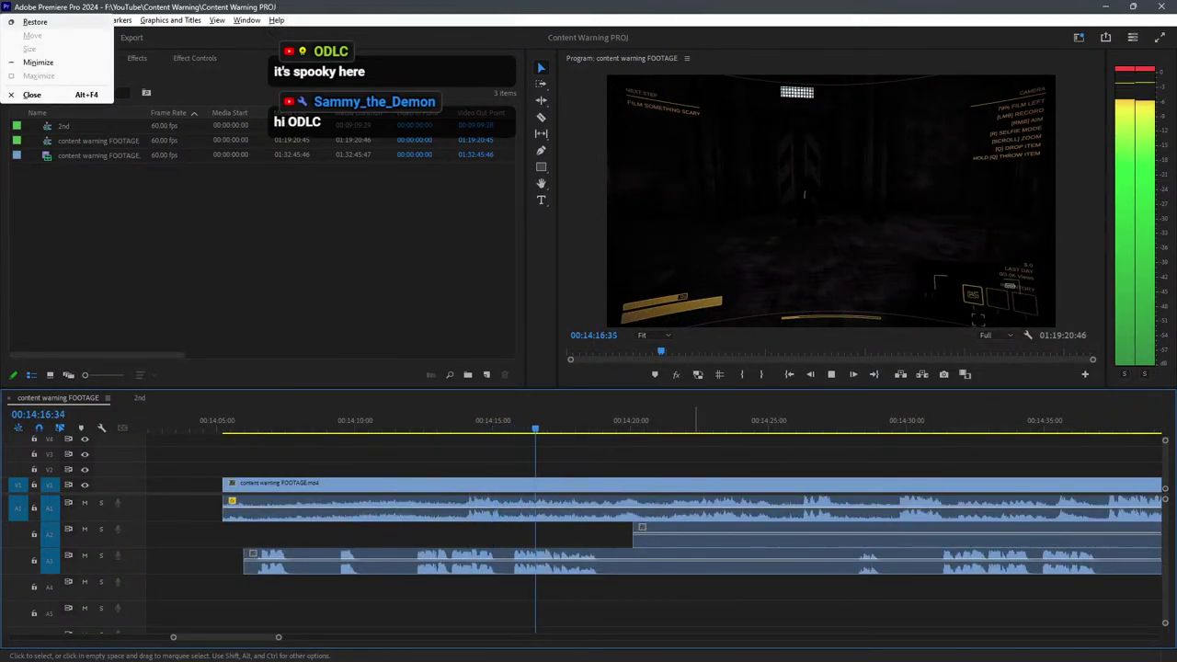
key(Escape)
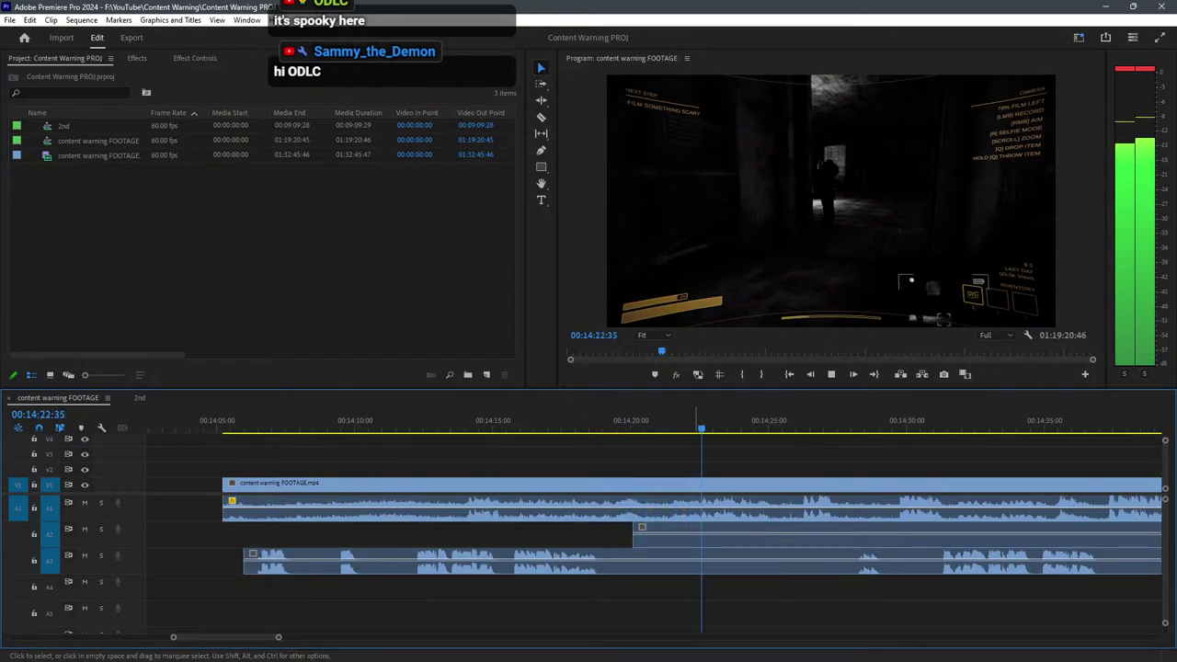
Try to split the footage and its audio across all tracks at about 00:14:21.
key(c)
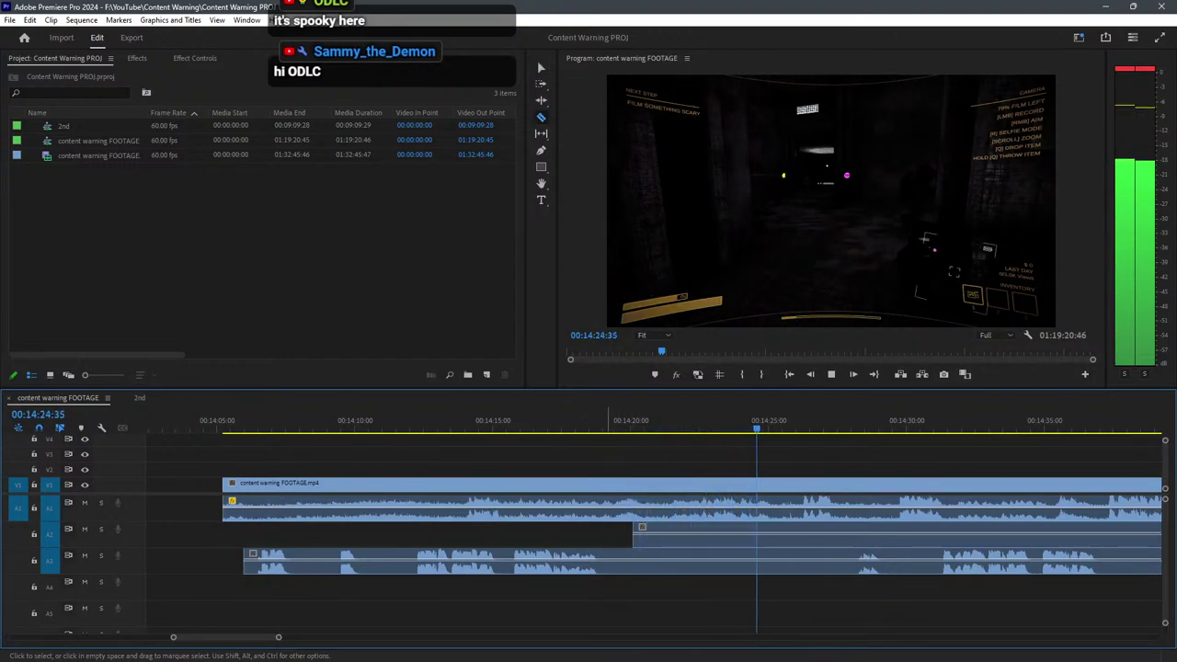
click(580, 420)
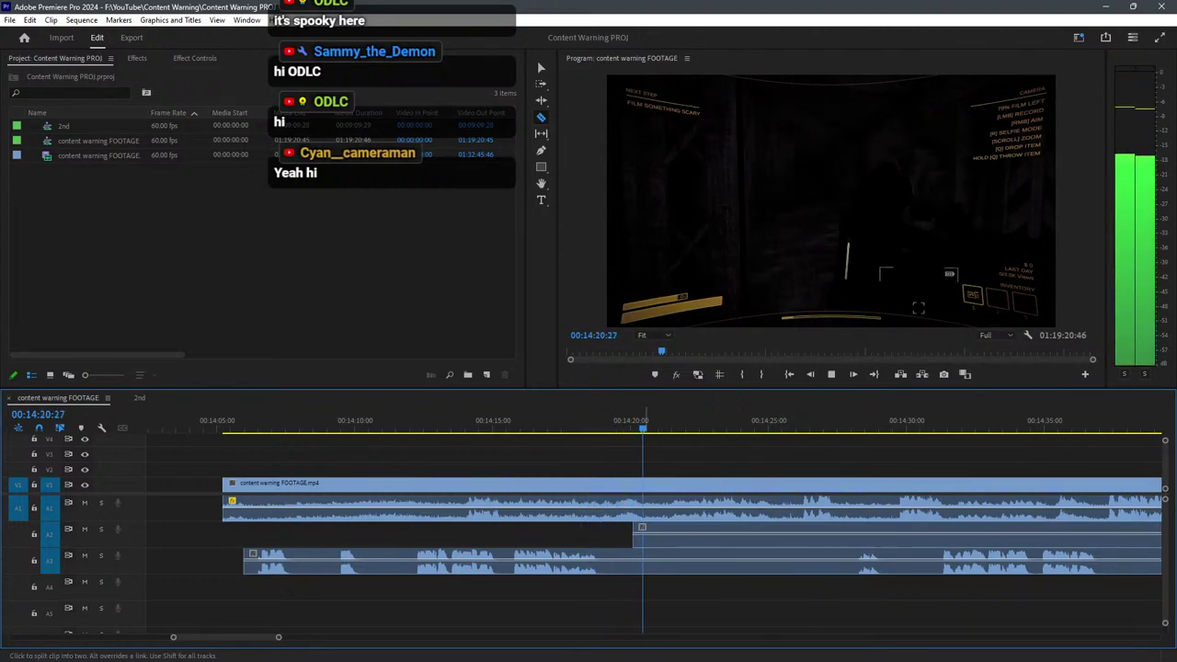
shift+click(662, 552)
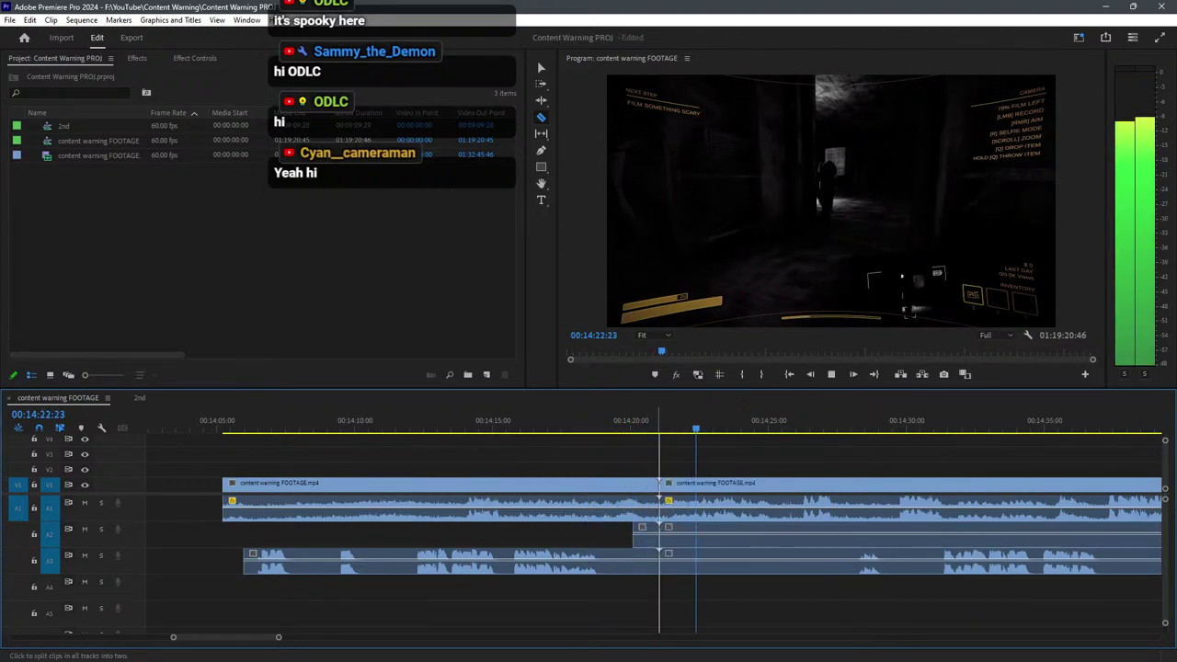
Replay the footage between about 00:14:19 and 00:14:21 to find the exact cut point.
key(v)
click(634, 420)
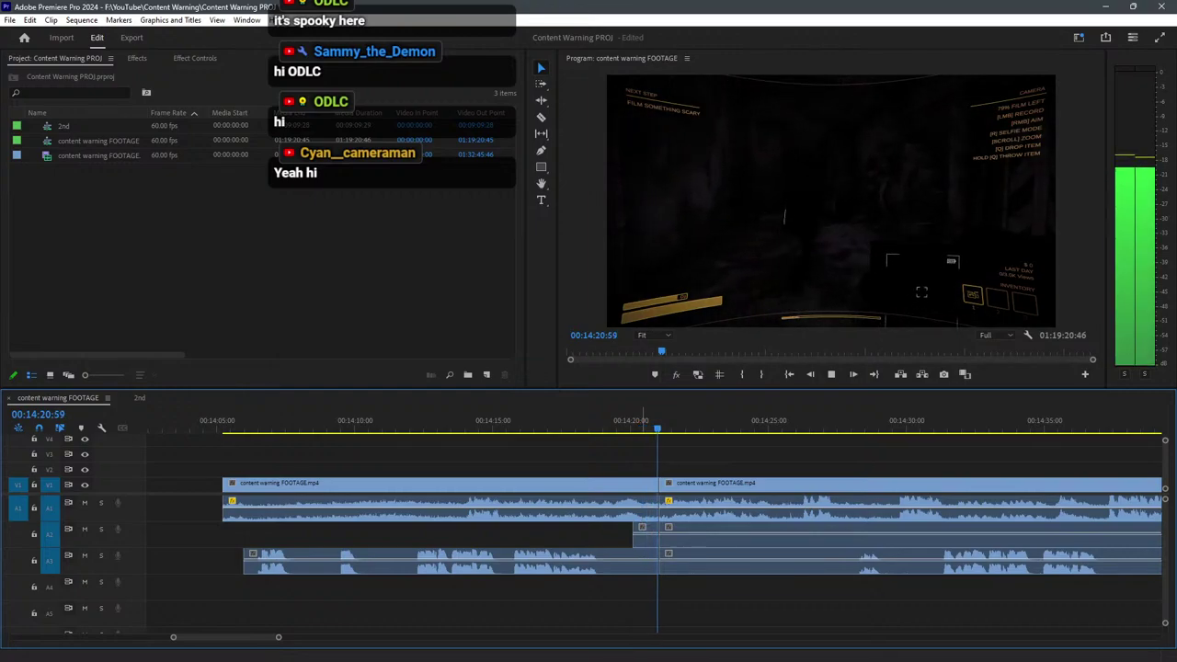
key(space)
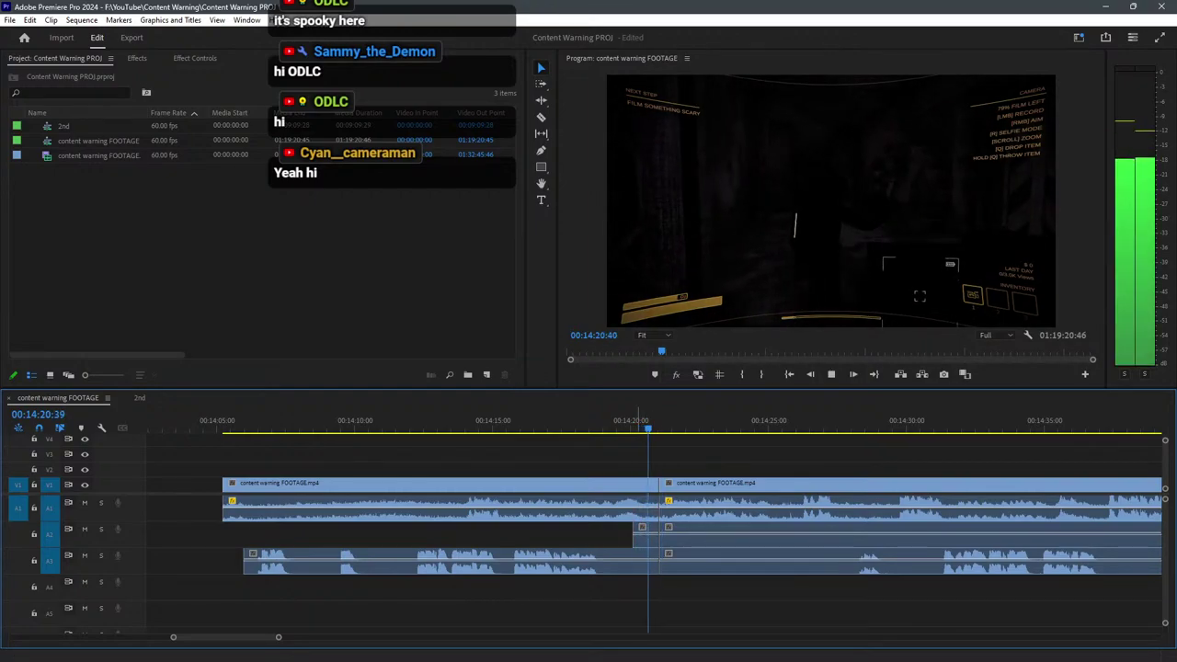
click(619, 420)
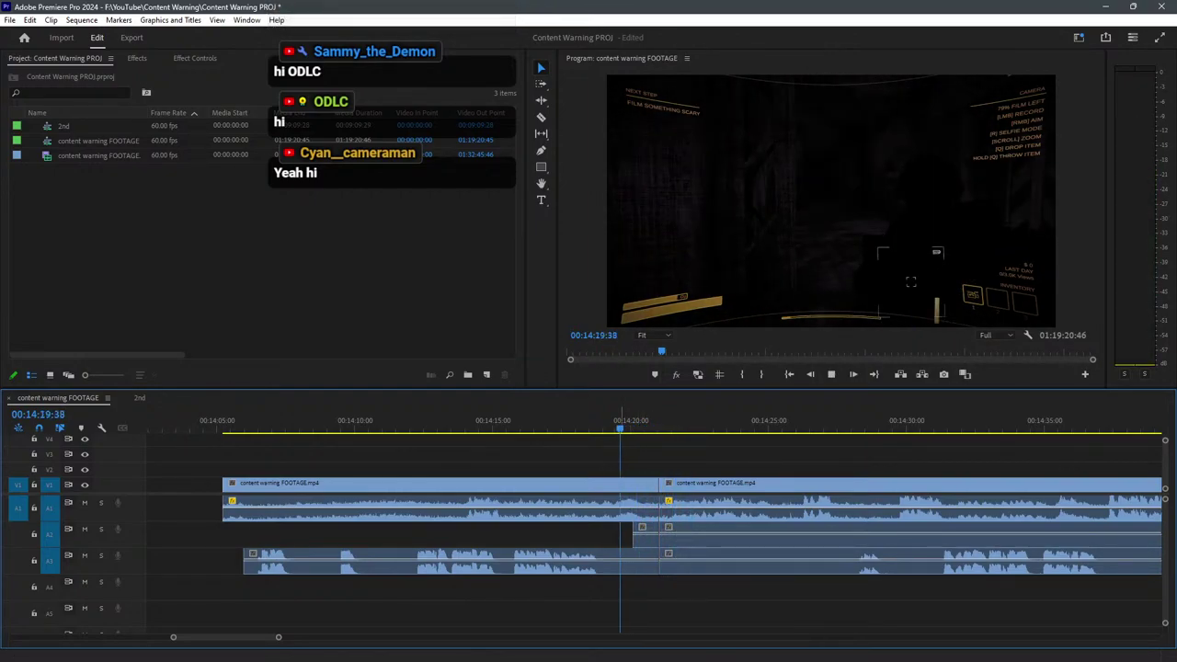
key(space)
key(space)
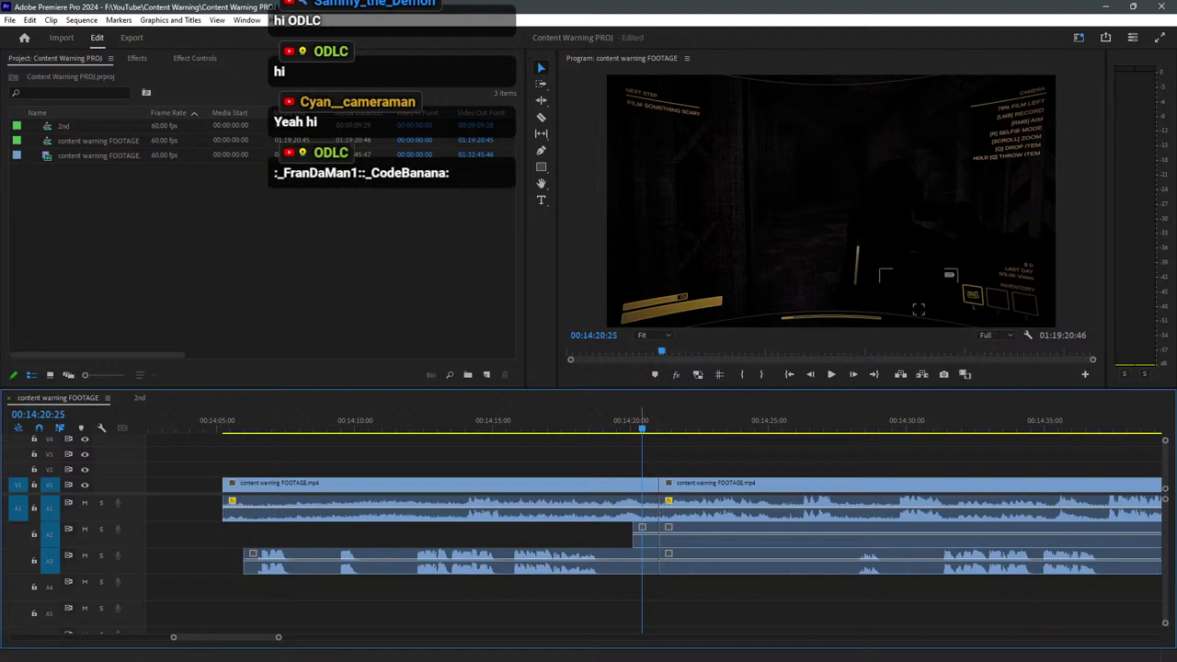
Undo the last split and split all tracks at 00:14:20:25.
key(c)
key(ctrl+z)
shift+click(648, 485)
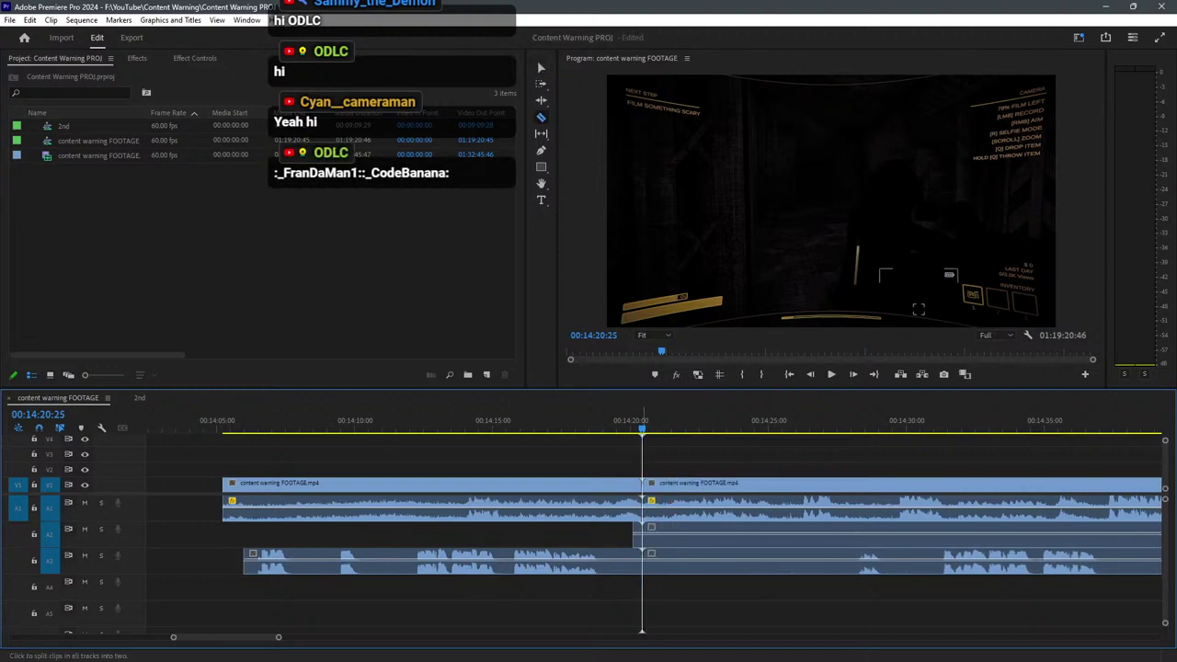
key(v)
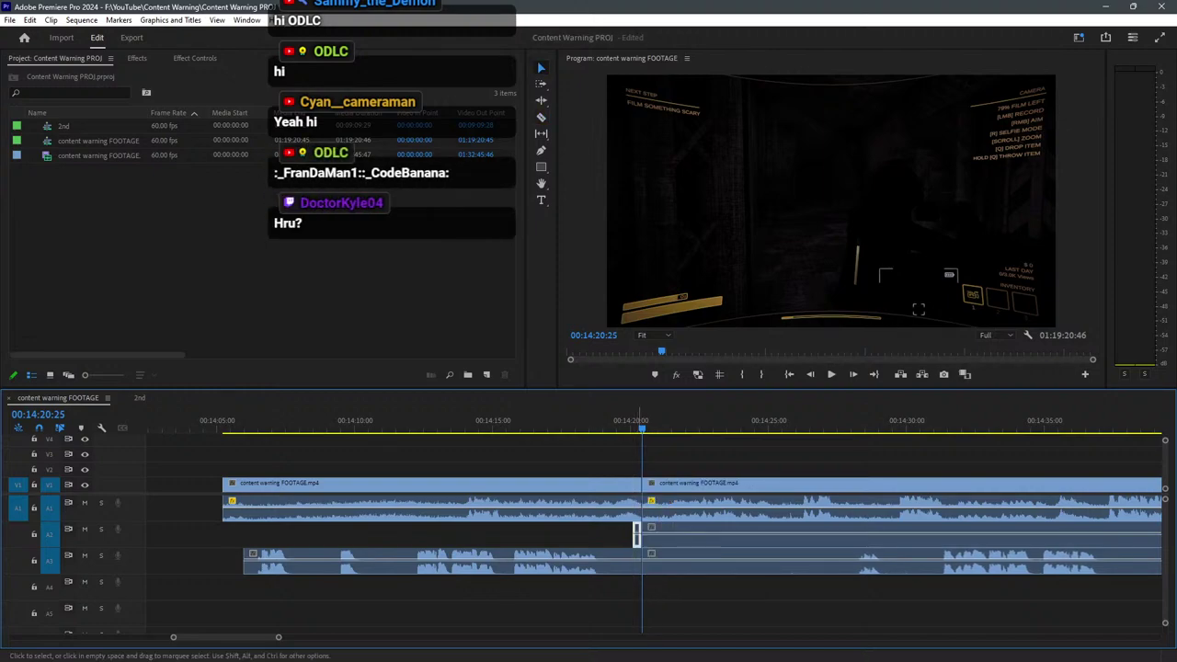
Play the footage from 00:14:20:25 up to about 00:14:33, replaying from 00:14:29:35 to find the next cut point.
key(space)
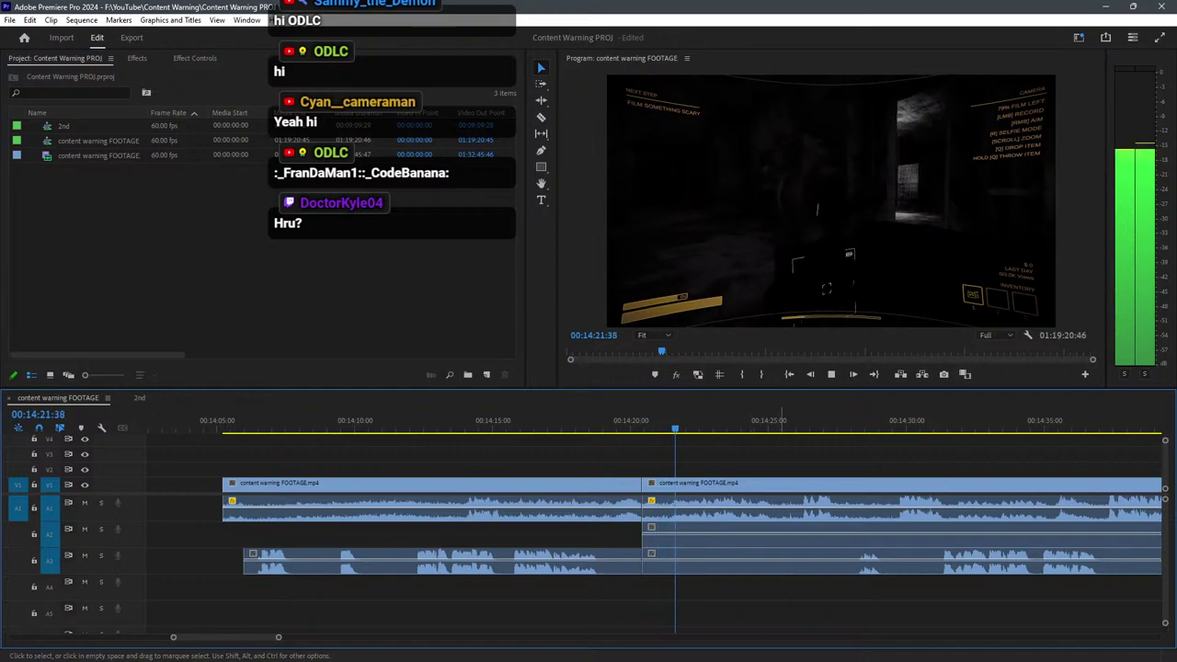
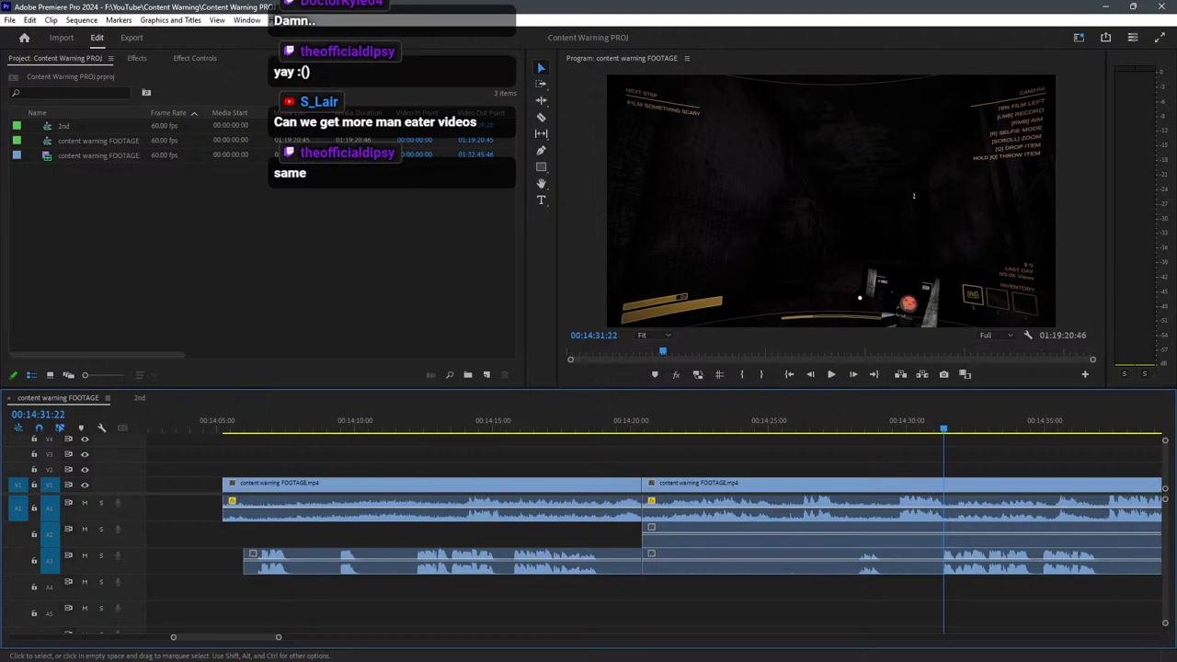
scroll(387, 416, down, 3)
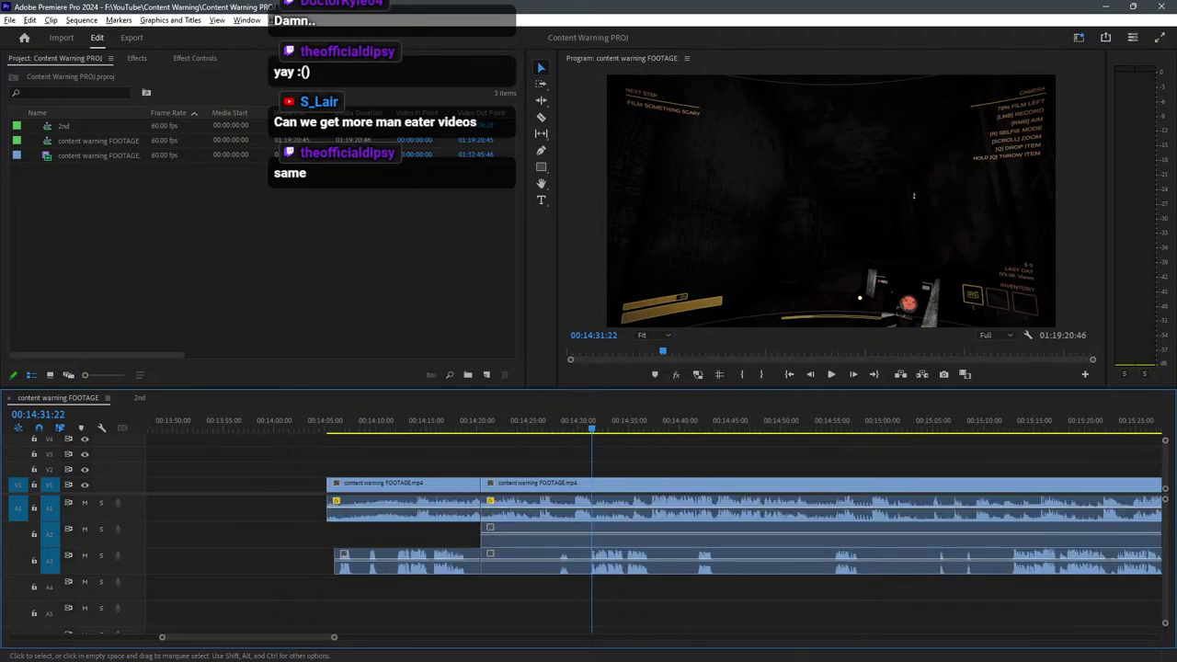
scroll(619, 416, up, 3)
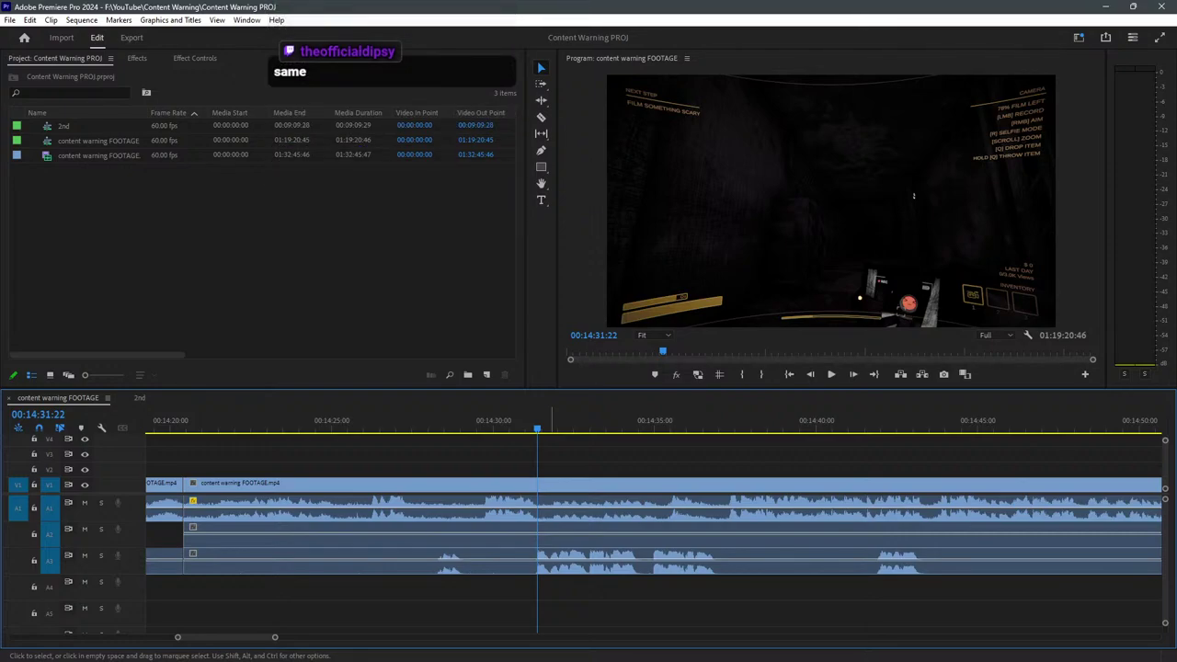
click(479, 421)
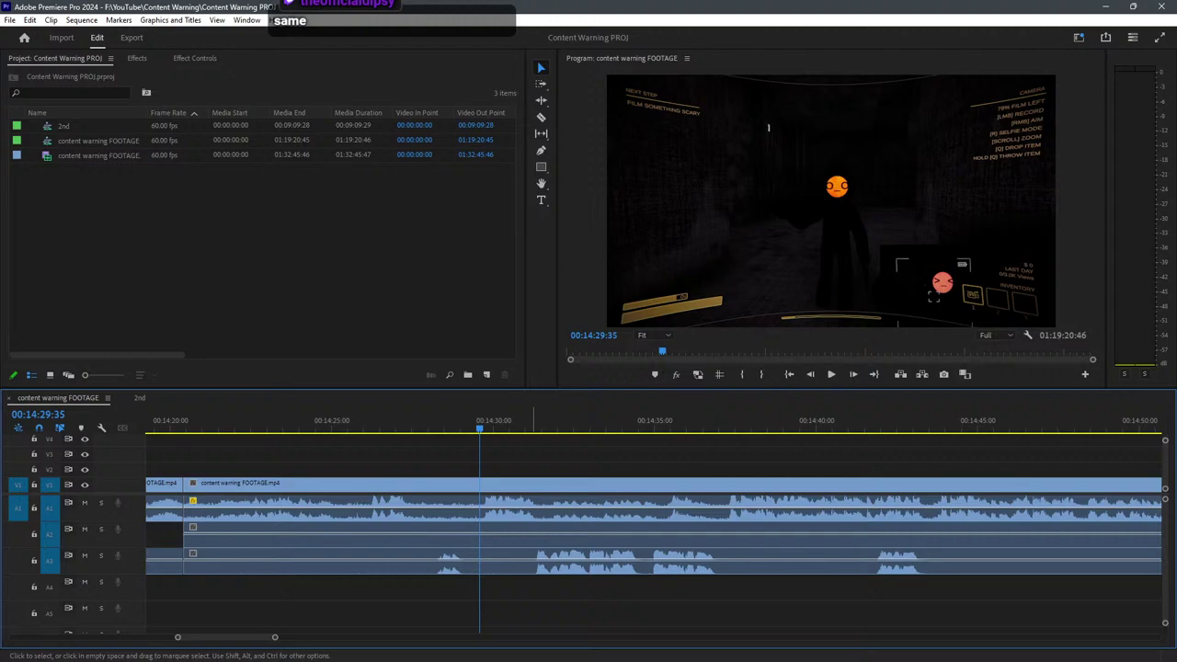
key(space)
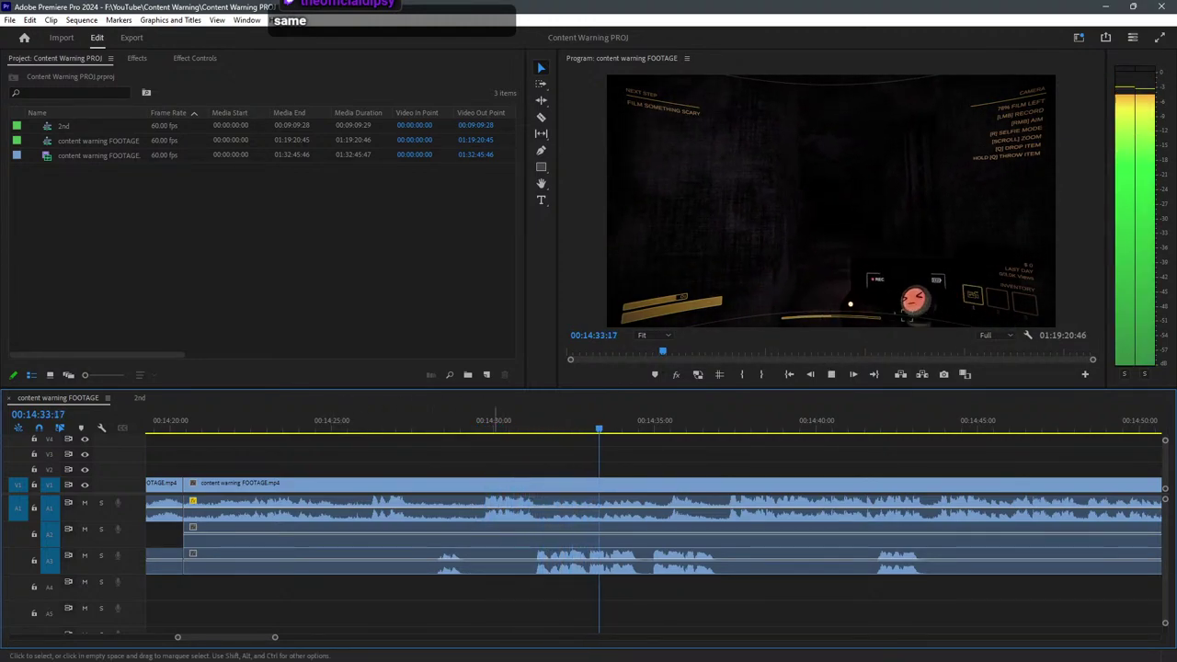
Split all tracks where speech starts at about 00:14:31 and delete the segment between 00:14:20:25 and that cut.
drag(354, 418, 539, 417)
key(space)
key(c)
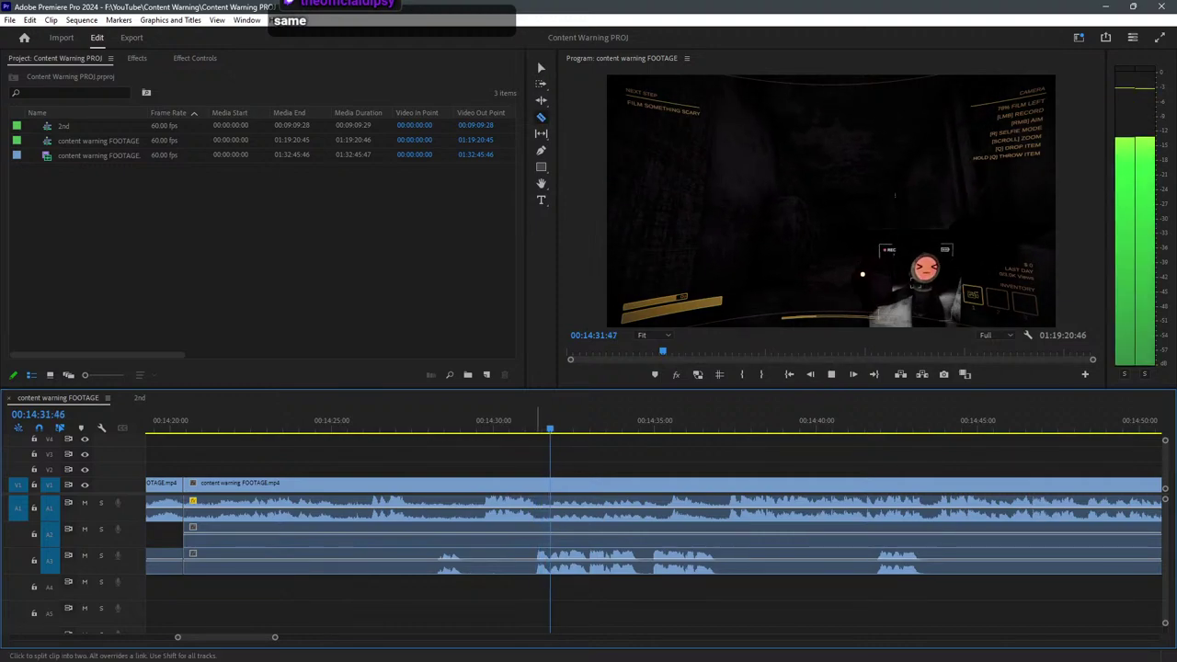
click(536, 515)
key(v)
drag(515, 597, 436, 462)
key(Delete)
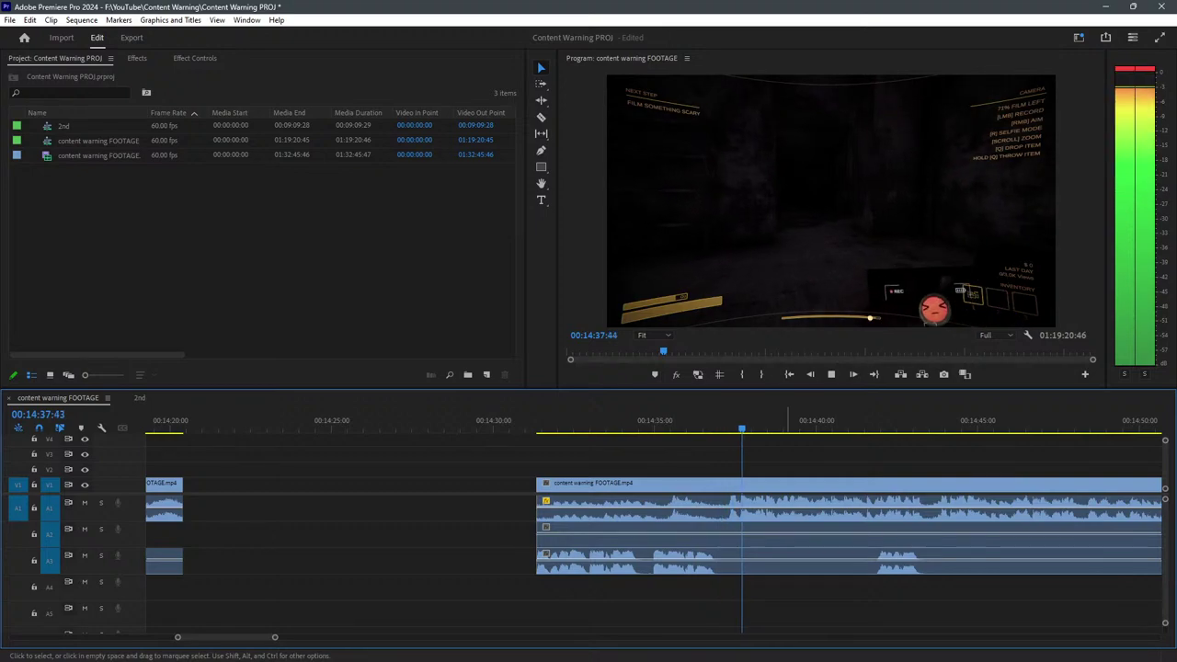
Play on through the remaining footage and split all tracks at about 00:14:48.
key(minus)
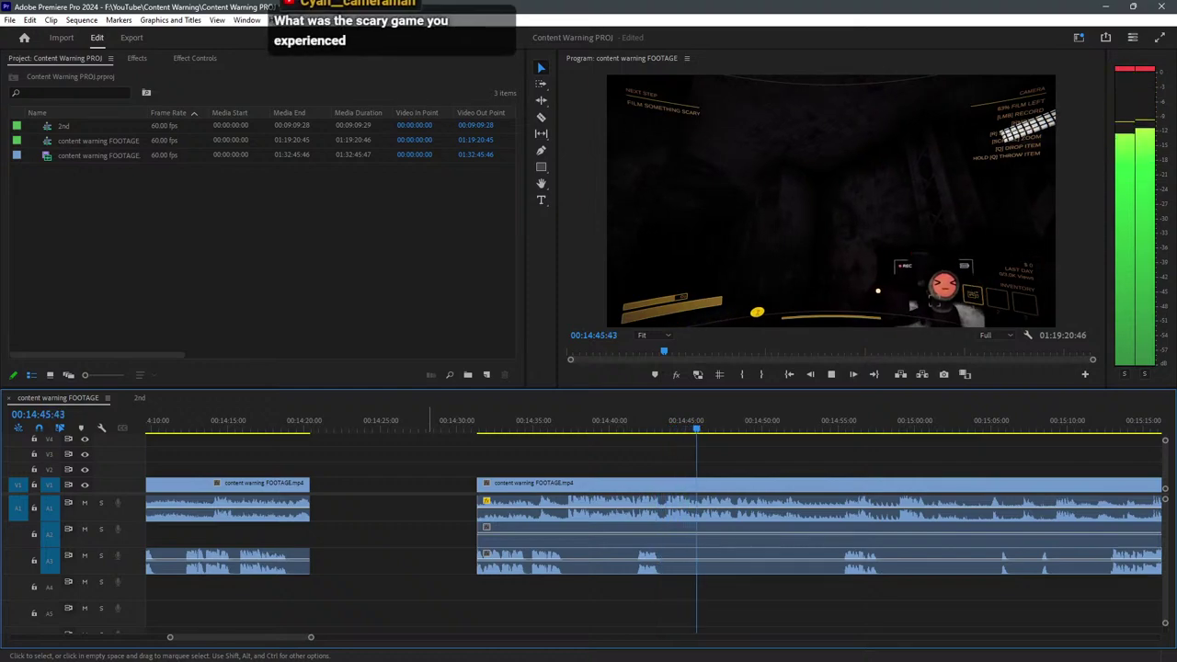
key(equal)
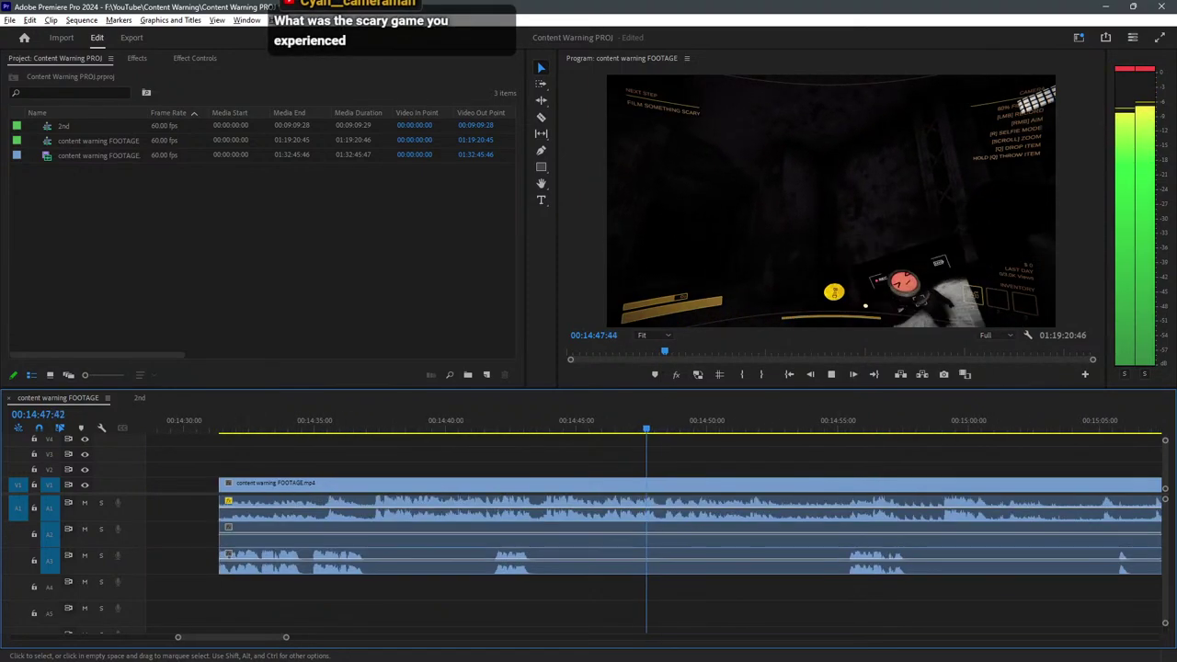
key(ctrl+k)
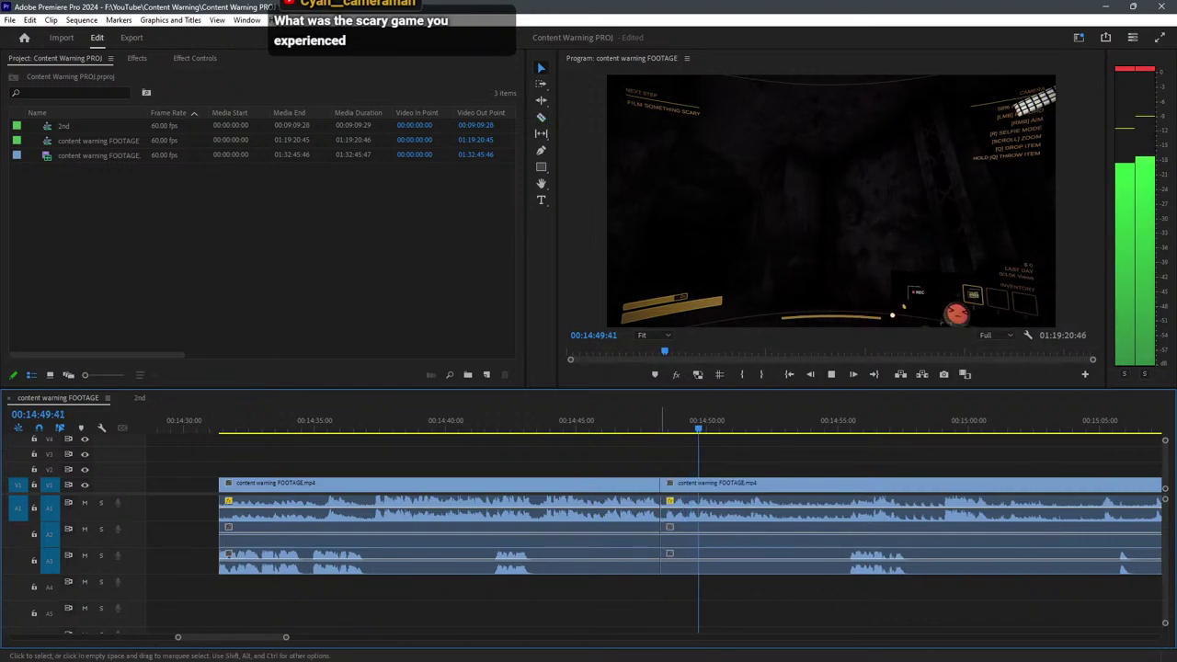
Move the kept clip between about 00:14:31 and 00:14:48 back against the clip ending at 00:14:20.
key(minus)
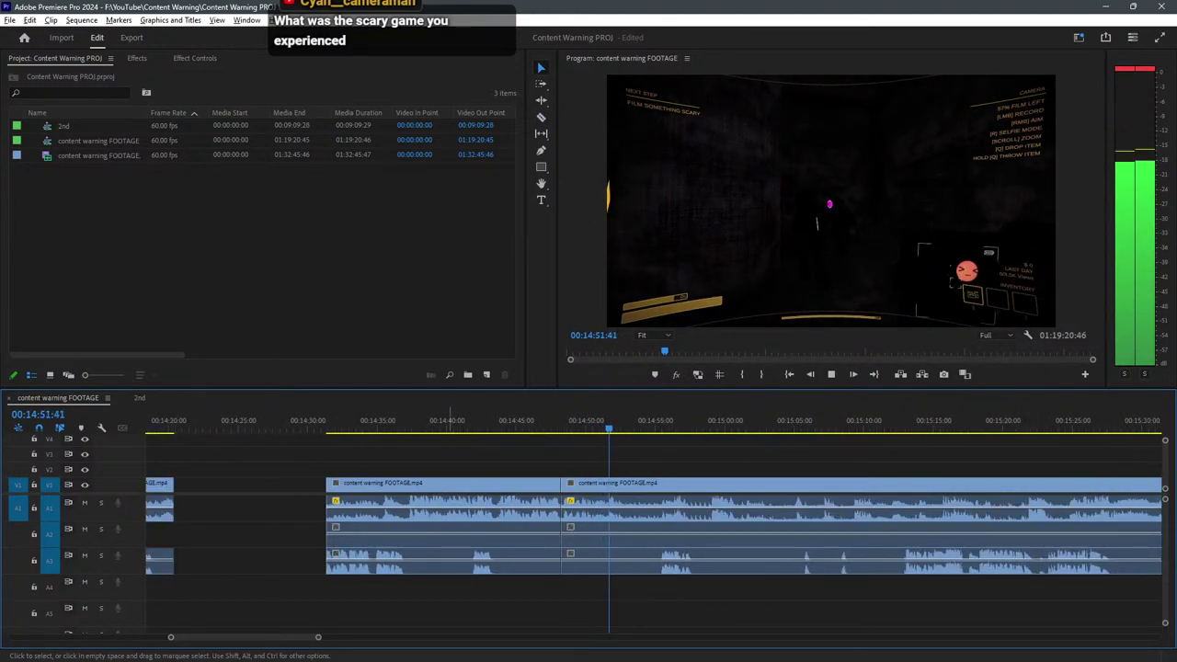
scroll(794, 515, down, 1)
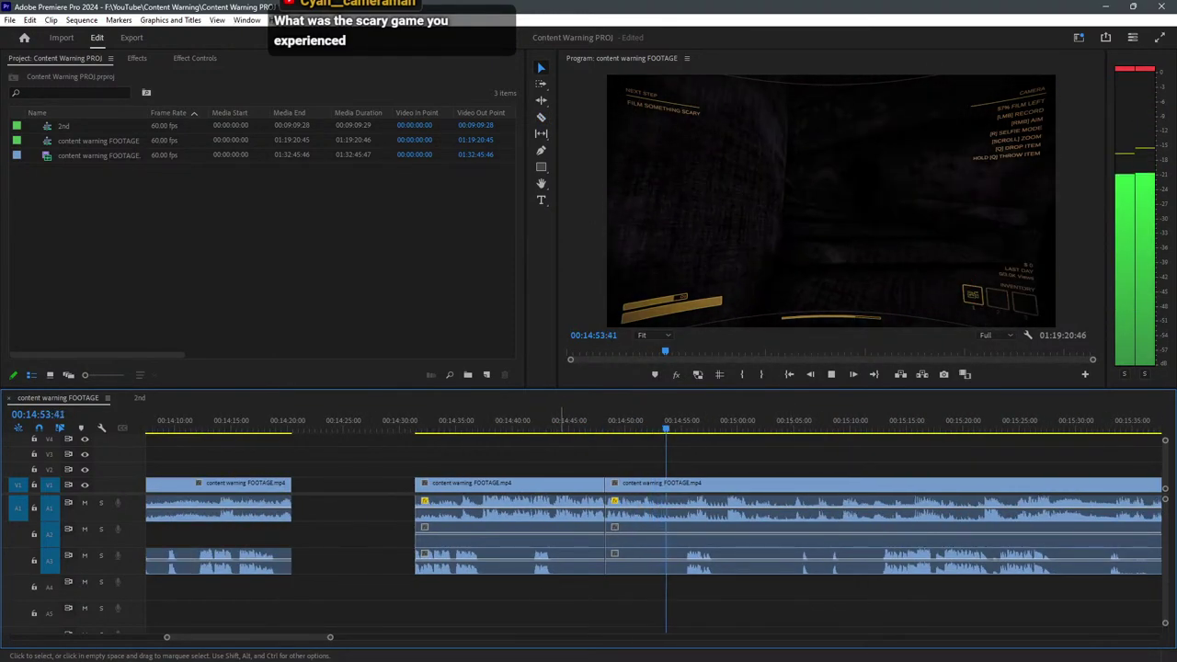
drag(563, 602, 370, 482)
key(space)
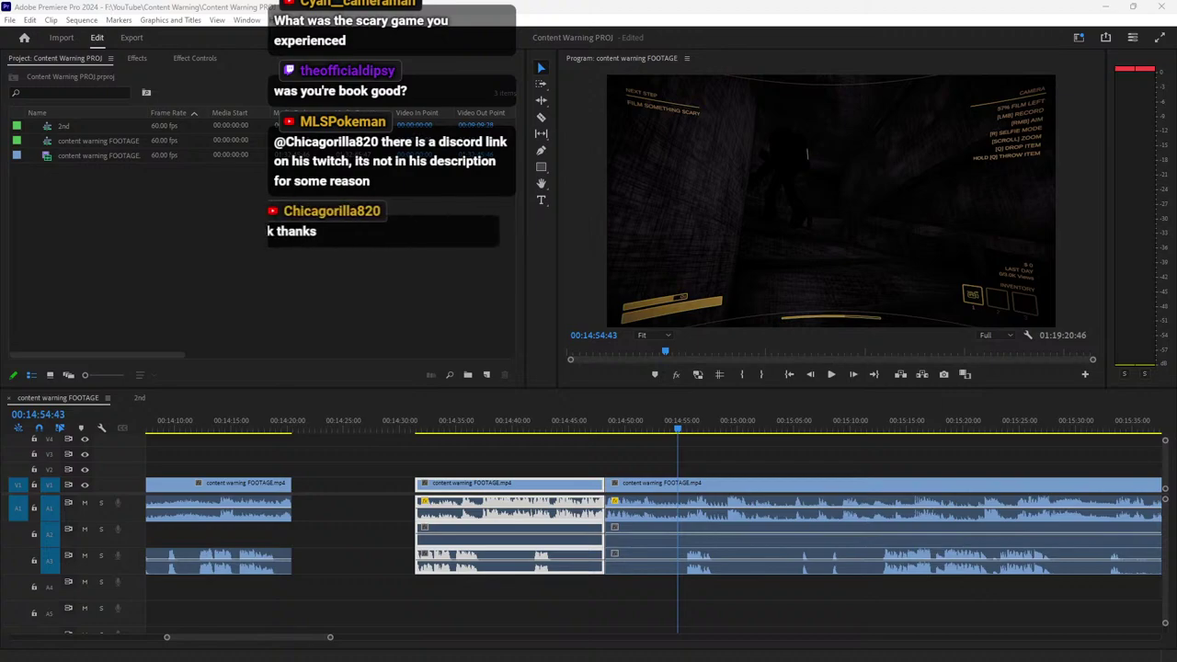
click(609, 456)
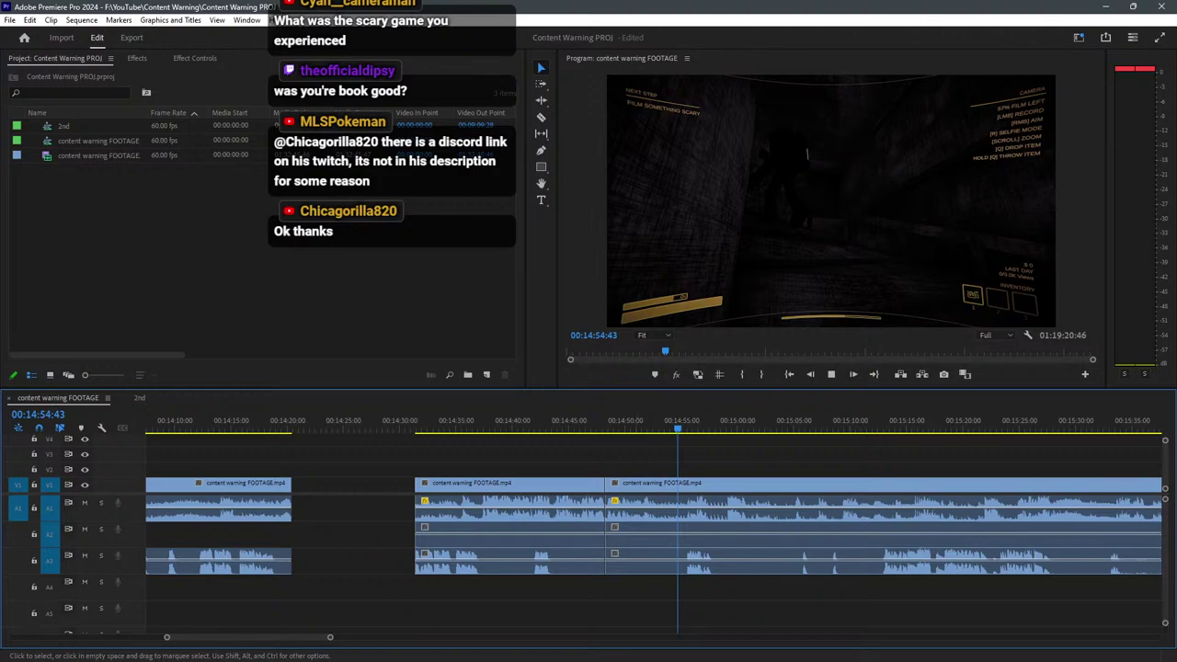
drag(599, 487, 480, 487)
click(561, 585)
Move the two joined clips starting at about 00:14:05 back against the clip that ends at about 00:13:43.
scroll(579, 585, down, 2)
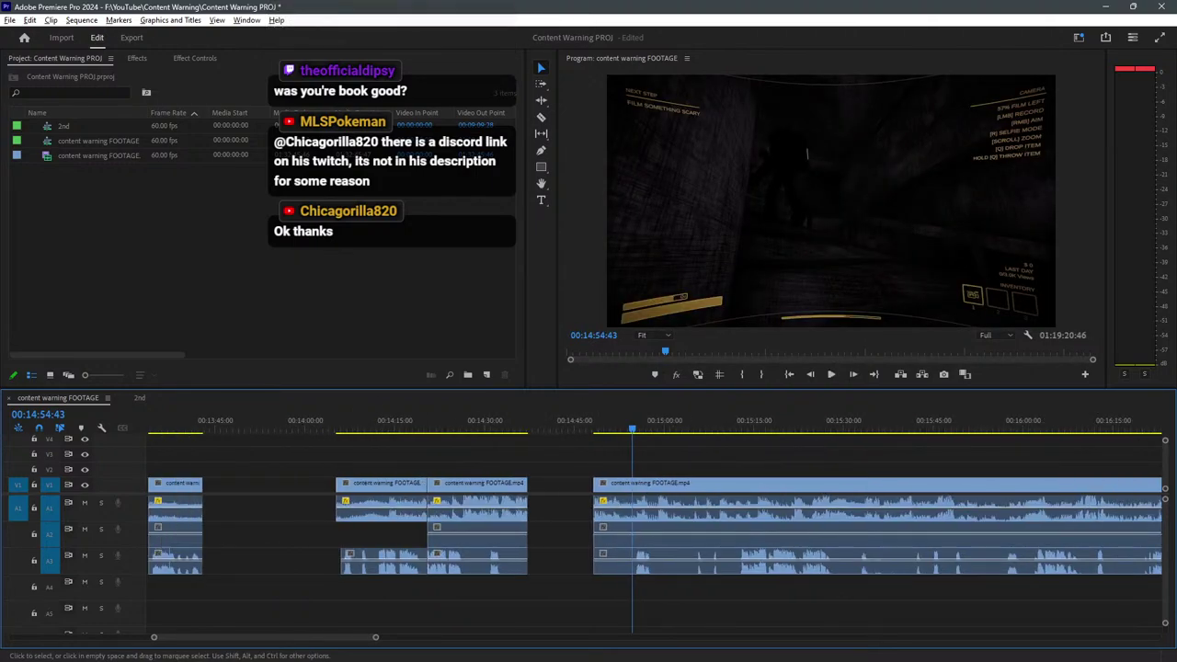
drag(564, 593, 326, 465)
drag(386, 487, 252, 487)
Move the group of three kept clips back against the end of the edited section and save the project.
scroll(617, 487, down, 2)
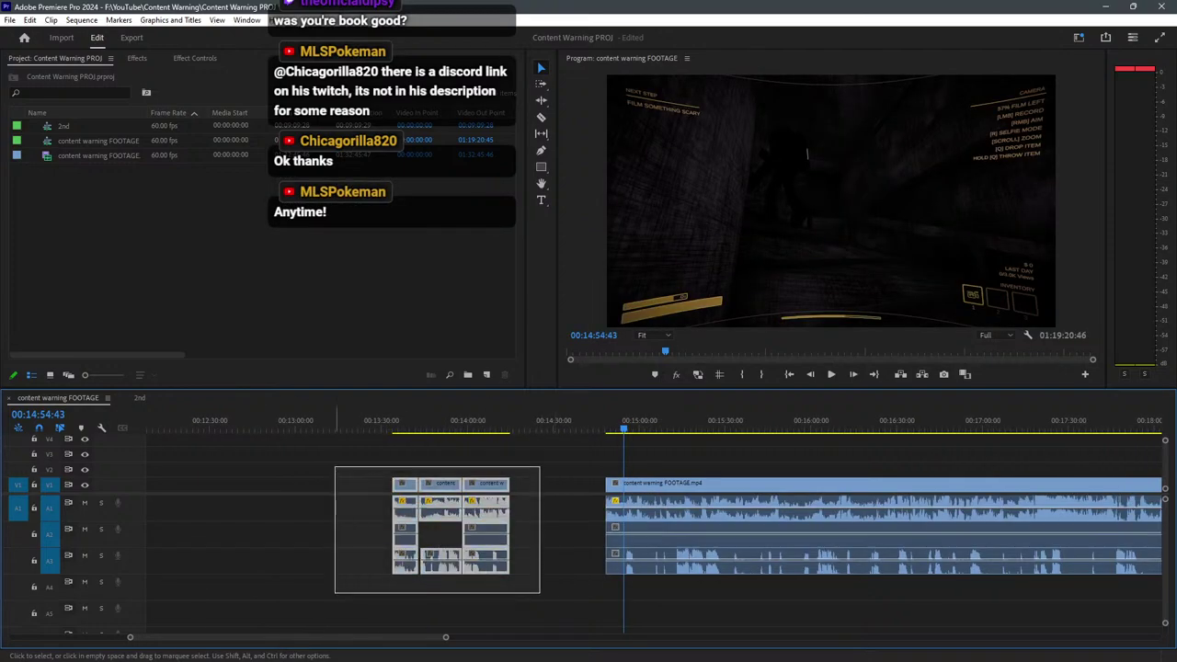
key(minus)
drag(572, 487, 363, 487)
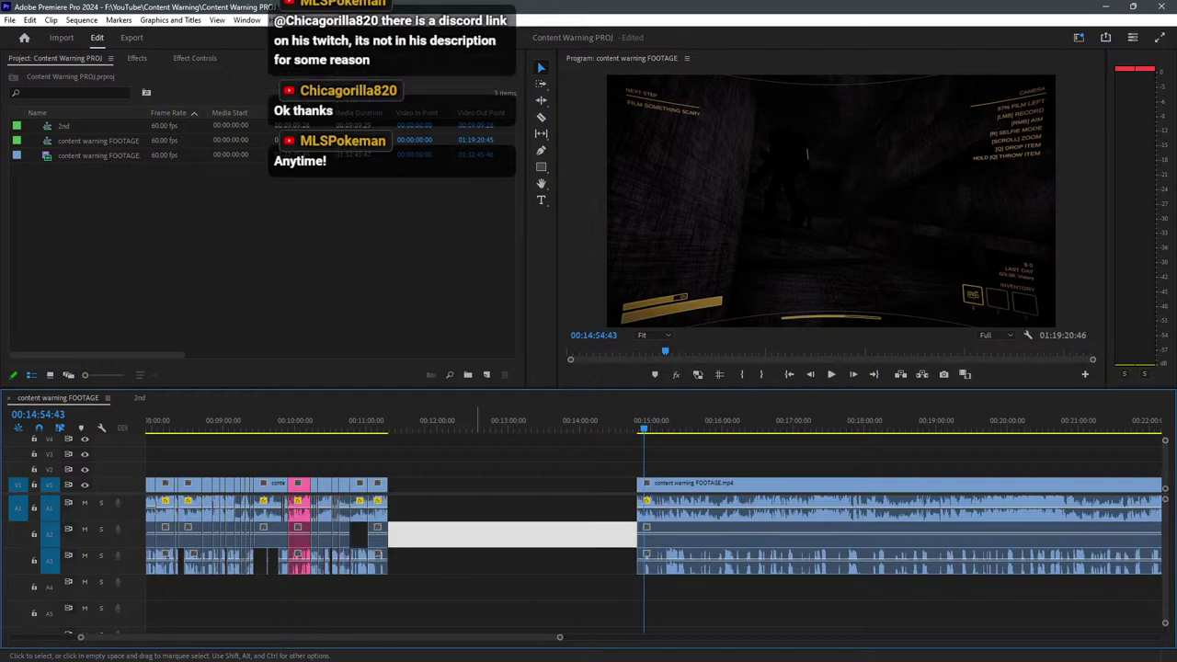
key(ctrl+shift+a)
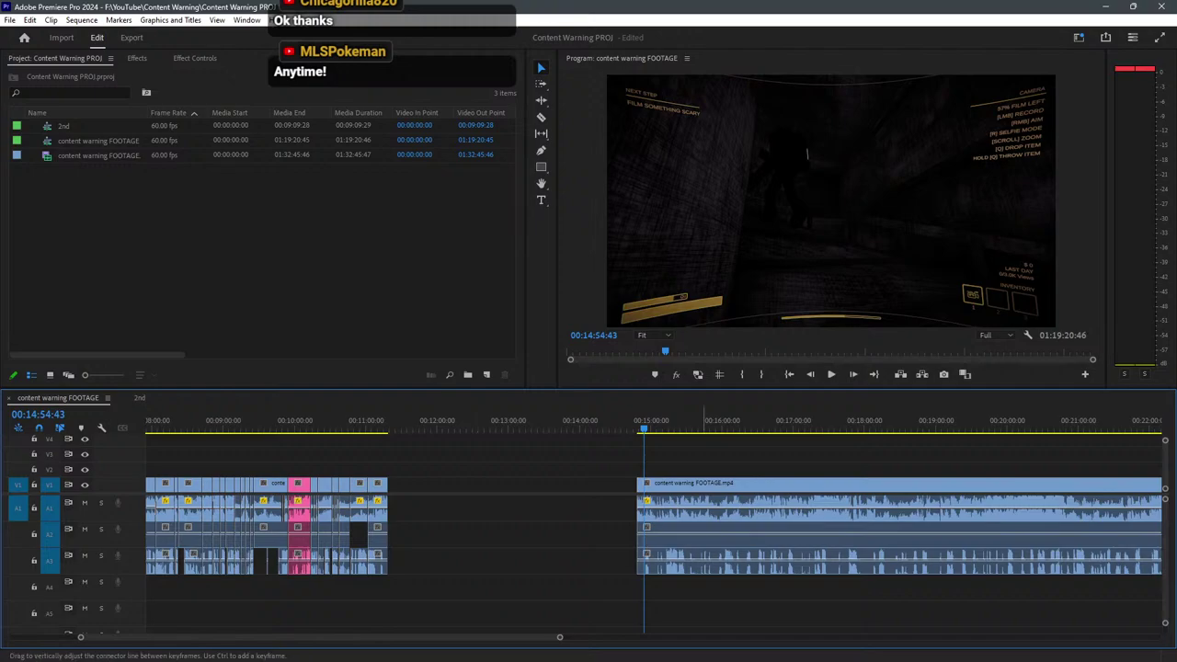
scroll(703, 533, up, 6)
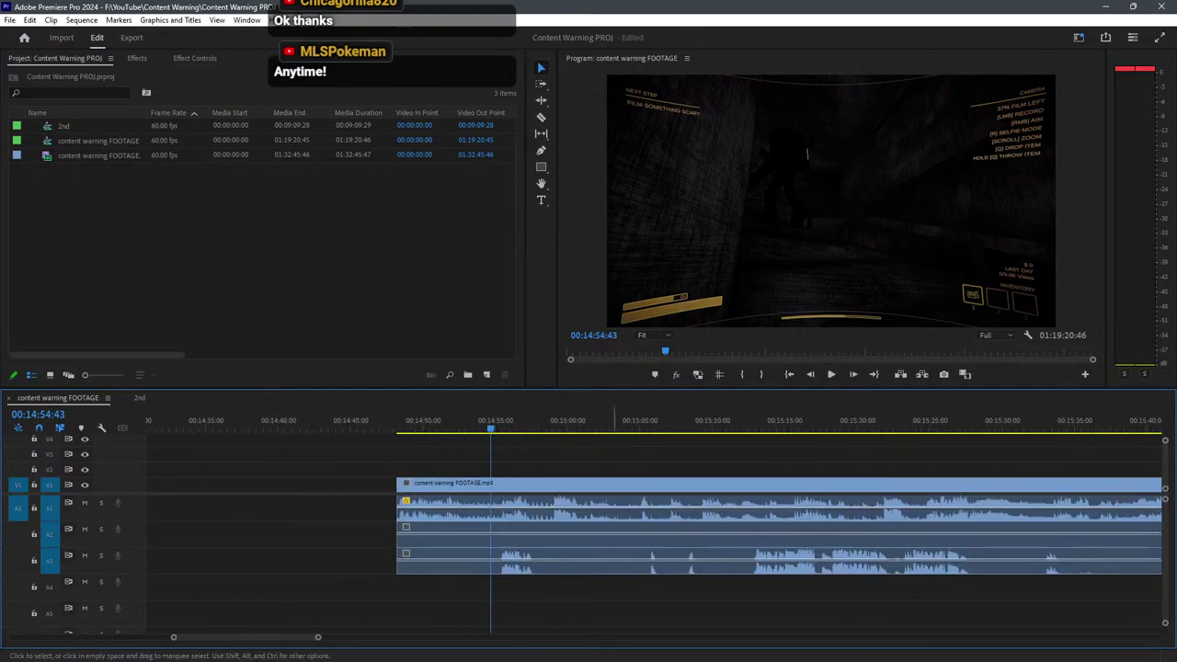
key(ctrl+s)
Play the remaining footage at several points between about 00:15:05 and 00:15:14 to find the next cut point.
click(703, 420)
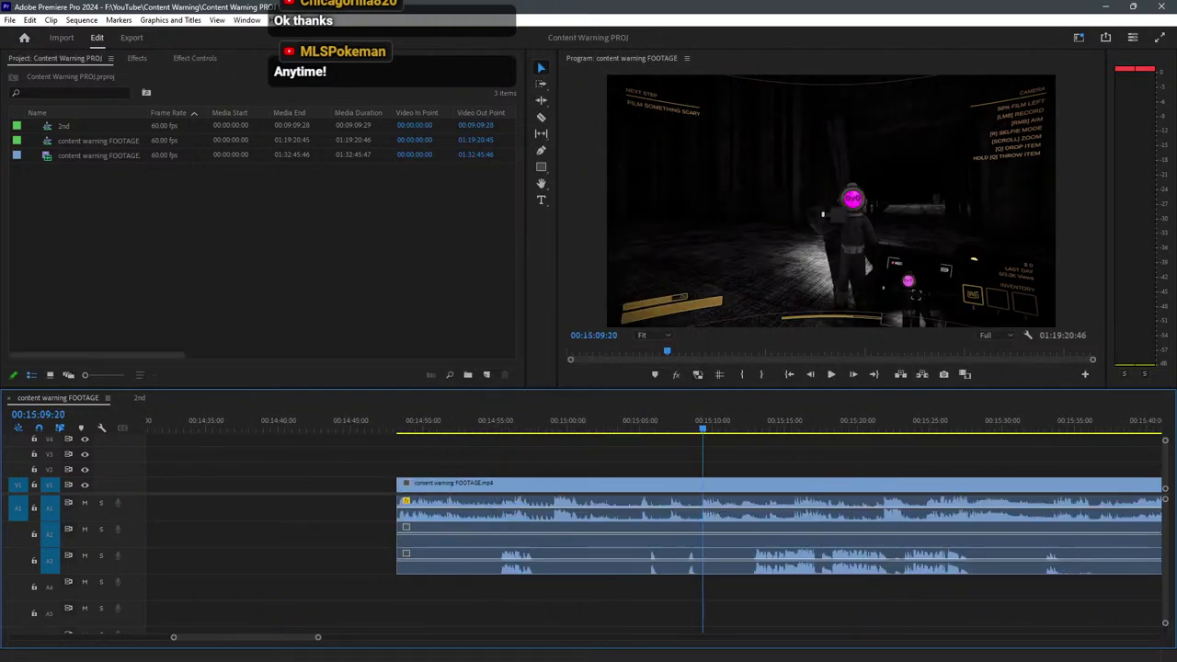
key(space)
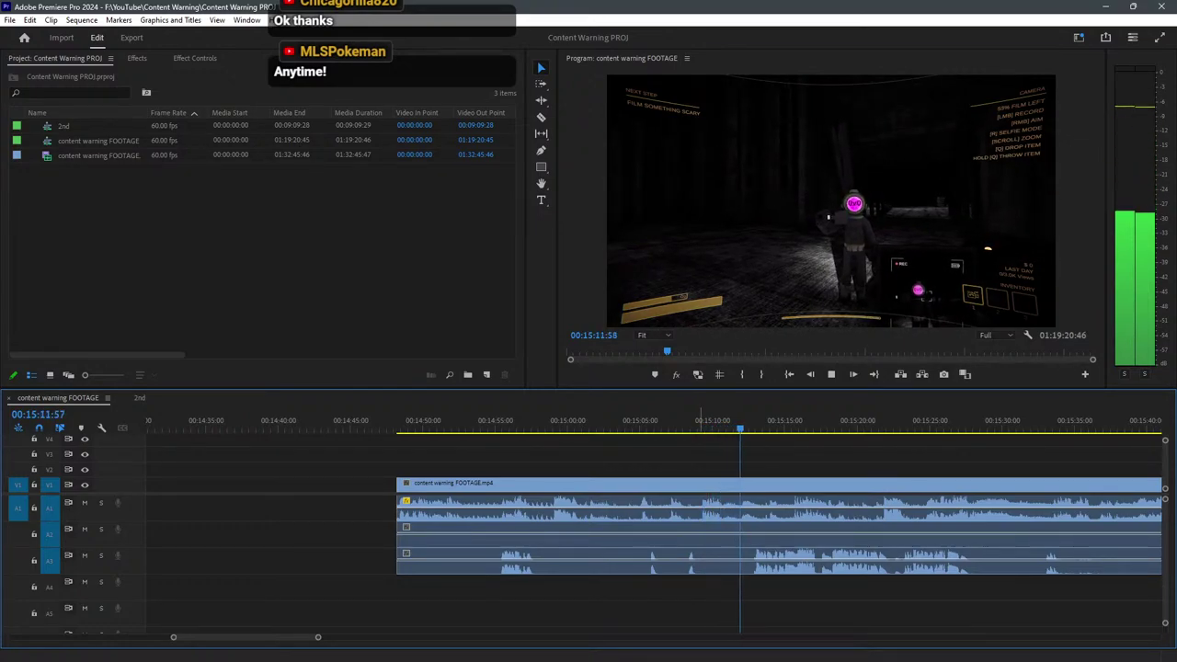
key(=)
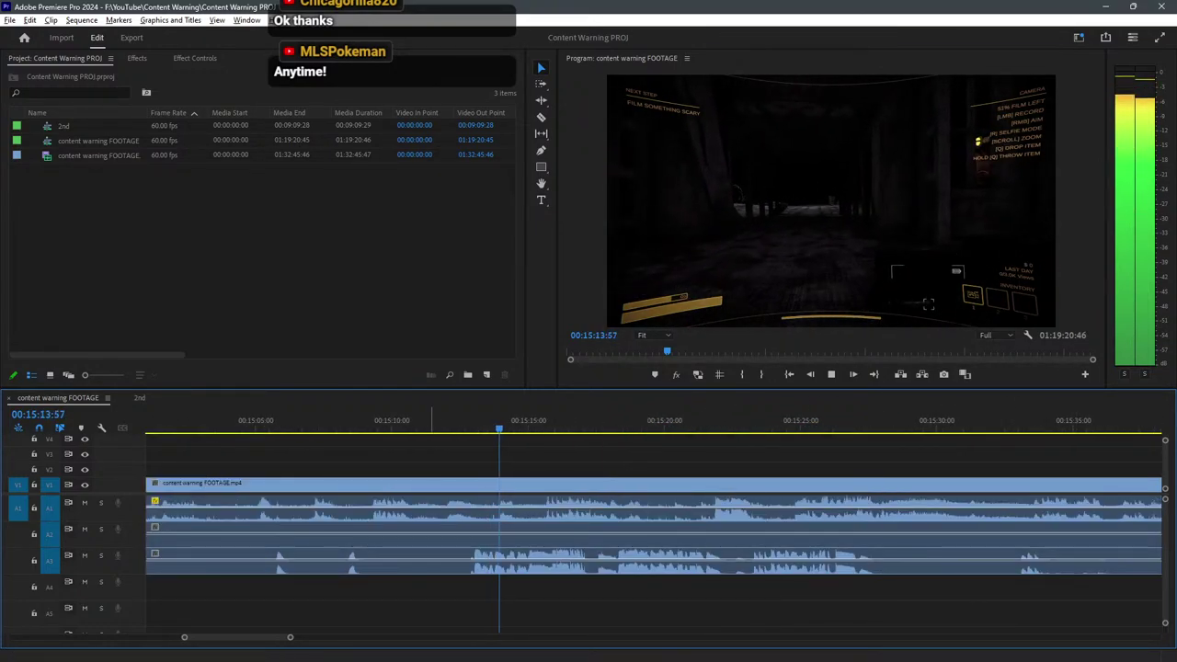
click(344, 420)
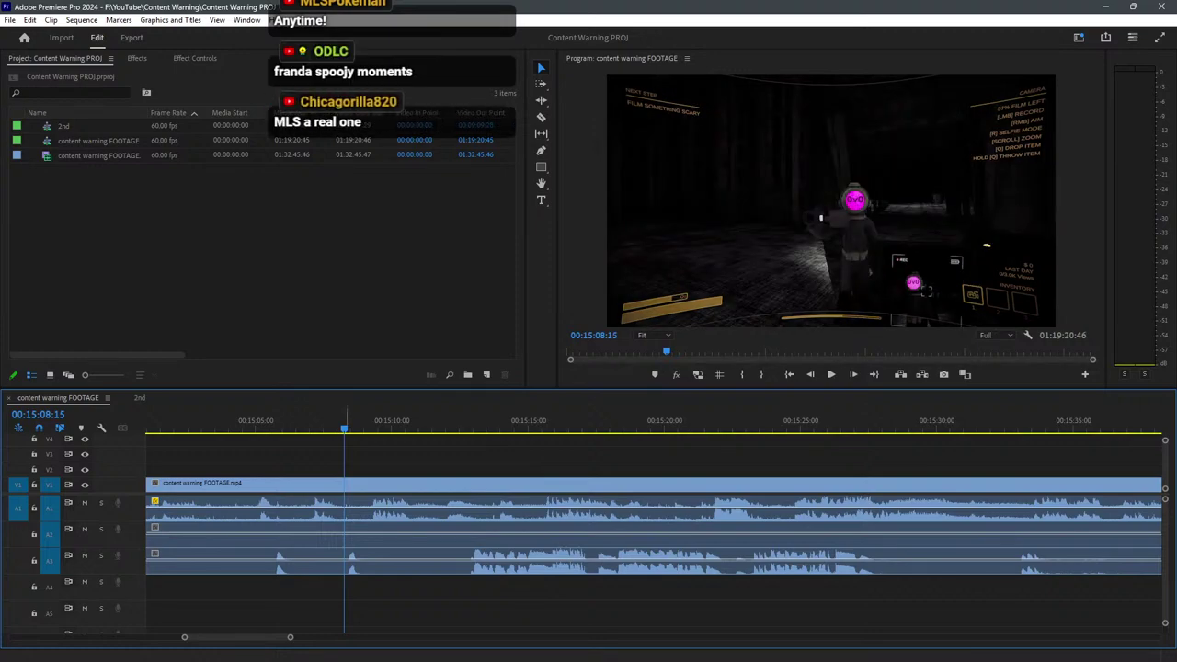
key(space)
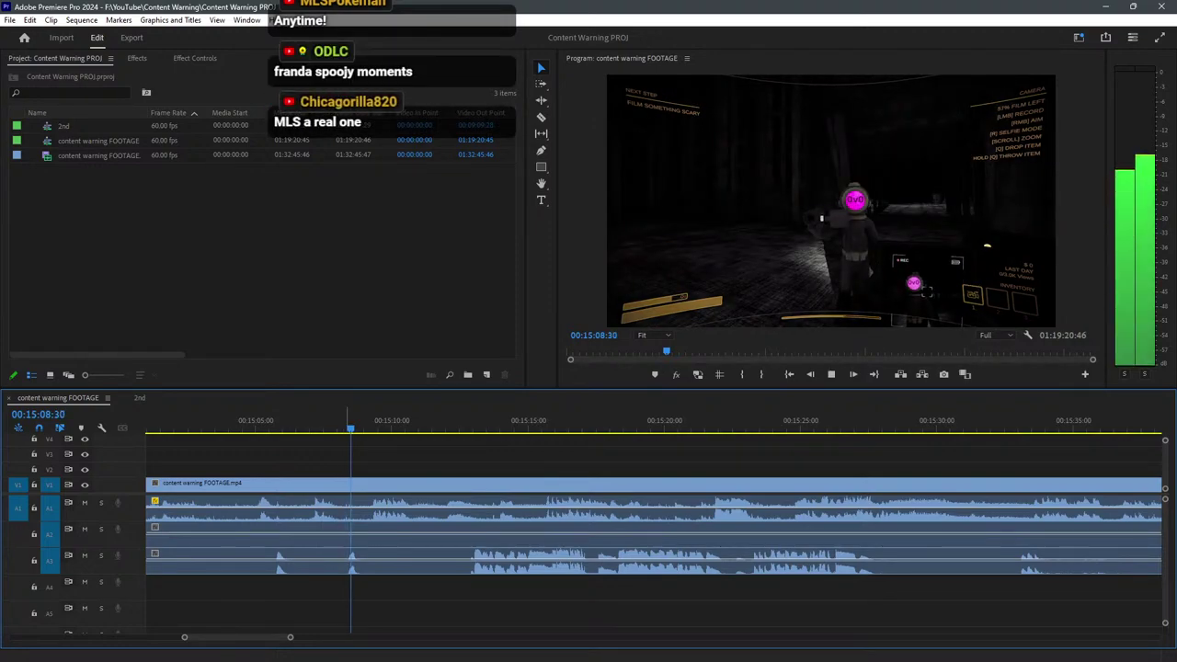
mouse_move(286, 420)
mouse_down()
mouse_move(308, 420)
mouse_move(266, 421)
mouse_up()
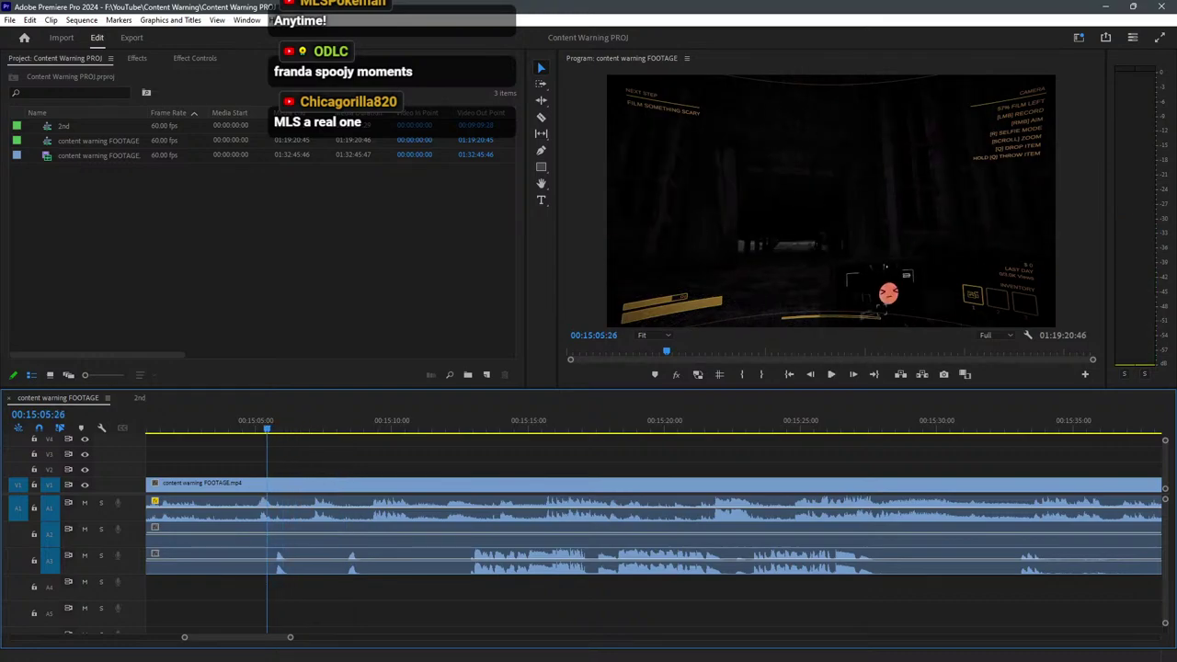
key(space)
Split the short voice sound on A3 at about 00:15:05:30 and 00:15:07, and shift it about half a second later.
key(c)
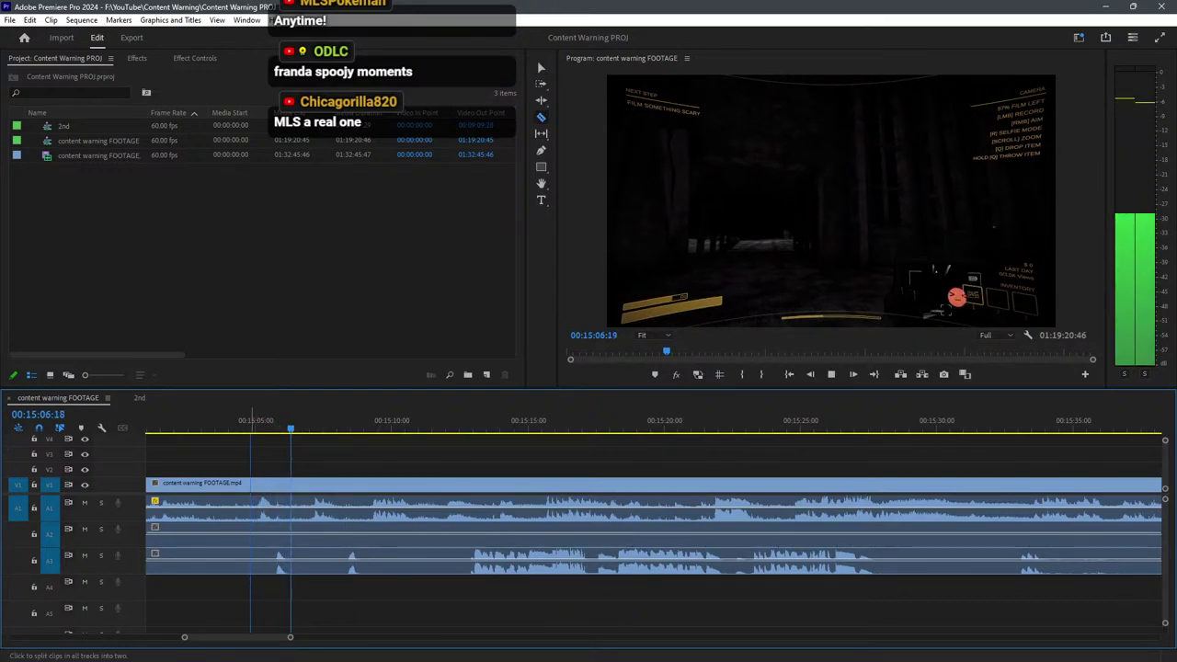
click(270, 559)
click(305, 560)
key(v)
drag(287, 559, 302, 561)
Split all tracks at about 00:15:05 and delete the segment between 00:14:48 and that cut.
key(c)
shift+click(255, 559)
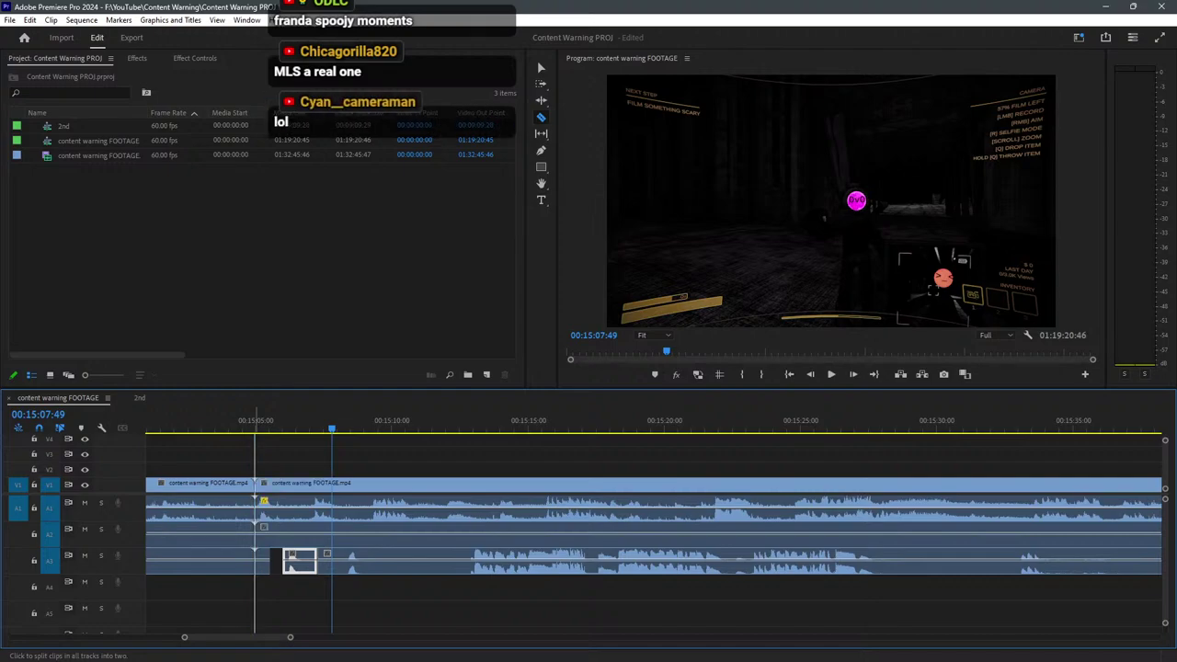
drag(231, 553, 231, 553)
key(Delete)
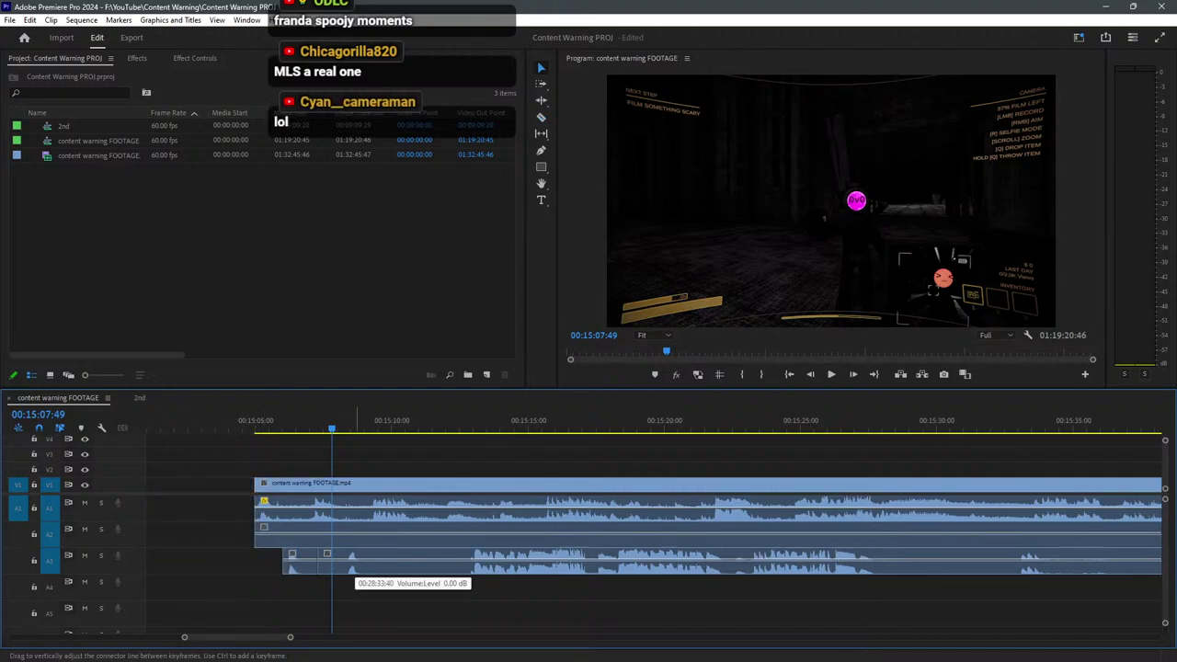
Look over the full length of the sequence and play the remaining footage from its start at about 00:15:05.
scroll(357, 560, down, 12)
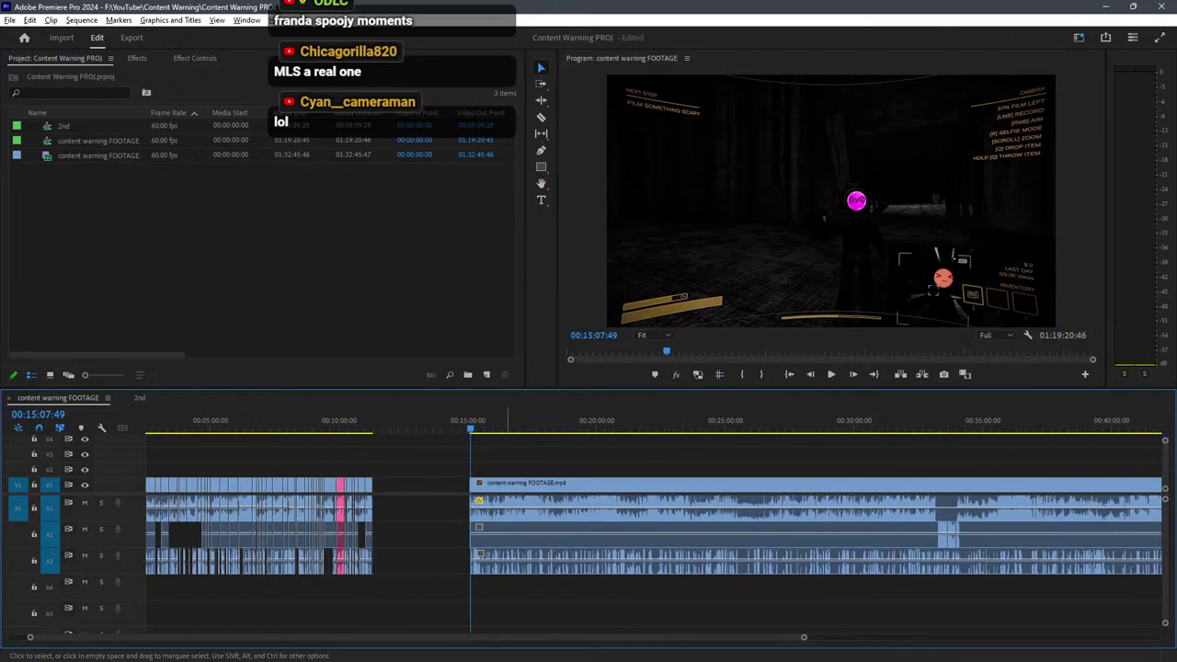
key(minus)
key(minus)
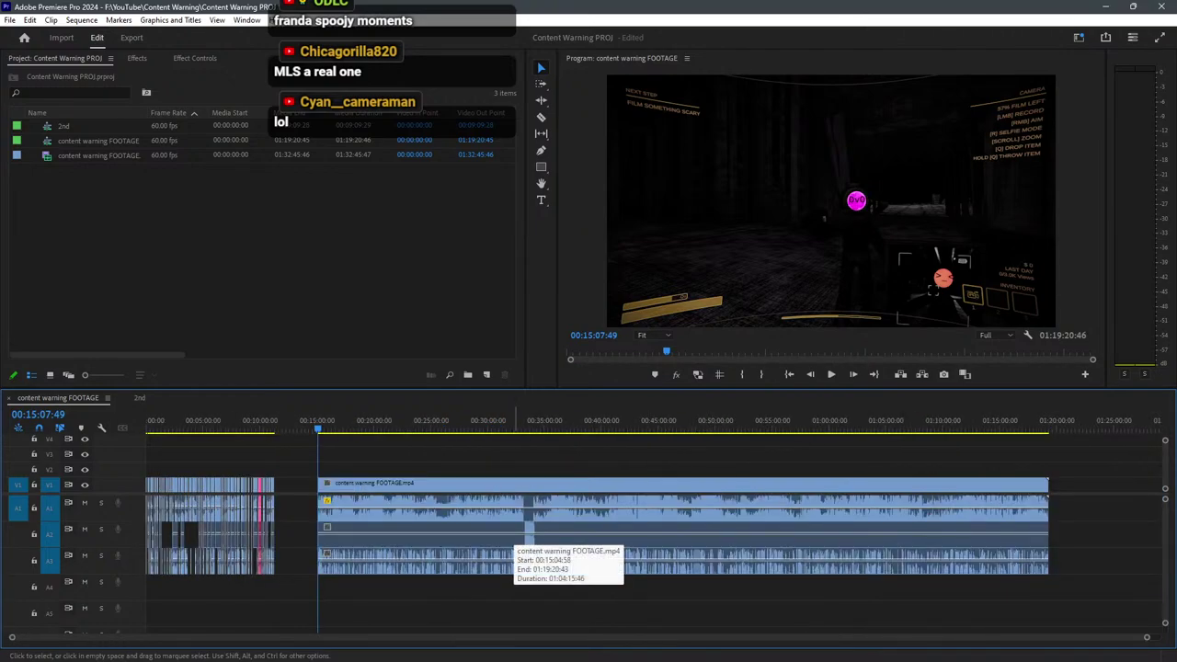
key(equal)
key(equal)
key(equal)
key(equal)
key(equal)
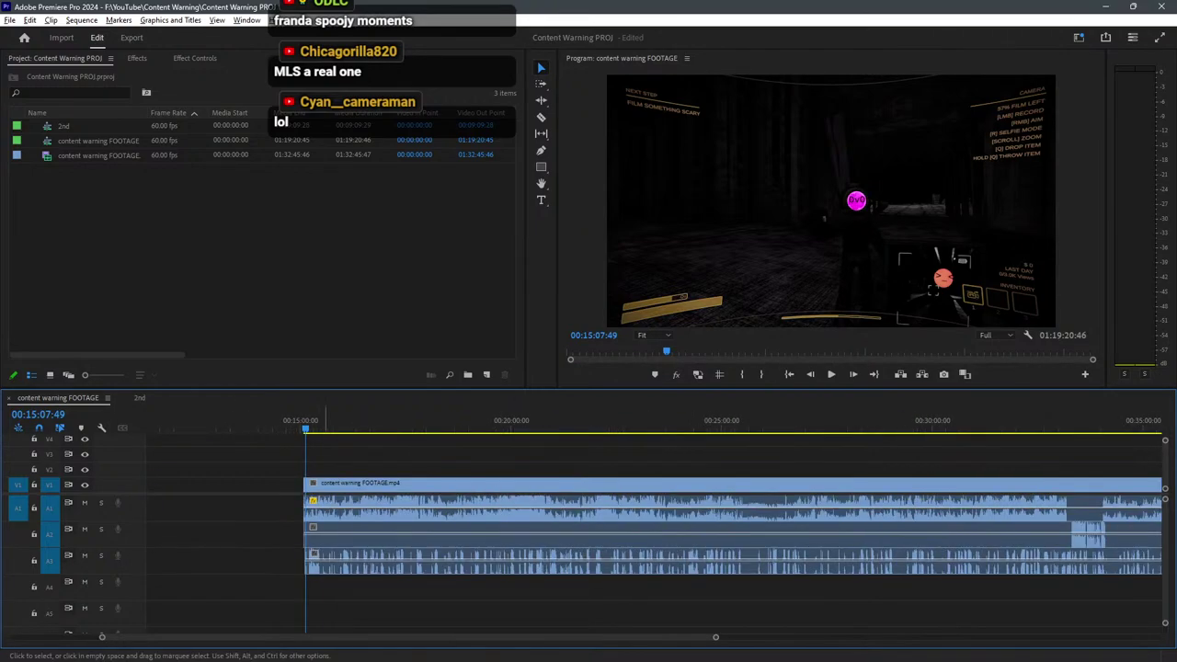
key(equal)
key(equal)
key(equal)
key(equal)
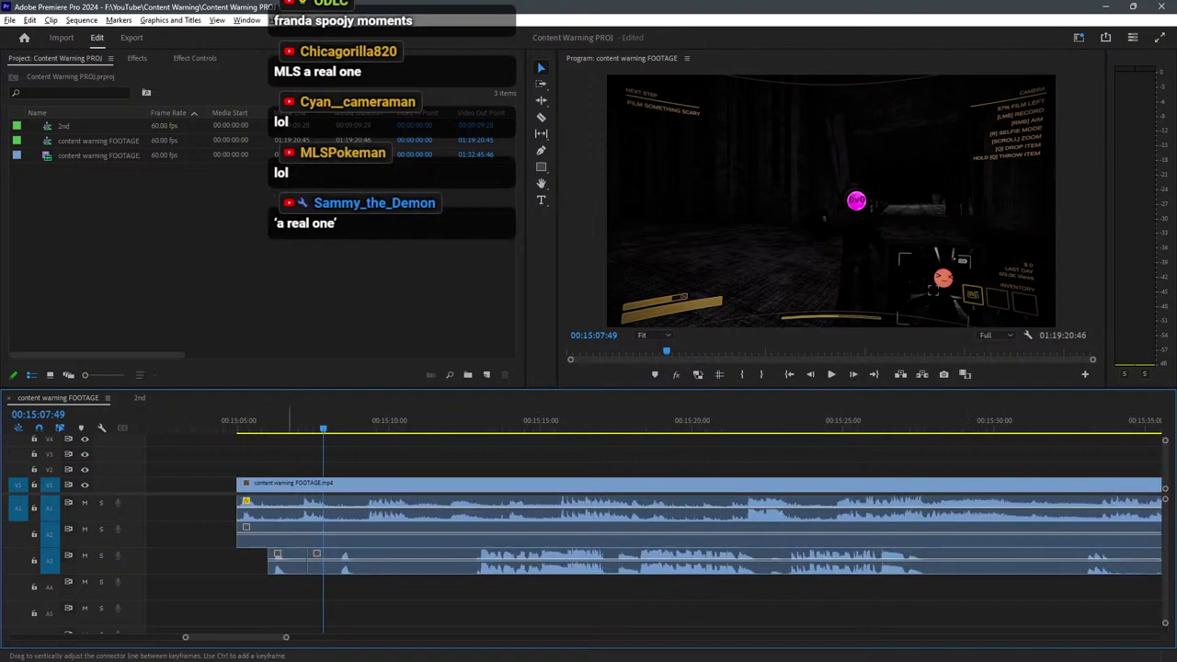
click(473, 420)
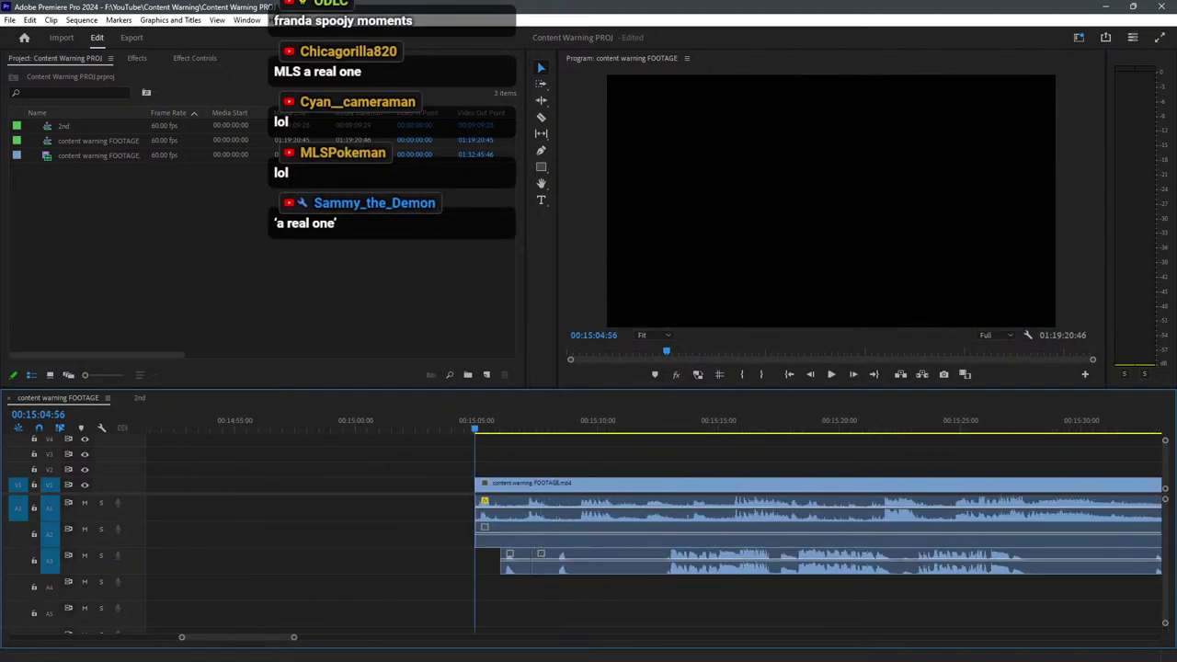
key(space)
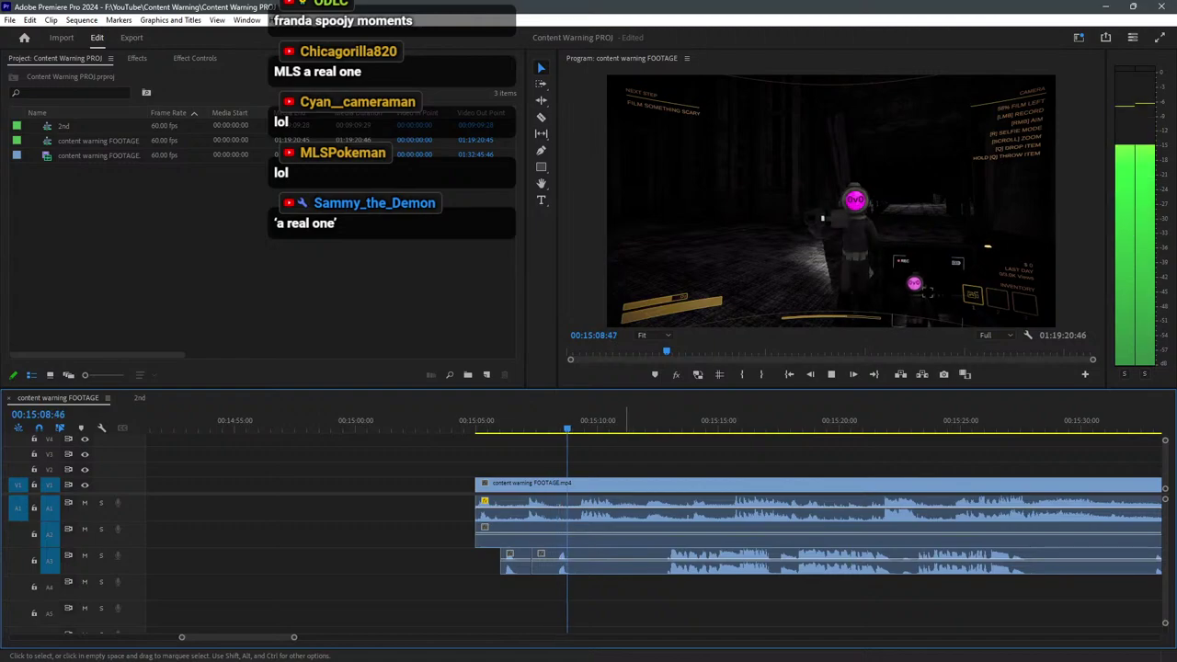
Play the footage from about 00:15:08 and split all tracks at about 00:15:18:07.
key(space)
key(space)
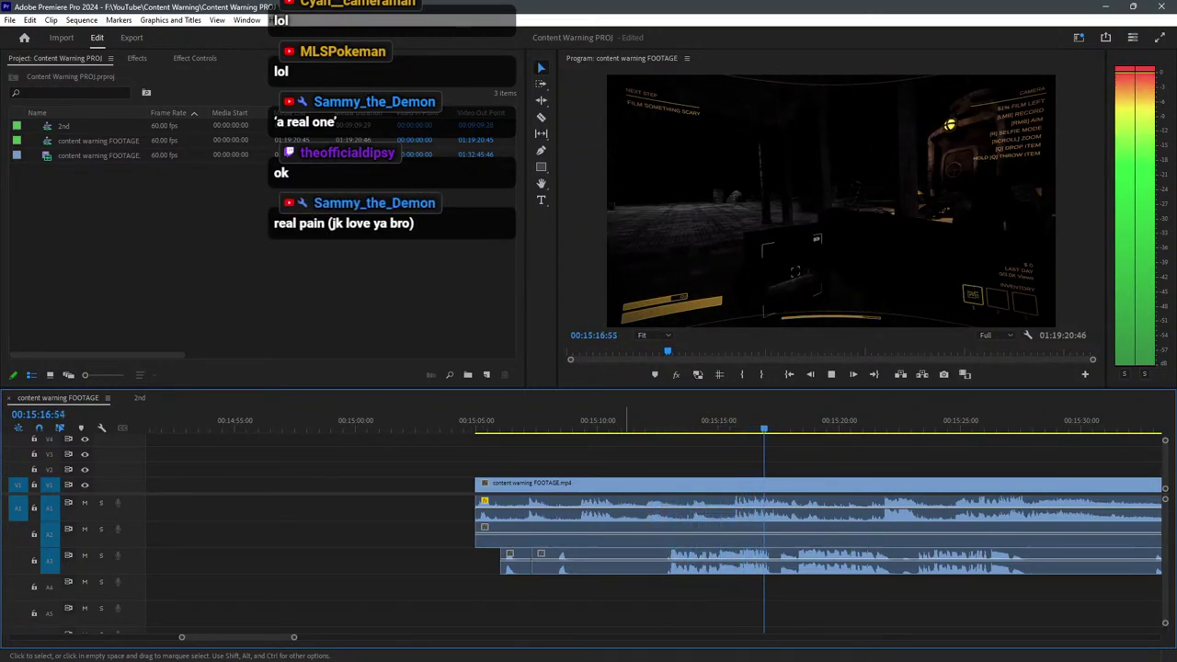
key(space)
key(equal)
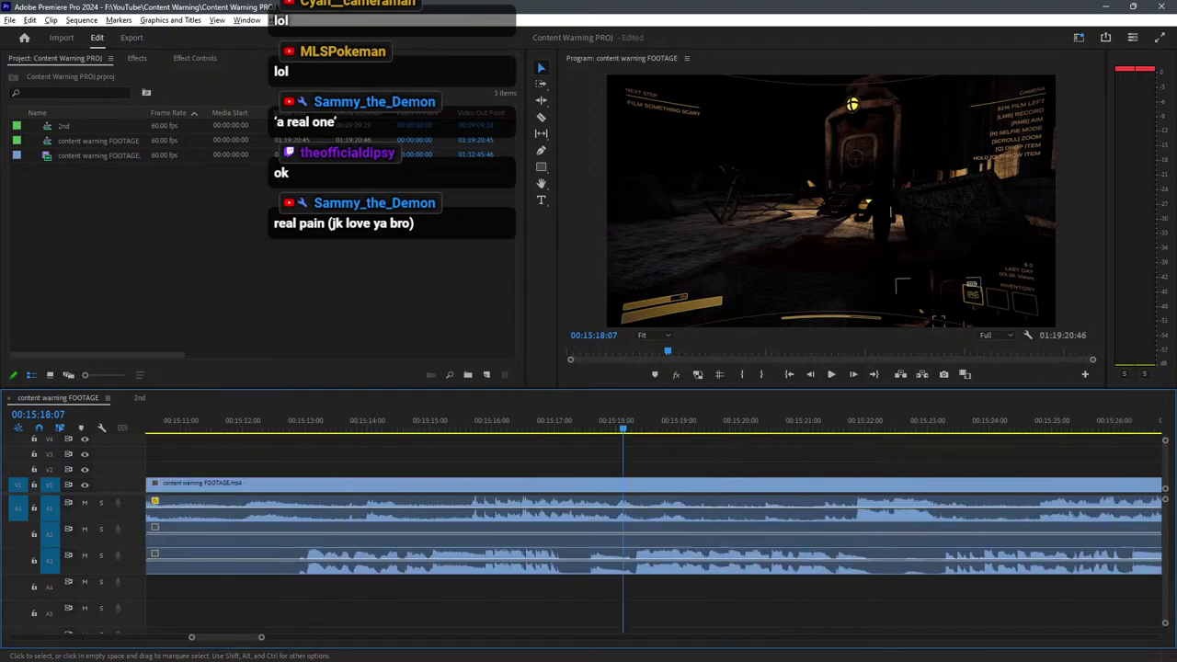
click(623, 506)
key(v)
key(space)
scroll(722, 505, down, 3)
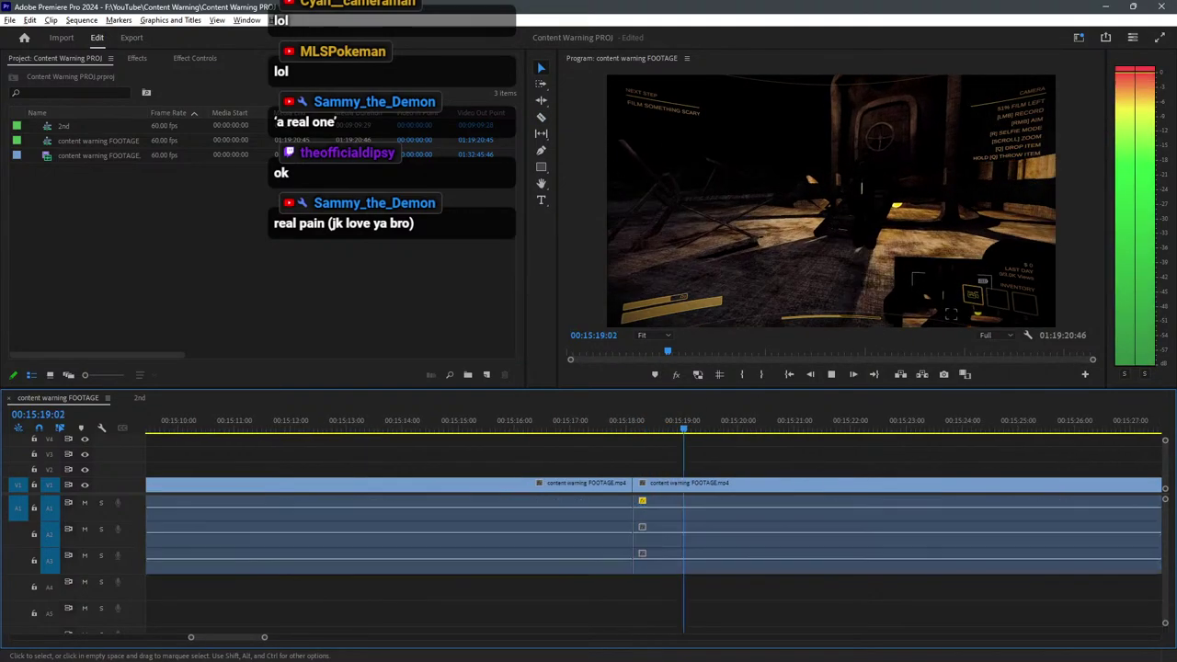
Move the segment between about 00:15:05 and 00:15:18 to the end of the edited clips at about 00:11:19.
key(minus)
key(minus)
key(minus)
key(minus)
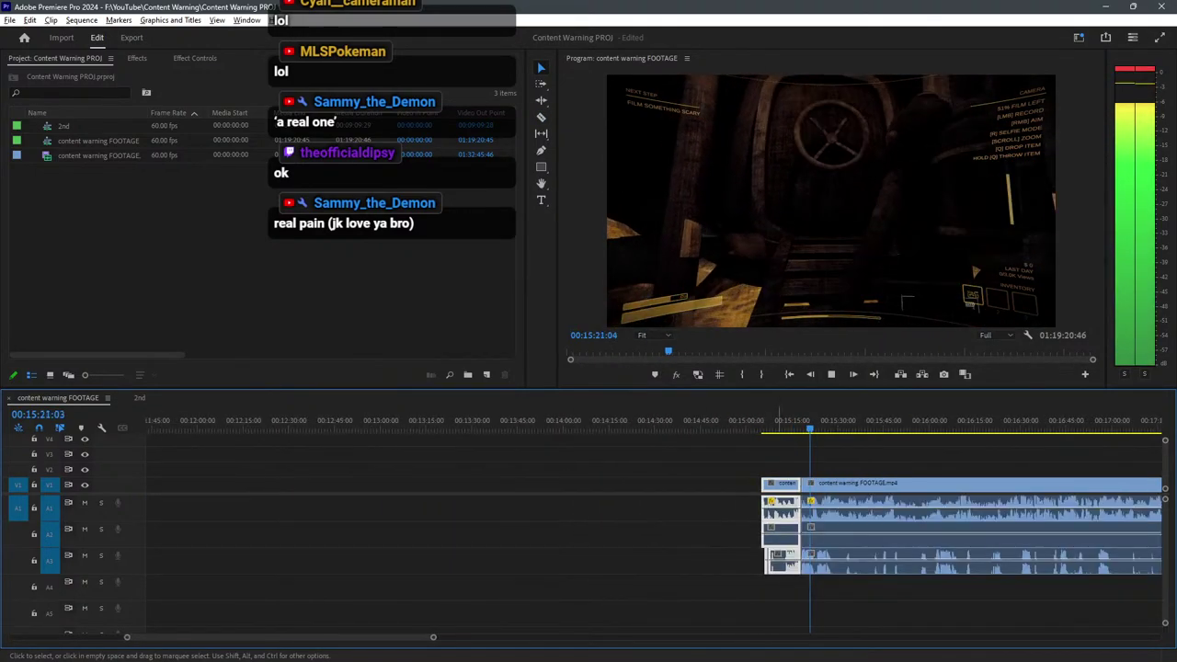
drag(856, 485, 563, 485)
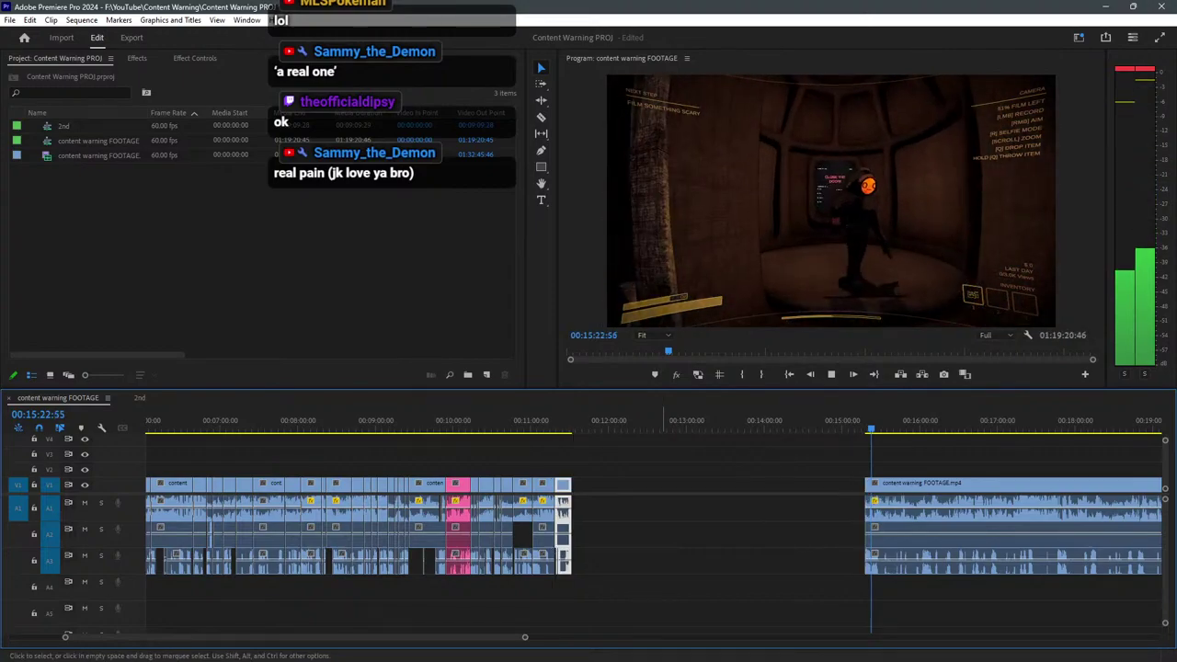
click(788, 485)
Play the remaining footage at several points between about 00:15:24 and 00:15:57 to find the next cut point.
key(equal)
key(equal)
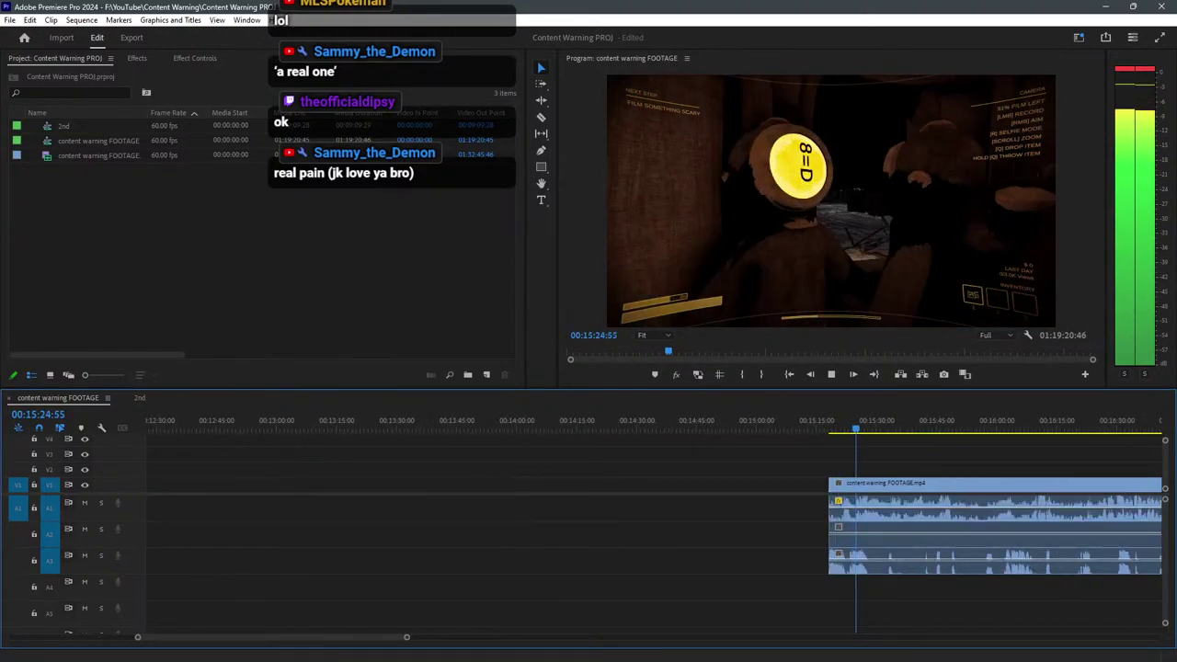
key(equal)
key(equal)
key(equal)
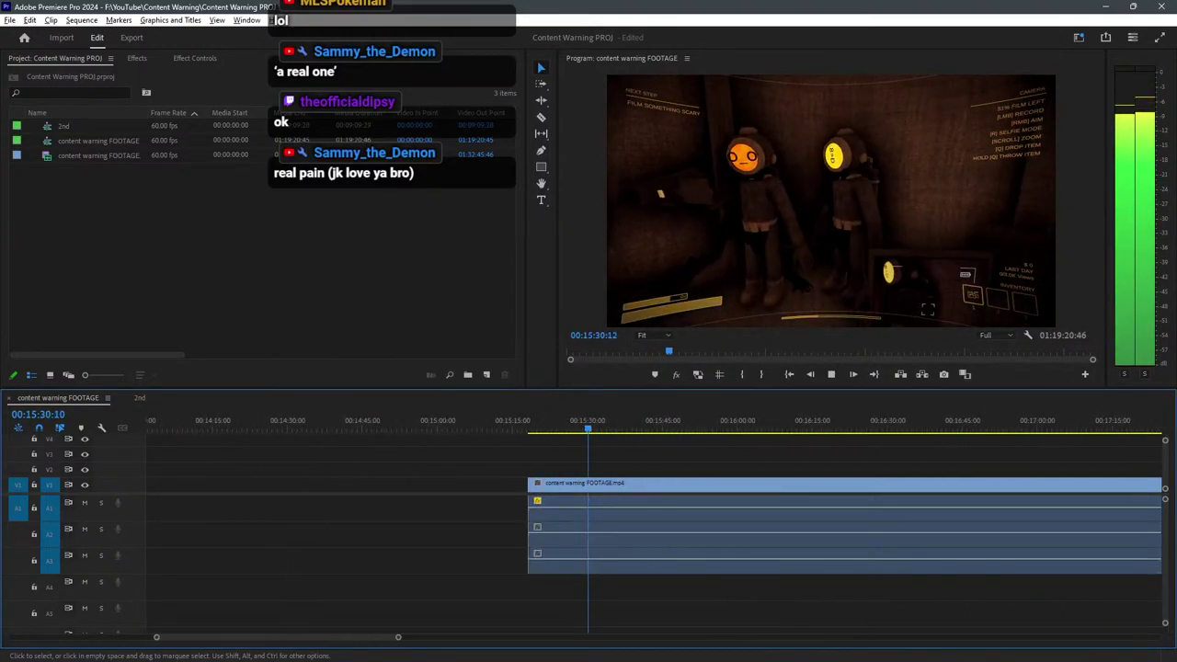
drag(503, 429, 726, 428)
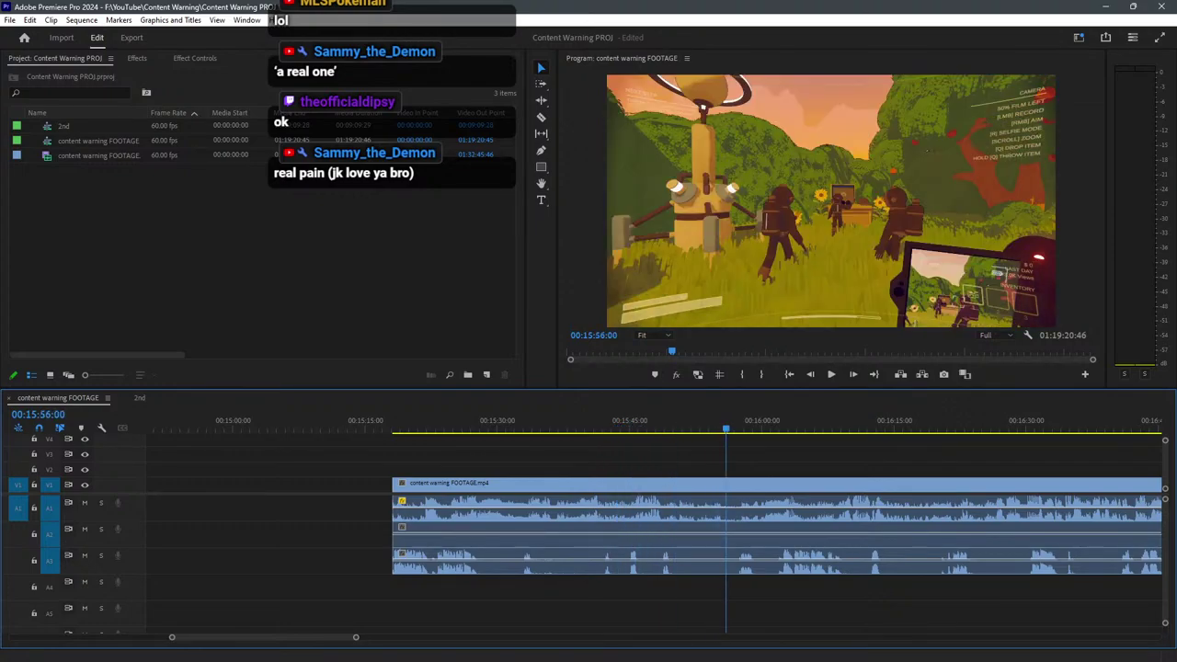
scroll(806, 415, up, 2)
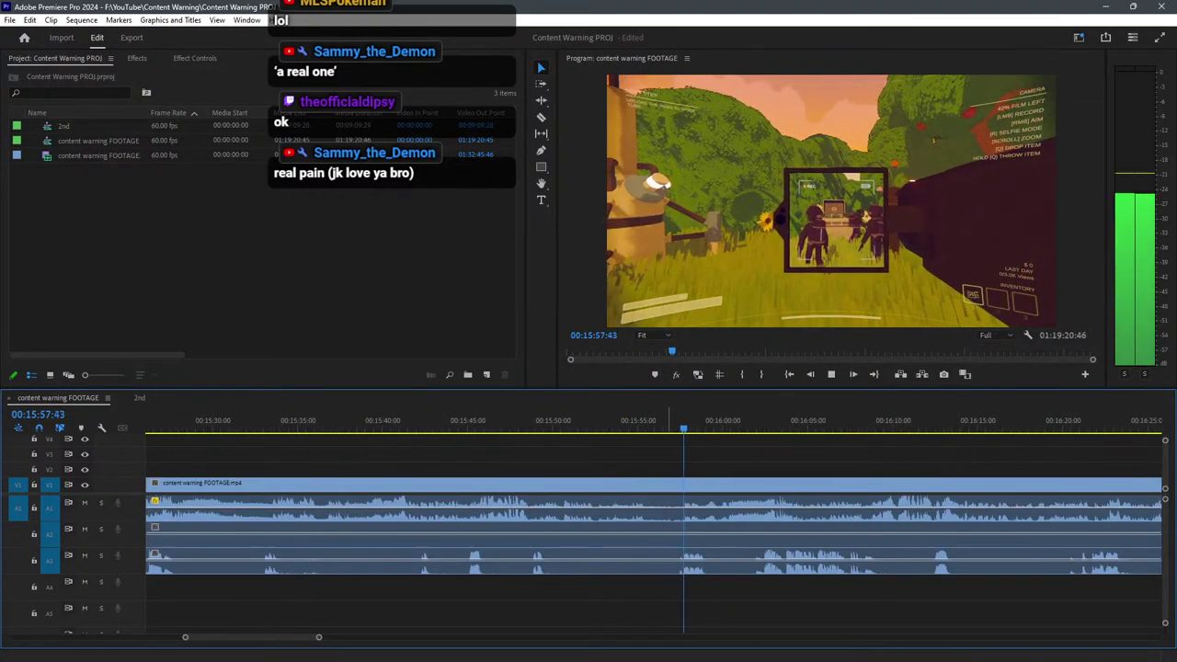
drag(533, 426, 539, 427)
key(space)
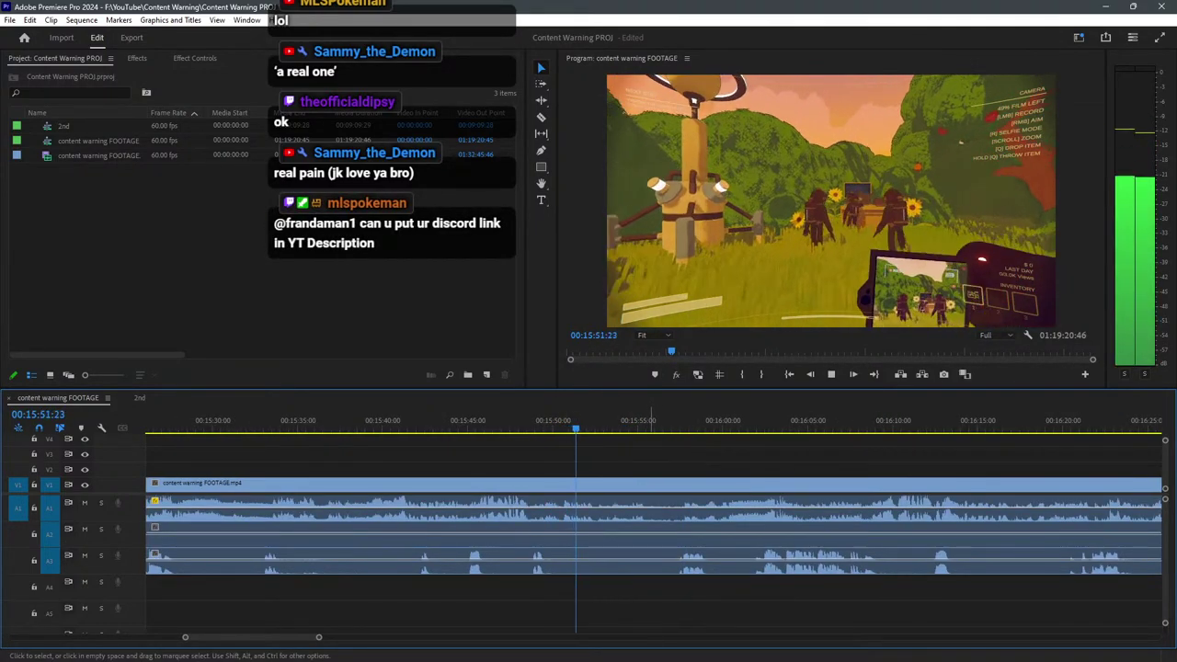
key(space)
key(equal)
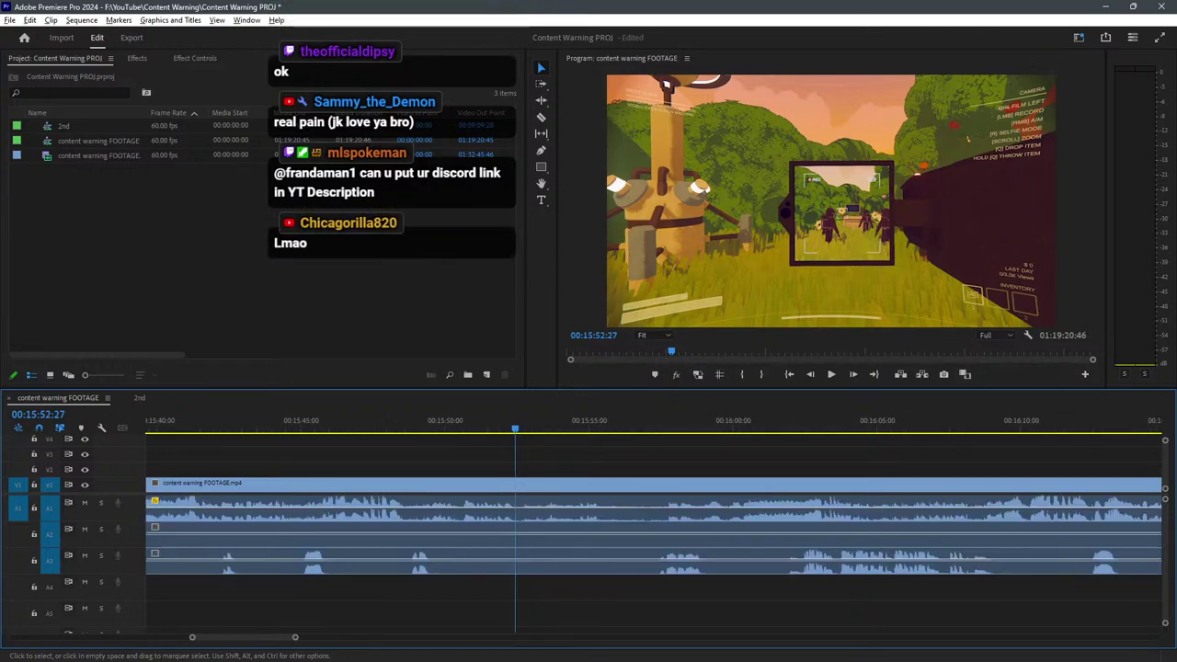
Save the project and replay the footage from about 00:15:52.
key(ctrl+s)
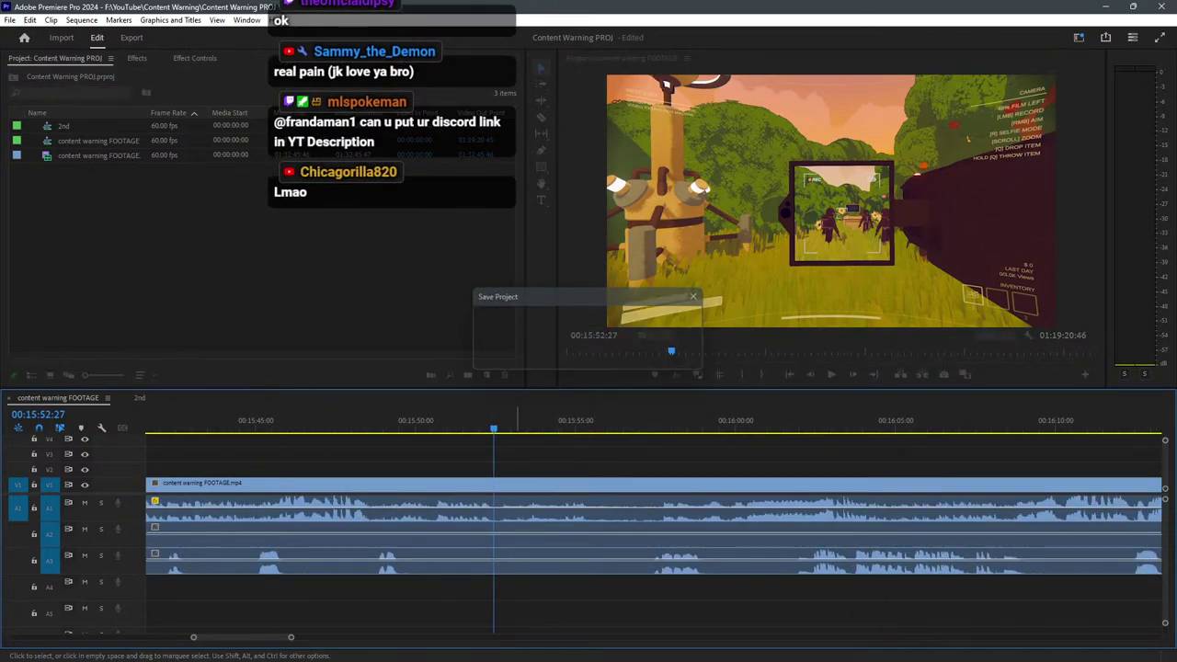
key(space)
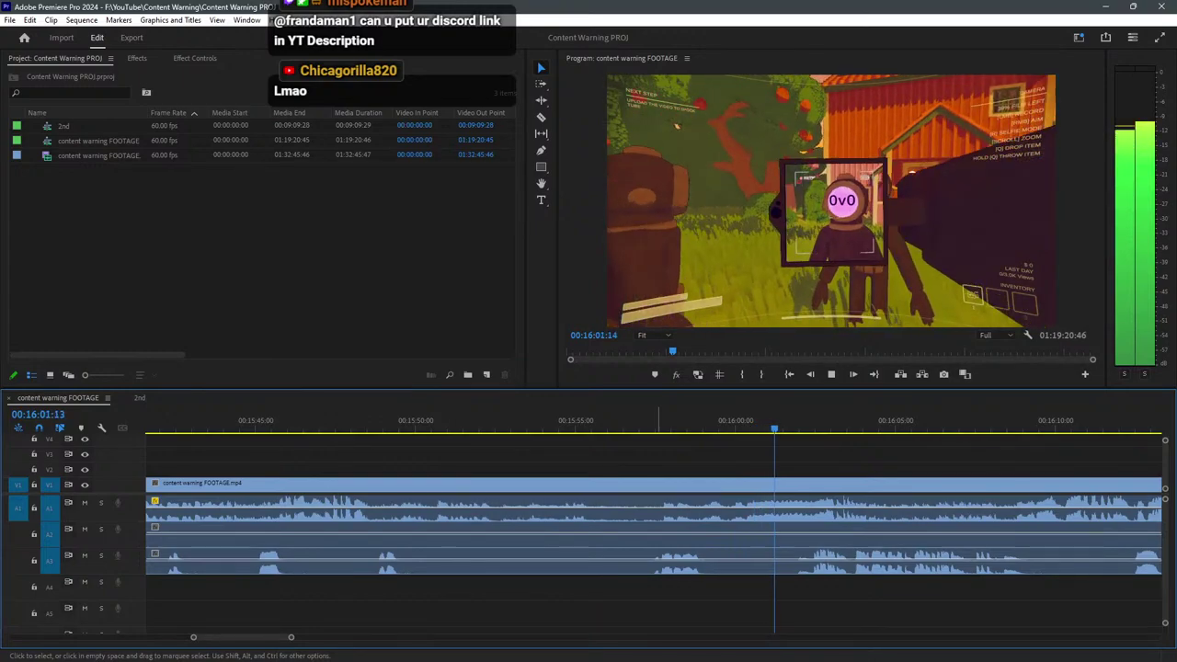
click(649, 420)
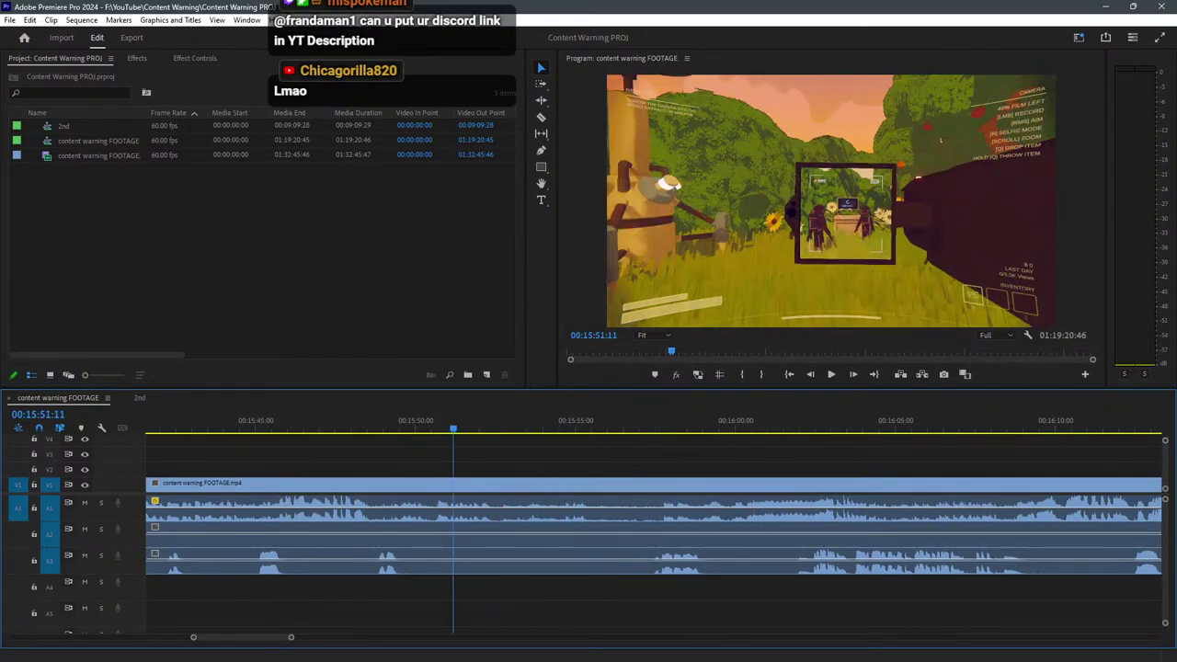
Split all tracks at about 00:15:50:30 and delete the segment between 00:15:18 and that cut.
key(c)
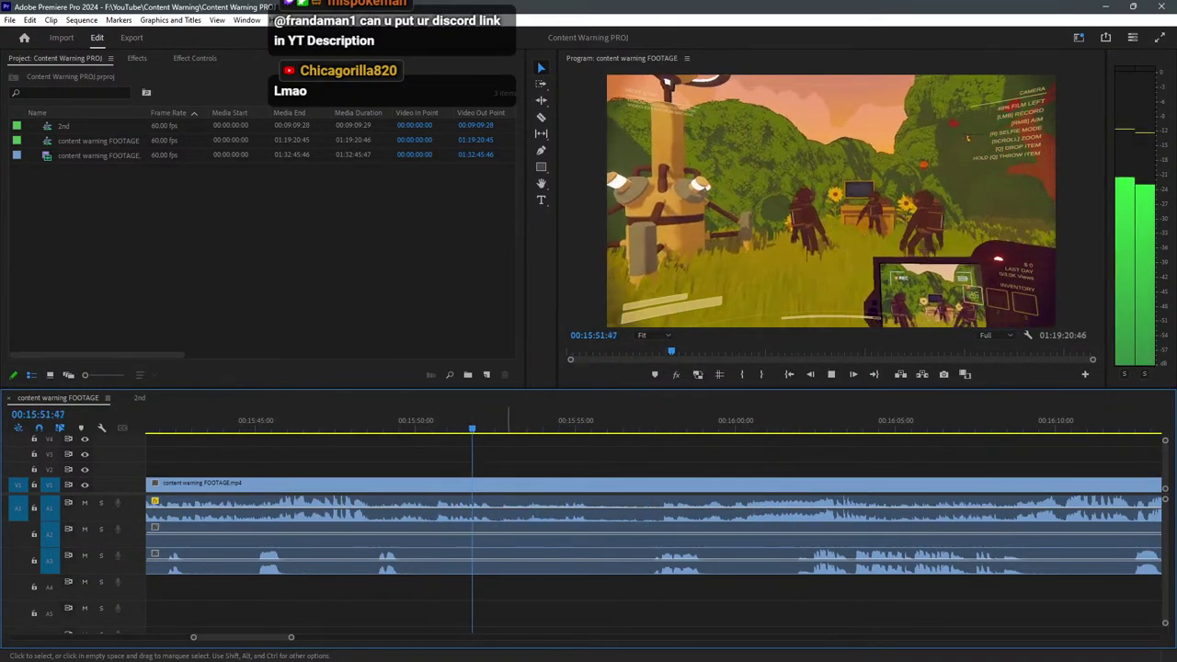
click(431, 506)
key(v)
click(365, 506)
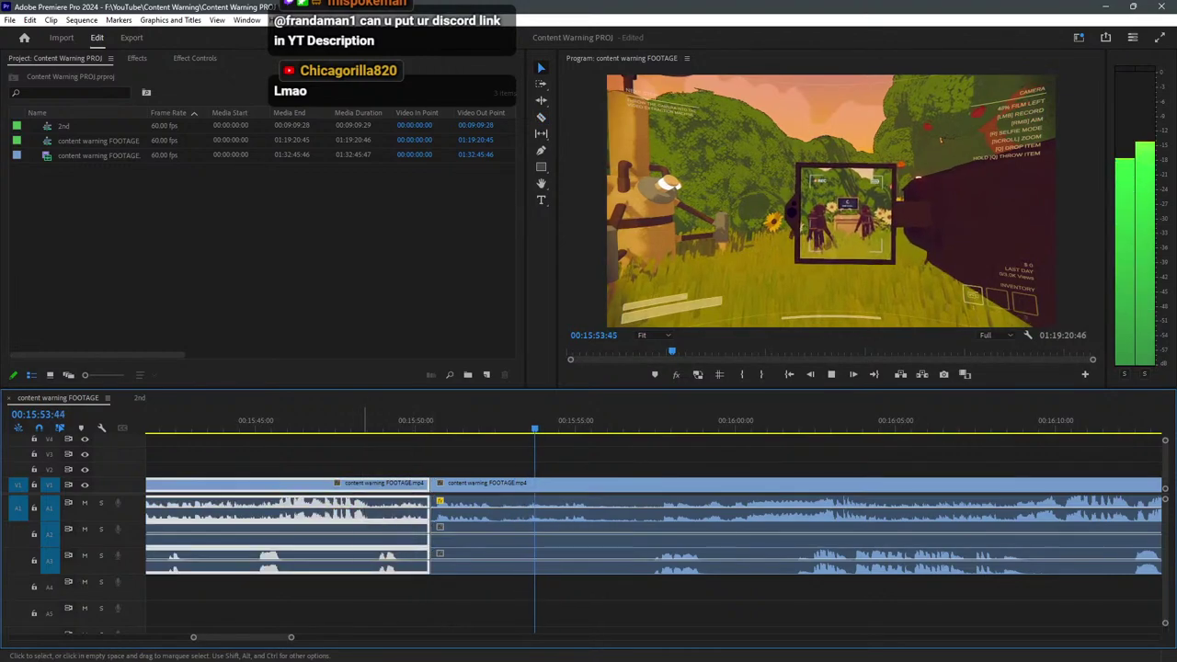
key(Delete)
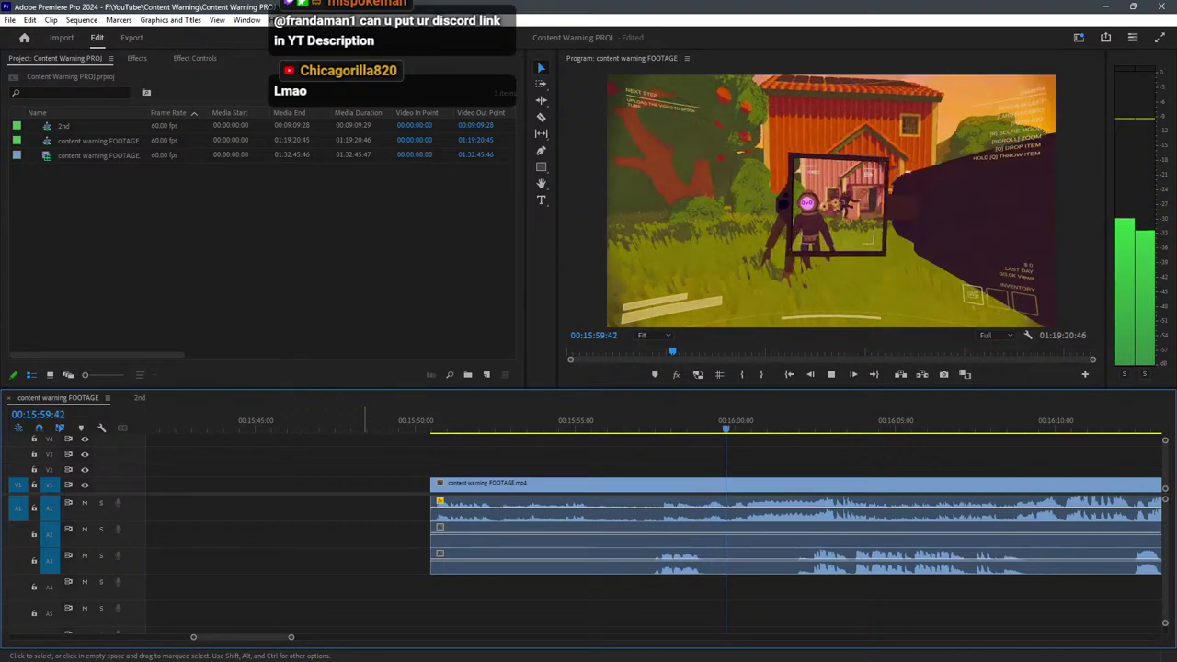
Split the short voice sound on A3 at about 00:15:57 and 00:15:59:40, and shift it about 1.3 seconds earlier.
key(space)
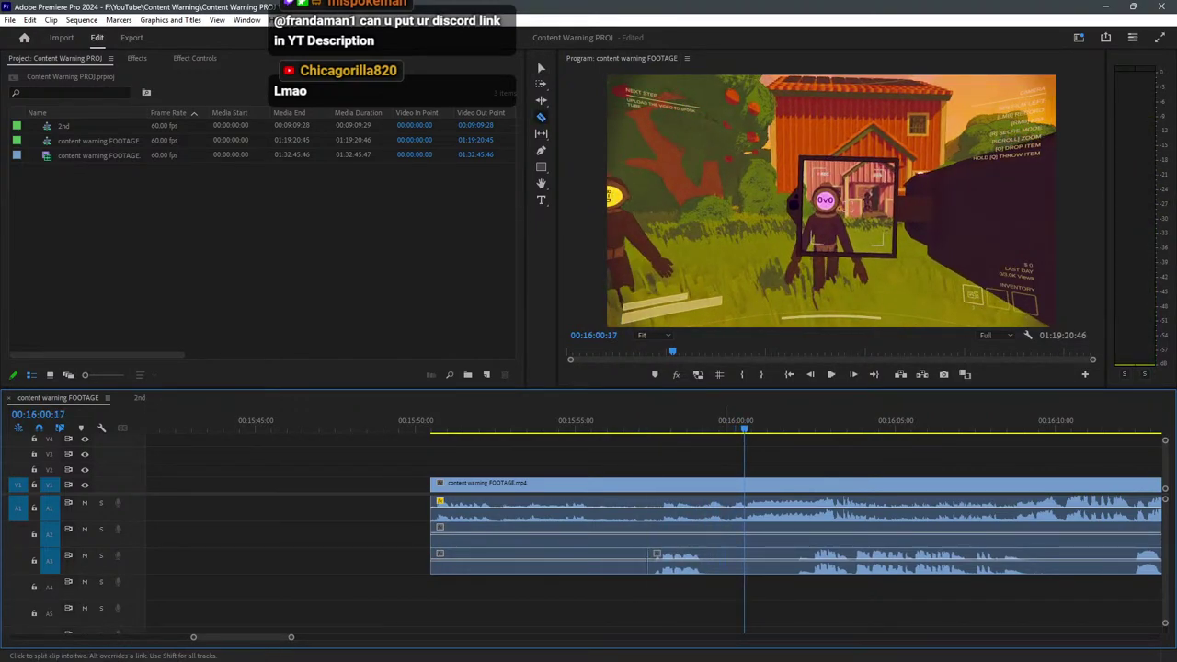
click(724, 561)
key(v)
drag(718, 561, 674, 561)
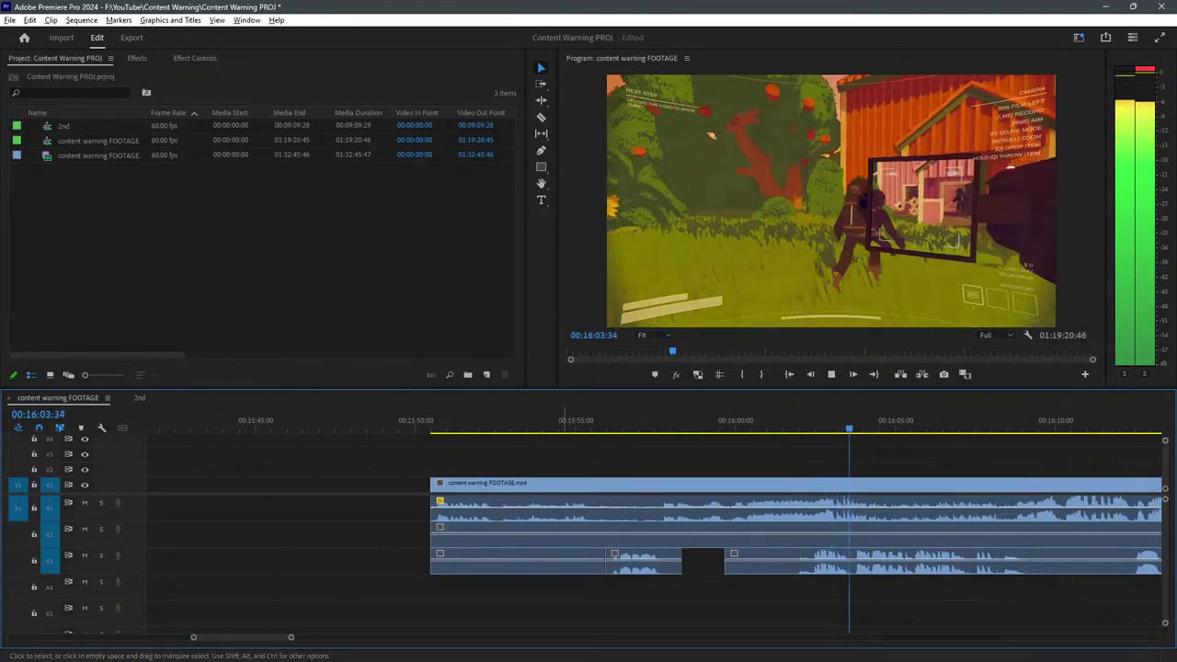
Play the footage on from about 00:16:03 and split all tracks at 00:16:08:20.
key(minus)
key(space)
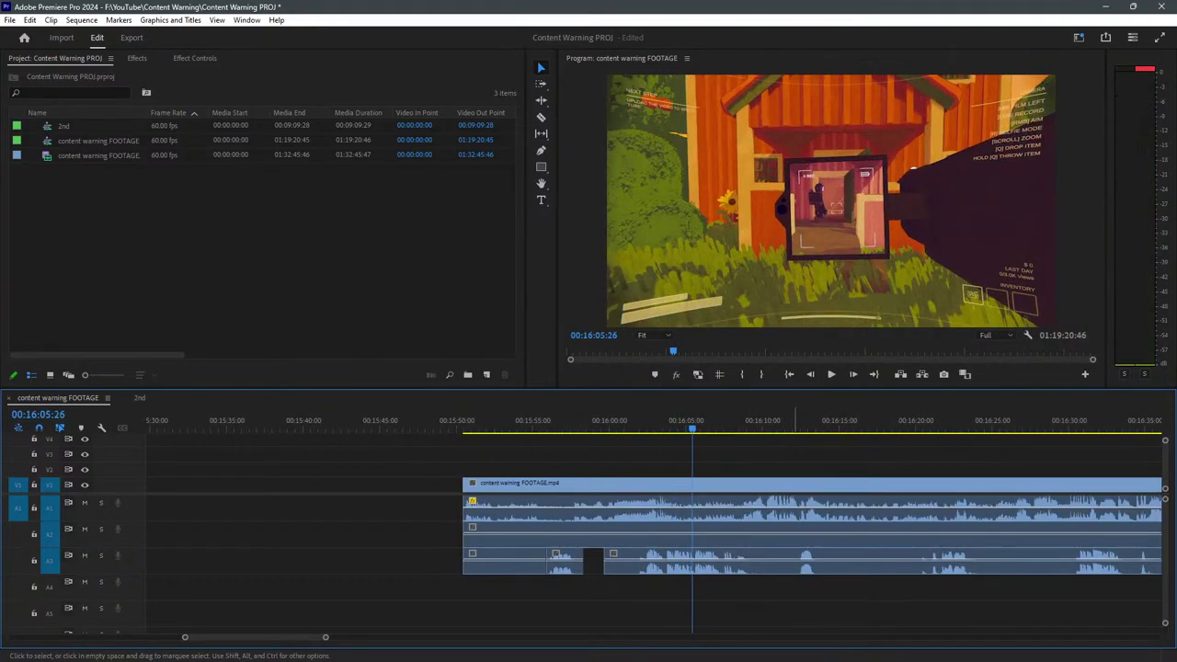
scroll(801, 420, up, 3)
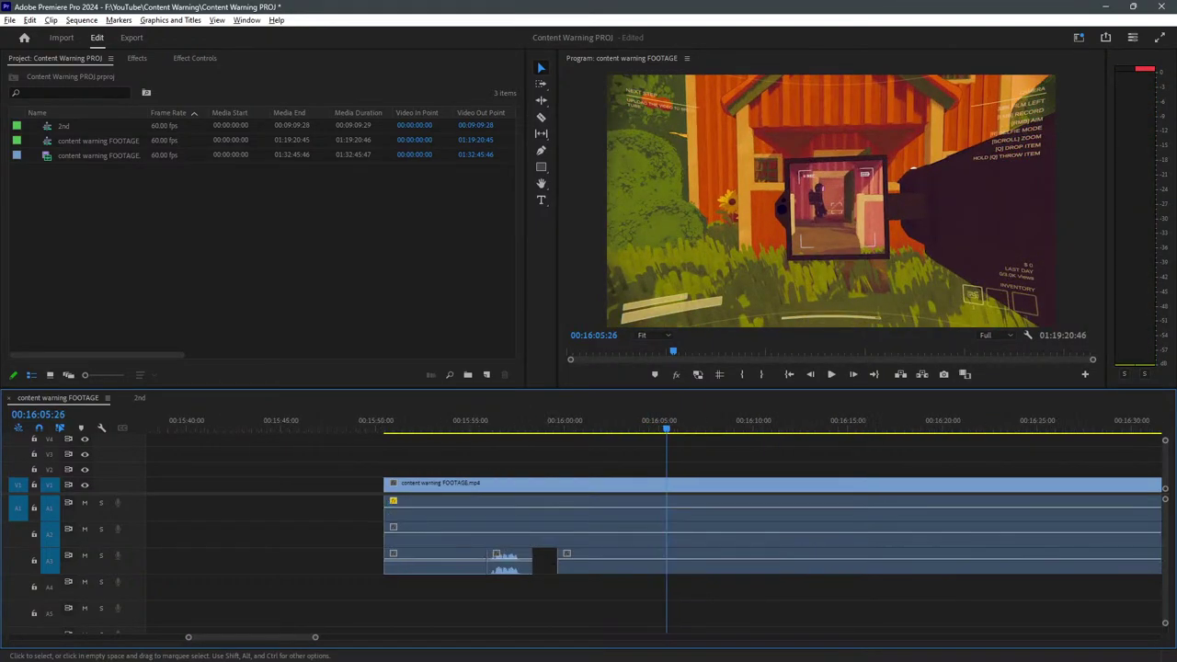
key(space)
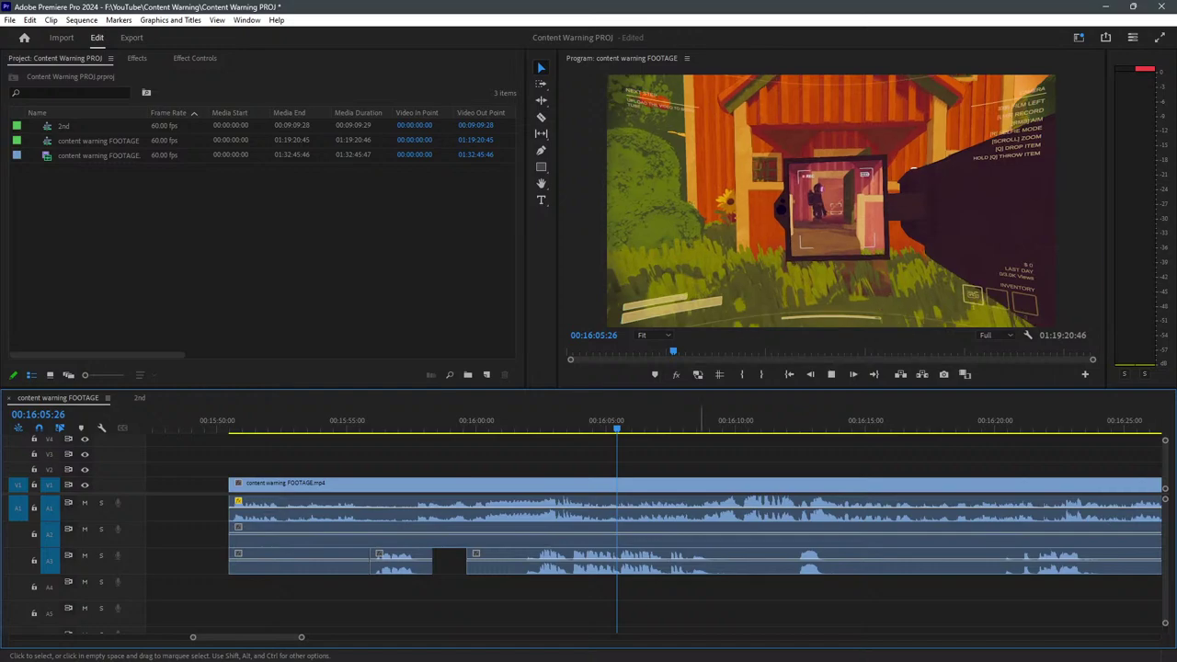
key(c)
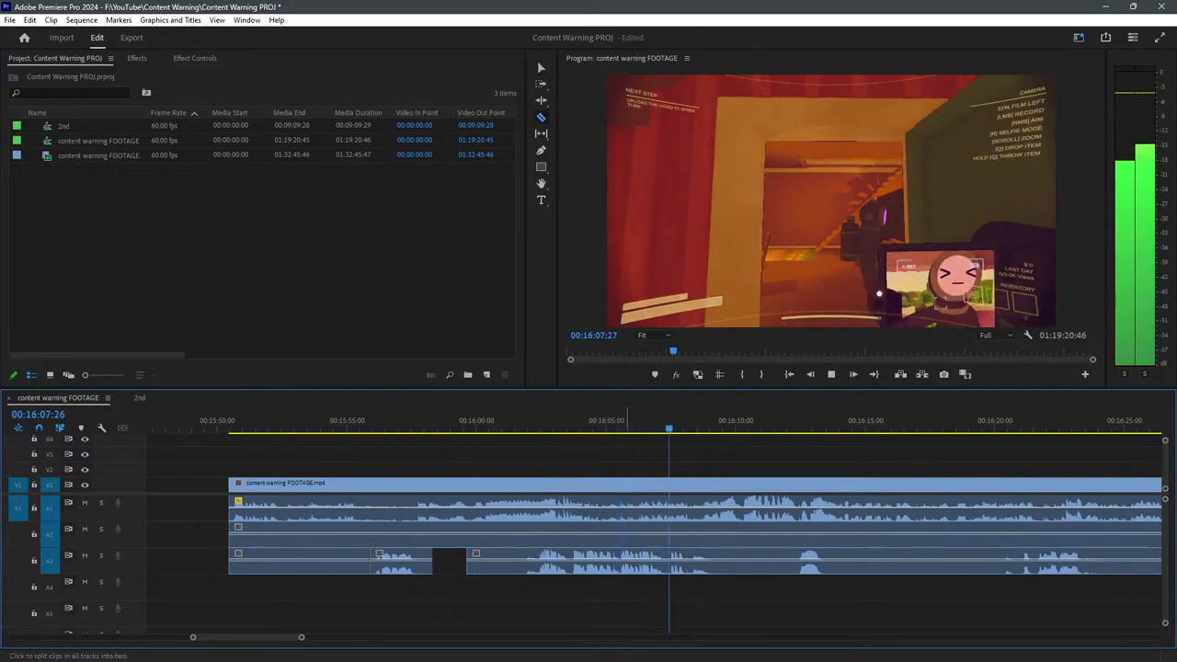
key(space)
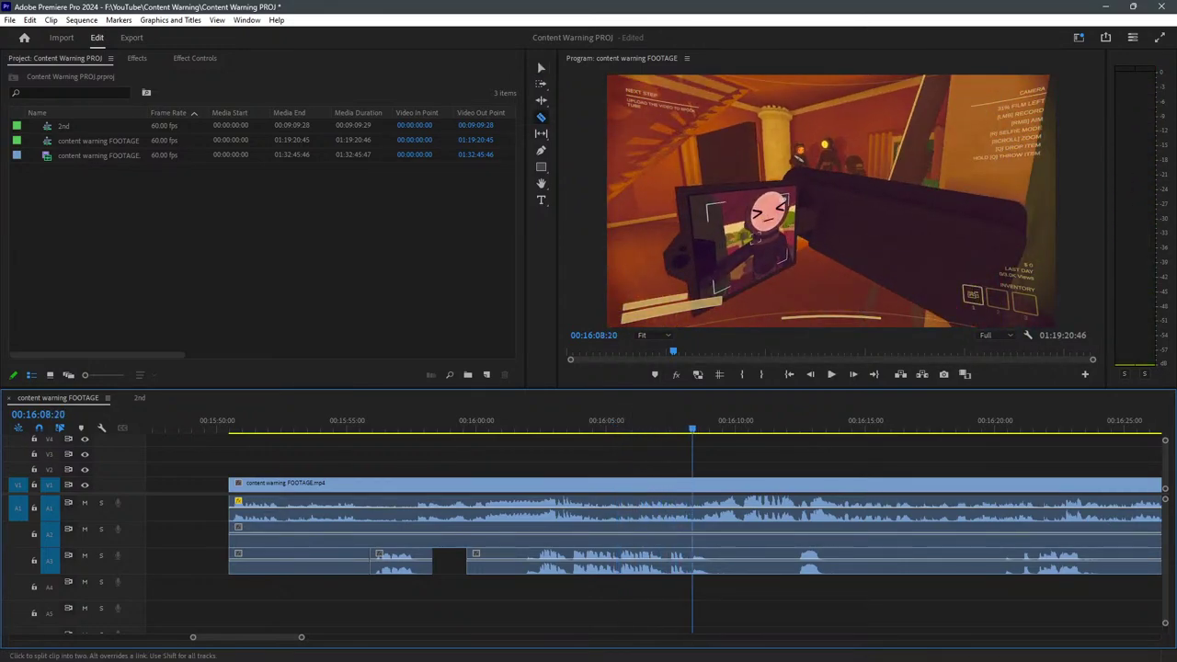
key(=)
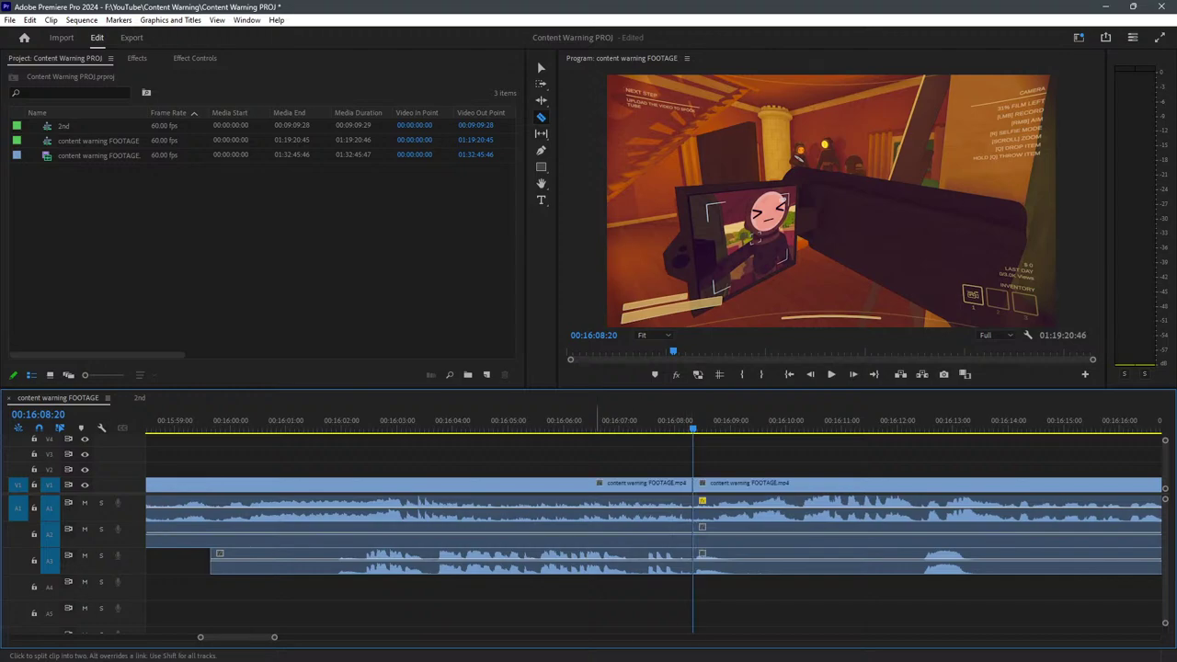
Split the game audio on A1 at about 00:16:06:10 and lower the volume of the piece up to 00:16:08:20.
alt+click(575, 508)
key(v)
drag(582, 507, 582, 510)
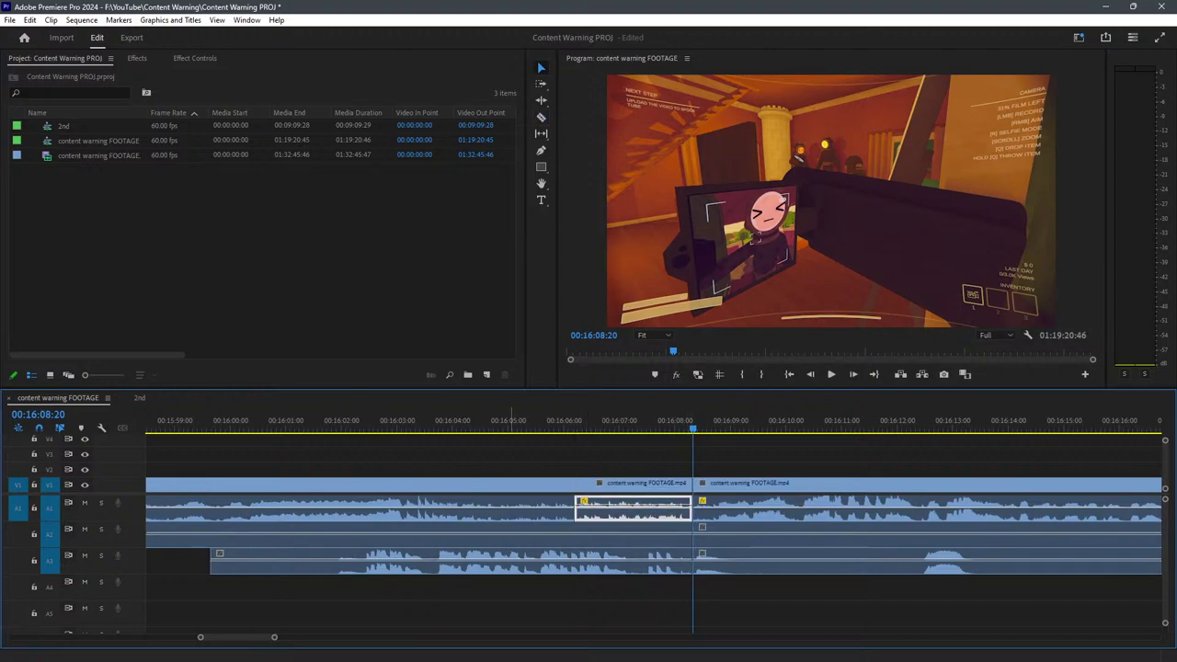
key(space)
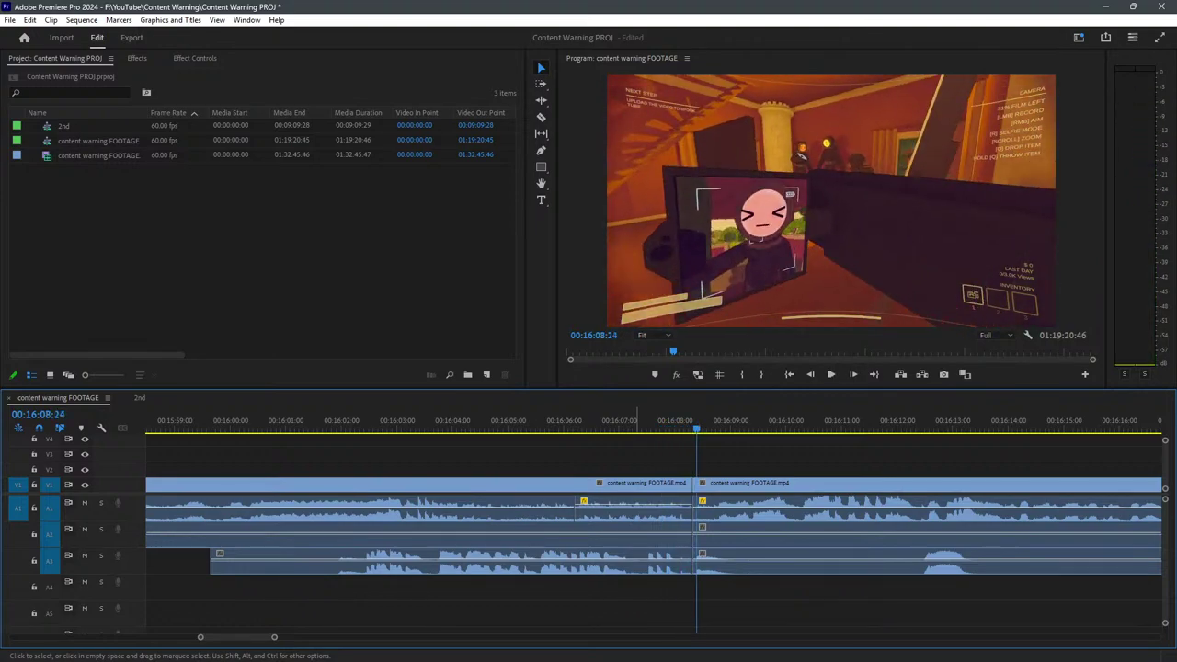
key(space)
Move all clips between about 00:15:50 and 00:16:08 to the end of the edited clips at about 00:11:31.
key(minus)
key(minus)
key(minus)
key(minus)
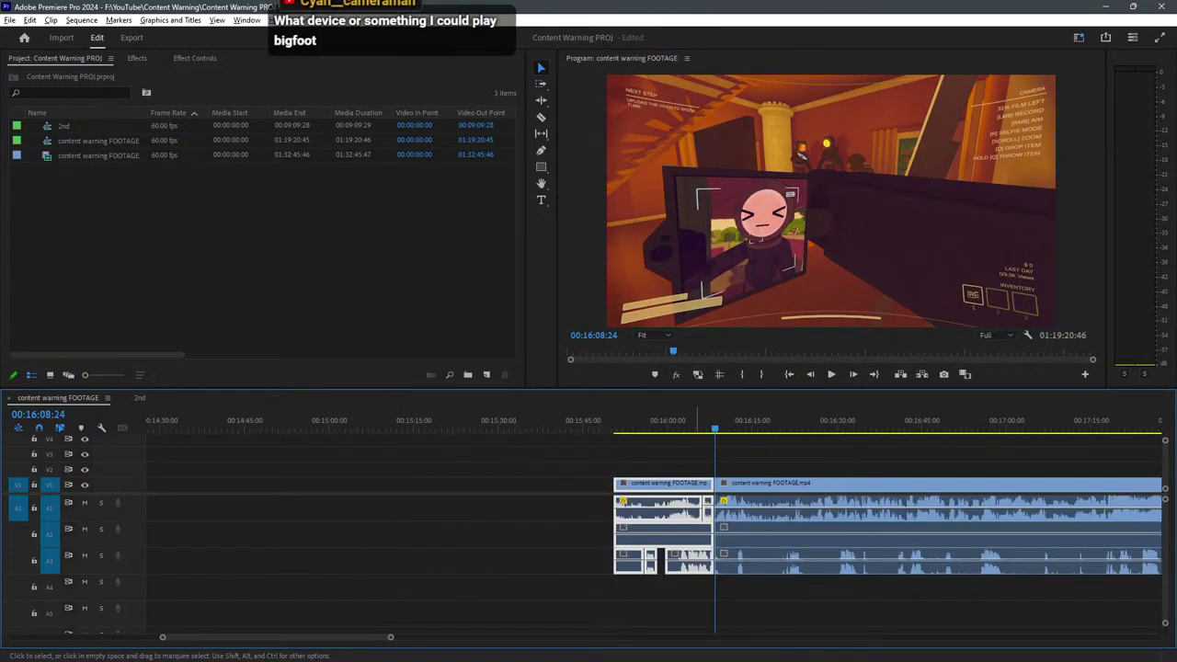
scroll(872, 460, down, 4)
drag(795, 484, 536, 488)
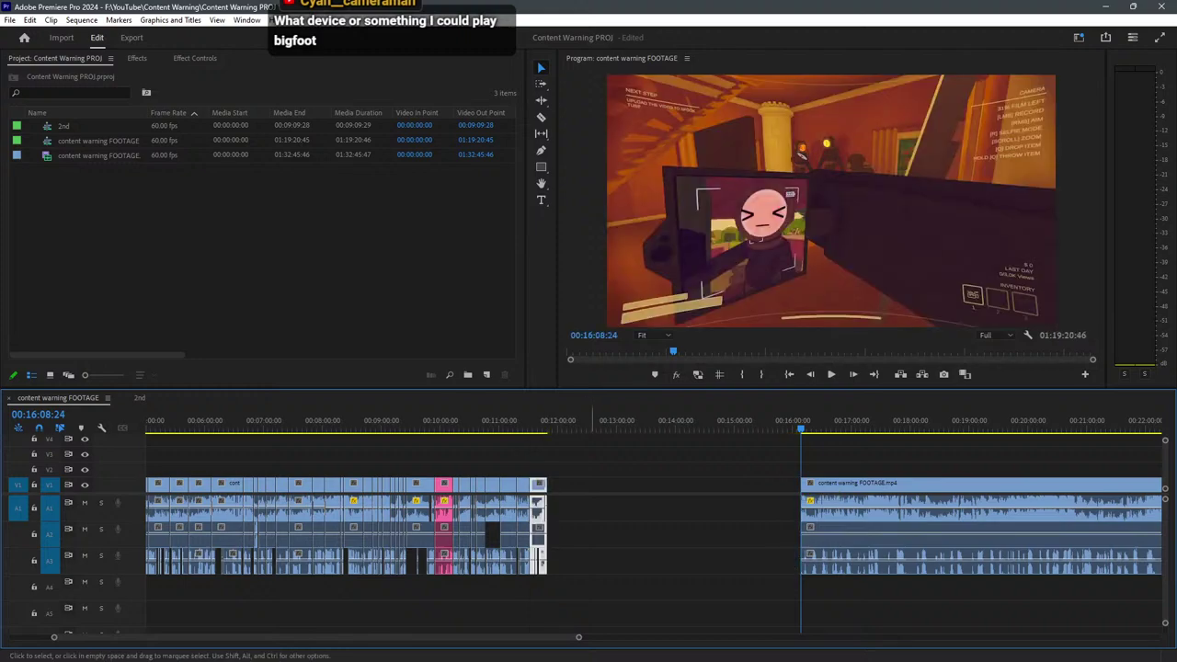
Look over the full sequence and play the remaining footage from about 00:16:09 to find the next cut point.
key(minus)
key(minus)
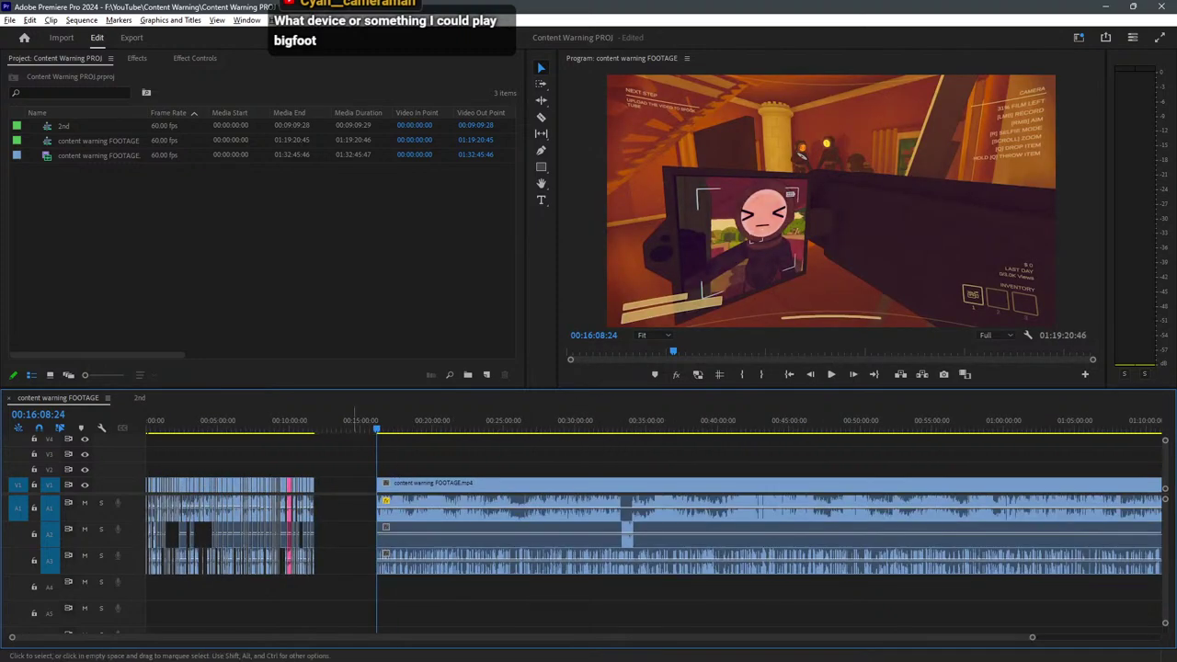
key(equal)
key(equal)
key(equal)
key(equal)
key(equal)
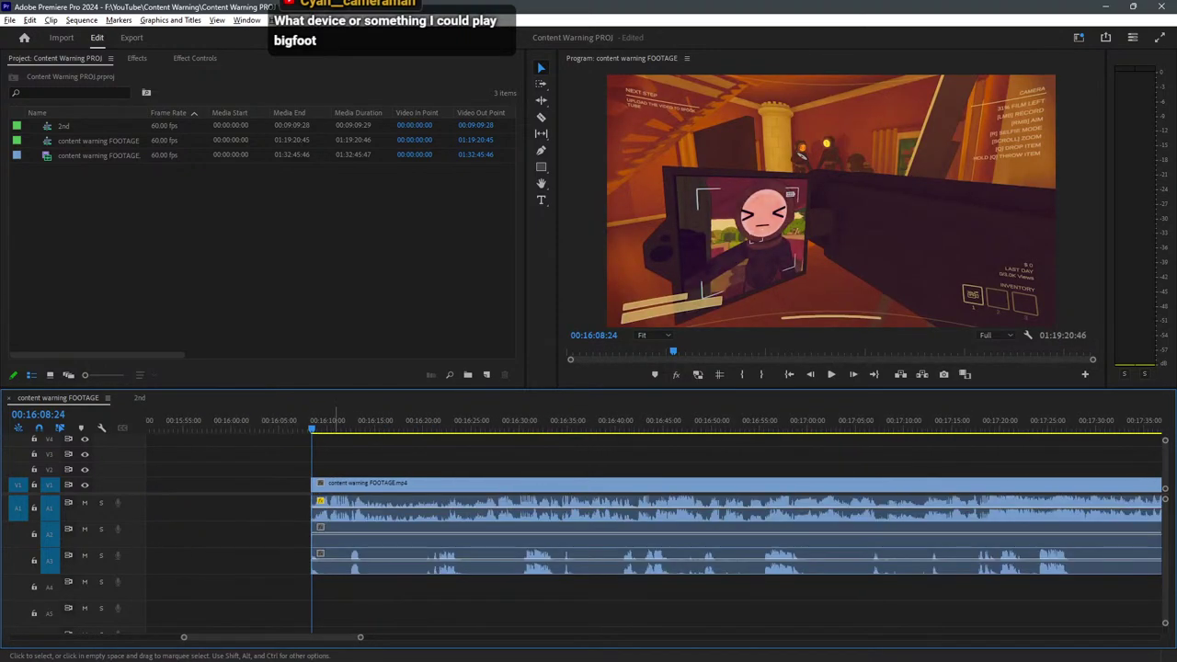
key(equal)
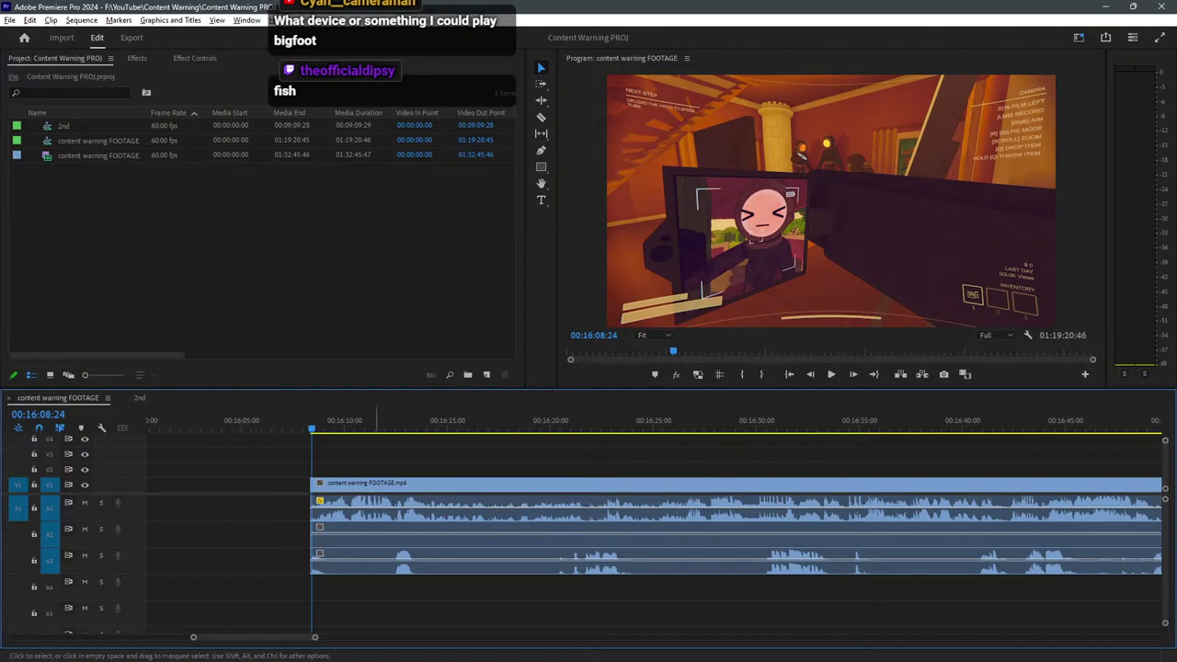
click(352, 420)
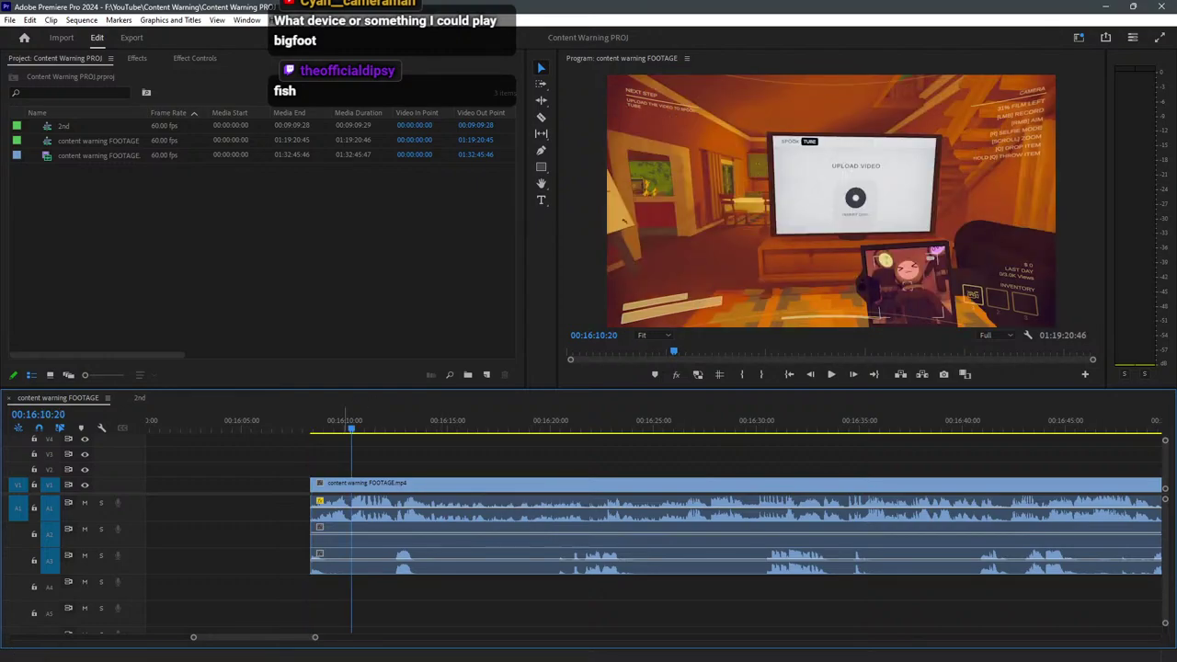
drag(351, 420, 333, 420)
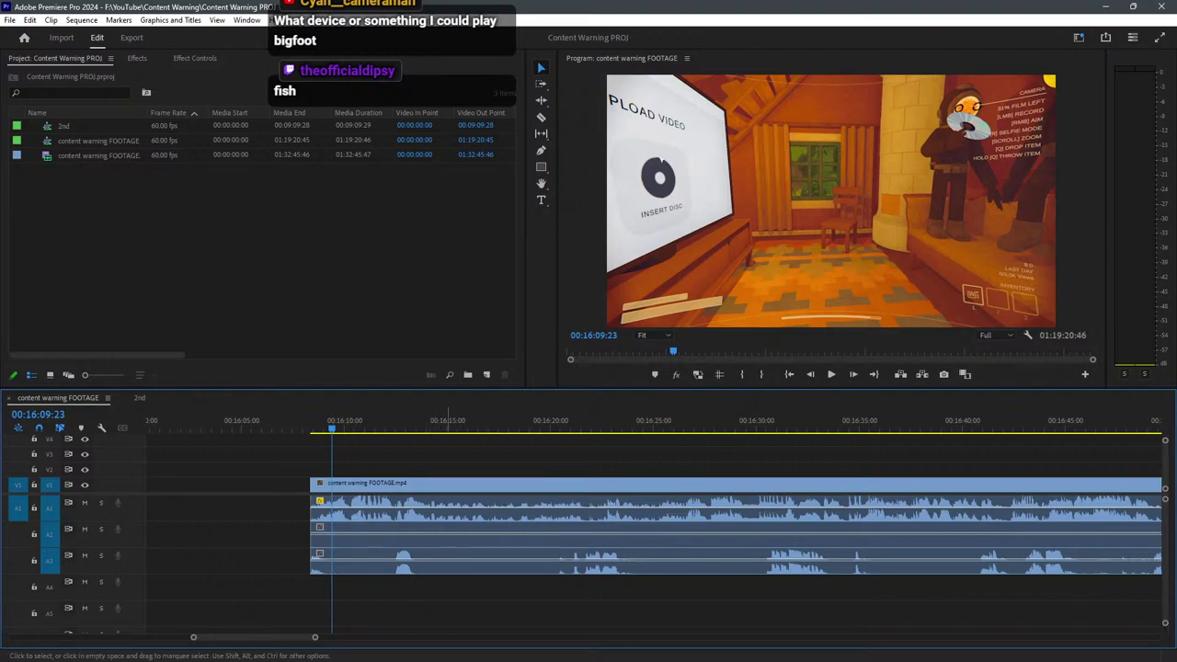
key(space)
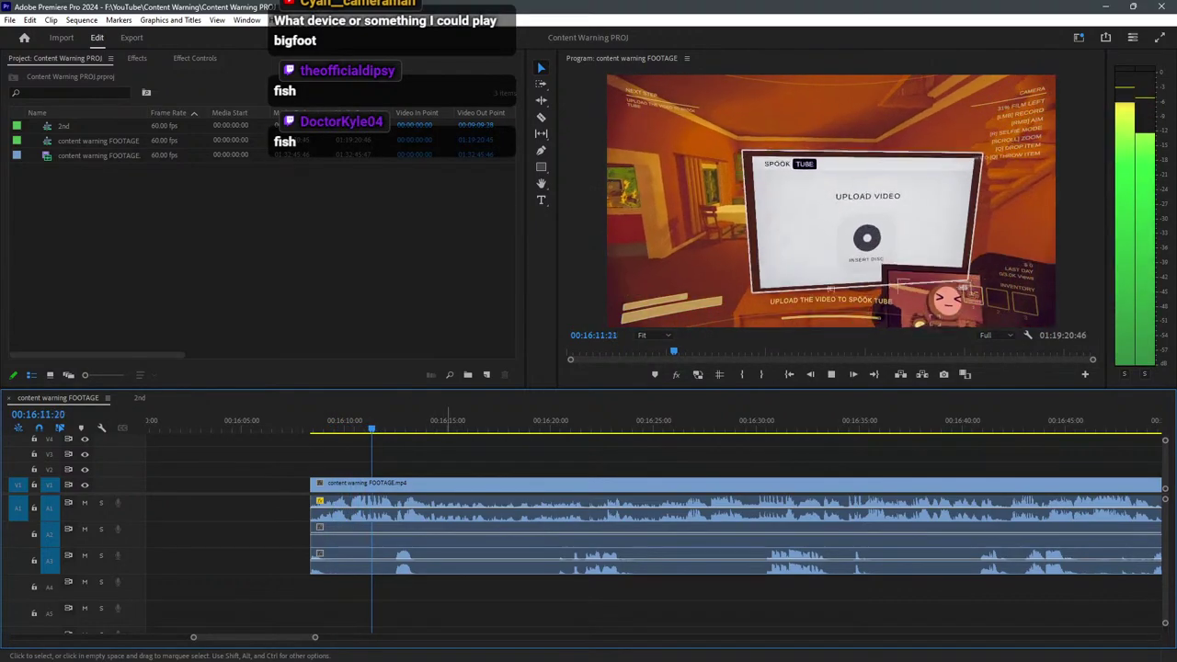
Cut off the footage before about 00:16:08:47 on all tracks and trim the A3 voice audio to start at about 00:16:11:50.
key(space)
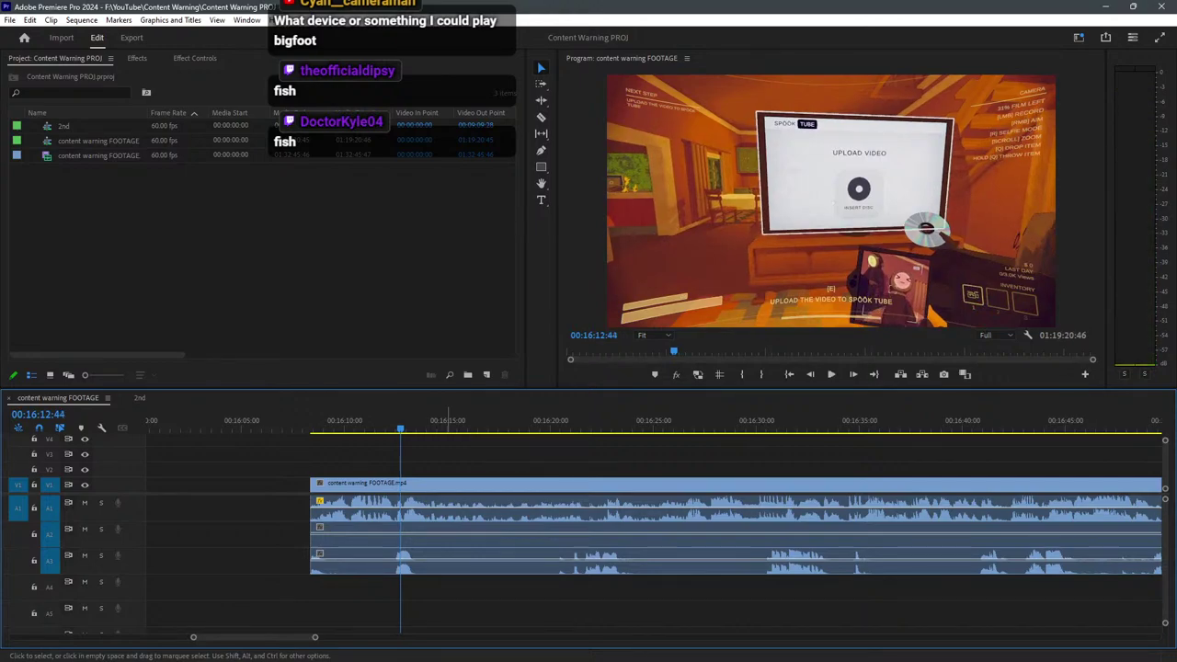
key(space)
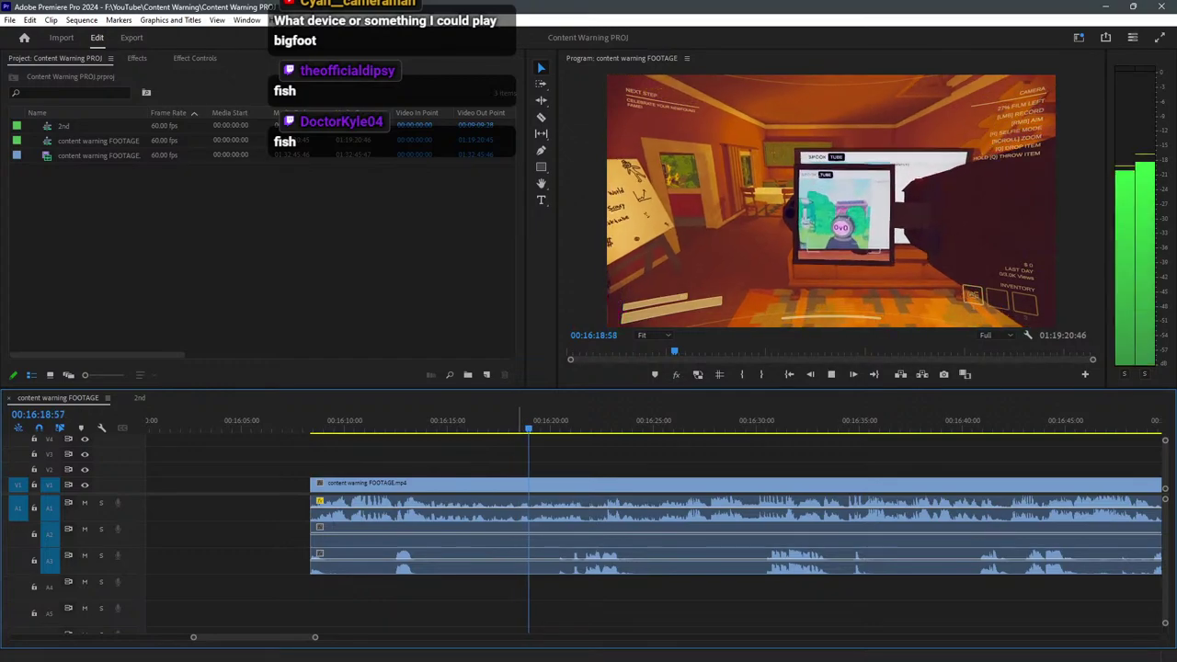
drag(528, 429, 320, 429)
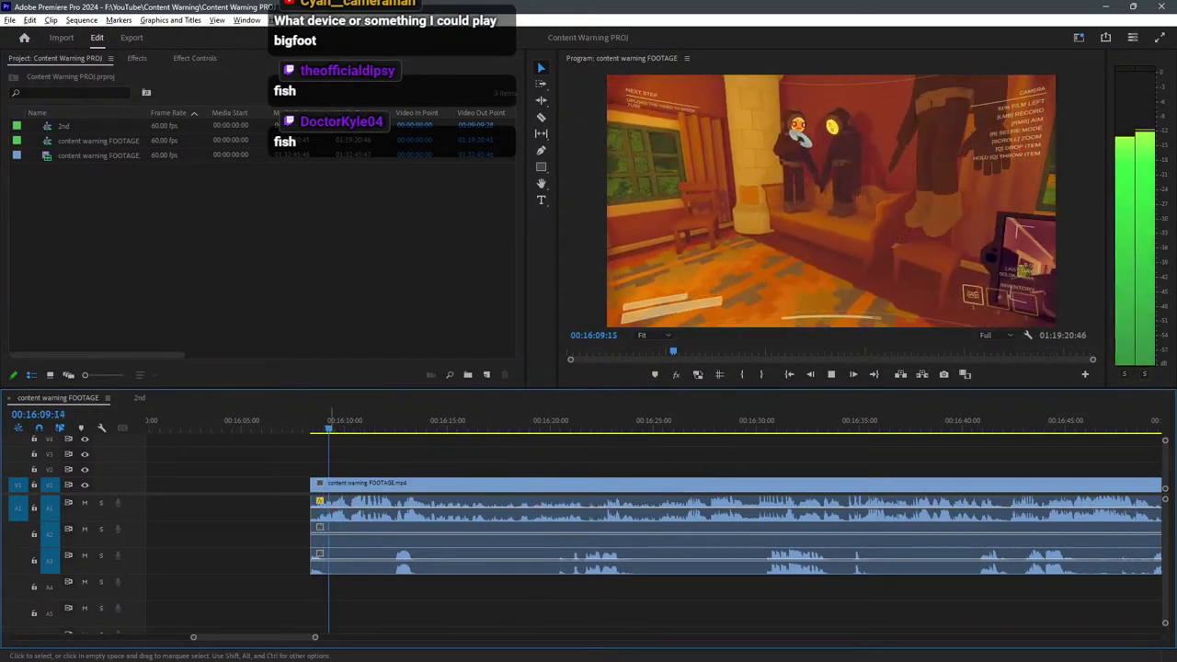
key(=)
key(c)
key(v)
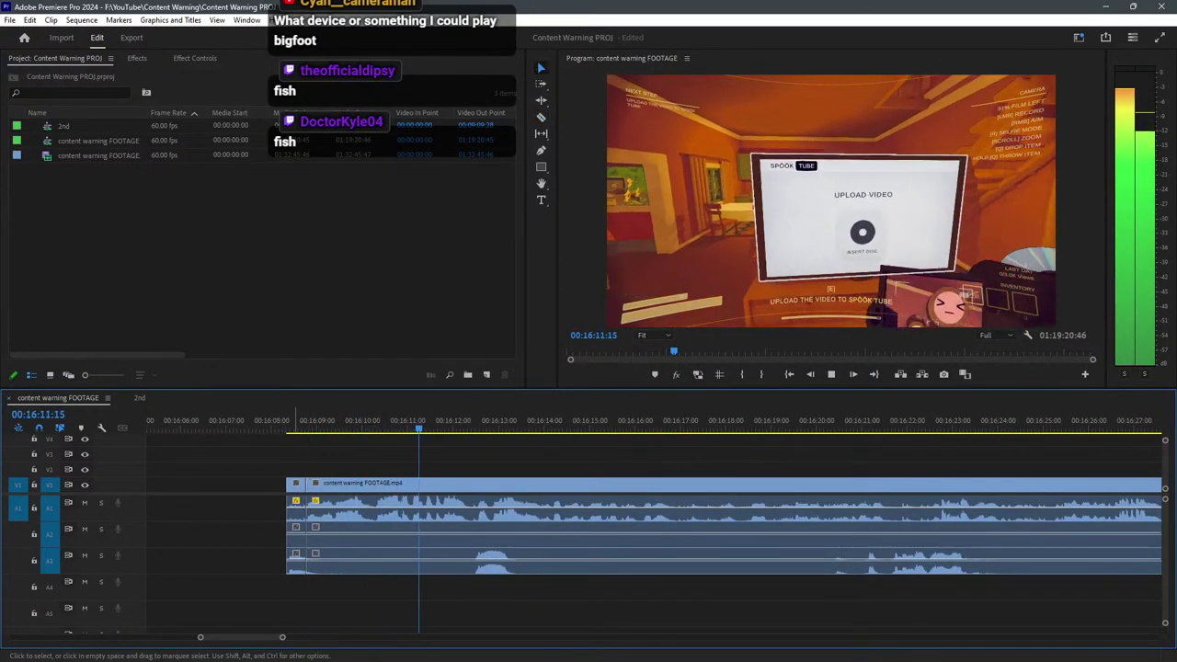
drag(287, 561, 308, 561)
drag(449, 561, 447, 561)
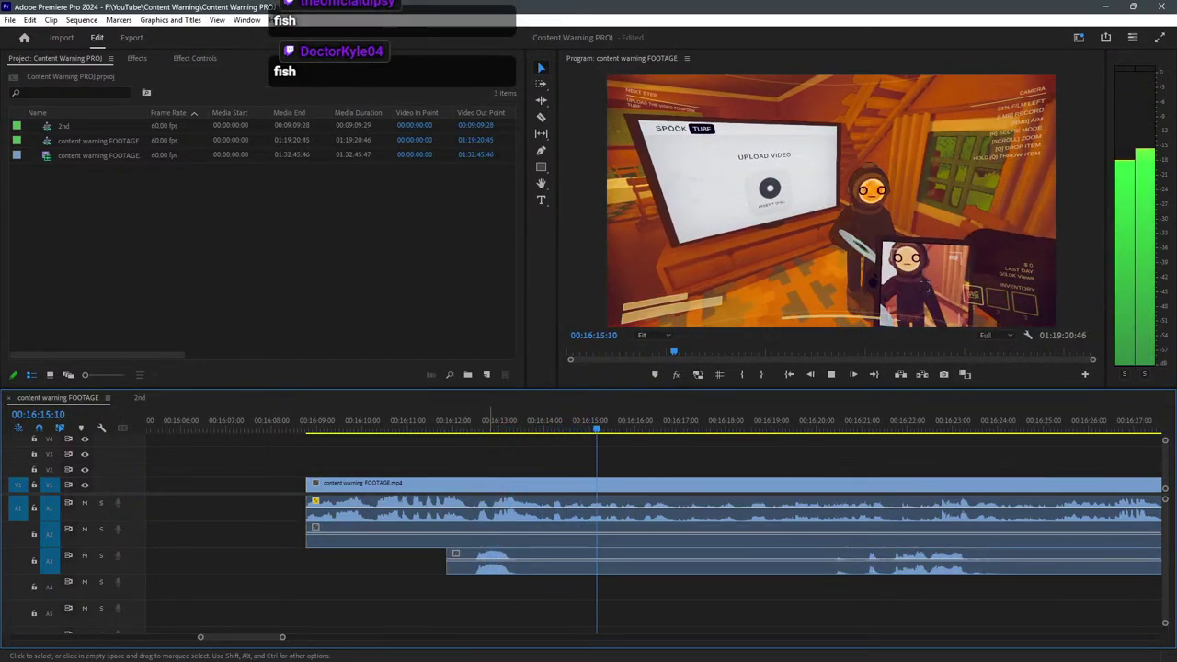
key(alt+Tab)
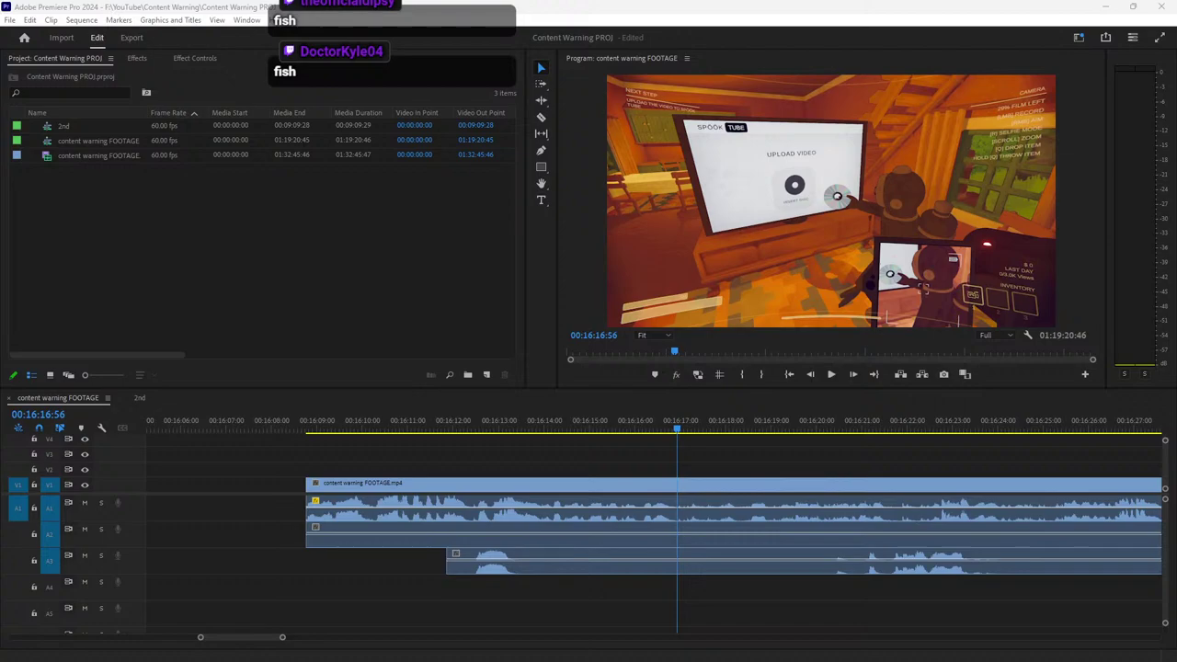
key(alt+Tab)
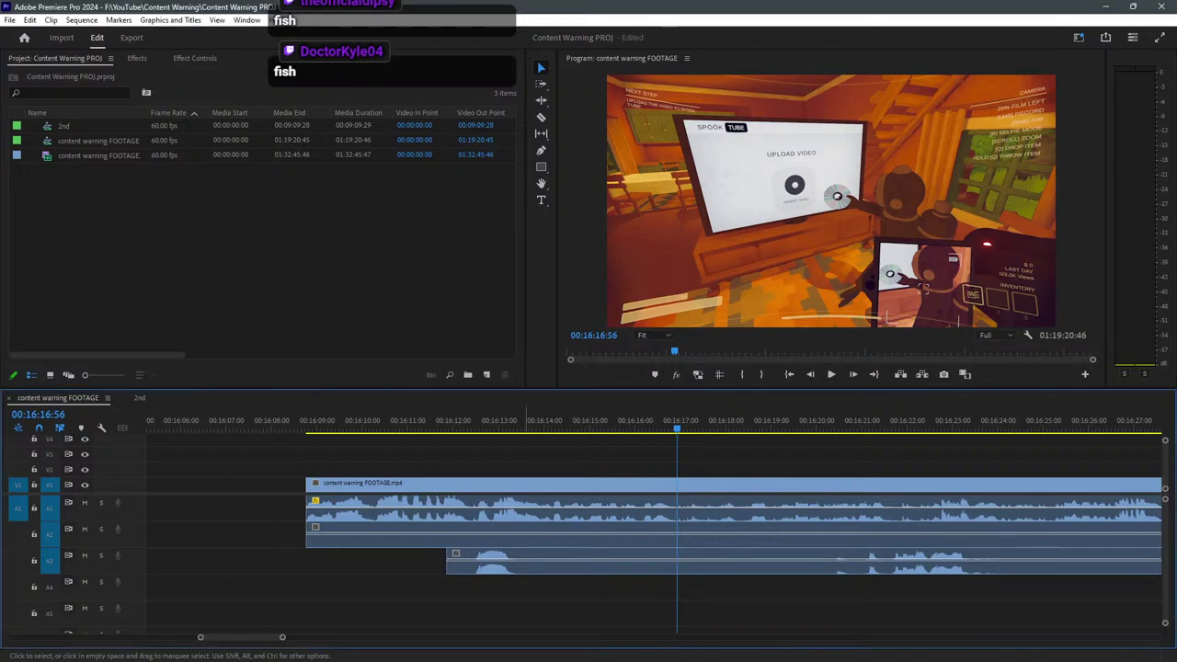
Play the trimmed footage from 00:16:08:50 through 00:16:26:00 to review the new start and look for unwanted parts.
key(space)
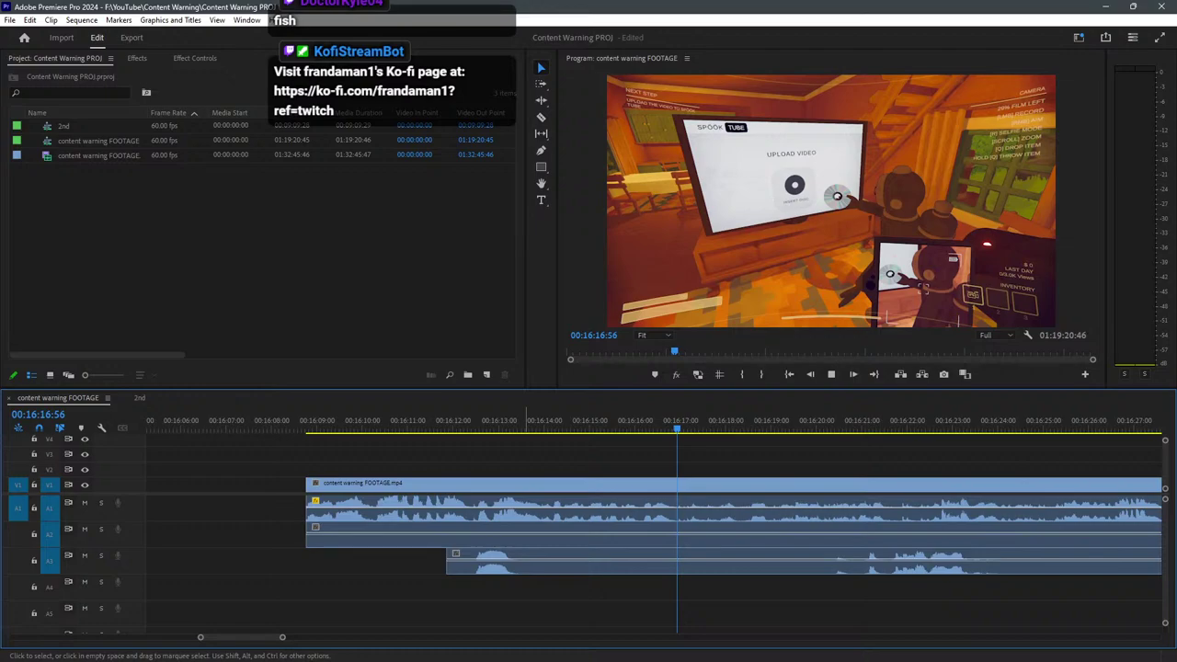
click(308, 419)
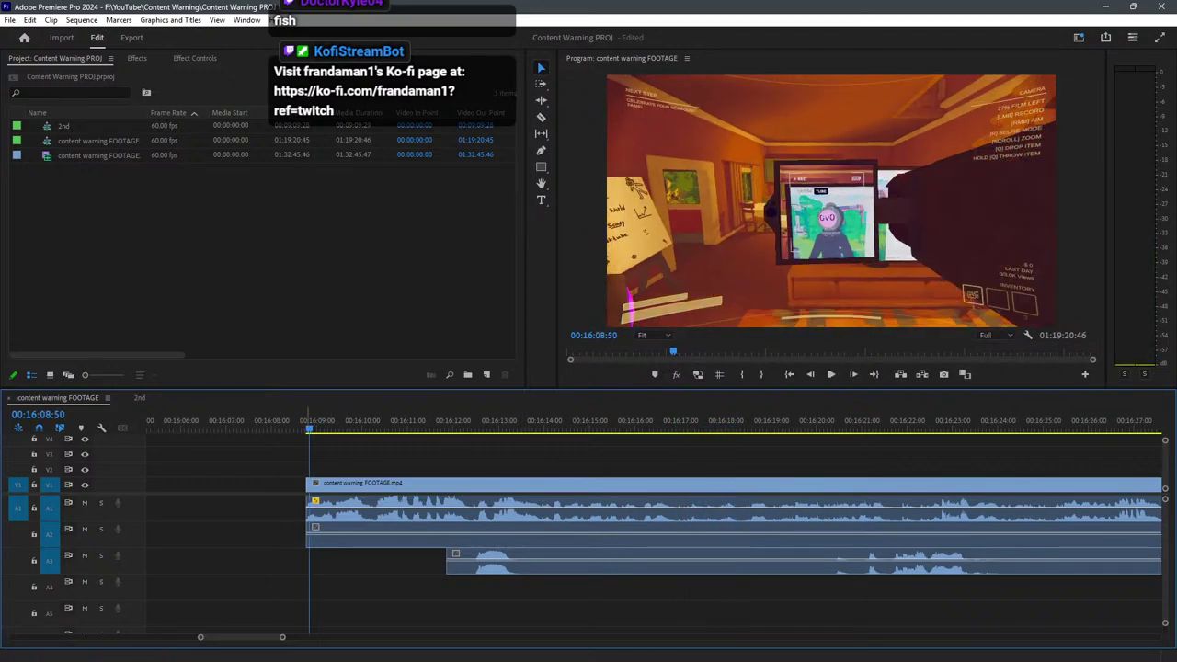
key(space)
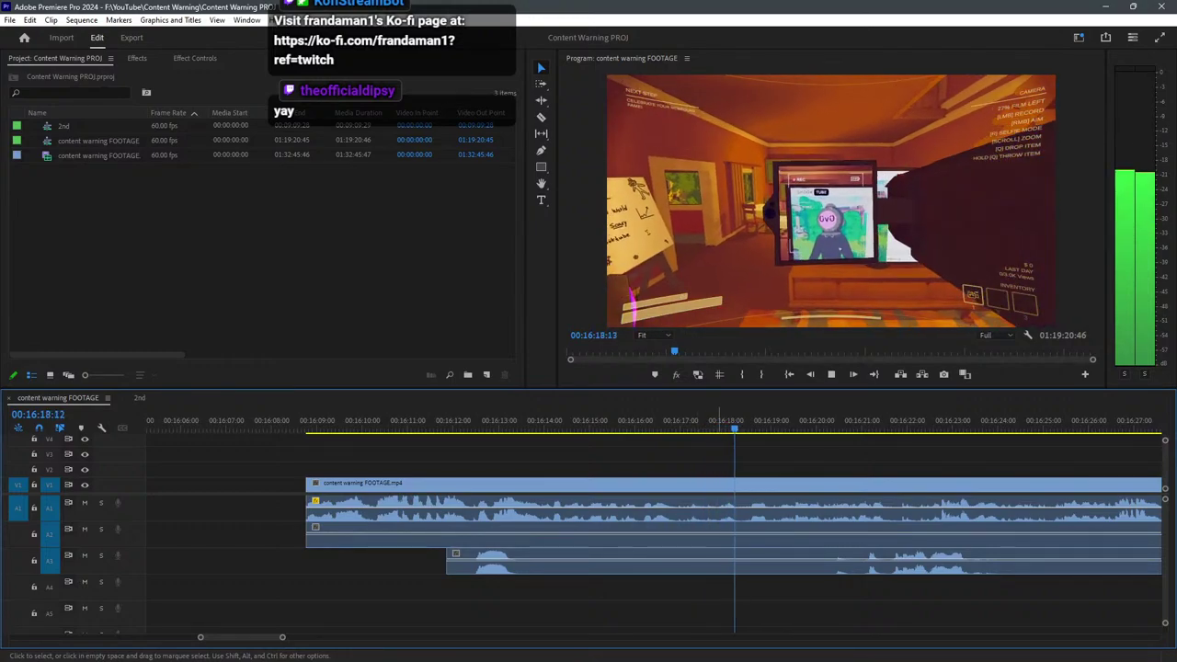
key(c)
key(minus)
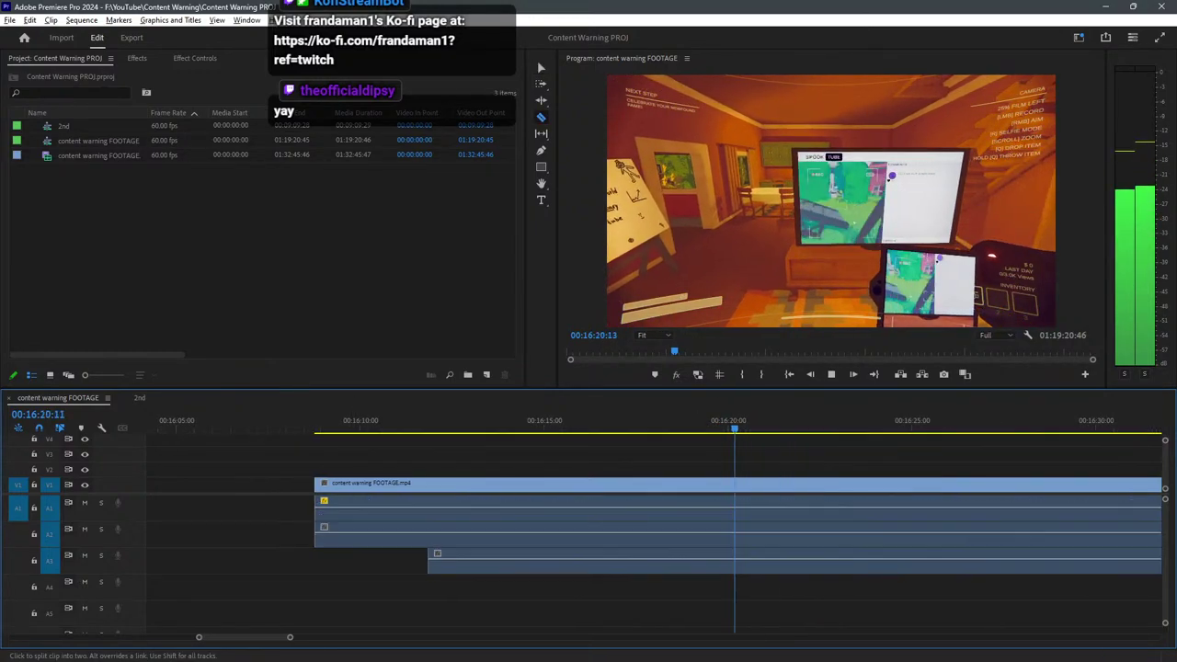
key(minus)
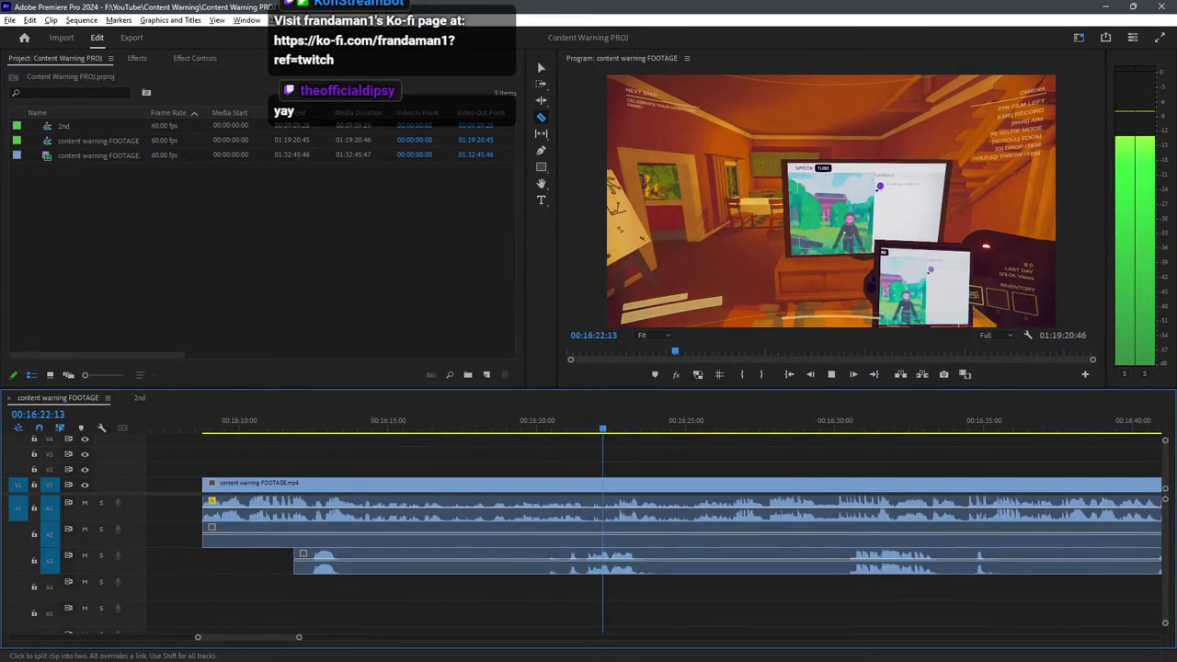
key(equal)
key(equal)
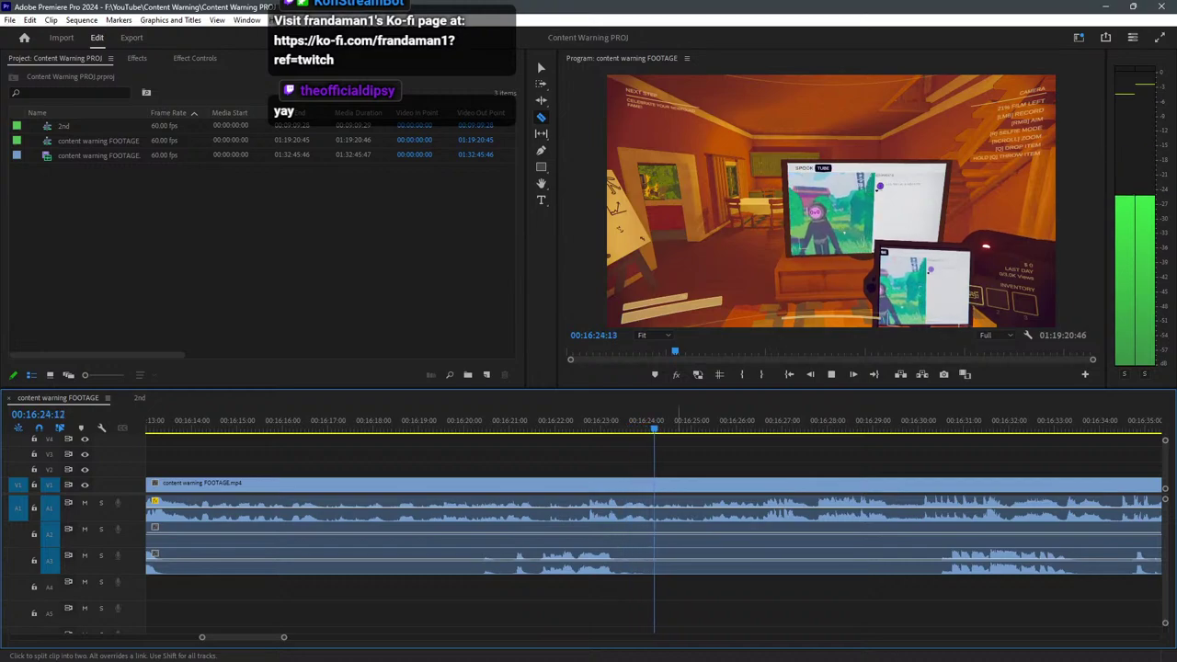
key(space)
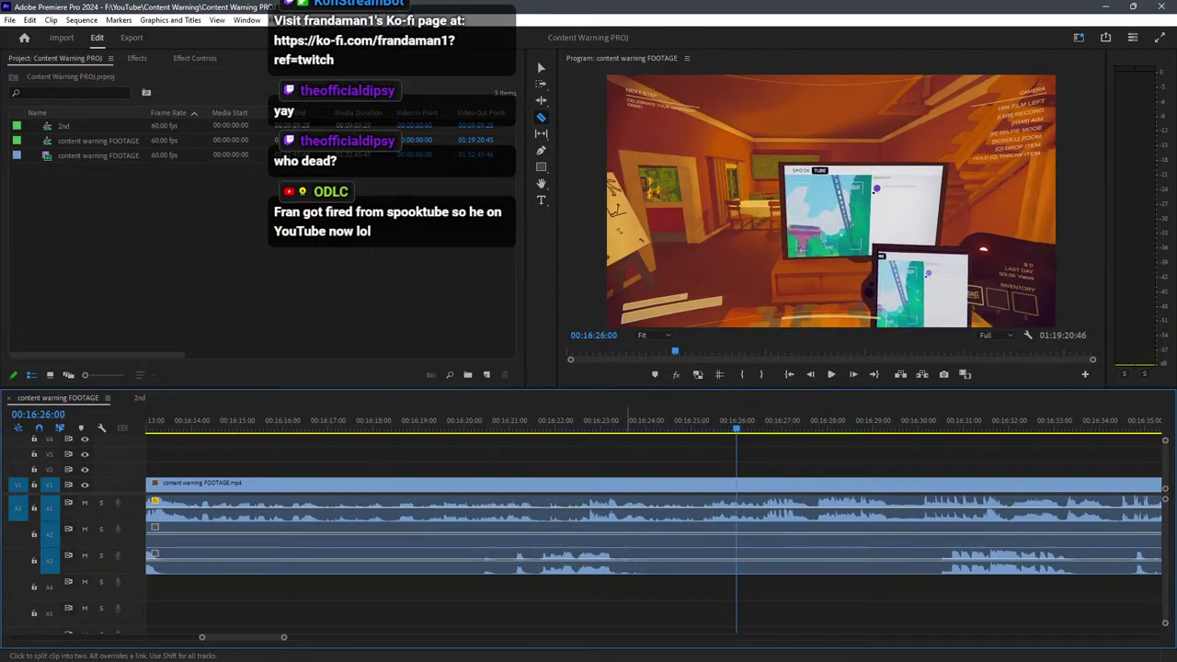
Replay from 00:16:22:52 and remove the silent stretch of A3 voice audio between about 00:16:35:30 and 00:16:40:40.
click(593, 425)
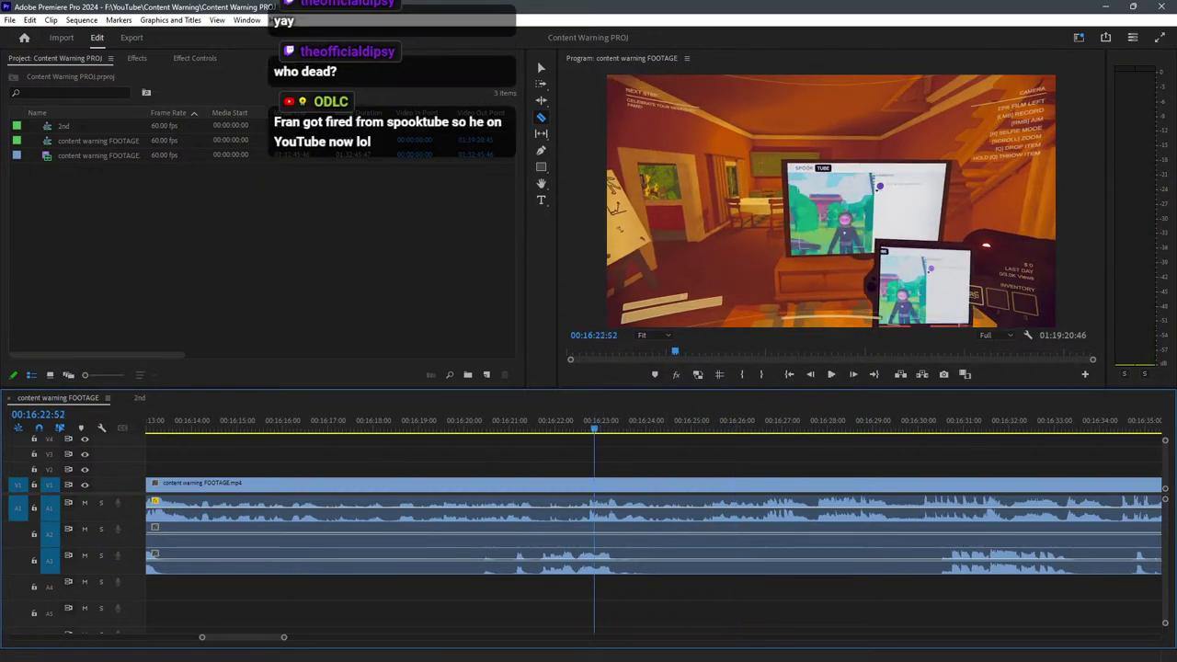
key(space)
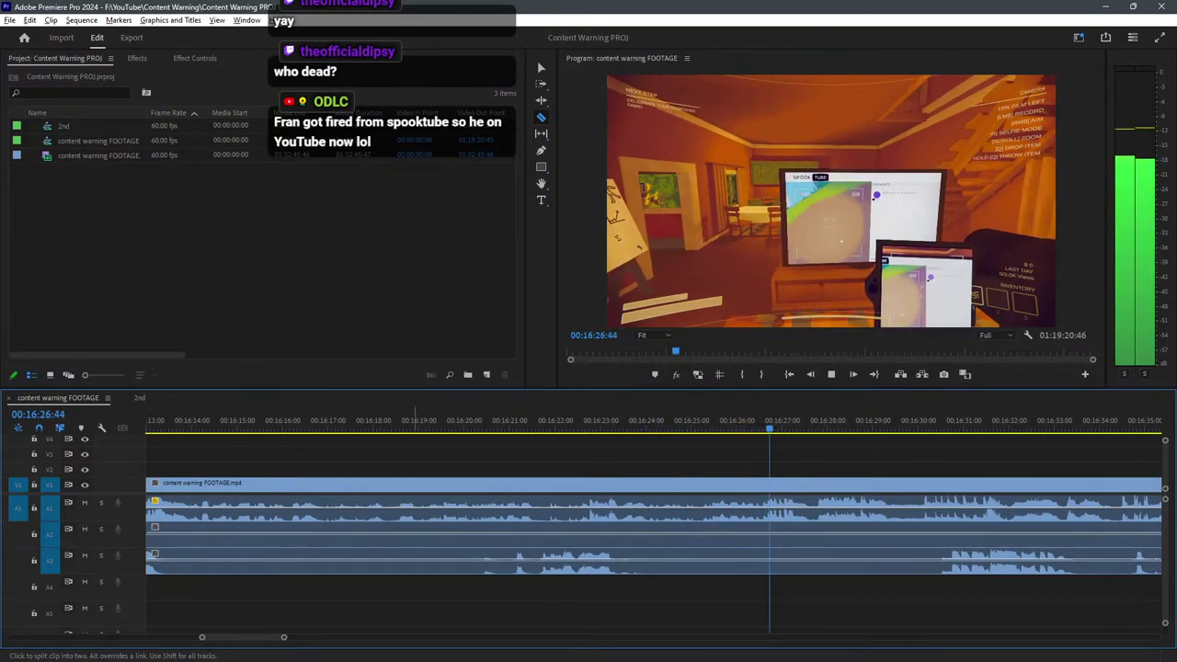
key(minus)
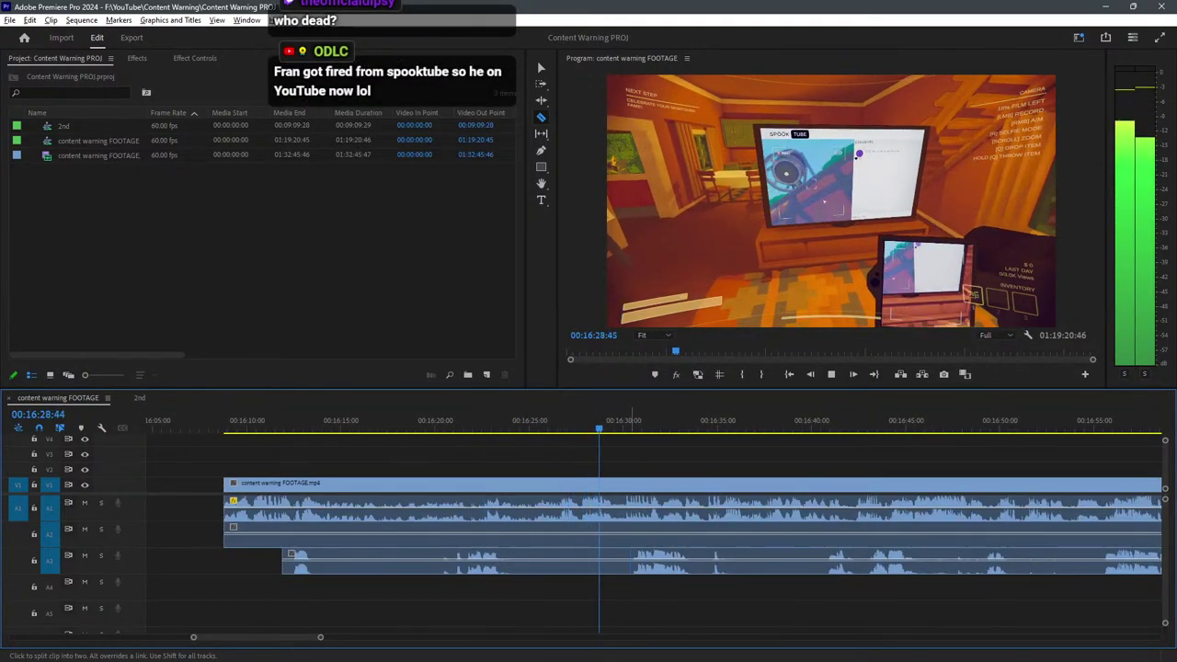
key(equal)
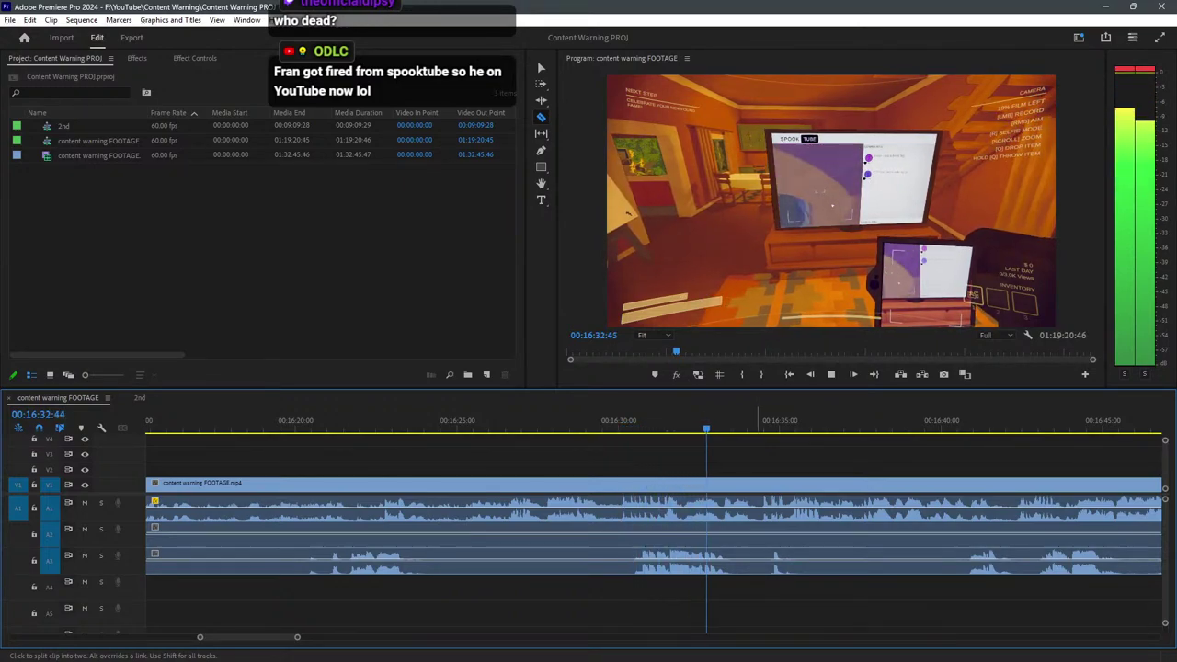
scroll(427, 418, down, 1)
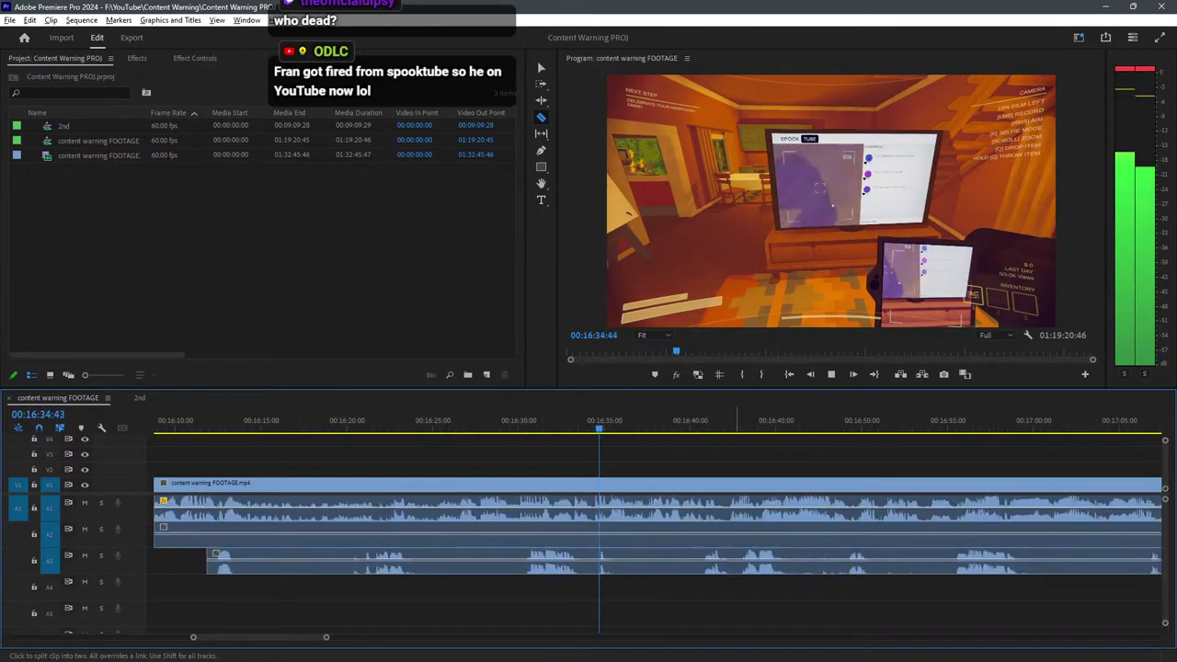
scroll(719, 418, up, 1)
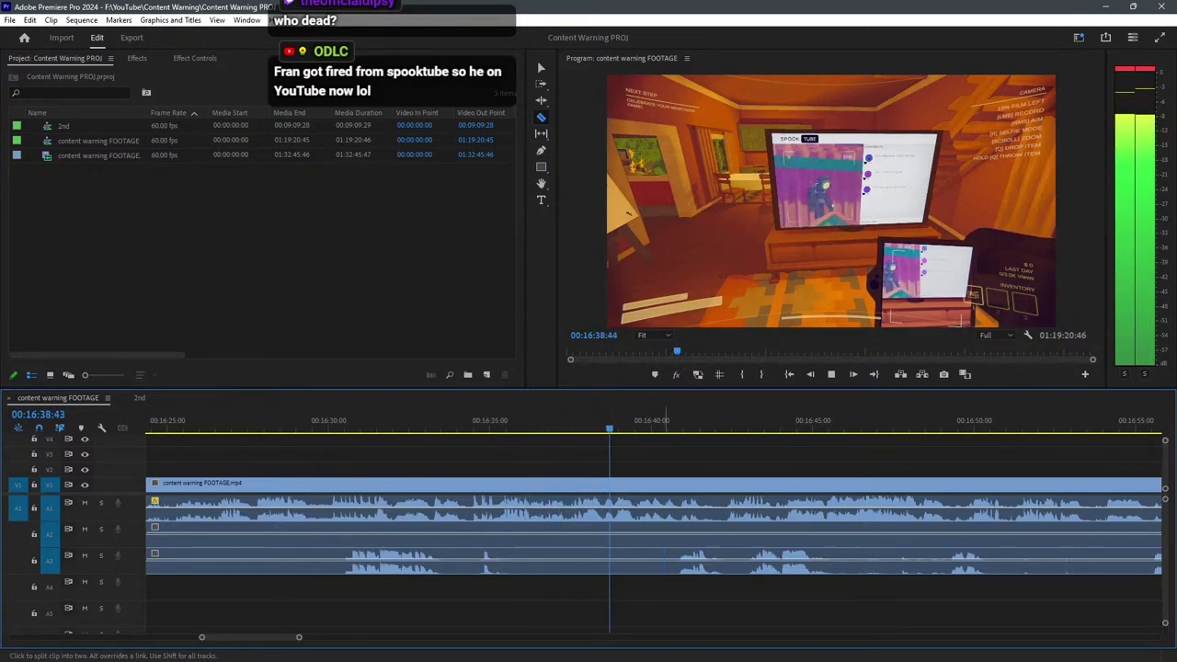
click(673, 555)
key(v)
drag(670, 558, 500, 558)
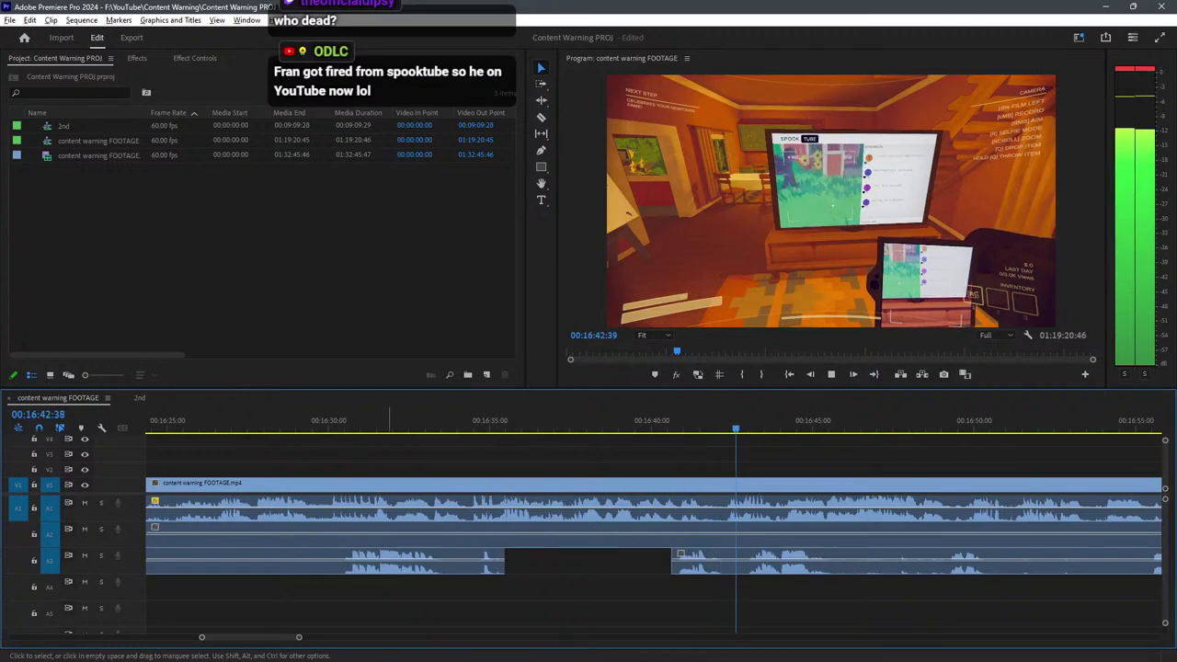
Split the A3 voice audio at about 00:16:49:00 and trim away the silence back to about 00:16:46:40.
scroll(381, 552, down, 3)
scroll(381, 552, up, 3)
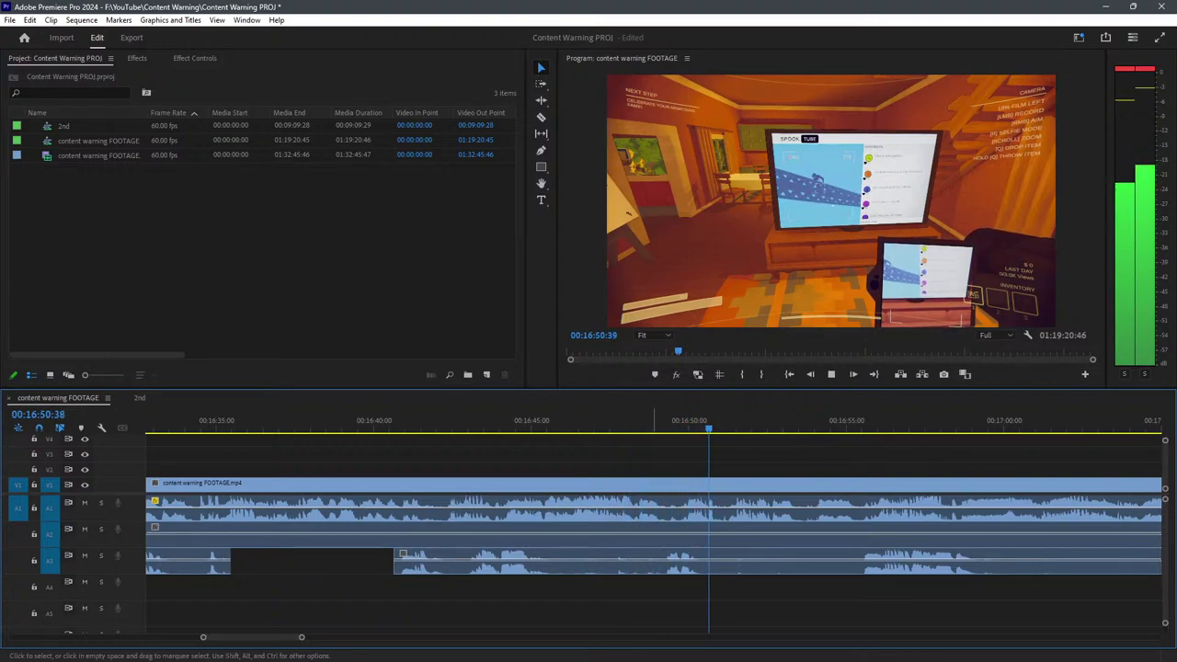
key(c)
click(659, 561)
key(v)
drag(657, 561, 584, 561)
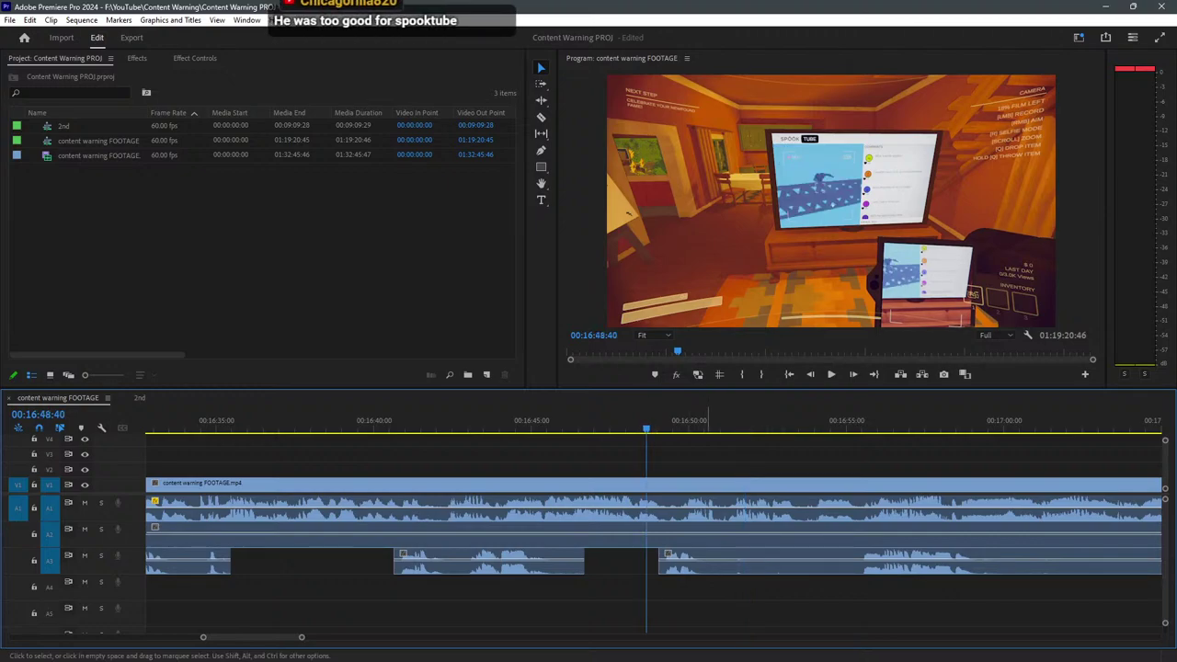
Split the A3 voice audio at about 00:16:51:00 and trim away the silence up to about 00:16:55:15.
key(space)
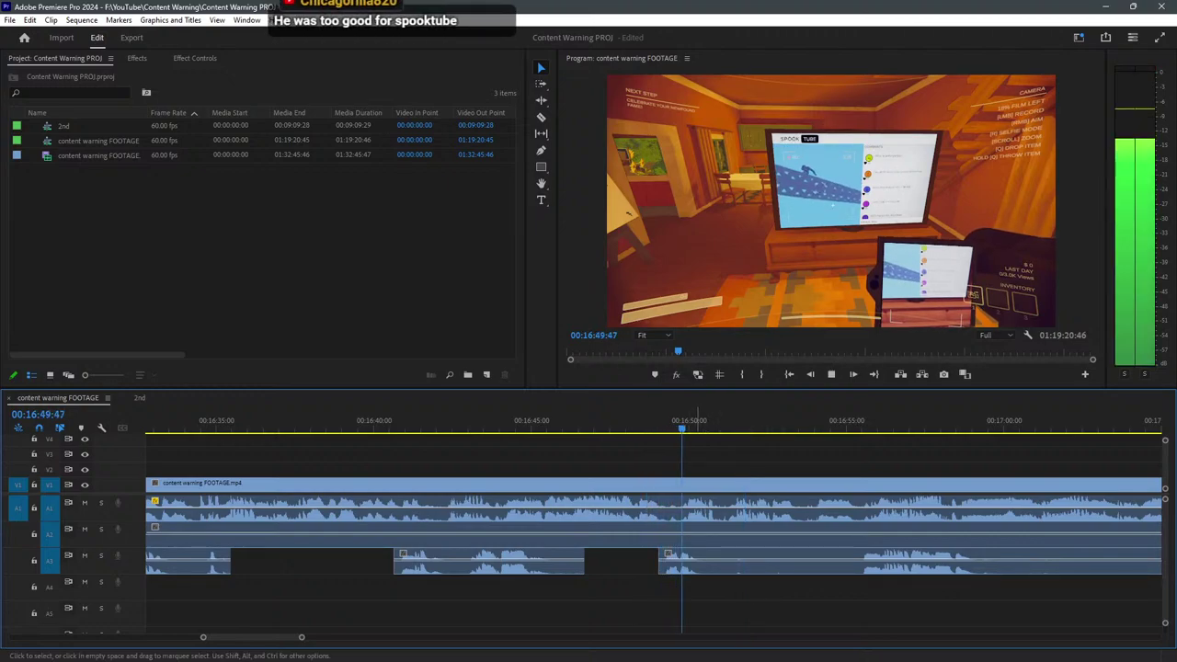
key(=)
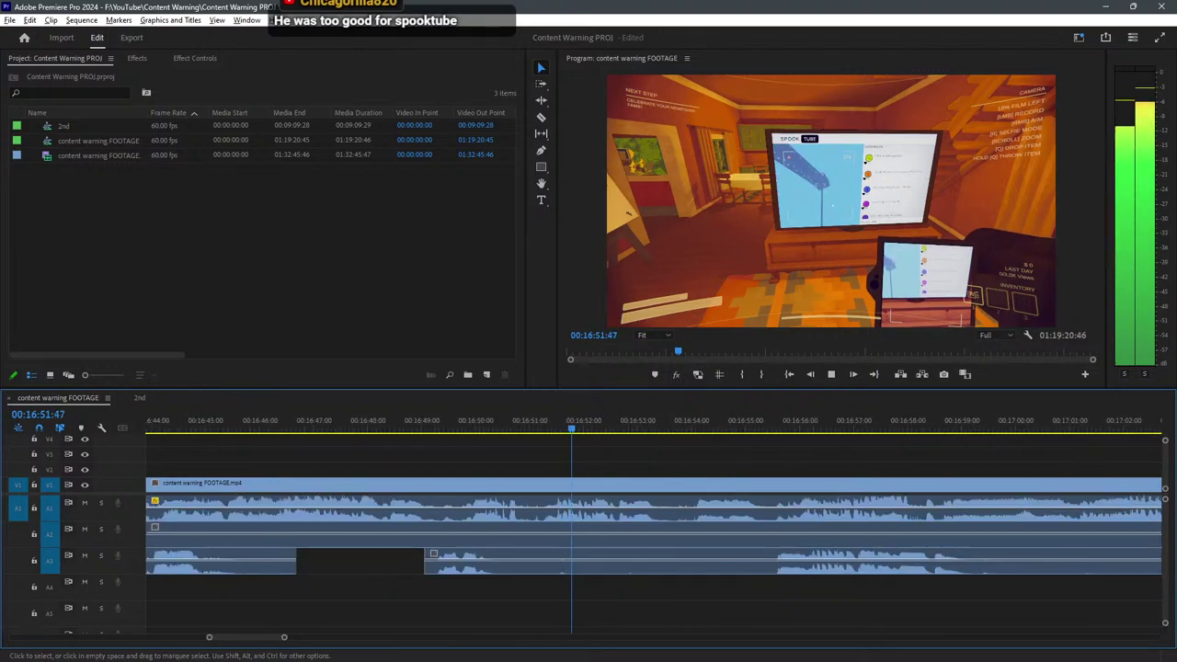
key(c)
click(526, 559)
key(v)
drag(530, 558, 764, 557)
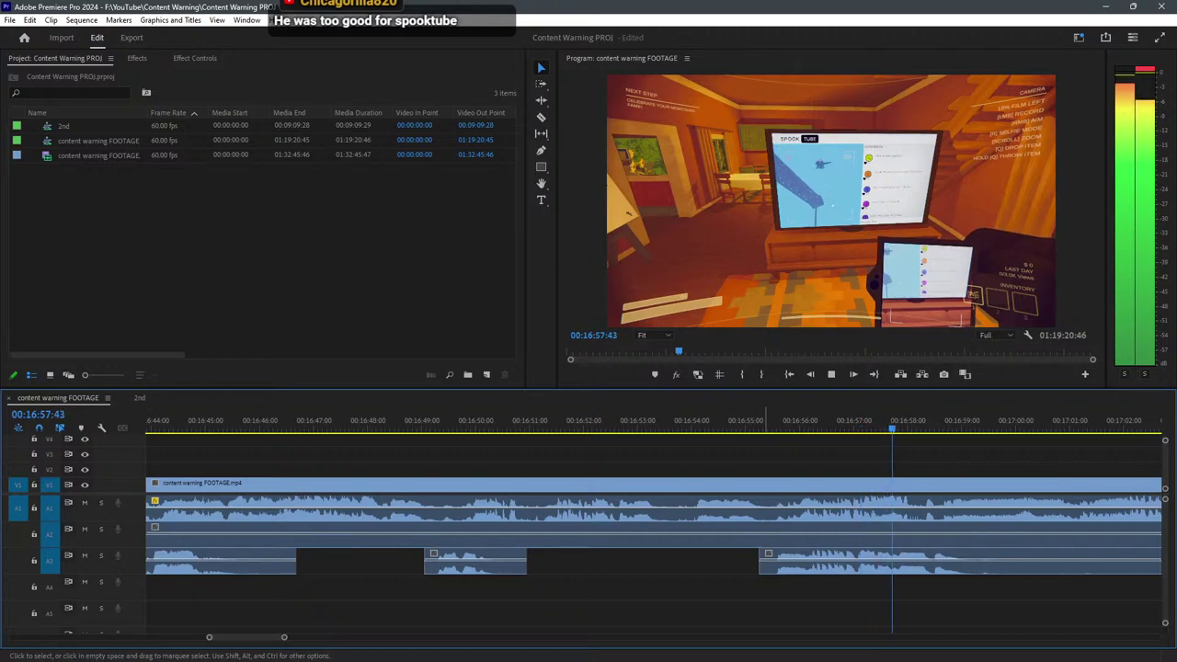
Replay the section from 00:16:53:08, recheck it from 00:16:48:52, and split the video and audio tracks at about 00:16:51:05.
key(space)
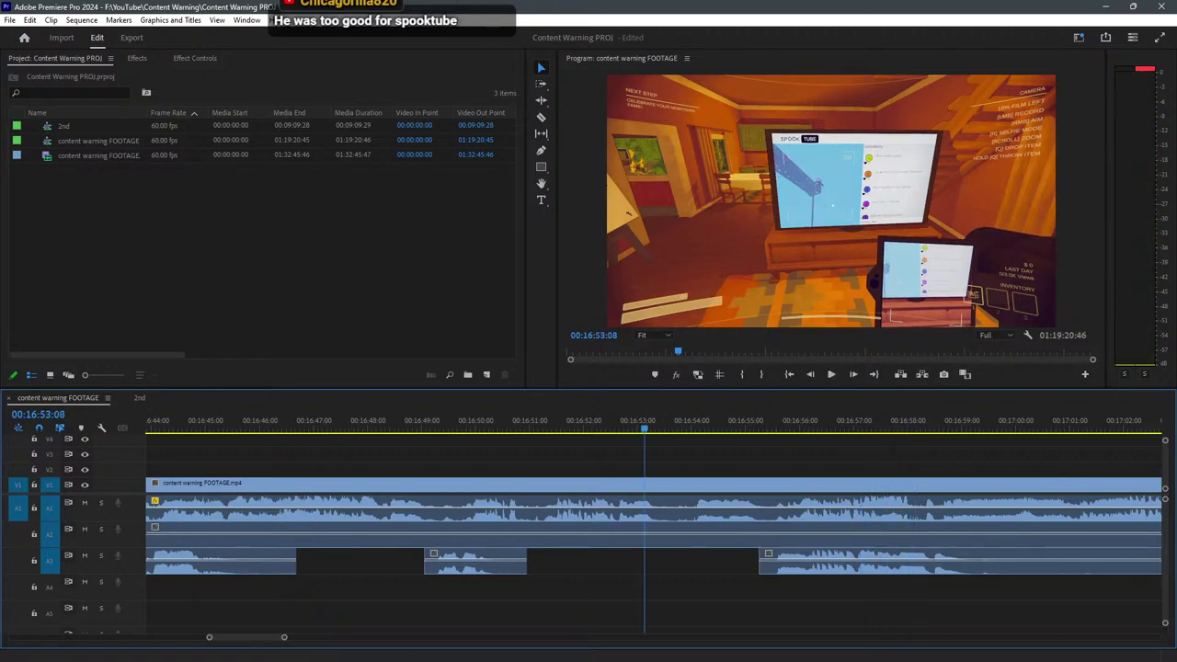
key(space)
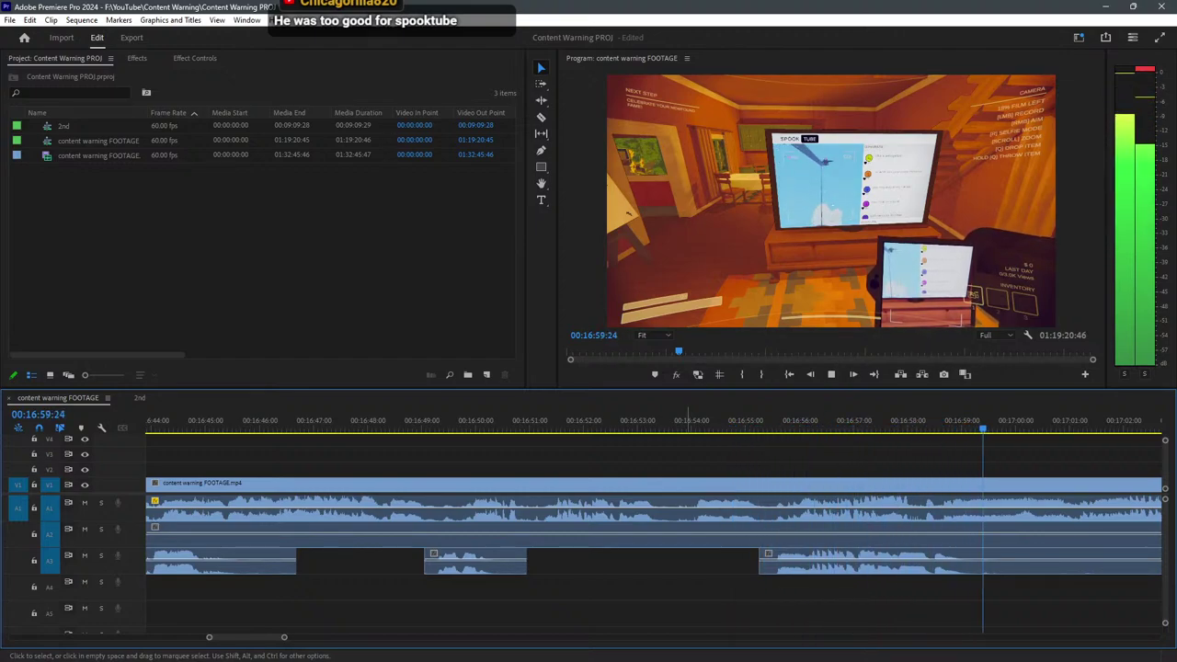
scroll(377, 534, down, 3)
click(383, 421)
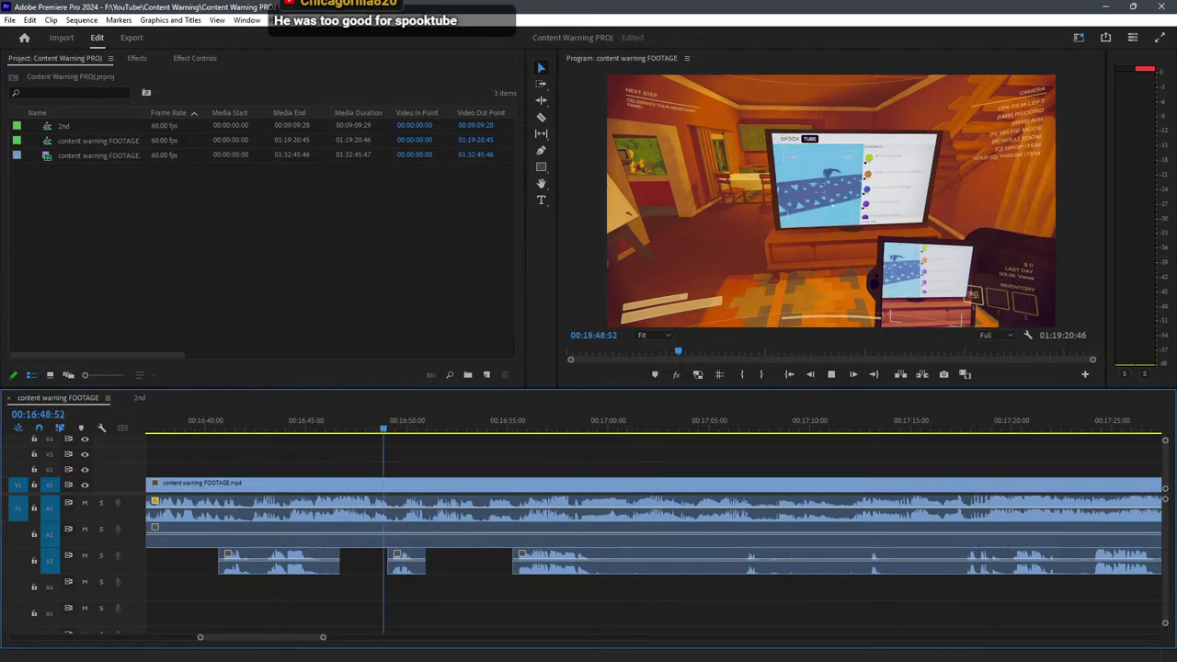
key(equal)
key(equal)
key(equal)
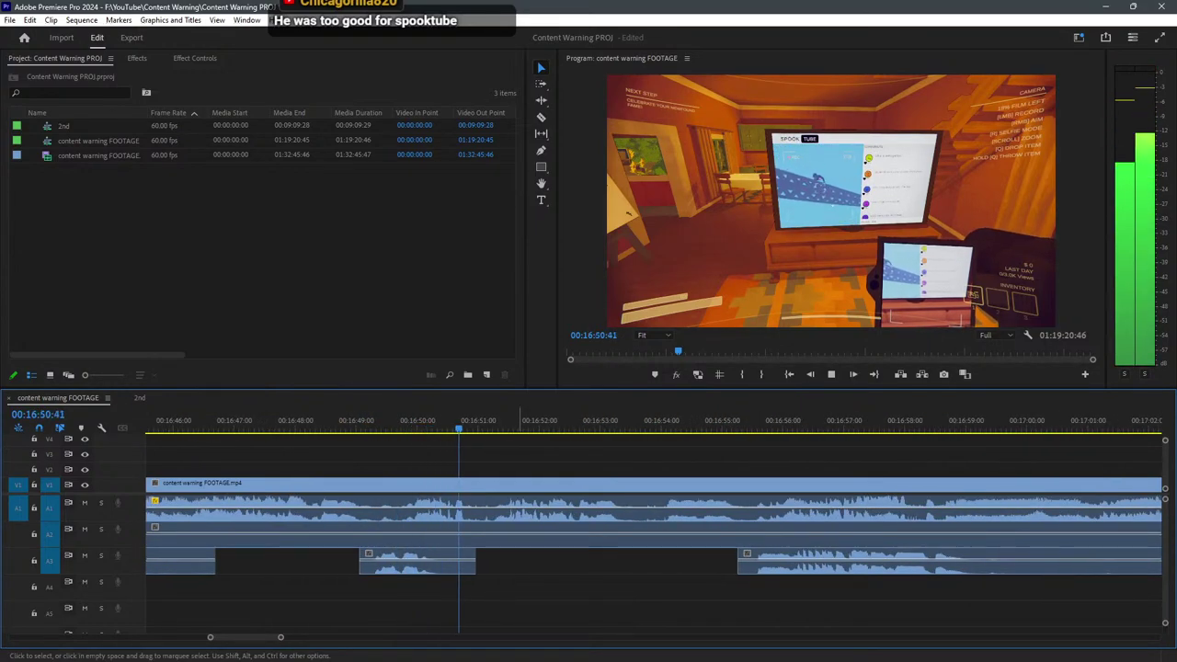
key(c)
shift+click(483, 543)
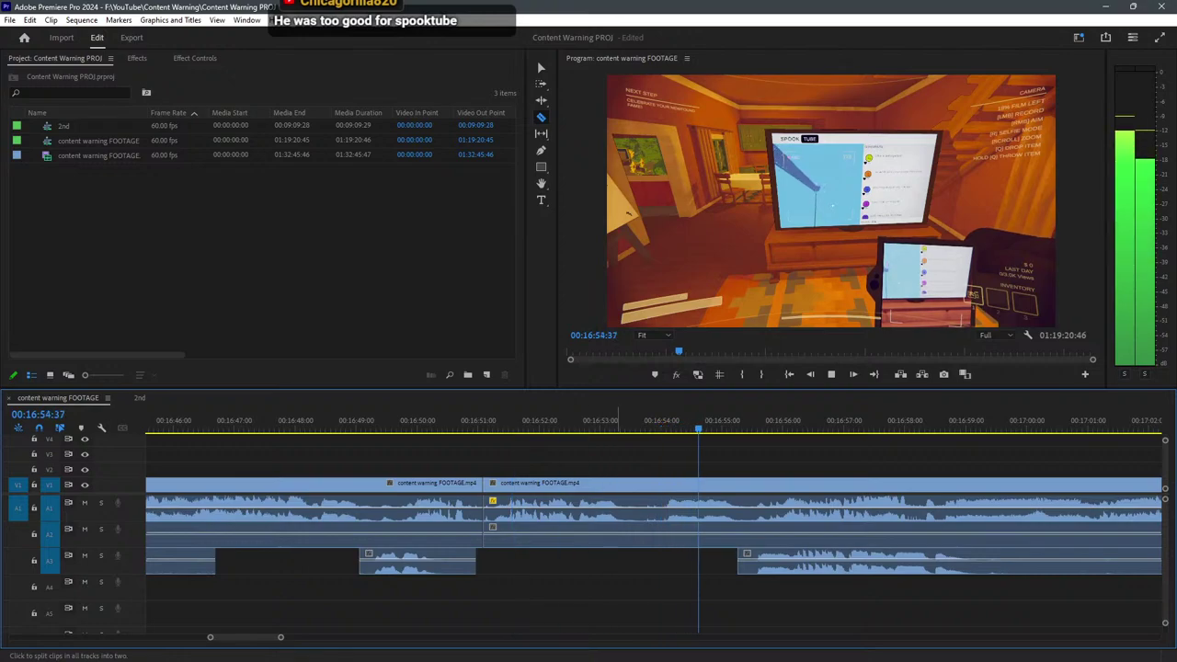
Split the tracks again at 00:16:52:08, then delete the piece back to about 00:16:51:05 and close the gap.
key(Up)
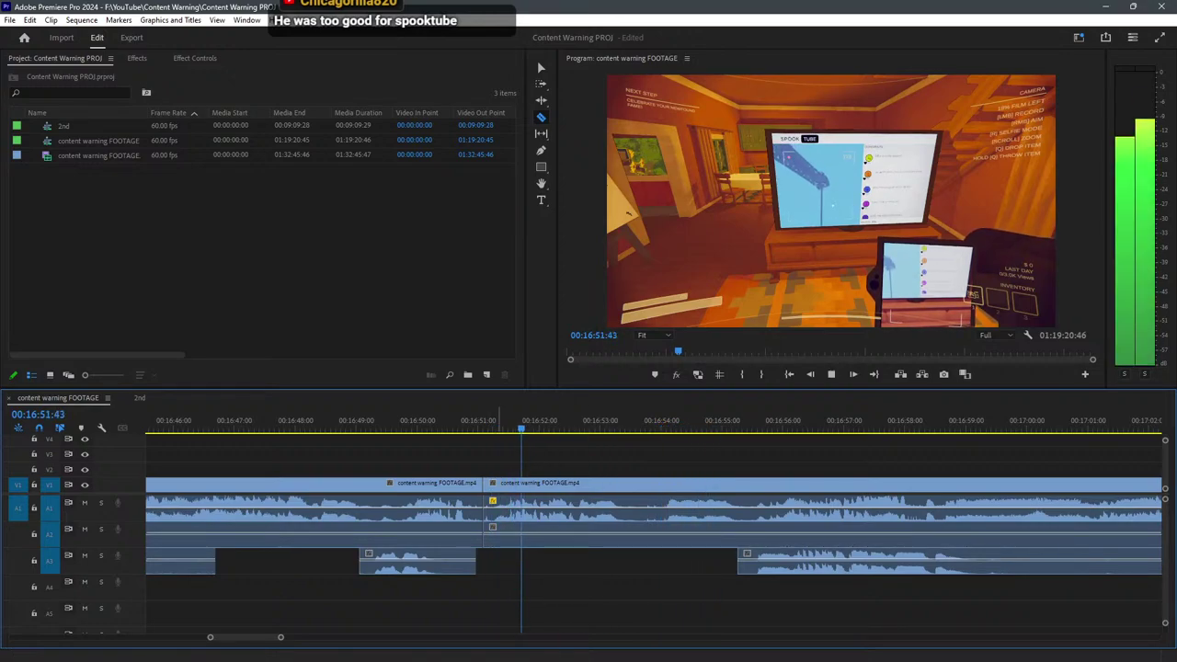
key(space)
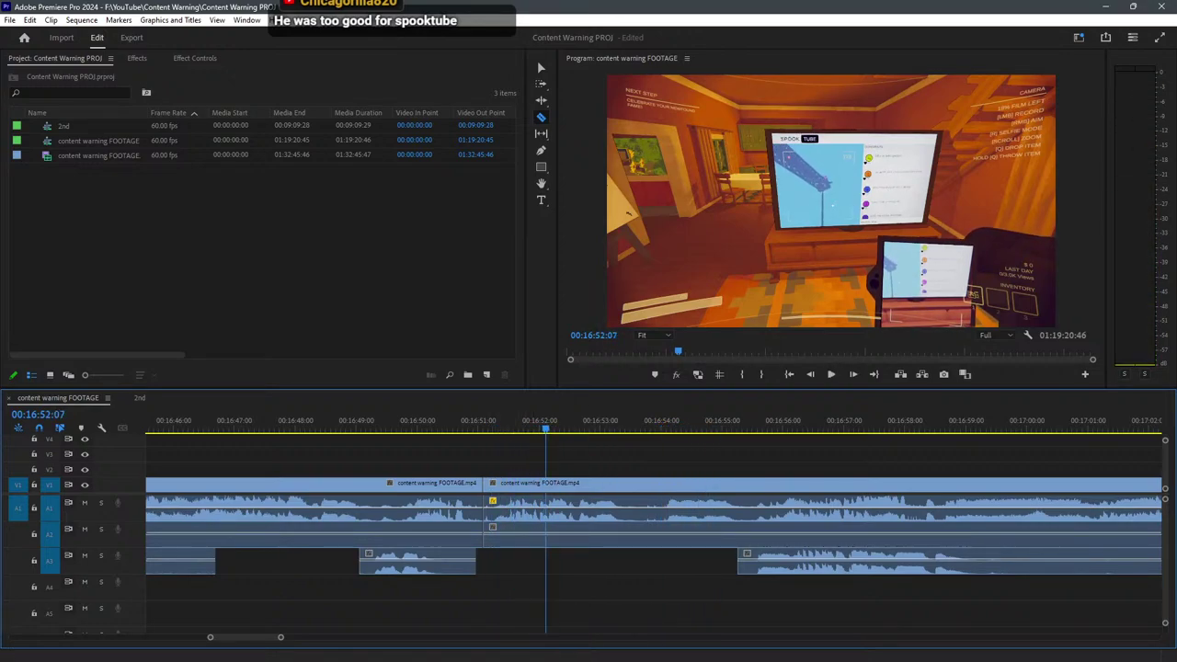
key(Right)
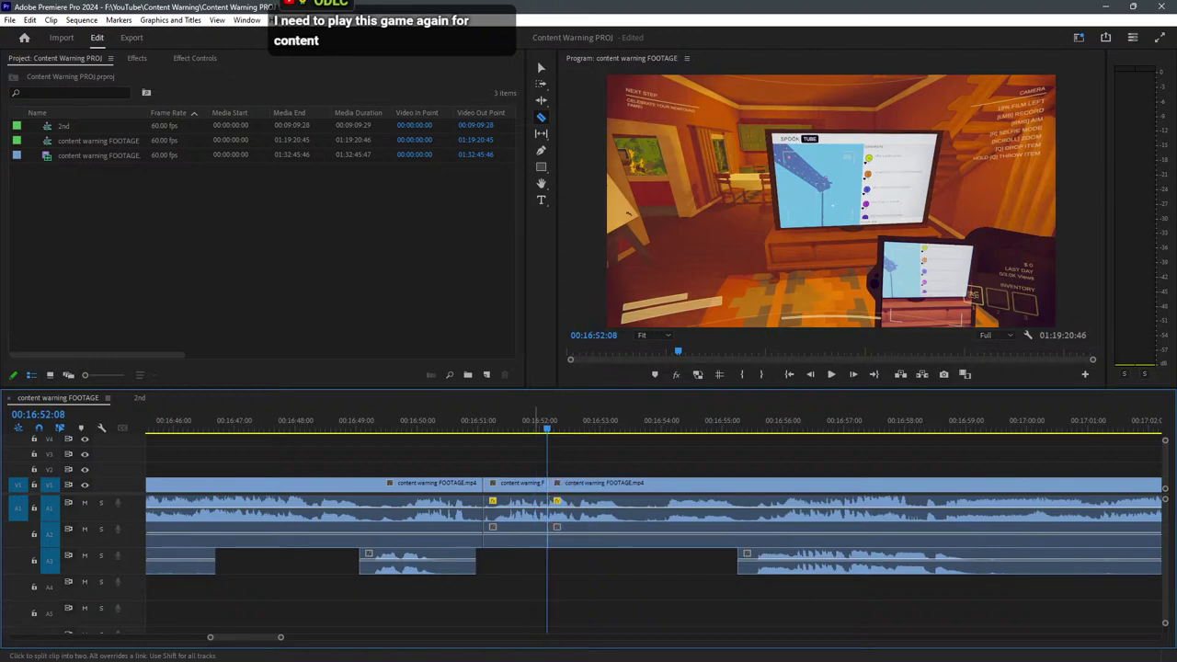
key(v)
drag(519, 448, 530, 478)
key(Delete)
click(514, 484)
key(Delete)
click(456, 418)
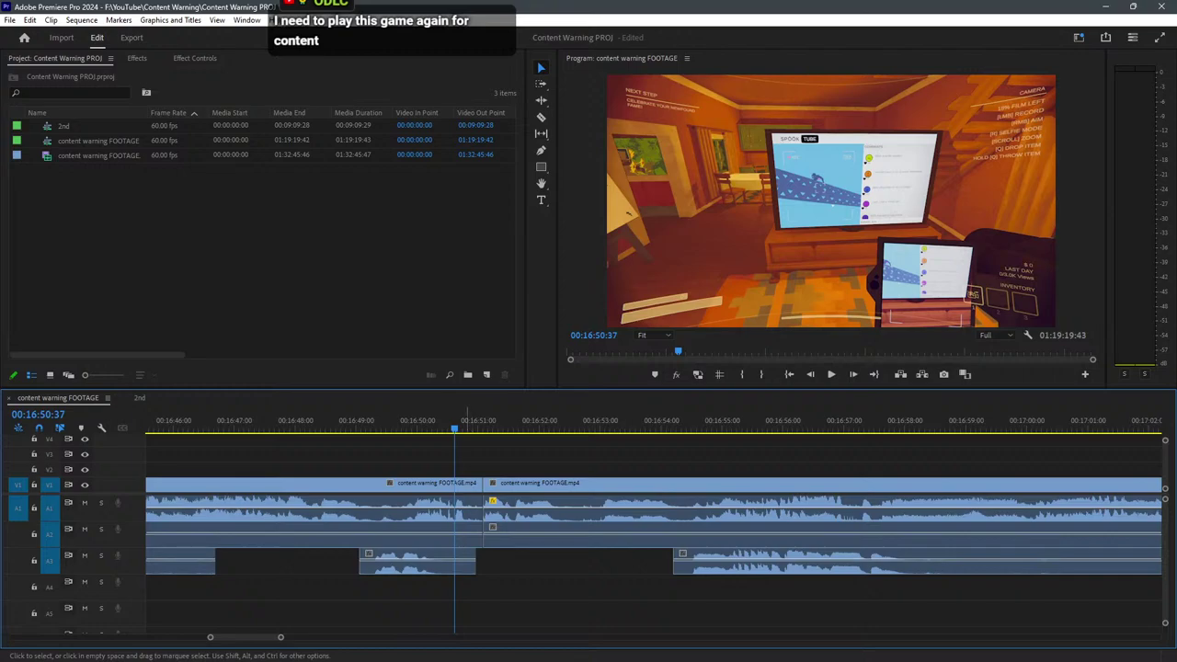
Apply the default transition to the A1 game audio cut at about 00:16:51:05 and shorten it to about half a second.
right_click(485, 521)
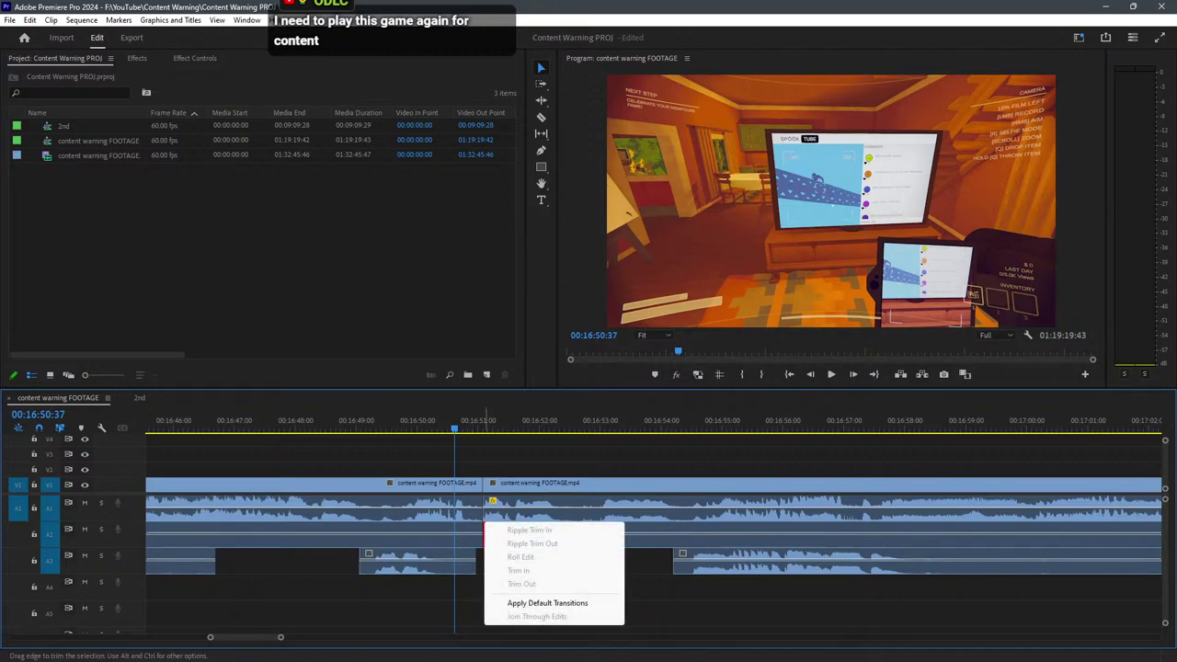
click(548, 603)
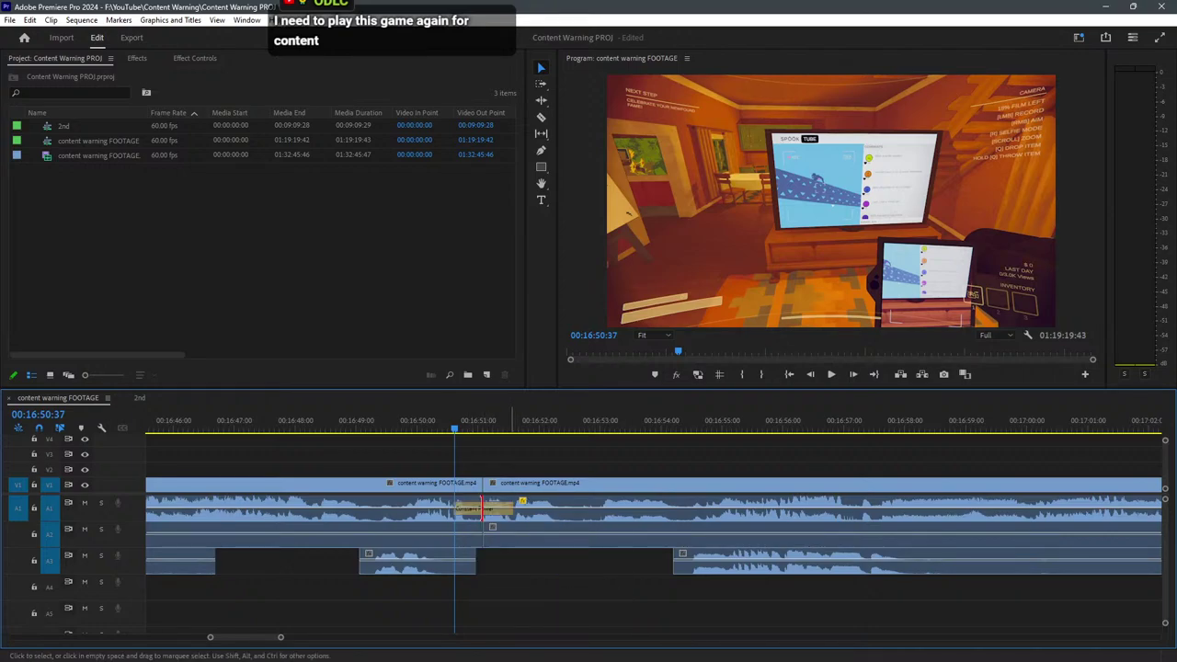
drag(512, 508, 490, 508)
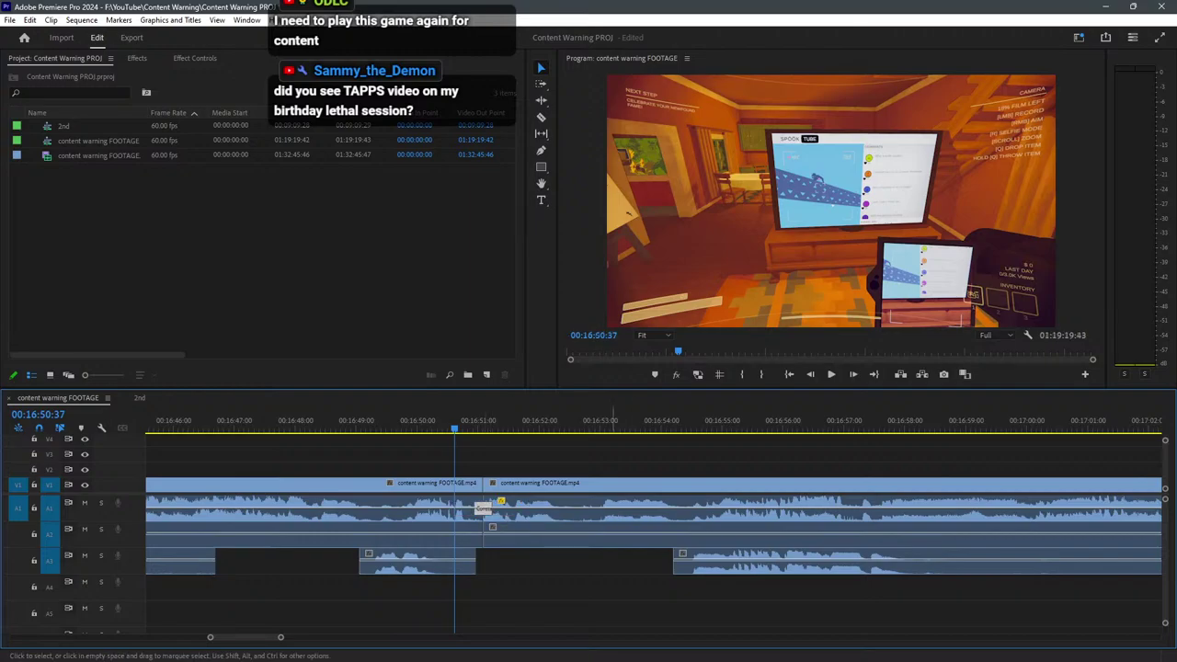
Switch to the web browser, go to youtube.com and open the video "Modded Content Warning is hilarious".
key(super)
key(super)
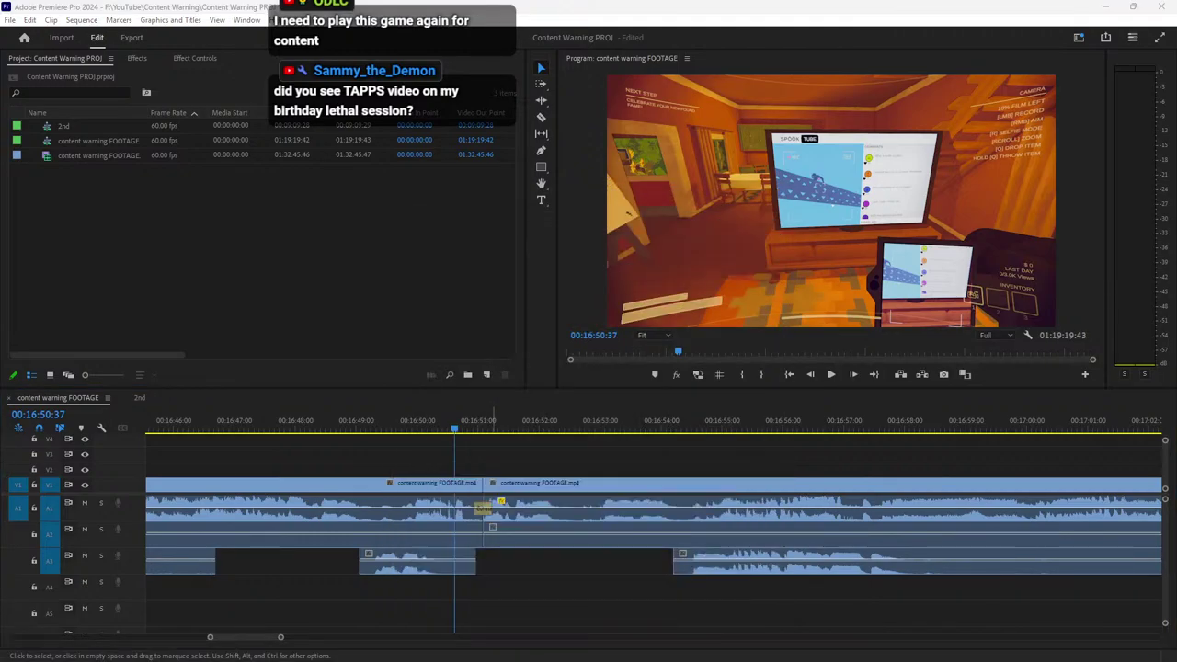
text(youtube.com)
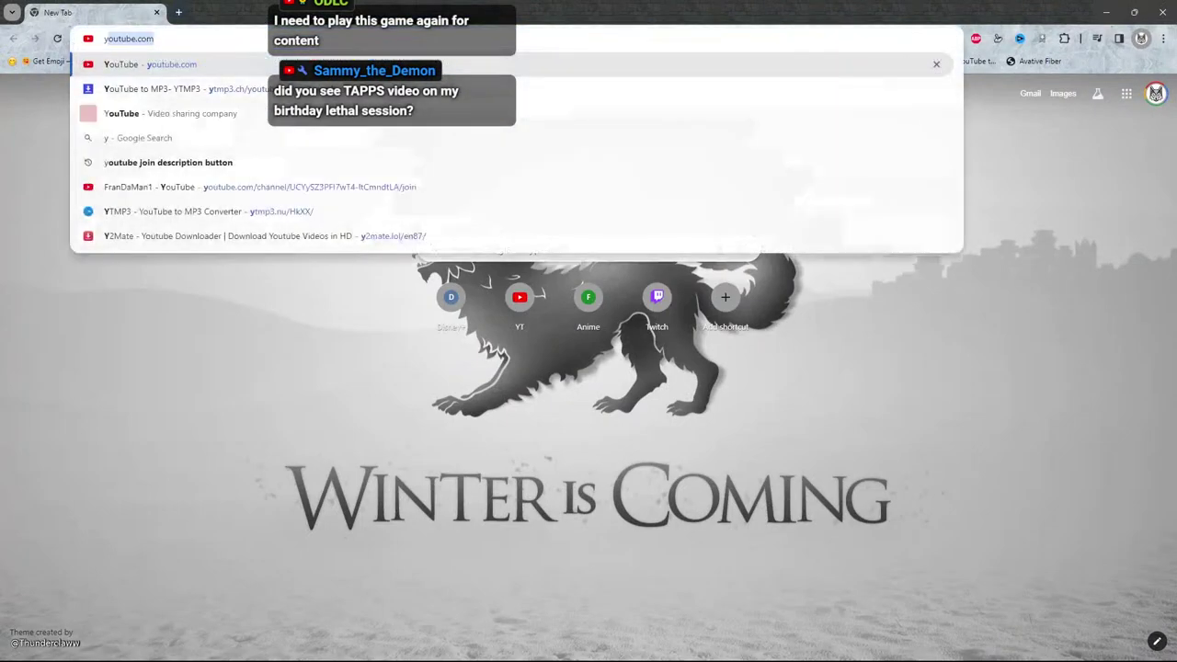
key(Return)
key(super+shift+Left)
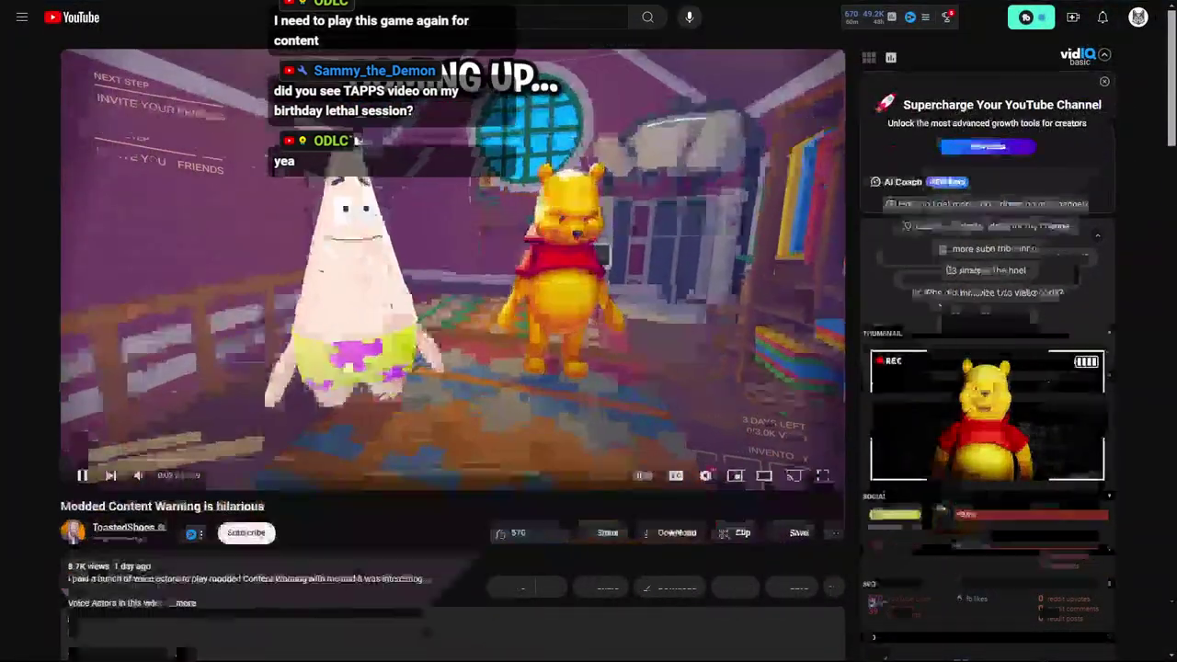
Watch the opening of the video in full screen up to about 0:19, pause it and return to Premiere Pro.
key(f)
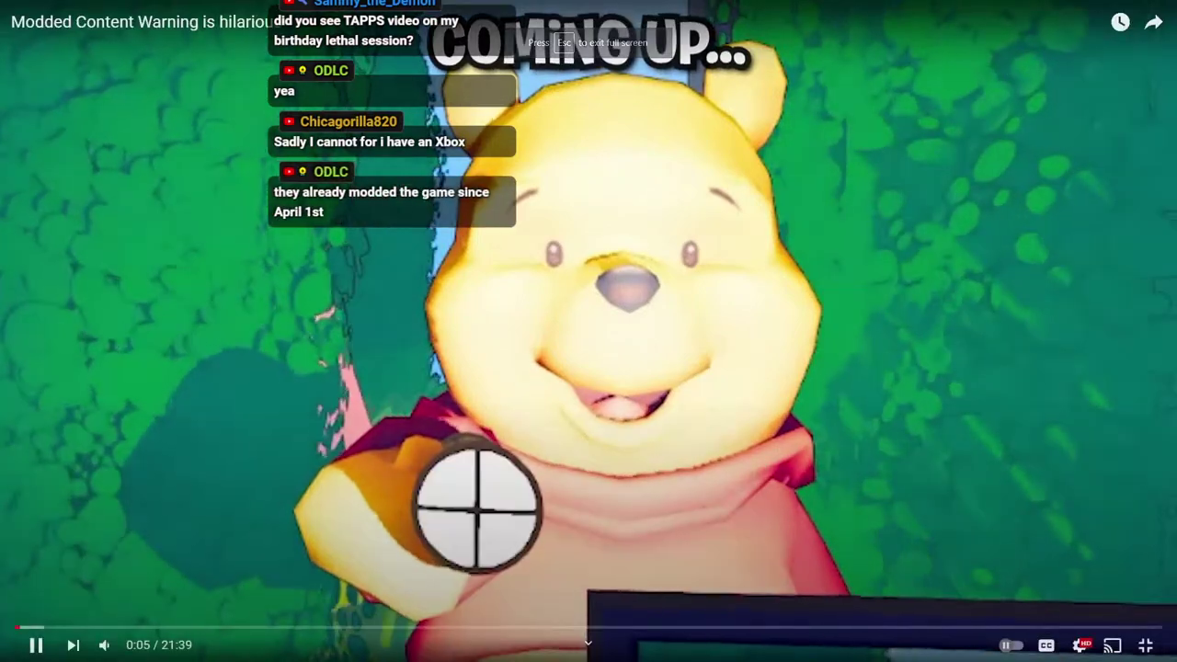
key(space)
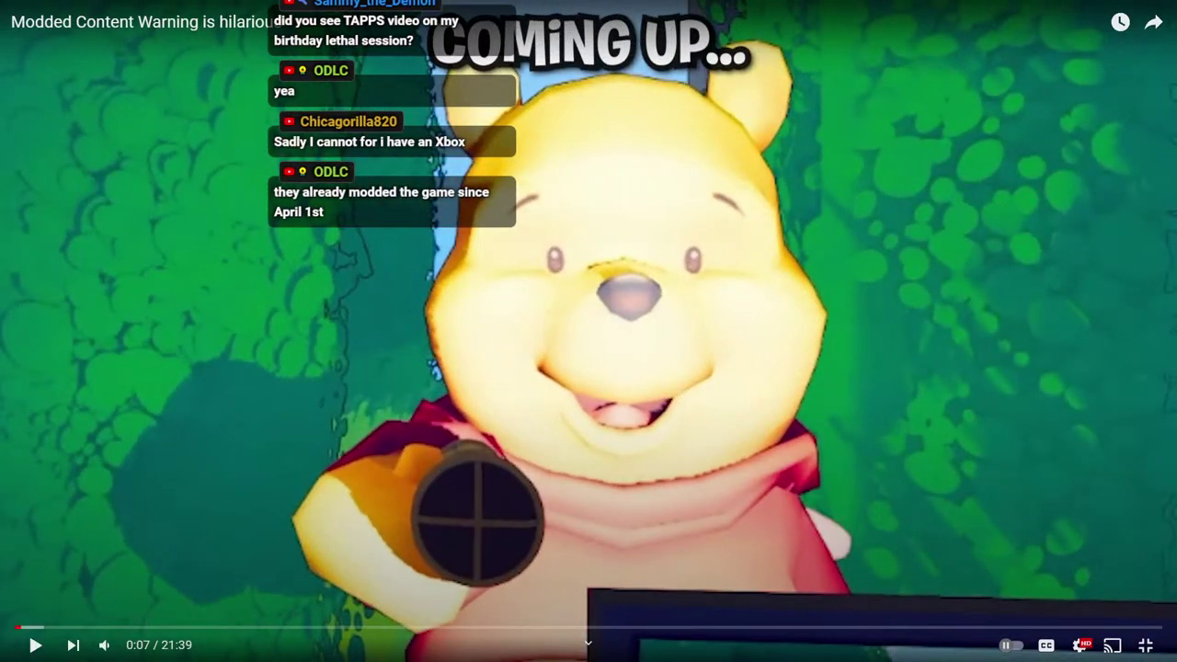
key(space)
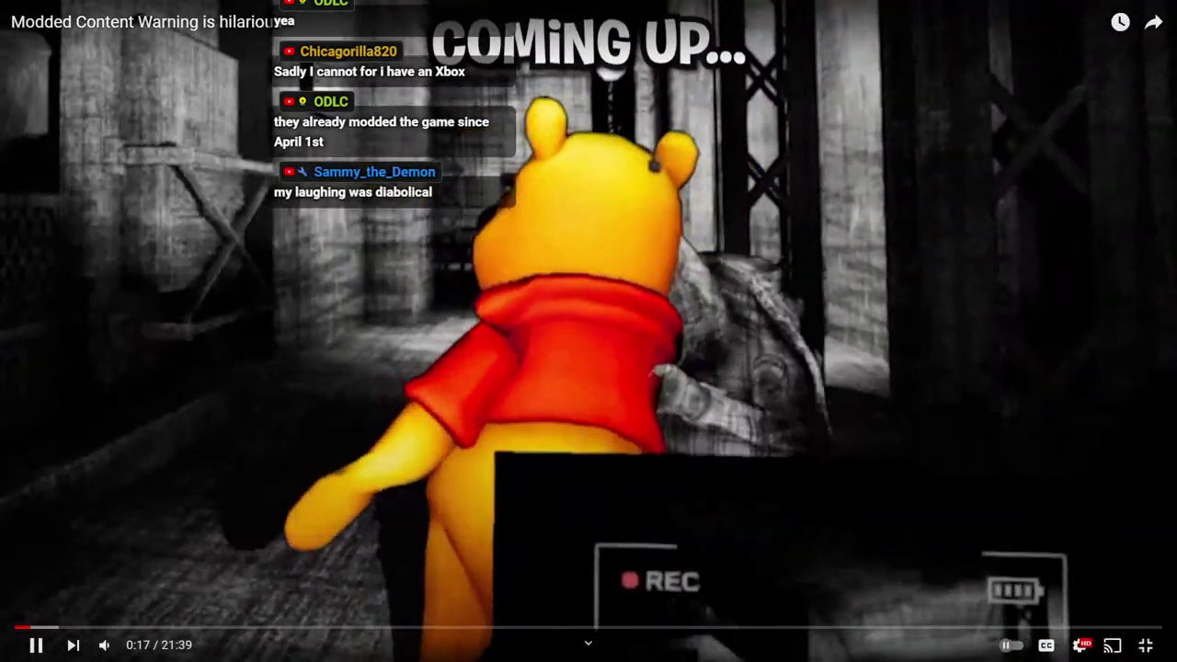
key(Escape)
key(space)
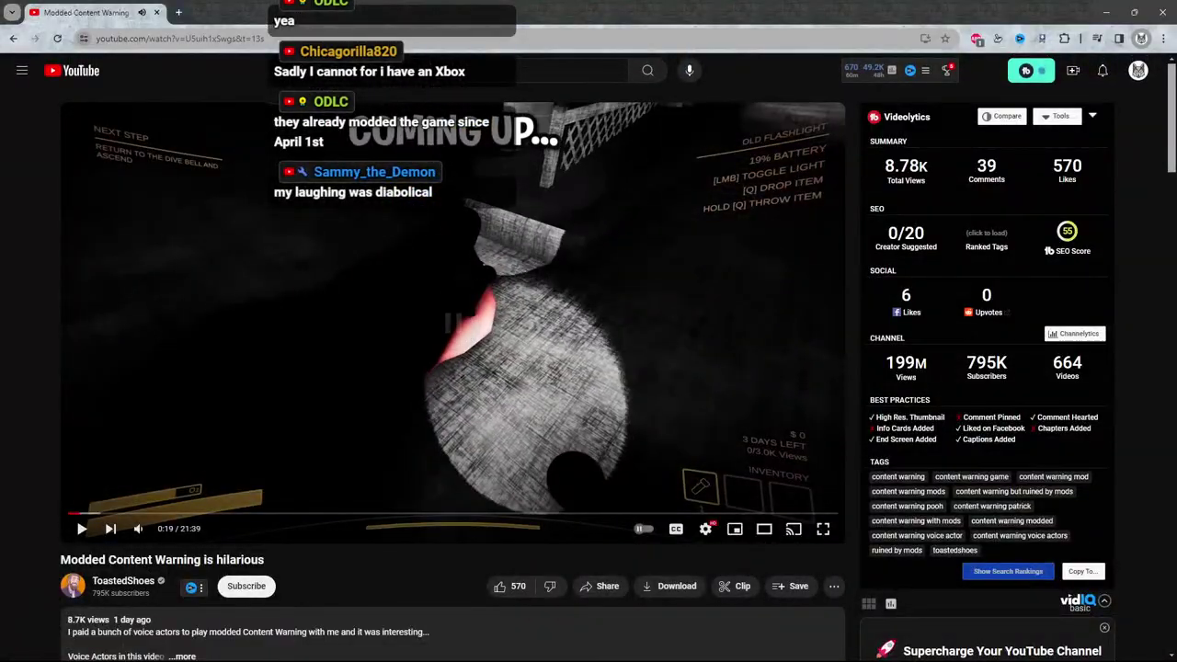
key(alt+Tab)
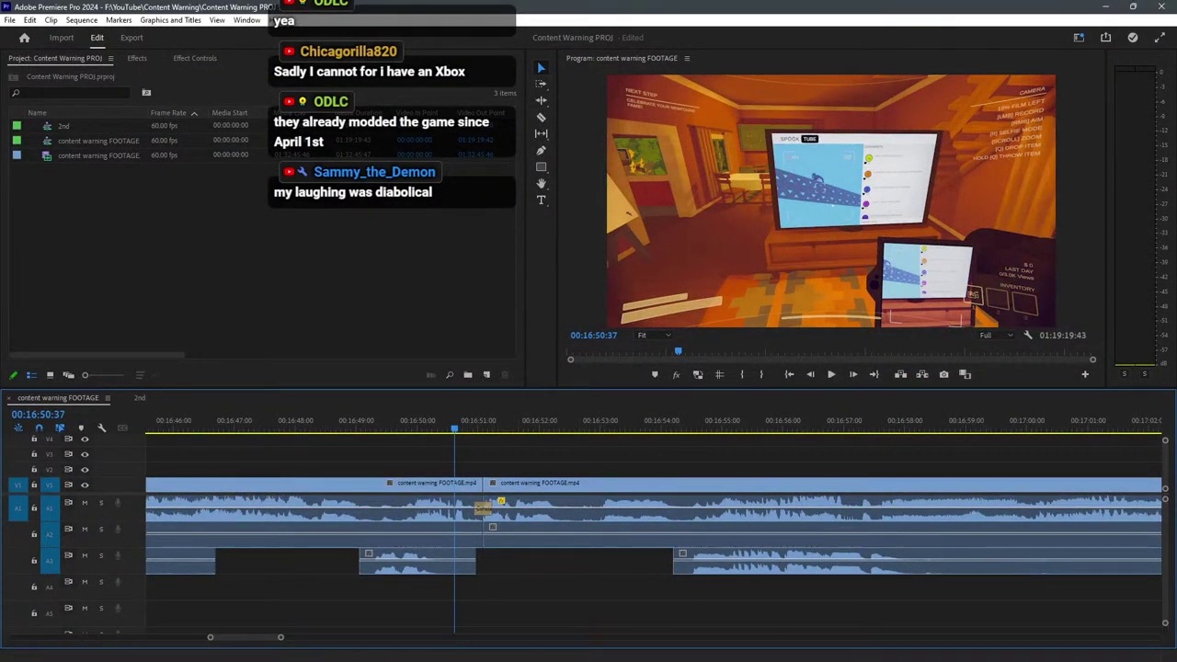
Save the project and play the sequence from 00:16:50:37 to about 00:17:11:28 to check the joined clips.
key(ctrl+s)
key(space)
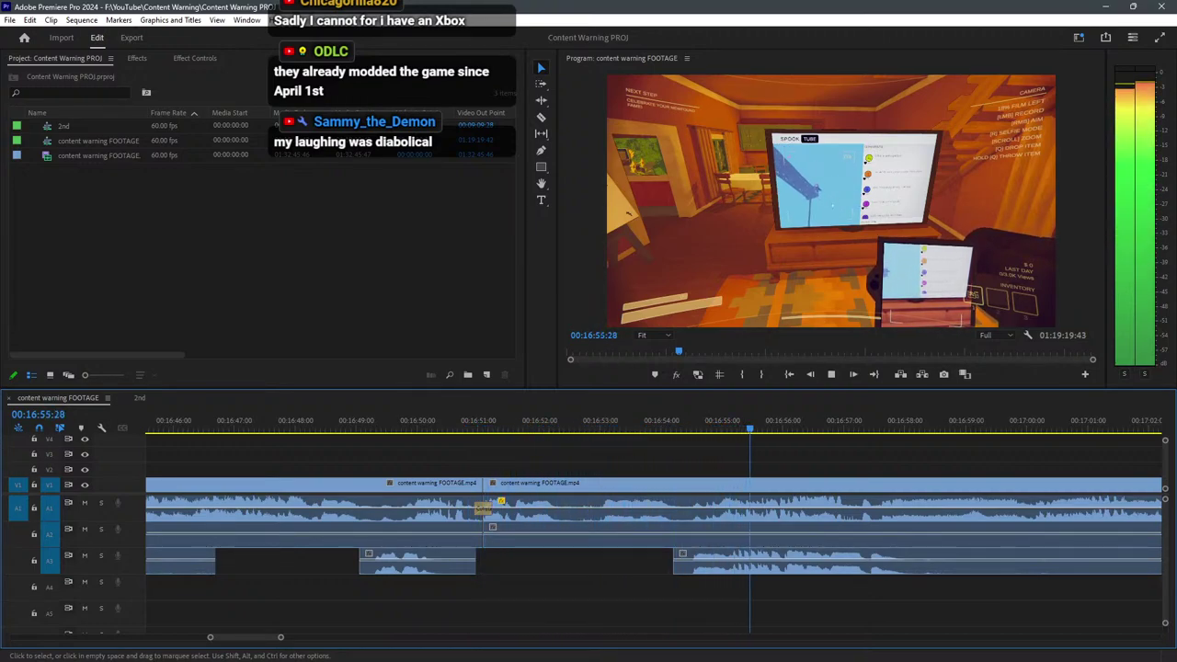
scroll(475, 510, down, 10)
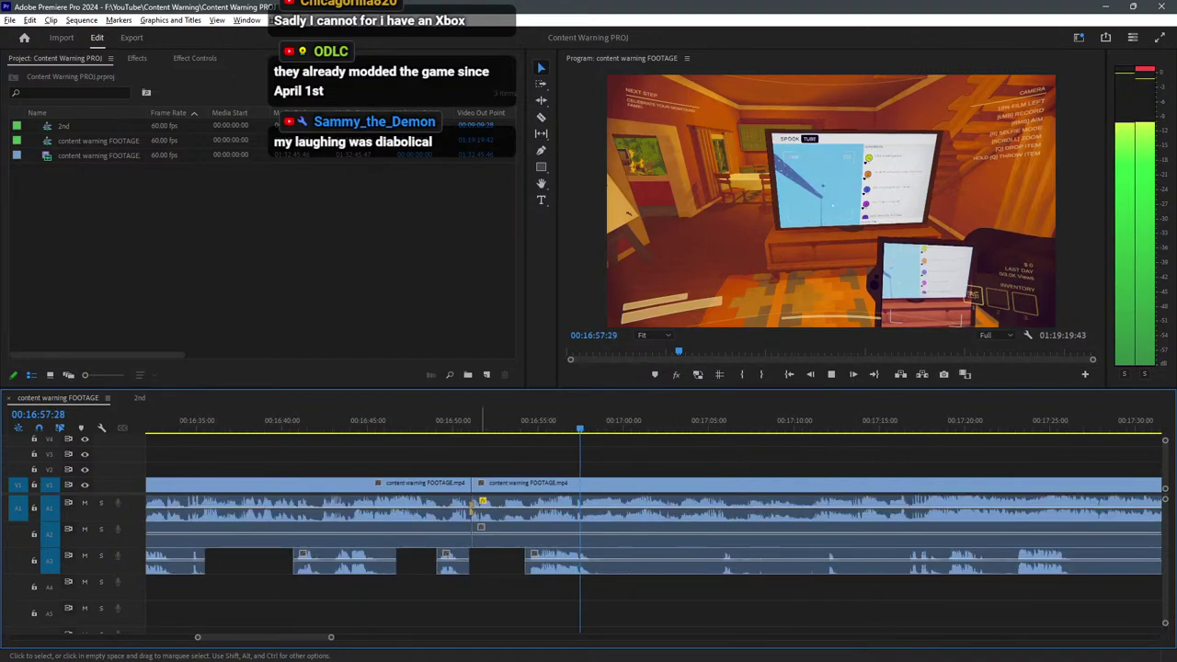
key(minus)
key(minus)
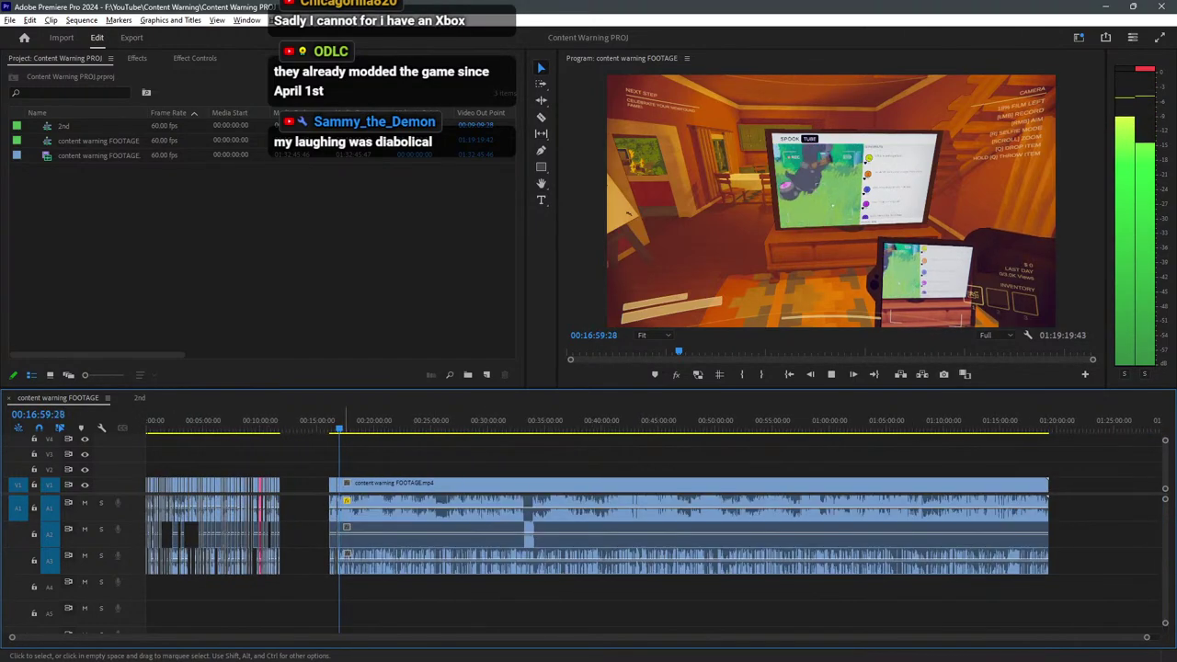
key(equal)
key(equal)
key(equal)
key(equal)
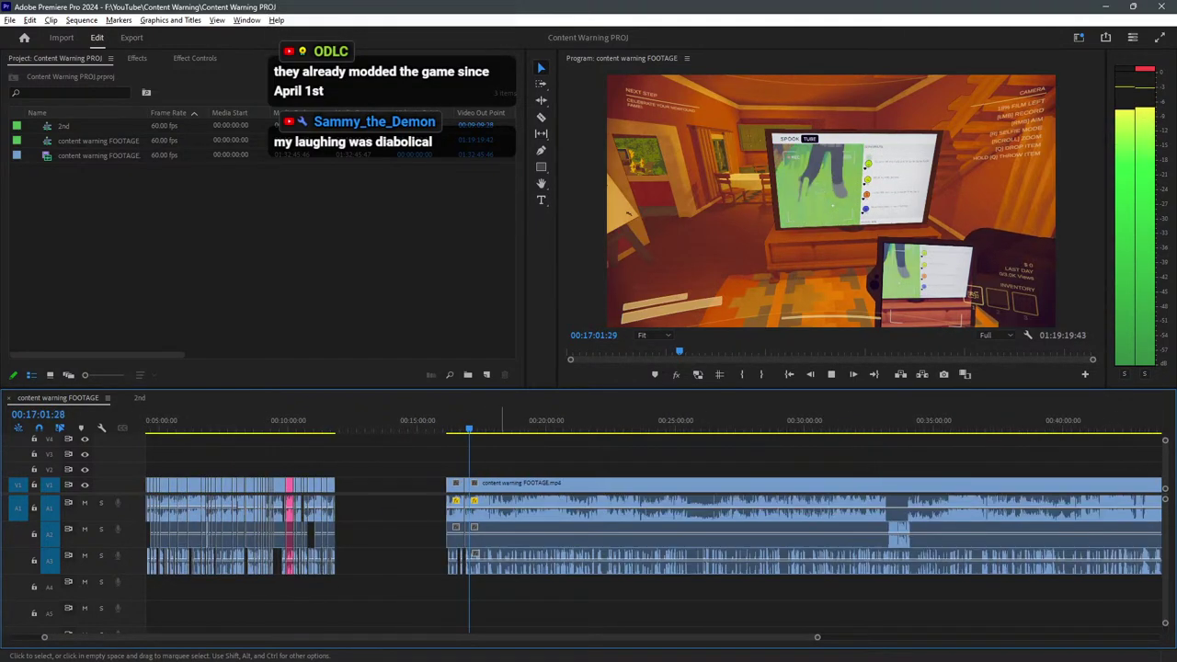
key(equal)
key(equal)
key(equal)
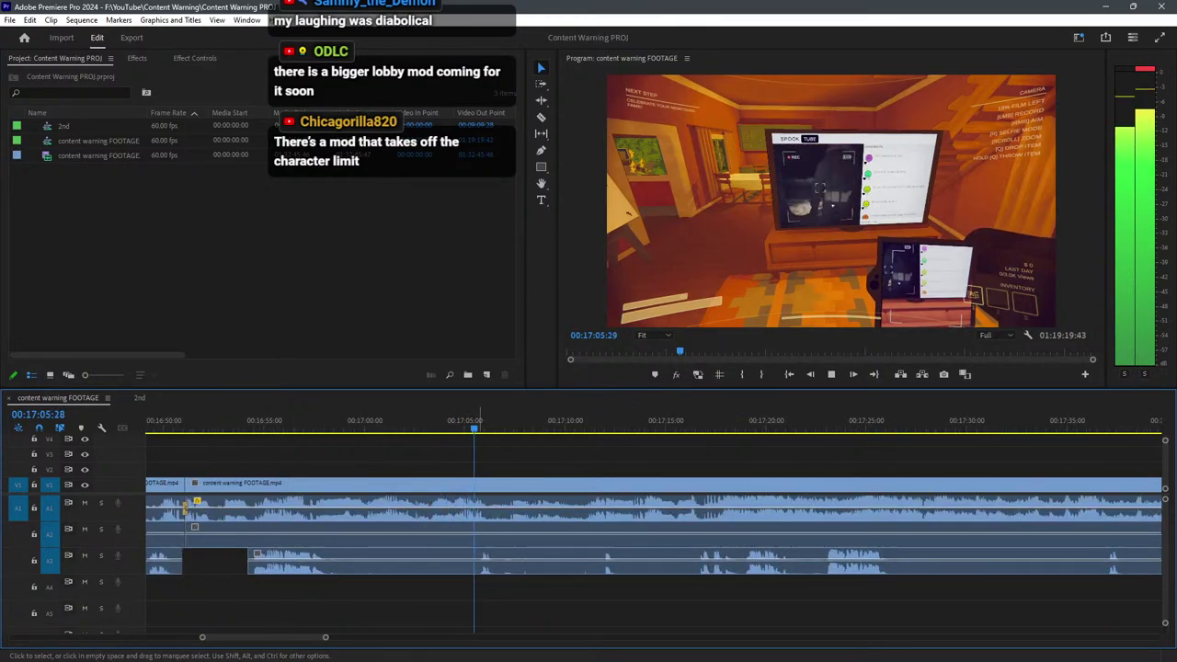
key(equal)
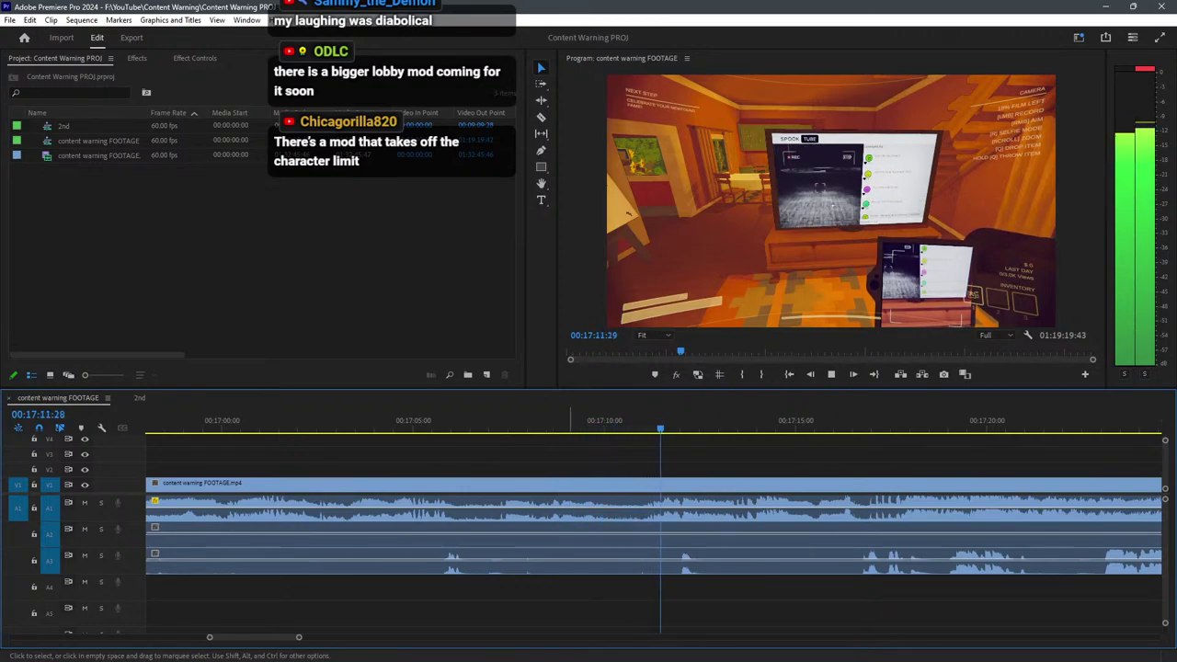
Replay the section from 00:17:01:51 and split all tracks at about 00:17:02:30.
click(294, 420)
key(space)
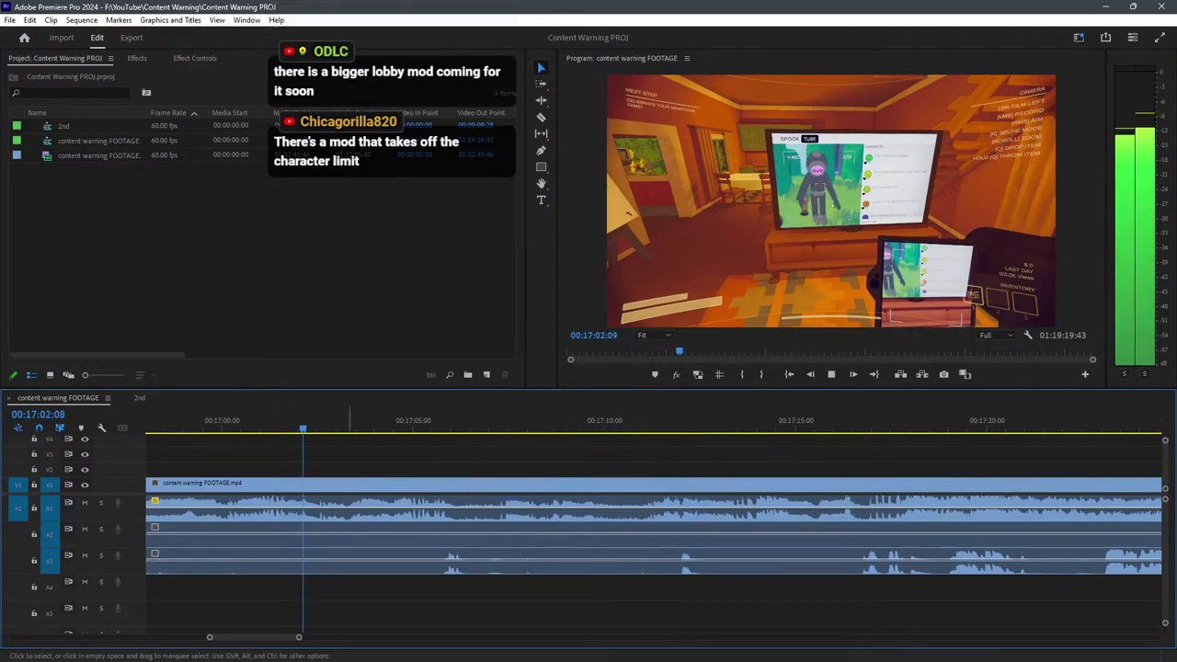
click(293, 420)
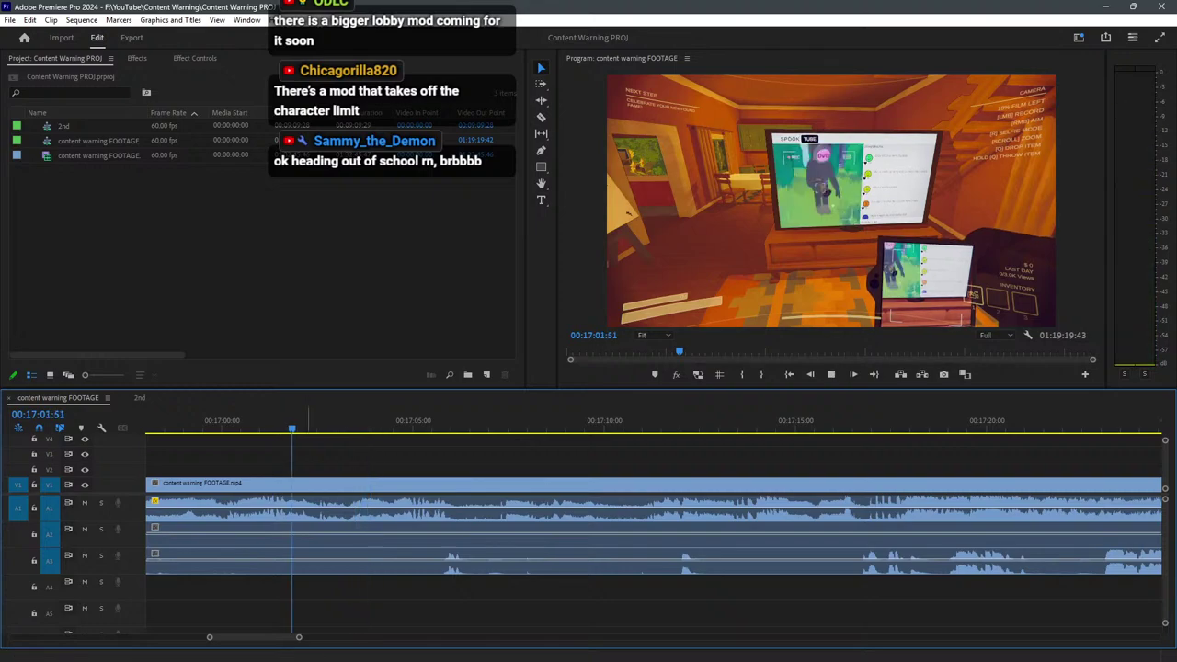
key(c)
shift+click(318, 496)
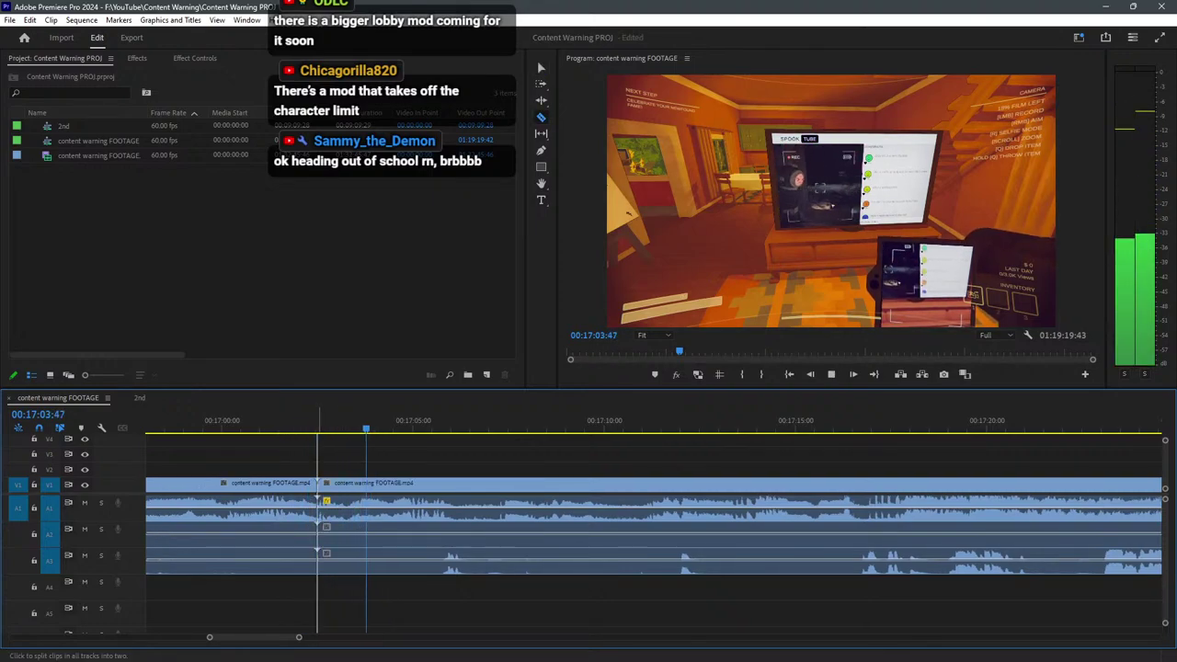
key(v)
key(space)
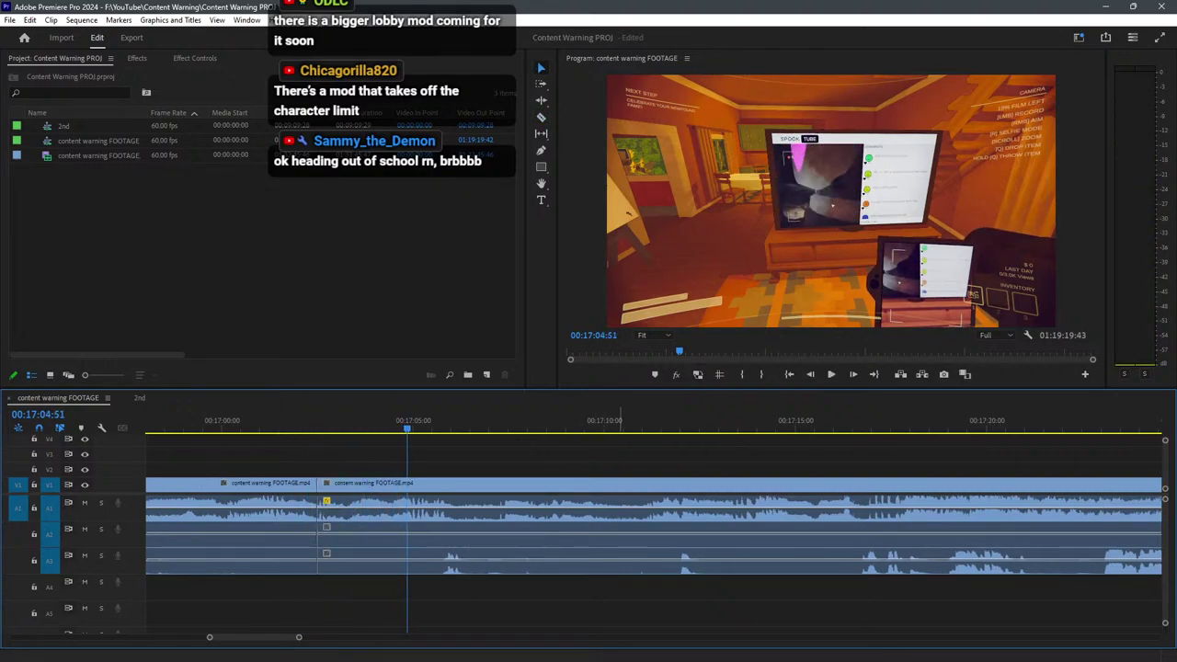
Split all tracks at about 00:17:13:26 and delete the piece back to the cut at about 00:17:02:30, leaving the gap.
key(minus)
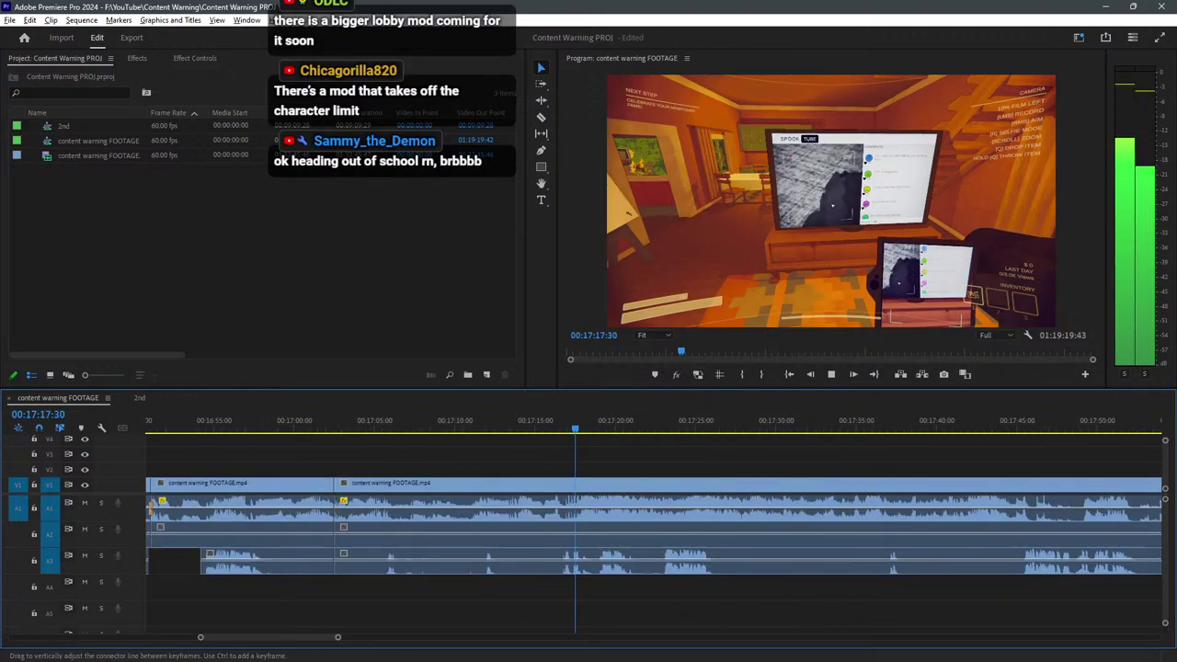
key(equal)
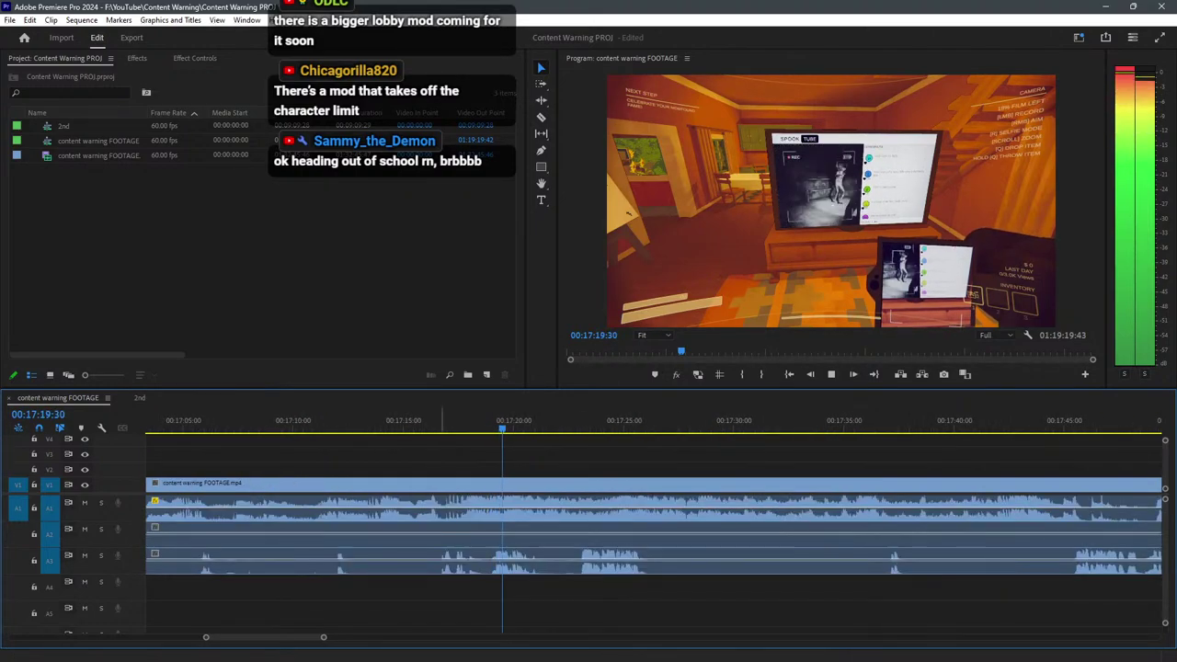
click(413, 420)
scroll(428, 420, up, 4)
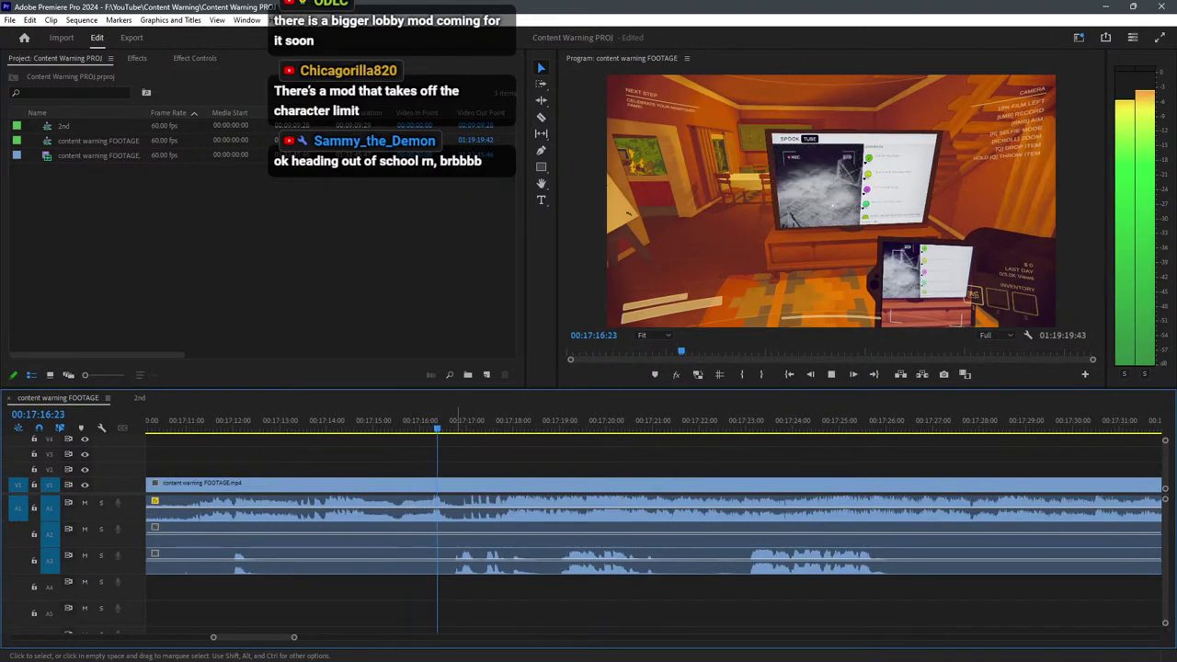
drag(364, 421, 344, 420)
key(space)
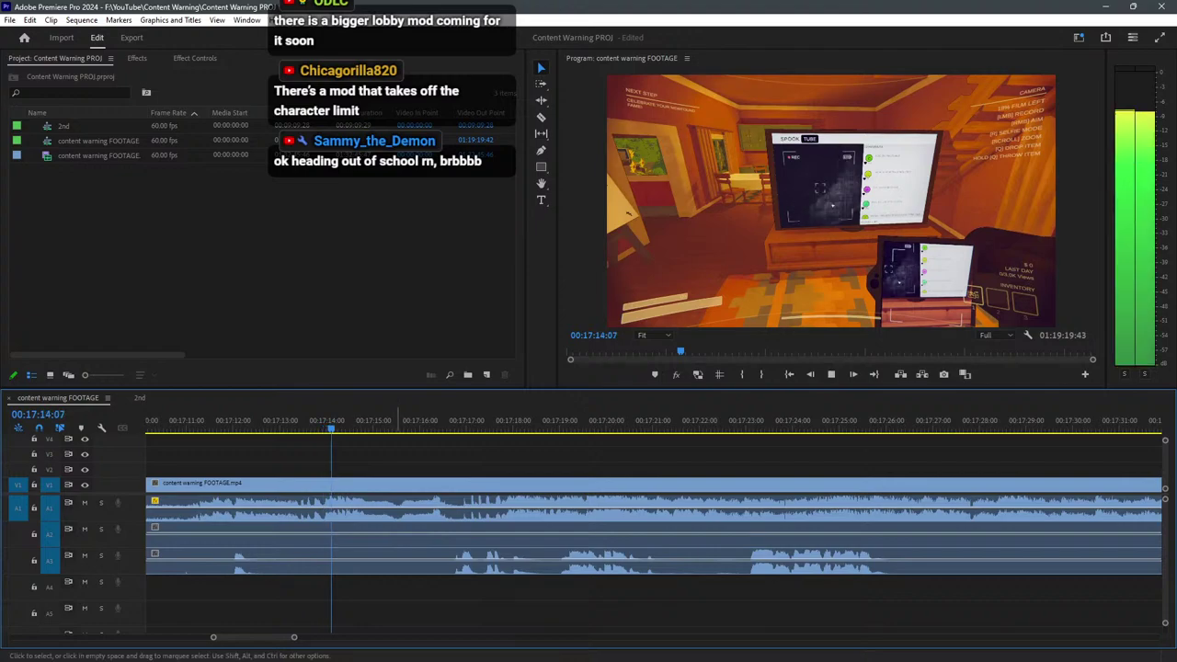
key(c)
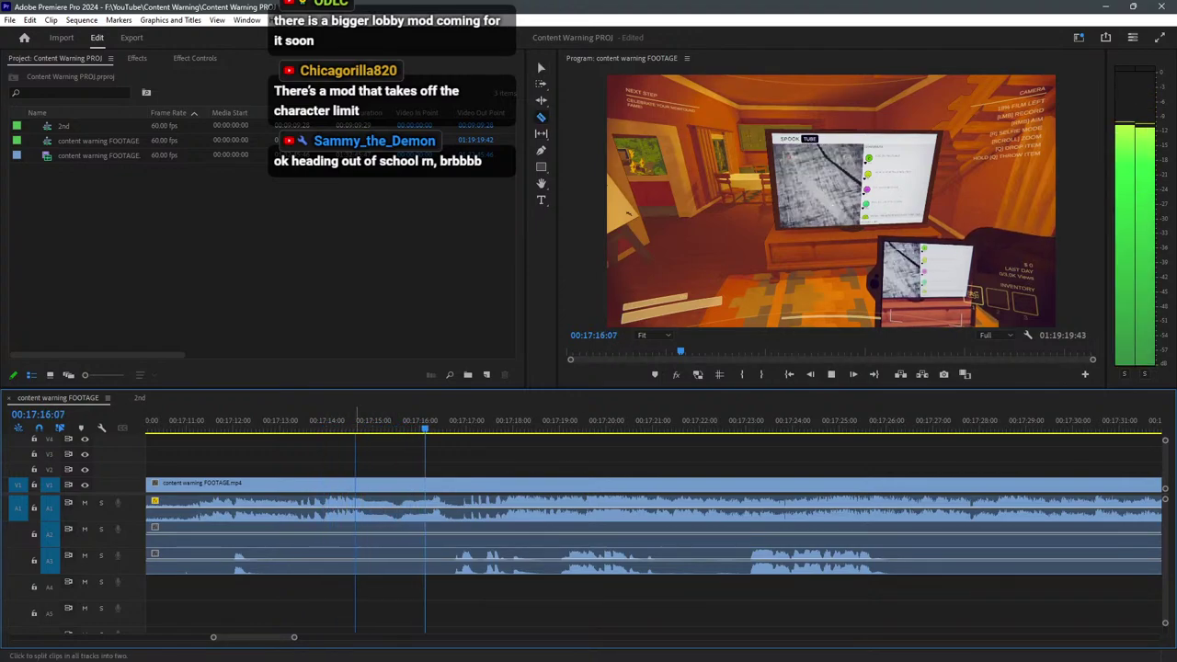
click(300, 420)
key(space)
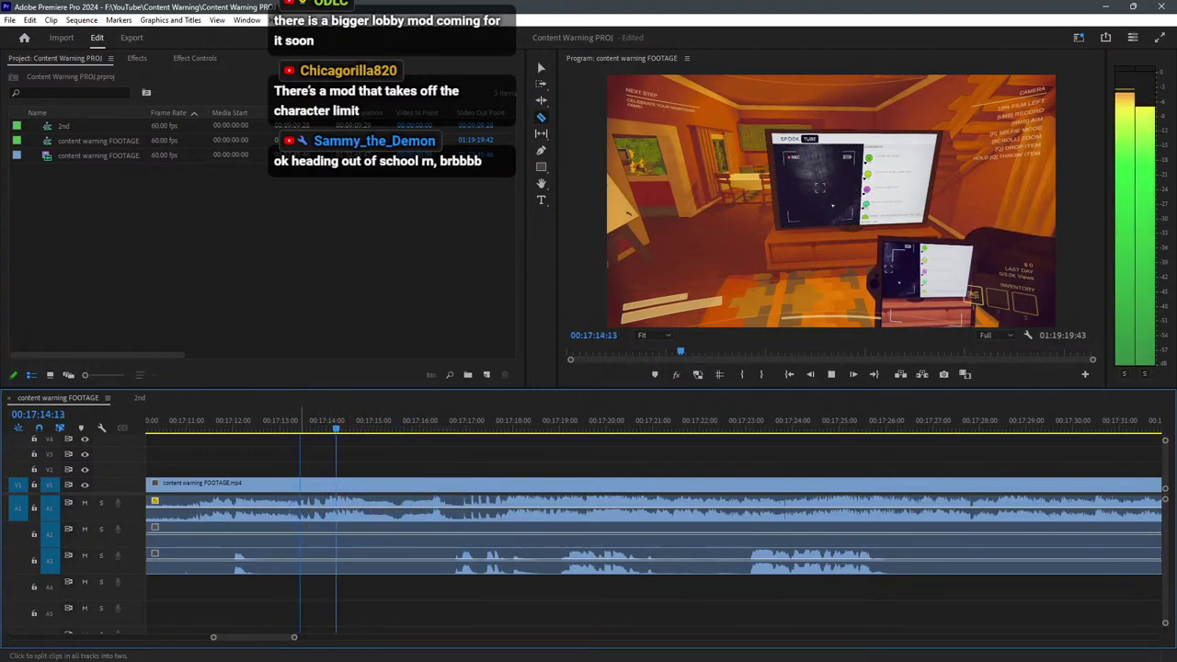
shift+click(300, 501)
key(v)
drag(283, 624, 253, 501)
key(Delete)
Play from the new clip start and trim the silent beginning of the A3 voice audio up to about 00:17:16:30.
click(299, 420)
key(space)
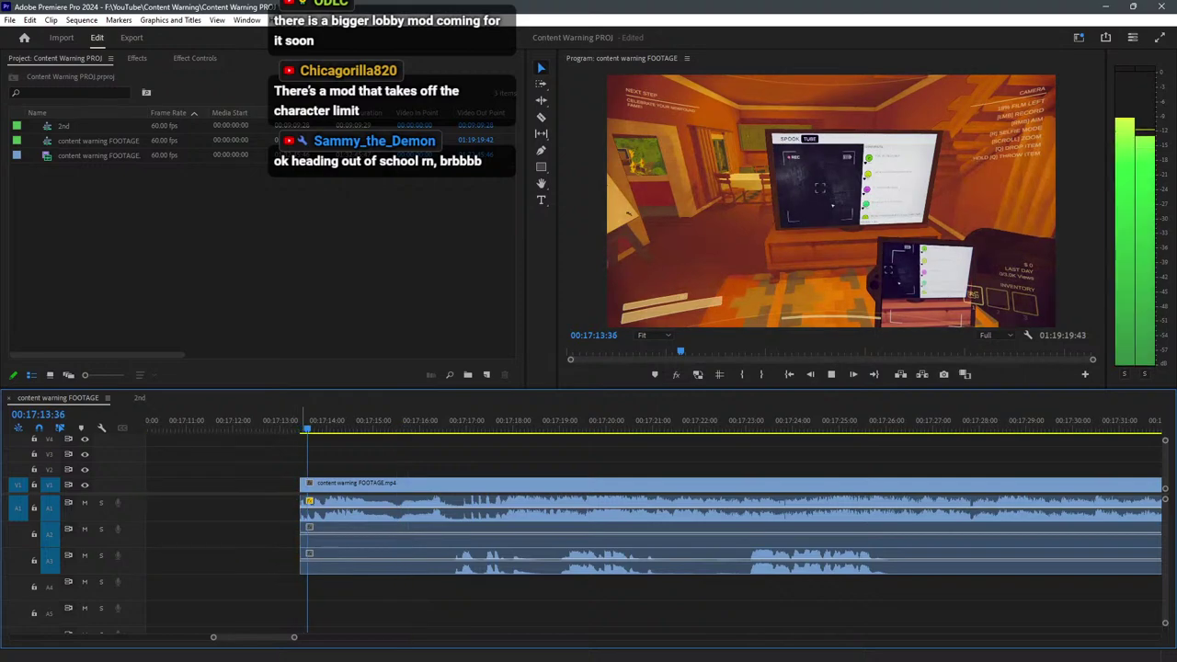
drag(302, 561, 445, 561)
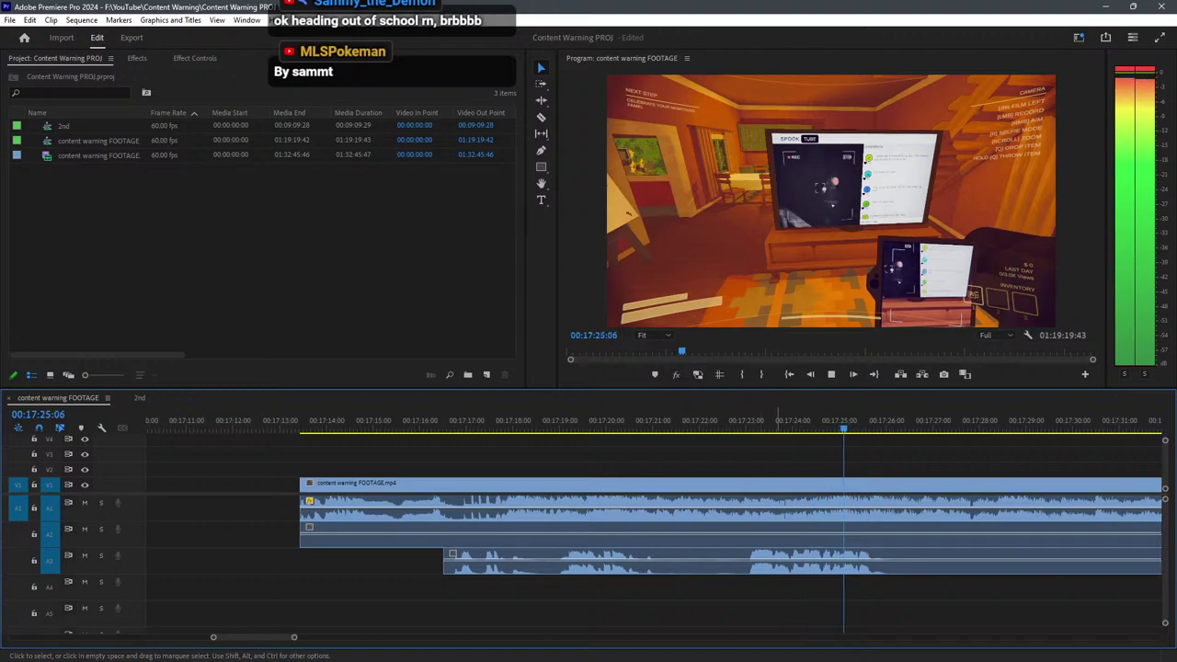
Play the clip after the gap through to about 00:17:43:00 to review it for unwanted footage.
key(minus)
key(minus)
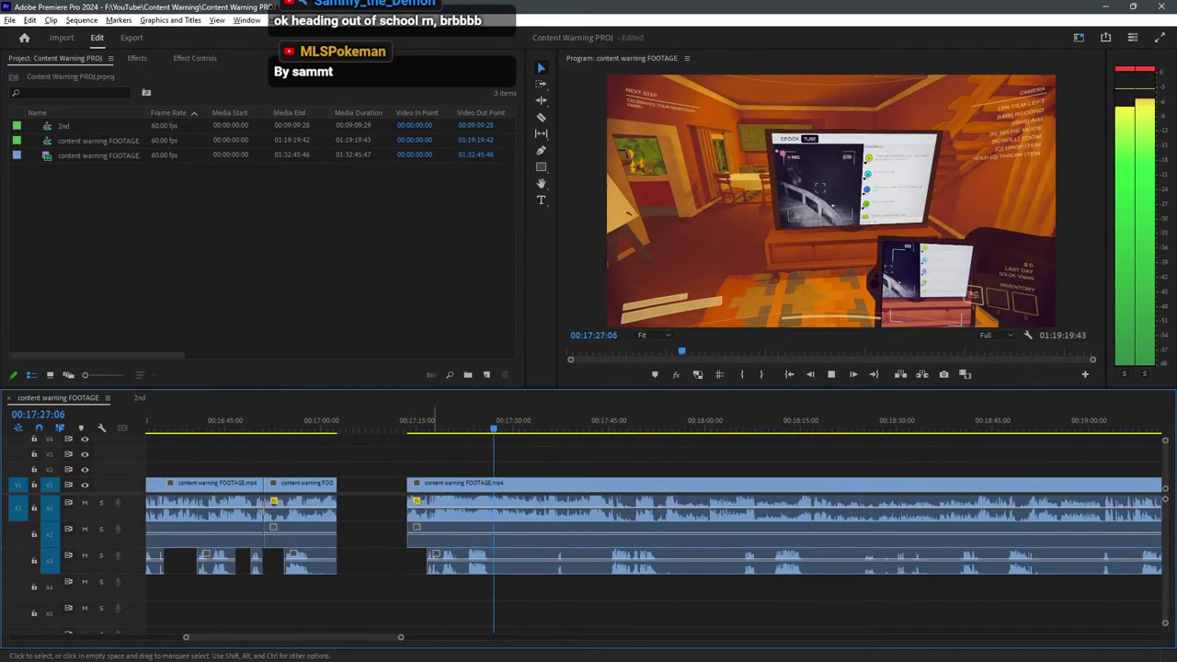
scroll(435, 419, down, 5)
scroll(480, 419, up, 4)
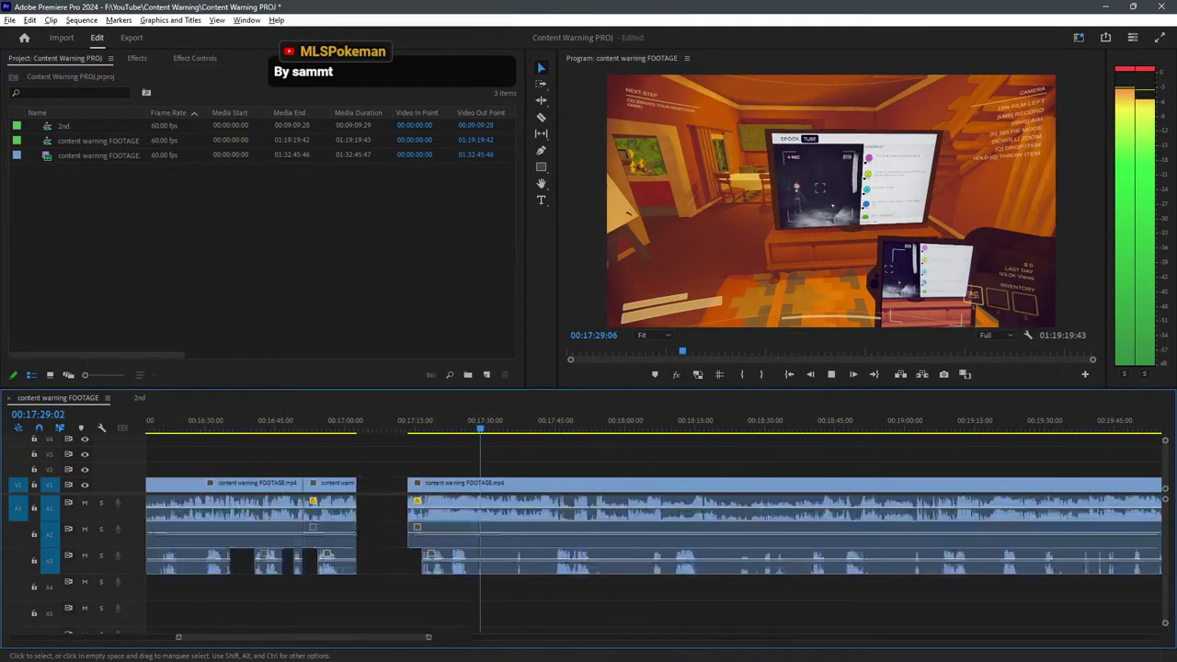
scroll(480, 420, up, 5)
click(407, 419)
key(space)
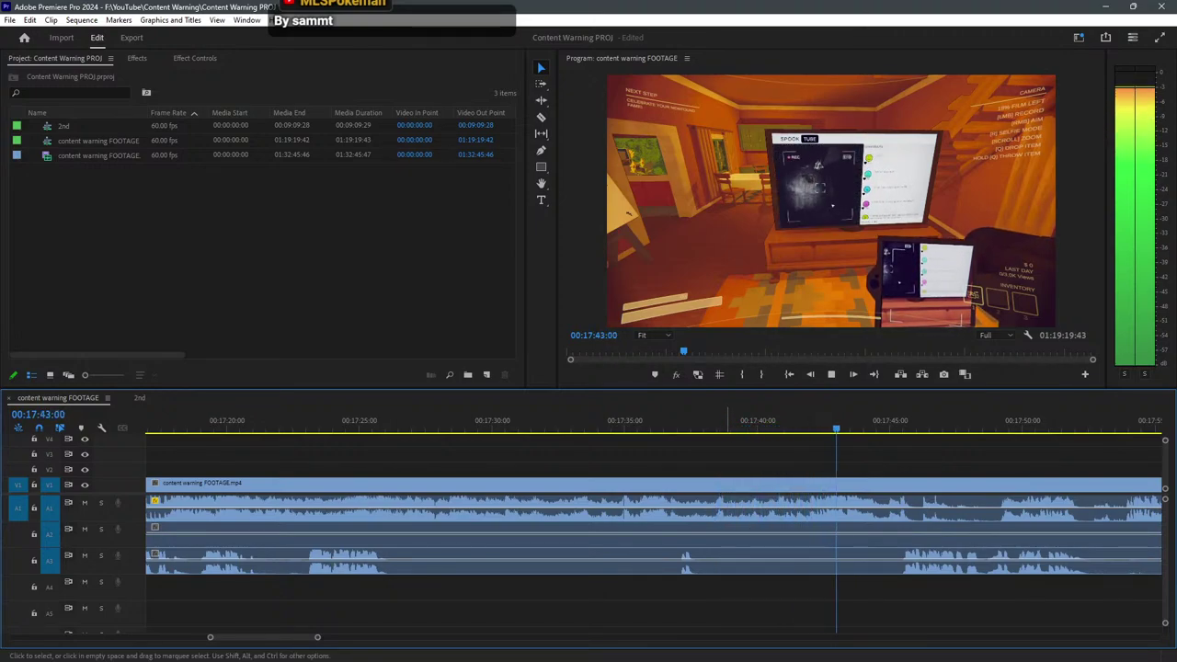
Replay the section around 00:17:28 and split all tracks at about 00:17:30:26.
click(448, 423)
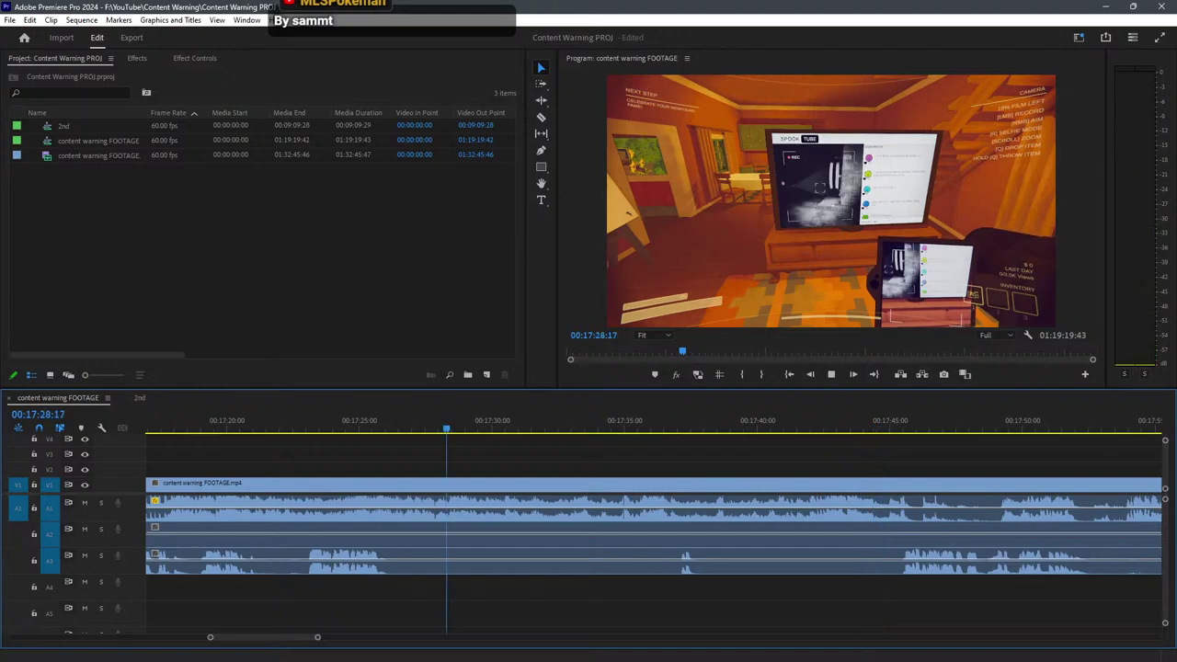
click(321, 423)
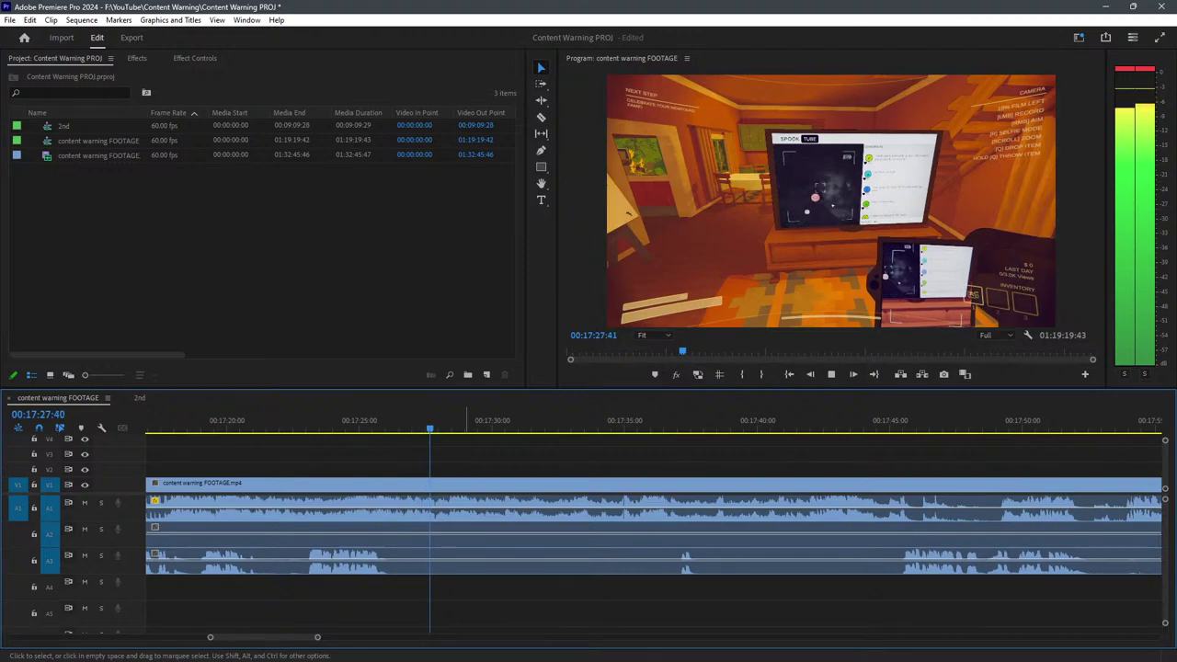
key(c)
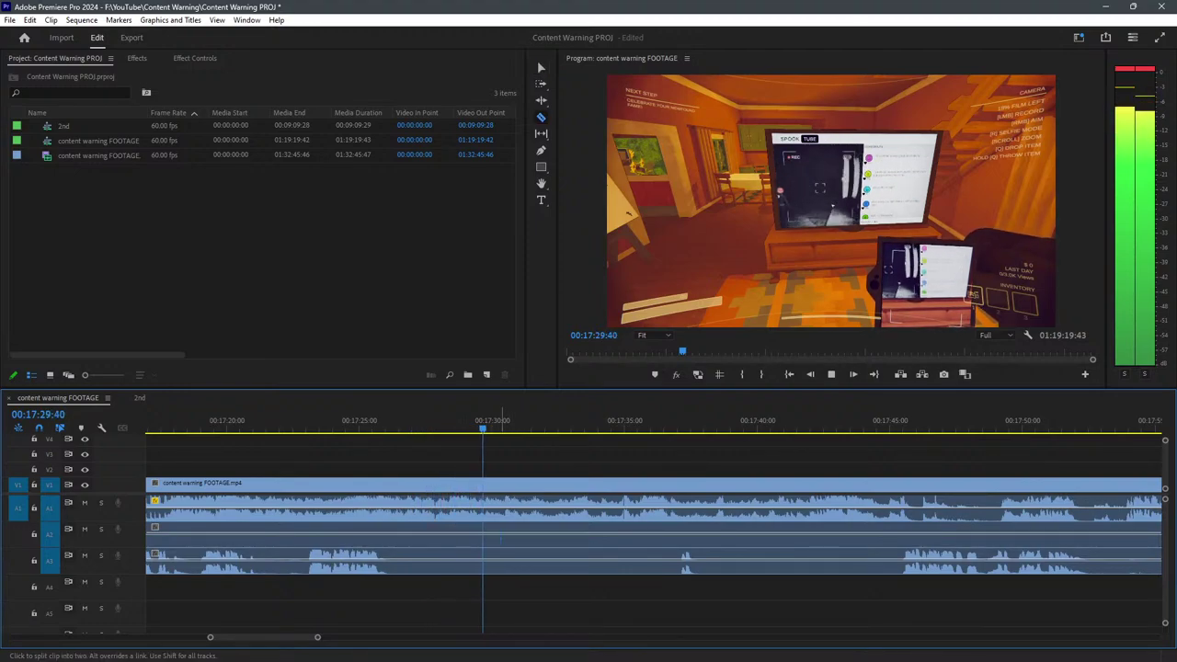
shift+click(503, 501)
key(v)
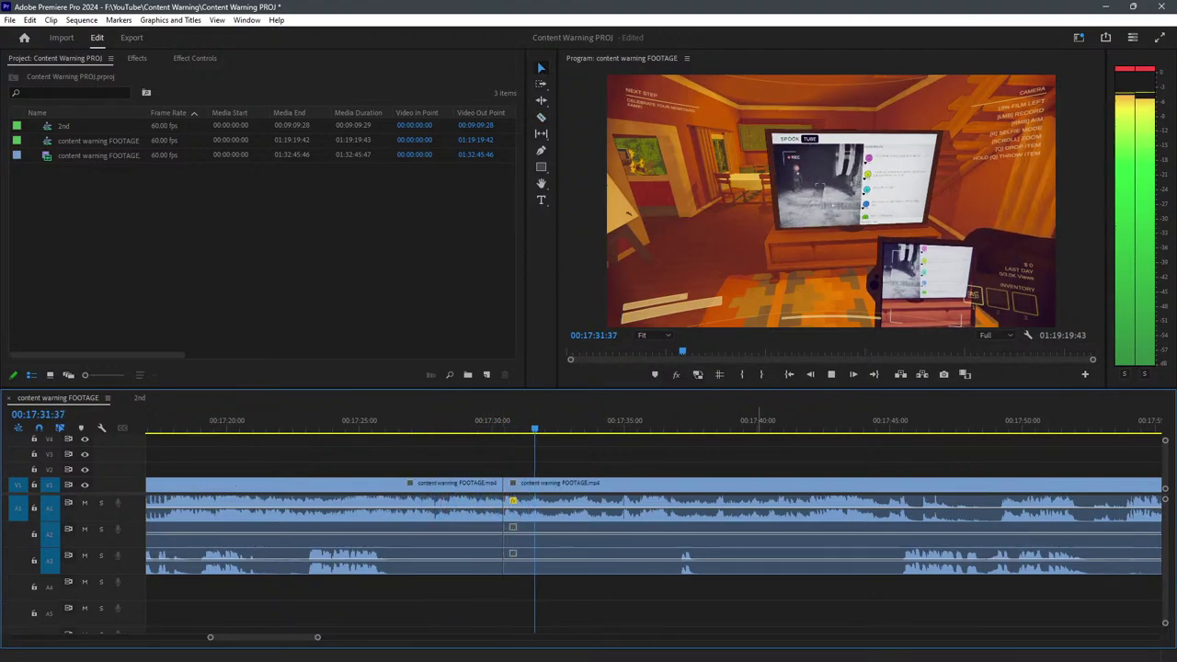
Split all tracks at about 00:17:44:45 and delete the piece back to the cut at about 00:17:30:26, leaving the gap.
drag(773, 423, 890, 423)
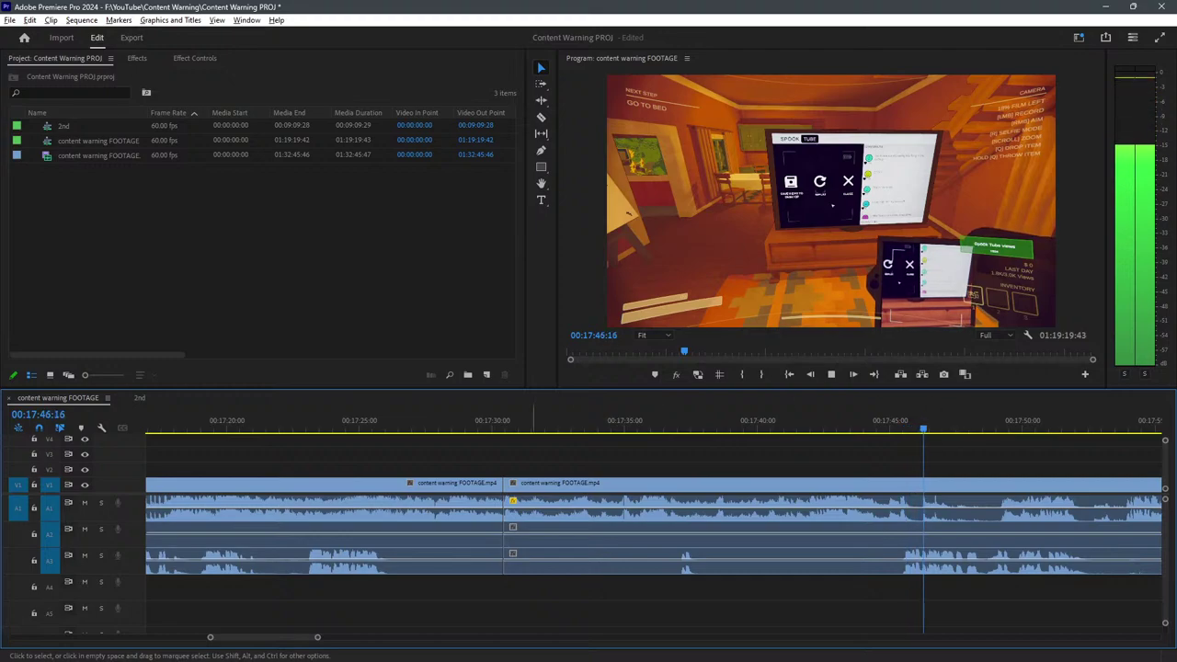
click(877, 423)
key(space)
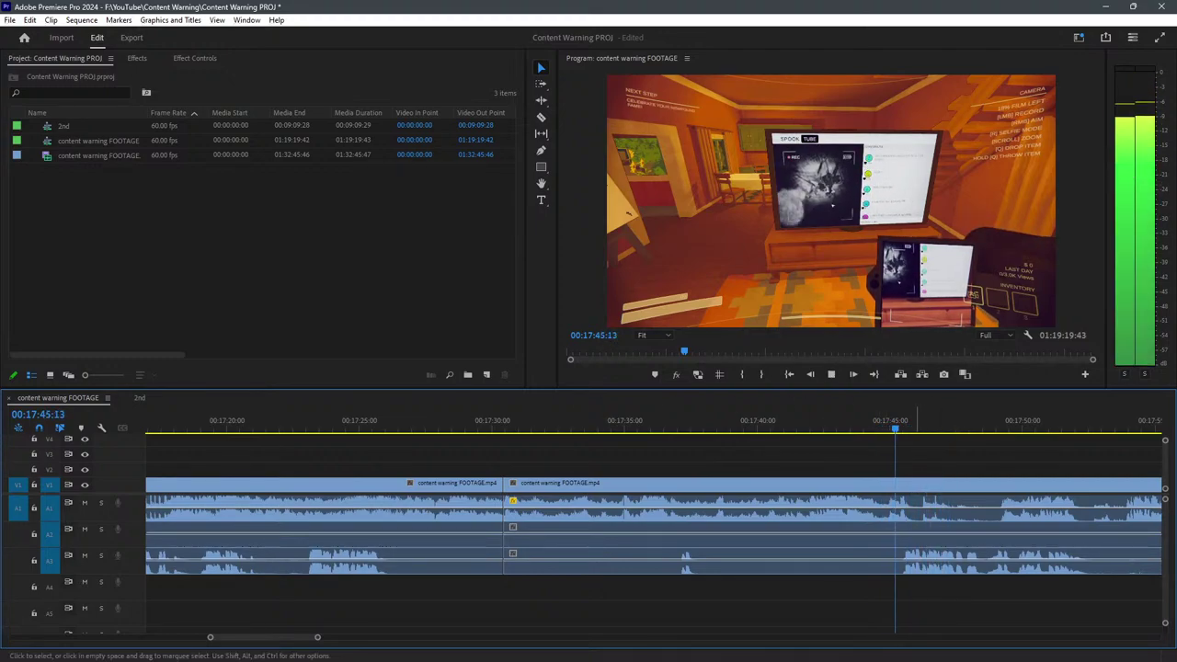
key(c)
shift+click(885, 501)
key(v)
click(598, 515)
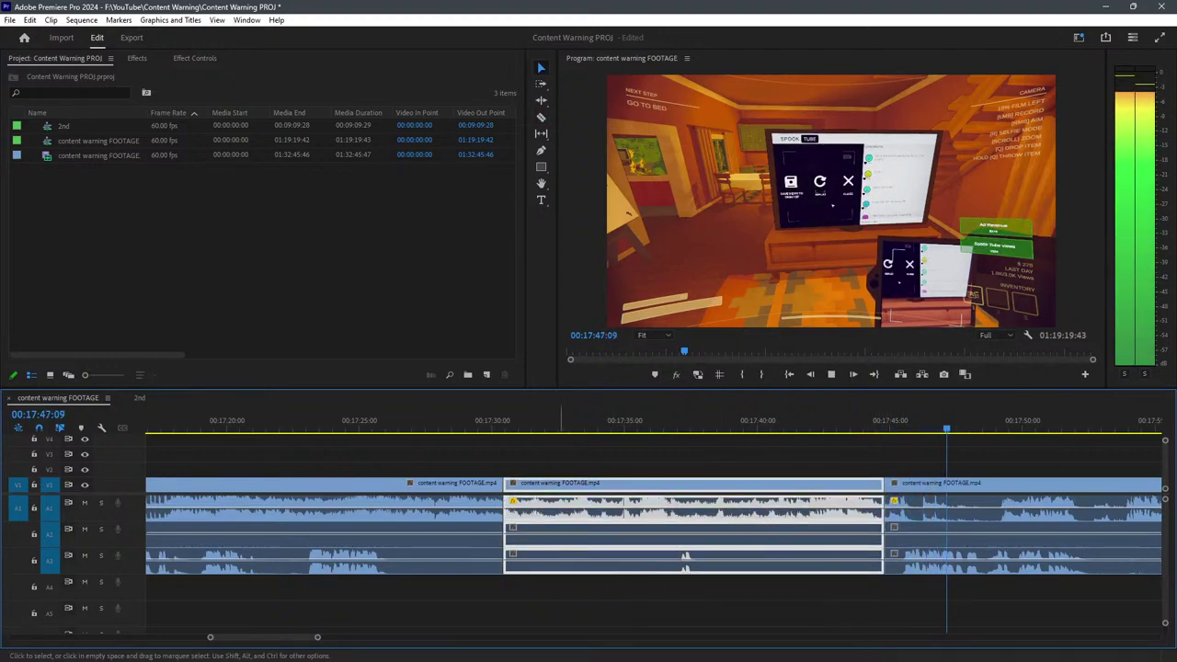
key(Delete)
Play the following clip to about 00:18:09 and split all tracks at about 00:18:08:06.
scroll(576, 420, down, 1)
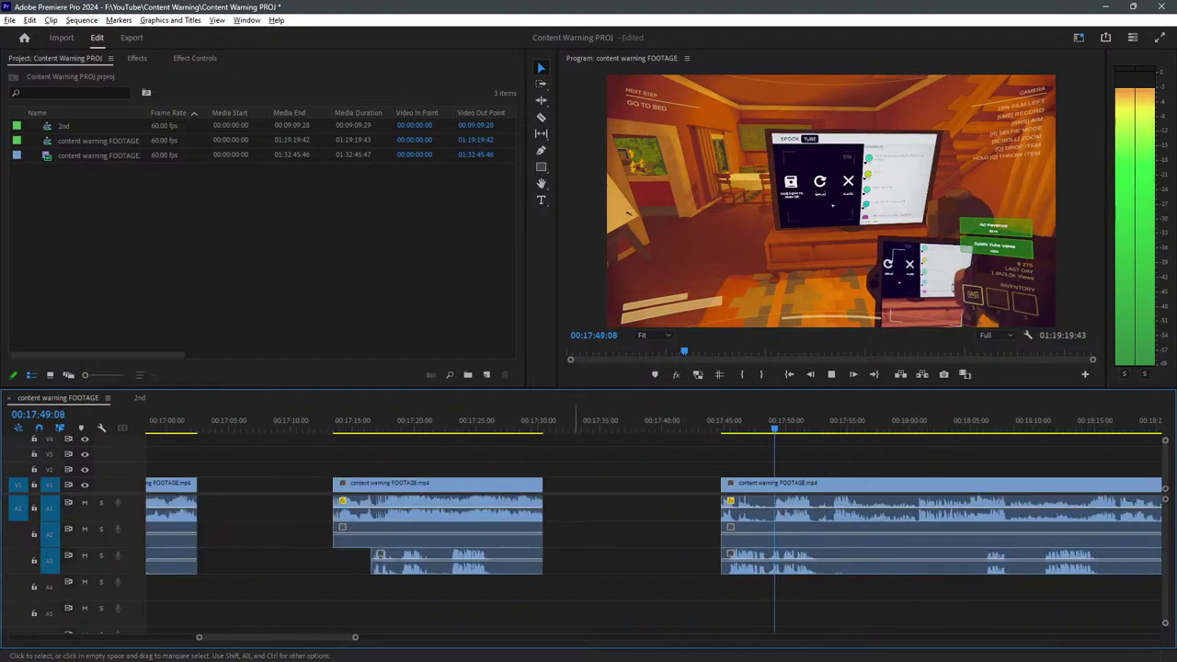
scroll(866, 419, up, 1)
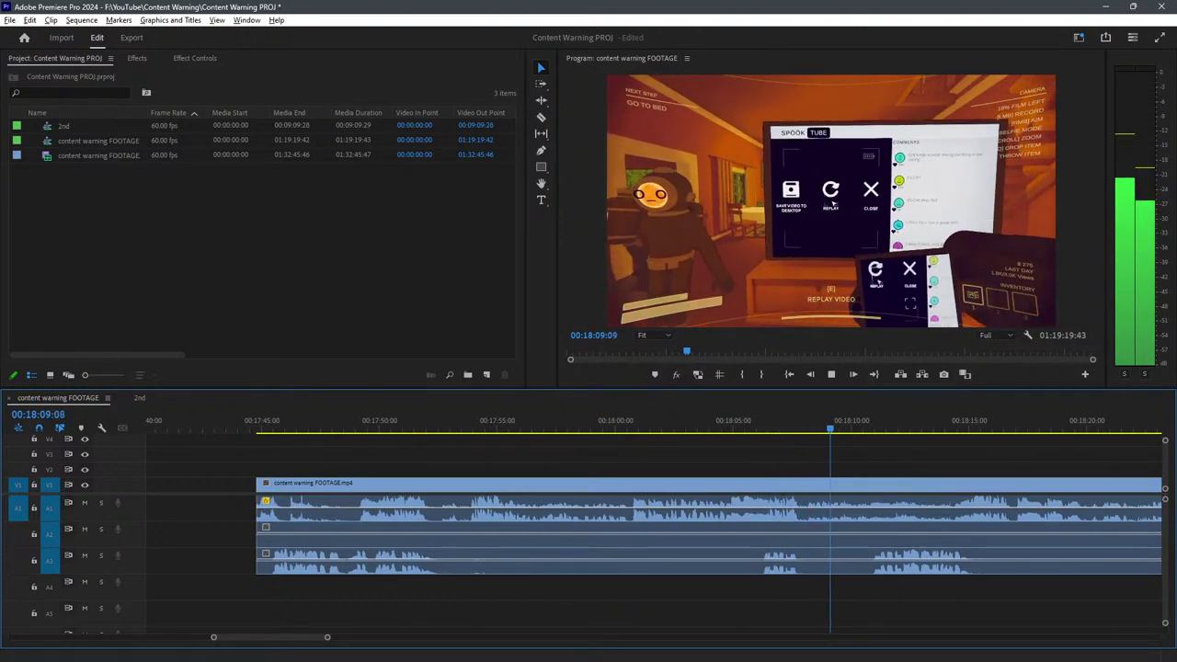
key(c)
click(806, 506)
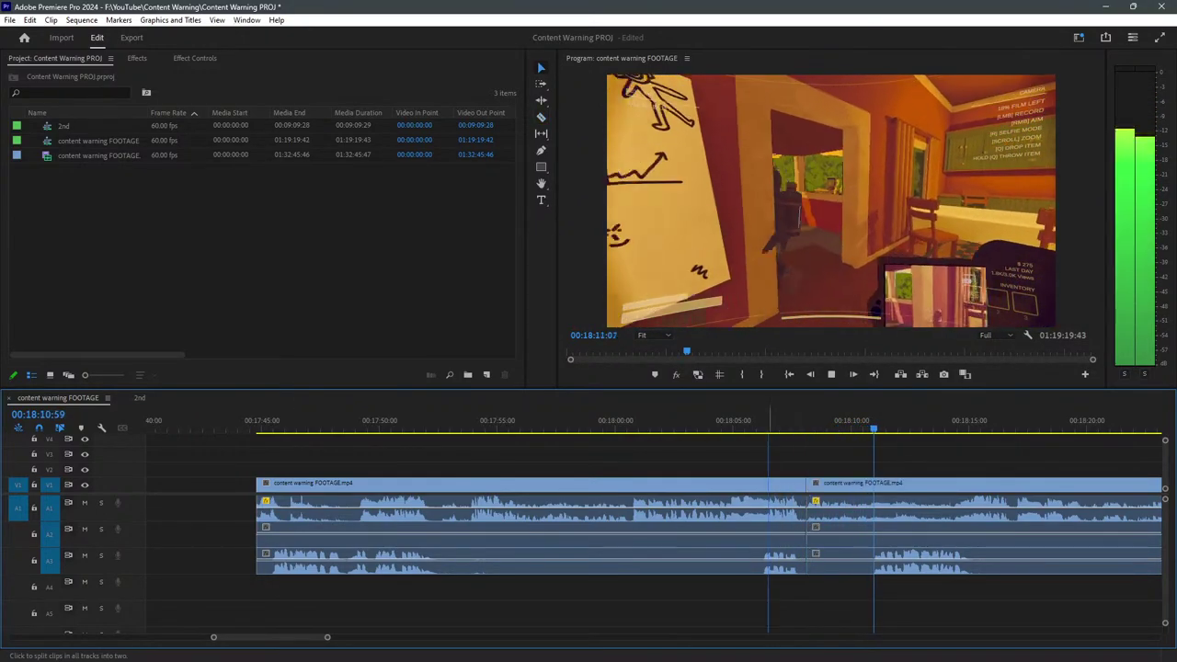
key(v)
Replay the clip before the 00:18:08:06 cut, repeatedly checking the section from about 00:18:01:22 to 00:18:05:16.
click(261, 420)
key(space)
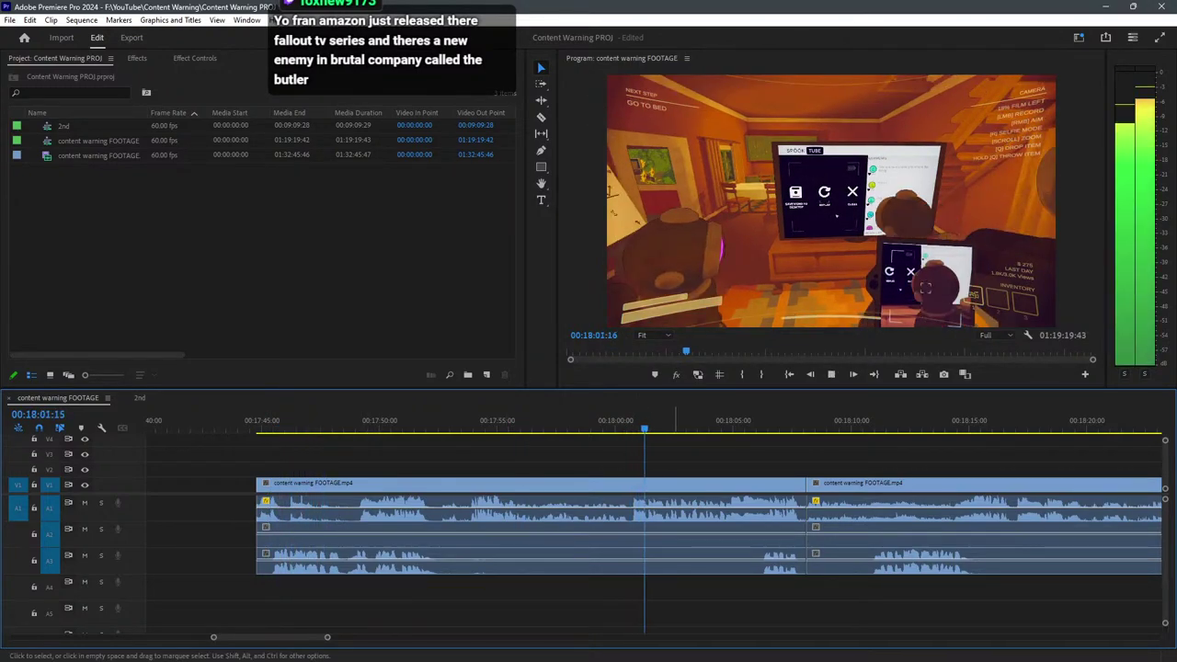
key(c)
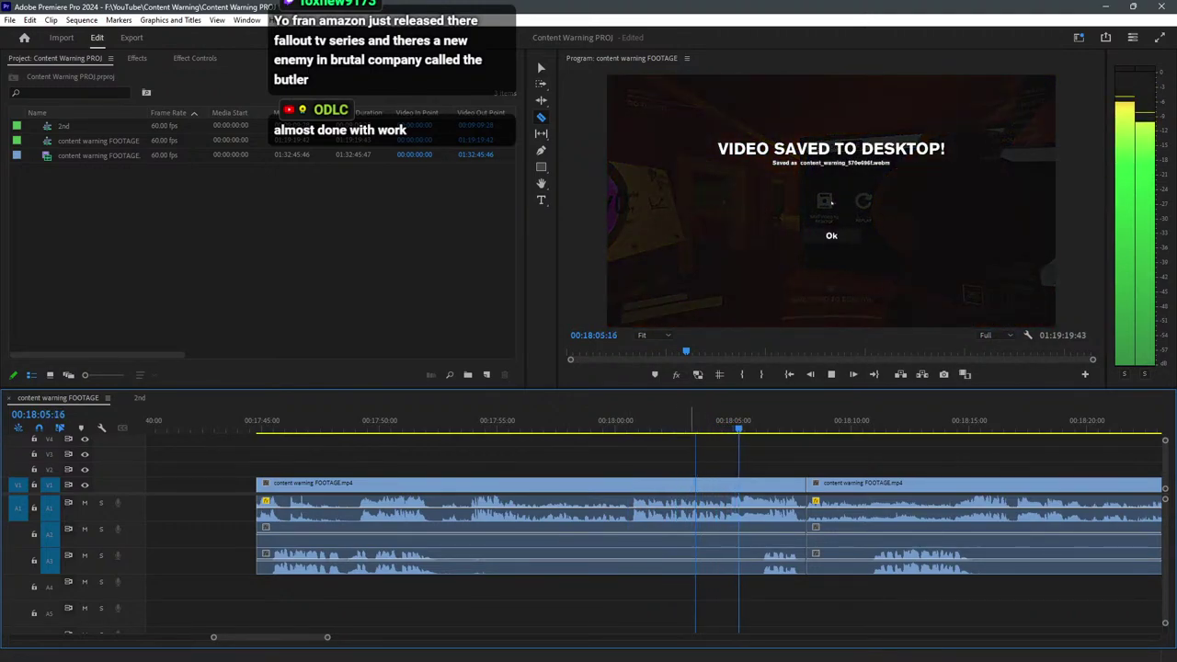
key(space)
key(space)
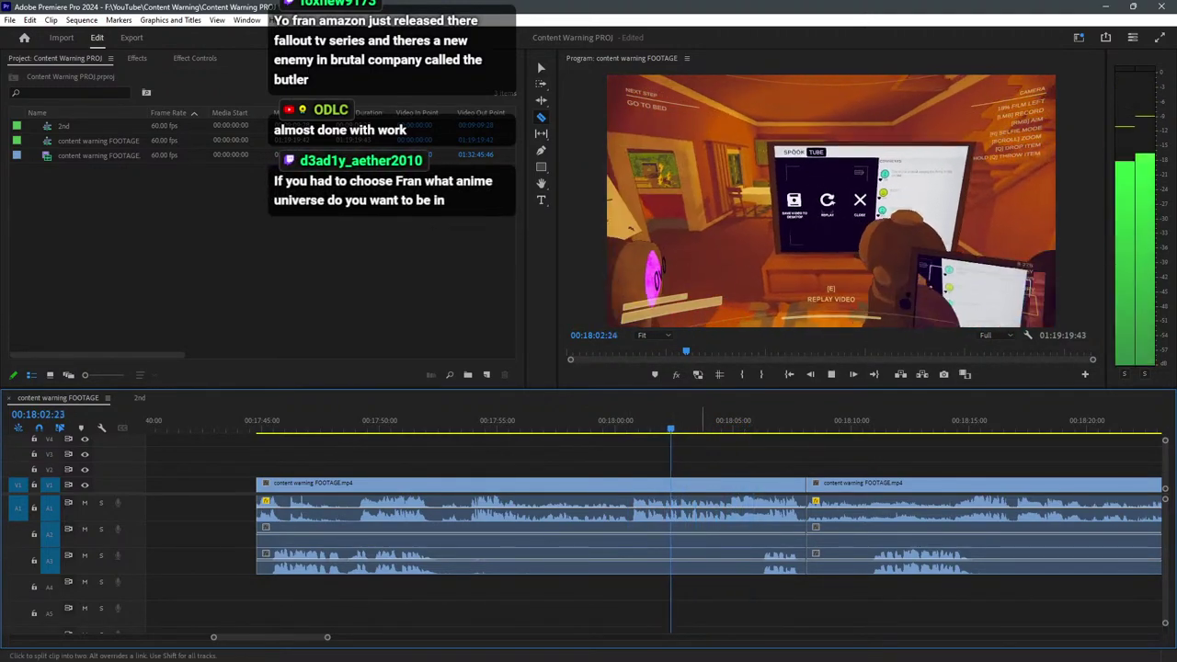
key(space)
drag(667, 418, 650, 419)
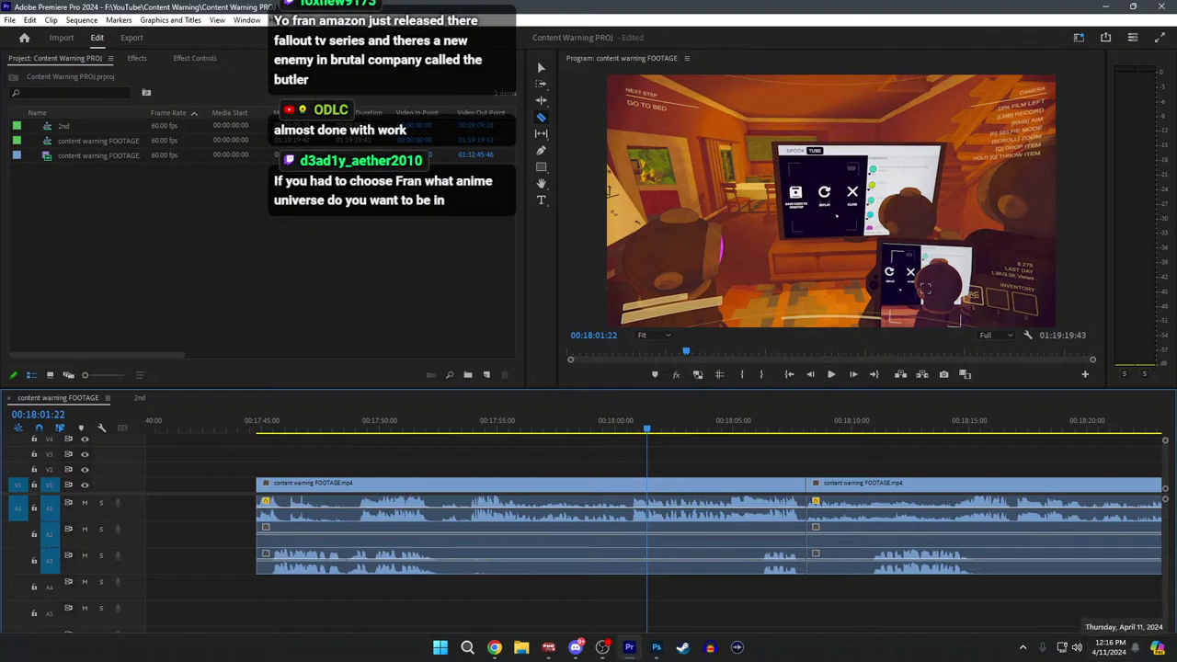
key(space)
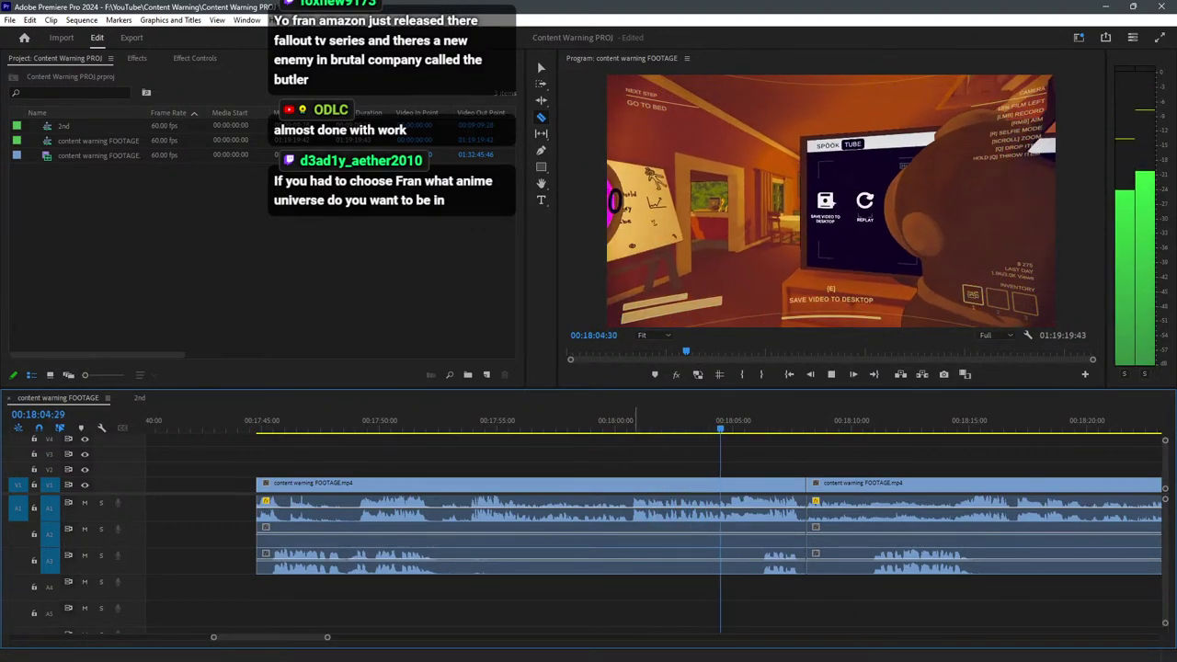
key(space)
key(space)
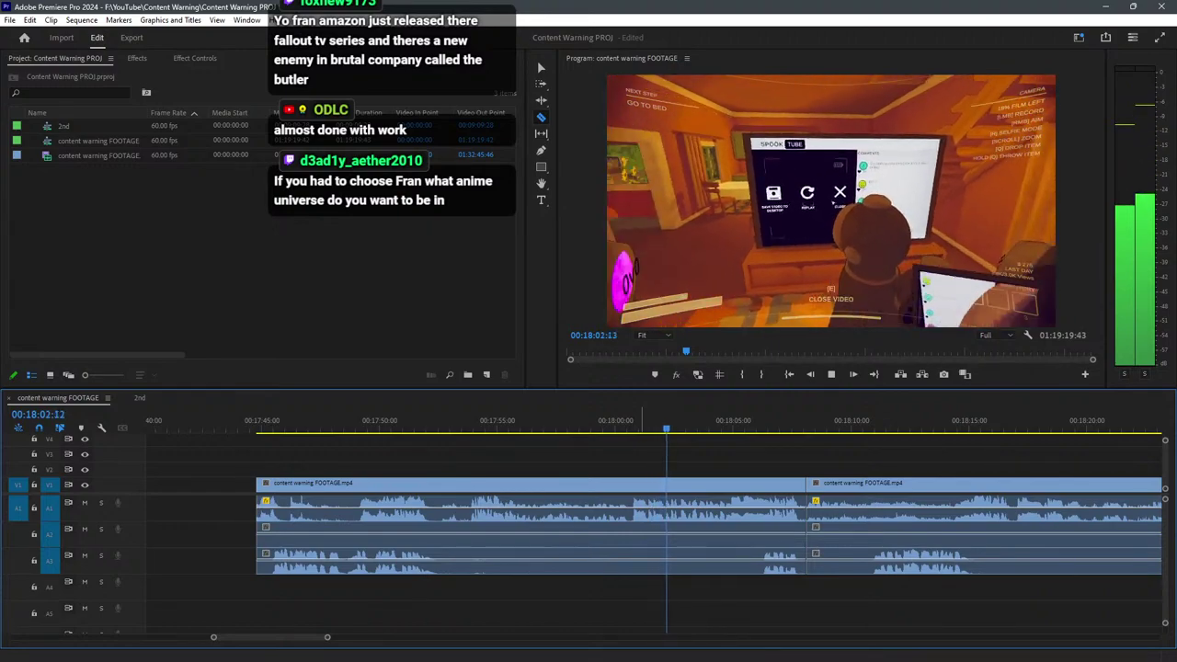
key(space)
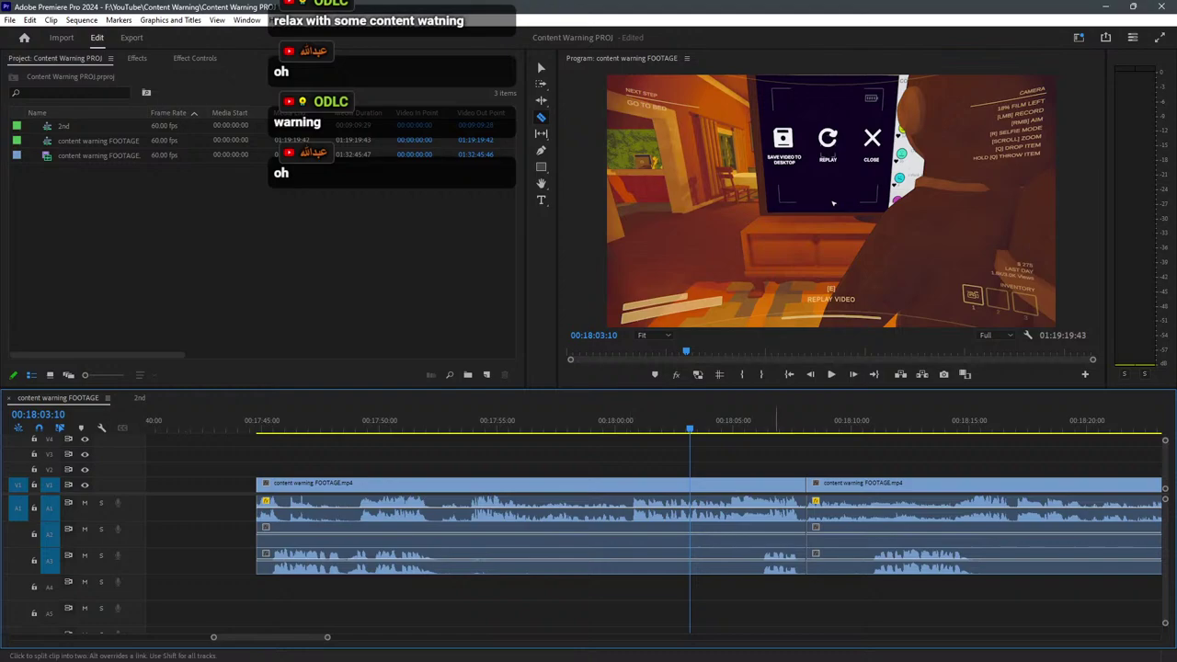
key(space)
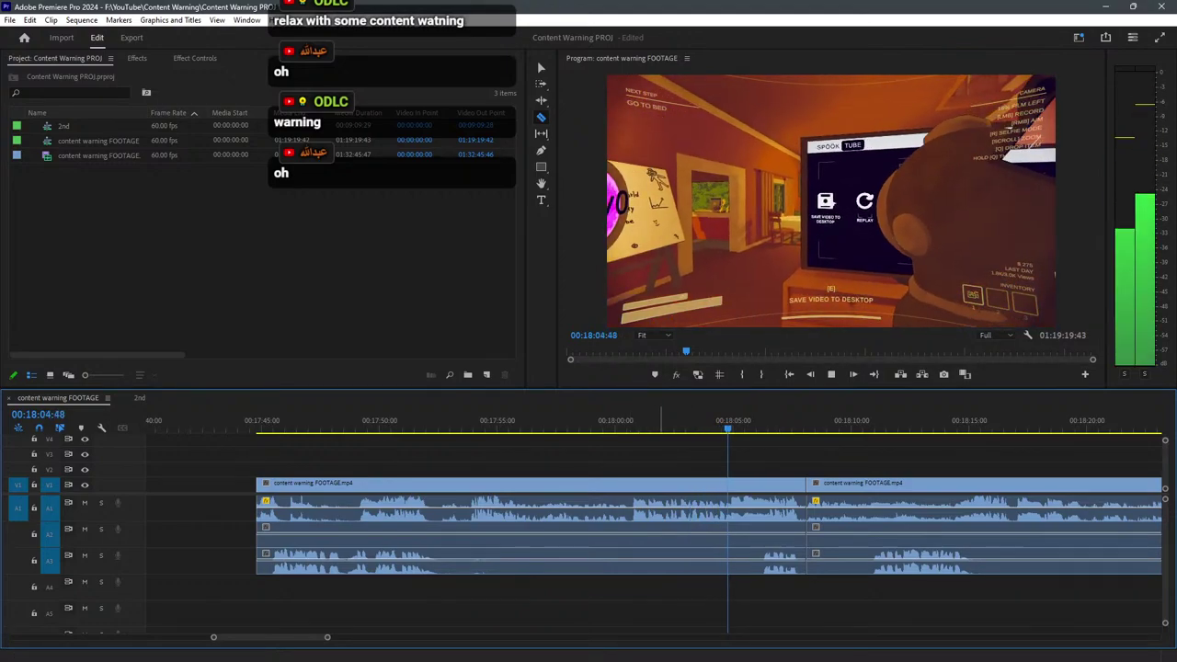
Delete the piece before the 00:18:08:06 cut on all tracks and ripple-delete the gap back to about 00:17:30:26.
key(=)
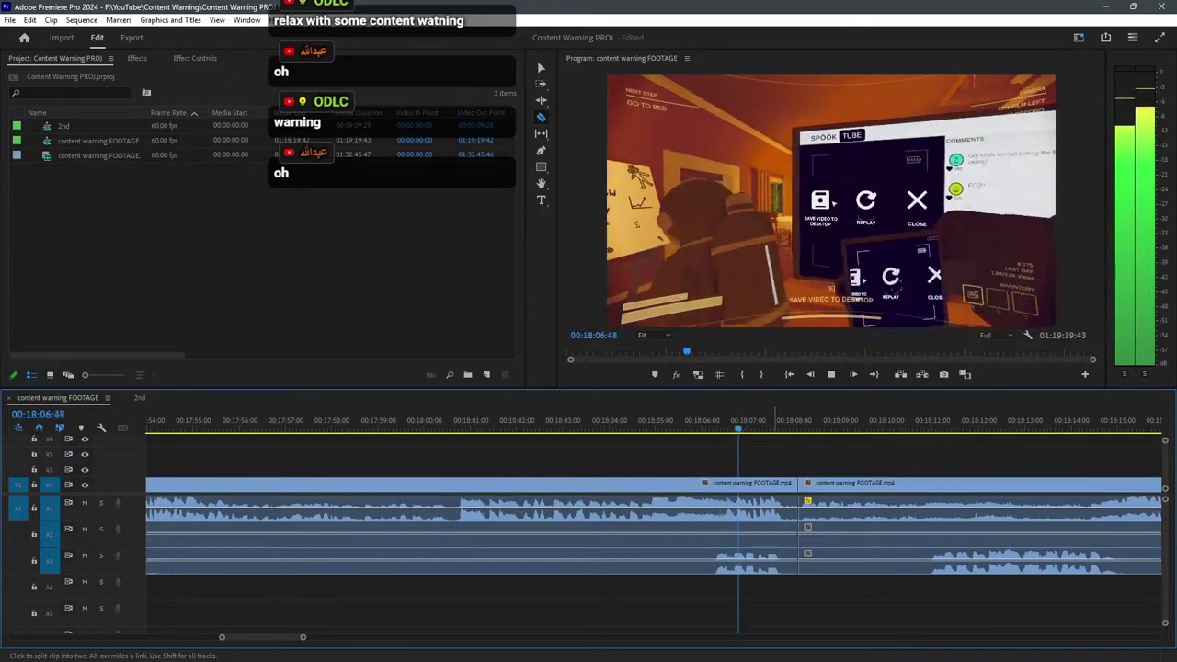
key(v)
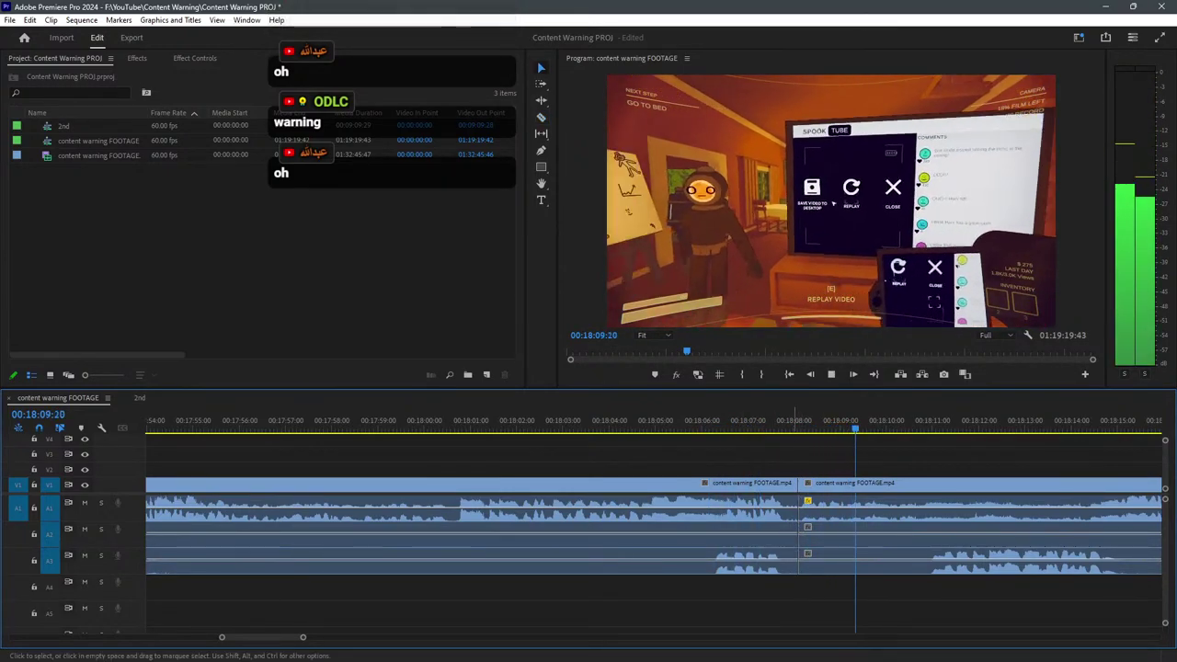
drag(778, 465, 660, 592)
key(Delete)
scroll(715, 533, down, 3)
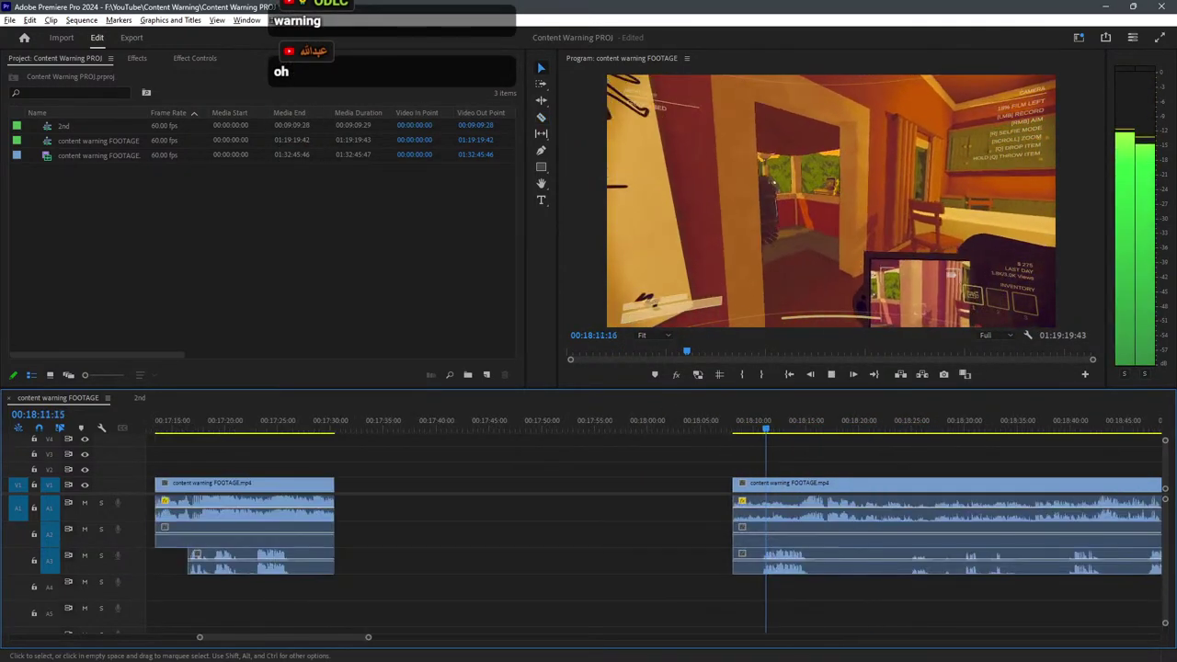
click(534, 485)
key(Delete)
Apply the default audio transition on A1 at the join at about 00:17:30:26 and play across it.
click(316, 422)
right_click(336, 519)
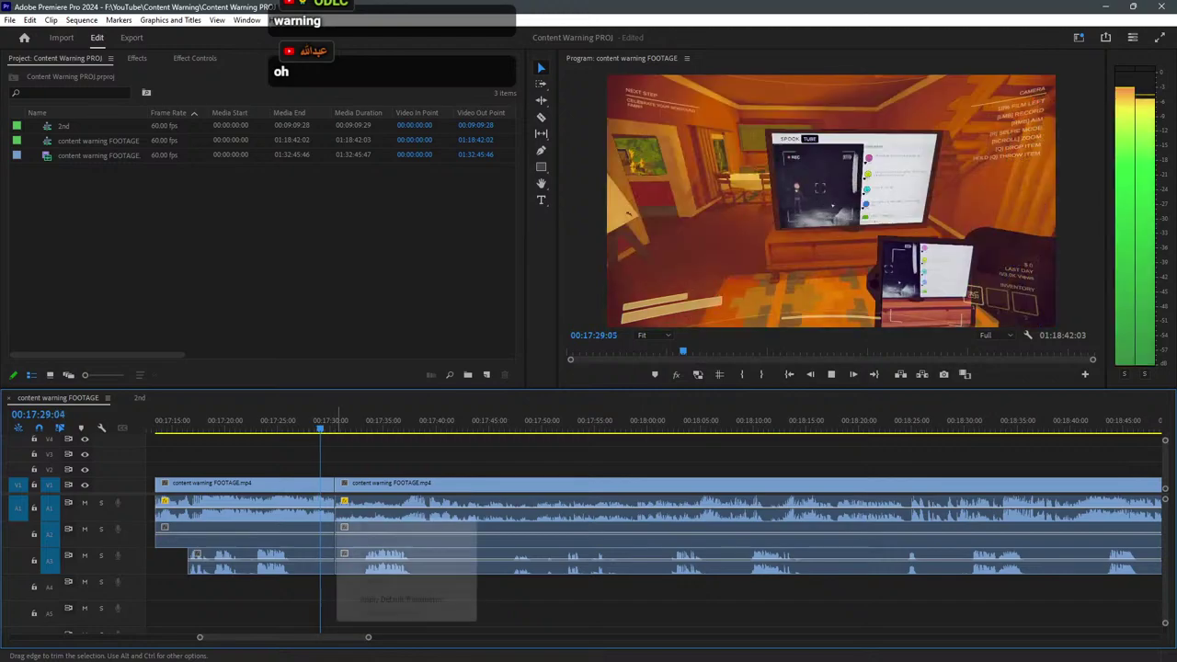
click(397, 598)
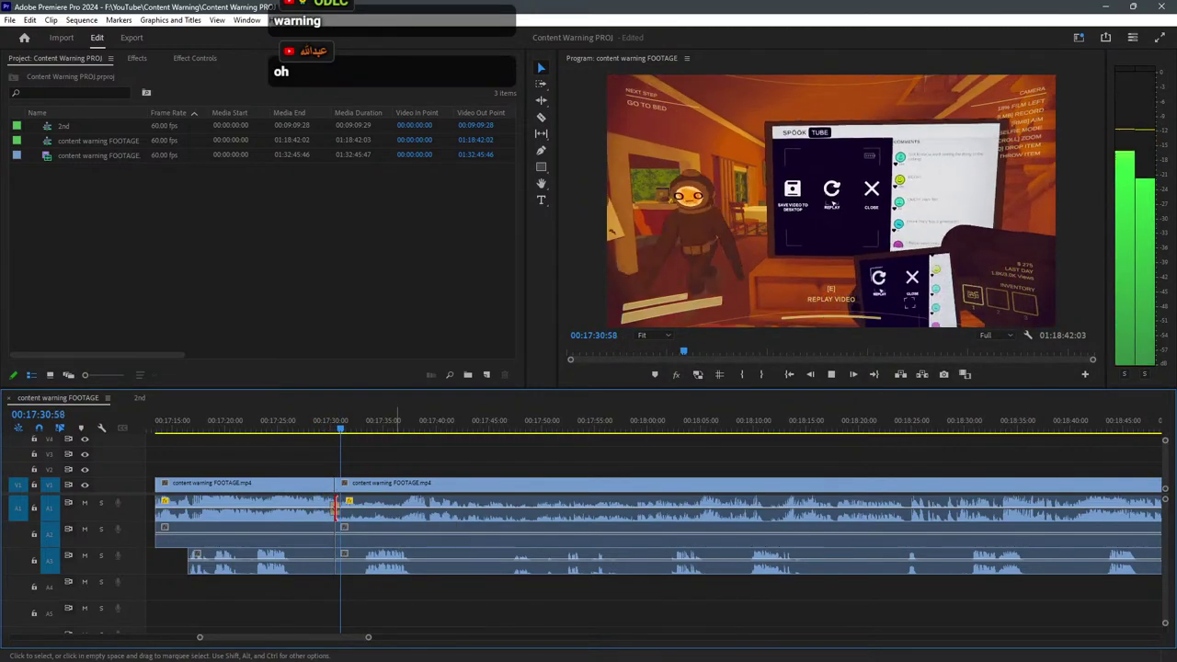
Play the joined clip on to 00:17:48:45 and split all tracks there.
key(equal)
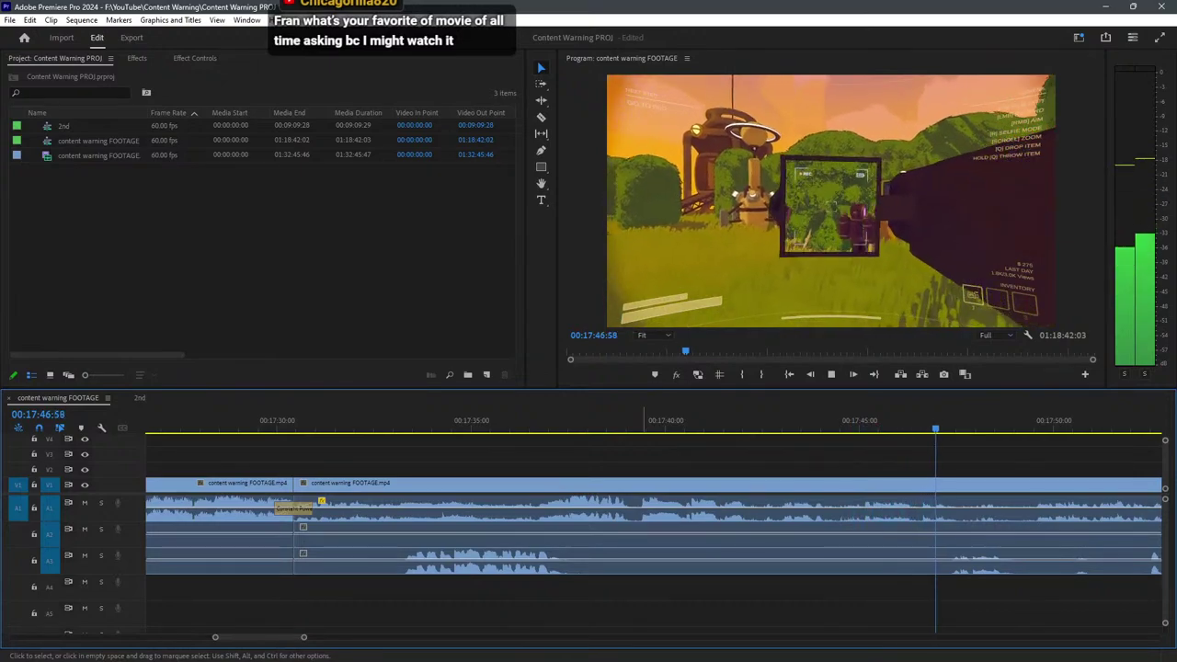
drag(644, 560, 647, 562)
key(space)
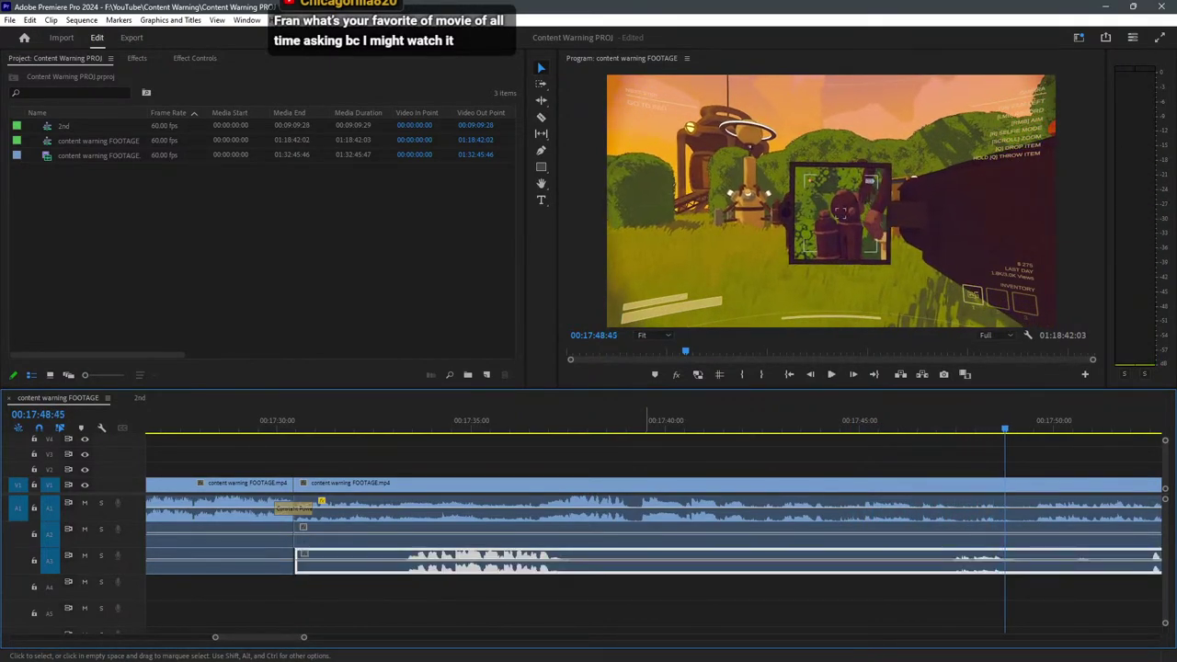
click(665, 589)
key(c)
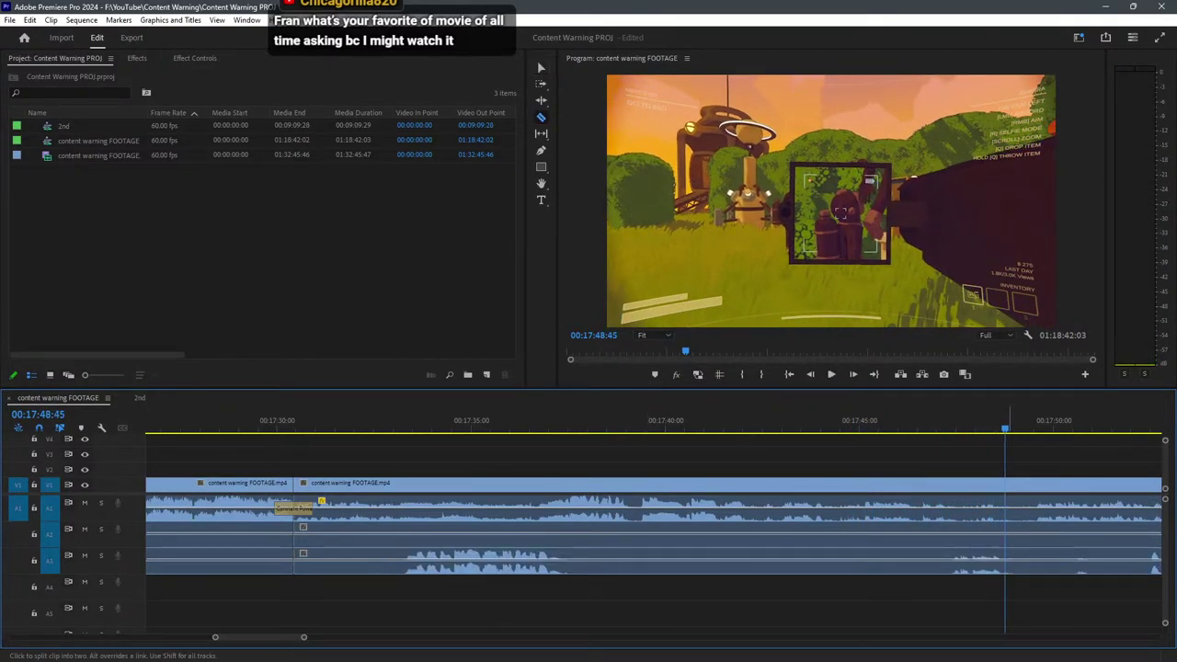
shift+click(1006, 529)
key(ctrl+z)
Split the A3 voice audio at about 00:17:47:13, slightly raise the volume of the piece up to 00:17:48:45, and replay it.
click(946, 561)
key(v)
drag(954, 560, 955, 556)
click(923, 423)
key(space)
click(965, 593)
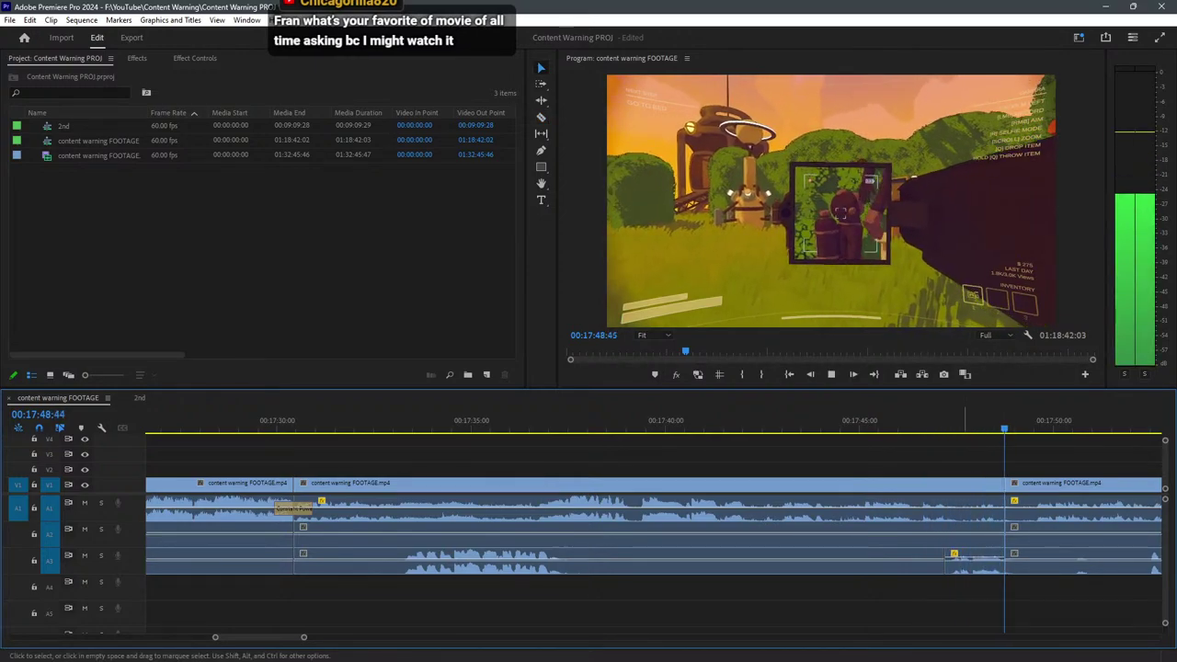
key(space)
key(space)
Move the clips between about 00:17:13:26 and 00:17:48:45 earlier so they join the clip ending at about 00:17:02:30.
key(minus)
scroll(769, 535, down, 2)
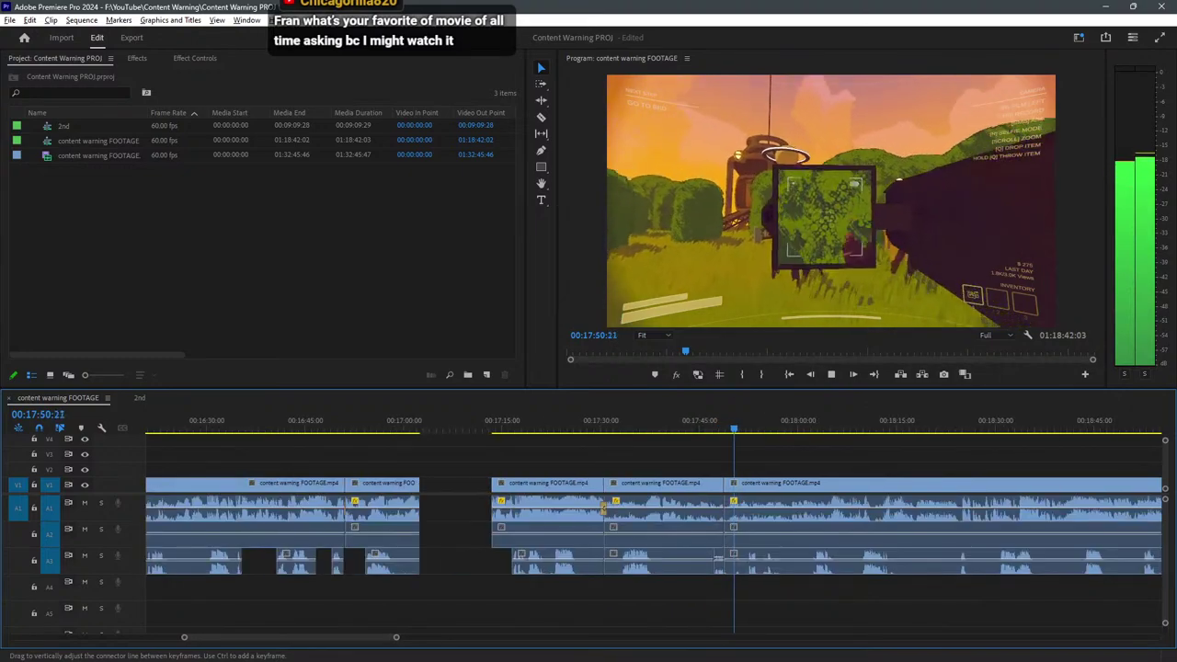
drag(724, 589, 452, 467)
drag(603, 507, 531, 509)
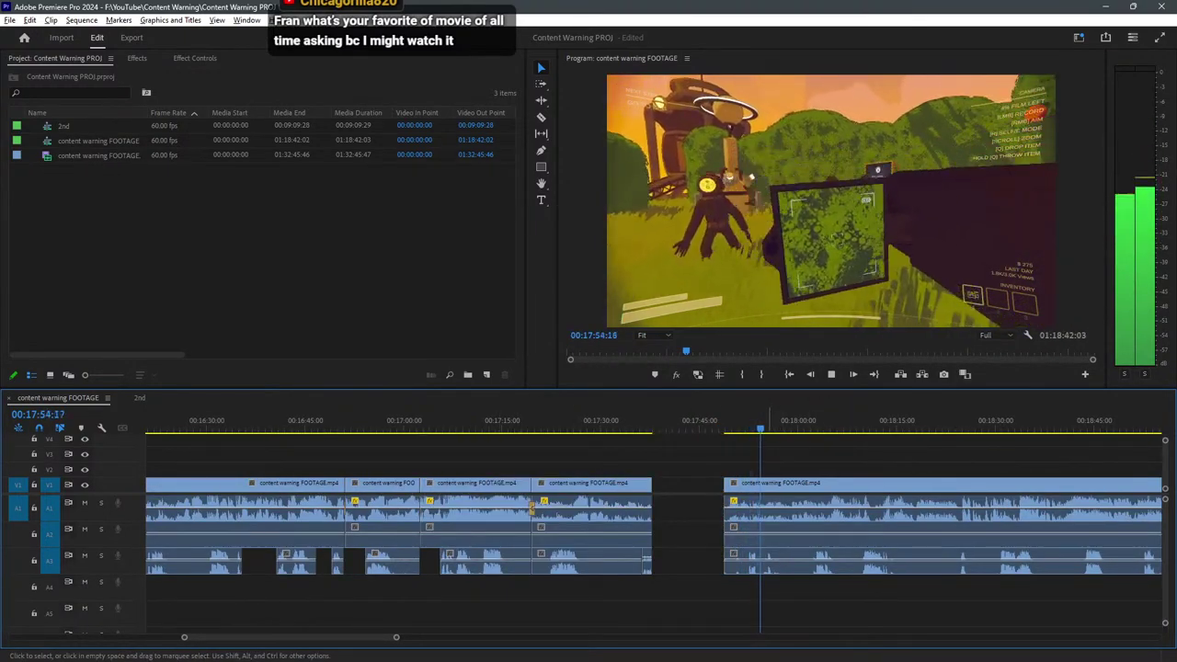
Play the footage from about 00:17:54 to 00:18:07 and check where the unwanted part should be cut.
scroll(773, 534, up, 6)
scroll(654, 529, down, 3)
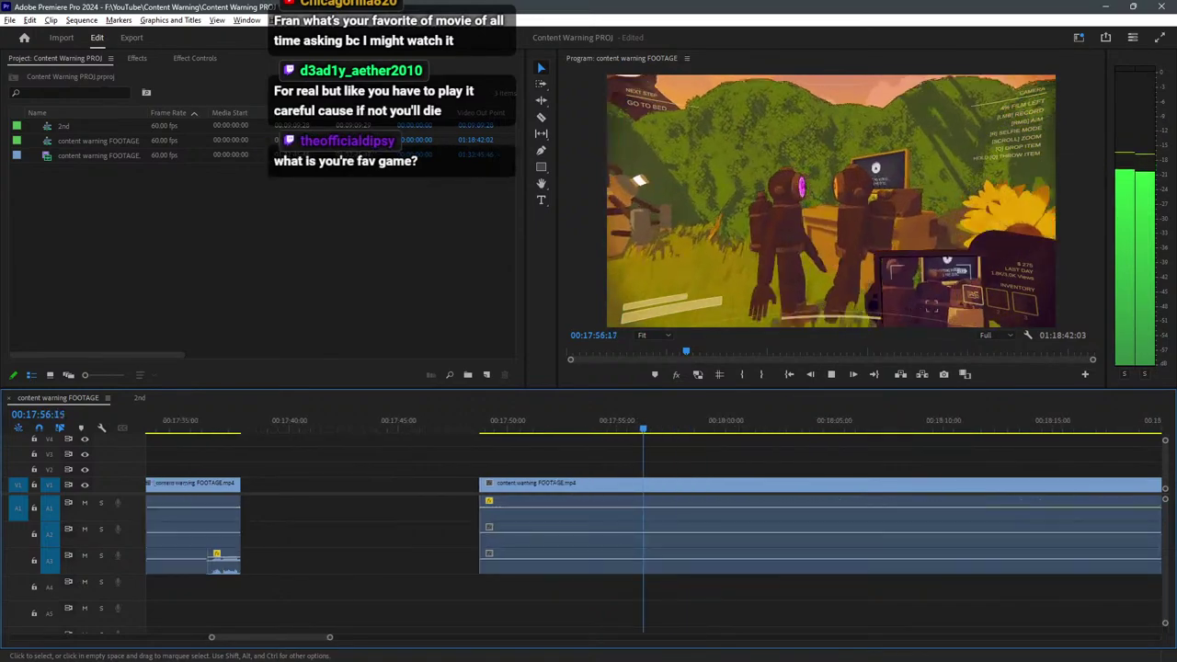
key(space)
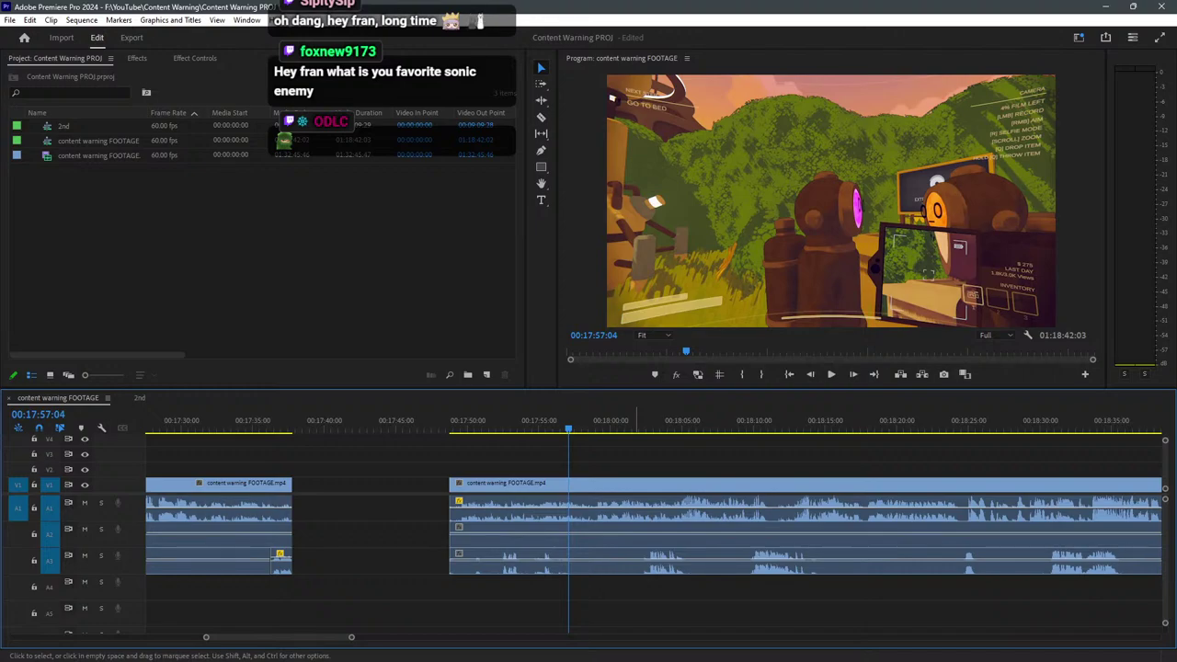
key(space)
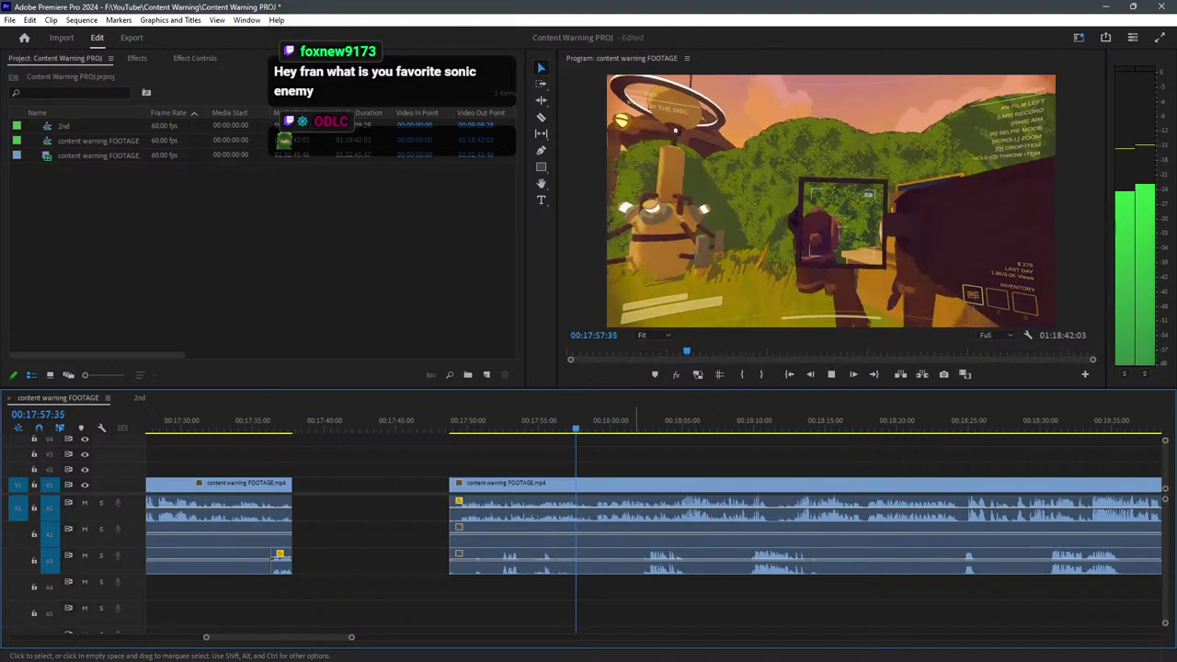
key(space)
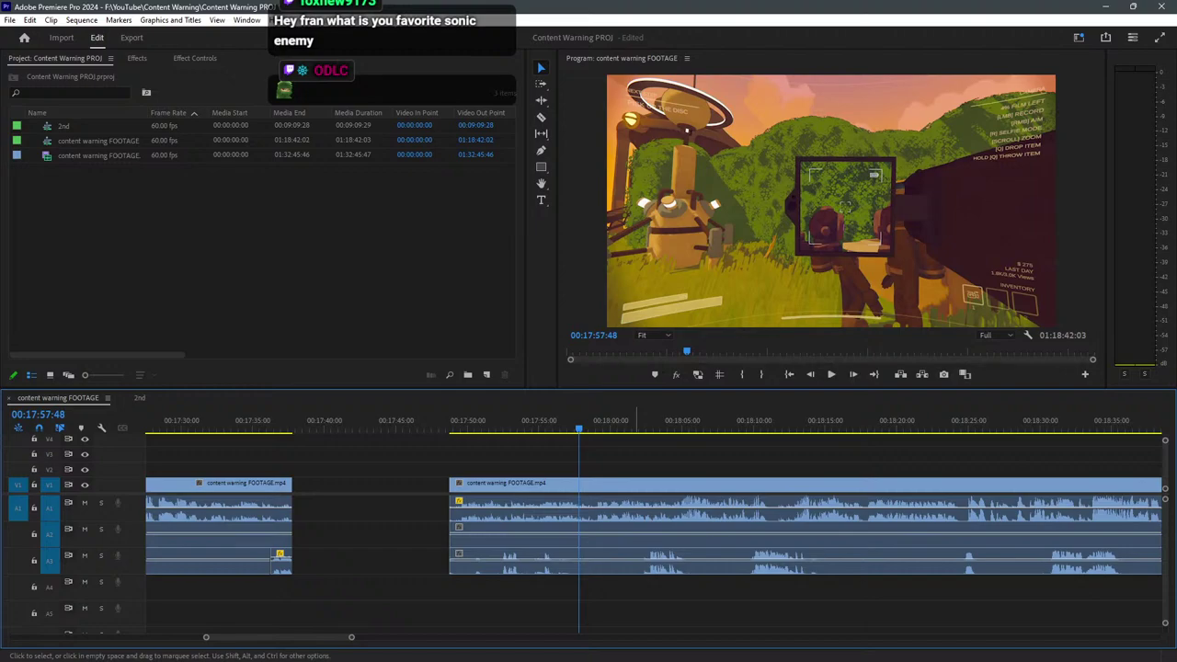
key(space)
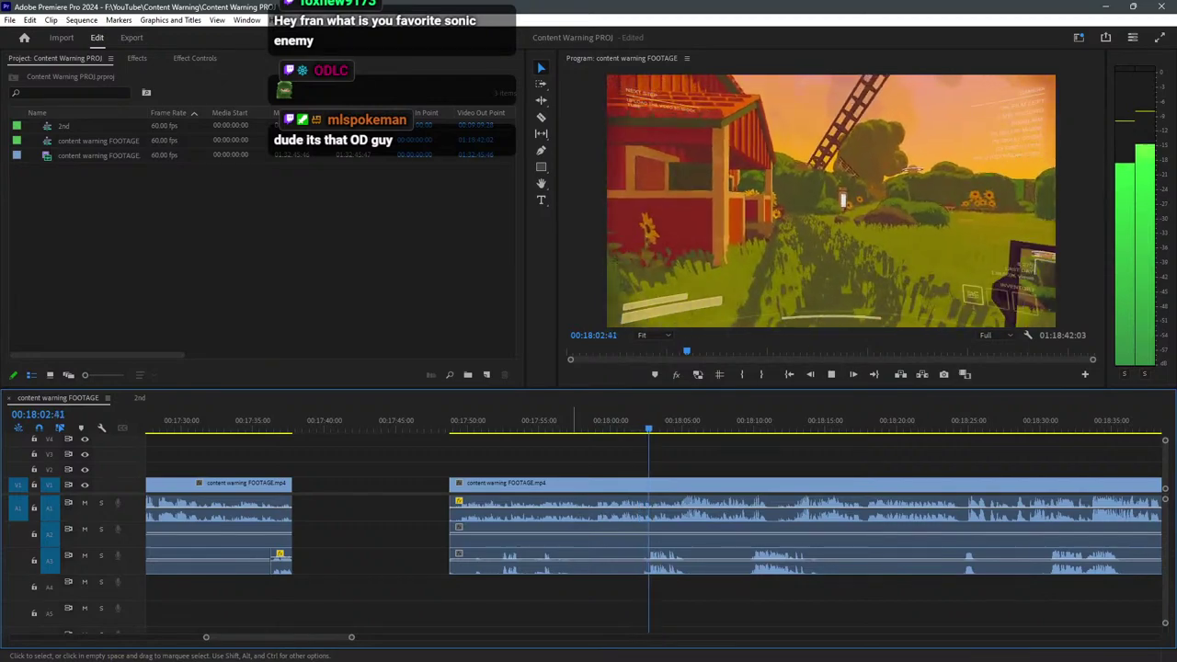
key(space)
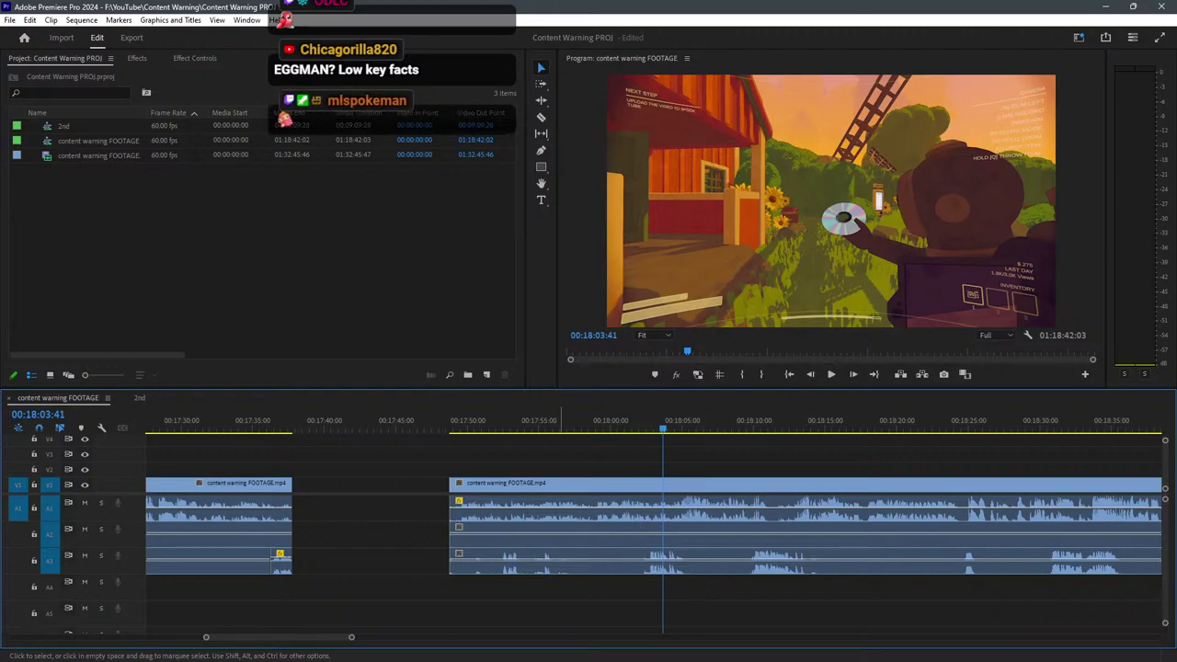
key(space)
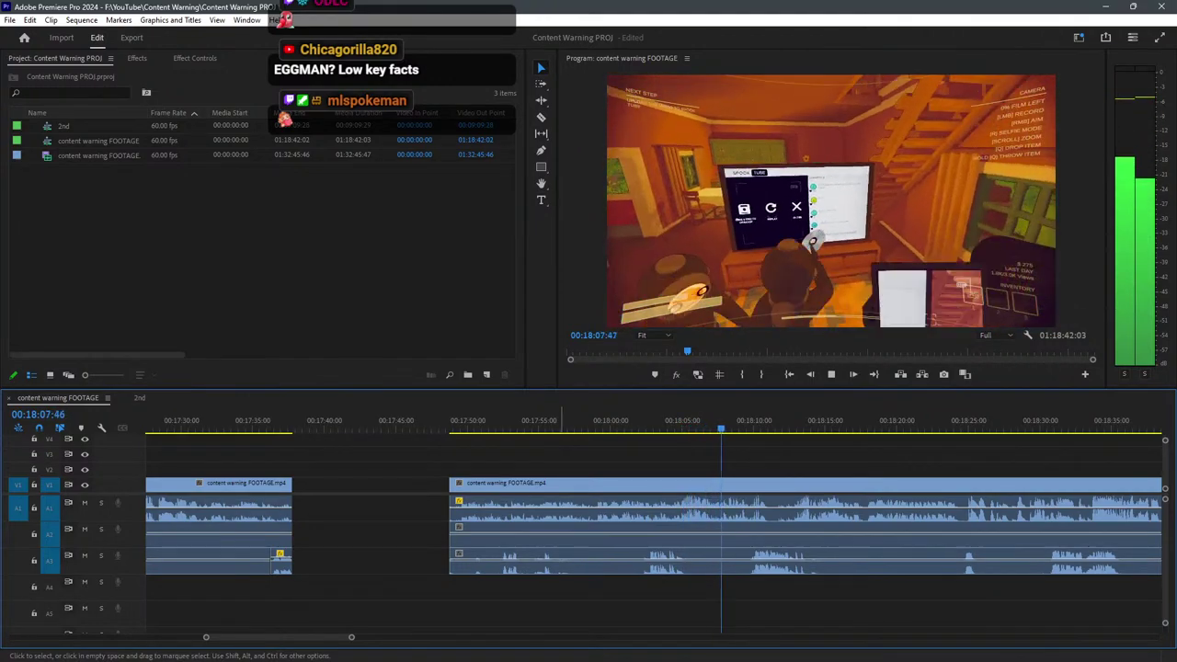
drag(450, 416, 461, 415)
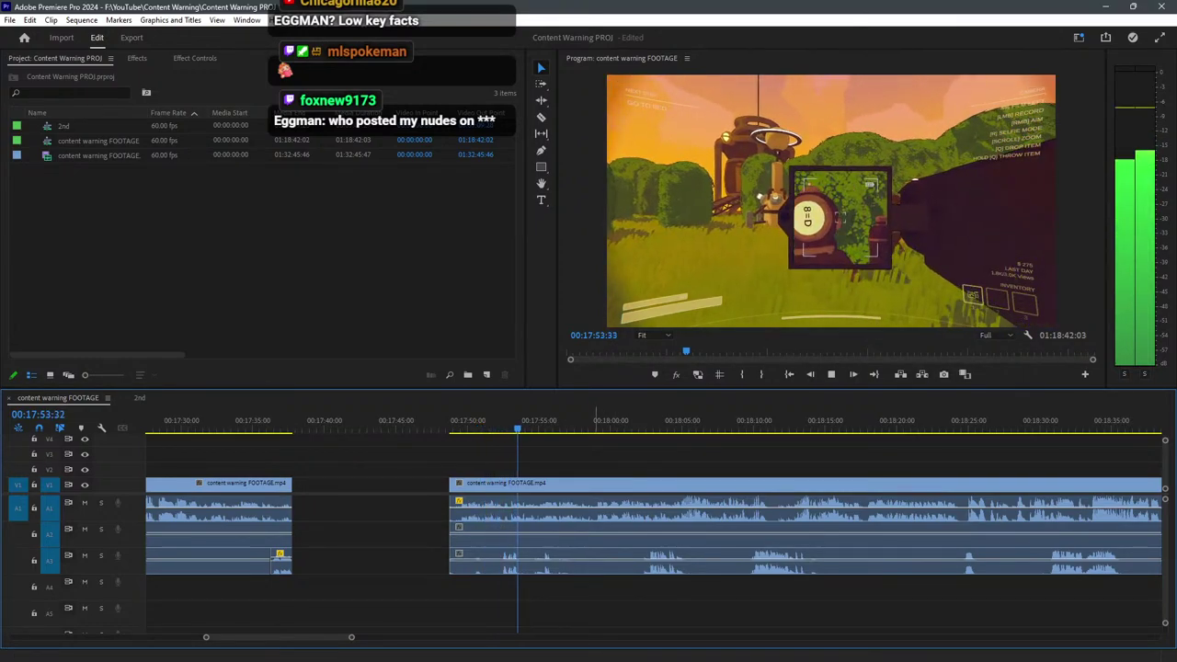
Replay the footage around 00:18:00 to find the cut point and split all tracks at 00:17:58:47.
click(593, 419)
scroll(659, 534, up, 1)
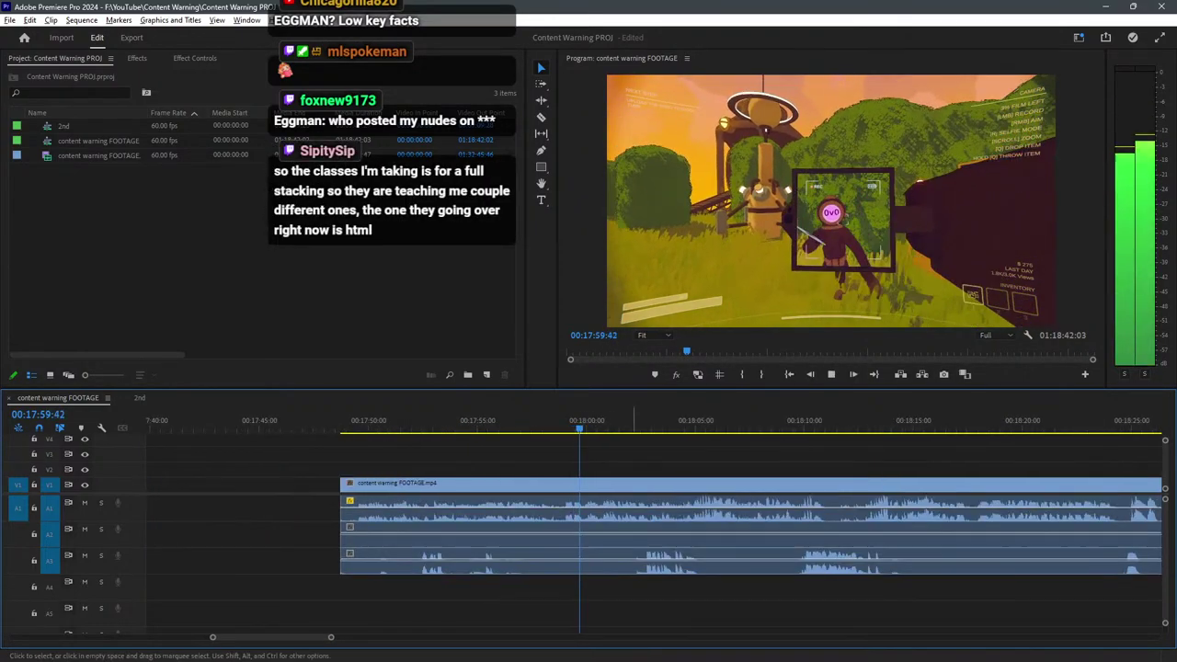
key(space)
key(space)
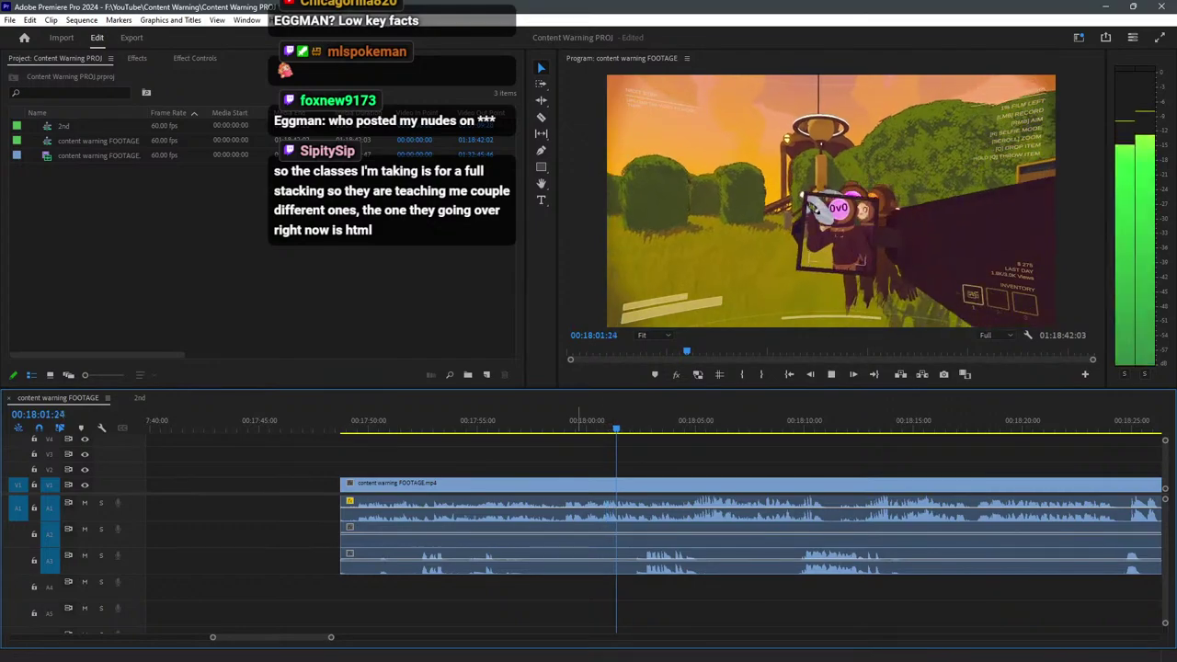
click(571, 419)
key(space)
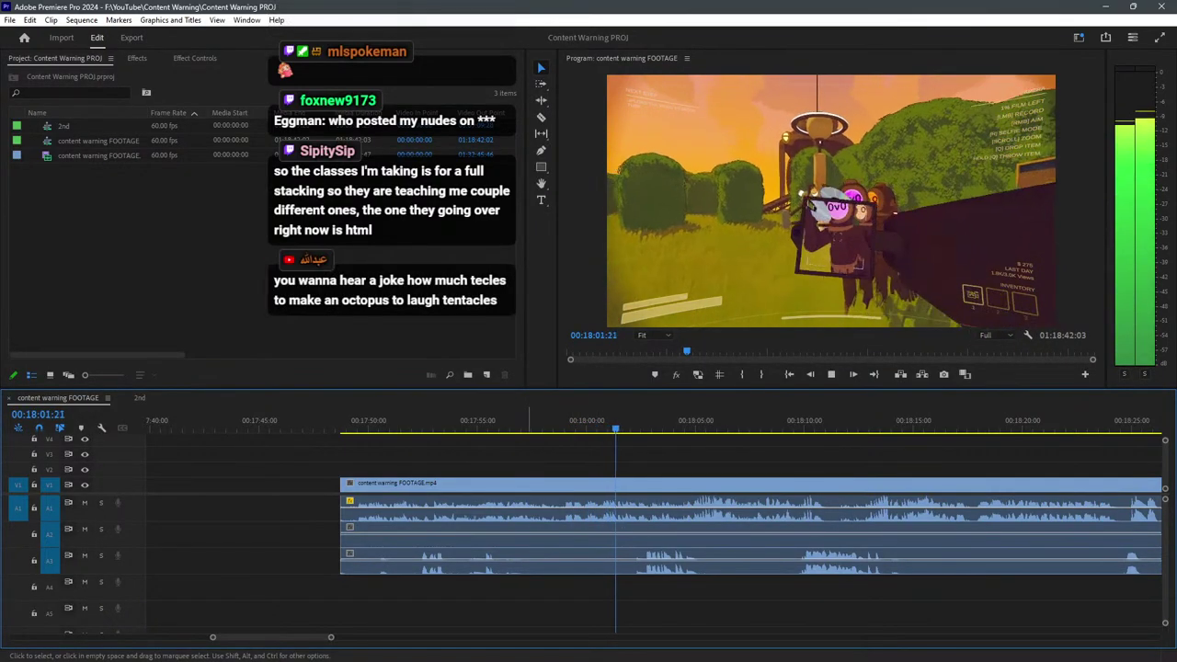
click(559, 419)
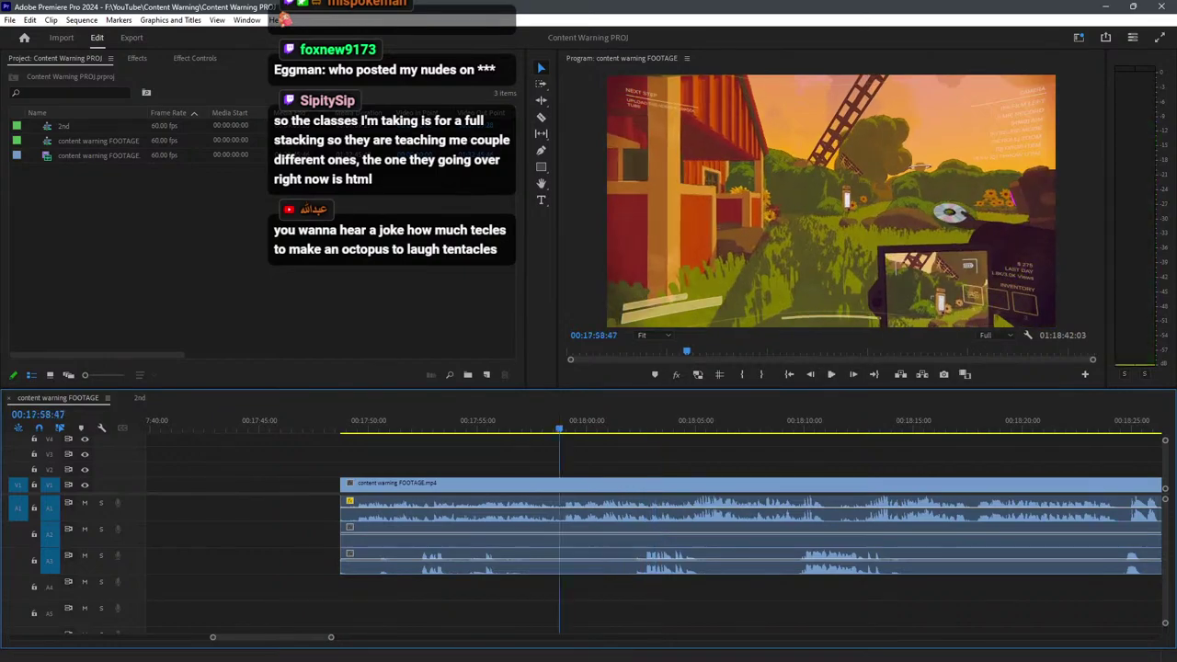
key(space)
key(c)
click(559, 483)
key(space)
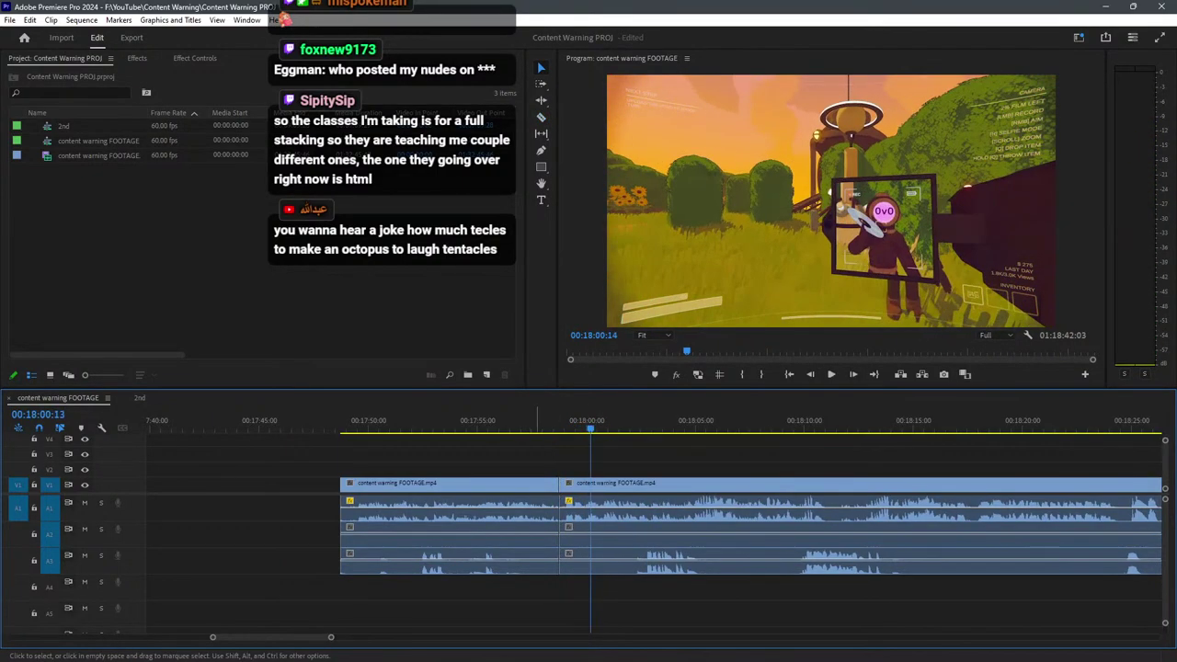
key(v)
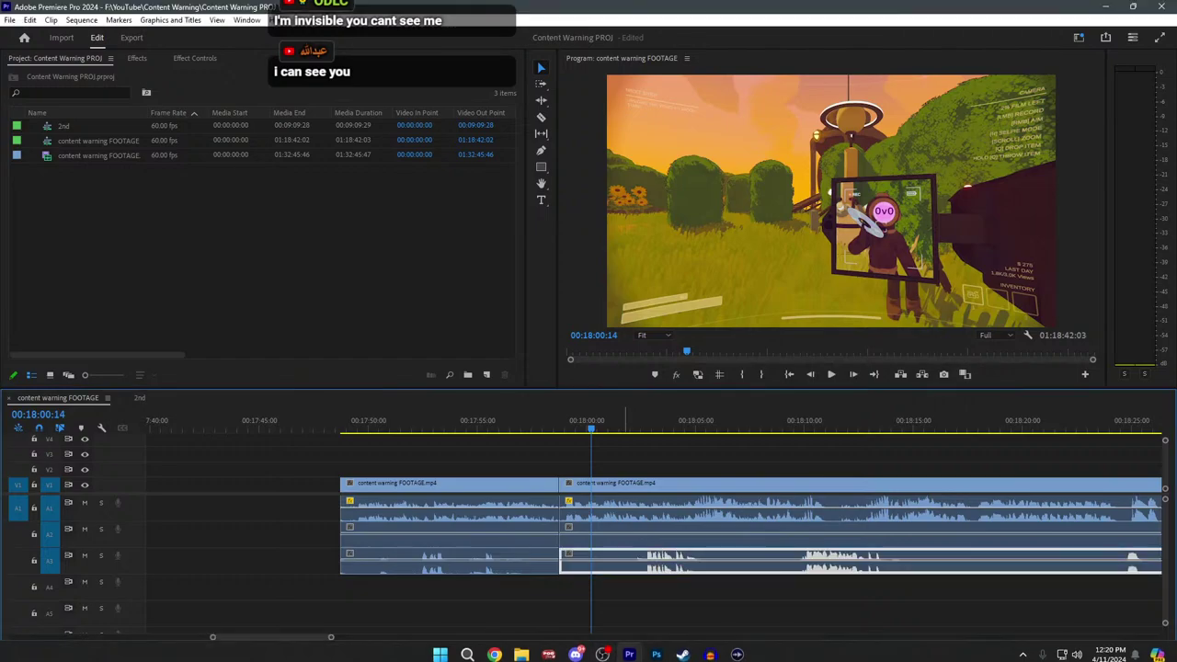
Play past the new cut to 00:18:00:25 and save the project.
key(space)
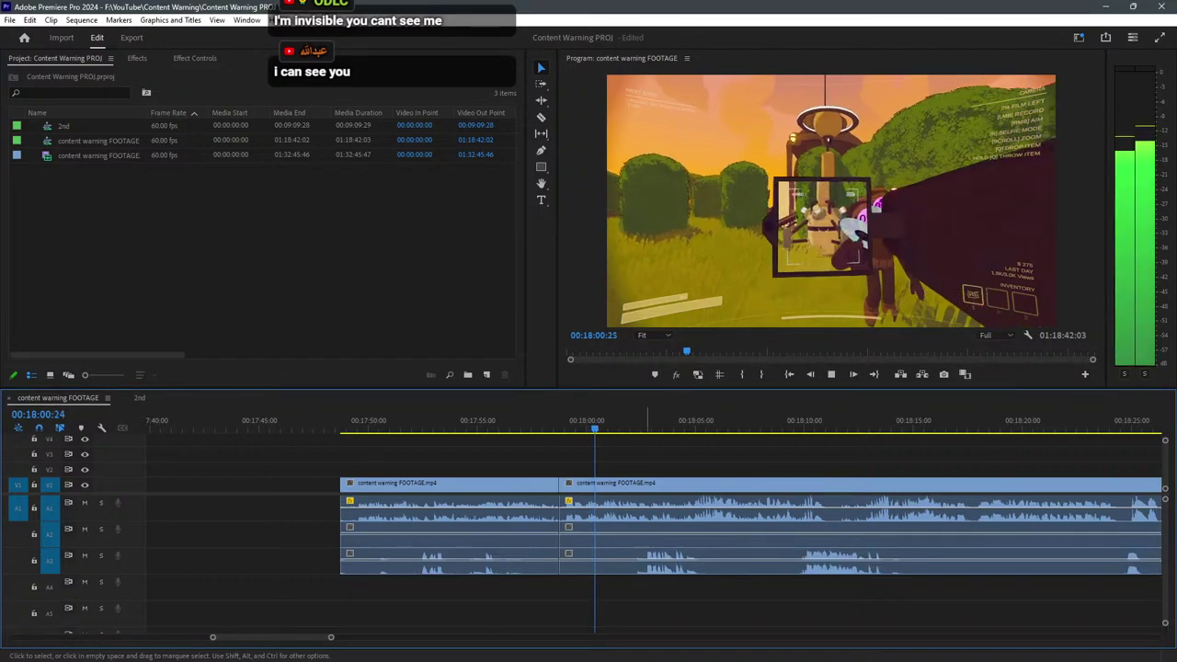
key(space)
click(596, 421)
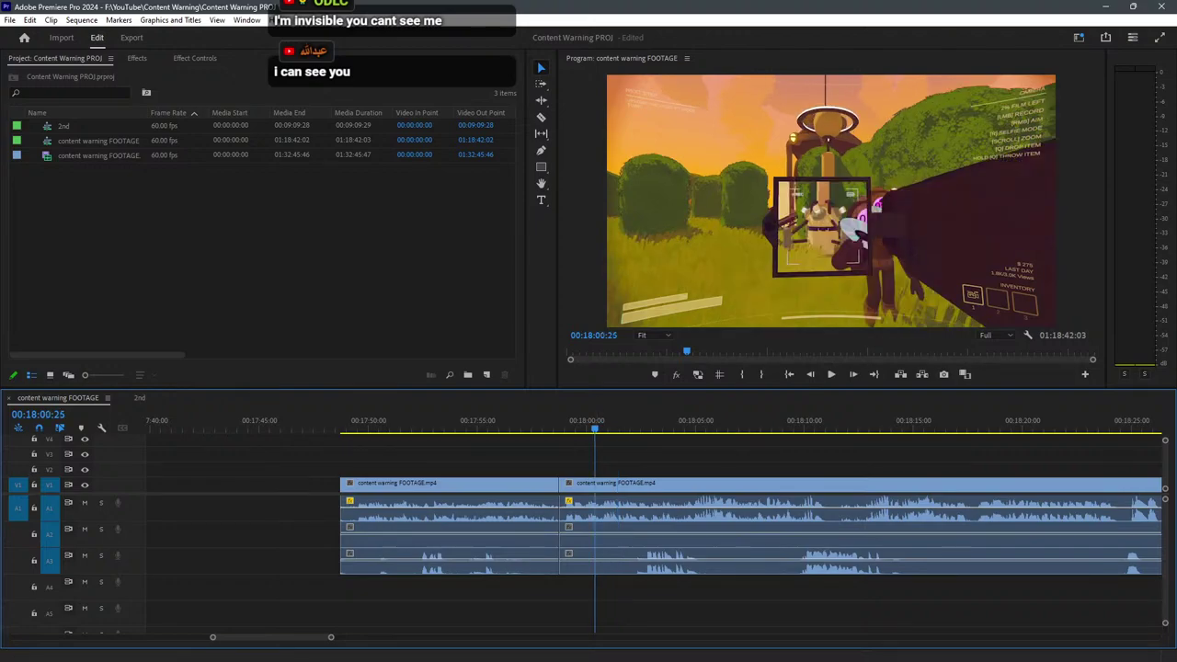
key(ctrl+s)
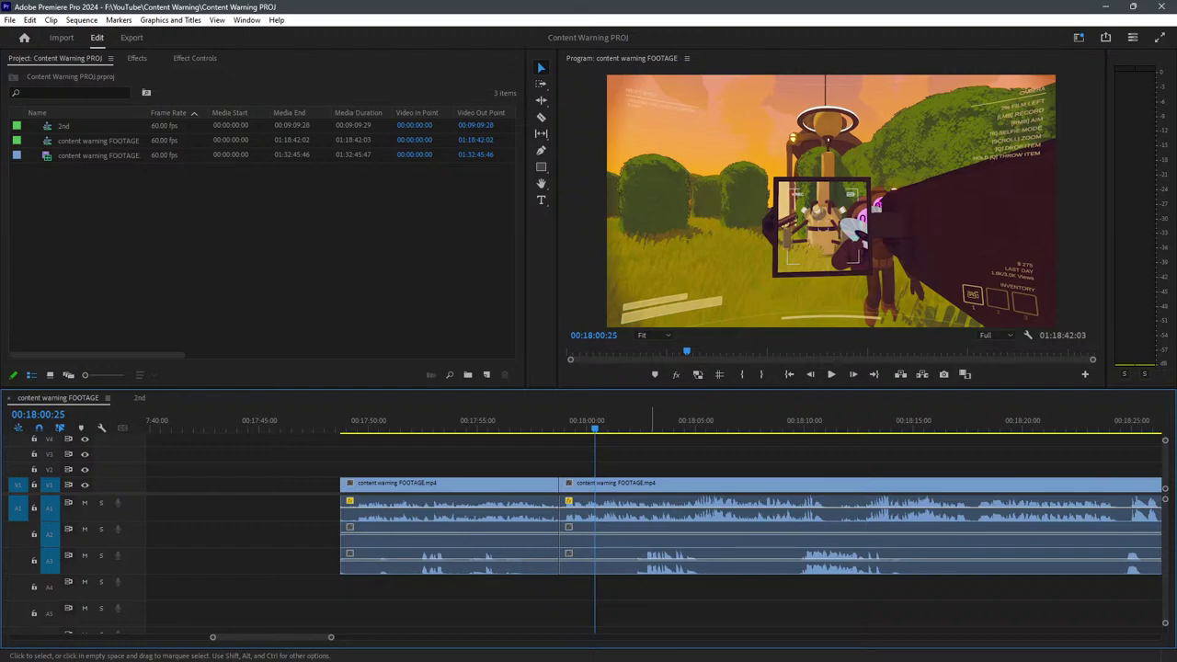
Look over the whole sequence to compare the edited part with the footage still uncut.
scroll(652, 419, down, 12)
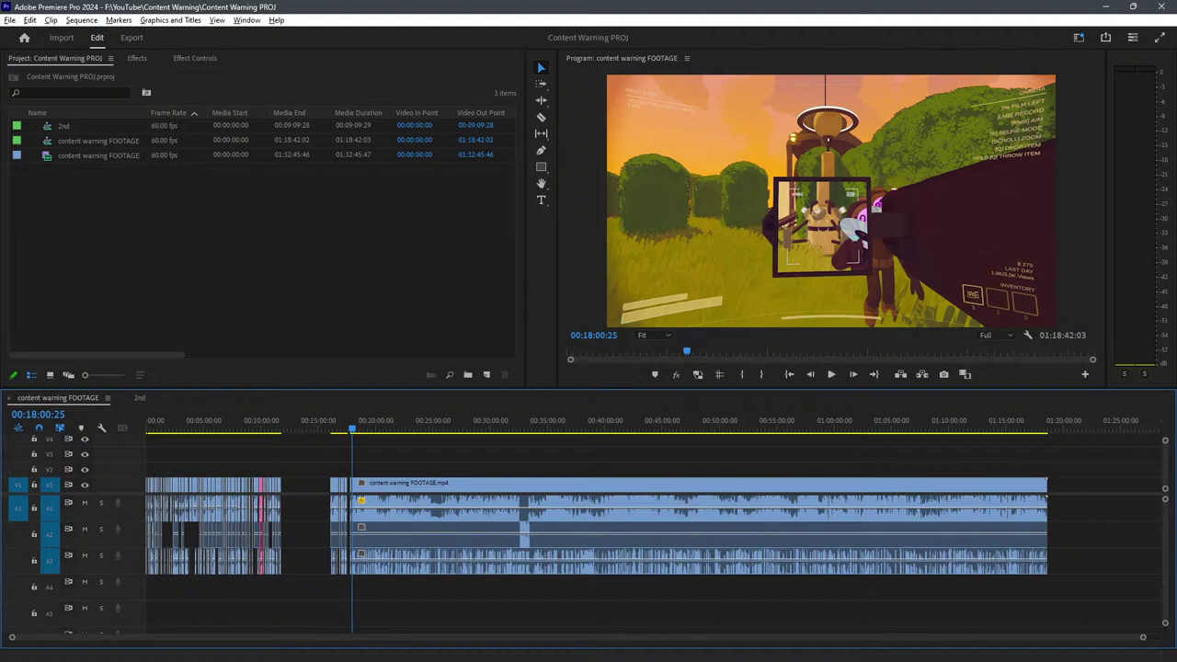
key(equal)
key(equal)
key(equal)
key(equal)
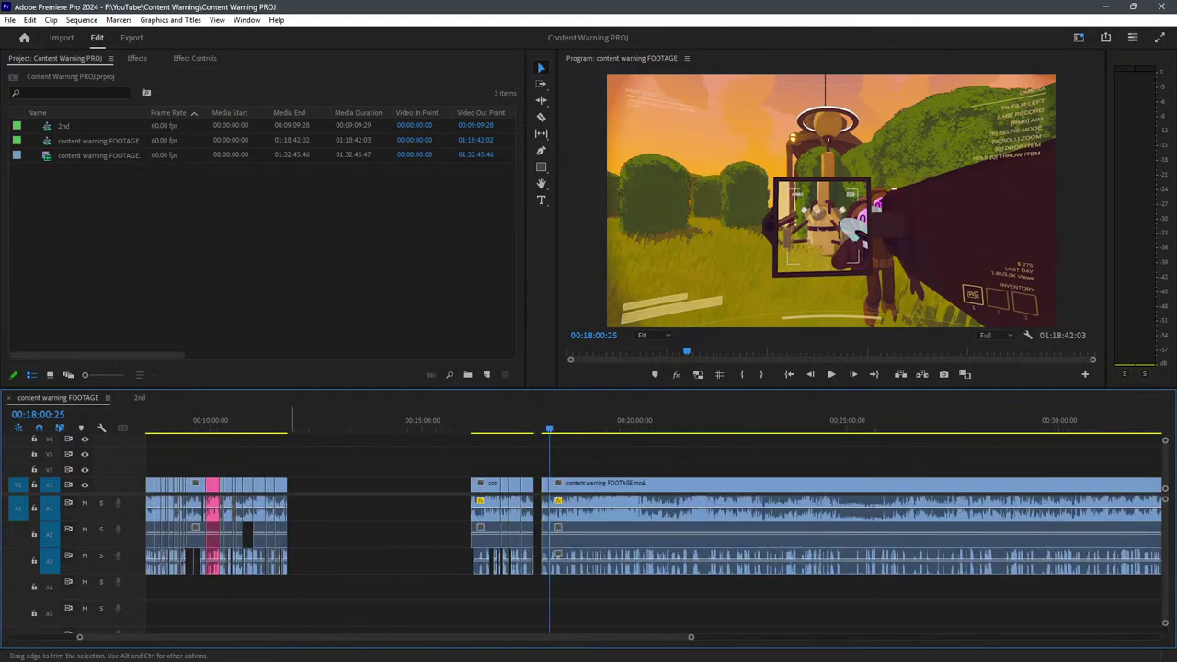
key(minus)
key(minus)
key(minus)
key(minus)
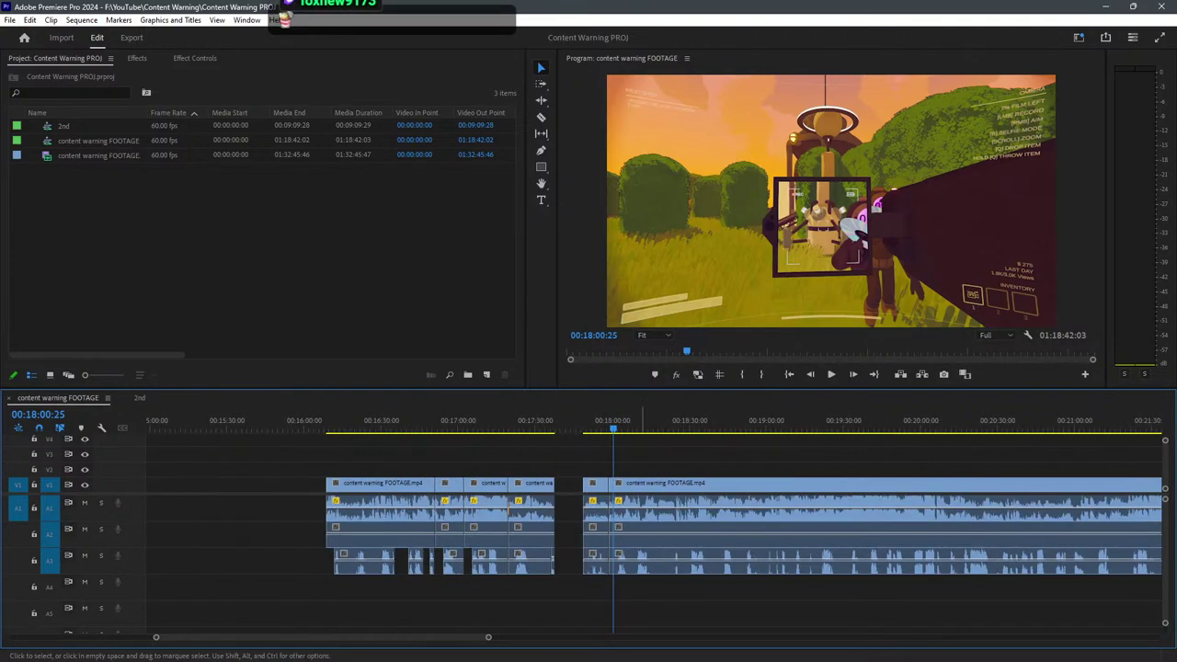
scroll(348, 515, down, 4)
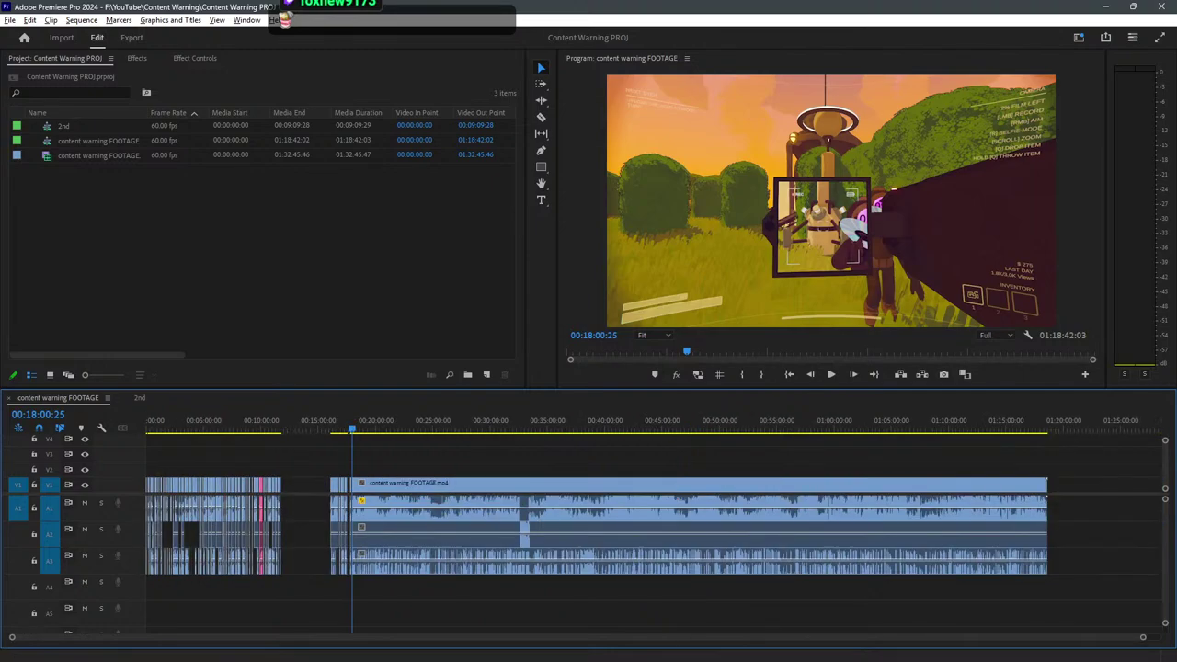
scroll(347, 515, up, 4)
key(equal)
key(equal)
key(equal)
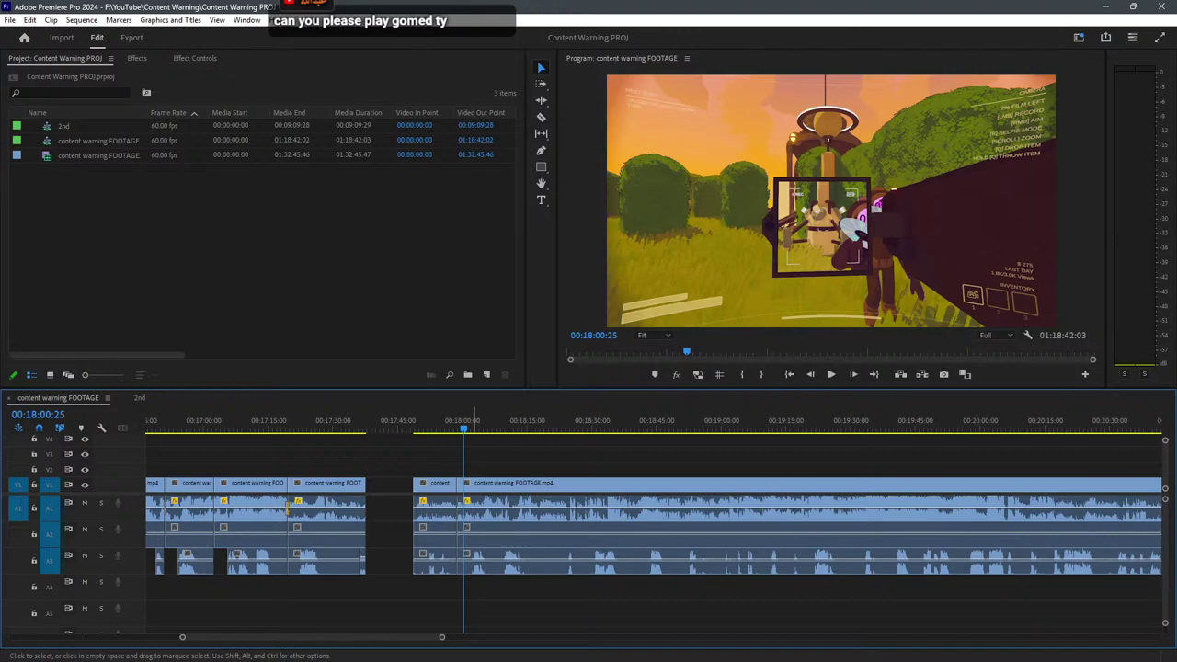
Replay the footage across the split and delete the segment before 00:17:58:47 on all tracks, leaving the gap.
key(space)
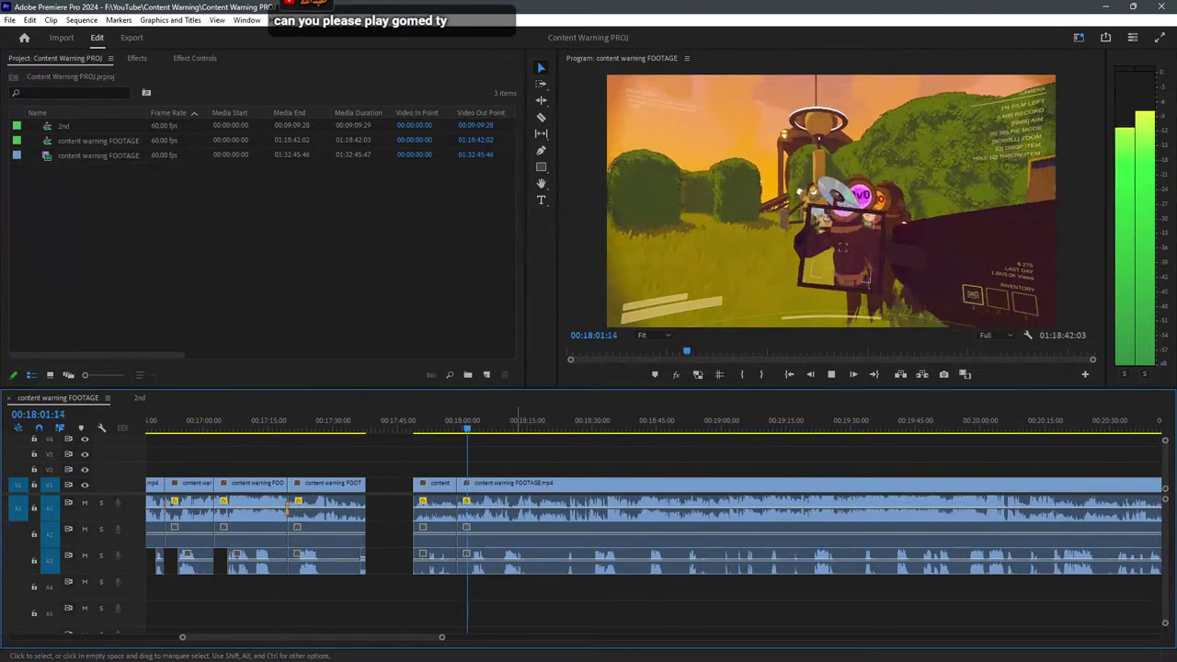
scroll(521, 533, up, 3)
scroll(276, 533, up, 2)
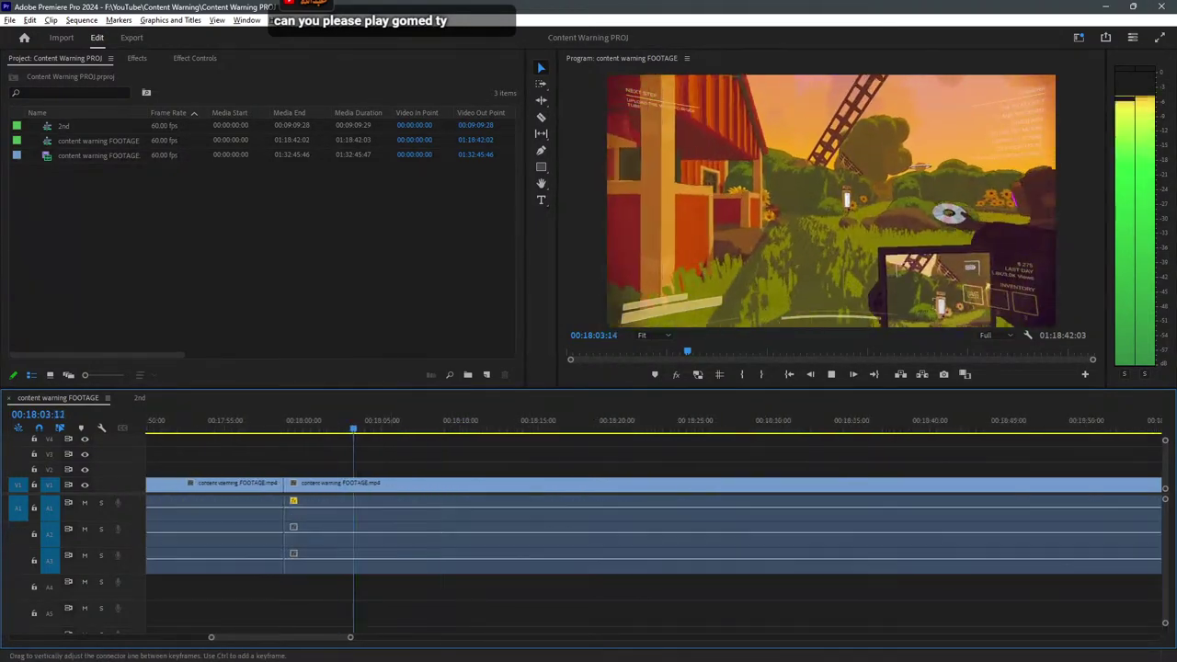
key(minus)
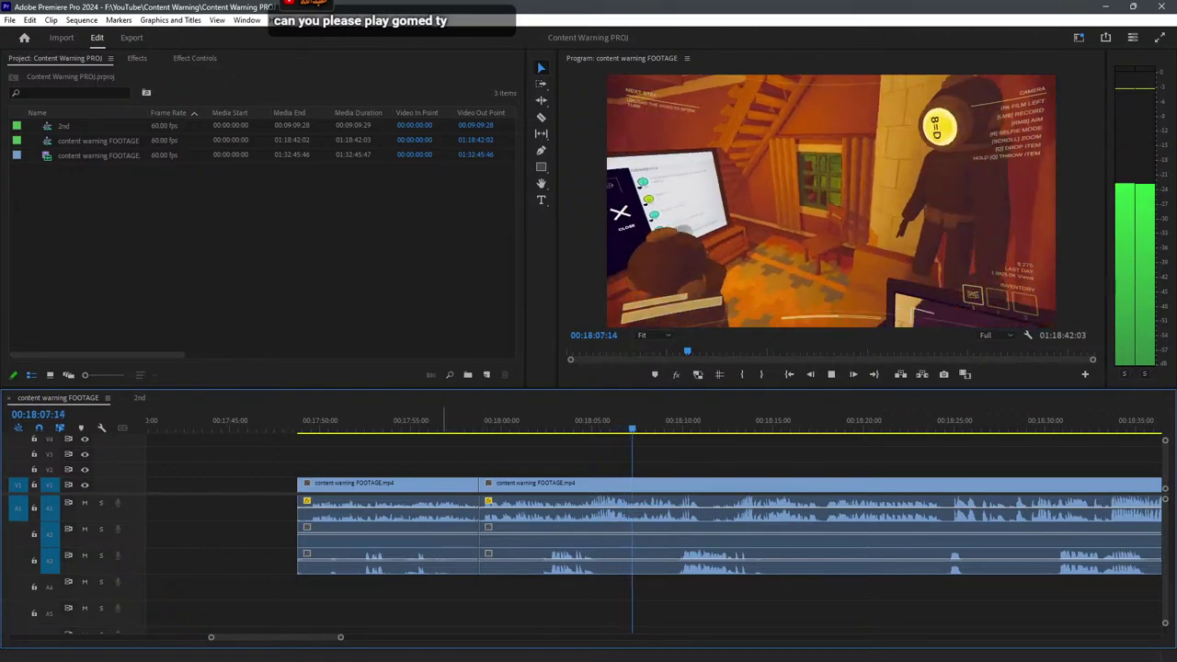
click(442, 421)
key(space)
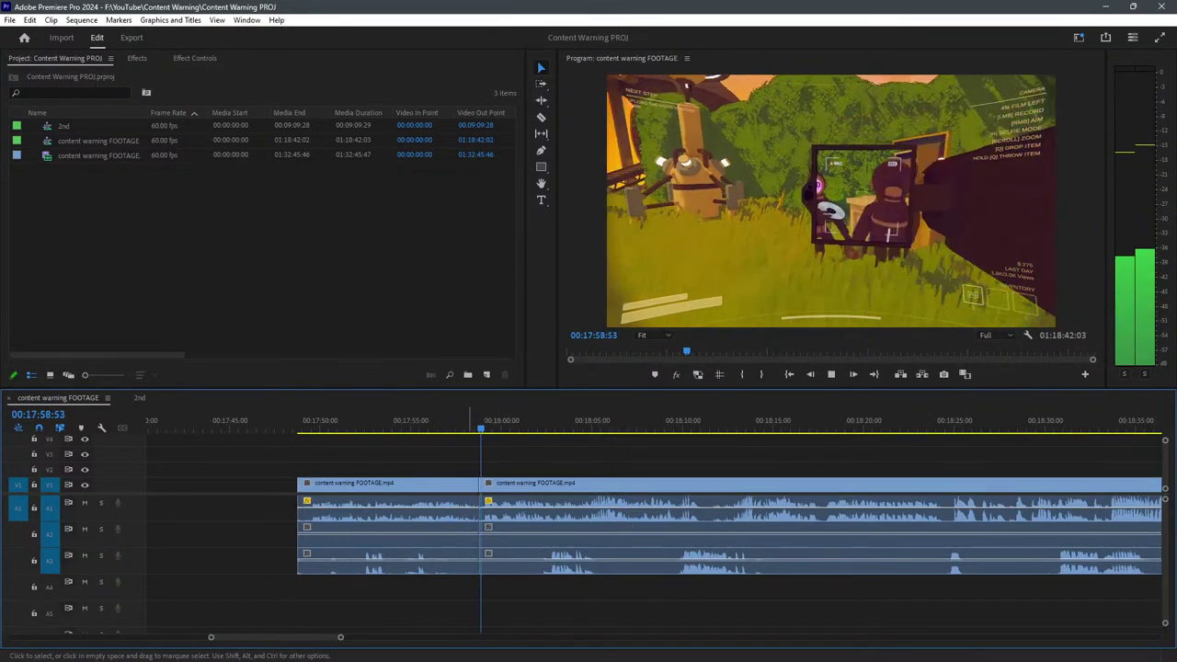
drag(470, 446, 389, 587)
key(Delete)
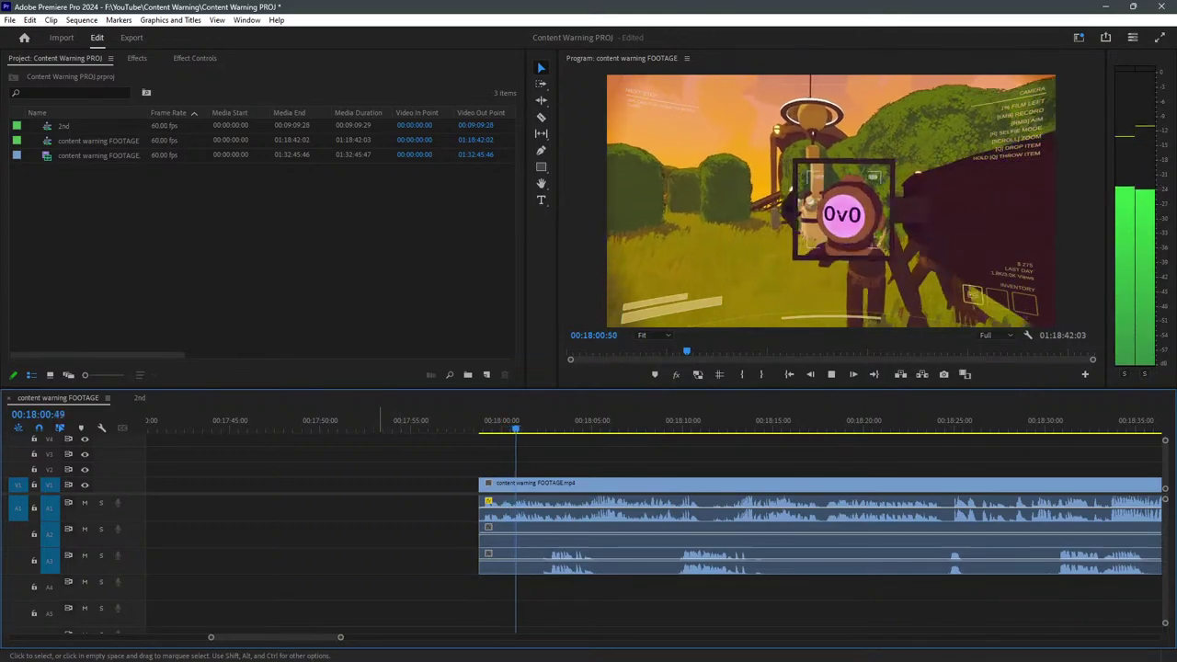
Play the remaining footage on to about 00:18:14:50, then review it again from 00:18:05:00 to 00:18:10:41.
key(minus)
key(minus)
key(minus)
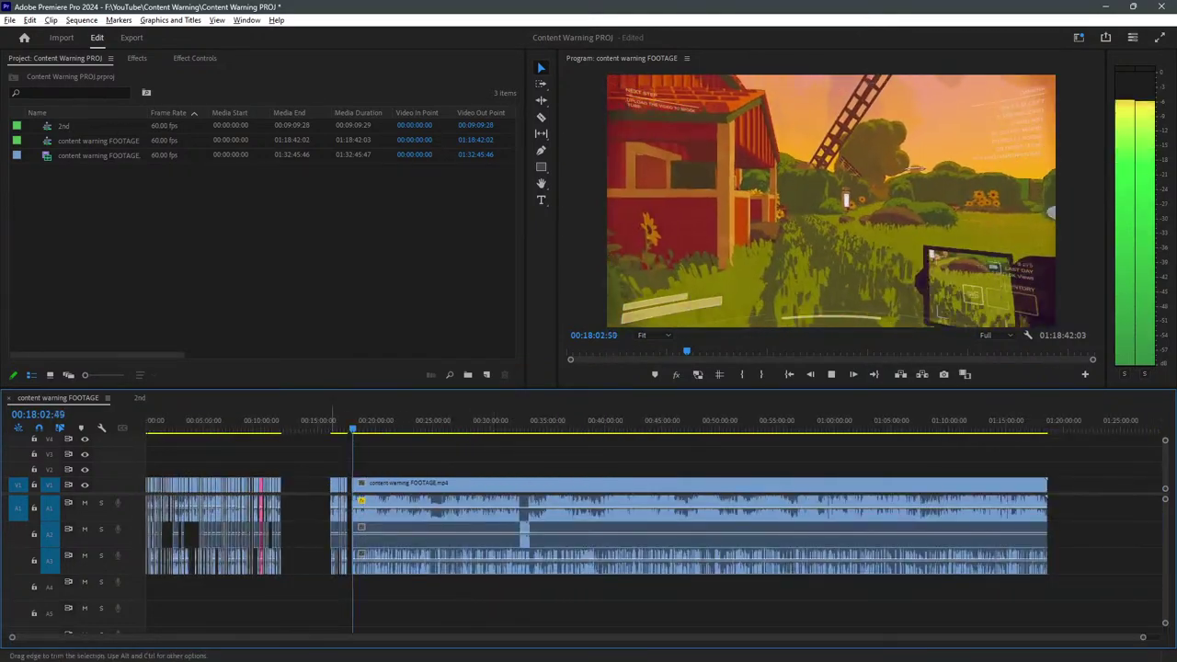
key(equal)
key(equal)
key(equal)
key(equal)
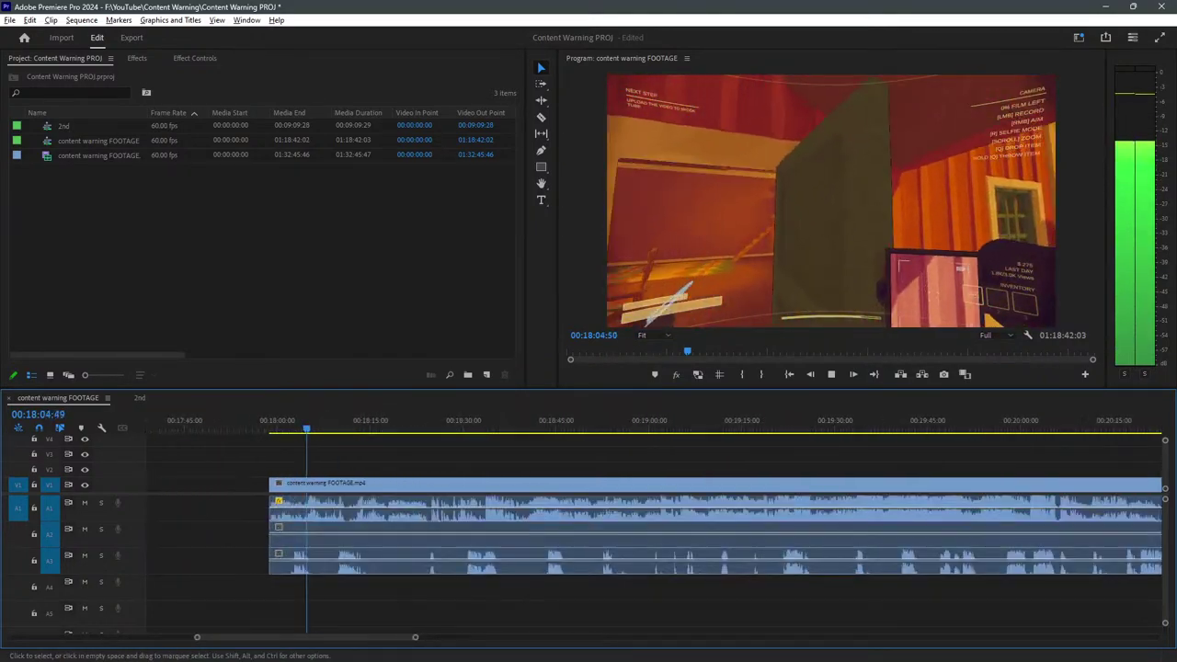
key(equal)
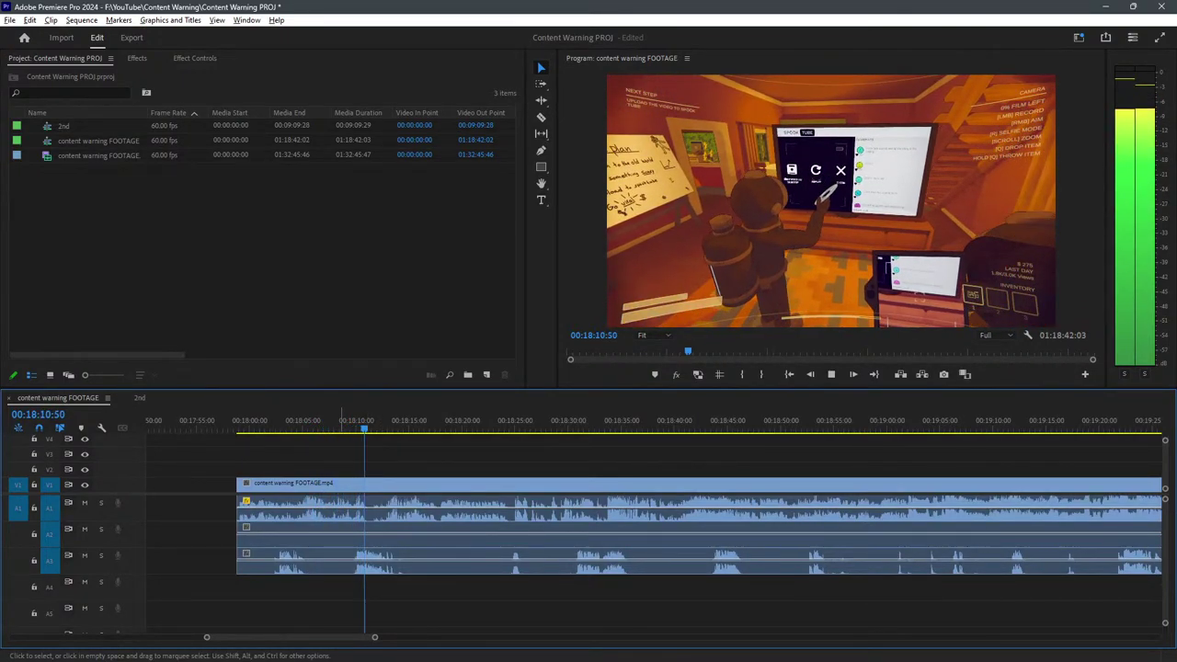
key(equal)
key(equal)
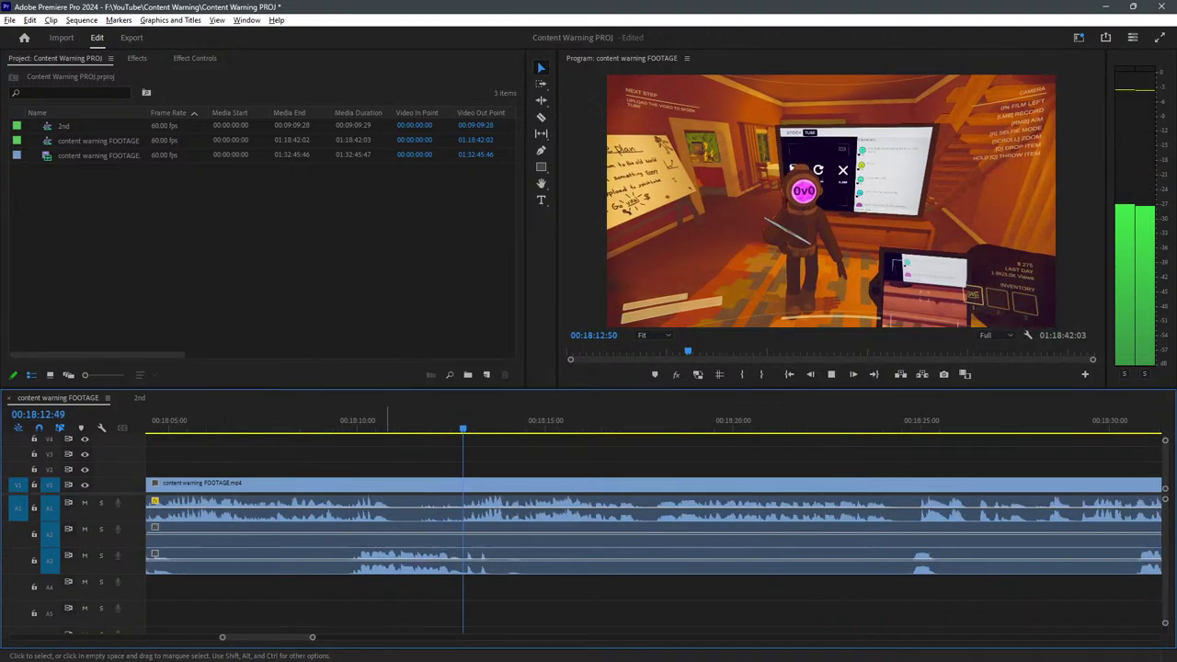
key(minus)
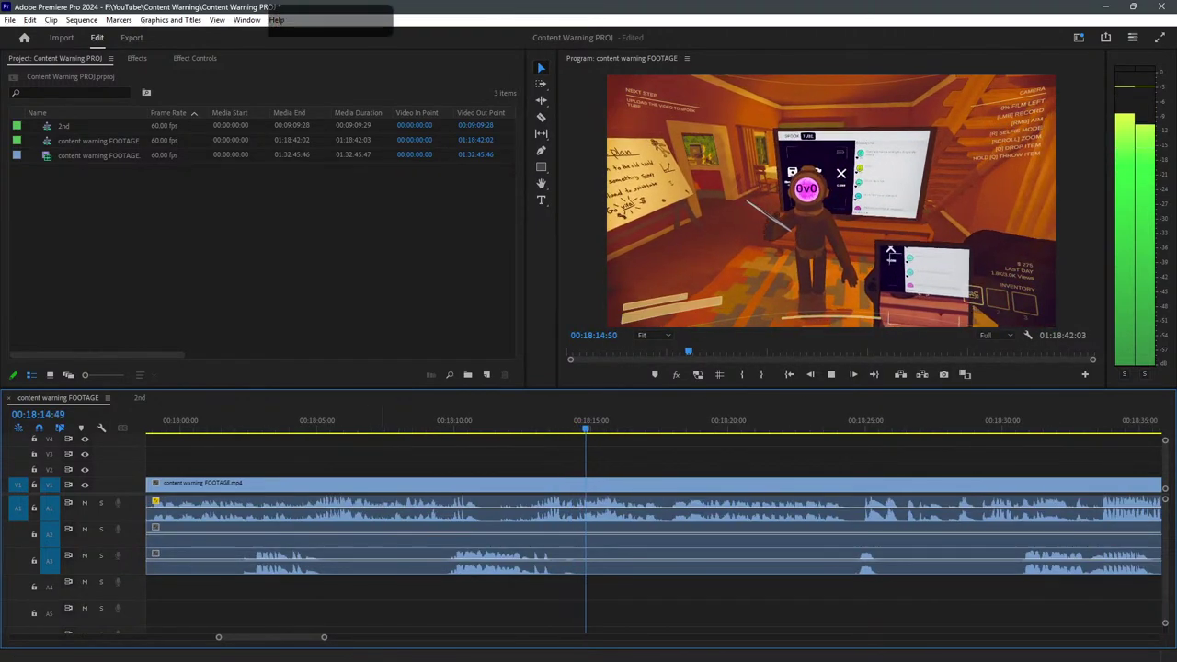
click(314, 421)
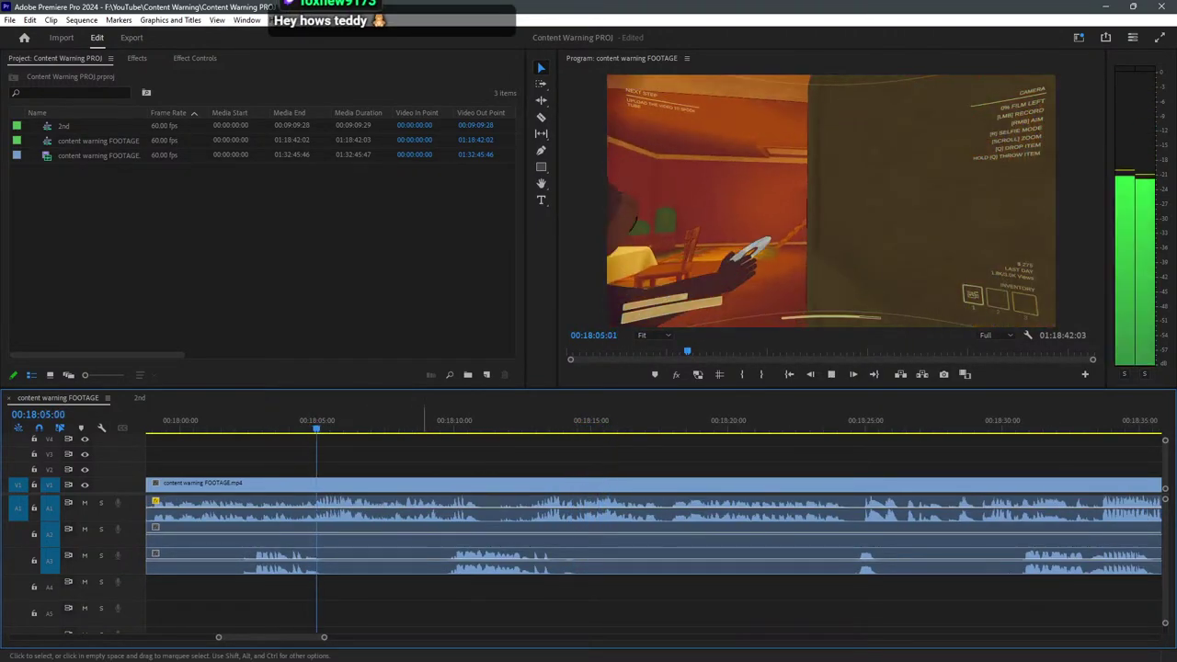
key(equal)
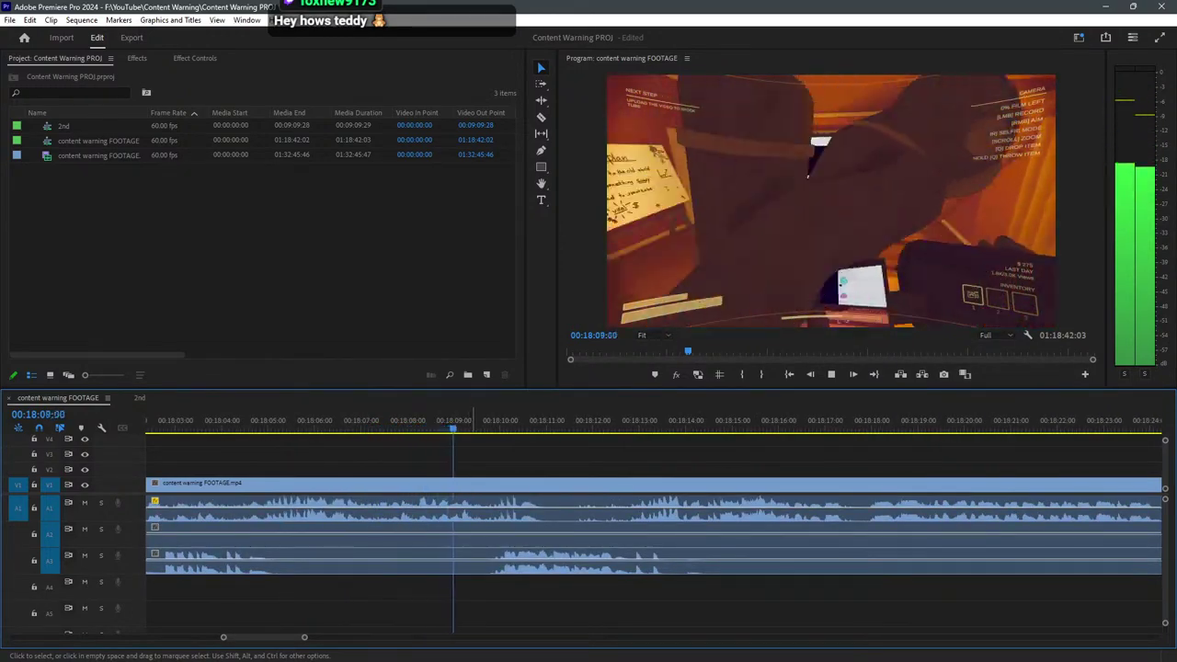
key(space)
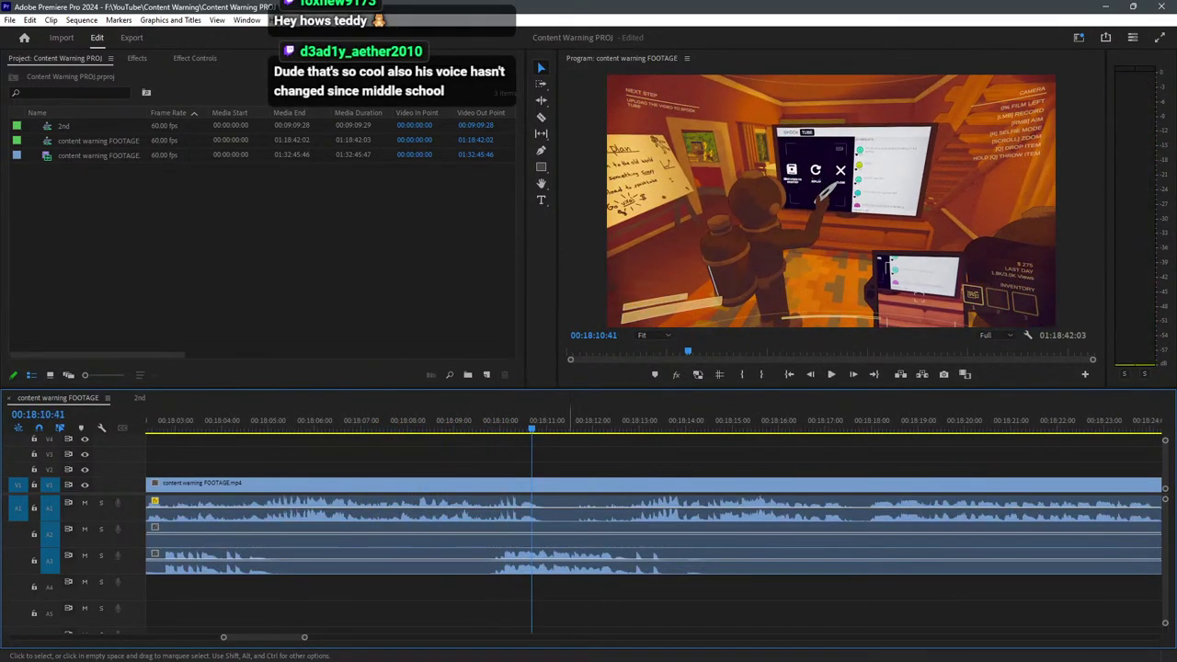
Replay the footage from 00:18:03:05 and split all tracks at about 00:18:04.
key(minus)
key(minus)
click(363, 418)
click(350, 418)
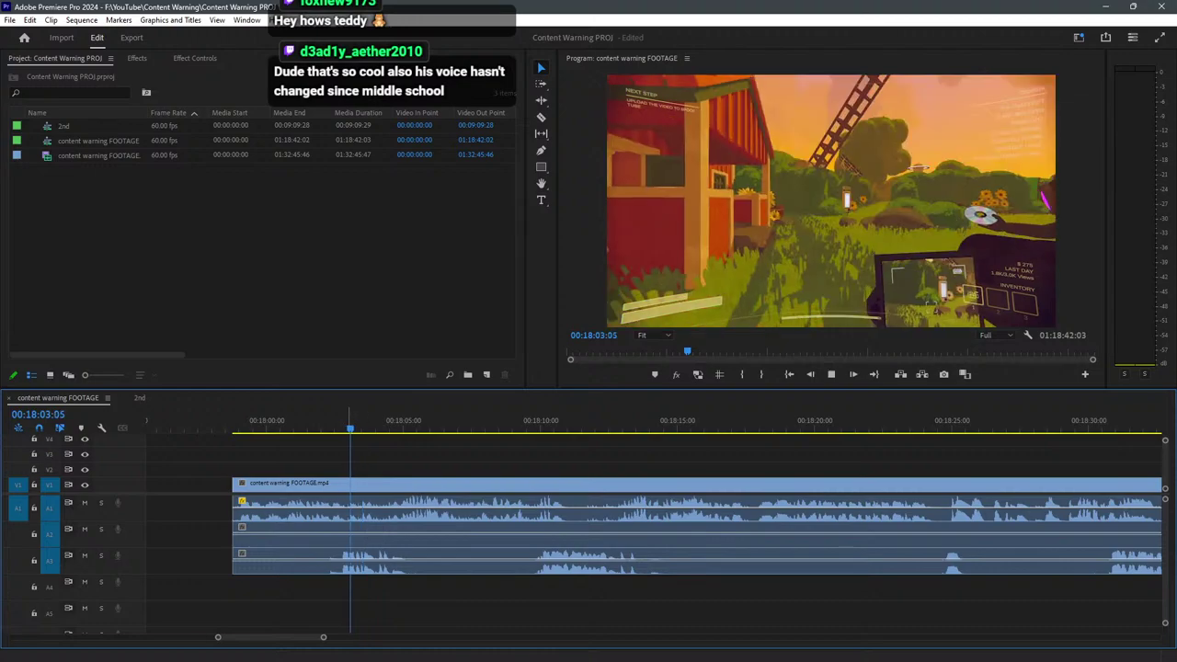
key(space)
key(equal)
key(equal)
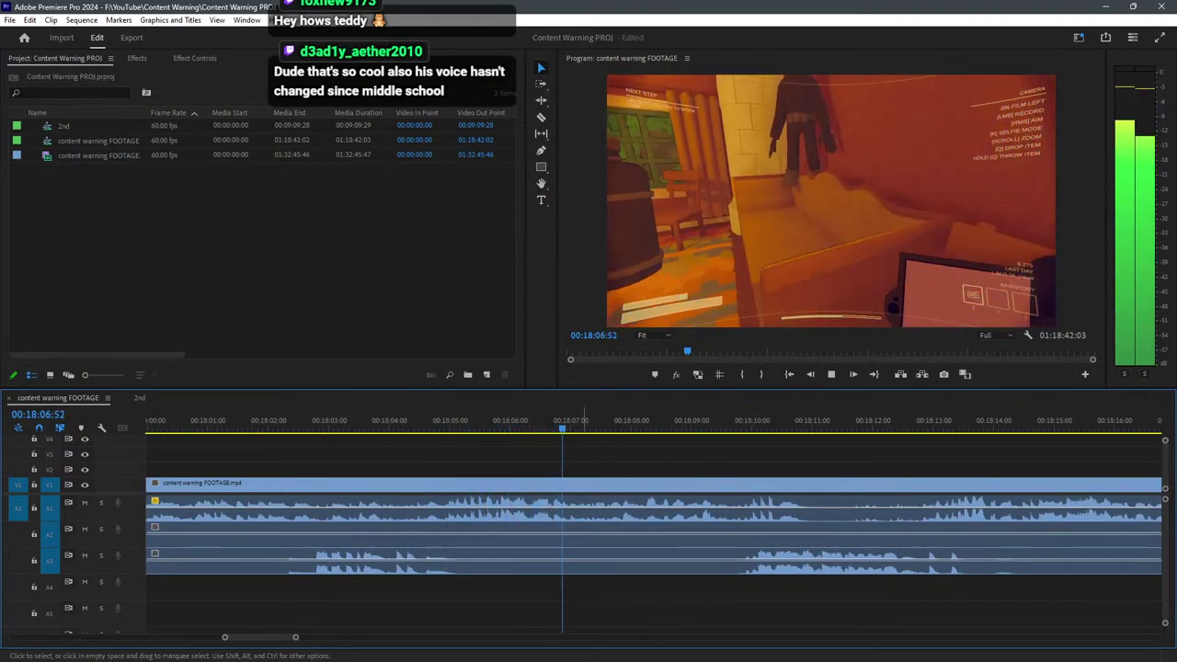
click(281, 420)
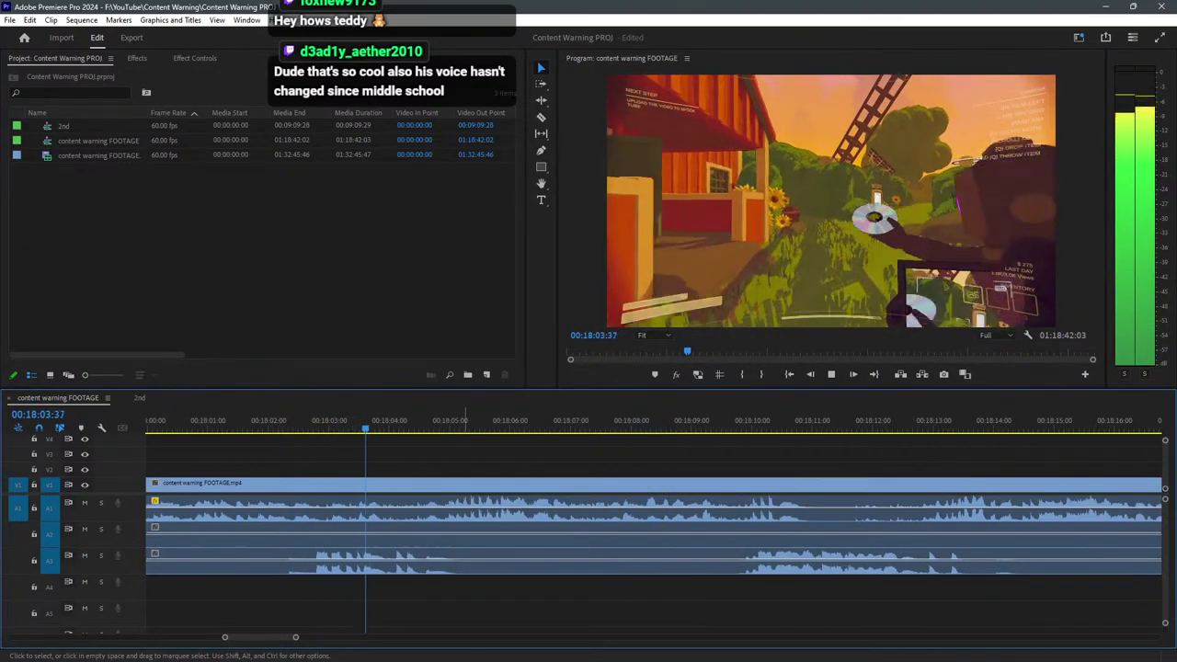
key(ctrl+k)
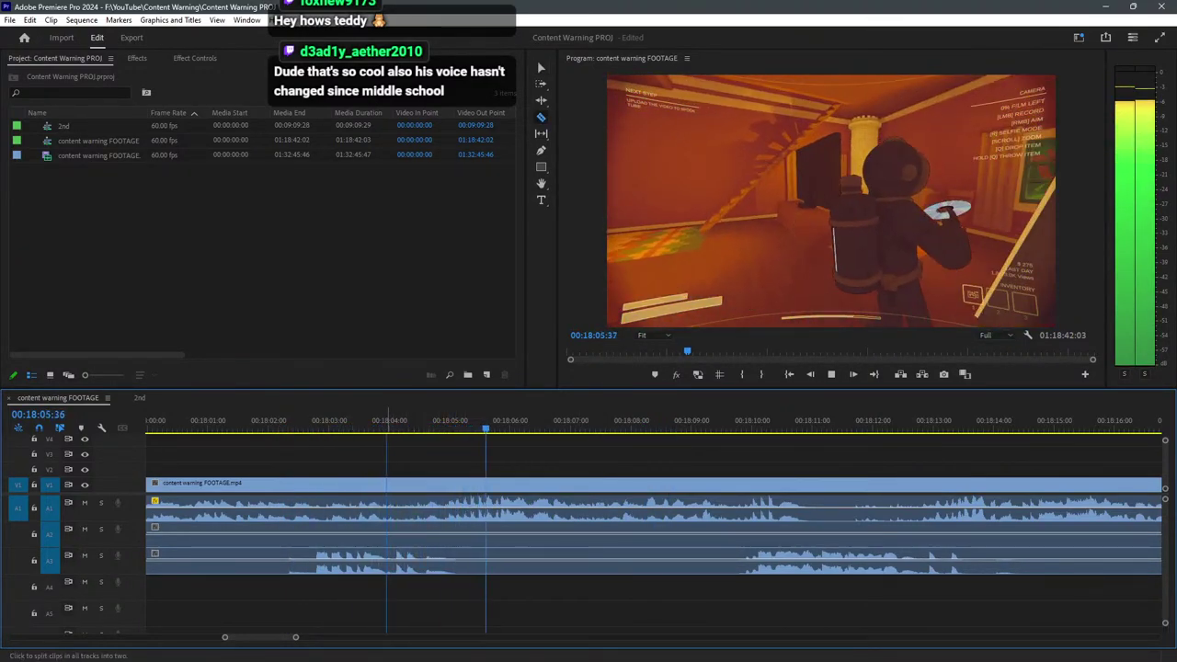
Cut out the footage between about 00:18:04 and 00:18:18 on all tracks and move the short earlier clip against the remaining footage.
key(minus)
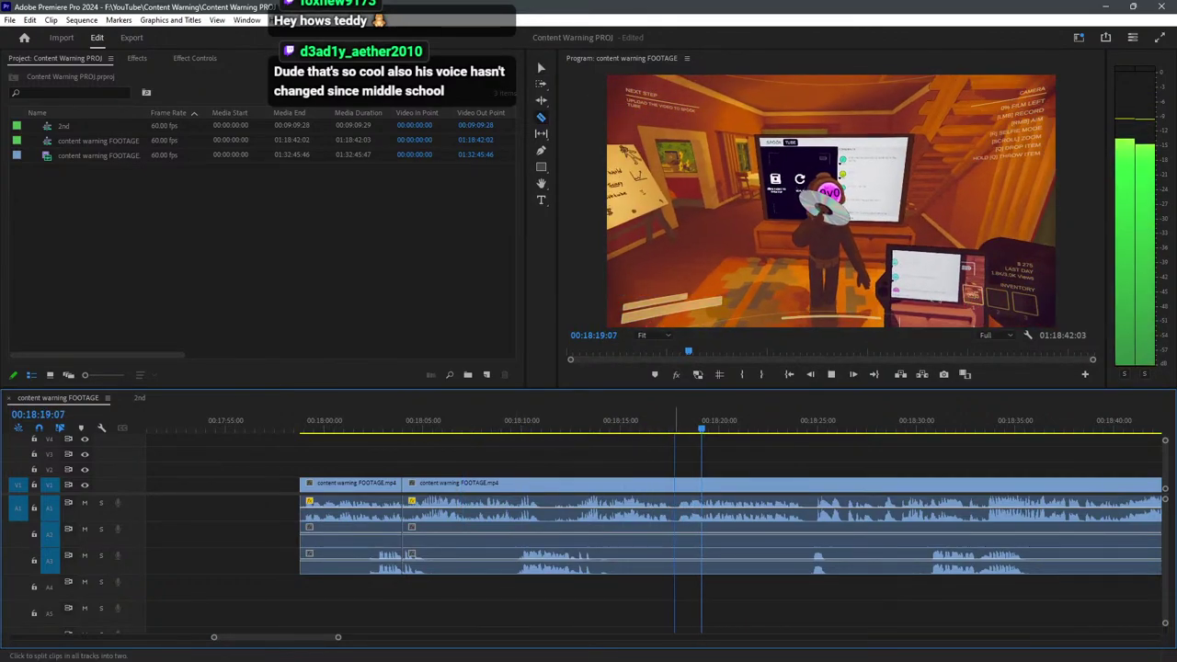
key(c)
shift+click(677, 515)
key(v)
drag(641, 602, 438, 497)
key(Delete)
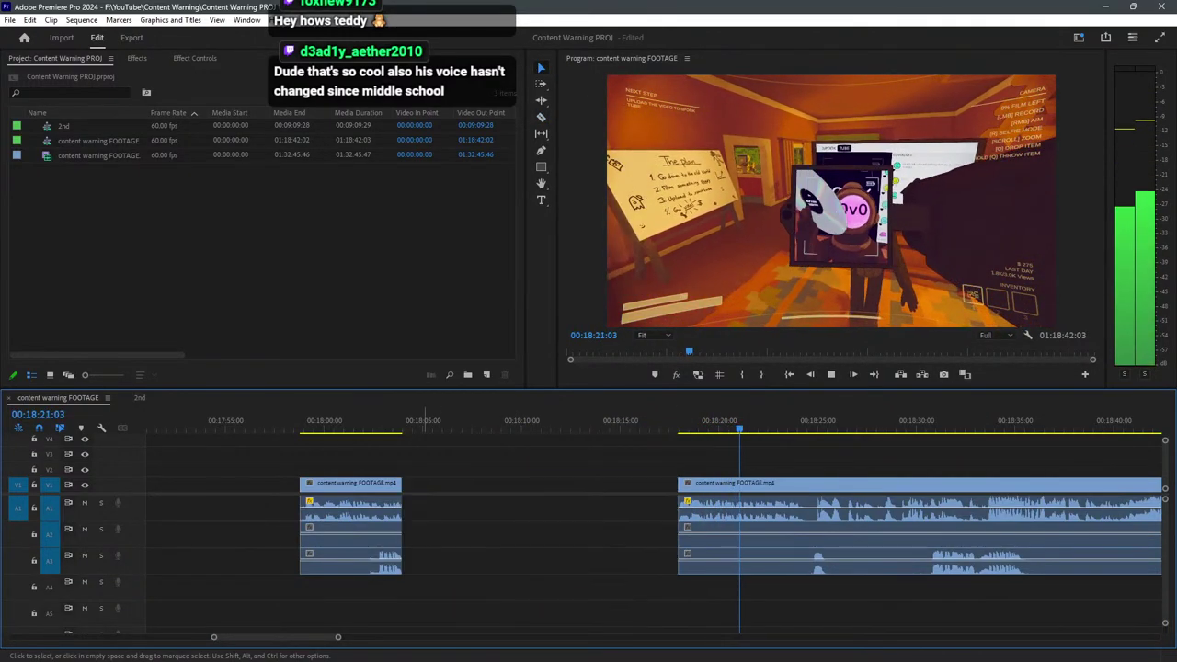
drag(424, 586, 343, 467)
drag(358, 515, 634, 515)
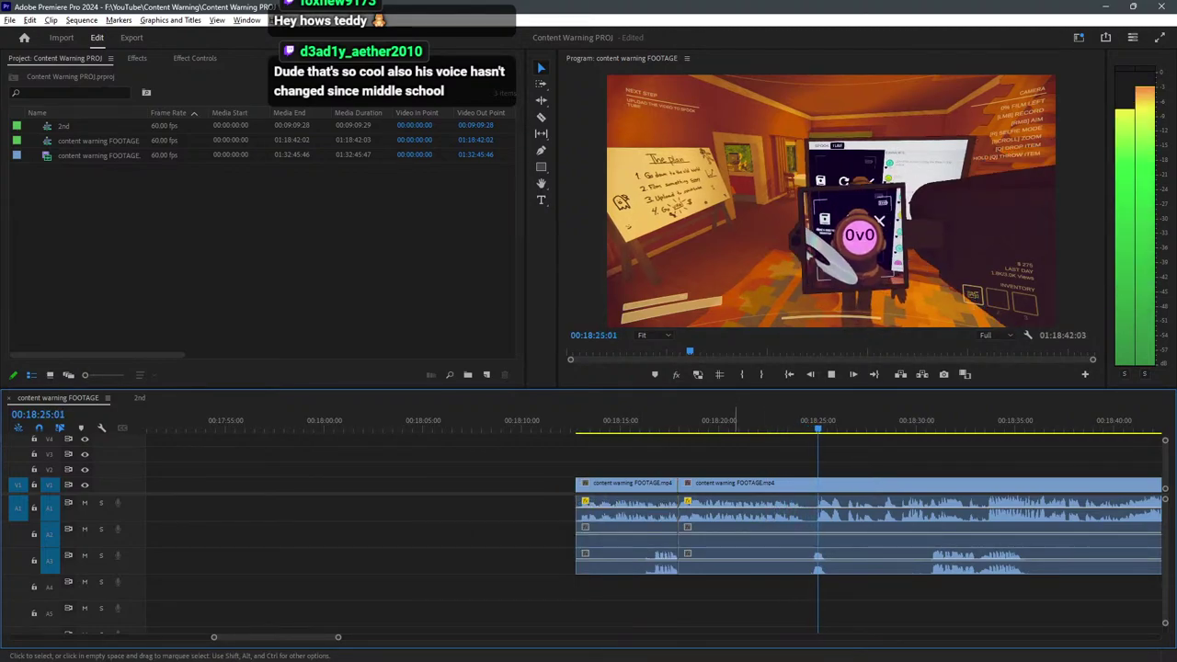
Play the remaining footage on to 00:18:36:39 and split all tracks there.
scroll(649, 515, down, 10)
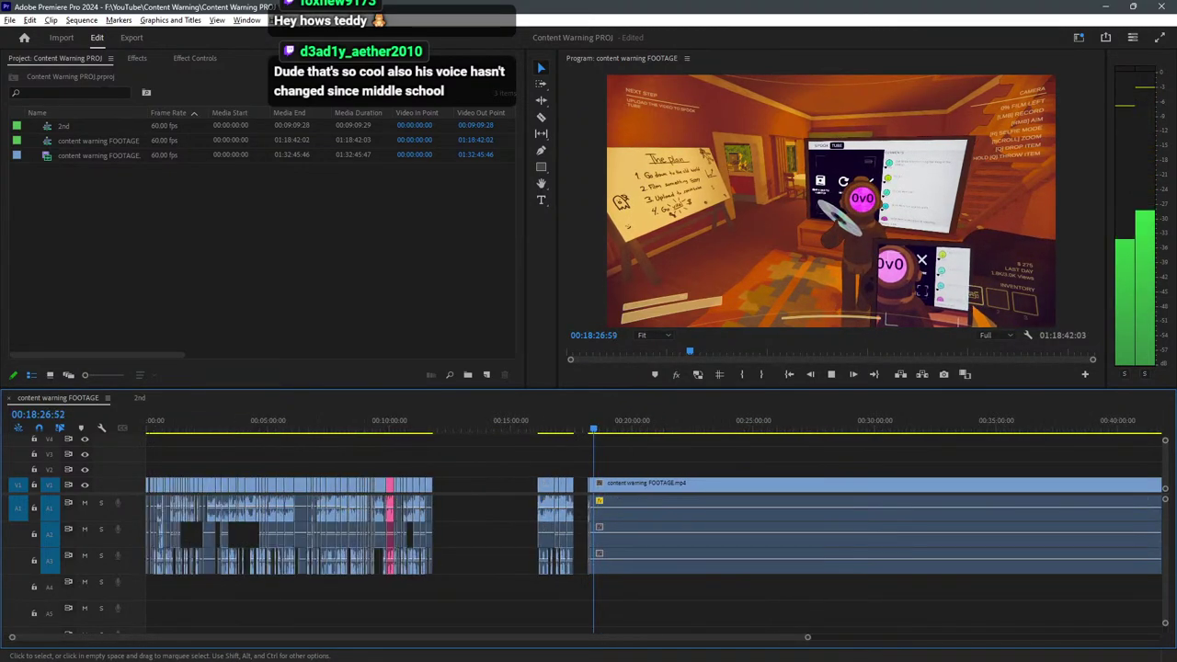
key(equal)
key(equal)
key(equal)
key(space)
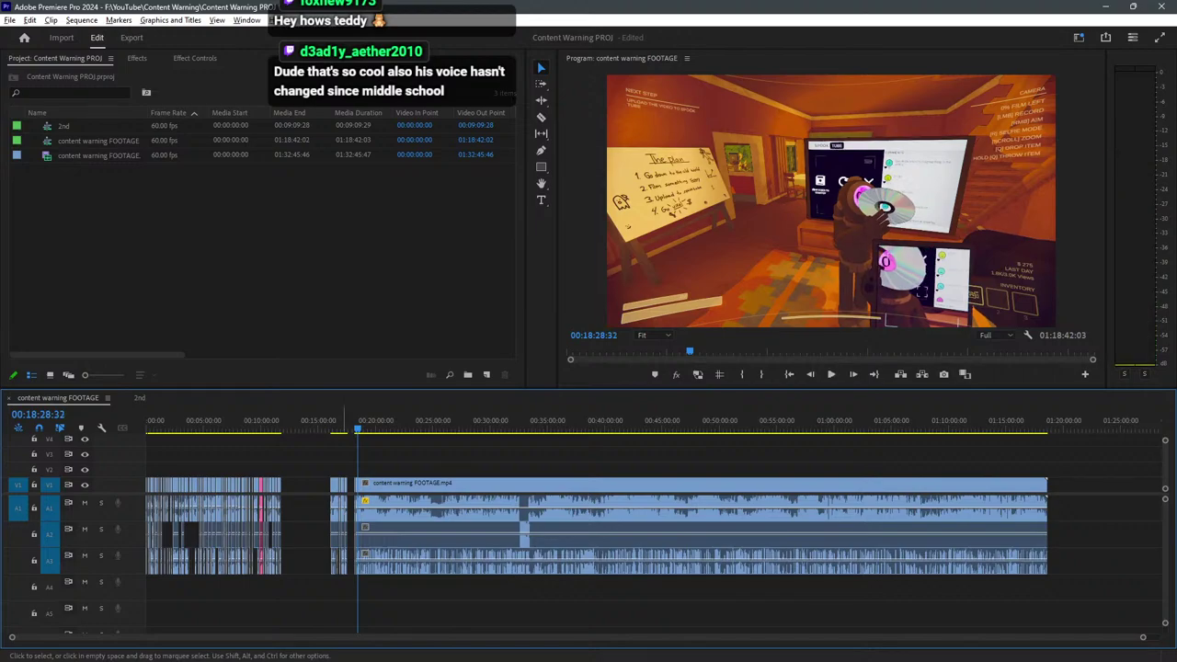
key(equal)
key(equal)
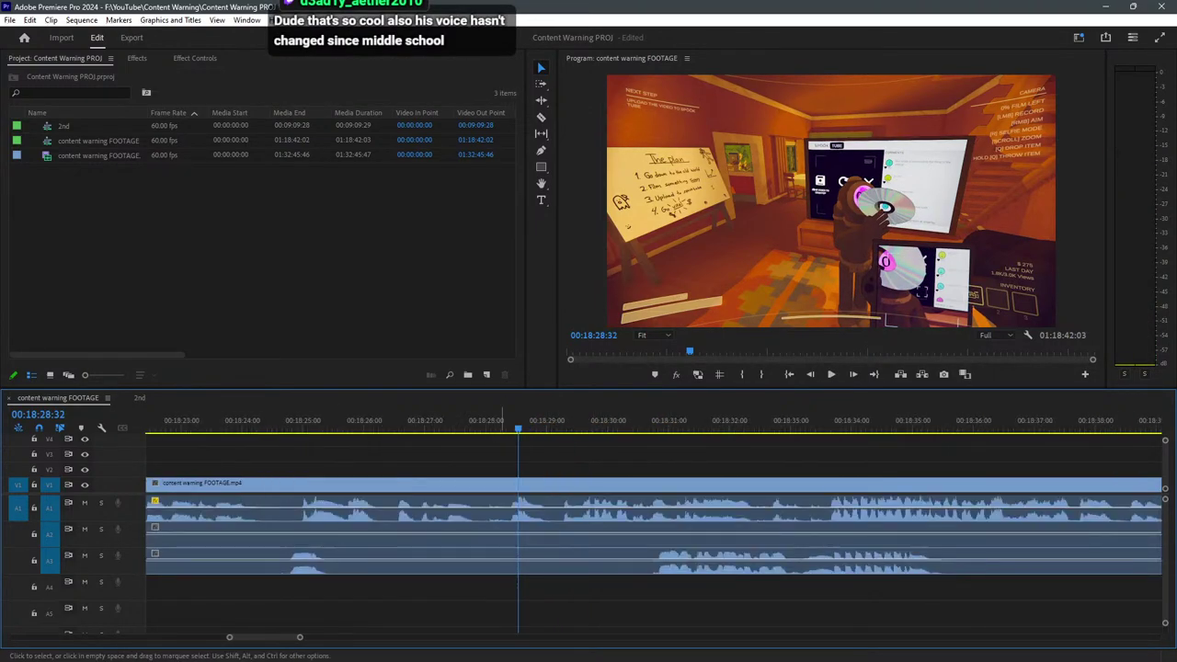
key(space)
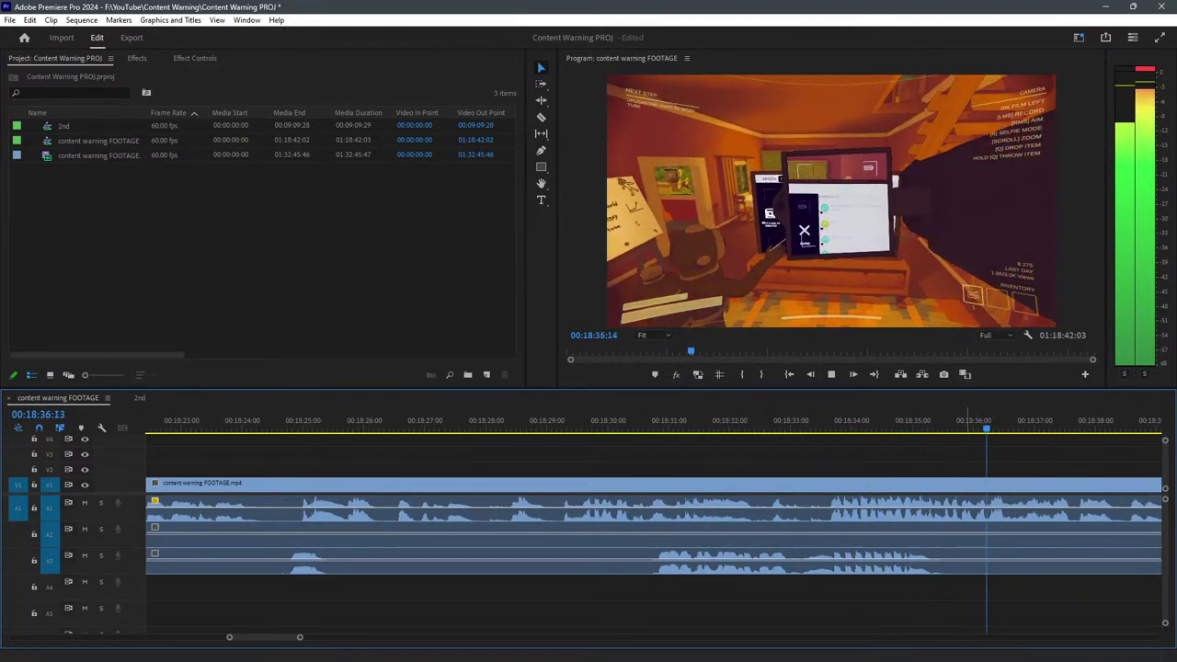
key(space)
key(c)
shift+click(1013, 534)
key(v)
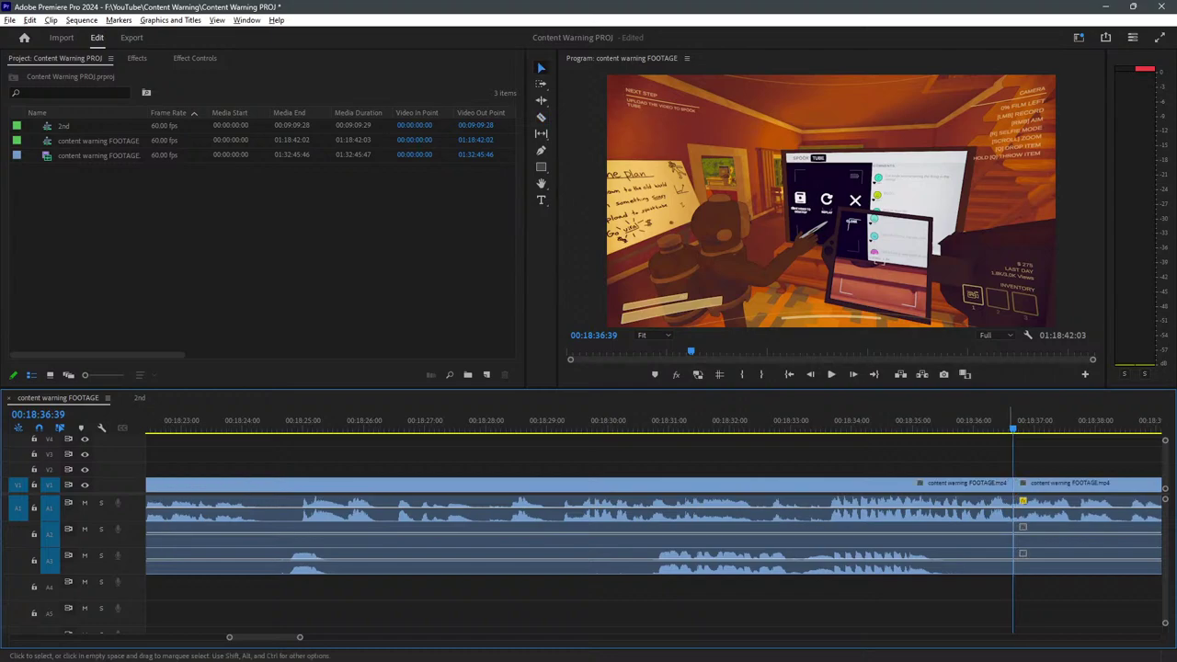
Move the two clips before the 00:18:36:39 cut back against the preceding clips, starting at about 00:17:38.
scroll(973, 533, down, 5)
drag(602, 606, 751, 488)
scroll(908, 515, down, 6)
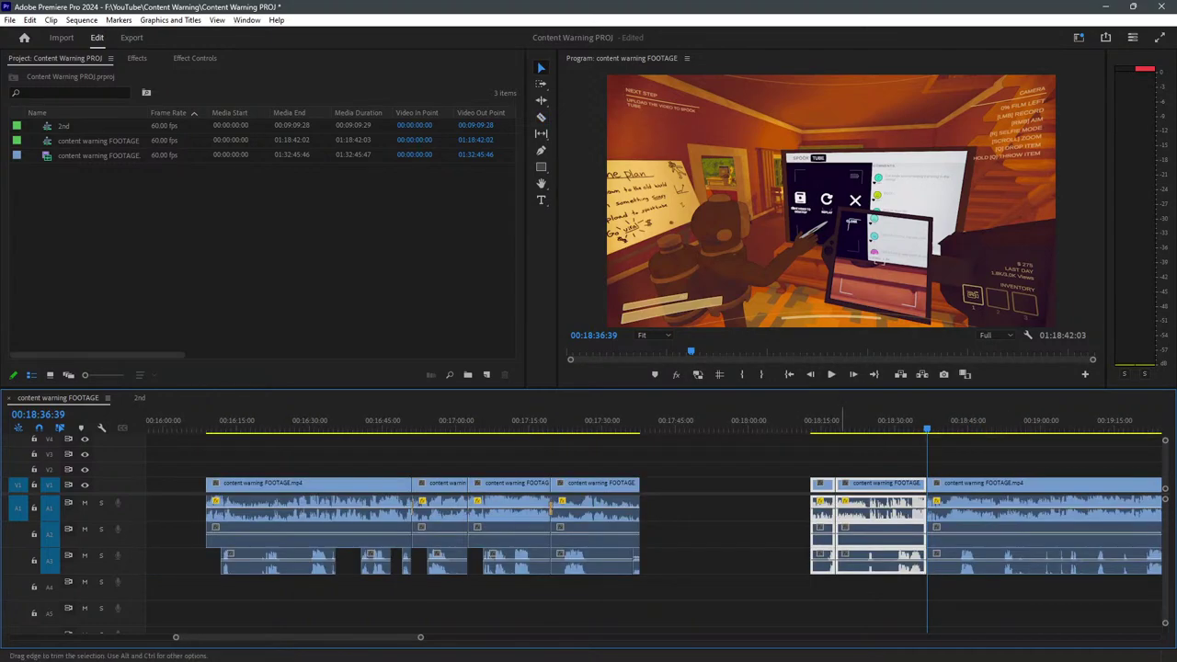
drag(865, 487, 686, 487)
Move the whole detached group of clips back against the end of the main edited part at about 00:11:50.
scroll(758, 515, down, 5)
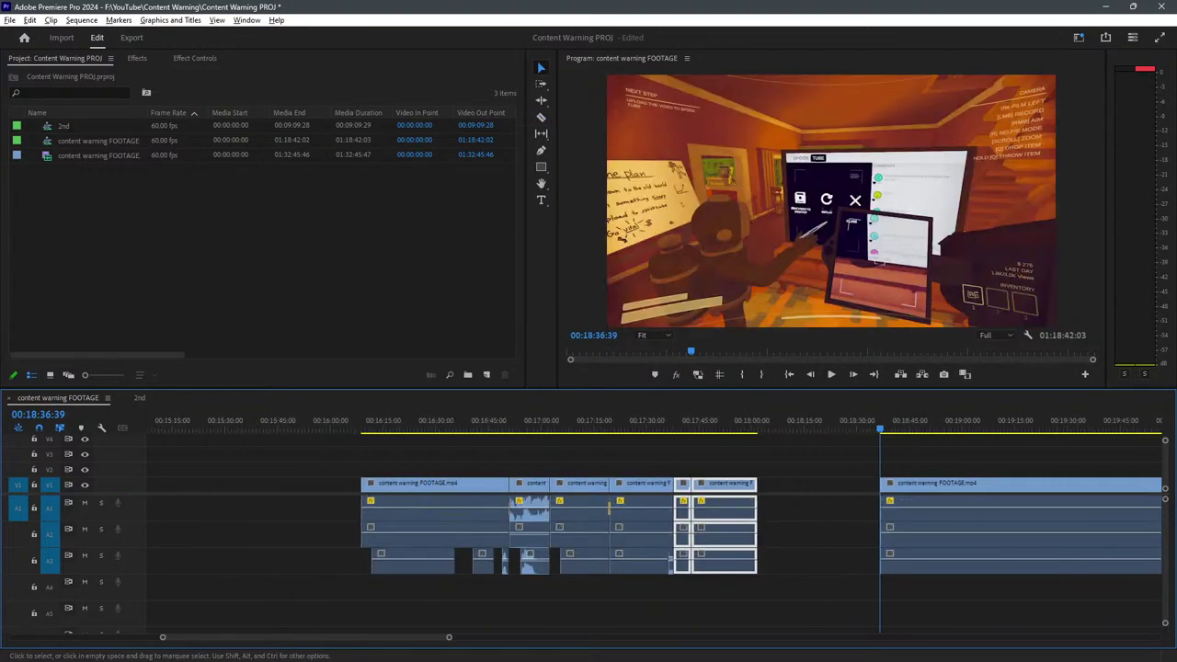
drag(784, 590, 565, 500)
scroll(753, 515, down, 5)
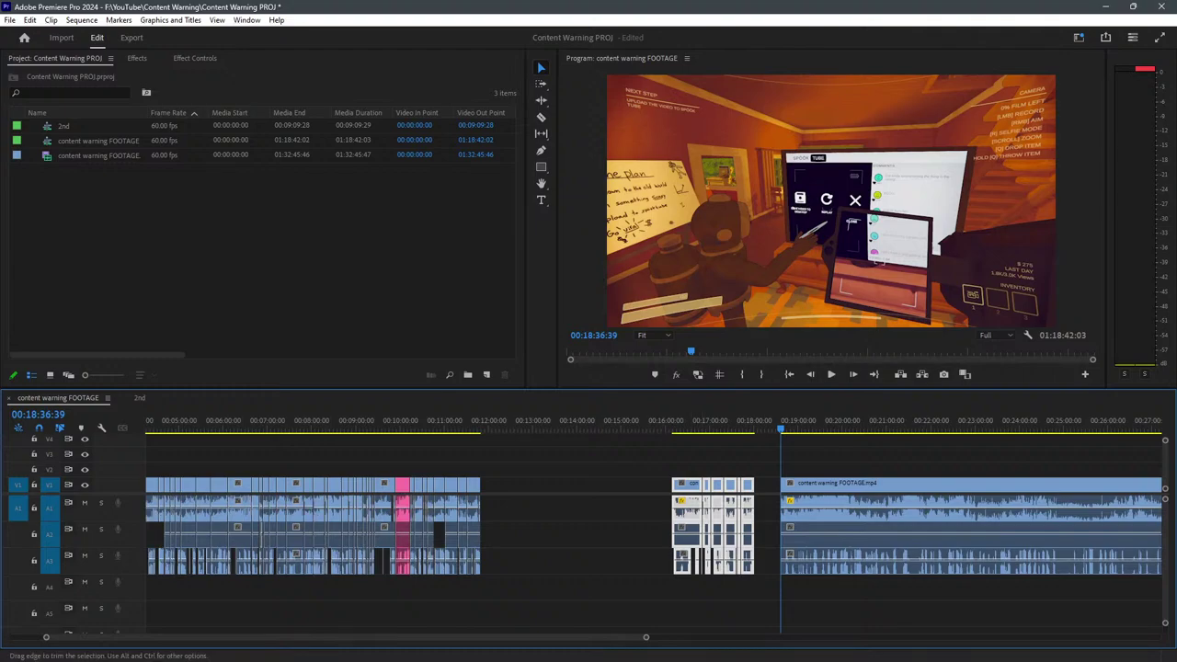
drag(695, 488, 501, 488)
Play on from 00:18:36:39, split all tracks at about 00:18:38:30 and delete the segment before the cut, leaving the gap.
key(space)
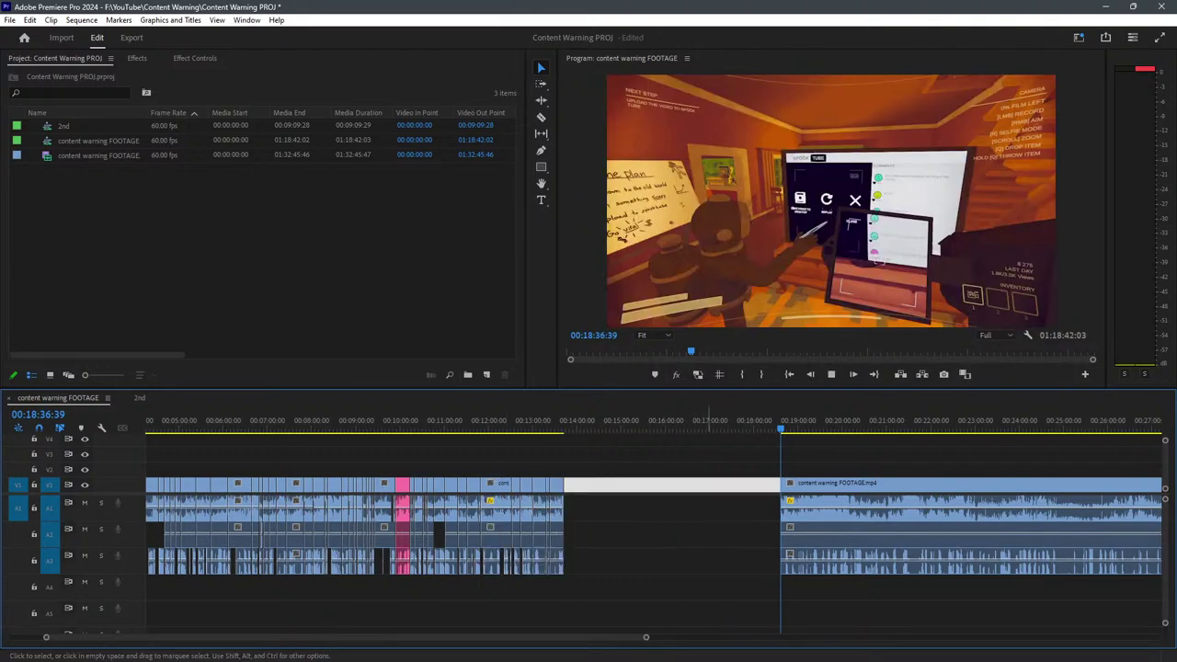
key(equal)
key(equal)
key(equal)
key(equal)
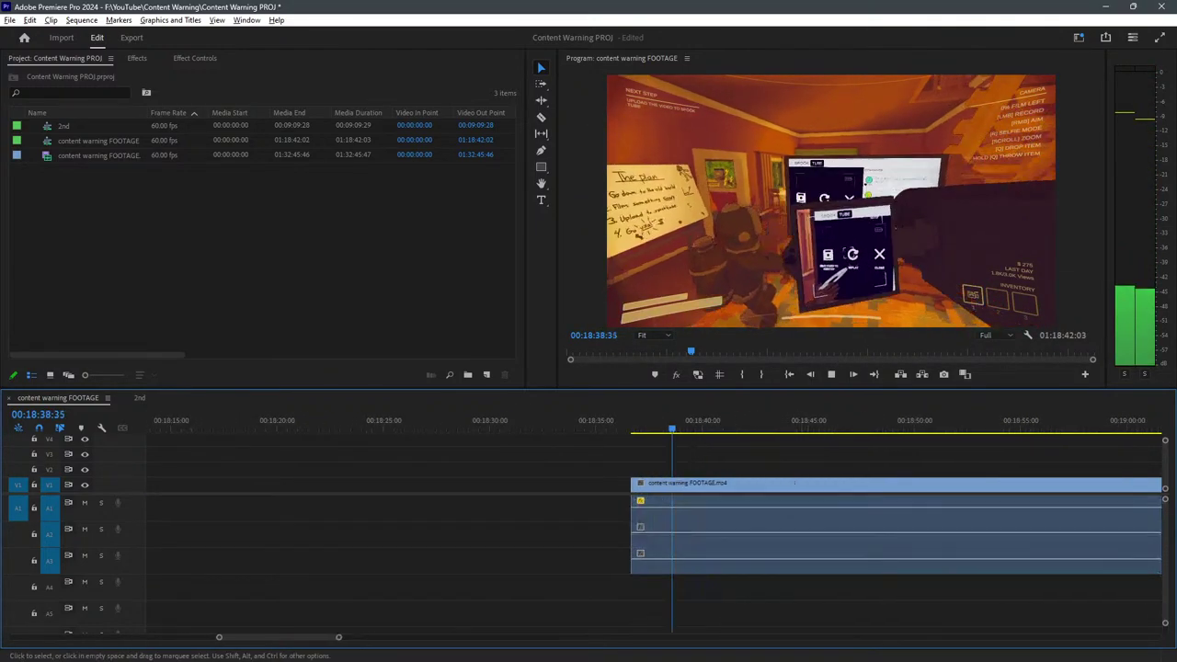
key(equal)
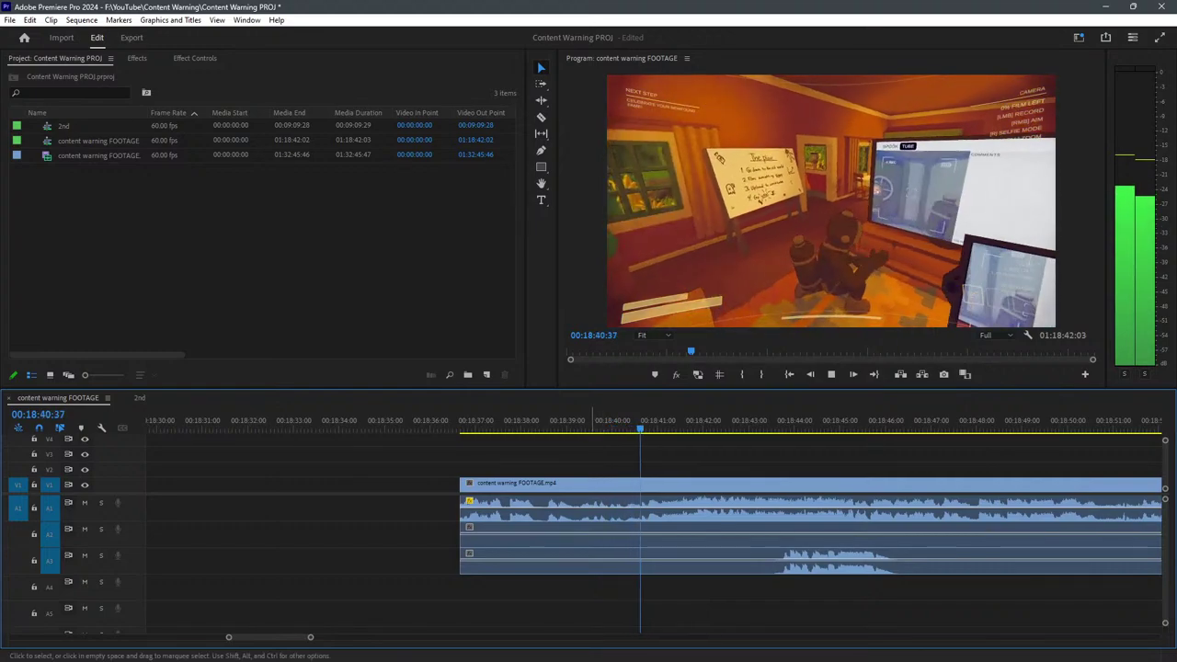
key(c)
shift+click(543, 501)
key(v)
click(501, 501)
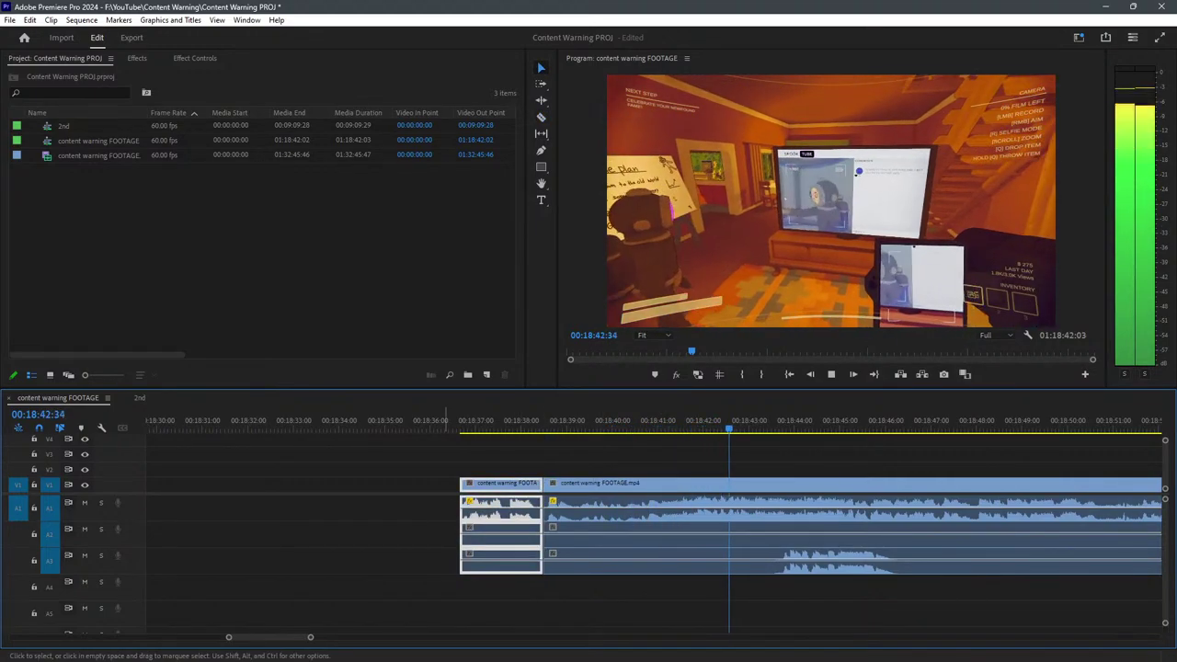
key(Delete)
Play the remaining footage from its new start at about 00:18:38:30 to about 00:18:57, checking the voice track.
click(544, 421)
key(space)
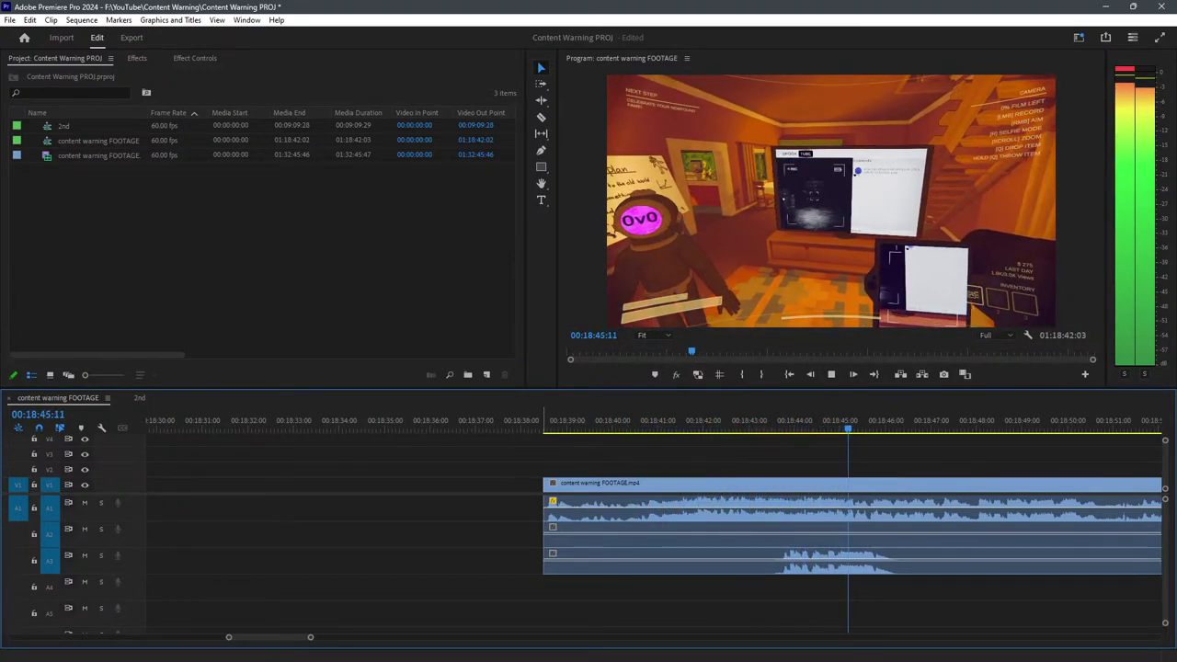
key(minus)
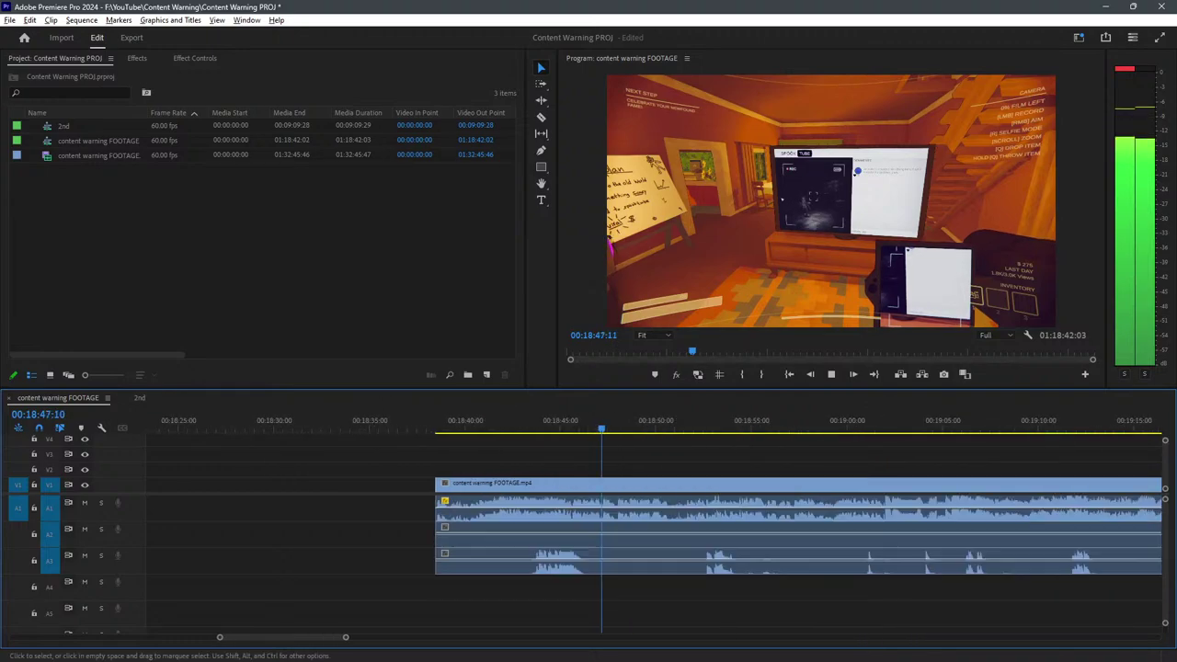
key(minus)
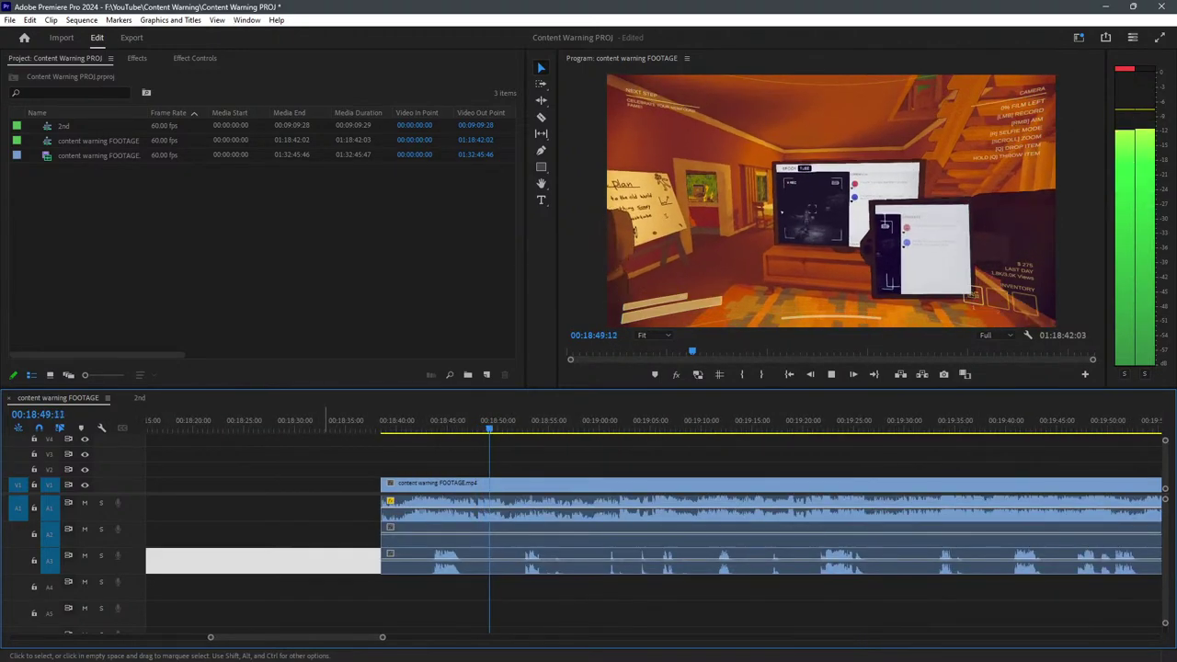
key(space)
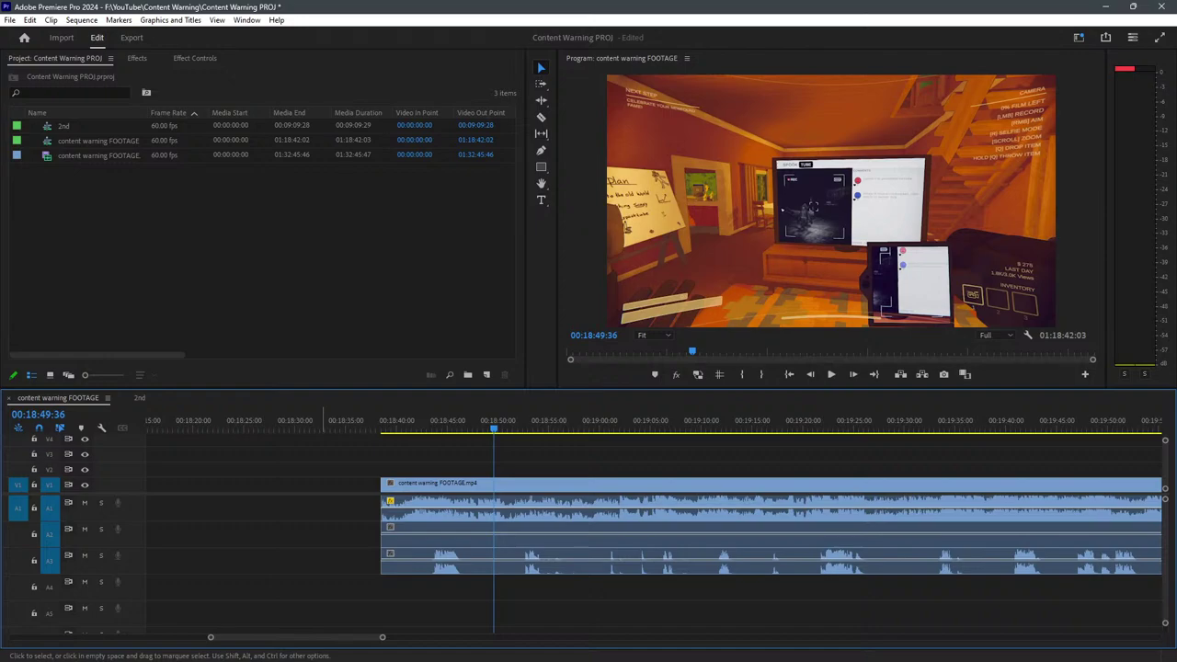
key(space)
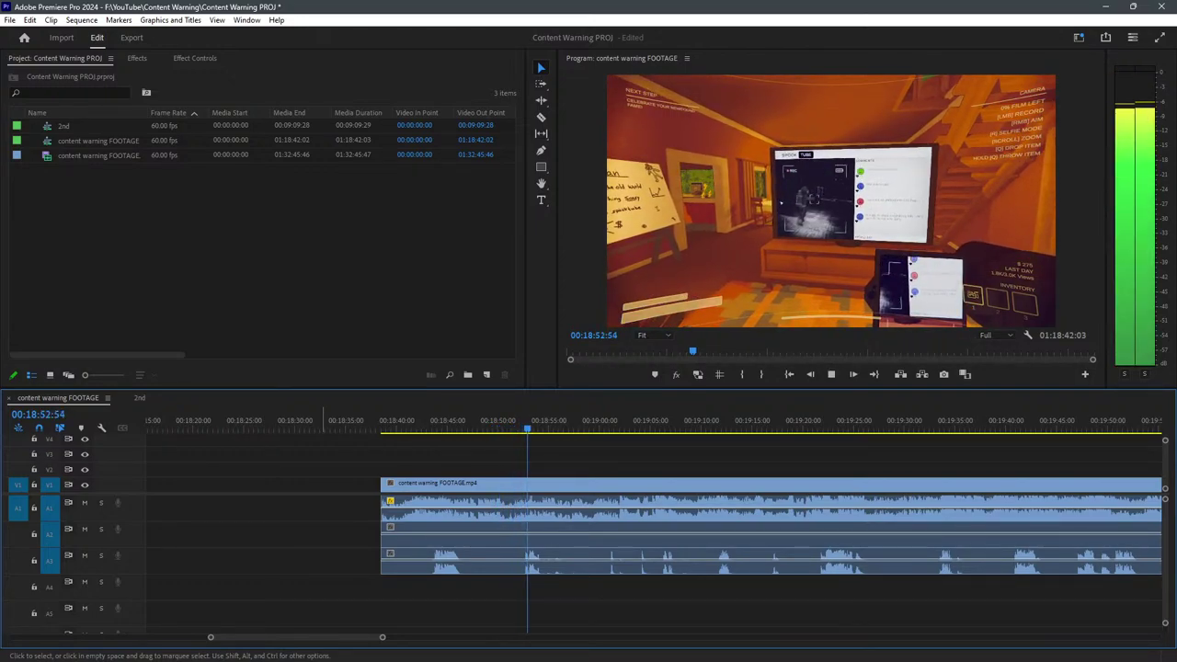
key(=)
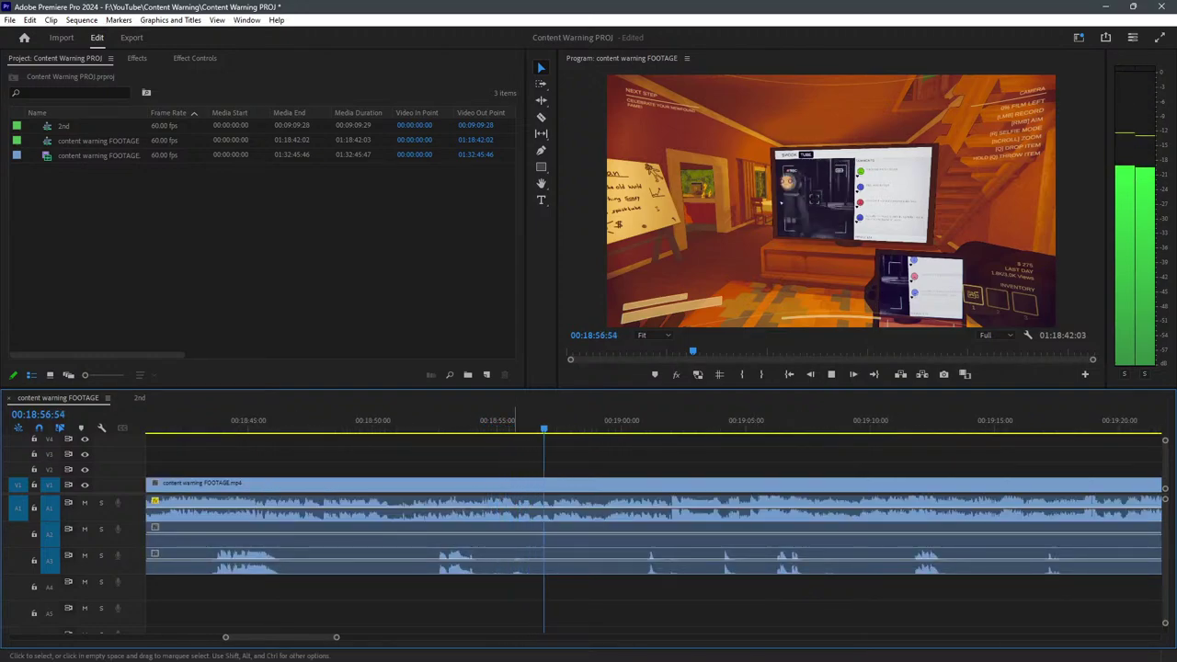
Split the voice audio on A3 at about 00:18:54:45 and trim the start of its later part to about 00:19:03:40.
key(c)
click(490, 561)
key(v)
drag(495, 561, 644, 561)
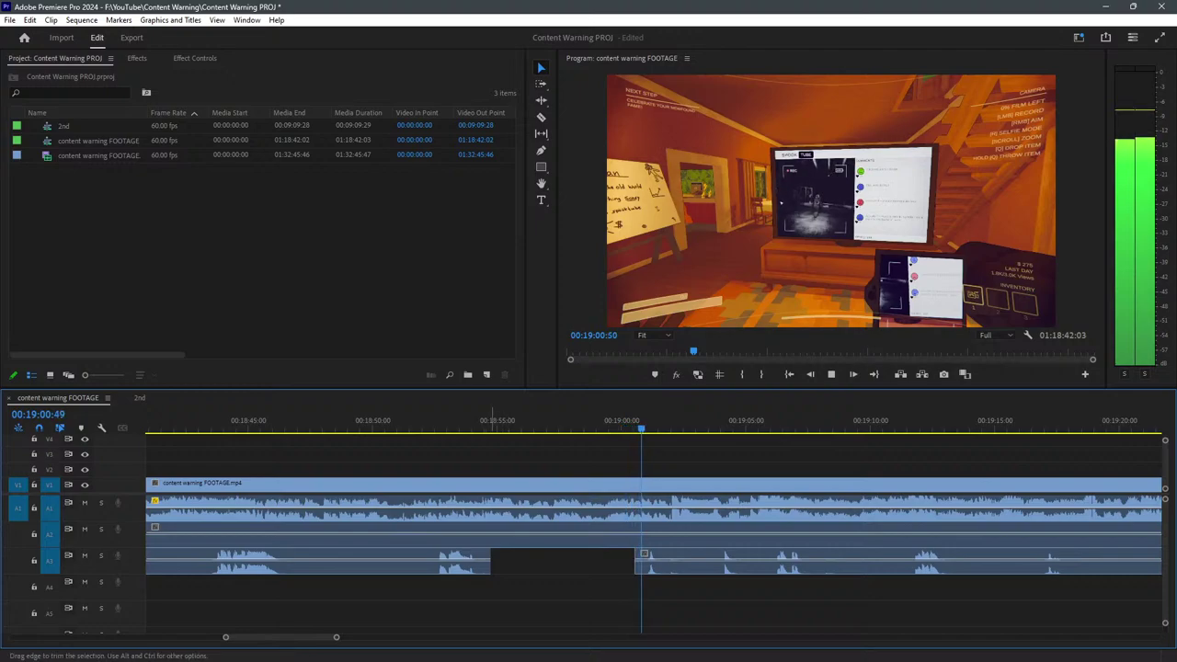
drag(644, 556, 722, 557)
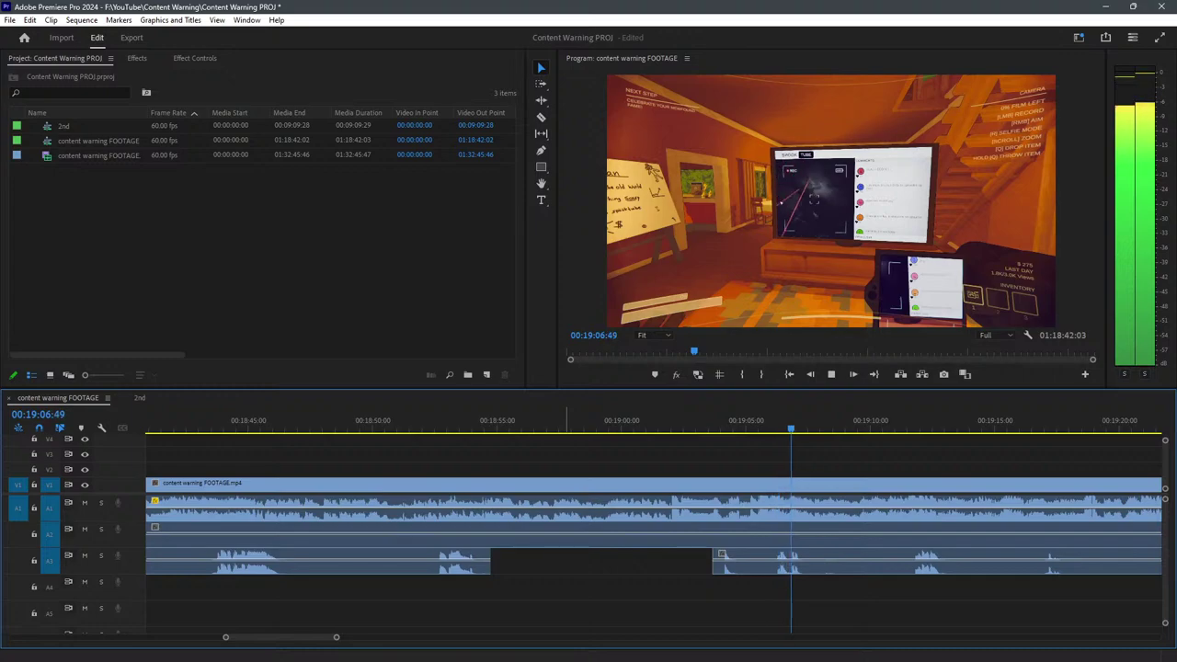
Replay the footage around the trimmed voice section and split all tracks at about 00:18:54:20.
click(502, 420)
key(space)
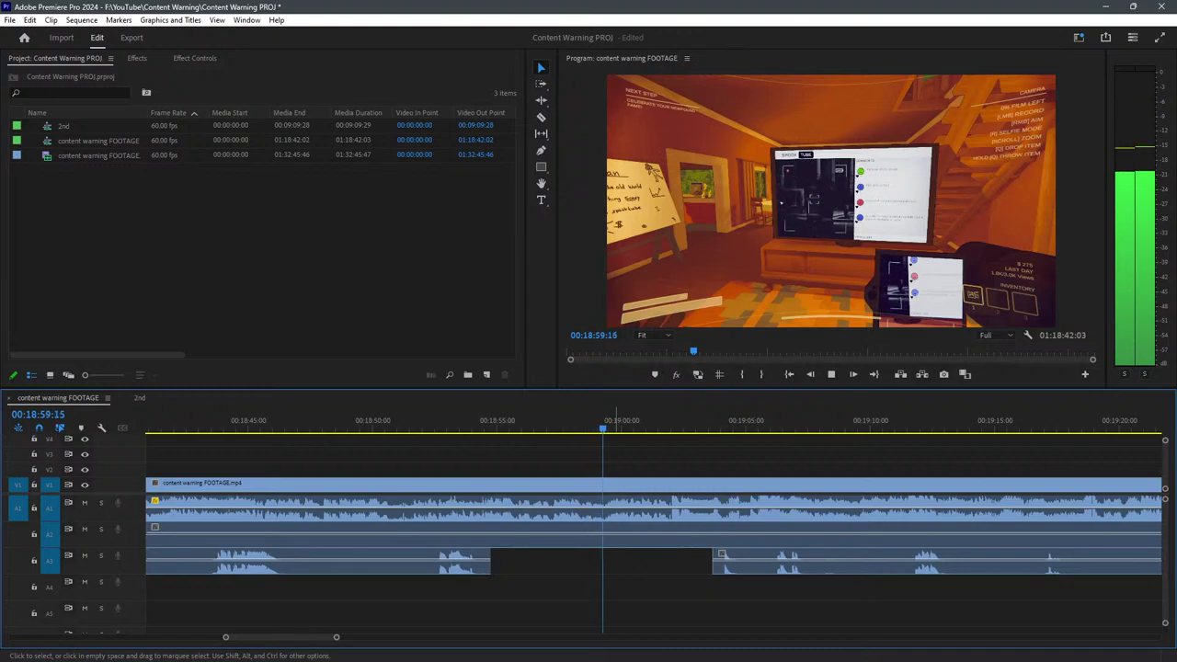
key(c)
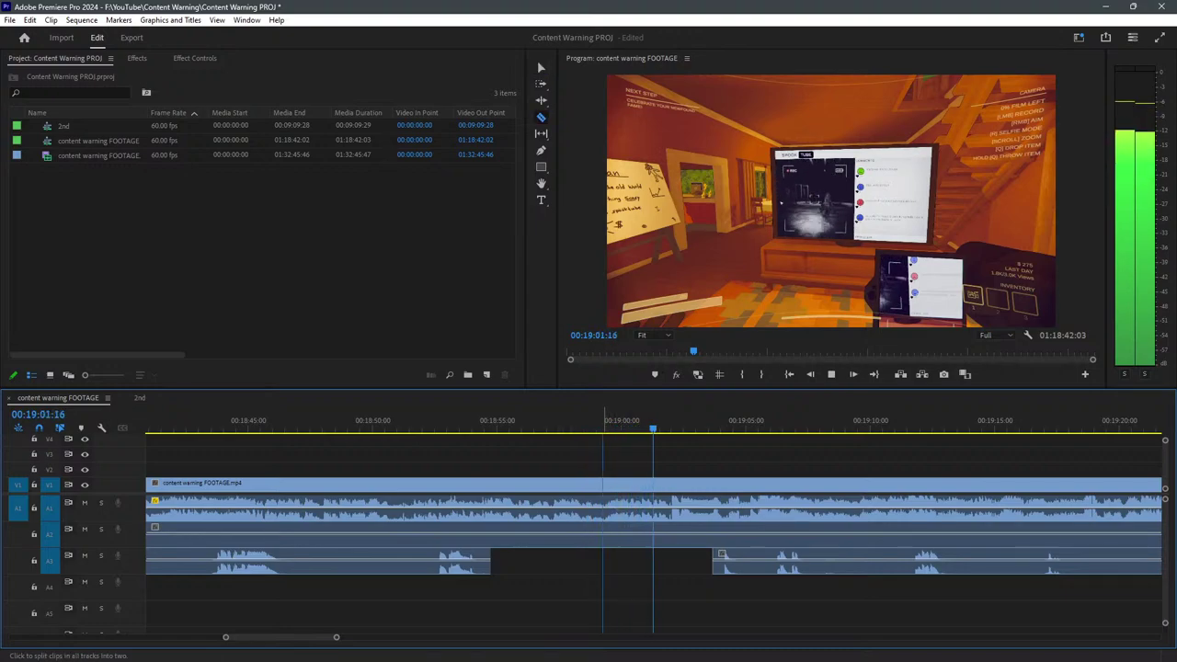
click(411, 421)
key(space)
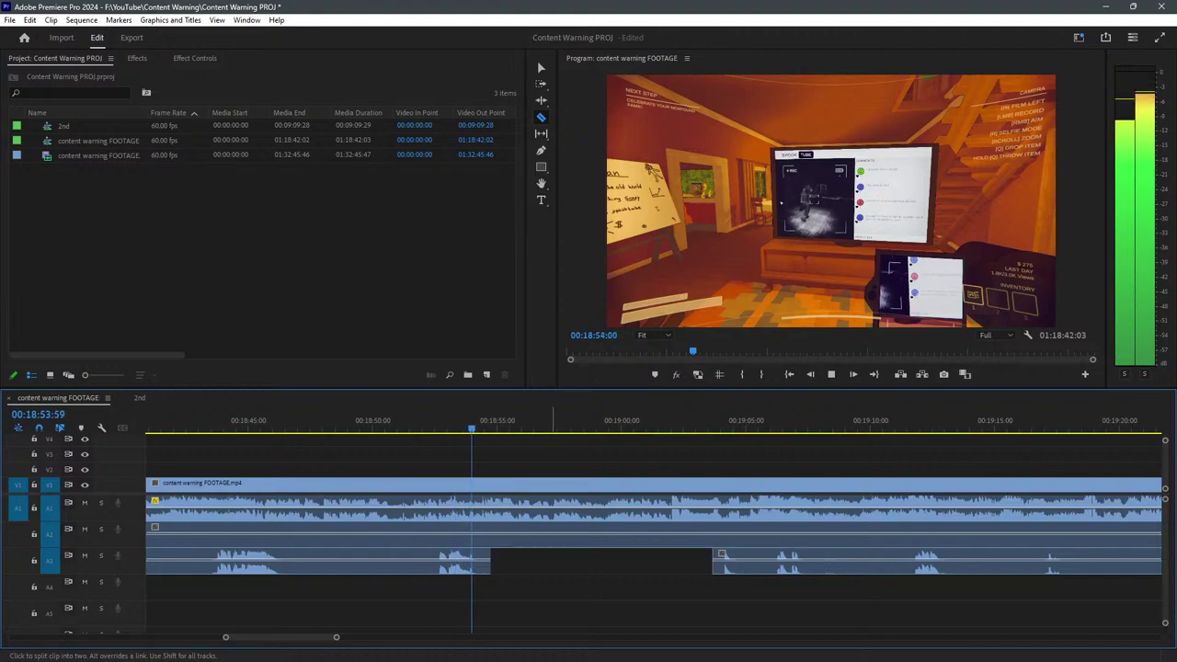
key(ctrl+shift+k)
key(v)
Try a split of all tracks at about 00:19:09:30 and undo it.
drag(644, 420, 857, 420)
key(space)
key(c)
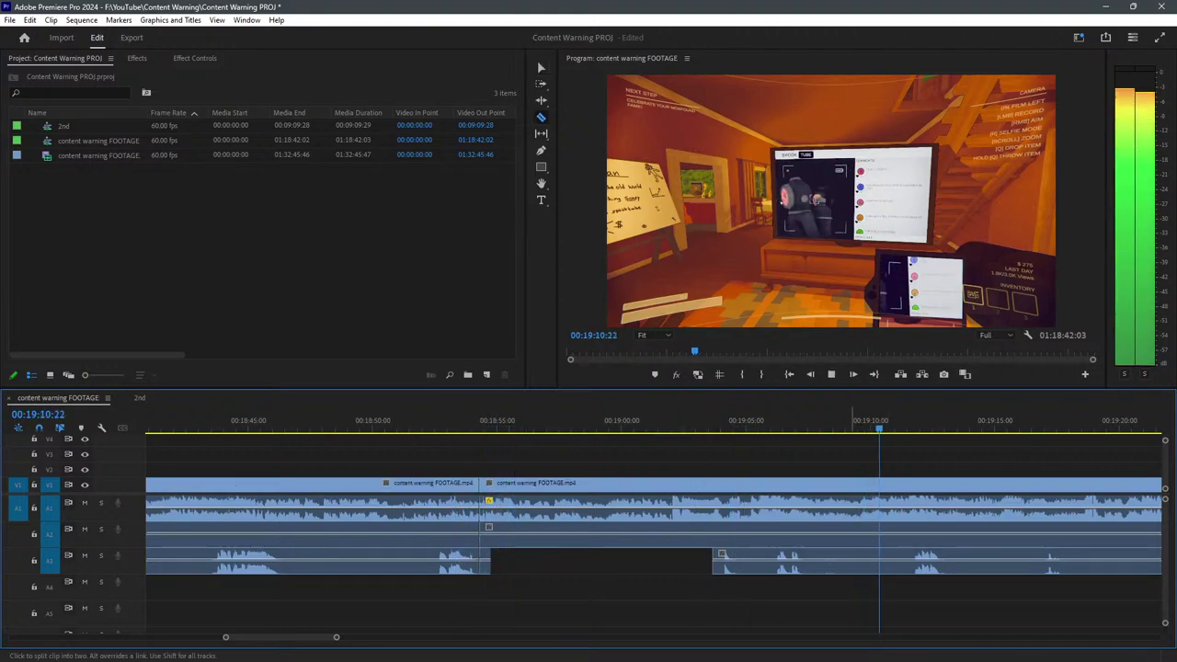
shift+click(861, 506)
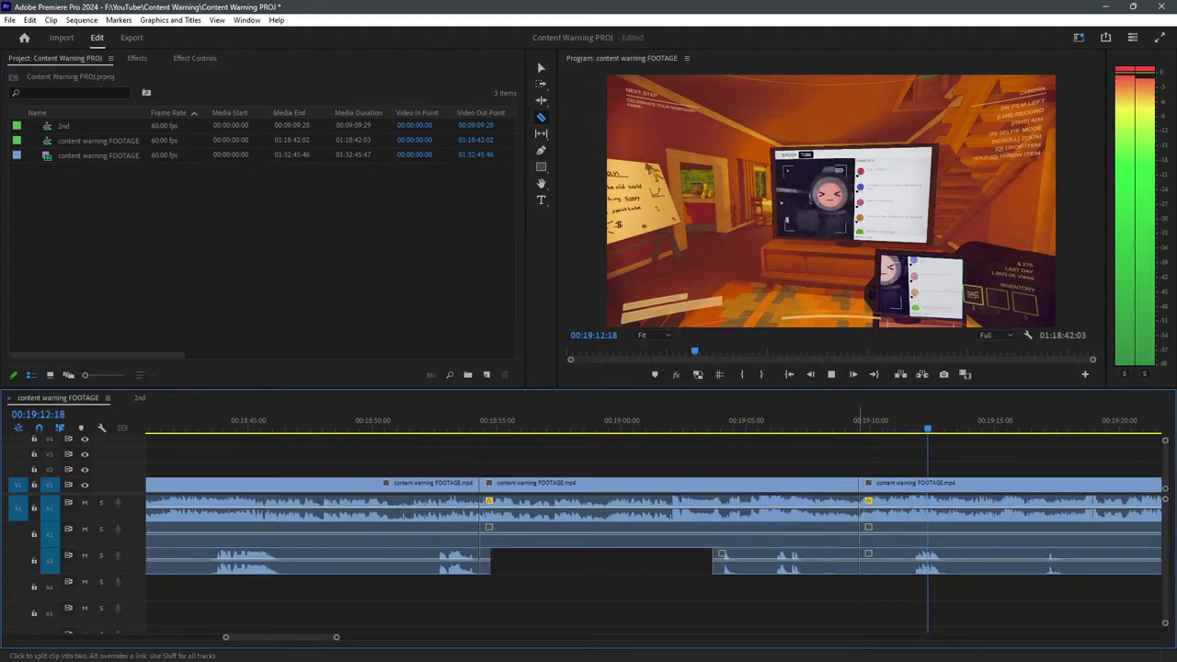
key(ctrl+z)
Split all tracks at about 00:19:07:40 and delete the footage between the 00:18:54:20 cut and this split.
key(minus)
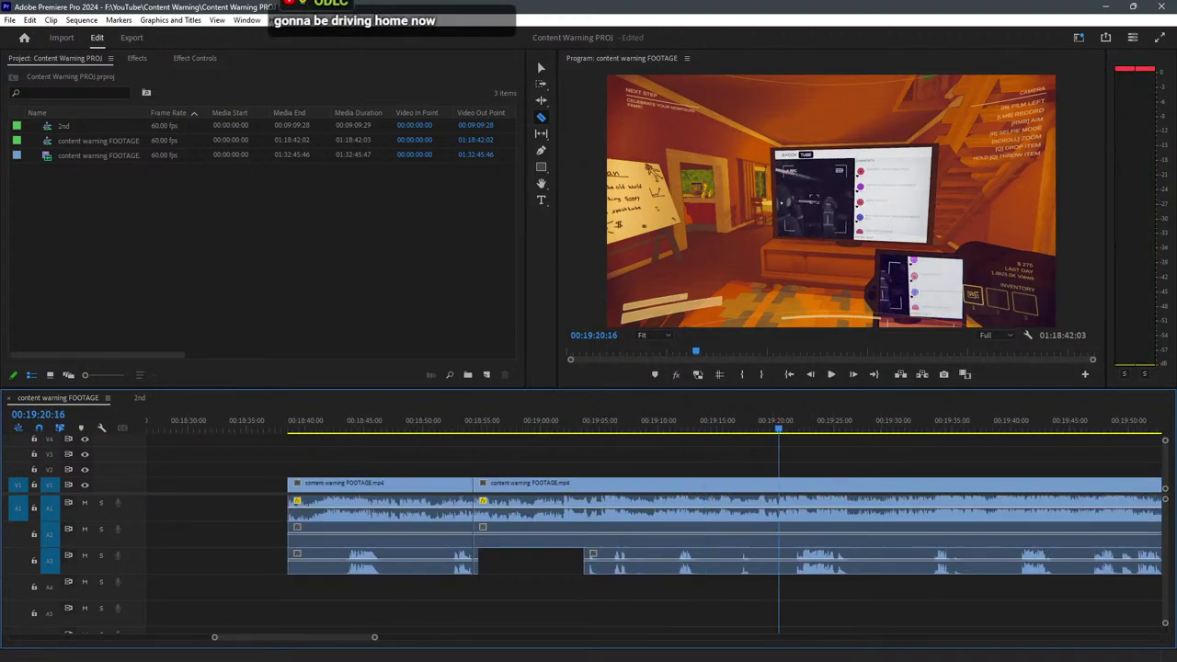
key(equal)
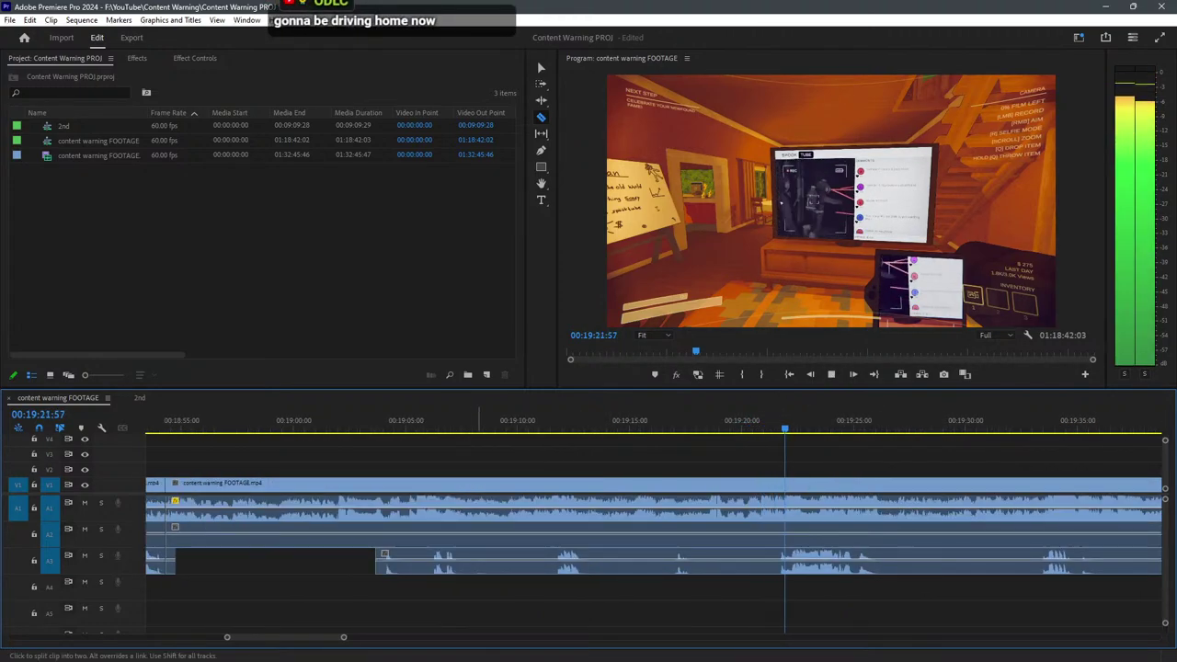
click(468, 420)
key(space)
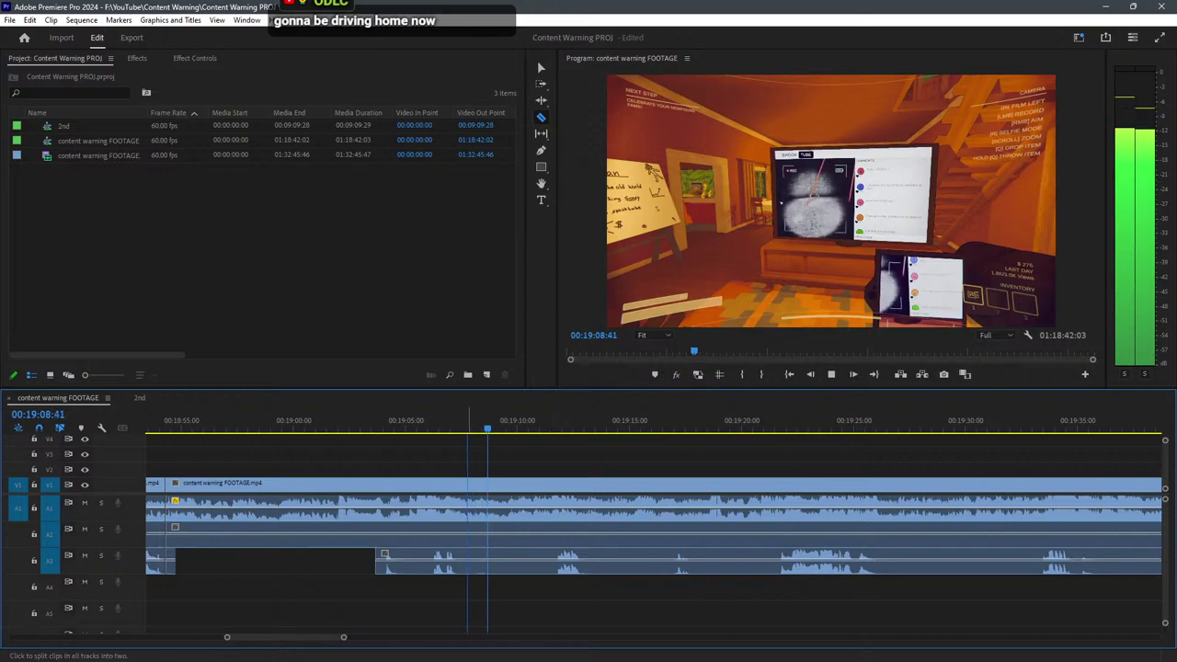
click(466, 561)
key(v)
drag(463, 594, 339, 489)
key(Delete)
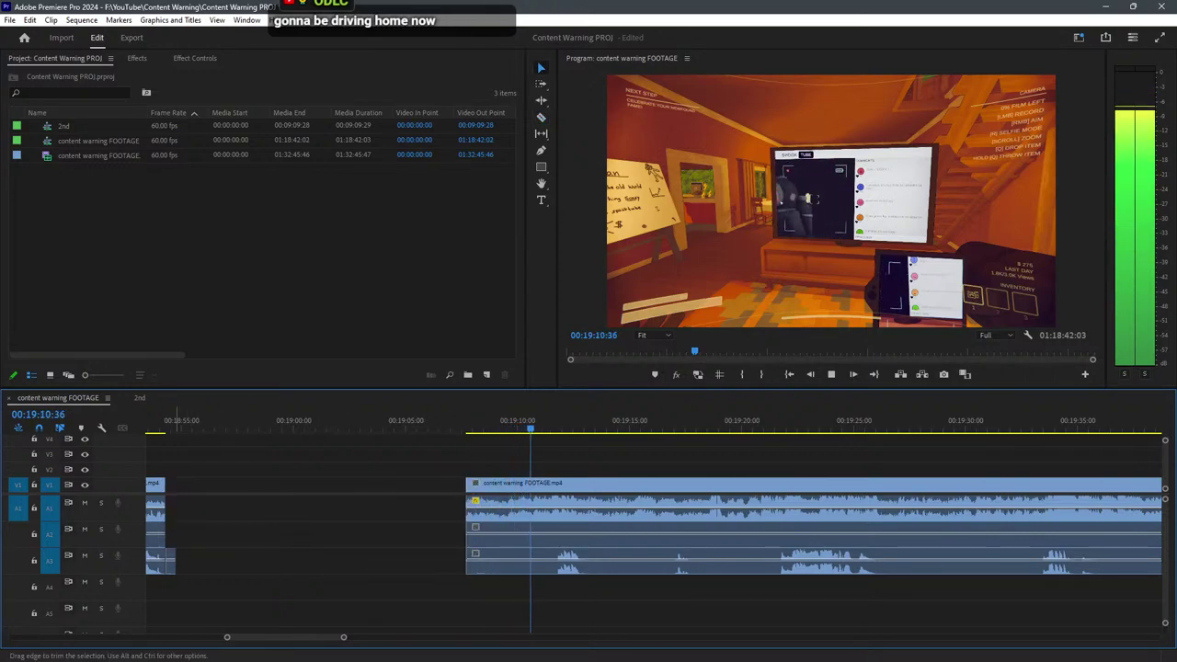
Remove the leftover A3 audio sliver and move the kept clip on all tracks against the start of the later footage at about 00:19:07:40.
key(minus)
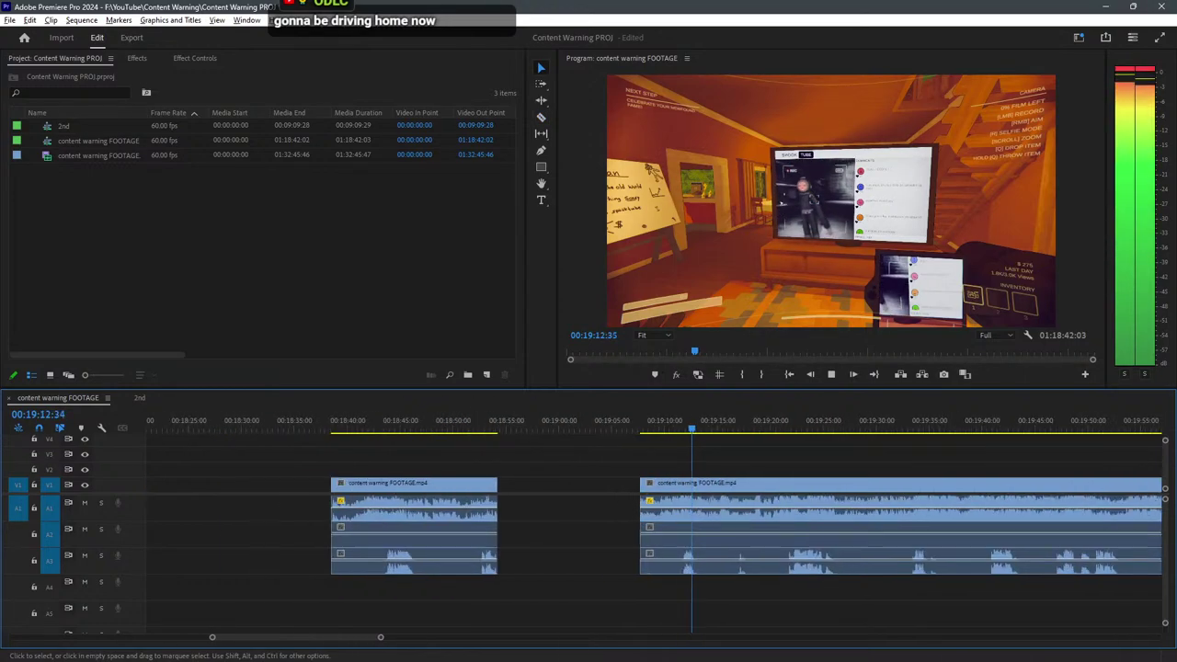
drag(529, 603, 583, 485)
key(shift+2)
right_click(274, 64)
click(283, 74)
click(643, 597)
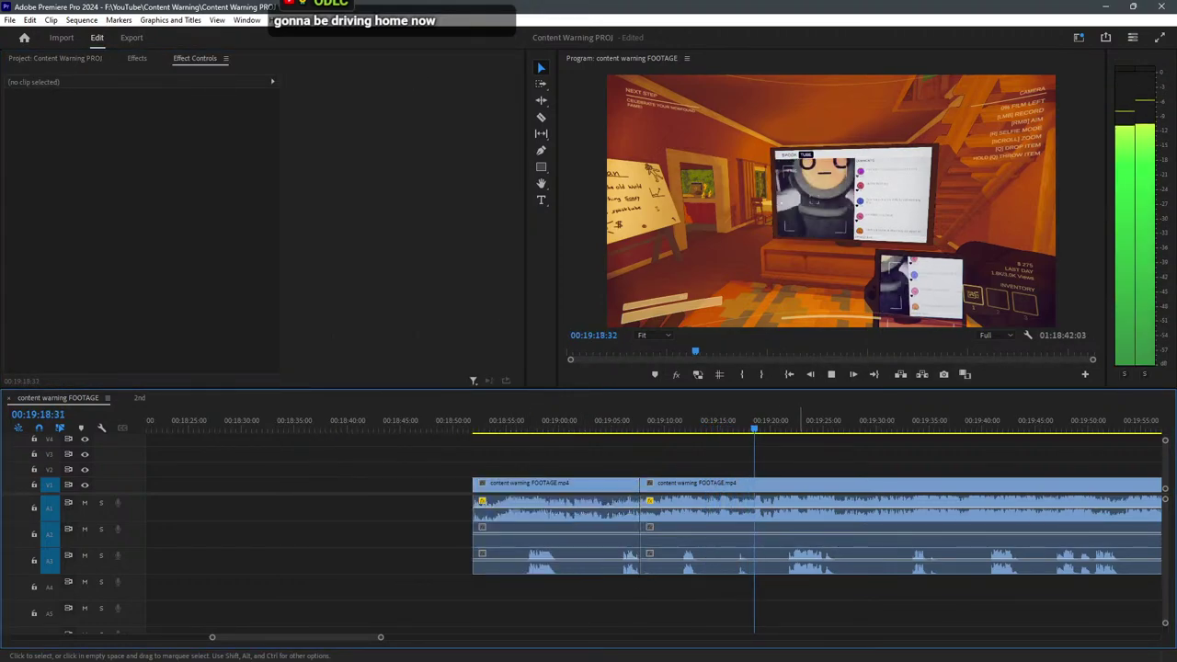
Play the footage following the new join from 00:19:20:16 to about 00:19:23, checking the voice track.
scroll(809, 552, up, 4)
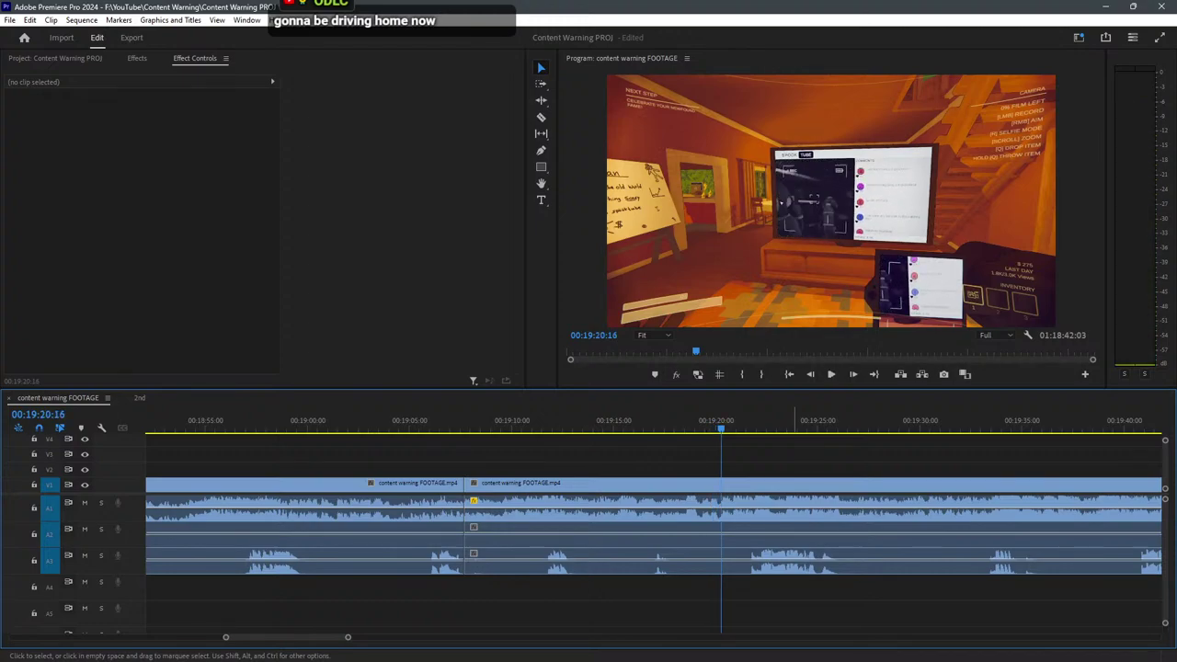
key(space)
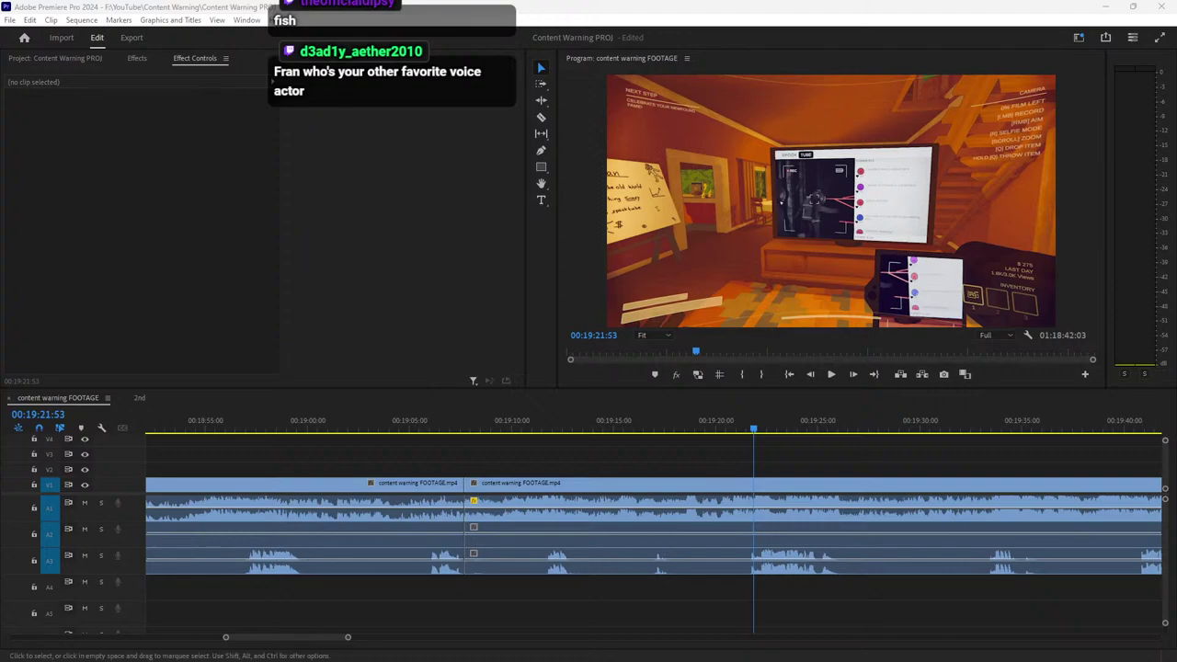
click(785, 460)
key(space)
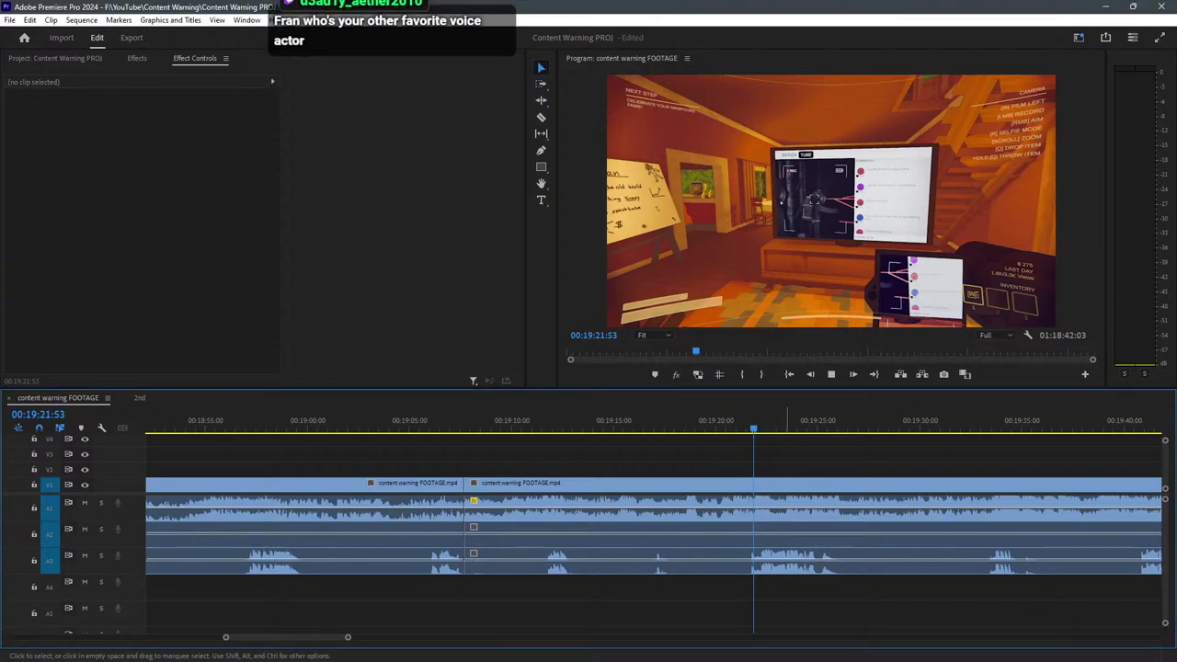
scroll(788, 460, down, 8)
scroll(787, 459, up, 1)
scroll(787, 460, down, 2)
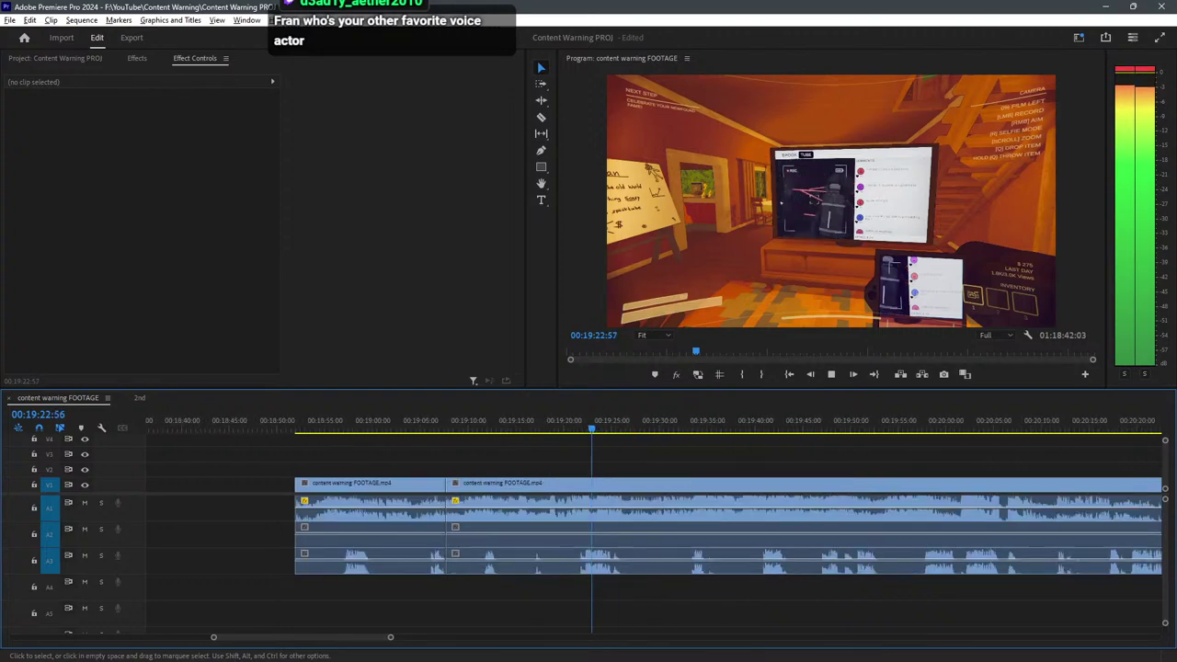
scroll(692, 441, up, 2)
key(space)
Replay across the join from about 00:19:06:45 to 00:19:15:42 to check the transition.
click(305, 421)
key(space)
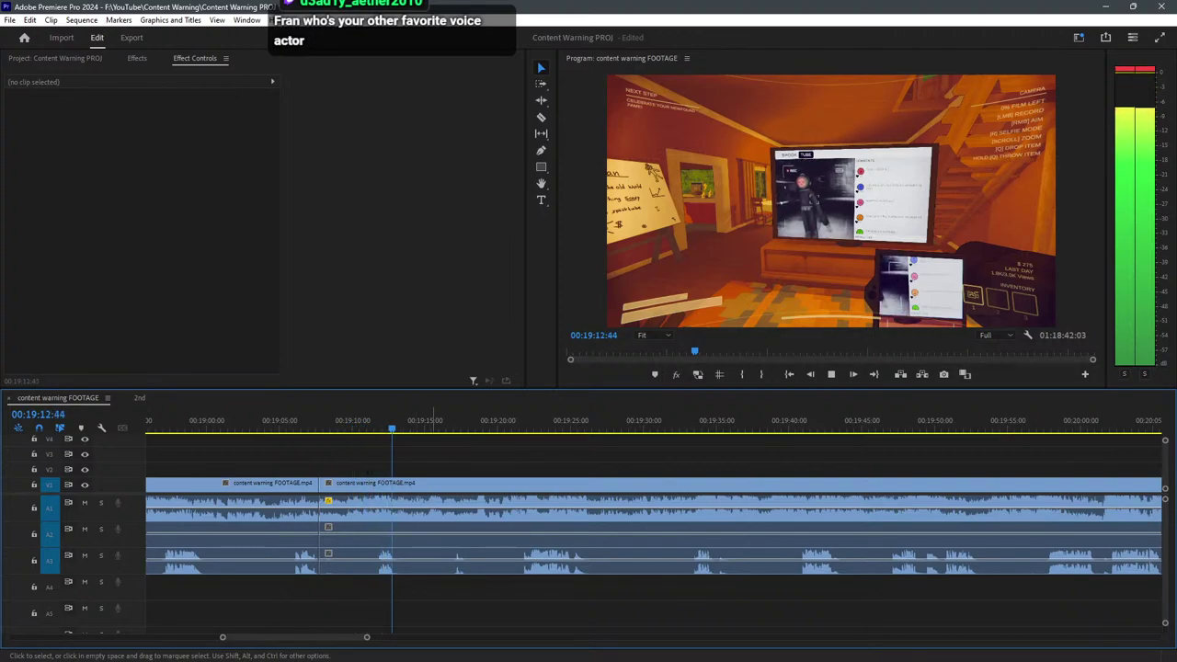
key(equal)
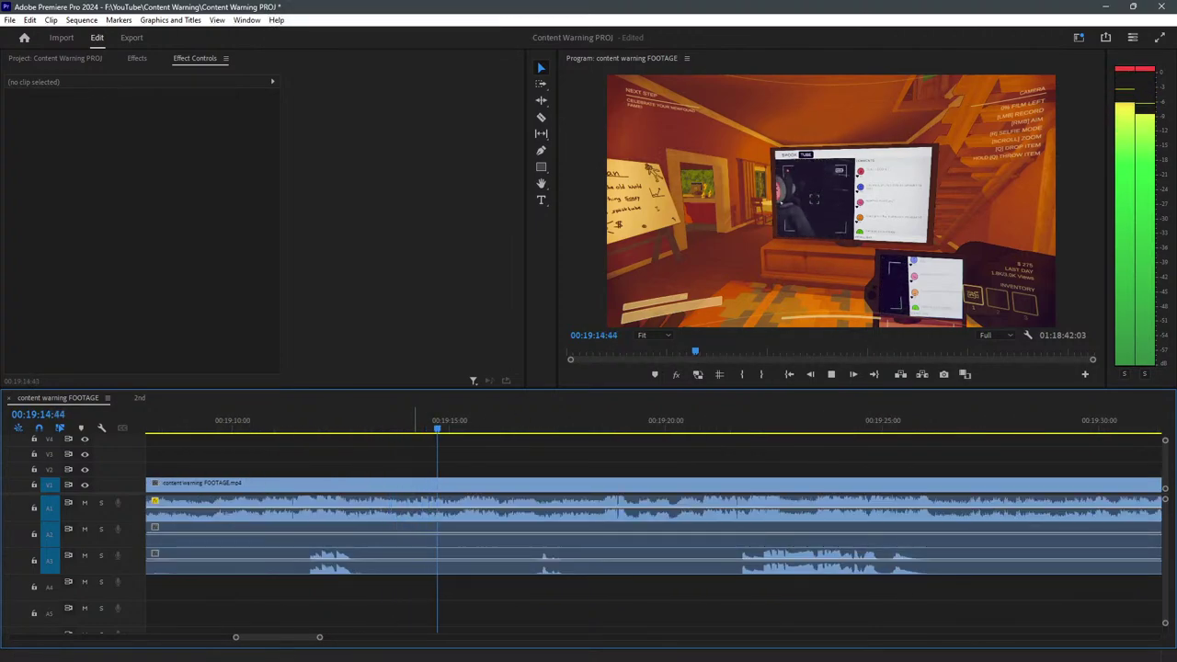
key(space)
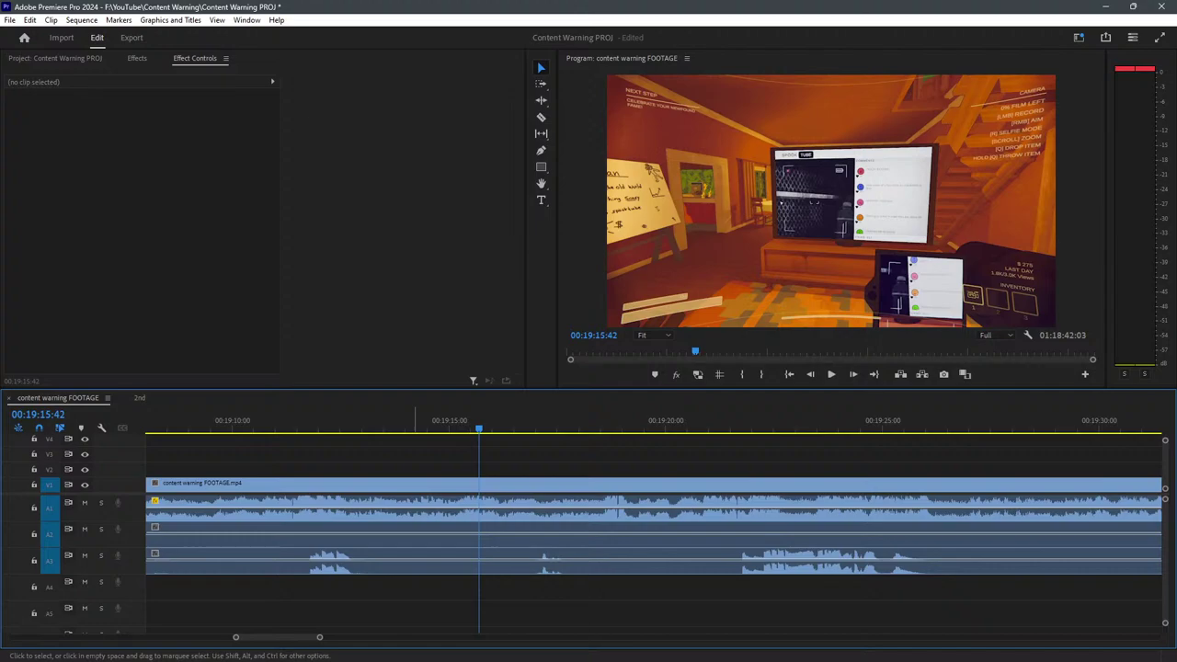
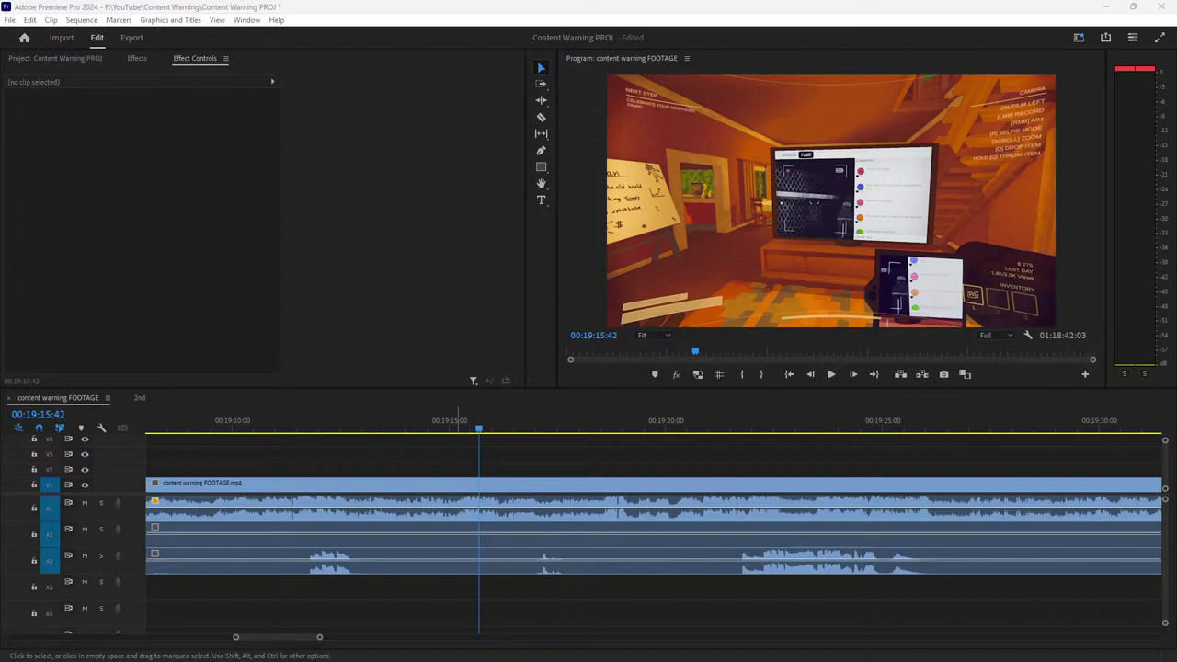
Resume playback of the footage from 00:19:15:42 with a wider view of the upcoming voice sections.
key(alt+Tab)
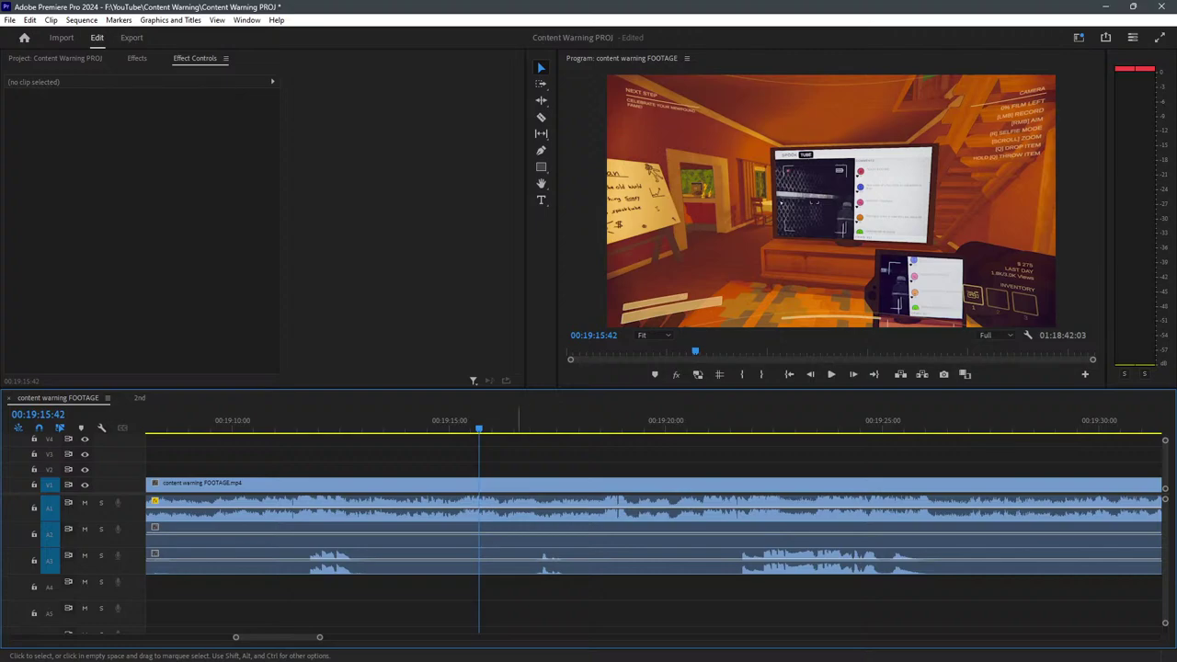
key(minus)
key(minus)
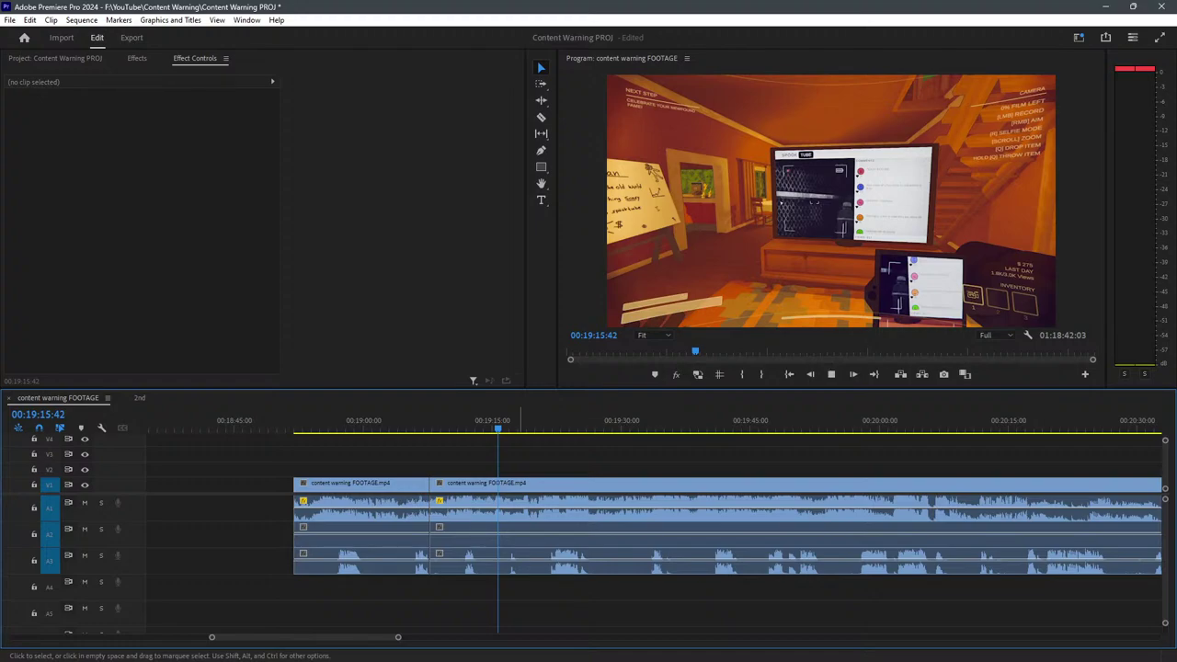
click(531, 483)
click(547, 460)
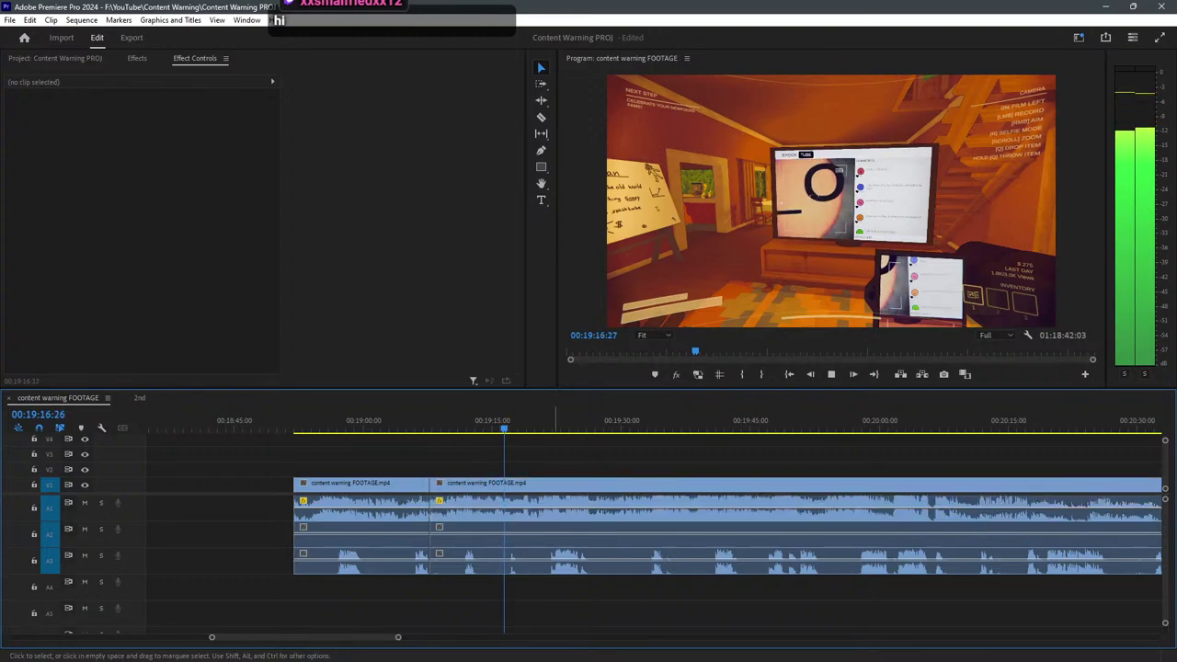
Review the footage between about 00:19:09 and 00:19:18 to find where the dead section after the existing cut ends.
key(equal)
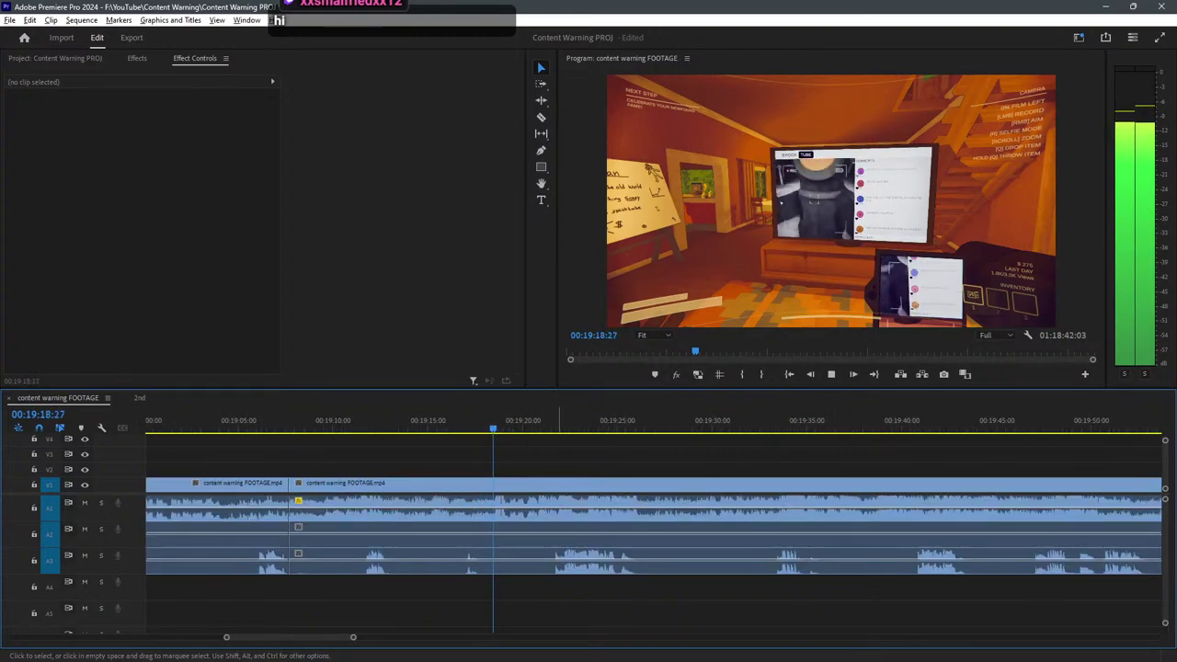
key(space)
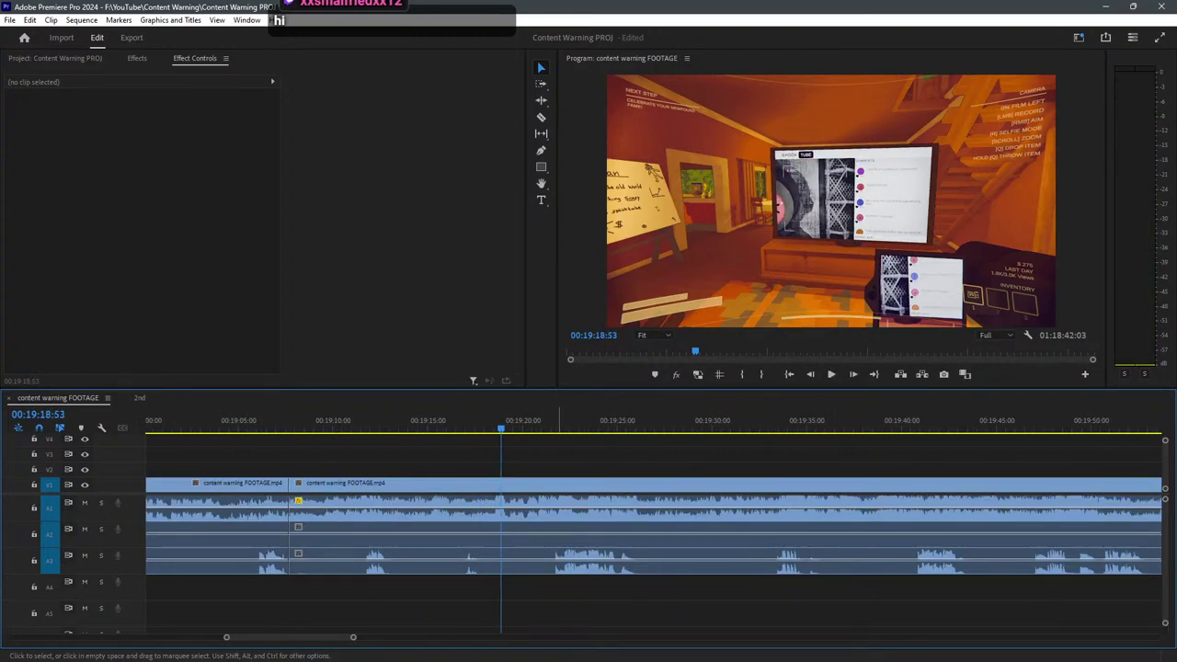
key(space)
key(Up)
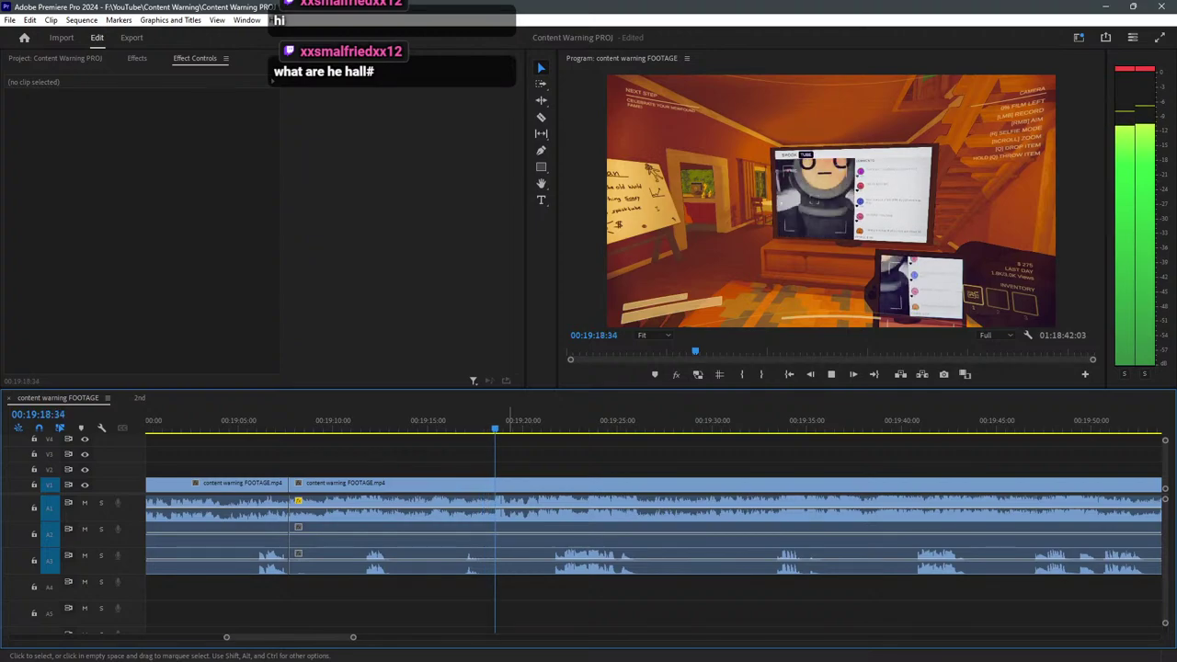
click(422, 421)
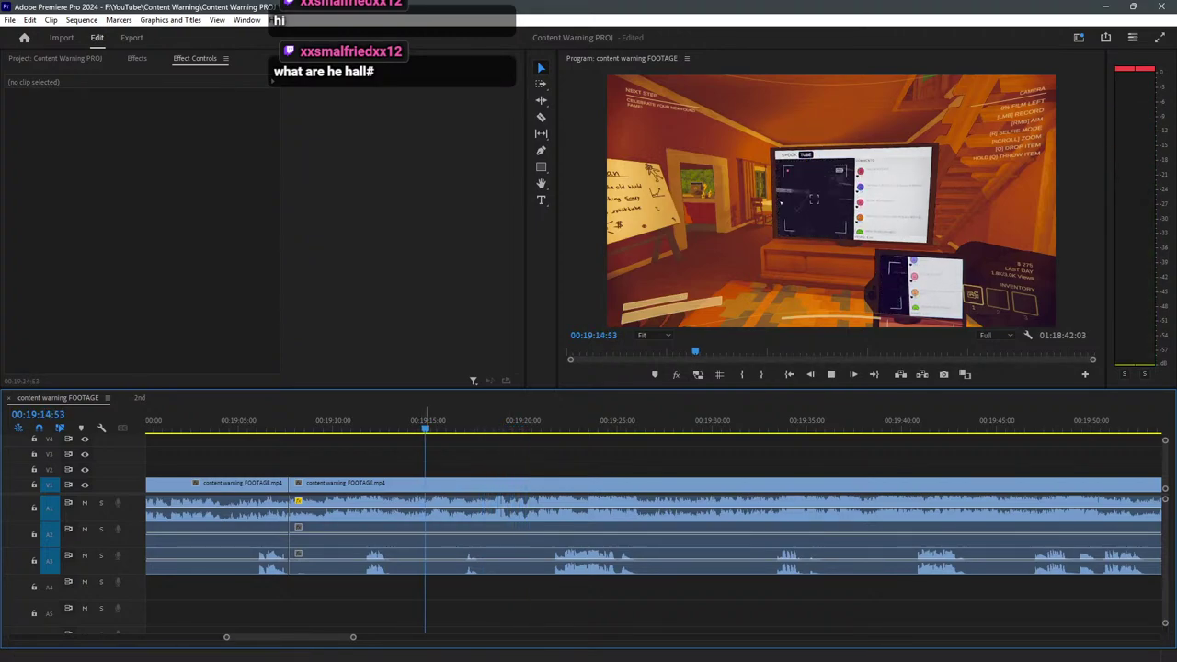
click(371, 420)
scroll(429, 421, up, 5)
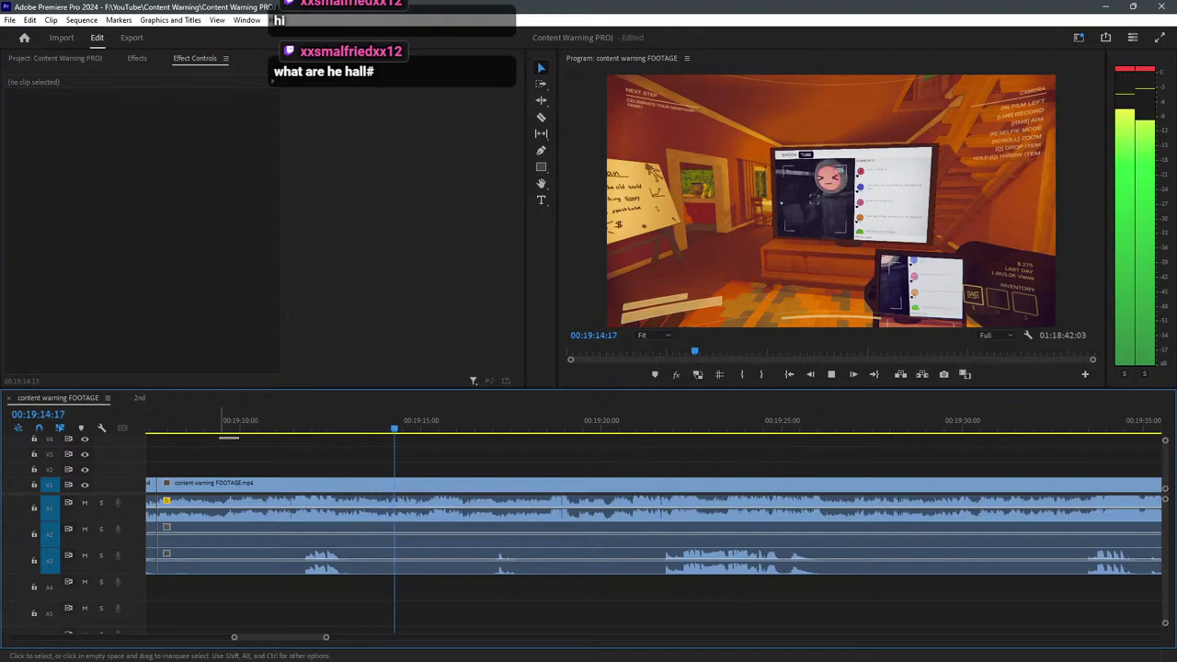
click(223, 420)
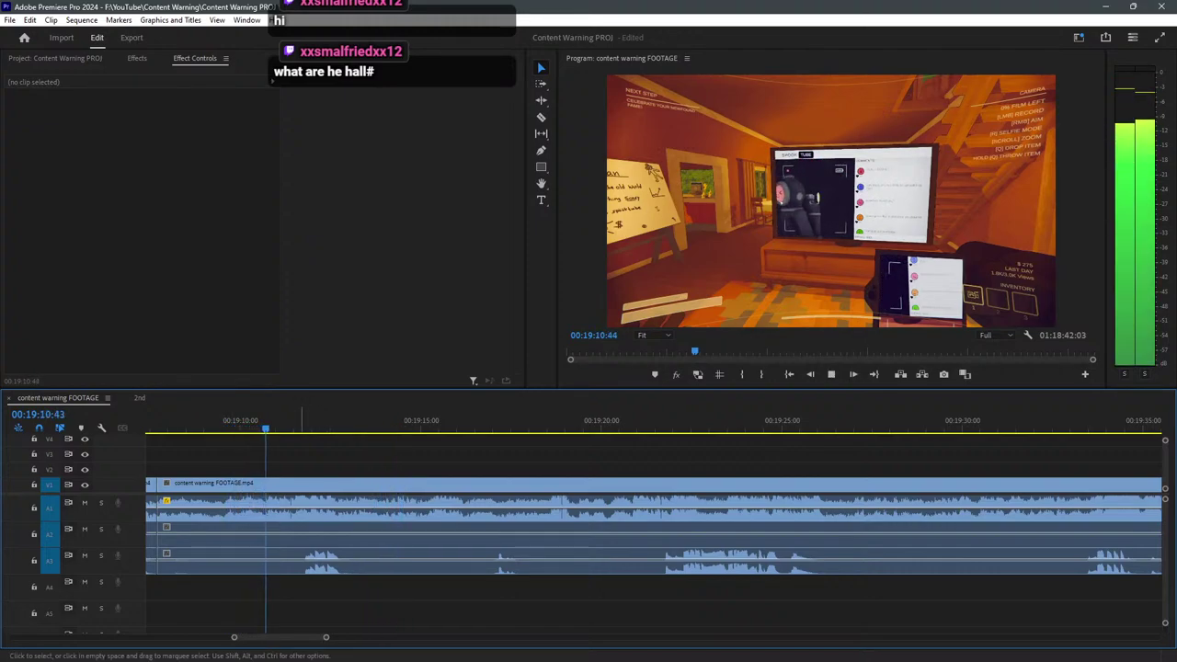
click(222, 420)
Split all tracks at about 00:19:09:30 and ripple delete the short section between the previous cut and this split.
key(space)
key(c)
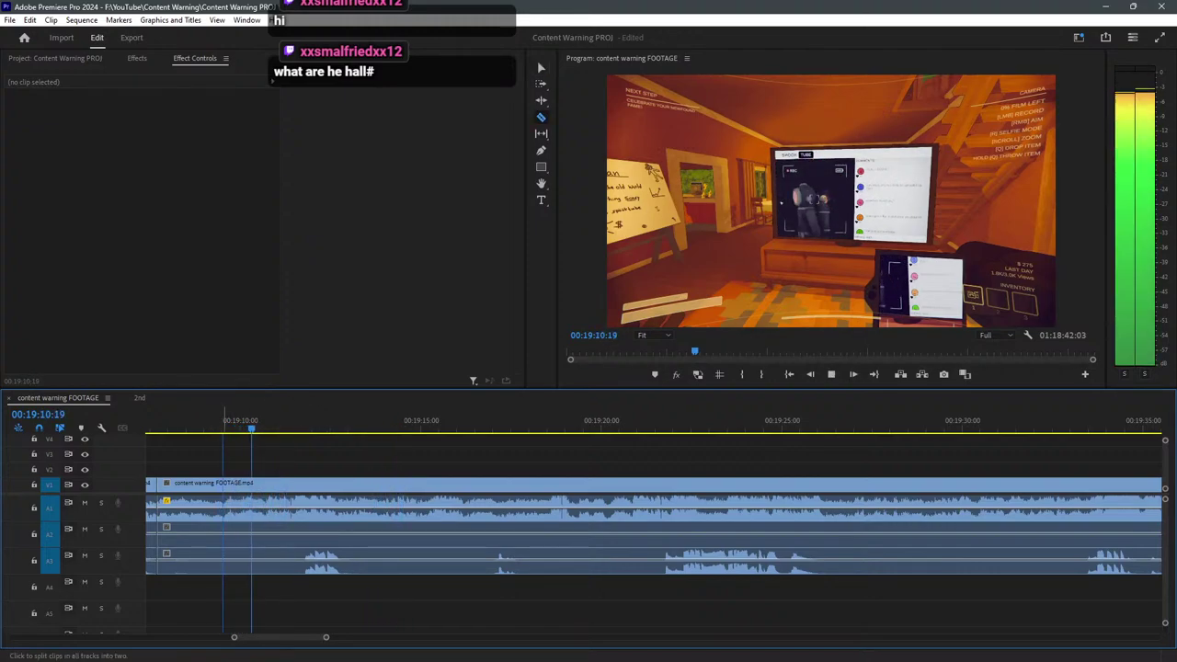
click(223, 485)
key(space)
key(v)
click(180, 484)
key(Delete)
click(184, 485)
key(Delete)
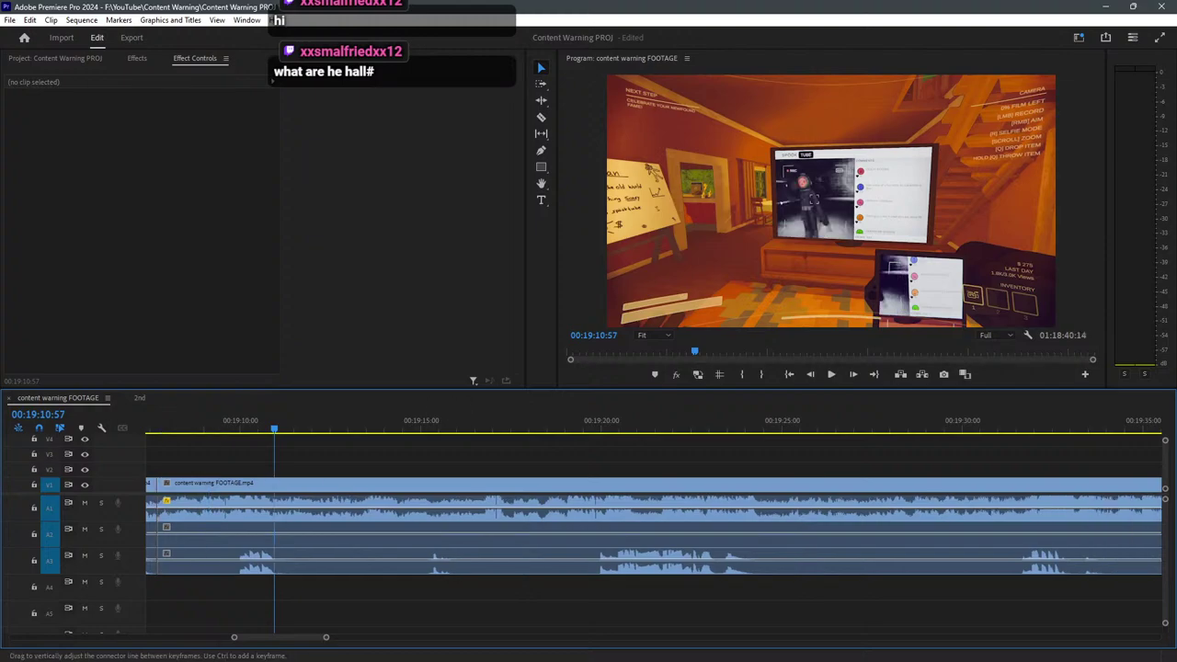
Apply the default audio transition to the A1 cut near 00:19:07 and play the footage through it.
scroll(701, 525, down, 1)
click(304, 420)
key(space)
right_click(342, 499)
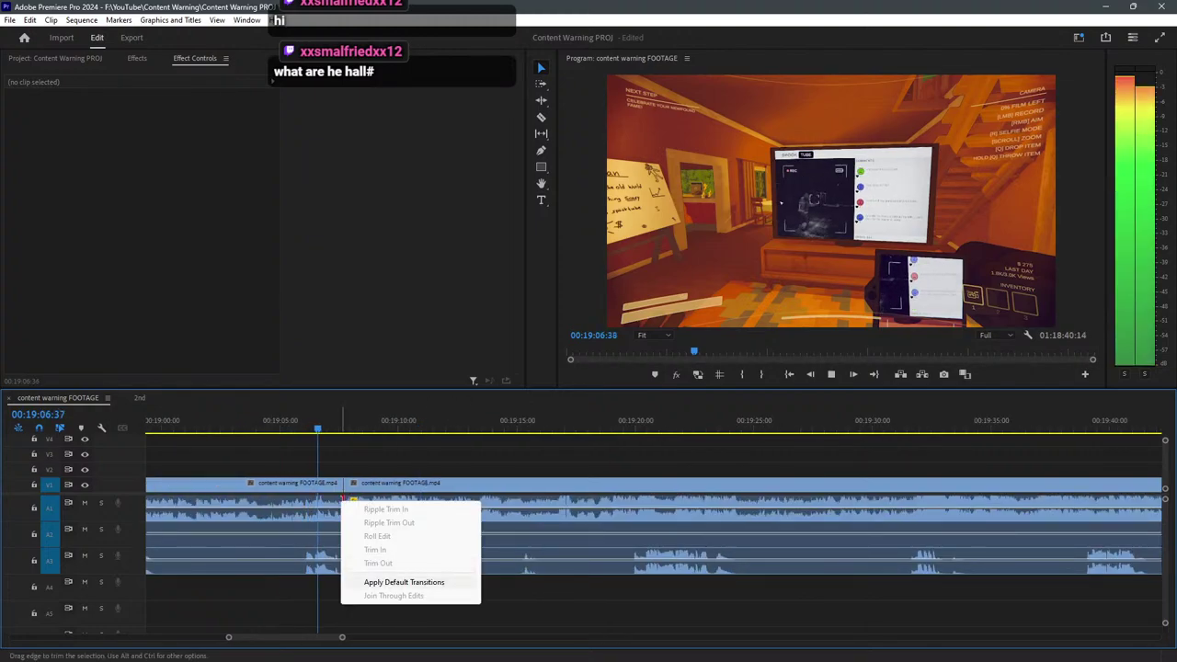
click(366, 582)
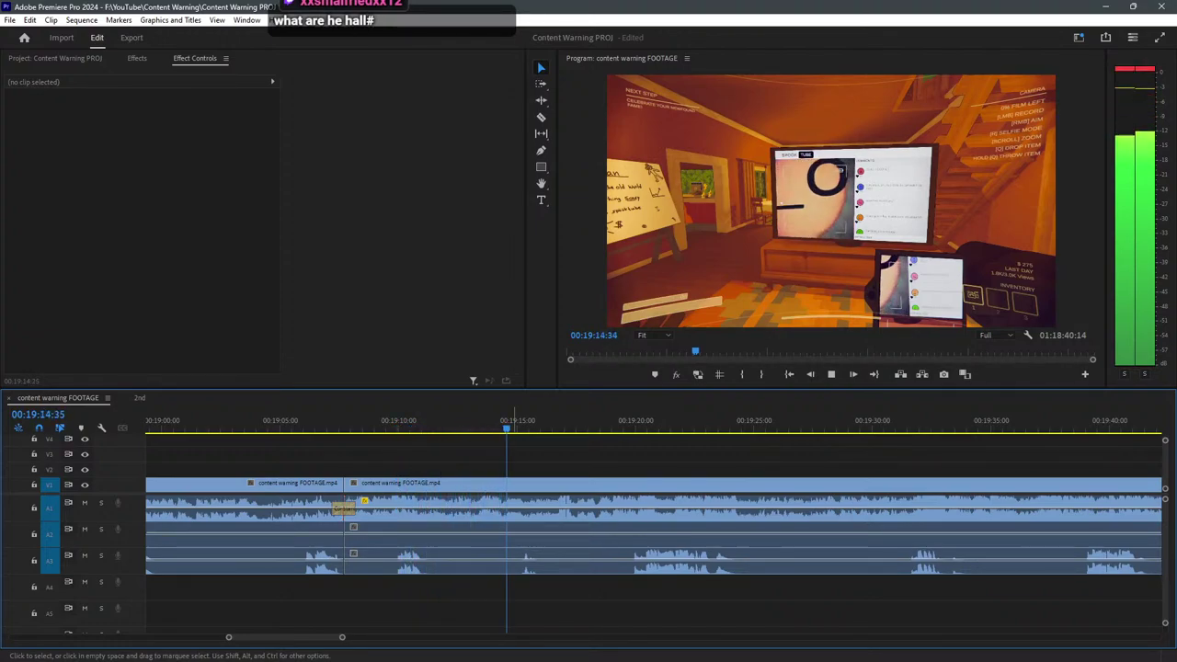
key(space)
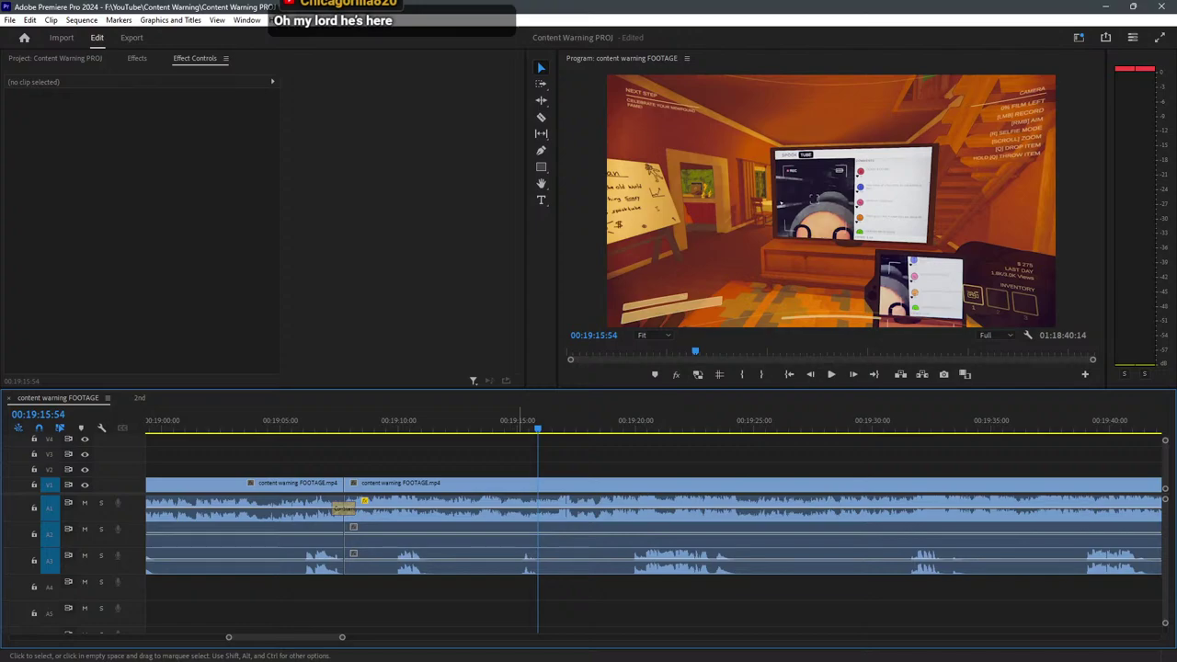
Save the project and play the sequence from about 00:19:07, just before the A1 transition.
scroll(486, 515, down, 5)
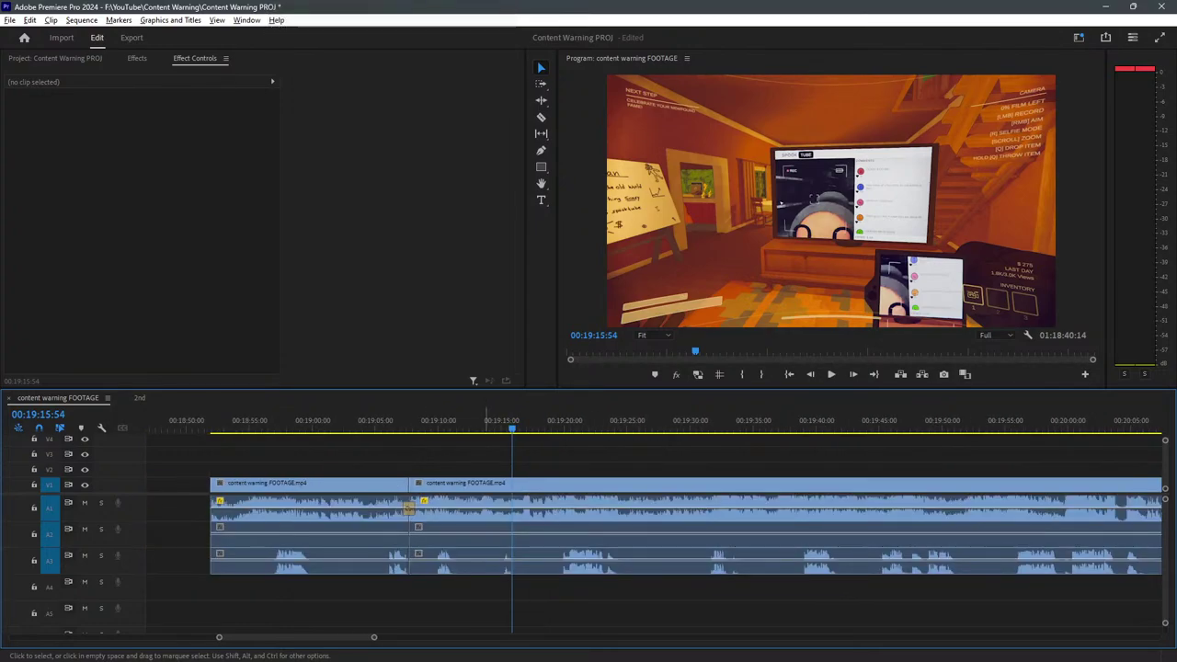
scroll(506, 515, up, 3)
key(equal)
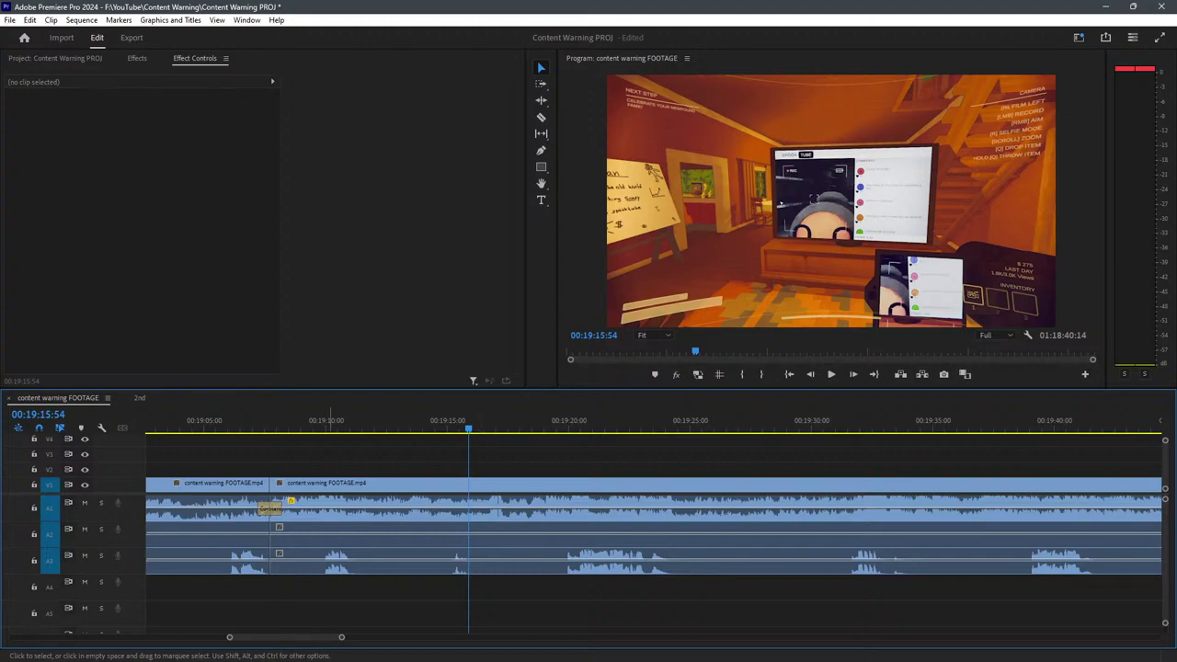
drag(331, 420, 250, 420)
key(ctrl+s)
key(space)
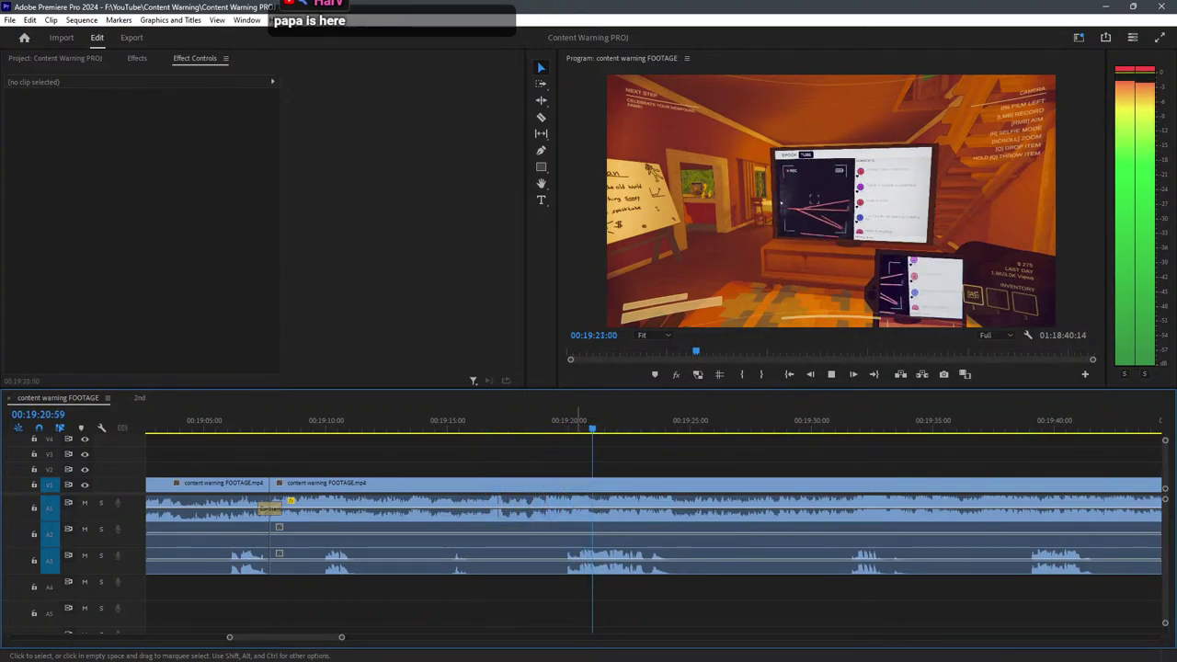
Split the A3 audio at about 00:19:19 and trim the end of the preceding piece back to about 00:19:12.
key(c)
click(548, 560)
key(v)
drag(547, 560, 377, 560)
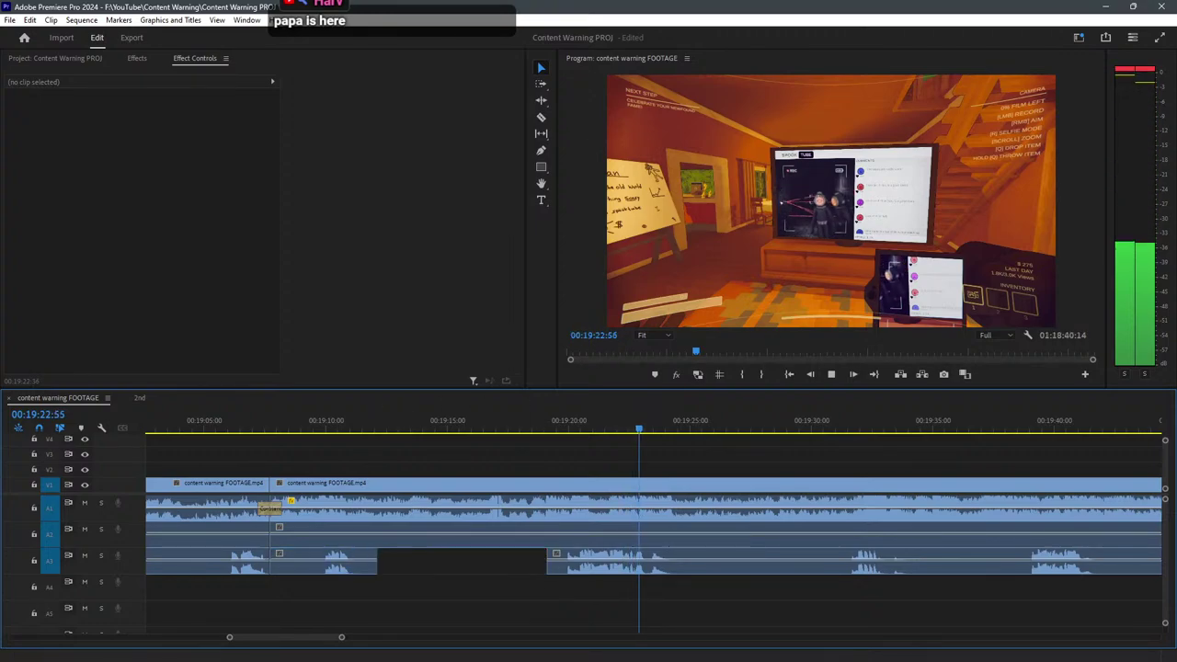
Split the A1 audio at about 00:19:20 and 00:19:23 and lower the middle piece's level to -19.1 dB.
click(458, 420)
key(space)
key(space)
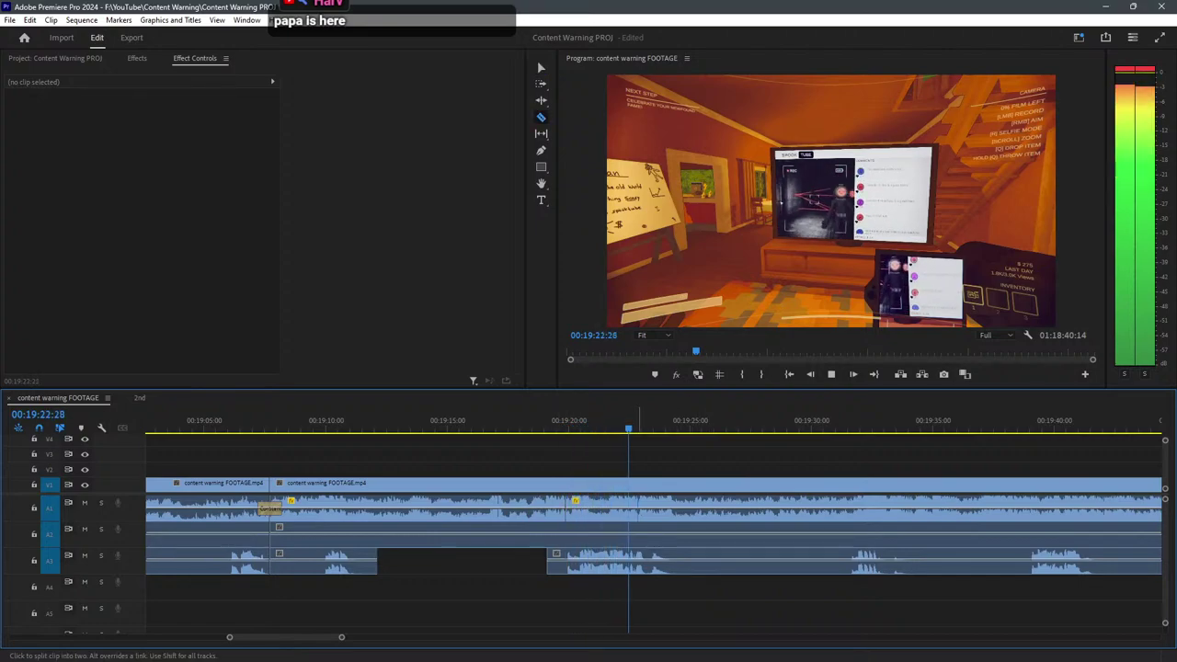
drag(639, 509, 633, 513)
click(543, 425)
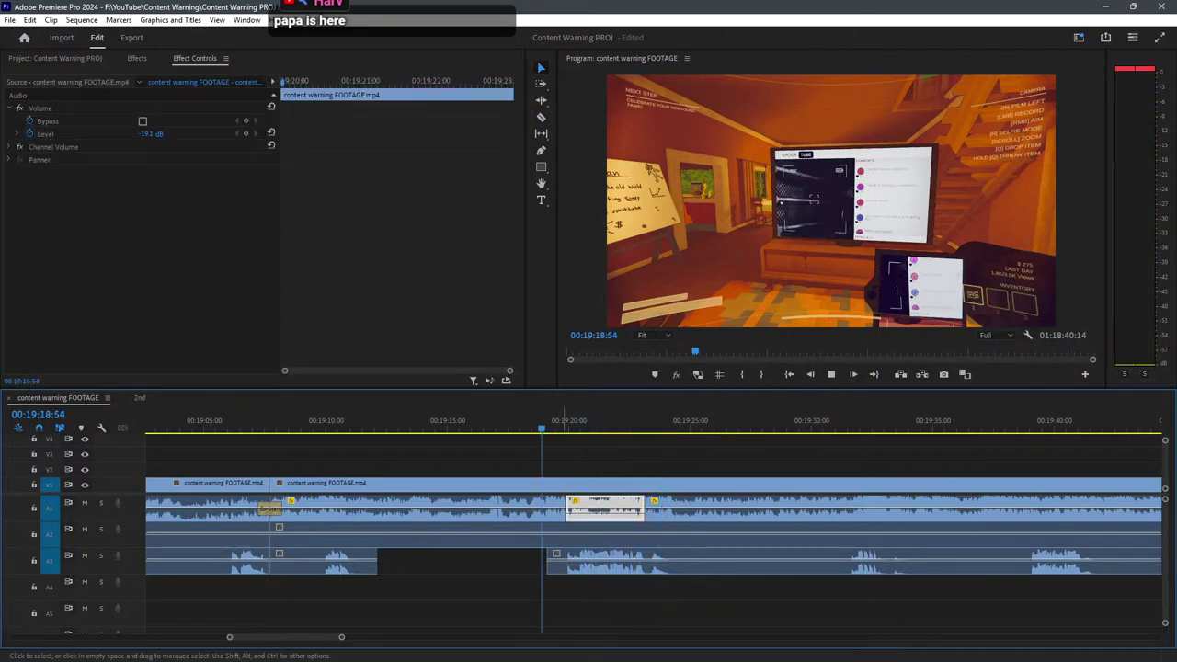
Apply default audio transitions at both ends of the lowered A1 piece, slightly shortening the first one.
key(space)
right_click(565, 502)
click(598, 578)
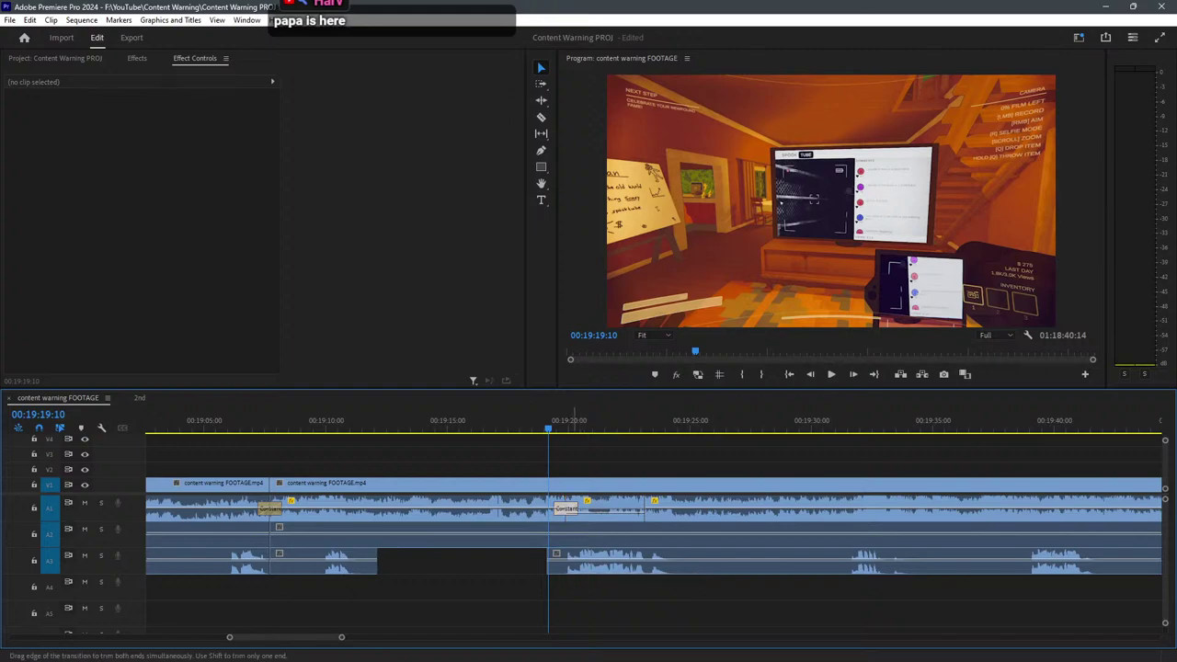
click(564, 509)
right_click(644, 503)
click(713, 585)
key(space)
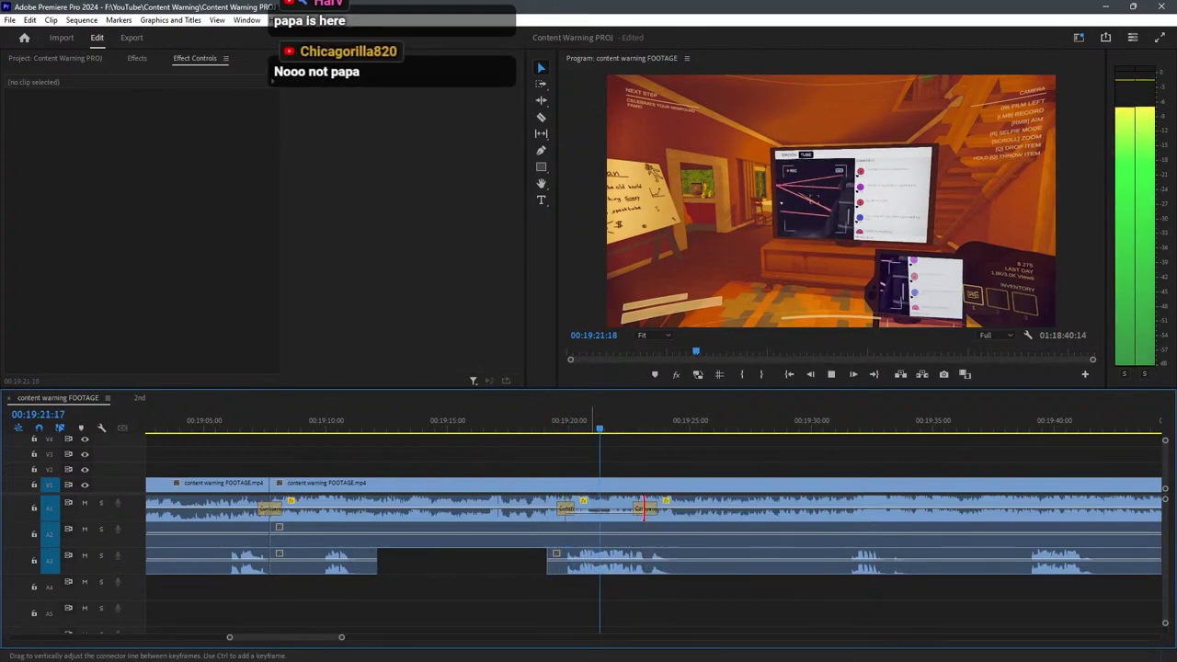
Set the level of the short A1 piece between the two transitions to -11.5 dB and deselect it.
drag(607, 508, 582, 511)
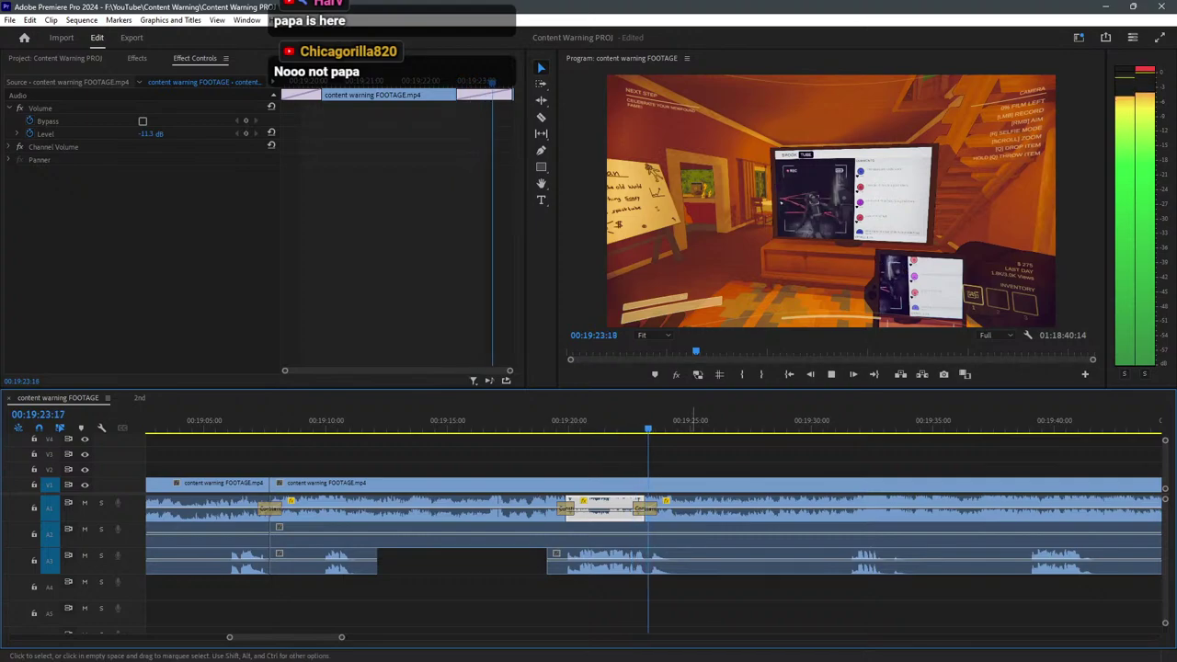
click(693, 459)
scroll(653, 552, down, 2)
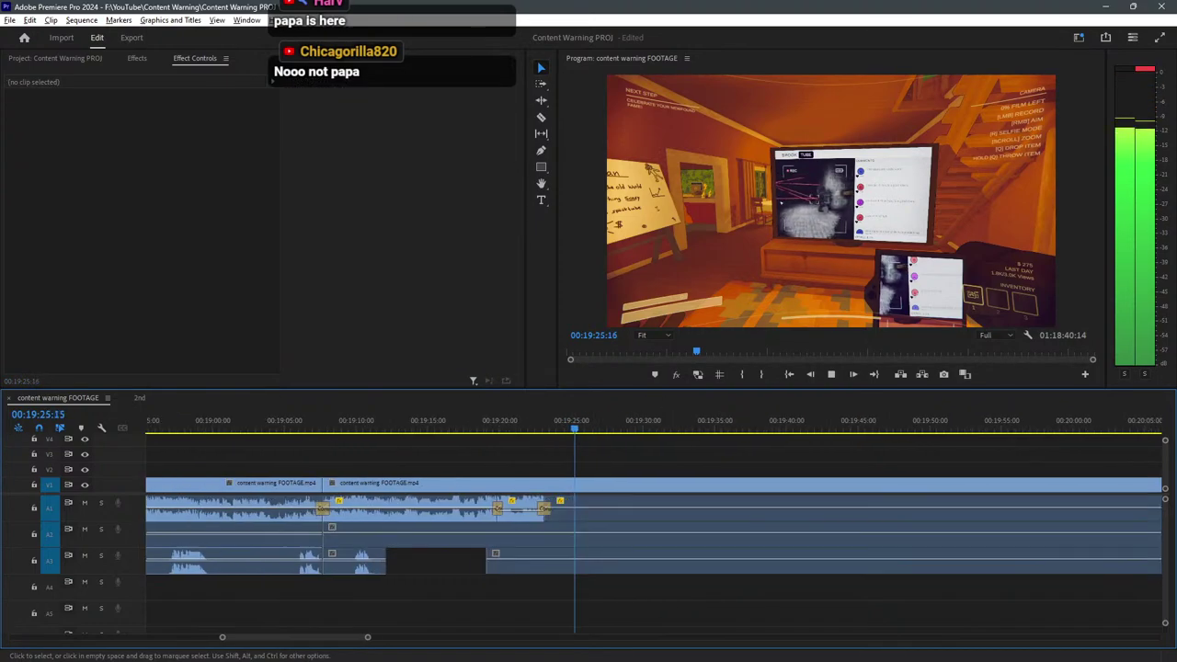
Try to split all tracks at about 00:19:24, just after the short A1 piece.
key(c)
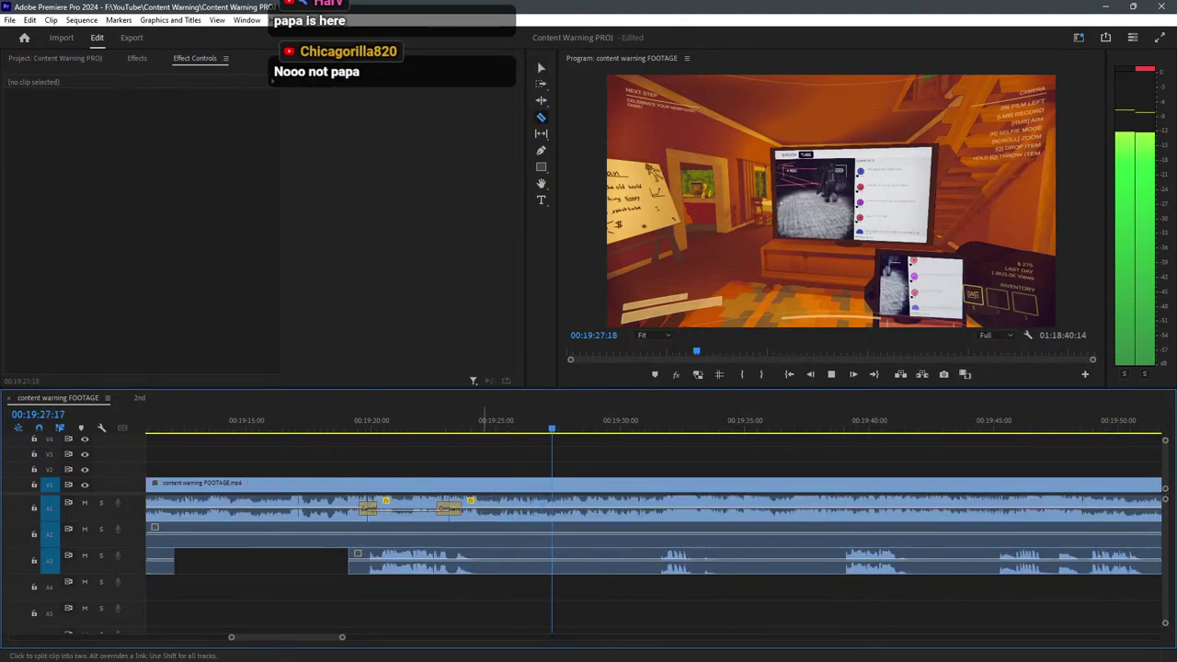
shift+click(480, 515)
key(v)
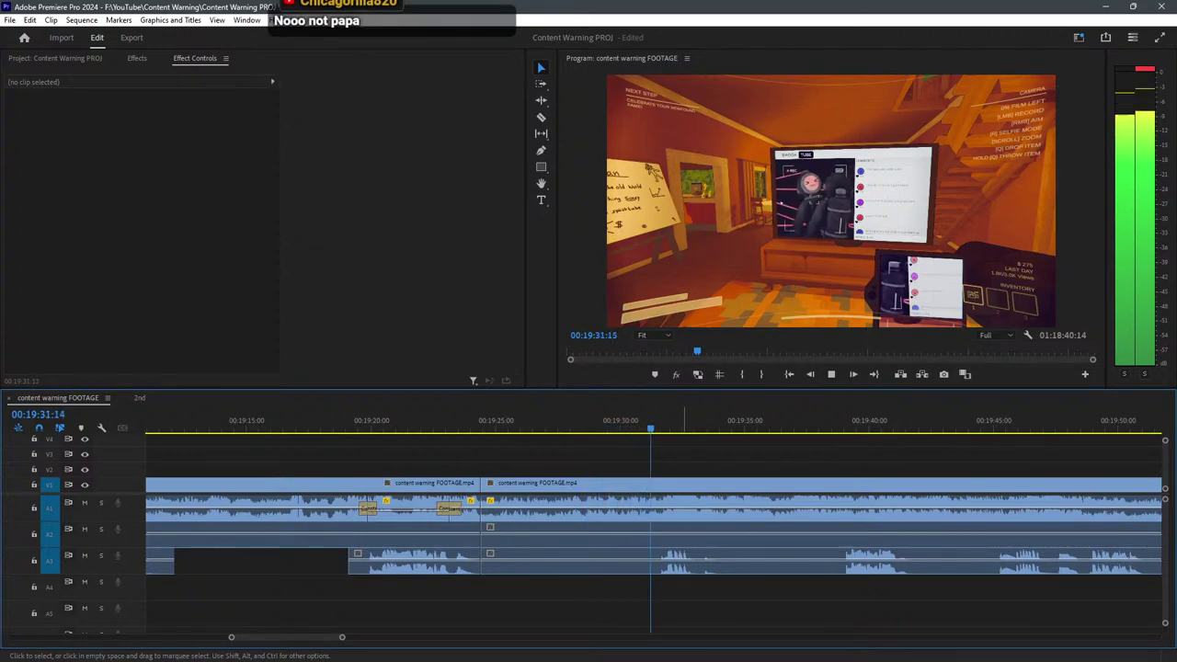
key(ctrl+z)
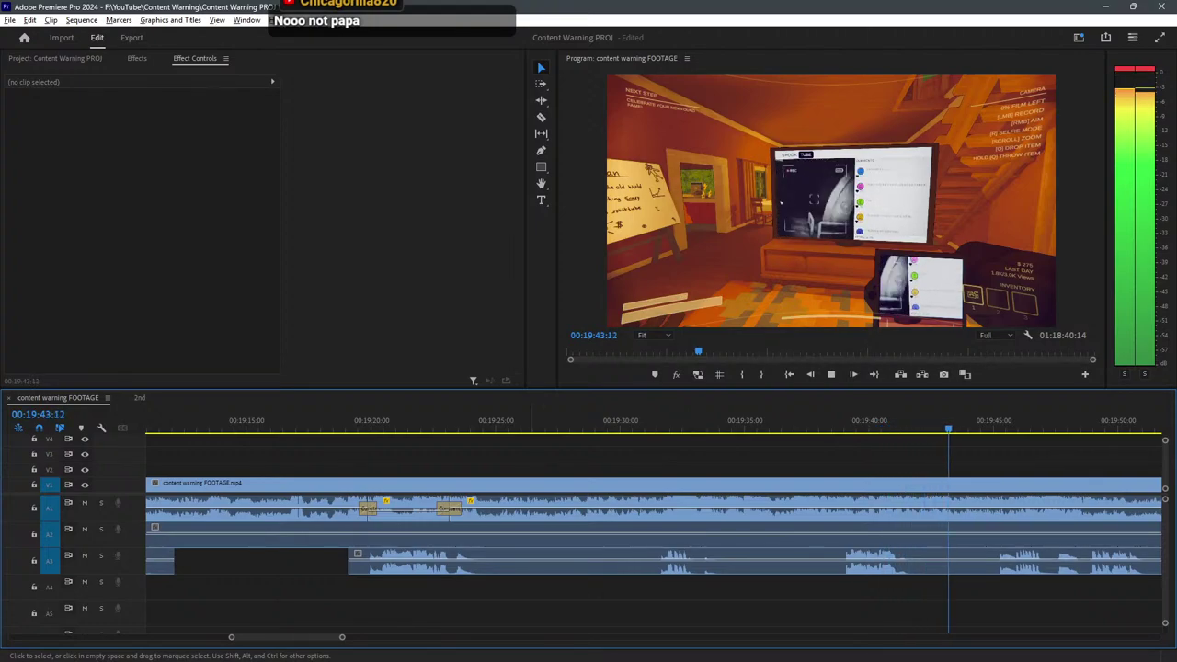
Save the project with the playhead at about 00:19:44 and play the footage from there.
key(minus)
key(minus)
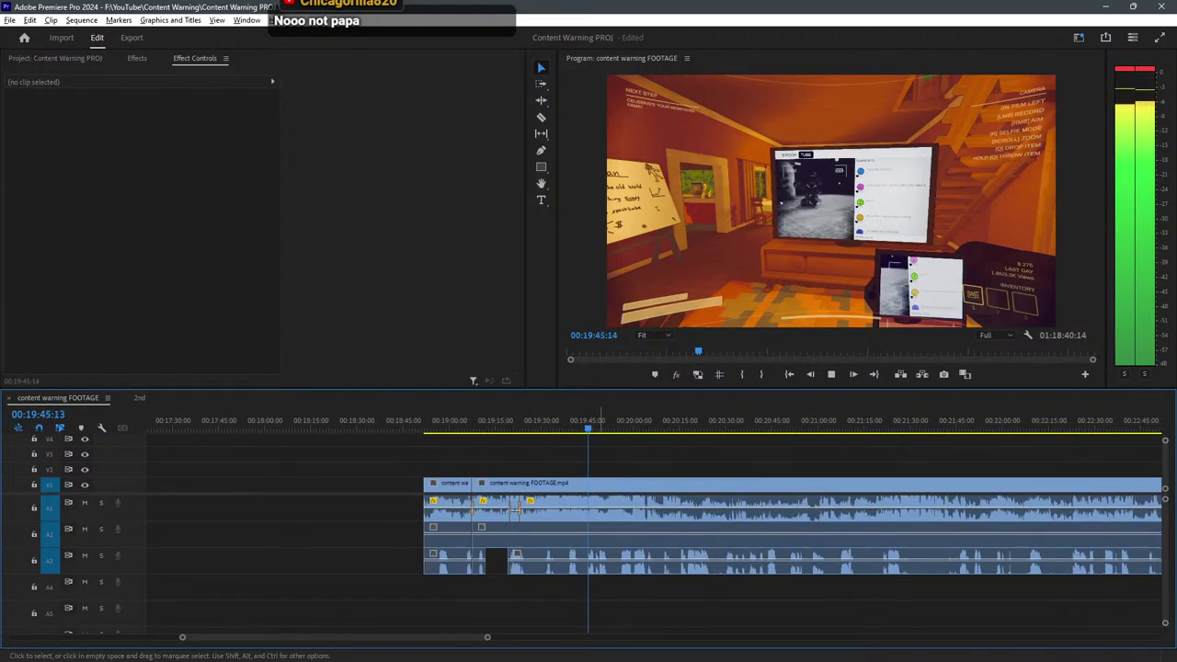
key(equal)
key(equal)
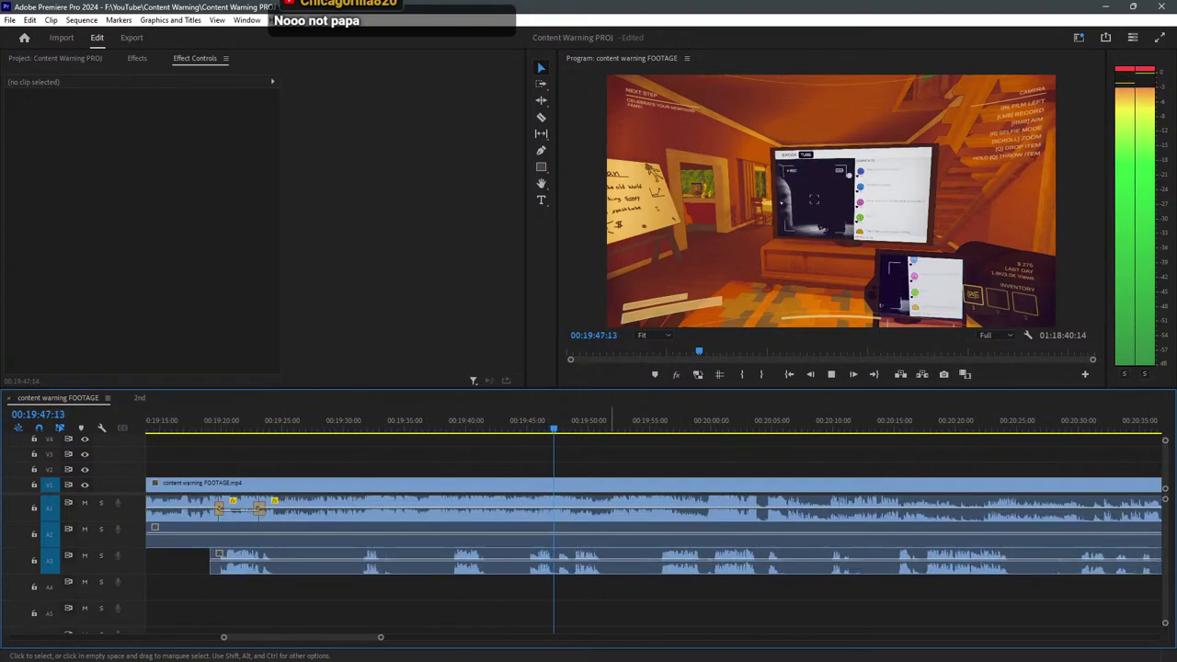
key(space)
key(equal)
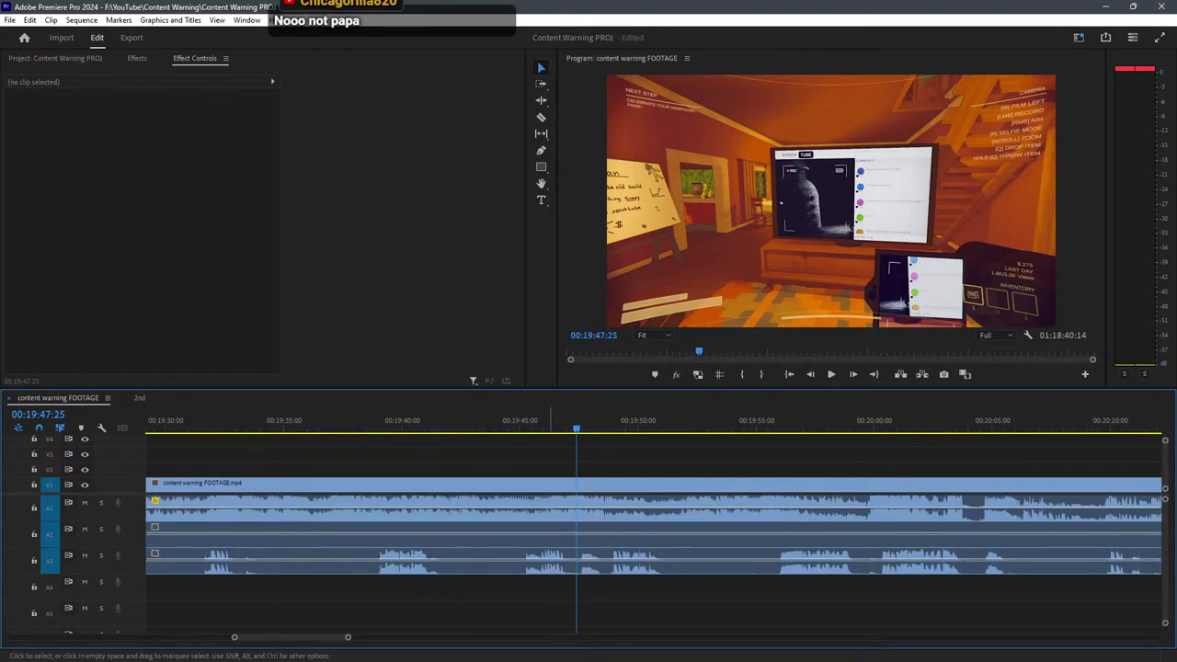
click(511, 419)
key(ctrl+s)
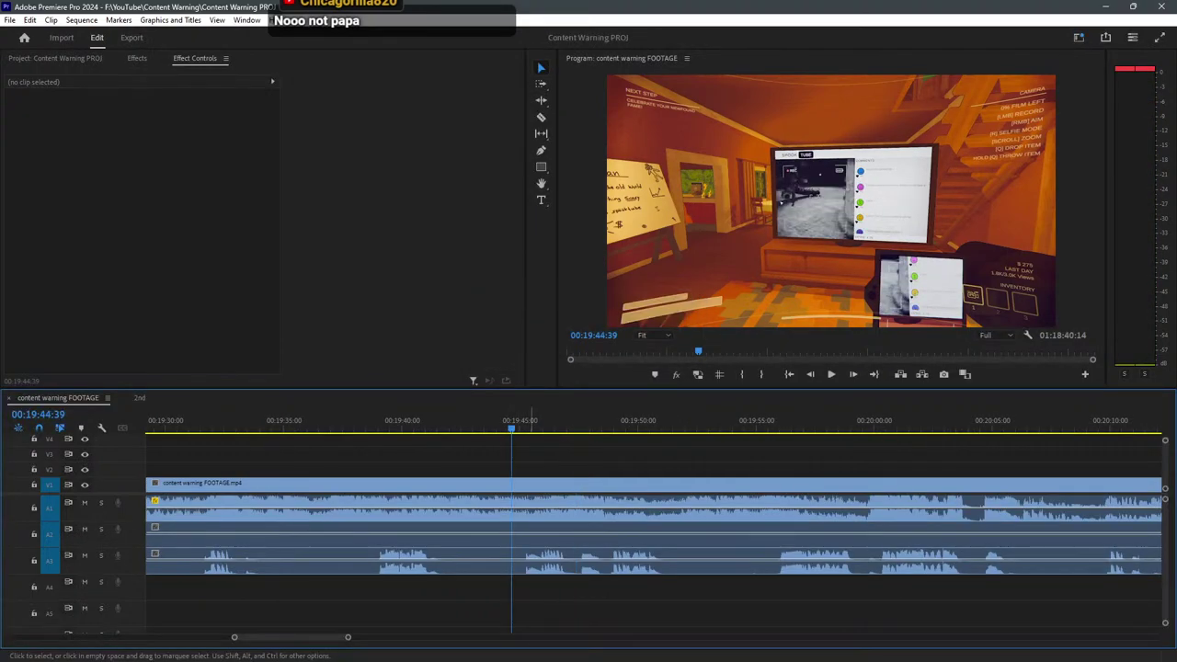
key(space)
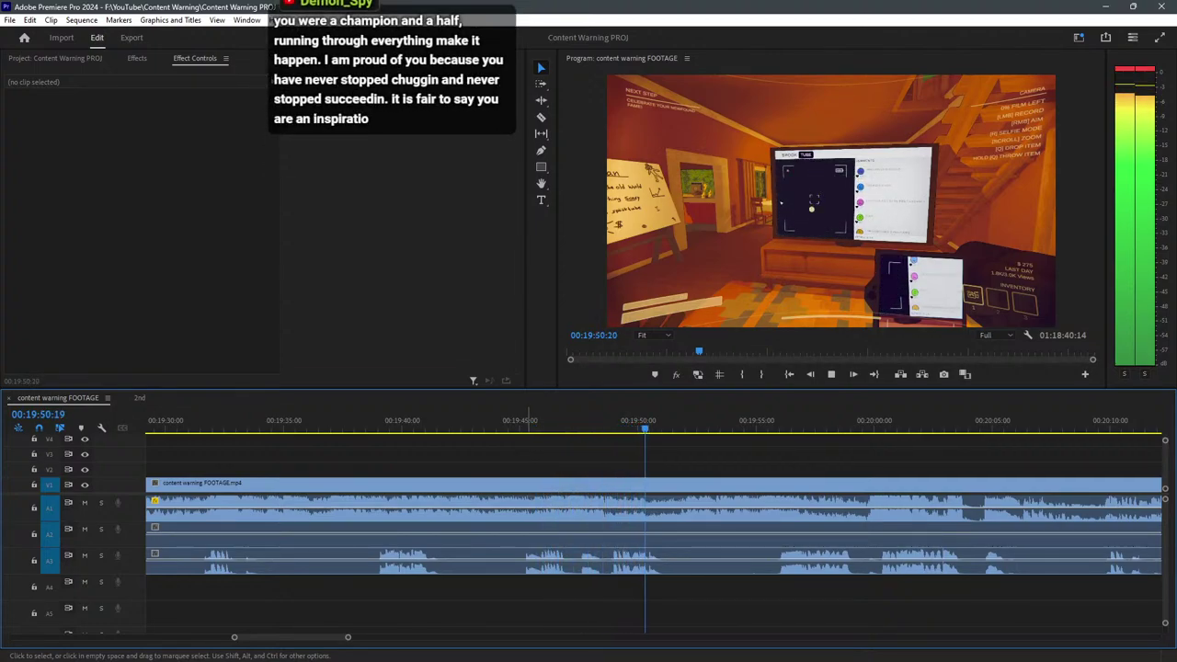
Replay the footage from about 00:19:41 and split all tracks at about 00:19:51, where the talking stops.
key(space)
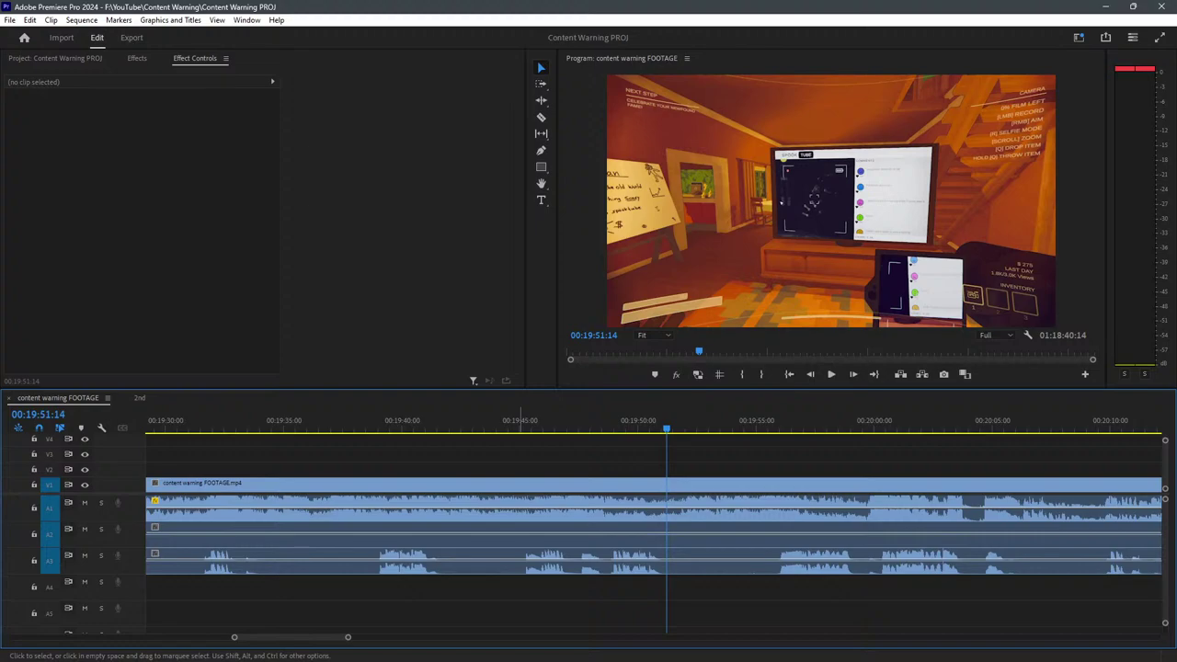
key(space)
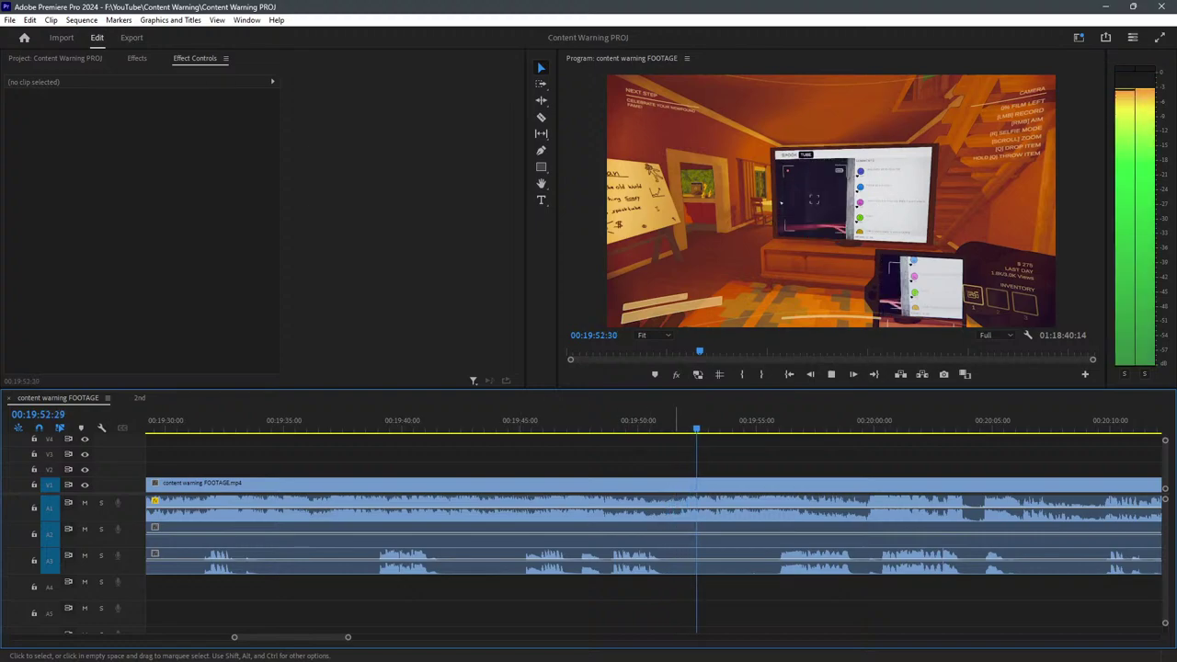
click(519, 421)
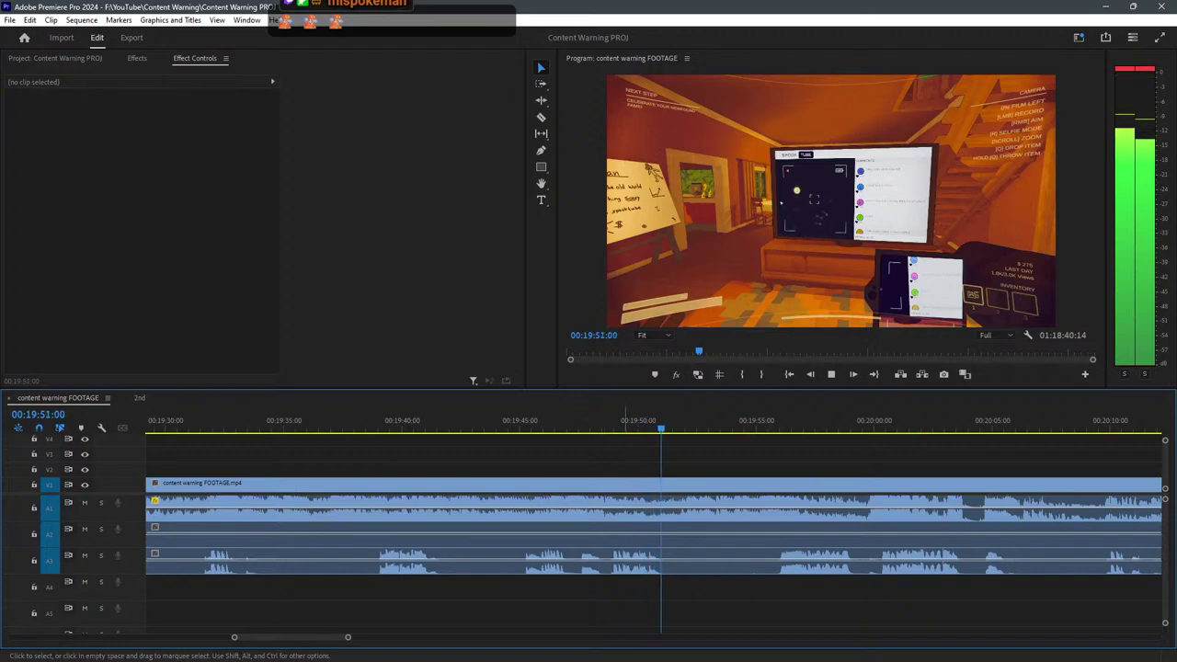
click(431, 419)
key(space)
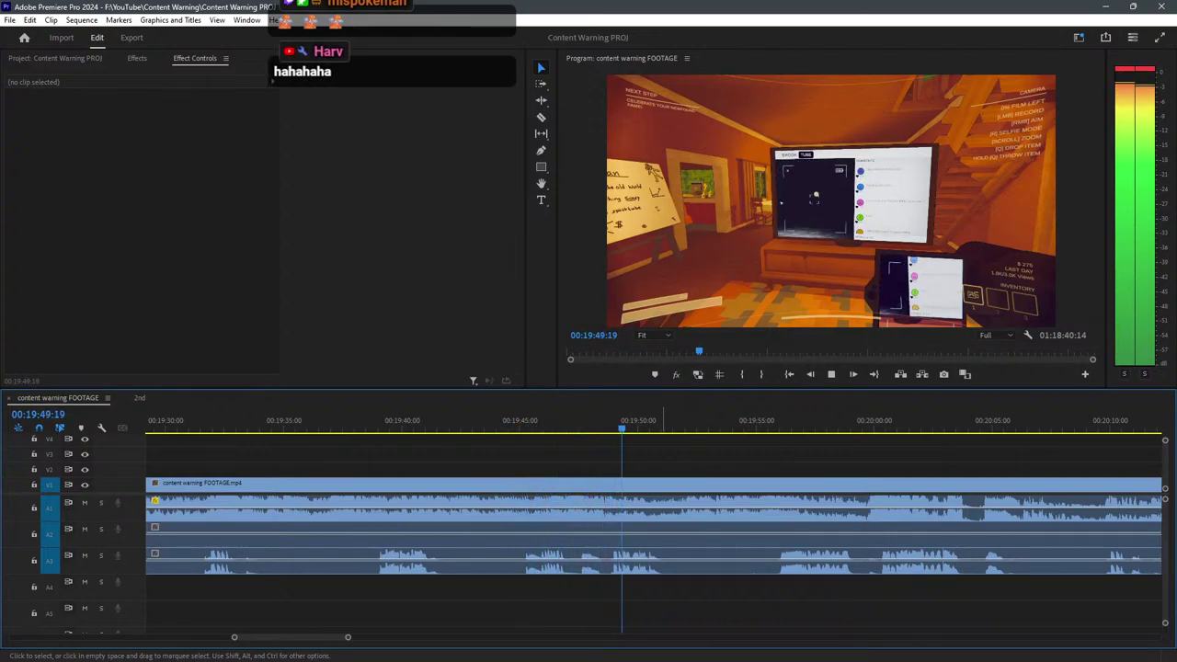
key(space)
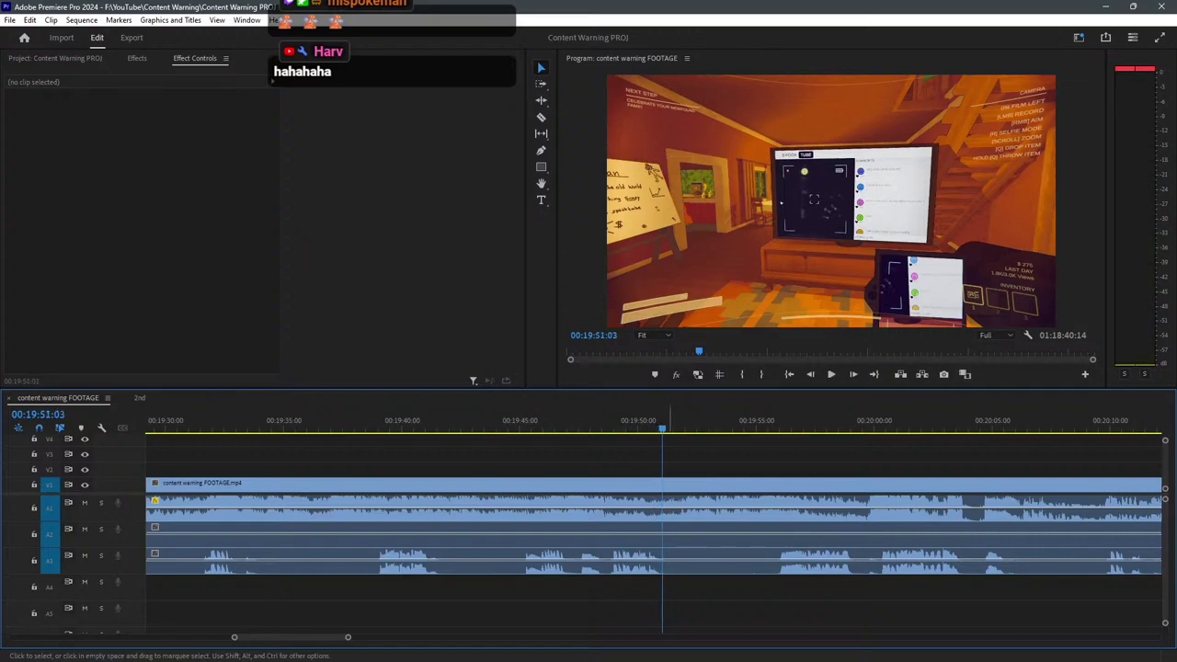
key(c)
shift+click(663, 485)
key(space)
key(v)
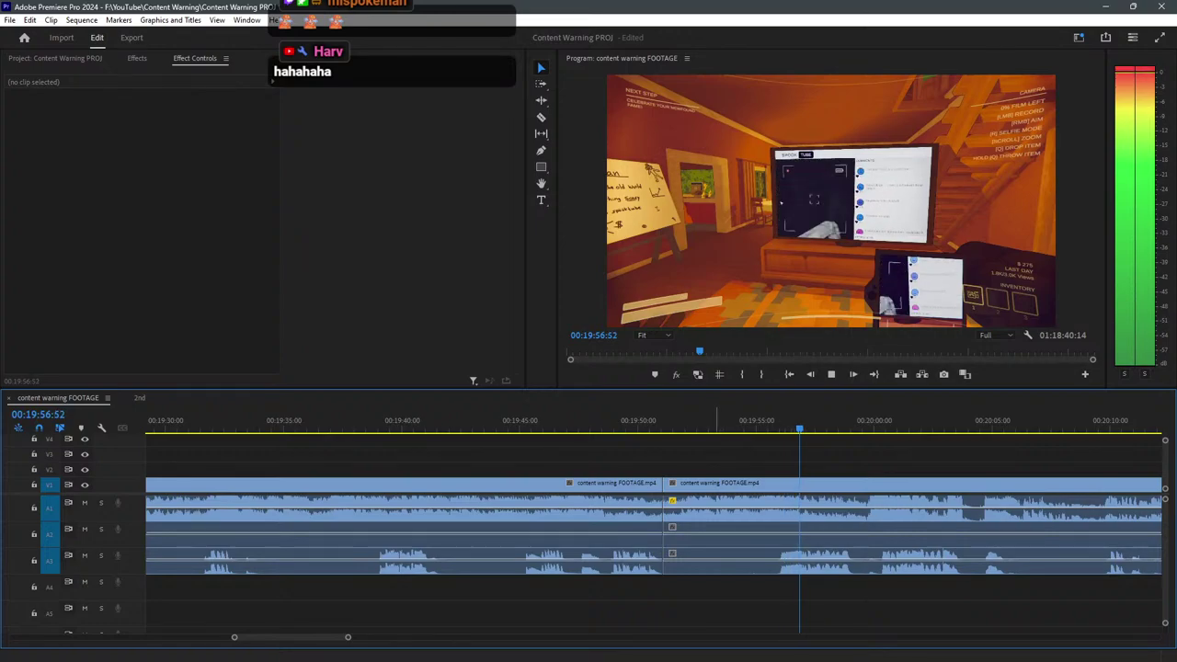
Split all tracks at about 00:19:56 and delete the quiet section between that cut and the one at 00:19:51.
click(857, 418)
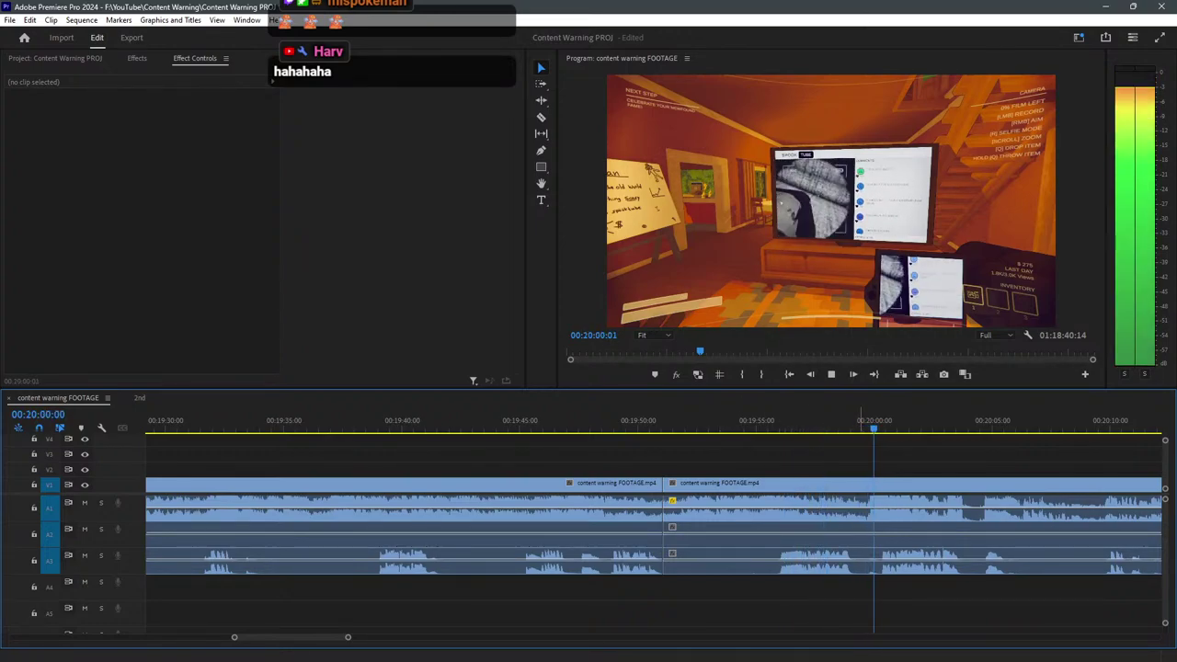
mouse_move(347, 637)
mouse_down()
mouse_move(363, 636)
mouse_move(348, 637)
mouse_up()
click(552, 420)
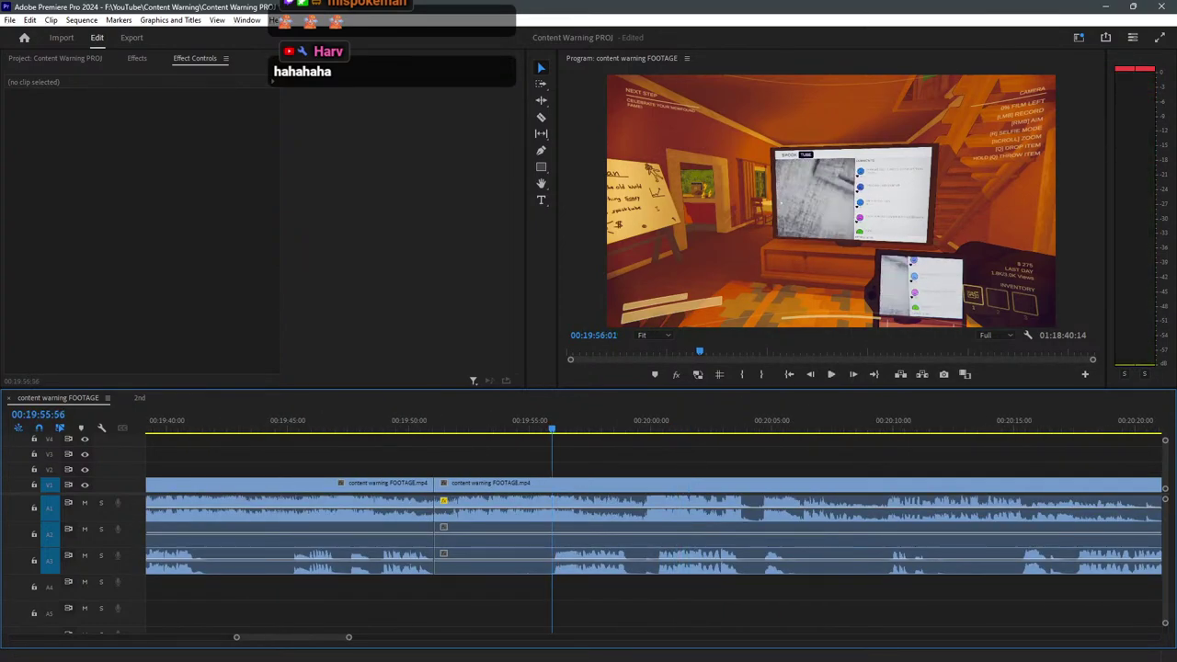
key(c)
key(space)
shift+click(552, 502)
key(v)
click(538, 505)
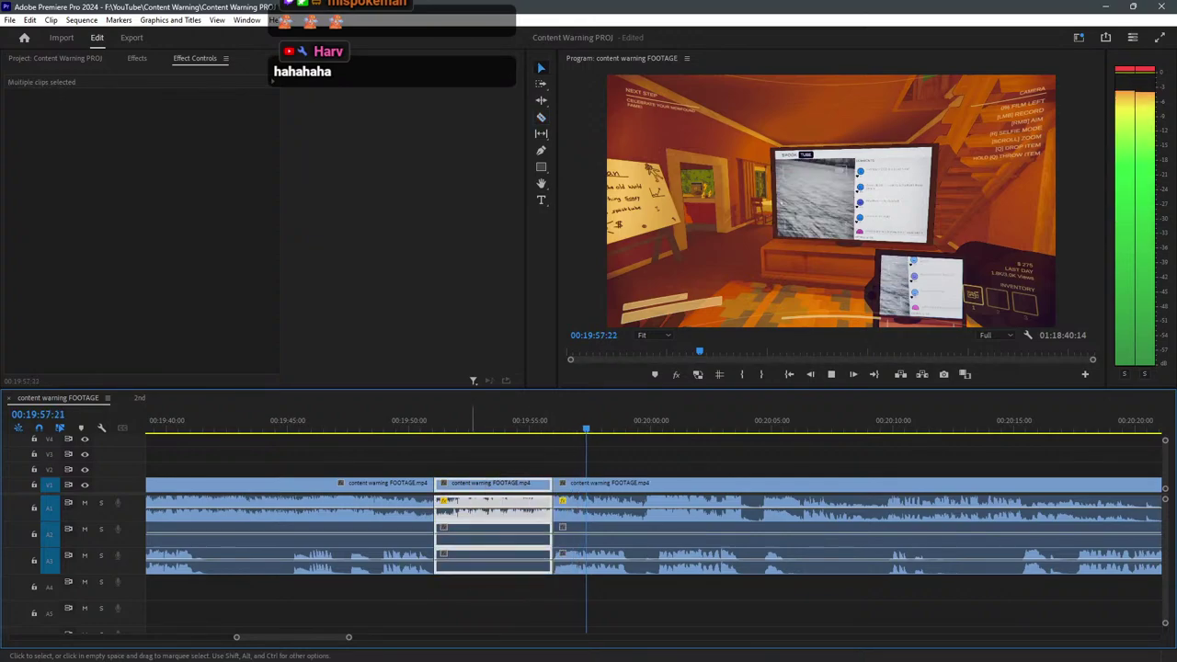
key(Delete)
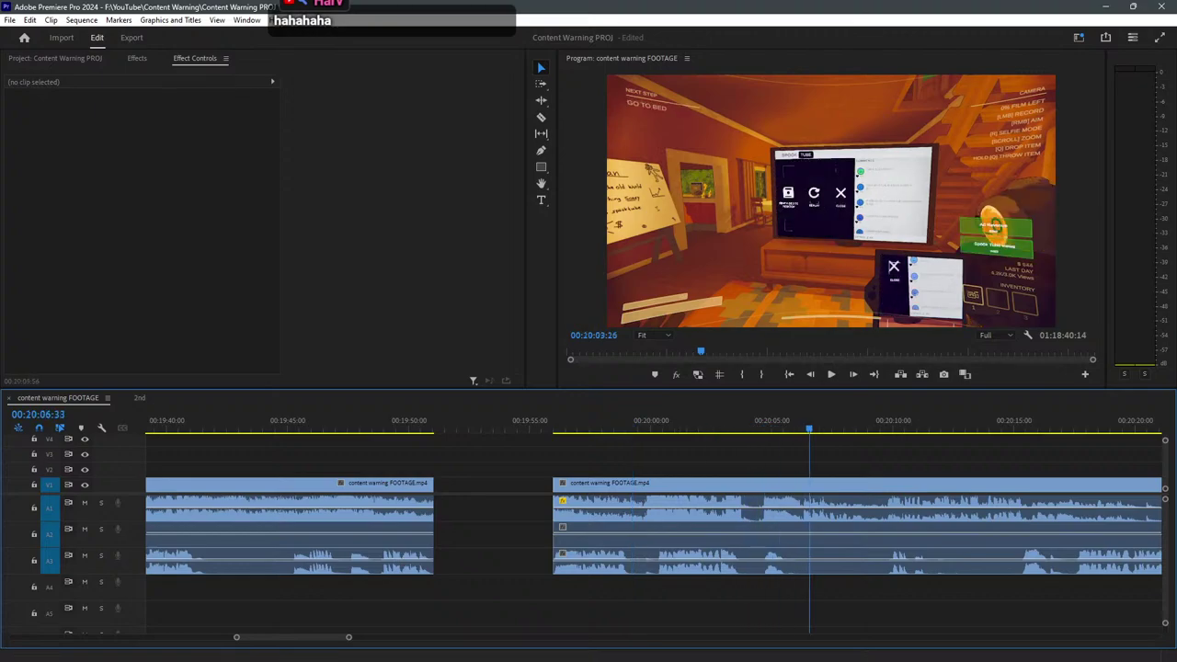
Replay around 00:20:00 and extend the start of the V1 and A1 clips after the gap back to about 00:19:54.
key(space)
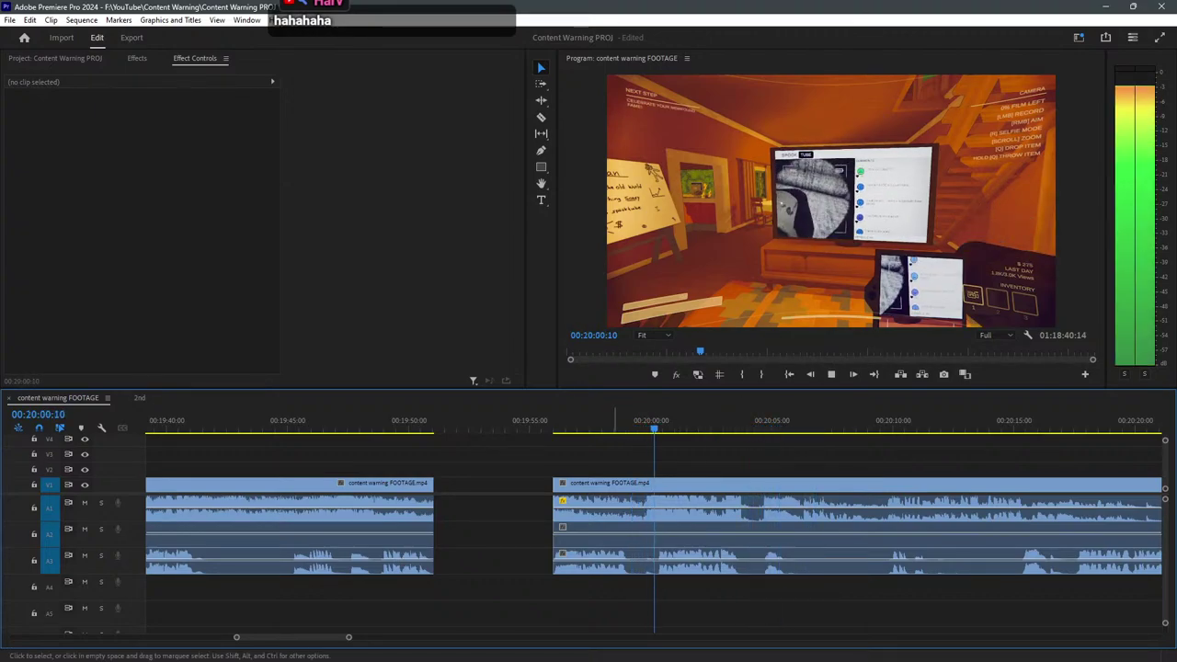
key(space)
click(562, 484)
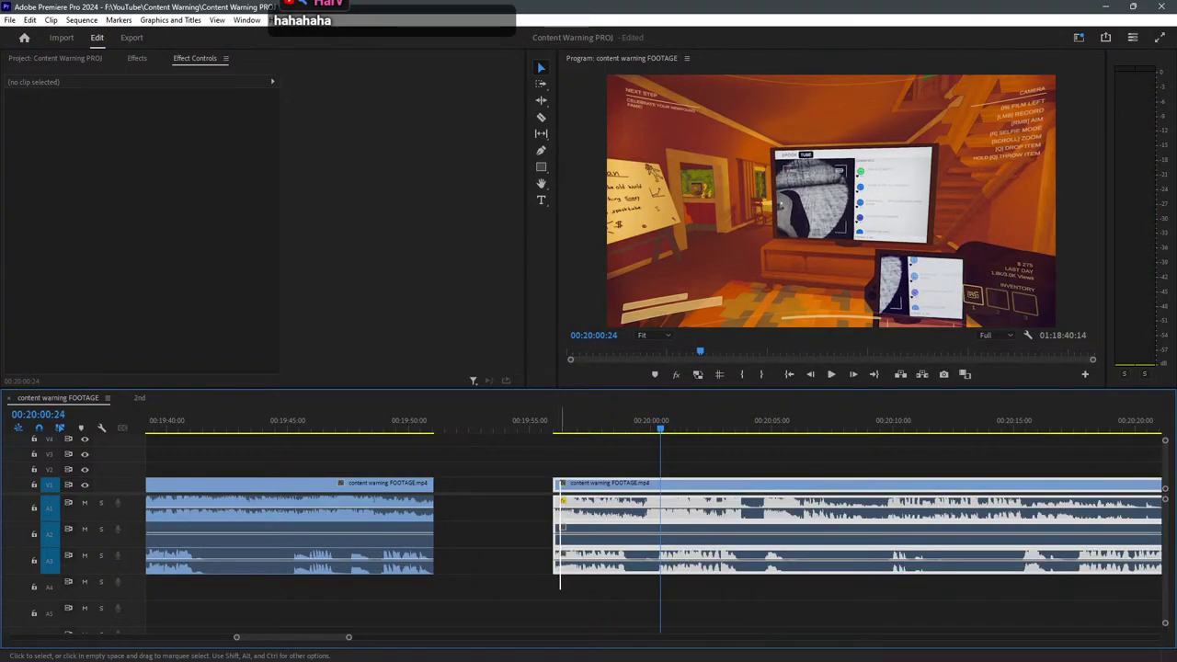
drag(556, 485, 509, 508)
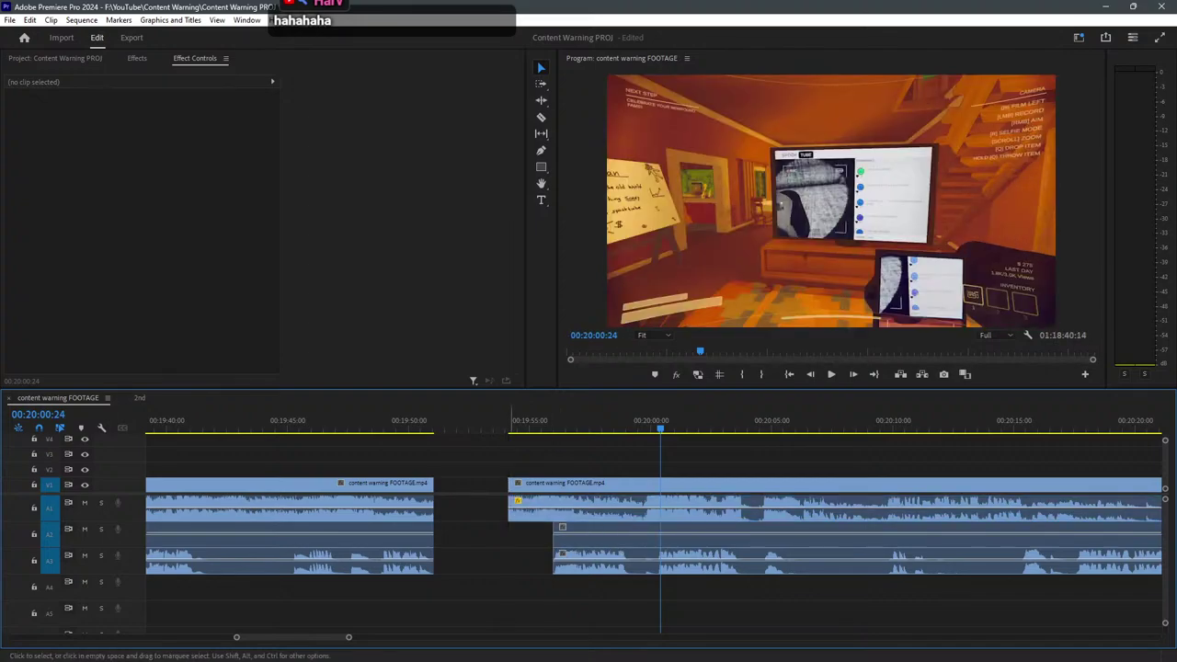
Split A3 at about 00:19:59, move its first speech piece to the start of the extended clip and play the result.
click(507, 415)
key(space)
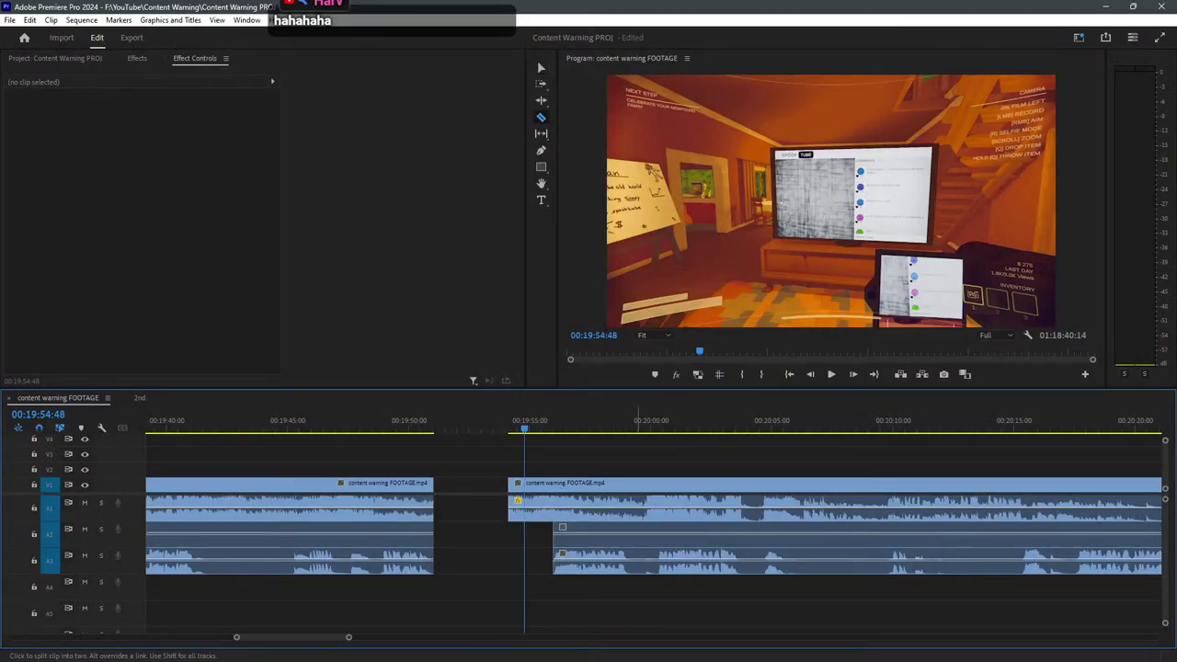
drag(648, 559, 591, 561)
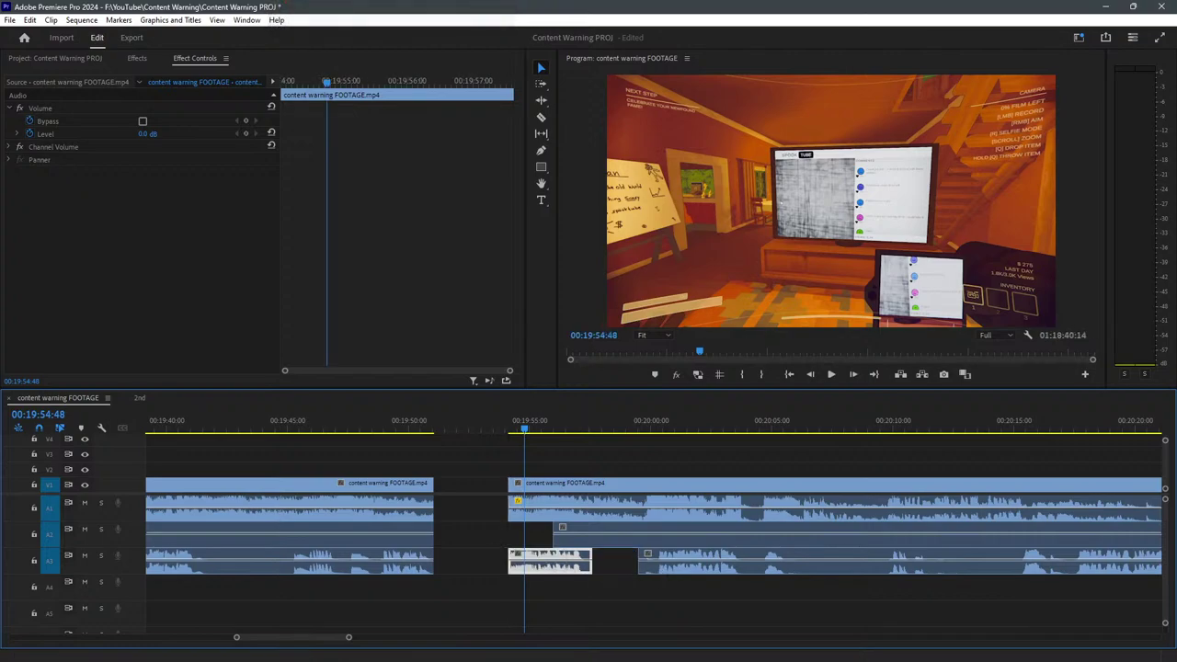
key(Up)
key(space)
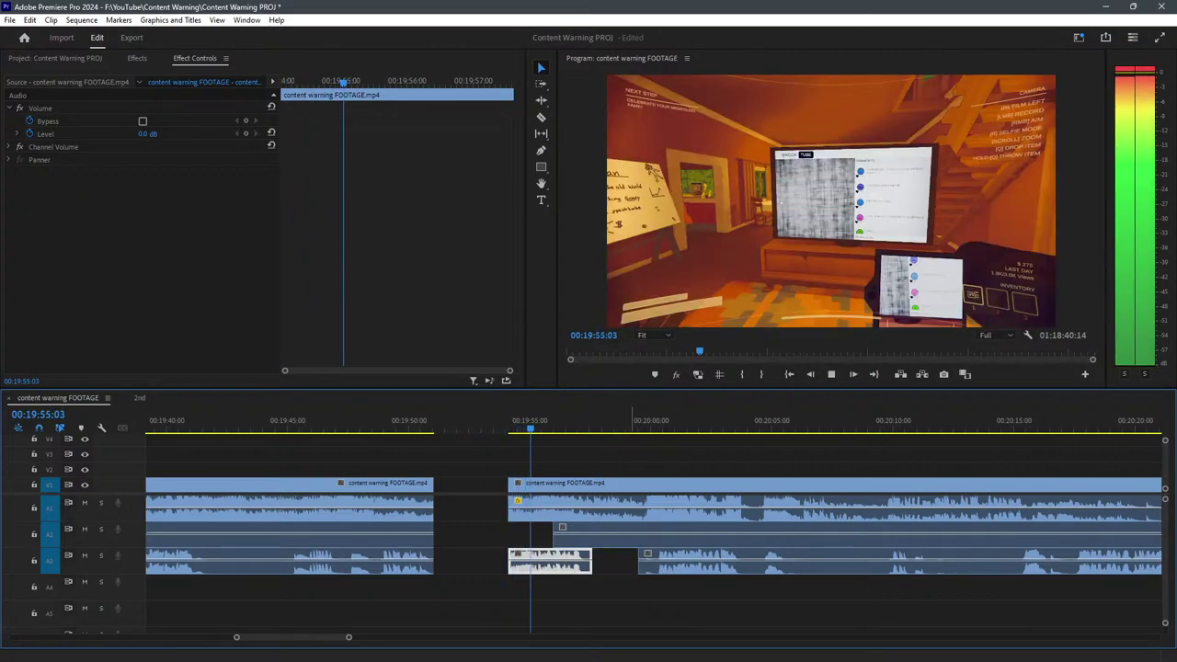
click(666, 597)
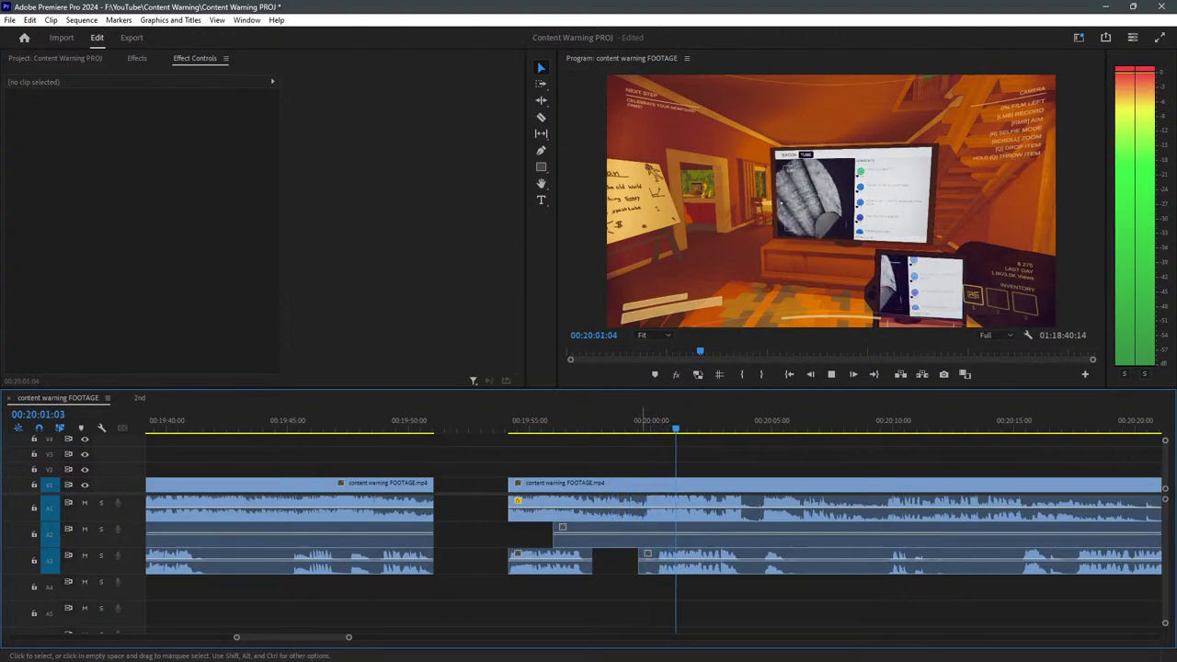
Separate the second A3 speech piece, shift it to start at about 00:20:01, and save the project after a short playback.
drag(639, 560, 763, 560)
key(Up)
key(c)
click(743, 559)
key(v)
drag(760, 563, 746, 563)
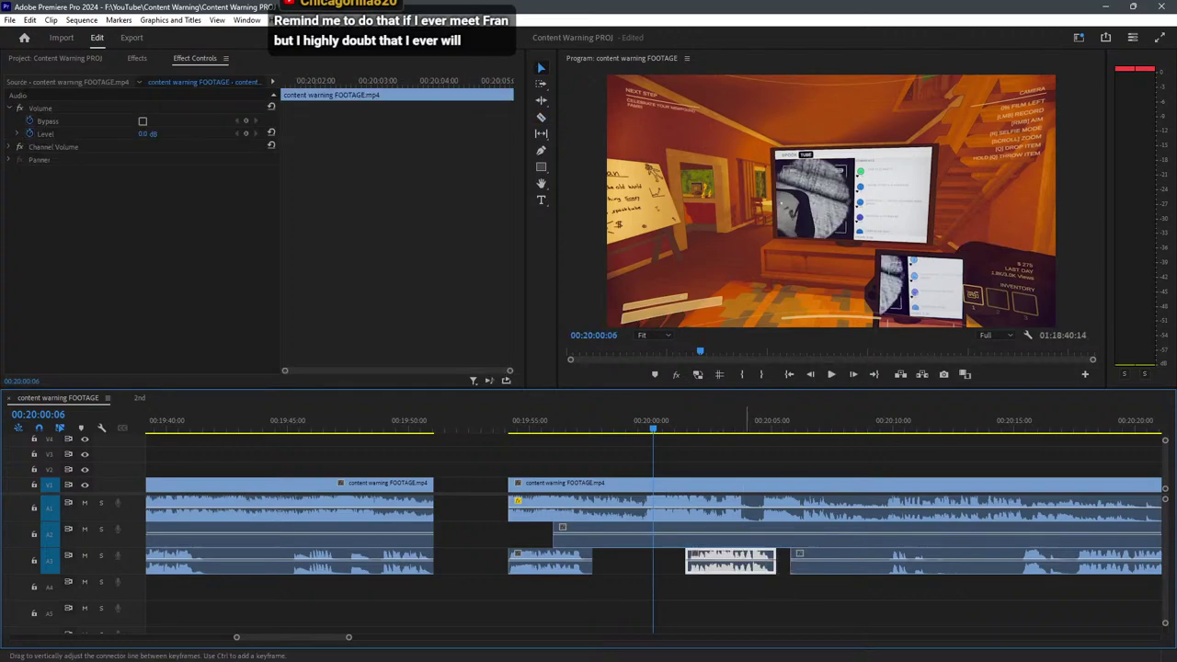
key(space)
key(space)
click(760, 593)
key(ctrl+s)
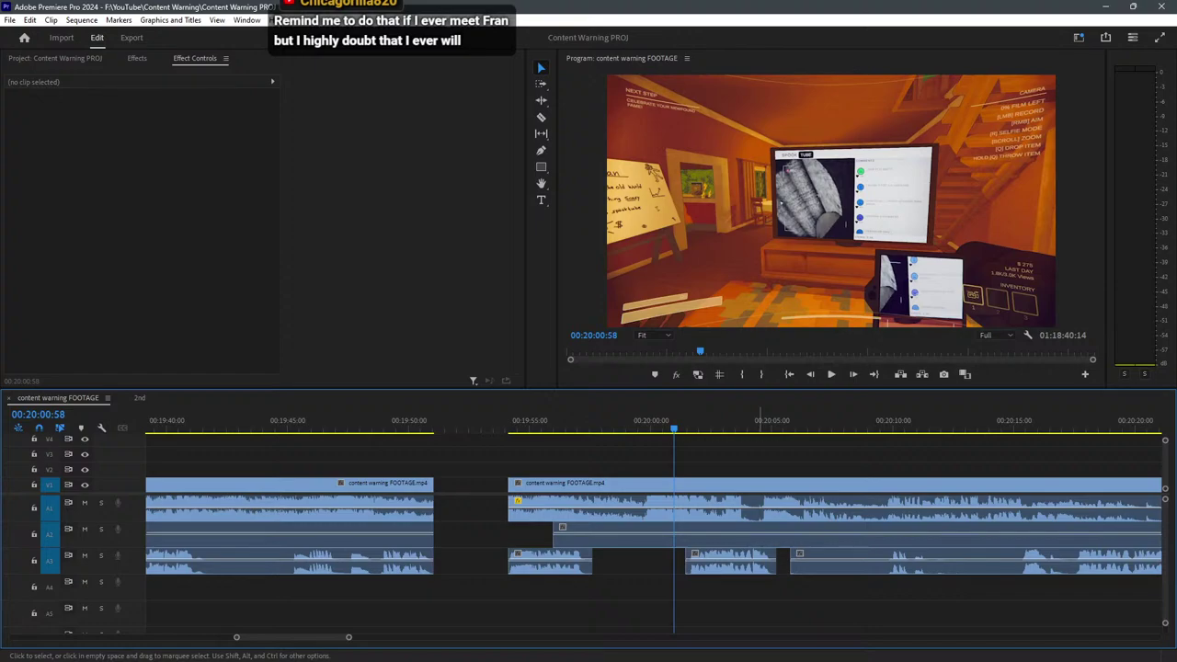
Replay the shifted A3 speech pieces and trim the start of the following A3 clip to about 00:20:09.
key(space)
key(space)
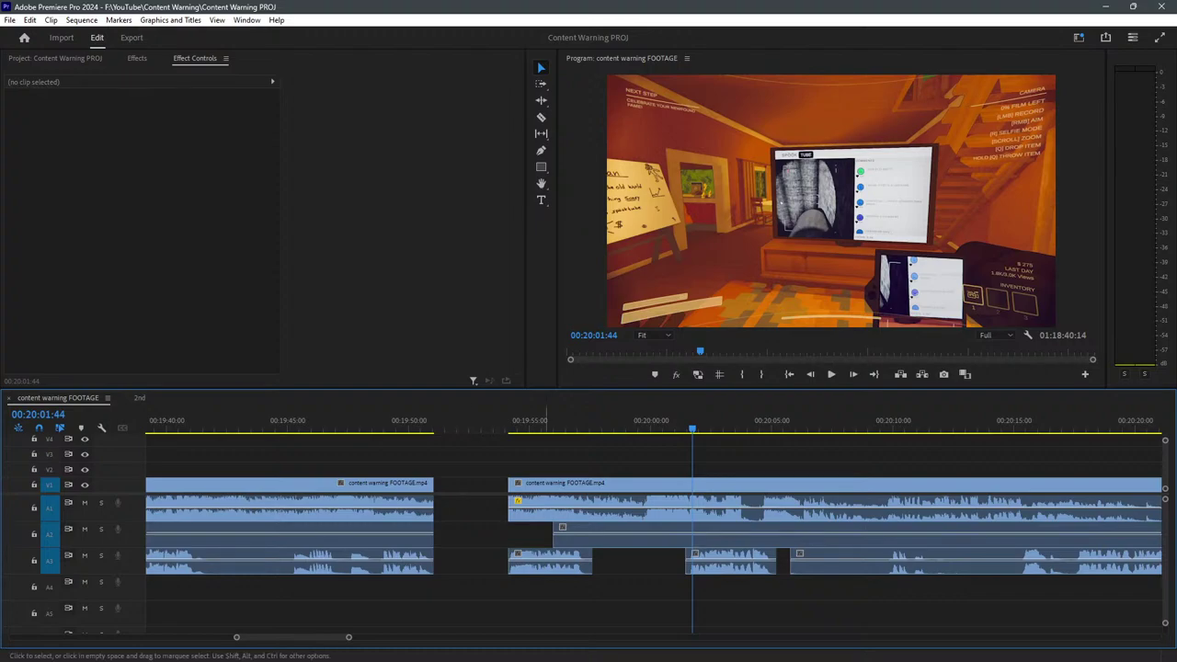
key(space)
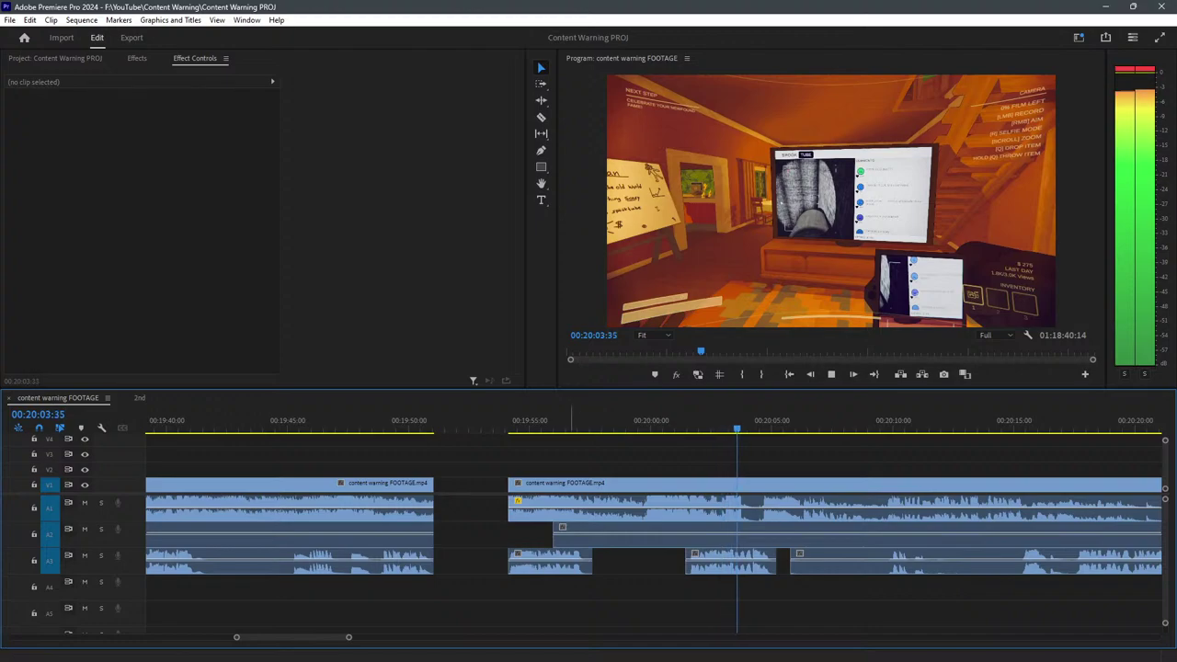
key(space)
drag(518, 420, 693, 420)
key(space)
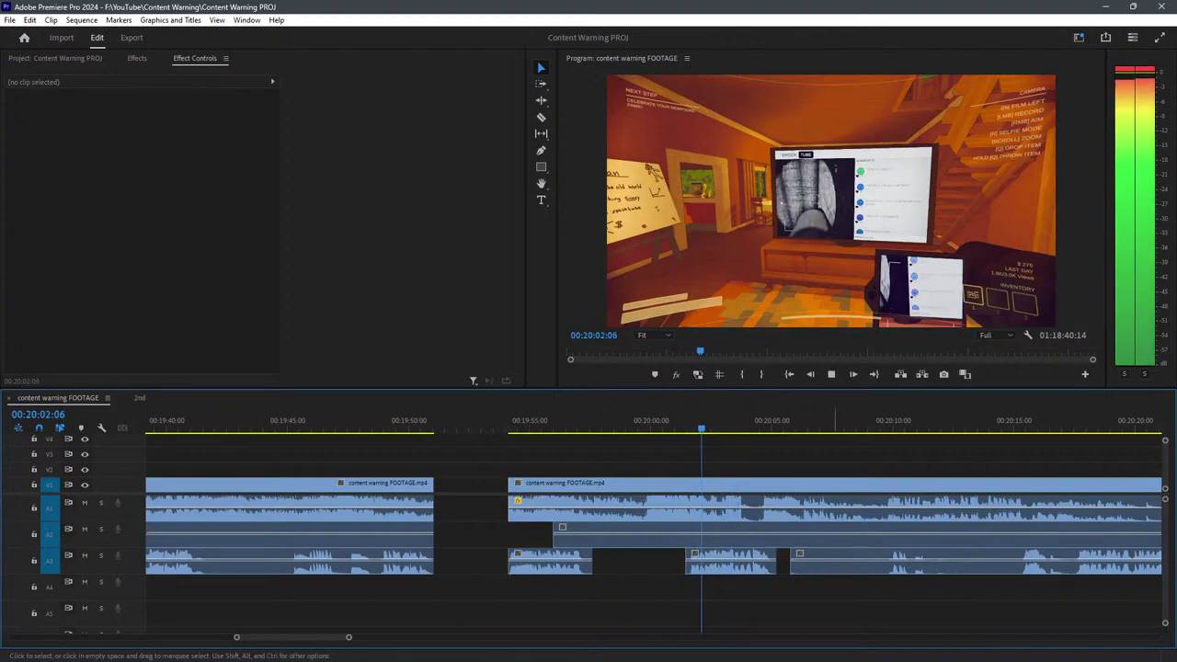
key(equal)
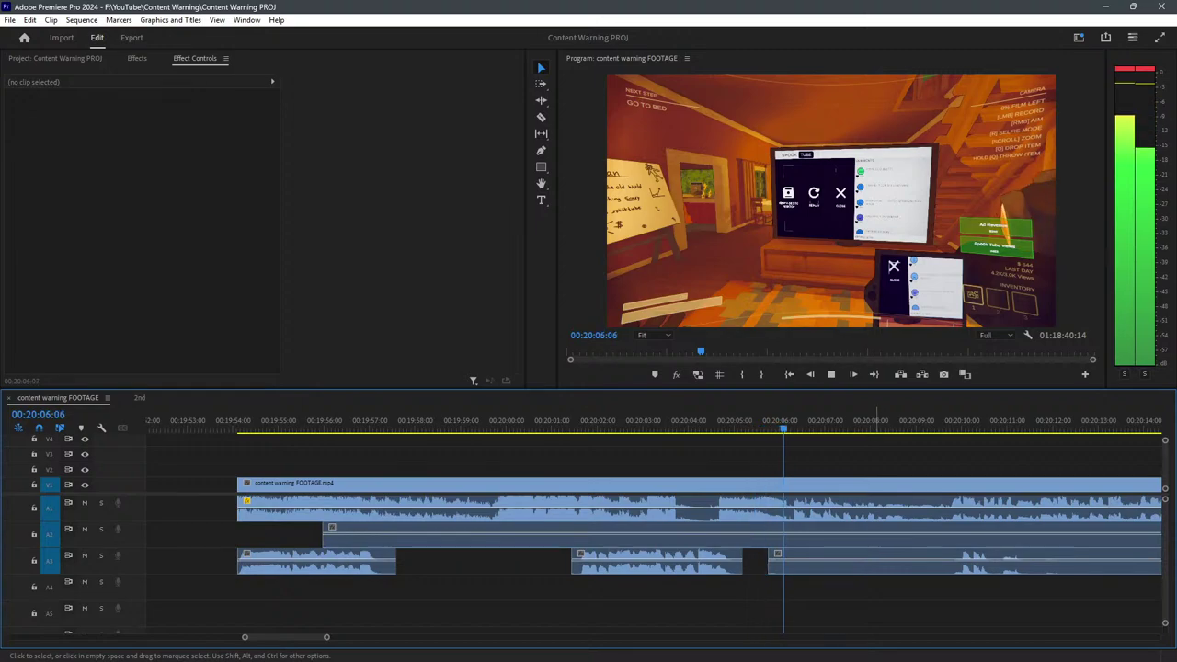
drag(773, 562, 933, 561)
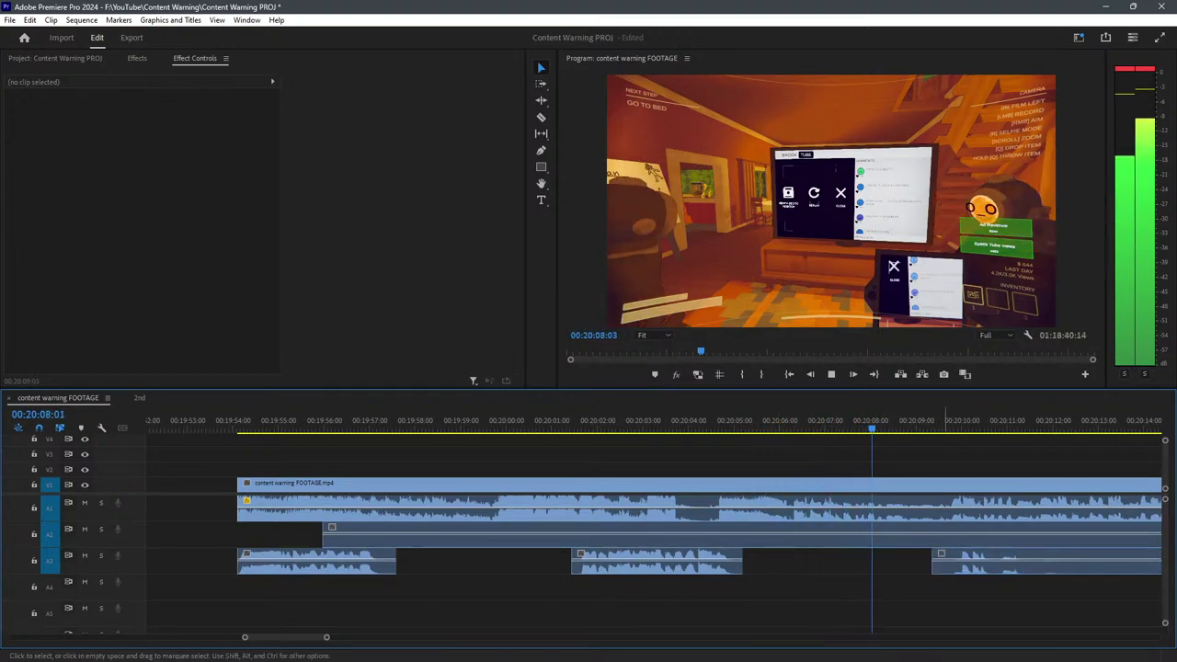
Split all tracks at about 00:20:05 and trim the end of the A1 clip before the cut to about 00:20:04.
scroll(1030, 561, up, 4)
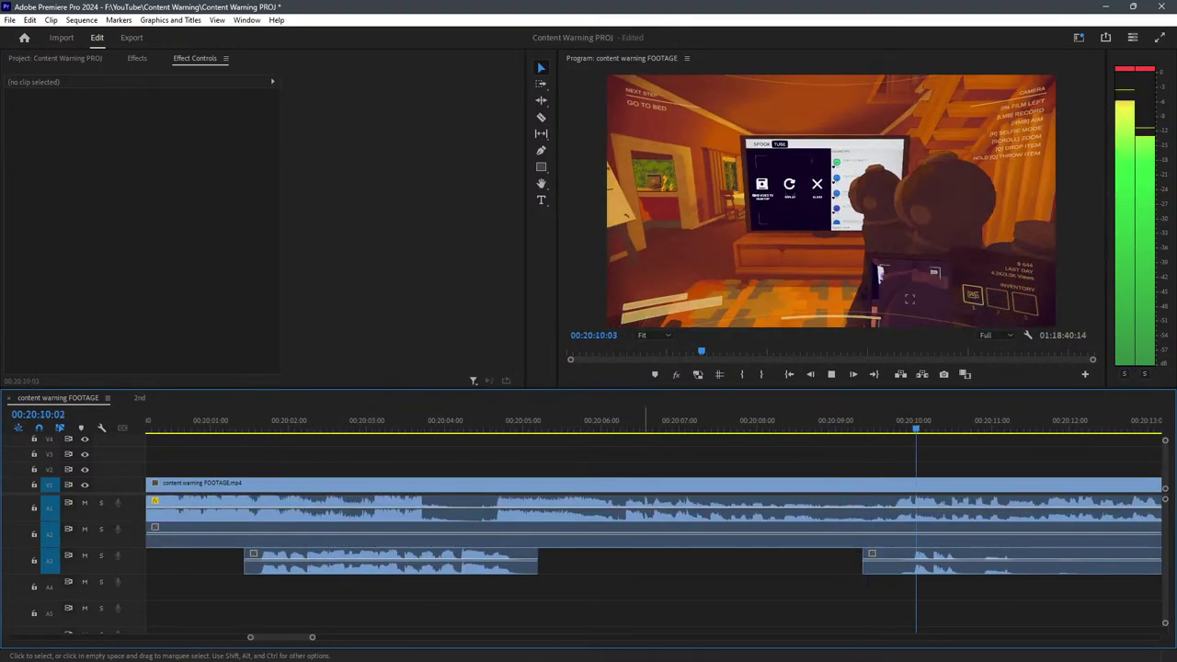
key(c)
shift+click(518, 561)
key(v)
alt+click(493, 508)
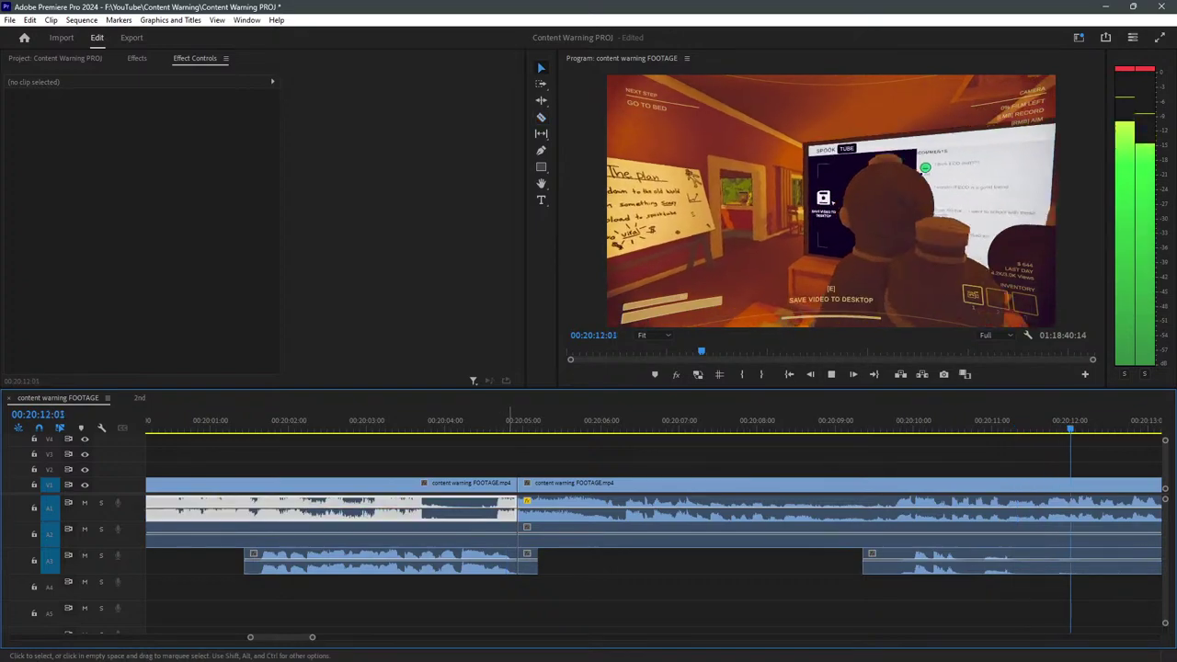
drag(516, 509, 465, 509)
Replay from about 00:20:10 and split all tracks at about 00:20:11.
scroll(409, 508, down, 5)
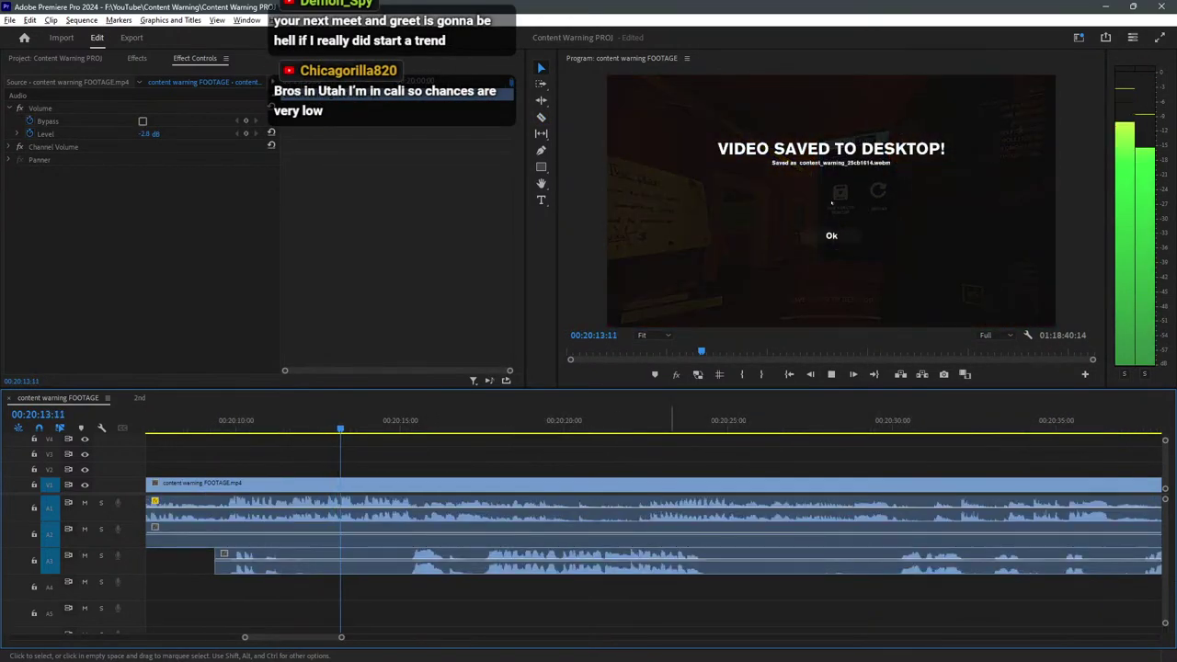
click(229, 419)
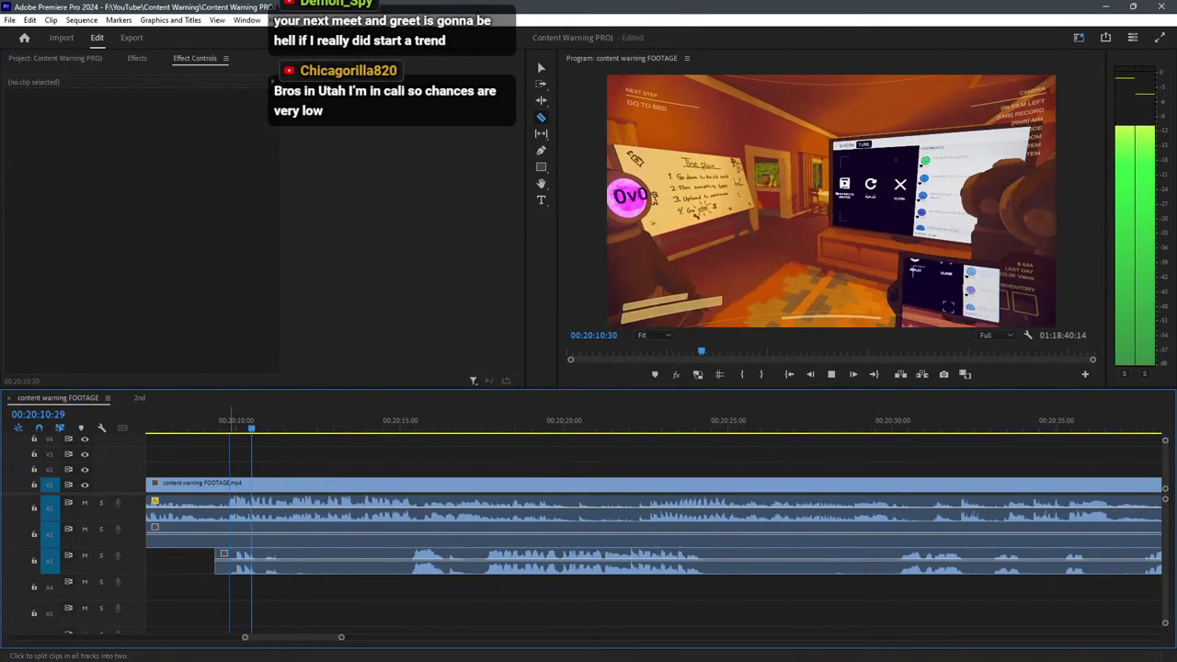
key(c)
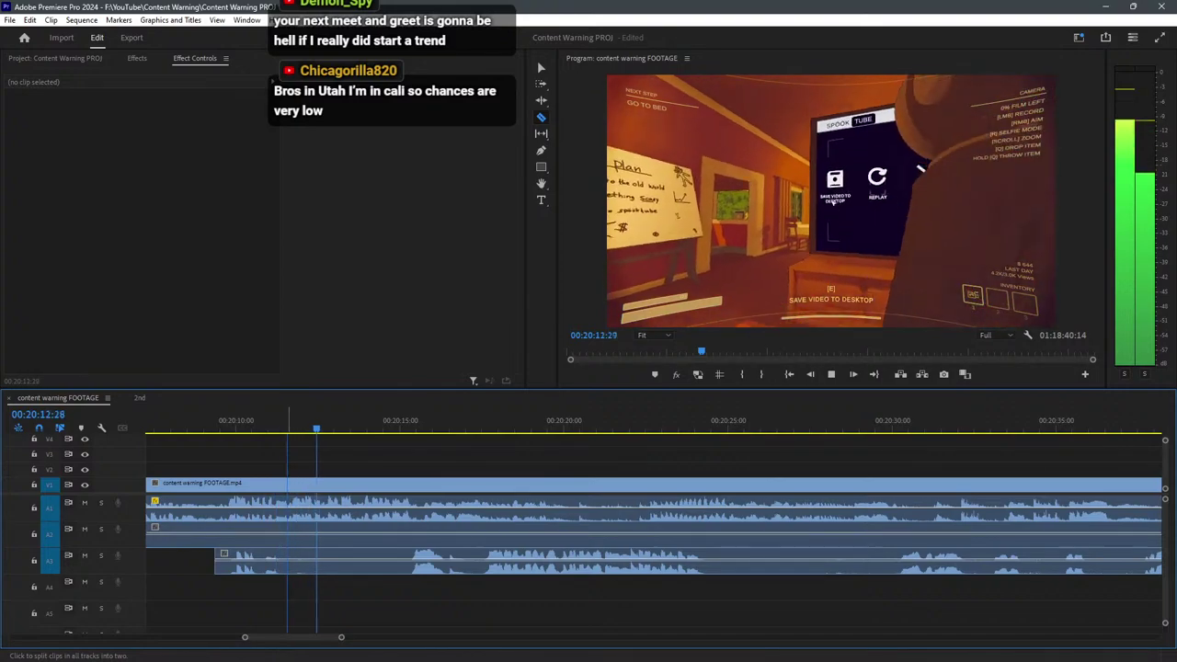
shift+click(286, 509)
key(v)
scroll(732, 509, down, 2)
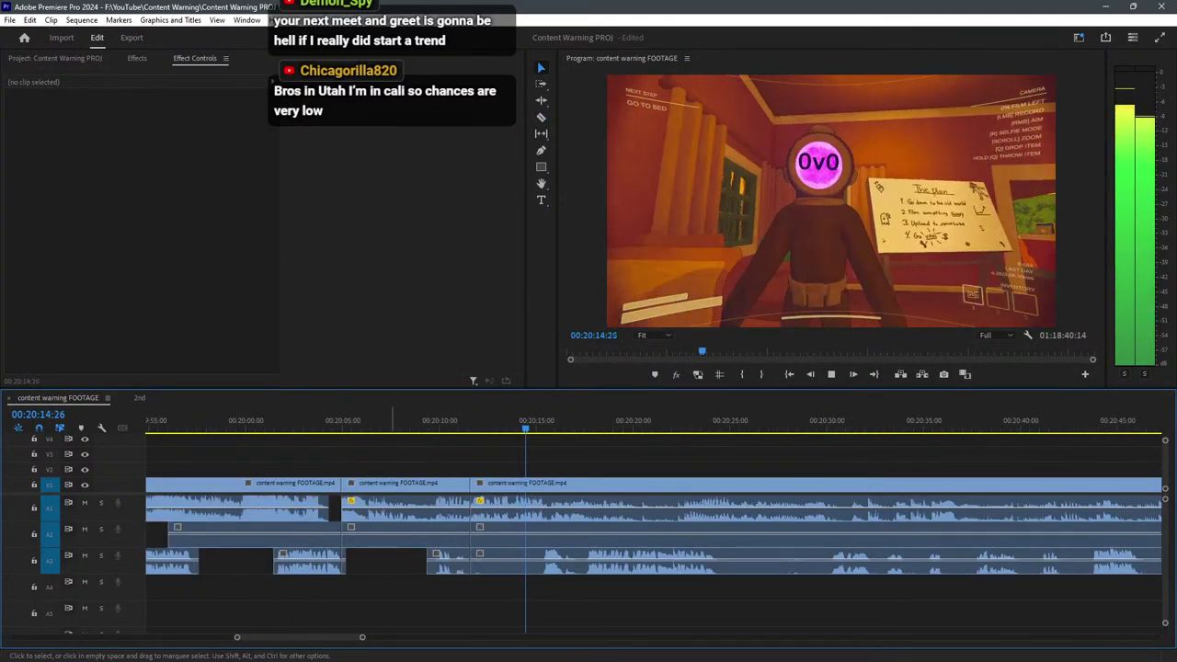
Delete the section between the 00:20:05 and 00:20:11 cuts, close its gap and save the project with the playhead near 00:20:03.
key(space)
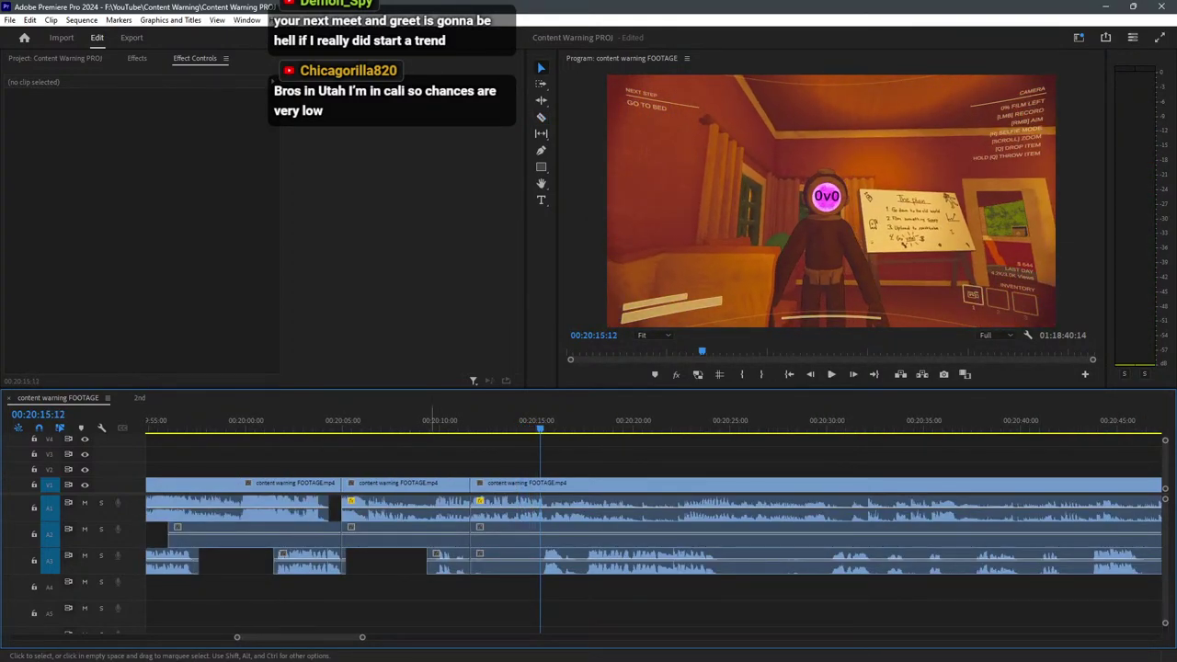
drag(432, 625, 345, 457)
key(Delete)
click(372, 485)
key(Delete)
click(315, 422)
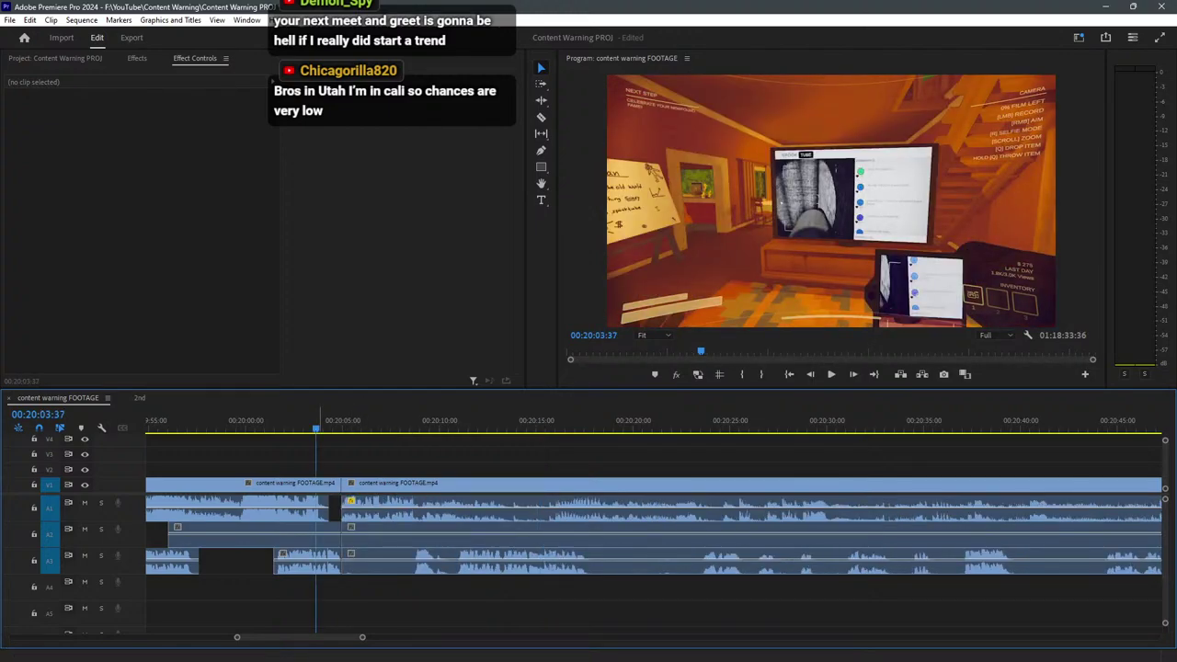
key(ctrl+s)
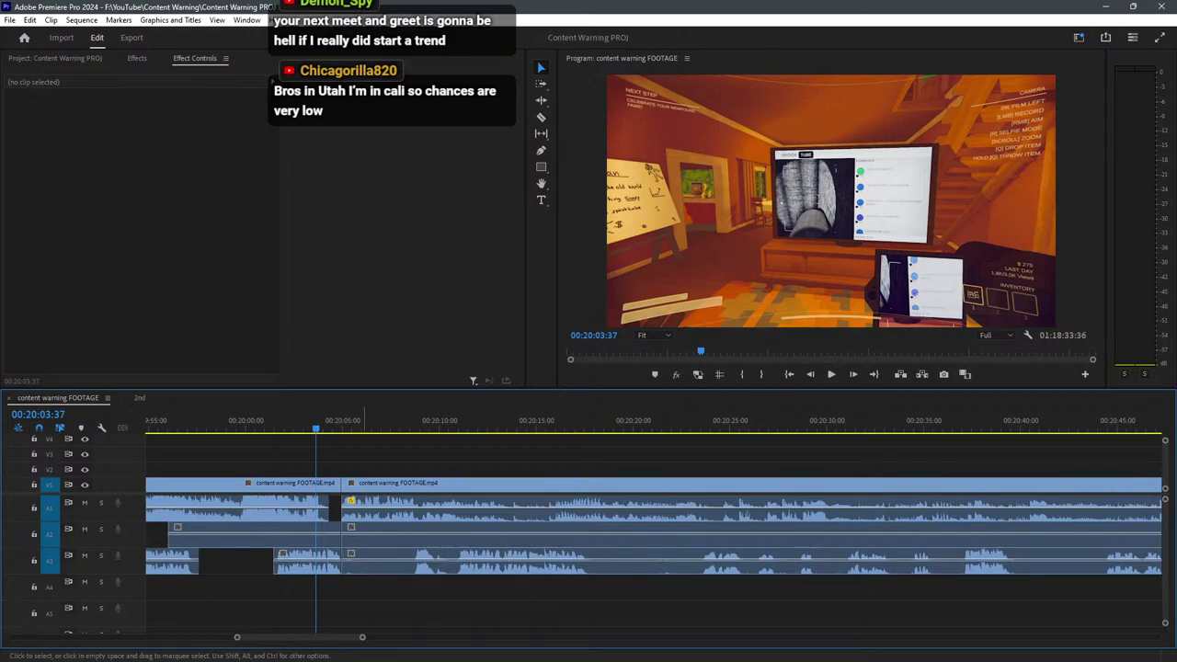
Trim the start of the A3 clip after the 00:20:05 cut to about 00:20:06 and delete the A2 clip before the cut.
mouse_move(344, 561)
mouse_down()
mouse_move(371, 561)
mouse_move(353, 561)
mouse_up()
key(minus)
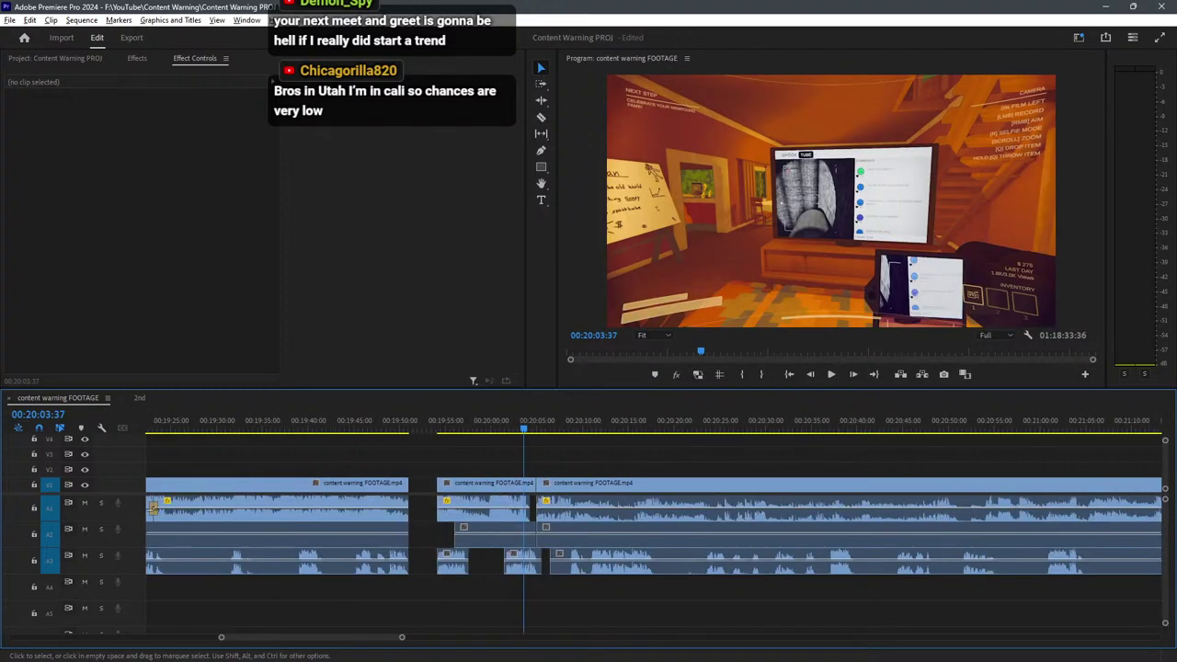
click(496, 535)
key(Delete)
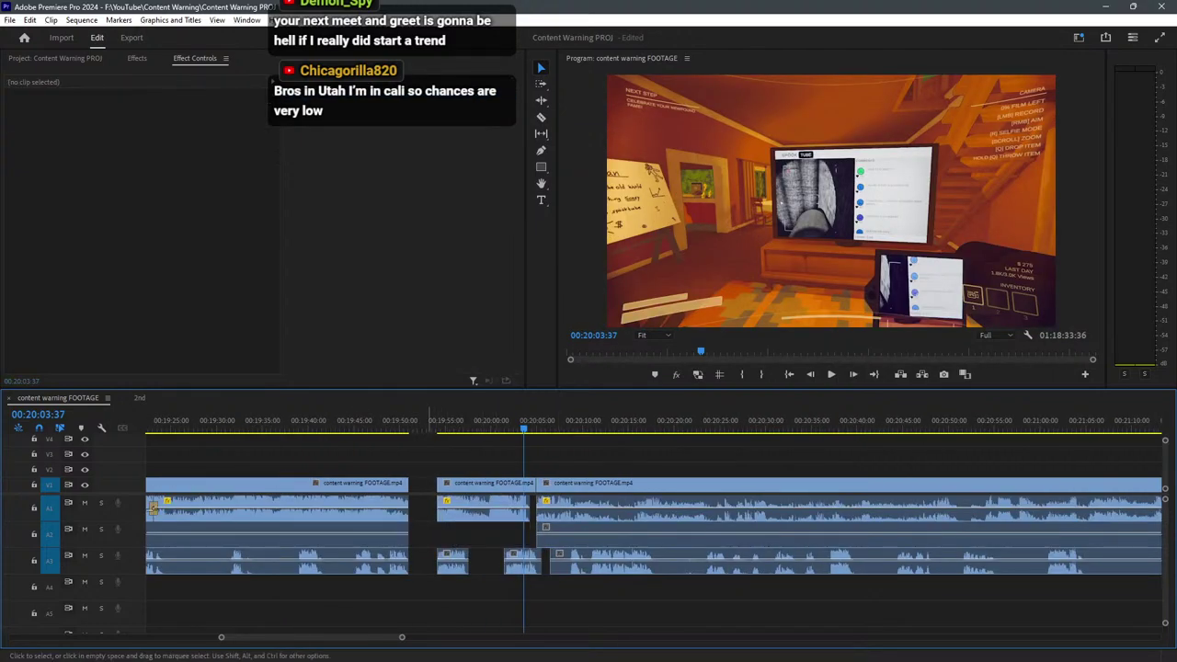
Close the empty gap between about 00:19:51 and 00:19:54 so the following clips join the earlier footage.
click(428, 484)
key(minus)
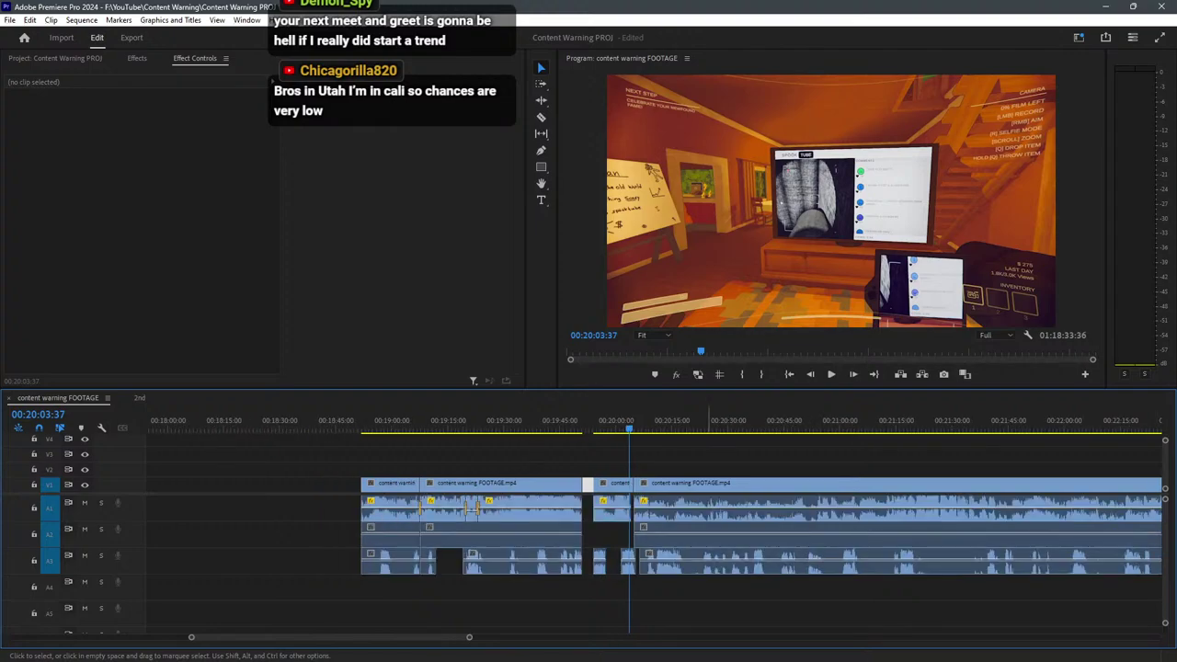
key(Delete)
click(588, 485)
key(Delete)
Save the project and play the joined footage from about 00:20:03.
scroll(750, 515, down, 8)
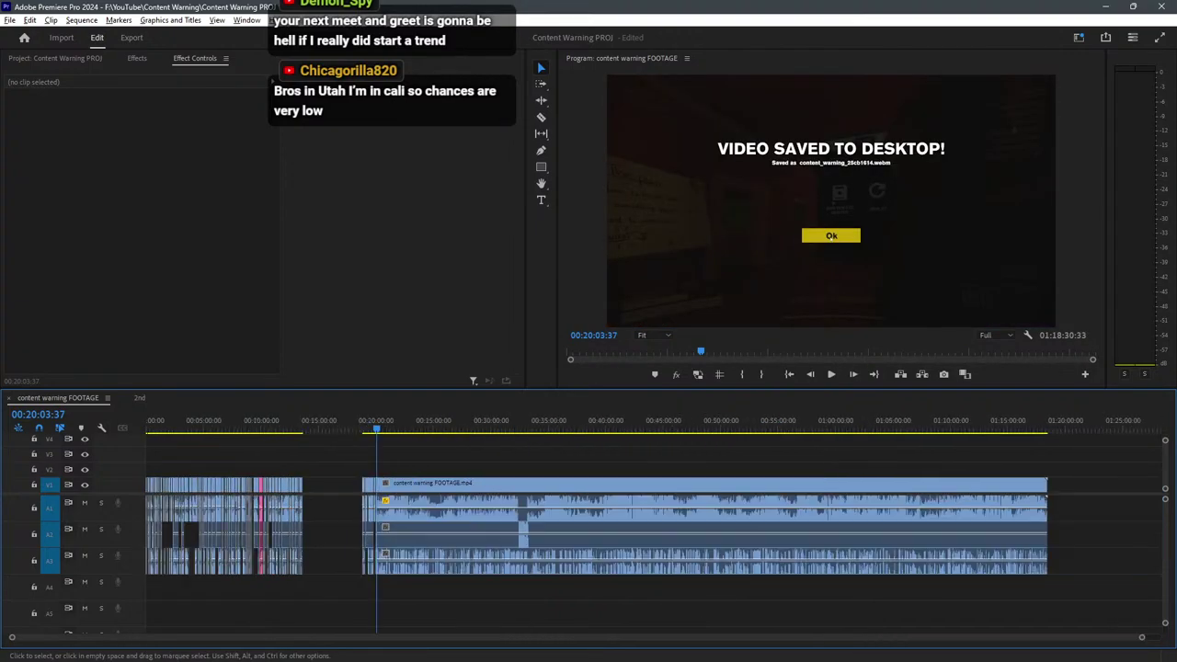
key(equal)
key(equal)
key(equal)
key(equal)
key(equal)
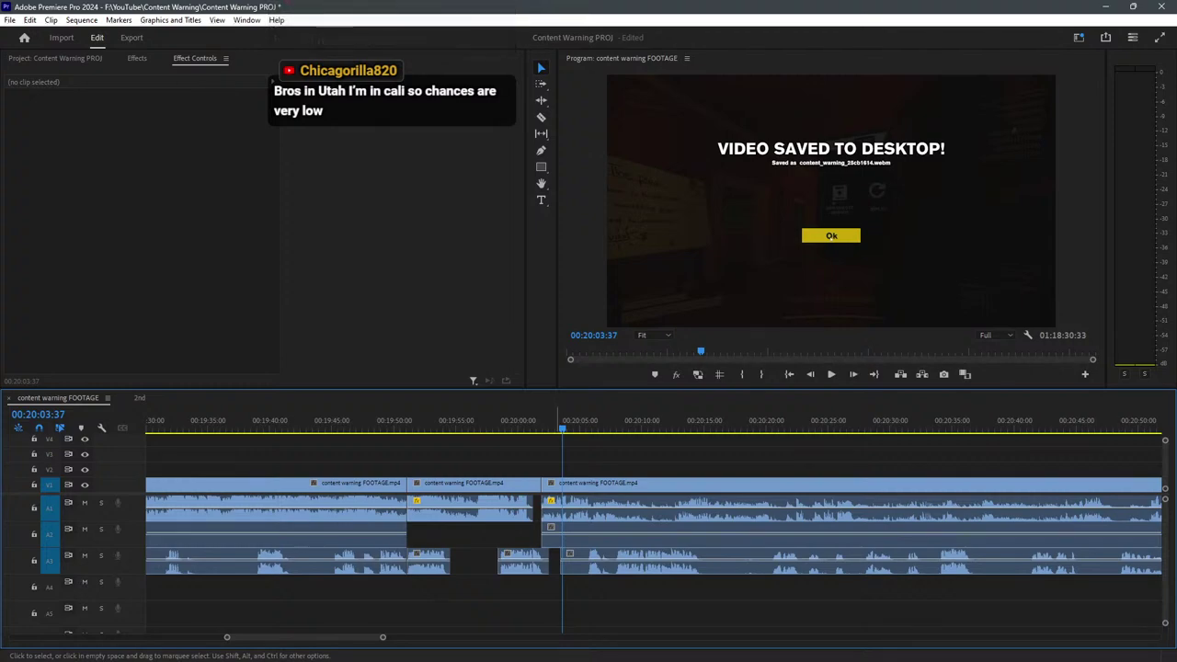
key(ctrl+s)
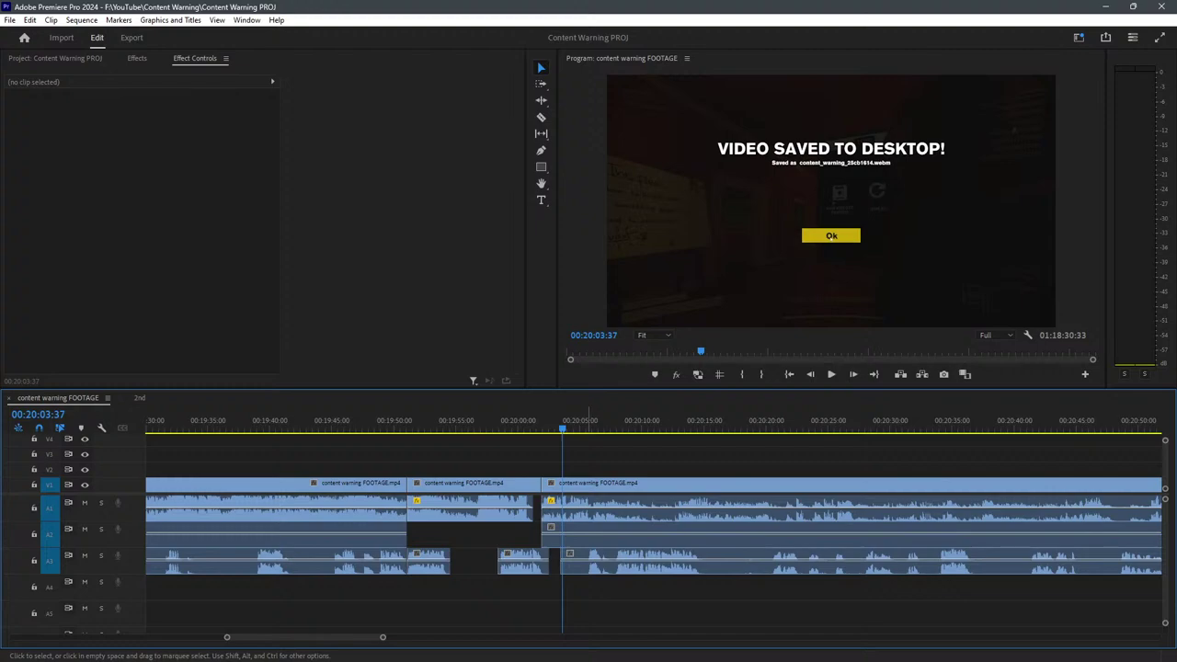
key(space)
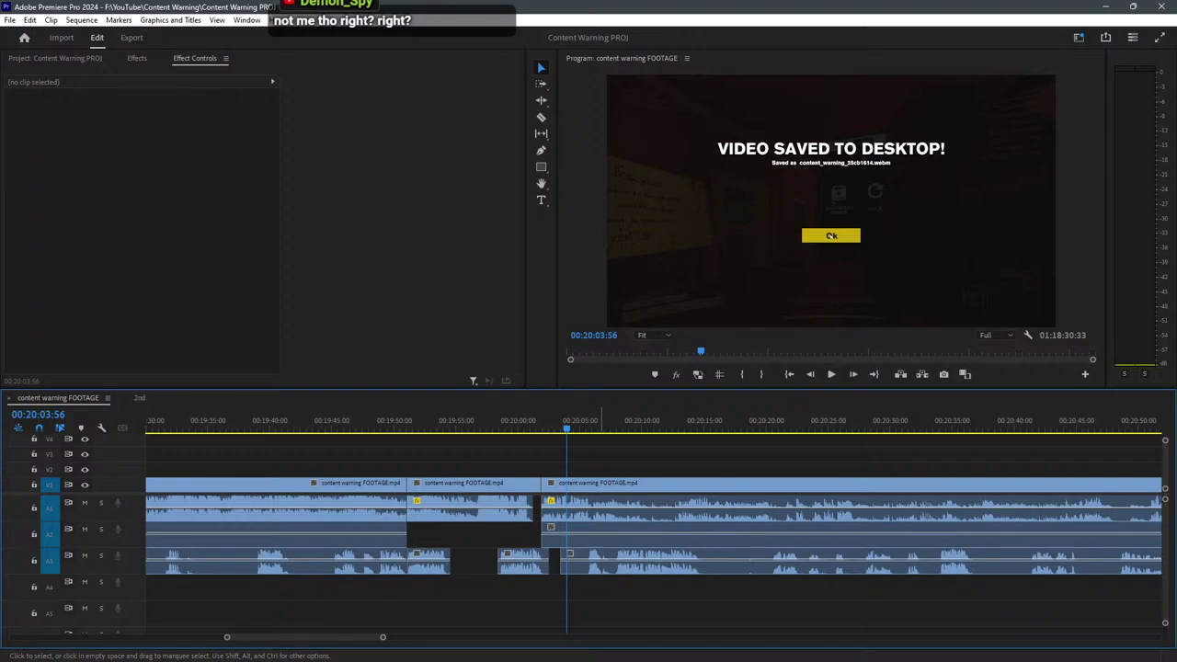
key(space)
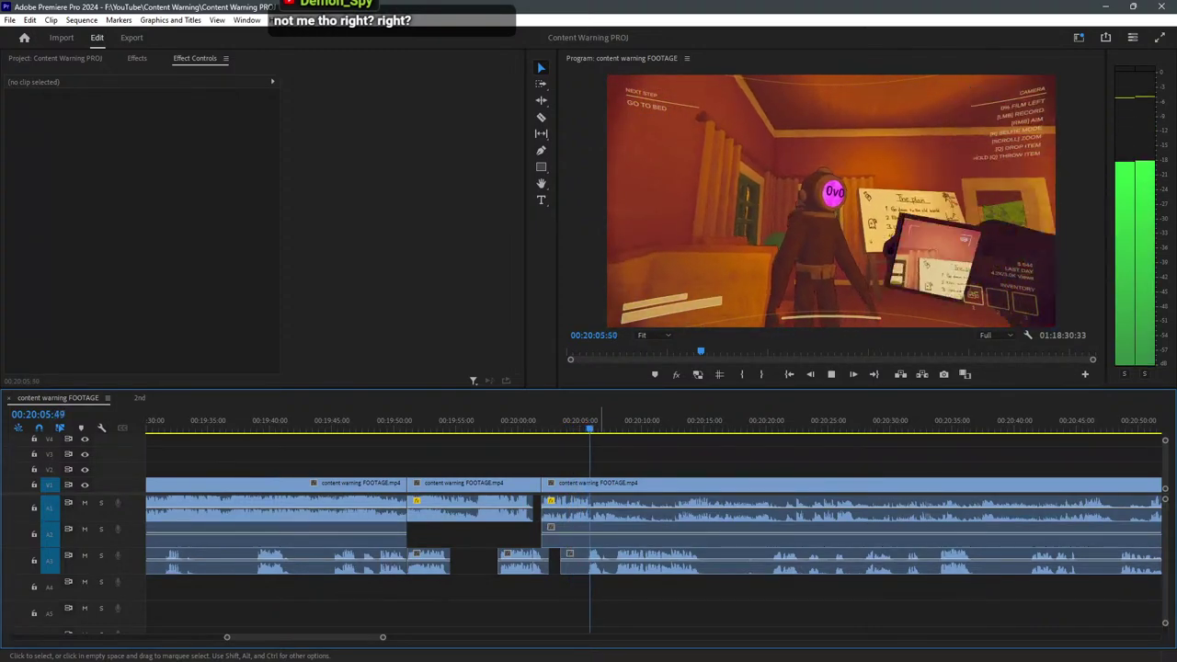
Review the joined footage from about 00:20:01 and cut all tracks at about 00:20:15.
drag(383, 637, 329, 638)
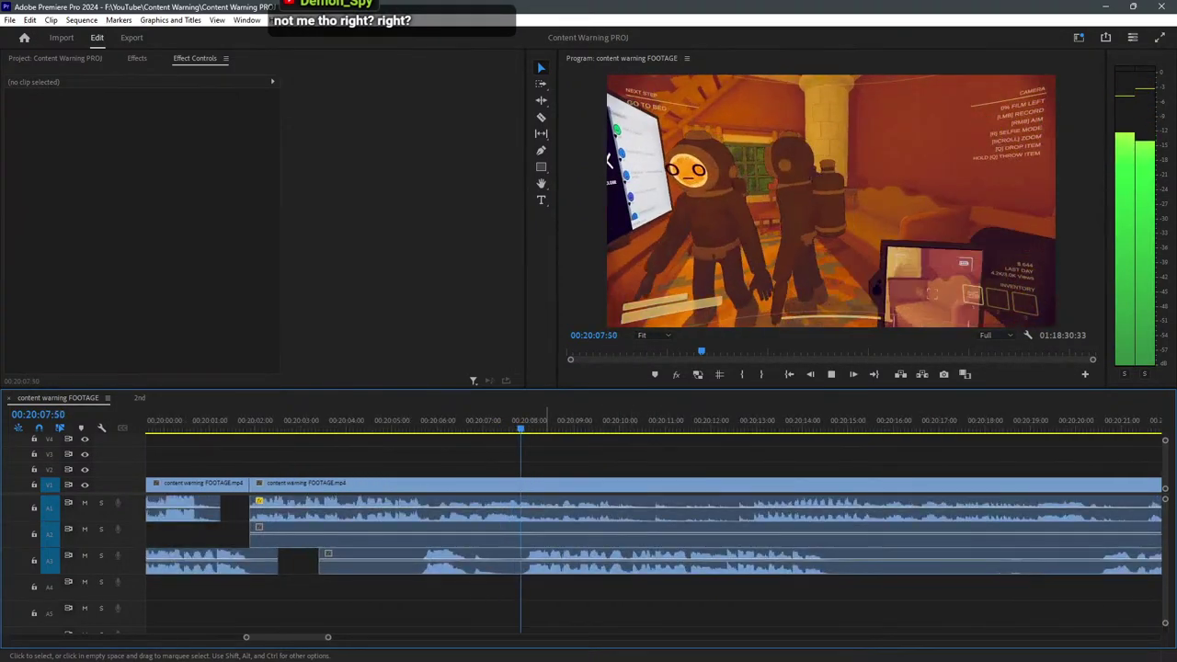
click(224, 420)
key(space)
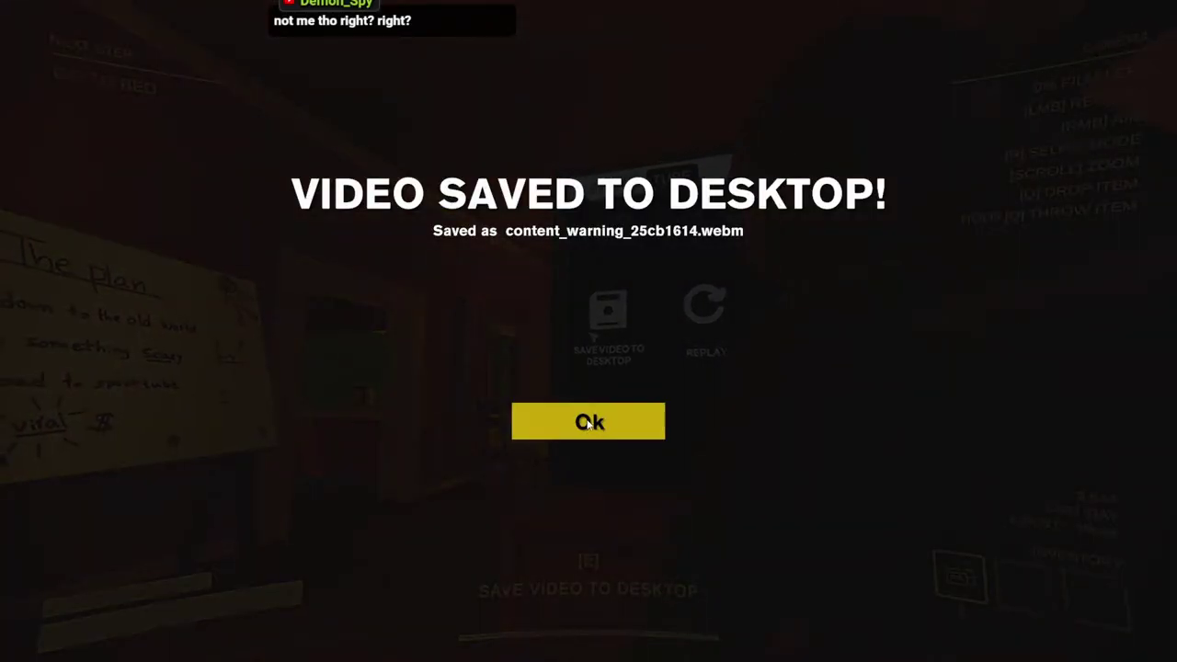
click(589, 422)
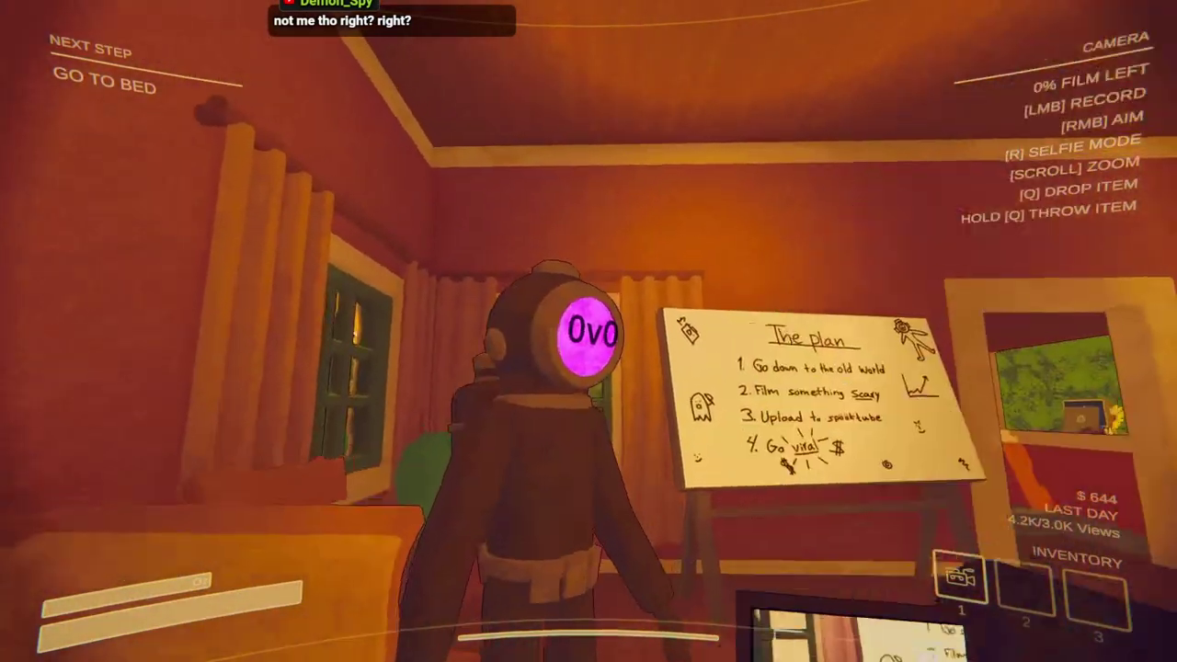
key(w)
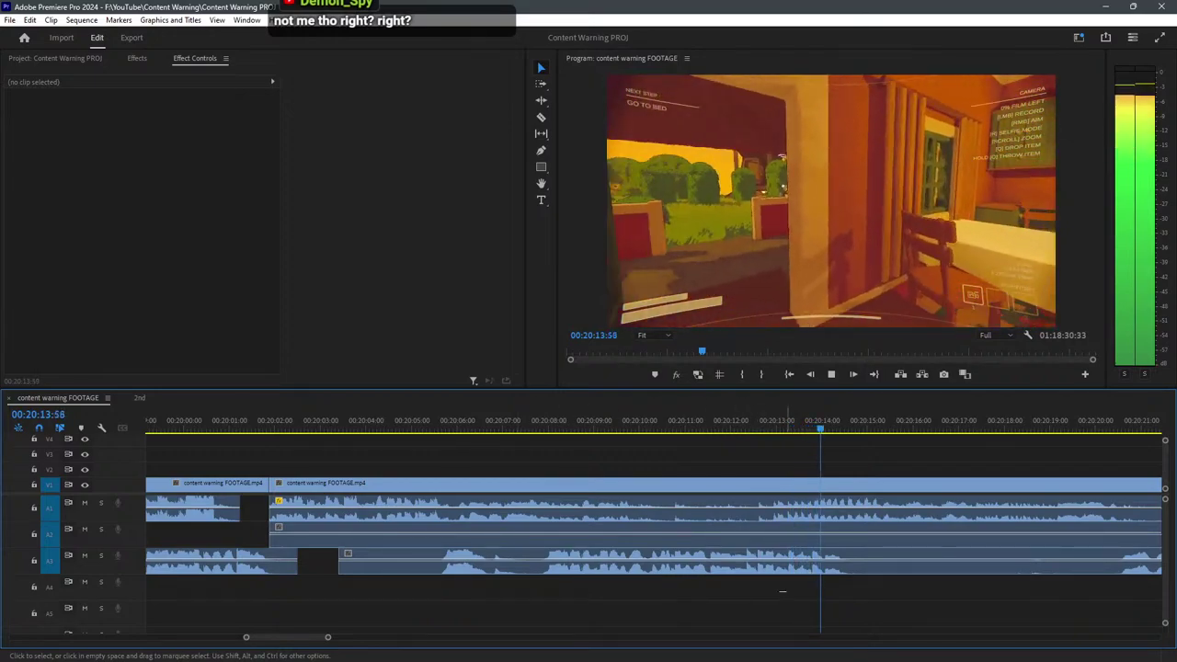
key(c)
shift+click(883, 515)
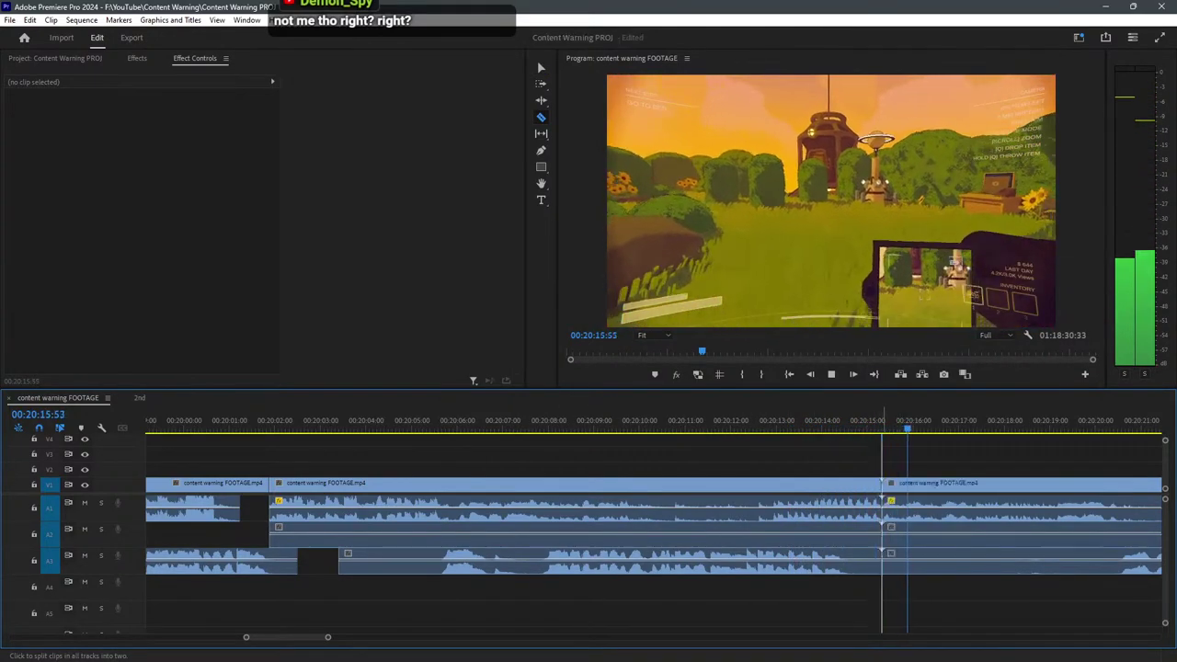
Trim the start of the A3 clip after the 00:20:02 cut to about 00:20:05.
key(v)
click(366, 420)
key(space)
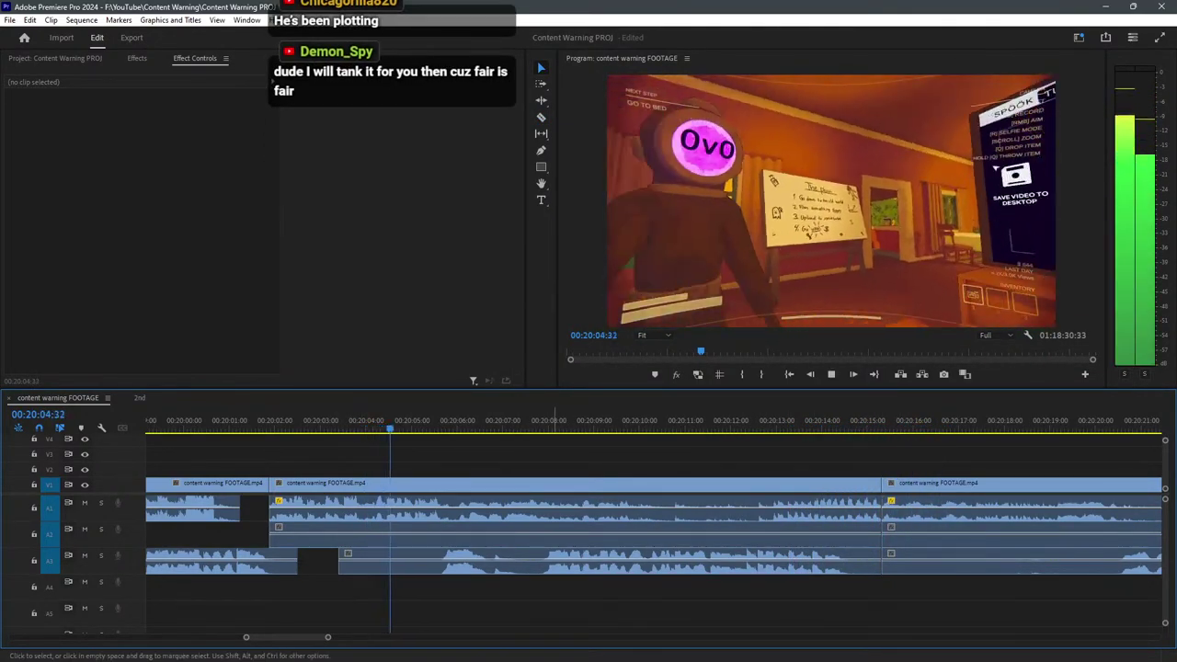
key(space)
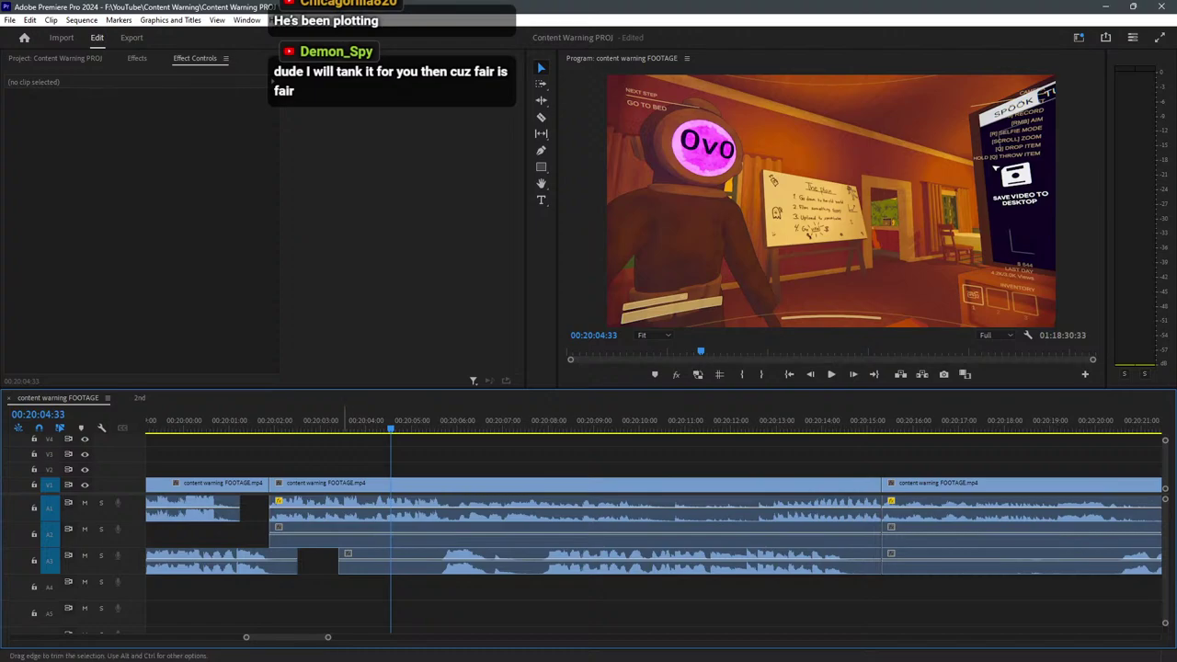
drag(339, 556, 426, 557)
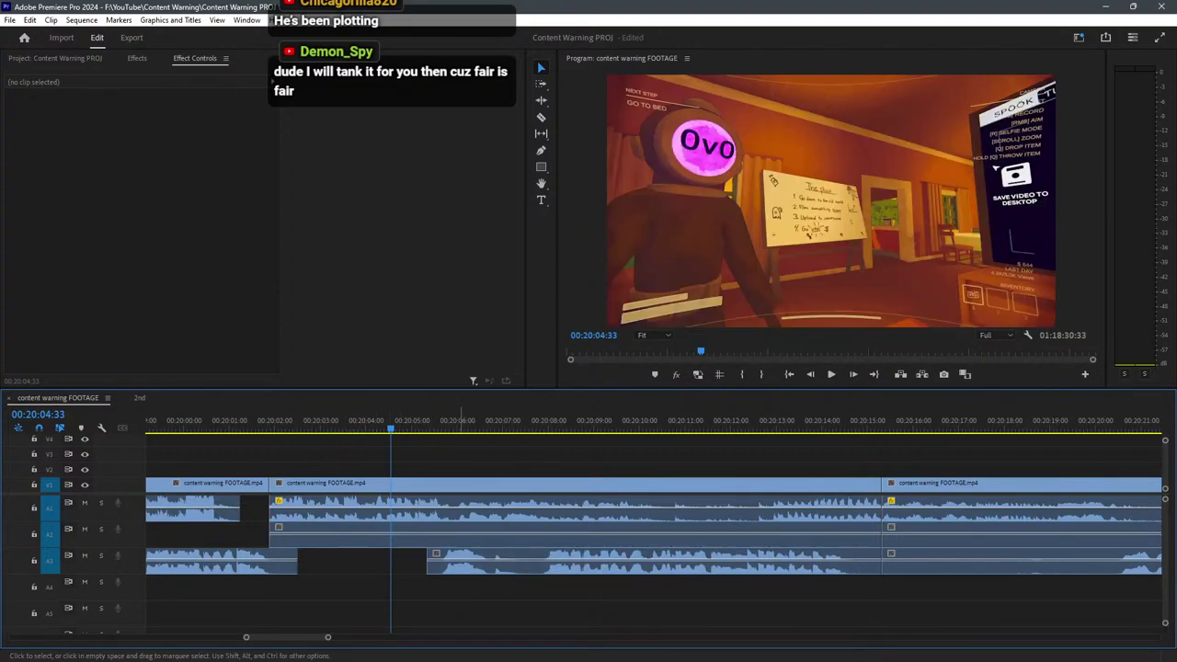
Move the A1 section before the 00:20:15 cut slightly earlier, then cut at its end and delete the remainder up to the 00:20:15 cut.
key(space)
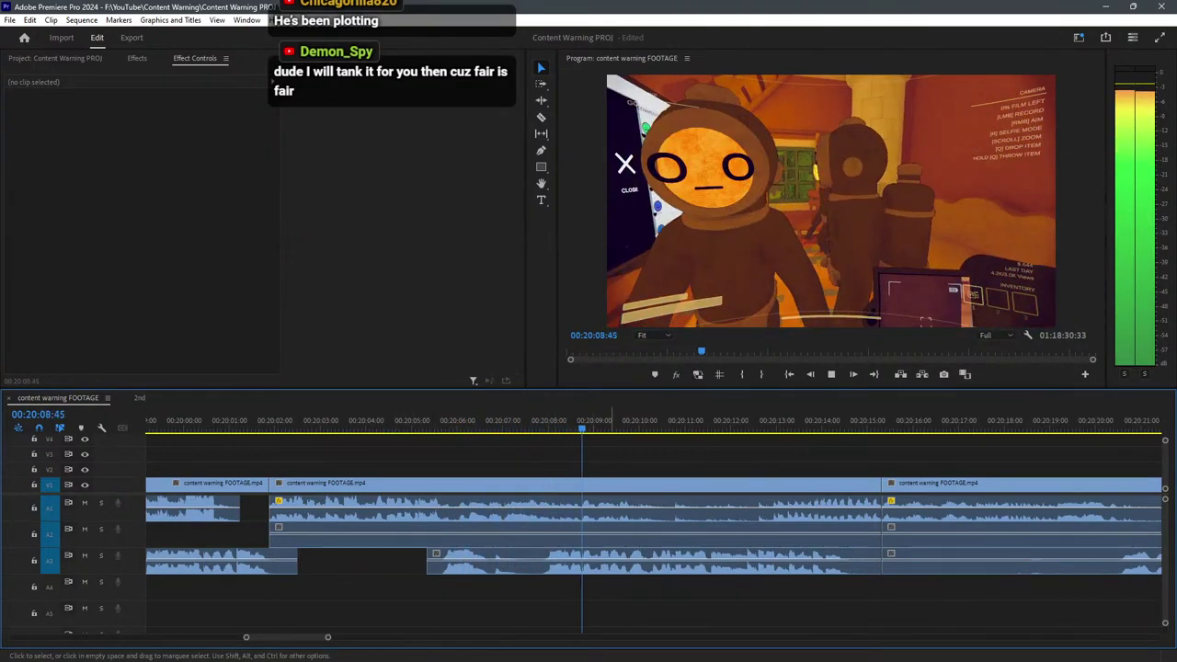
drag(795, 508, 765, 508)
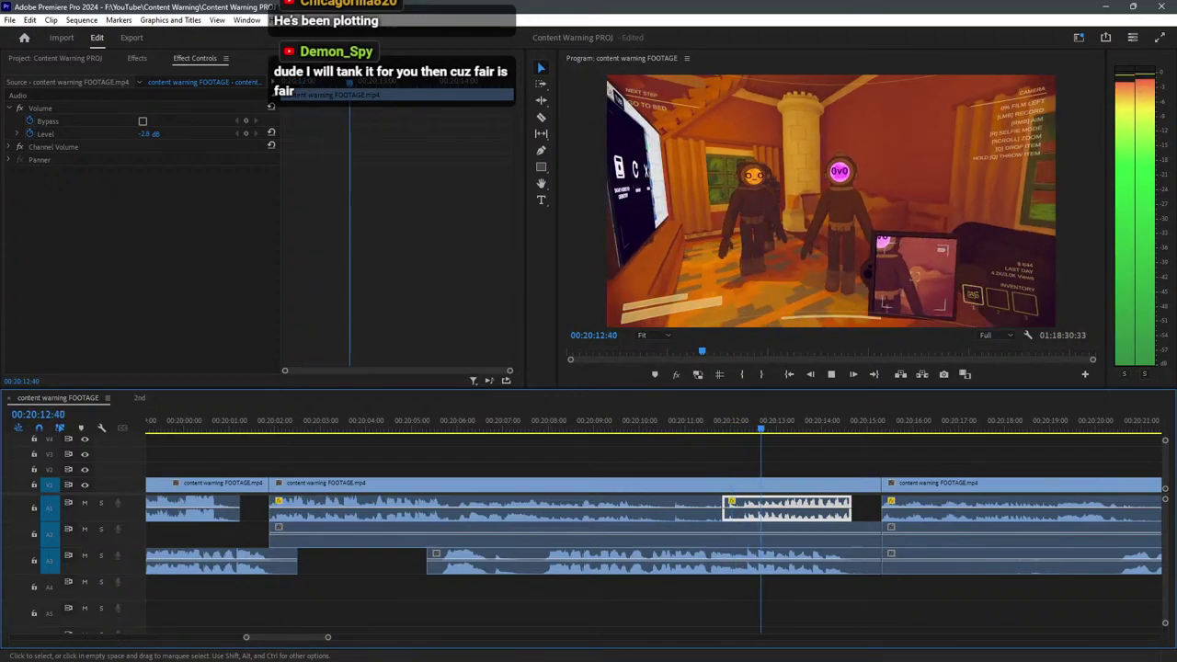
key(c)
click(852, 483)
key(v)
drag(870, 445, 368, 461)
key(Delete)
Move the edited clips between about 00:19:00 and 00:20:14 back to join the end of the earlier footage.
scroll(816, 534, down, 3)
scroll(817, 588, down, 3)
scroll(663, 515, down, 5)
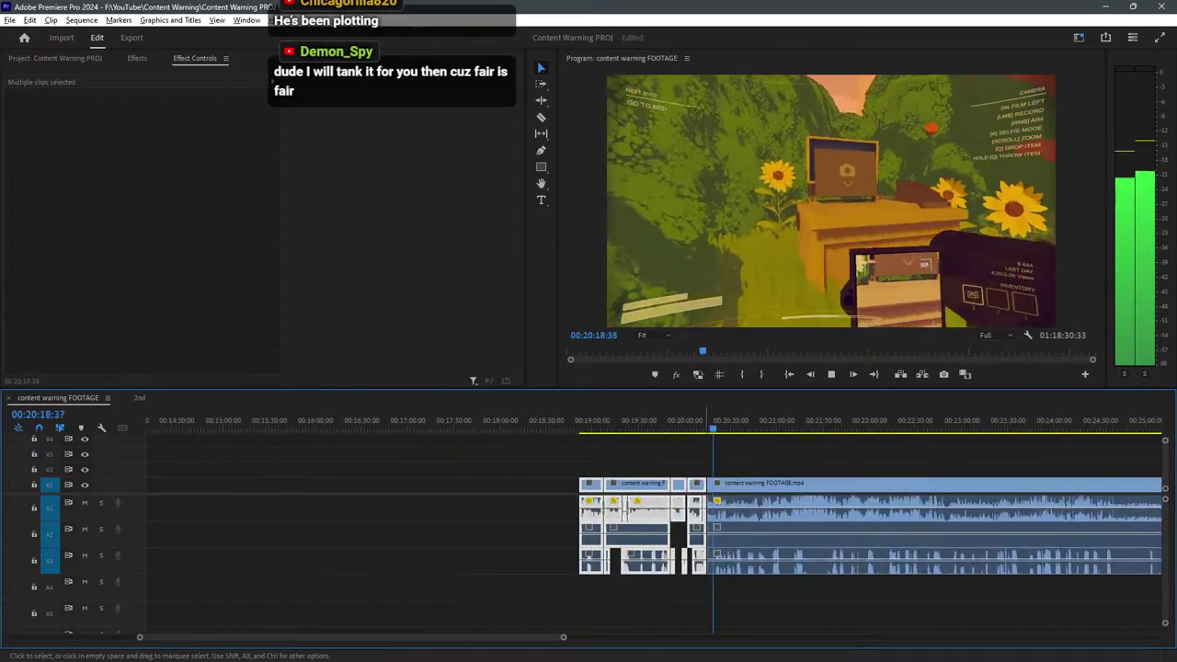
drag(654, 483, 463, 483)
Delete the pink-labelled section near 00:10:00 on all tracks and close the gap it leaves.
click(306, 460)
key(space)
drag(306, 460, 303, 578)
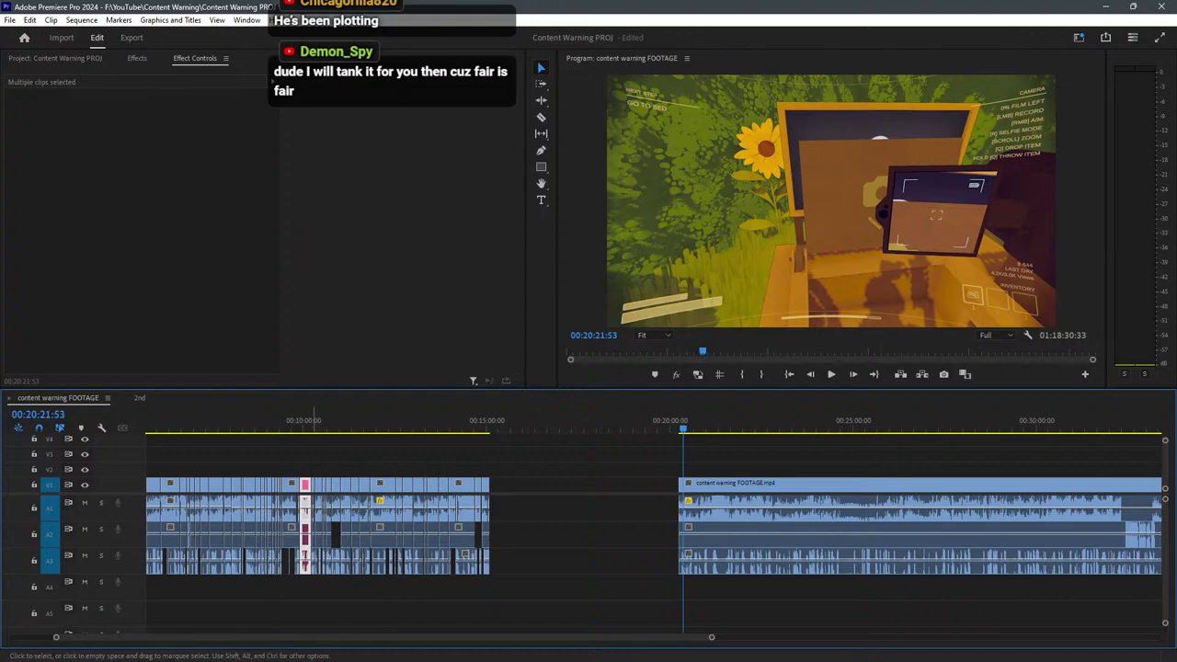
key(Delete)
click(307, 485)
key(Delete)
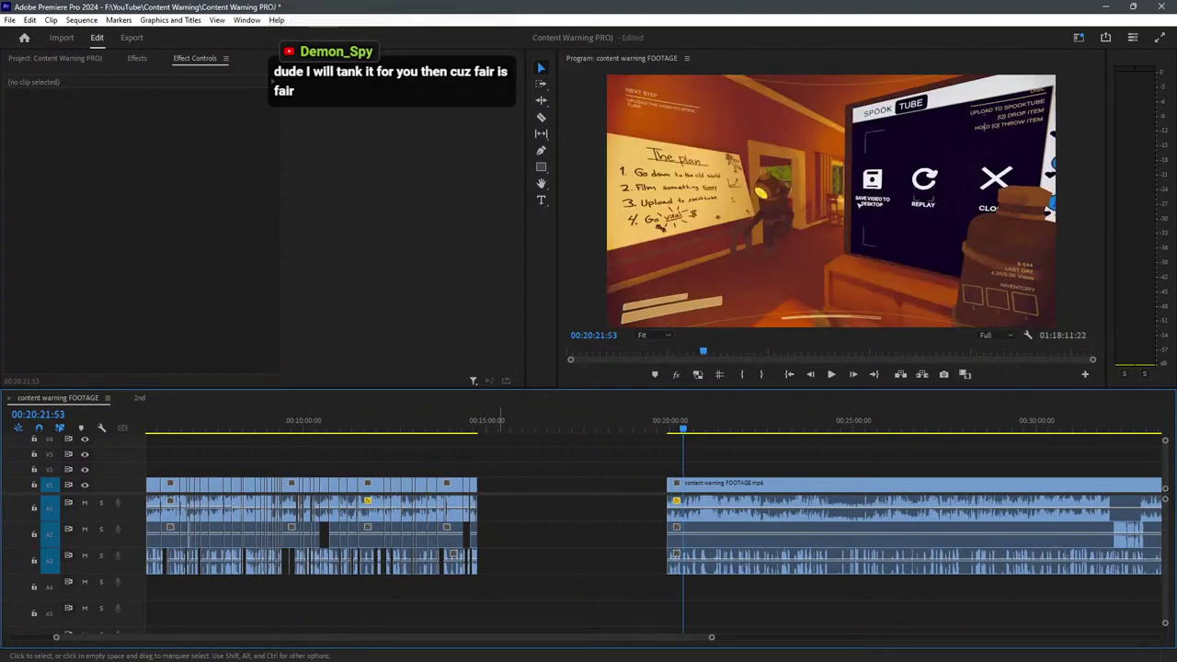
Move all the remaining uncut footage earlier to start at about 00:15:41 and place the playhead at its start.
key(backslash)
drag(376, 462, 525, 617)
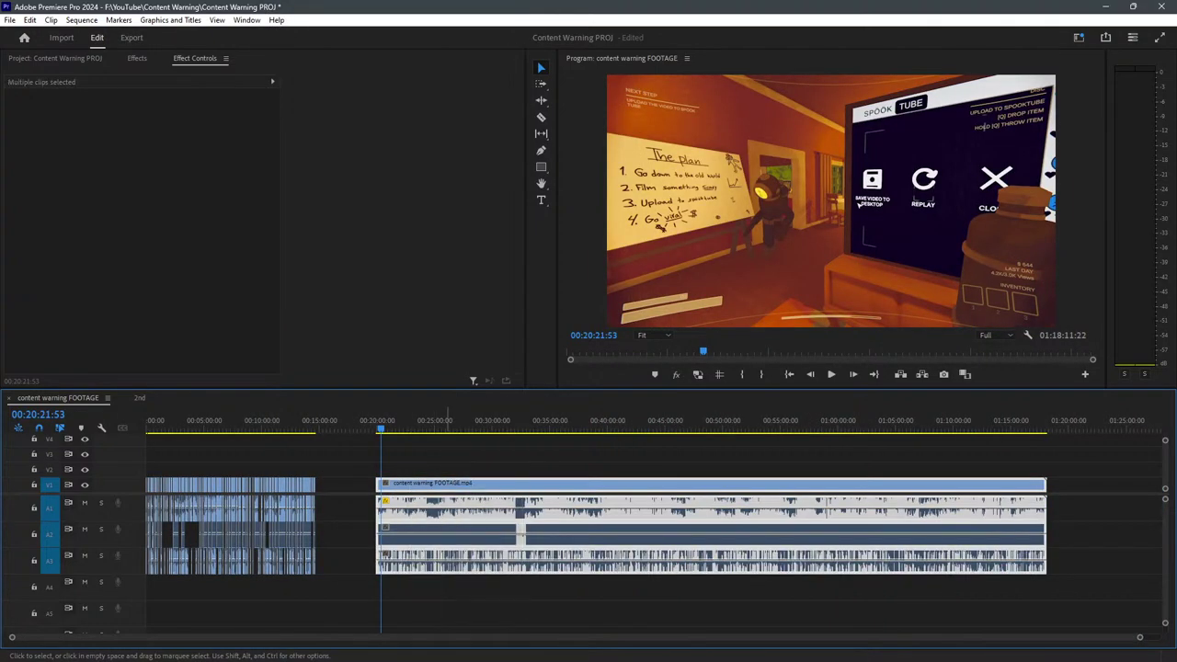
drag(672, 482, 624, 482)
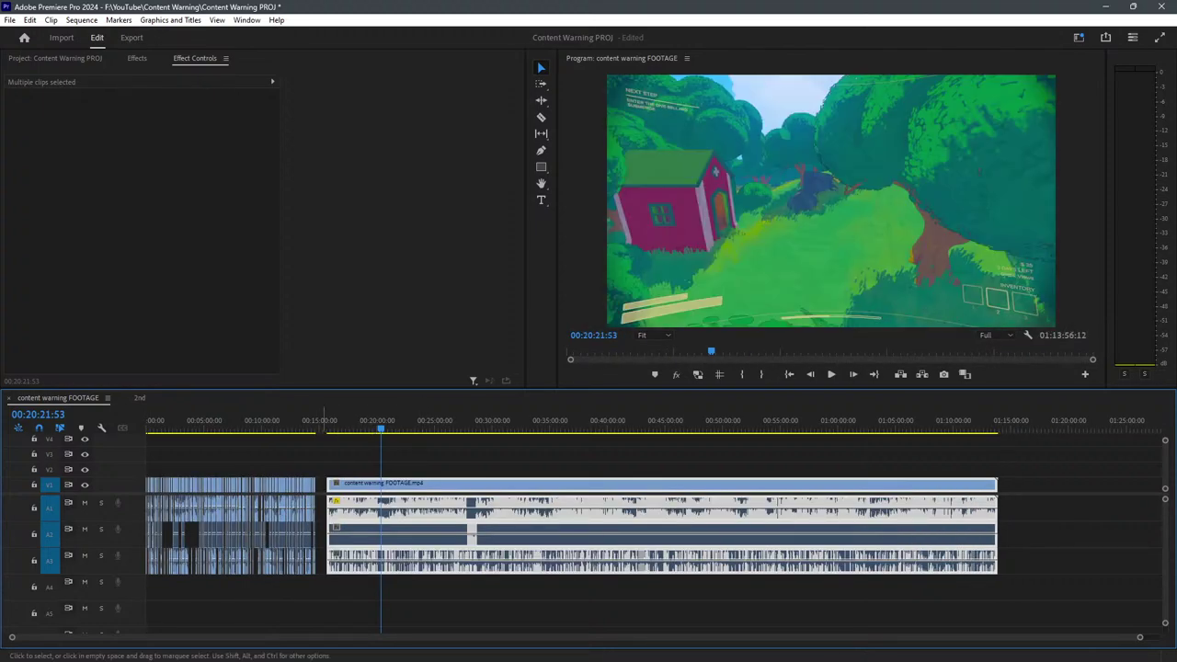
key(Up)
key(equal)
key(equal)
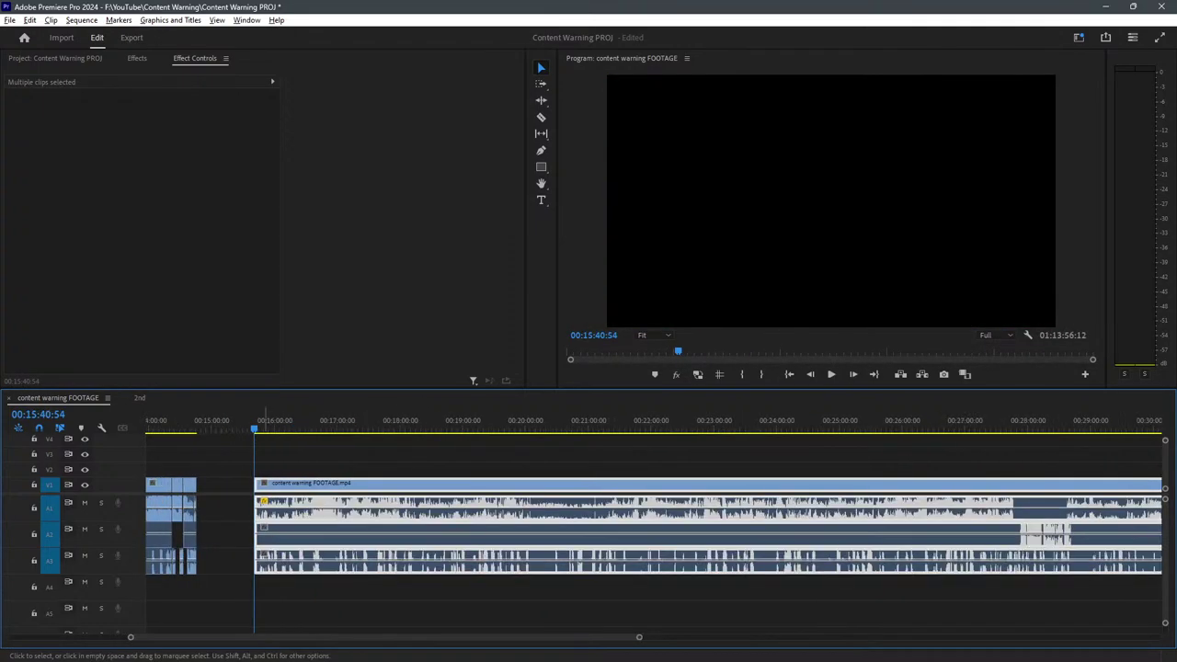
key(equal)
key(equal)
key(equal)
key(equal)
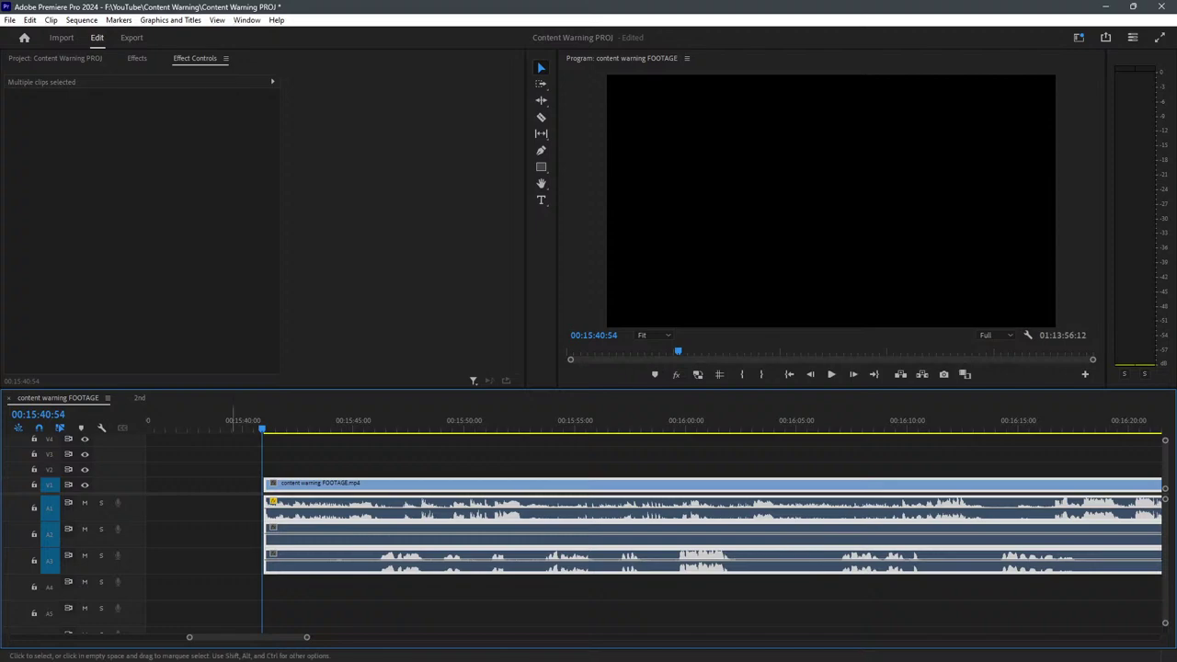
Play the moved footage between about 00:15:41 and 00:16:21 to find which speech and action to keep.
key(space)
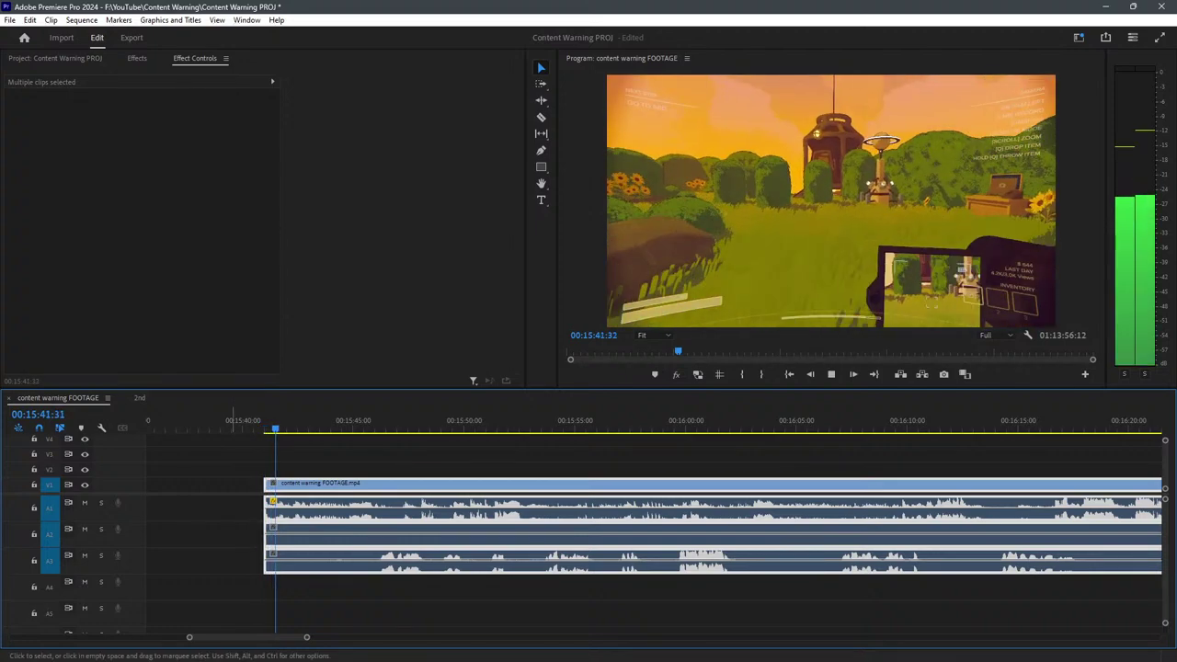
key(ctrl+shift+a)
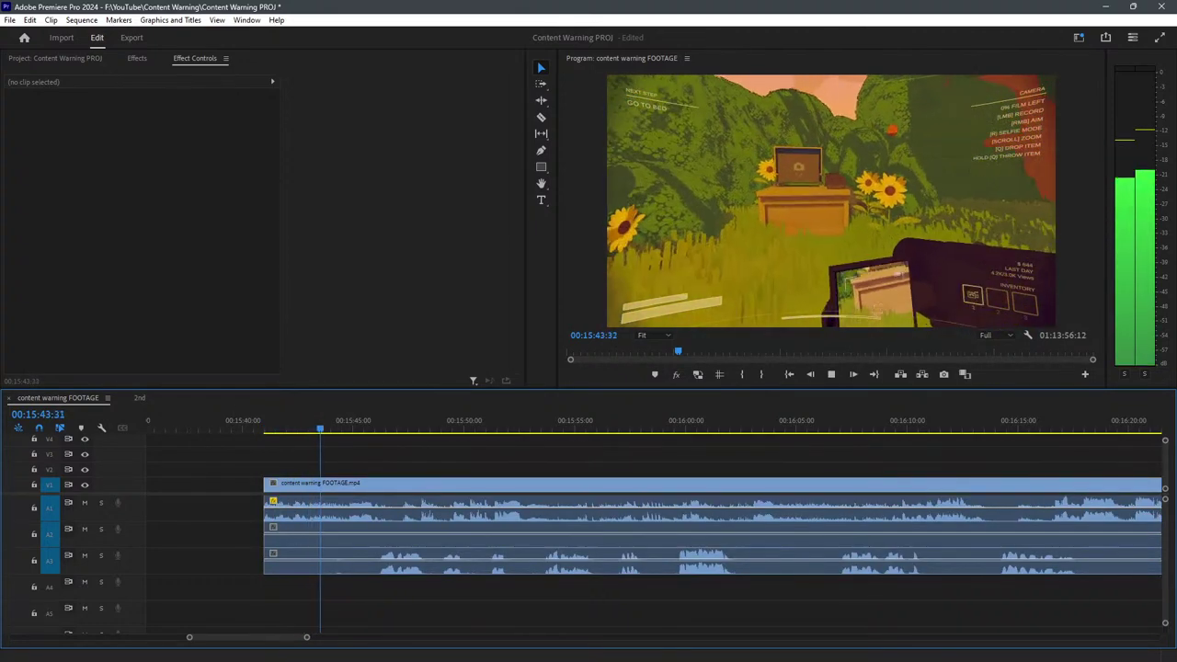
key(alt+Tab)
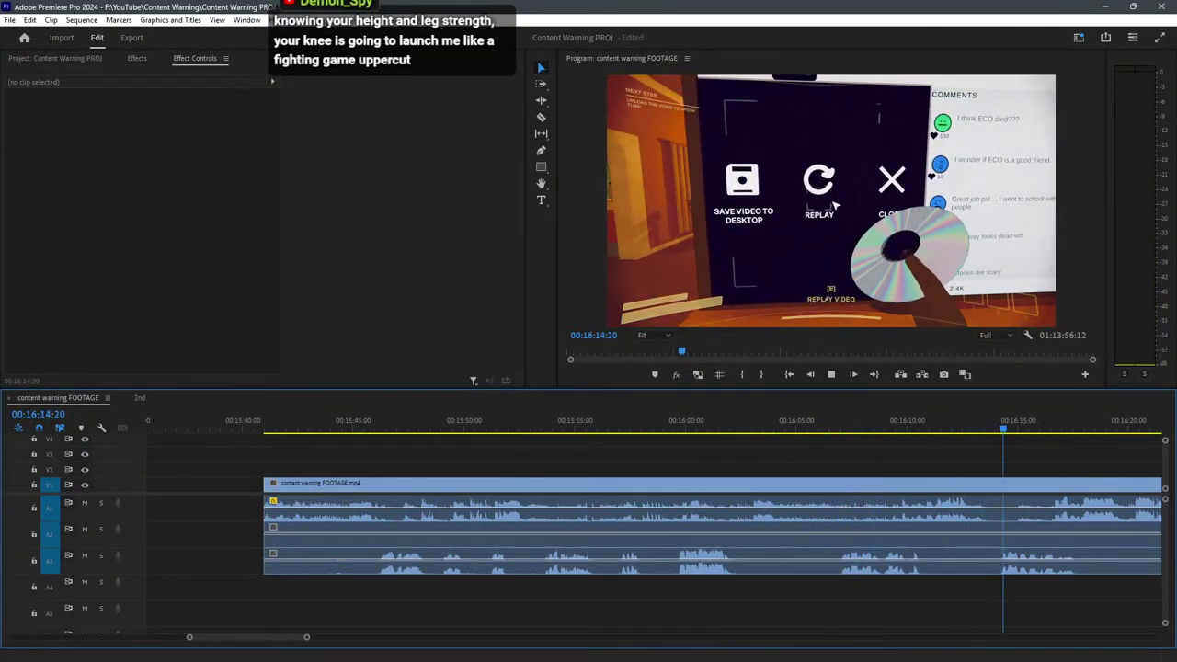
drag(733, 422, 752, 422)
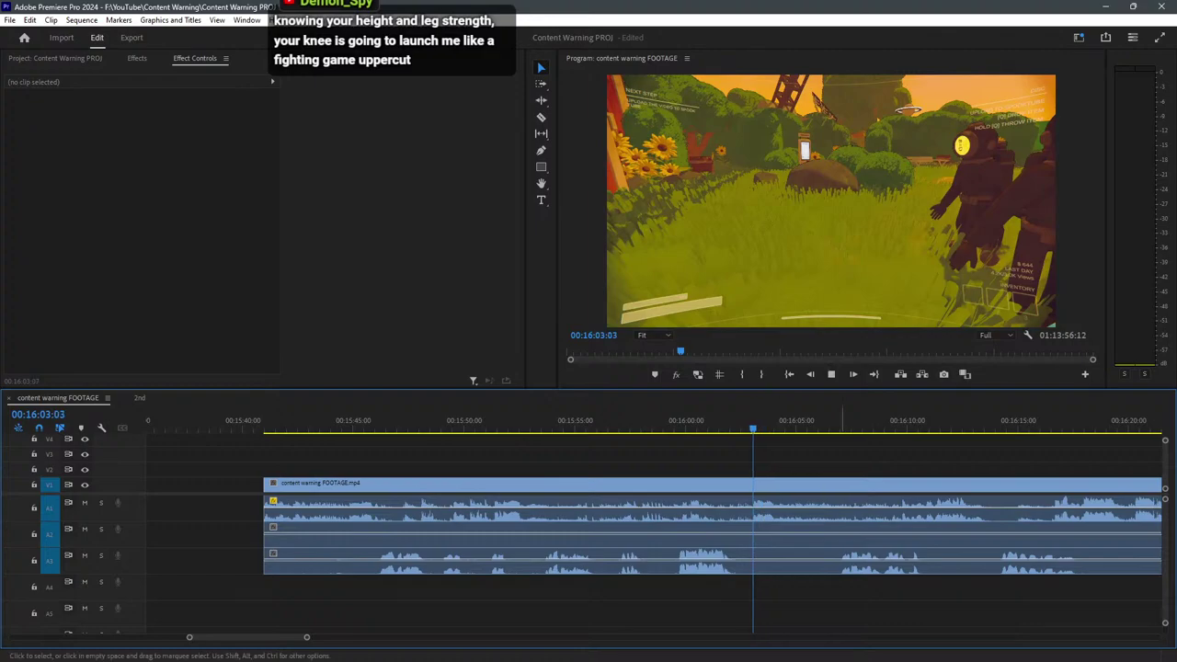
key(space)
key(=)
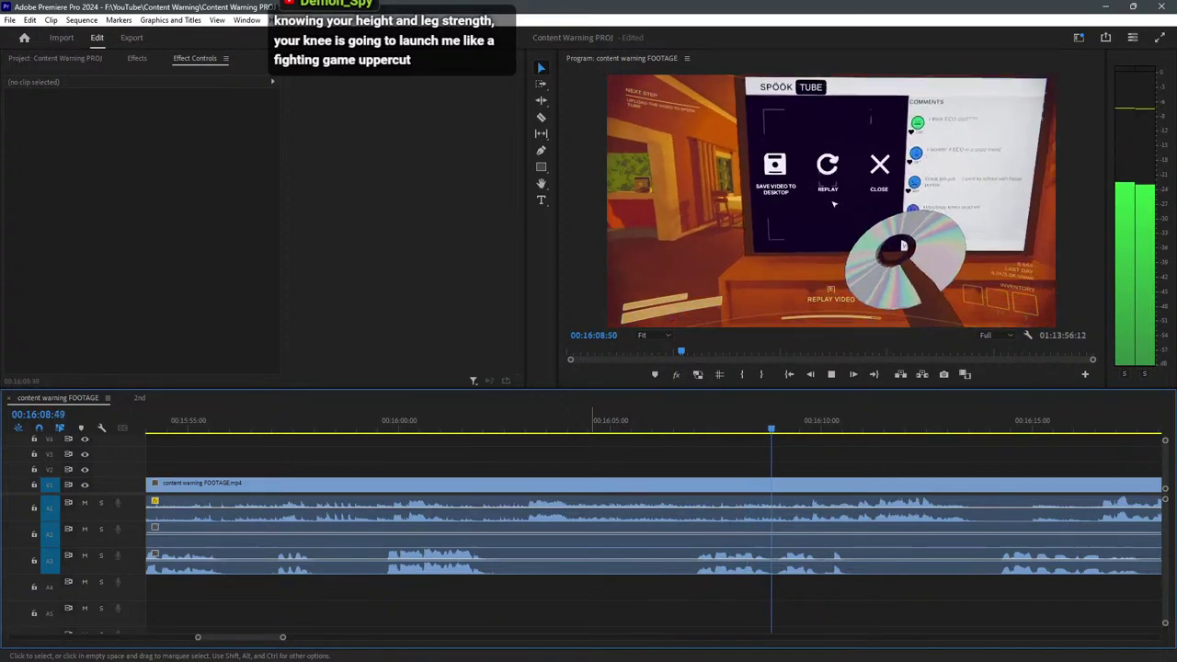
scroll(461, 419, down, 4)
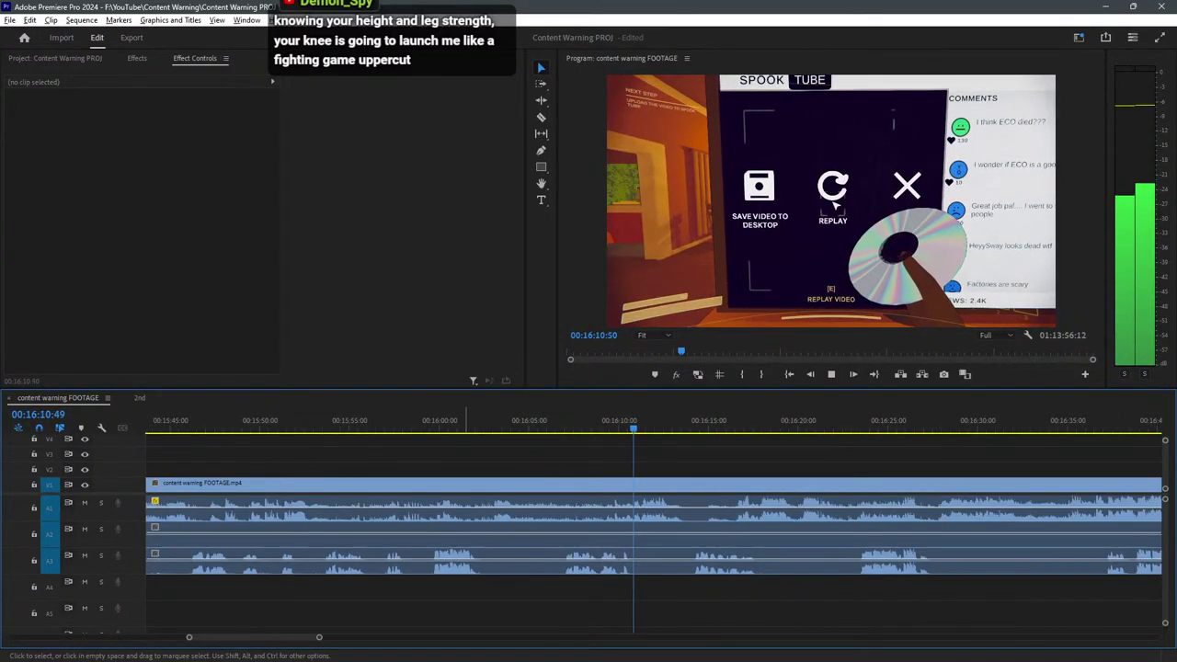
scroll(791, 419, up, 3)
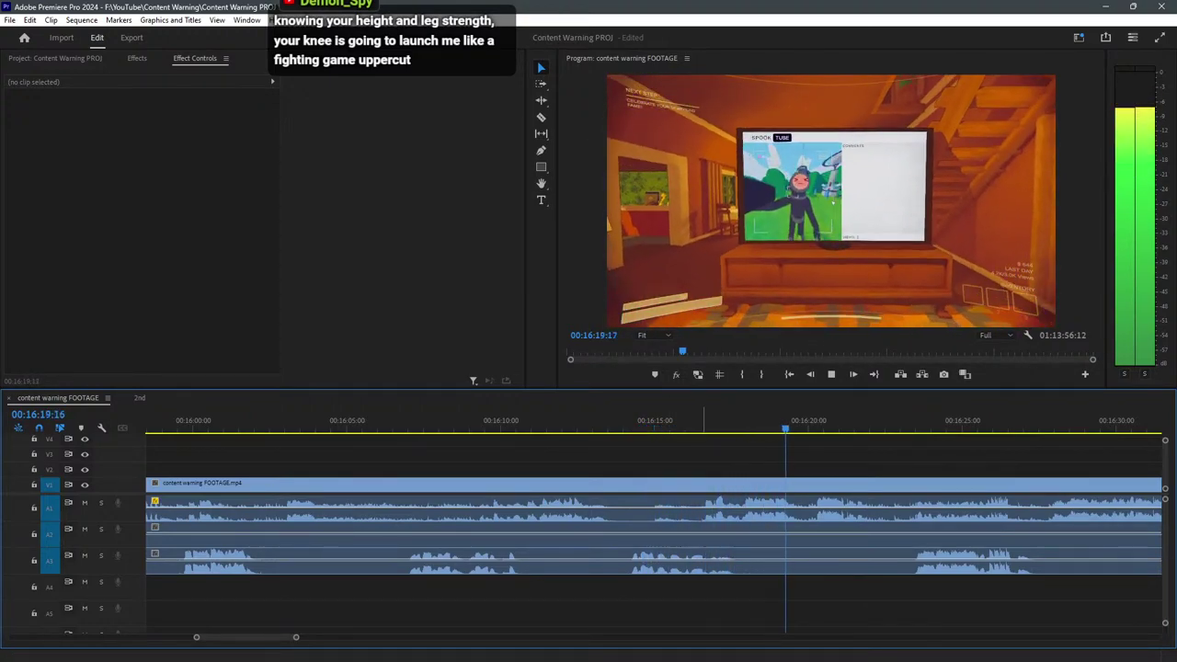
key(minus)
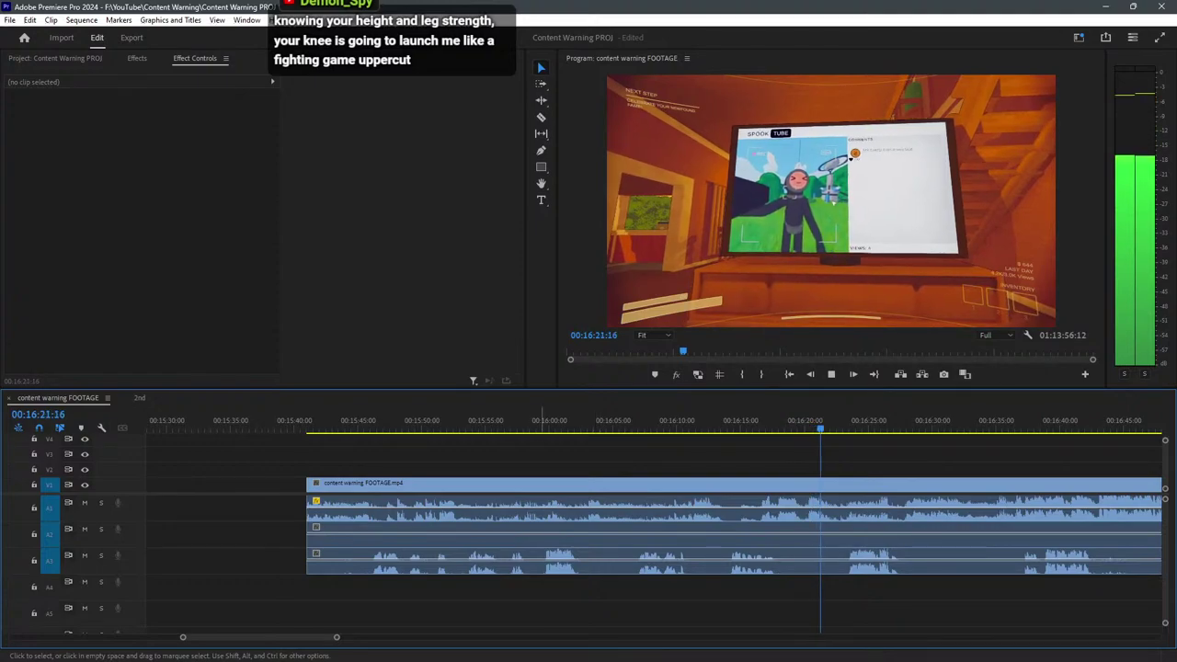
click(539, 419)
key(space)
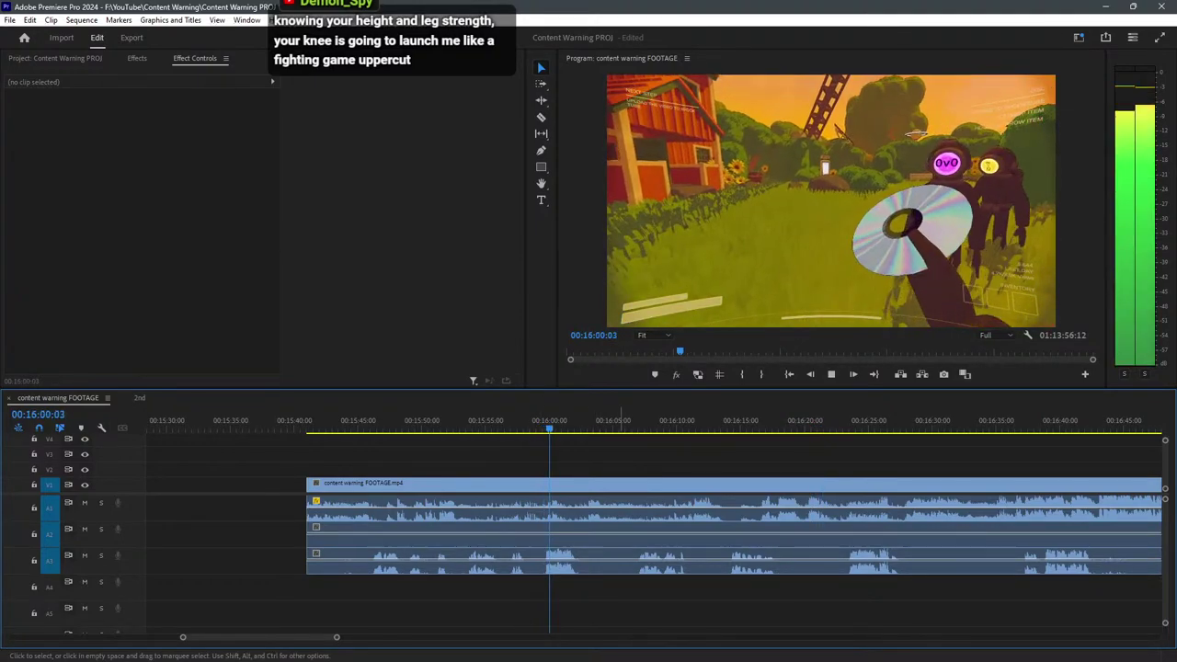
key(space)
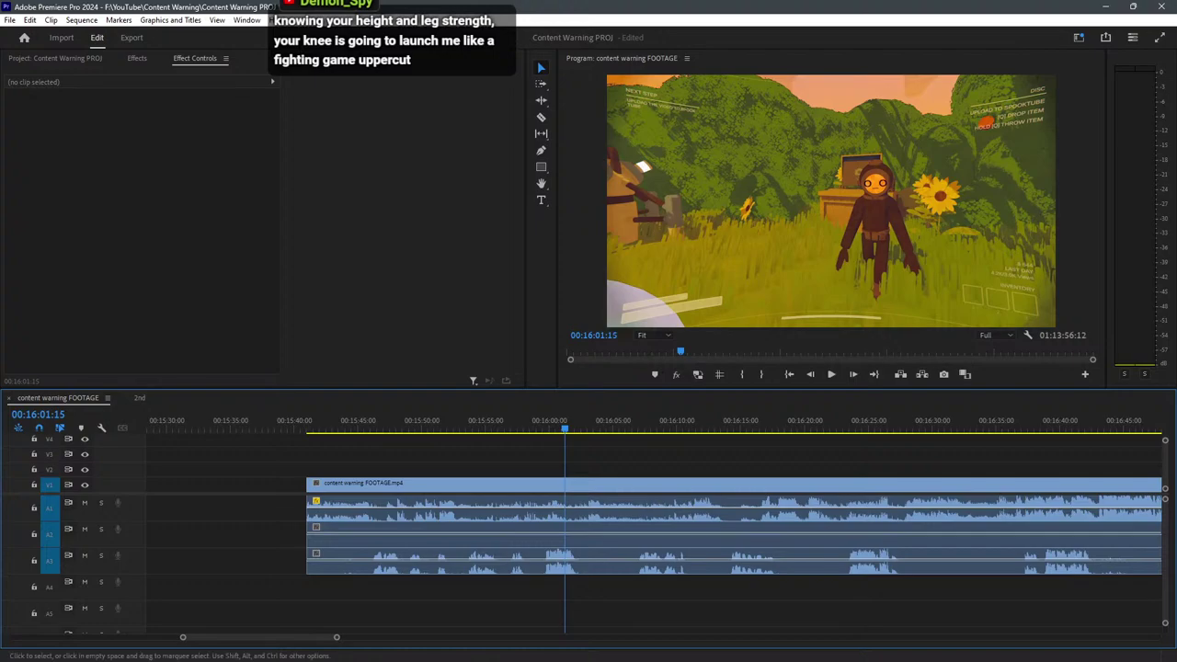
key(space)
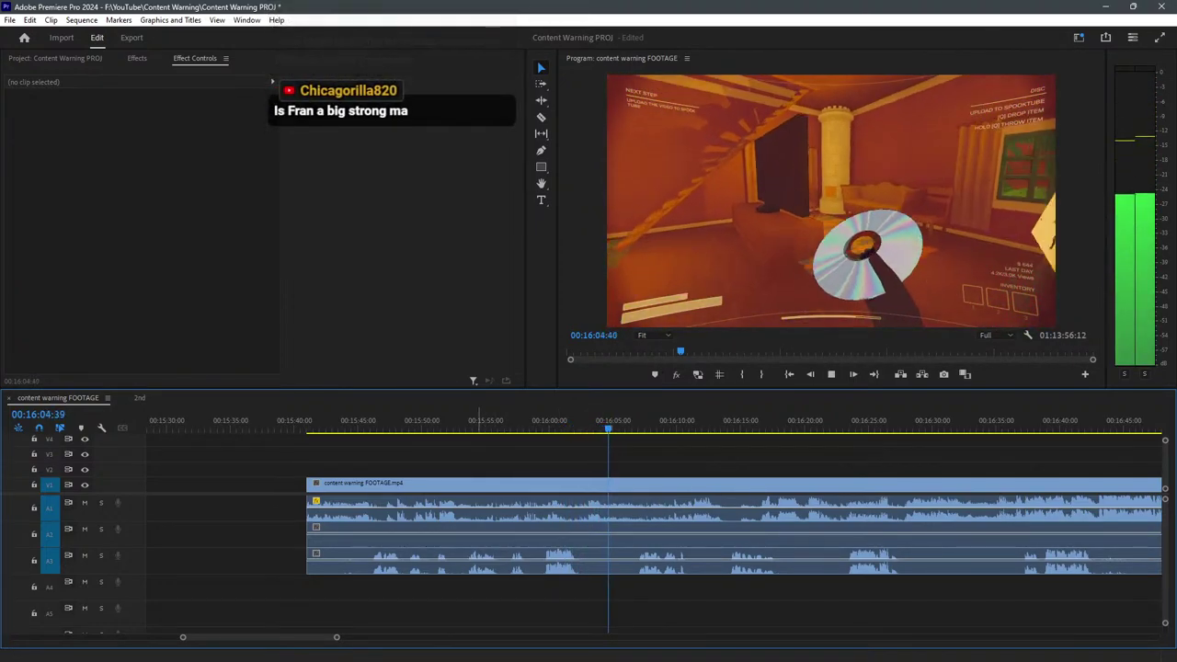
click(470, 417)
key(space)
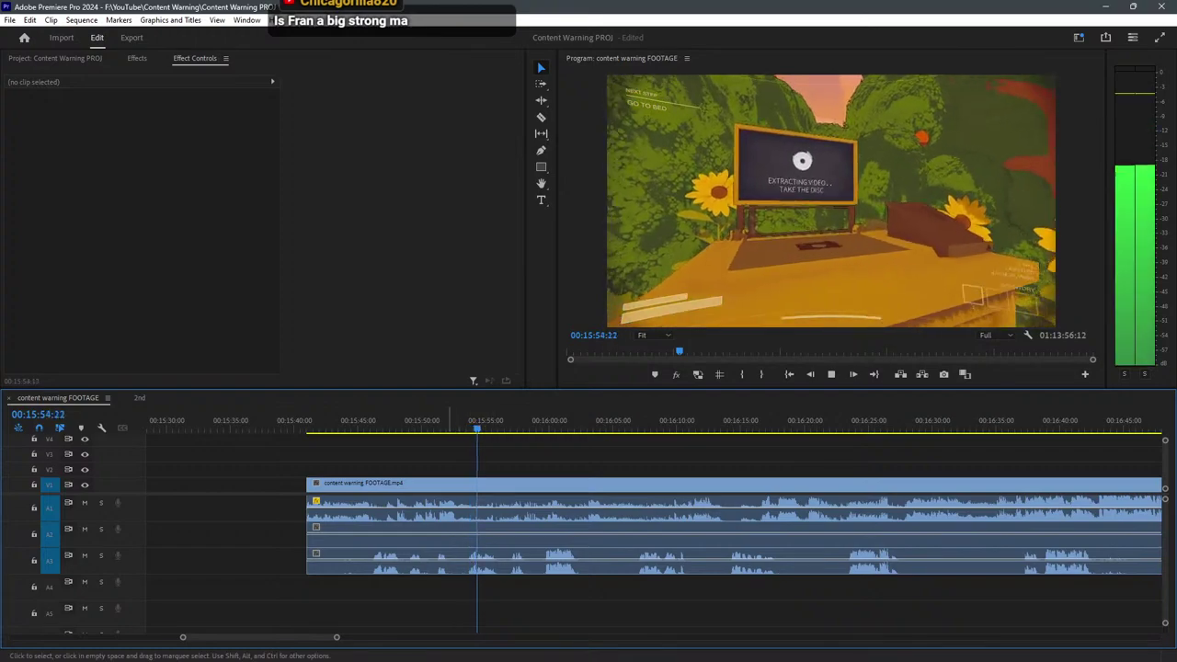
Cut all tracks at about 00:15:46, where the first A3 speech begins, and delete the section before it.
drag(422, 417, 369, 417)
key(space)
scroll(349, 515, up, 3)
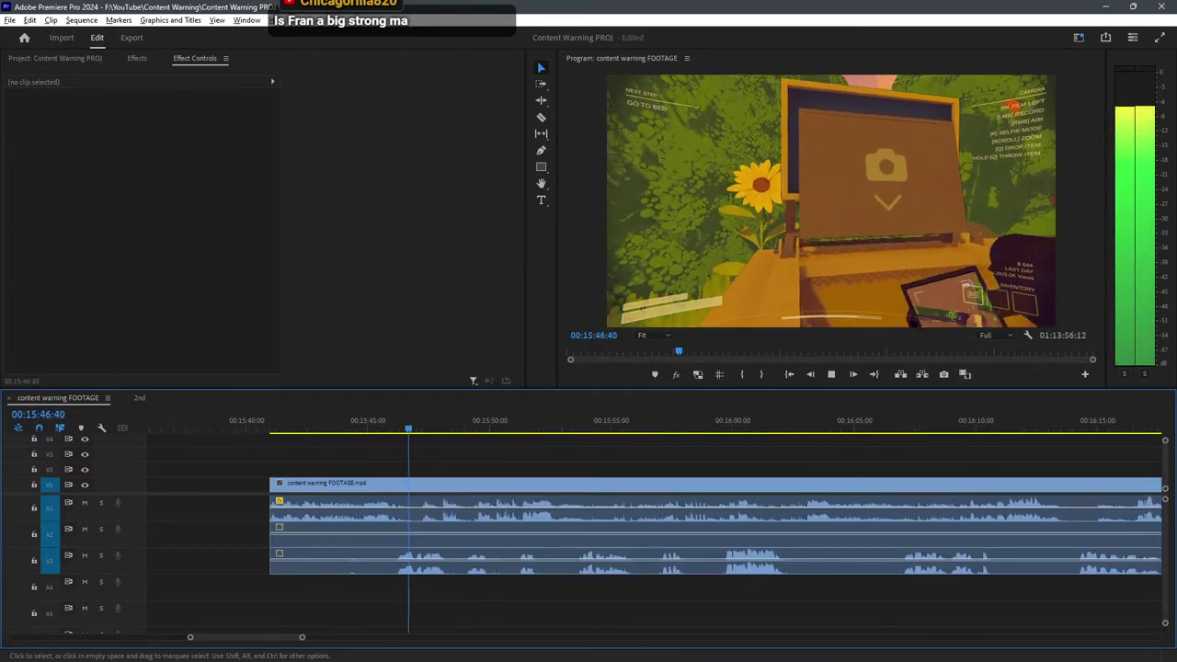
key(c)
shift+click(402, 552)
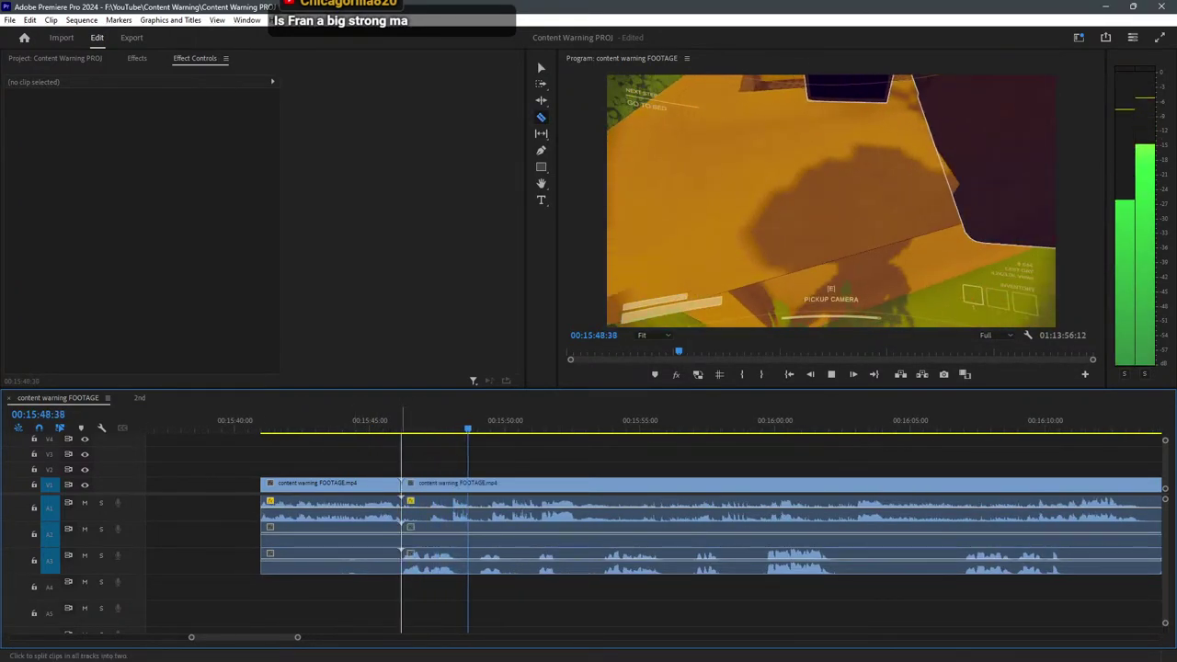
key(v)
drag(388, 595, 357, 485)
key(Delete)
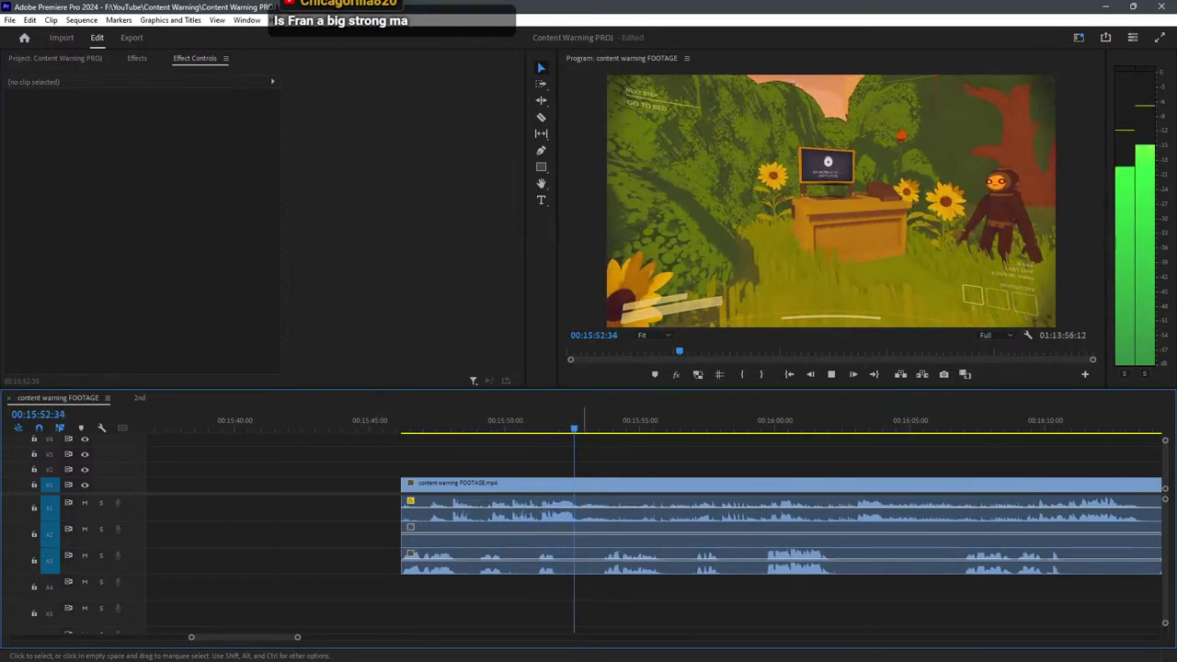
Cut out the section between about 00:15:53 and 00:15:54 on all tracks and join the preceding clip to the following one.
key(=)
key(c)
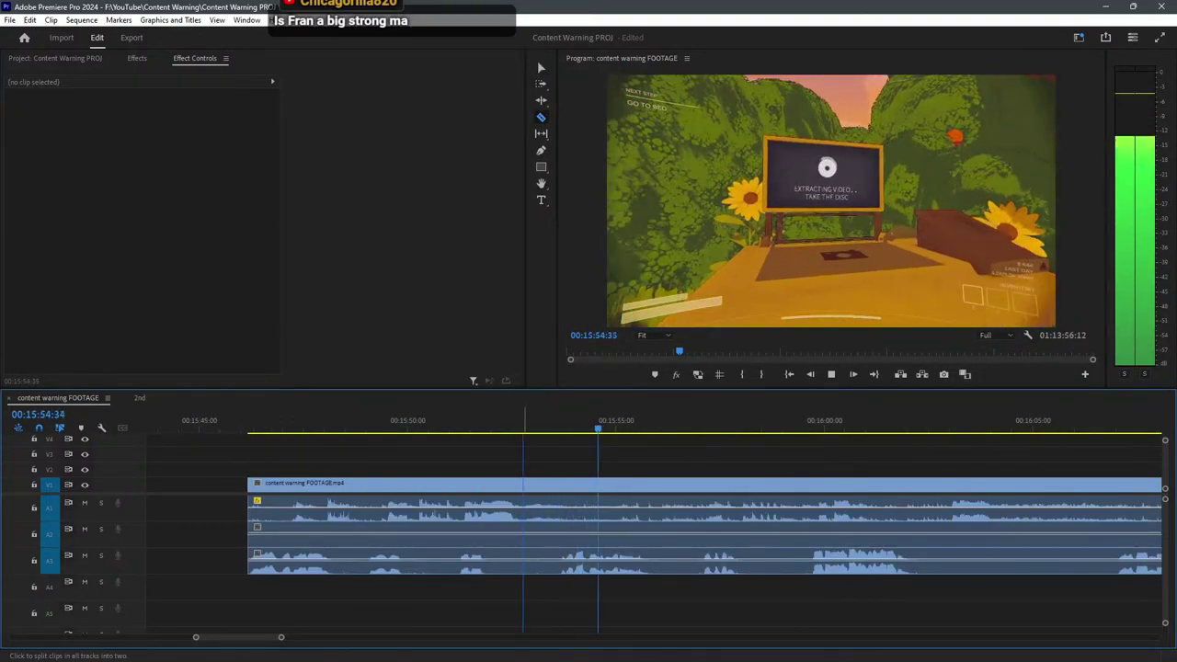
shift+click(523, 552)
shift+click(559, 551)
key(v)
drag(552, 596, 523, 488)
key(Delete)
click(570, 459)
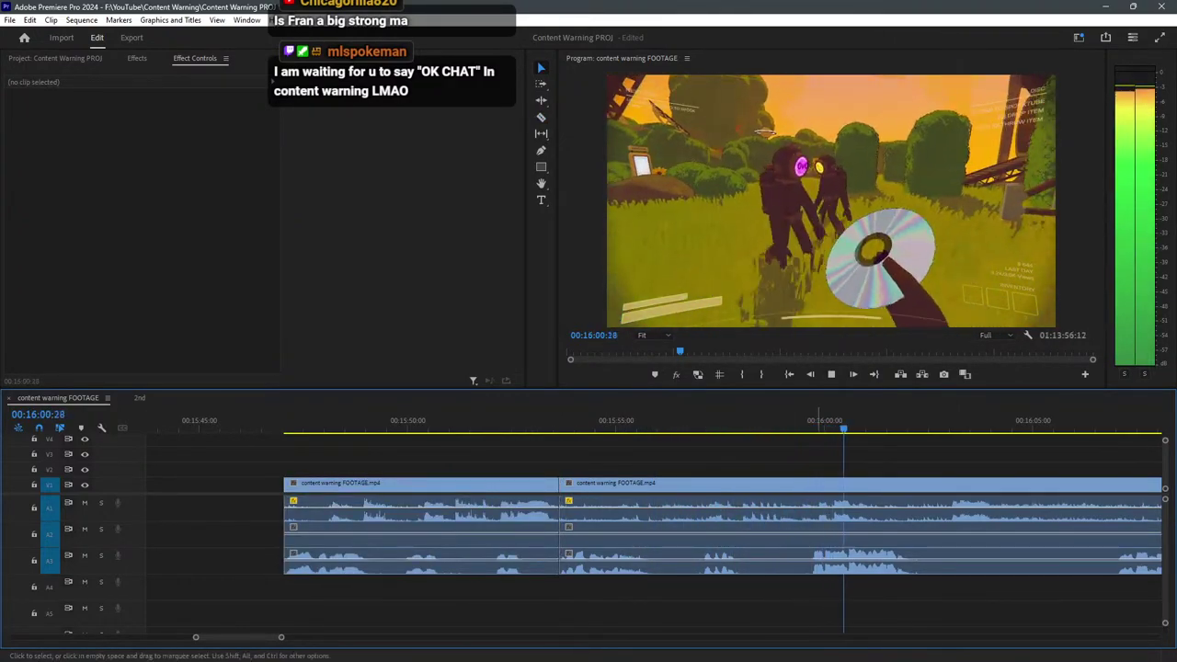
Isolate the A3 speech between about 00:15:59:30 and 00:16:03, move it earlier to start at 00:15:58:12, and play it back.
key(c)
alt+click(805, 559)
alt+click(948, 559)
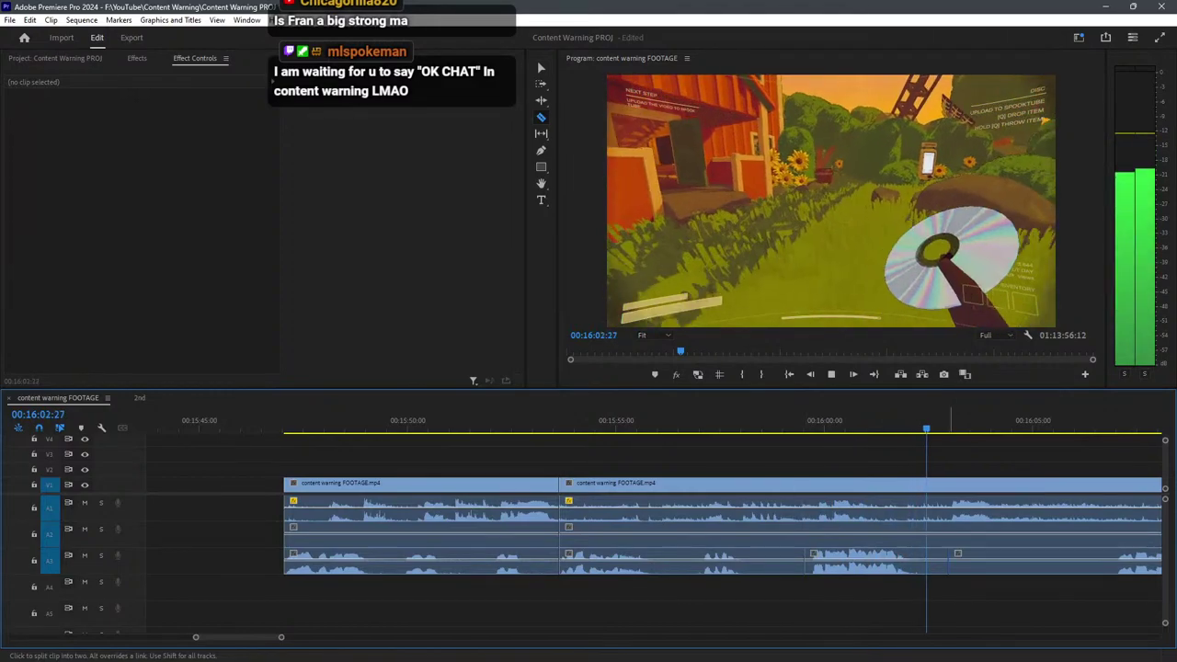
key(v)
click(872, 560)
drag(829, 559, 773, 559)
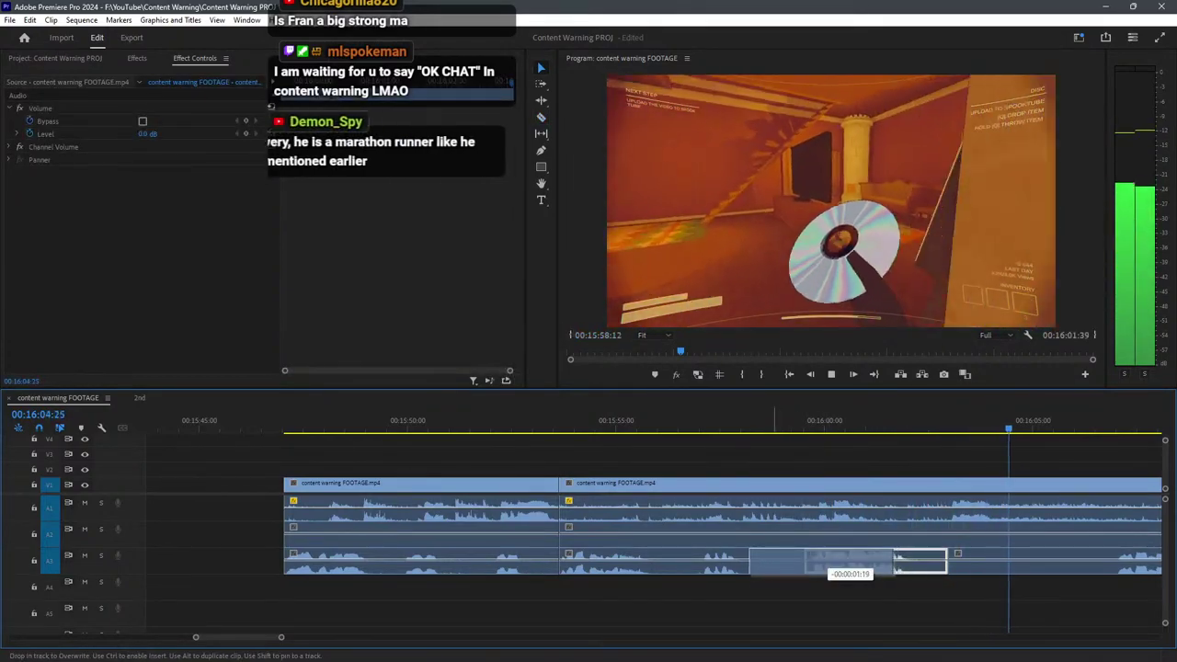
click(711, 421)
click(957, 460)
key(space)
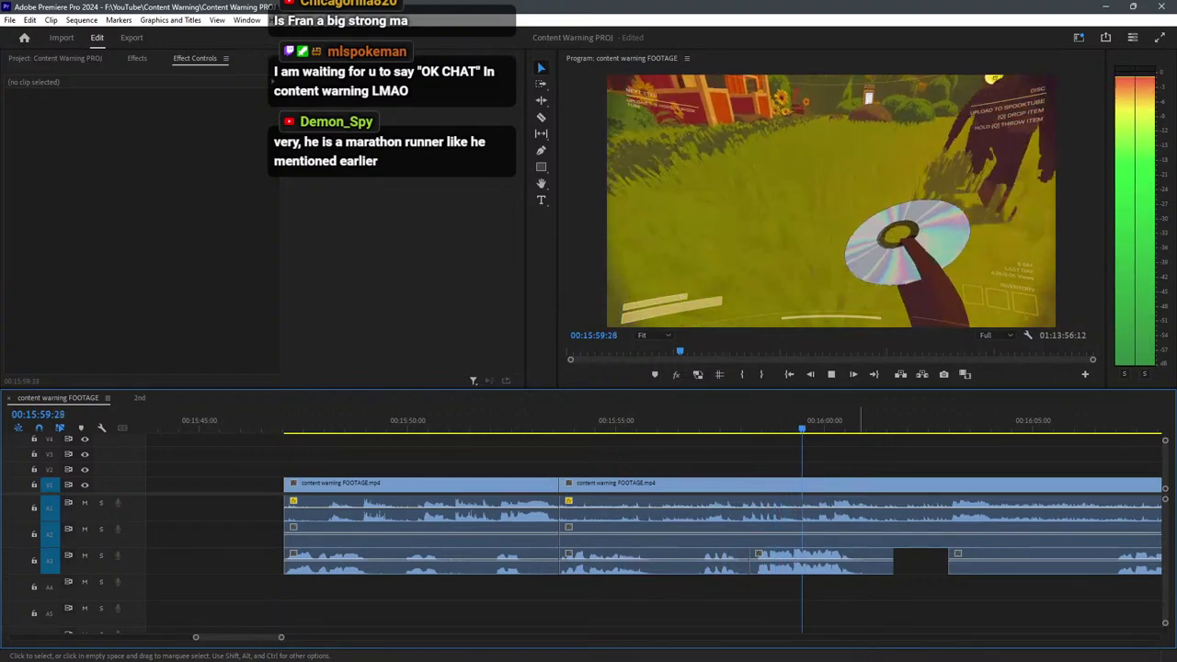
Cut all tracks at about 00:16:01 and 00:16:03, delete the section between the cuts, and close the gap.
key(c)
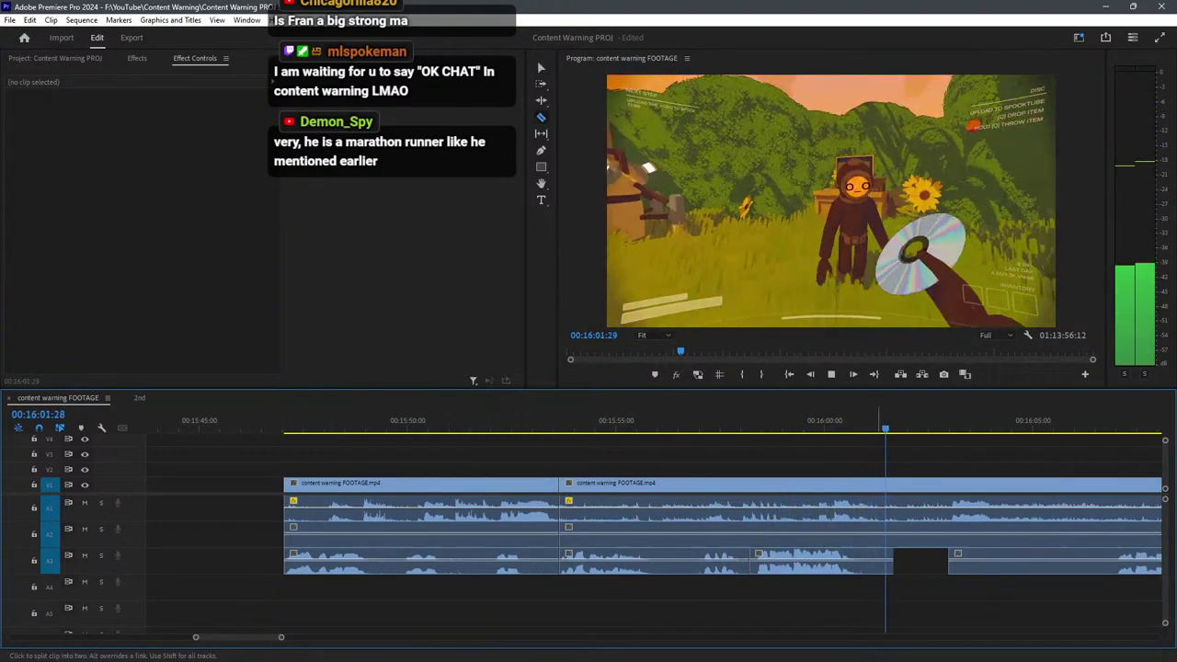
shift+click(872, 510)
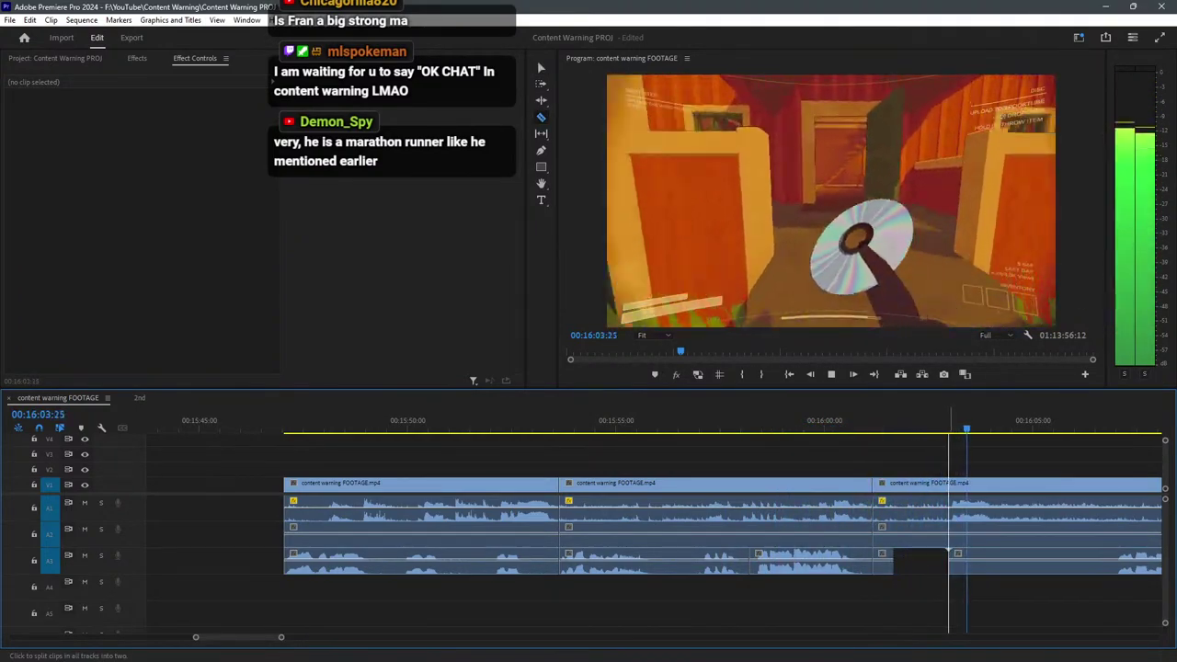
shift+click(948, 561)
key(v)
drag(932, 598, 885, 461)
key(Delete)
click(885, 483)
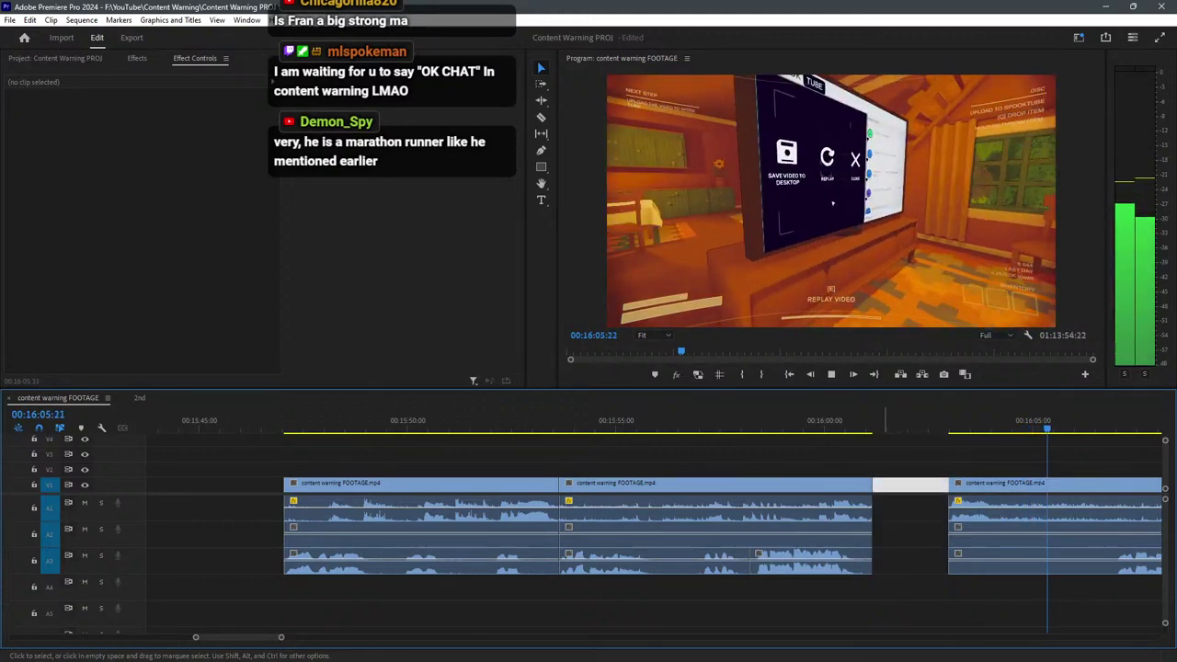
key(Delete)
Apply the default audio transition to the A1 cut at about 00:16:01 and save the project.
click(846, 420)
key(minus)
key(equal)
scroll(868, 510, up, 1)
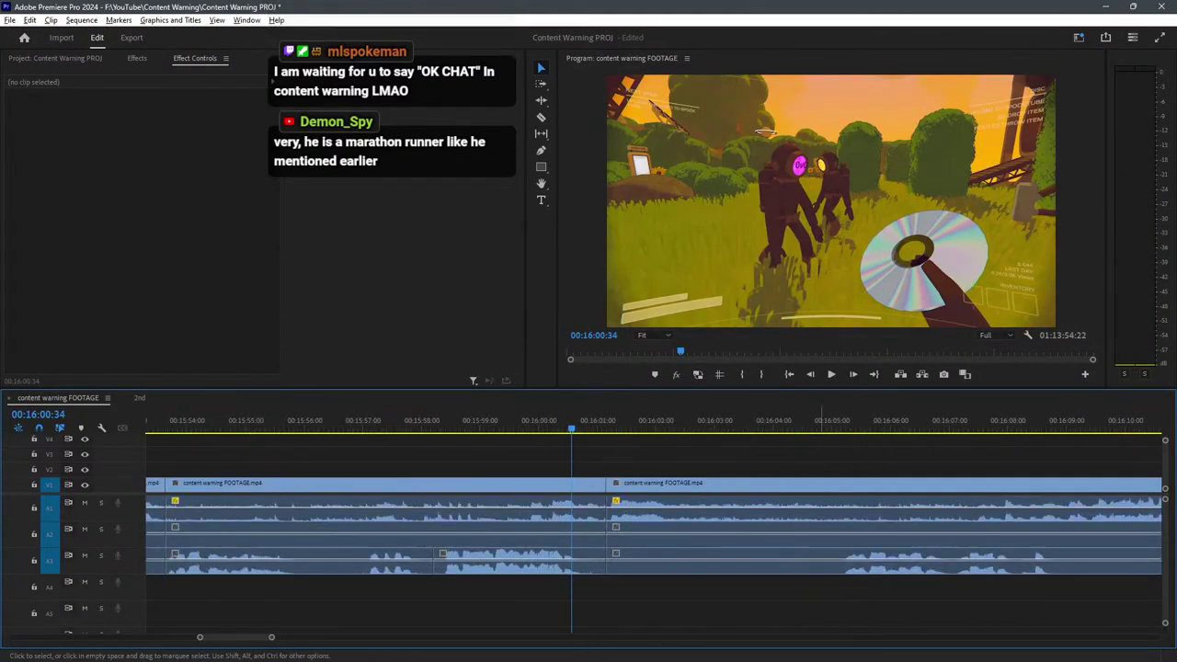
key(ctrl+s)
right_click(608, 511)
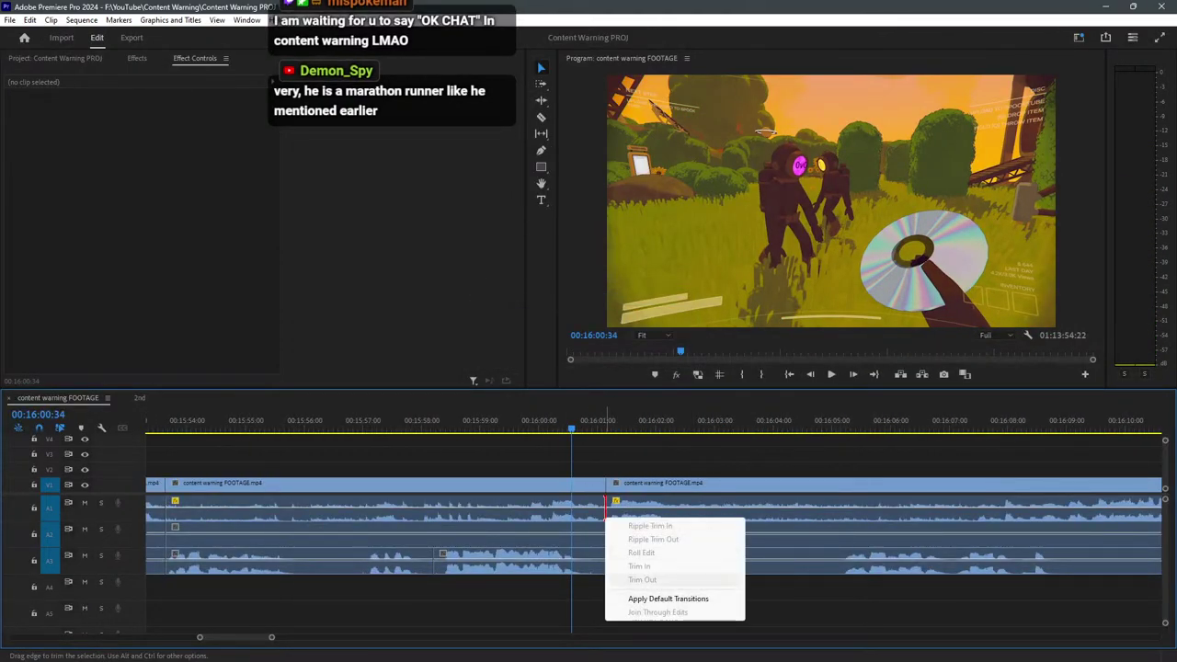
click(677, 597)
drag(614, 510, 615, 510)
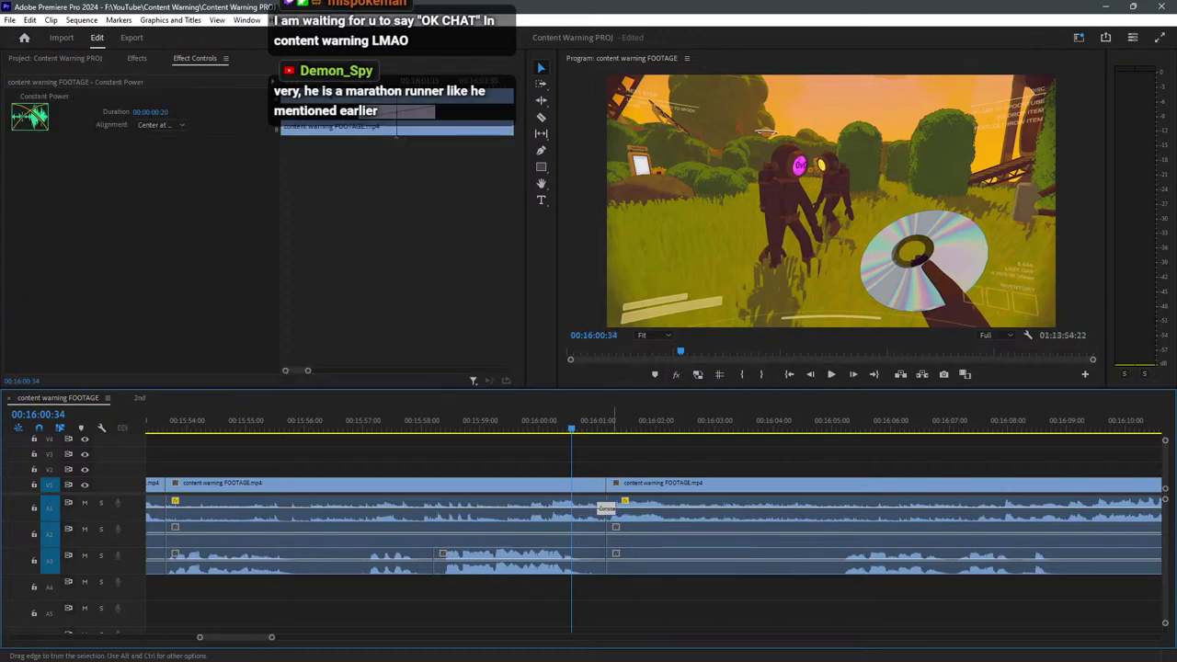
click(648, 460)
key(ctrl+s)
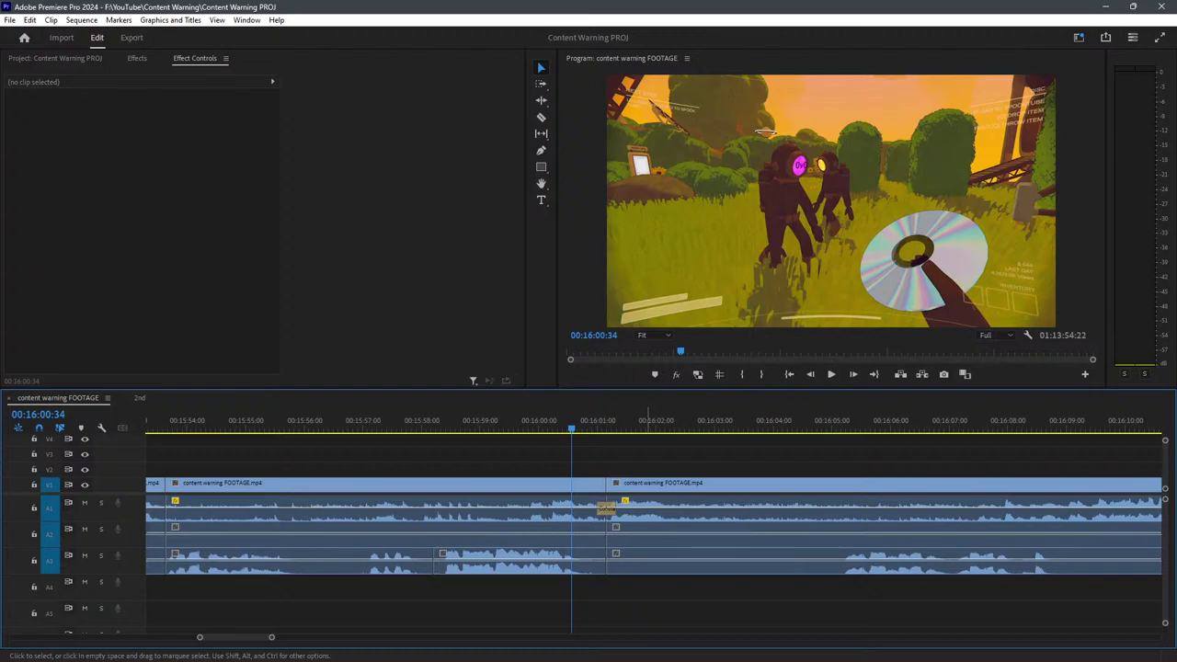
Replay the footage around the 00:16:01 cut to check the moved speech and the audio transition.
drag(571, 422, 486, 422)
key(ctrl+s)
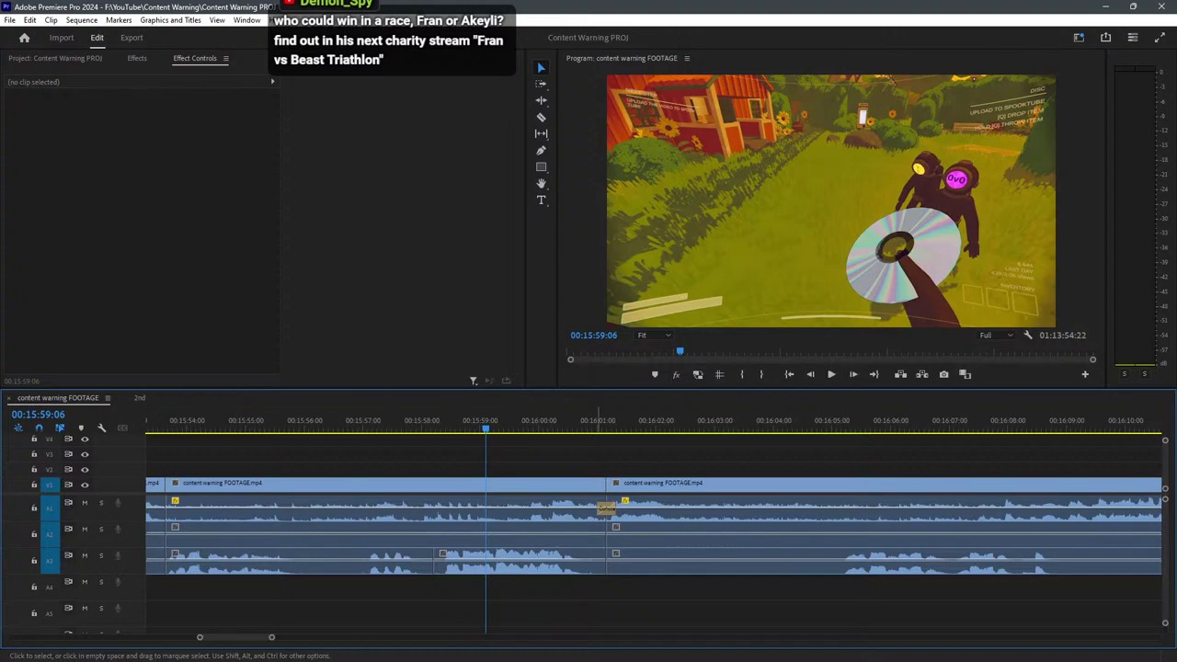
key(minus)
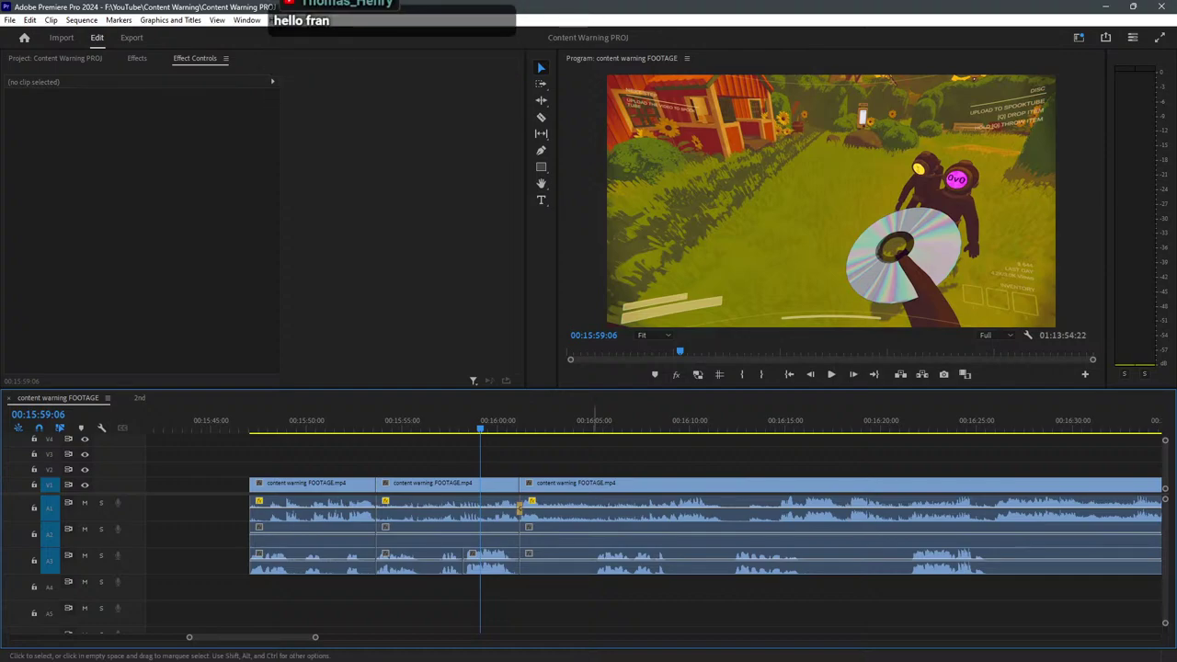
key(space)
key(=)
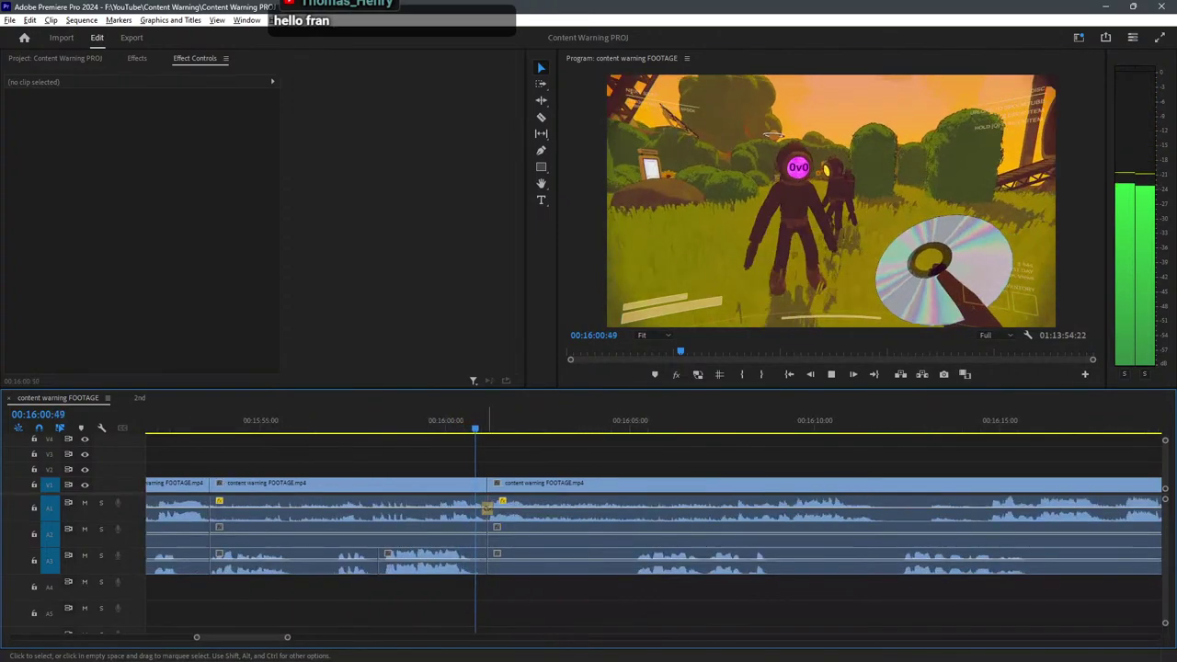
key(space)
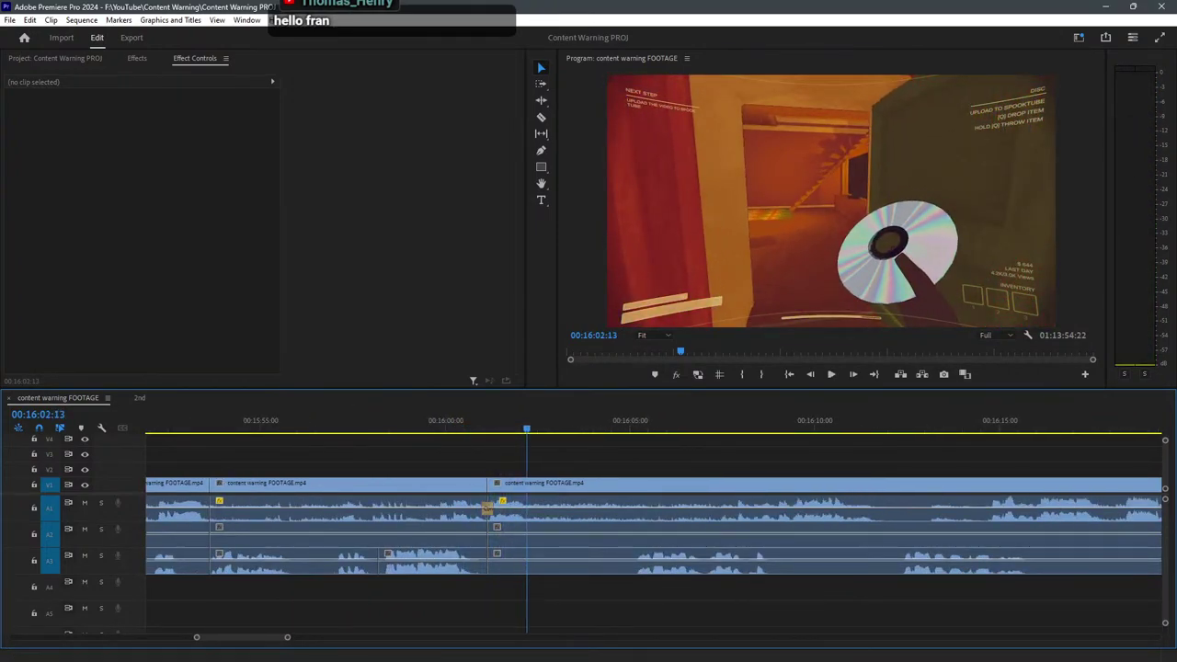
click(326, 420)
key(space)
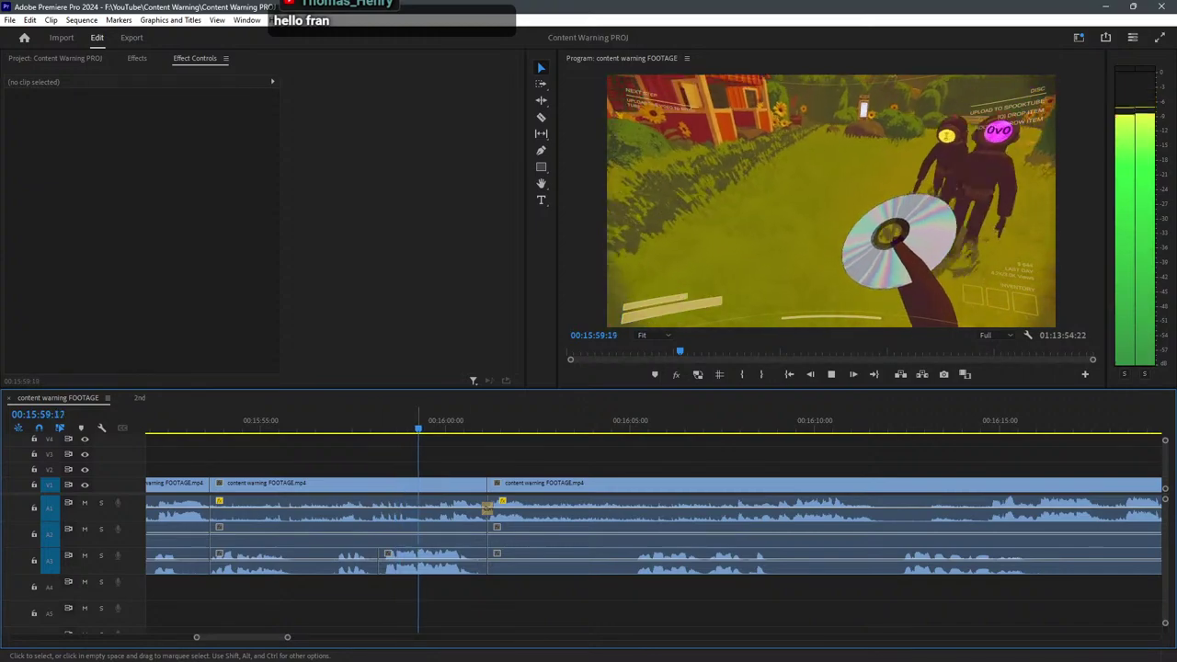
key(space)
key(space)
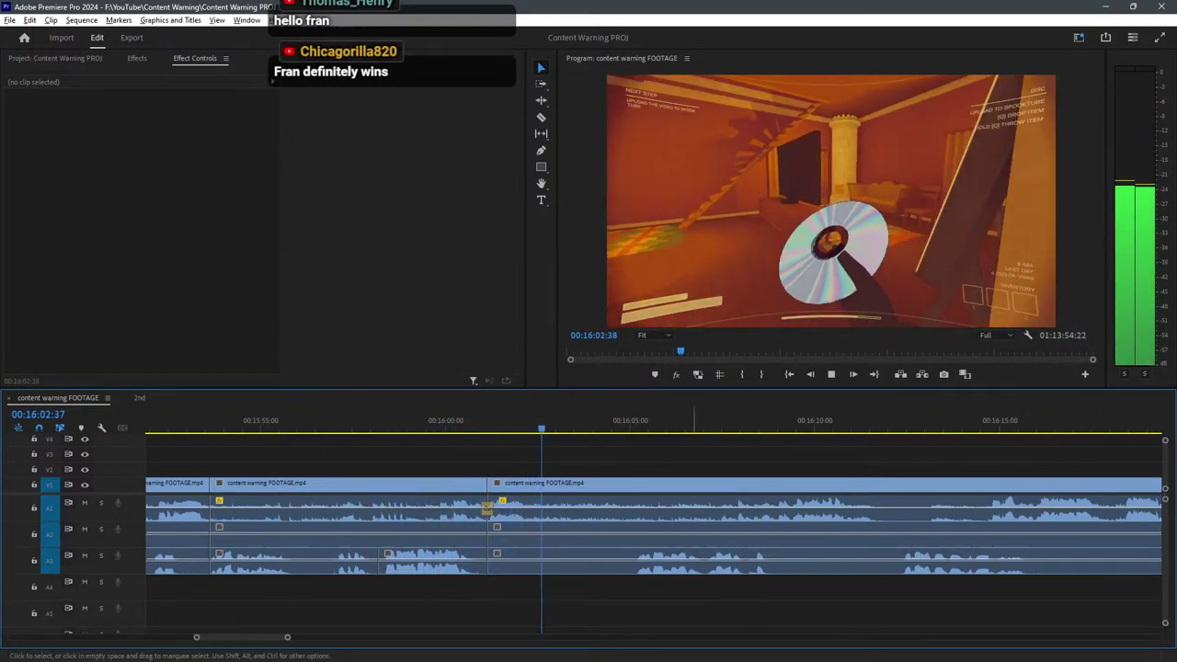
Trim the start of the A3 clip following the 00:16:01 cut to about 00:16:04:40, removing its silent opening.
scroll(690, 515, down, 1)
key(equal)
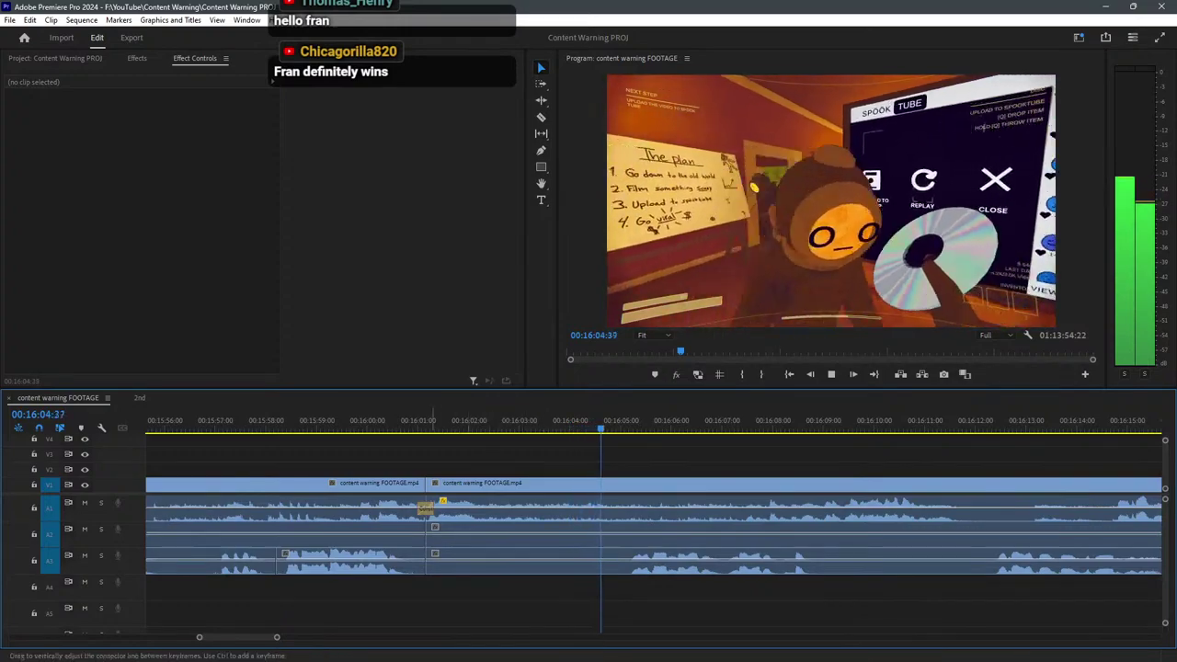
drag(427, 561, 603, 561)
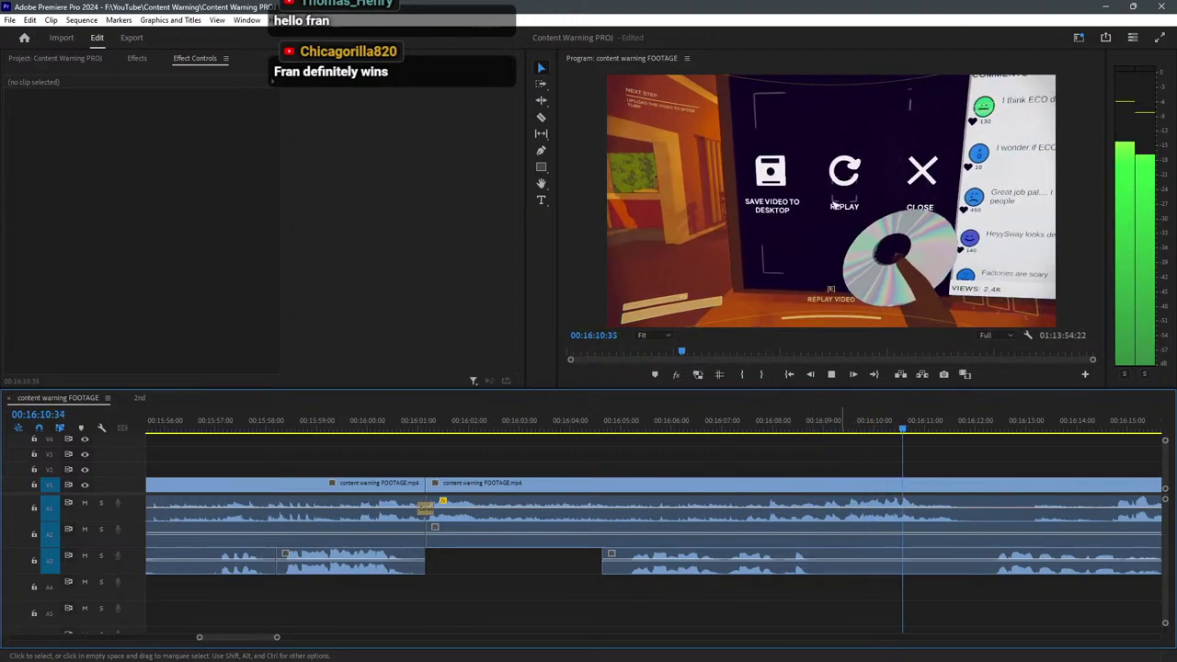
Cut all tracks at about 00:16:12 and 00:16:14 and delete the section between the cuts.
key(c)
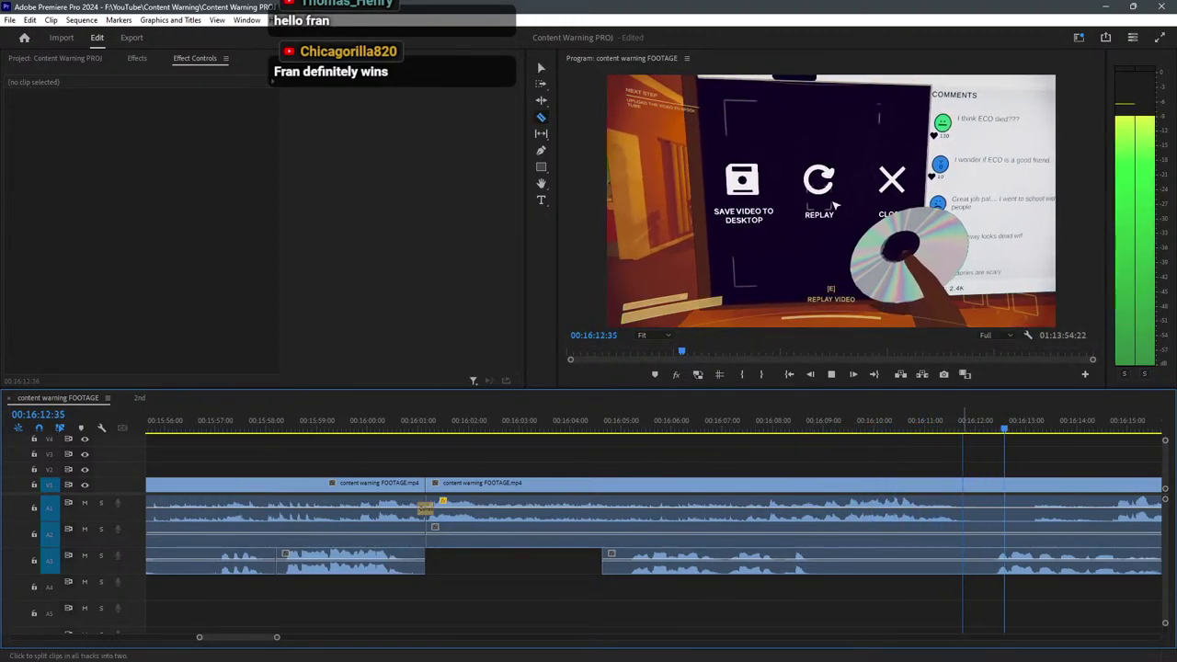
shift+click(960, 508)
key(minus)
key(equal)
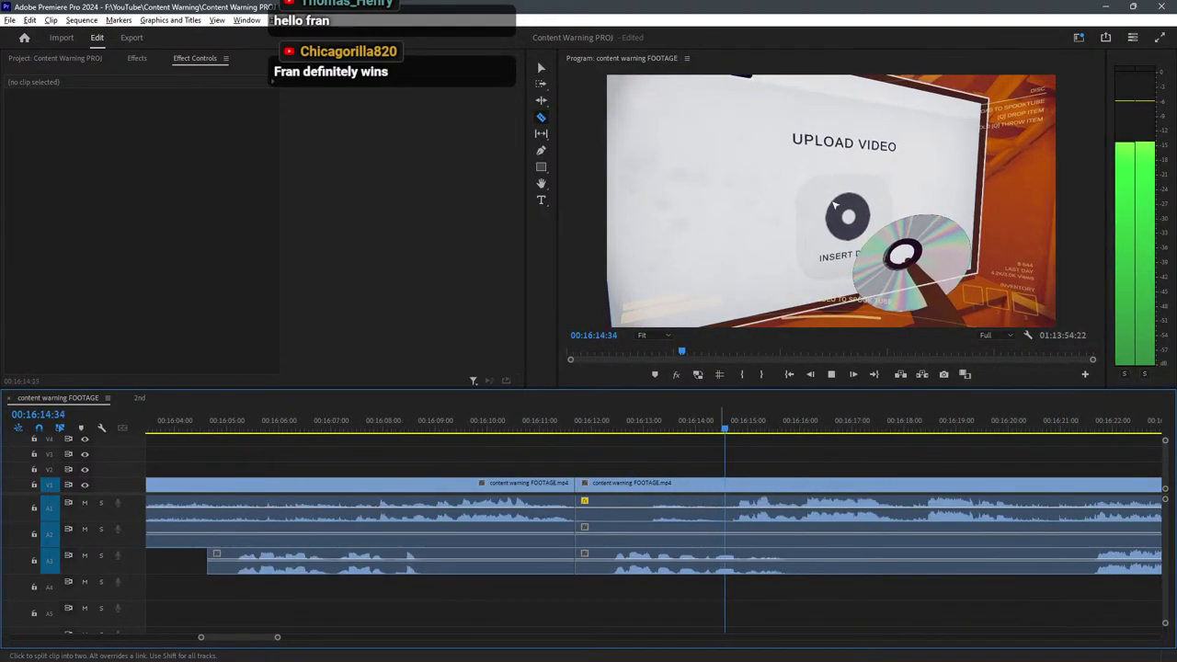
click(700, 420)
key(space)
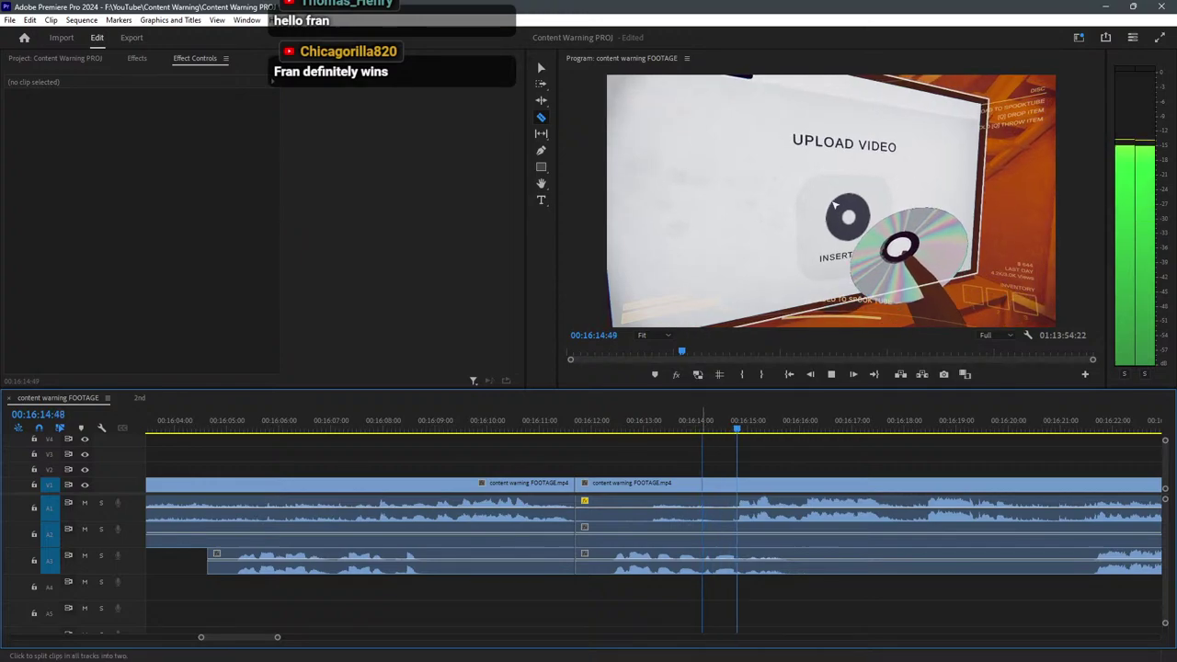
click(700, 507)
key(v)
drag(673, 602, 604, 485)
key(Delete)
scroll(664, 524, down, 2)
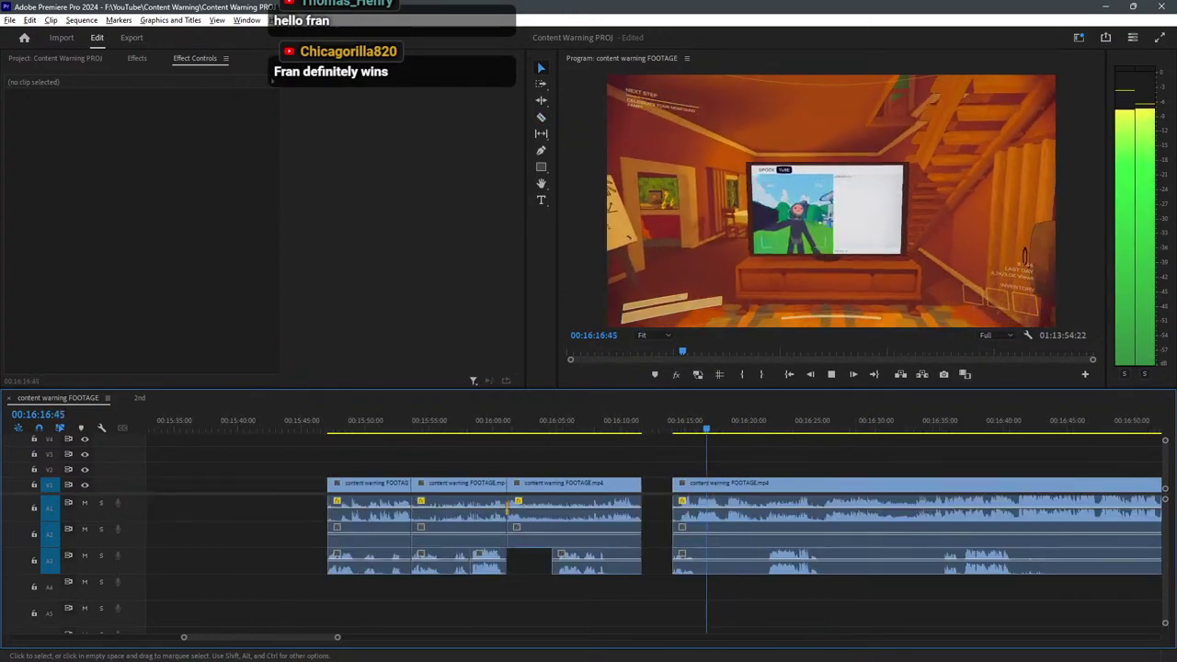
Move all the clips between about 00:15:47 and 00:16:12 later to meet the footage starting at about 00:16:14.
drag(608, 597, 319, 475)
drag(531, 482, 561, 483)
click(810, 598)
scroll(918, 525, up, 3)
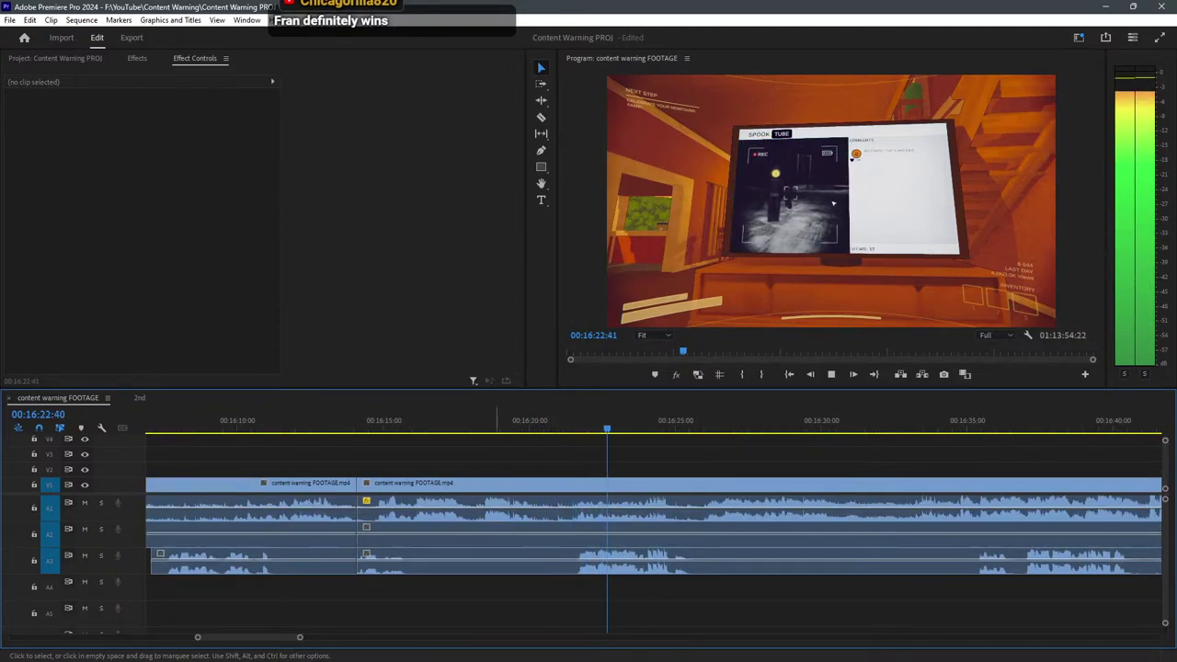
Isolate the A3 speech between about 00:16:21:40 and 00:16:26 and move it earlier to start at about 00:16:20.
click(431, 419)
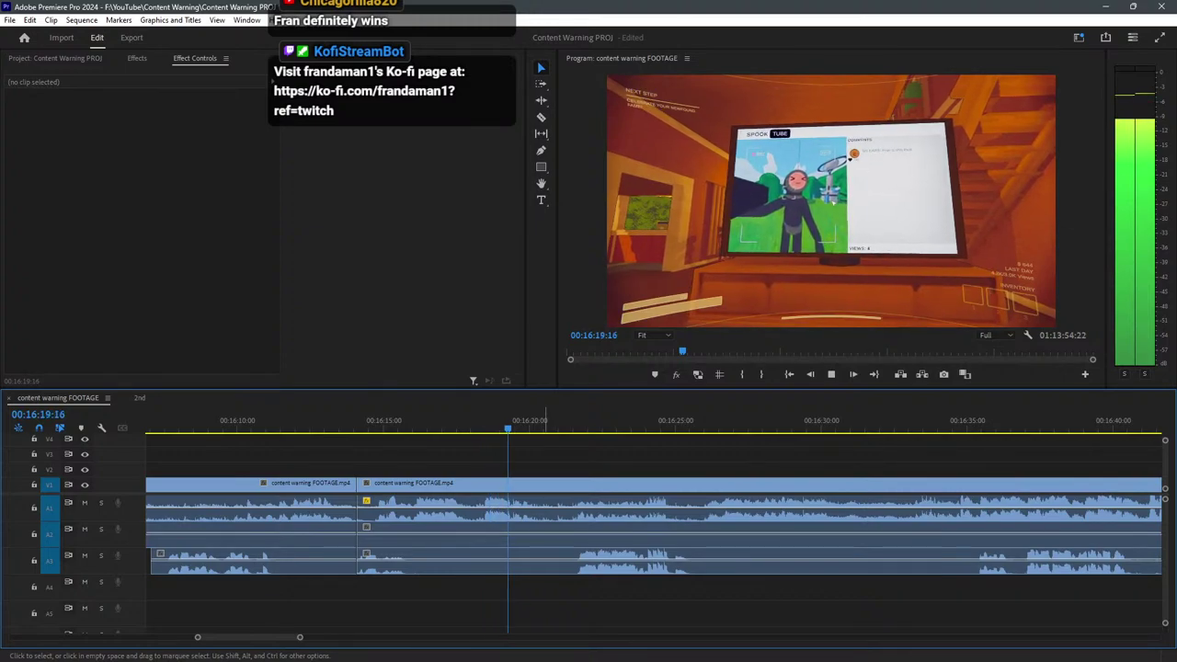
key(space)
key(c)
click(578, 561)
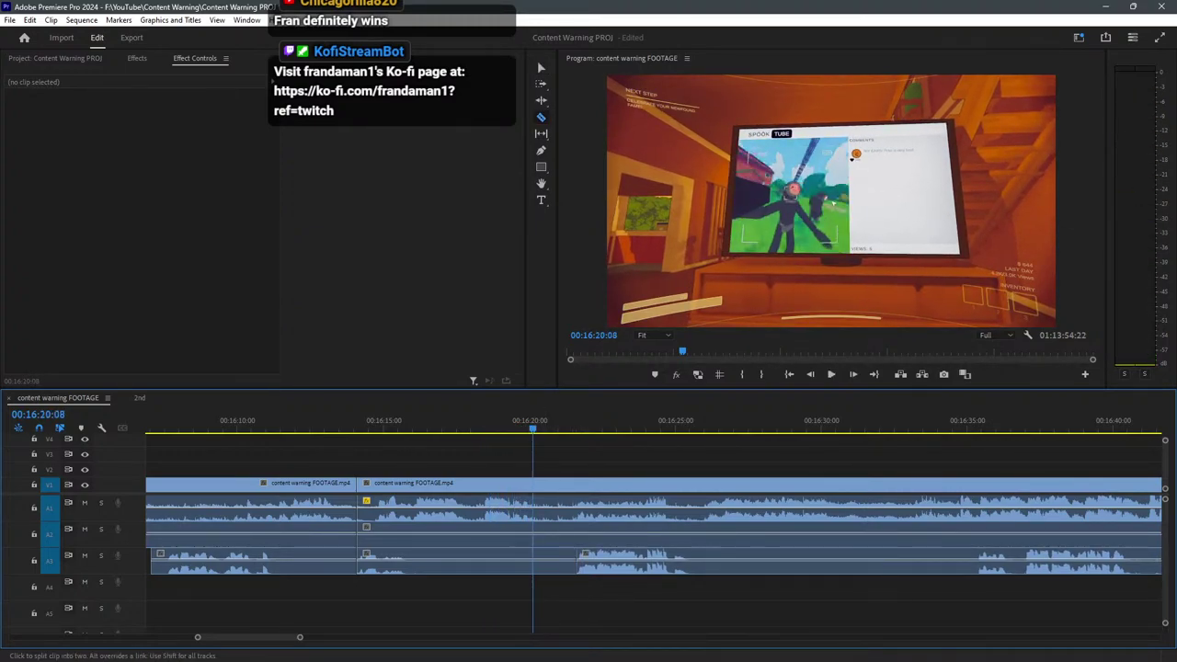
click(704, 561)
key(v)
drag(691, 561, 648, 561)
key(space)
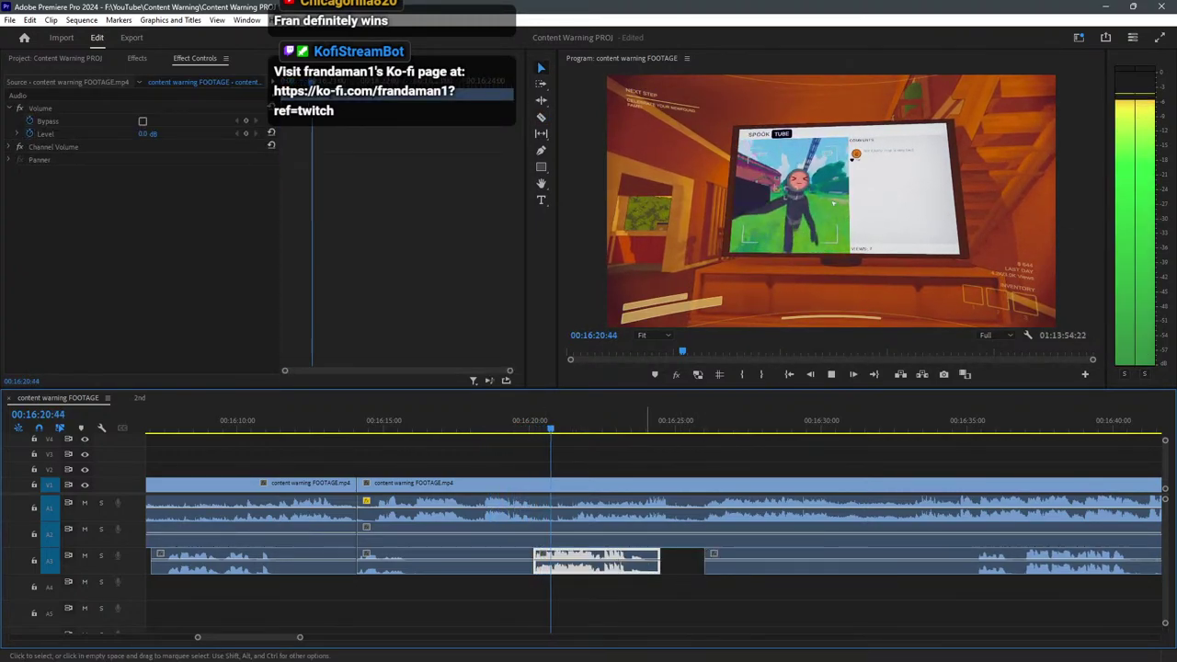
click(647, 598)
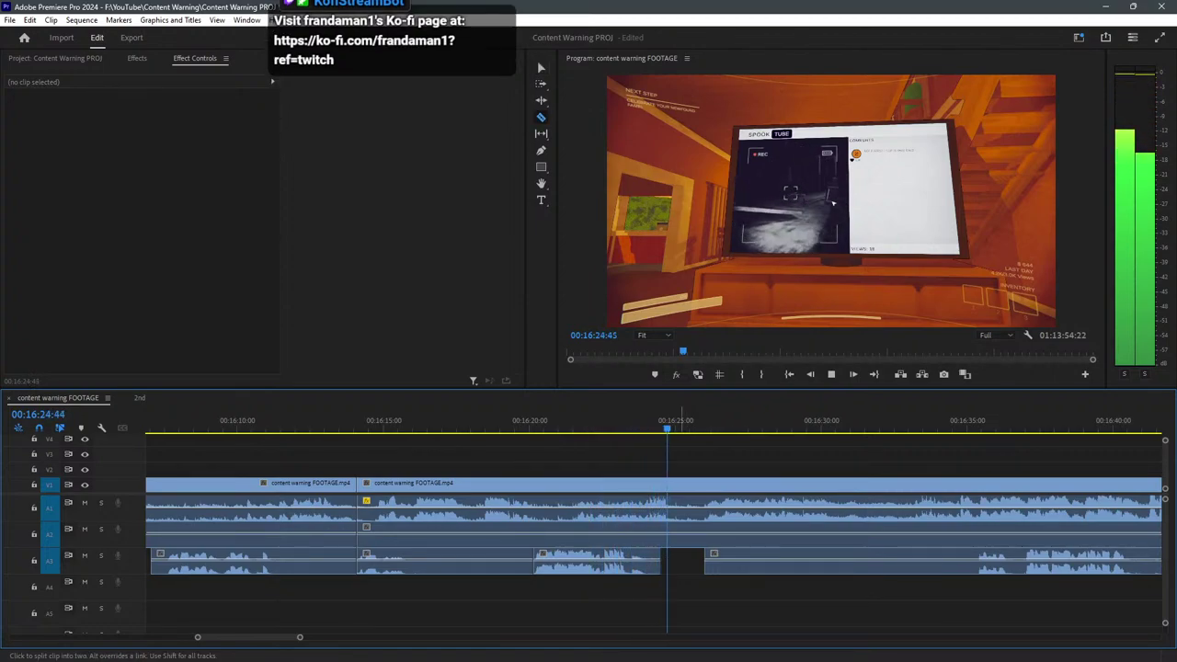
Cut A1 at about 00:16:21:30 and 00:16:25:30, move that section about one second earlier to end with the A3 speech, and replay it.
key(c)
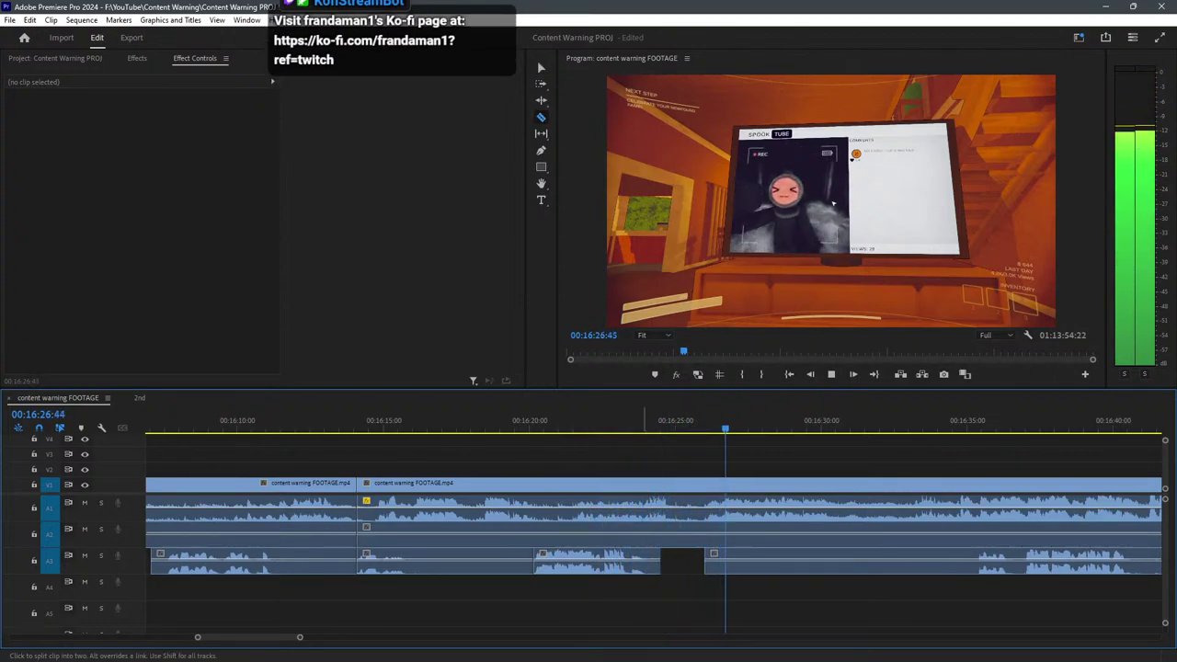
click(570, 508)
click(687, 509)
key(v)
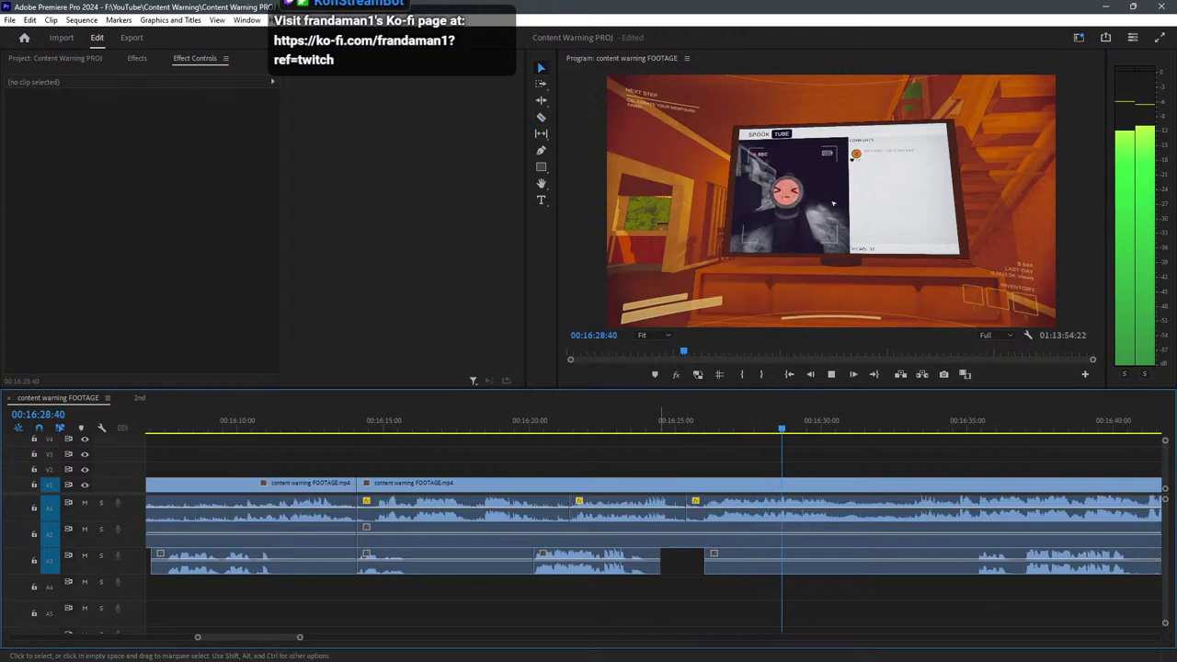
drag(664, 509, 641, 515)
click(518, 420)
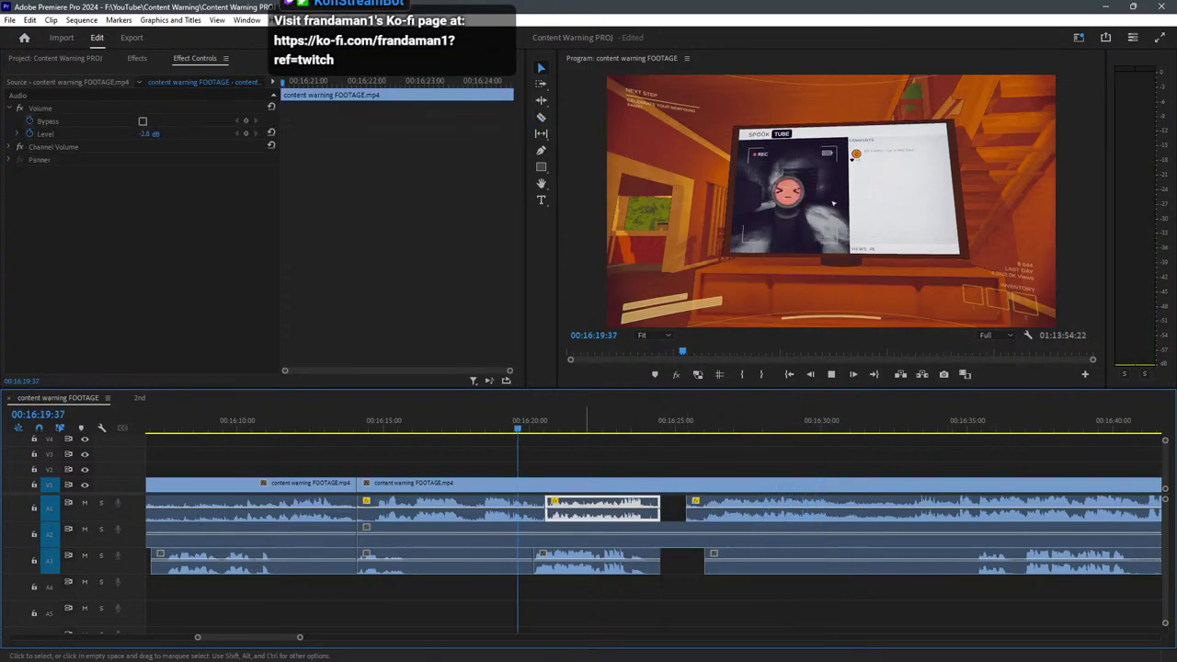
key(space)
click(586, 460)
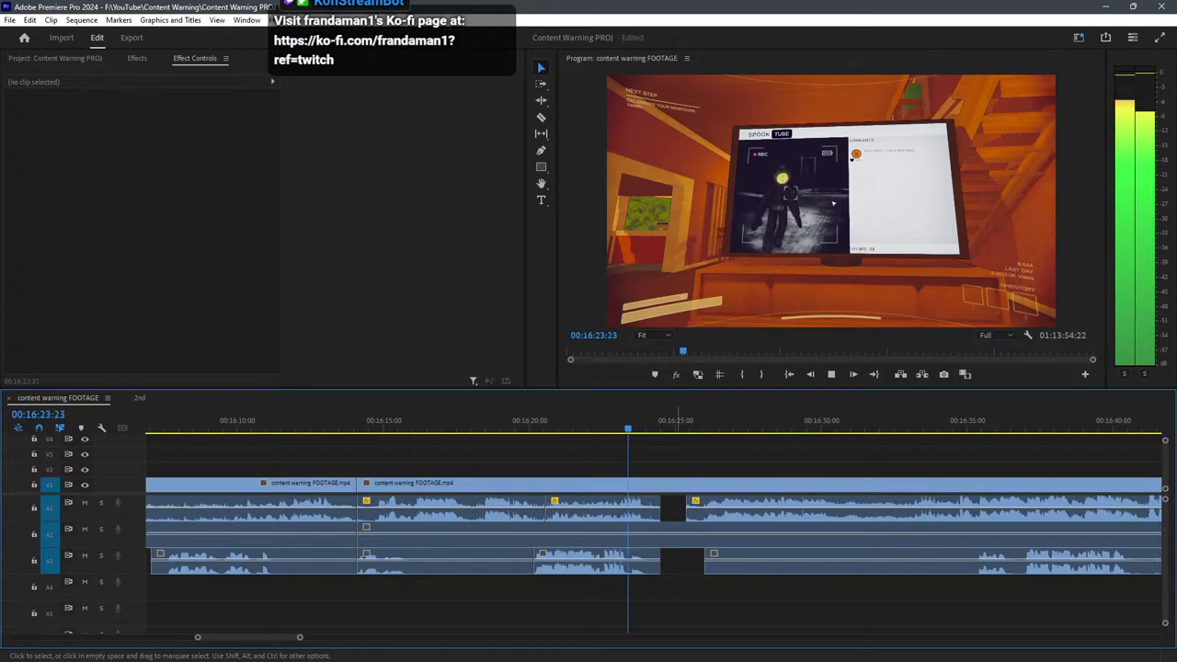
Cut all tracks at the end of the moved speech, about 00:16:24:30, and move all the preceding clips about three seconds earlier.
key(c)
shift+click(660, 482)
key(v)
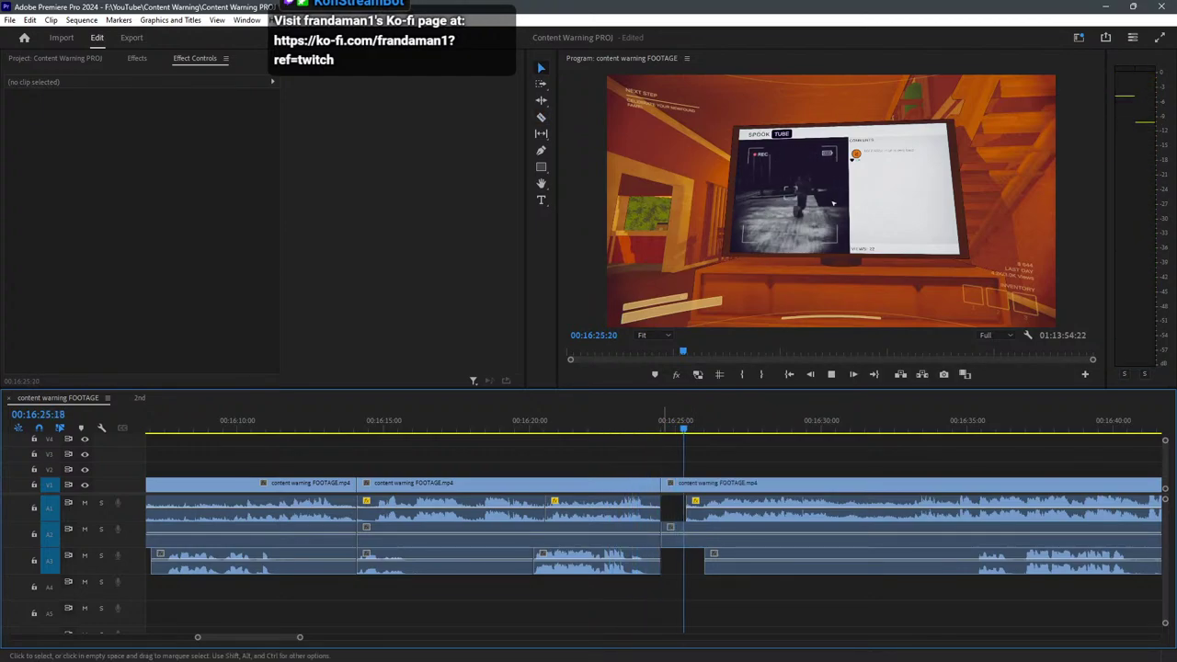
scroll(739, 508, down, 2)
drag(707, 589, 321, 458)
drag(484, 483, 448, 483)
click(832, 455)
scroll(905, 455, up, 3)
Cut all tracks at about 00:16:26, where the following A3 clip starts, and delete the leftover pieces before it.
click(398, 421)
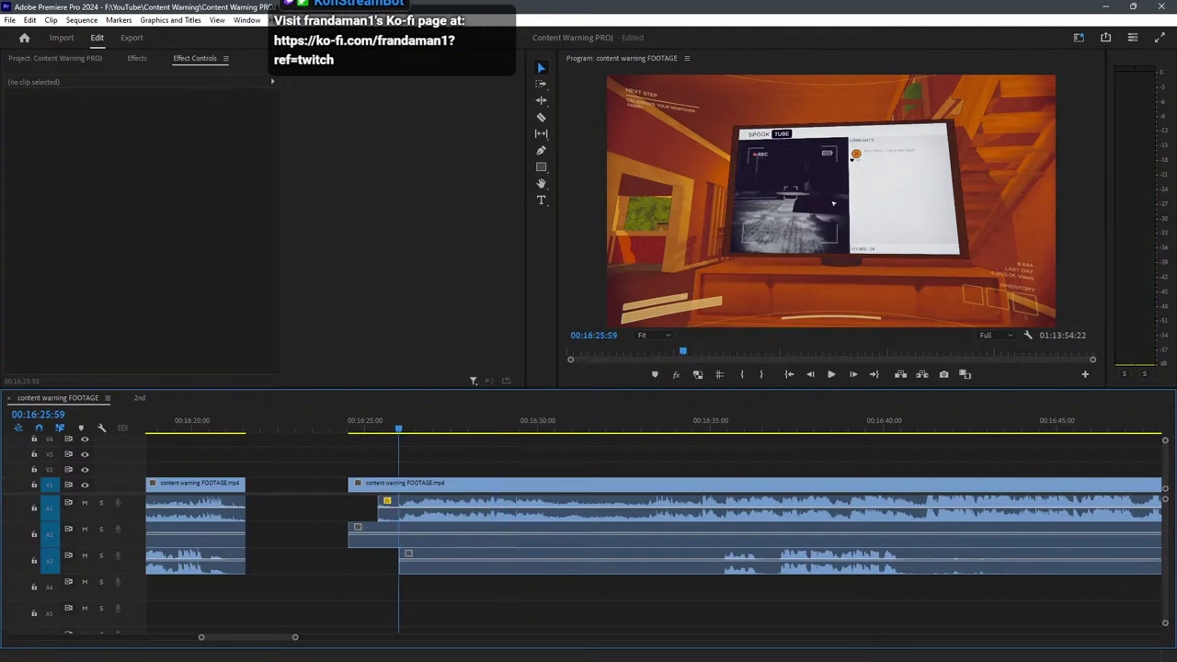
key(space)
key(c)
shift+click(400, 552)
key(v)
drag(394, 581, 389, 416)
key(Delete)
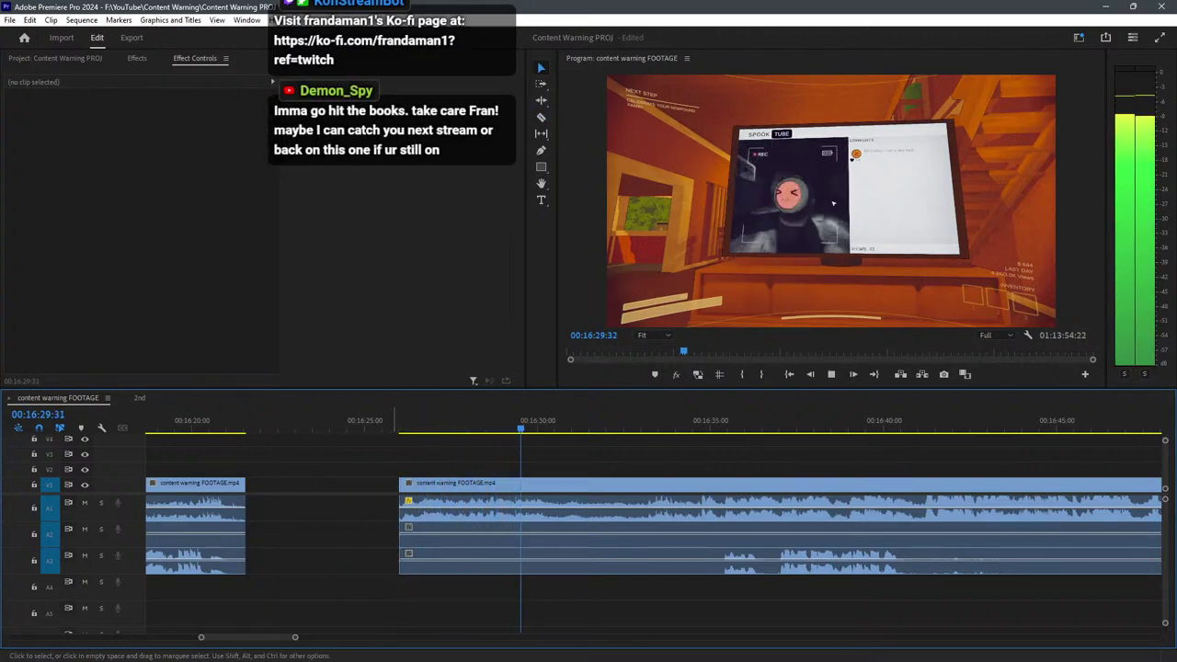
key(space)
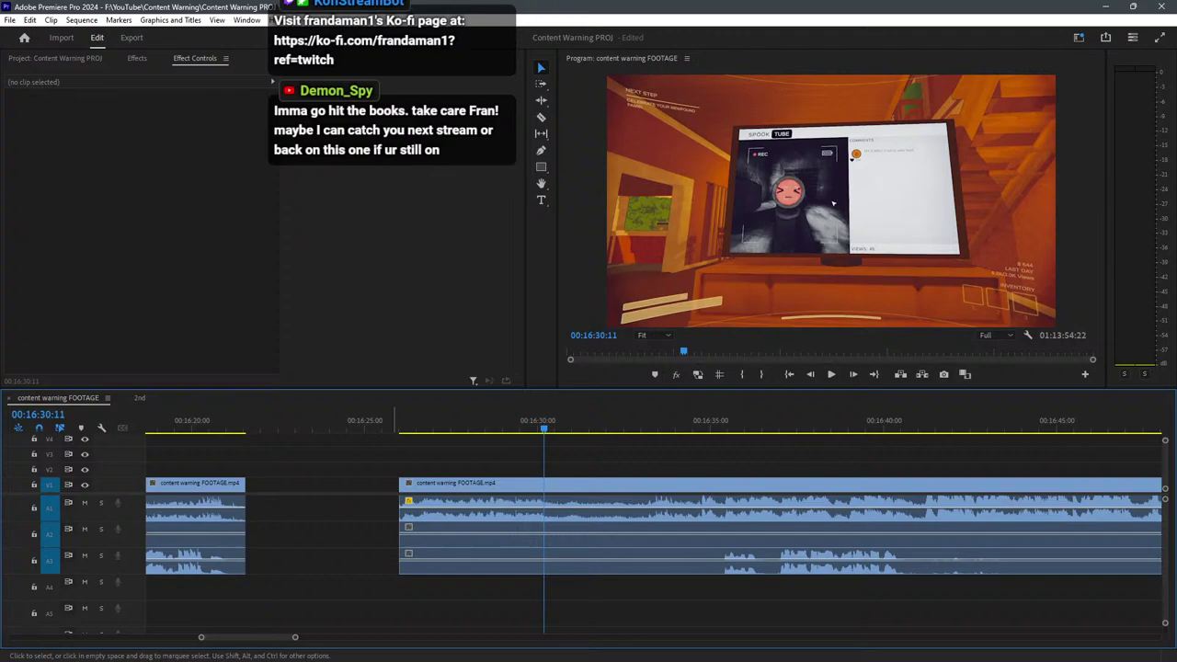
Play on from 00:16:30, and move the clips between about 00:15:47 and 00:16:21 earlier to join the clip ending at about 00:14:45.
key(space)
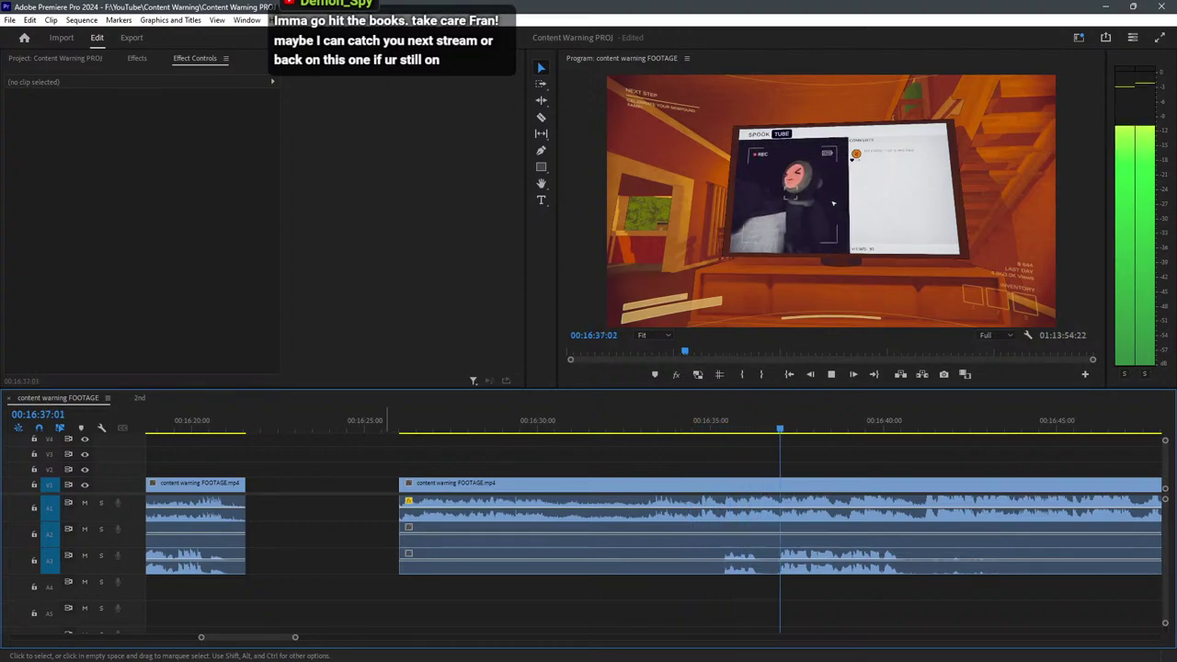
key(space)
key(minus)
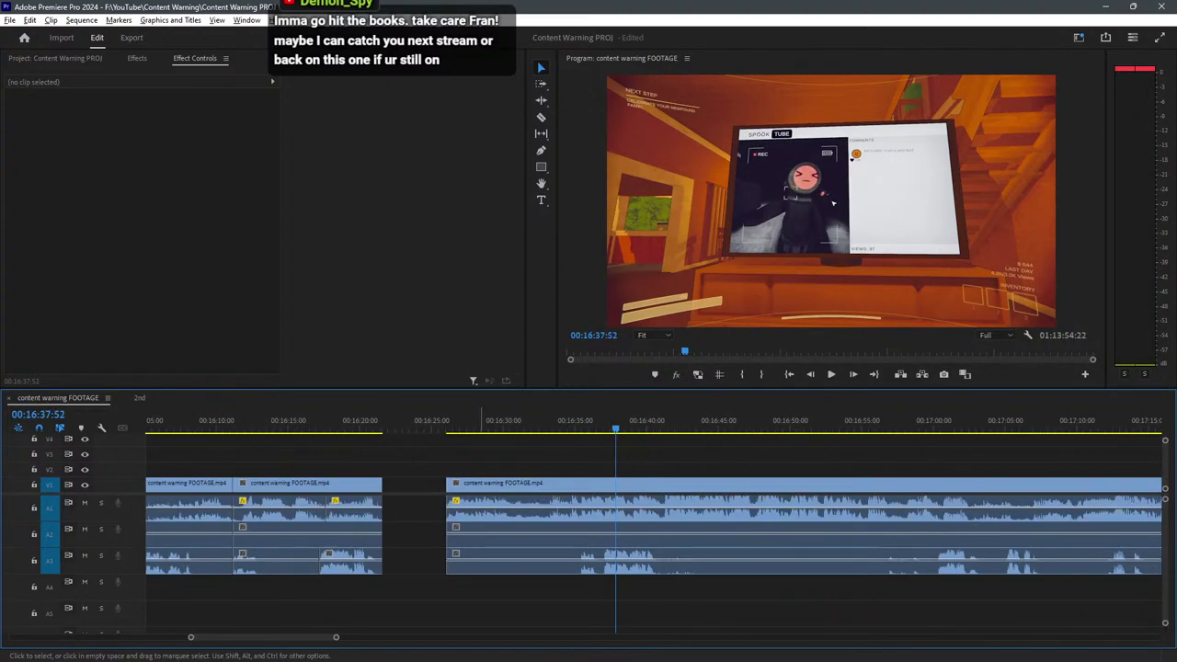
scroll(481, 542, down, 2)
drag(457, 603, 295, 515)
scroll(632, 543, down, 2)
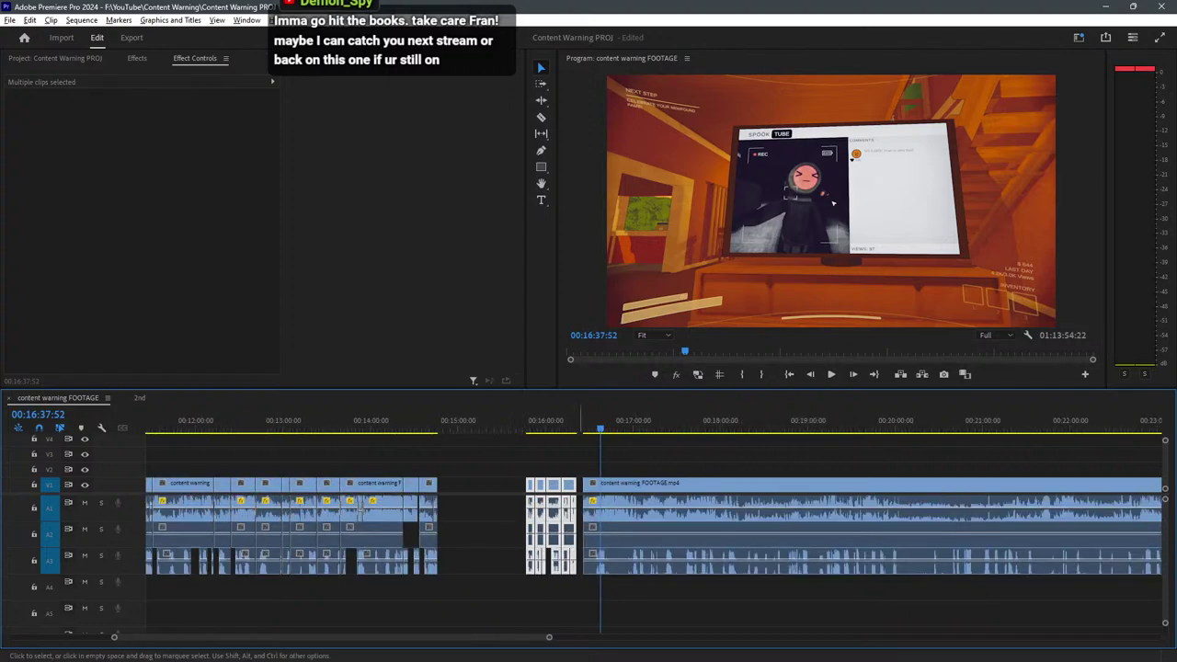
drag(561, 489, 471, 491)
click(503, 491)
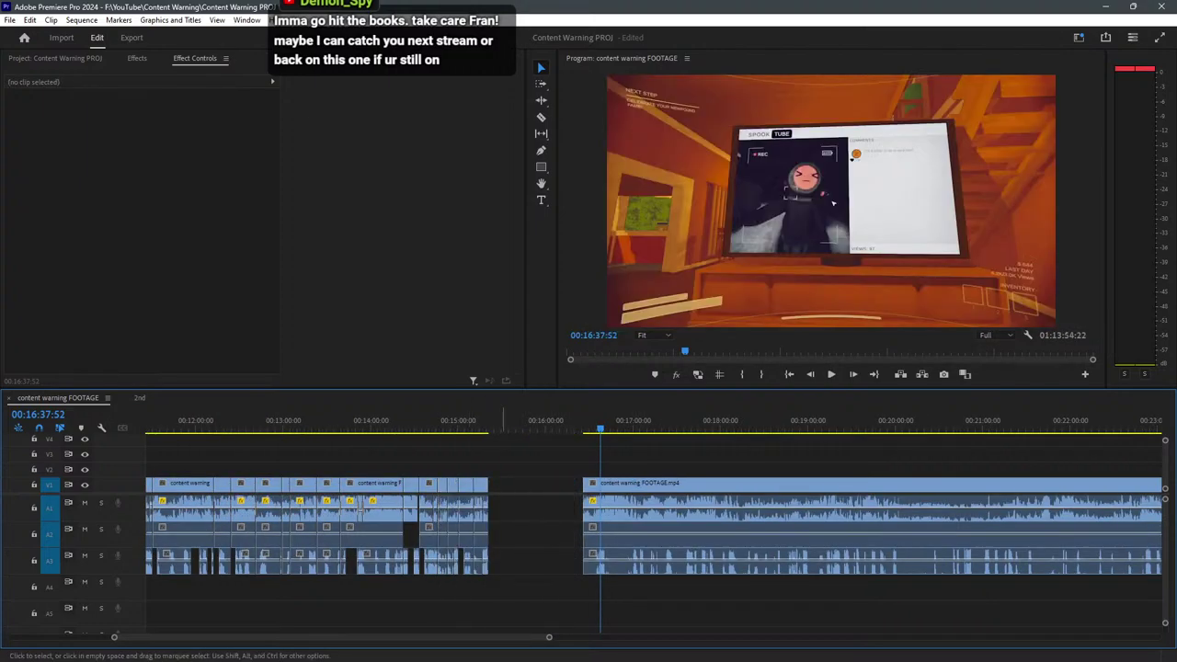
Save the project.
key(minus)
key(minus)
key(minus)
key(ctrl+s)
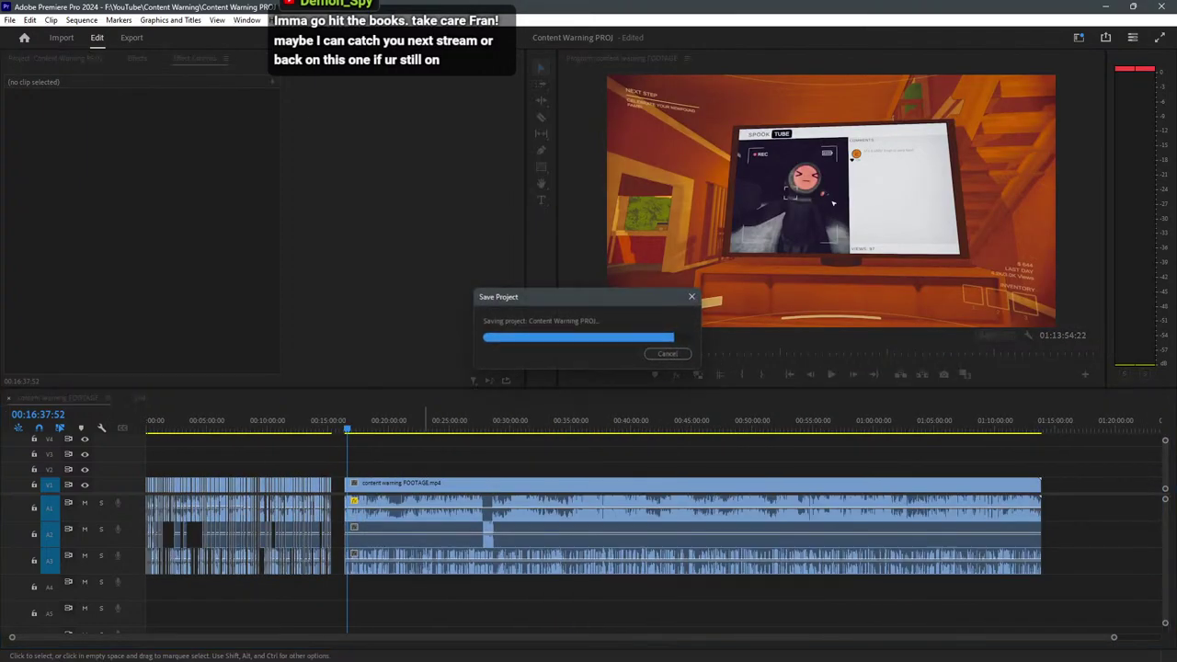
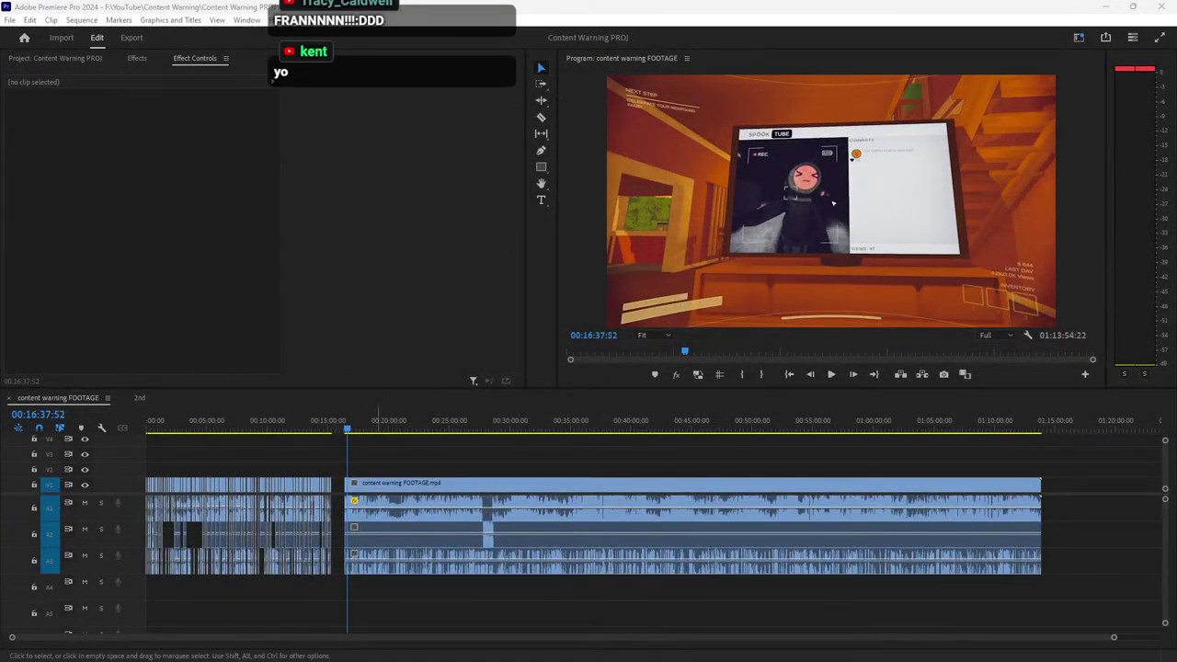
key(alt+Tab)
scroll(338, 420, up, 12)
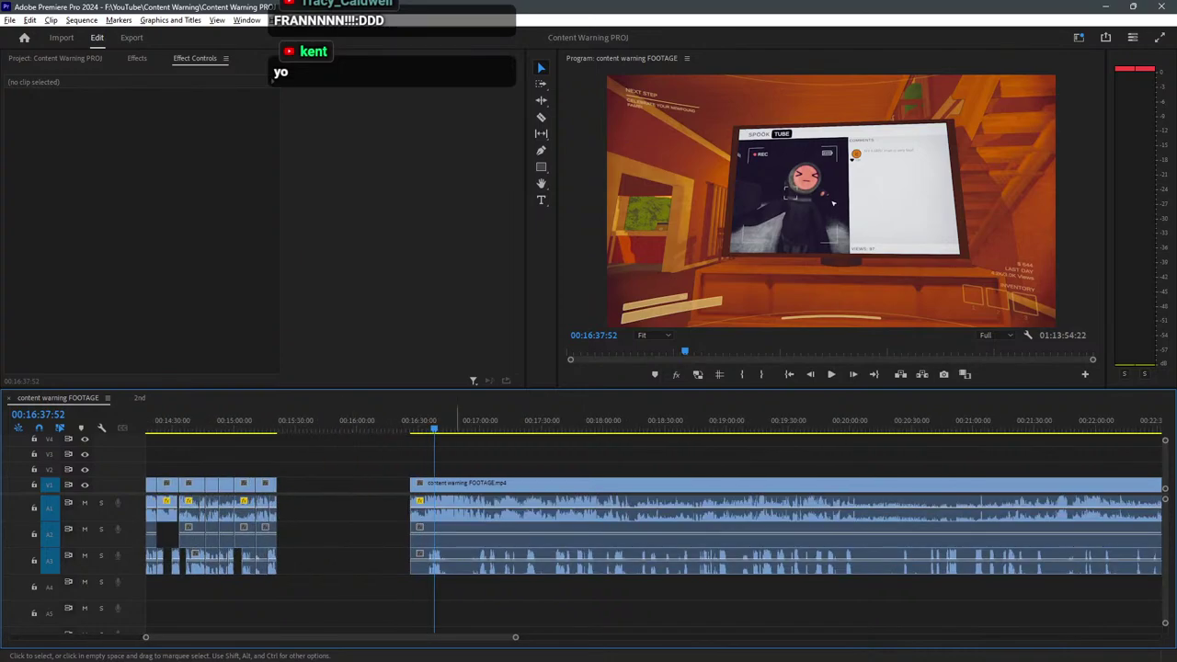
key(ctrl+s)
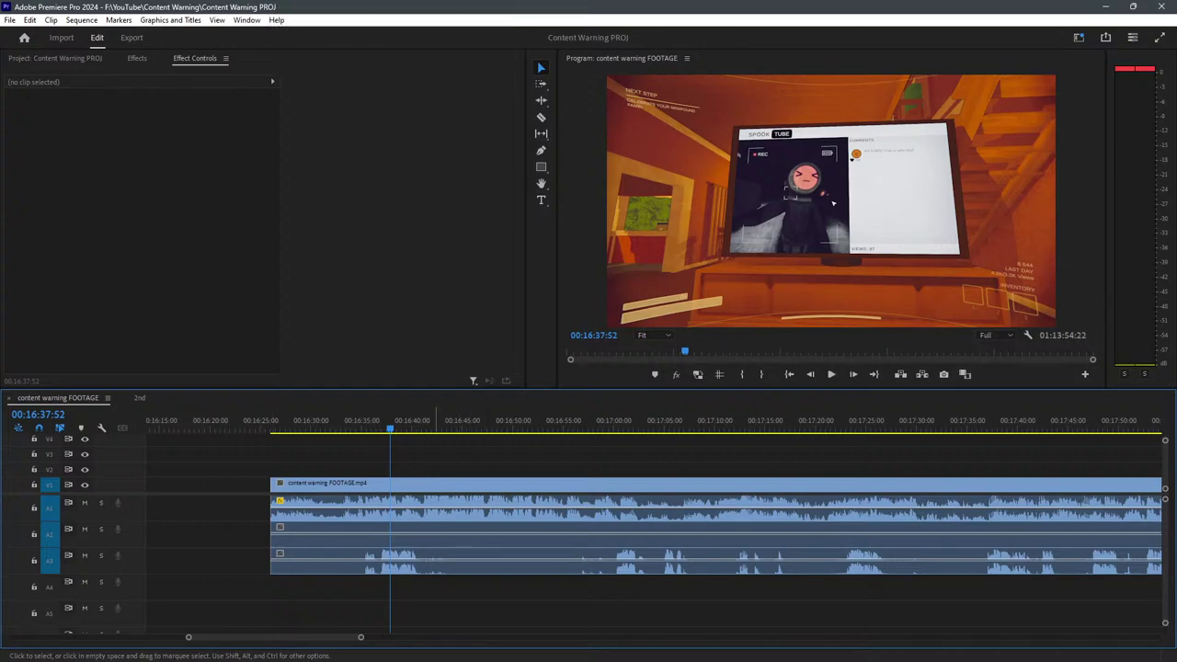
Cut A3 at about 00:16:41:30 and trim the start of the following piece to about 00:16:56:30.
key(c)
click(426, 561)
key(v)
drag(427, 561, 579, 558)
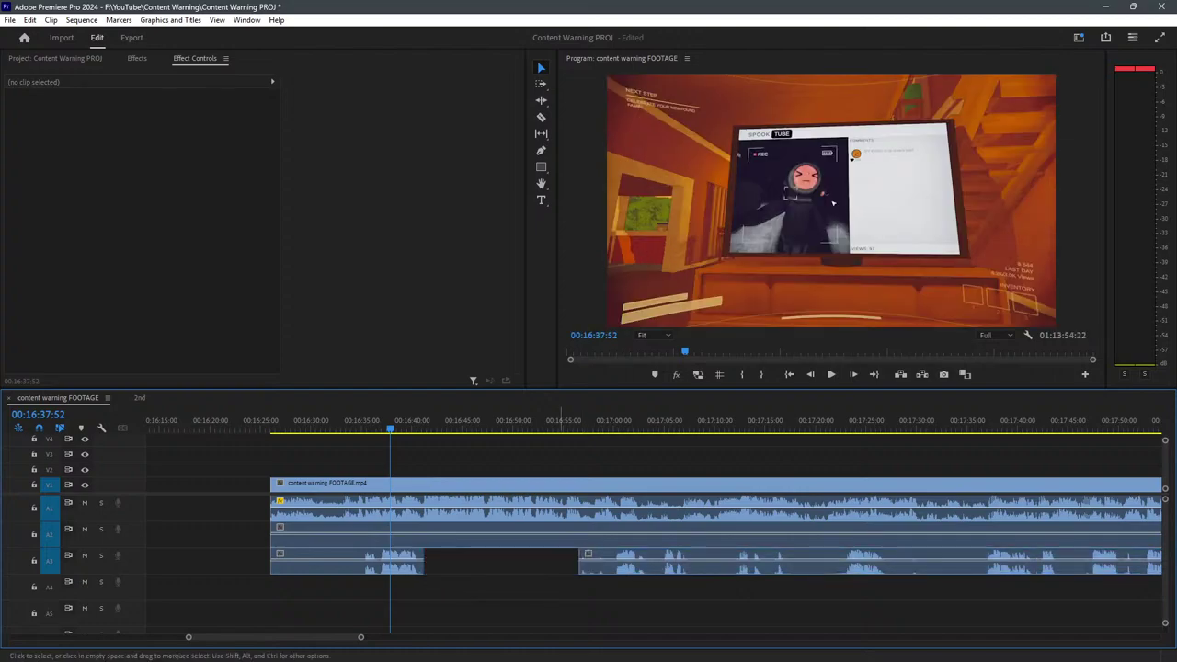
Play on from 00:16:30, cut all tracks at about 00:16:54:30 and delete the section between the gap and that cut.
click(308, 420)
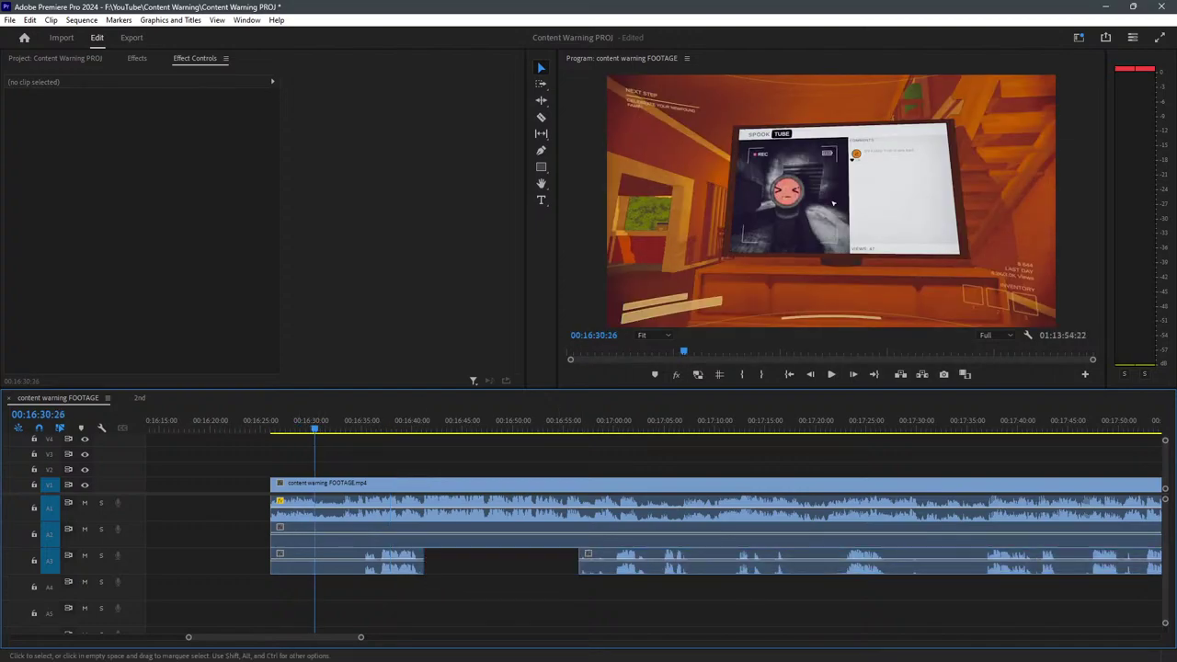
key(space)
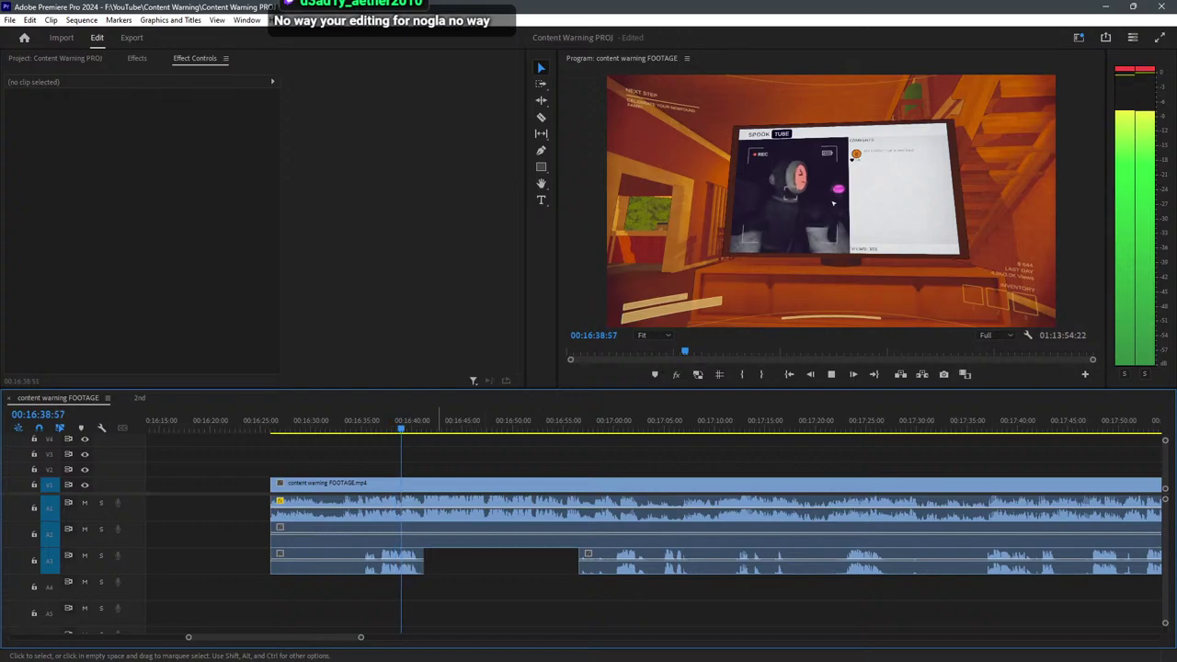
key(equal)
key(equal)
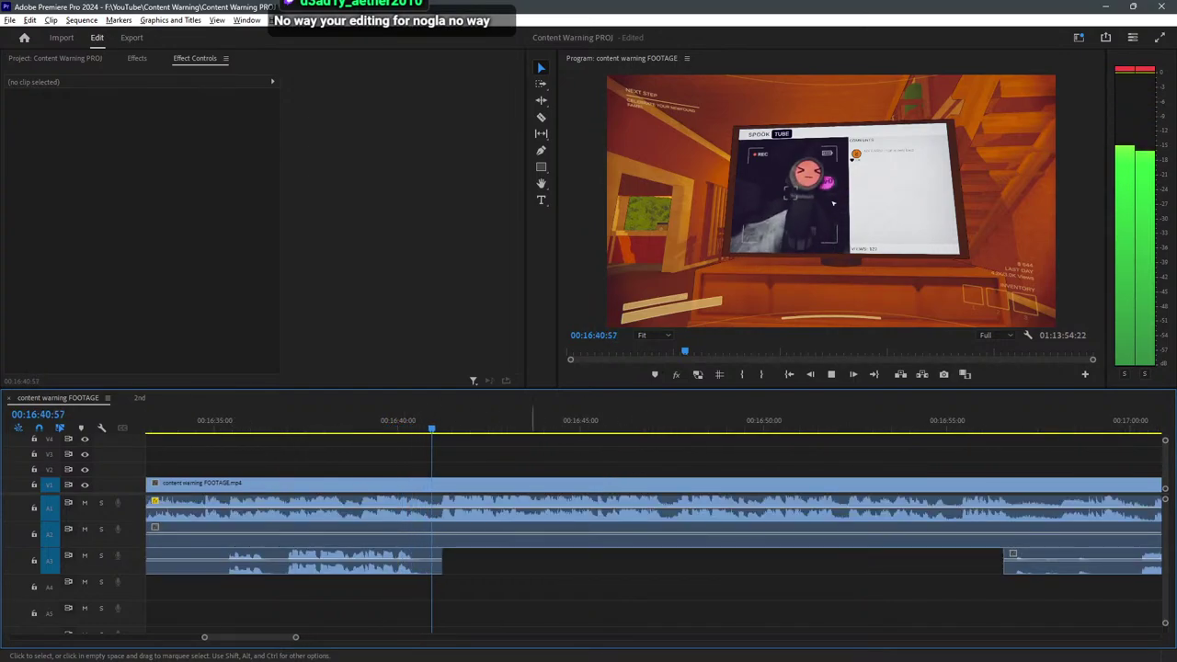
key(c)
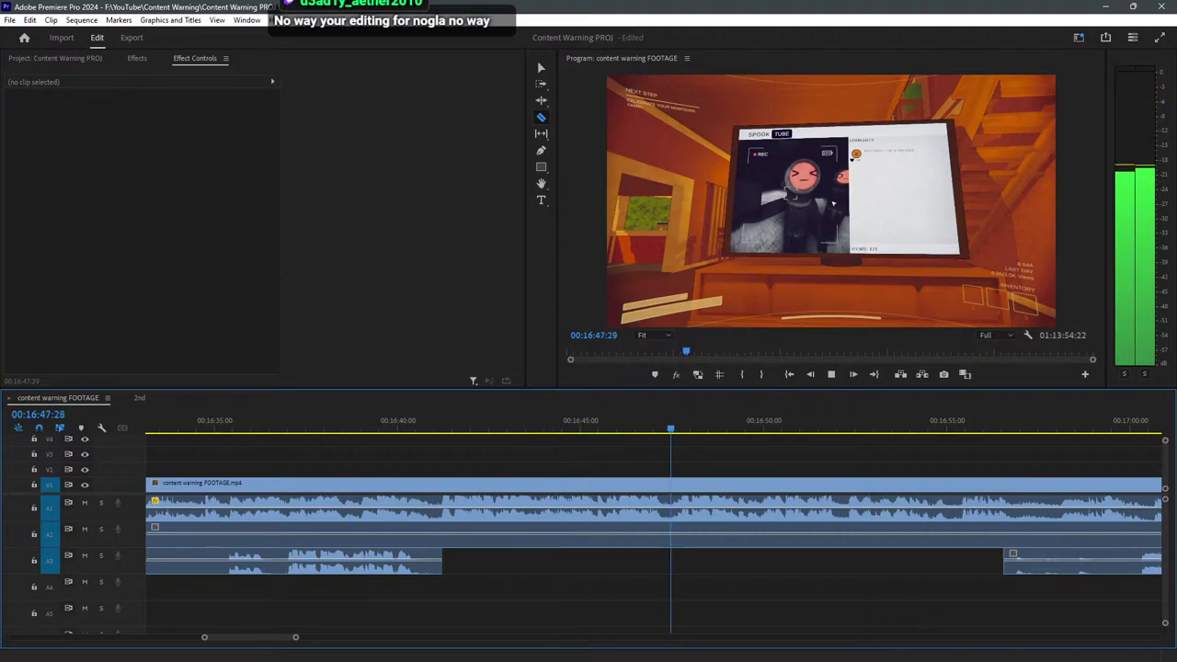
key(minus)
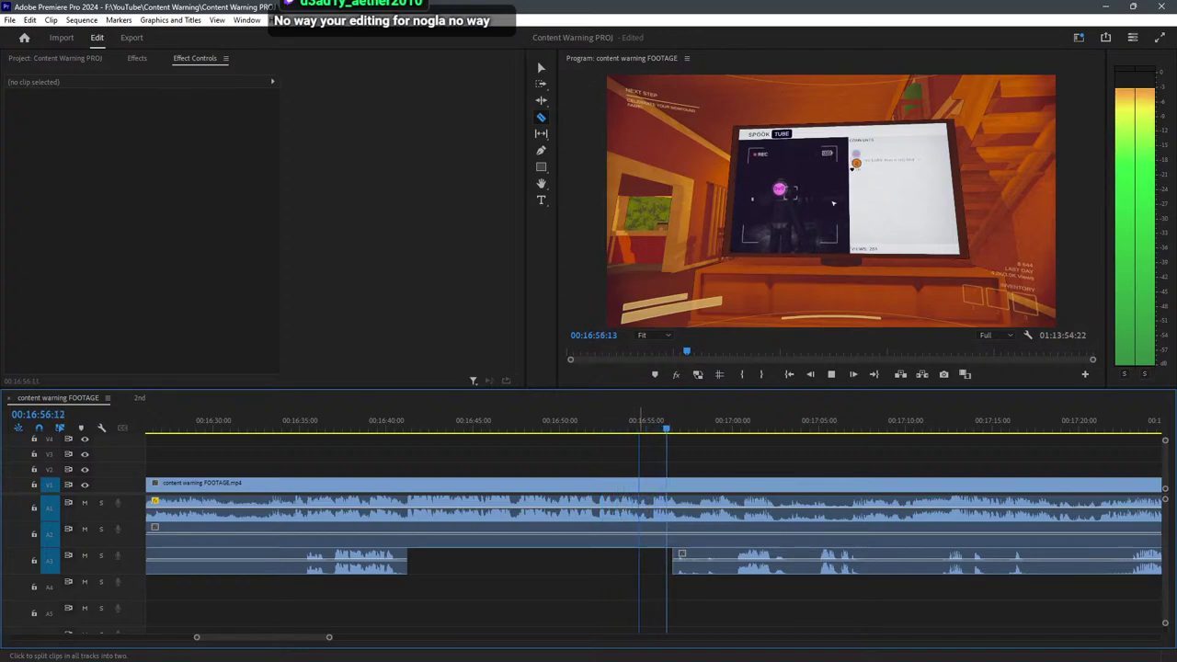
shift+click(639, 552)
key(v)
drag(625, 575, 363, 488)
key(Delete)
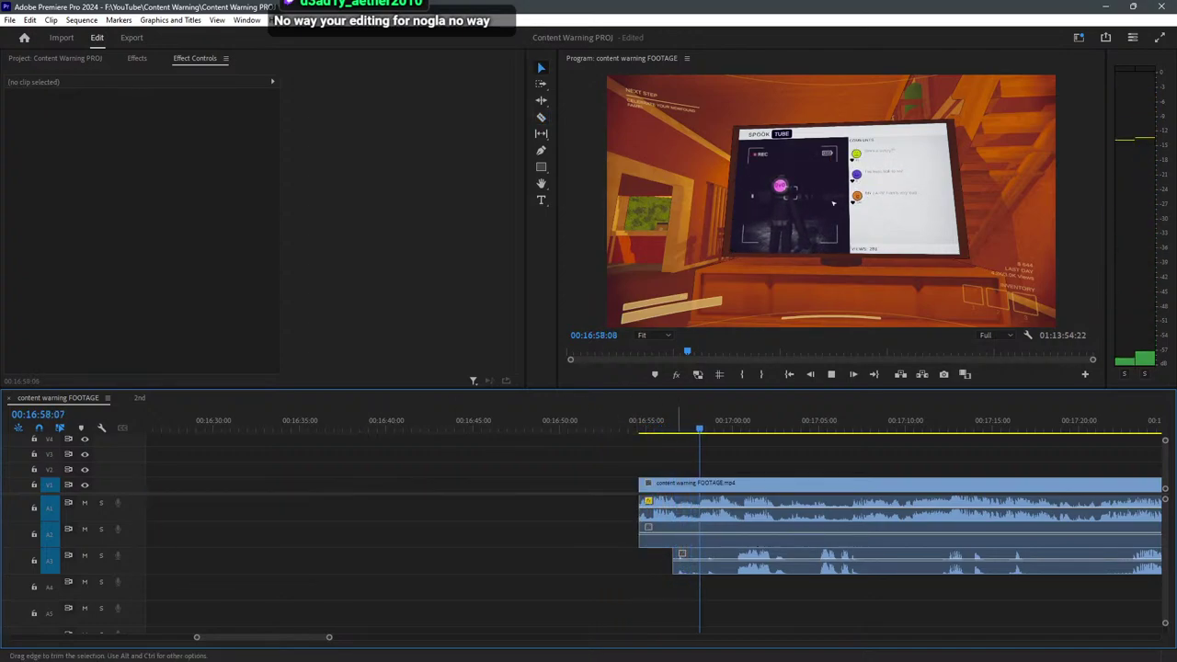
Trim the start of the A3 clip to about 00:16:59:45 and cut A3 at about 00:17:04:50, before the next speech.
drag(675, 561, 728, 561)
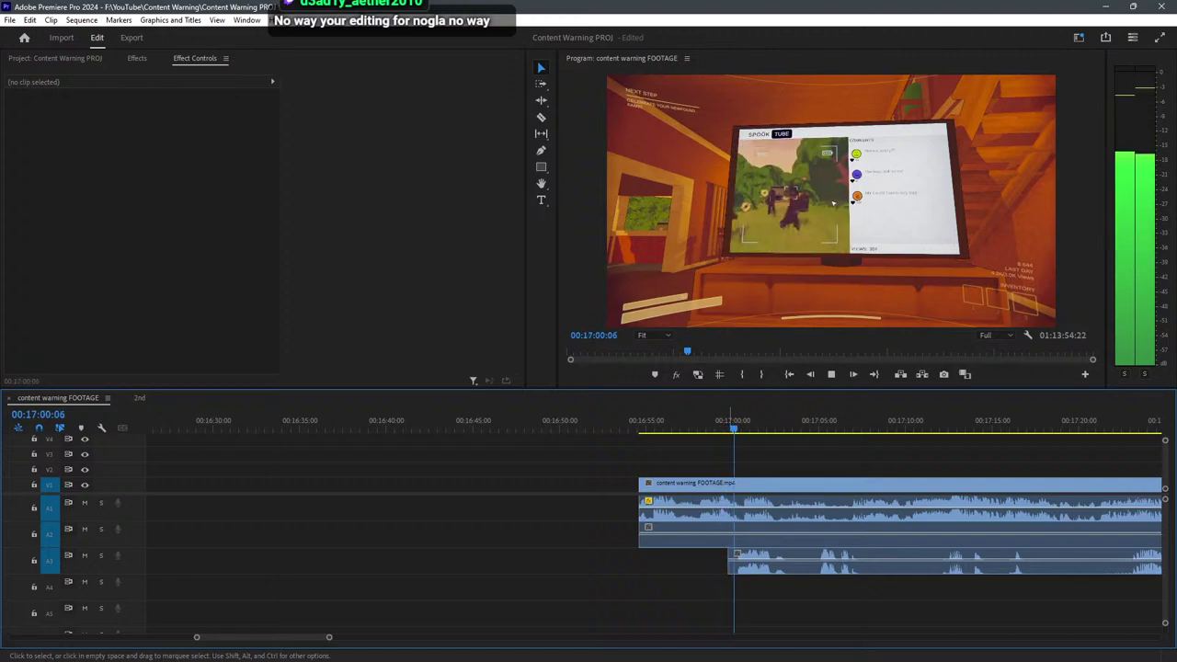
scroll(809, 534, down, 3)
scroll(833, 533, up, 5)
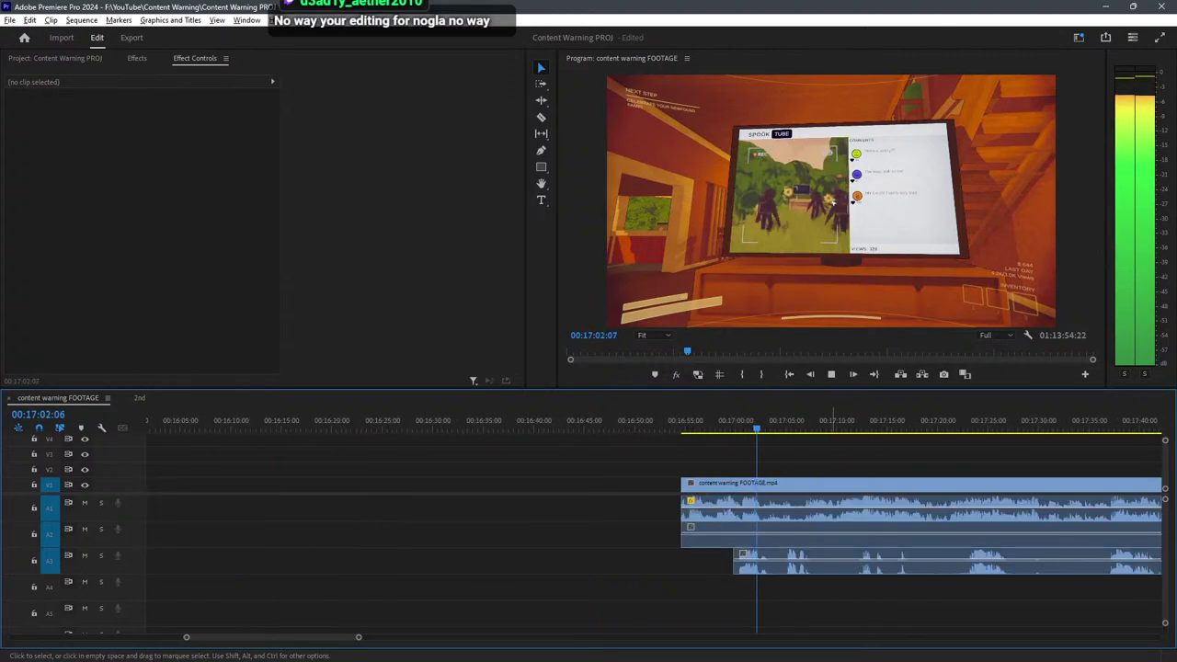
key(c)
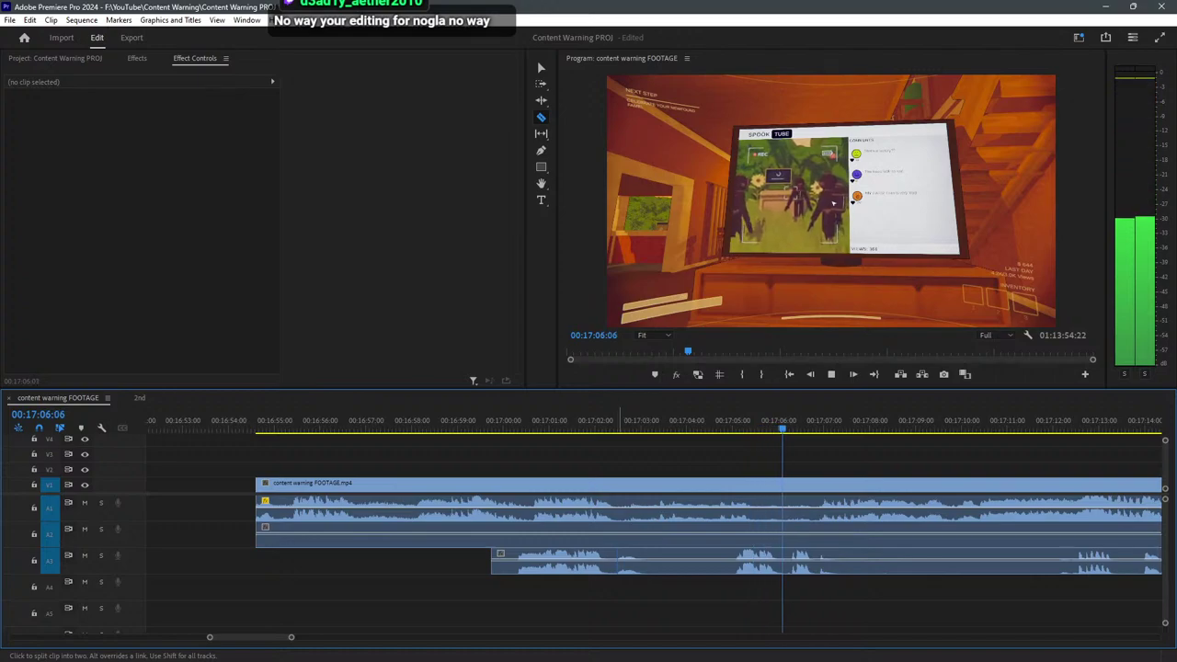
click(728, 558)
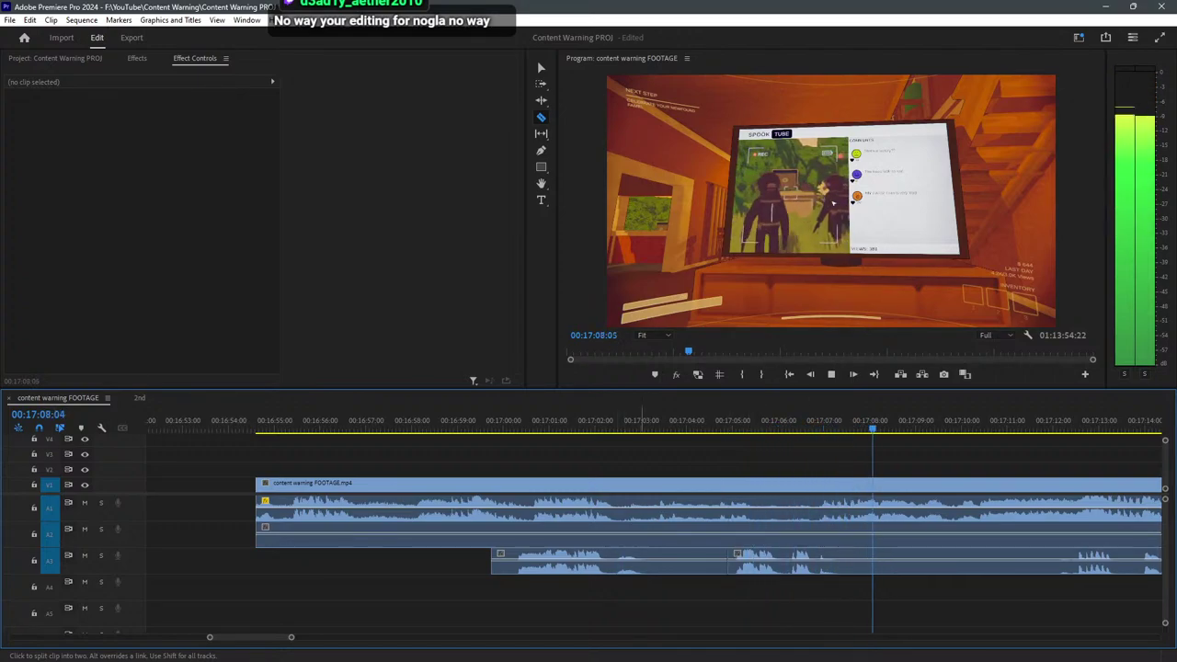
Play through the section, cut A3 after the speech at about 00:17:27:30 and trim the following piece's start to about 00:17:36:20.
key(minus)
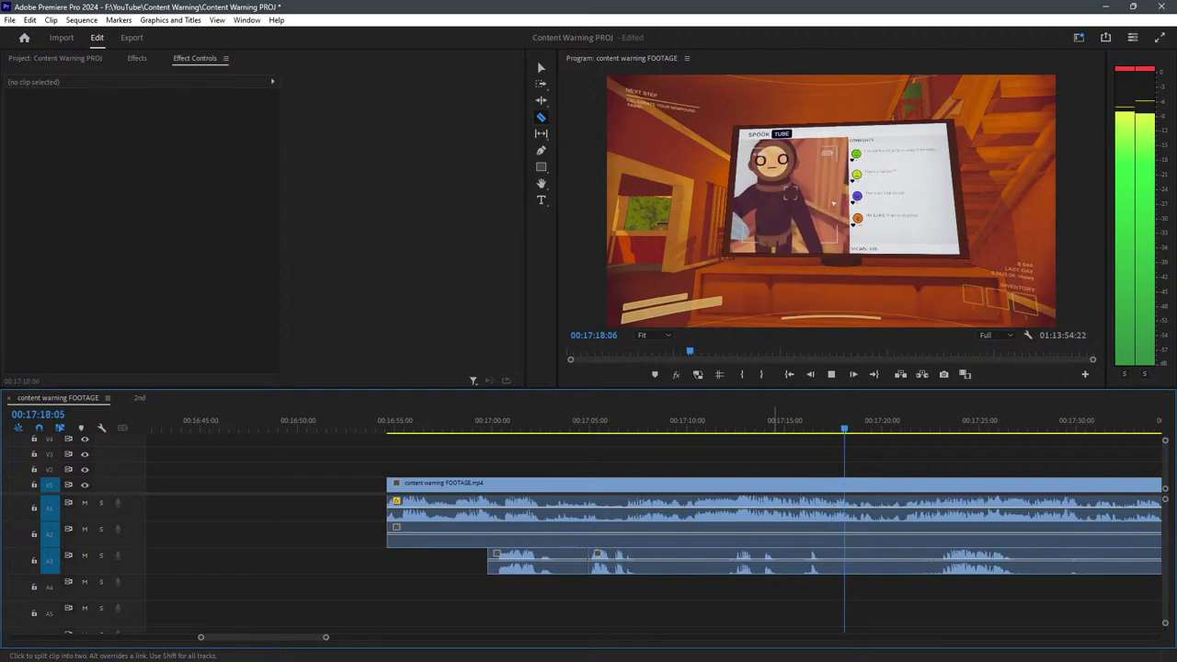
scroll(775, 516, down, 2)
scroll(693, 515, up, 3)
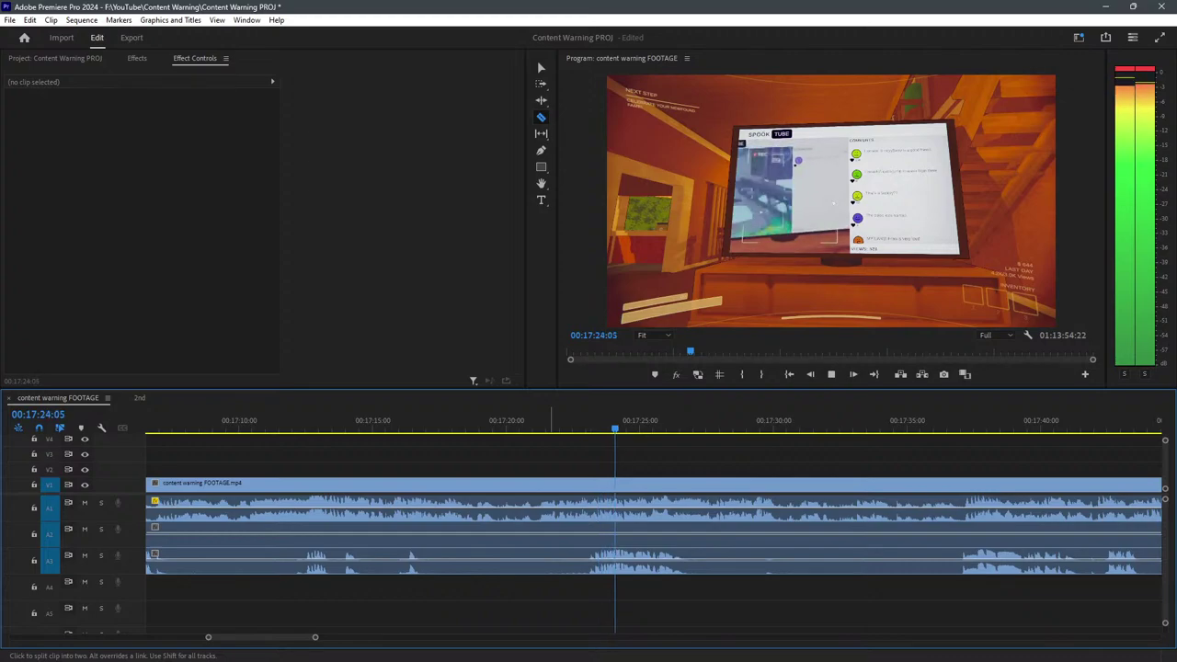
key(space)
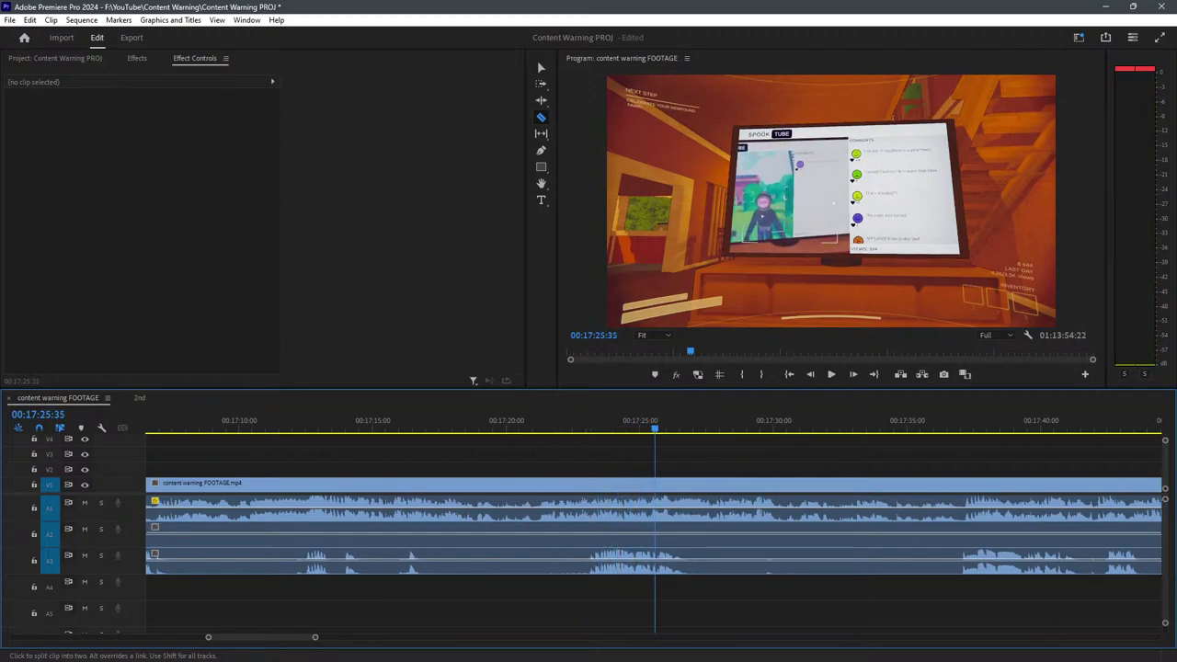
click(587, 423)
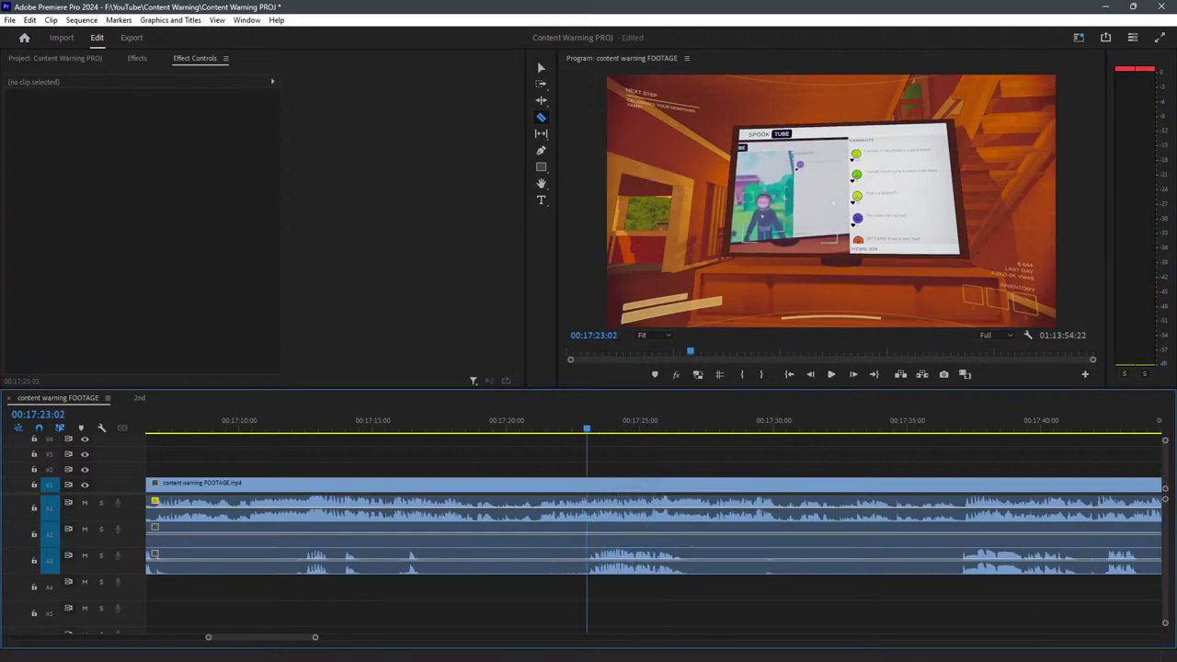
key(space)
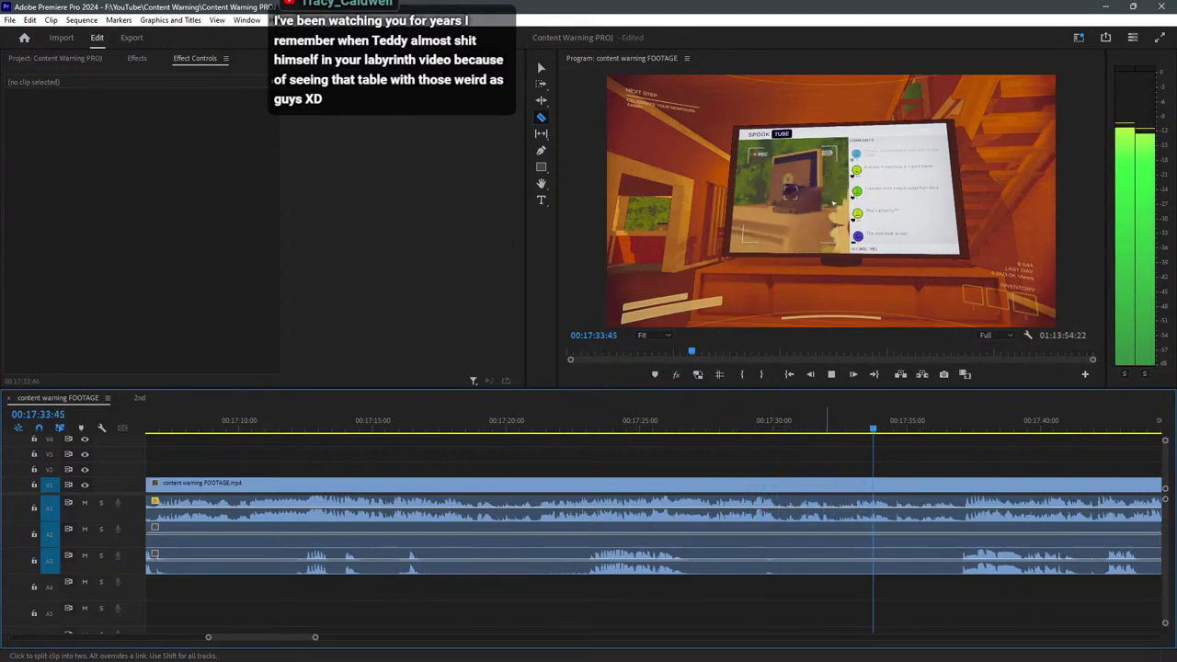
key(minus)
click(674, 561)
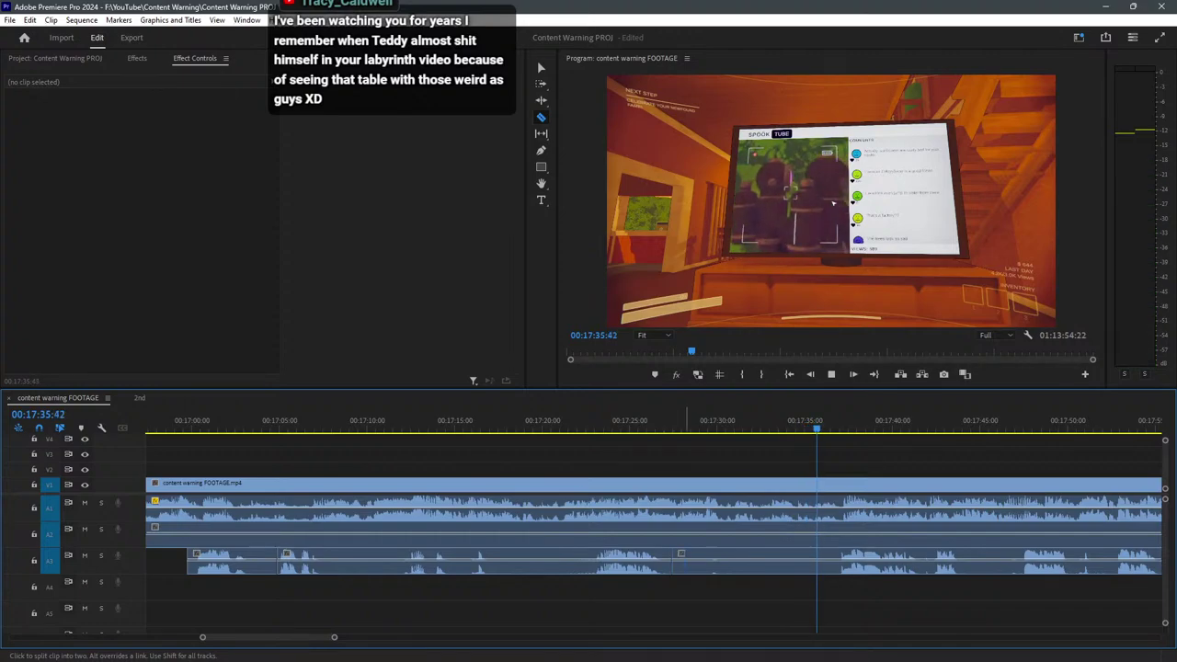
key(v)
mouse_move(677, 560)
mouse_down()
mouse_move(745, 560)
mouse_move(676, 558)
mouse_up()
Cut A1 at about 00:17:35:35 and 00:17:37:10, set that section's volume level to 3.6 dB, and replay it.
key(equal)
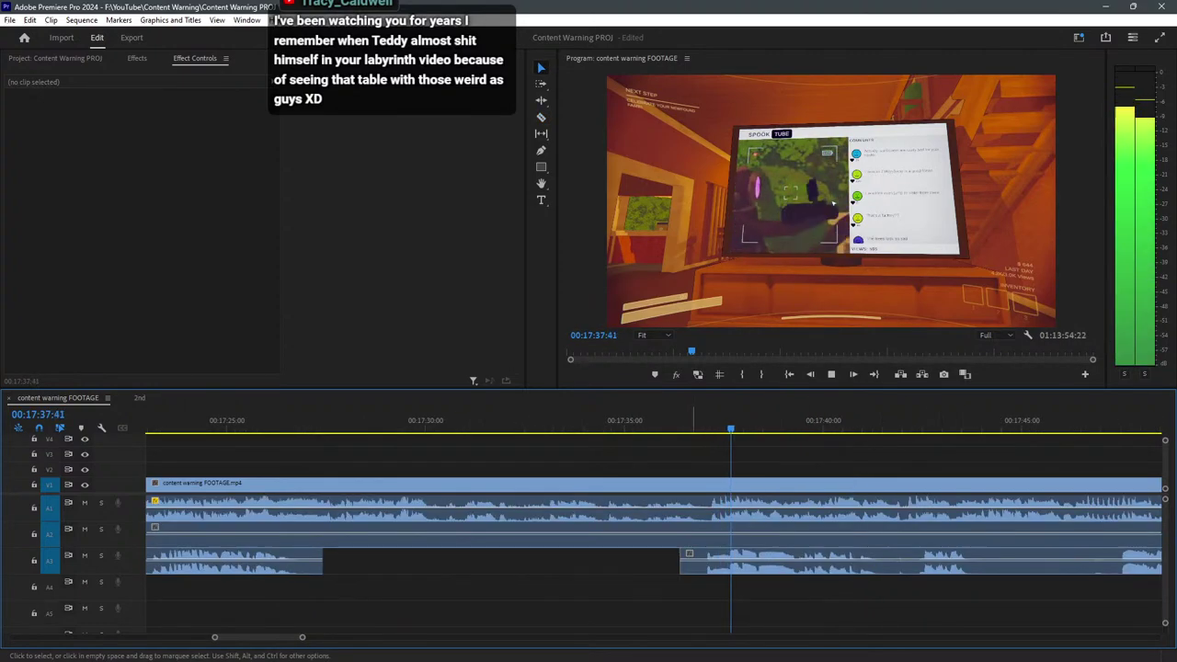
key(c)
click(648, 509)
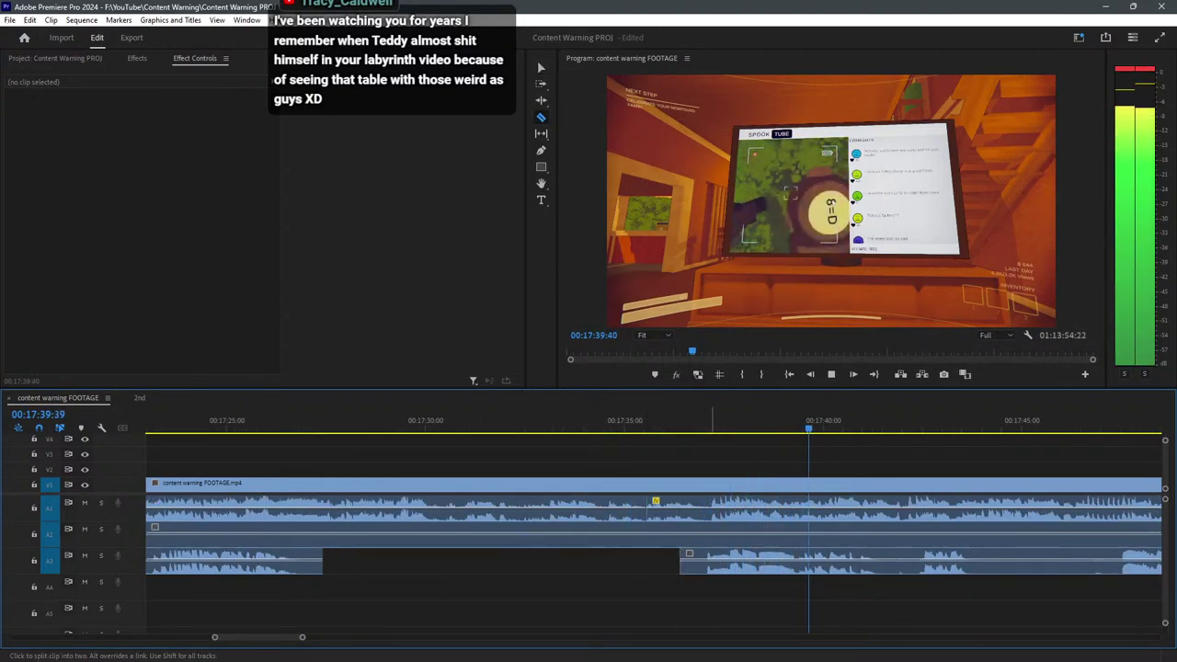
click(710, 509)
key(v)
drag(684, 507, 684, 509)
click(638, 421)
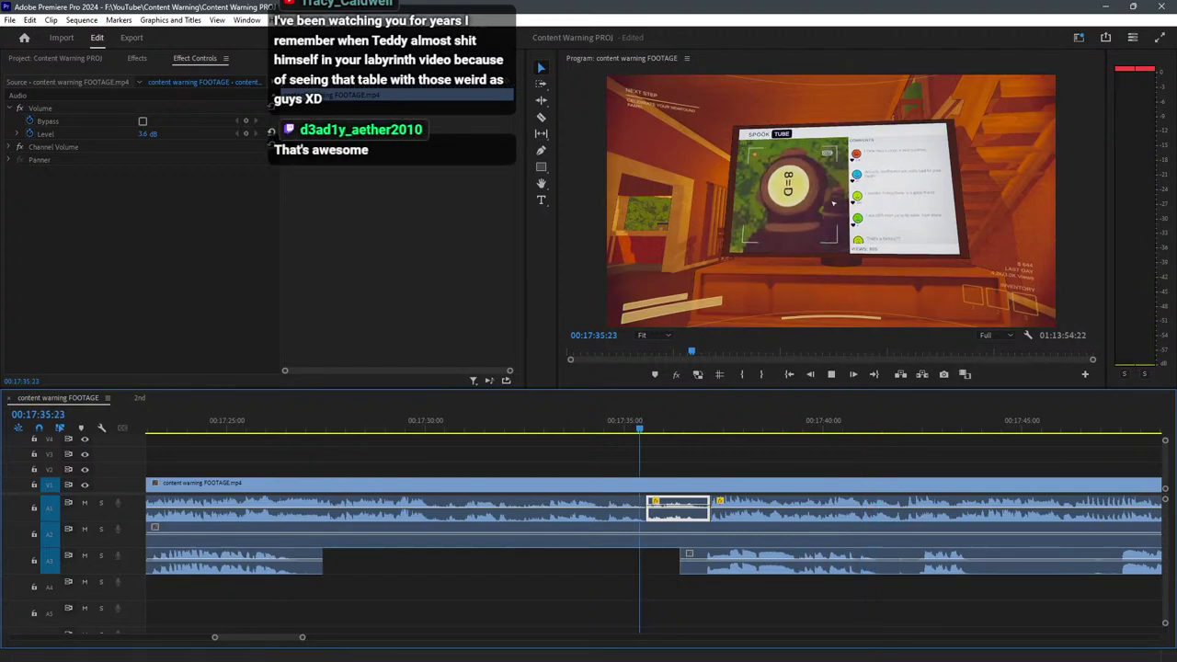
key(space)
key(ctrl+shift+a)
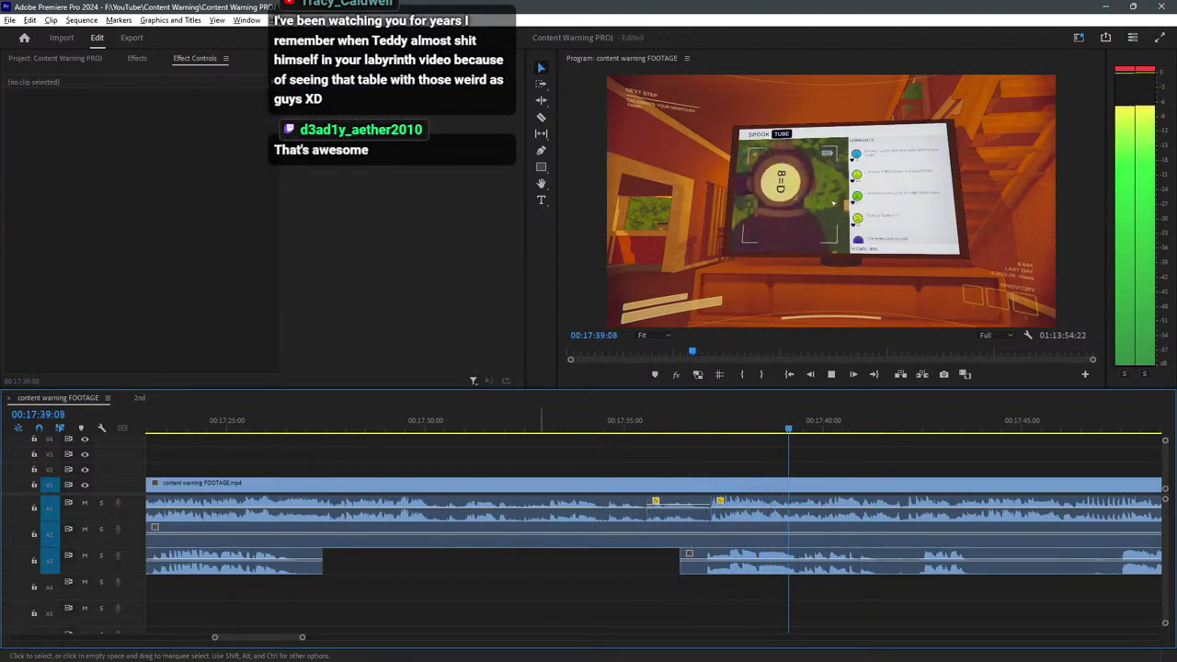
Cut A3 before the short speech at about 00:17:41:40 and trim the following piece's start to about 00:17:42:10.
scroll(423, 524, down, 3)
scroll(644, 524, up, 2)
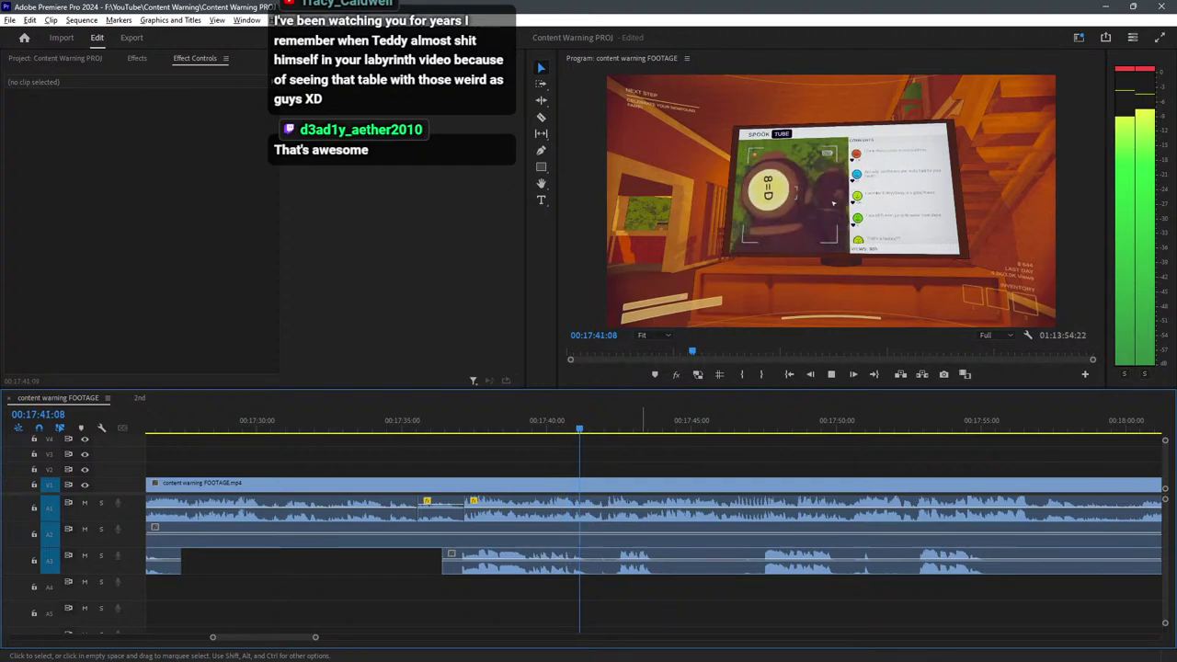
key(equal)
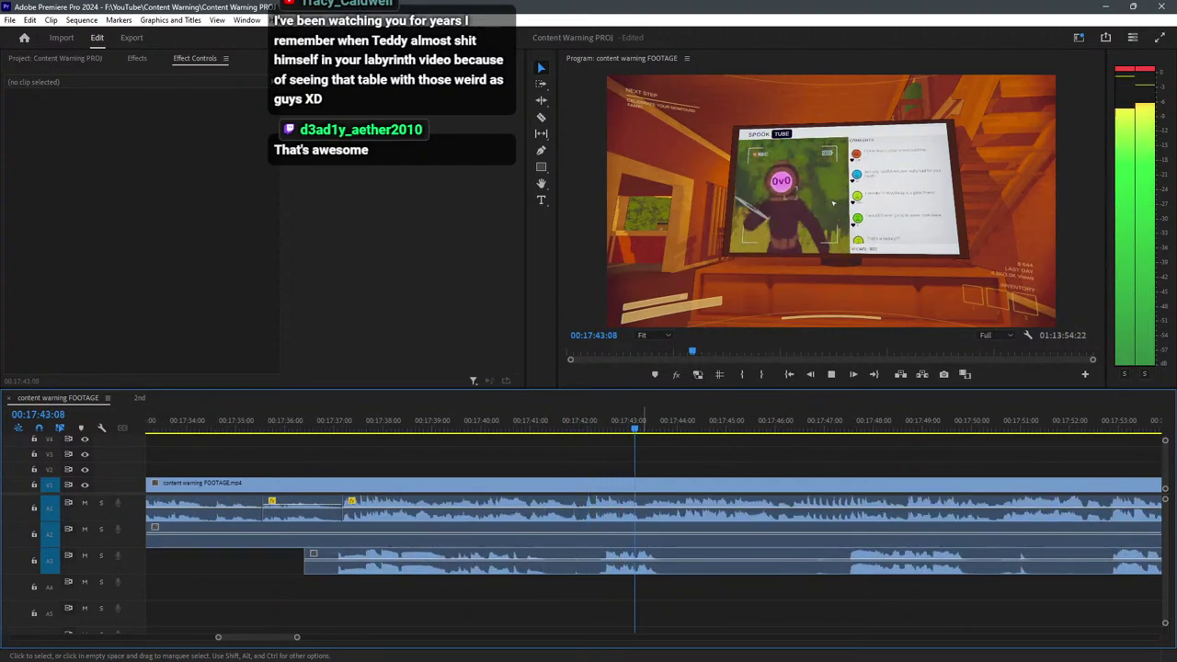
key(c)
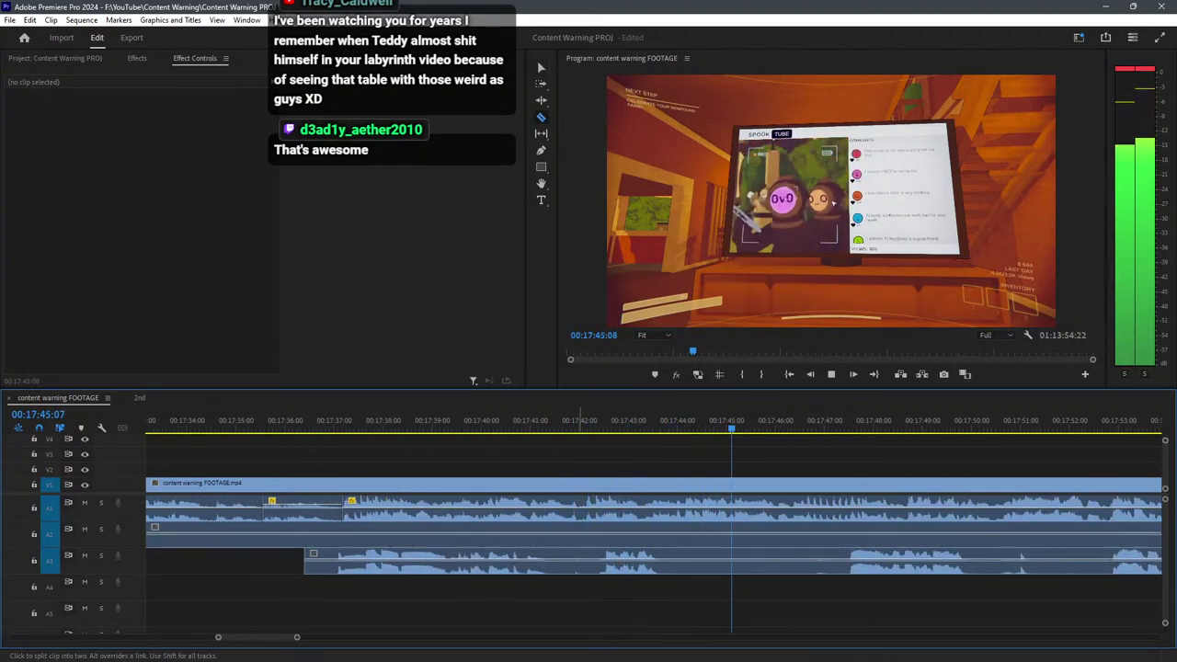
click(566, 560)
key(v)
drag(568, 561, 588, 562)
Play through the speech and cut all tracks at about 00:17:52:40, just before the next speech.
key(minus)
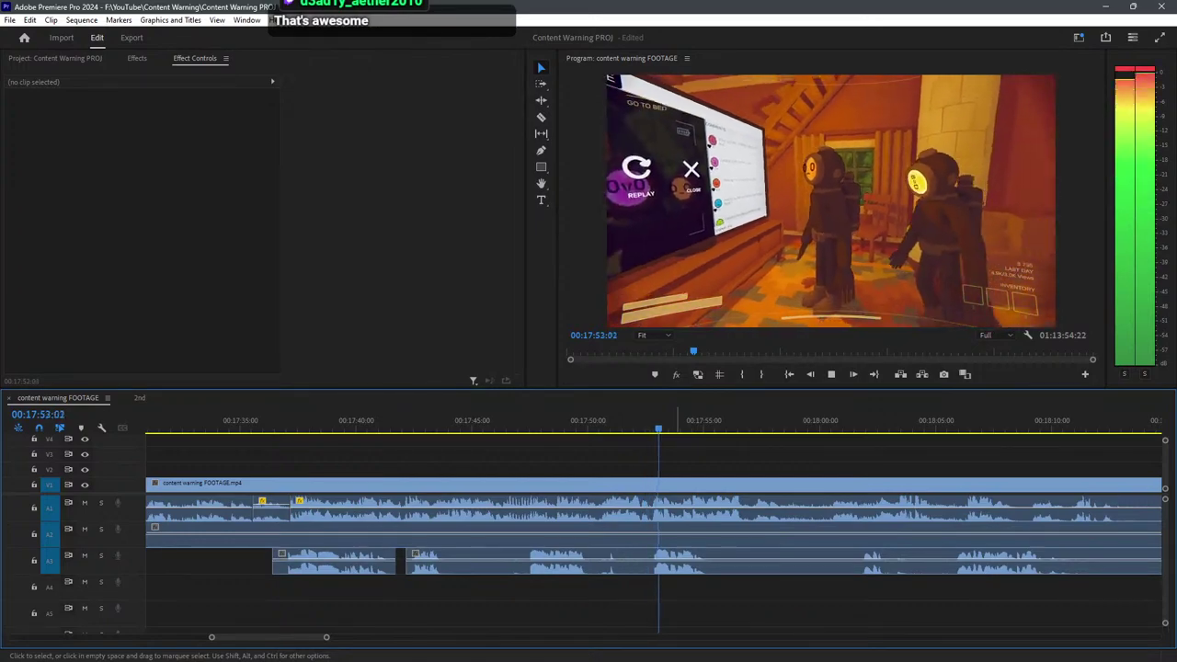
key(equal)
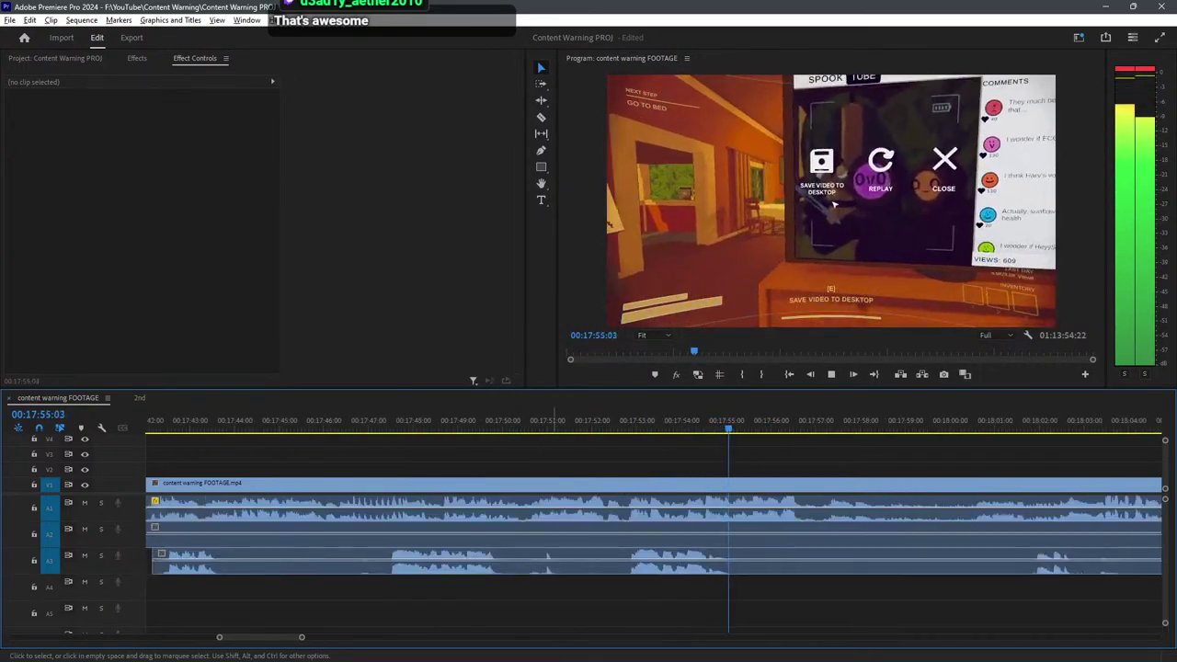
key(c)
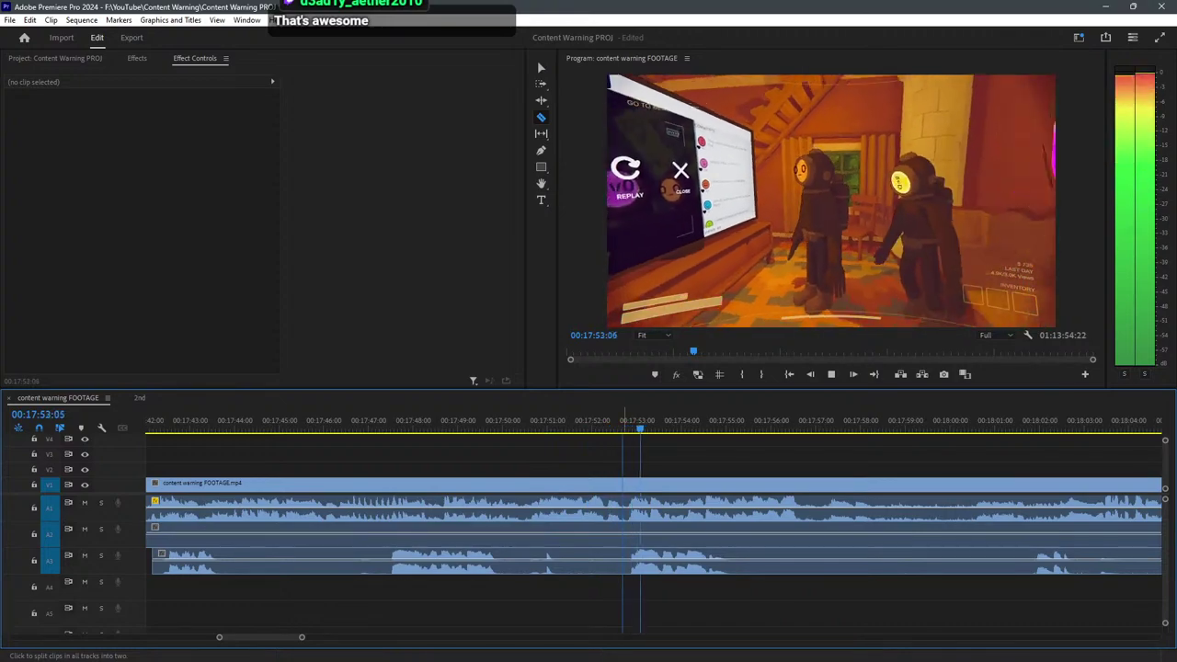
shift+click(626, 506)
key(v)
key(space)
Move all clips between about 00:16:55 and the new cut back to join the end of the earlier edited clips at about 00:15:22.
scroll(907, 506, down, 5)
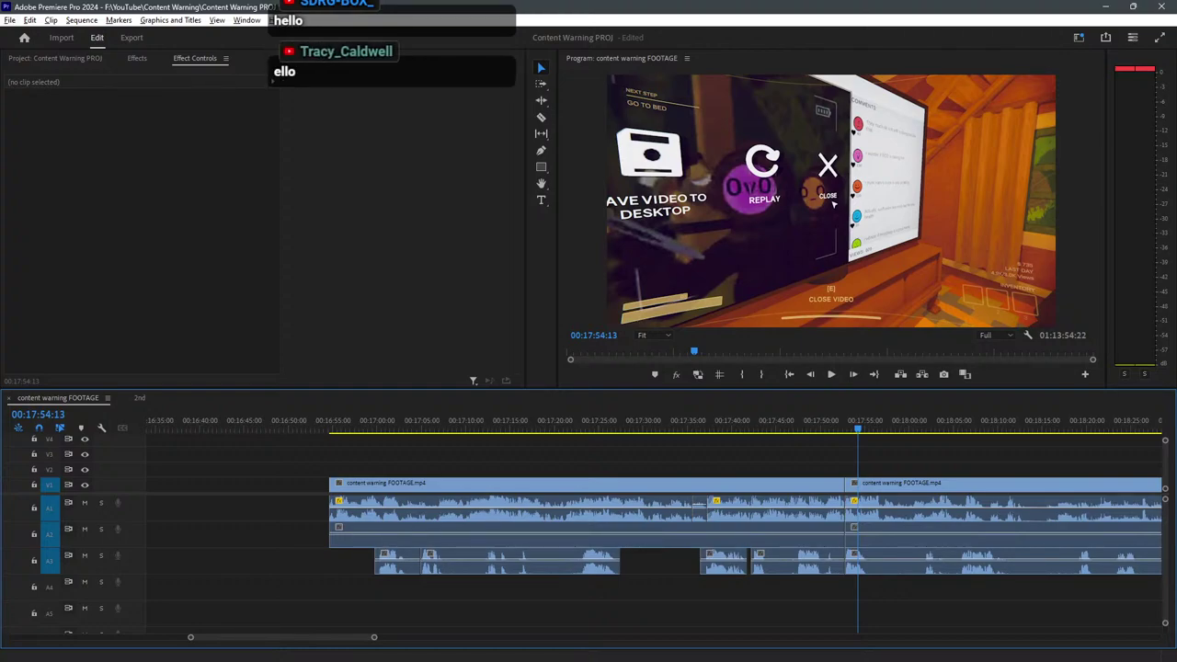
key(alt+v)
key(Escape)
drag(796, 586, 347, 483)
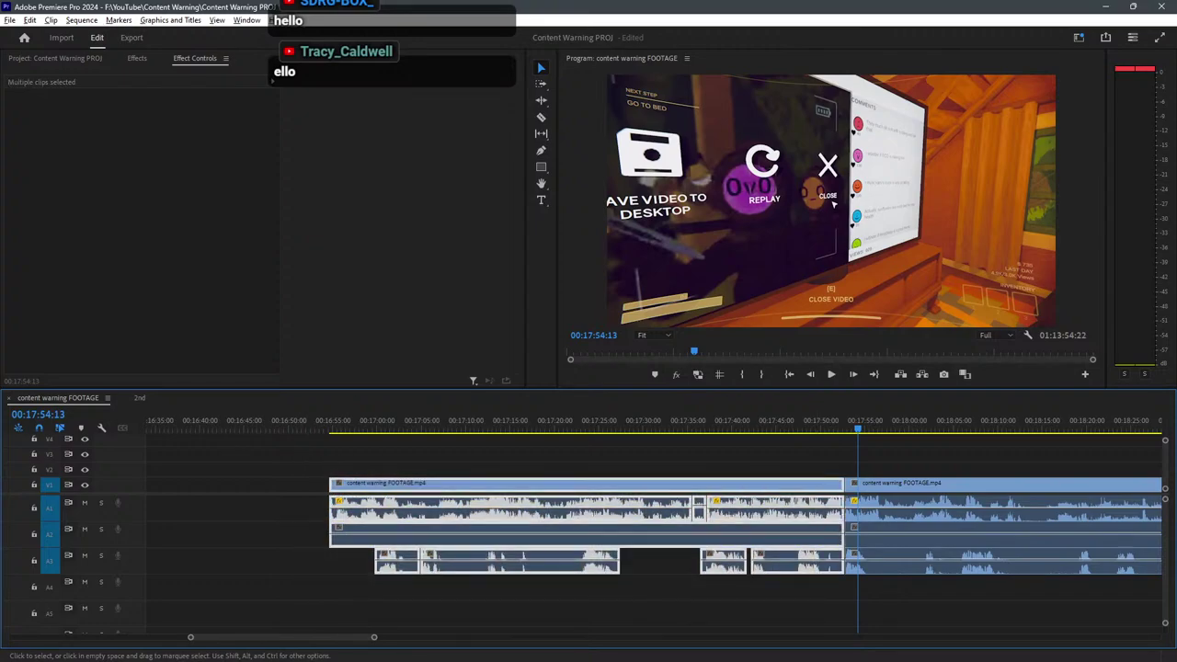
scroll(880, 419, down, 3)
drag(802, 485, 585, 485)
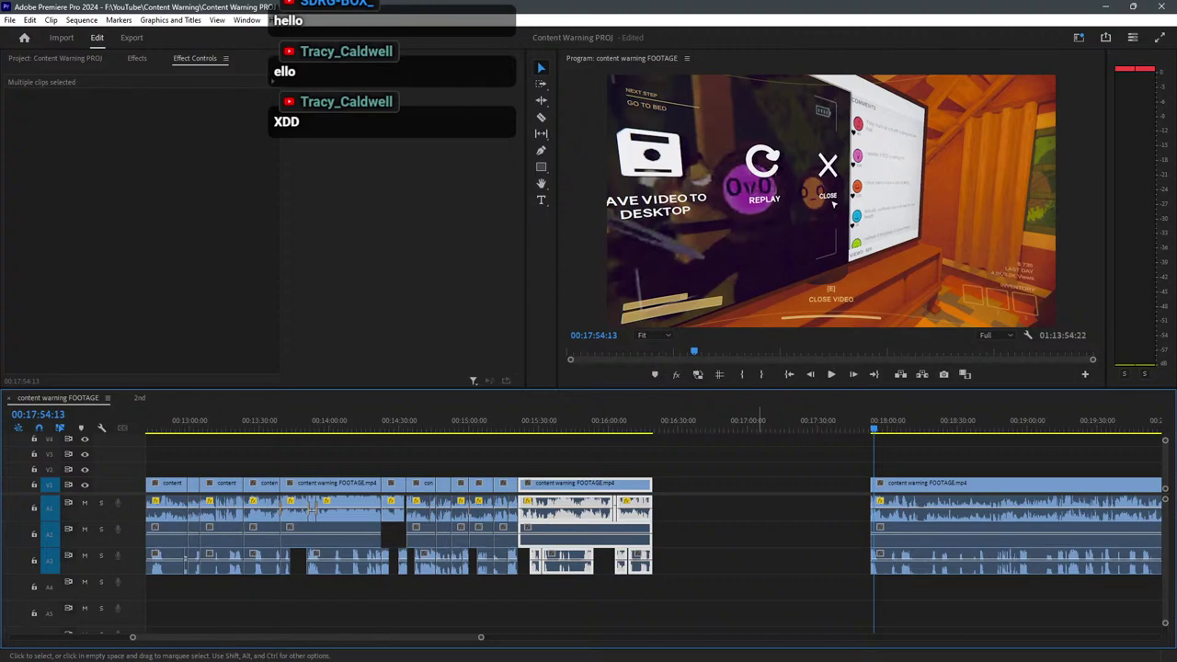
click(762, 509)
key(Delete)
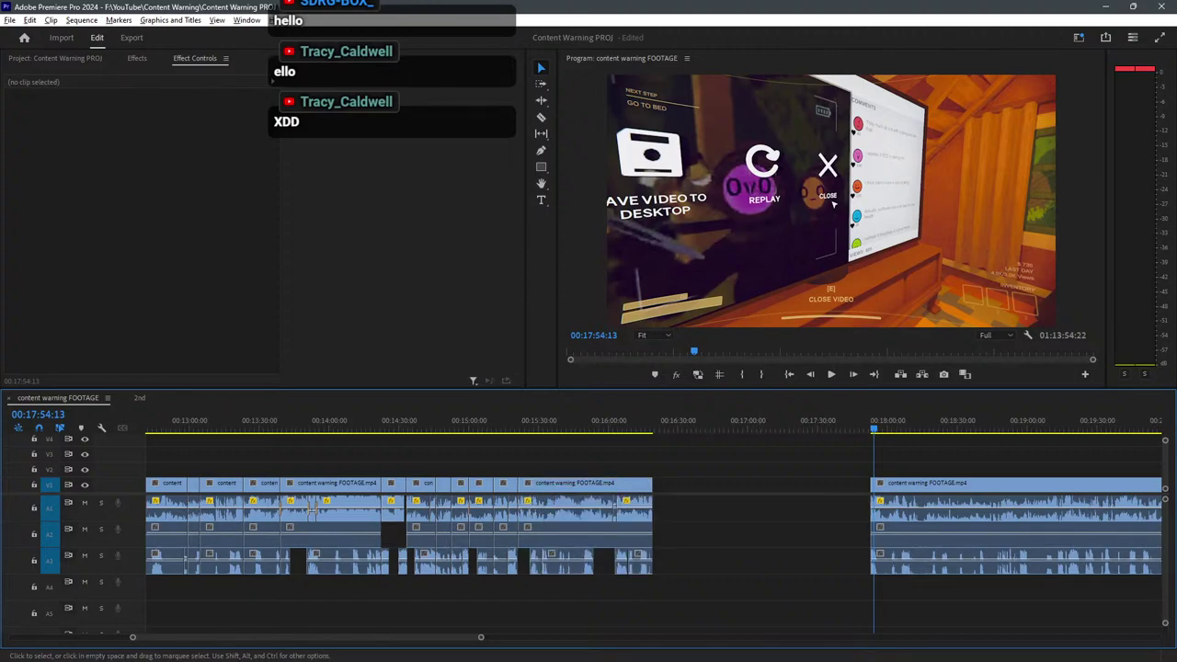
Skim the uncut footage after the gap from about 00:18:04 to 00:18:47, looking for the next part worth keeping.
scroll(804, 508, up, 2)
scroll(813, 509, up, 2)
scroll(451, 515, down, 3)
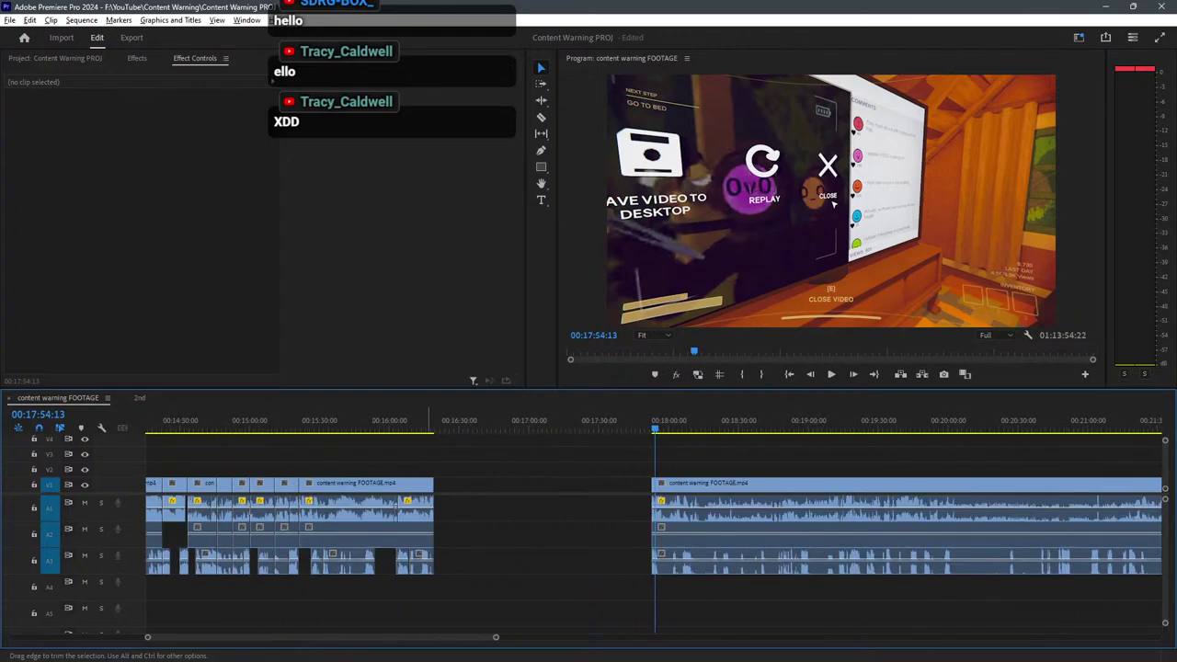
click(500, 534)
click(679, 420)
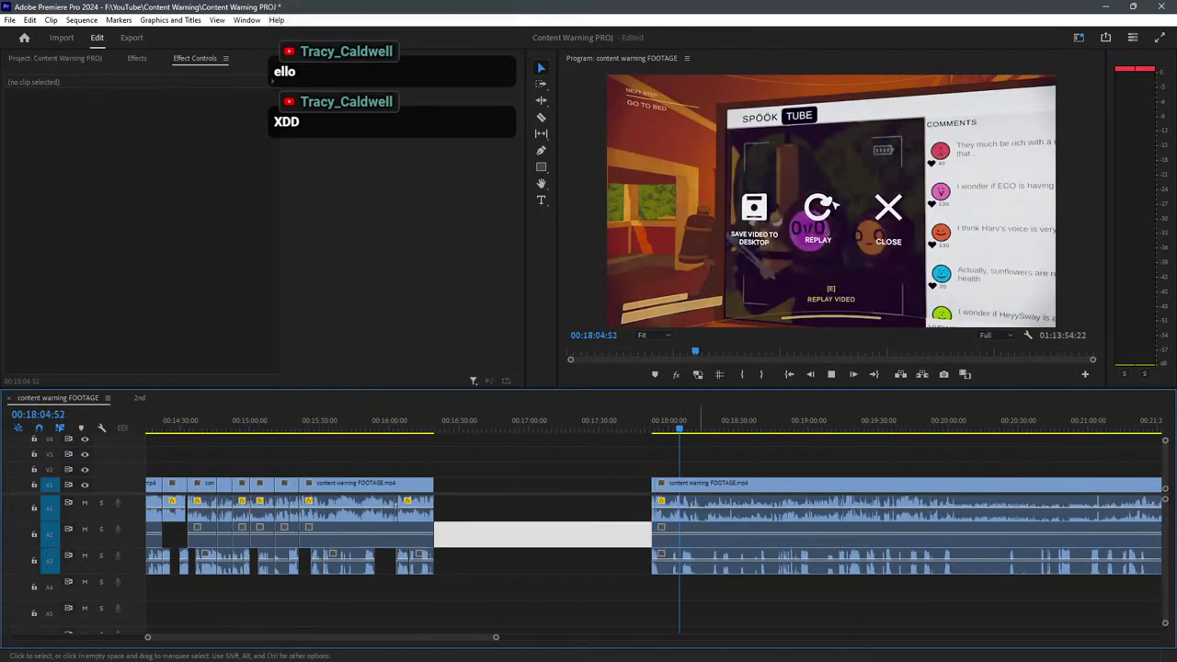
key(space)
scroll(653, 529, down, 5)
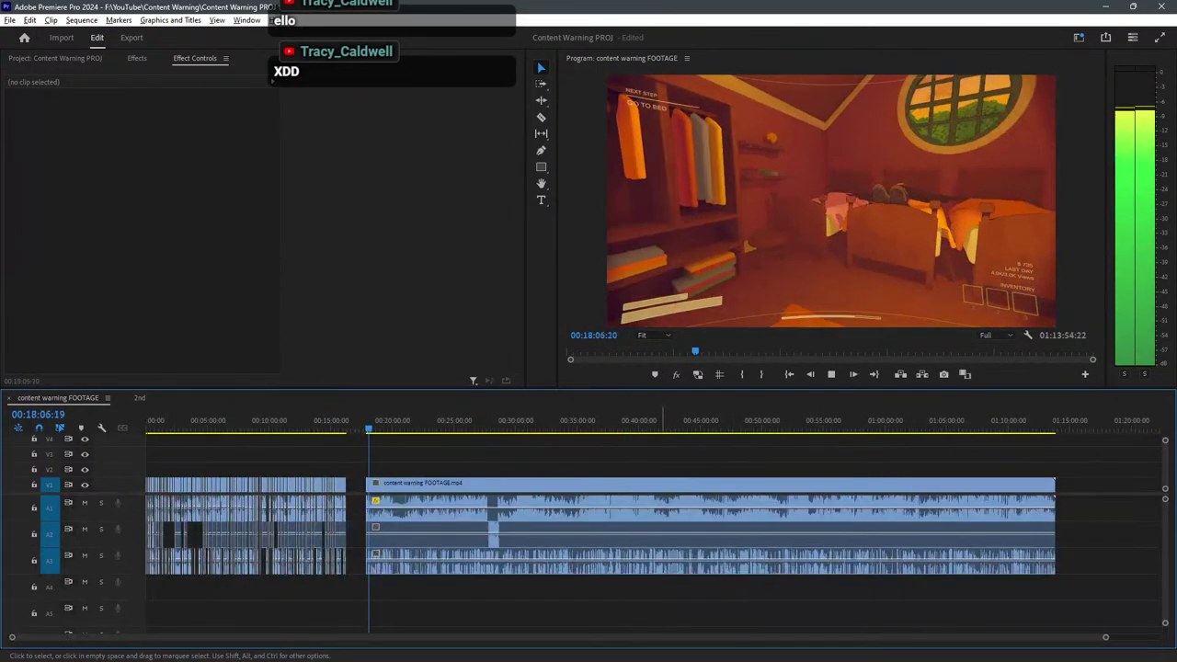
scroll(653, 529, up, 5)
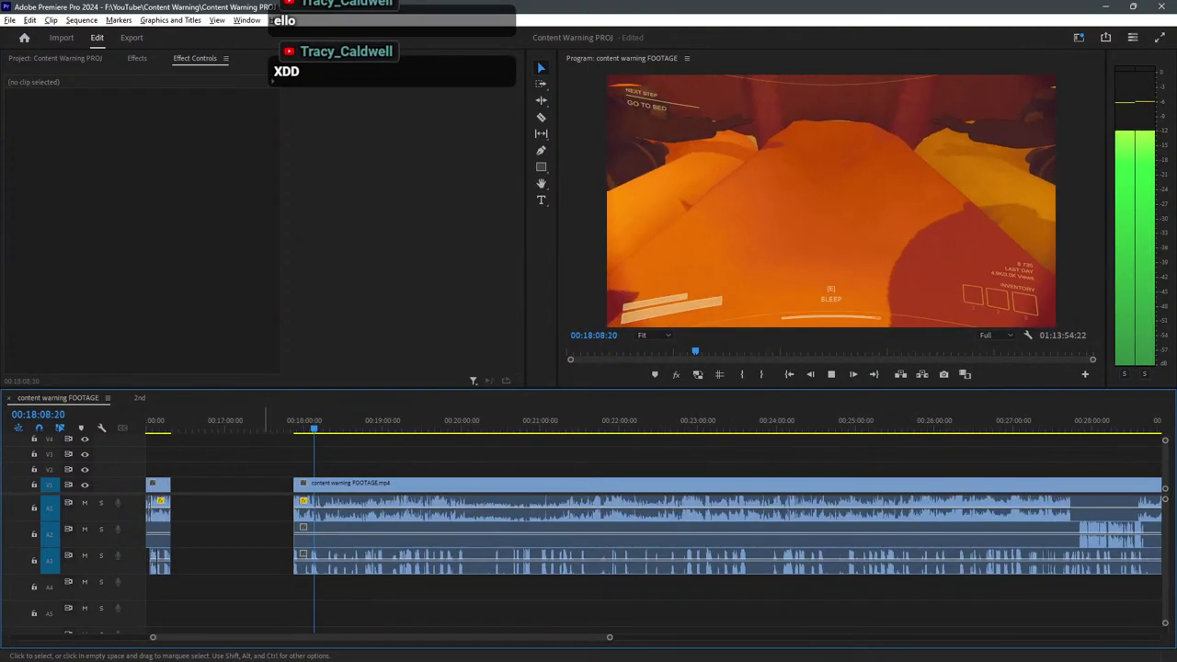
drag(410, 420, 549, 421)
key(space)
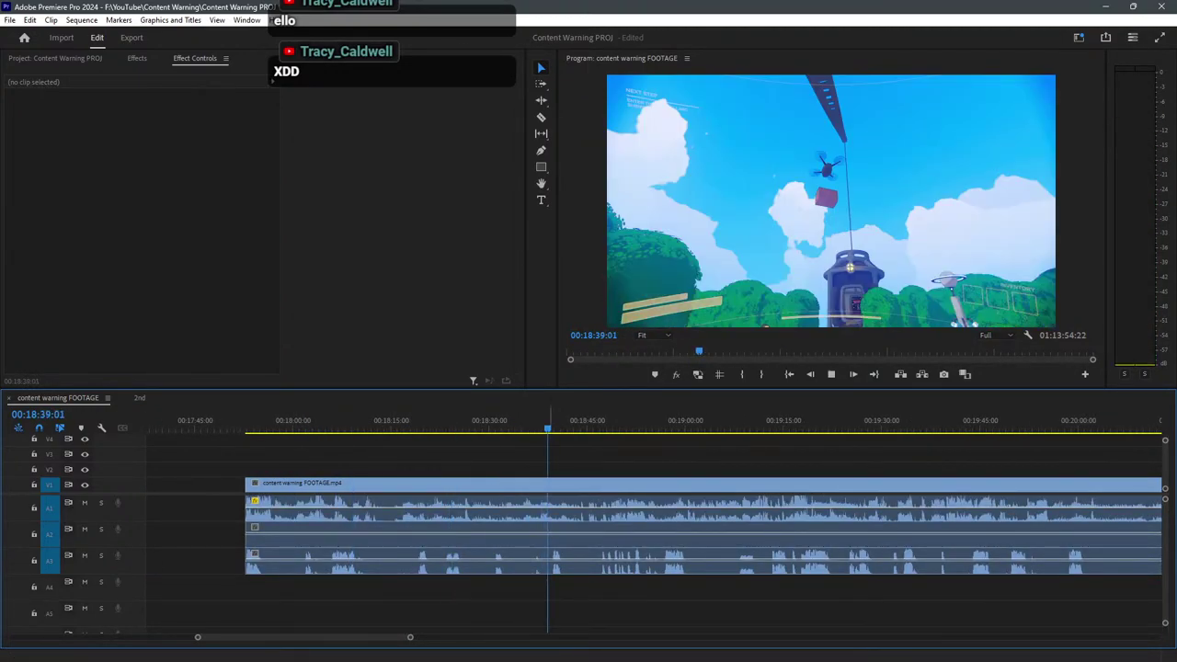
key(space)
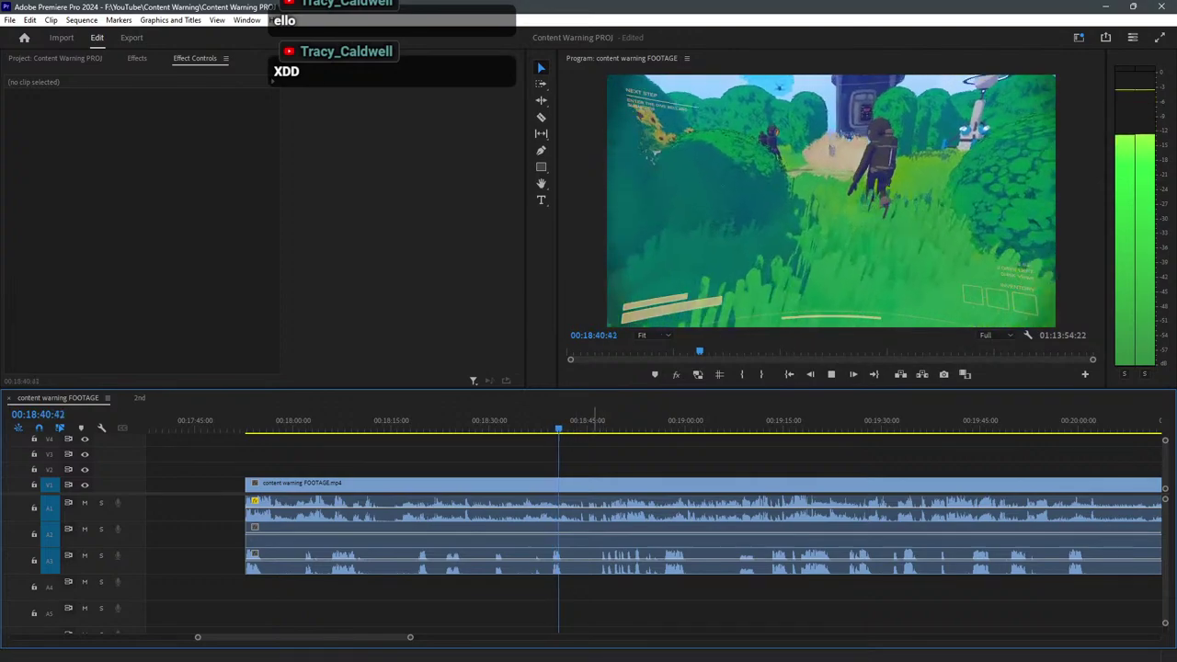
click(593, 419)
key(space)
scroll(656, 418, down, 8)
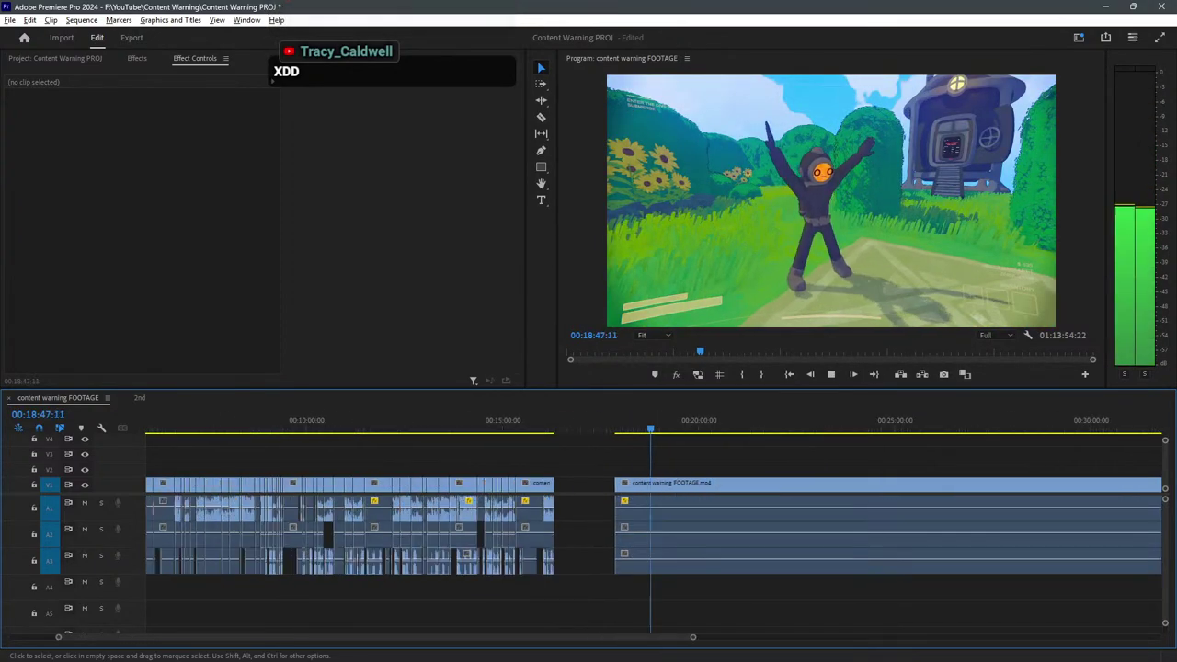
Review the footage from about 00:18:49 to 00:19:26 to find where the next usable scene starts.
key(backslash)
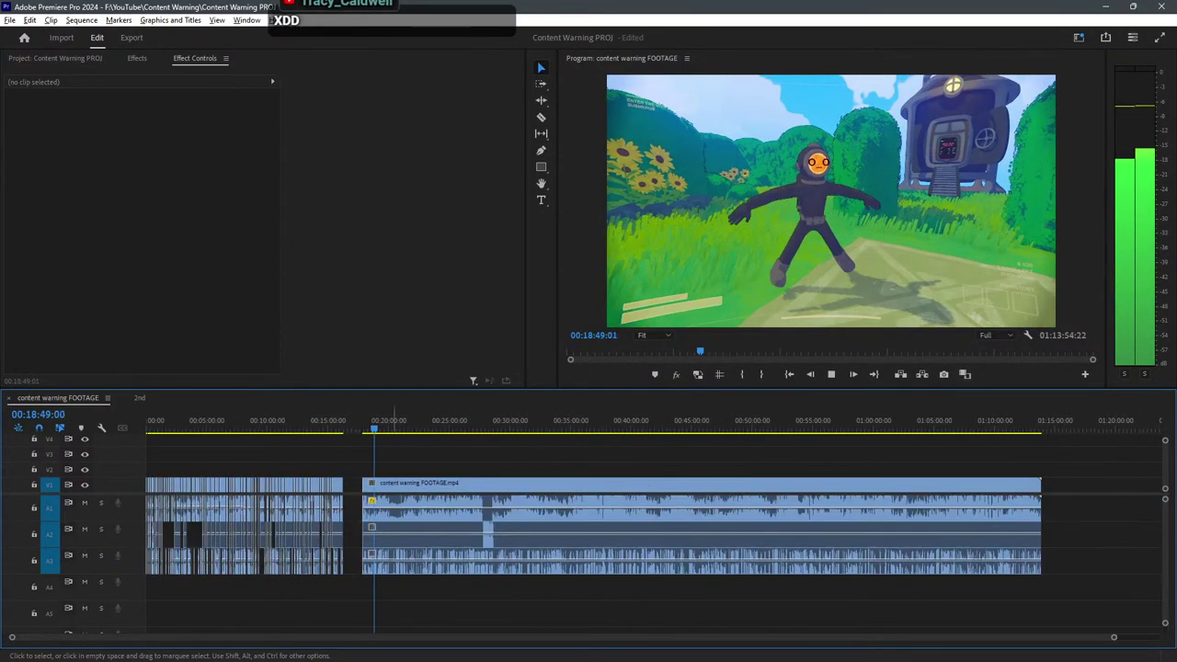
key(equal)
key(equal)
key(equal)
key(equal)
key(equal)
key(equal)
key(equal)
key(equal)
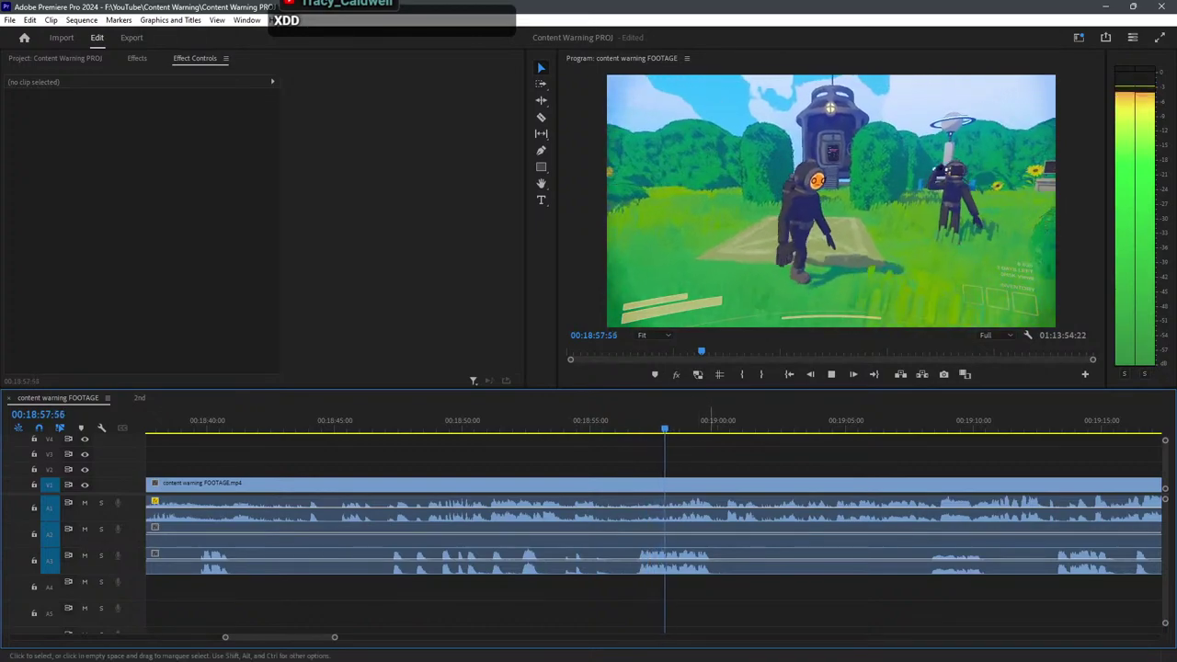
drag(815, 422, 1061, 422)
scroll(359, 421, down, 4)
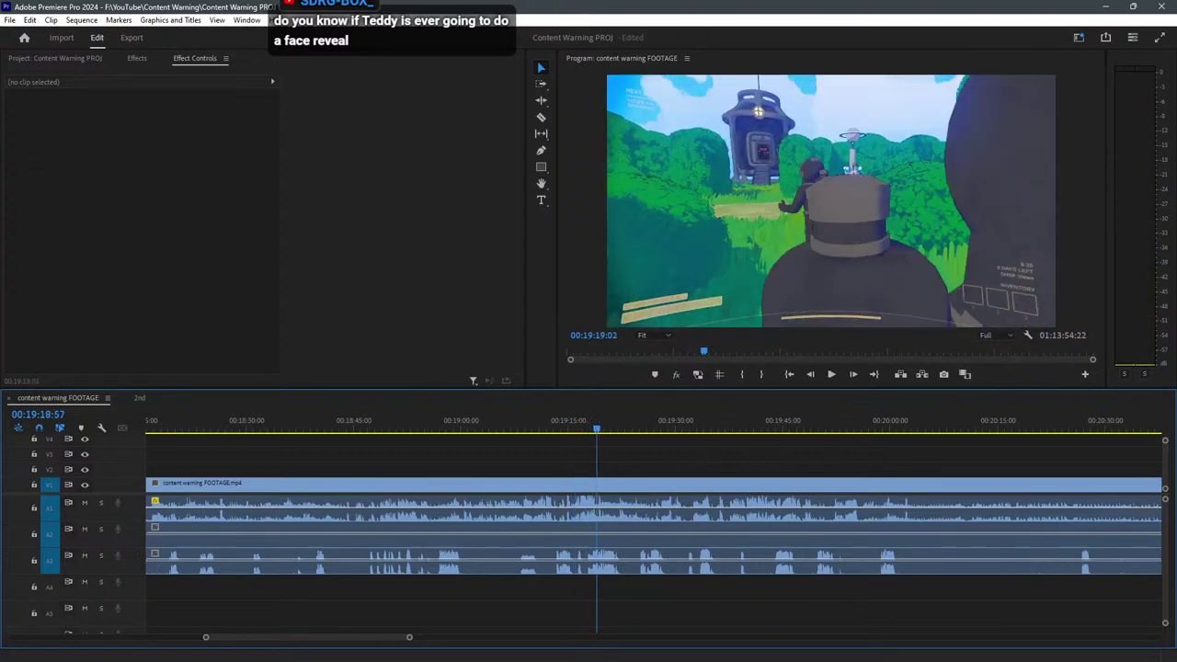
key(equal)
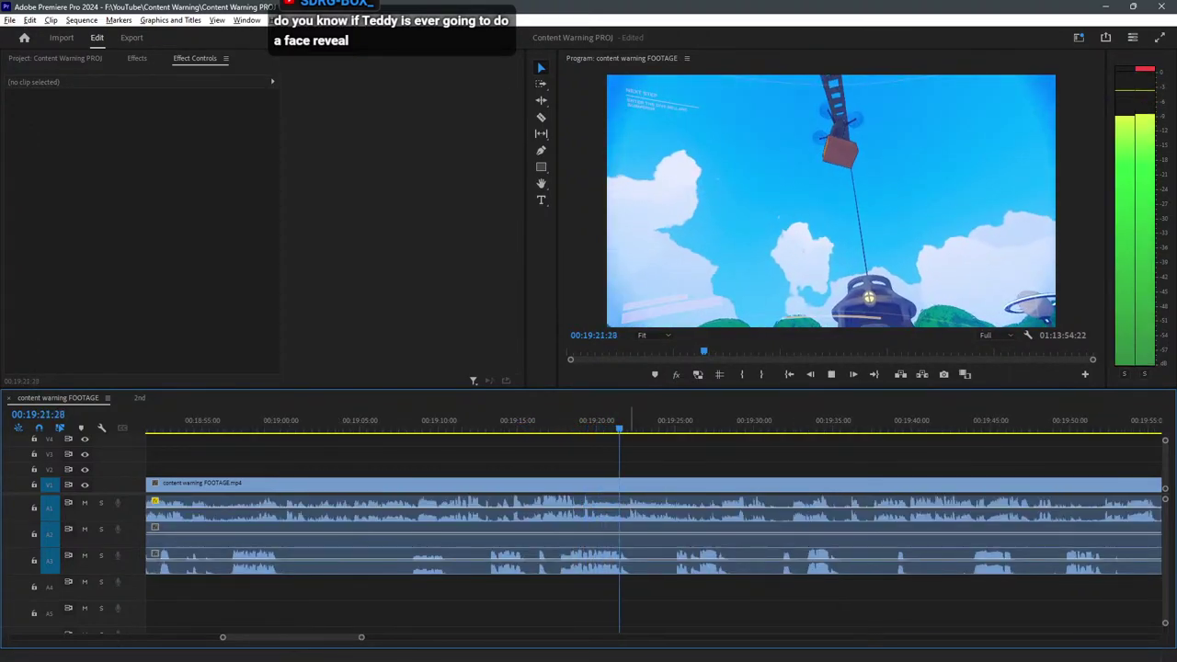
key(minus)
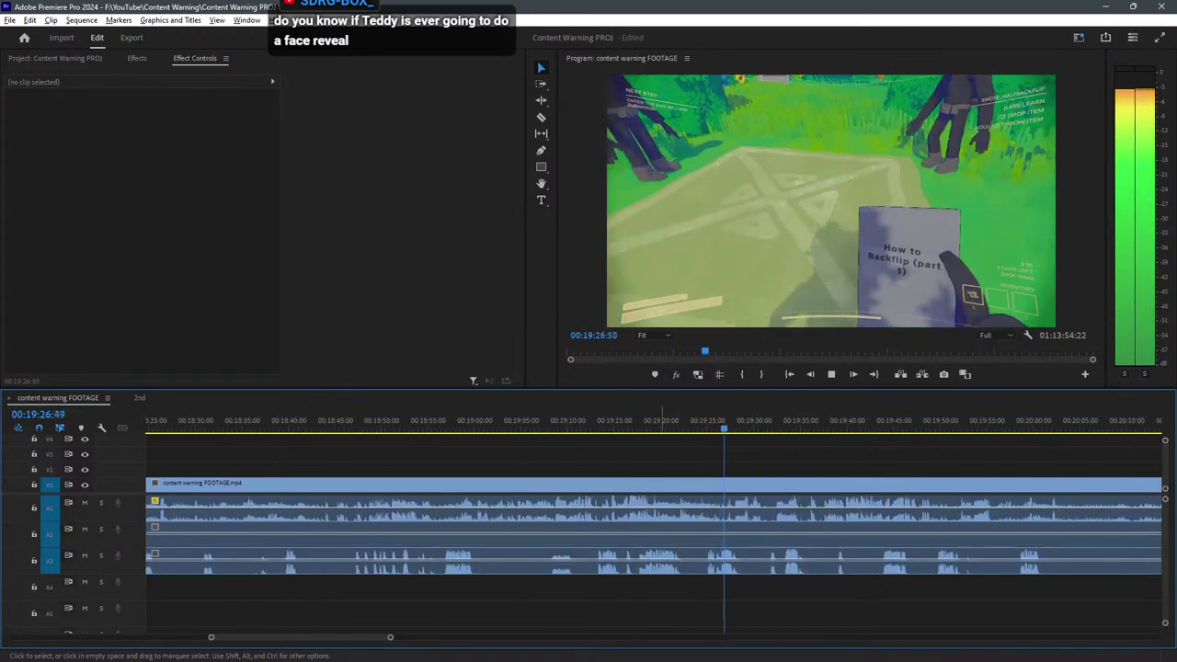
Cut all tracks at about 00:19:08:15, before the speech starts, and delete the unused footage preceding the cut.
click(596, 420)
key(space)
key(equal)
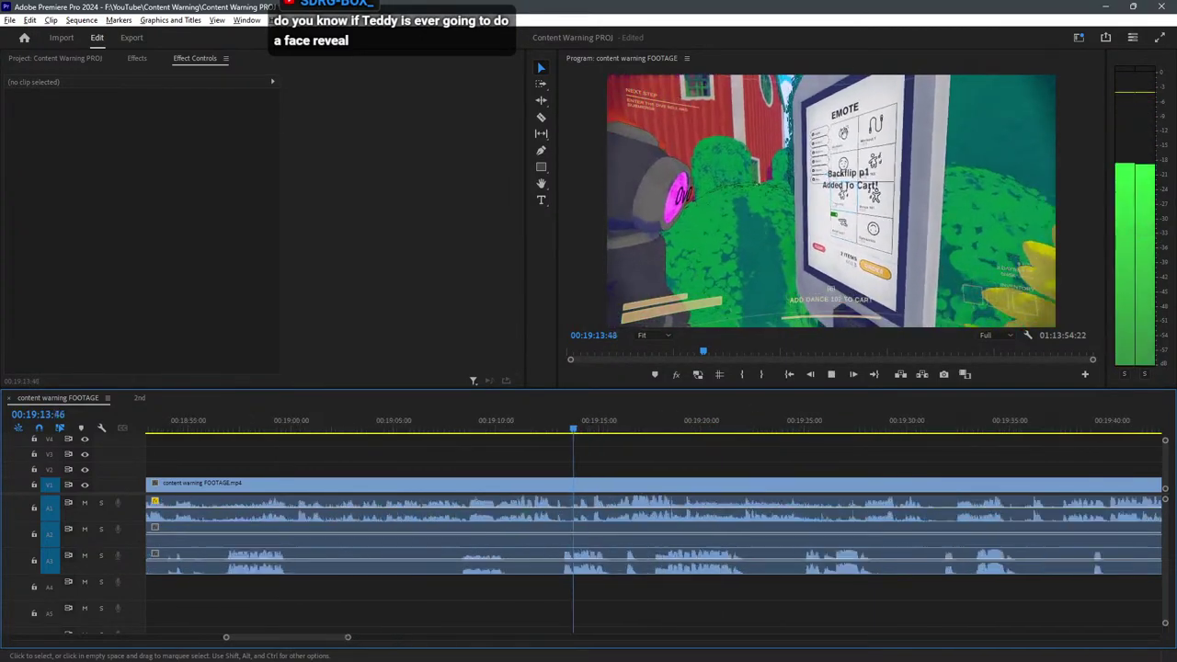
click(450, 420)
key(space)
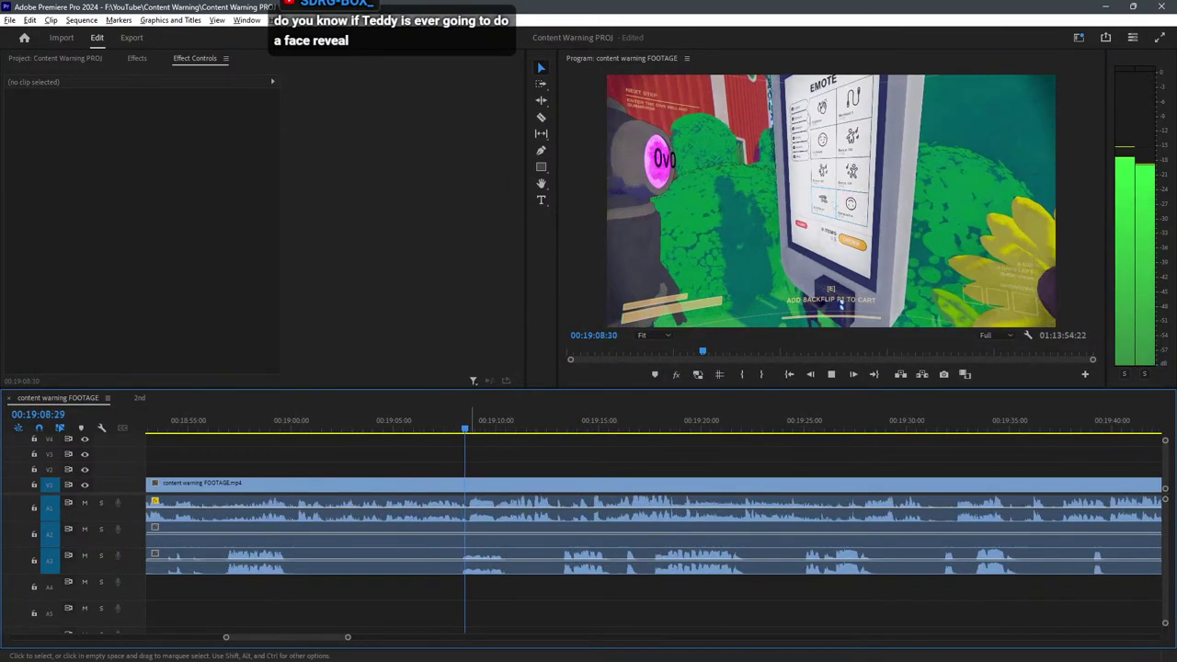
key(equal)
click(462, 552)
key(v)
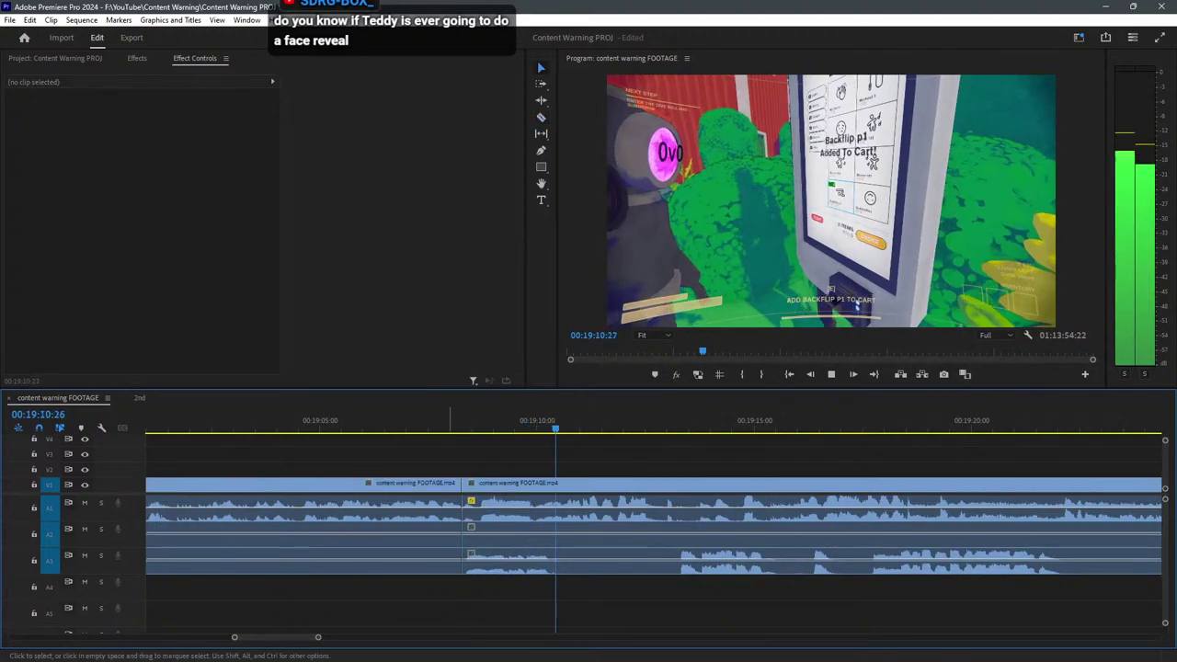
drag(450, 603, 397, 518)
key(Delete)
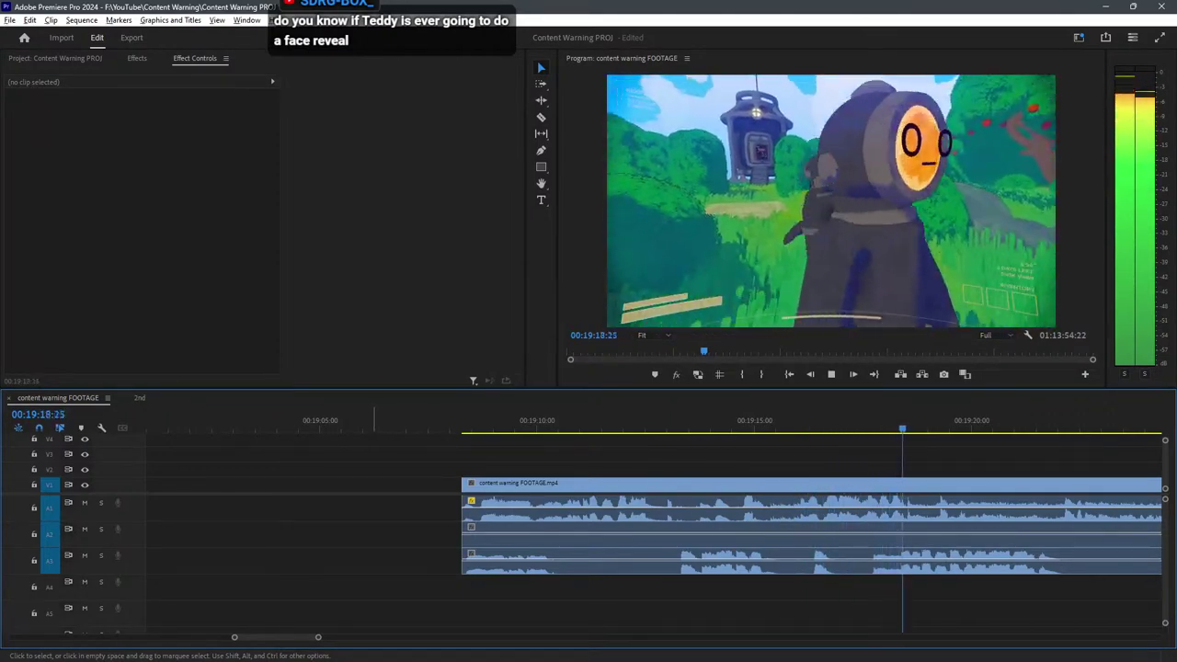
Cut all tracks at about 00:19:21:30 and 00:19:22:00 and delete the short piece between the cuts.
scroll(374, 418, down, 5)
scroll(433, 419, up, 3)
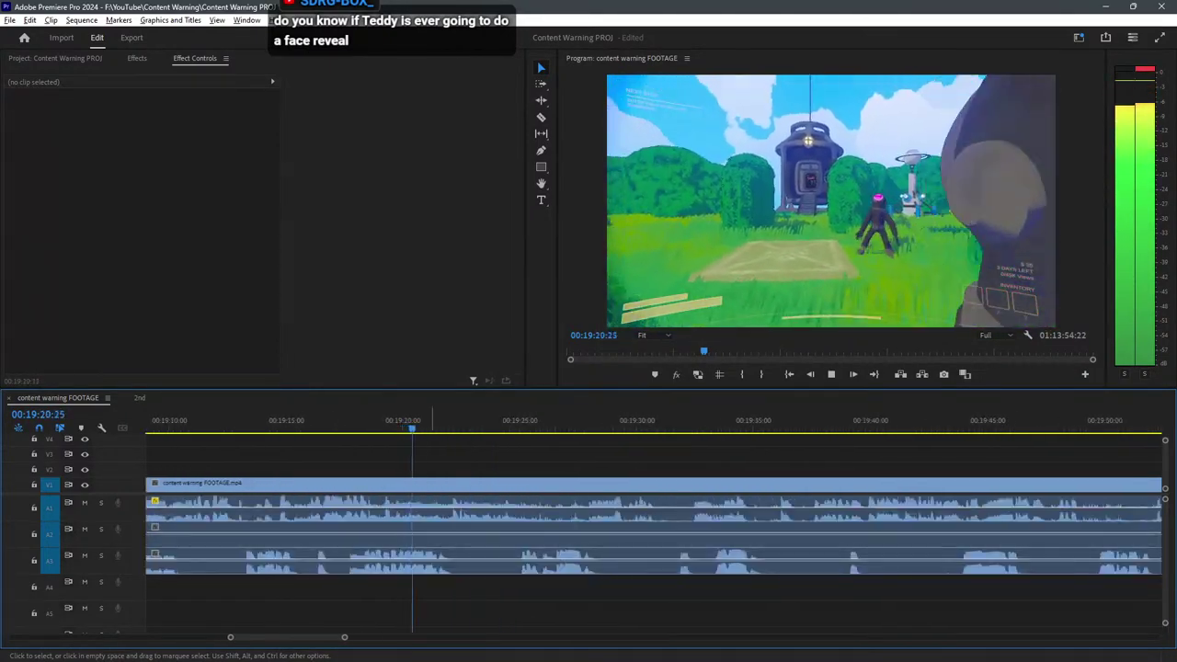
key(equal)
key(equal)
key(c)
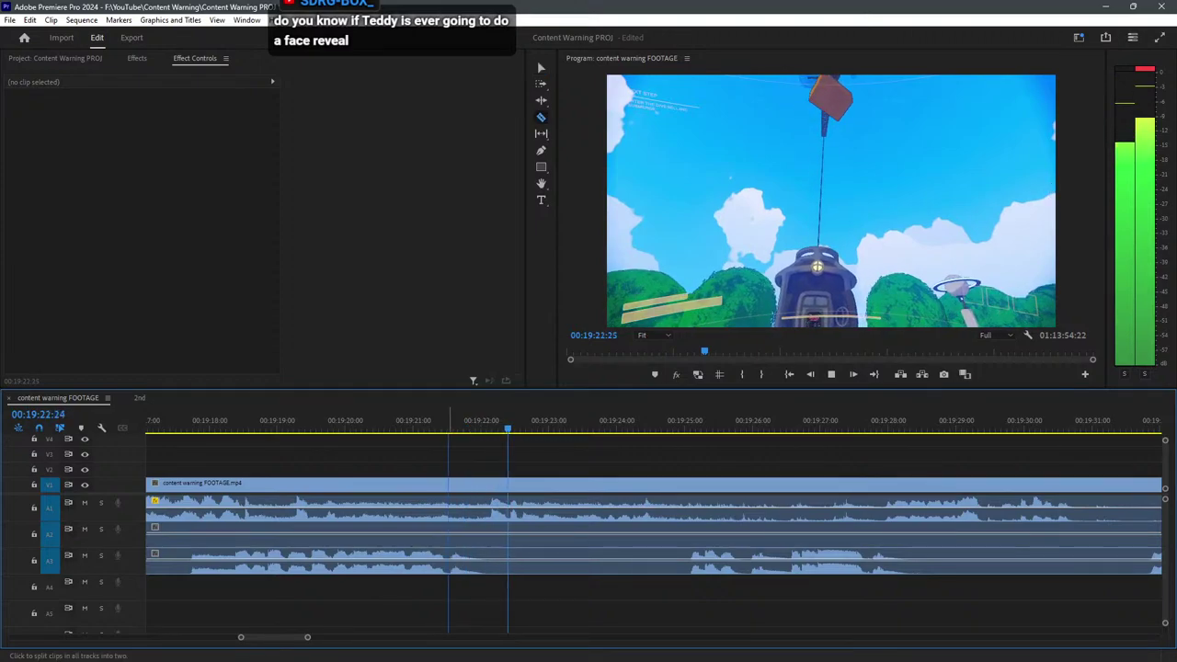
click(450, 487)
click(488, 487)
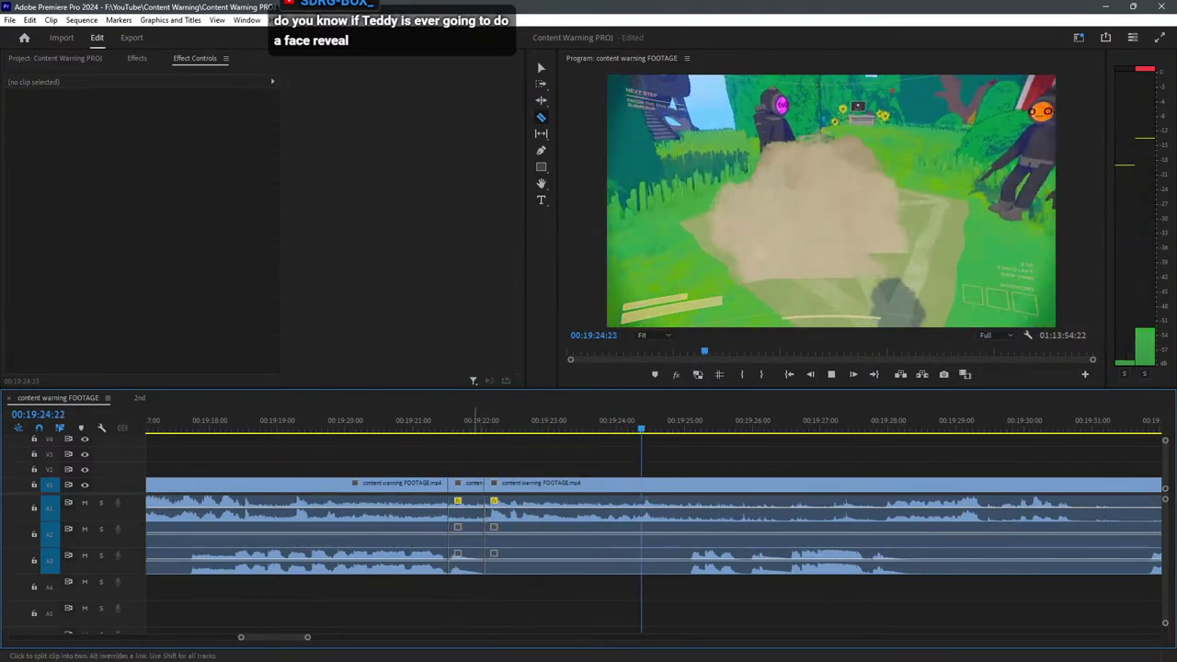
key(v)
click(466, 561)
key(Delete)
Move the preceding clip forward to close the gap at about 00:19:22:00 and trim the following A3 clip's start to about 00:19:23:20.
drag(488, 559, 302, 486)
scroll(700, 543, down, 2)
scroll(589, 533, down, 3)
click(621, 460)
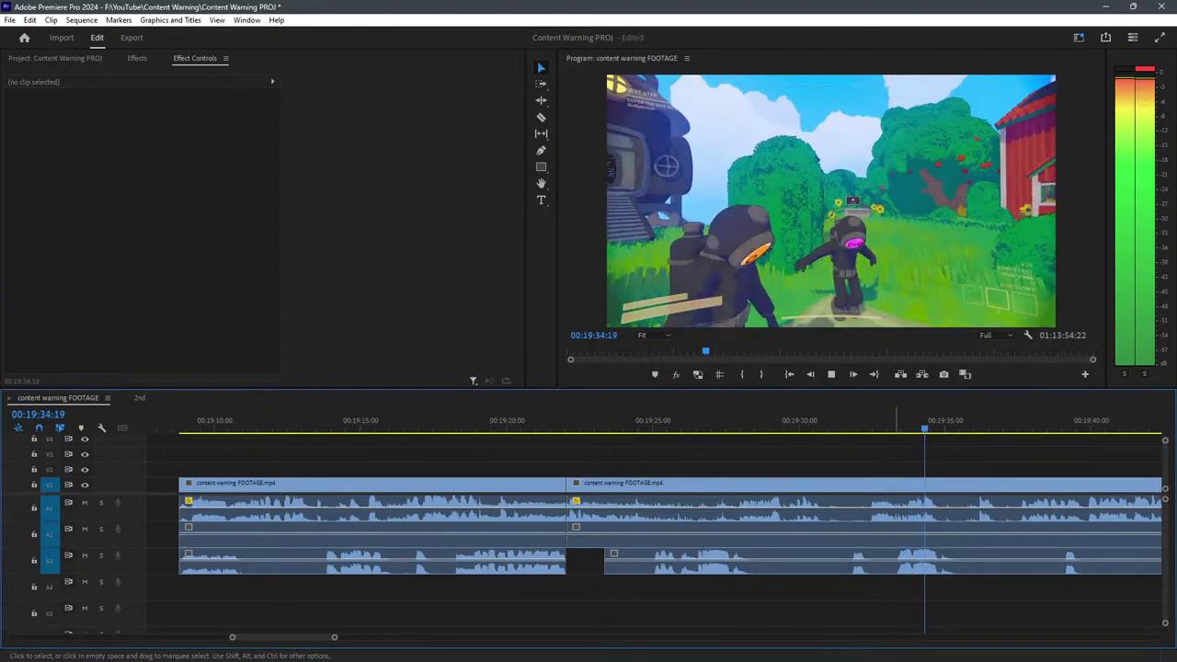
Cut all tracks at about 00:19:34:45 and 00:19:37:30 and delete the section between the cuts.
key(c)
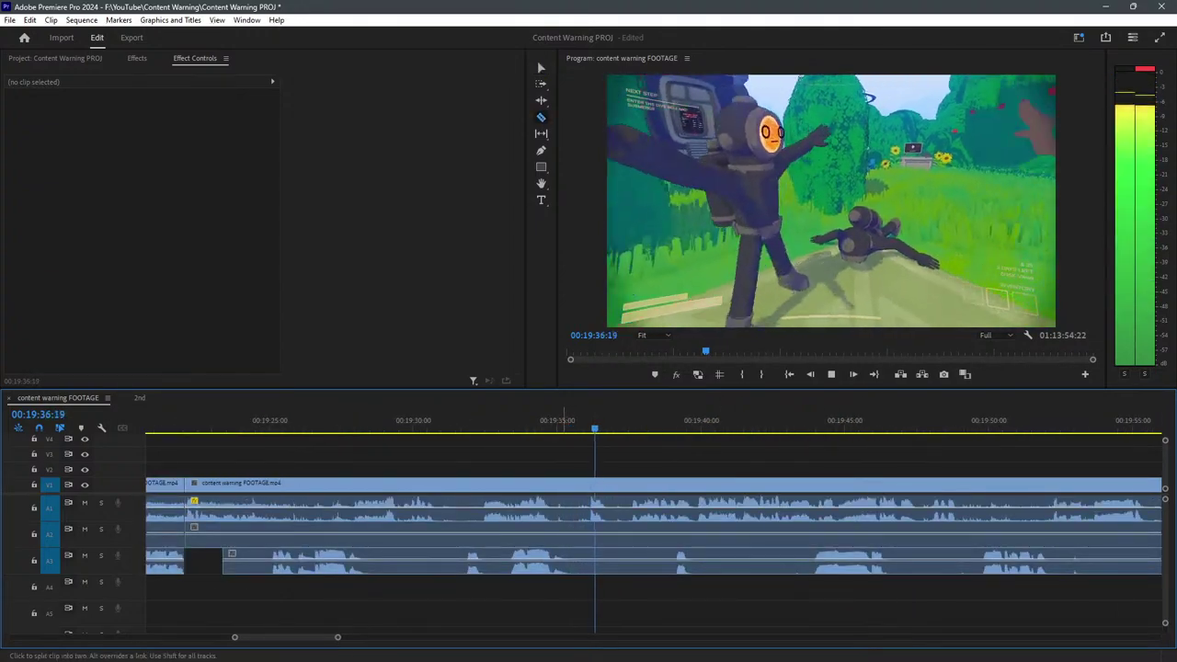
shift+click(559, 506)
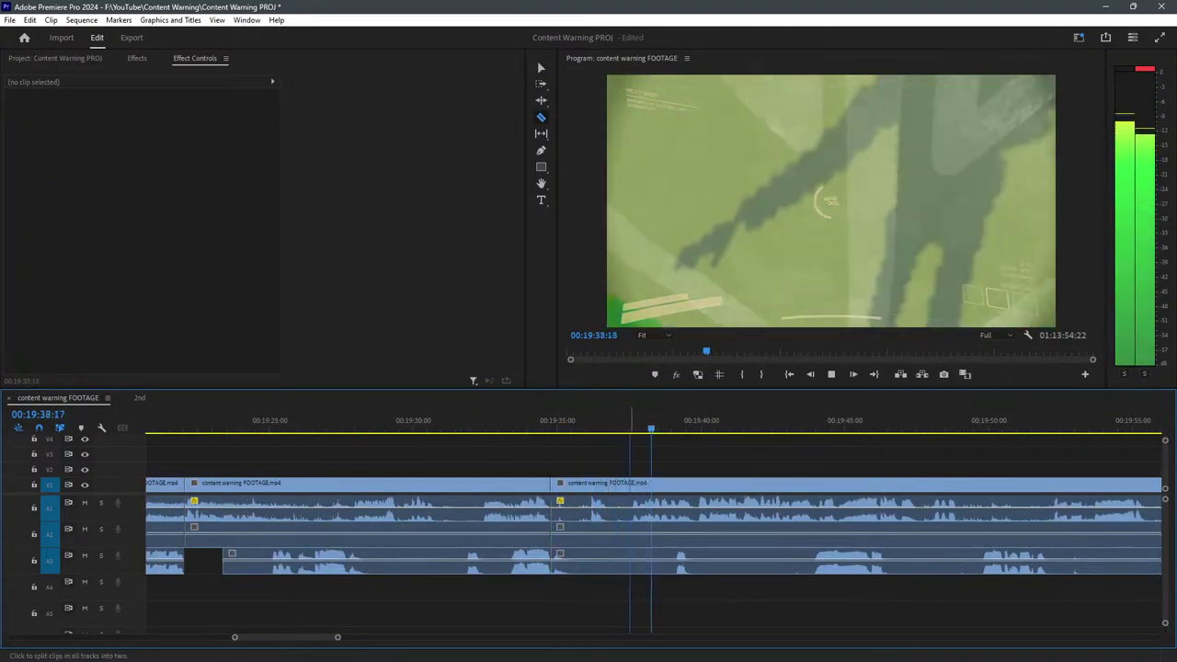
shift+click(631, 544)
key(v)
drag(614, 594, 595, 524)
key(Delete)
Move the two preceding clip groups forward together to meet the footage at about 00:19:37:30, closing the gap.
click(579, 484)
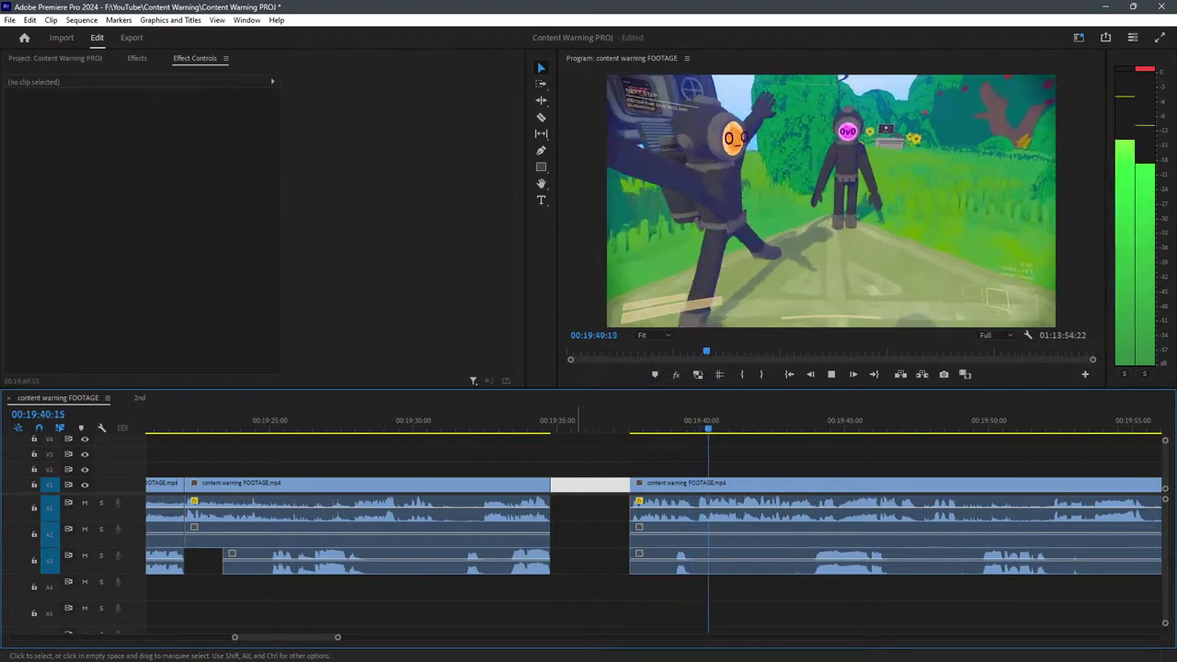
key(minus)
drag(649, 599, 434, 488)
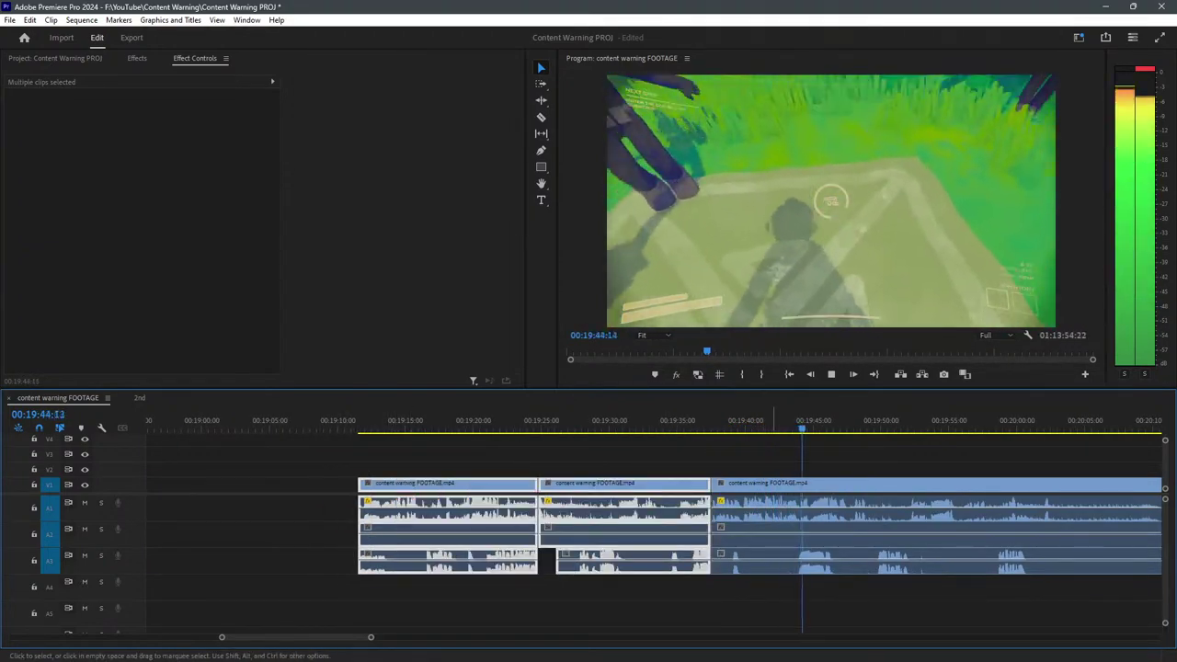
key(ctrl+shift+a)
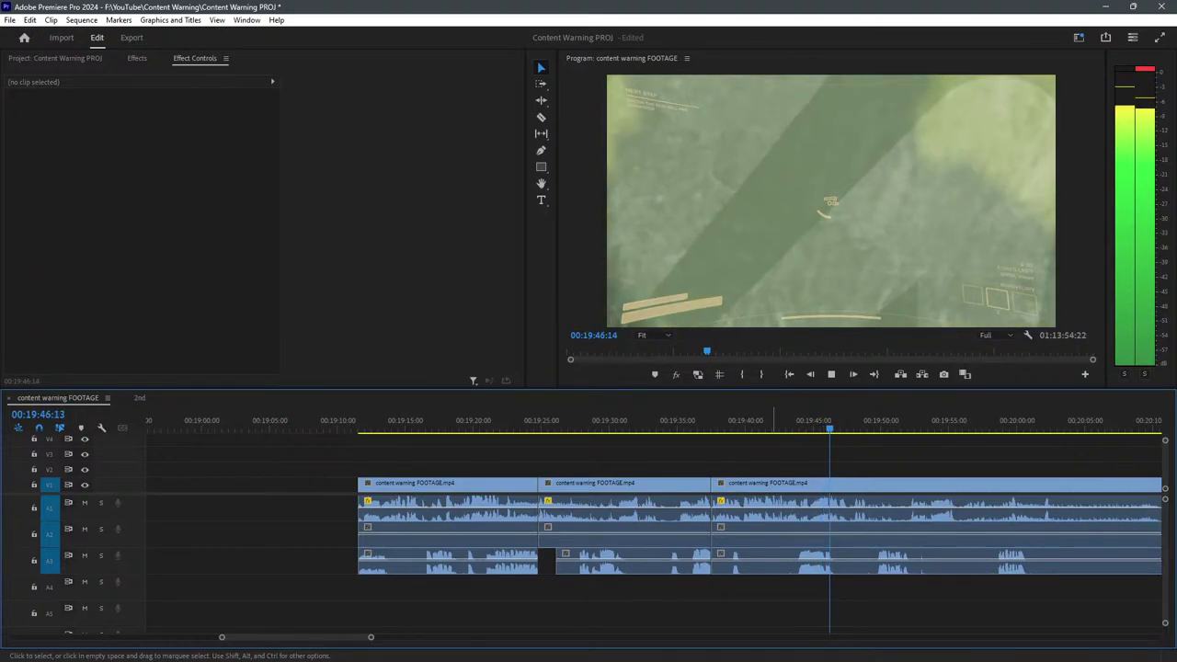
Play on and cut all tracks at about 00:19:48:50, before the next speech.
alt+scroll(955, 533, up, 2)
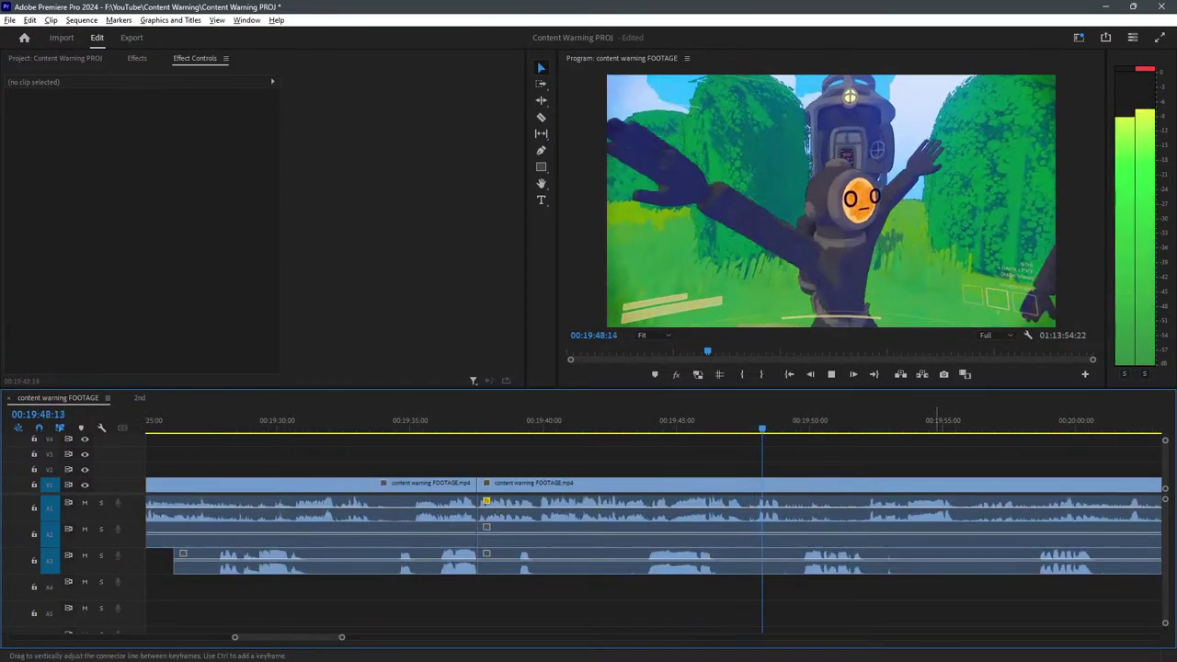
key(equal)
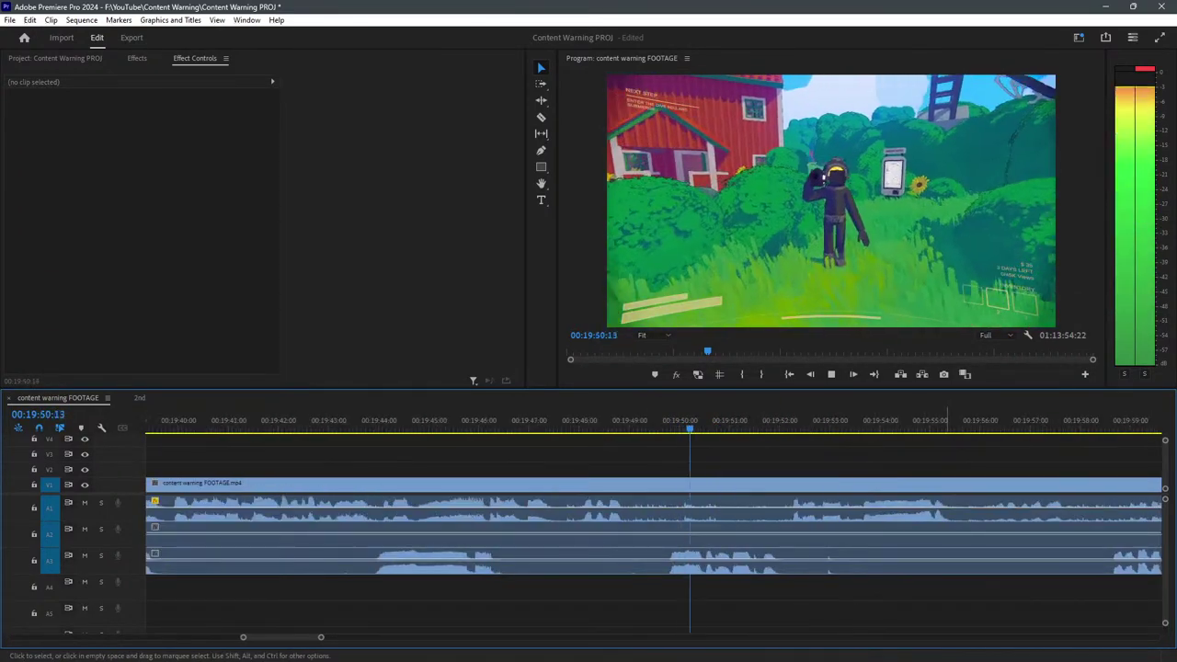
key(c)
click(622, 486)
key(v)
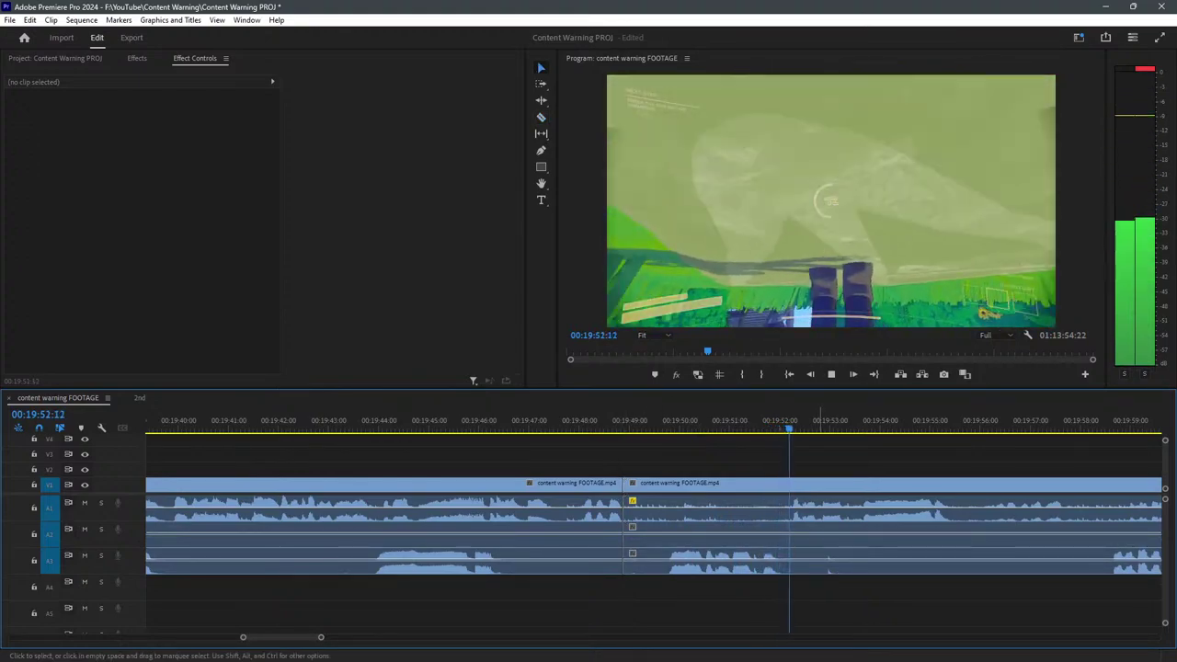
Cut all tracks at about 00:19:58:35, before the next speech, and delete the section between 00:19:48:50 and that cut.
key(minus)
key(minus)
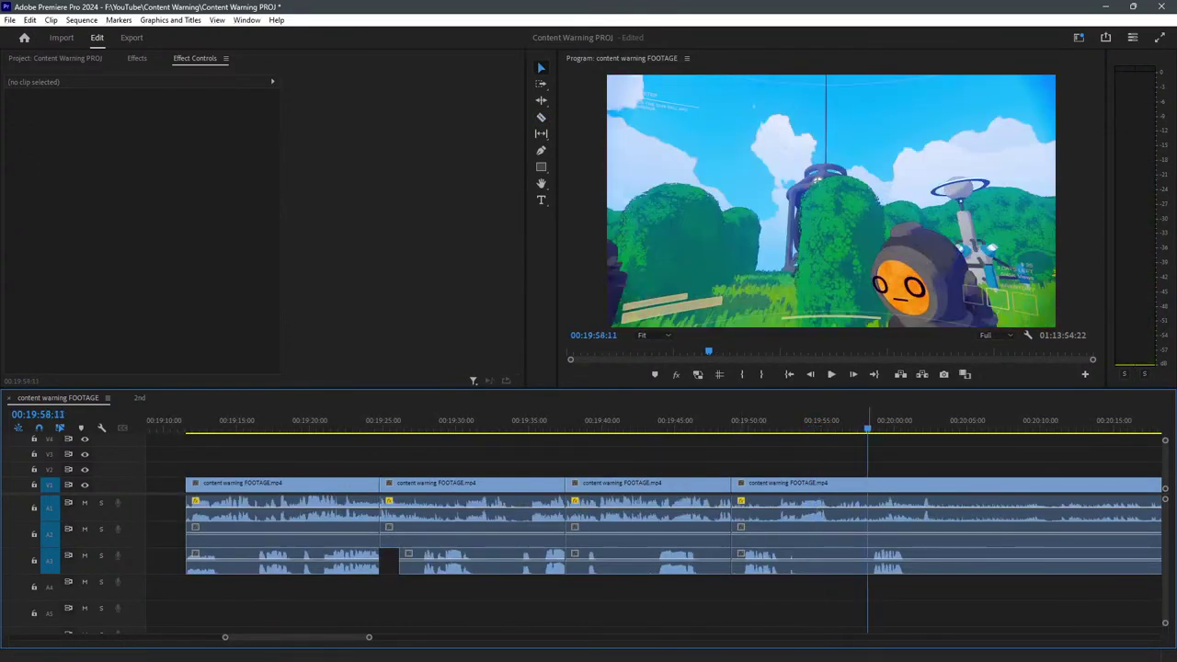
key(minus)
key(minus)
drag(807, 605, 594, 490)
key(equal)
key(equal)
key(c)
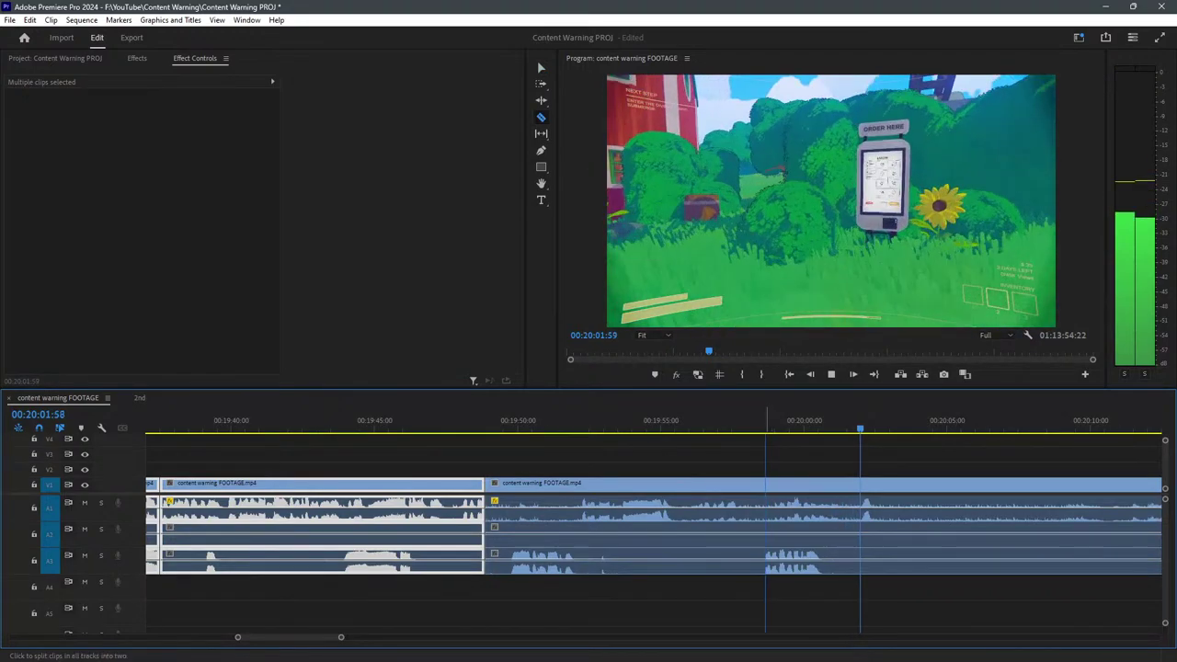
click(764, 483)
key(v)
key(space)
click(635, 515)
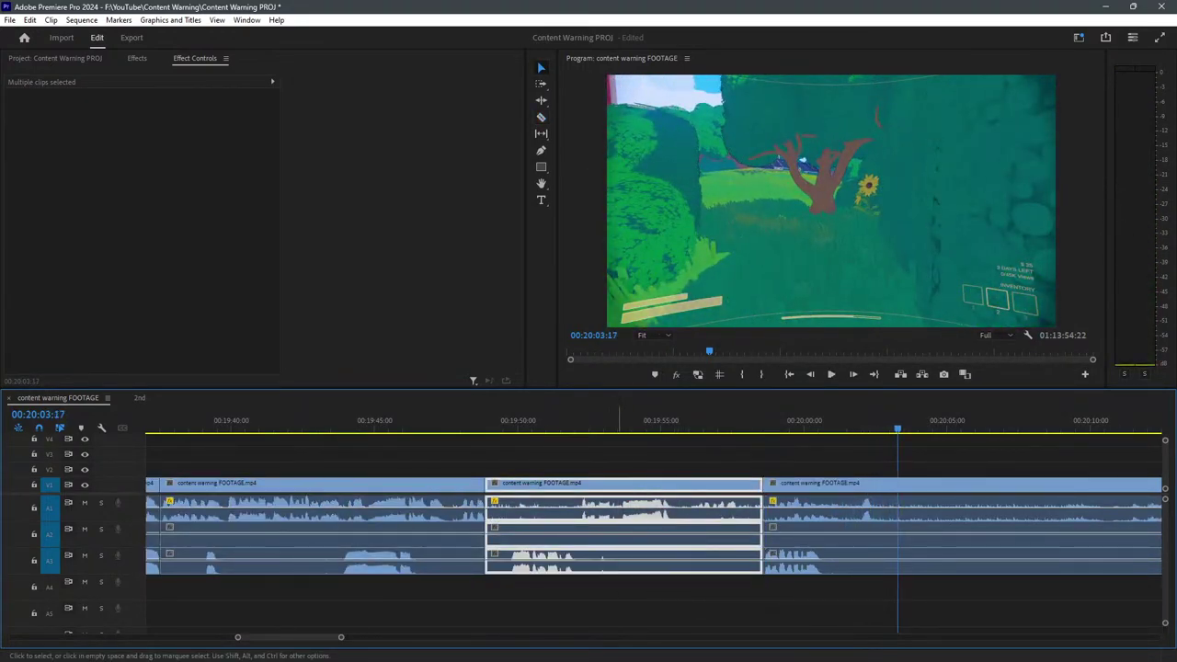
key(Delete)
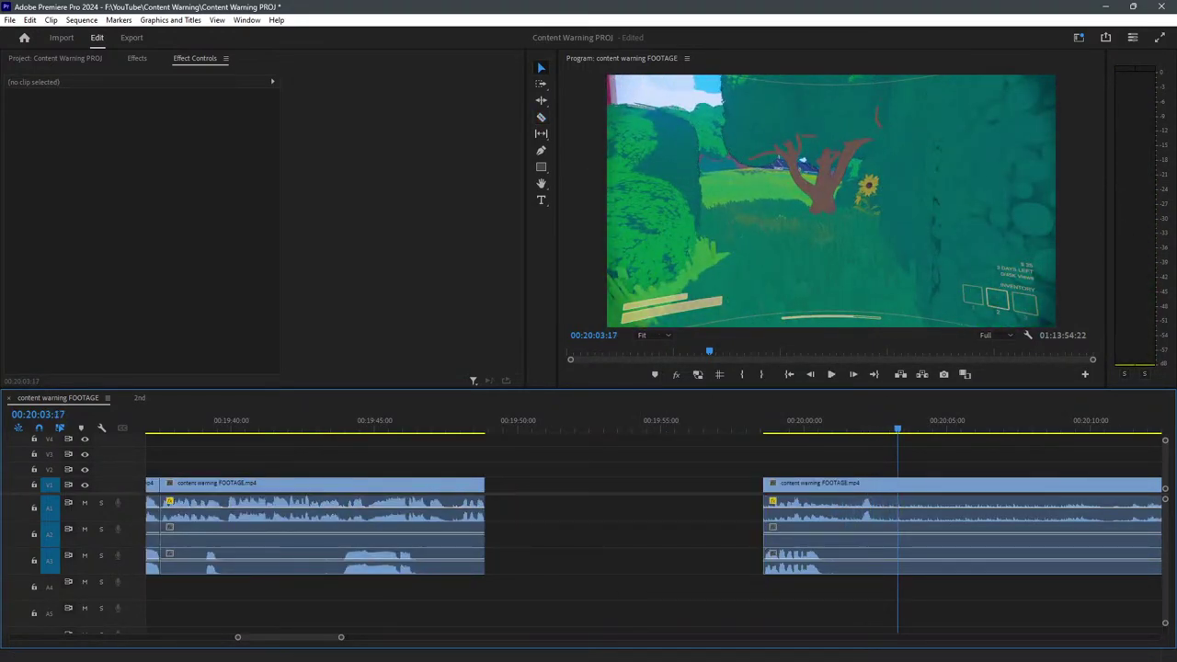
Cut all tracks at 00:20:03:17 and move the speech section before it earlier to meet the footage at about 00:19:48:50.
key(c)
key(v)
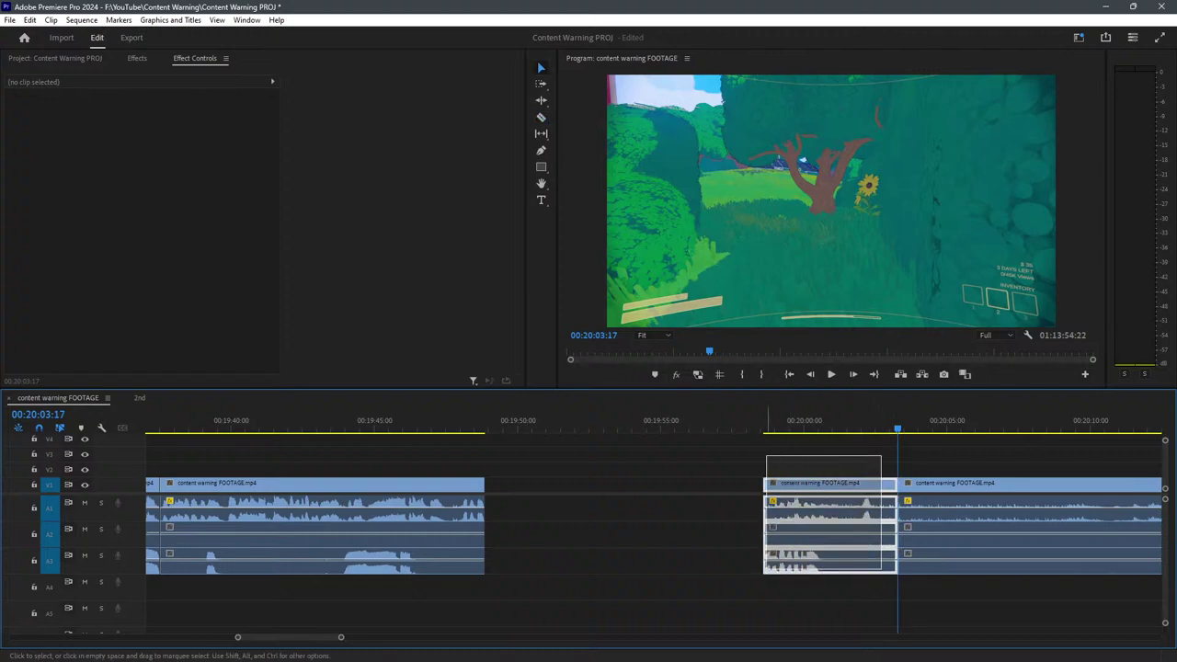
drag(834, 502, 561, 501)
Apply the default audio transition to the A1 join at about 00:19:48:50.
click(465, 425)
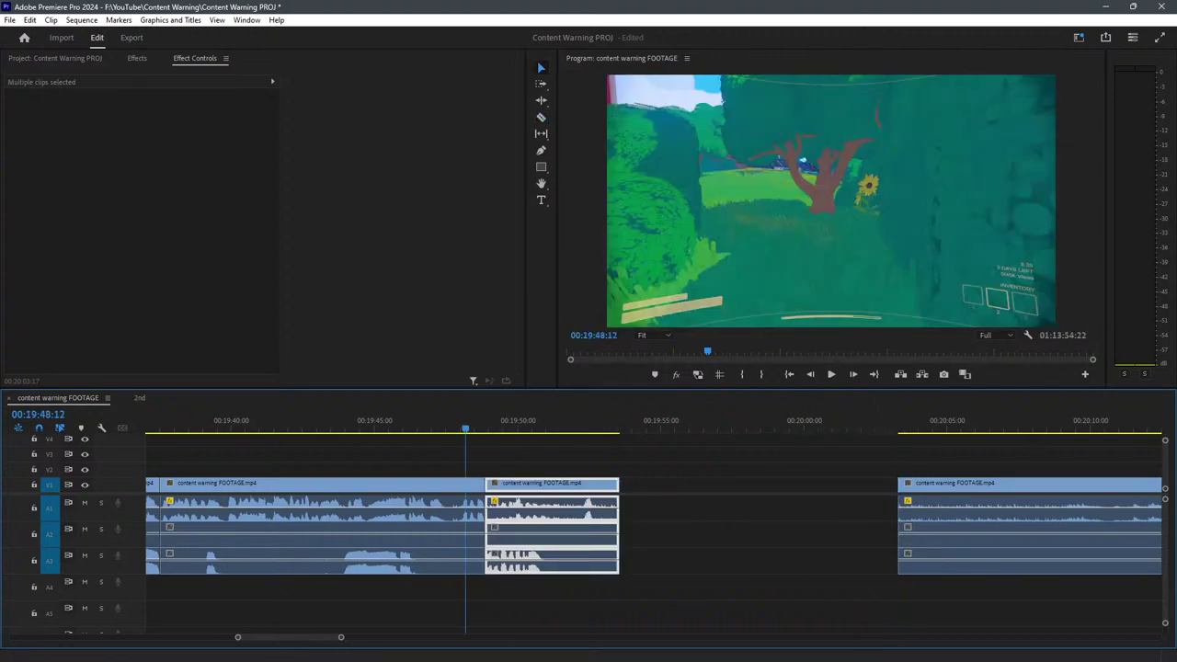
click(465, 460)
right_click(485, 504)
click(534, 593)
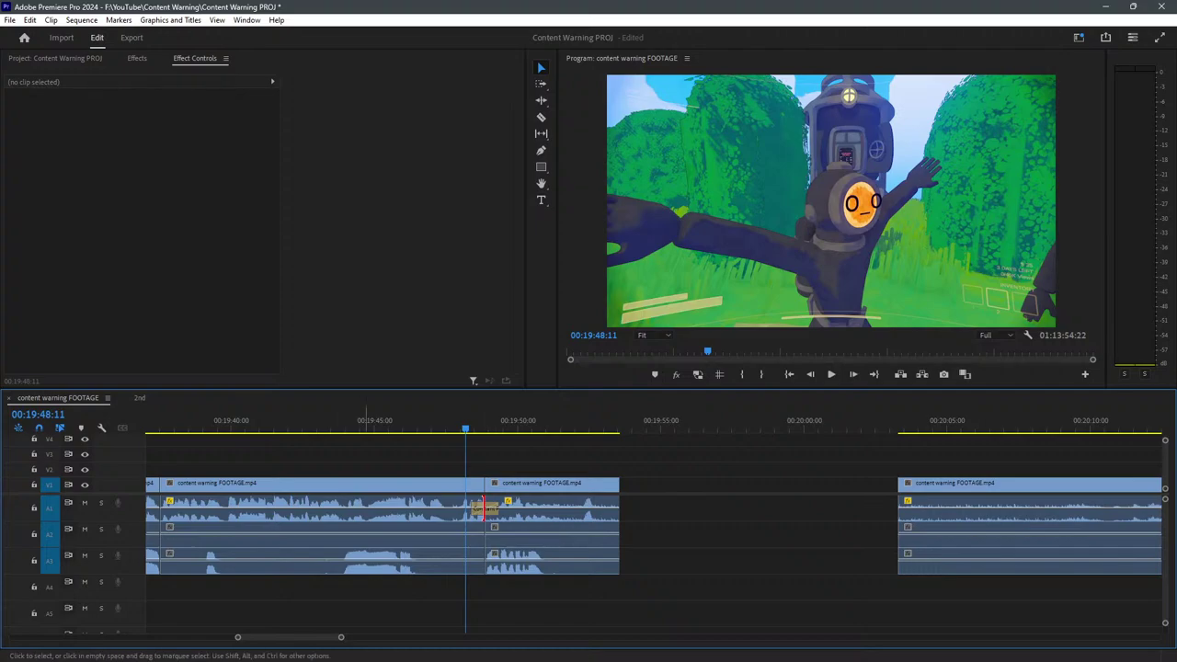
click(495, 648)
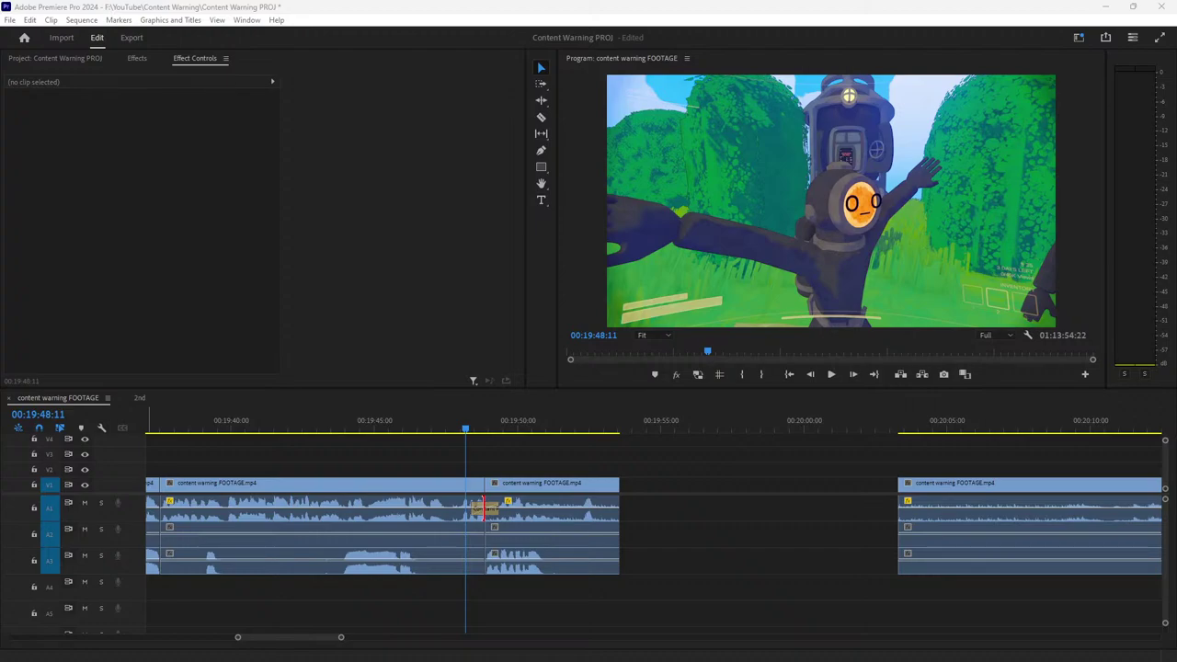
Trim the last A3 clip's end before the gap to about 00:19:51:05 and play back the result.
click(678, 509)
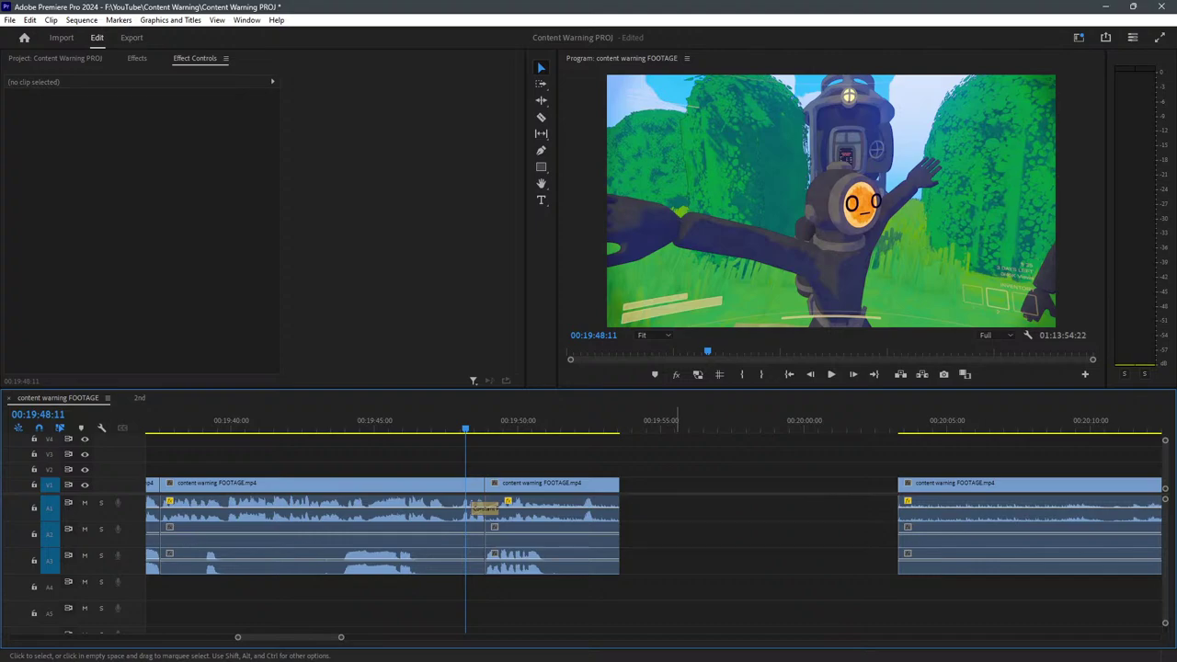
drag(619, 561, 549, 561)
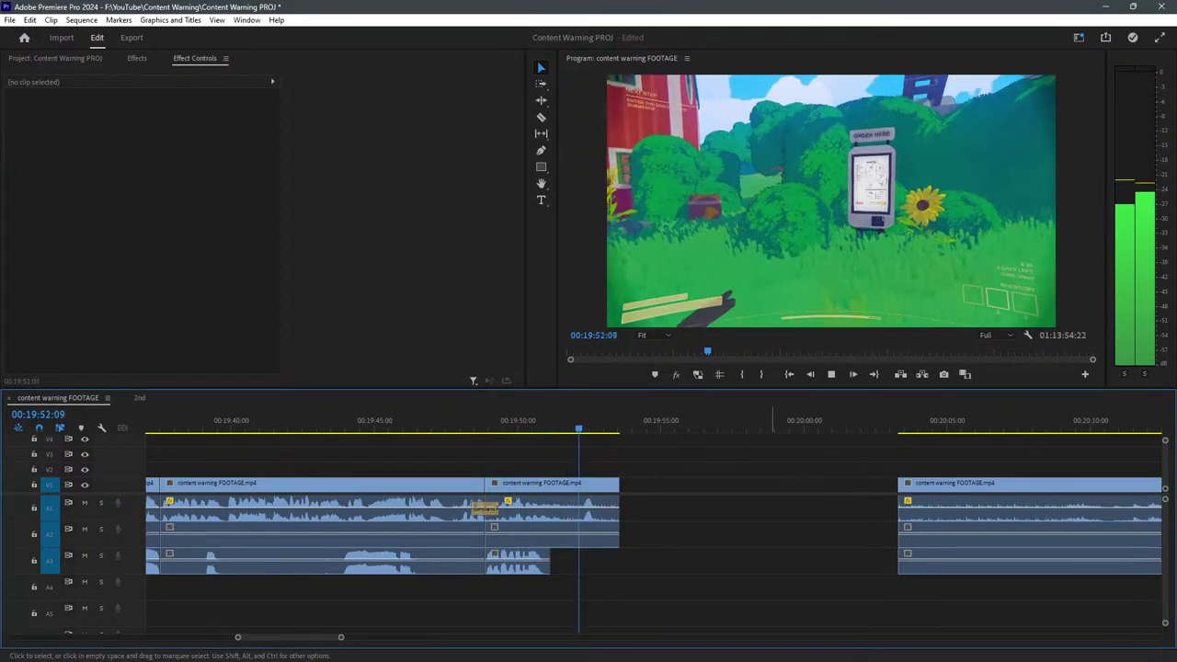
key(space)
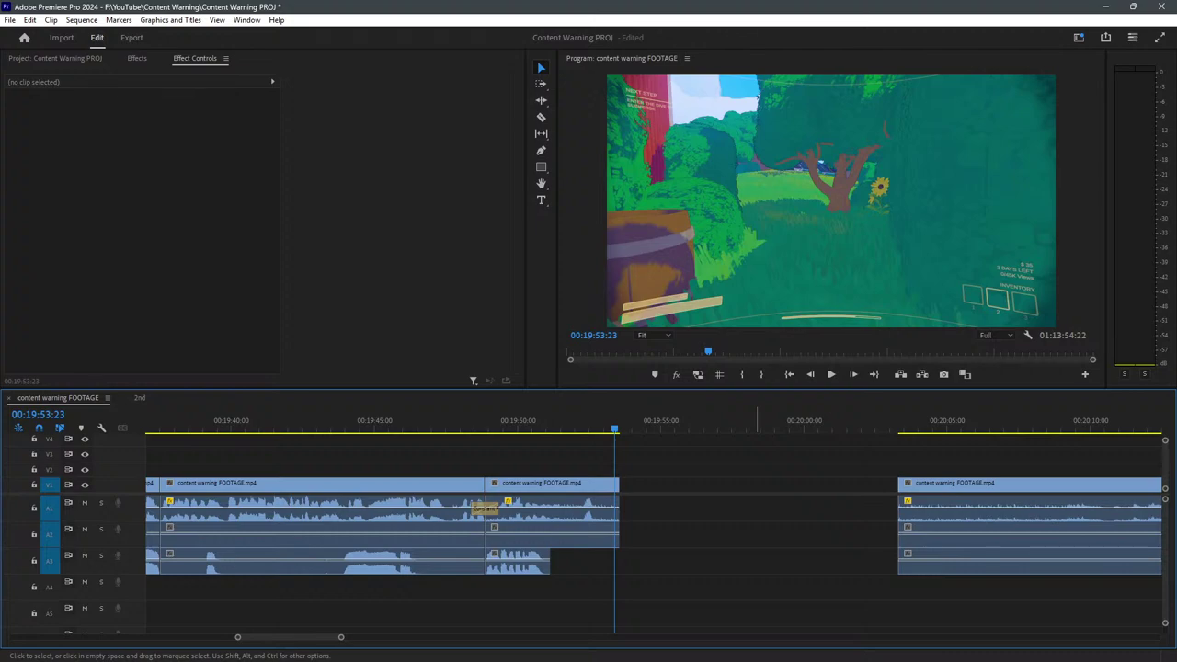
key(space)
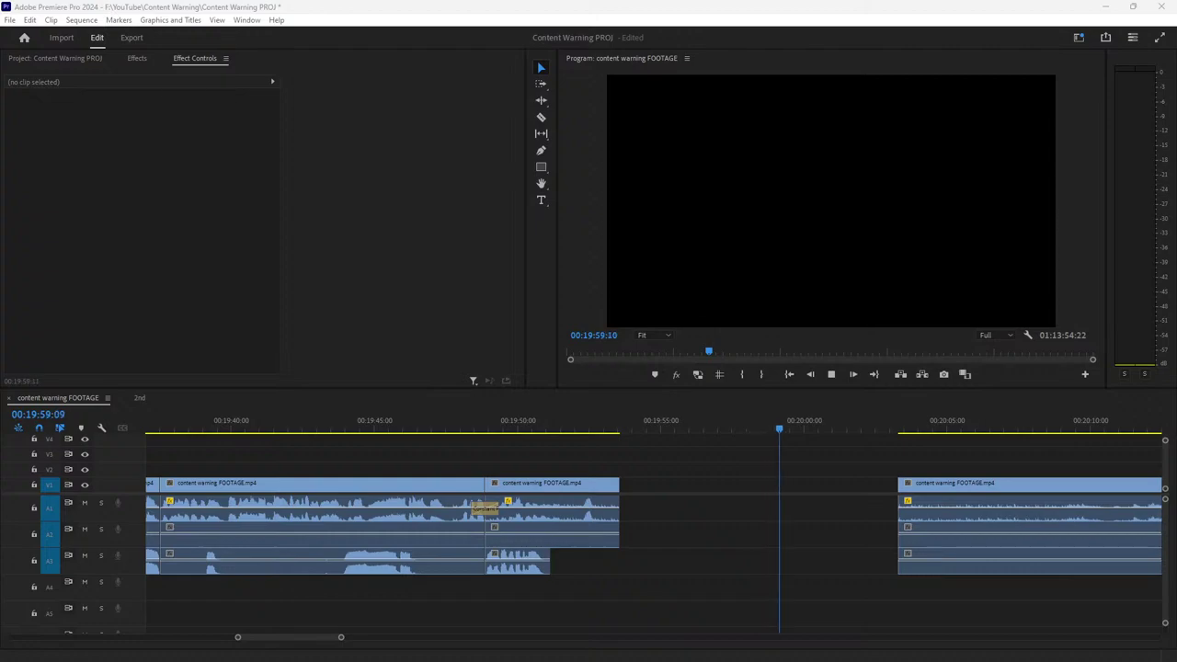
click(825, 535)
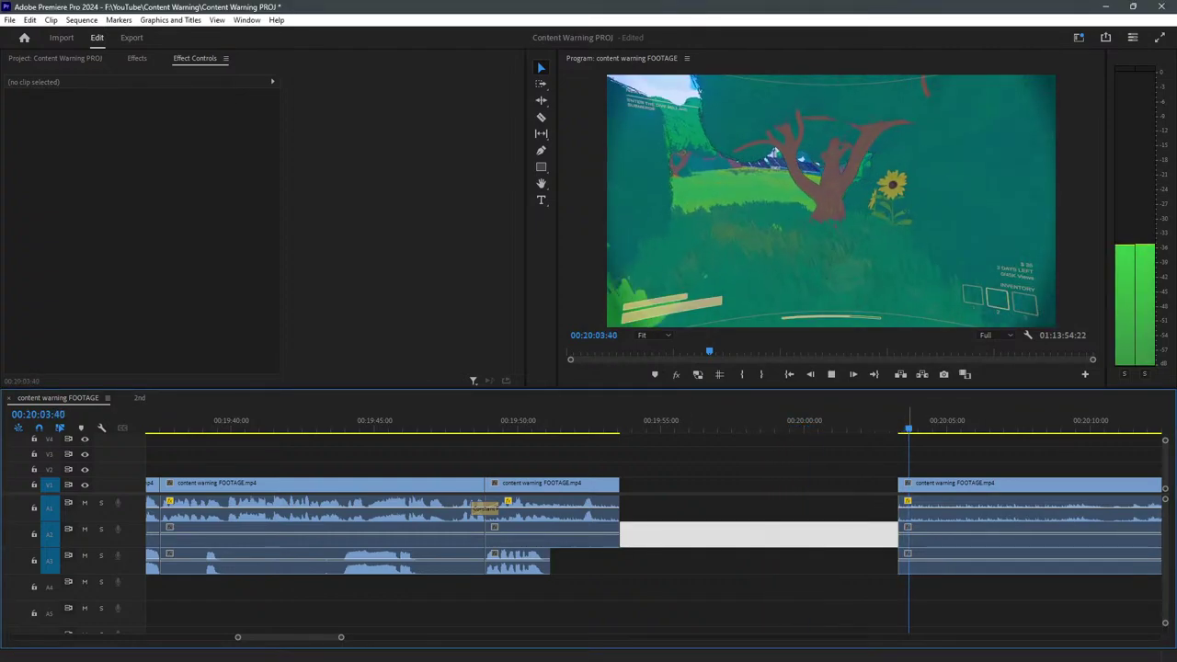
key(minus)
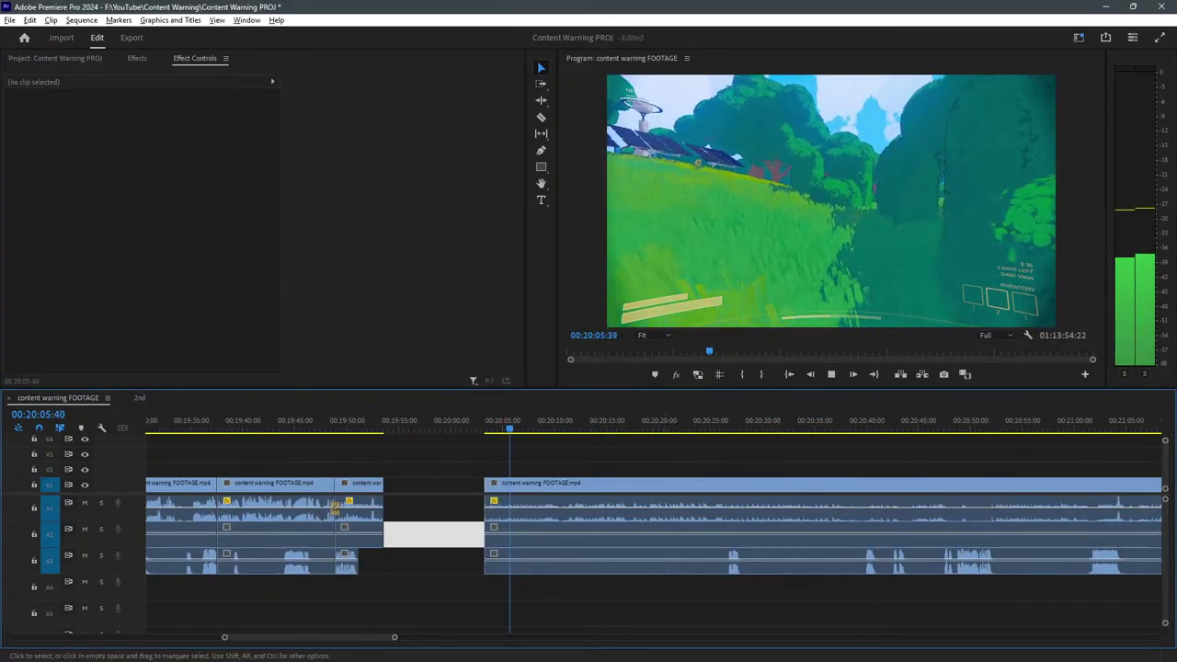
click(359, 420)
click(406, 454)
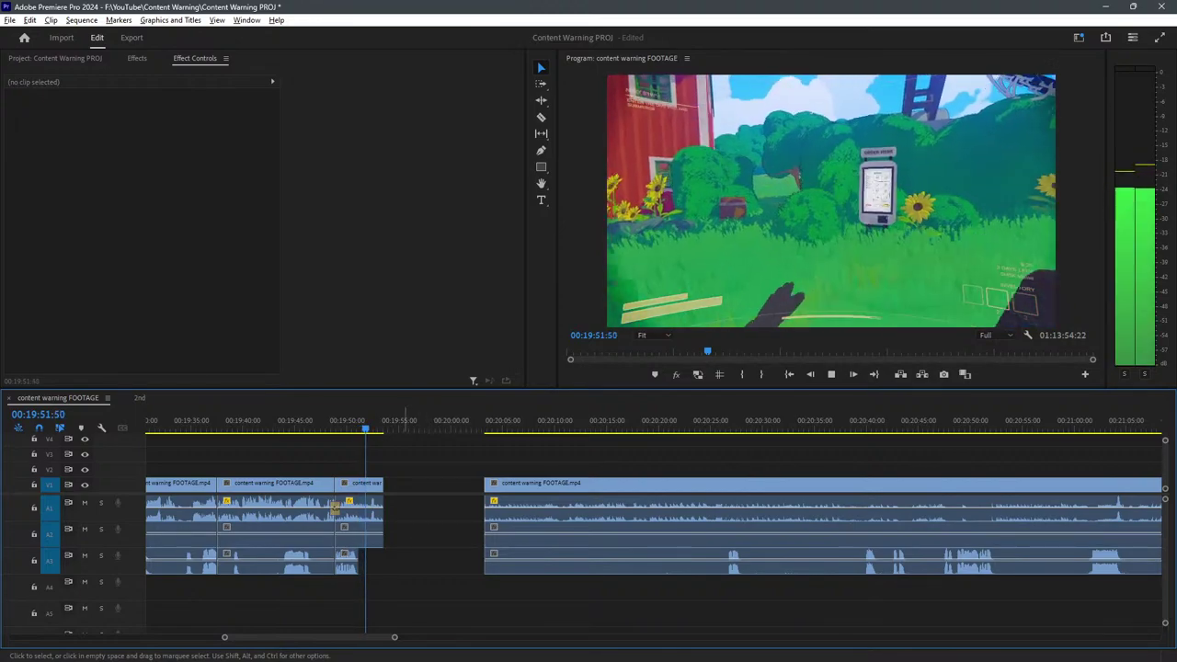
Cut the clip before the gap at about 00:19:52:53, delete the leftover piece after the cut, and replay the ending.
key(equal)
key(space)
key(c)
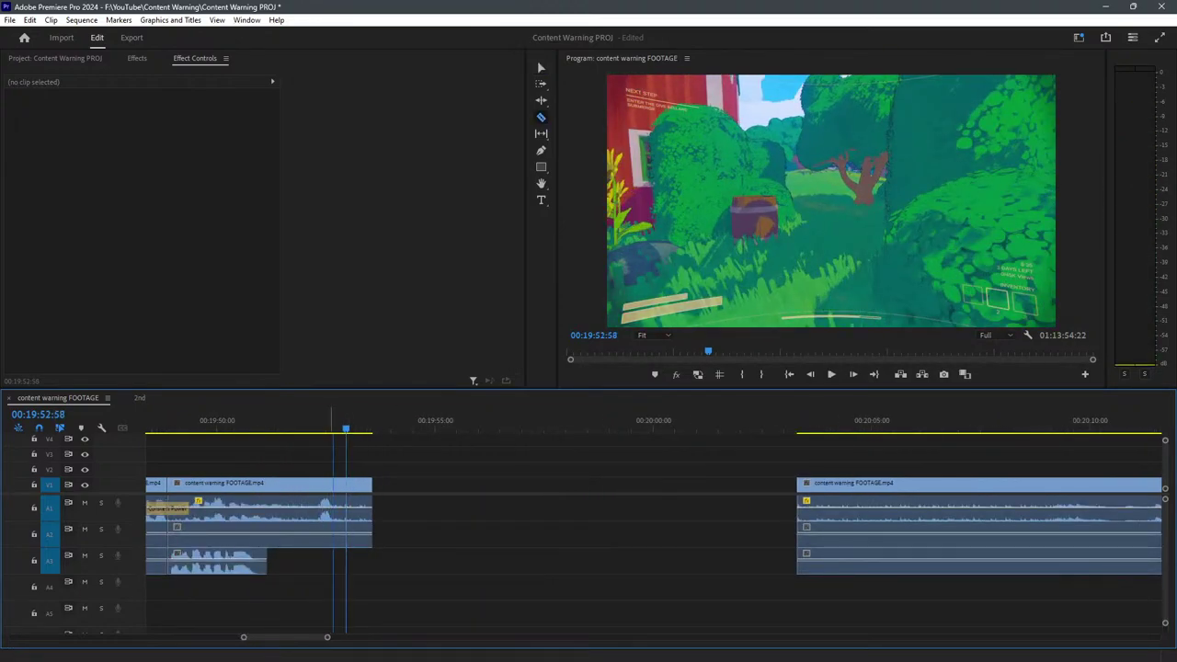
key(Left)
key(Left)
key(Left)
key(Left)
key(Left)
key(Left)
key(Right)
click(342, 515)
key(v)
drag(415, 575, 354, 464)
key(Delete)
click(309, 420)
key(space)
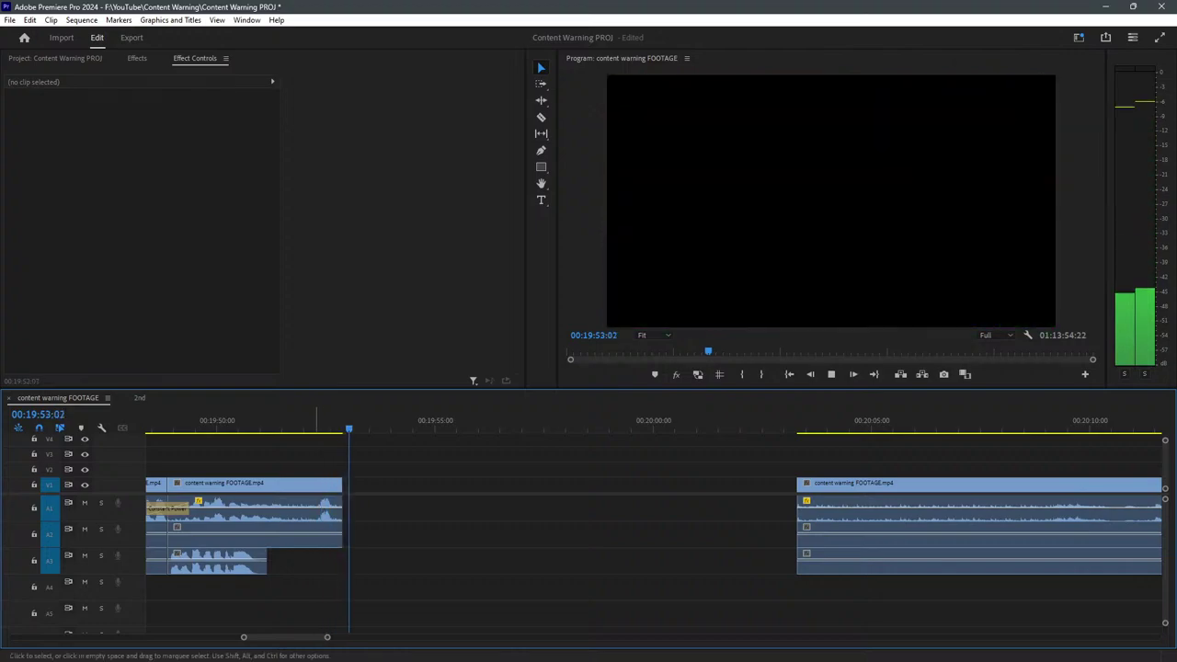
Cut all tracks at about 00:20:39:45, just before the speech, and delete the footage between the gap and that cut.
scroll(283, 419, down, 3)
click(610, 418)
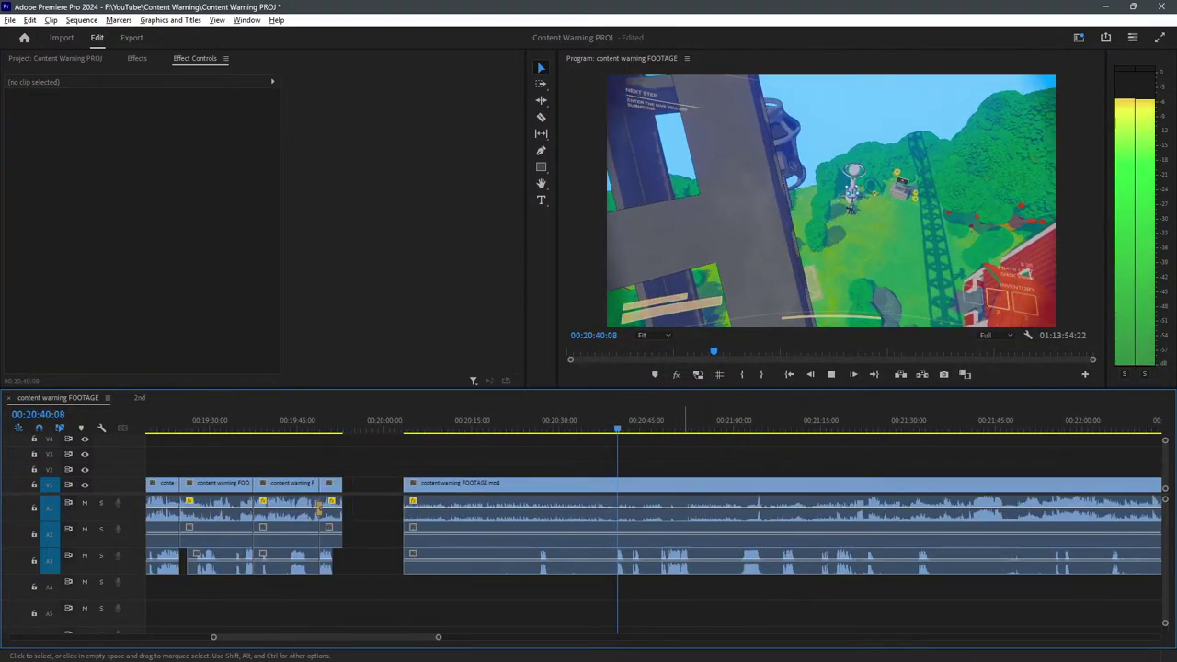
key(equal)
key(equal)
key(c)
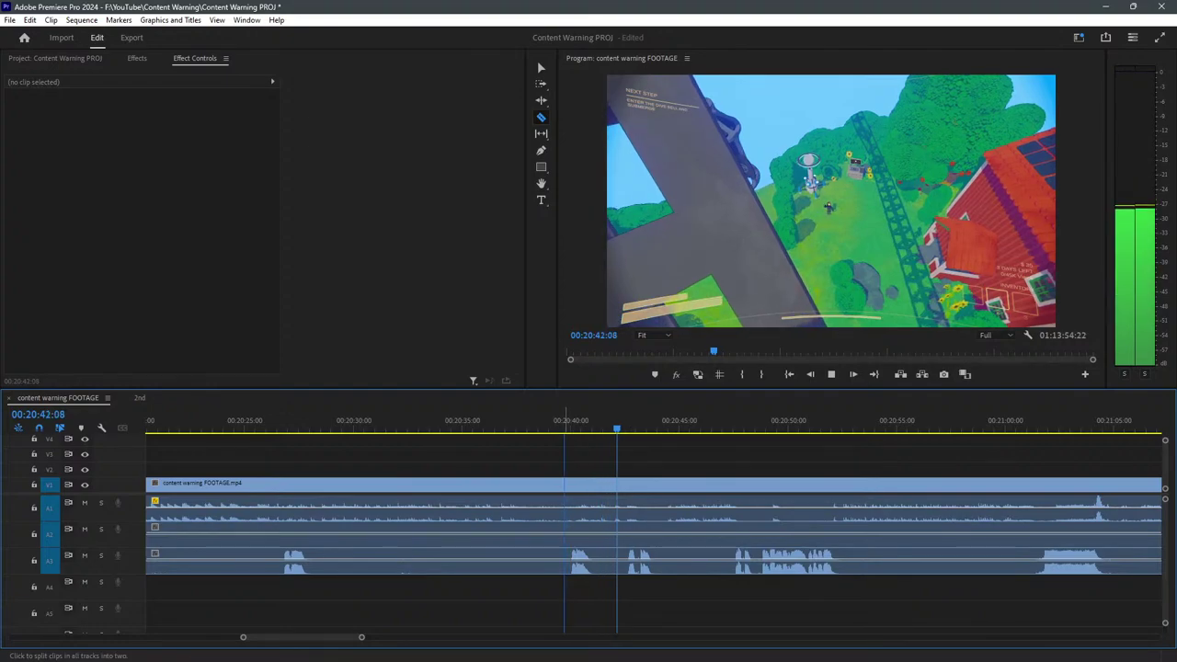
shift+click(564, 505)
key(v)
scroll(750, 505, down, 3)
drag(602, 605, 514, 483)
key(Delete)
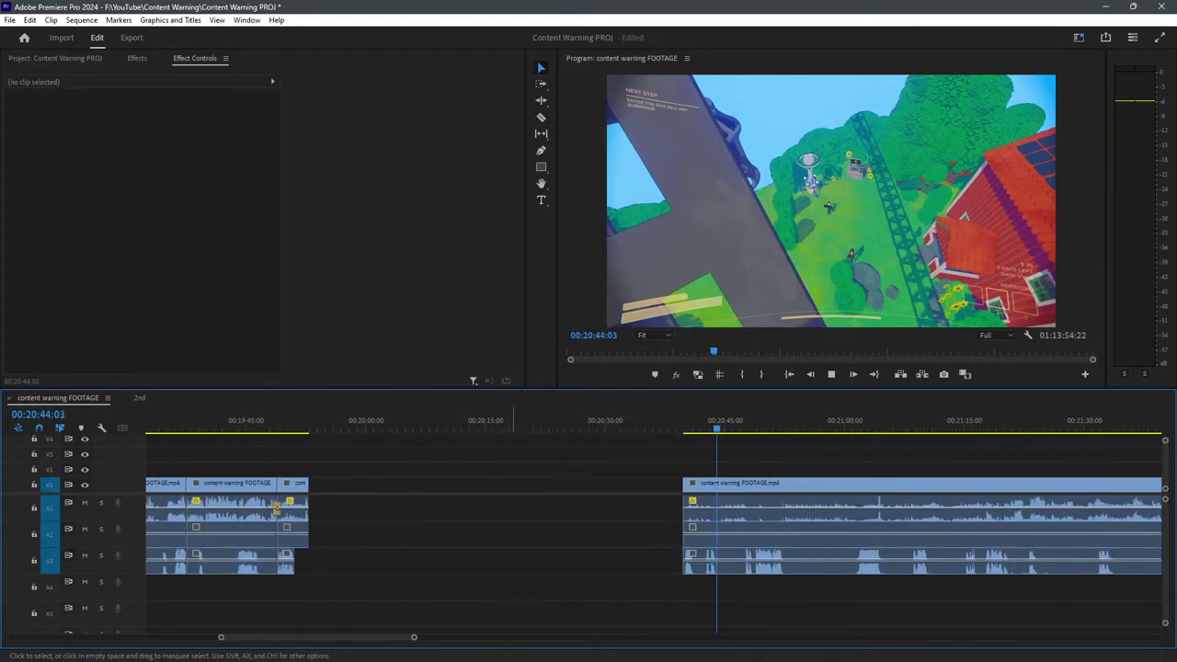
Close the gap at about 00:19:52:53 with a ripple delete and apply the default audio transition to the A1 join.
click(391, 483)
key(Delete)
click(289, 421)
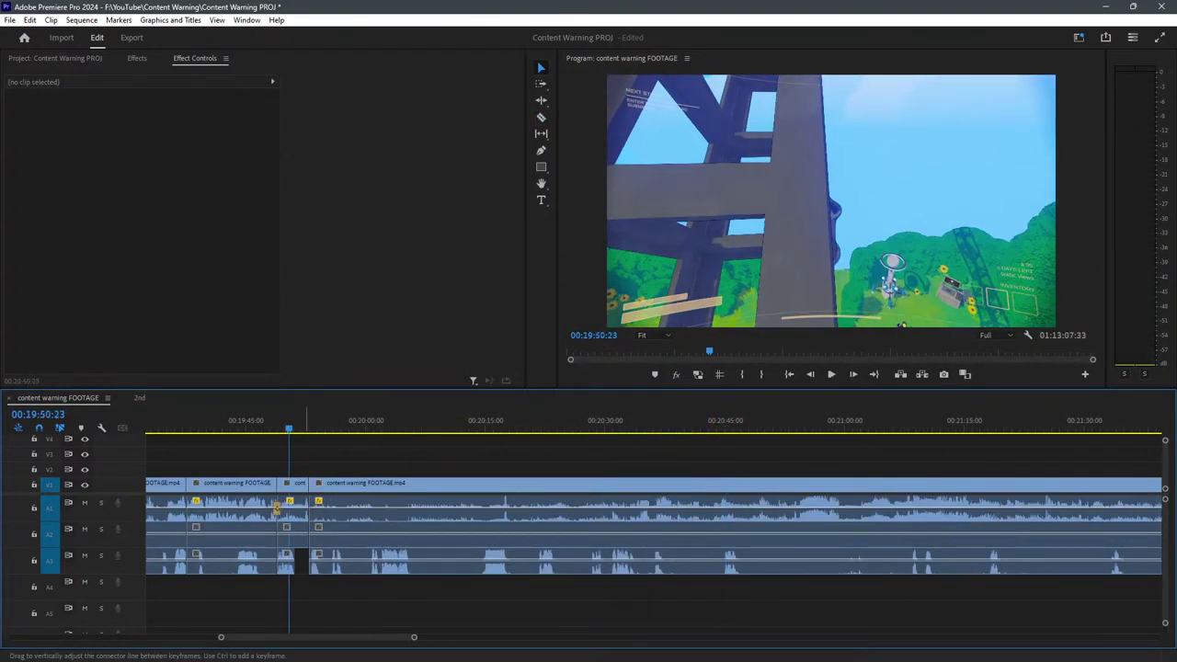
right_click(306, 532)
click(294, 518)
right_click(308, 512)
click(371, 593)
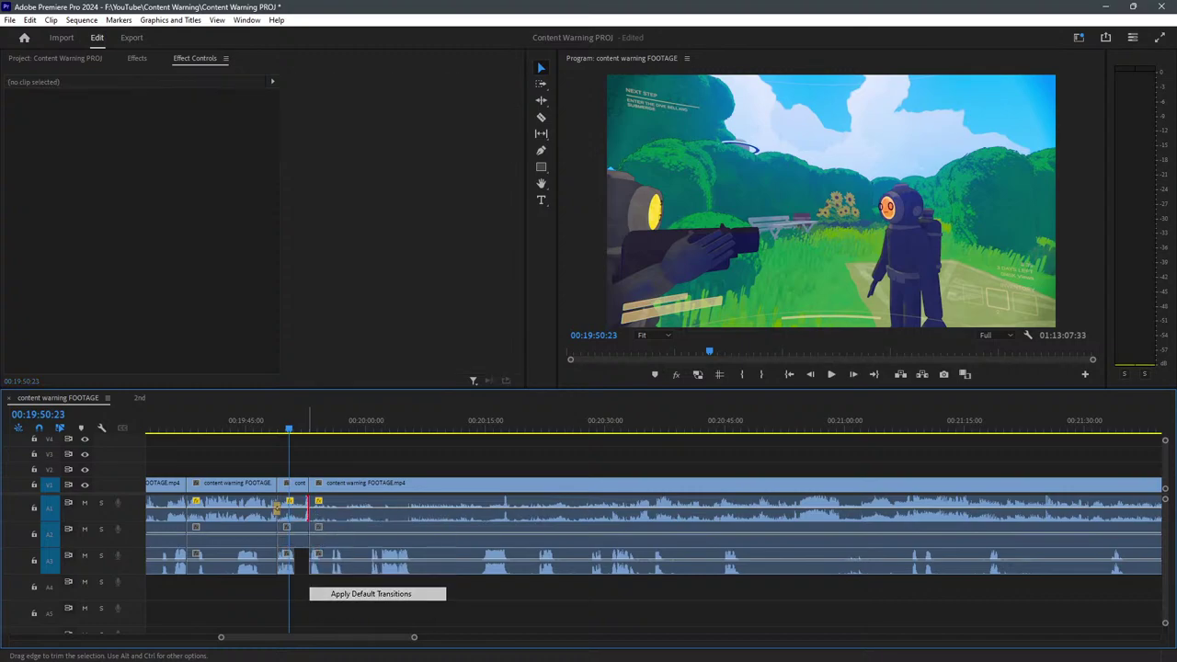
Cut A1 at about 00:19:57:30 and 00:20:01:05, move the piece between the cuts about 0.4 seconds earlier, and replay it.
key(space)
key(equal)
key(equal)
key(equal)
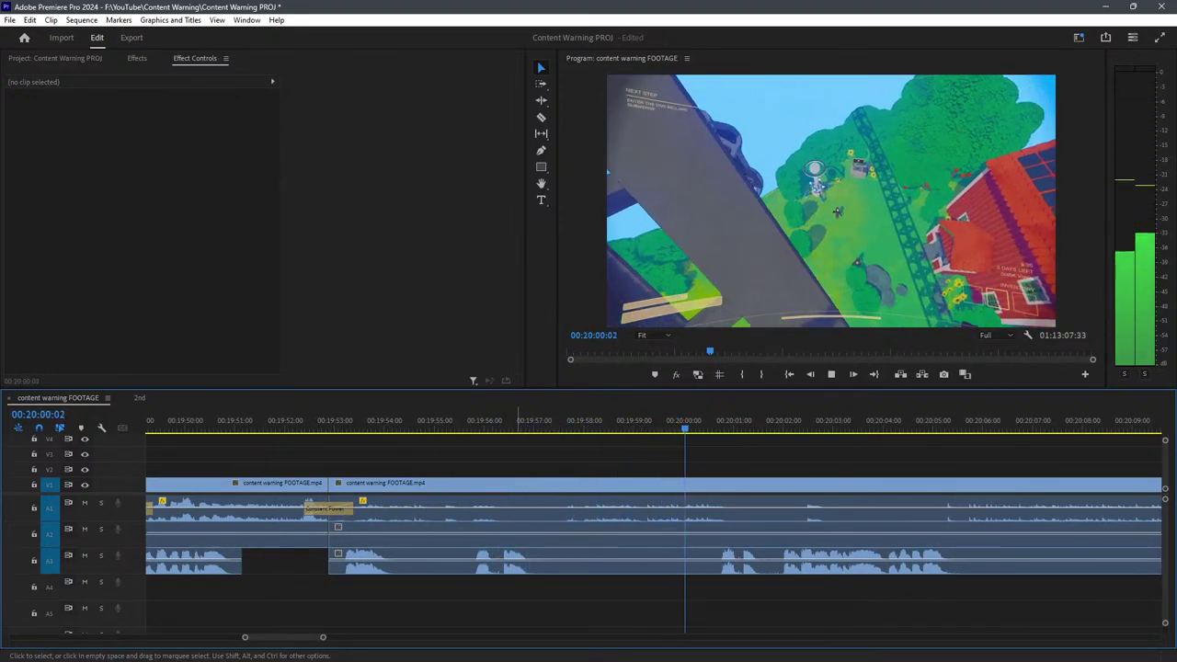
key(c)
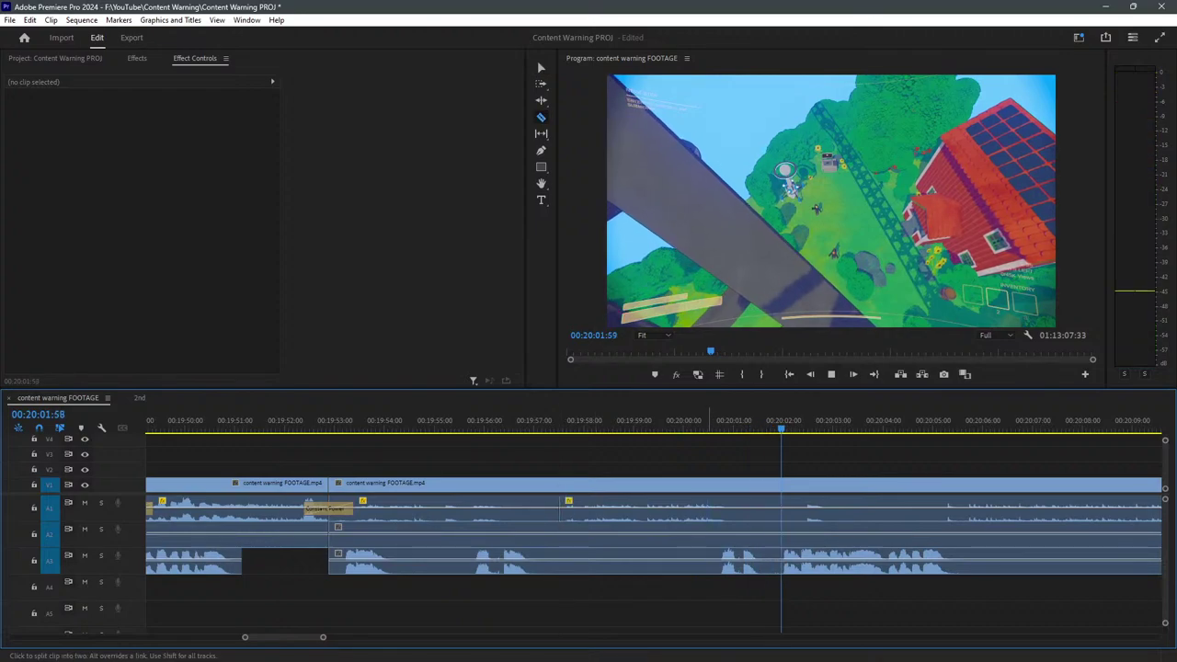
click(739, 528)
click(739, 511)
key(v)
drag(734, 514, 715, 515)
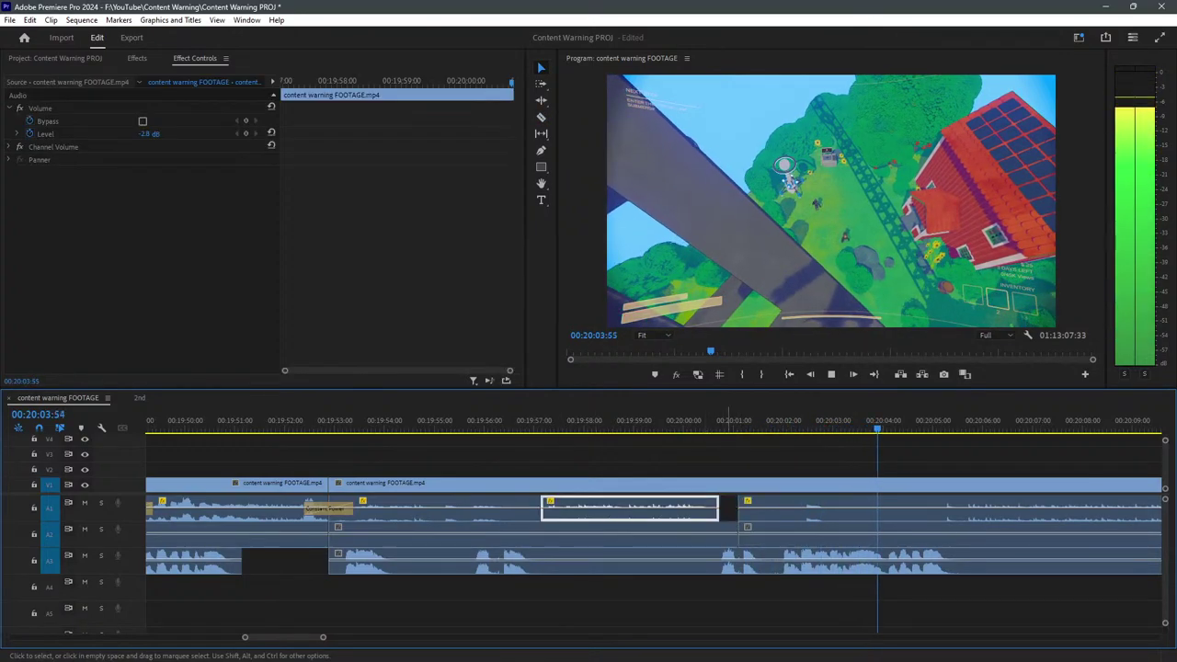
click(729, 460)
key(space)
click(539, 422)
key(space)
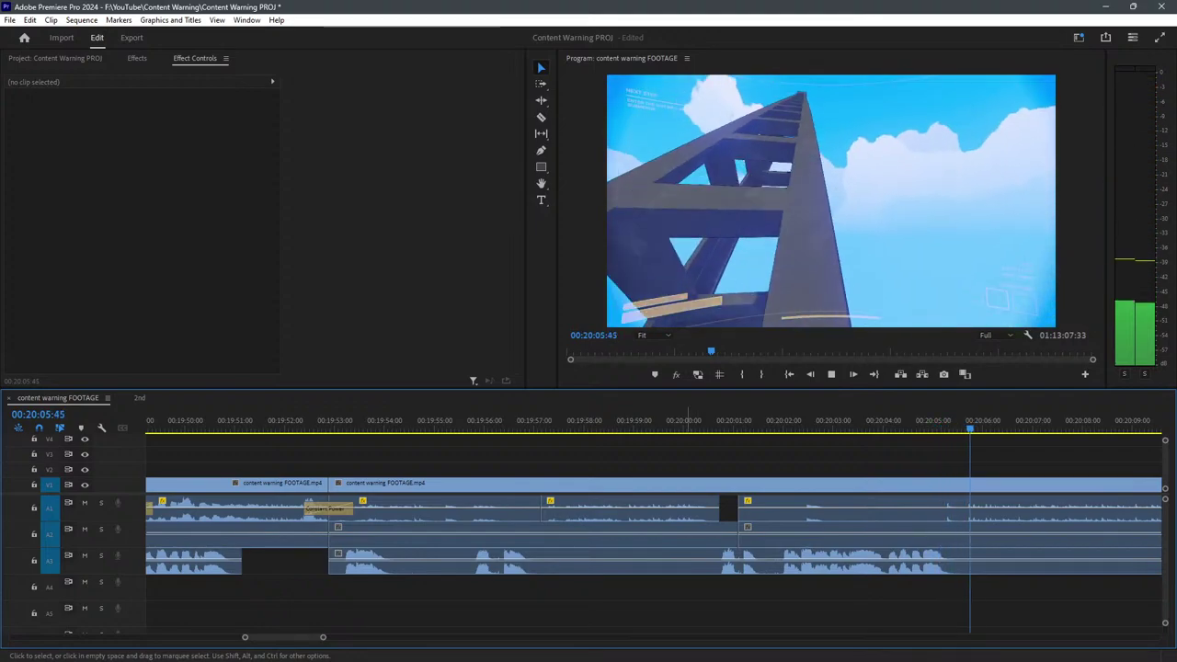
Play on to about 00:20:11:28 and save the project.
scroll(391, 534, down, 5)
scroll(484, 533, up, 3)
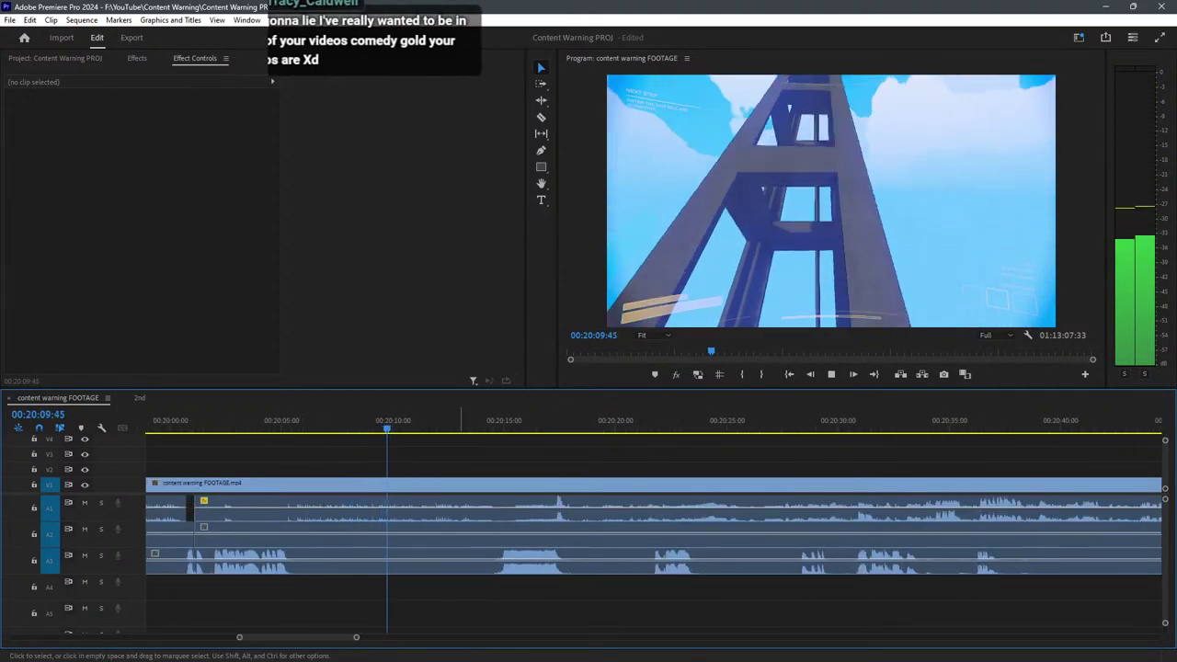
key(space)
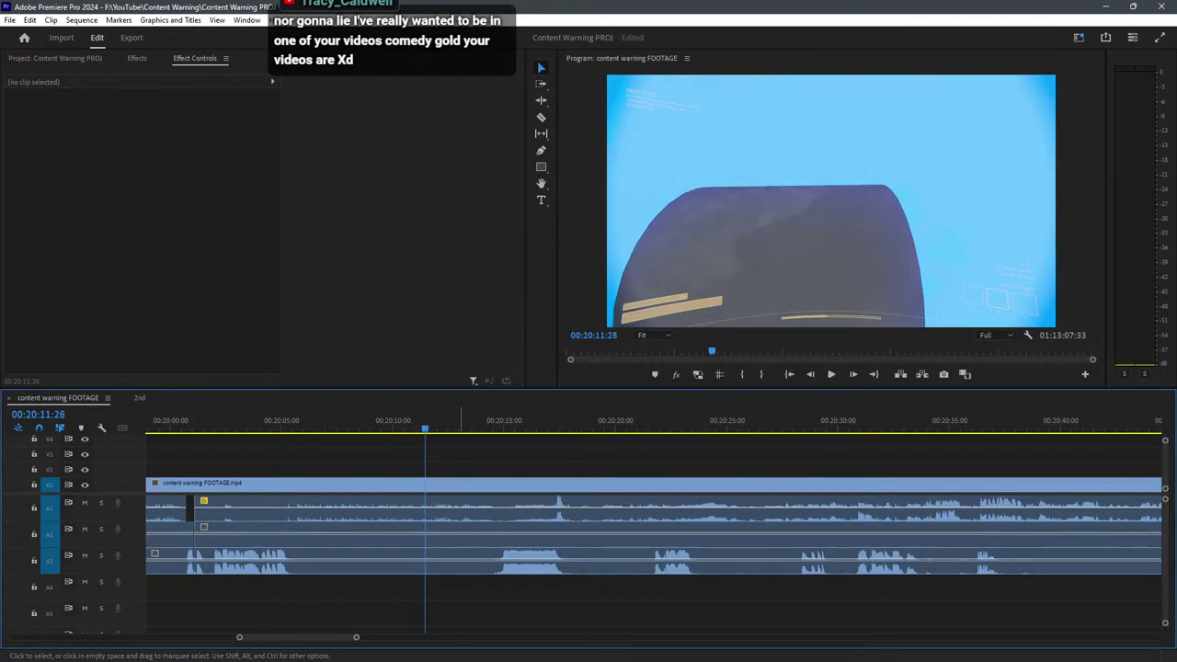
key(ctrl+s)
click(494, 649)
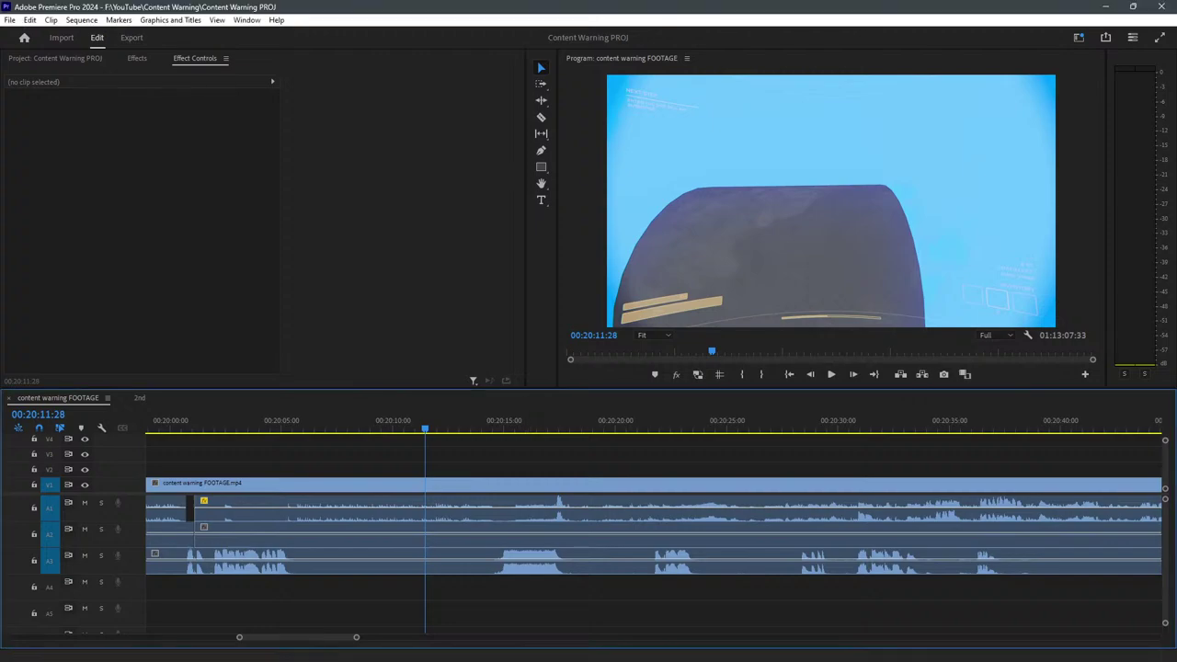
Replay the footage between about 00:20:04:00 and 00:20:05:45 to check where the speech ends.
click(260, 421)
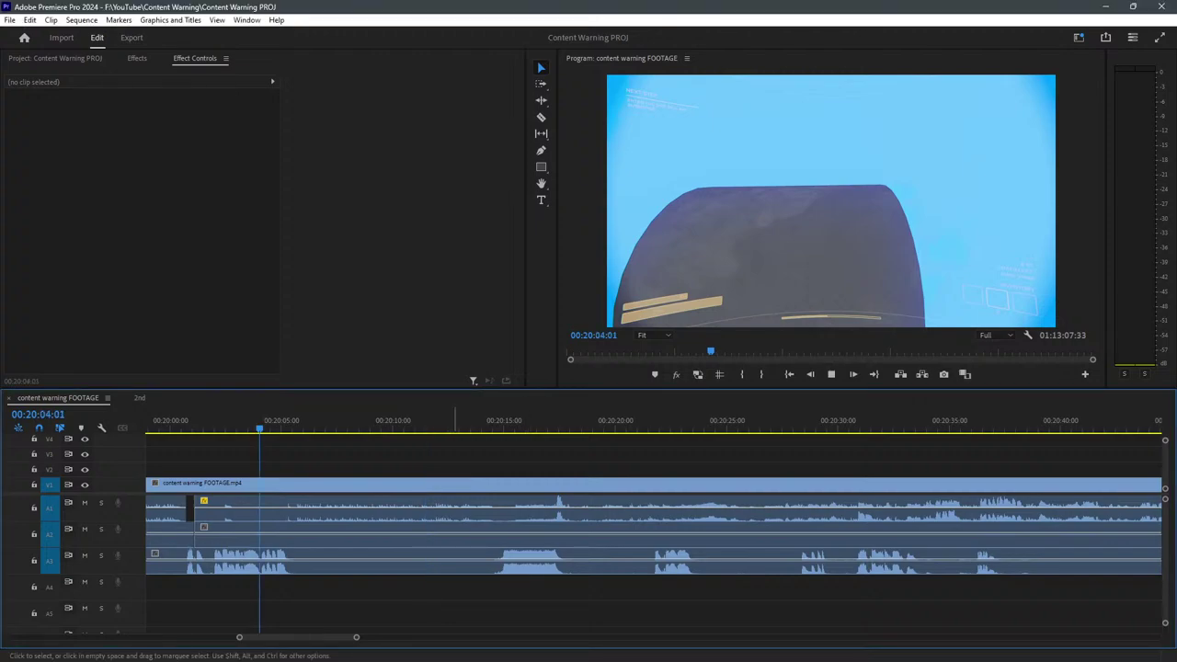
key(space)
key(space)
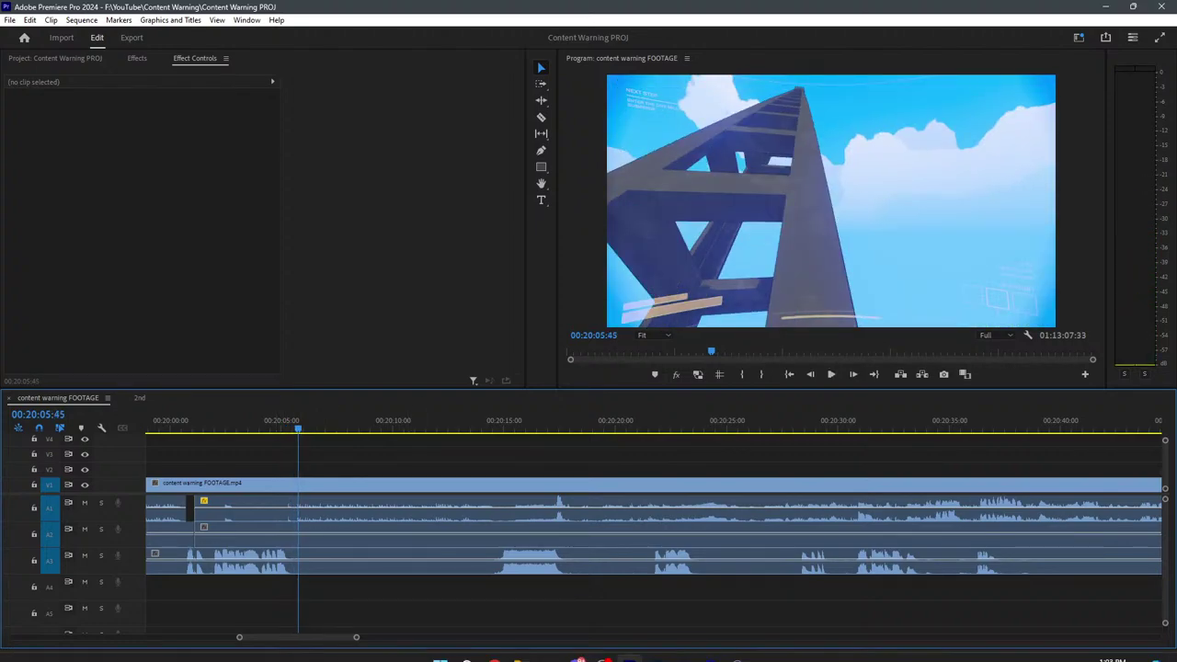
click(522, 648)
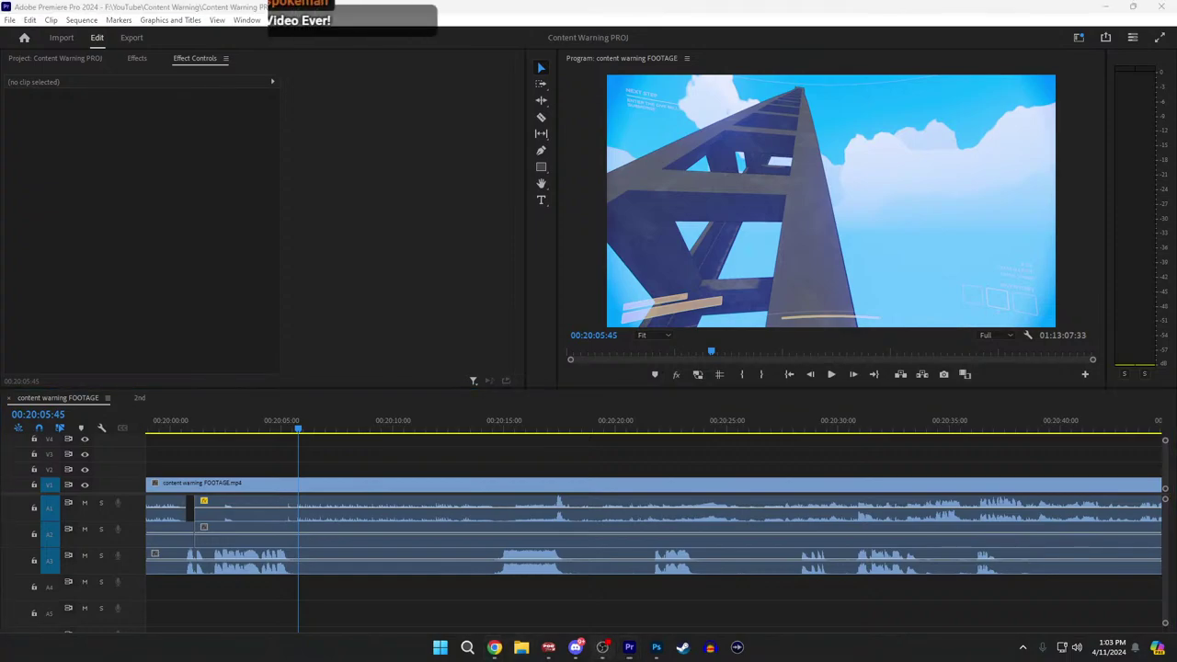
click(629, 648)
click(629, 648)
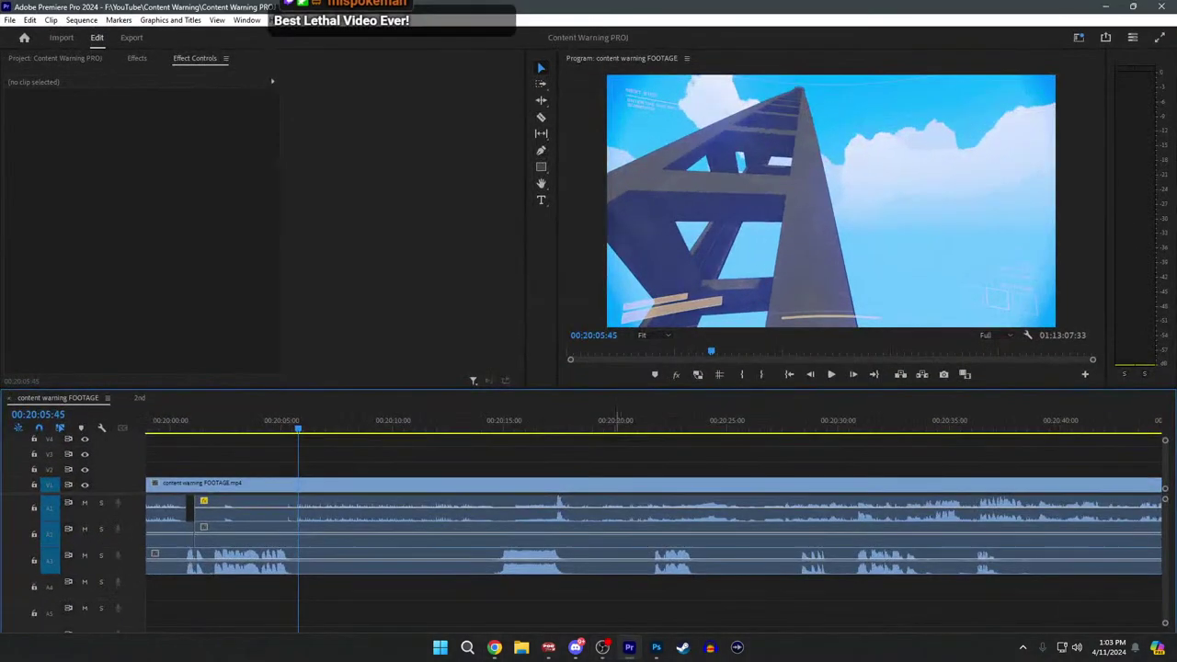
drag(283, 417, 277, 417)
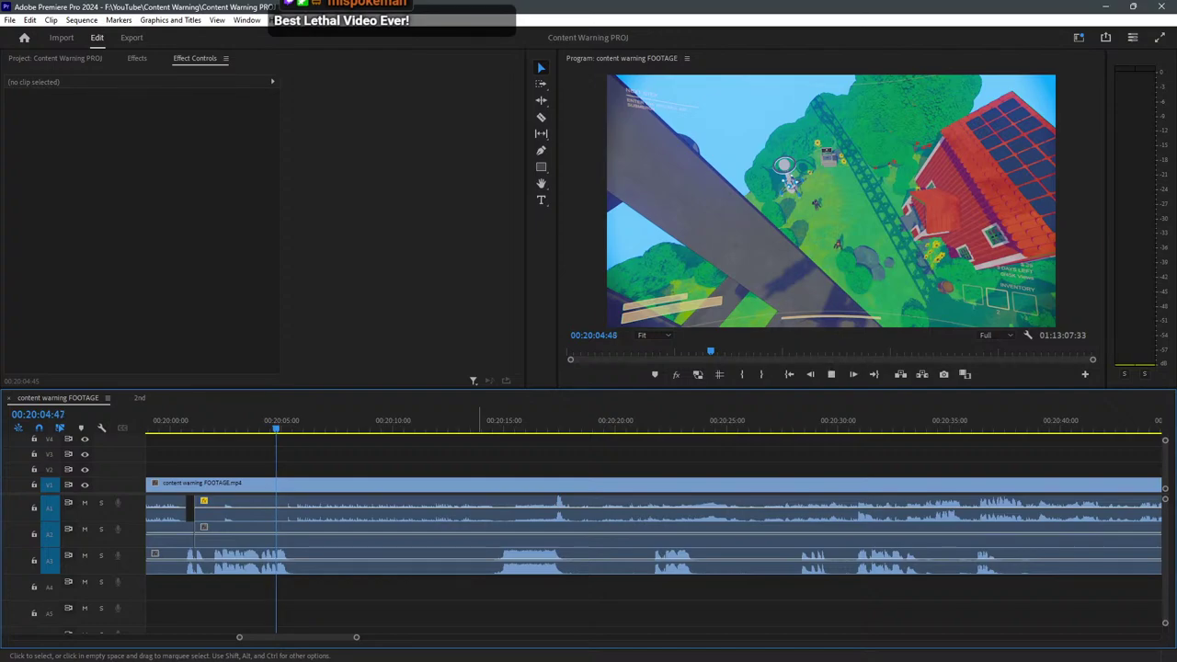
key(space)
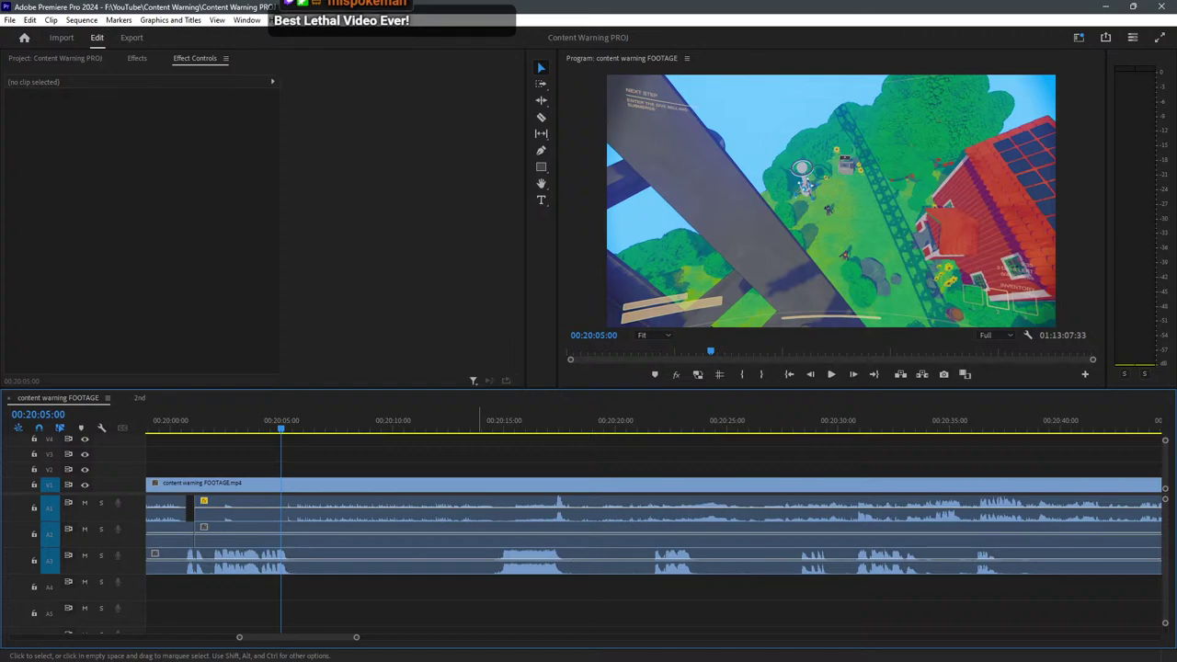
Replay the footage between about 00:20:03:46 and 00:20:11:17, listening to the audio after the speech ends.
click(255, 420)
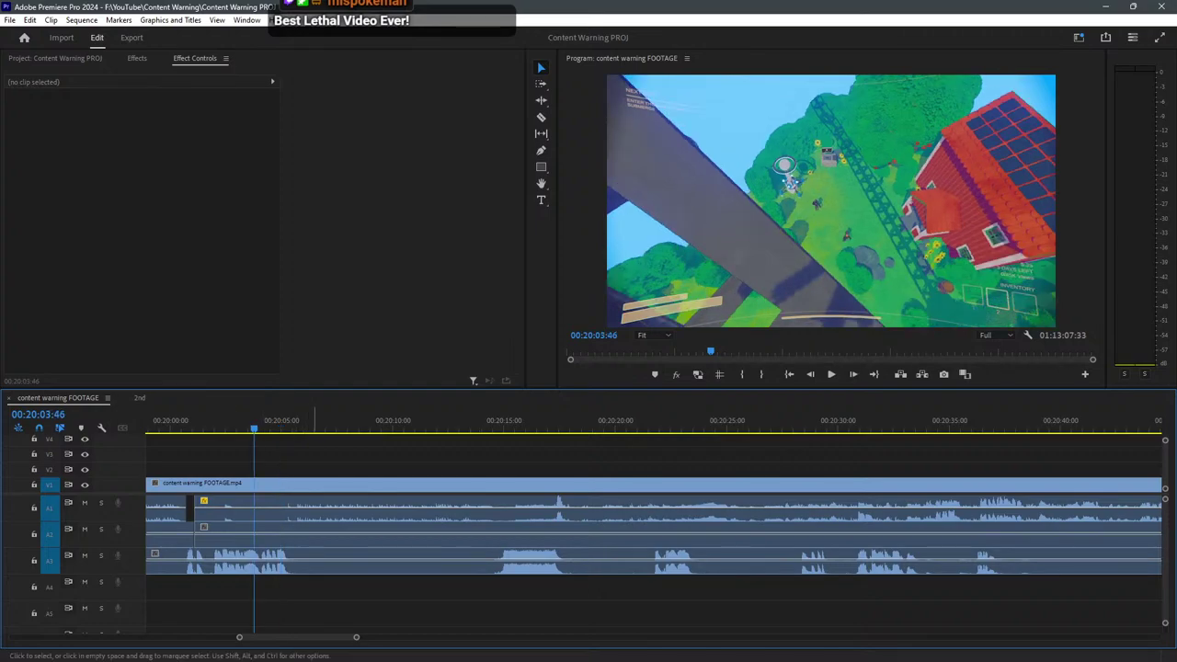
key(space)
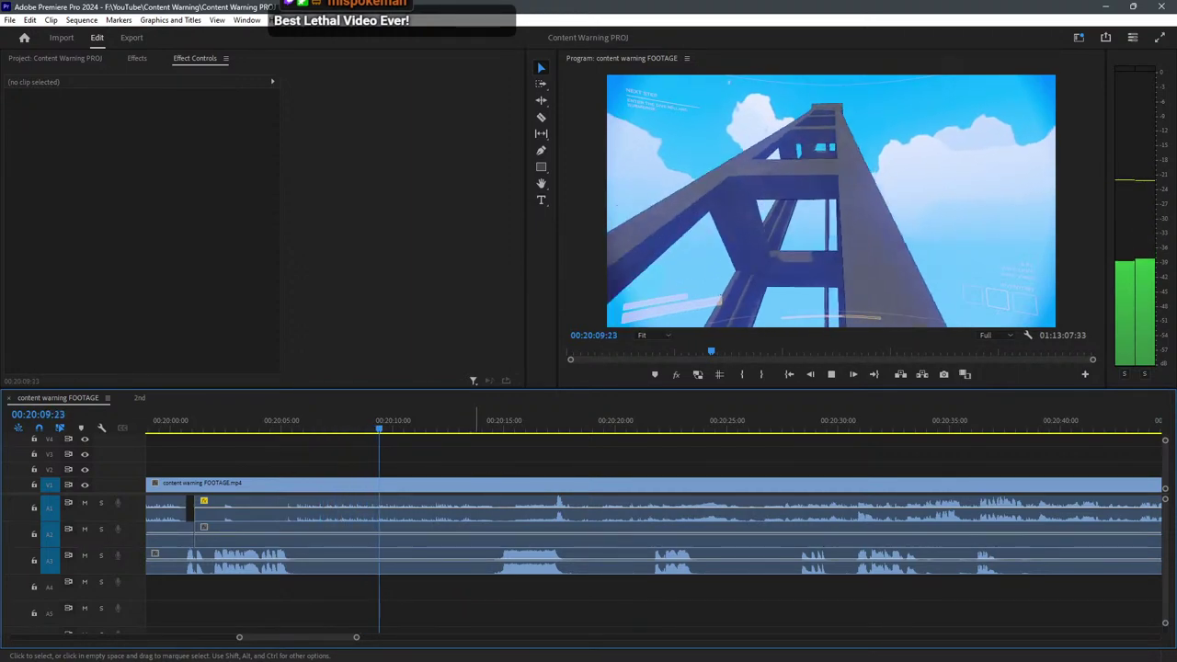
key(space)
click(296, 421)
key(space)
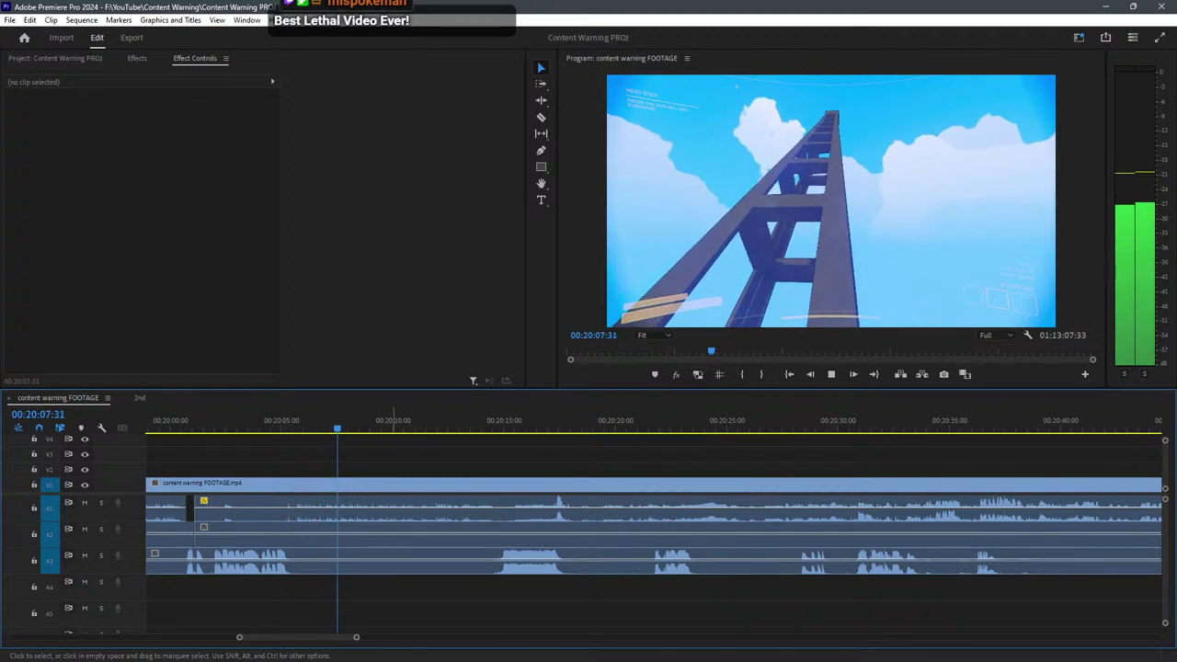
key(space)
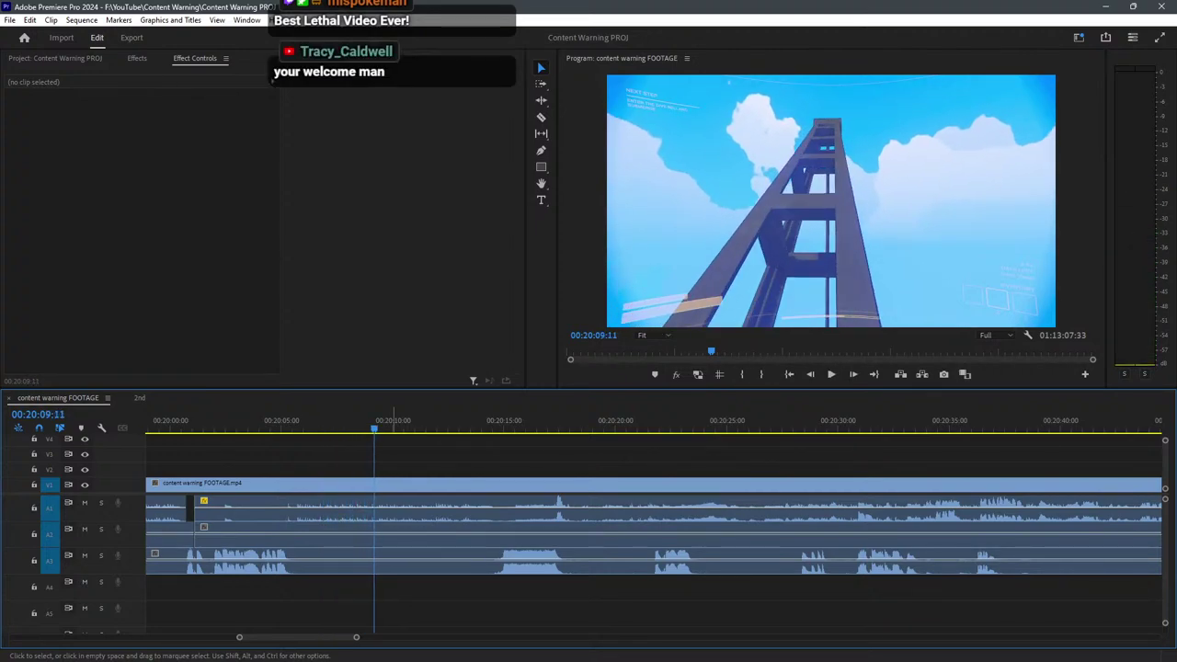
key(space)
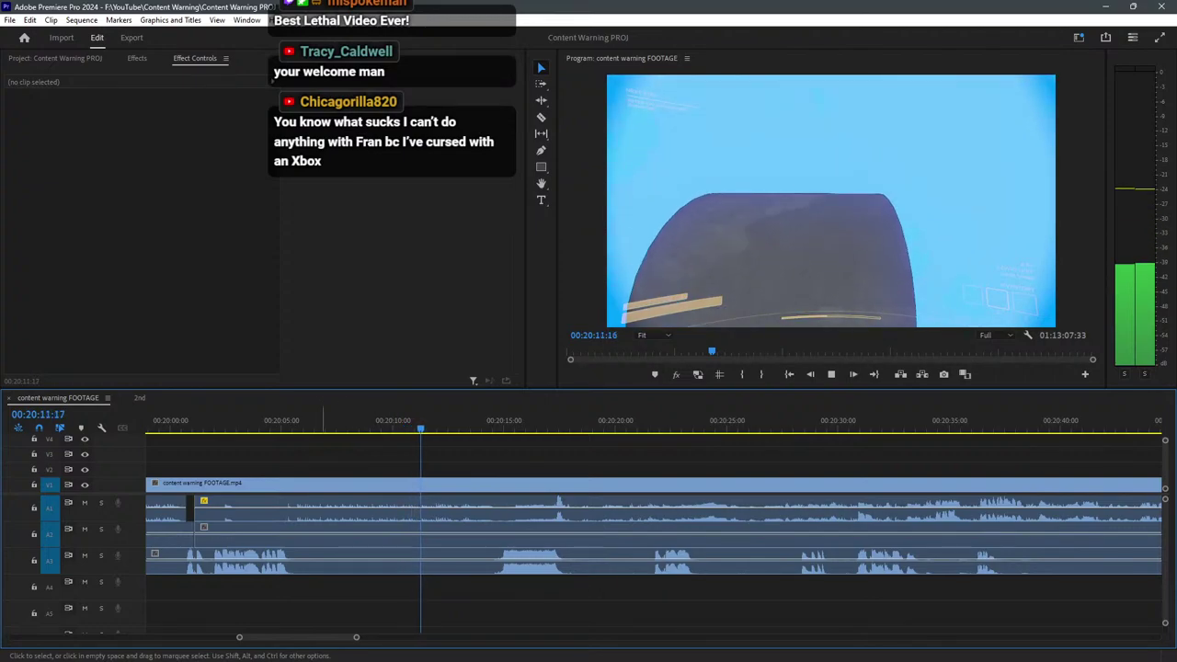
click(298, 420)
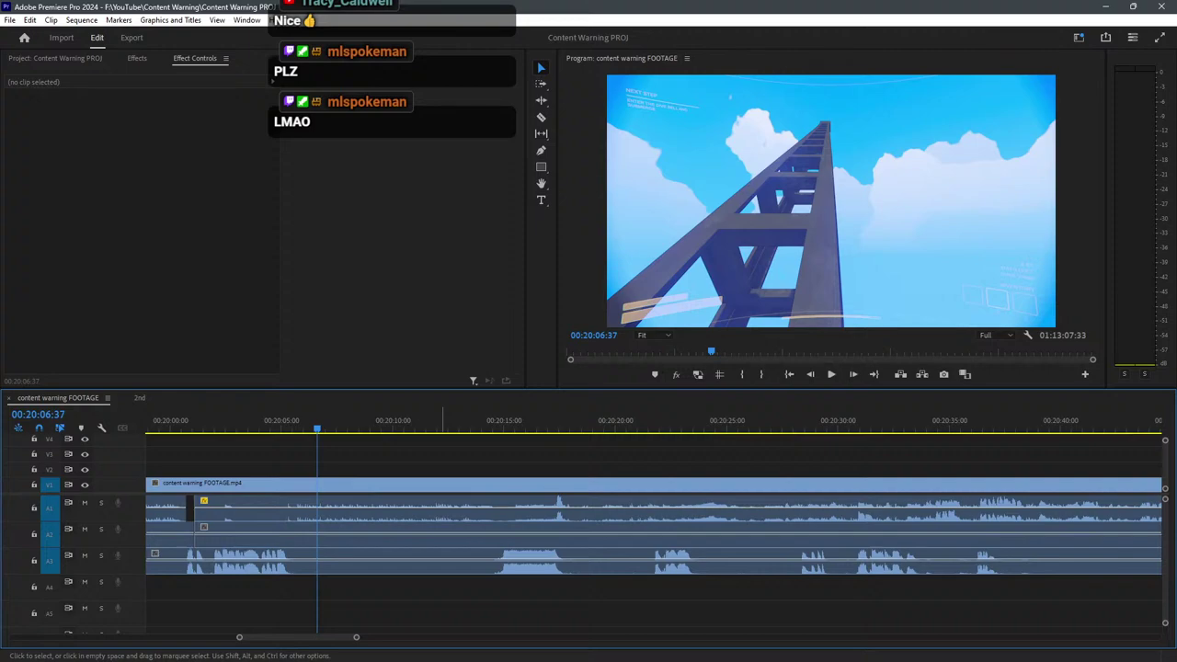
key(space)
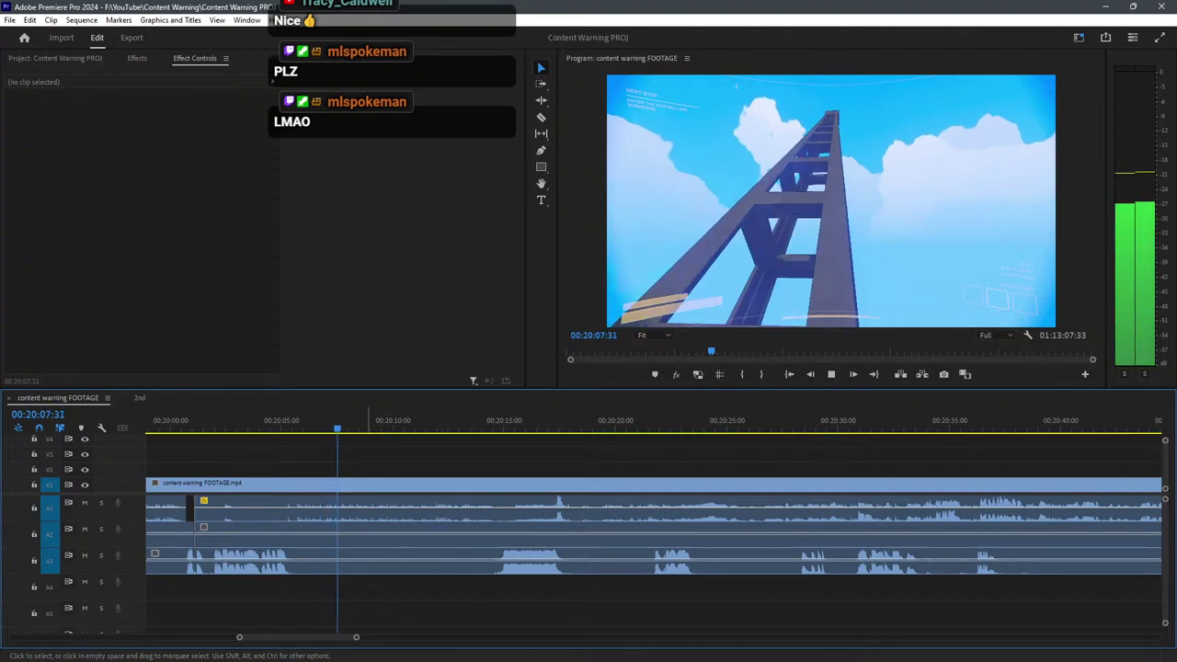
click(264, 418)
key(l)
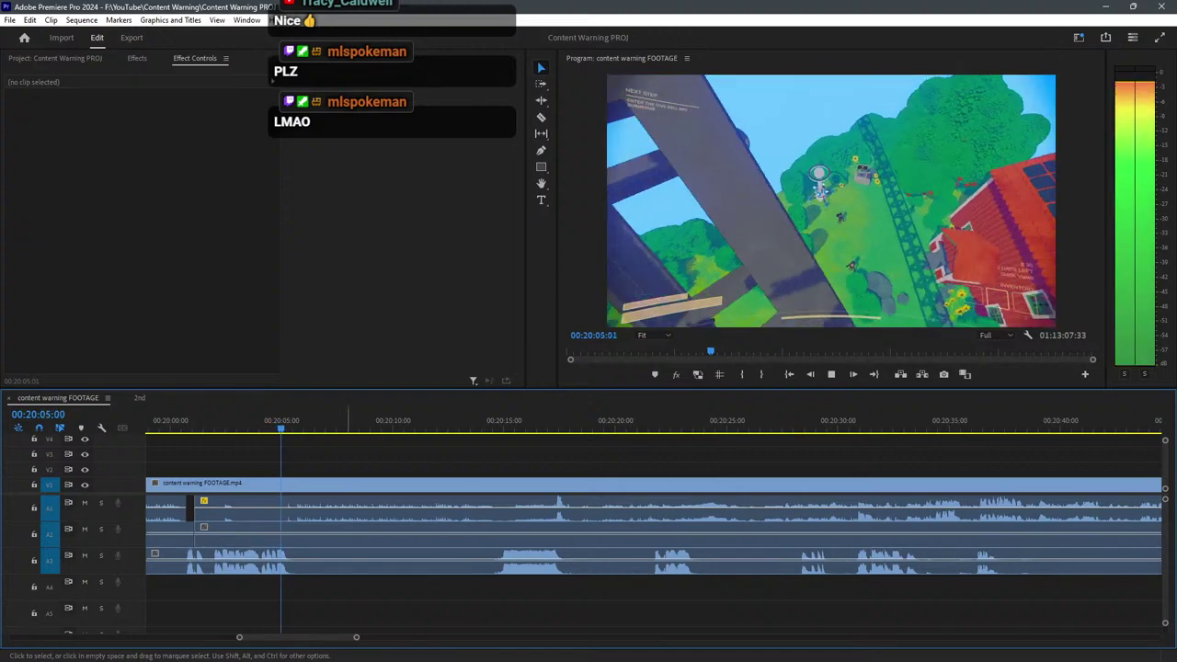
Cut A1 at about 00:20:07:36 and 00:20:11:00 and set the volume of the piece between the cuts to 6.7 dB.
scroll(322, 417, up, 3)
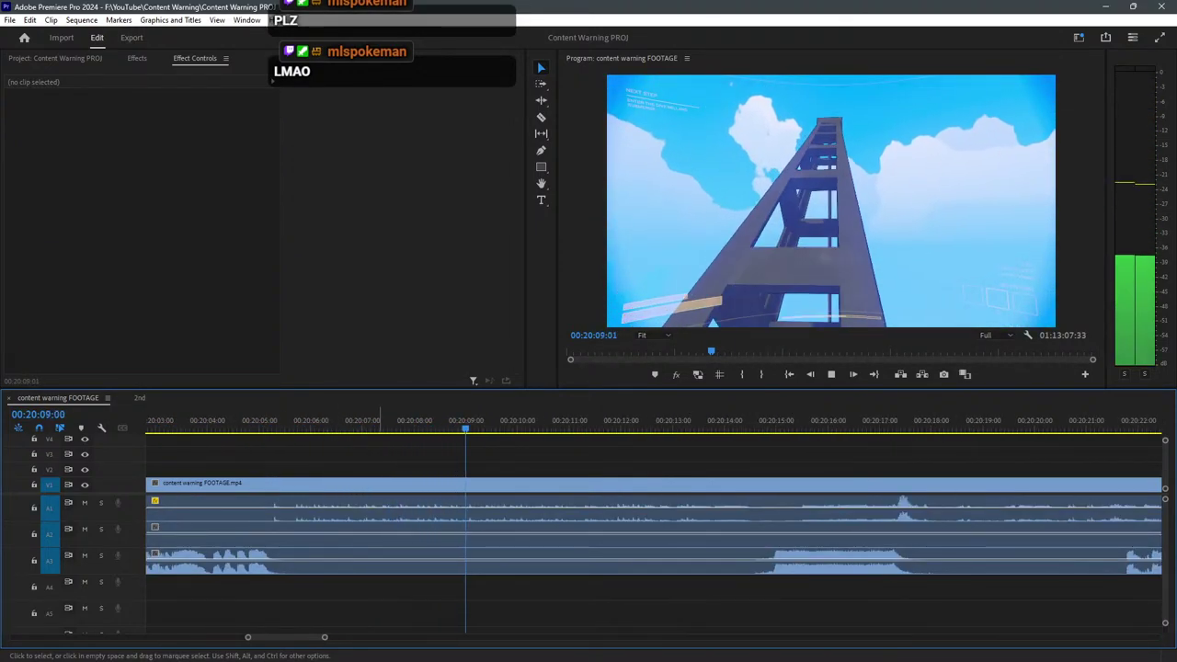
key(c)
click(393, 501)
click(570, 505)
key(v)
key(space)
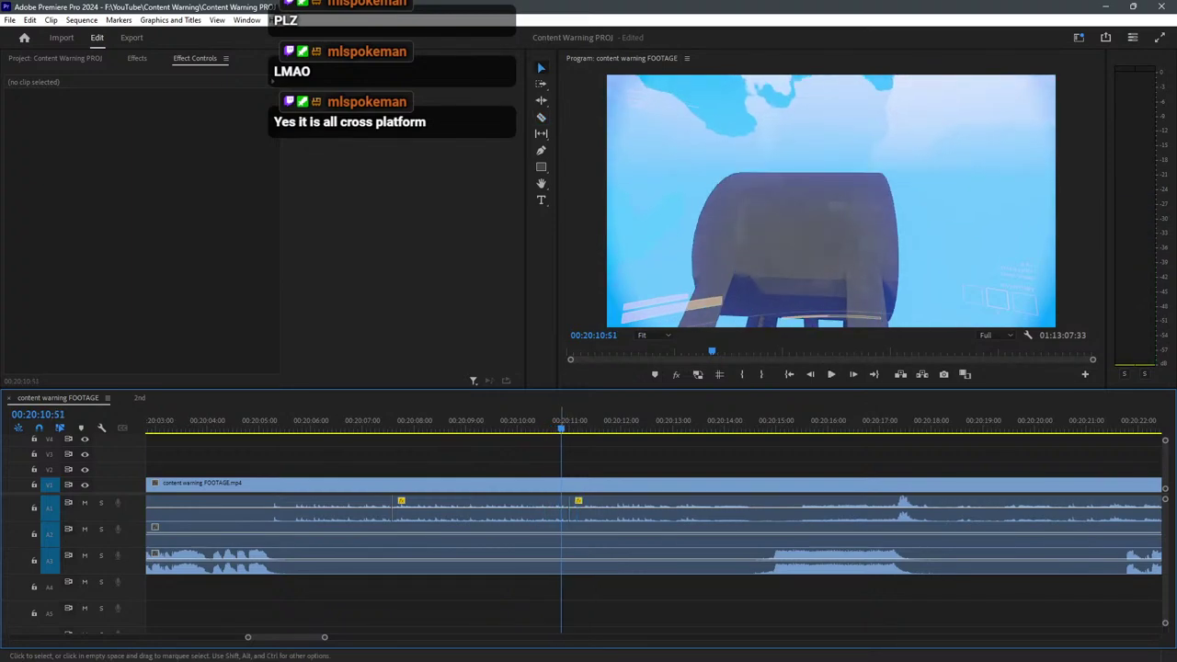
drag(556, 507, 570, 517)
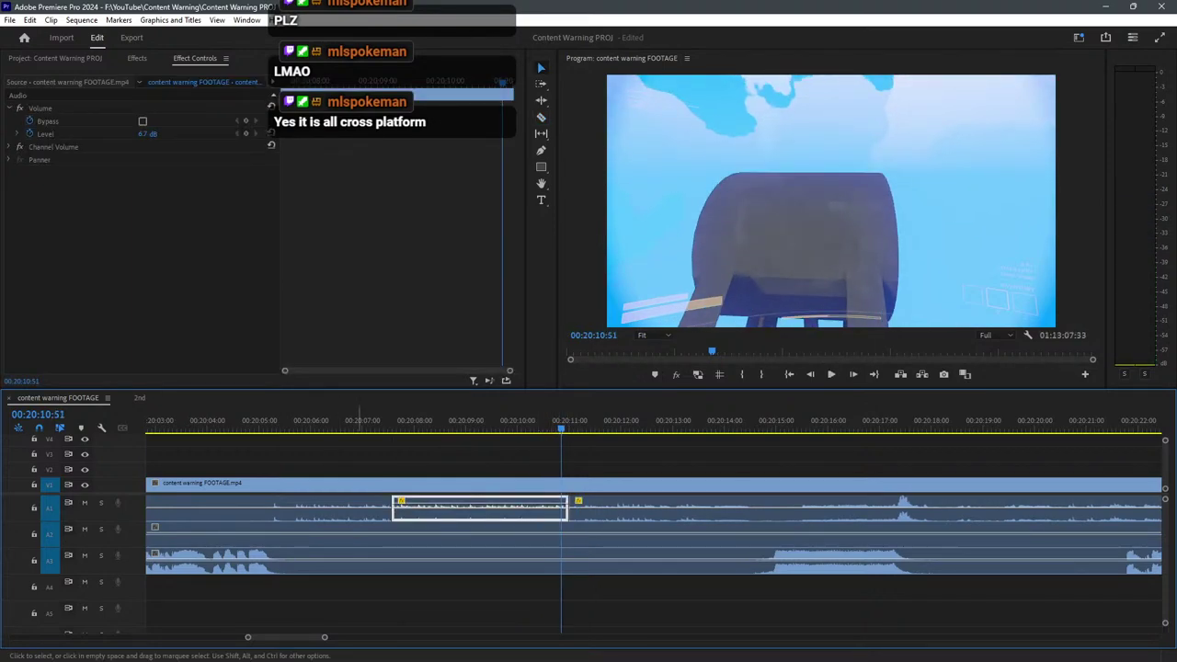
click(360, 464)
Save the project and apply the default audio transition to the A1 joins at about 00:20:07:36 and 00:20:11:00.
click(350, 423)
key(ctrl+s)
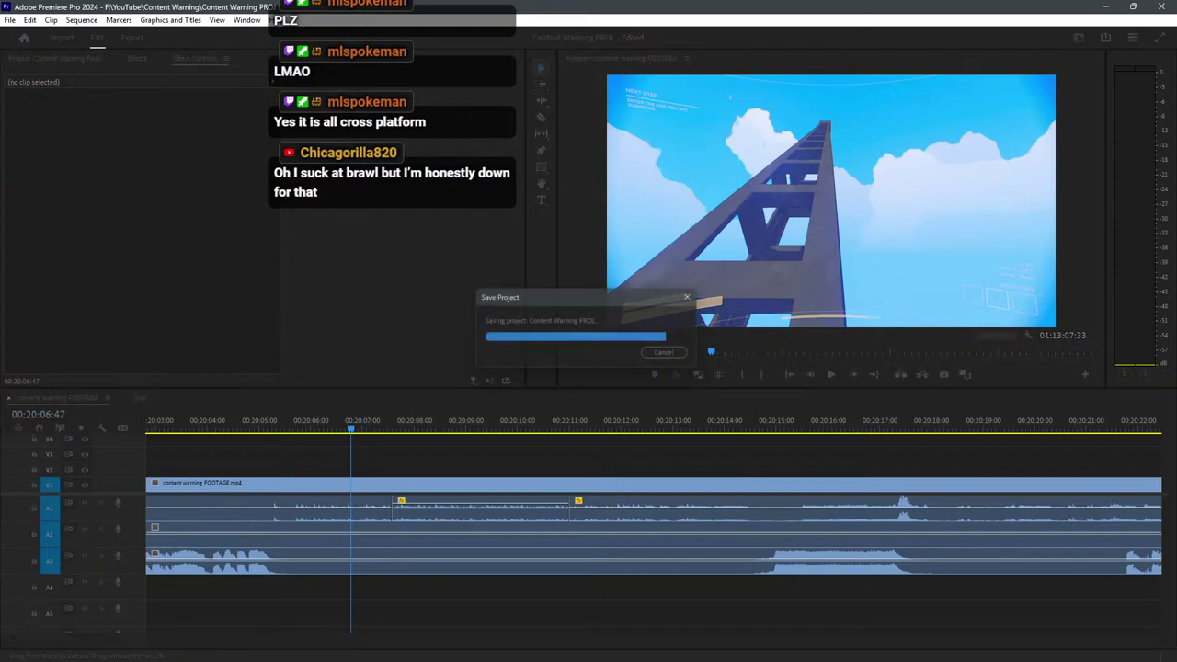
right_click(390, 504)
click(453, 594)
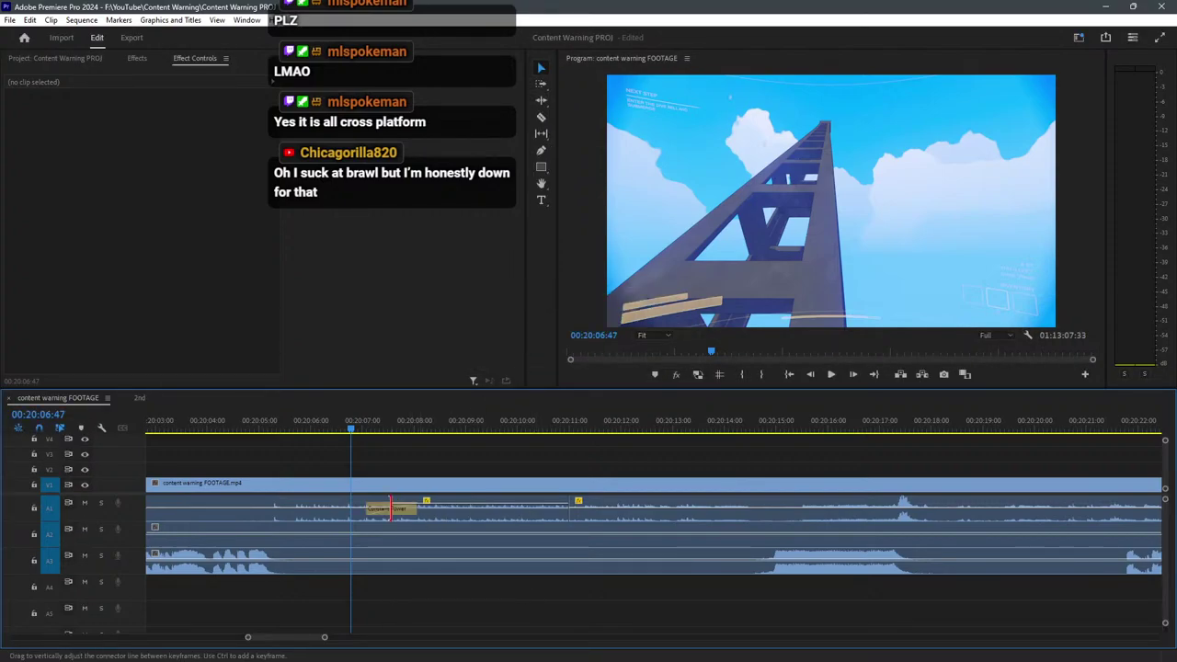
right_click(568, 508)
click(631, 599)
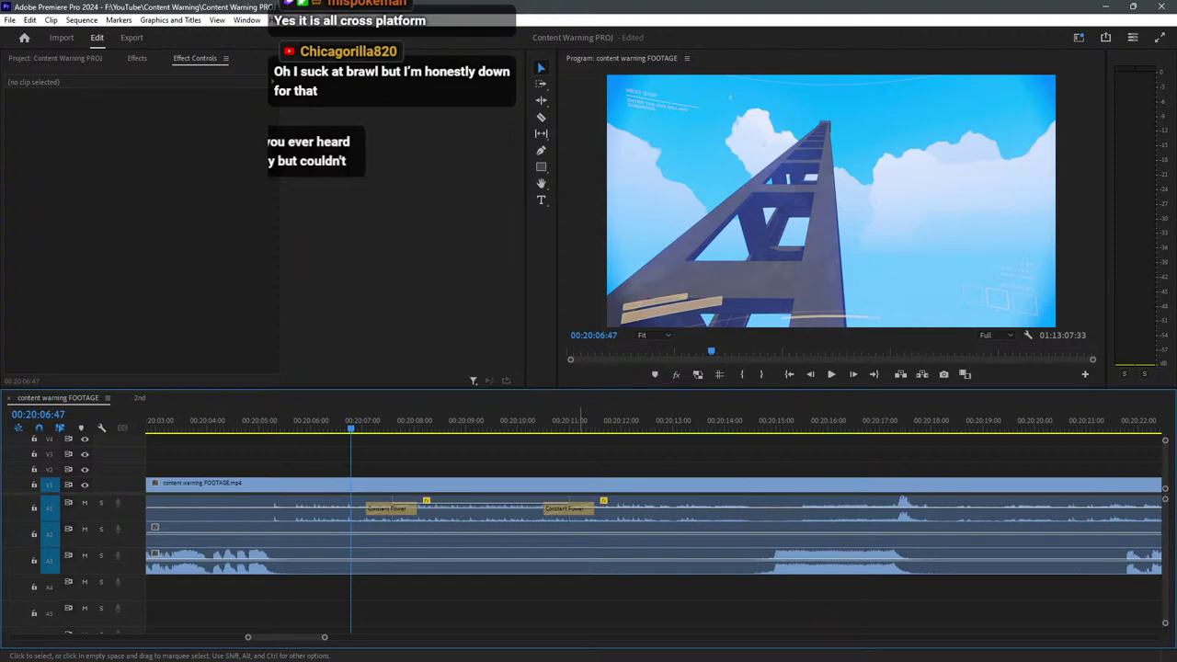
Replay the smoothed audio joins between about 00:20:06:00 and 00:20:13:29.
key(space)
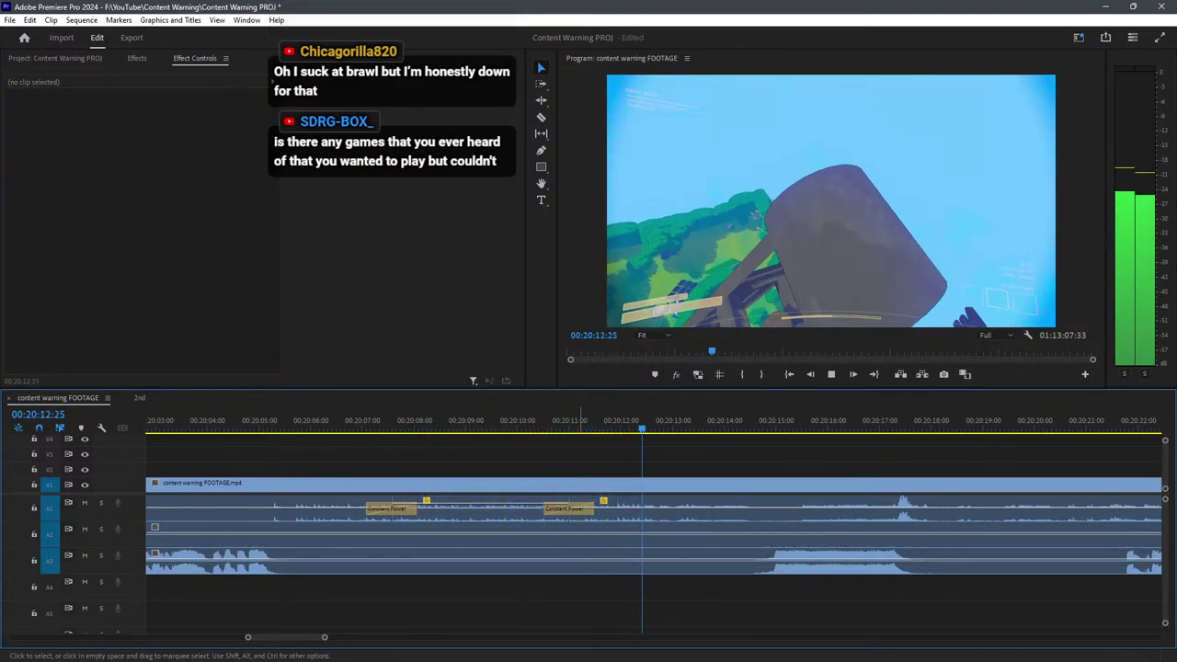
key(space)
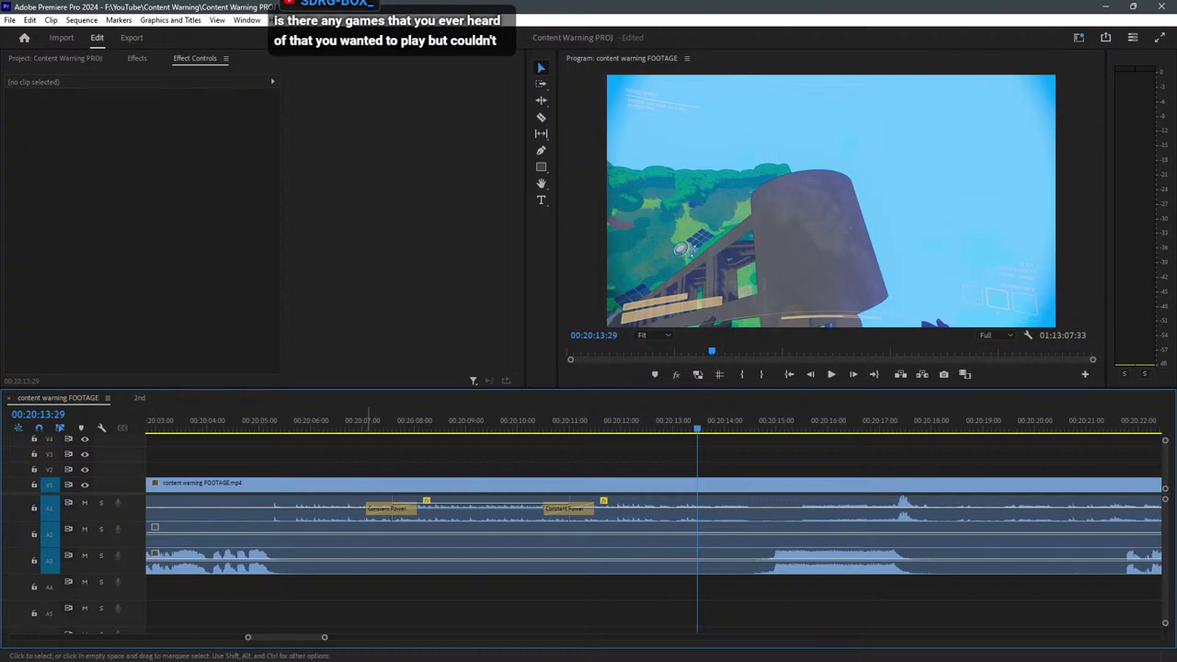
click(287, 419)
key(space)
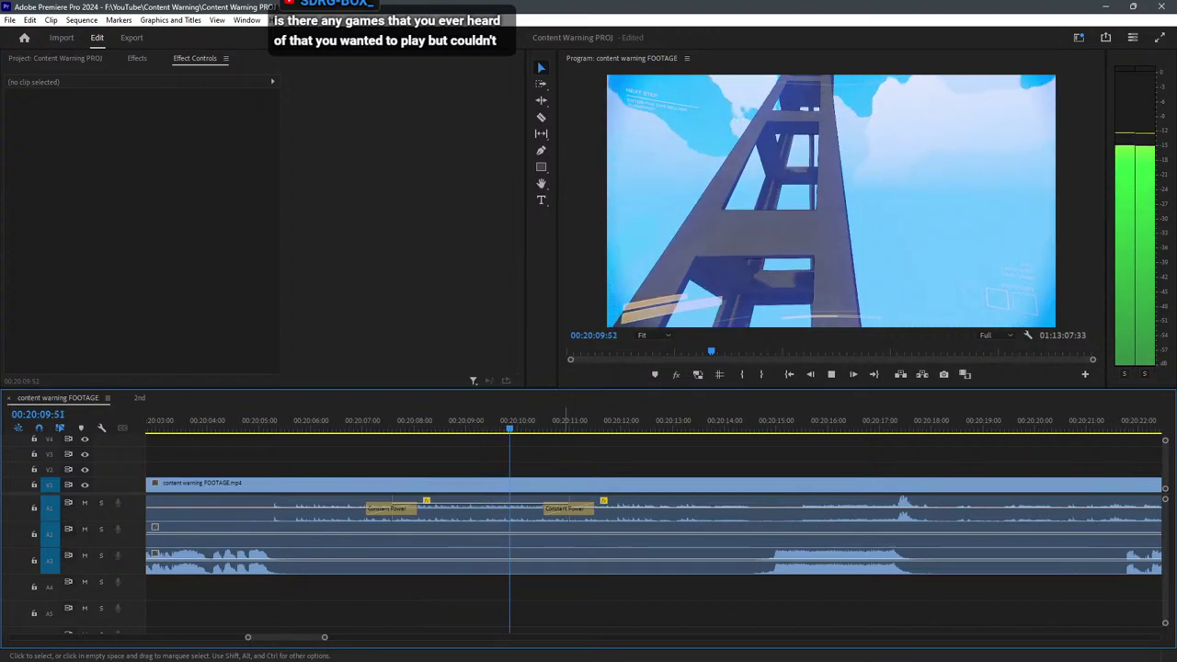
click(439, 420)
key(space)
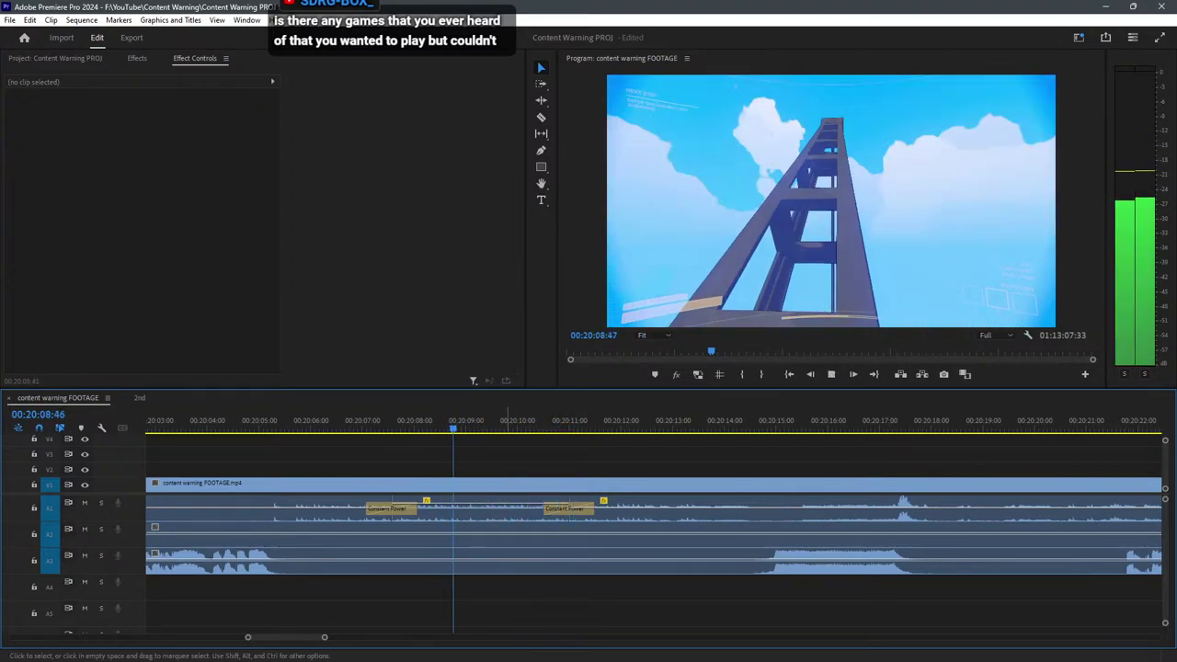
Cut all tracks at about 00:20:09:13 and 00:20:12:25 to isolate the dead section.
key(space)
key(ctrl+k)
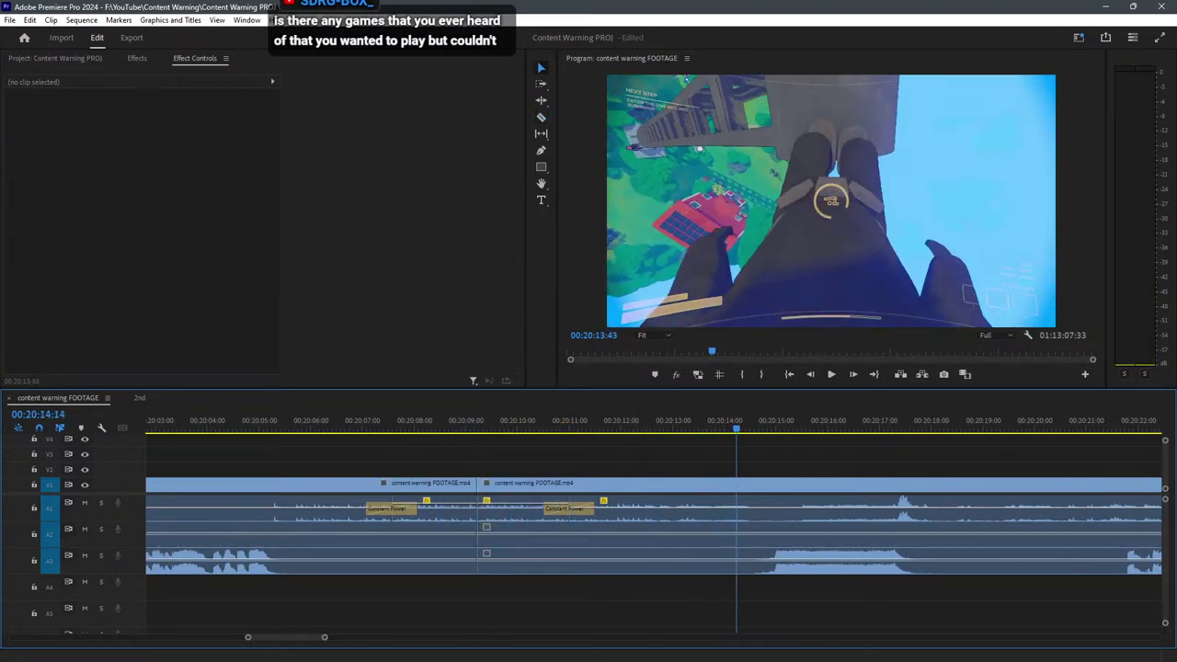
drag(736, 419, 644, 419)
key(space)
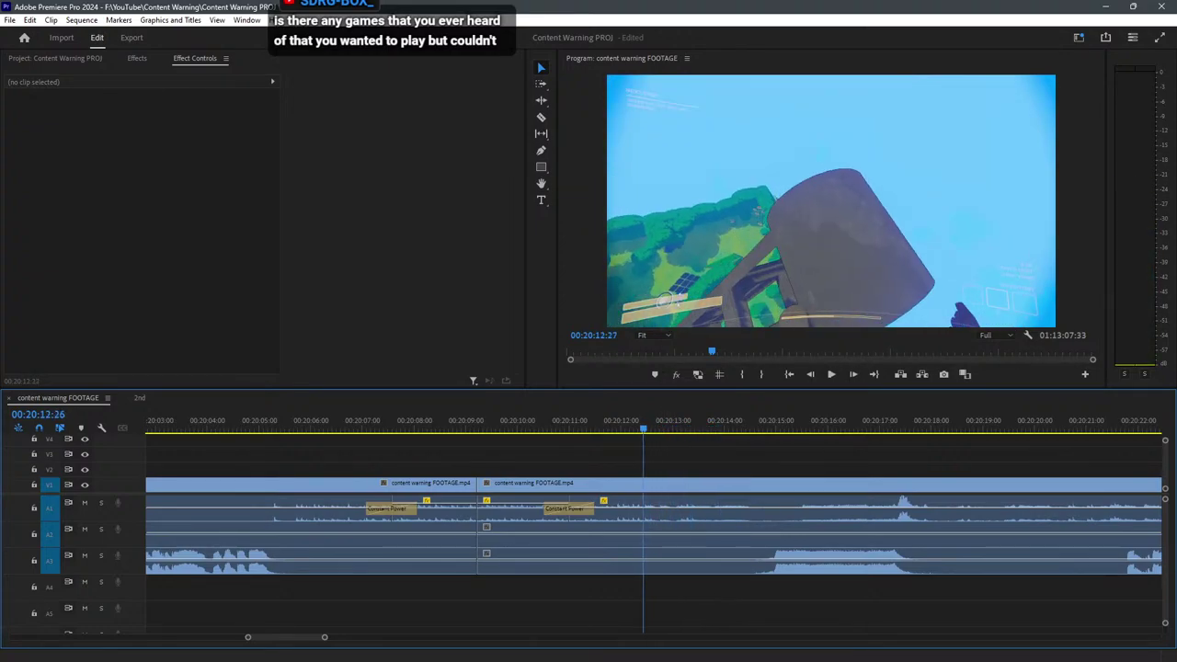
key(space)
key(c)
click(642, 516)
key(v)
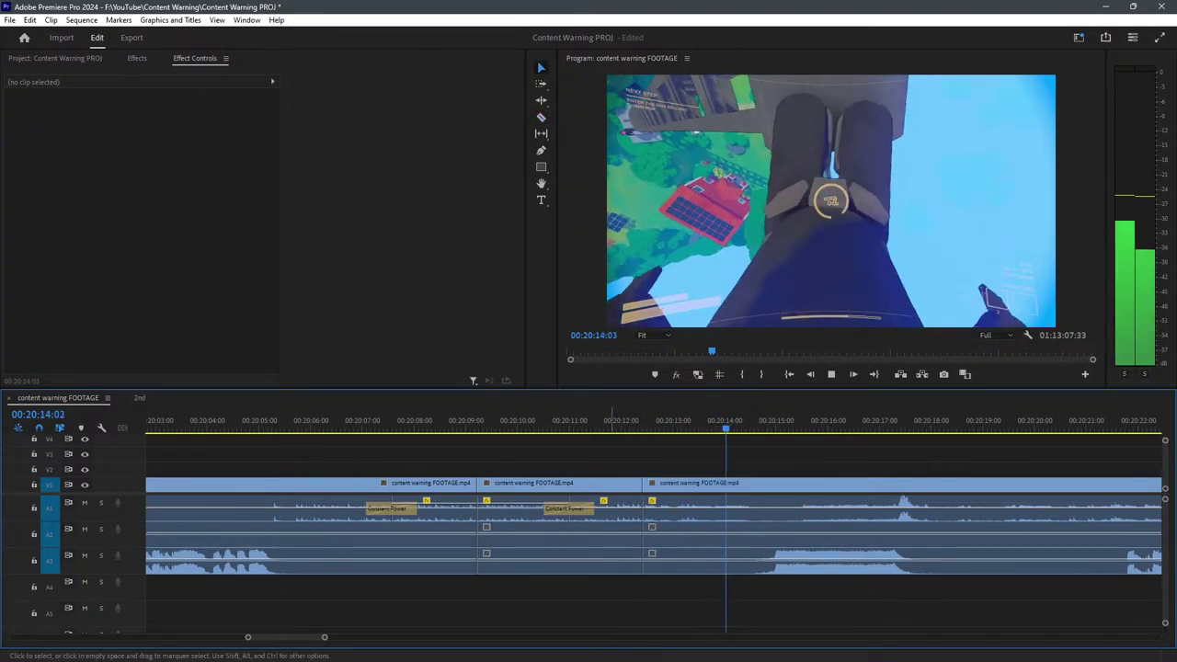
Delete the footage and audio between the two new cuts and close the resulting gap.
drag(611, 619, 583, 475)
key(Delete)
click(524, 509)
key(Delete)
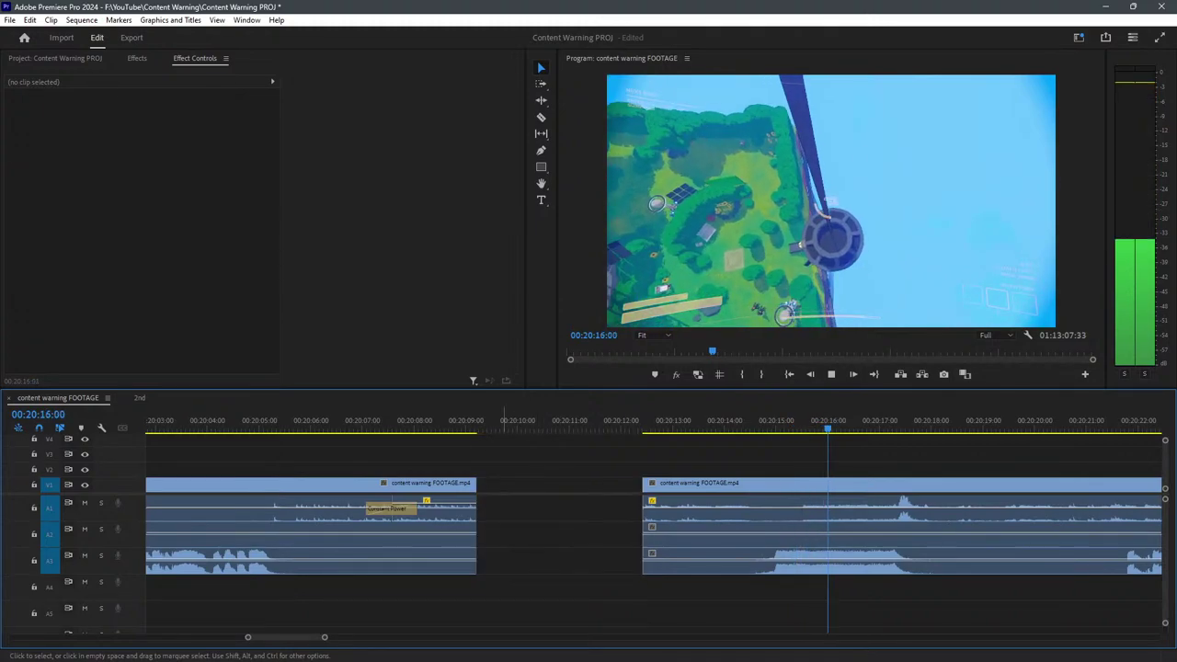
click(502, 485)
key(Delete)
Apply the default audio transition to the A1 join at about 00:20:09:13.
click(433, 421)
right_click(476, 508)
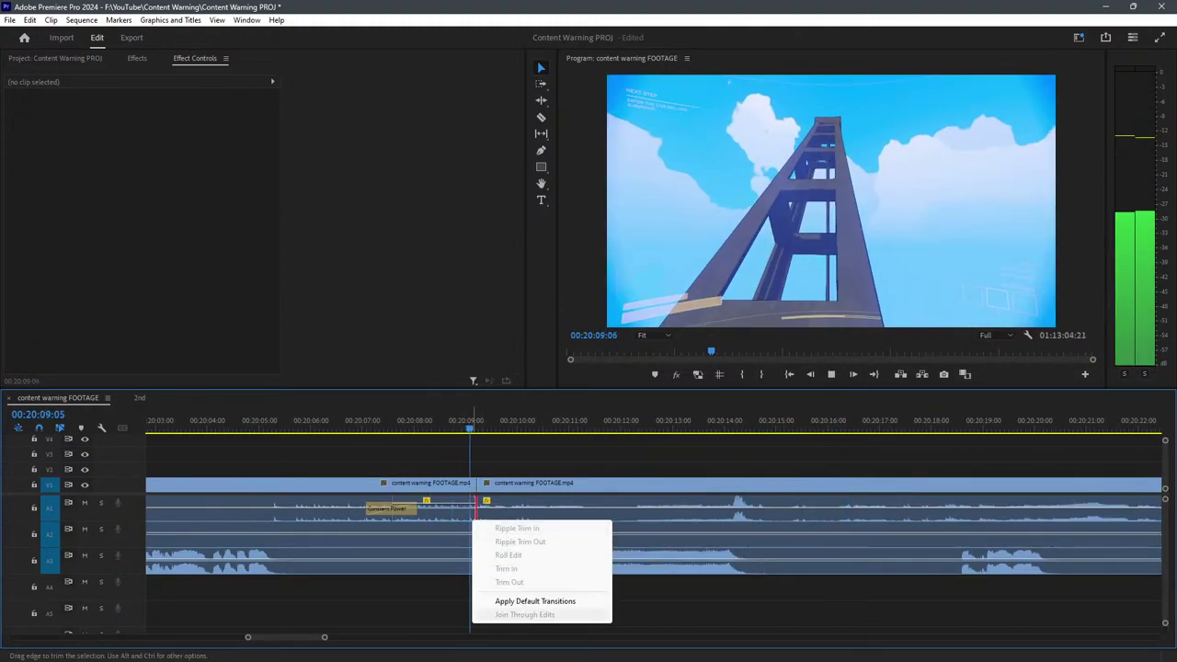
click(542, 599)
Set the A1 piece ending at about 00:20:12:10 to 5.1 dB and trim the start of the following A1 clip to about 00:20:14:03.
click(616, 508)
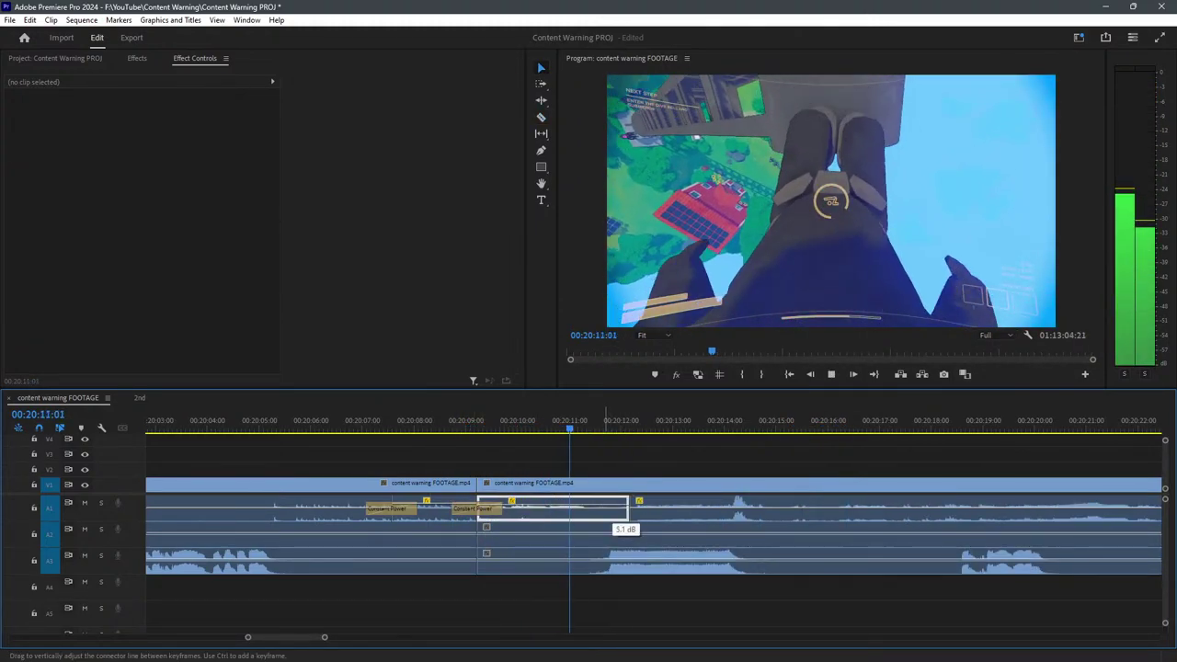
click(720, 589)
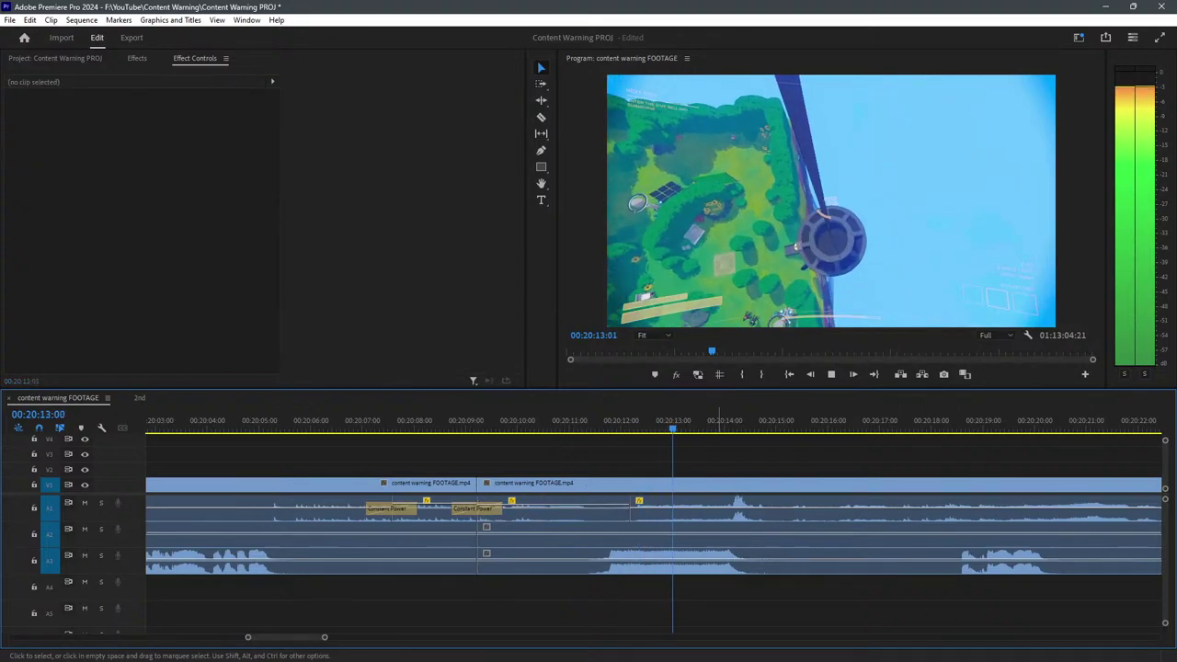
drag(633, 508, 727, 508)
Cut all tracks at about 00:20:15:38 and set the volume of the short A1 piece just before the cut to 5.1 dB.
key(c)
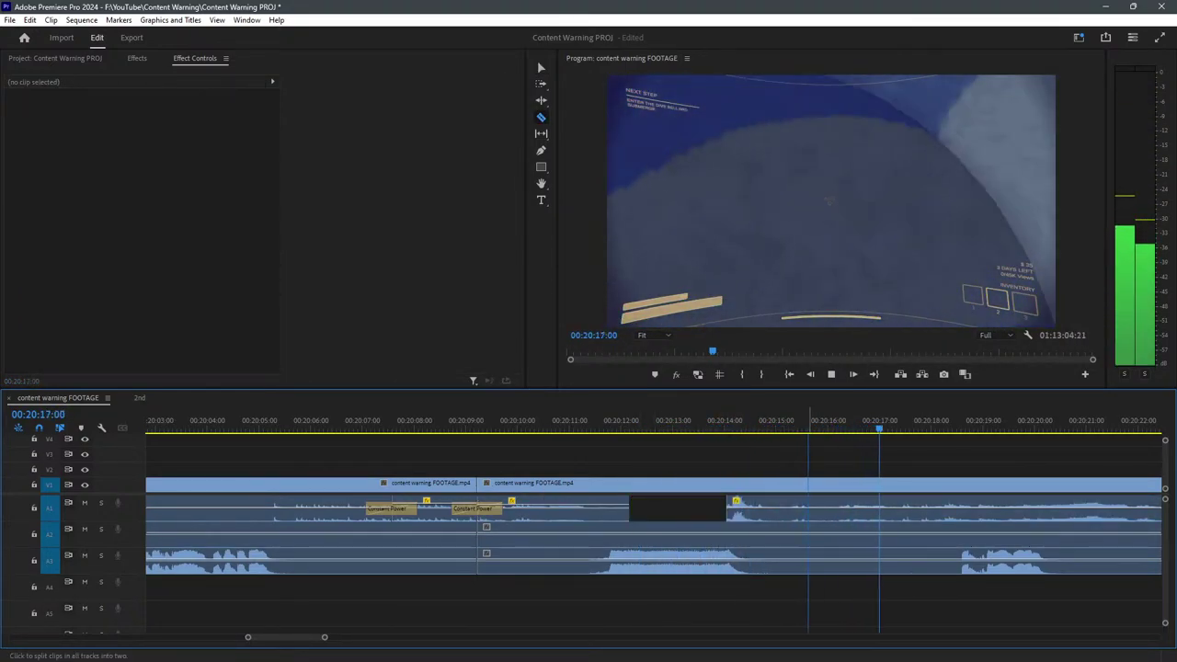
shift+click(809, 497)
key(space)
key(v)
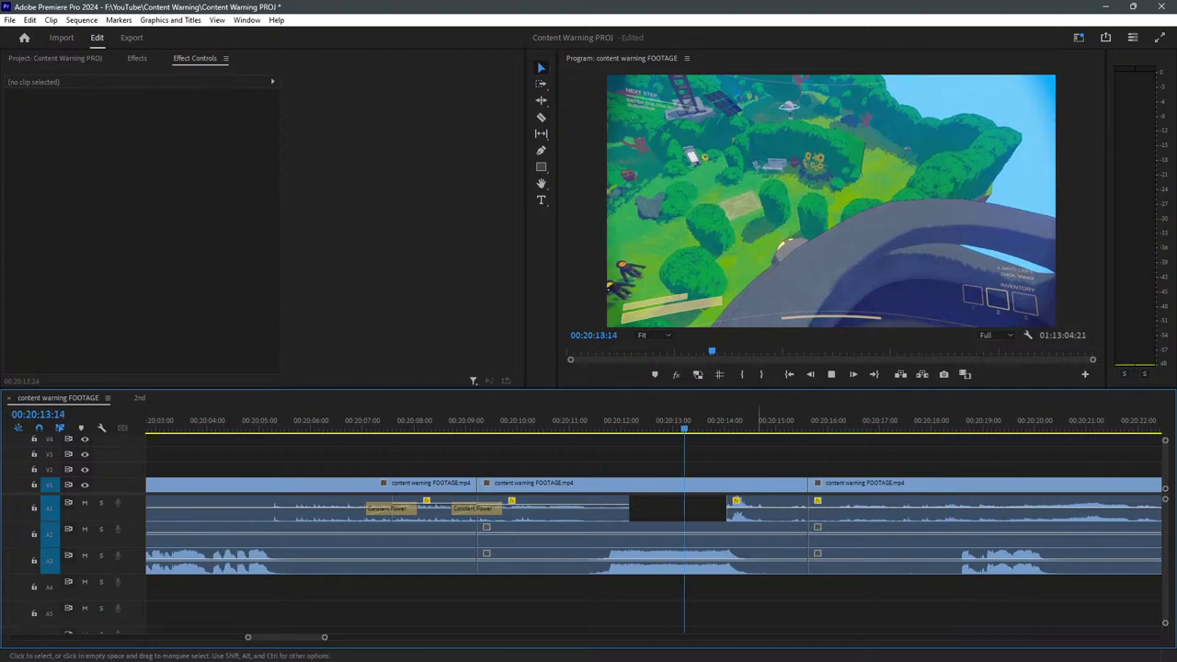
key(space)
click(782, 506)
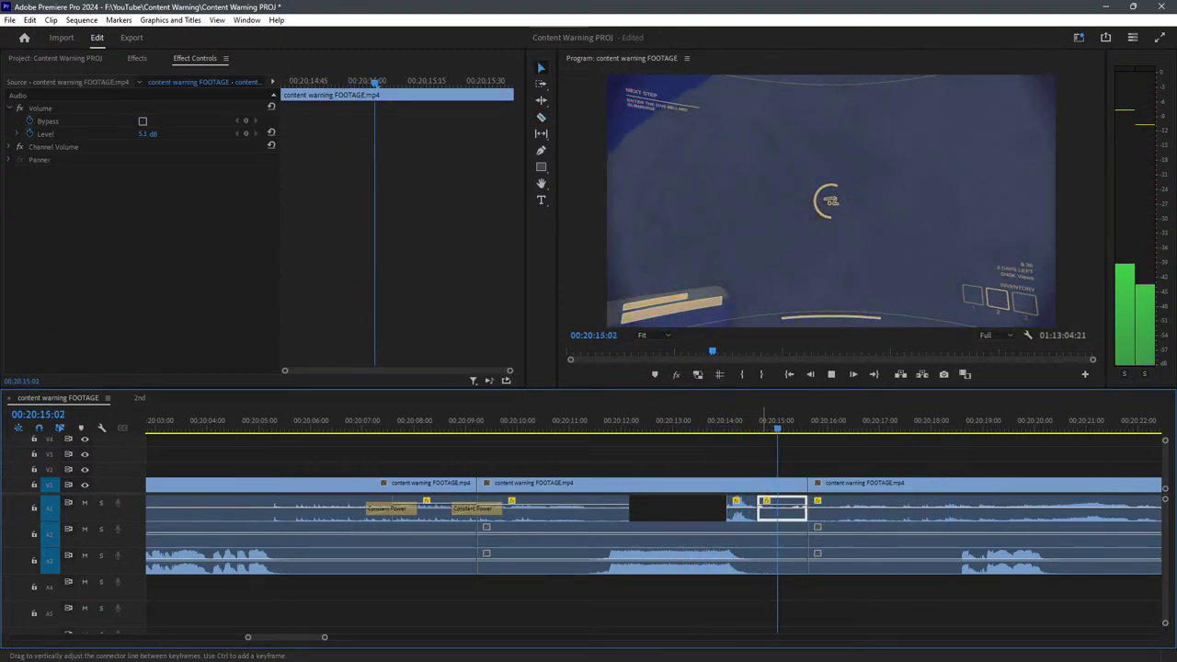
Move all edited clips before the 00:20:15:38 cut back to the end of the earlier footage at about 00:16:19 and save the project.
scroll(853, 552, down, 3)
drag(843, 586, 410, 487)
scroll(729, 508, down, 3)
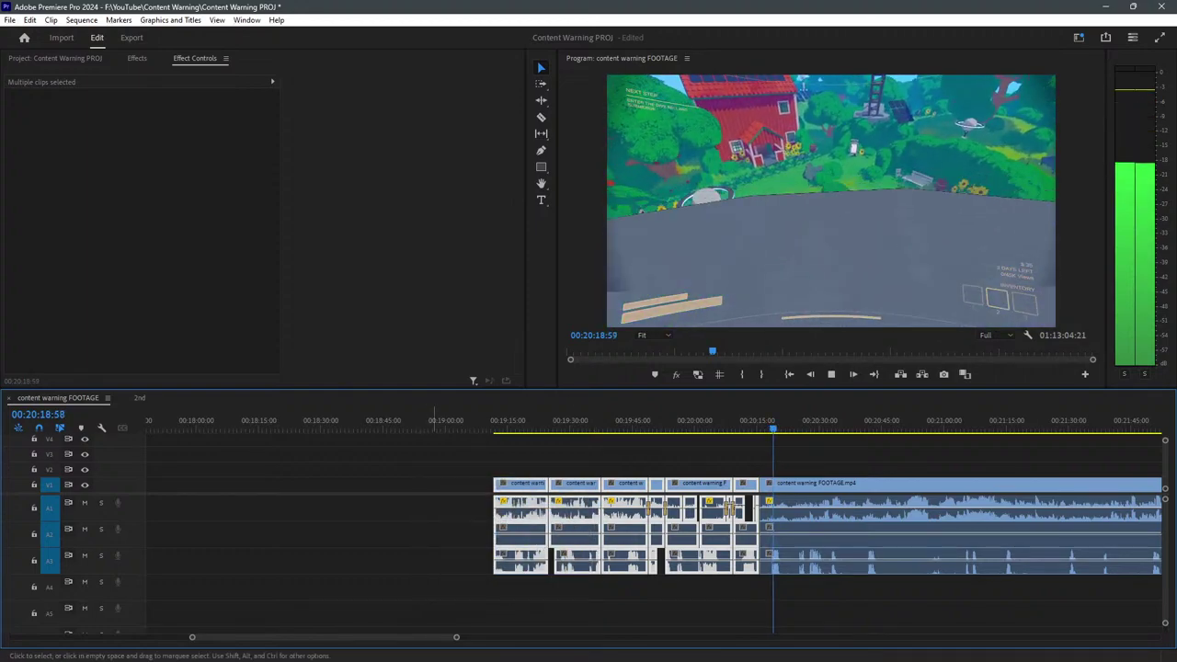
key(minus)
key(space)
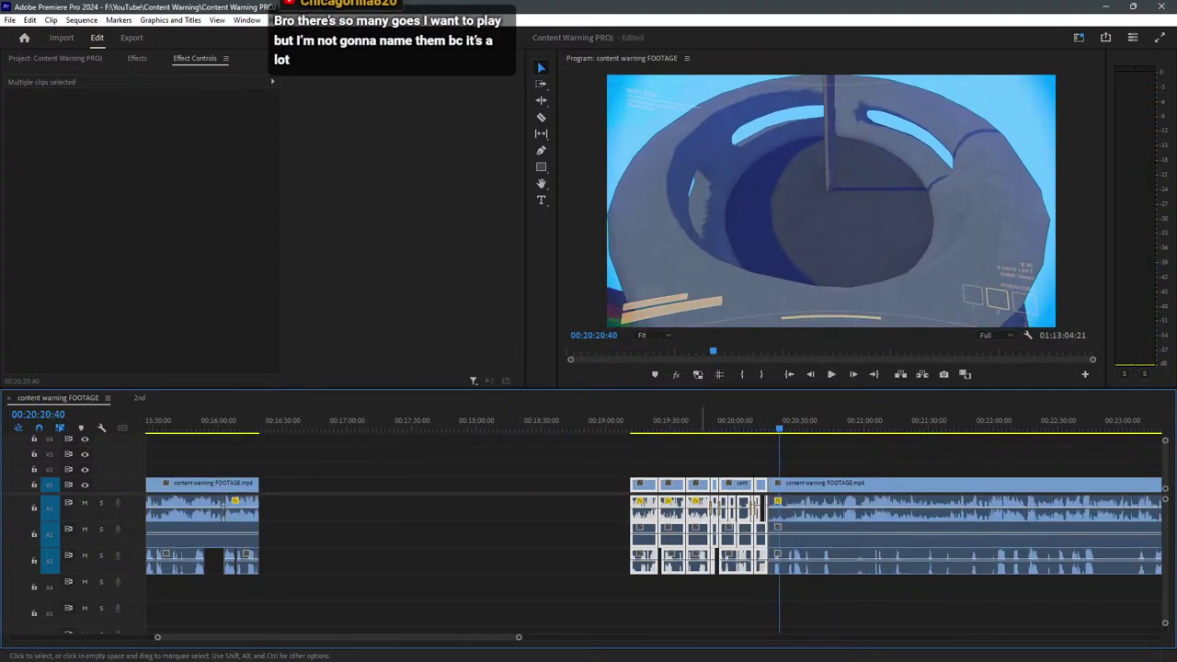
drag(675, 485, 315, 502)
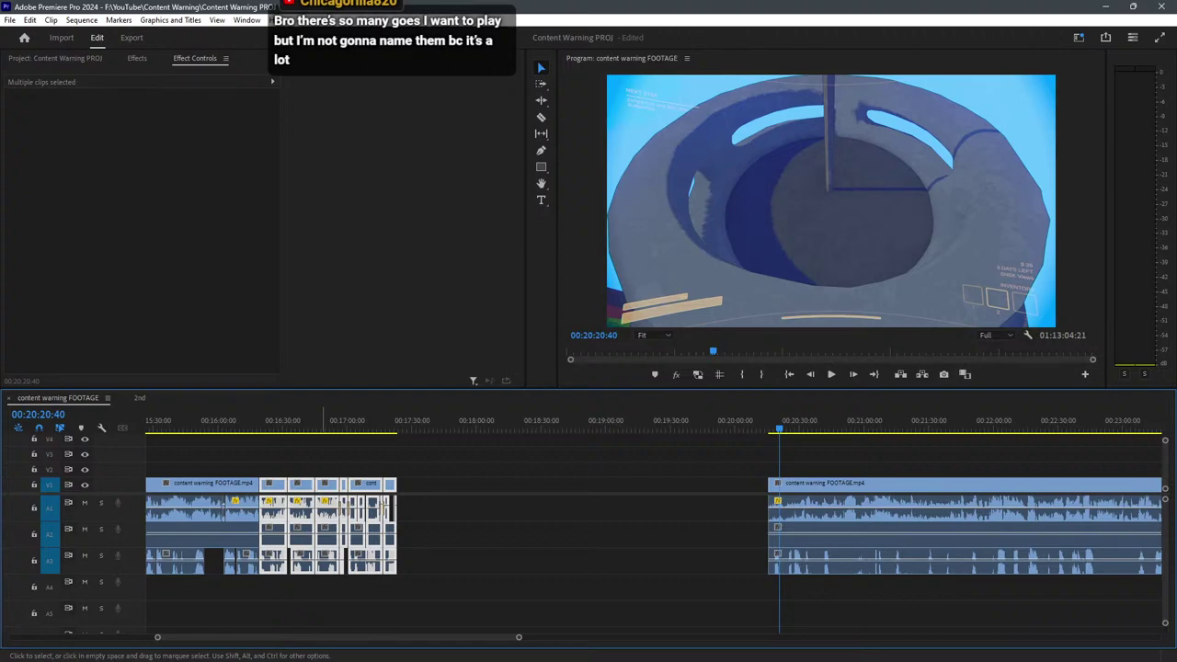
click(455, 460)
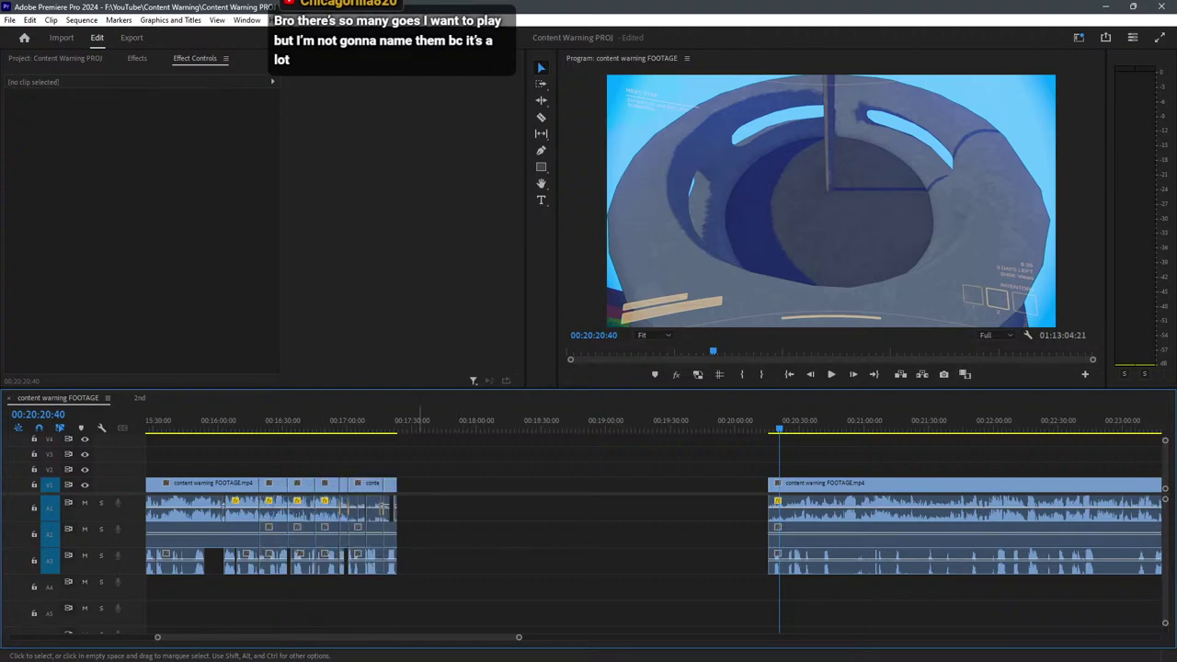
drag(265, 420, 255, 425)
key(ctrl+s)
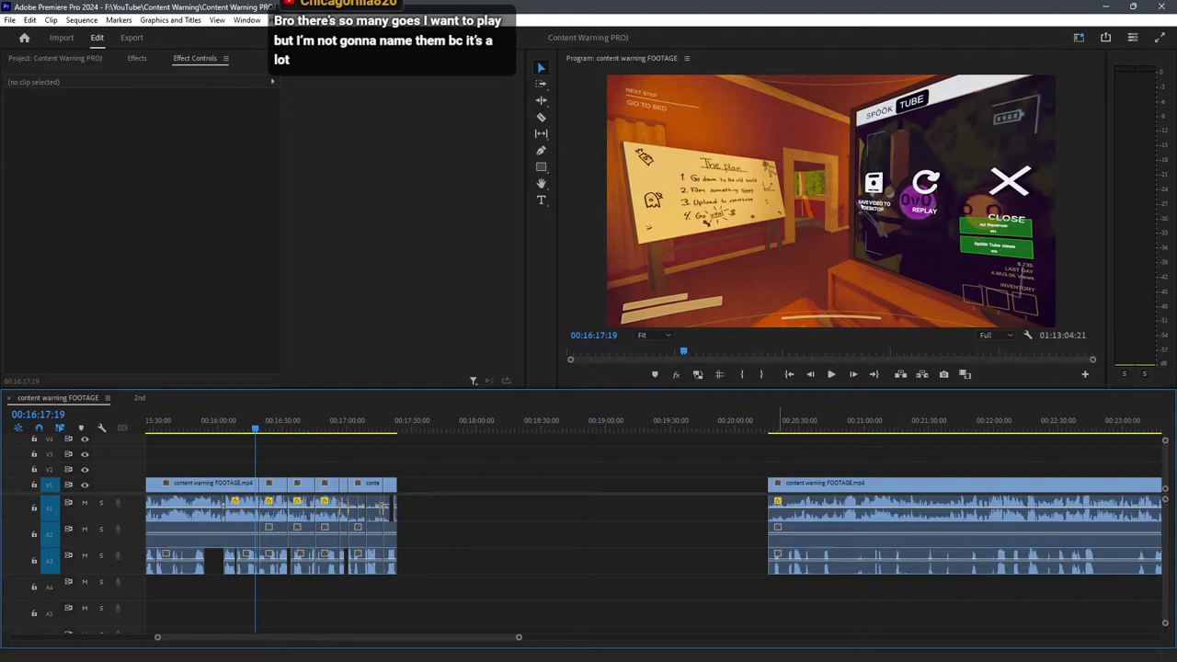
Cut all tracks of the long remaining clip at about 00:20:18:30 and delete the section before the cut.
click(780, 423)
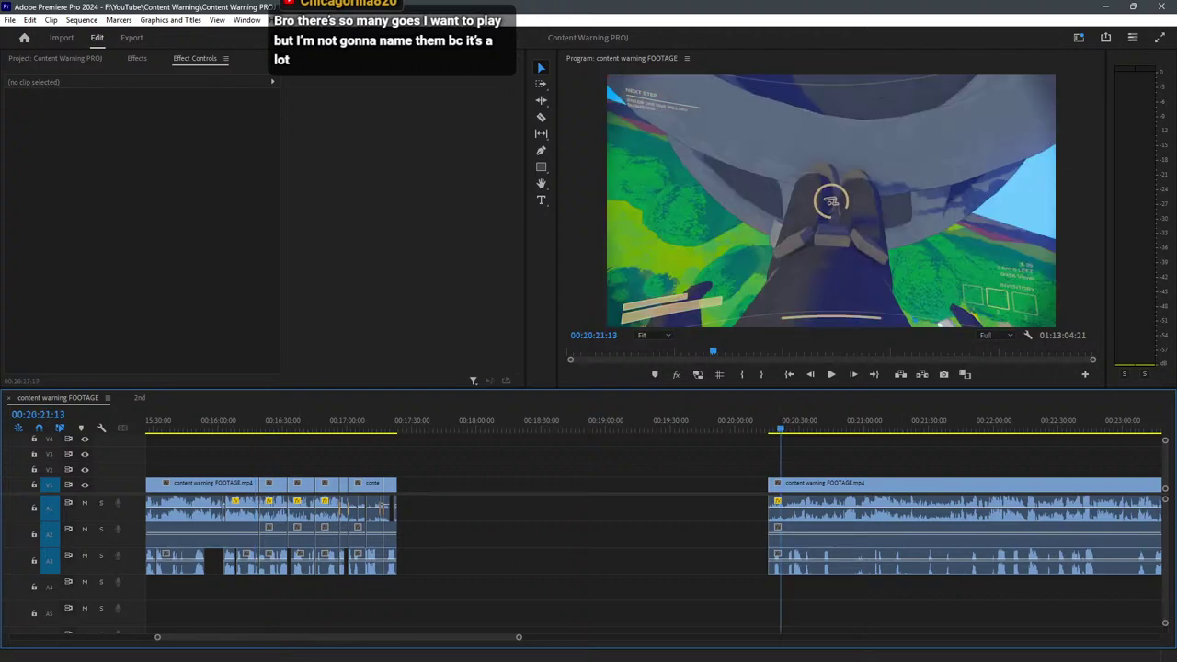
alt+scroll(833, 423, up, 2)
alt+scroll(833, 423, up, 4)
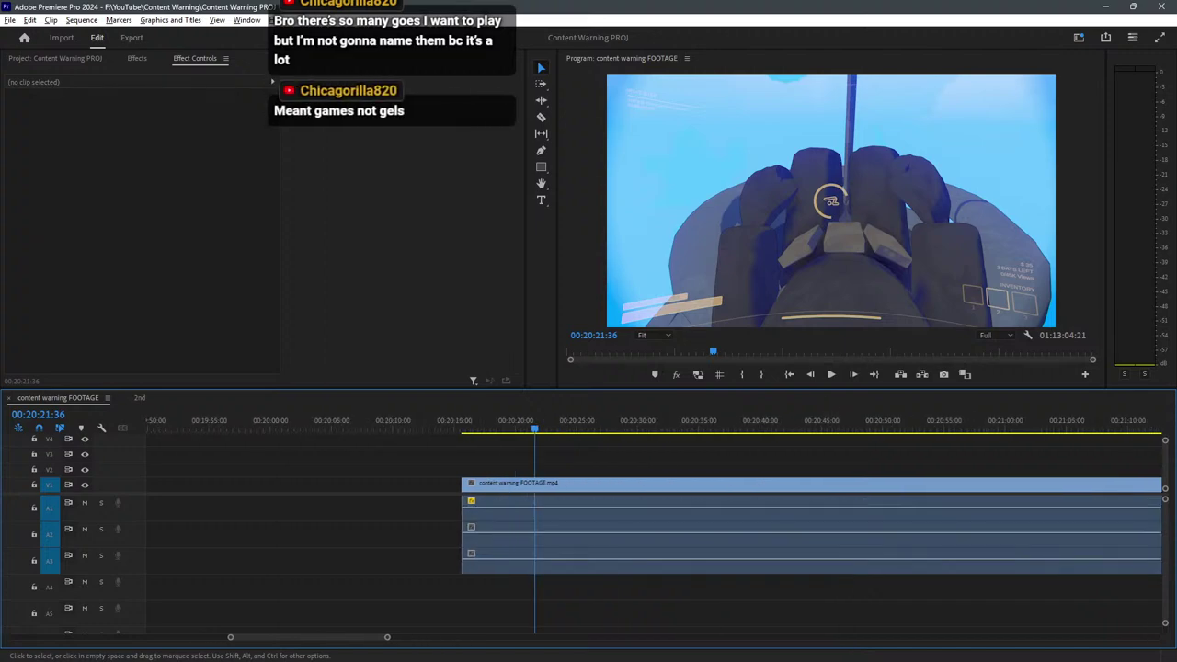
drag(452, 425, 505, 425)
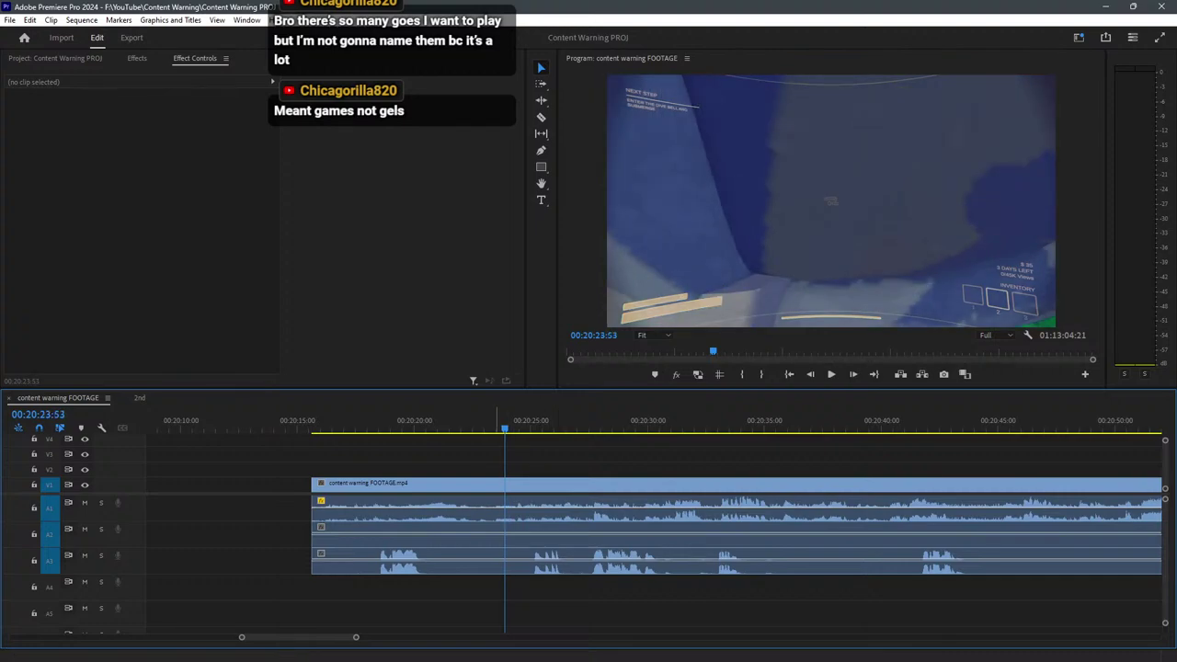
key(space)
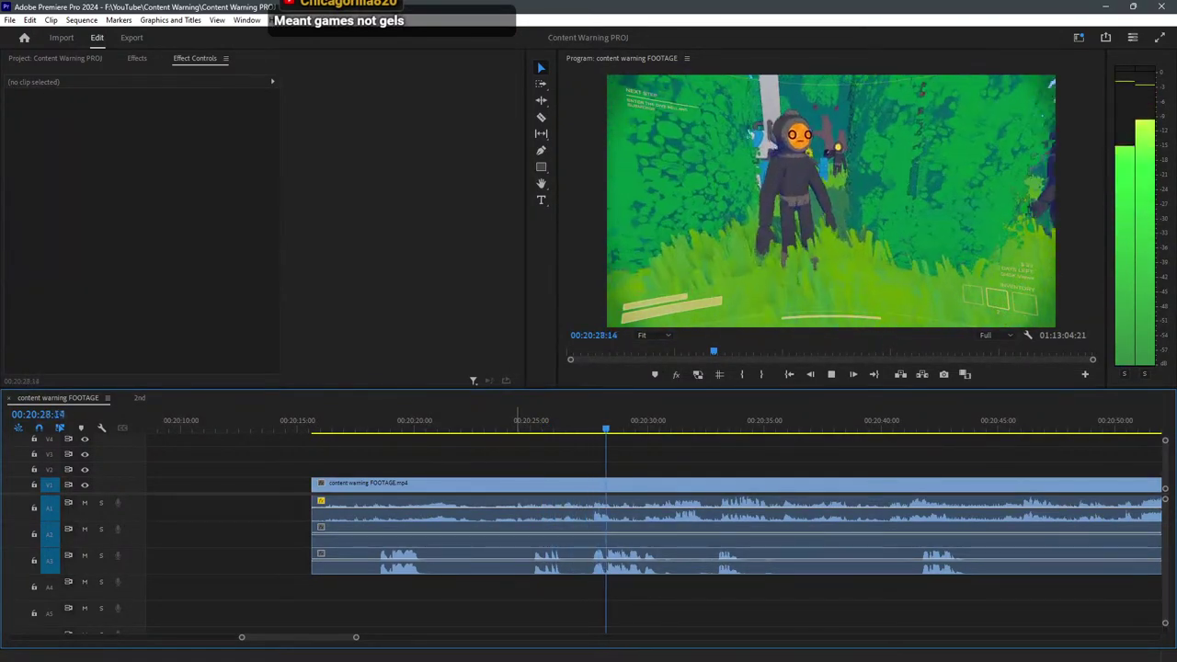
click(378, 420)
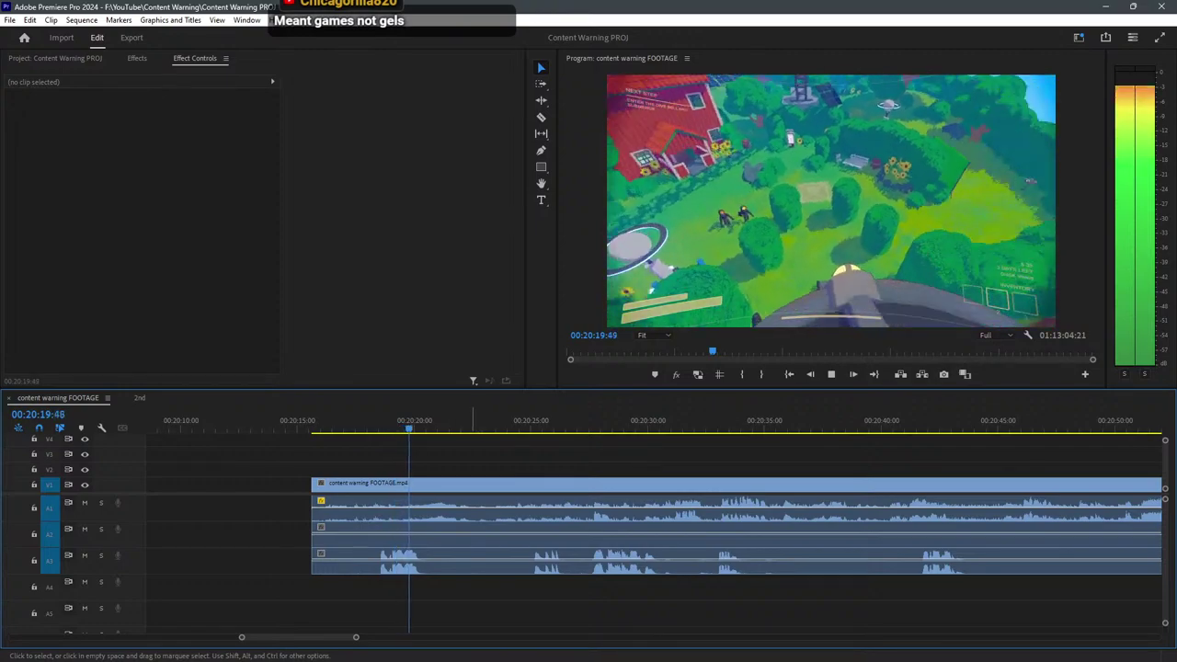
click(361, 421)
scroll(378, 516, up, 2)
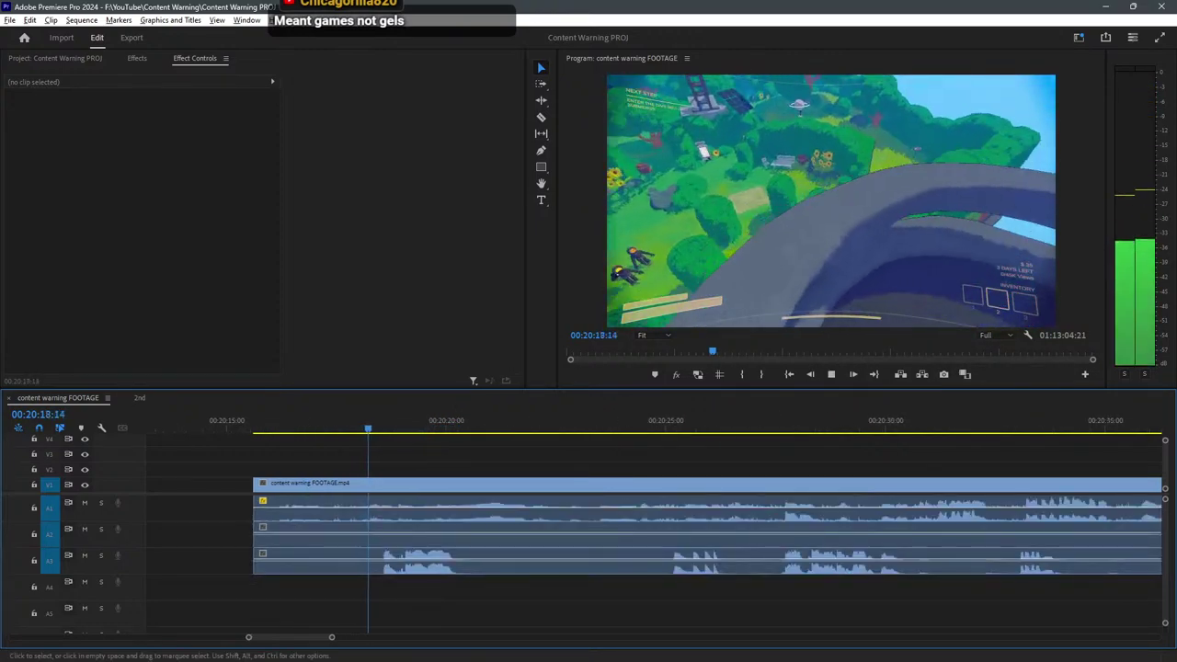
key(c)
click(383, 487)
key(v)
click(317, 487)
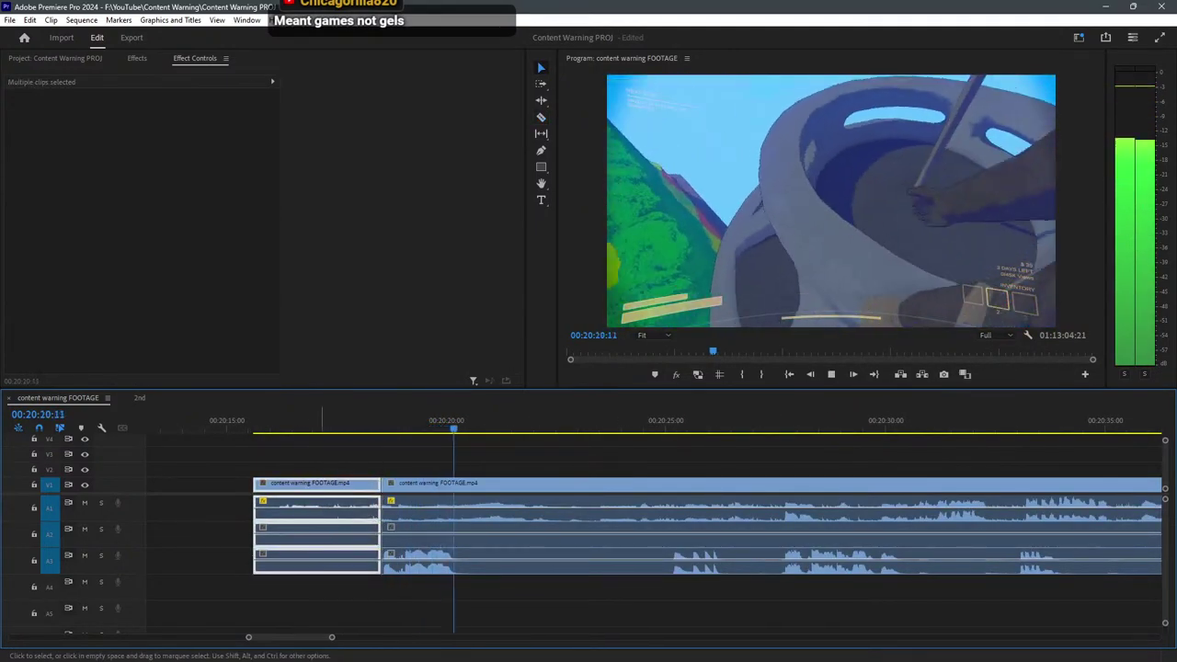
key(Delete)
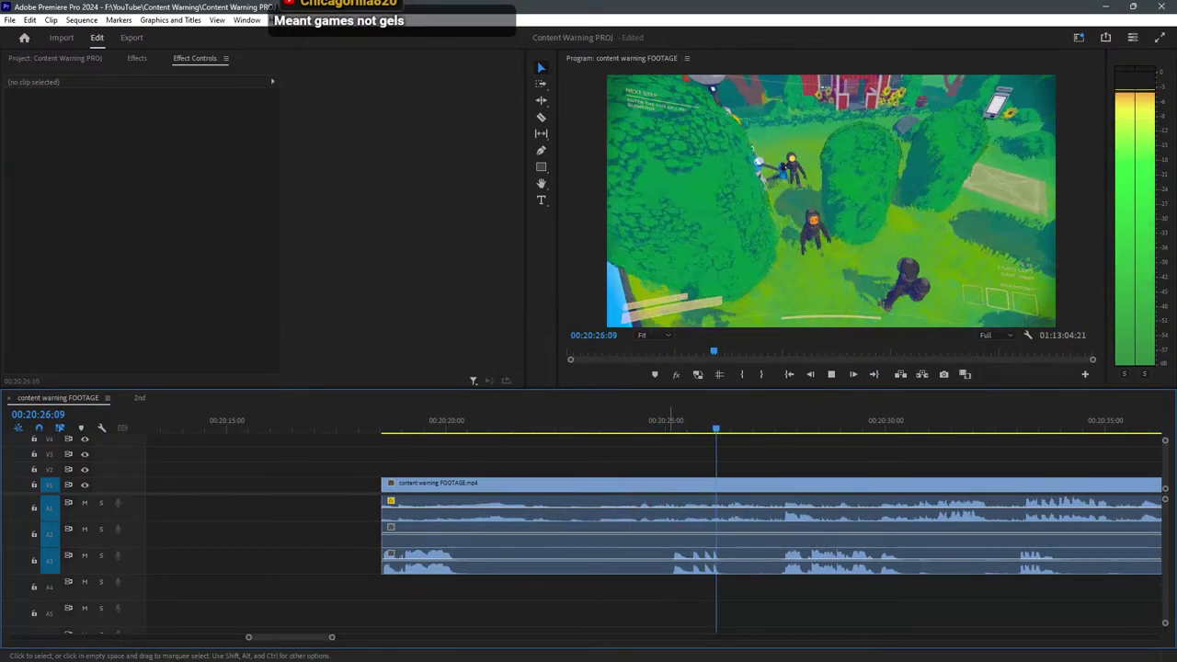
Move the opening A3 voice piece to start at about 00:20:23:40 and trim the start of the following A3 clip to about 00:20:26:40.
drag(444, 561, 637, 561)
click(652, 423)
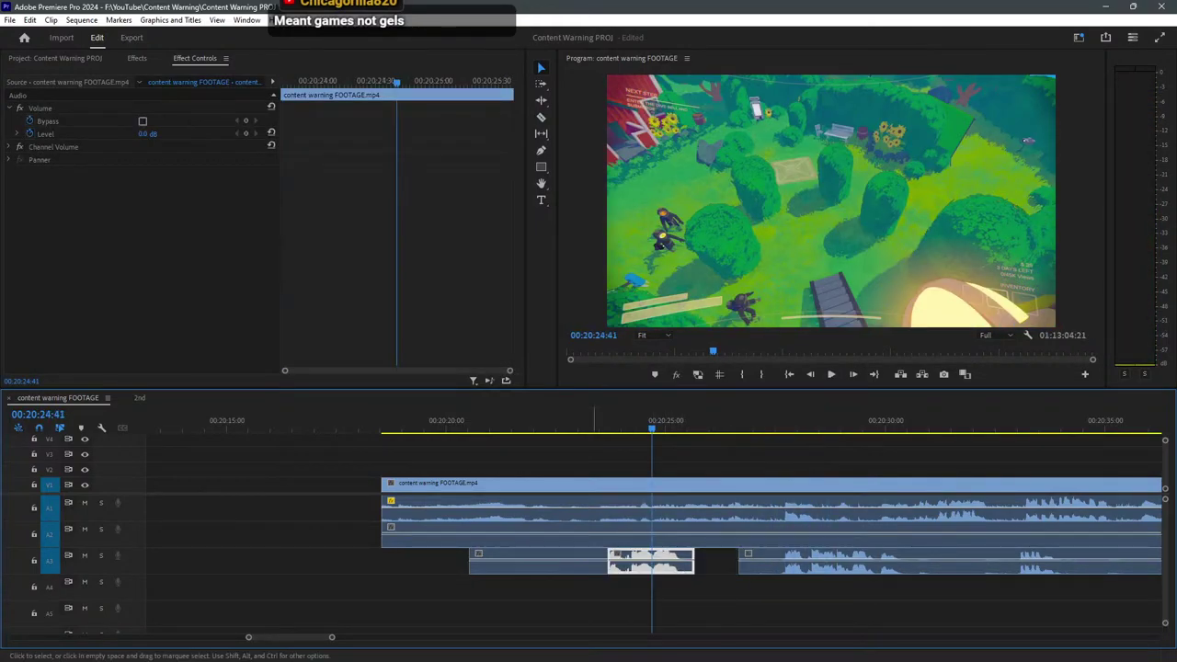
key(Up)
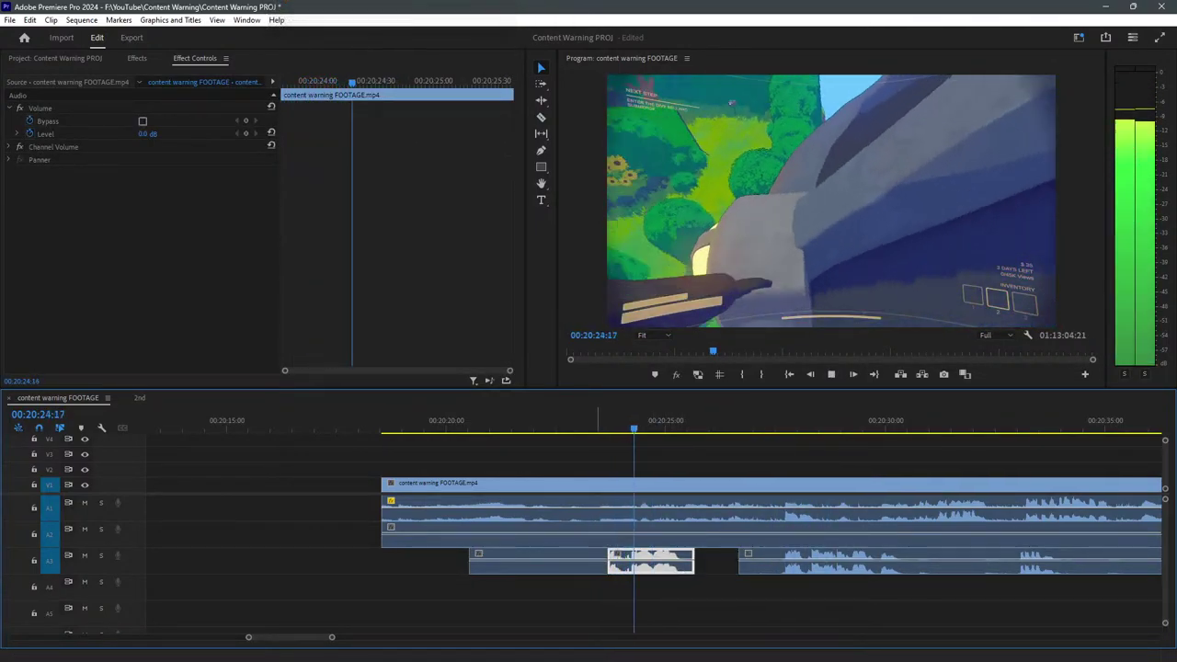
Cut all tracks at about 00:20:23:40, where the moved A3 voice piece starts, and delete the footage before it.
key(c)
shift+click(610, 554)
key(v)
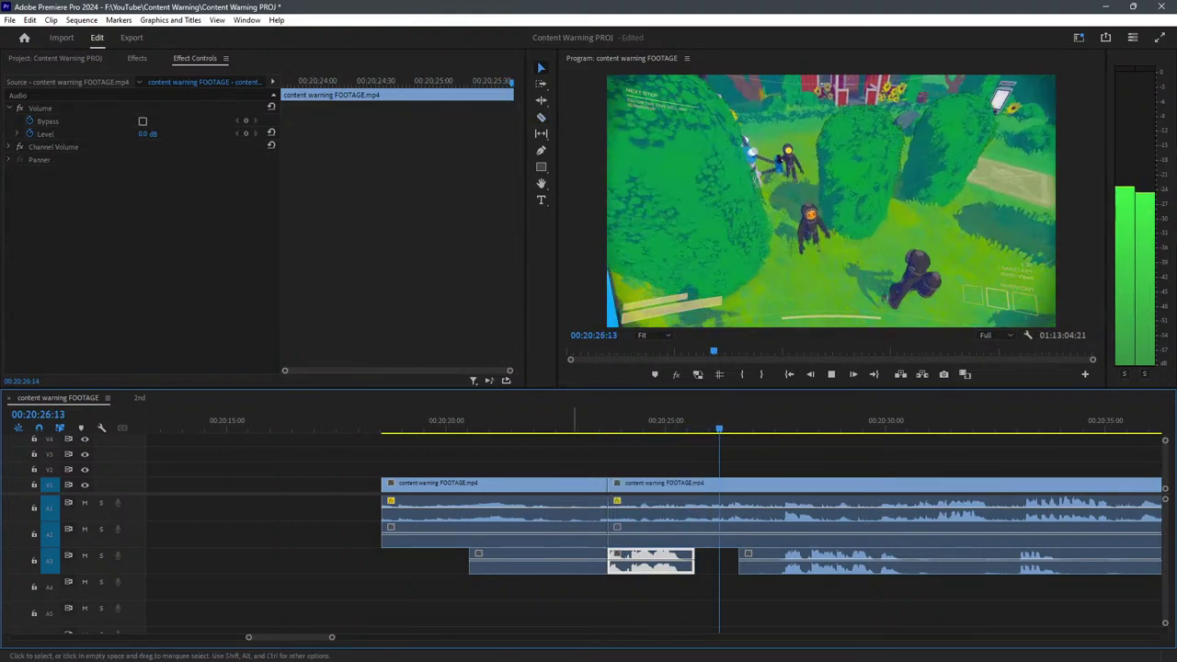
drag(538, 452, 558, 561)
key(Delete)
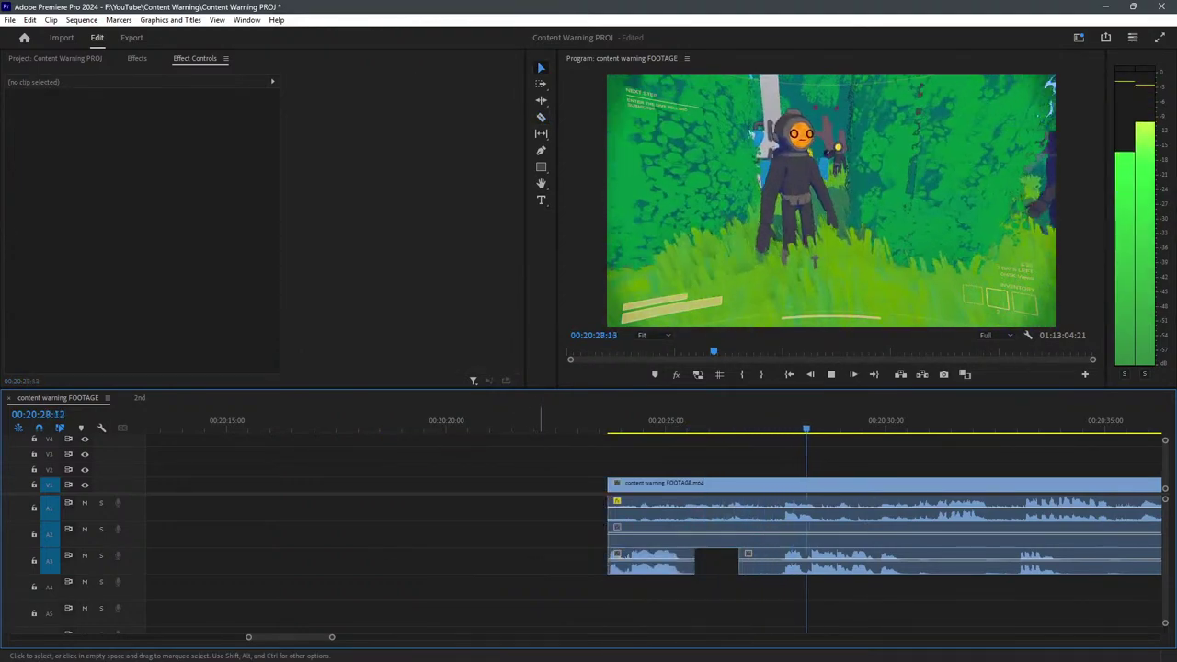
Replay the new opening, trim the start of the second A3 clip to about 00:20:27:27 and save the project.
key(space)
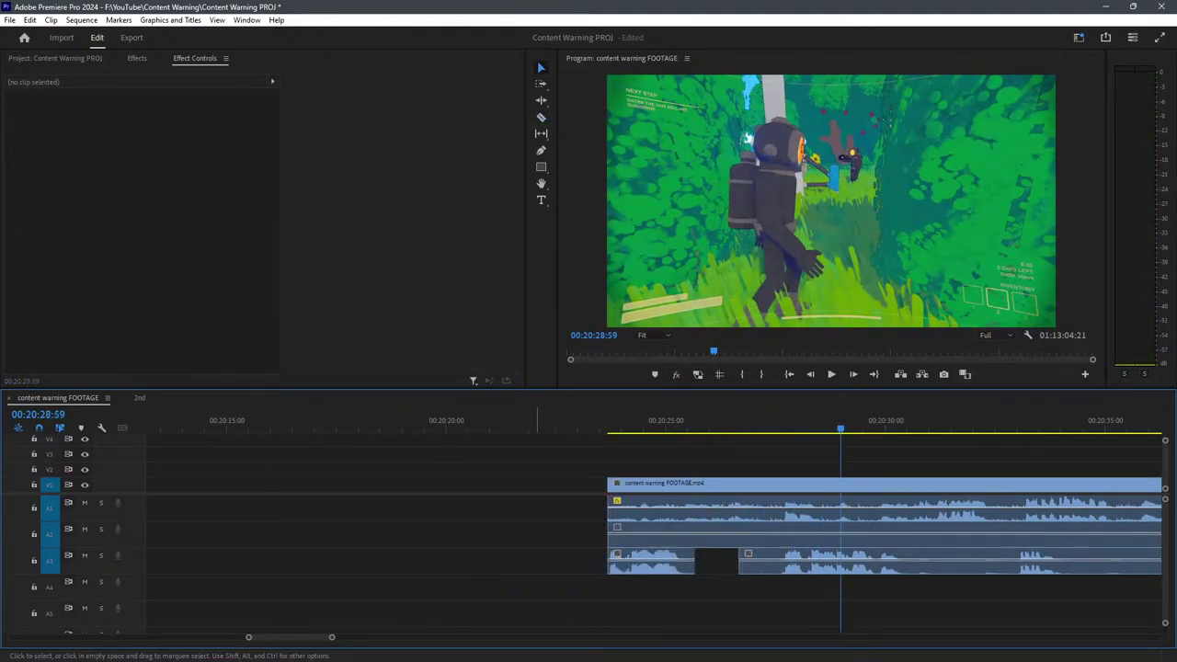
key(minus)
key(equal)
key(equal)
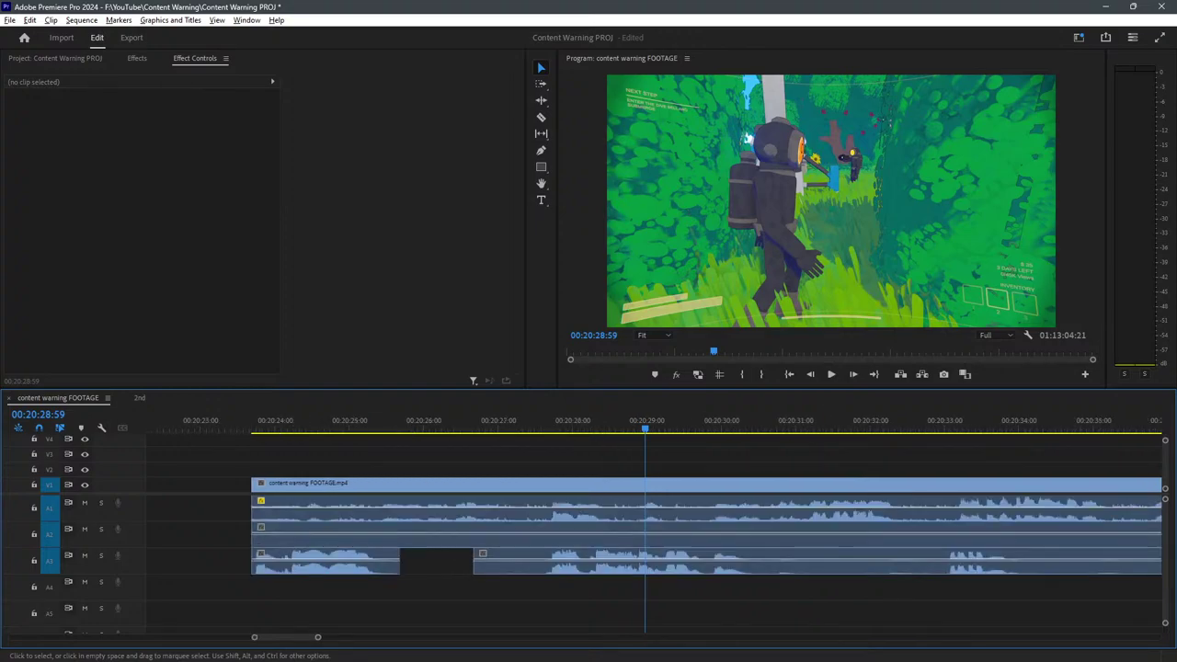
key(minus)
click(433, 419)
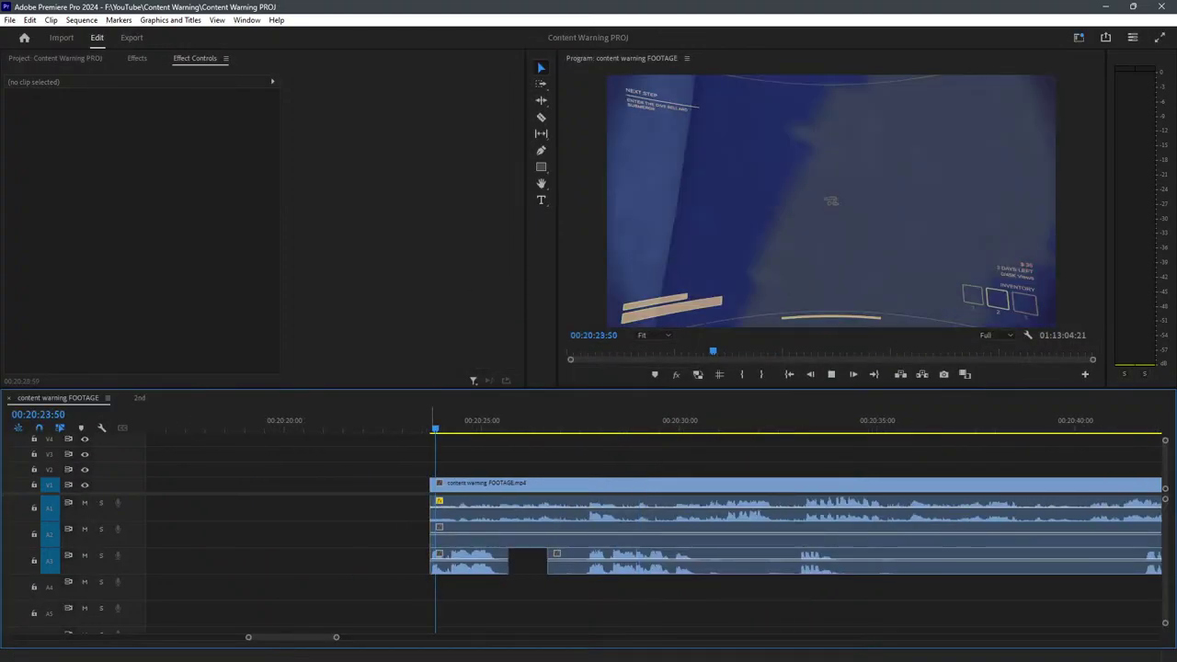
key(space)
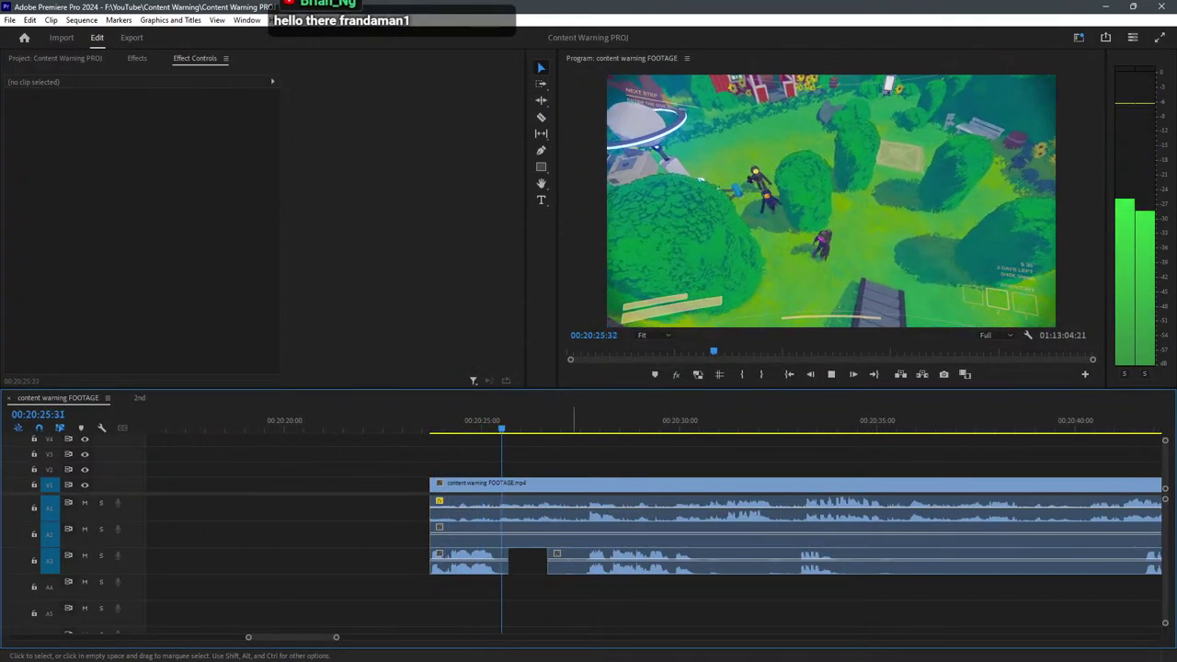
key(space)
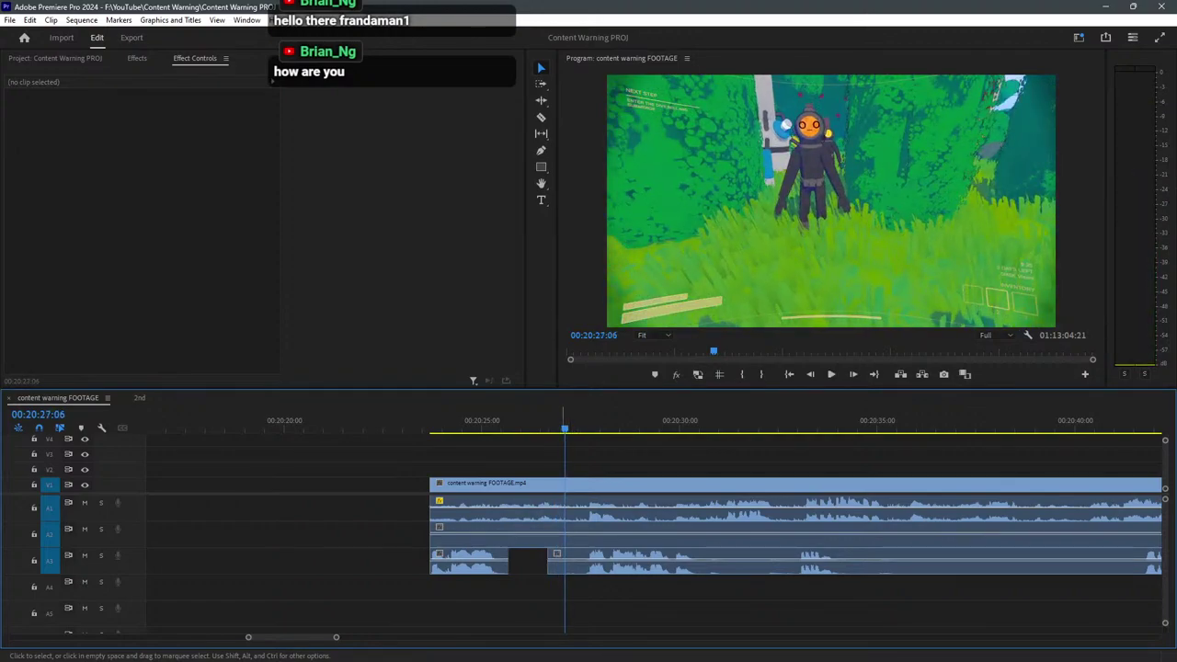
drag(550, 562, 579, 561)
key(ctrl+s)
scroll(552, 551, down, 8)
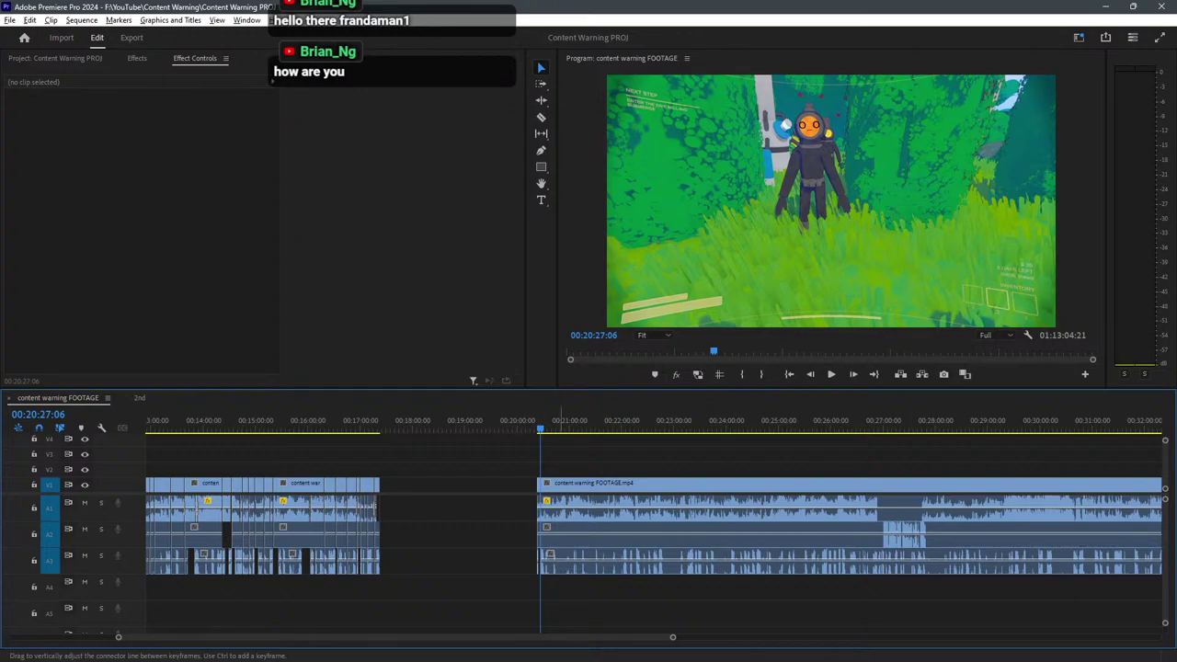
scroll(653, 524, down, 6)
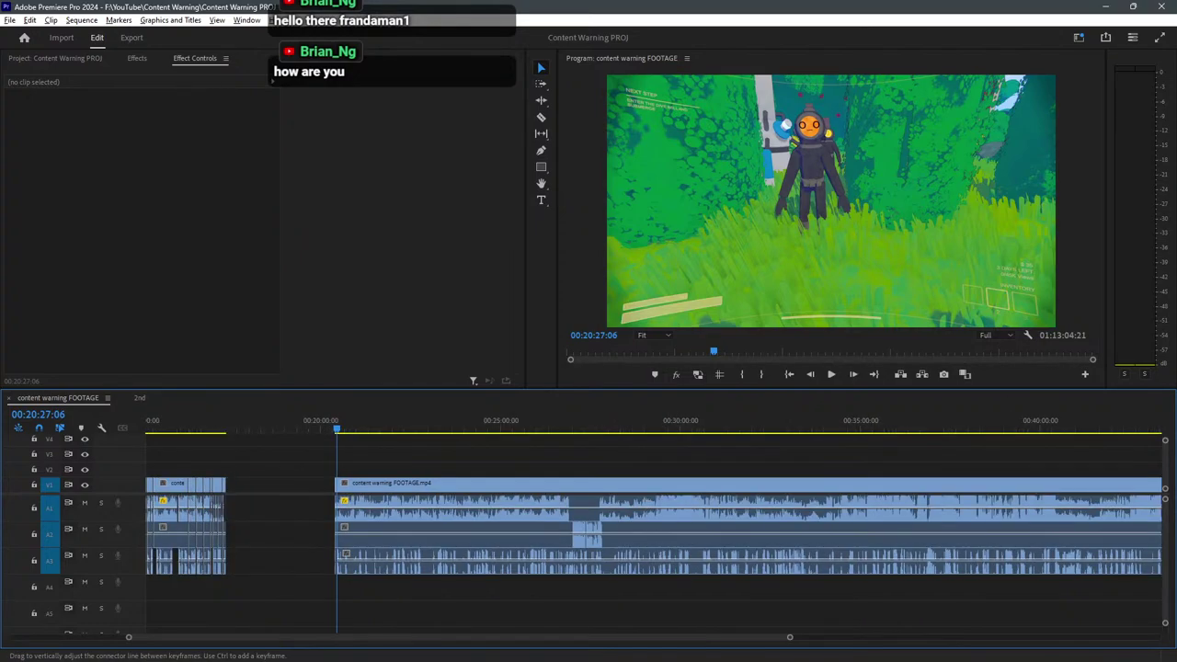
drag(381, 453, 146, 589)
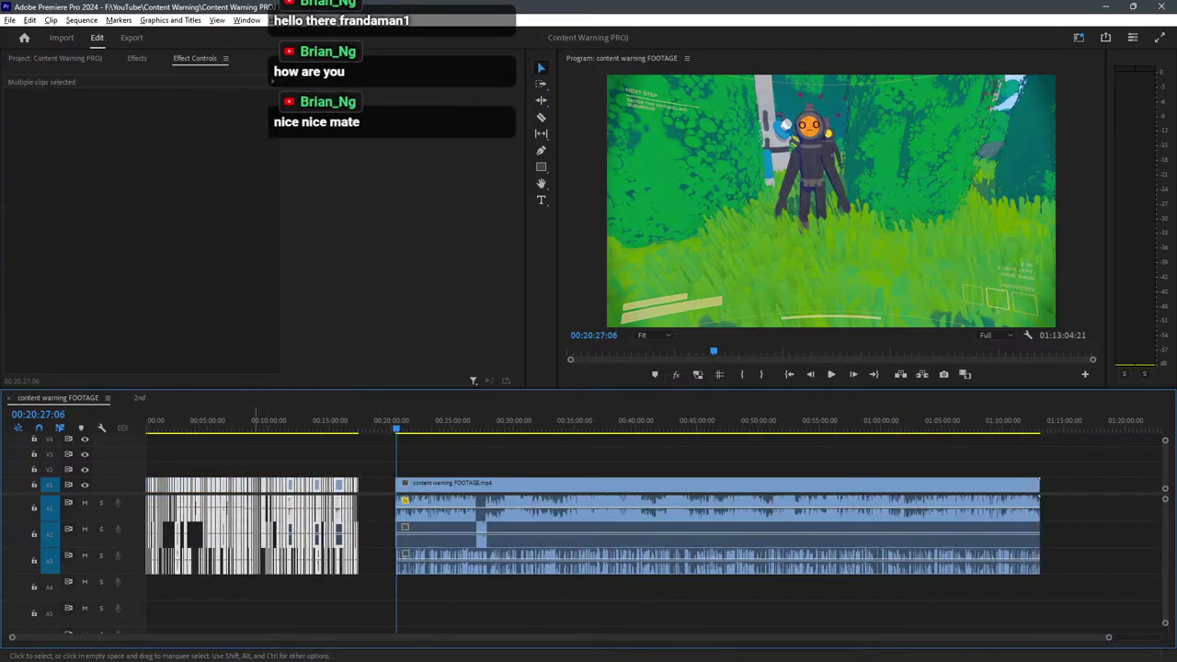
scroll(322, 534, up, 6)
scroll(654, 419, up, 4)
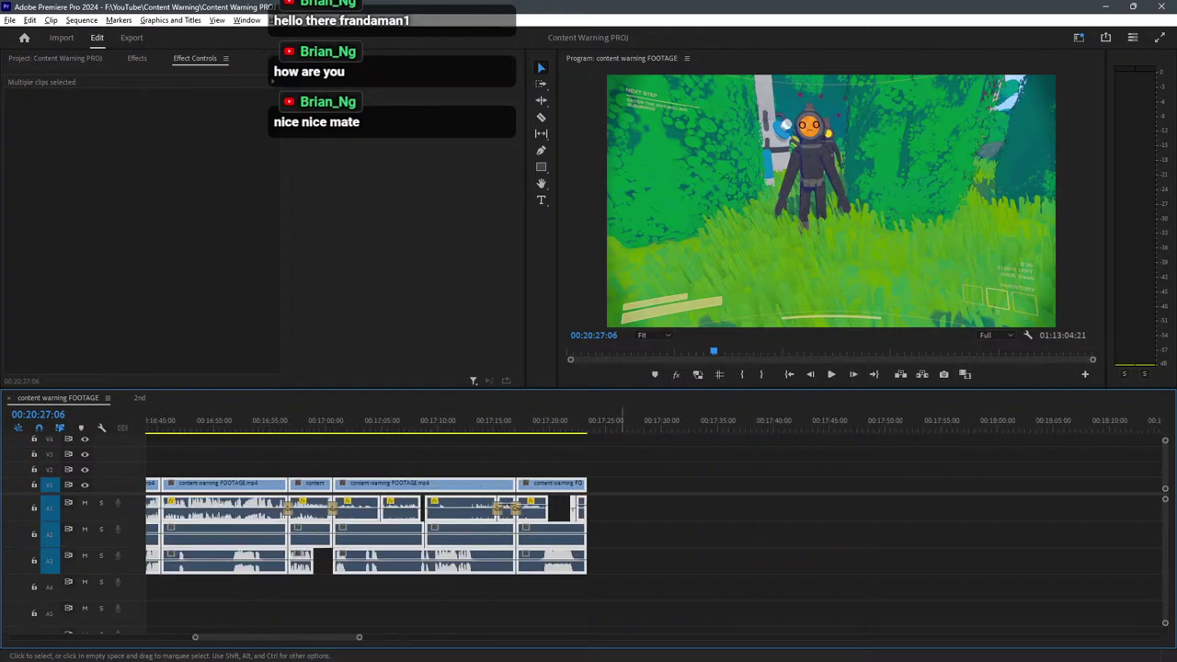
scroll(468, 419, down, 6)
scroll(616, 419, up, 6)
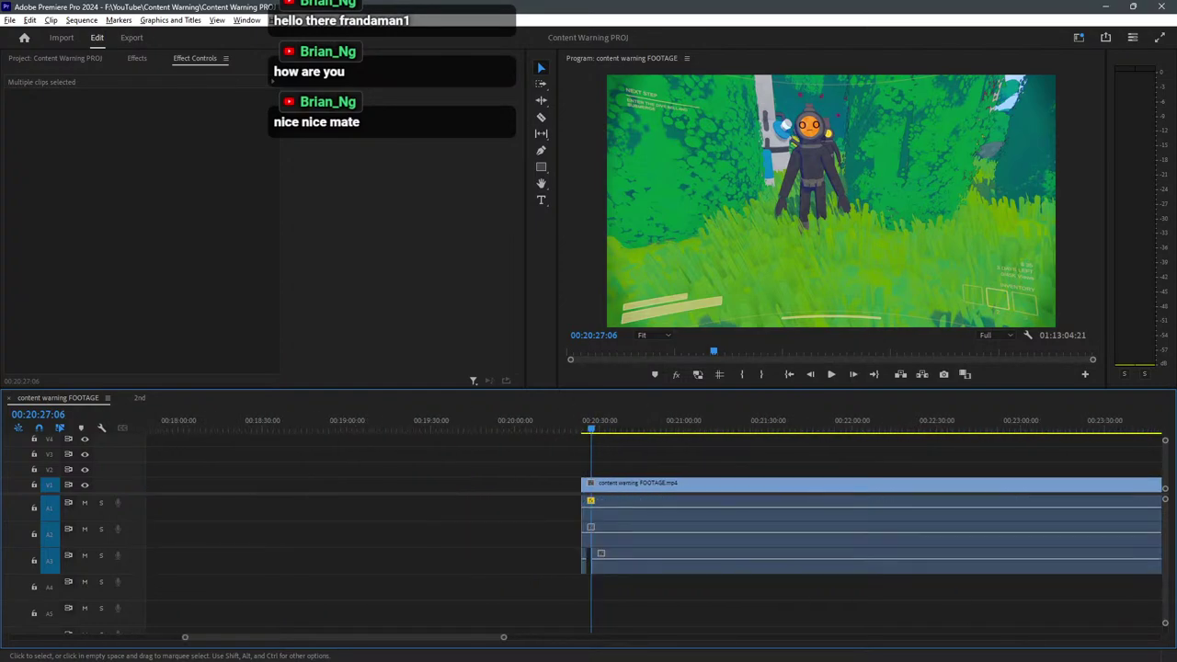
scroll(581, 524, up, 5)
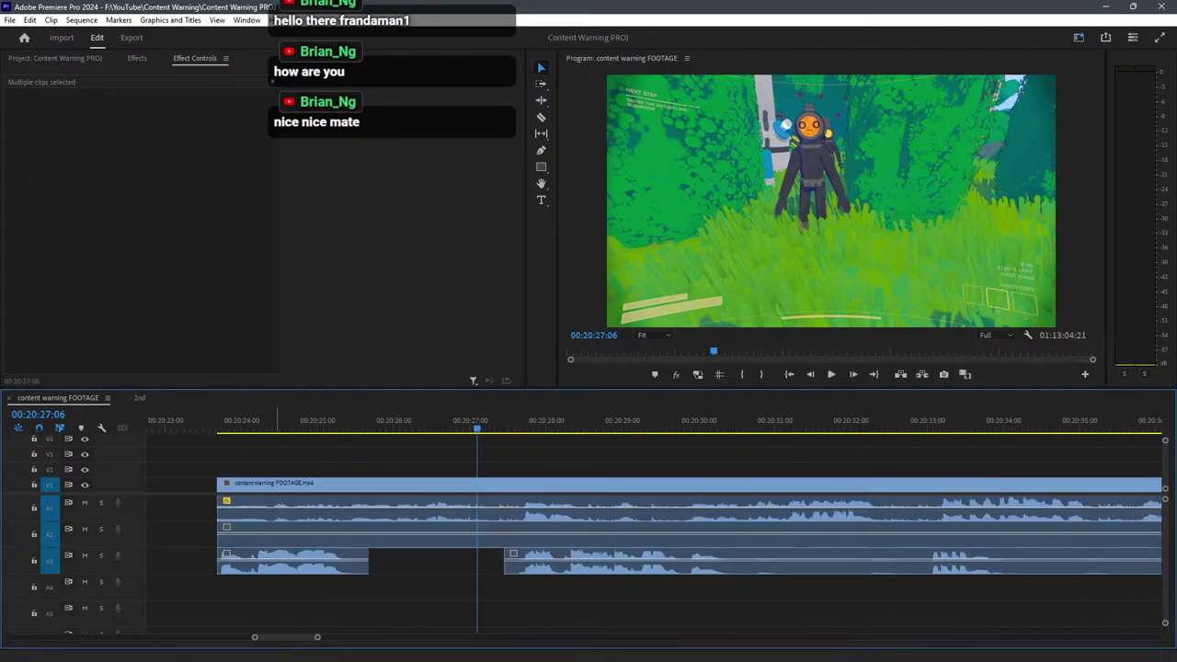
Isolate a quiet A1 piece from about 00:20:27:14 to 00:20:27:40, place two copies after it up to about 00:20:28:32, and replay the section.
click(276, 424)
key(space)
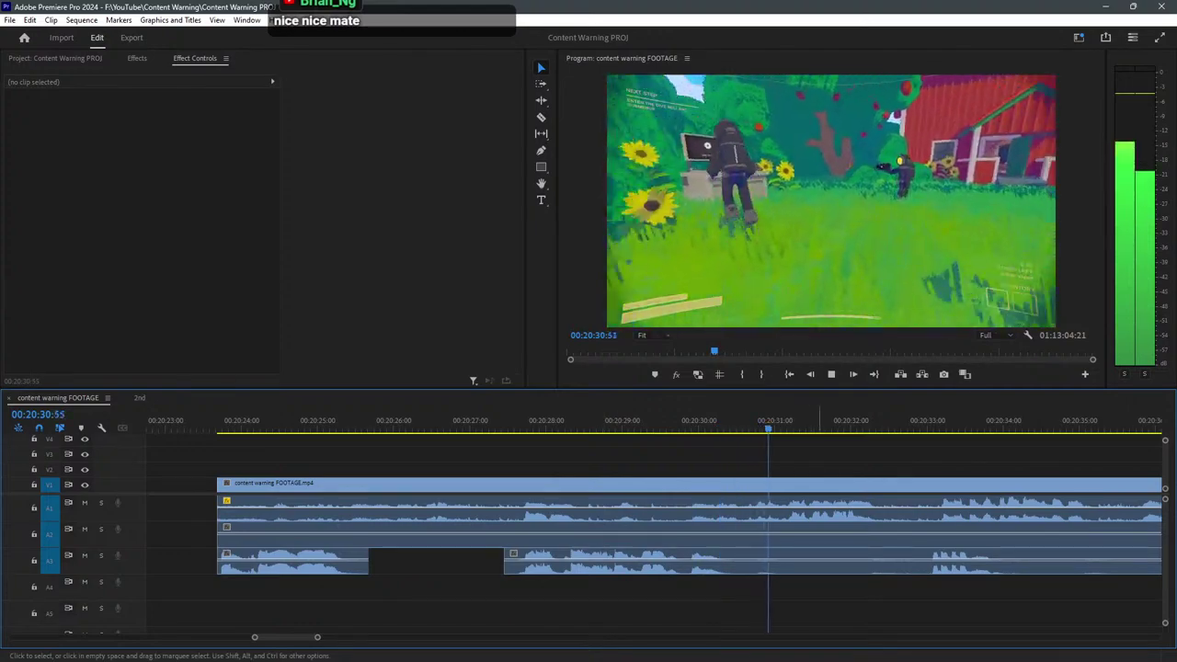
click(522, 420)
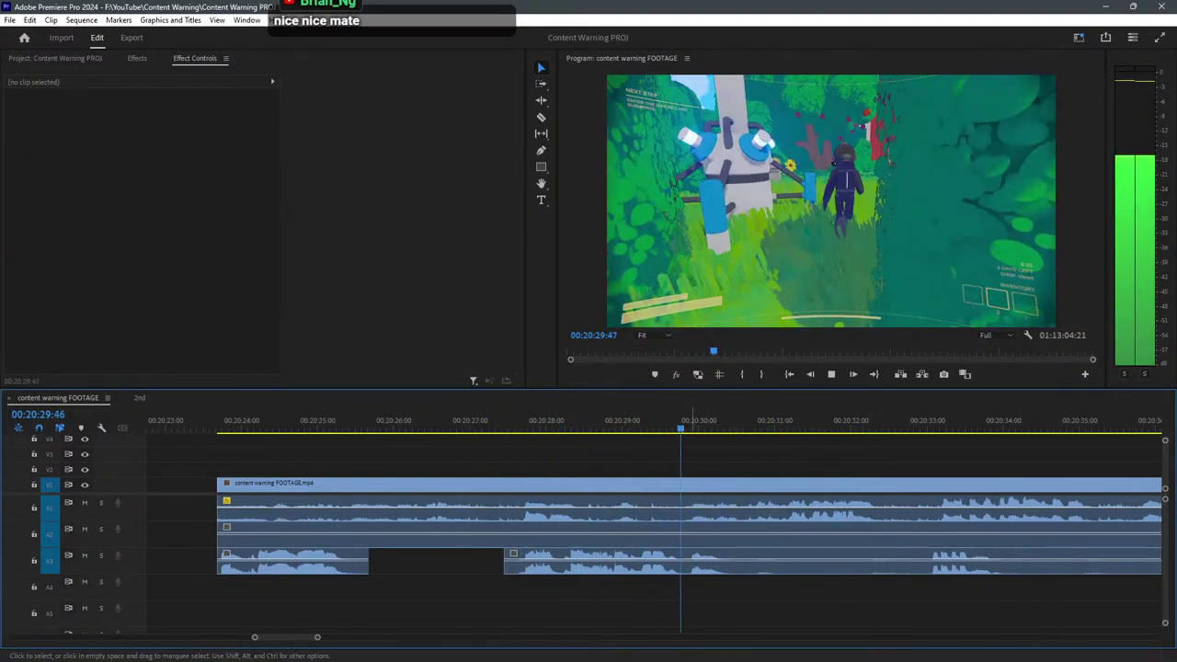
key(space)
key(c)
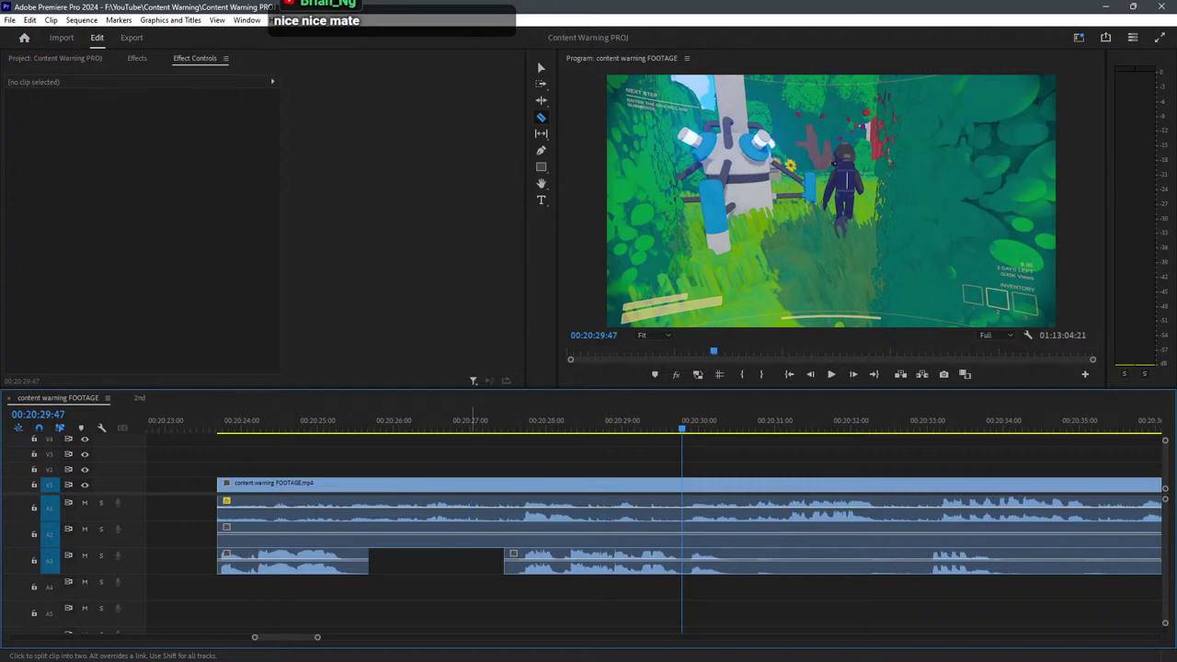
click(521, 511)
key(v)
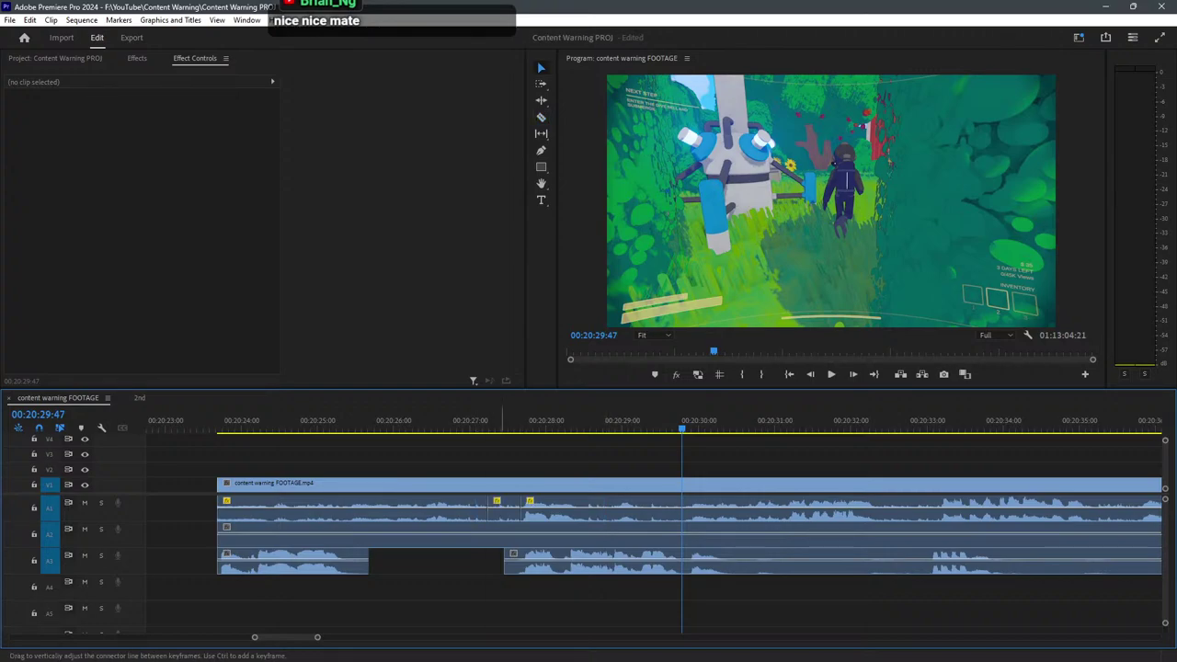
drag(504, 508, 573, 508)
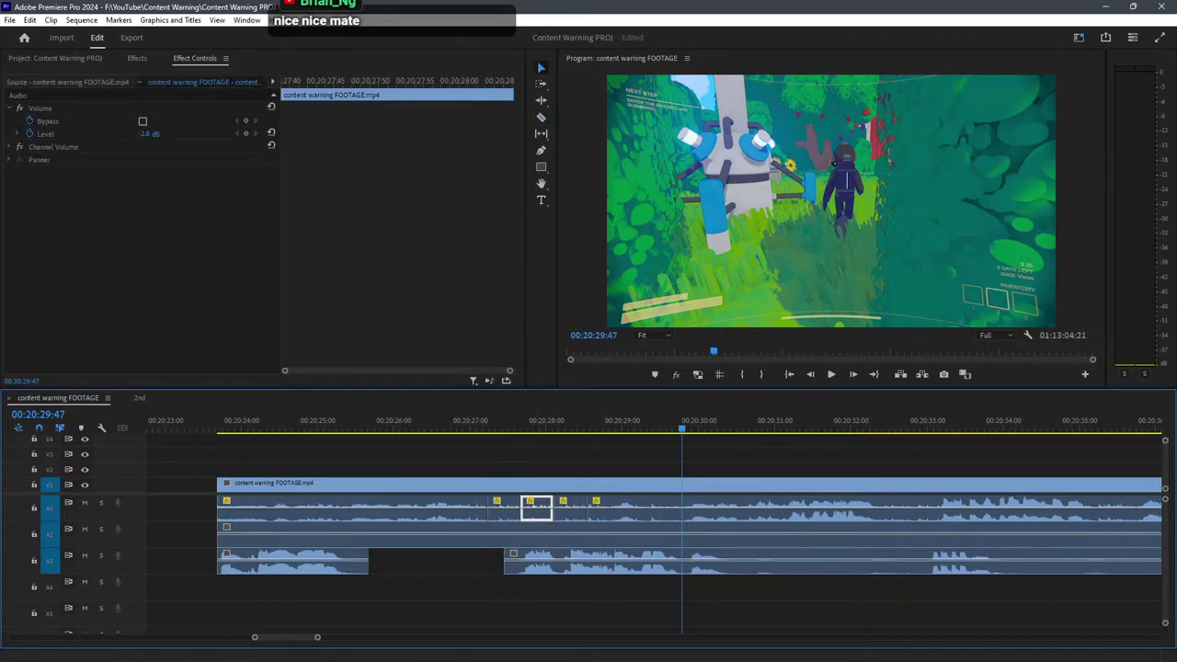
click(482, 420)
key(space)
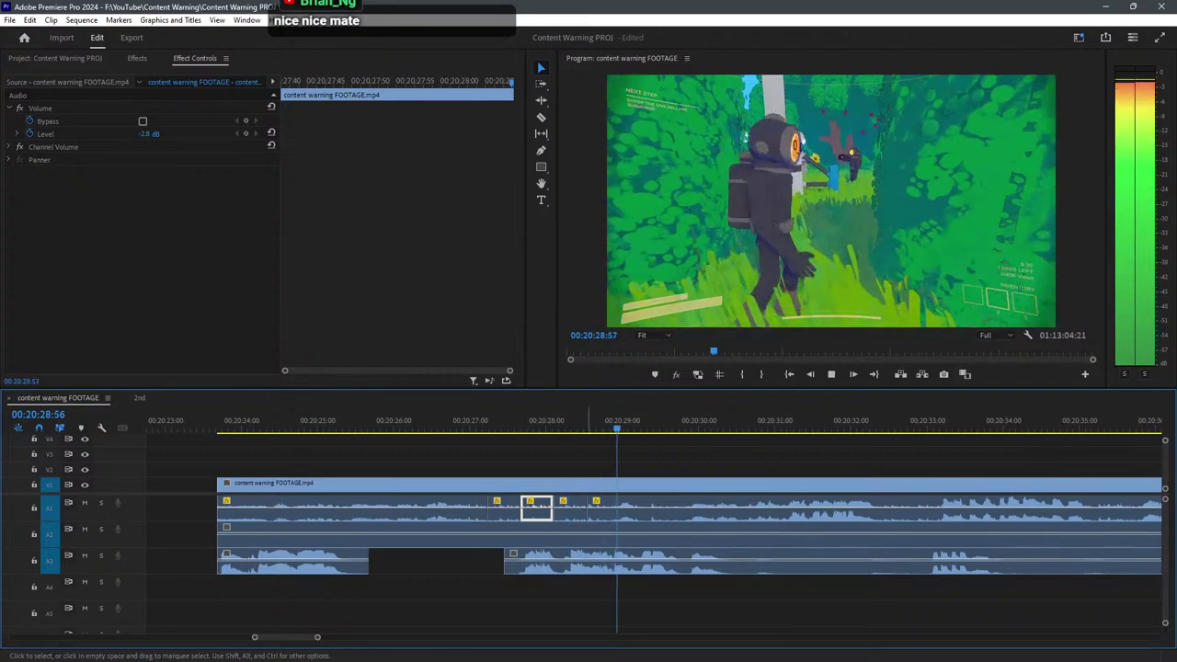
click(575, 602)
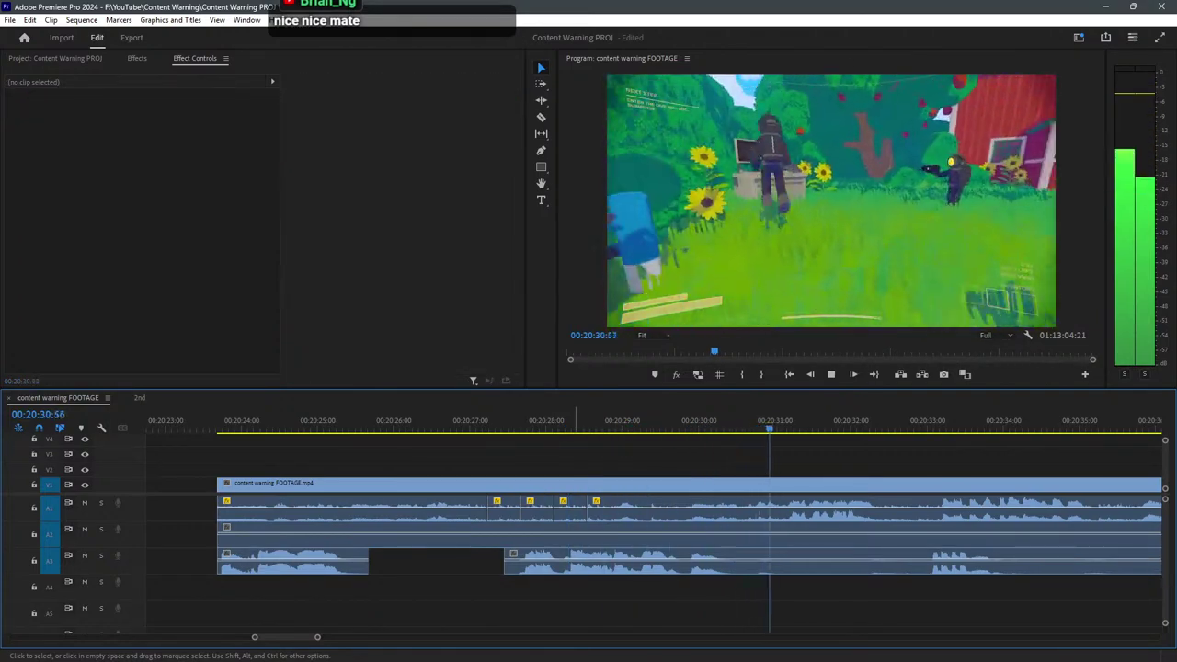
Cut A3 at about 00:20:29:48 and trim the start of the following A3 clip to about 00:20:31:27.
scroll(546, 534, down, 1)
key(c)
click(659, 557)
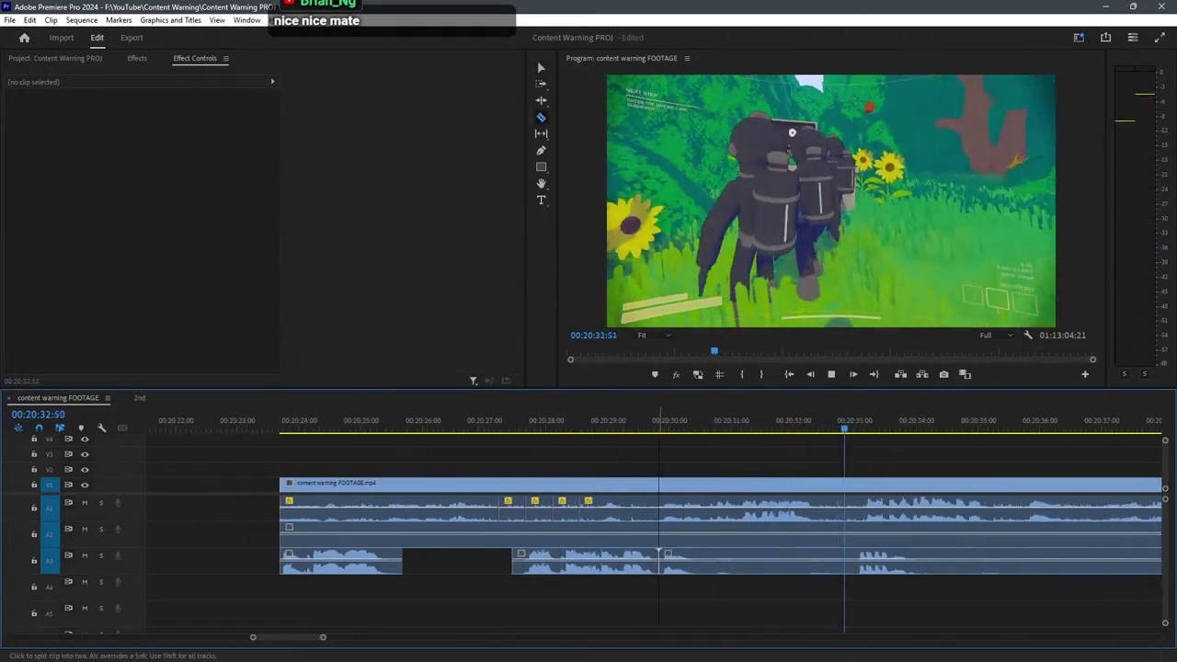
key(v)
drag(661, 562, 765, 561)
scroll(771, 552, down, 1)
scroll(771, 552, up, 1)
Cut A3 at about 00:20:34:29 and 00:20:31:42, and move the piece between the cuts back to start at about 00:20:30:58.
key(c)
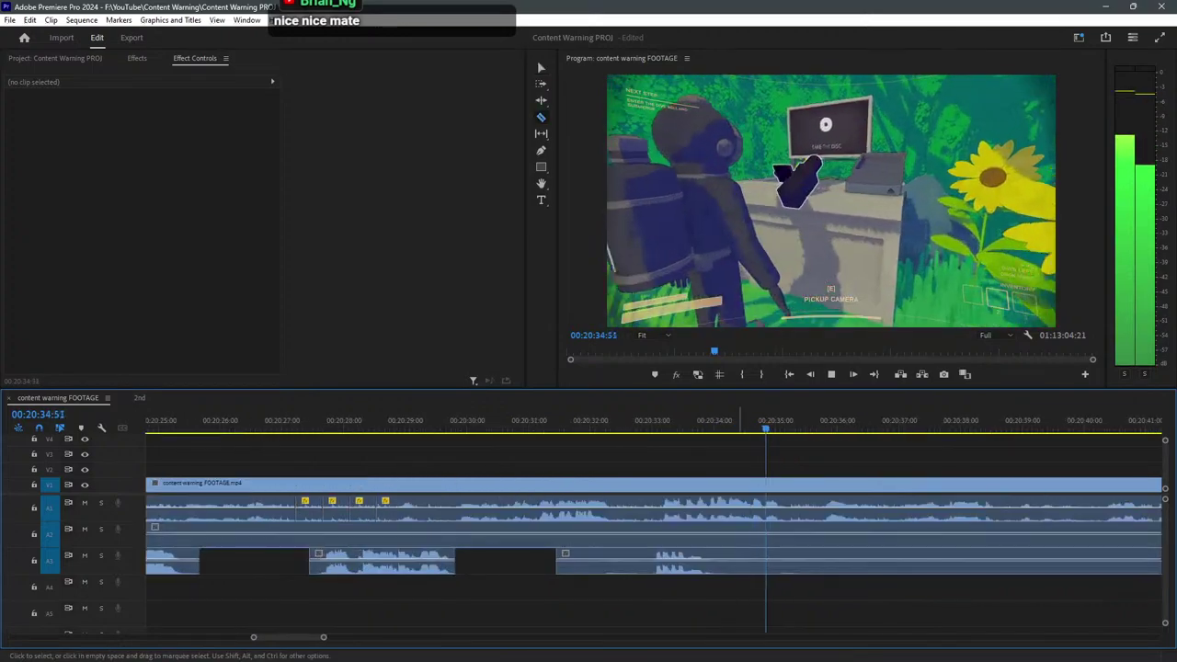
click(745, 560)
click(572, 559)
key(v)
click(599, 559)
drag(599, 559, 554, 559)
click(555, 420)
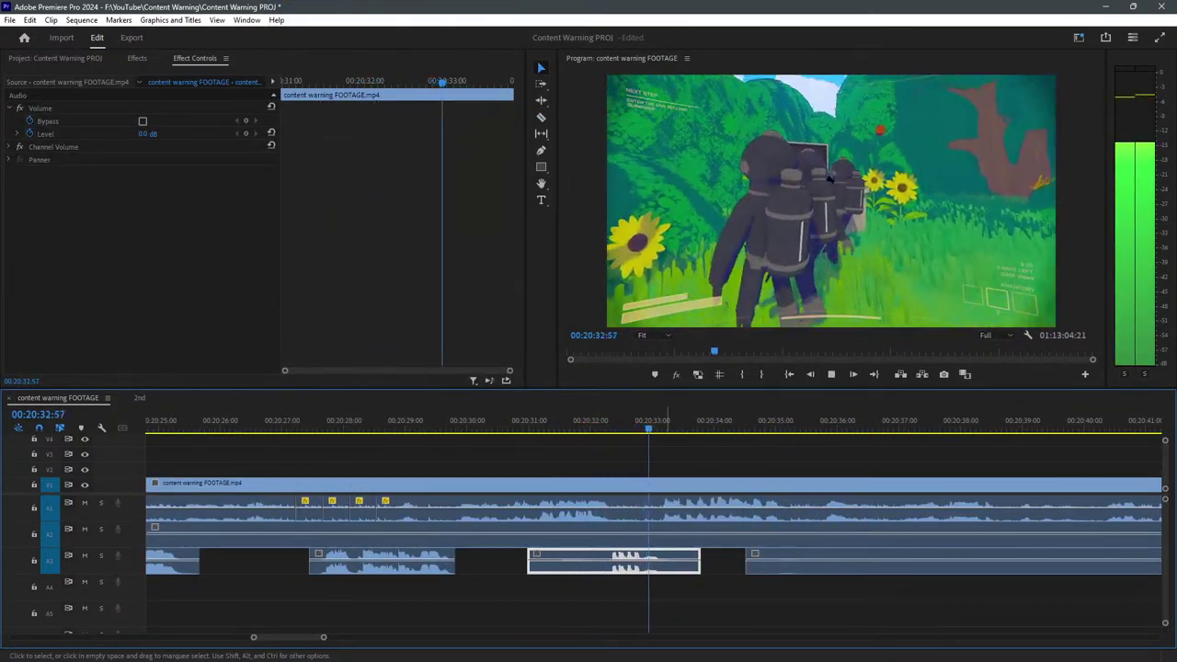
click(464, 559)
Trim the start of the last A3 clip to about 00:20:41:33.
scroll(464, 560, down, 2)
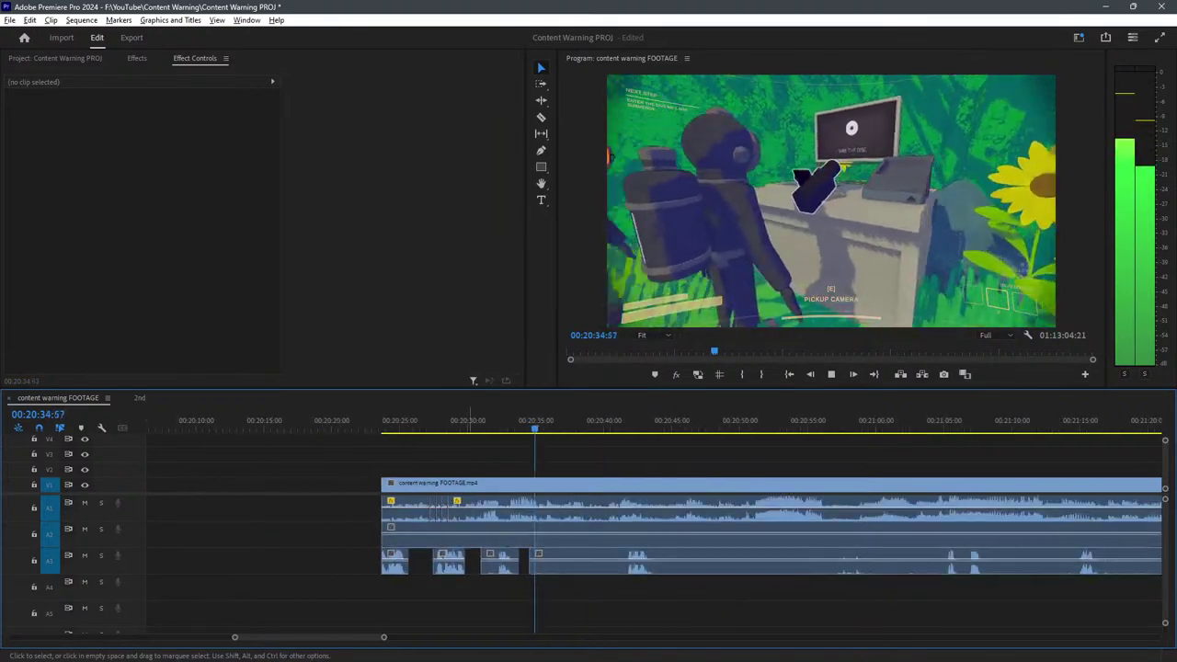
scroll(575, 559, up, 1)
drag(496, 559, 676, 559)
click(676, 598)
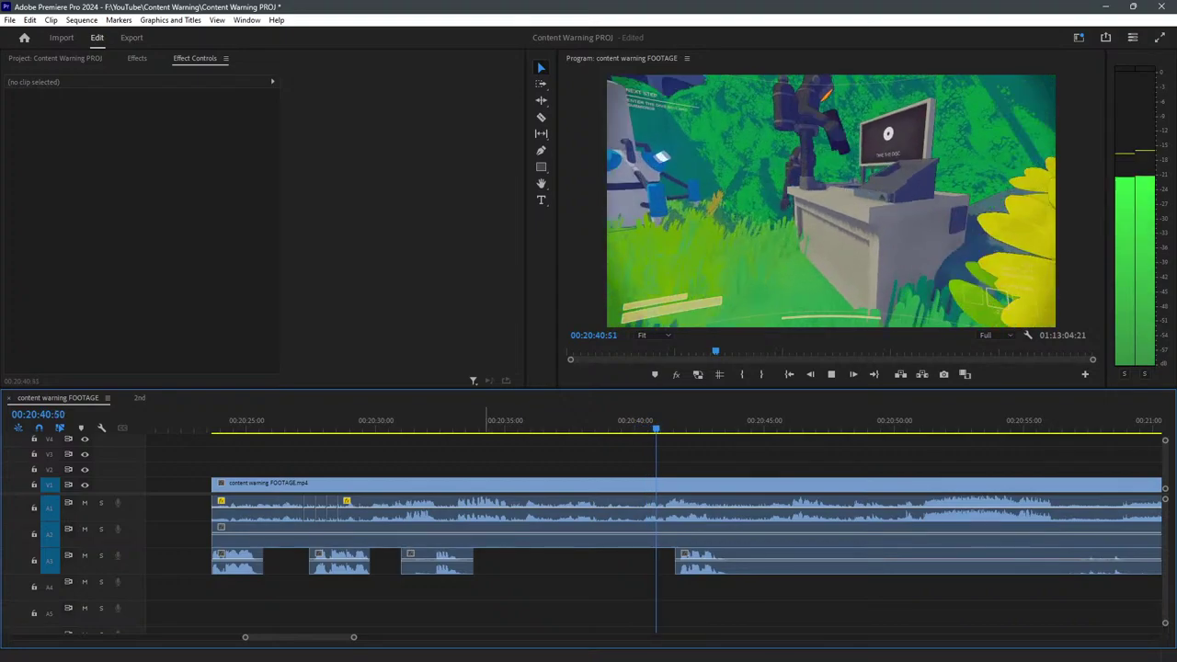
Replay from about 00:20:34 and cut the V1 clip with its linked audio at about 00:20:35:10.
click(486, 420)
key(space)
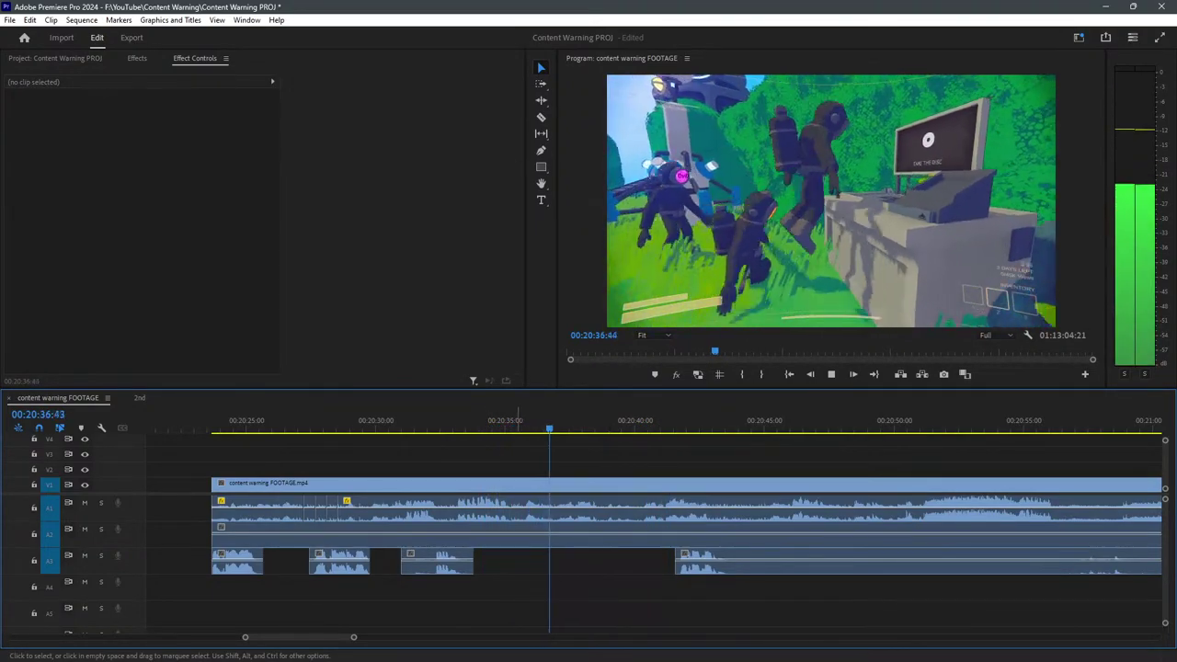
key(c)
click(510, 485)
key(v)
Cut V1, A1 and A2 at about 00:20:40:19 and delete the piece between this cut and the one at about 00:20:35:10.
click(640, 420)
key(space)
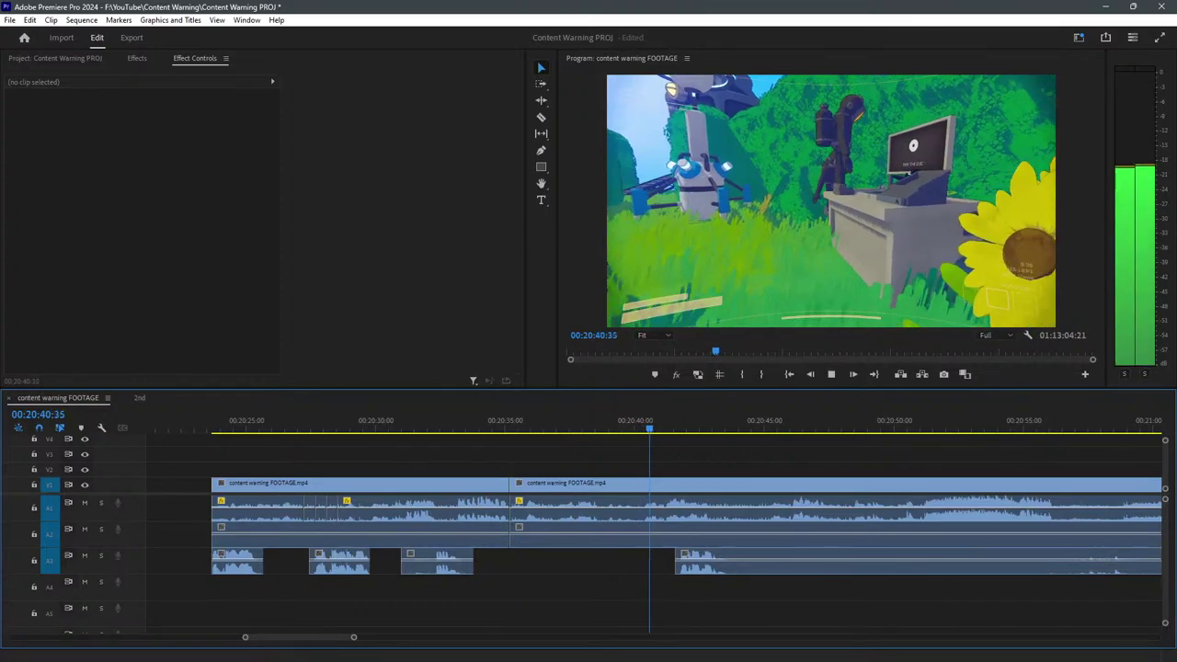
key(c)
shift+click(643, 484)
key(v)
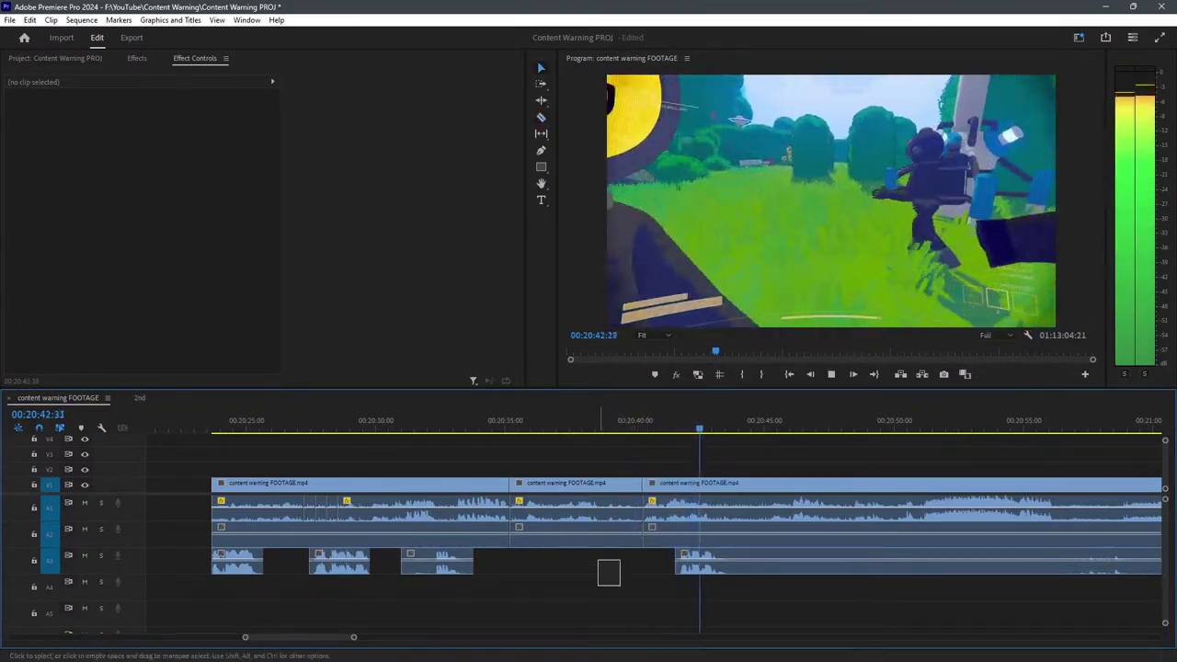
click(575, 487)
key(Delete)
key(space)
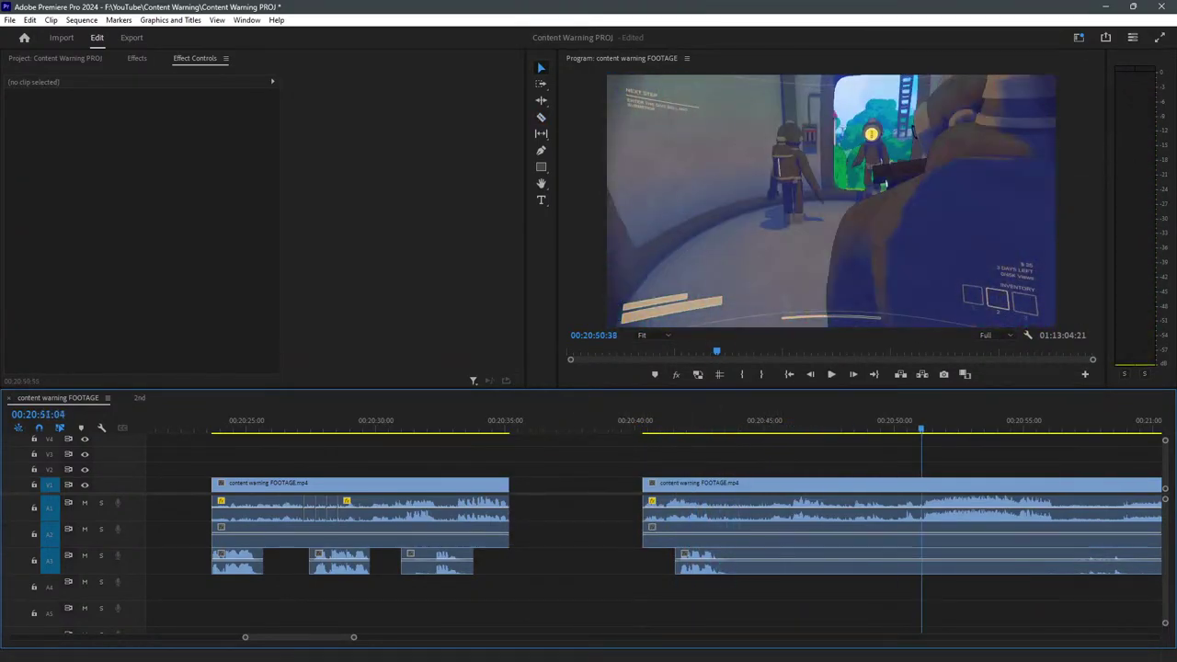
Play ahead to the SpookTube upload scene and cut all tracks at about 00:21:35:45.
scroll(653, 524, down, 3)
scroll(653, 524, up, 2)
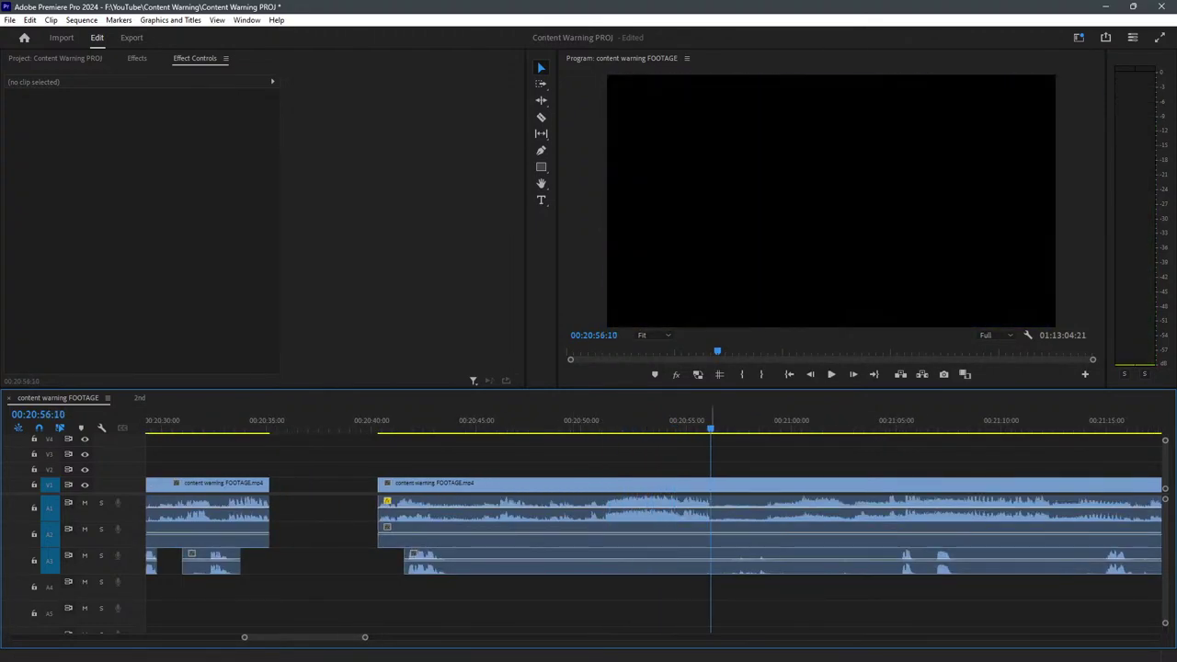
key(space)
key(minus)
key(space)
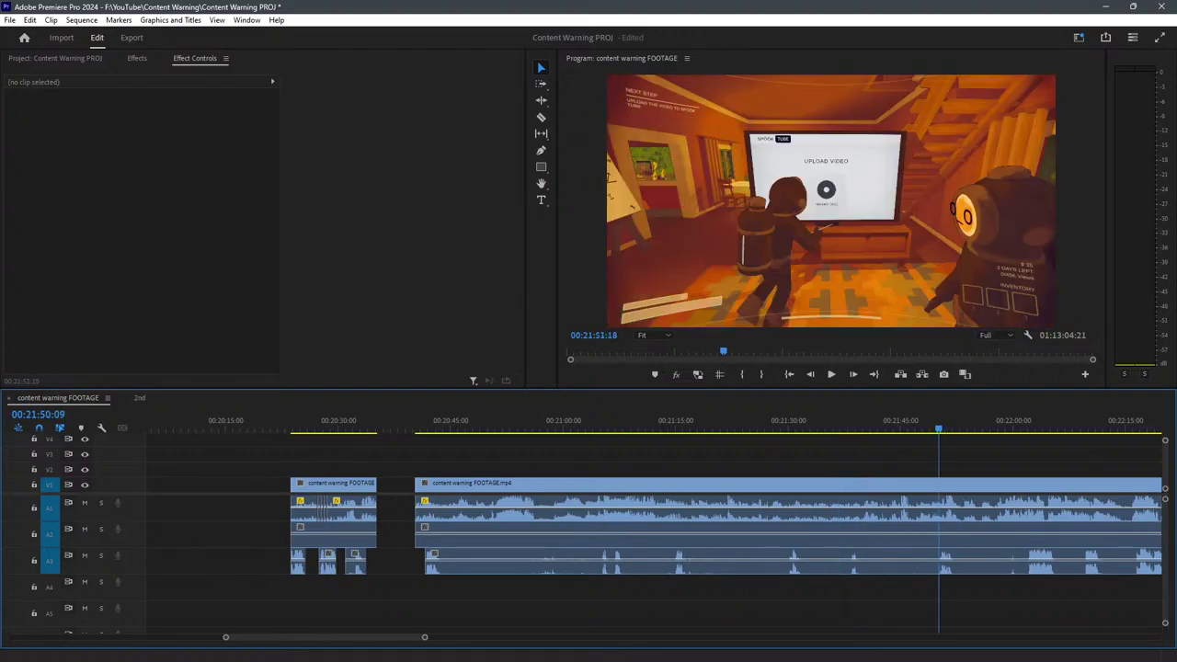
key(c)
key(space)
key(equal)
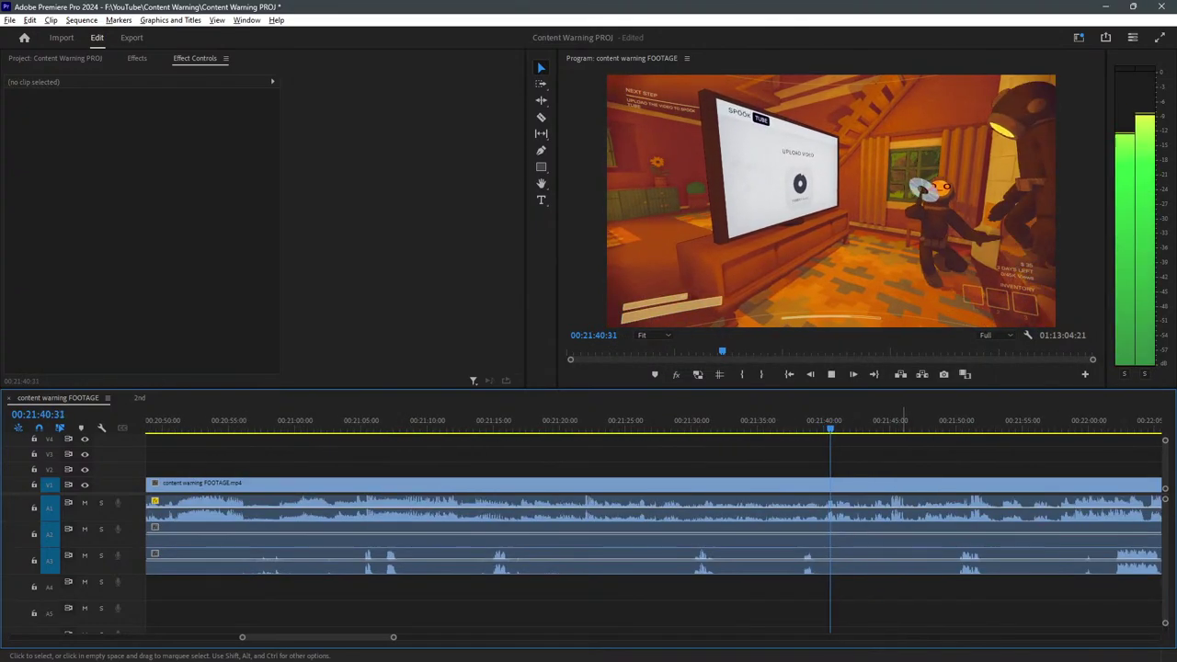
key(space)
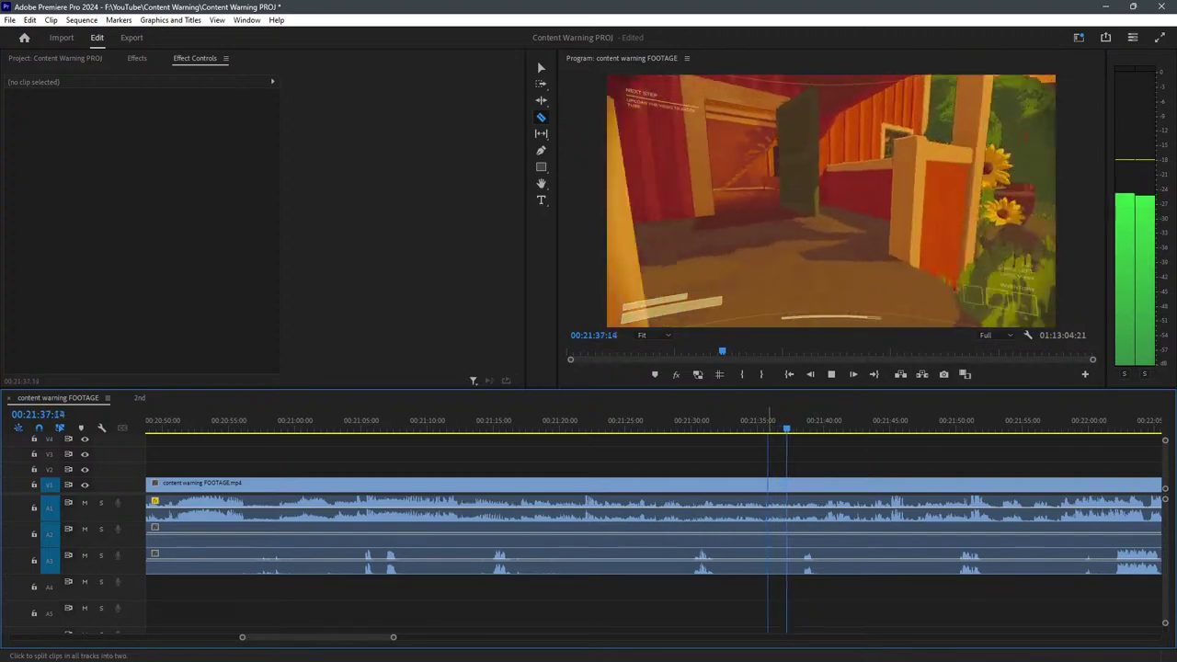
shift+click(769, 485)
key(v)
Delete the section from about 00:20:40:19 to 00:21:35:45 and move the preceding clips forward to meet the following clip.
scroll(857, 506, down, 3)
click(594, 506)
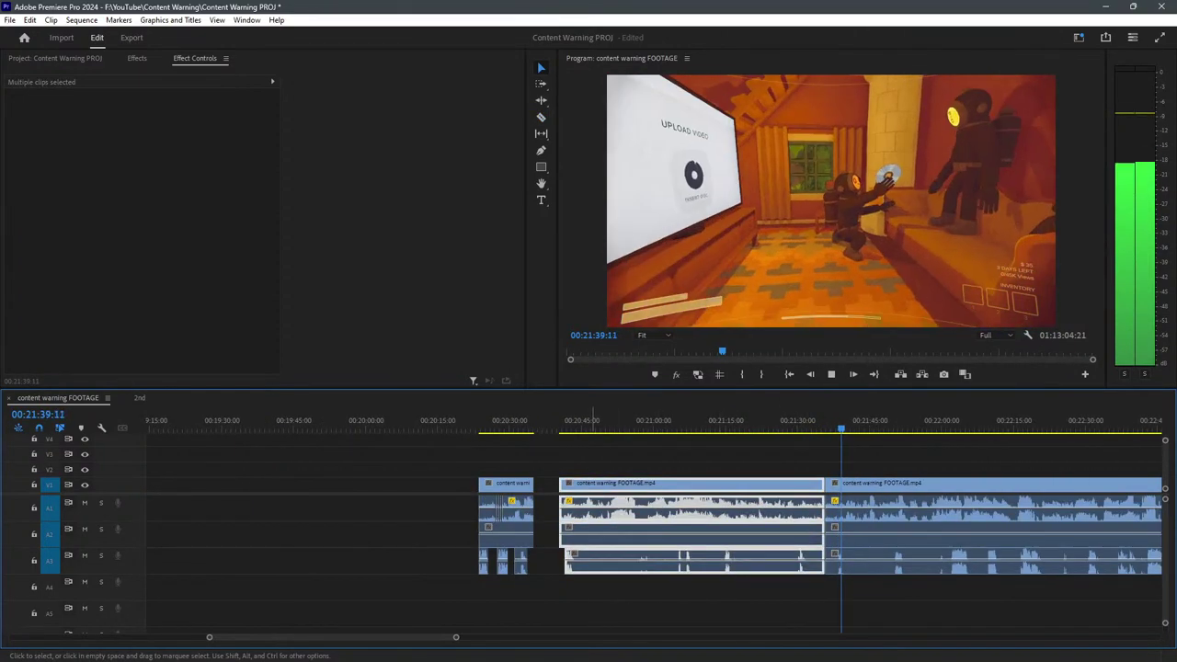
key(Delete)
drag(563, 602, 783, 485)
scroll(850, 506, up, 5)
Cut all tracks at about 00:21:40:00, delete the piece back to 00:21:35:45, and close the gap.
click(715, 423)
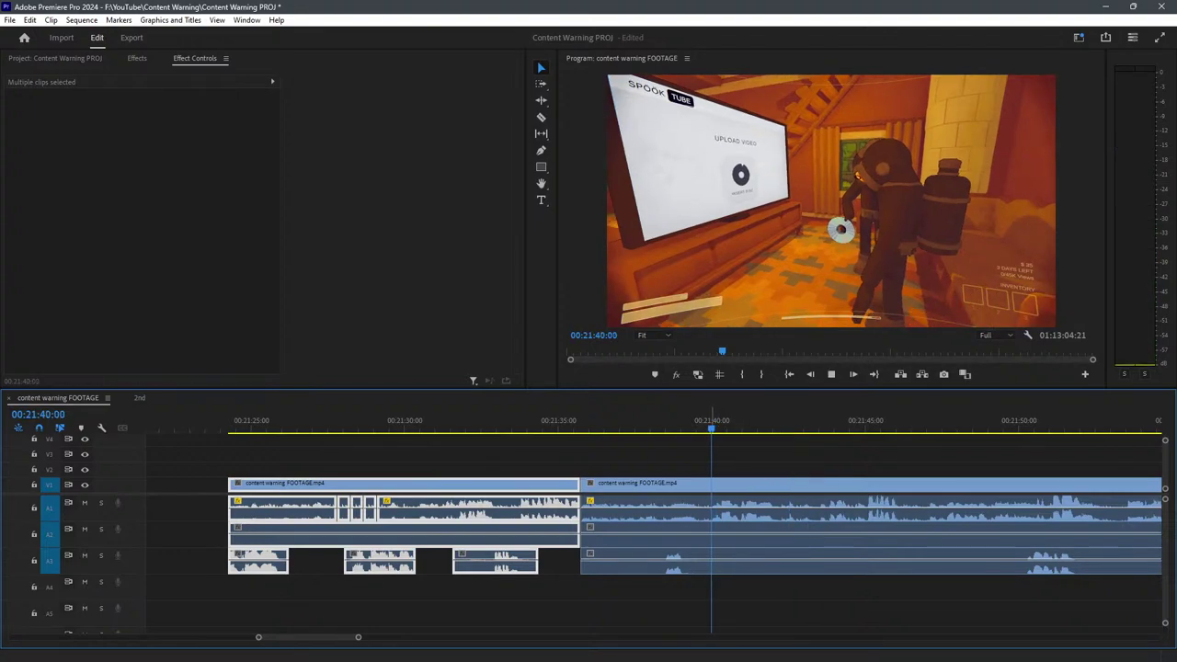
key(c)
shift+click(711, 506)
key(v)
drag(679, 612, 614, 485)
key(Delete)
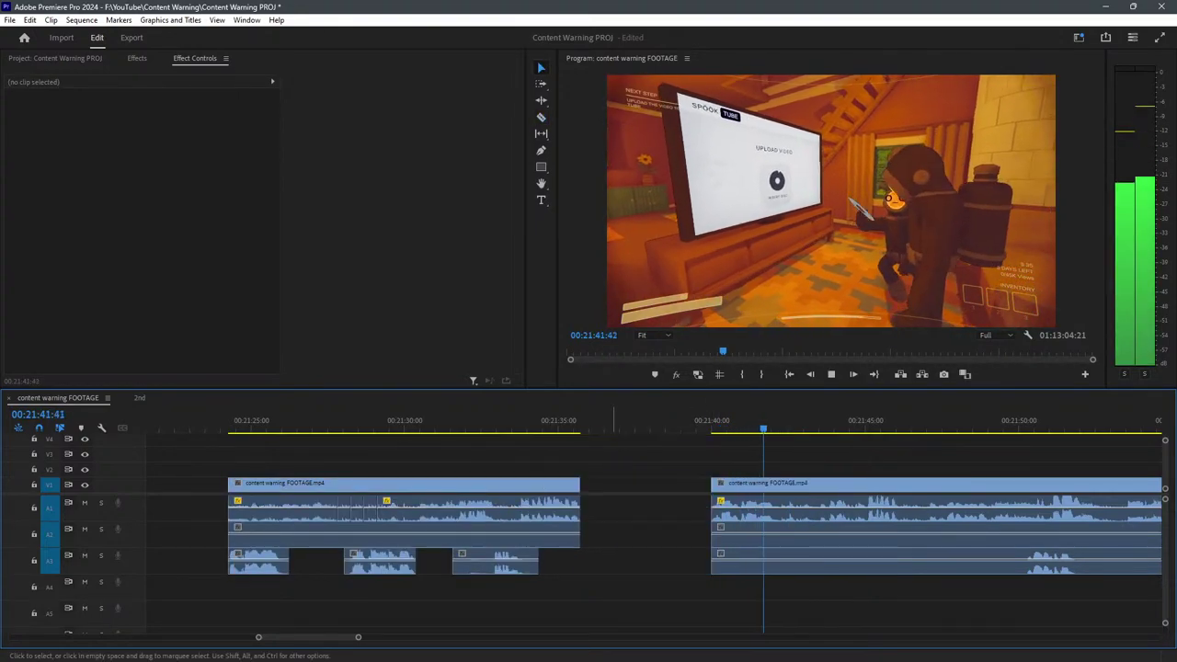
click(613, 485)
key(Delete)
Apply the default audio transition to the A1 edit point at about 00:21:35:45 and replay across the join.
click(544, 423)
key(space)
right_click(580, 515)
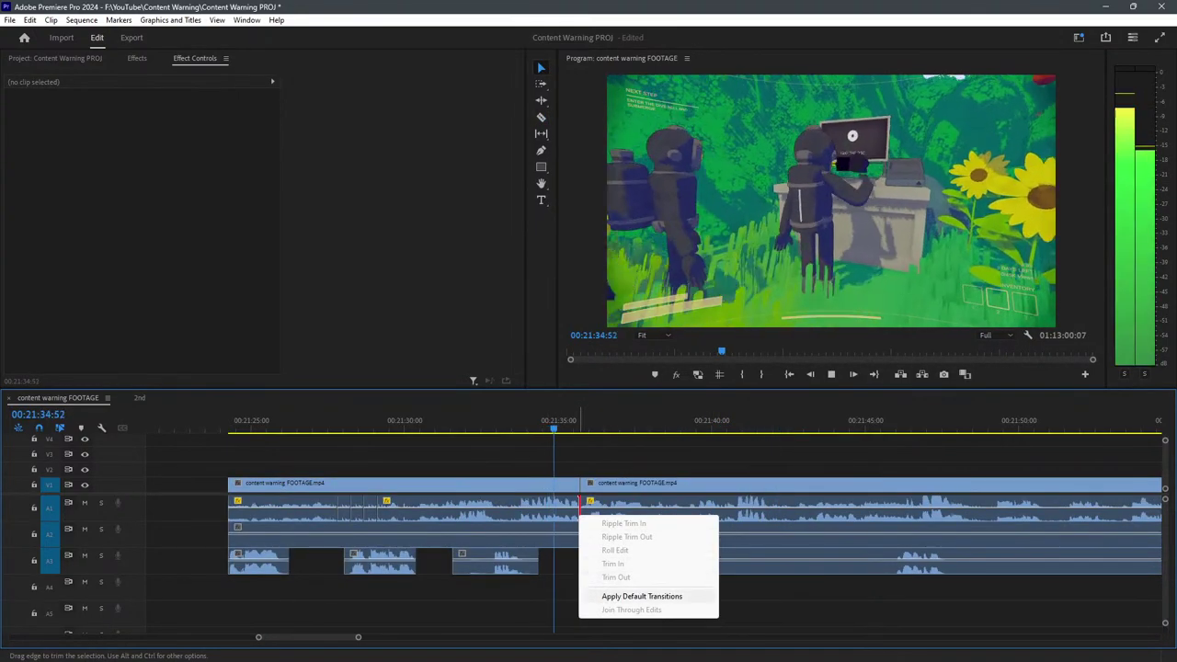
click(642, 596)
click(580, 509)
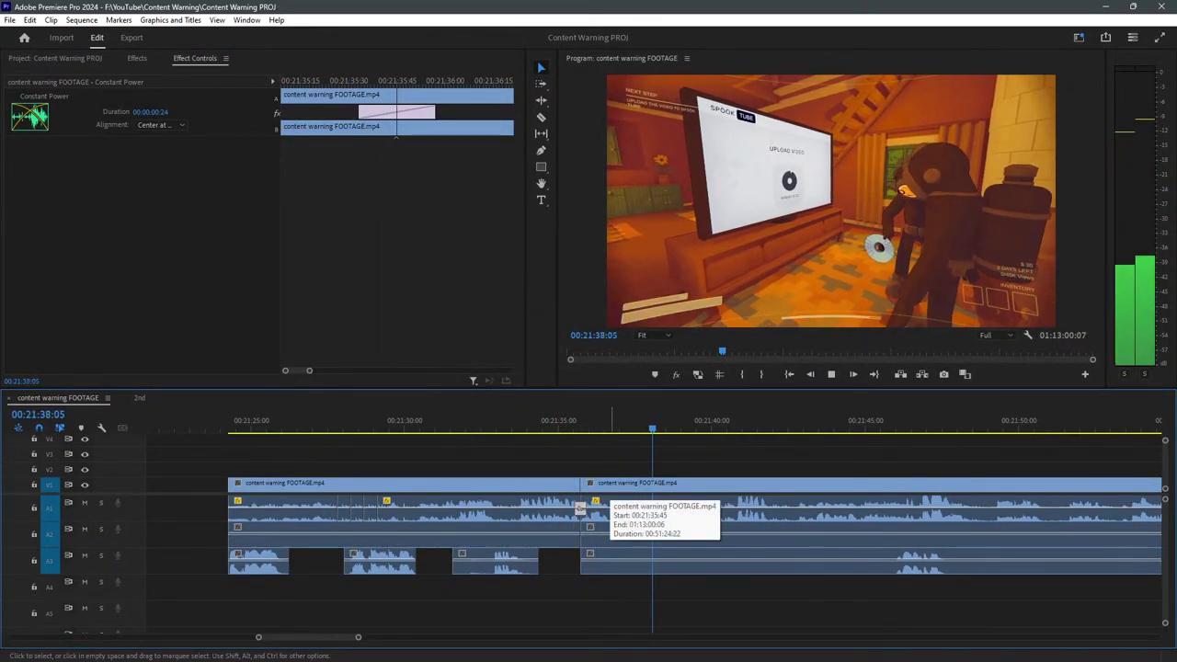
key(space)
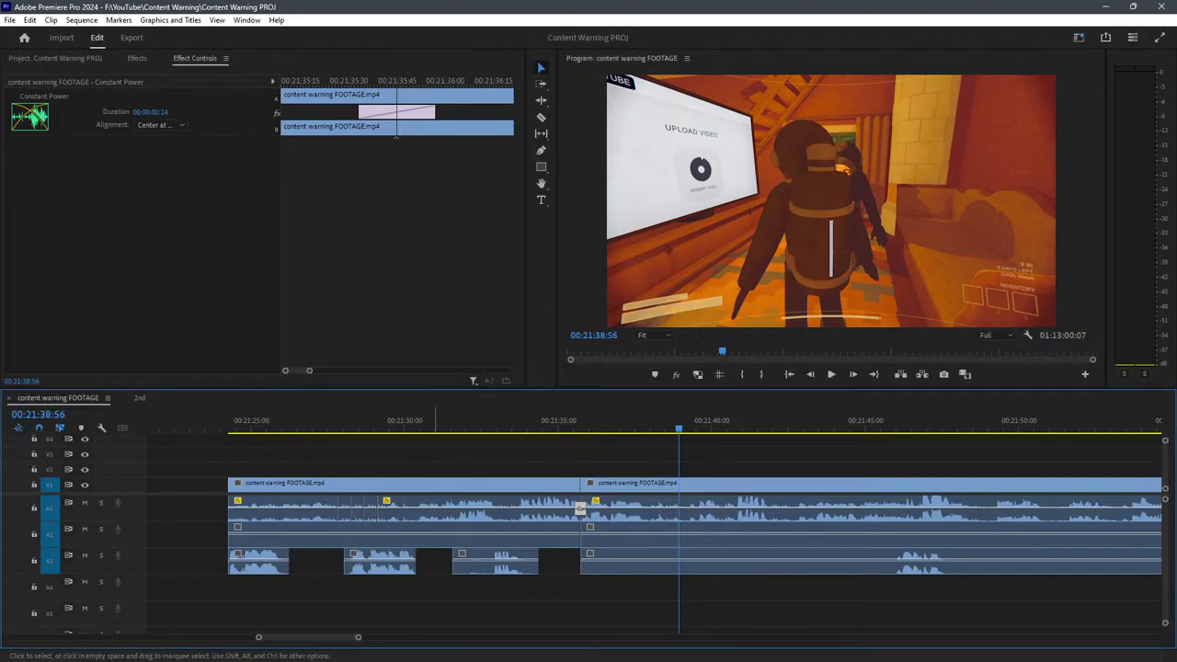
click(561, 420)
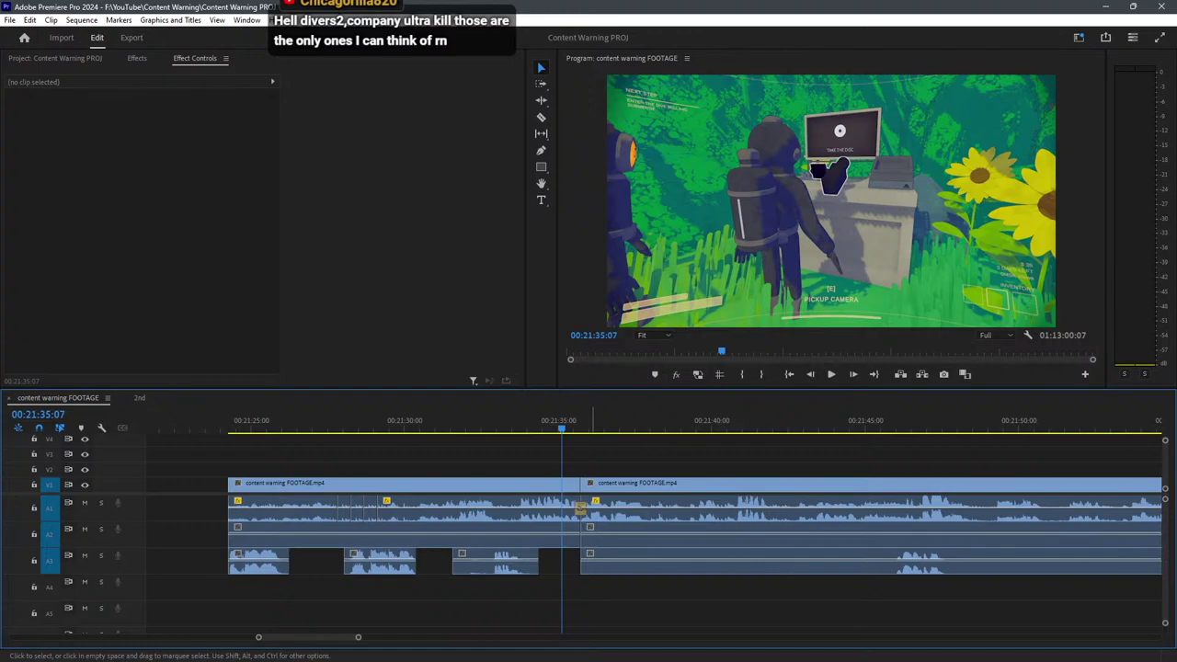
key(space)
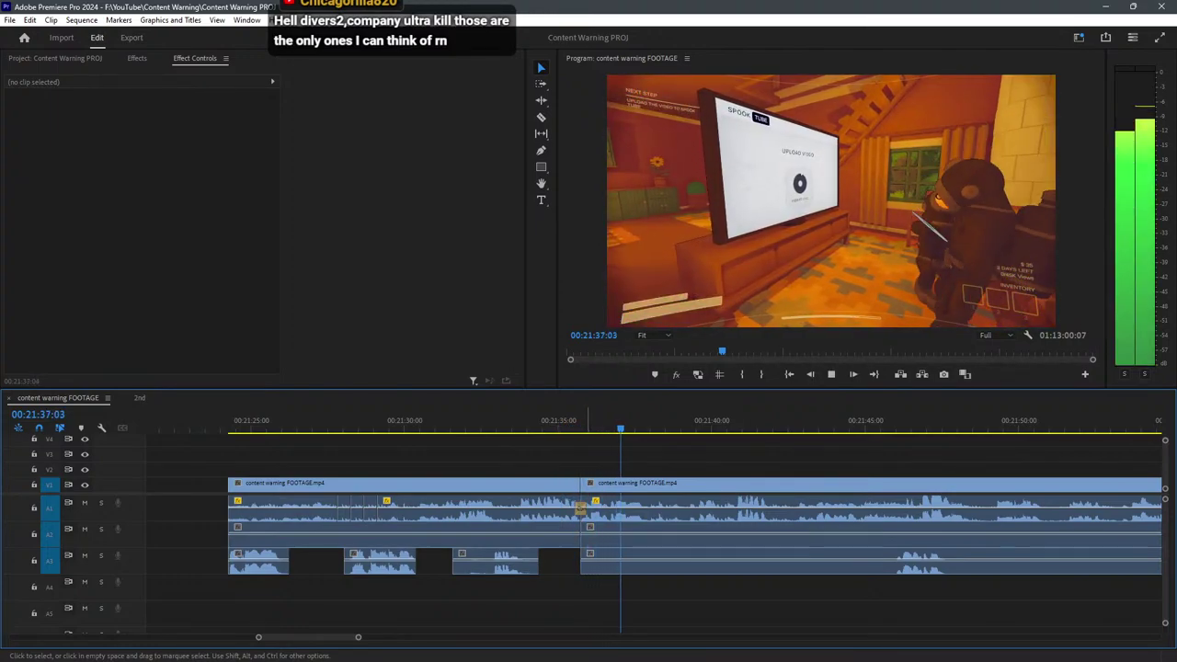
Trim the start of the A3 clip after the join to about 00:21:45:27.
key(minus)
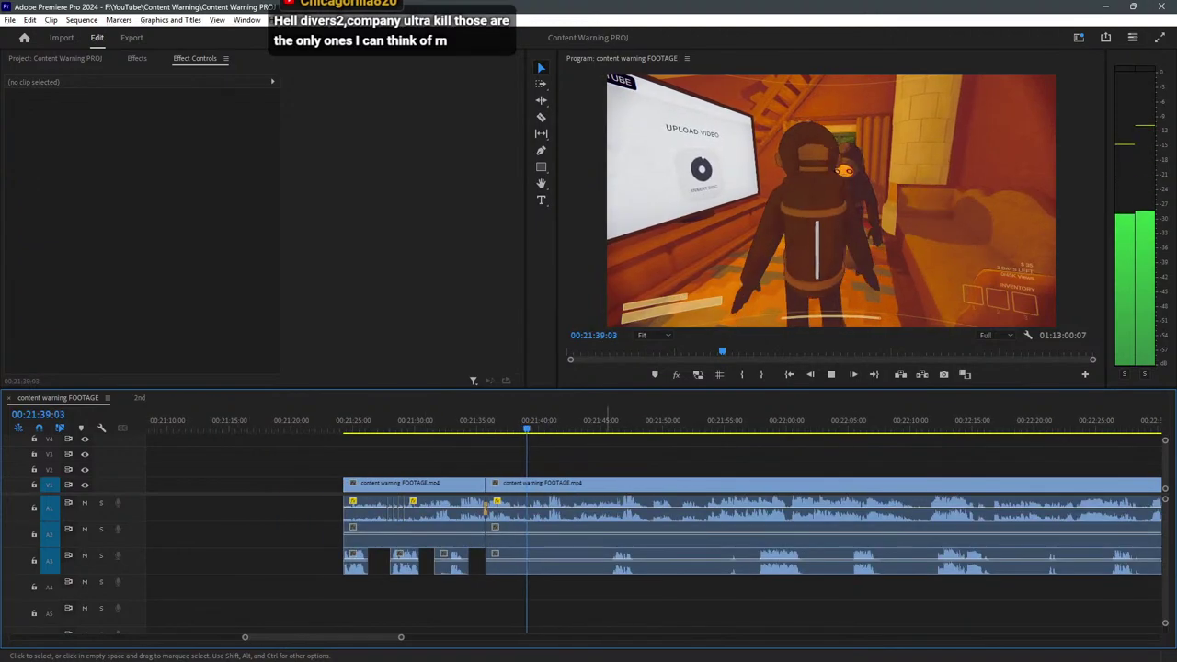
key(space)
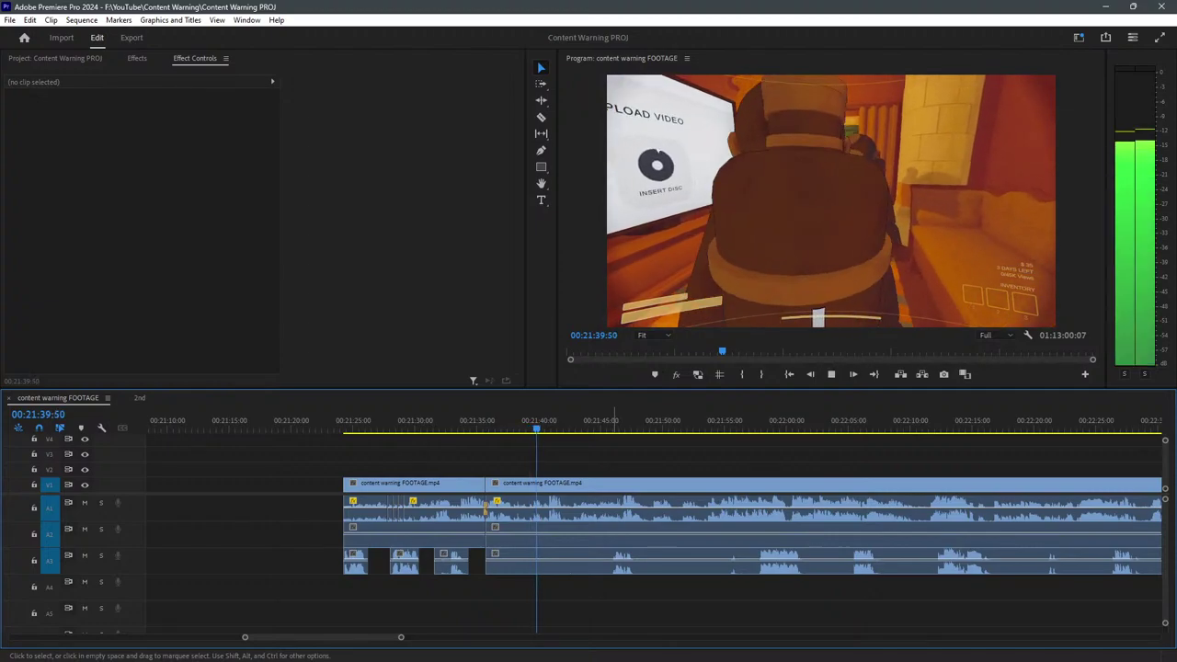
key(space)
scroll(607, 419, up, 4)
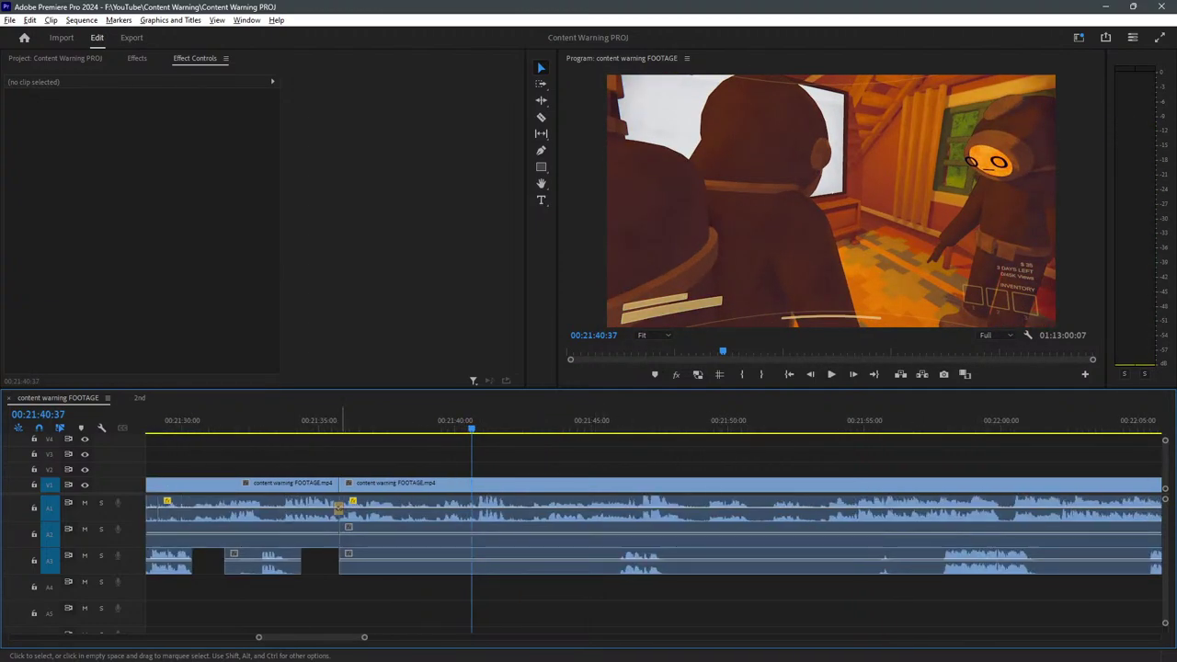
drag(341, 561, 487, 561)
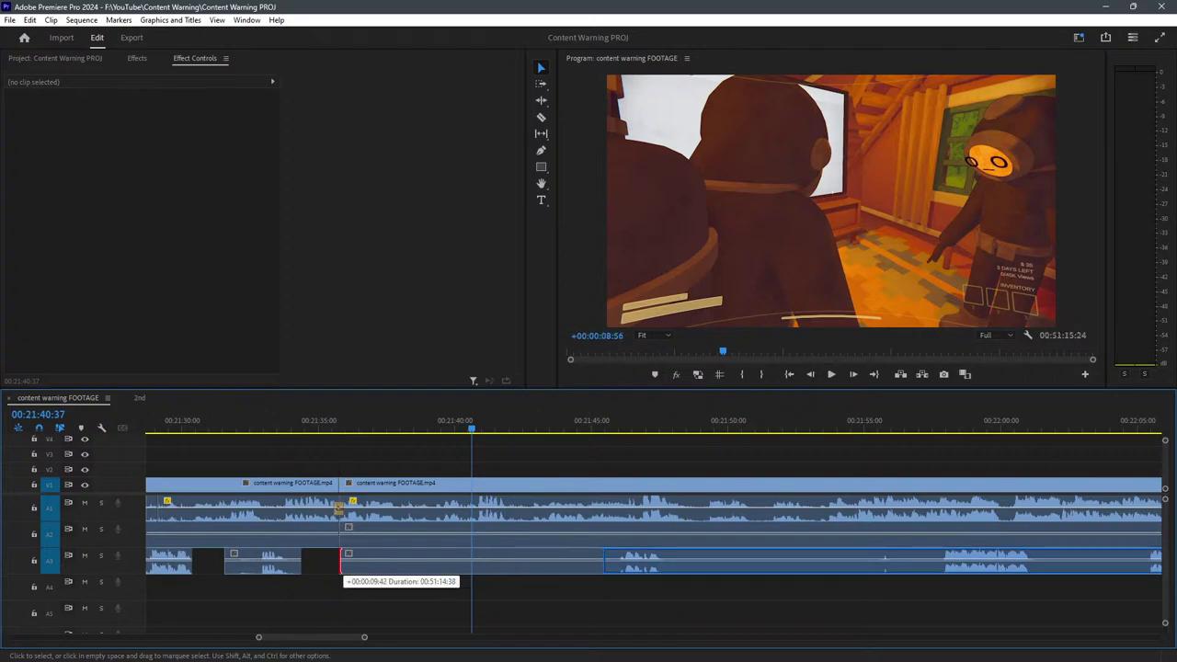
drag(603, 561, 604, 561)
Replay the footage from about 00:21:37 to 00:21:50 to check the audio around the trimmed A3 clip.
key(space)
click(374, 419)
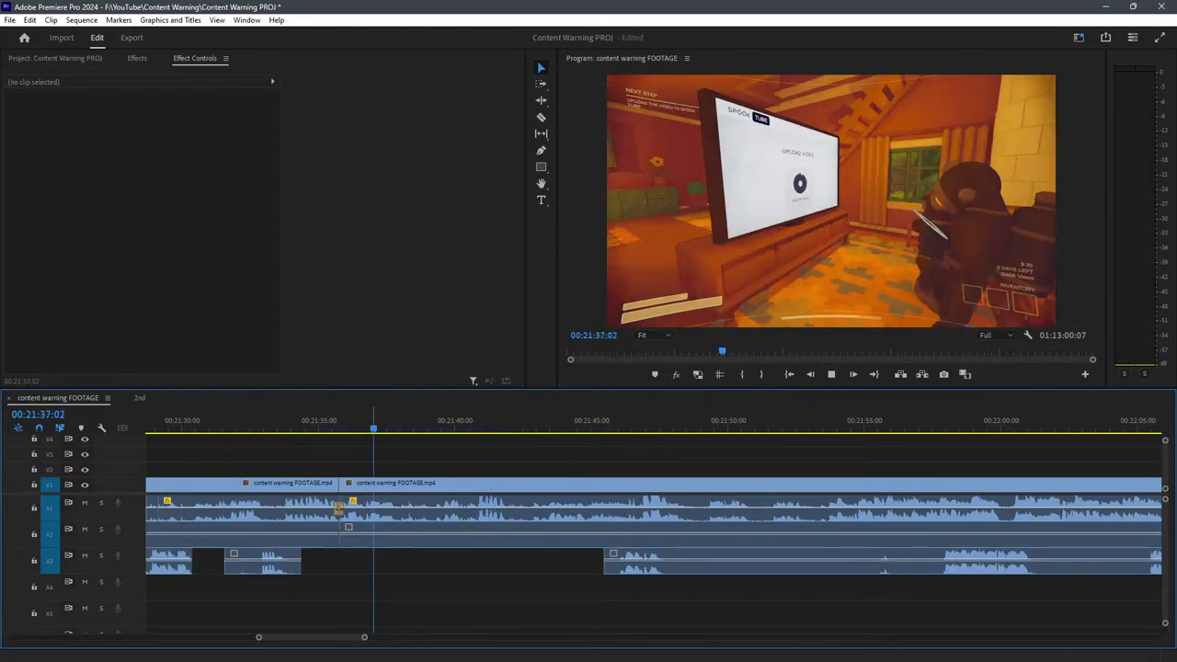
click(490, 561)
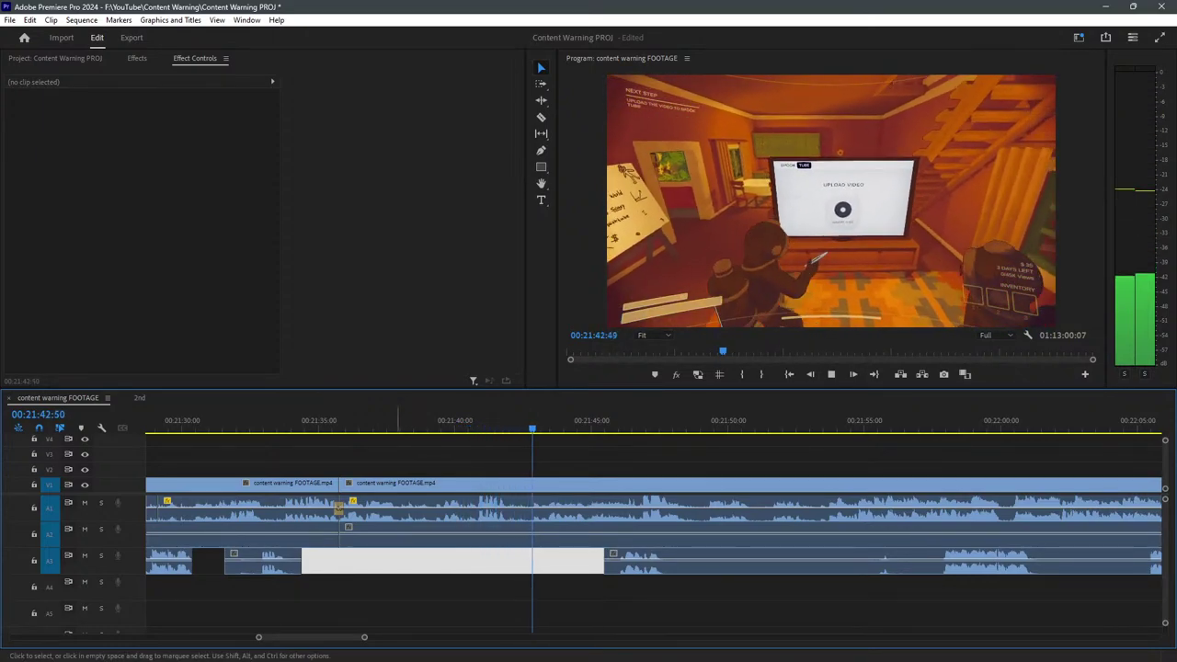
key(space)
key(space)
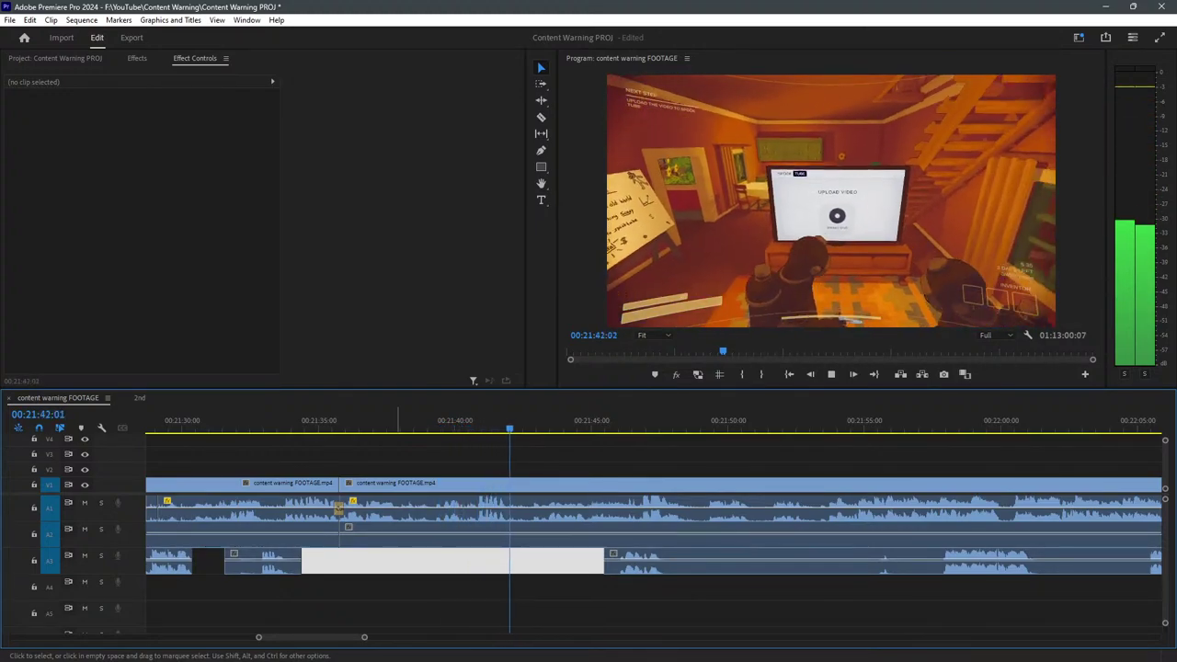
key(ctrl+shift+a)
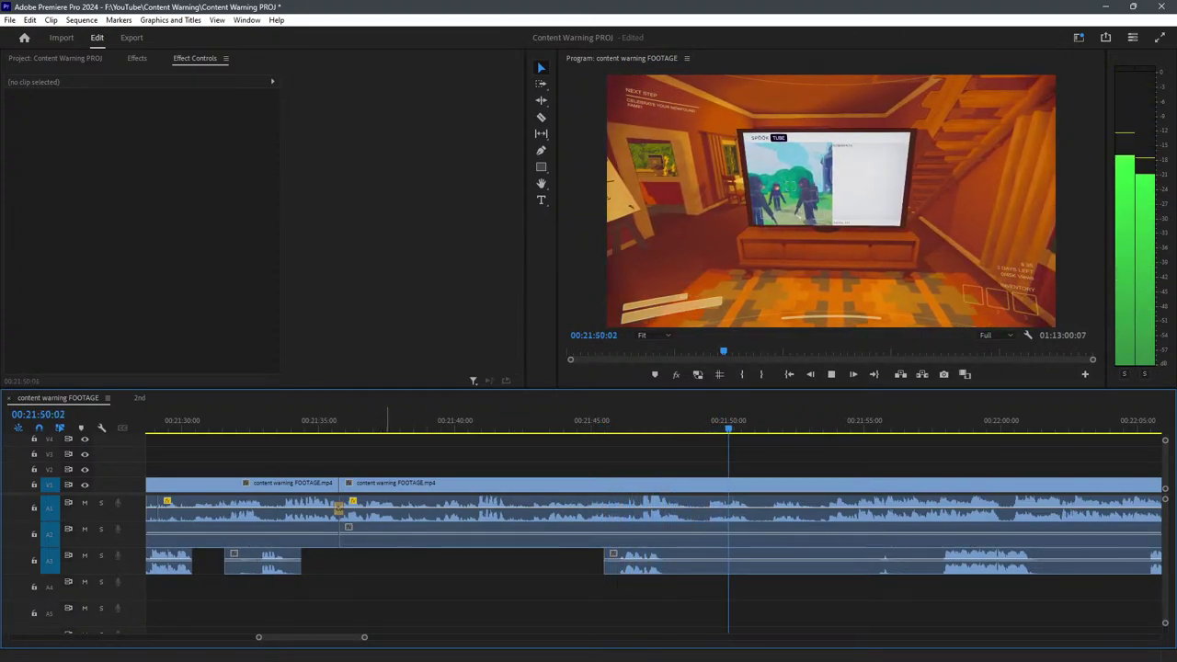
key(space)
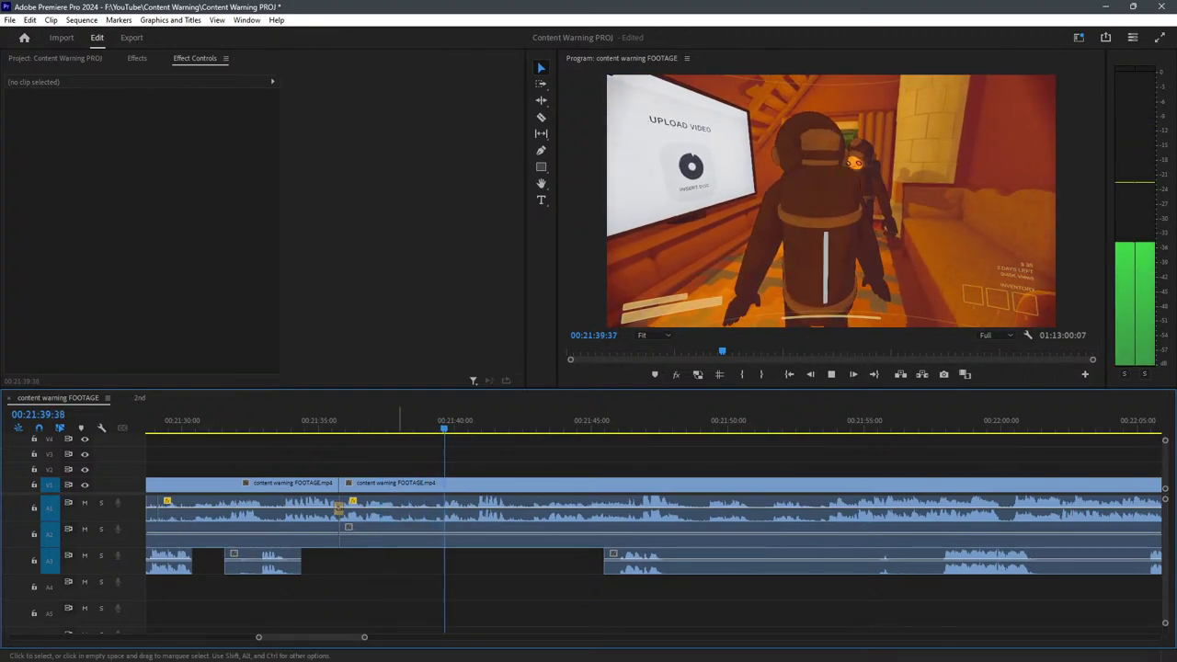
Cut A1 at about 00:21:38:00 and move the piece before the cut to start at about 00:21:41:08.
key(c)
key(v)
key(space)
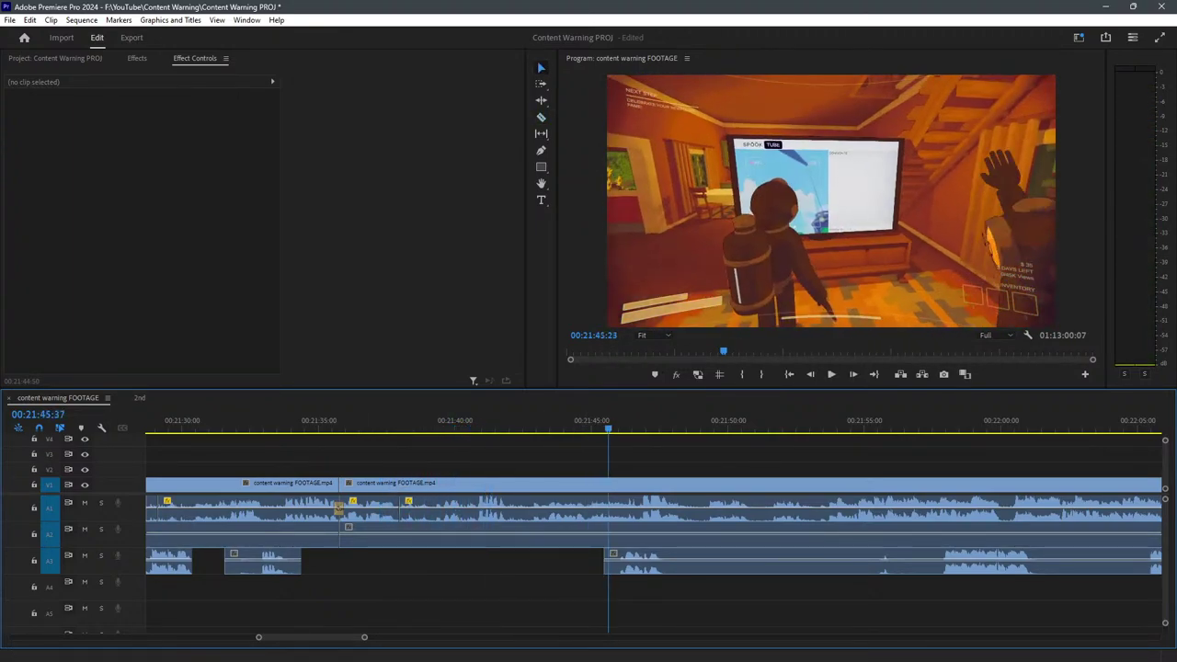
drag(338, 509, 536, 510)
click(520, 421)
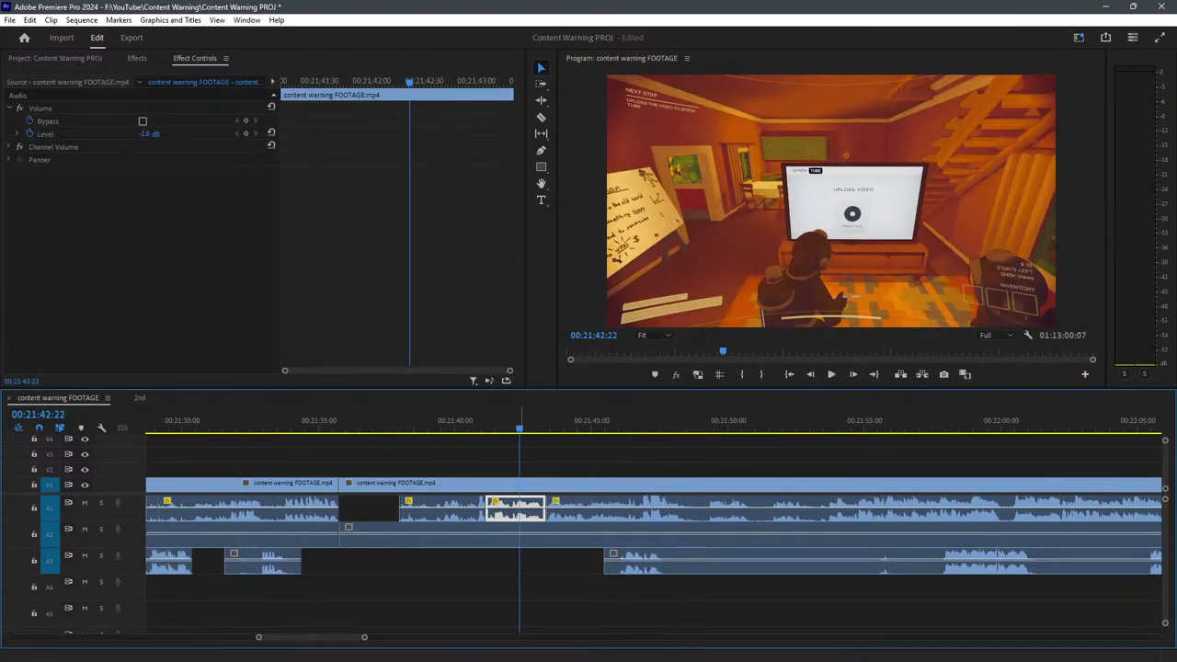
click(539, 460)
key(space)
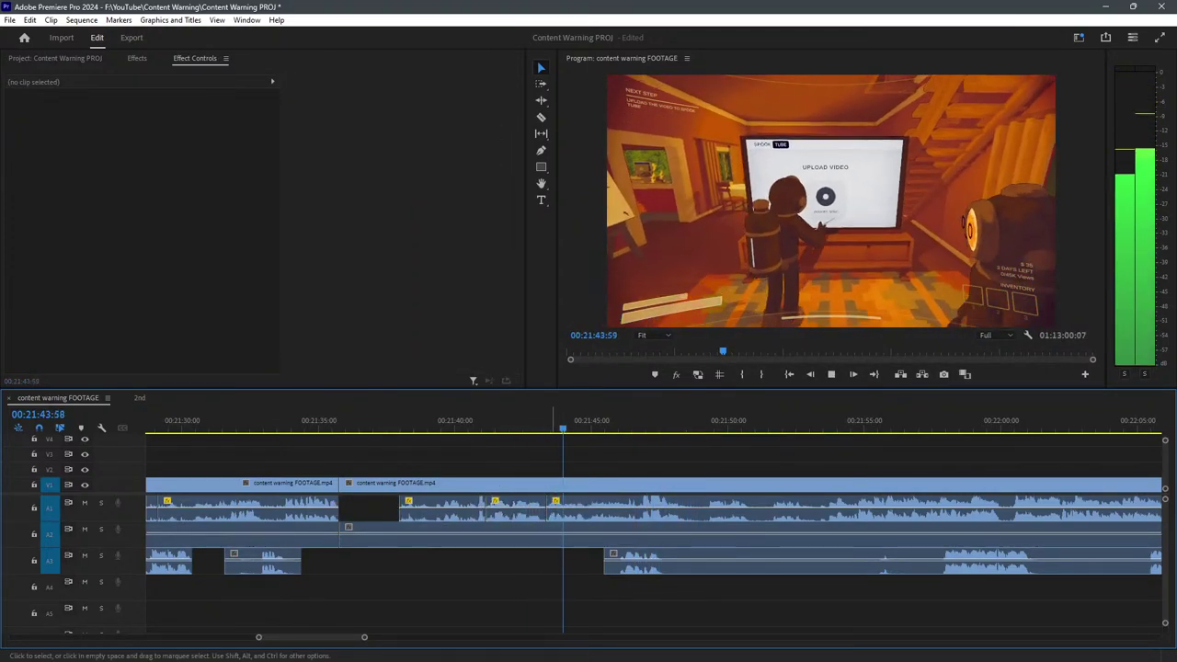
Cut the V1 clip and its linked audio at about 00:21:41:08 and delete the section back to 00:21:35:45.
key(c)
click(486, 501)
key(v)
click(442, 497)
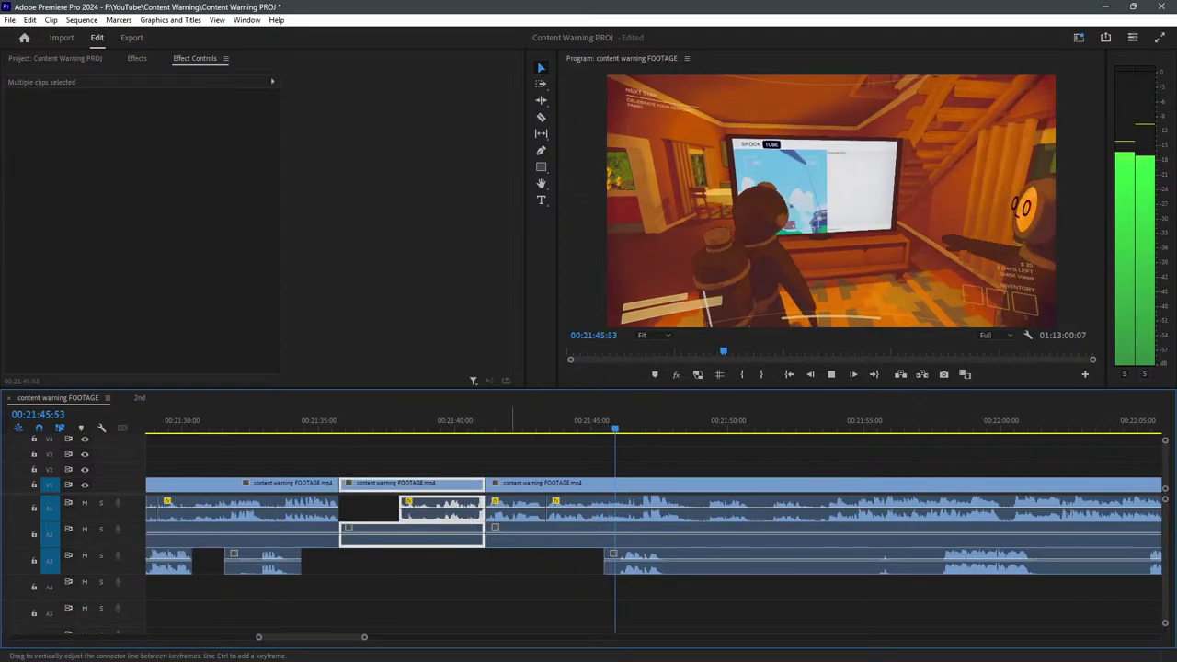
key(Delete)
Shift the first A1 piece after the gap to start at about 00:21:42:40 and play it back.
click(584, 418)
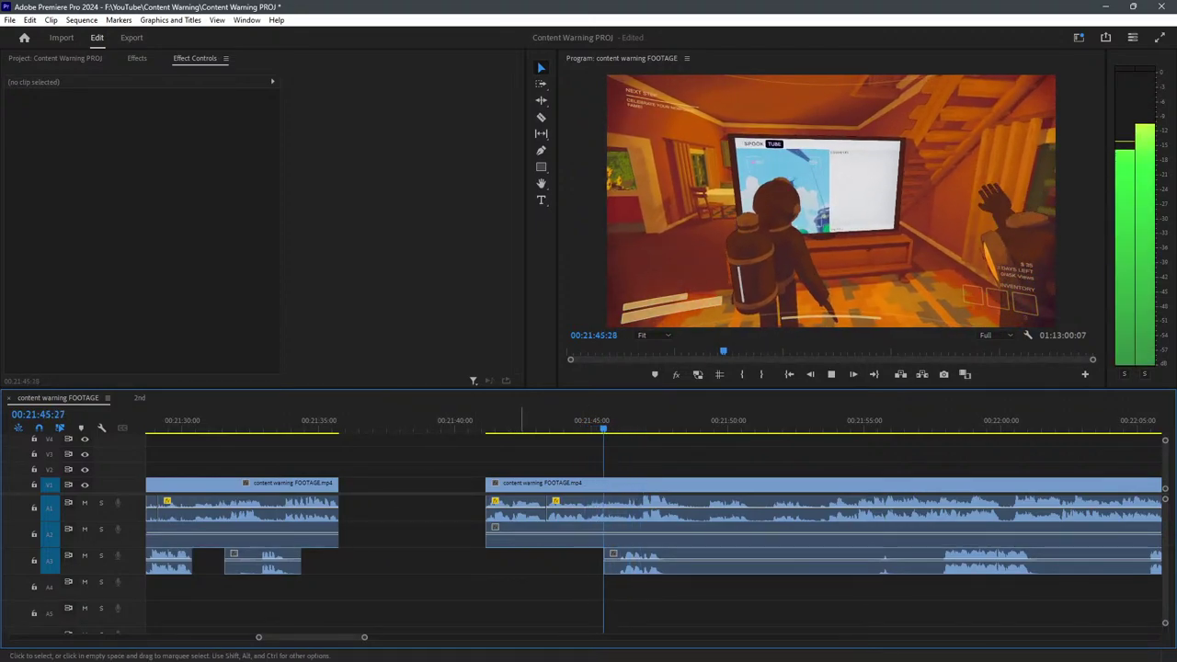
drag(511, 506, 552, 506)
click(548, 420)
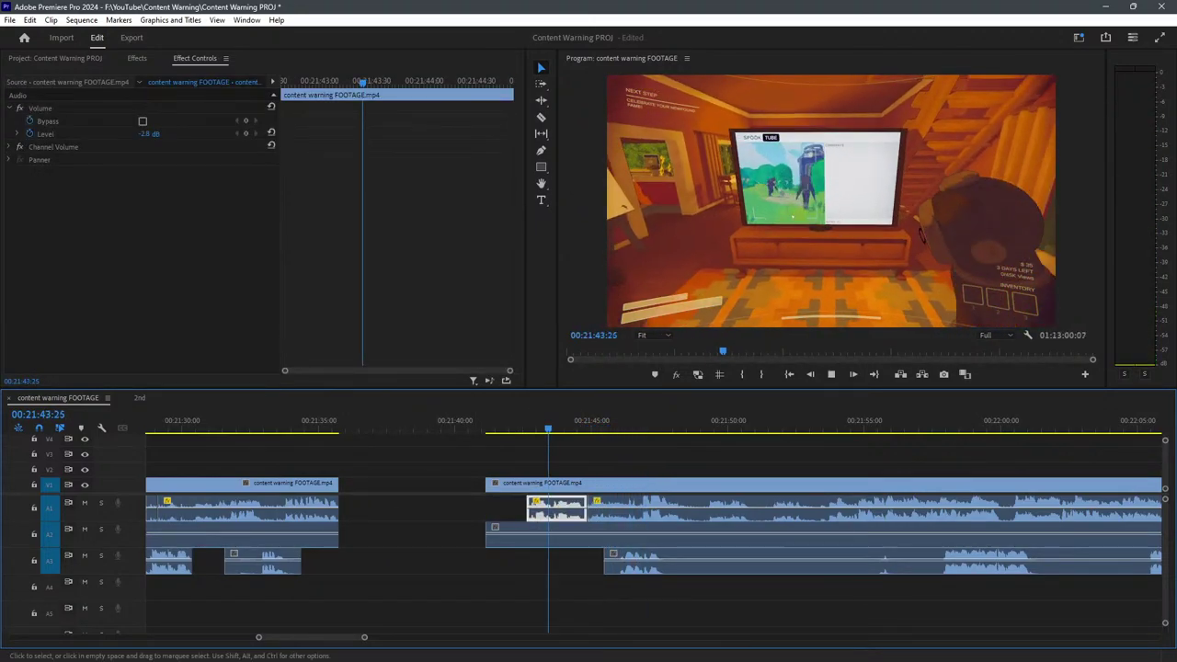
click(580, 458)
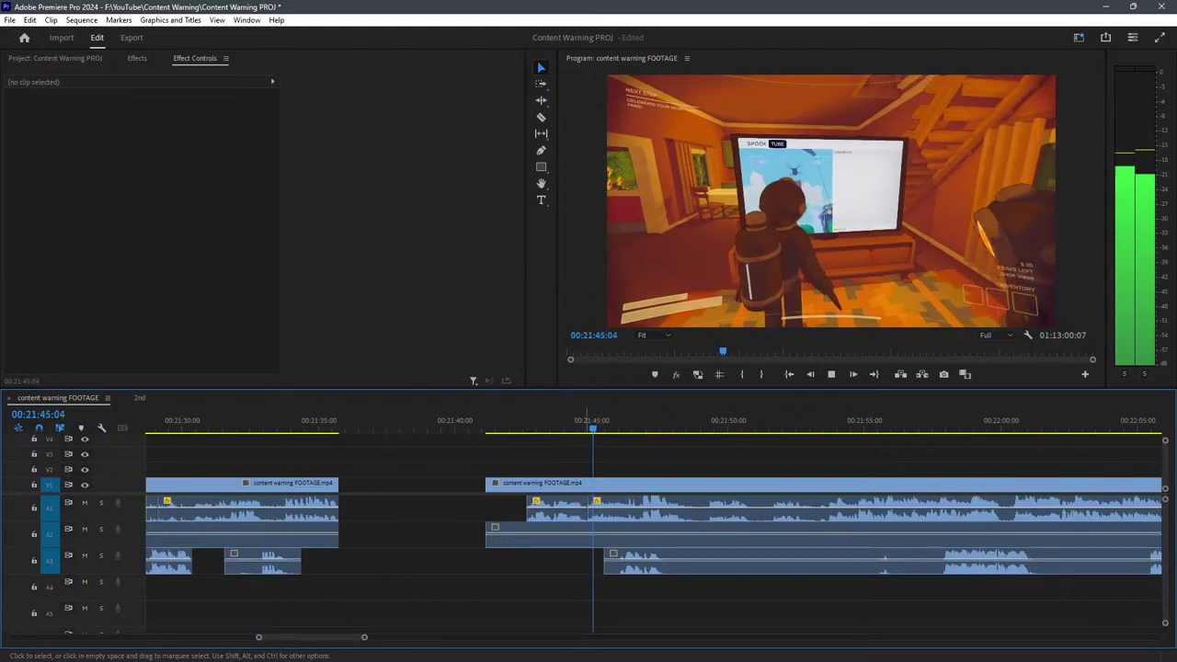
Cut V1 and A2 at the start of the shifted A1 piece and delete the short part before the cut.
key(c)
click(527, 533)
key(v)
click(506, 533)
key(Delete)
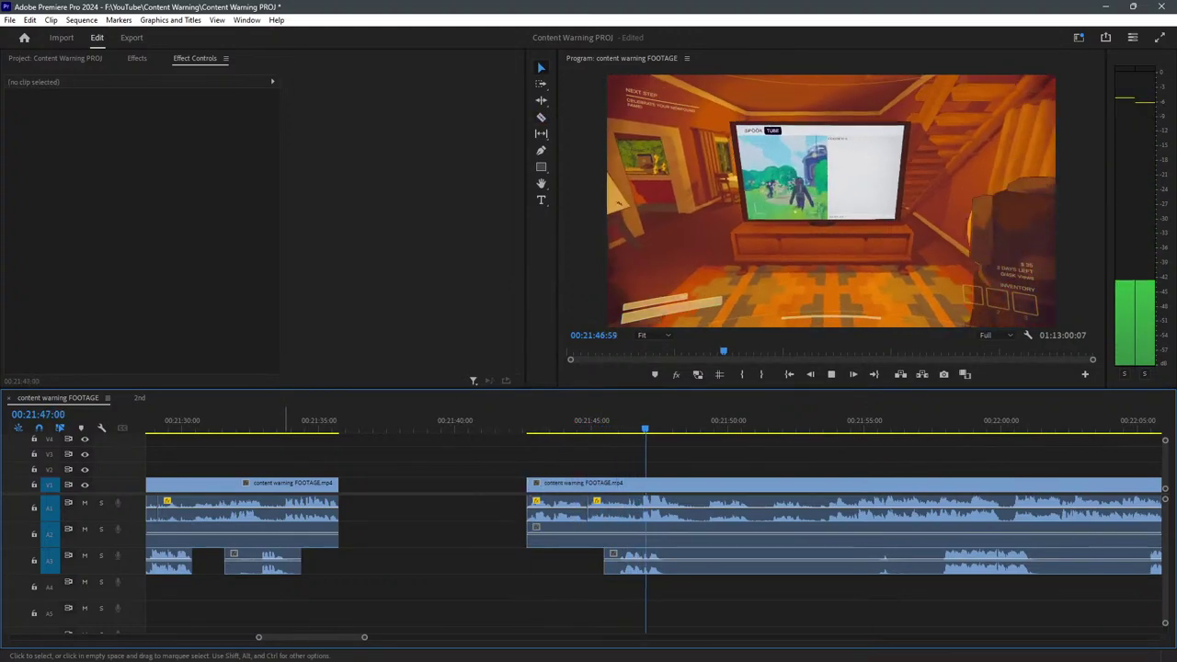
Close the gap after 00:21:35:45 and replay across the new join.
key(space)
click(357, 501)
key(Delete)
key(space)
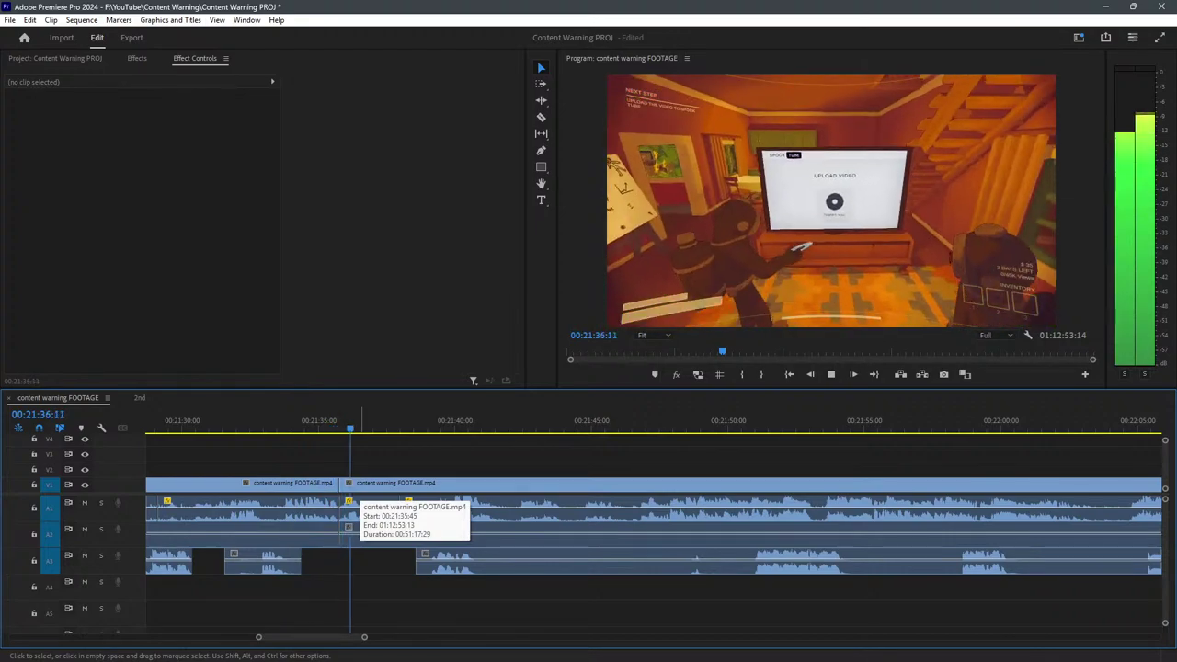
key(space)
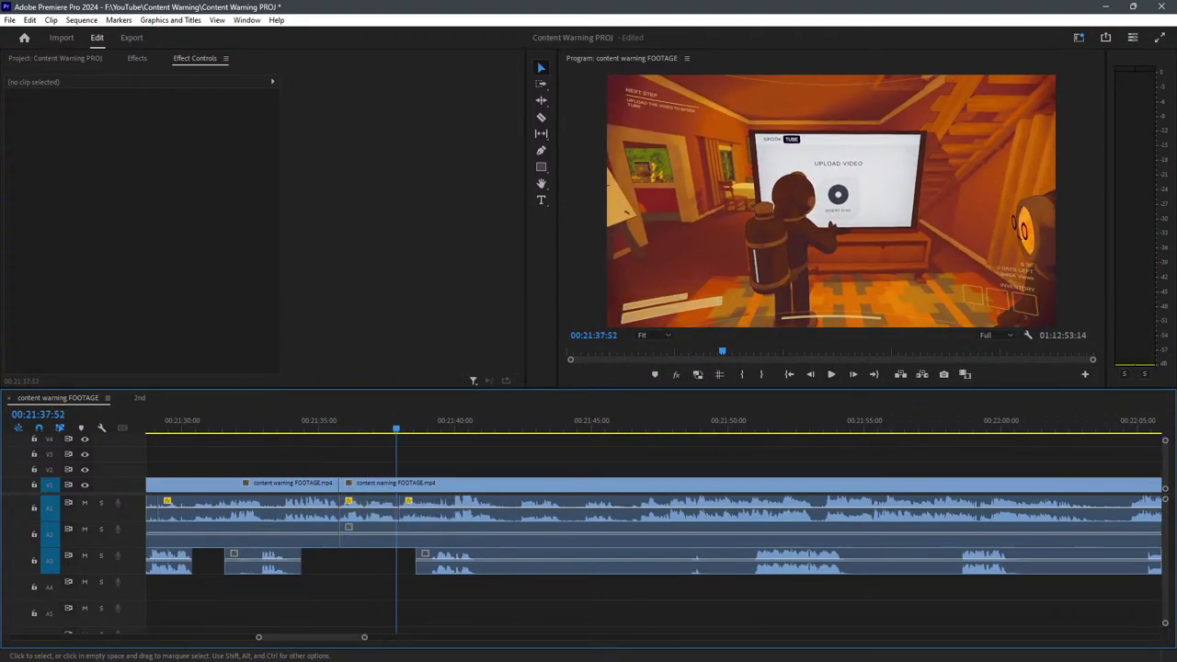
Replay the edit from about 00:21:31:00 and split V1, A1, A2 and A3 at 00:21:33:45.
click(202, 421)
scroll(653, 524, down, 2)
key(space)
scroll(419, 524, up, 3)
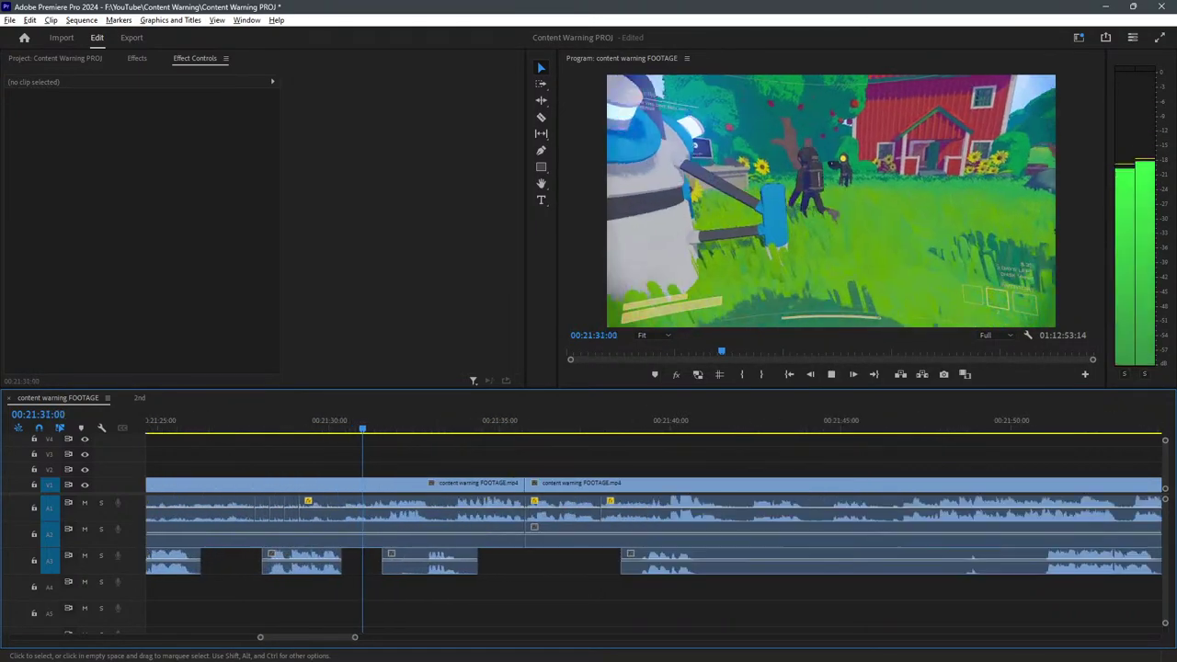
key(=)
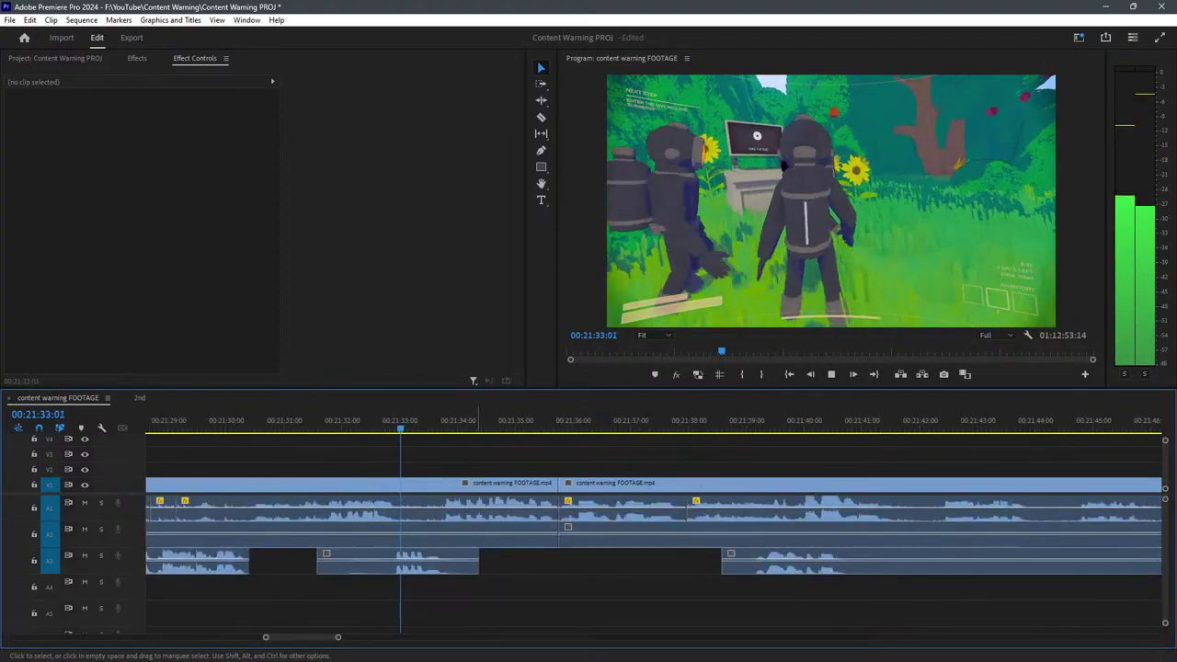
key(space)
key(c)
click(444, 515)
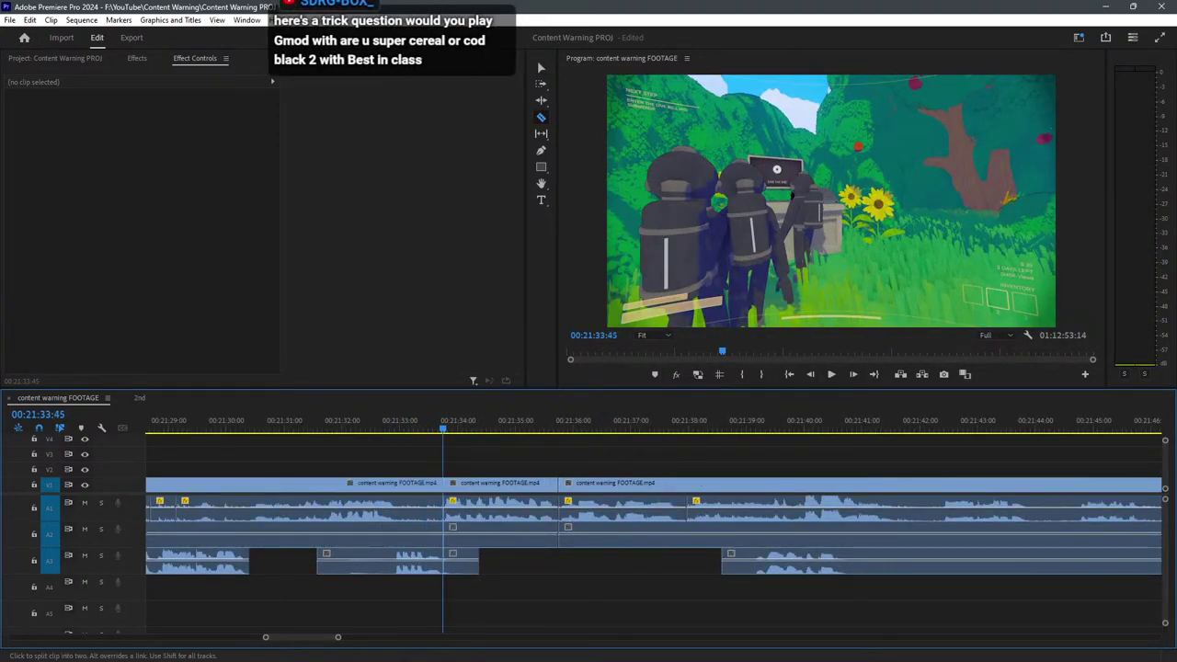
Delete the section between the 00:21:33:45 cut and the next V1 join, and close the gap it leaves.
key(v)
drag(490, 593, 464, 459)
key(Delete)
click(496, 484)
key(Delete)
Add a short Constant Power crossfade at the A1 join at 00:21:33:45 and trim A2 back on both sides of it.
click(393, 420)
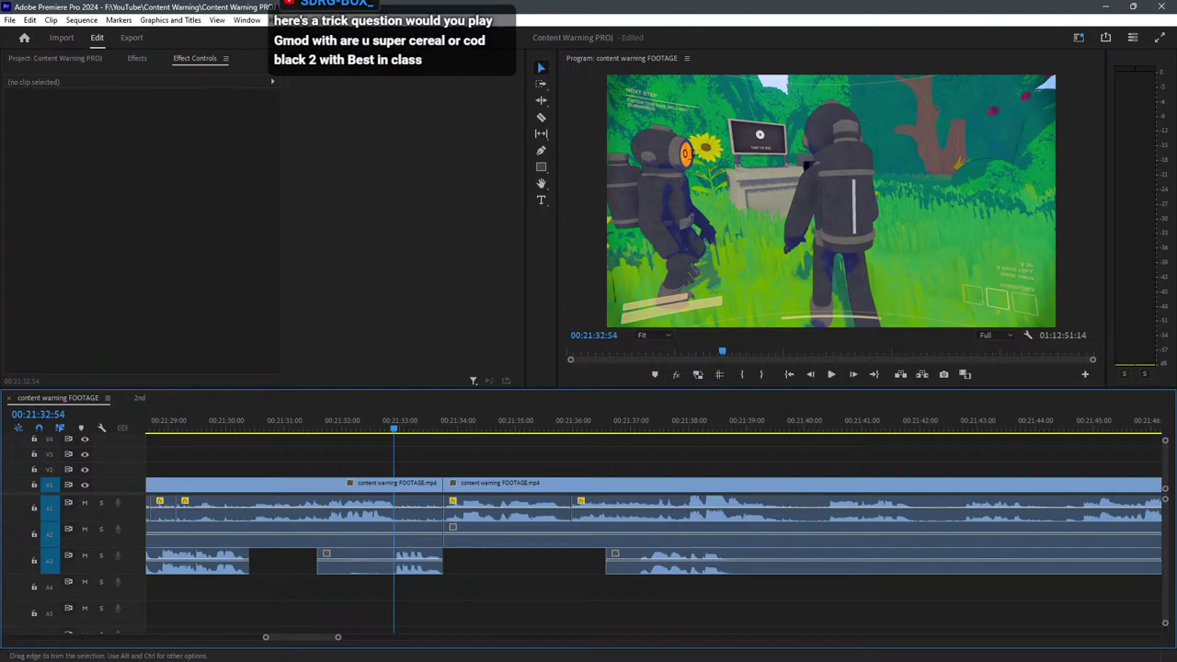
right_click(446, 510)
click(501, 592)
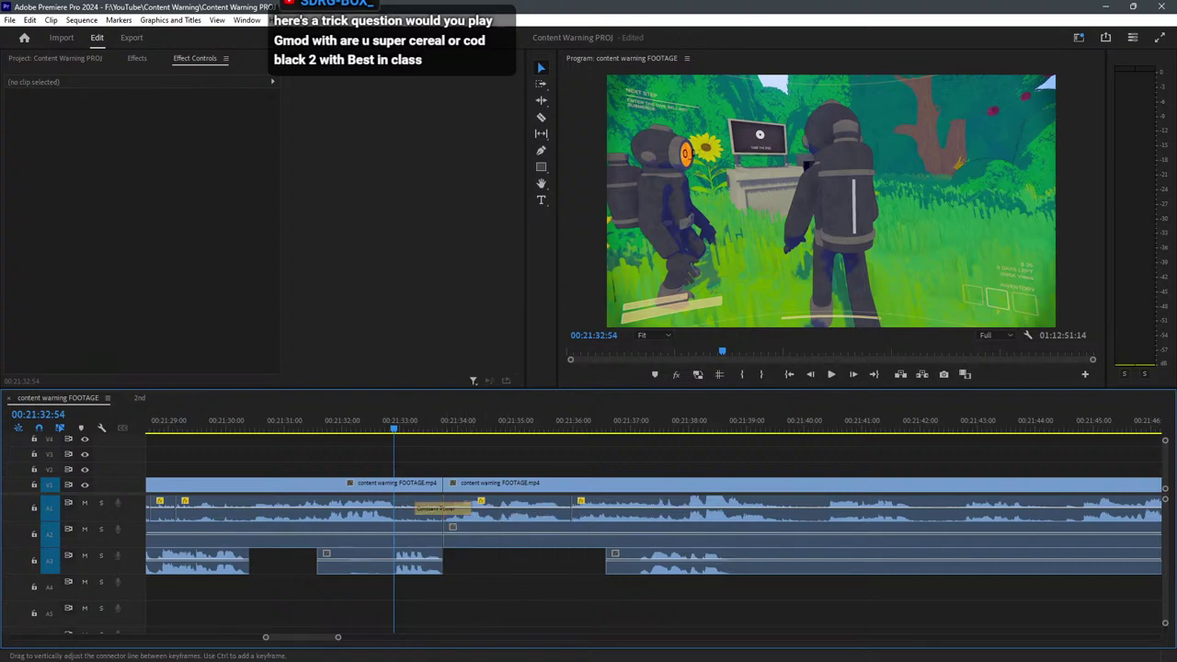
drag(471, 508, 520, 536)
Try to remove the empty A3 gap that follows the join at 00:21:33:45.
click(528, 559)
key(Delete)
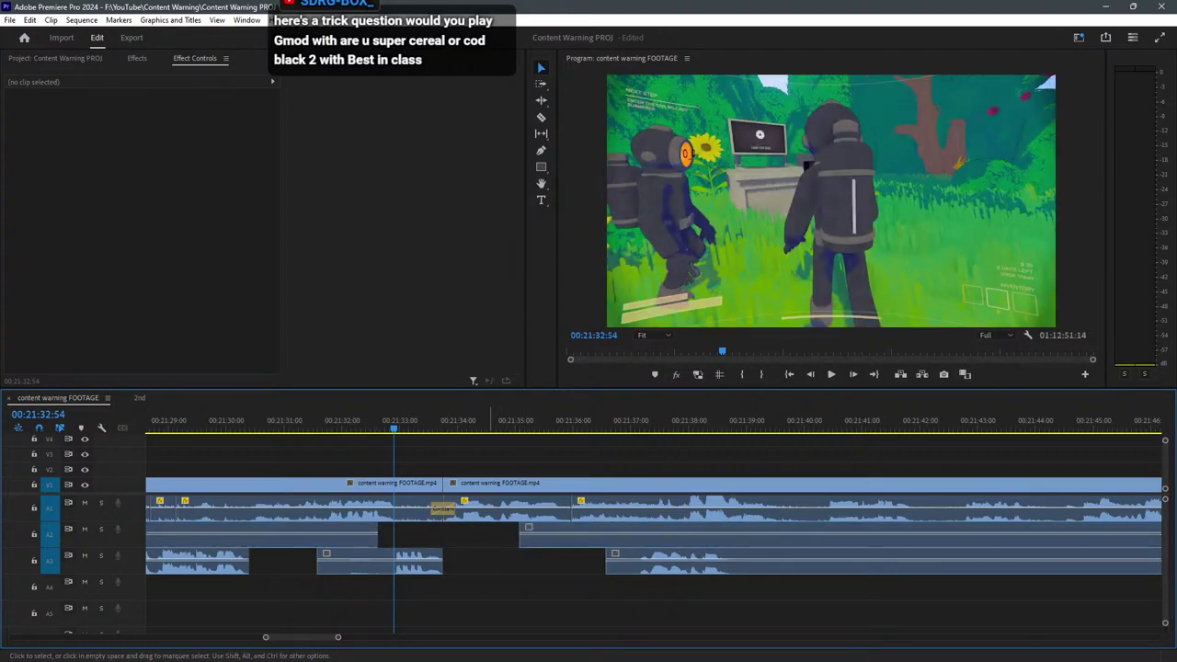
click(480, 560)
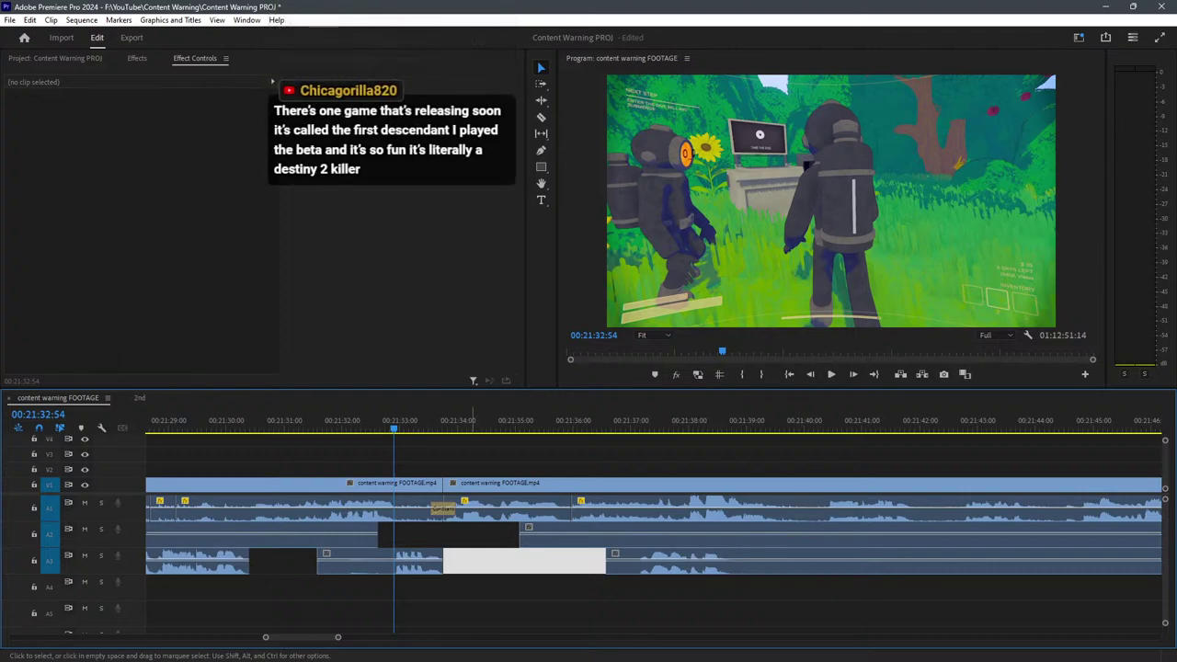
key(Delete)
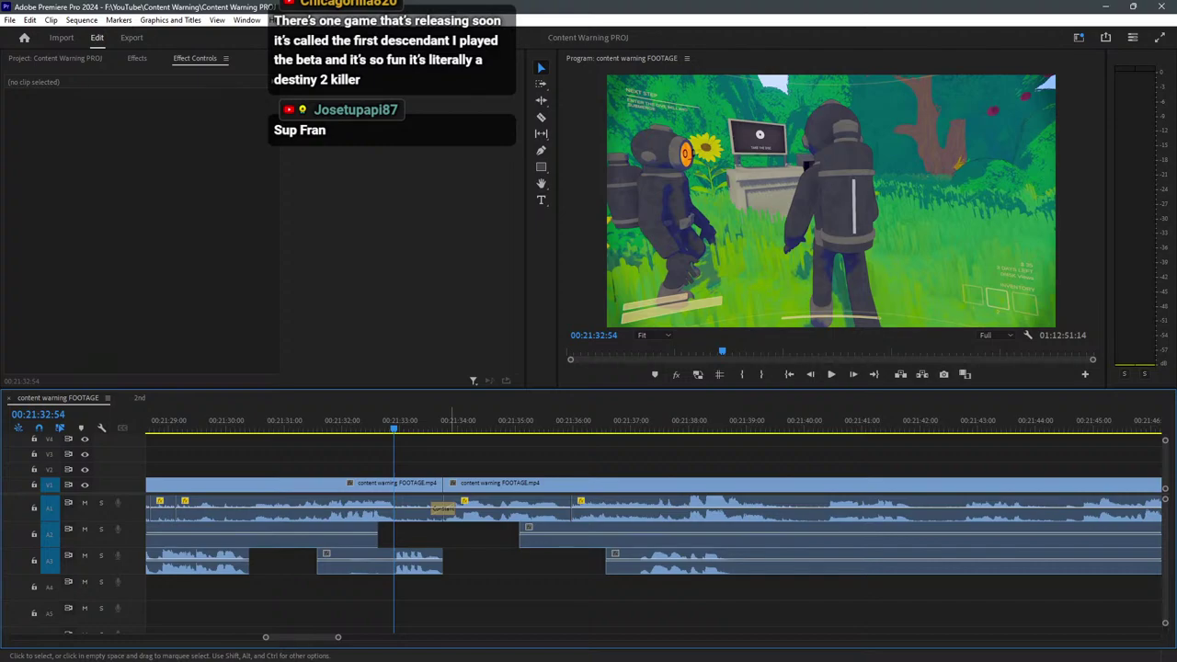
Play back from 00:21:32:54 across the crossfaded join and on past 00:21:39:00 to check it.
key(space)
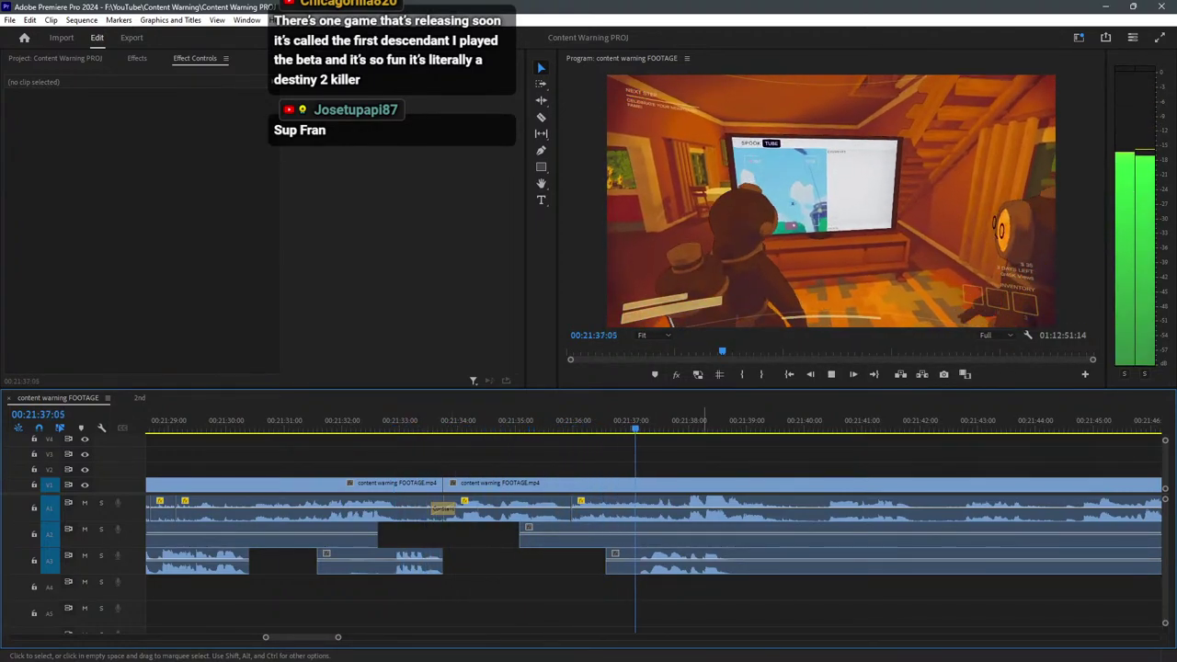
scroll(413, 515, down, 3)
key(equal)
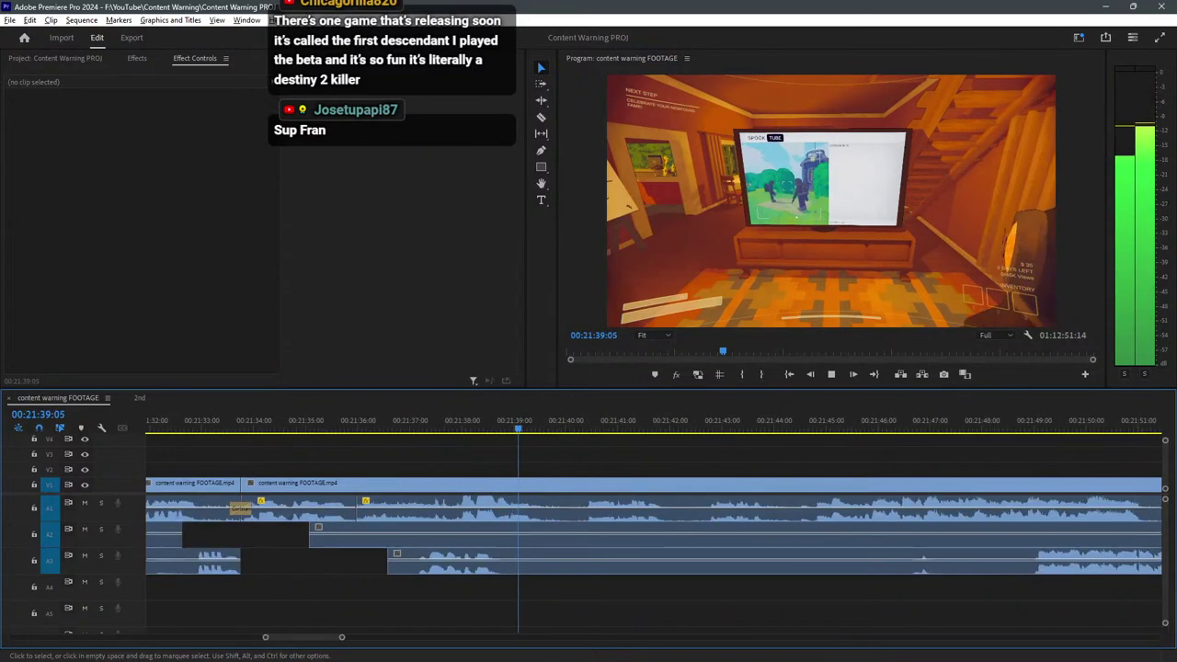
Move the short A3 speech clip earlier so it starts at about 00:21:36, and play back the result.
drag(445, 561, 398, 555)
click(295, 421)
key(space)
key(ctrl+shift+a)
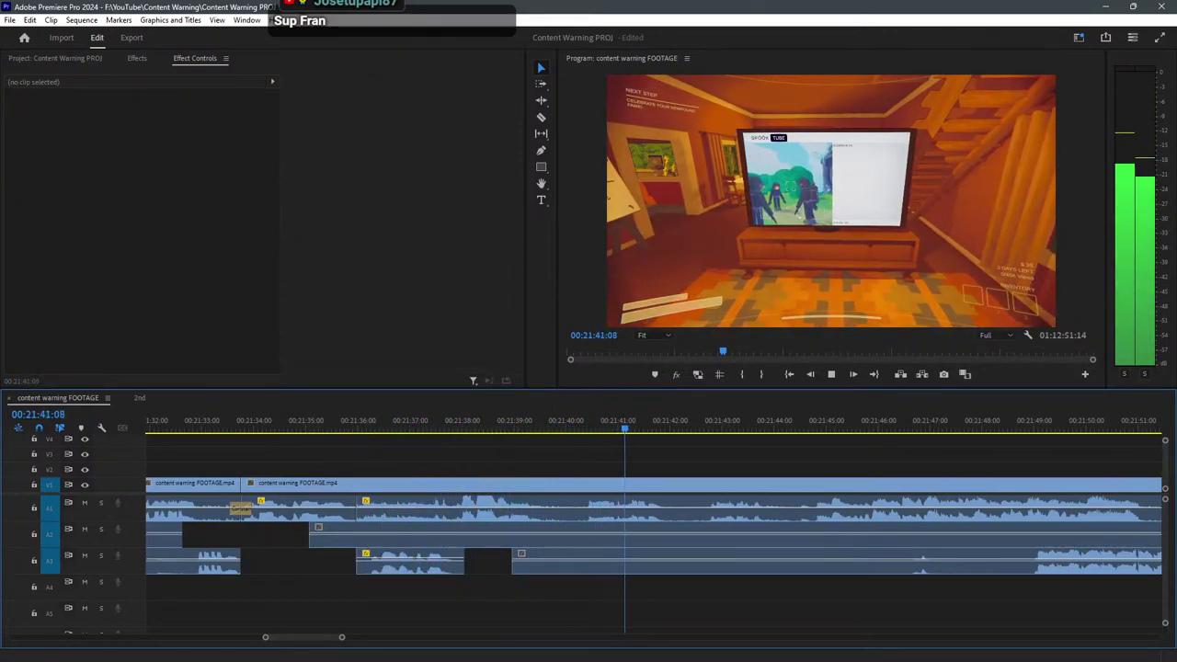
Split all tracks at about 00:21:37:50 and delete the leftover tail of the moved A3 speech clip.
key(c)
shift+click(465, 550)
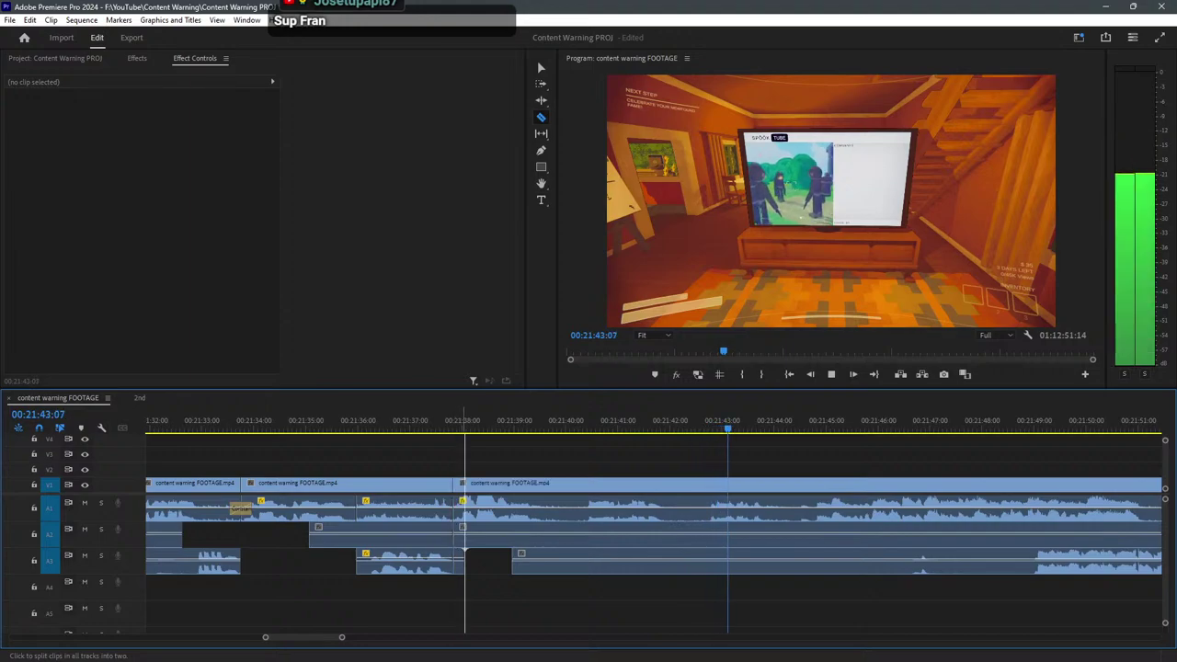
key(v)
click(458, 560)
key(Delete)
Cut all tracks at about 00:21:44:25, delete the section back to the previous cut, and close the gap.
key(c)
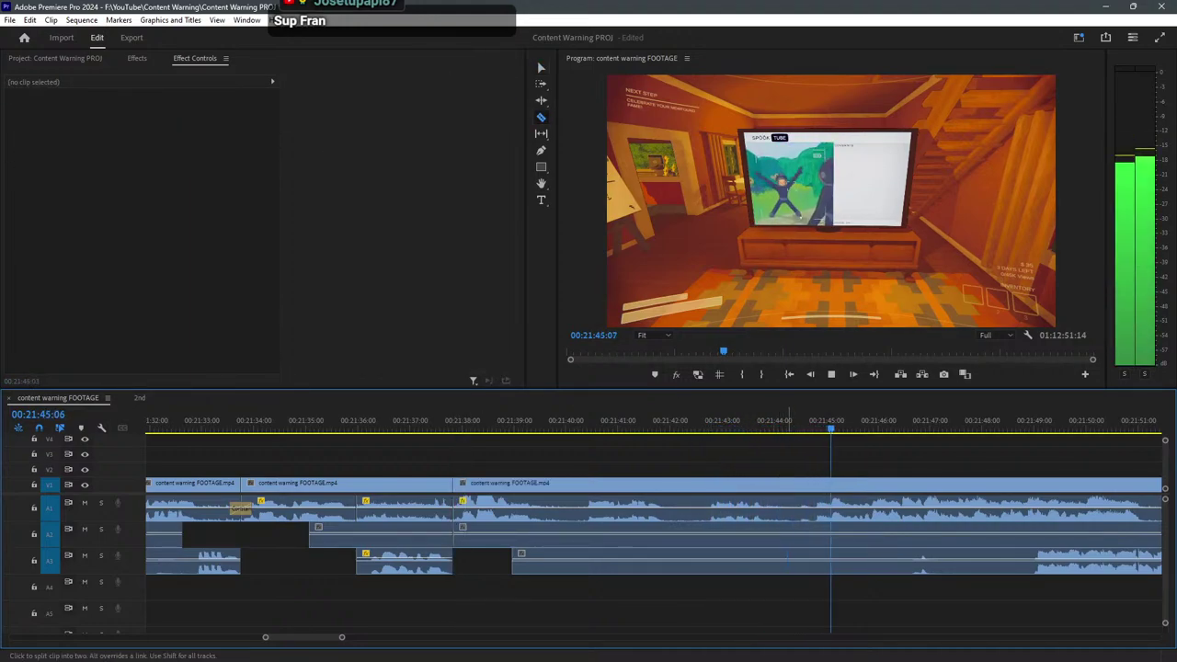
shift+click(797, 557)
key(v)
key(space)
drag(771, 612, 537, 471)
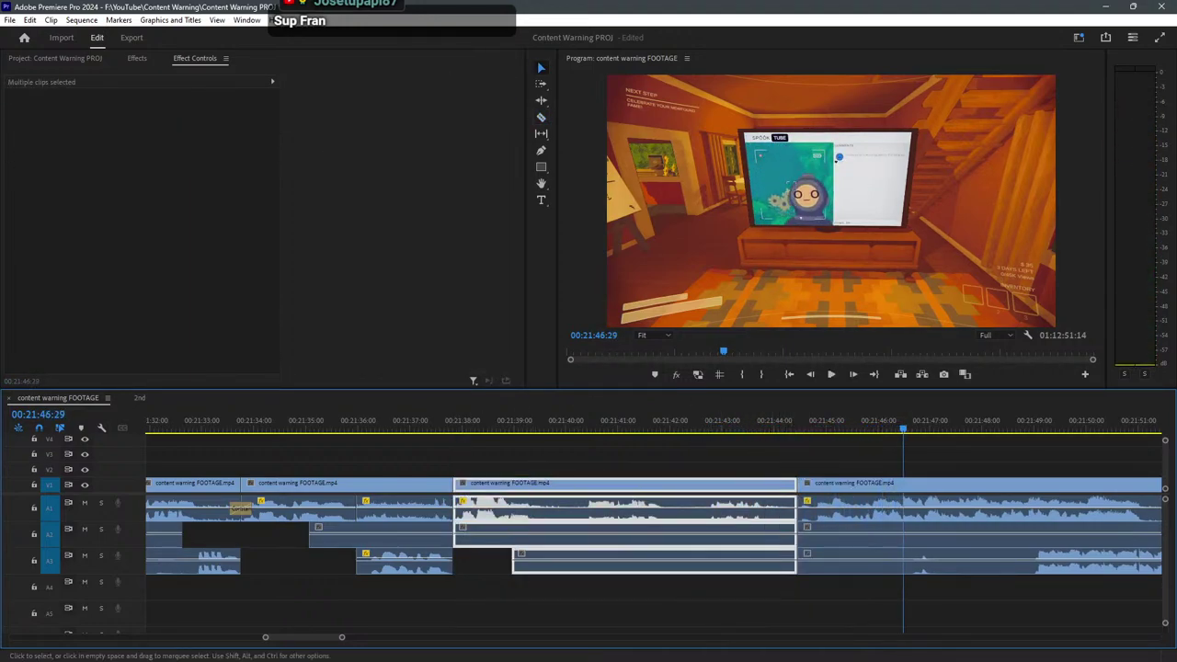
key(Delete)
click(477, 485)
key(Delete)
Split the footage at about 00:21:50:30 and trim the A3 audio before the cut back to about 00:21:48:35.
click(414, 422)
key(space)
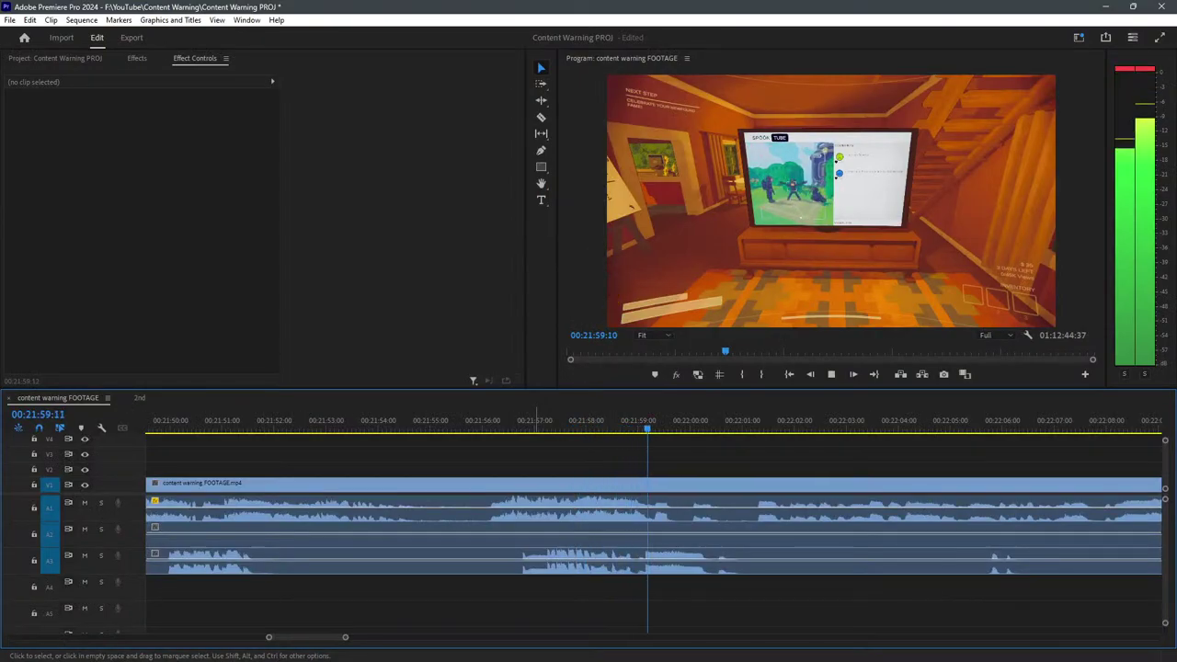
scroll(654, 533, down, 3)
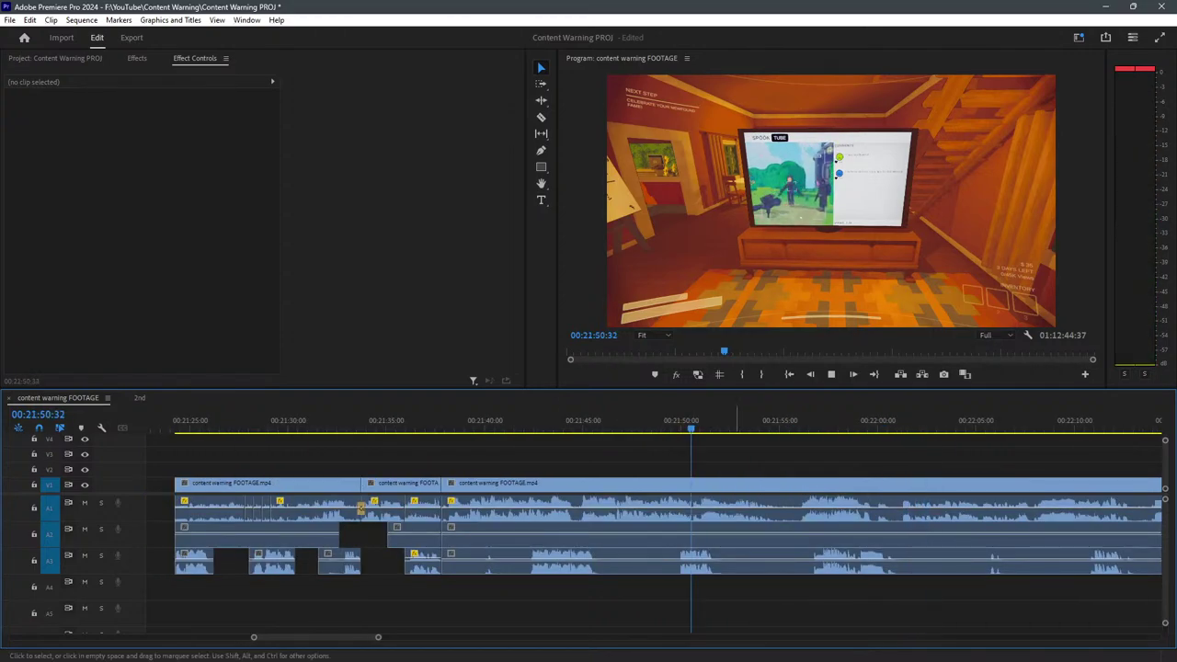
click(655, 418)
scroll(690, 419, up, 1)
key(equals)
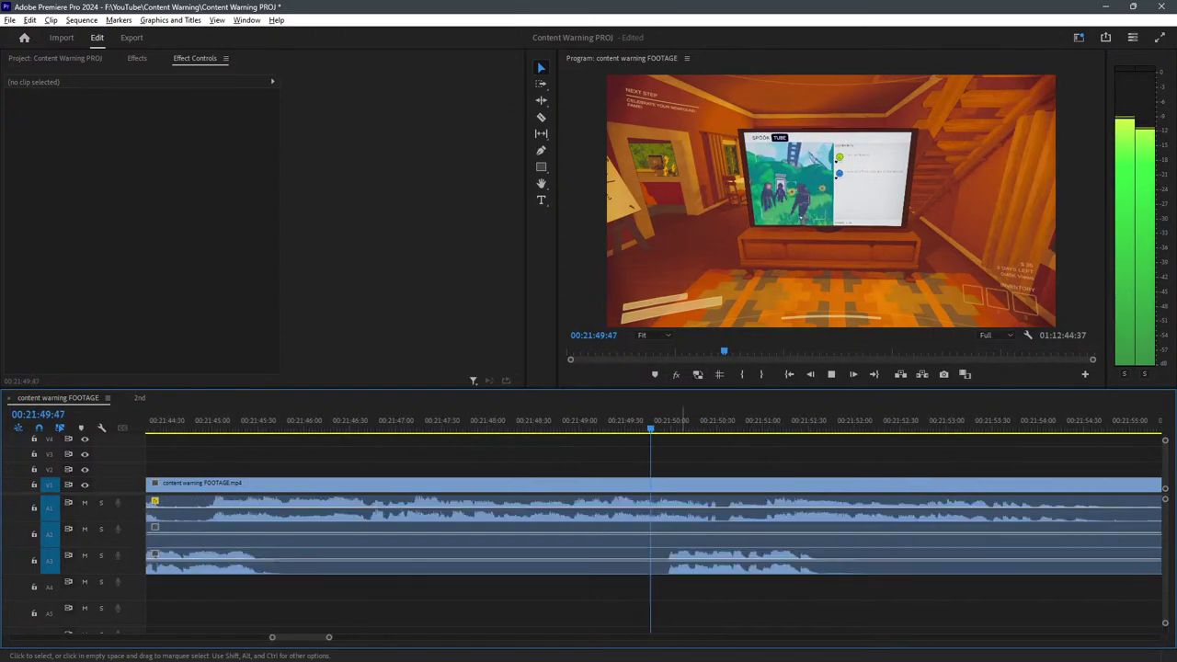
key(c)
click(720, 504)
key(space)
key(v)
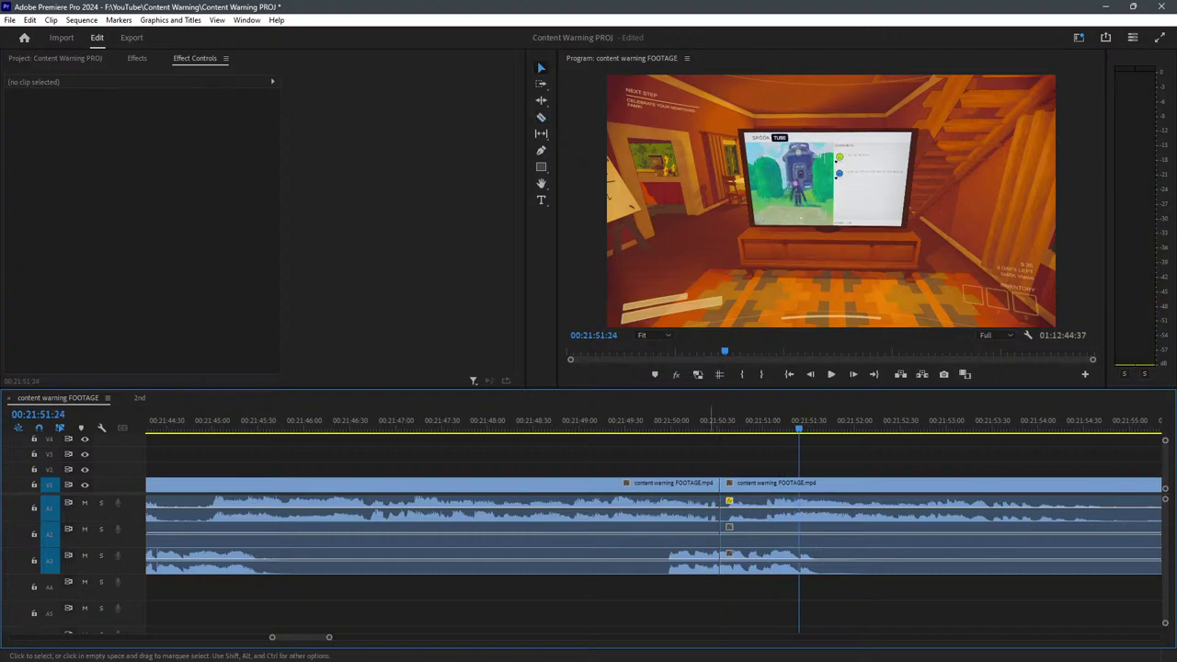
drag(718, 560, 541, 561)
Split all tracks at 00:21:53:28 and delete the section between the 00:21:50:30 cut and this point.
key(space)
scroll(460, 543, down, 3)
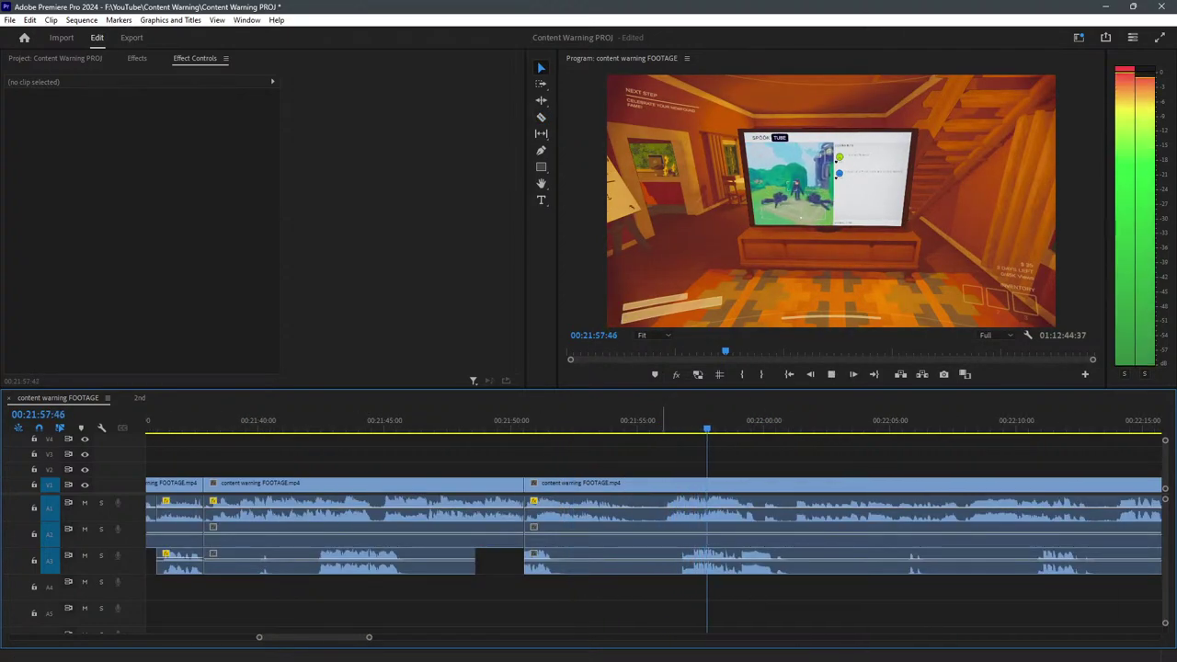
key(space)
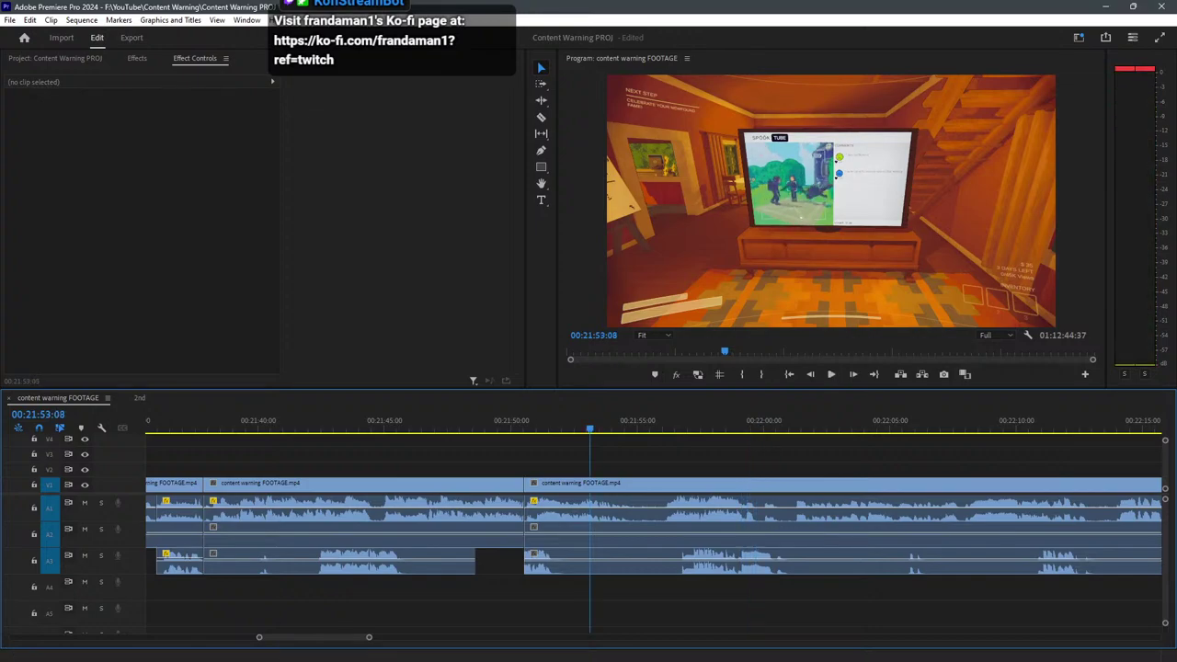
key(space)
key(equal)
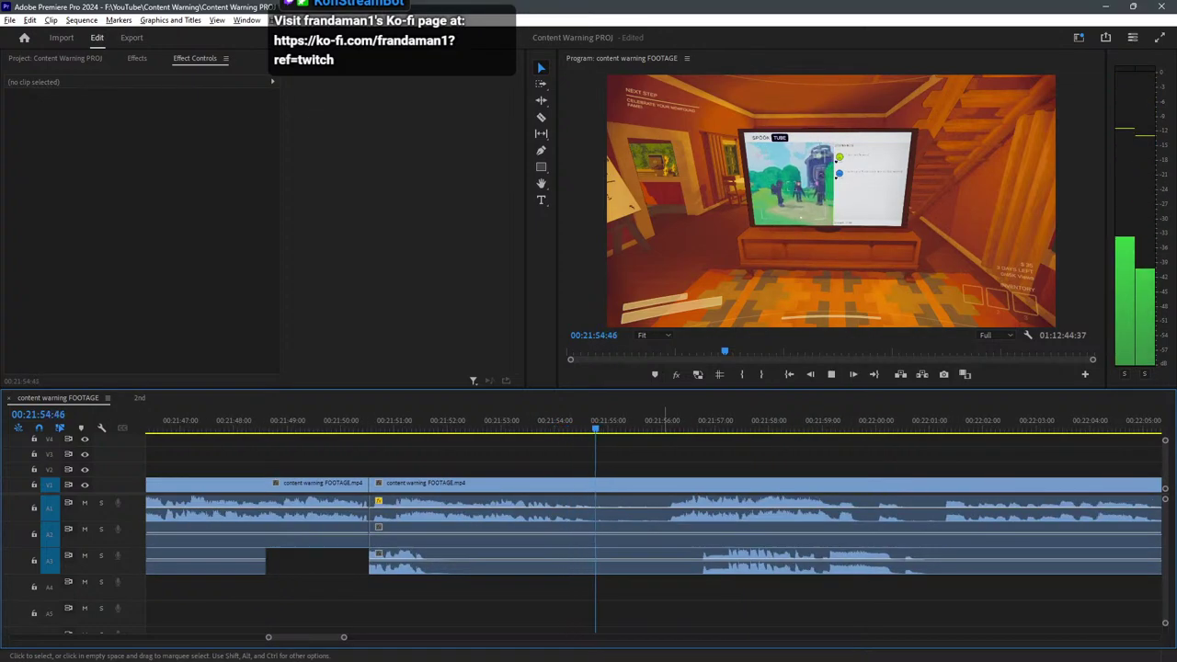
key(space)
key(space)
key(c)
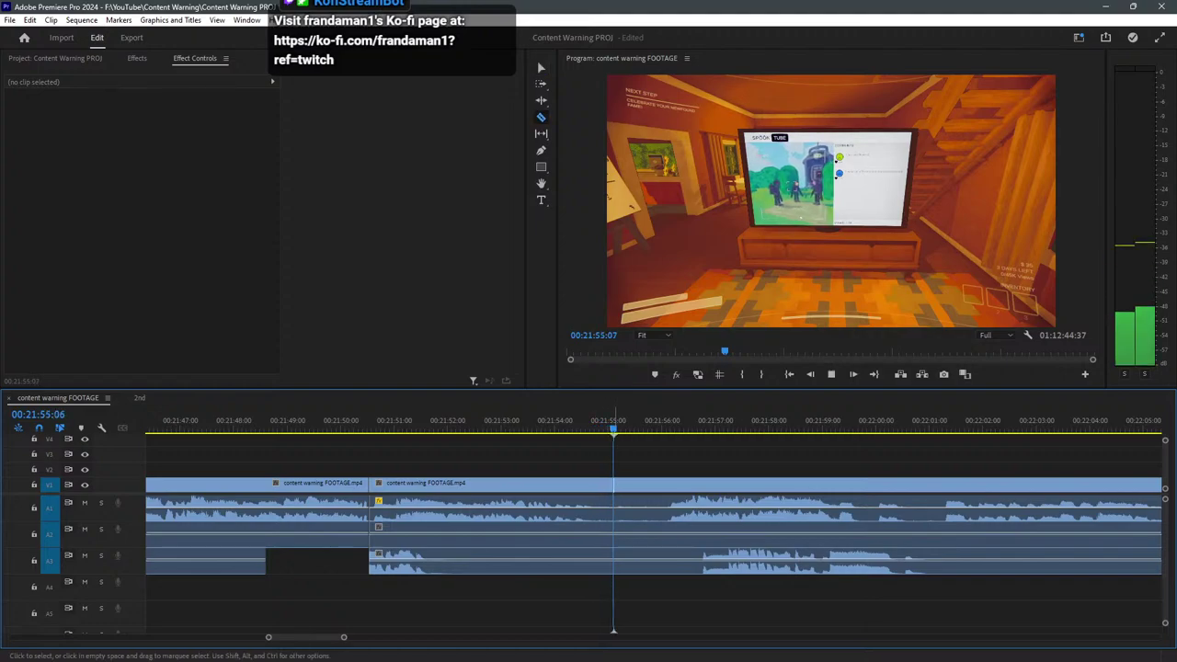
drag(603, 420, 526, 420)
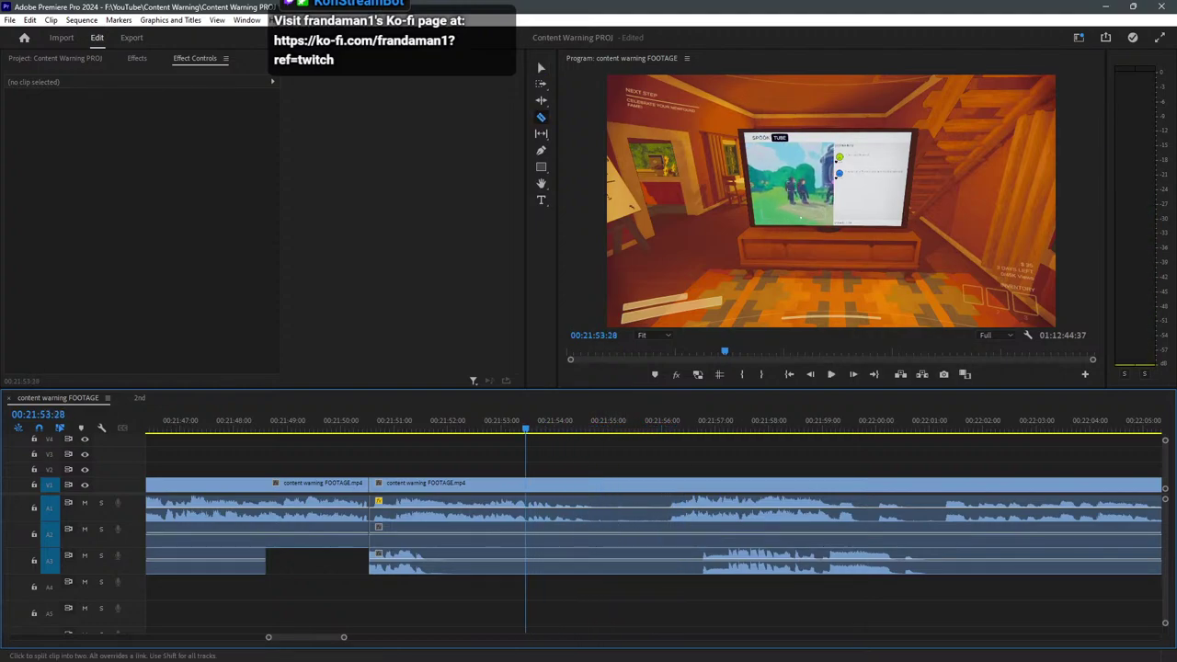
key(space)
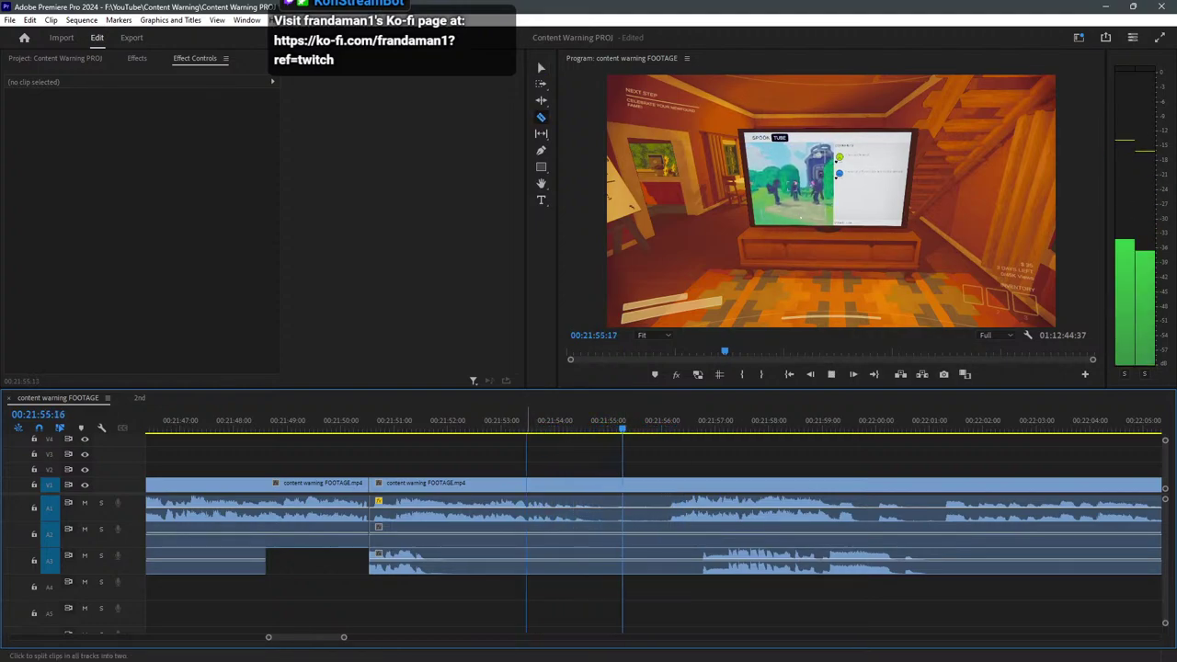
shift+click(526, 550)
key(v)
drag(517, 591, 448, 483)
key(Delete)
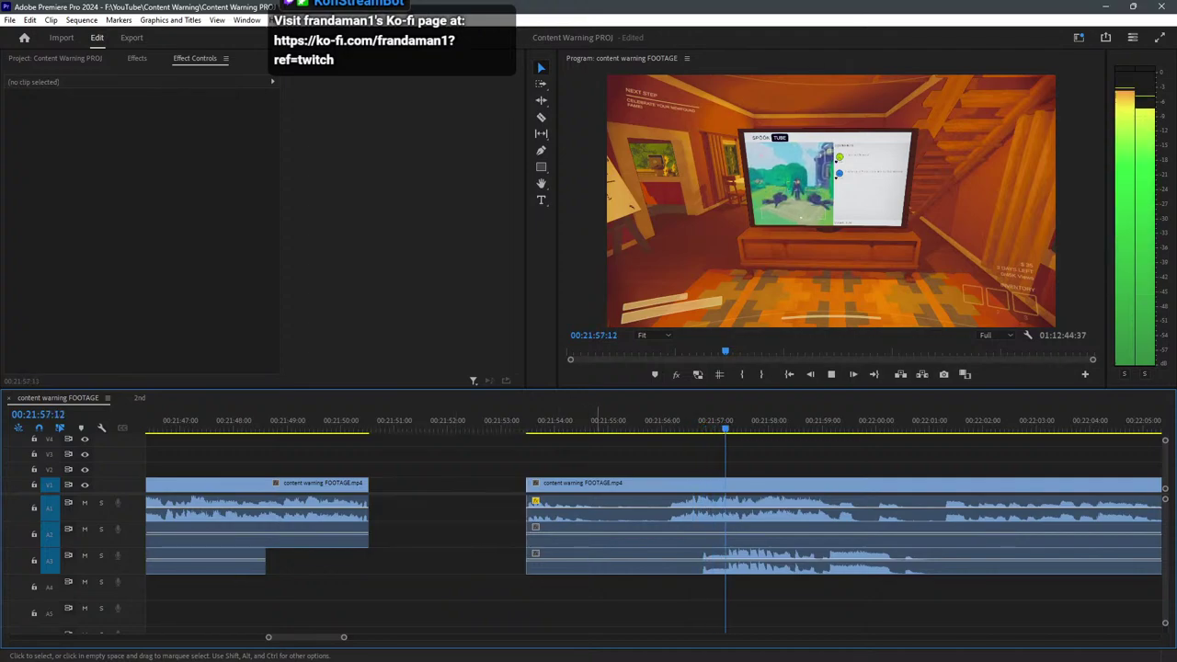
Split the A1 audio at about 00:21:54:50 and move its opening segment onto A2, slightly later in time.
key(c)
click(599, 507)
key(v)
key(space)
drag(583, 506, 628, 535)
Cut all tracks at the moved A2 segment's start, about 00:21:54:15, delete the footage before it, and close the gap.
key(c)
shift+click(569, 538)
key(v)
drag(551, 596, 545, 490)
key(Delete)
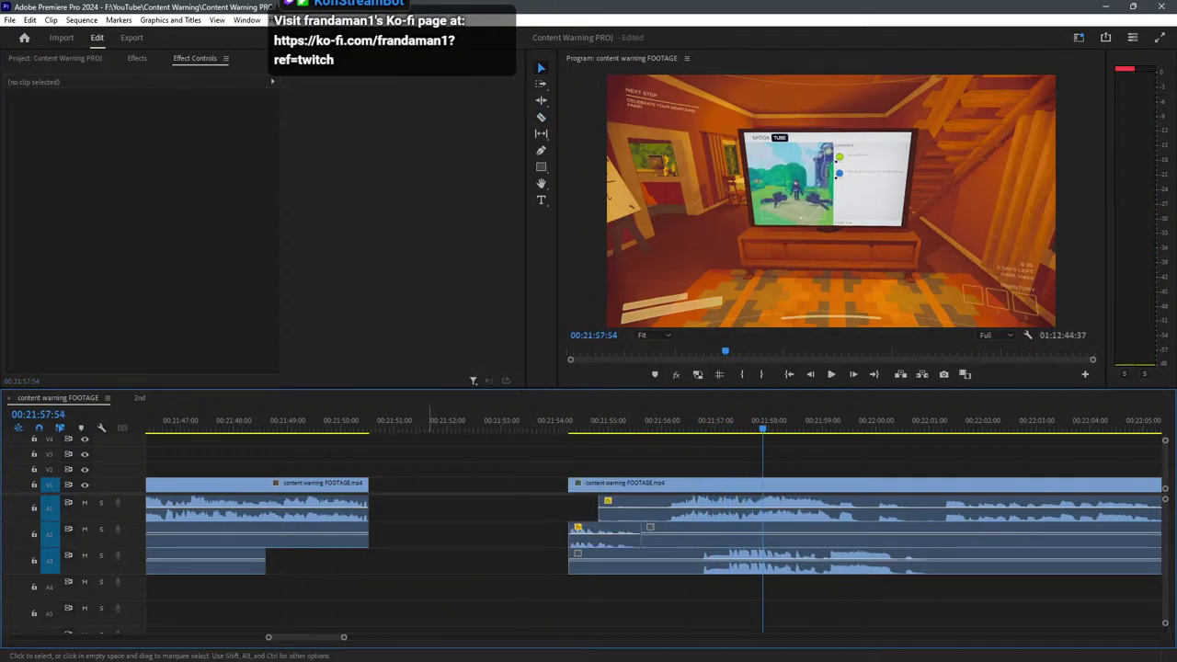
click(429, 485)
key(Delete)
Play back the new join at about 00:21:50:30 and the uncut footage that follows it.
click(340, 420)
key(space)
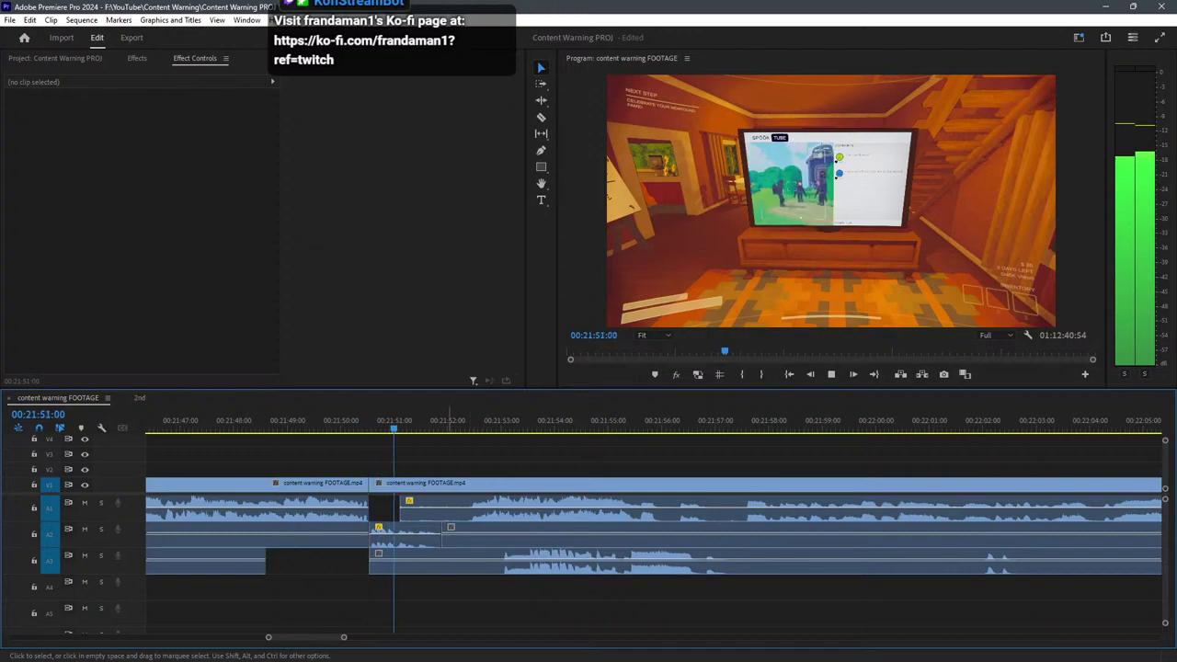
click(319, 419)
key(space)
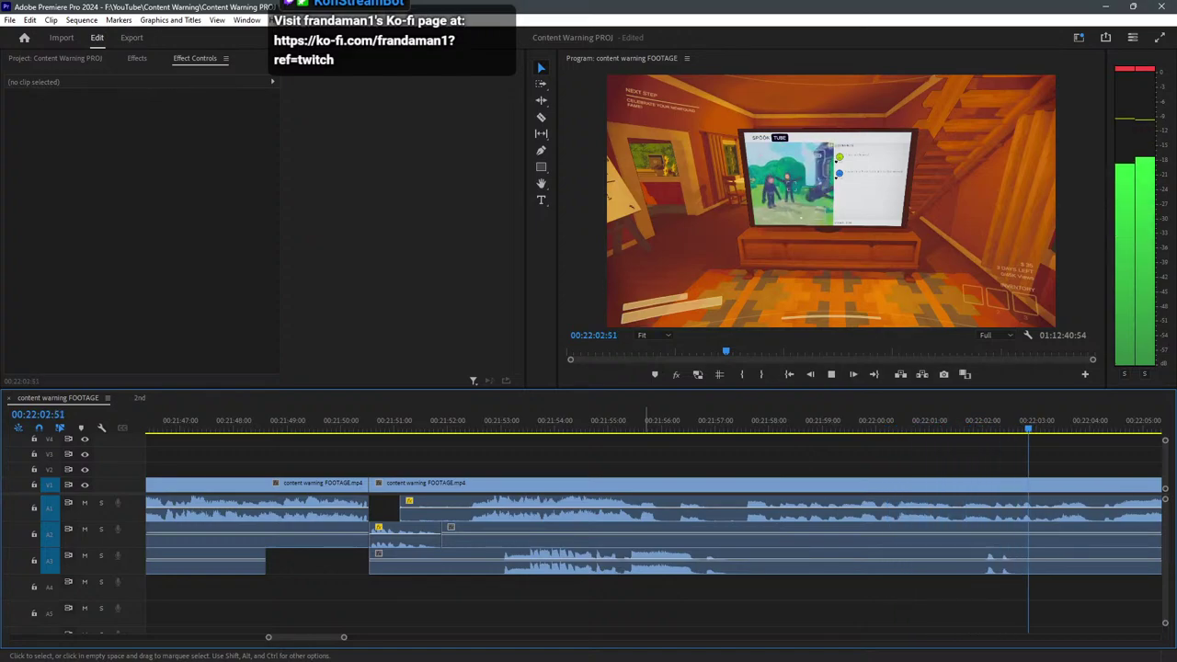
scroll(447, 515, down, 3)
scroll(455, 515, down, 2)
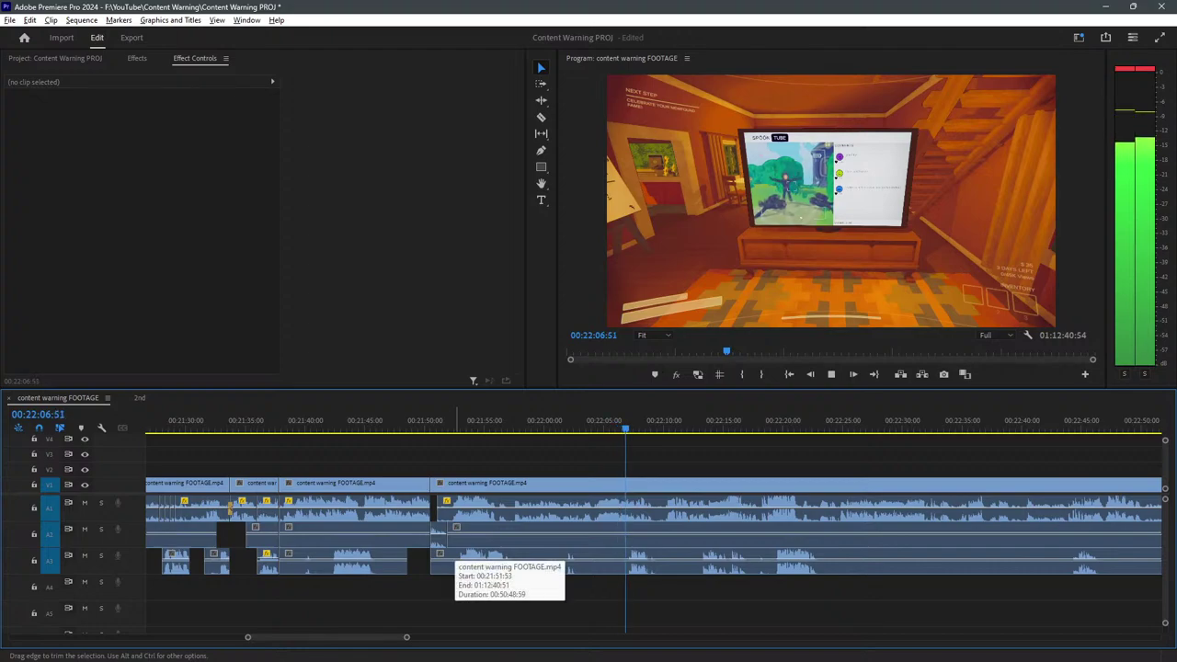
key(equal)
key(equal)
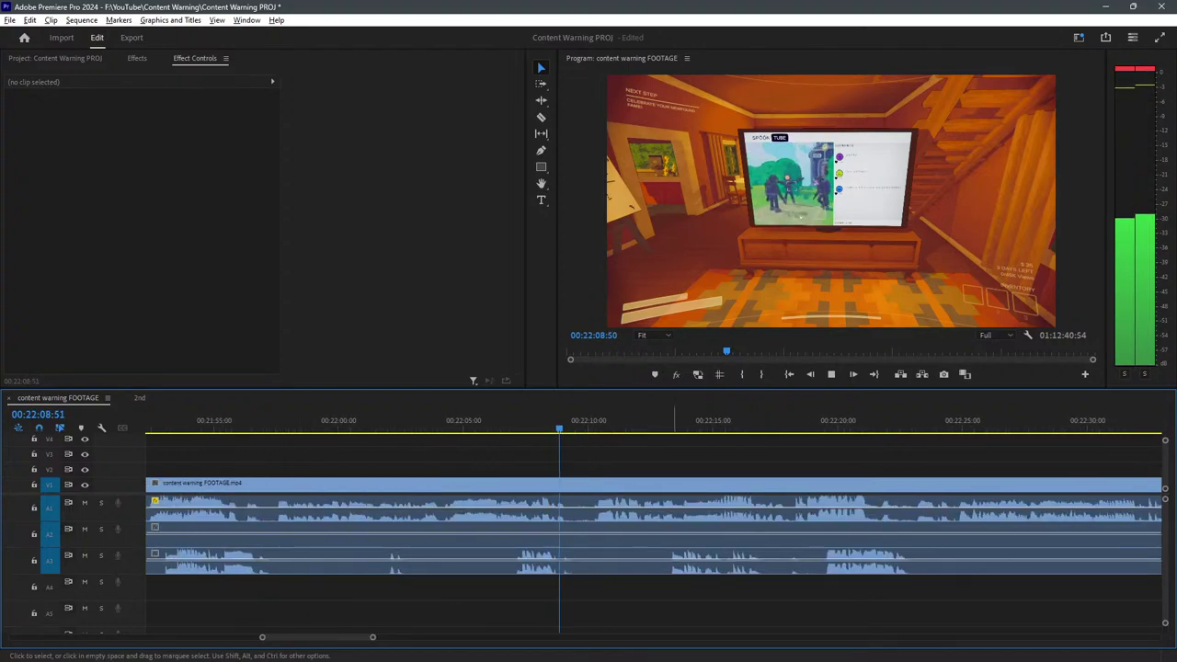
Isolate the A3 speech between about 00:22:19 and 00:22:23 and move it about two seconds later.
key(c)
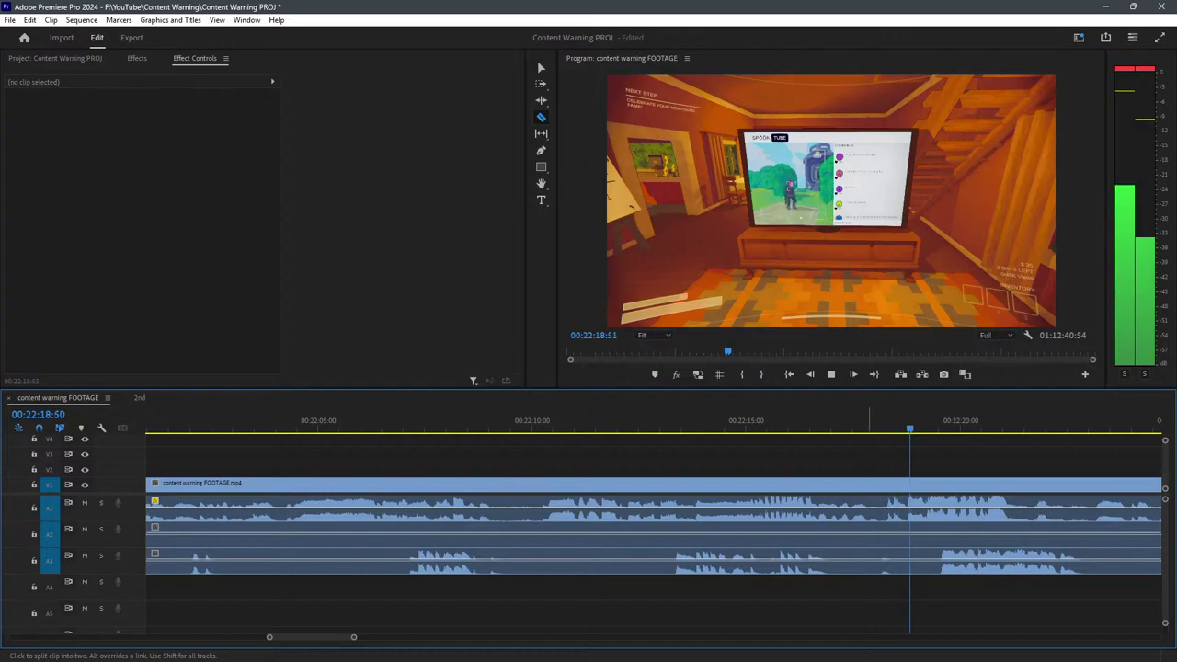
key(minus)
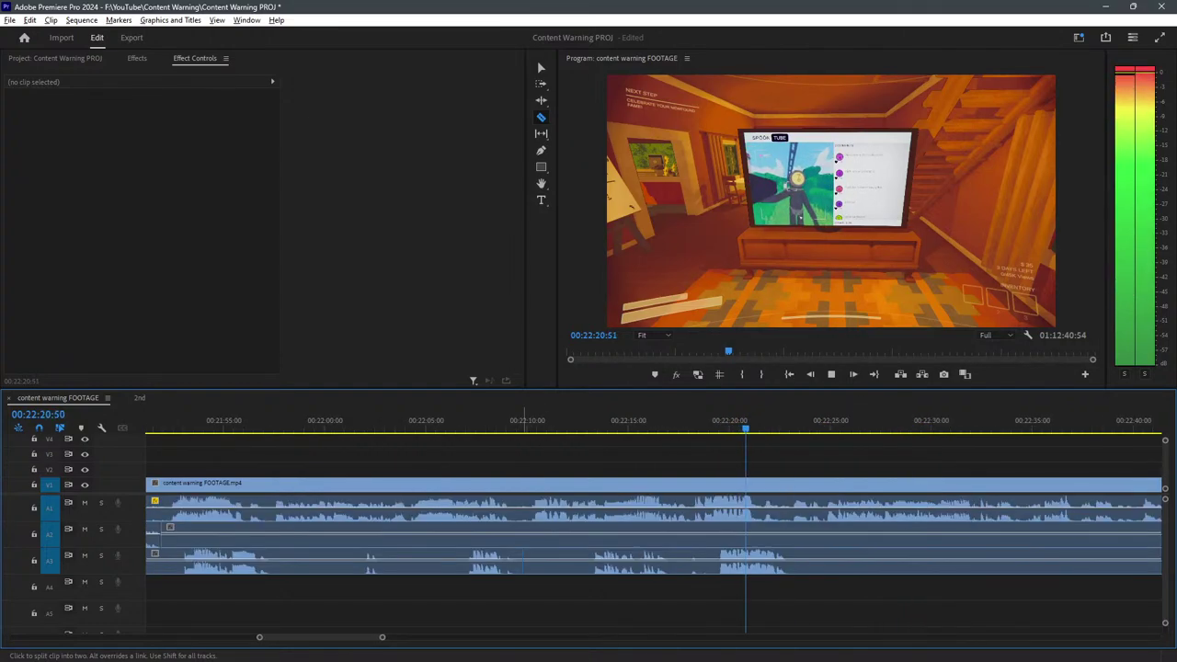
key(equal)
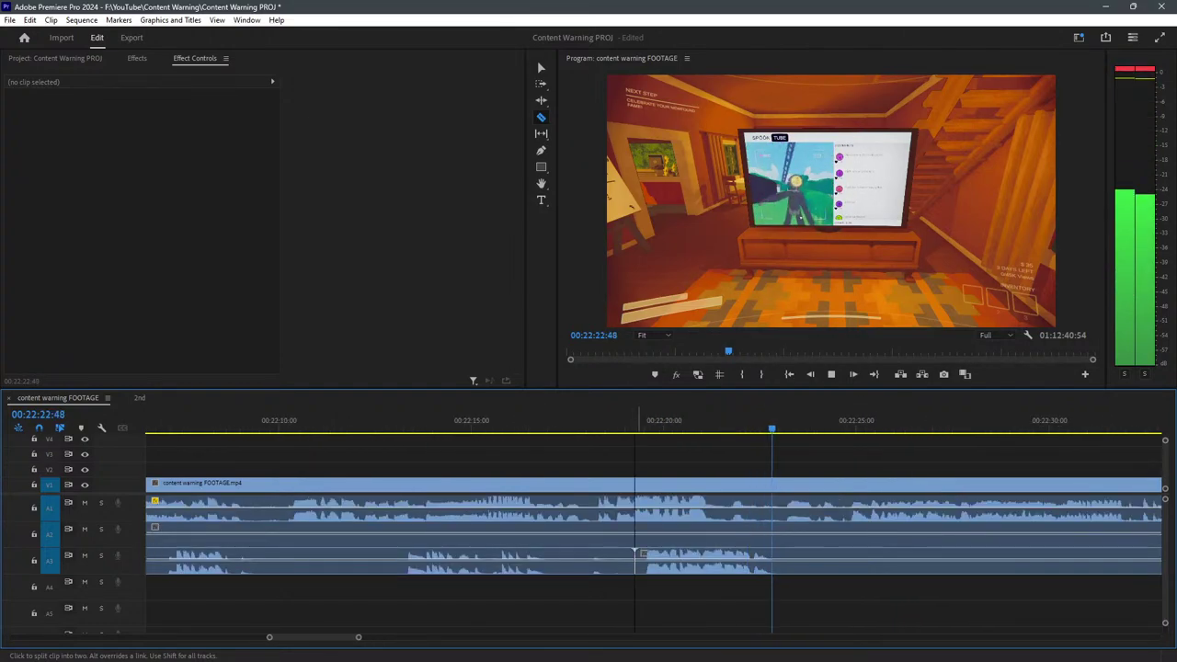
key(v)
drag(726, 561, 810, 561)
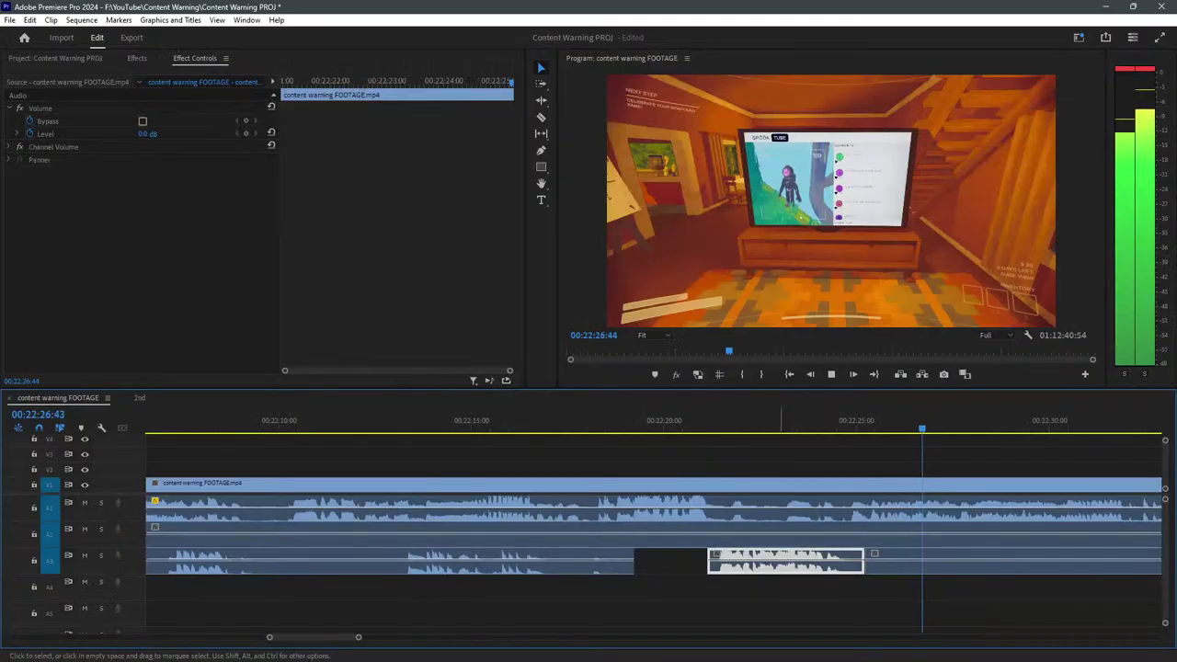
Nudge the isolated A3 speech clip earlier so it starts at about 00:22:20:40, and check it in playback.
key(space)
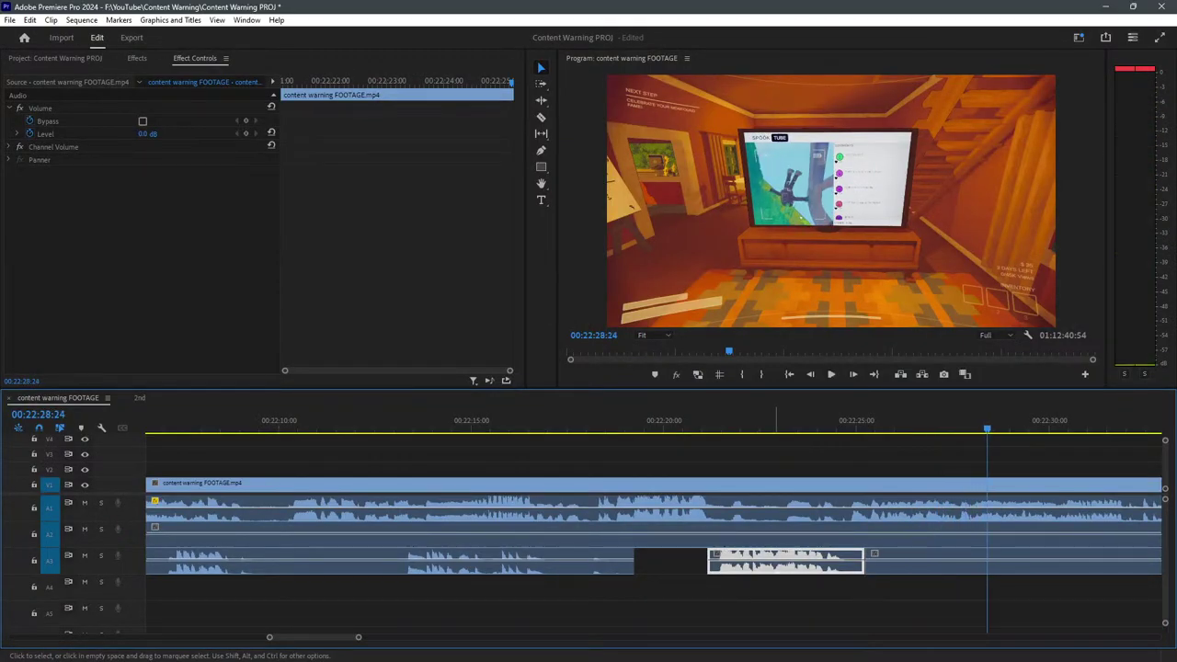
click(655, 420)
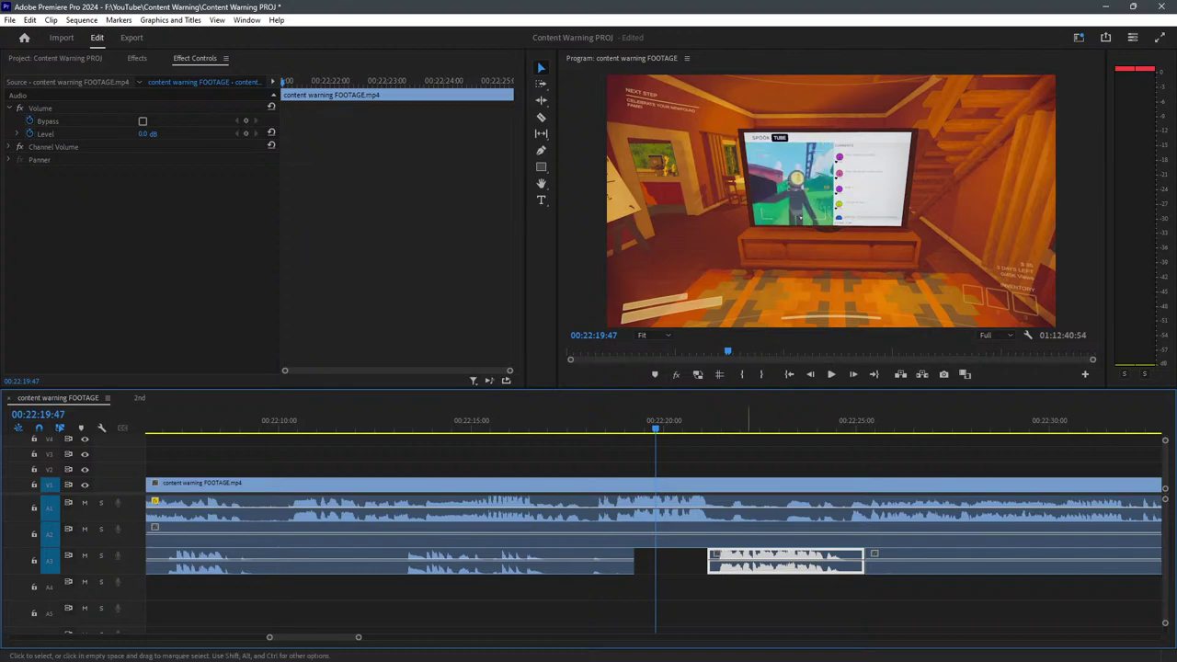
drag(756, 562, 739, 562)
key(space)
click(739, 598)
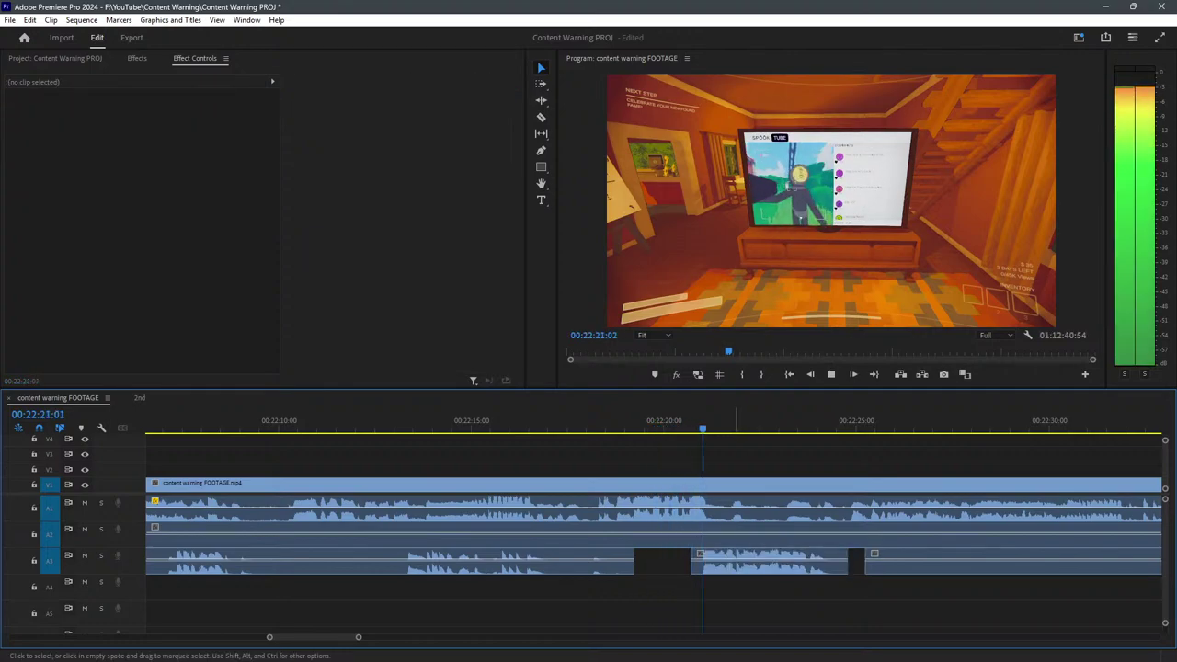
Play back the footage leading up to the moved A3 speech clip, then recheck the speech at about 00:22:07:28.
scroll(855, 561, down, 3)
drag(496, 420, 512, 421)
key(space)
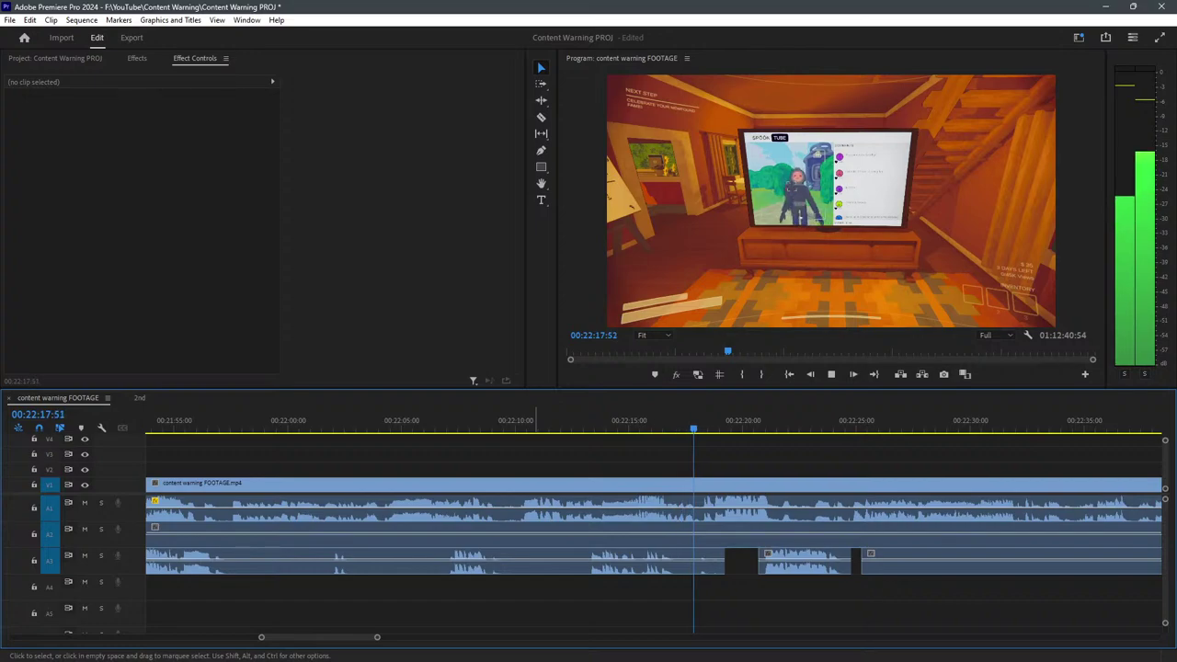
click(457, 420)
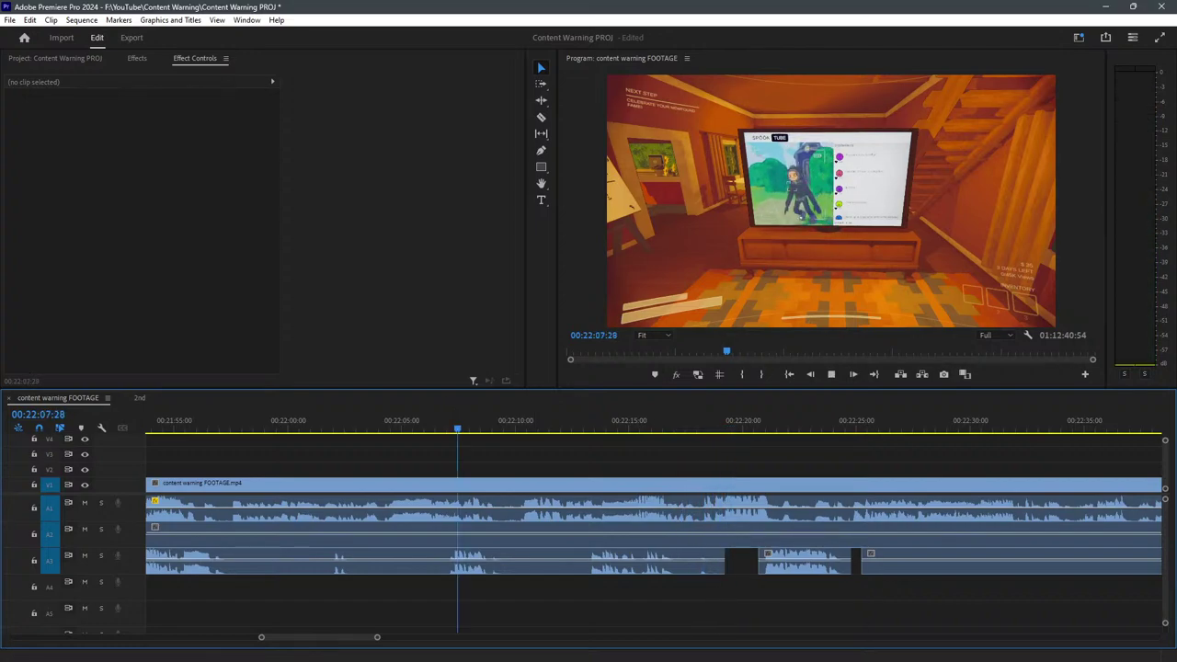
key(space)
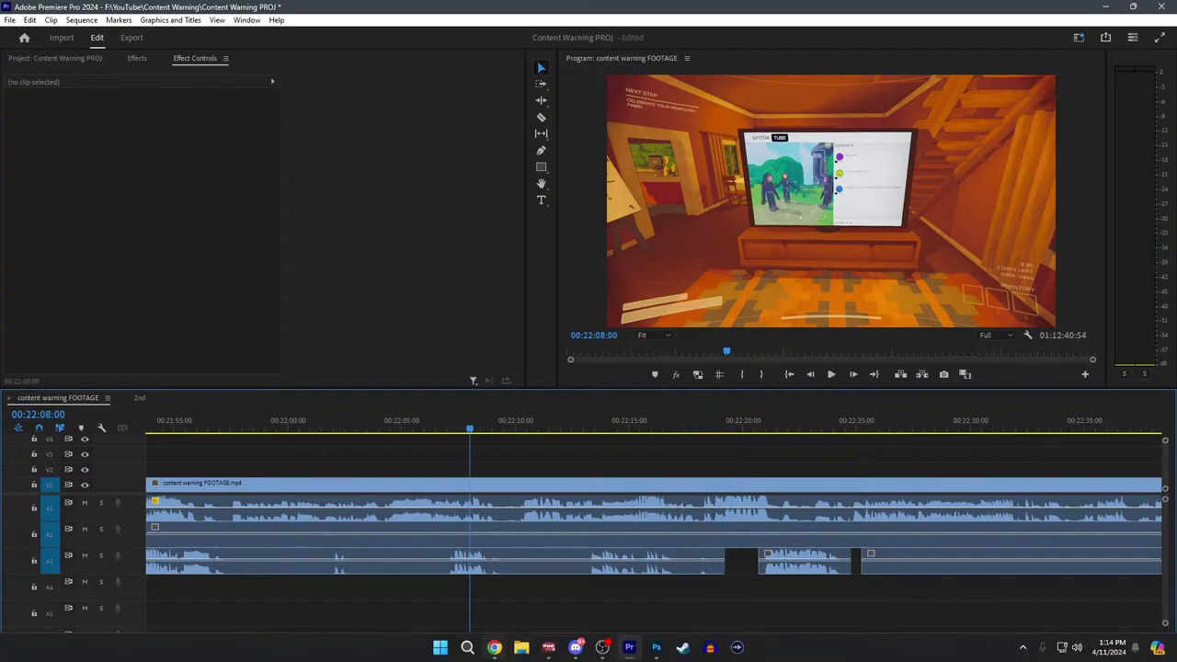
click(496, 649)
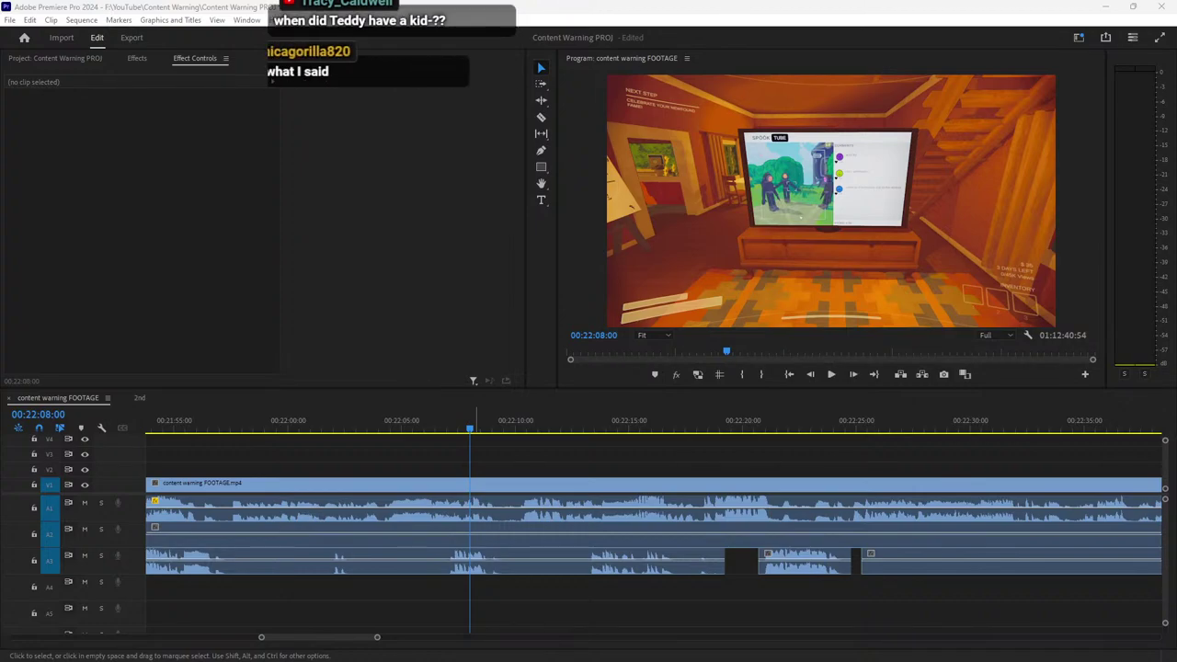
Split A3 at 00:22:09:45, trim the audio before it back to about 00:22:04:40, and play back the section.
key(space)
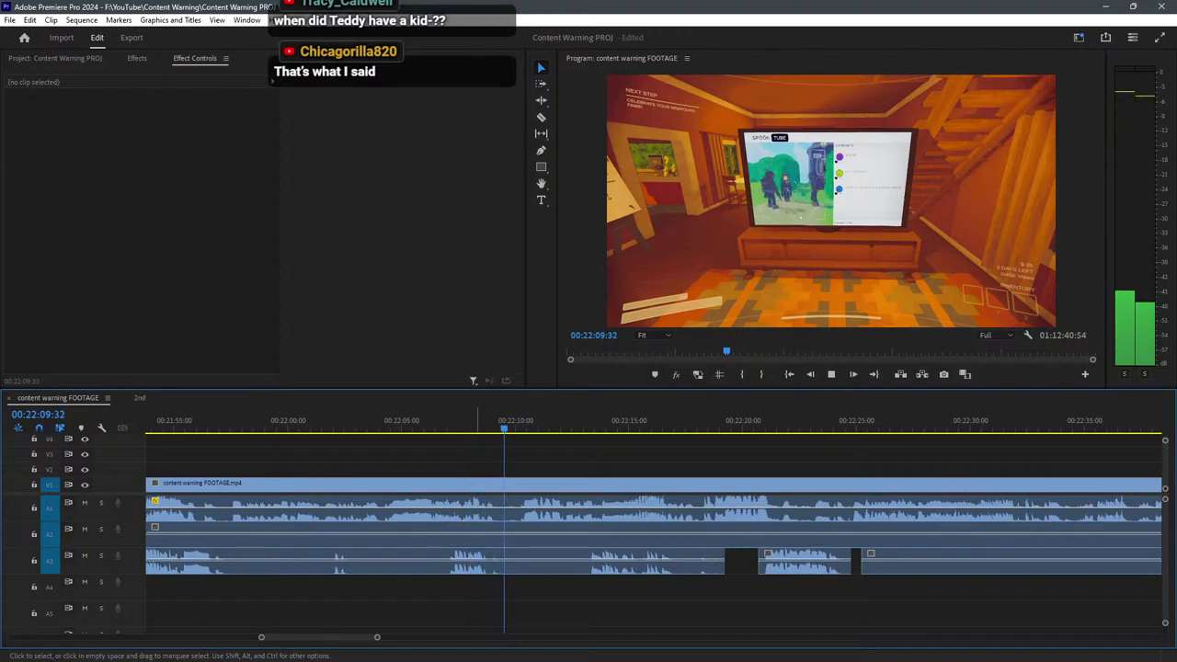
key(space)
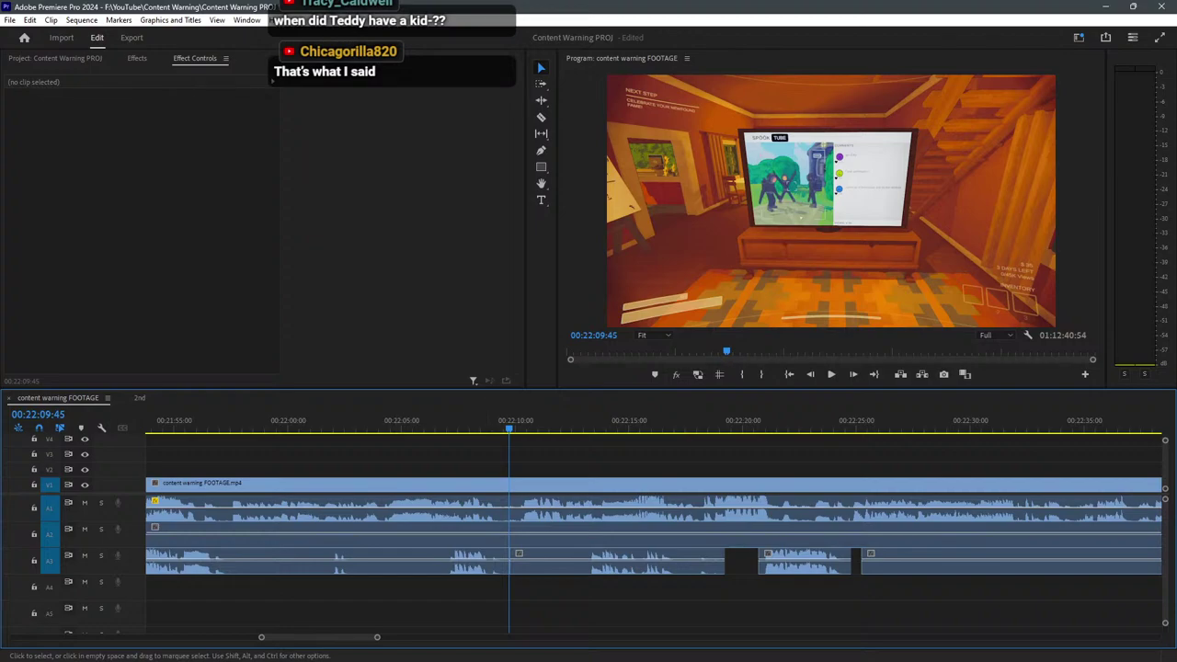
drag(510, 561, 394, 561)
click(369, 420)
key(space)
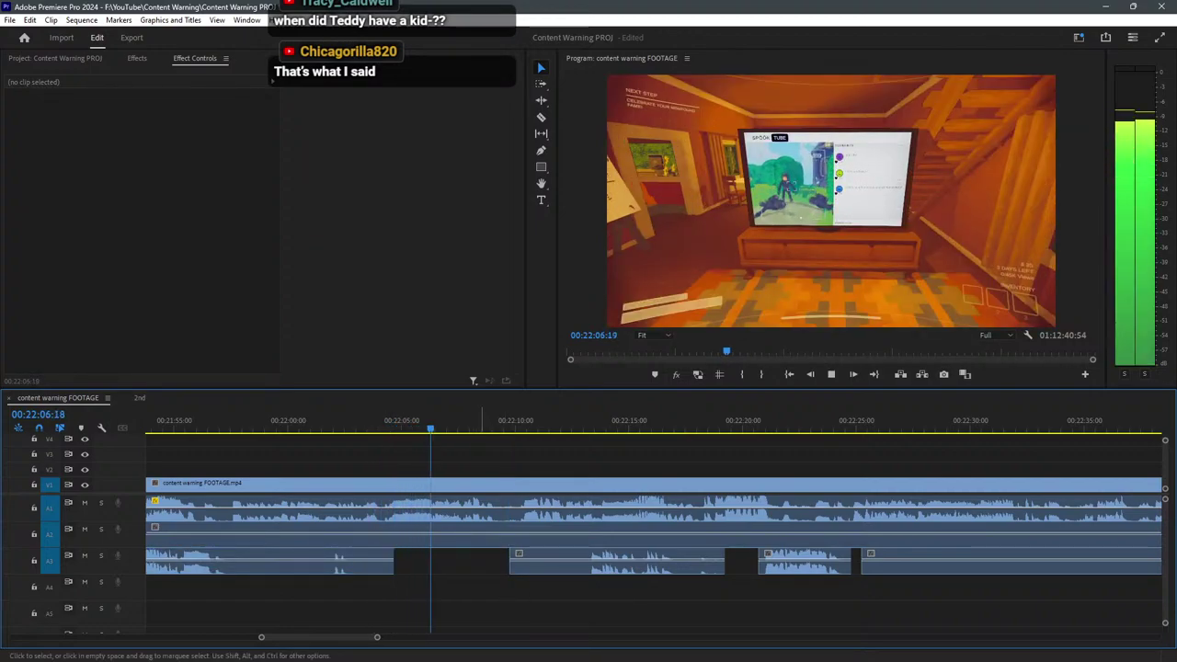
key(=)
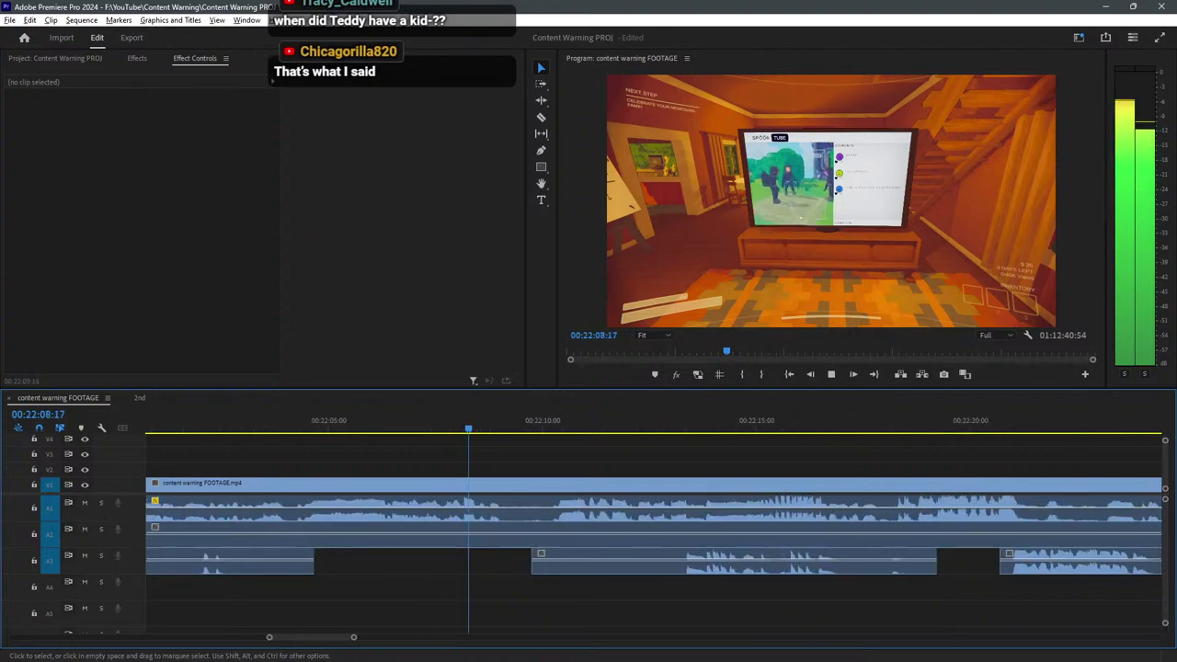
Play back from about 00:22:08 to 00:22:25 to check the timing of the A3 audio edits.
scroll(489, 416, up, 1)
click(439, 420)
key(space)
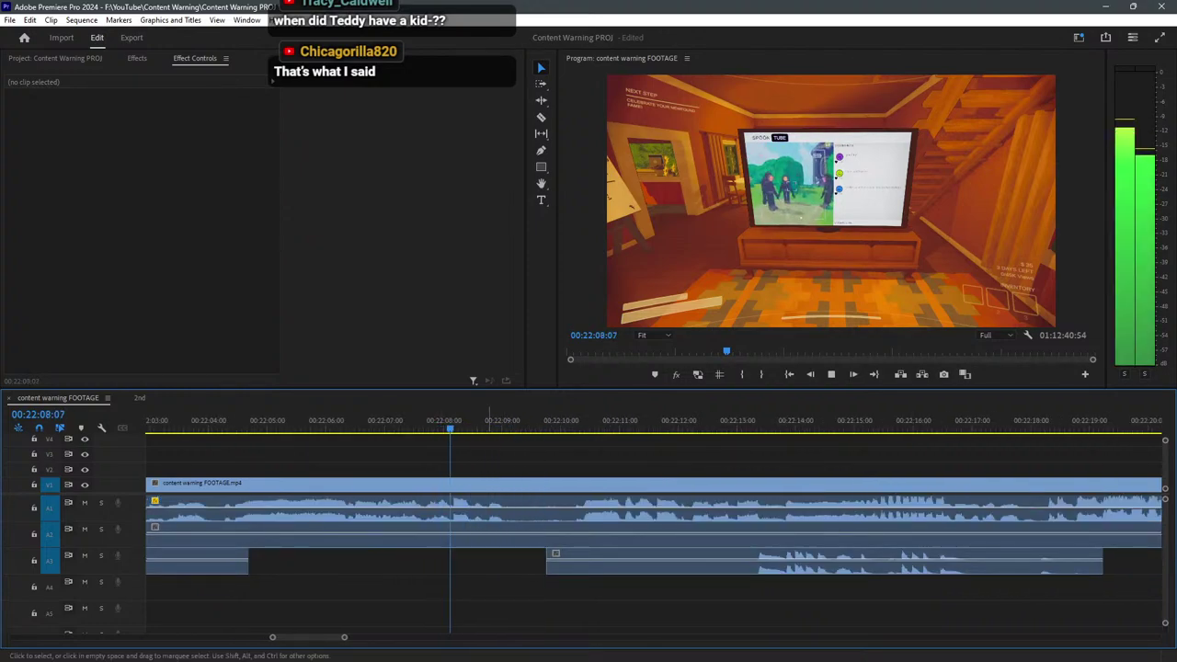
key(c)
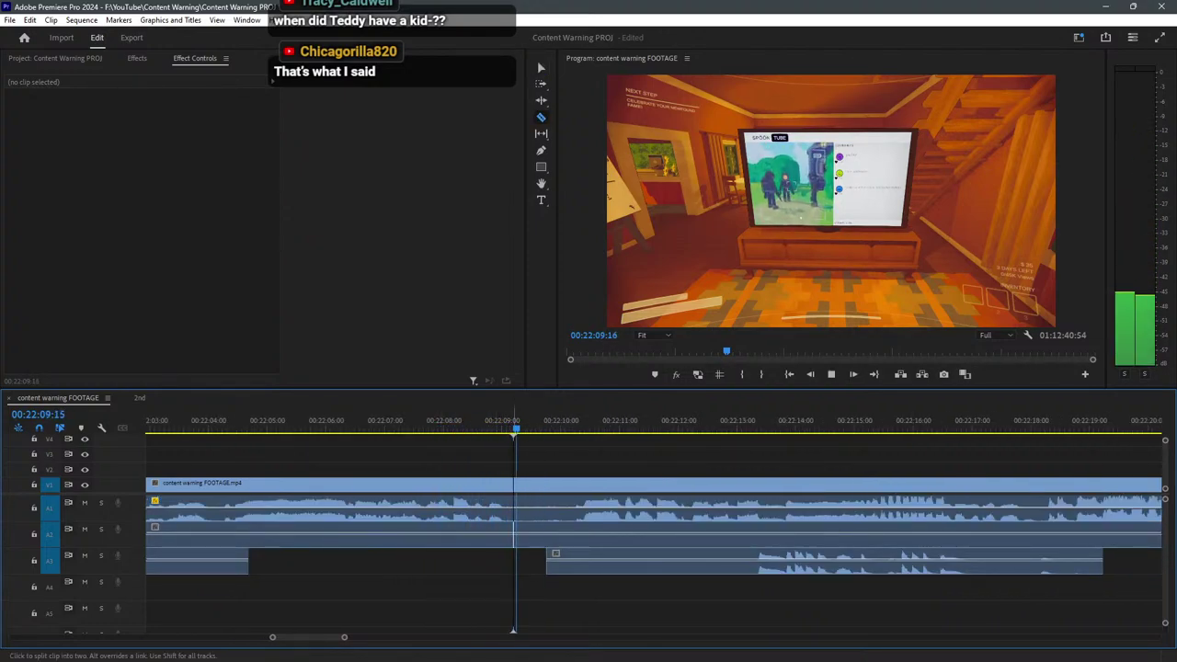
key(v)
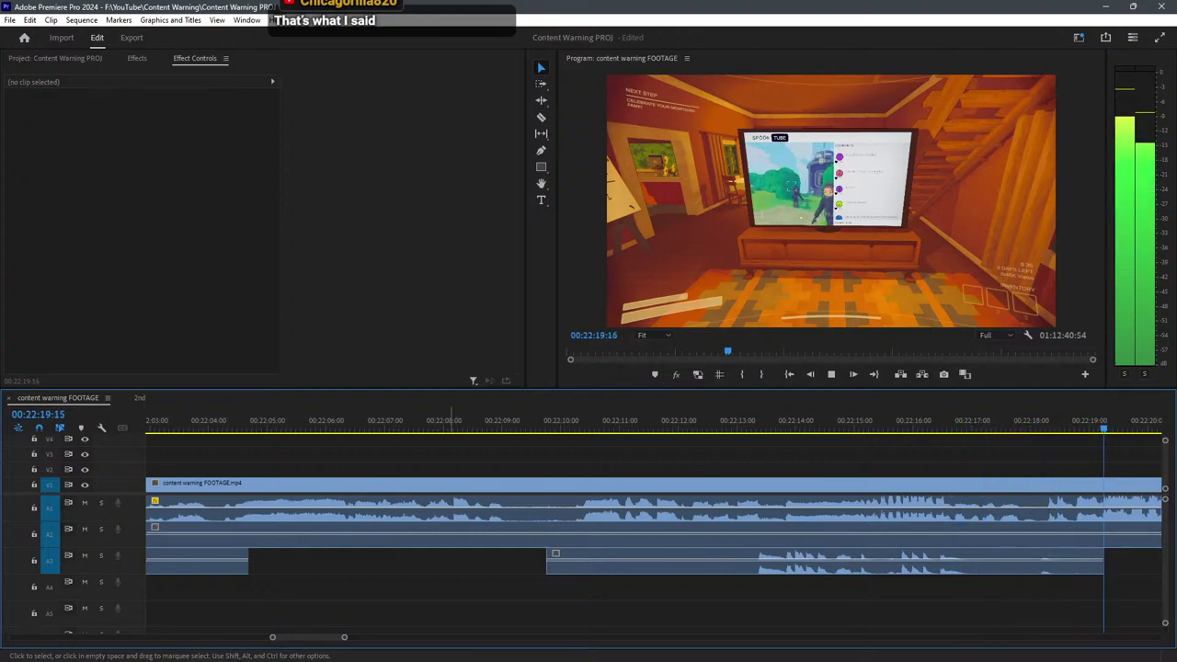
scroll(299, 418, down, 2)
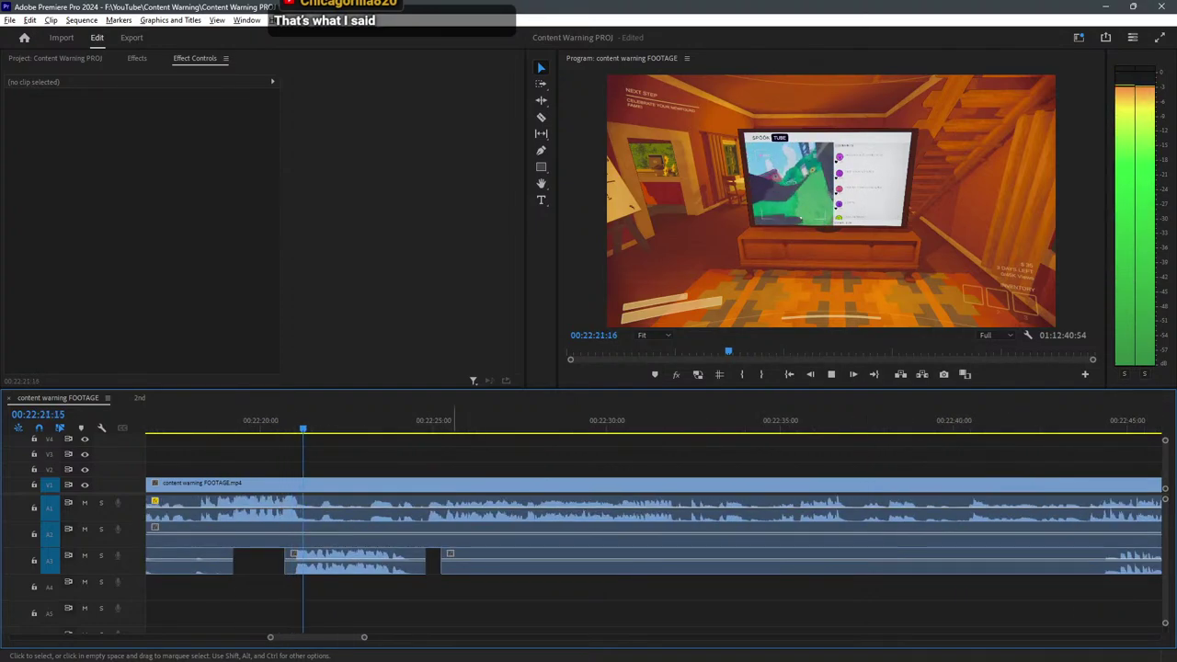
key(minus)
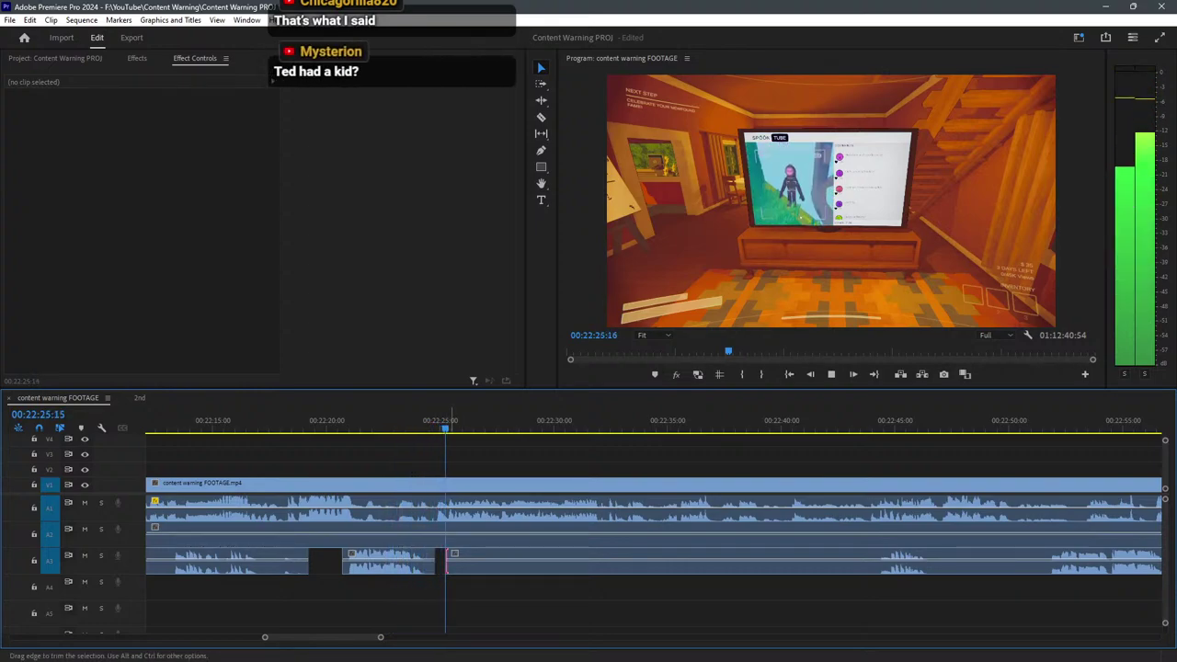
Trim the start of the A3 clip near 00:22:25 forward to about 00:22:36 and play back the section without it.
drag(448, 561, 696, 561)
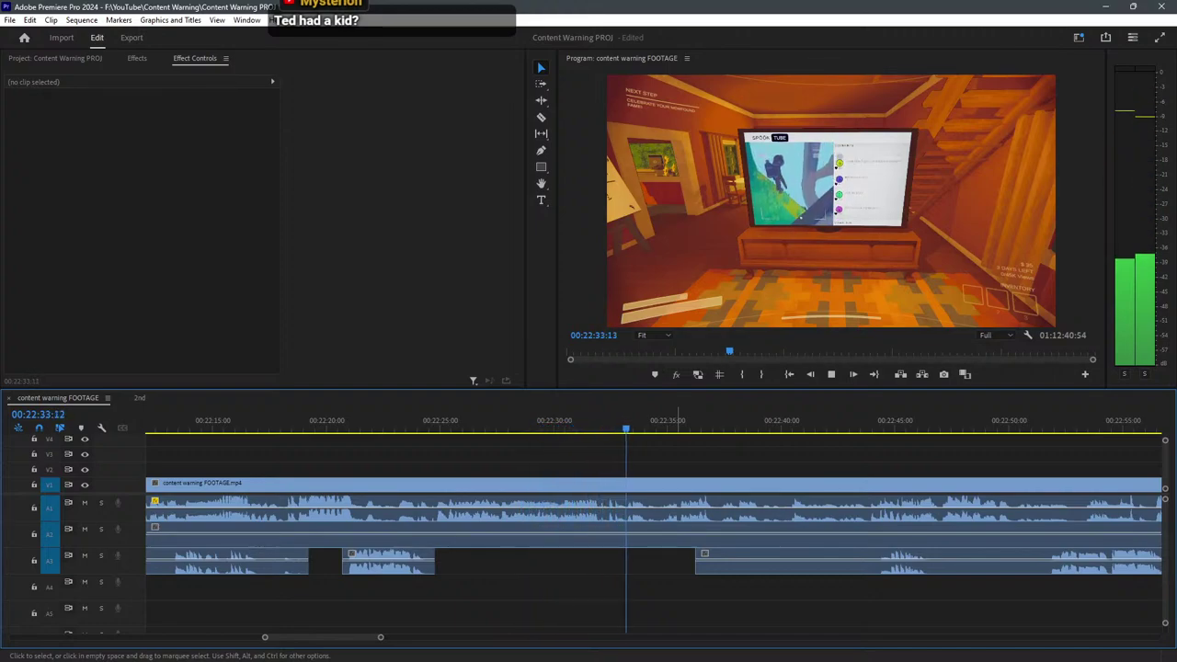
click(436, 418)
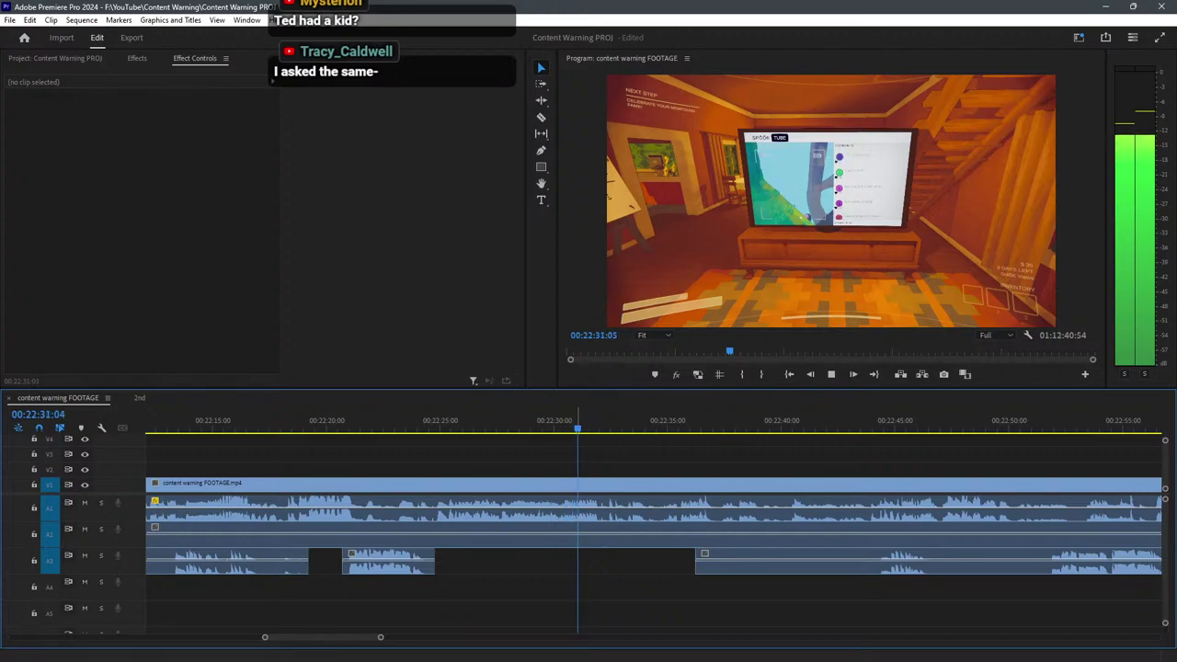
key(space)
click(579, 560)
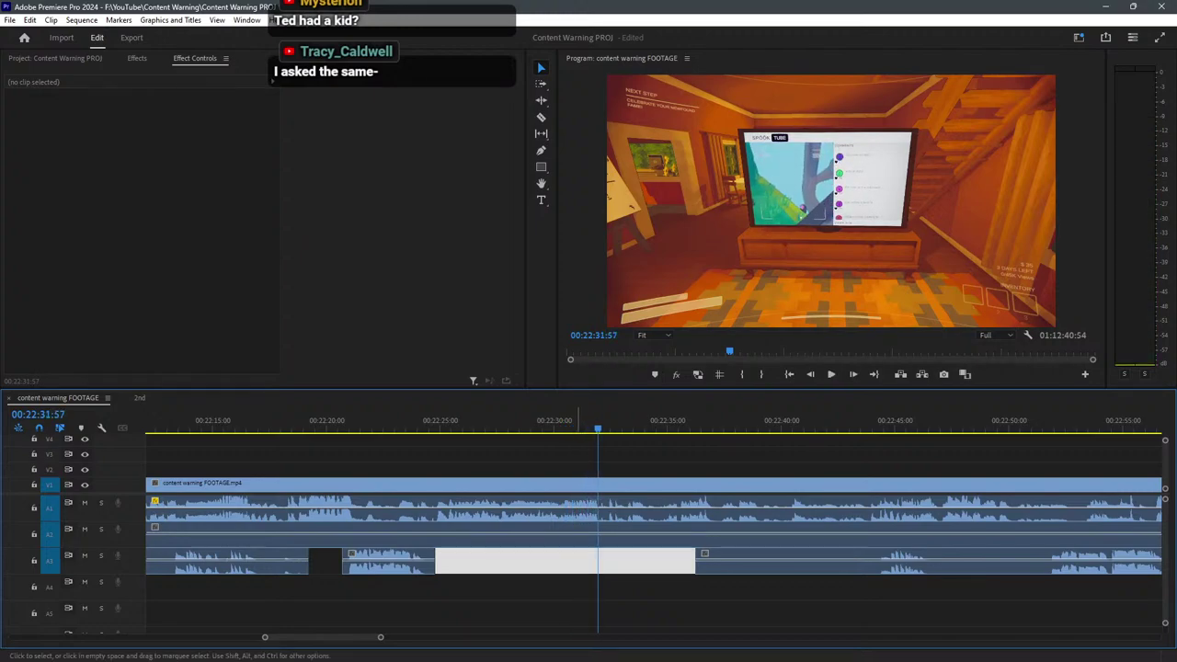
key(space)
Split the V1 video and its A1 and A2 audio at about 00:22:33.
key(c)
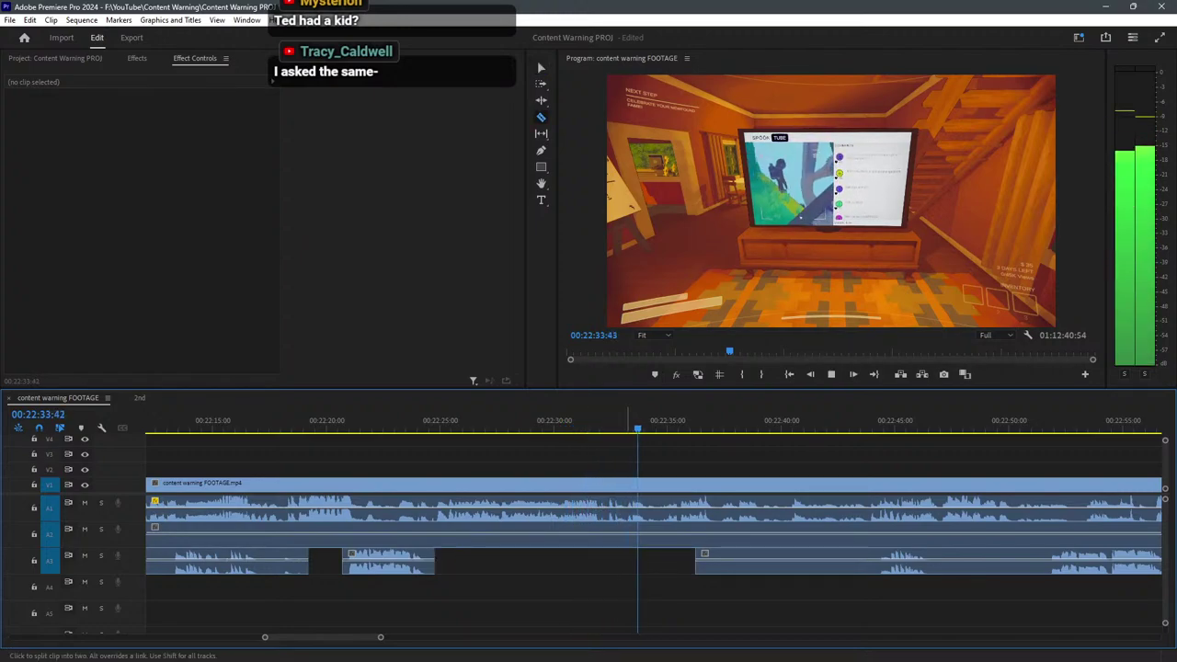
click(626, 515)
key(v)
Play back the footage before the new cut and the end of the A3 speech around 00:22:23 to 00:22:25.
click(504, 420)
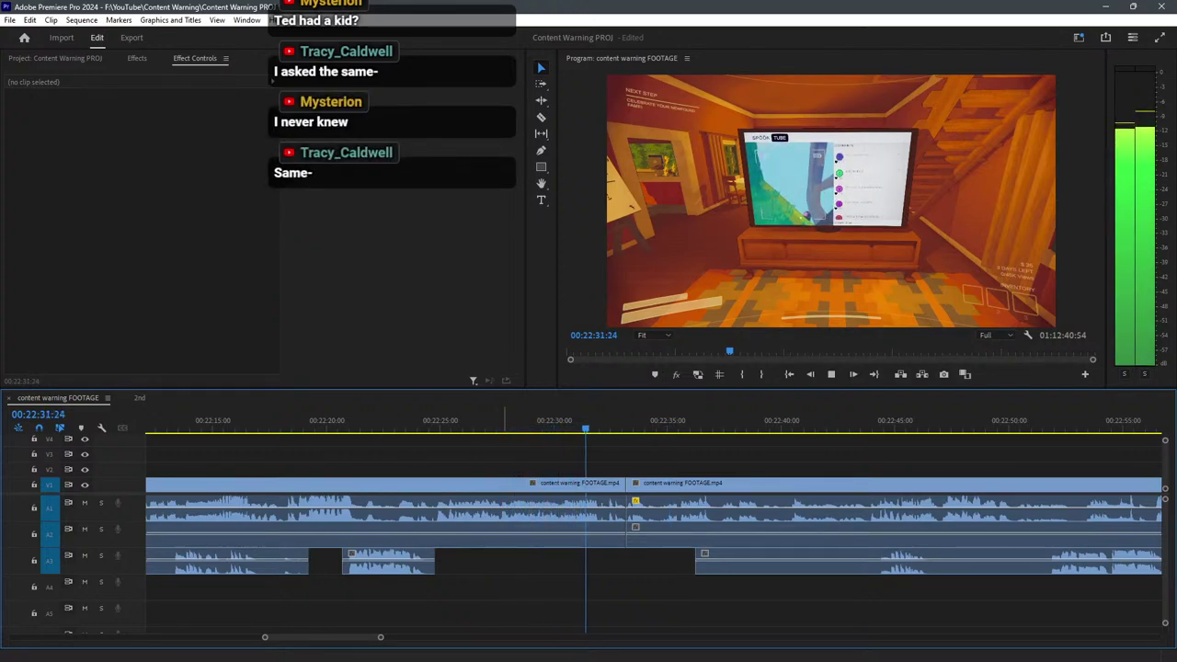
key(space)
click(401, 421)
key(space)
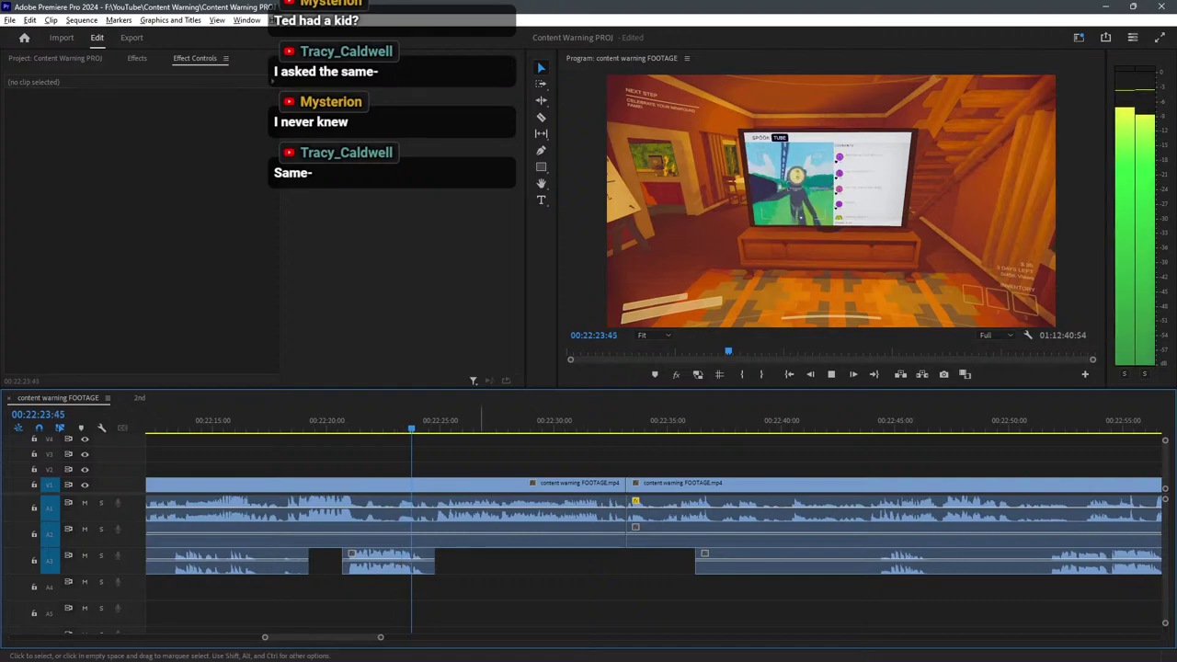
key(=)
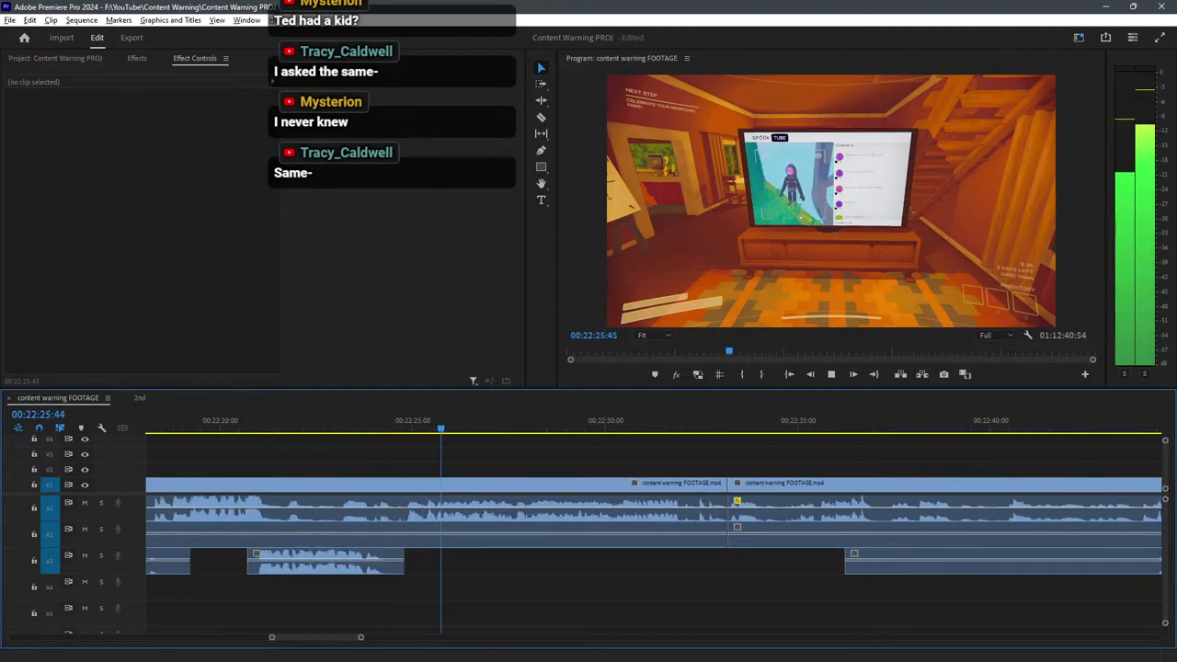
click(330, 420)
key(space)
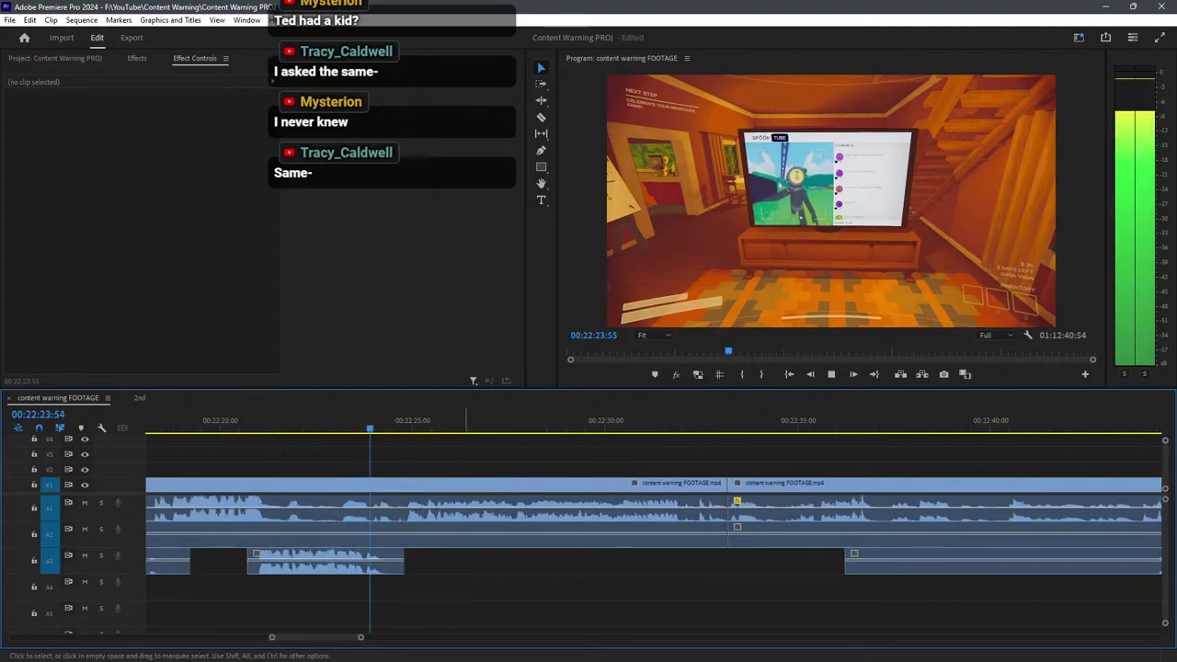
Move the short A3 speech clip about half a second earlier, to start near 00:22:20:18, and play it back.
key(space)
click(285, 420)
drag(316, 561, 298, 561)
click(237, 420)
key(space)
scroll(239, 419, up, 5)
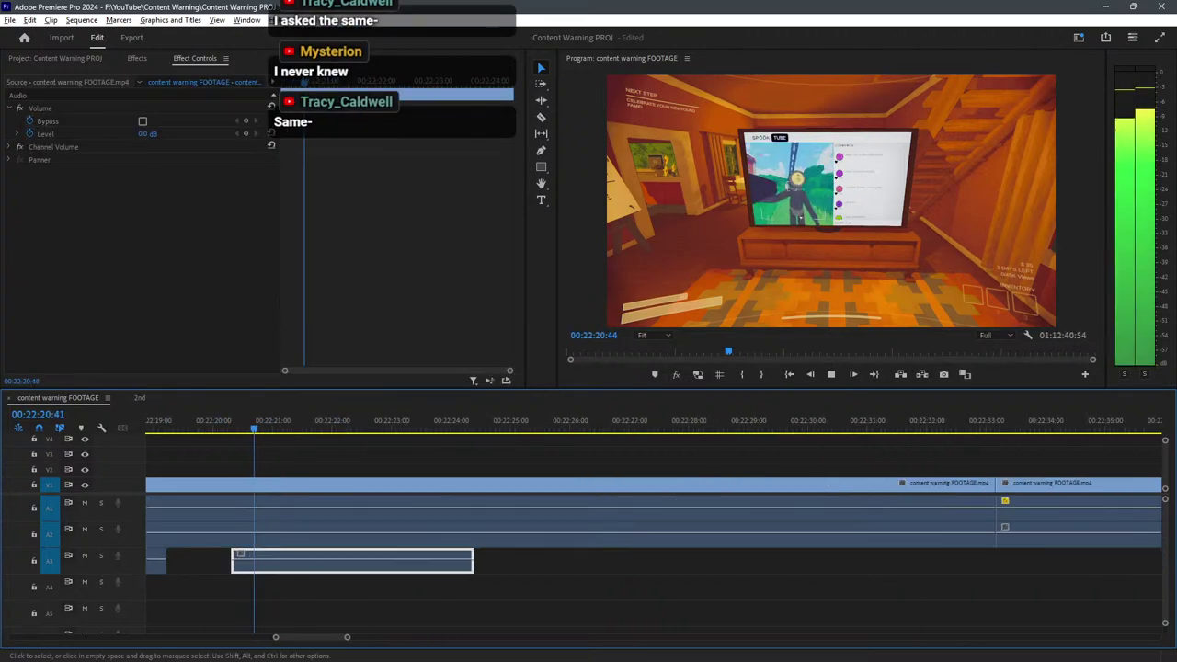
click(490, 598)
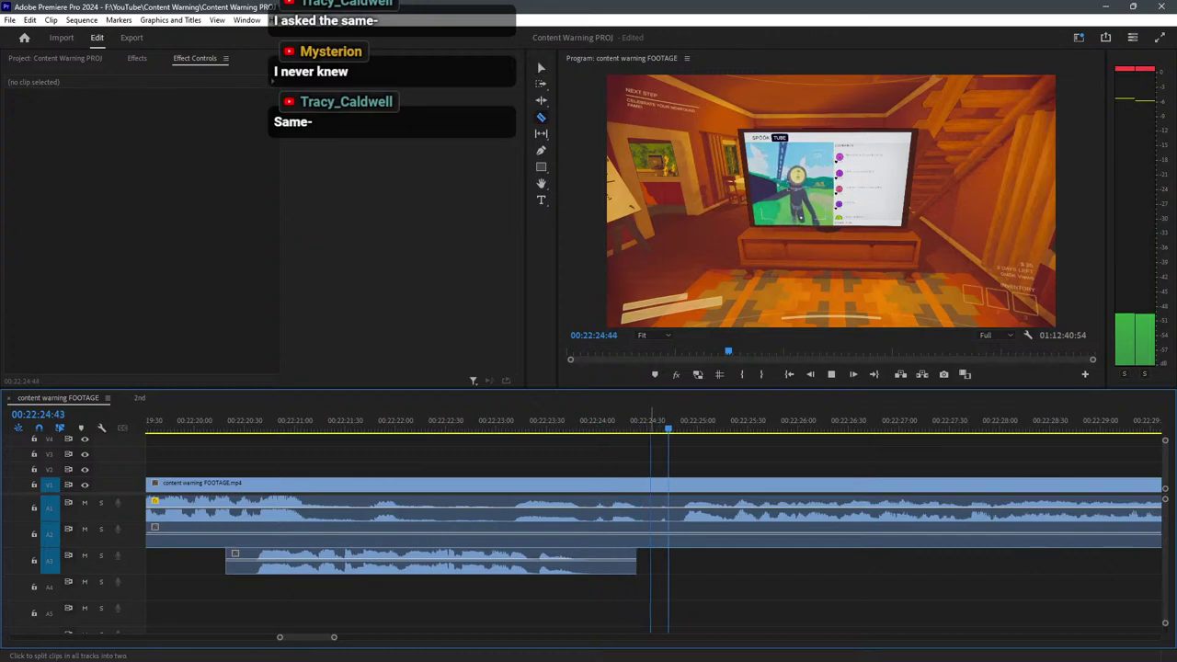
Split the footage at about 00:22:24:30 and delete the V1, A1 and A2 section up to the cut near 00:22:33, leaving a gap.
key(ctrl+k)
key(space)
key(minus)
key(minus)
key(minus)
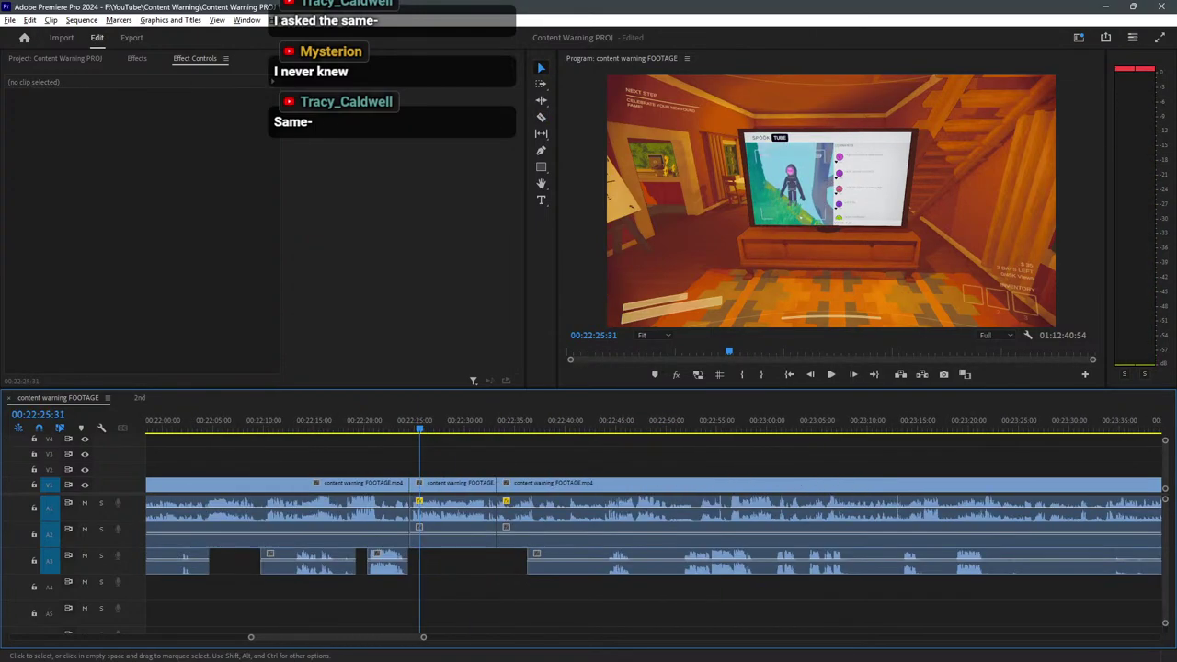
key(d)
key(Delete)
Play back the footage after the gap from about 00:22:38 to 00:22:44 and inspect the waveforms there.
drag(504, 420, 542, 420)
key(space)
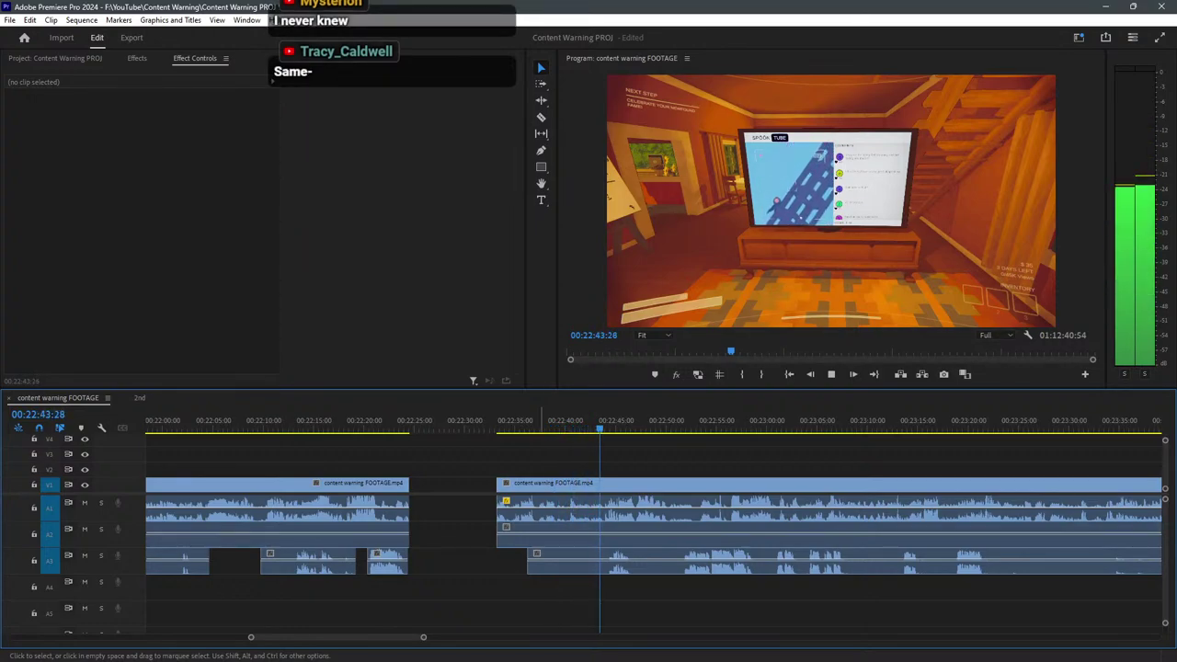
key(space)
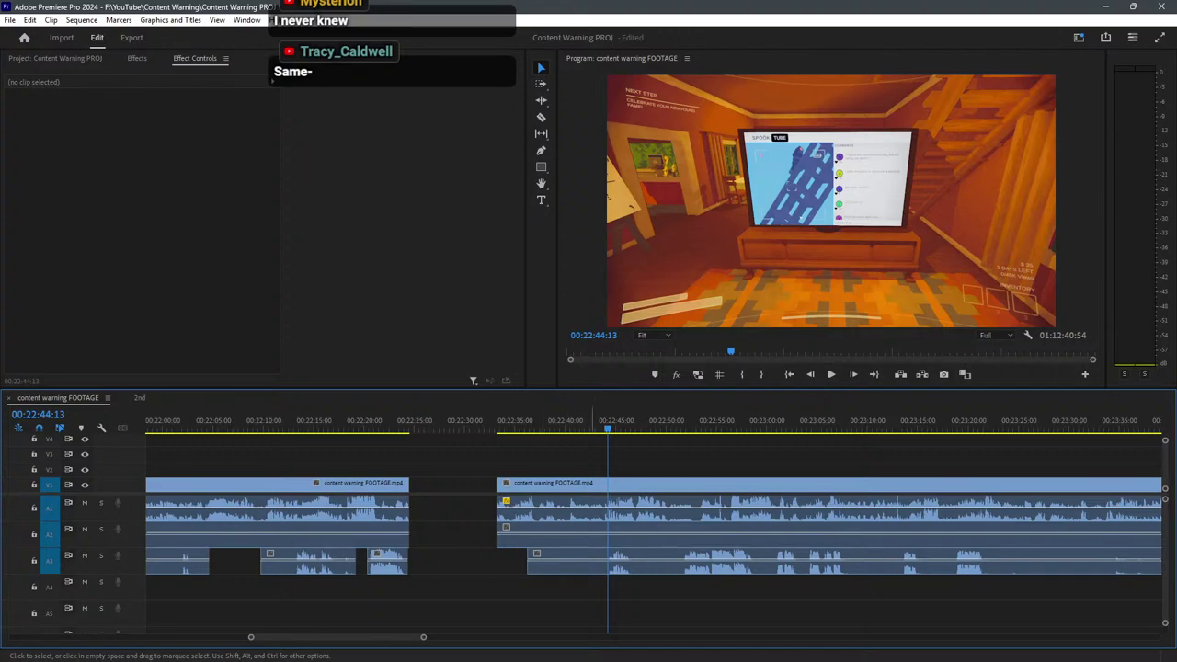
key(equal)
key(equal)
key(equal)
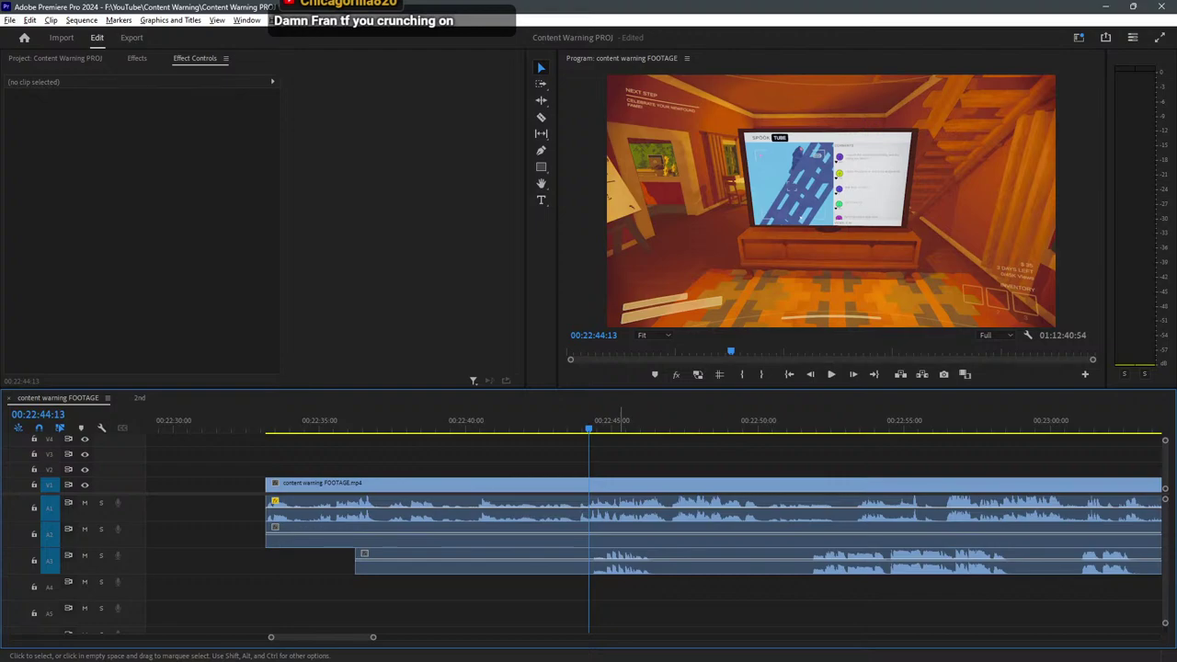
Play back the footage after the gap from its start near 00:22:33 to about 00:22:48.
key(alt+space)
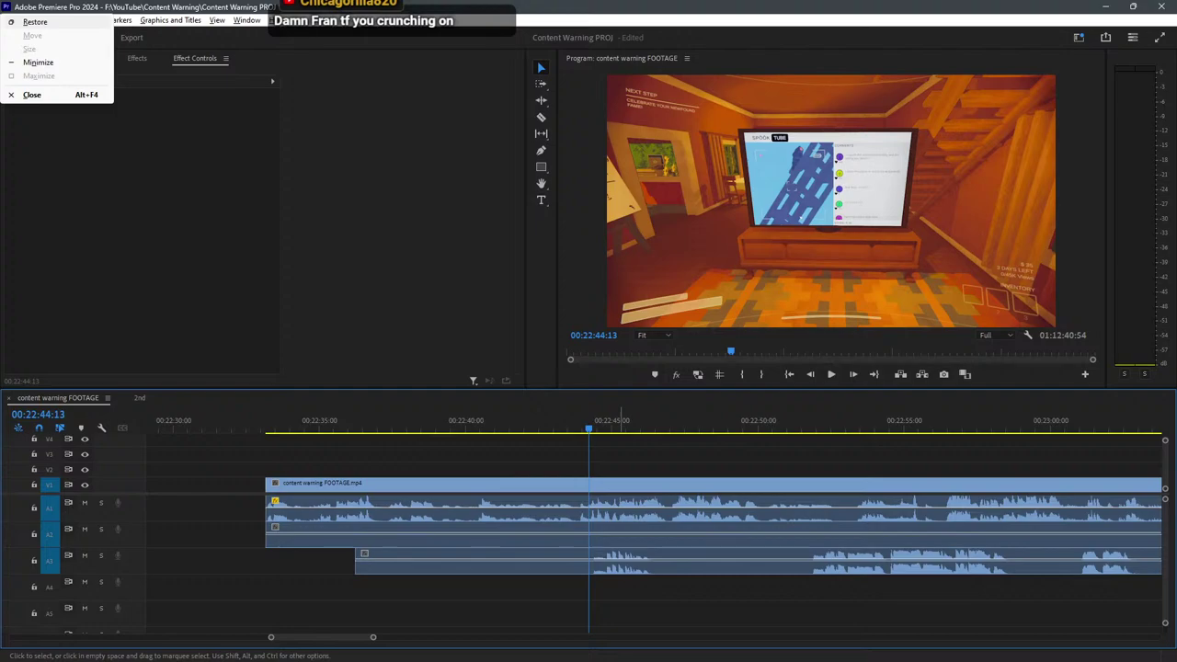
key(Escape)
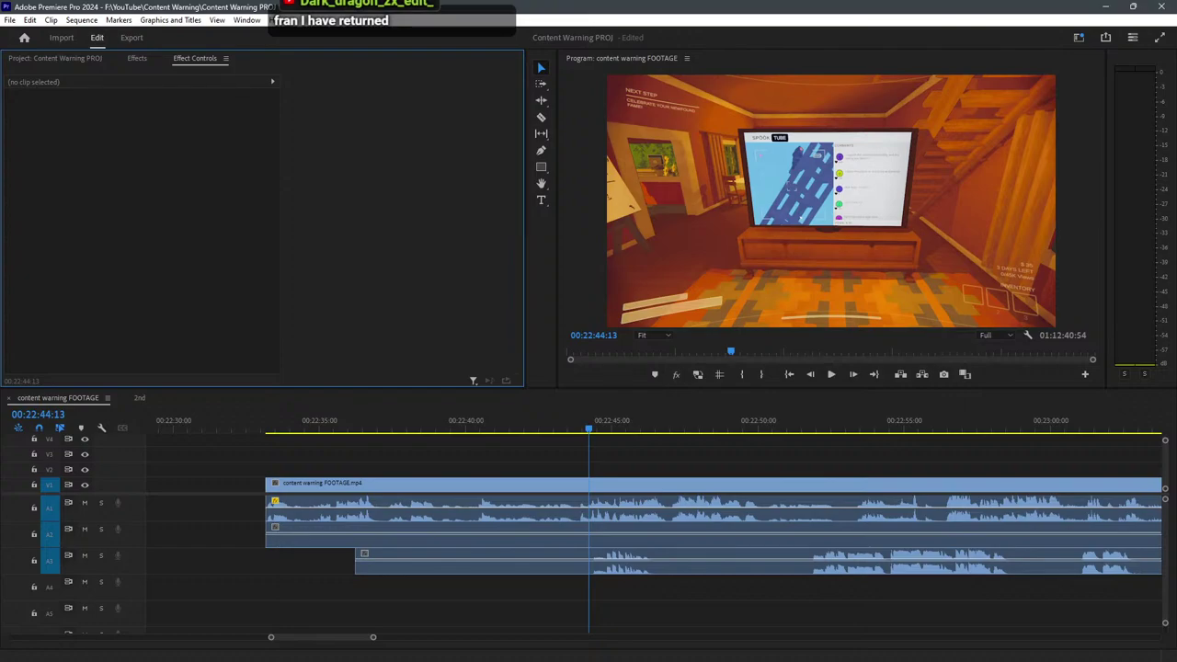
click(272, 425)
key(space)
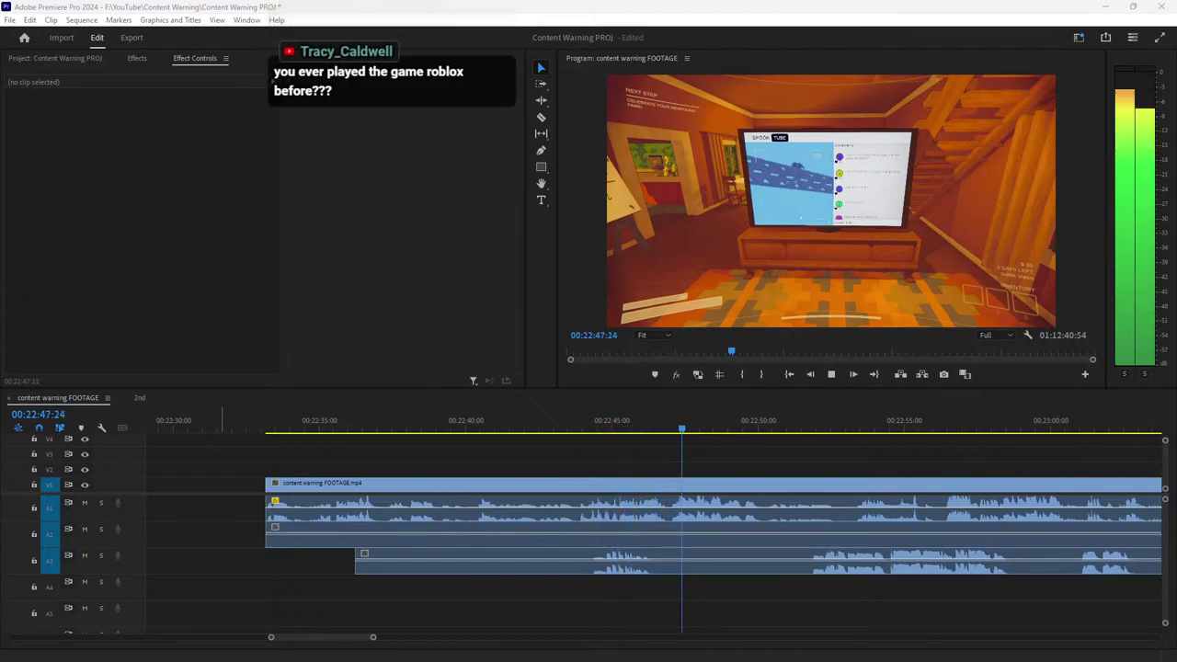
key(space)
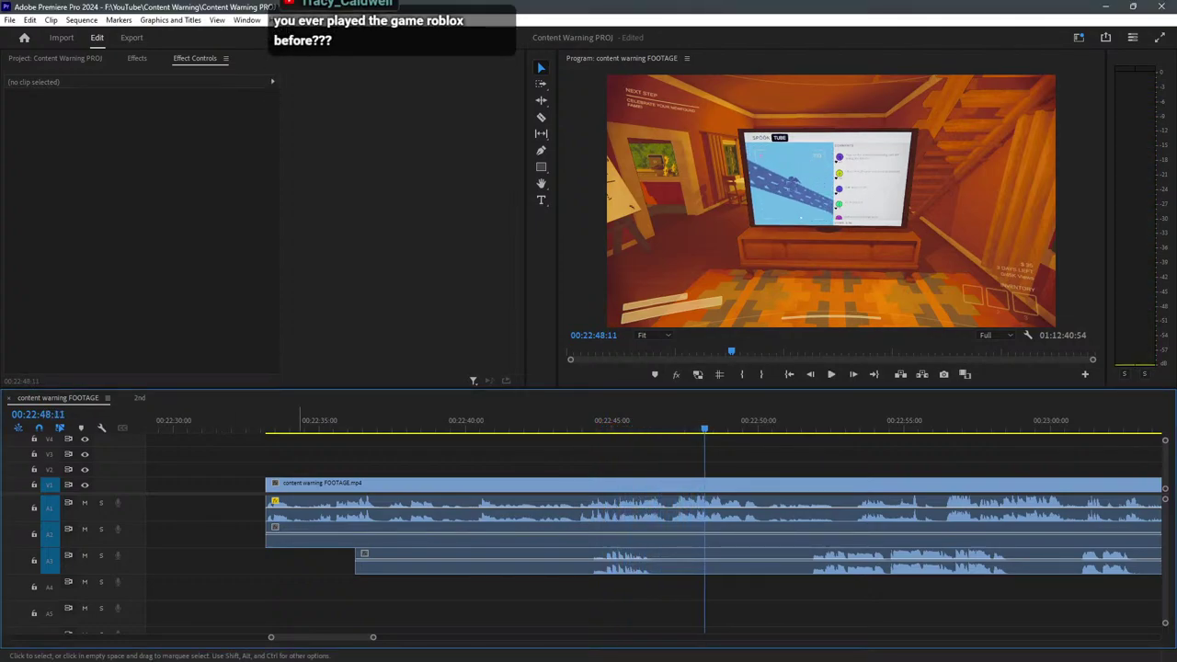
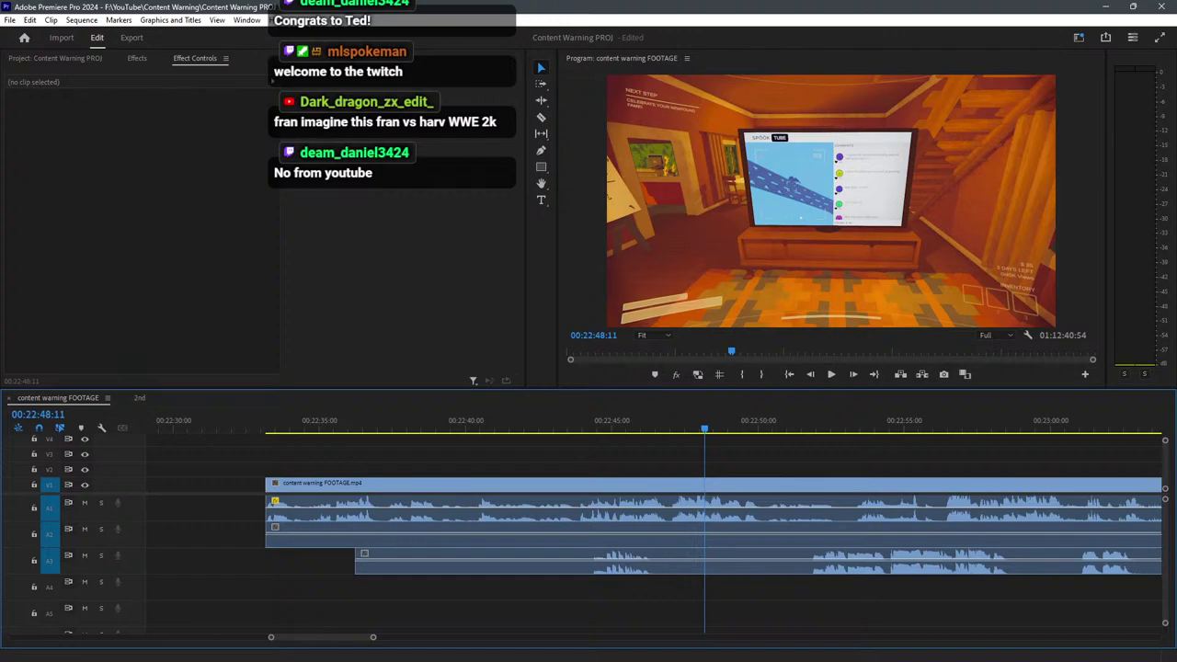
Save the project and replay the footage around 00:22:40 to 00:22:51 to find where to cut.
click(583, 425)
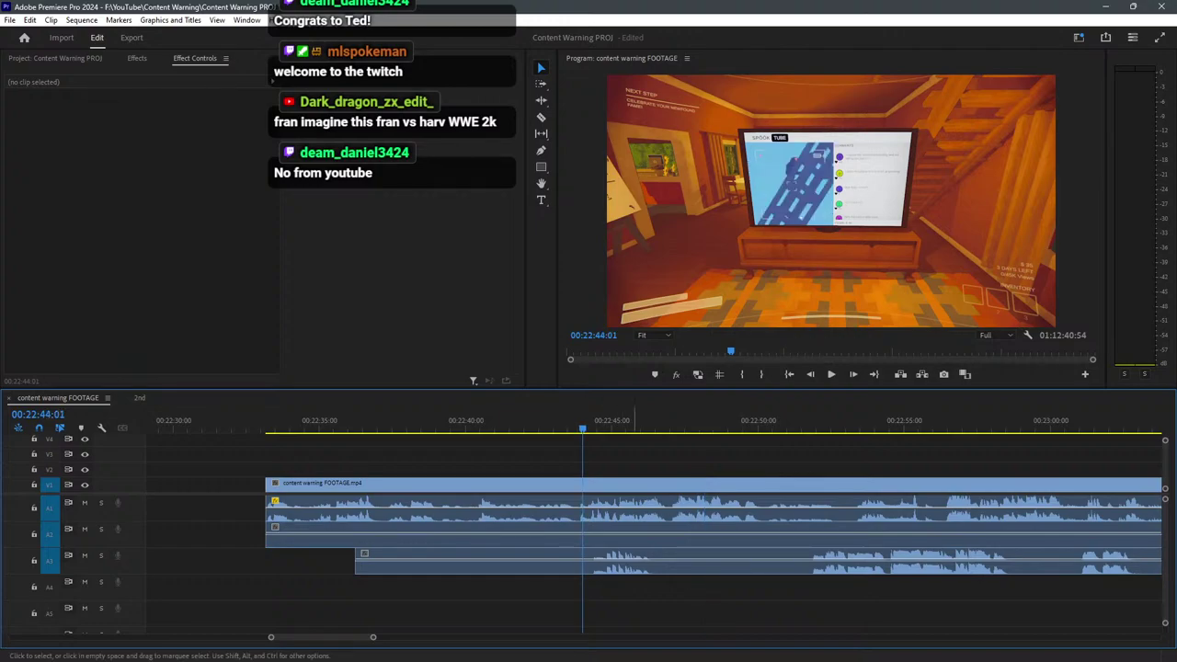
click(578, 425)
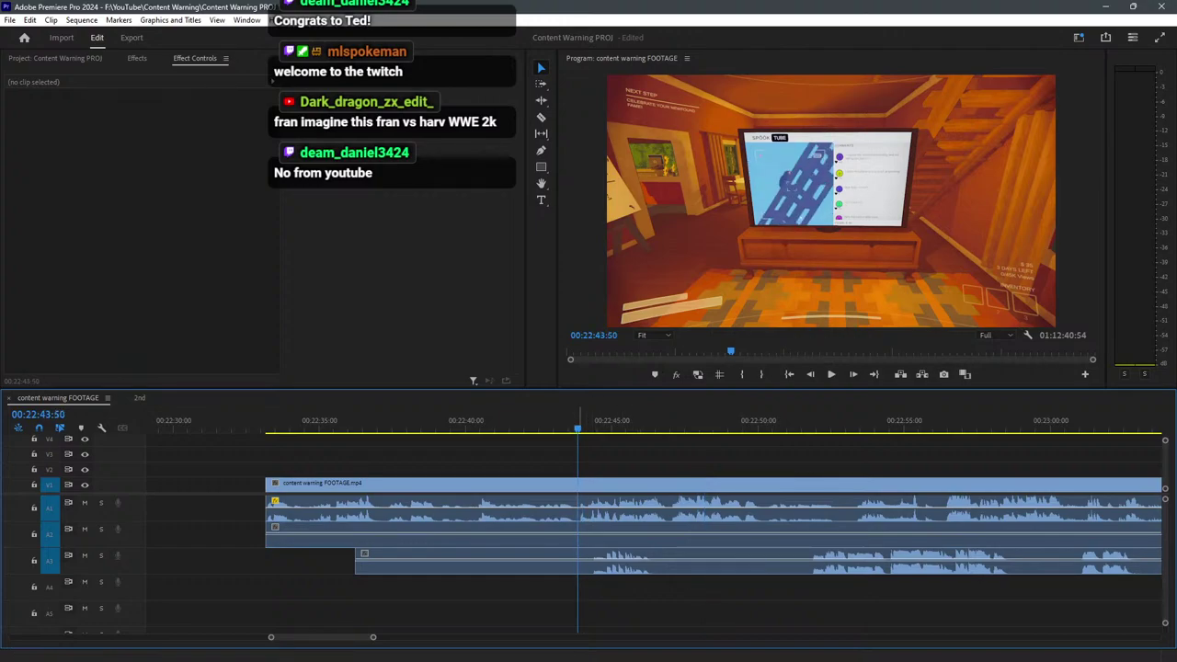
key(ctrl+s)
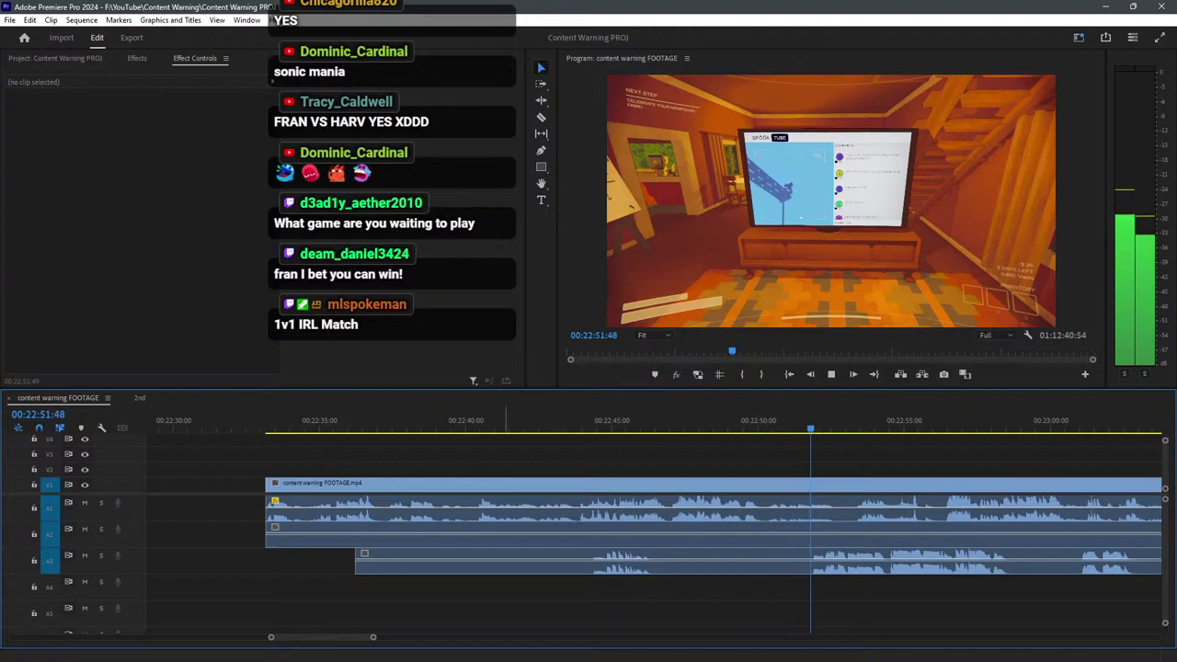
key(space)
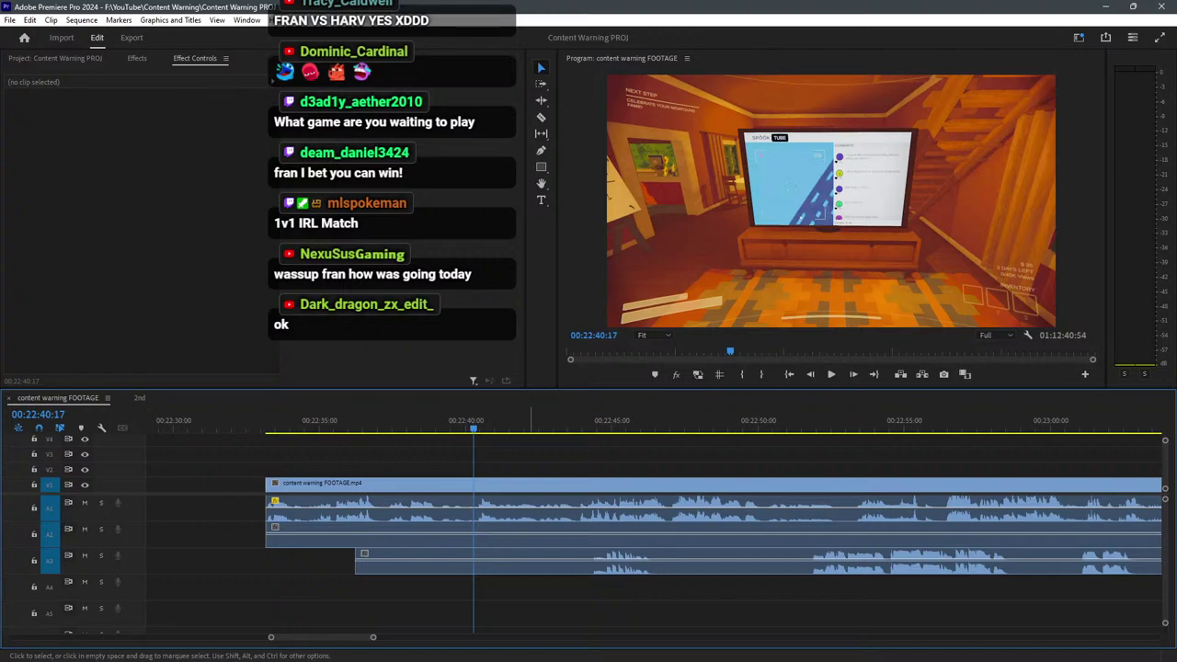
key(space)
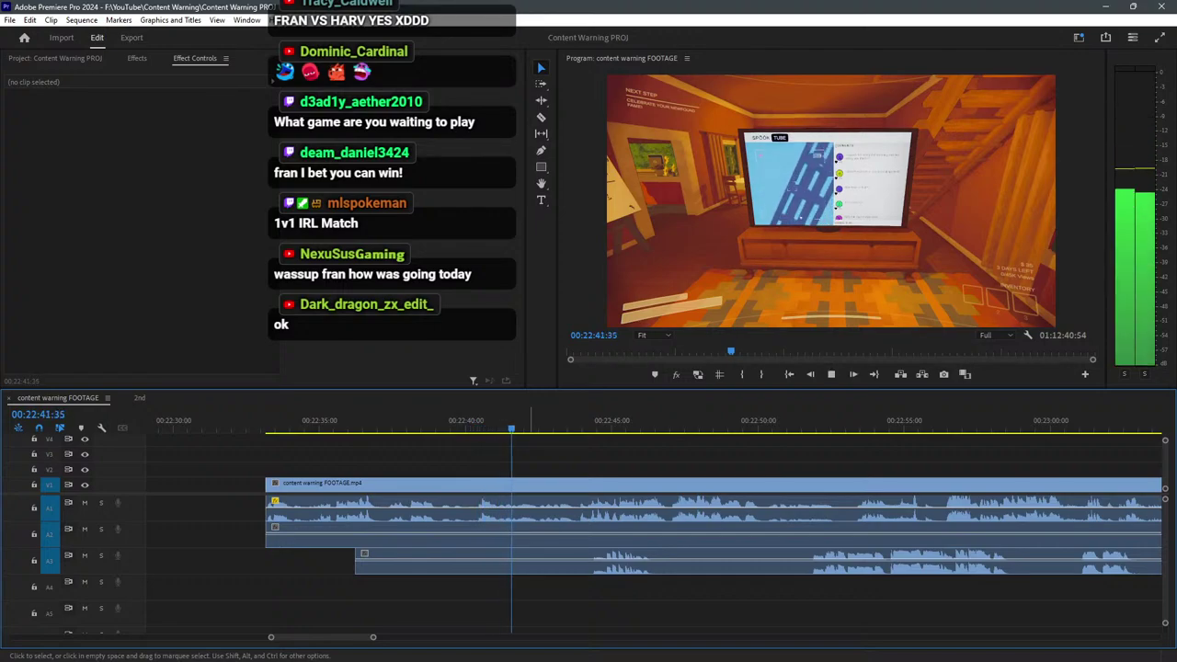
key(space)
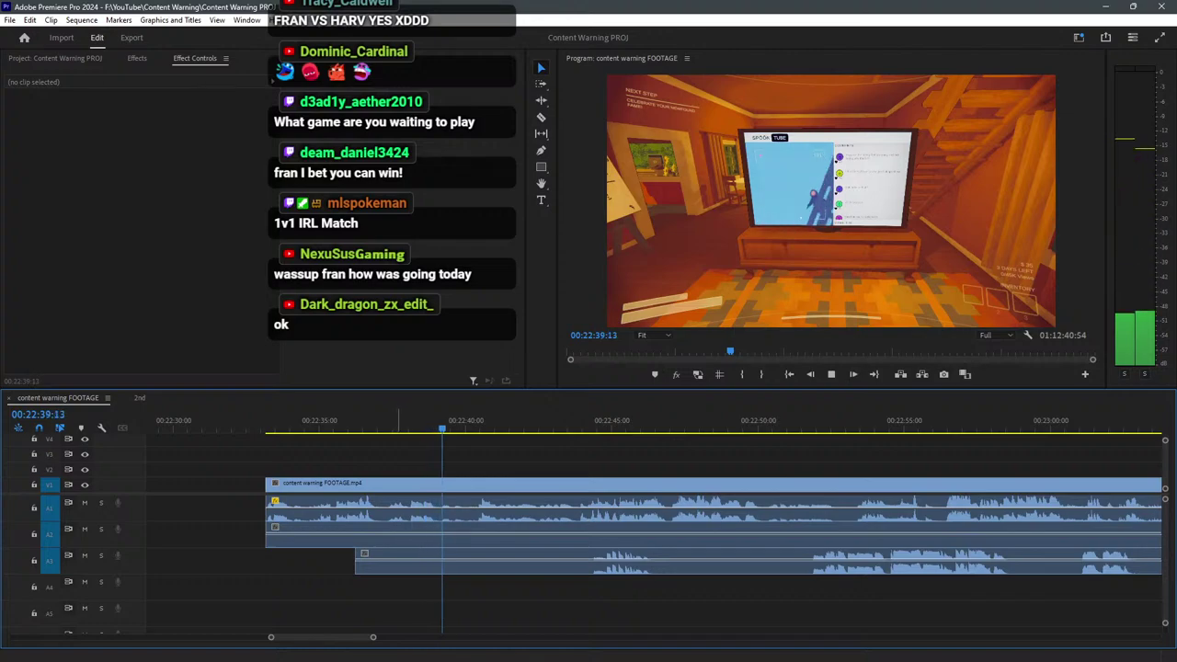
Split all tracks at about 00:22:37:14 and delete the section between the gap and that cut, including its A3 audio.
click(293, 420)
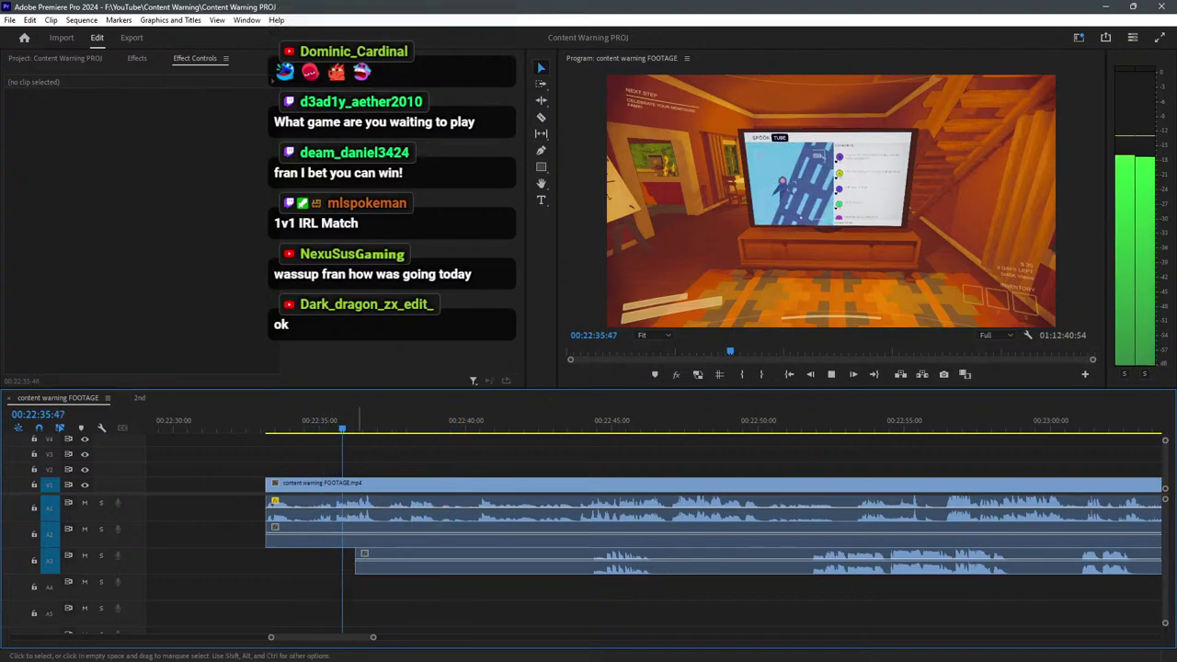
key(c)
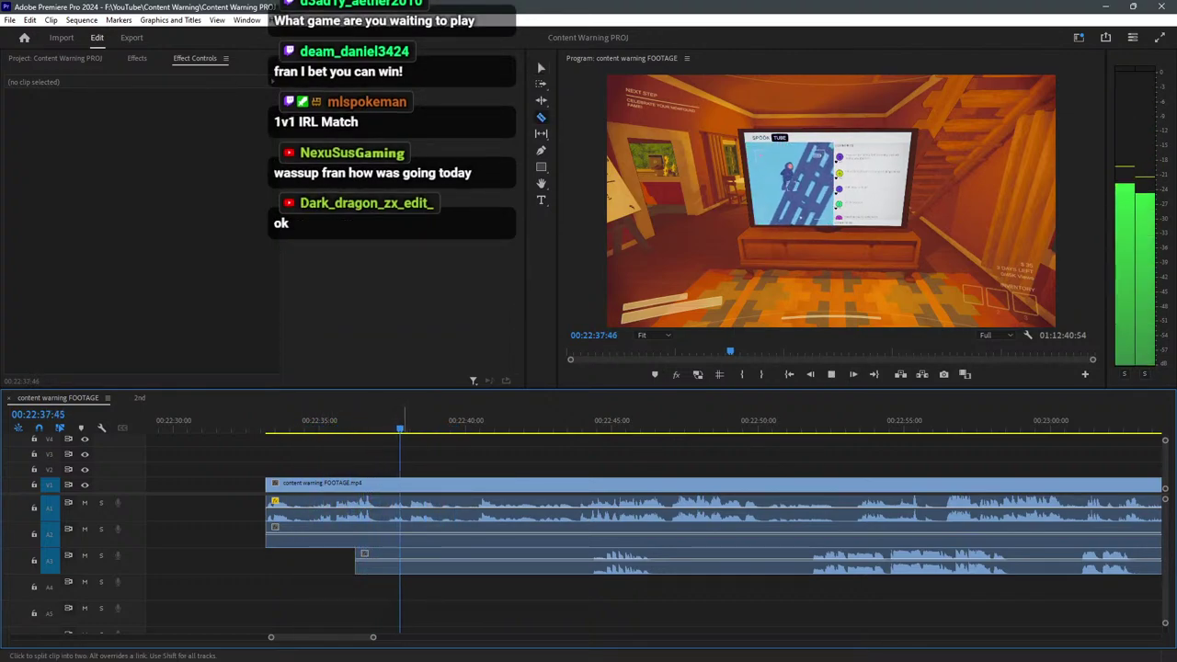
click(386, 538)
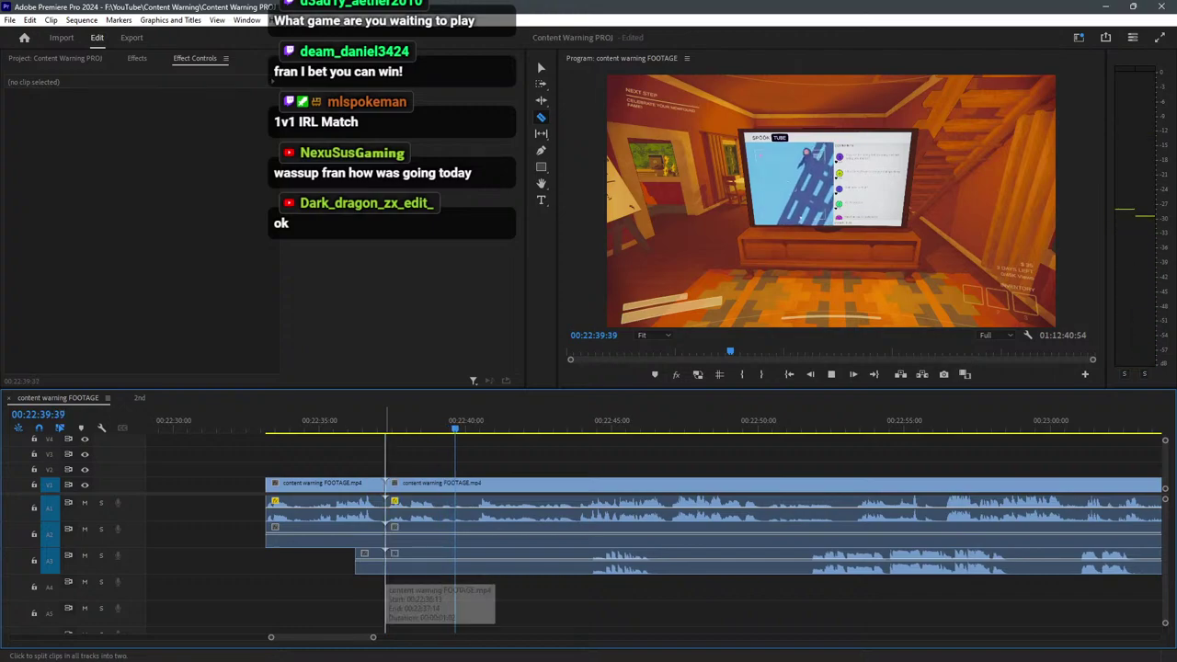
key(v)
click(368, 538)
key(Delete)
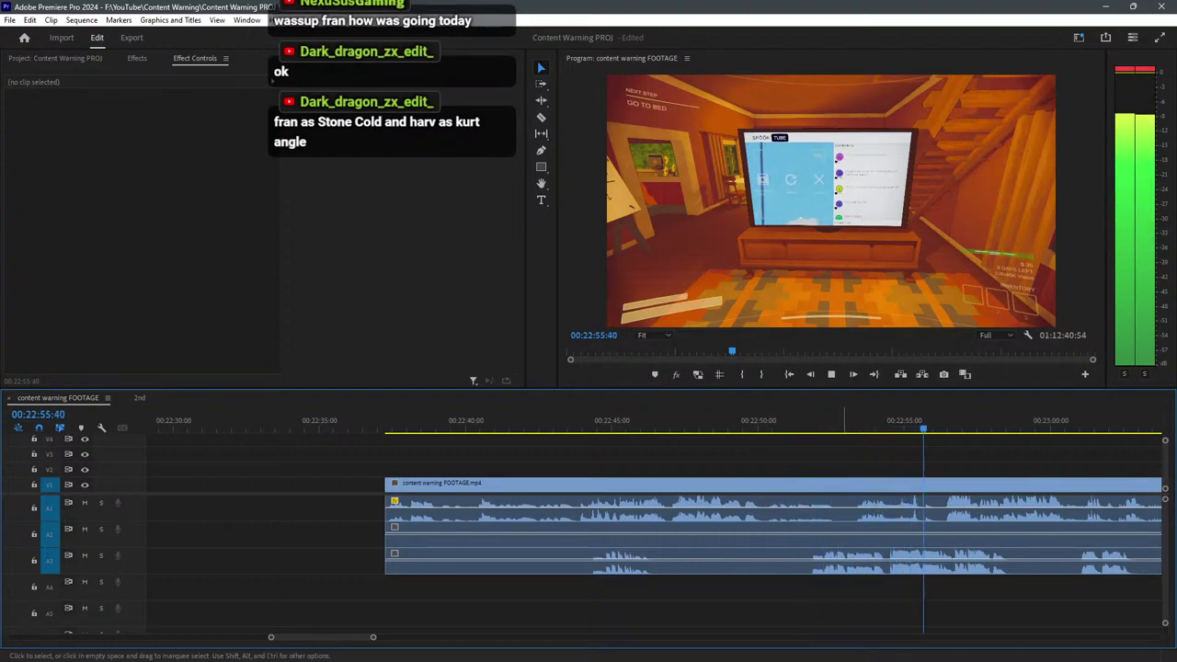
scroll(392, 525, down, 3)
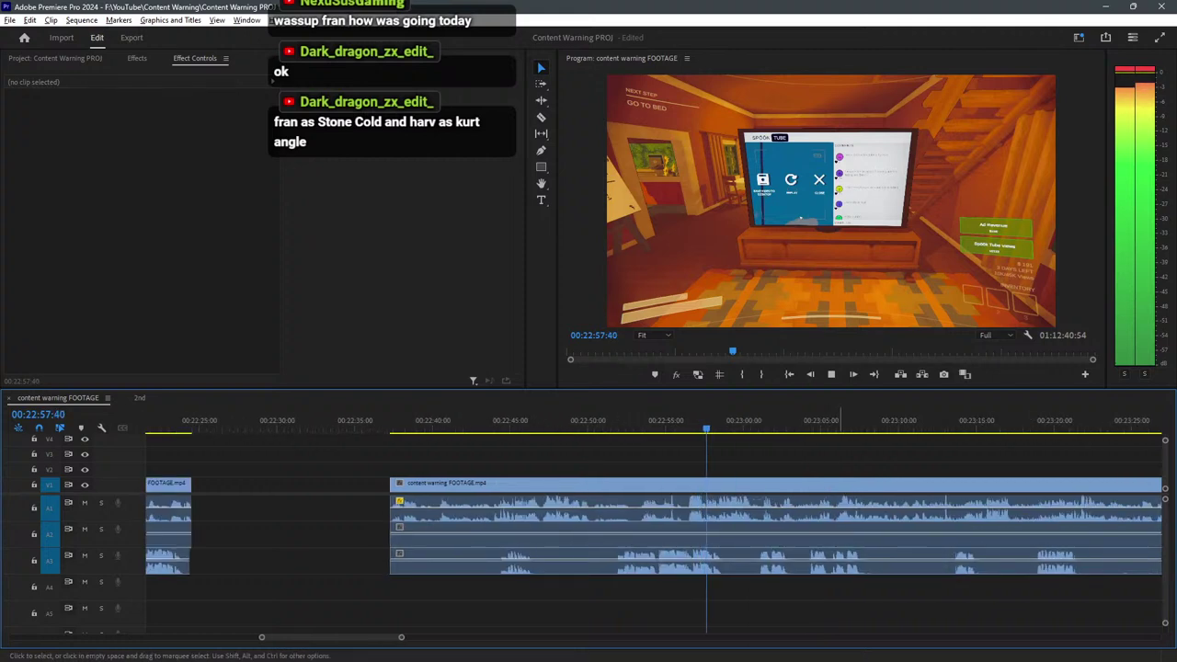
Replay the footage from 00:23:00 and split all tracks at about 00:23:00:26.
scroll(835, 524, up, 5)
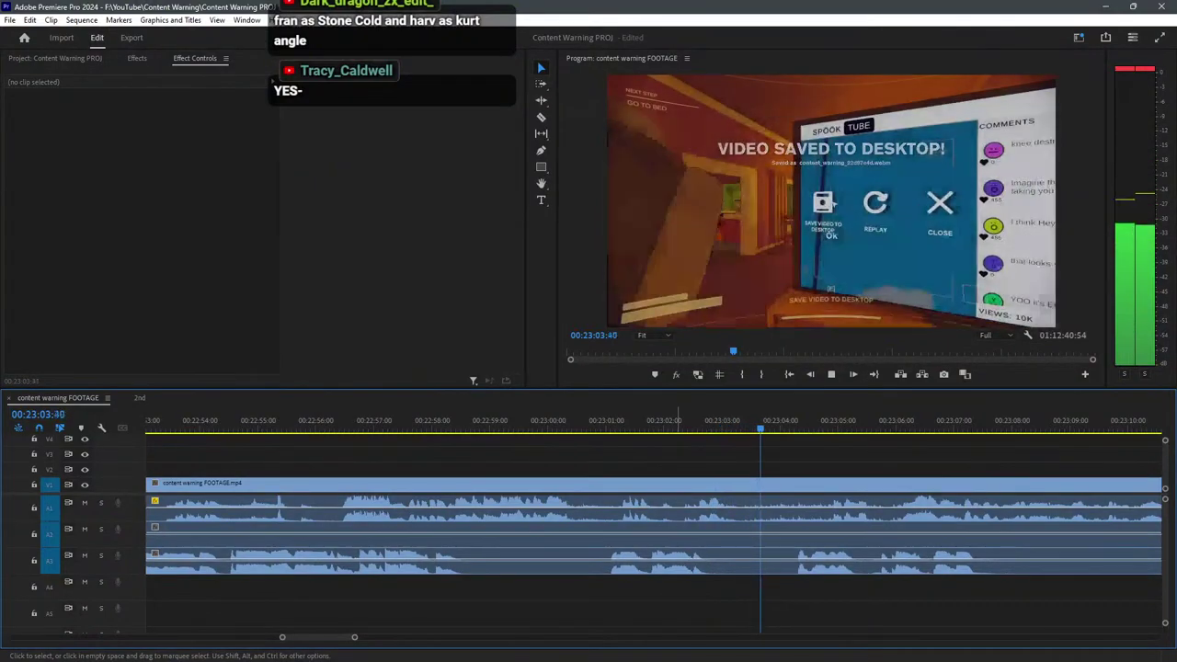
click(546, 420)
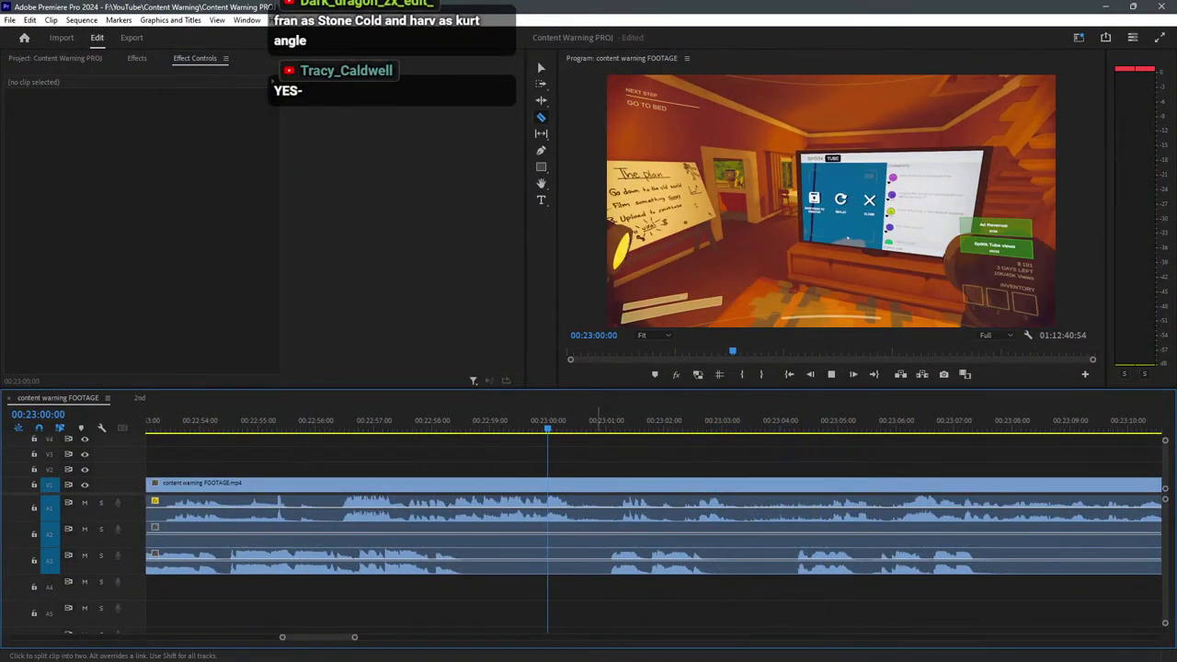
key(space)
click(573, 488)
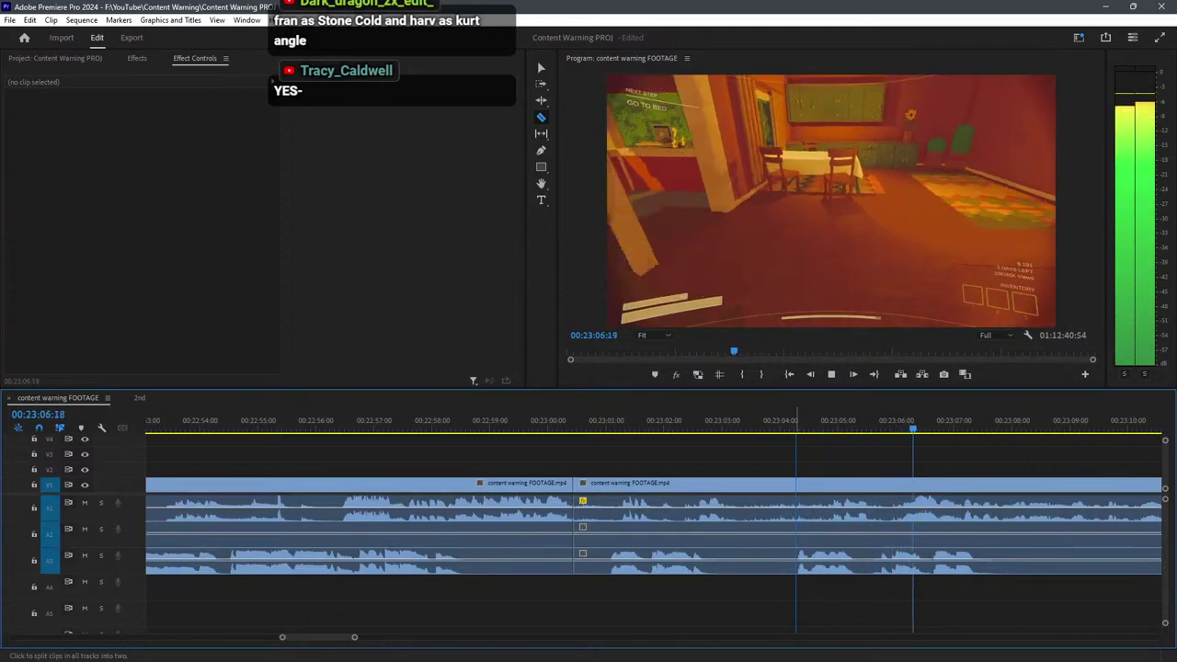
Move the section between the gap and the 00:23:00:26 cut, with its audio, back against the end of the preceding clips.
key(minus)
key(minus)
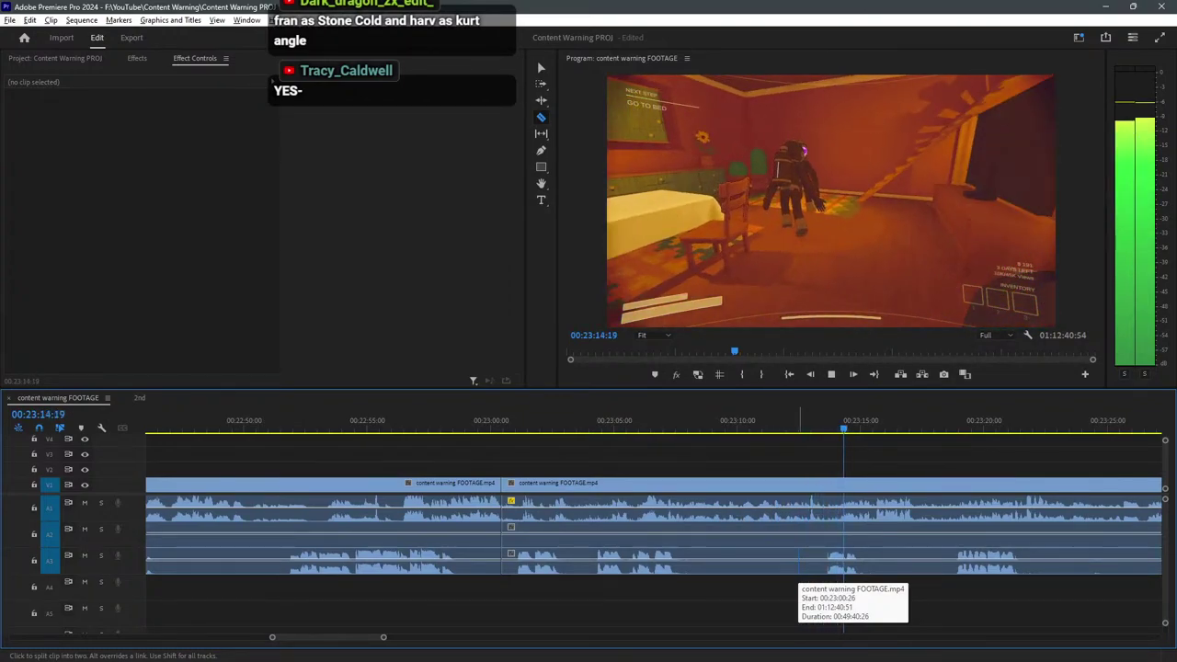
scroll(761, 563, down, 4)
key(v)
drag(685, 599, 611, 479)
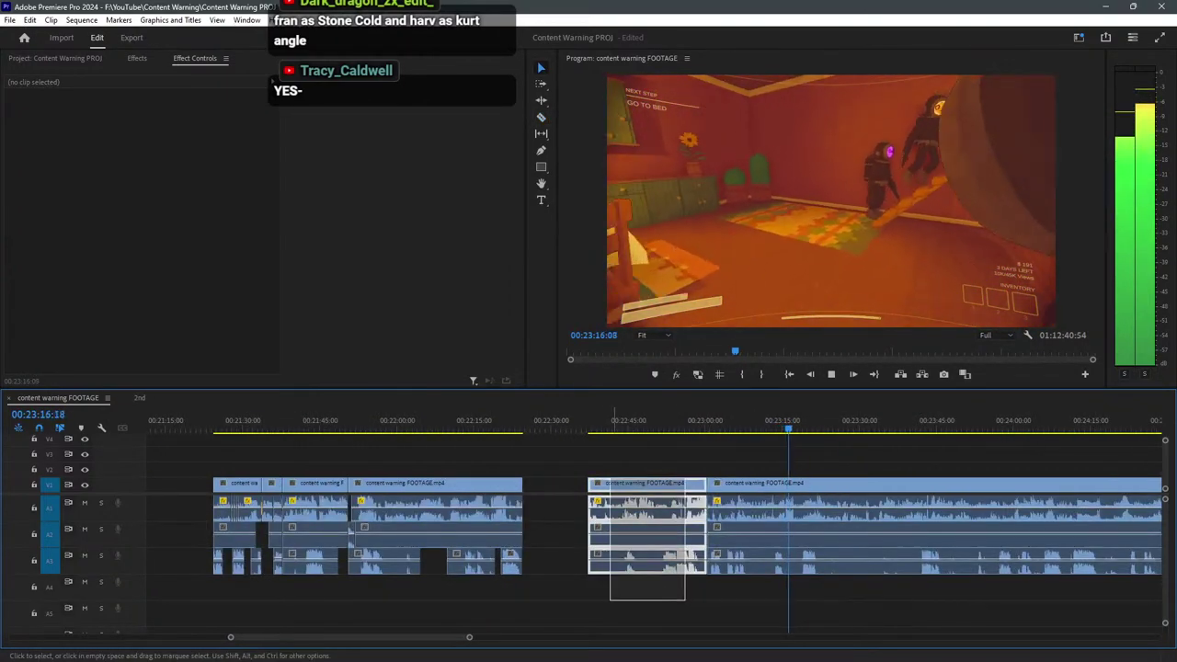
drag(685, 482, 616, 485)
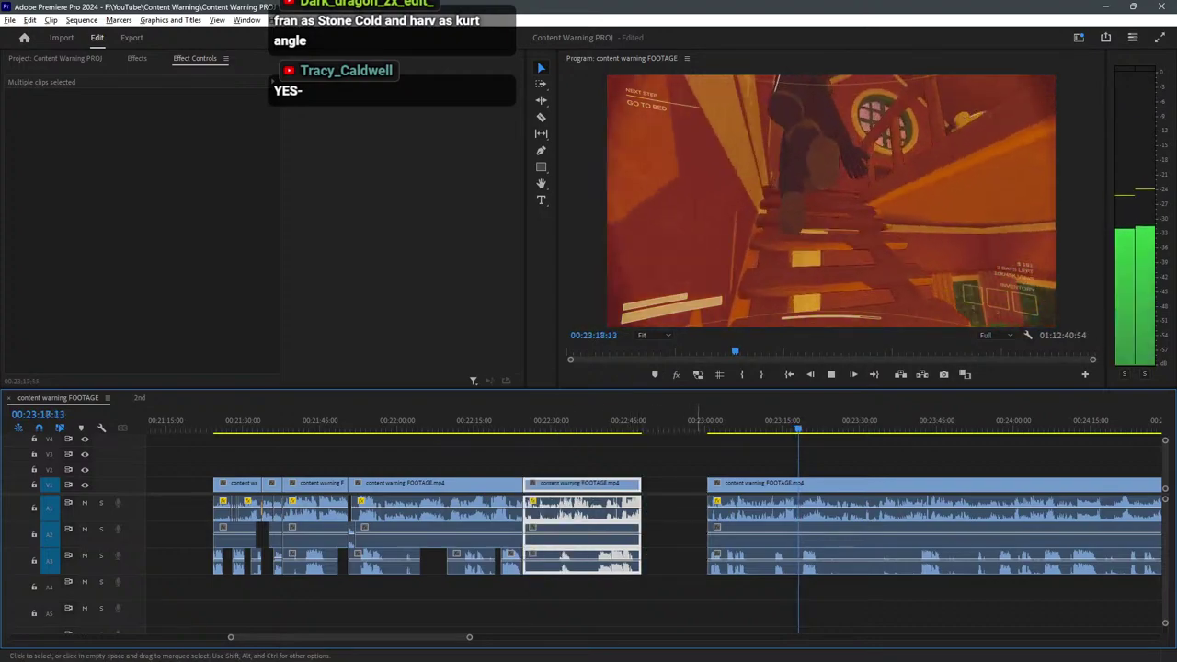
Move the group of clips starting near 00:21:25, with their audio, back to just after the edited section ending near 00:17:23.
scroll(696, 551, down, 2)
drag(676, 598, 263, 463)
scroll(384, 506, down, 3)
scroll(384, 507, up, 2)
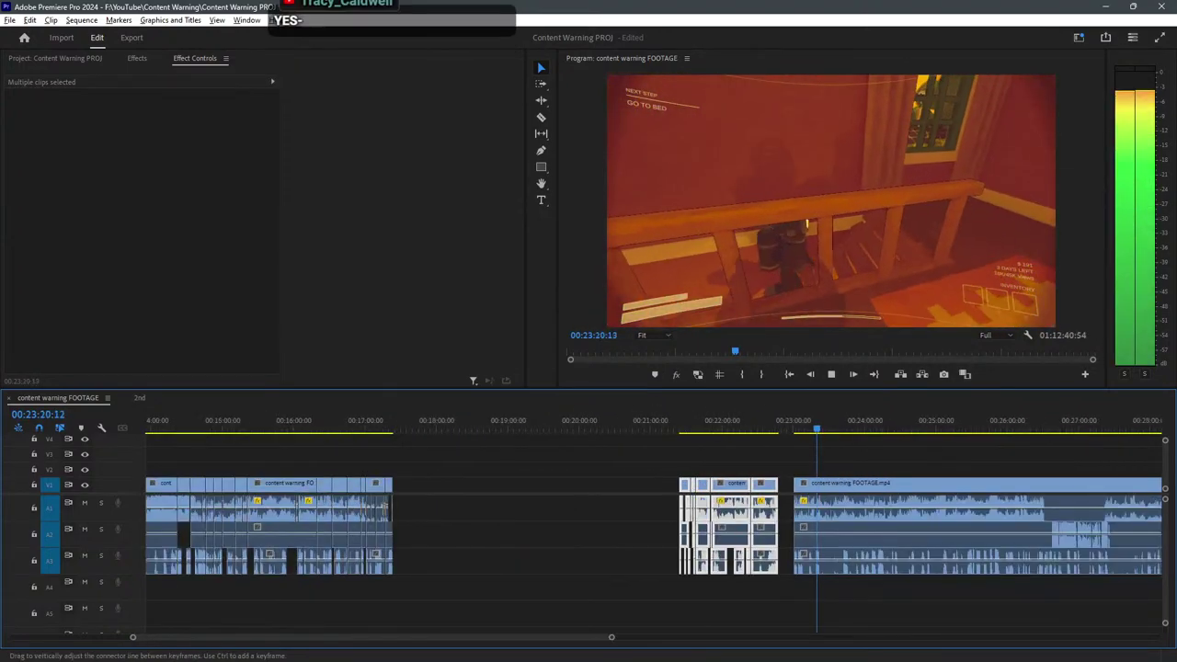
drag(727, 485, 449, 485)
click(582, 485)
key(space)
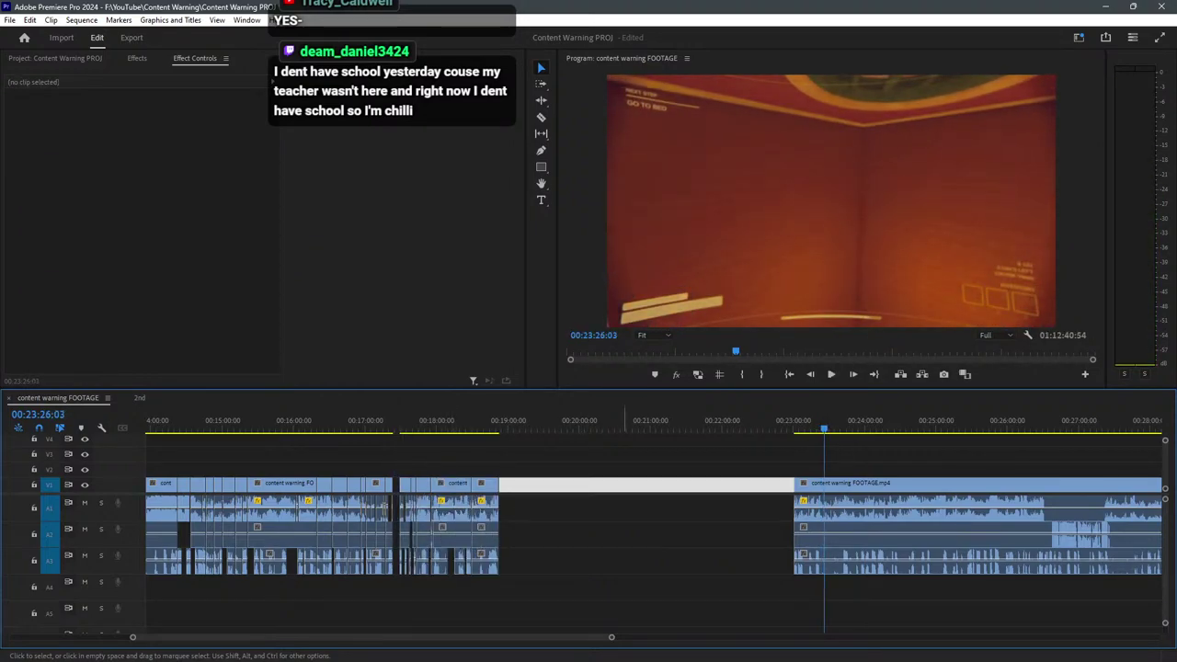
Play back the uncut footage from about 00:23:26 to 00:23:36.
click(649, 507)
scroll(816, 508, up, 3)
key(equal)
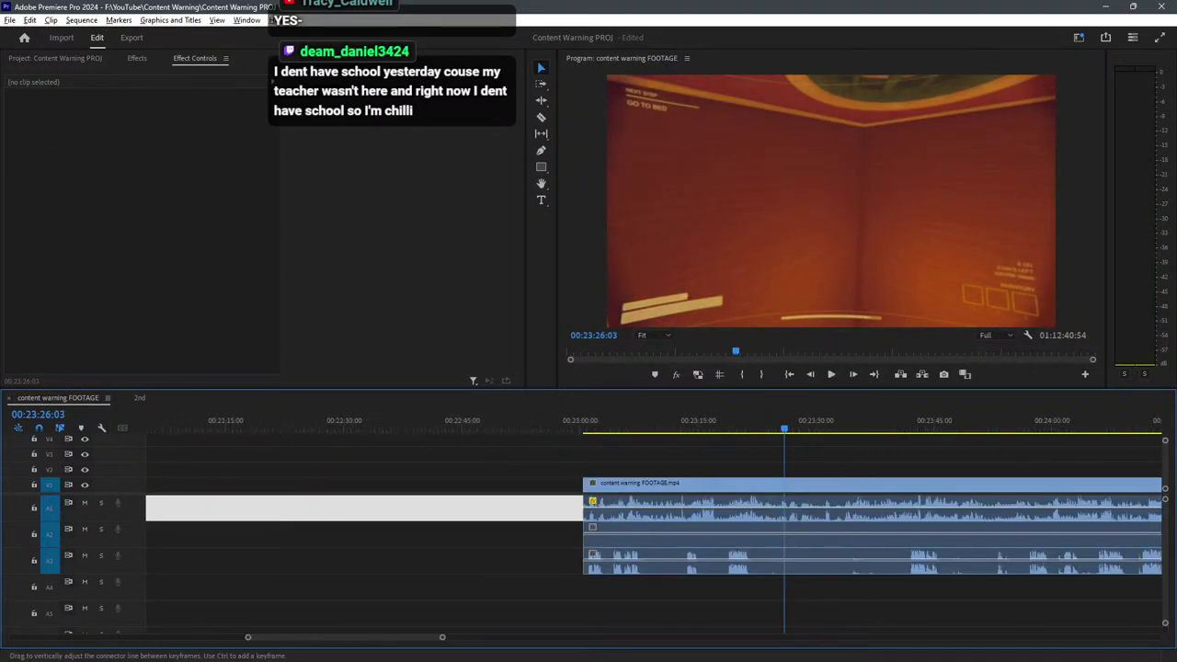
key(equal)
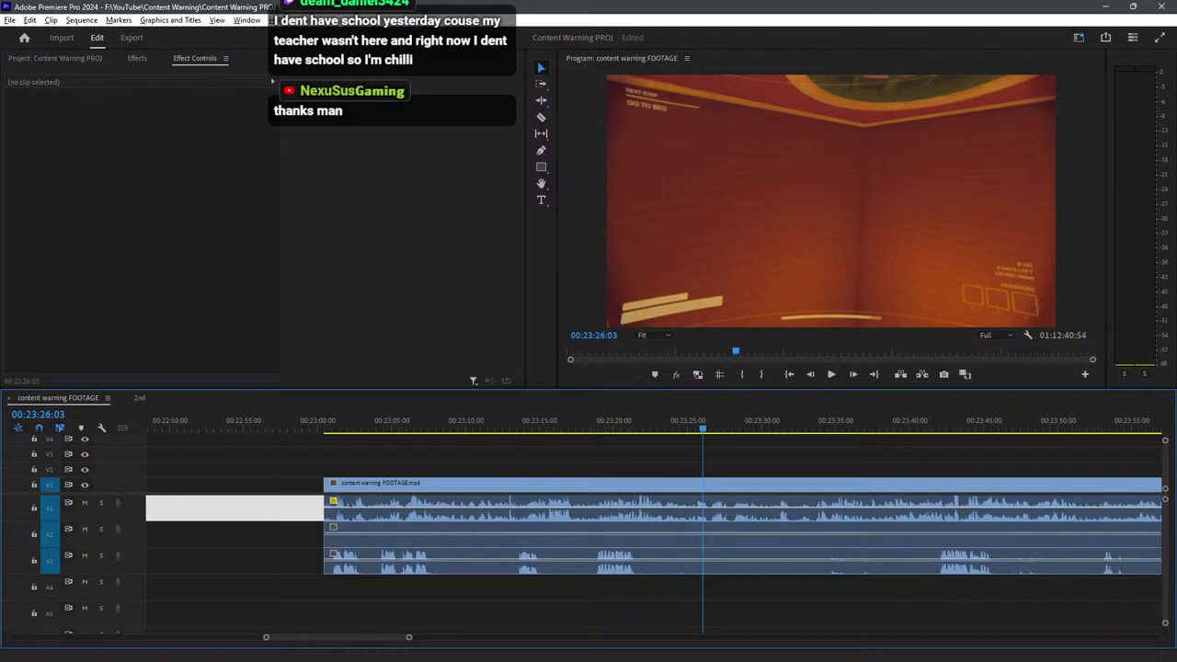
click(582, 419)
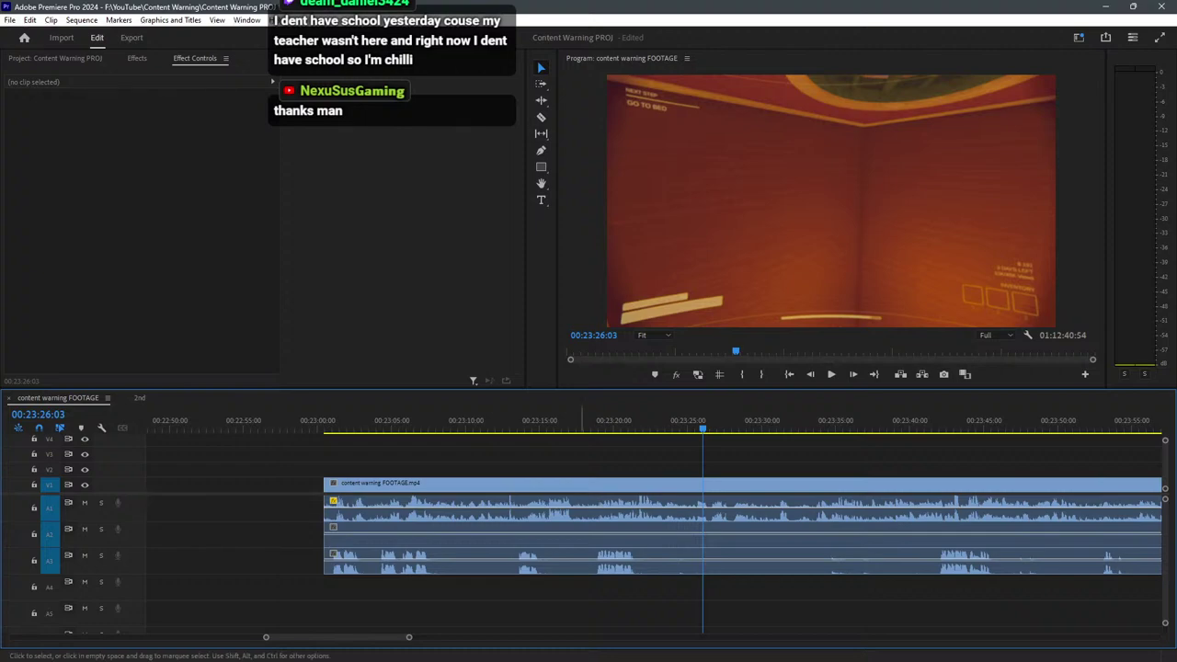
key(j)
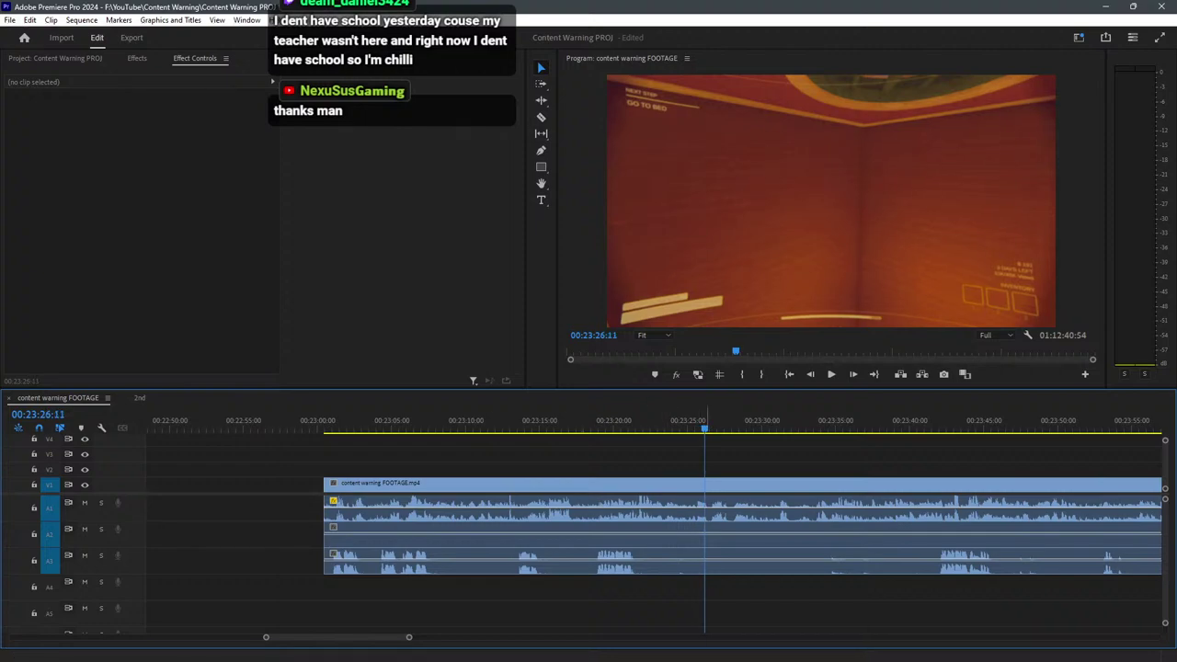
key(space)
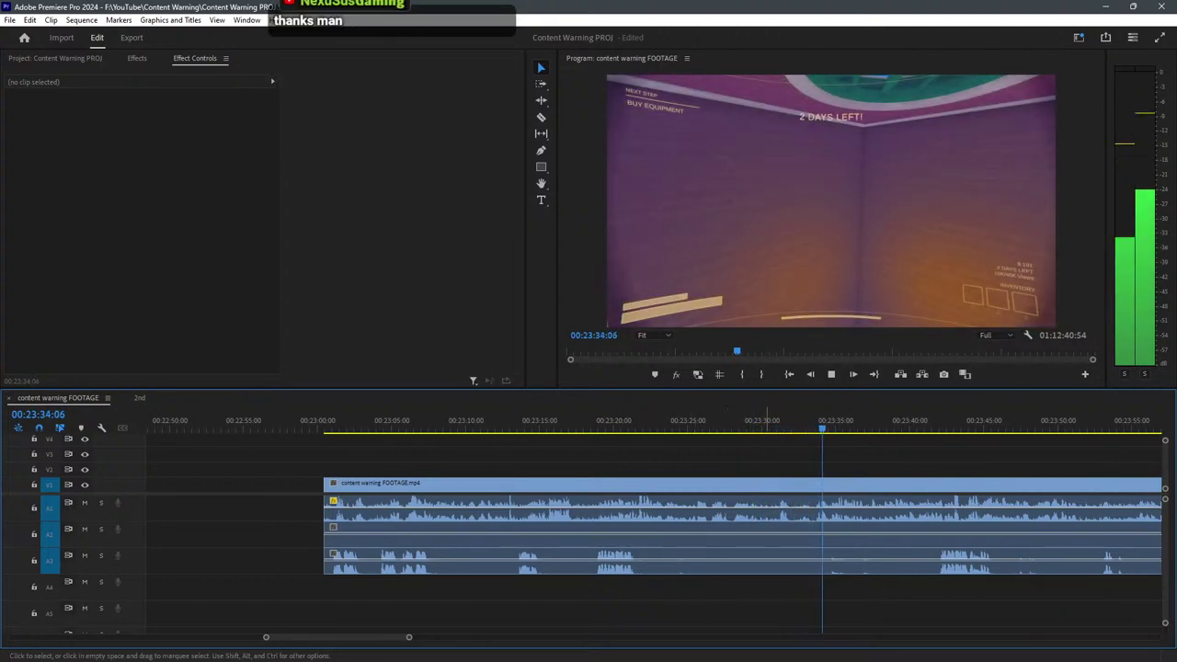
Ripple delete the small gap at about 00:17:25 between the edited section and the moved group of clips.
key(minus)
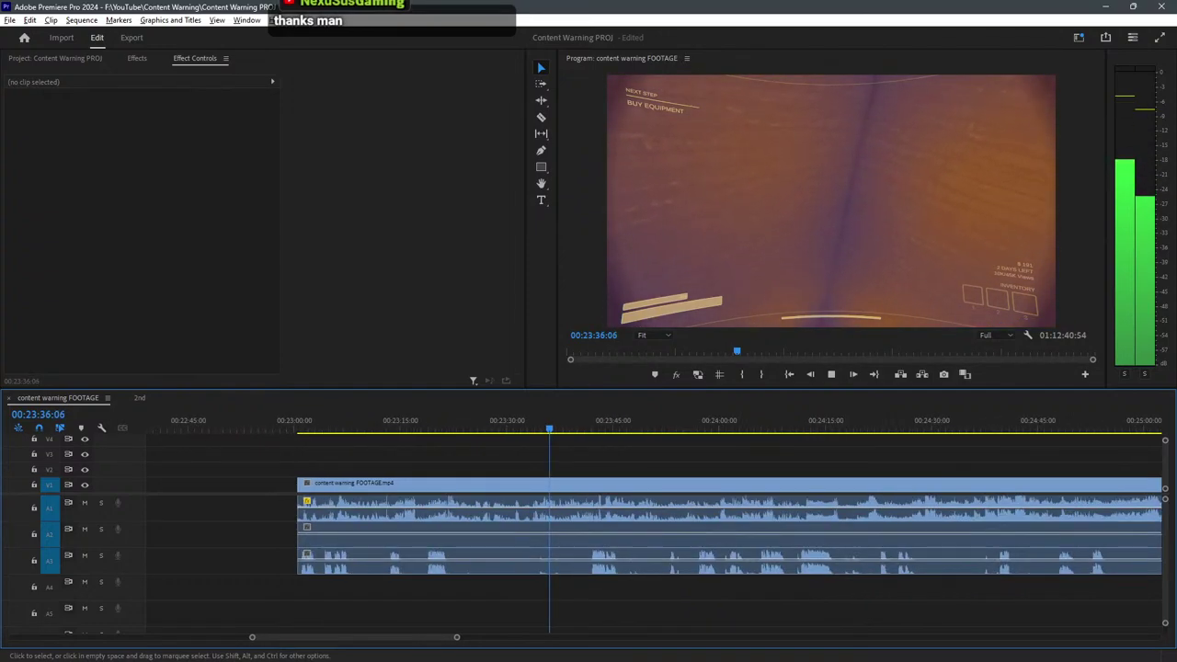
key(minus)
key(minus)
key(minus)
key(minus)
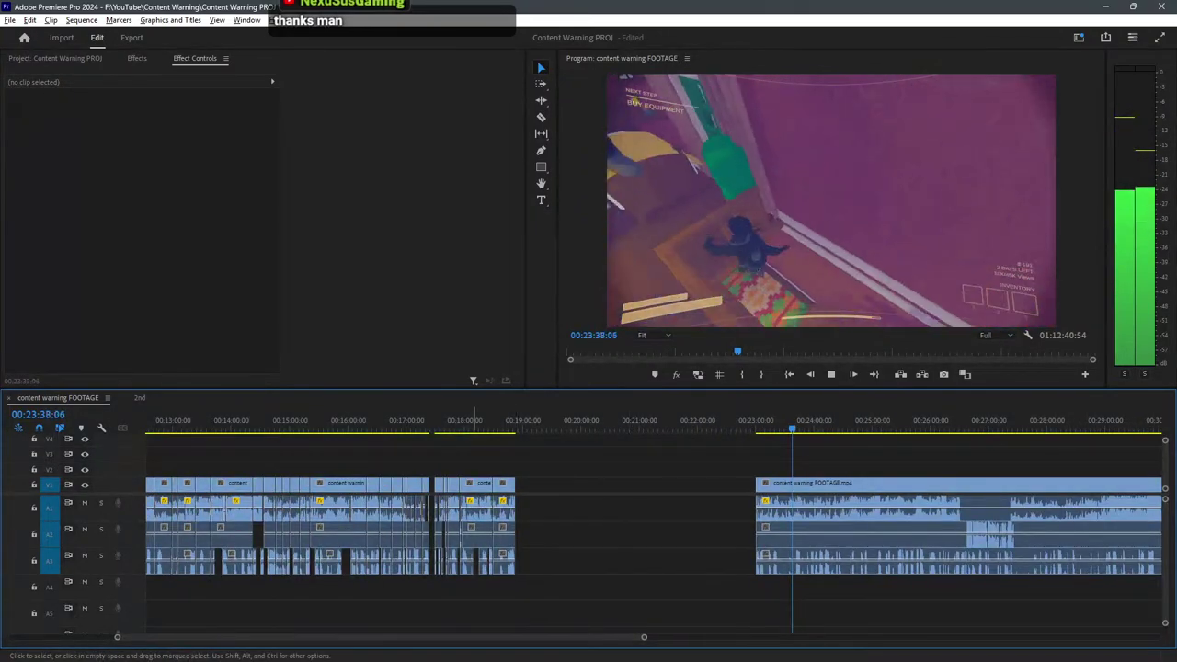
click(410, 419)
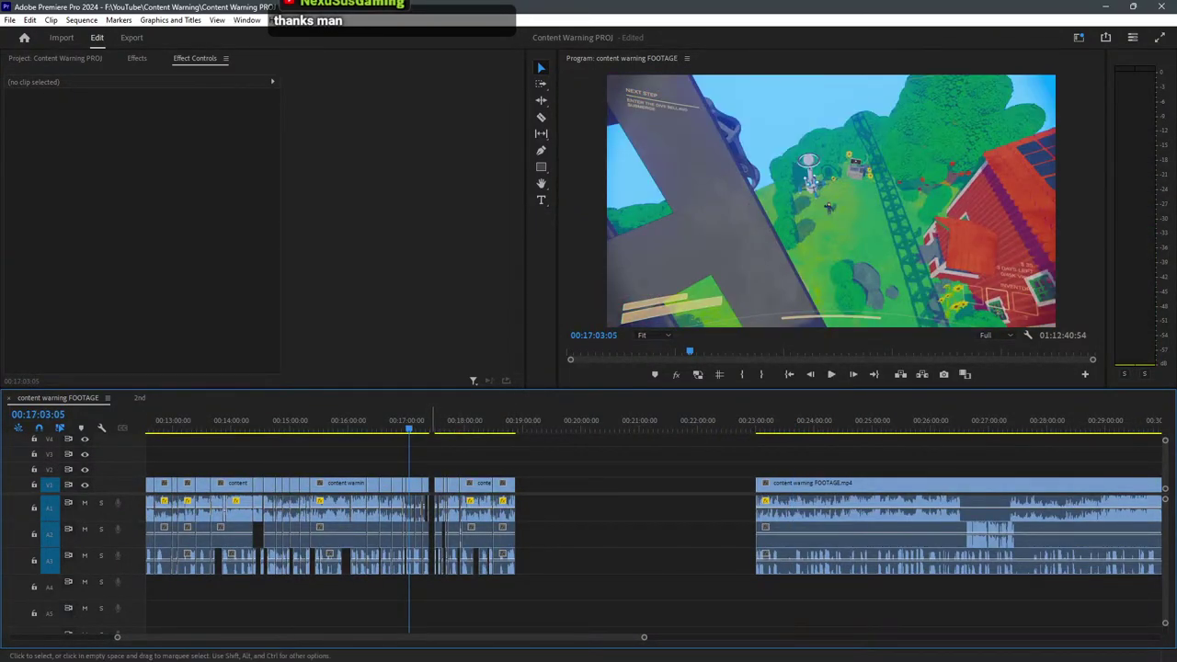
click(432, 485)
key(Delete)
Skim the uncut footage at about 00:26:21, 00:27:08, 00:27:18 and 00:28:49 to identify its scenes.
key(minus)
key(minus)
key(minus)
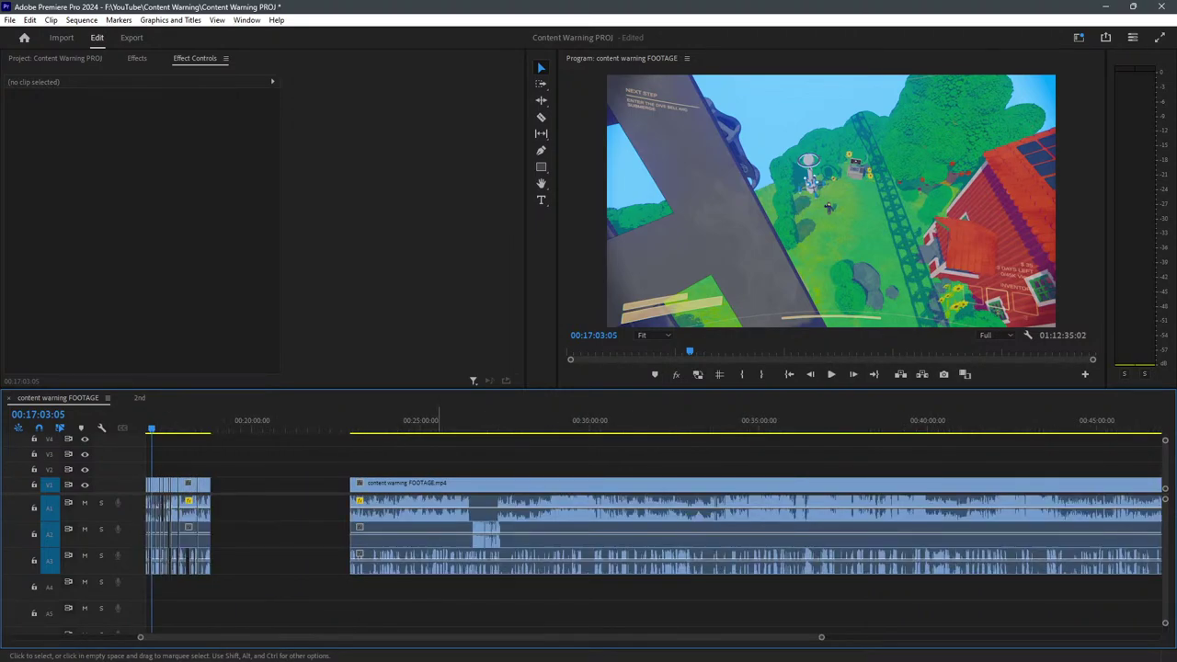
drag(448, 421, 468, 420)
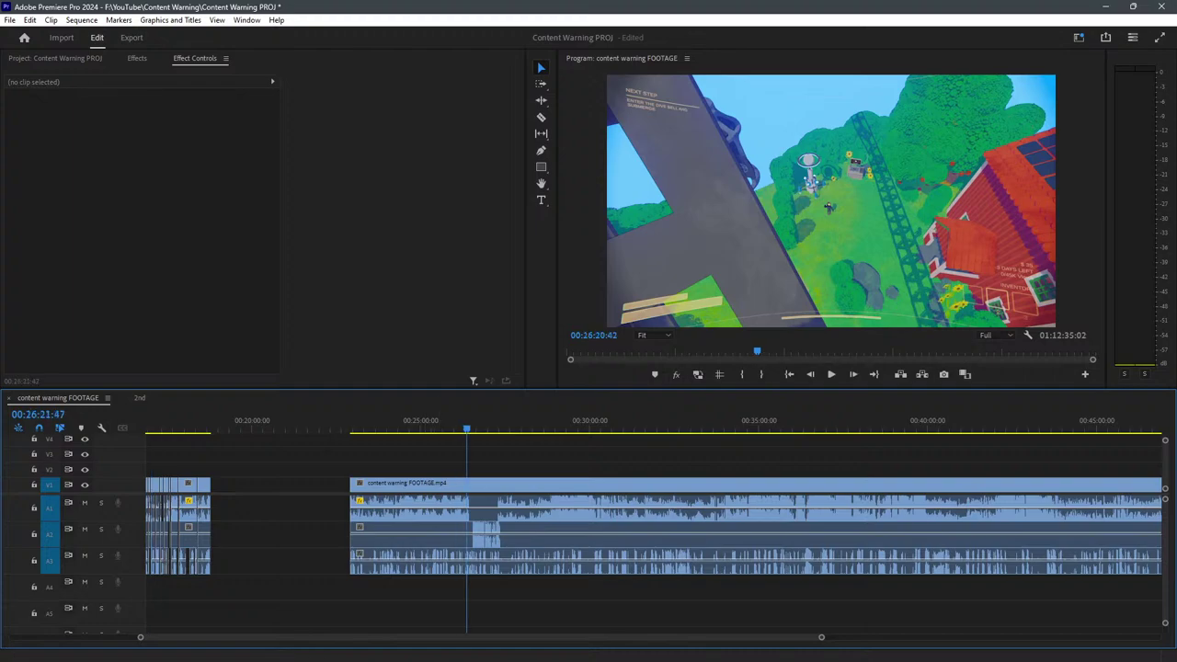
key(space)
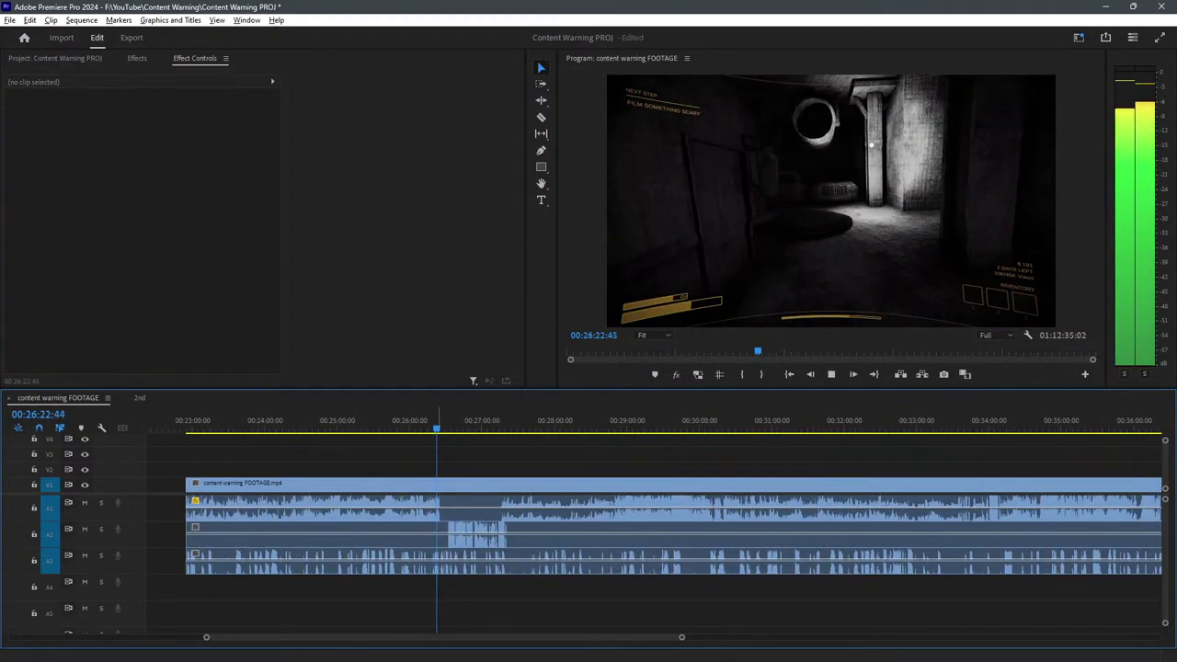
key(space)
key(space)
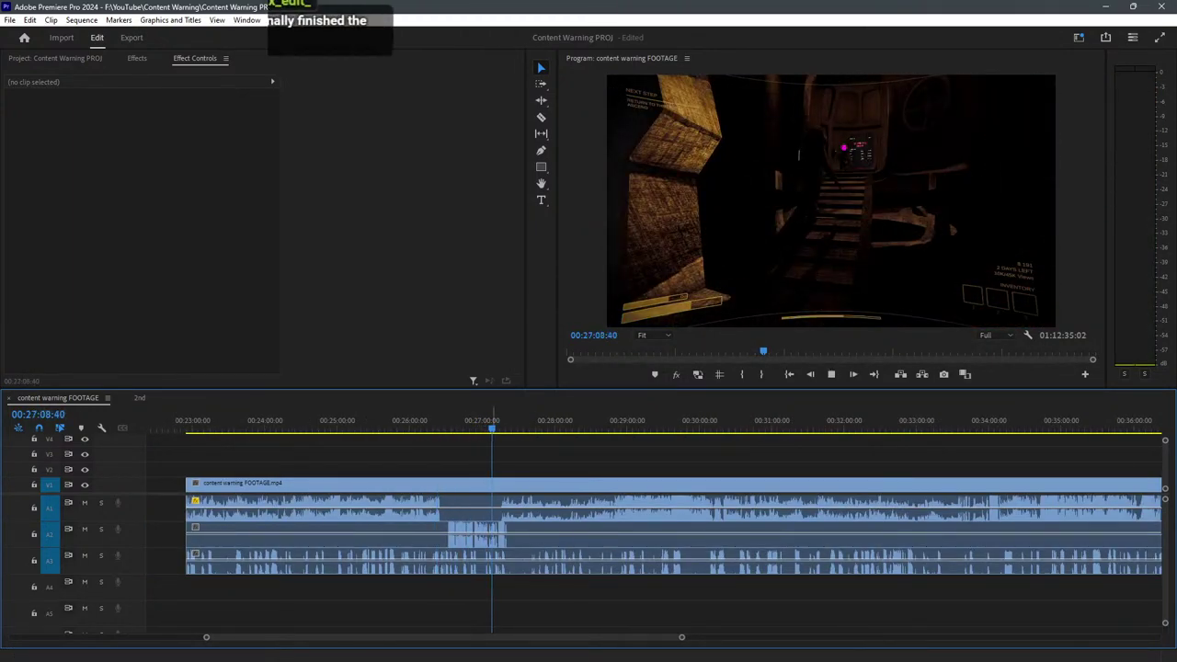
click(505, 421)
key(space)
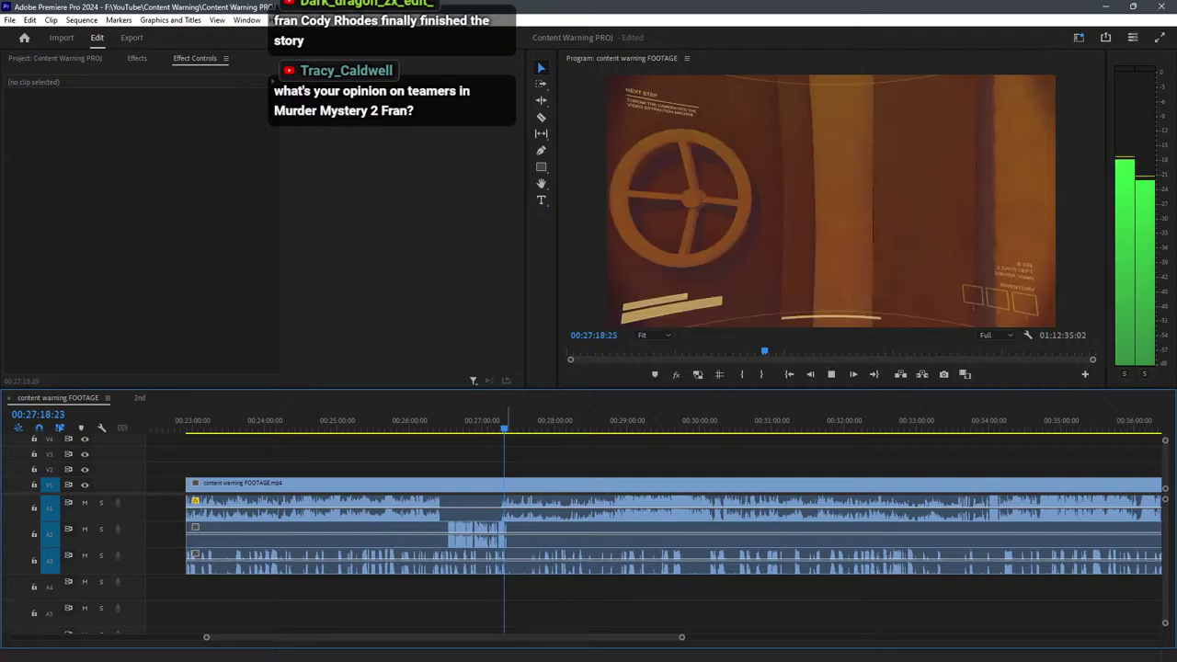
drag(509, 420, 613, 420)
key(space)
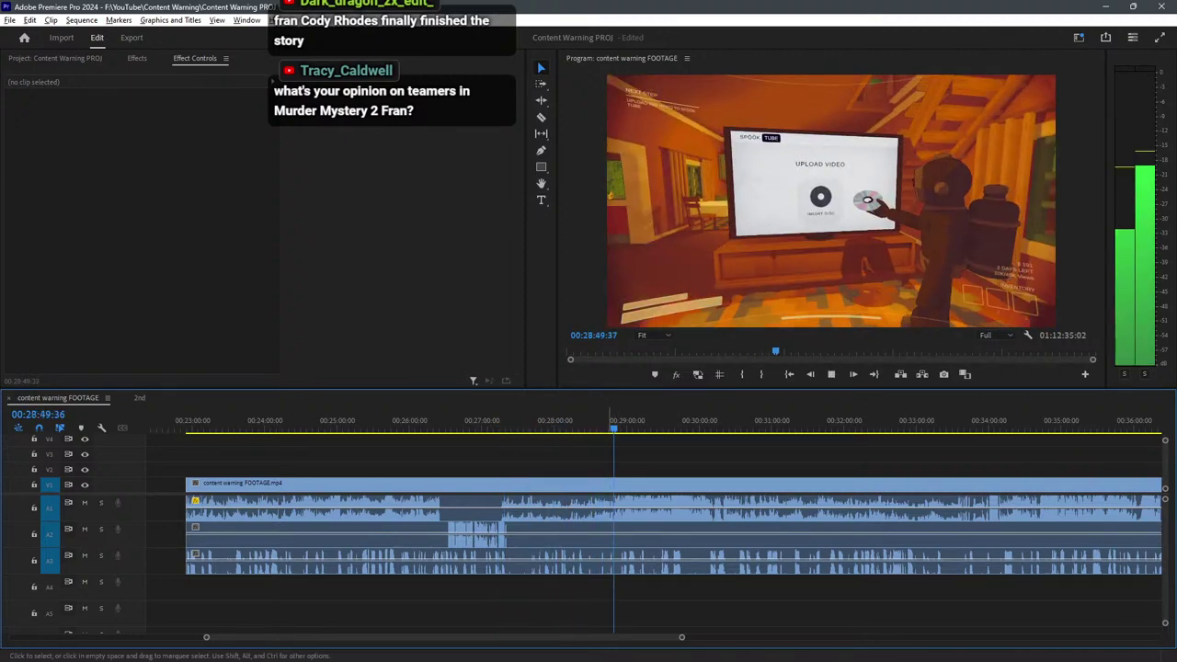
Play back the video-upload scene from about 00:28:50 and skip ahead to its end near 00:30:56.
scroll(476, 420, down, 2)
scroll(476, 418, down, 2)
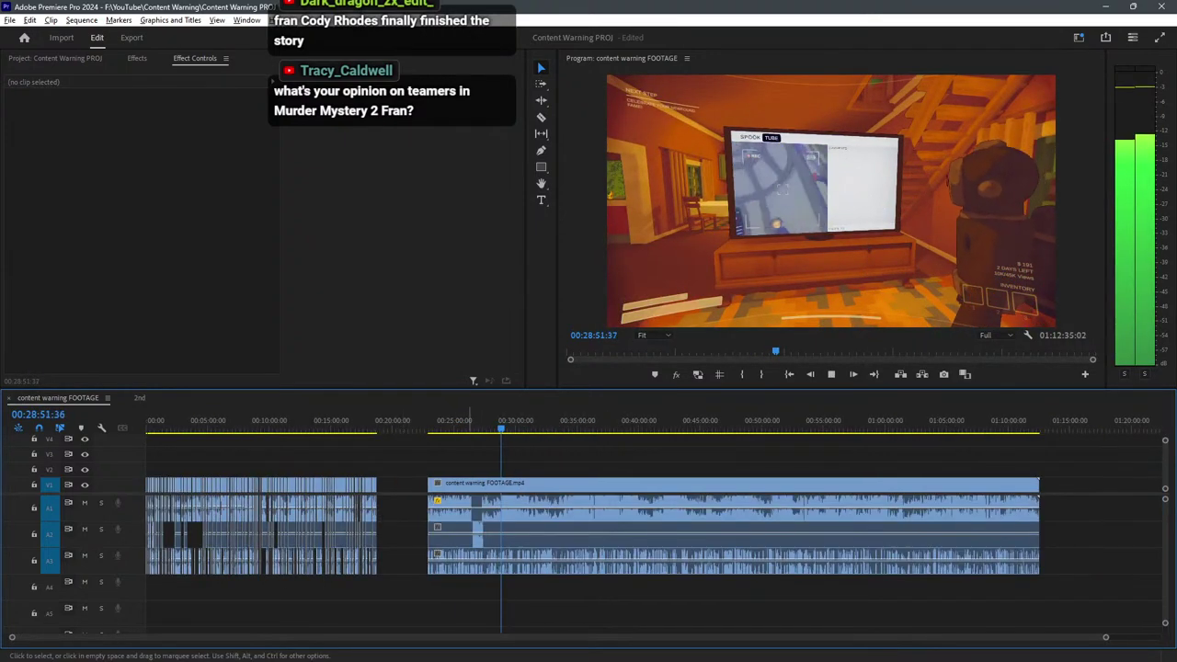
scroll(479, 418, up, 4)
key(equal)
key(equal)
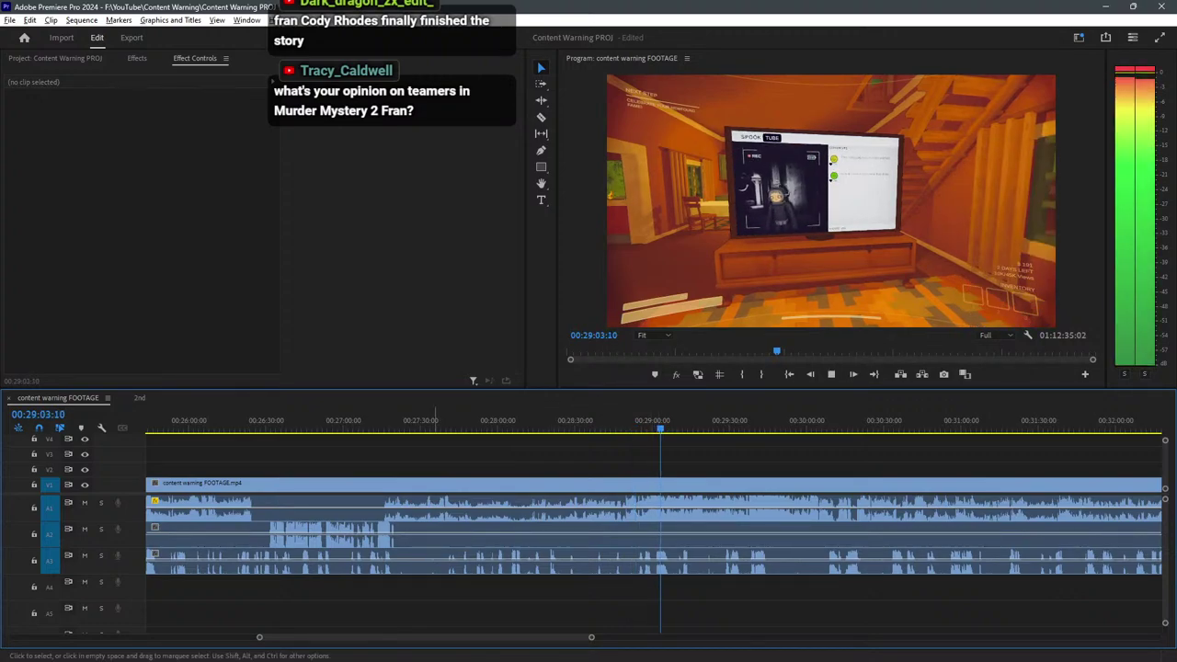
key(minus)
key(minus)
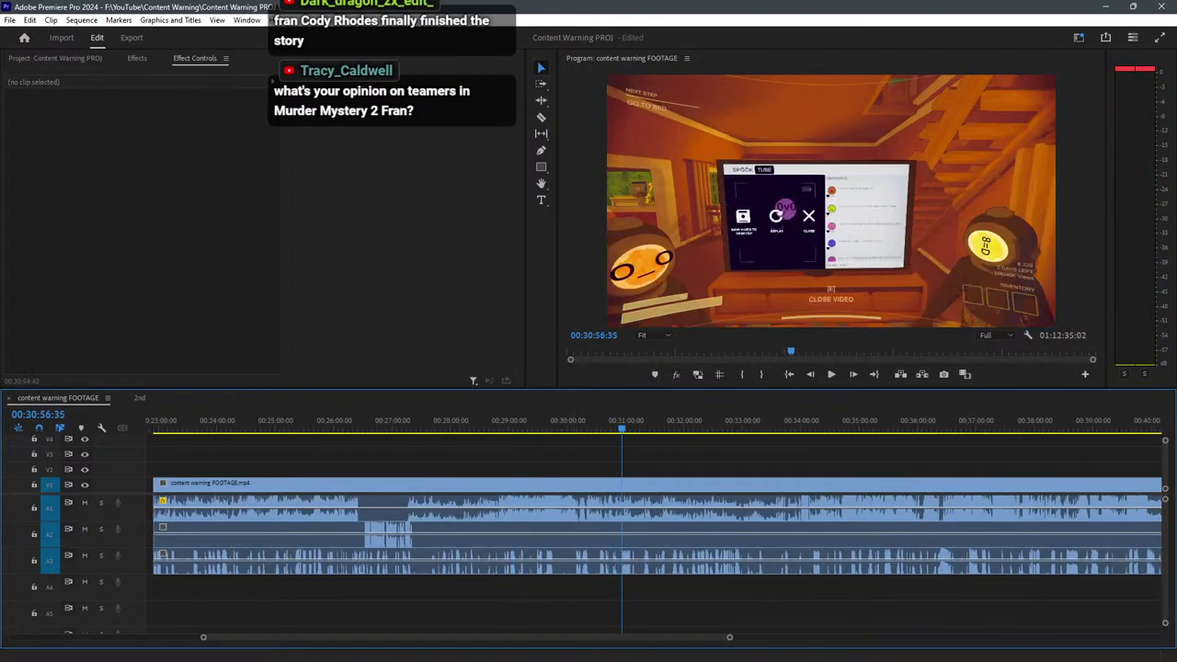
key(minus)
key(minus)
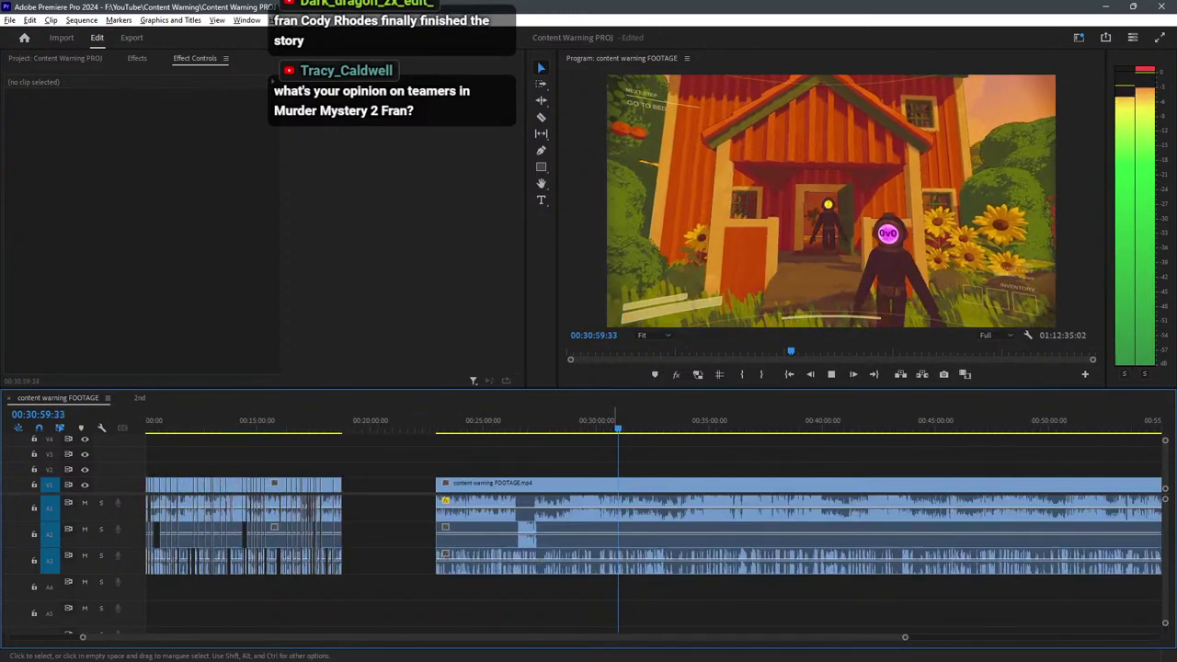
Review the footage from about 00:31:00 to 00:31:52 and return to the bedroom scene near 00:31:40.
key(equal)
key(equal)
key(equal)
key(equal)
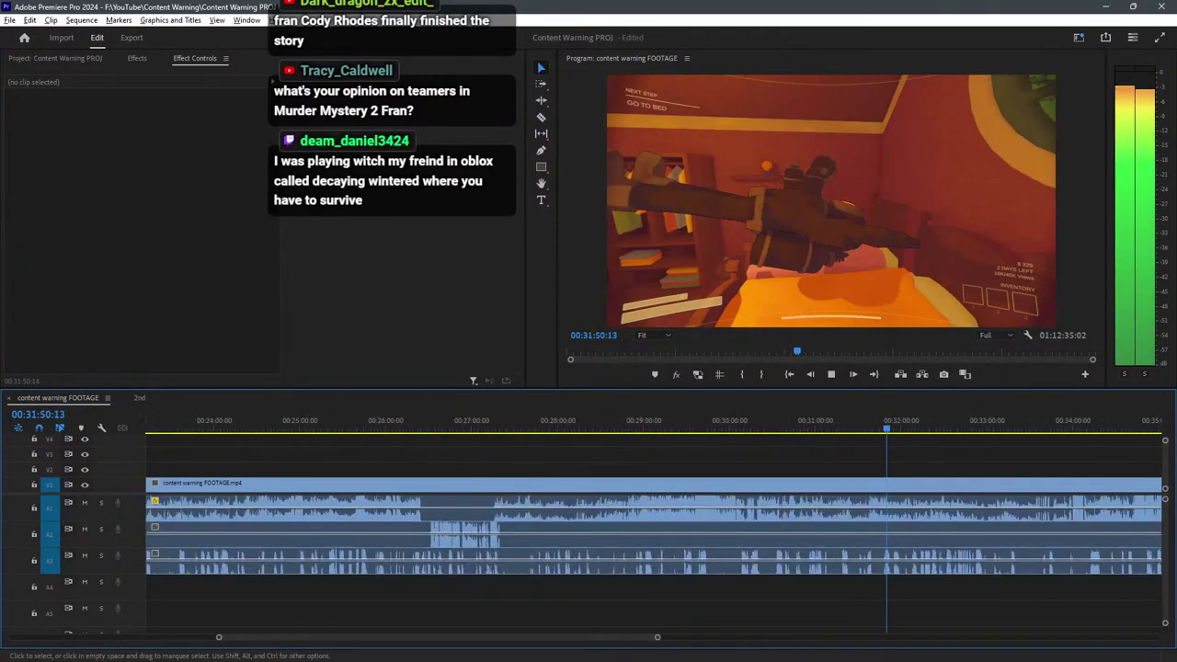
key(minus)
key(minus)
scroll(963, 511, down, 1)
scroll(962, 511, up, 12)
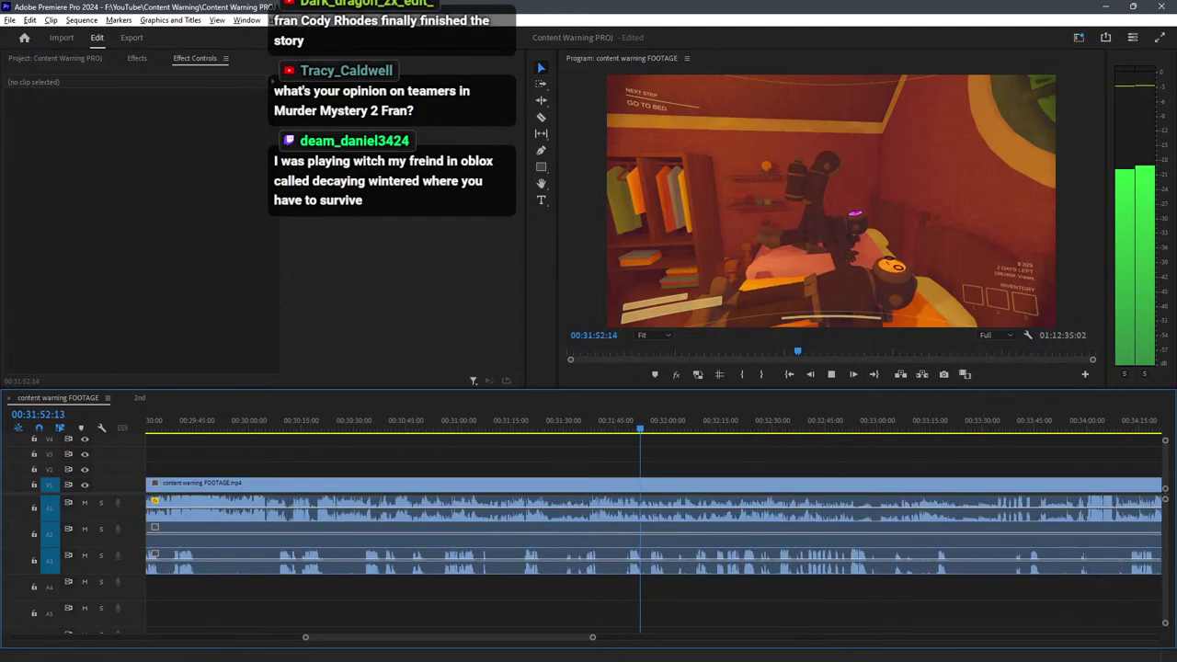
scroll(583, 510, up, 1)
click(457, 420)
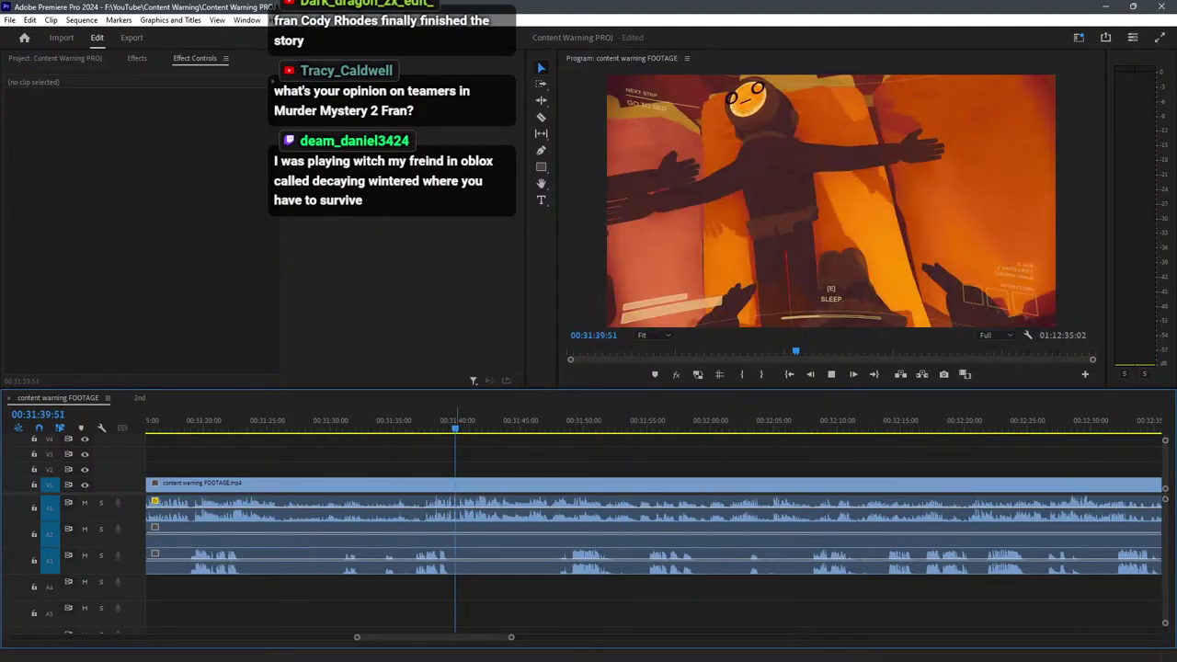
key(space)
key(k)
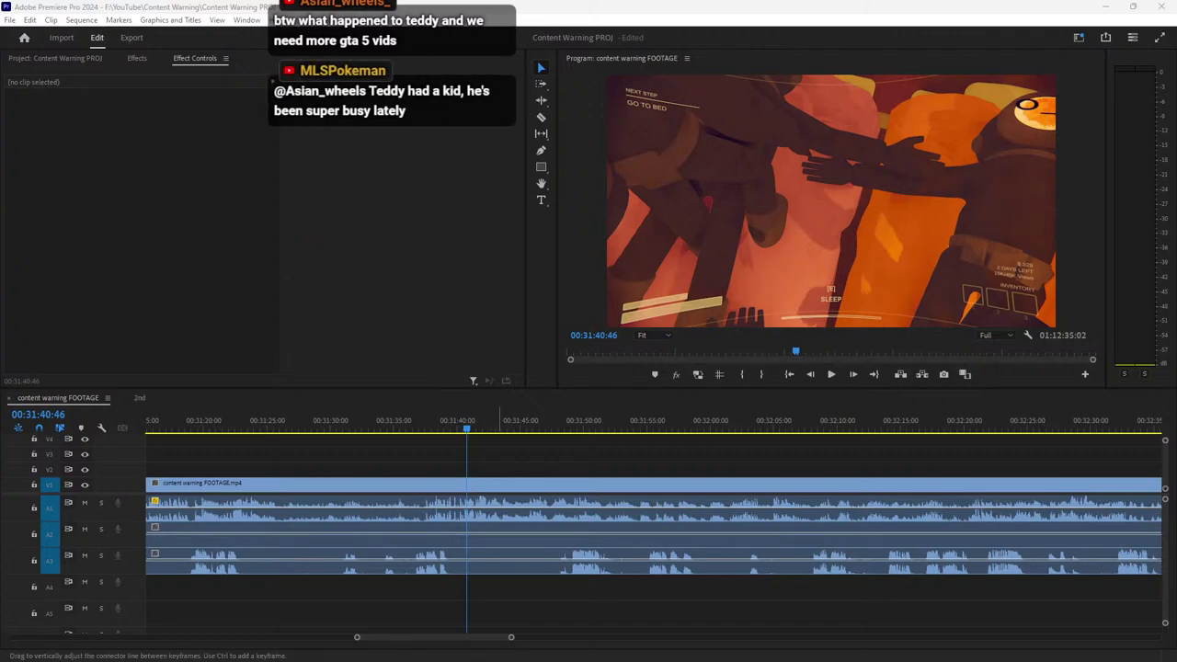
Replay the bedroom scene from about 00:31:40 to 00:31:44 and inspect its waveforms closely.
key(space)
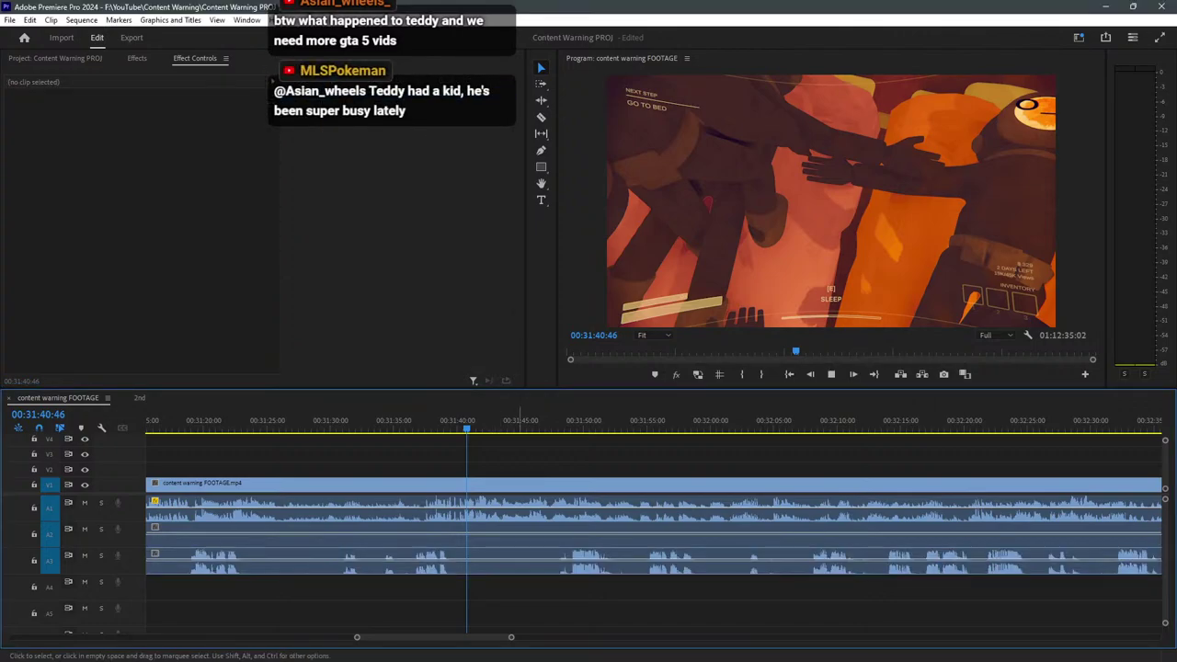
key(minus)
key(minus)
key(minus)
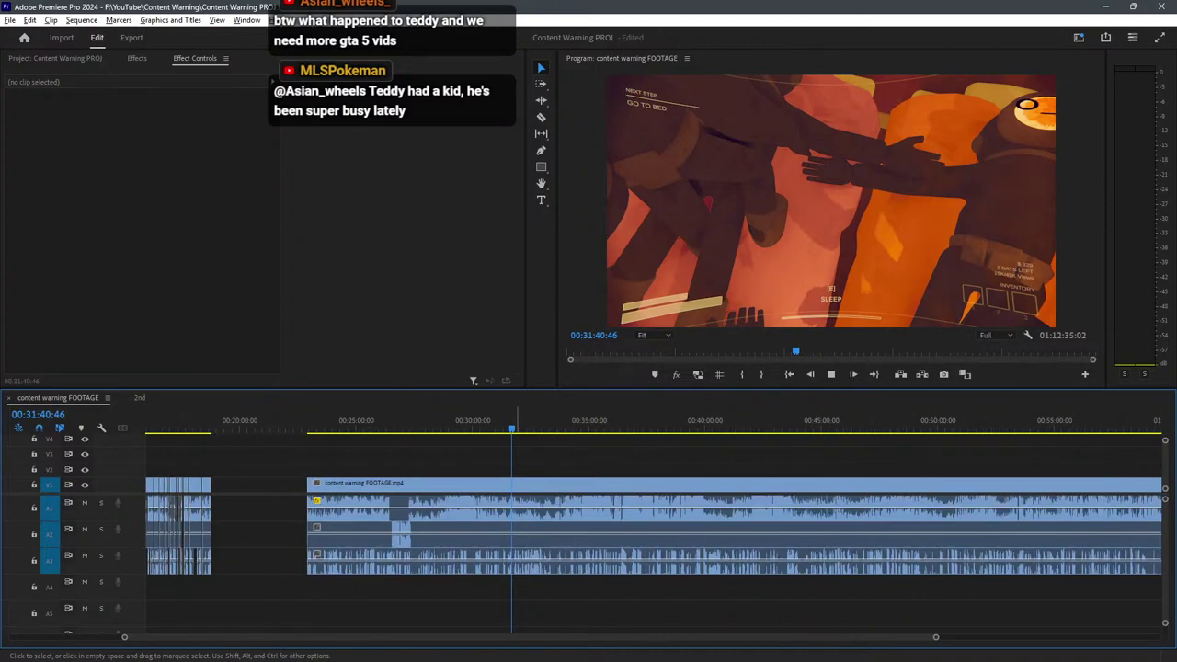
key(equal)
key(equal)
key(equal)
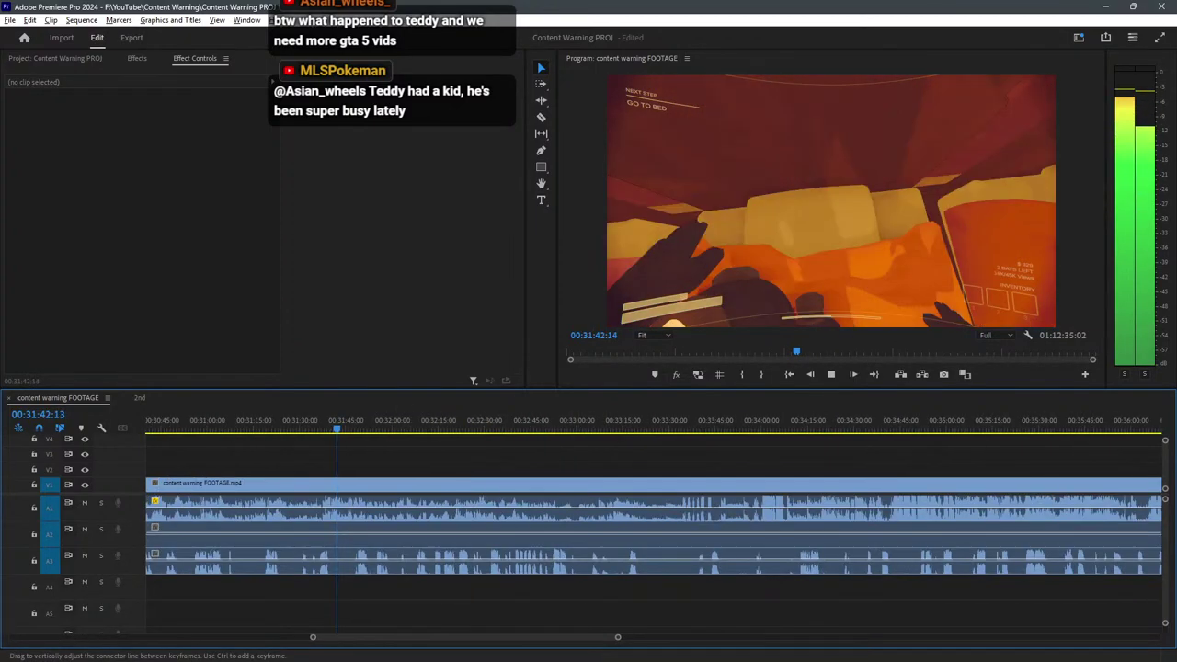
key(equal)
key(equal)
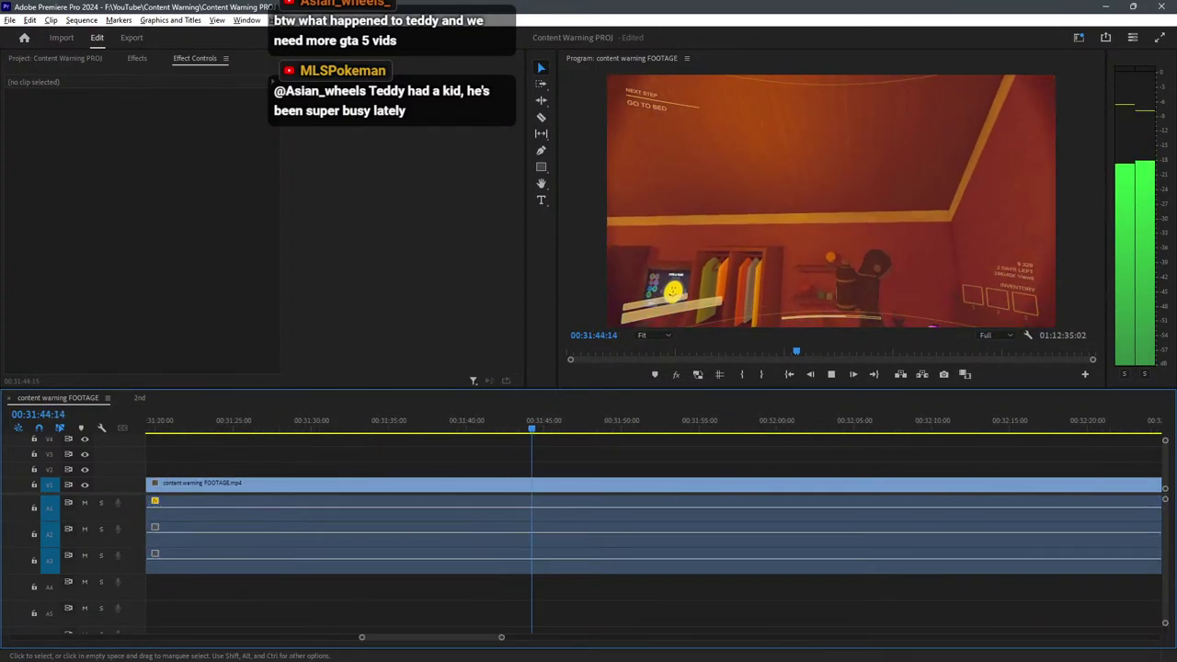
key(equal)
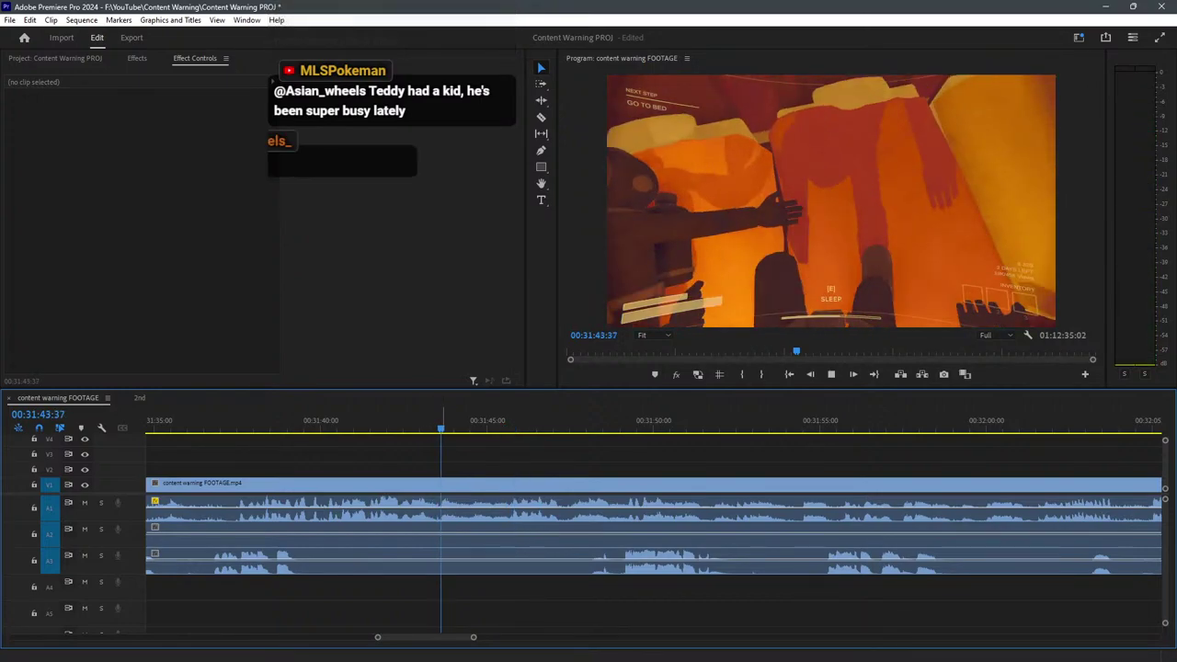
Split all tracks at about 00:31:43 and delete the uncut footage before that point.
key(c)
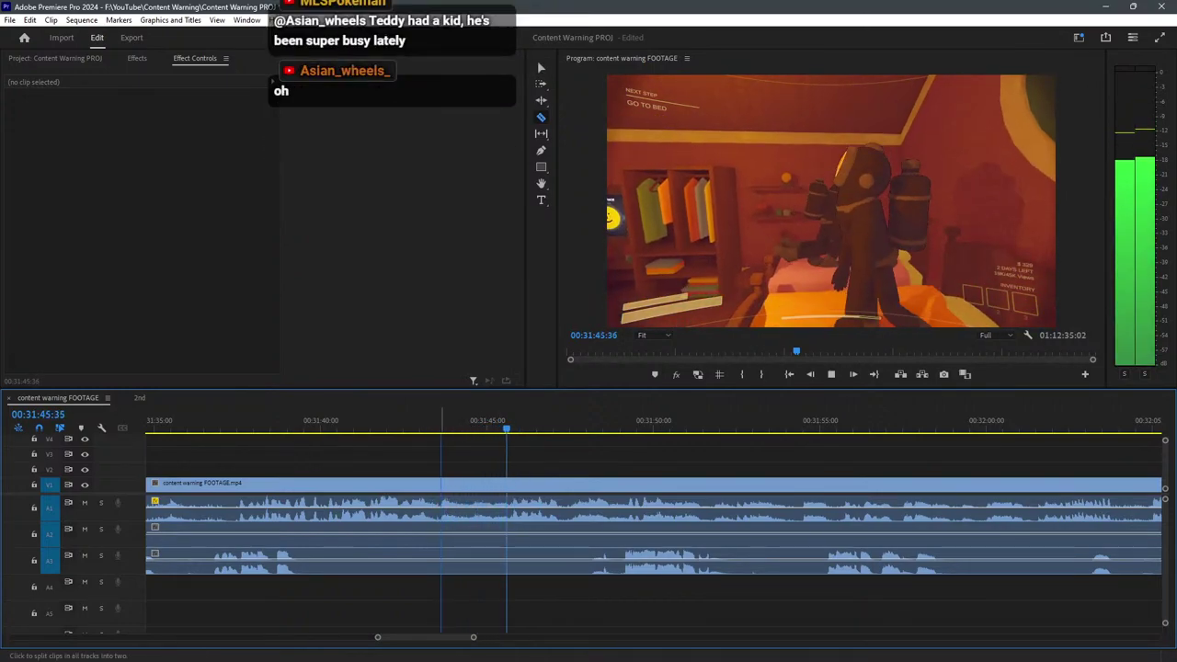
click(441, 487)
key(v)
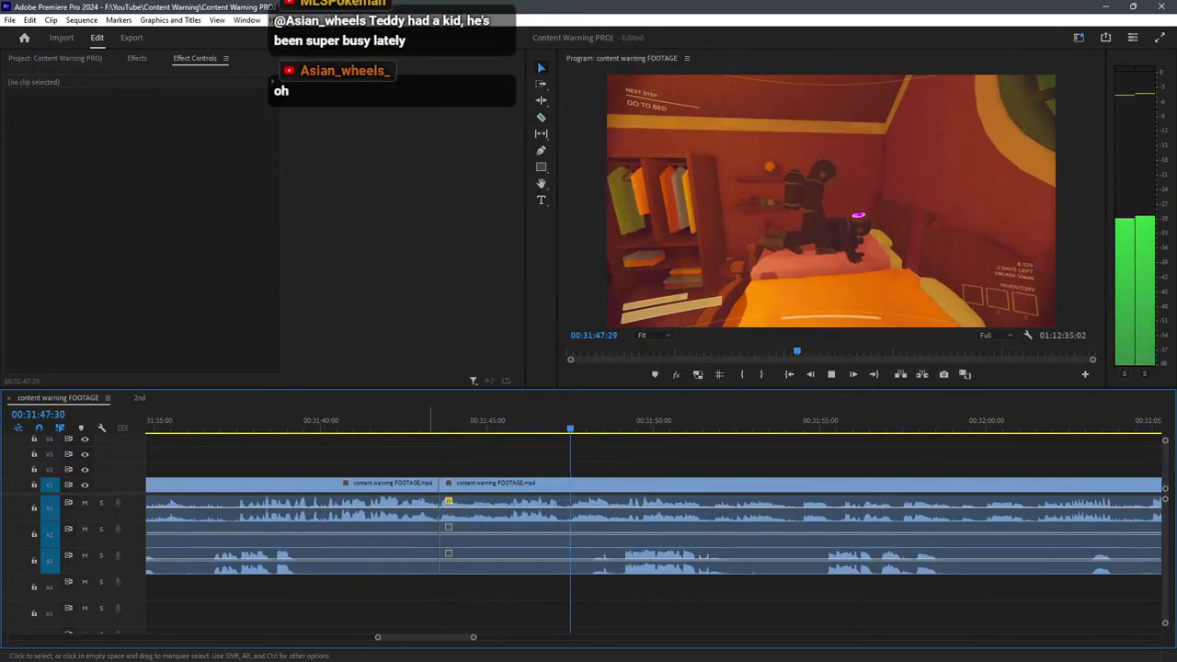
drag(433, 596, 377, 484)
key(Delete)
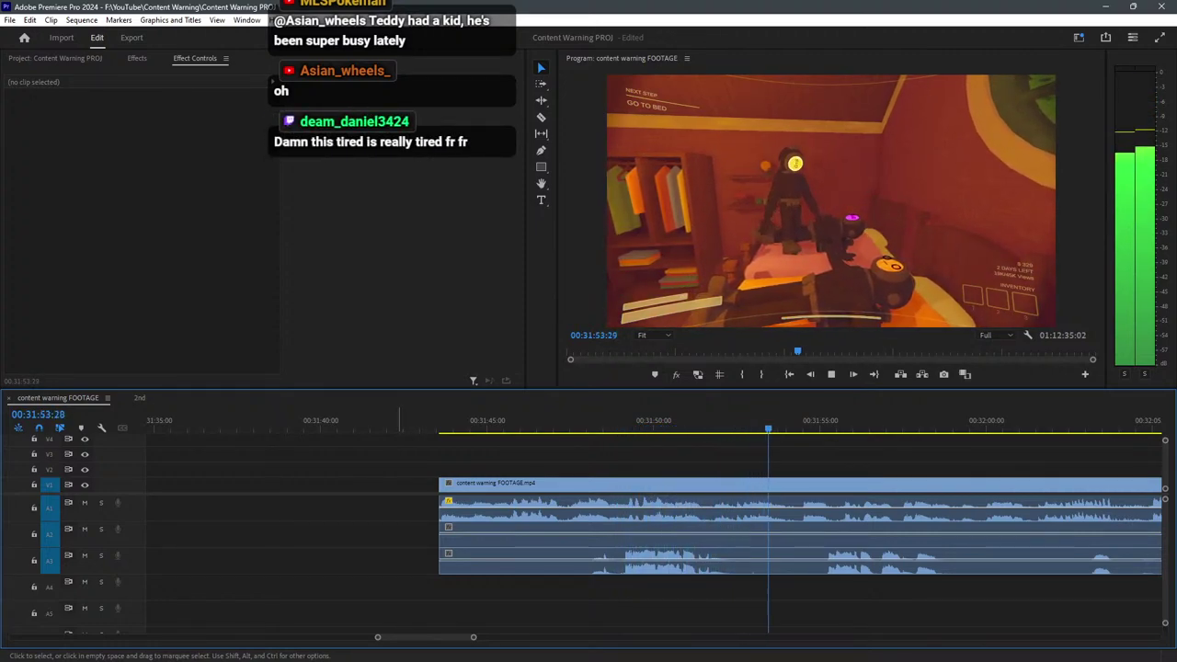
Play the bedroom scene around 00:31:51 and cut out the section from about 00:31:52 to 00:31:54 on all tracks.
key(space)
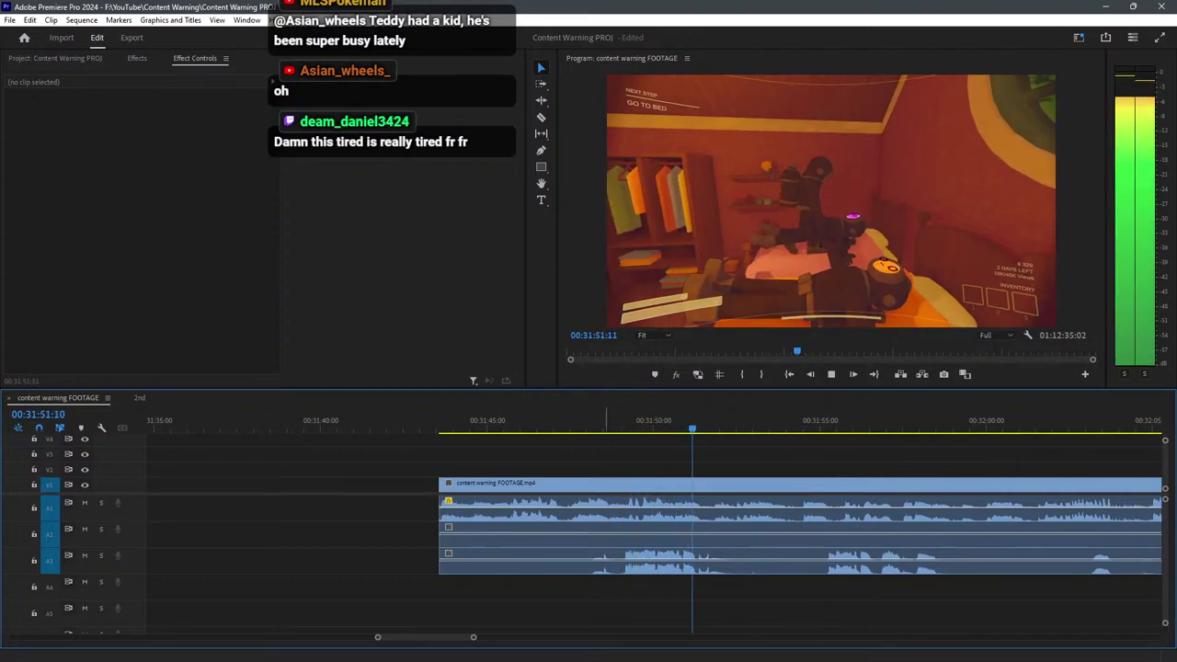
scroll(746, 533, up, 4)
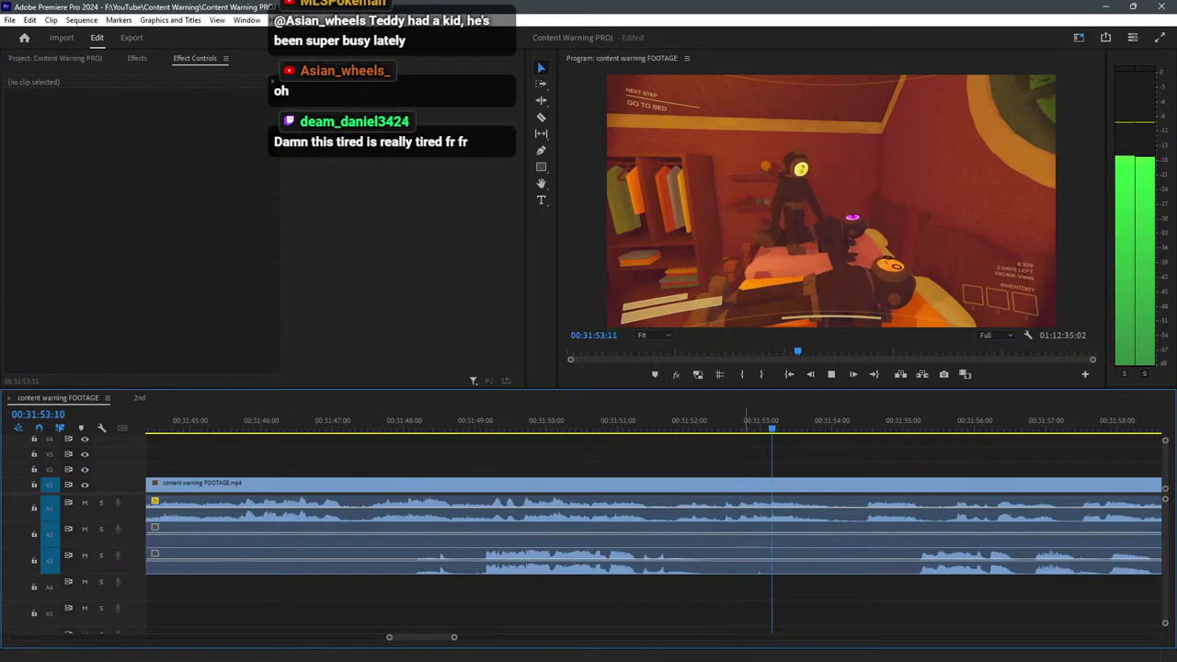
key(c)
click(722, 534)
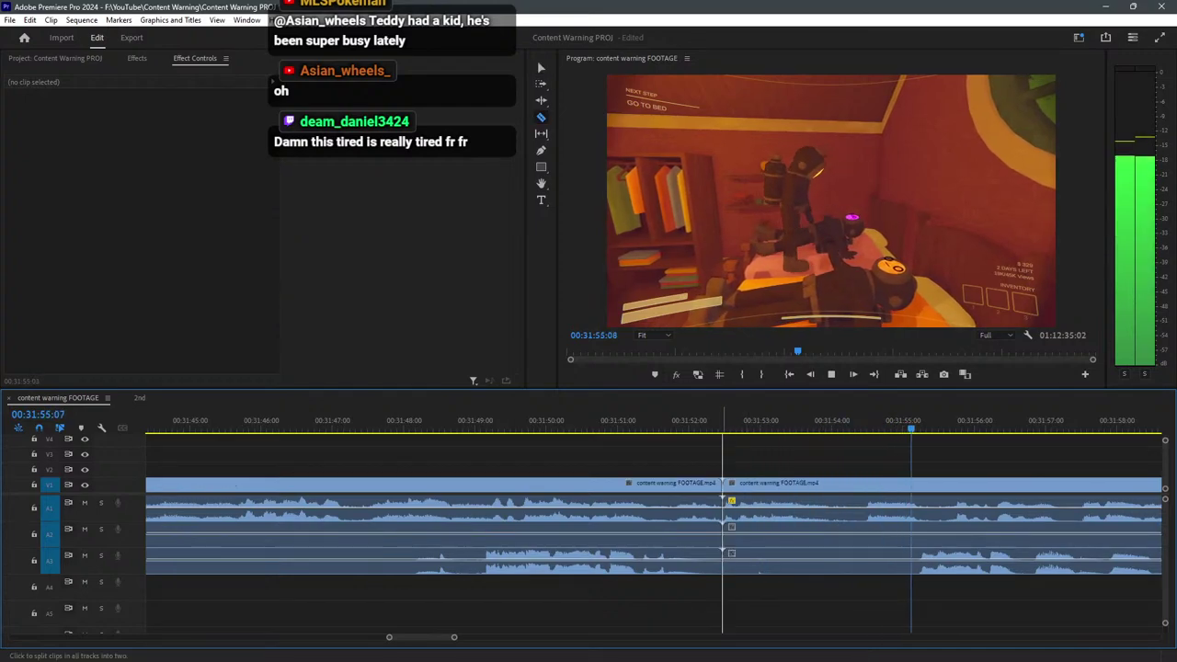
key(v)
click(864, 487)
key(v)
key(minus)
key(minus)
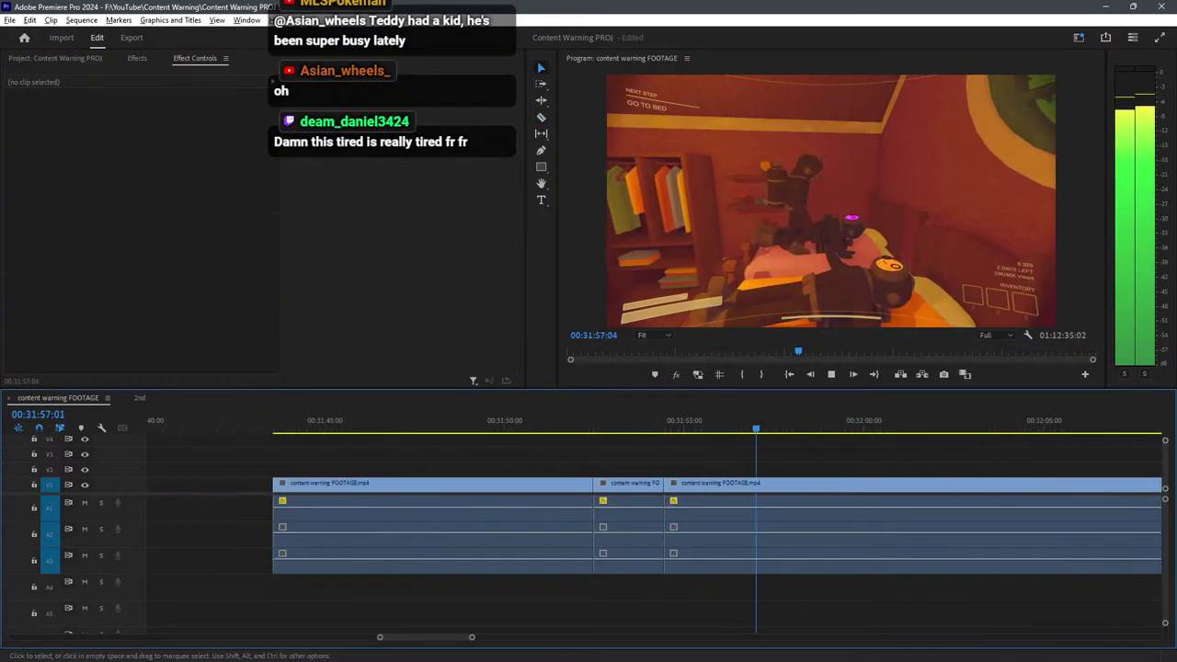
click(583, 487)
key(Delete)
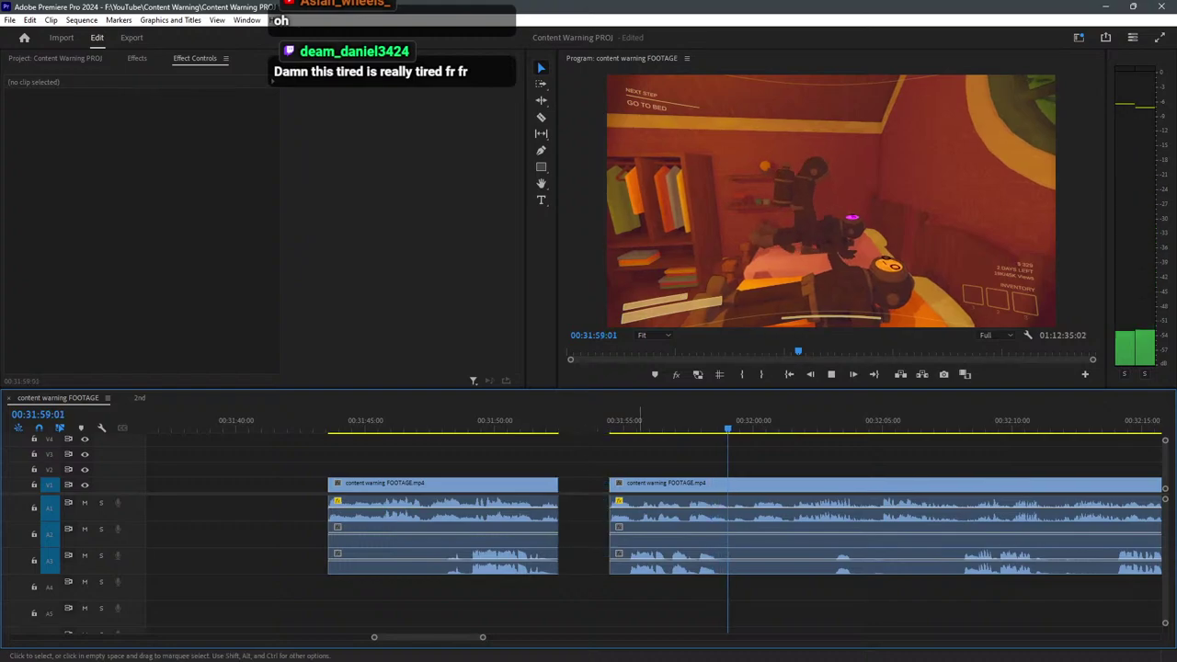
Trim the start of the A3 voice audio to about 00:31:57 and move the preceding clip against the following one to close the gap.
drag(610, 562, 671, 561)
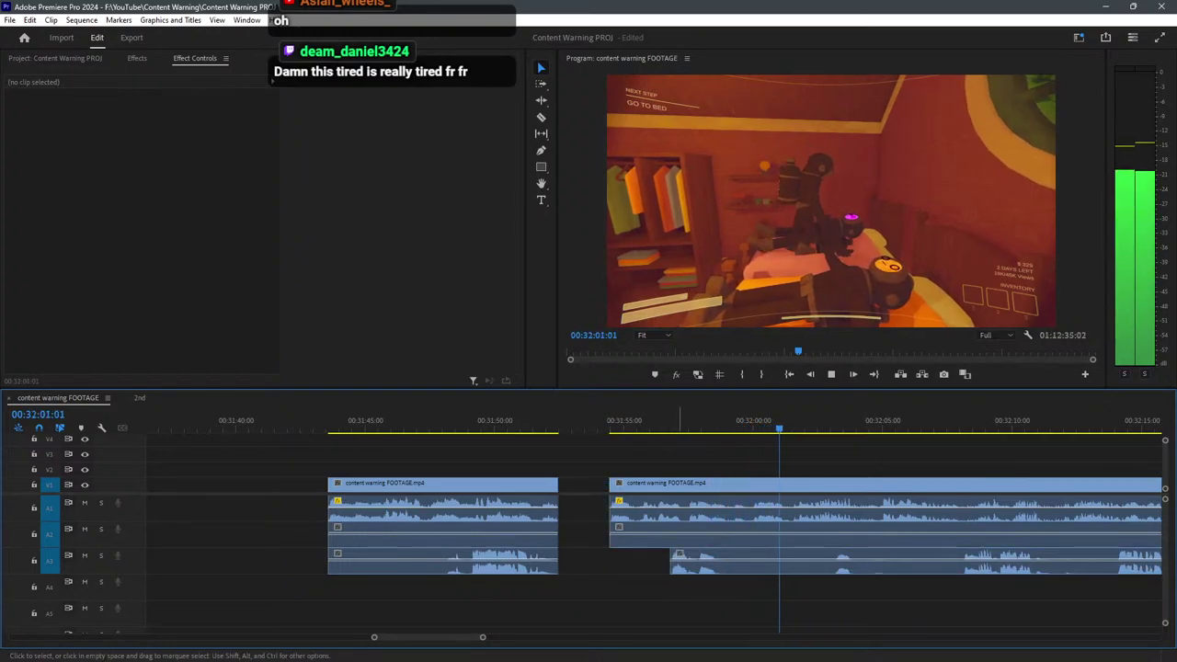
drag(533, 614, 517, 487)
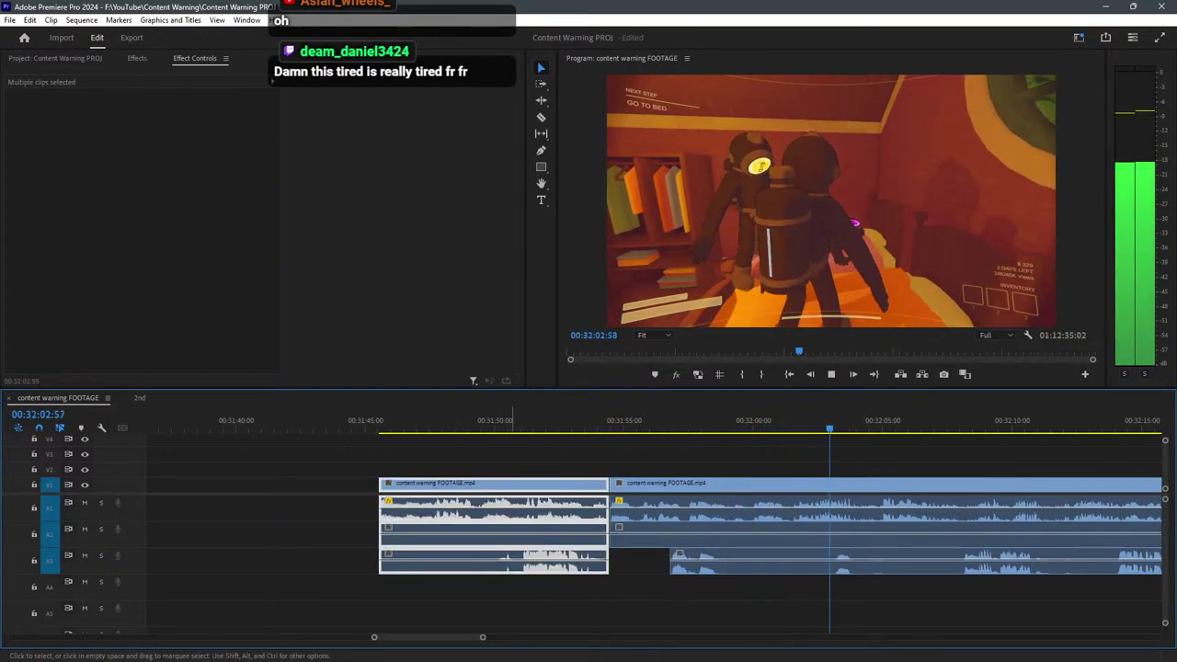
Try raising the level of the A1 audio after the cut to 12.6 dB, listen near 00:32:00 and undo the change.
click(748, 423)
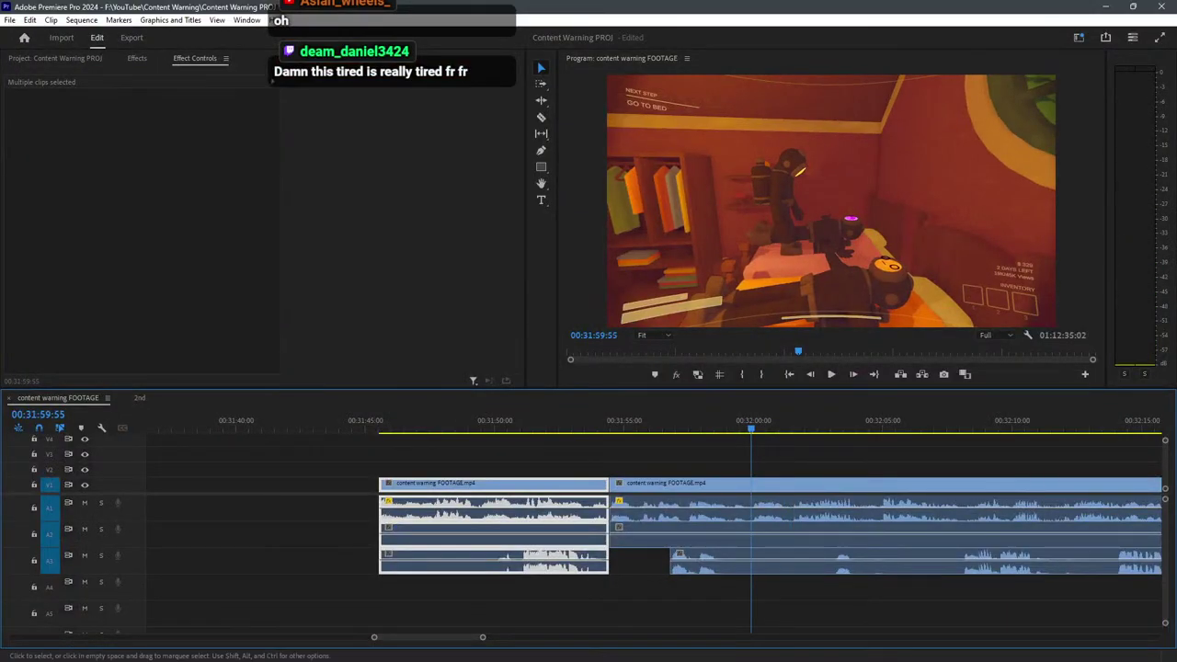
drag(768, 510, 768, 503)
key(space)
click(758, 418)
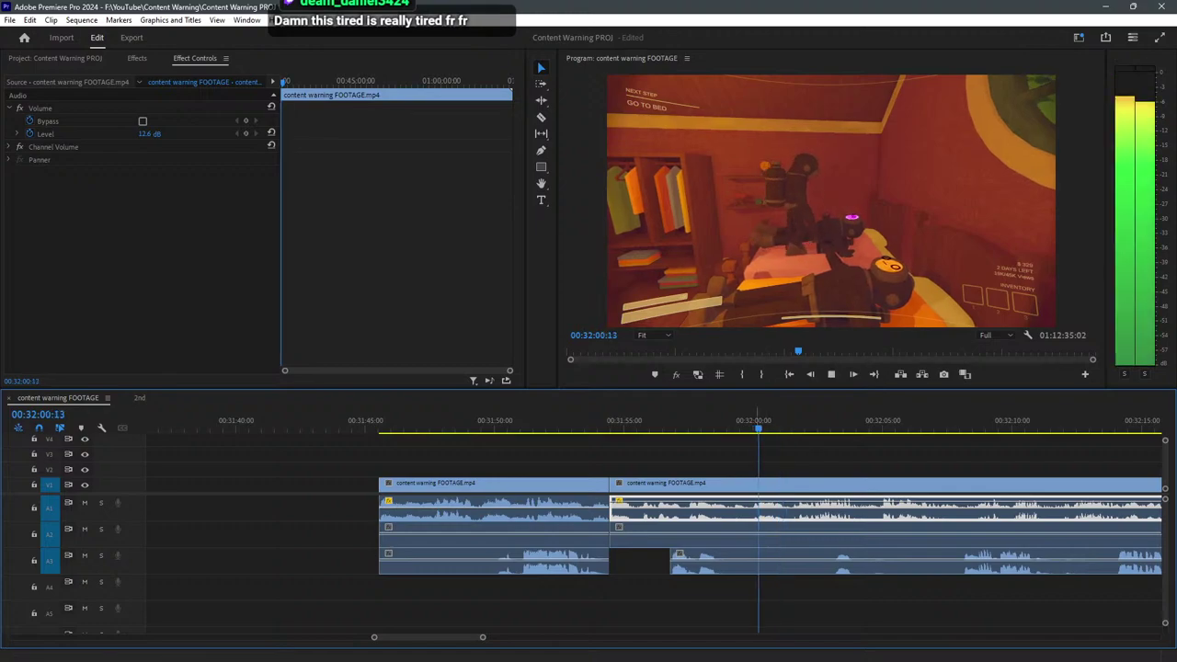
key(ctrl+z)
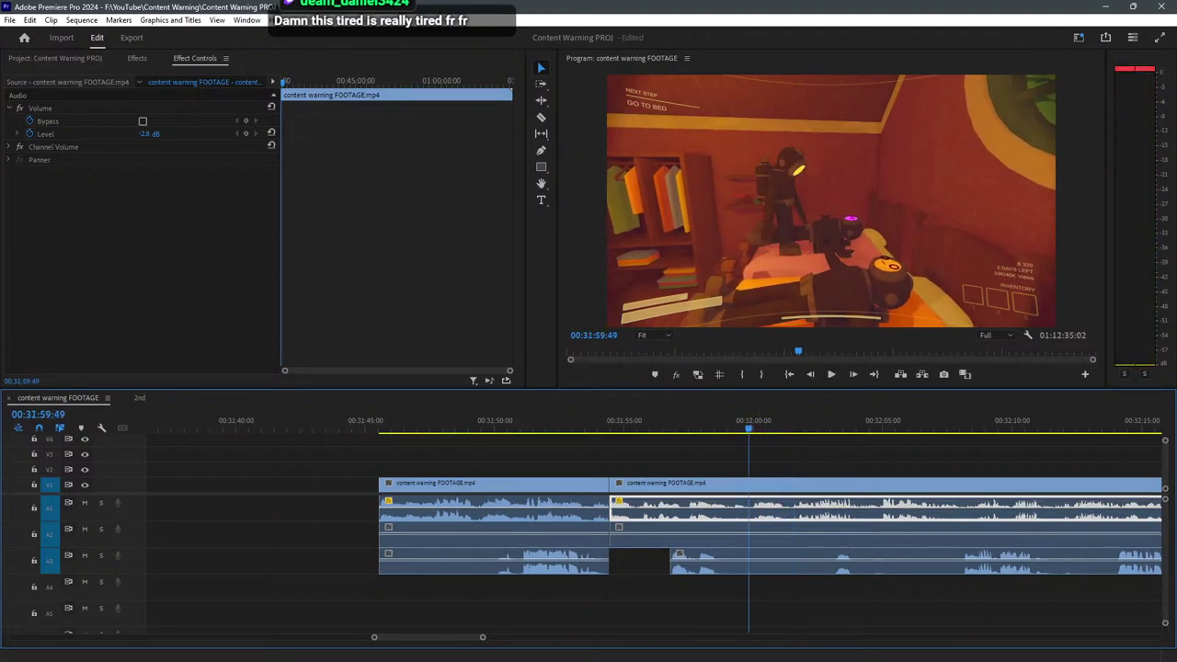
click(649, 457)
Replay the scene, split the A1 audio at about 00:31:55 and move the short leading piece to start at about 00:32:00.
key(space)
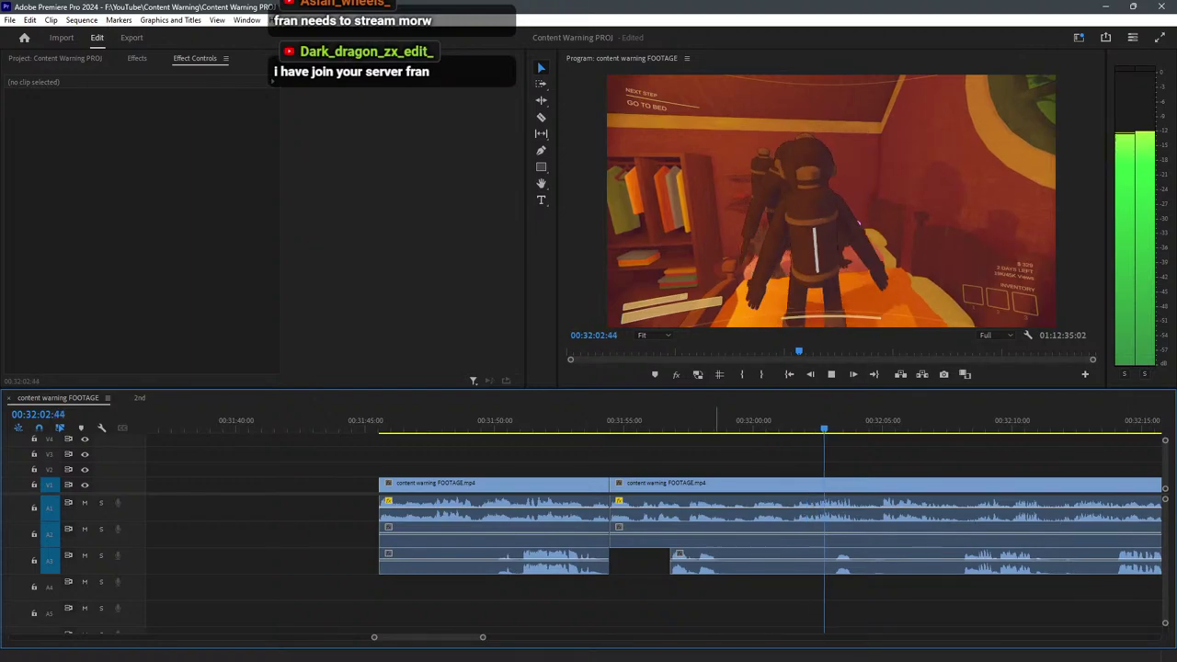
key(space)
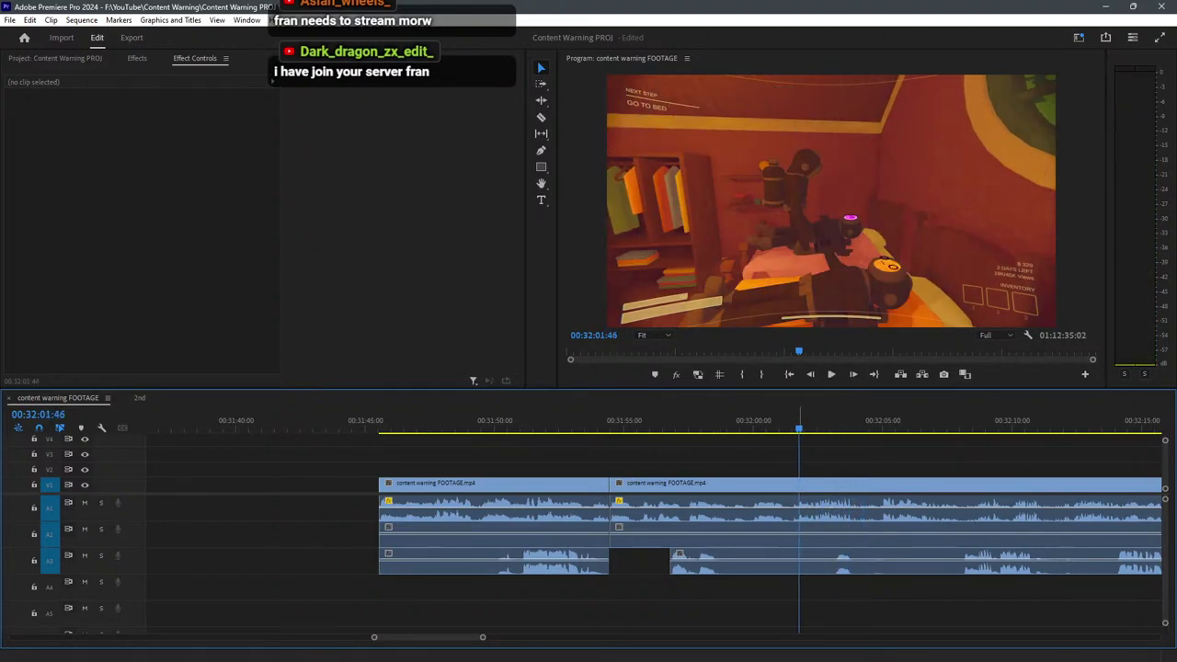
key(space)
key(Up)
key(c)
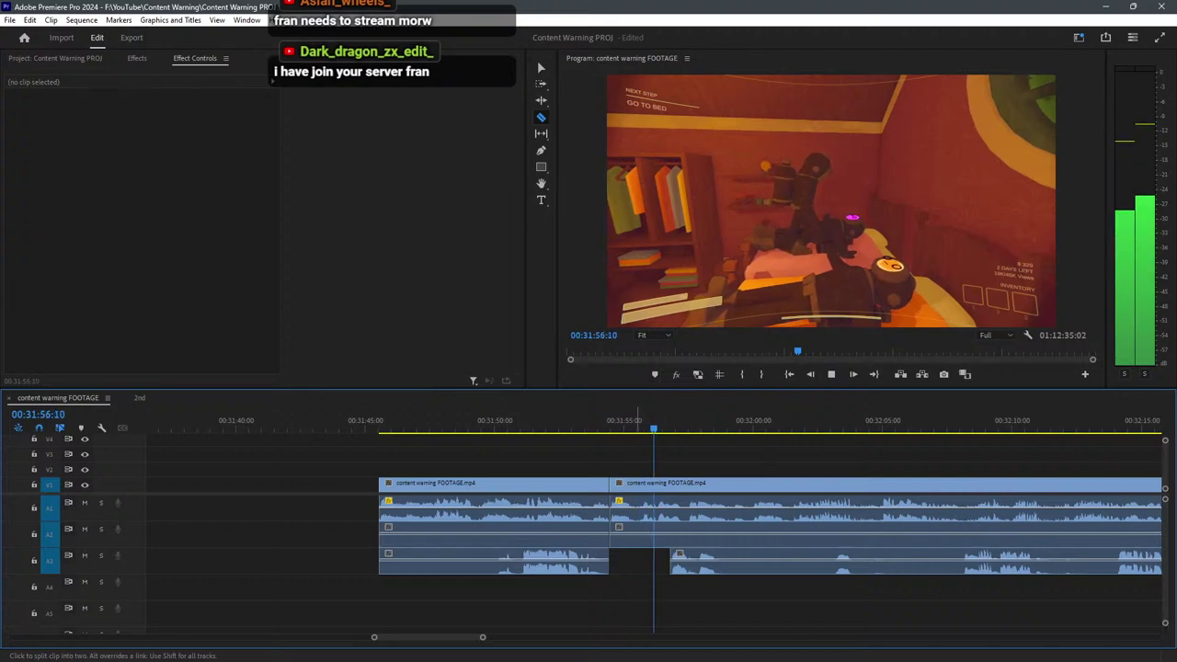
alt+click(635, 509)
key(v)
drag(626, 508, 783, 509)
Cut out the footage between about 00:31:54 and 00:32:00 and move the preceding clip up against the remaining footage.
key(c)
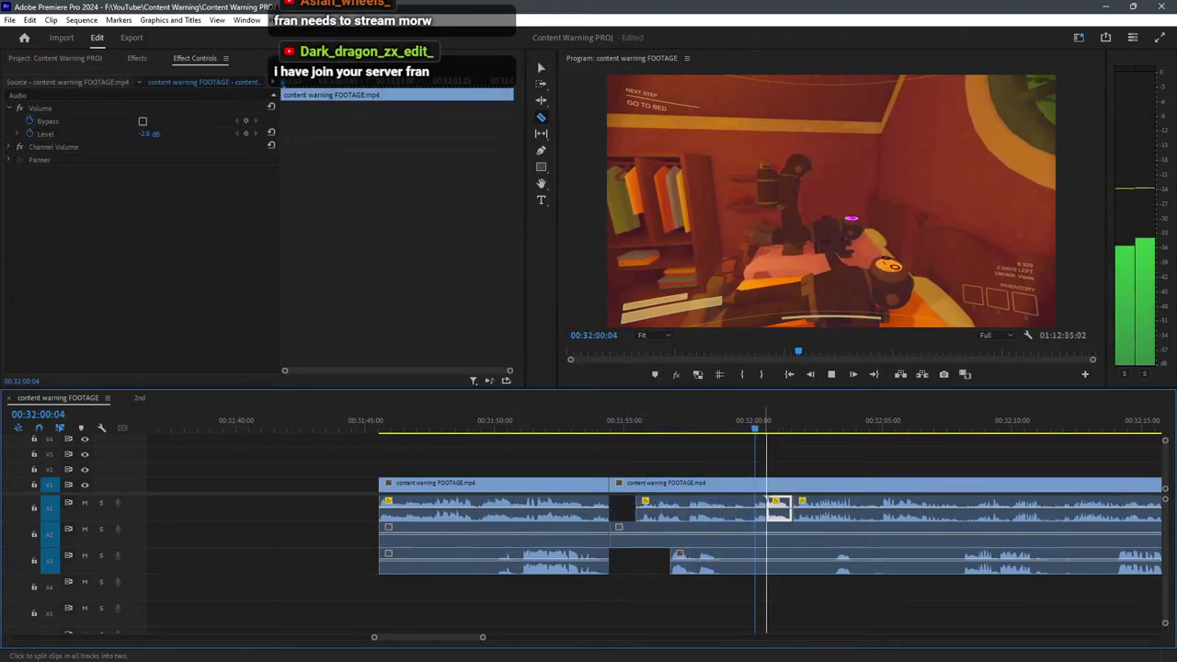
click(766, 483)
key(v)
drag(746, 463, 515, 502)
key(Delete)
drag(495, 485, 673, 494)
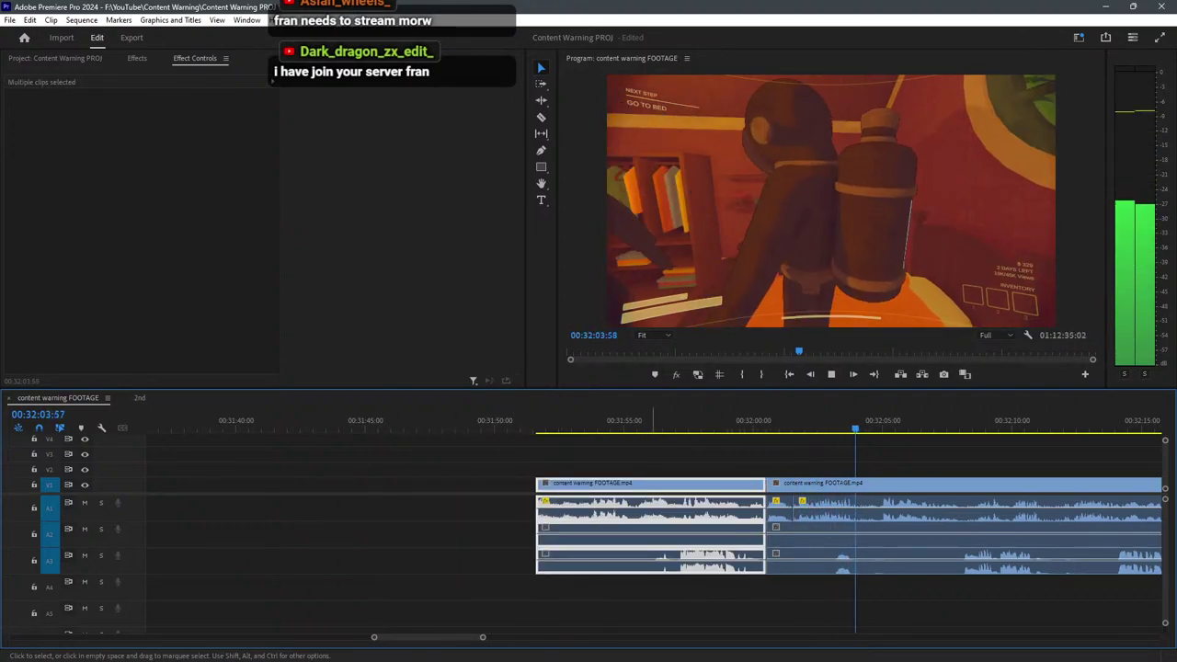
Play on through the bedroom scene and split all tracks at about 00:32:09, between the voice peaks.
key(=)
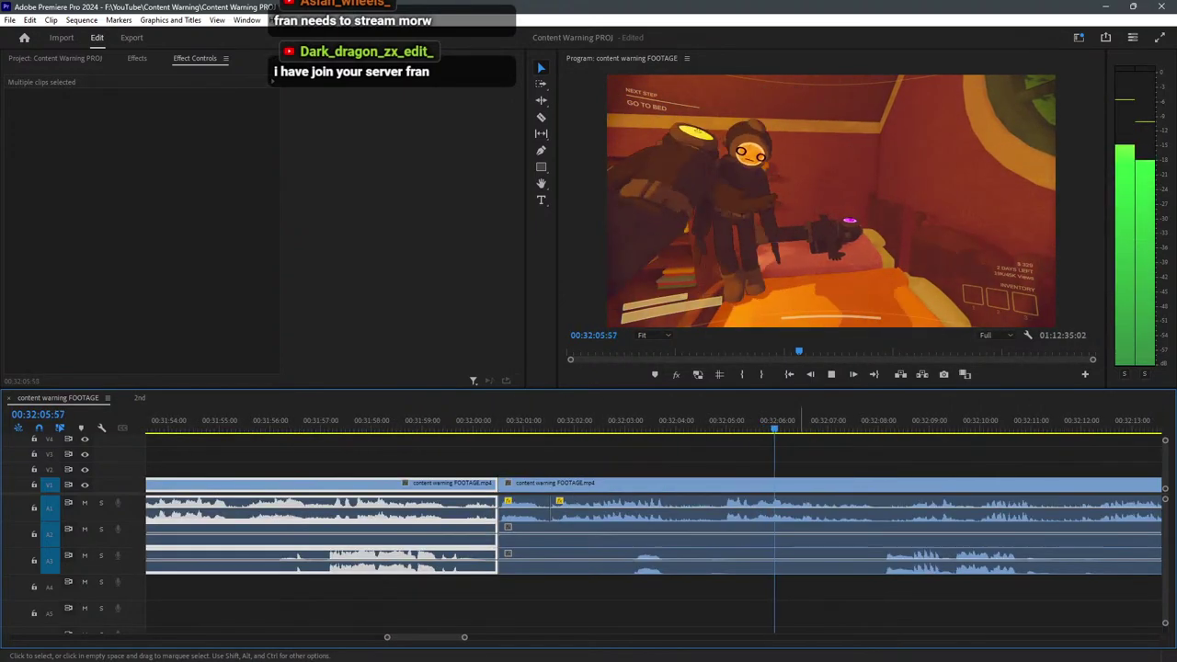
key(c)
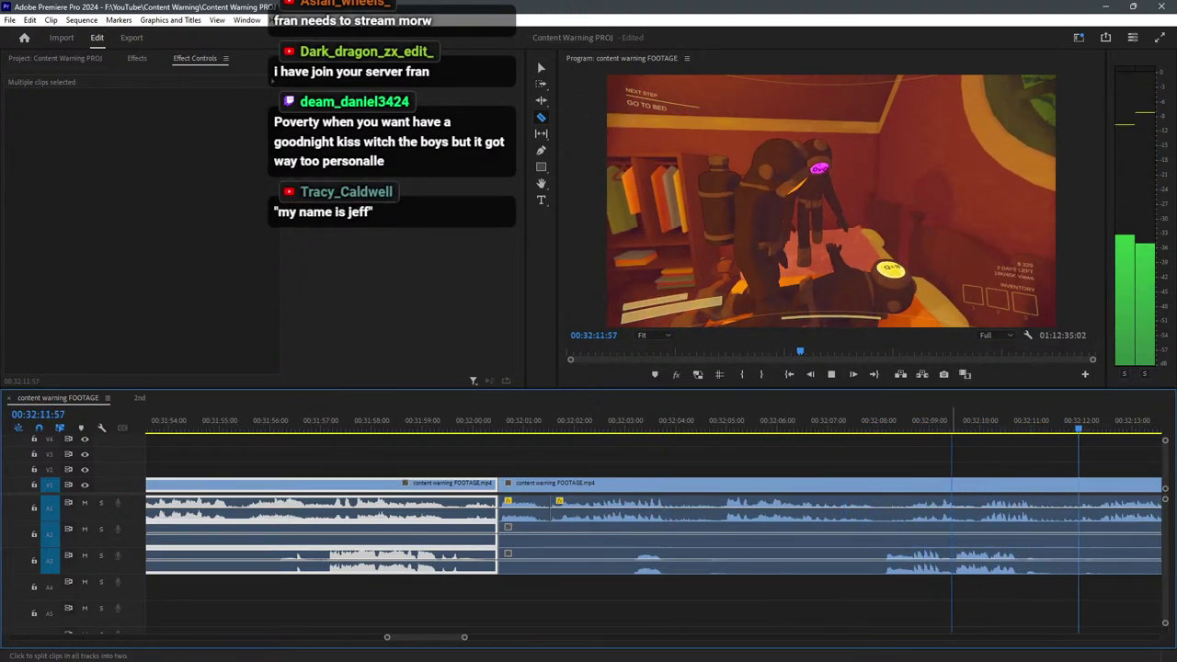
shift+click(952, 543)
key(v)
key(minus)
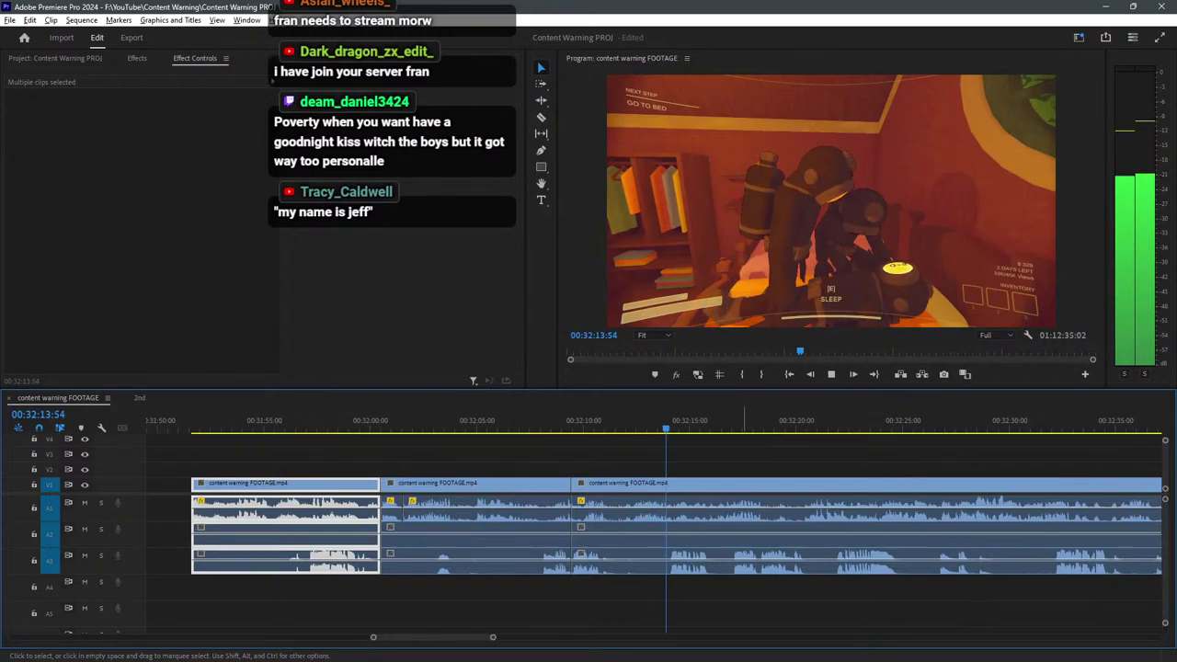
Split all tracks at about 00:32:12 and delete the section back to the previous cut.
key(ctrl+shift+a)
key(equal)
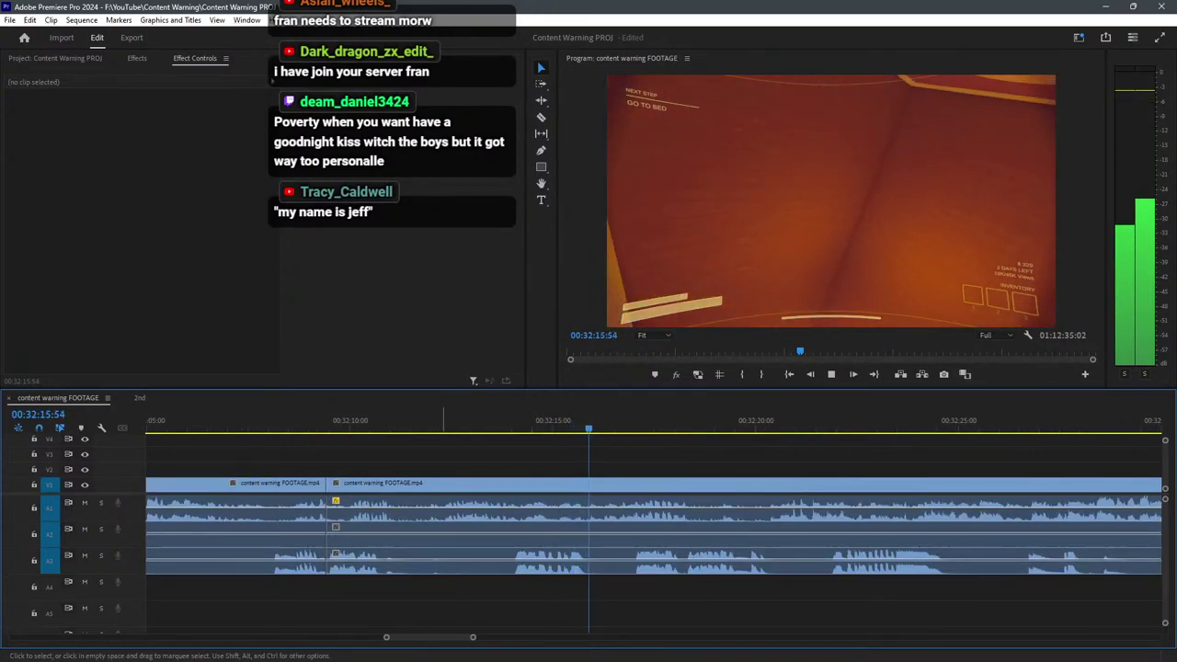
click(443, 422)
key(c)
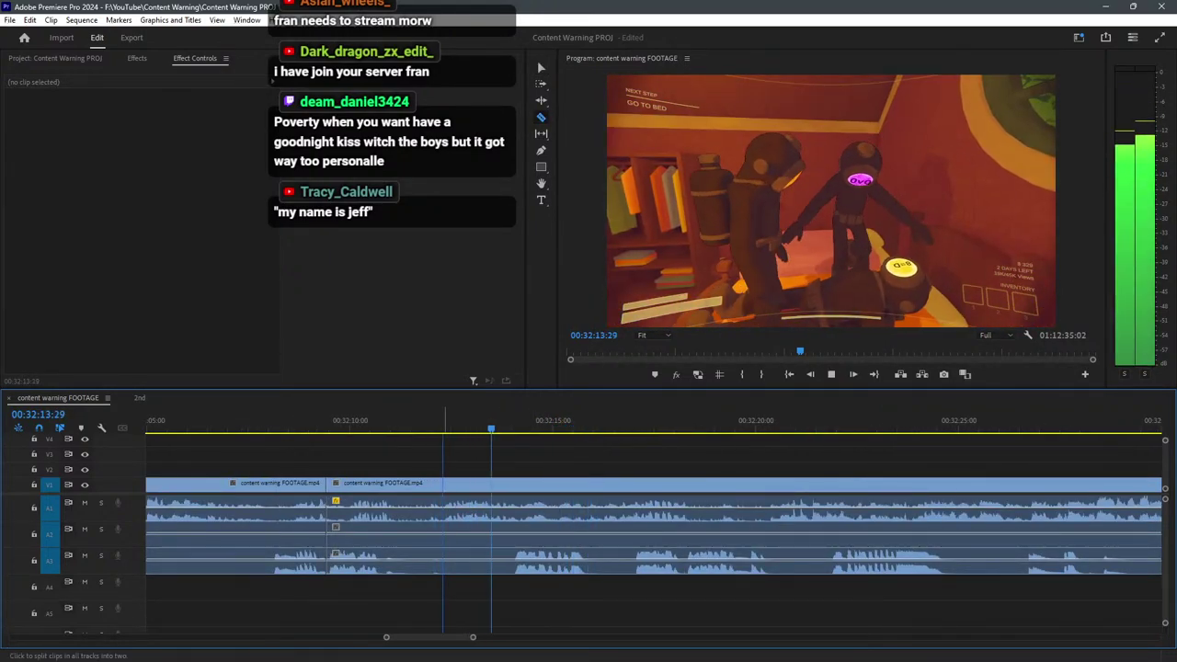
click(444, 484)
key(v)
click(387, 484)
key(Delete)
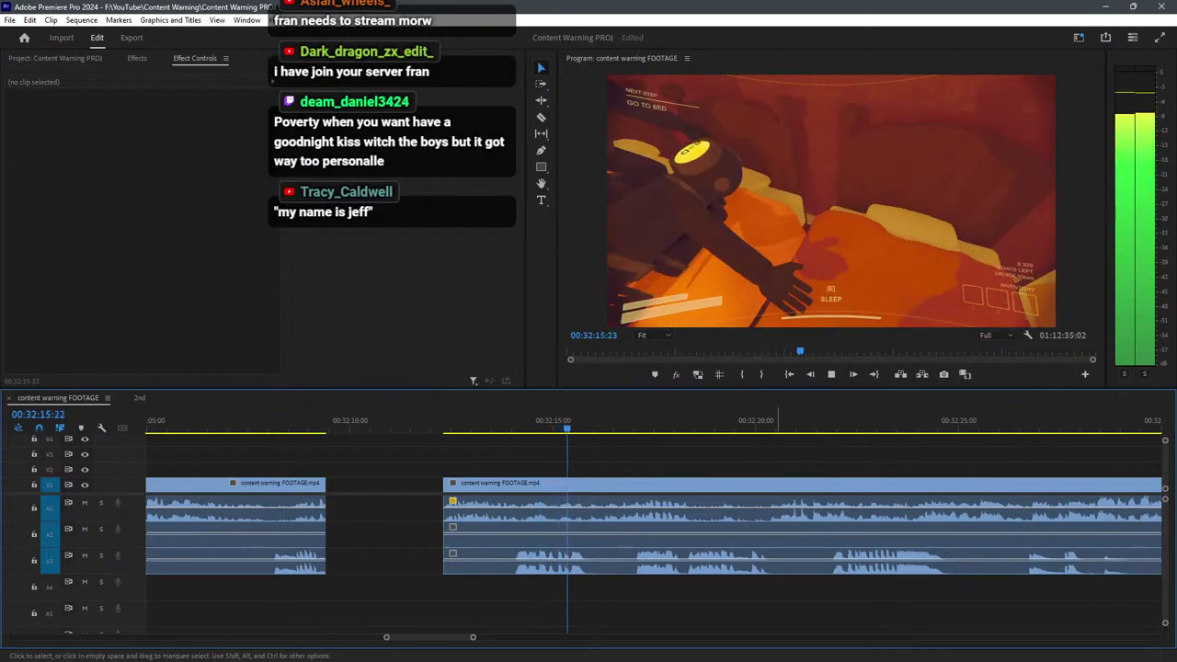
Close the gap before 00:32:12 by moving the preceding bedroom clips against the remaining footage.
scroll(778, 515, down, 3)
drag(607, 588, 461, 487)
key(ctrl+shift+a)
key(=)
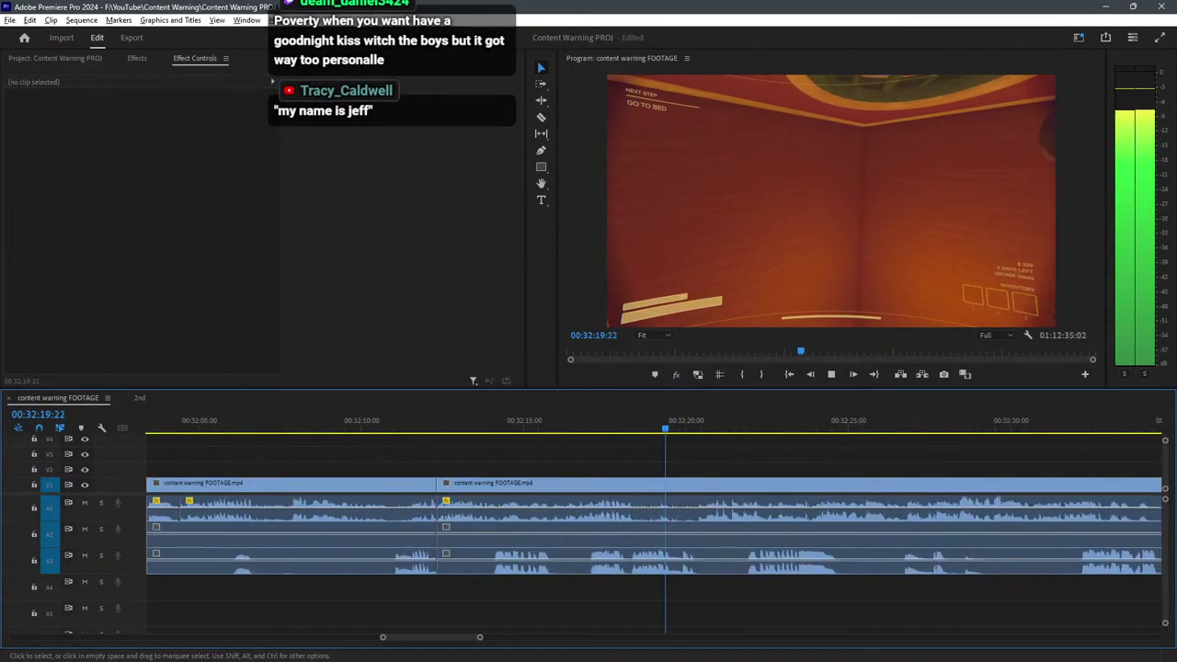
Play on to the end of the bed conversation and split all tracks at about 00:32:26.
key(equal)
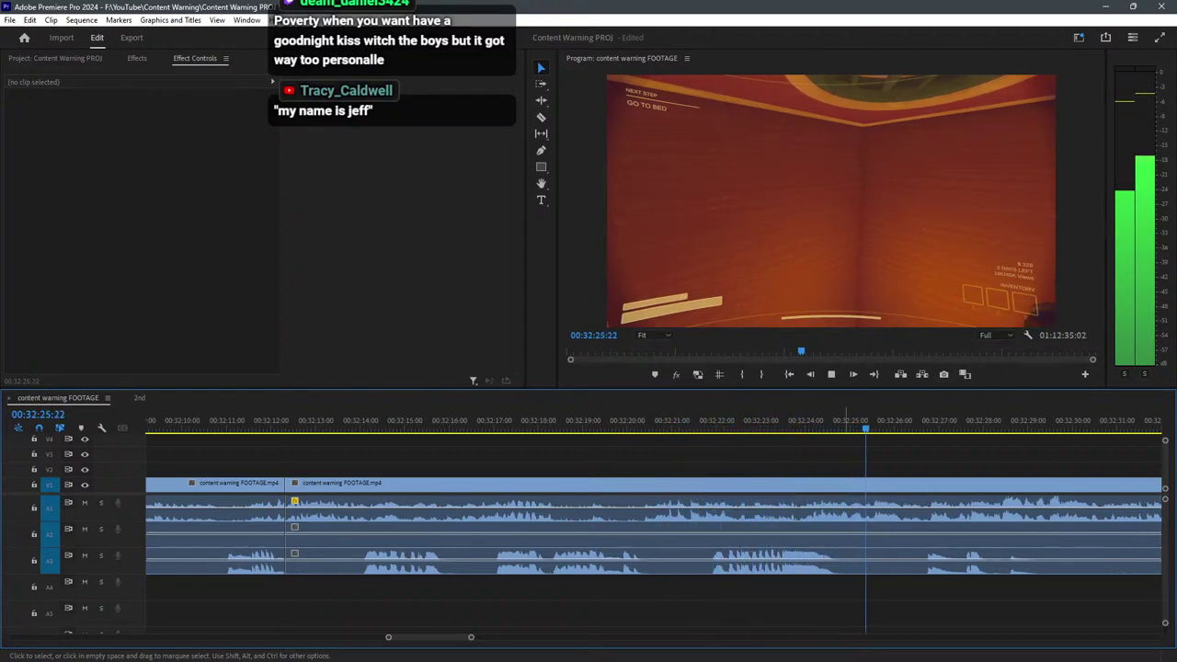
key(ctrl+k)
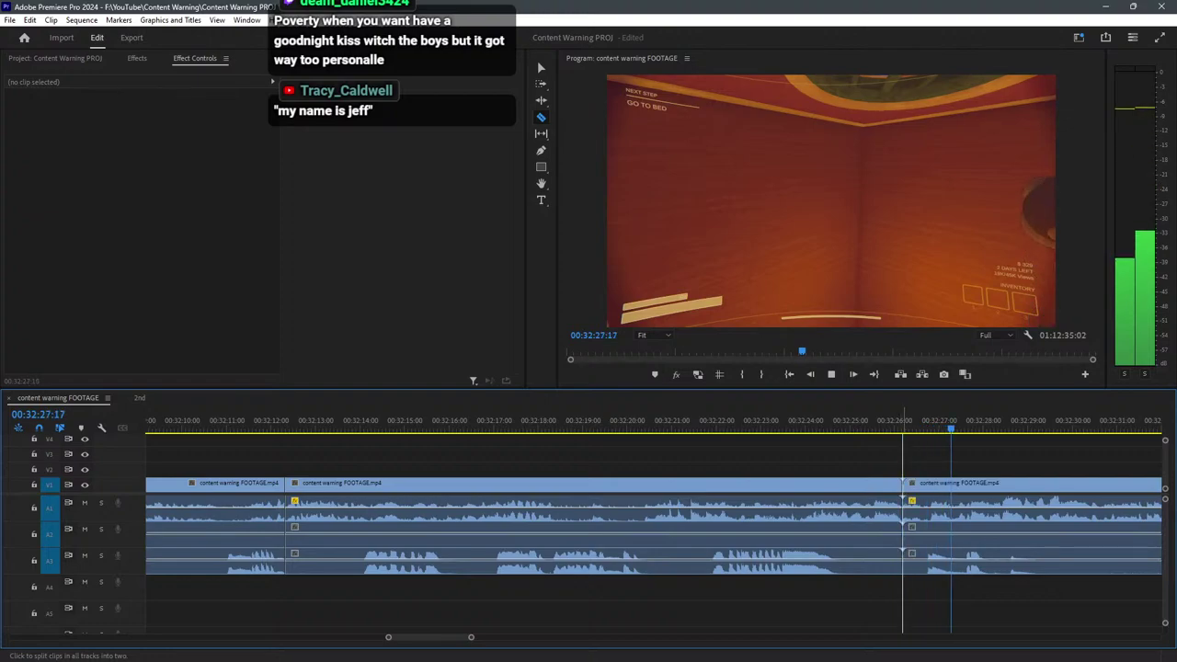
scroll(904, 419, down, 4)
Move the trimmed bedroom clips before 00:32:26 to the end of the edited section, just before 00:19:00.
drag(902, 590, 680, 515)
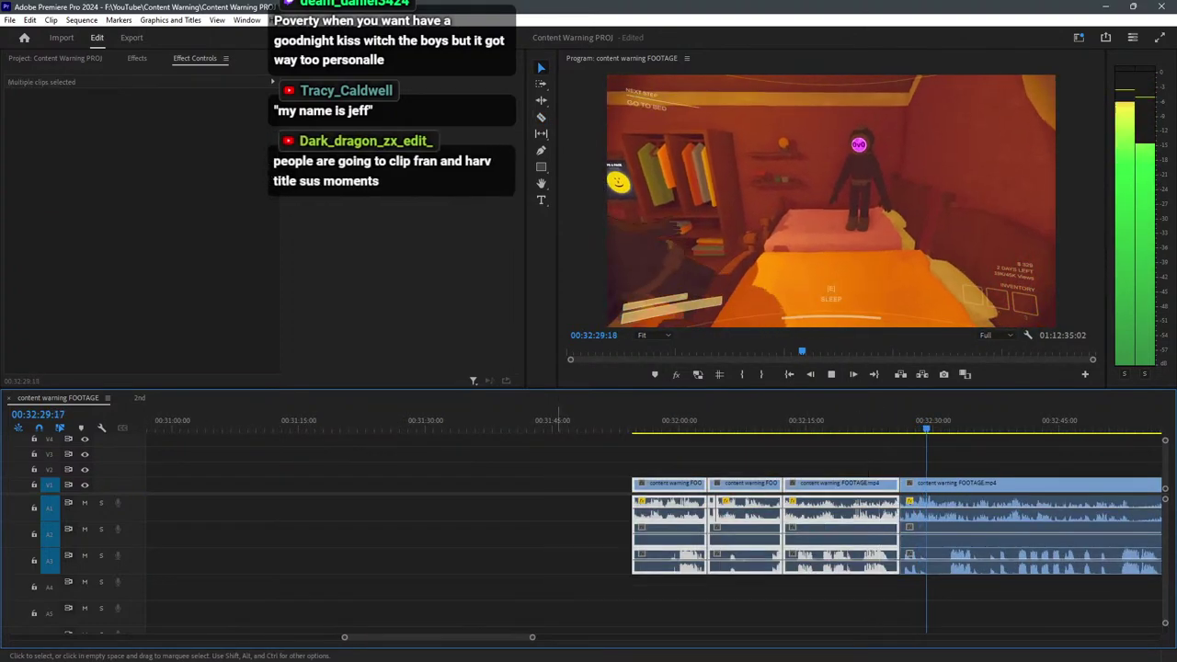
scroll(844, 509, down, 3)
key(minus)
key(minus)
key(minus)
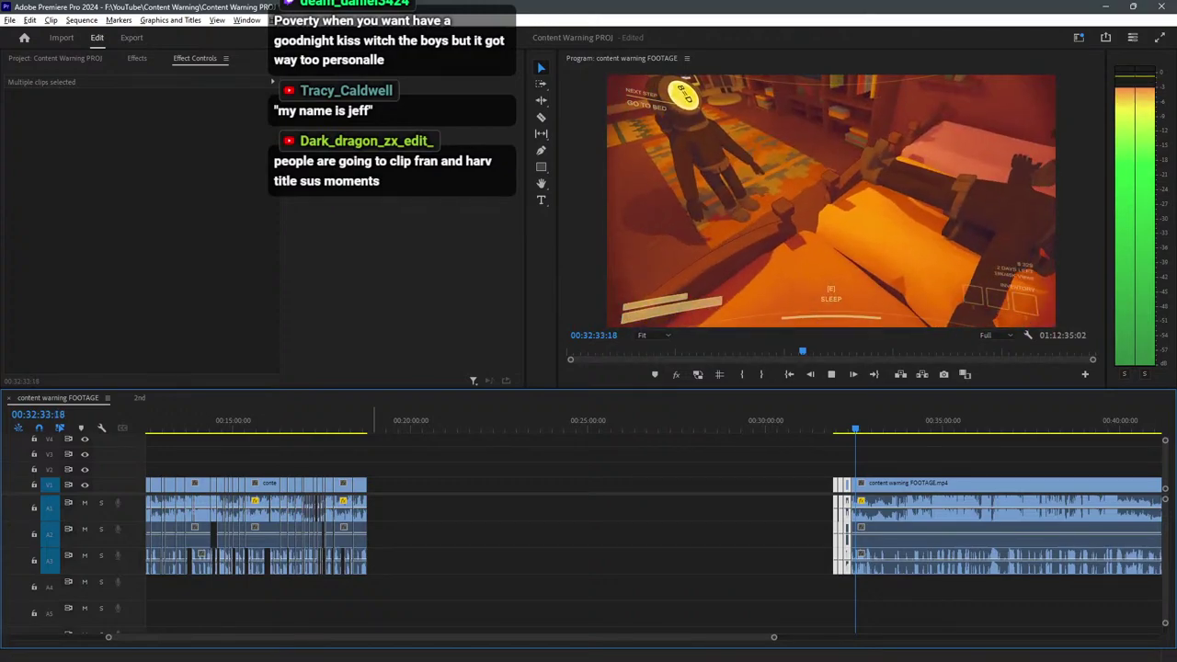
click(393, 423)
drag(478, 485, 377, 485)
click(442, 484)
Play back the newly attached bedroom clips from about 00:19:05 to 00:19:18 to check the cuts.
scroll(410, 485, up, 3)
scroll(390, 507, up, 3)
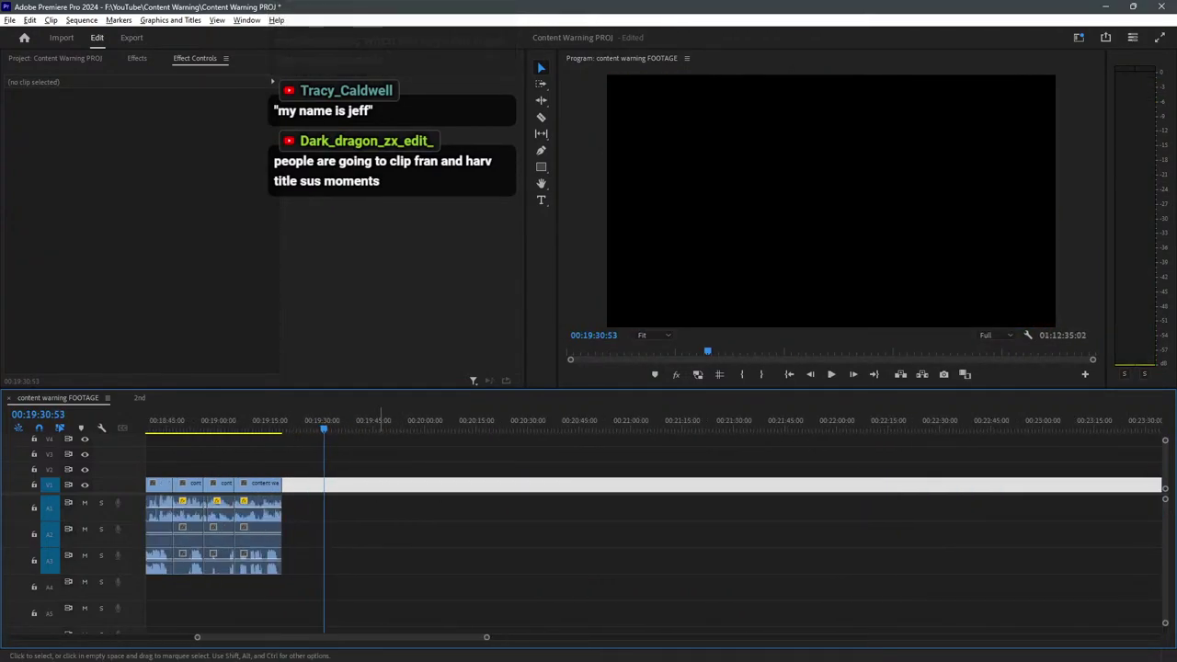
scroll(387, 506, down, 4)
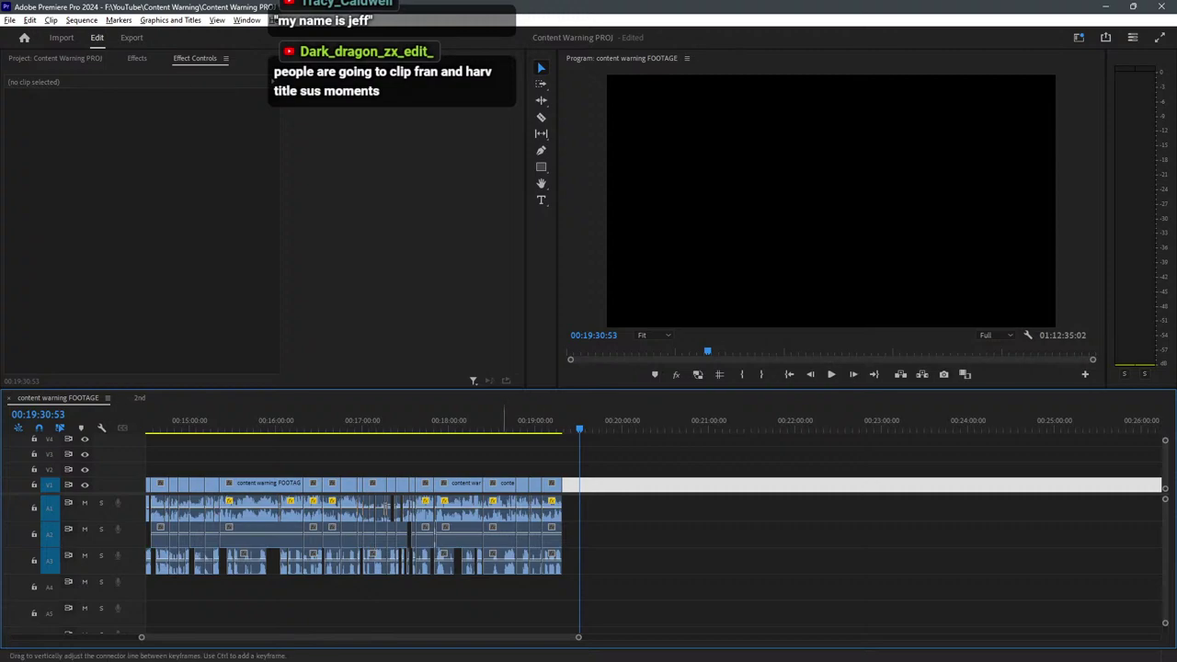
scroll(507, 507, up, 4)
drag(618, 425, 707, 425)
key(space)
click(854, 460)
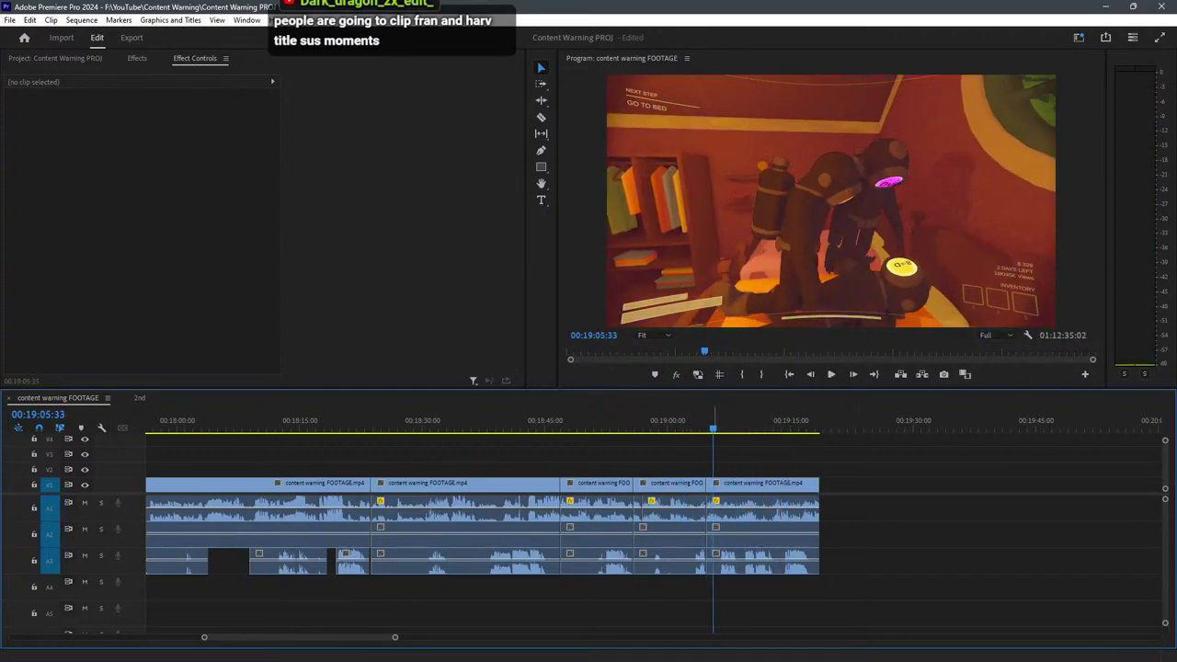
key(space)
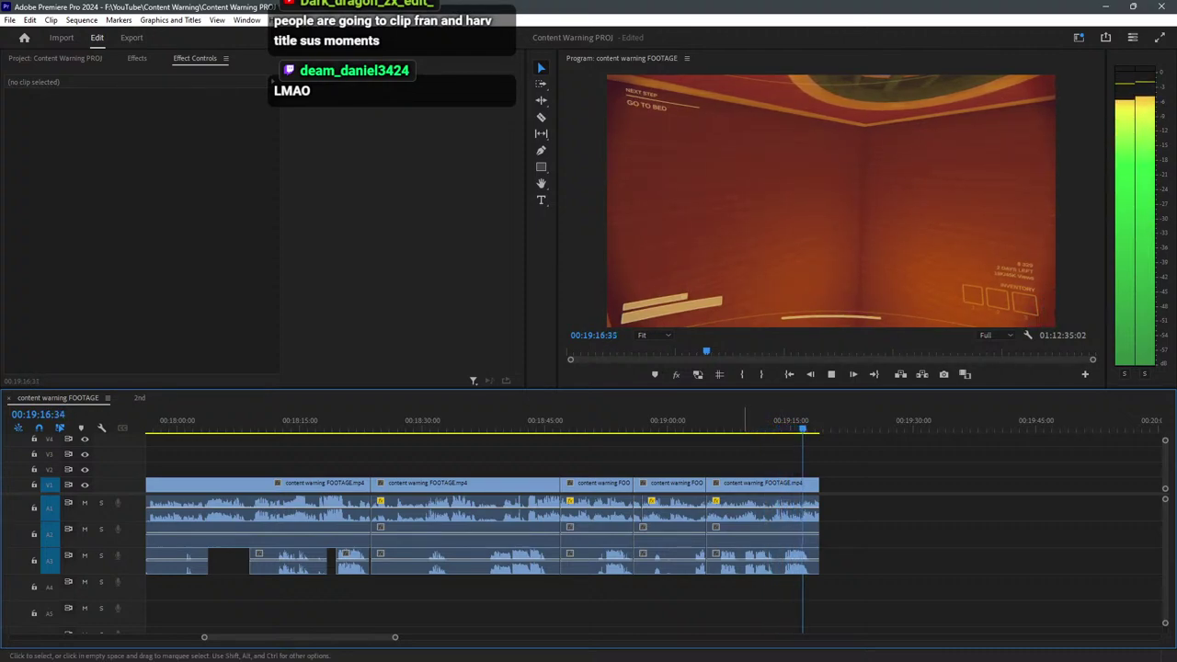
Go to the start of the remaining uncut footage near 00:32:26 and play it.
drag(395, 637, 904, 637)
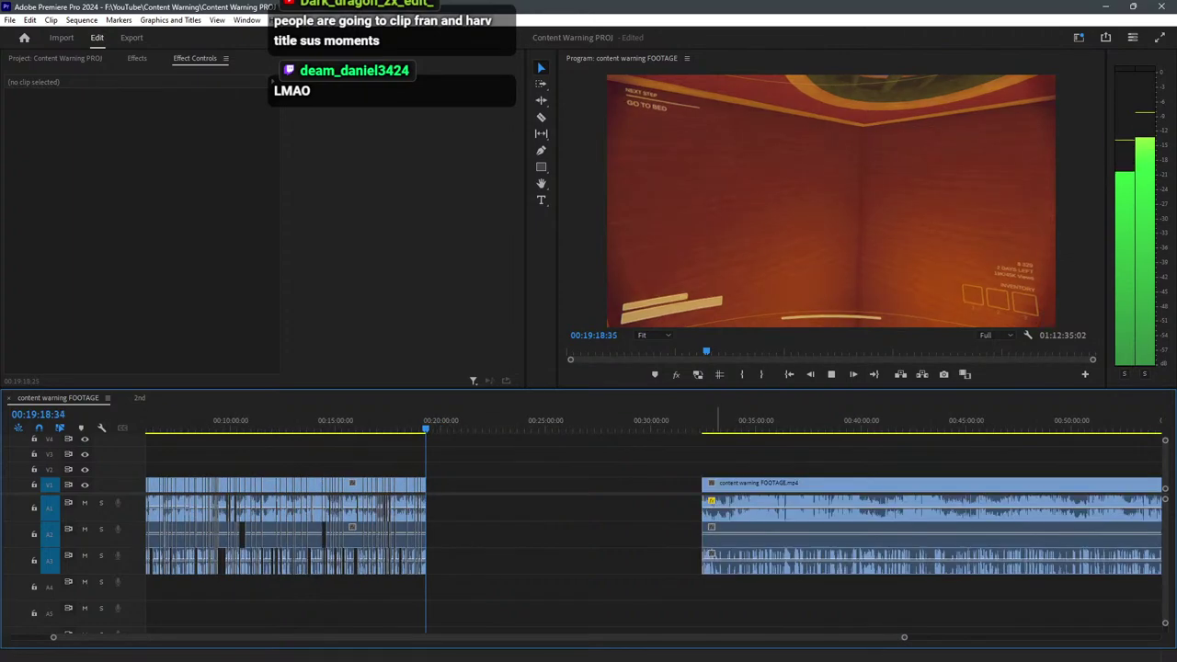
click(703, 421)
key(space)
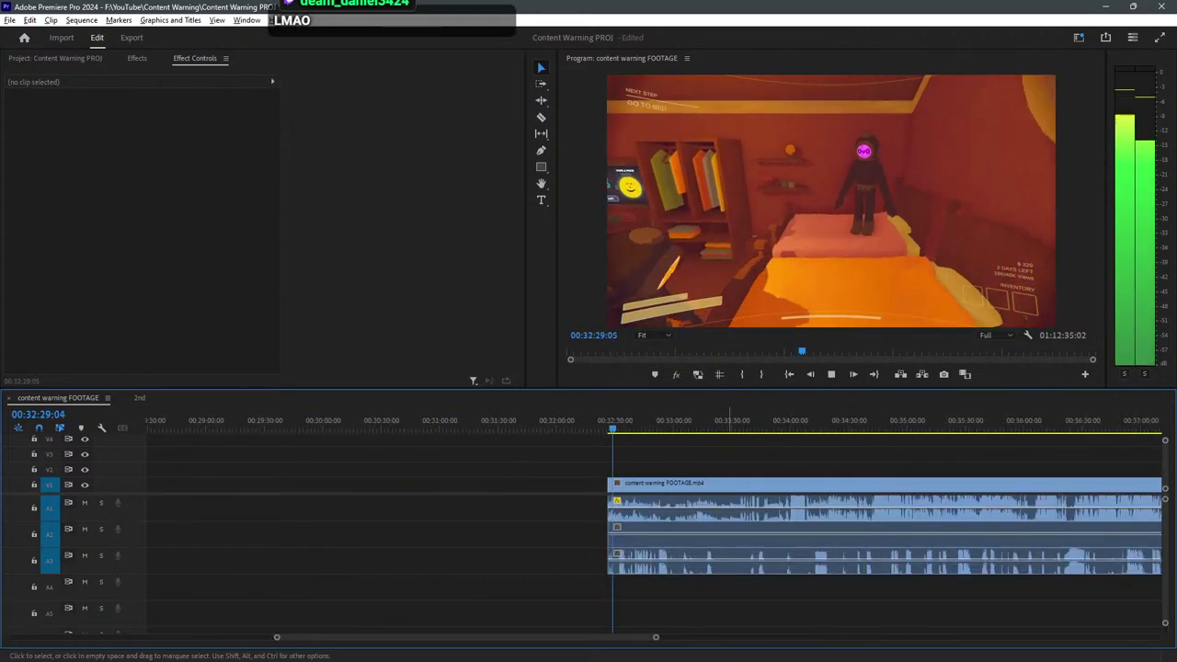
Review the start of the uncut bedroom footage from about 00:32:29 to 00:32:53.
key(equal)
key(equal)
key(equal)
key(equal)
key(equal)
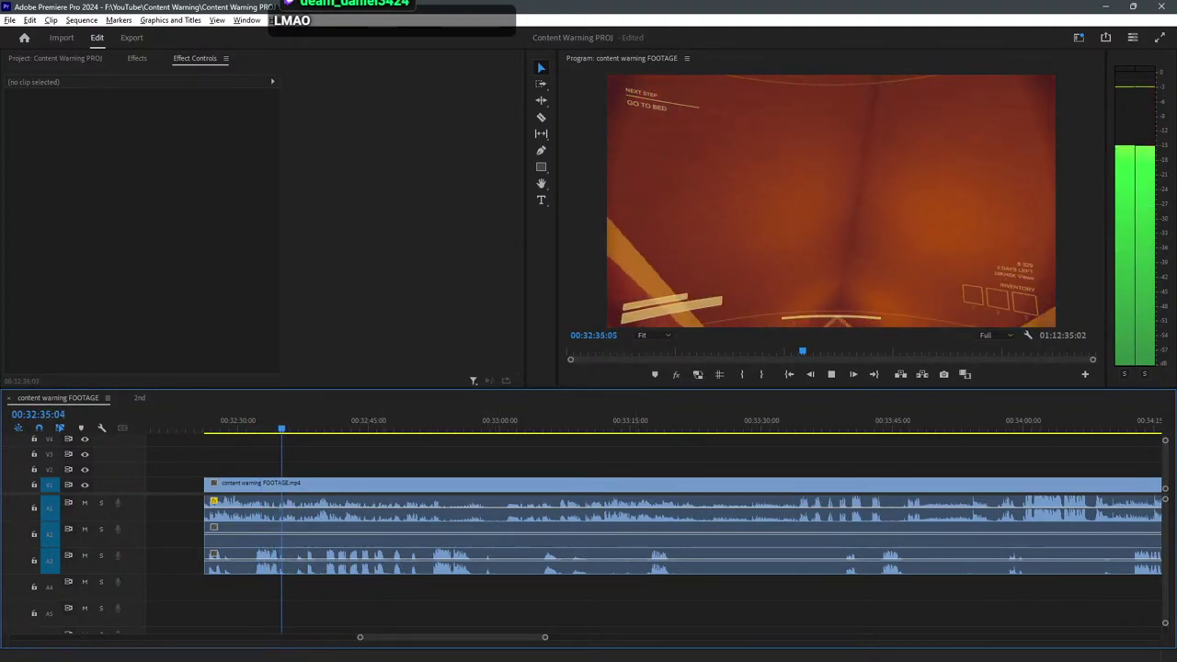
drag(344, 420, 384, 421)
key(space)
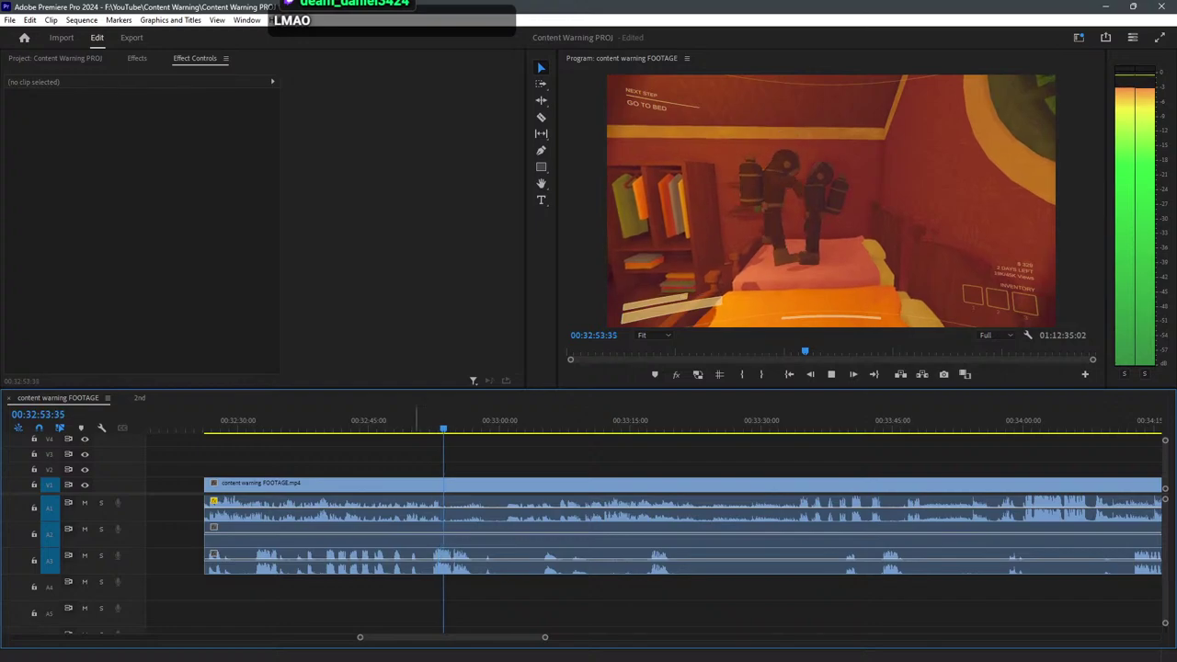
Skim the outdoor scene between about 00:34:00 and 00:34:15 for the next usable starting point.
drag(549, 421, 1015, 421)
key(minus)
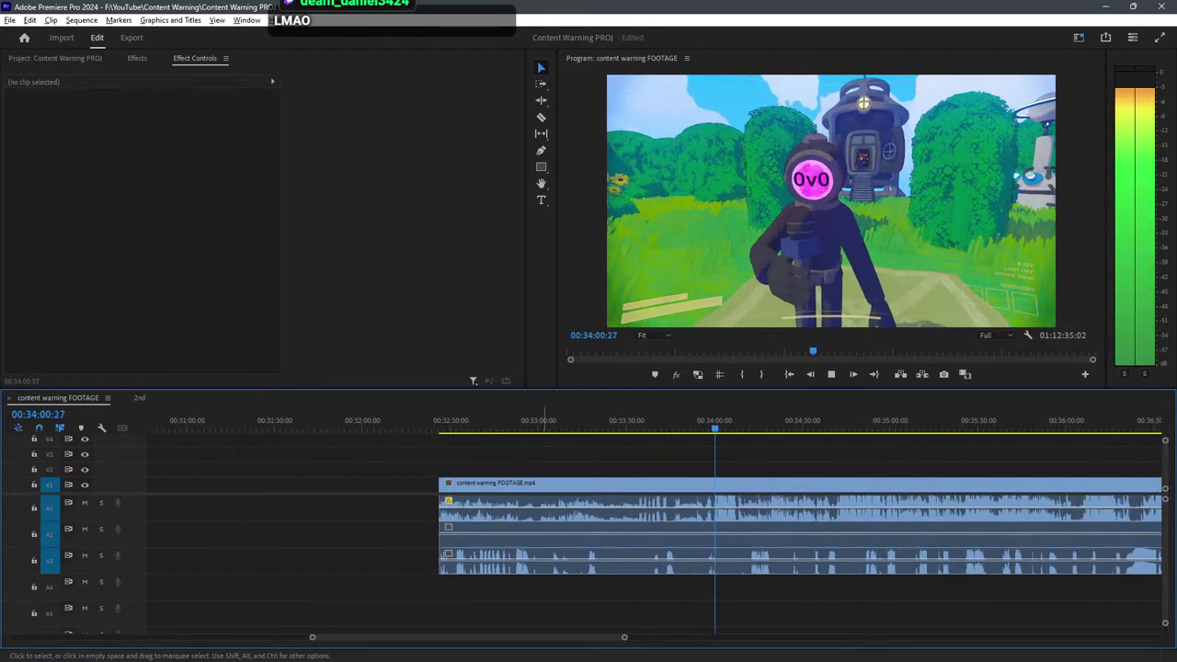
key(minus)
key(minus)
key(minus)
key(minus)
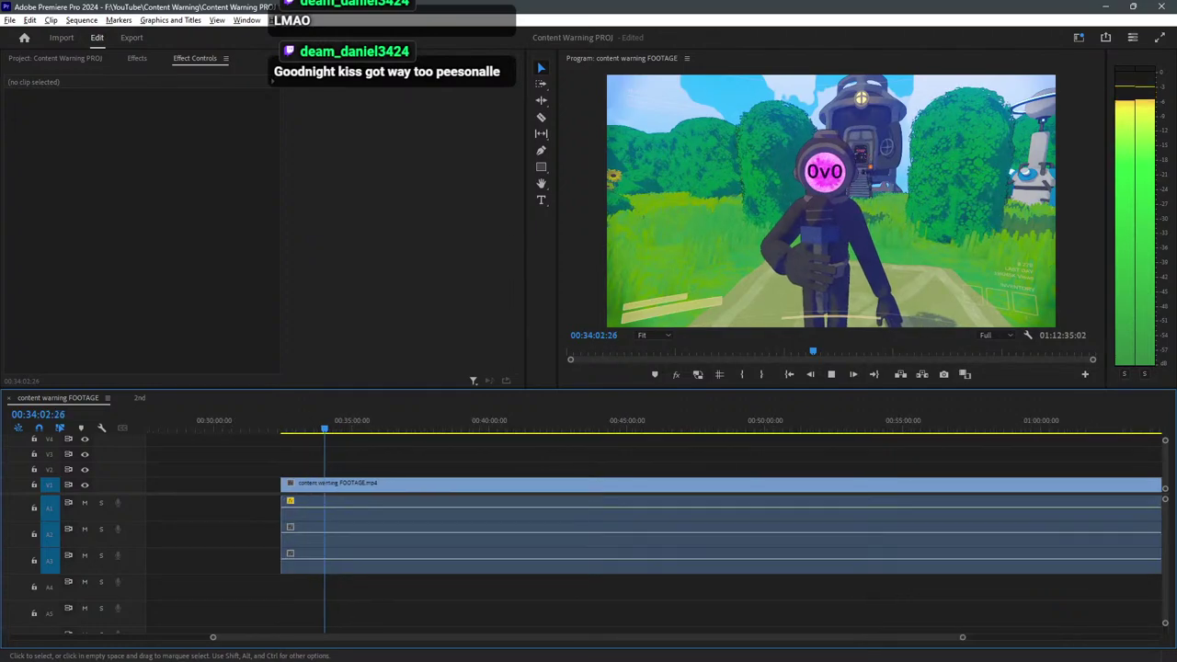
key(equal)
key(equal)
key(equal)
key(equal)
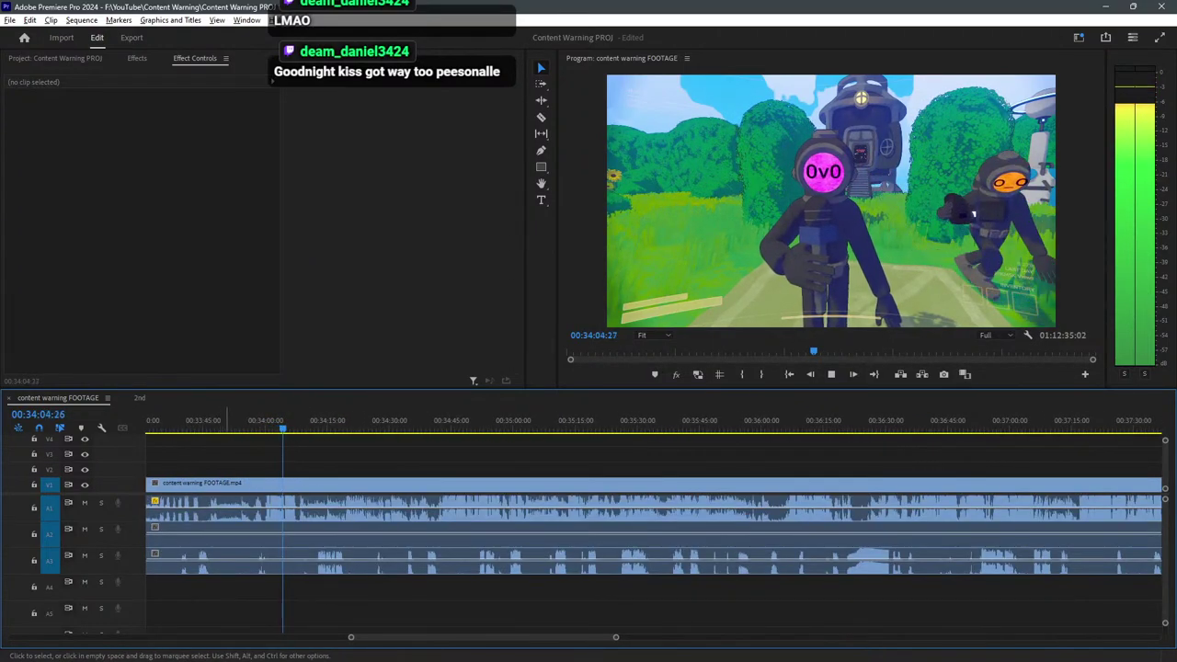
drag(319, 420, 328, 420)
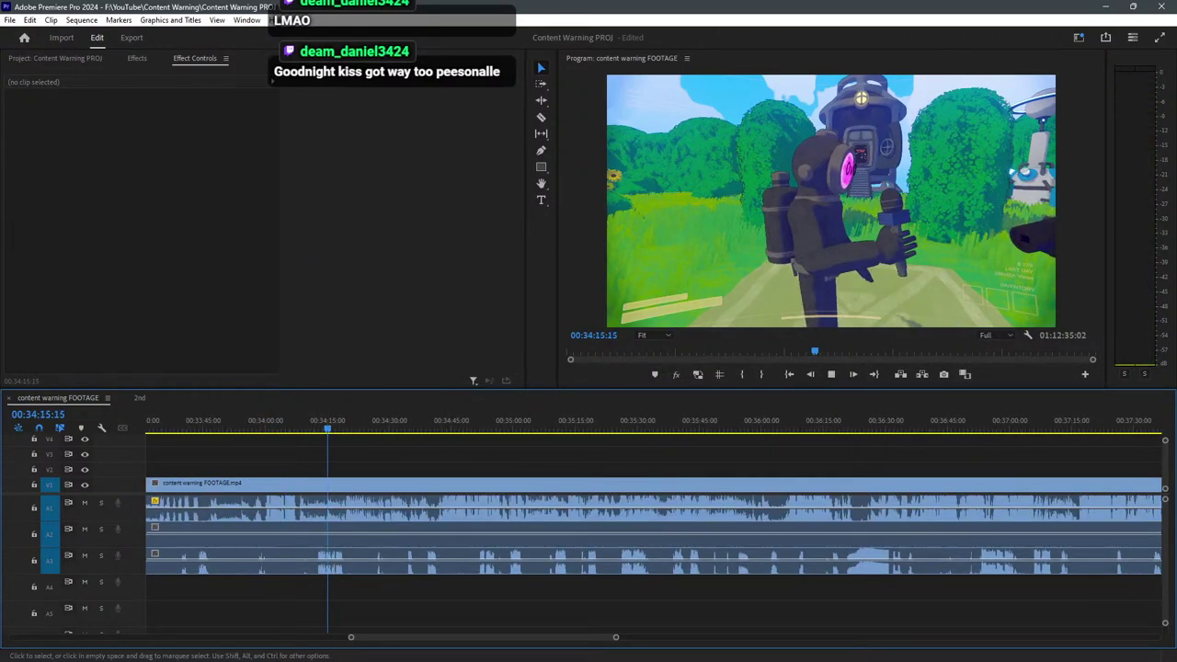
Split all tracks at about 00:34:00, where the outdoor scene's speech begins, and delete the uncut footage before it.
click(262, 420)
scroll(259, 420, up, 5)
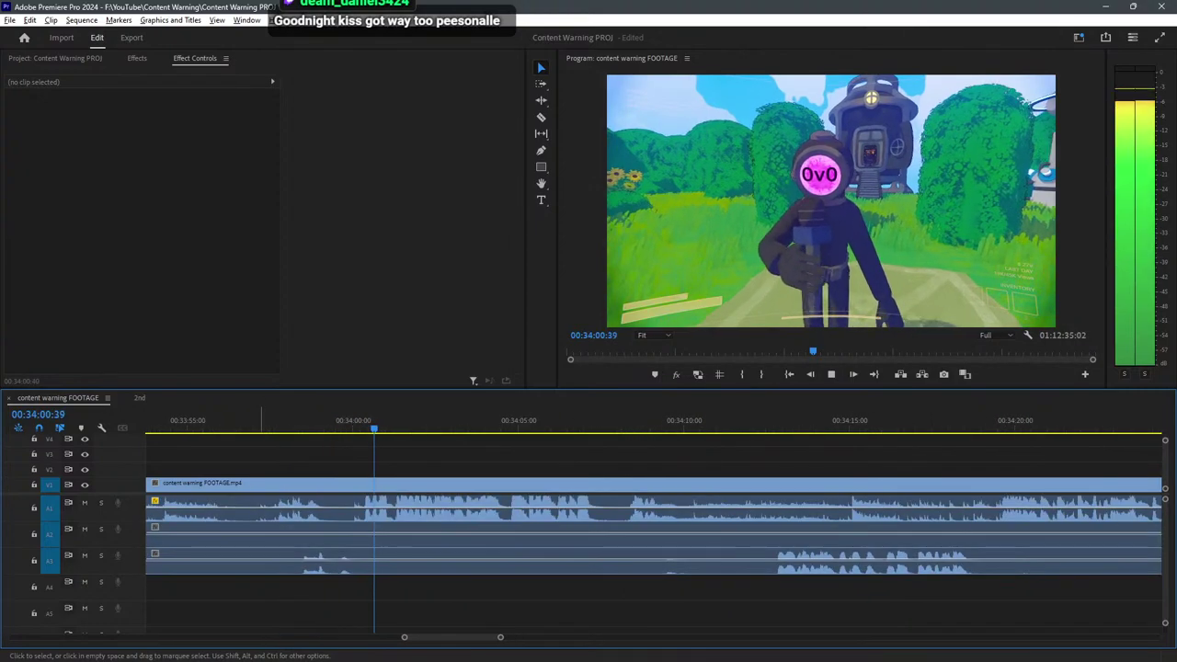
key(c)
click(361, 510)
key(v)
click(320, 510)
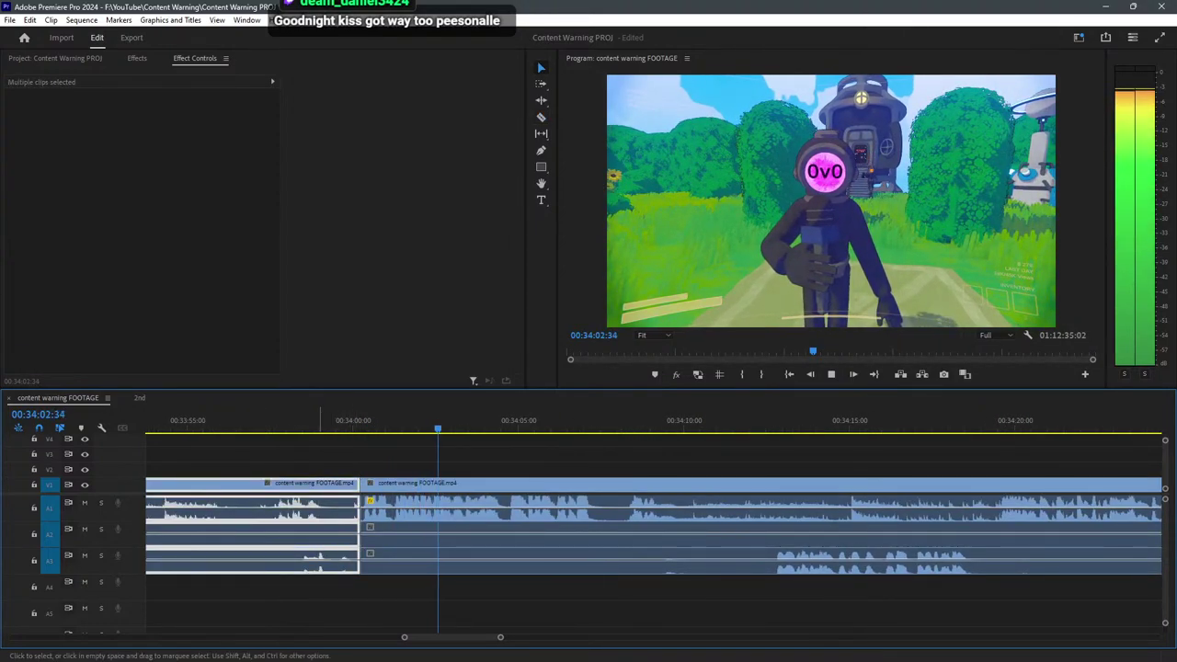
key(Delete)
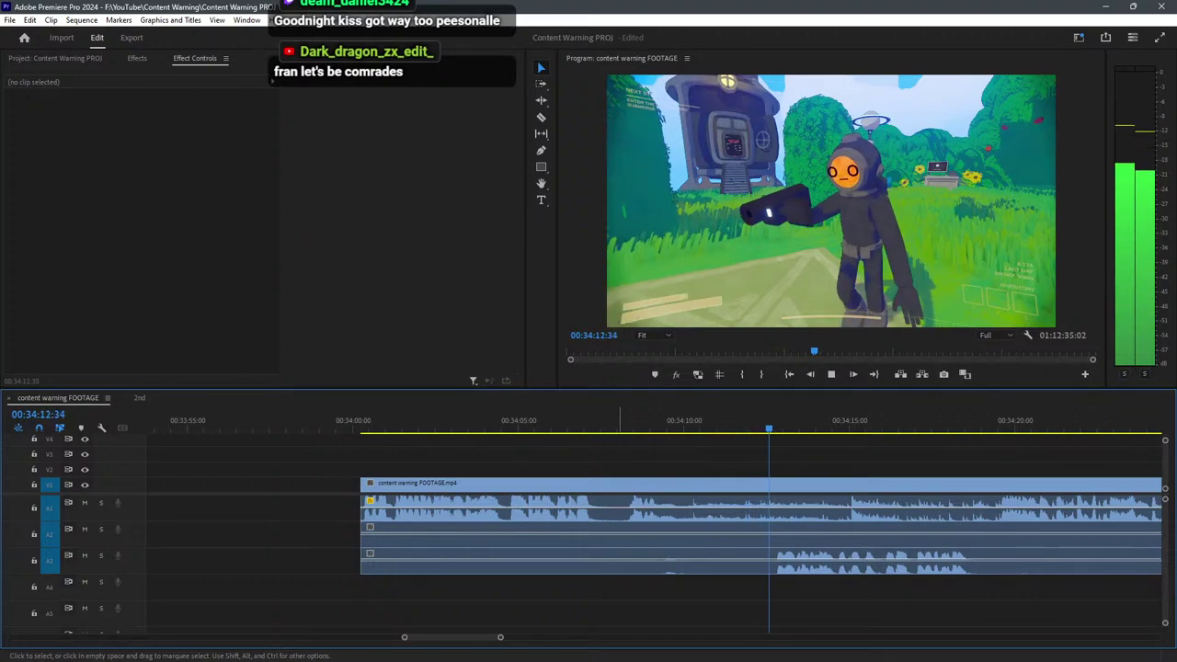
Replay the opening line from about 00:34:04 and split all tracks just before 00:34:05.
click(479, 421)
key(space)
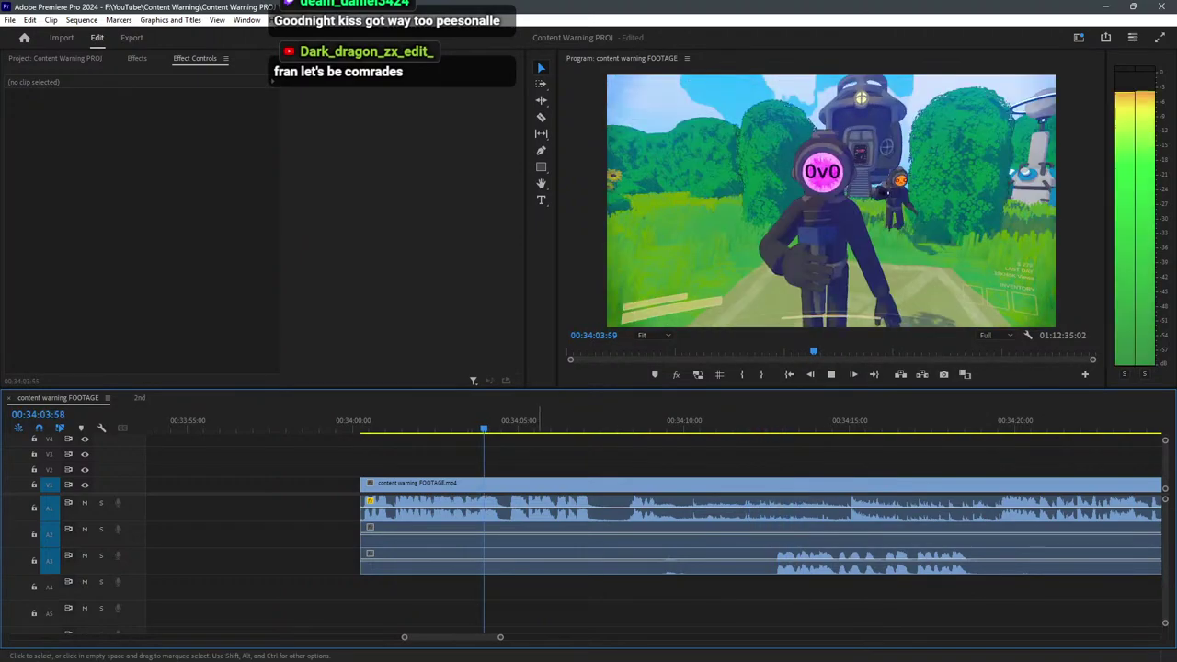
key(c)
key(space)
key(v)
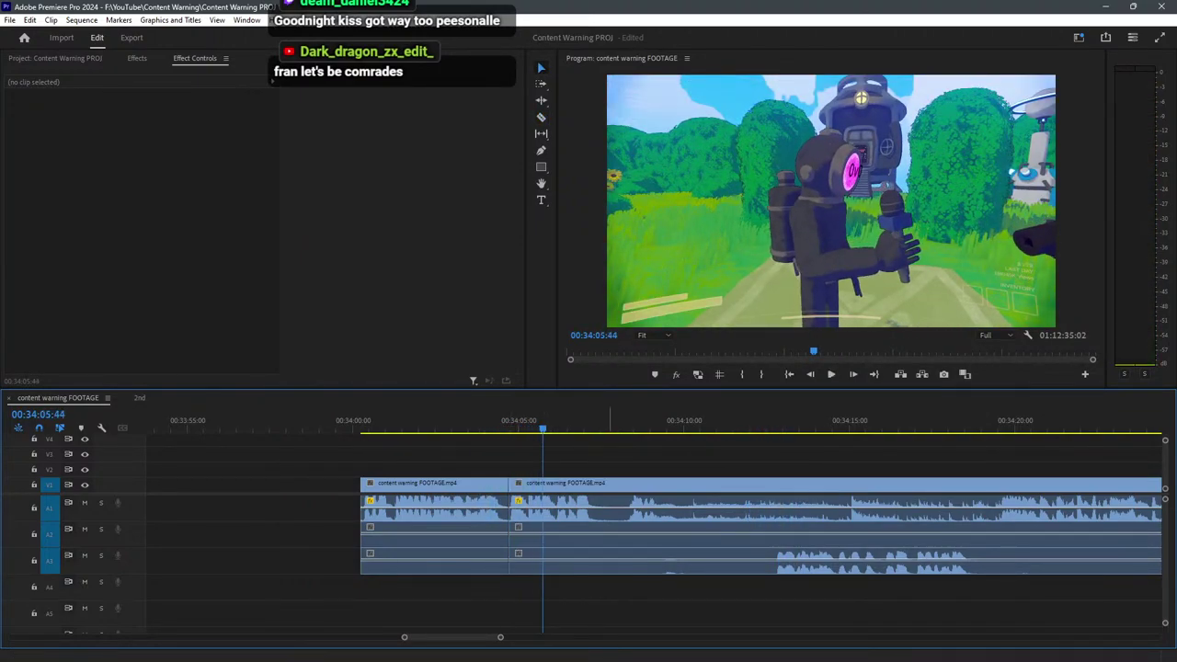
Play ahead to the party popper moment, split all tracks at about 00:34:39, and delete the section from 00:34:05 up to that cut.
key(minus)
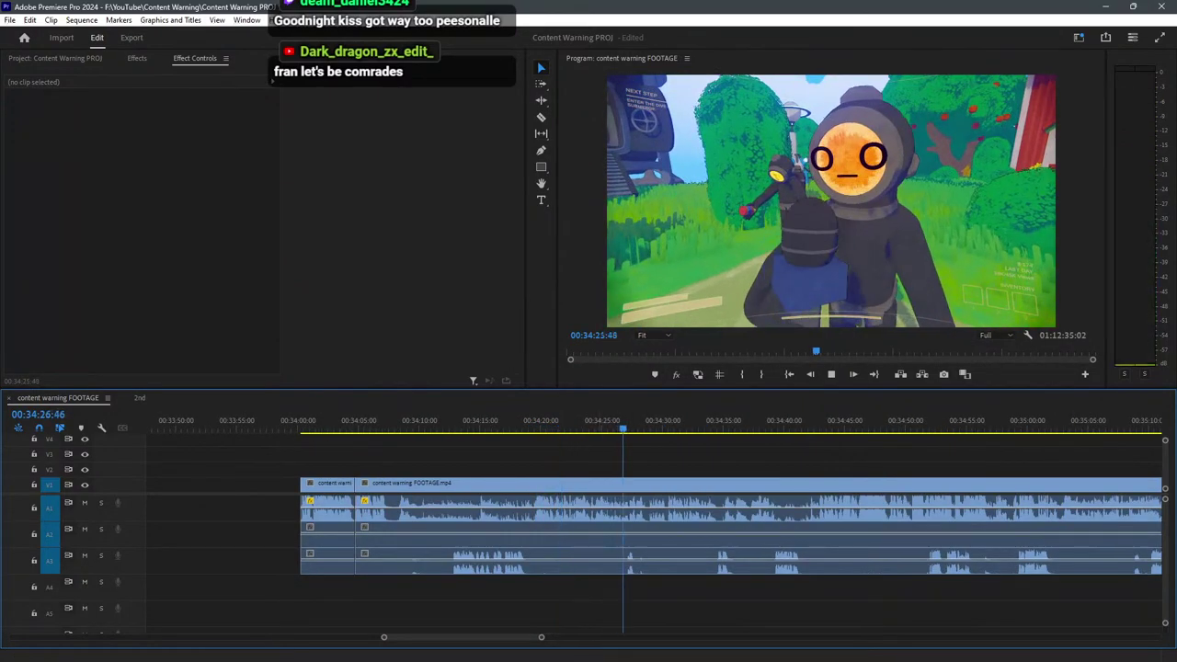
key(space)
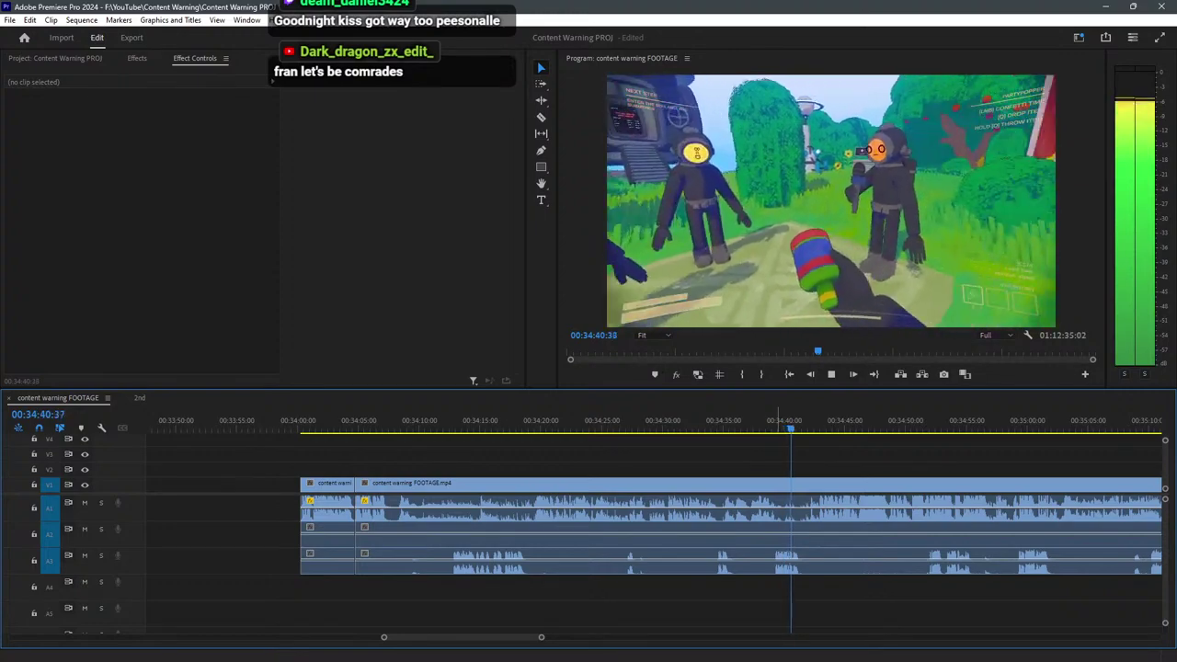
key(=)
key(=)
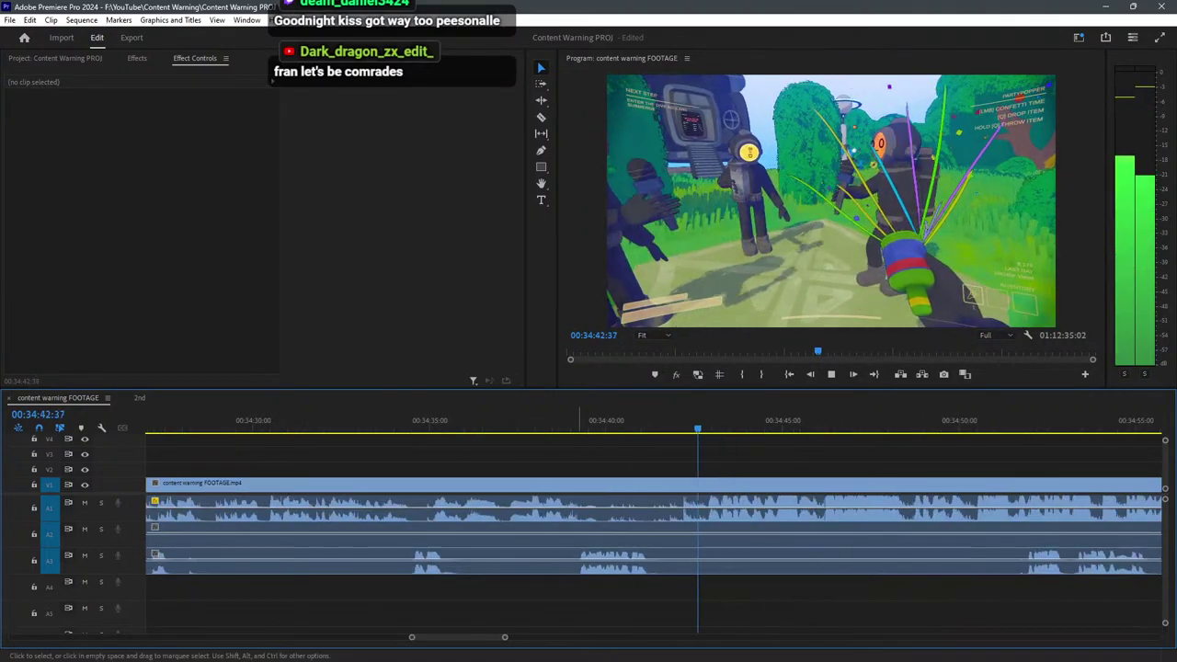
click(580, 506)
key(v)
drag(543, 593, 492, 488)
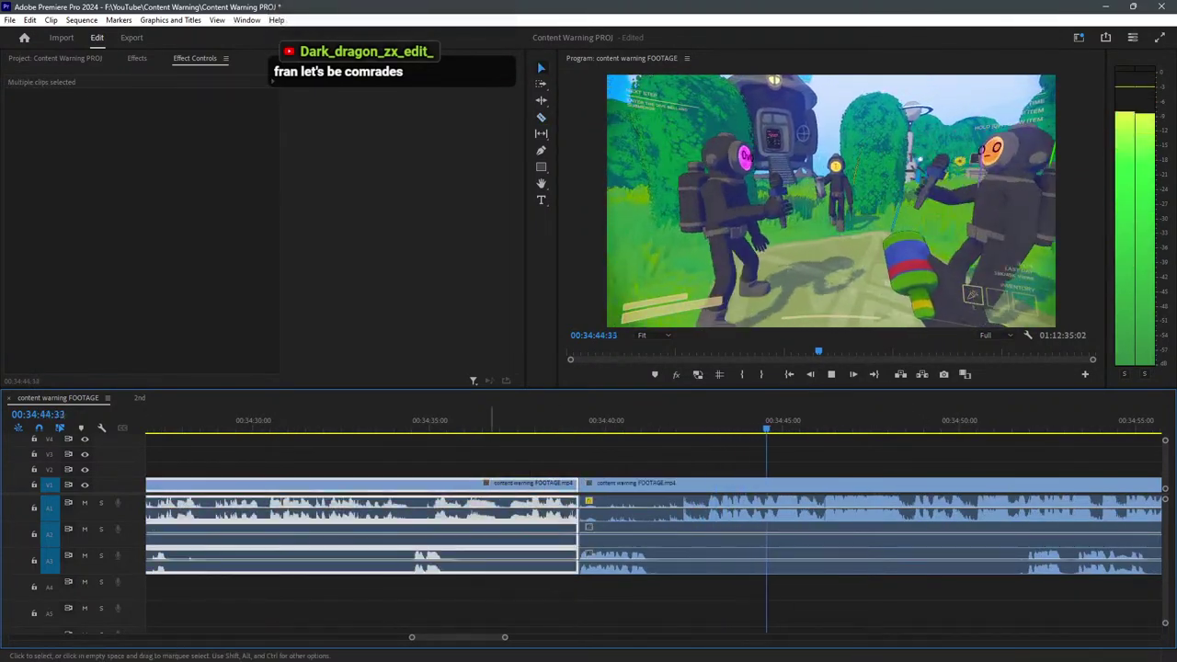
key(Delete)
Split only the A3 audio at about 00:34:43, and trim the start of the party popper footage on all tracks to 00:34:40.
key(c)
drag(655, 561, 685, 561)
click(648, 598)
key(c)
shift+click(608, 515)
key(v)
drag(598, 588, 568, 471)
key(Delete)
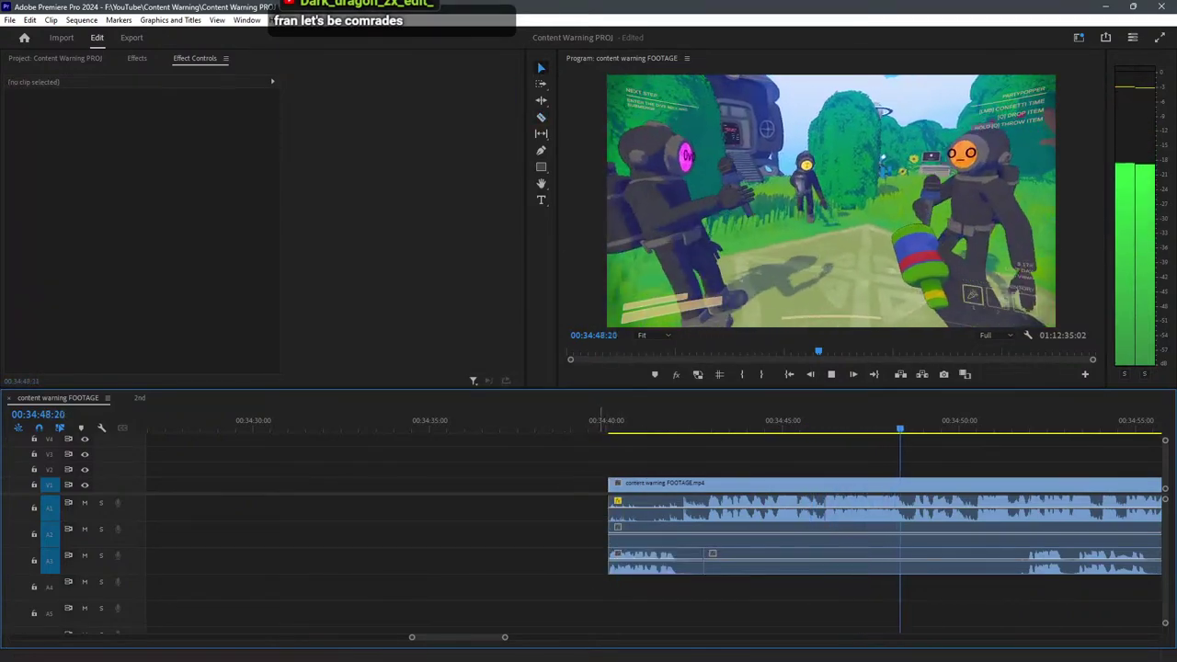
Play back the trimmed party popper footage from its new start at 00:34:40 to about 00:34:49.
key(Up)
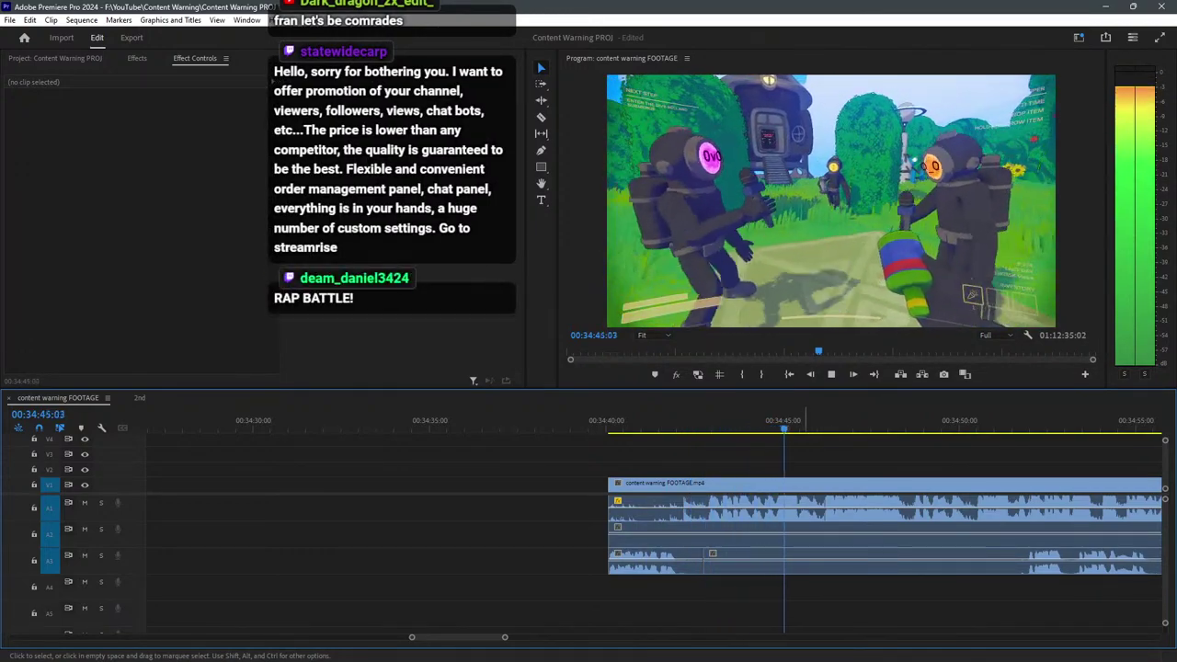
key(space)
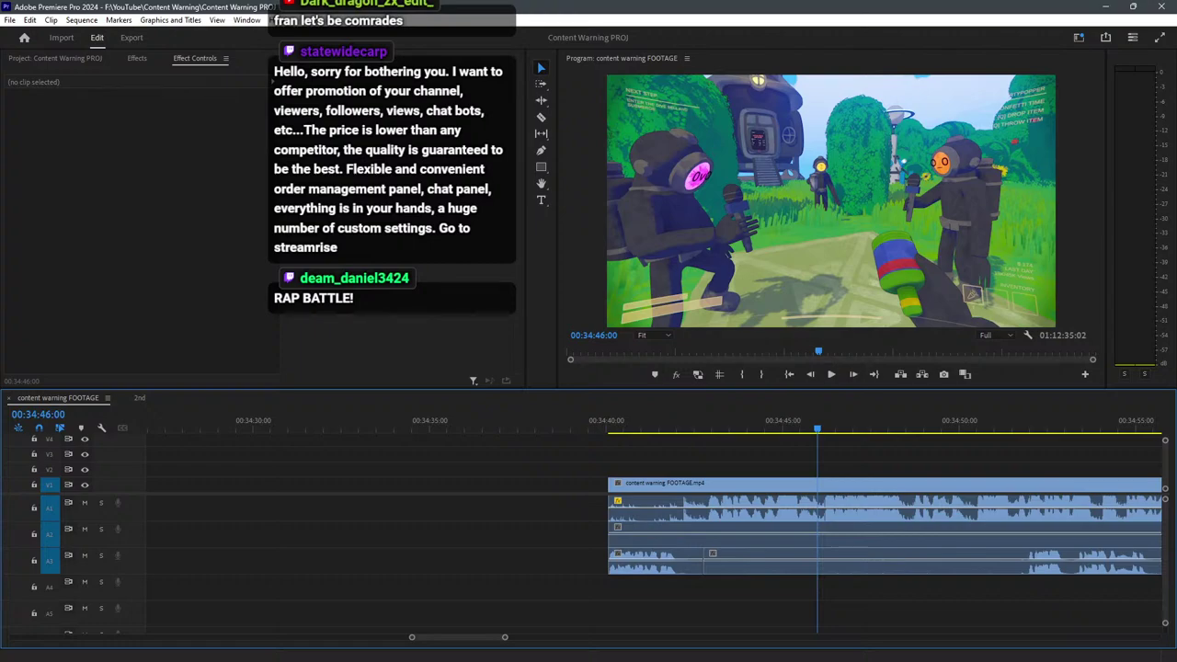
key(space)
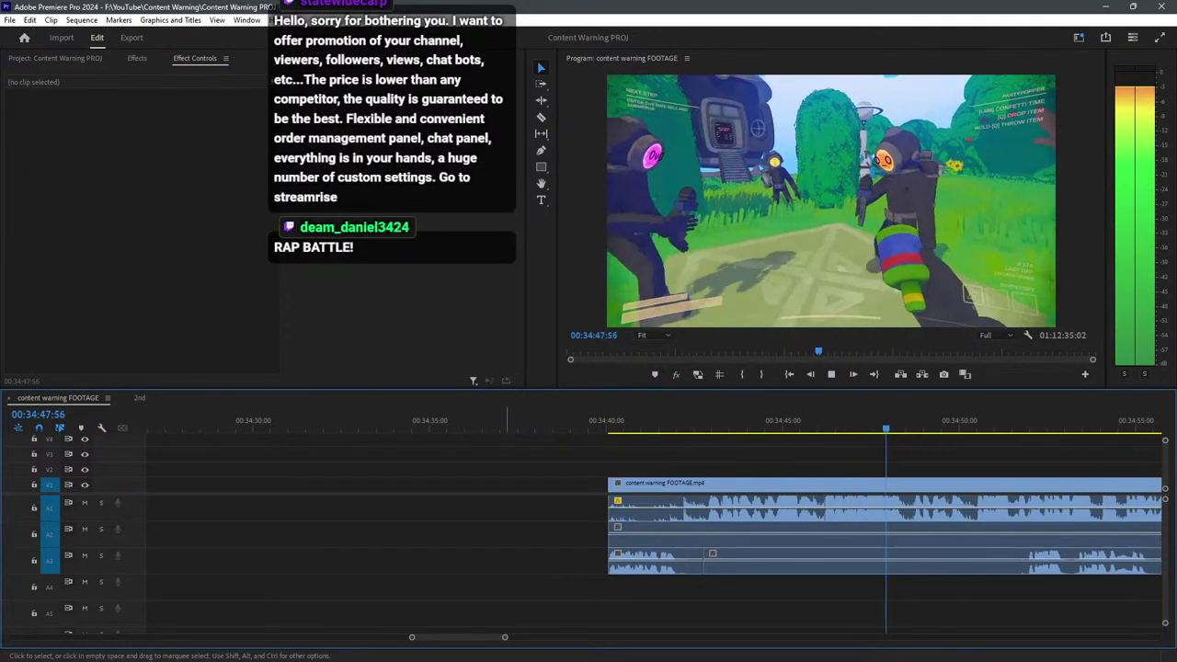
key(space)
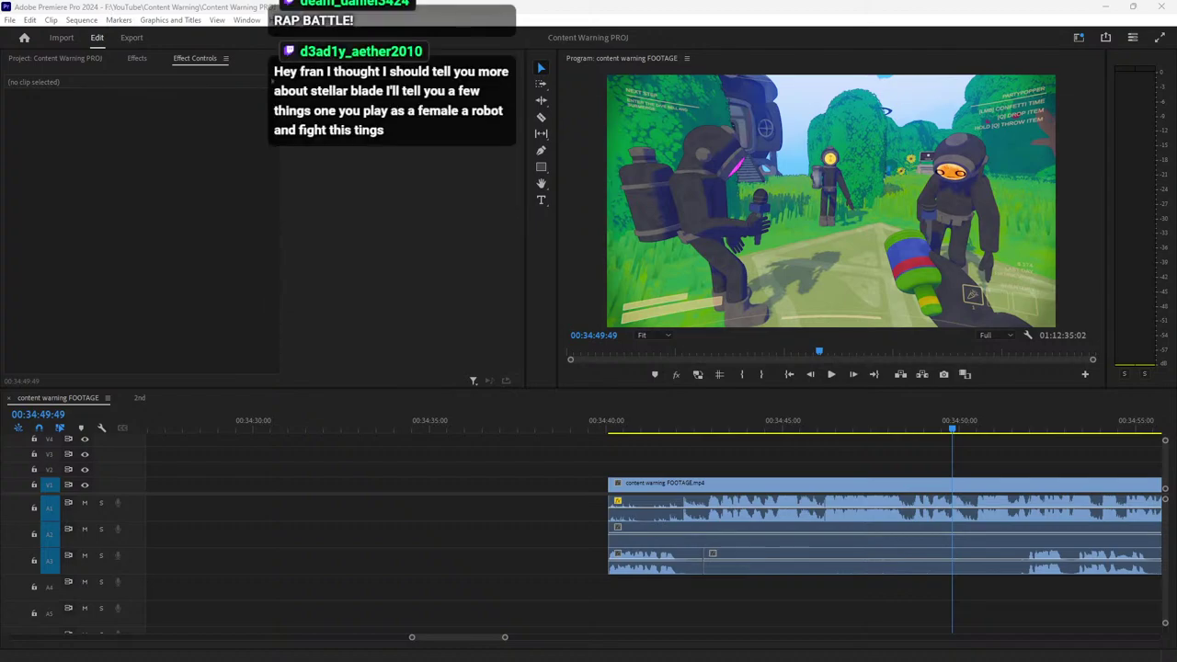
click(467, 561)
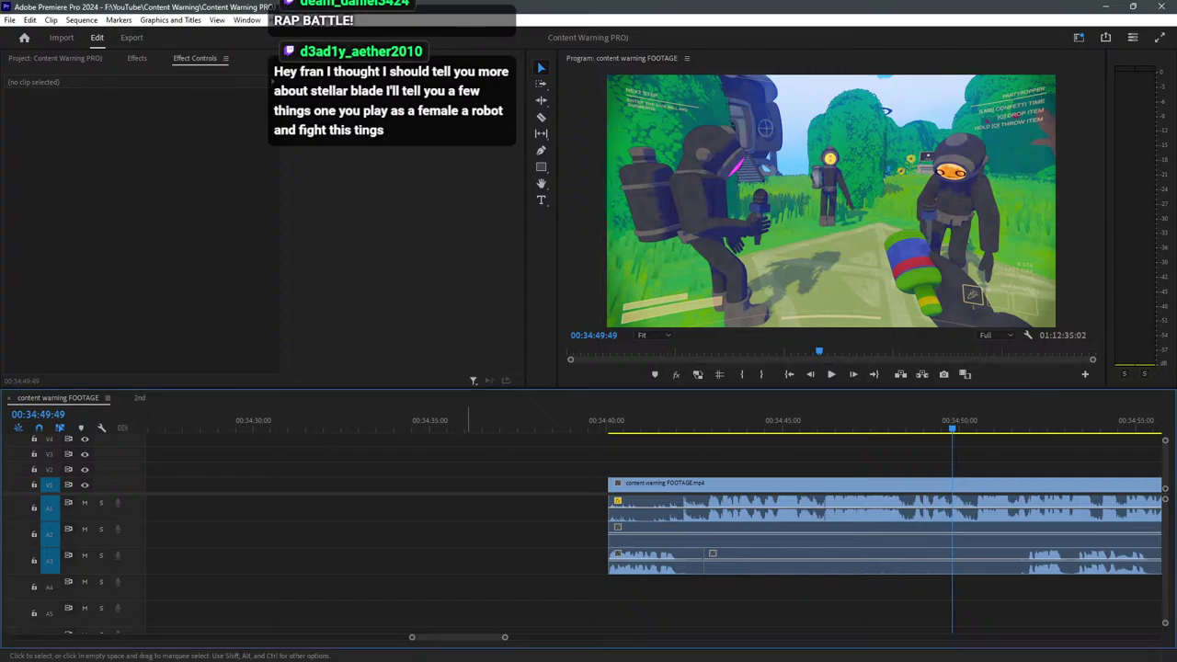
key(Delete)
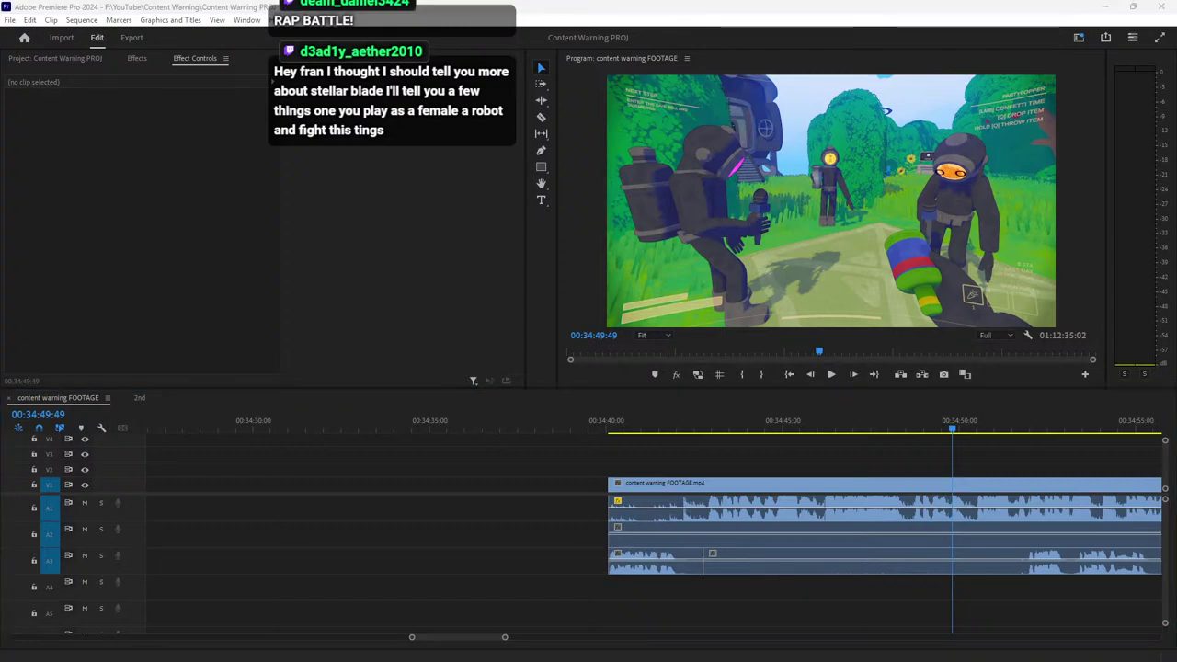
click(579, 534)
key(Delete)
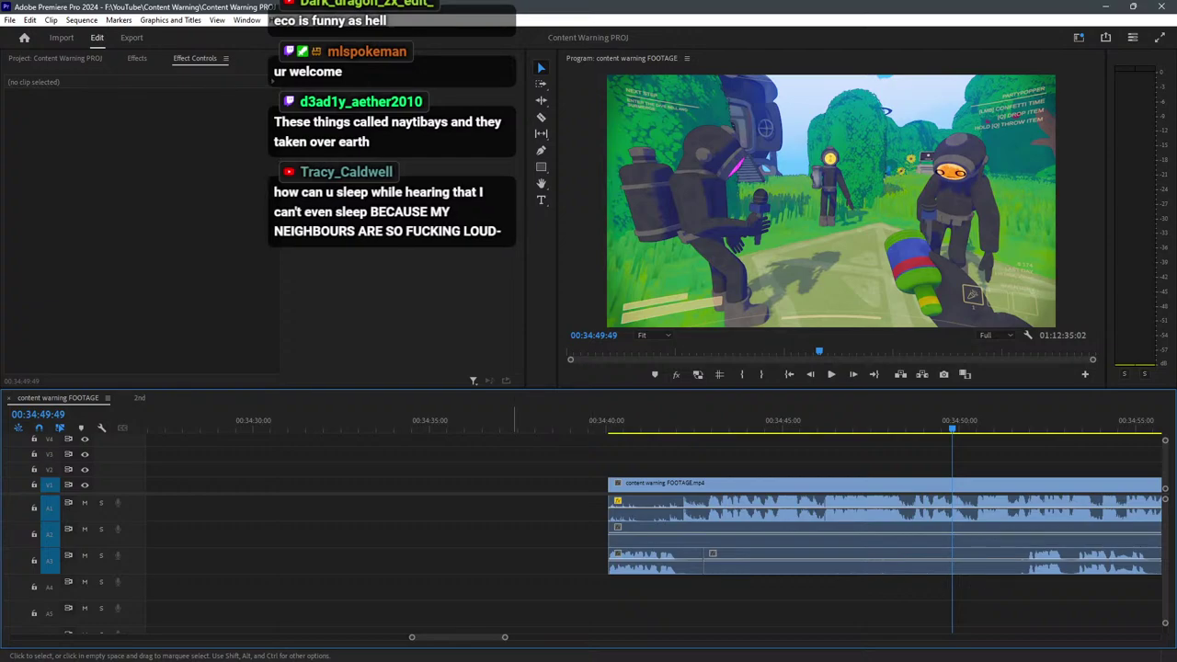
key(space)
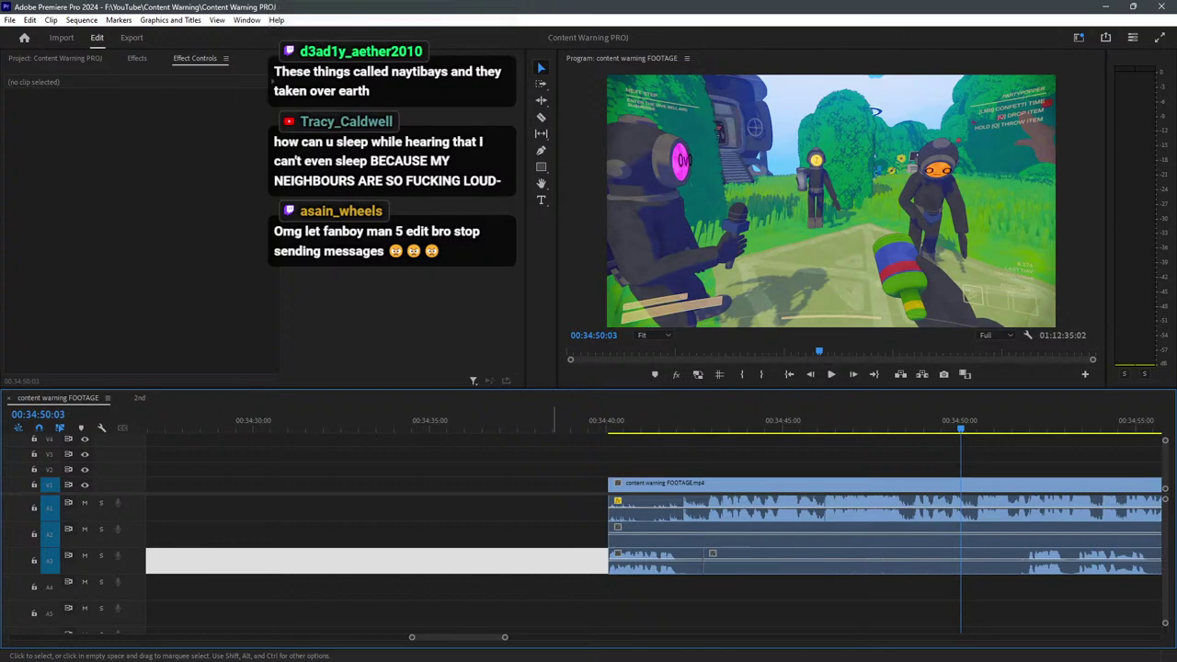
key(Delete)
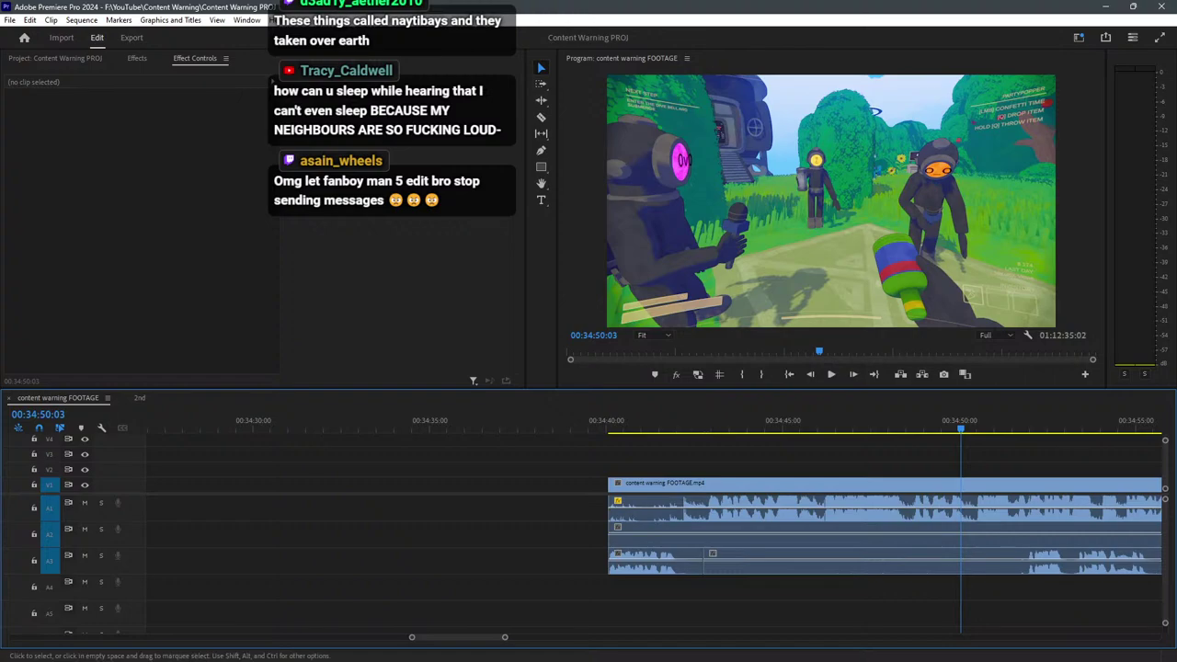
Replay from about 00:34:41 and remove only the A3 audio between about 00:34:43 and 00:34:51.
click(665, 421)
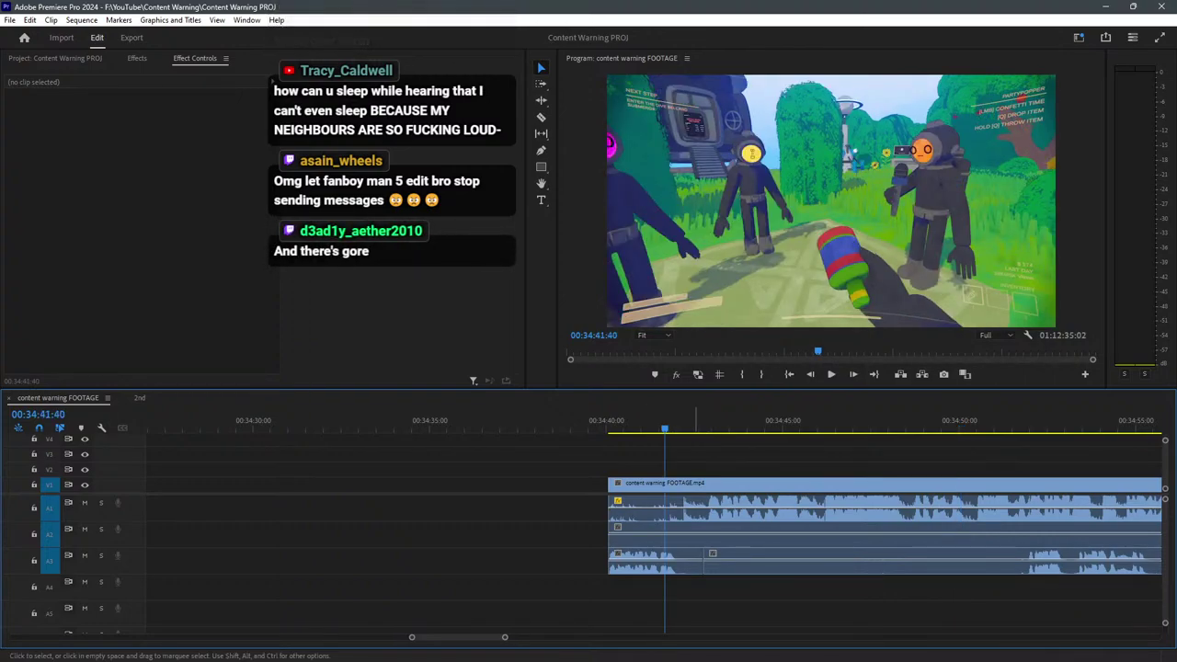
key(space)
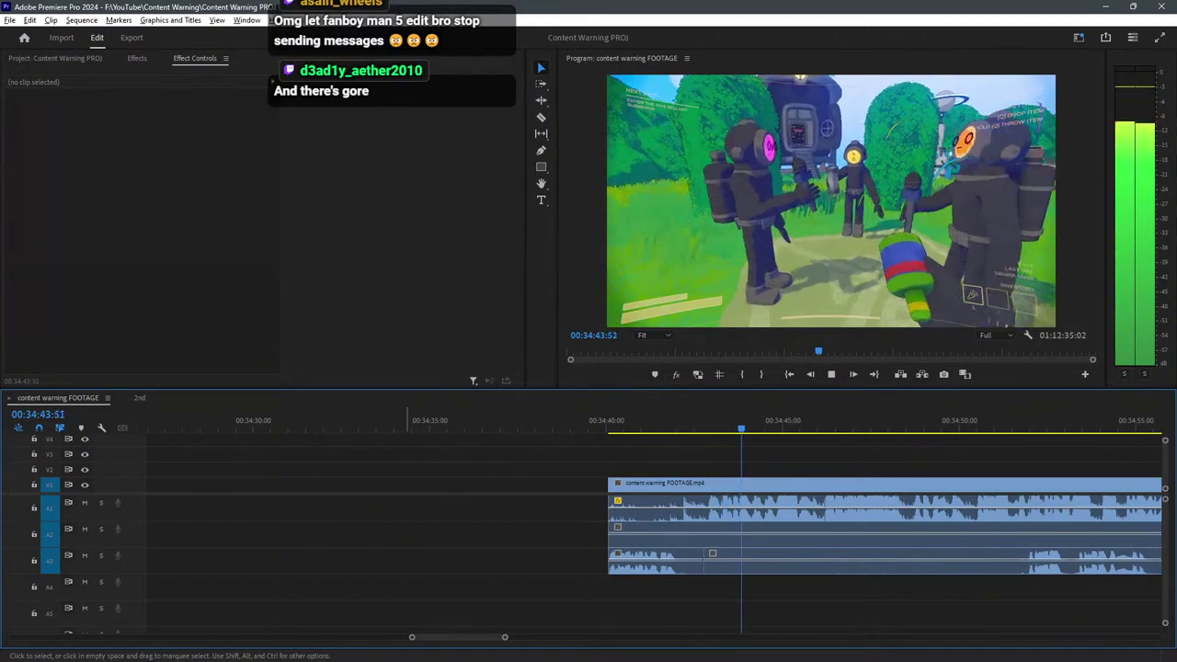
key(minus)
key(minus)
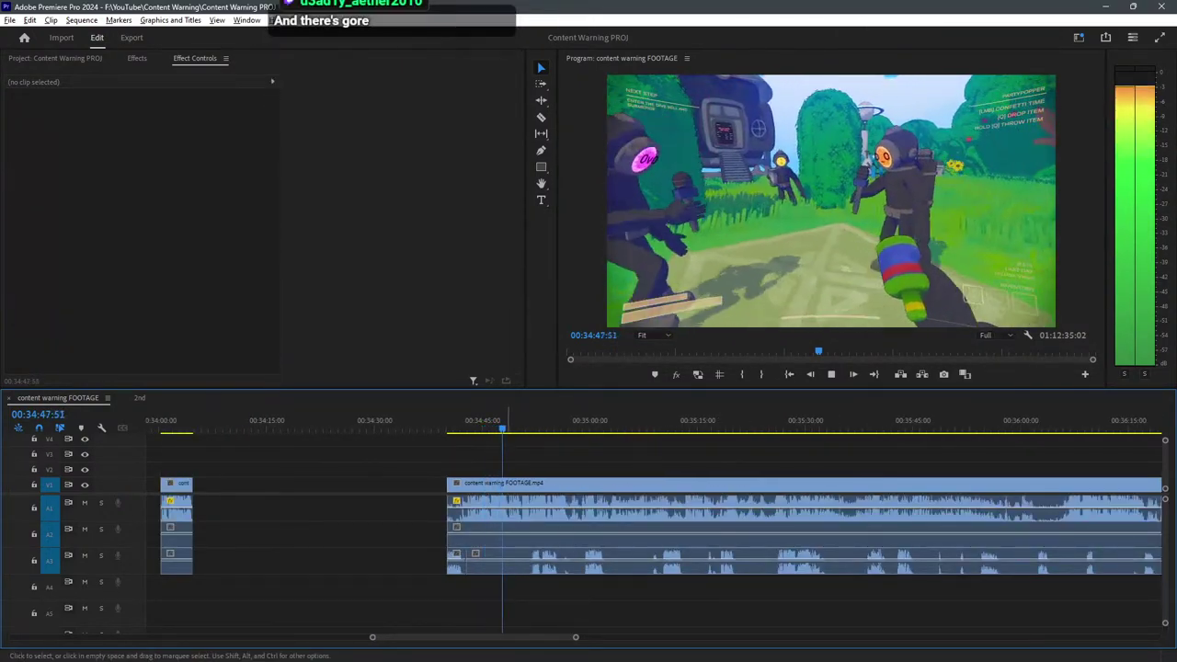
key(equal)
key(equal)
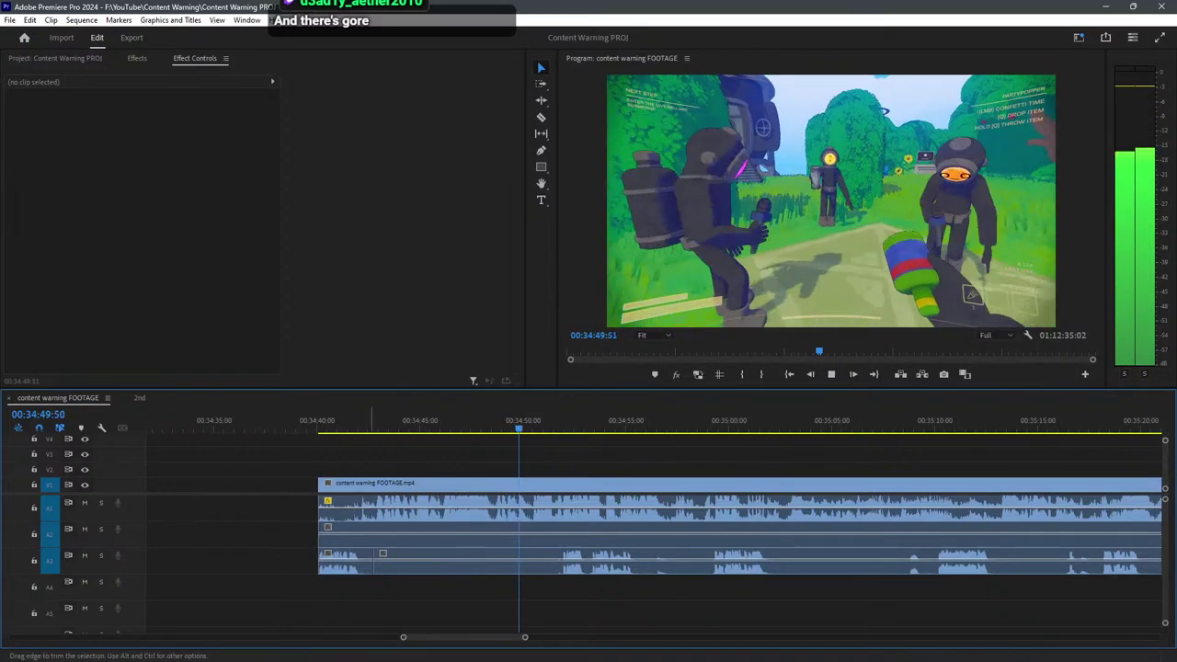
key(Delete)
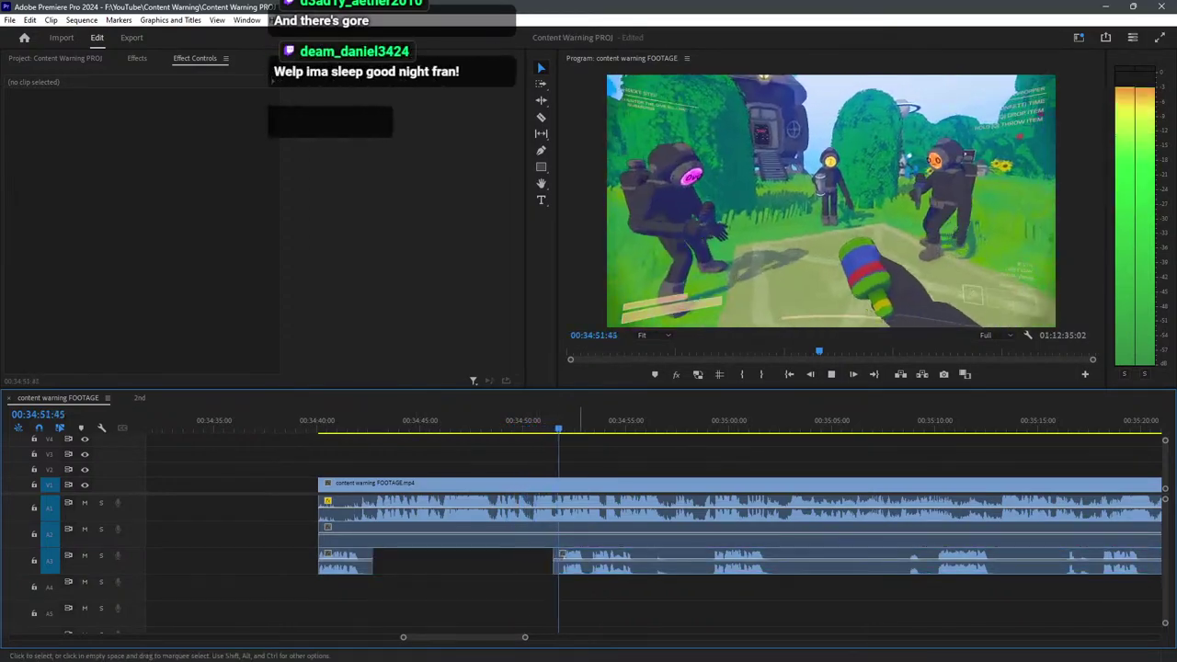
Play on to about 00:34:55 and split only the A3 audio there, right after its speech ends.
key(space)
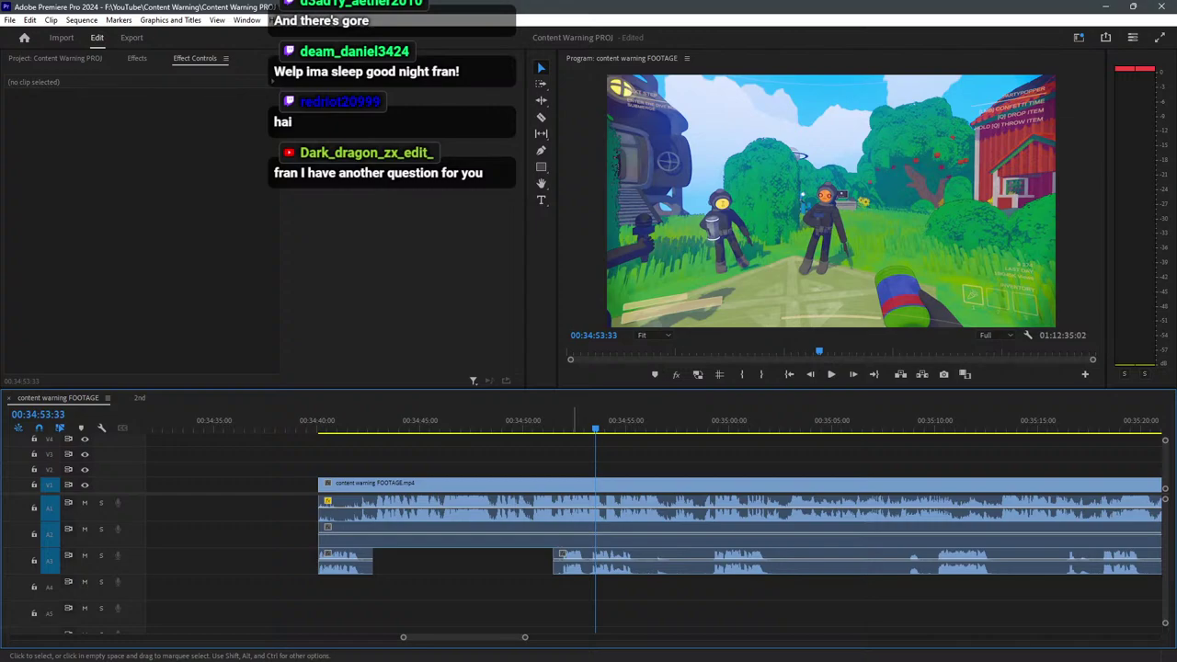
key(space)
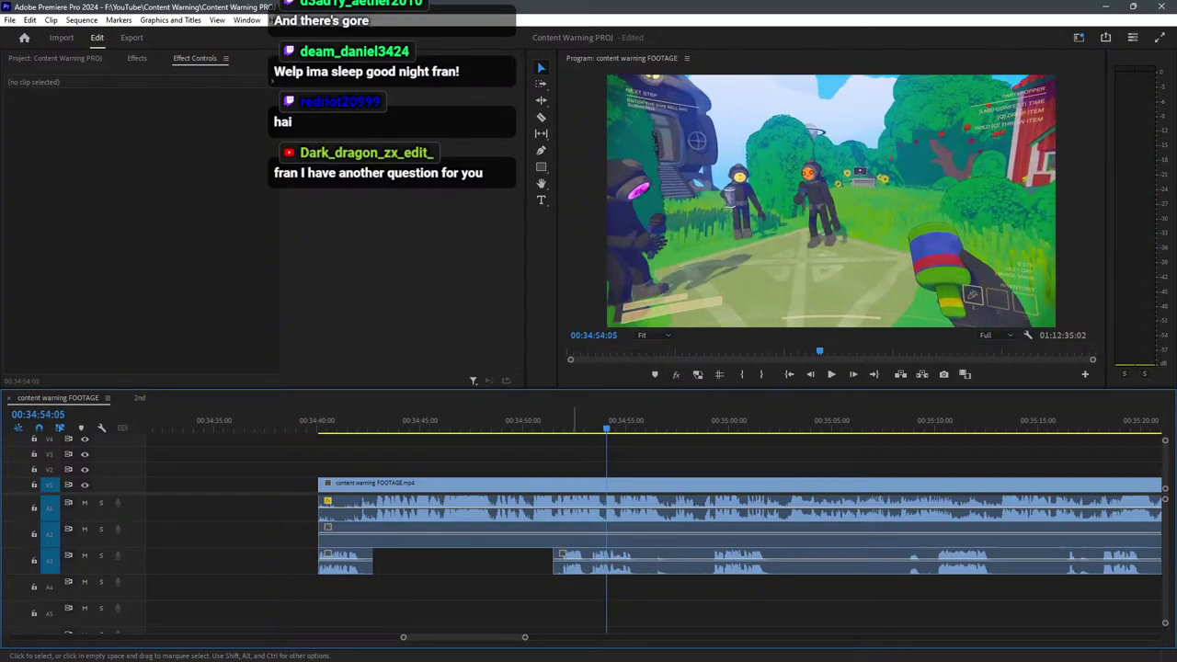
key(space)
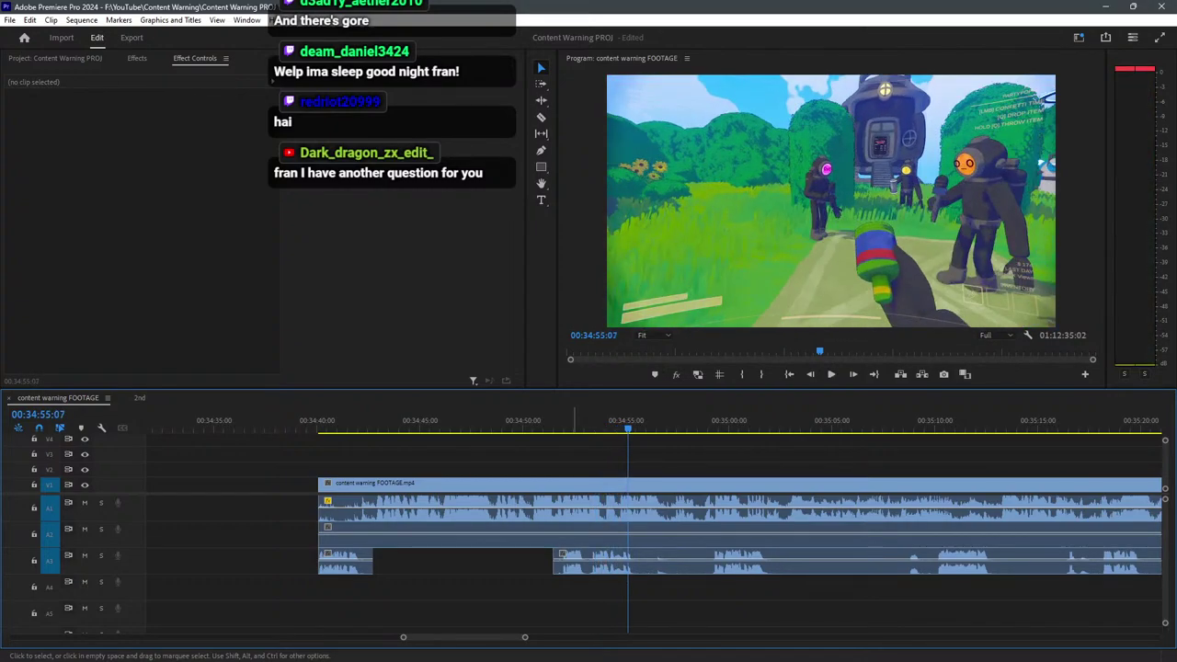
key(space)
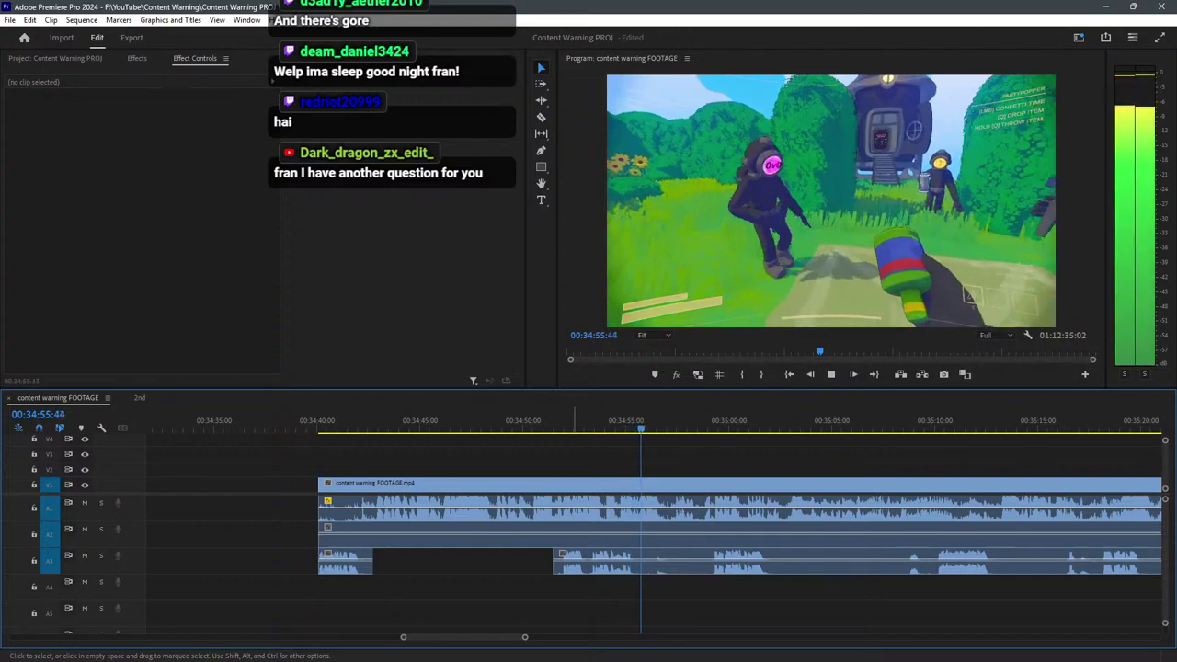
key(c)
click(638, 557)
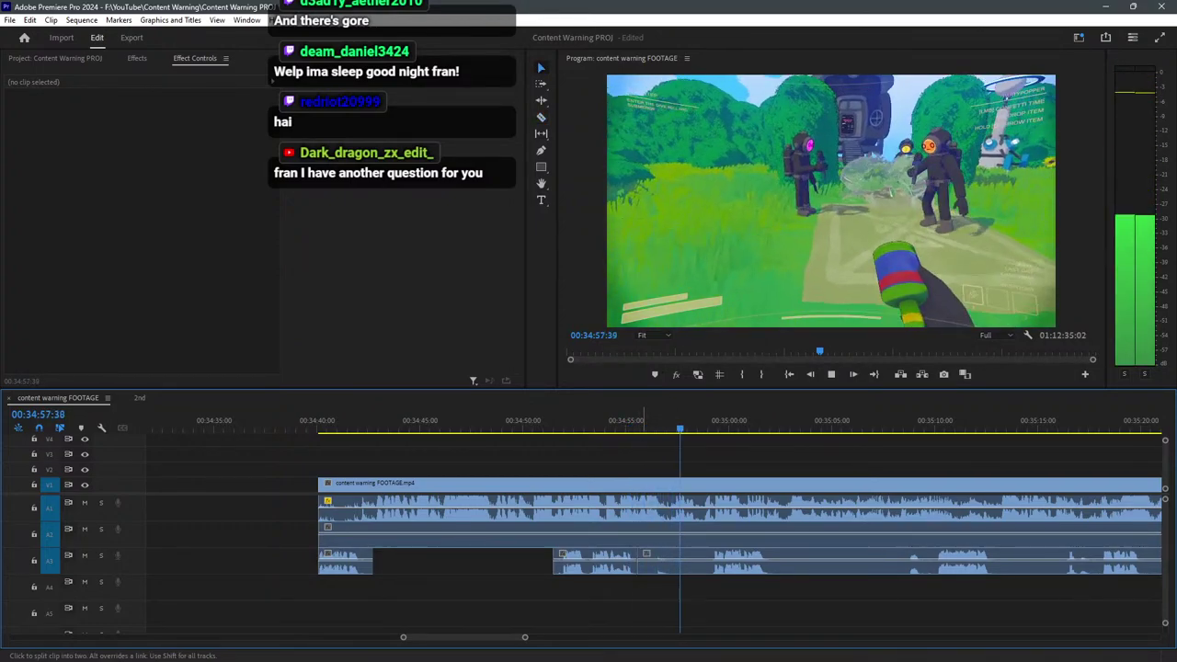
Trim the start of the split-off A3 audio to about 00:34:58, removing its silence from 00:34:55.
key(v)
drag(638, 558, 695, 560)
key(space)
Replay the party popper footage across the A3 cuts, from about 00:34:46 to 00:34:56.
drag(450, 419, 516, 418)
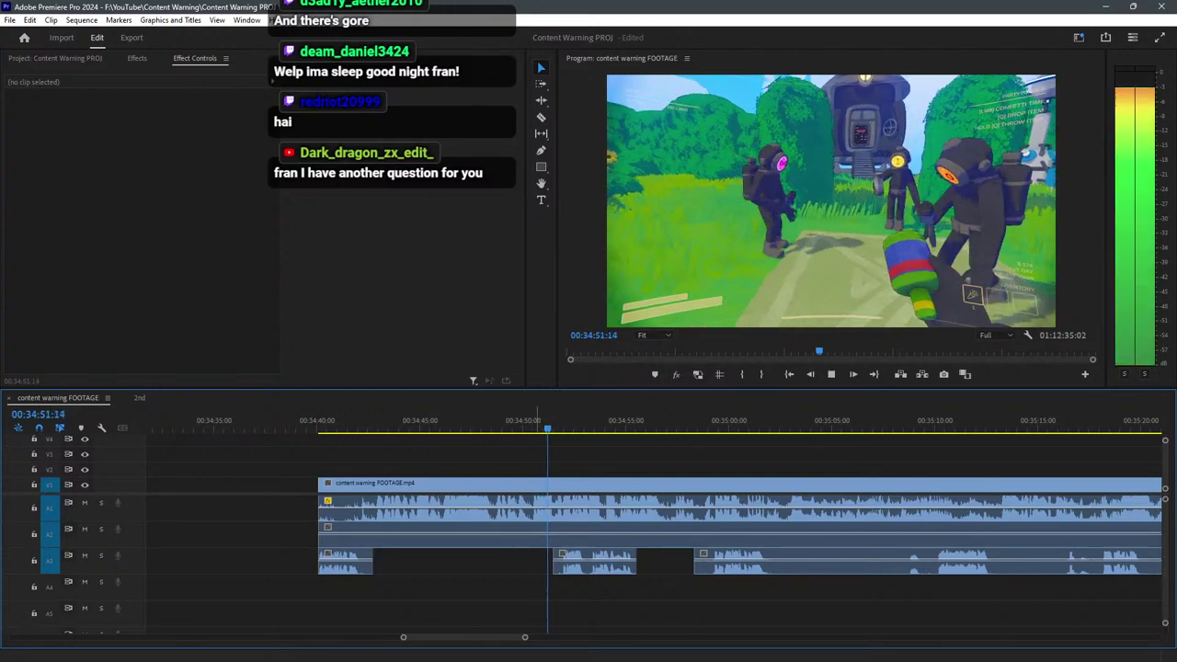
key(space)
key(space)
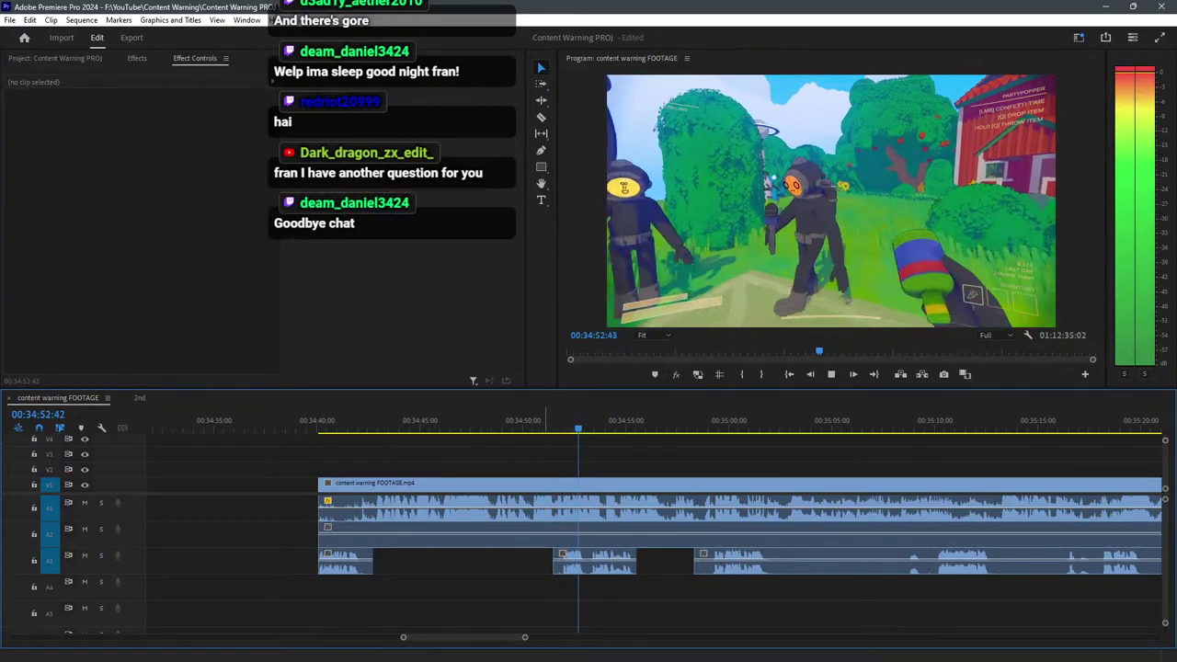
drag(545, 418, 443, 418)
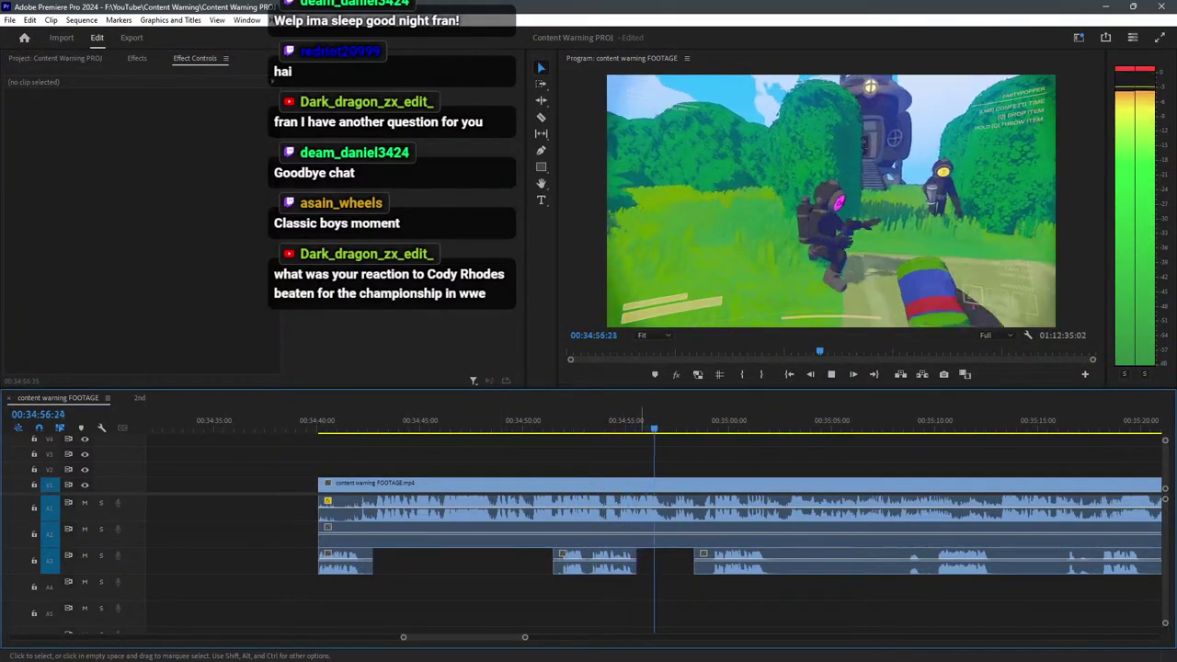
Split all tracks at about 00:34:57 and 00:34:59, and delete the section between the two cuts.
scroll(741, 515, up, 4)
key(c)
shift+click(580, 508)
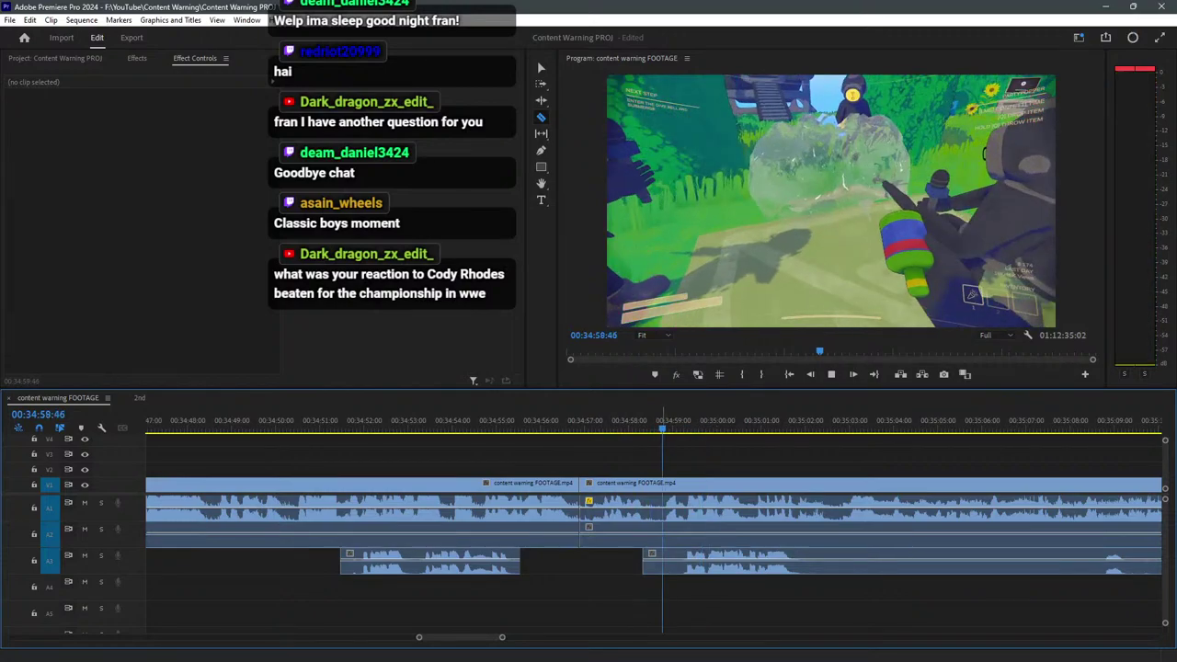
shift+click(663, 508)
key(v)
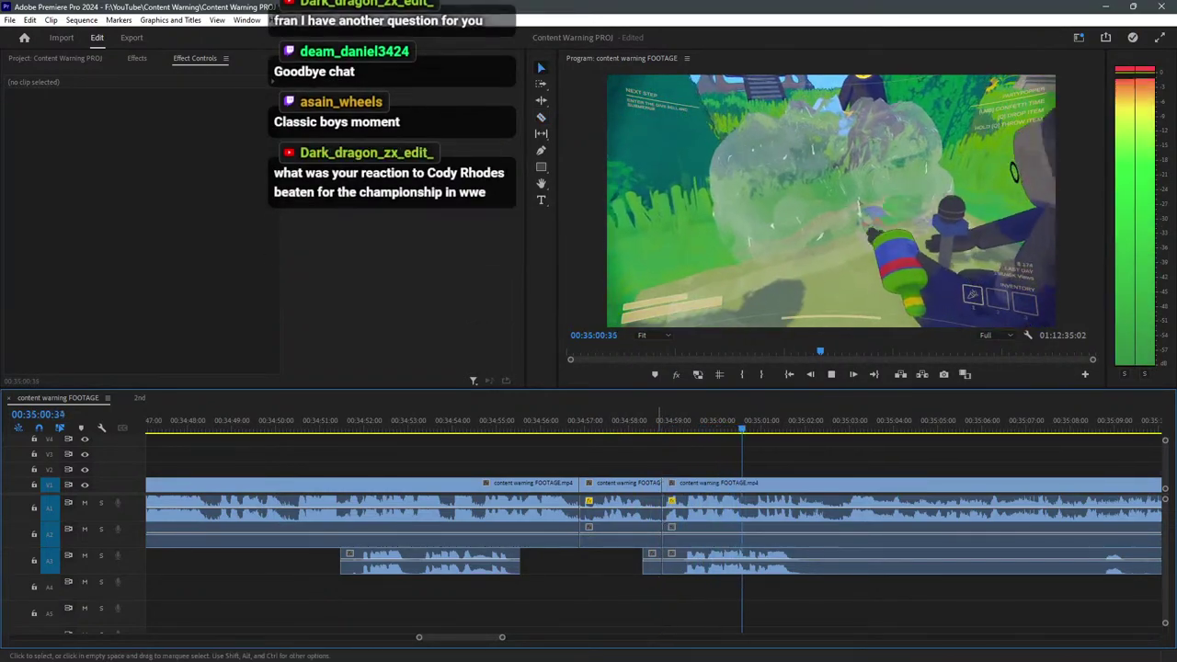
drag(660, 587, 614, 474)
key(Delete)
Move the video and audio clips before the gap up against the clip starting at about 00:34:59.
scroll(942, 515, down, 3)
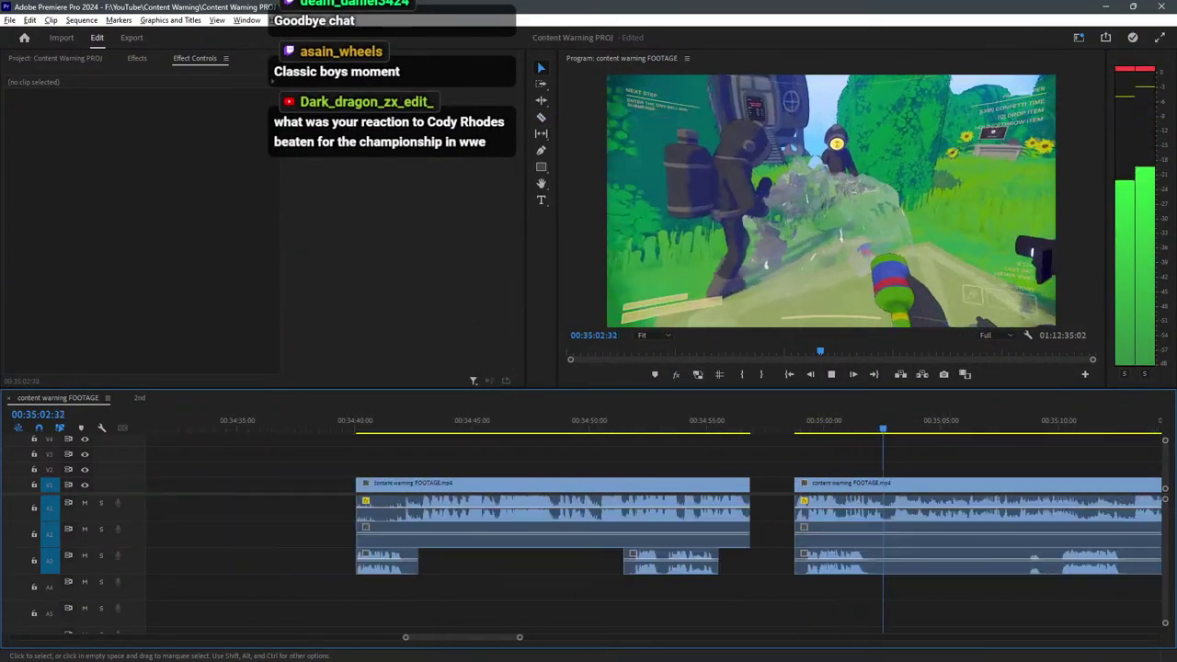
drag(659, 598, 454, 483)
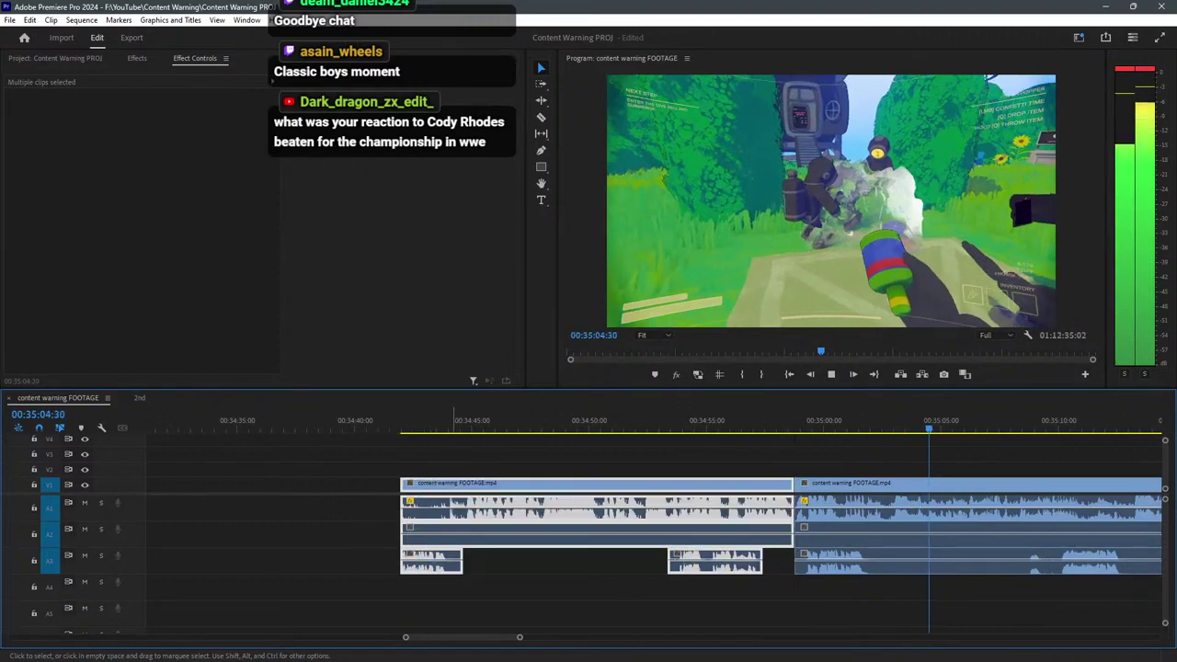
click(880, 598)
Replay from about 00:35:01 and split all tracks at about 00:35:02.6, after the A3 speech ends.
scroll(1012, 515, up, 5)
scroll(397, 515, down, 3)
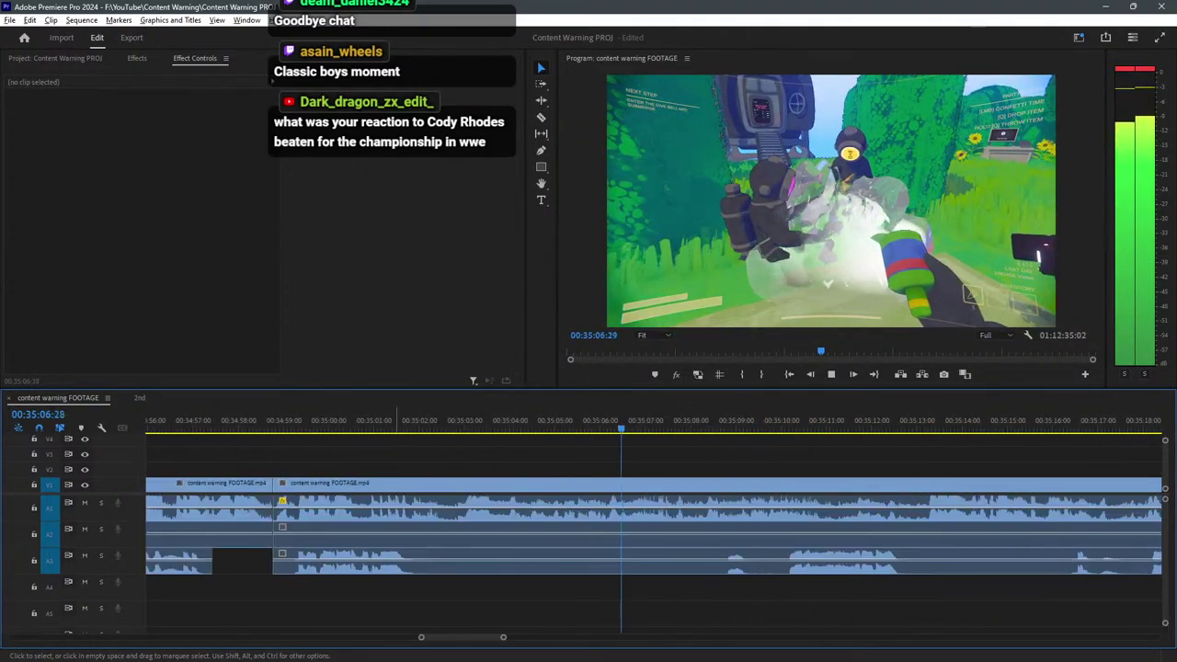
click(380, 420)
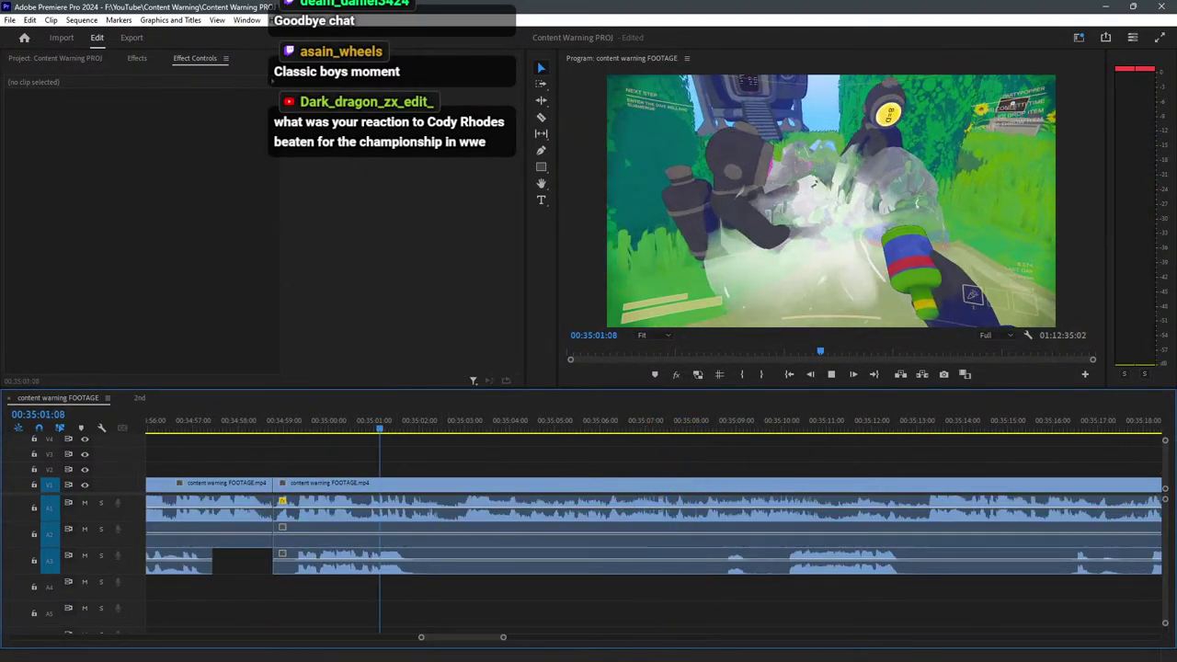
key(c)
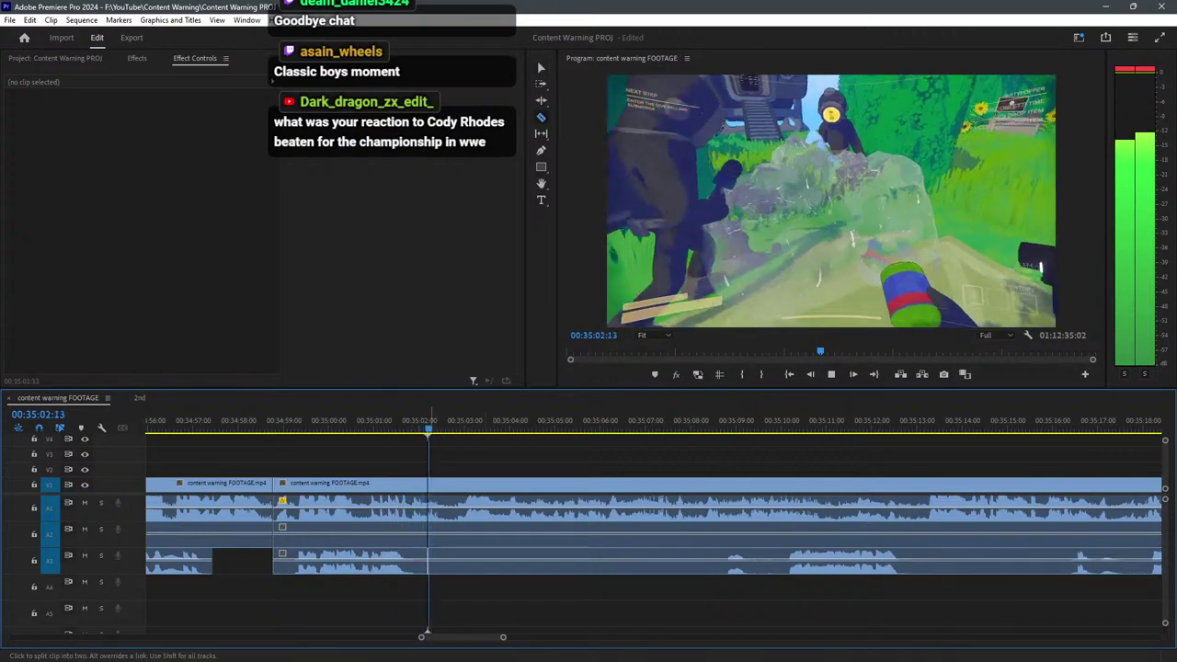
click(447, 560)
key(v)
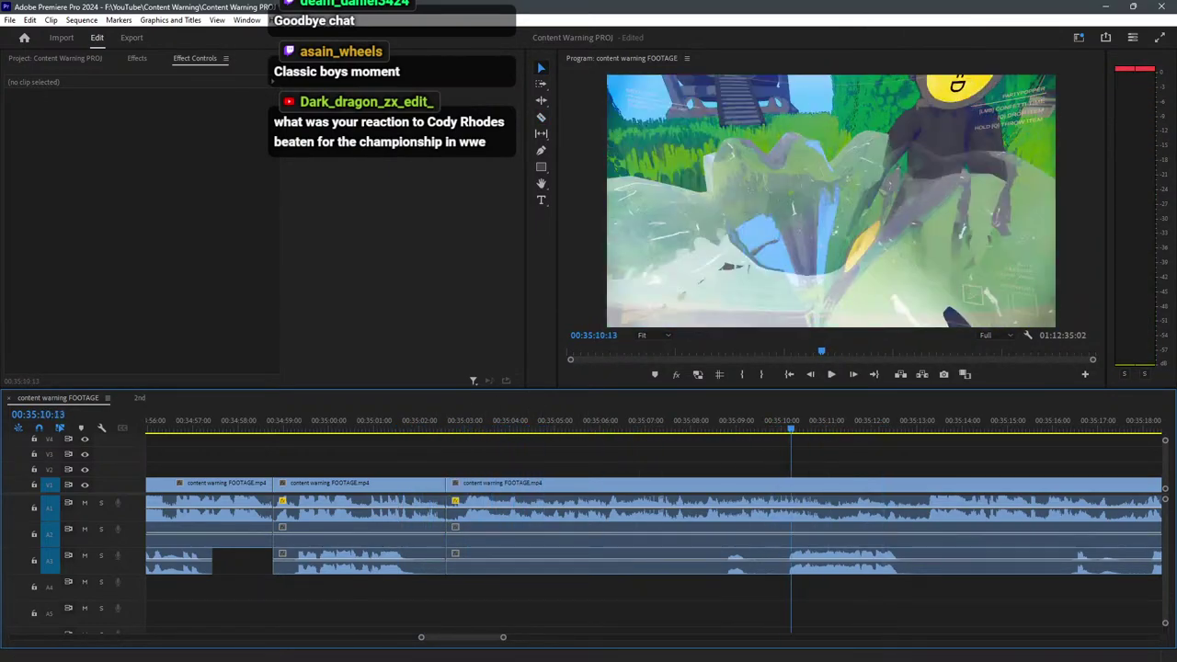
Split all tracks at about 00:35:10 and delete the section between 00:35:02.6 and that cut.
key(space)
key(c)
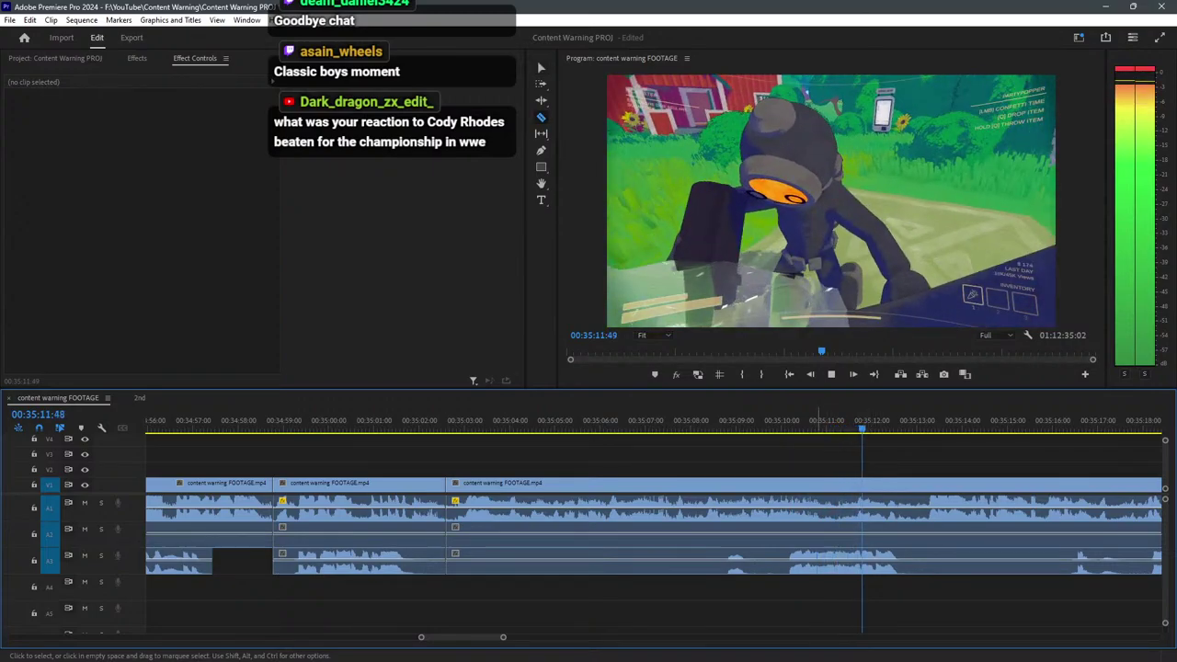
click(789, 559)
key(v)
drag(769, 603, 569, 499)
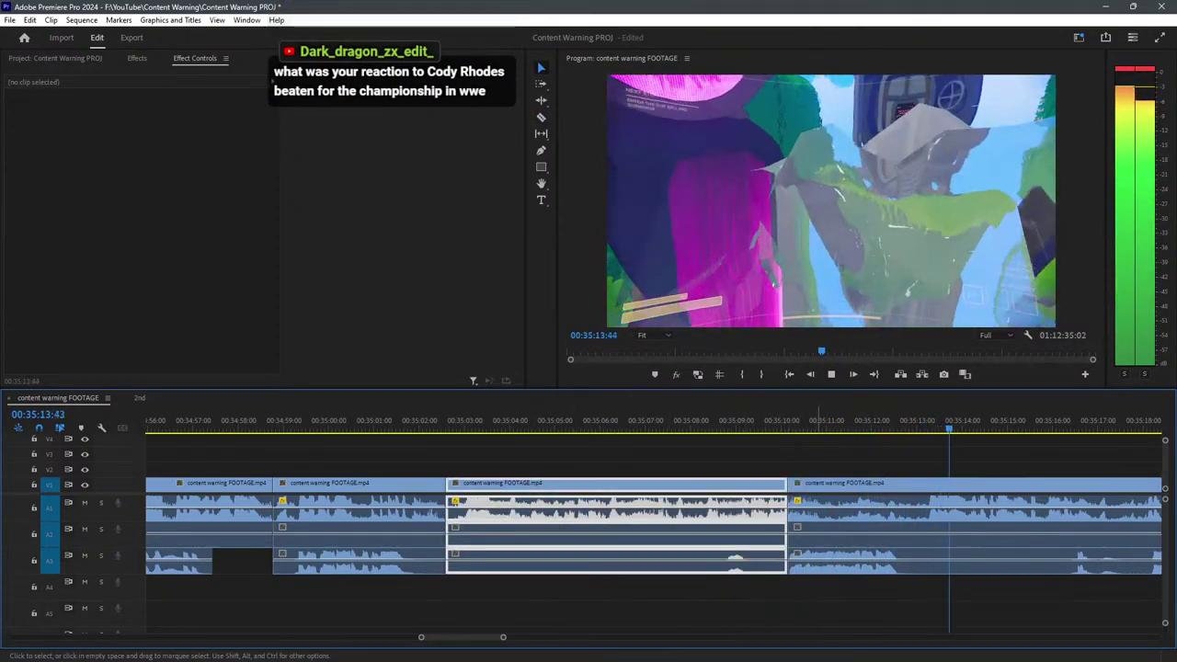
key(Delete)
Play on through the footage after the gap, from about 00:35:14 to 00:35:35.
key(minus)
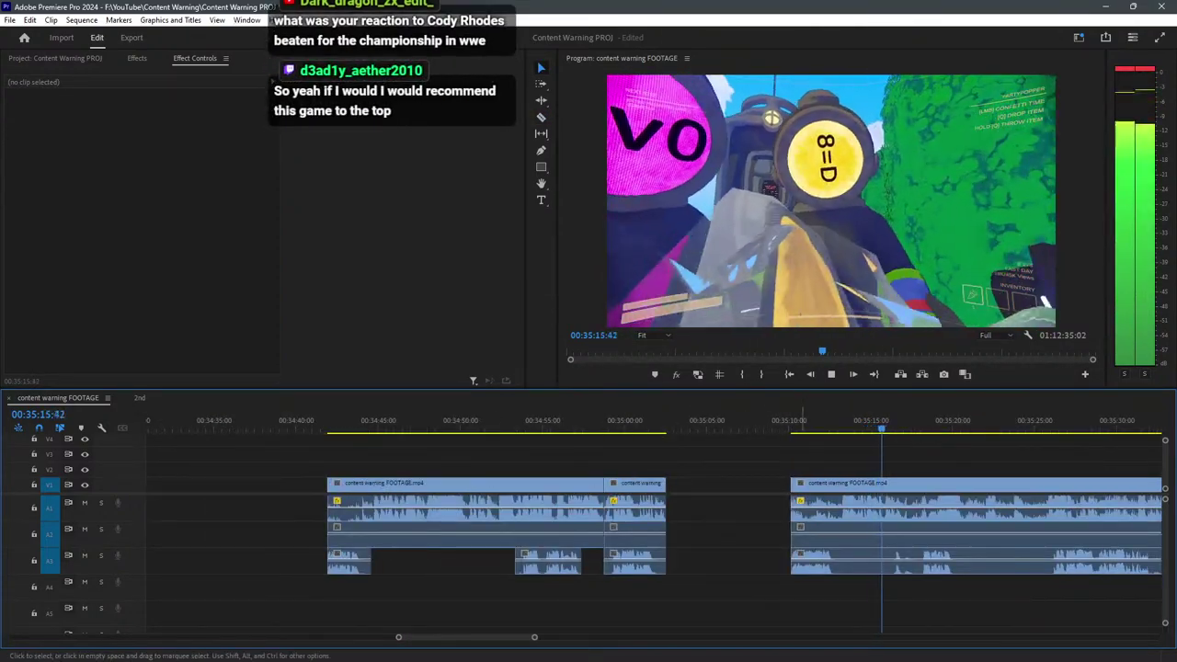
key(space)
key(space)
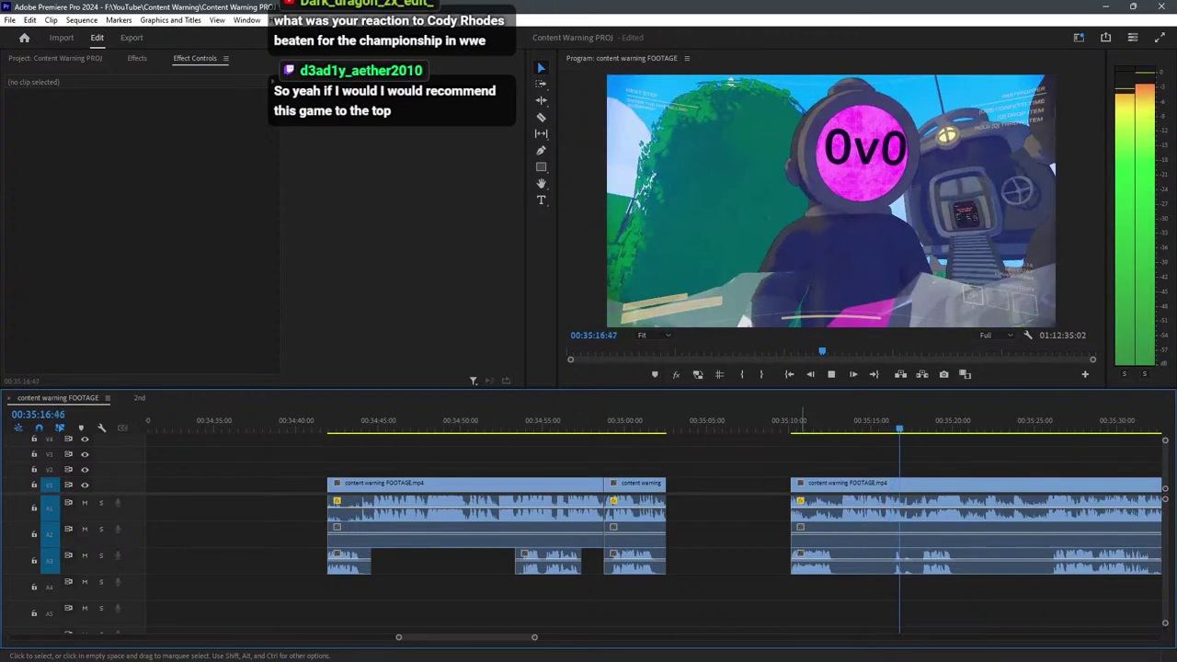
key(space)
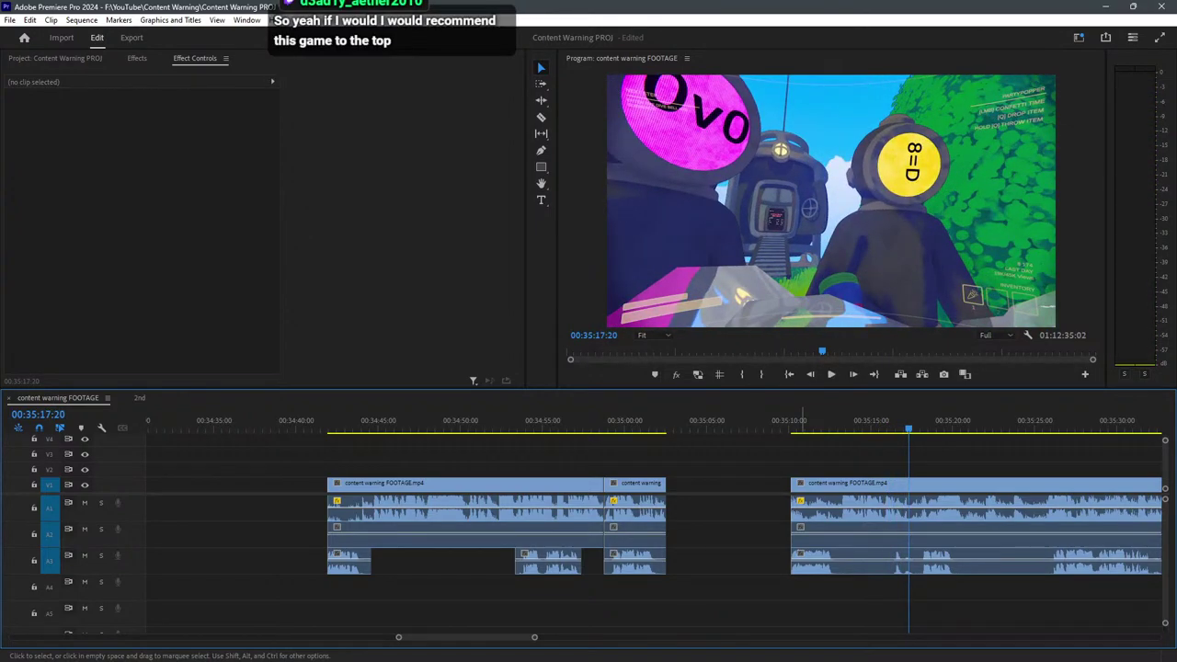
key(space)
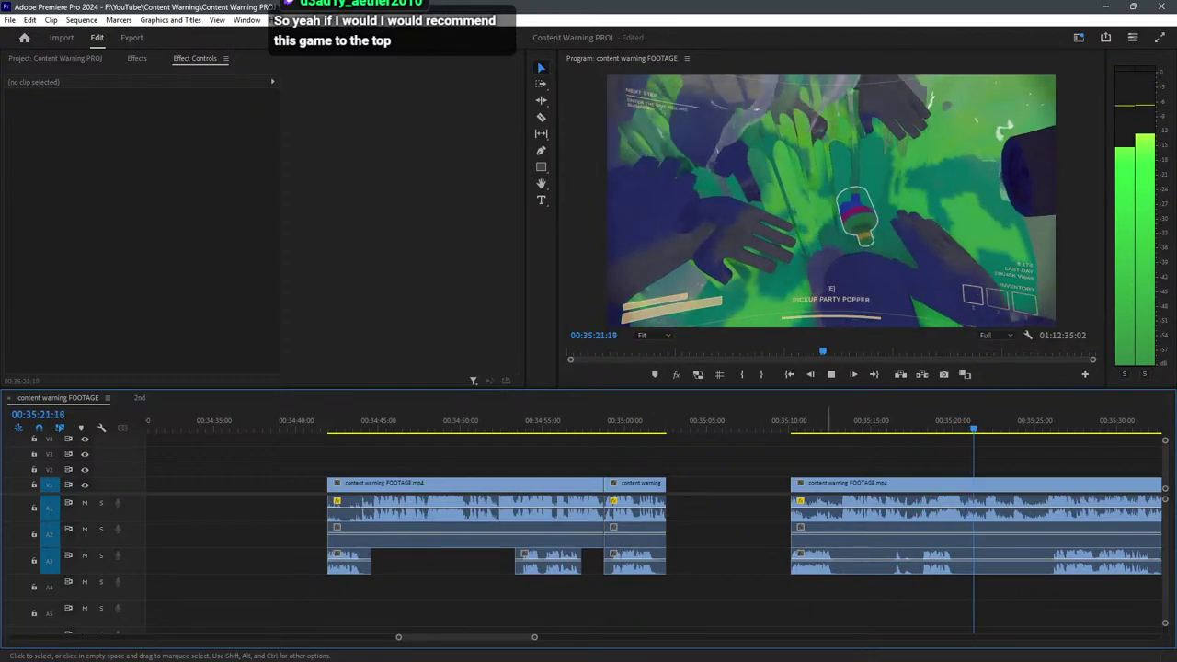
scroll(643, 529, down, 5)
scroll(644, 529, up, 6)
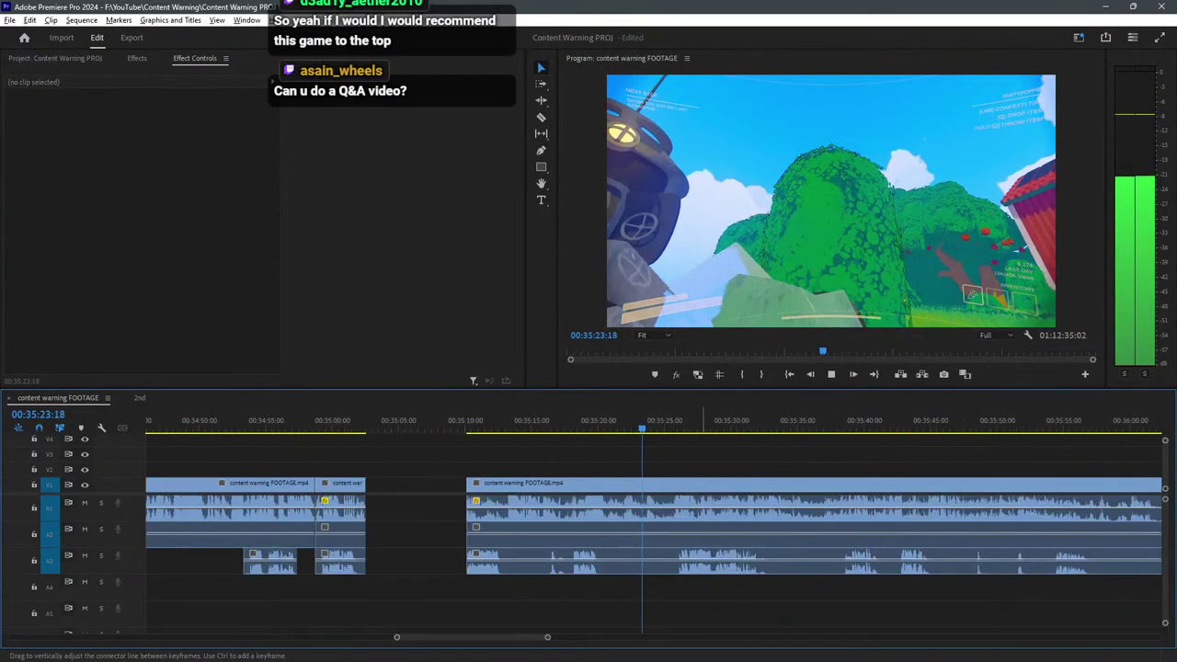
key(space)
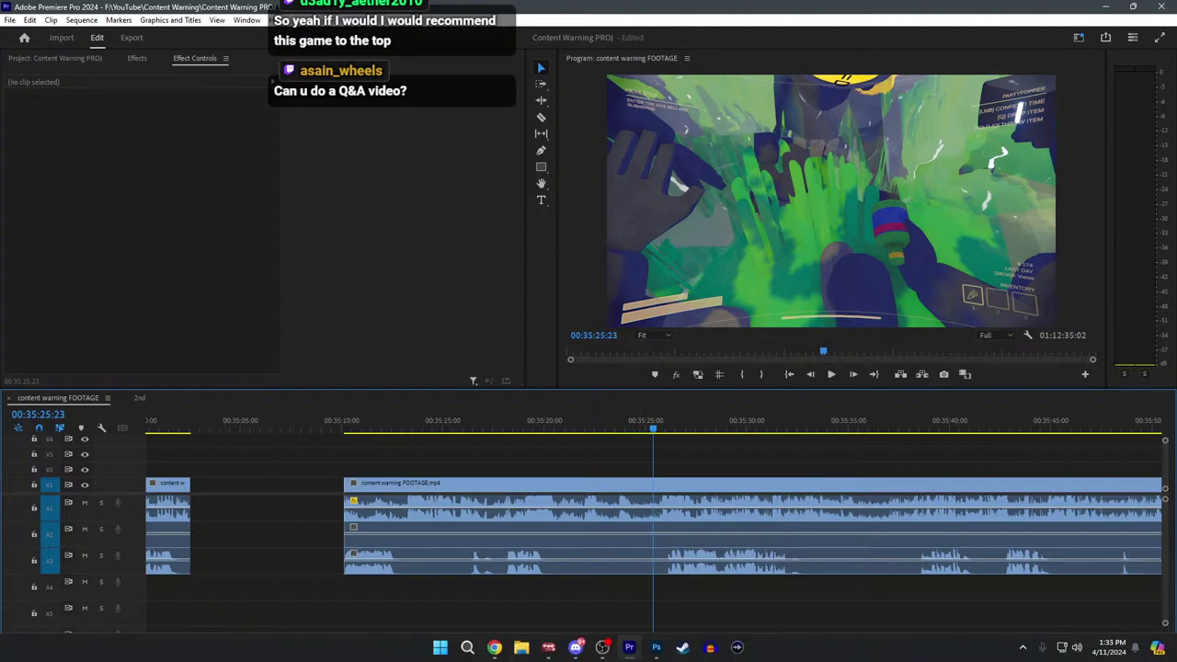
key(space)
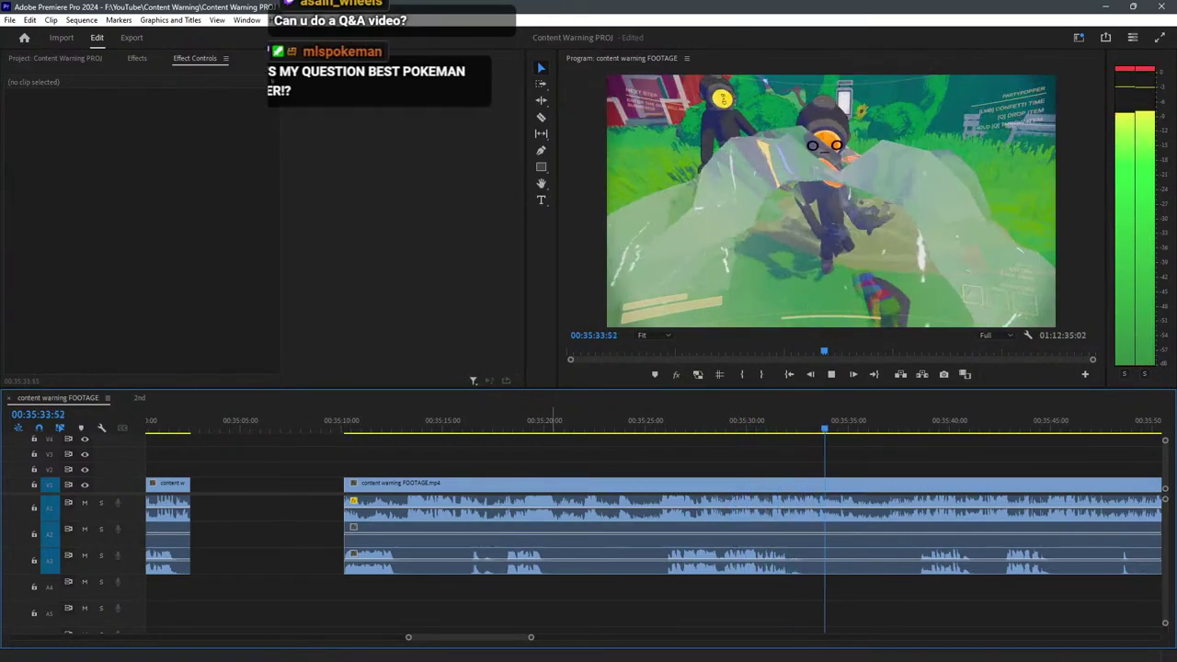
key(space)
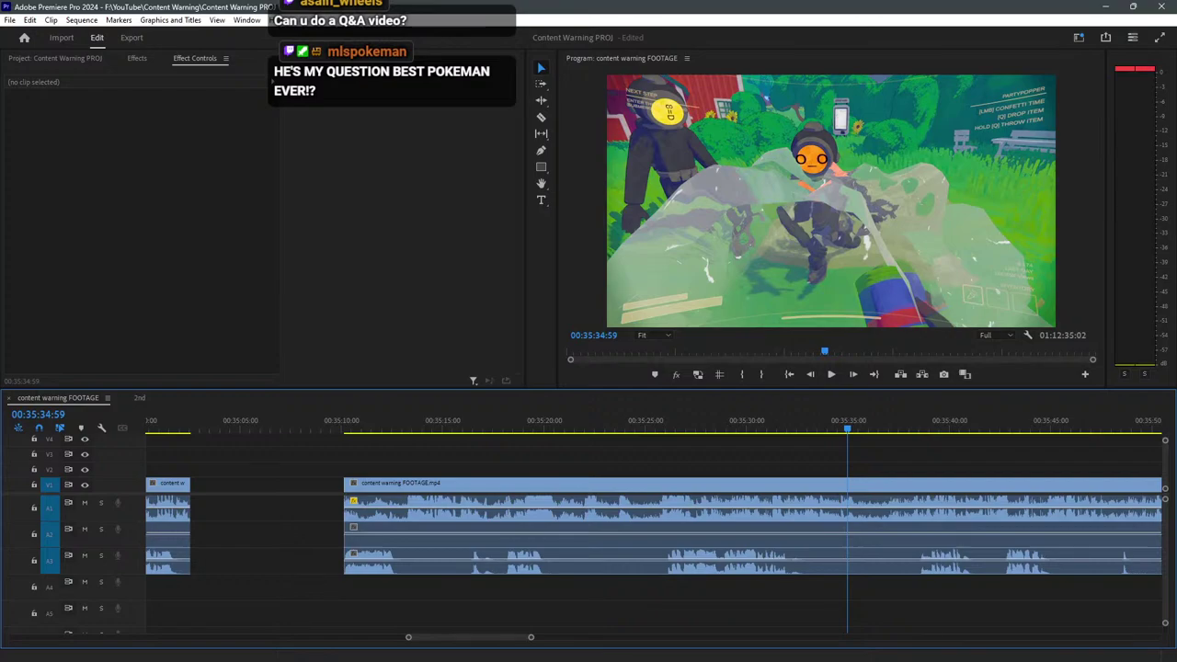
Replay the remaining footage from its start at about 00:35:10 to about 00:35:18.
click(349, 420)
key(space)
scroll(684, 515, down, 3)
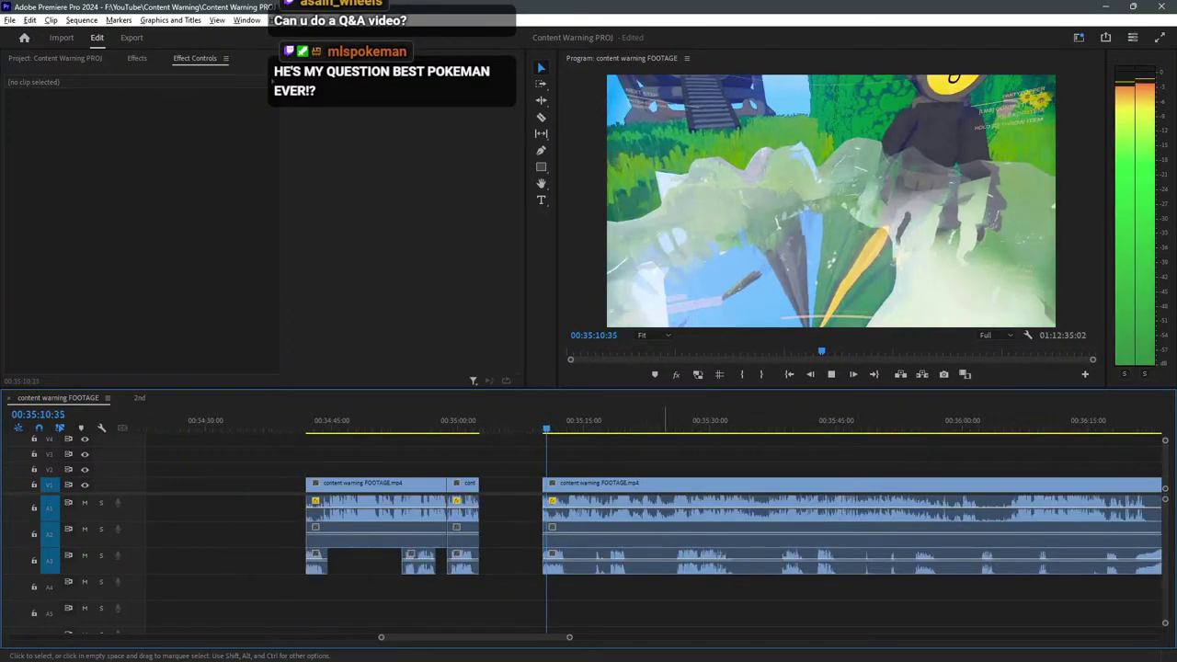
key(equal)
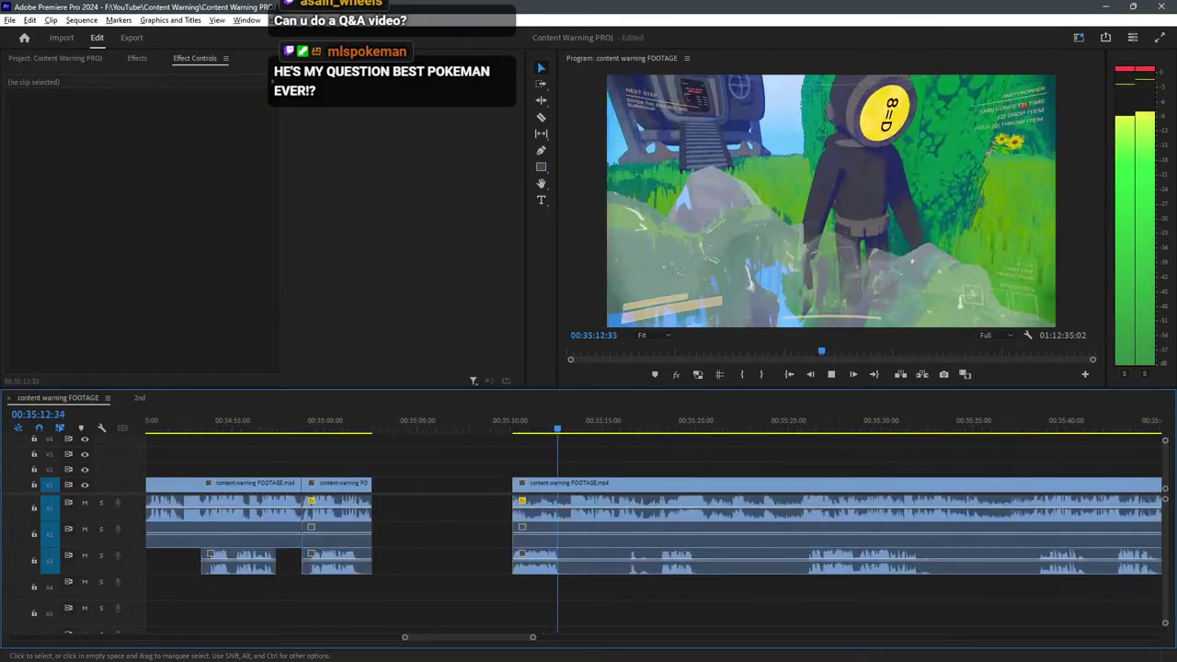
key(equal)
key(equal)
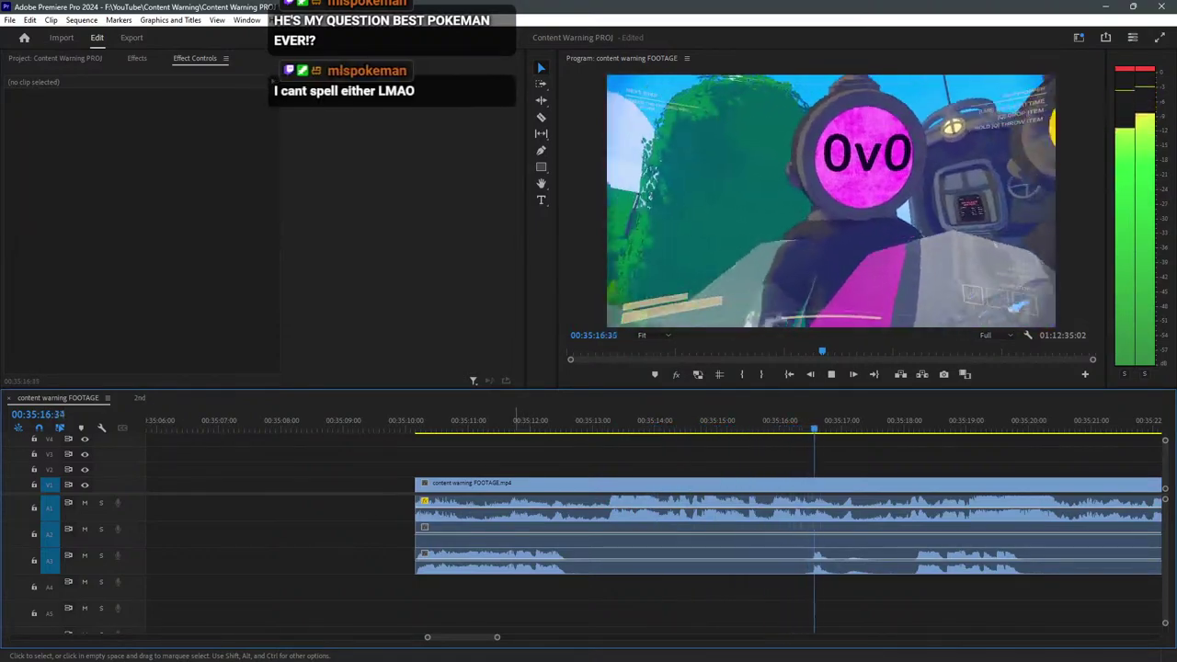
key(minus)
key(minus)
key(minus)
scroll(318, 515, down, 3)
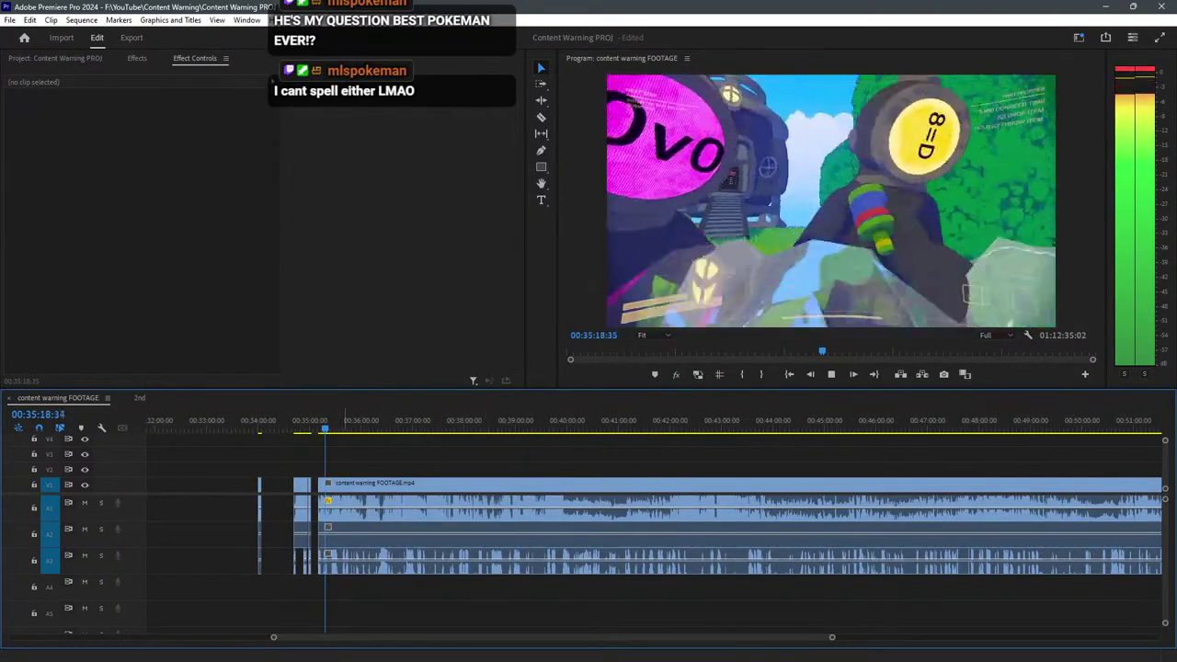
Skip ahead in the footage and review the section between about 00:36:15 and 00:36:20.
drag(371, 423, 377, 423)
key(space)
key(equal)
key(equal)
key(equal)
key(equal)
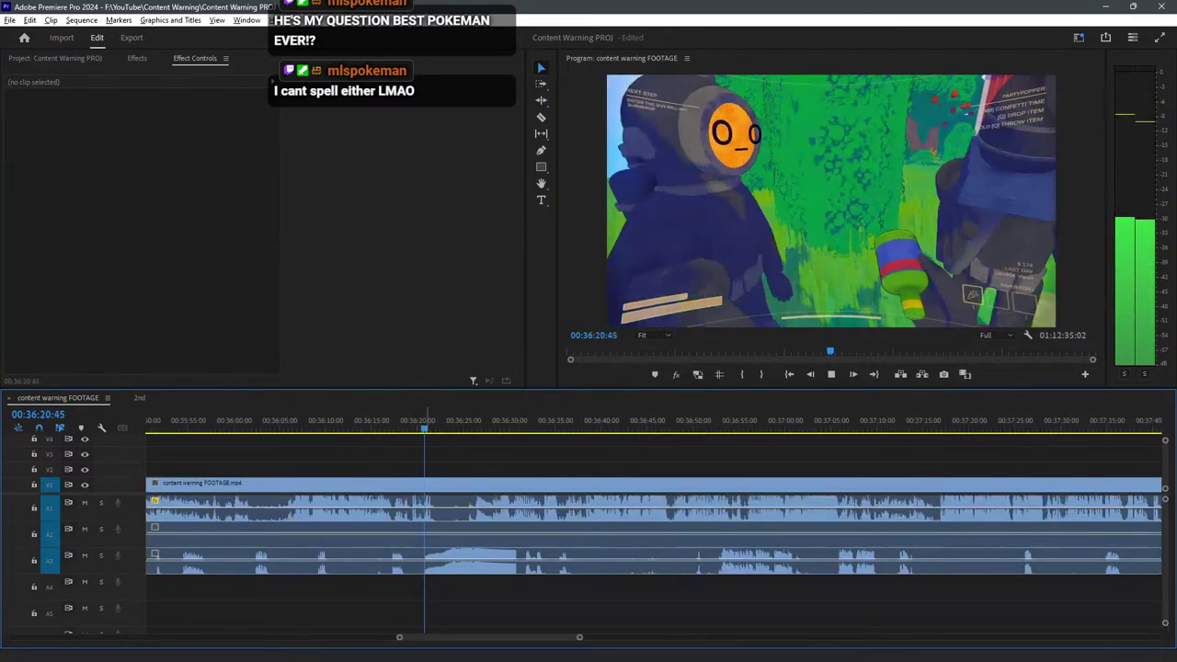
drag(413, 421, 315, 421)
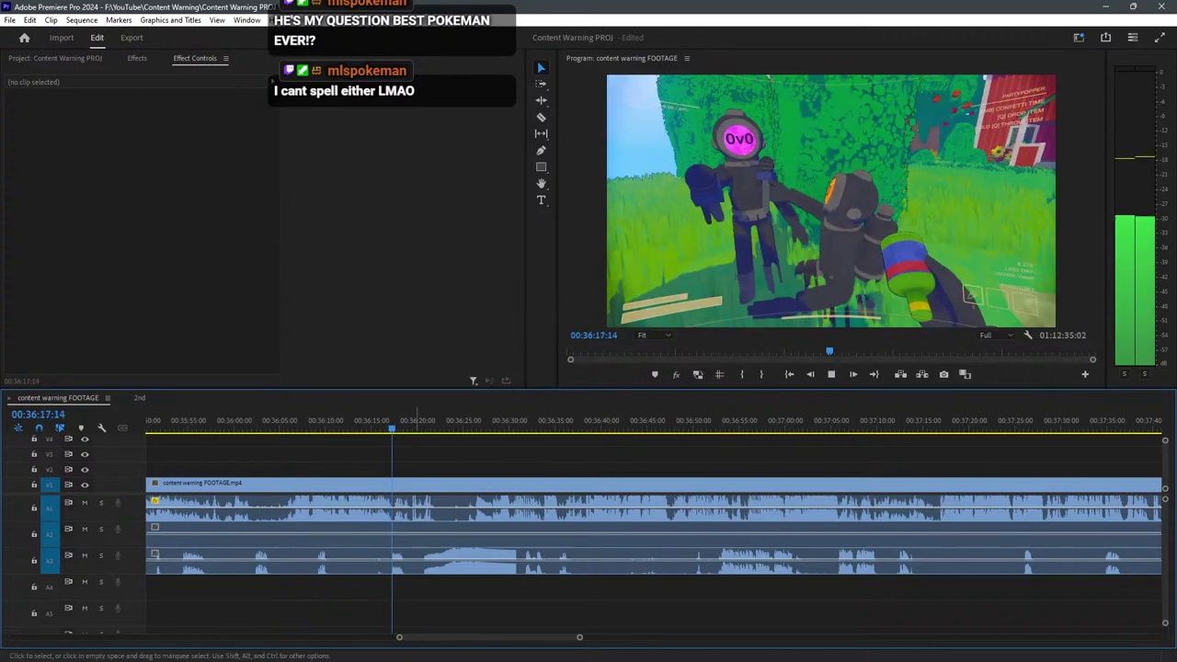
key(equal)
key(equal)
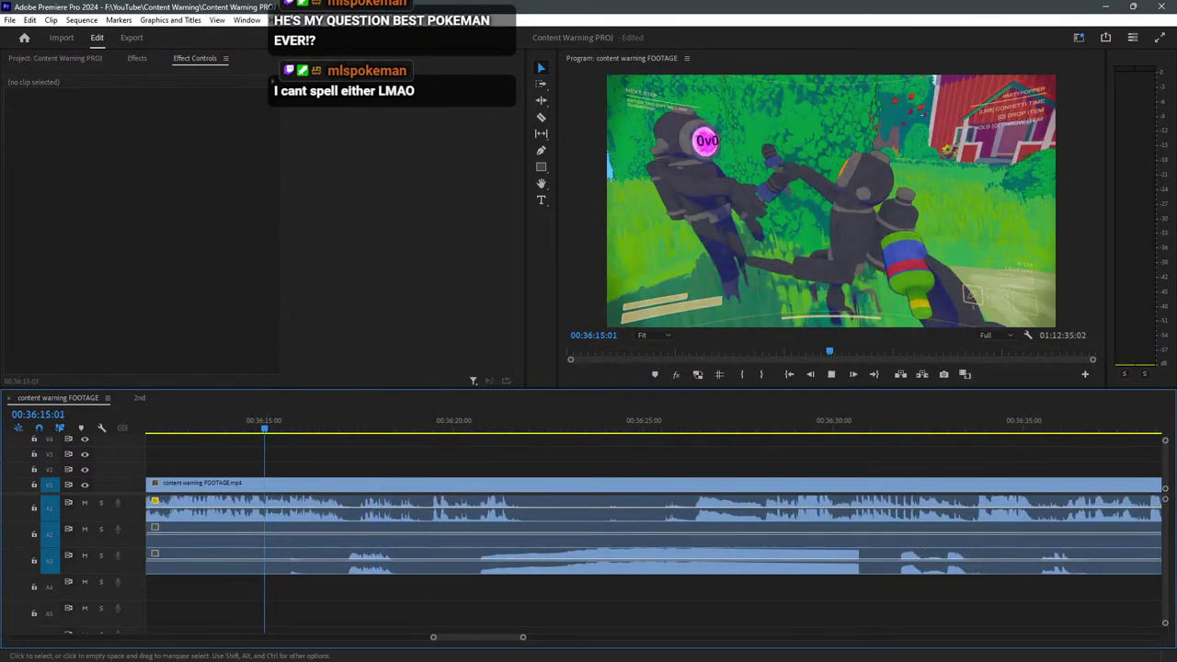
key(l)
key(minus)
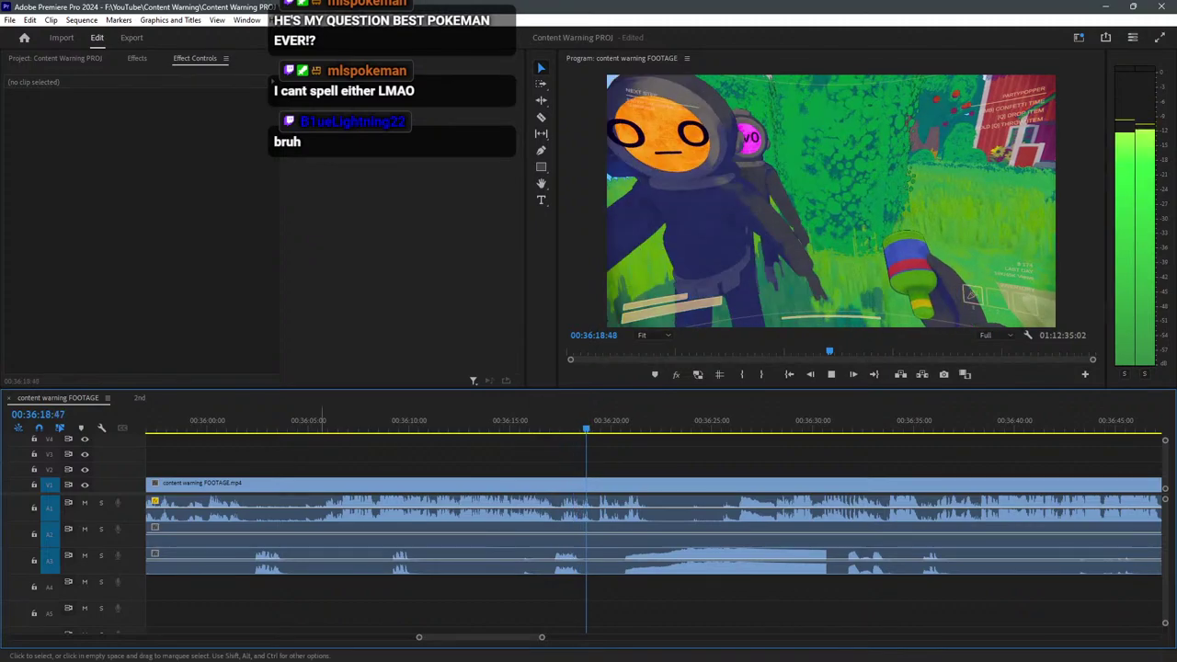
Review the handshake moment from about 00:36:05 to 00:36:08.
click(326, 419)
key(space)
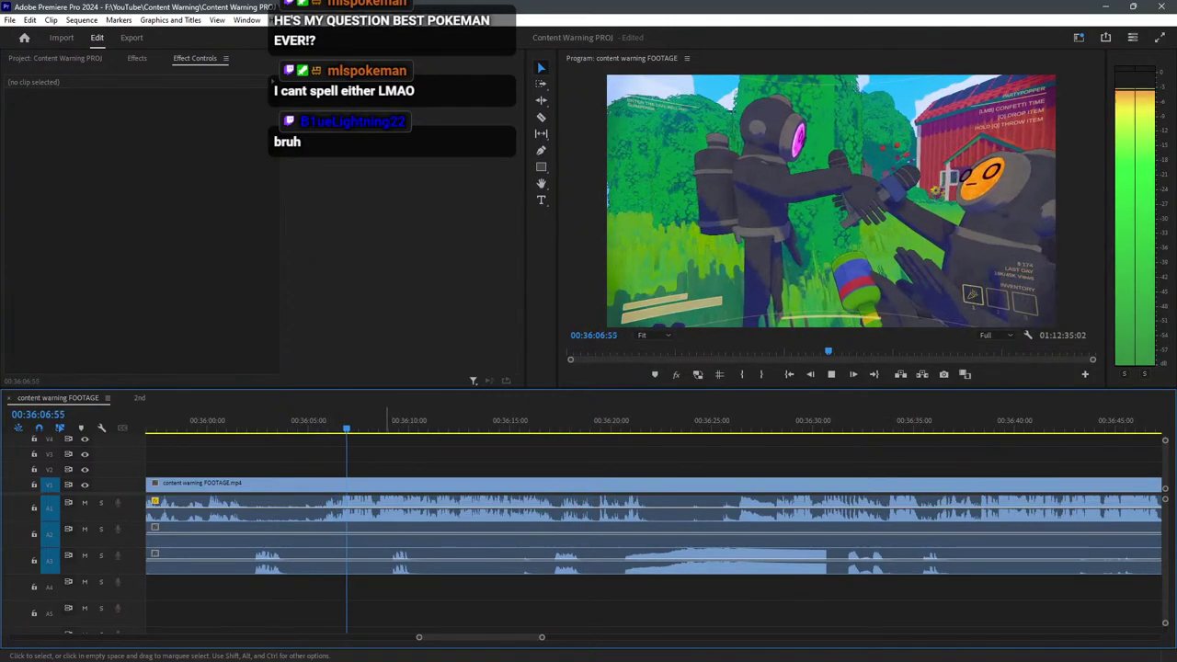
drag(323, 421, 306, 420)
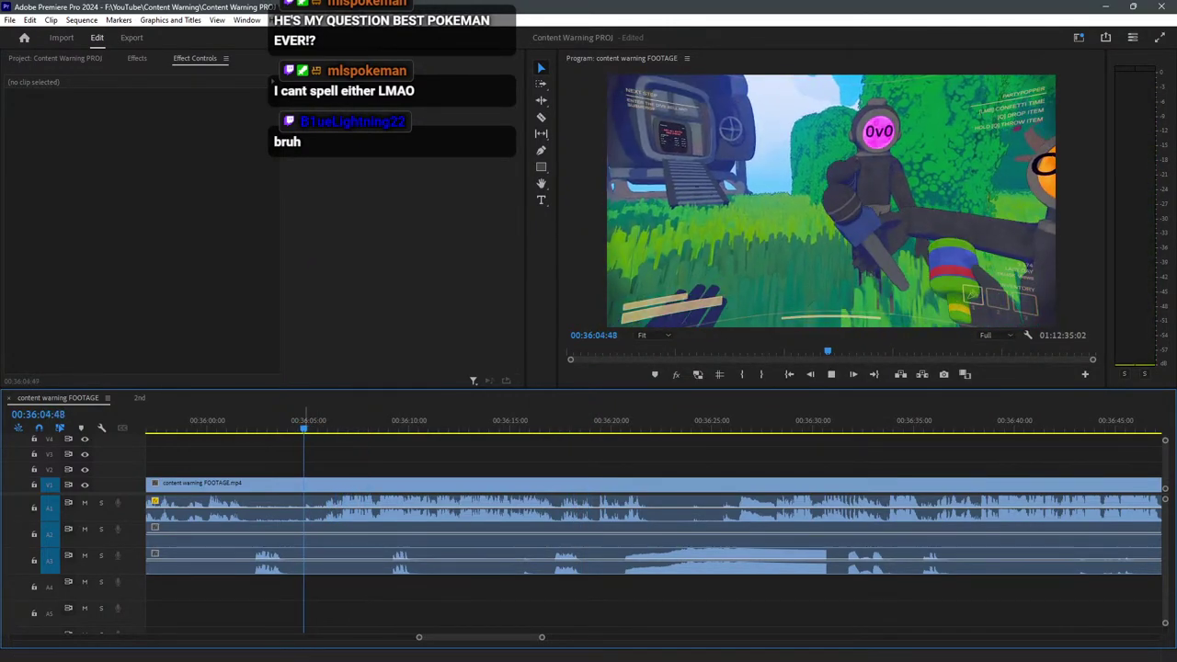
key(space)
key(=)
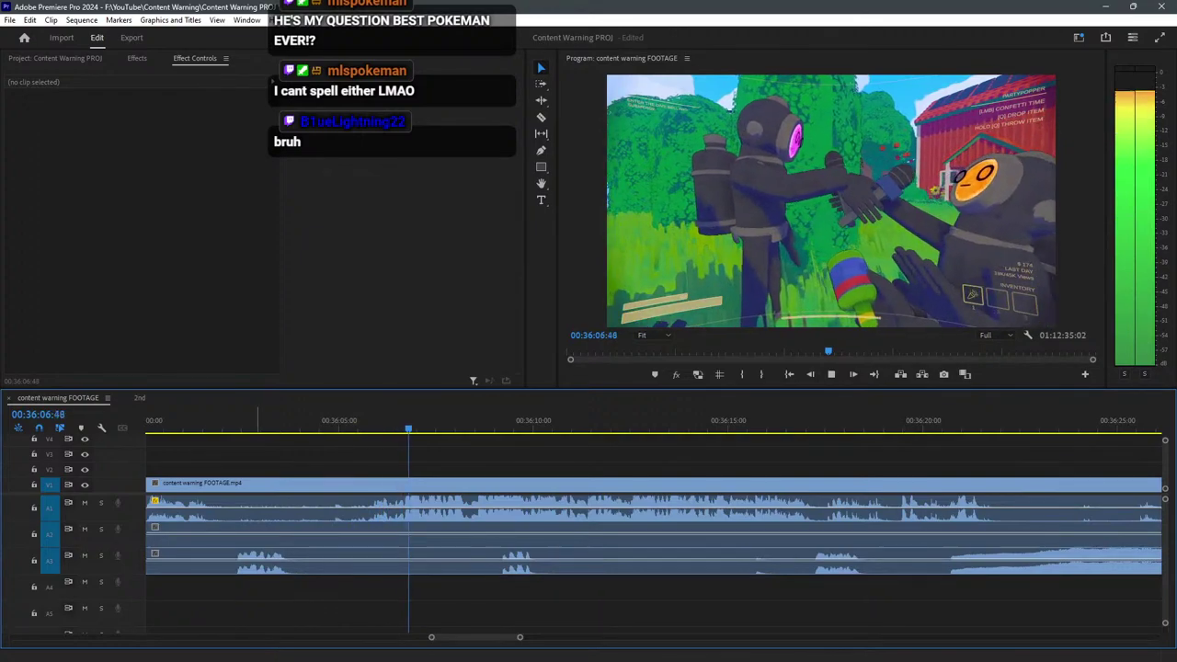
key(space)
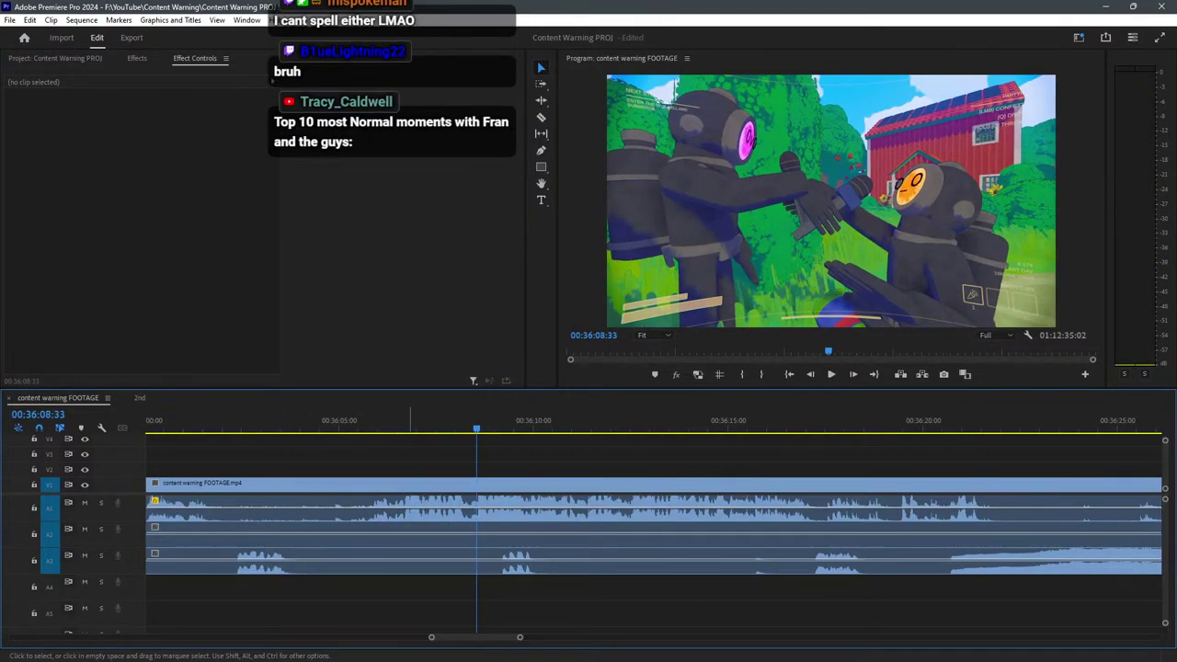
Close the gap between the short clip ending at about 00:35:02 and the long footage clip after it.
scroll(697, 515, down, 7)
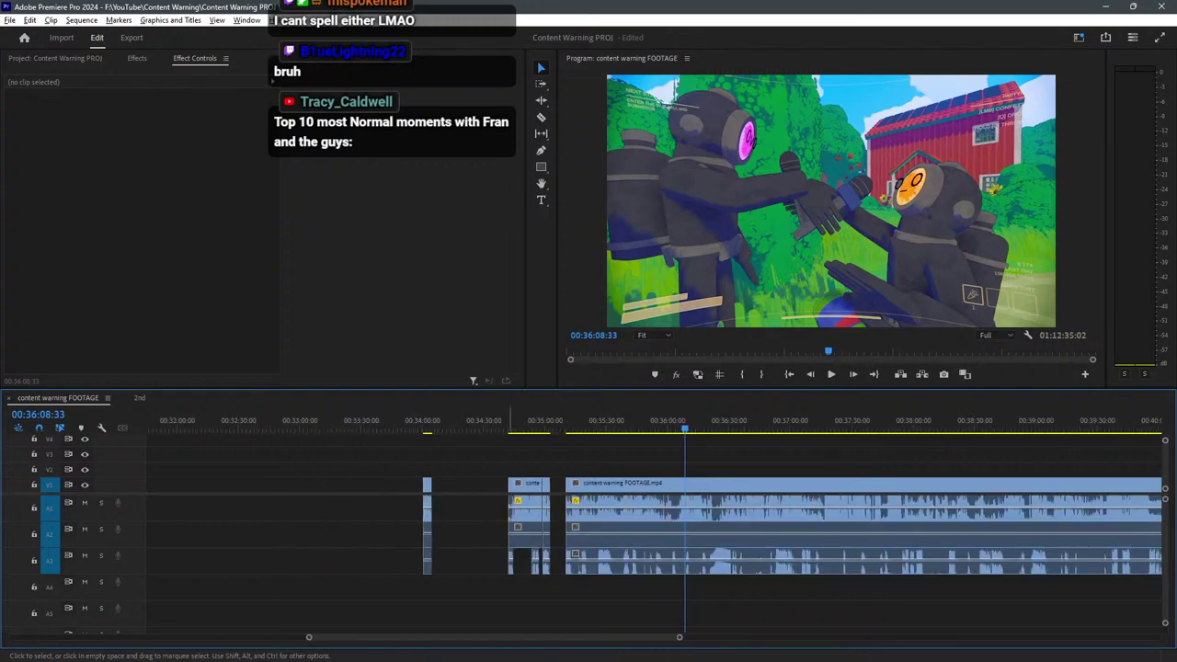
key(equal)
key(equal)
key(equal)
key(equal)
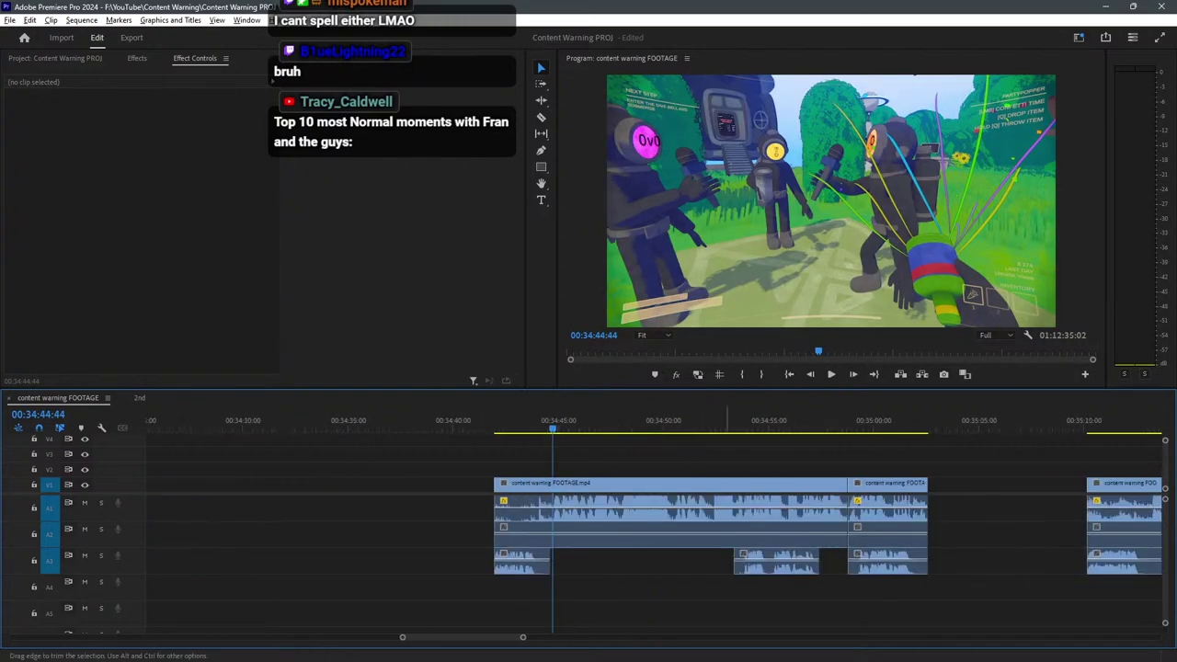
key(minus)
key(minus)
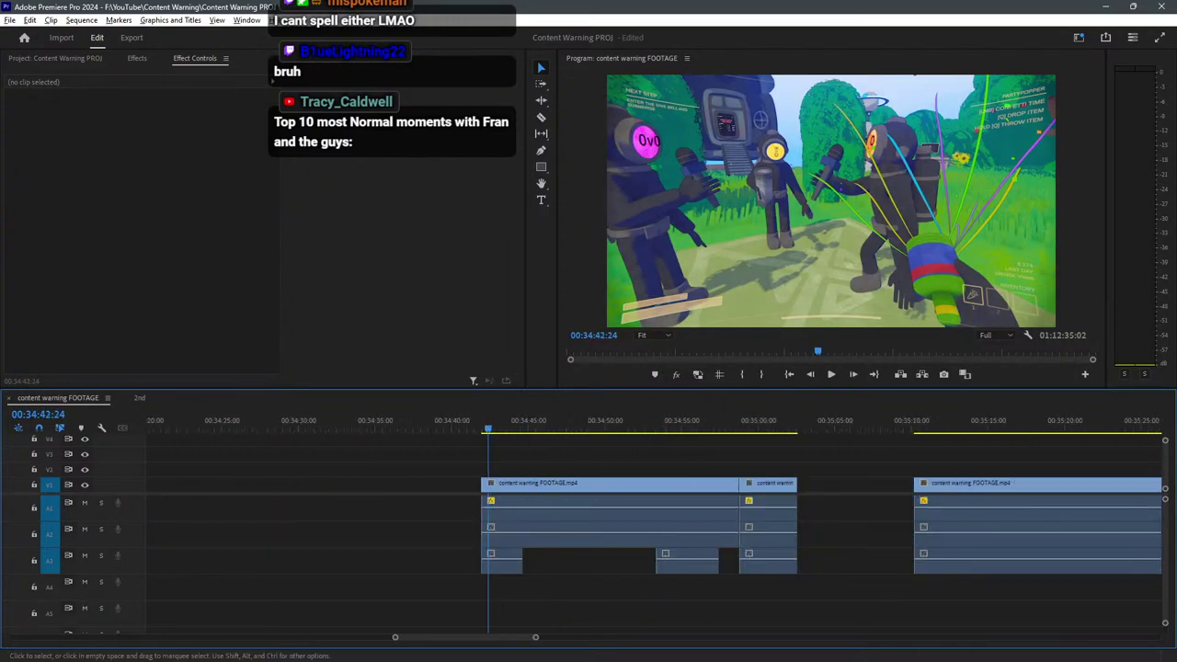
drag(673, 420, 615, 419)
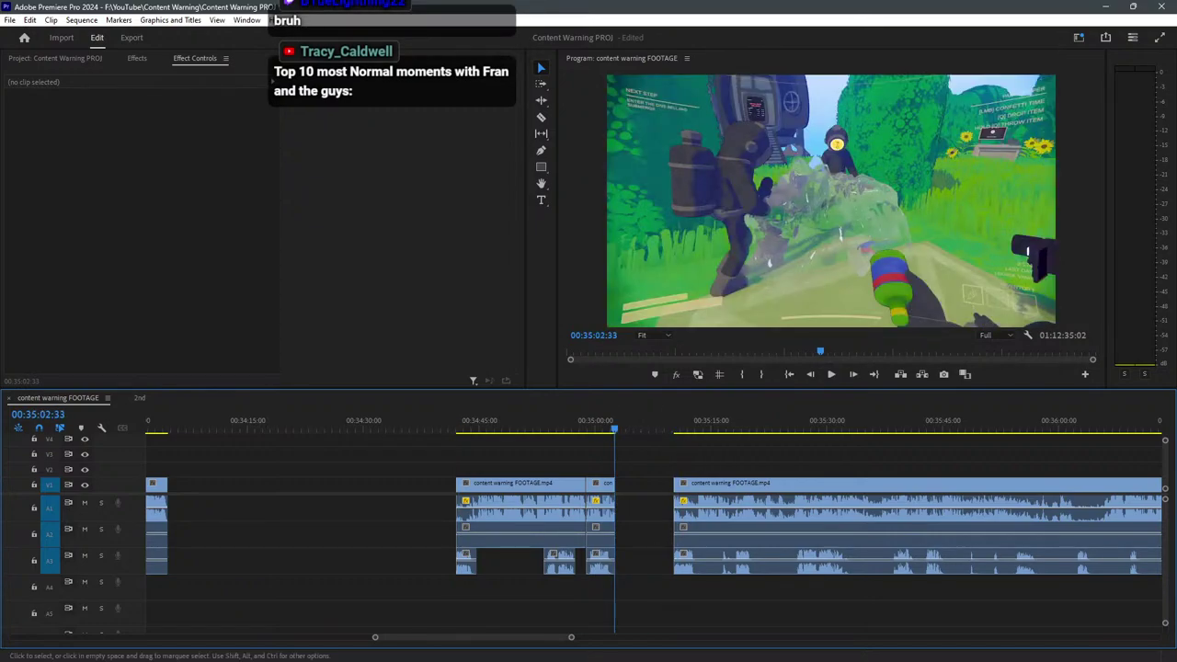
key(Delete)
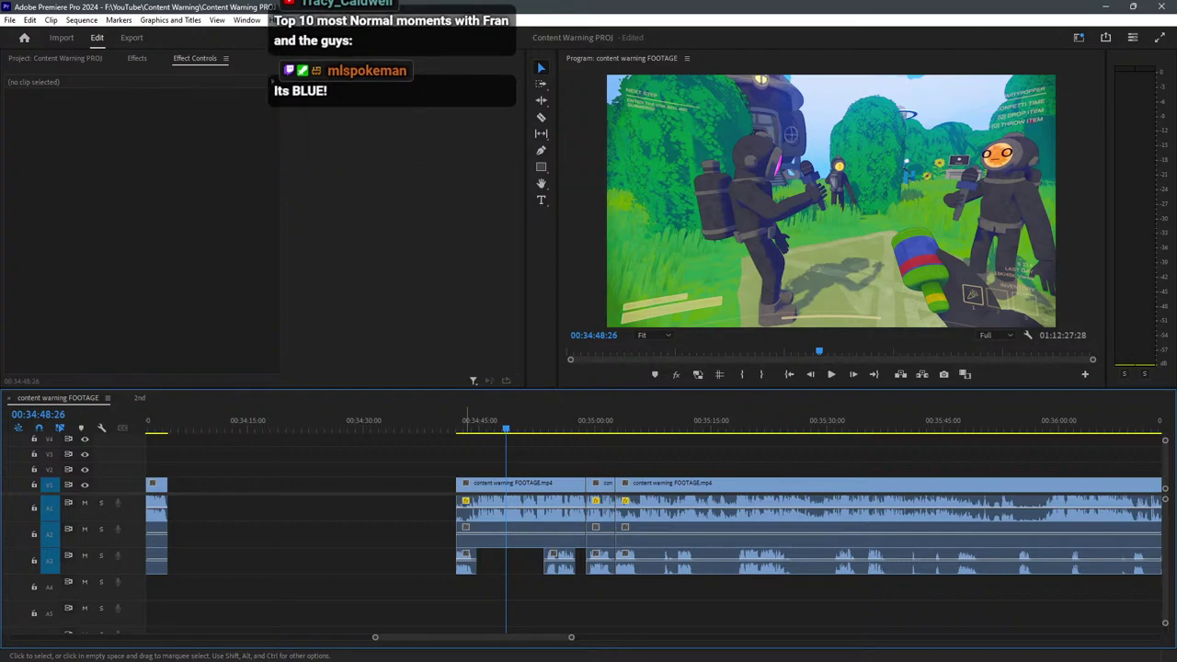
Return the playhead to the start of the first clip after the large gap, at 00:34:41:57.
drag(453, 421, 460, 420)
scroll(552, 421, down, 3)
key(minus)
key(minus)
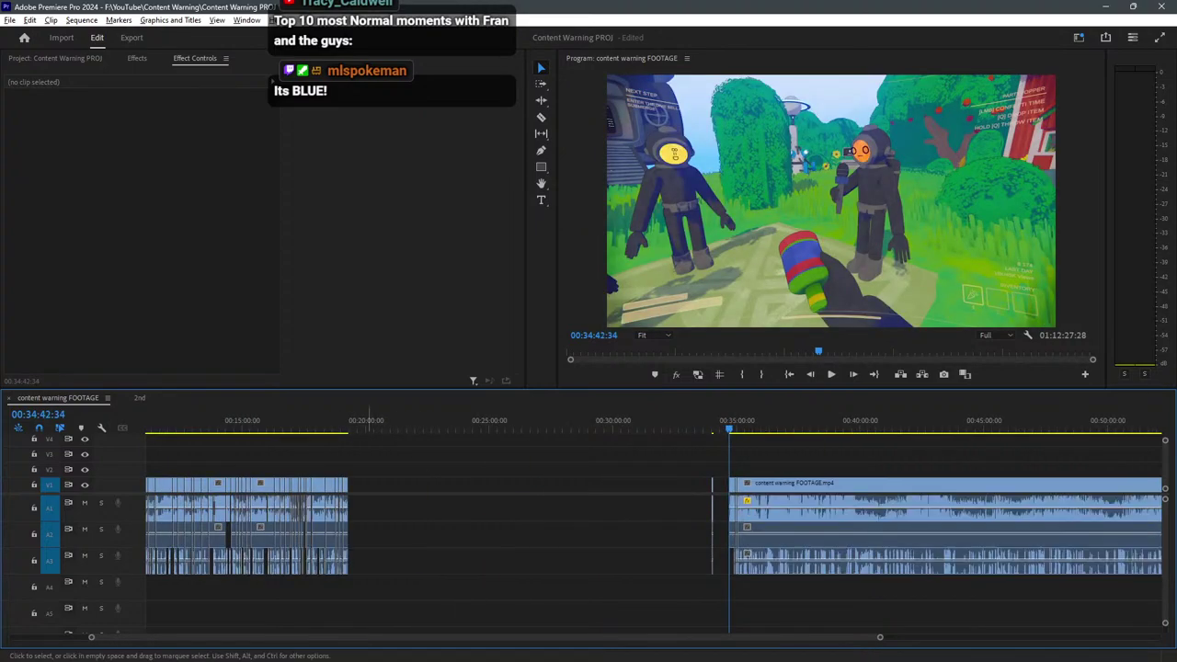
scroll(367, 419, up, 3)
scroll(331, 418, up, 2)
scroll(285, 418, down, 6)
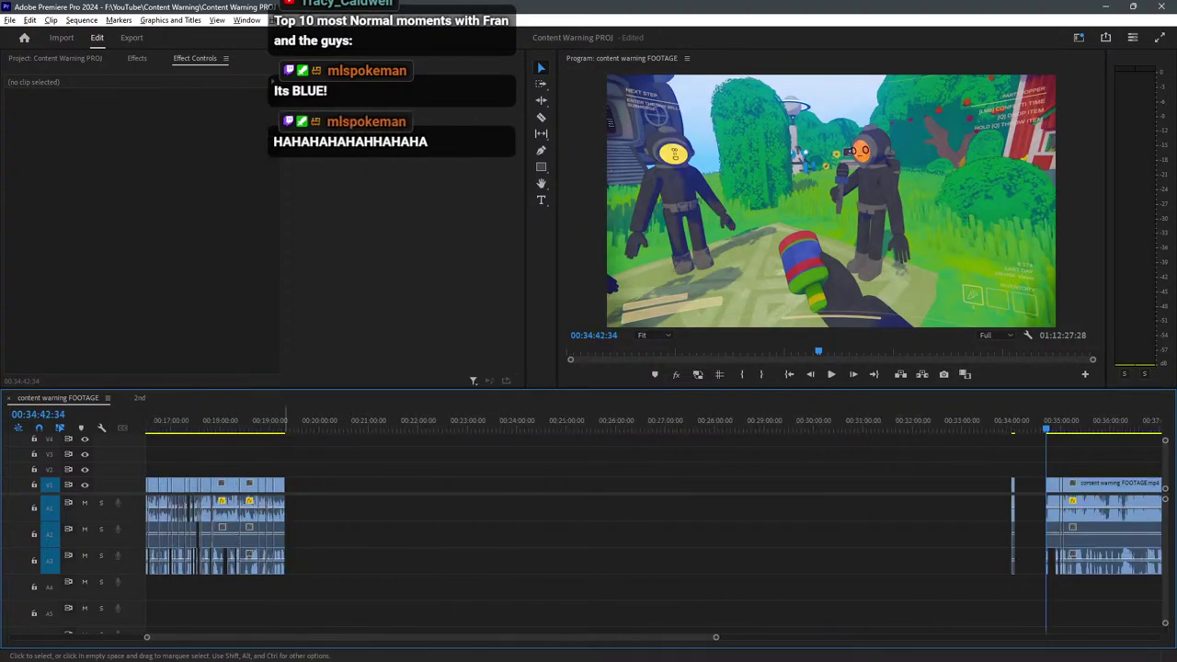
scroll(520, 419, up, 5)
key(equal)
key(equal)
key(equal)
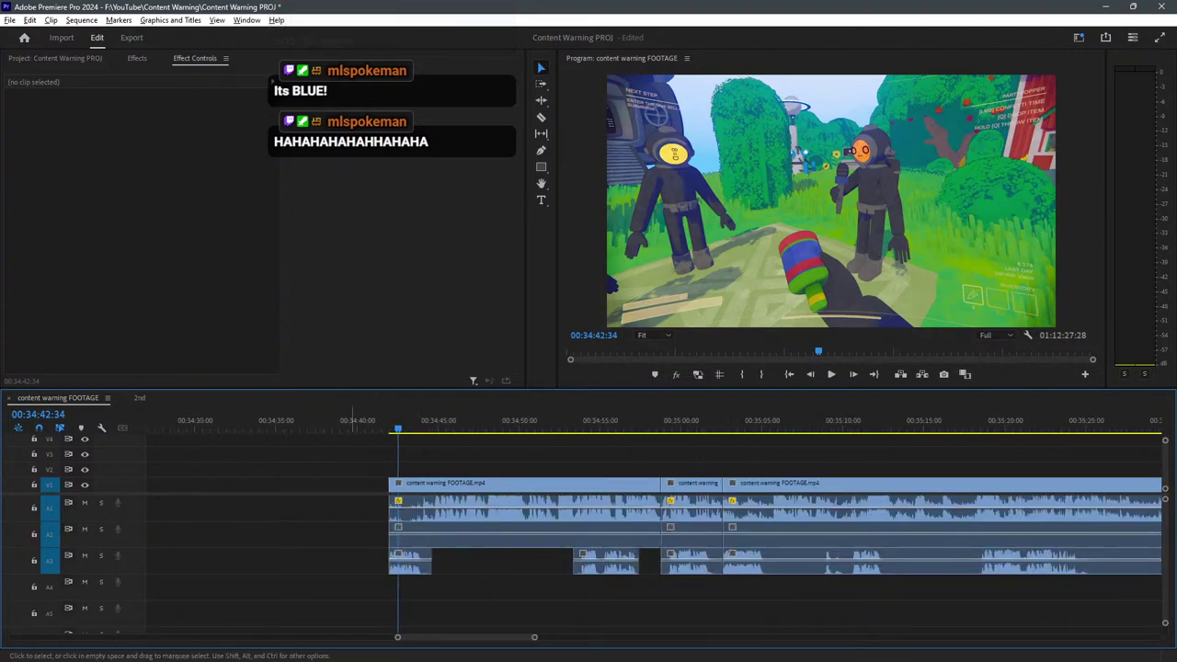
key(Up)
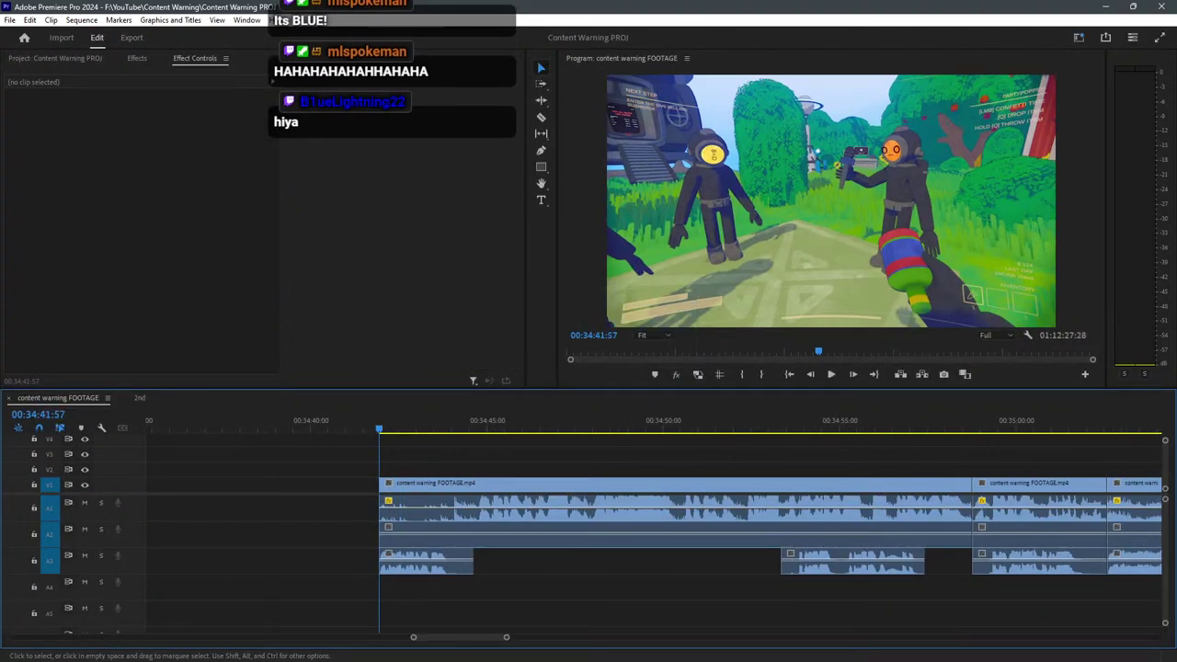
Review the joined footage in full screen from 00:34:41:57 to about 00:35:39.
key(space)
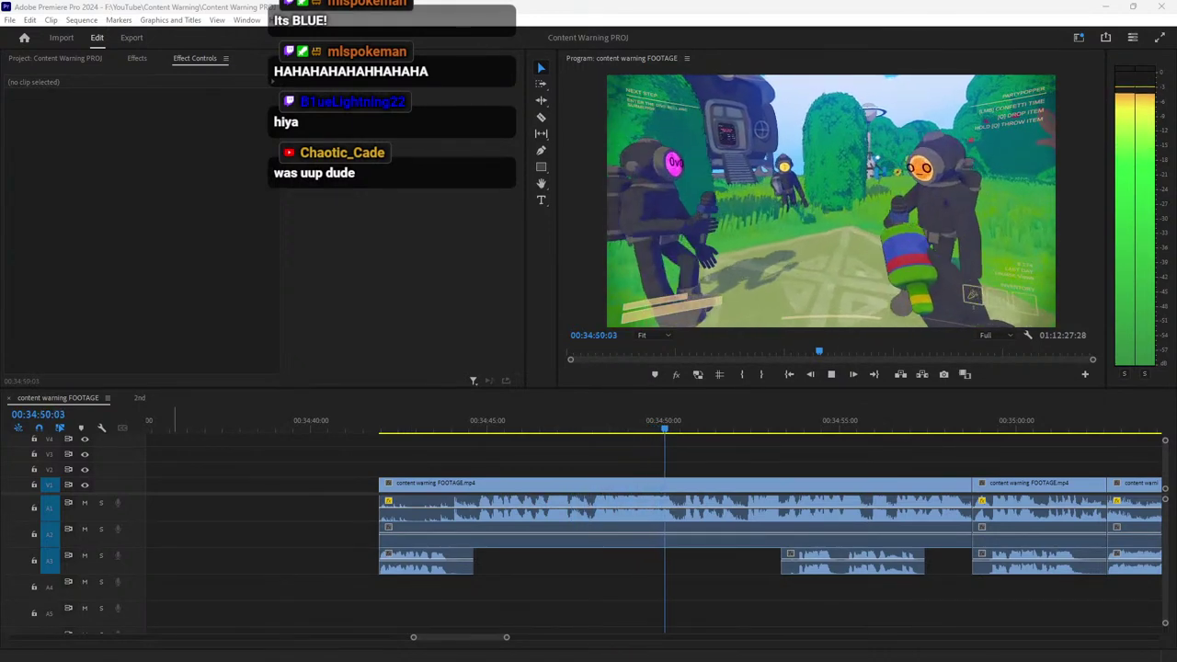
key(ctrl+grave)
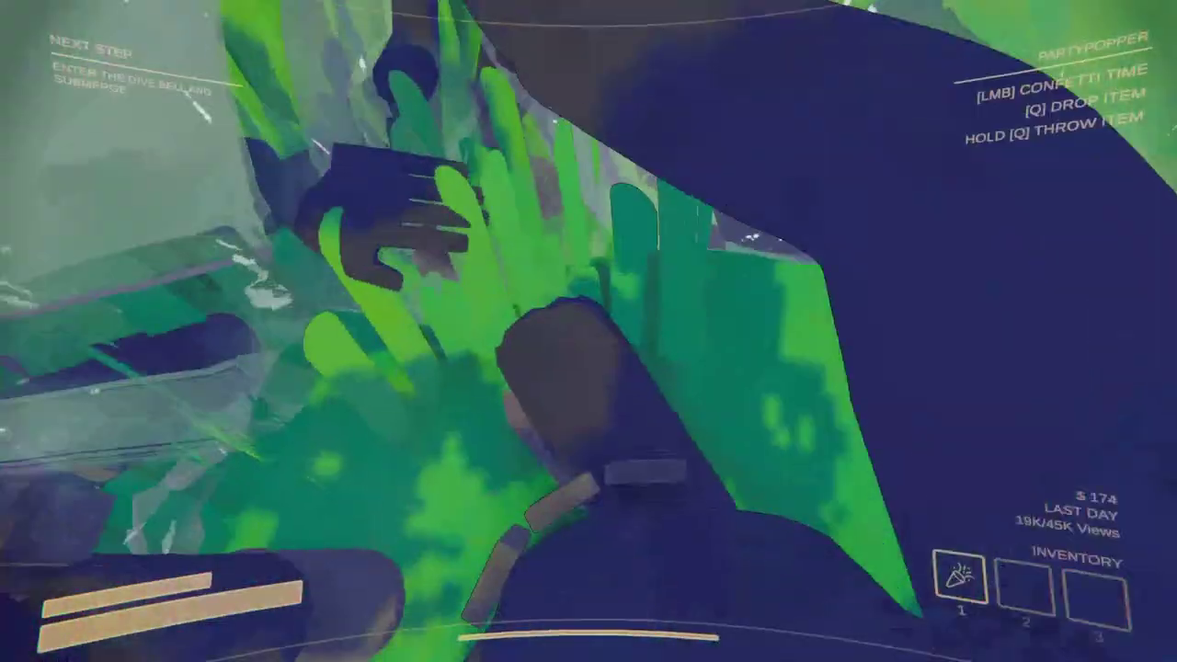
key(q)
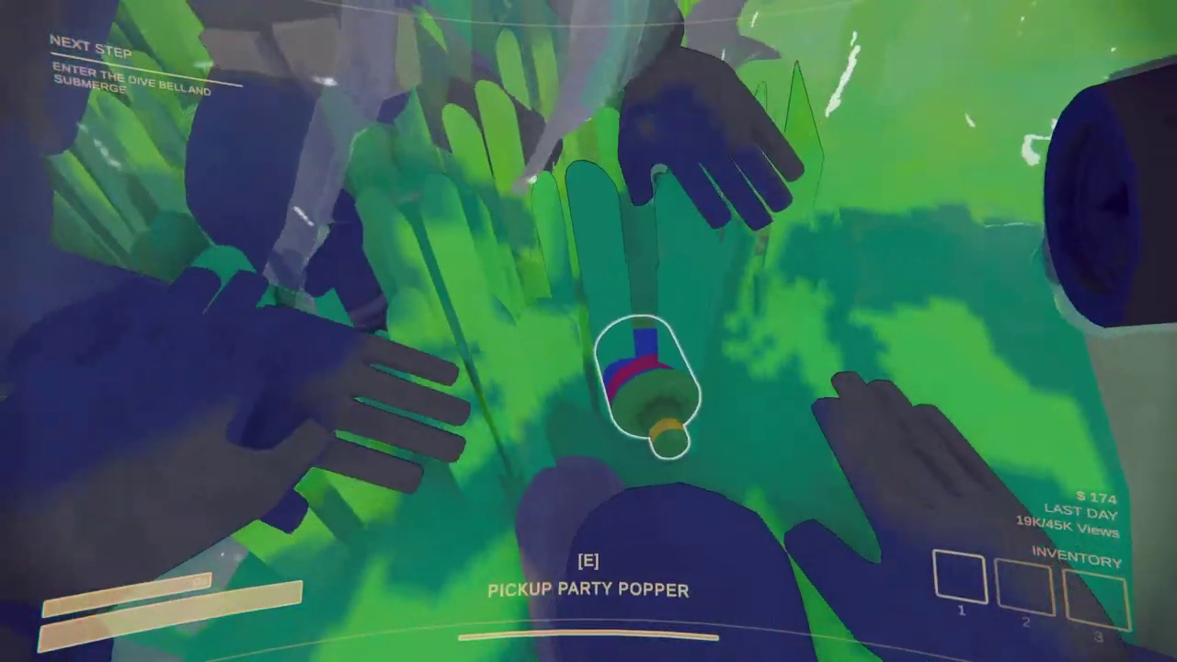
key(e)
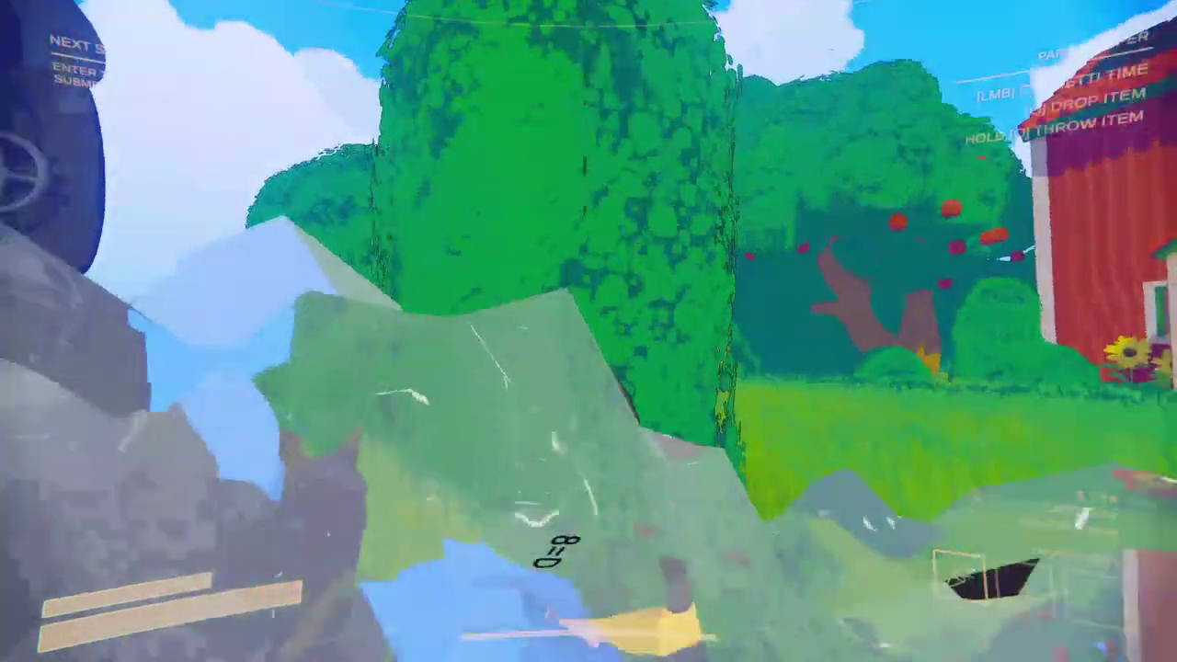
click(589, 331)
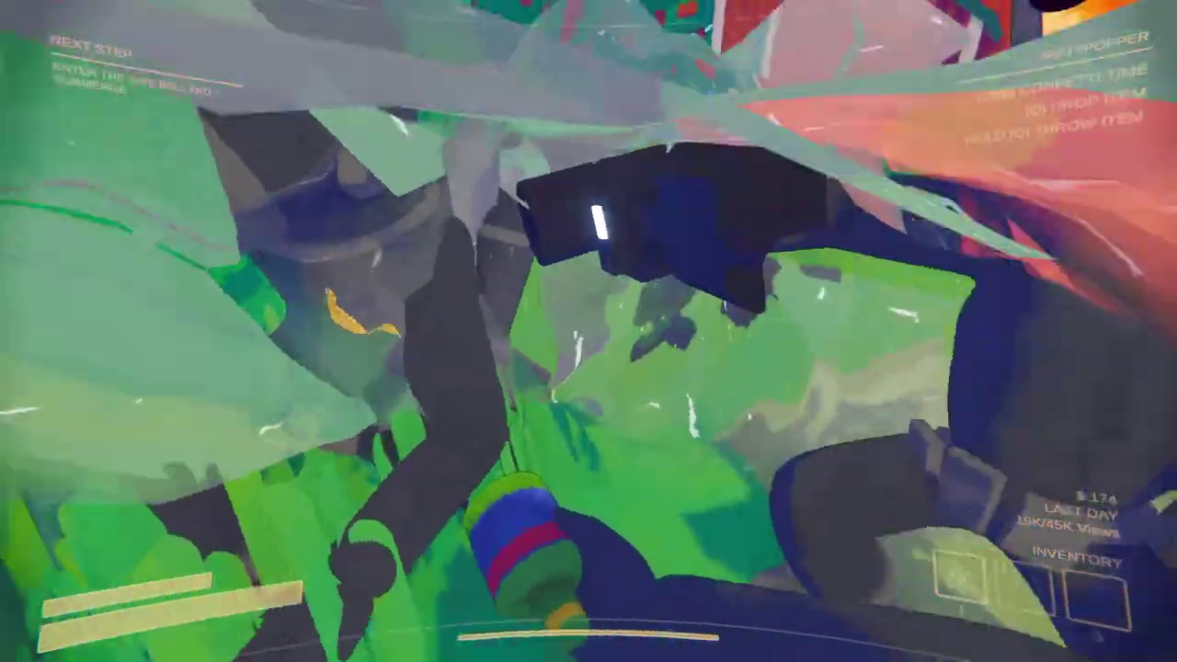
click(588, 332)
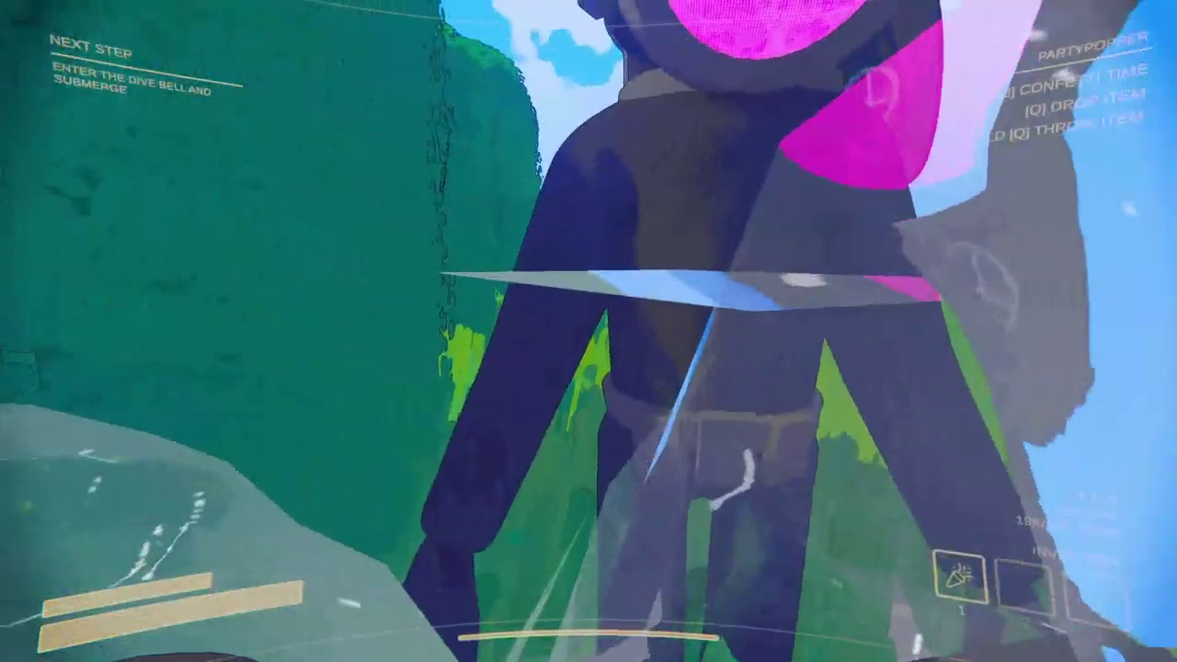
click(589, 332)
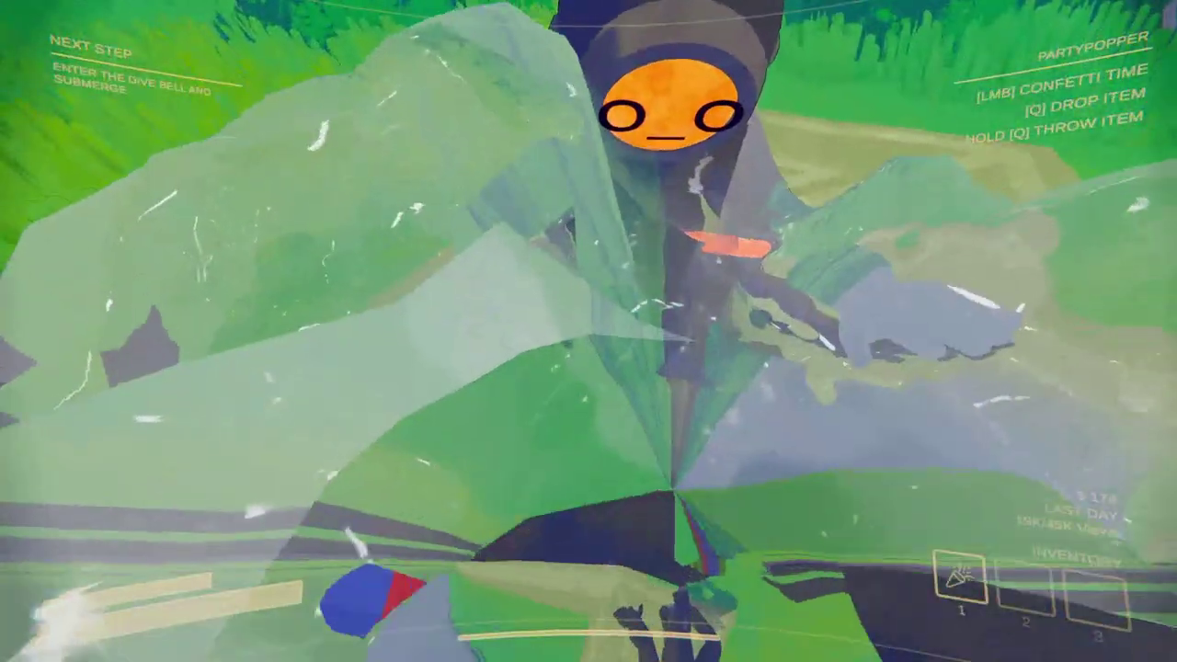
click(589, 331)
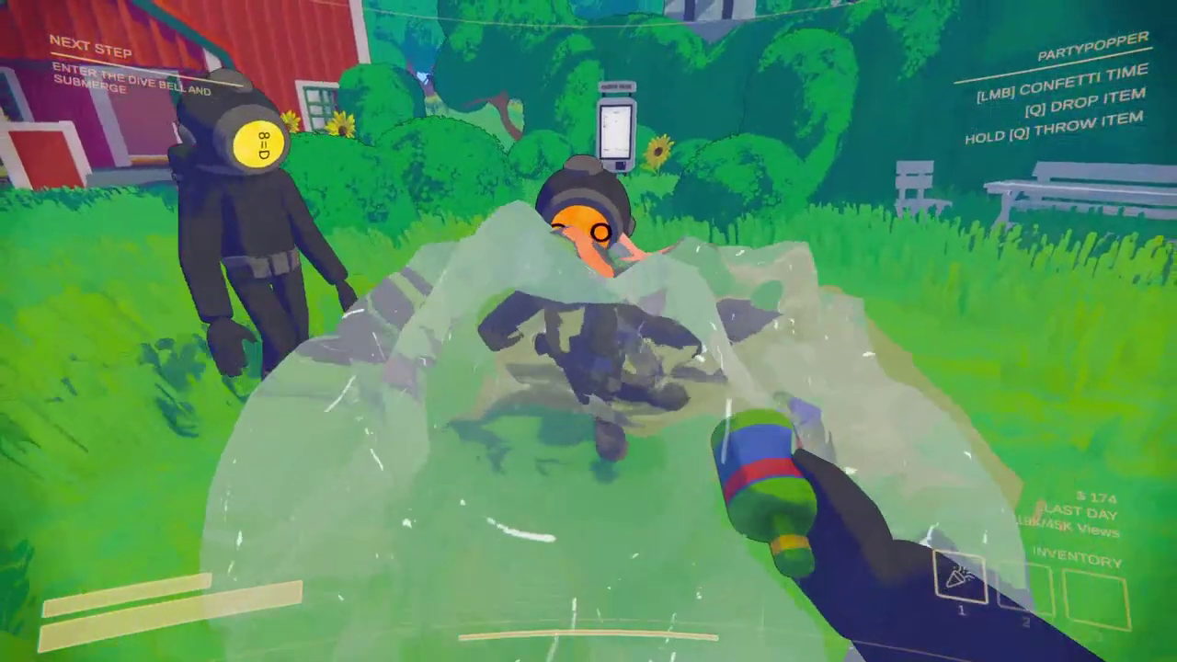
click(589, 331)
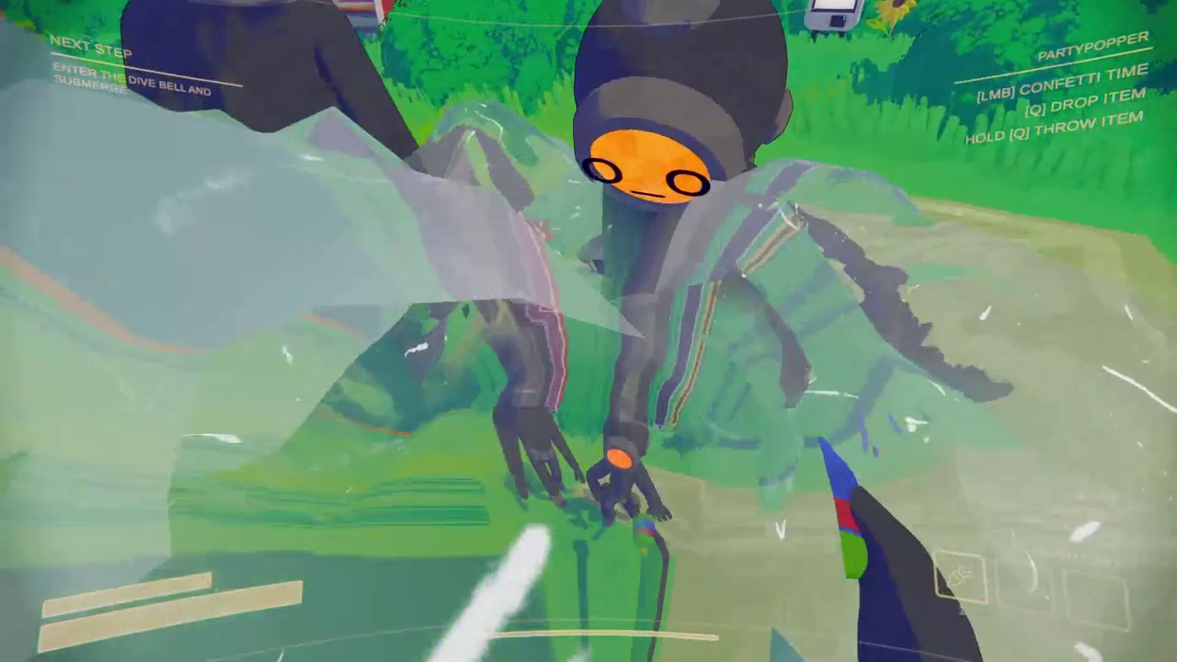
click(589, 331)
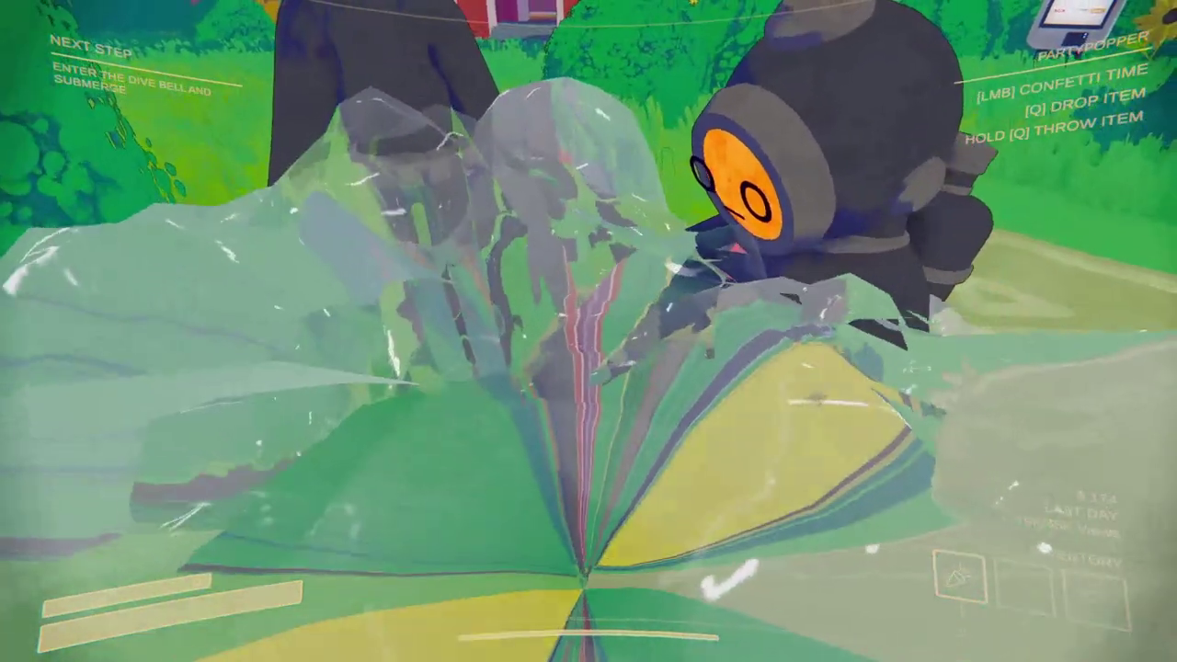
click(588, 331)
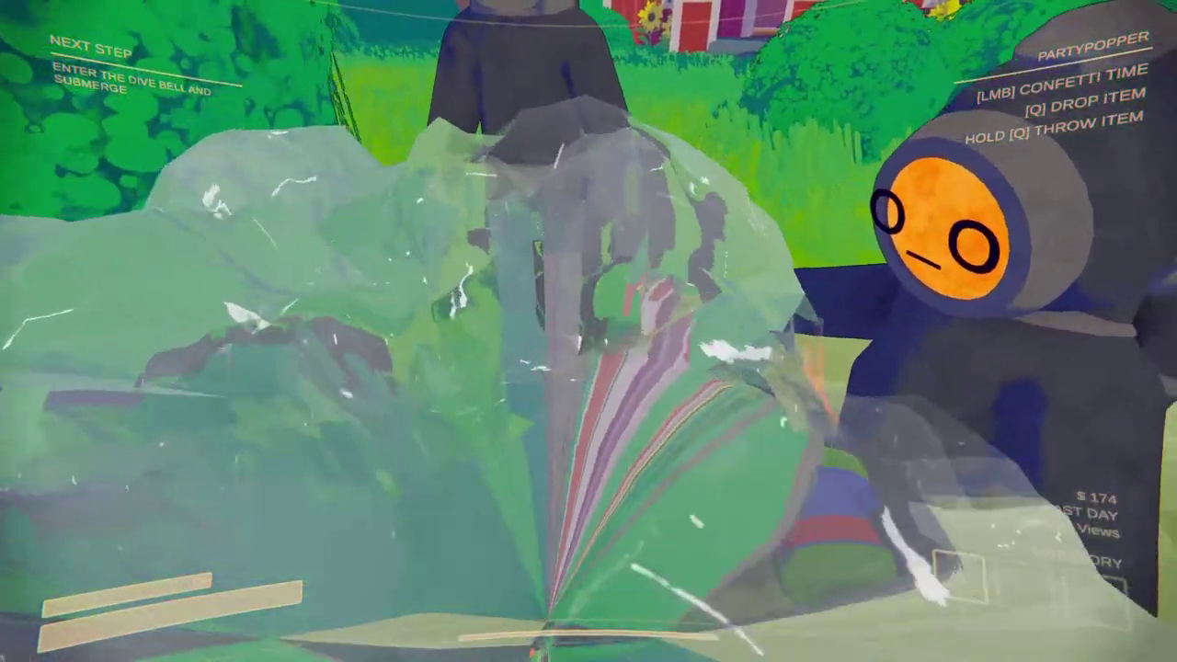
click(589, 332)
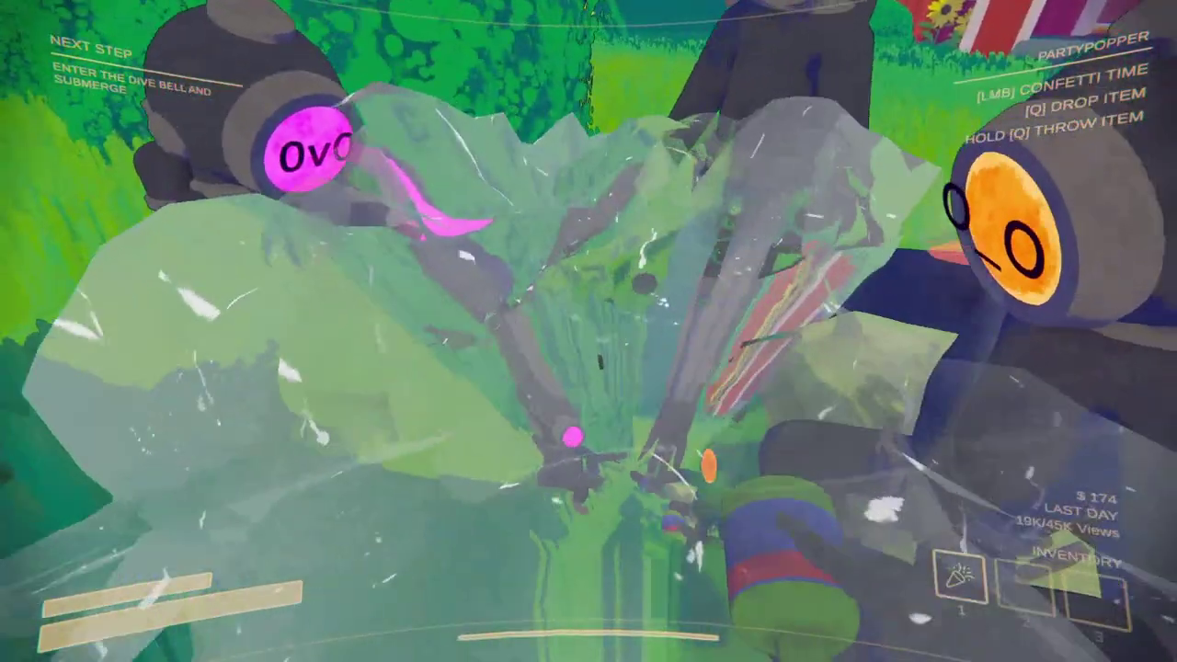
click(589, 331)
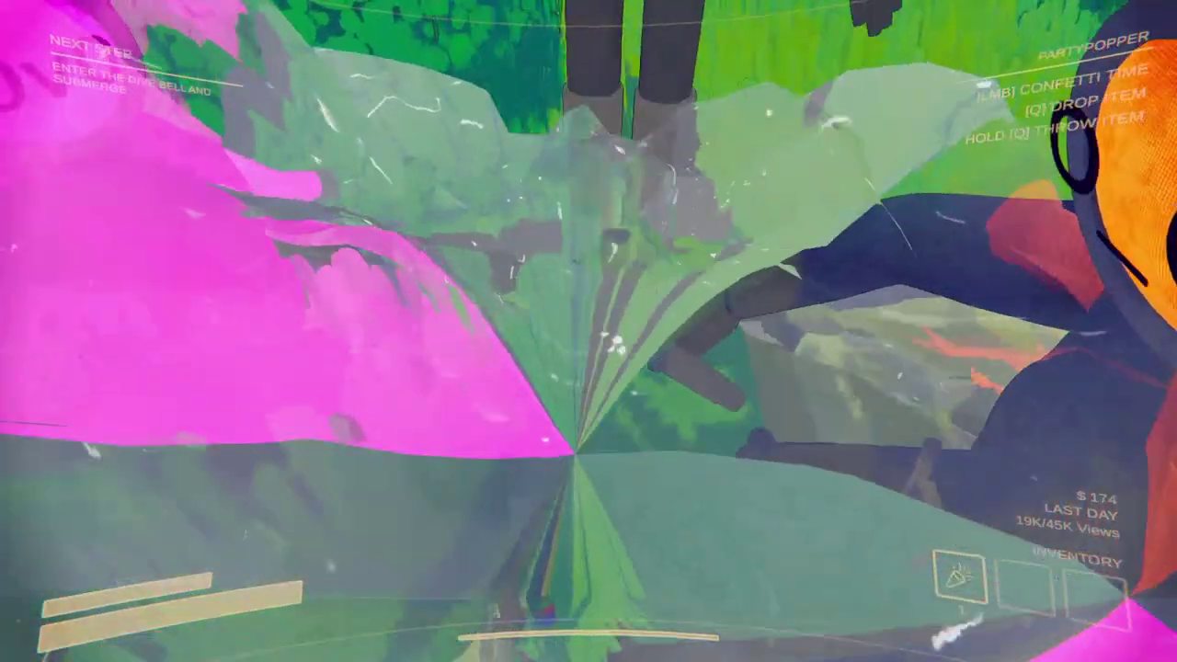
click(588, 331)
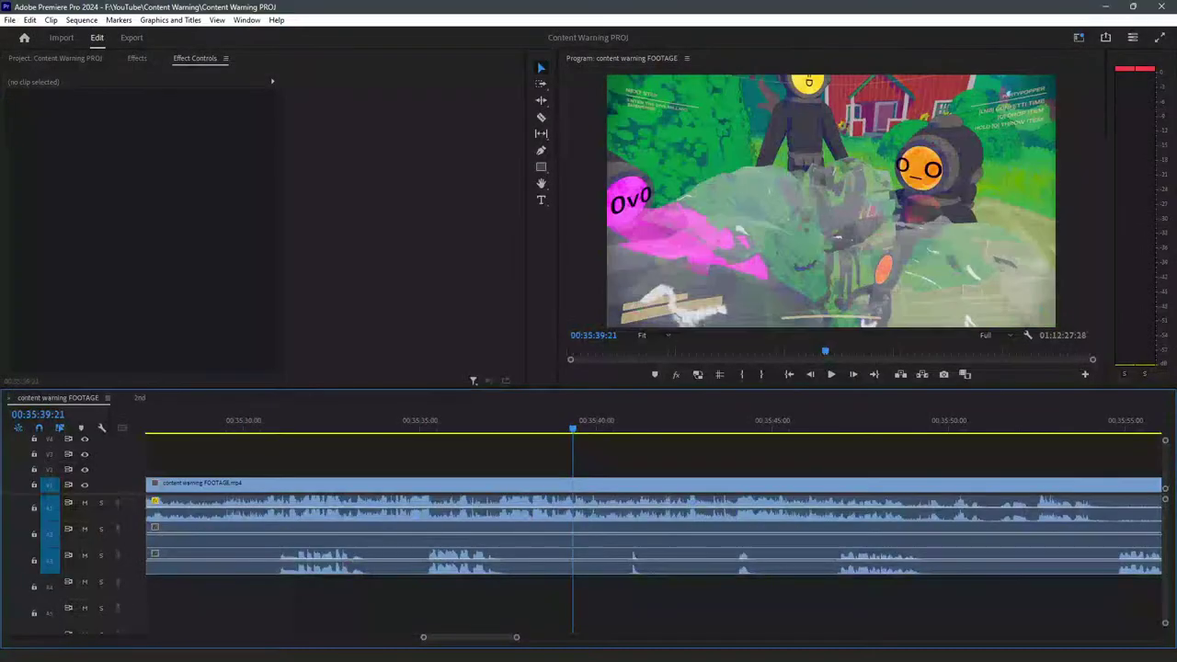
scroll(1032, 524, down, 4)
key(Delete)
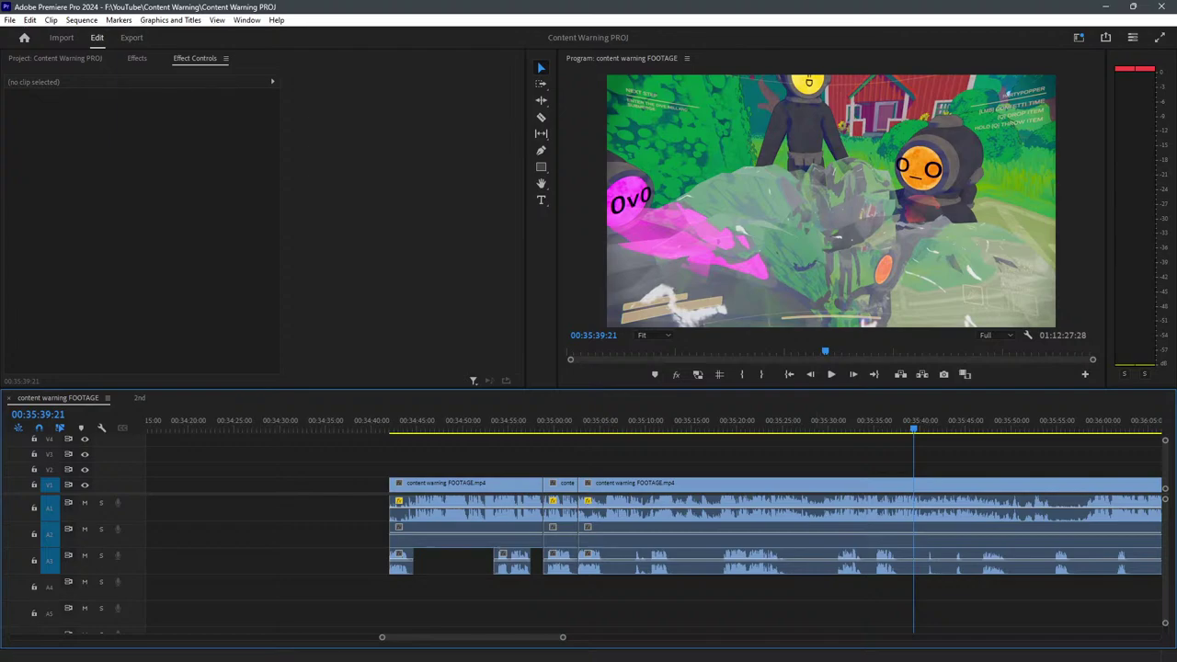
key(alt+Tab)
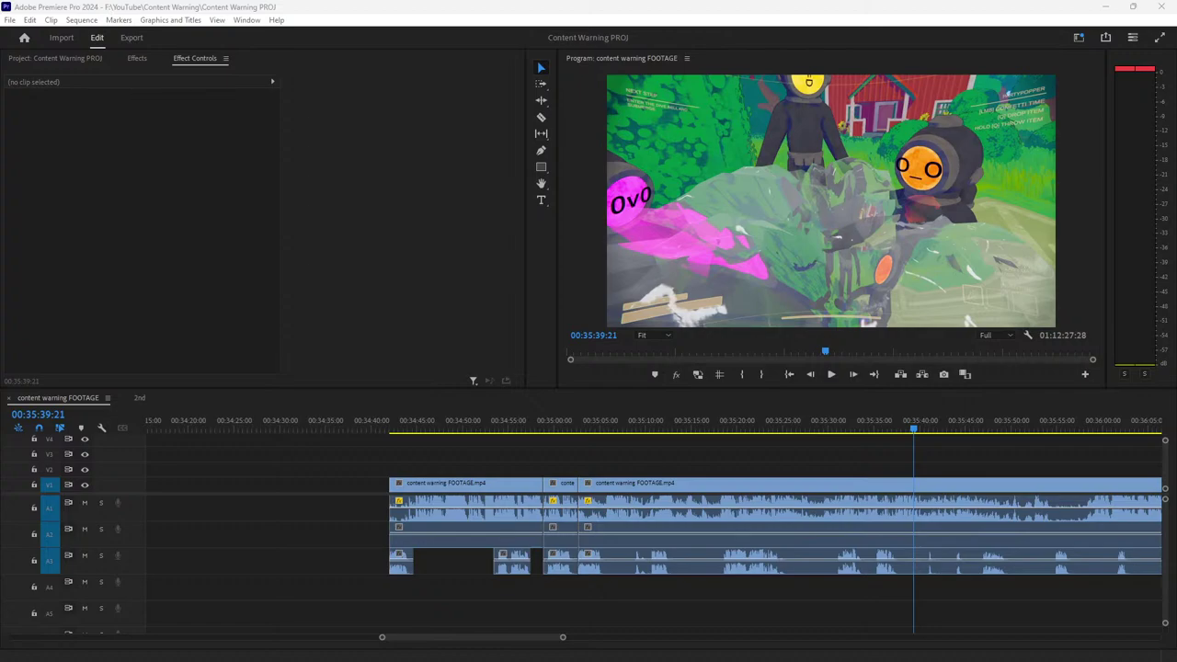
key(alt+Tab)
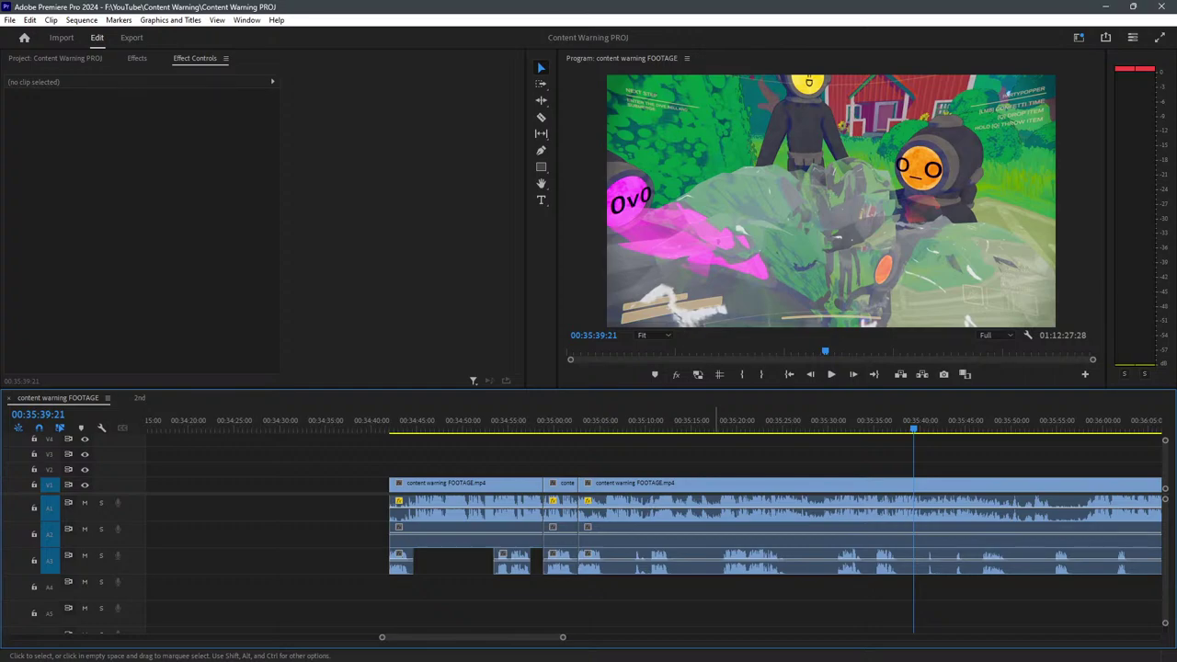
Replay the section from 00:34:42:24 to about 00:35:02, across the two joins.
drag(388, 421, 393, 421)
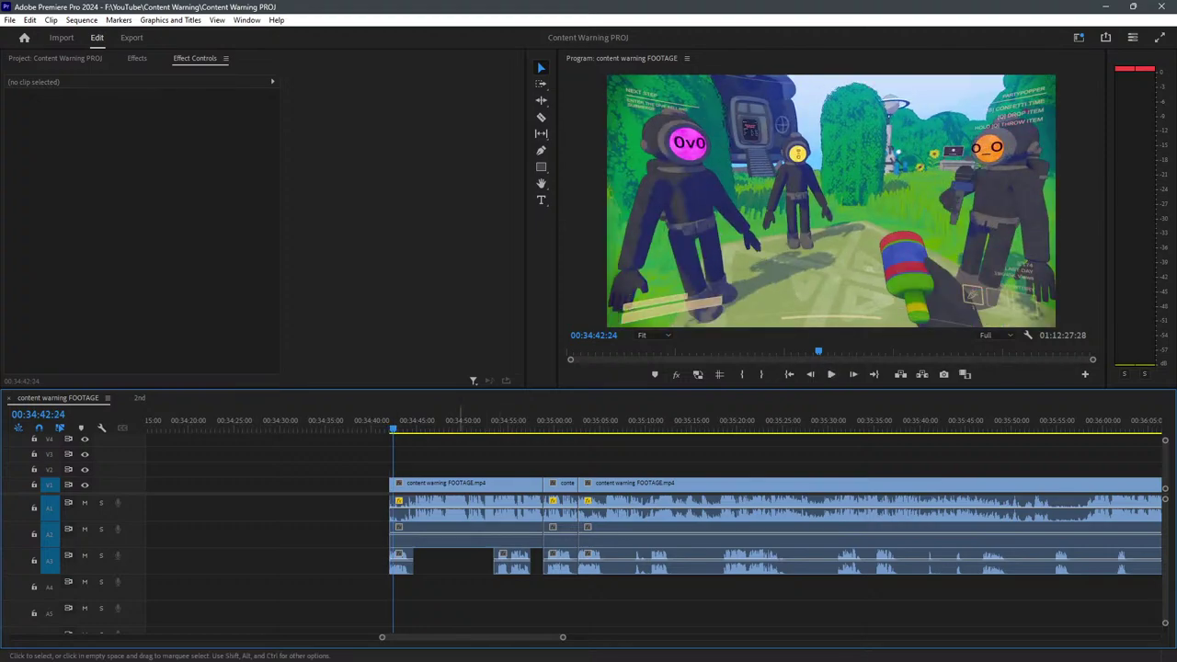
key(space)
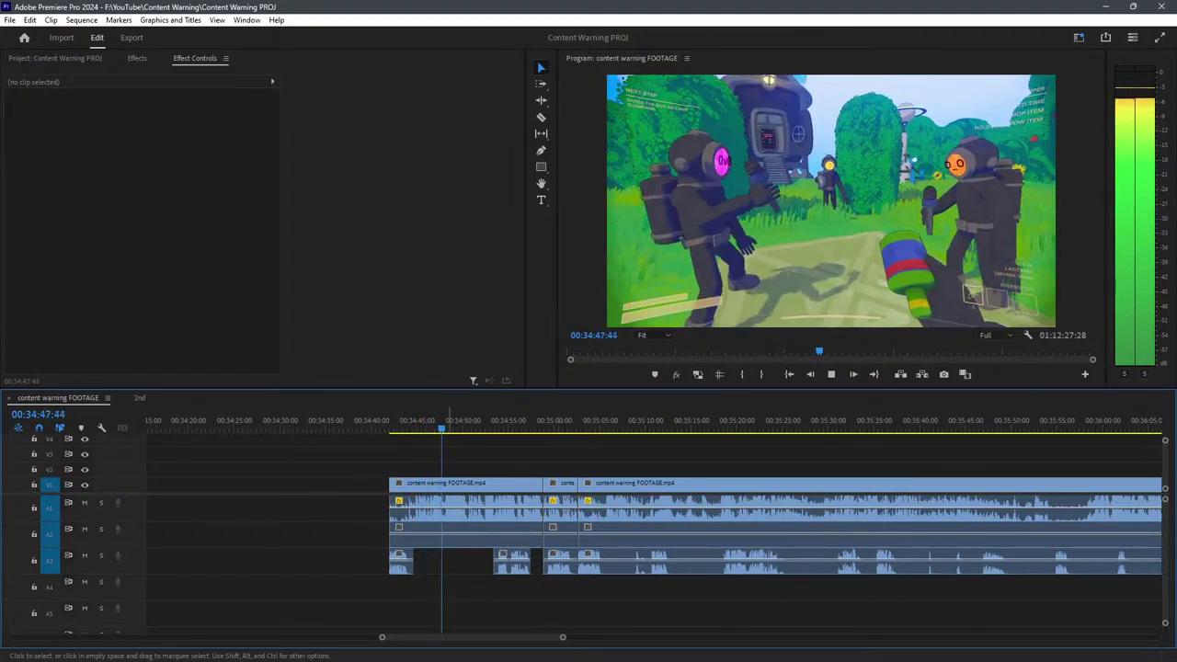
key(space)
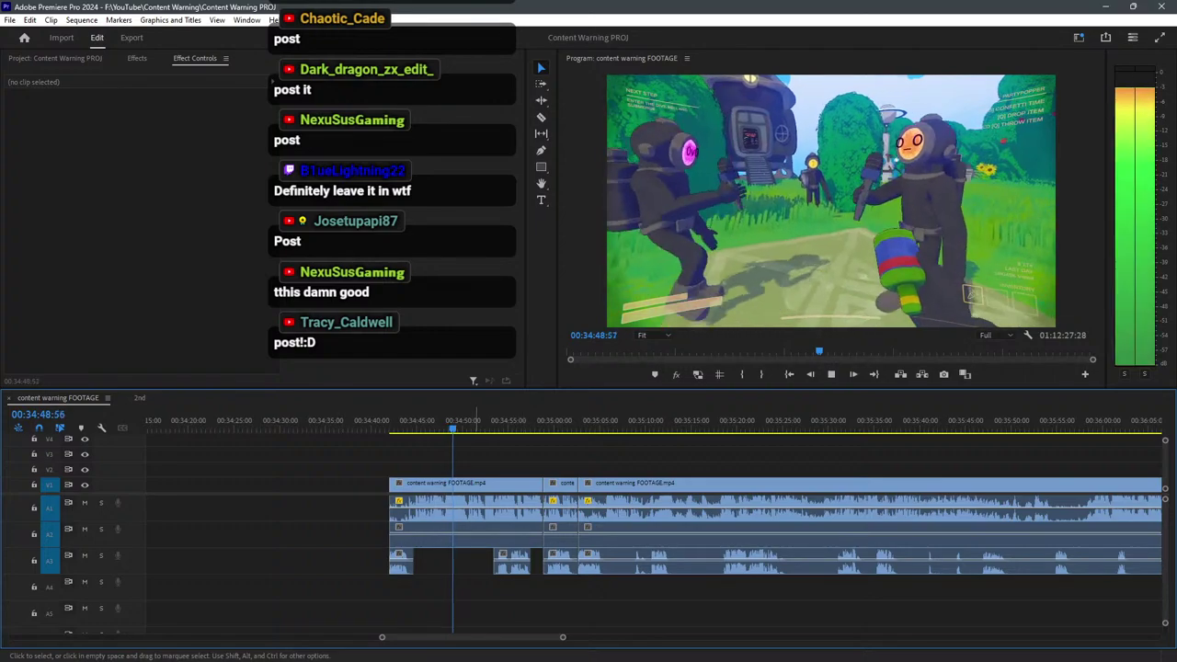
scroll(559, 516, up, 3)
scroll(740, 515, down, 2)
key(equal)
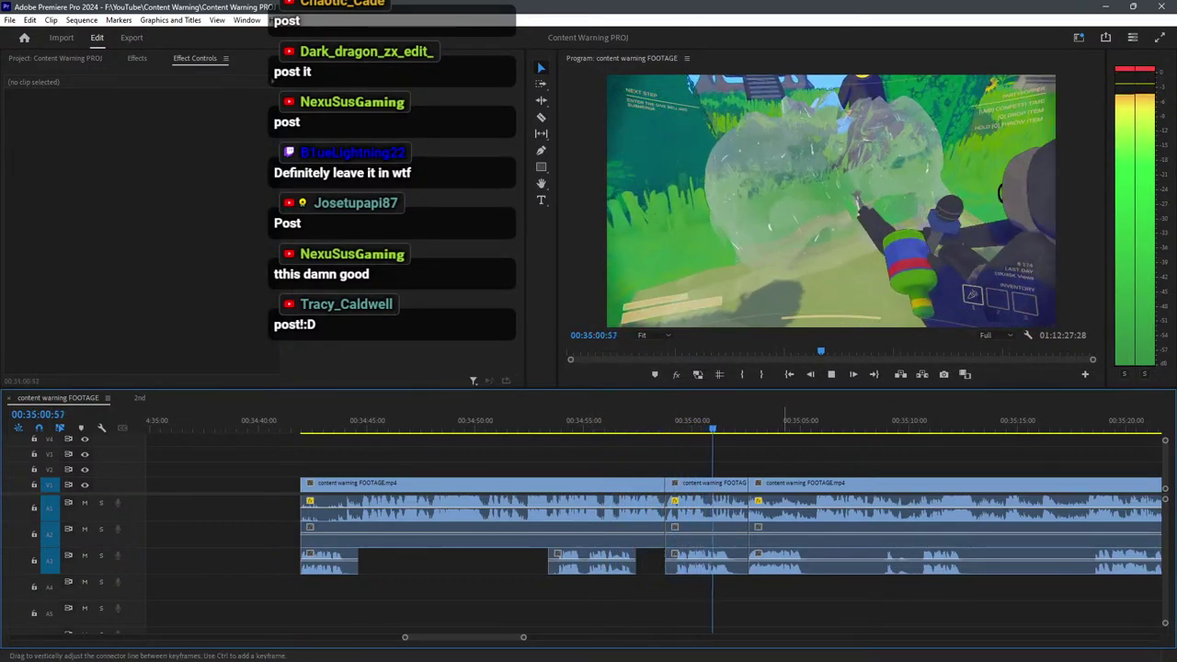
key(equal)
key(space)
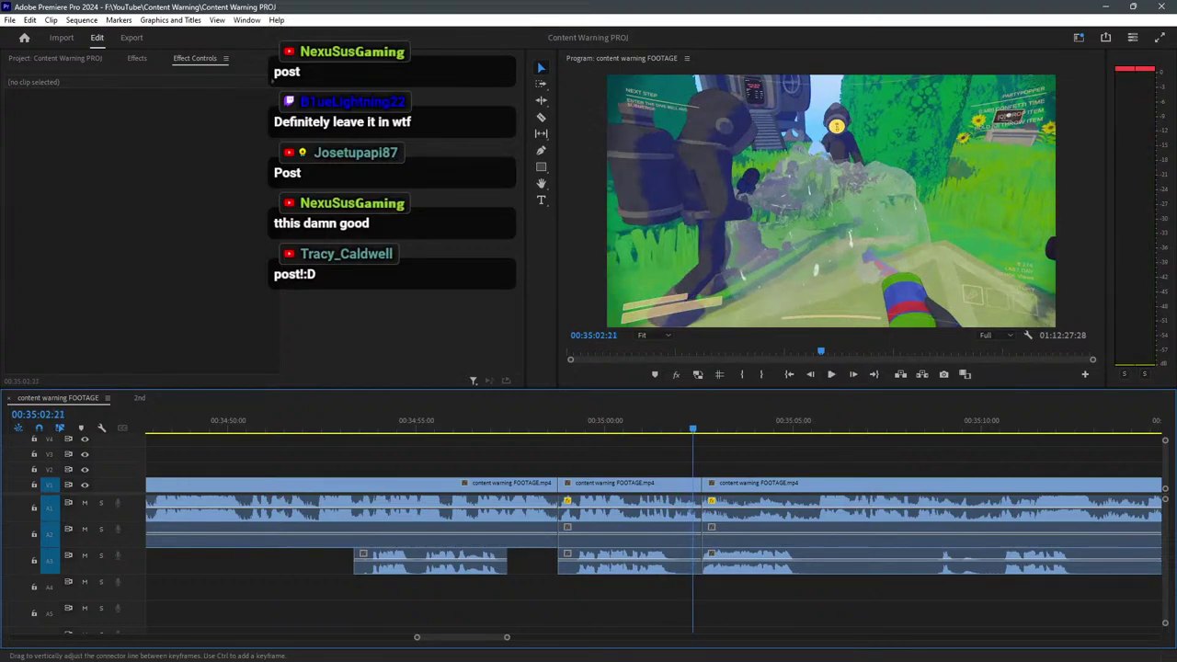
Ripple-extend the start of the short clip at about 00:34:59 by about two seconds on V1 and A1, leaving its A3 audio in place.
key(a)
click(652, 515)
key(v)
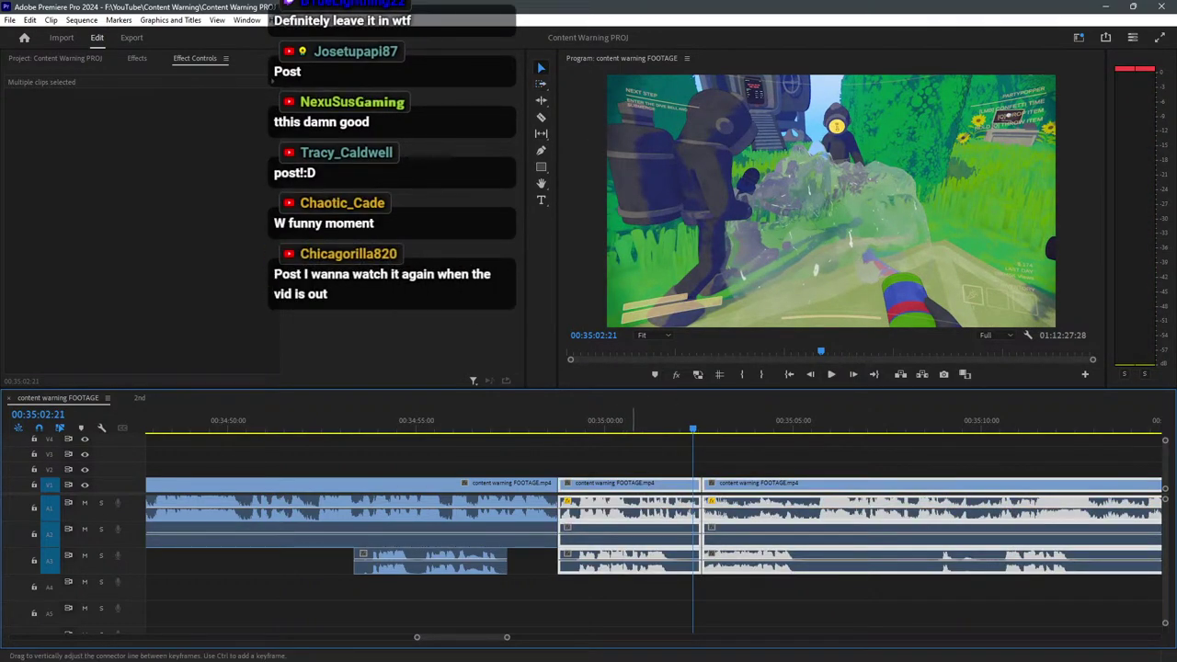
shift+click(622, 561)
mouse_move(571, 504)
mouse_down()
mouse_move(644, 508)
mouse_move(559, 504)
mouse_up()
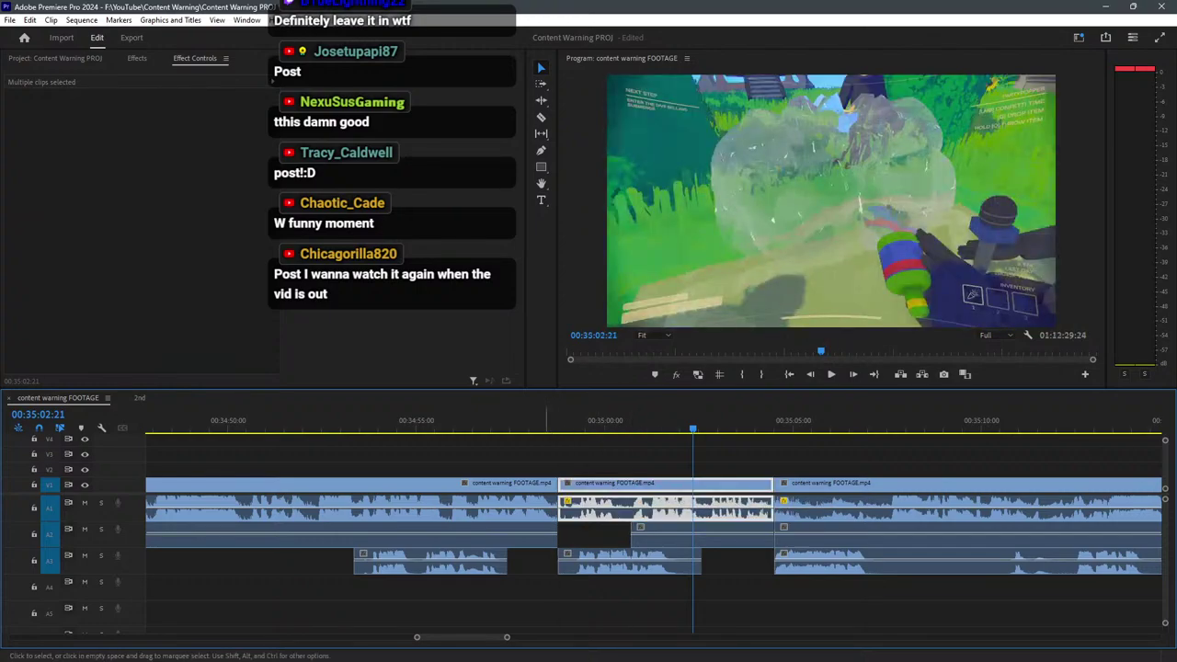
Shift the short A3 dialogue clip at about 00:34:59 earlier by about half a second, to 00:34:58:15, and play the result.
click(538, 420)
click(596, 593)
drag(588, 562, 570, 562)
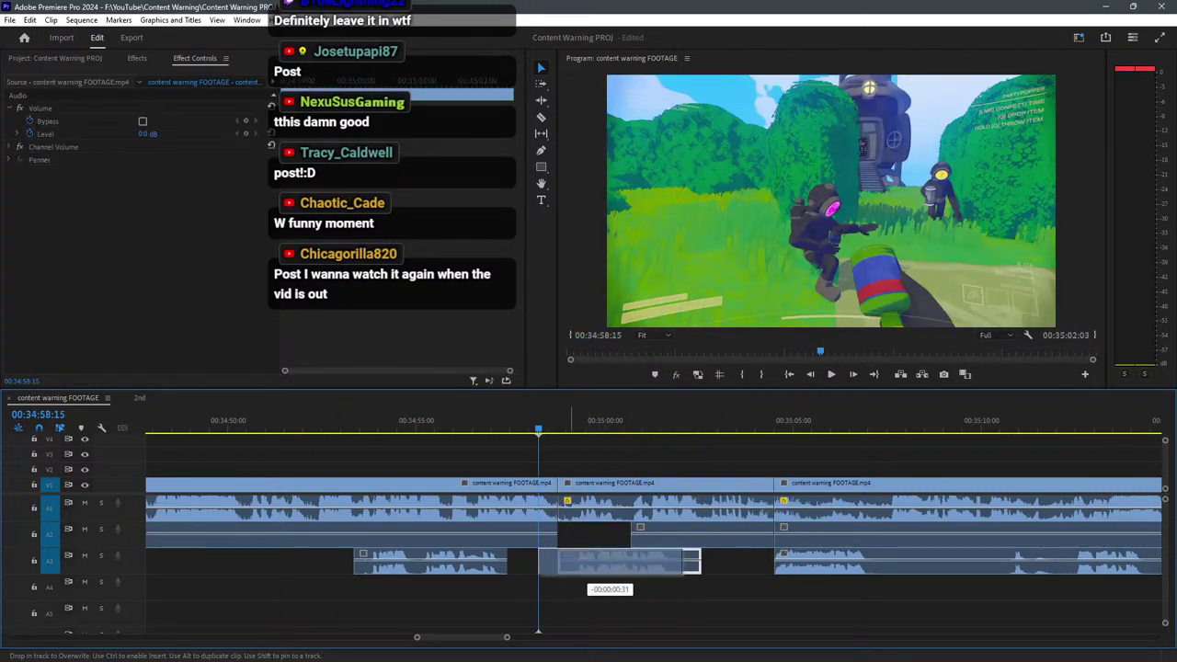
click(573, 534)
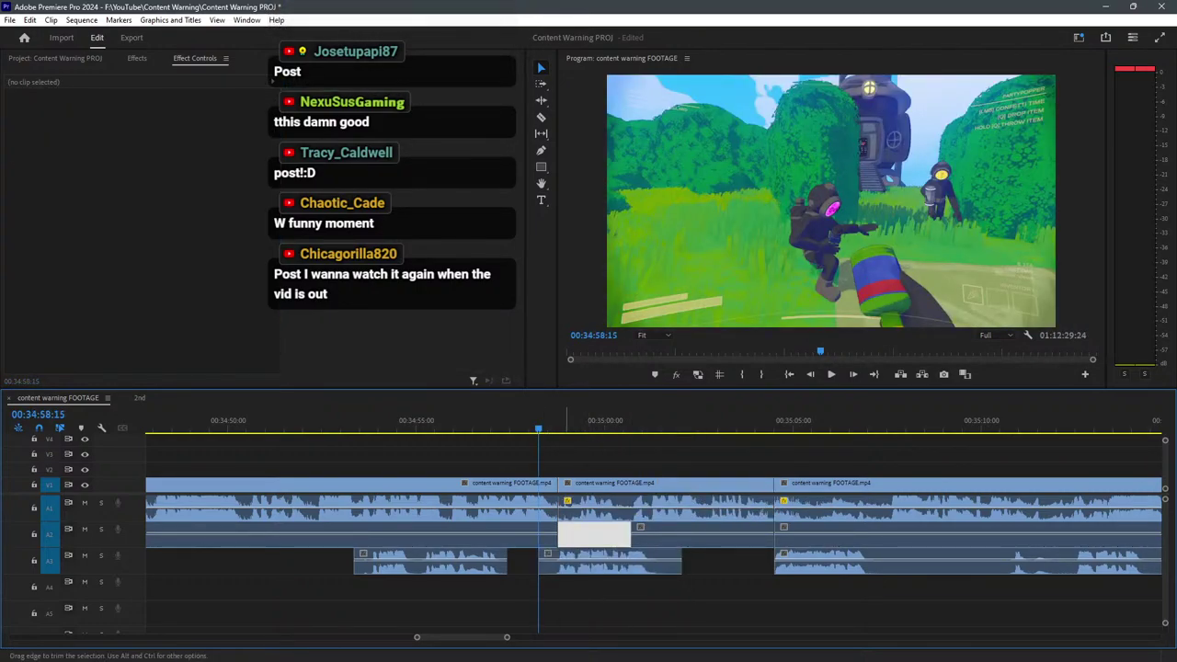
key(space)
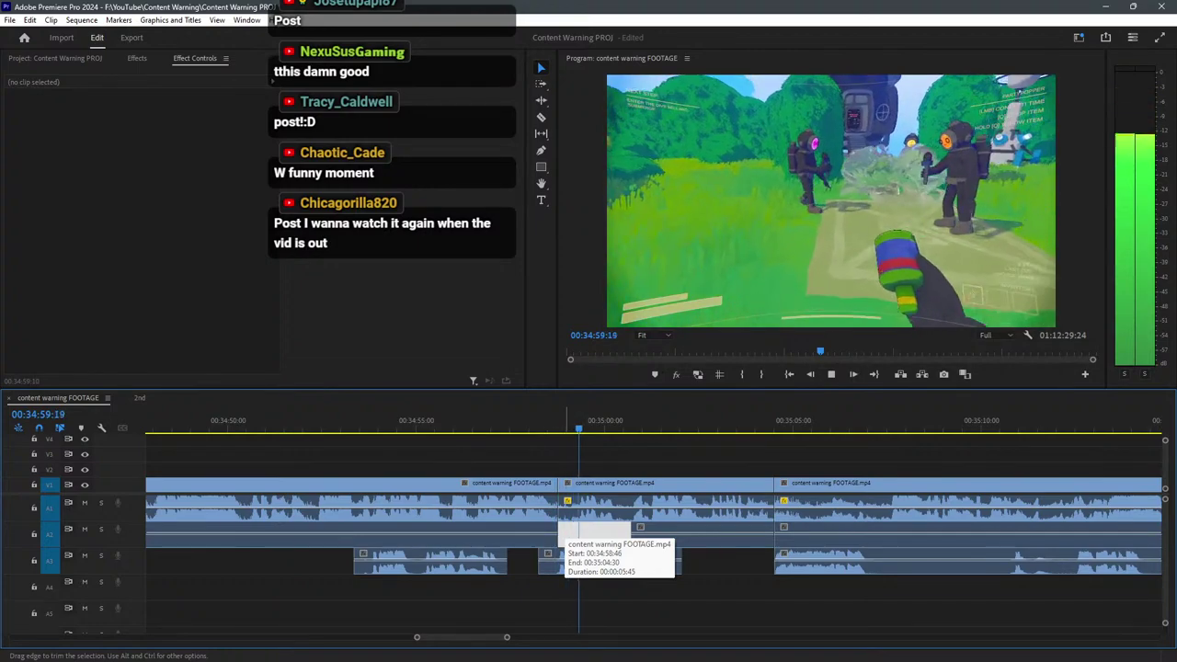
key(space)
Move the short A3 dialogue clip later so it starts at about 00:35:00, and replay it.
drag(610, 561, 647, 561)
key(space)
key(space)
Cut V1 and A1 just after the 00:34:58:46 join and ripple-delete the sliver of about 19 frames.
key(c)
click(570, 509)
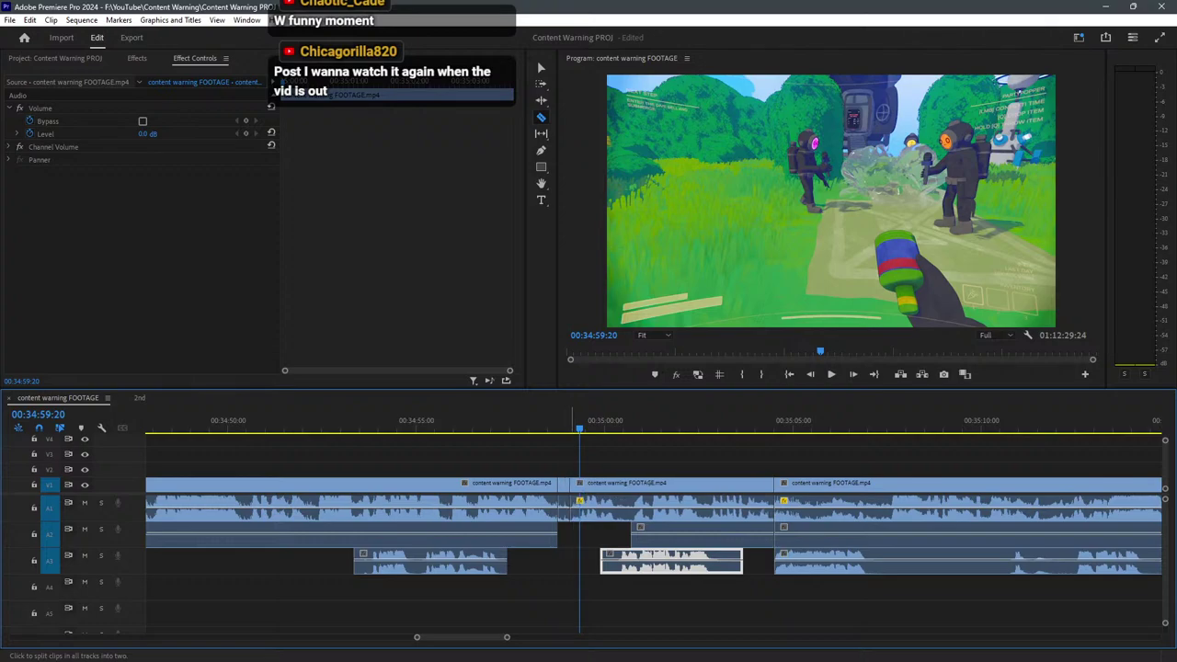
key(v)
click(568, 535)
drag(564, 503, 564, 503)
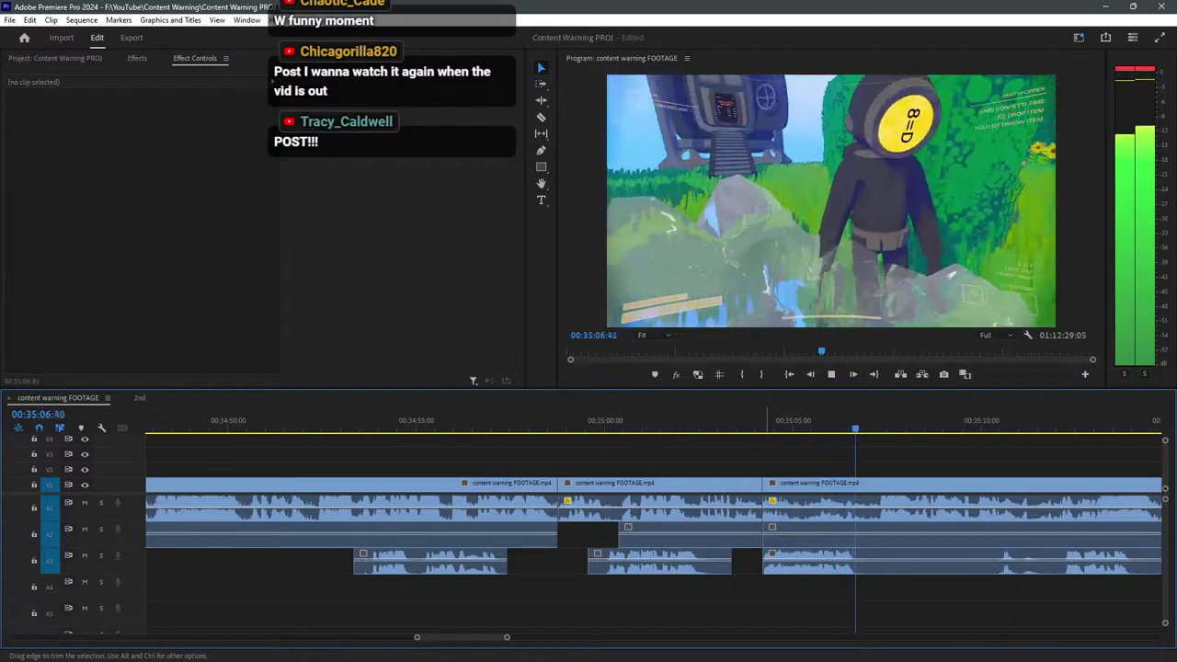
Apply the default audio transition to the A1 join at about 00:35:04 and replay across it.
right_click(765, 511)
click(816, 597)
click(735, 420)
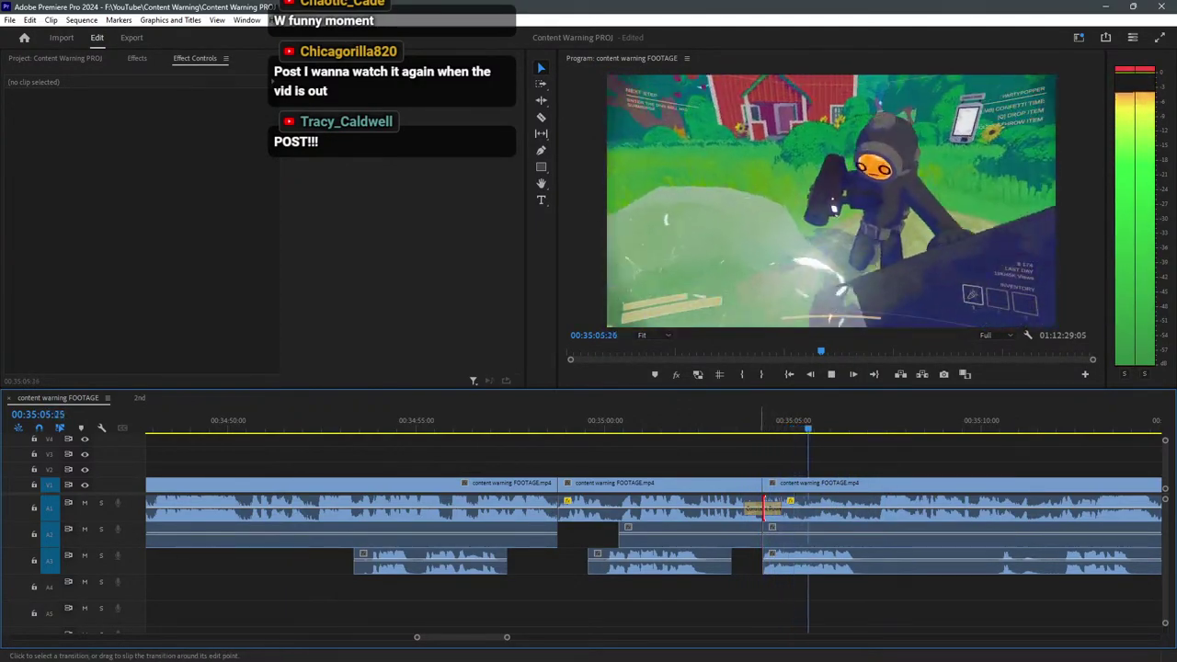
Split the A3 audio at about 00:35:12 and trim the end of the preceding part back by about half a second.
scroll(648, 508, down, 7)
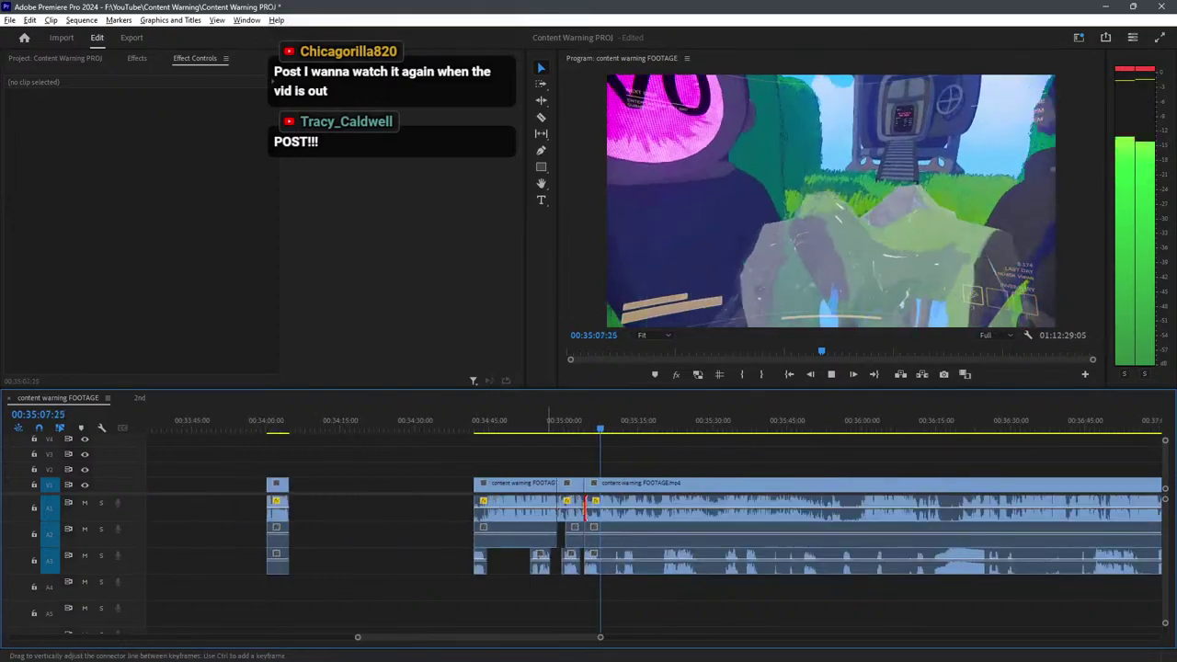
scroll(585, 509, up, 4)
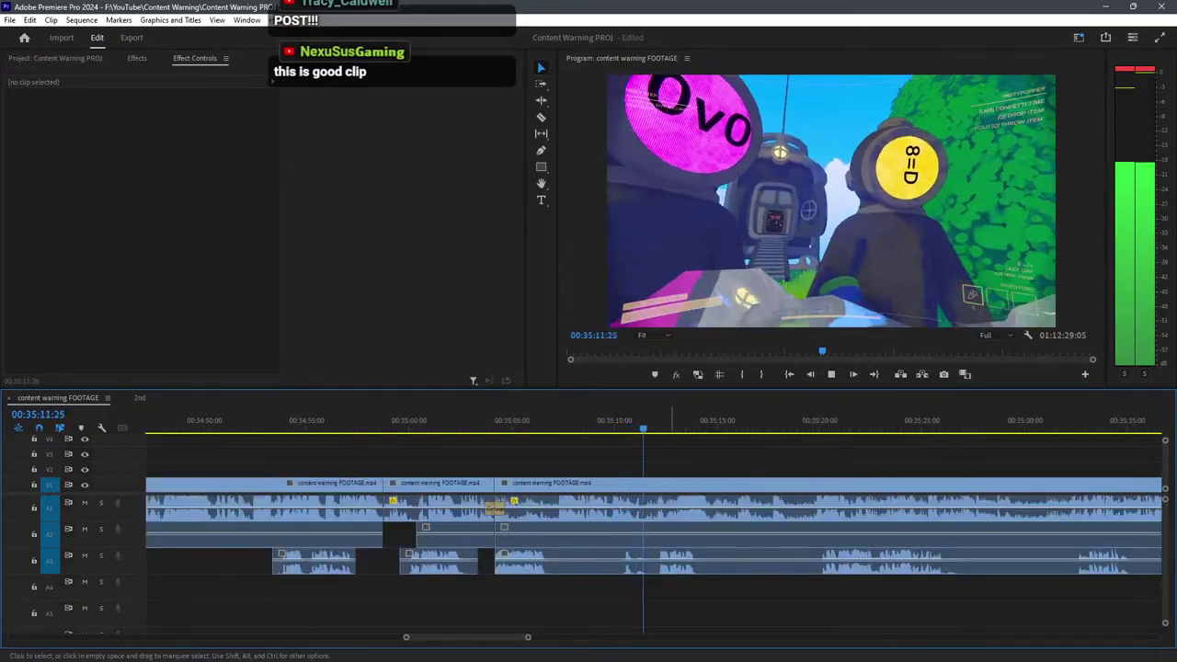
key(c)
click(656, 560)
key(v)
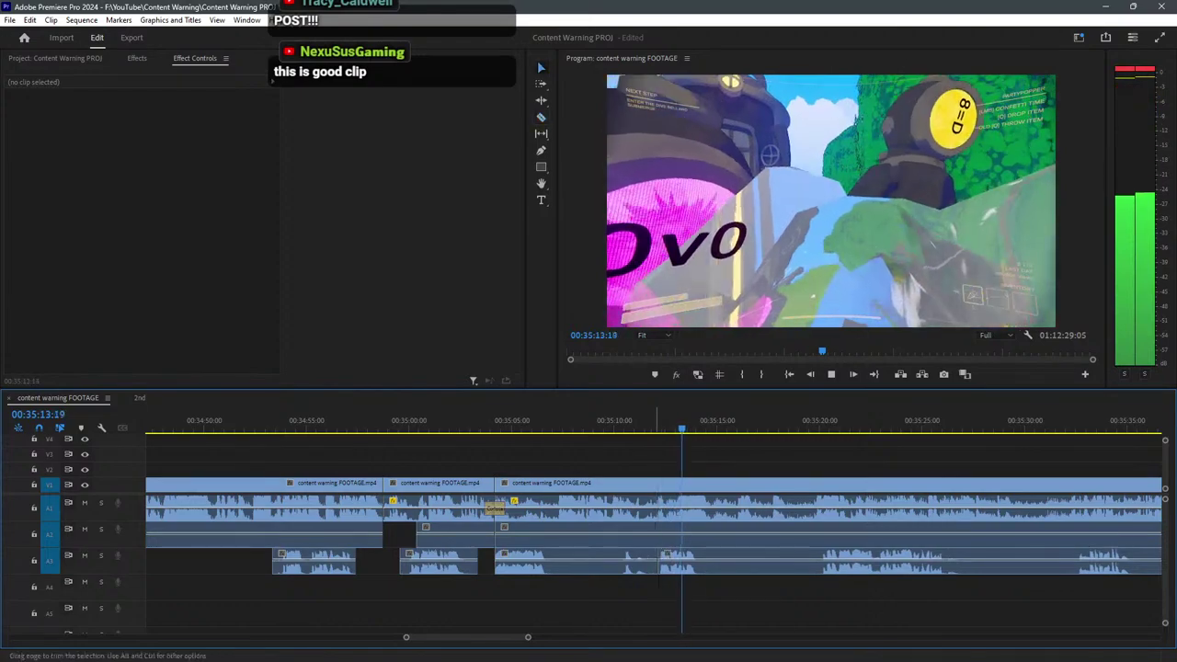
drag(657, 560, 647, 560)
Replay the footage from about 00:35:10 and cut all tracks at about 00:35:11:00.
click(629, 420)
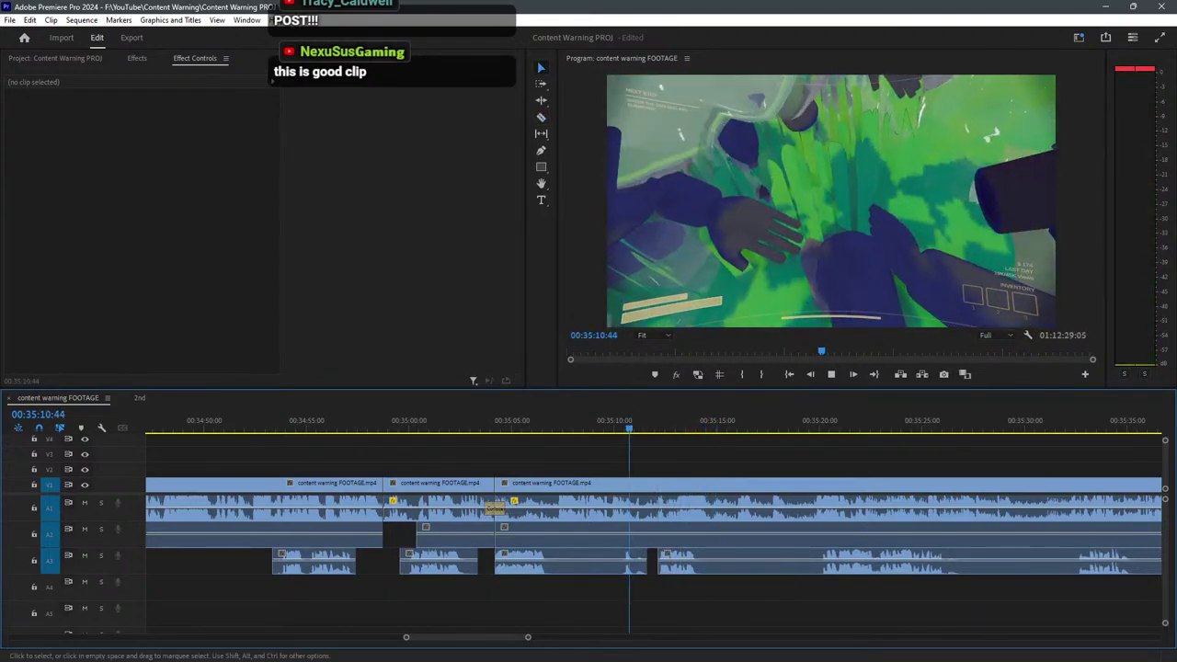
scroll(666, 543, up, 3)
scroll(666, 419, up, 2)
key(space)
key(space)
key(space)
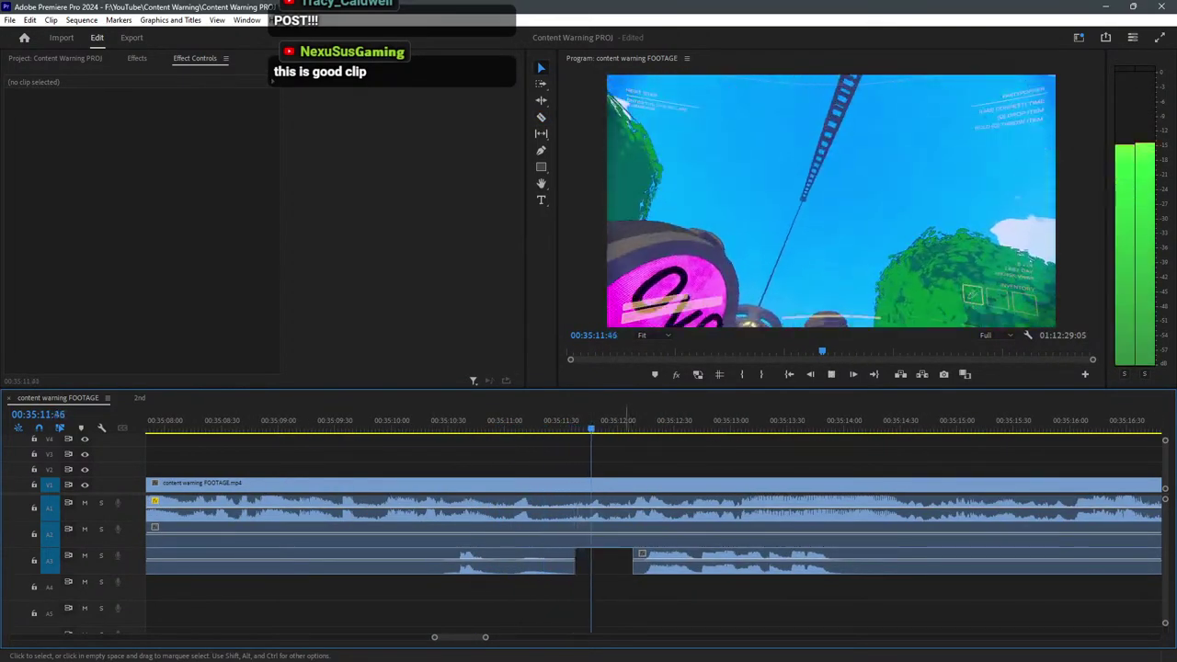
key(c)
click(411, 421)
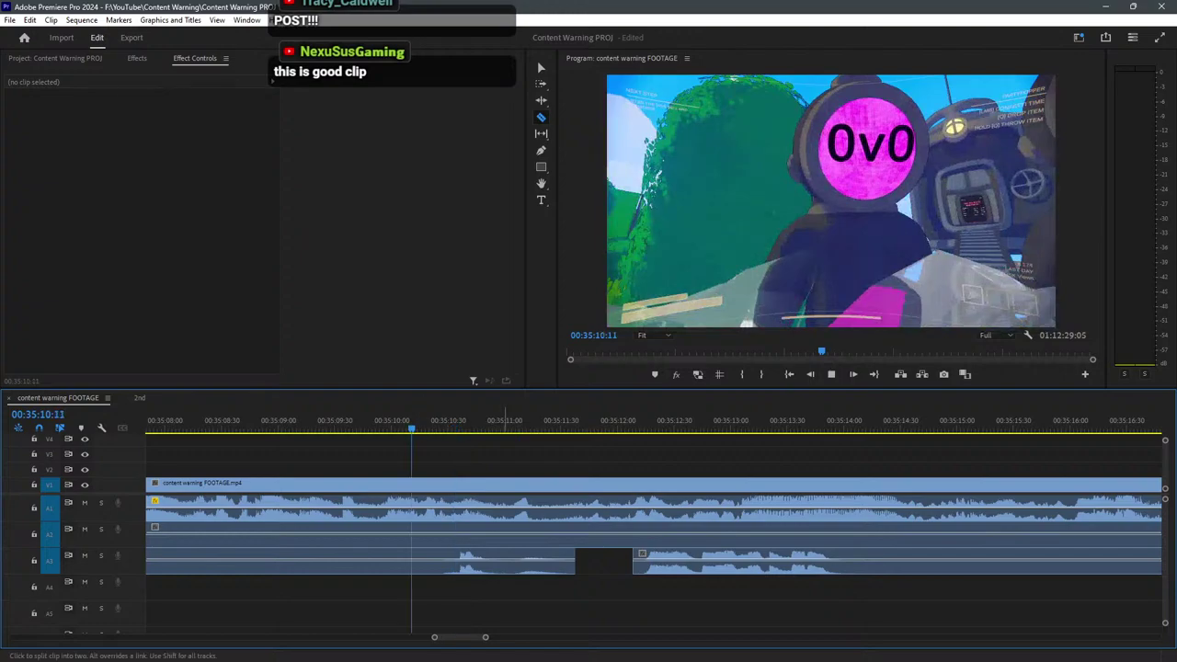
key(space)
click(504, 487)
scroll(504, 487, down, 4)
key(v)
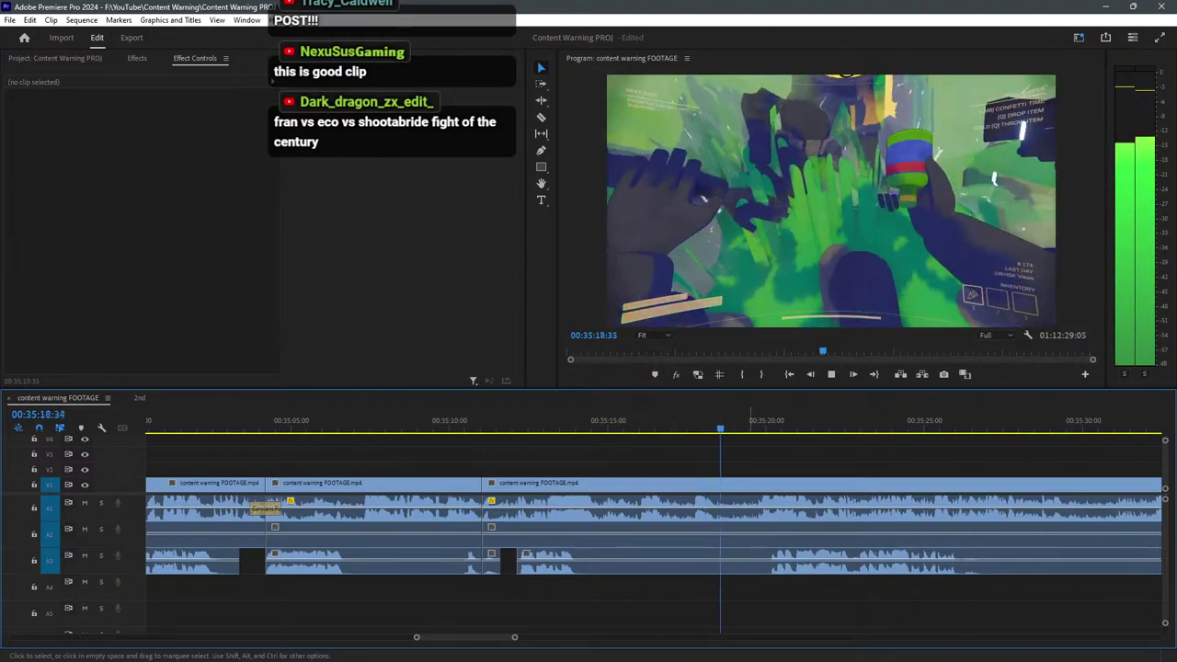
Cut all tracks at about 00:35:18 and delete the footage between the 00:35:11 cut and this one.
key(space)
click(715, 420)
key(space)
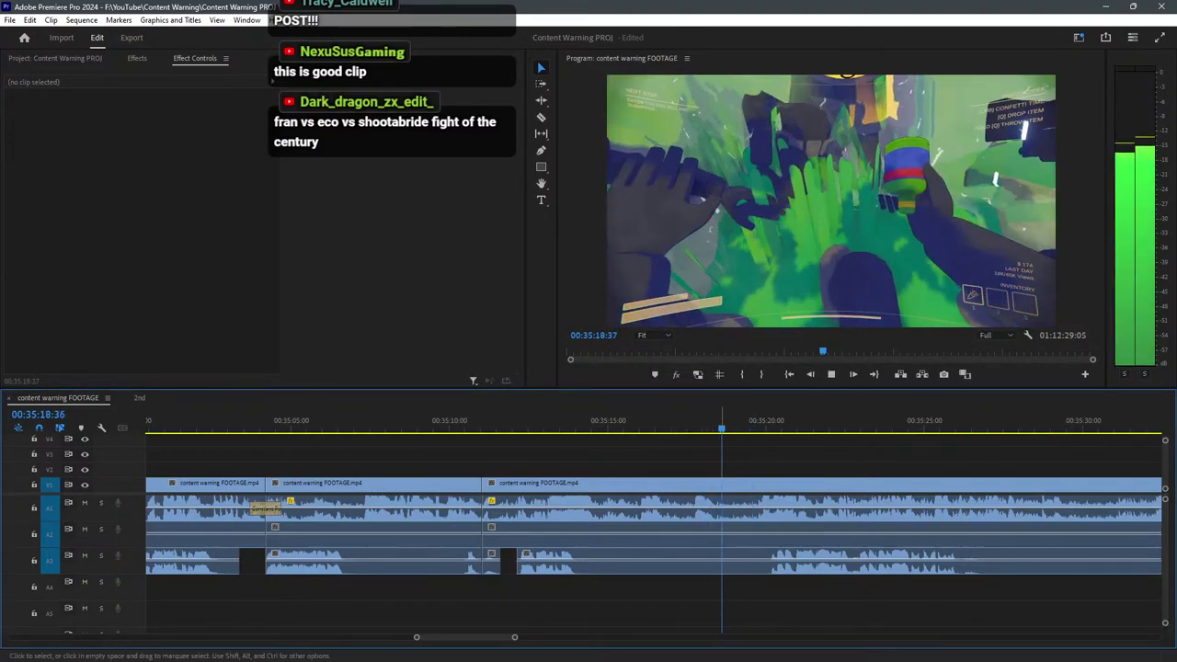
key(c)
click(715, 534)
key(v)
drag(670, 606, 497, 475)
key(Delete)
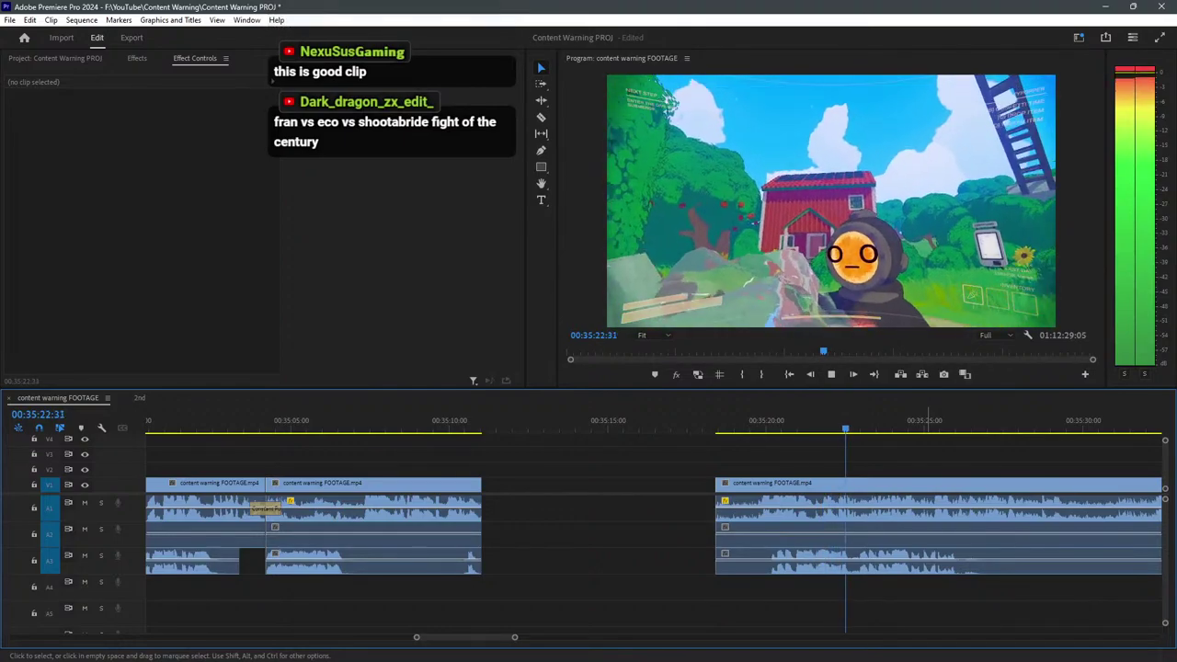
Cut out and delete the silent A3 audio from 00:35:22:53 to about 00:35:26:50.
key(c)
click(980, 561)
click(858, 561)
key(v)
click(898, 561)
key(Delete)
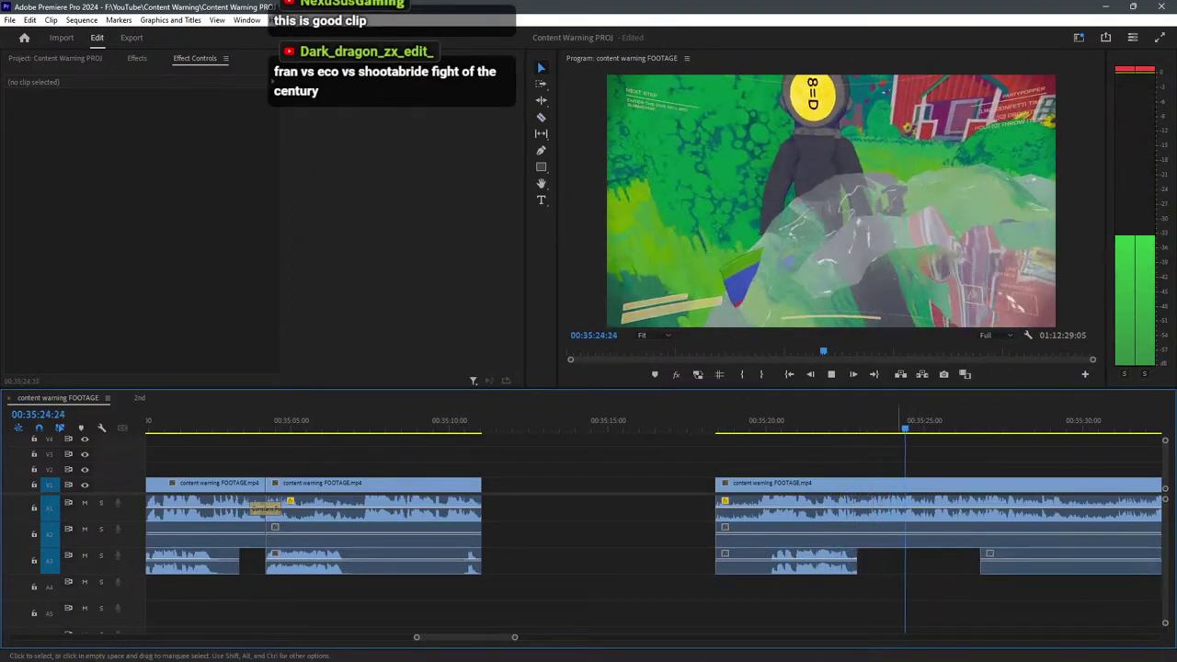
Add a Constant Power fade to the end of the A3 clip at 00:35:22:53 and shorten it to 24 frames.
click(821, 420)
right_click(857, 563)
click(862, 541)
key(space)
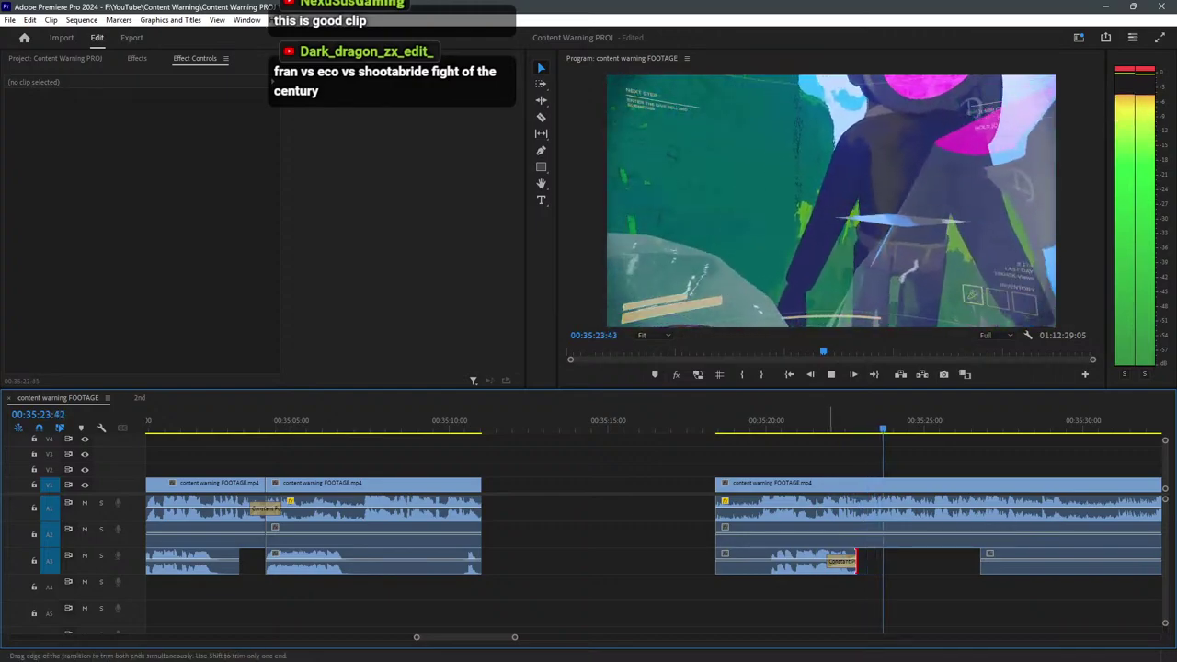
click(851, 562)
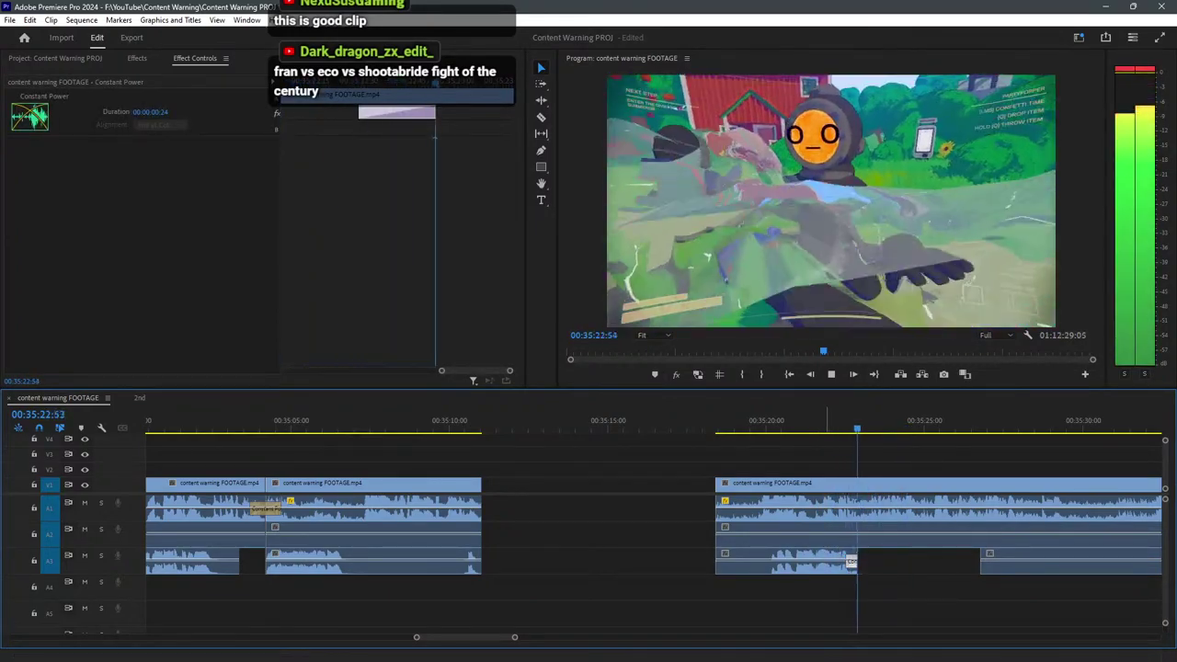
click(959, 598)
Trim the start of the next A3 clip forward to where the dialogue begins at about 00:35:32.
scroll(960, 552, down, 3)
scroll(959, 552, up, 3)
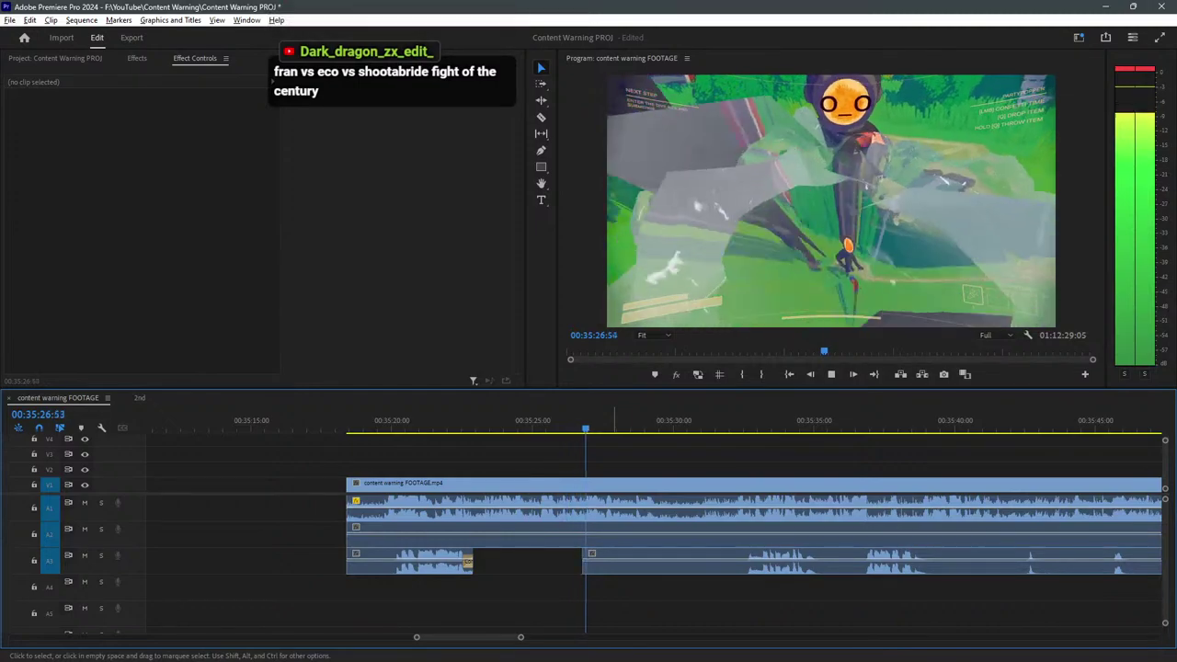
drag(584, 561, 747, 562)
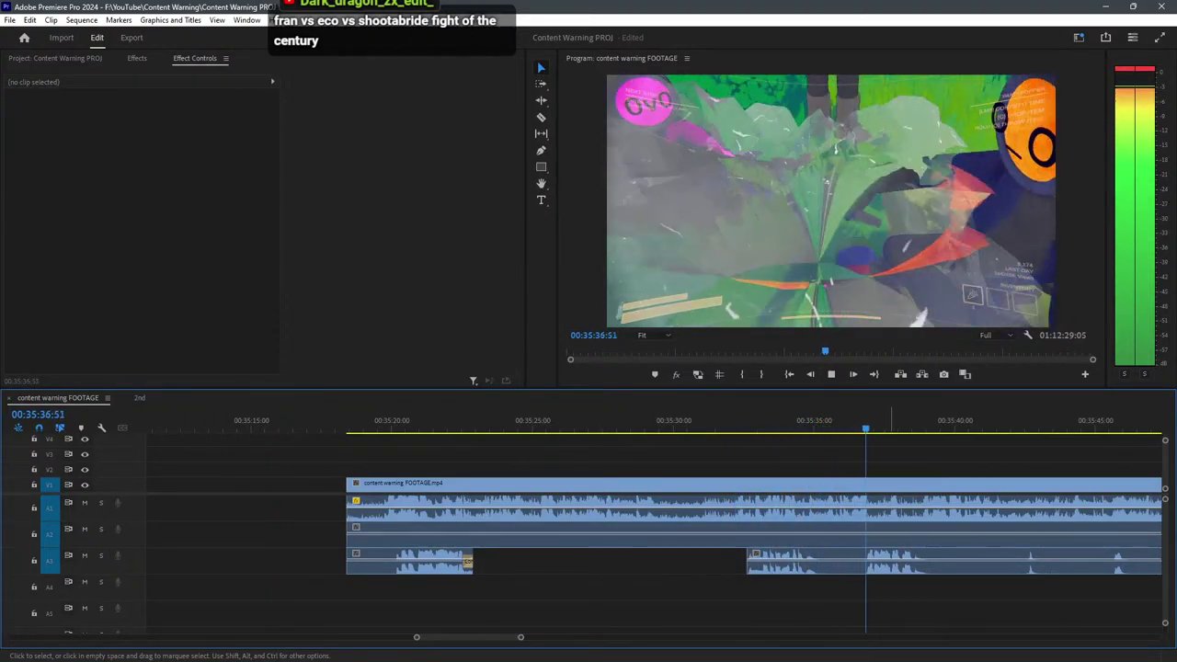
Stop playback at 00:35:38:30 and cut all tracks there.
key(space)
key(c)
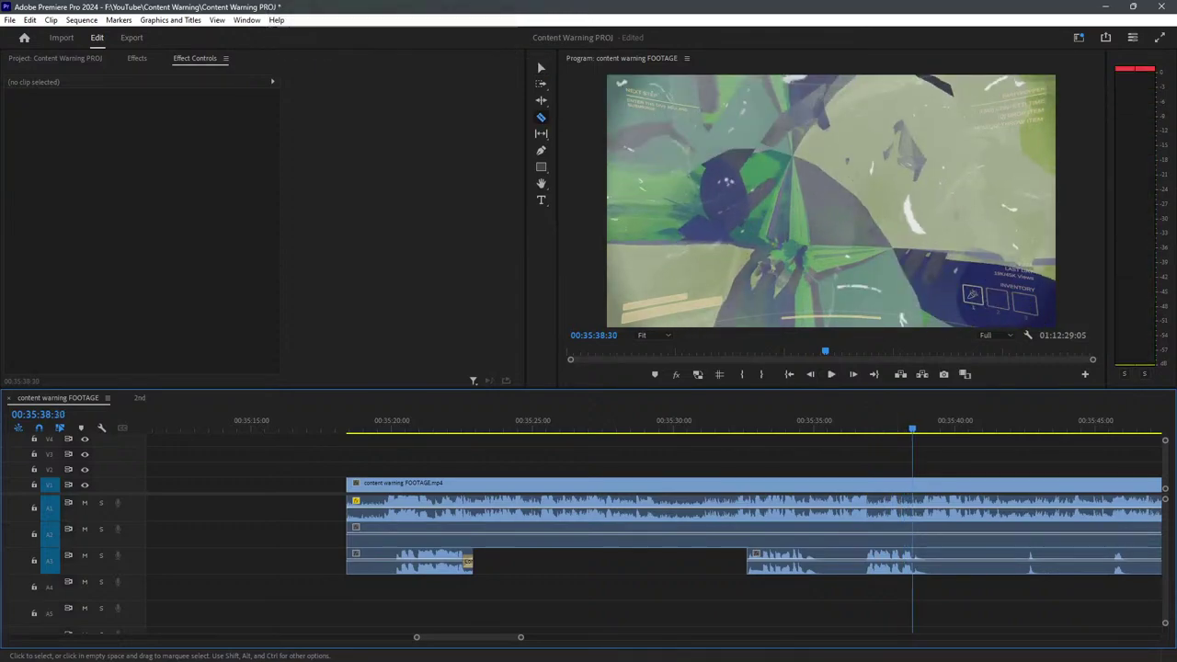
key(v)
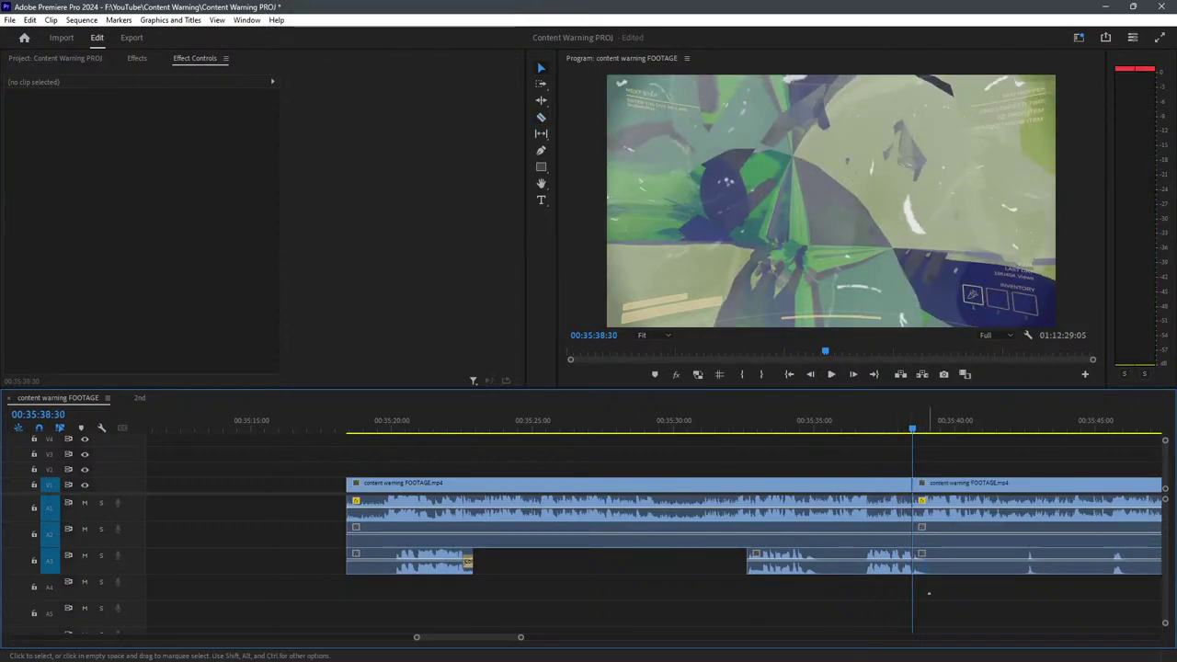
Move the section ending at the 00:35:38:30 cut earlier on all tracks so it joins the clip ending at 00:35:11.
key(space)
key(minus)
key(equal)
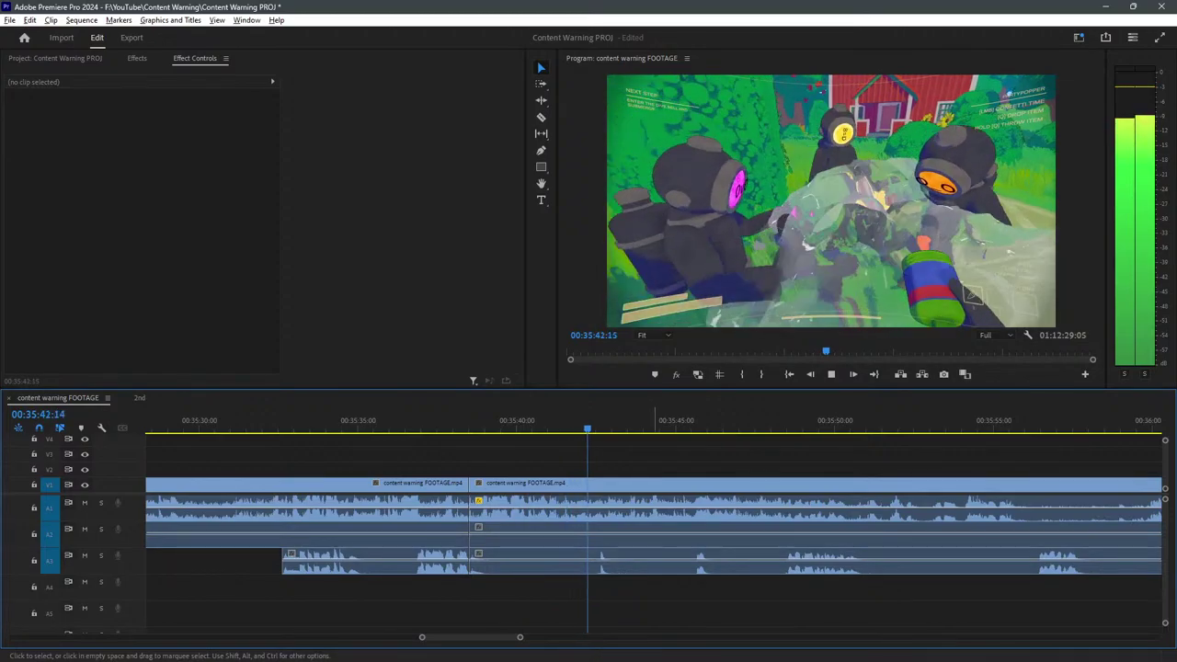
key(minus)
drag(573, 587, 364, 455)
drag(384, 504, 293, 485)
click(544, 460)
key(equal)
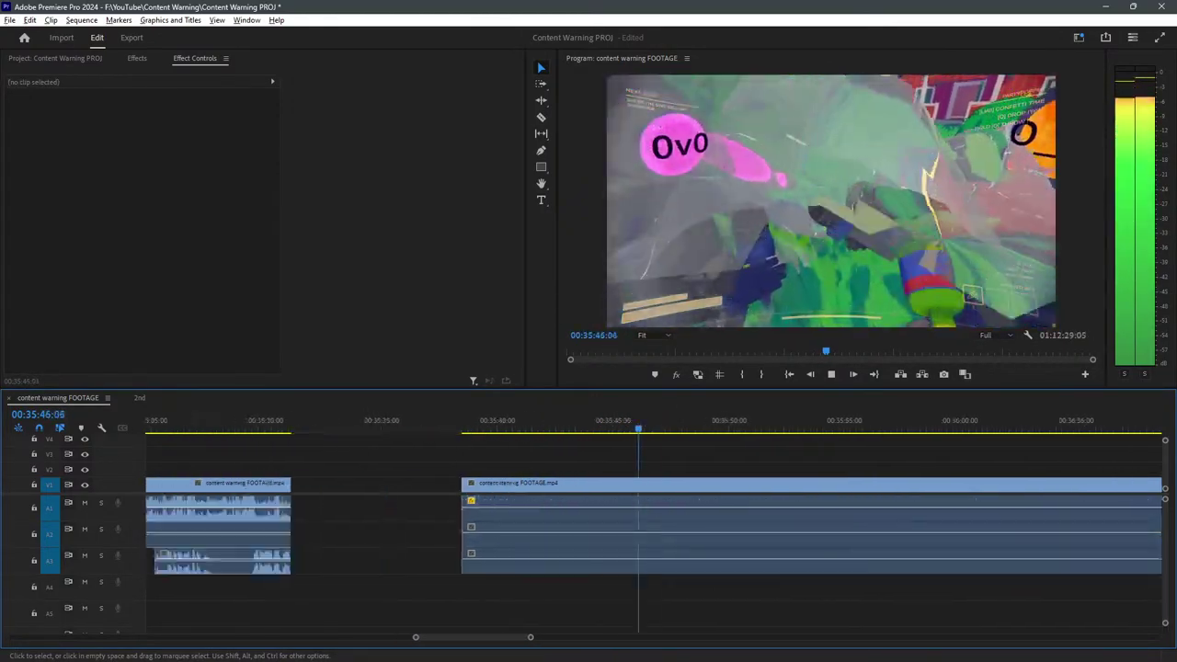
Play the following footage to 00:35:56:04 and save the project.
alt+click(689, 561)
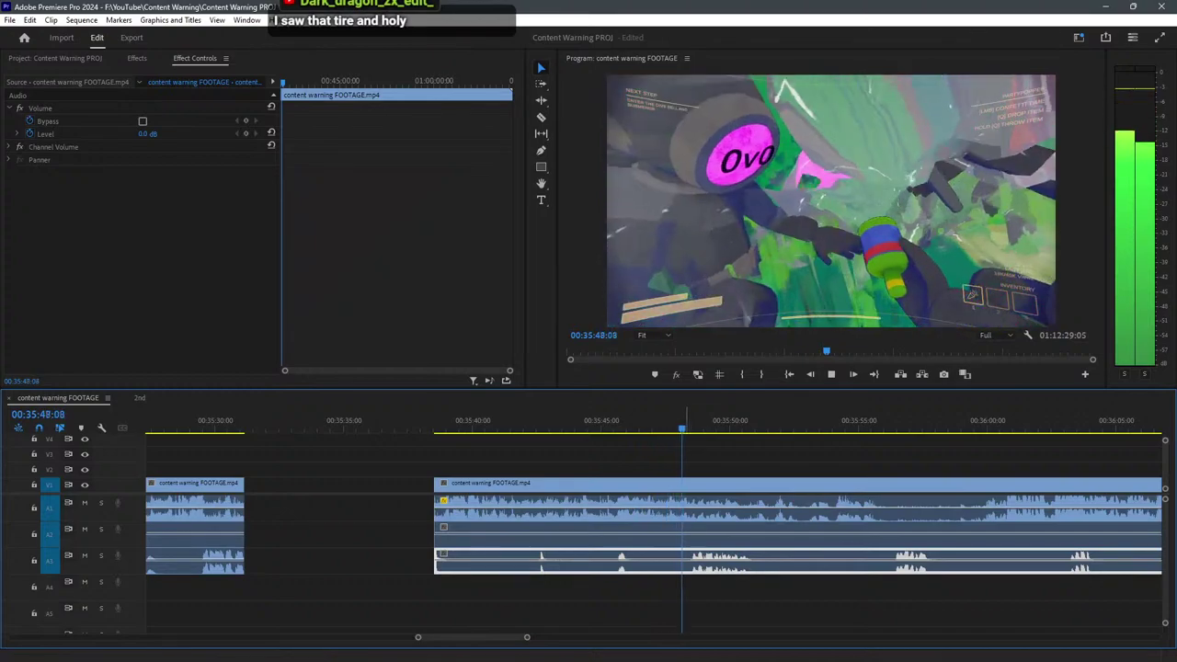
click(693, 594)
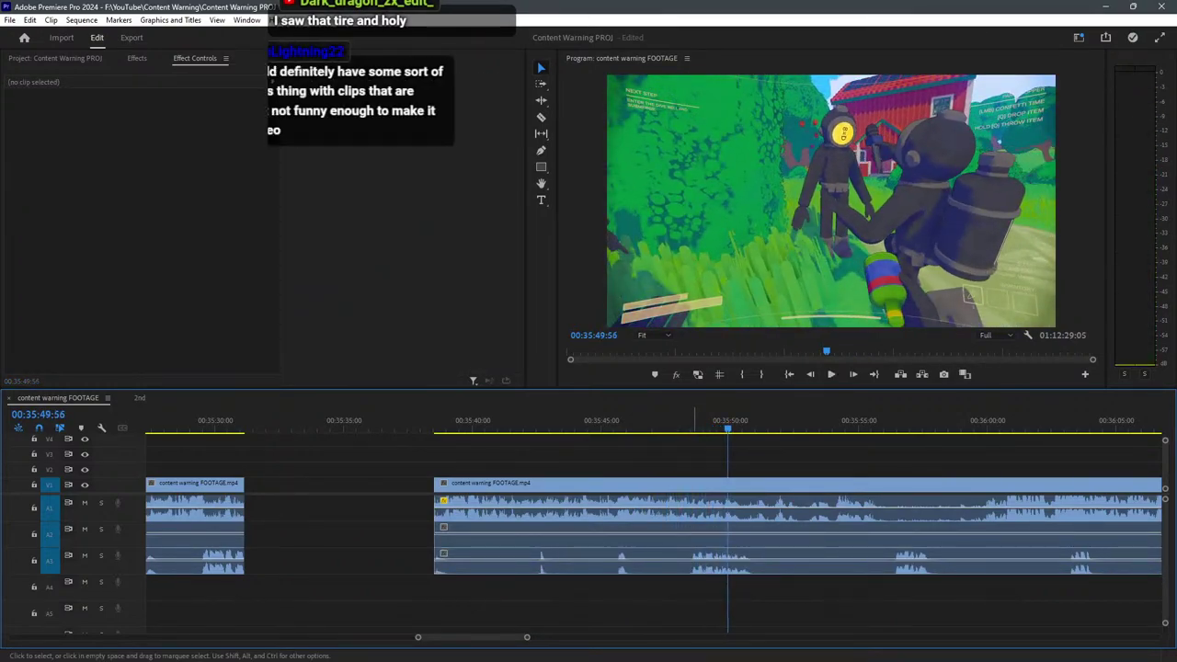
key(ctrl+s)
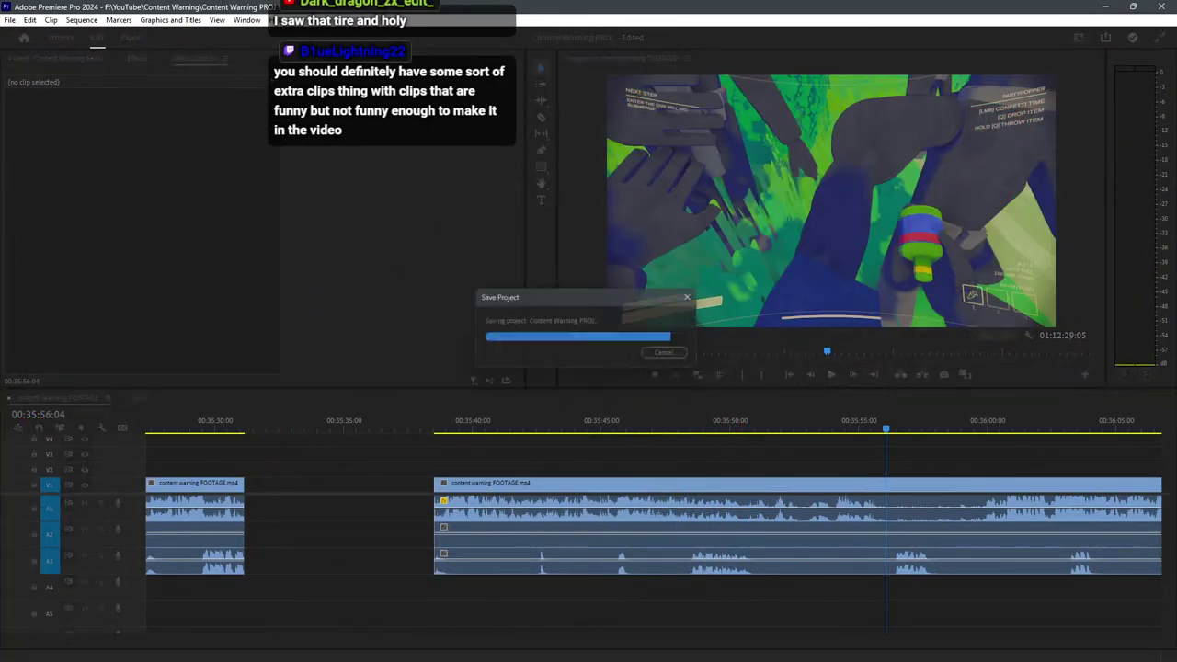
Move the joined clips from about 00:34:42 to 00:35:31 earlier so they follow directly after the short clip at 00:34:00:37.
scroll(878, 515, down, 3)
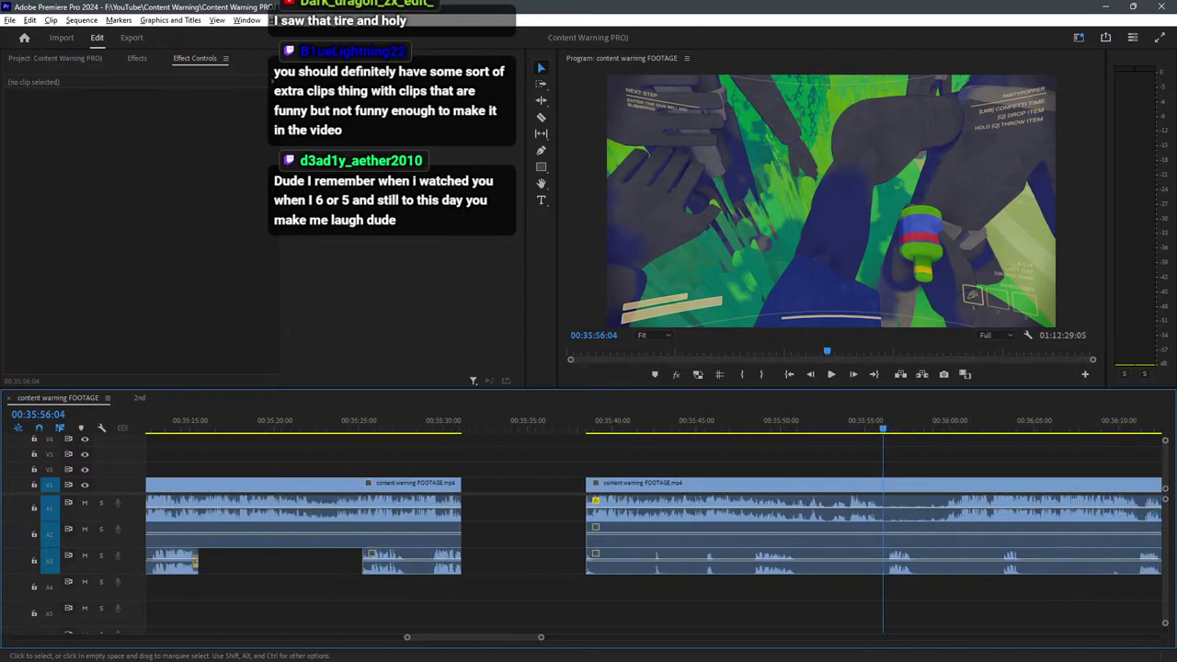
scroll(879, 416, down, 2)
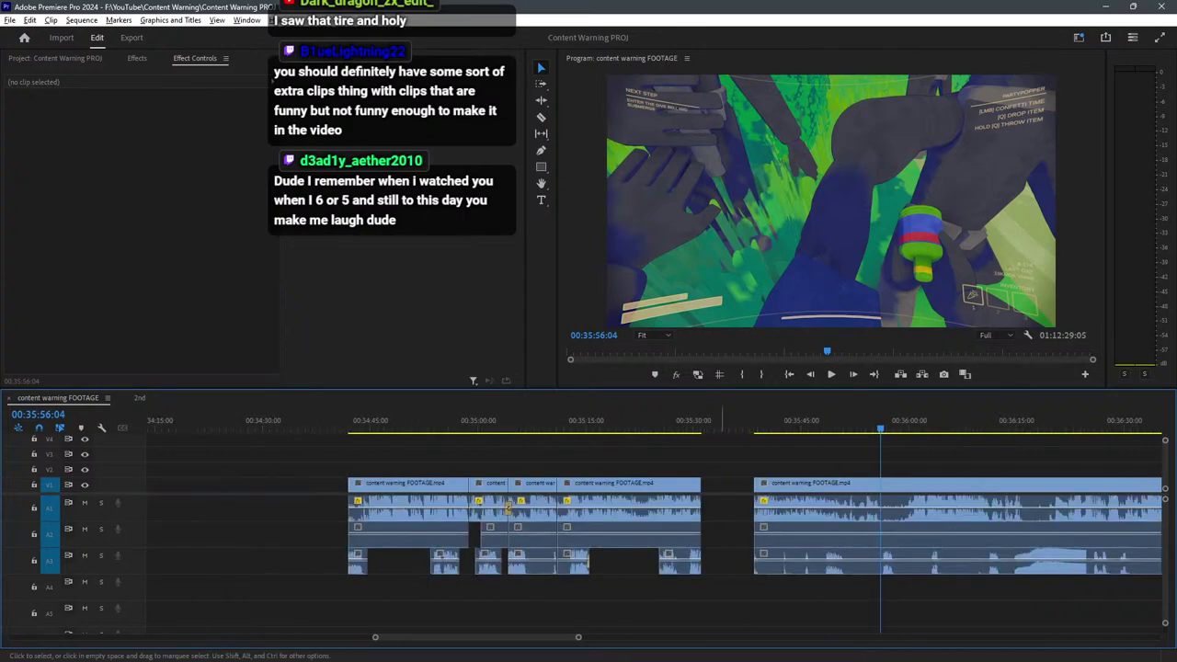
scroll(722, 419, down, 2)
drag(718, 468, 558, 587)
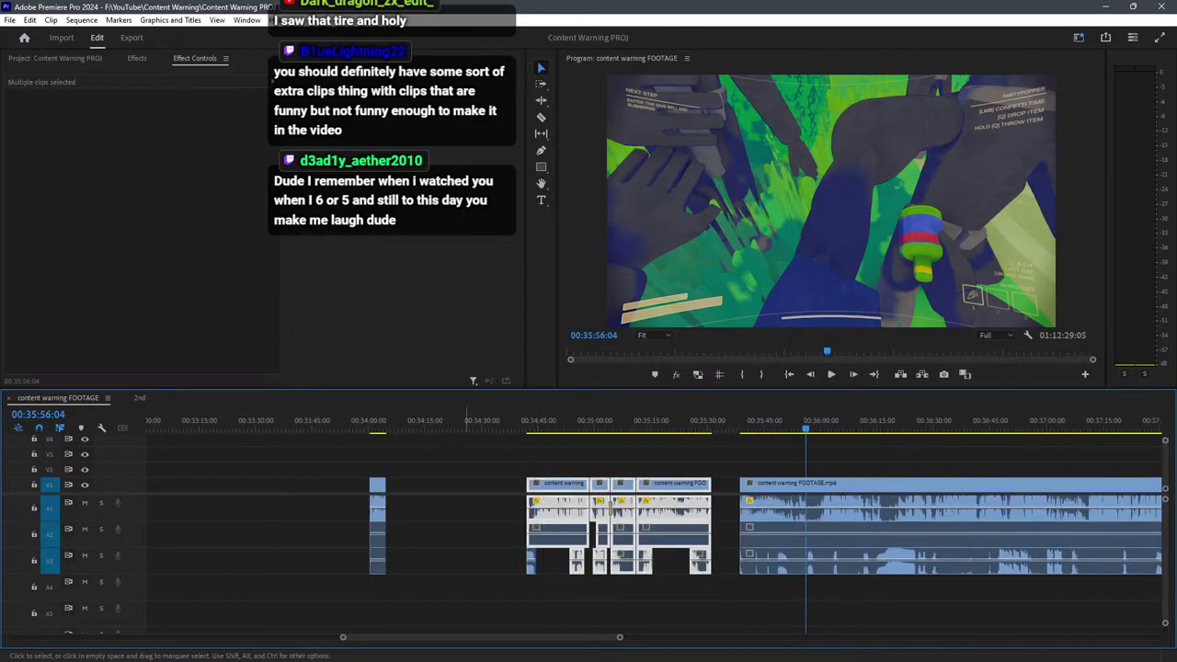
drag(465, 467, 714, 569)
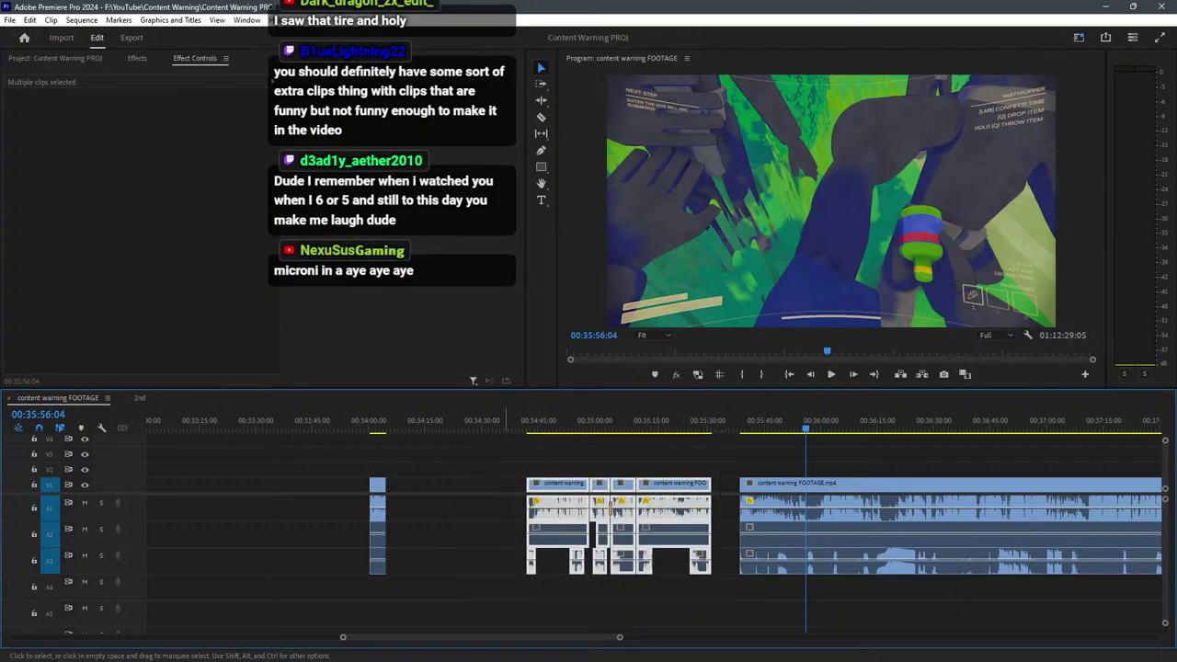
click(363, 420)
key(space)
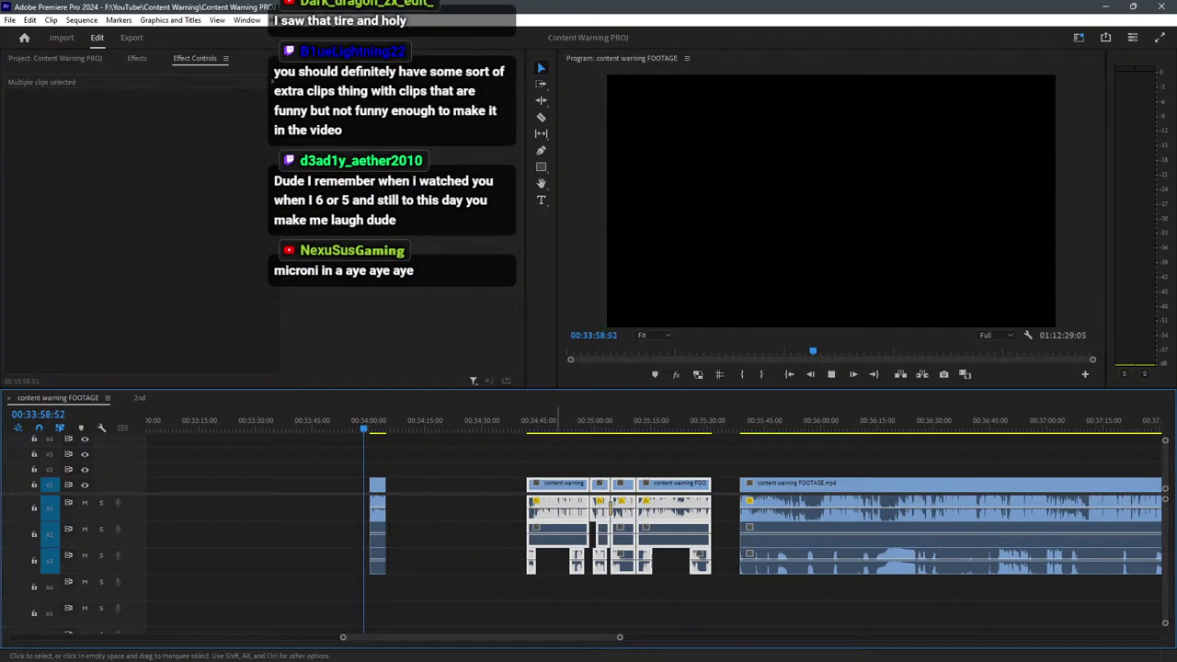
key(space)
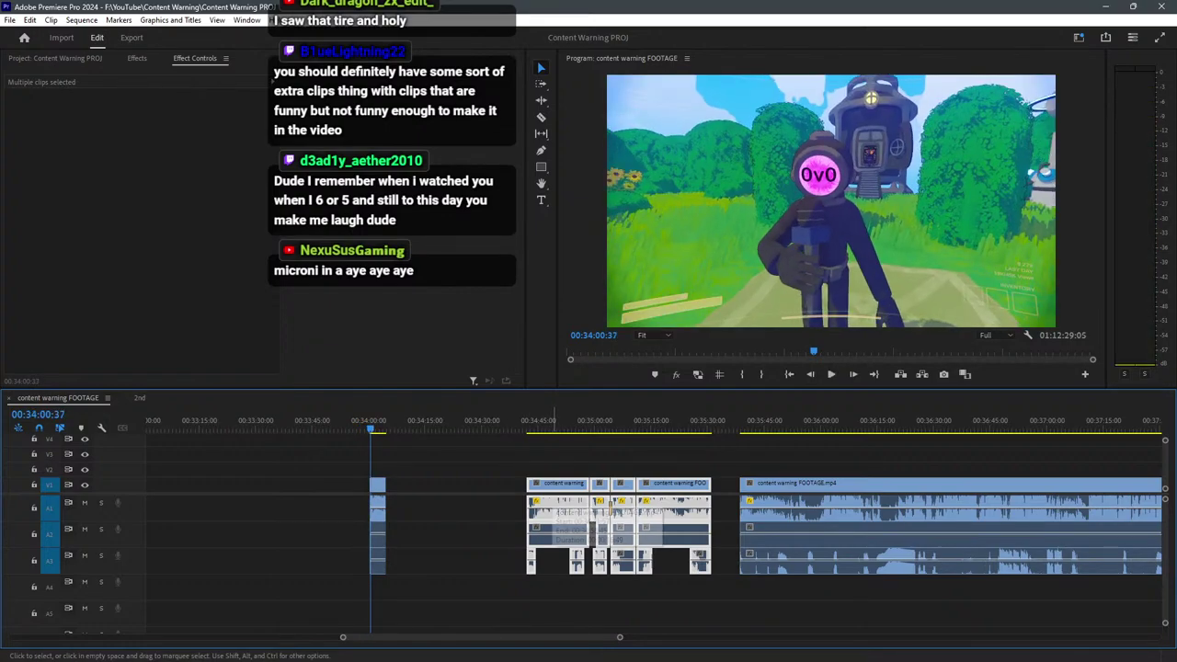
drag(554, 488, 411, 487)
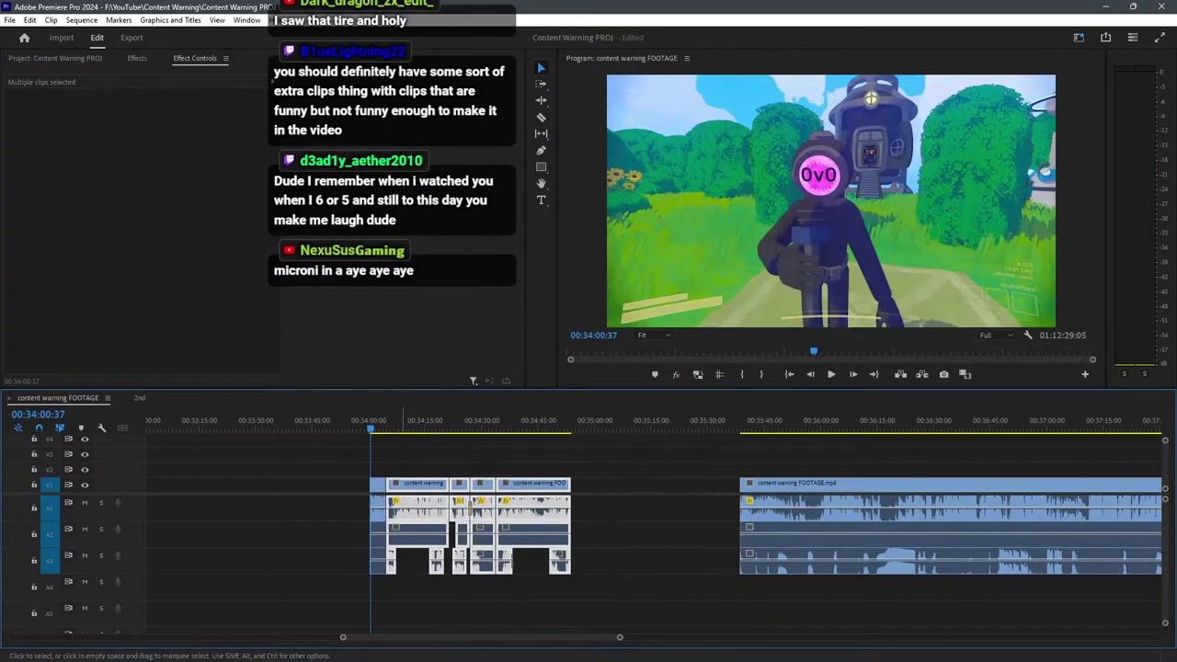
Play the joined footage from 00:34:00:37 across the join with the short clip.
scroll(390, 487, up, 1)
scroll(374, 488, up, 5)
click(376, 456)
key(space)
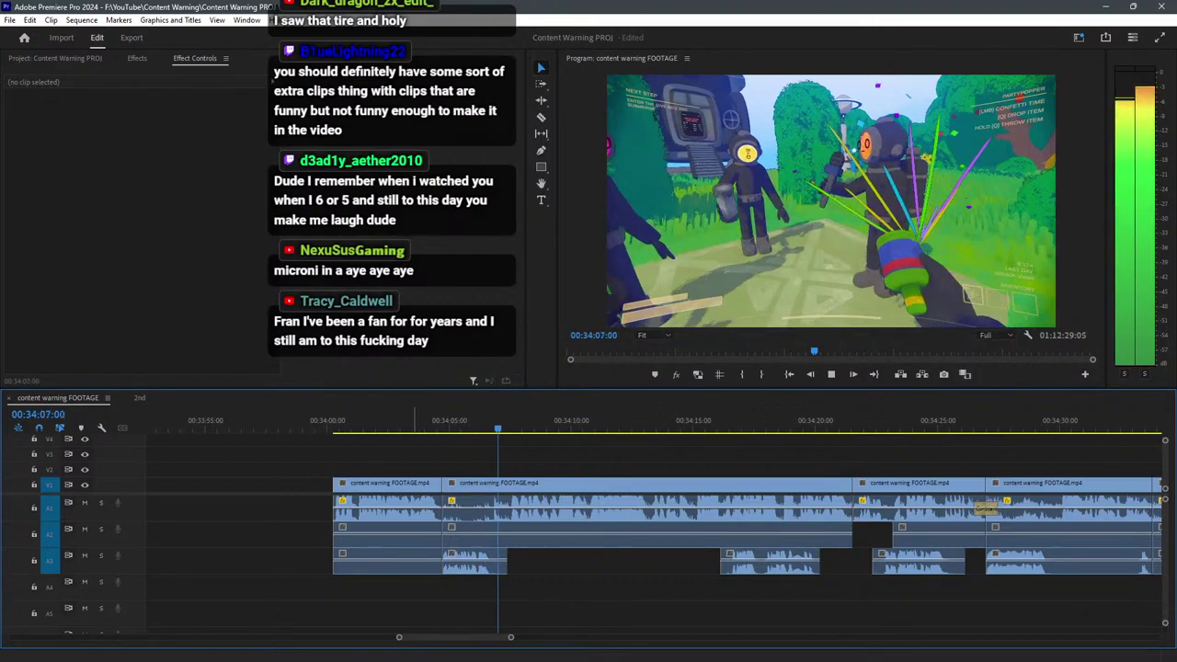
Delete the short clip between about 00:34:00 and 00:34:05 on all tracks.
key(space)
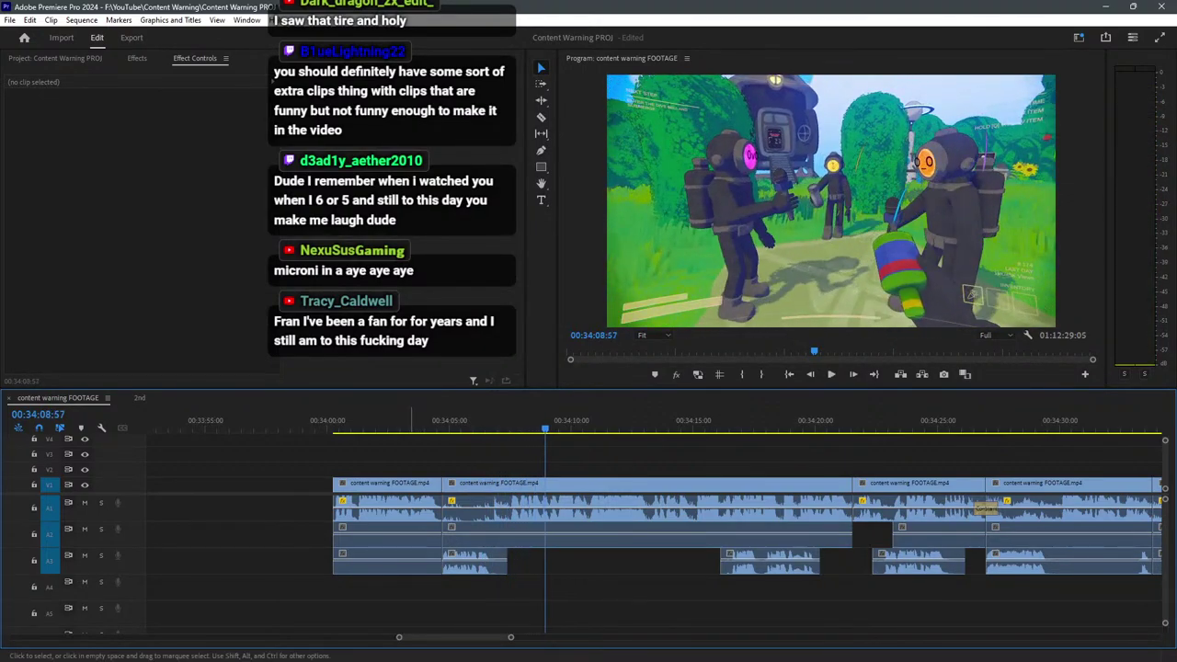
drag(411, 459, 409, 571)
key(minus)
key(minus)
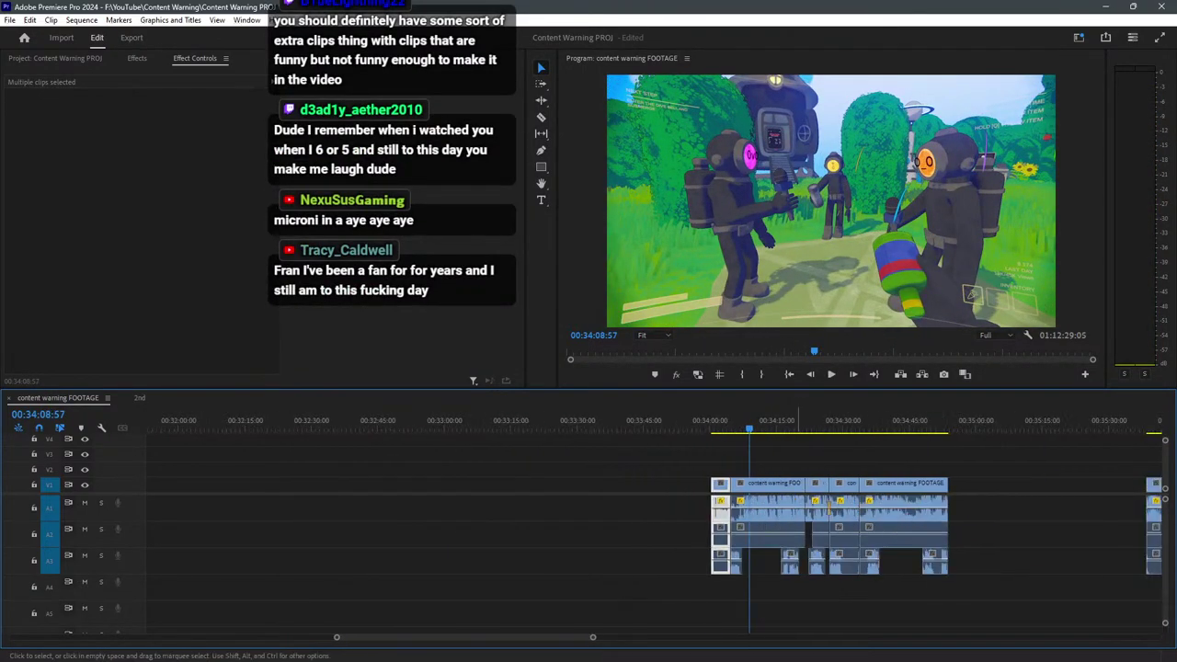
Move the group of clips between about 00:34:05 and 00:34:53 earlier on all tracks to start at about 00:19:55.
drag(968, 591, 602, 472)
key(minus)
key(minus)
scroll(1099, 510, down, 2)
drag(1022, 485, 378, 485)
click(341, 420)
scroll(342, 421, up, 5)
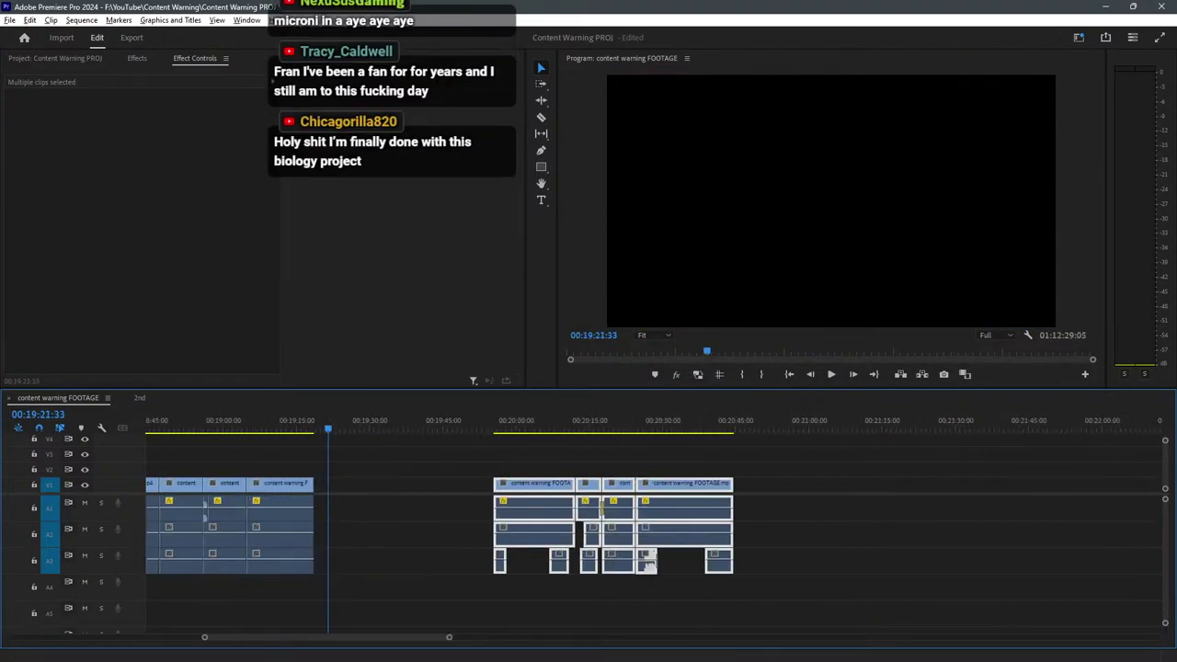
Play the end of the edited section from about 00:19:05 and move the selected clip group earlier to about 00:19:20.
click(218, 420)
key(space)
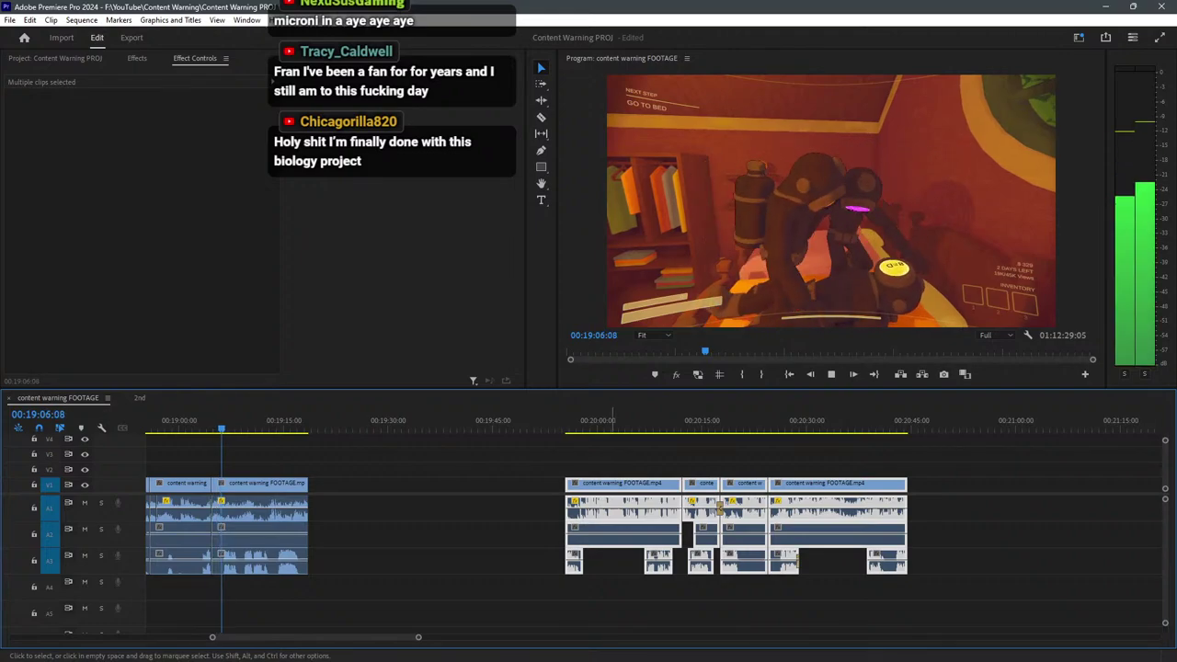
mouse_move(617, 485)
mouse_down()
mouse_move(417, 485)
mouse_move(611, 501)
mouse_up()
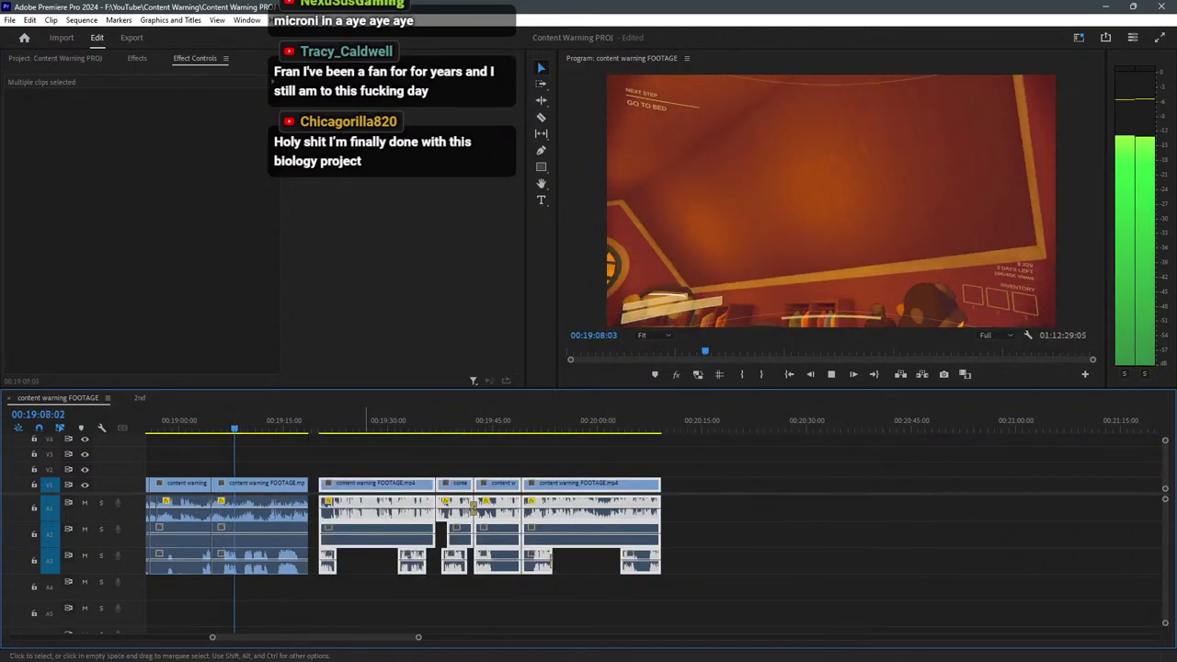
key(equal)
key(equal)
key(equal)
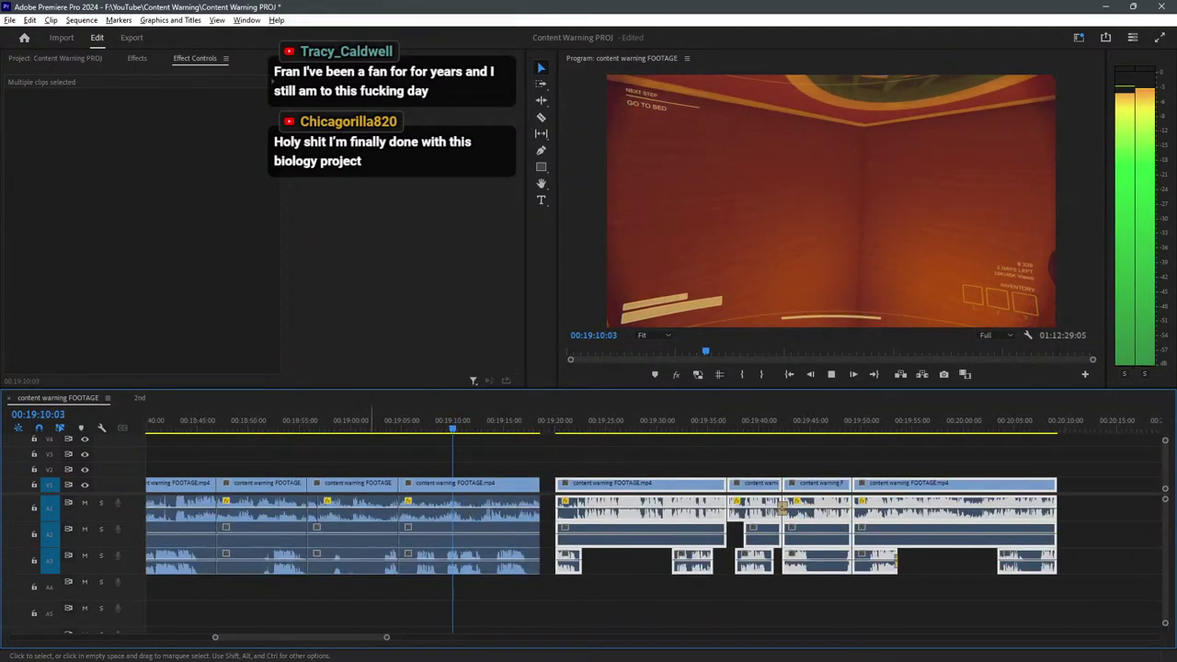
Shift the clip group slightly earlier to start at about 00:19:19 and save the project.
scroll(555, 501, up, 1)
drag(695, 485, 667, 485)
click(670, 458)
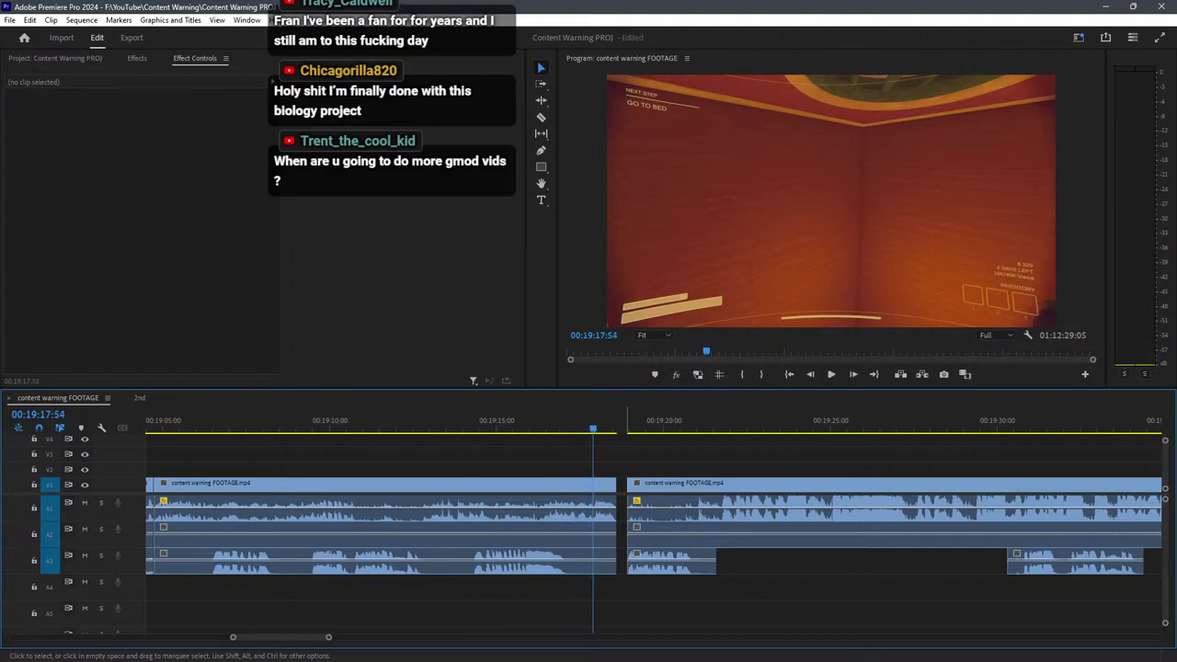
key(ctrl+s)
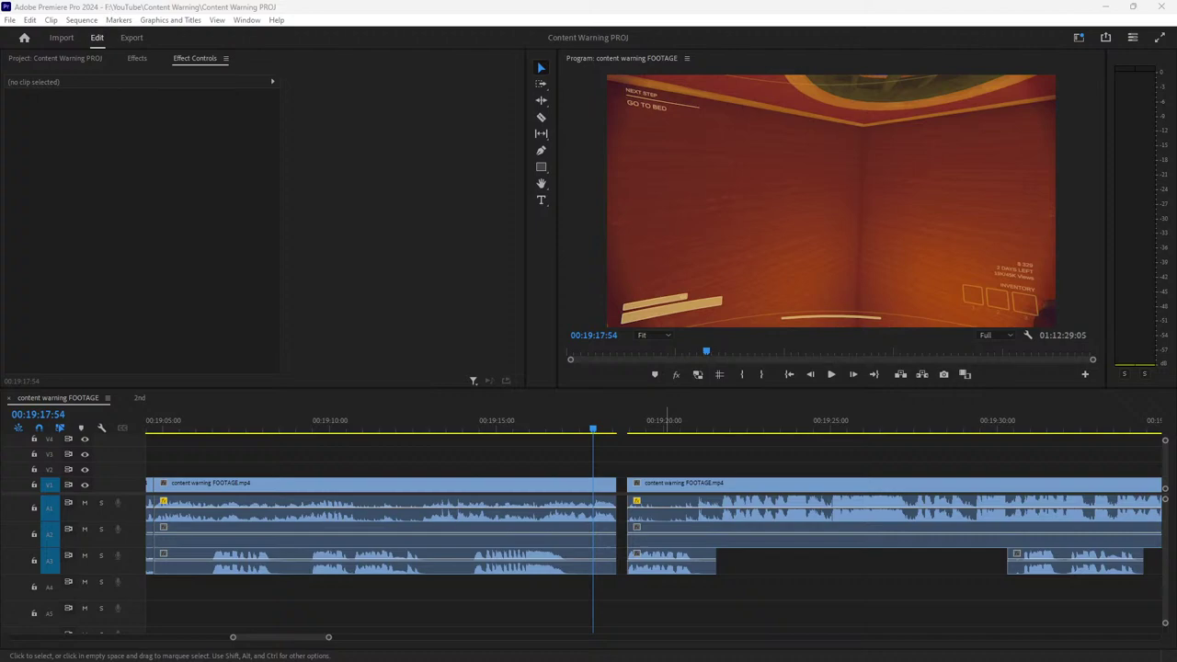
Move the long uncut footage starting at about 00:35:30 earlier on all tracks to start at about 00:27:26.
click(667, 419)
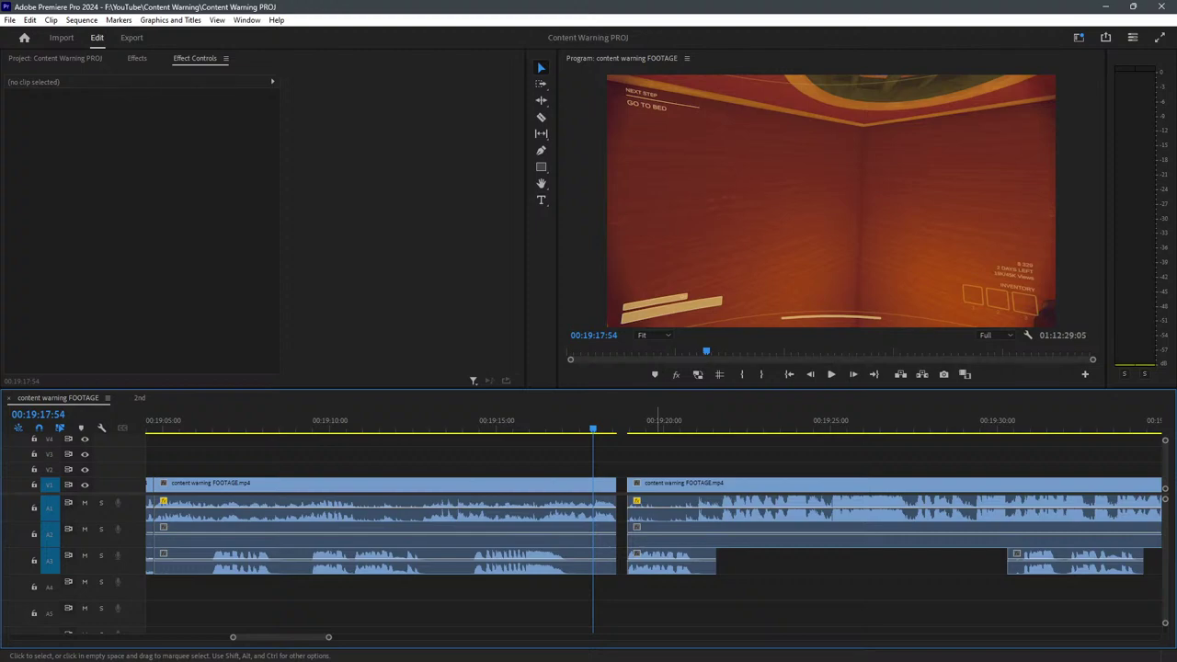
scroll(437, 525, down, 12)
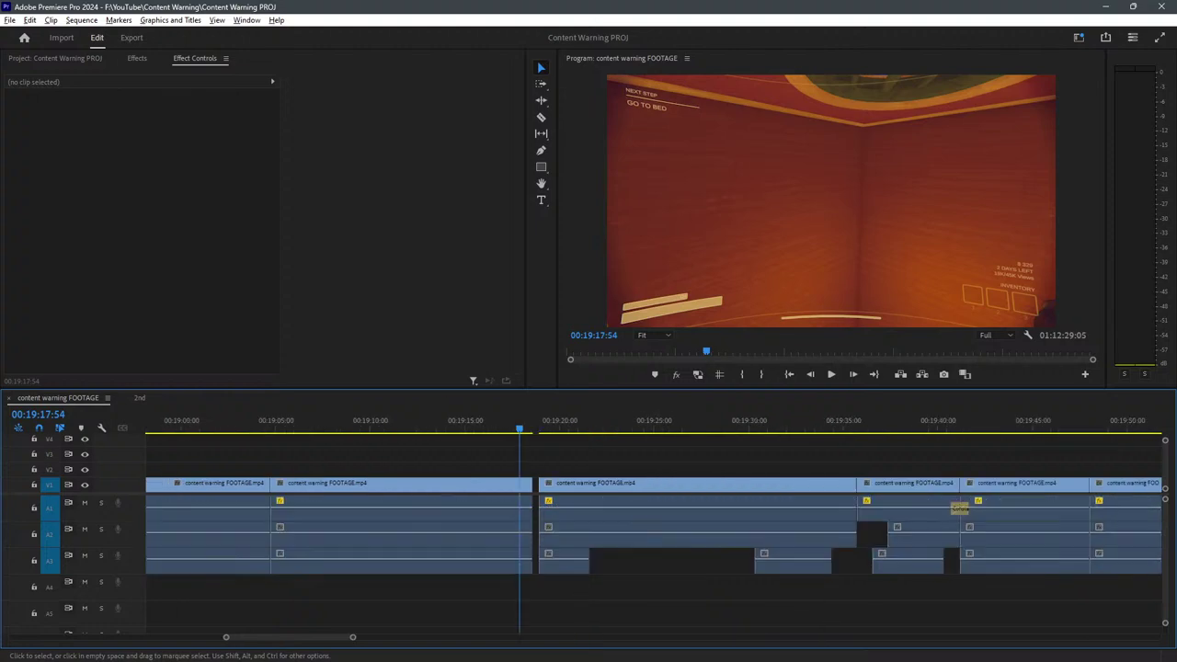
scroll(564, 525, down, 1)
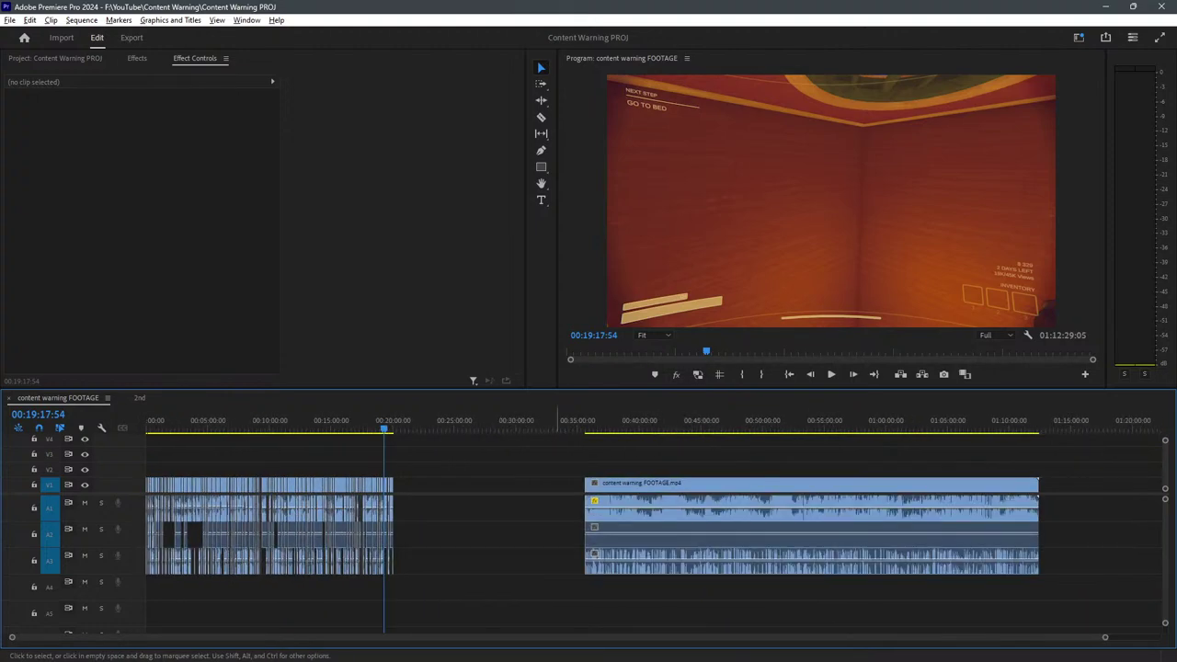
drag(814, 608, 562, 480)
drag(716, 485, 276, 485)
drag(574, 486, 896, 486)
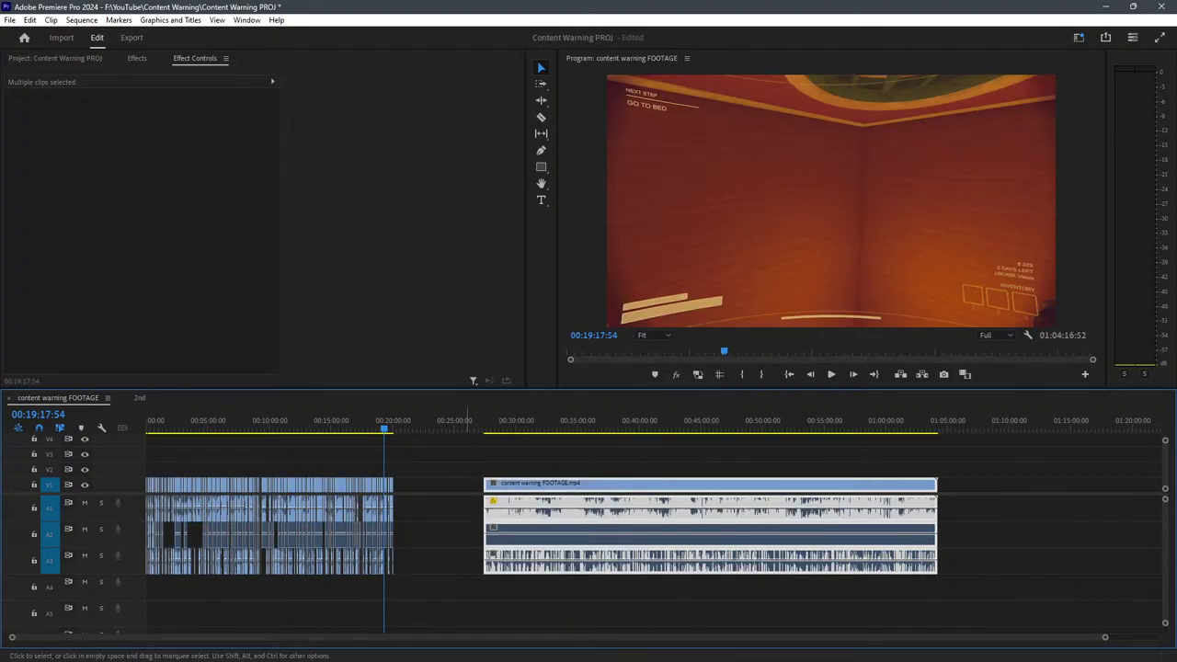
Scrub through the opening of the remaining uncut footage to 00:28:13:59 and save the project.
click(485, 424)
key(Home)
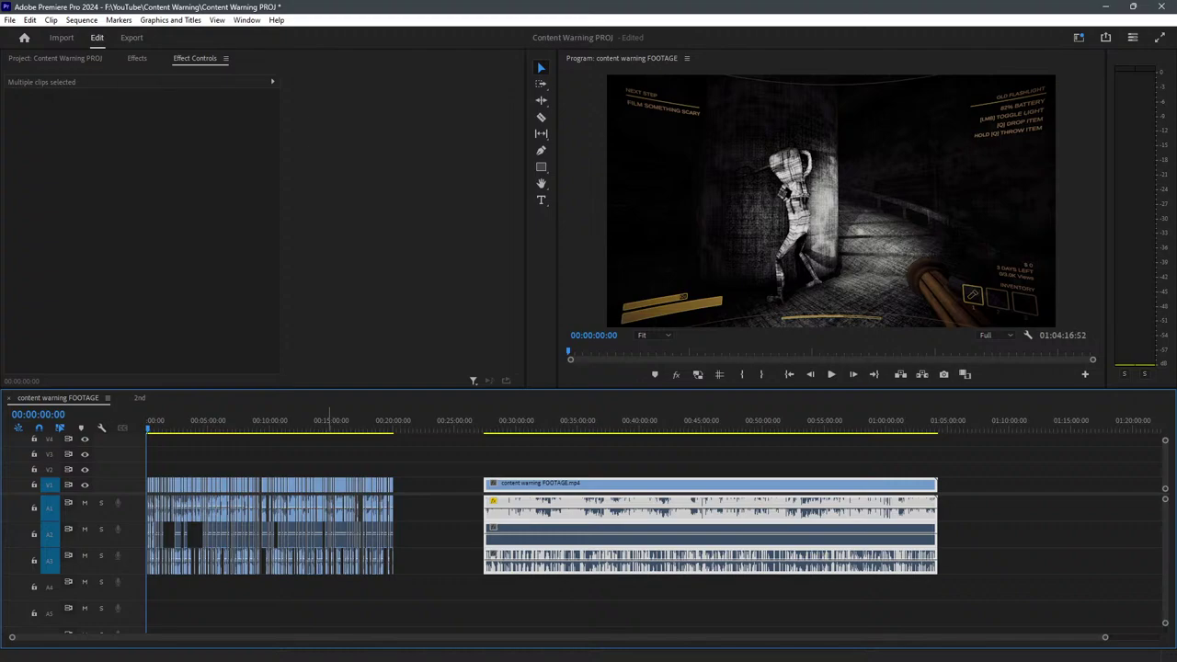
click(385, 421)
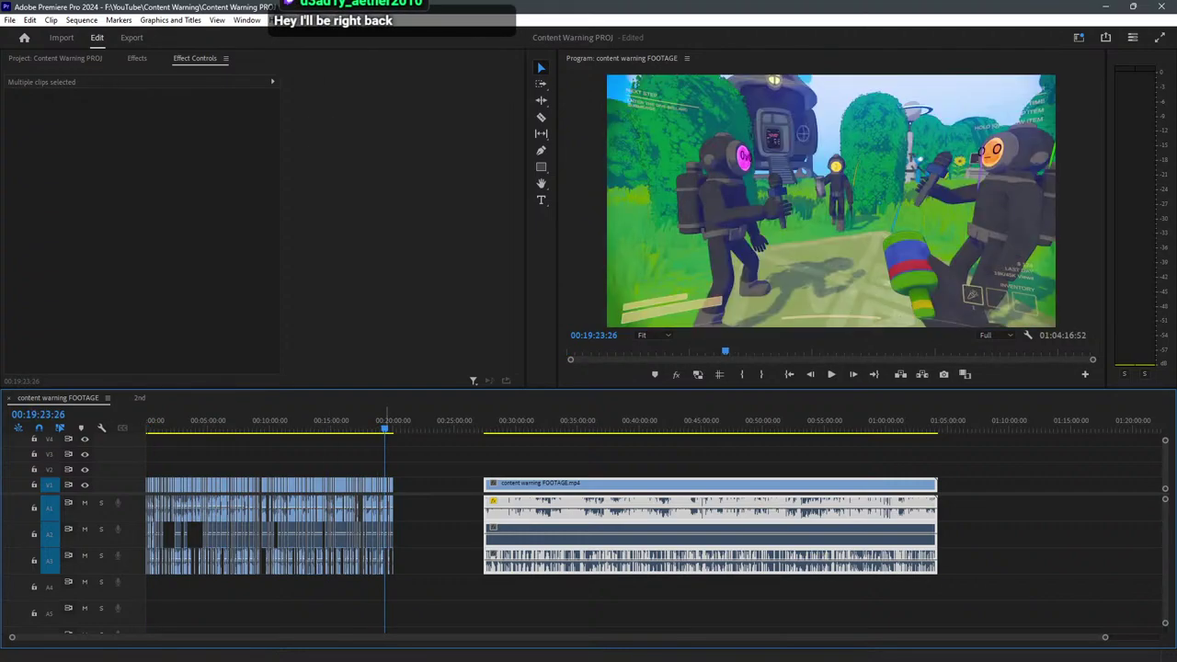
drag(386, 421, 486, 422)
scroll(442, 421, up, 4)
scroll(768, 418, up, 3)
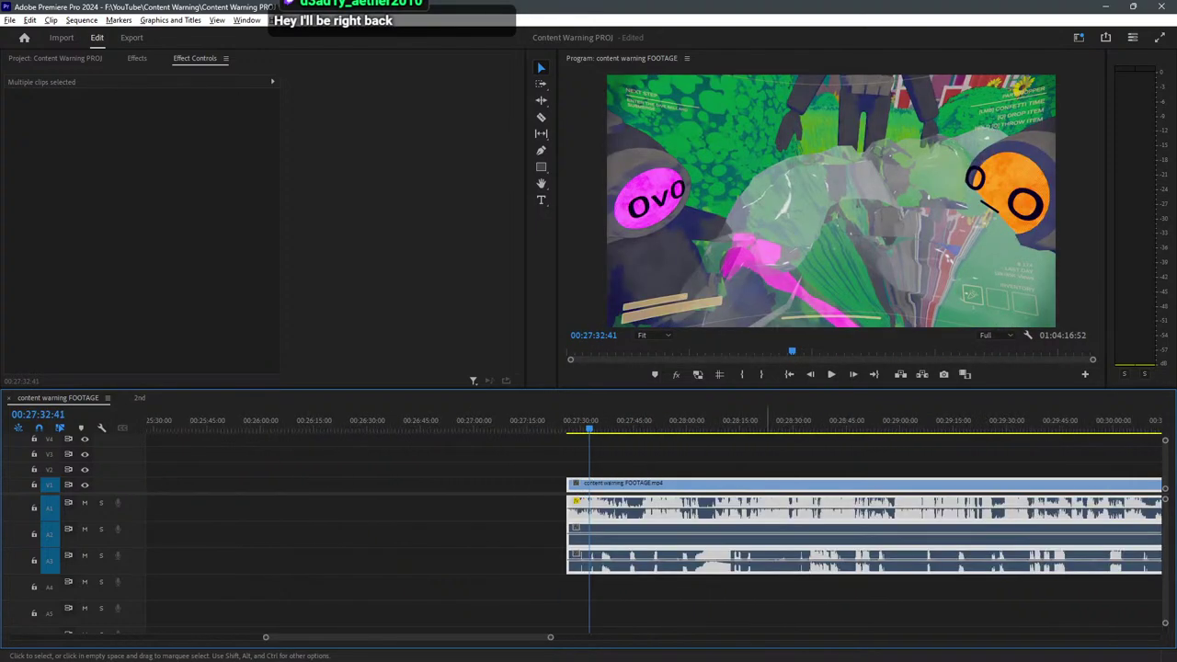
scroll(532, 534, down, 7)
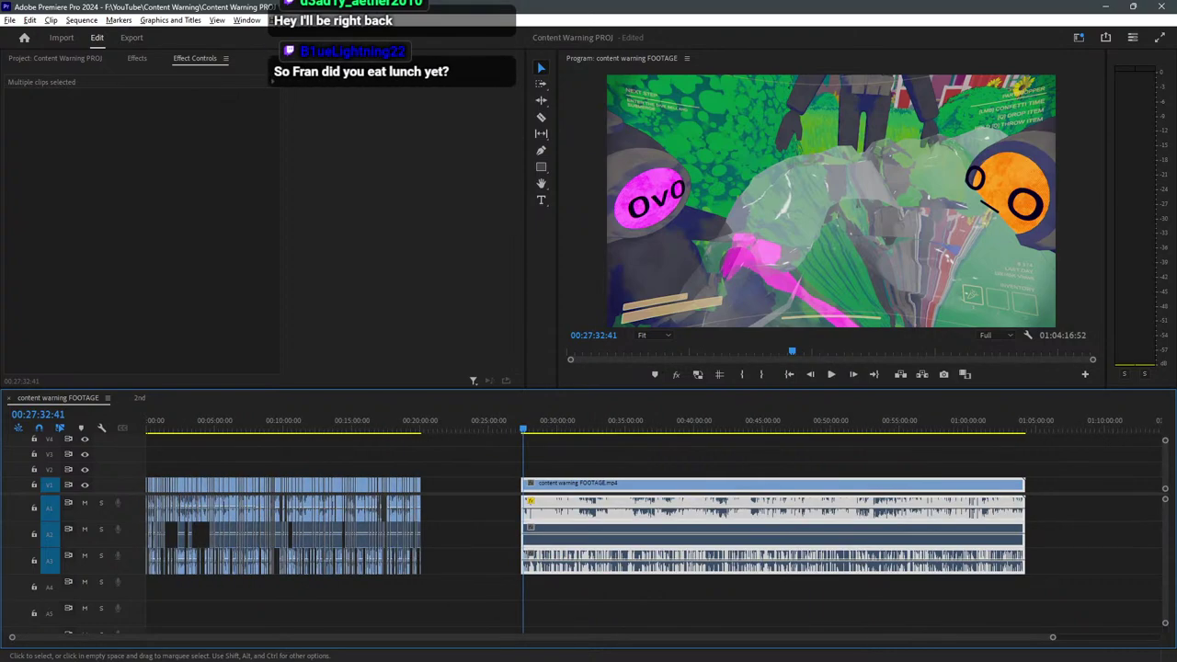
scroll(533, 533, up, 7)
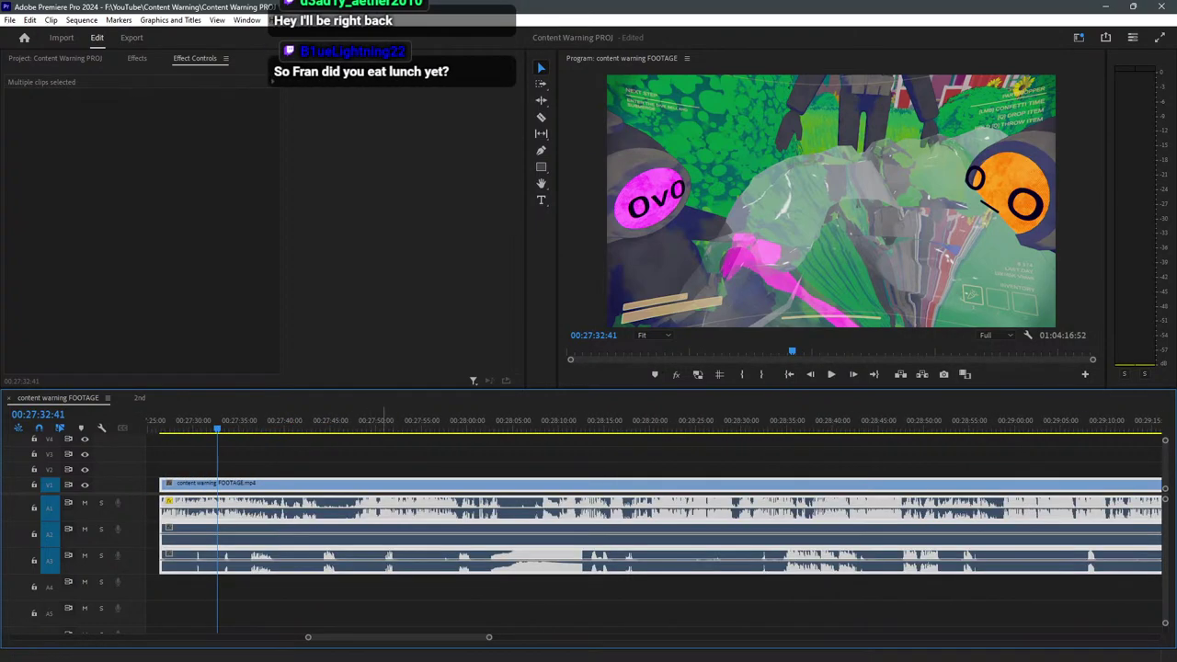
drag(511, 421, 594, 422)
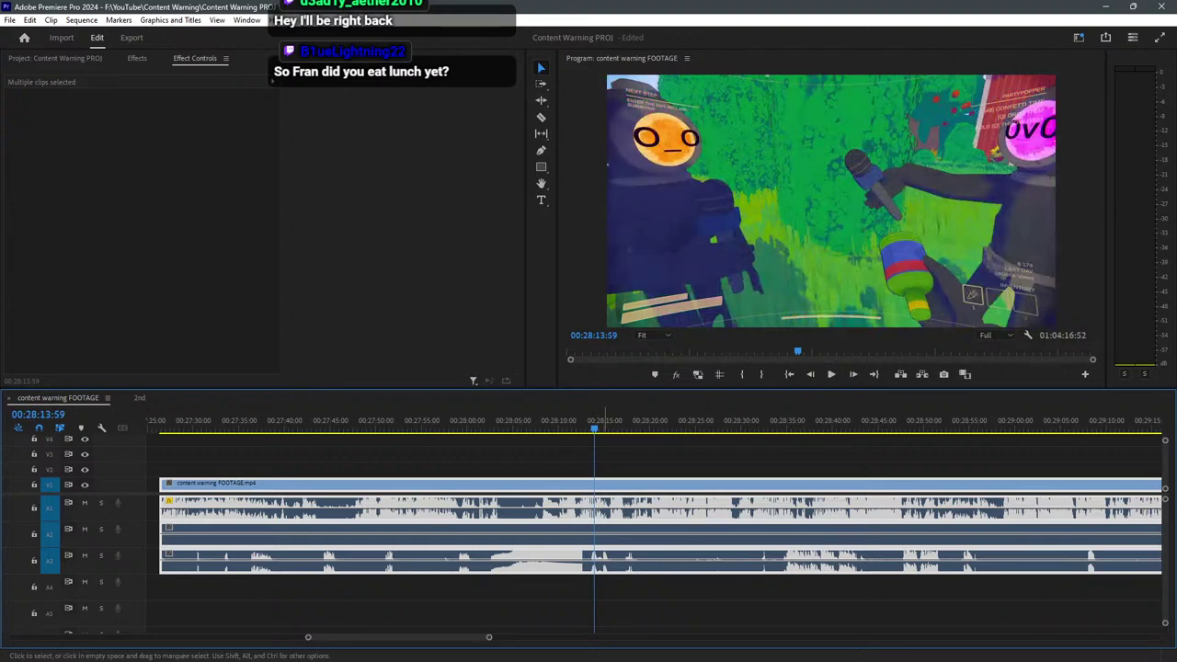
key(ctrl+s)
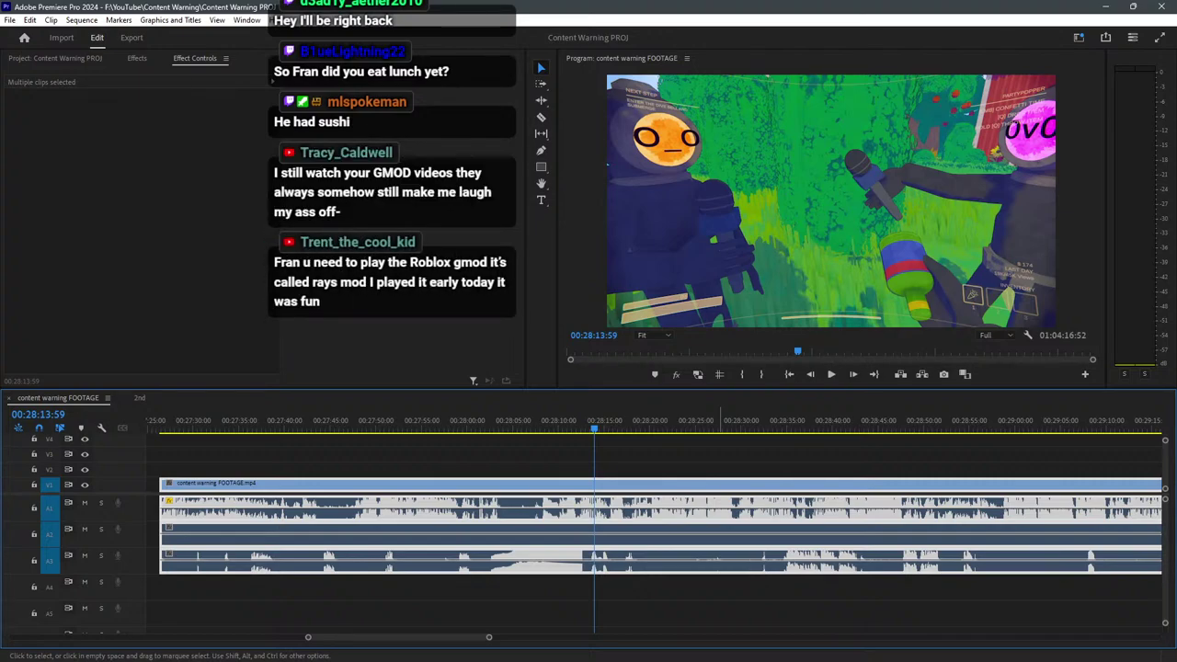
Deselect the footage and play it from about 00:28:03, then from about 00:27:47, to find a starting point.
key(ctrl+shift+a)
click(501, 421)
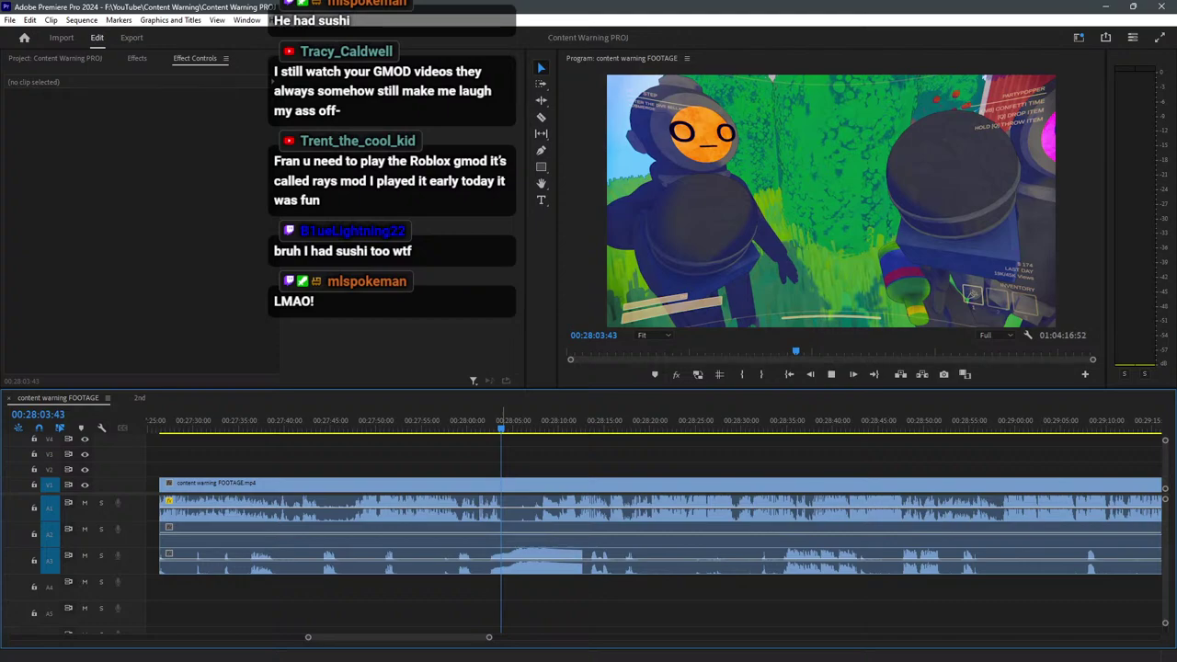
key(space)
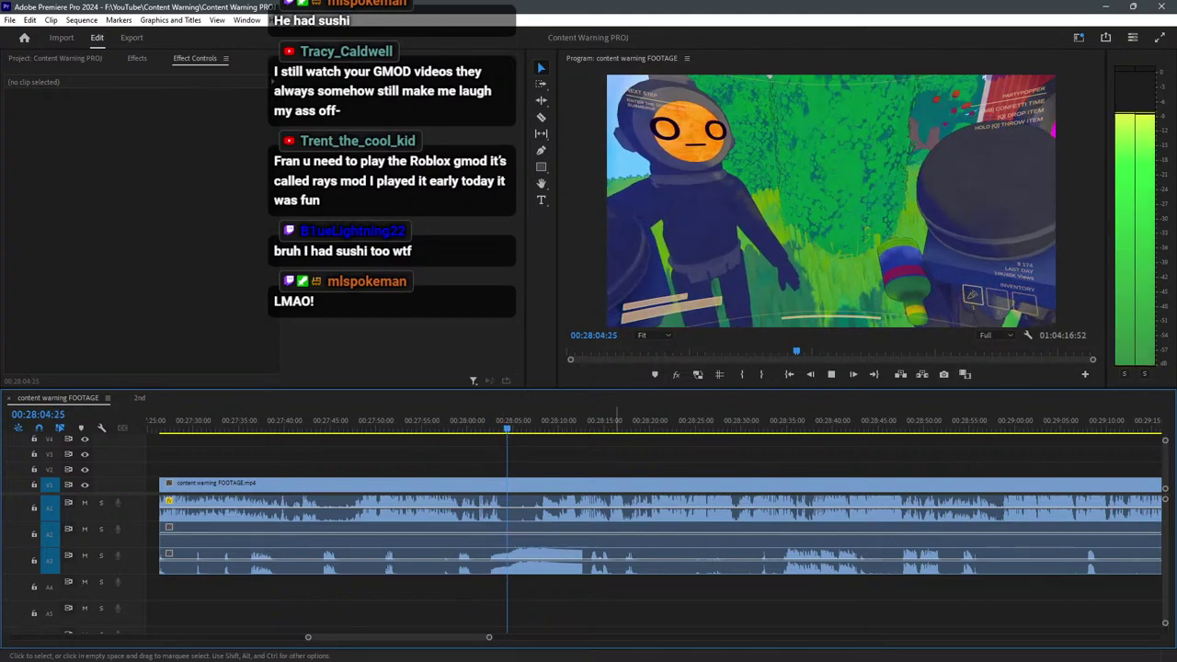
drag(359, 419, 353, 419)
key(space)
scroll(366, 506, up, 4)
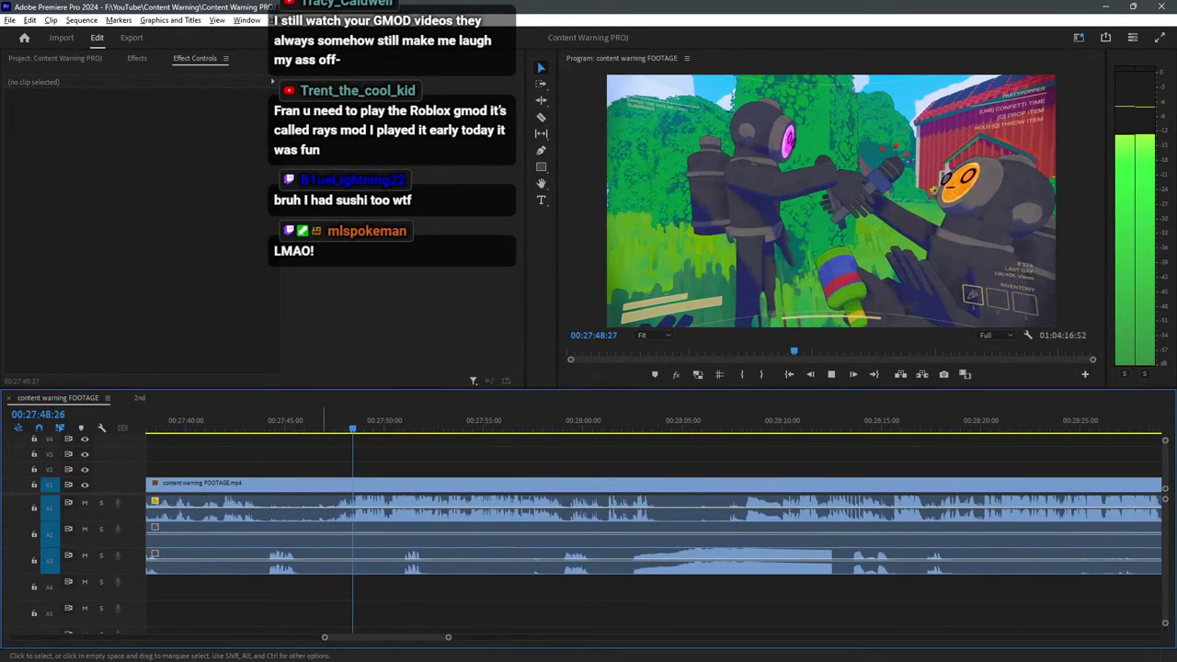
Cut the uncut footage on all tracks at about 00:27:47:30 and delete the part before the cut.
key(c)
click(311, 419)
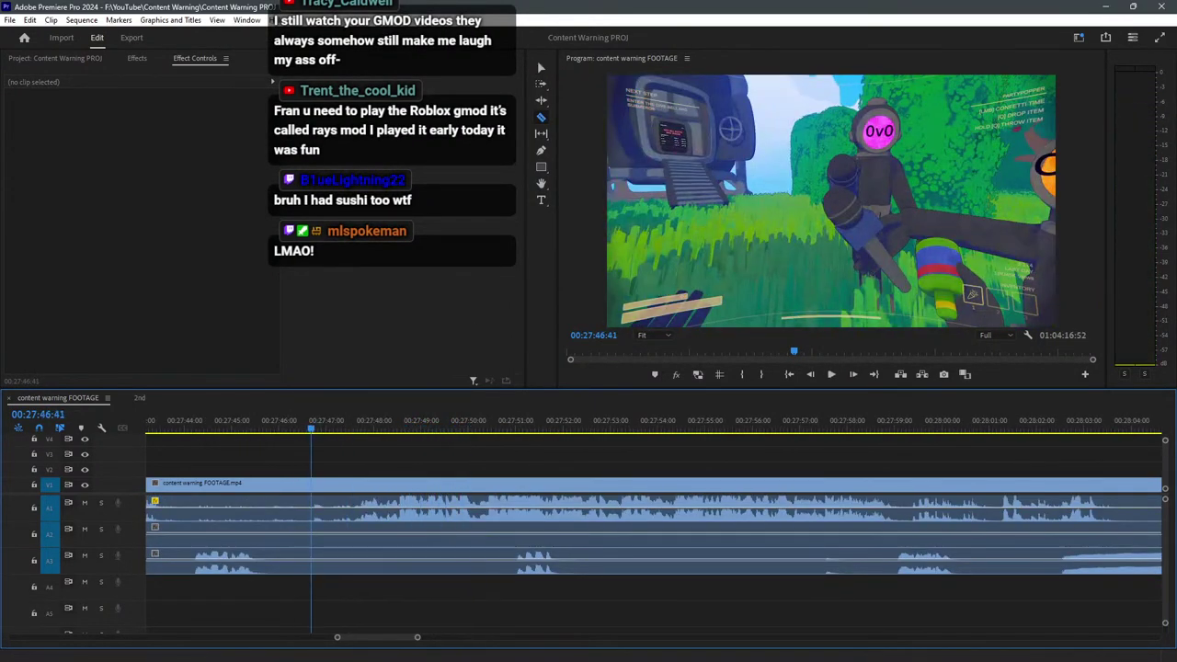
key(space)
click(351, 549)
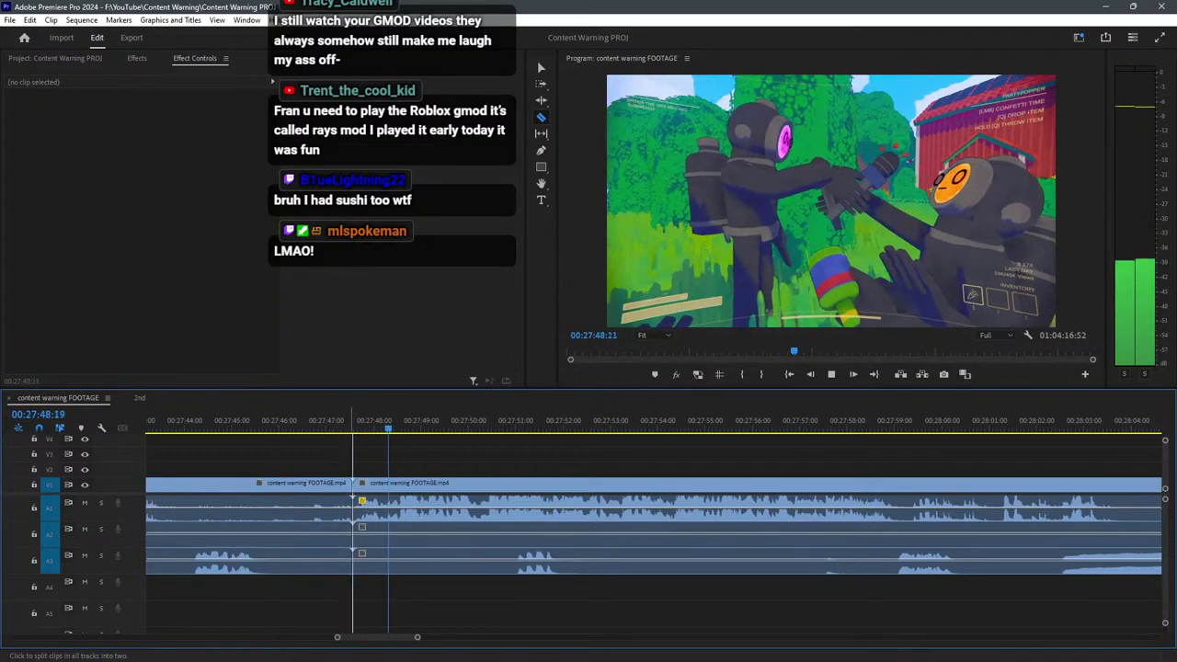
key(v)
drag(326, 602, 299, 511)
key(Delete)
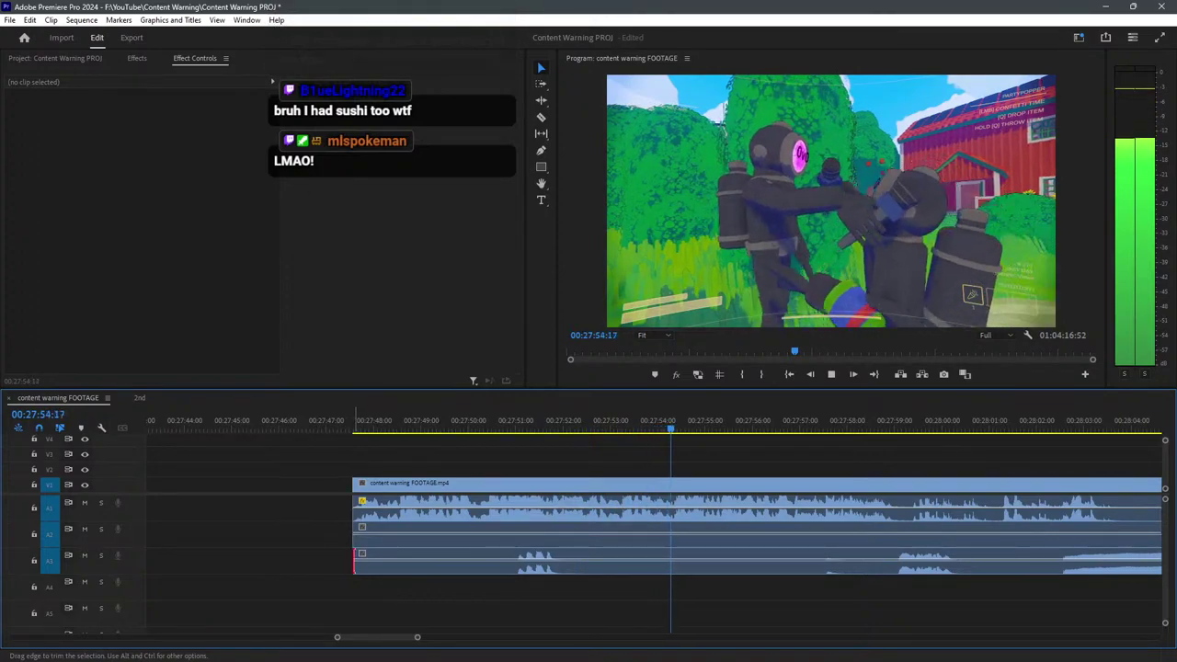
Trim the silent start of the A3 microphone audio to about 00:27:50:50 and split it after the first line at about 00:27:52:20.
drag(355, 558, 511, 558)
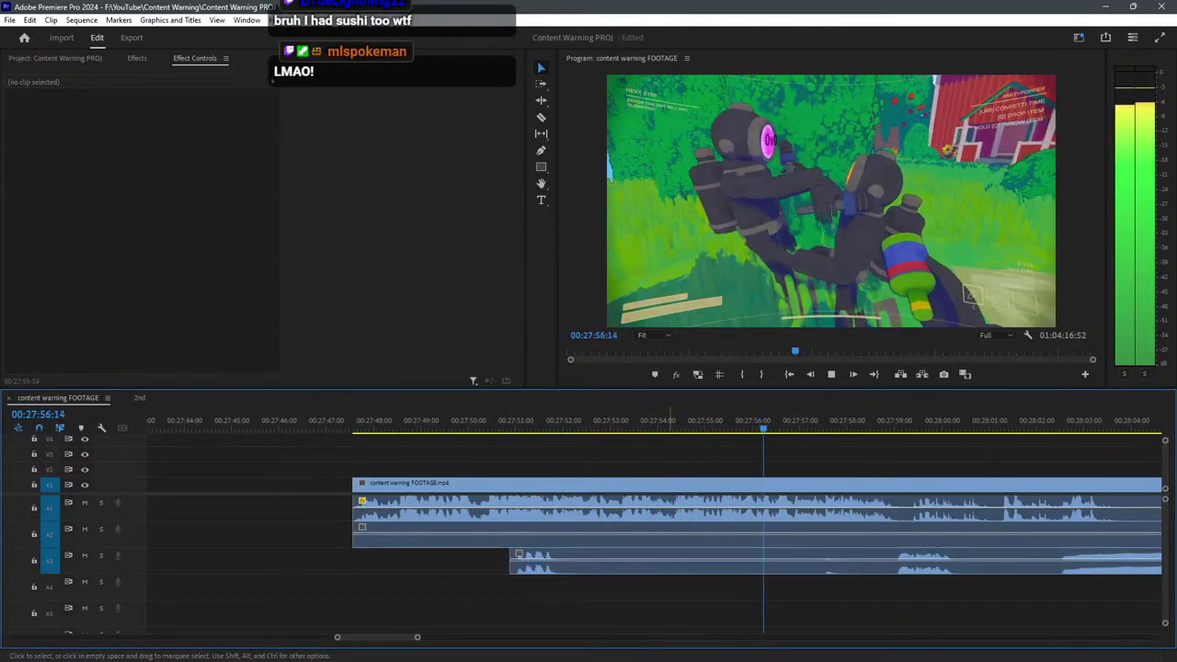
key(c)
click(581, 560)
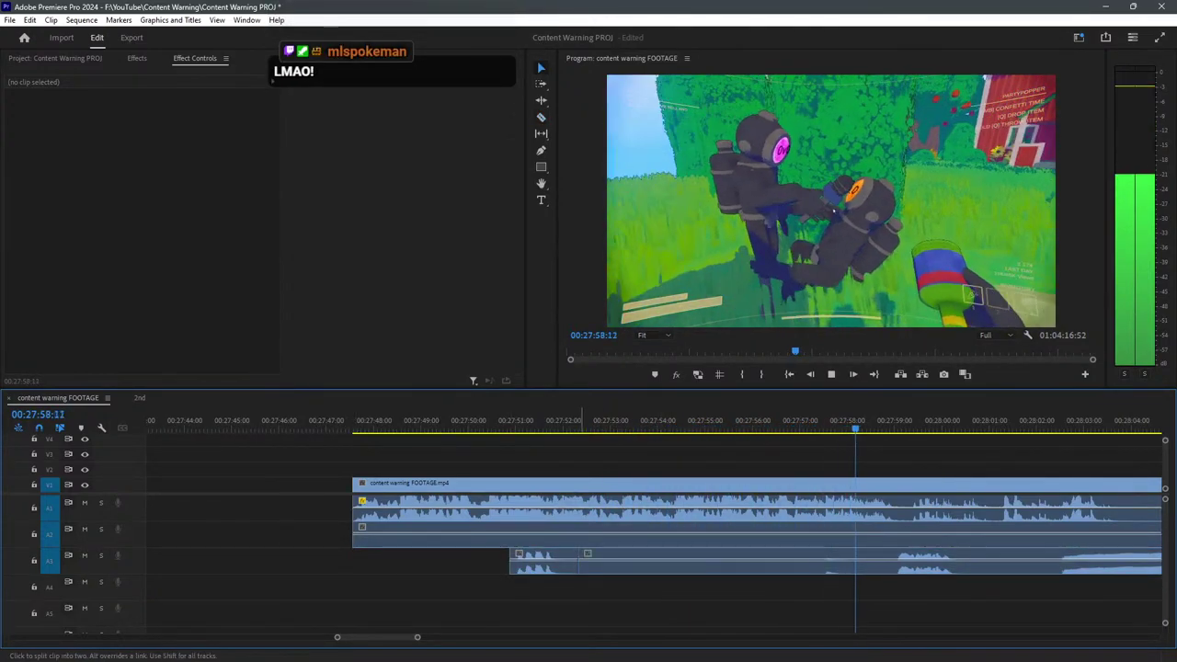
key(v)
Trim the silent A3 microphone audio up to about 00:27:58:15 and split it after the second line at about 00:28:00:30.
drag(581, 560, 903, 560)
key(c)
click(964, 560)
key(v)
Play the footage from about 00:27:57 to 00:28:17 to check the trimmed dialogue and find the next cut.
click(795, 422)
key(space)
click(917, 598)
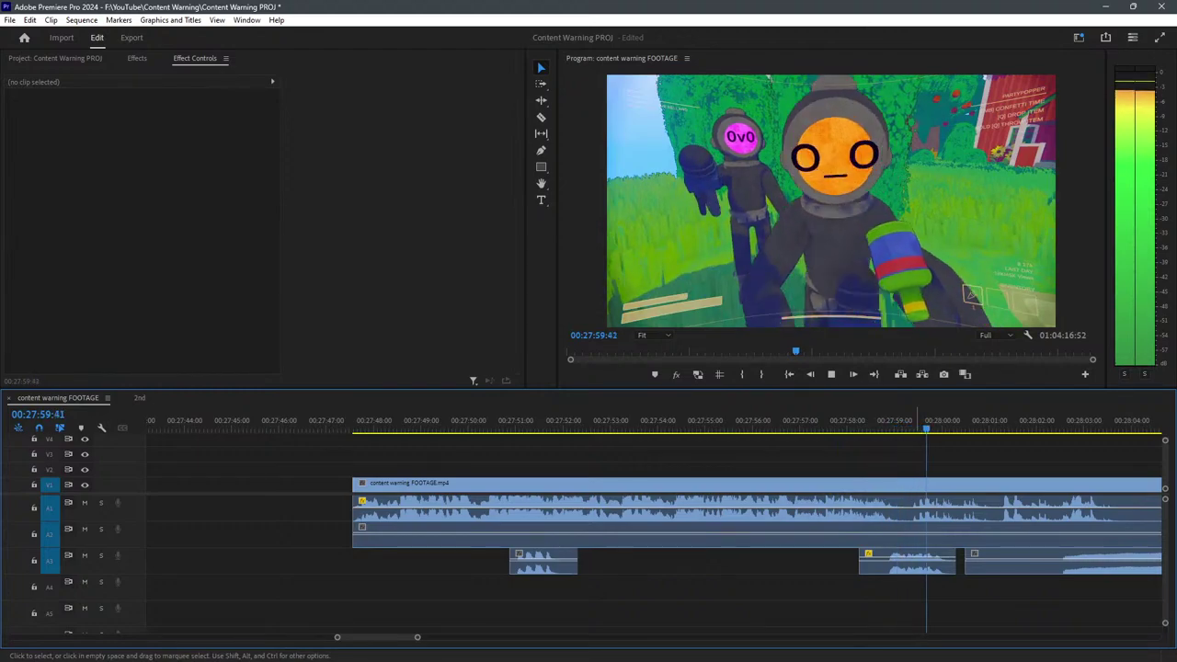
key(minus)
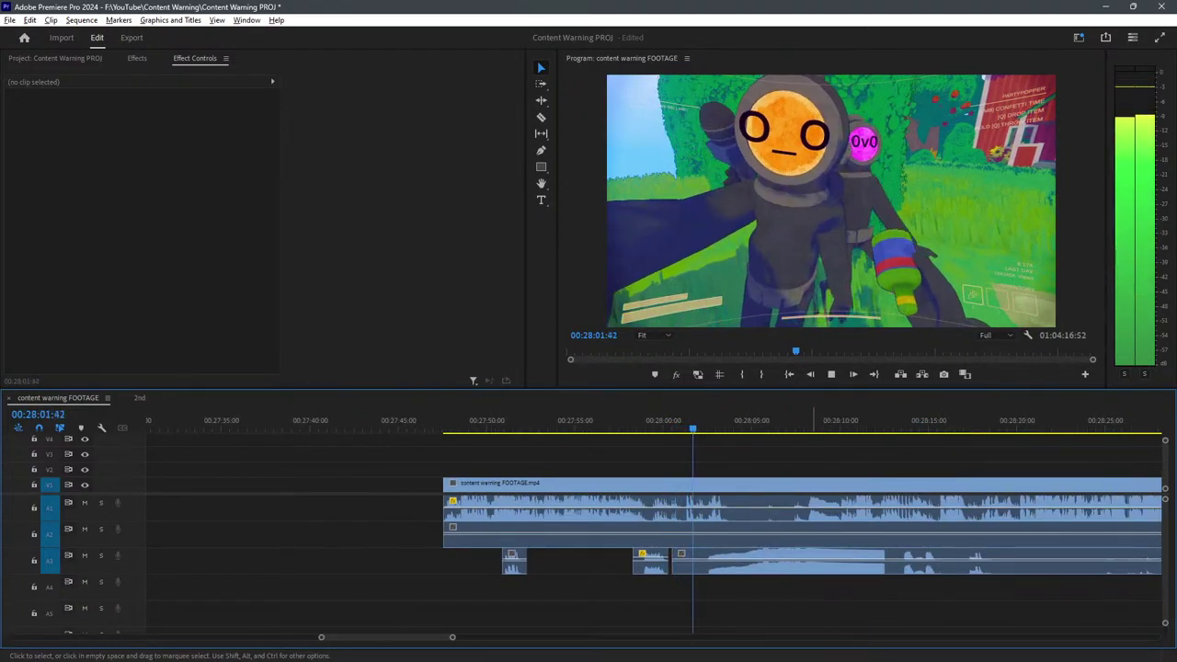
key(equal)
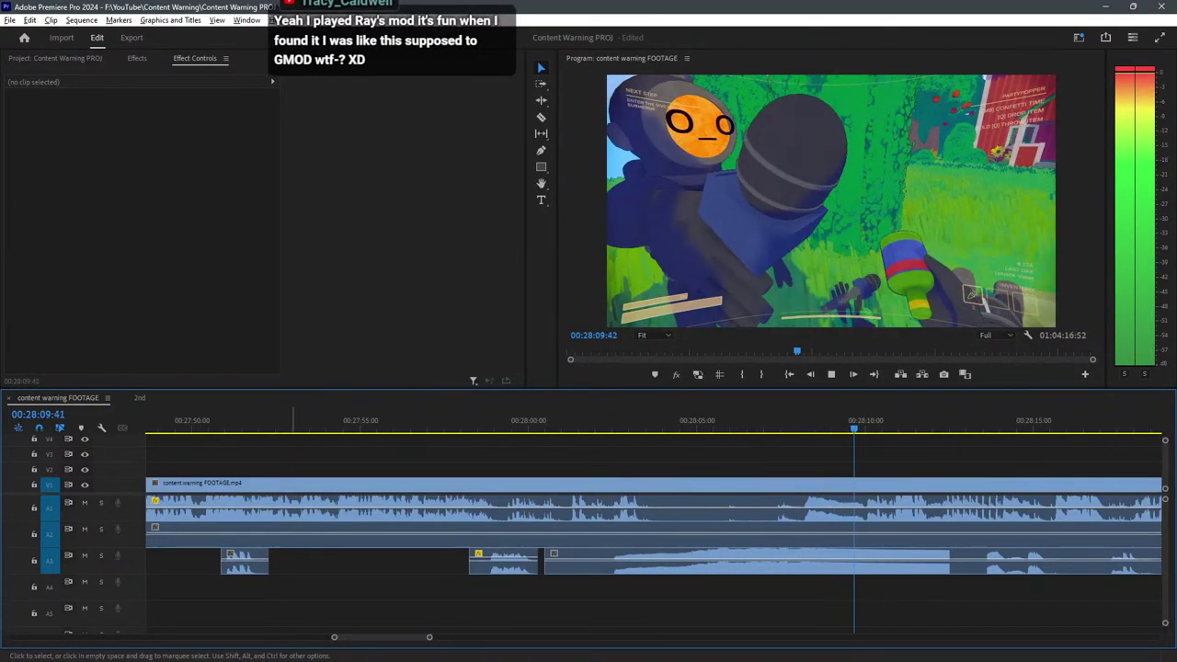
key(minus)
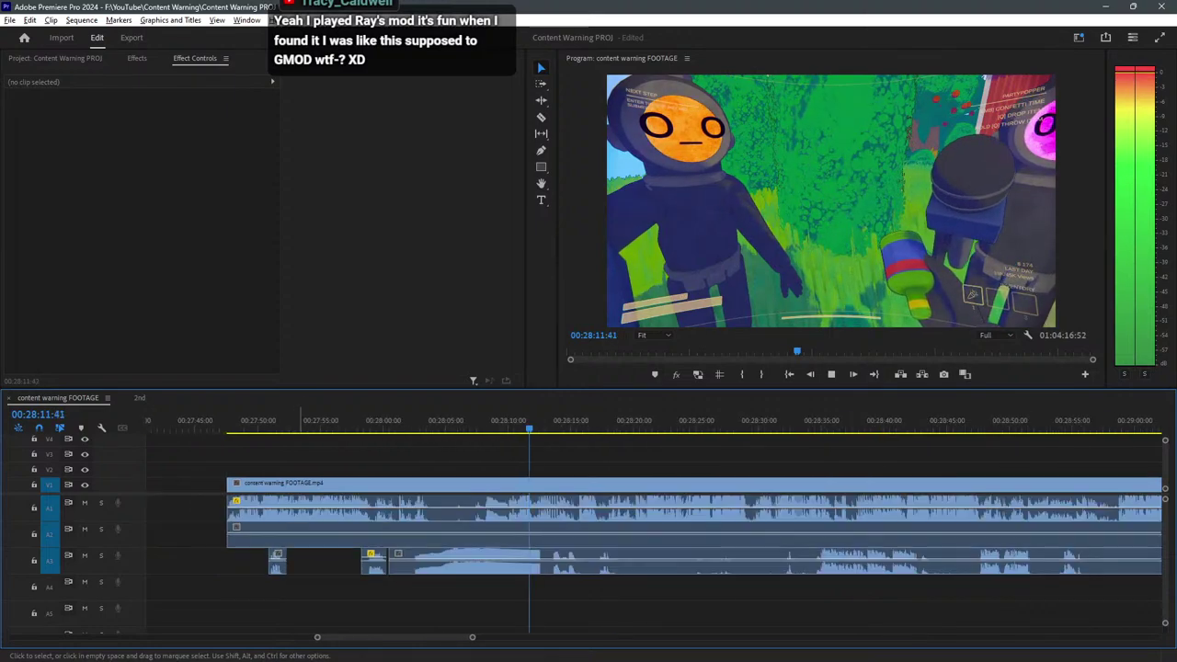
key(equal)
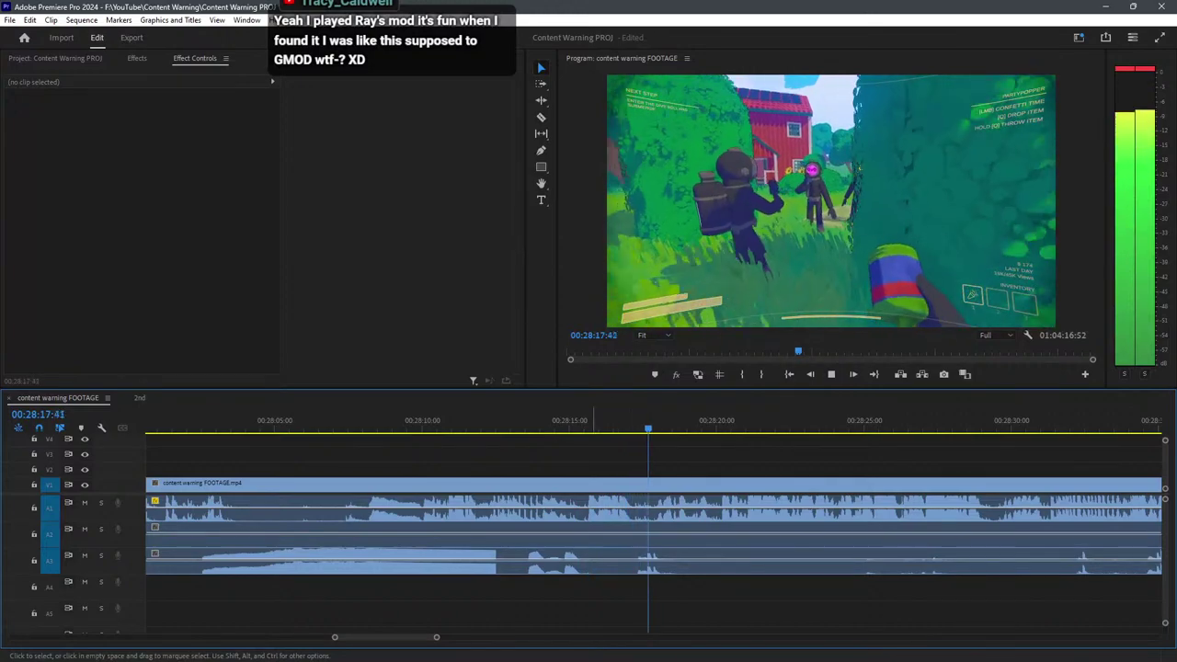
Cut the footage on all tracks at about 00:28:17.
key(c)
shift+click(633, 508)
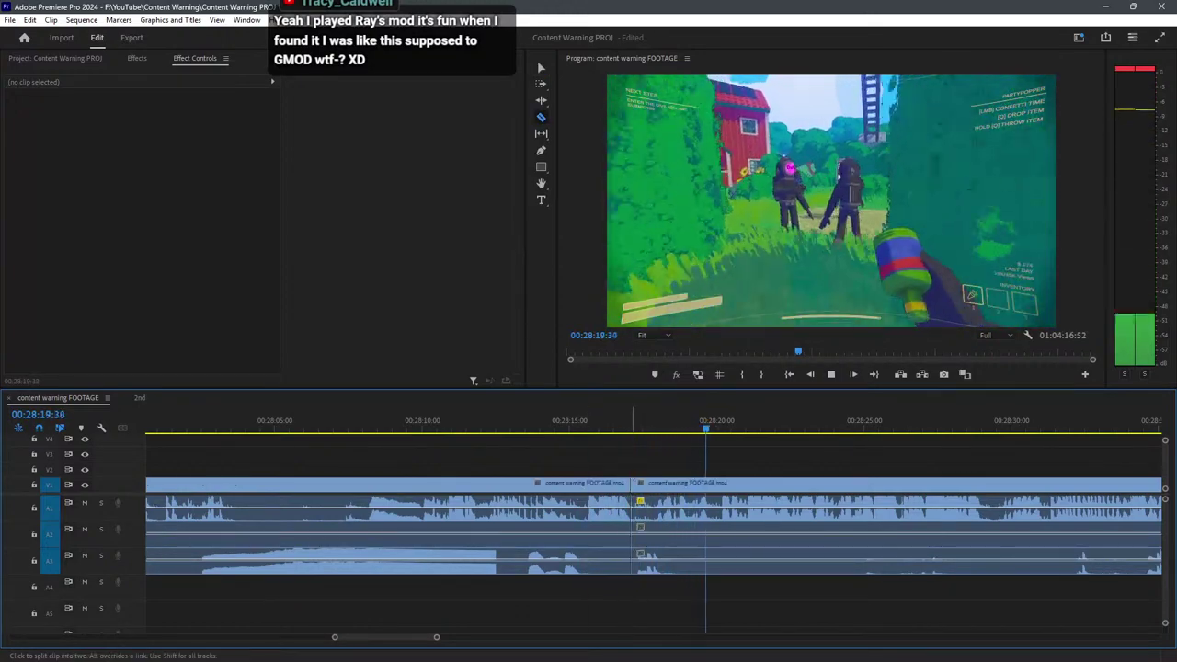
key(v)
Move the section between about 00:27:47 and 00:28:17 earlier on all tracks to about 00:20:25, near the edited section's end.
key(minus)
key(minus)
key(space)
drag(703, 602, 426, 458)
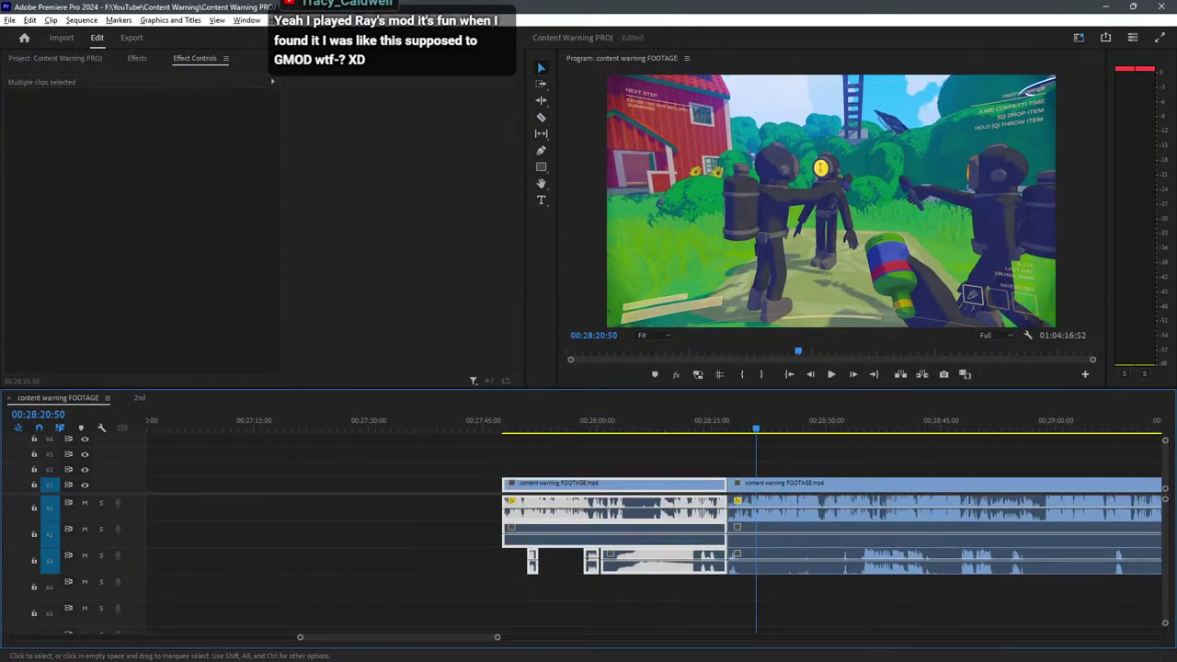
scroll(825, 508, down, 6)
drag(832, 509, 827, 489)
drag(825, 559, 520, 559)
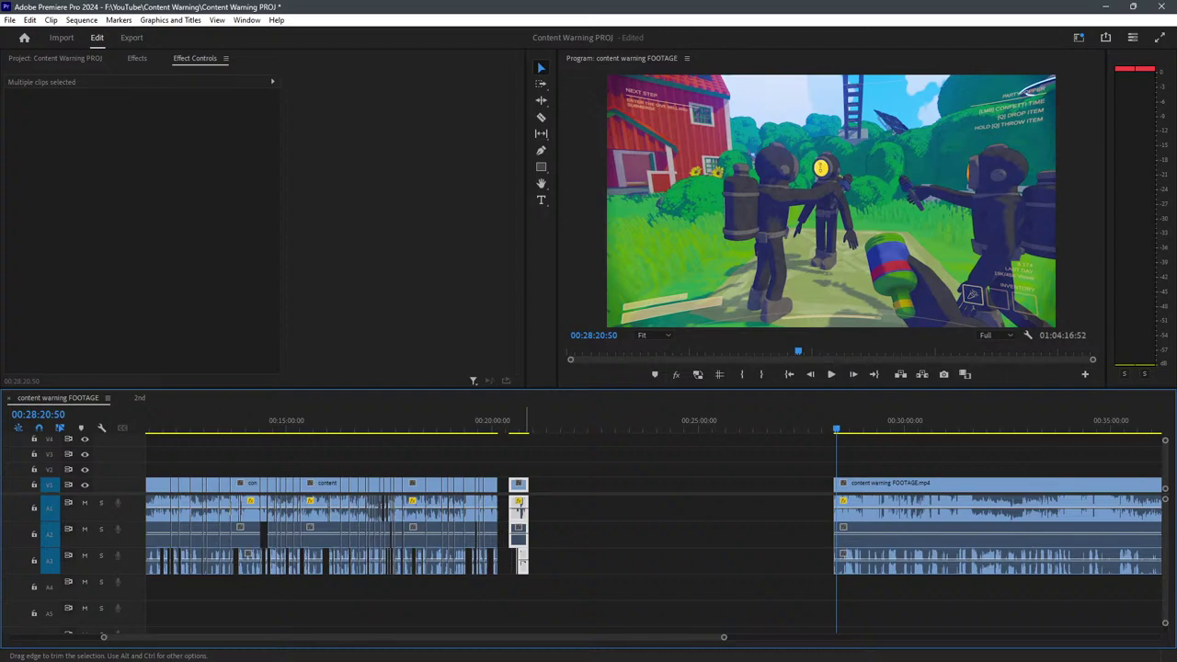
Deselect the moved section and play the remaining footage from about 00:28:20 to 00:28:23.
click(669, 560)
key(space)
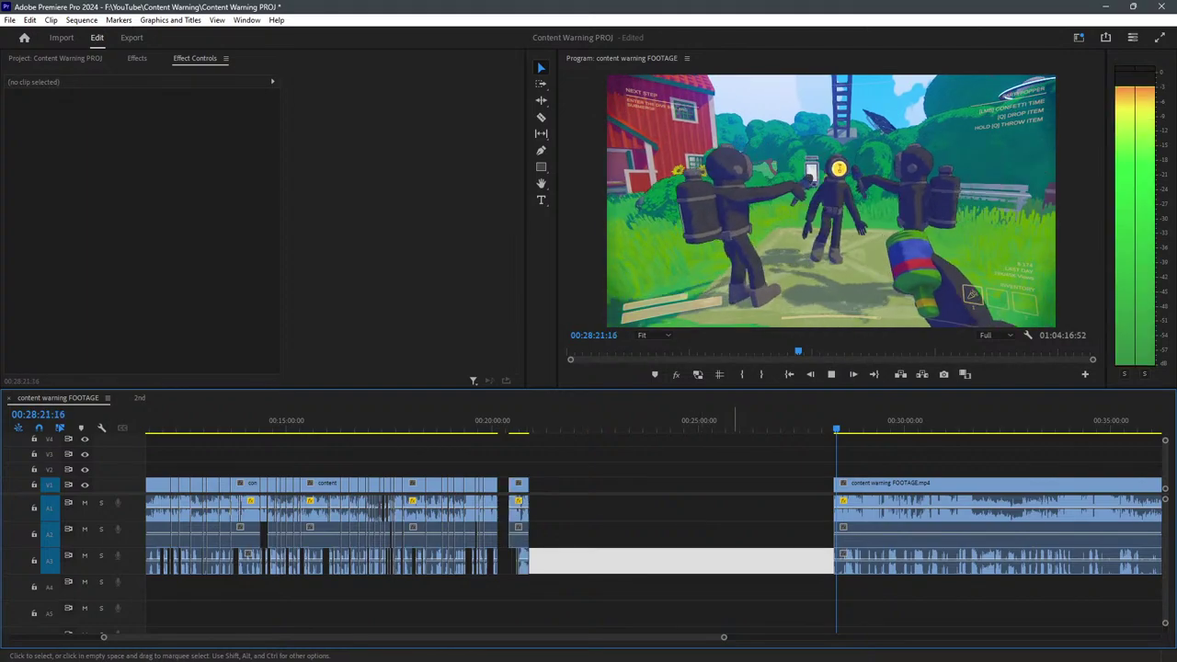
click(669, 534)
scroll(669, 535, down, 1)
scroll(608, 535, down, 3)
click(606, 587)
key(space)
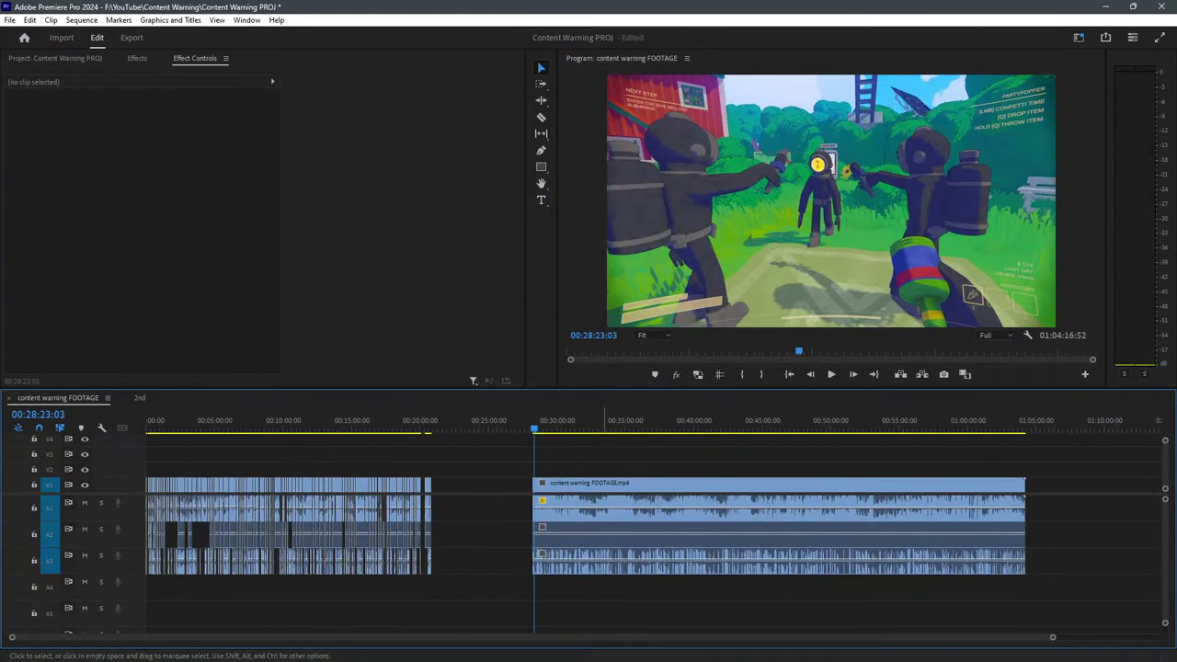
Skip ahead to about 00:29:37 and play to about 00:29:48 to look for the next usable moment.
scroll(528, 534, up, 4)
scroll(560, 418, up, 5)
drag(742, 423, 763, 423)
key(space)
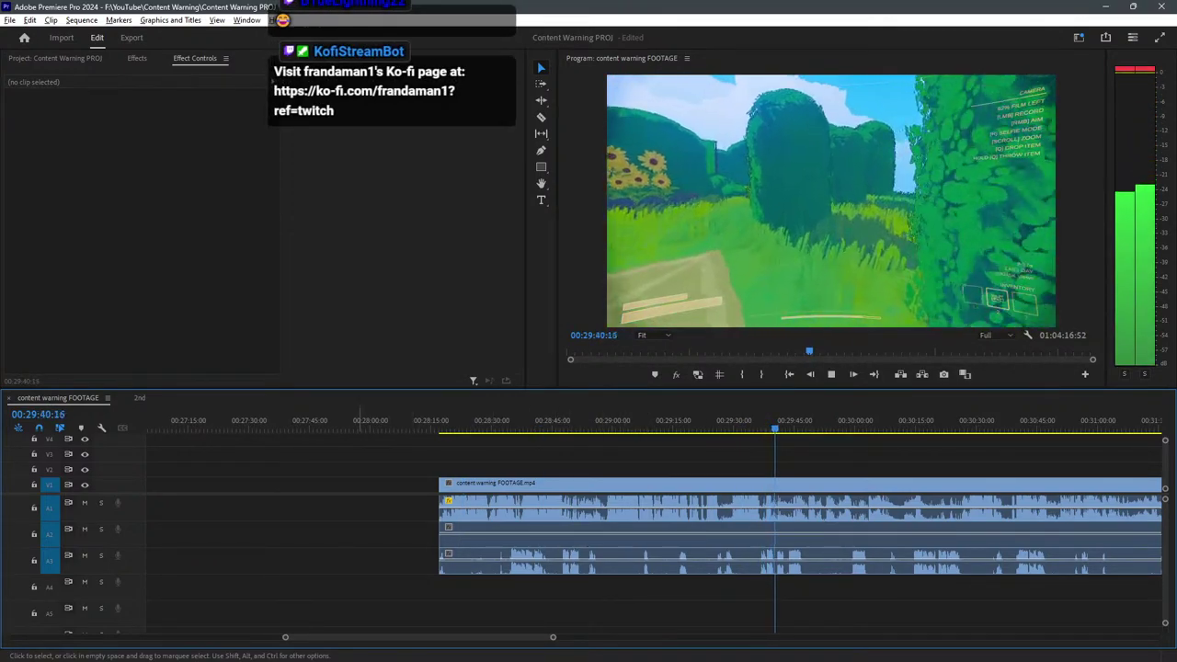
key(minus)
key(minus)
key(minus)
key(minus)
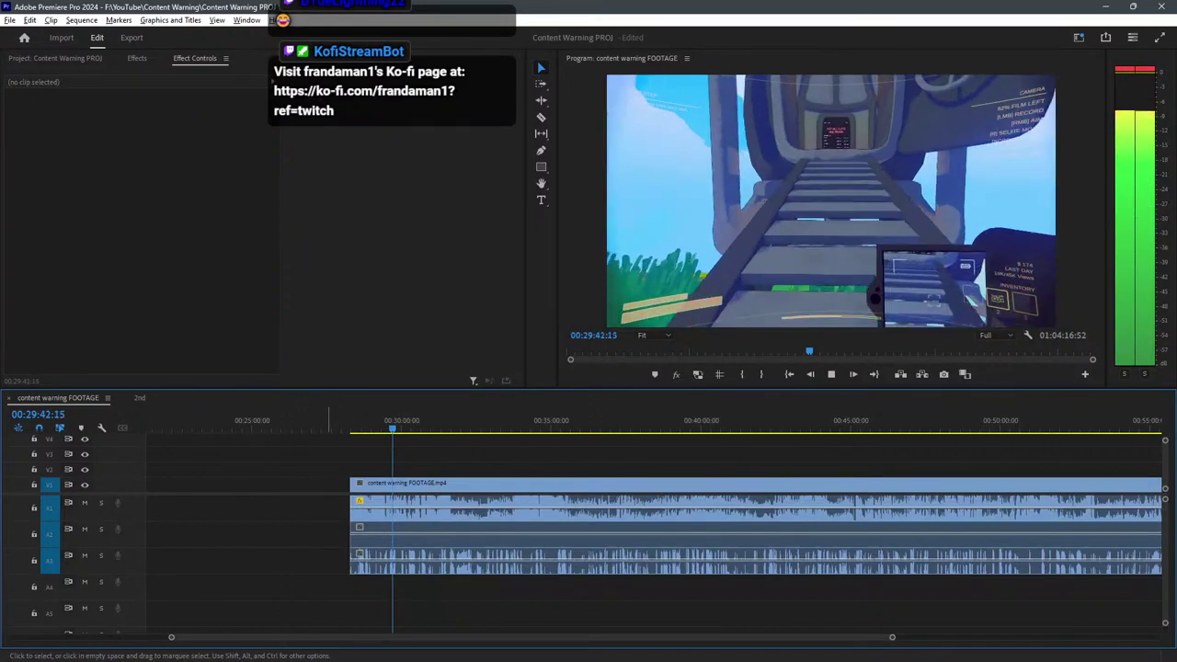
key(equal)
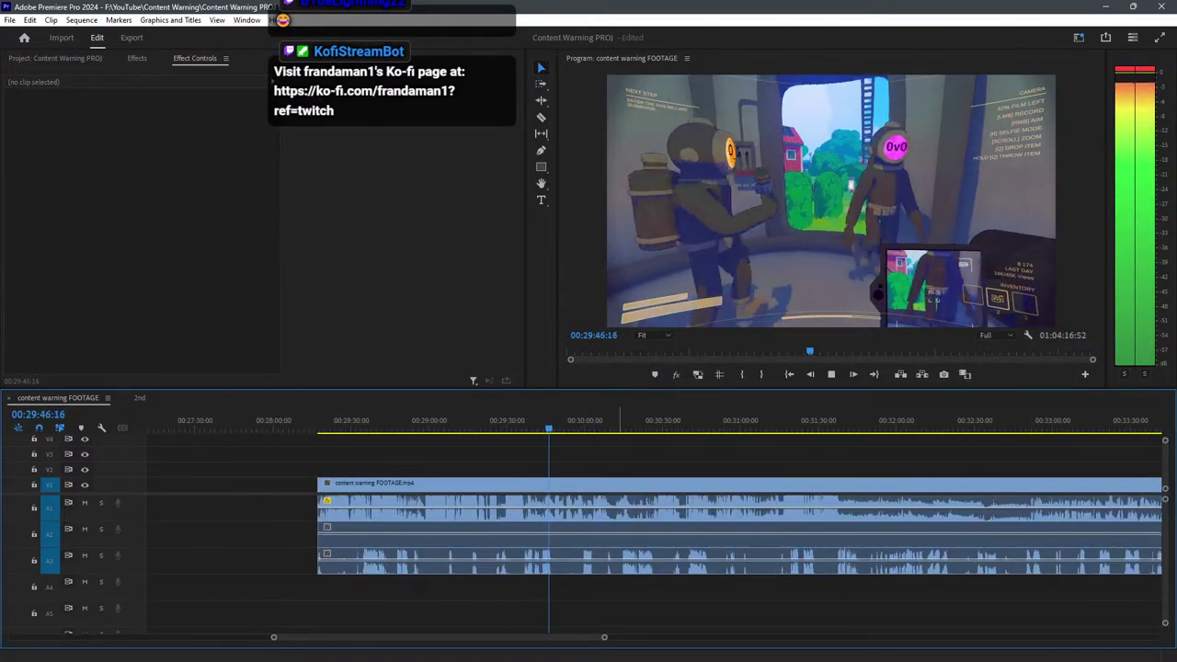
key(equal)
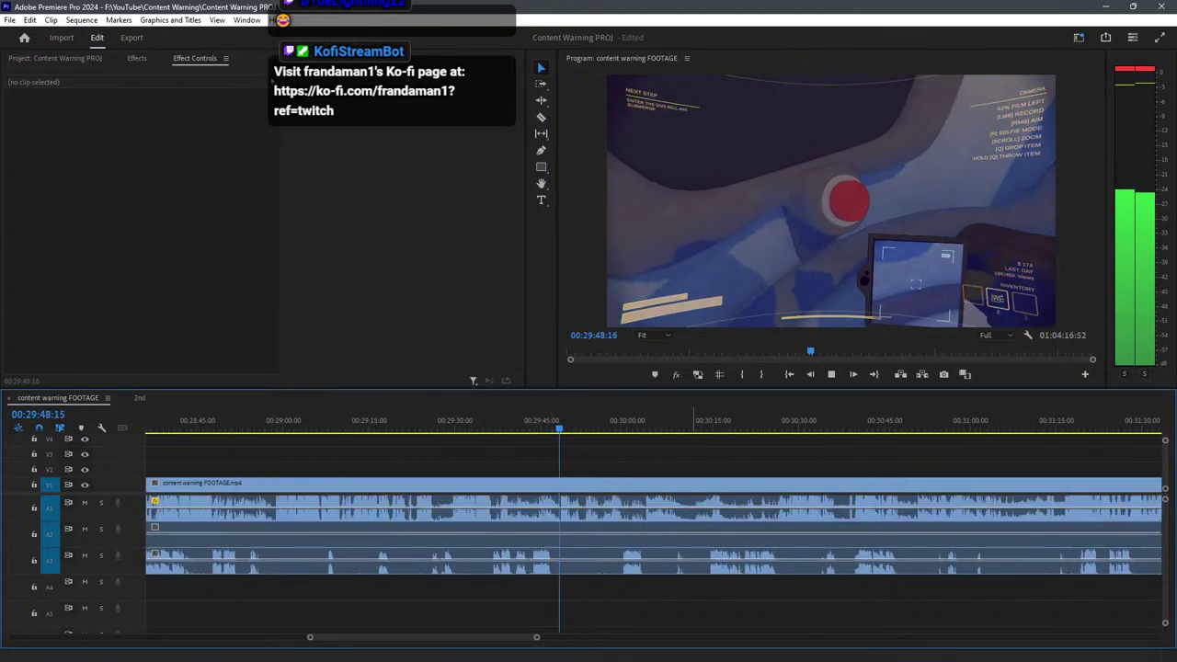
Review the footage in parts between about 00:30:15 and 00:30:42, and save the project.
drag(703, 421, 710, 421)
key(space)
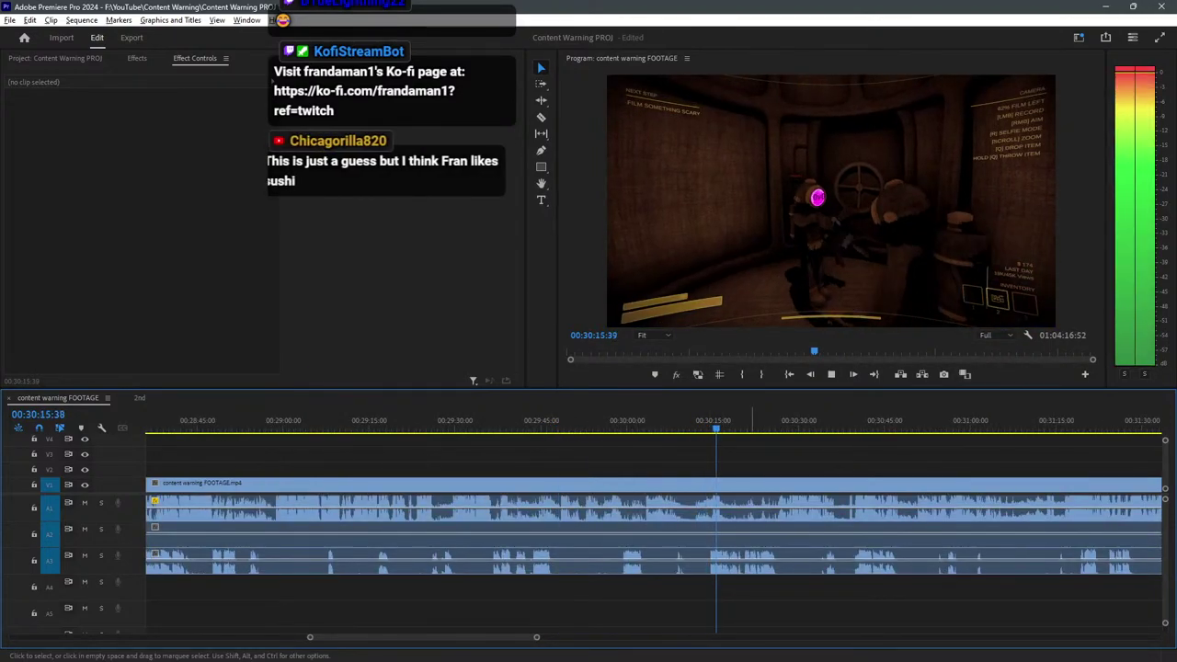
click(795, 423)
key(space)
drag(795, 423, 745, 423)
key(space)
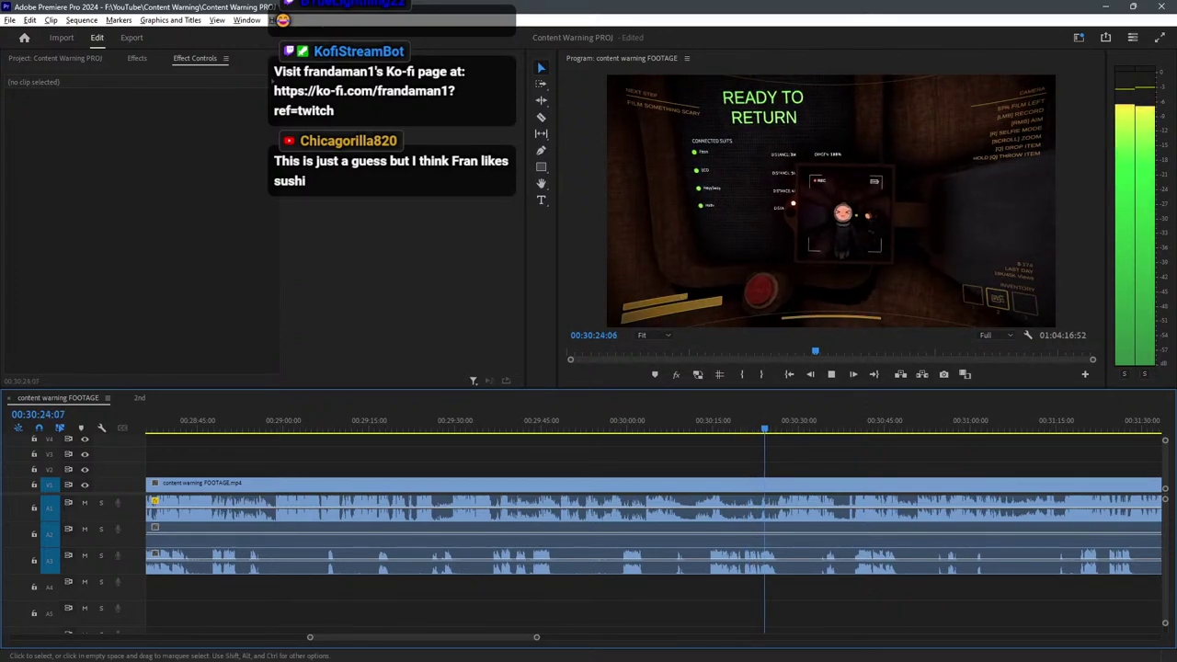
key(minus)
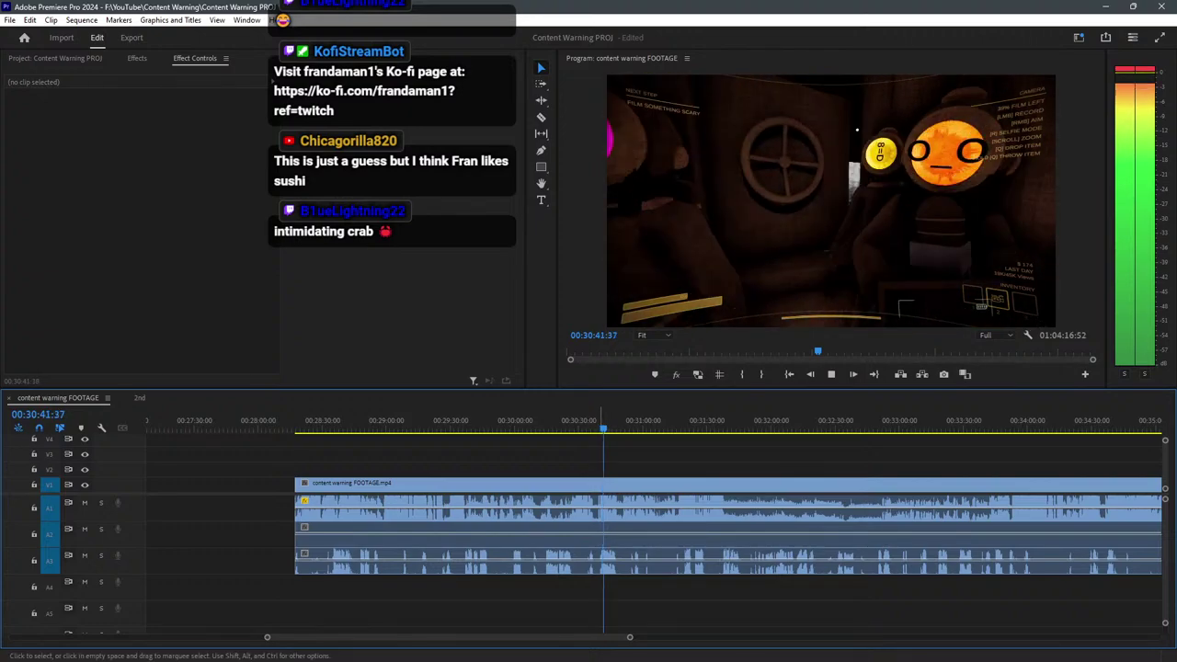
key(space)
key(ctrl+s)
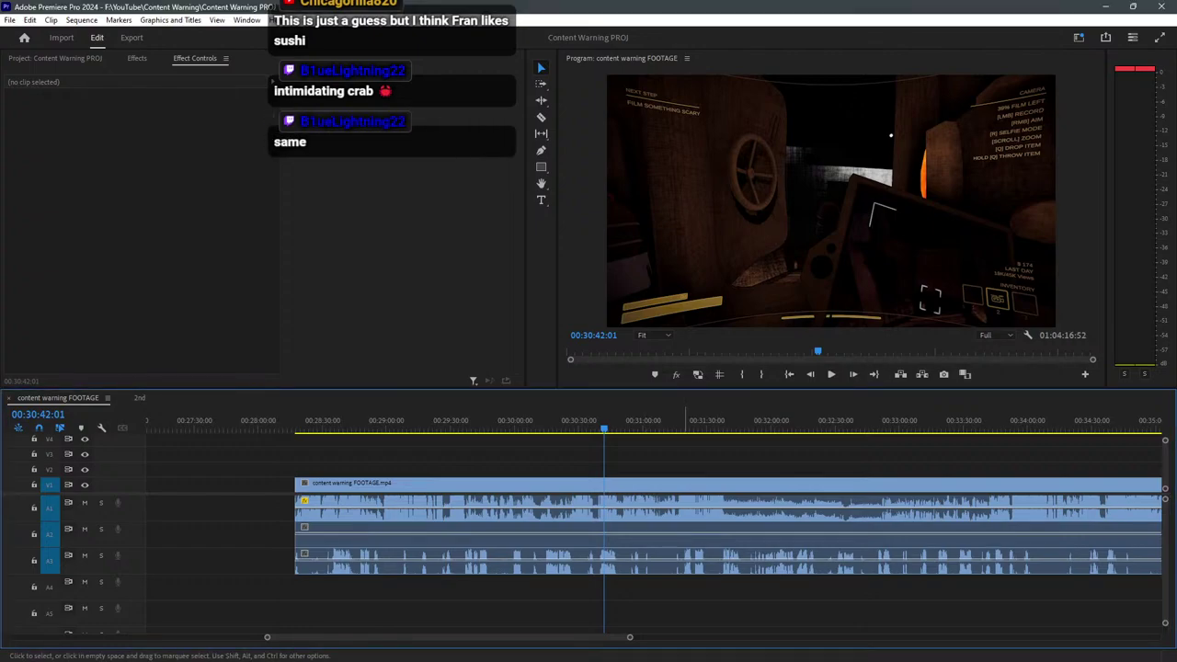
key(minus)
scroll(651, 418, down, 1)
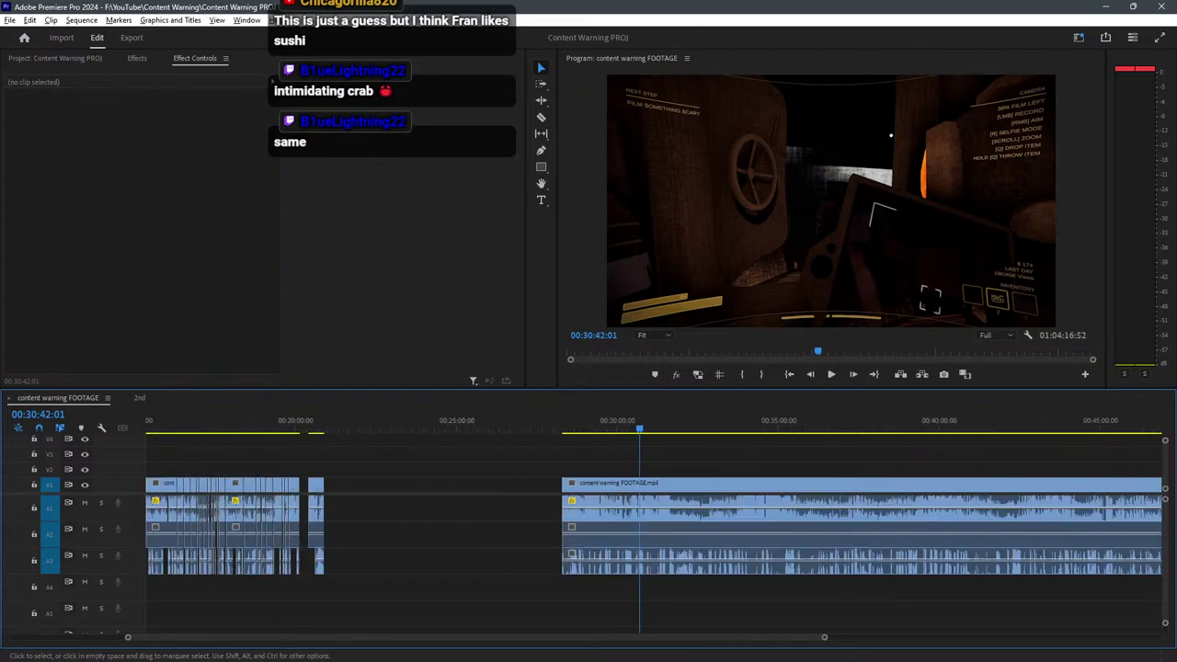
scroll(654, 419, down, 2)
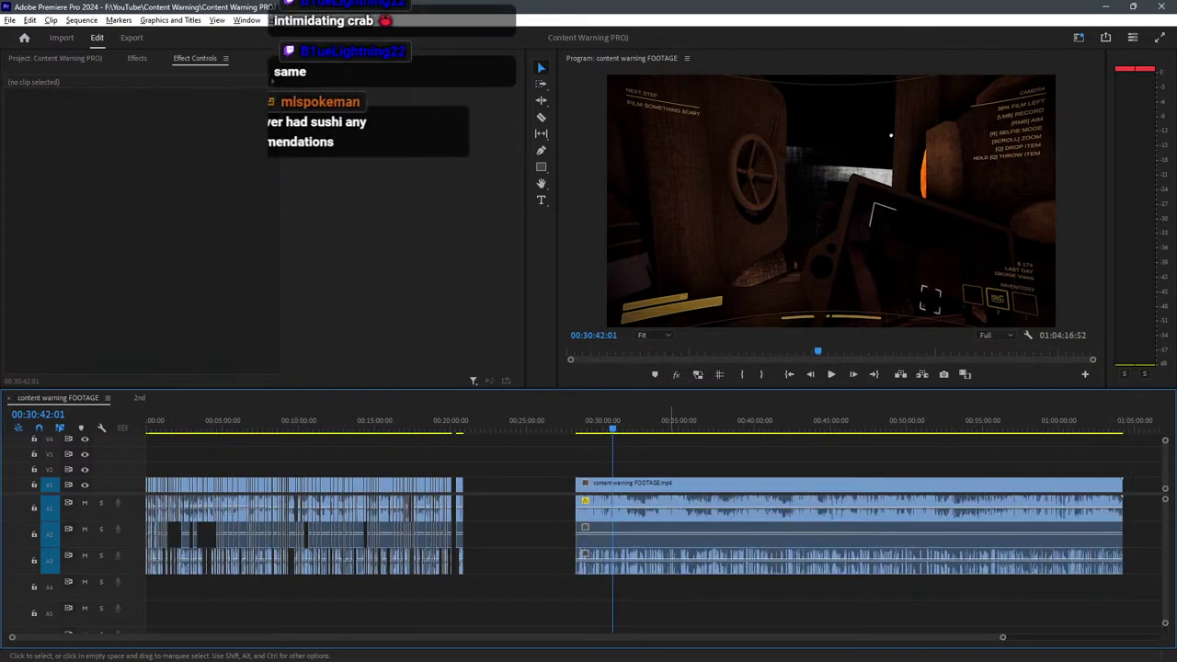
key(minus)
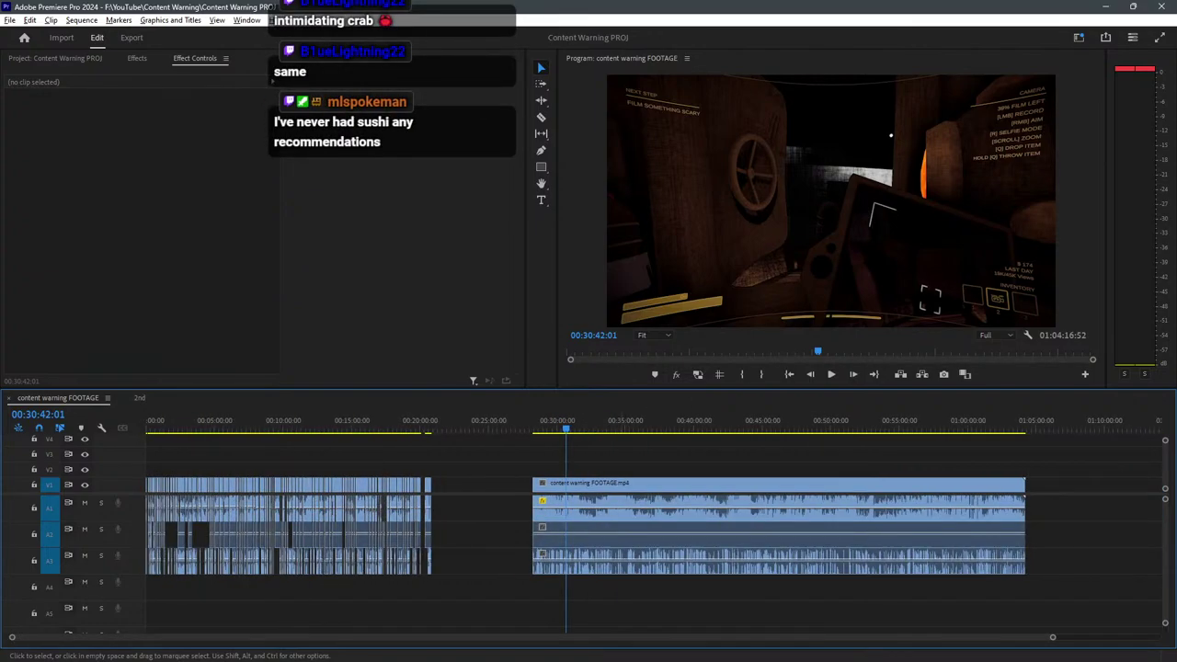
key(equal)
key(equal)
key(equal)
key(equal)
key(equal)
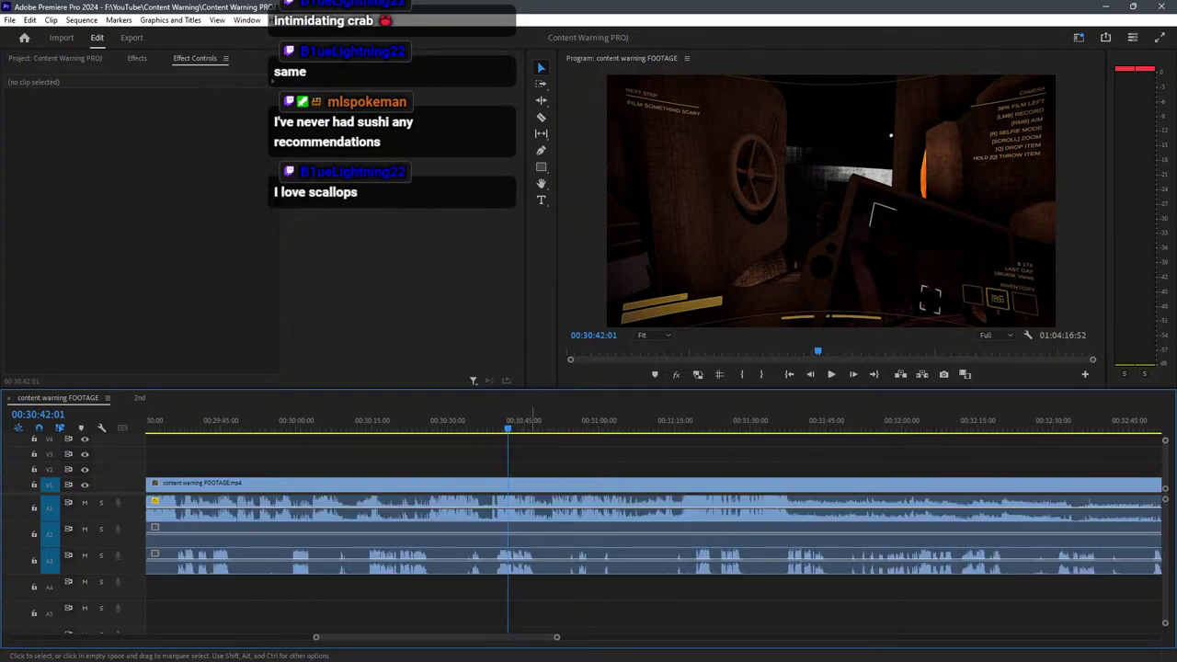
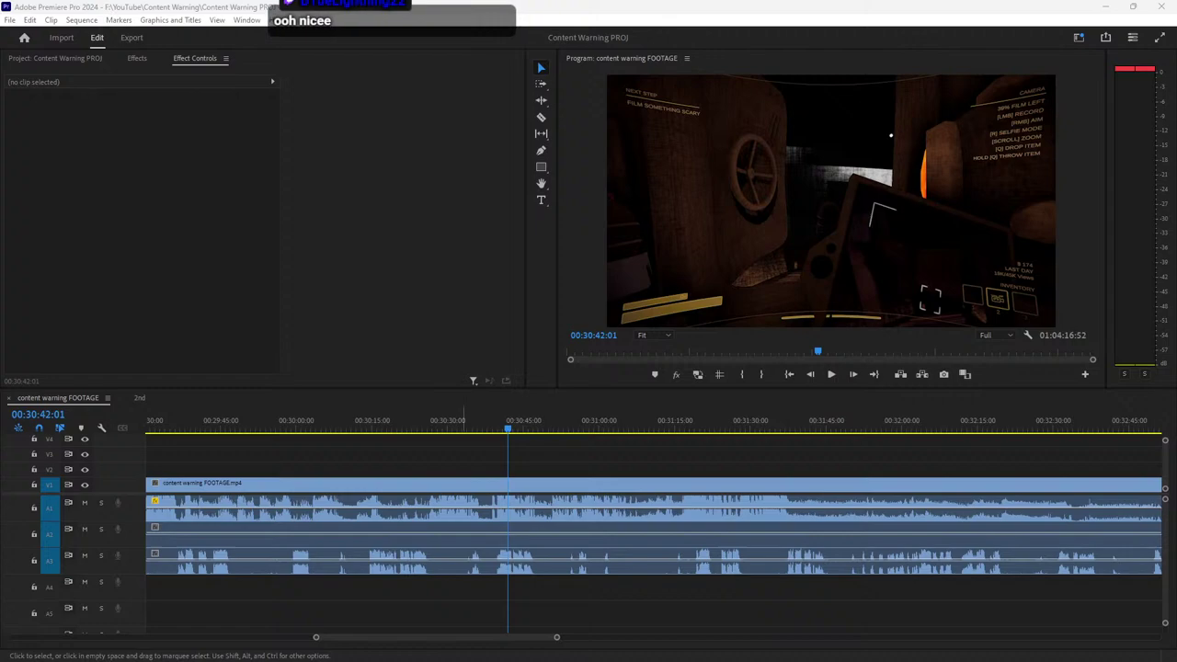
key(alt+Tab)
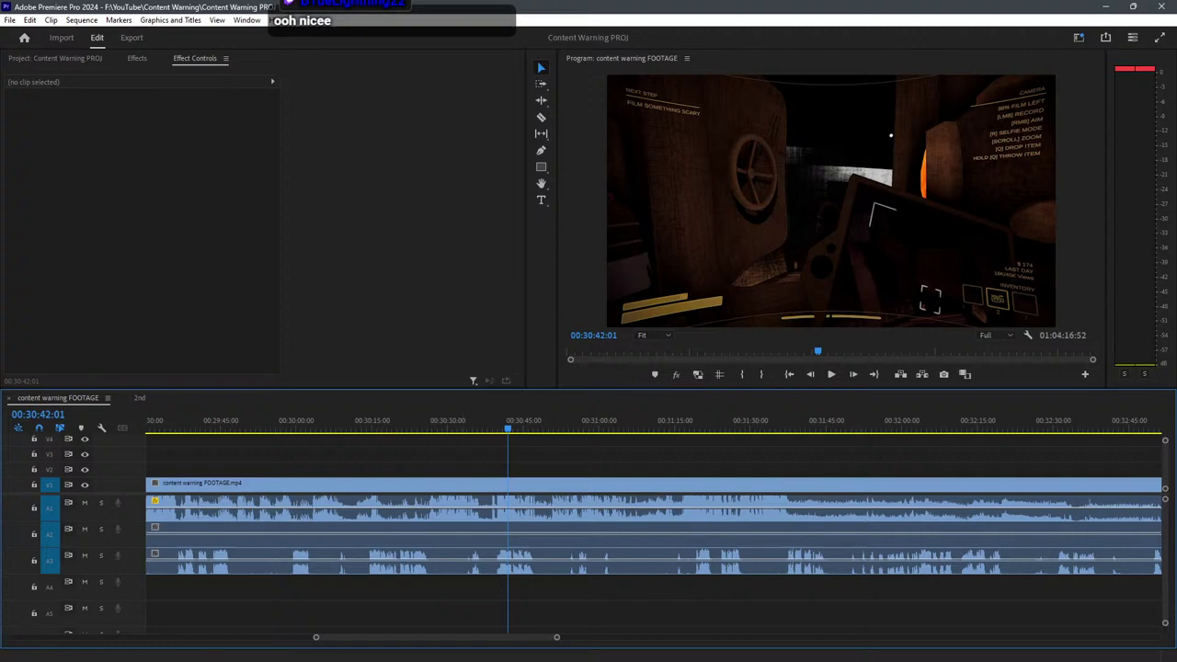
key(alt+Tab)
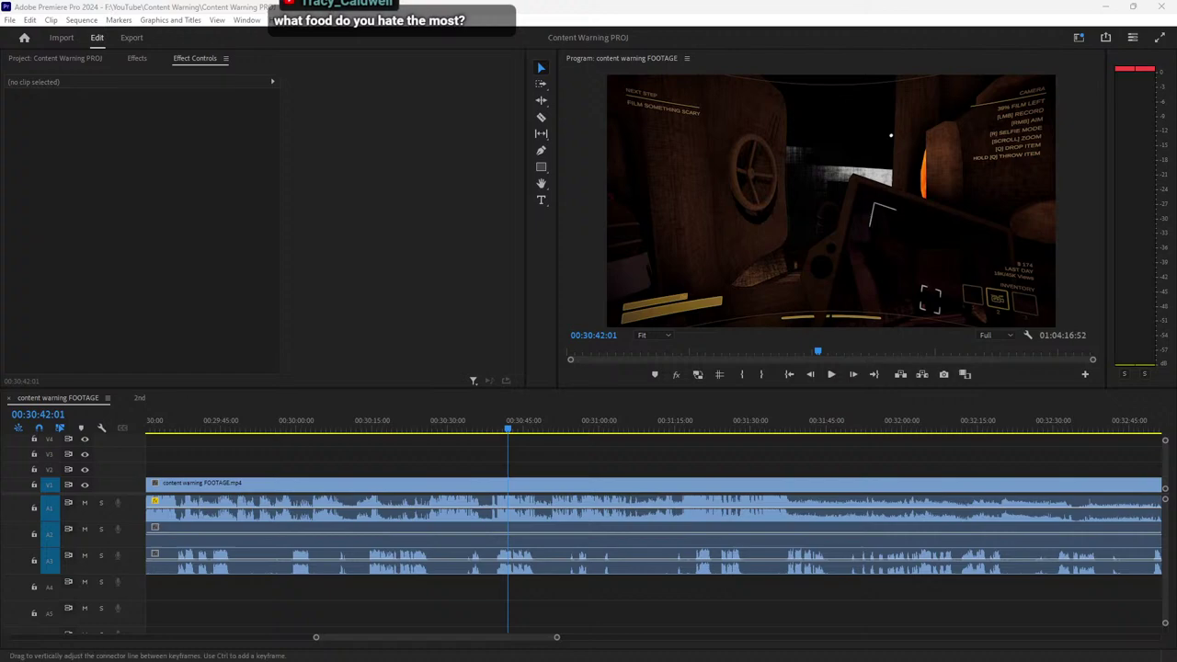
click(526, 419)
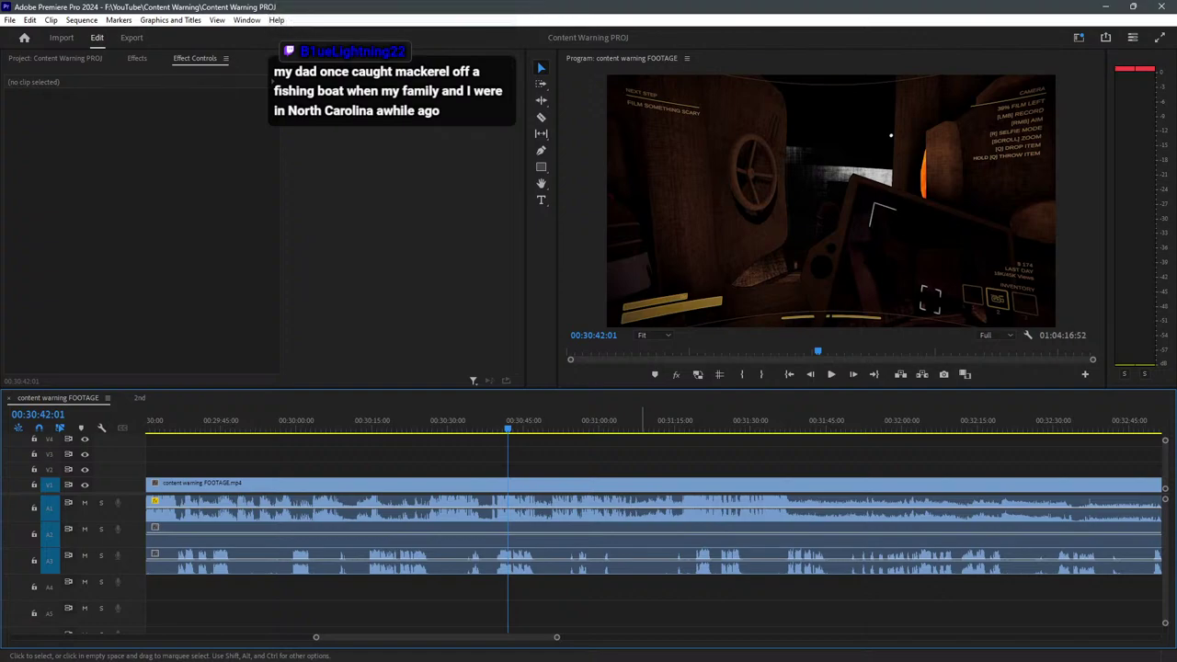
Replay the dialogue between about 00:30:34 and 00:30:41, skipping the quiet gap, and save the project.
scroll(554, 534, down, 1)
scroll(553, 516, down, 5)
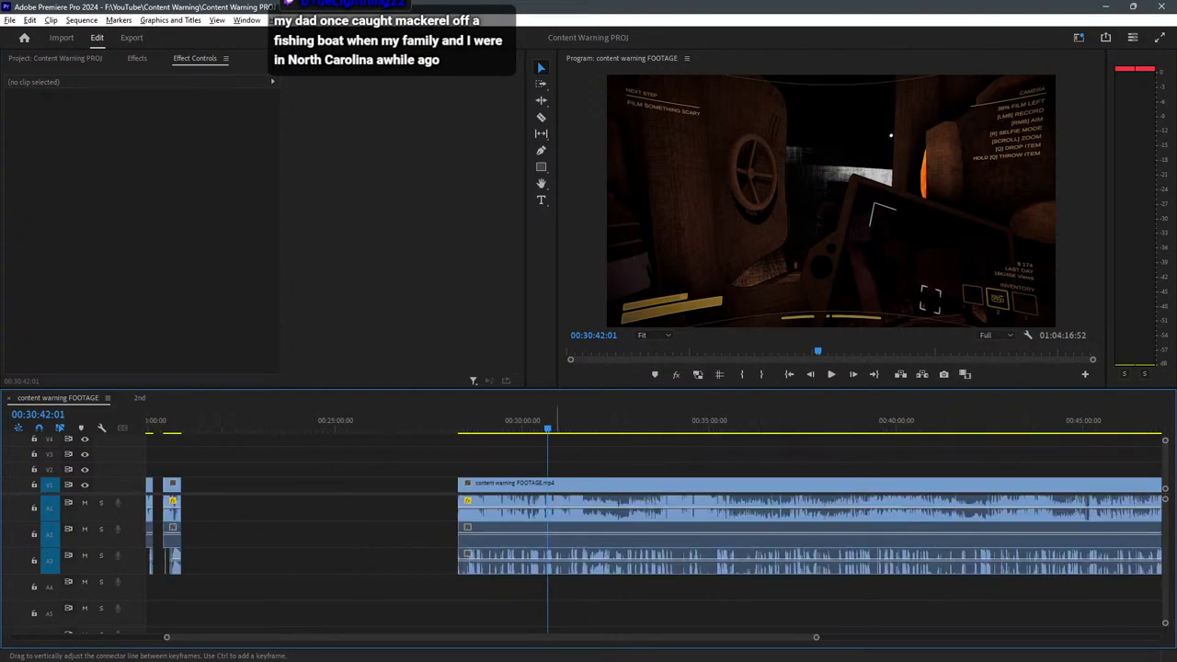
scroll(553, 515, up, 6)
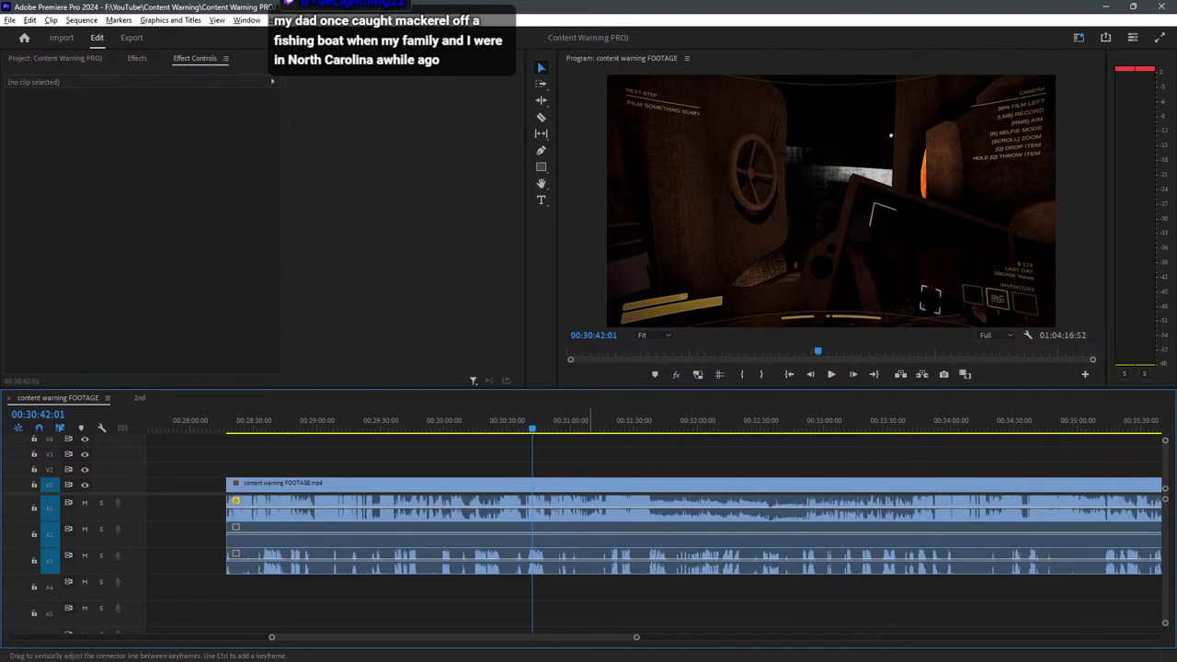
scroll(554, 515, up, 1)
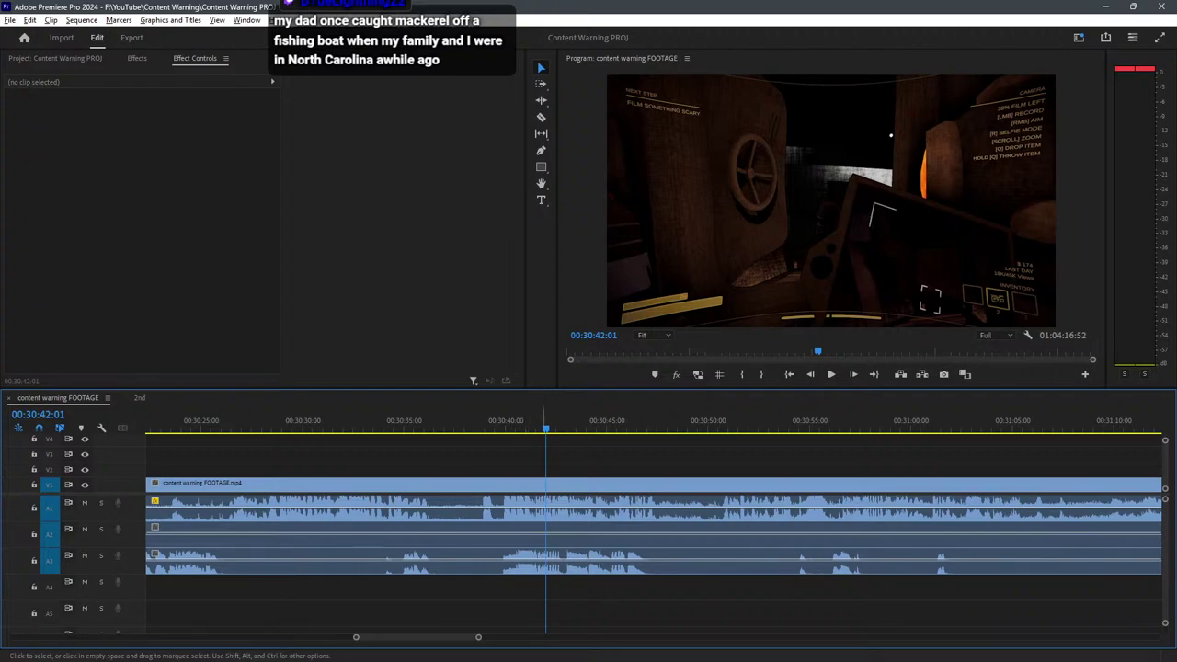
click(399, 420)
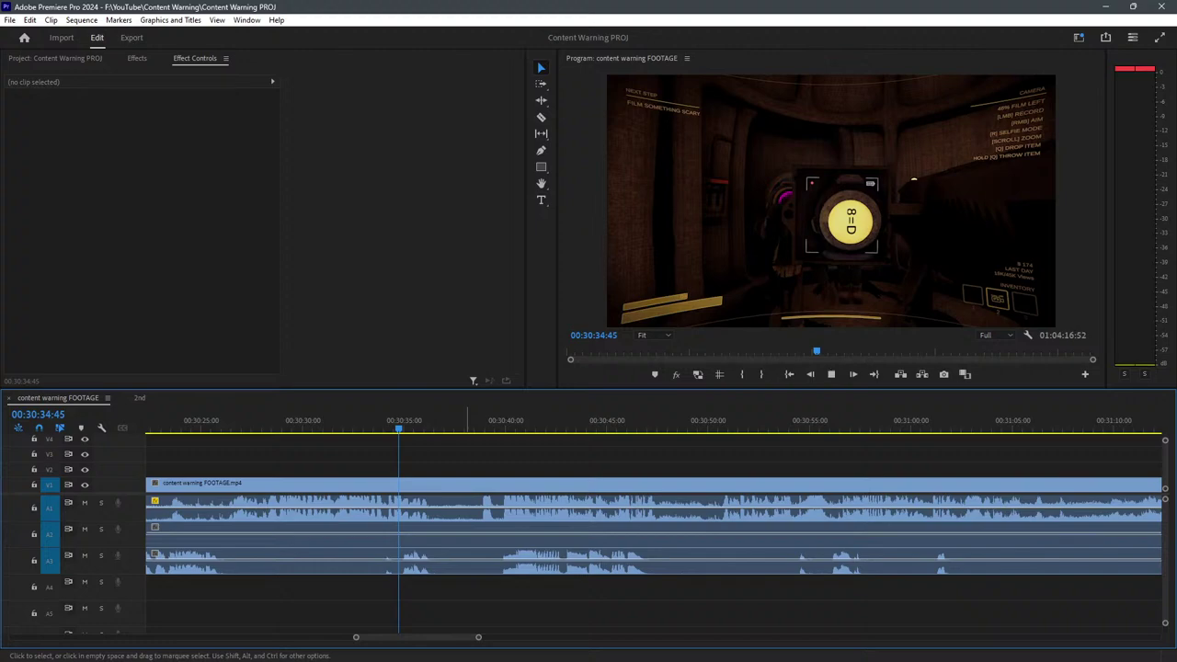
key(space)
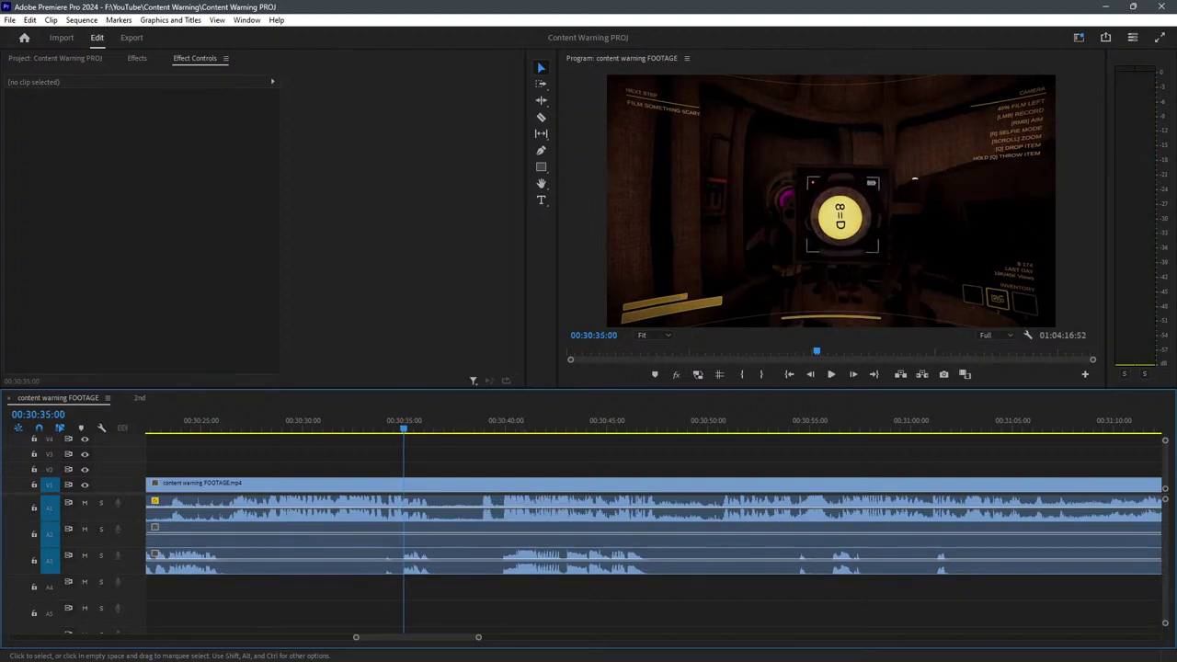
drag(516, 420, 479, 420)
key(space)
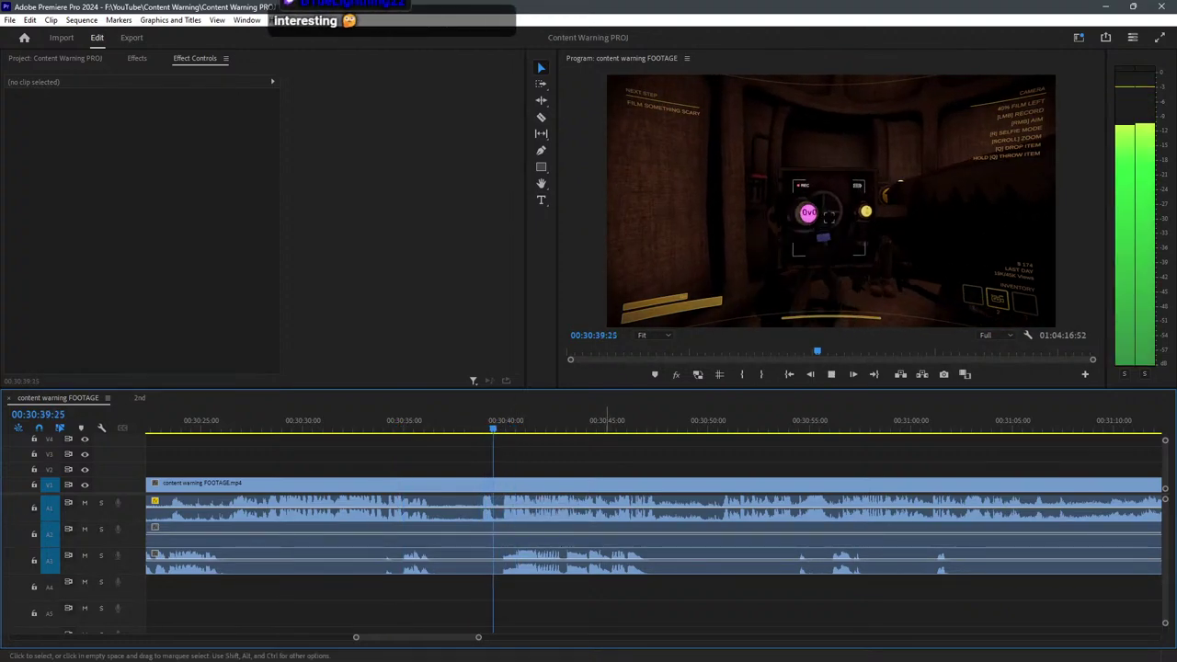
key(space)
key(ctrl+s)
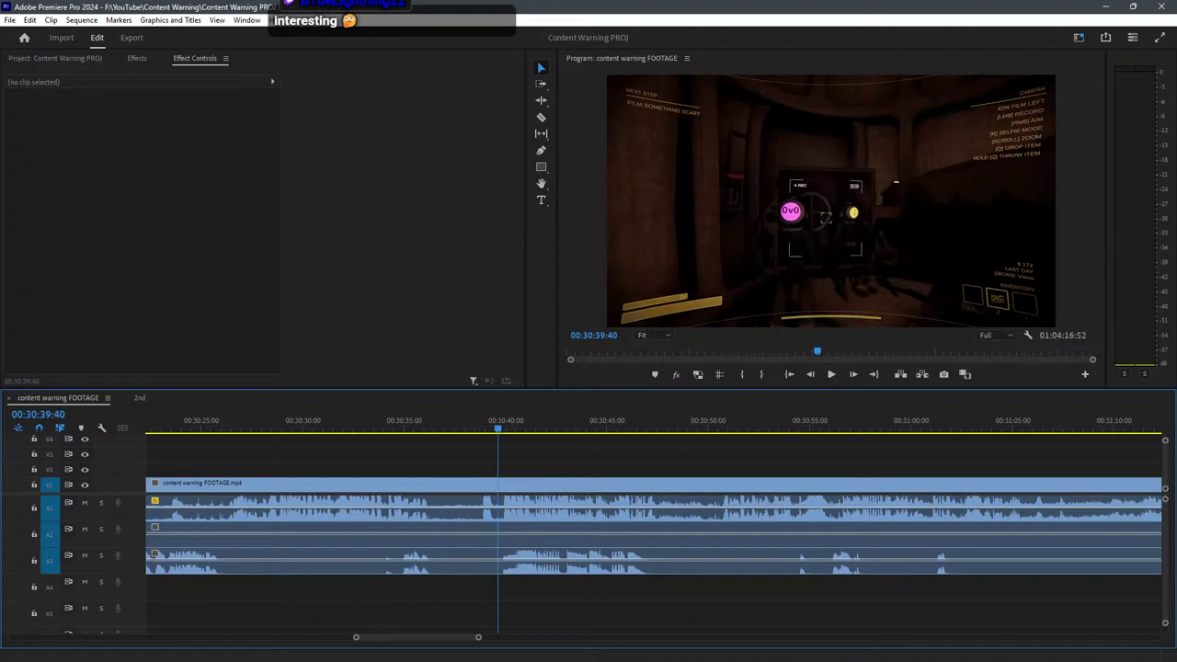
key(space)
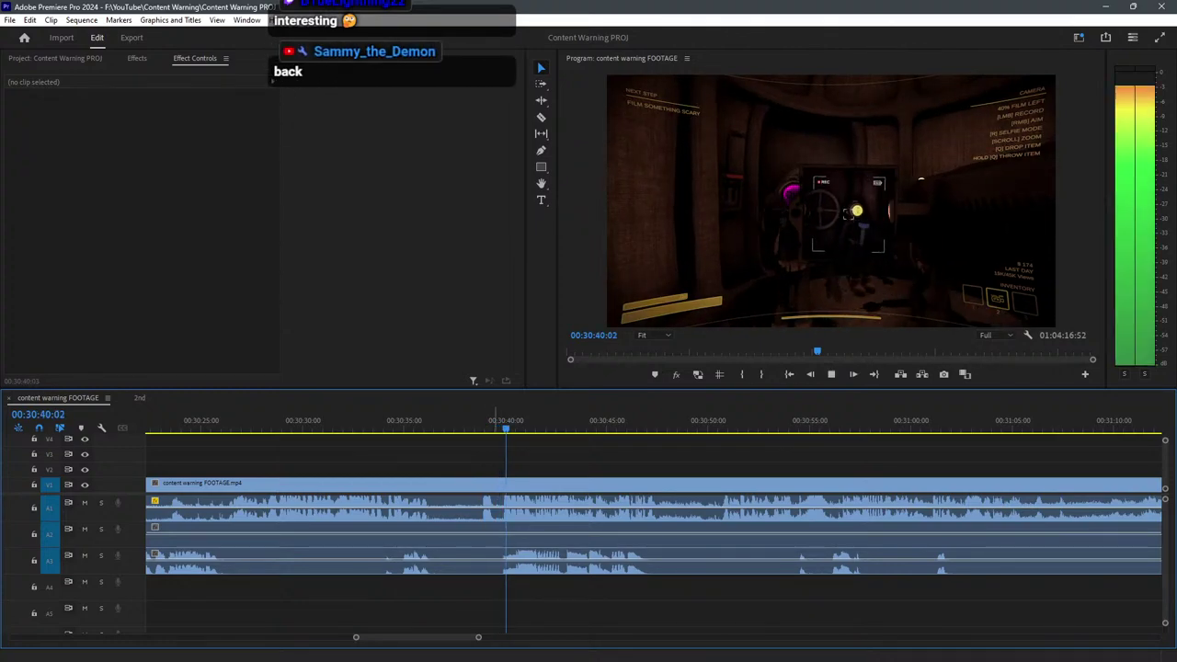
key(space)
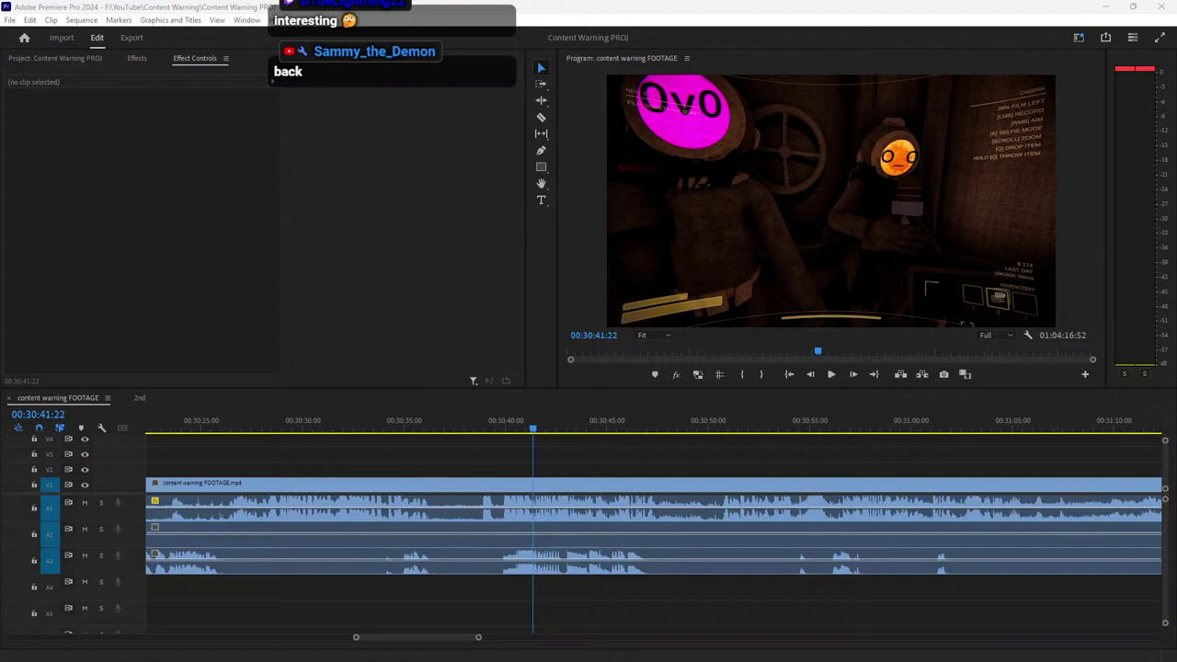
click(649, 598)
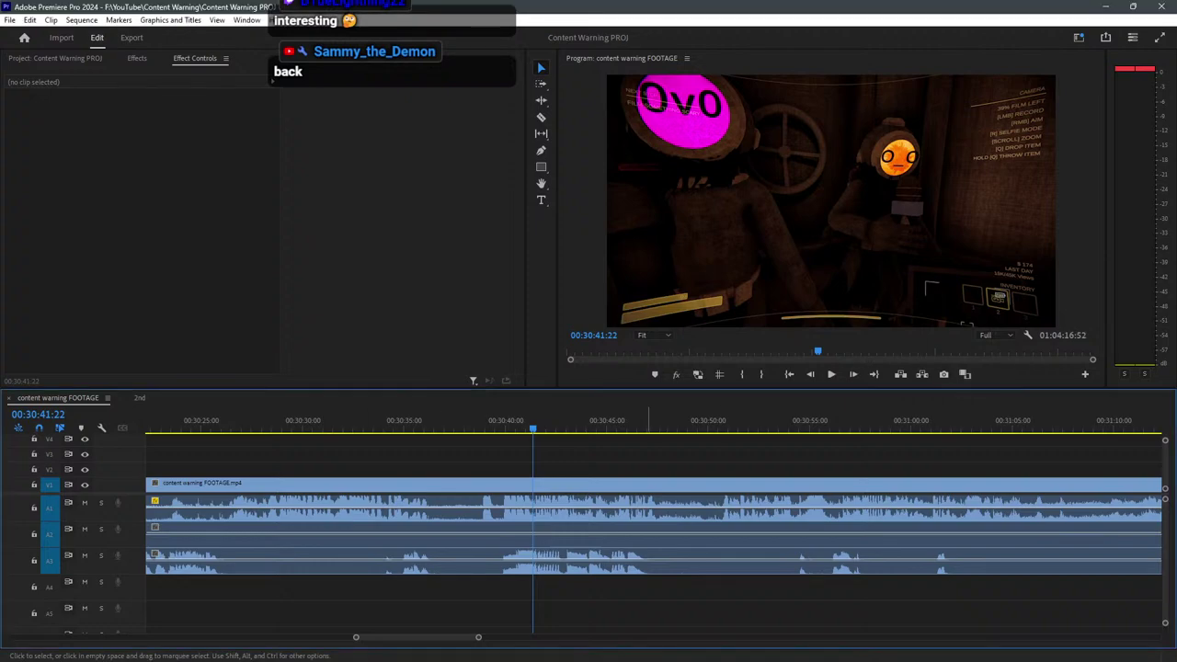
key(ctrl+s)
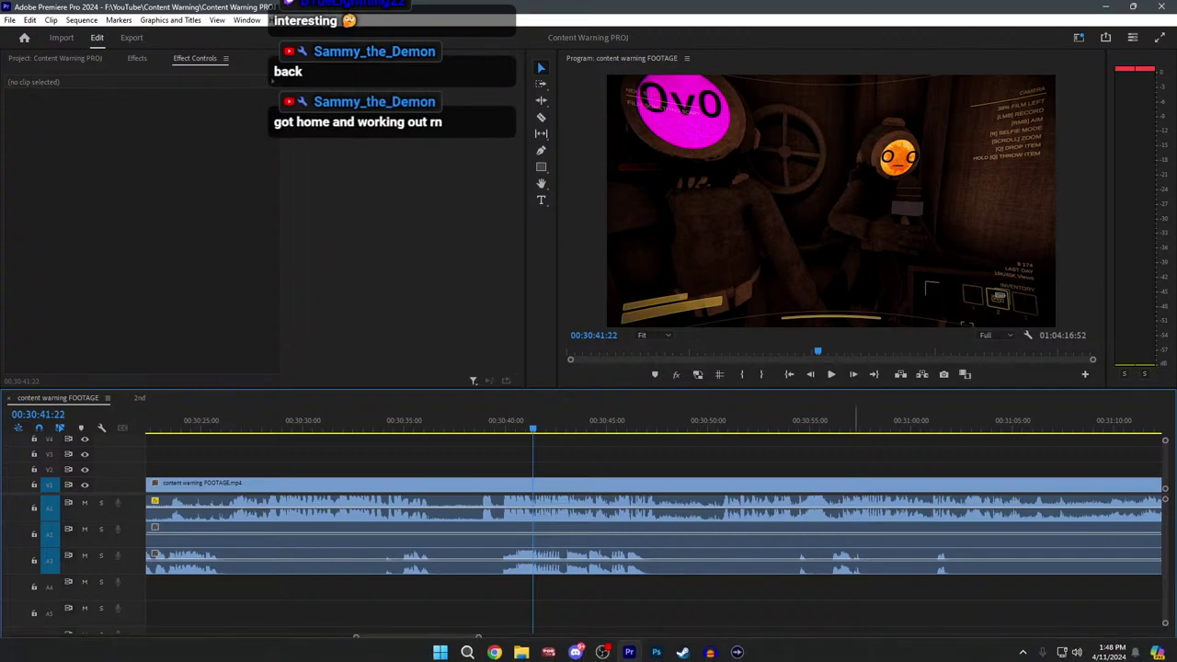
Continue playing the footage from about 00:30:41 to 00:30:46 to look for the next cut.
scroll(736, 543, down, 8)
key(minus)
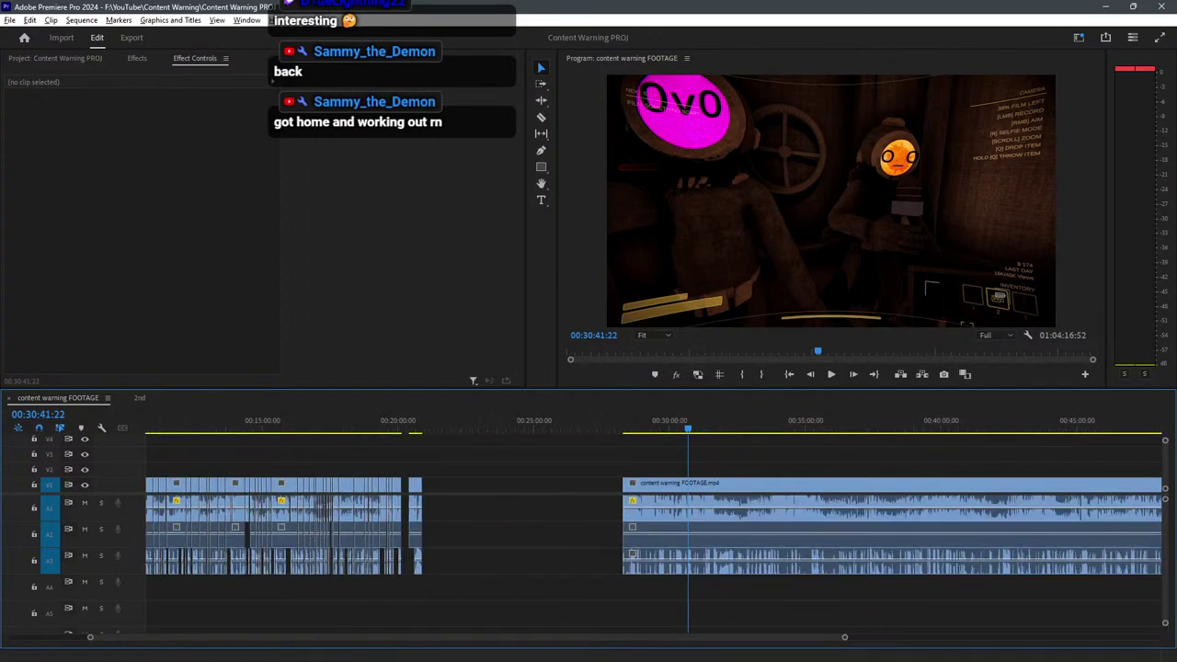
key(minus)
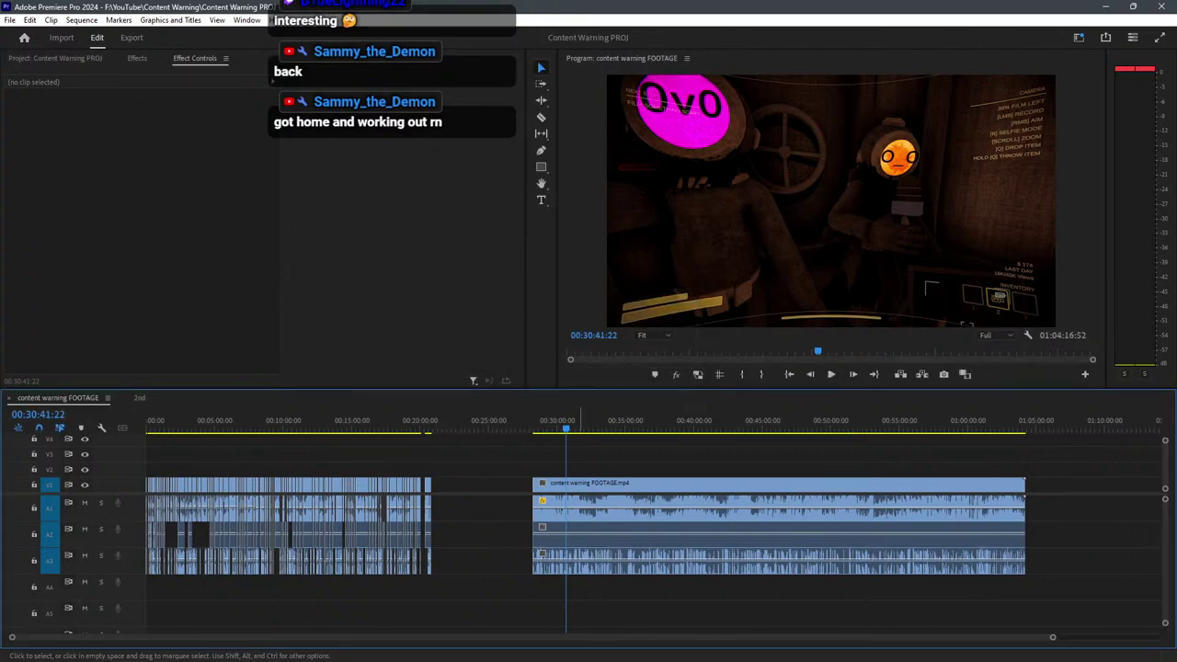
scroll(579, 485, up, 4)
key(equal)
key(equal)
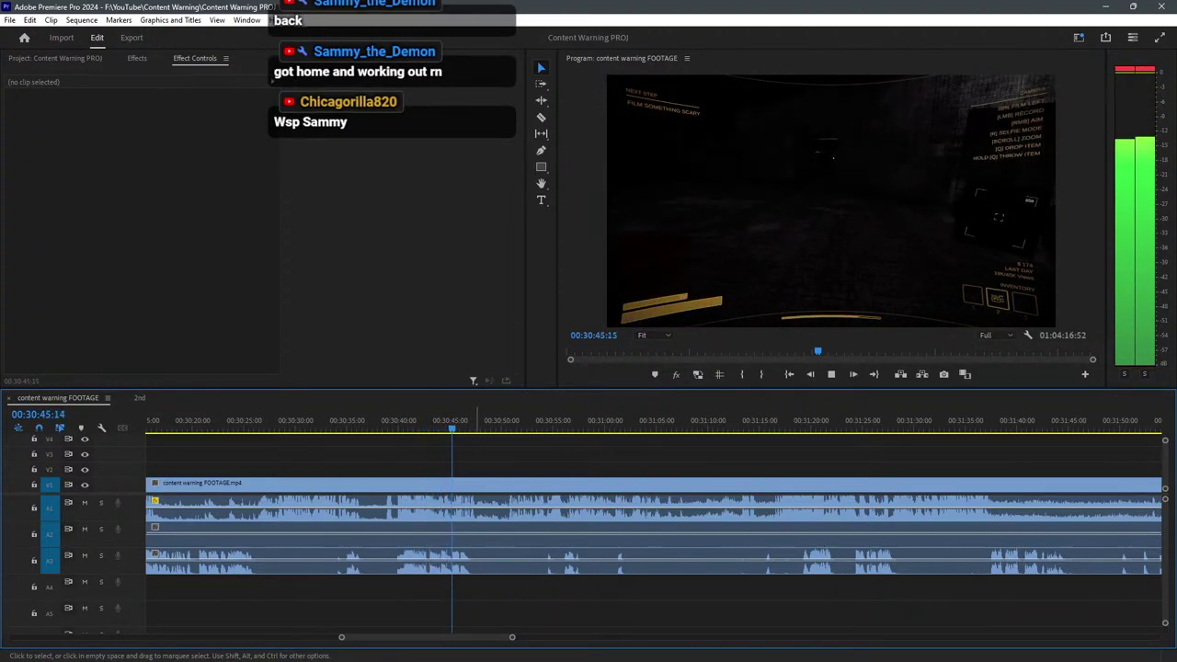
key(space)
key(minus)
key(minus)
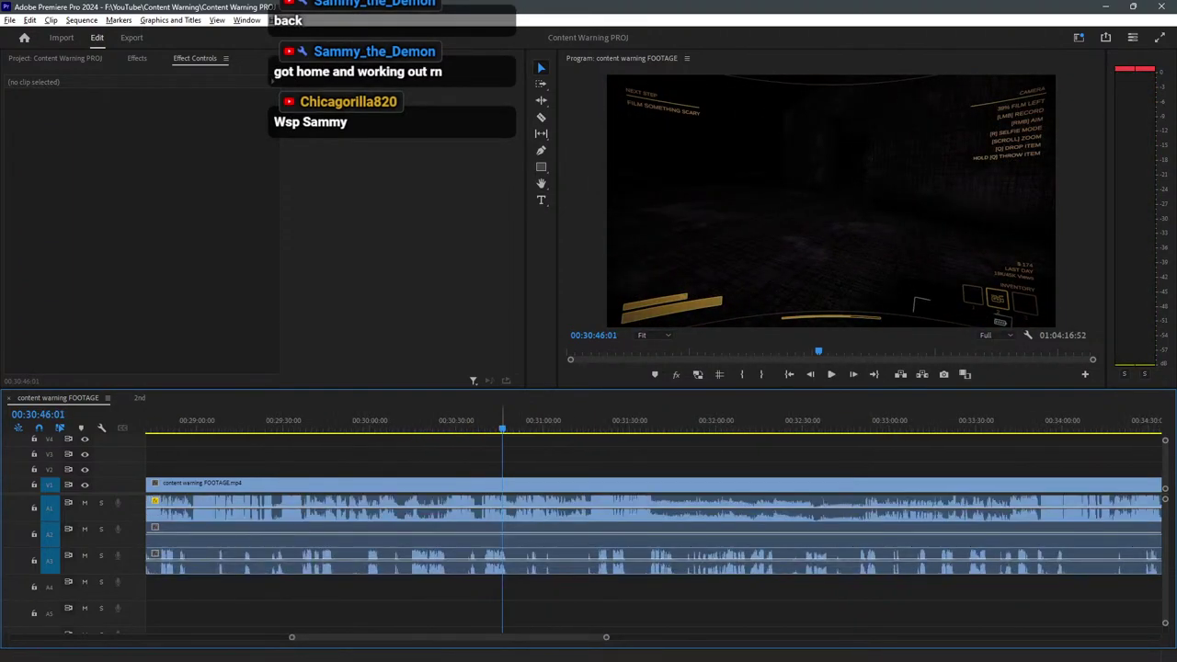
key(minus)
key(minus)
key(minus)
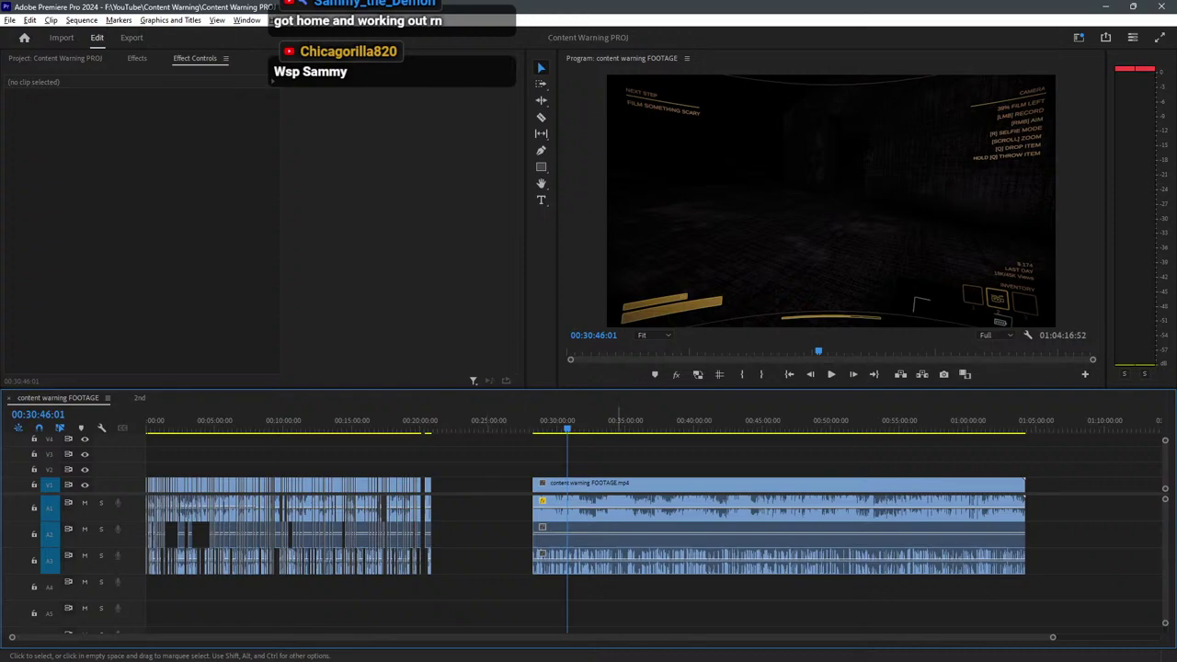
key(equal)
key(equal)
key(equal)
key(equal)
key(equal)
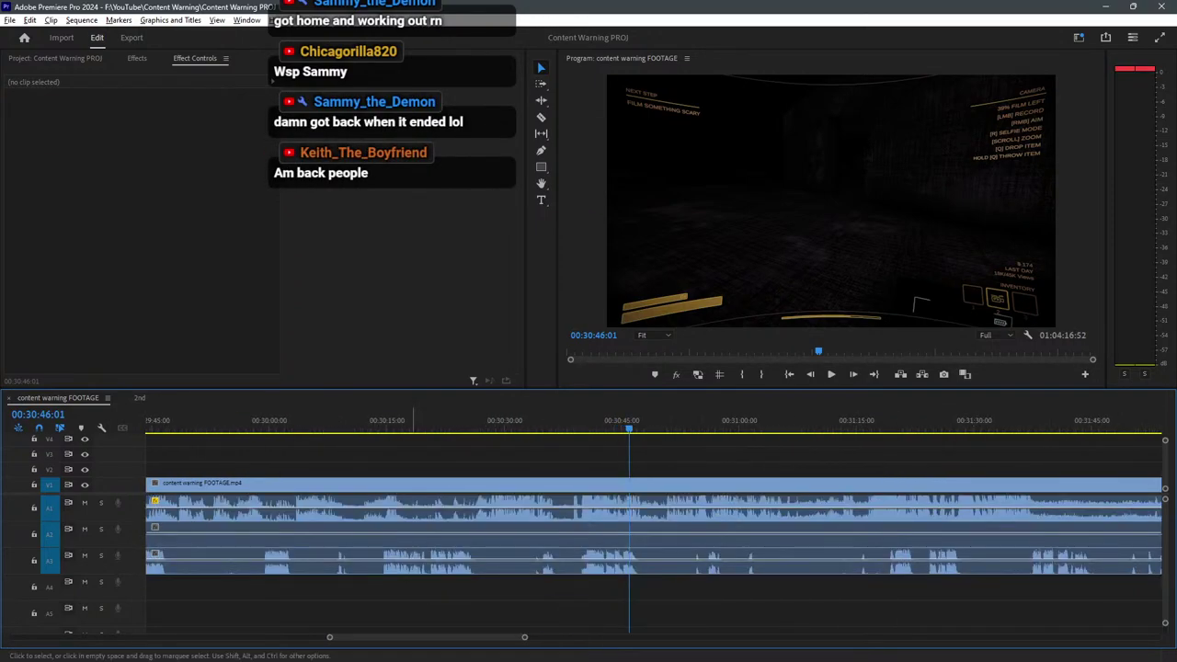
Replay the footage in parts between about 00:30:15 and 00:30:42 to find where the next usable moment starts.
click(381, 423)
key(space)
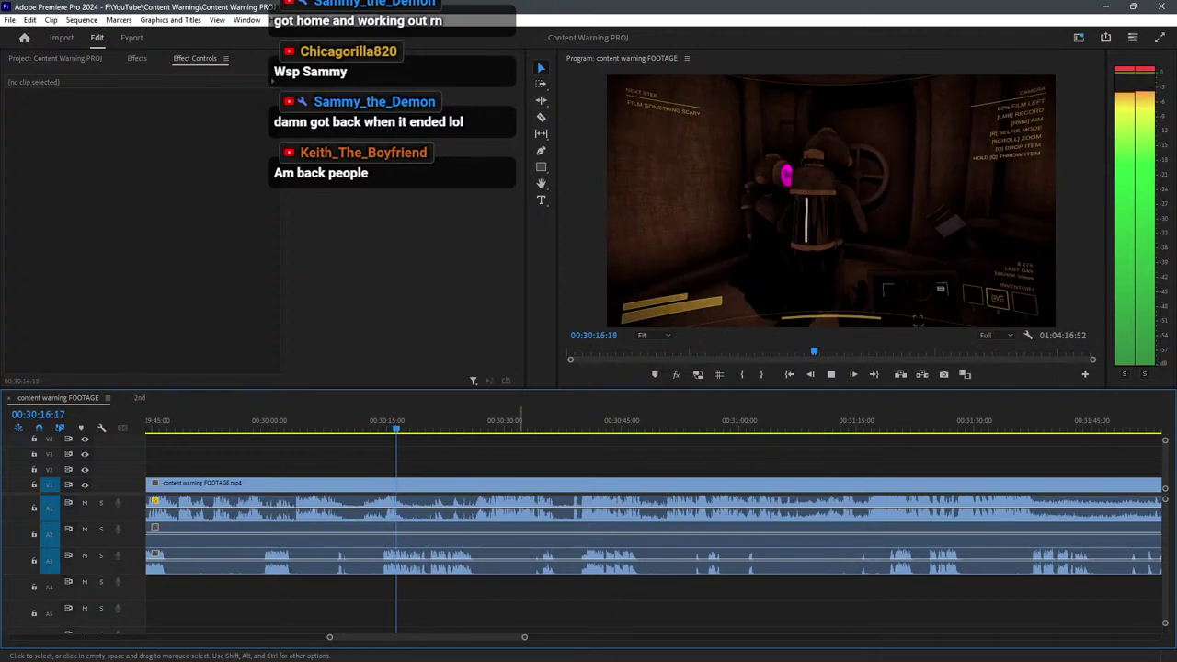
drag(524, 419, 586, 420)
key(space)
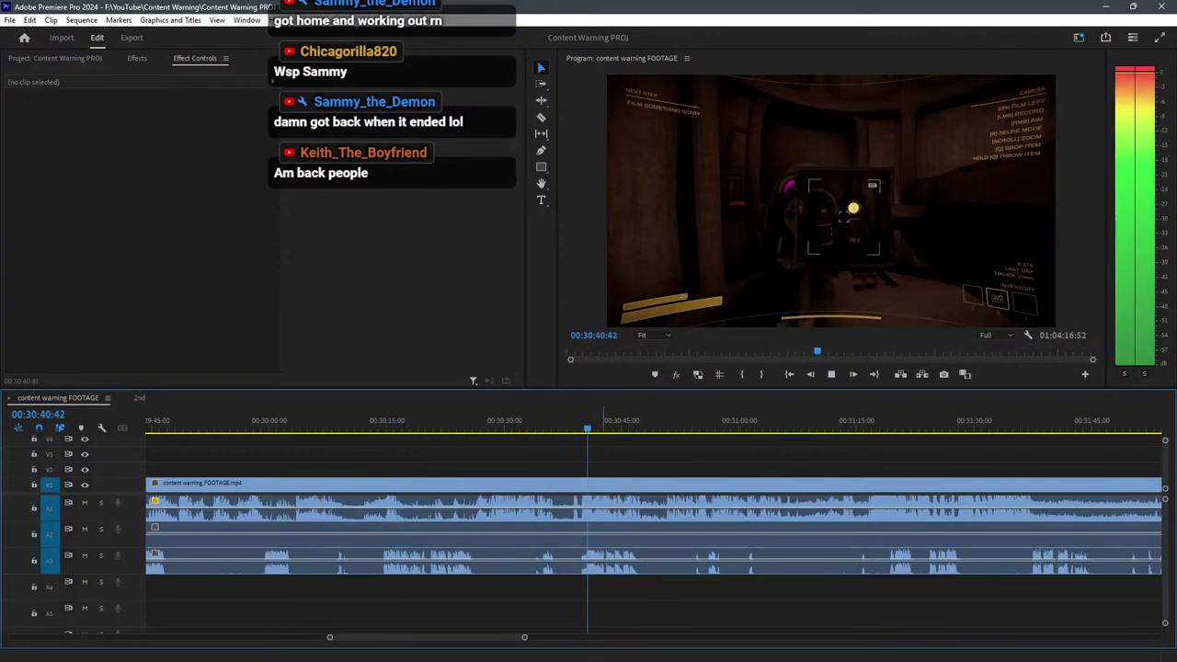
click(480, 423)
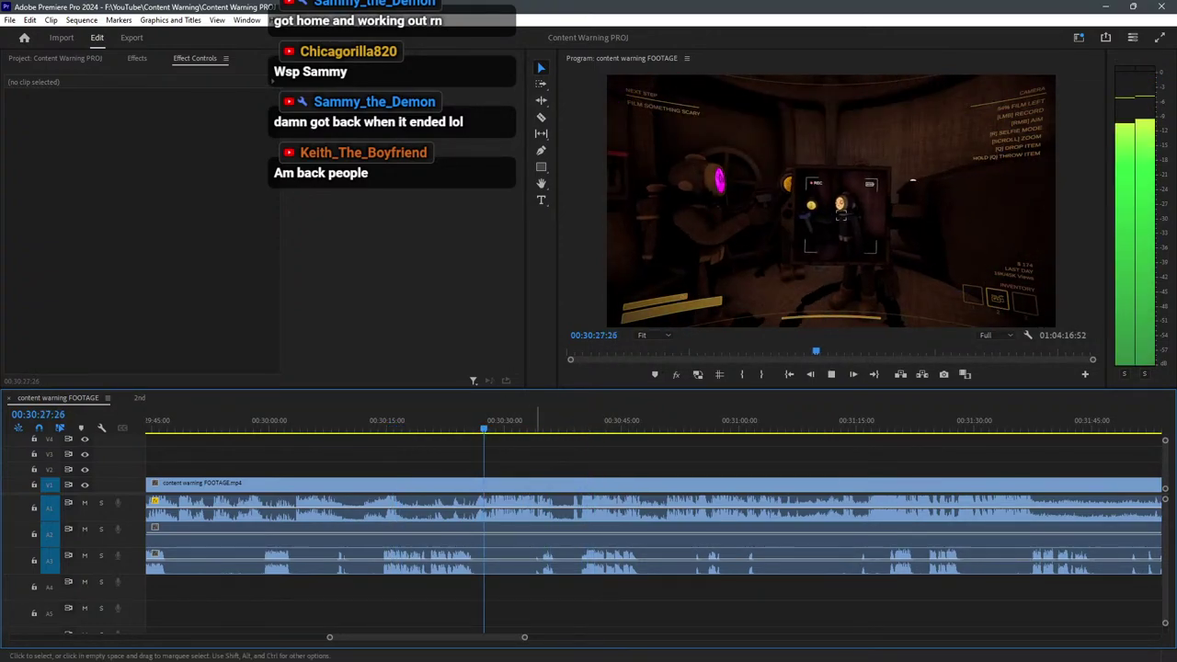
Split the footage clip at 00:30:26:19 and delete the section before the cut.
scroll(538, 420, up, 4)
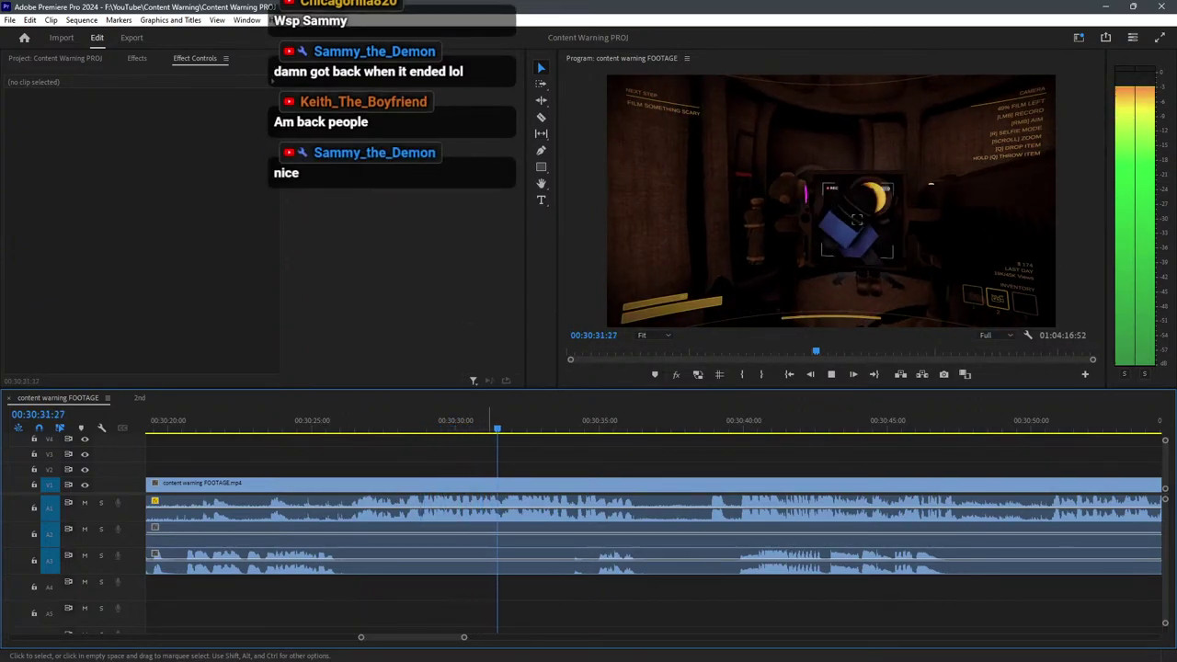
key(space)
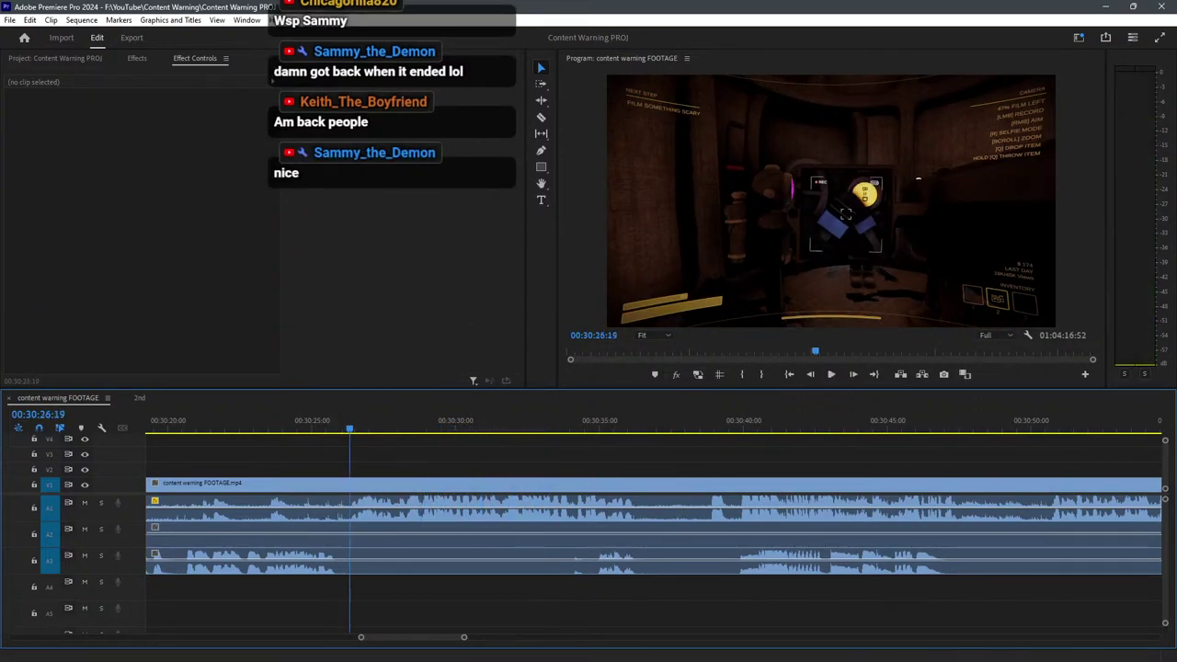
key(space)
key(c)
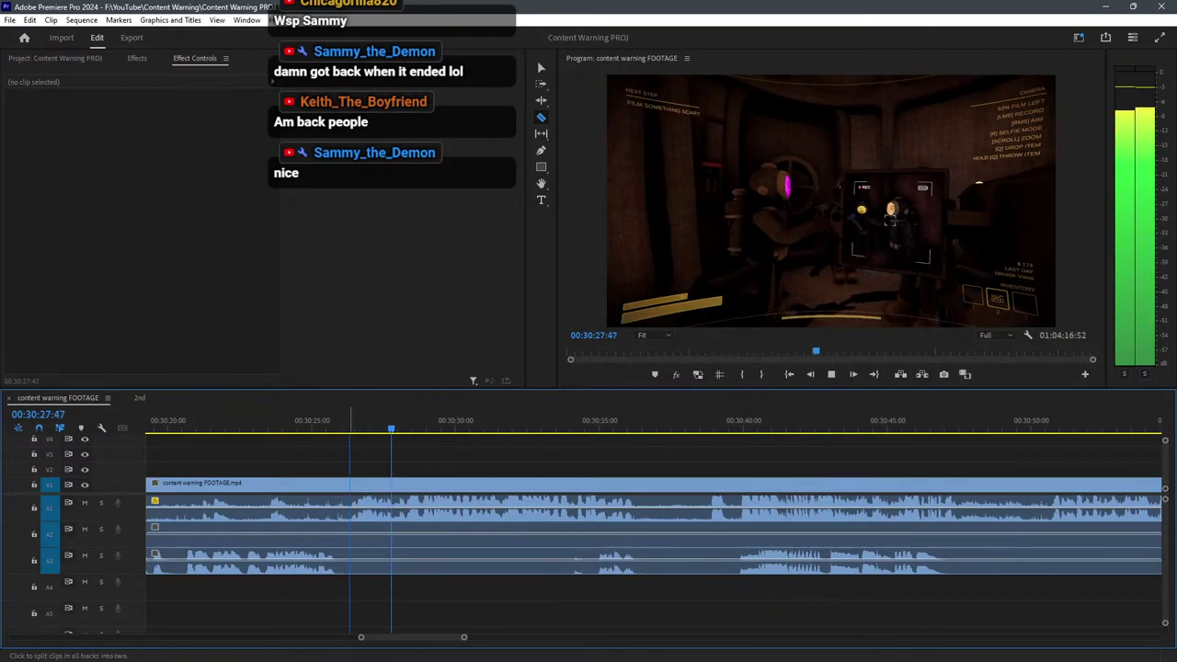
click(350, 487)
key(v)
click(276, 488)
key(Delete)
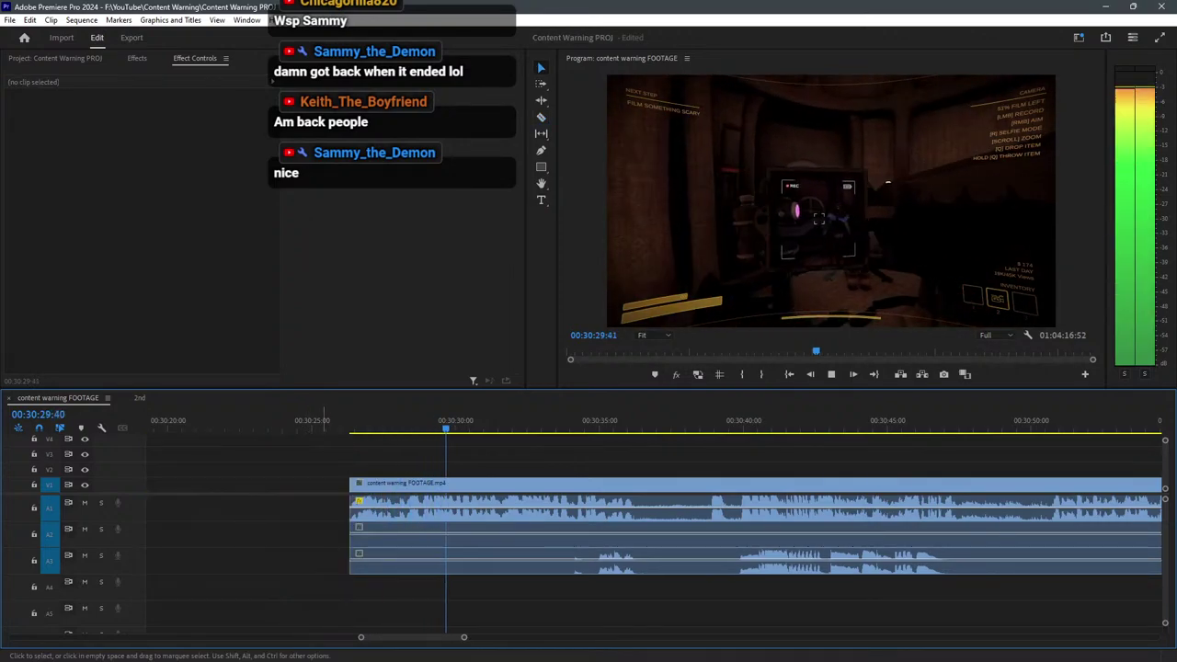
Trim the silent start of the microphone audio on track A3 to about 00:30:35, just before the speech begins.
scroll(572, 418, down, 1)
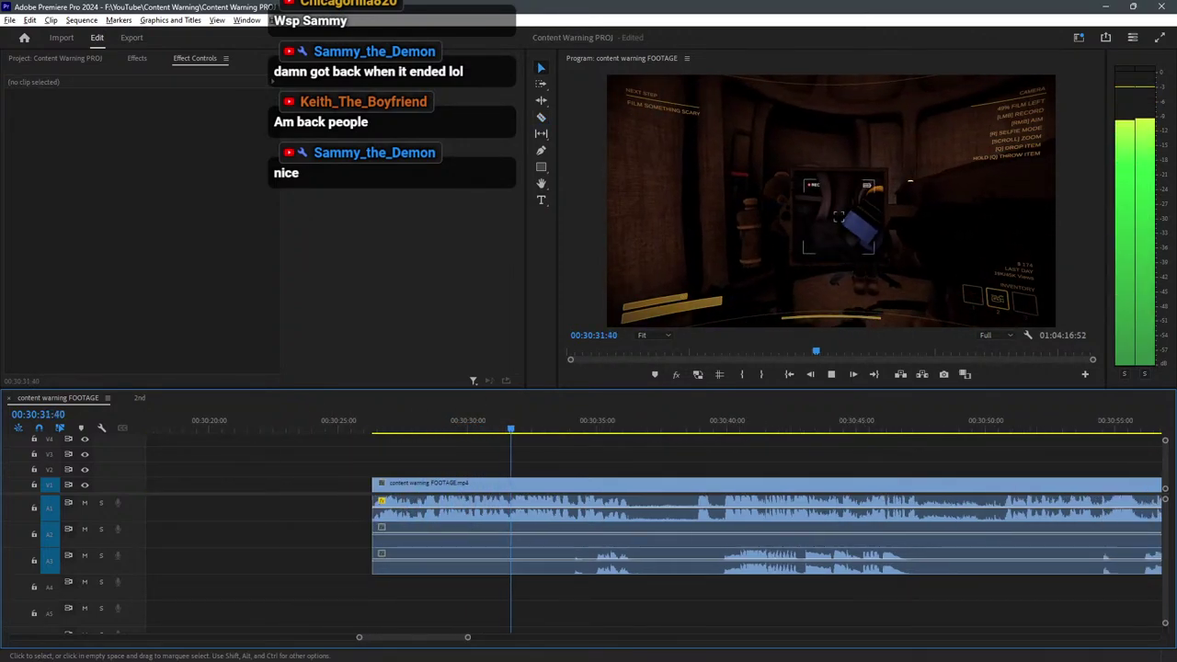
scroll(577, 515, down, 2)
key(space)
drag(511, 561, 581, 561)
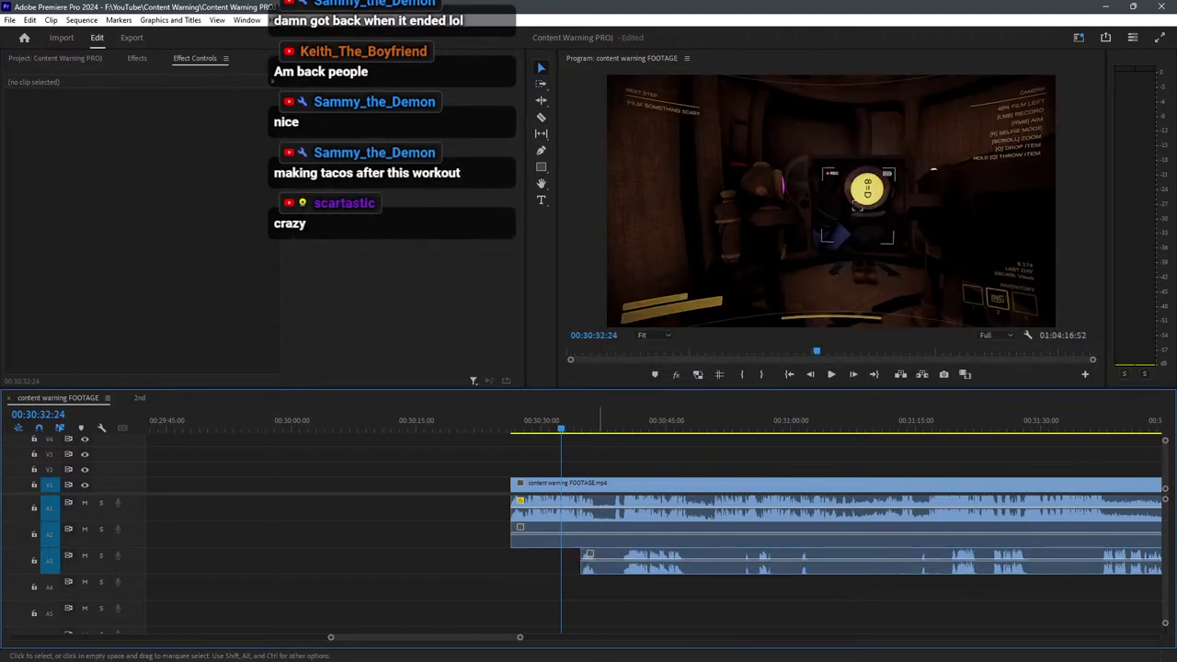
Save the project and briefly preview the footage at about 00:30:32.
key(ctrl+s)
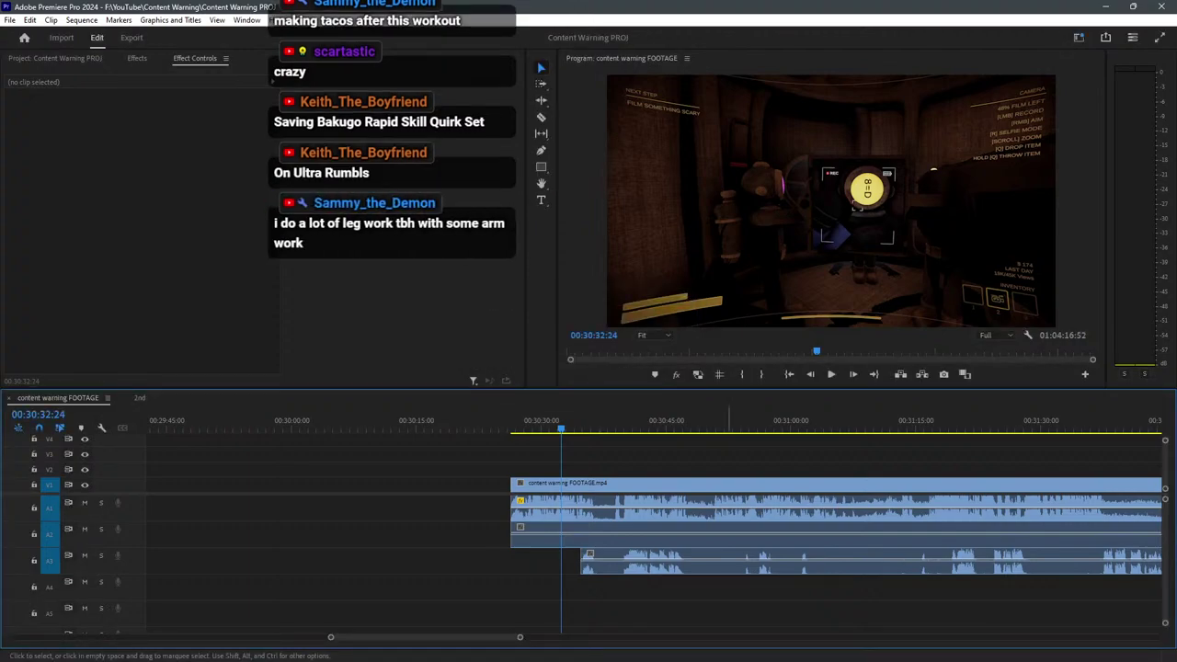
key(space)
key(space)
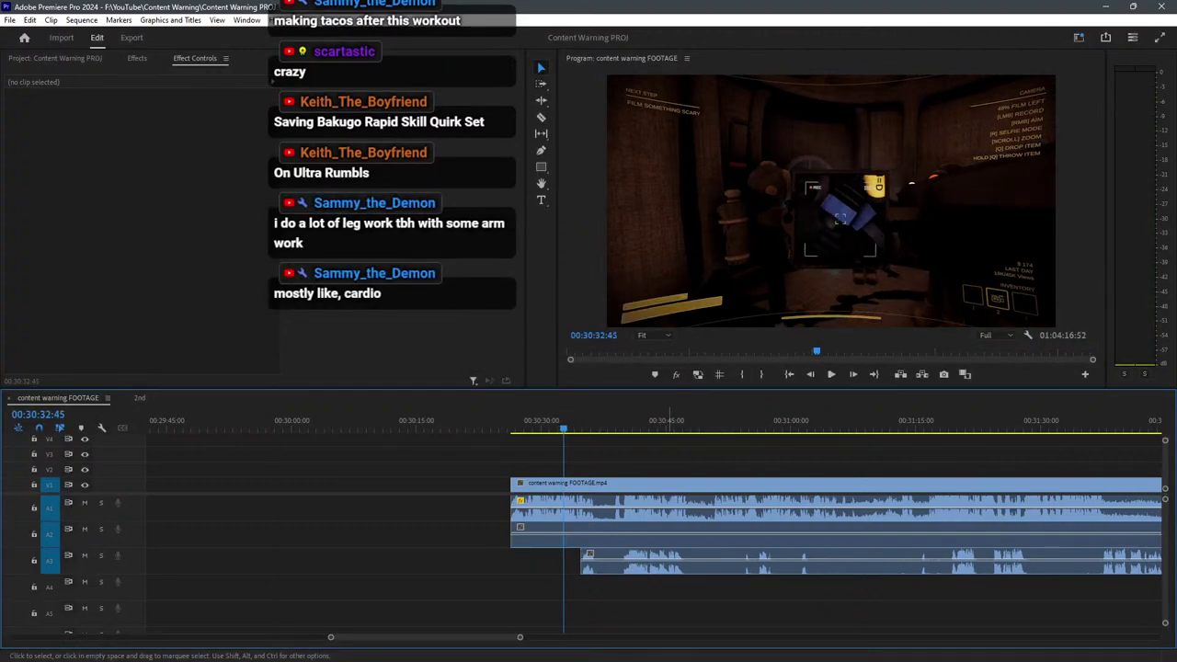
key(ctrl+s)
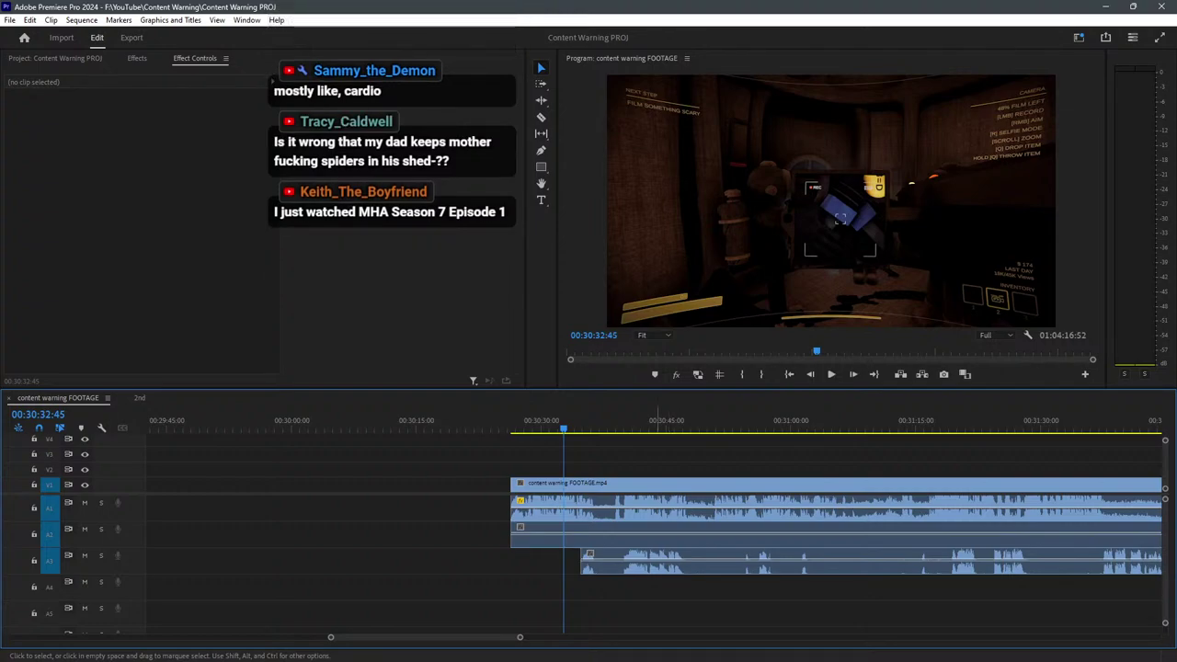
key(ctrl+s)
Split the A3 audio clip near 00:30:36:30 and move its first piece about one second later.
key(=)
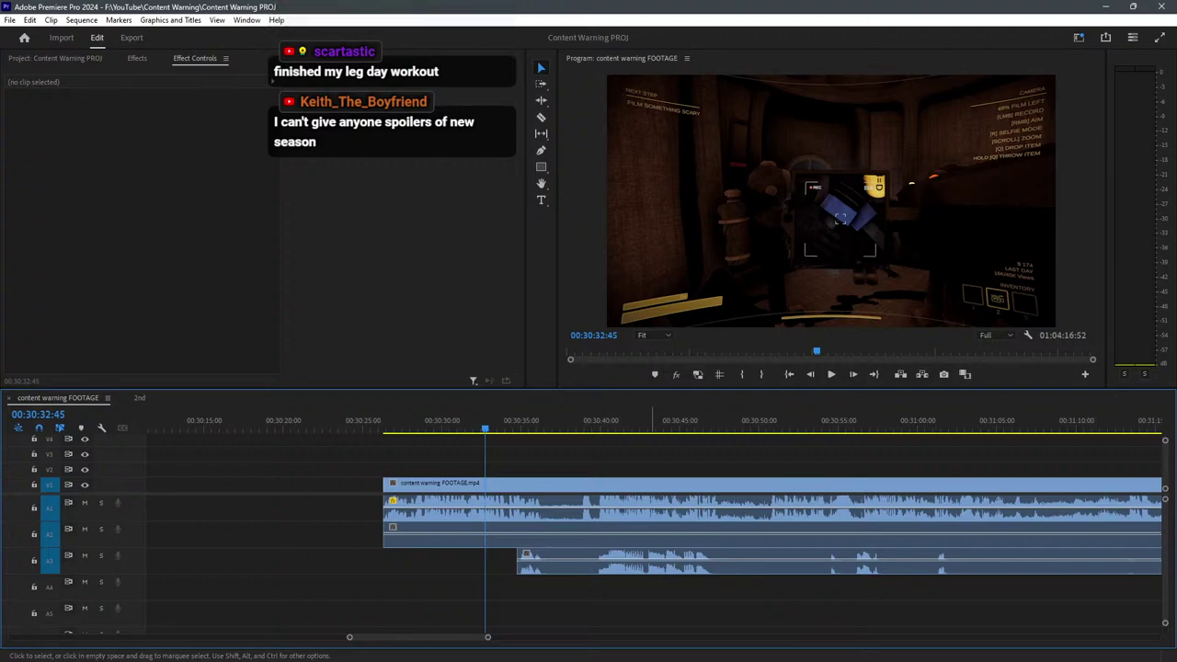
key(space)
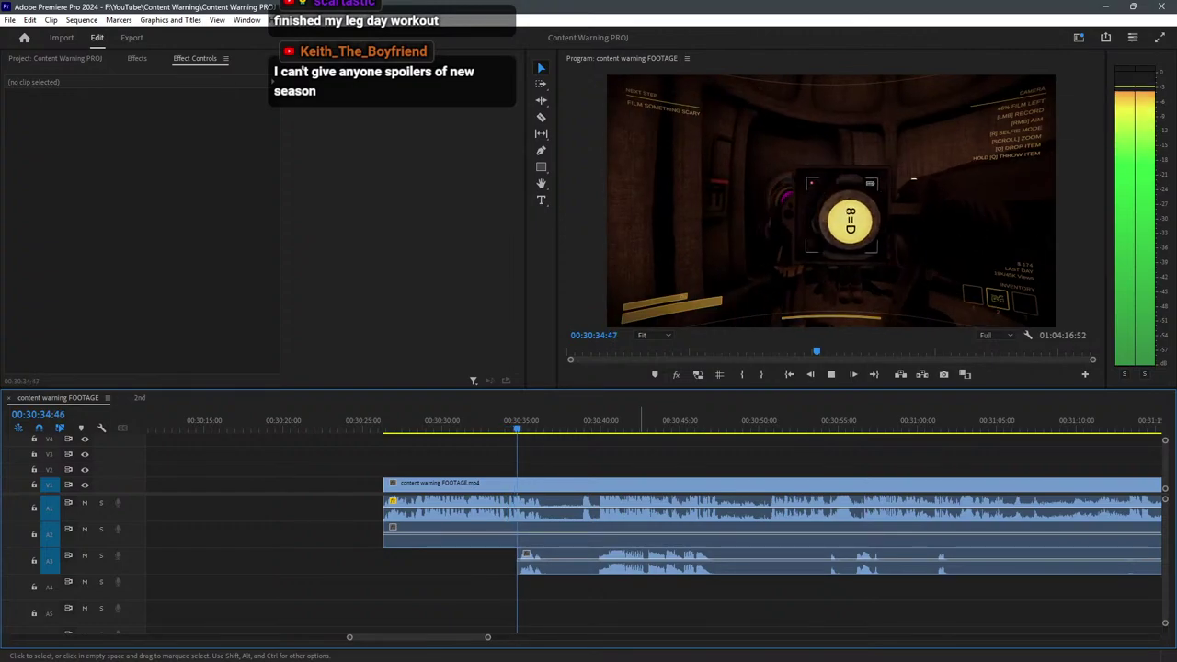
key(=)
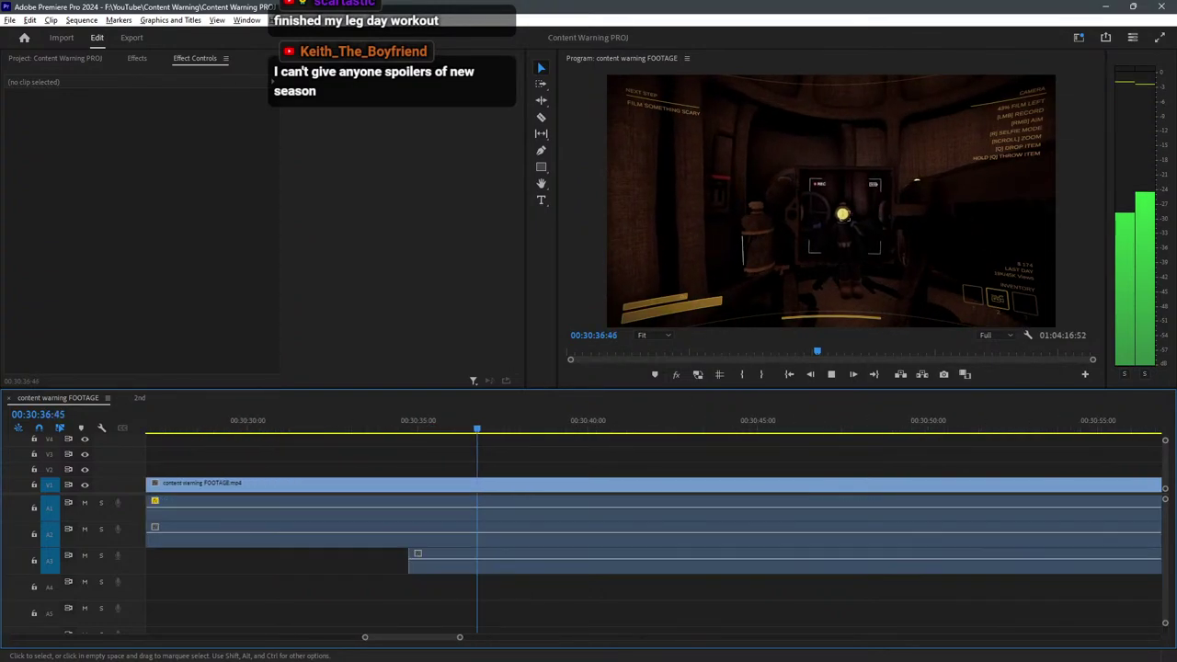
key(c)
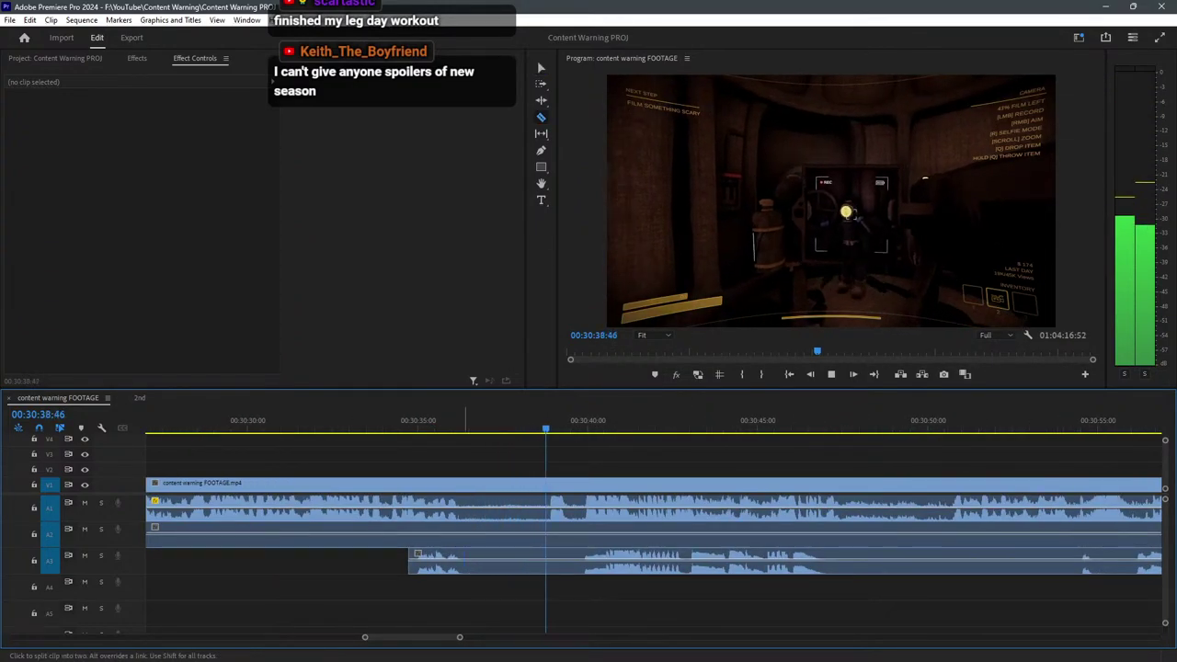
click(471, 560)
key(v)
drag(453, 561, 491, 560)
key(space)
key(ctrl+shift+a)
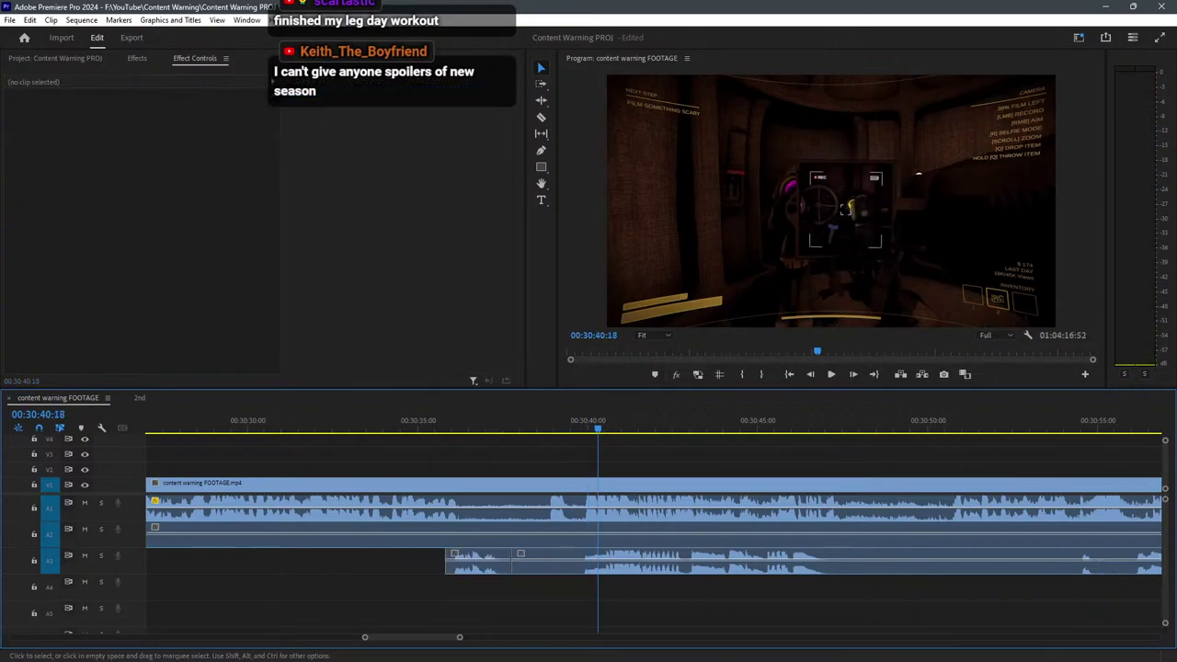
Split the A1 audio near 00:30:41:30 and trim the preceding piece's end back to about 00:30:40.
key(space)
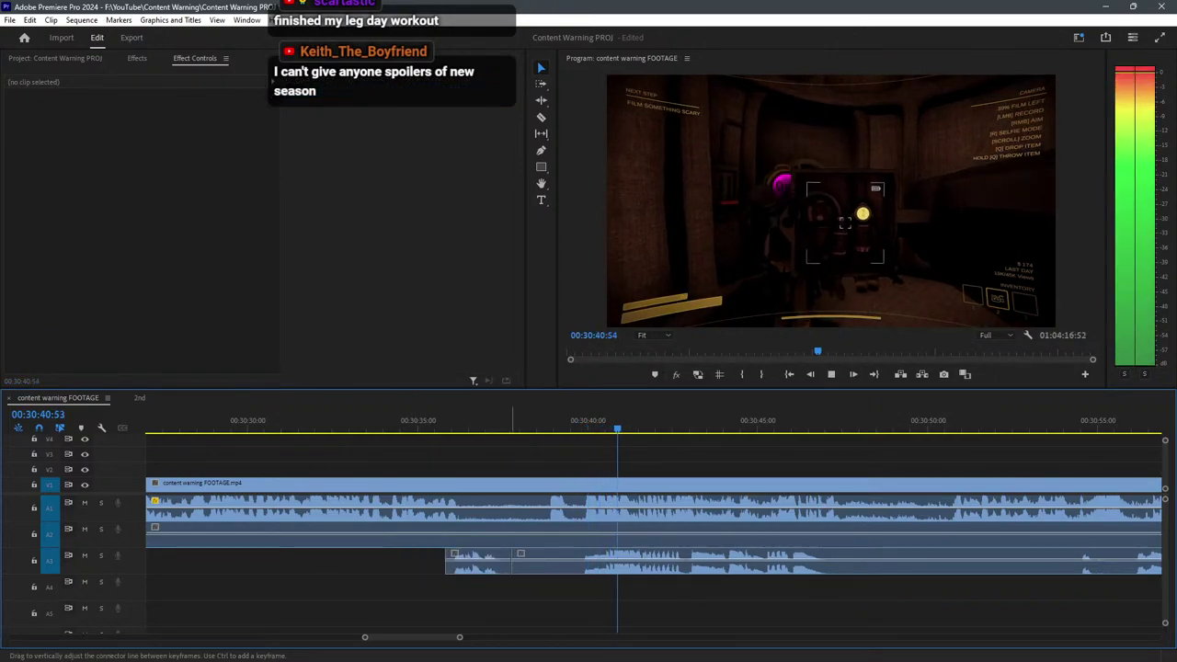
key(=)
key(c)
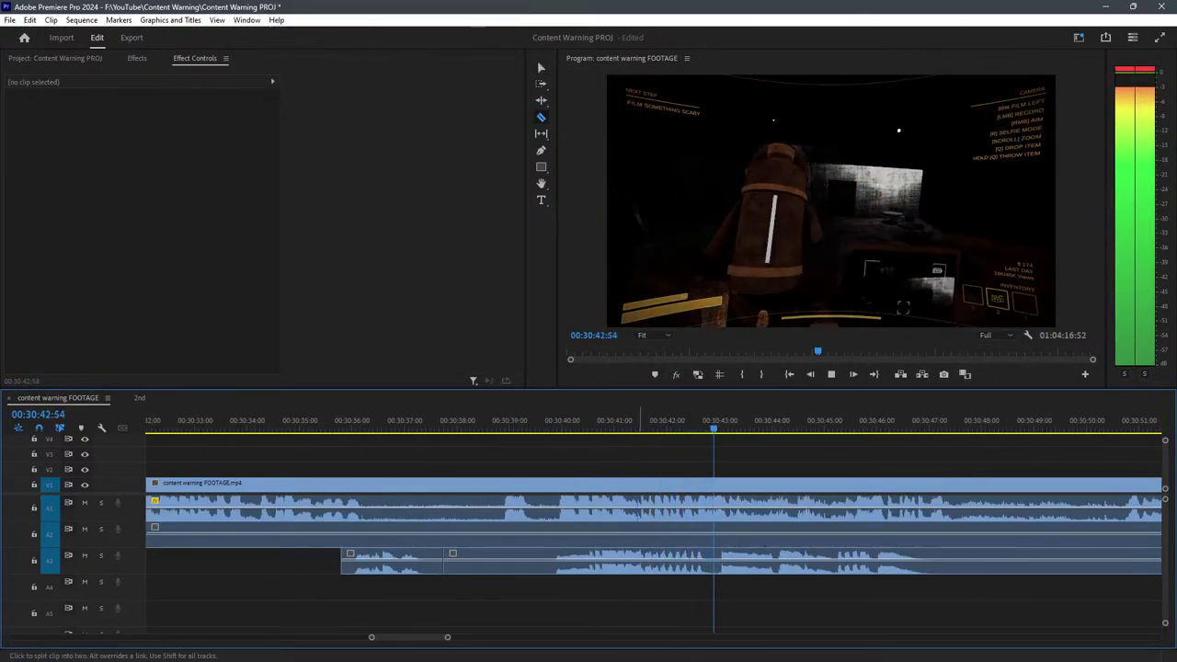
click(639, 507)
key(v)
key(space)
drag(638, 508, 557, 508)
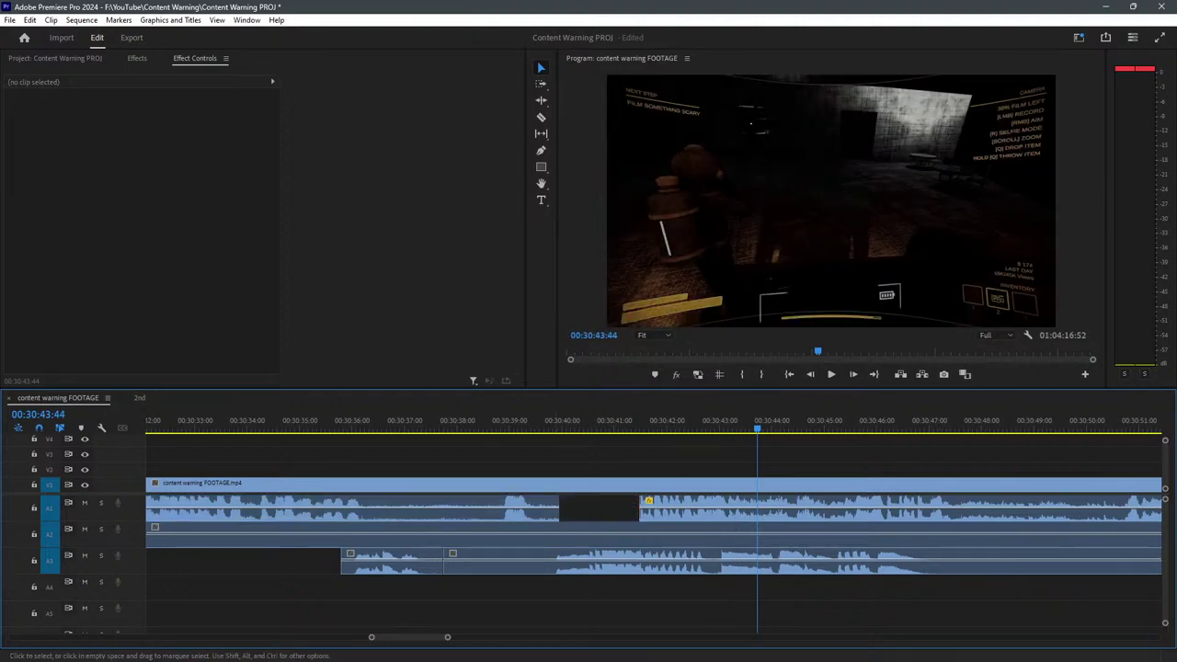
Isolate the quiet A1 section from about 00:30:36:30 to 00:30:37:20, fill the A1 gap with a copy, and play it back.
key(c)
click(383, 507)
click(426, 508)
key(v)
alt+drag(405, 509, 639, 508)
click(356, 422)
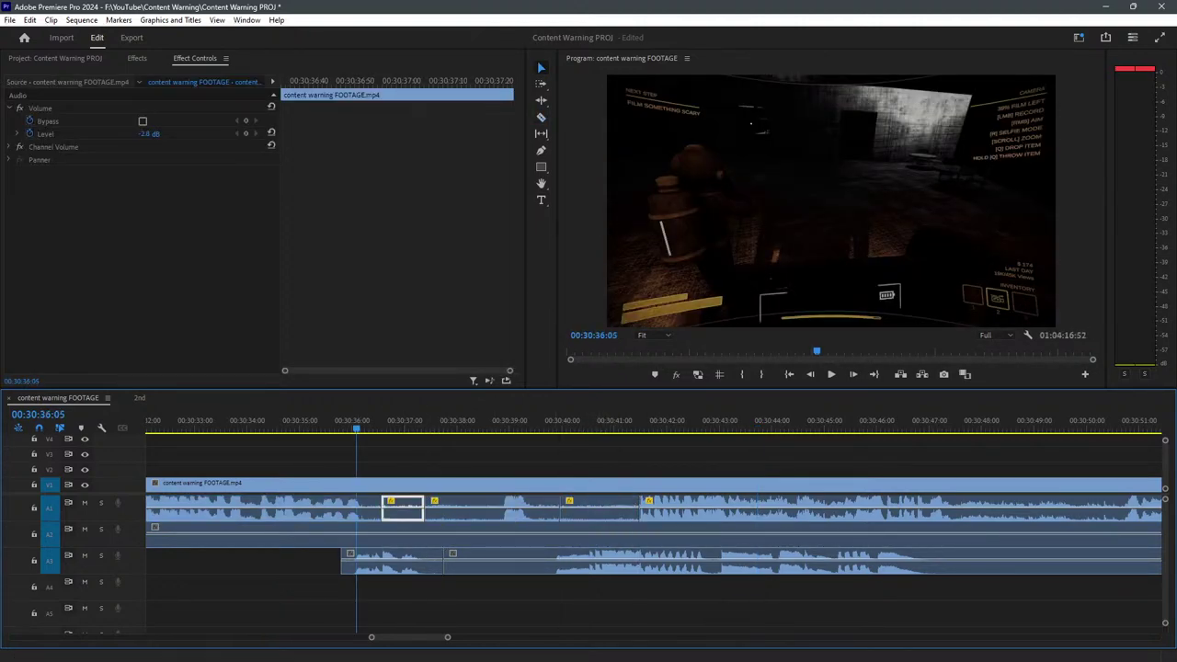
key(space)
click(498, 460)
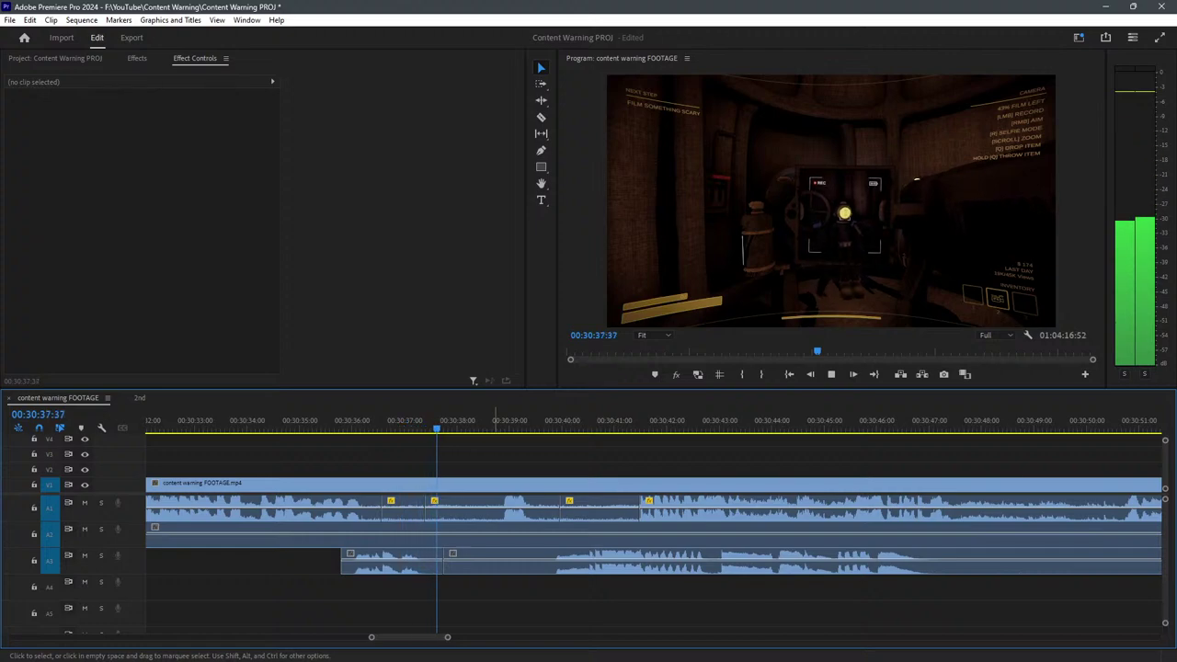
click(309, 421)
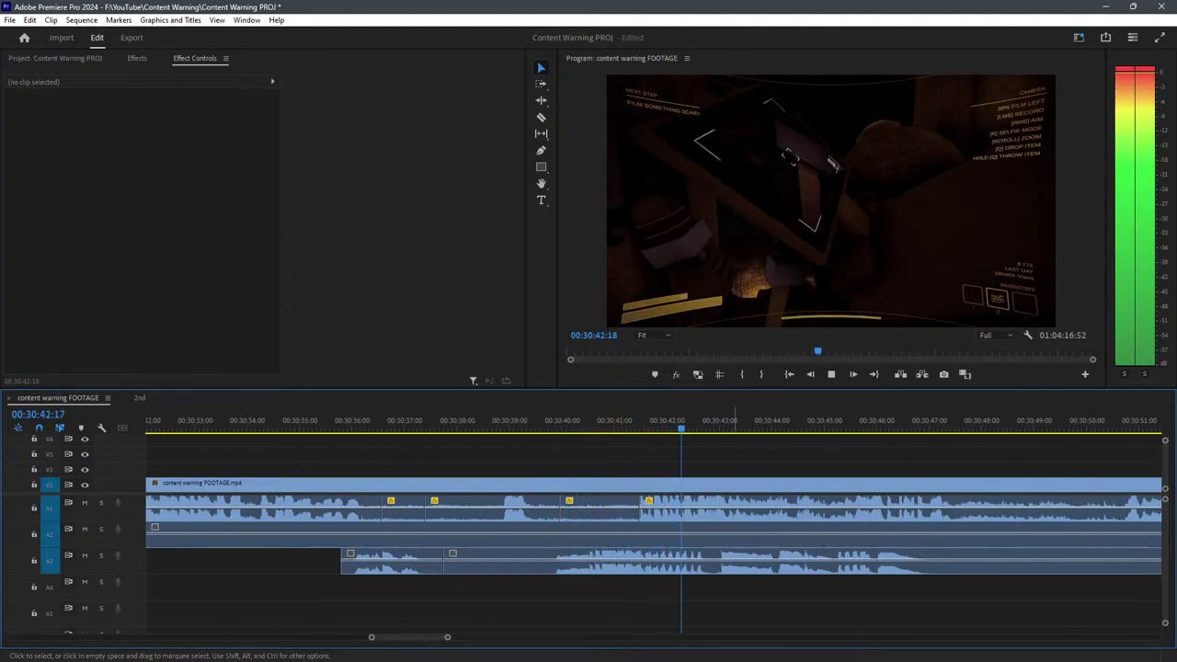
Isolate the A1 section from about 00:30:41:30 to 00:30:47:30 and move it half a second earlier, to about 00:30:41.
key(space)
drag(835, 506, 809, 506)
click(577, 420)
key(space)
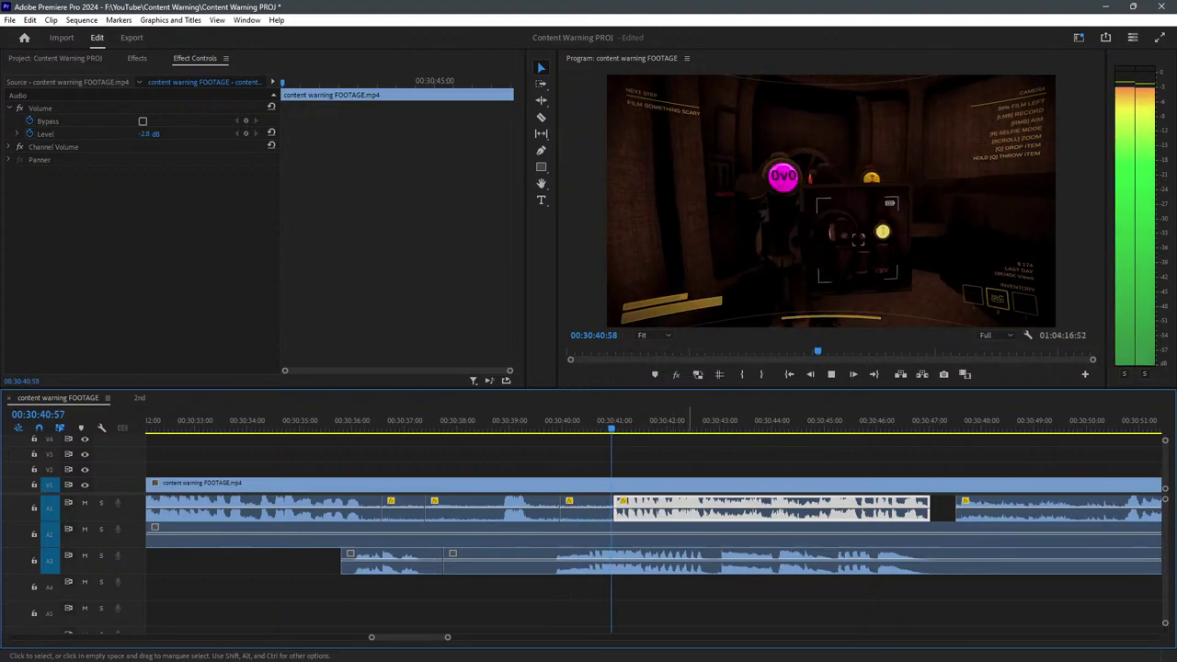
Nudge the isolated A1 section slightly earlier to start at about 00:30:40:47 and play back its sync.
click(605, 598)
drag(626, 506, 613, 506)
click(570, 420)
key(space)
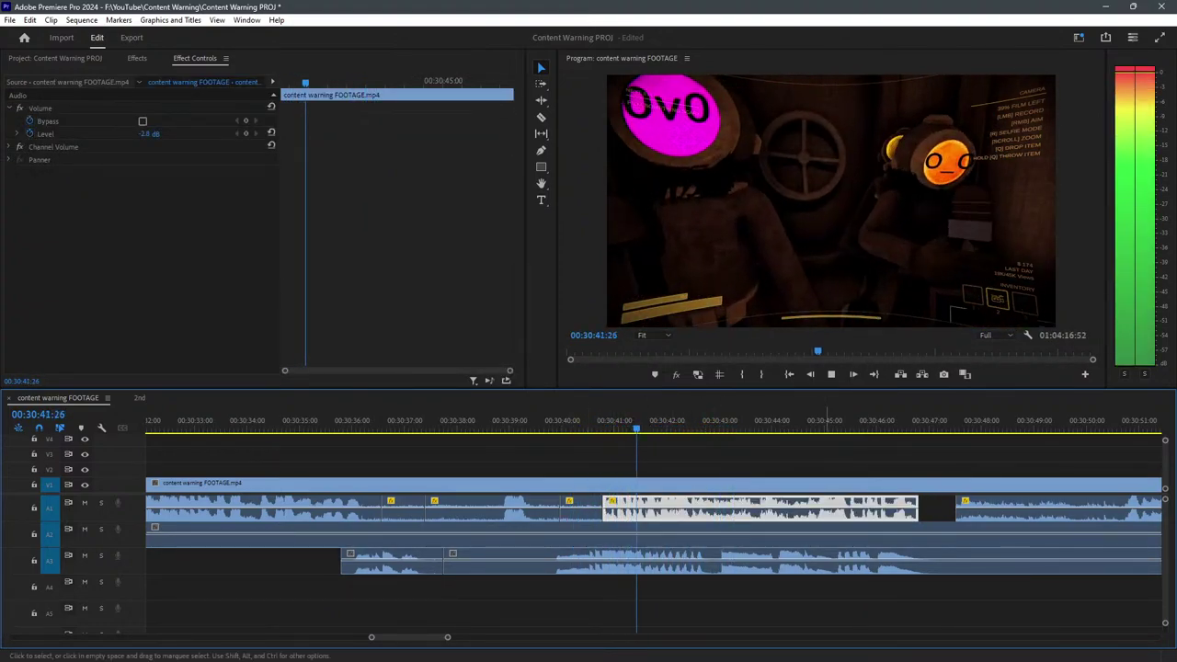
key(ctrl+shift+a)
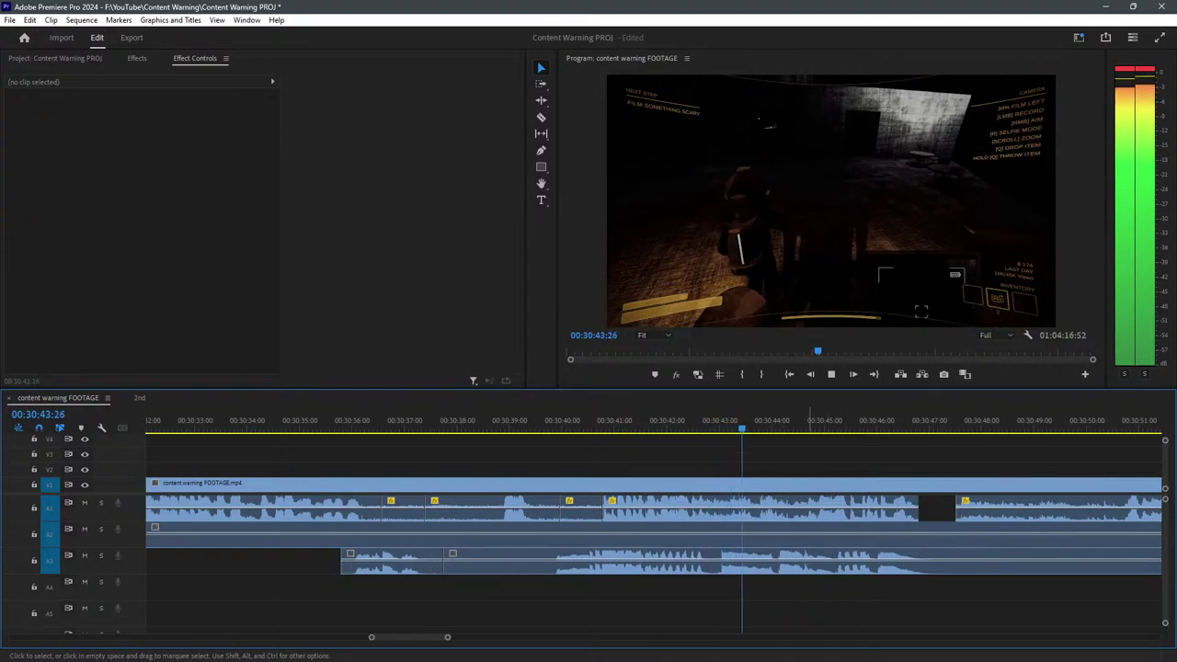
key(space)
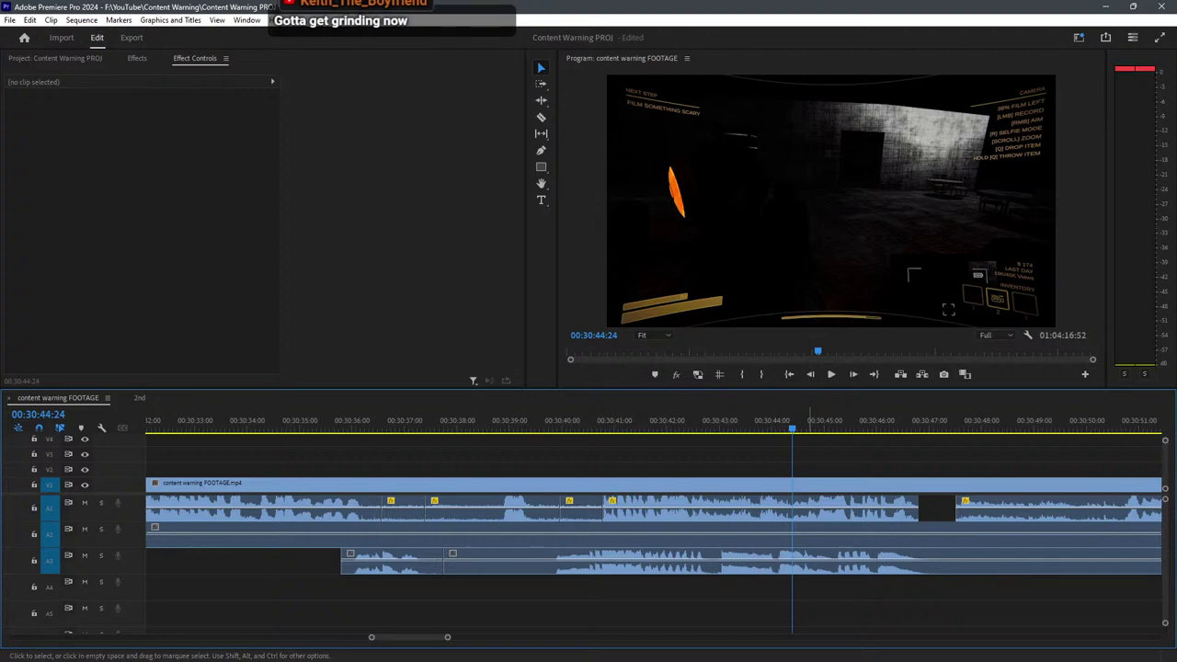
key(space)
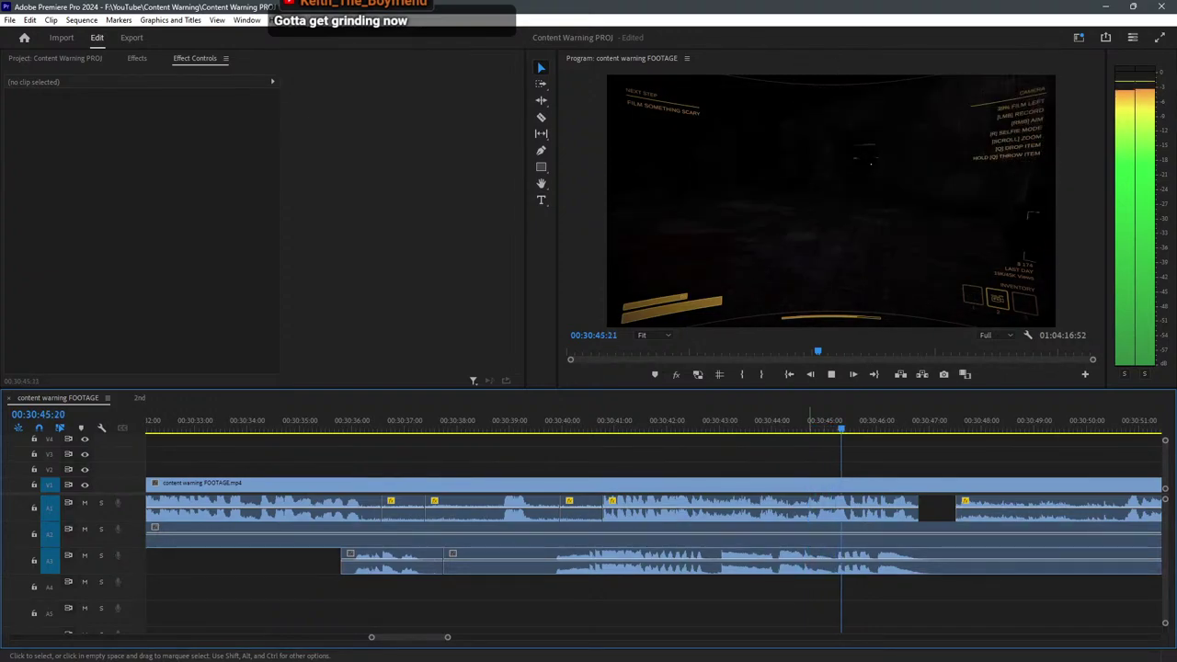
Split all tracks at about 00:30:46:48, where the shifted A1 section ends.
key(c)
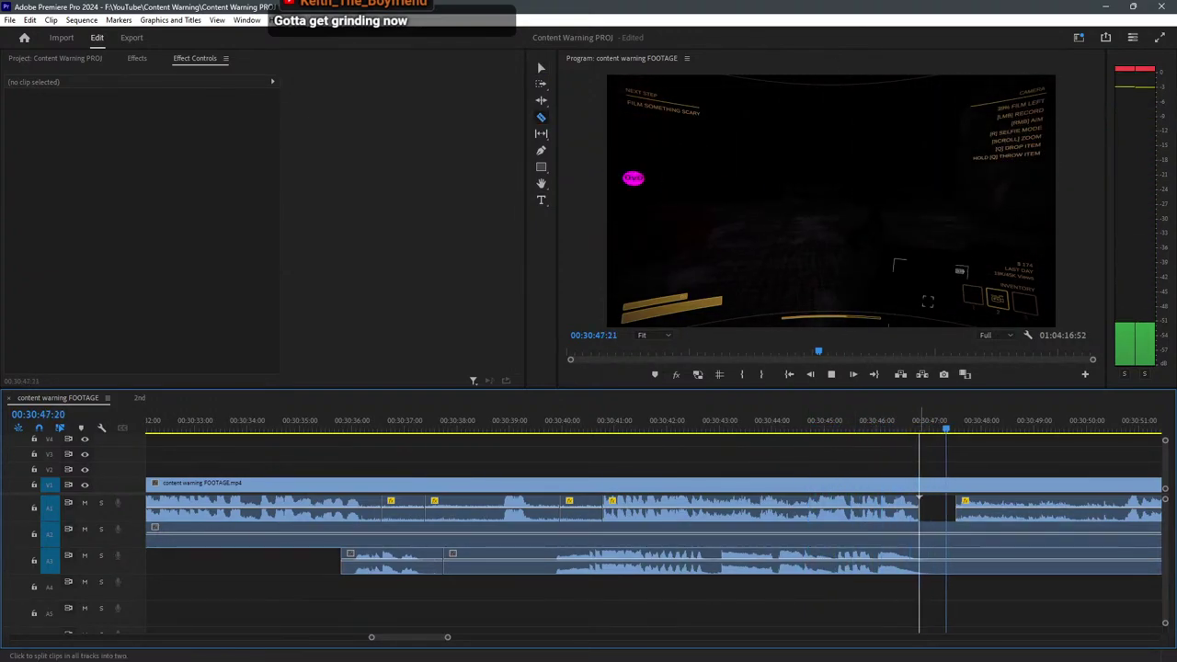
shift+click(919, 561)
key(v)
Move all clips between about 00:30:26 and the new cut back to just after the edited clips near 00:21:00.
scroll(911, 580, down, 4)
drag(900, 594, 679, 489)
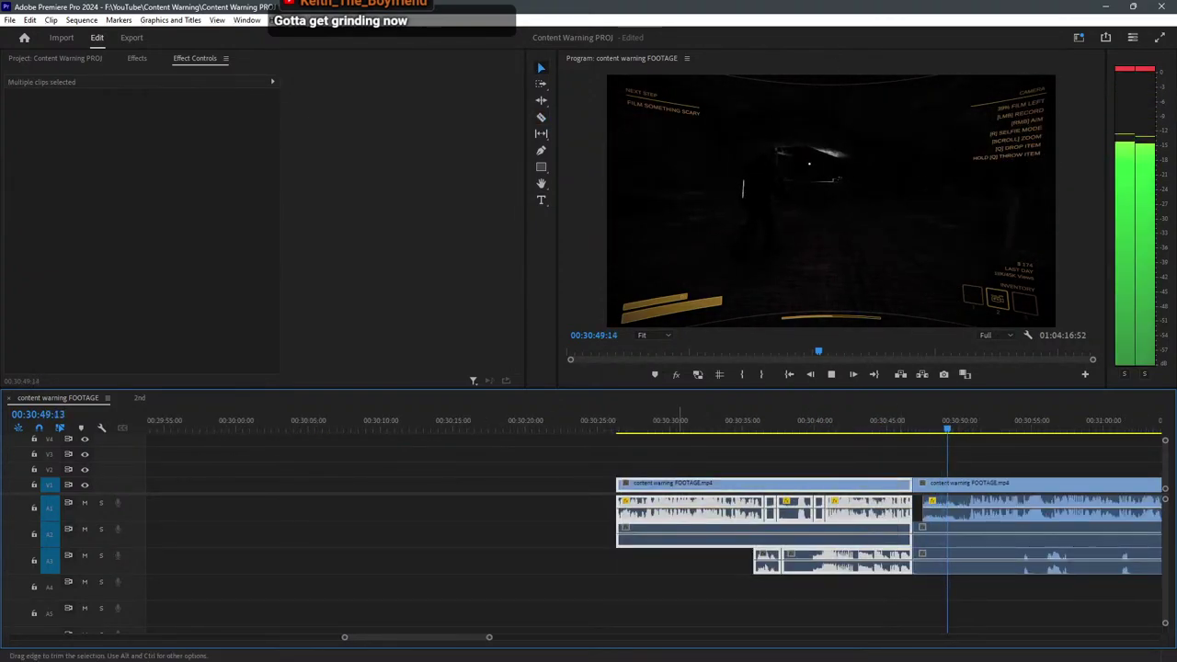
scroll(962, 515, down, 4)
drag(932, 487, 663, 487)
scroll(896, 515, down, 4)
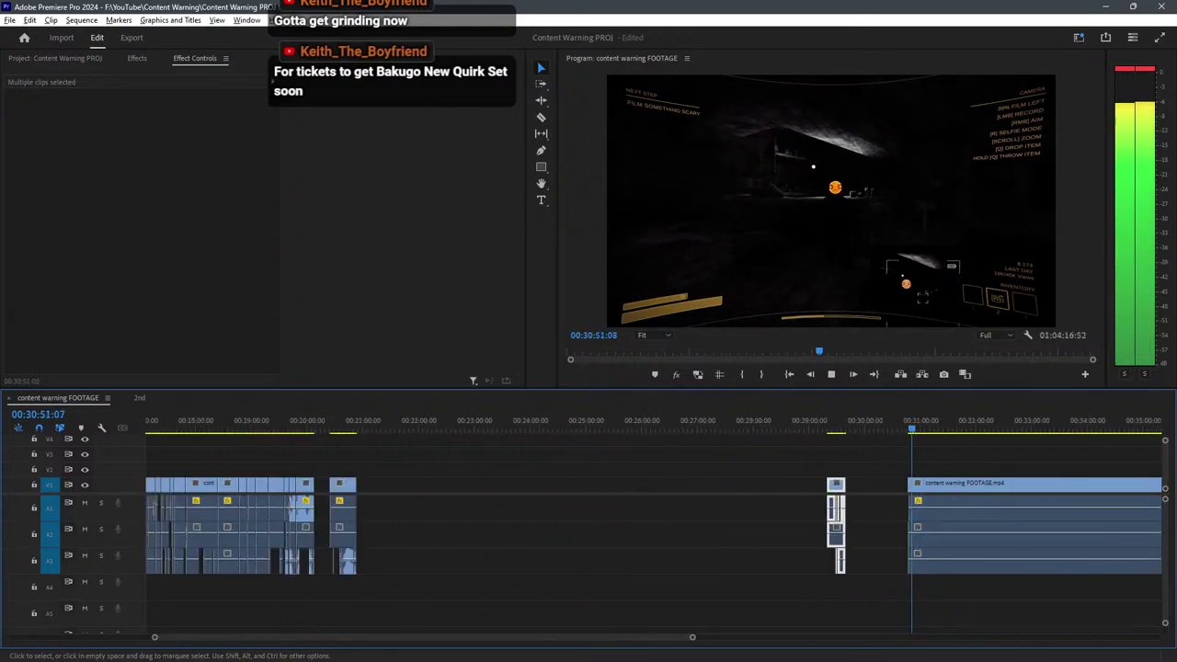
drag(839, 488, 387, 487)
click(664, 534)
Skim the remaining footage from about 00:30:51 to 00:31:16 and save the project.
key(space)
scroll(747, 535, down, 4)
key(space)
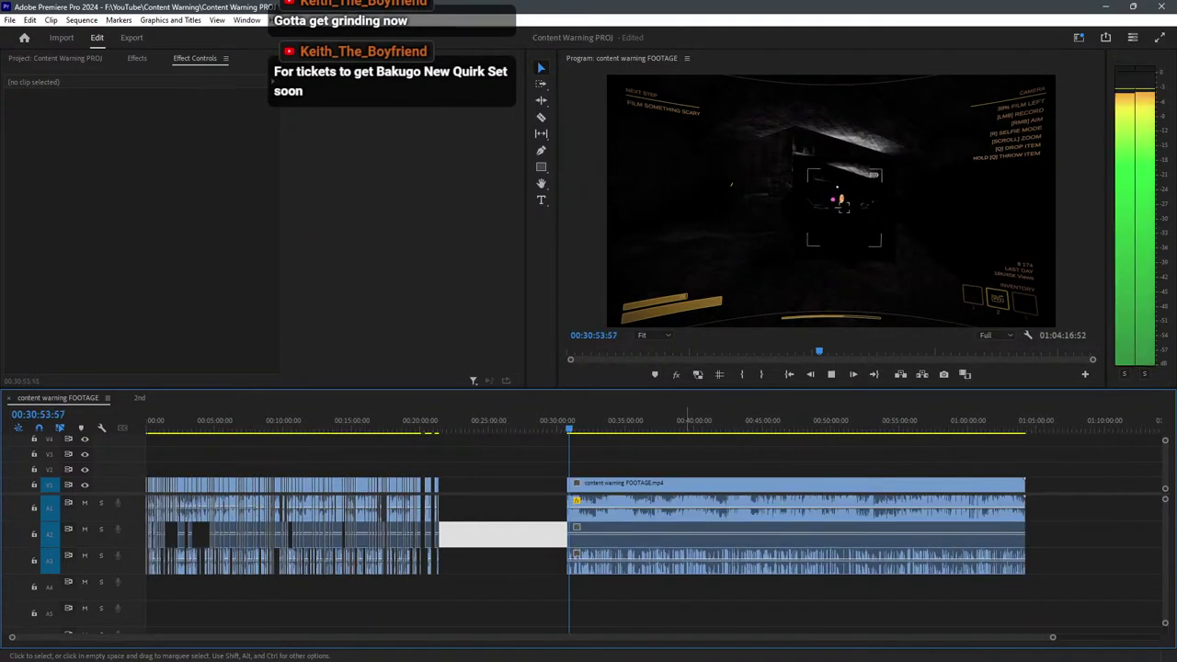
key(equal)
key(equal)
key(equal)
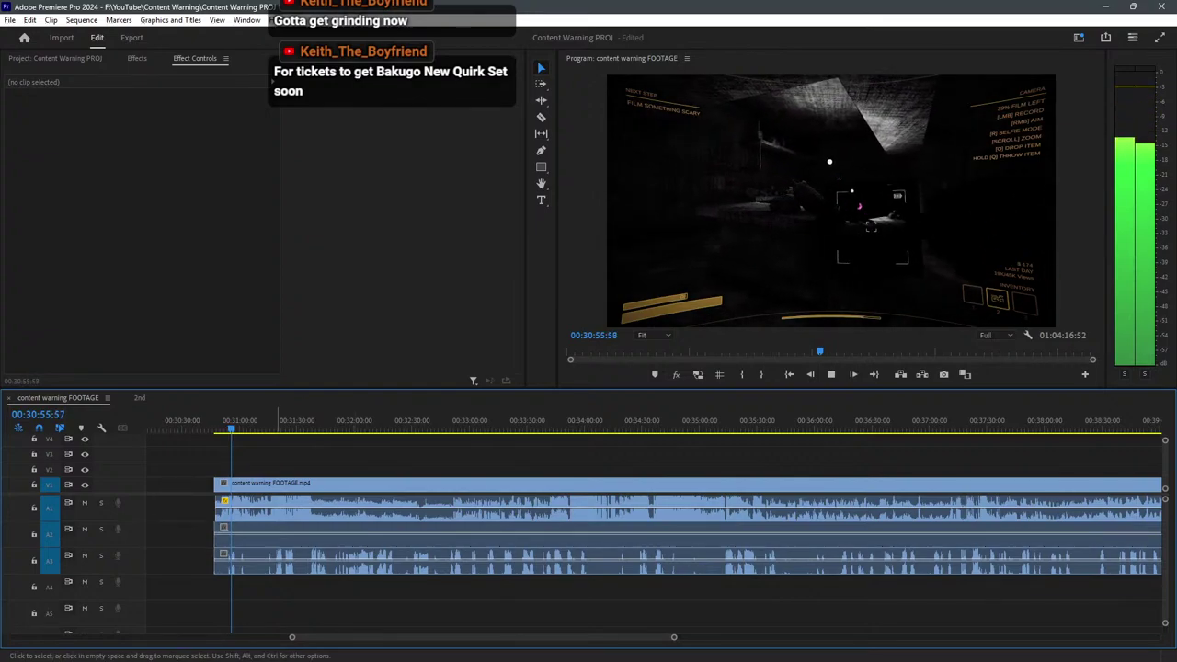
click(272, 419)
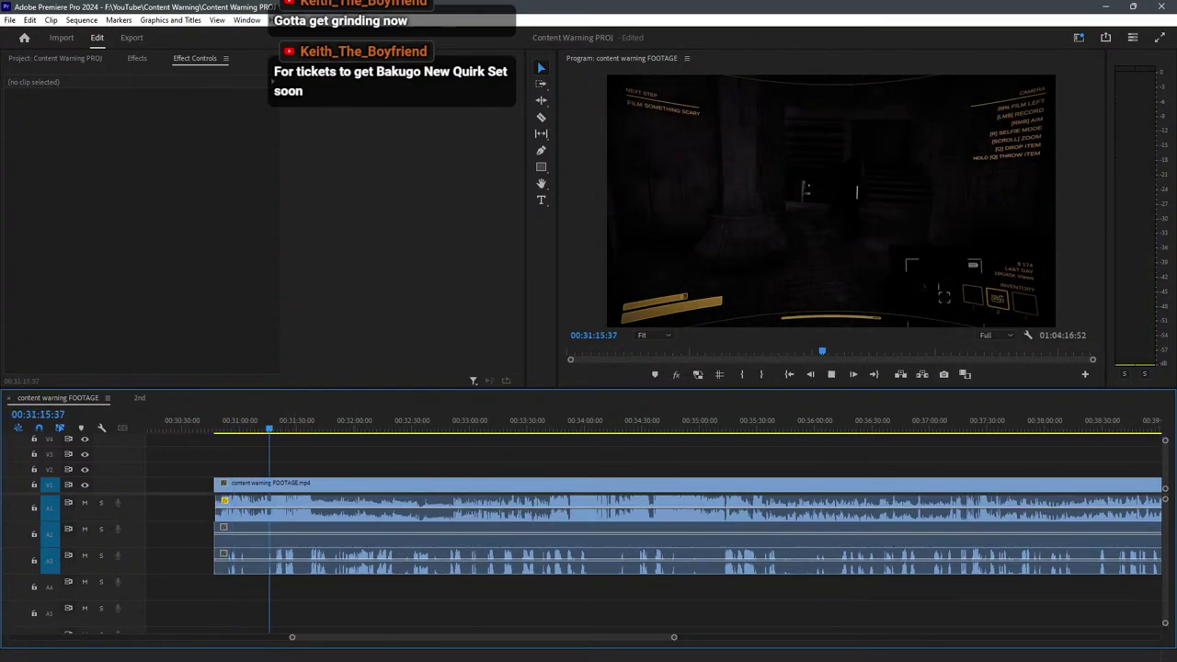
key(space)
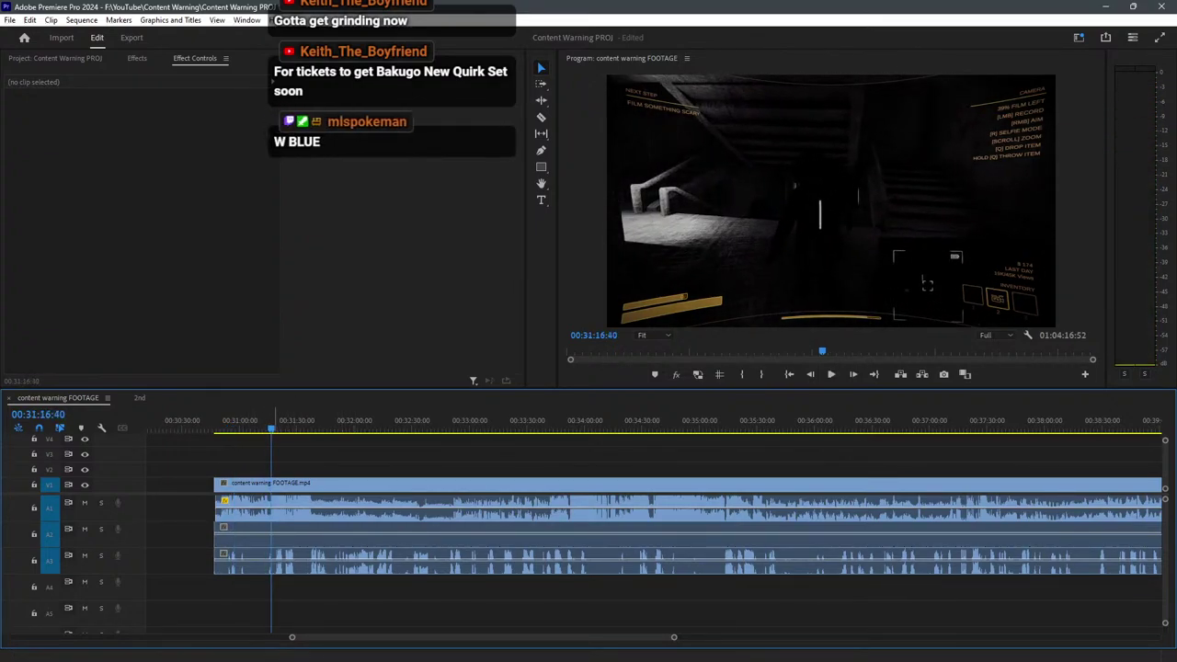
key(ctrl+s)
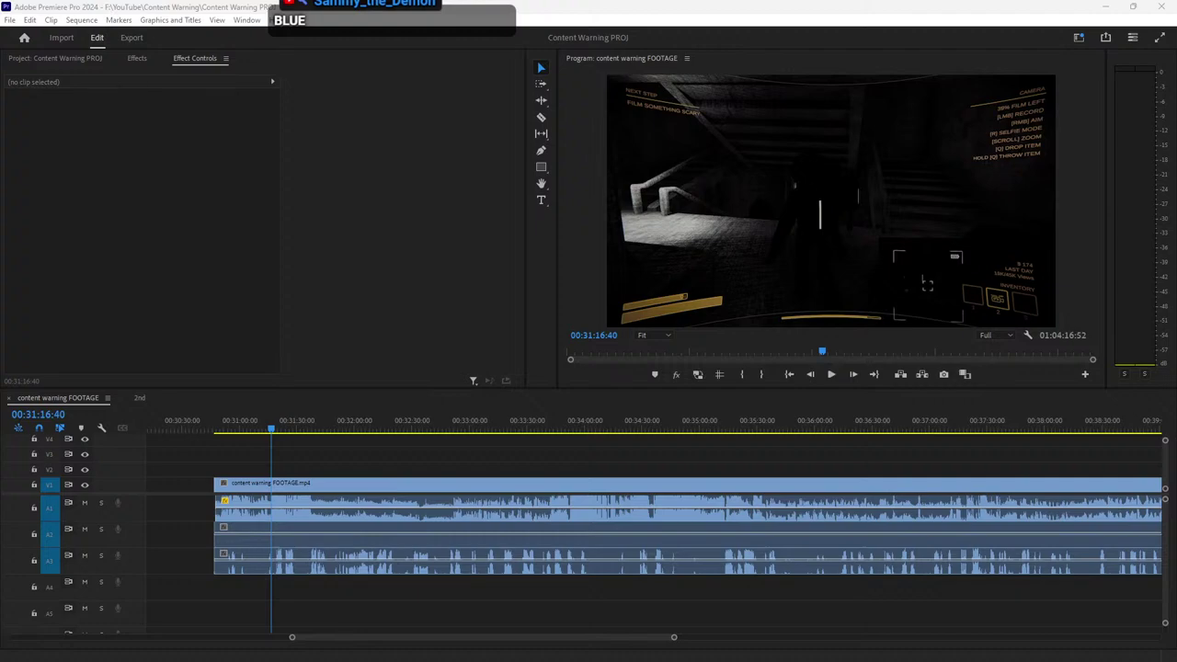
Split all tracks at about 00:31:16:25 and delete the uncut footage before that point.
click(435, 460)
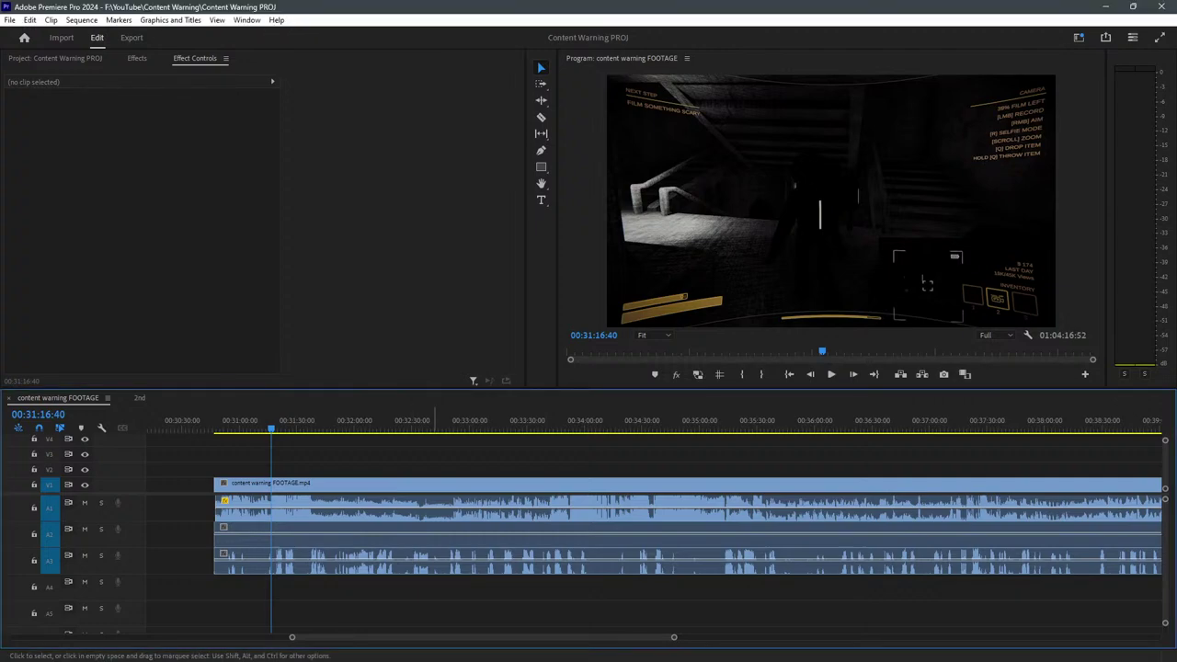
key(equal)
key(equal)
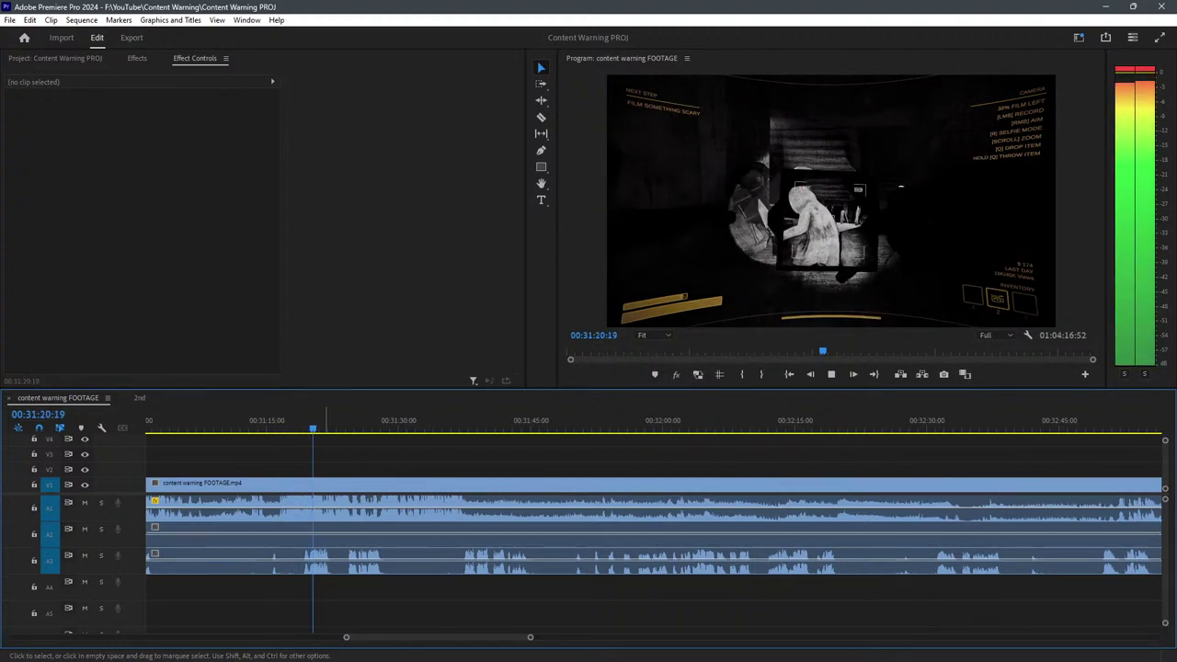
click(253, 420)
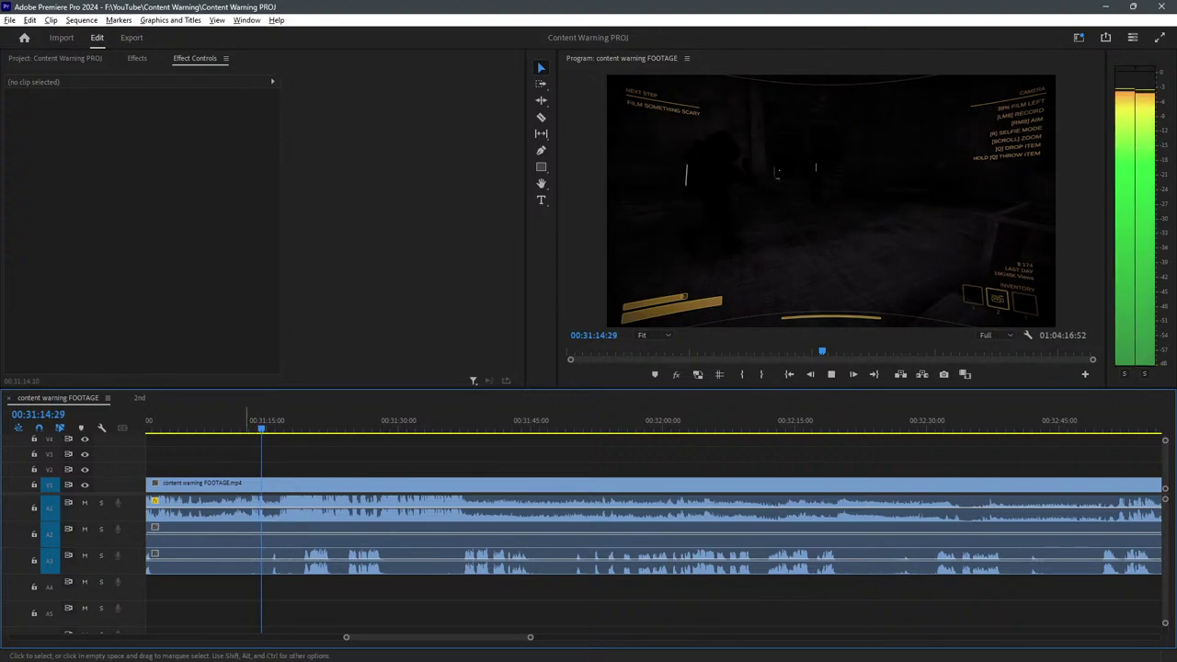
scroll(250, 506, up, 2)
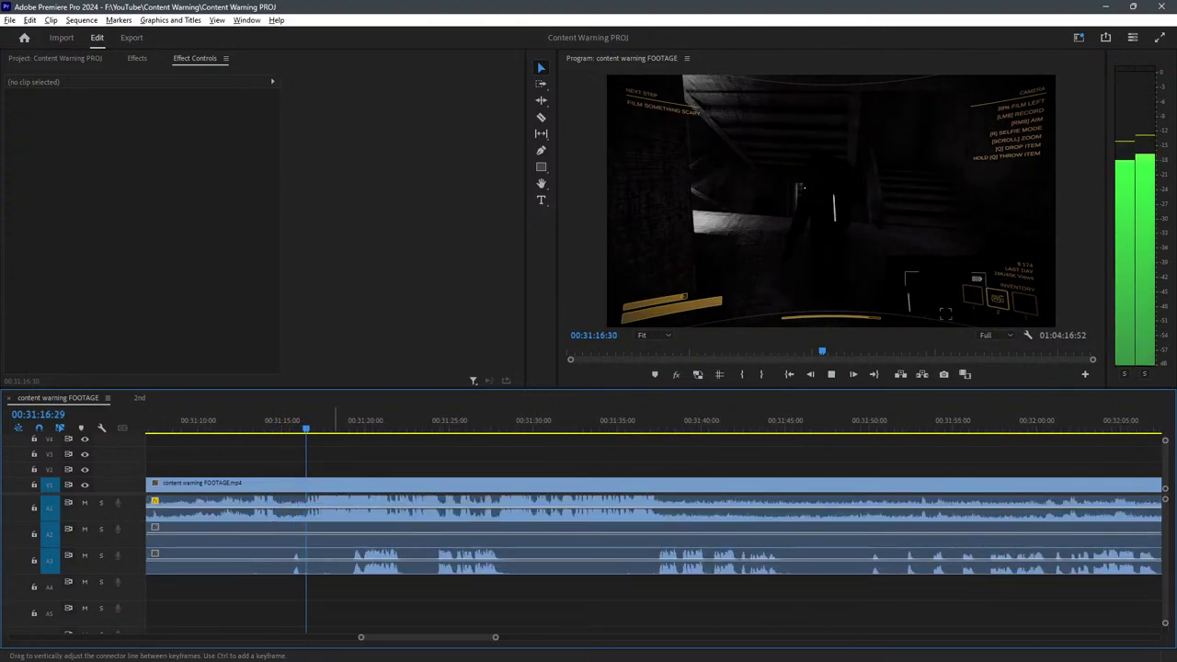
key(=)
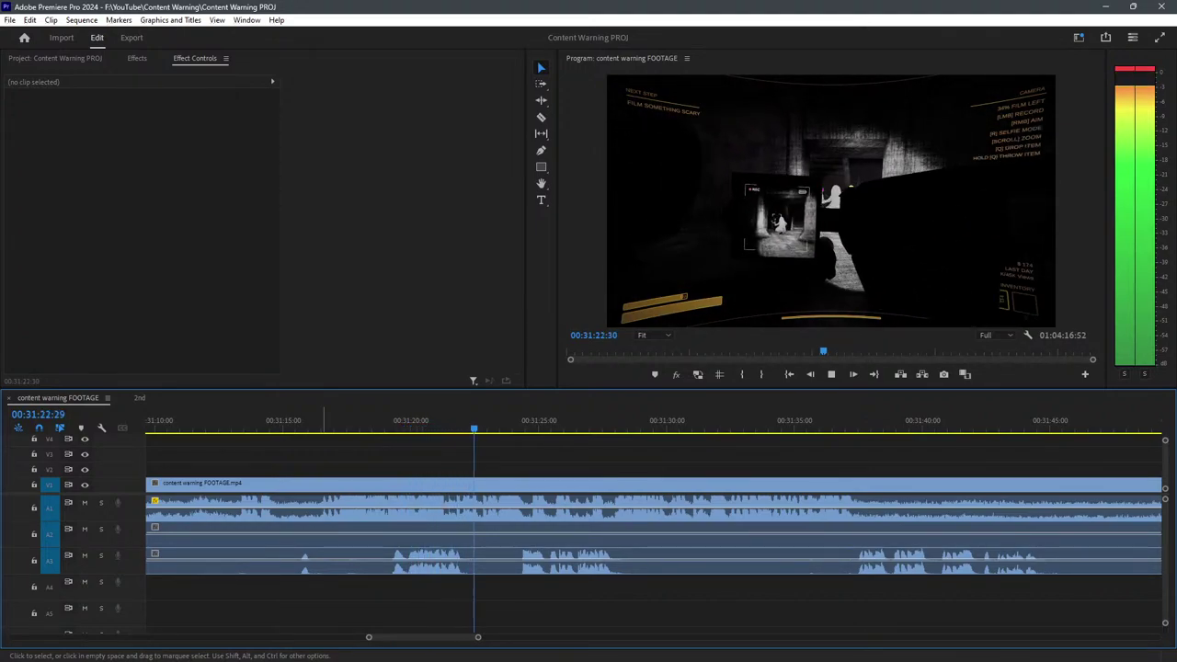
key(c)
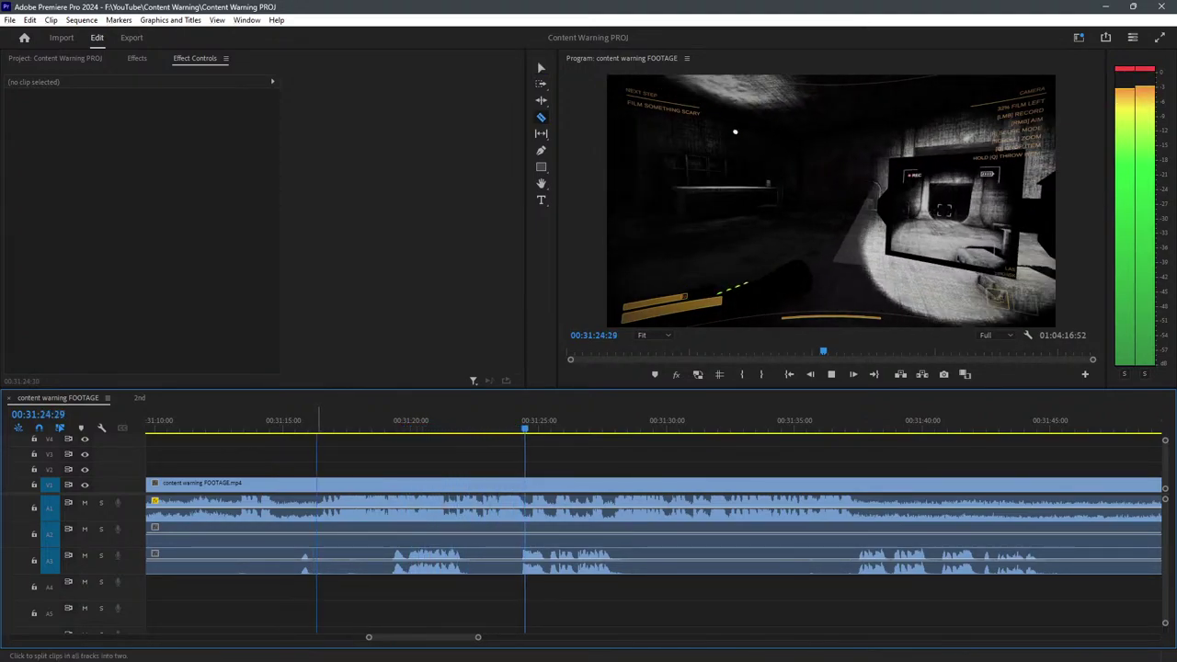
shift+click(319, 559)
key(v)
scroll(347, 558, down, 2)
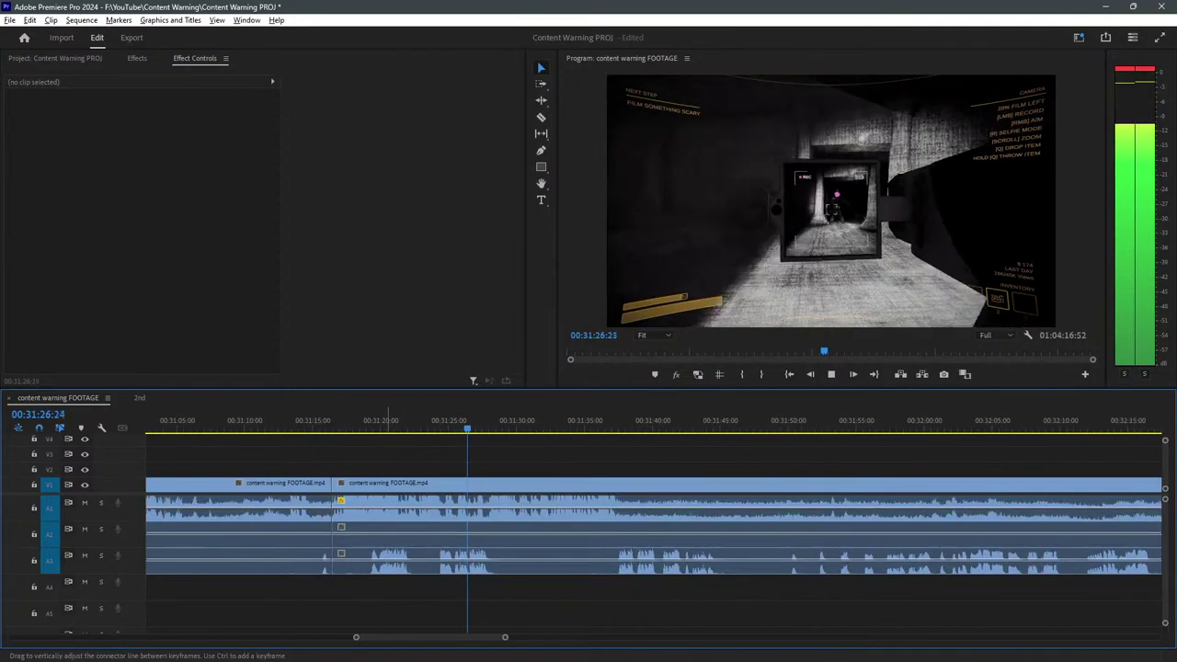
click(274, 558)
key(Delete)
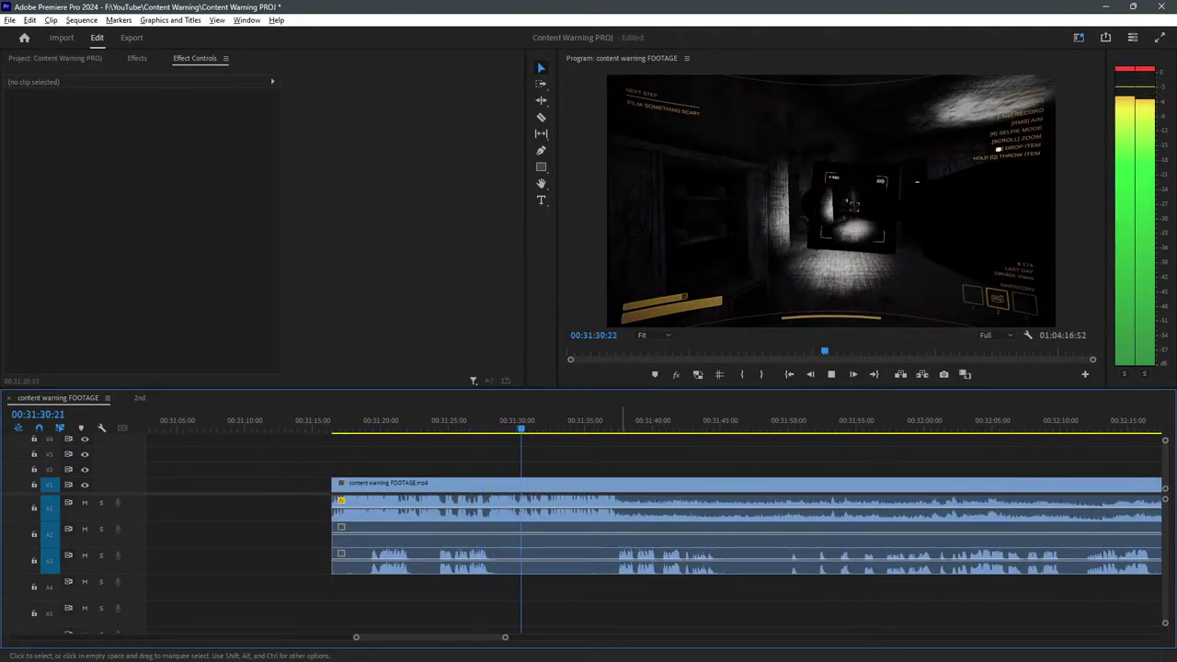
Split all tracks at about 00:31:31:35 in the remaining footage.
key(equal)
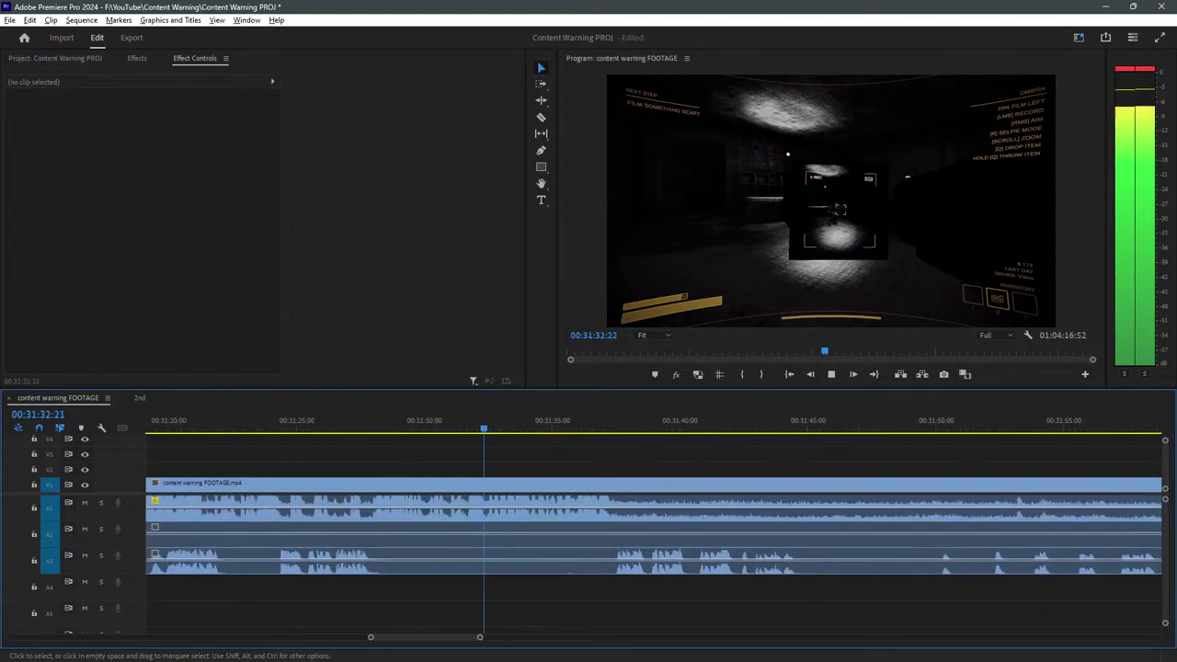
click(465, 492)
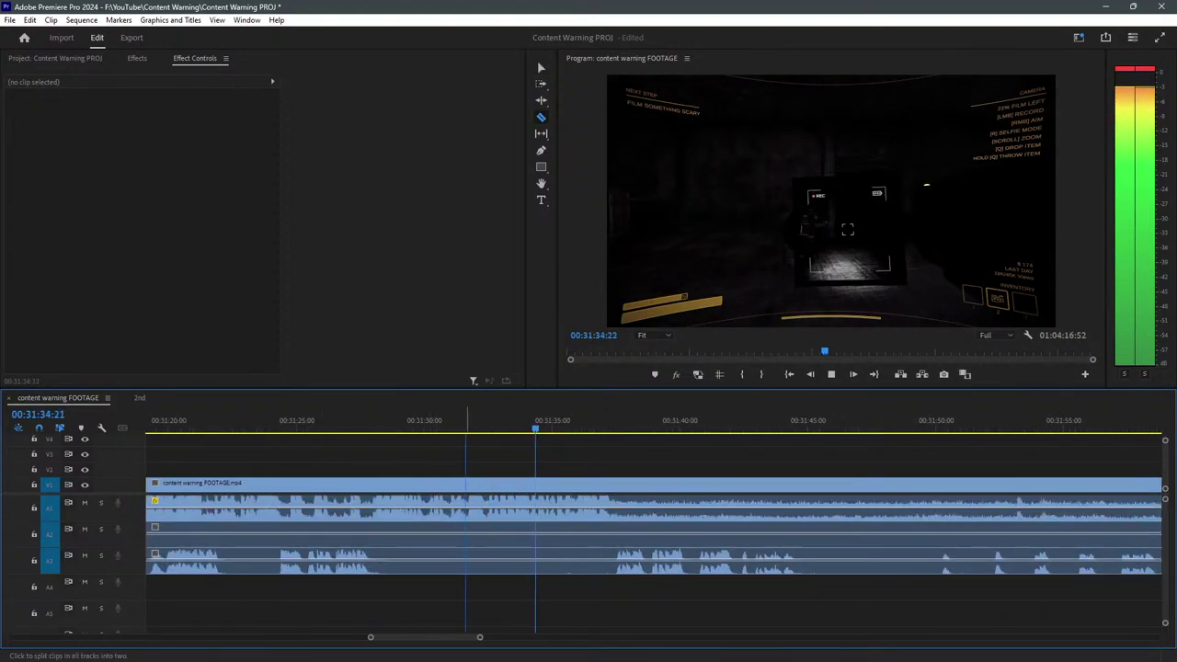
key(v)
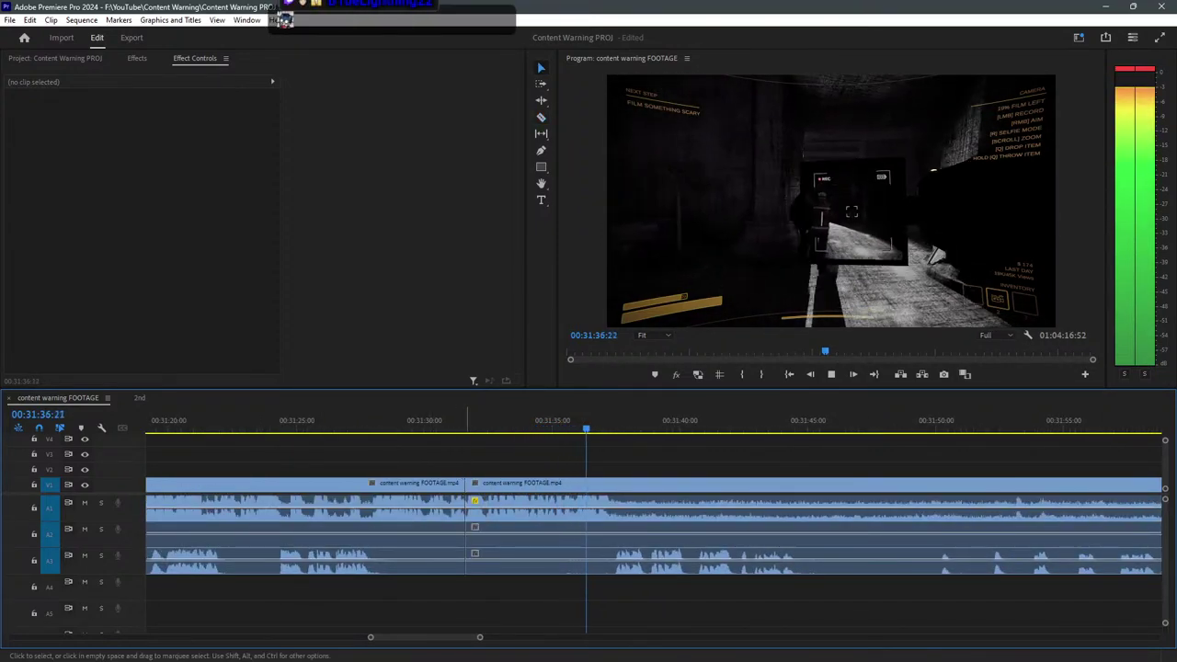
key(space)
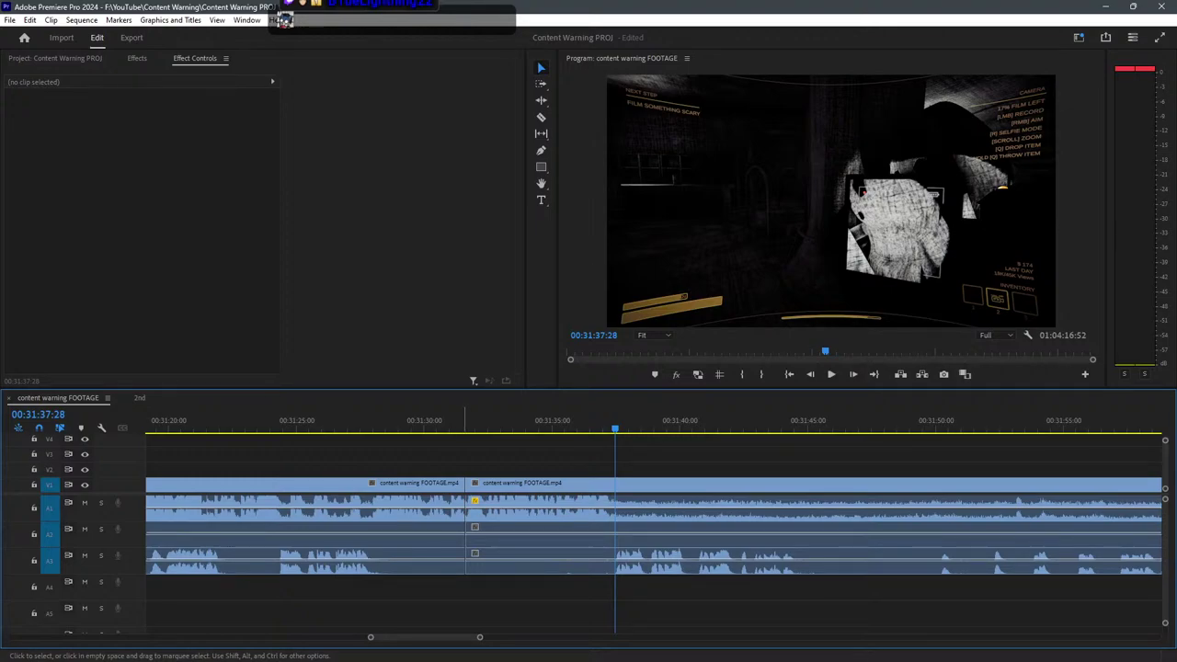
Return the playhead to 00:31:19:39, near the start of the remaining footage, and save the project.
drag(597, 418, 564, 419)
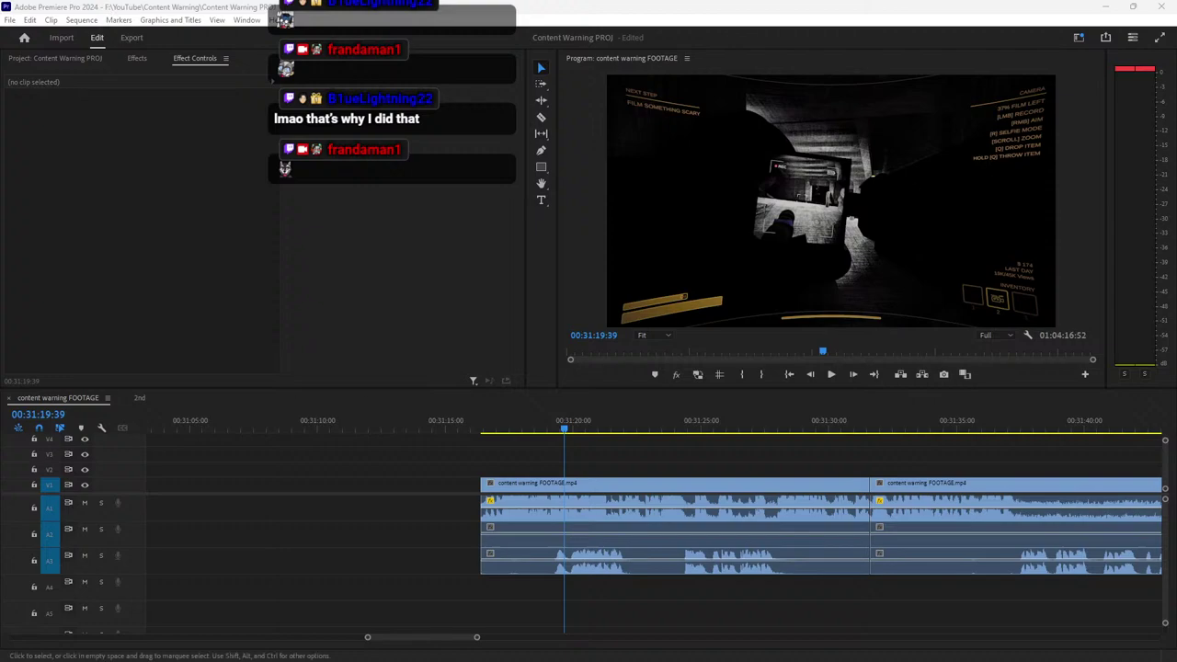
click(406, 535)
scroll(627, 534, up, 3)
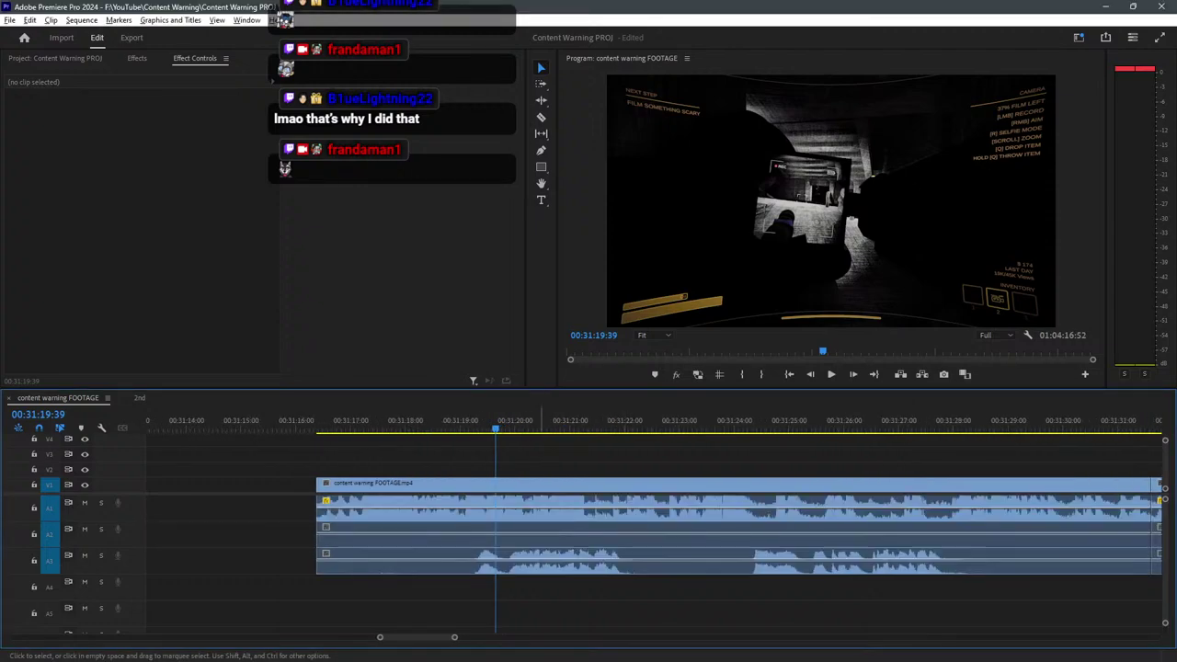
key(ctrl+s)
scroll(285, 534, down, 4)
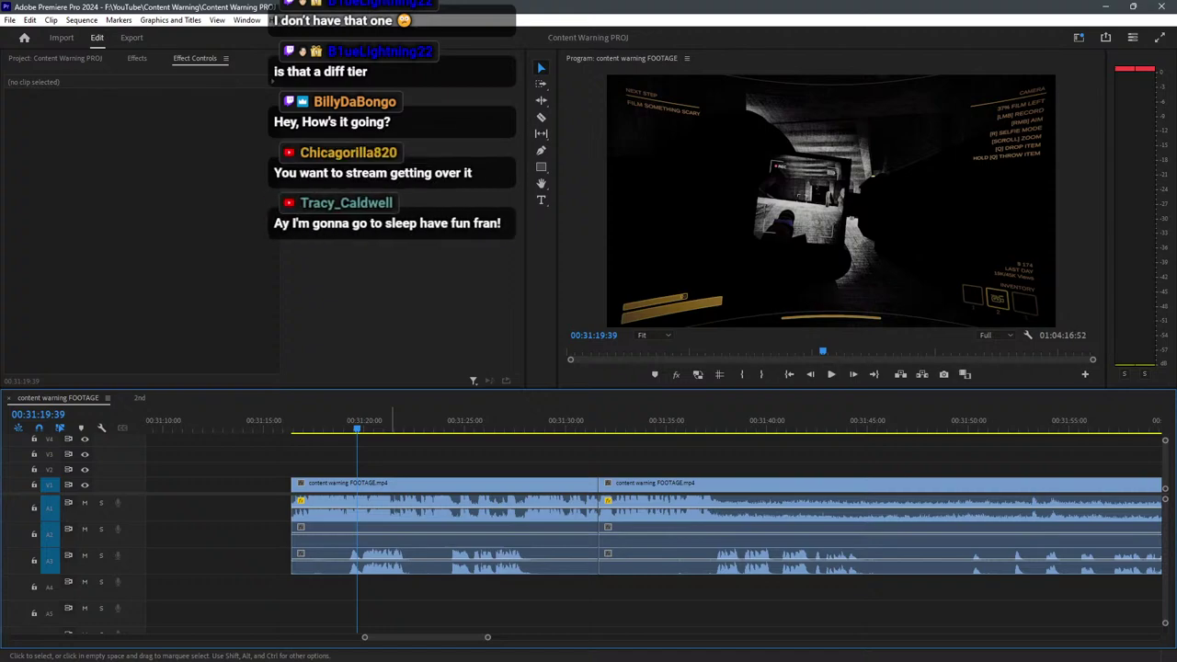
Look over the whole sequence, comparing the edited section up to about 00:21:25 with the uncut footage from 00:31:16.
drag(487, 636, 1053, 637)
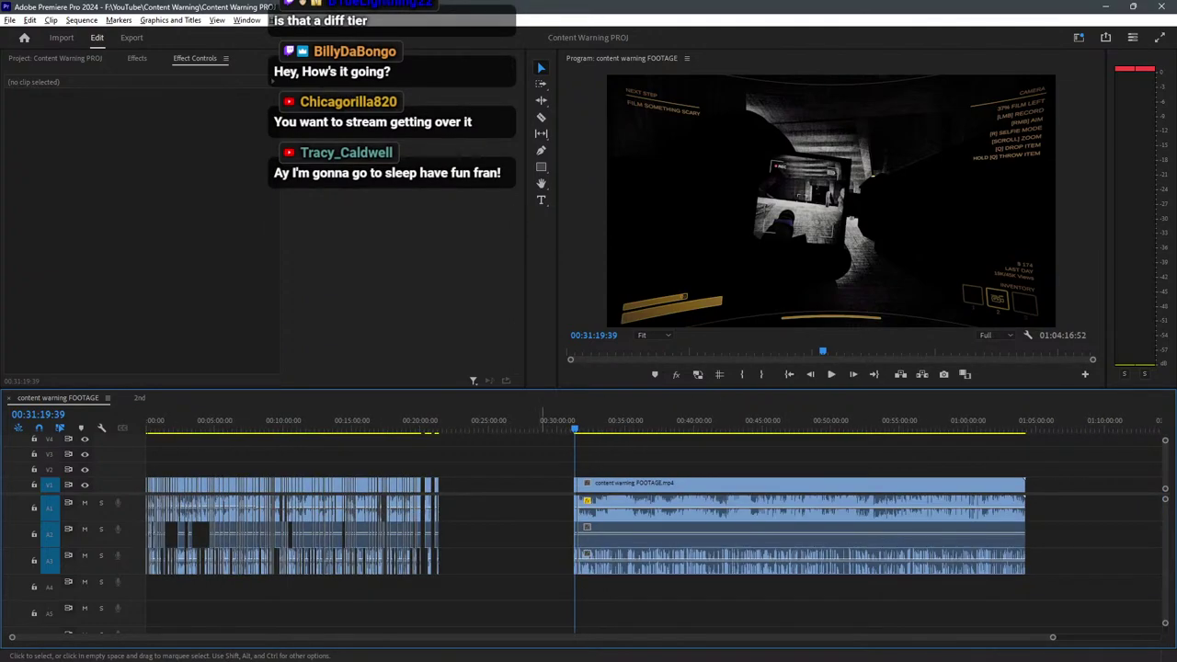
key(equal)
key(equal)
key(equal)
key(equal)
key(equal)
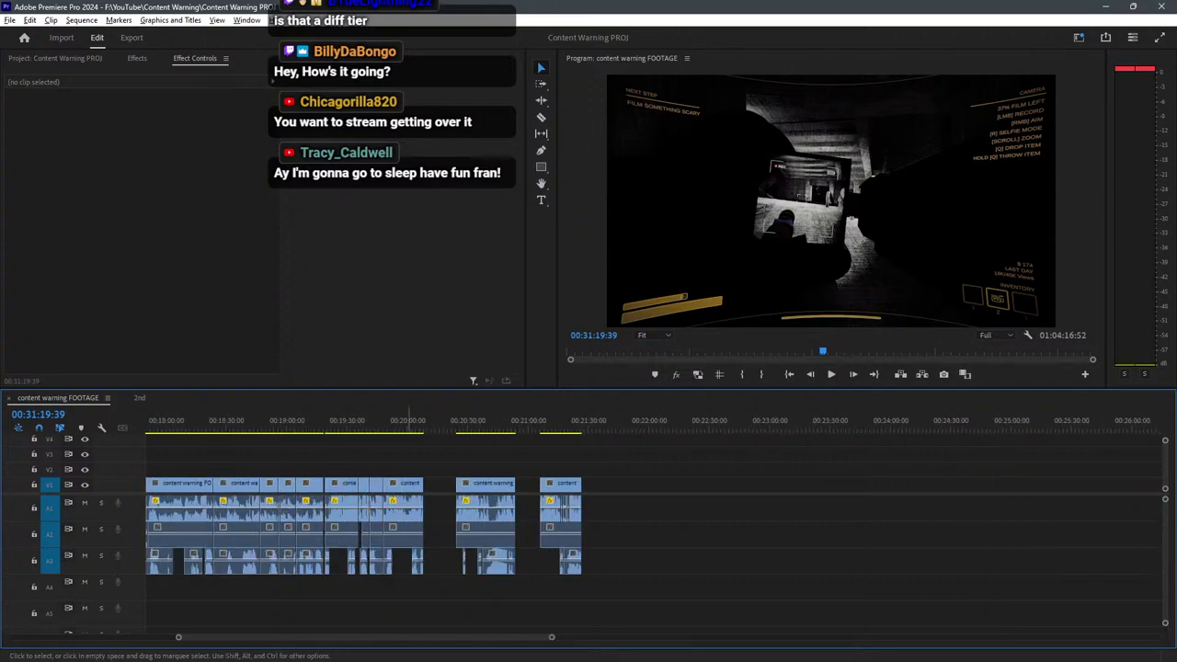
key(backslash)
key(equal)
key(equal)
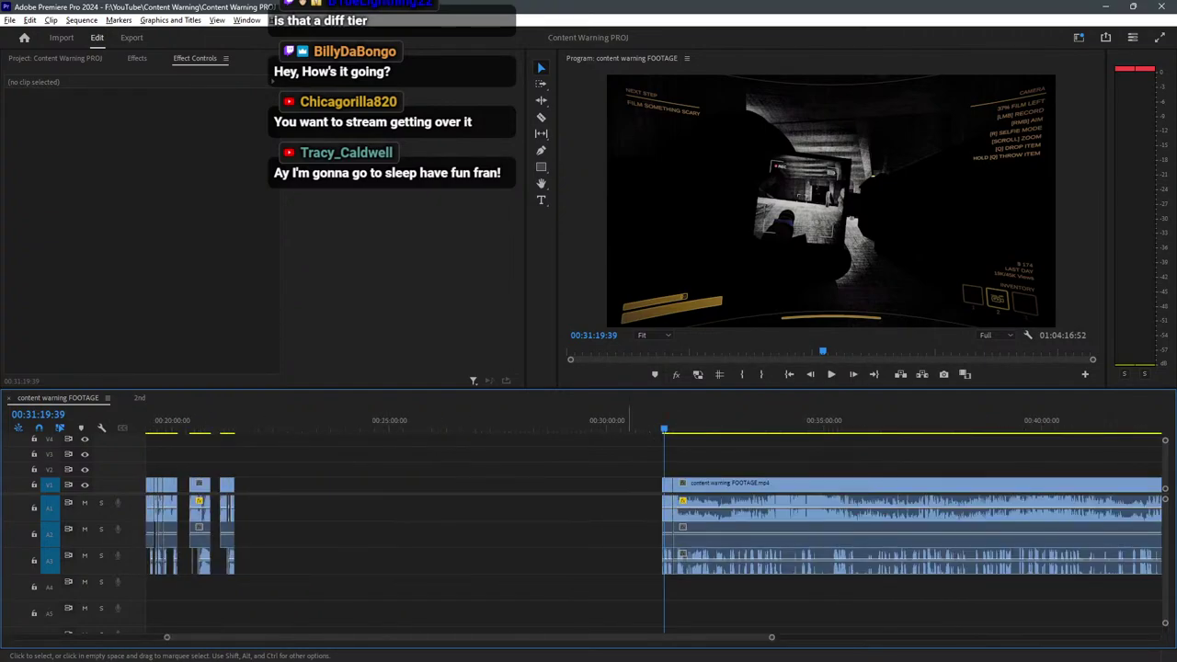
key(minus)
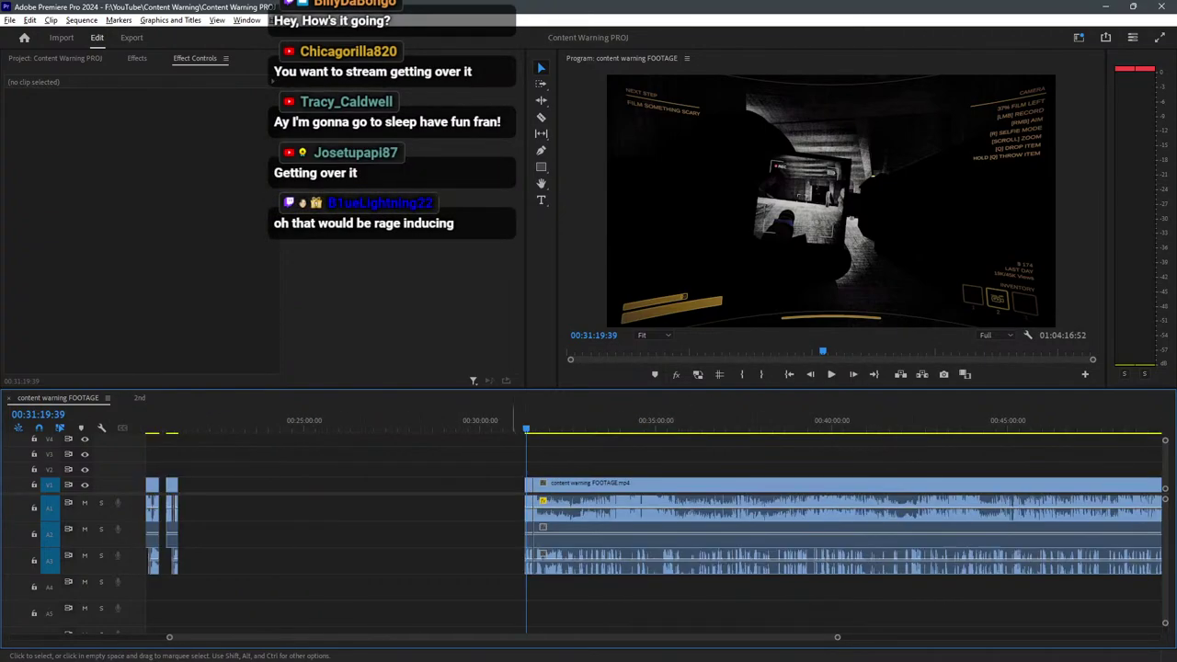
key(equal)
key(equal)
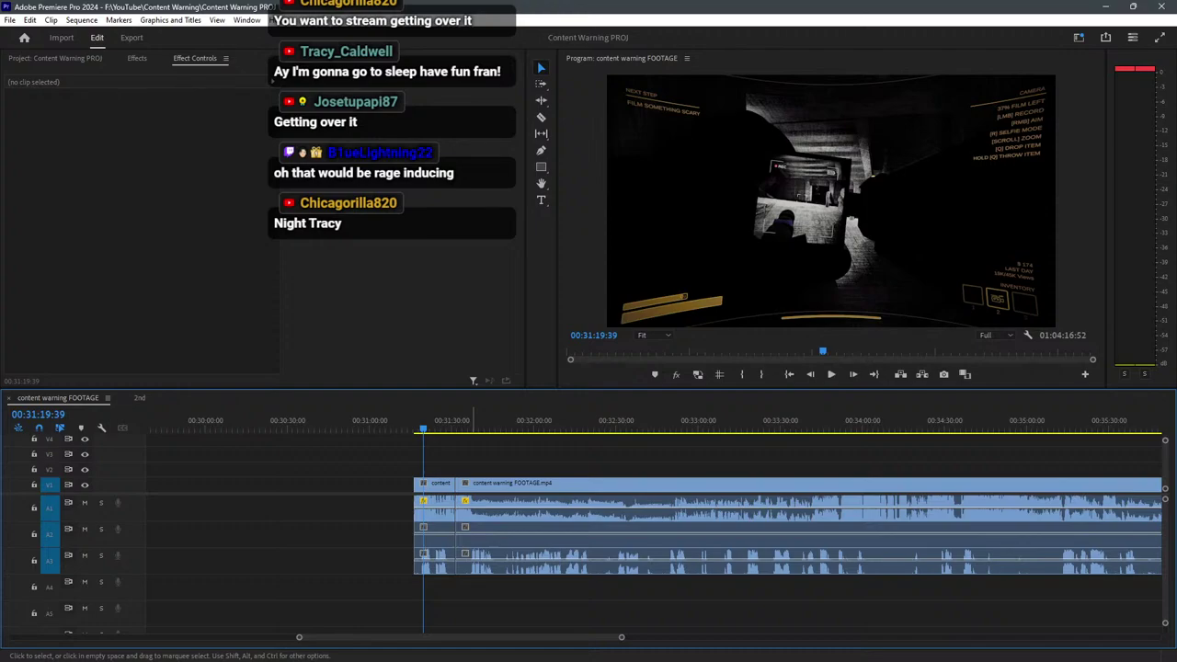
Play through the section from 00:31:16 to the cut near 00:31:31, and delete it from all tracks.
key(space)
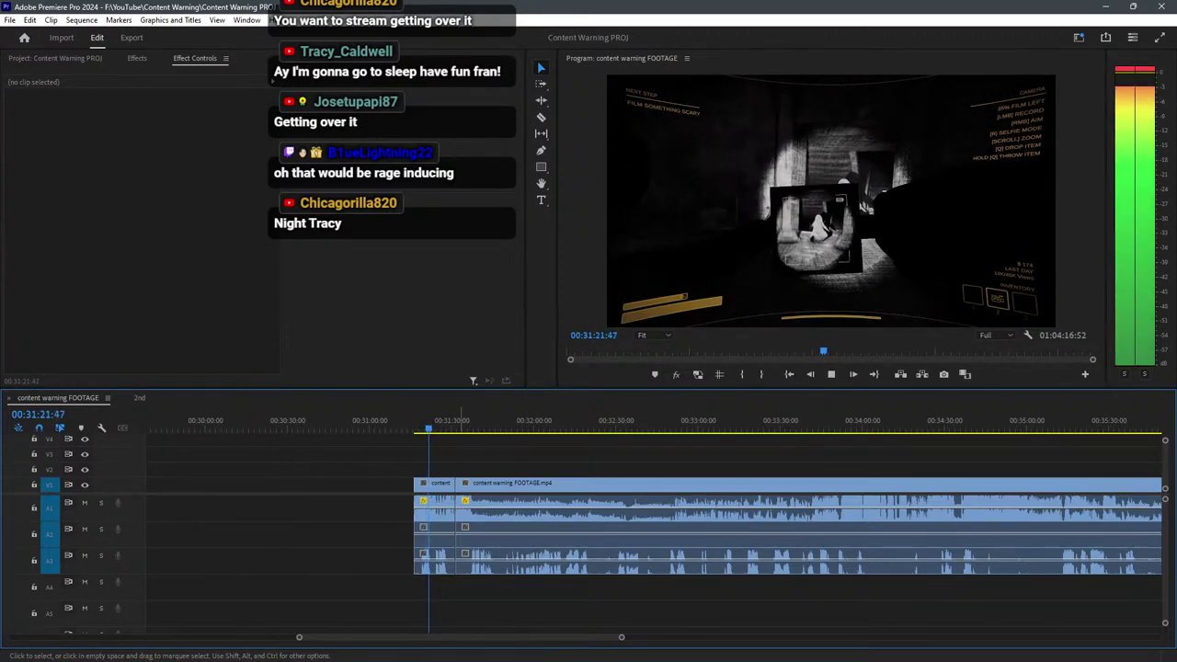
key(space)
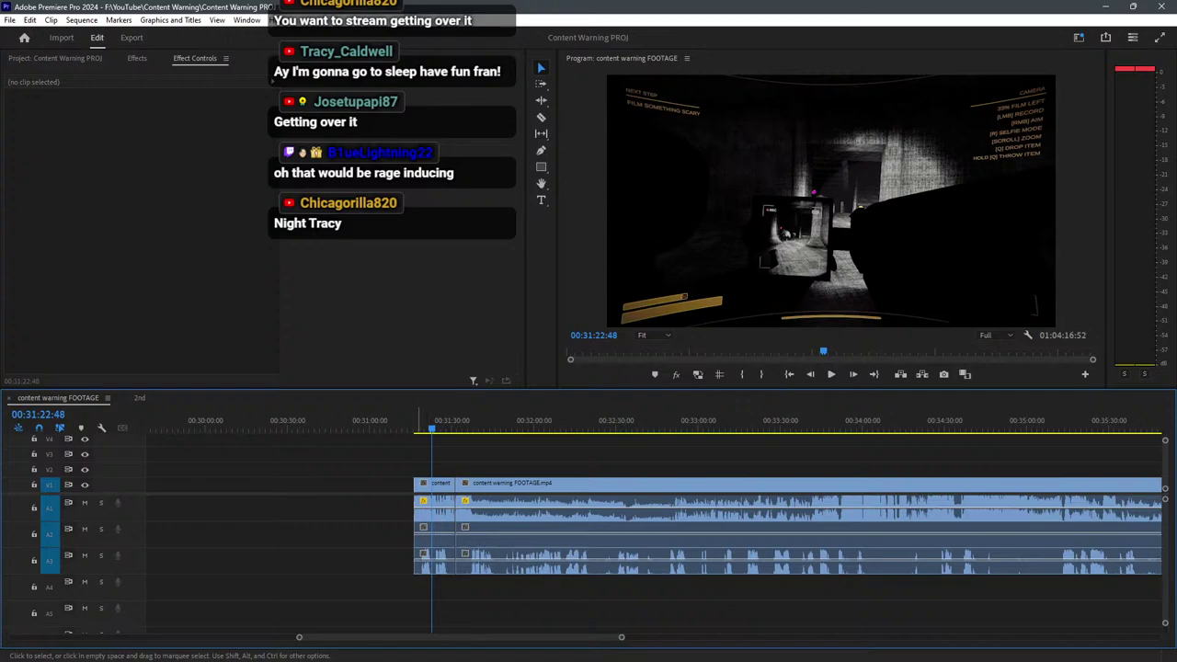
key(space)
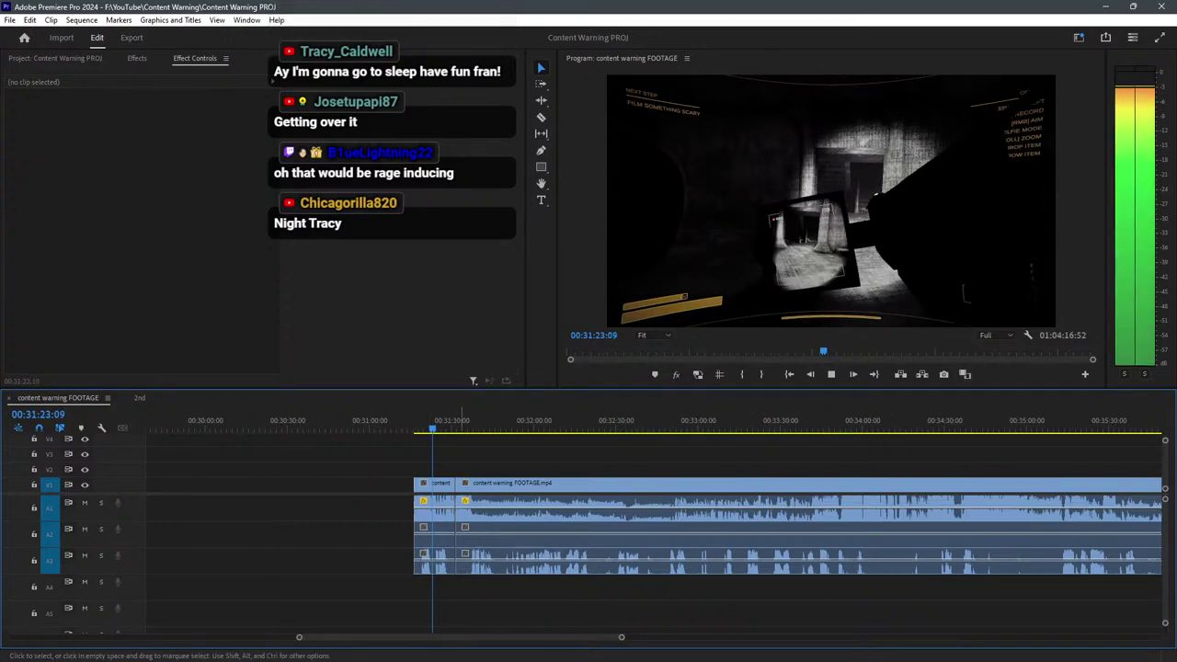
key(=)
key(=)
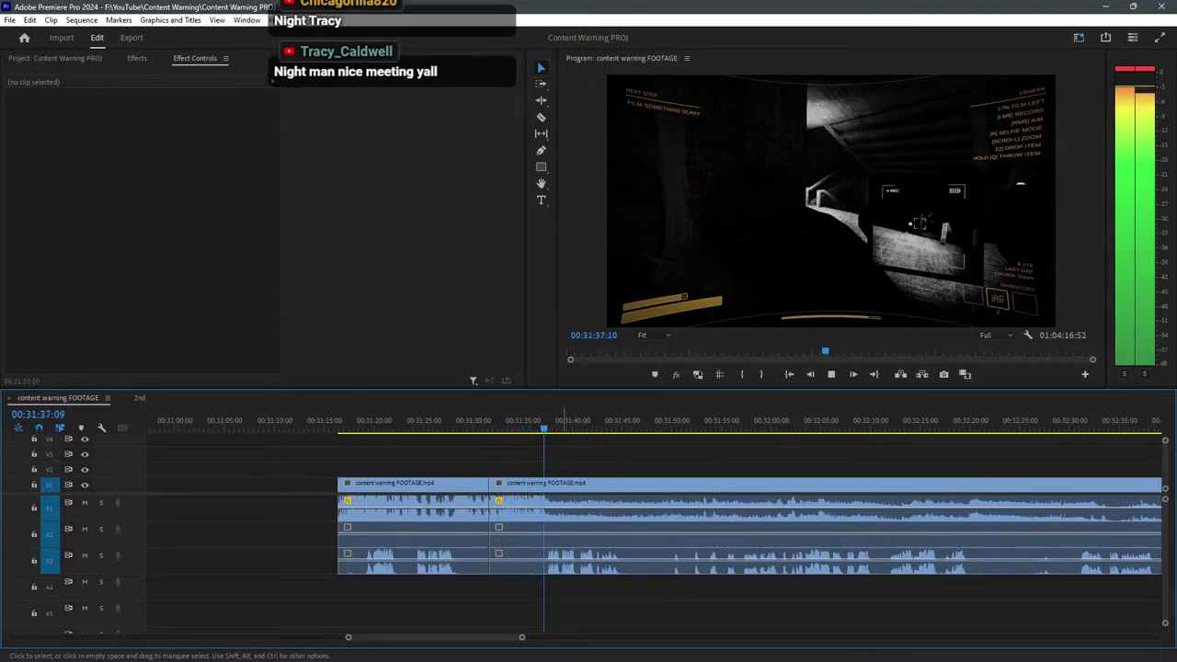
drag(478, 593, 449, 476)
key(Delete)
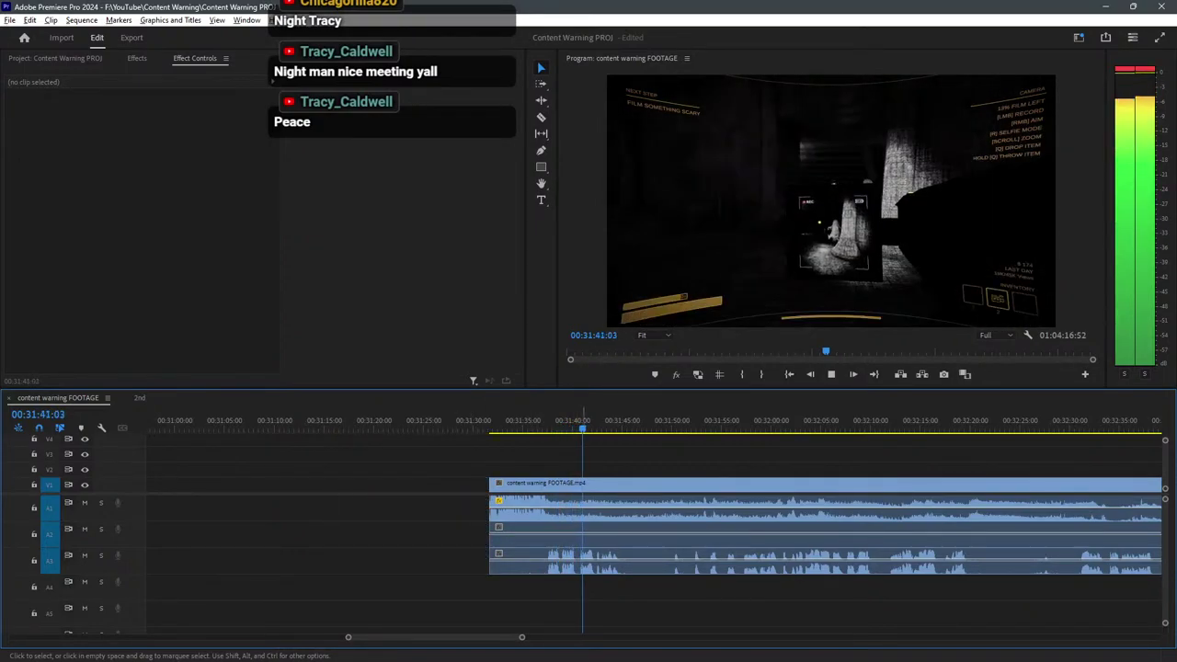
Split all tracks at about 00:31:44:35, after the voice audio on A3 ends.
scroll(604, 515, up, 4)
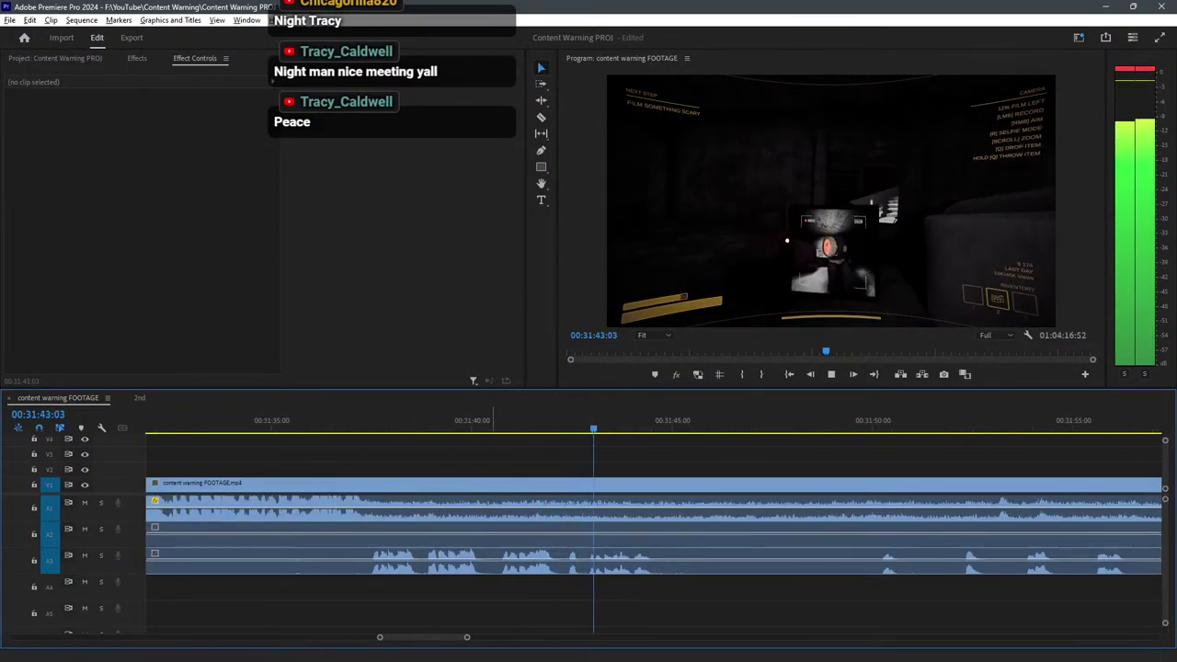
key(alt+space)
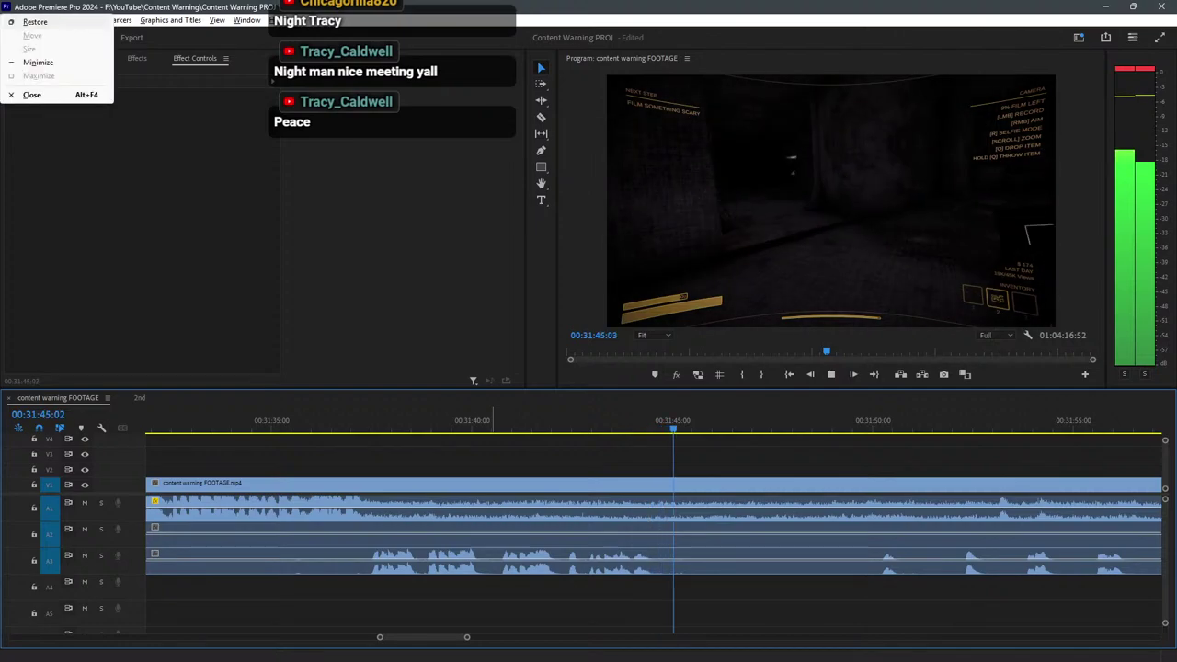
click(443, 419)
key(space)
key(c)
click(659, 515)
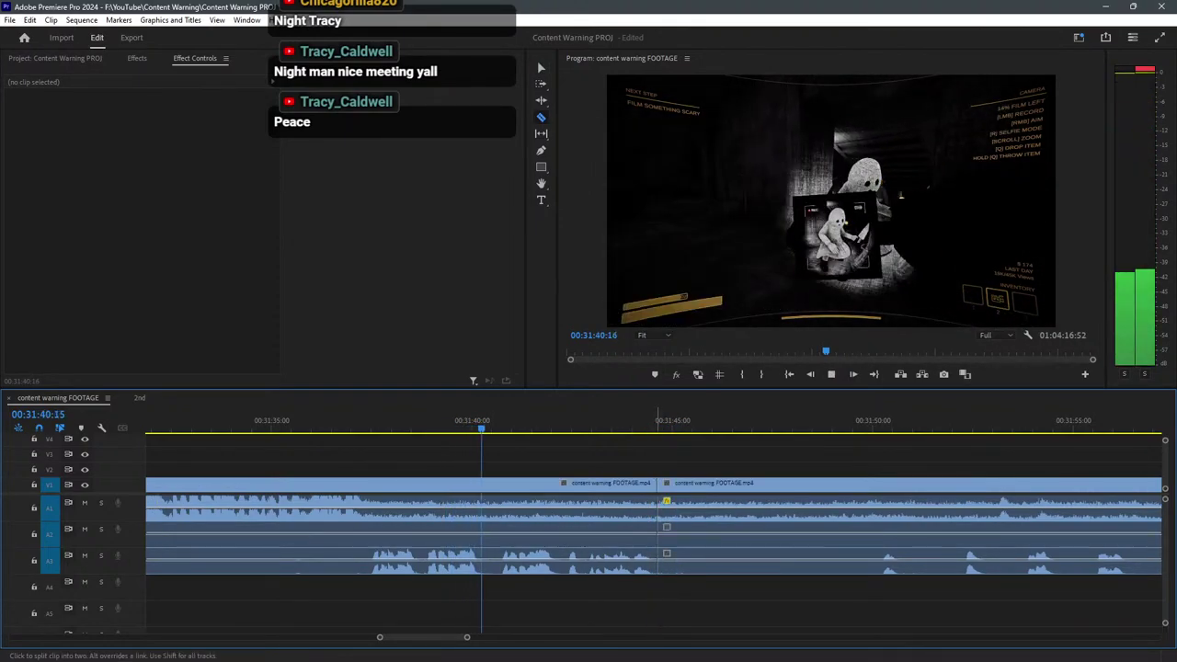
key(v)
Move all clips between about 00:31:31 and the new cut back to just after the edited clips, near 00:21:50.
scroll(659, 515, down, 4)
drag(651, 631, 454, 487)
scroll(772, 515, down, 9)
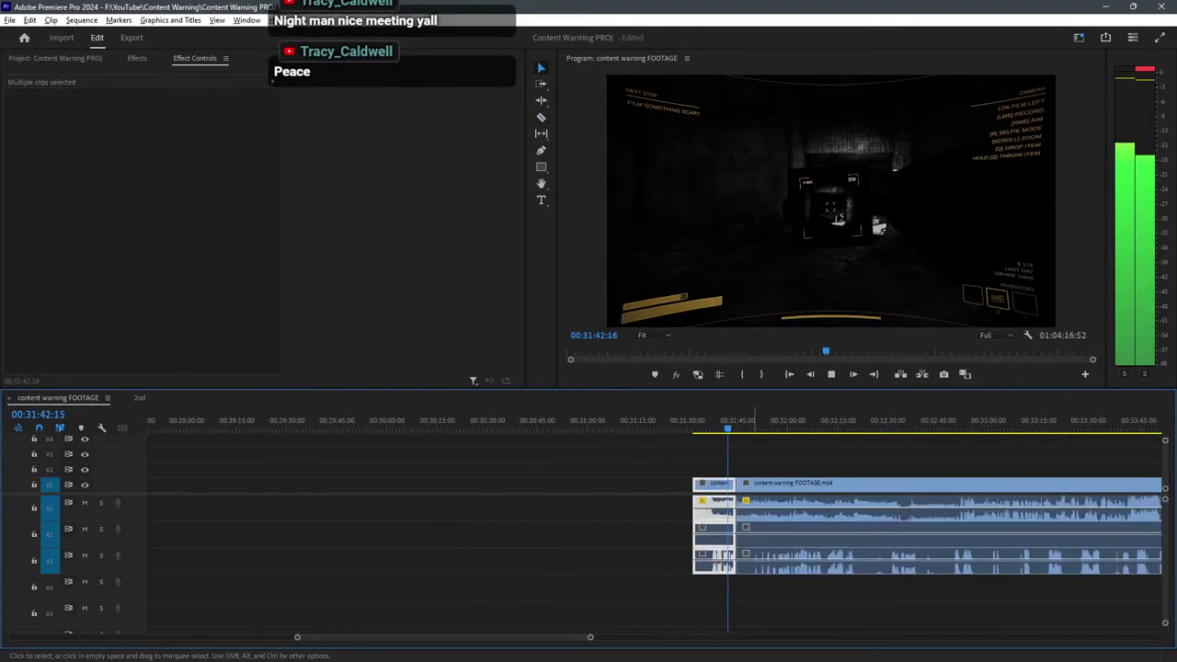
drag(781, 516, 462, 515)
Skim the remaining footage from about 00:32:09 to 00:33:45.
drag(786, 421, 799, 420)
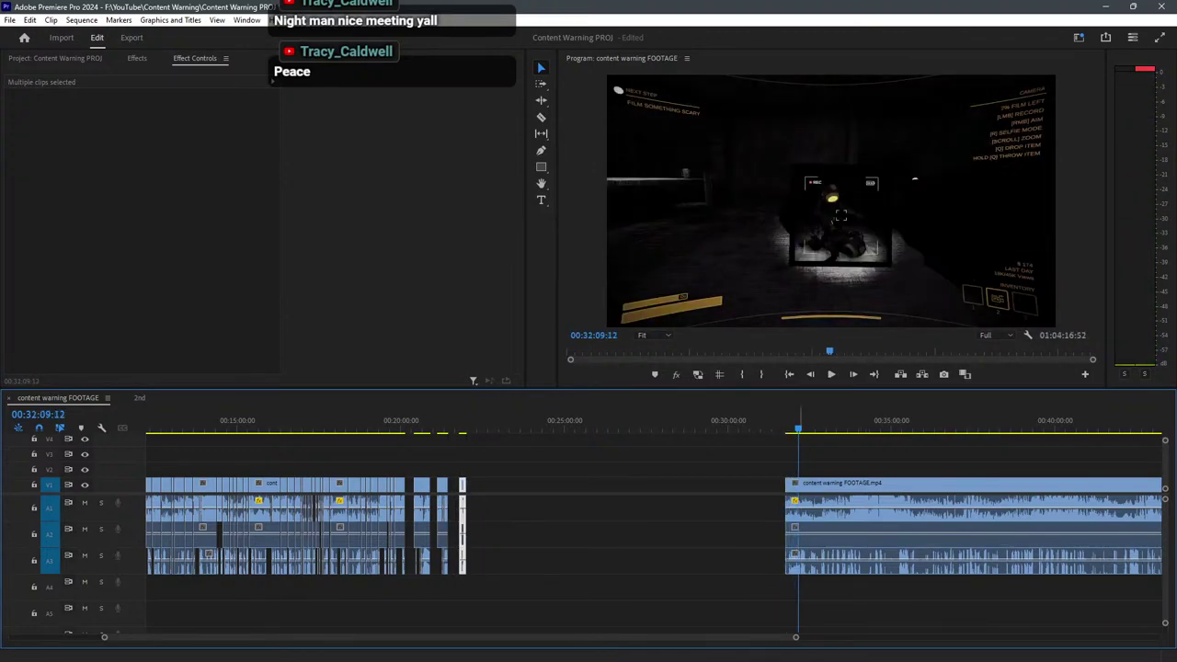
key(space)
scroll(802, 515, down, 3)
key(equal)
key(equal)
key(equal)
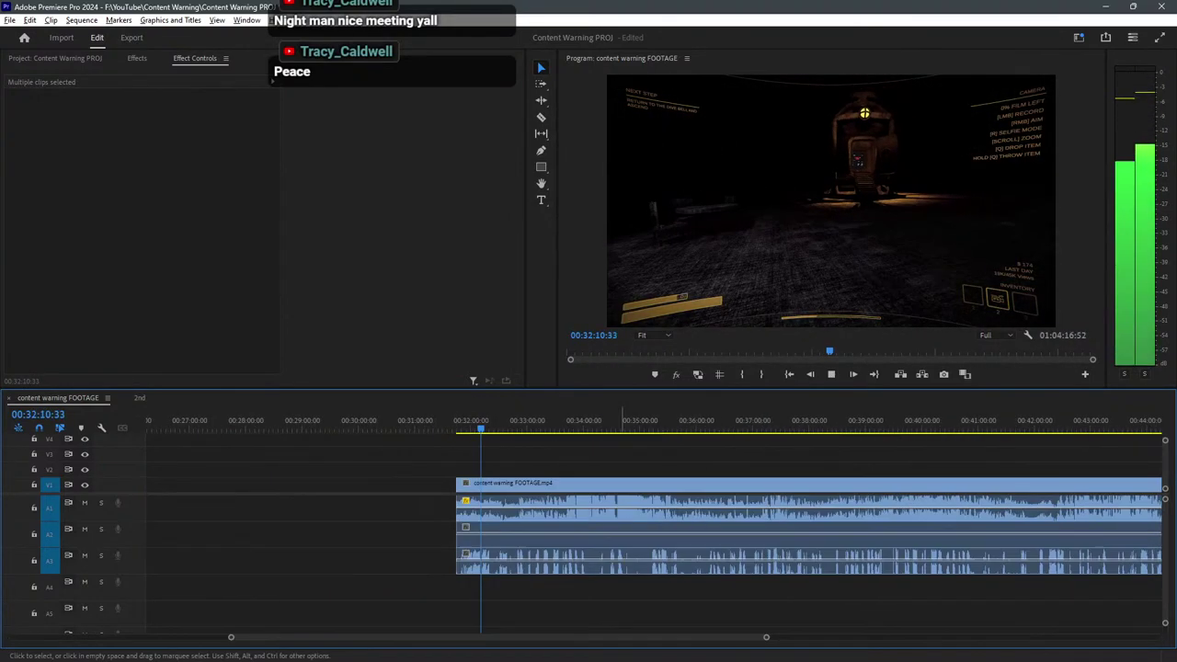
key(ctrl+shift+a)
key(equal)
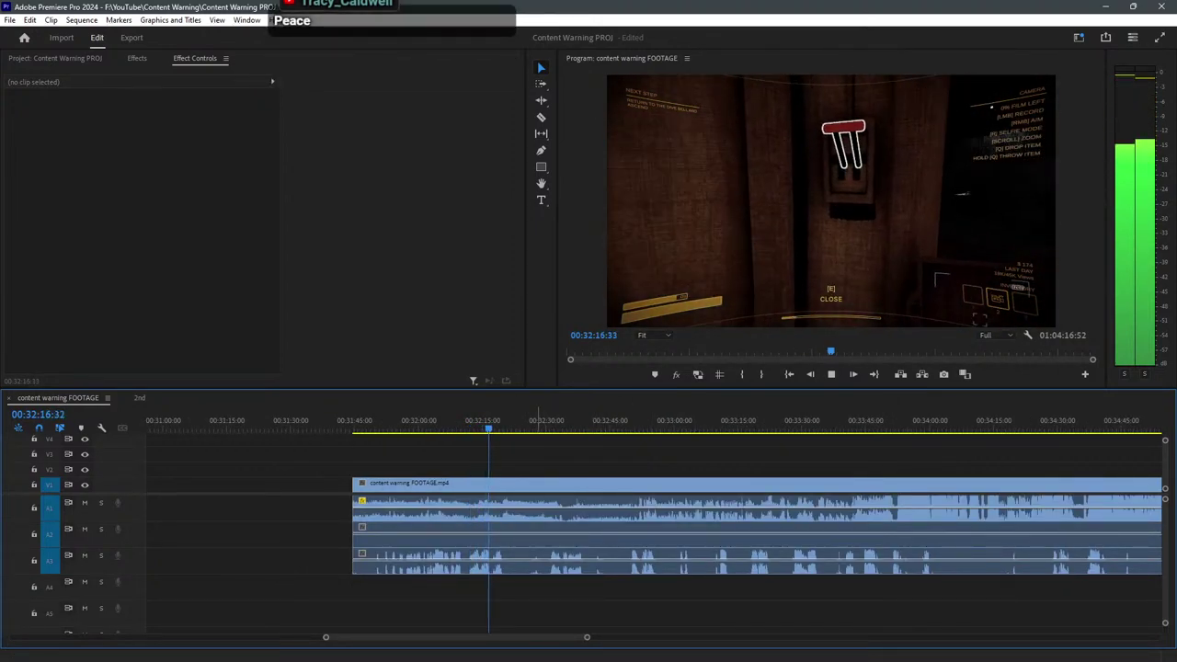
drag(538, 420, 619, 420)
key(l)
key(l)
key(l)
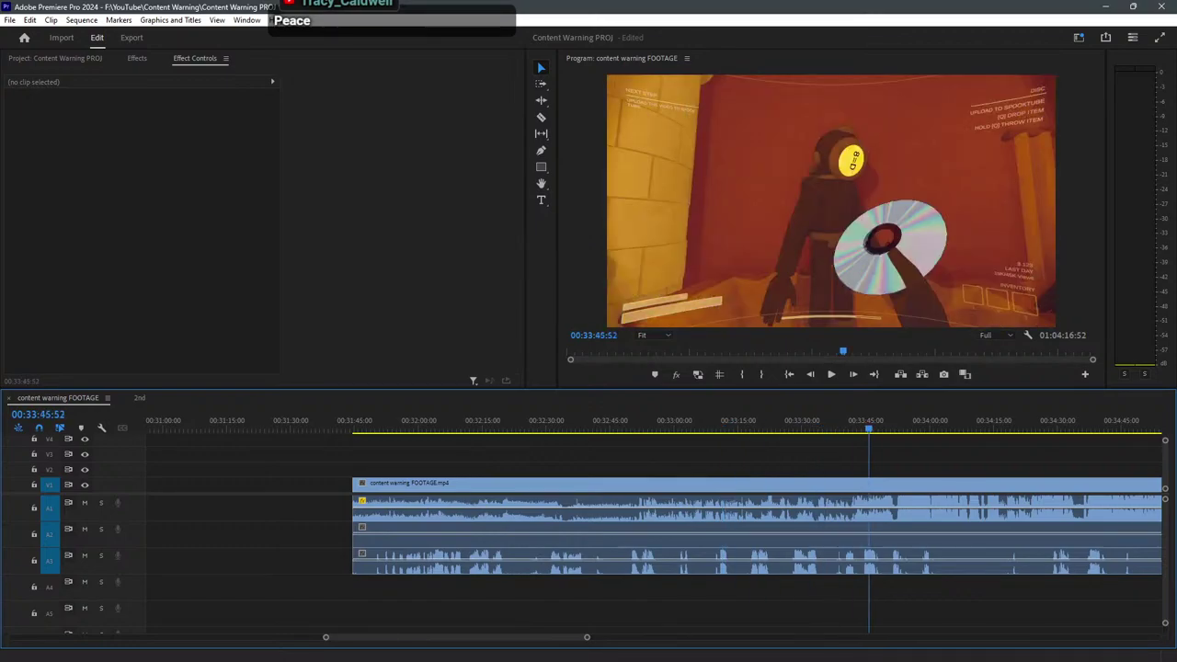
Skim the SpookTube video-watching footage from about 00:33:44 to 00:35:14.
scroll(395, 515, down, 3)
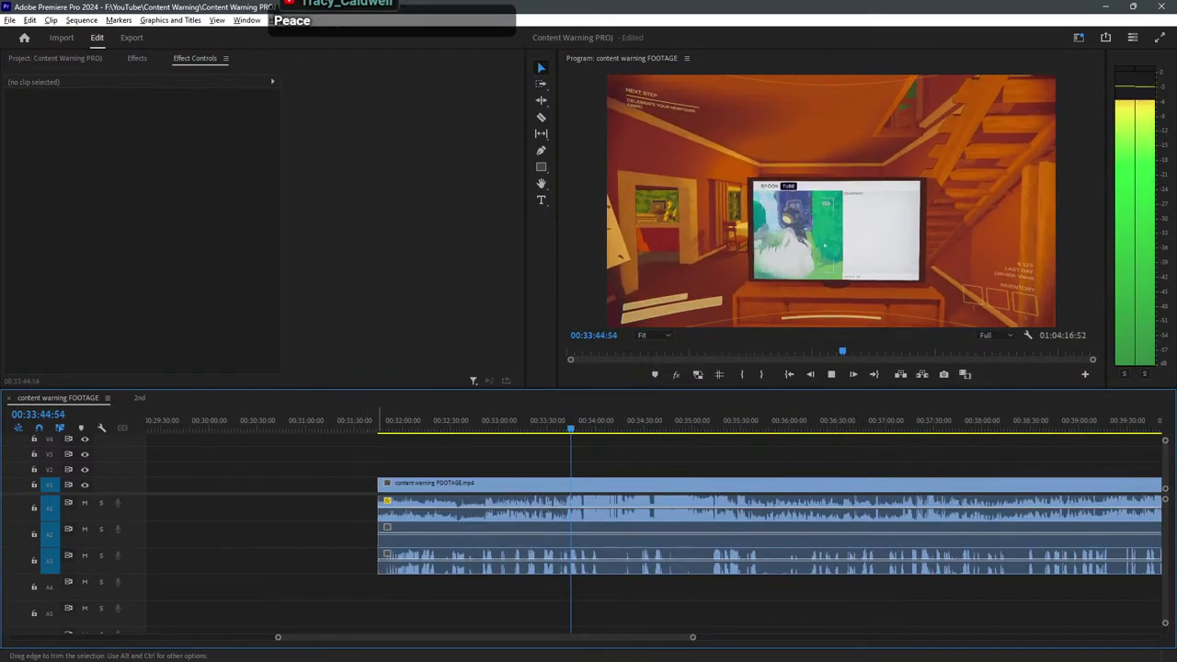
scroll(568, 515, up, 7)
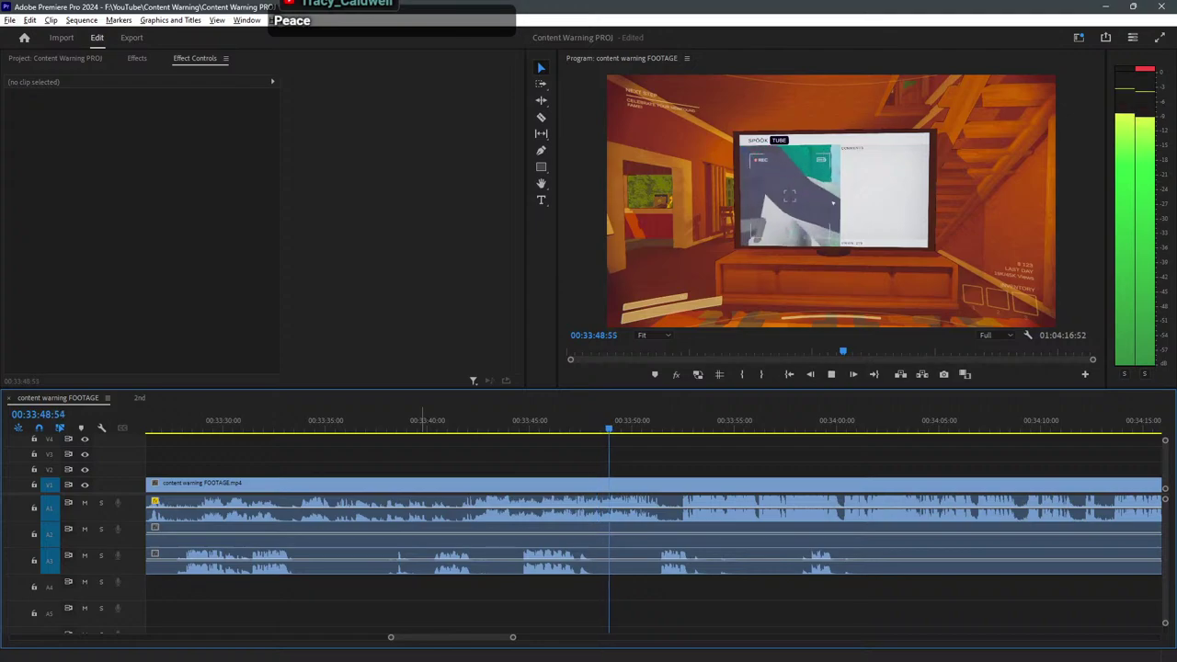
key(minus)
key(minus)
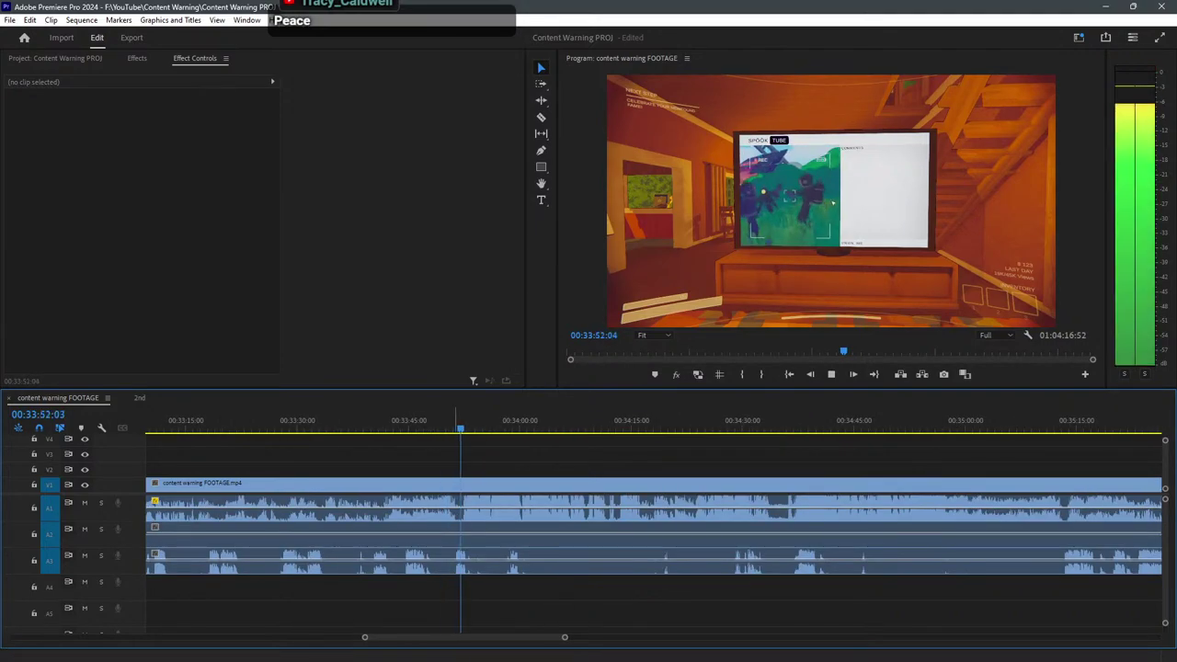
drag(643, 421, 796, 421)
key(space)
key(minus)
drag(548, 421, 687, 421)
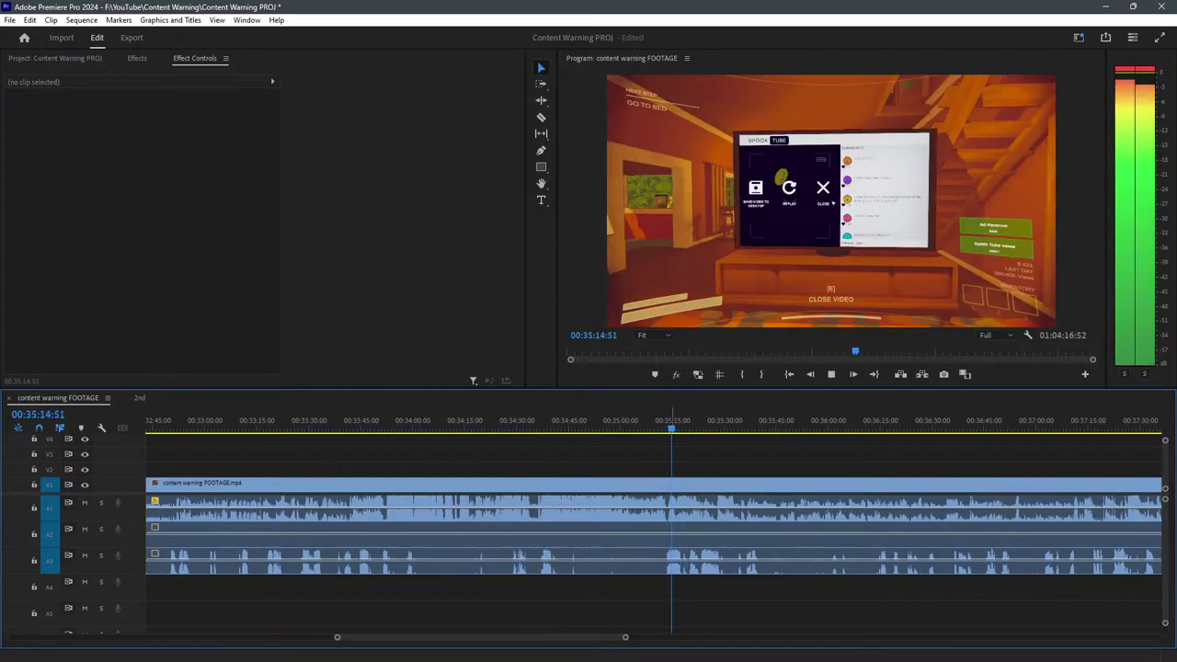
Split all tracks at about 00:35:05 during the SpookTube playback and delete the uncut footage before that point.
click(653, 420)
key(space)
key(equal)
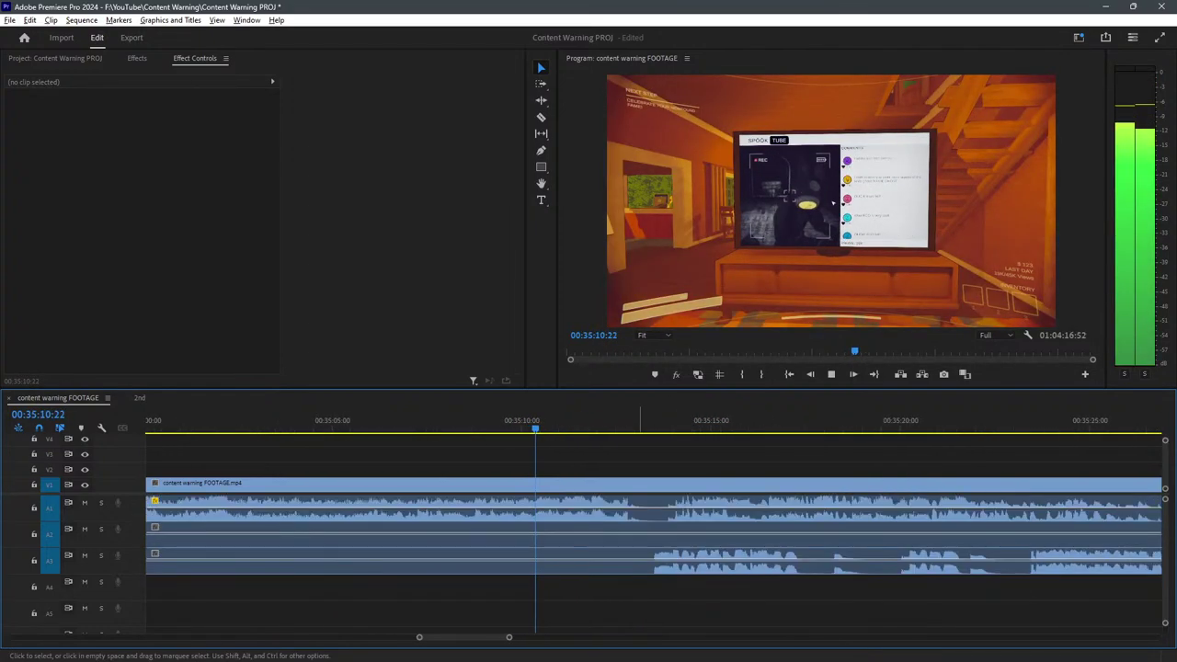
key(k)
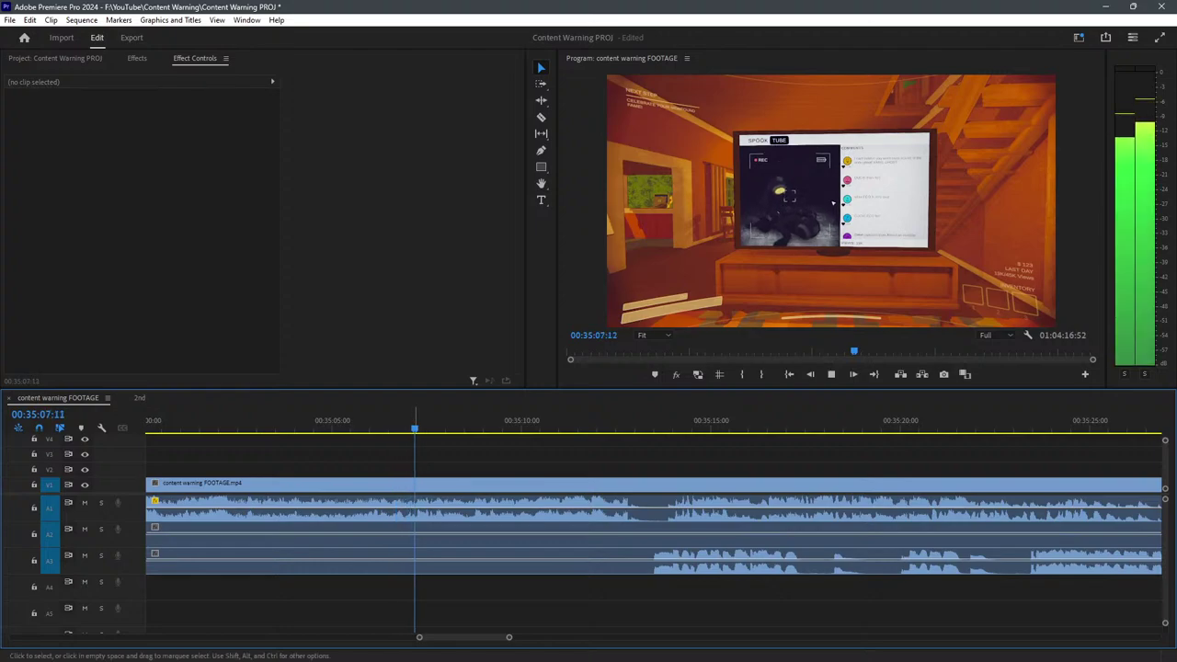
click(265, 420)
key(space)
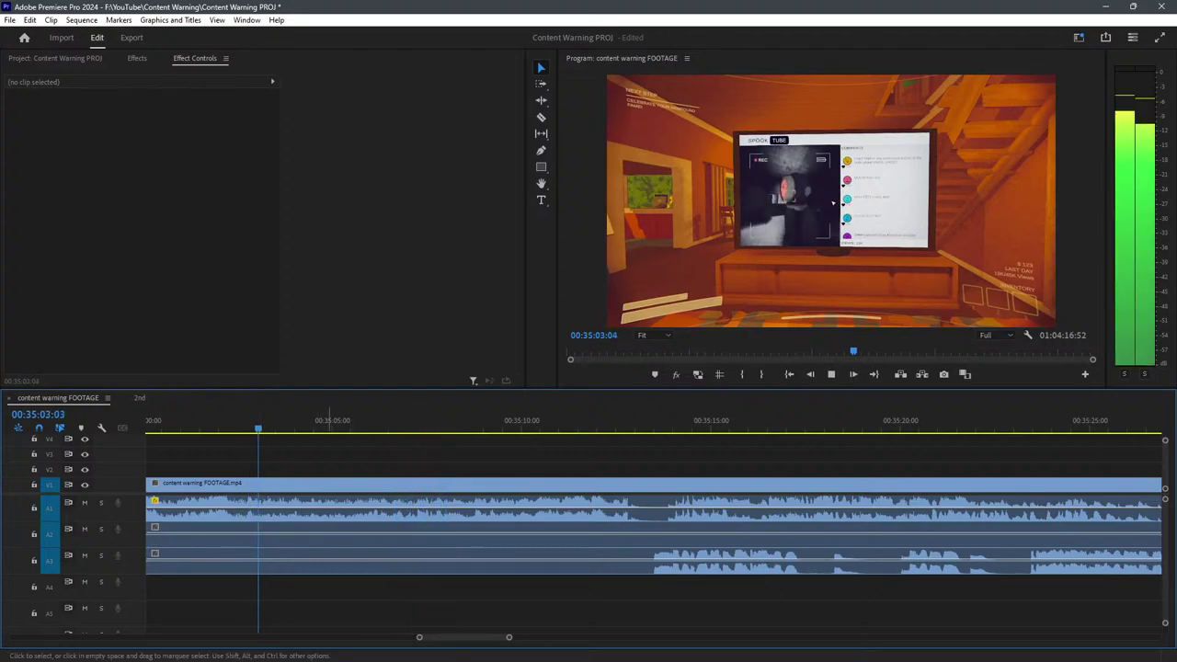
key(c)
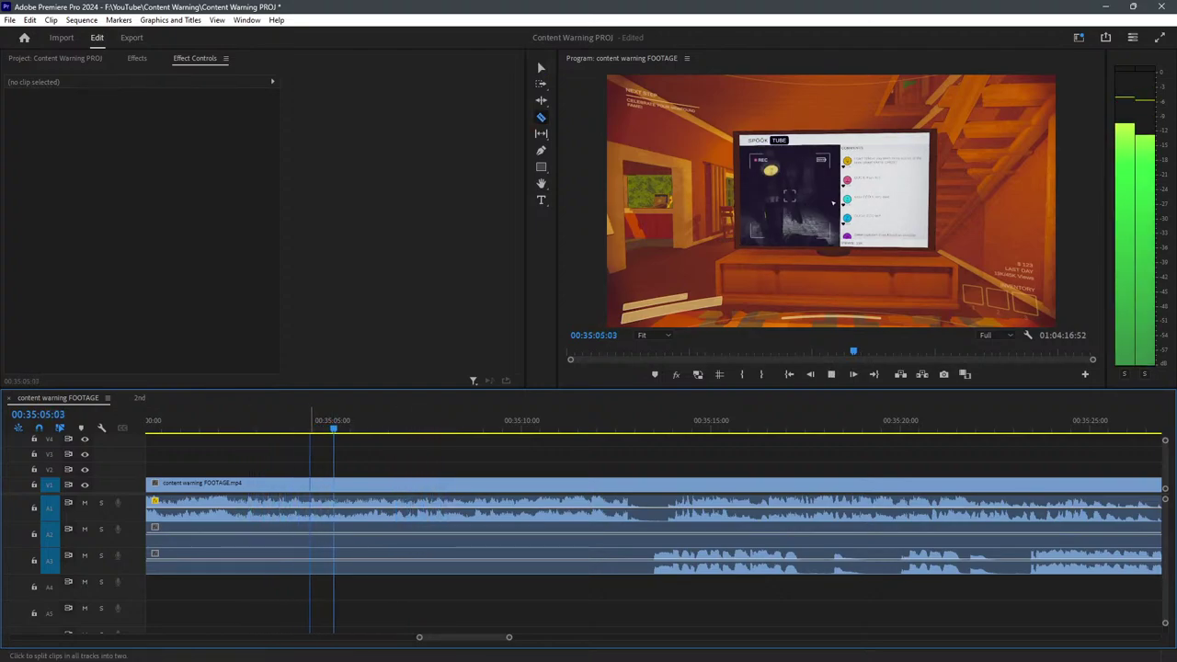
click(342, 502)
key(v)
drag(267, 471, 316, 563)
key(Delete)
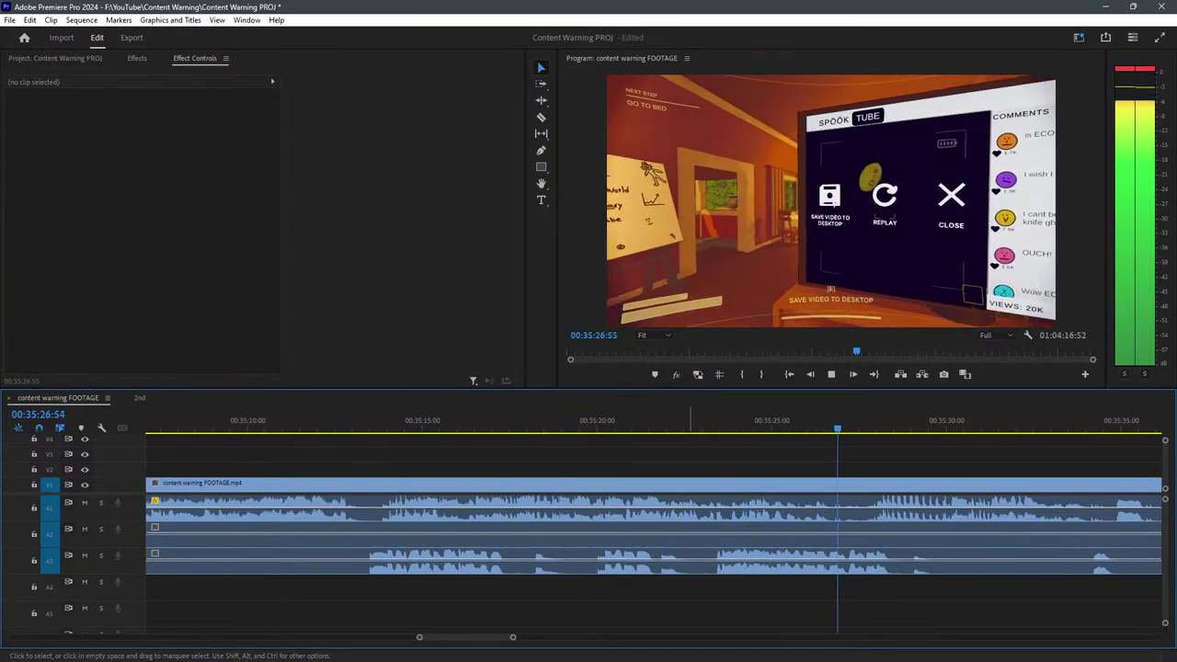
key(minus)
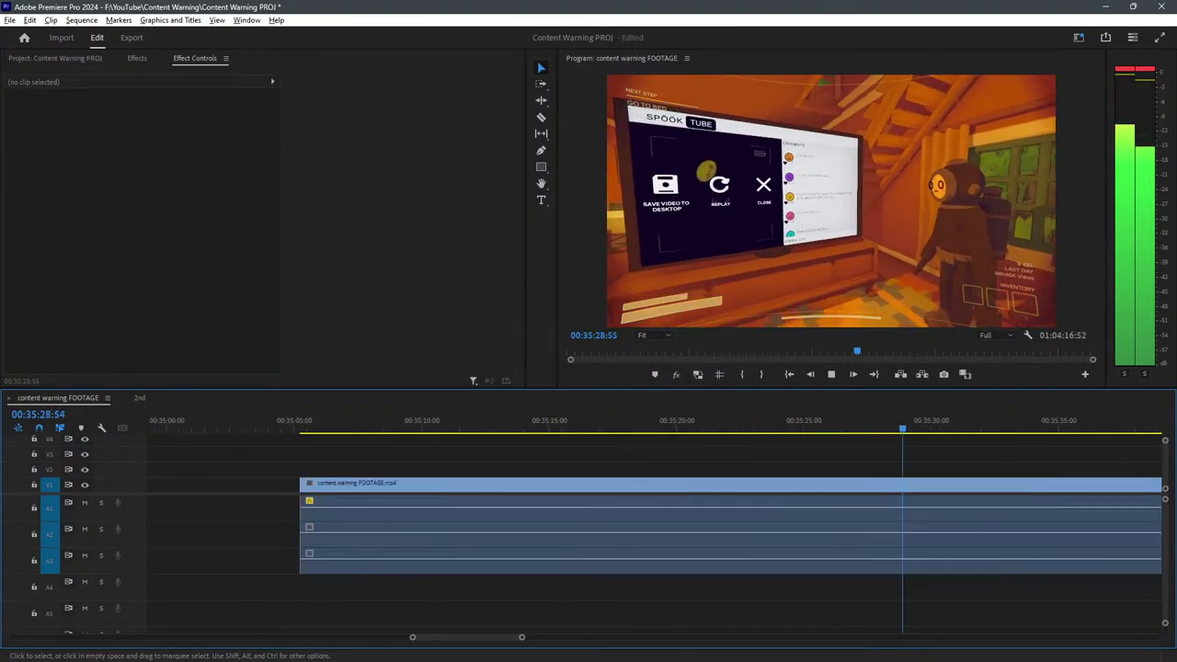
Split the A3 voice audio at about 00:35:23 and trim the start of its second part to about 00:35:28.
key(minus)
key(c)
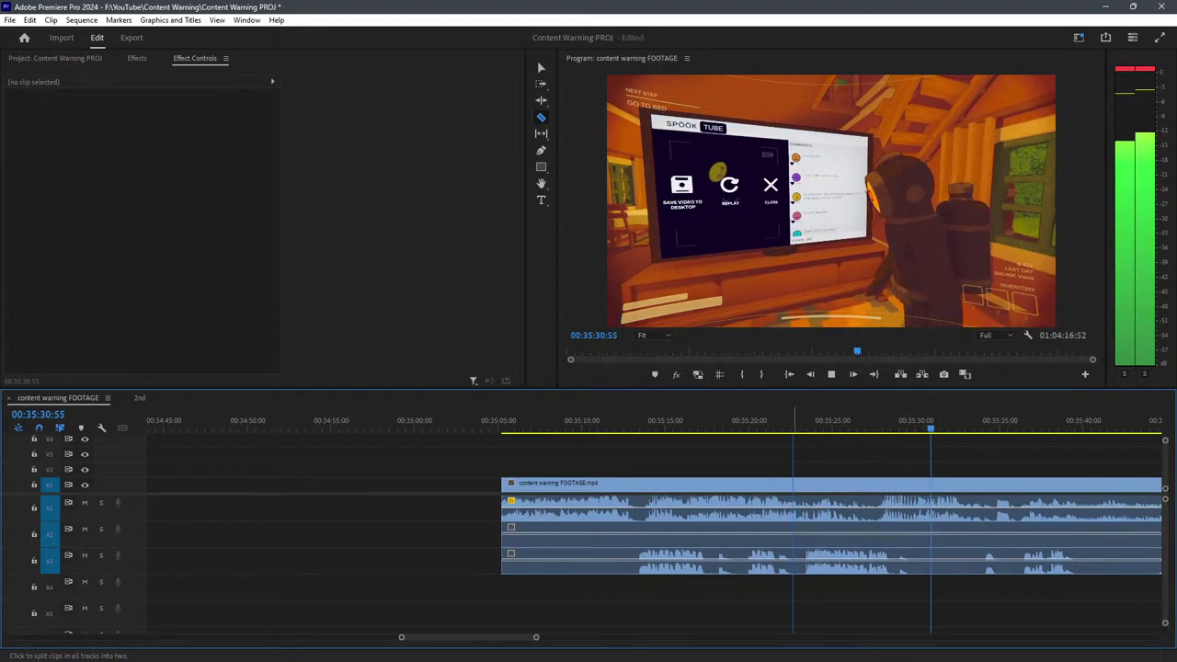
drag(677, 422, 694, 422)
key(space)
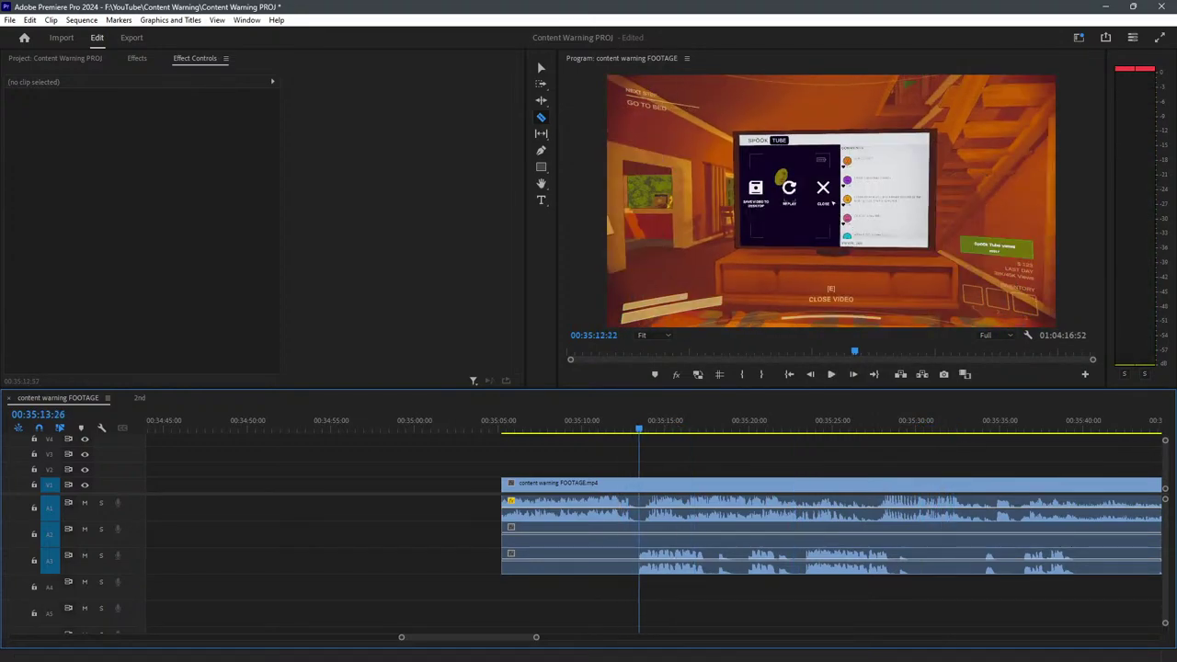
key(equal)
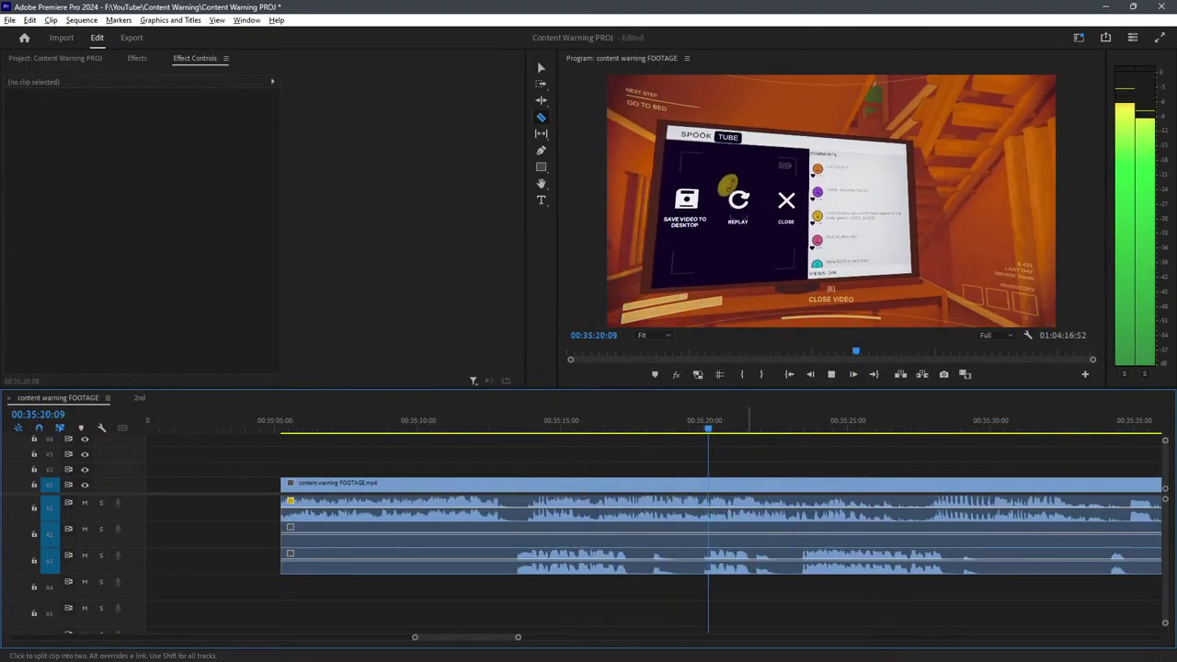
key(equal)
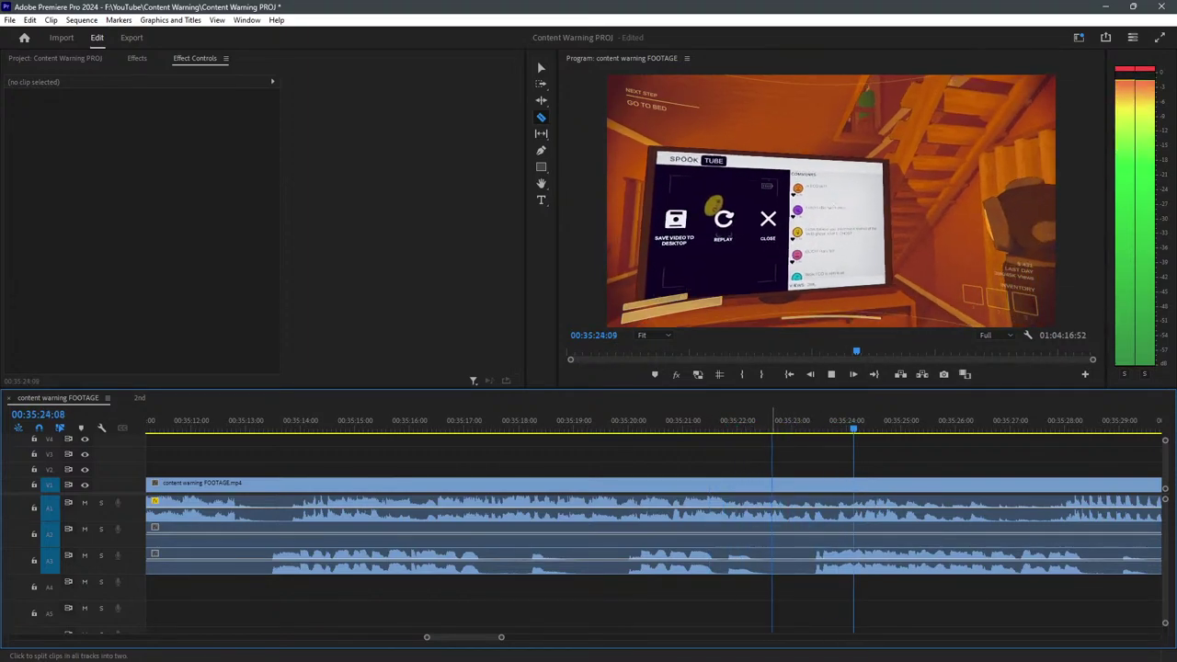
click(804, 561)
key(v)
drag(806, 560, 1083, 560)
Play back the SpookTube moment and split all tracks at about 00:35:25:54, where the kept part ends.
key(space)
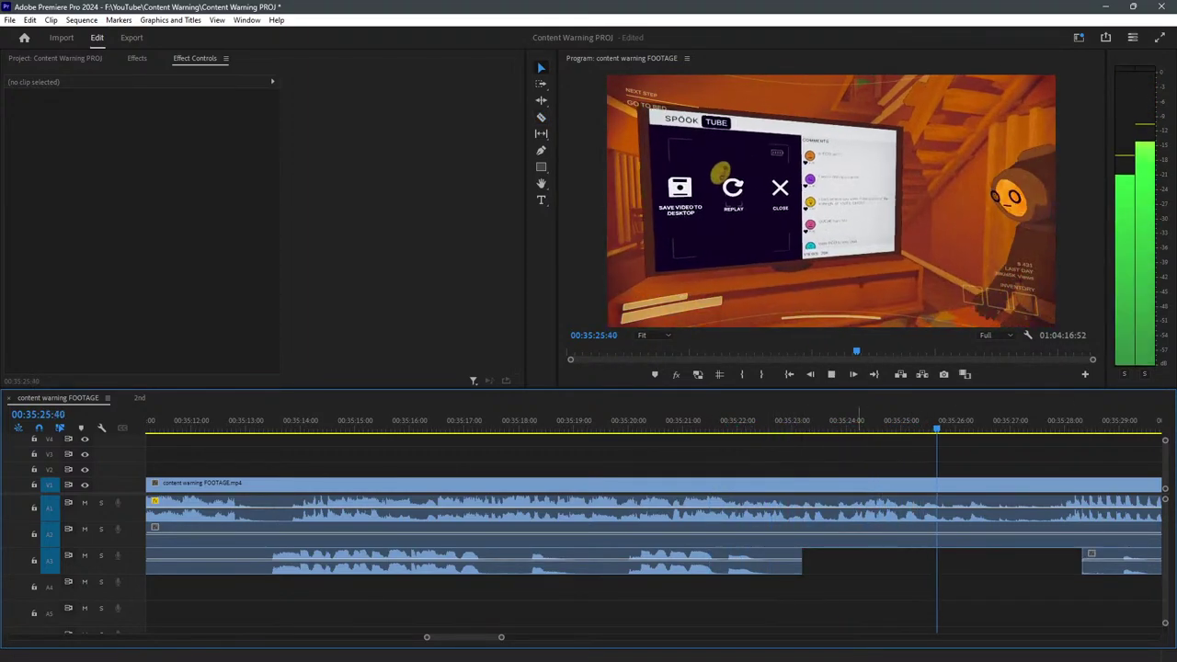
click(846, 420)
key(space)
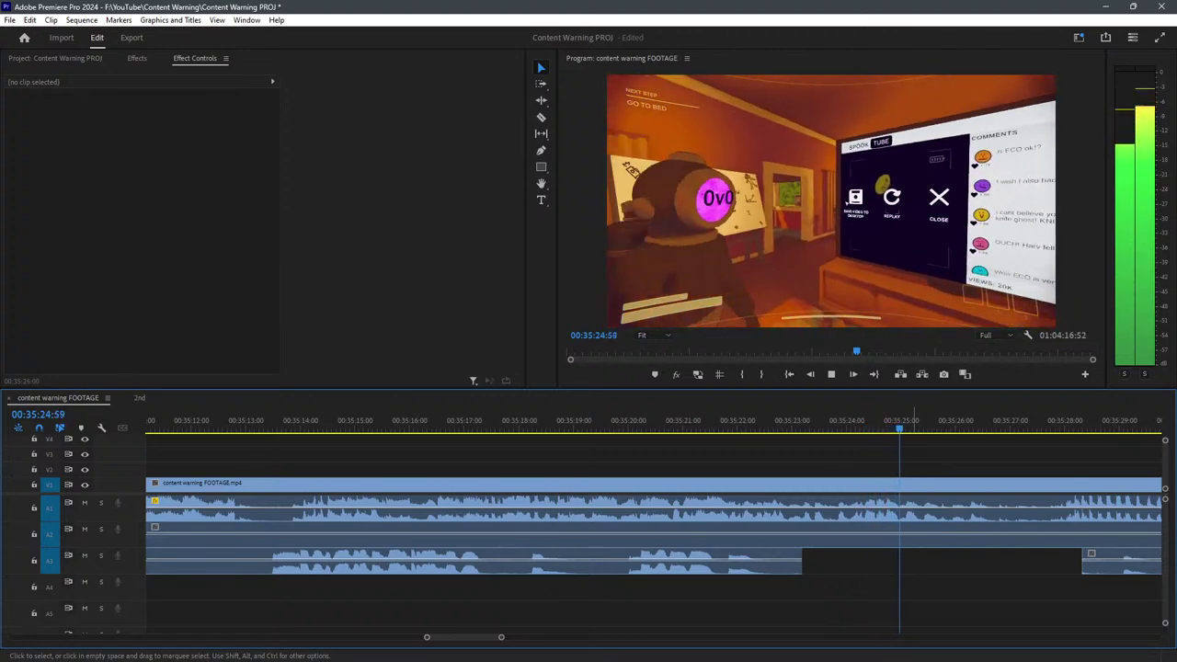
click(766, 420)
click(747, 421)
key(space)
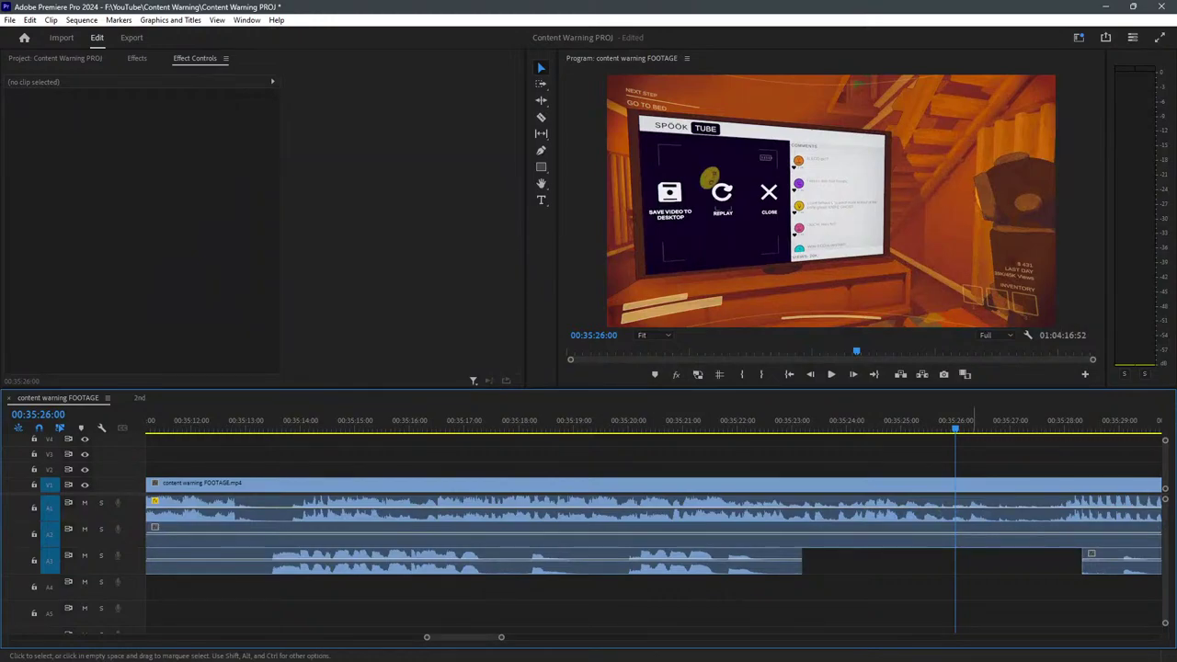
key(space)
key(space)
click(941, 420)
key(space)
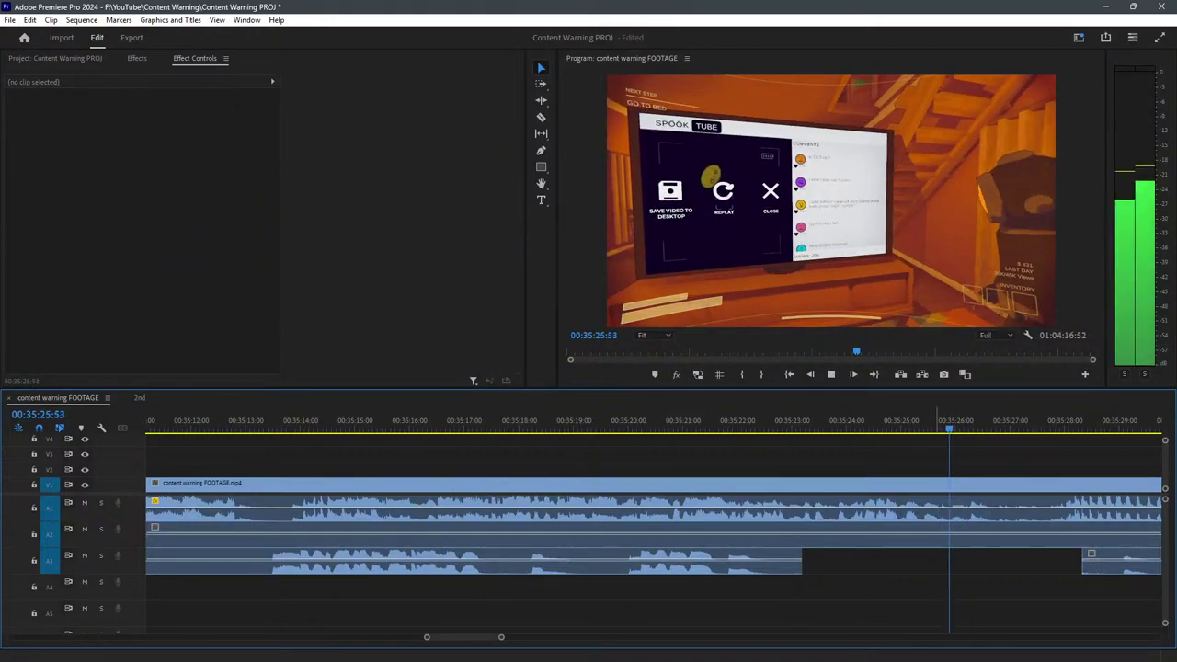
key(space)
key(c)
click(948, 534)
key(v)
Move all clips between about 00:35:05 and the new cut back to just after the edited clips, near 00:22:00.
scroll(948, 534, down, 3)
drag(899, 613, 658, 483)
scroll(970, 533, down, 6)
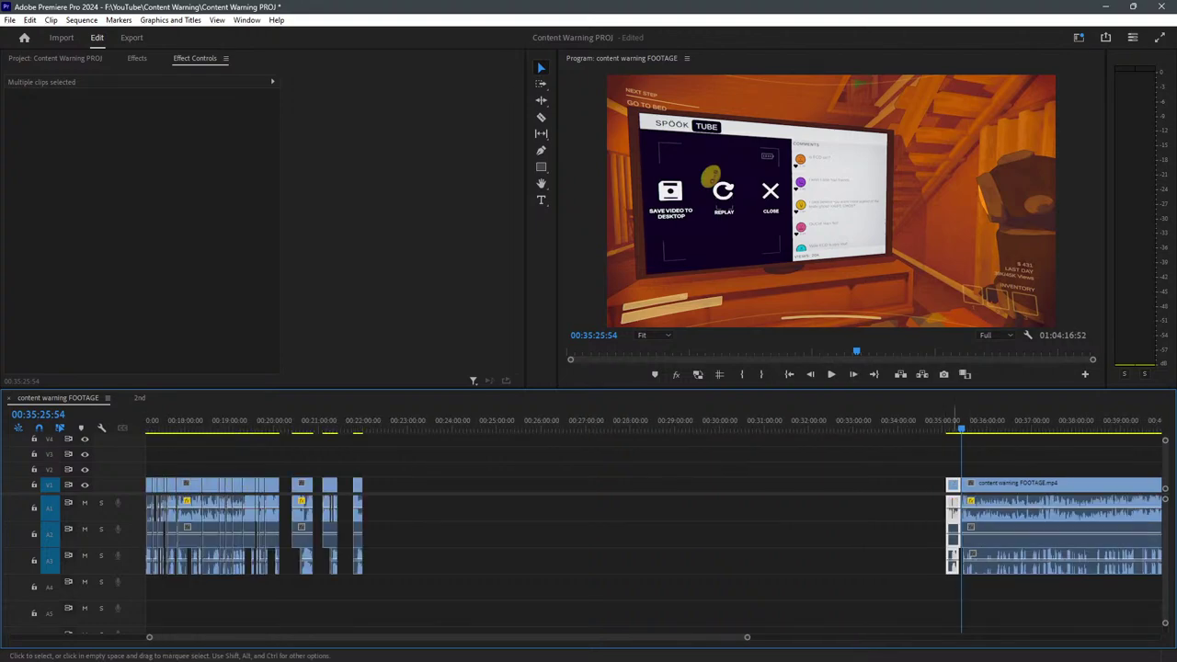
drag(954, 487, 383, 487)
Tighten the gaps between the last edited clips by shifting them earlier, so the newest clip starts at about 00:21:20.
scroll(276, 511, up, 5)
drag(902, 587, 333, 485)
drag(472, 463, 855, 489)
drag(562, 497, 516, 496)
drag(716, 487, 641, 488)
drag(751, 586, 643, 497)
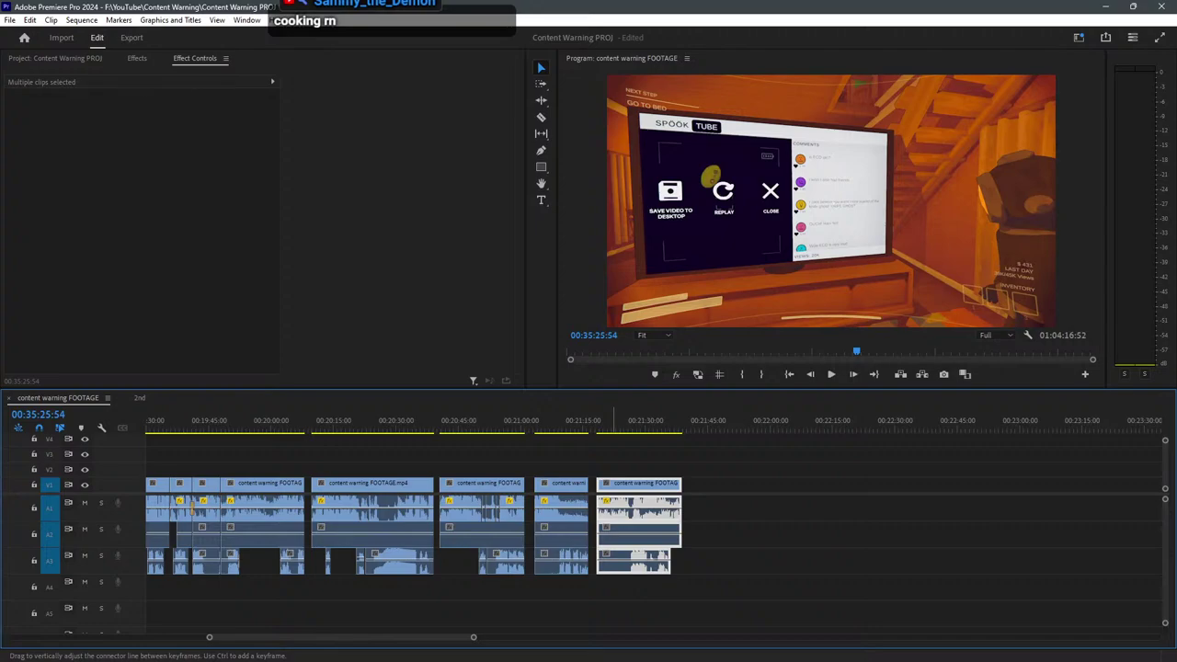
click(851, 515)
scroll(512, 507, down, 3)
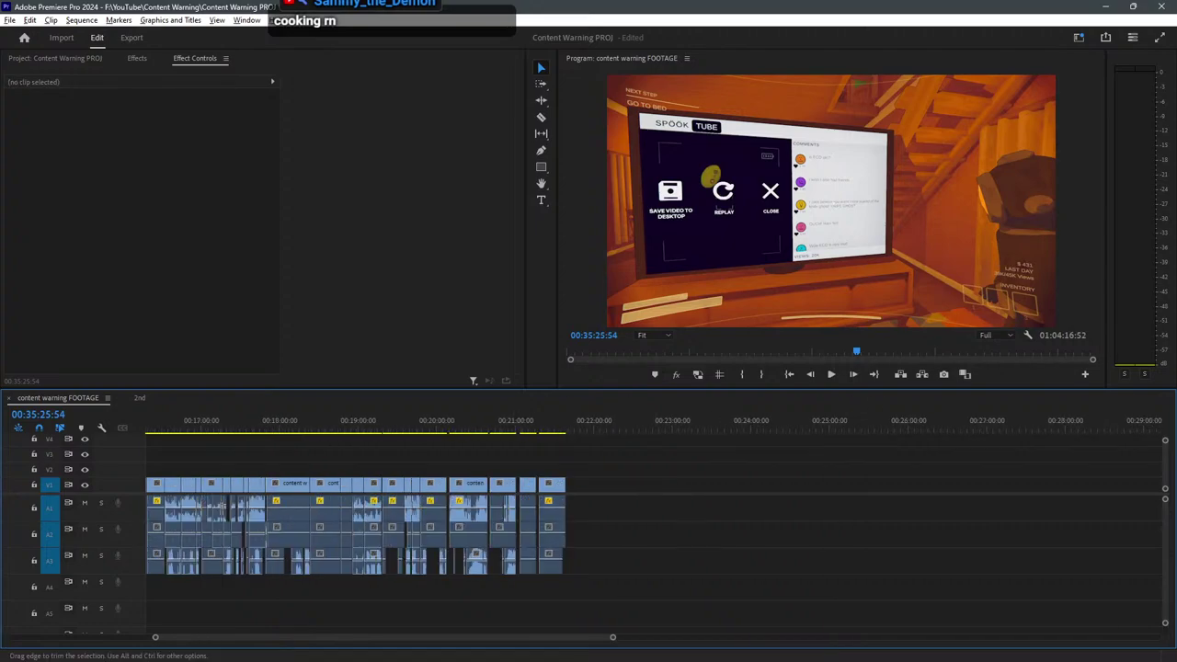
key(minus)
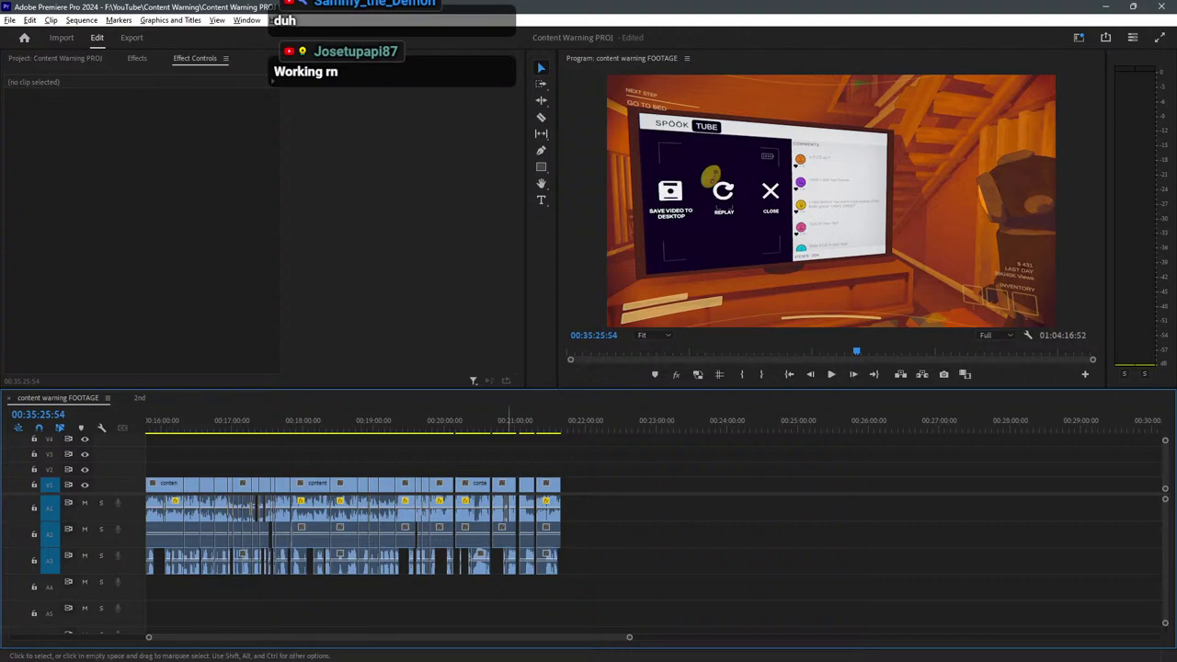
scroll(506, 418, down, 5)
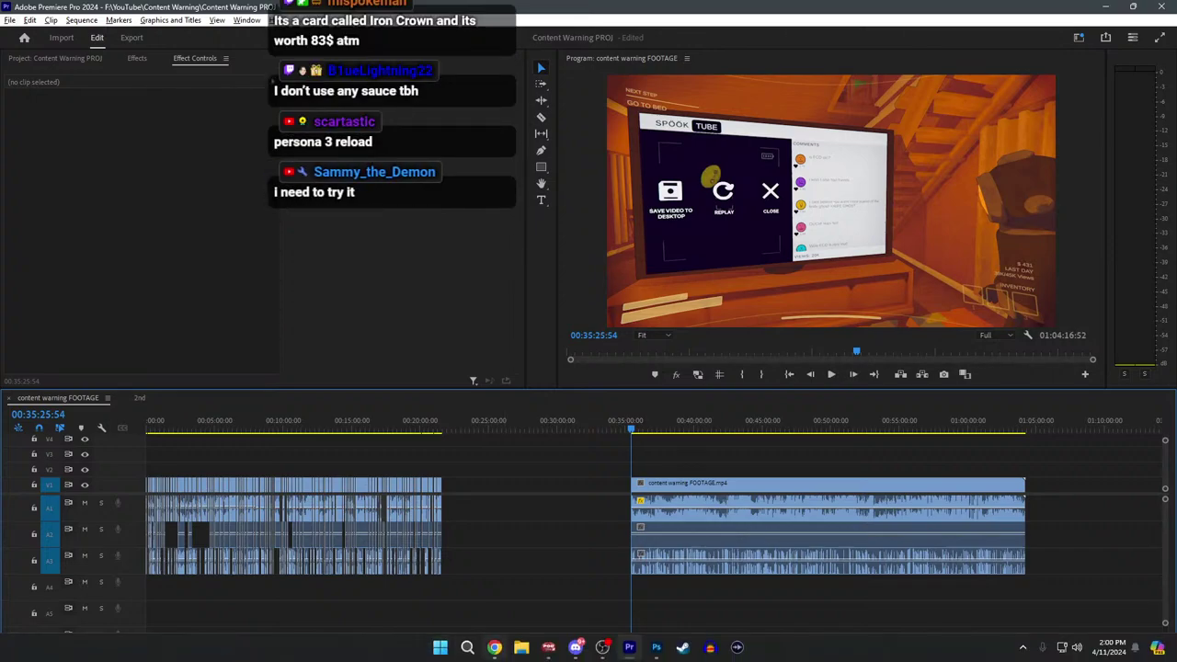
Switch to Chrome and examine the Iron Crown ex card preview in the Google Images results, opening its TCGplayer page in another tab.
click(495, 649)
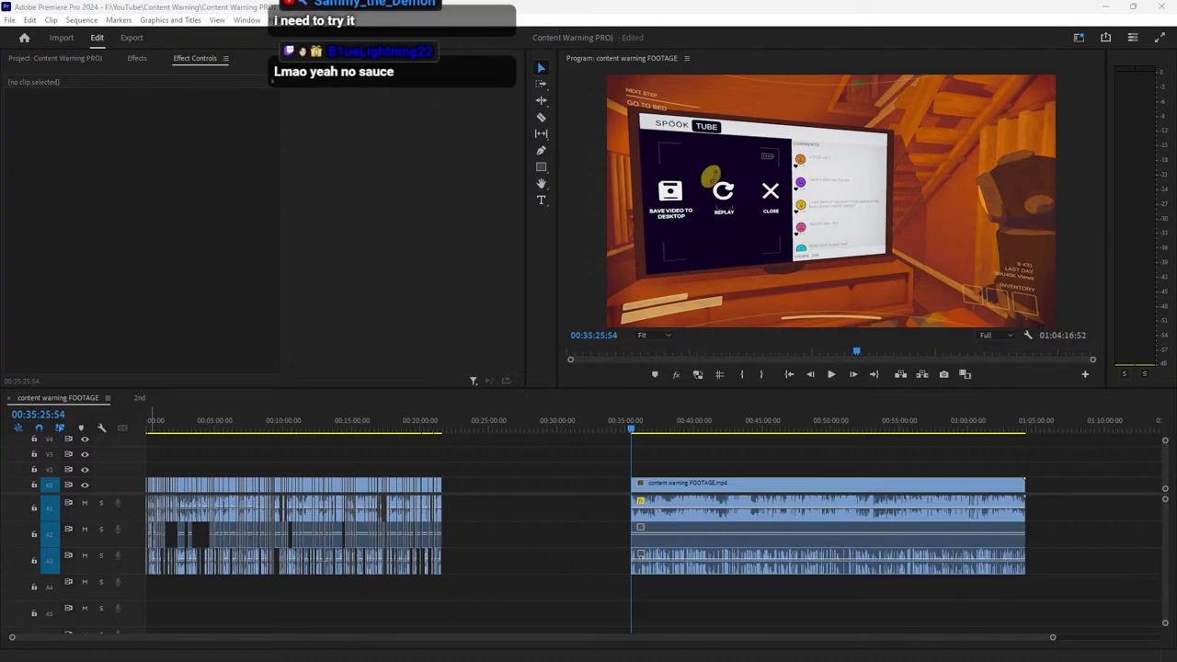
drag(0, 140, 478, 2)
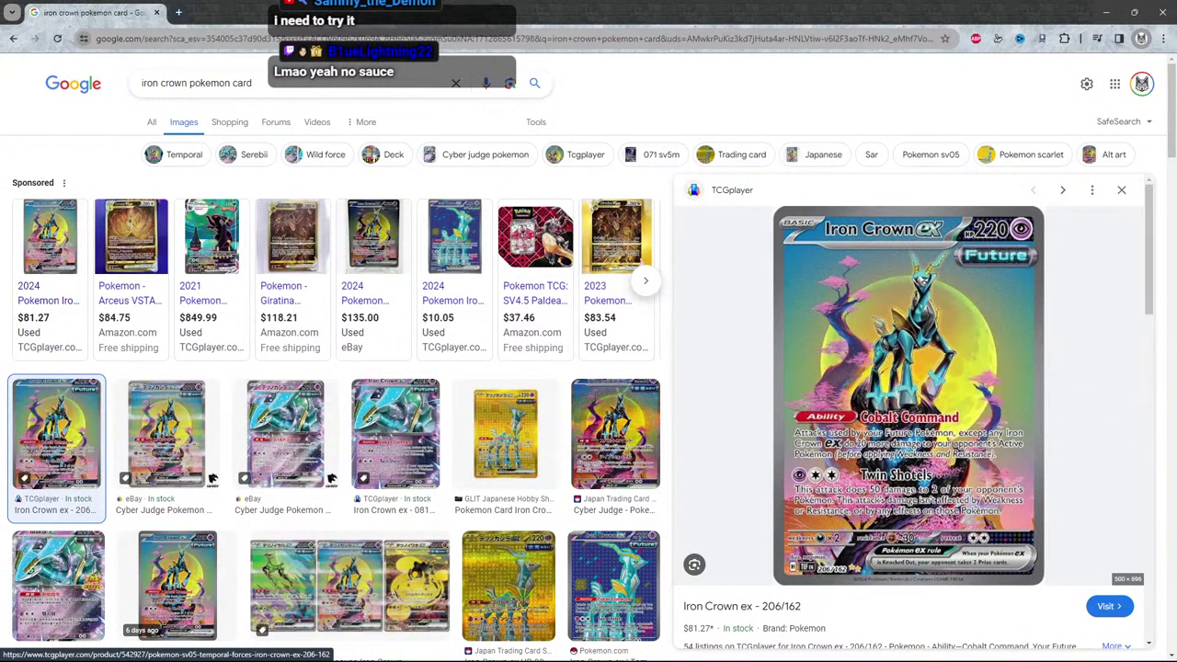
key(ctrl+plus)
key(ctrl+plus)
key(ctrl+minus)
click(908, 396)
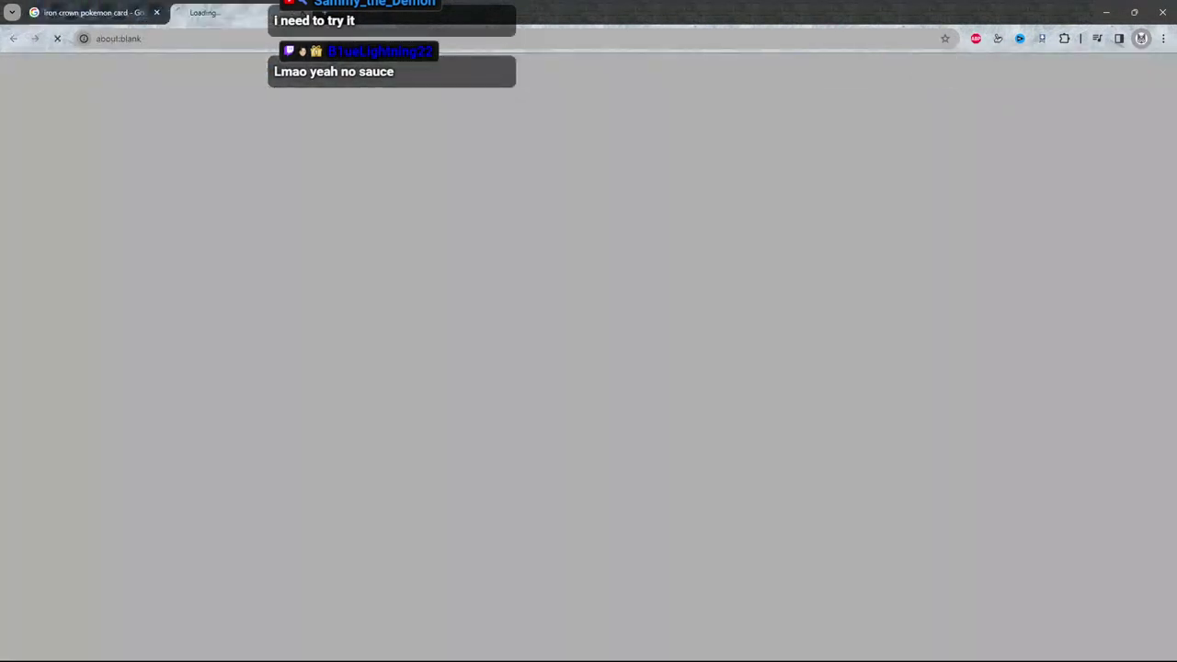
key(ctrl+shift+Tab)
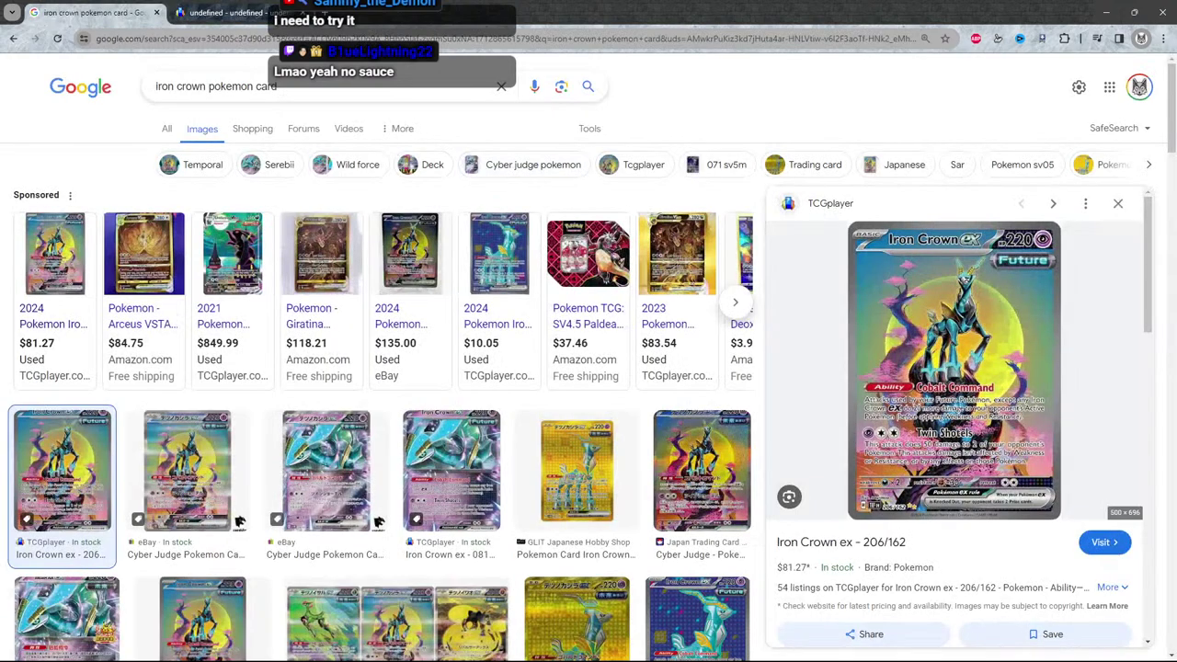
key(ctrl+minus)
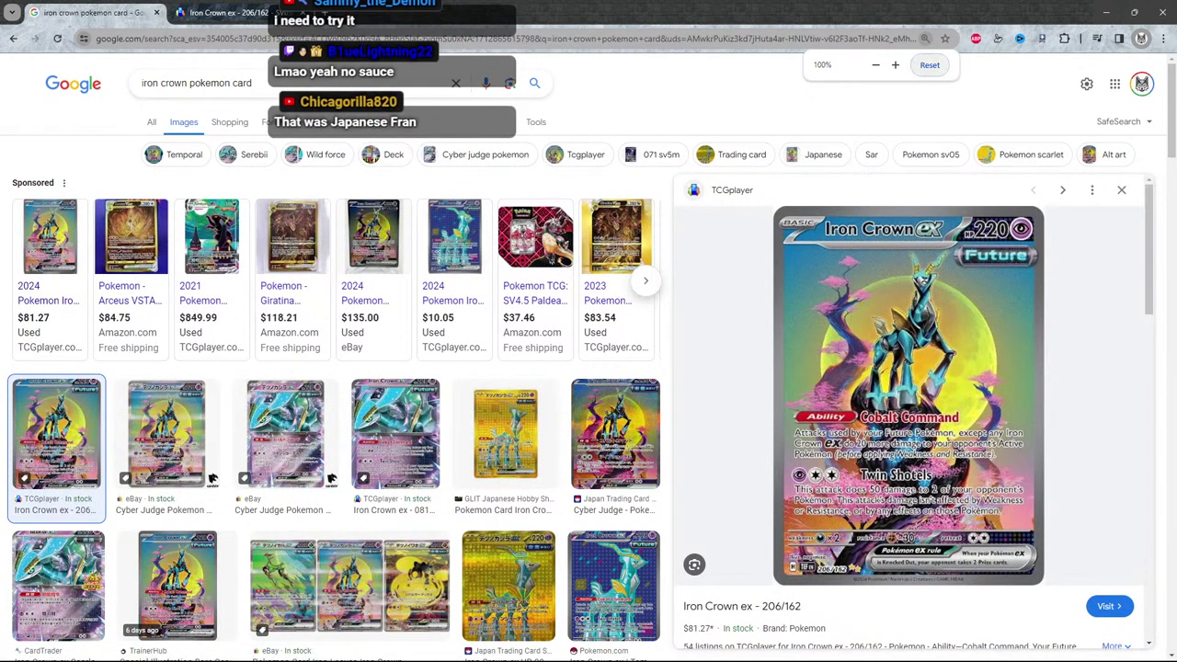
Open the sponsored eBay listing for the 2024 Temporal Forces 206 Iron Crown EX card and inspect its details.
mouse_move(368, 296)
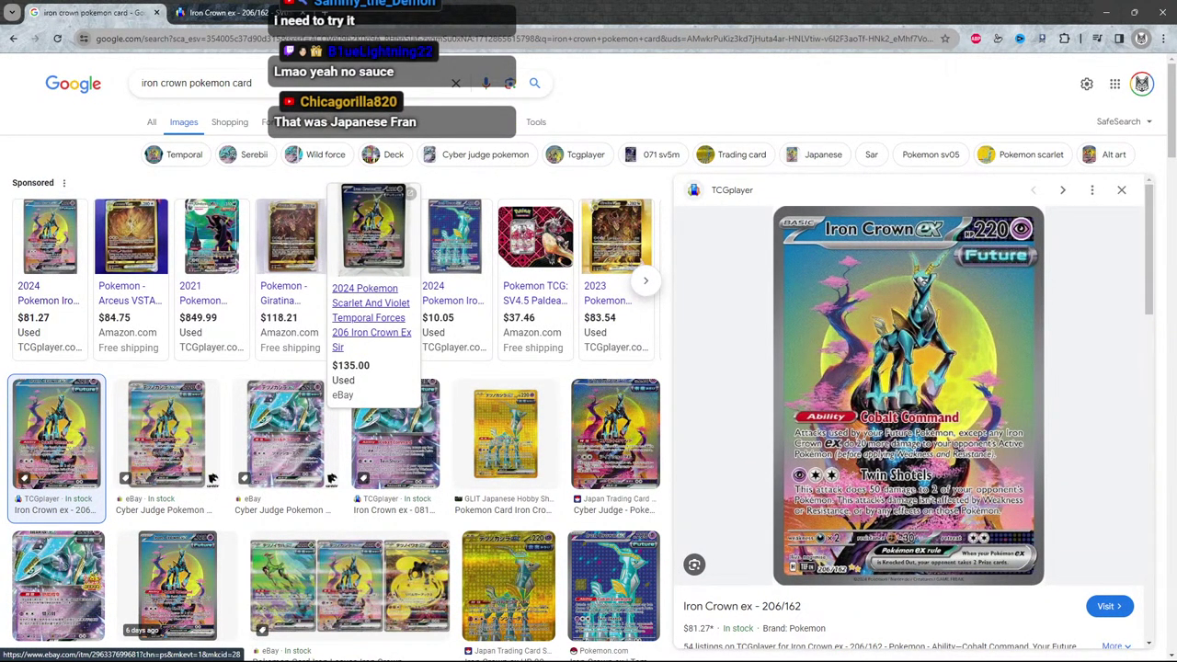
click(371, 313)
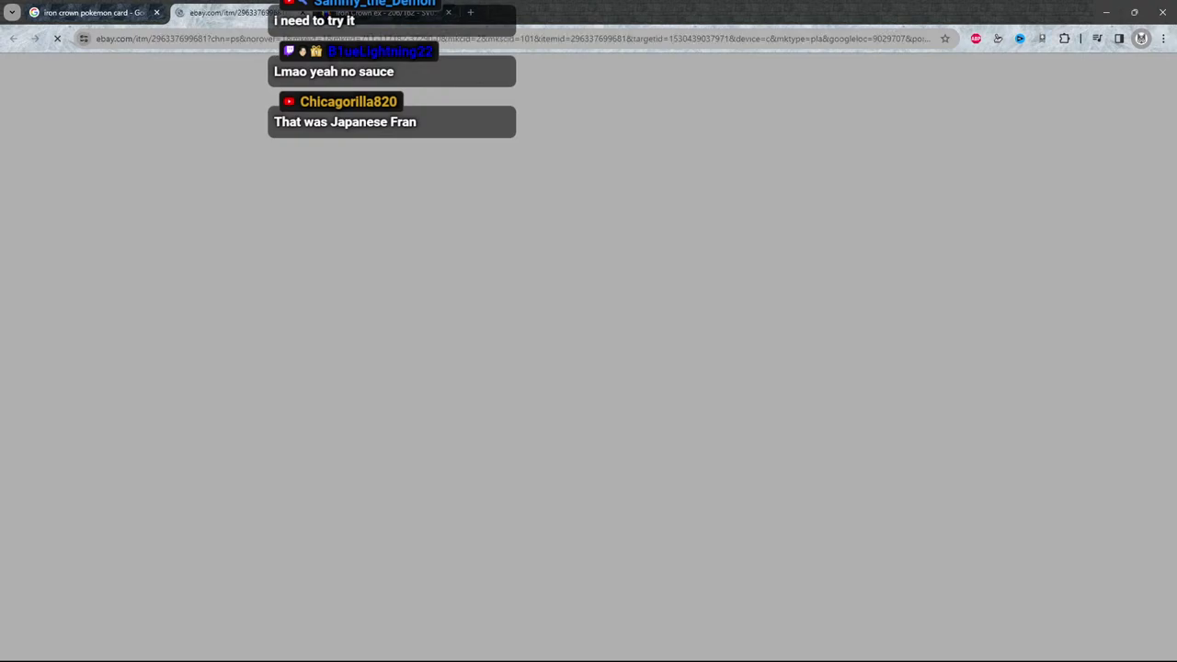
scroll(589, 368, down, 1)
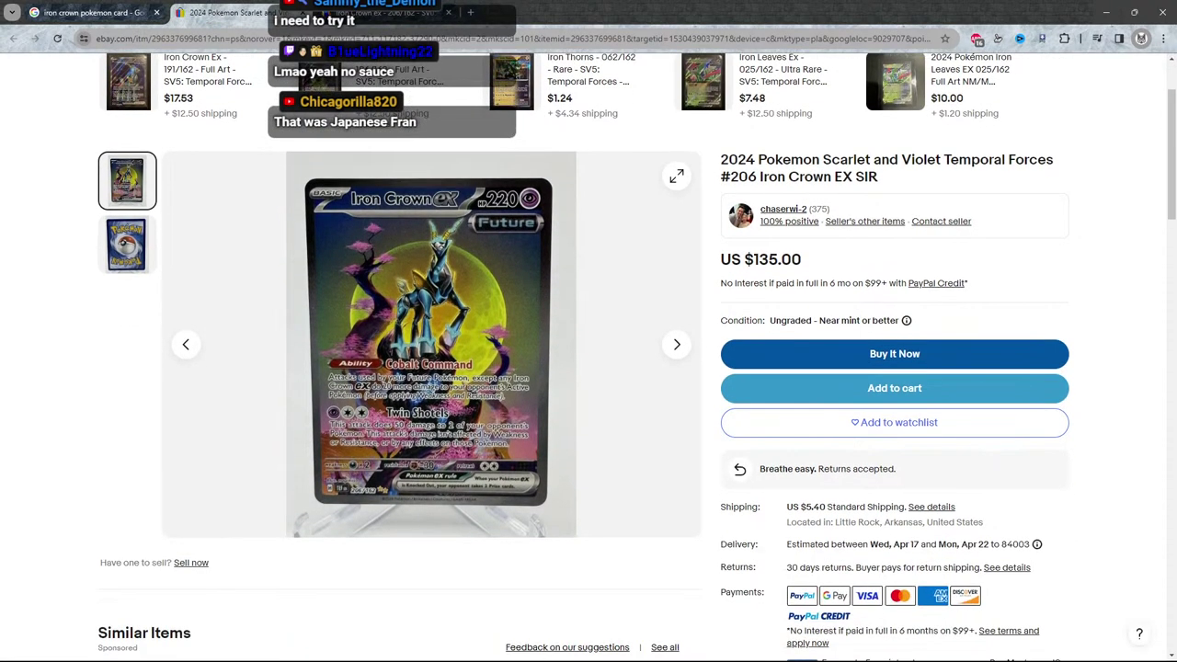
scroll(589, 368, up, 1)
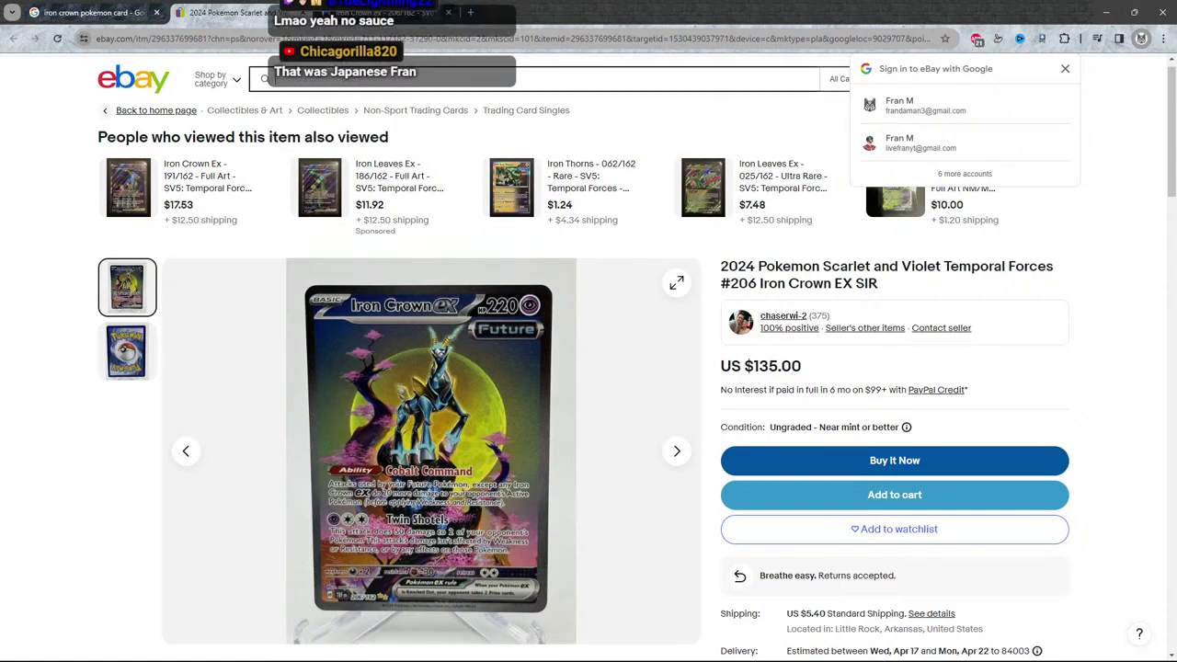
Search eBay for "pokemon cards".
click(276, 79)
text(poke)
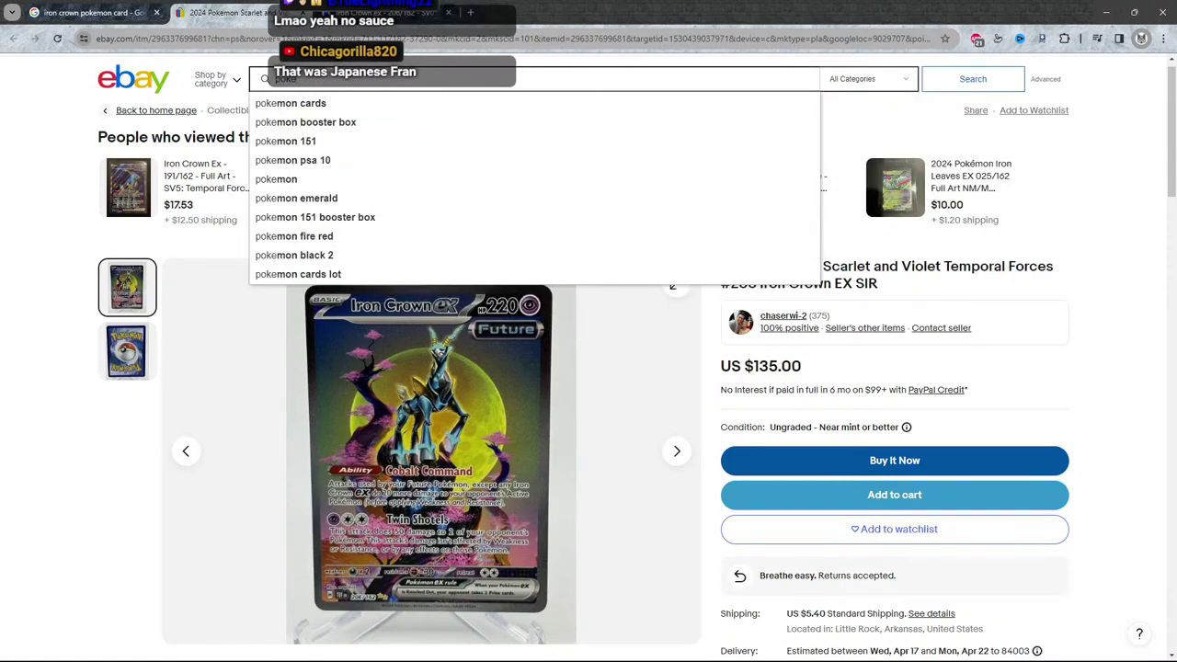
text(mon cards)
key(Return)
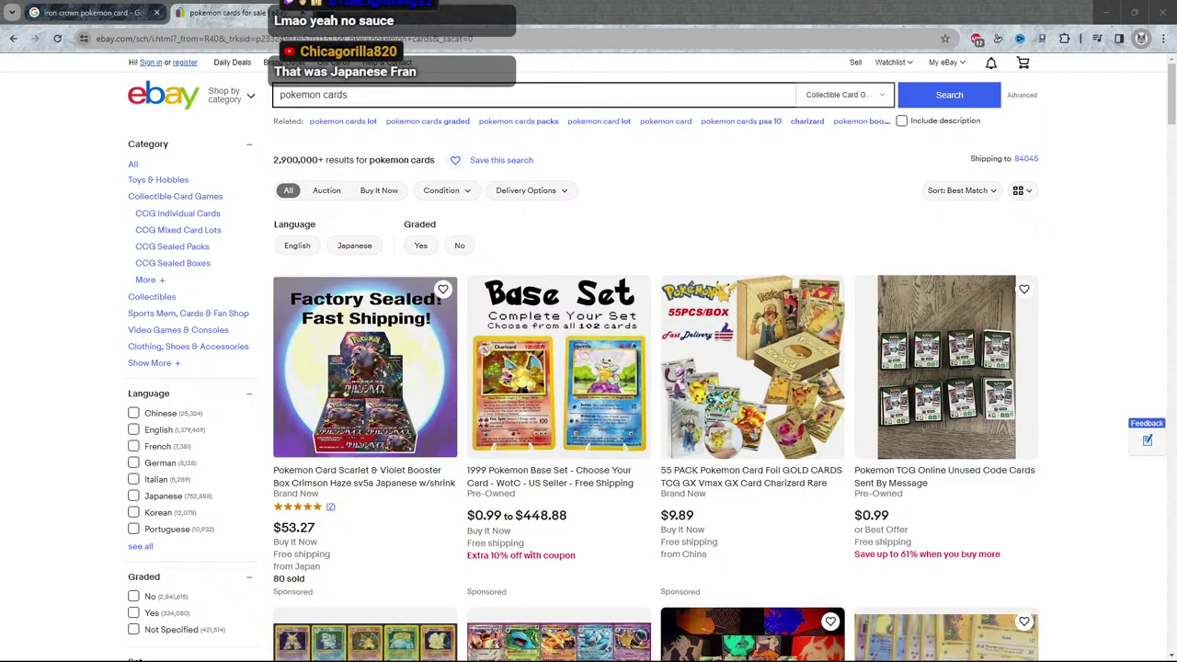
Rerun the "pokemon cards" search on eBay and browse the first rows of listings.
triple_click(350, 94)
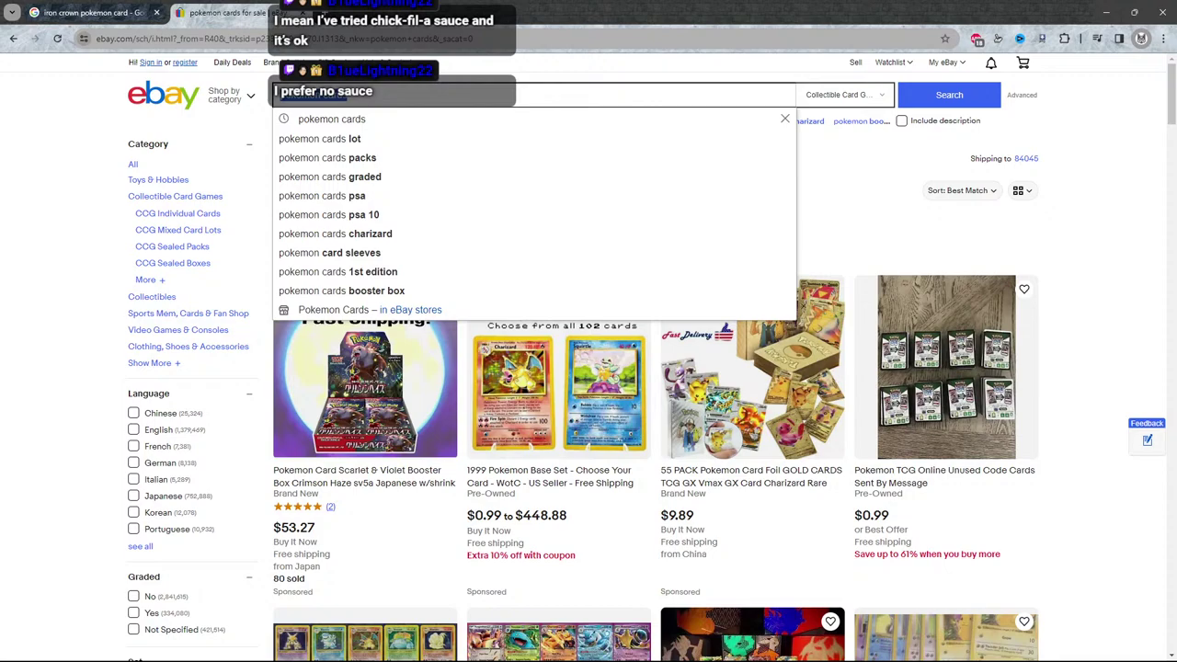
key(Escape)
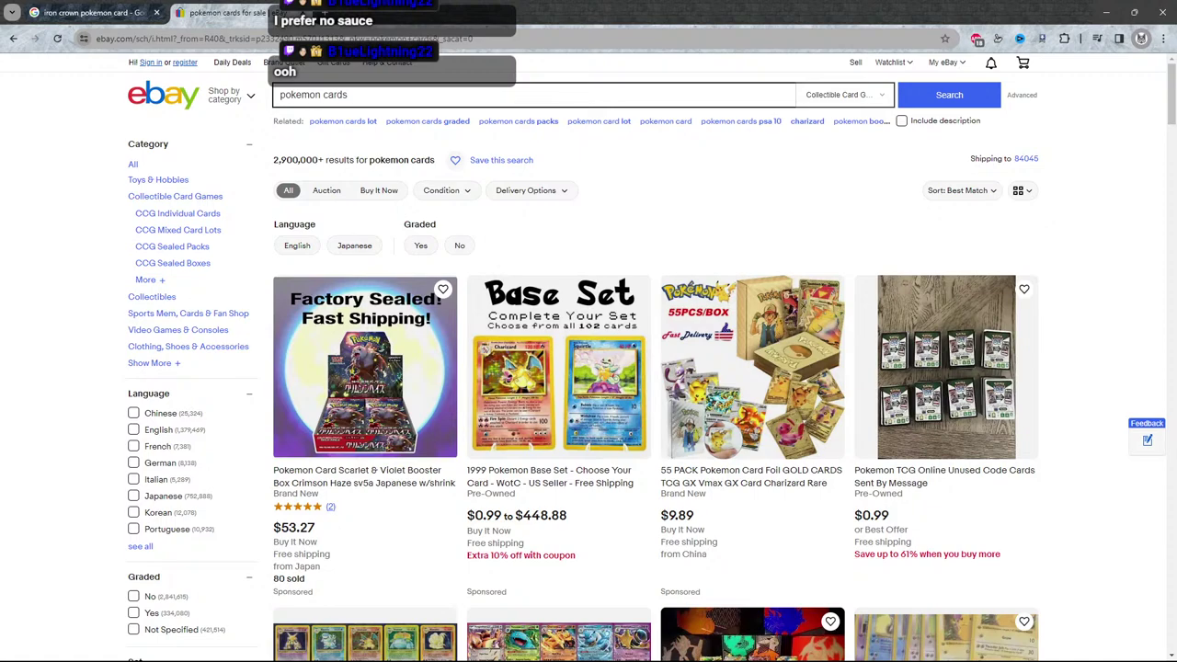
click(347, 95)
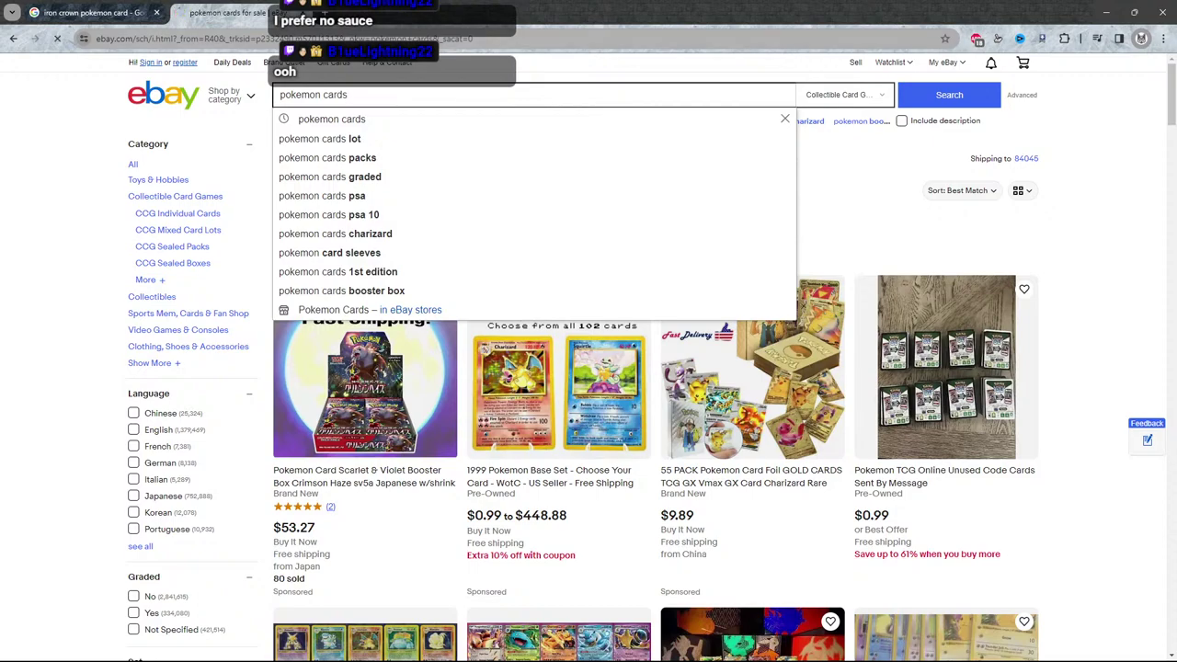
key(Return)
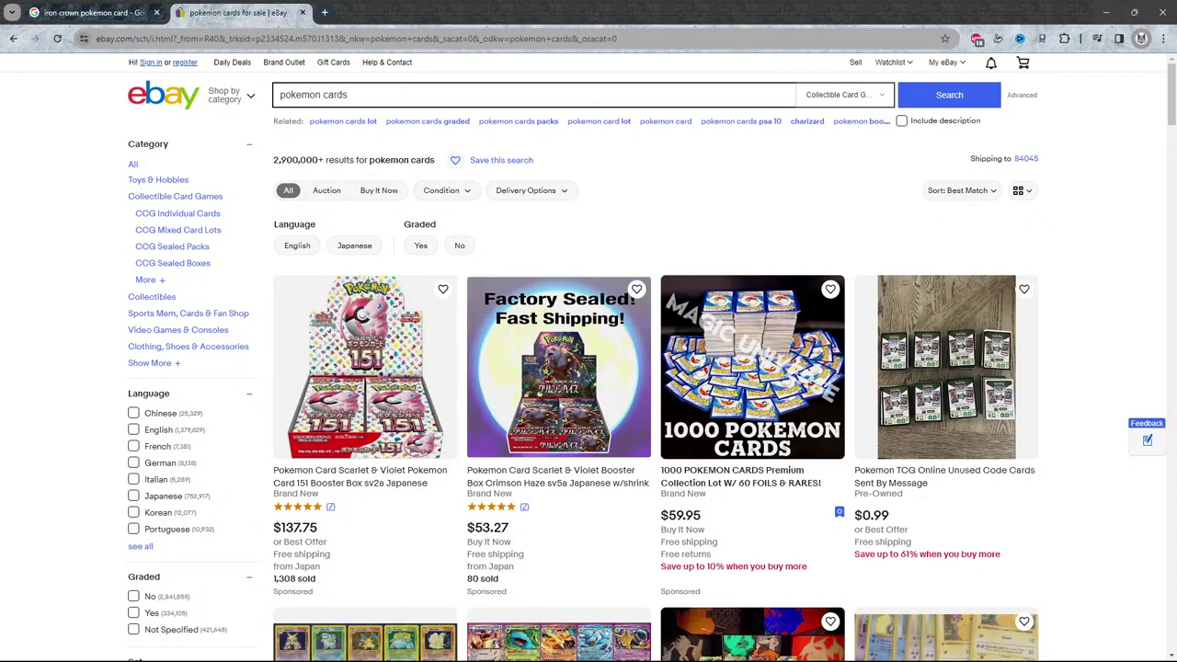
scroll(583, 351, down, 3)
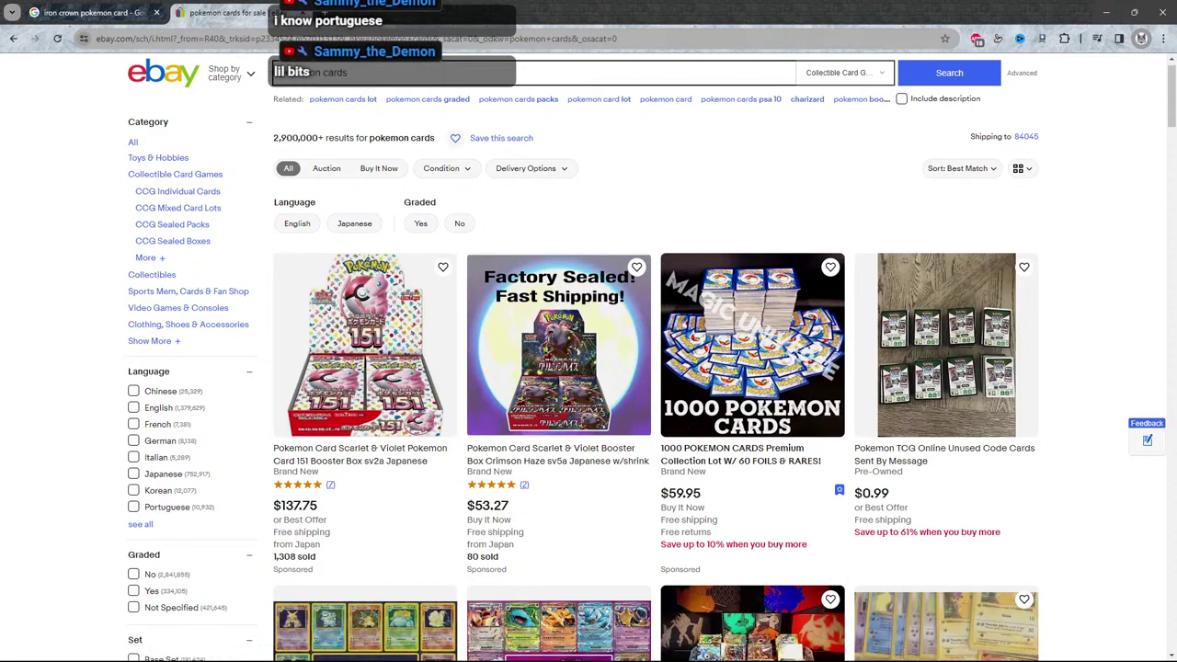
scroll(583, 351, up, 3)
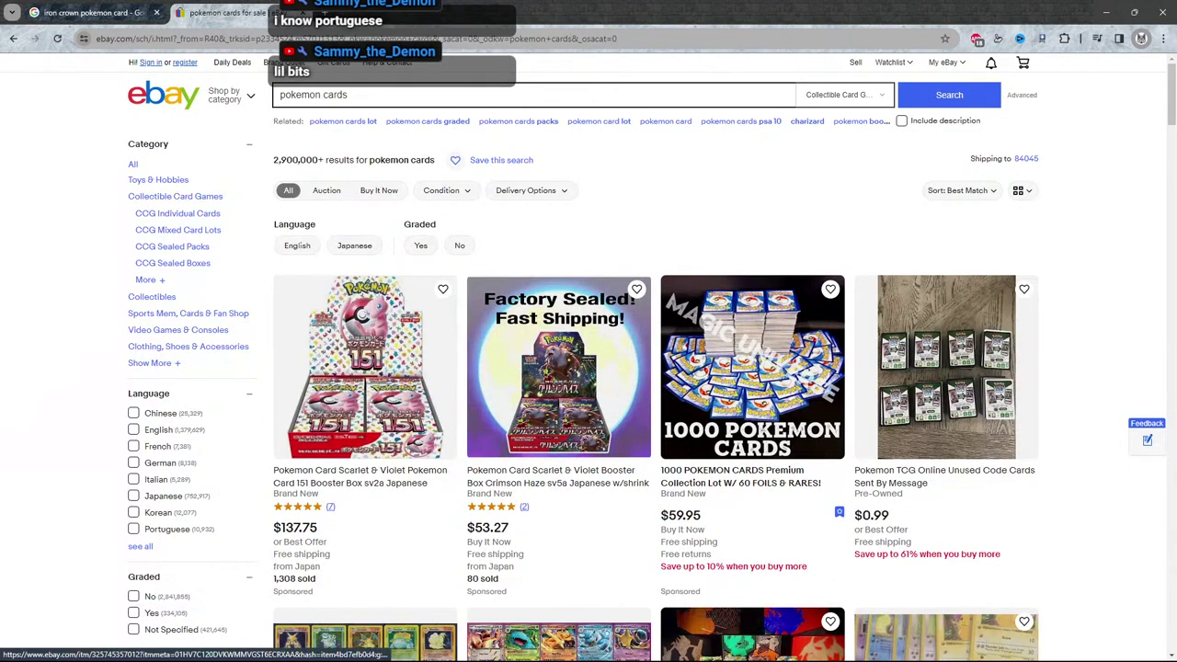
scroll(583, 357, down, 4)
scroll(589, 357, up, 2)
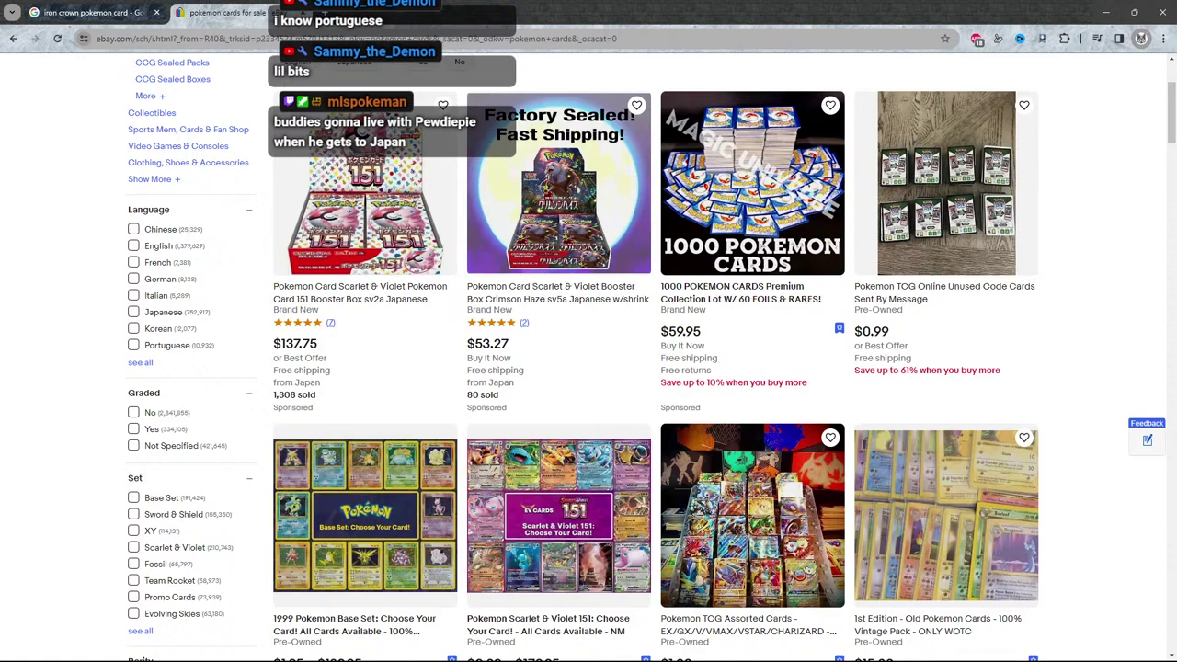
scroll(583, 357, up, 2)
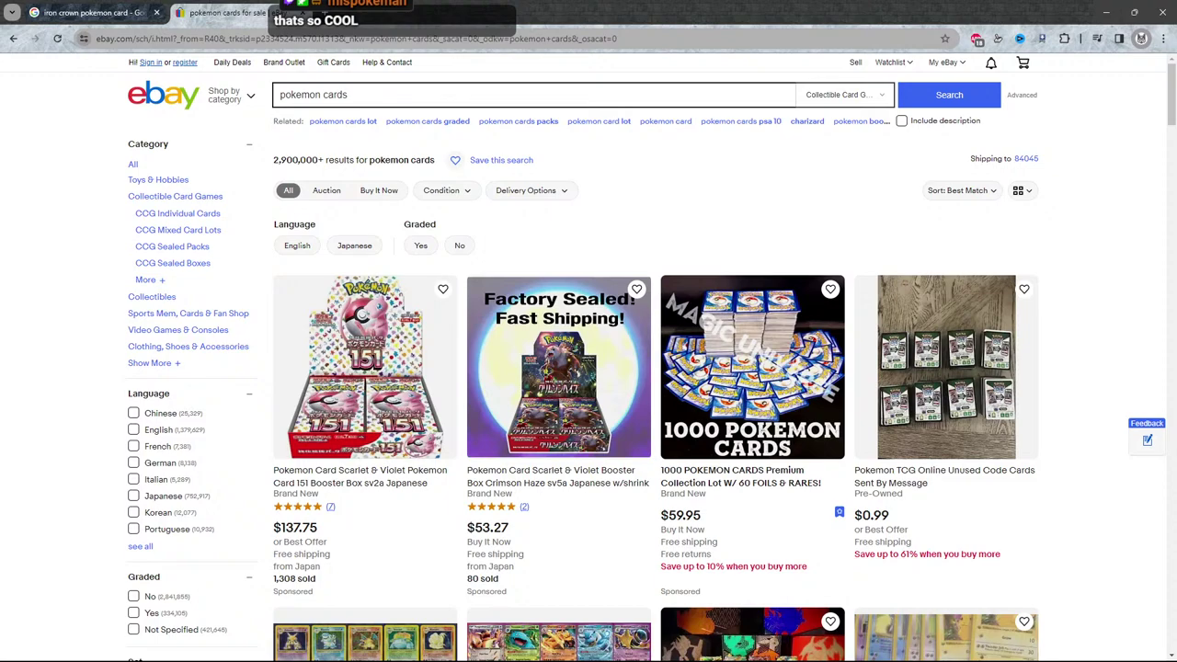
Refresh the "pokemon cards" search and limit the results to auction listings.
click(533, 94)
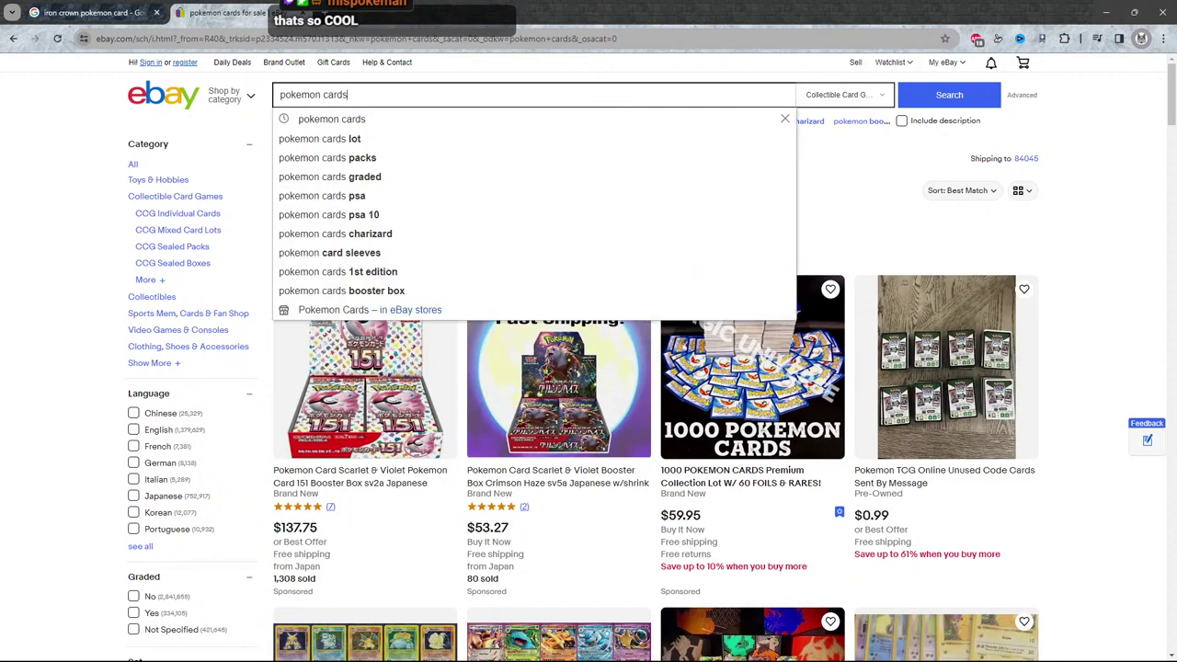
key(Return)
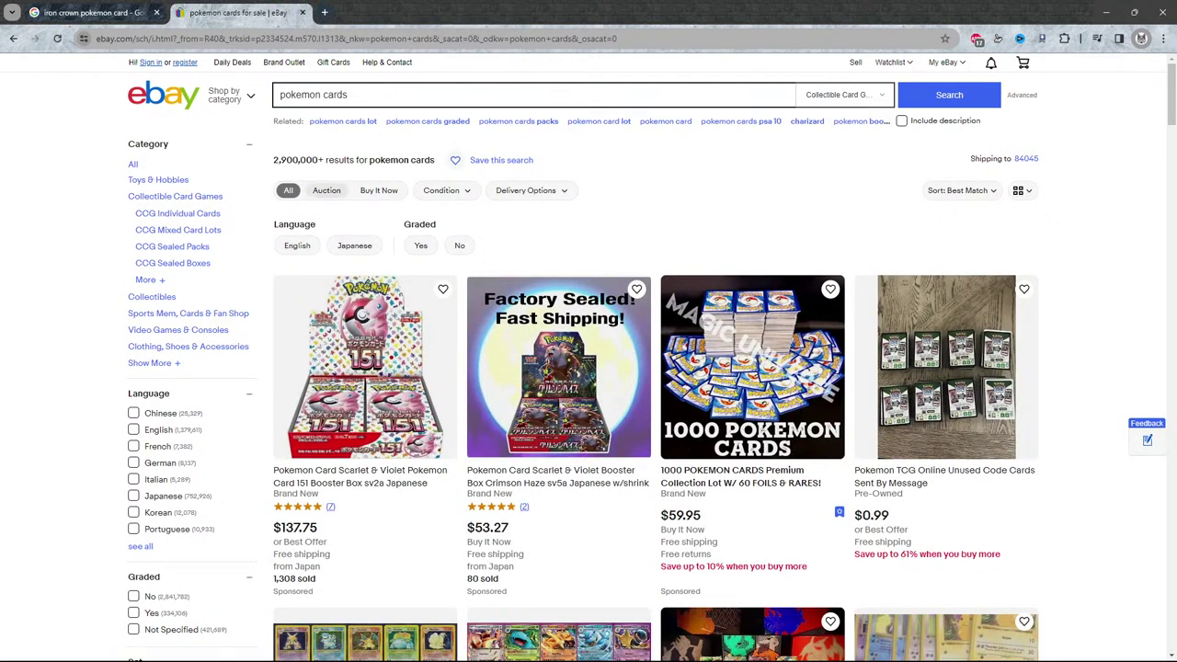
click(326, 190)
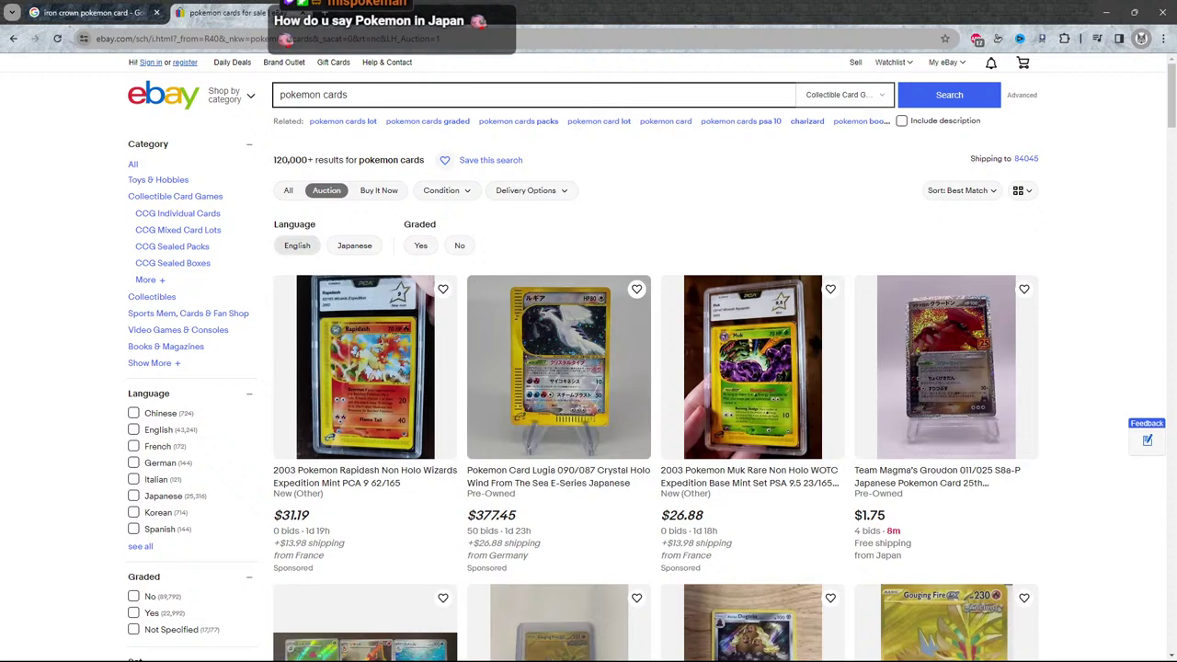
Limit the auction results to graded cards and sort them by Price + Shipping: highest first.
click(420, 245)
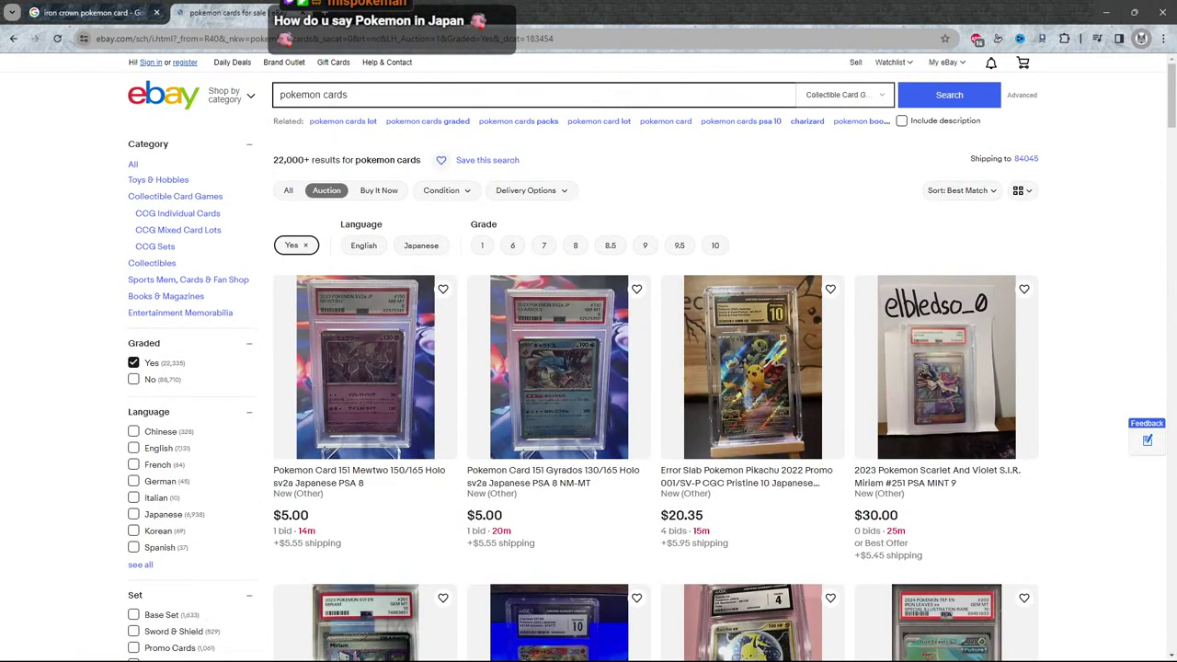
click(961, 191)
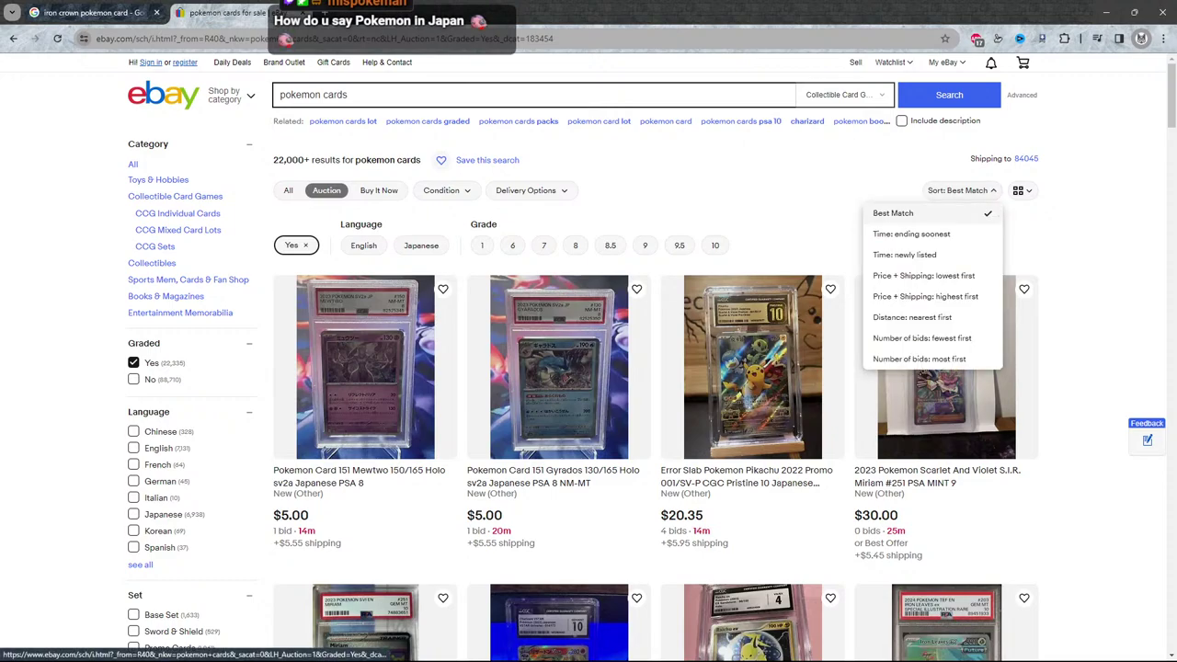
click(925, 297)
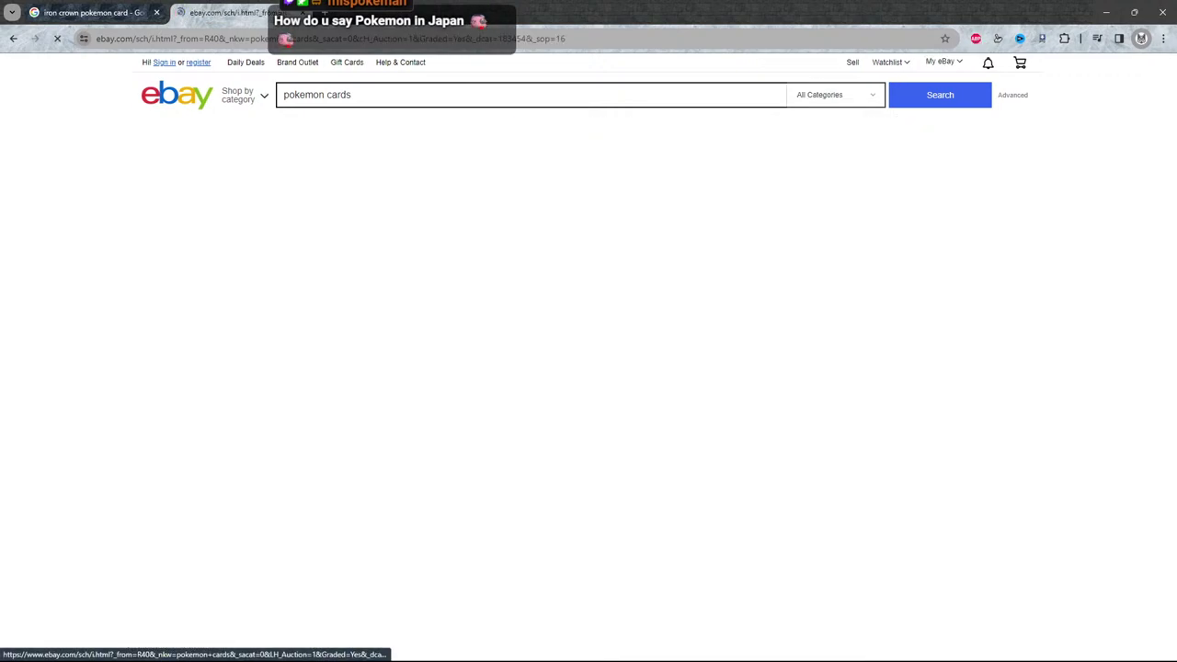
click(940, 190)
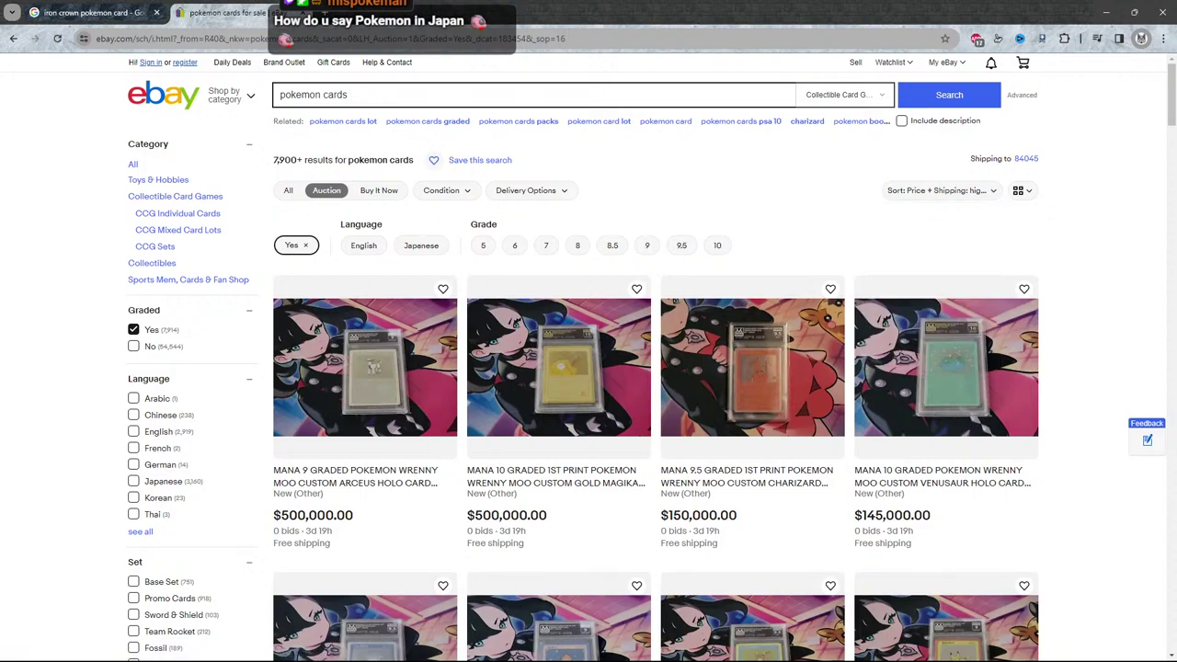
Examine the most expensive graded card auctions, comparing the custom MANA cards with the listings below them.
scroll(588, 368, down, 2)
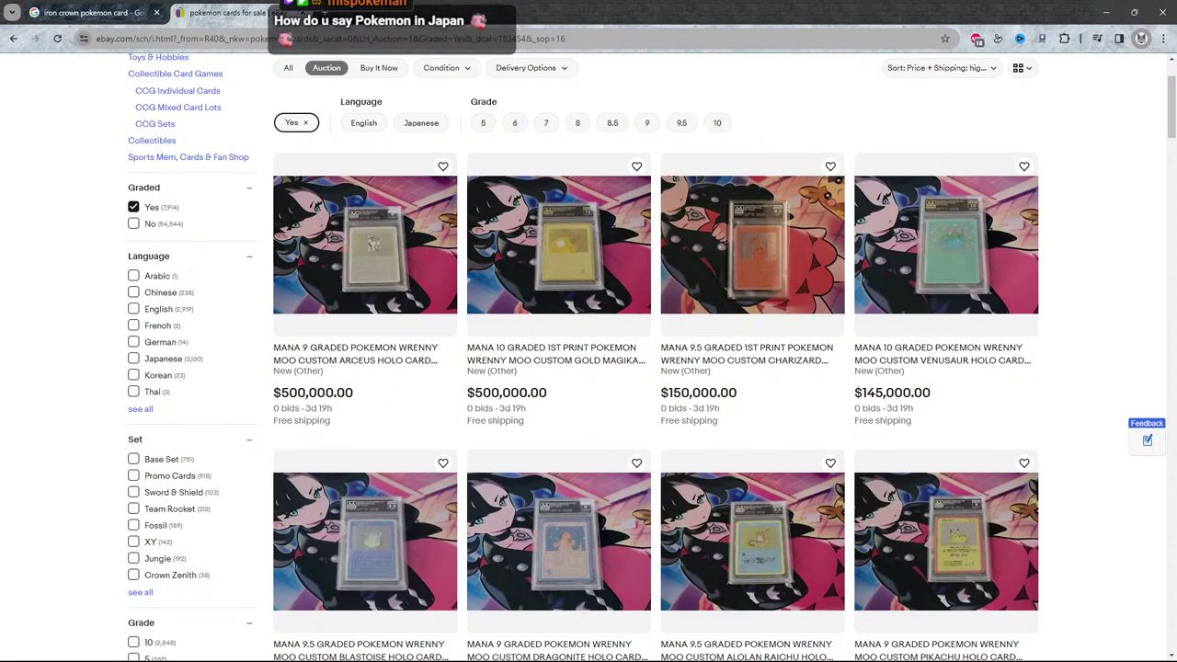
scroll(589, 368, down, 3)
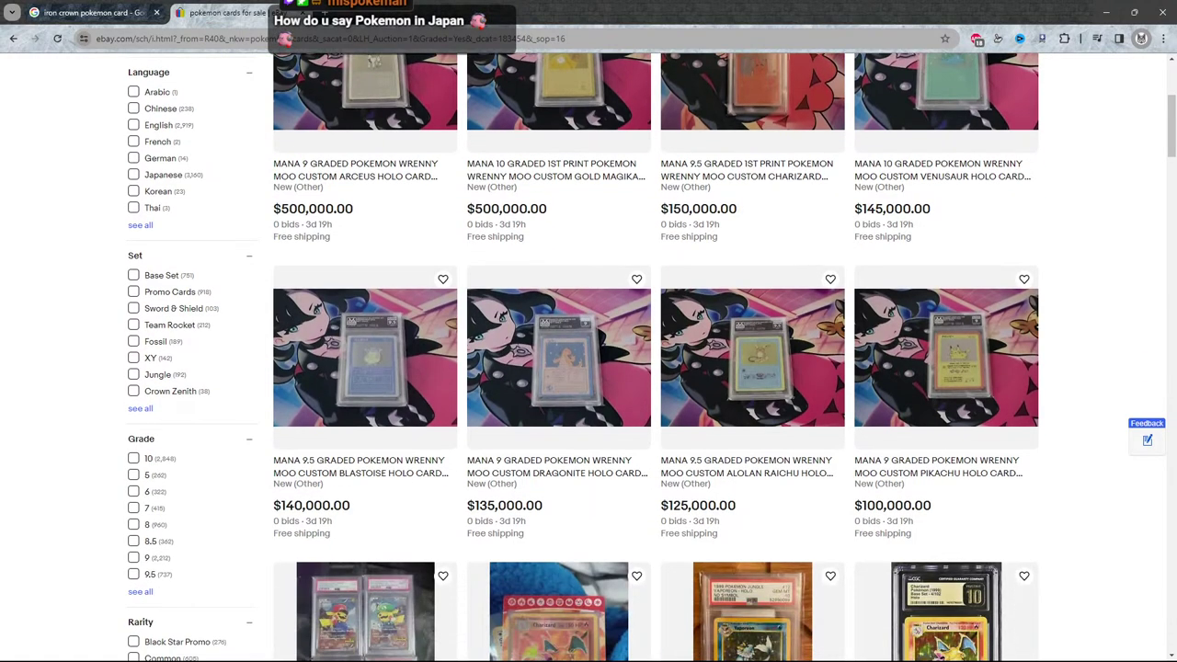
scroll(589, 368, down, 2)
scroll(589, 368, down, 2)
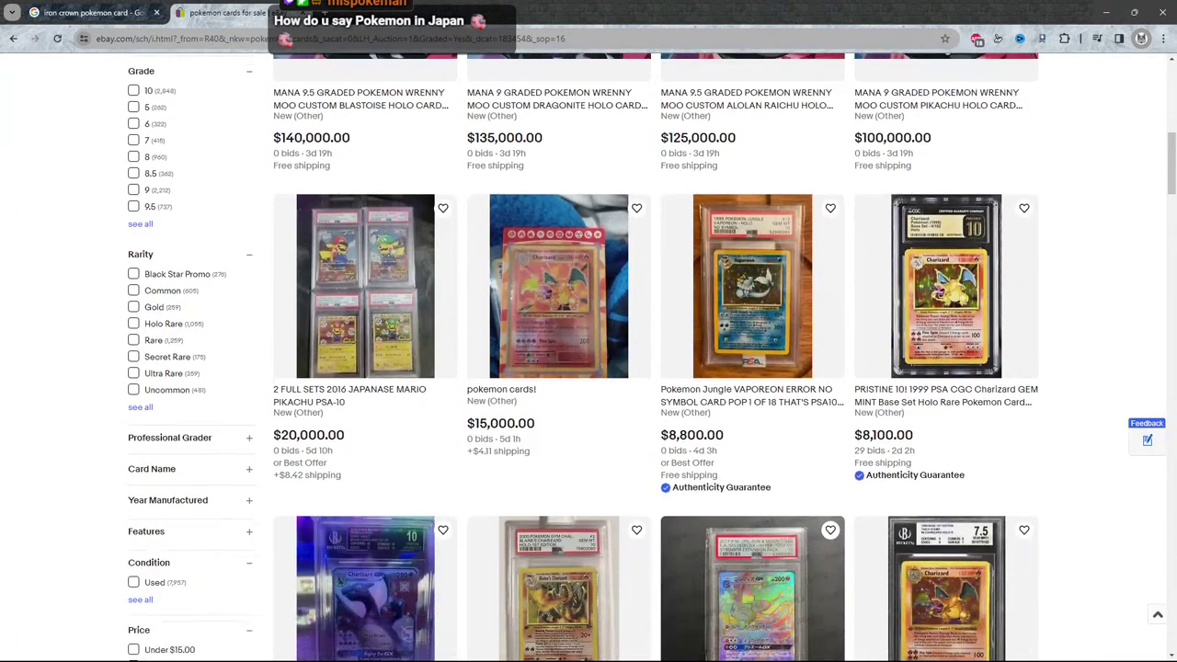
scroll(588, 368, up, 5)
scroll(589, 368, up, 3)
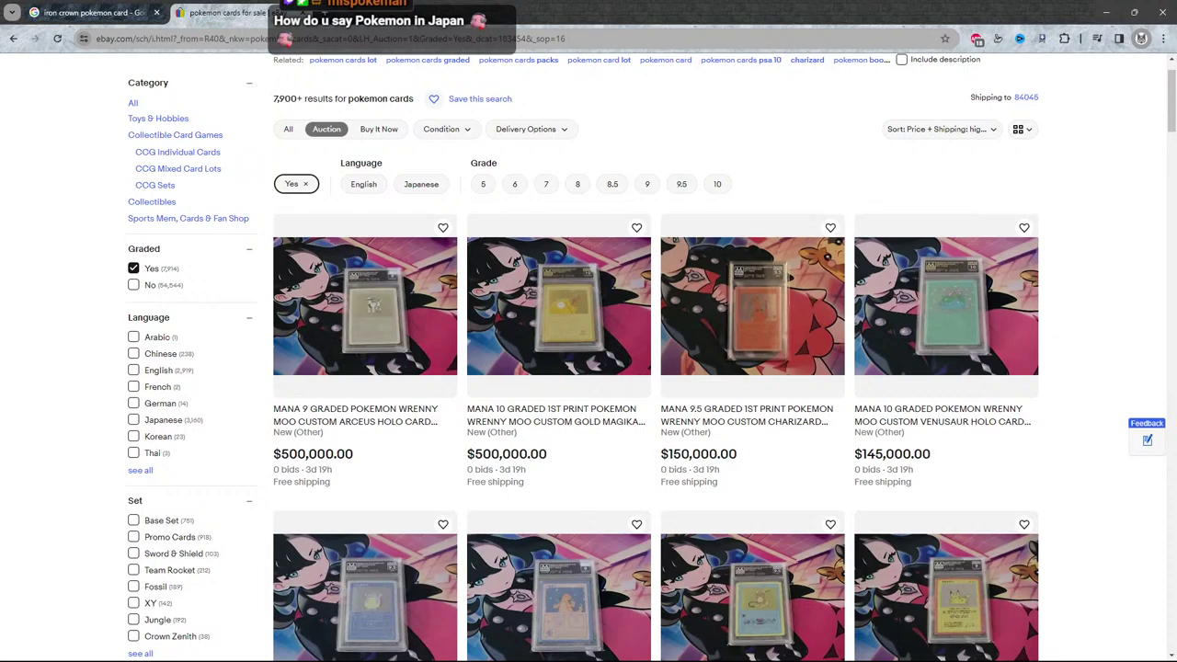
scroll(589, 367, down, 3)
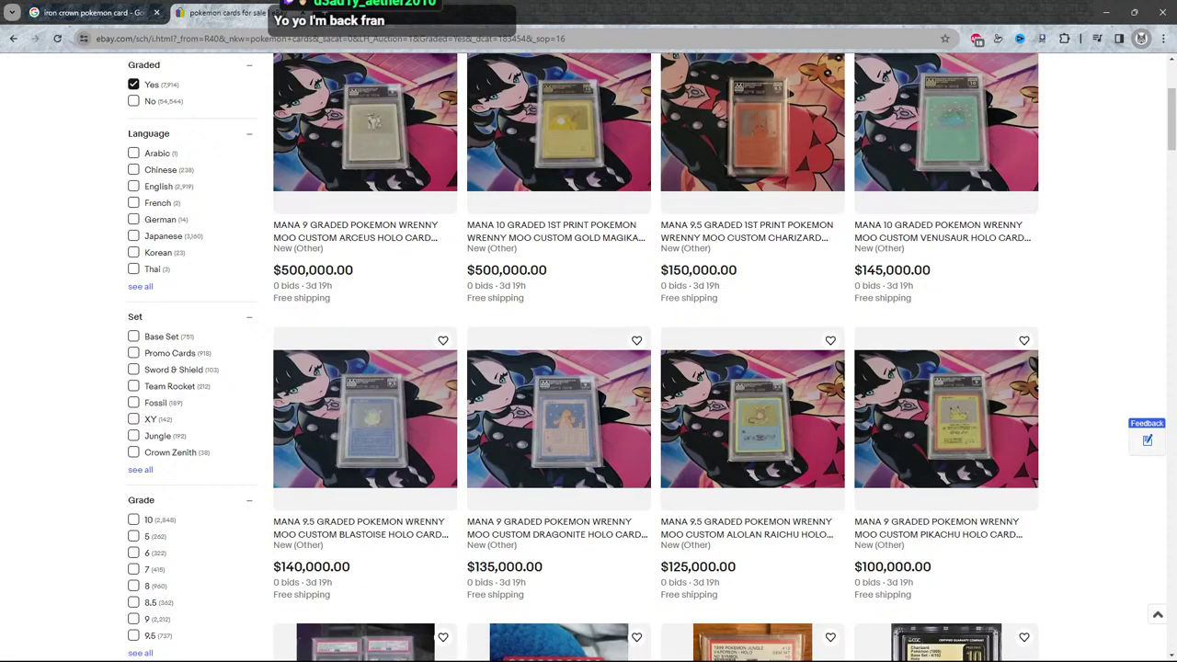
scroll(583, 357, down, 4)
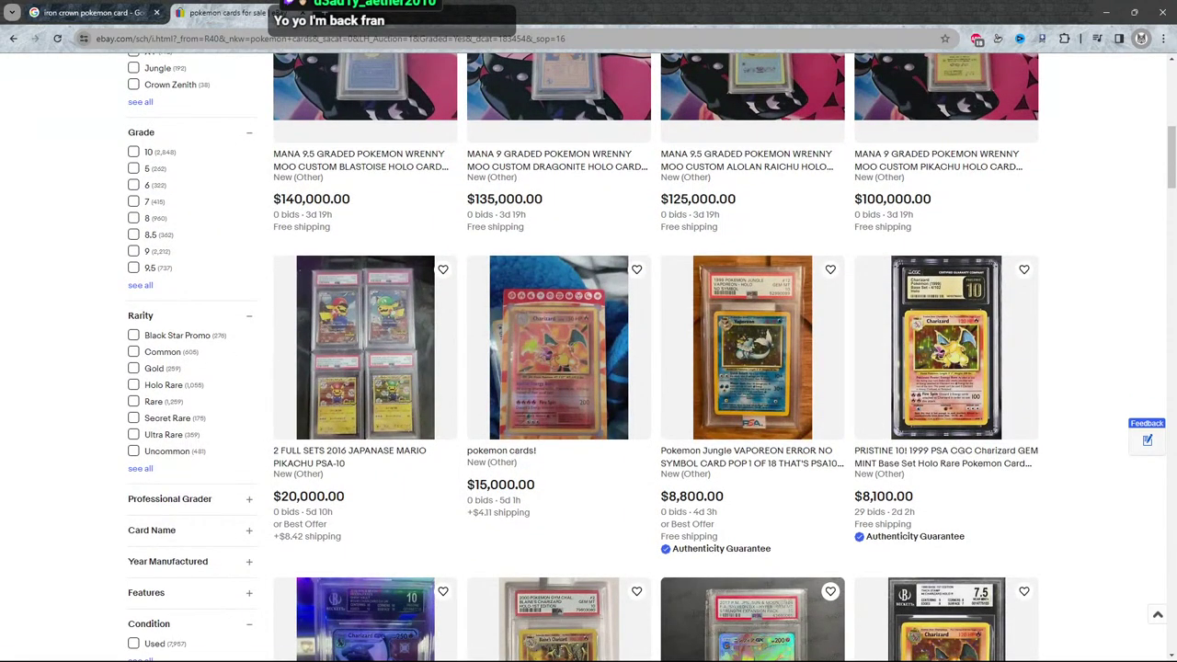
Open the listing for two full sets of 2016 Japanese Mario Pikachu PSA 10 in a new tab and view its photos.
right_click(395, 57)
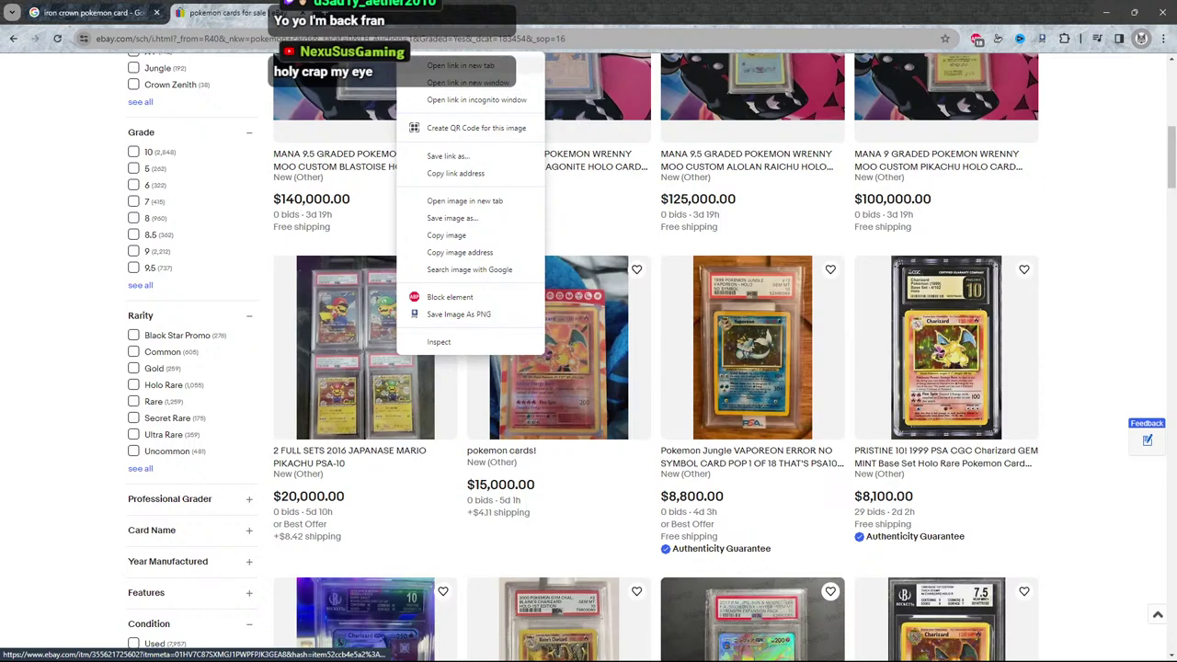
click(460, 65)
click(386, 13)
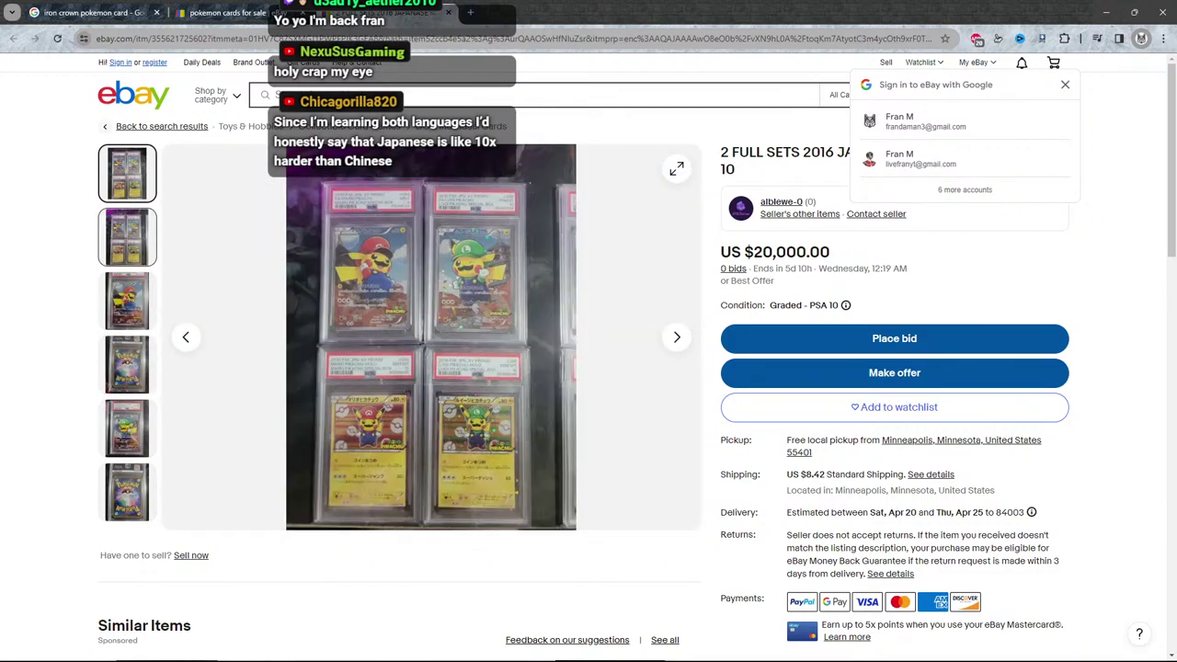
click(127, 237)
click(127, 301)
click(127, 364)
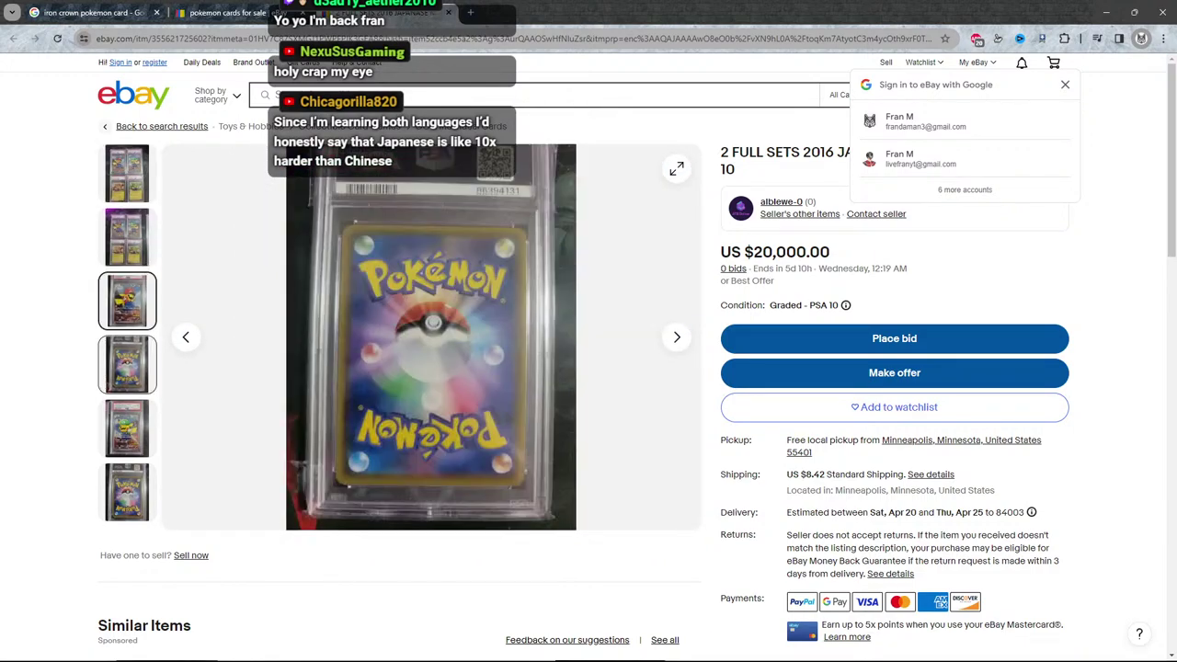
click(127, 428)
click(127, 492)
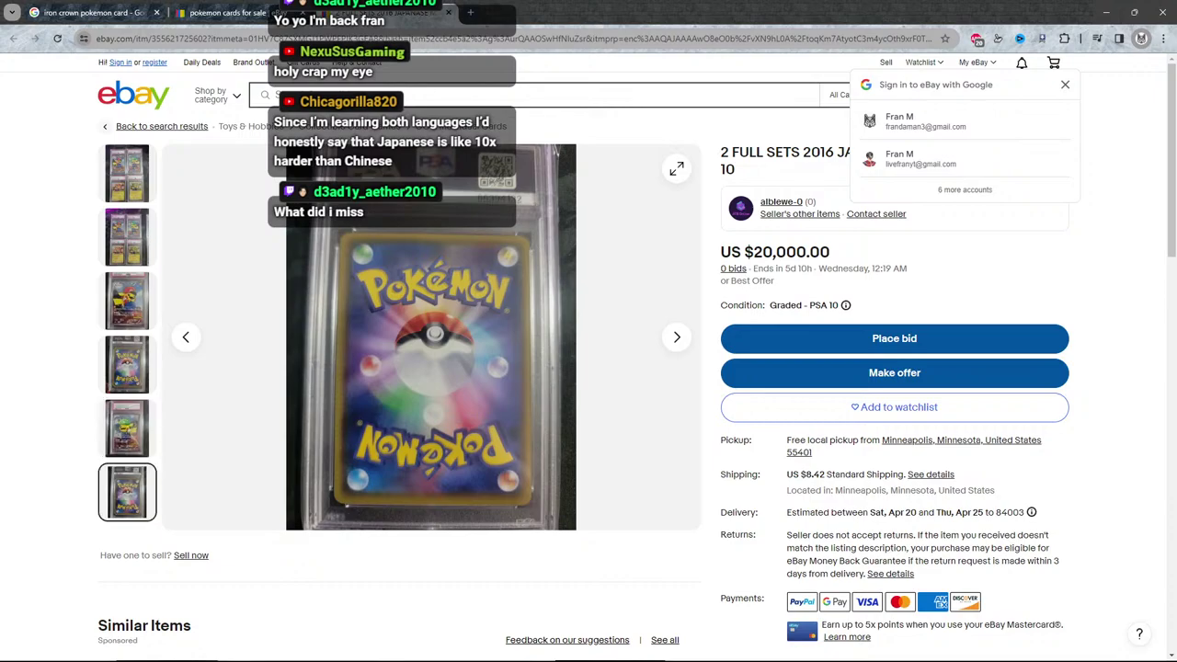
Check the listing's similar items and open the PSA 10 Mario Pikachu Special Box 294/XY-P card in a new tab.
scroll(589, 357, down, 5)
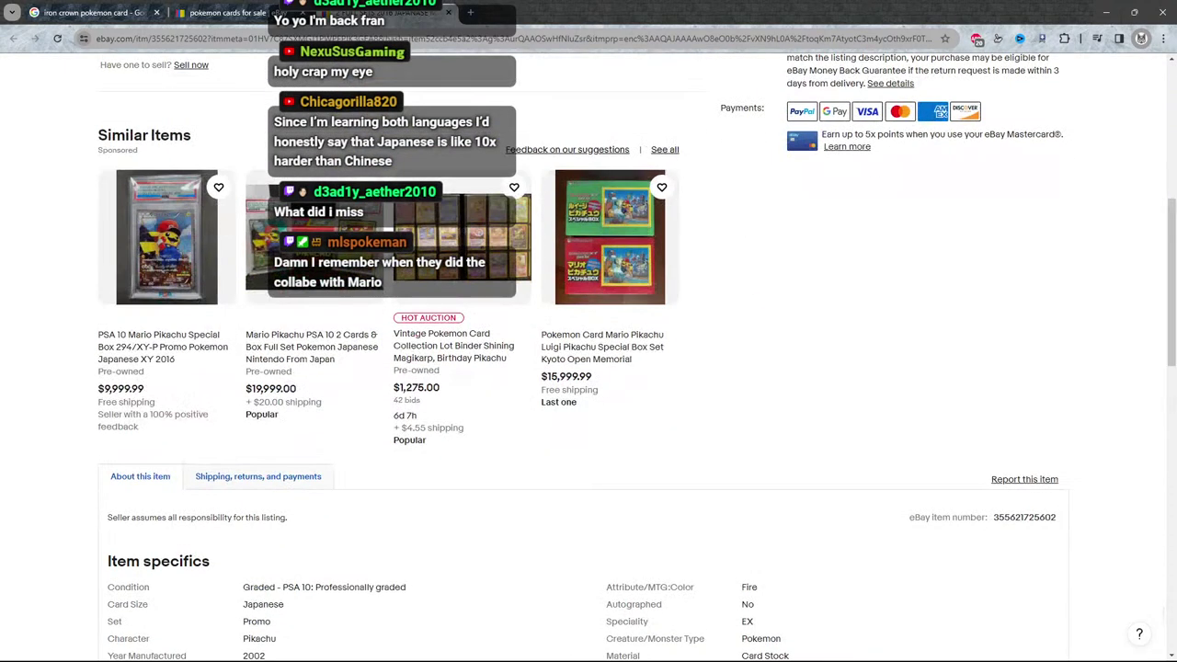
scroll(589, 357, up, 2)
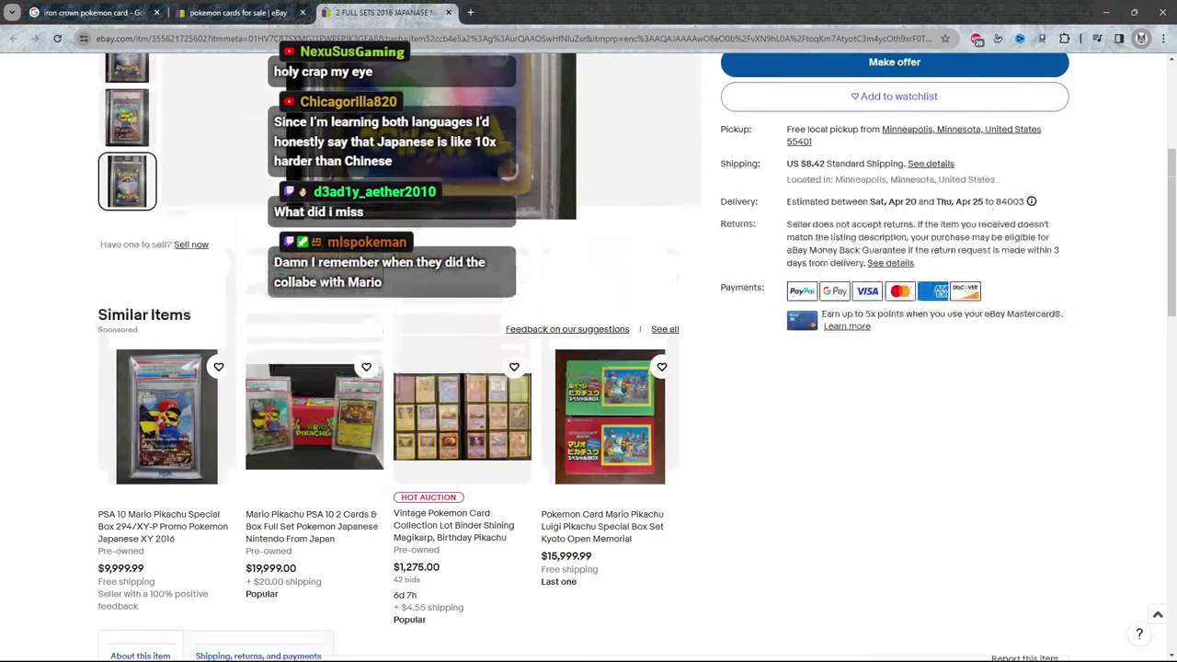
right_click(132, 425)
click(184, 439)
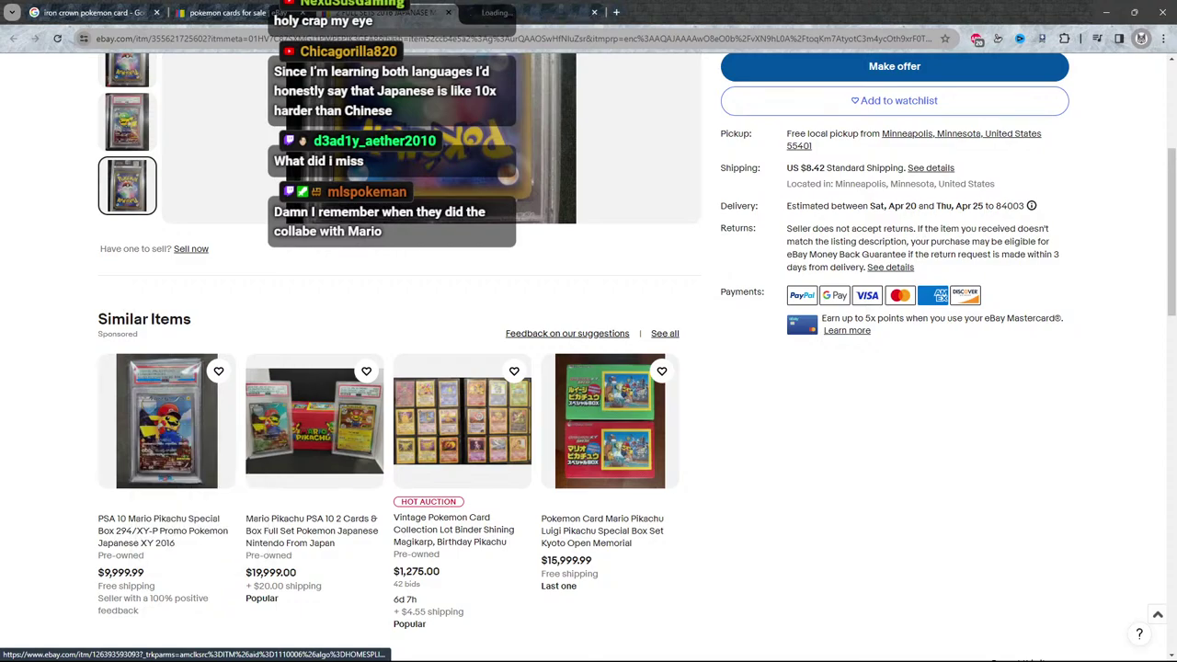
click(532, 12)
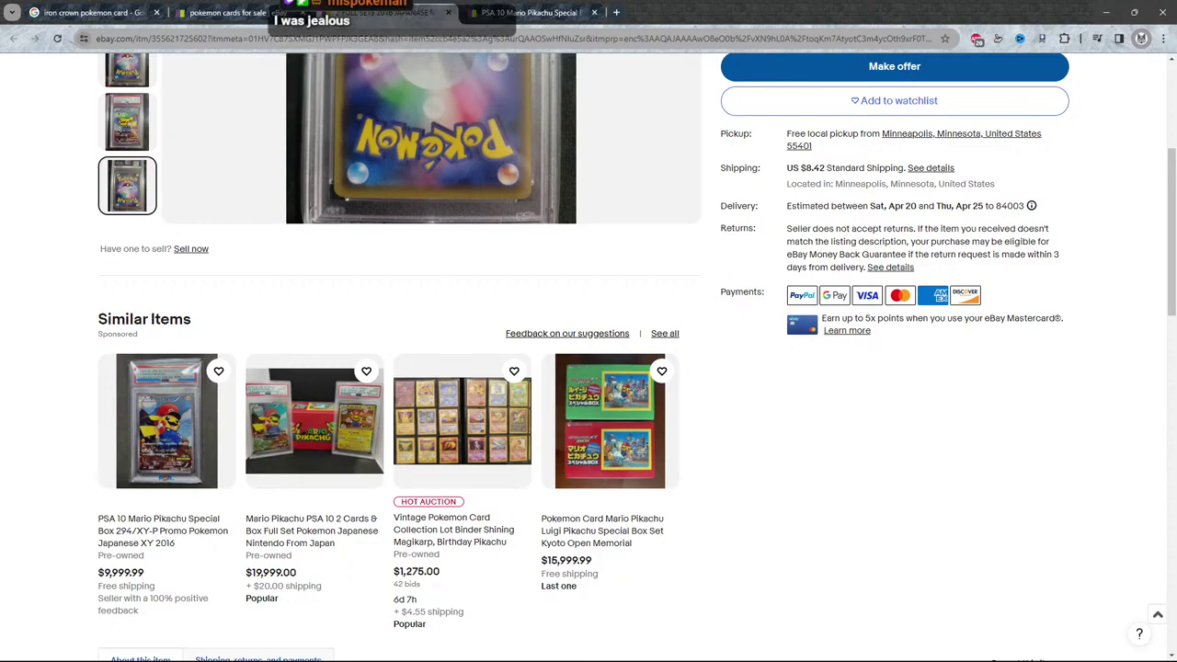
Return to the Pokemon card search results and browse the remaining graded auctions on the first page.
key(ctrl+shift+Tab)
scroll(752, 368, down, 13)
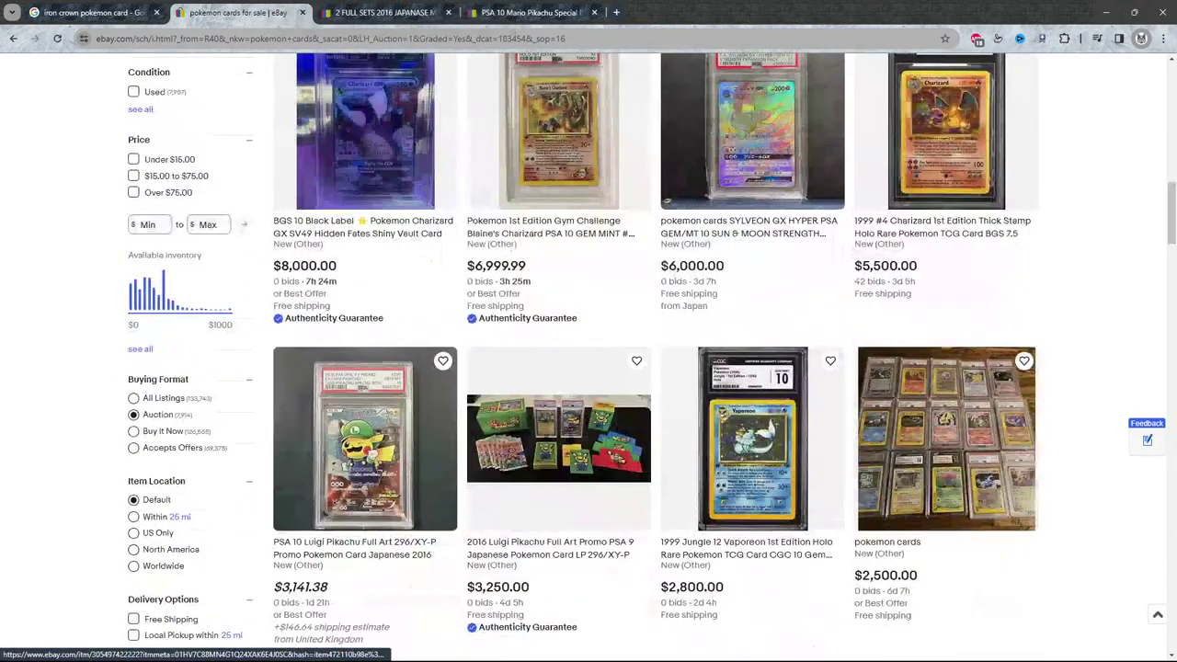
scroll(753, 368, down, 3)
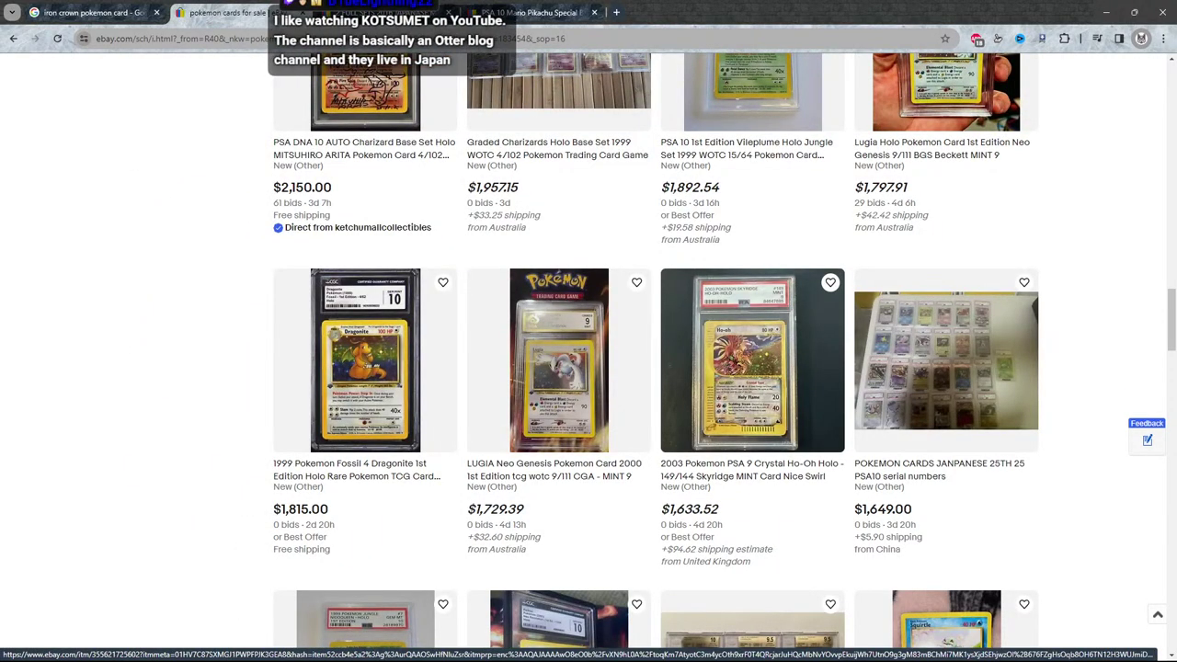
scroll(753, 368, down, 4)
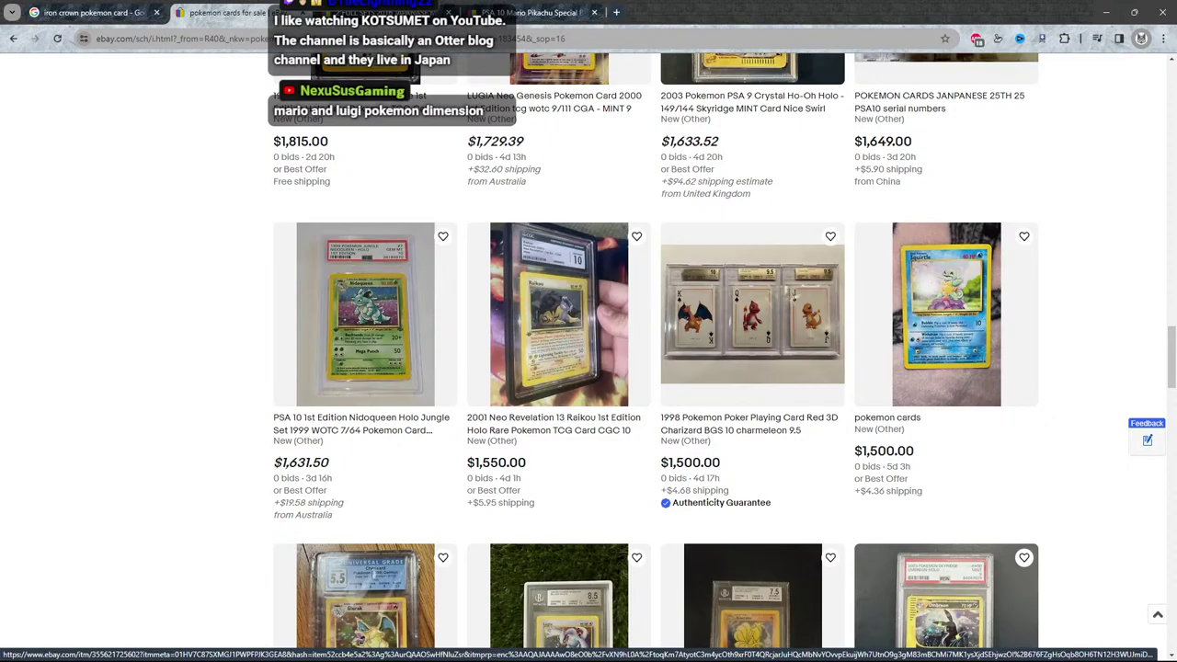
scroll(655, 349, down, 5)
scroll(655, 350, down, 14)
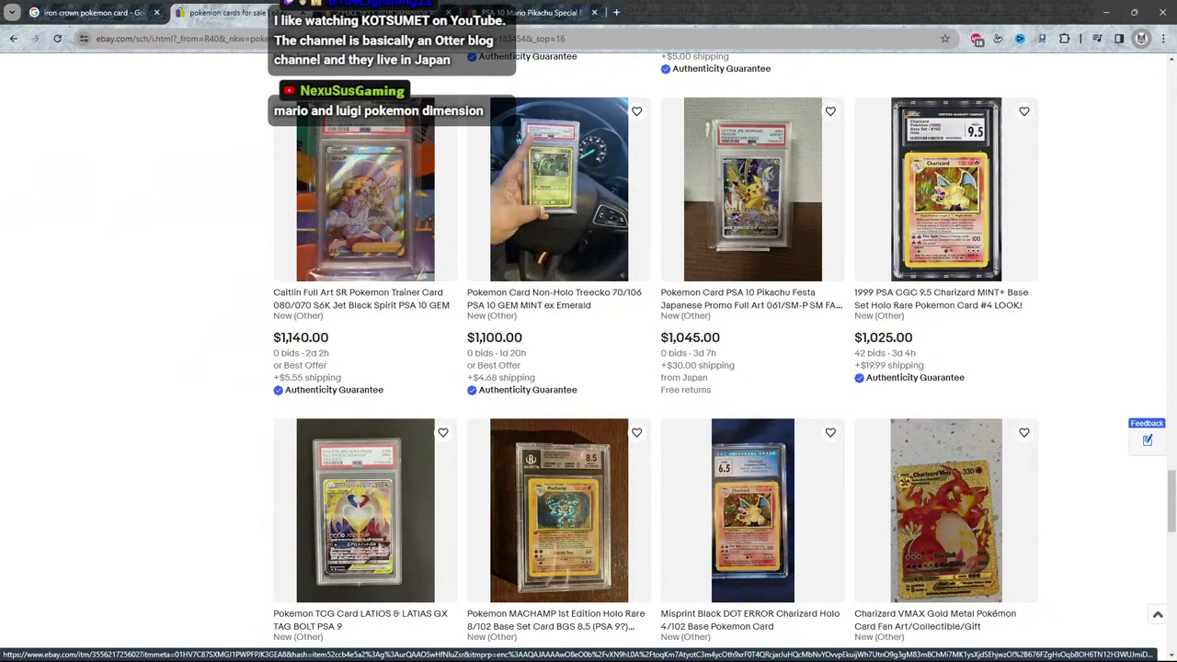
scroll(655, 349, down, 7)
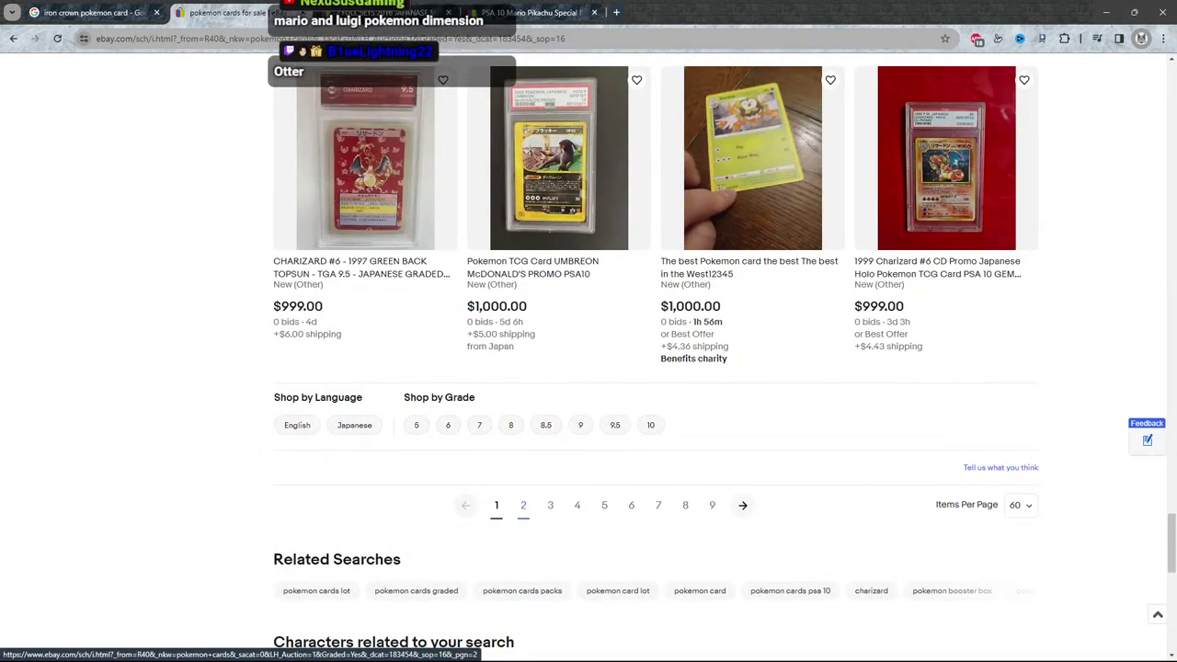
Open page 2 of the graded auction results and browse its listings to the end.
click(523, 505)
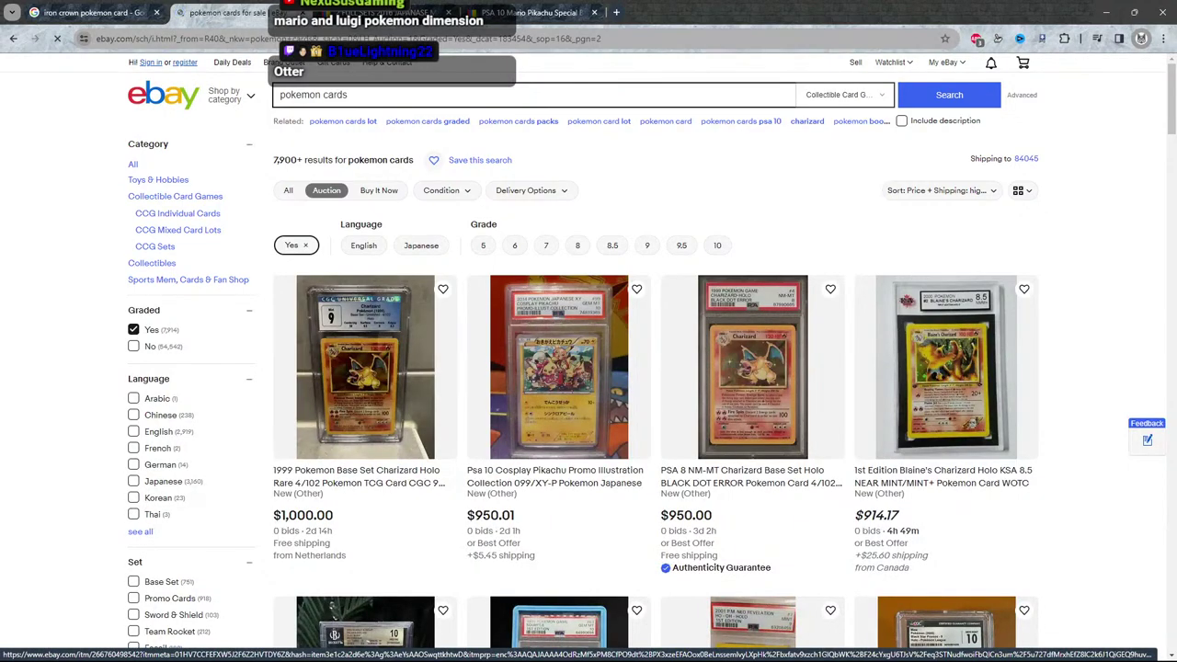
scroll(655, 368, down, 5)
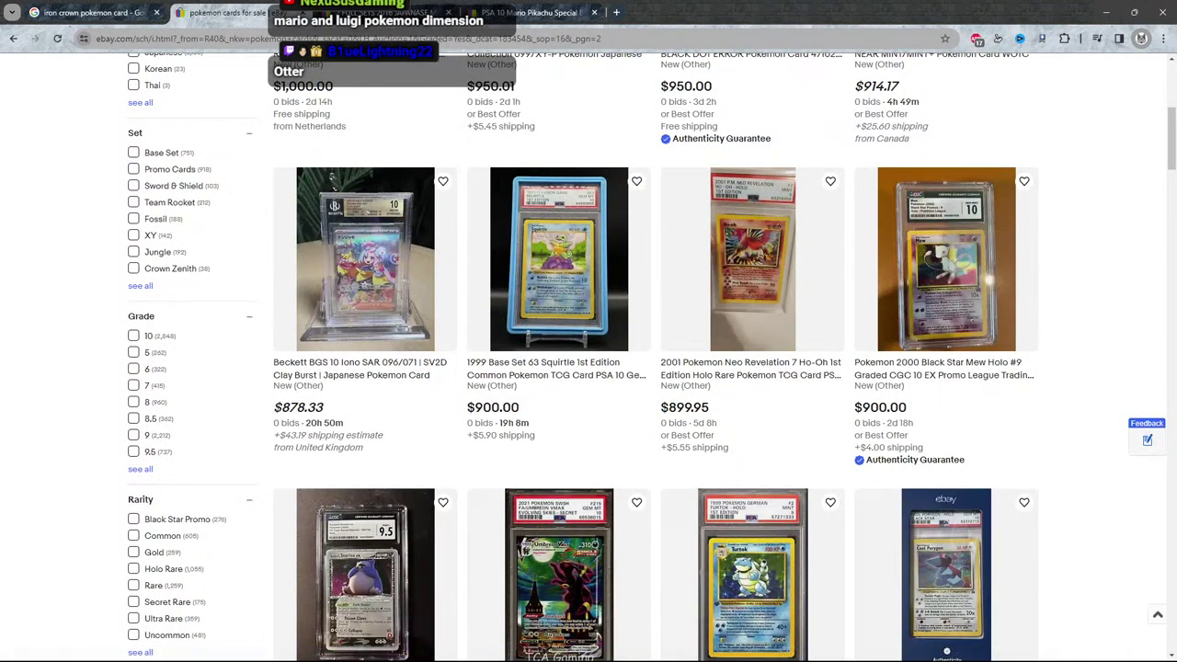
scroll(655, 368, down, 4)
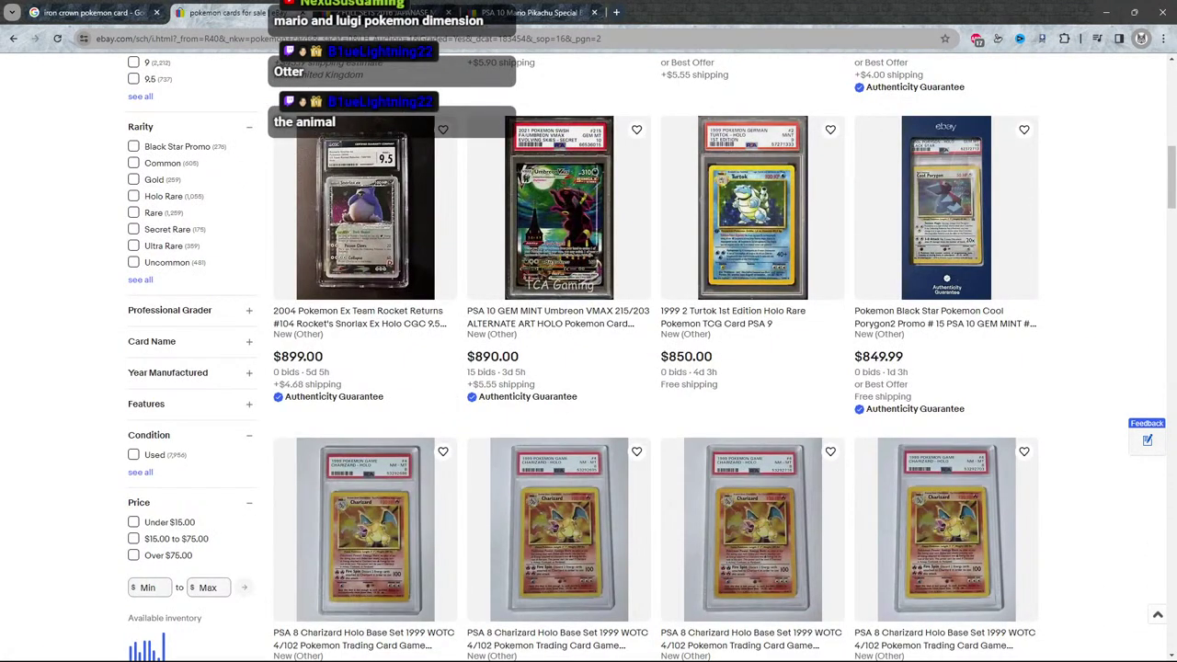
scroll(655, 368, down, 15)
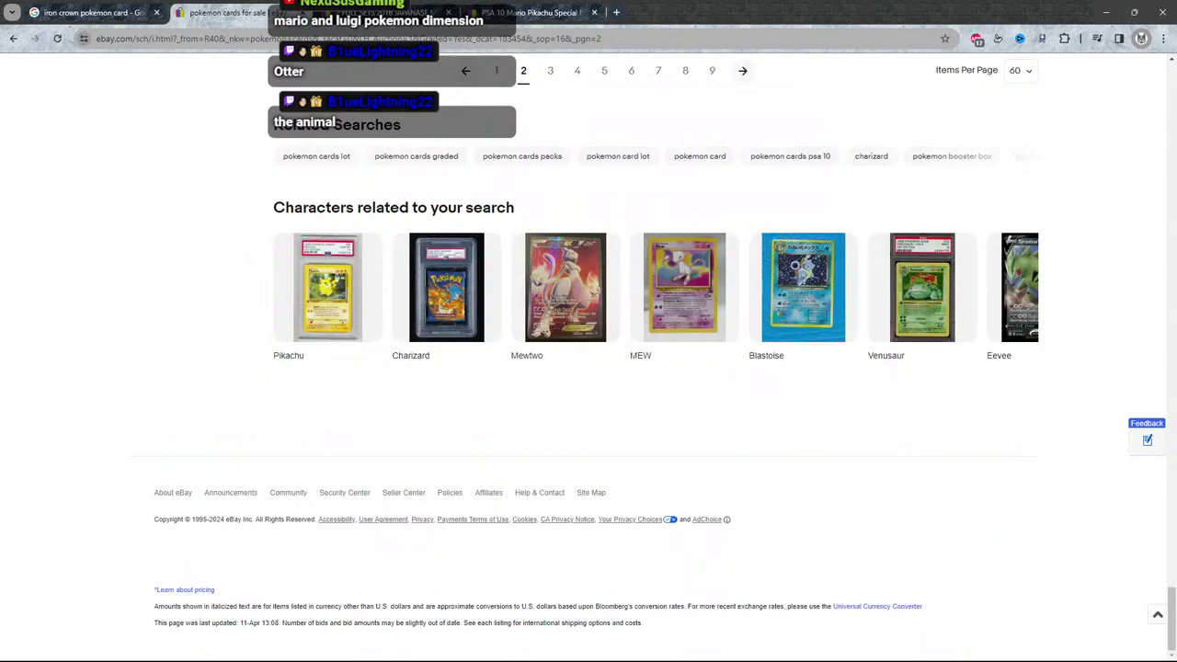
Return to results page 1, open the MANA 10 custom gold Magikarp listing in a new tab and magnify its photo.
click(496, 71)
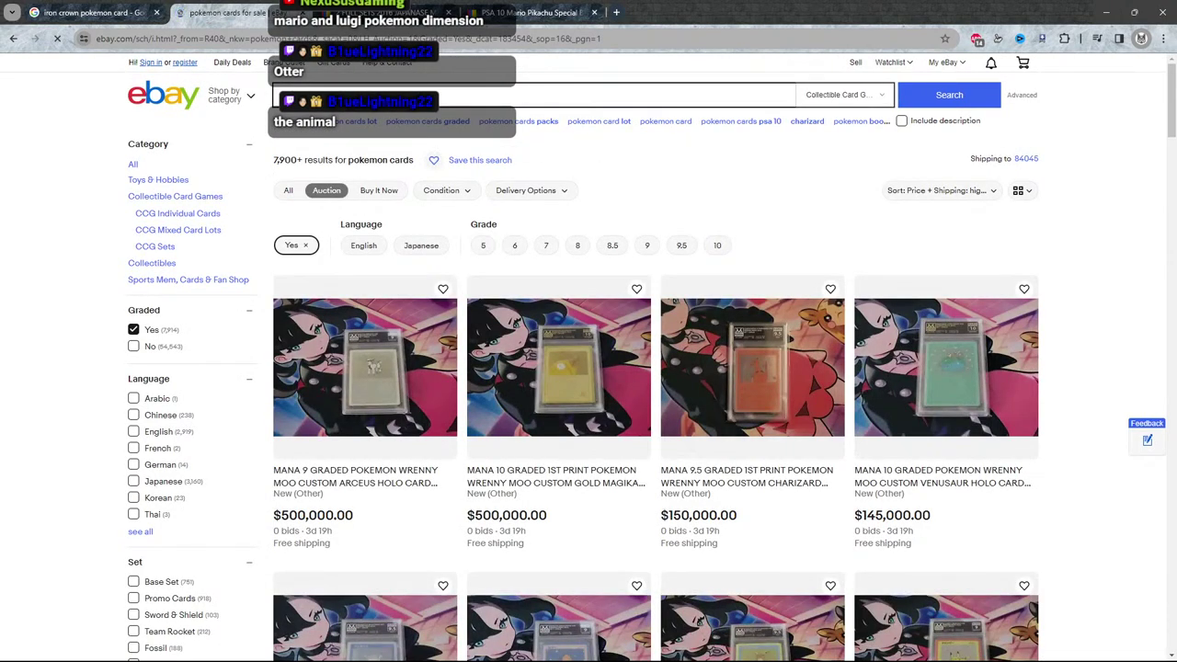
right_click(604, 368)
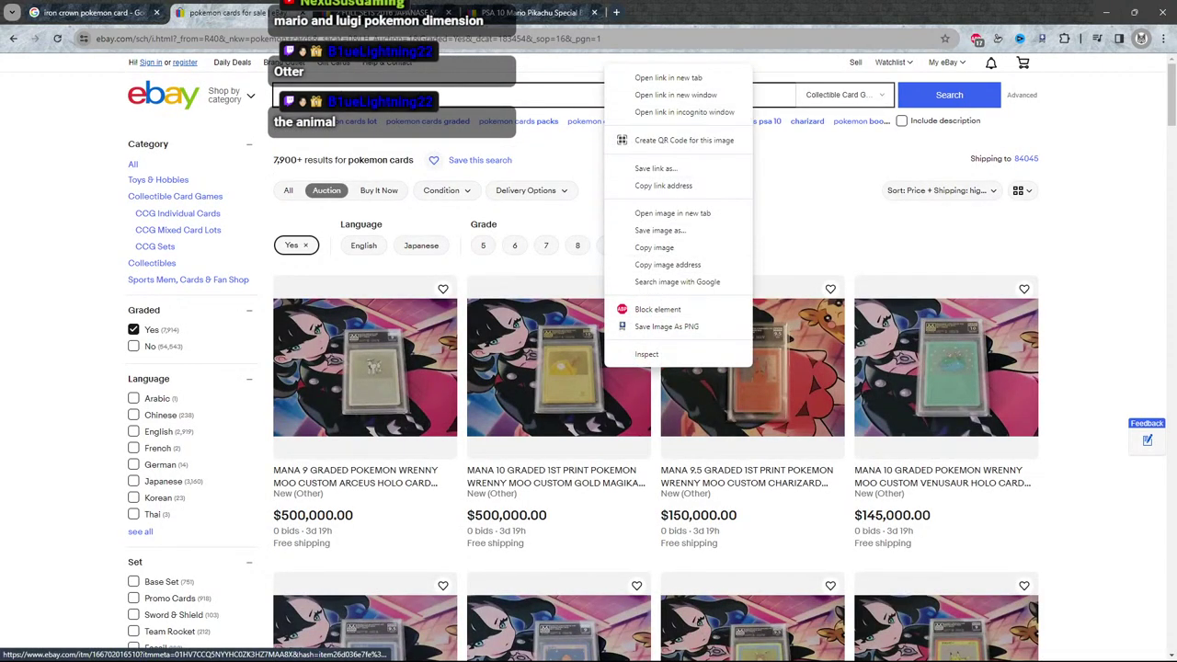
click(668, 77)
click(676, 12)
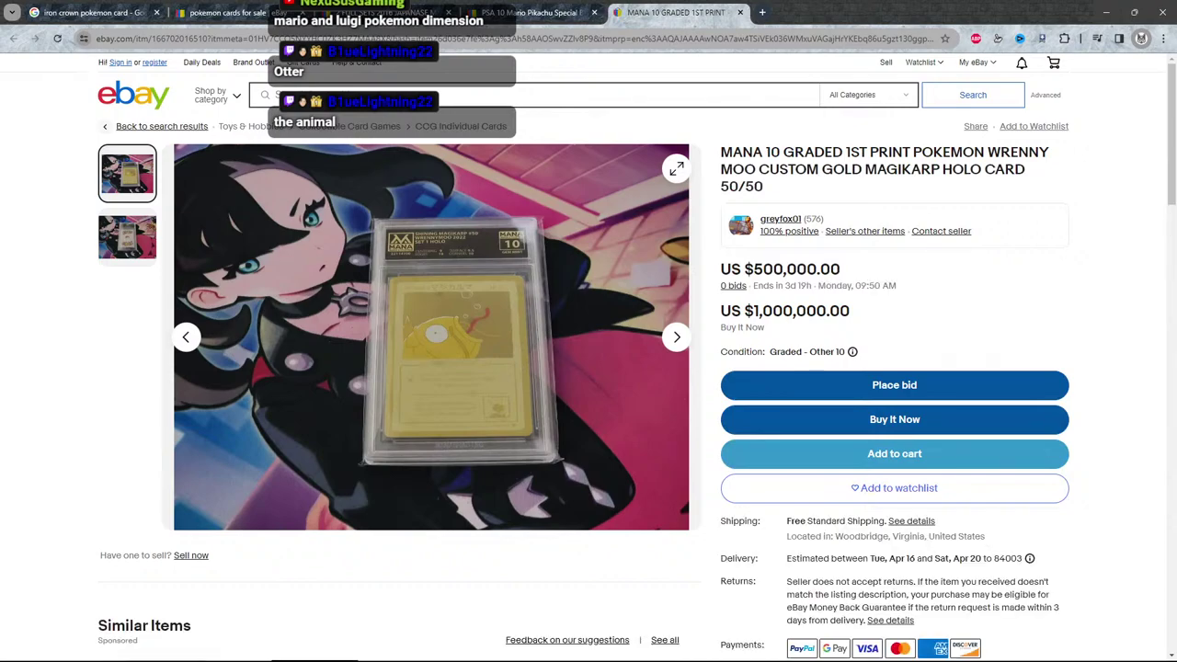
mouse_move(458, 333)
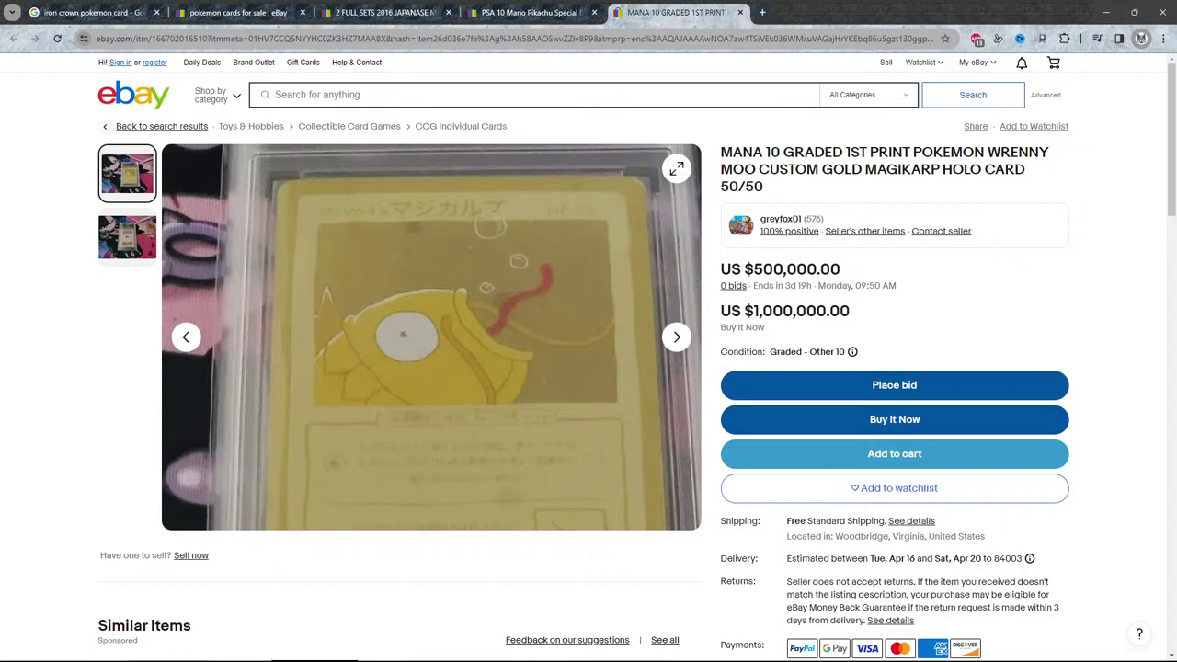
Start placing a bid on the gold Magikarp card and complete the image verification by selecting every plant picture.
click(894, 384)
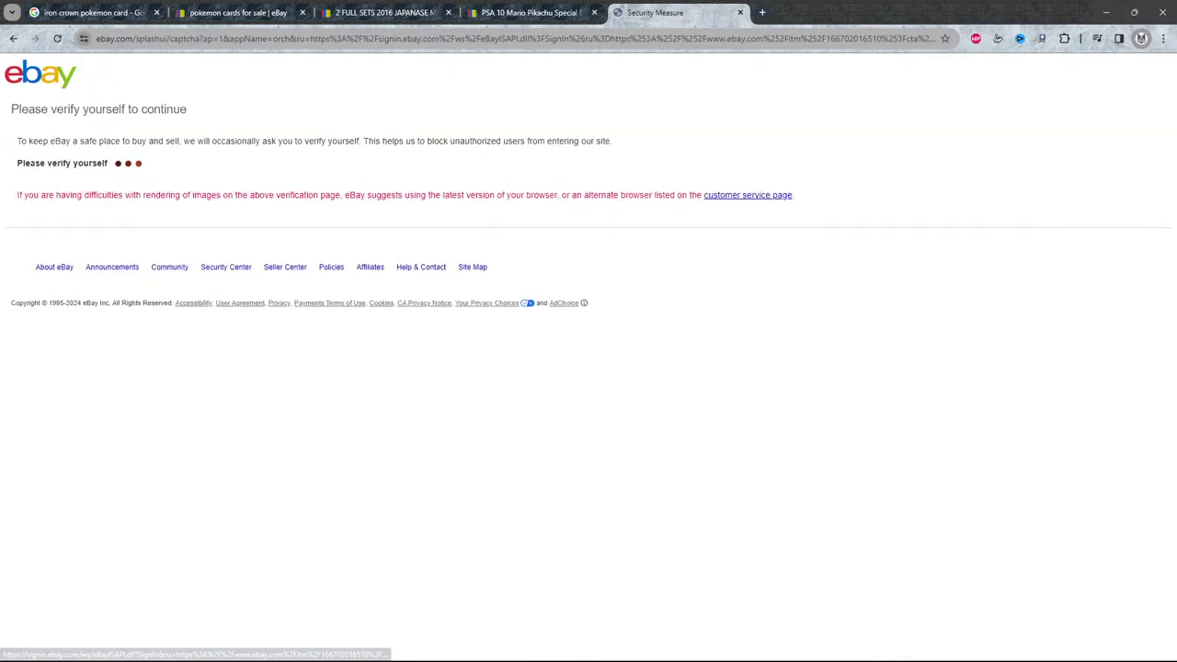
click(29, 197)
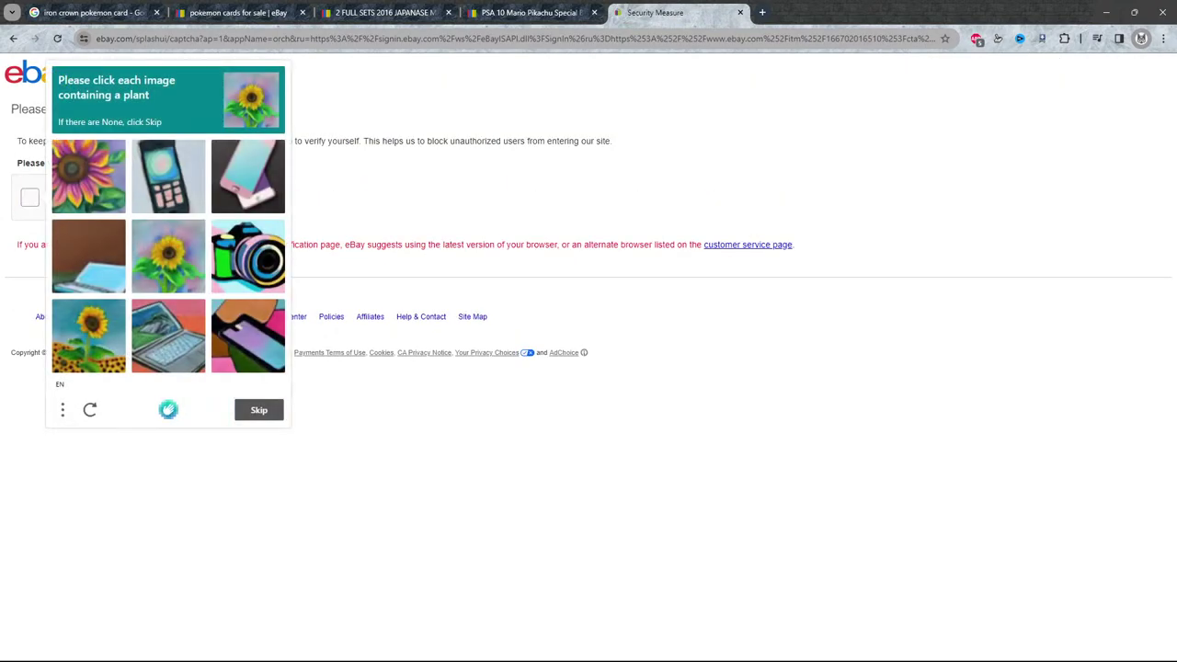
click(89, 177)
click(168, 256)
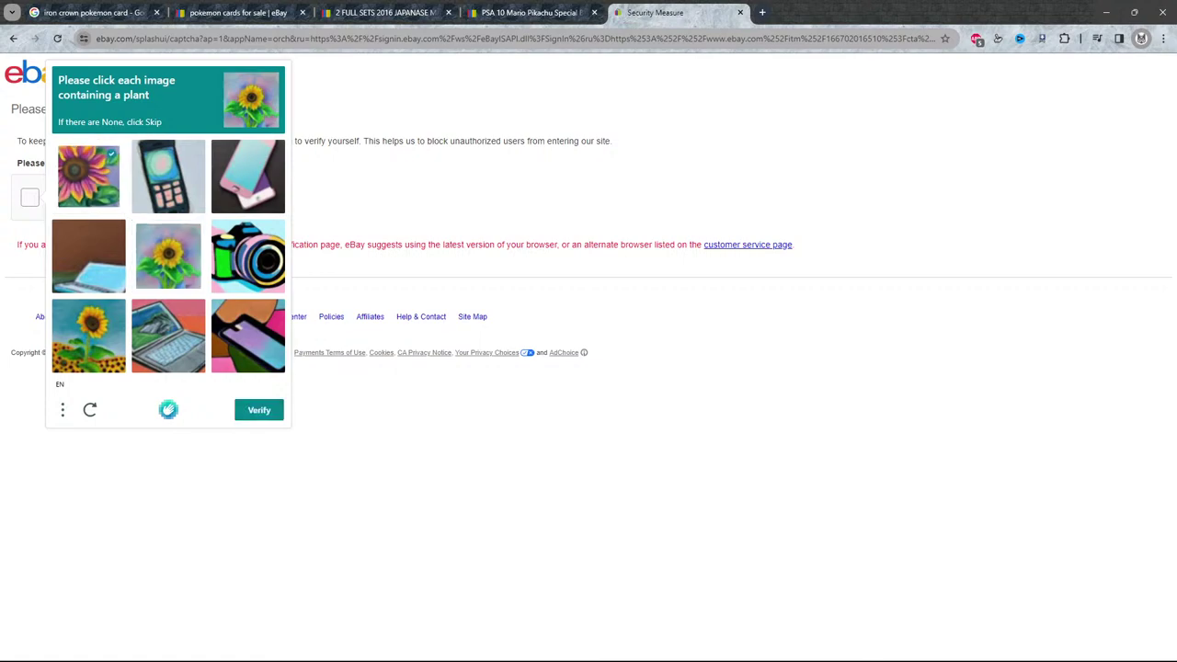
click(88, 336)
click(259, 410)
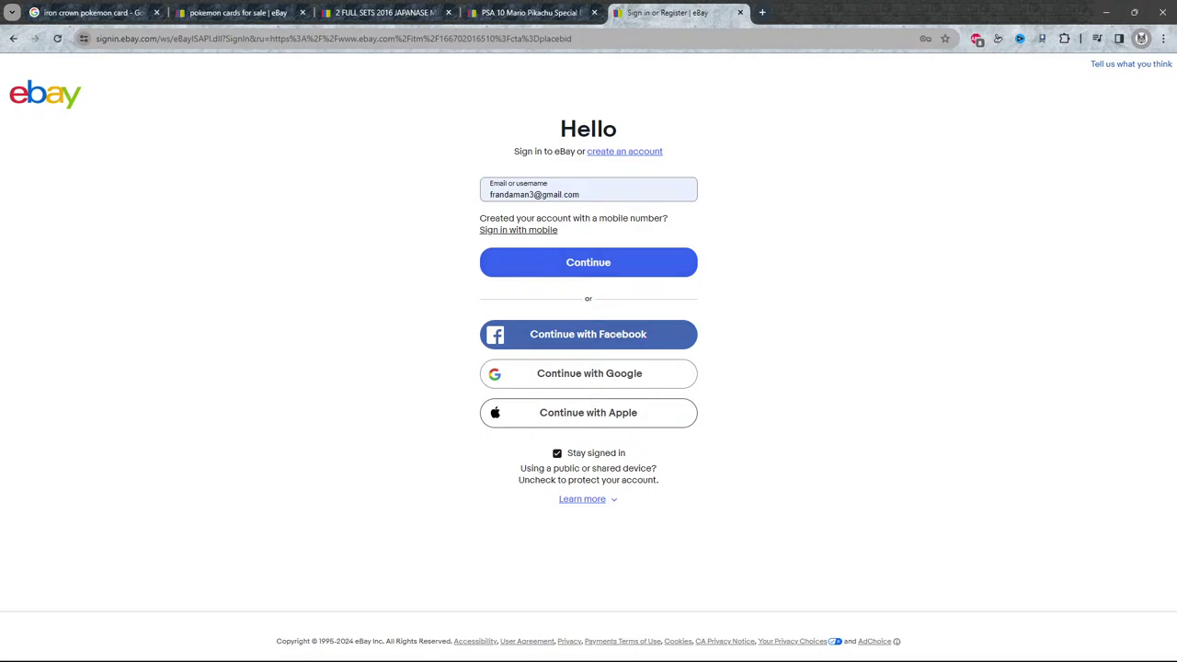
Leave the sign-in page for the gold Magikarp listing and look through its suggested cards and item specifics.
key(Return)
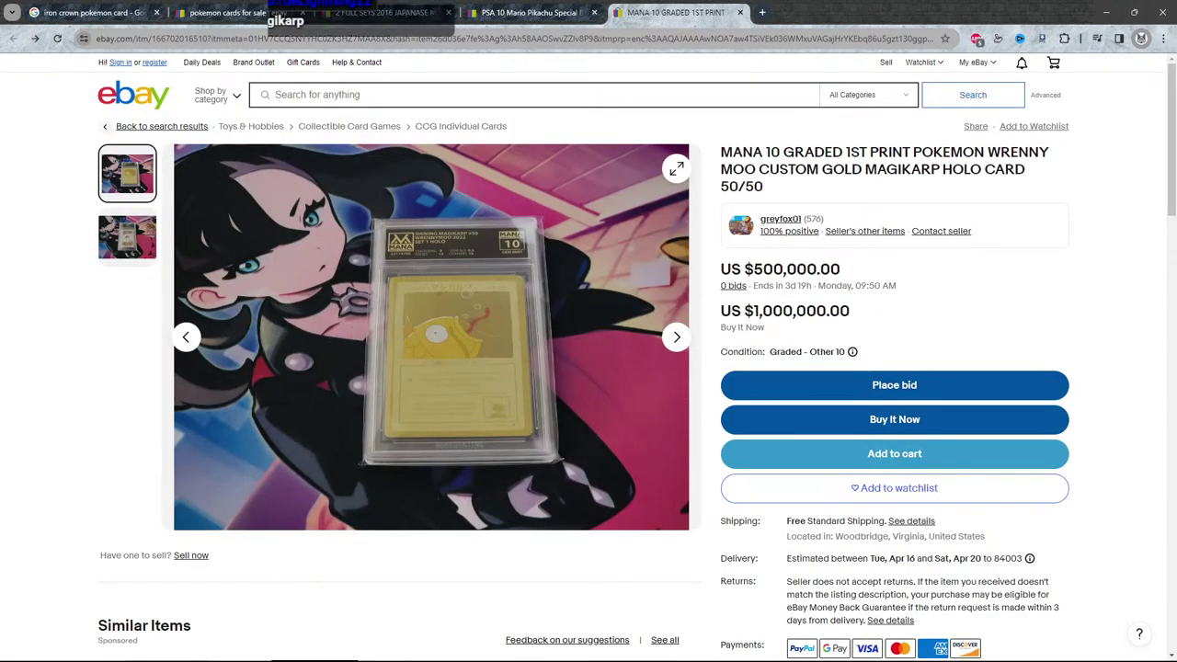
scroll(589, 368, down, 10)
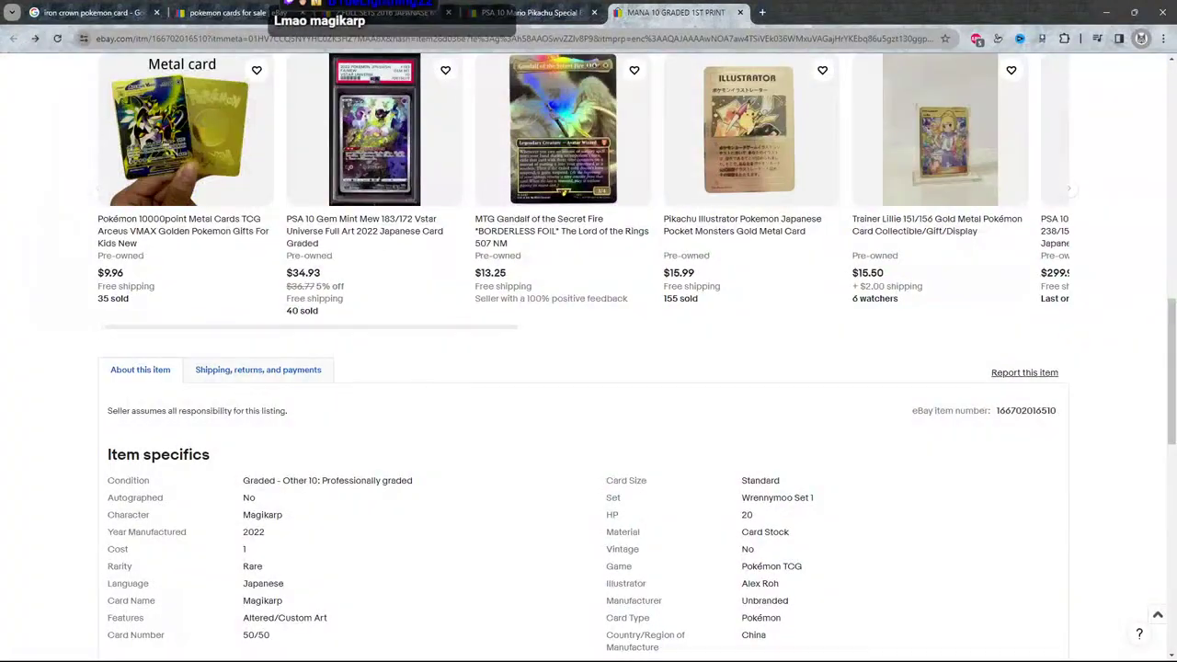
scroll(589, 368, up, 3)
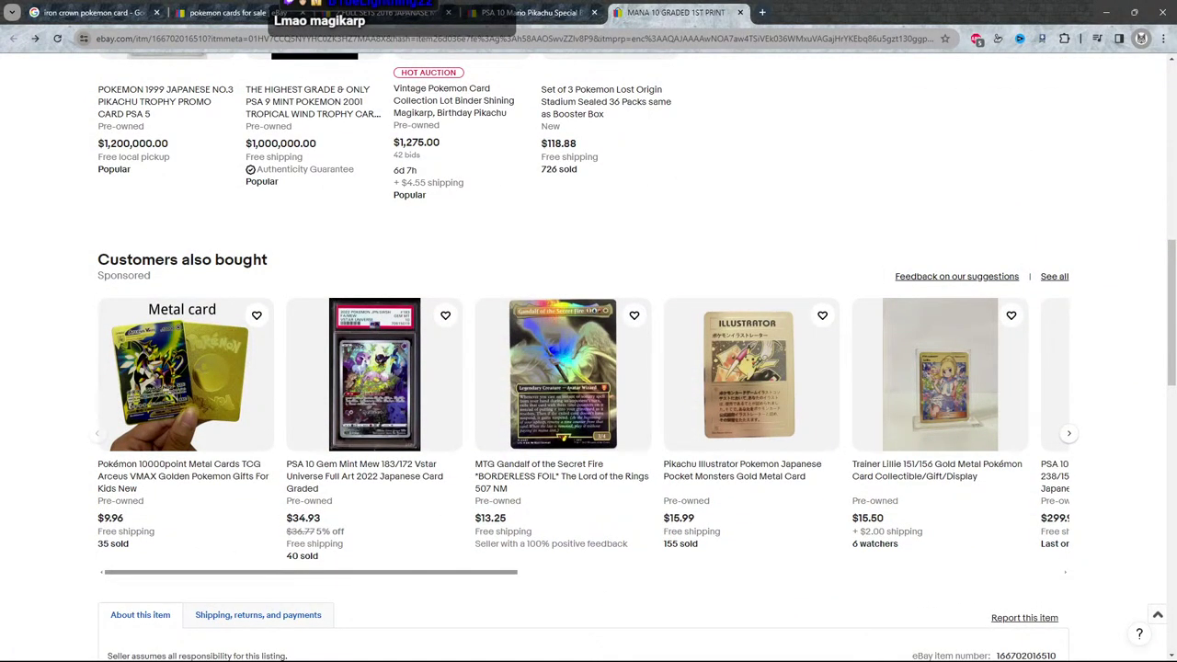
scroll(589, 368, up, 8)
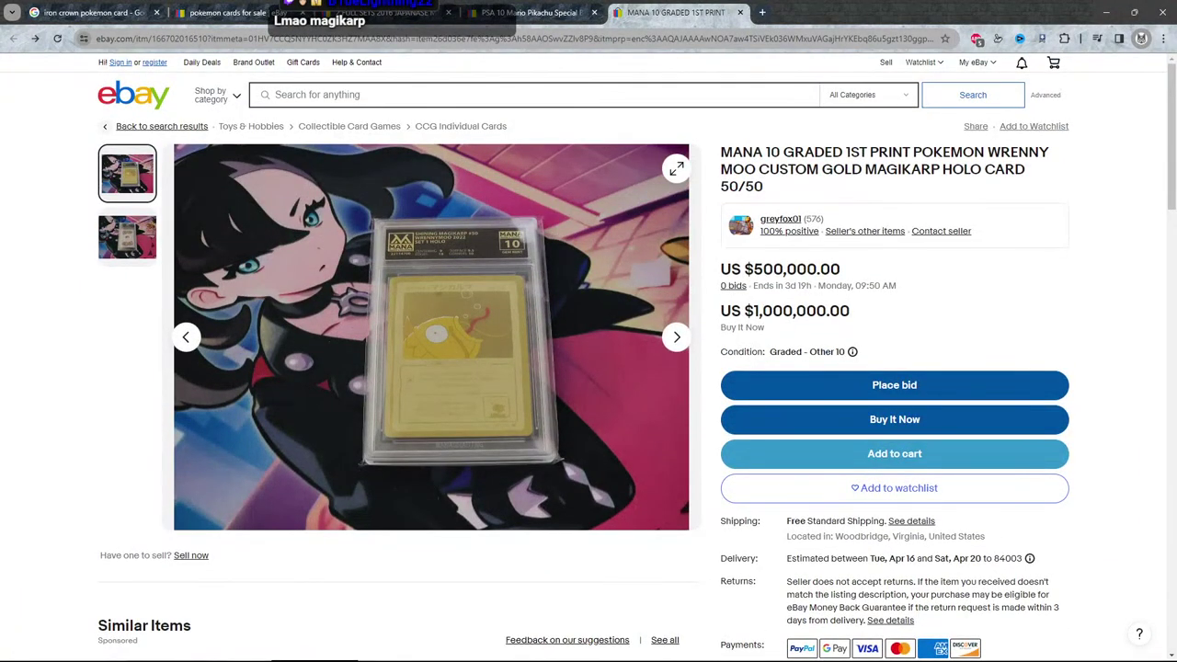
Close the PSA 10 Mario Pikachu Special Box listing and go back to the gold Magikarp listing.
click(529, 12)
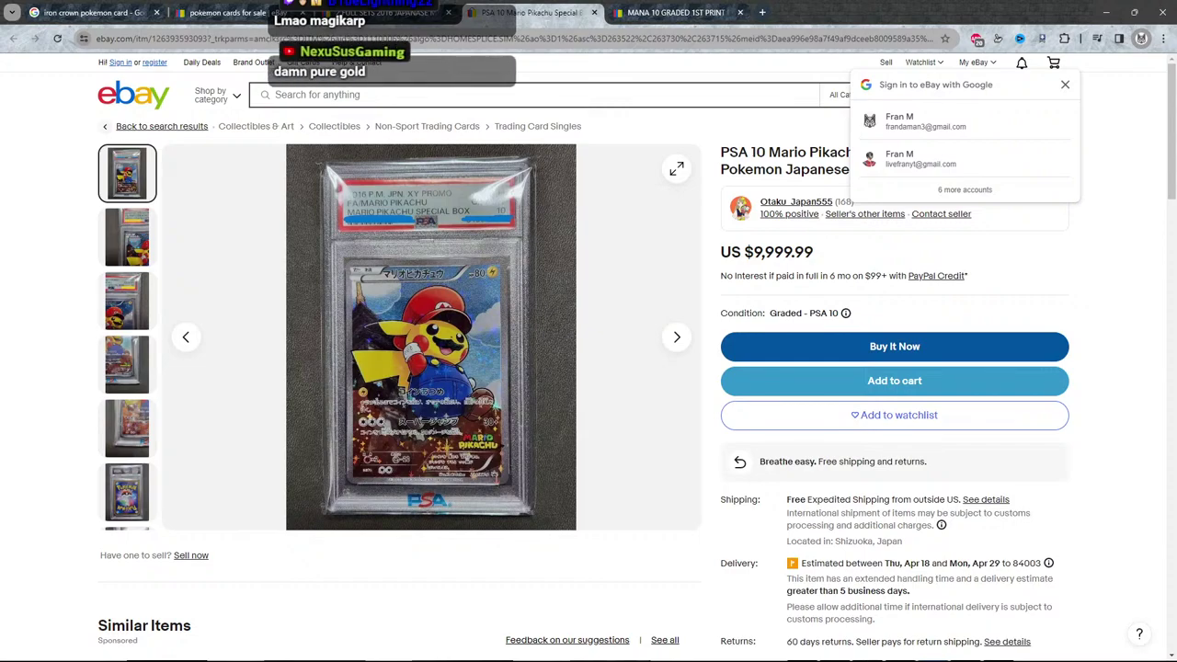
key(ctrl+w)
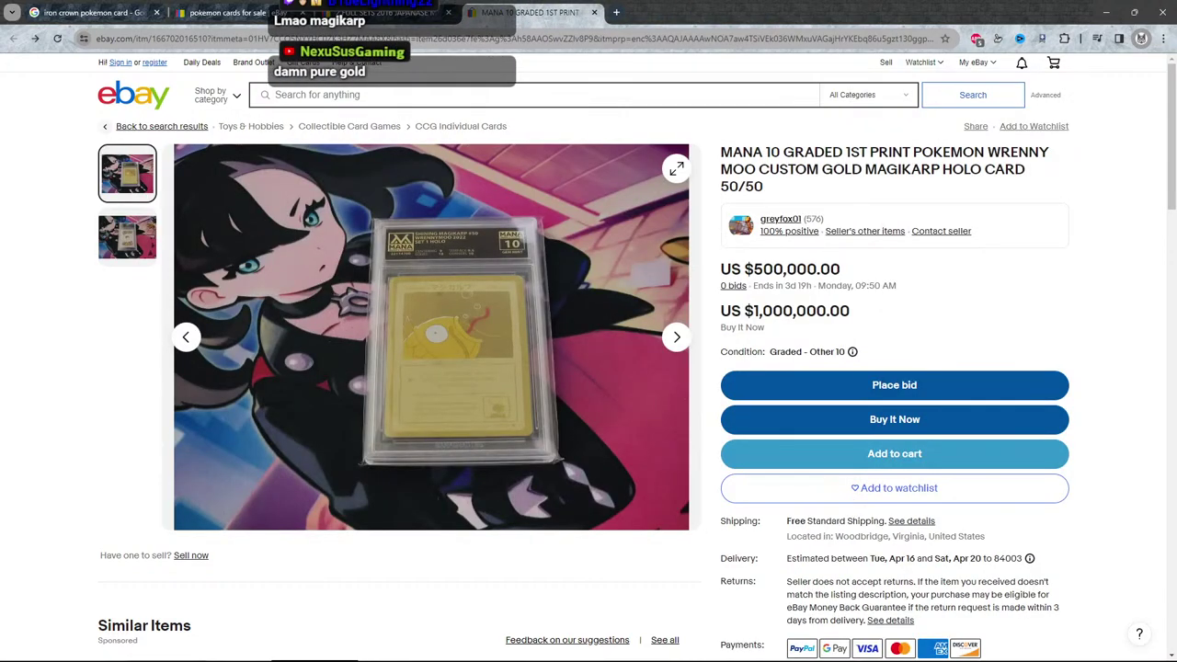
scroll(589, 368, down, 5)
key(ctrl+shift+Tab)
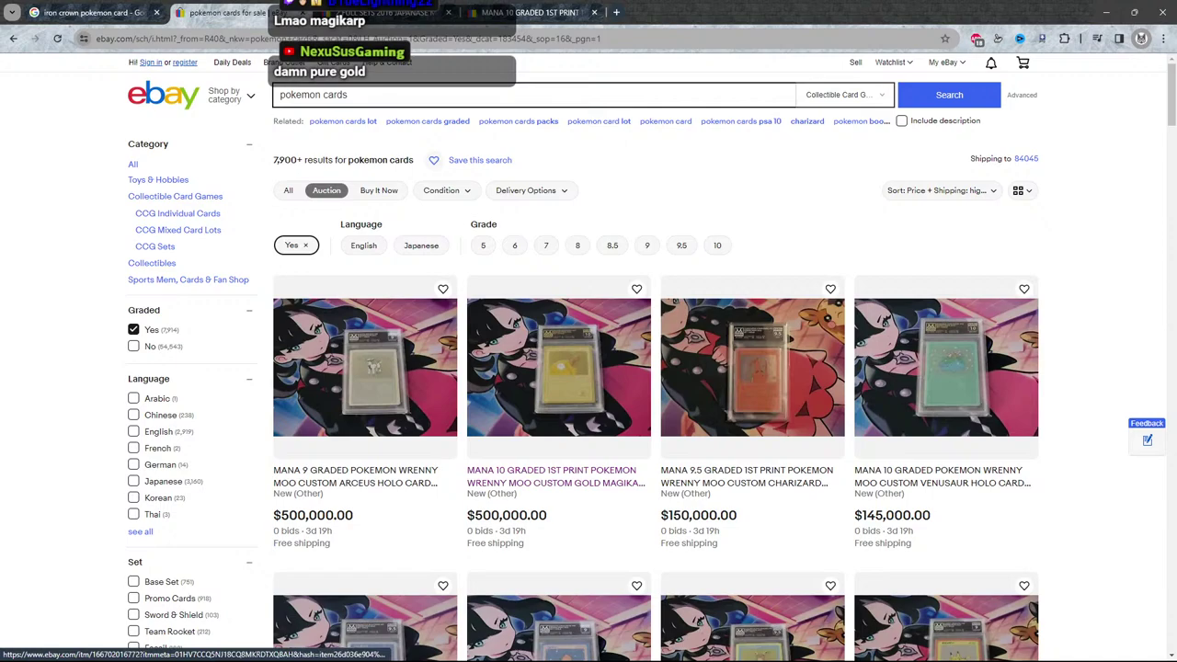
key(ctrl+Tab)
scroll(589, 368, up, 5)
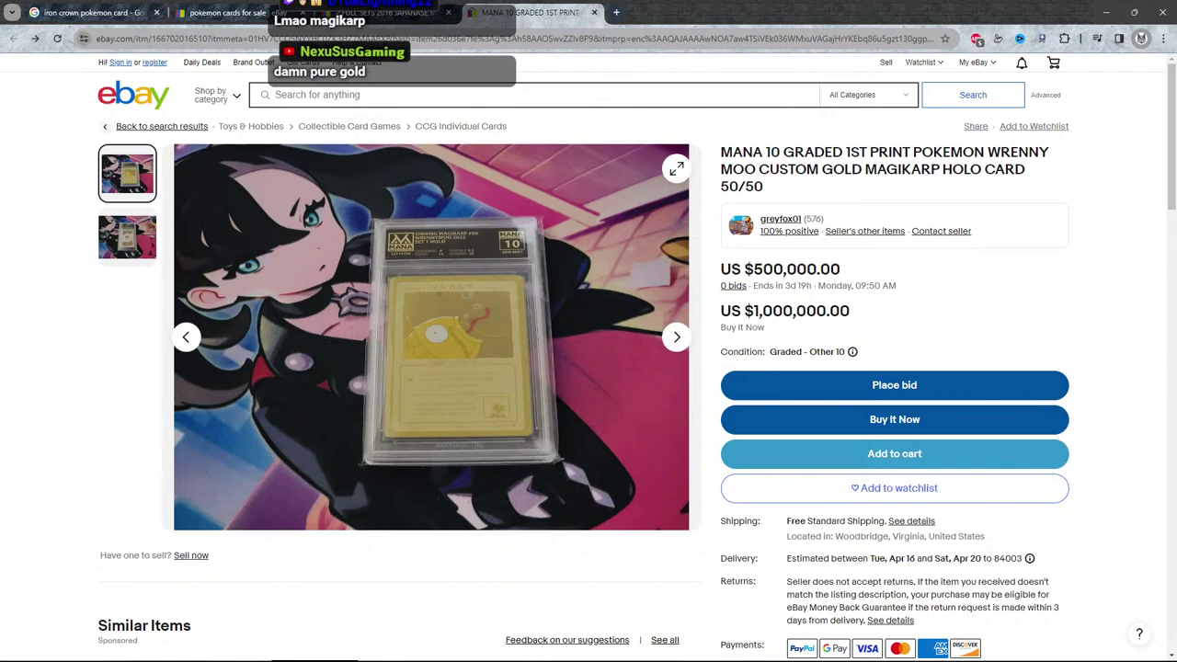
View the back and front photos of the gold Magikarp card and magnify each one.
click(676, 337)
click(677, 337)
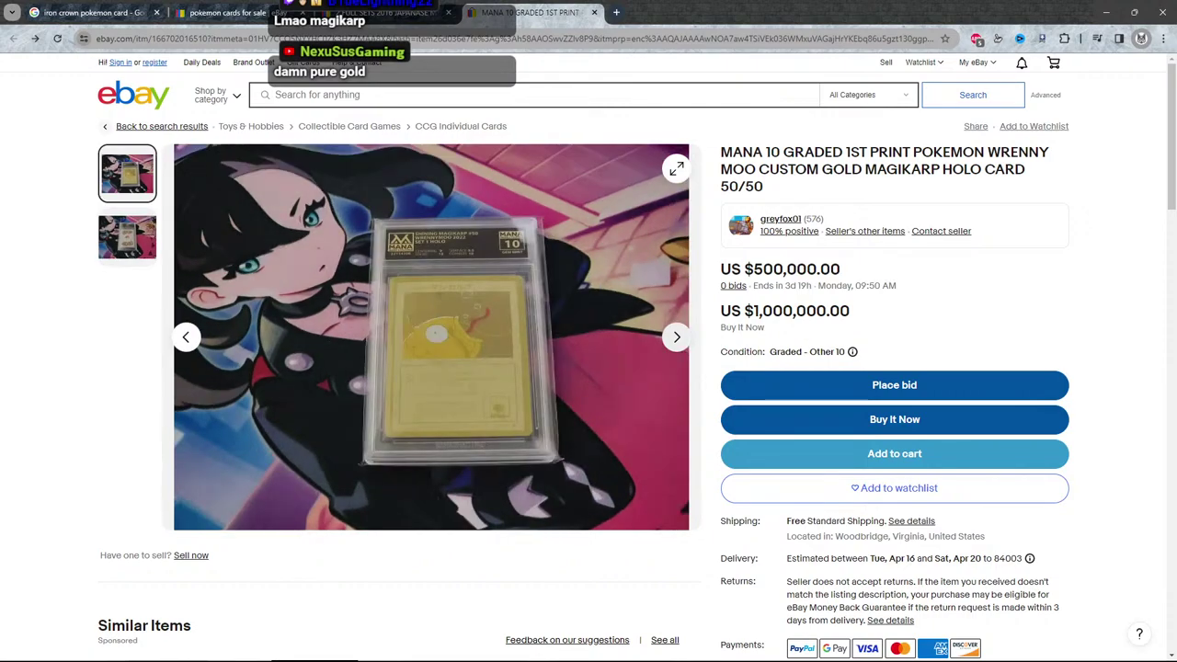
click(676, 336)
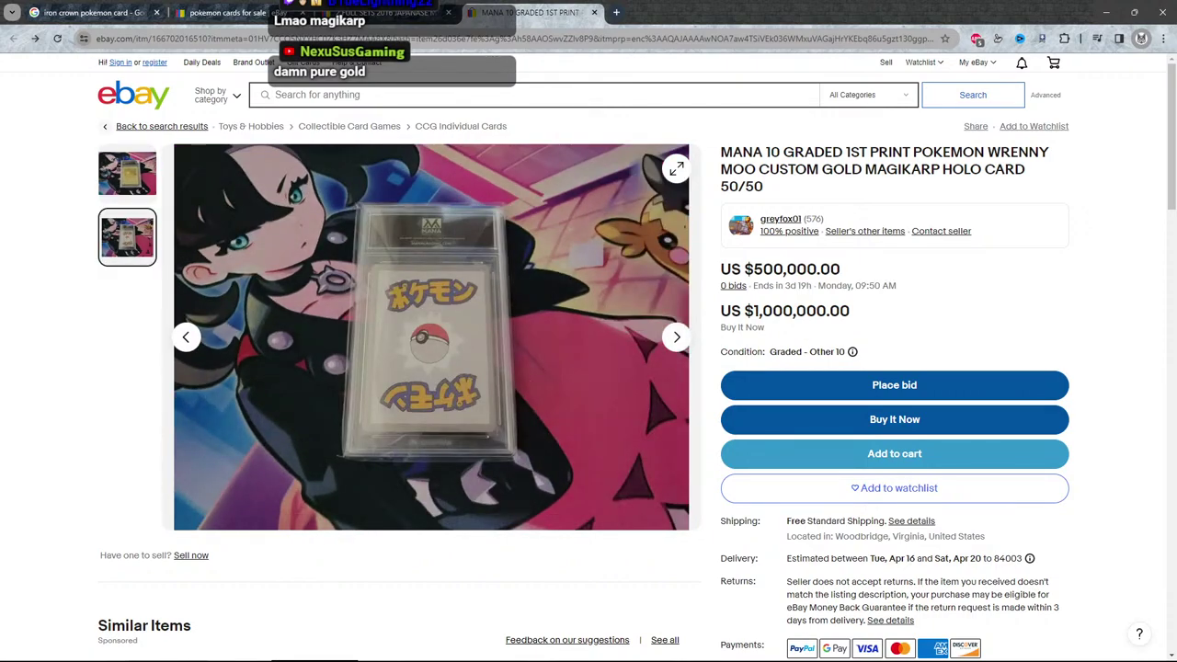
mouse_move(410, 334)
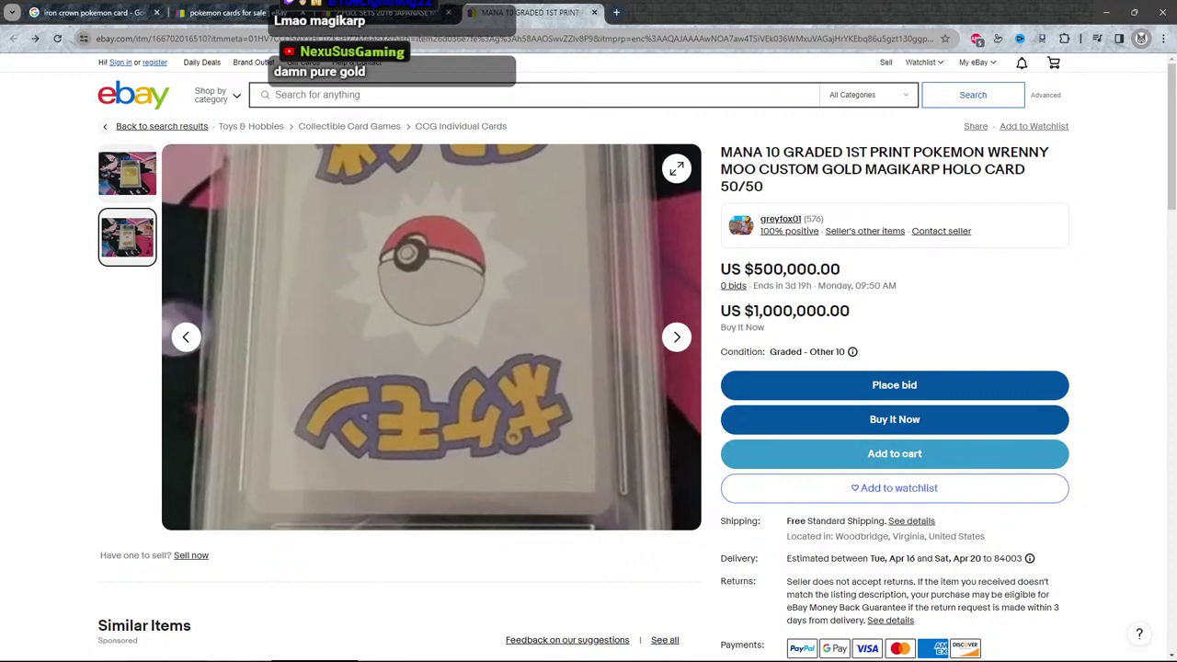
click(186, 336)
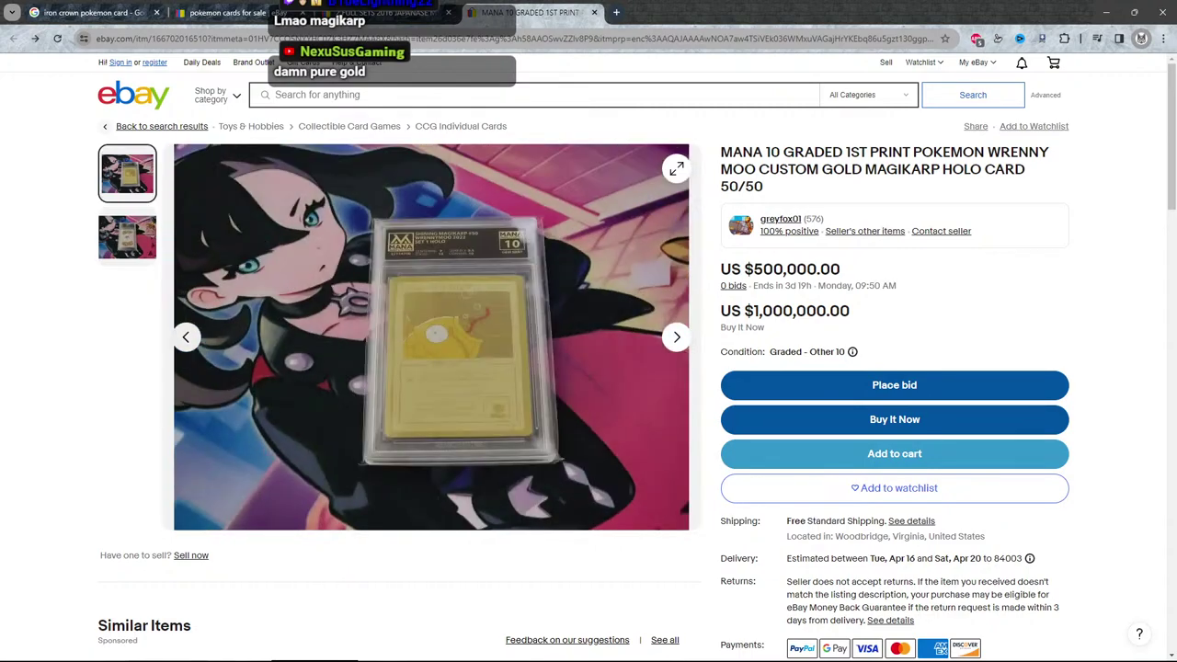
mouse_move(486, 343)
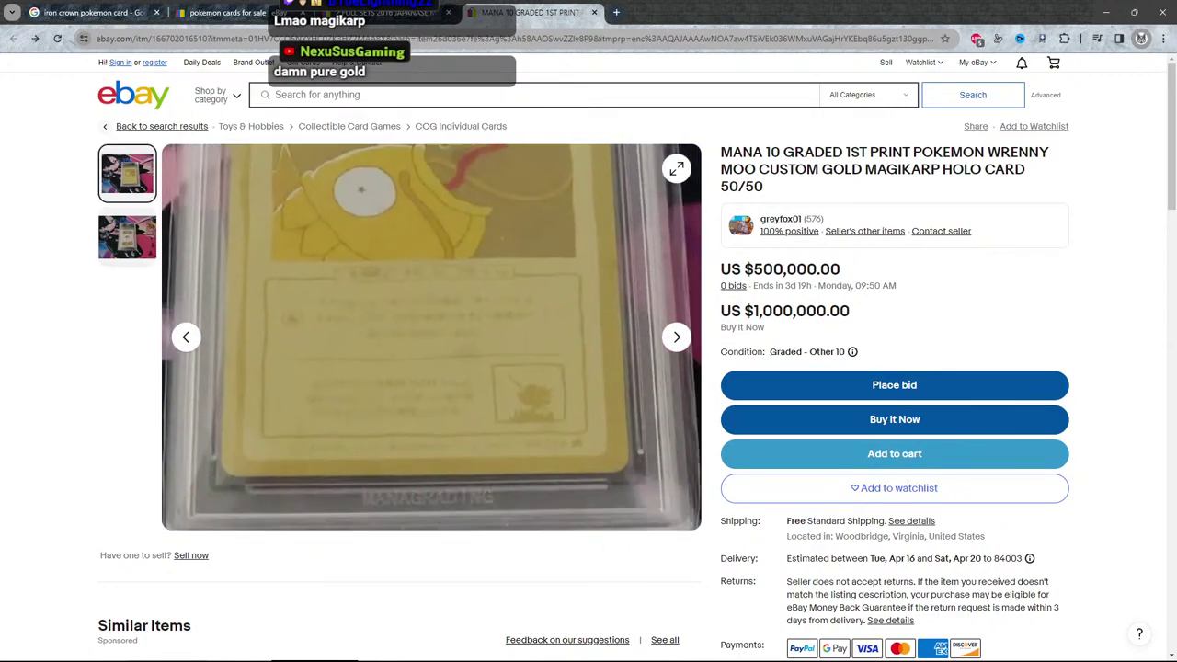
Open the 1999 Japanese No.3 Pikachu trophy promo card from the similar items in a new tab and magnify its artwork.
scroll(432, 331, down, 5)
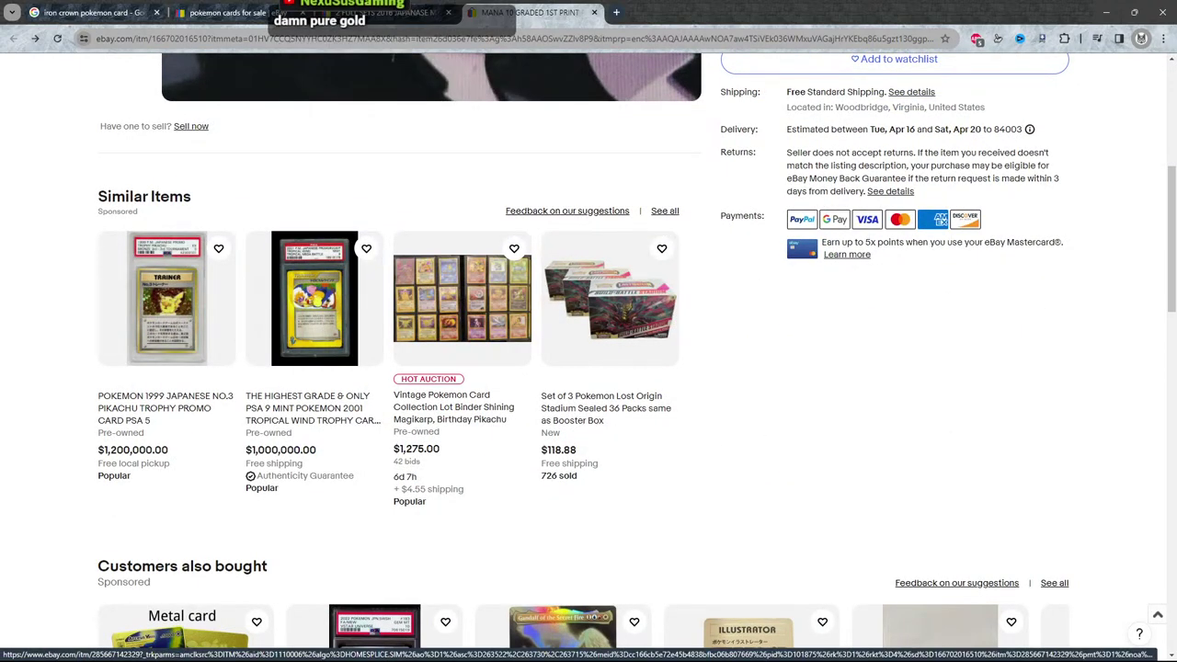
click(166, 298)
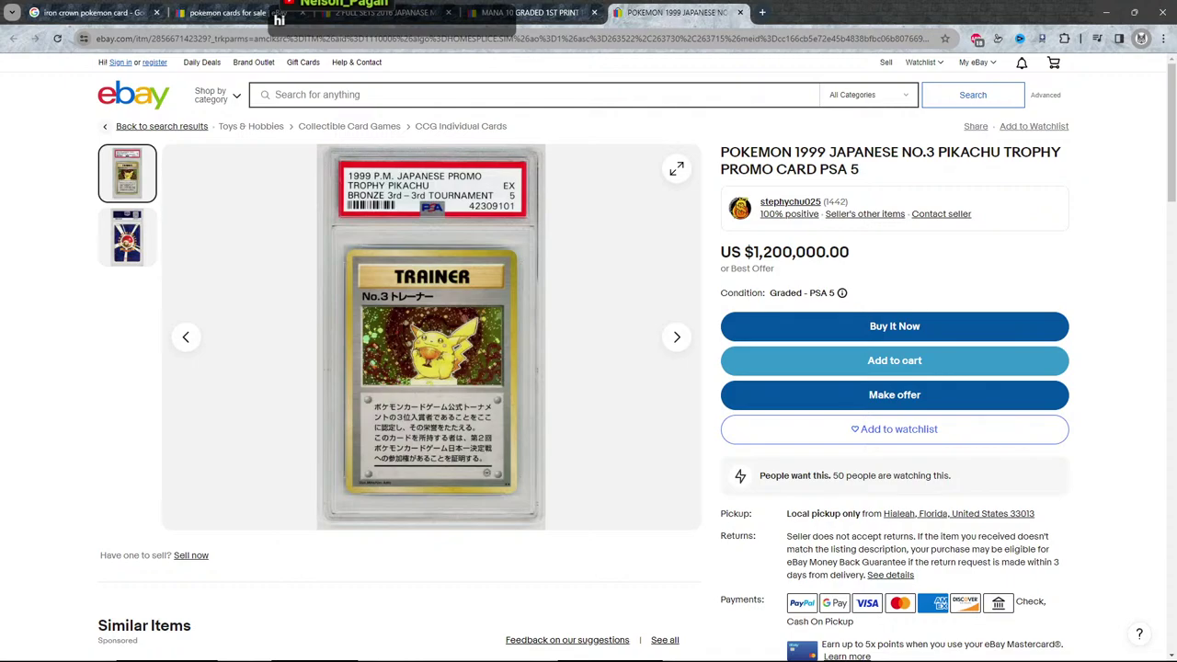
mouse_move(421, 357)
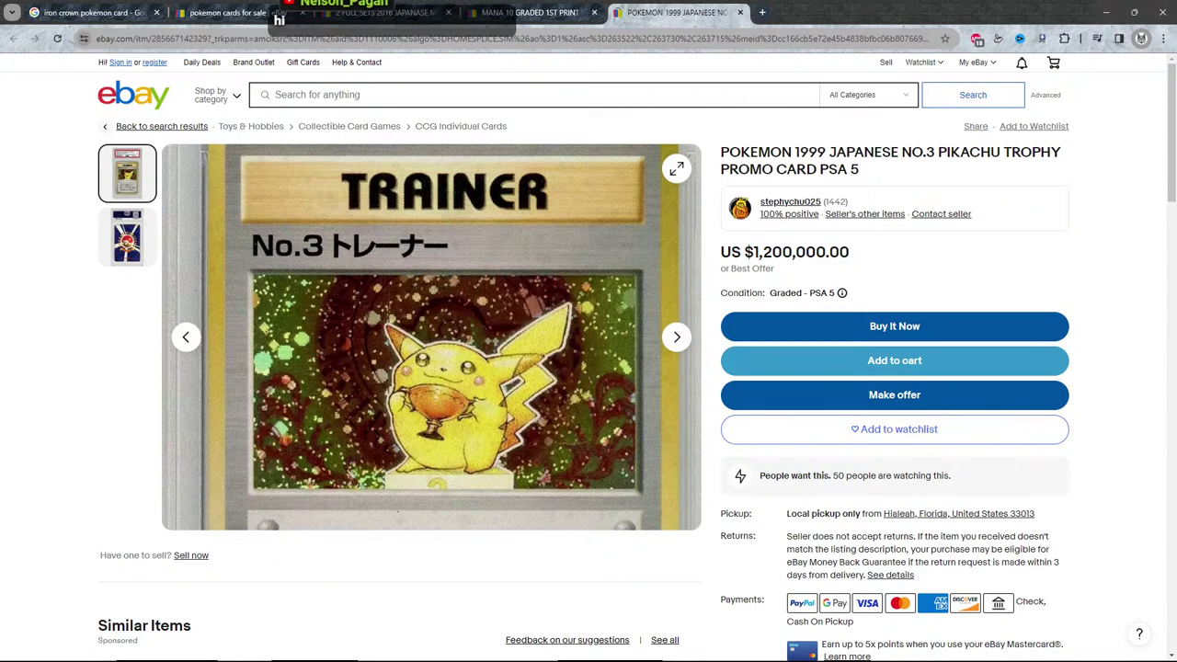
key(super)
key(super)
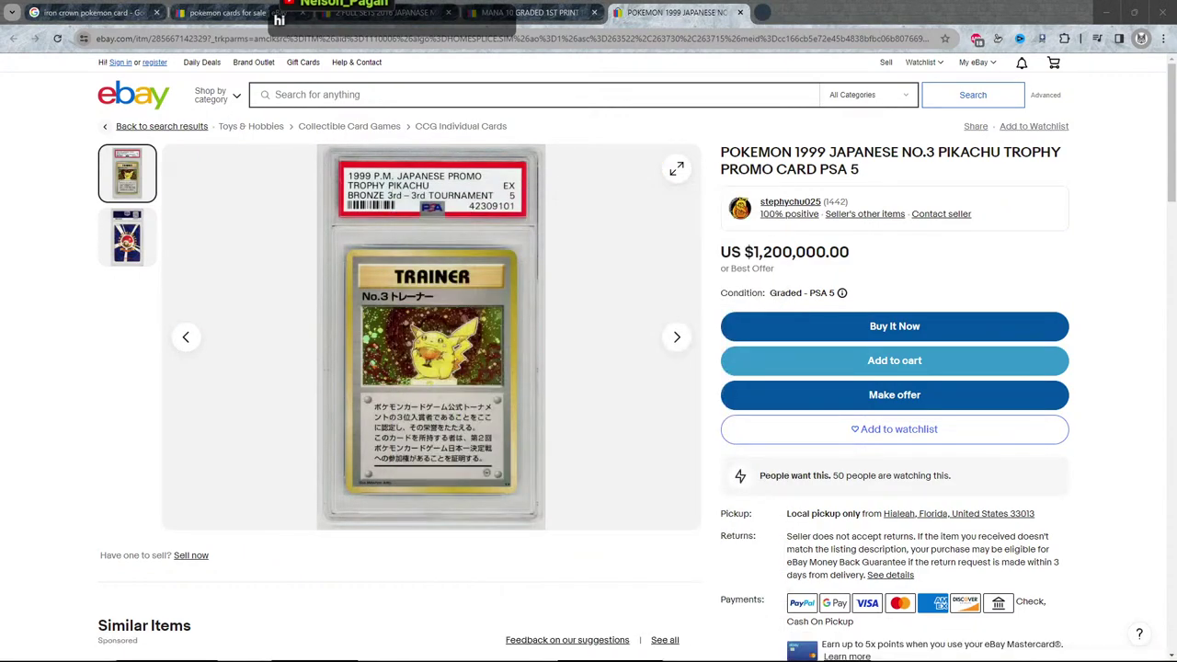
key(super+d)
key(super+d)
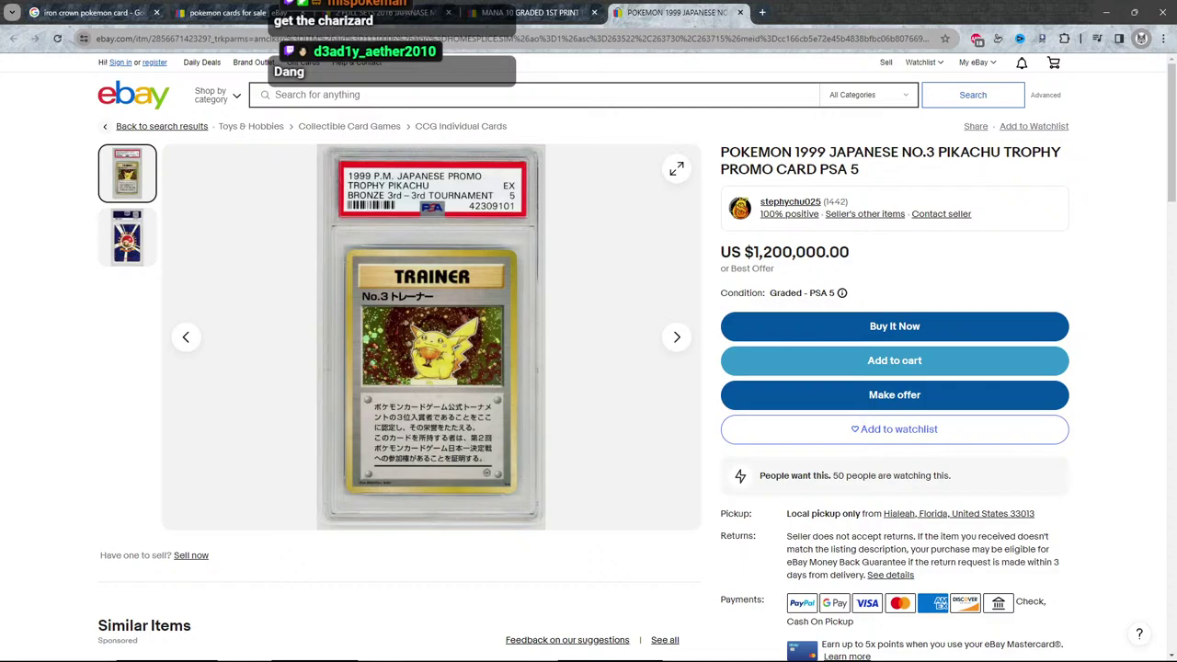
Return to the Pokemon card search results and browse the highest-priced graded auctions, including the Charizard listings.
click(530, 12)
key(ctrl+shift+Tab)
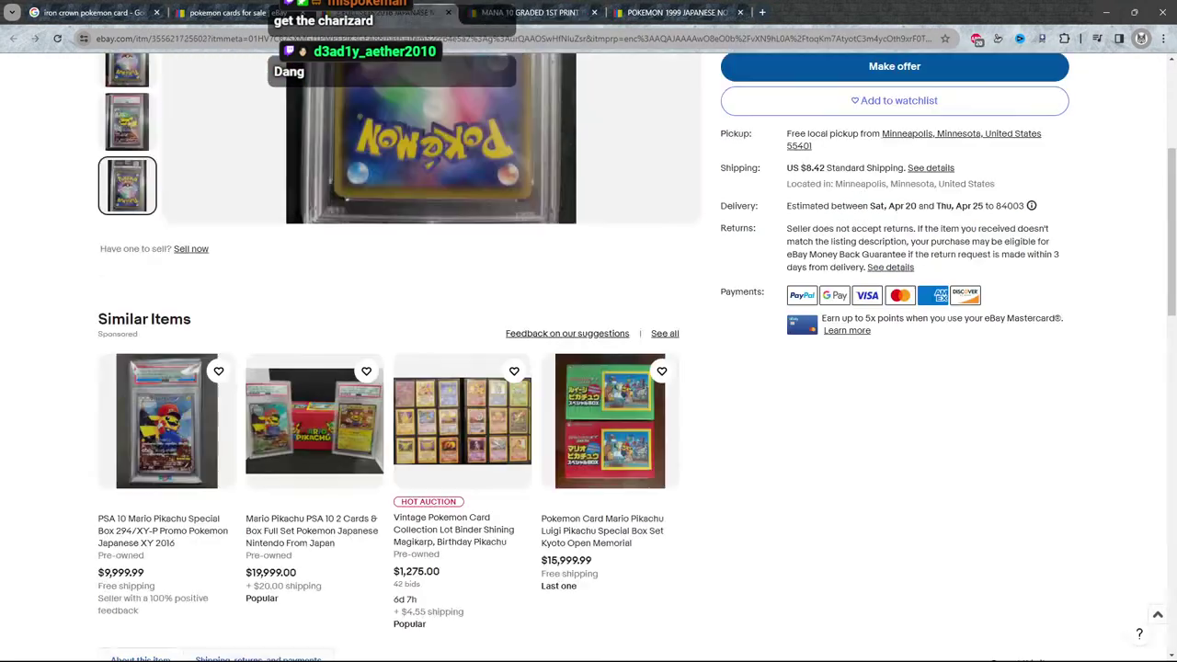
key(ctrl+shift+Tab)
scroll(588, 367, down, 5)
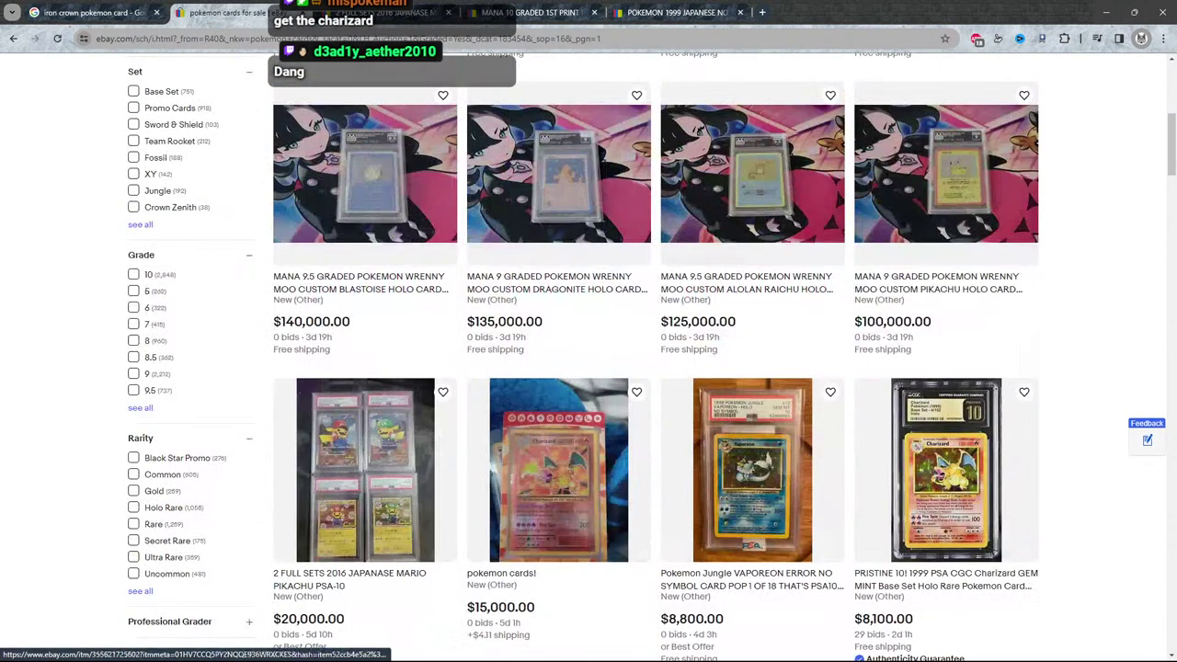
scroll(588, 367, down, 4)
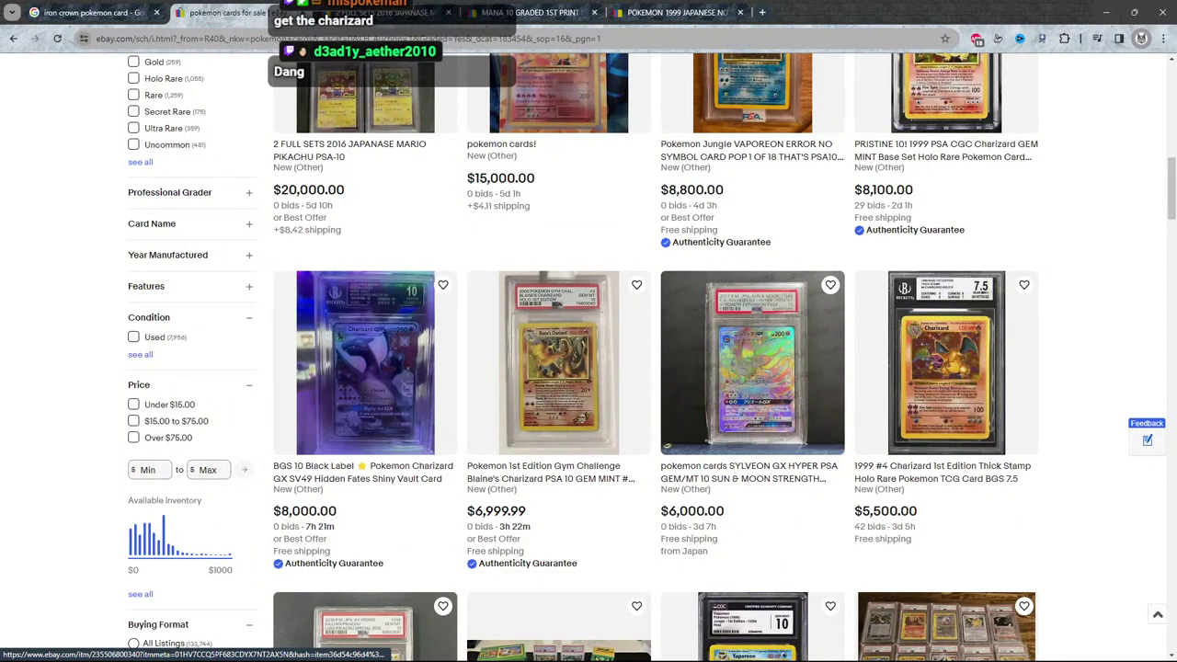
scroll(644, 368, up, 8)
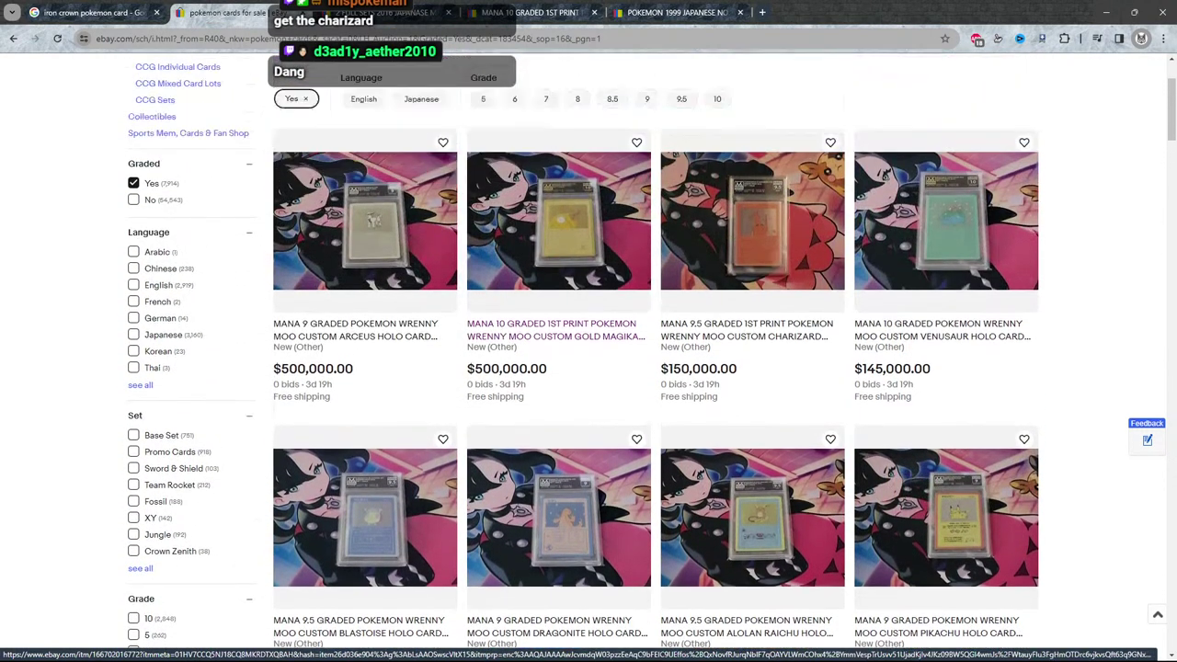
scroll(644, 368, up, 2)
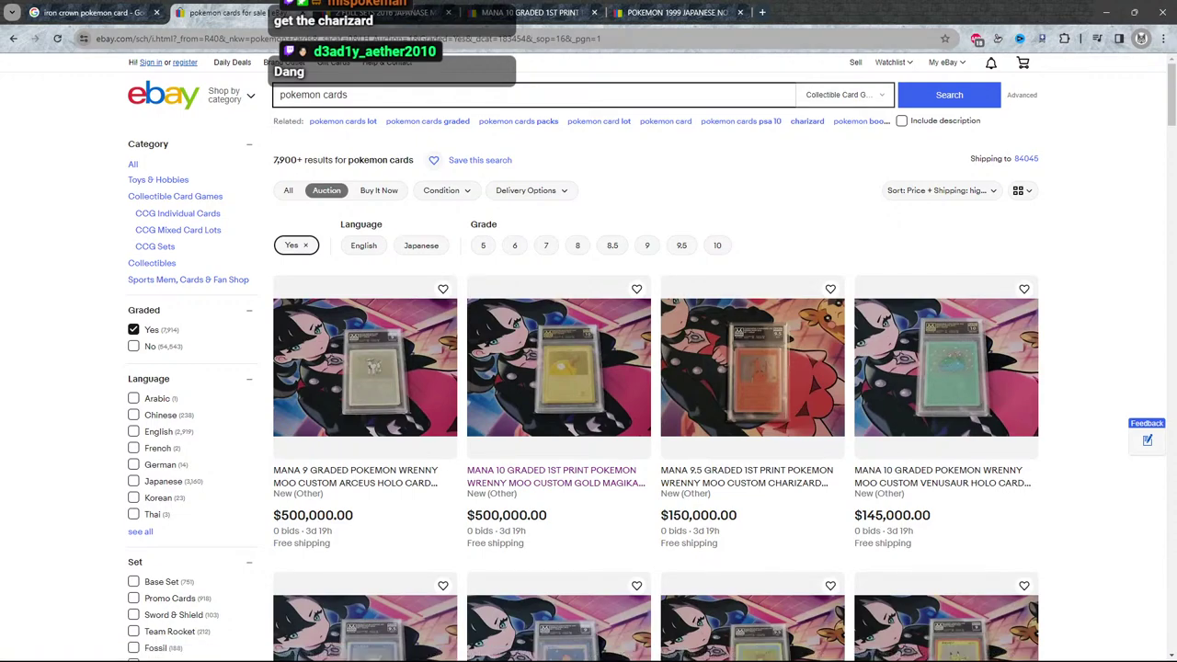
Close the 2016 Mario Pikachu sets and gold Magikarp listings and return to the search results.
key(ctrl+Tab)
key(ctrl+w)
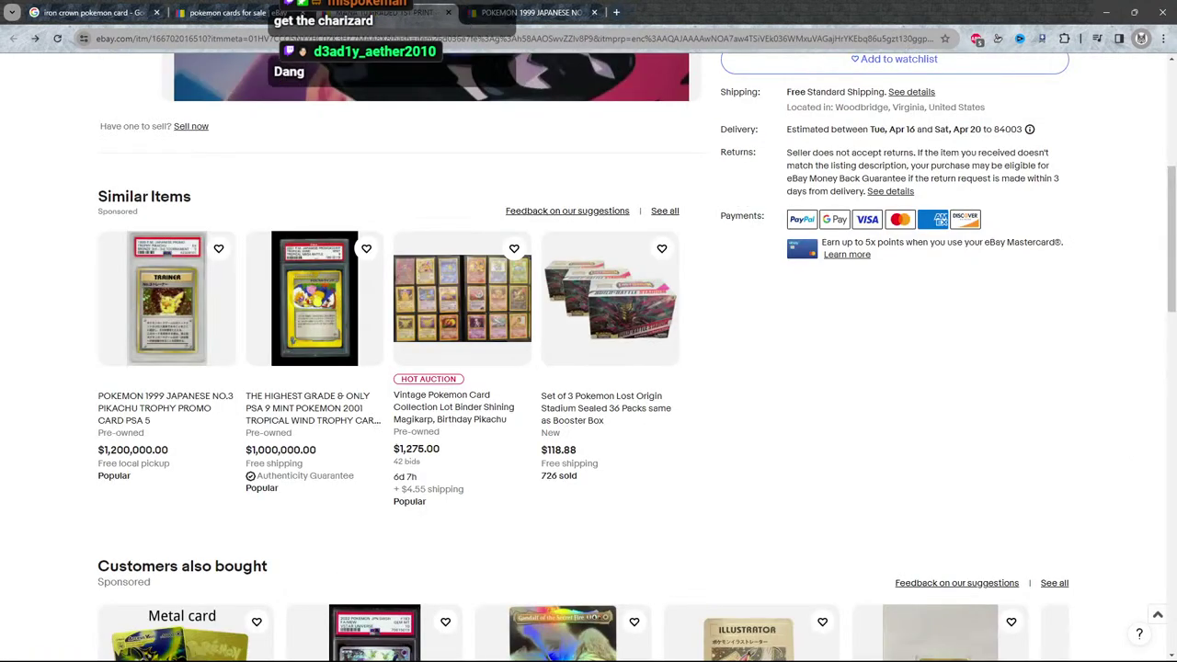
key(ctrl+w)
key(ctrl+shift+Tab)
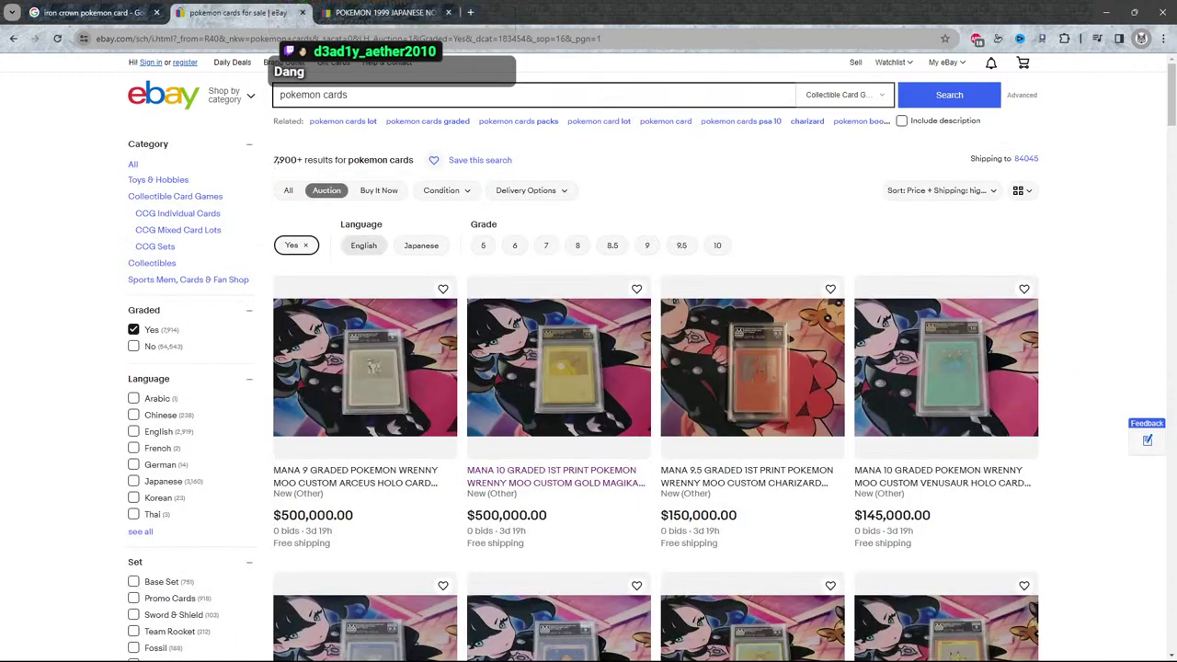
Open the 2 full sets 2016 Mario Pikachu PSA-10 auction in a new tab and magnify its main photo.
scroll(644, 368, down, 5)
click(365, 469)
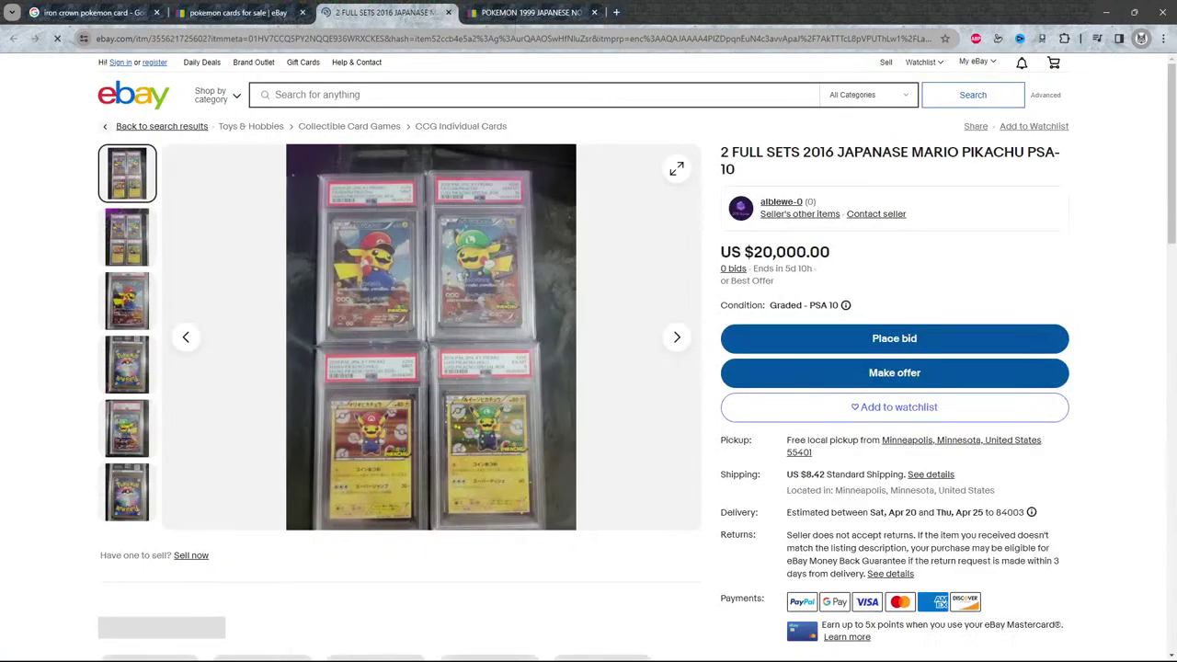
mouse_move(368, 276)
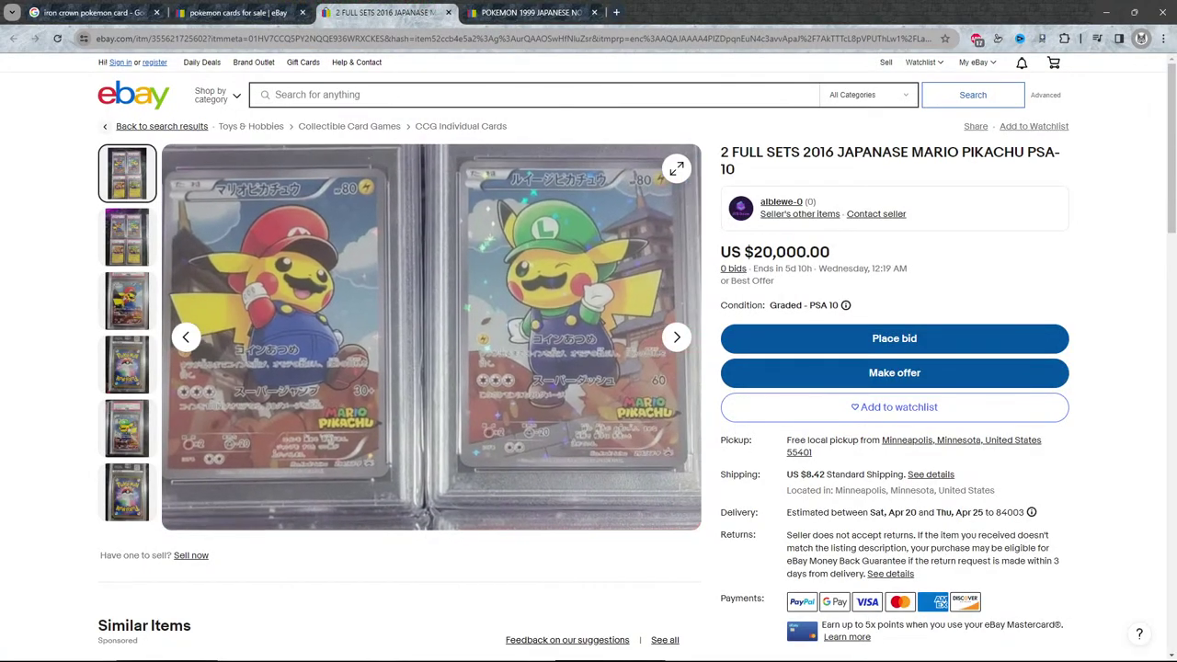
From the No.3 Pikachu trophy listing, open the similar PSA 8 1997 No. 1 Trainer Pikachu trophy card and magnify its artwork.
key(ctrl+Tab)
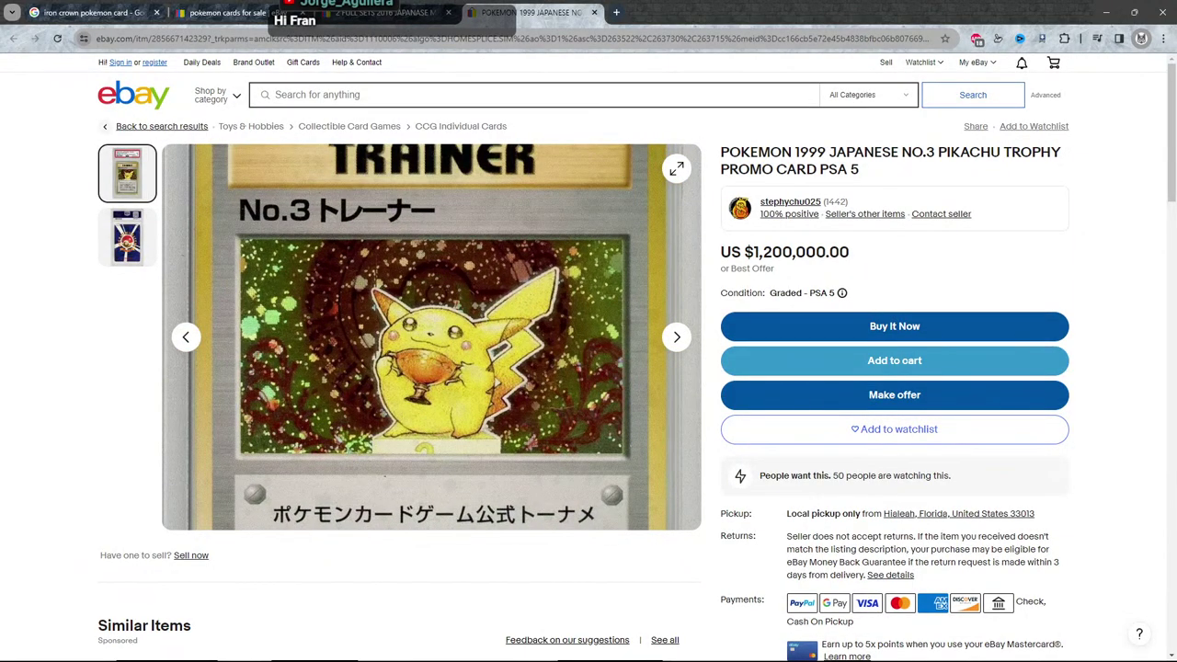
scroll(589, 356, down, 5)
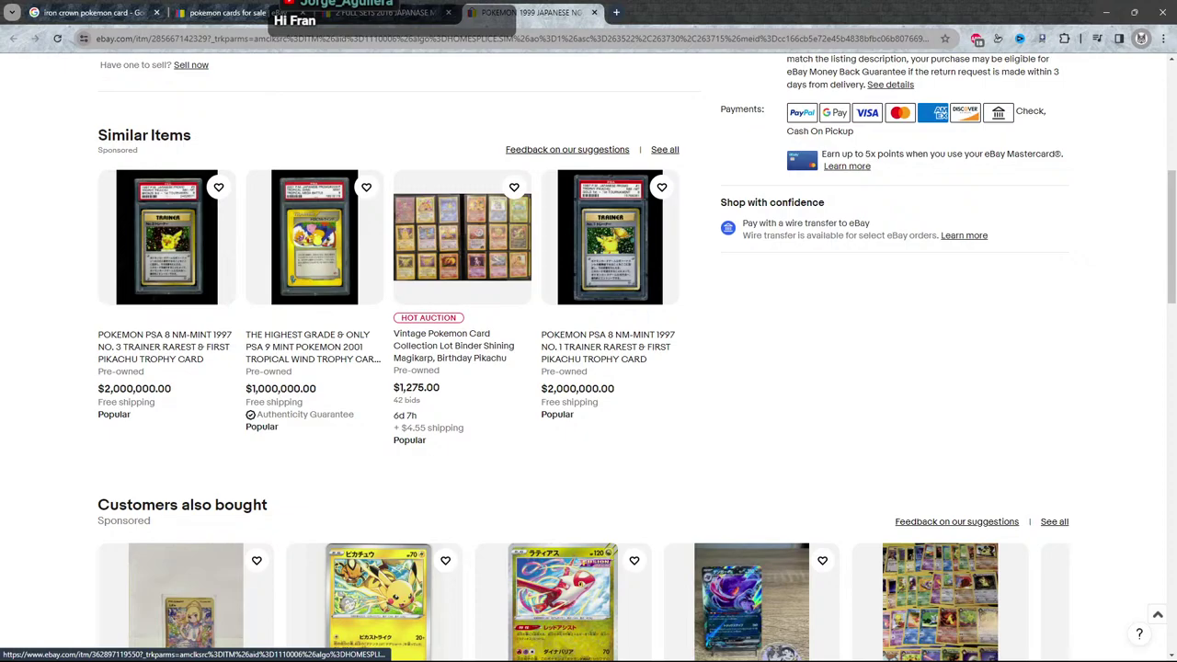
click(609, 236)
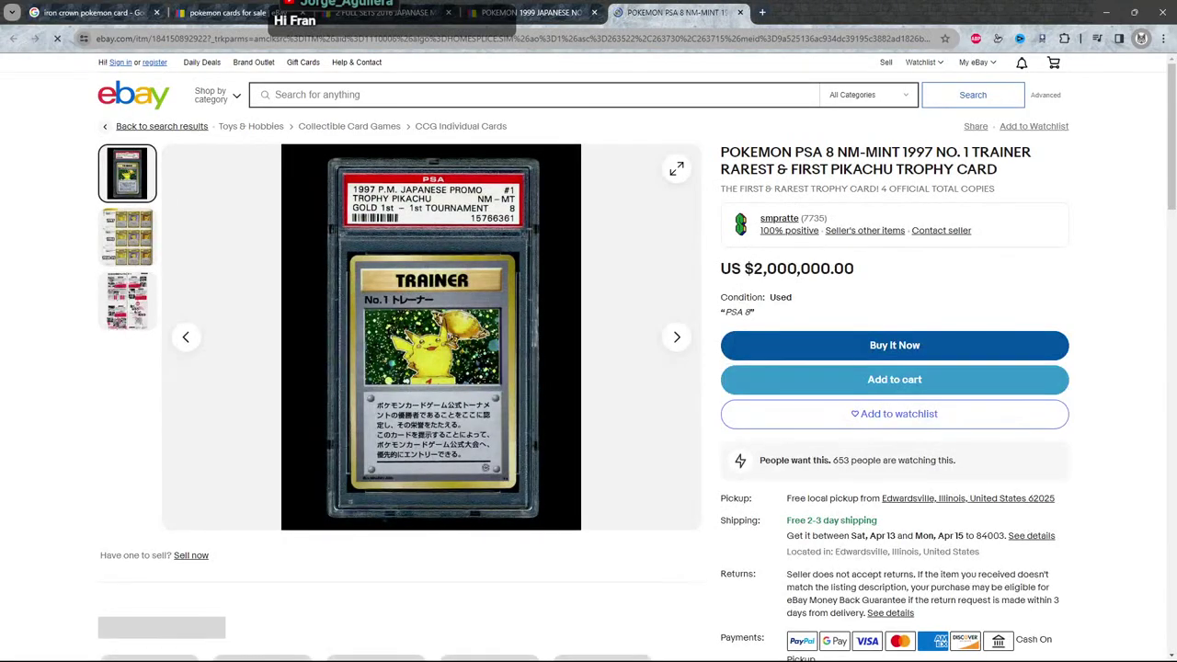
mouse_move(425, 334)
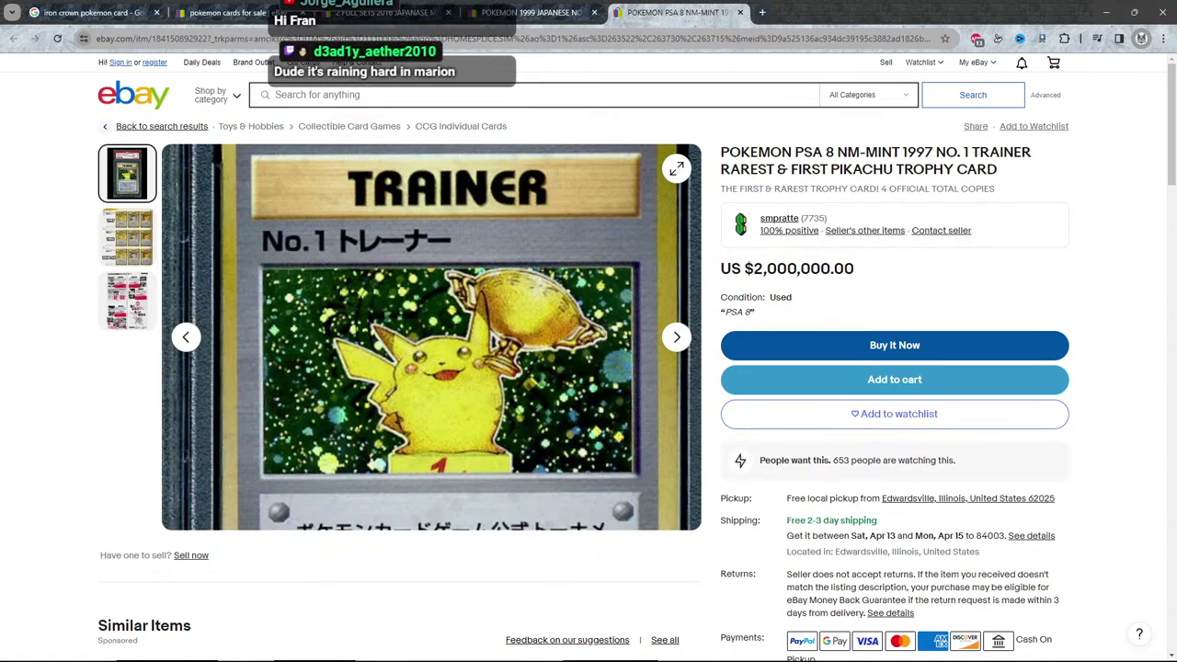
mouse_move(589, 230)
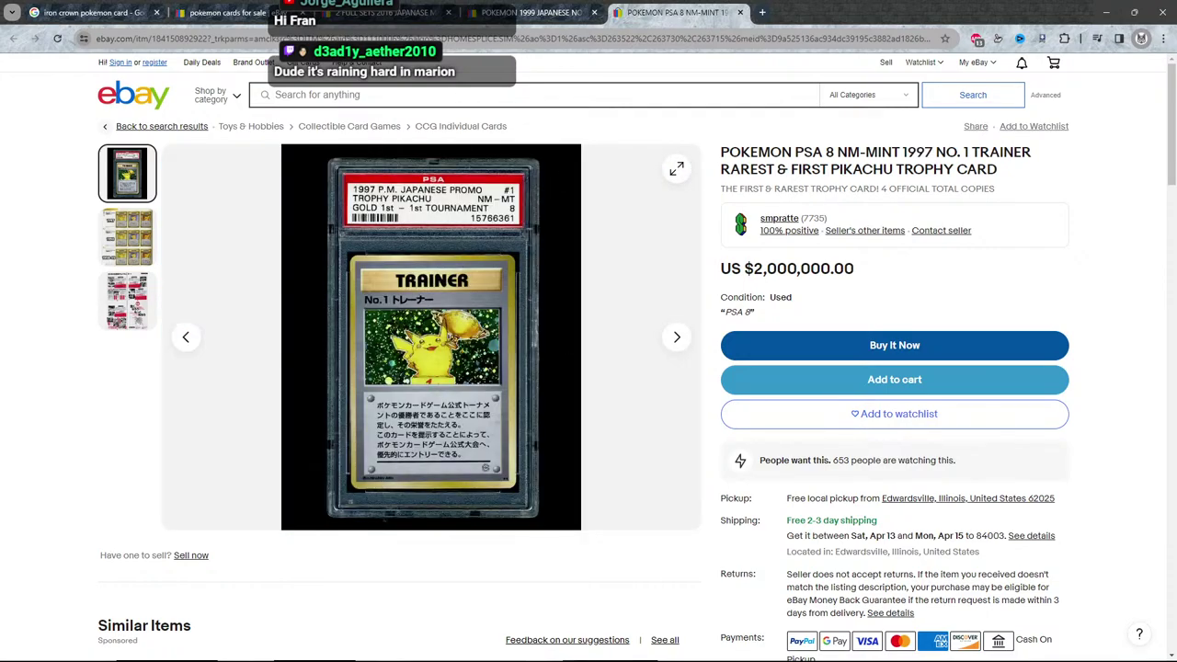
Look through the No. 1 Trainer listing's suggested cards and close both Pikachu trophy card listings.
scroll(589, 368, down, 6)
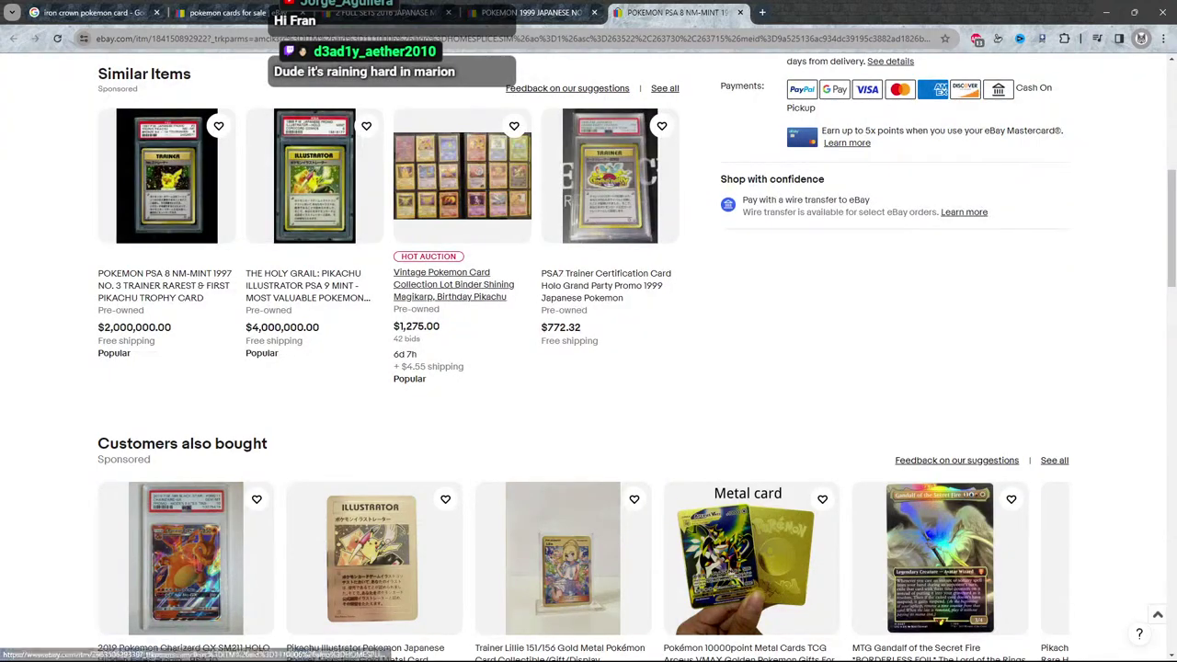
scroll(588, 368, down, 3)
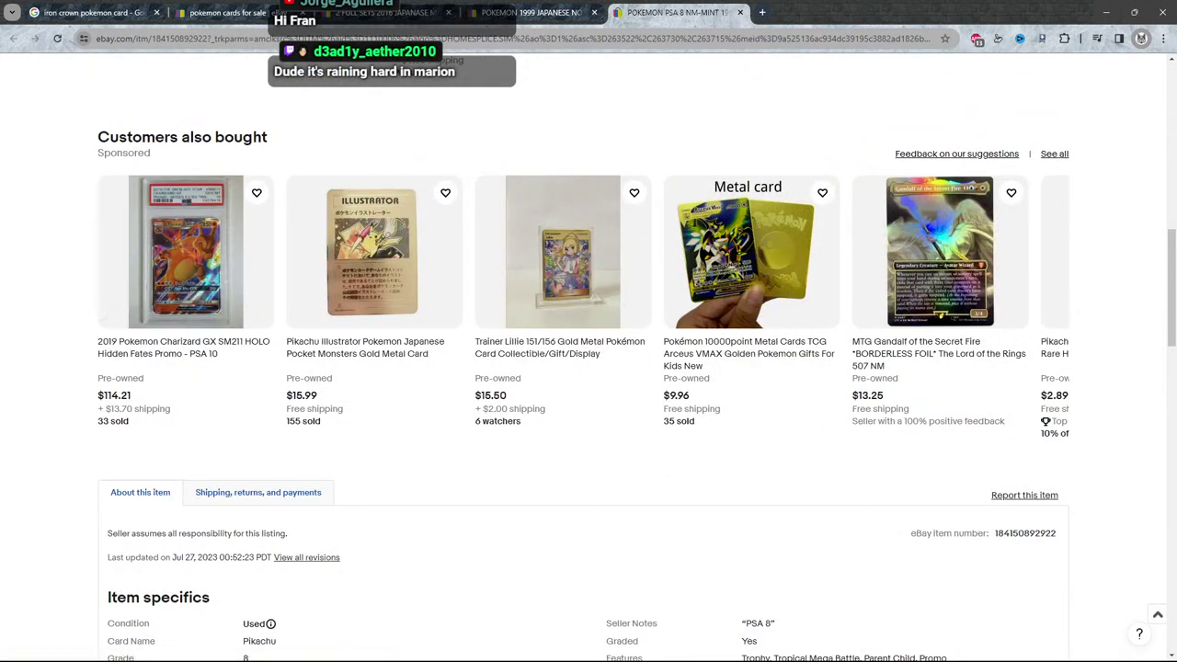
key(ctrl+w)
key(ctrl+w)
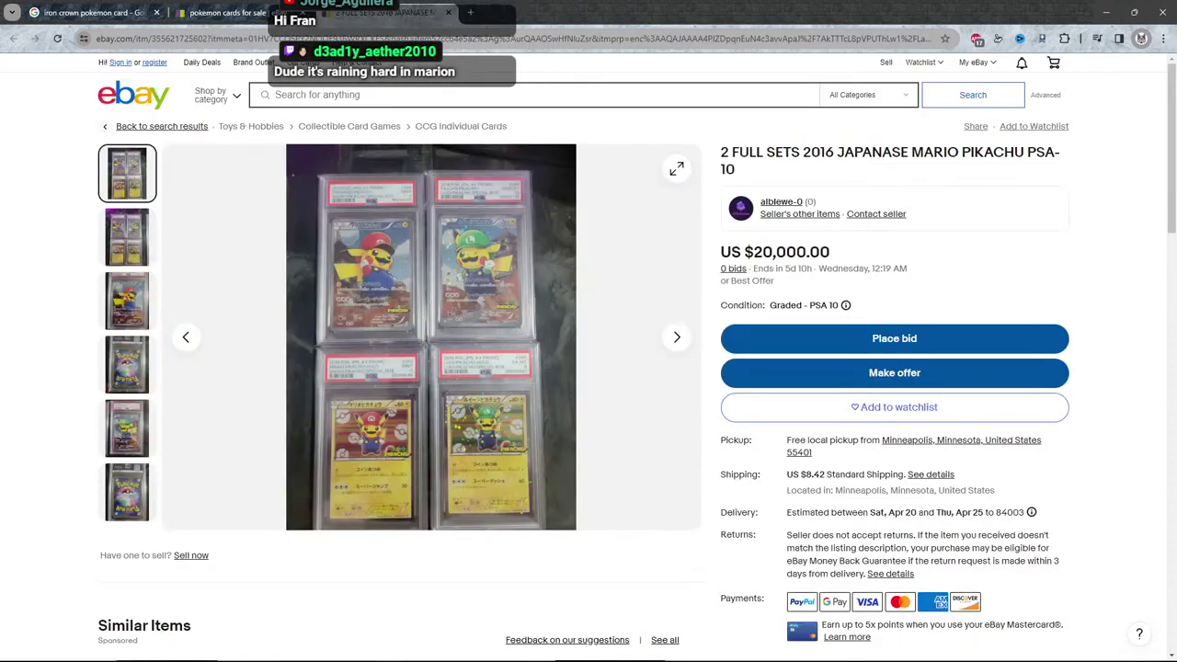
Close the remaining eBay listing, card search results and Iron Crown image search tabs, returning to Premiere Pro.
key(ctrl+w)
key(ctrl+w)
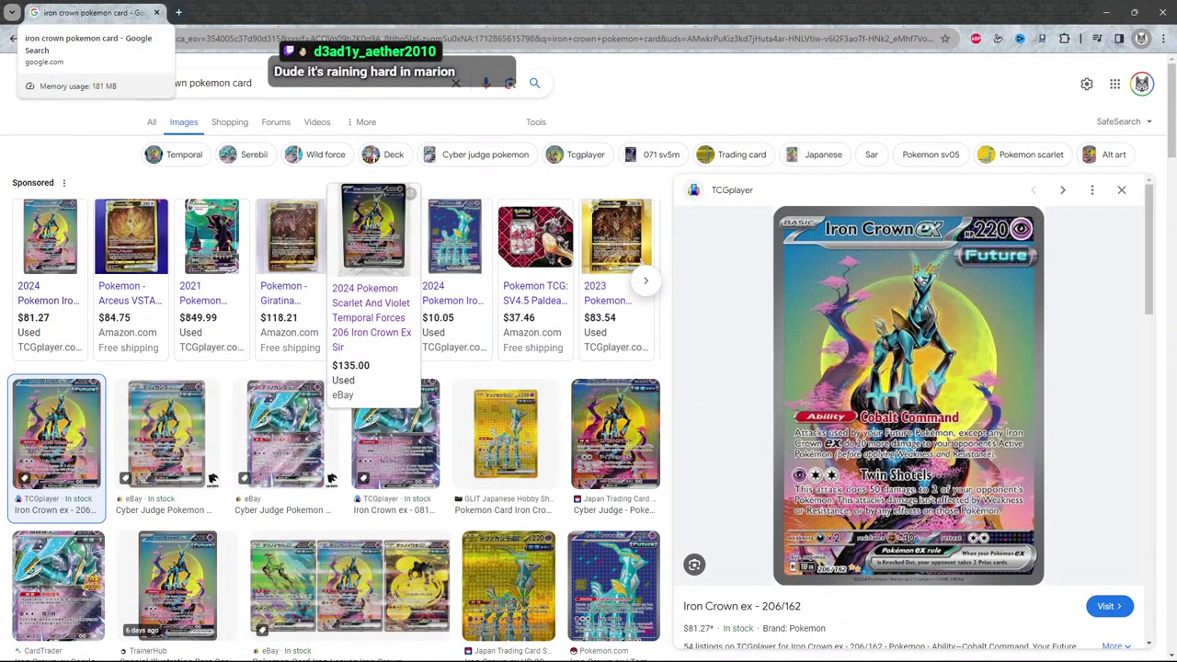
key(ctrl+w)
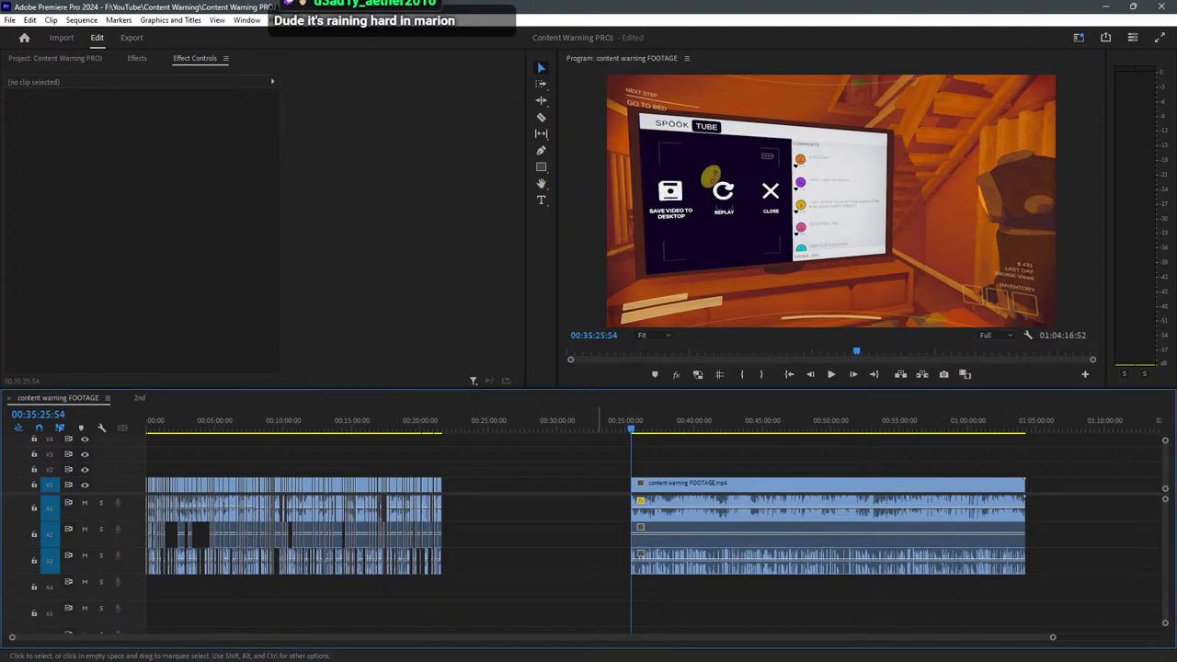
Play the start of the remaining uncut footage from about 00:35:25 and check the SpookTube replay scene for moments worth keeping.
click(598, 534)
key(Delete)
scroll(641, 515, up, 3)
scroll(641, 516, down, 1)
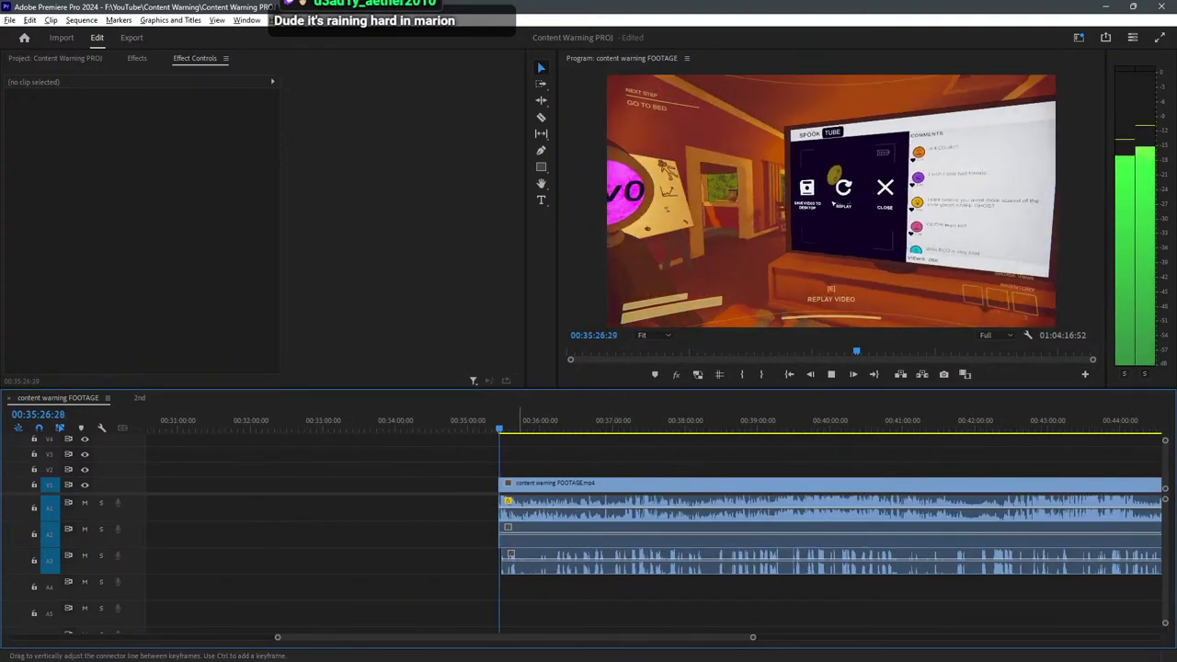
scroll(641, 515, up, 1)
scroll(649, 418, down, 4)
scroll(648, 419, up, 5)
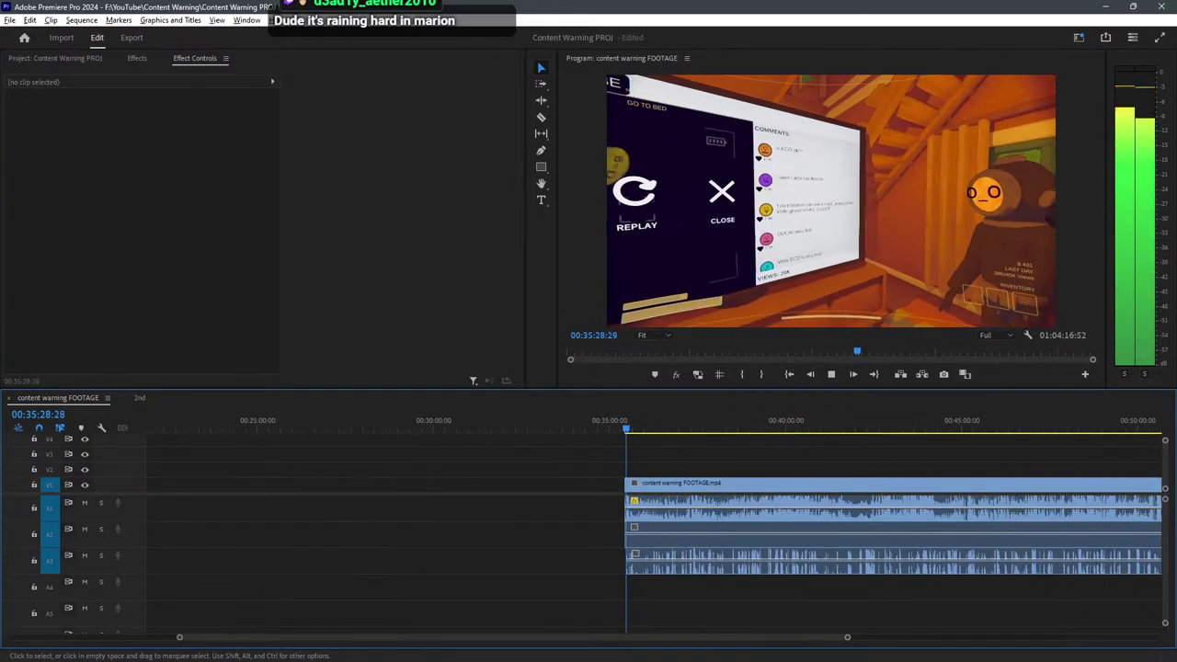
key(equal)
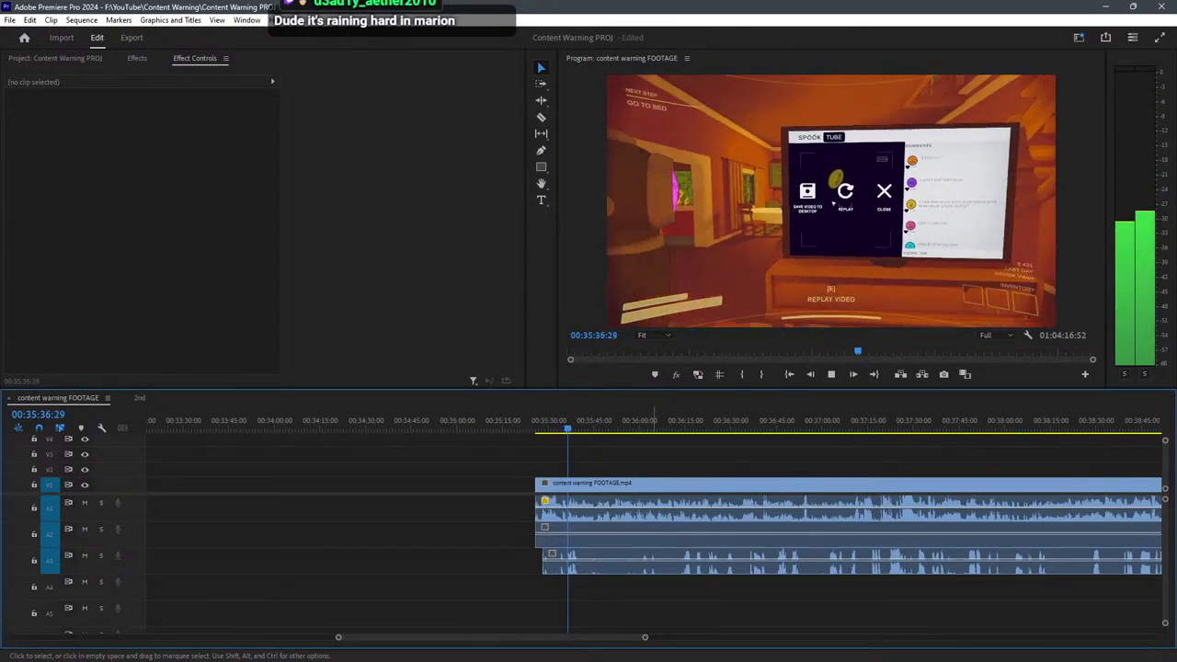
key(=)
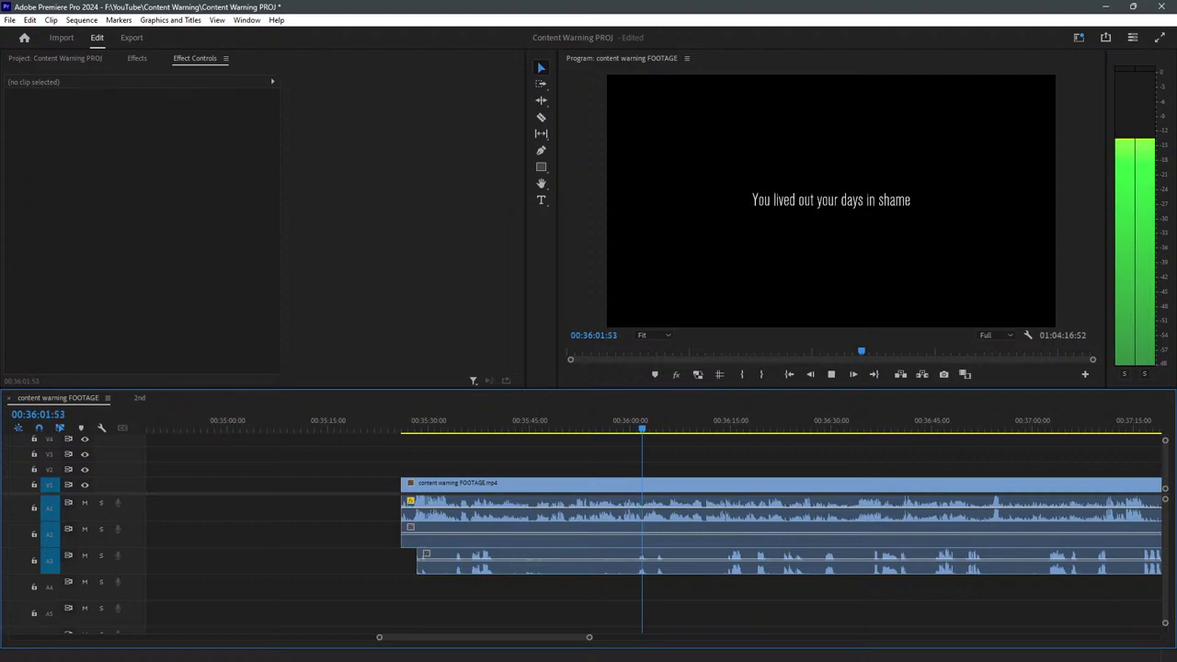
Skip ahead to 00:36:15 and 00:36:51 and play the house scenes through to the garden scene, checking for usable moments.
drag(650, 428, 733, 427)
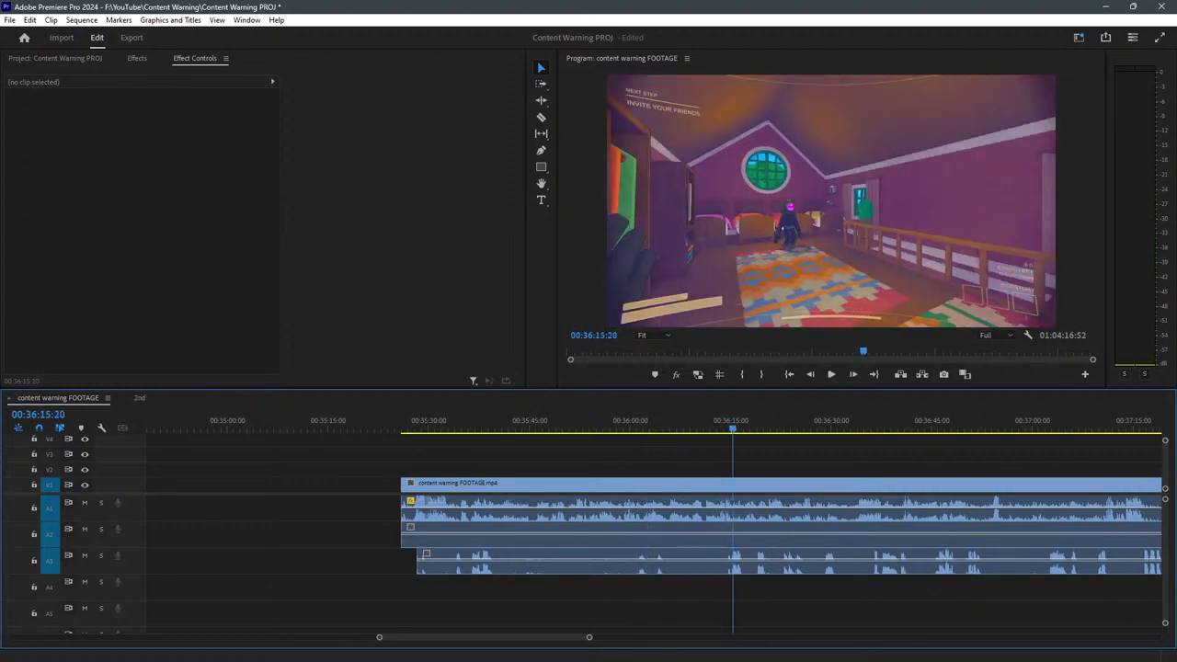
key(minus)
key(minus)
key(minus)
key(minus)
key(minus)
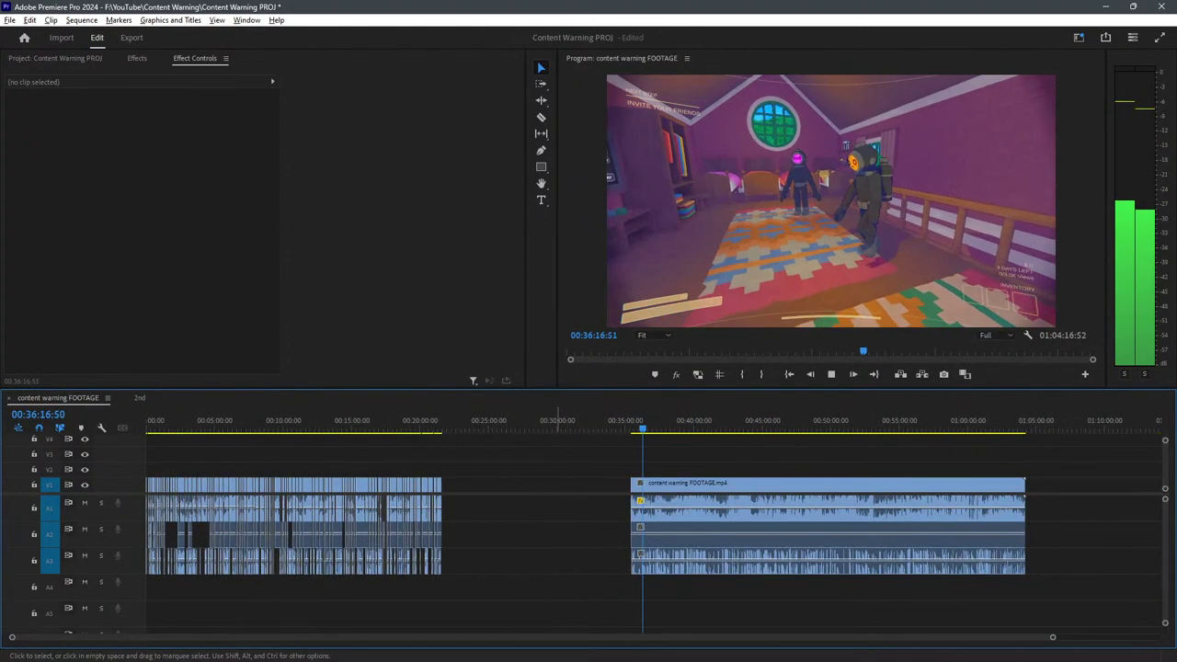
key(equal)
key(equal)
key(equal)
key(equal)
key(equal)
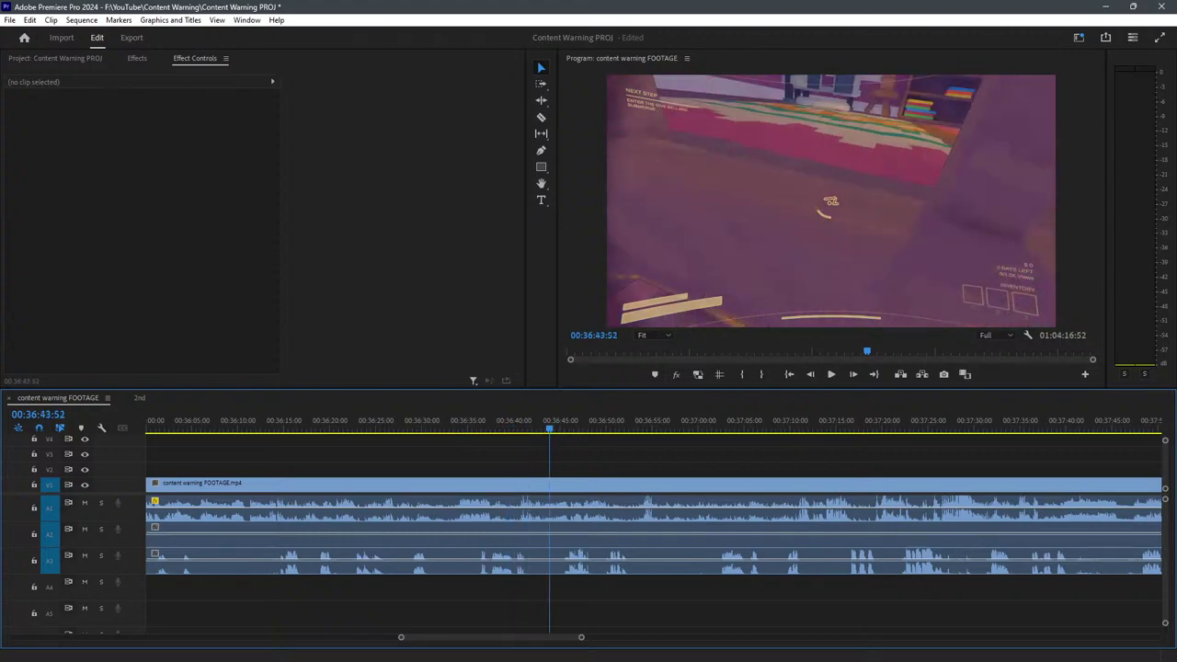
key(space)
drag(552, 425, 615, 425)
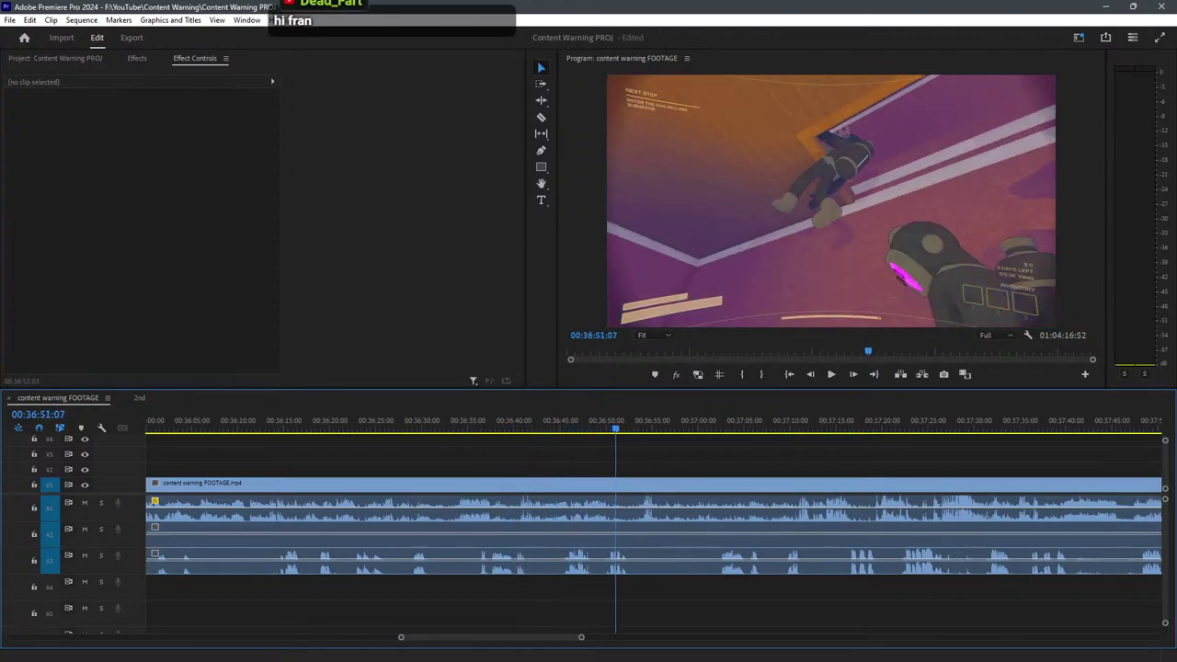
key(space)
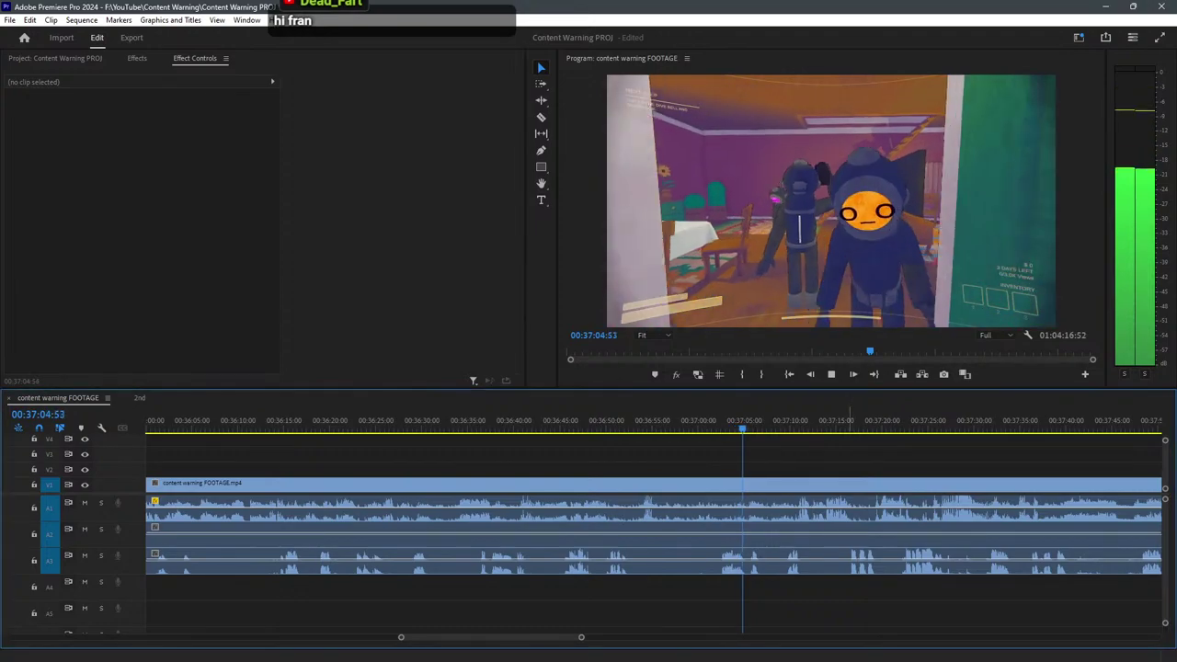
key(k)
key(l)
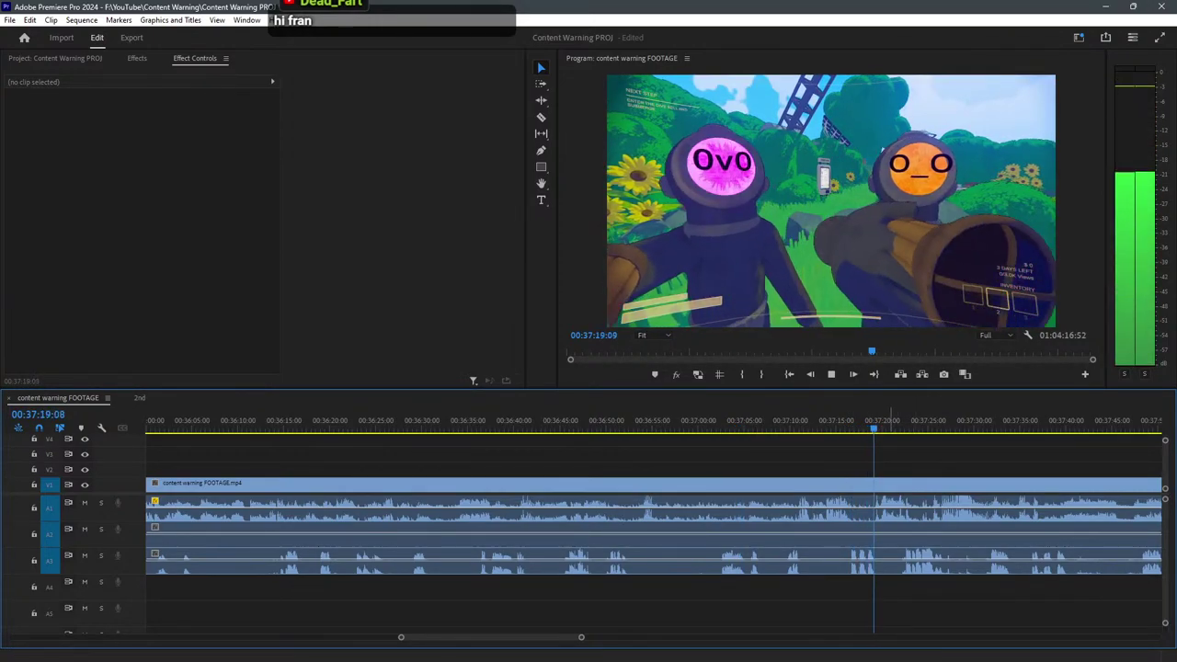
Split the footage on all tracks at about 00:37:16 and delete the section before the cut.
scroll(888, 515, up, 3)
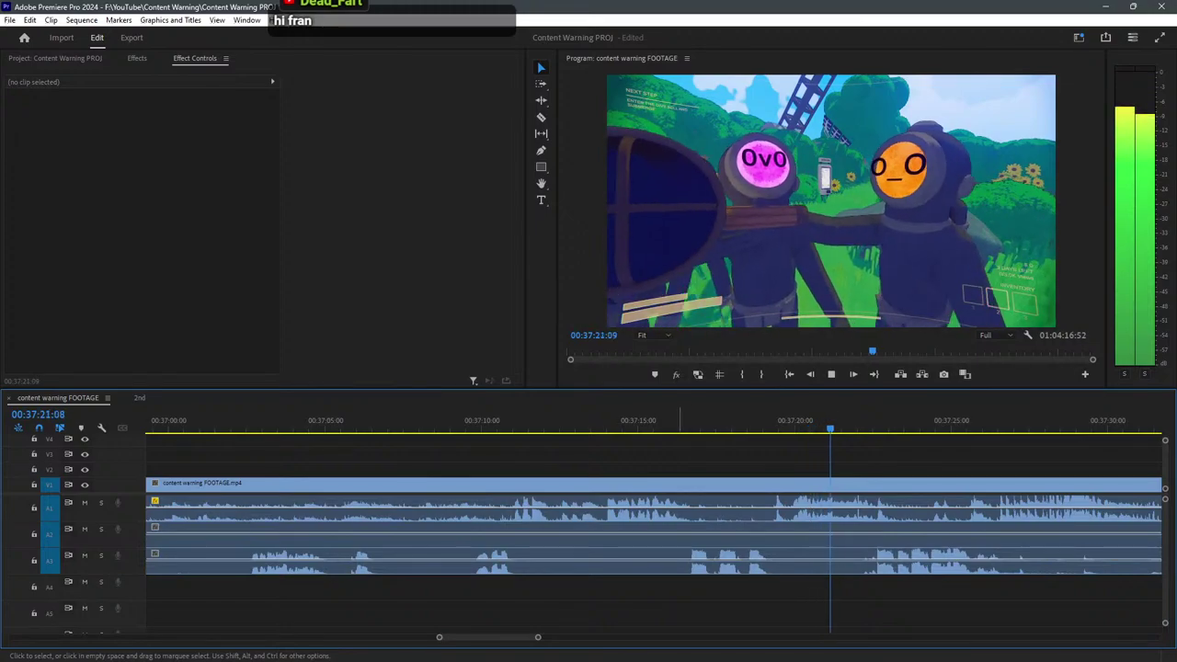
key(c)
shift+click(687, 515)
key(v)
click(600, 421)
key(space)
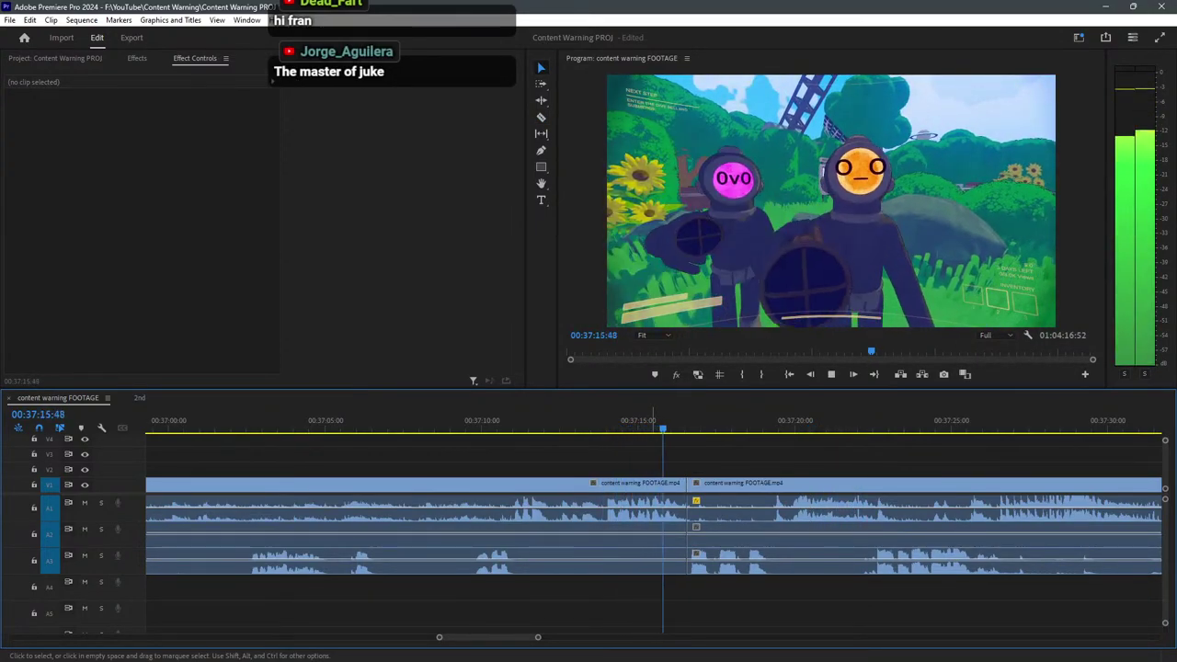
click(653, 513)
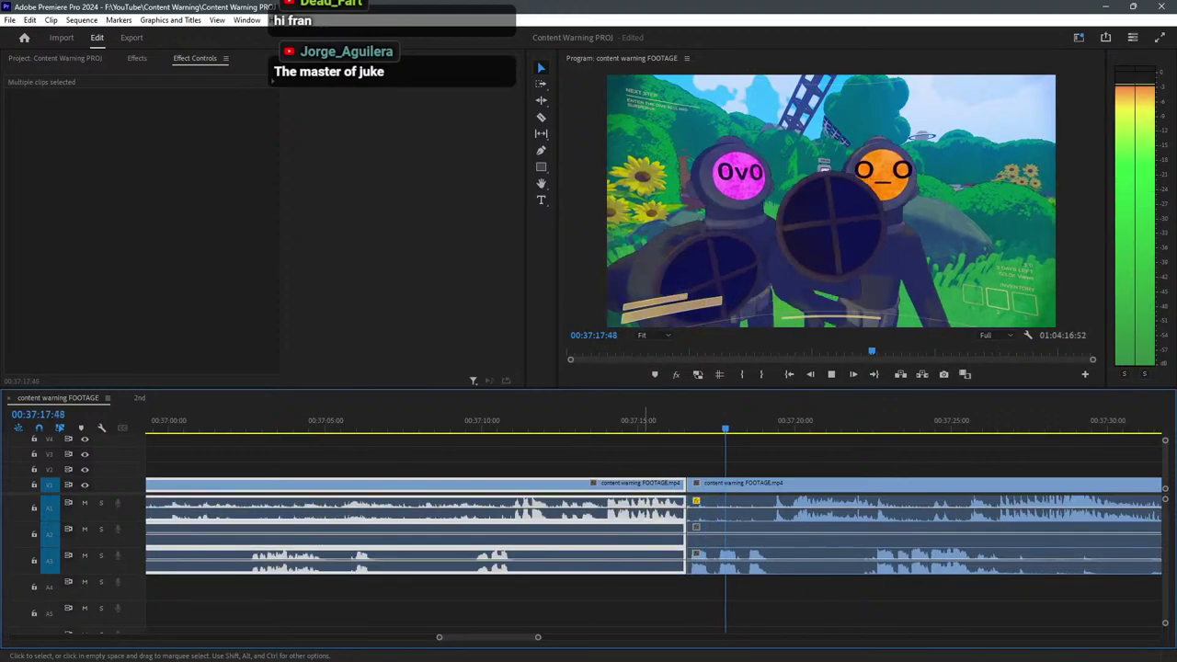
key(Delete)
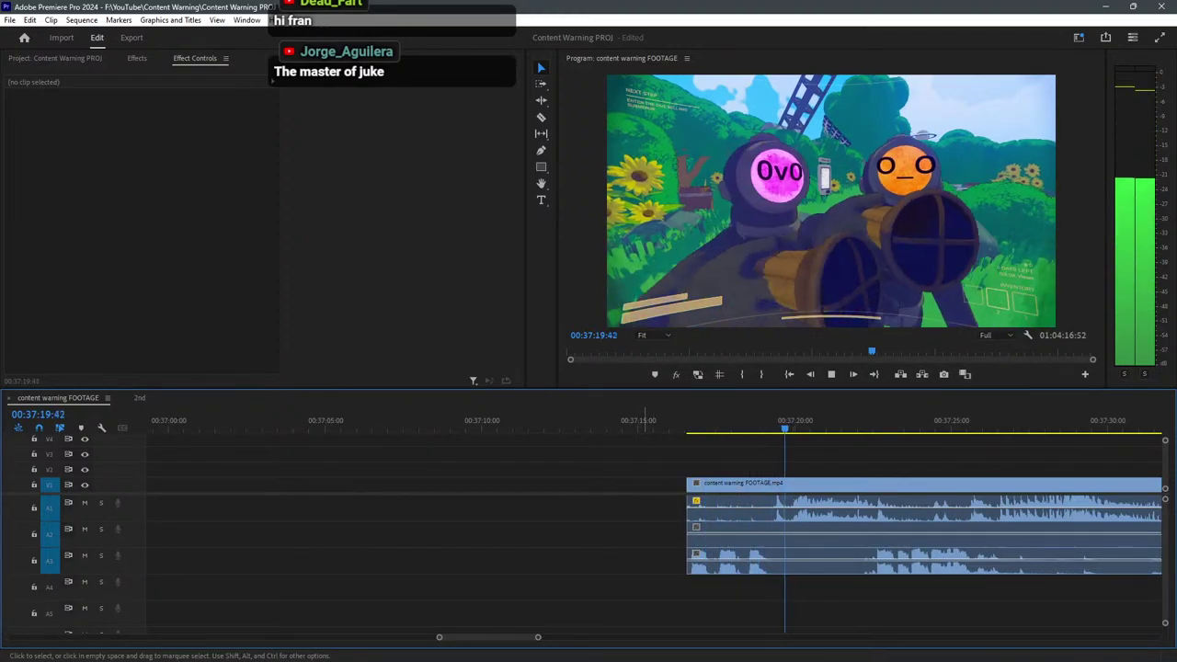
click(645, 561)
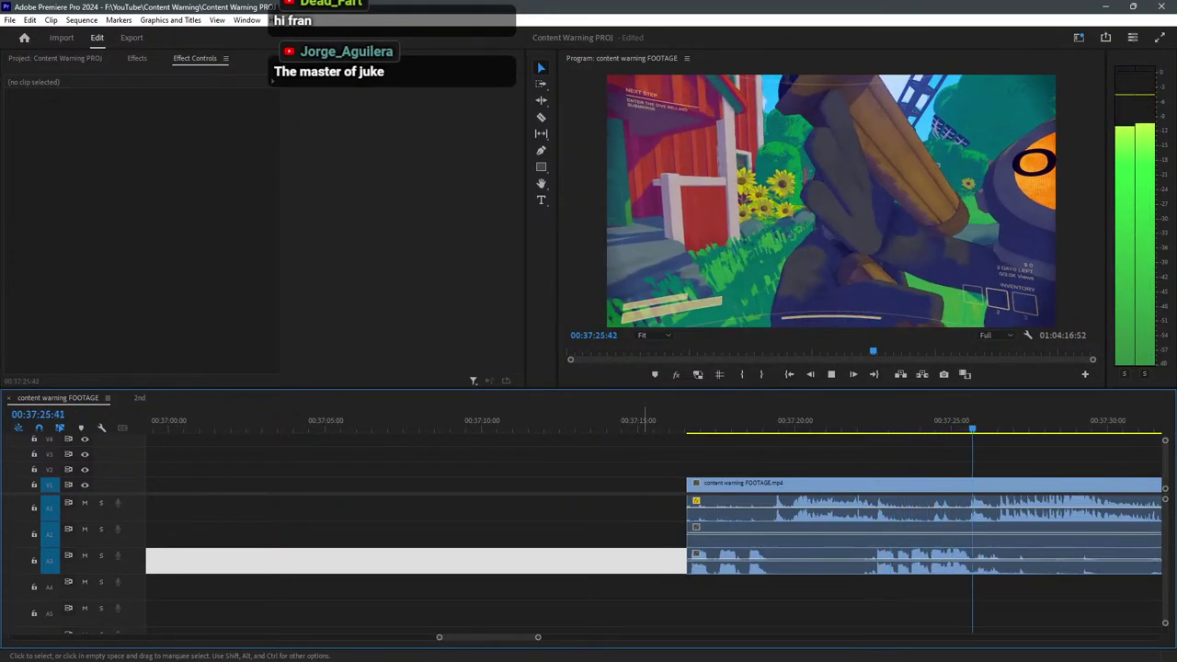
key(ctrl+shift+a)
Play on past the garden scene and split the footage on all tracks at about 00:37:30.
scroll(645, 524, down, 2)
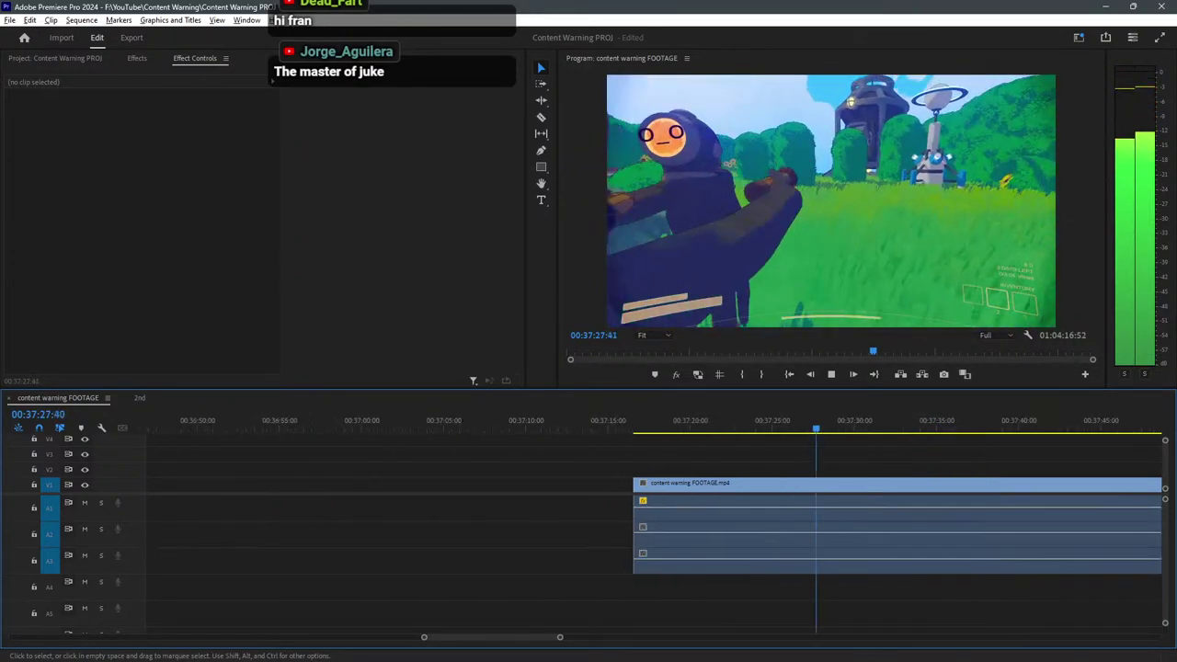
scroll(654, 524, up, 2)
key(equal)
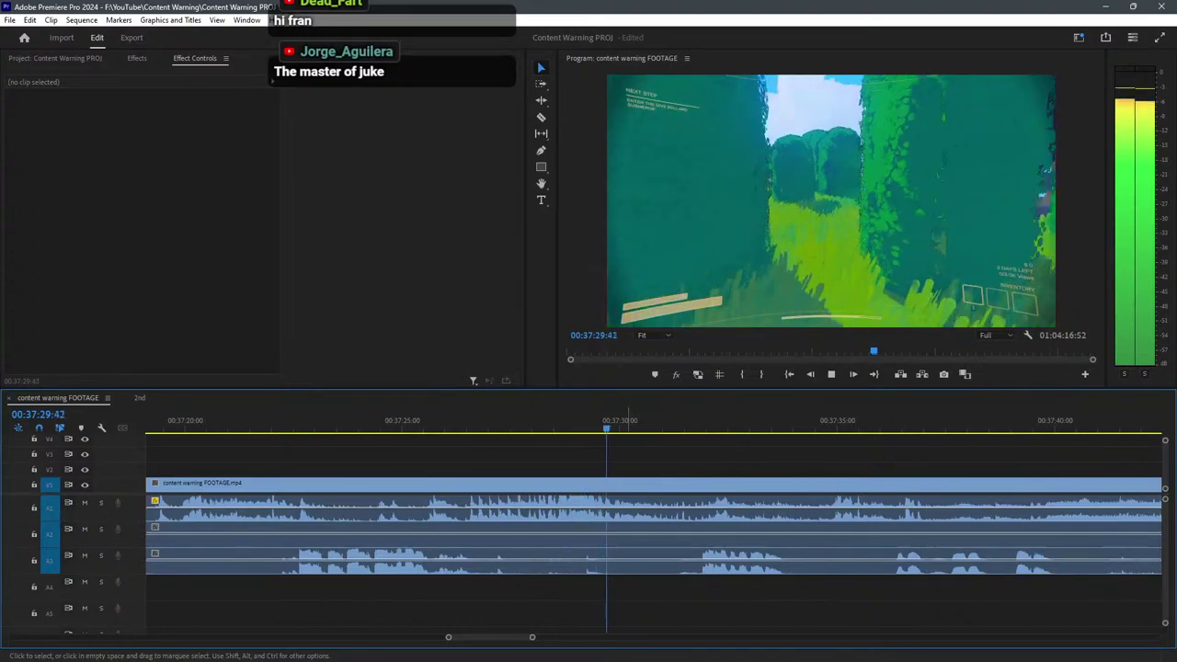
key(c)
shift+click(614, 552)
key(v)
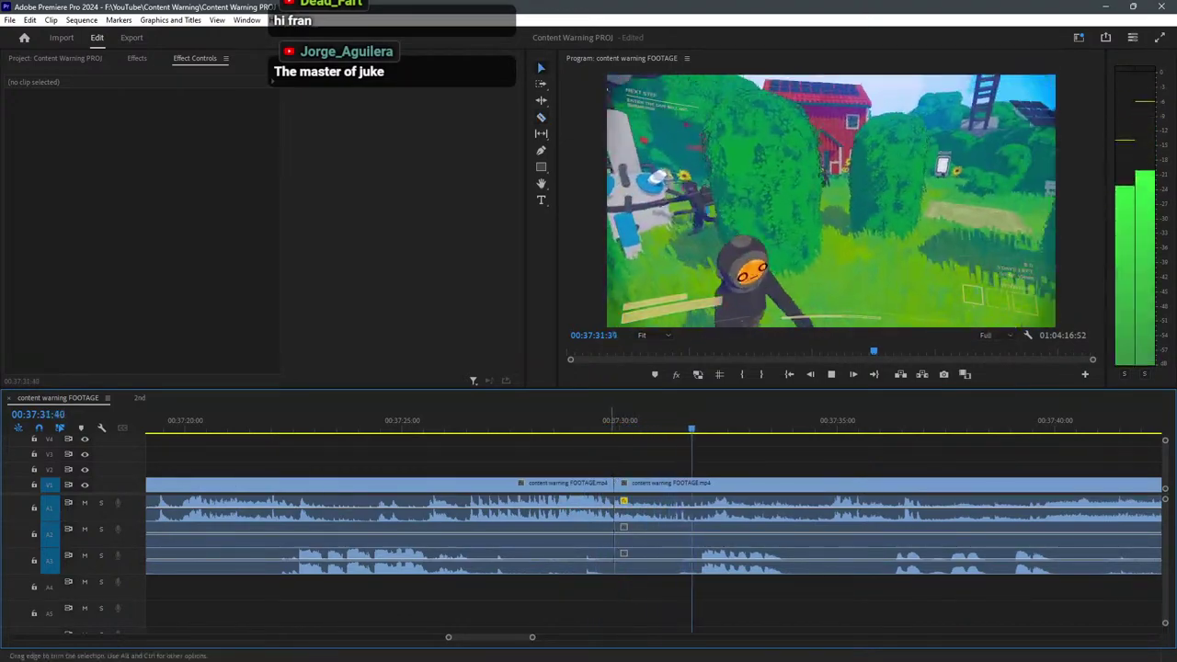
Trim the end of the garden segment's A3 audio back to about 00:37:27.
drag(613, 559, 503, 559)
click(571, 561)
key(minus)
key(minus)
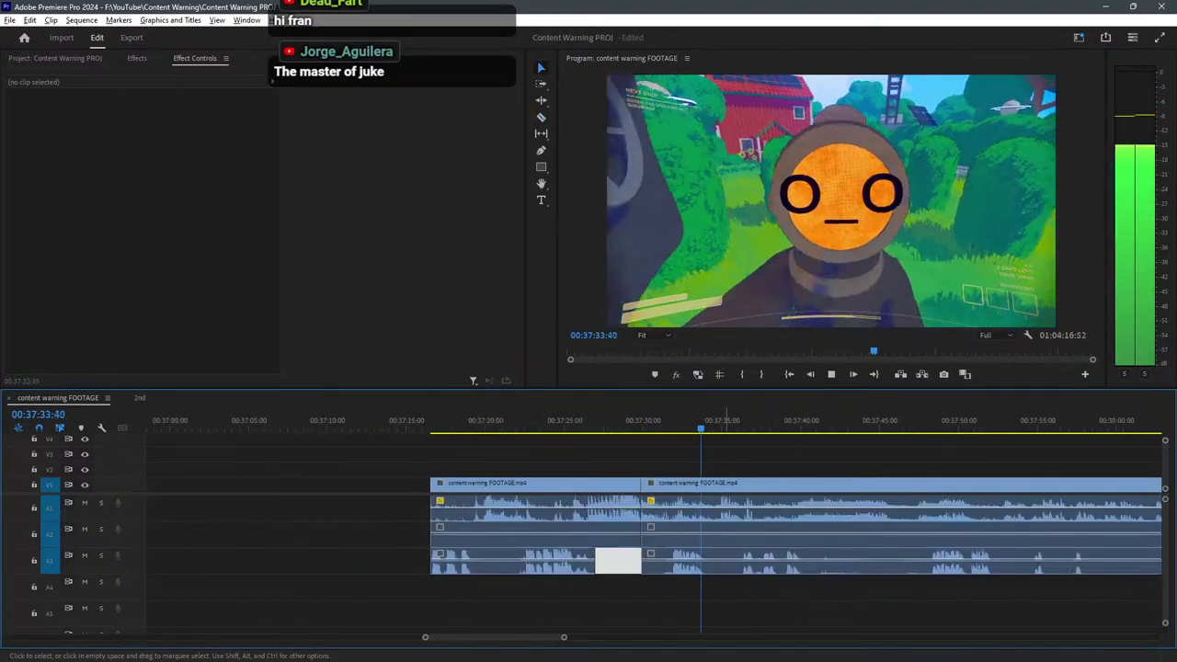
Select the garden segment on all tracks and move it back to the end of the kept clips earlier in the timeline.
drag(659, 594, 583, 486)
key(minus)
key(minus)
key(minus)
key(minus)
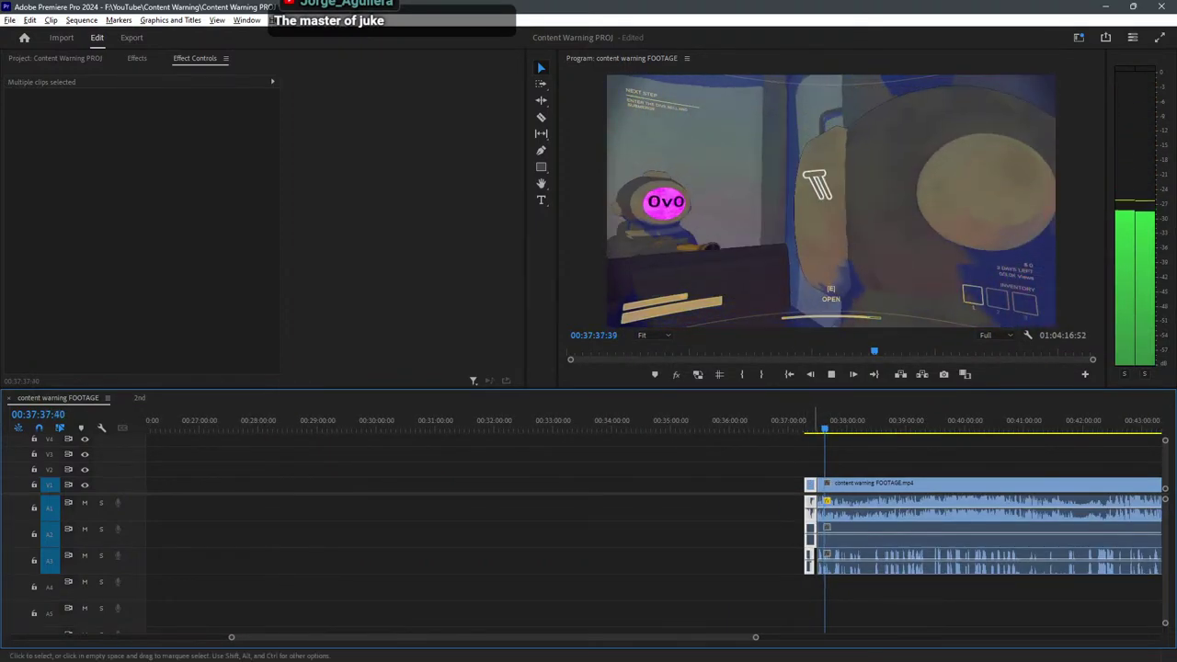
scroll(830, 487, down, 2)
drag(818, 484, 224, 483)
click(476, 561)
Play the remaining footage from the diving bell scene at about 00:37:43 to 00:38:48, checking for moments to keep.
key(backslash)
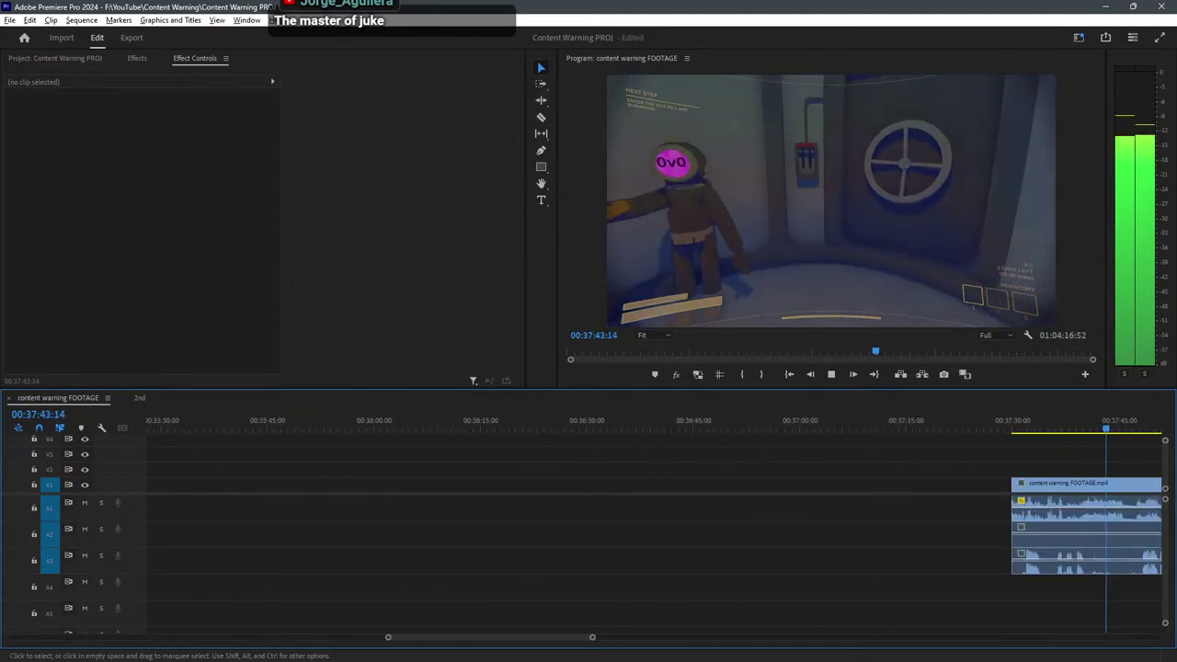
key(equal)
key(equal)
key(equal)
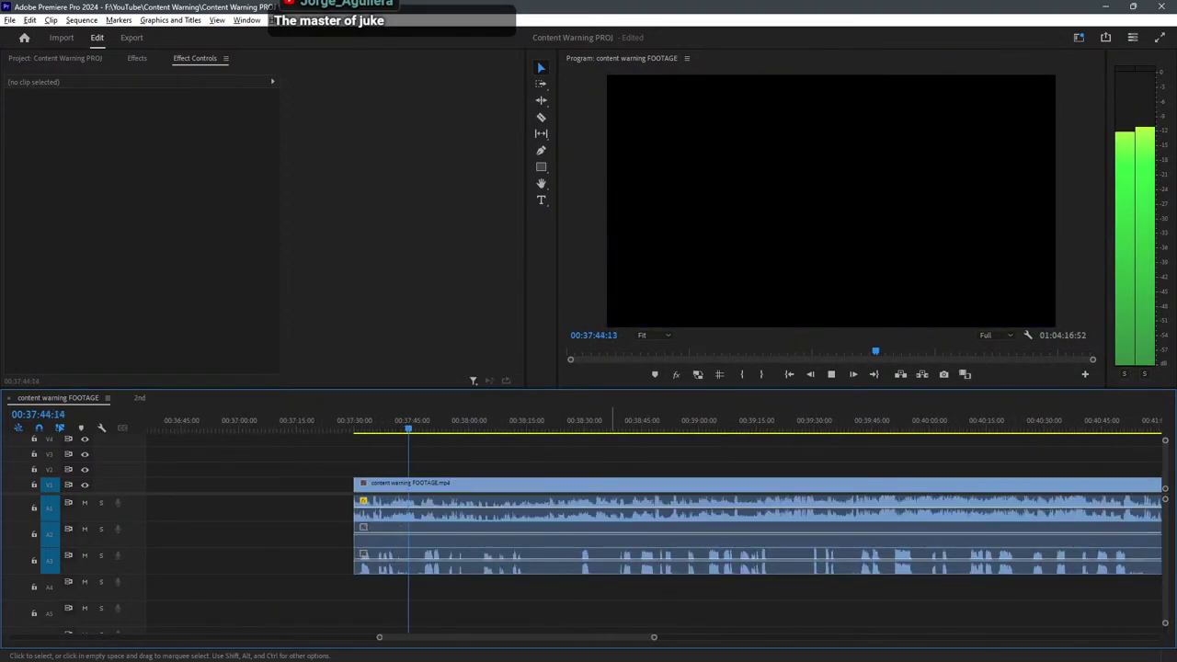
key(space)
key(space)
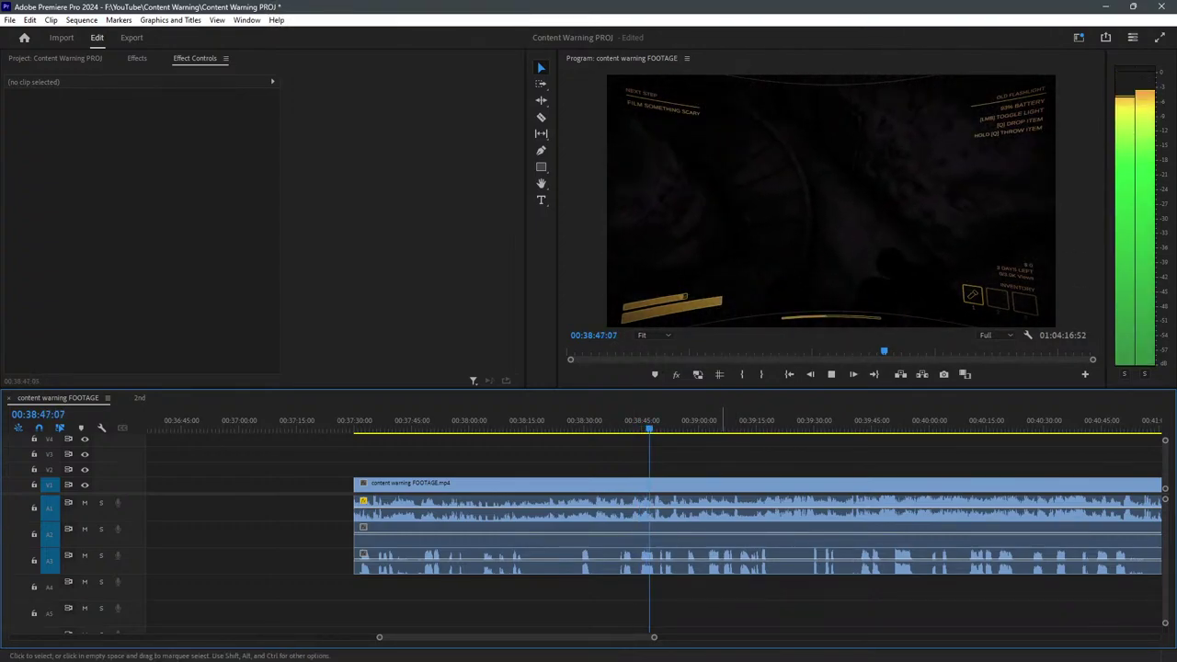
key(space)
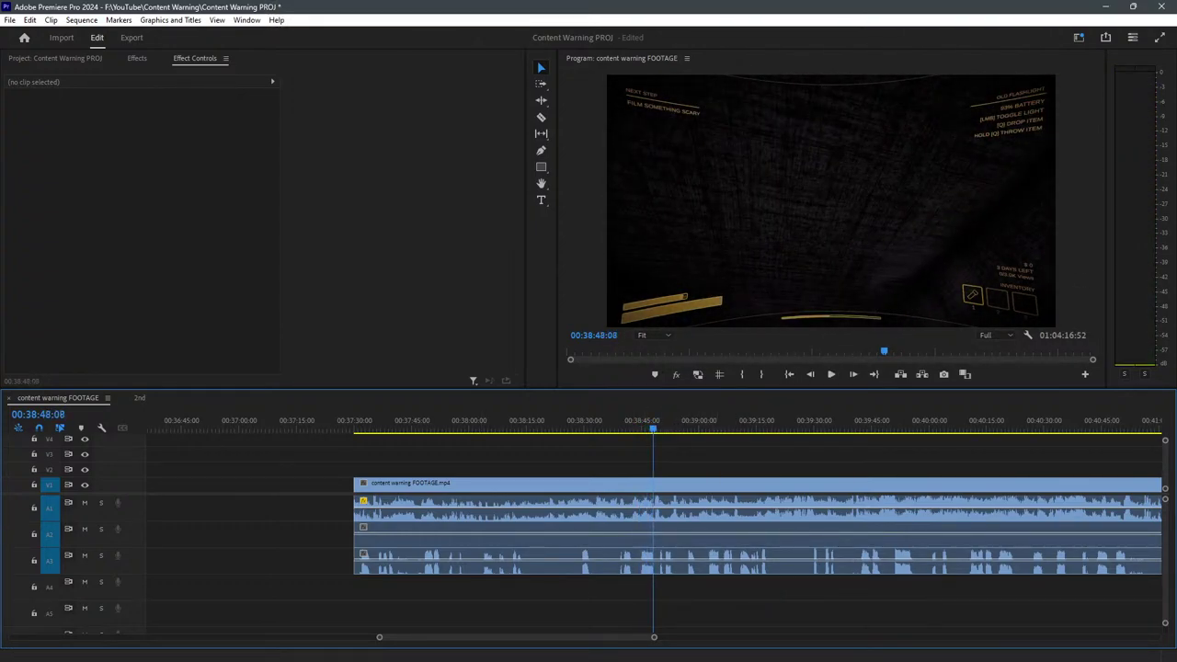
Continue playing the dark underground footage from 00:38:48 to about 00:39:26, checking the laser scene for moments to keep.
key(alt+Tab)
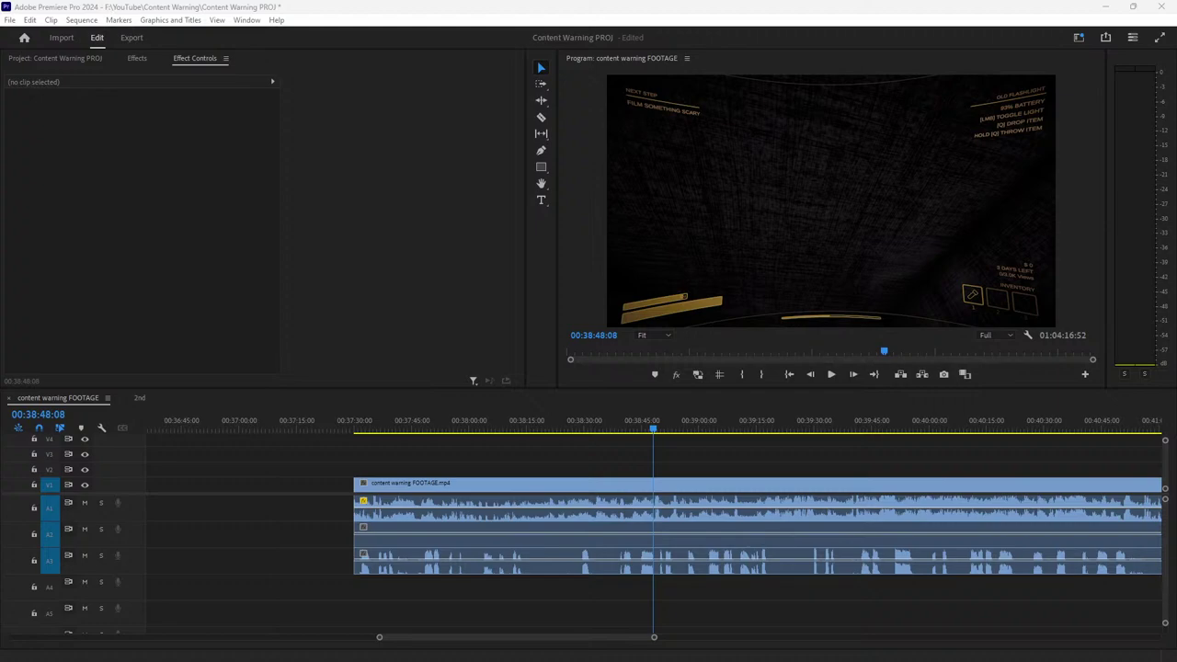
click(636, 419)
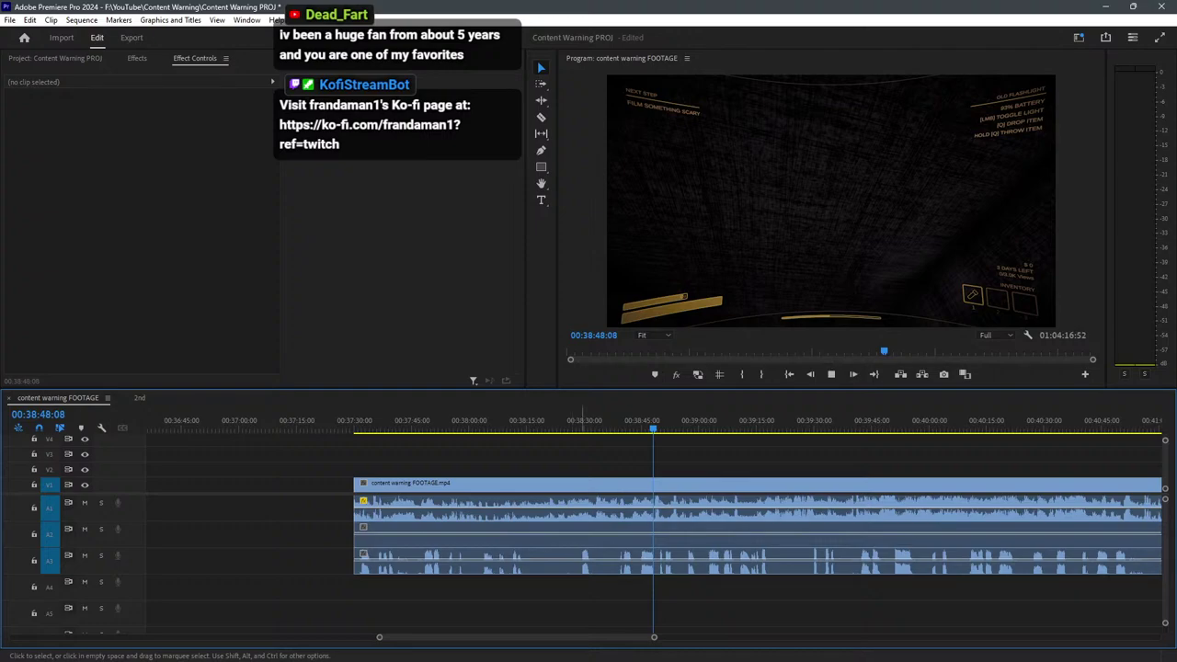
key(space)
scroll(333, 507, down, 3)
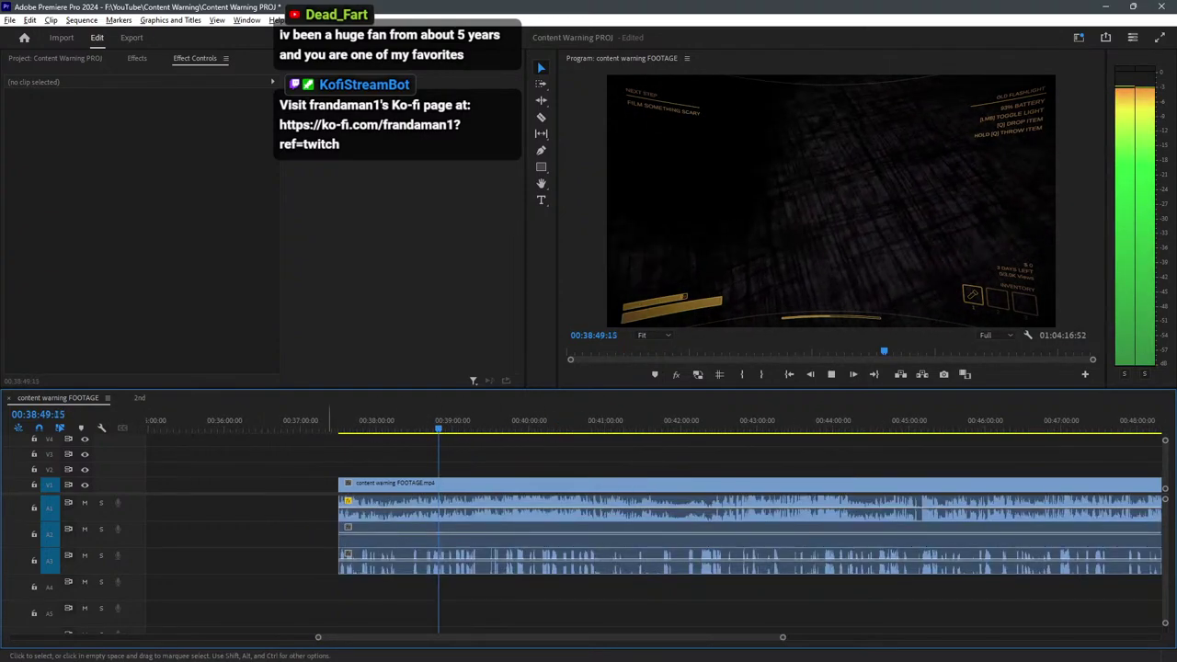
scroll(416, 508, up, 2)
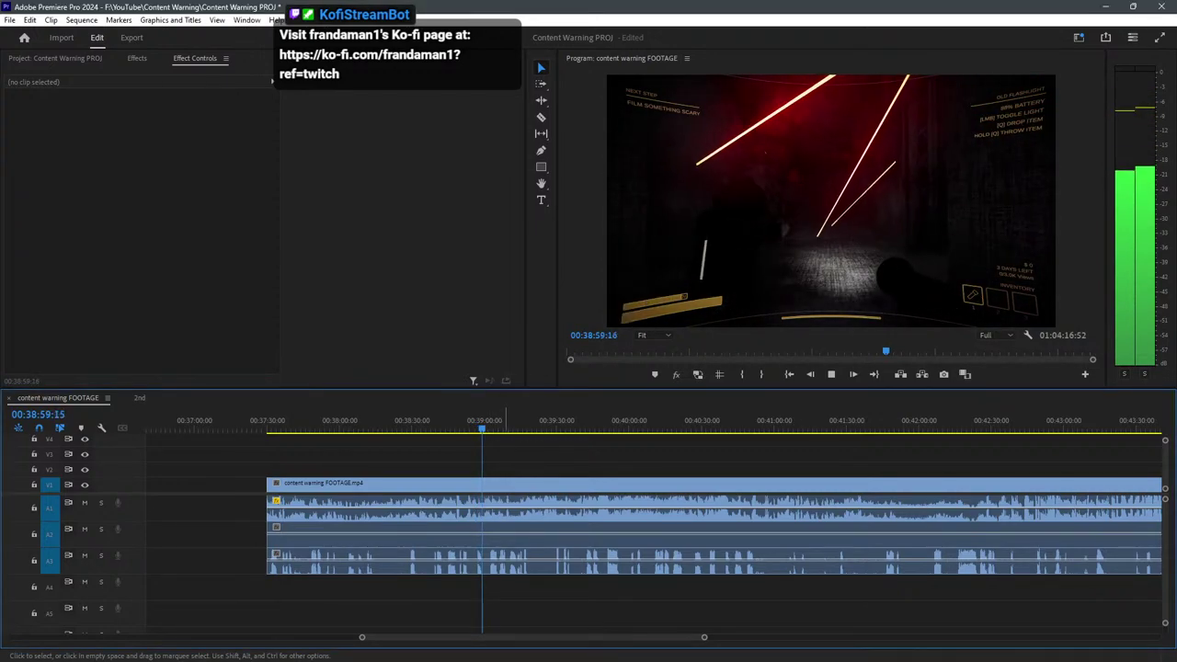
key(space)
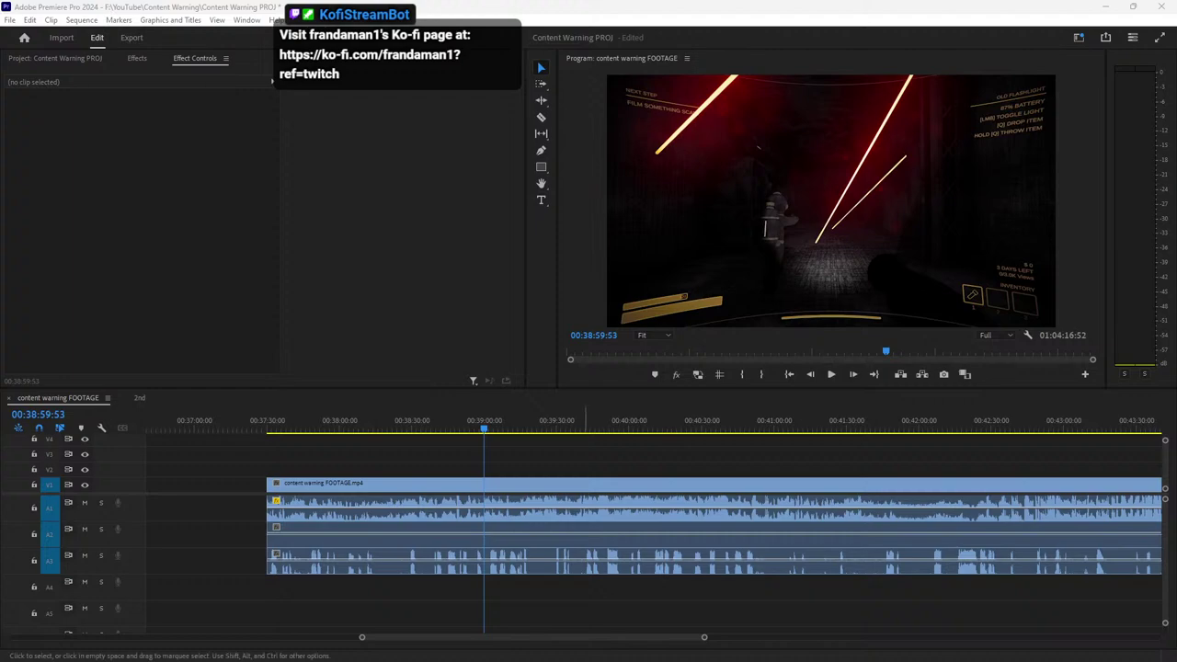
key(alt+Tab)
key(space)
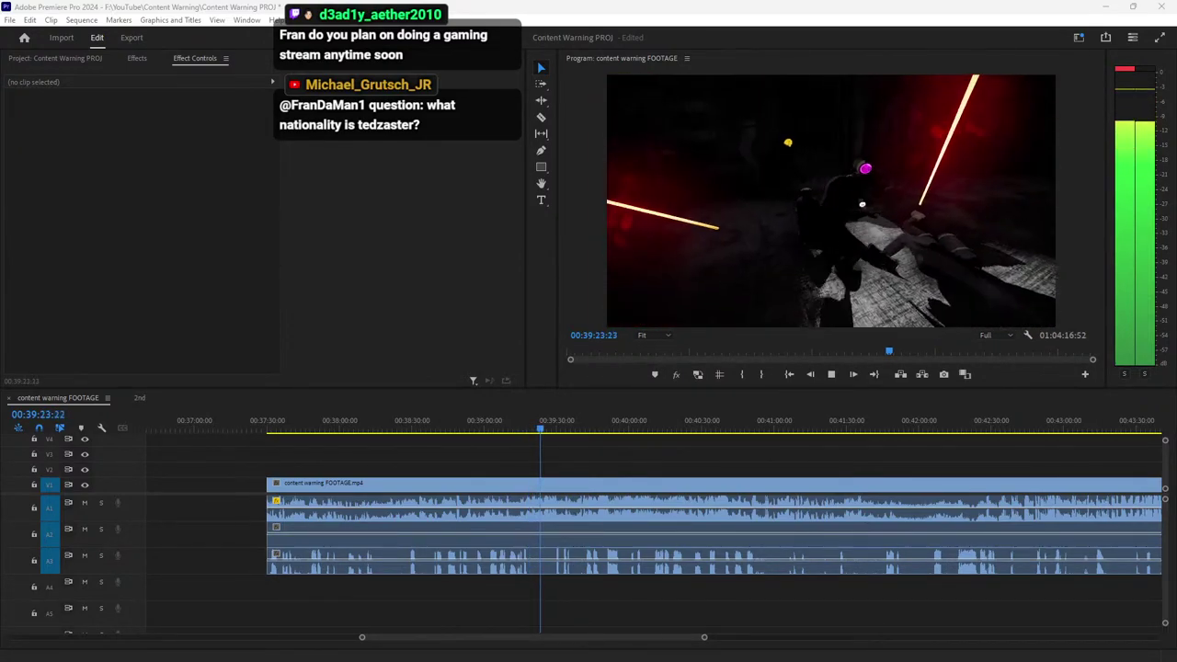
click(639, 416)
key(space)
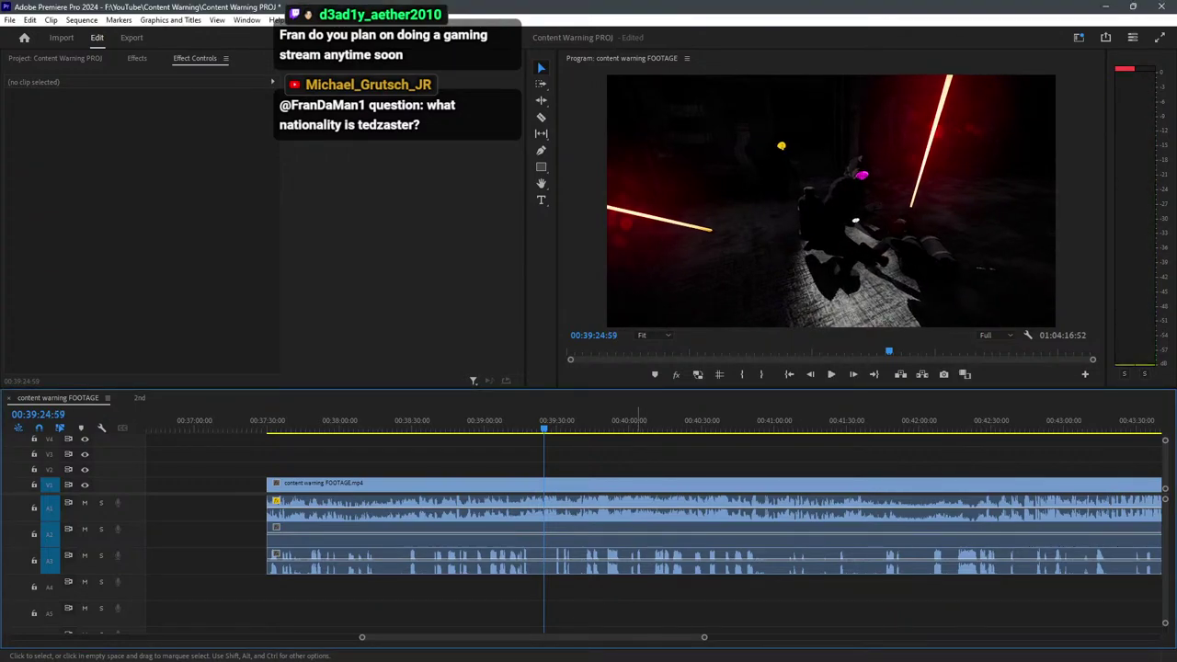
key(space)
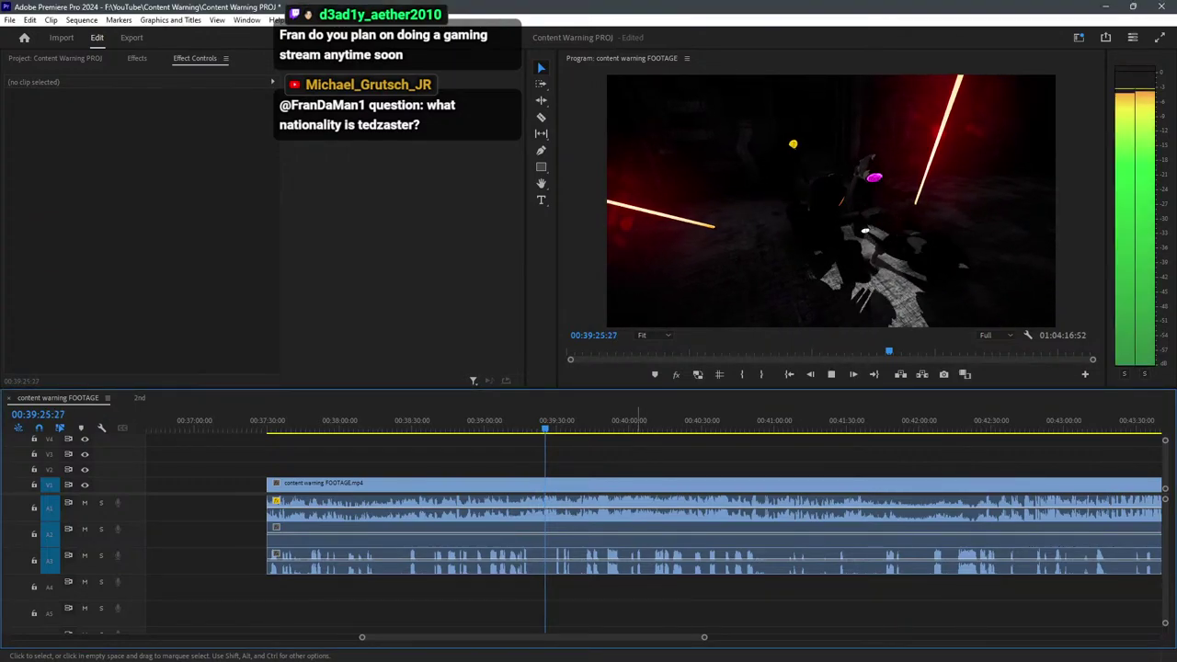
key(space)
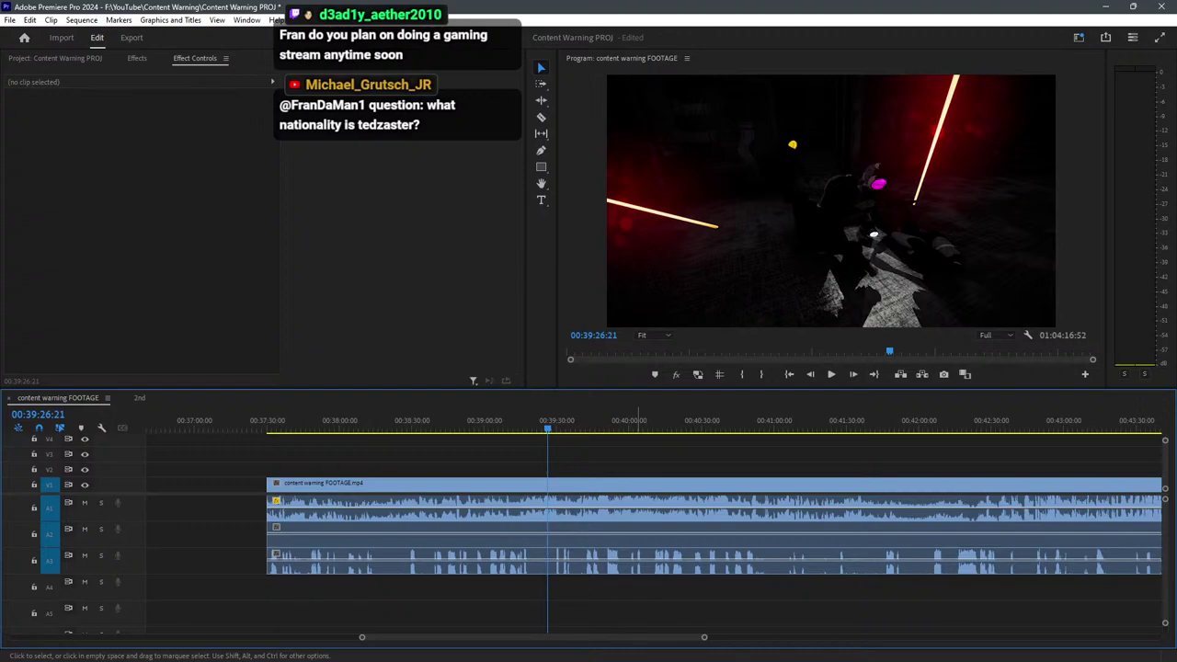
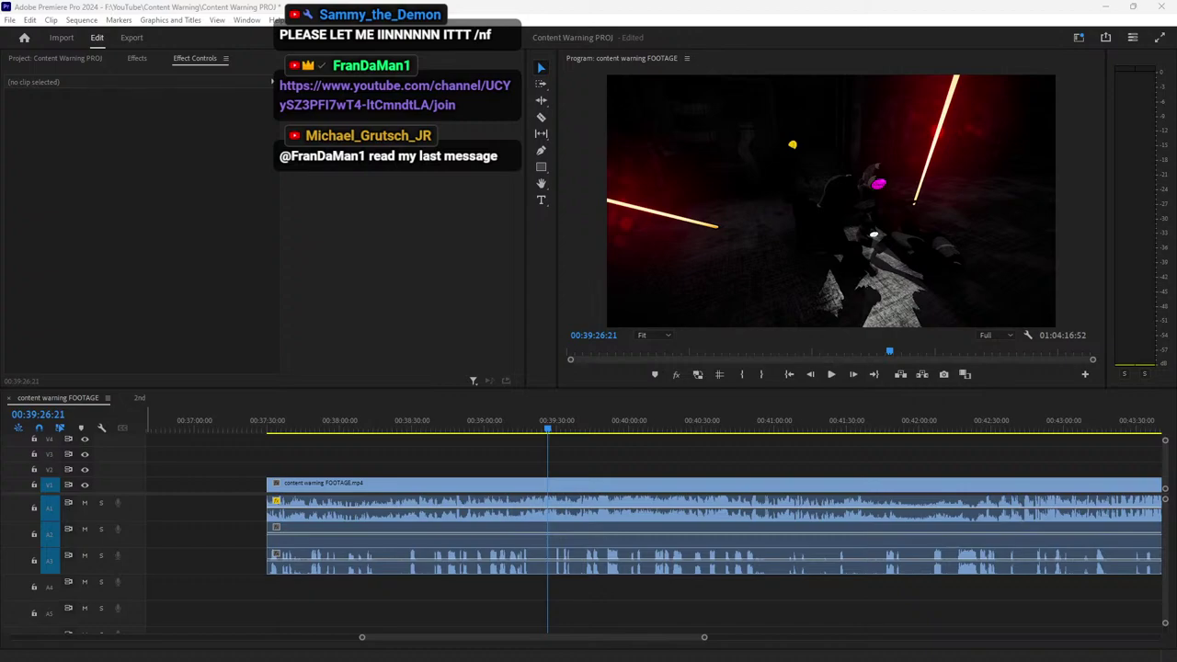
Save the project and play the laser scene from 00:39:26 to about 00:39:40, checking for moments to keep.
key(ctrl+s)
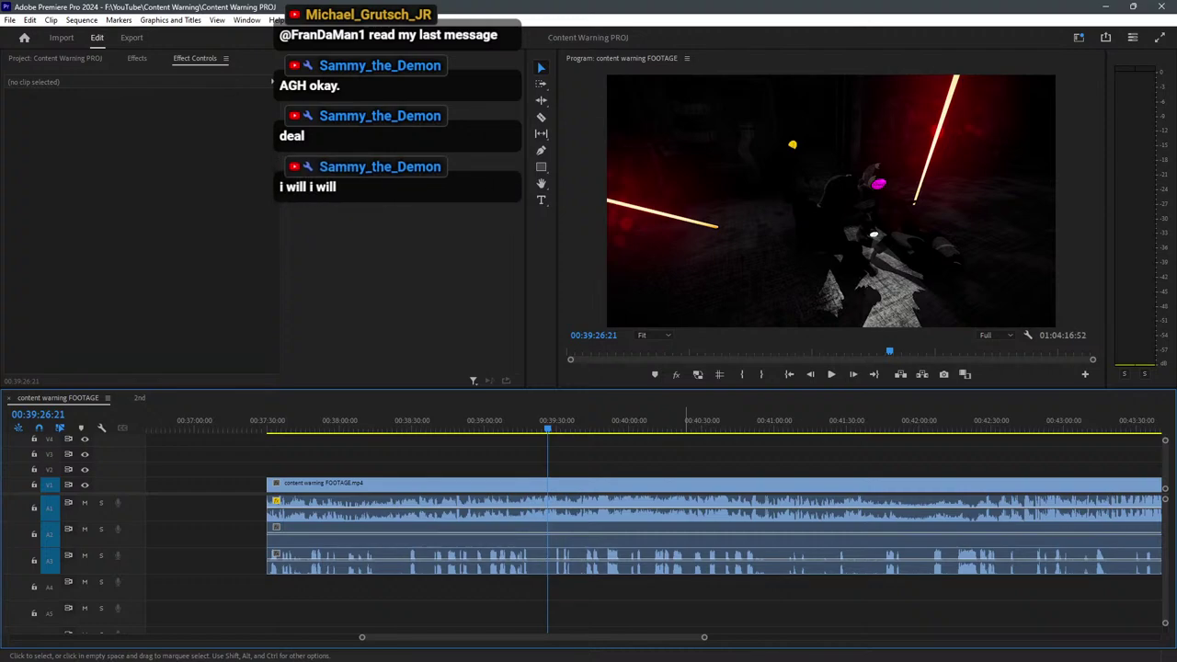
scroll(422, 419, down, 3)
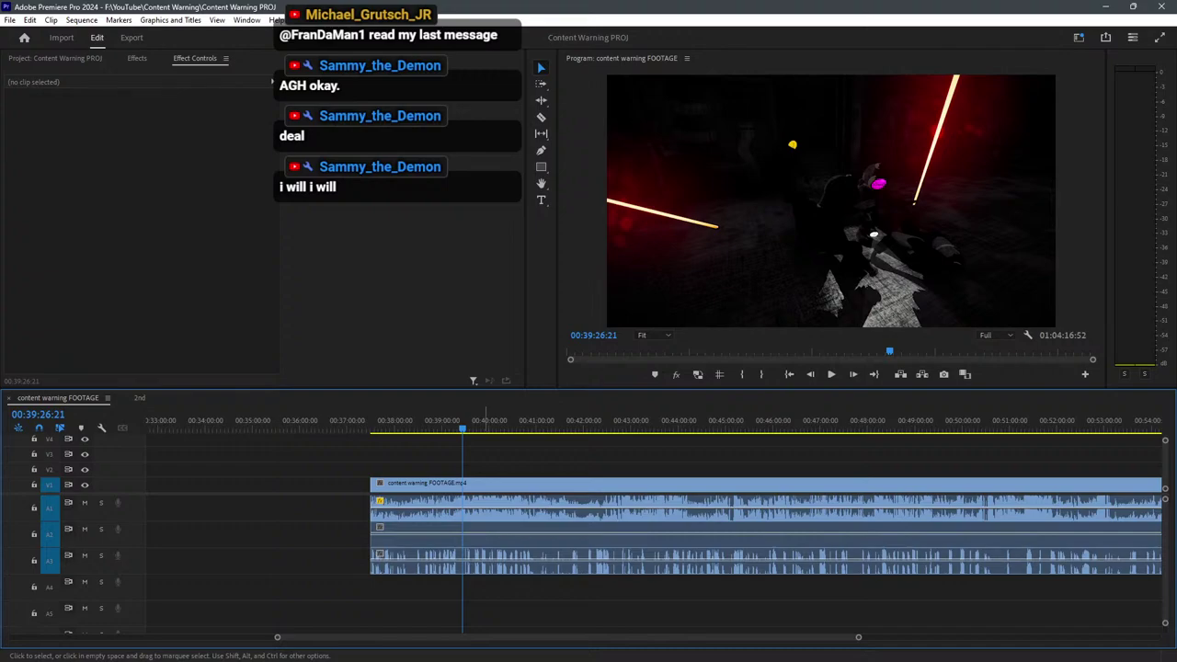
scroll(484, 420, down, 4)
scroll(612, 420, up, 3)
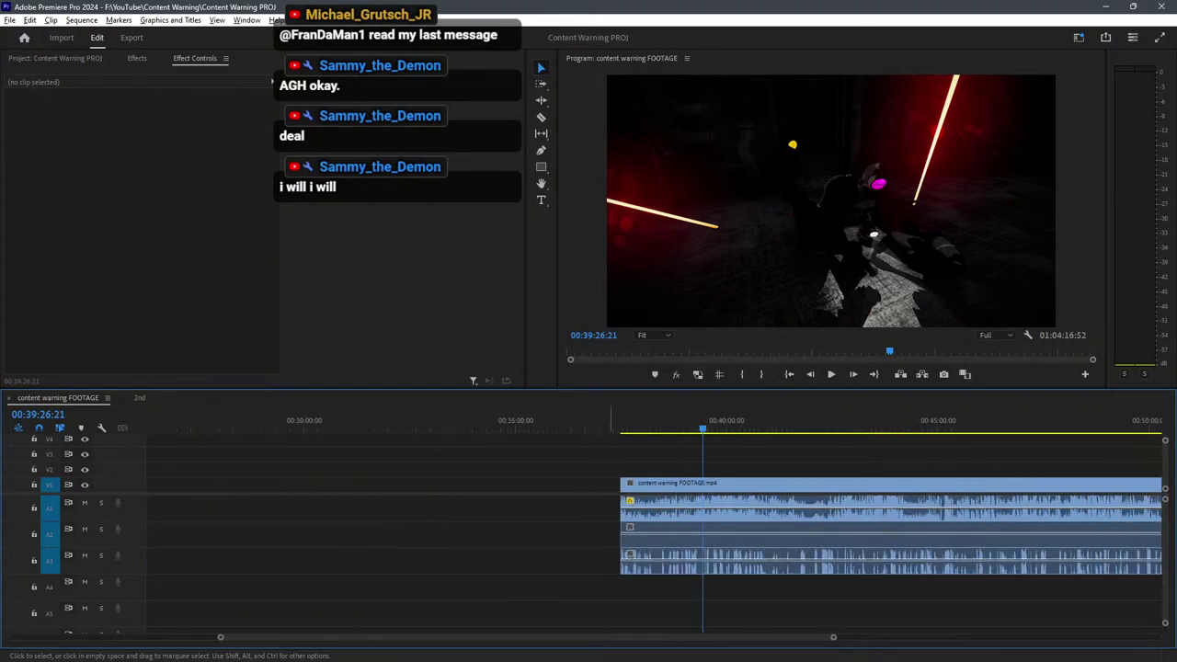
key(=)
key(=)
key(=)
key(=)
key(space)
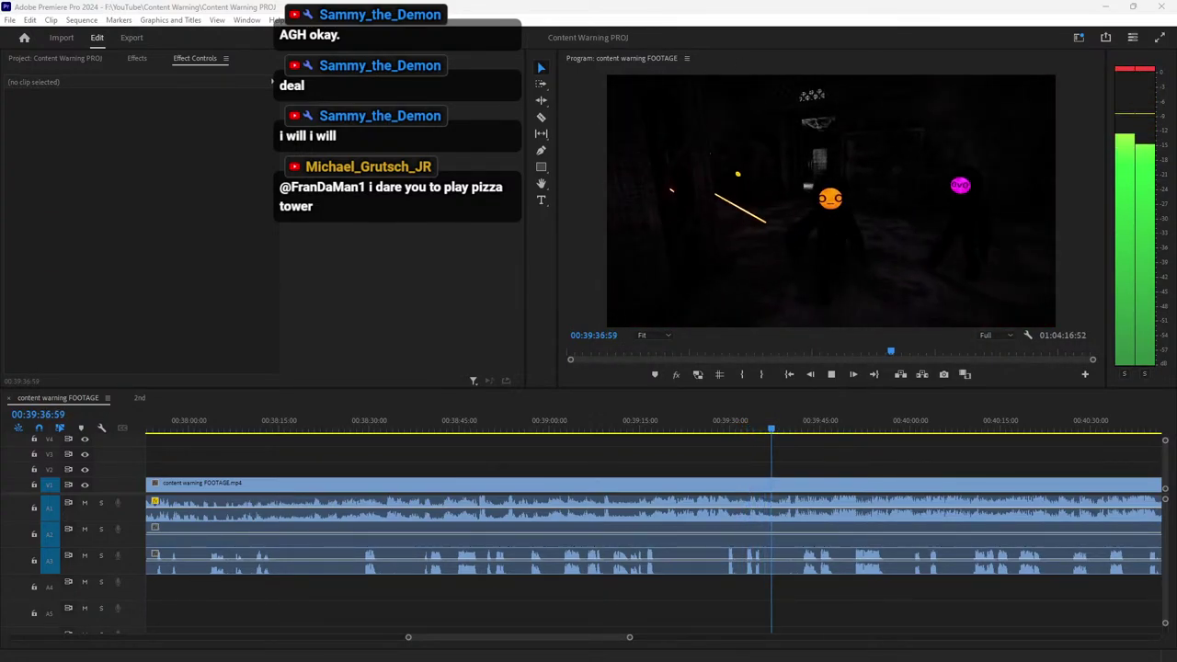
click(849, 460)
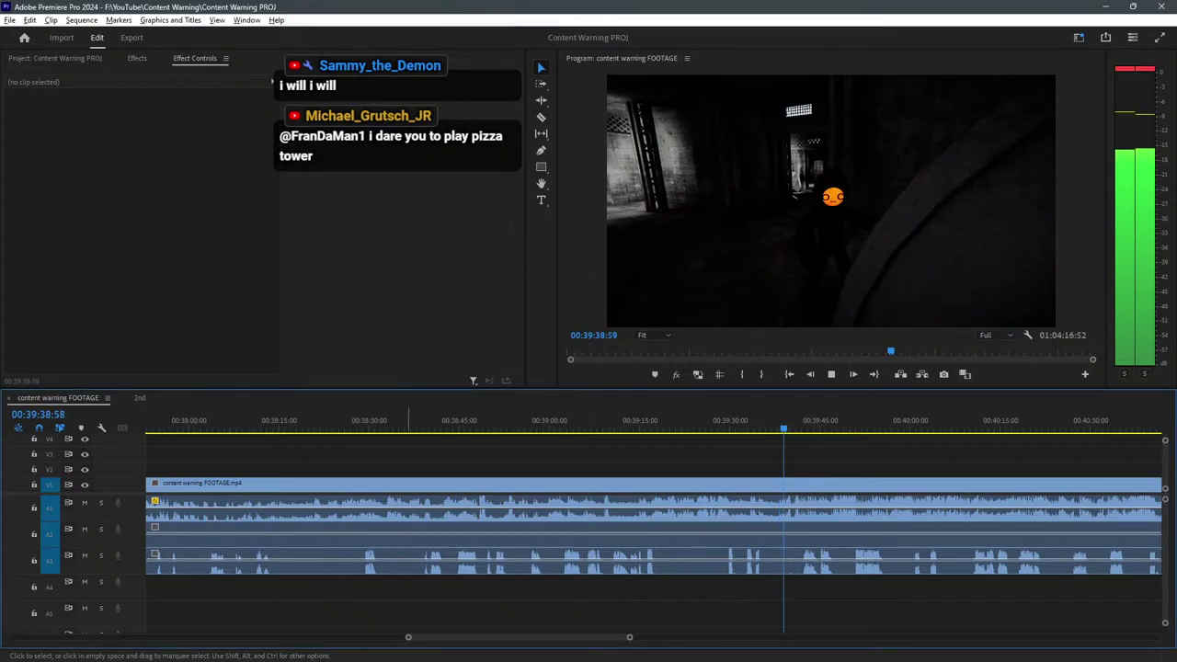
scroll(368, 460, down, 2)
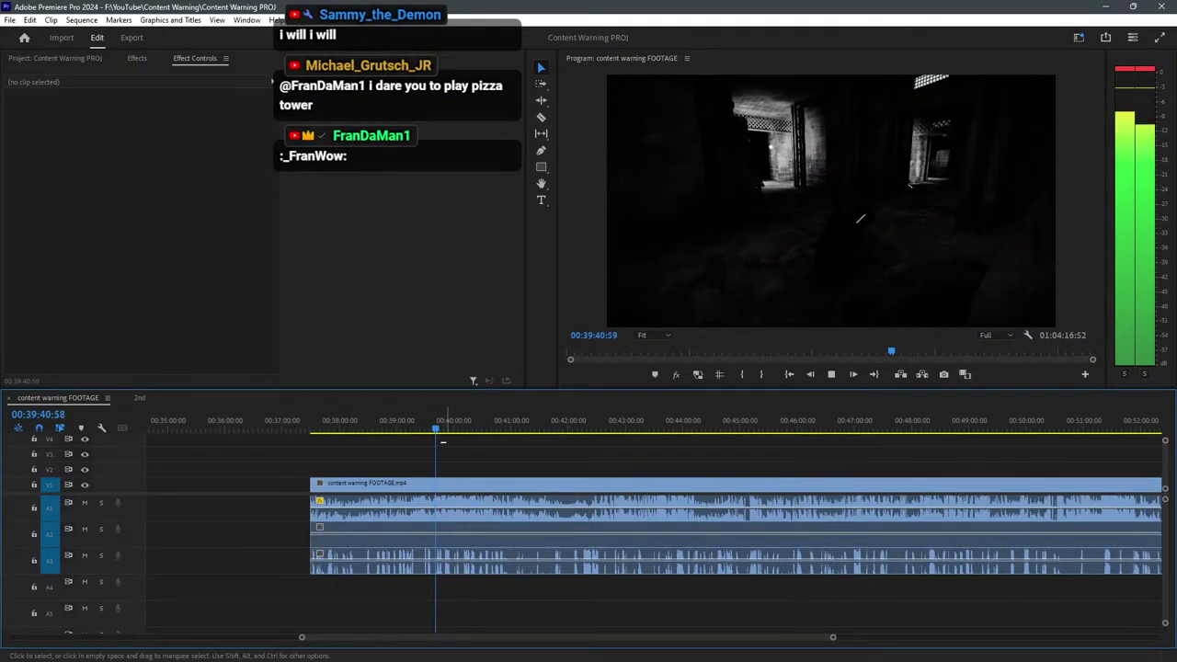
Skim ahead through the remaining footage from about 00:39:40 past the garden scene near 00:42:18 to about 00:45:12.
click(444, 427)
key(space)
scroll(552, 460, down, 3)
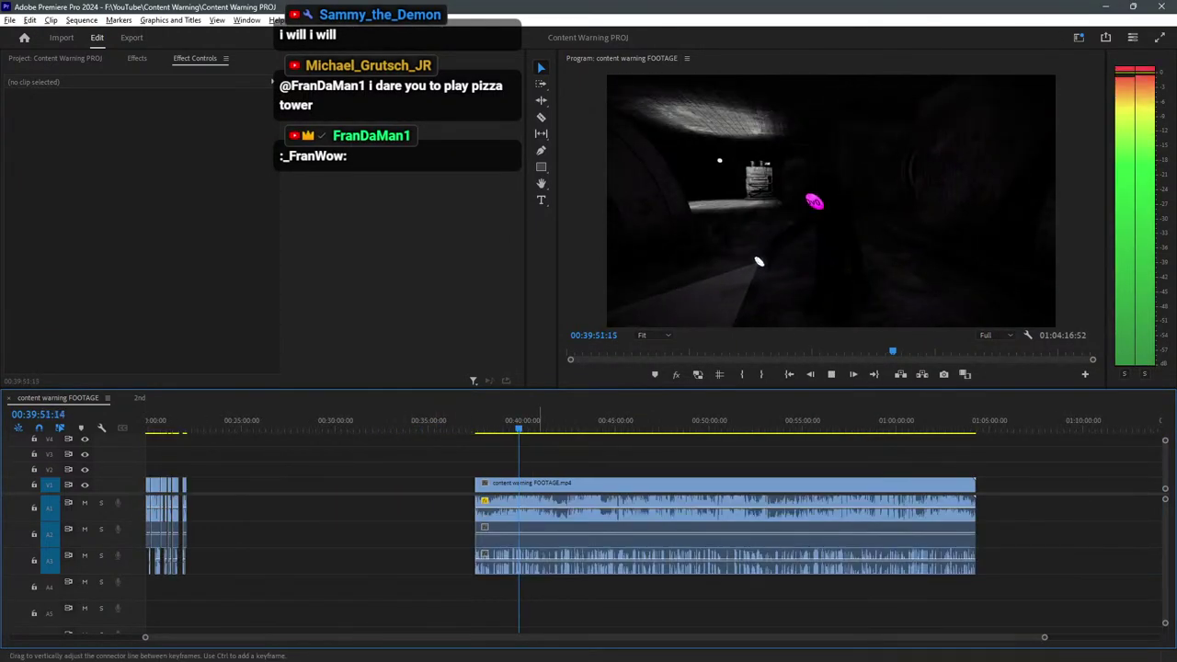
scroll(534, 459, up, 4)
click(714, 421)
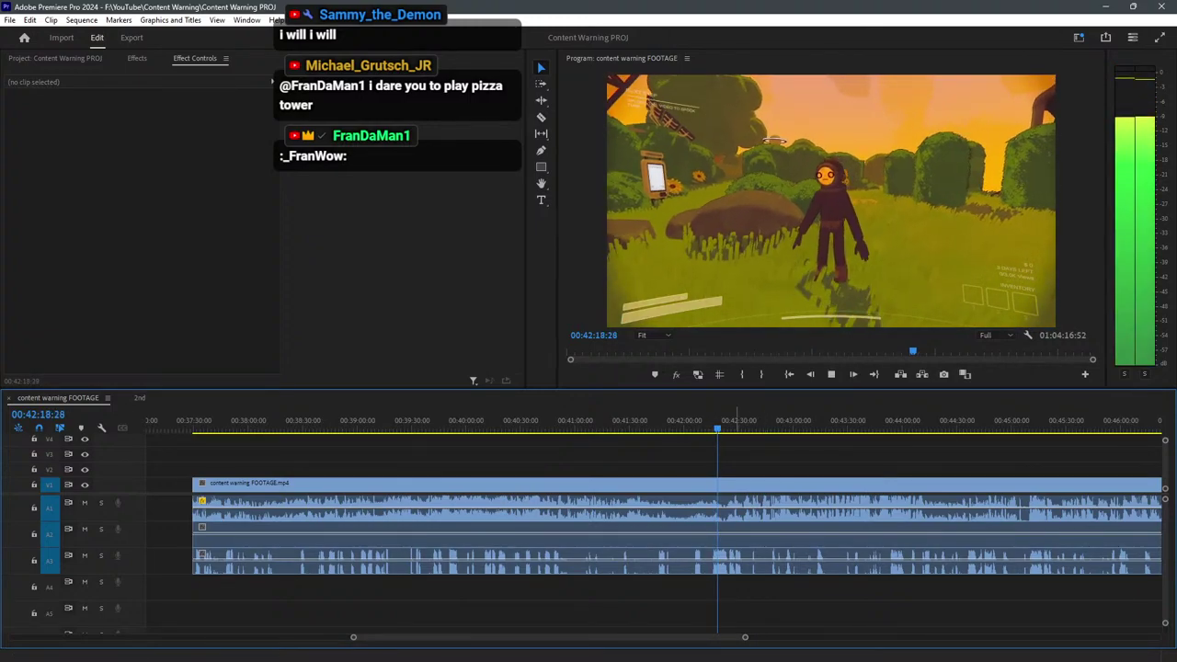
drag(737, 420, 1033, 421)
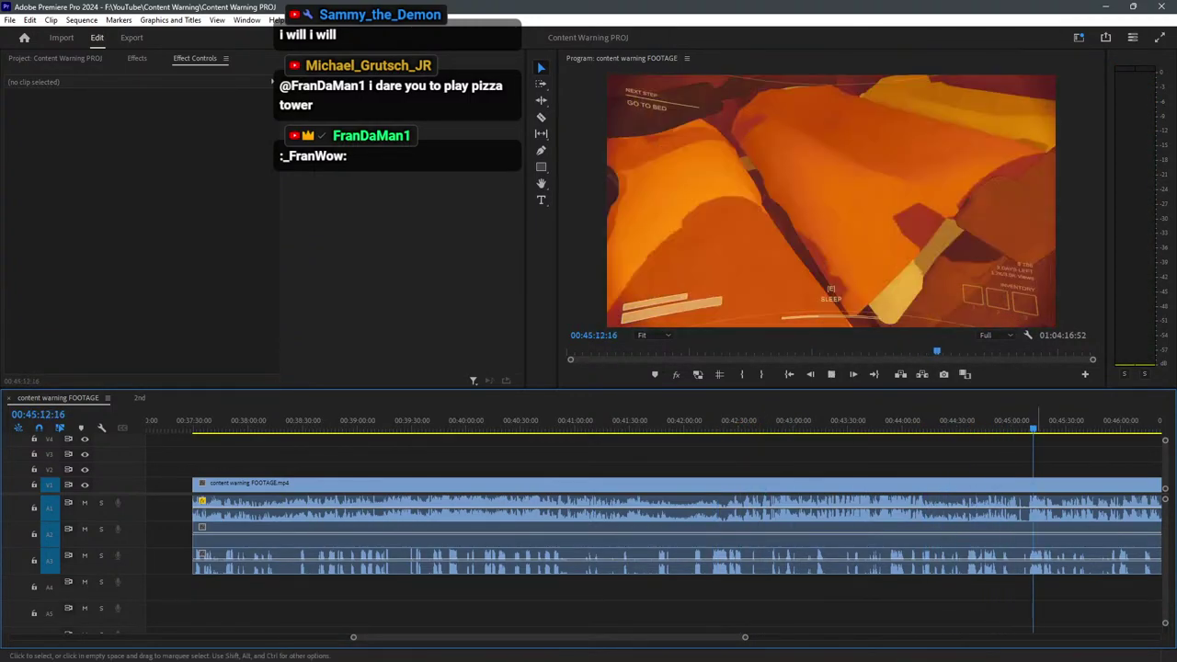
Skip ahead to about 00:47:01 and on to 00:48:08, and play the dark filming scene to about 00:48:17.
key(minus)
key(minus)
key(minus)
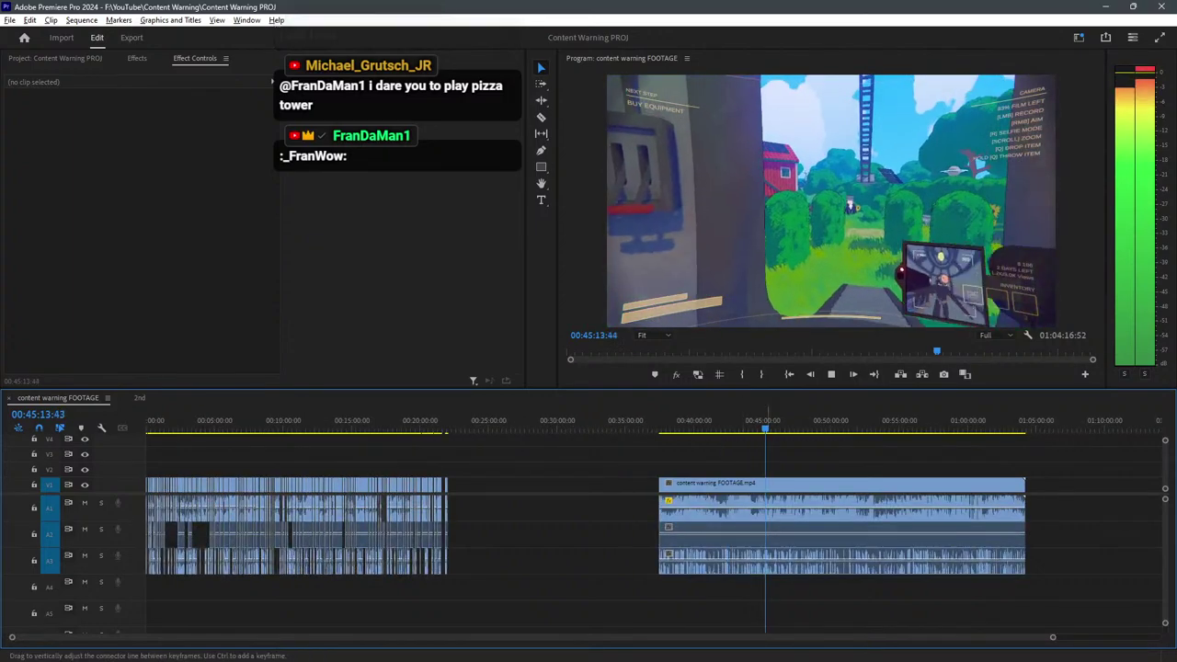
scroll(768, 508, up, 5)
click(777, 421)
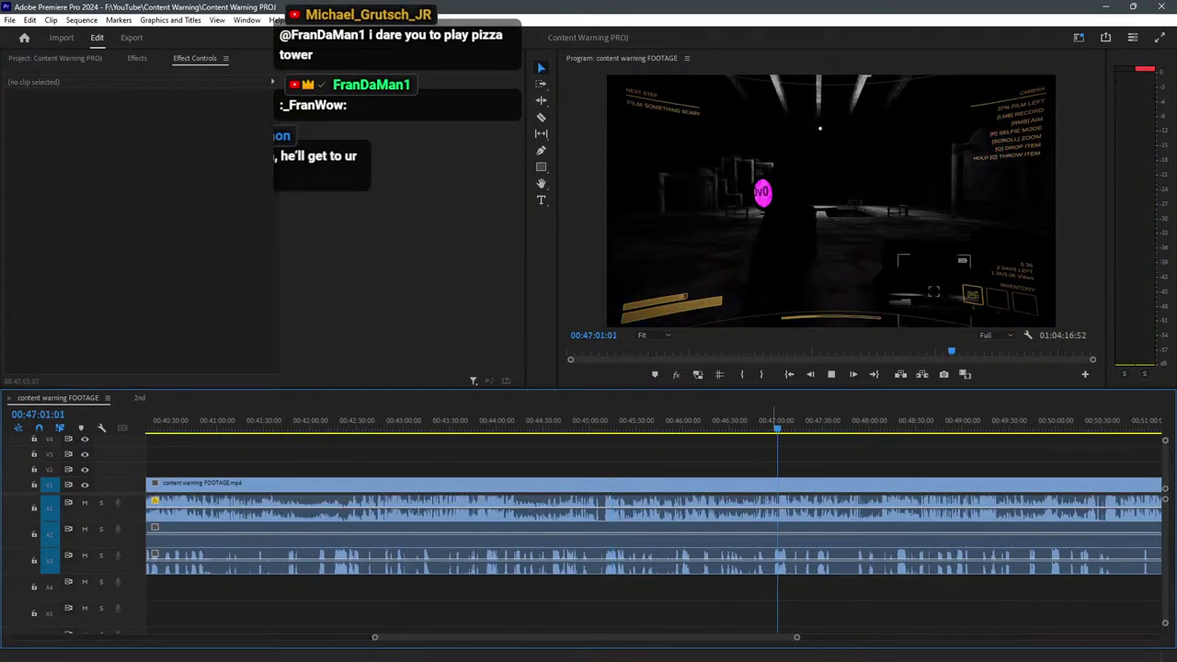
key(minus)
key(minus)
key(minus)
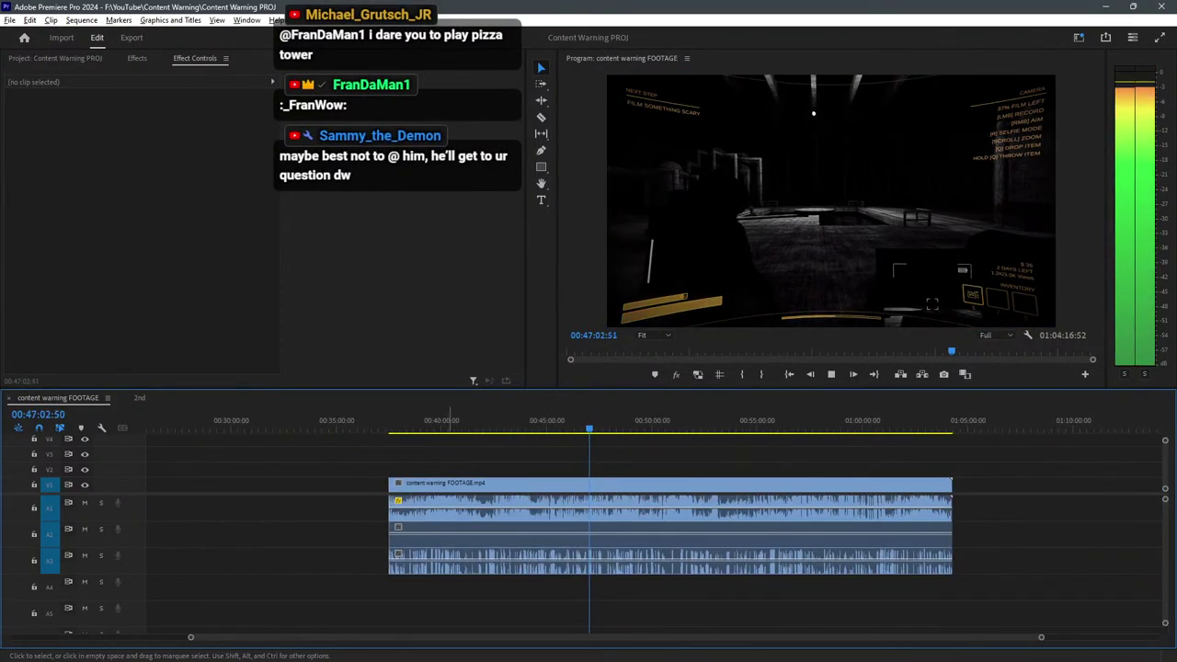
key(equal)
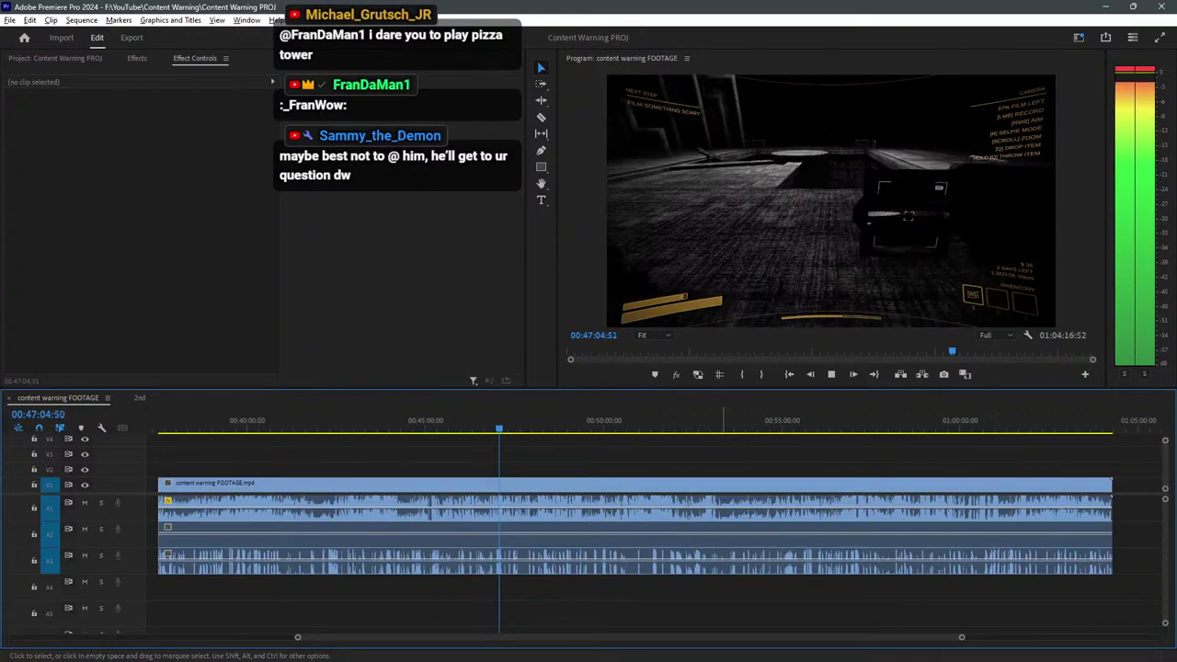
click(537, 420)
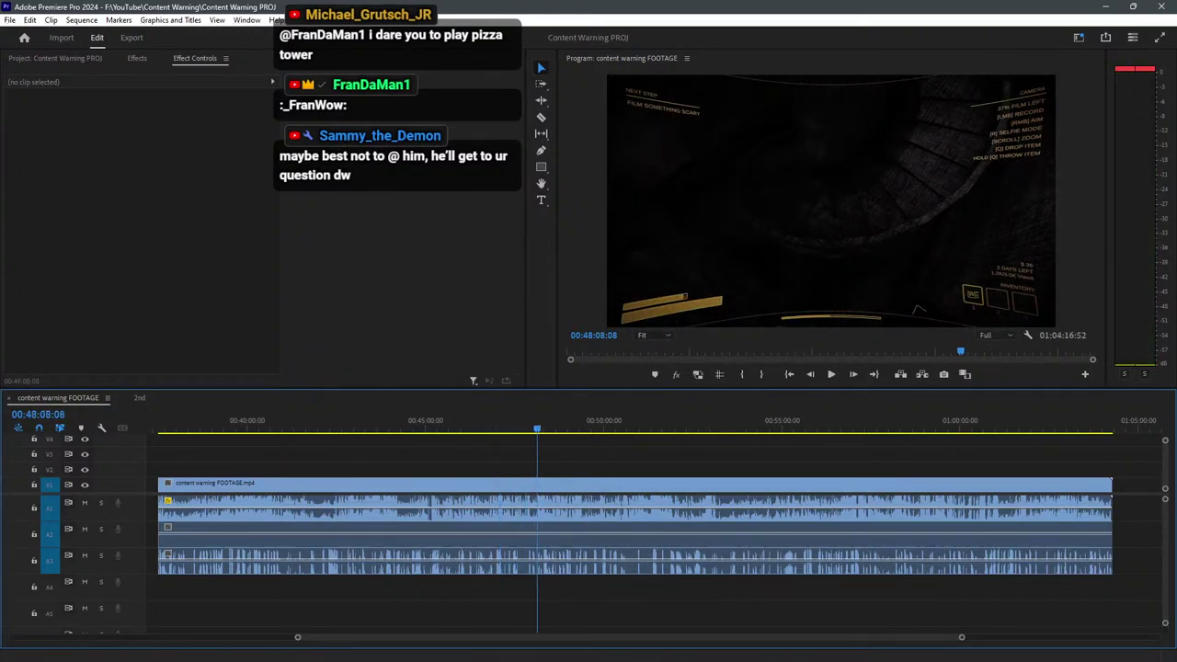
key(space)
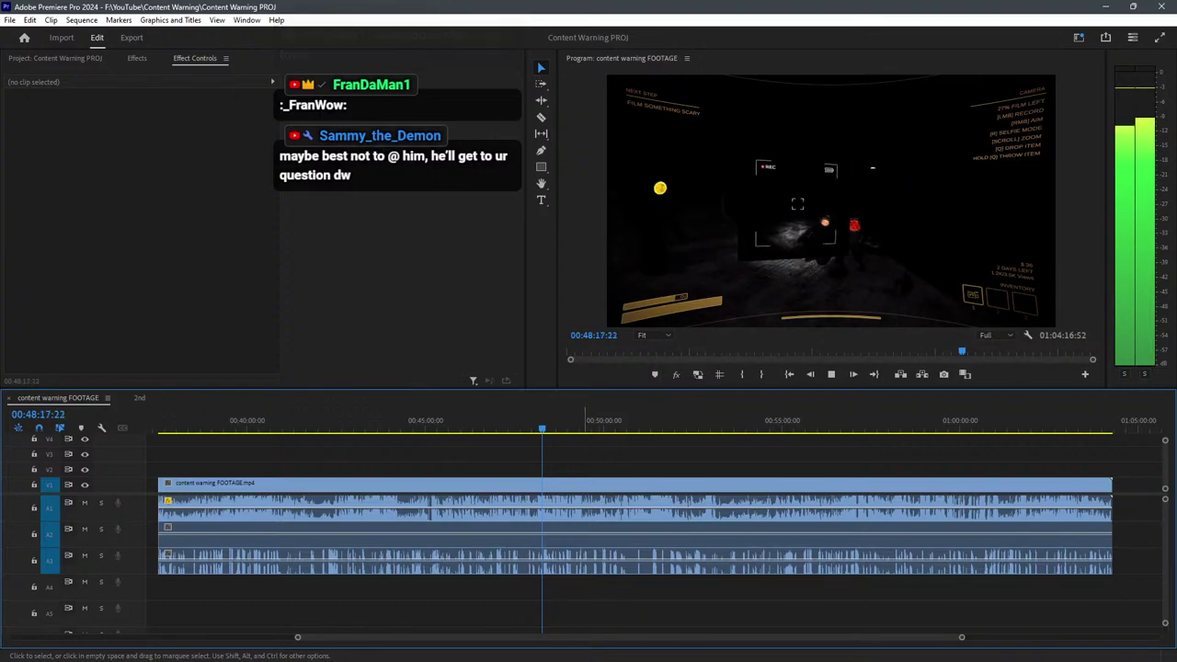
Go back to before 00:47:53 and replay the footage up to about 00:47:58 with the audio waveforms enlarged.
key(space)
key(=)
key(=)
drag(495, 420, 469, 420)
key(space)
key(=)
key(=)
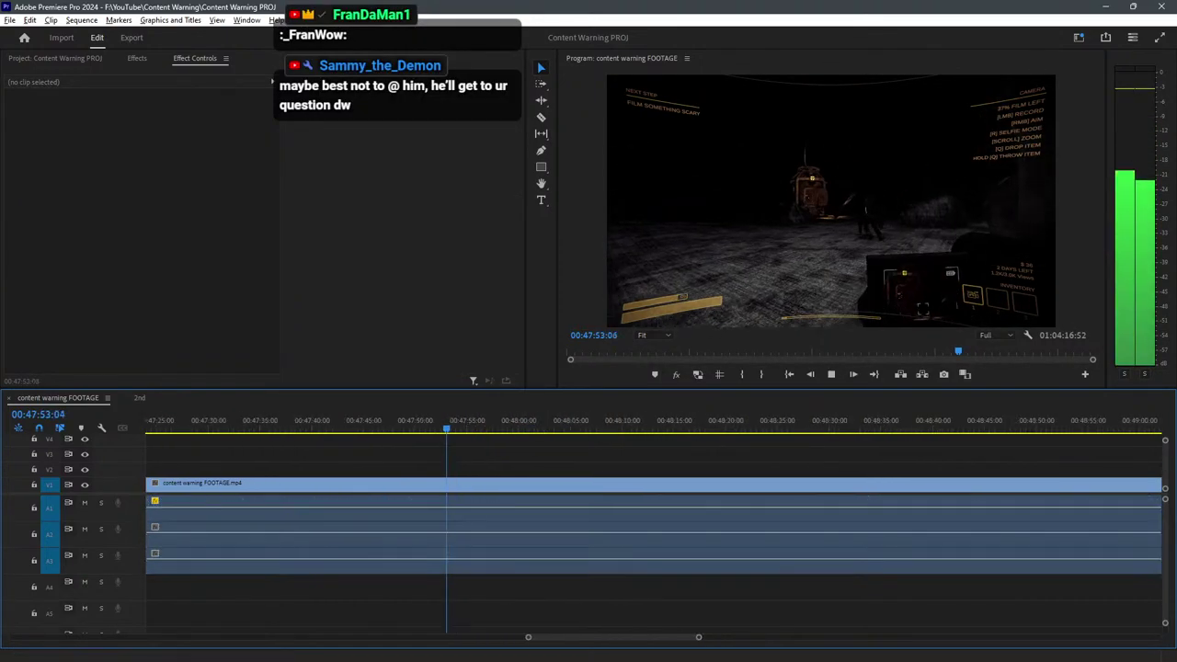
key(=)
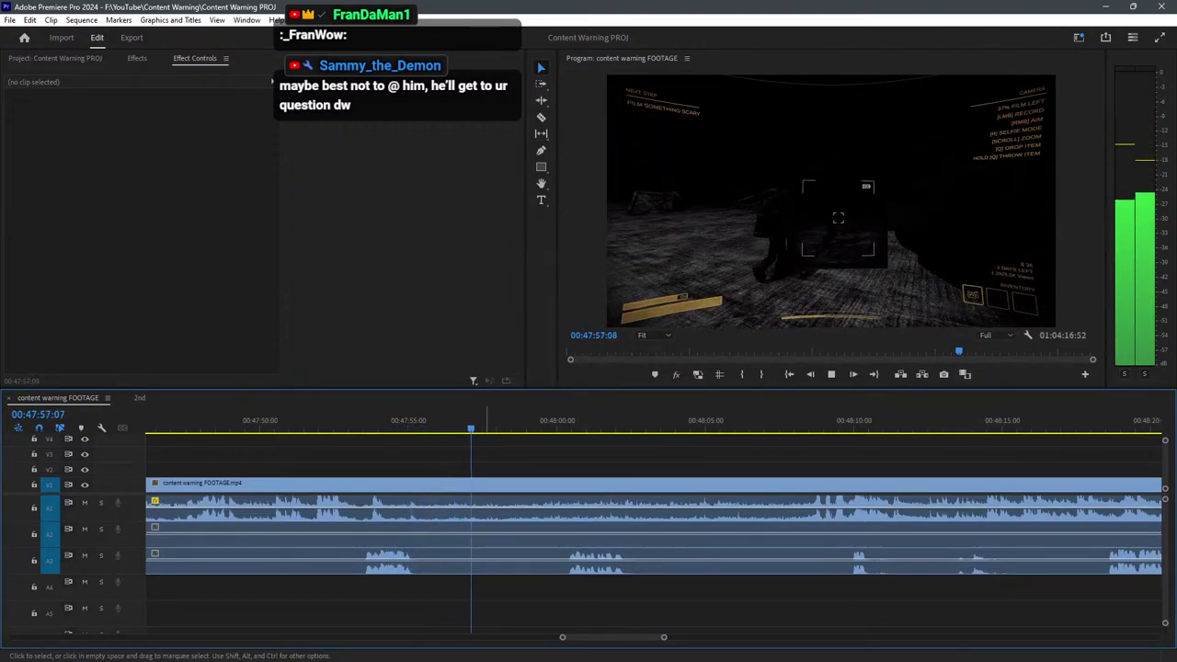
Save the project and play the dark filming scene from 00:47:58 to about 00:48:37.
key(ctrl+s)
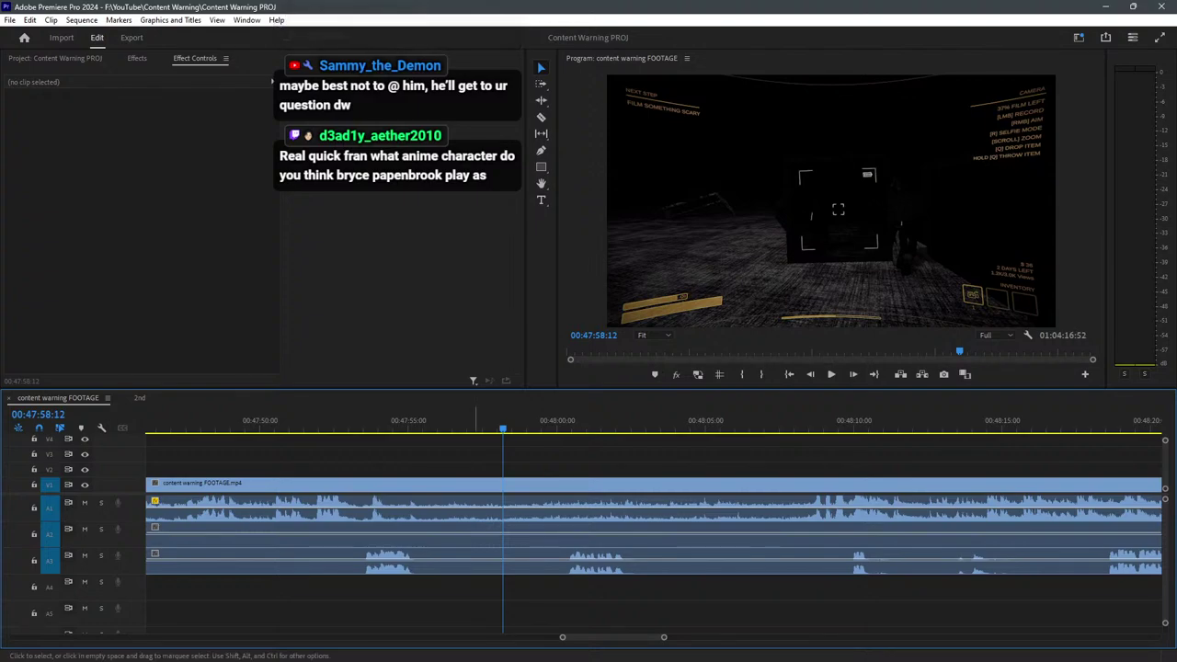
key(space)
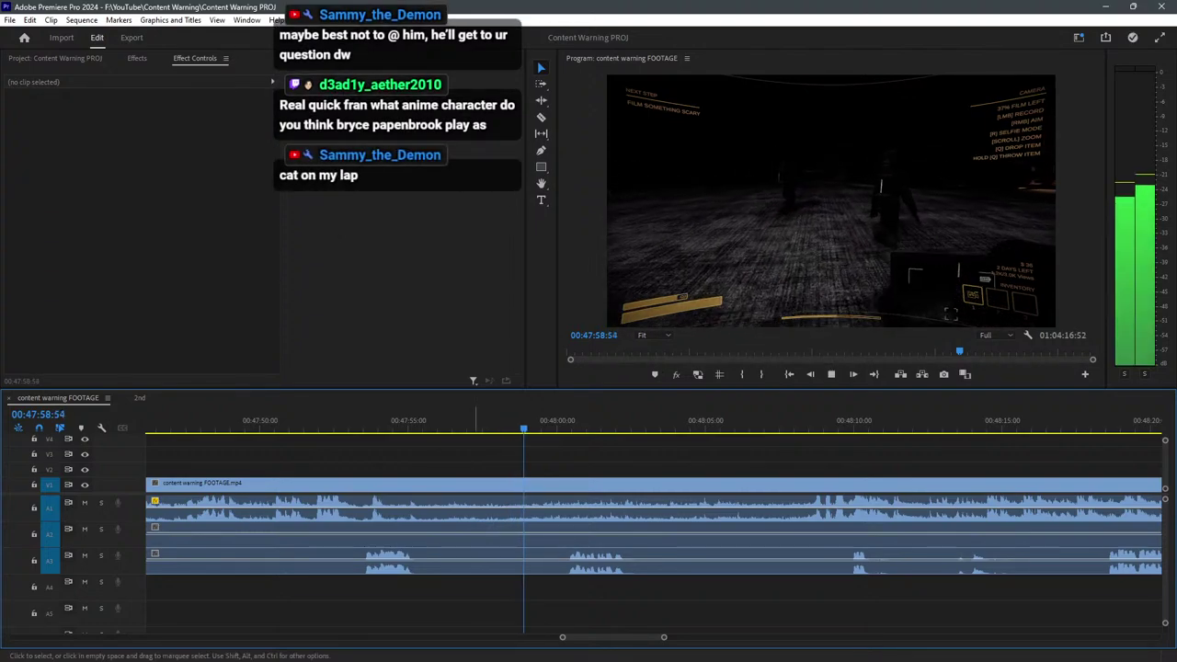
key(space)
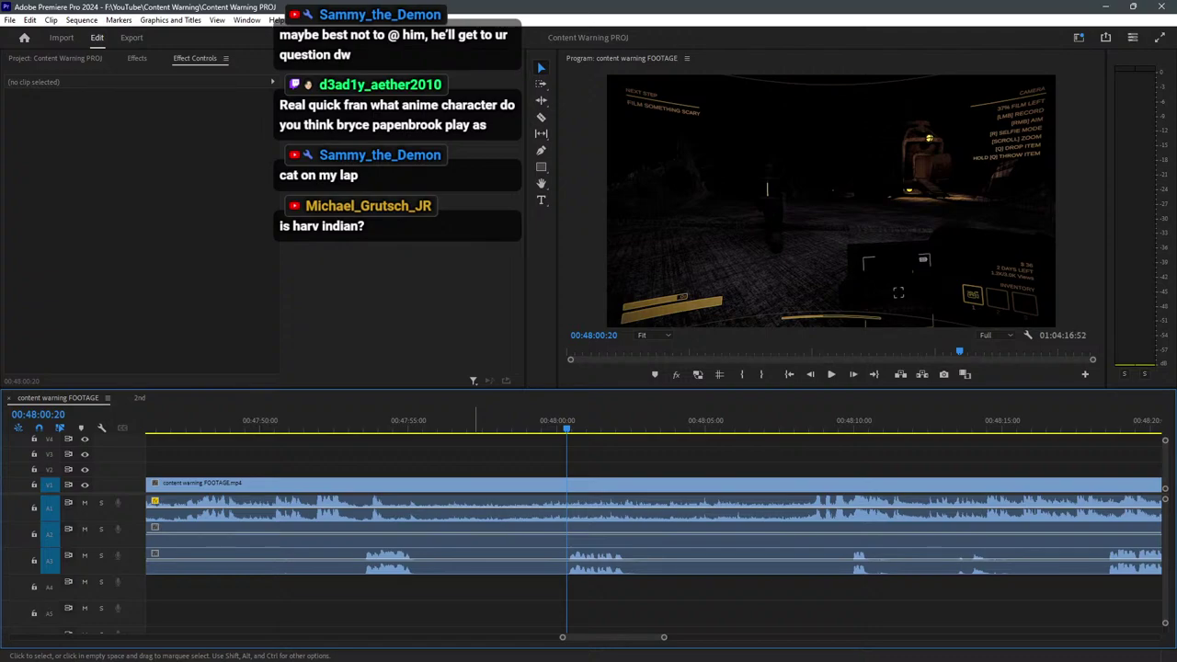
key(space)
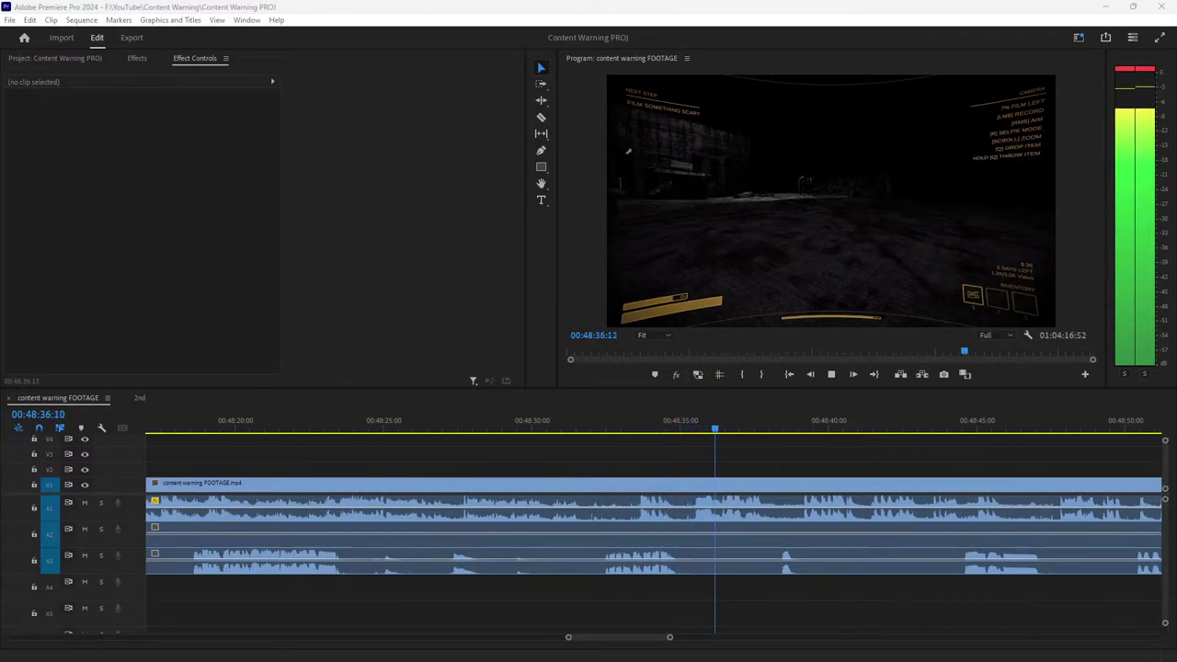
key(space)
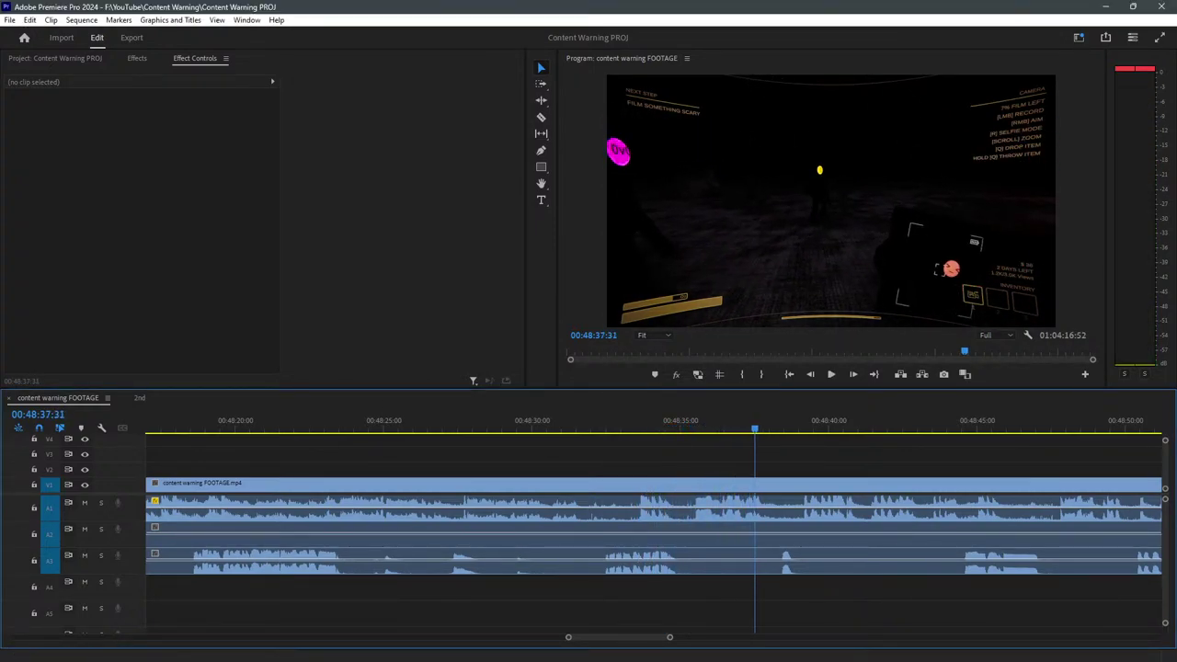
key(alt+Tab)
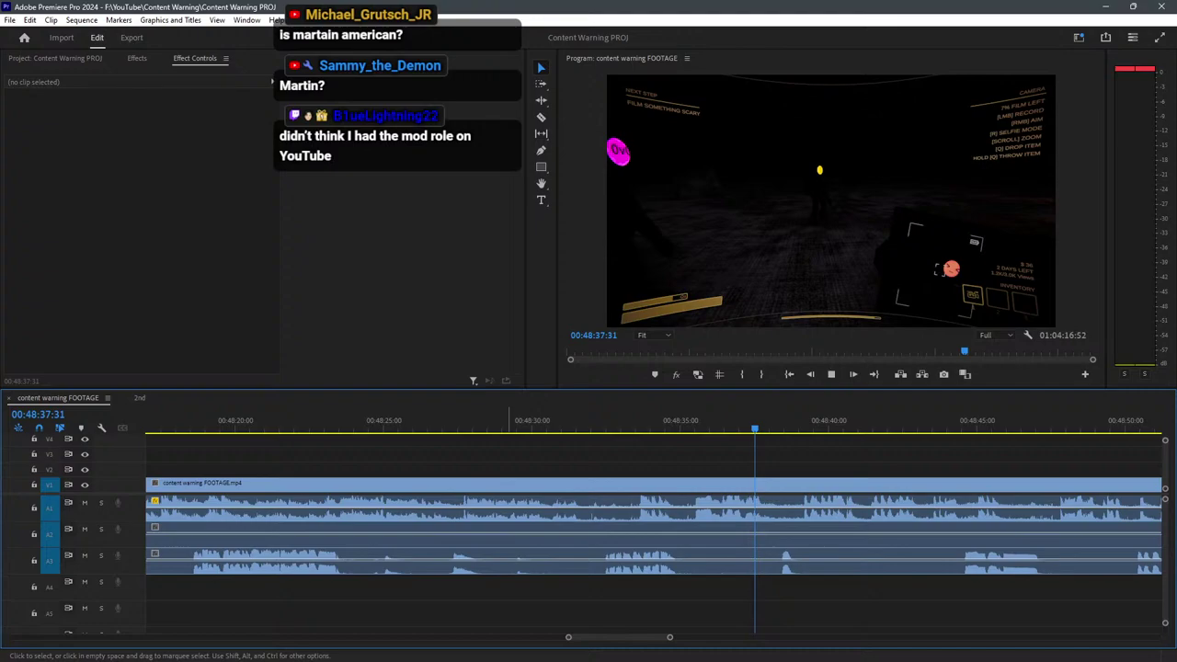
Resume reviewing from 00:48:37, skip ahead to about 00:48:44 and save the project.
key(space)
alt+scroll(528, 529, down, 12)
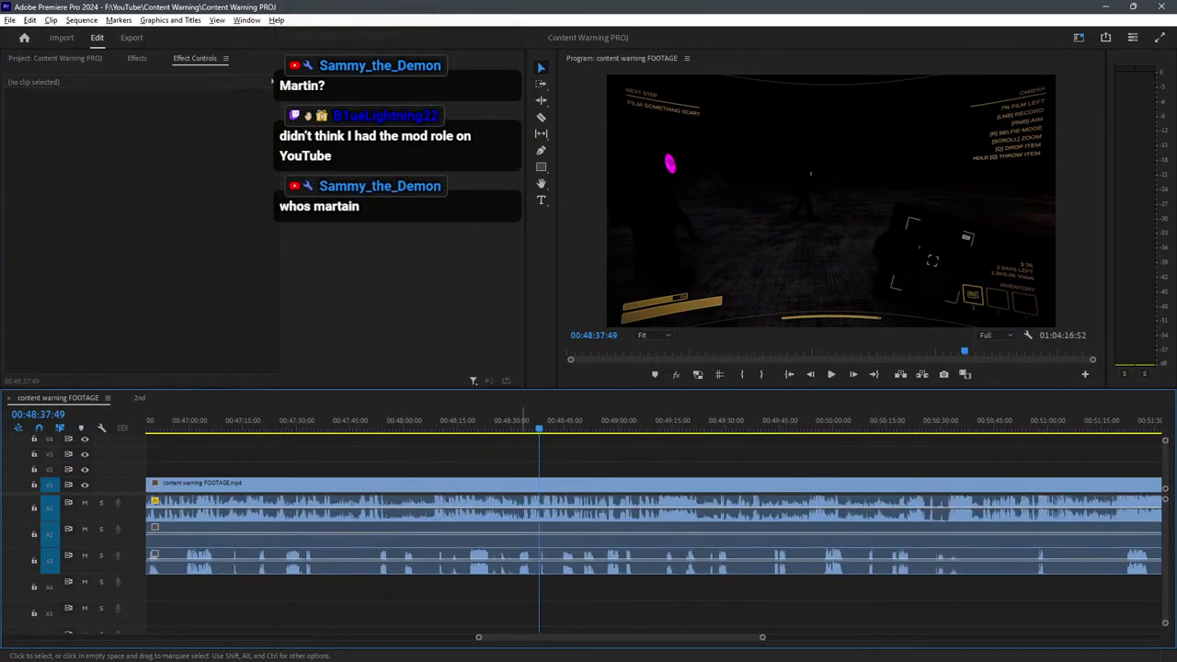
key(space)
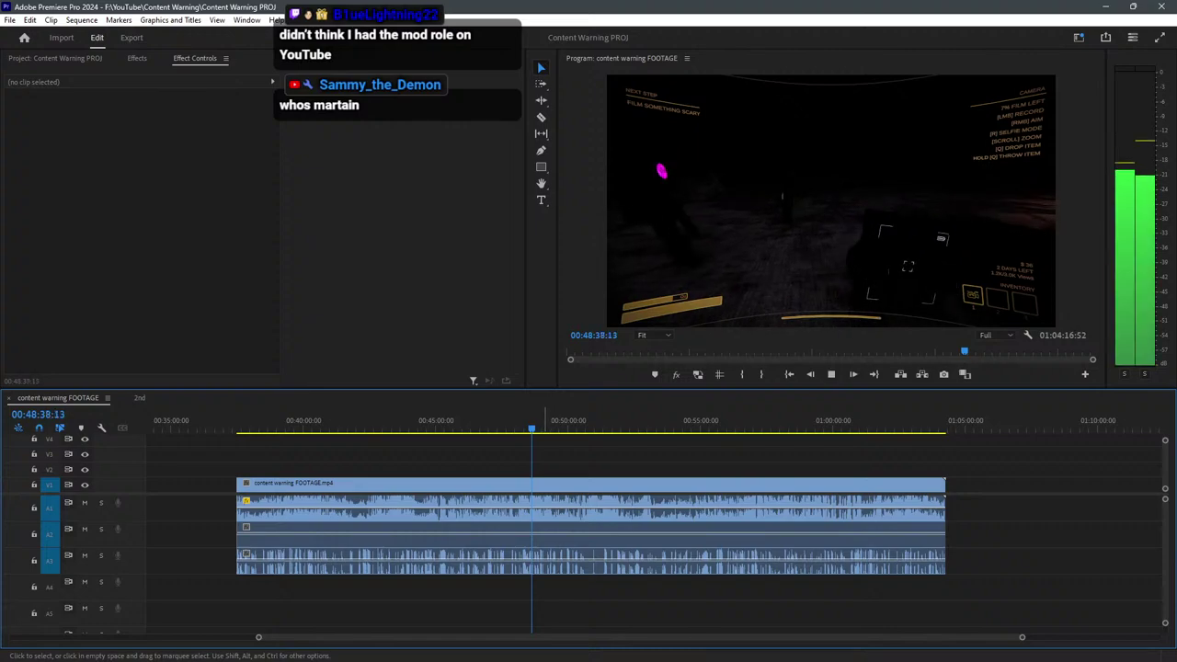
key(backslash)
key(equal)
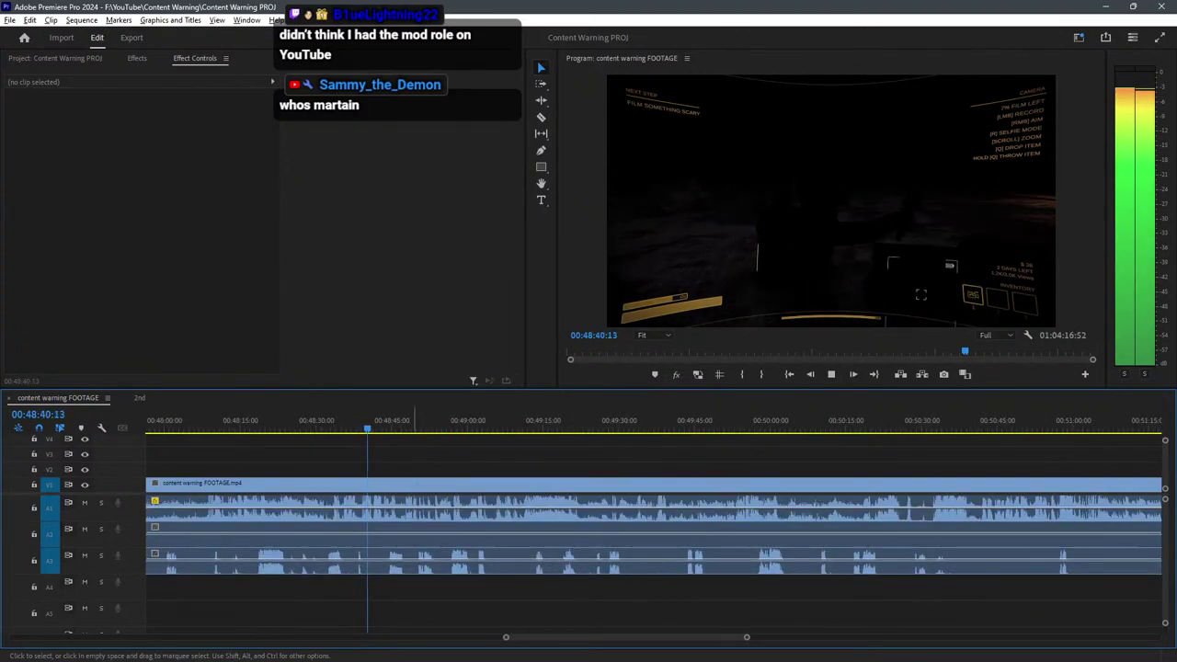
key(space)
click(389, 420)
key(ctrl+s)
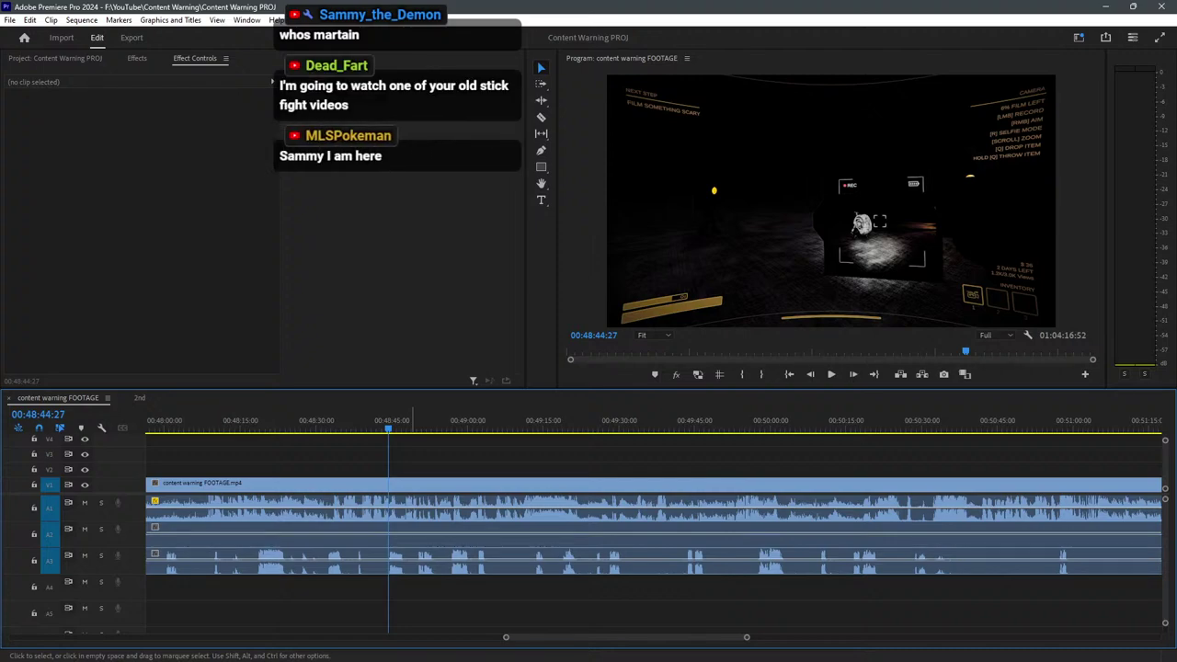
Play the footage from 00:48:44 to about 00:49:04, checking the return to the diving bell for moments to keep.
key(space)
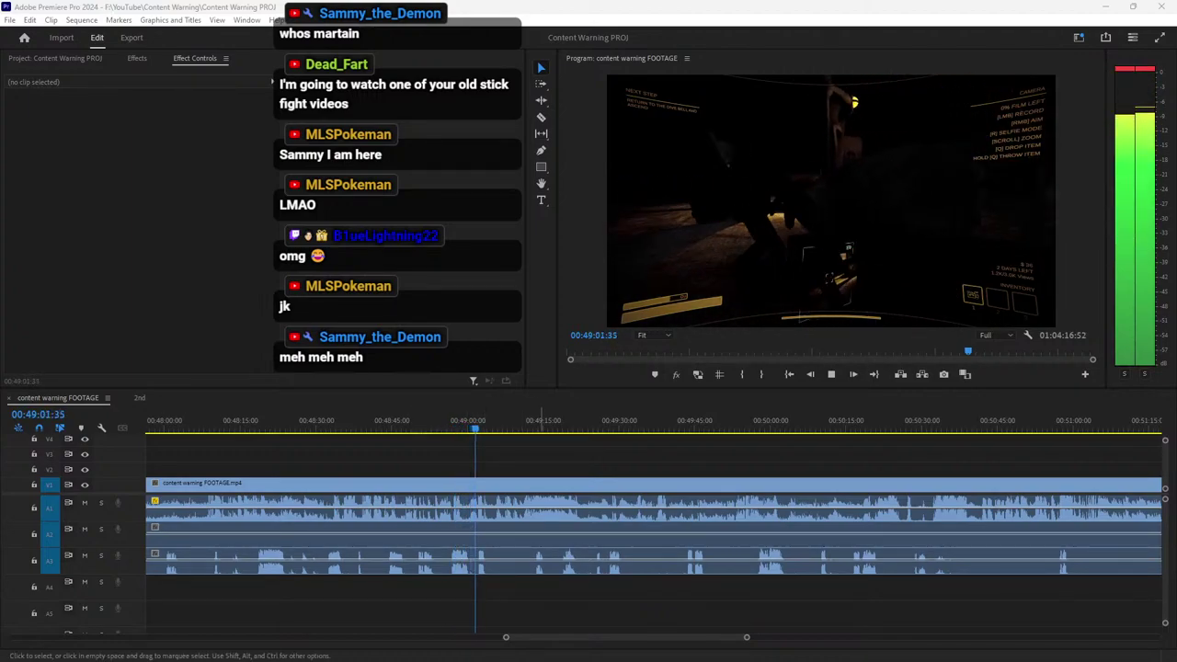
key(space)
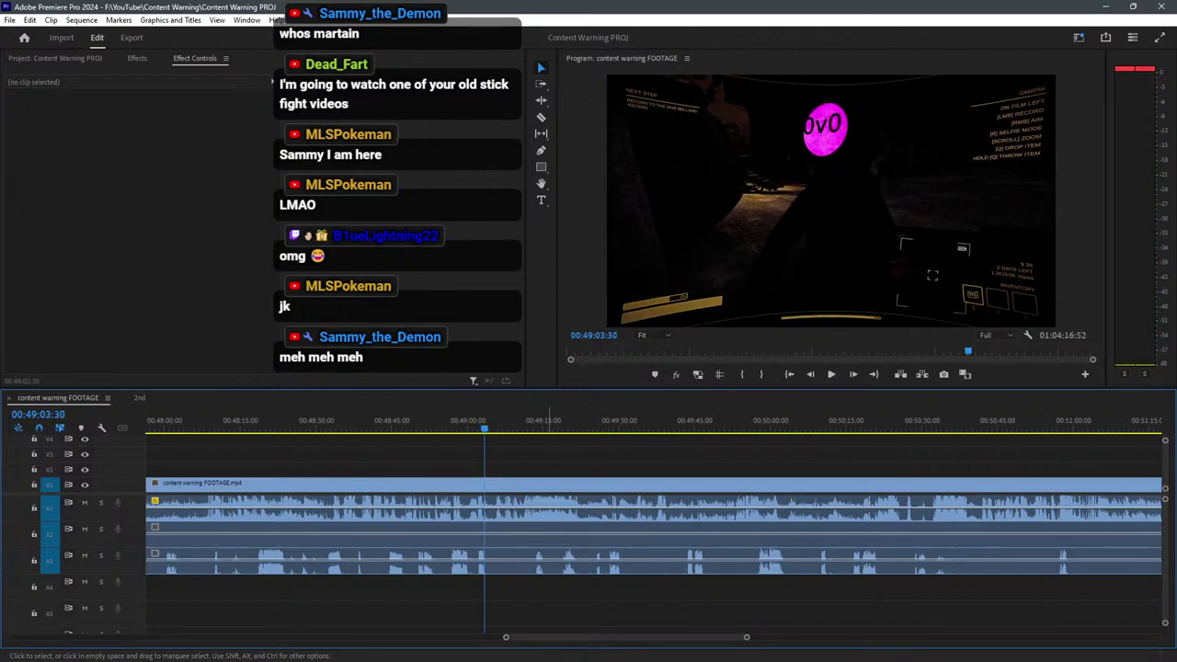
key(space)
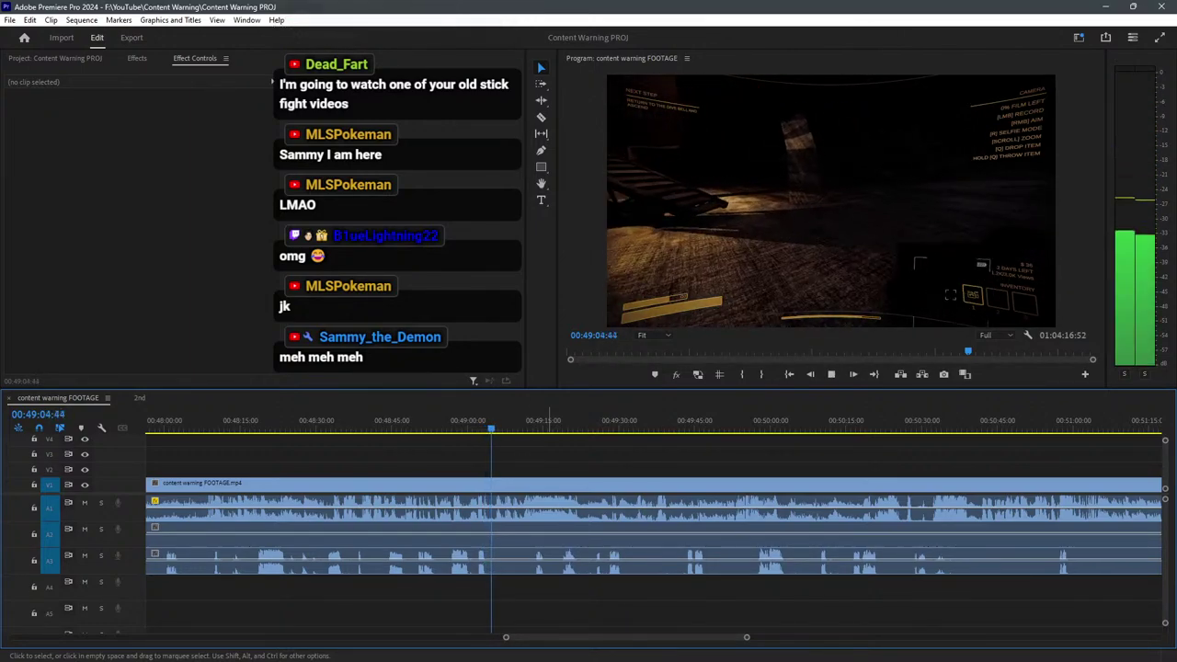
Return to the start of the filming moment and split the footage on all tracks at about 00:48:05.
drag(400, 422, 662, 422)
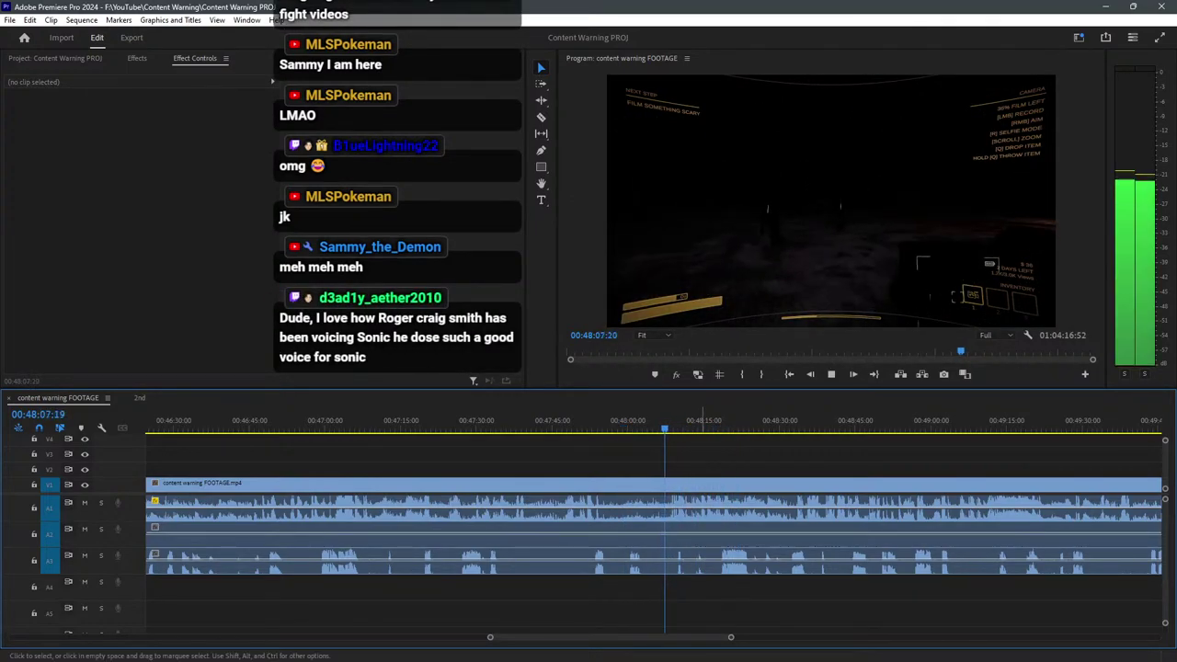
scroll(860, 421, up, 3)
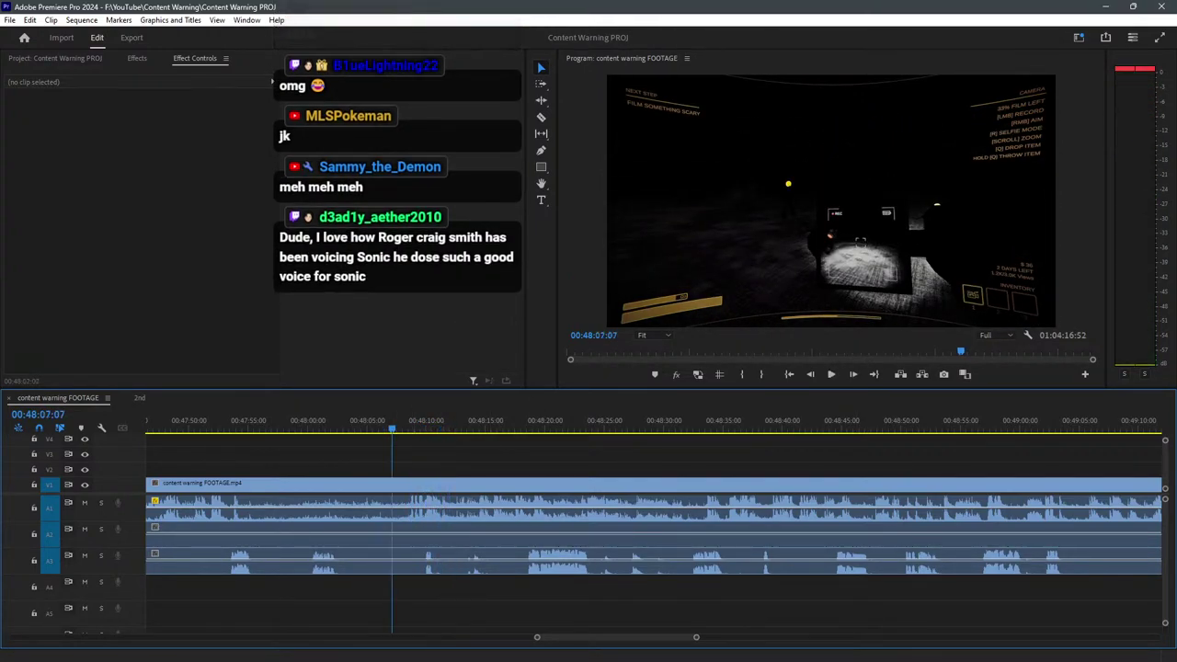
key(space)
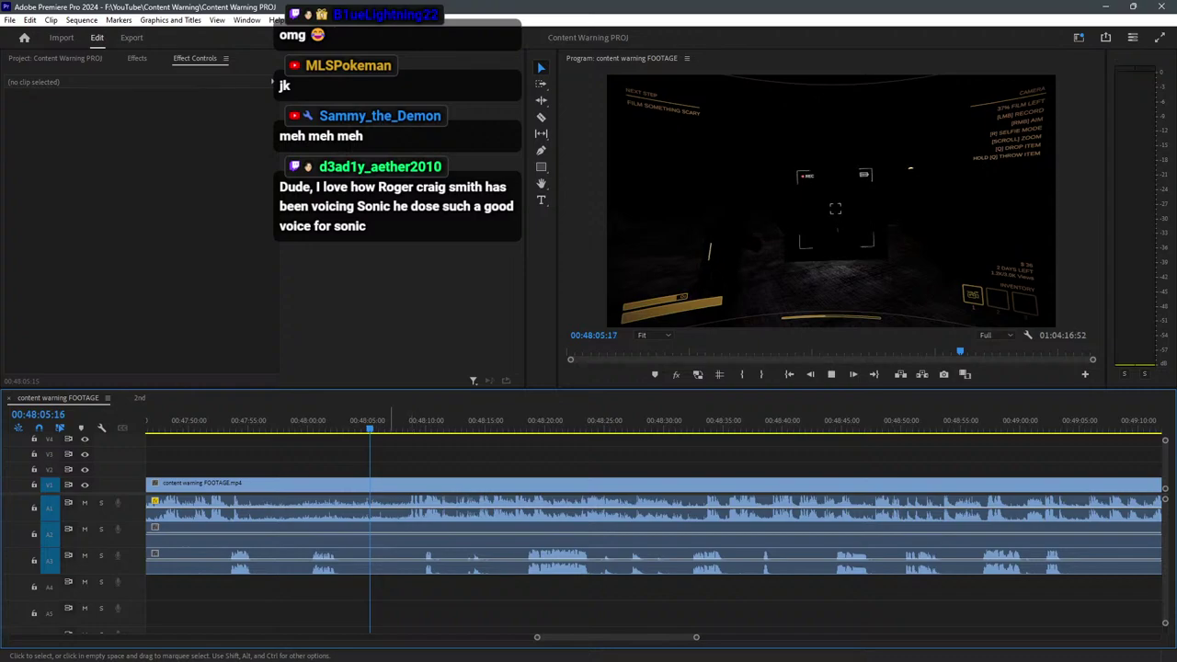
key(c)
shift+click(370, 485)
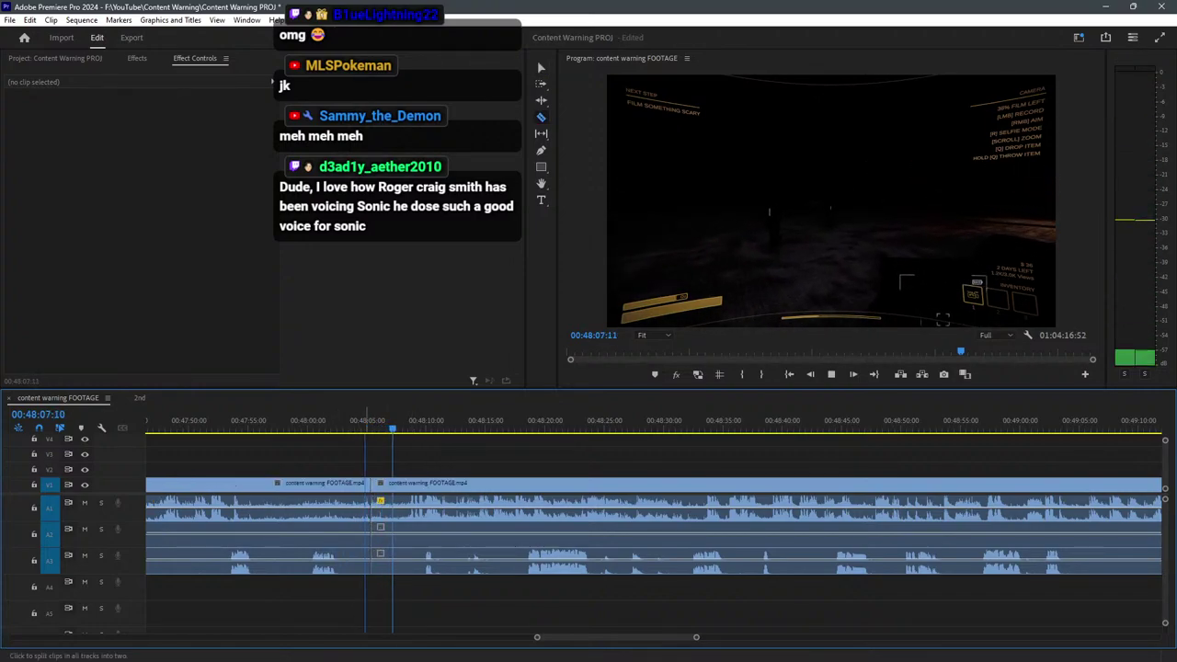
Delete the unneeded footage in front of the split at about 00:48:05.
key(v)
click(331, 501)
key(Delete)
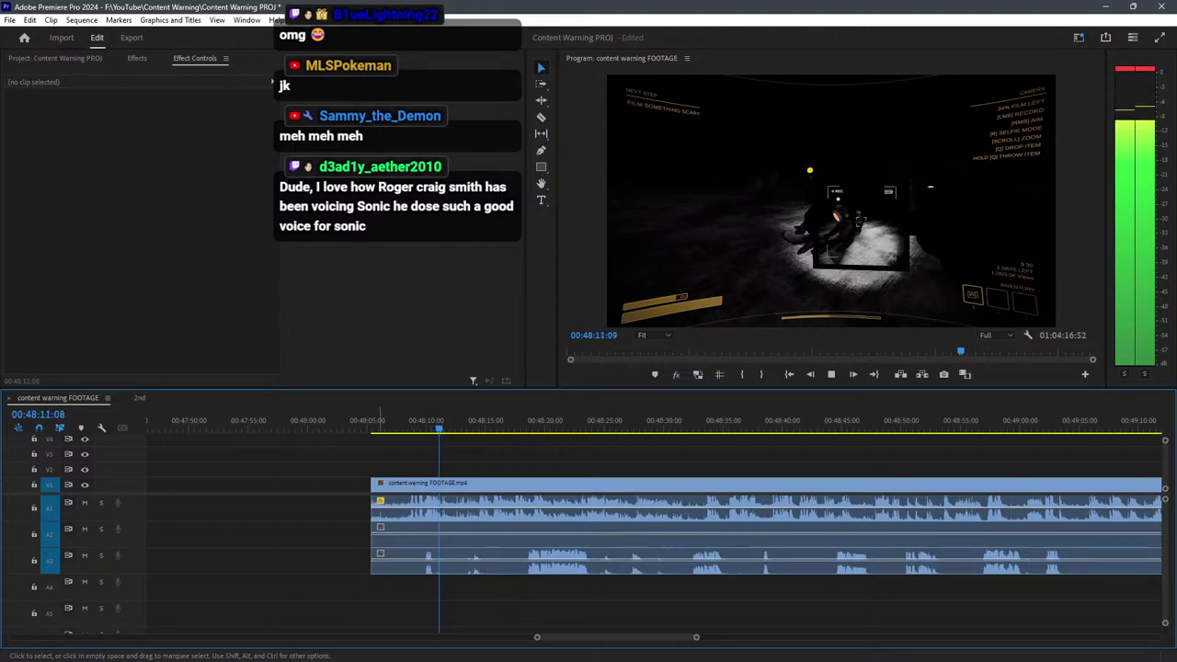
Play the dark filming scene from about 00:48:08 to 00:48:30 to find where the moment should end.
key(space)
key(equal)
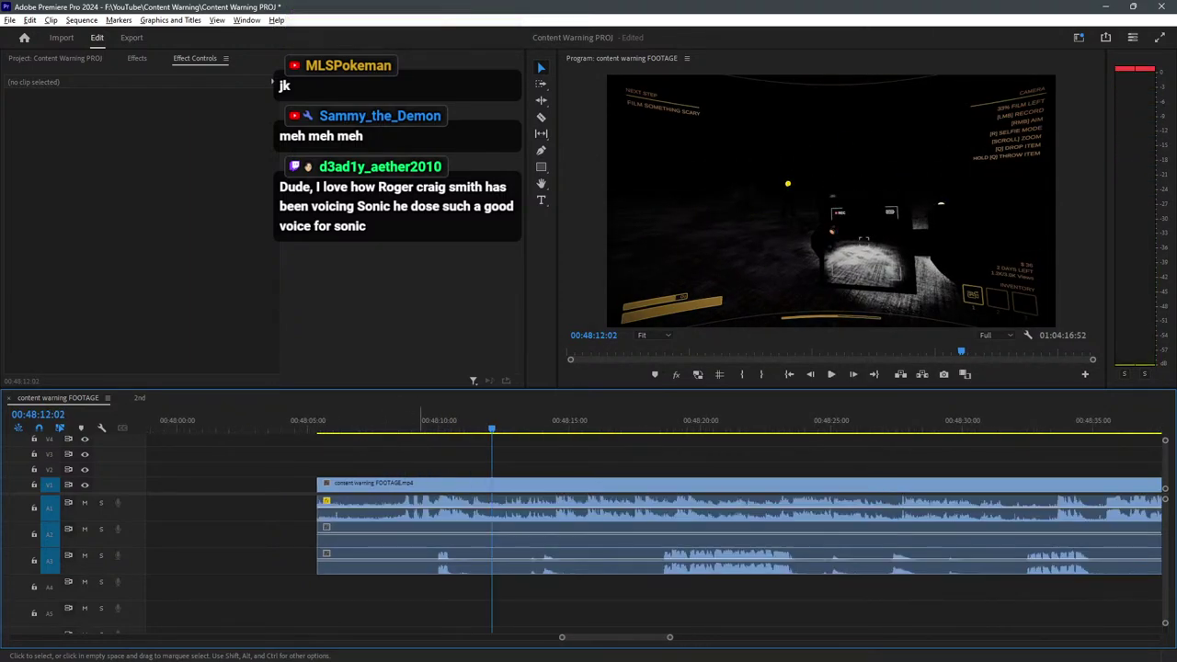
key(equal)
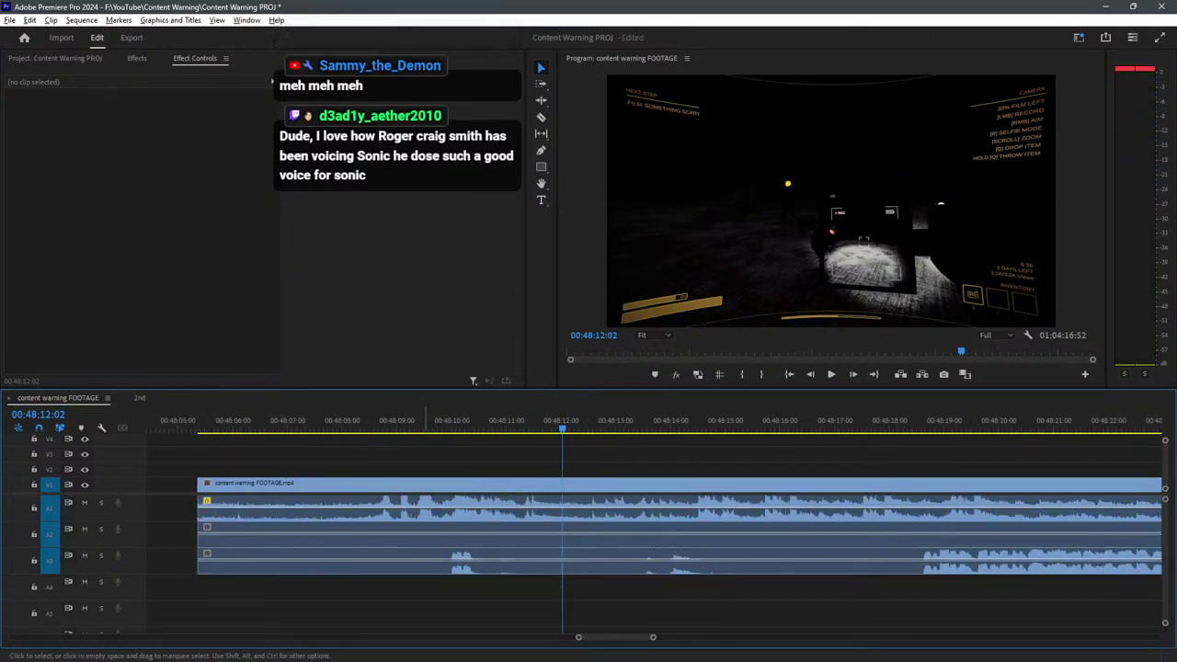
click(377, 419)
key(space)
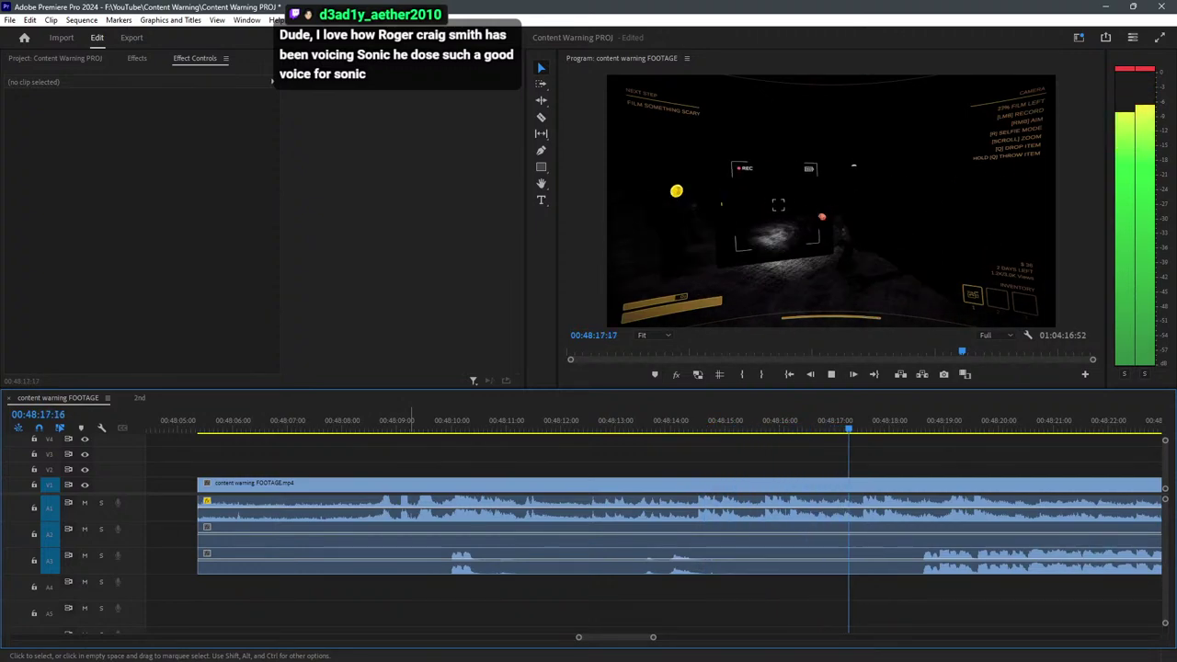
key(space)
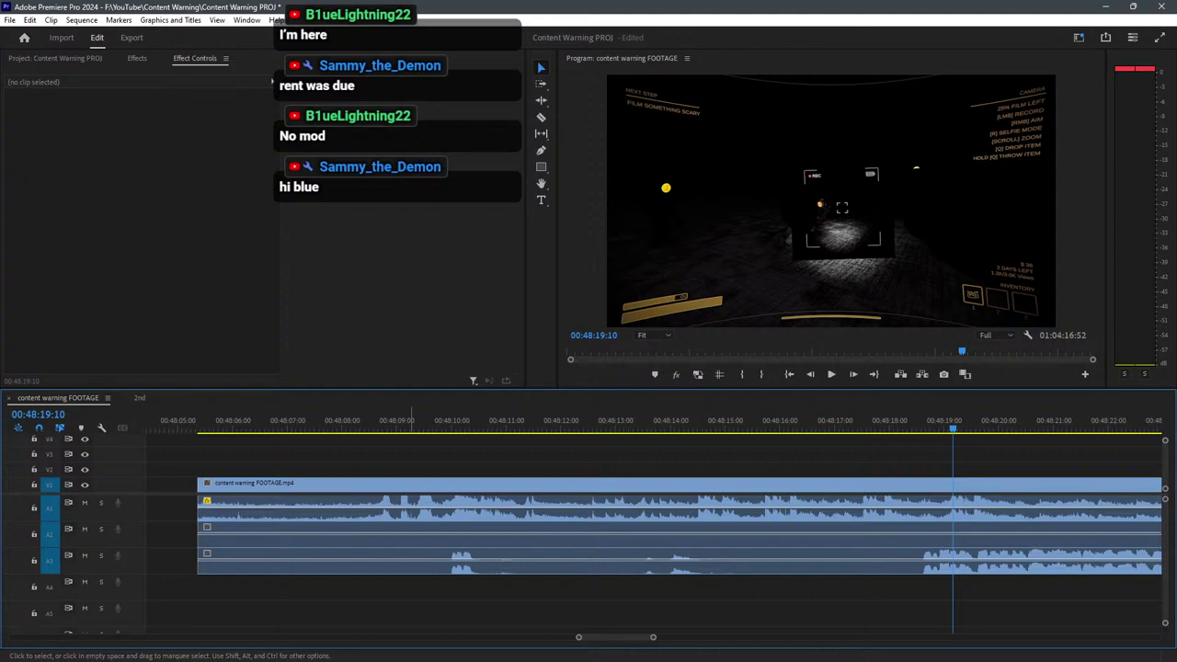
key(space)
key(minus)
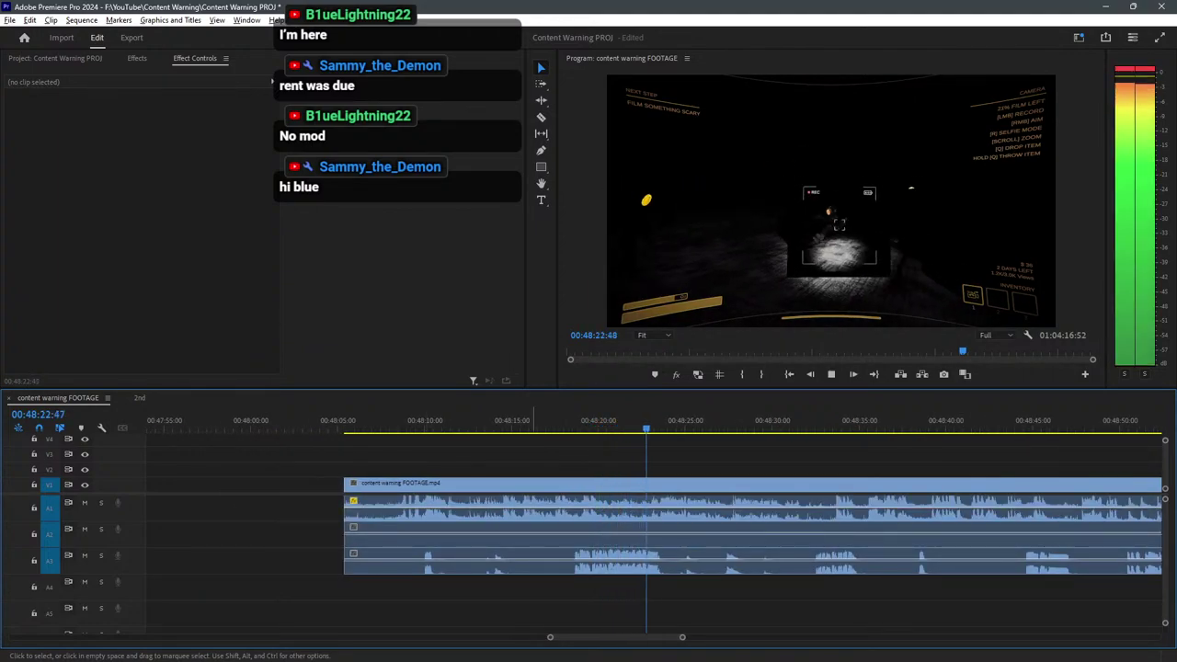
key(equal)
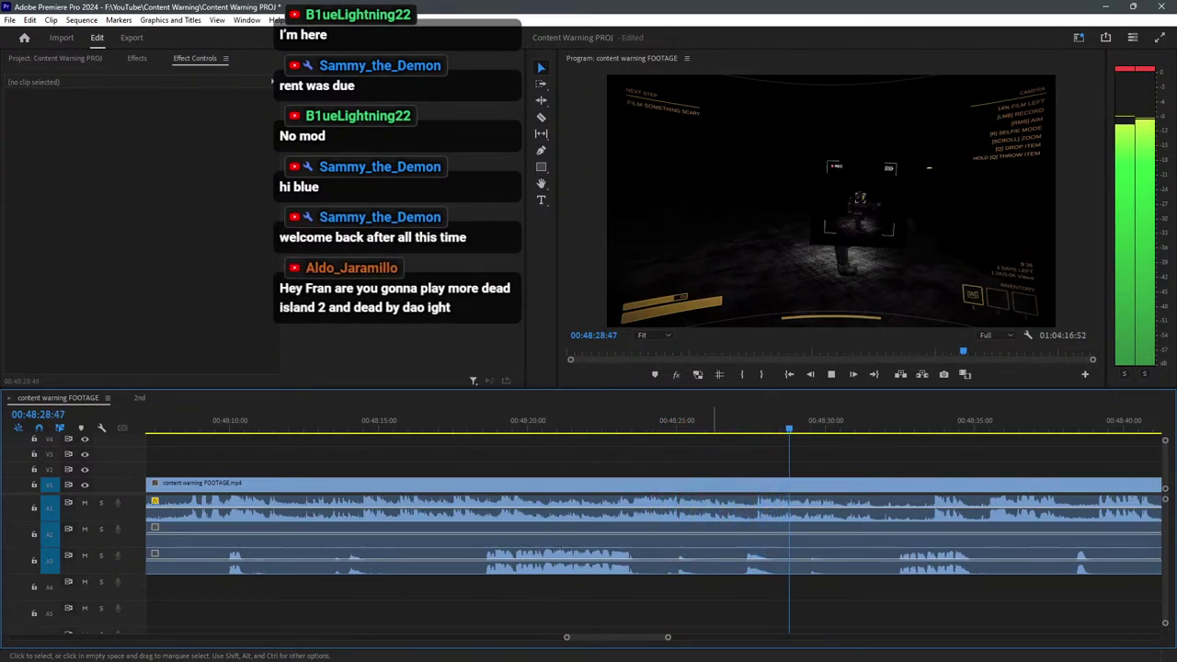
key(space)
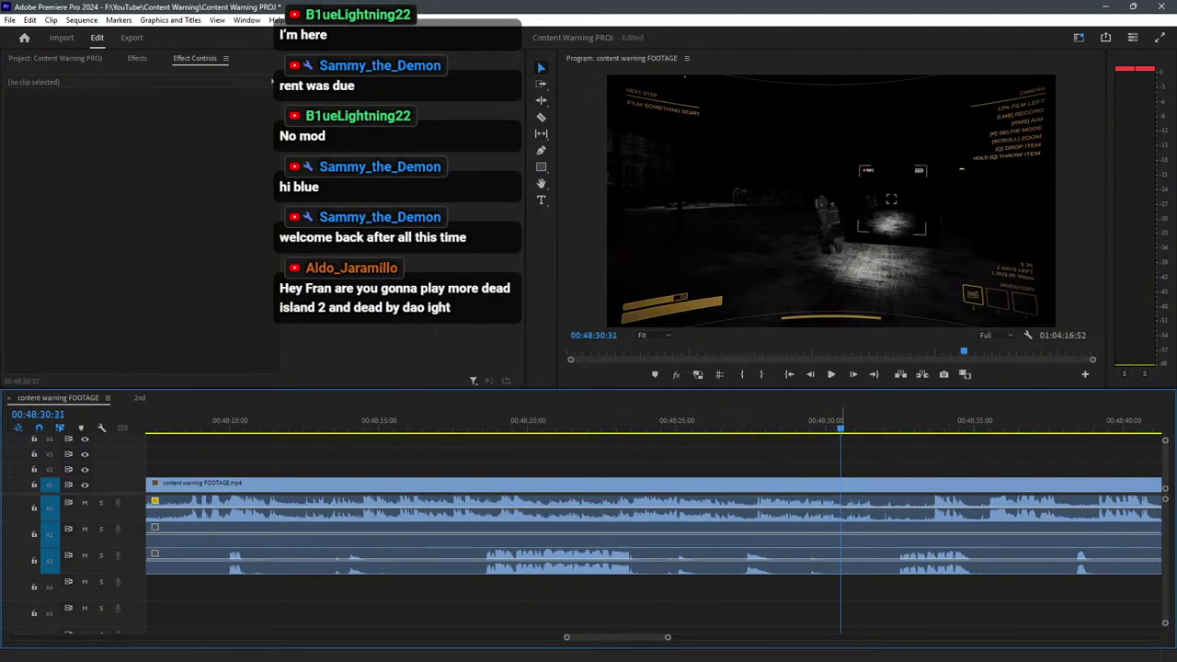
Split the footage on all tracks at 00:48:30:31 and cut the filming section in front of the split.
scroll(841, 515, down, 8)
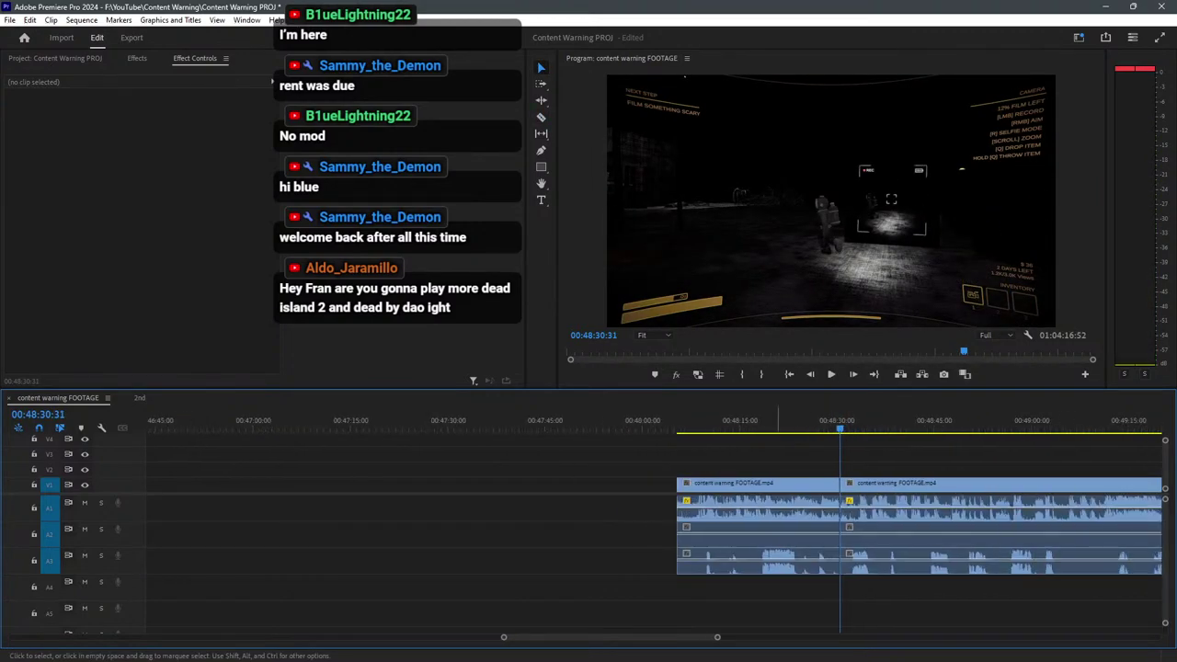
drag(797, 599, 611, 467)
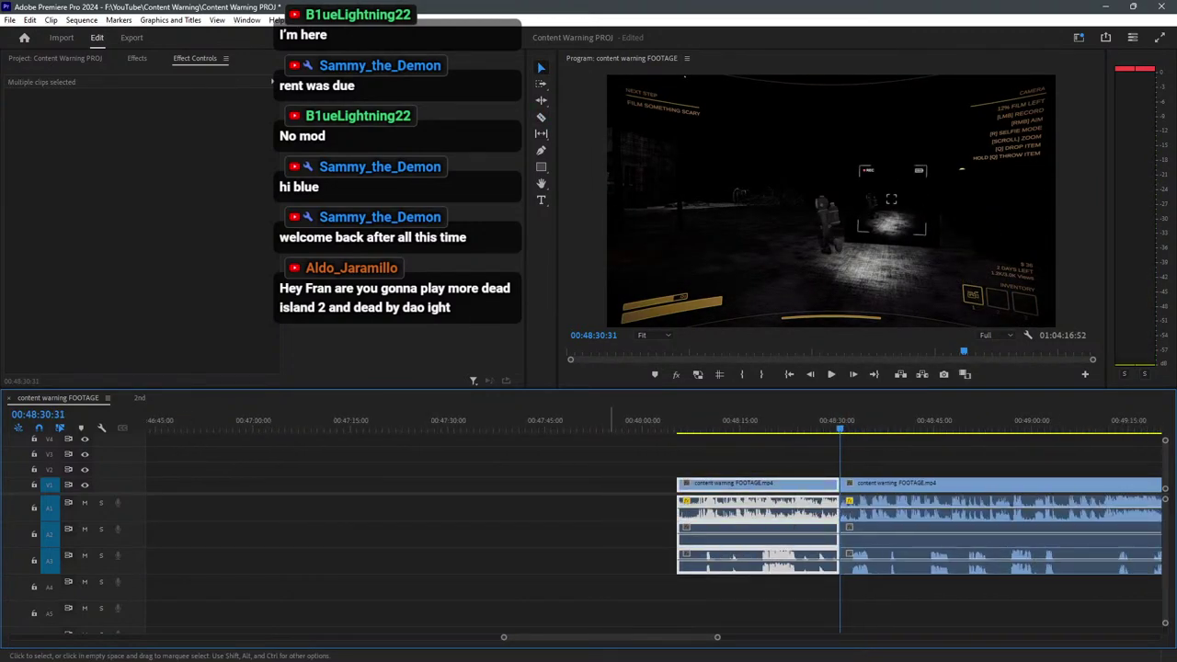
key(Delete)
Paste the filming clip after the last kept clip, starting at about 00:22:06.
key(minus)
key(minus)
key(minus)
key(minus)
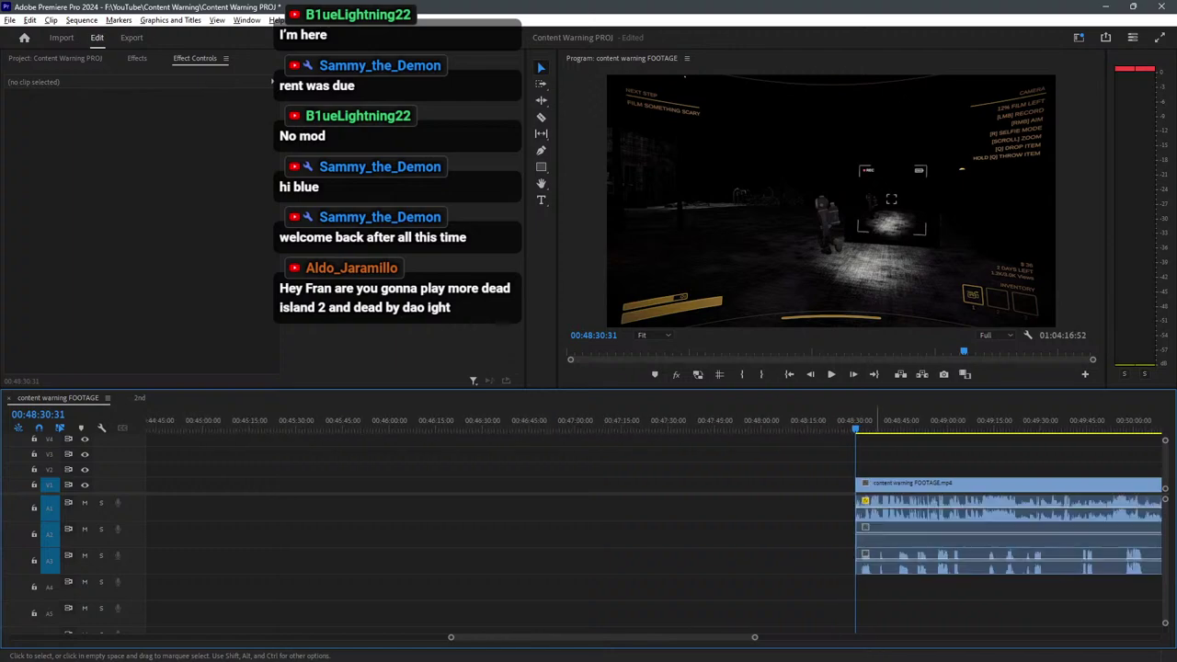
key(minus)
key(minus)
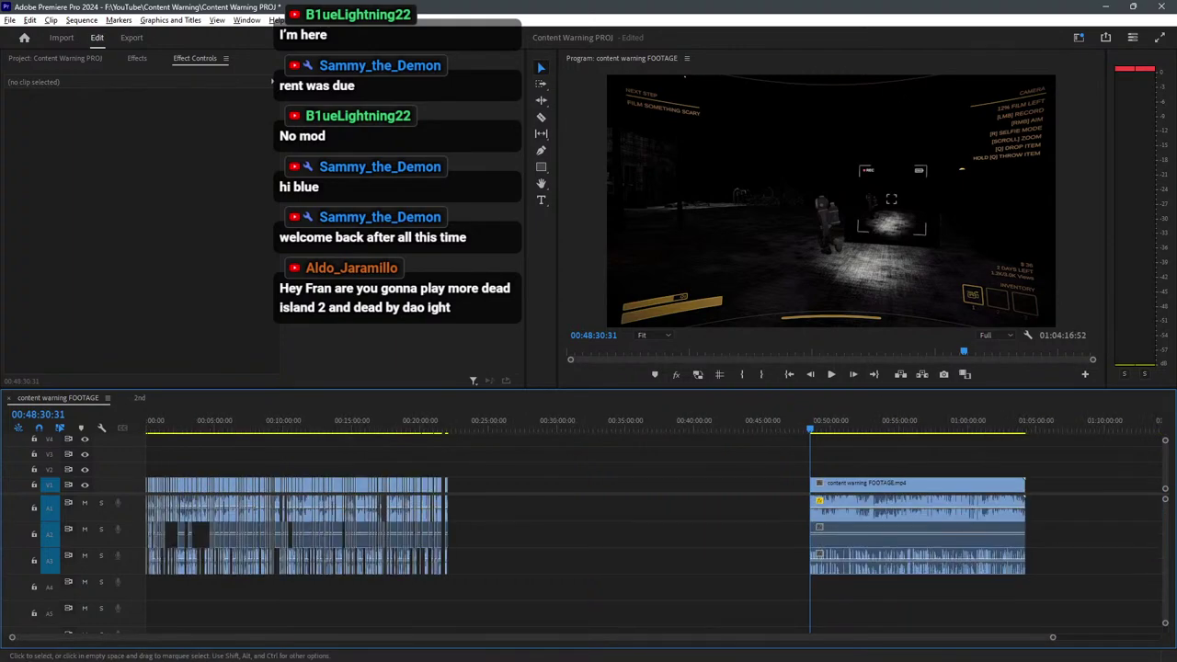
click(453, 420)
scroll(457, 420, up, 10)
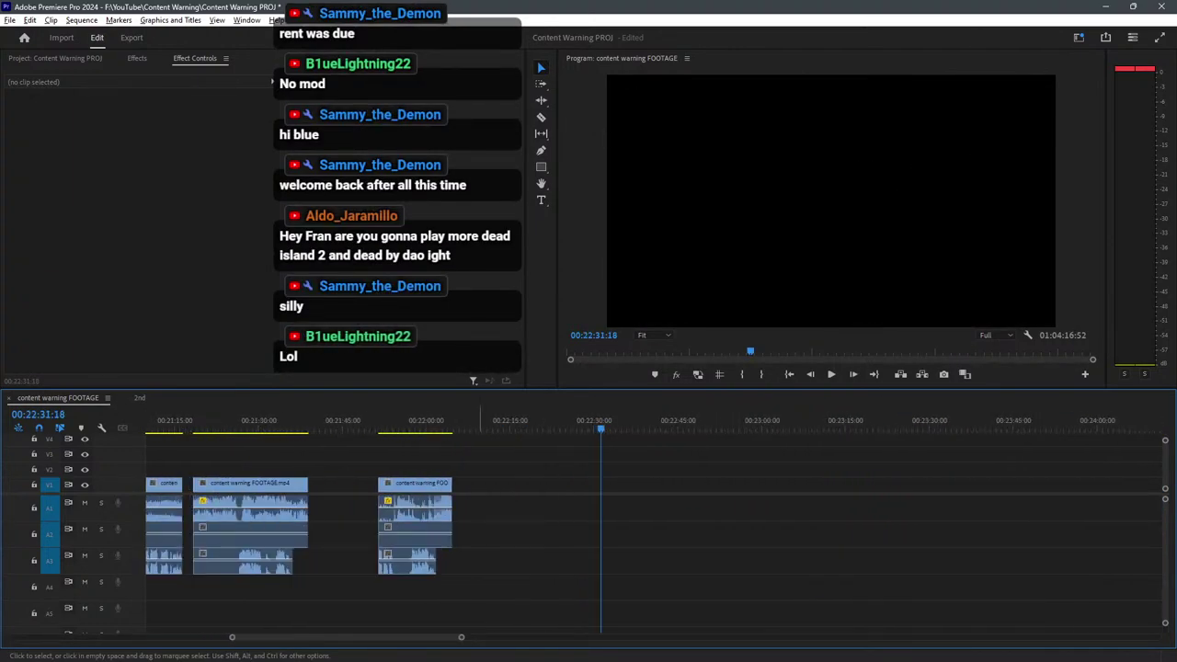
key(ctrl+v)
scroll(853, 515, down, 3)
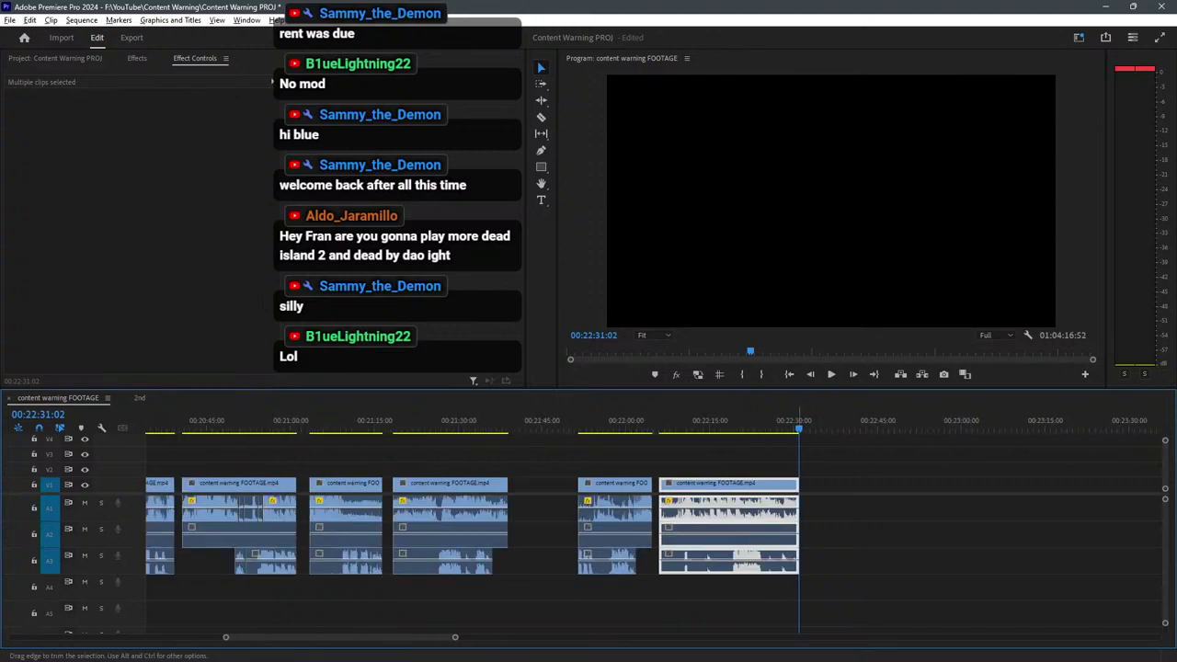
Move the last two kept clips earlier to close the gap after the preceding kept clip.
drag(797, 597, 536, 473)
drag(663, 485, 602, 485)
drag(777, 464, 733, 475)
drag(598, 497, 502, 483)
scroll(523, 515, up, 4)
scroll(499, 483, down, 4)
scroll(499, 483, down, 2)
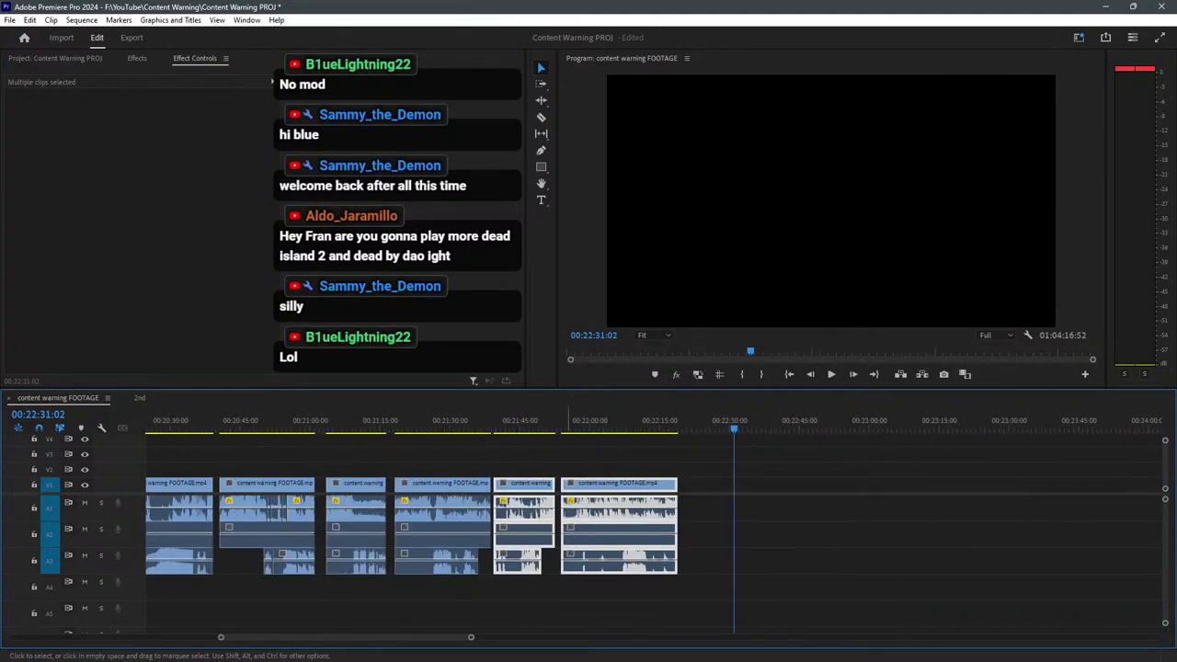
Move the pasted filming clip closer to the clip before it and play across the join from 00:21:52.
click(537, 423)
drag(610, 604, 588, 513)
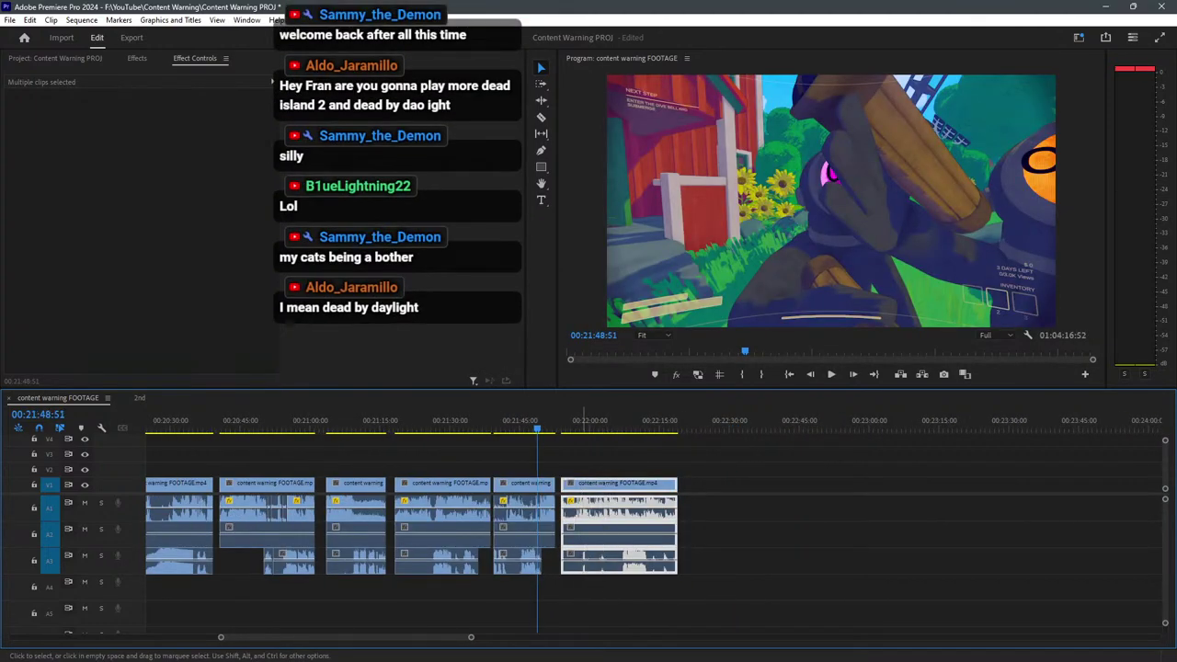
scroll(585, 538, up, 5)
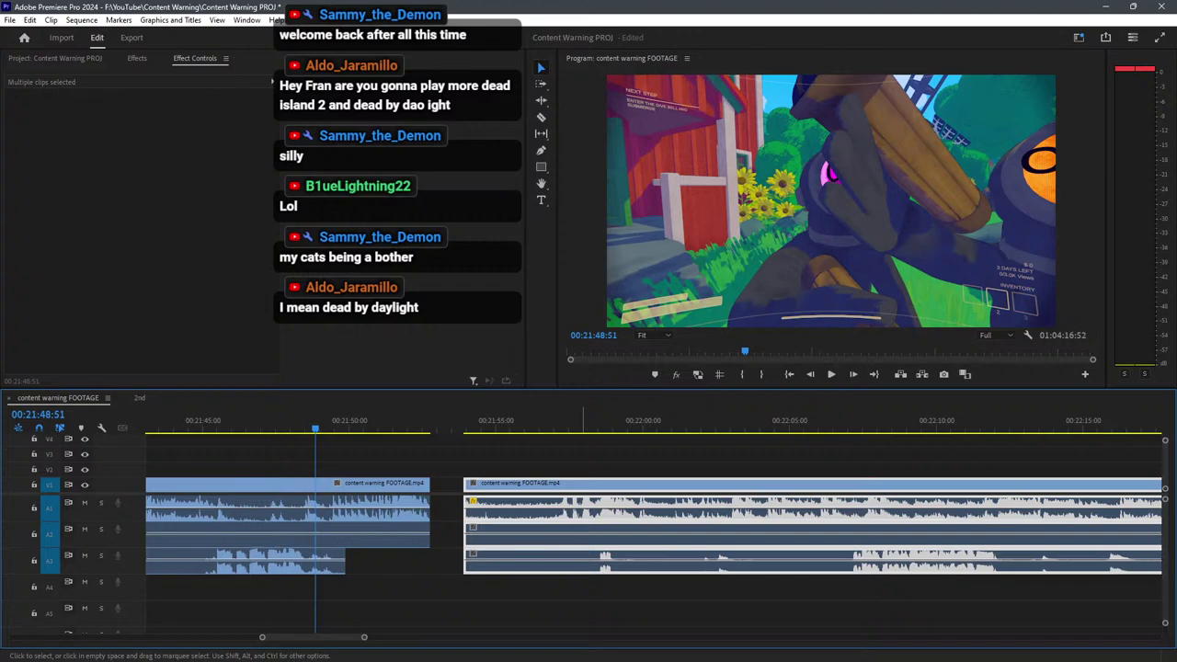
drag(506, 485, 470, 483)
drag(463, 480, 476, 481)
click(413, 425)
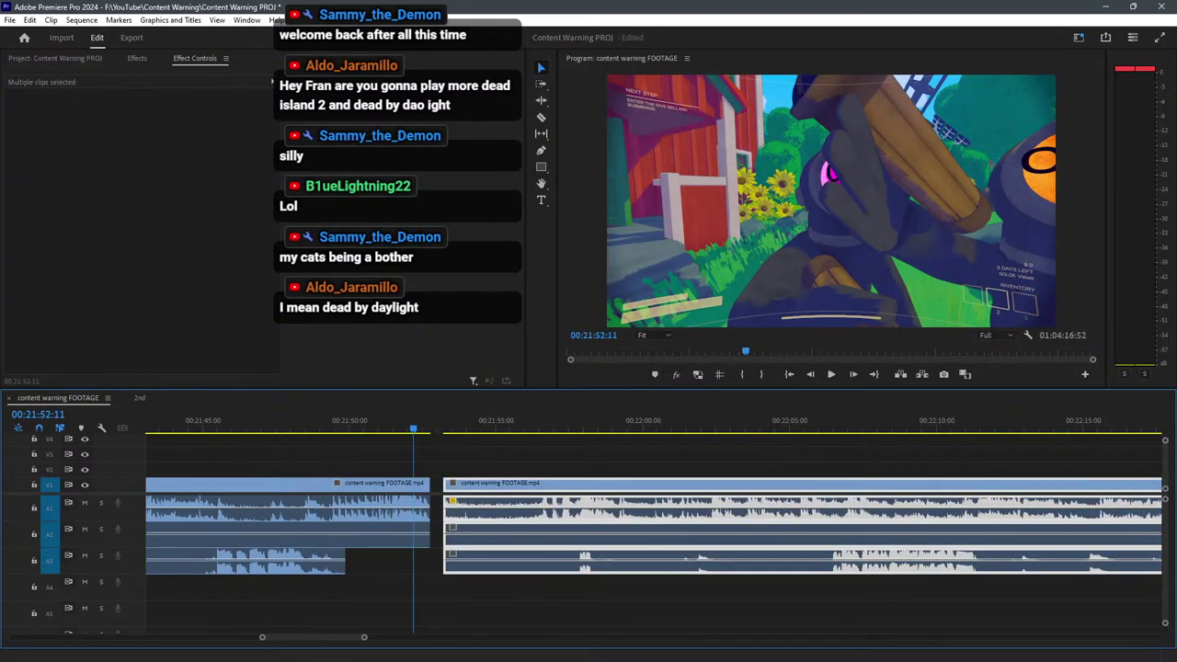
key(space)
Skip ahead in the remaining footage to the SpookTube viewing scene at about 00:51:17.
key(minus)
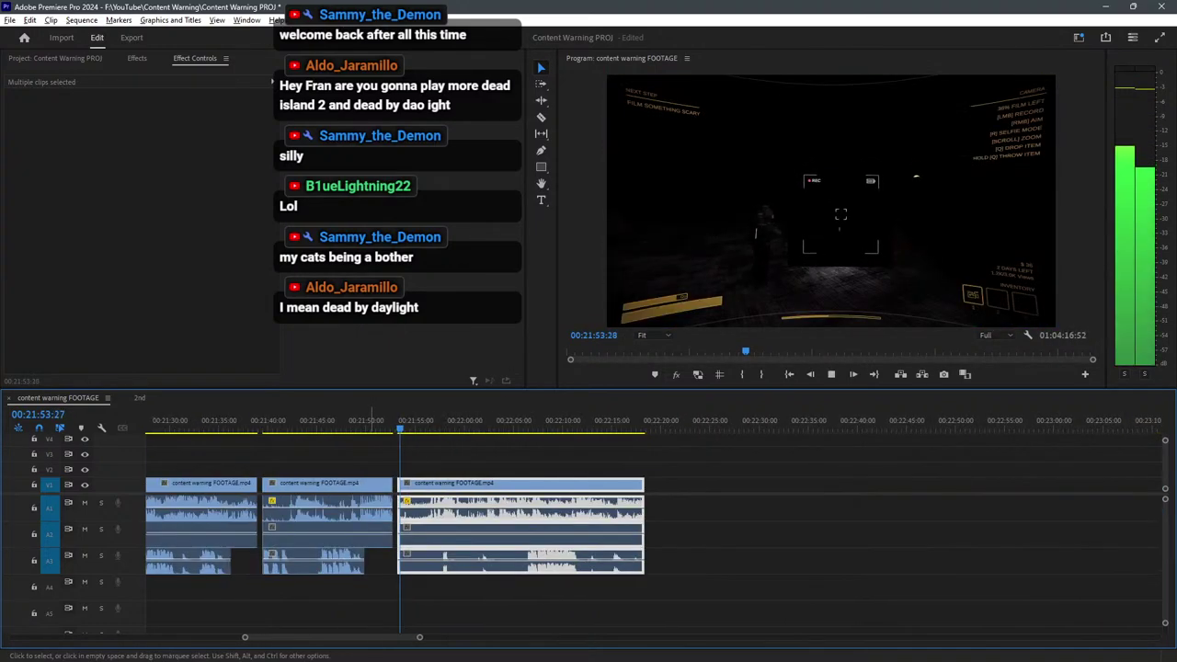
key(minus)
key(minus)
key(minus)
key(minus)
key(minus)
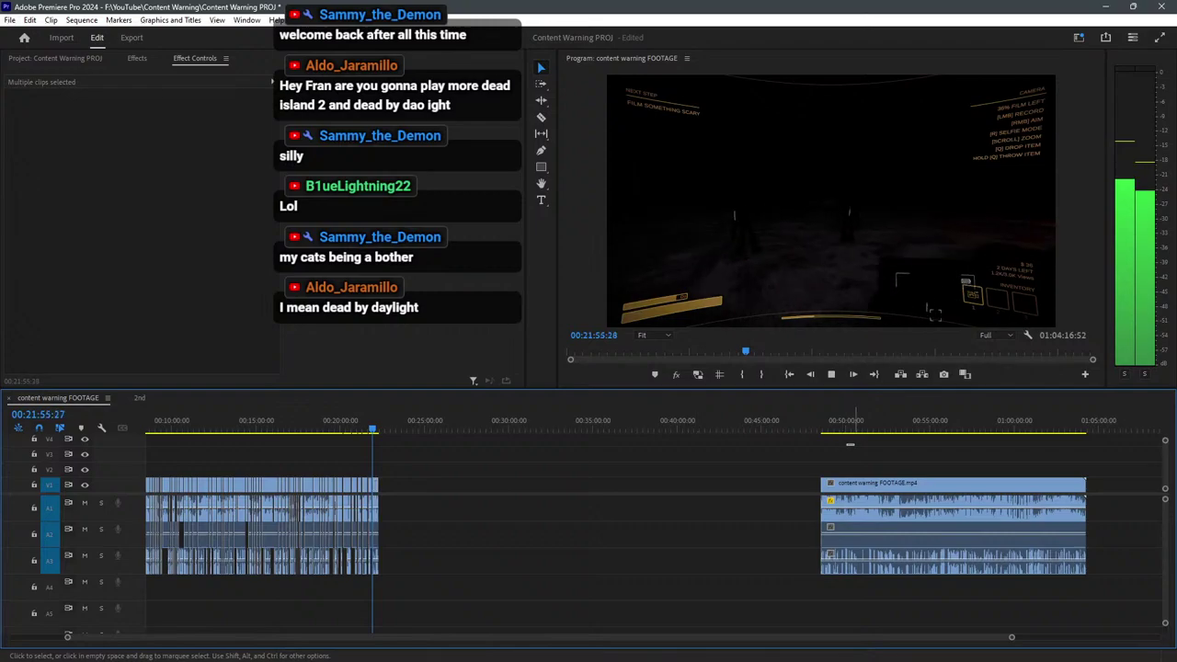
drag(836, 423, 871, 423)
key(space)
scroll(910, 416, up, 3)
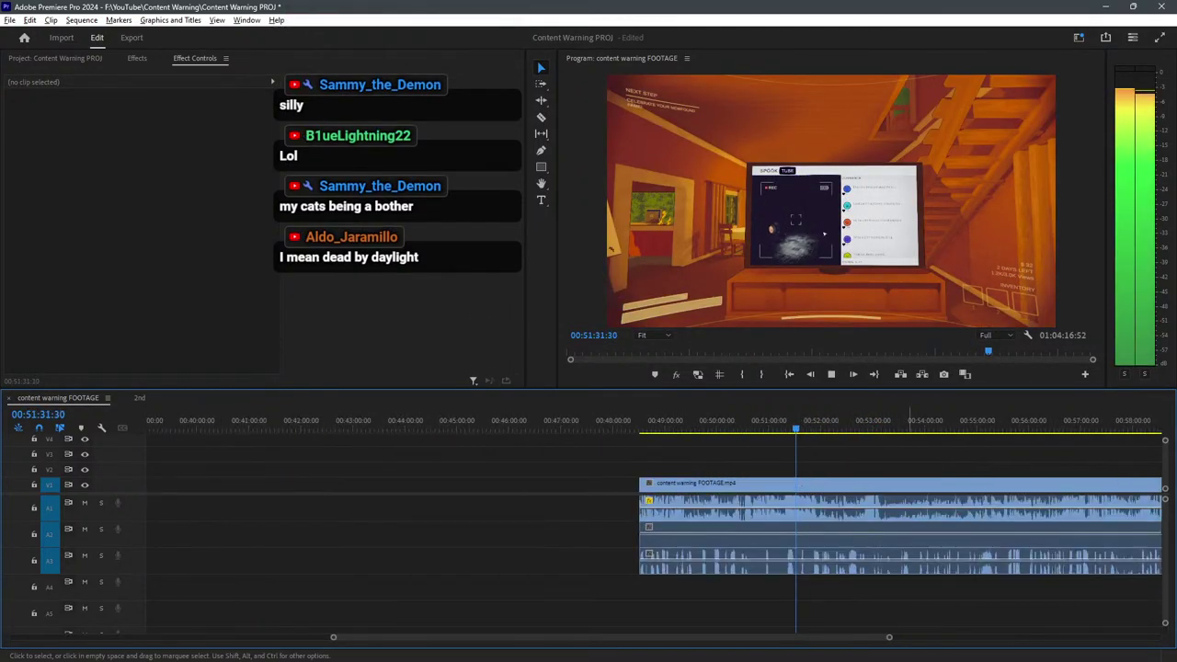
scroll(910, 416, up, 5)
click(569, 418)
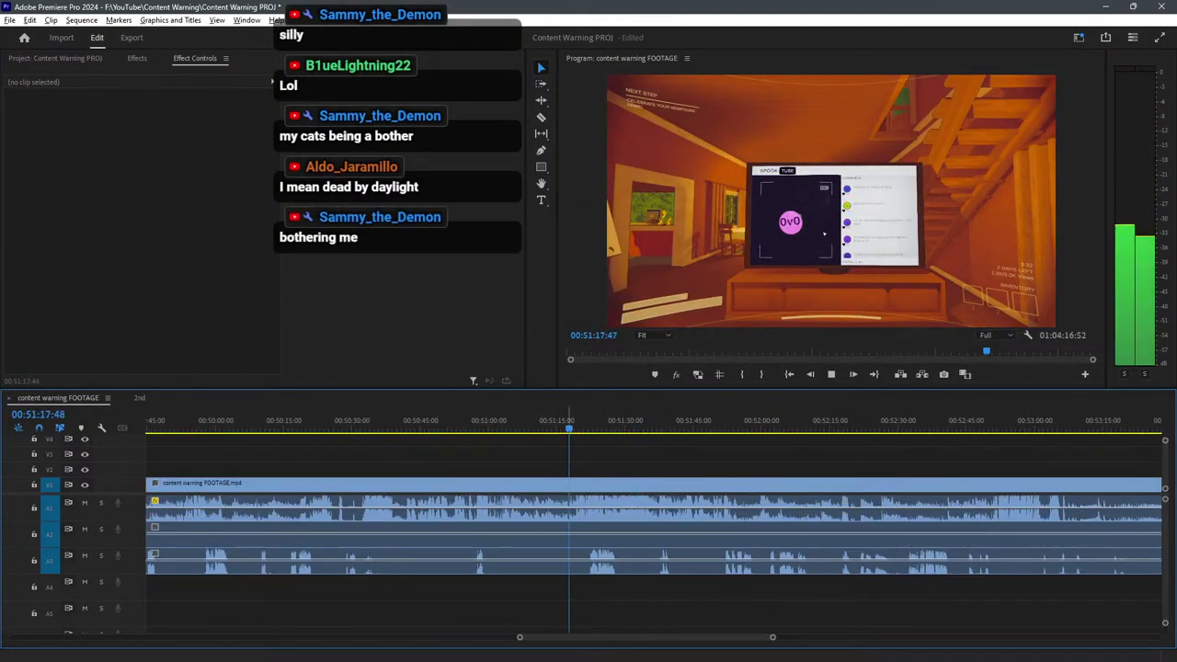
Split the footage on all tracks just before 00:51:20 and delete the part in front of the split.
key(c)
key(equal)
key(equal)
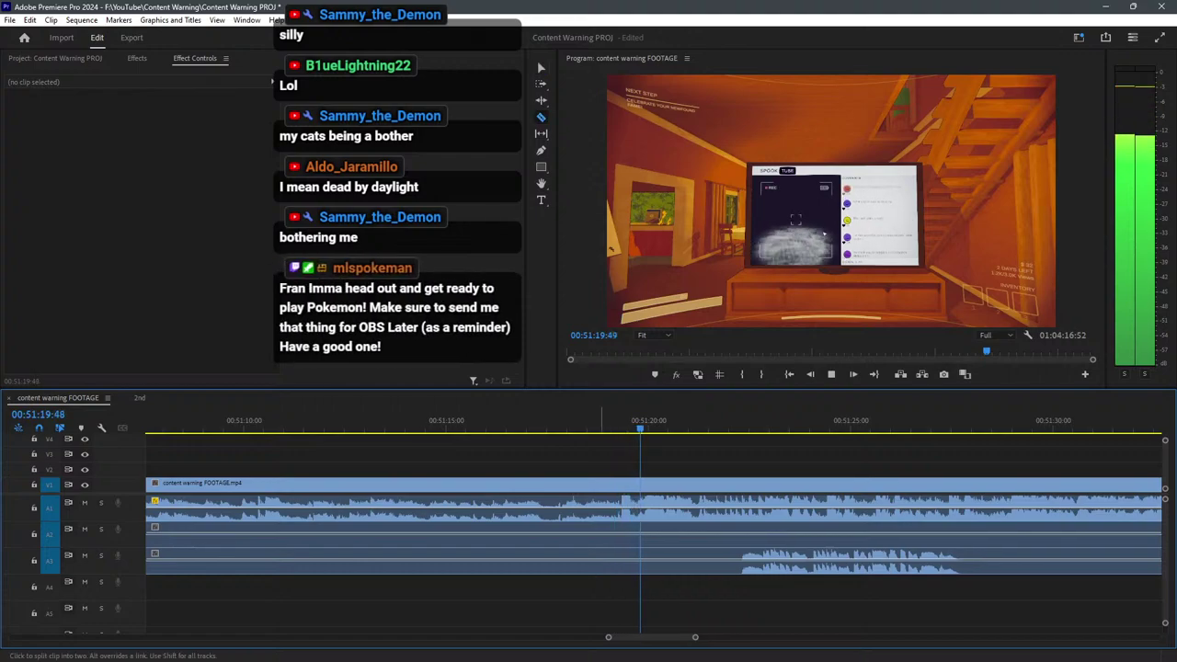
key(shift)
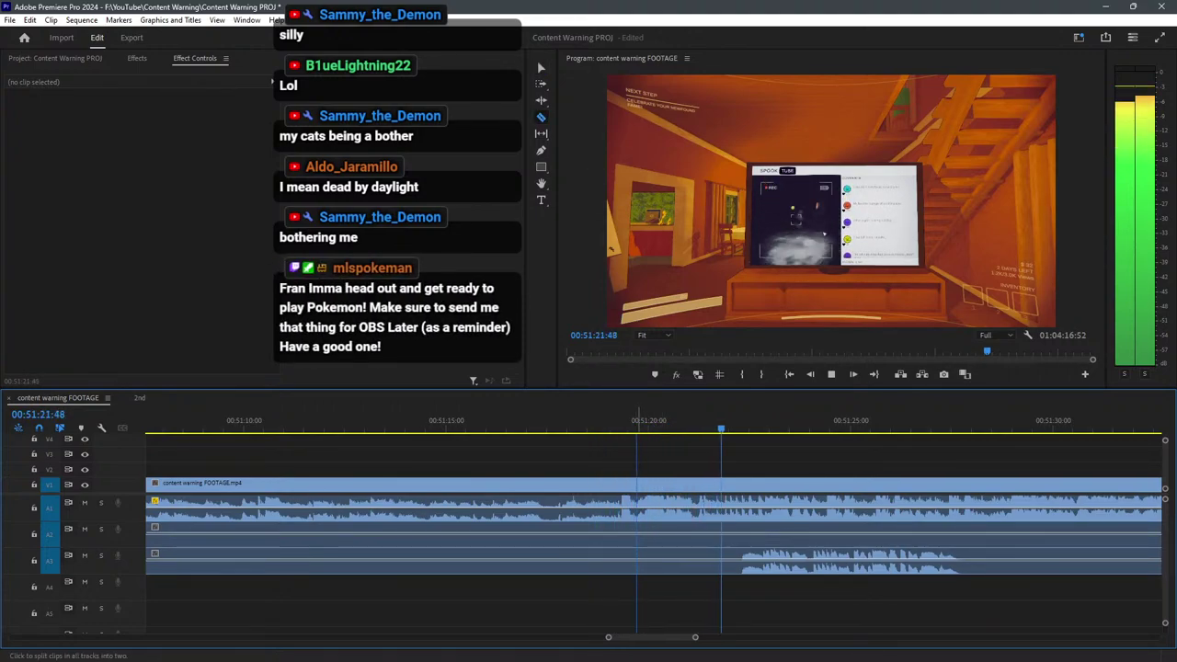
shift+click(637, 502)
key(v)
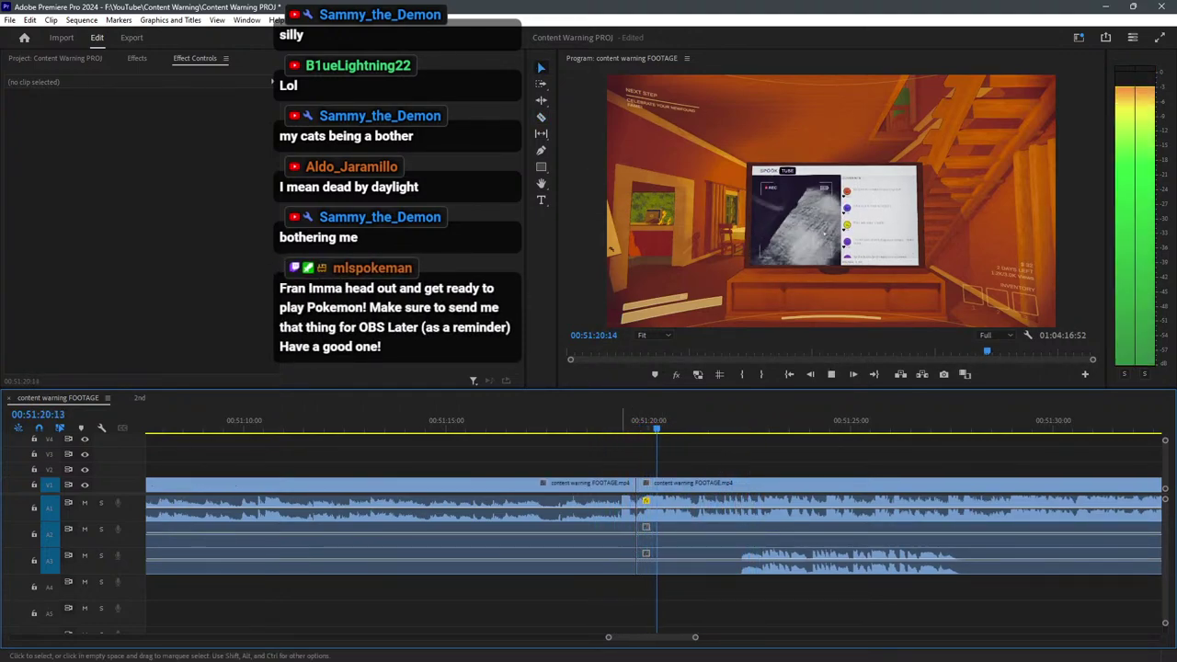
drag(544, 452, 635, 583)
key(Delete)
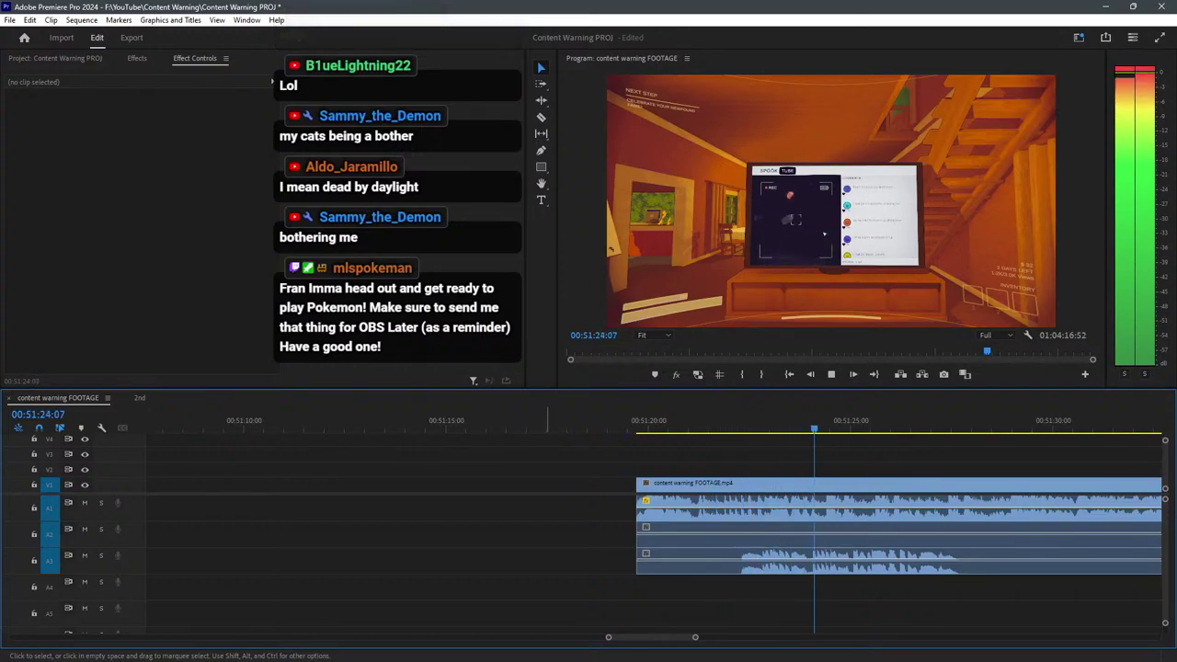
Play the SpookTube viewing scene from about 00:51:24 to 00:51:38 to find the end of the moment.
key(space)
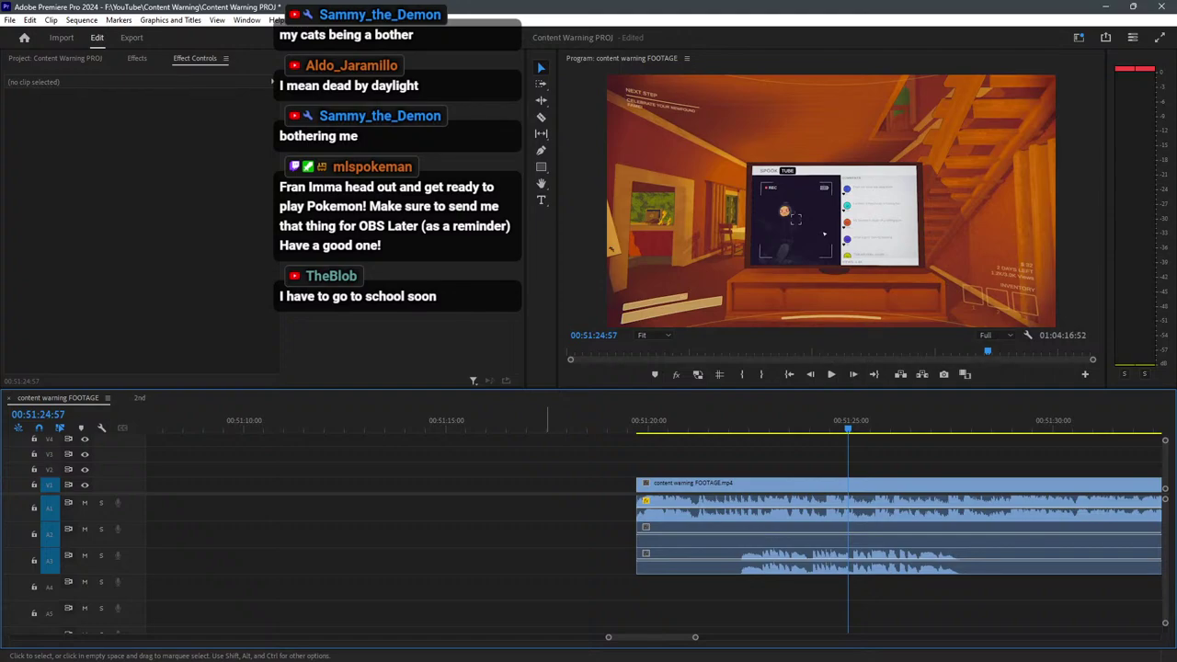
click(548, 561)
key(Delete)
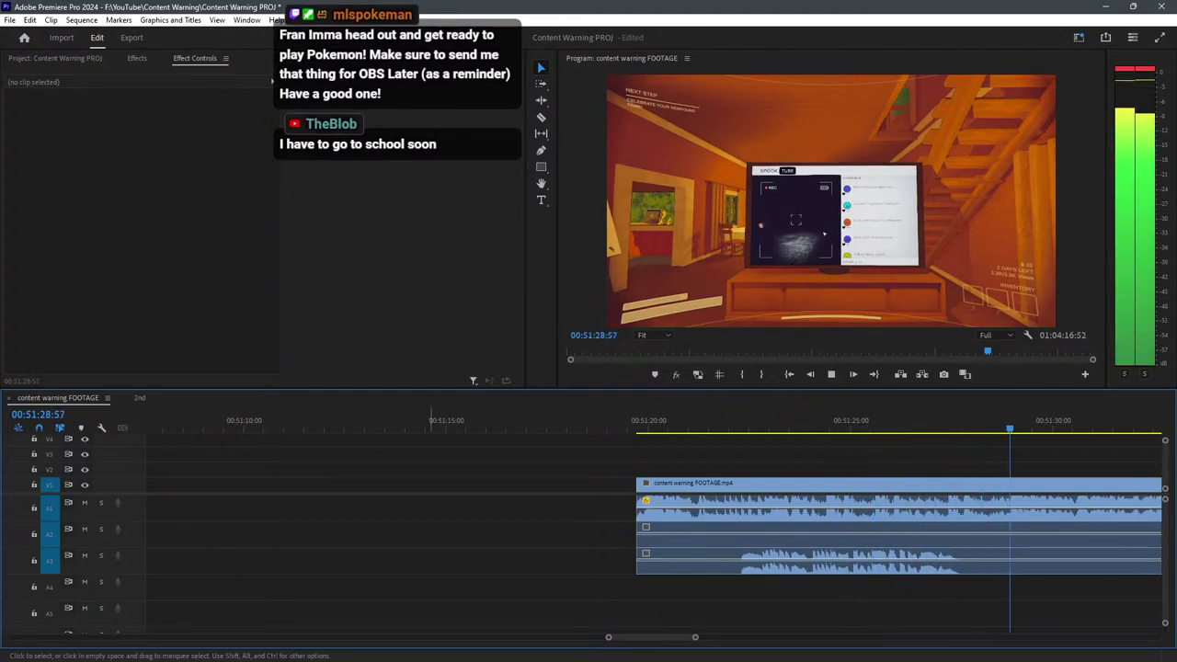
alt+scroll(431, 515, down, 3)
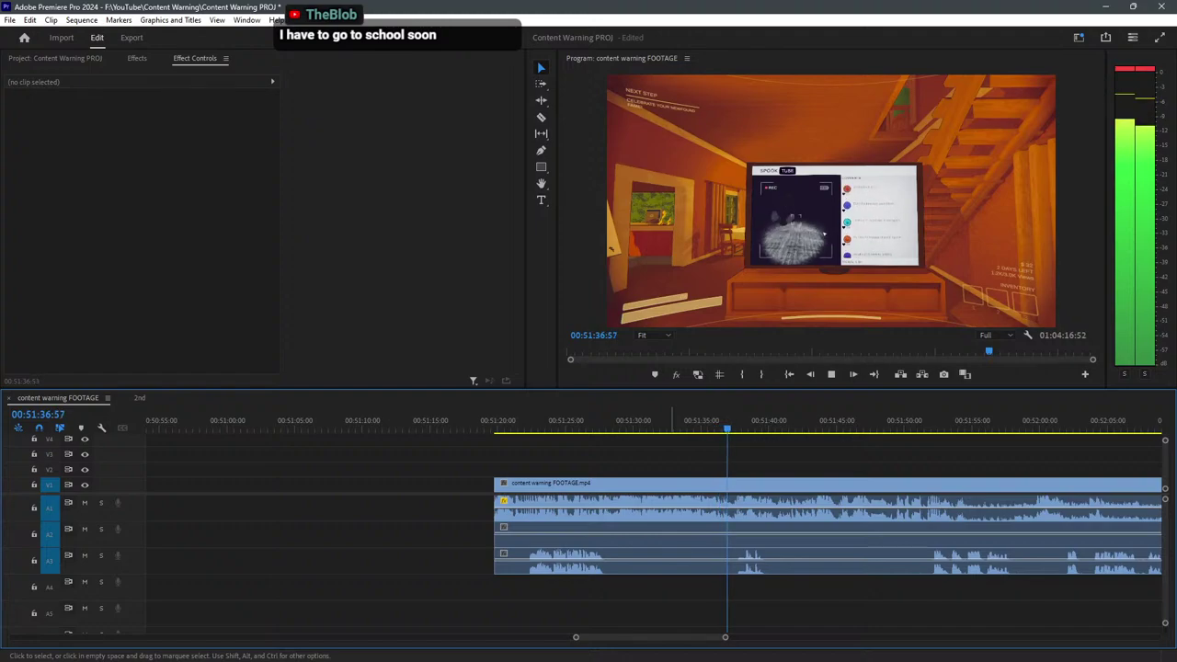
key(equal)
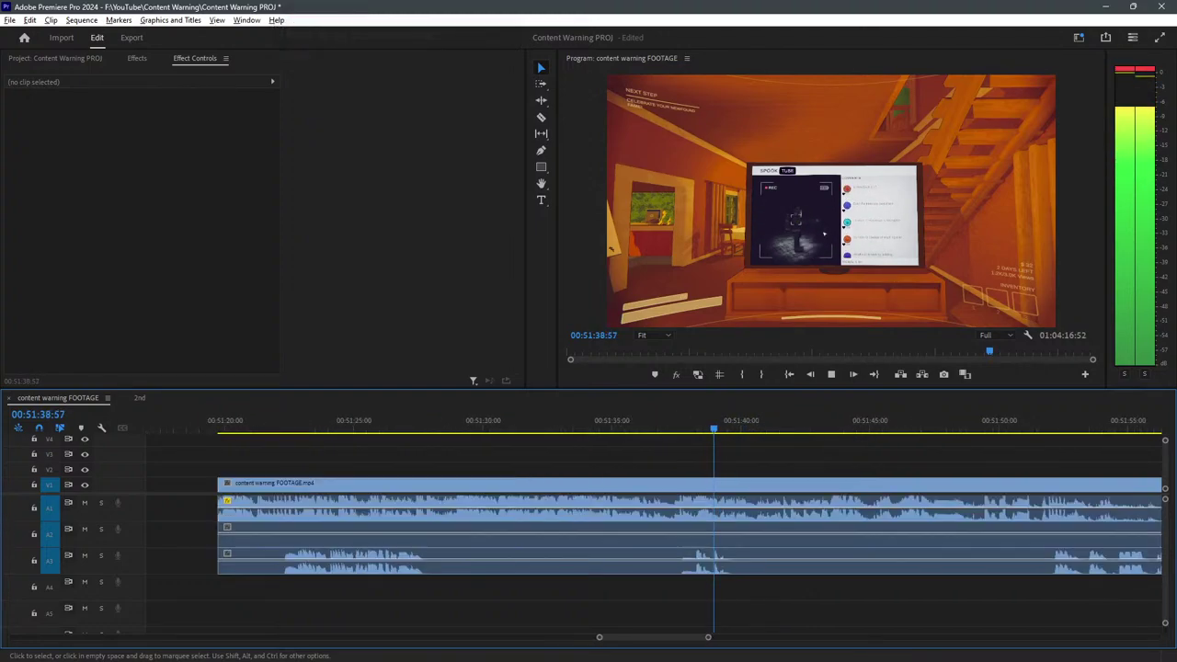
Split the footage on all tracks at about 00:51:40 and stop playback.
key(ctrl+k)
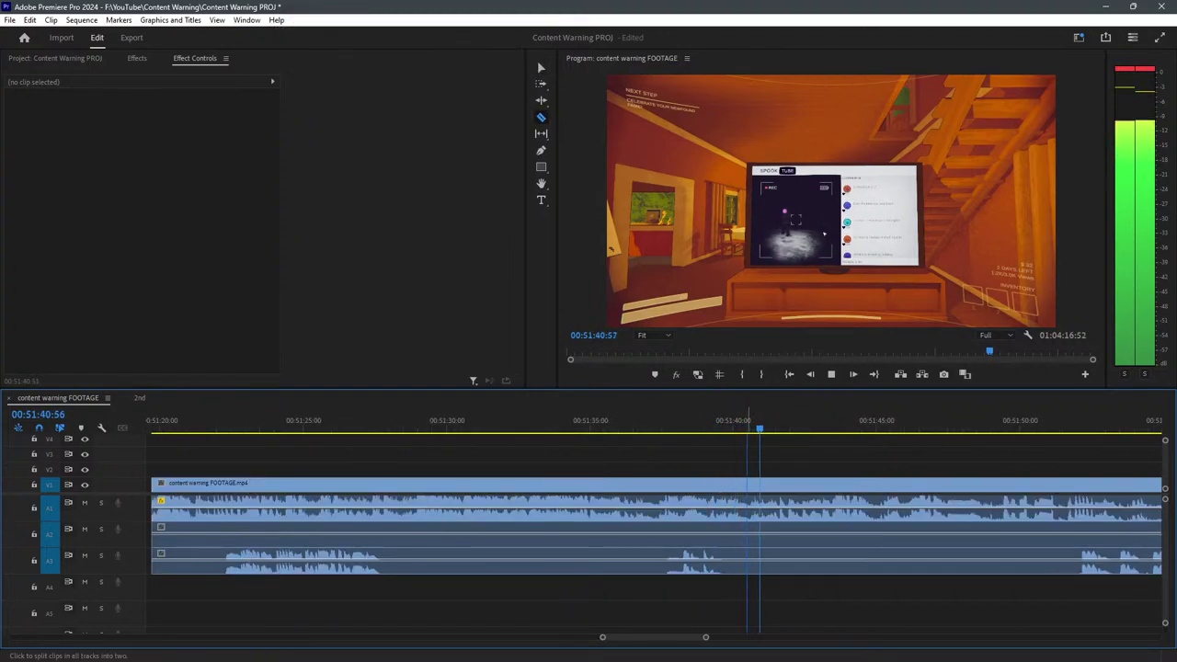
key(space)
scroll(790, 464, down, 6)
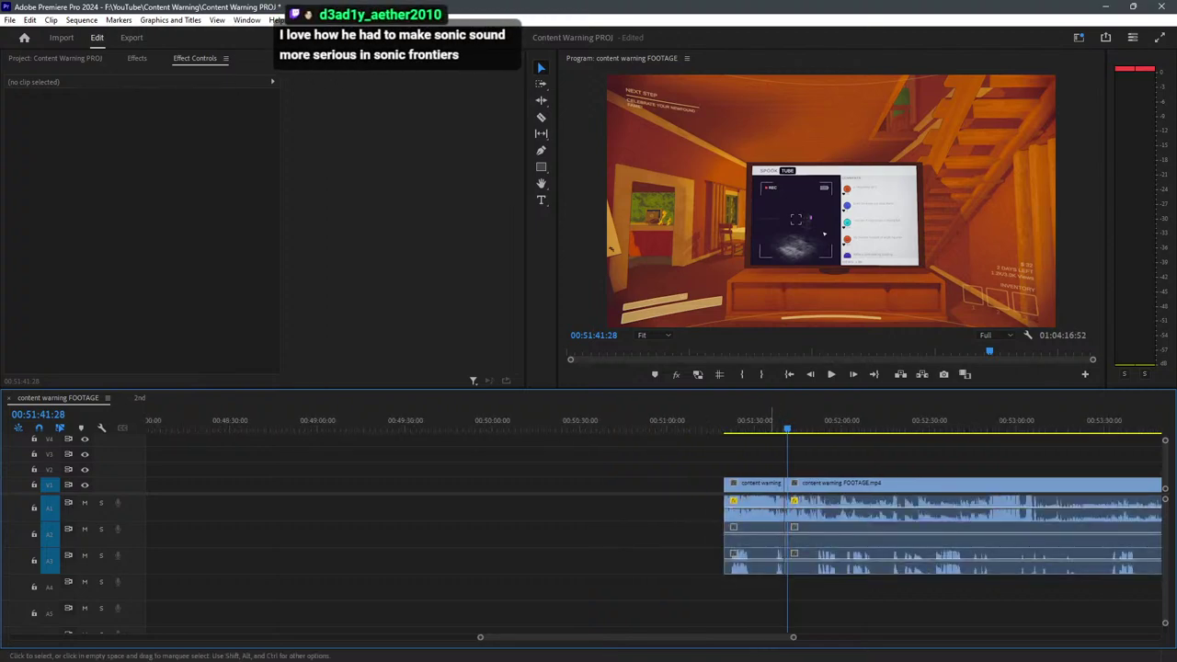
Move the split-out SpookTube clip to just after the last kept clip, starting at about 00:22:19.
drag(771, 464, 697, 601)
scroll(918, 515, down, 2)
key(minus)
key(minus)
key(minus)
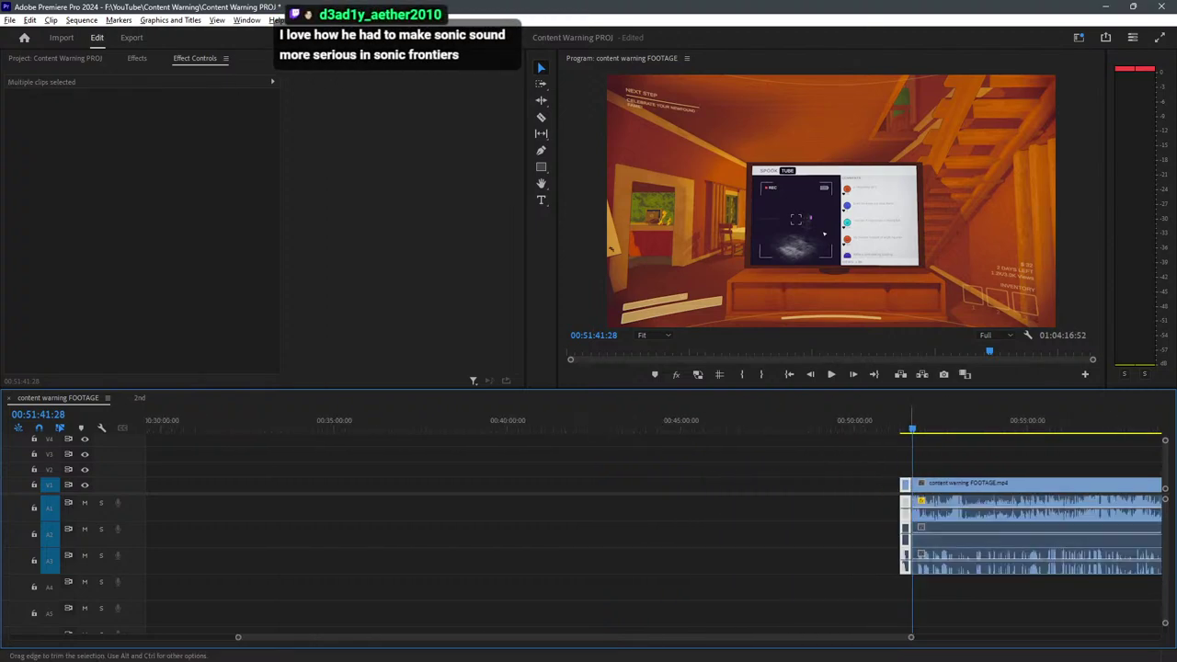
drag(960, 534, 500, 533)
scroll(497, 533, up, 8)
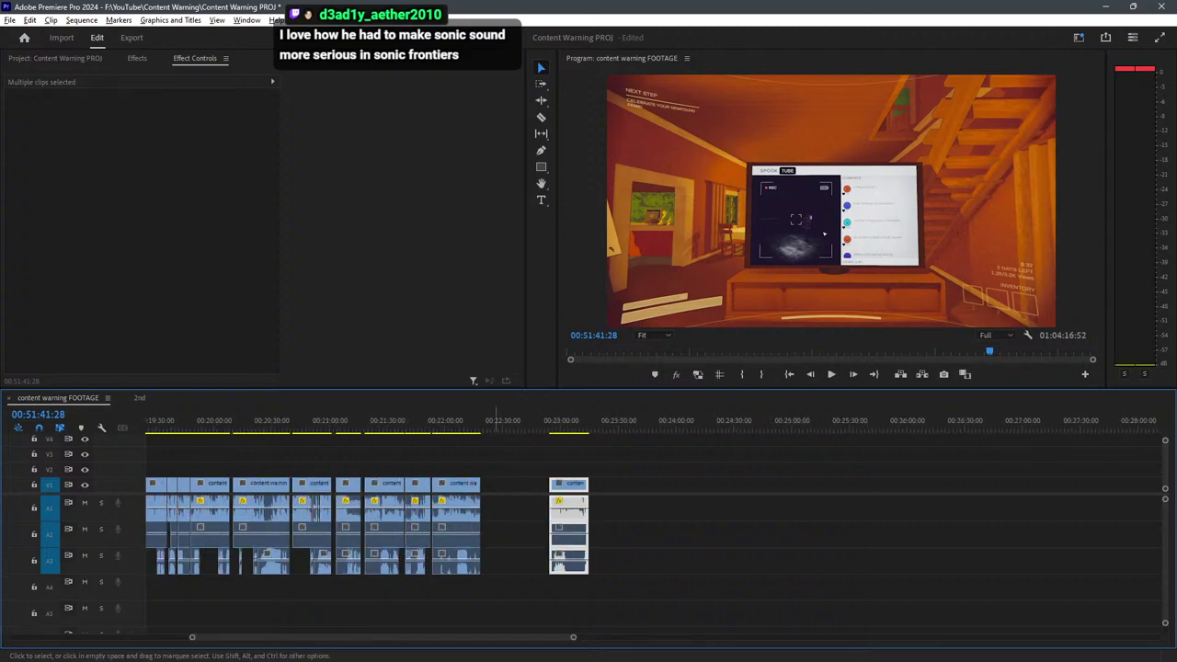
drag(758, 488, 470, 501)
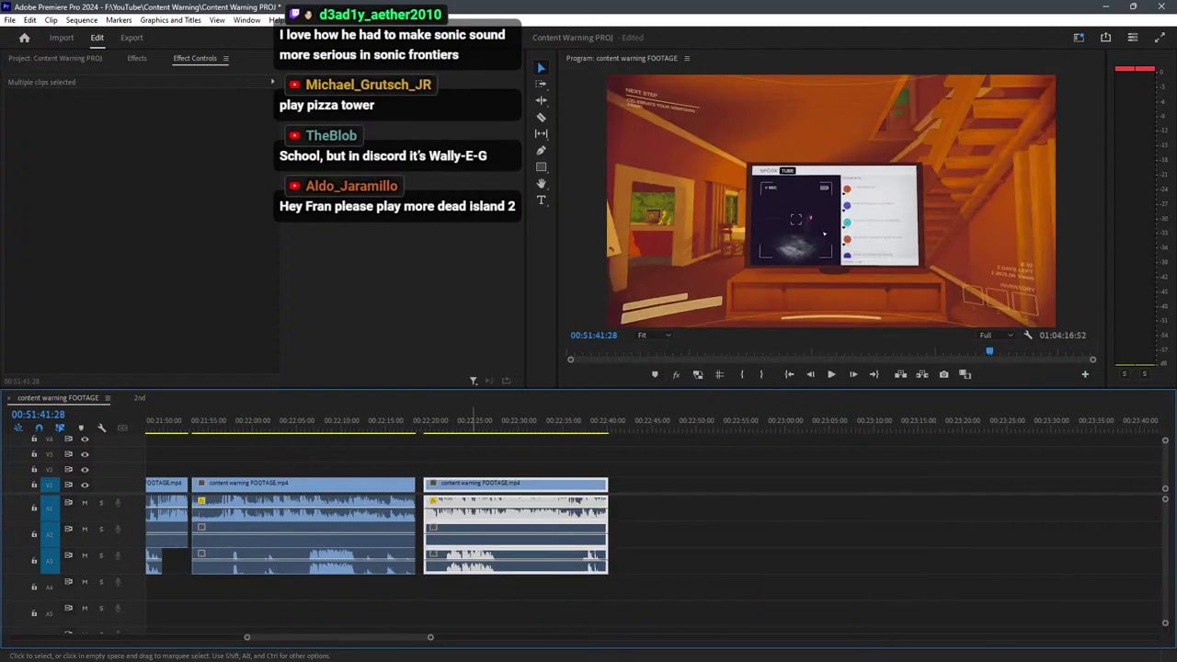
Move the remaining unreviewed footage on all tracks closer behind the kept clips, starting at about 00:23:34.
key(ctrl+shift+a)
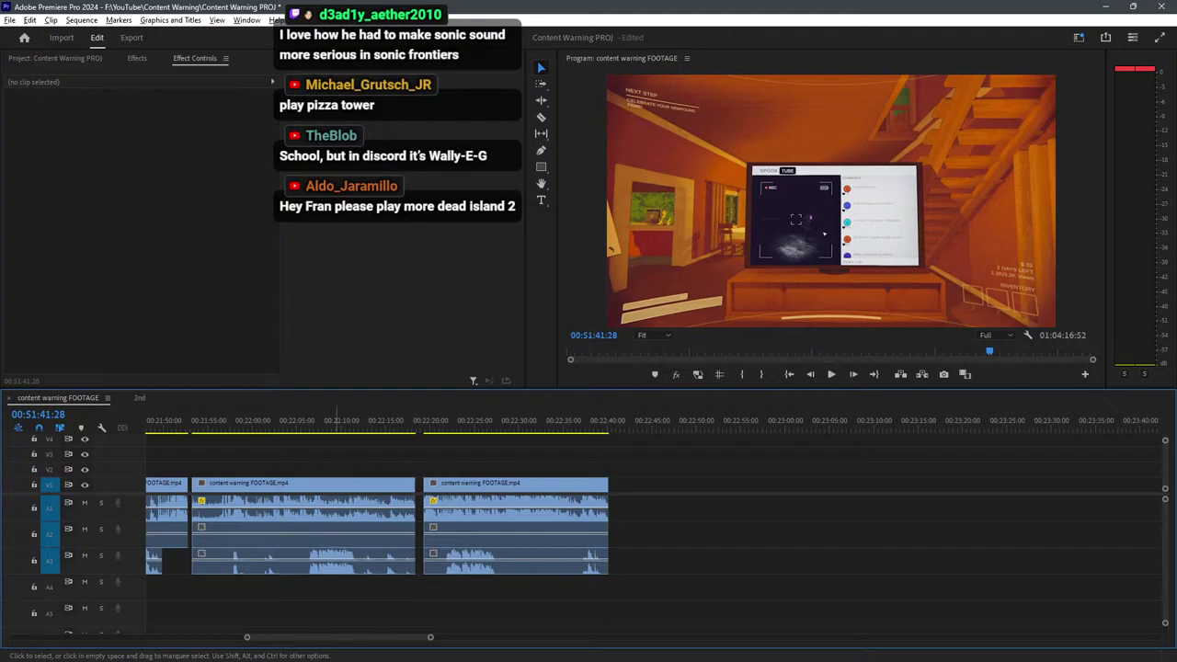
key(minus)
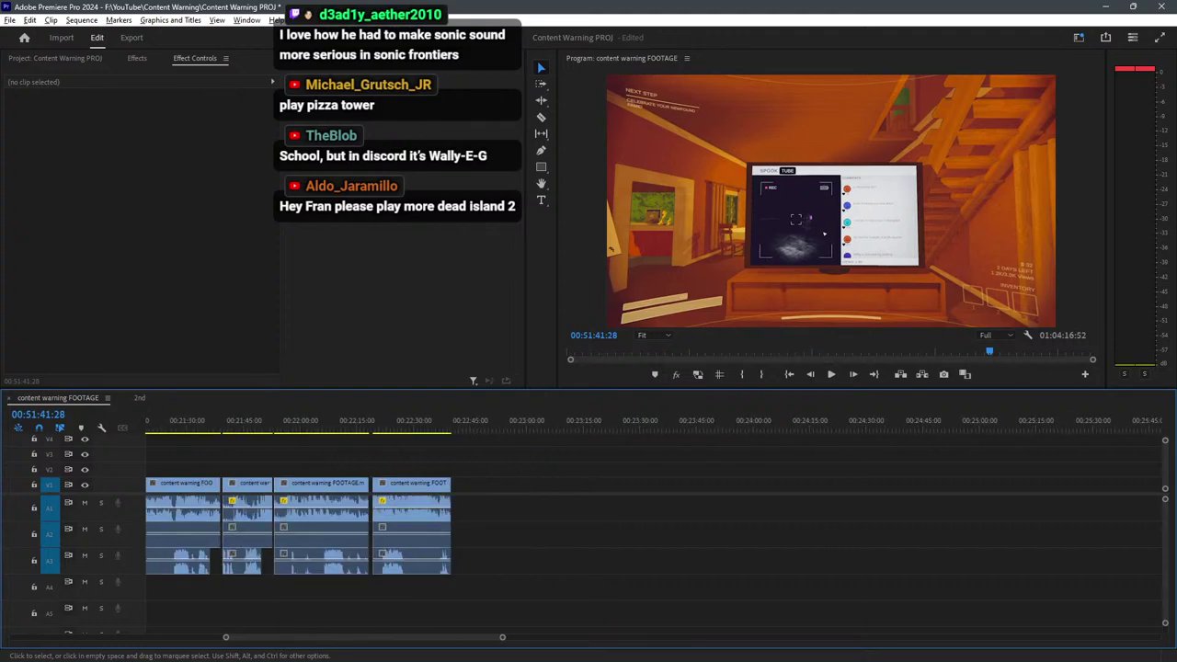
scroll(337, 515, down, 4)
key(minus)
key(minus)
key(minus)
key(minus)
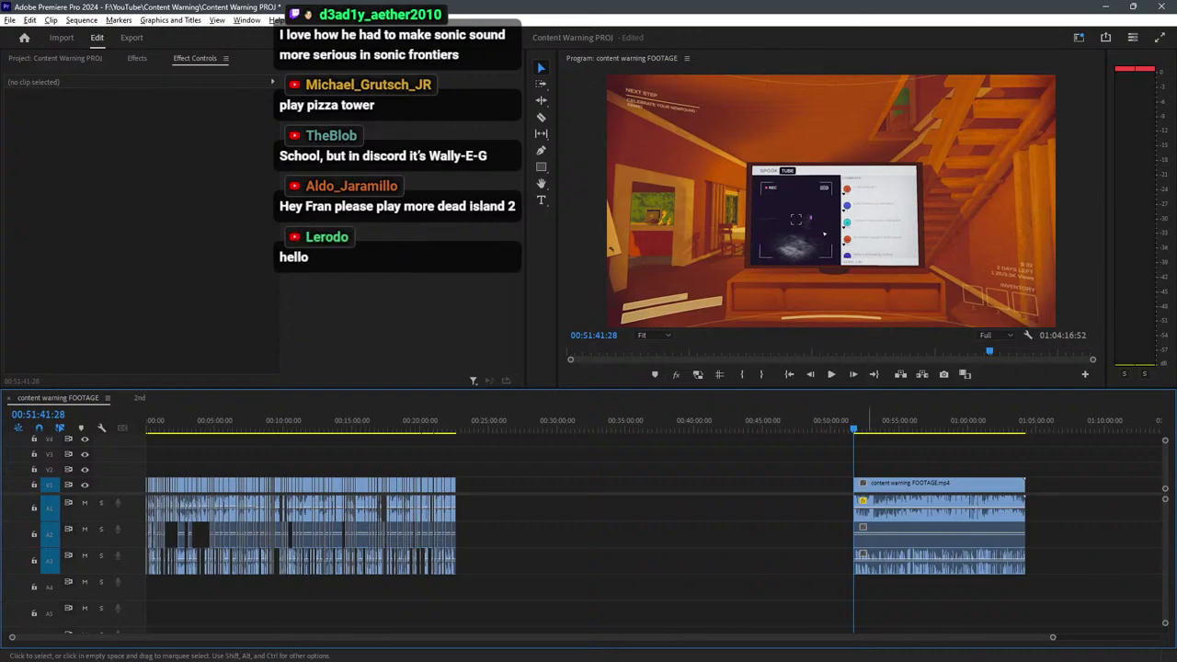
key(equal)
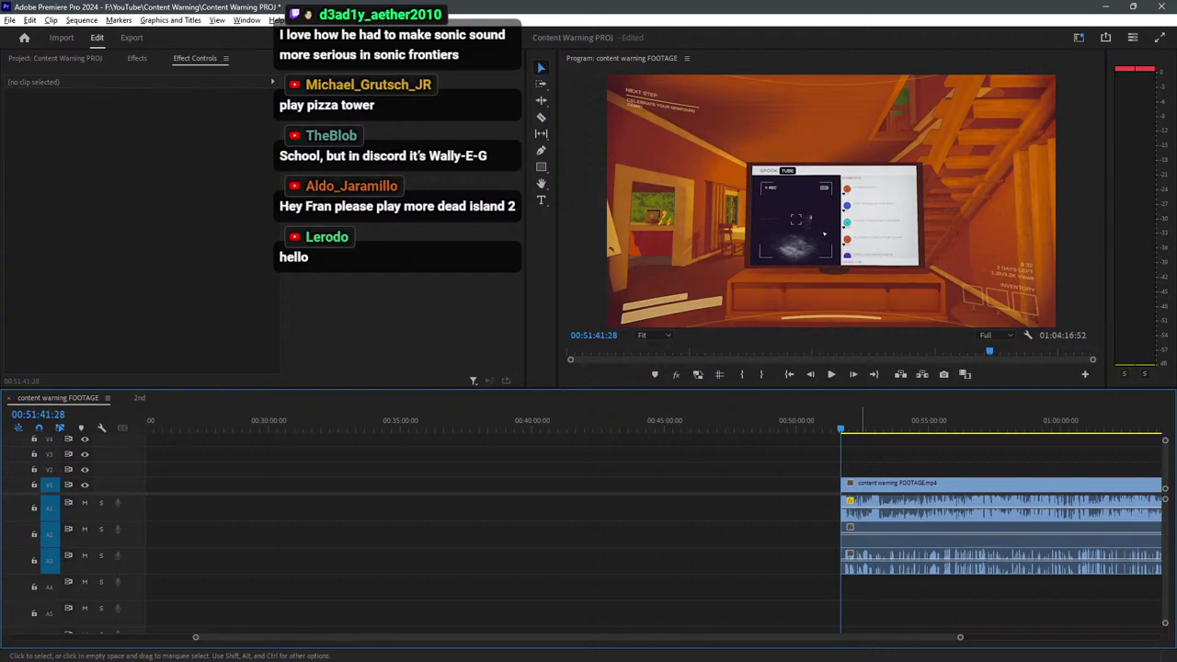
key(minus)
key(minus)
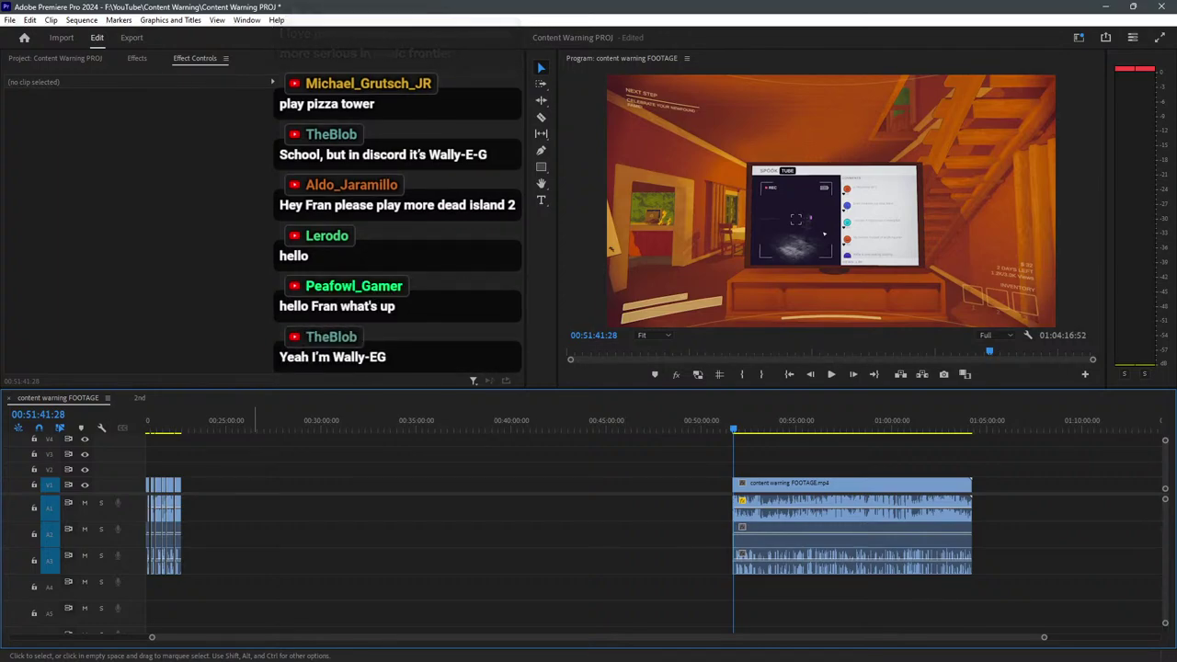
key(backslash)
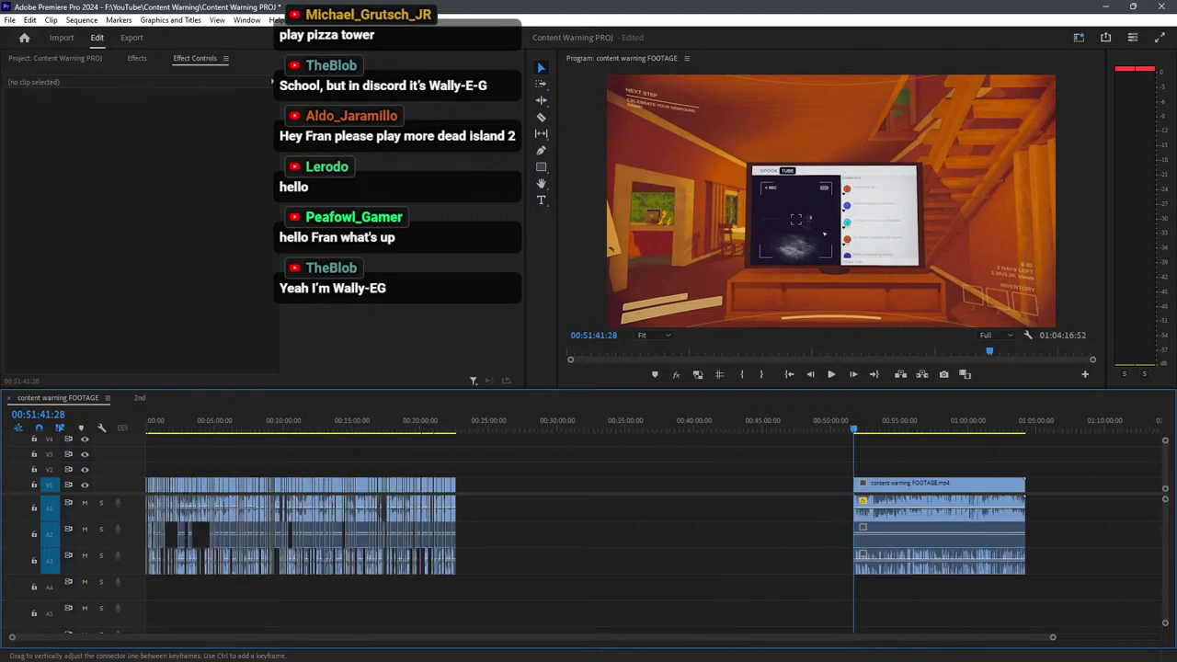
drag(934, 602, 825, 464)
drag(883, 488, 498, 488)
Review the remaining footage from about 00:23:46 to 00:23:50, around the SpookTube video-saved scene.
click(472, 421)
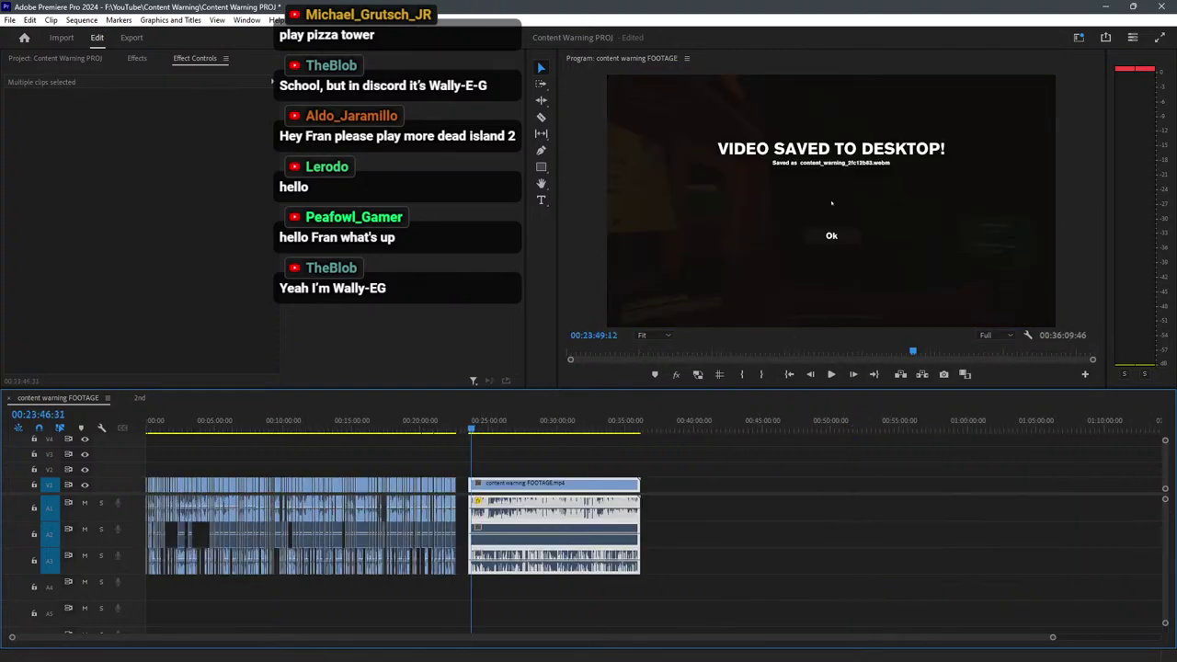
scroll(325, 515, up, 4)
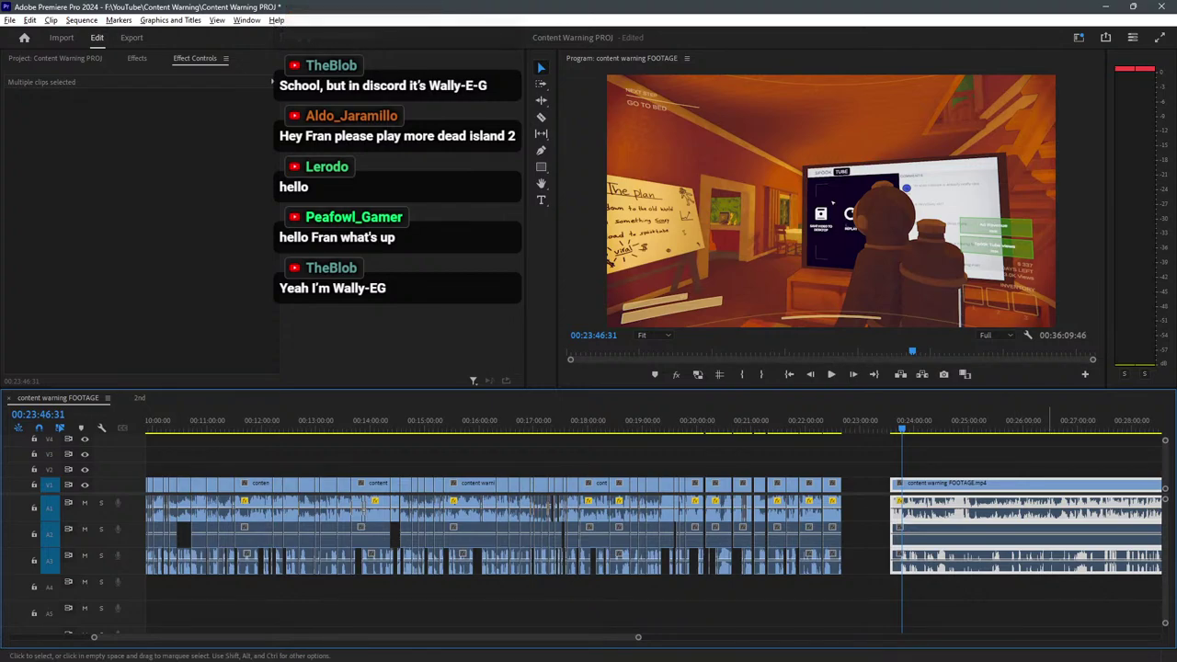
key(equal)
key(minus)
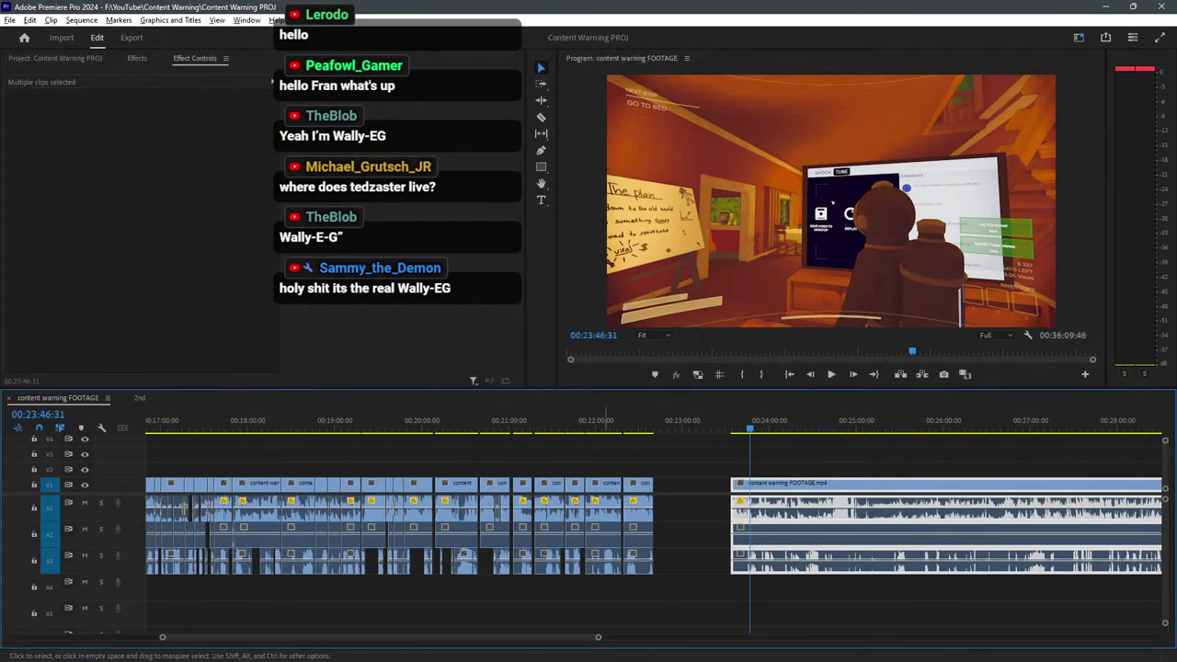
scroll(589, 515, down, 4)
scroll(796, 515, up, 3)
scroll(641, 515, up, 4)
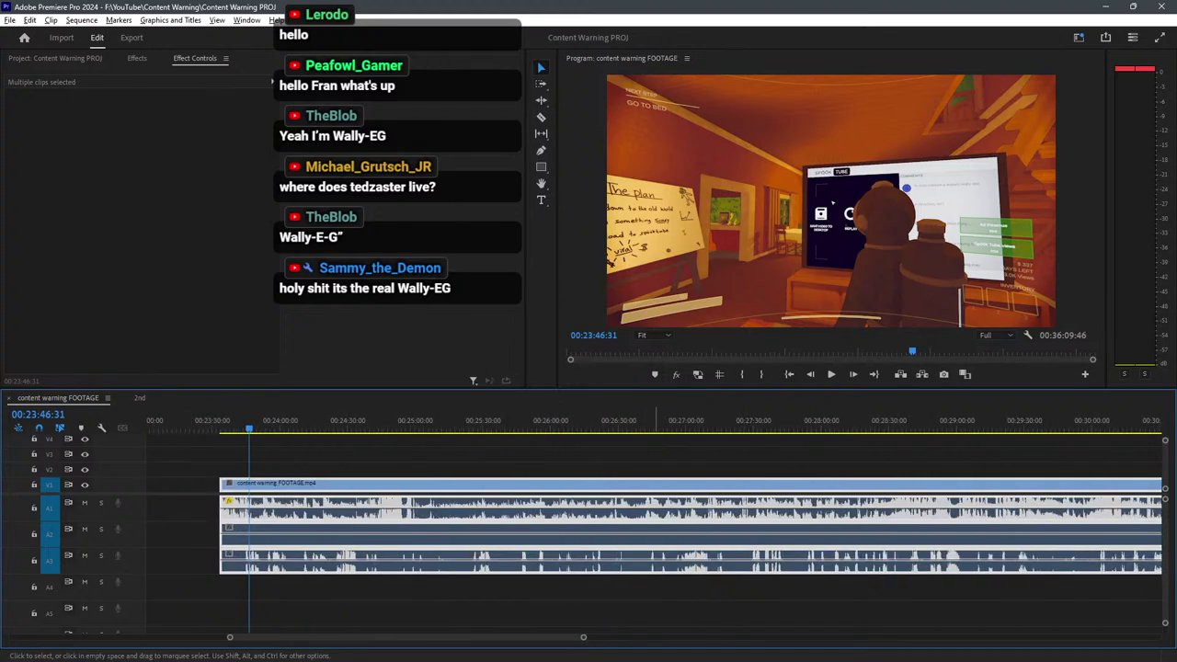
key(ctrl+shift+a)
key(space)
scroll(386, 515, down, 1)
scroll(401, 516, down, 3)
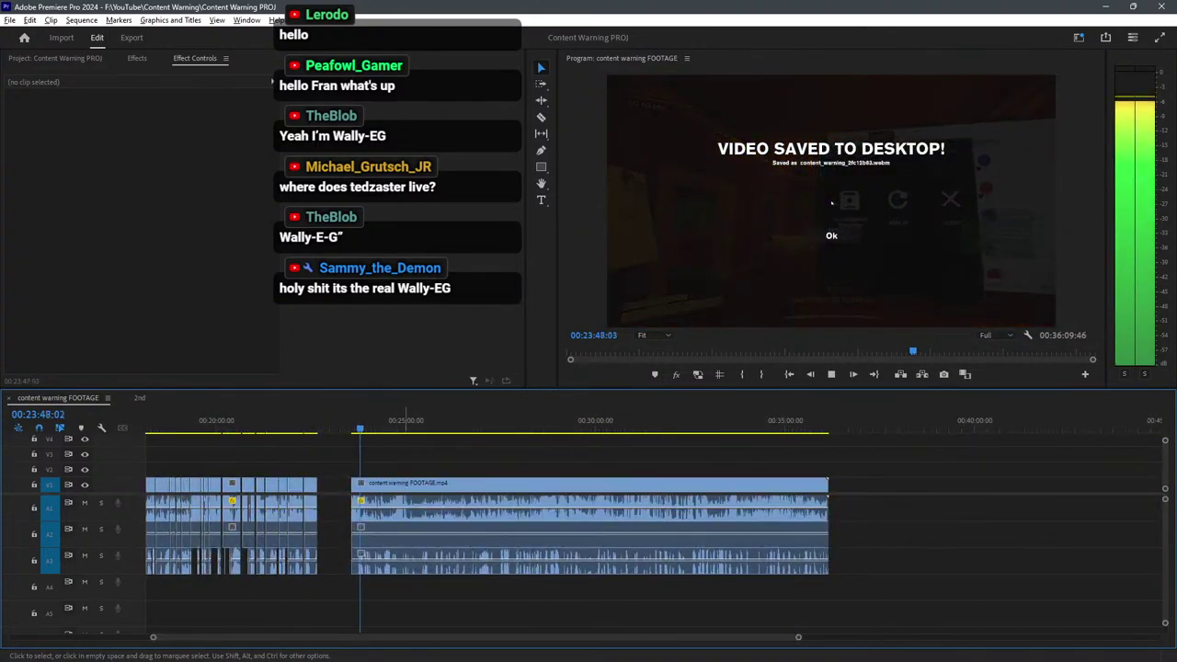
scroll(357, 515, up, 4)
scroll(358, 515, up, 3)
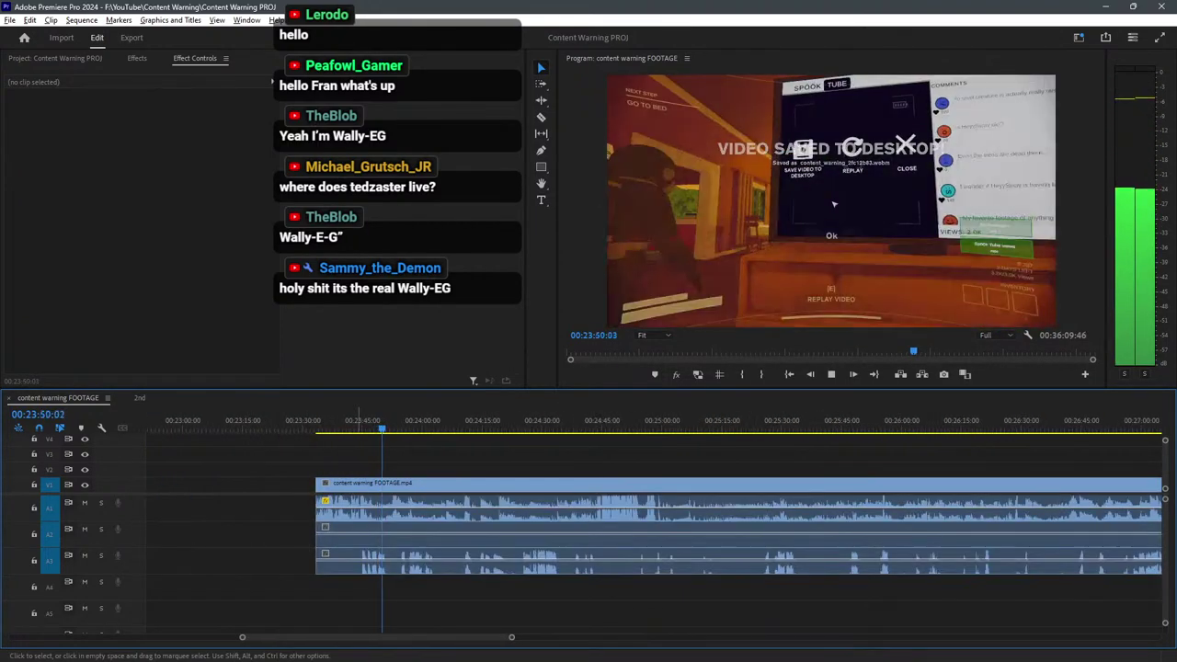
Skip ahead to about 00:24:26 and review the last-day house scene up to about 00:24:32.
drag(383, 422, 524, 422)
key(space)
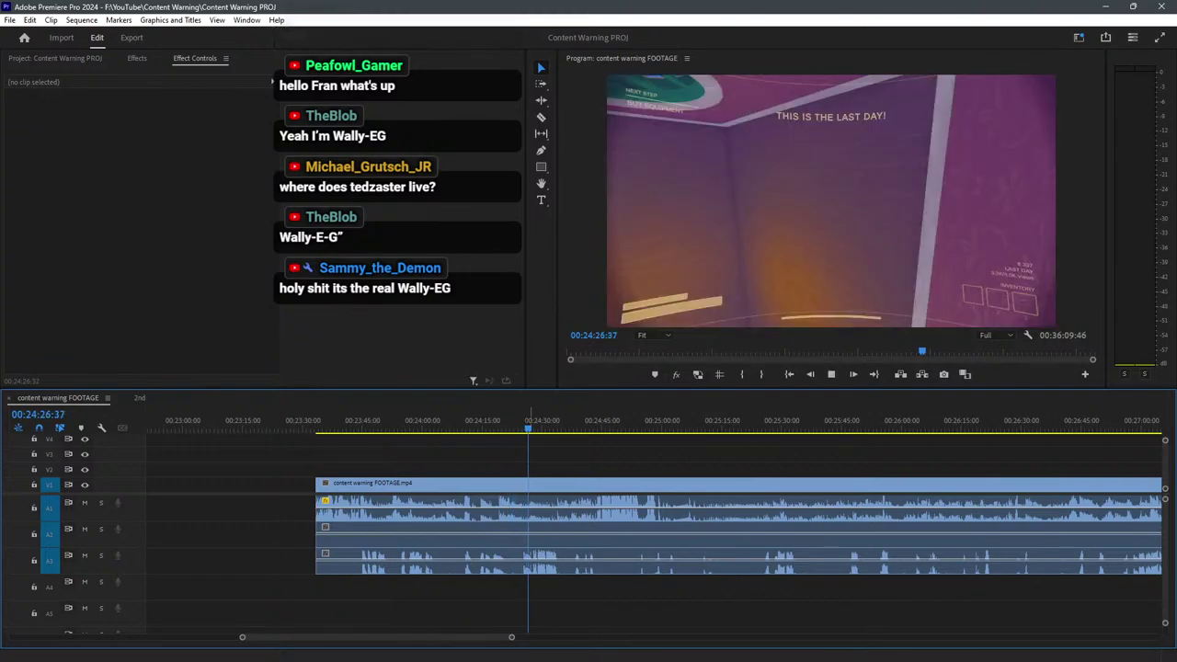
key(minus)
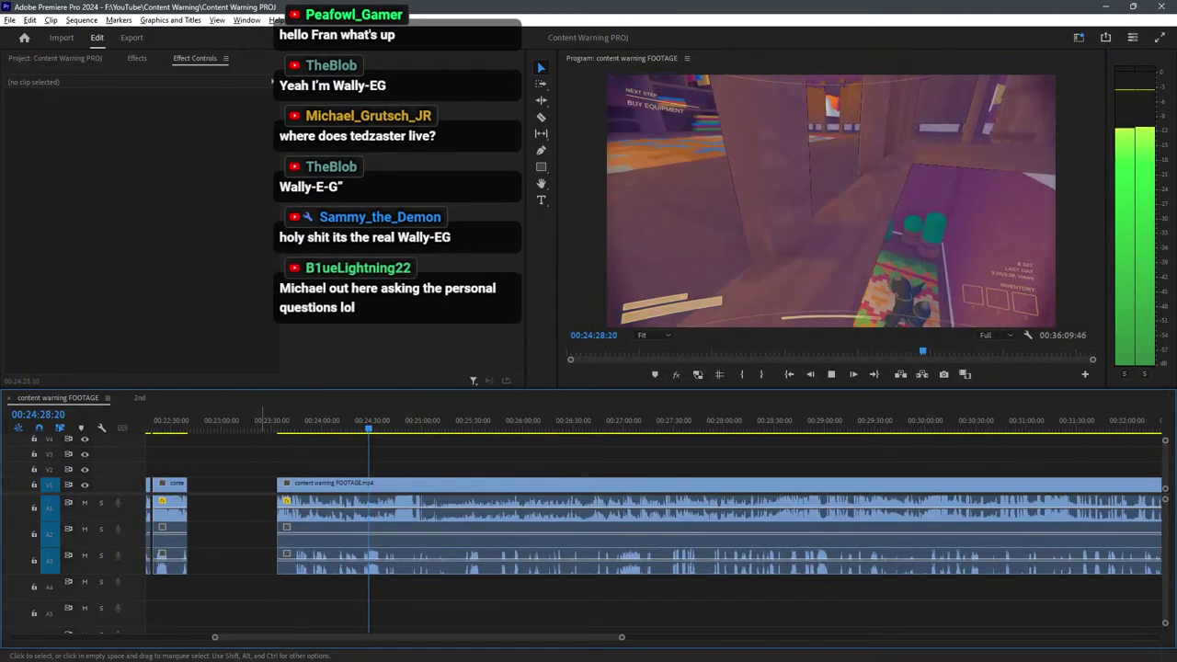
key(alt+space)
key(Escape)
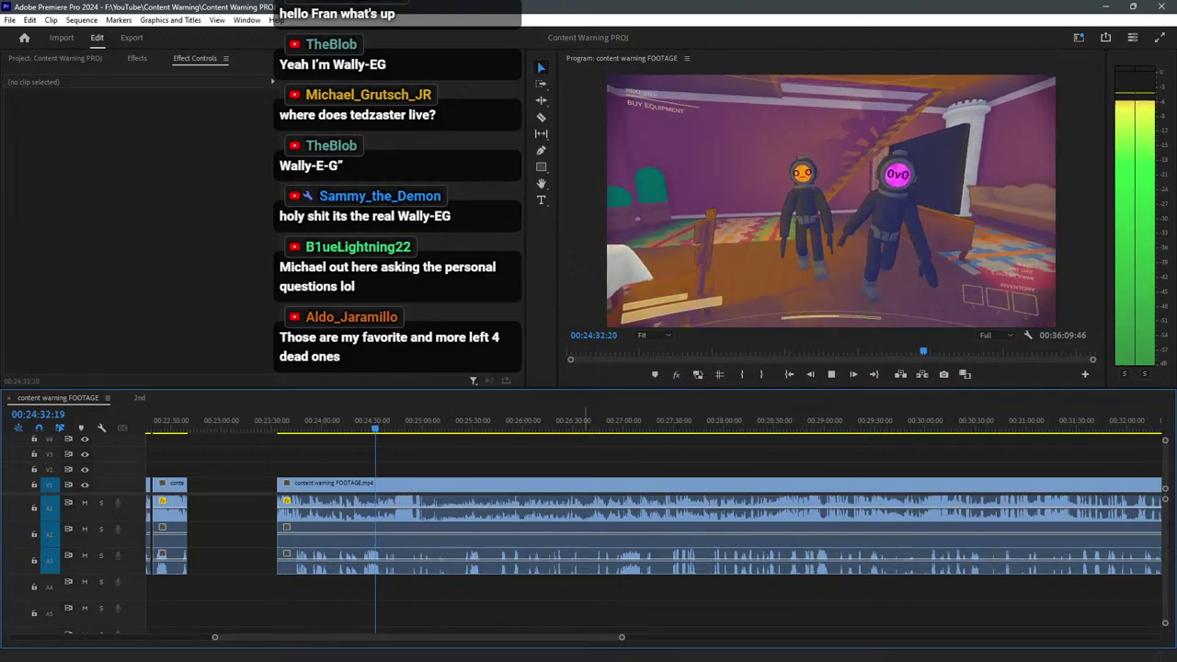
Play the diving bell descent from about 00:26:50 to 00:27:01, and replay it from about 00:26:56.
click(620, 420)
key(space)
scroll(340, 515, down, 3)
scroll(395, 515, up, 6)
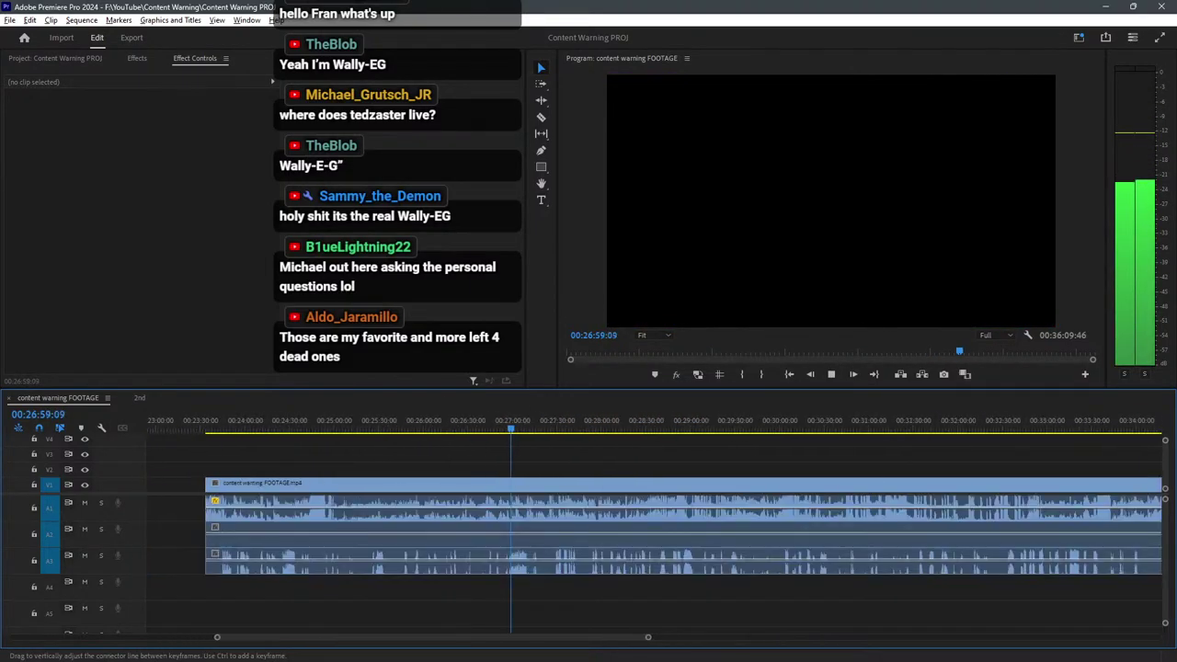
click(388, 421)
drag(391, 420, 381, 420)
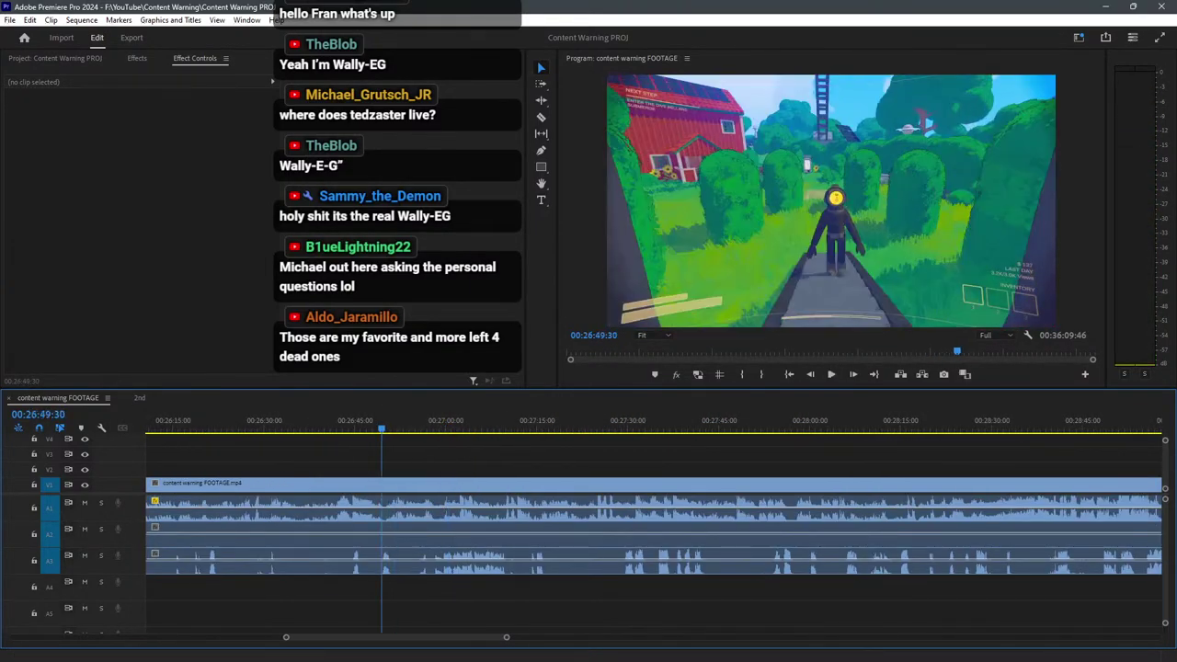
key(space)
key(equal)
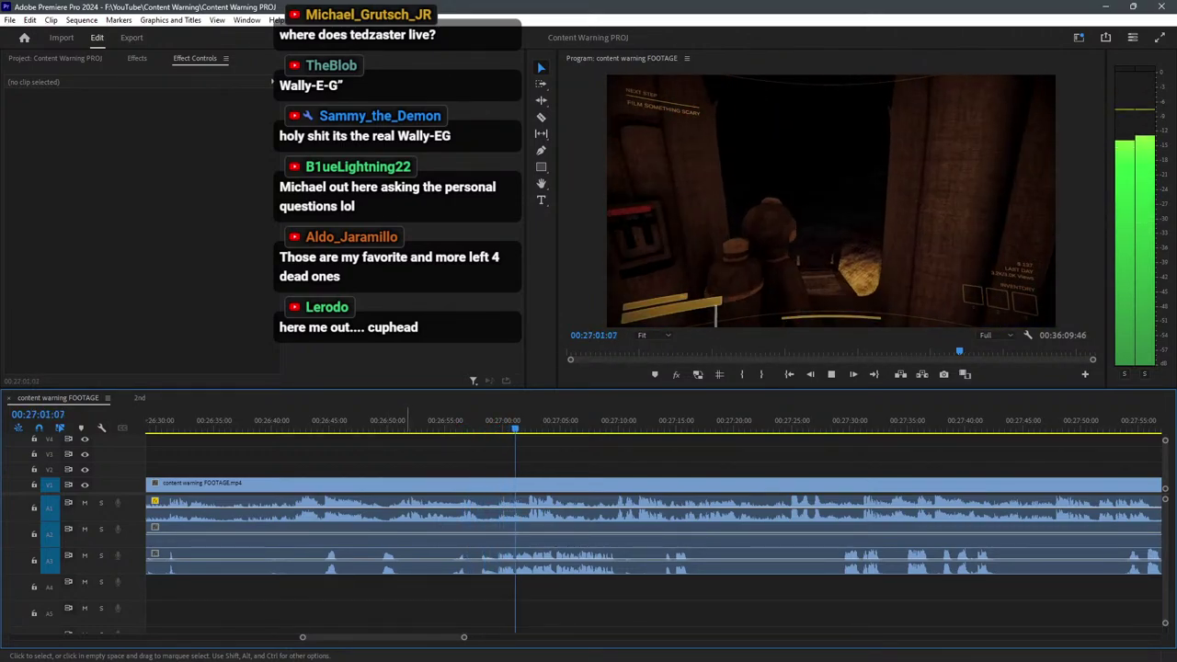
key(space)
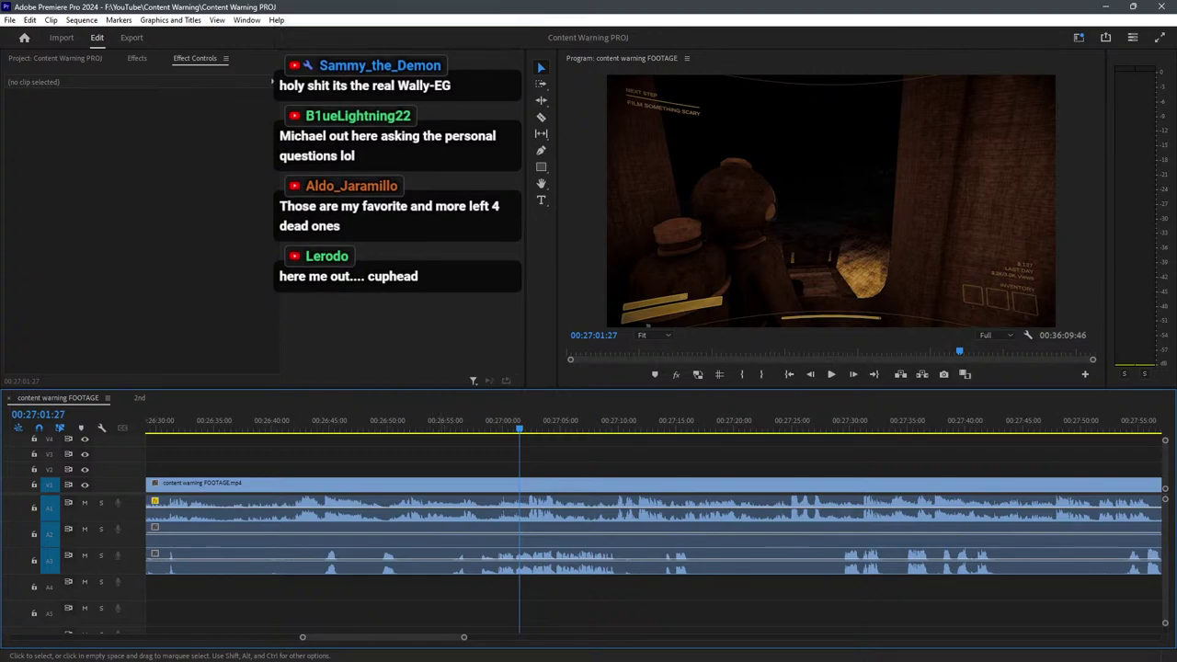
click(462, 423)
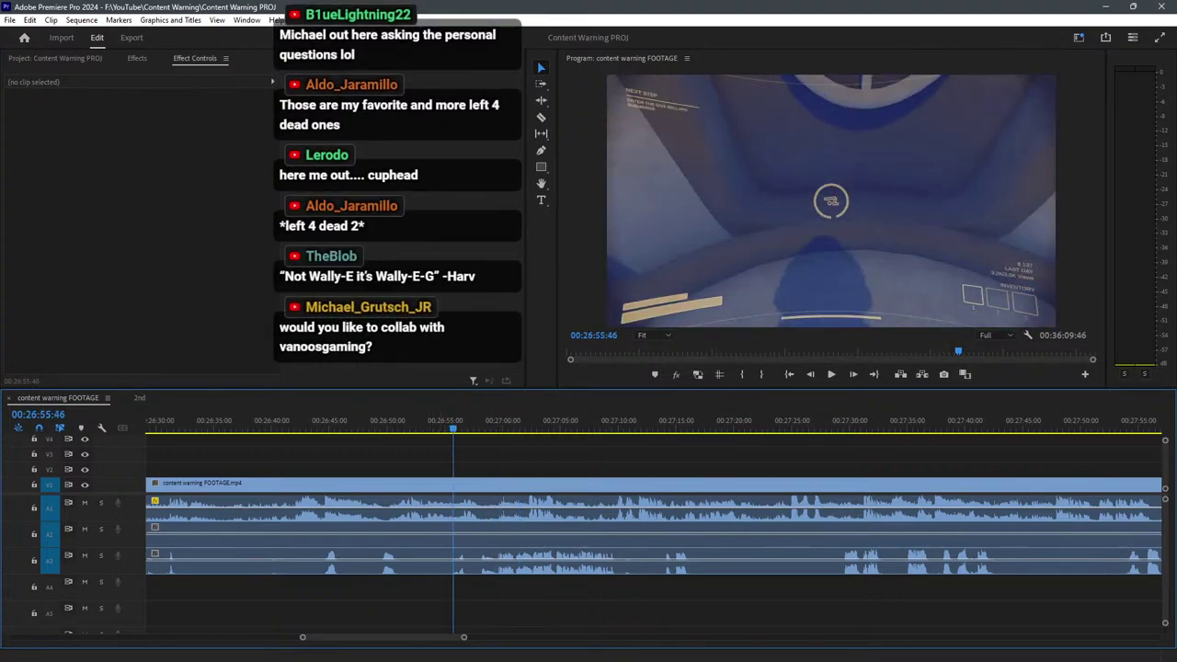
drag(462, 426, 457, 426)
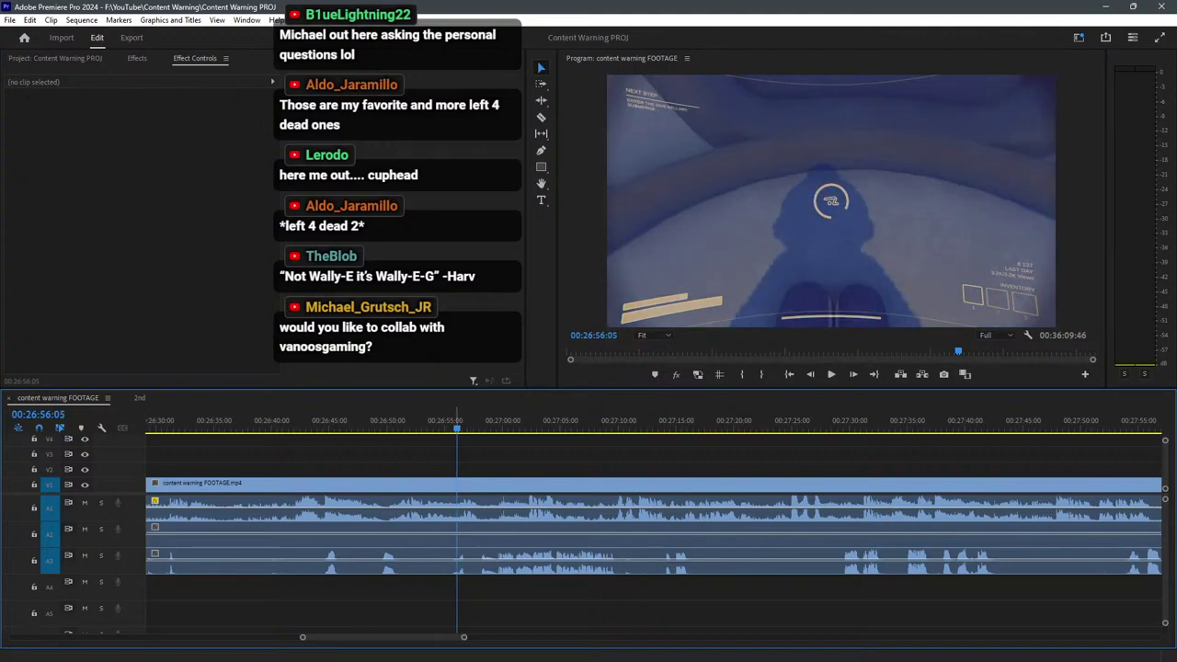
key(space)
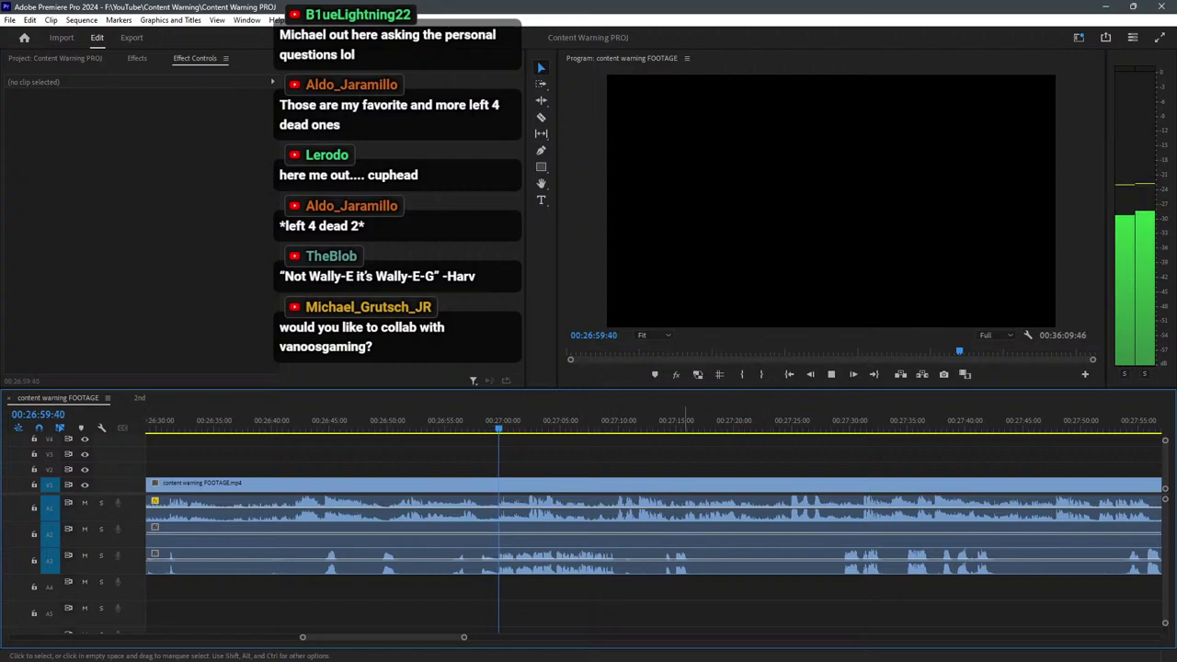
Review the dark outdoor scene with the explosion from about 00:27:29 to 00:27:41.
click(802, 421)
click(833, 420)
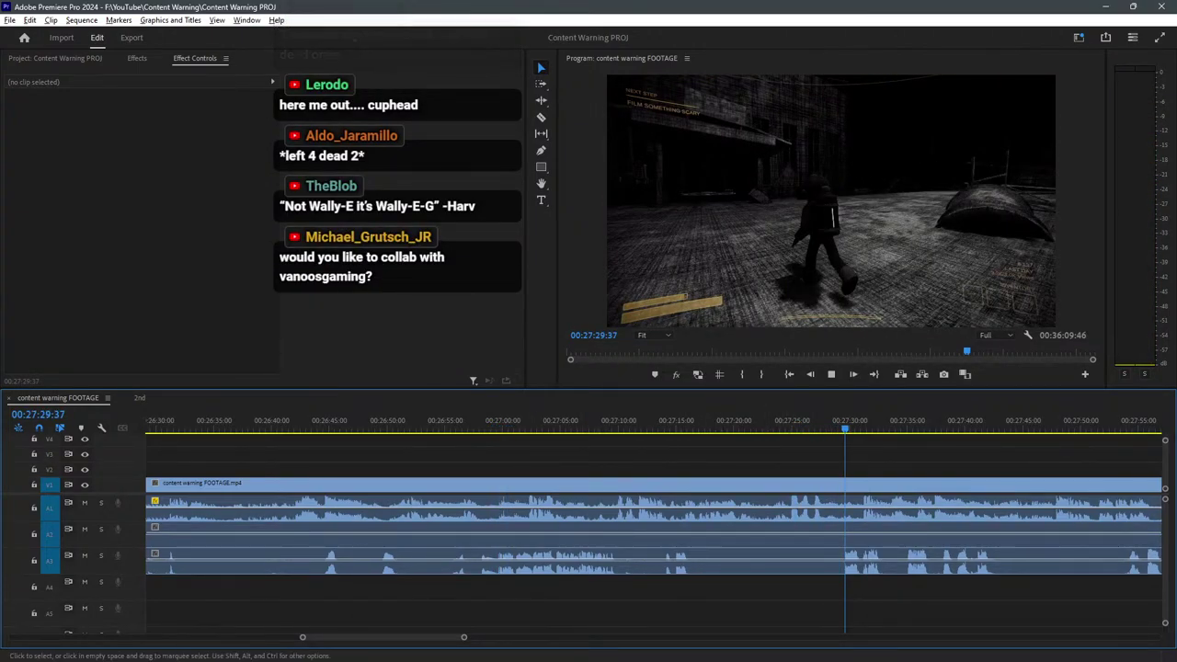
scroll(395, 421, down, 6)
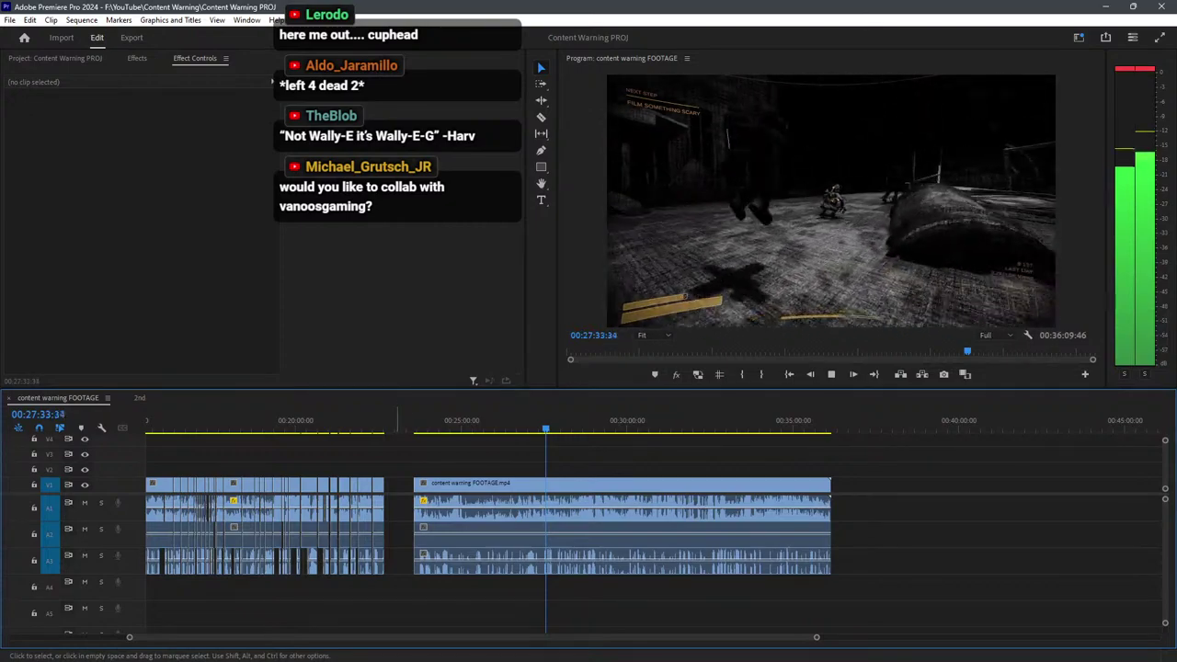
key(space)
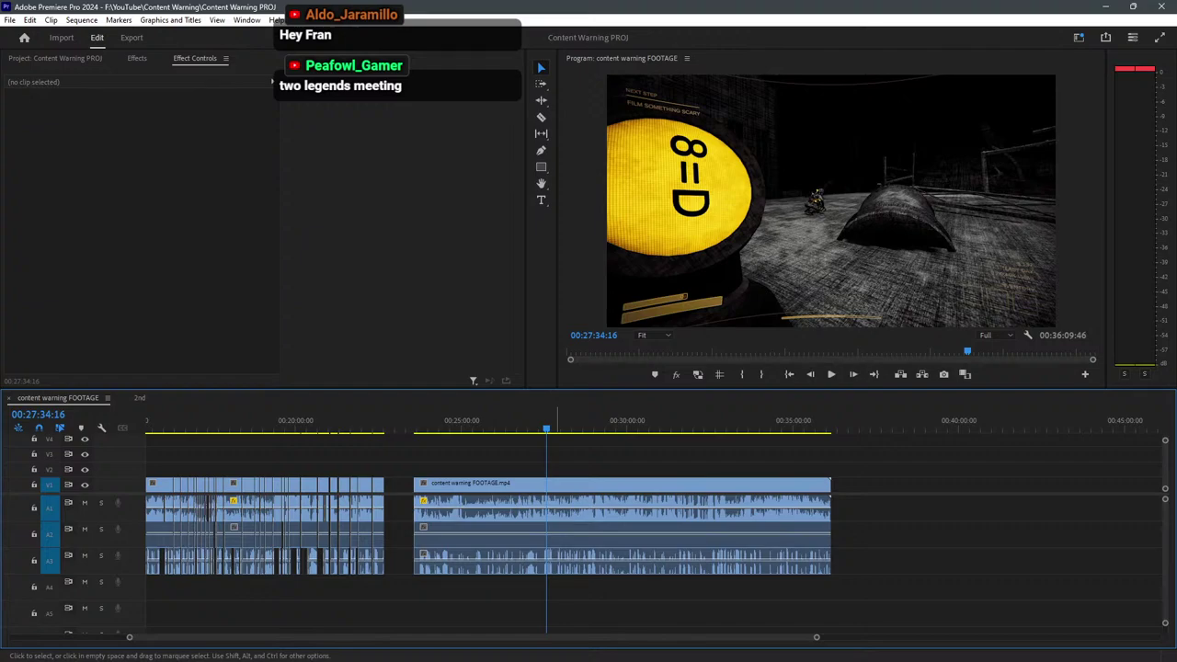
key(space)
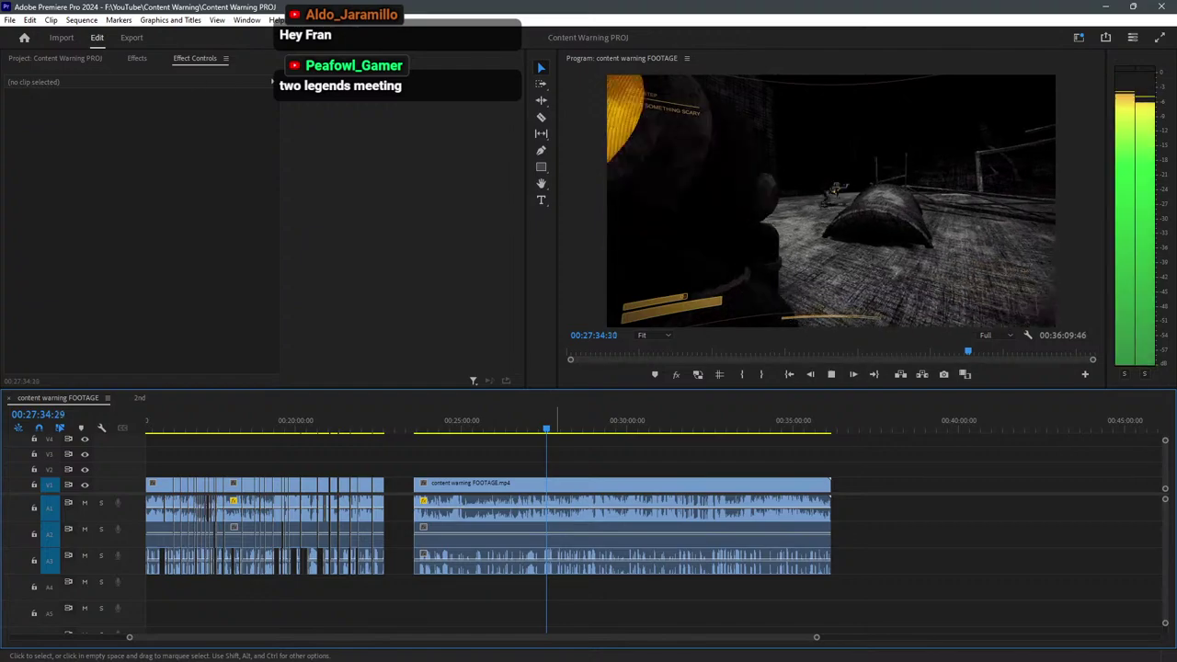
key(space)
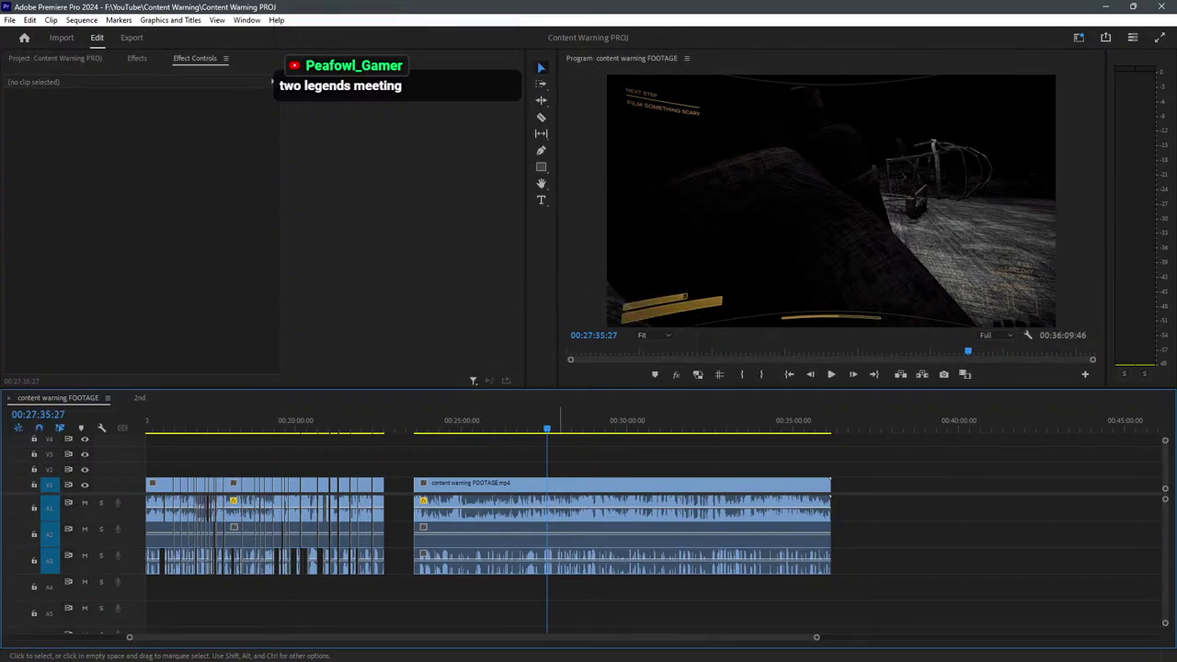
key(=)
key(=)
key(=)
key(space)
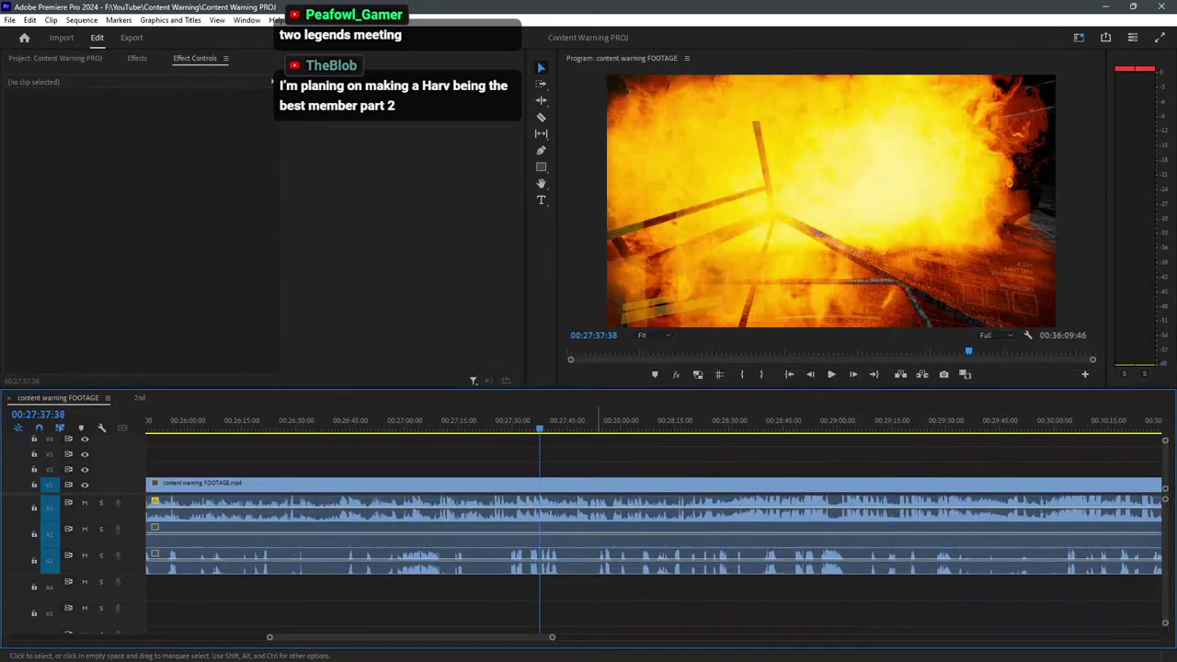
scroll(375, 419, down, 5)
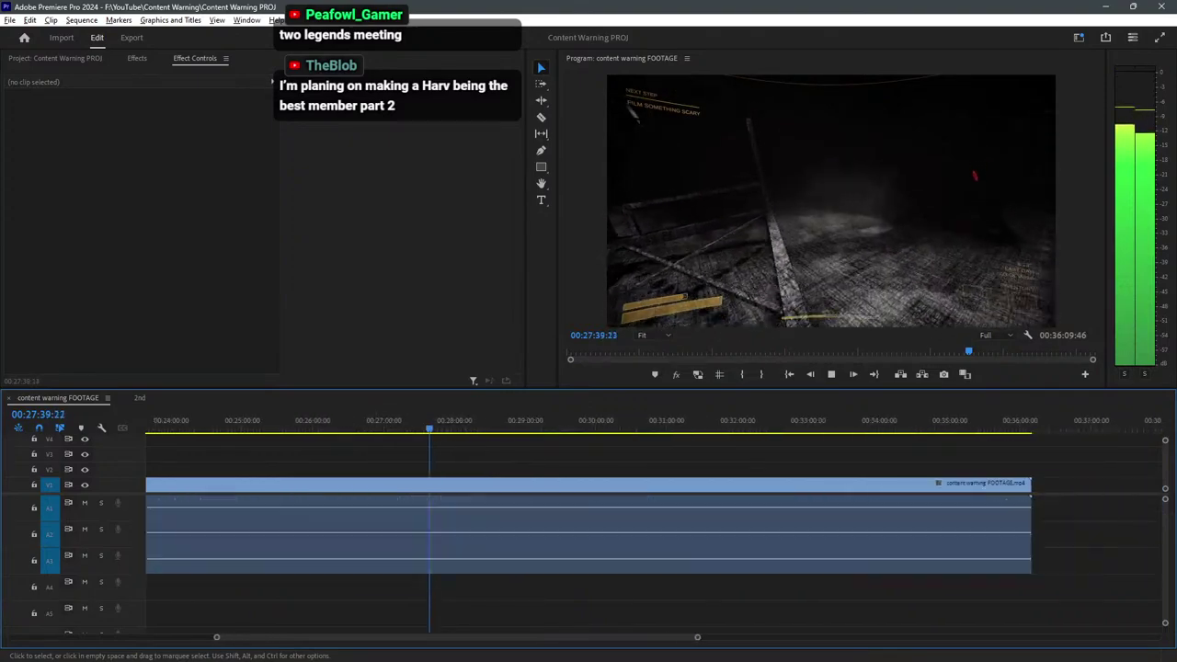
scroll(625, 419, up, 4)
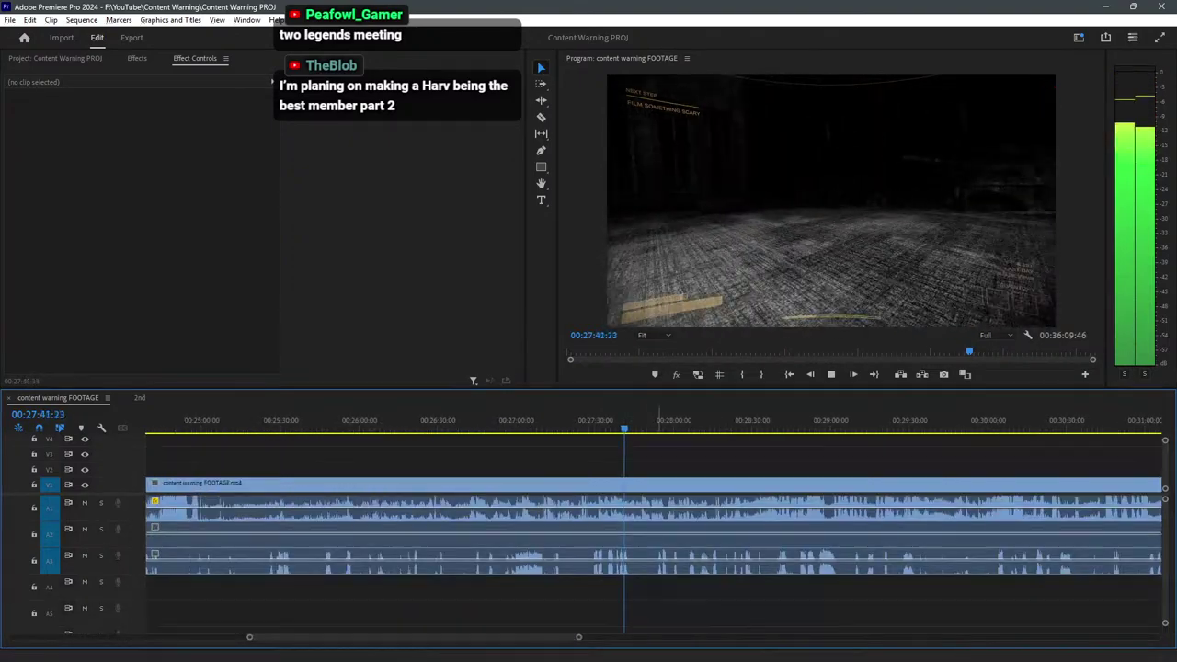
Spot-check the rest of the recording by playing briefly from about 00:28:56 and from about 00:32:35.
click(821, 419)
key(space)
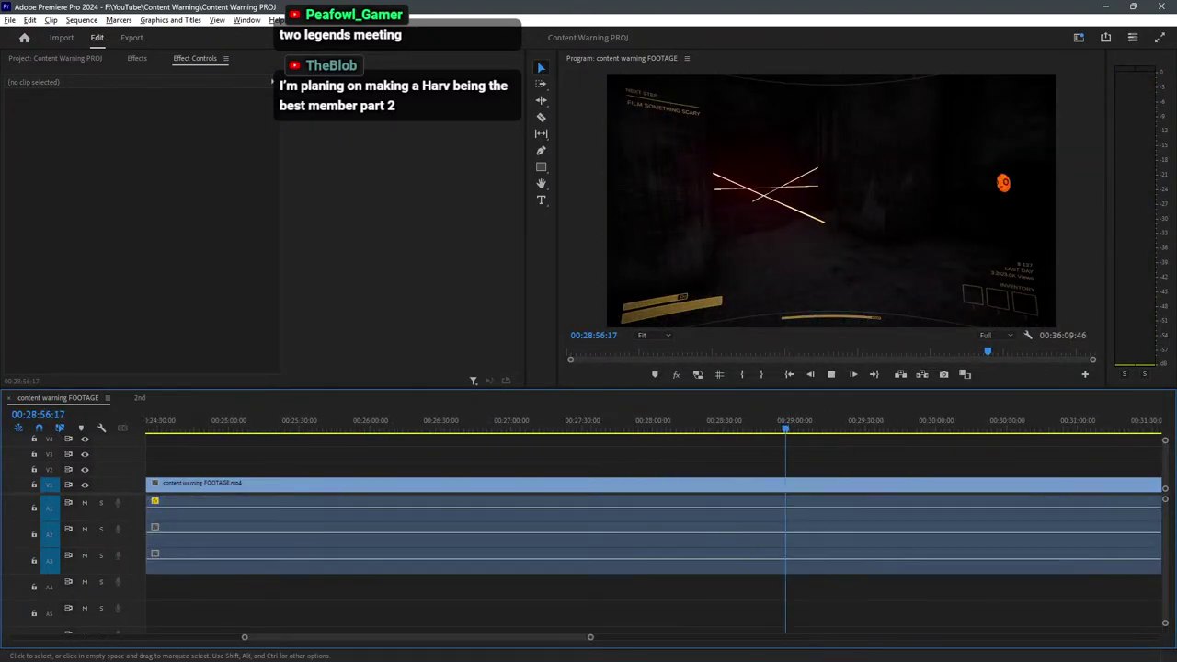
key(minus)
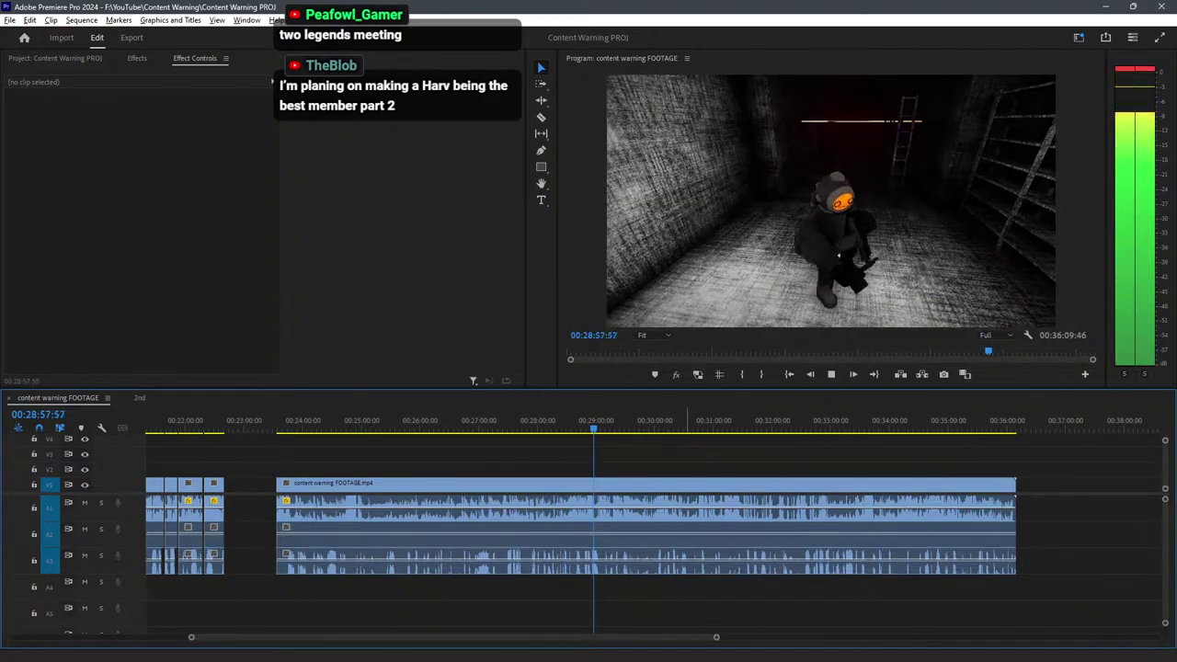
click(805, 418)
key(space)
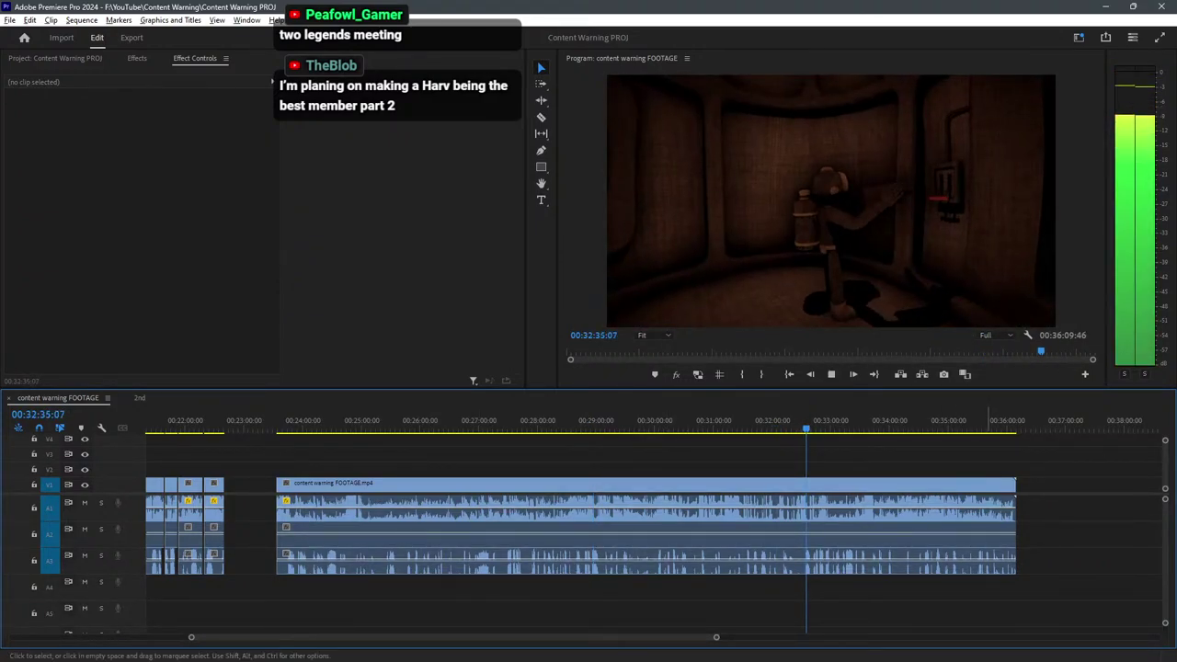
Delete the remaining footage block behind the kept clips on all tracks.
scroll(981, 538, down, 2)
drag(752, 596, 146, 420)
key(Delete)
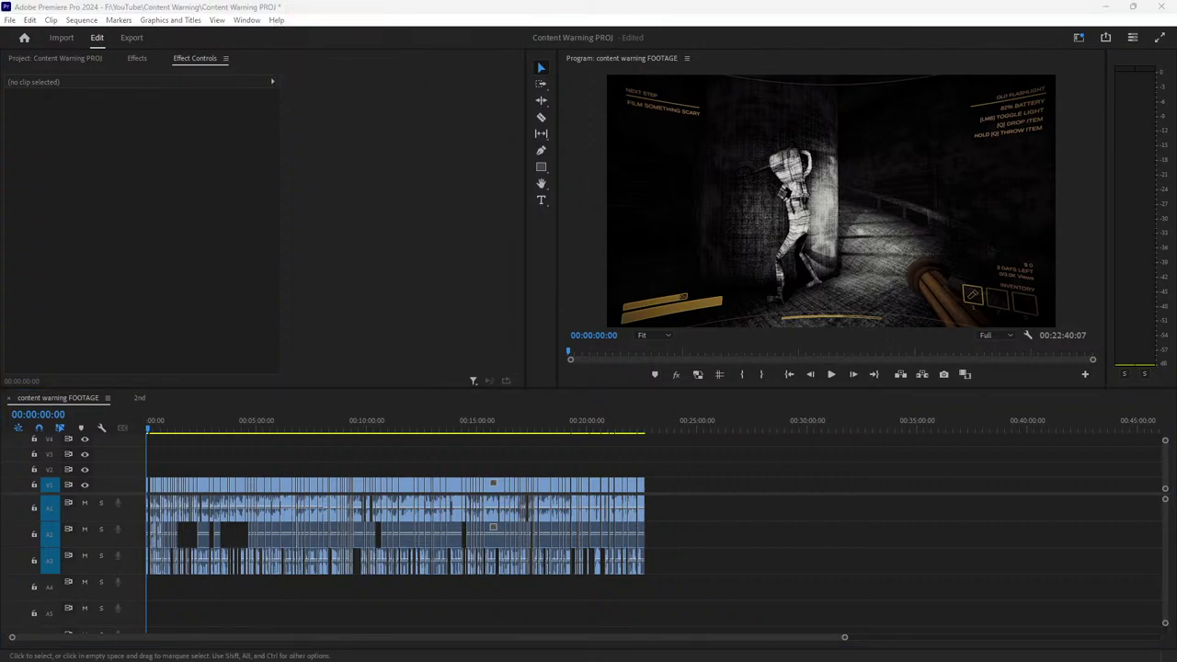
key(alt+Tab)
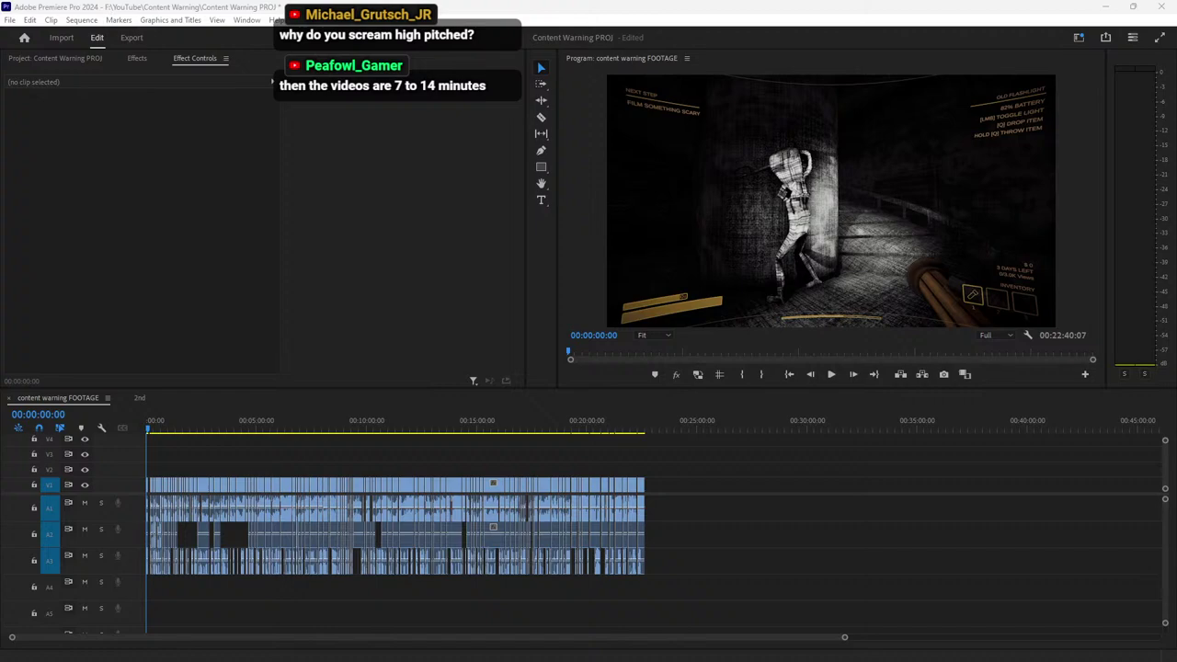
Save the Content Warning project.
click(809, 533)
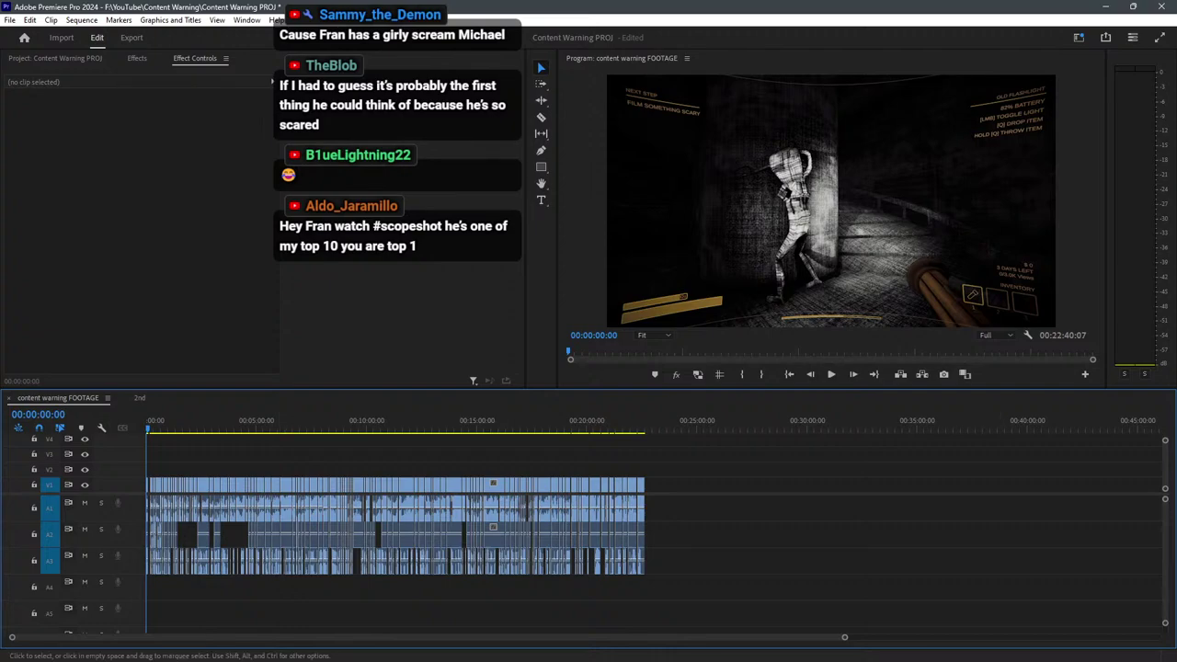
key(ctrl+s)
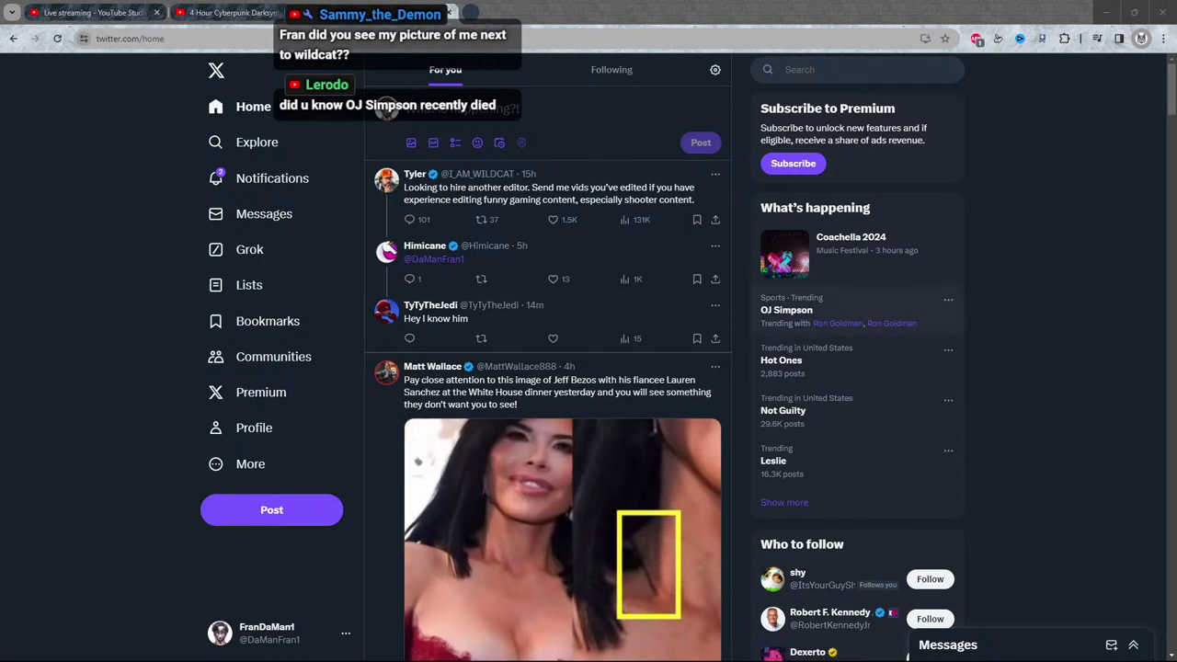
Switch to X in the browser, play the Southland Post clip in the OJ Simpson trend, and return to the home feed.
click(787, 310)
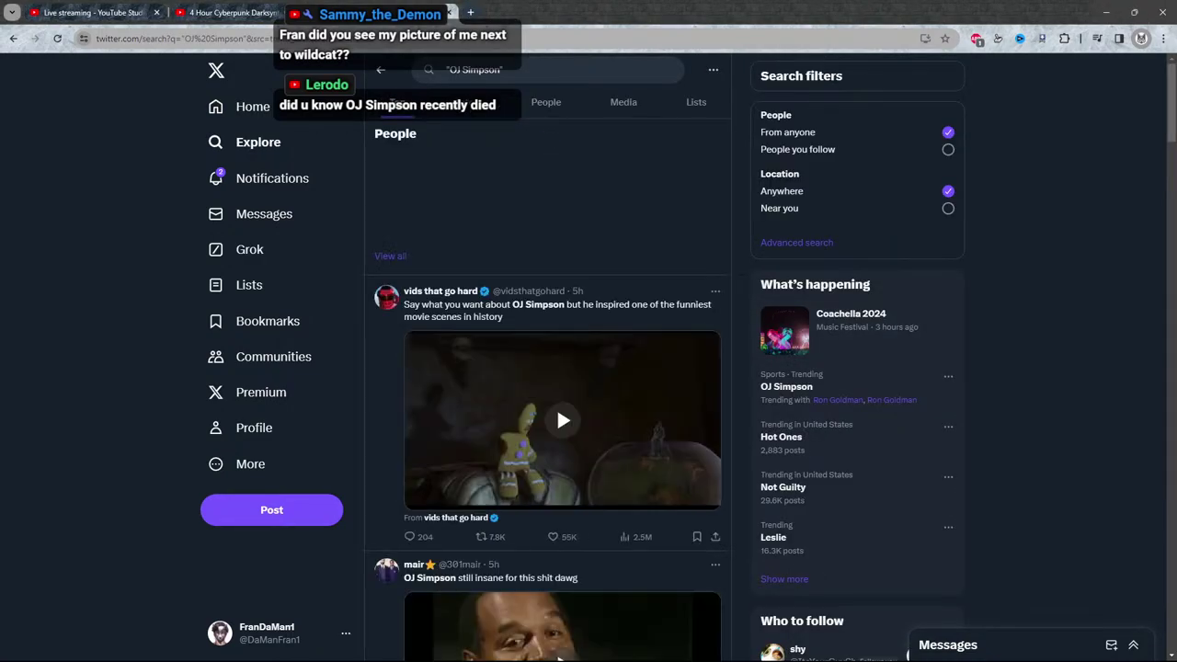
scroll(551, 368, down, 2)
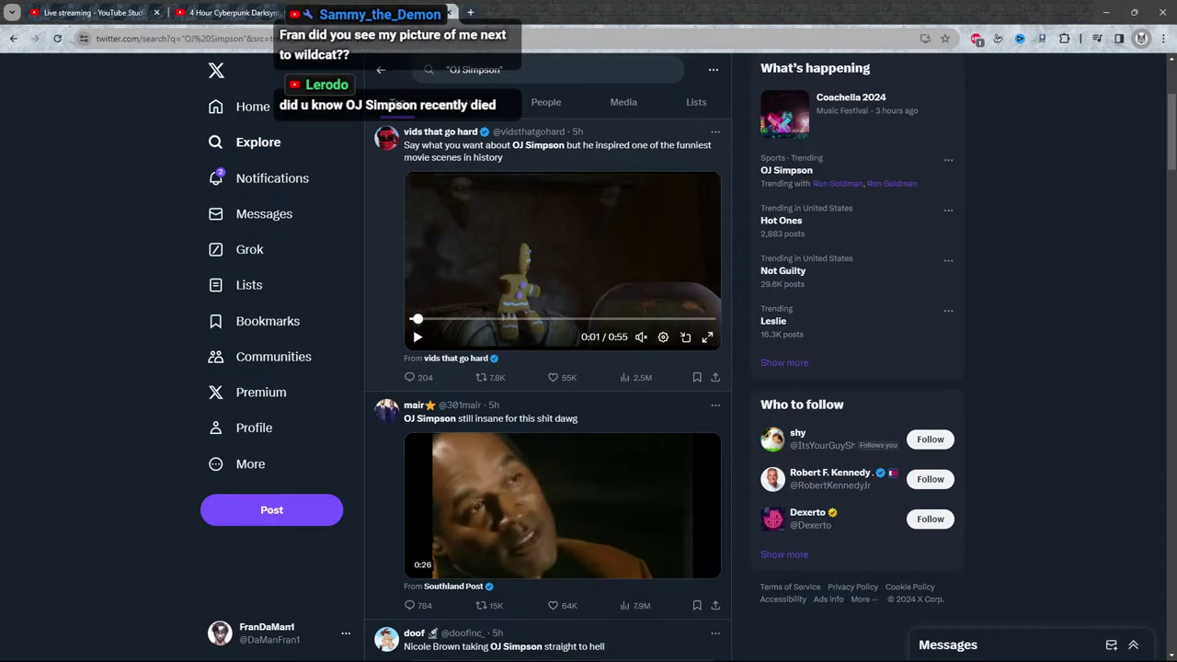
scroll(552, 368, down, 2)
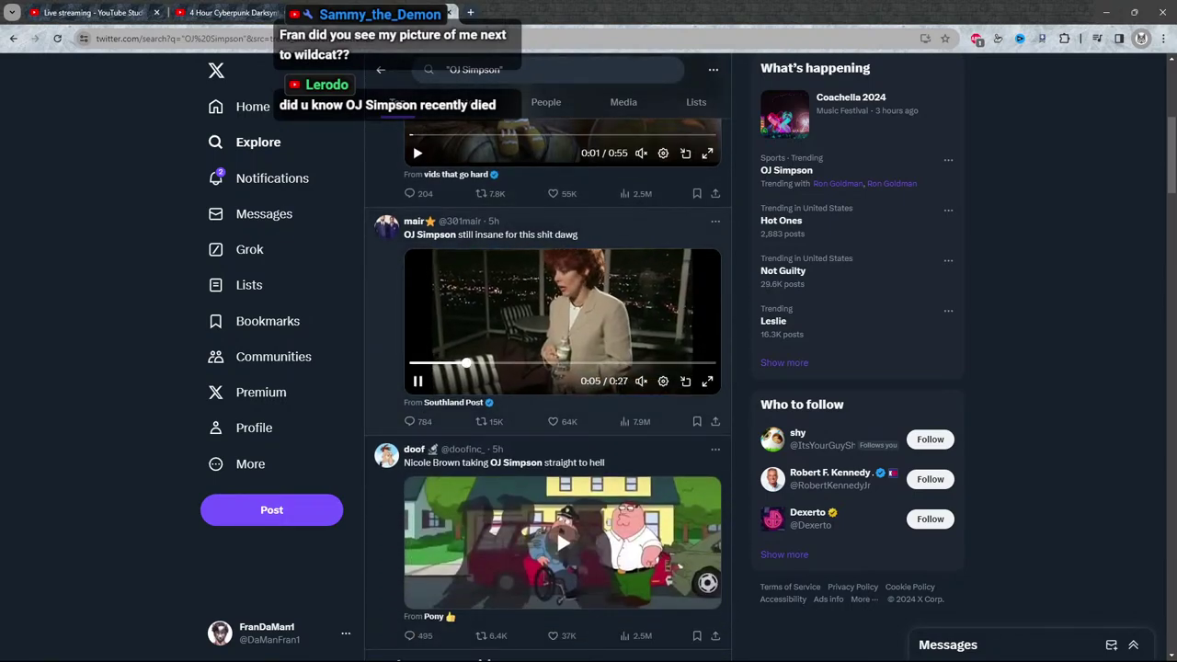
click(596, 362)
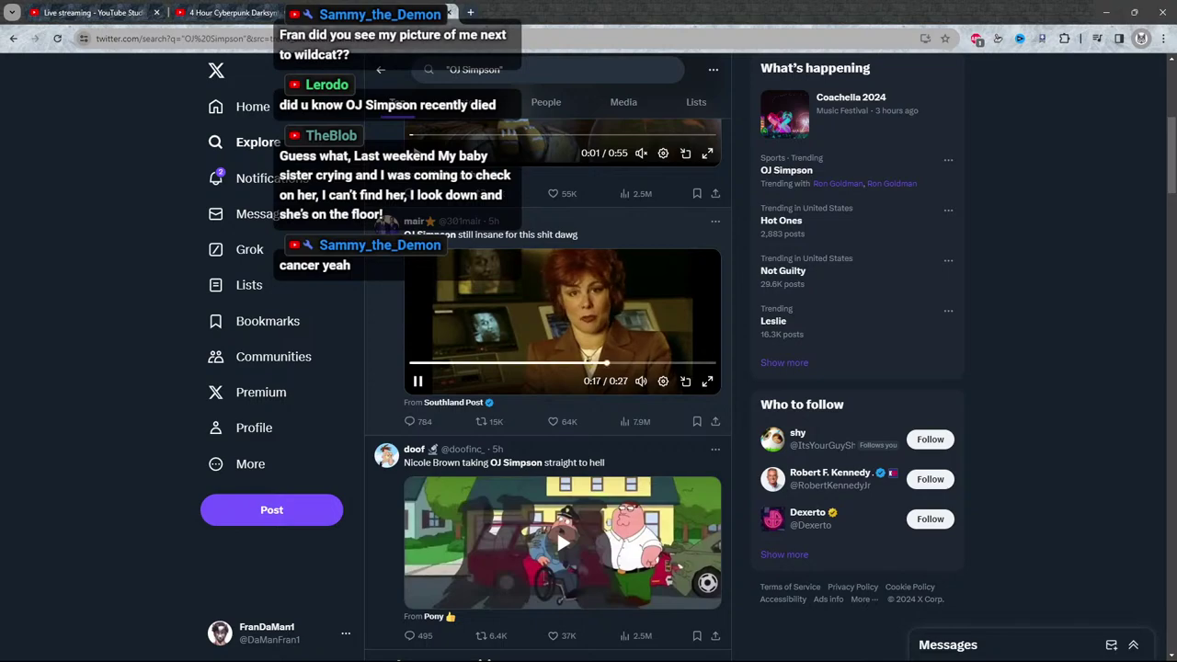
click(641, 381)
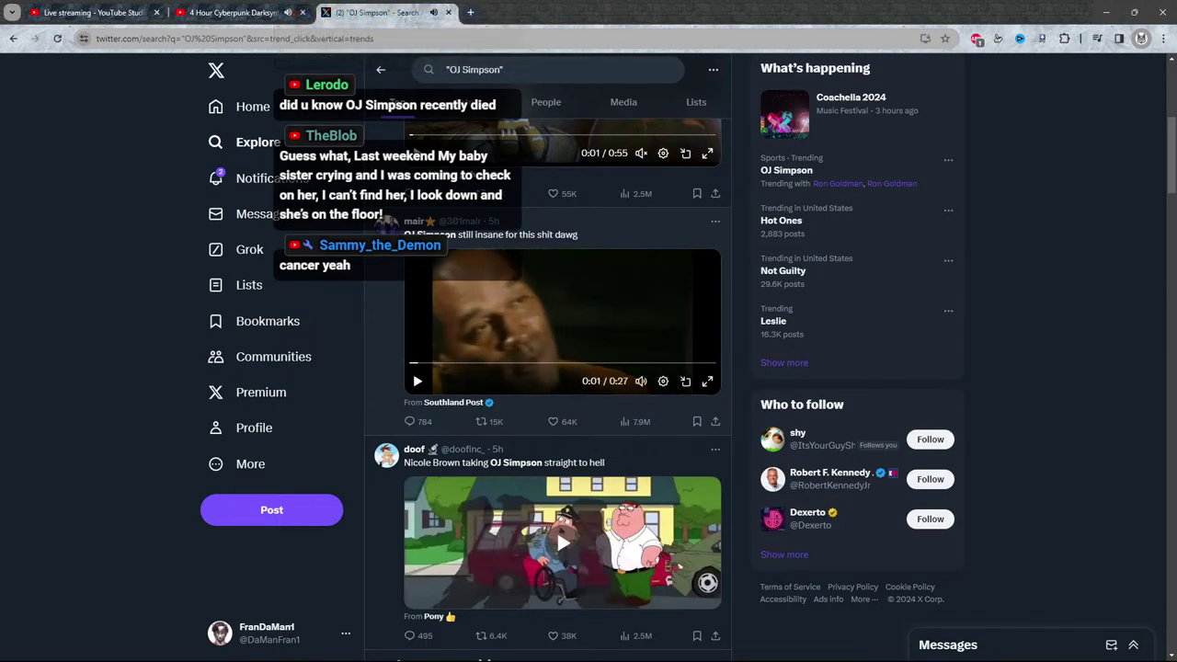
click(241, 107)
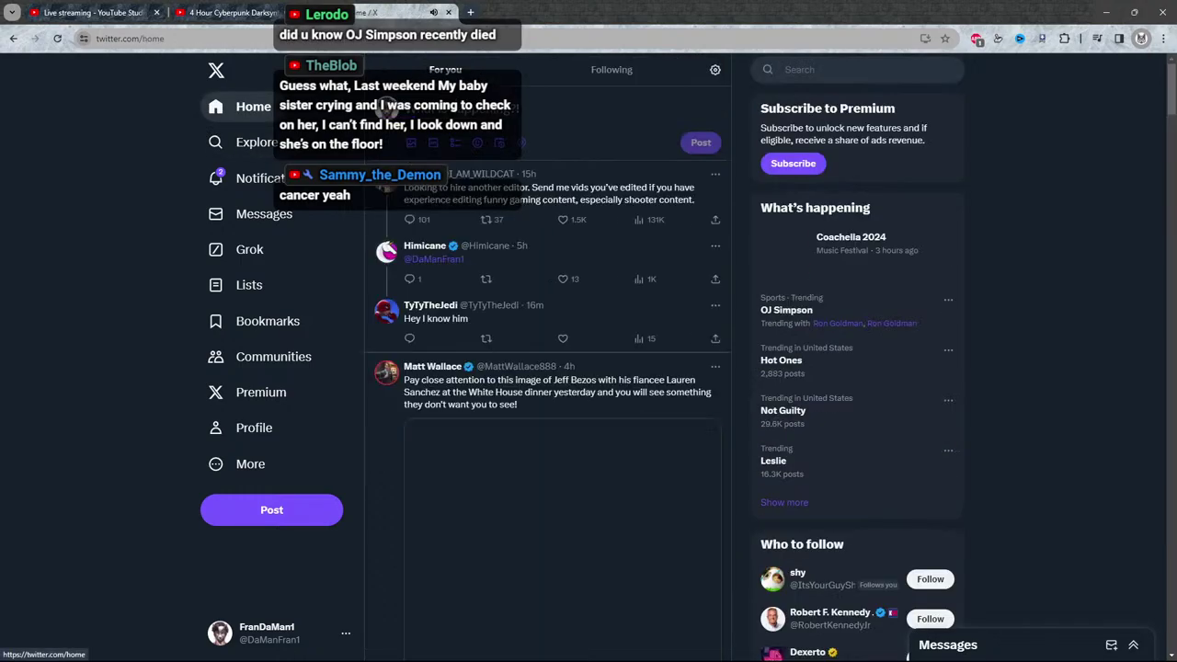
scroll(548, 368, down, 5)
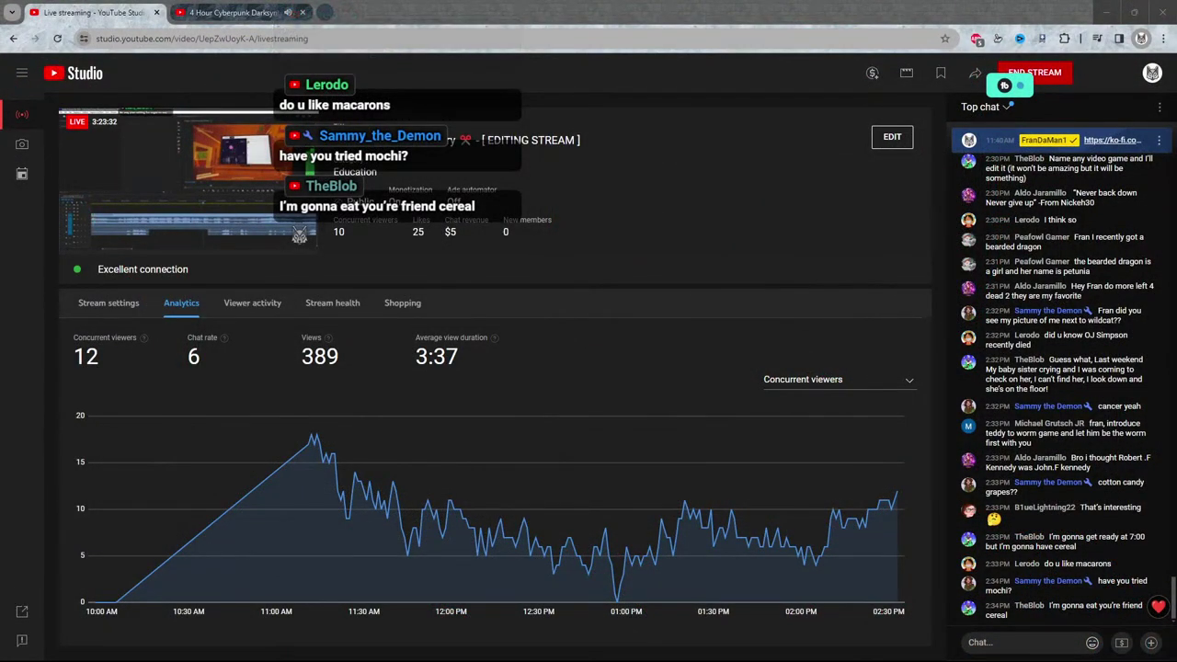
Open tiktok.com in a new browser tab and open the first For You video.
key(ctrl+t)
text(tiktok.com)
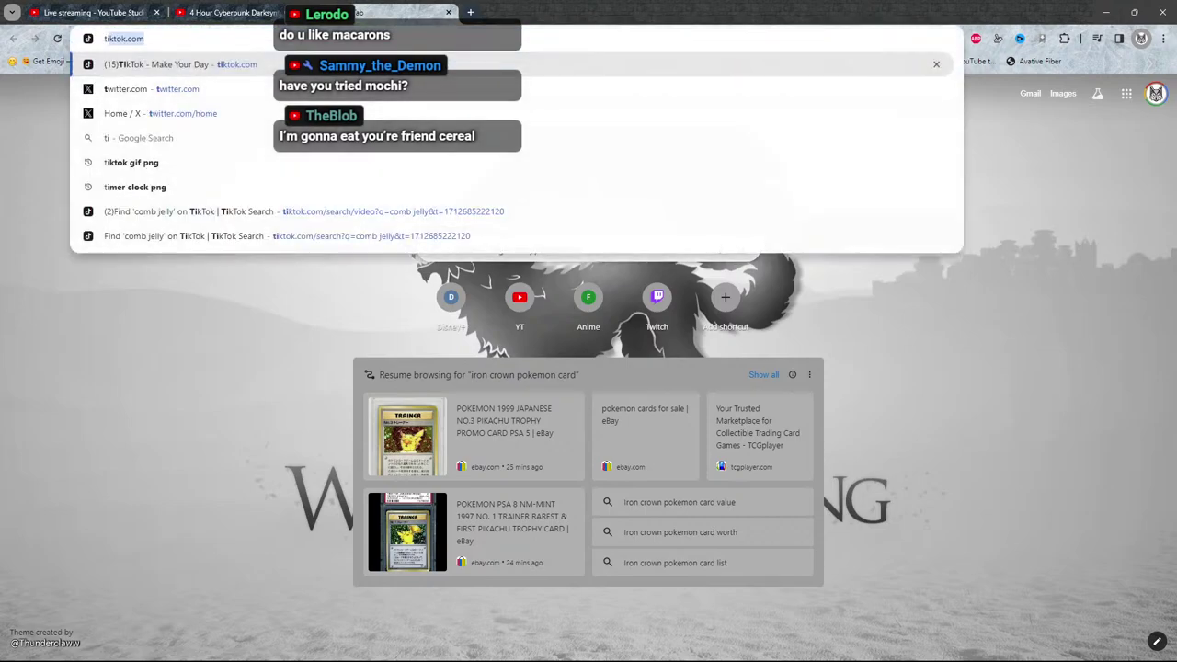
key(Return)
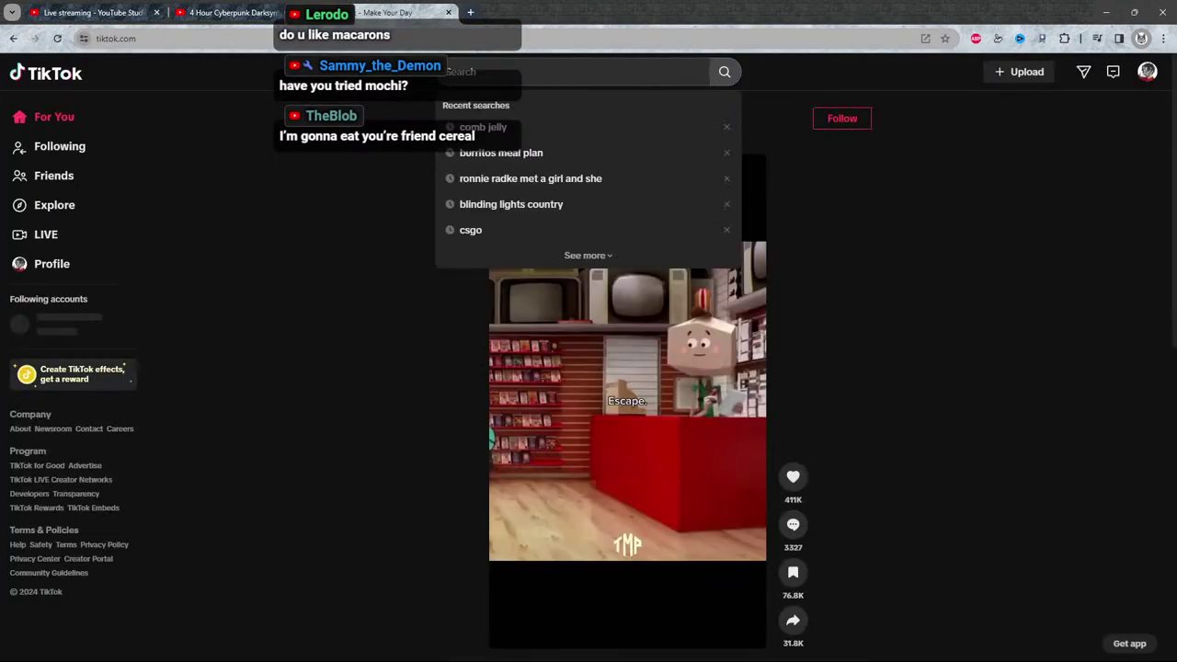
click(628, 368)
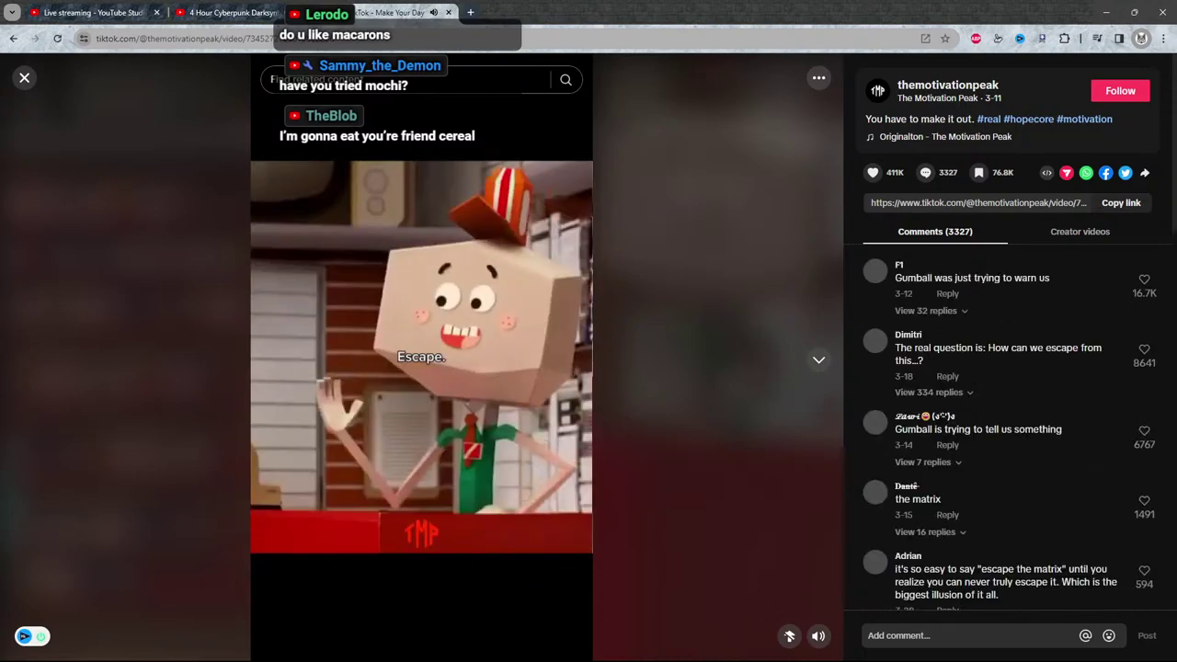
Pause the video and search TikTok for "mochi made".
key(space)
click(405, 79)
text(mochi)
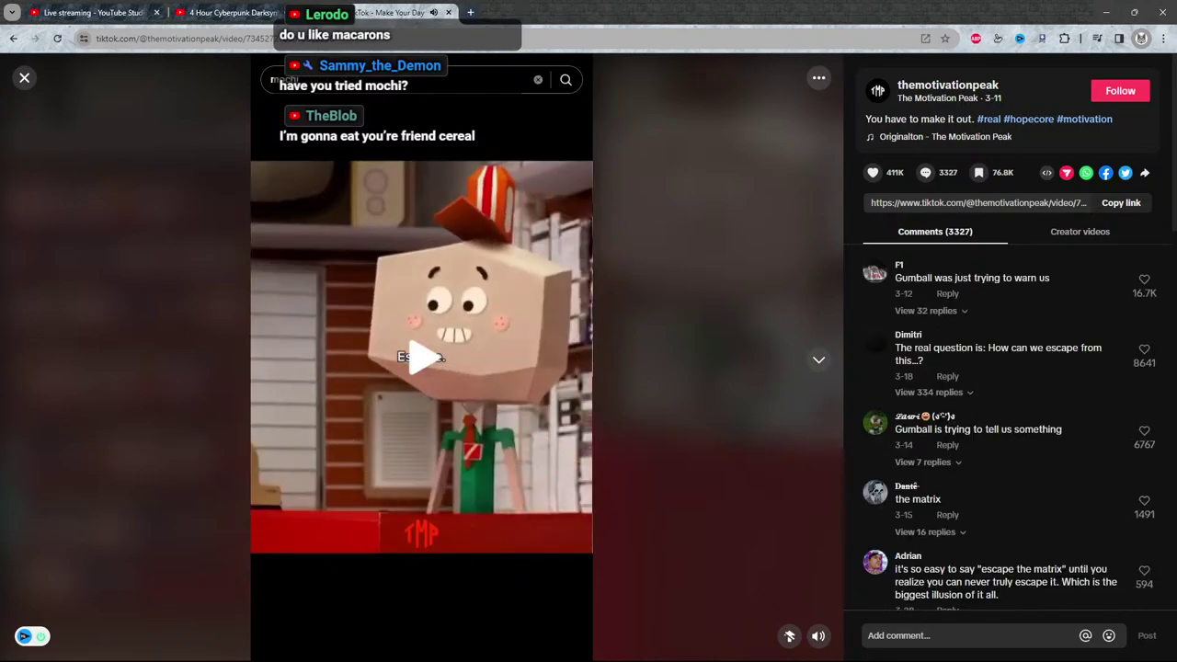
text( made)
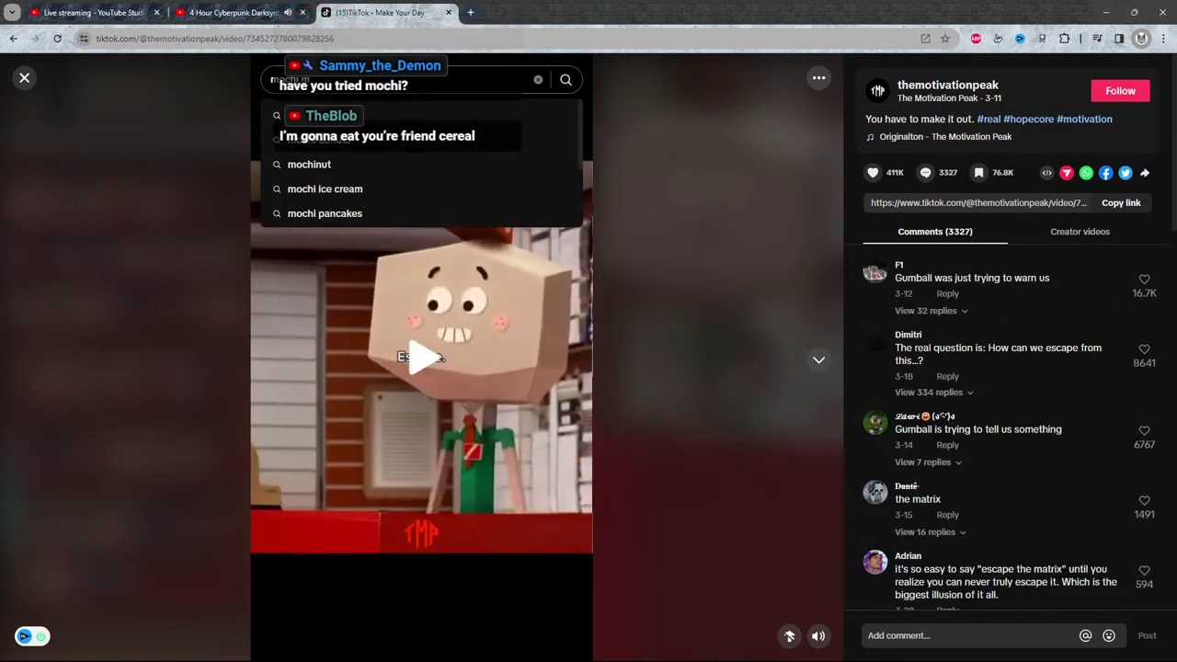
key(Return)
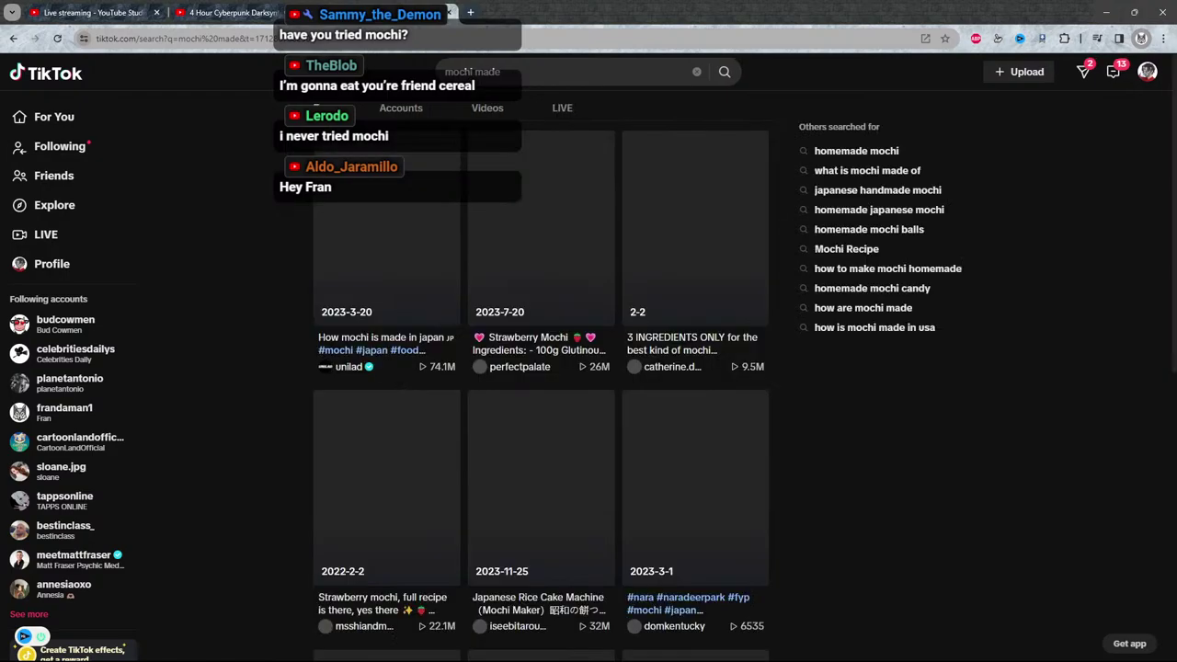
Play the UNILAD video on how mochi is made in Japan, pausing it partway, and close it.
click(387, 241)
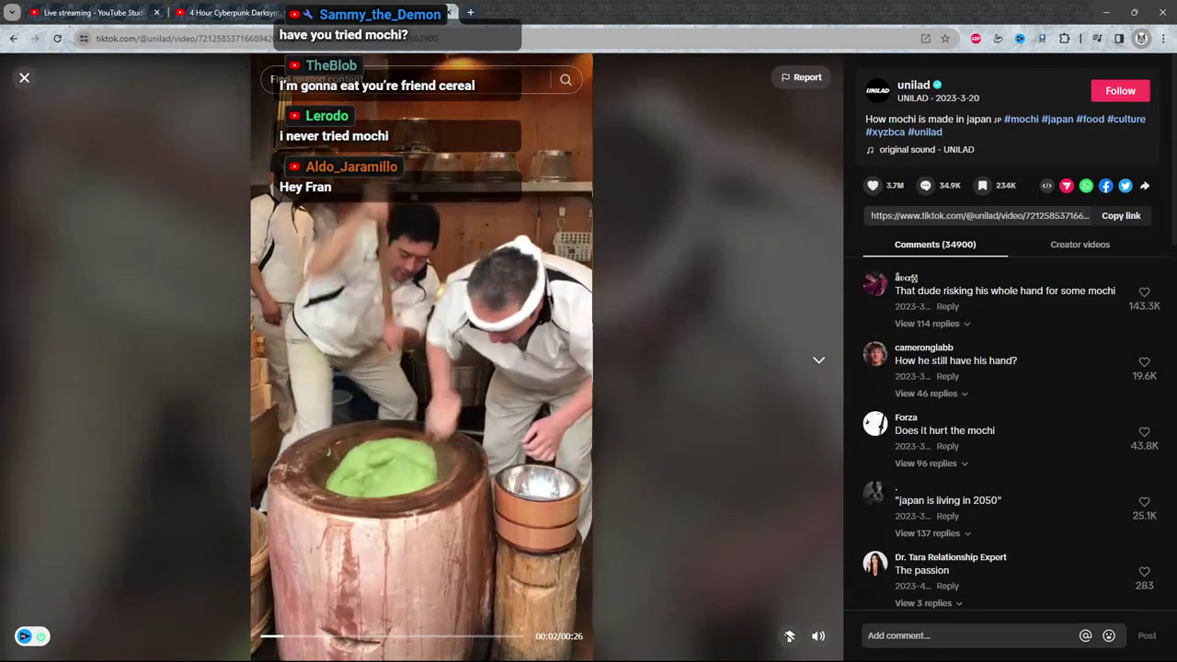
key(space)
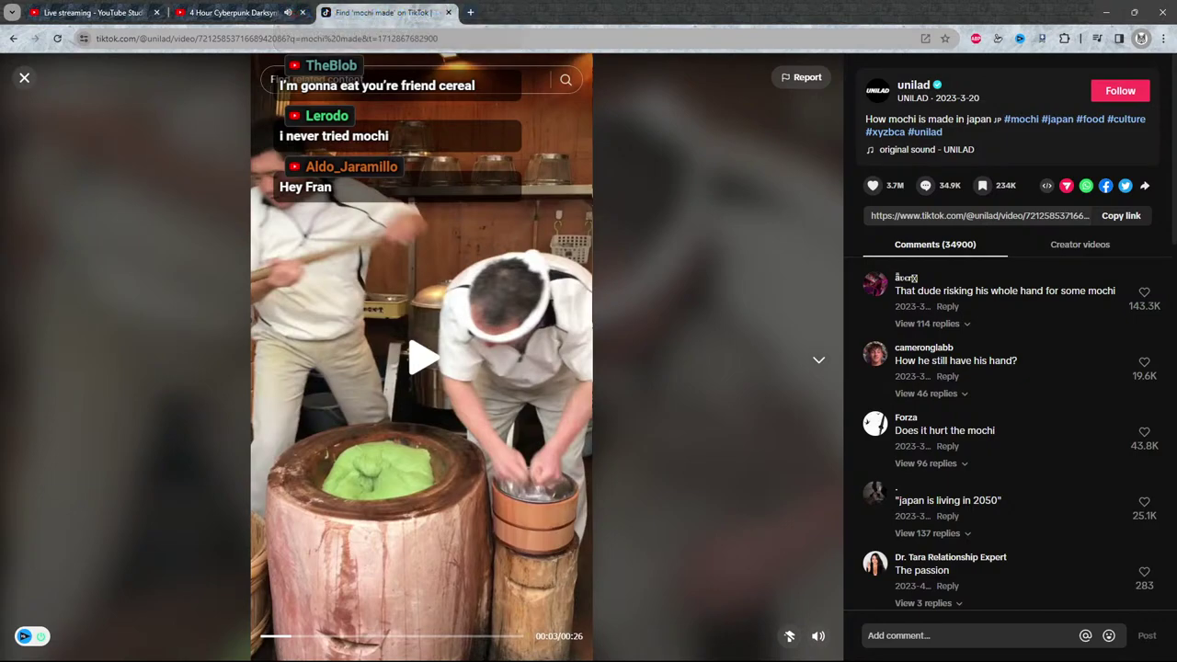
key(space)
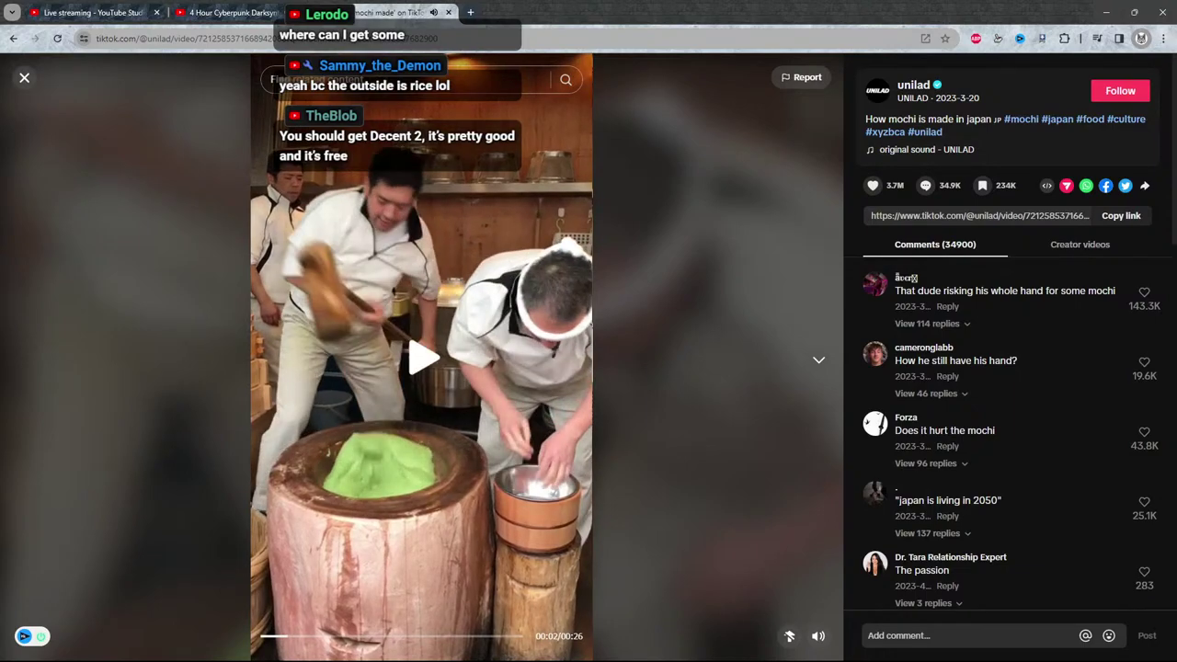
click(24, 77)
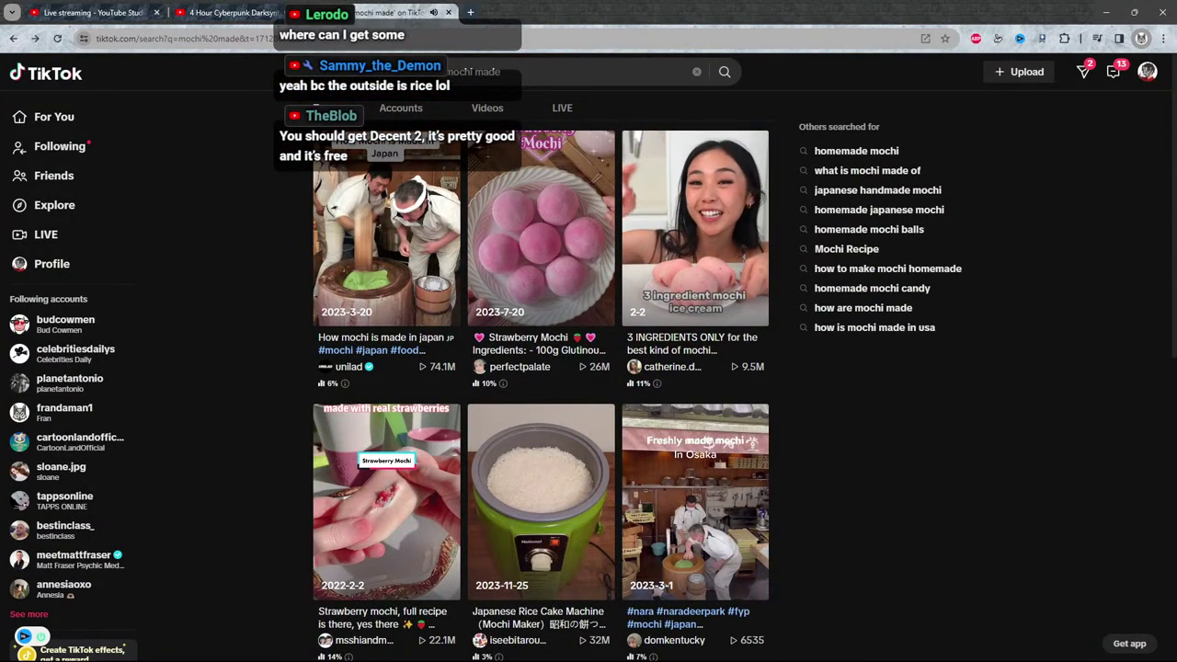
Watch part of the "Freshly made mochi In Osaka" video from the search results and close it.
scroll(699, 276, down, 2)
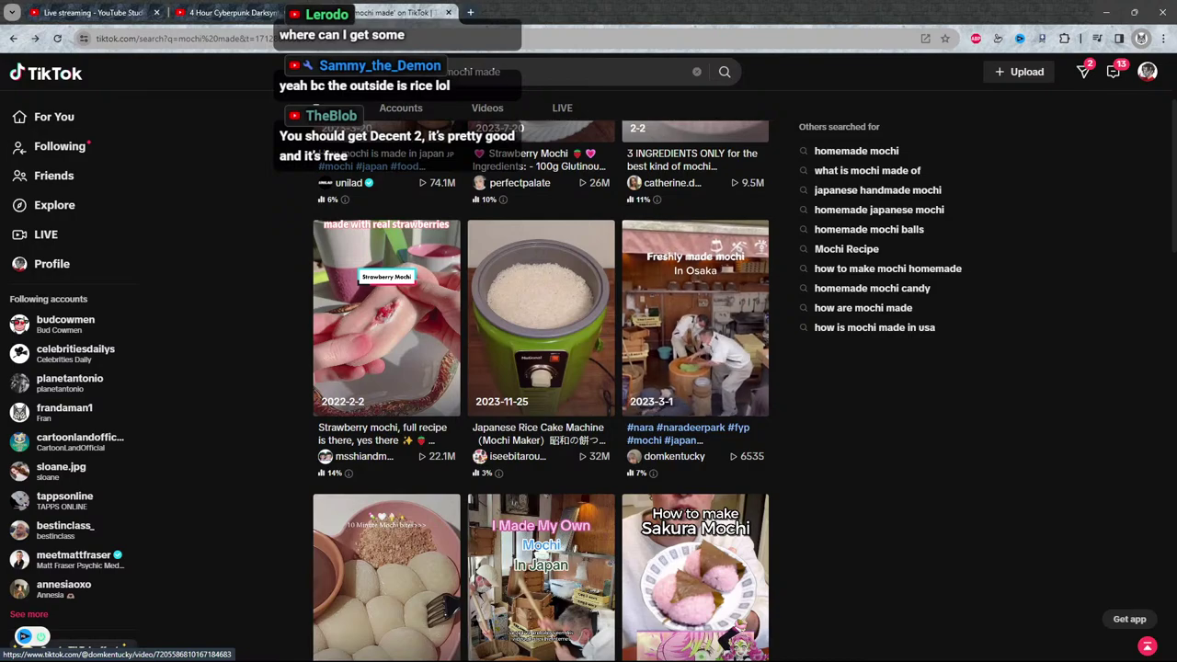
click(696, 317)
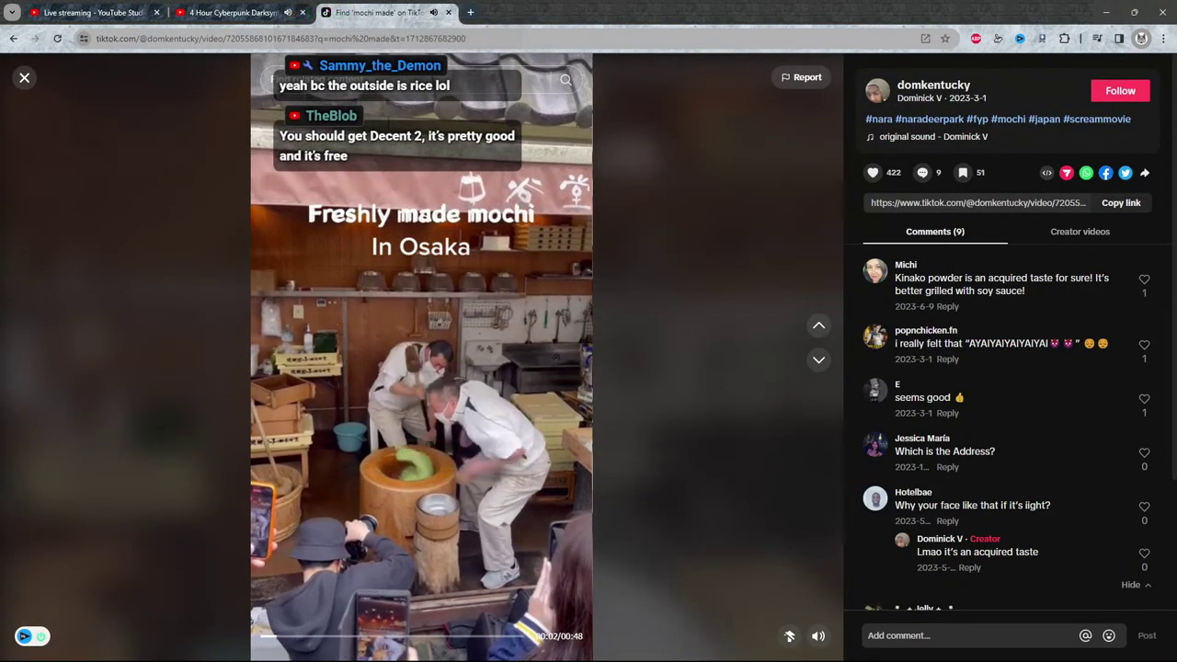
key(space)
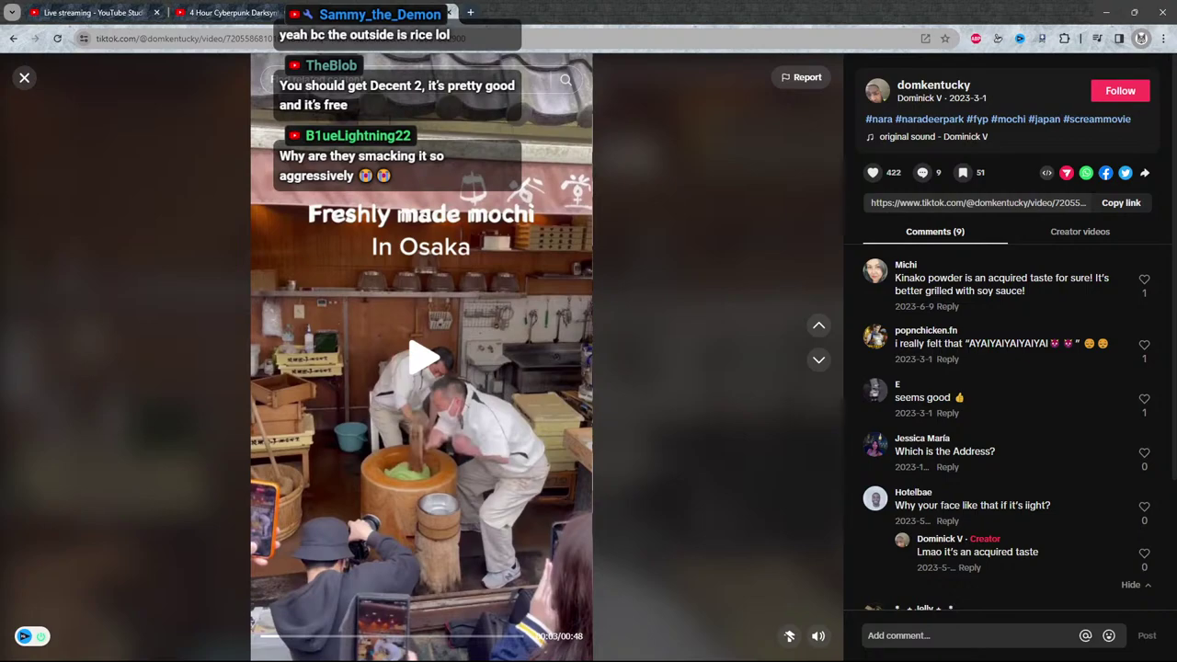
key(space)
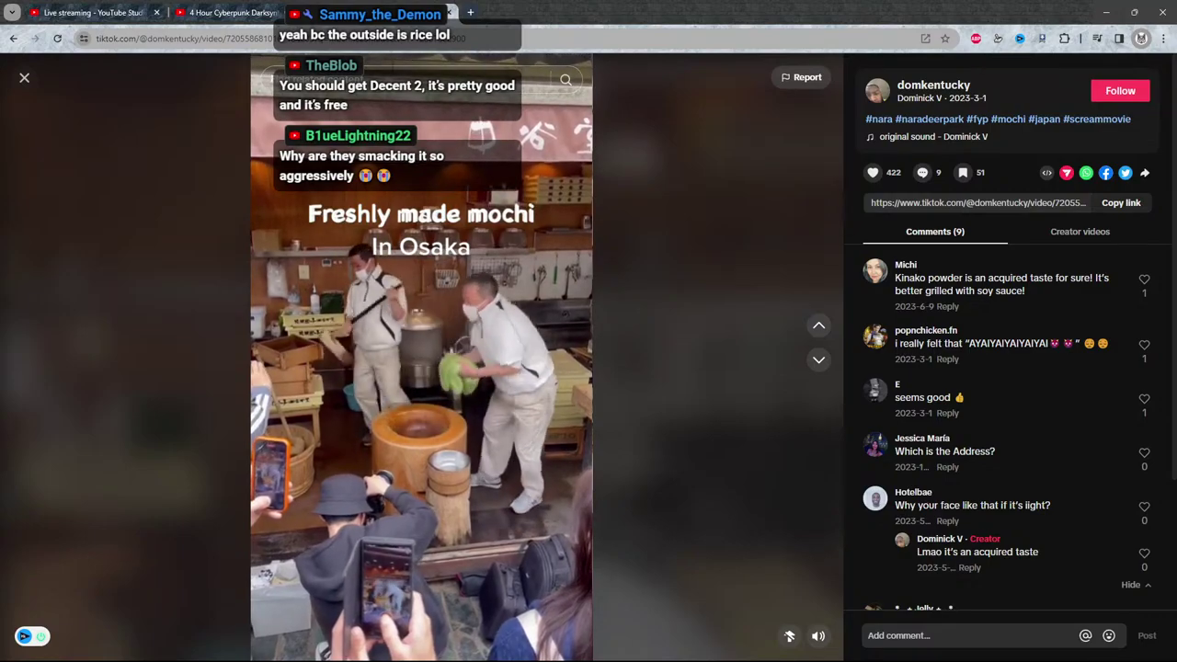
key(Escape)
Watch part of the "Making Mochi in Japan" video further down the results and close it.
scroll(541, 386, down, 5)
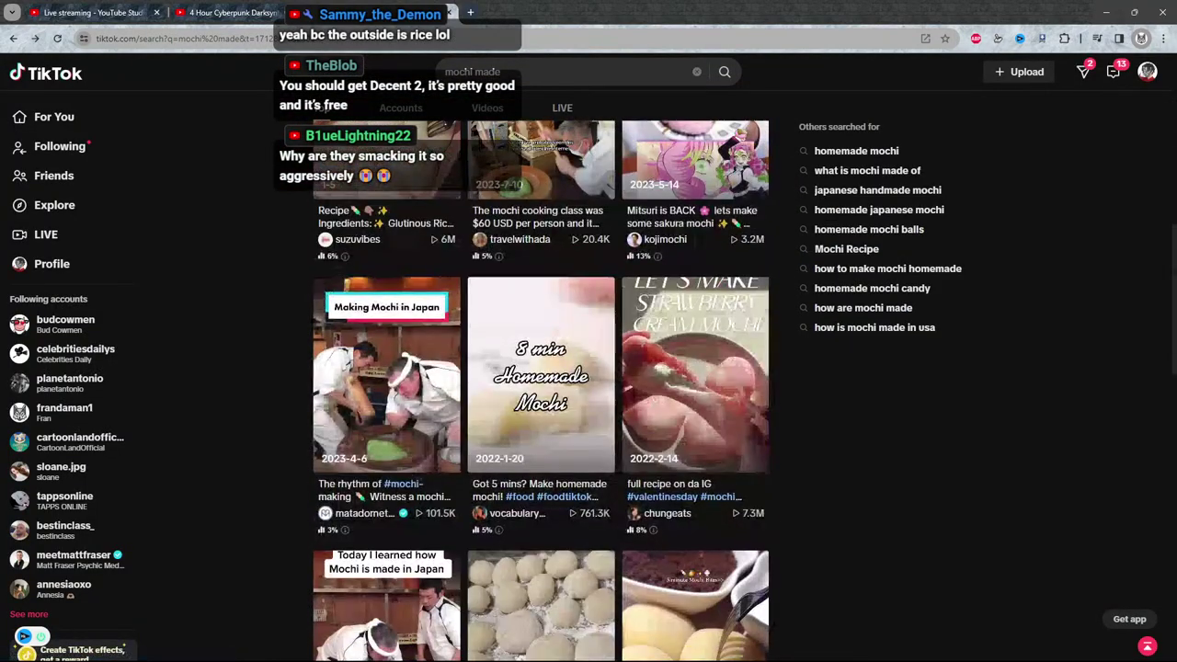
click(386, 374)
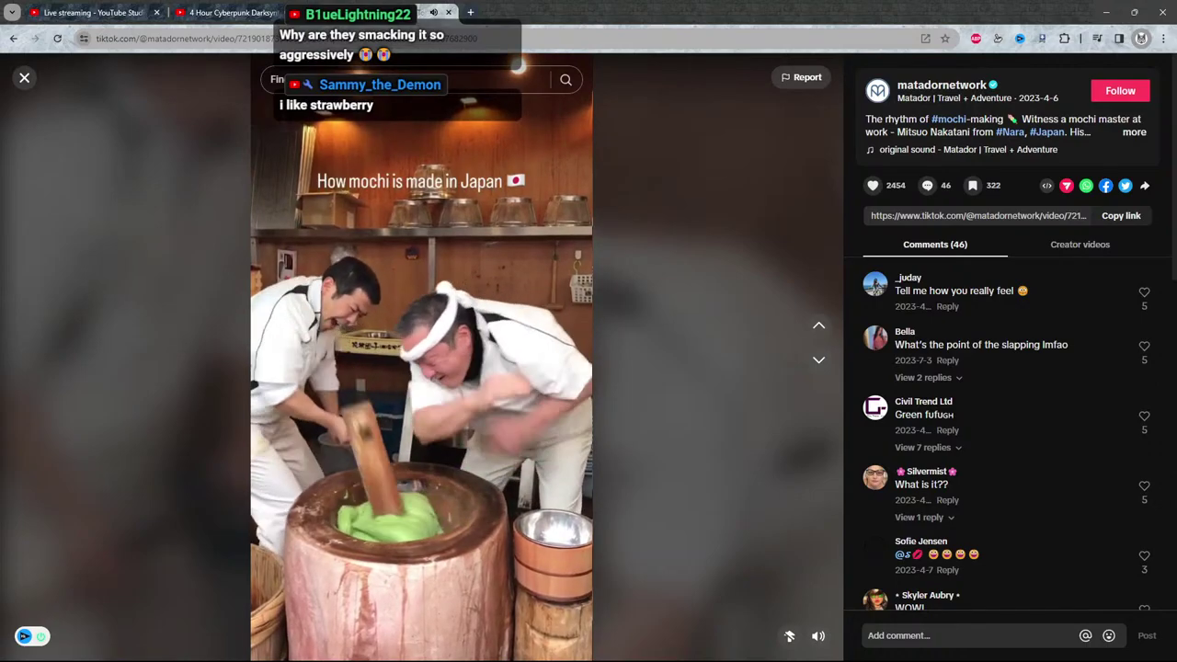
key(space)
key(Escape)
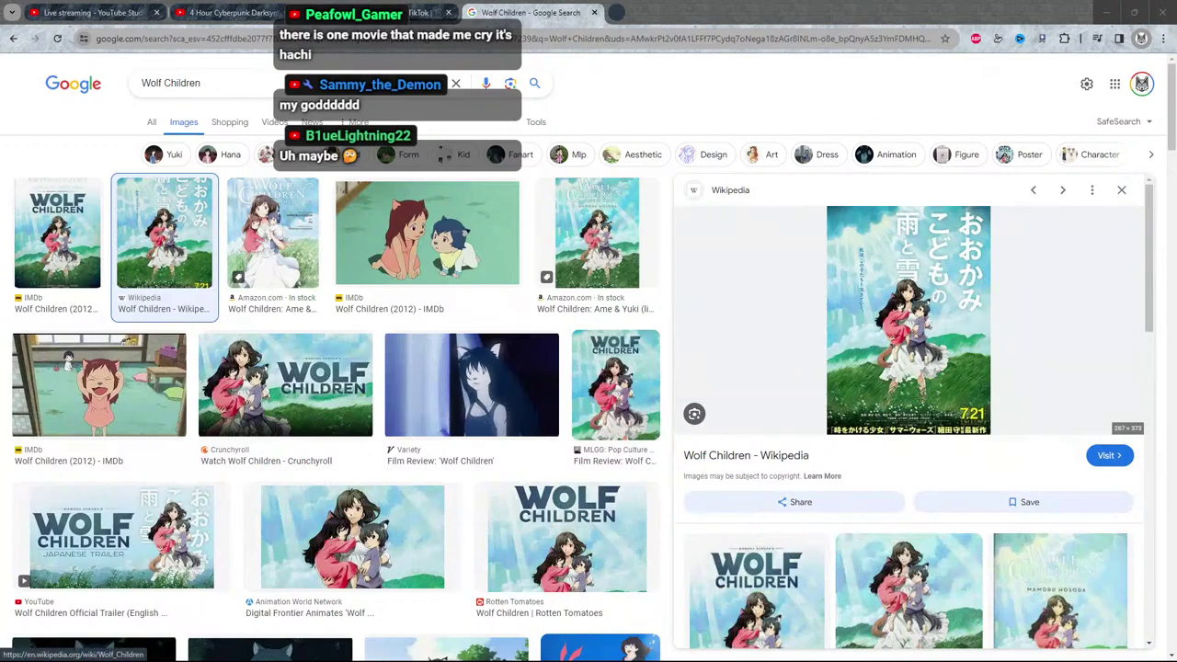
Preview the IMDb poster in the Google image results for Wolf Children.
click(908, 590)
click(907, 591)
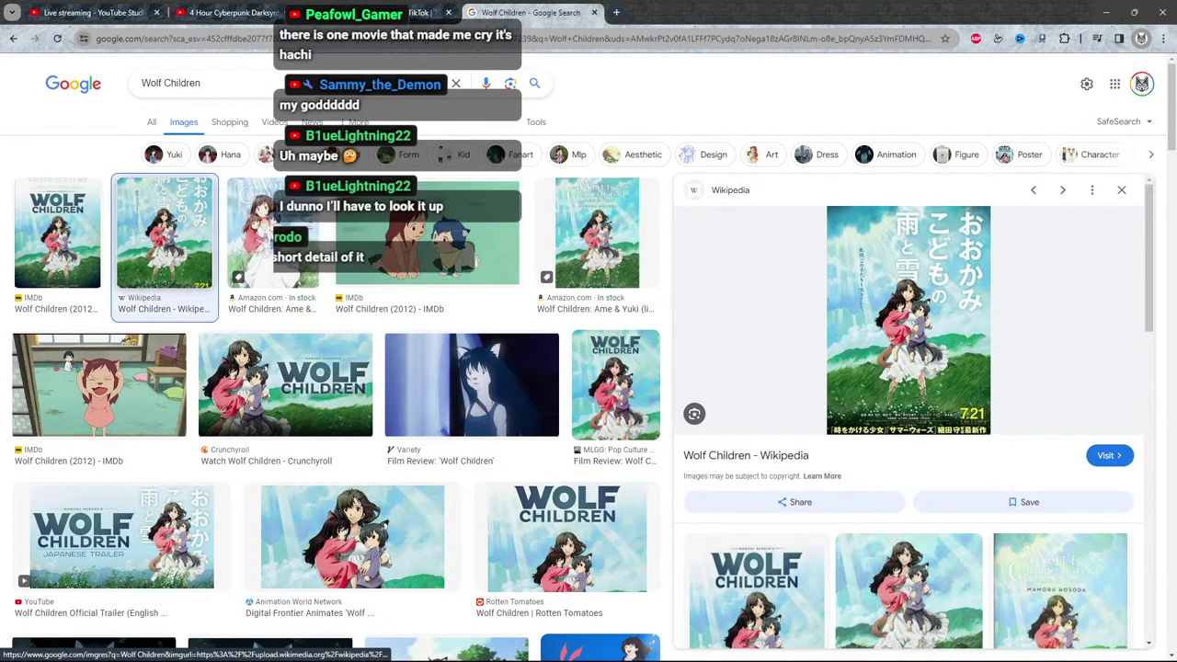
click(57, 233)
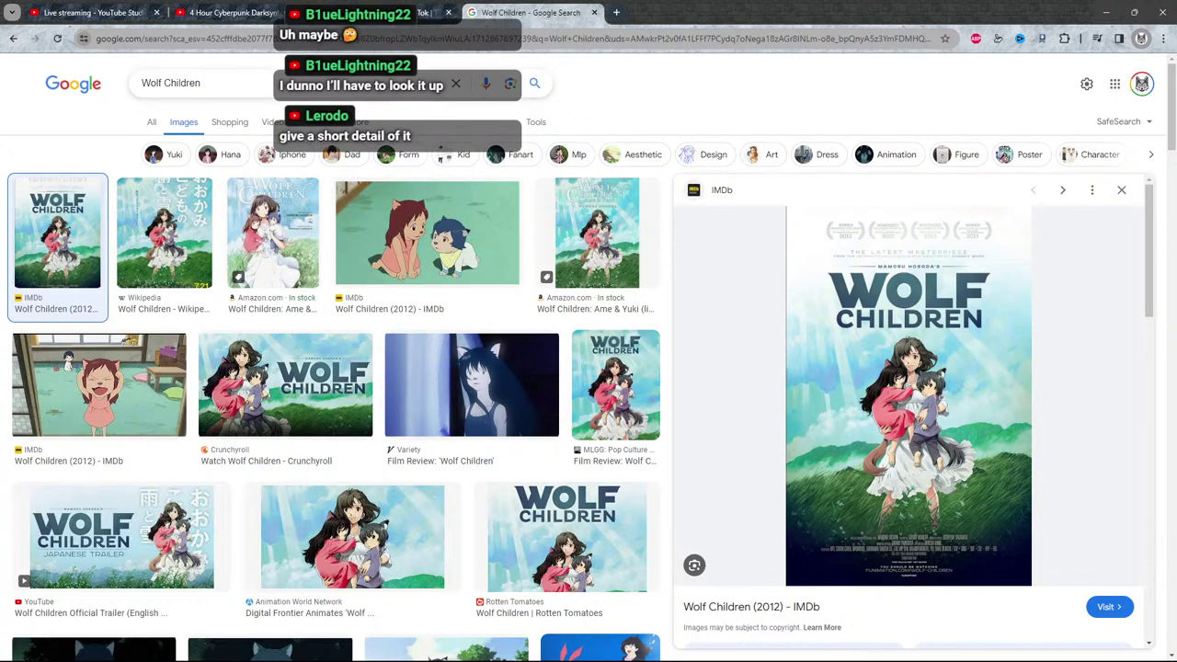
Search Google Images for "Summer Wars" and preview the first IMDb poster with its related images.
triple_click(184, 83)
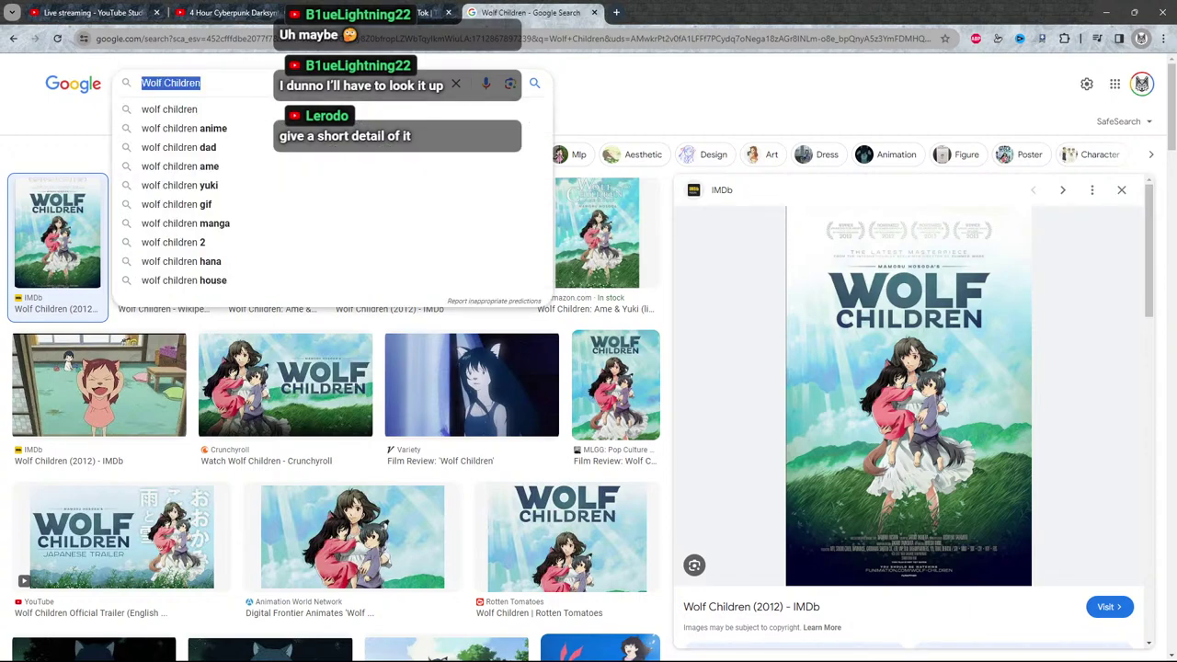
text(Summer Wars)
key(Return)
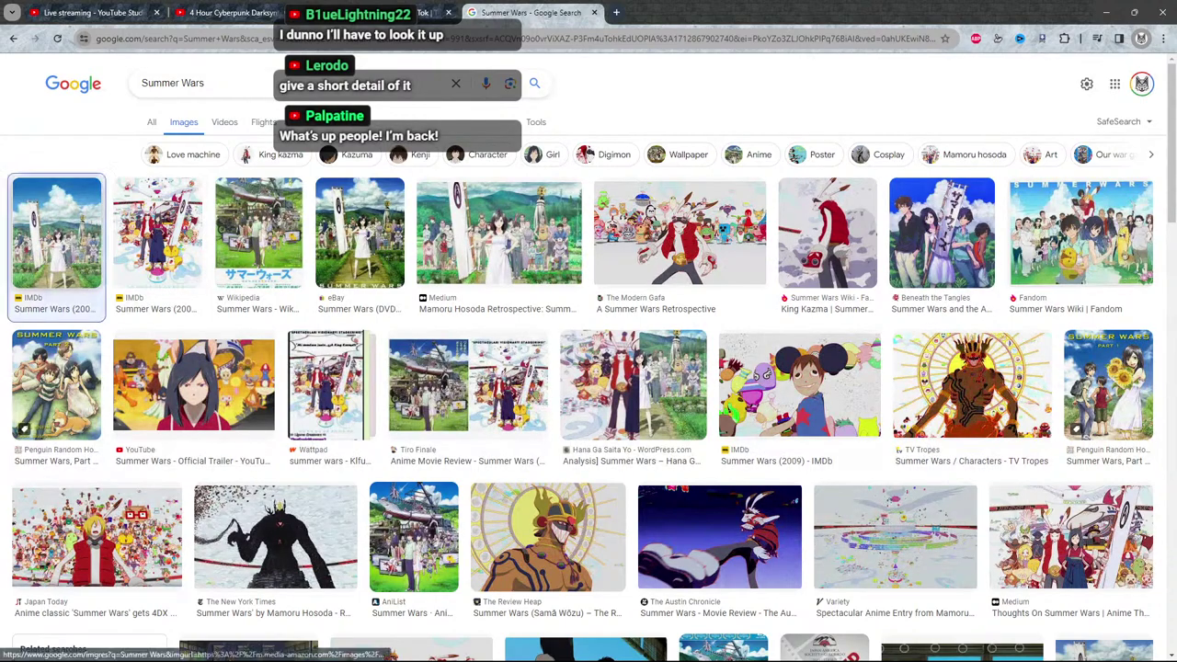
click(56, 241)
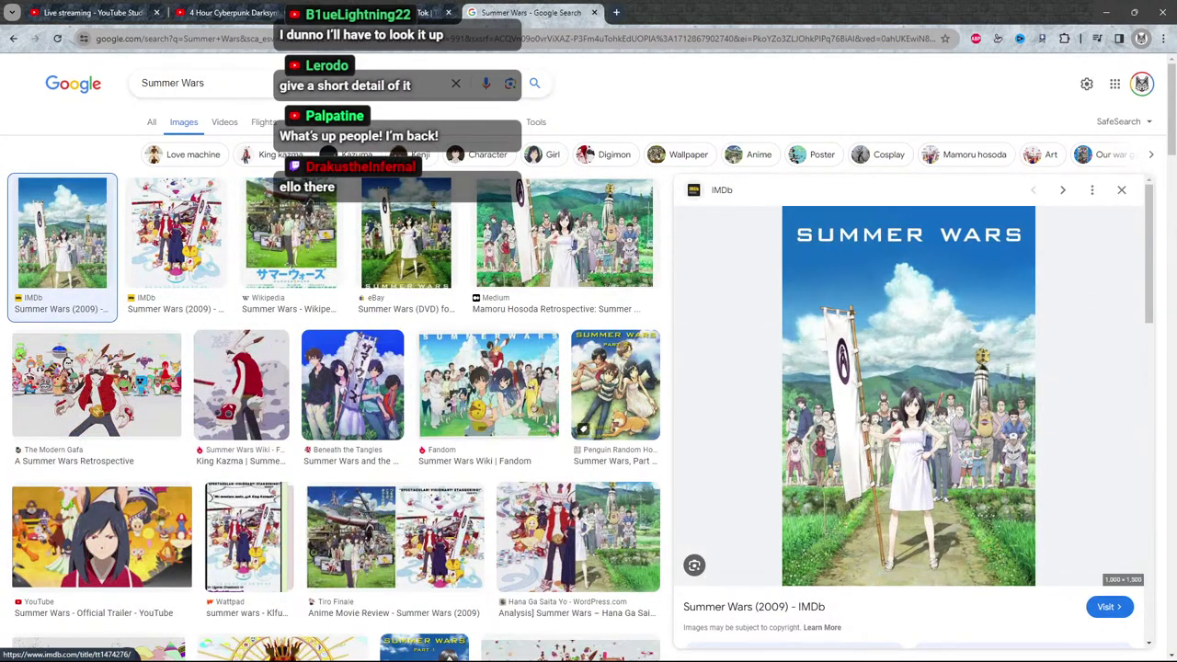
scroll(910, 410, down, 3)
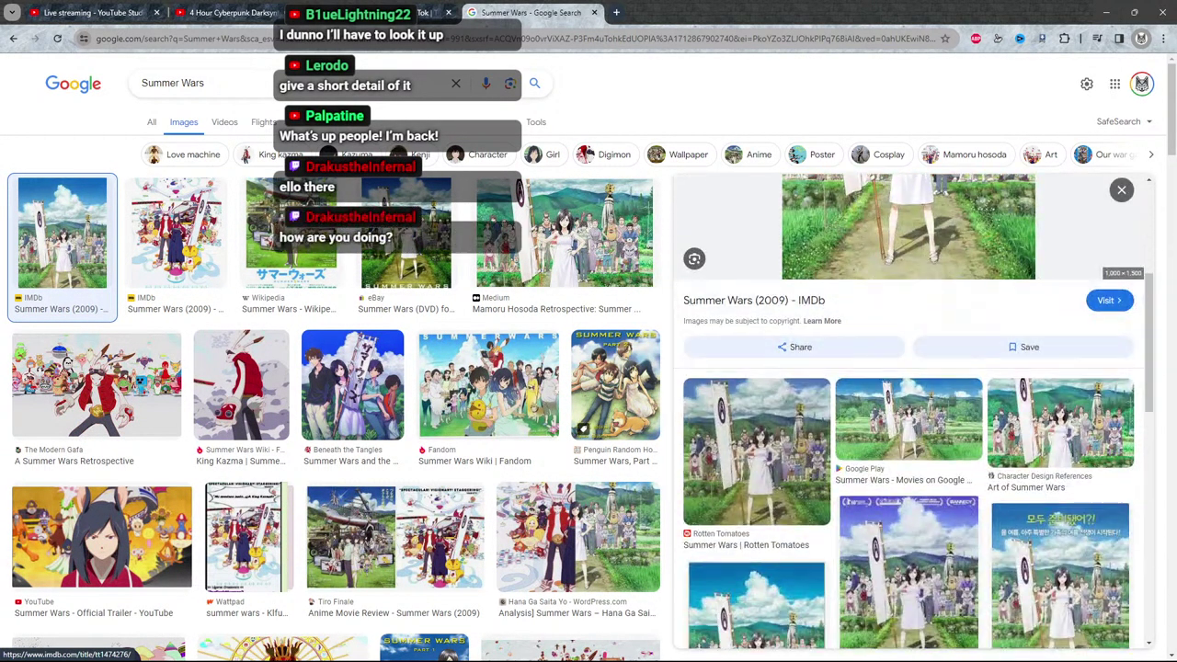
scroll(911, 412, up, 3)
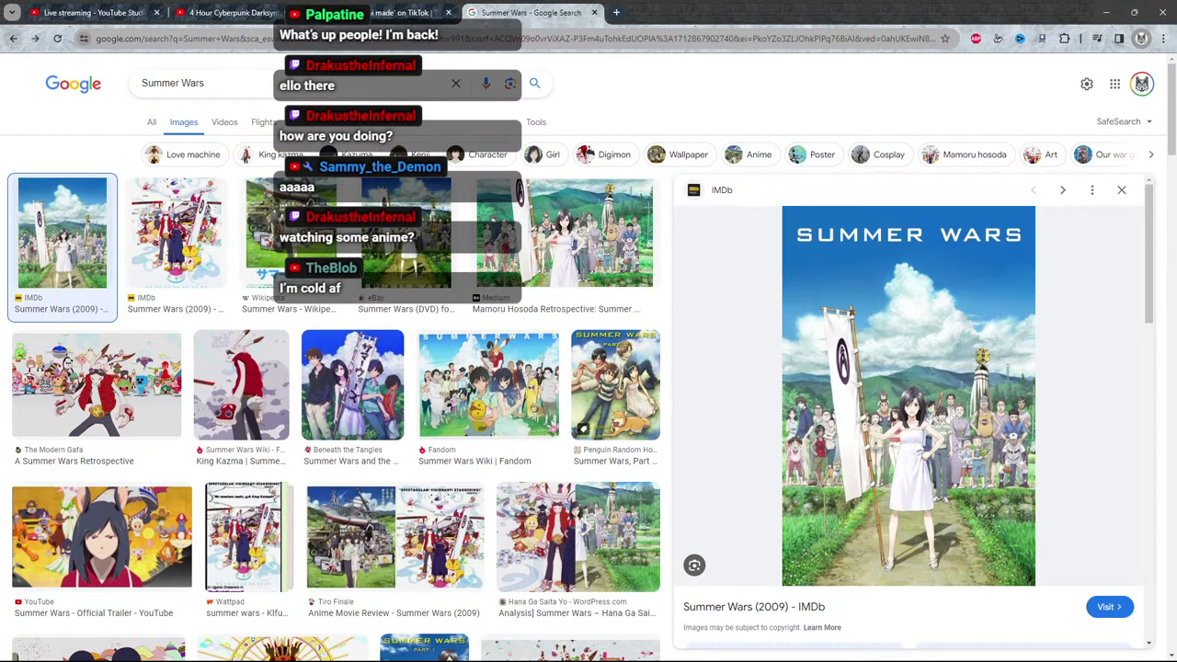
Return to the Wolf Children image results and select the search text for replacement.
key(Escape)
key(alt+Left)
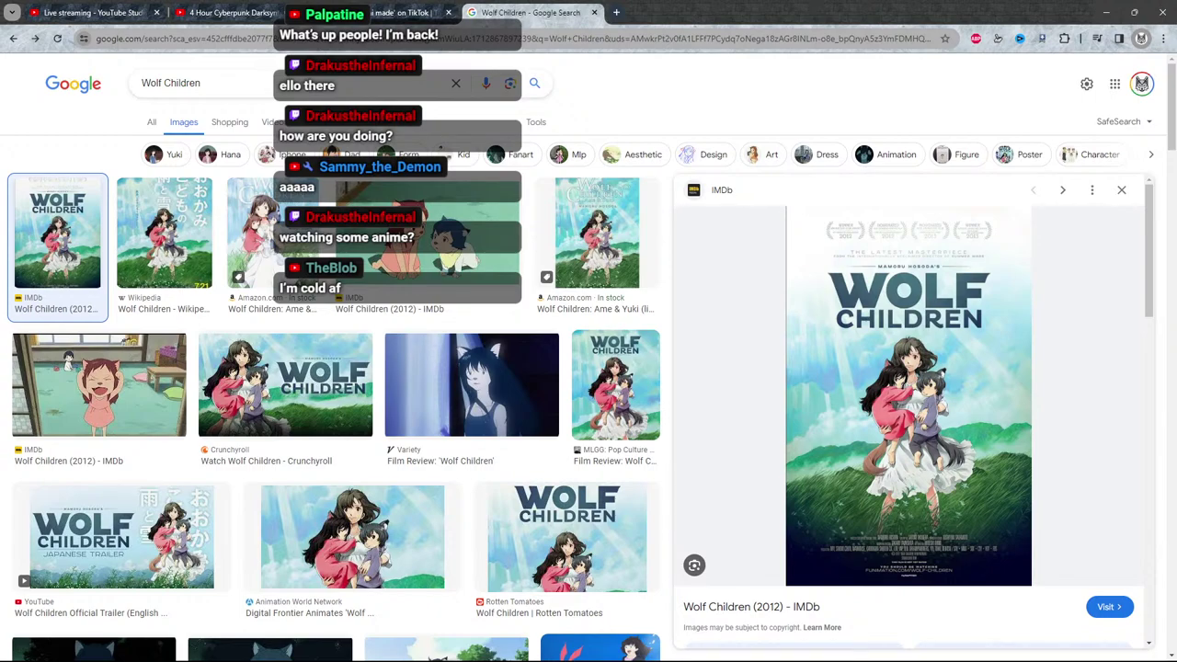
triple_click(182, 83)
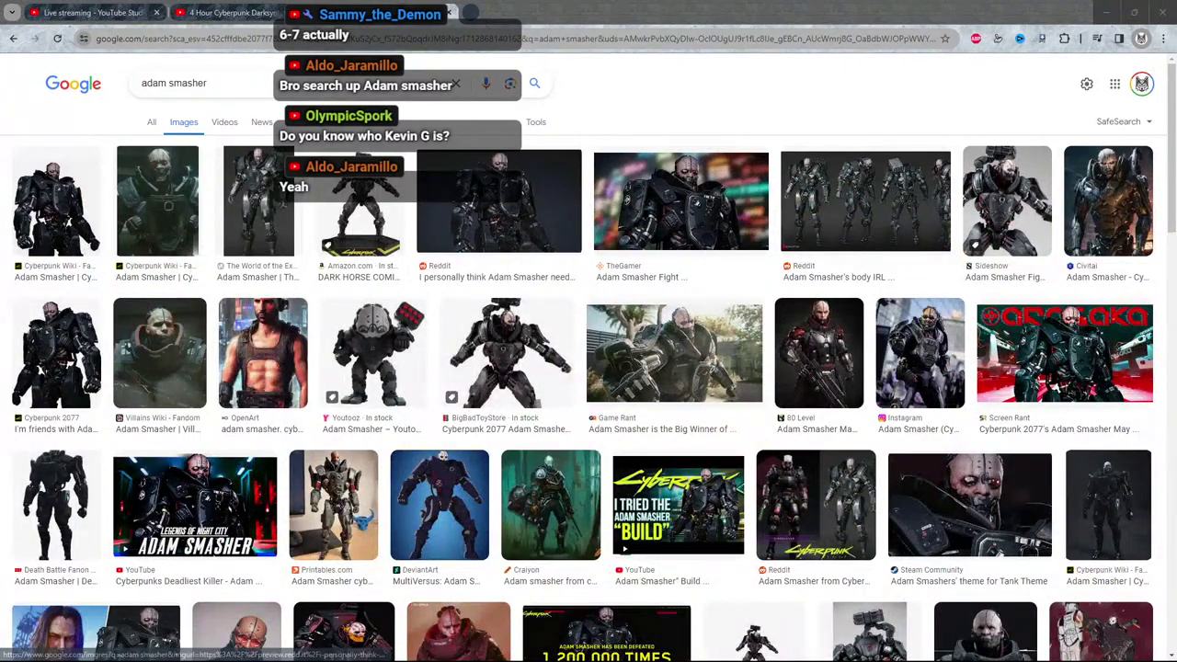
Preview several Adam Smasher images in the Google results, ending on the Cyberpunk Wiki one.
click(500, 201)
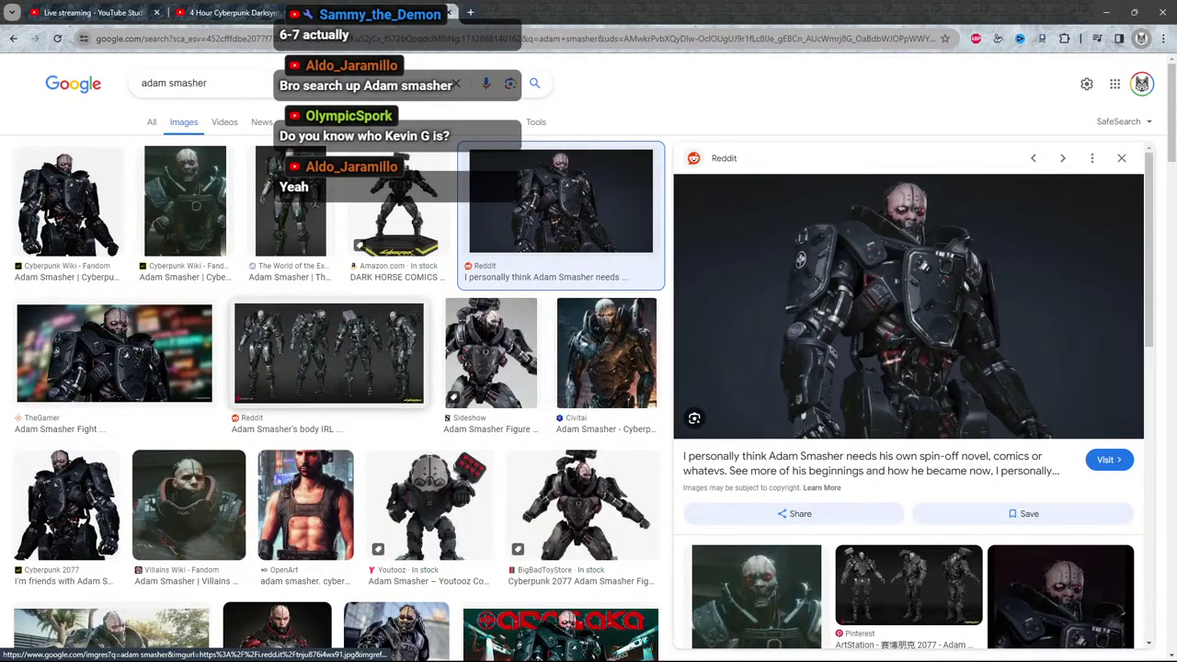
click(329, 353)
click(114, 354)
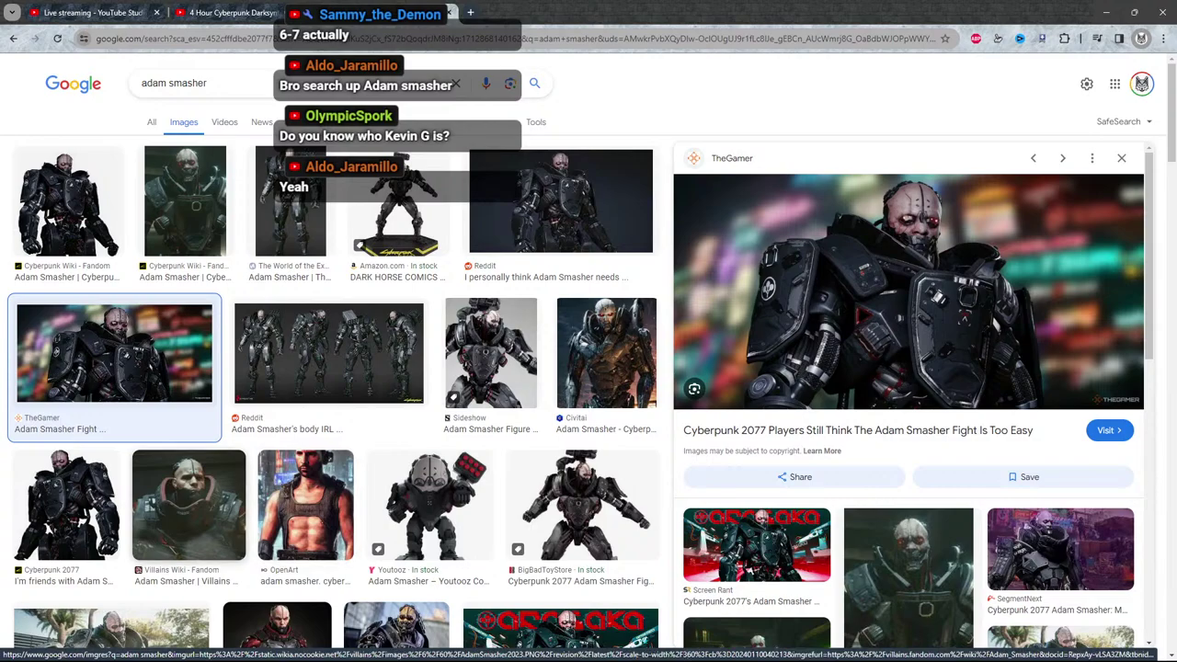
click(189, 504)
click(606, 353)
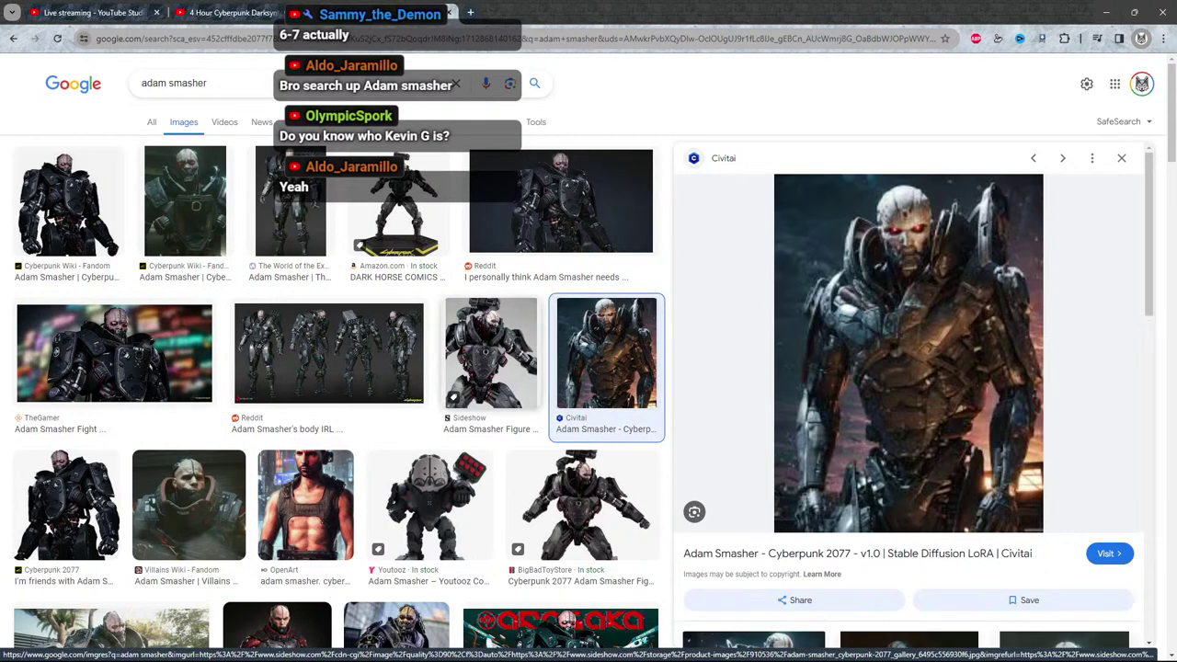
click(492, 353)
click(328, 354)
click(399, 202)
click(561, 202)
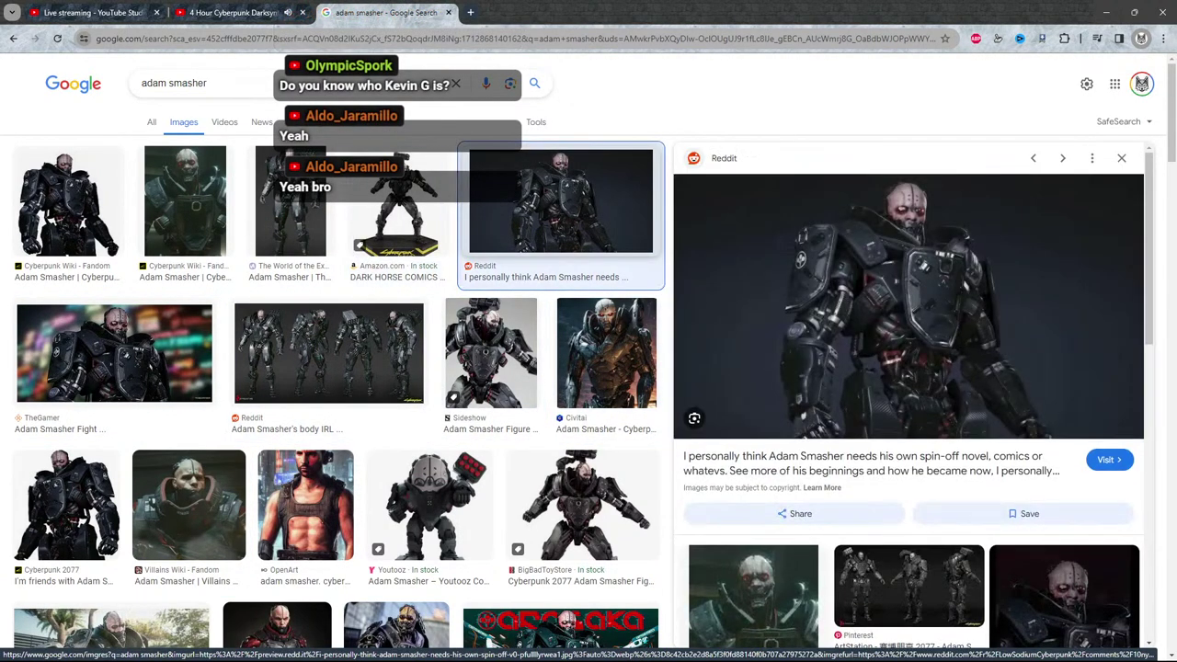
click(185, 200)
click(68, 200)
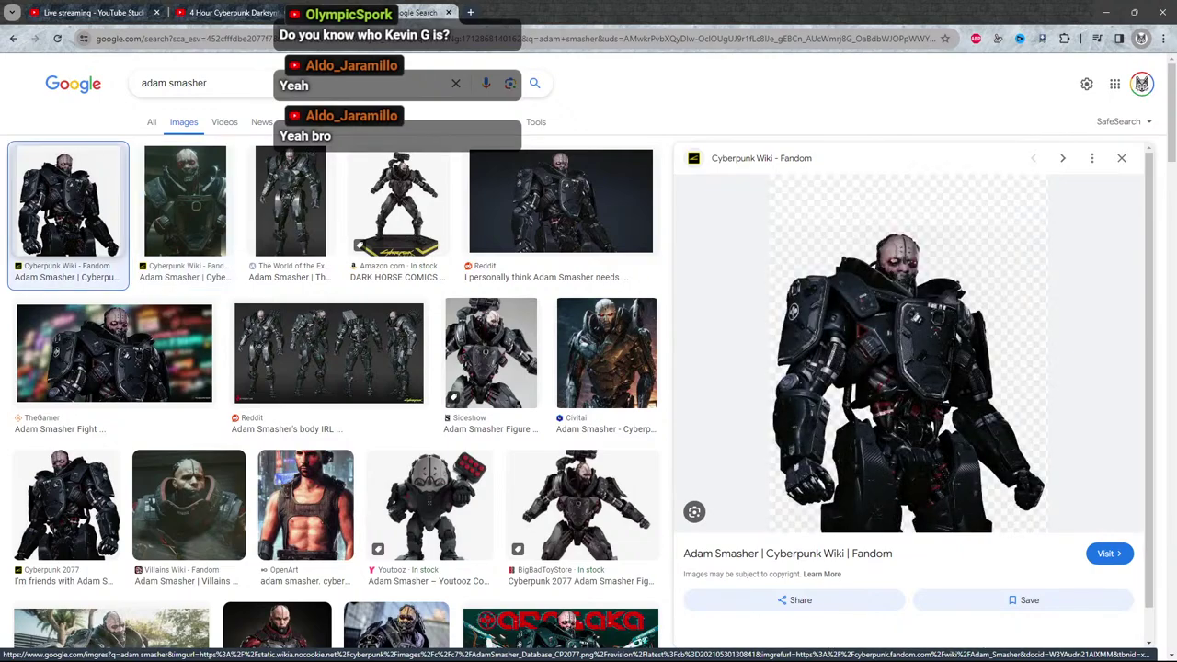